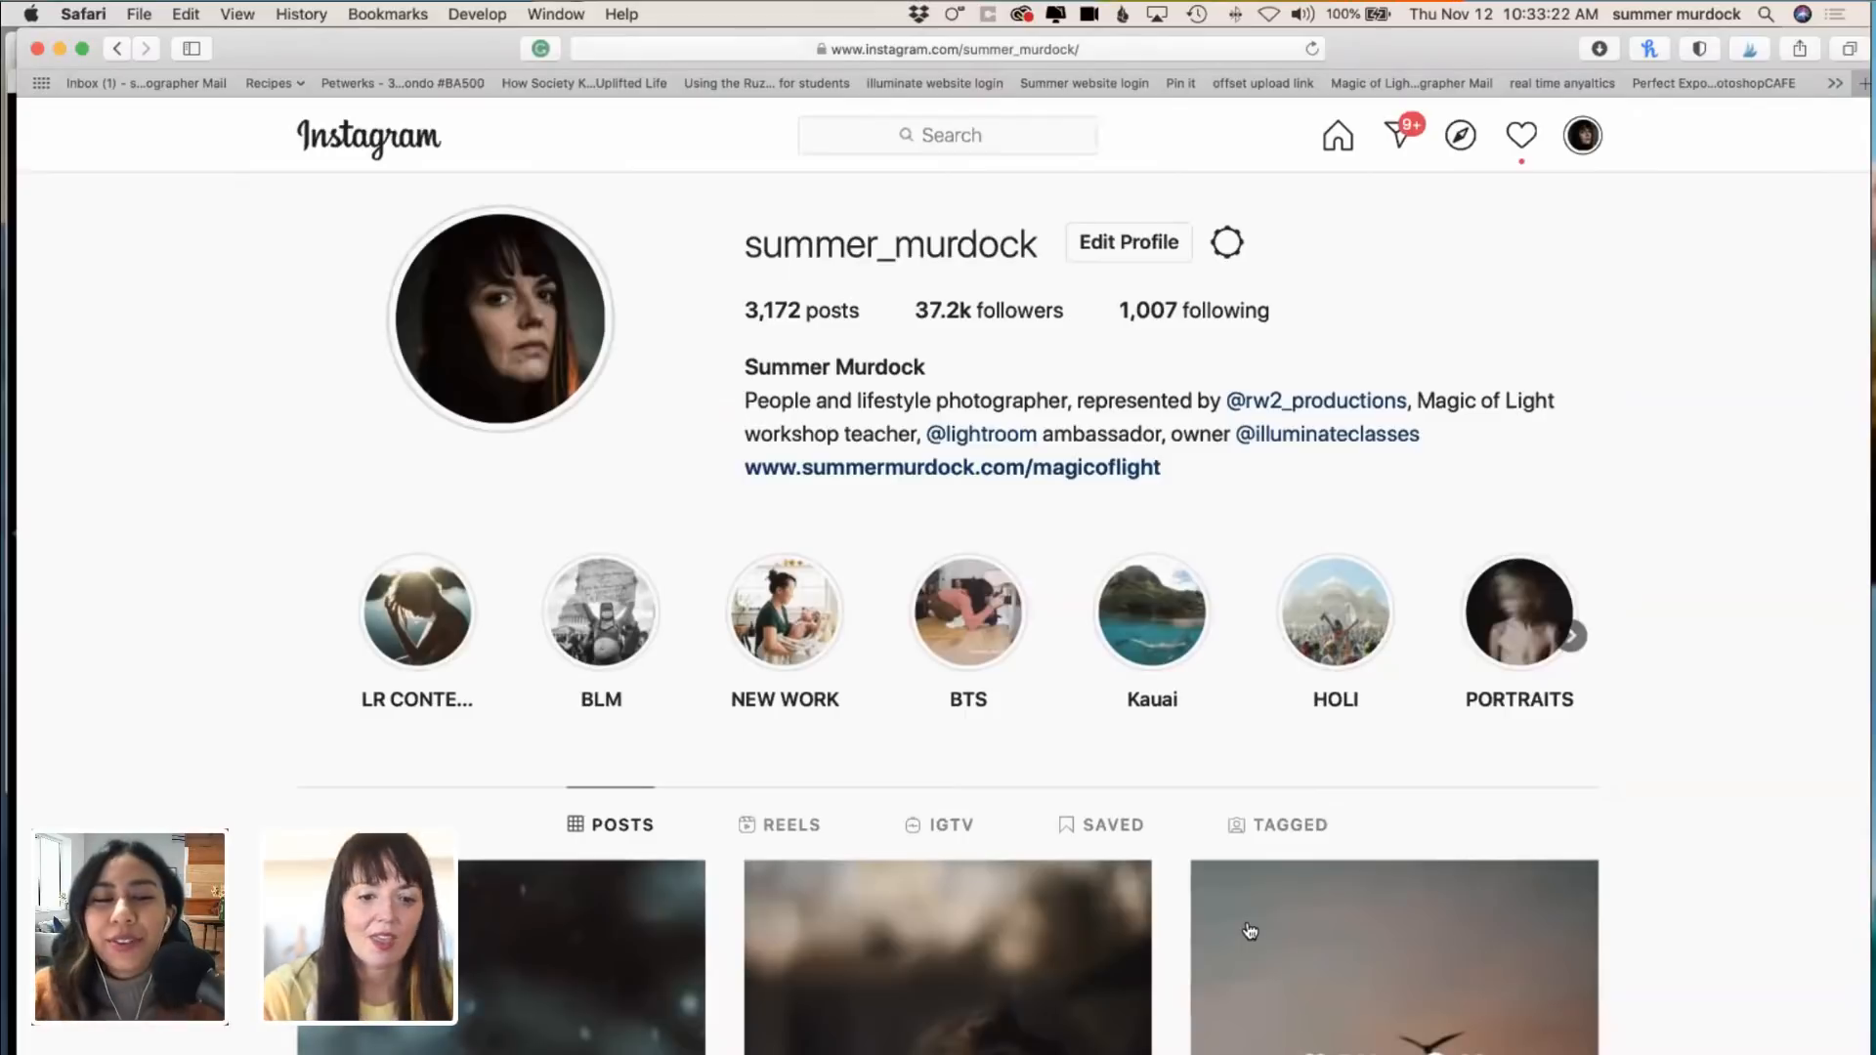
Step: Look through the photographer's profile post grid, from the newest photos back through the older underwater, sunset, portrait and snow images
{"action": "scroll", "coordinate": [1212, 896], "scroll_direction": "down", "scroll_amount": 10}
{"action": "scroll", "coordinate": [1213, 897], "scroll_direction": "down", "scroll_amount": 5}
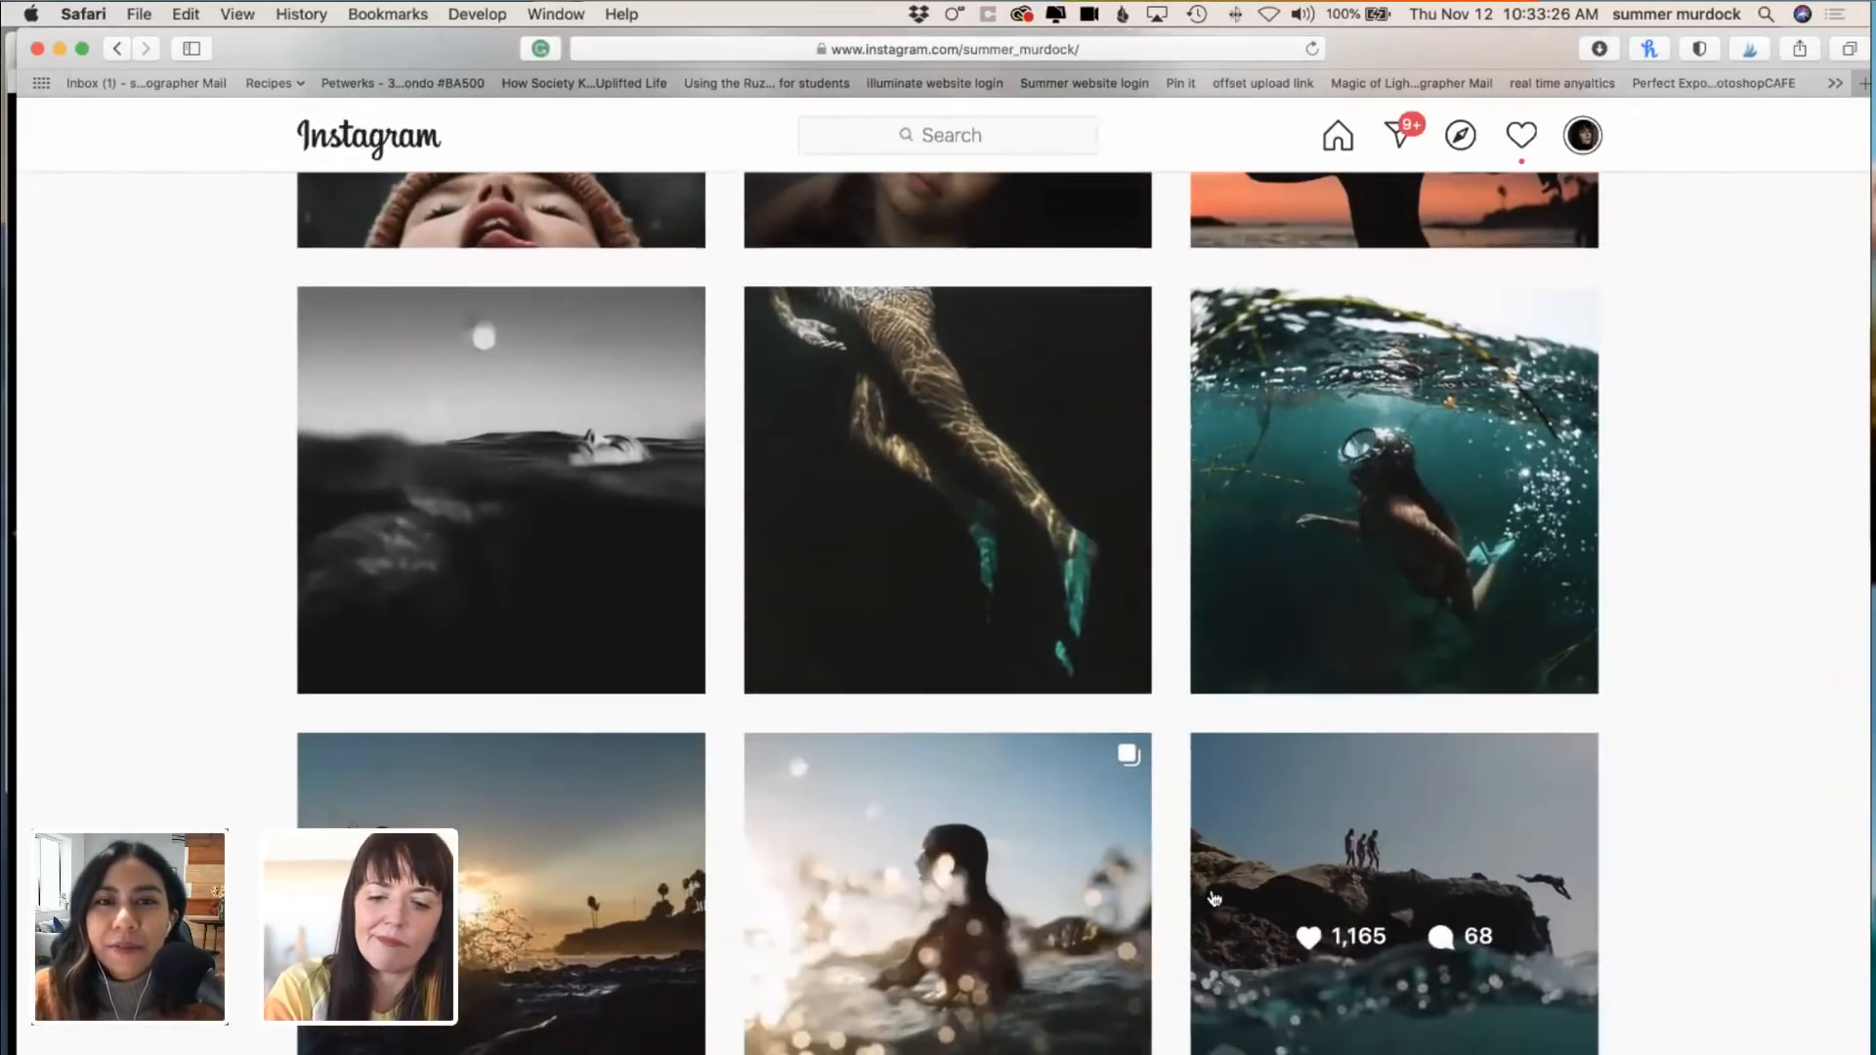
{"action": "scroll", "coordinate": [1213, 897], "scroll_direction": "up", "scroll_amount": 5}
{"action": "scroll", "coordinate": [1213, 897], "scroll_direction": "down", "scroll_amount": 5}
{"action": "scroll", "coordinate": [1213, 896], "scroll_direction": "up", "scroll_amount": 2}
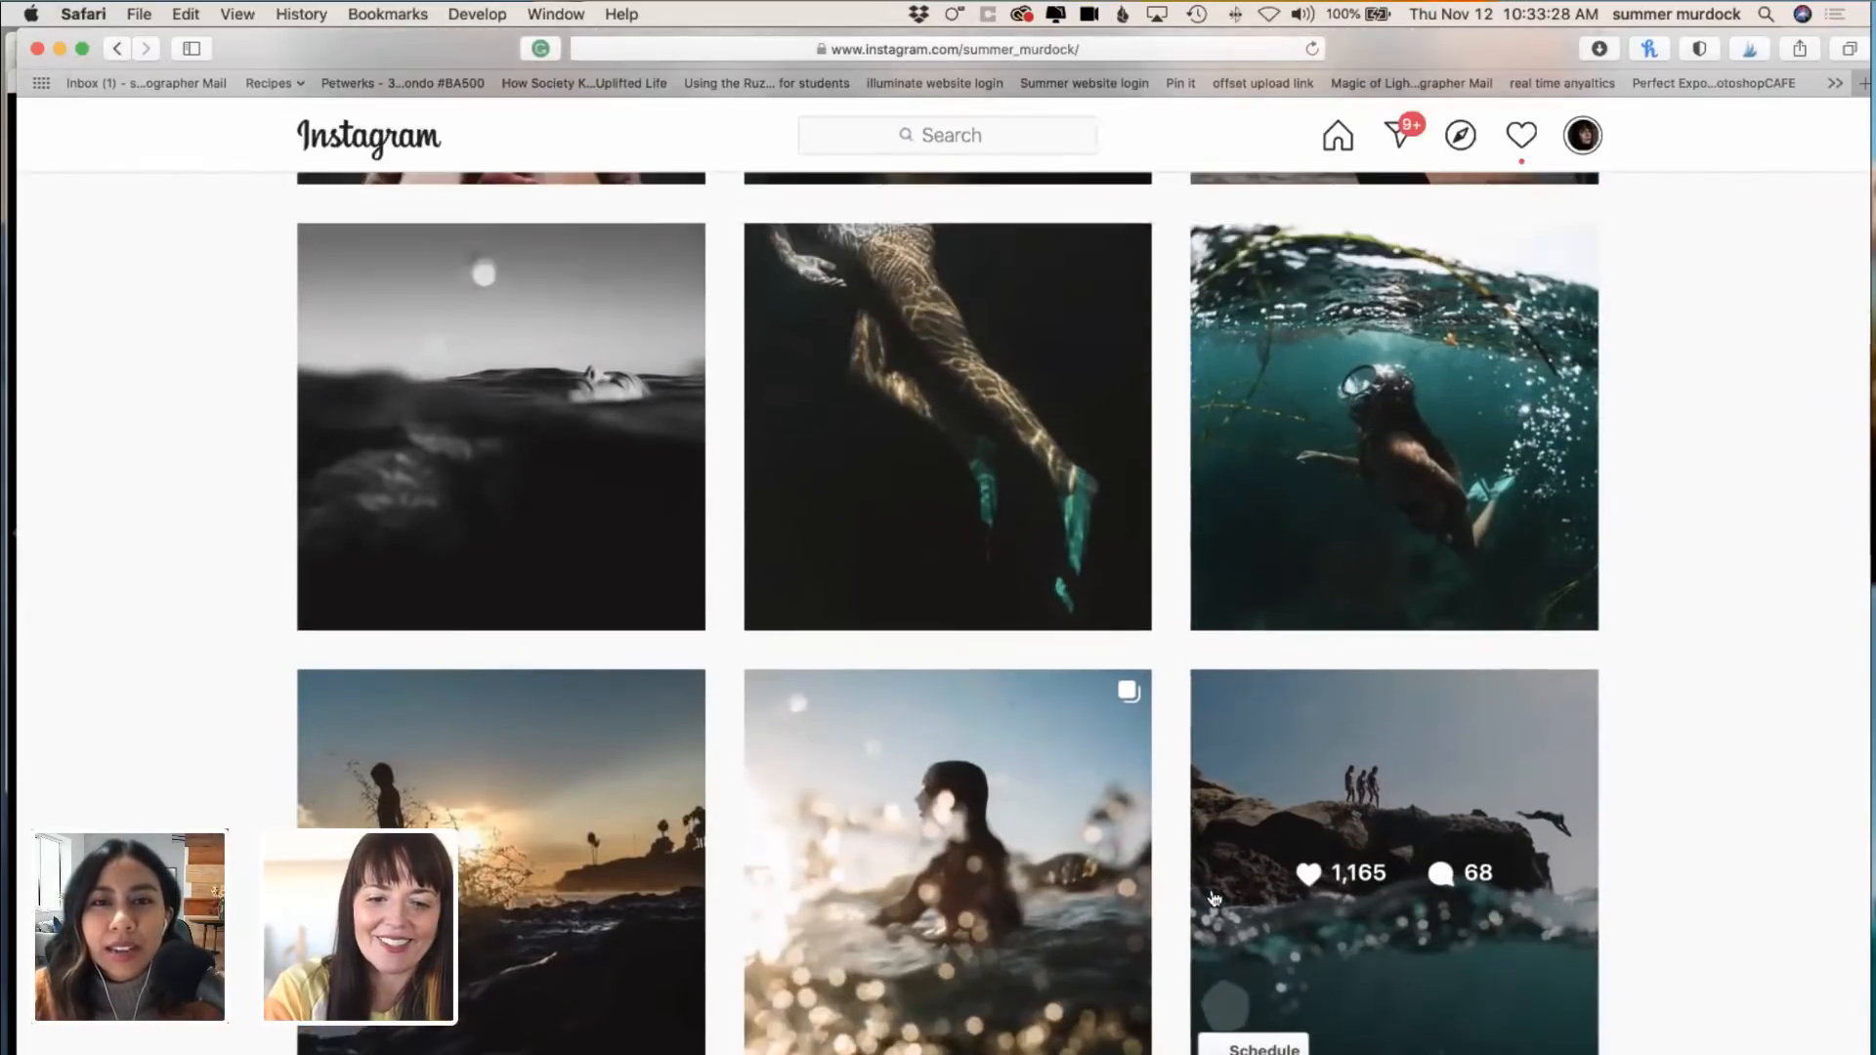
{"action": "scroll", "coordinate": [1213, 896], "scroll_direction": "down", "scroll_amount": 3}
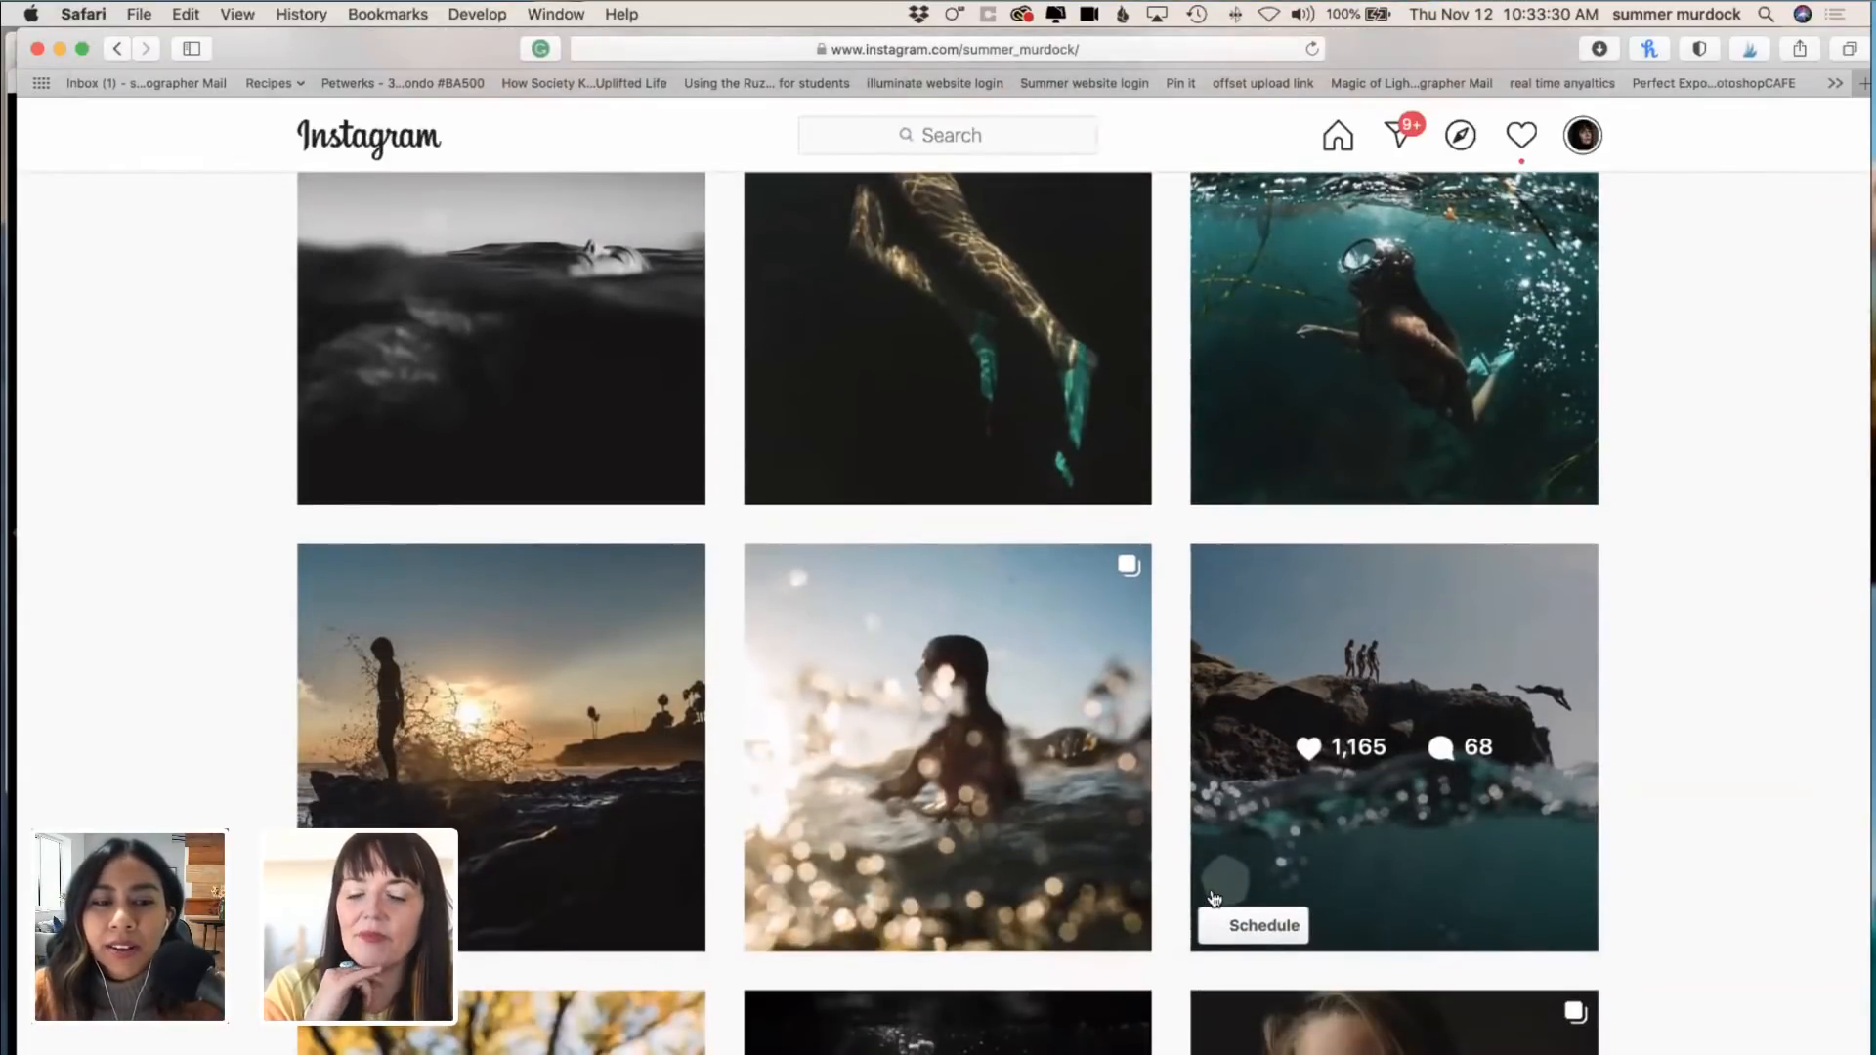
{"action": "scroll", "coordinate": [1212, 897], "scroll_direction": "down", "scroll_amount": 10}
{"action": "scroll", "coordinate": [1211, 893], "scroll_direction": "down", "scroll_amount": 12}
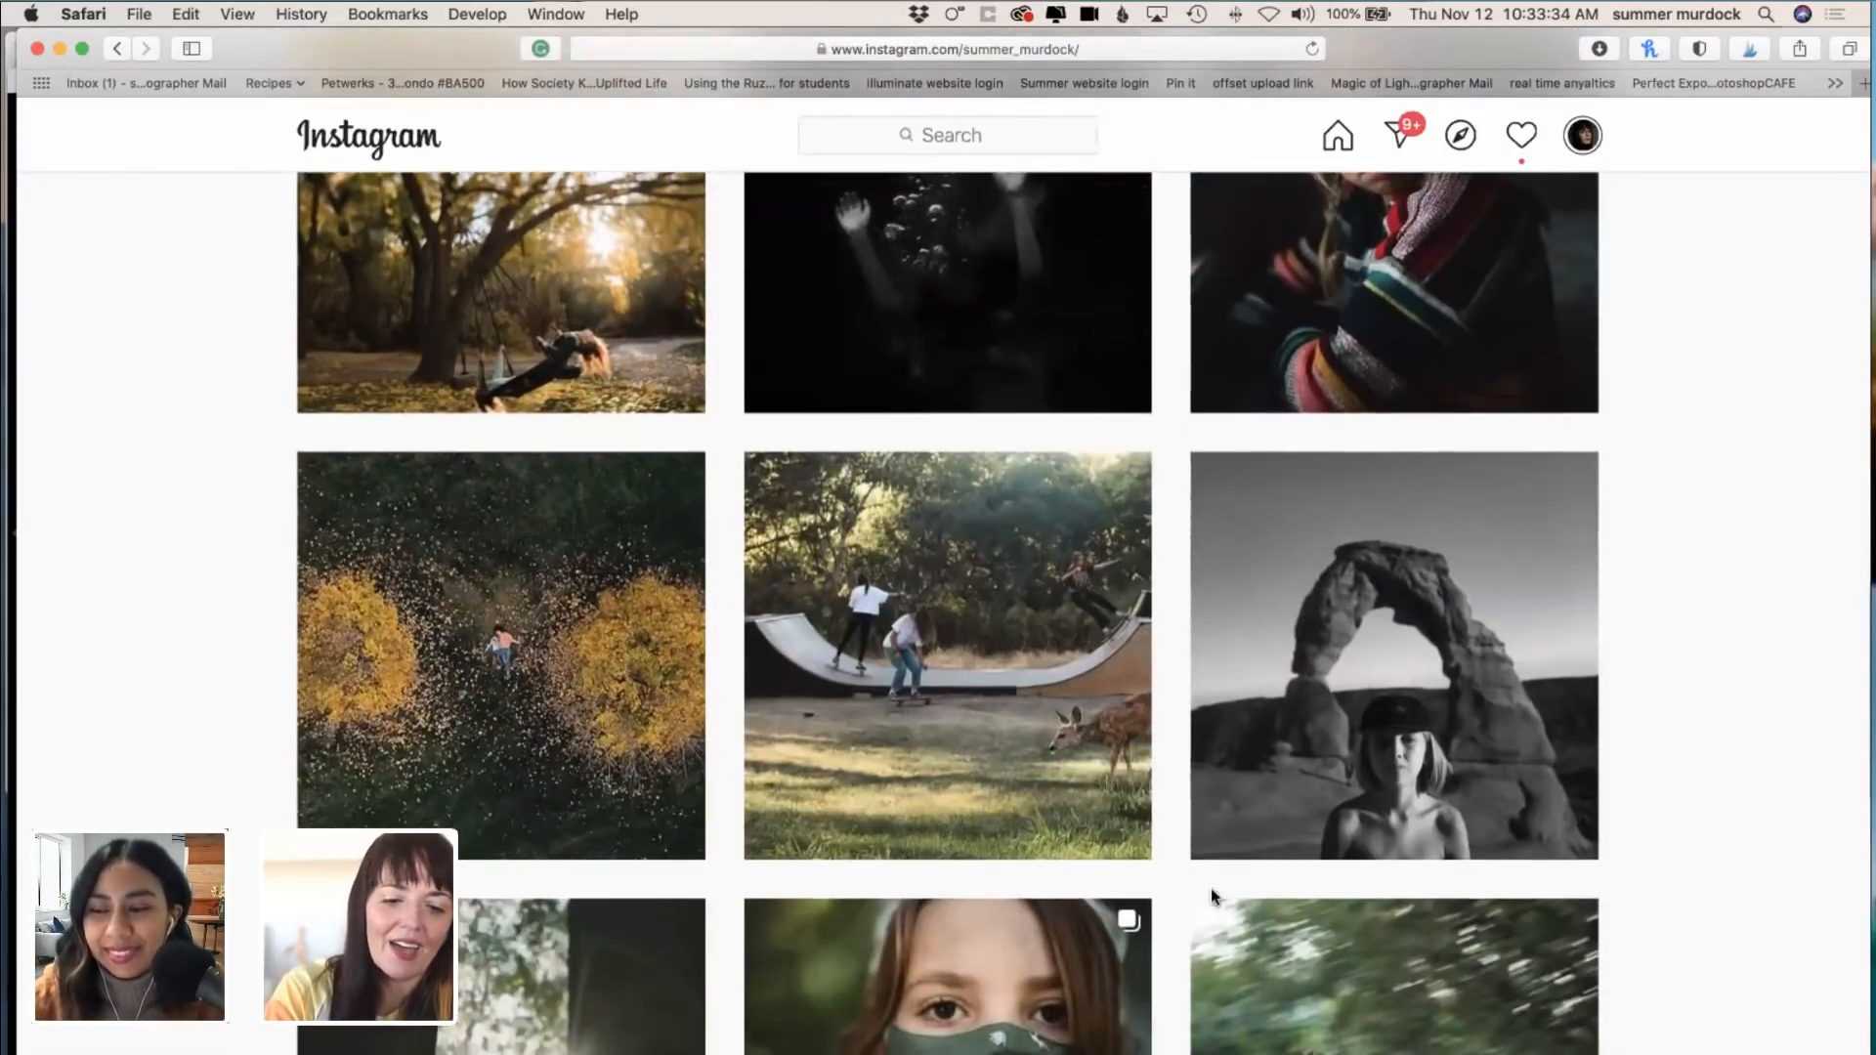
{"action": "scroll", "coordinate": [1213, 897], "scroll_direction": "down", "scroll_amount": 11}
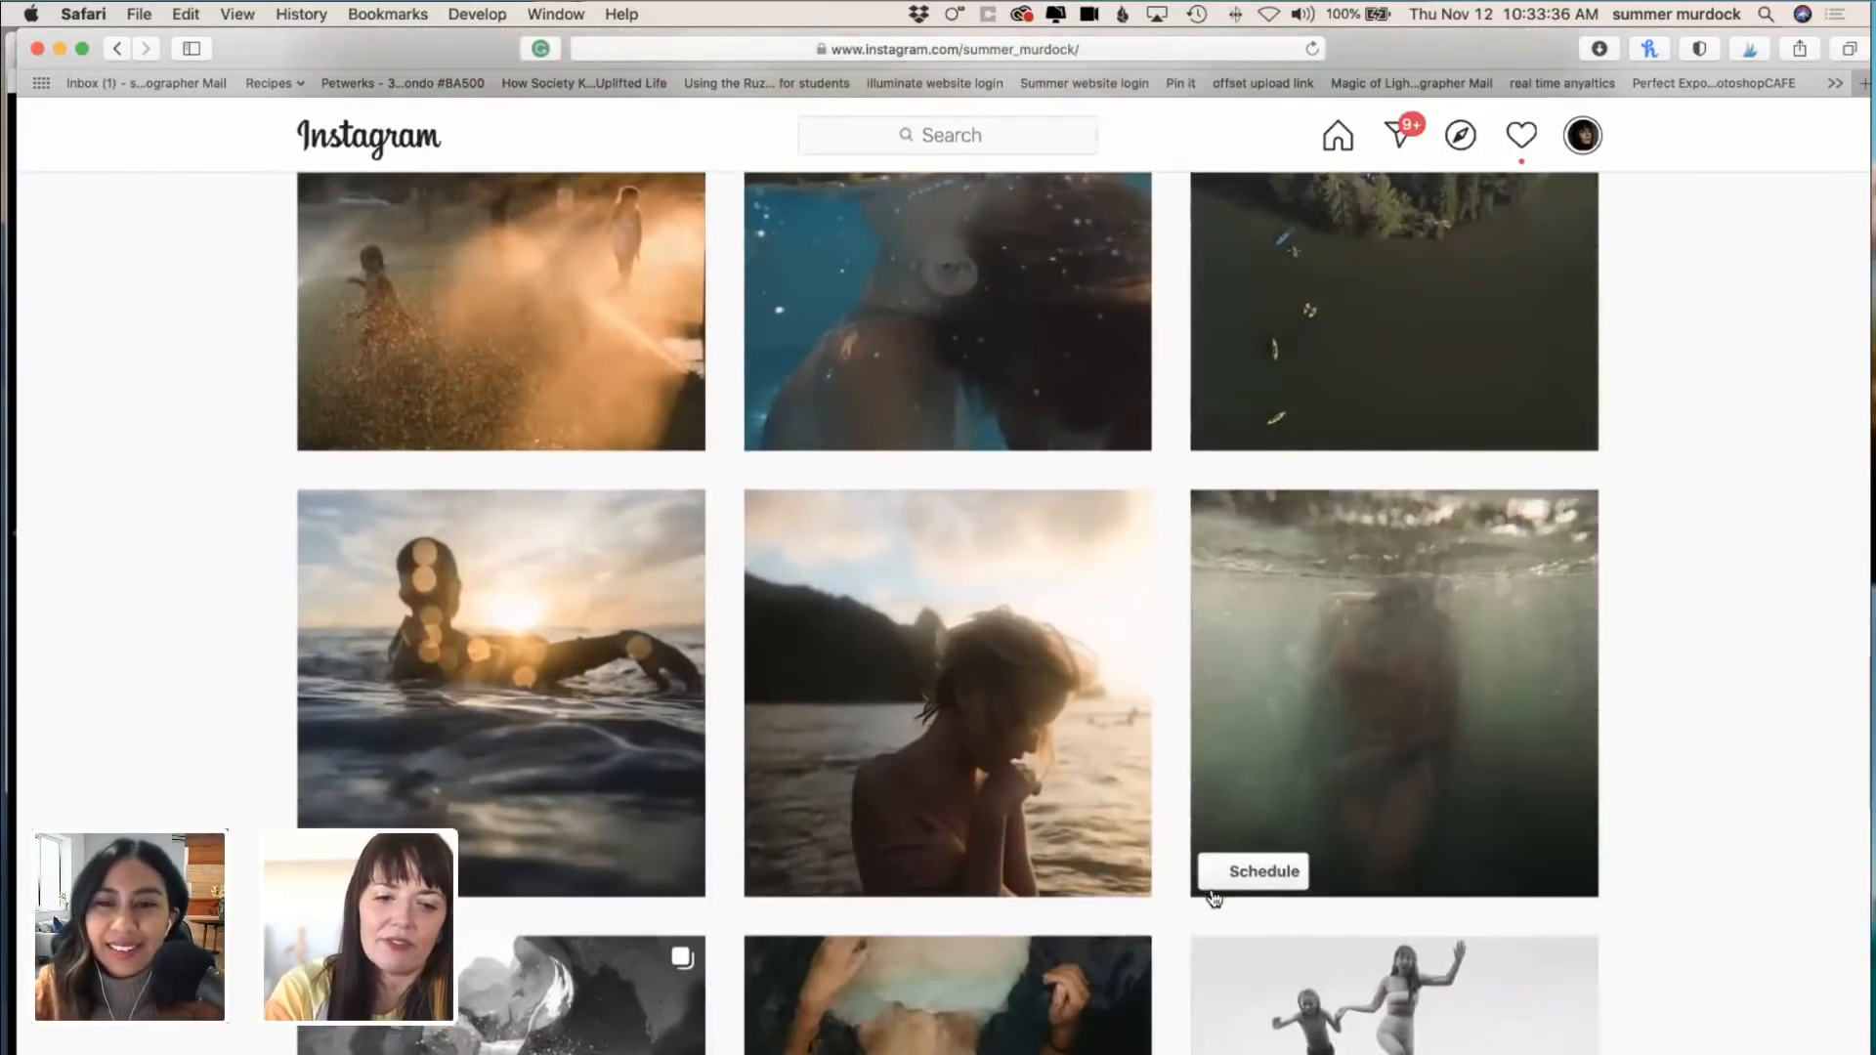
{"action": "scroll", "coordinate": [1213, 897], "scroll_direction": "down", "scroll_amount": 6}
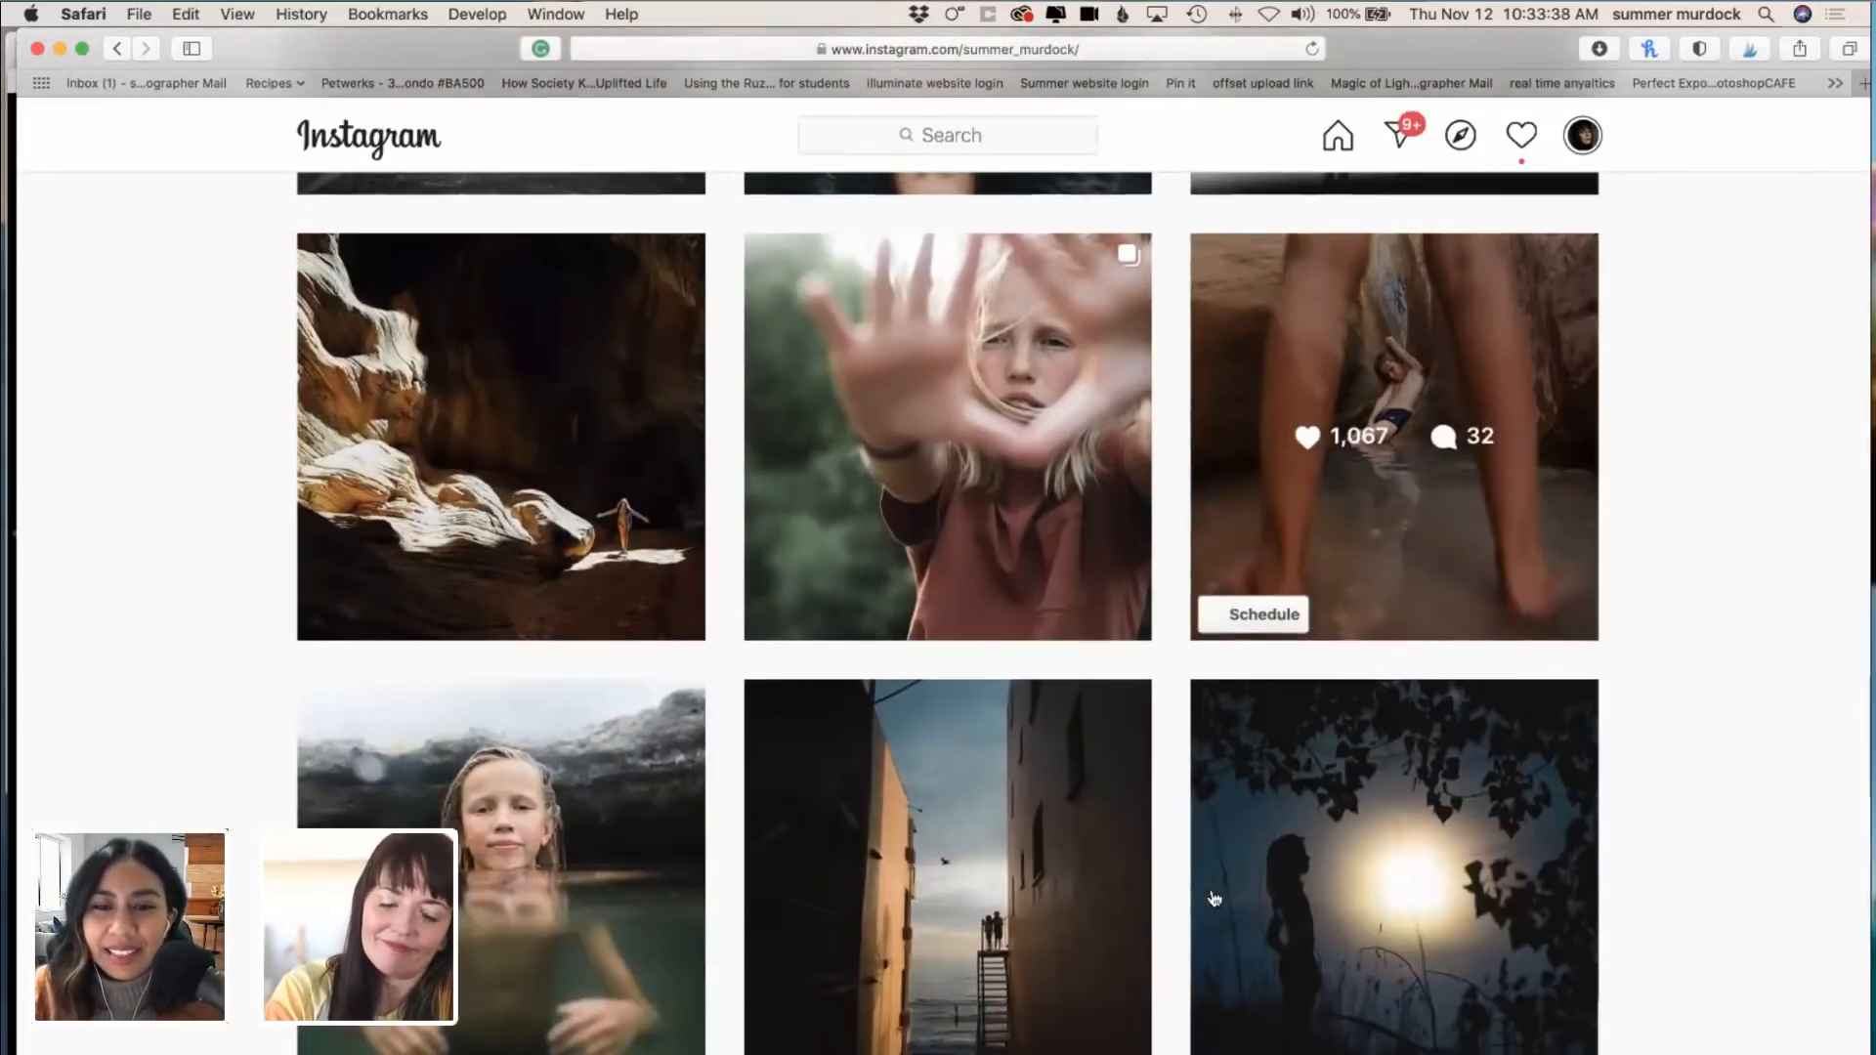
{"action": "scroll", "coordinate": [1691, 944], "scroll_direction": "down", "scroll_amount": 8}
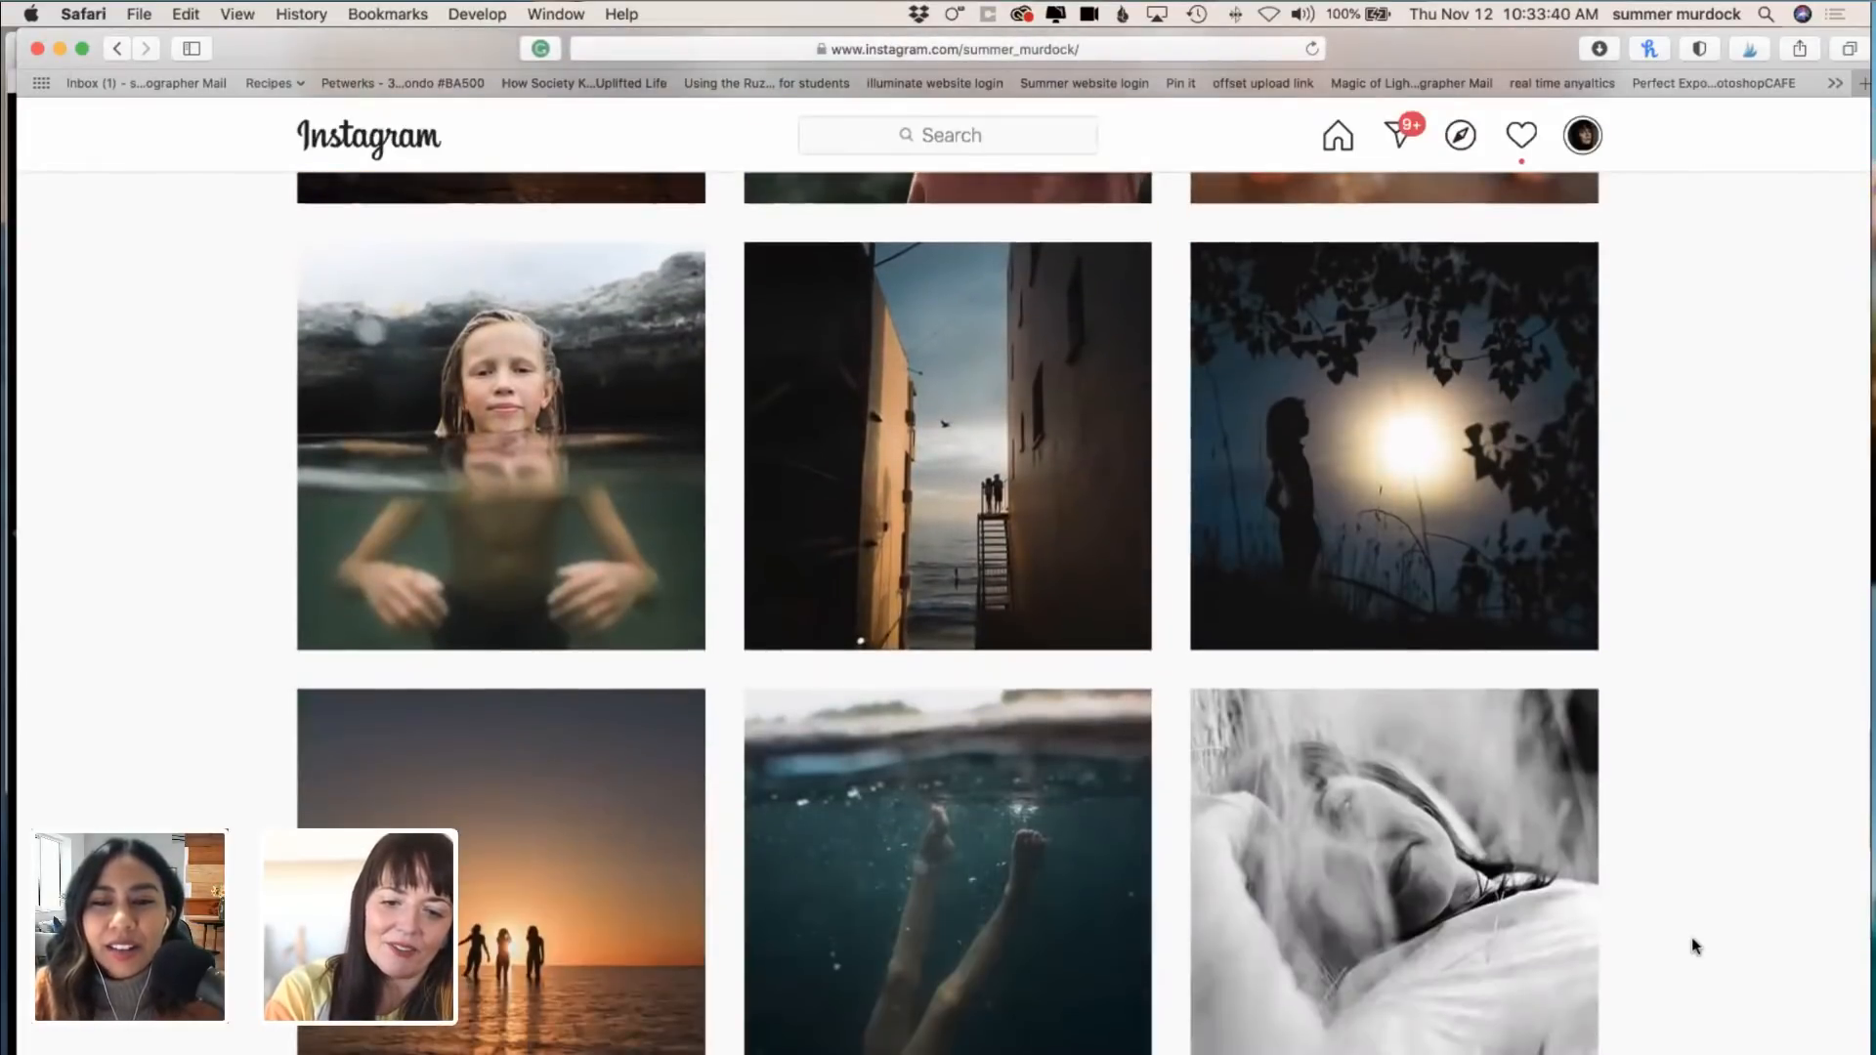
{"action": "scroll", "coordinate": [1694, 944], "scroll_direction": "down", "scroll_amount": 6}
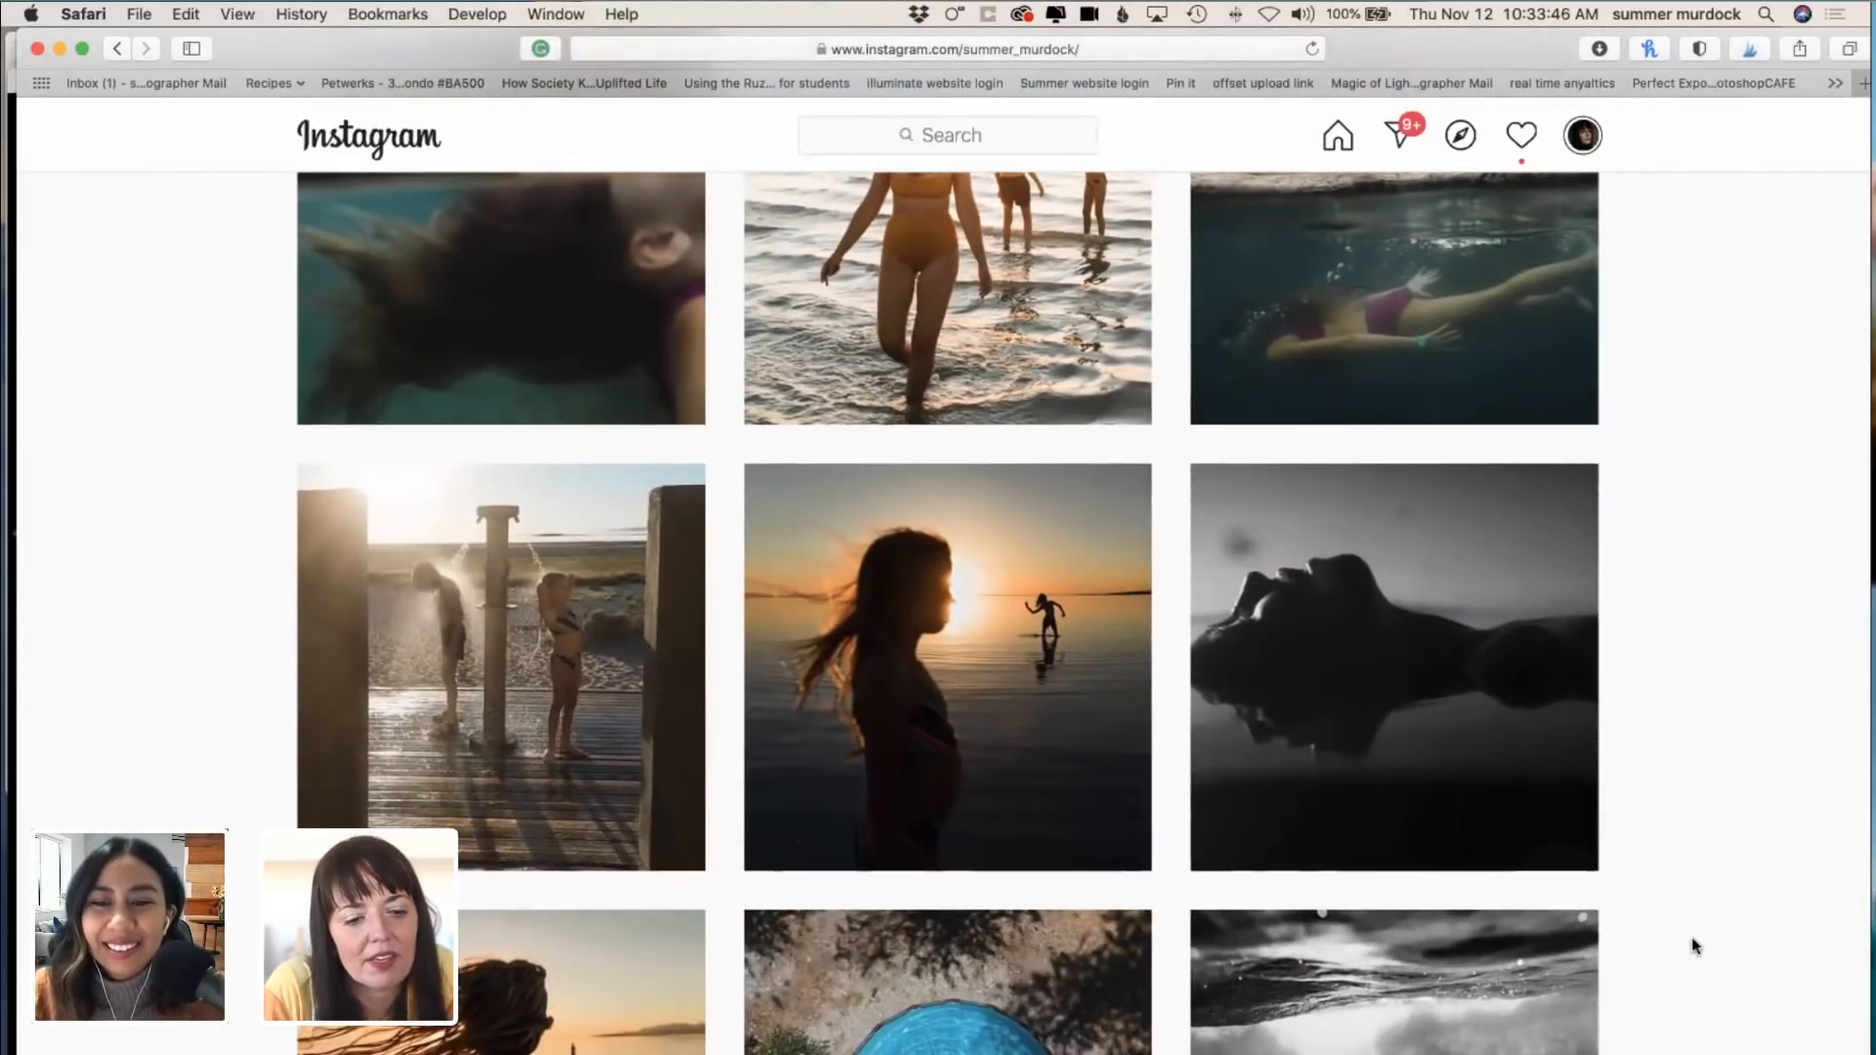
{"action": "scroll", "coordinate": [1692, 939], "scroll_direction": "down", "scroll_amount": 9}
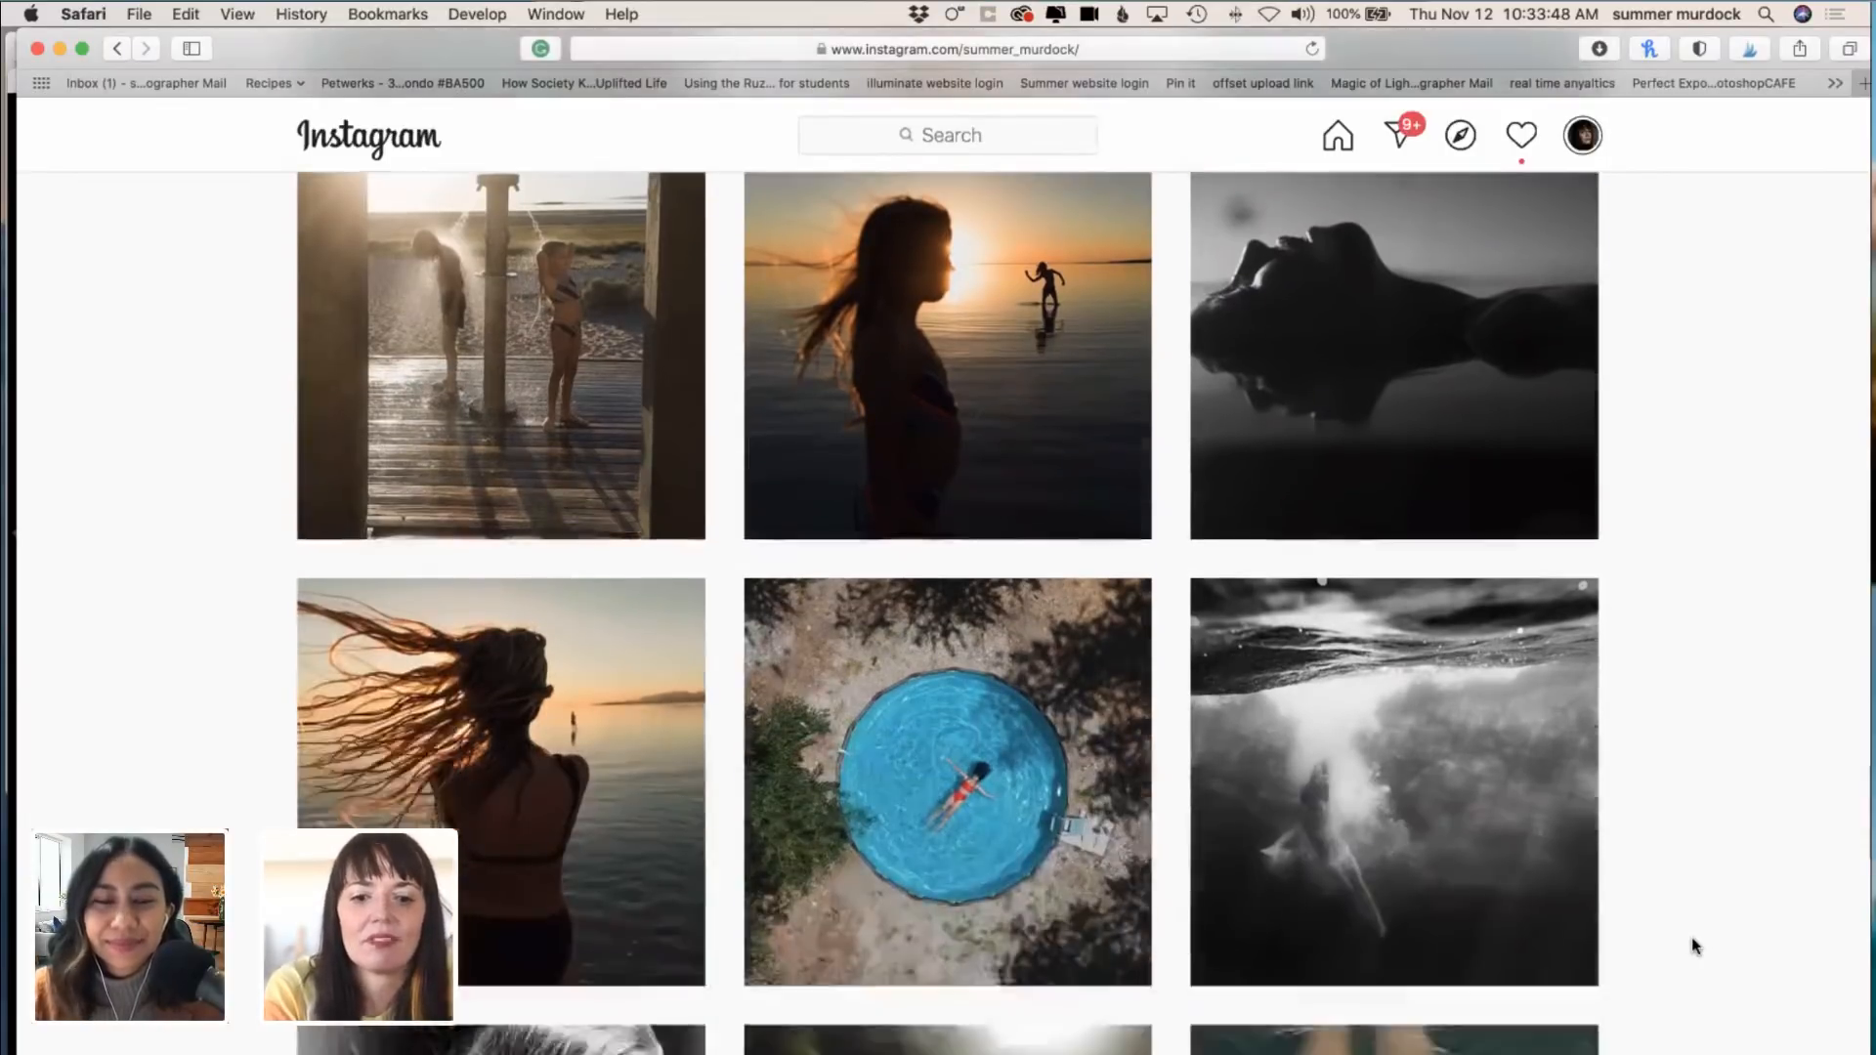
{"action": "scroll", "coordinate": [1693, 944], "scroll_direction": "down", "scroll_amount": 12}
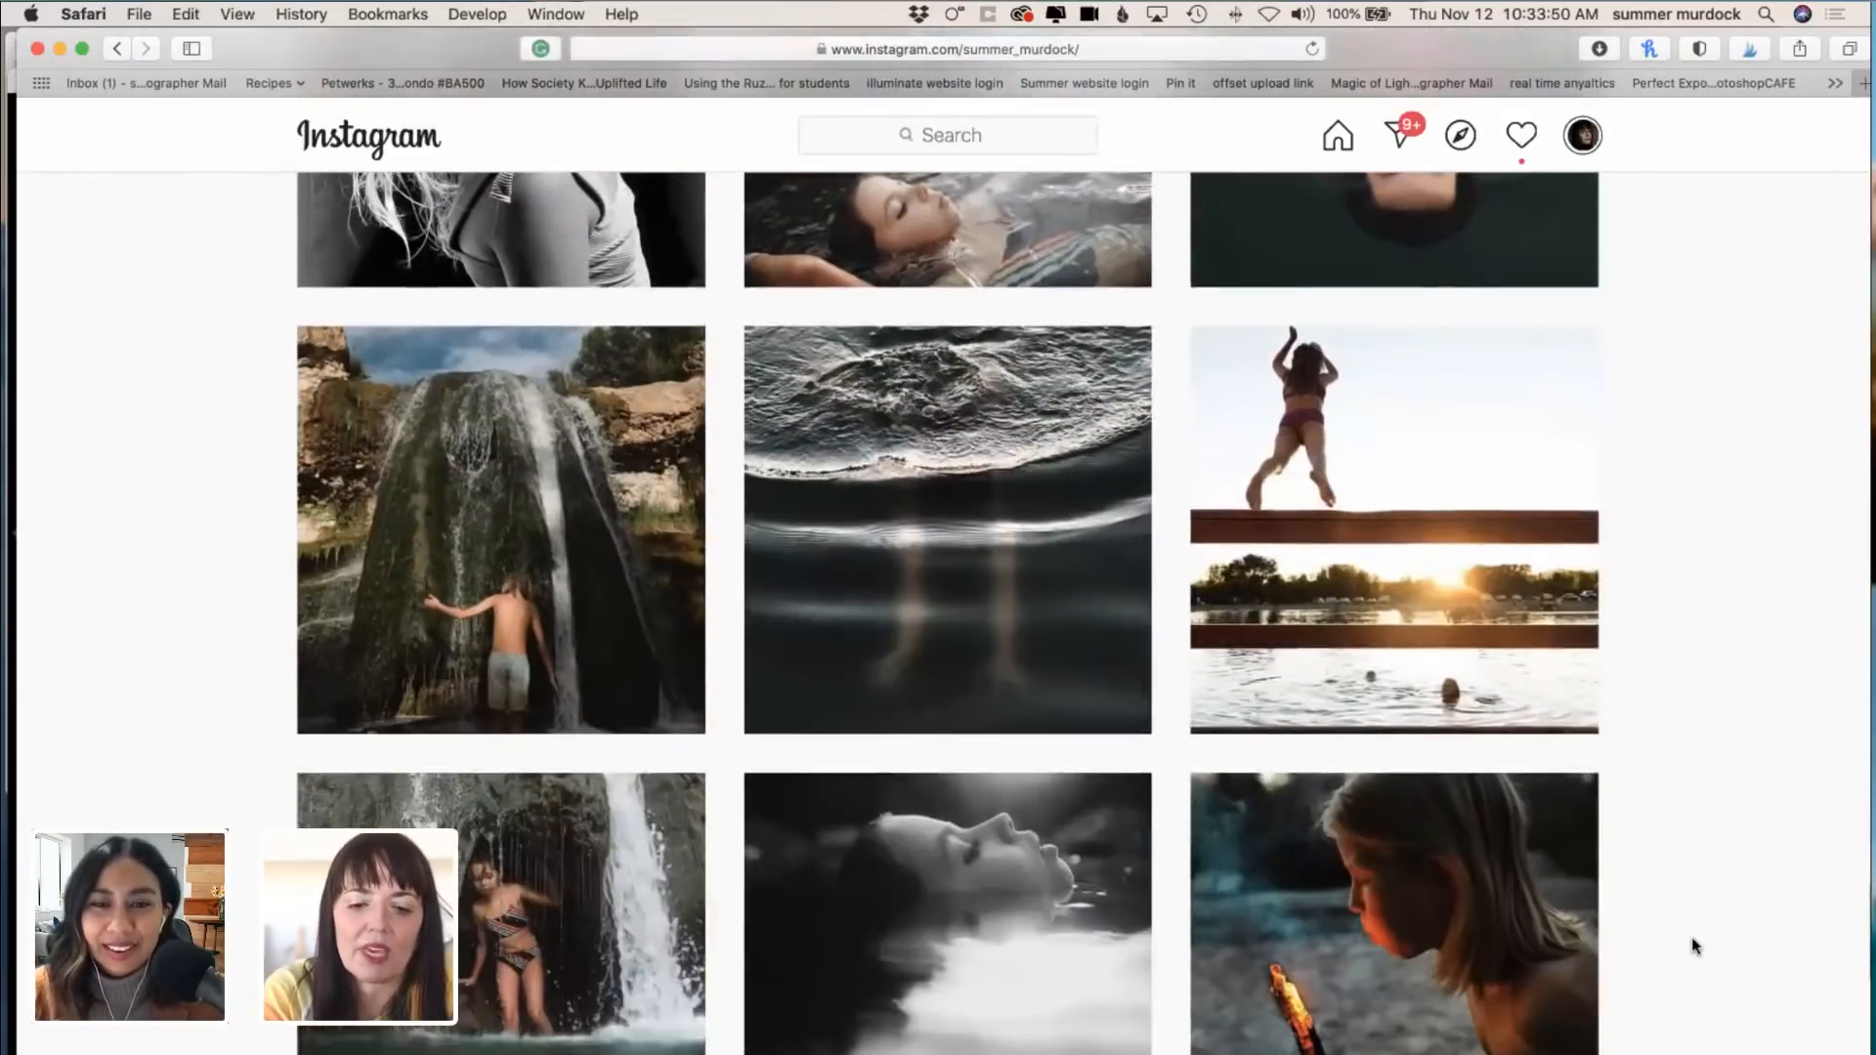
{"action": "scroll", "coordinate": [1745, 1036], "scroll_direction": "down", "scroll_amount": 4}
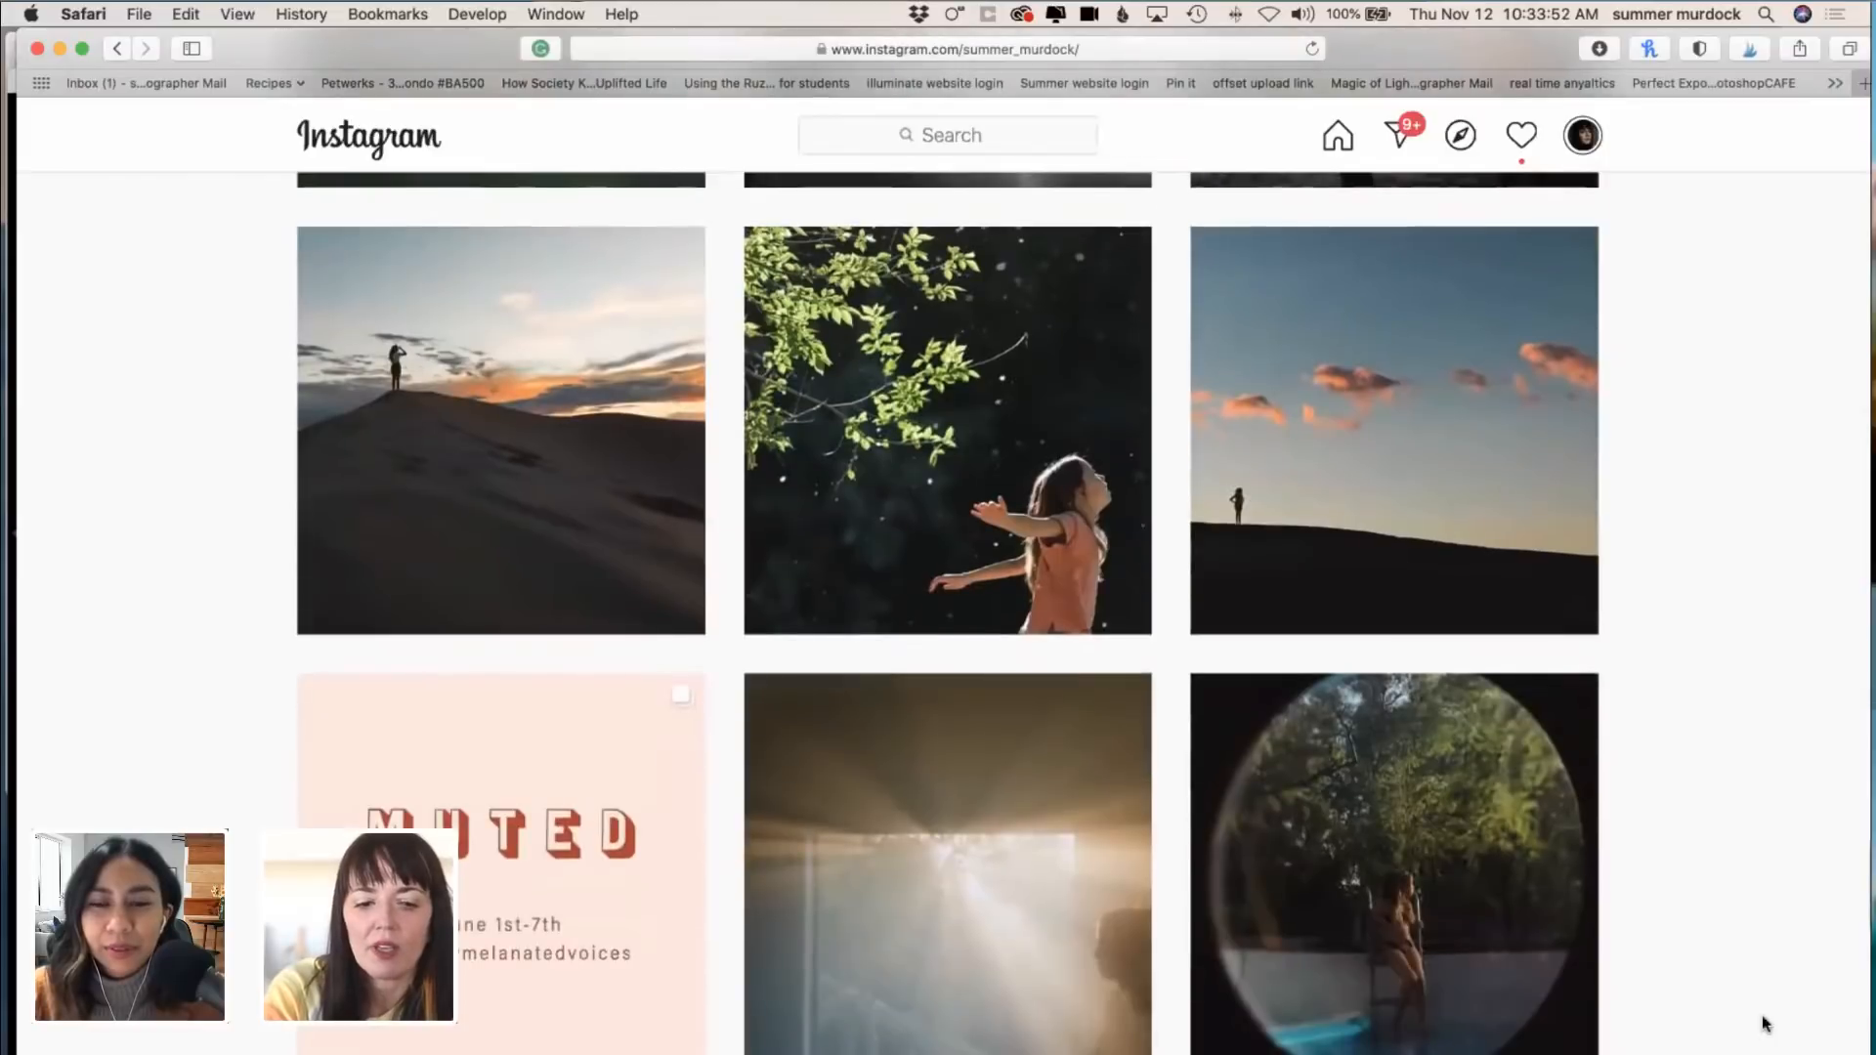
{"action": "scroll", "coordinate": [1750, 997], "scroll_direction": "down", "scroll_amount": 6}
{"action": "scroll", "coordinate": [1750, 1000], "scroll_direction": "down", "scroll_amount": 10}
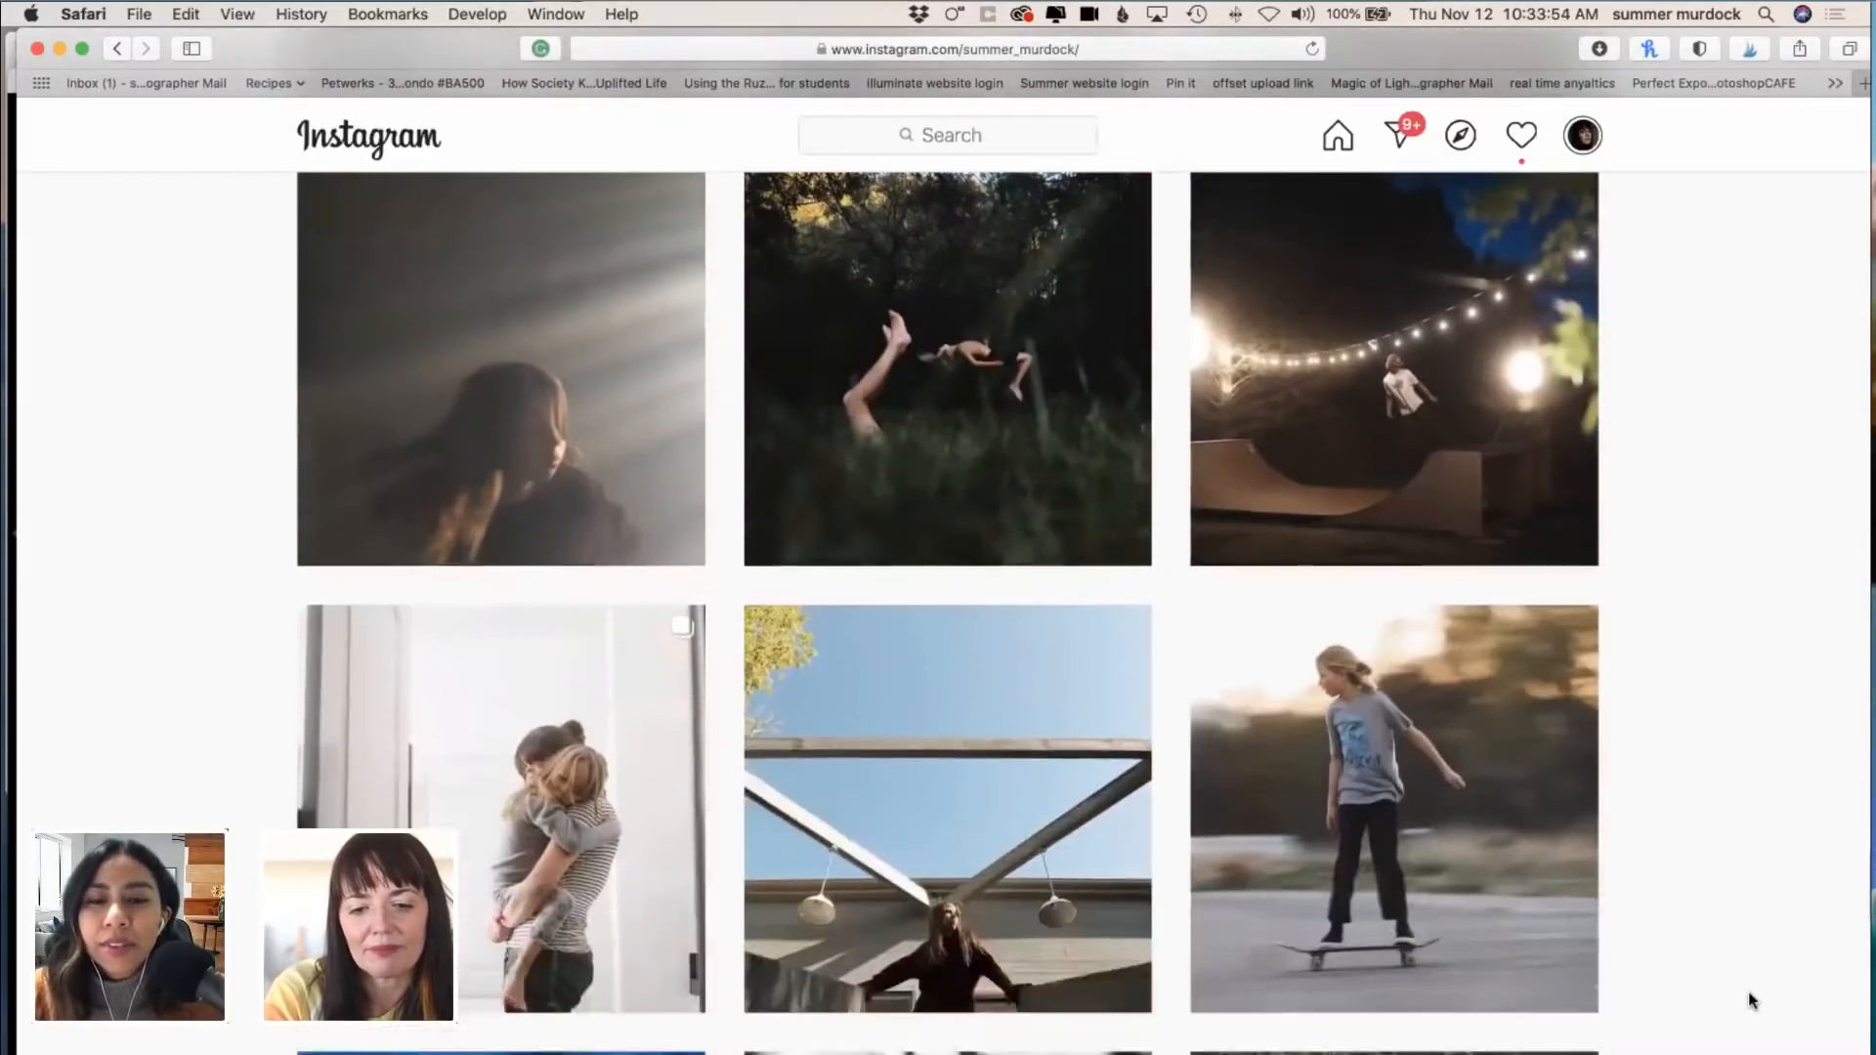
{"action": "scroll", "coordinate": [1751, 1000], "scroll_direction": "down", "scroll_amount": 5}
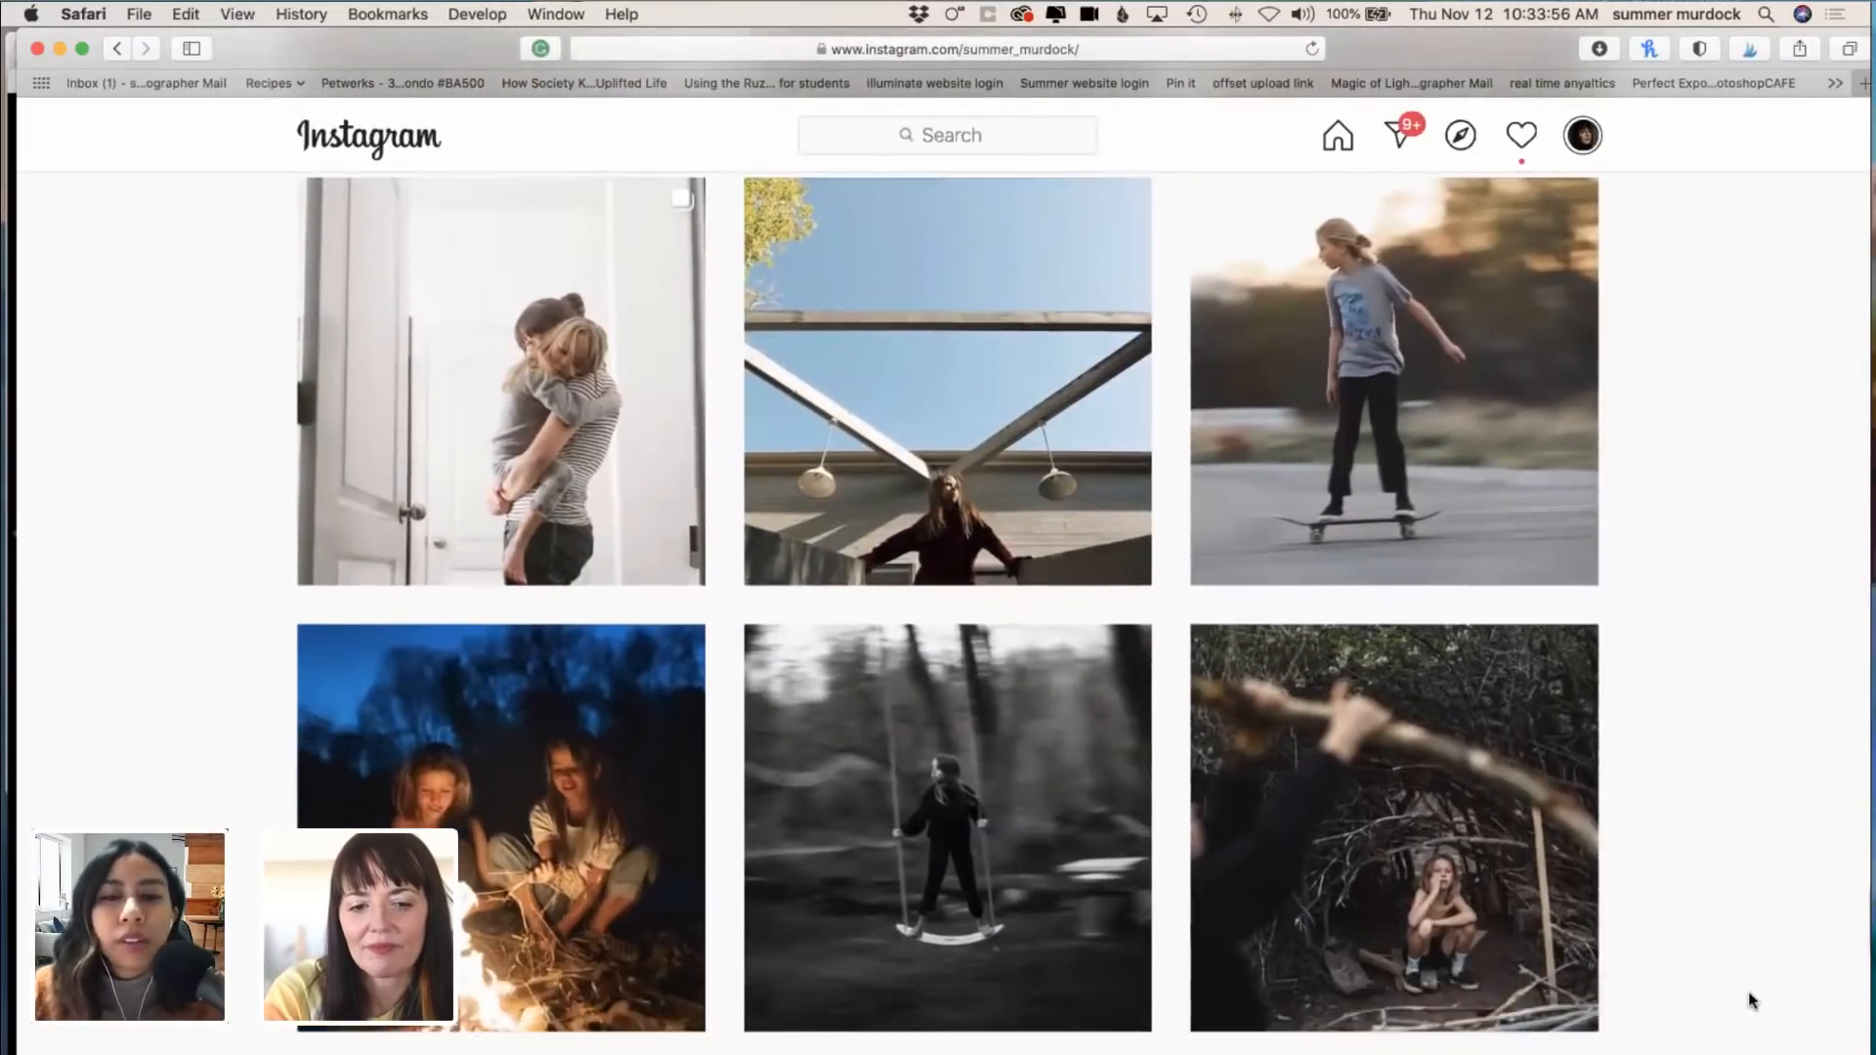
{"action": "scroll", "coordinate": [1751, 1000], "scroll_direction": "down", "scroll_amount": 4}
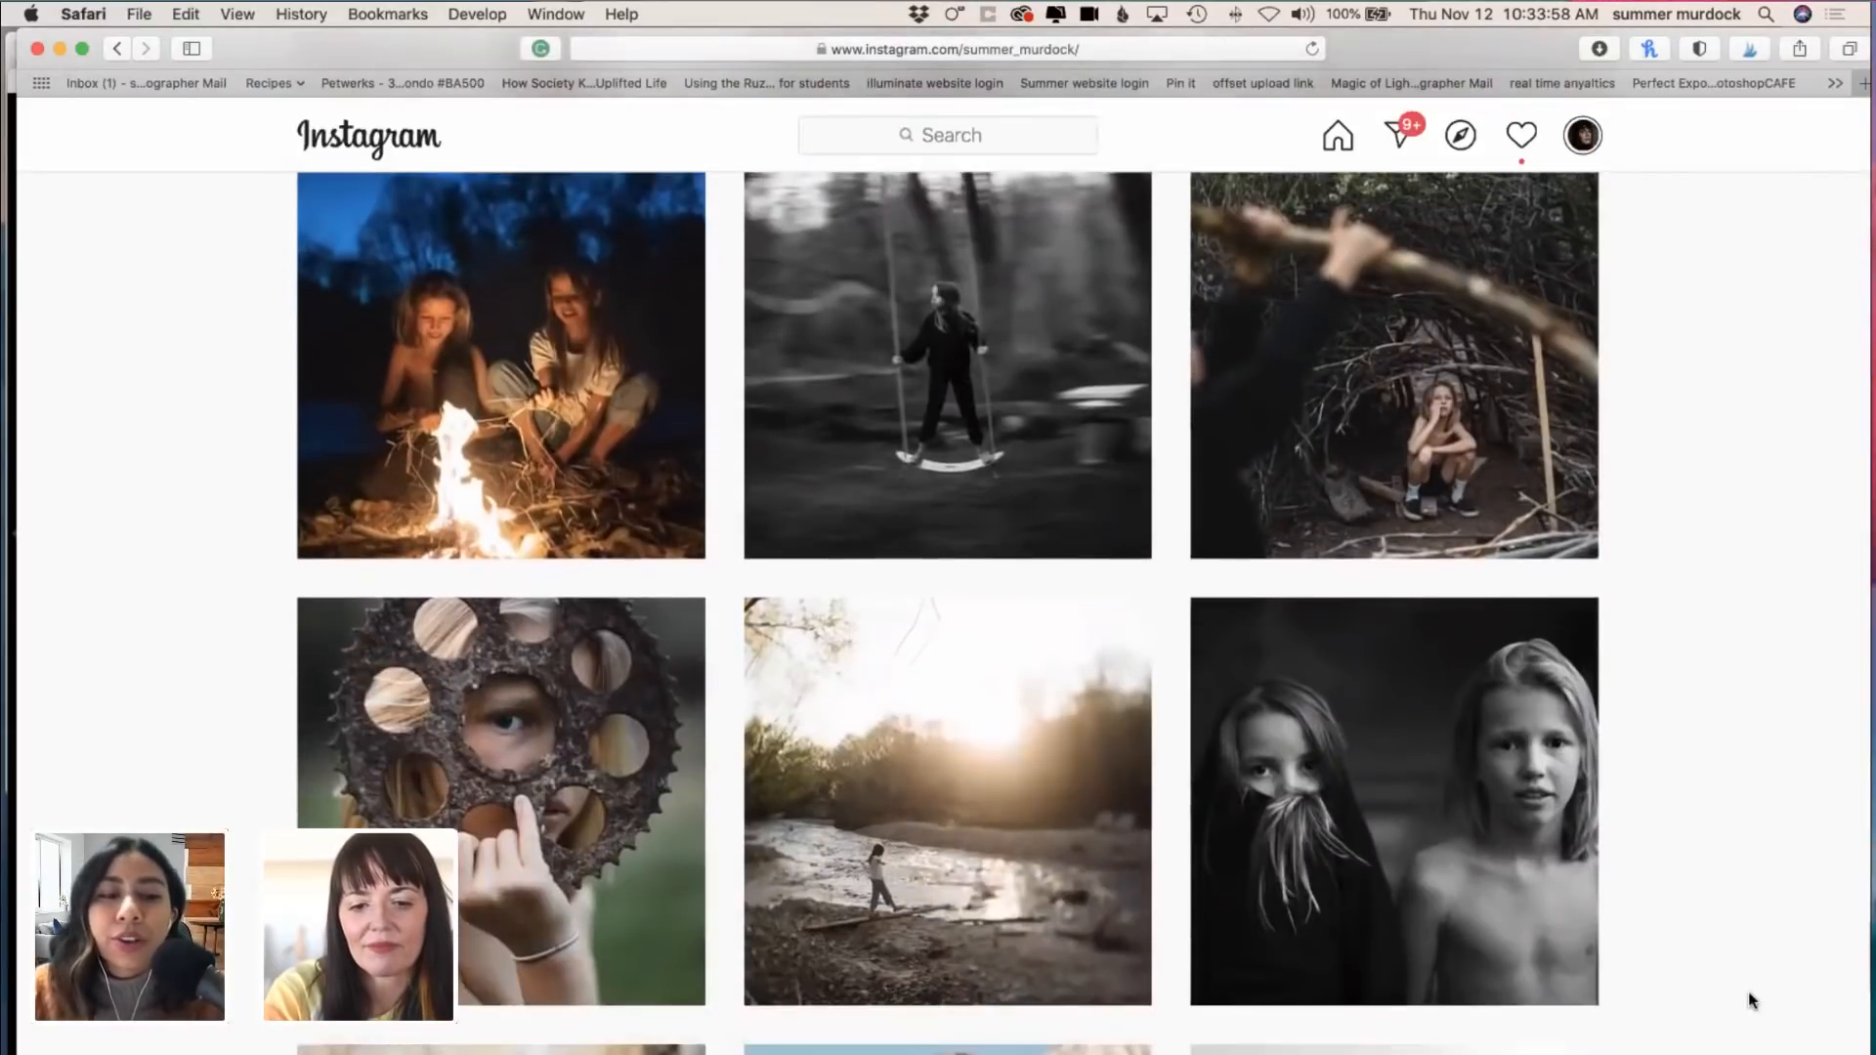
{"action": "scroll", "coordinate": [1751, 999], "scroll_direction": "down", "scroll_amount": 7}
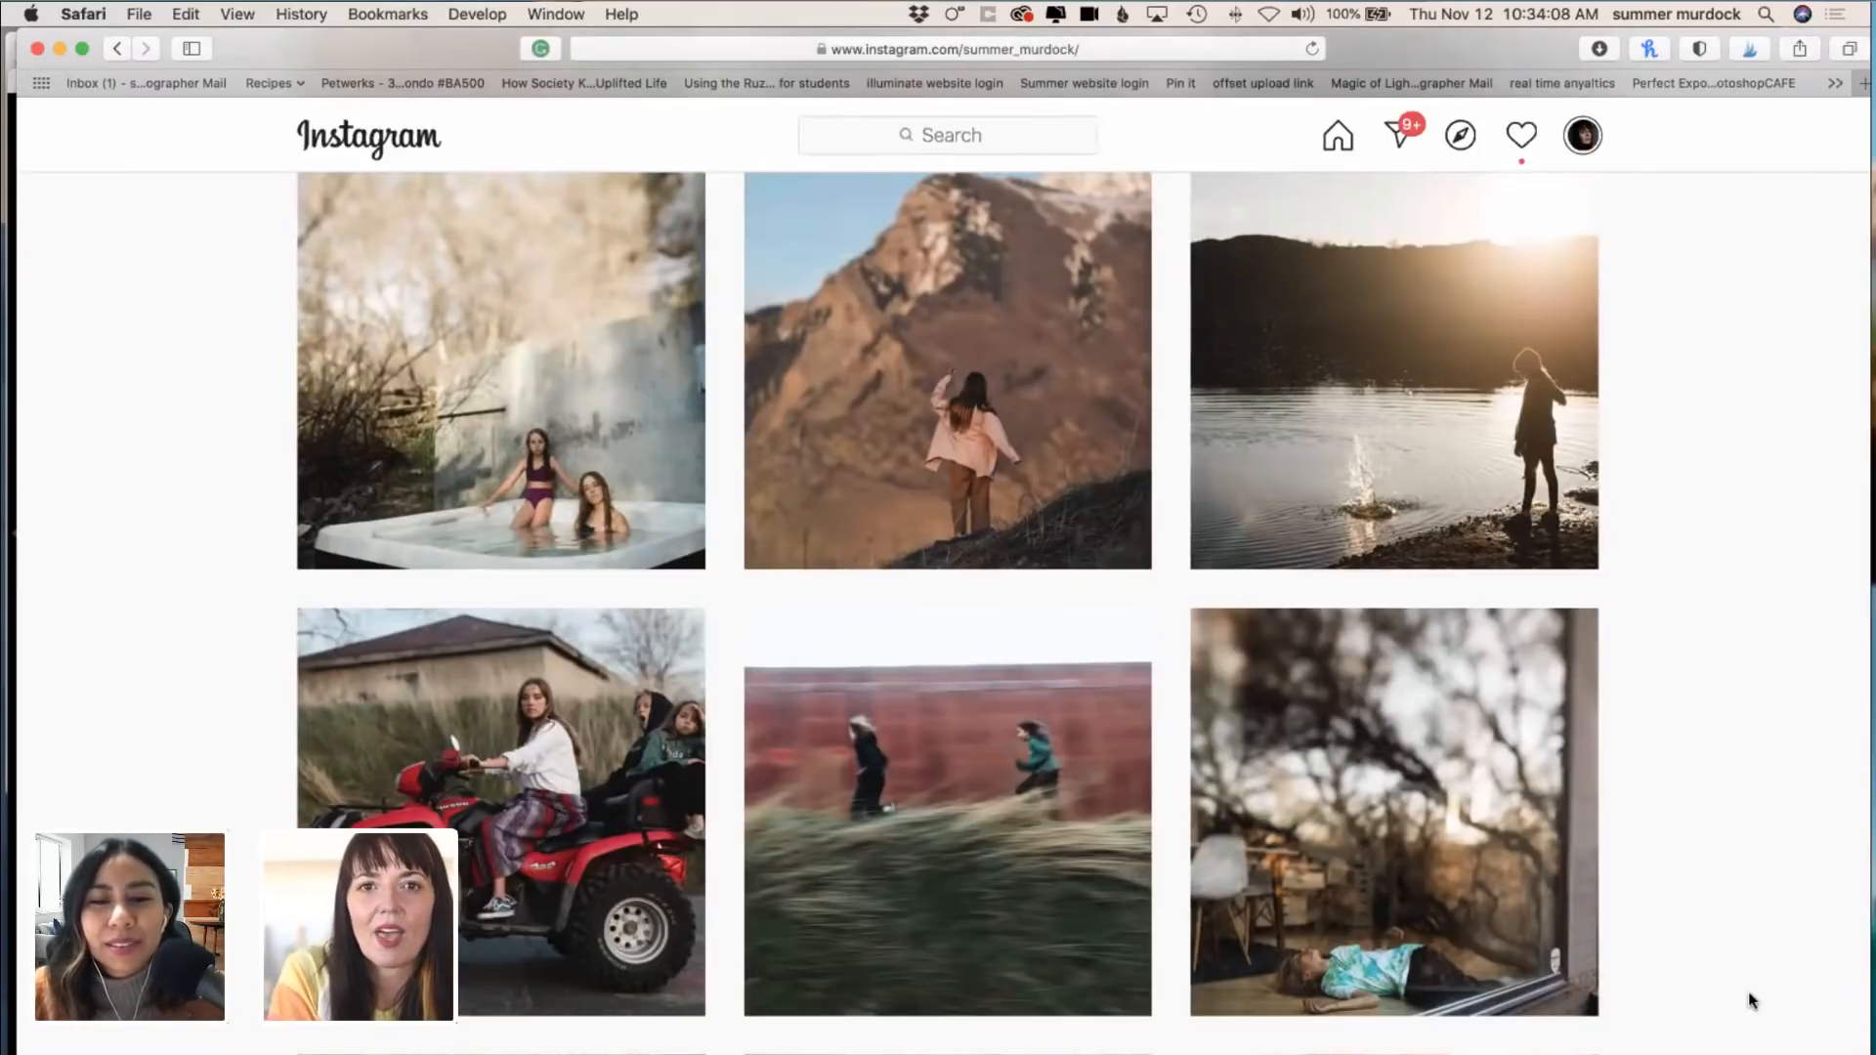
{"action": "scroll", "coordinate": [1751, 1001], "scroll_direction": "down", "scroll_amount": 15}
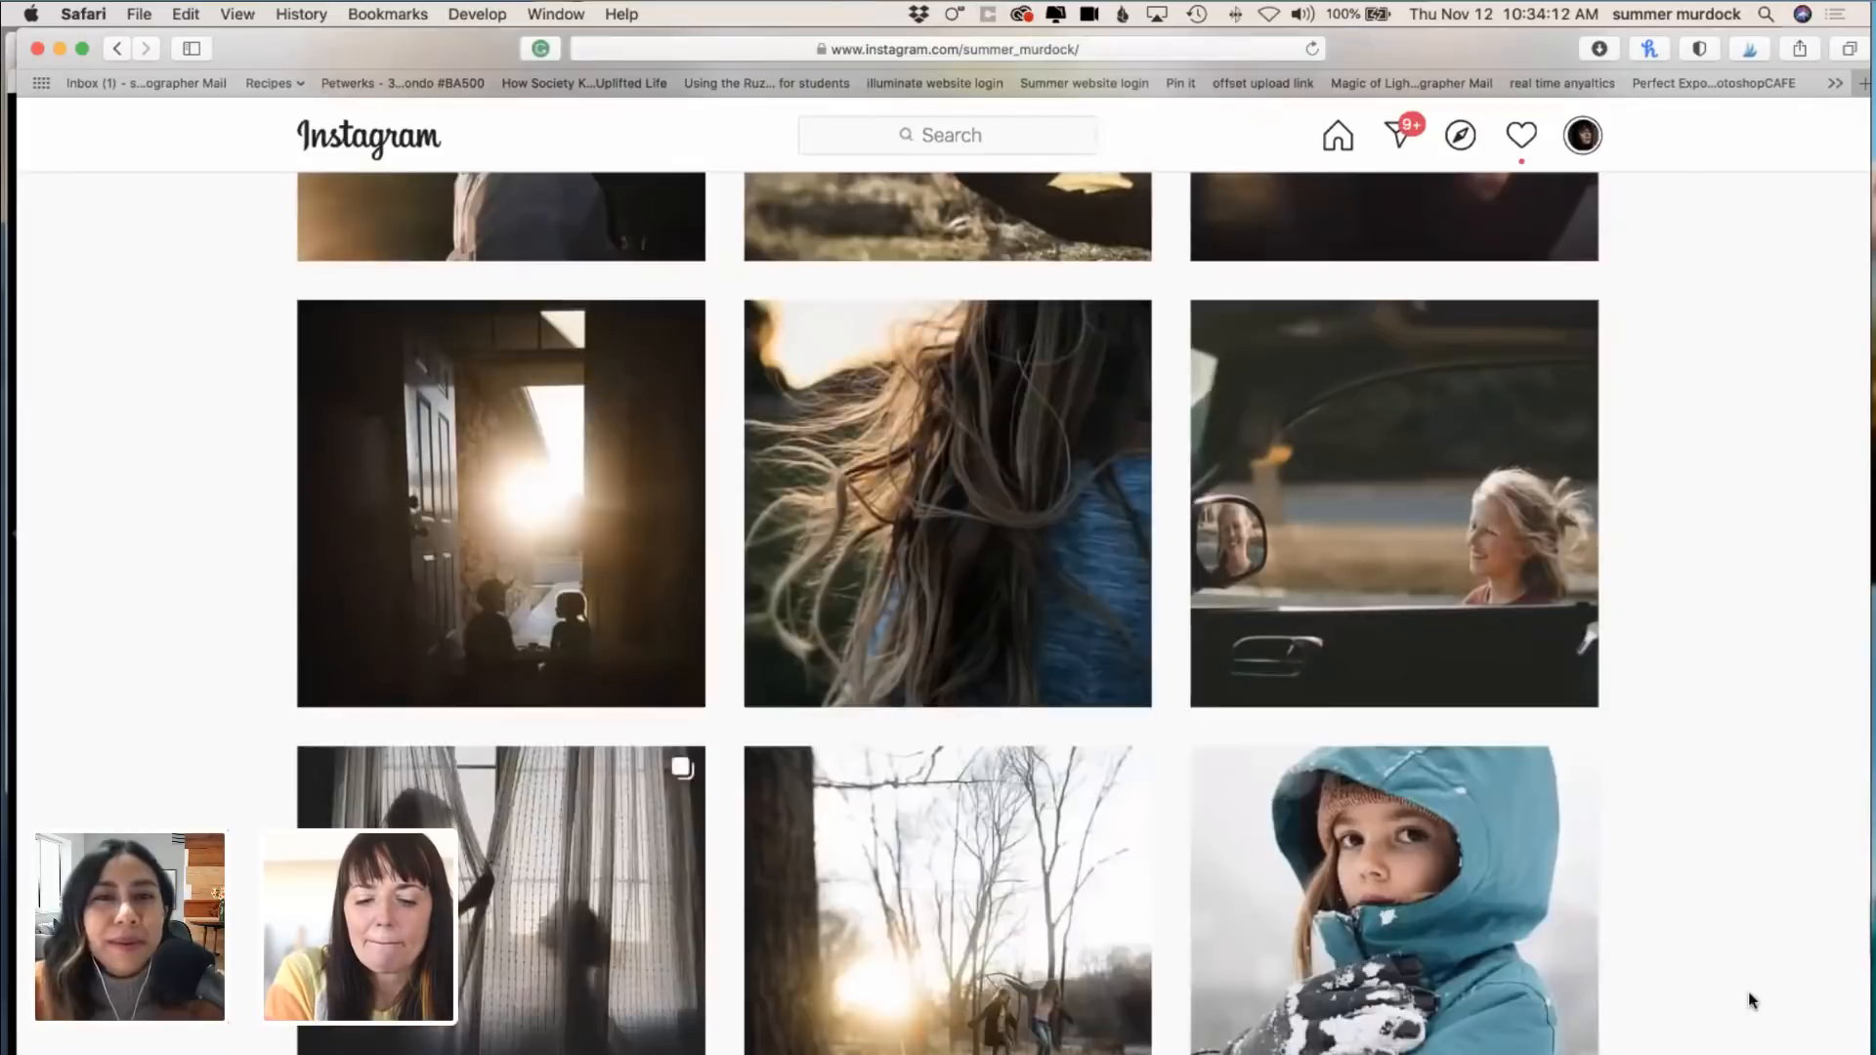
{"action": "scroll", "coordinate": [1750, 1001], "scroll_direction": "down", "scroll_amount": 20}
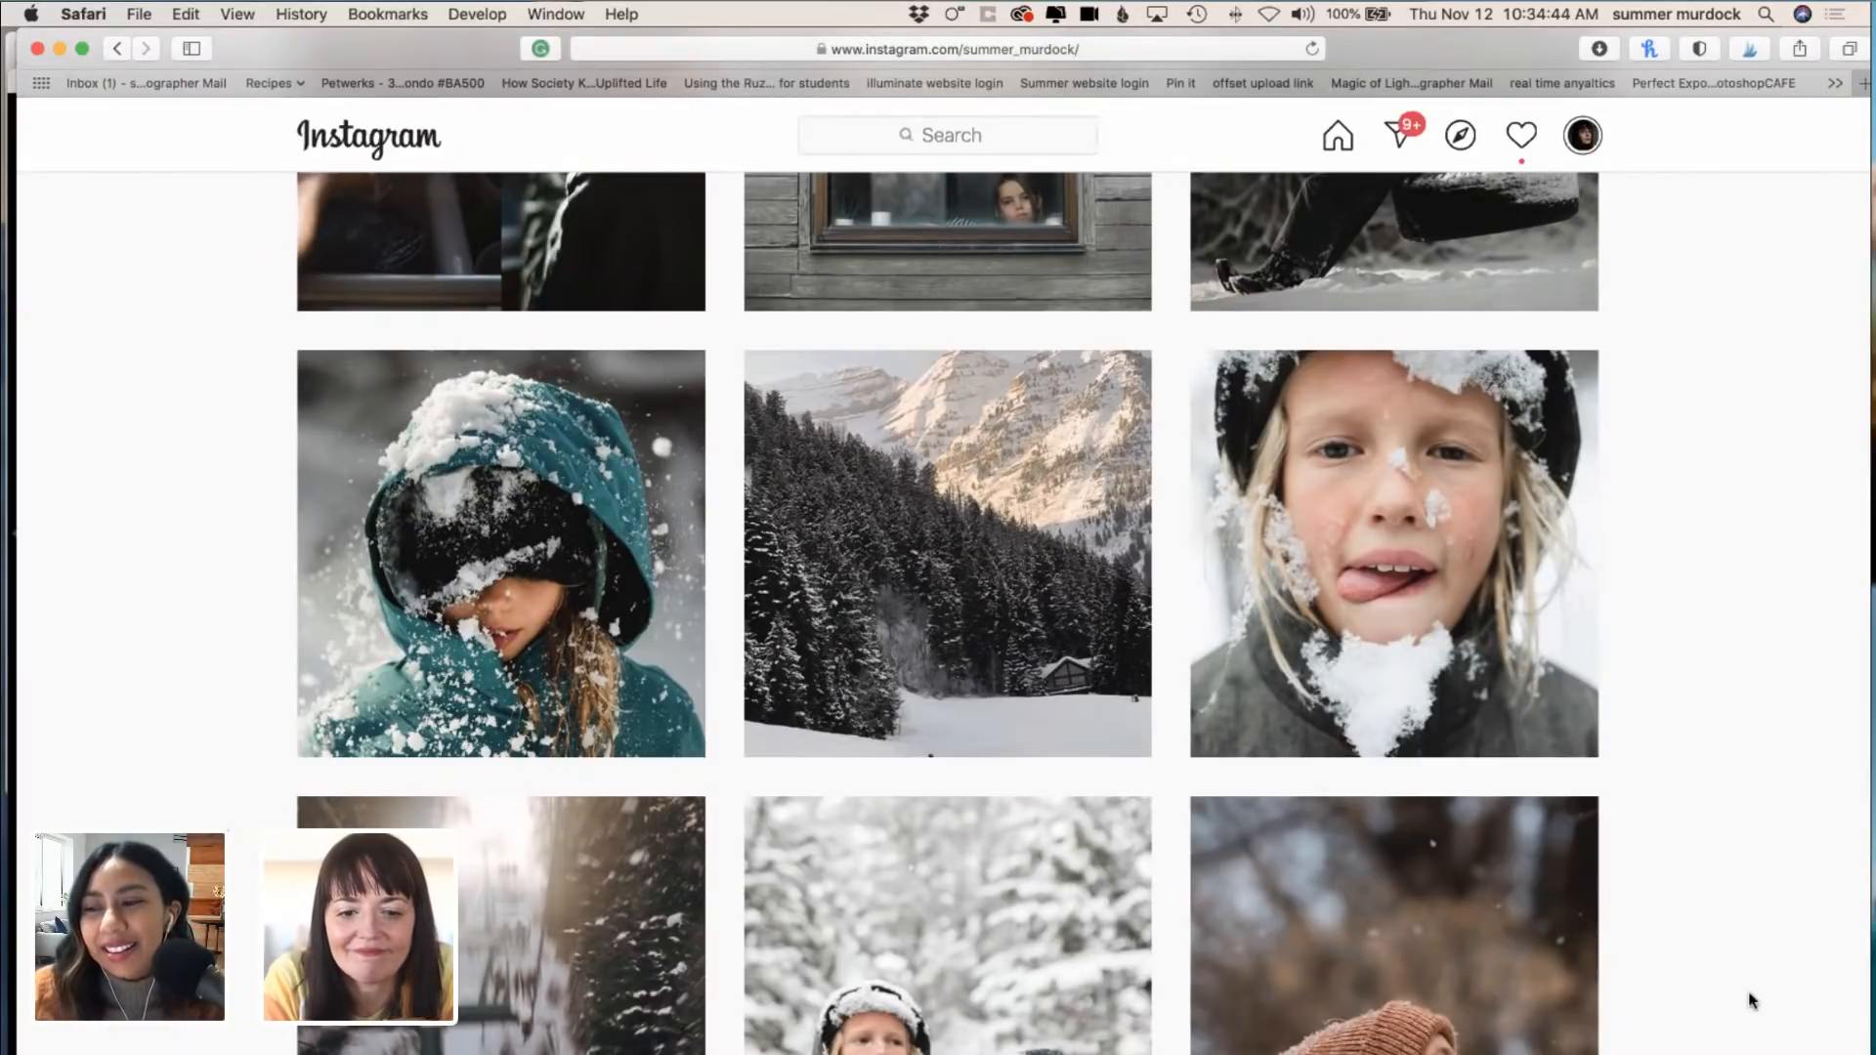
{"action": "scroll", "coordinate": [1750, 1001], "scroll_direction": "down", "scroll_amount": 15}
{"action": "scroll", "coordinate": [1751, 1001], "scroll_direction": "down", "scroll_amount": 16}
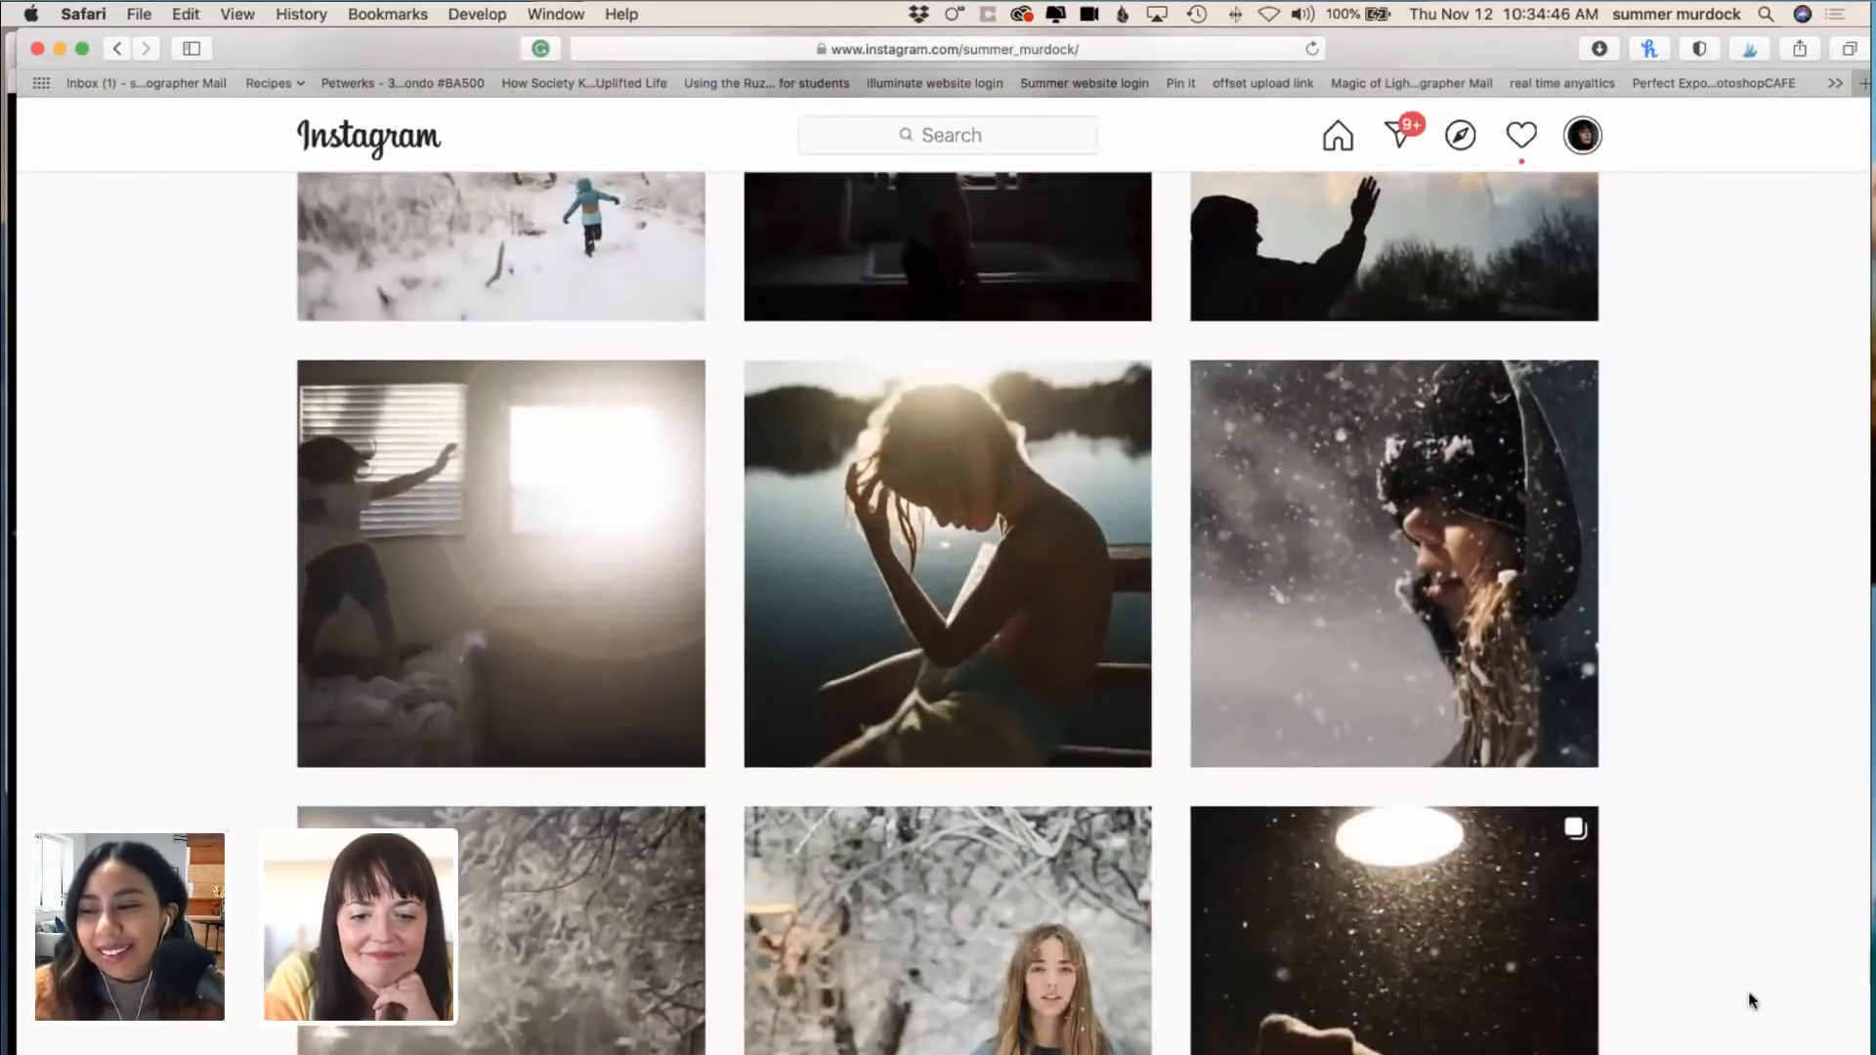
{"action": "scroll", "coordinate": [1751, 1001], "scroll_direction": "down", "scroll_amount": 13}
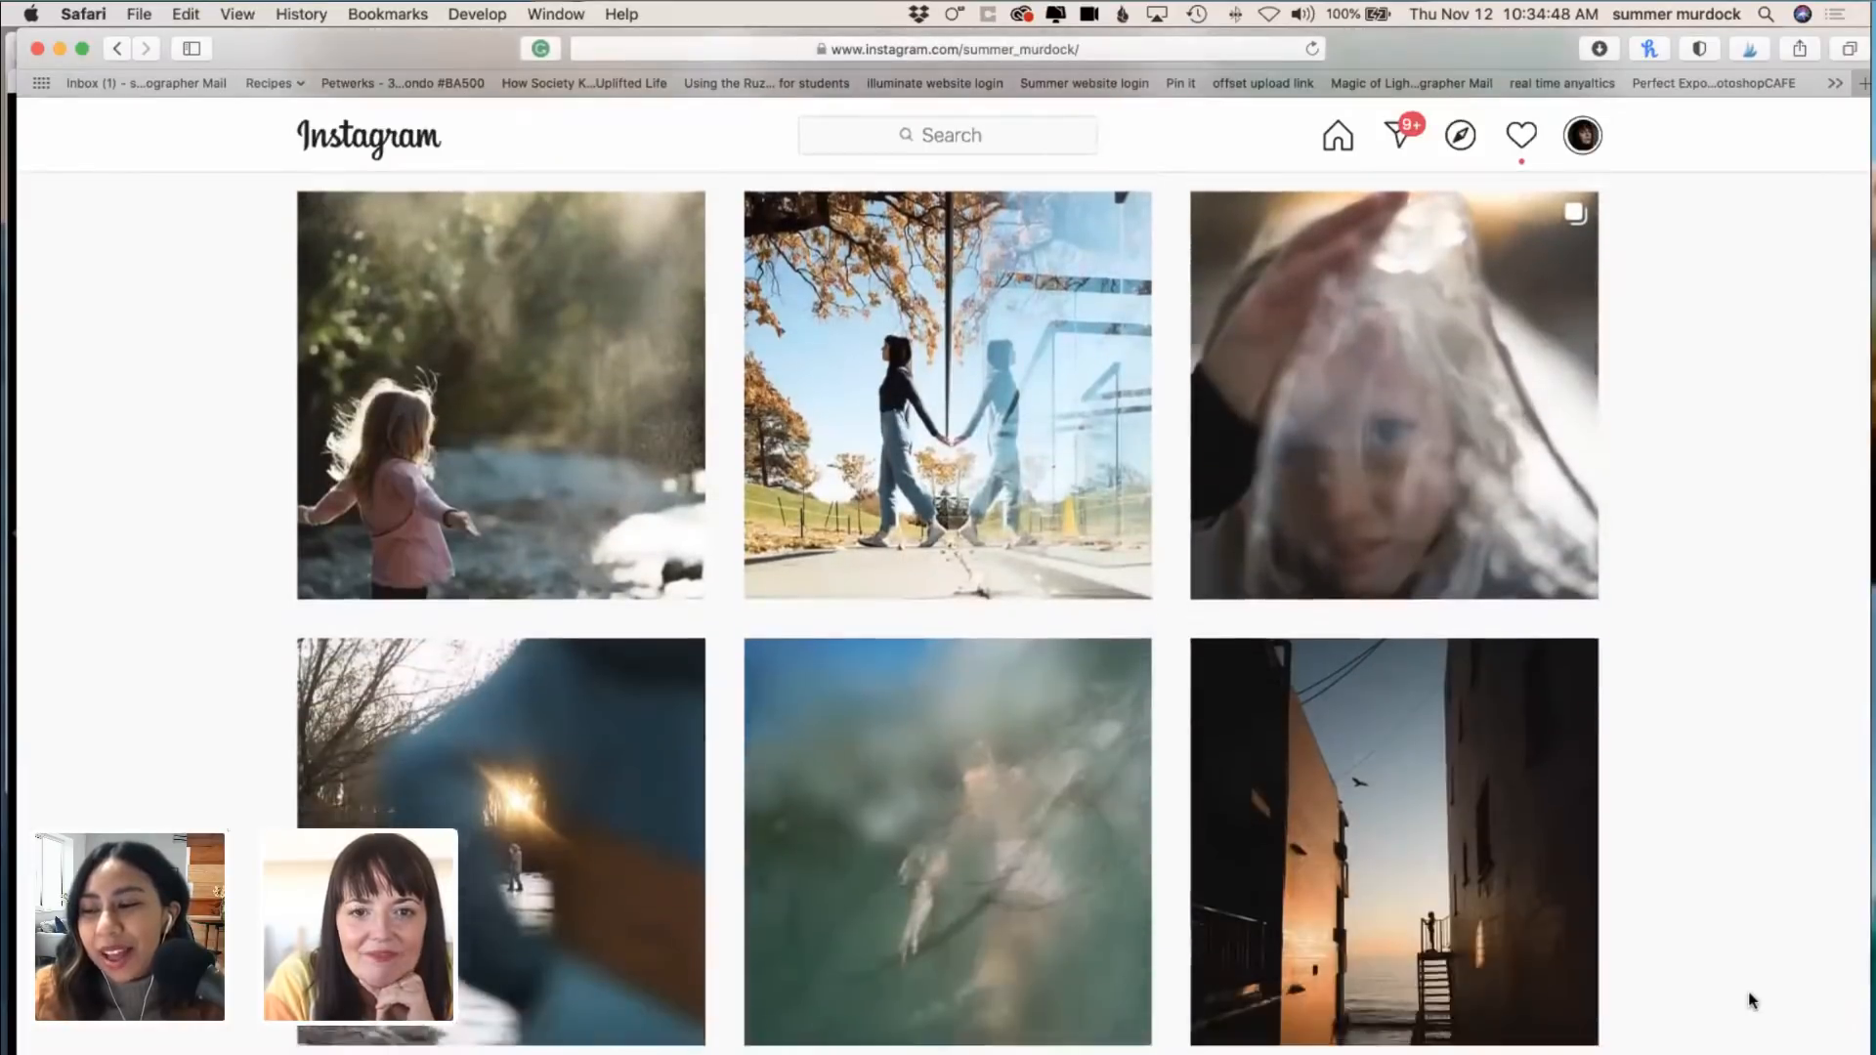
{"action": "scroll", "coordinate": [1750, 1001], "scroll_direction": "down", "scroll_amount": 12}
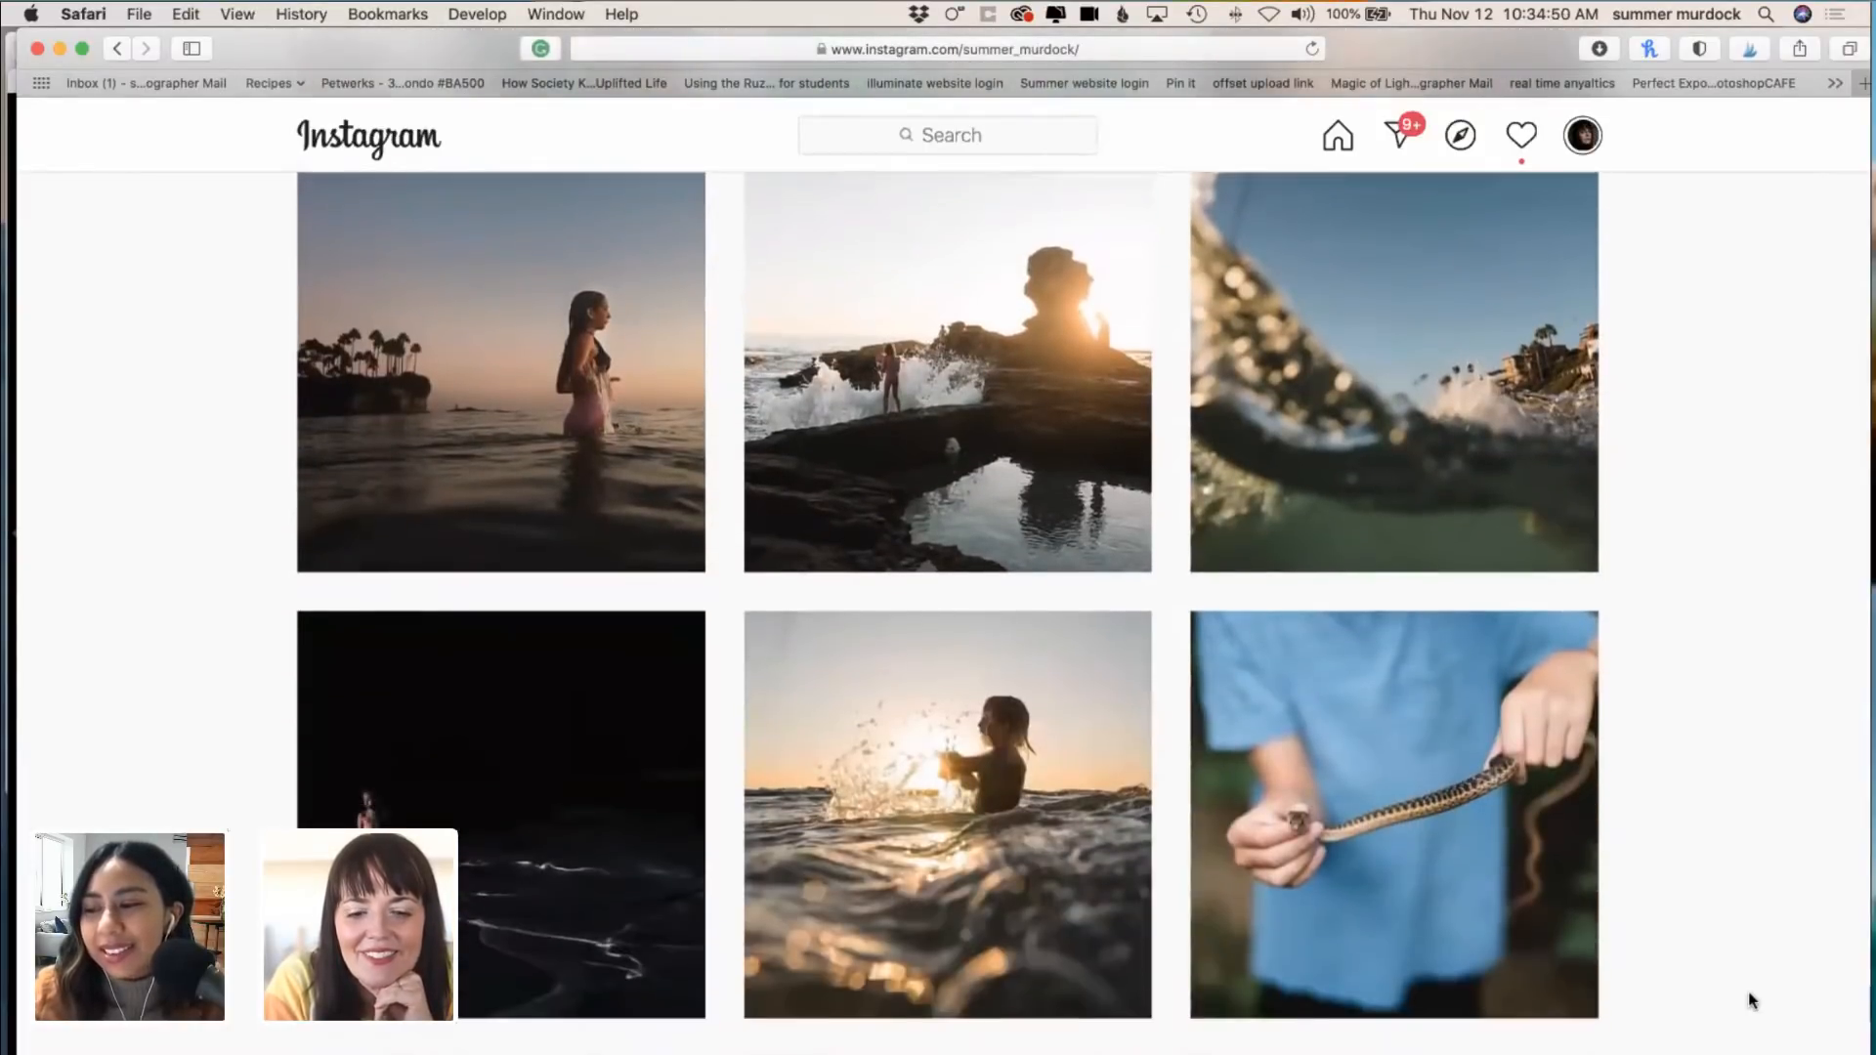
{"action": "scroll", "coordinate": [1750, 1000], "scroll_direction": "down", "scroll_amount": 2}
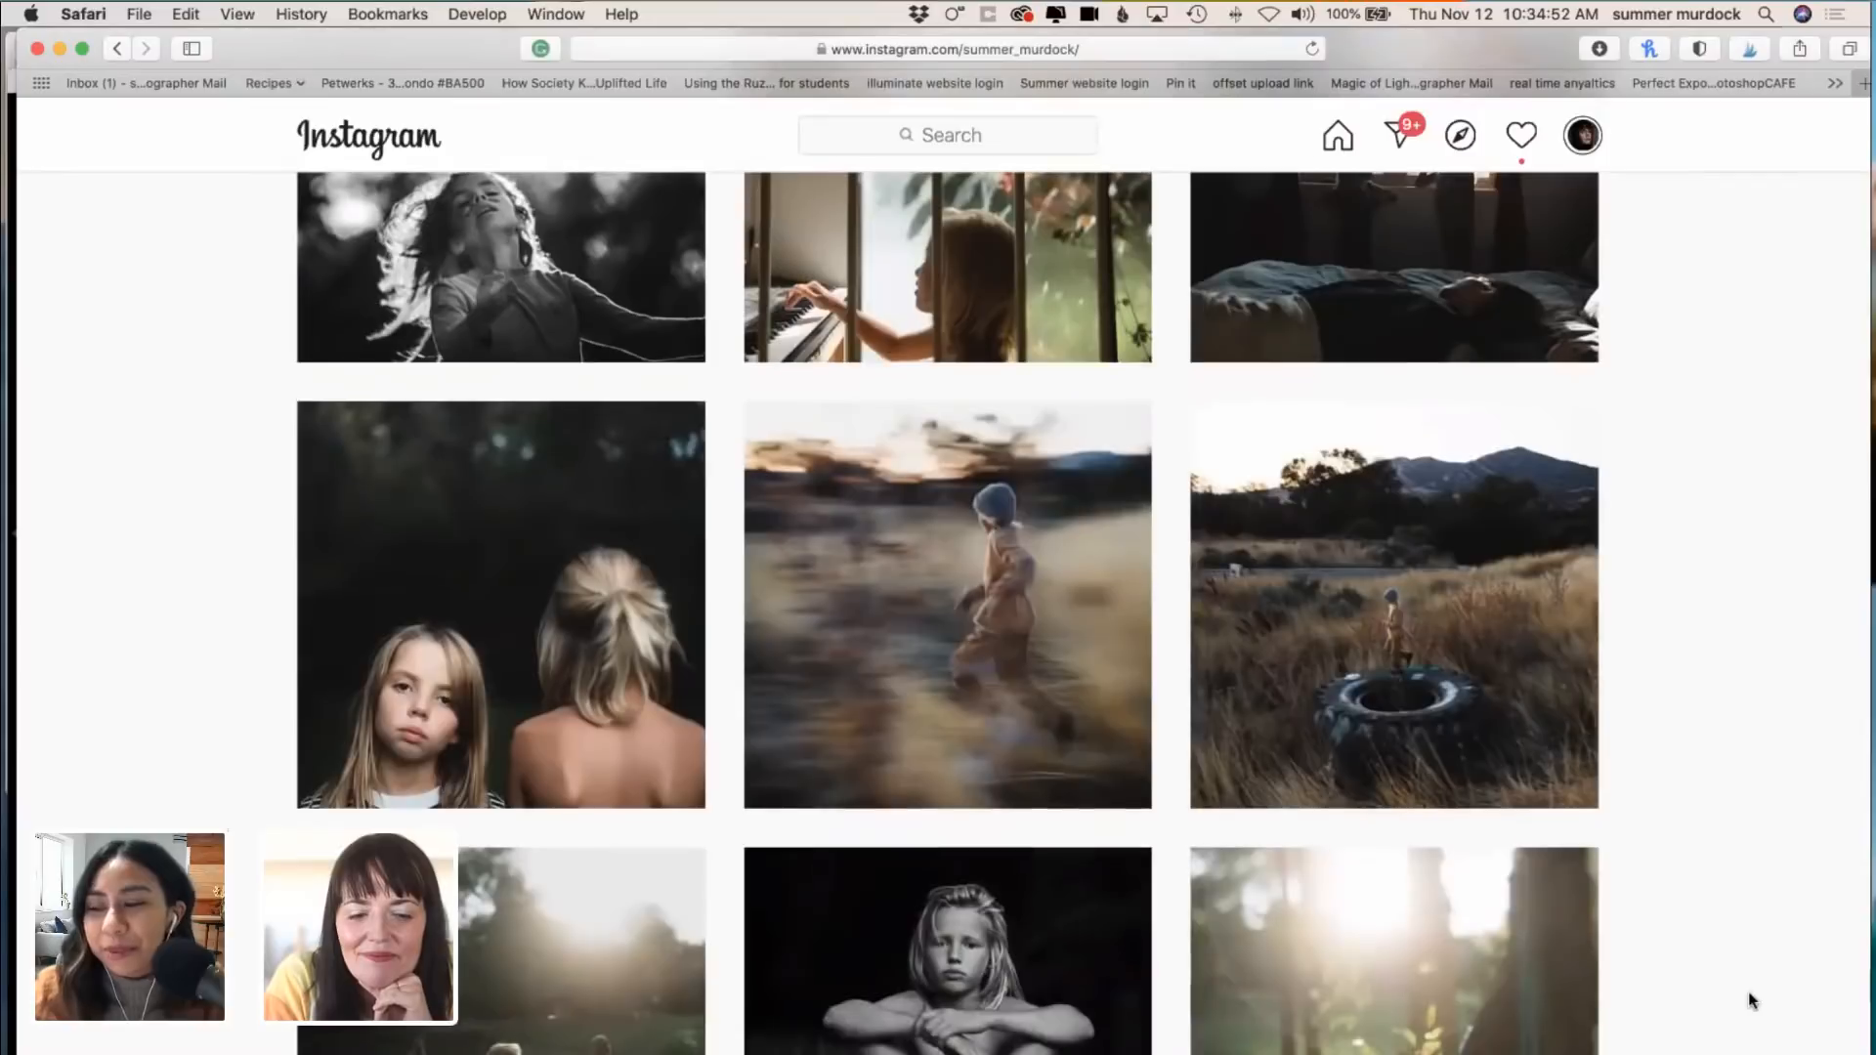
{"action": "scroll", "coordinate": [1750, 1001], "scroll_direction": "down", "scroll_amount": 12}
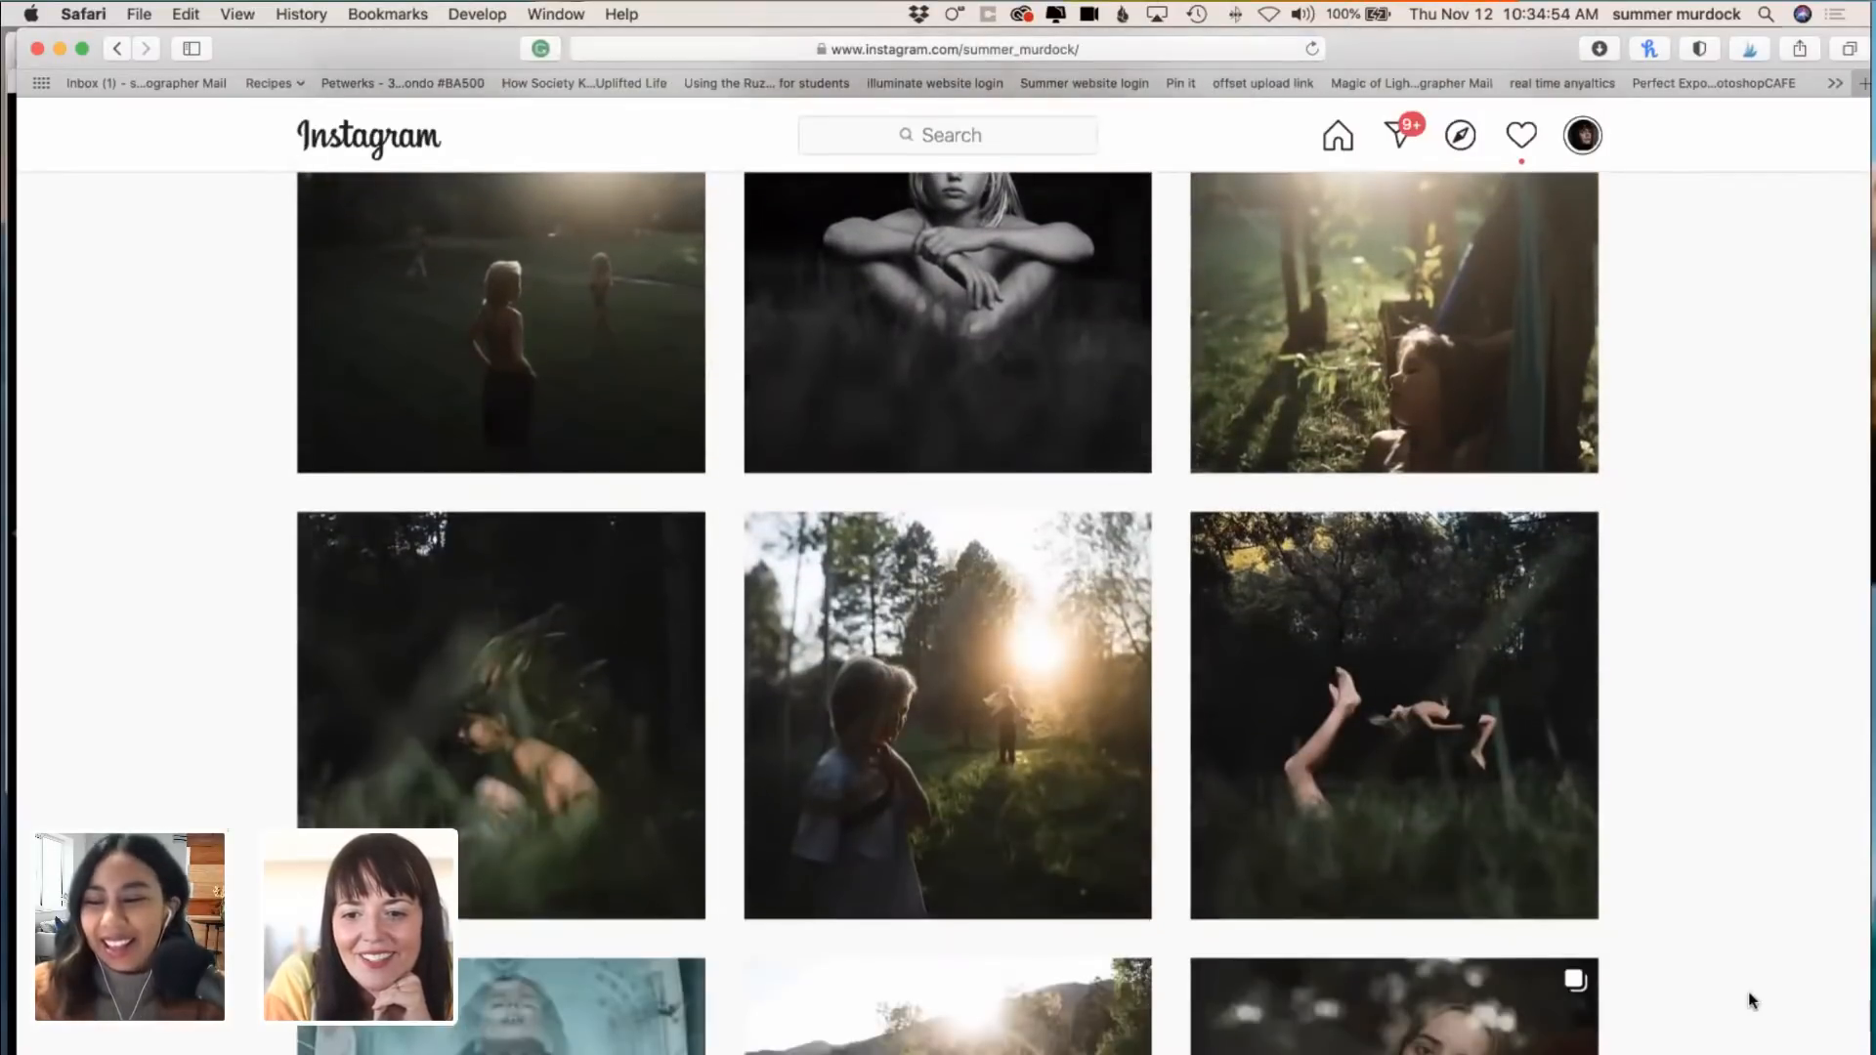
{"action": "scroll", "coordinate": [1750, 1001], "scroll_direction": "down", "scroll_amount": 8}
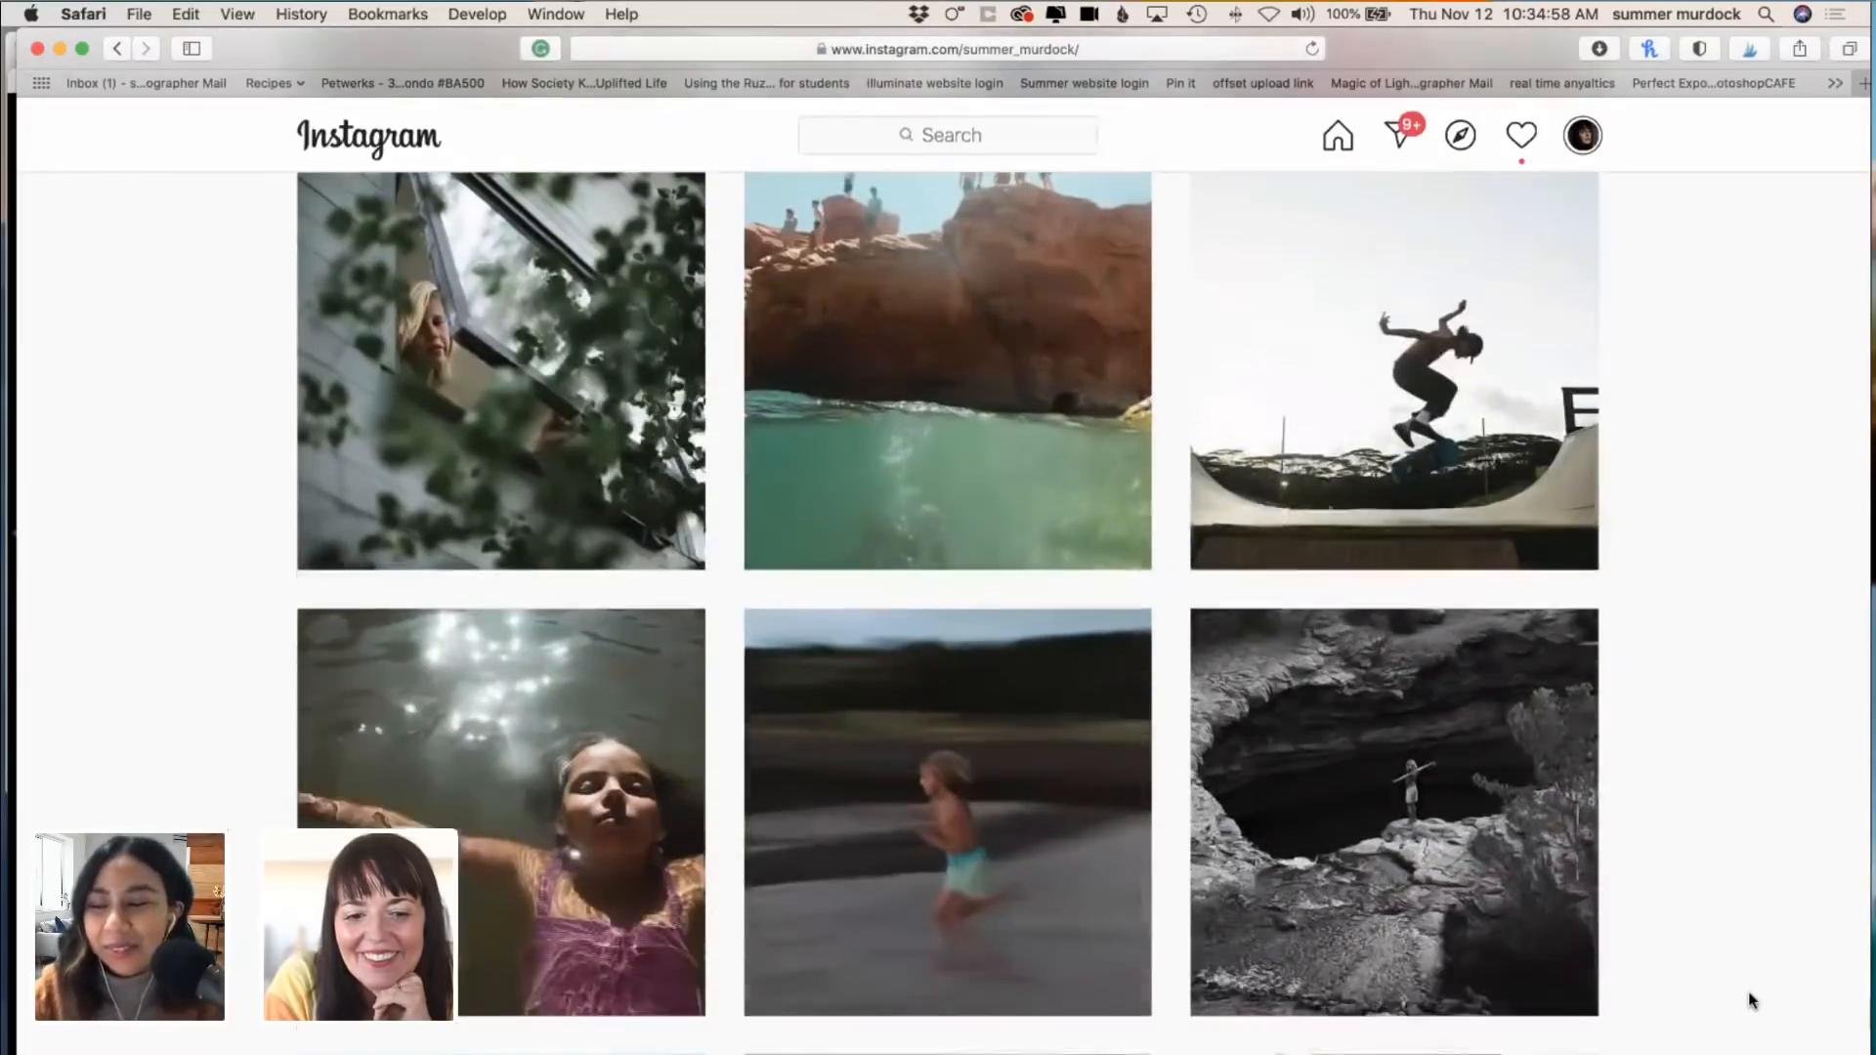
{"action": "scroll", "coordinate": [1750, 1001], "scroll_direction": "down", "scroll_amount": 3}
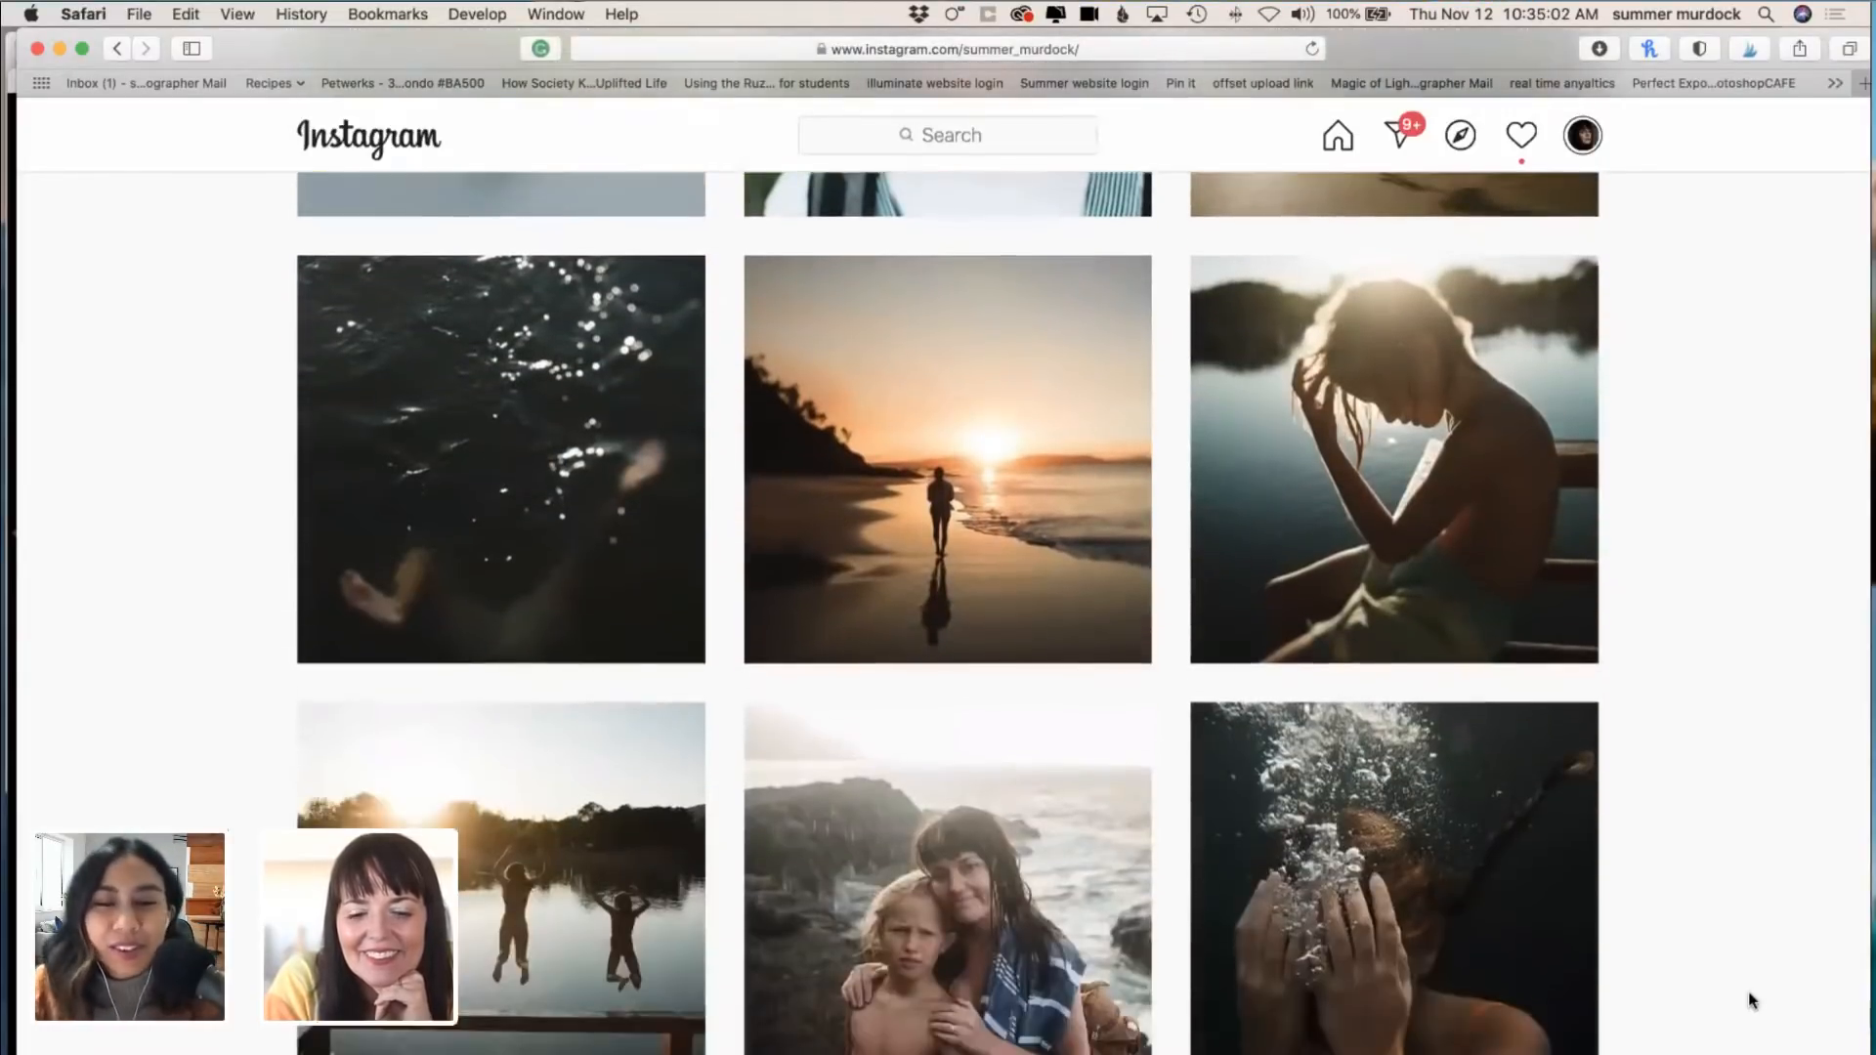
{"action": "scroll", "coordinate": [1751, 1001], "scroll_direction": "down", "scroll_amount": 3}
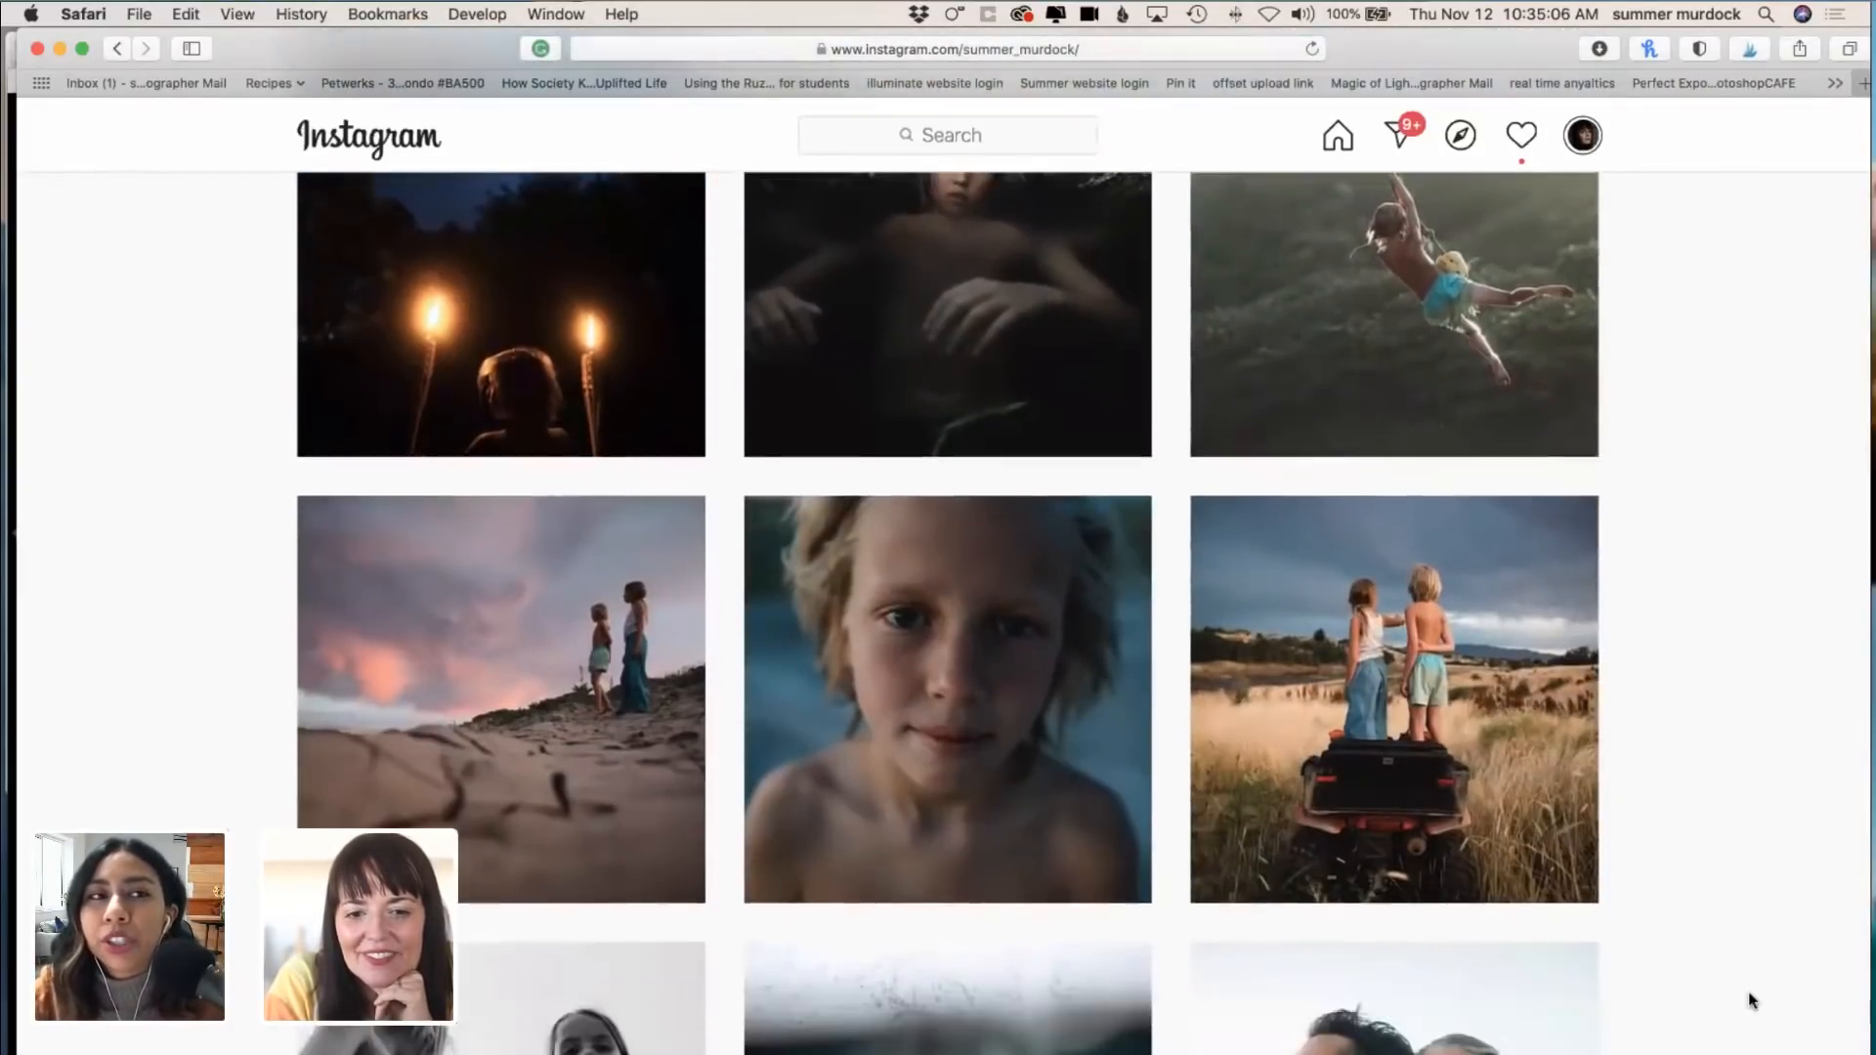
{"action": "scroll", "coordinate": [1750, 1001], "scroll_direction": "down", "scroll_amount": 3}
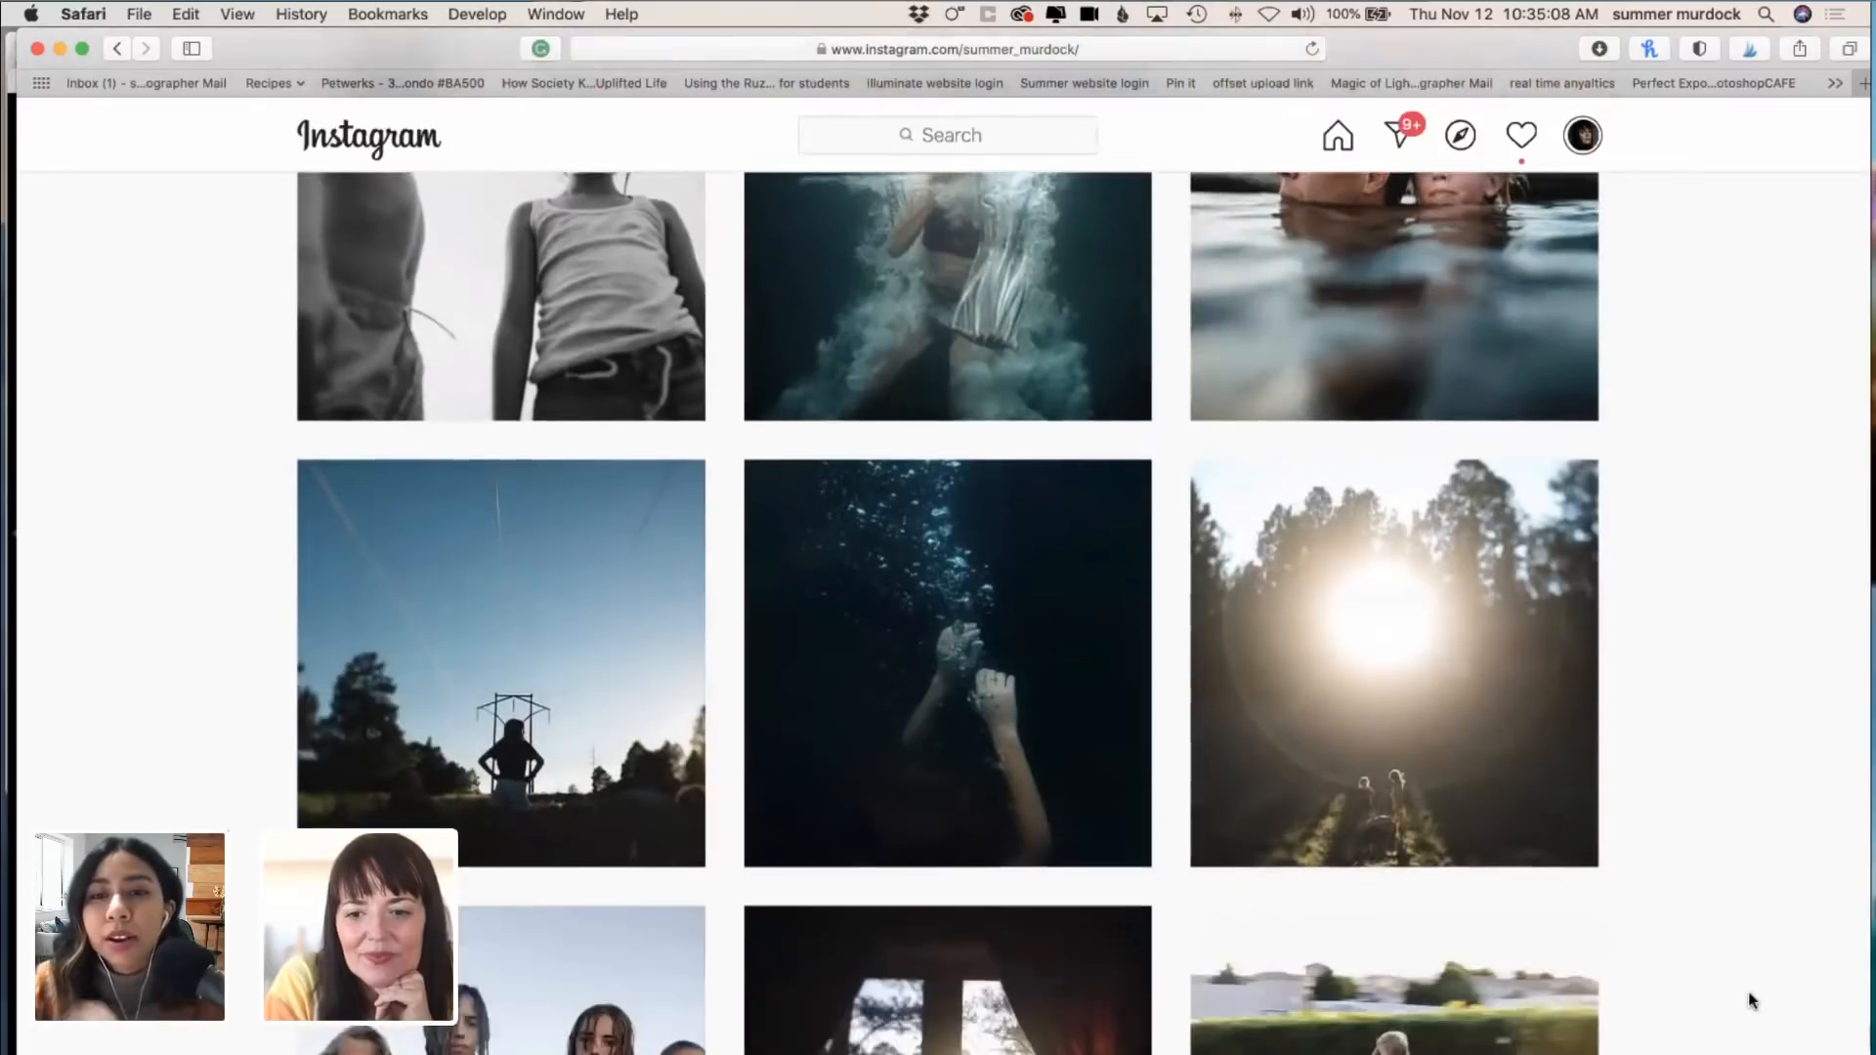
{"action": "scroll", "coordinate": [1750, 1001], "scroll_direction": "down", "scroll_amount": 8}
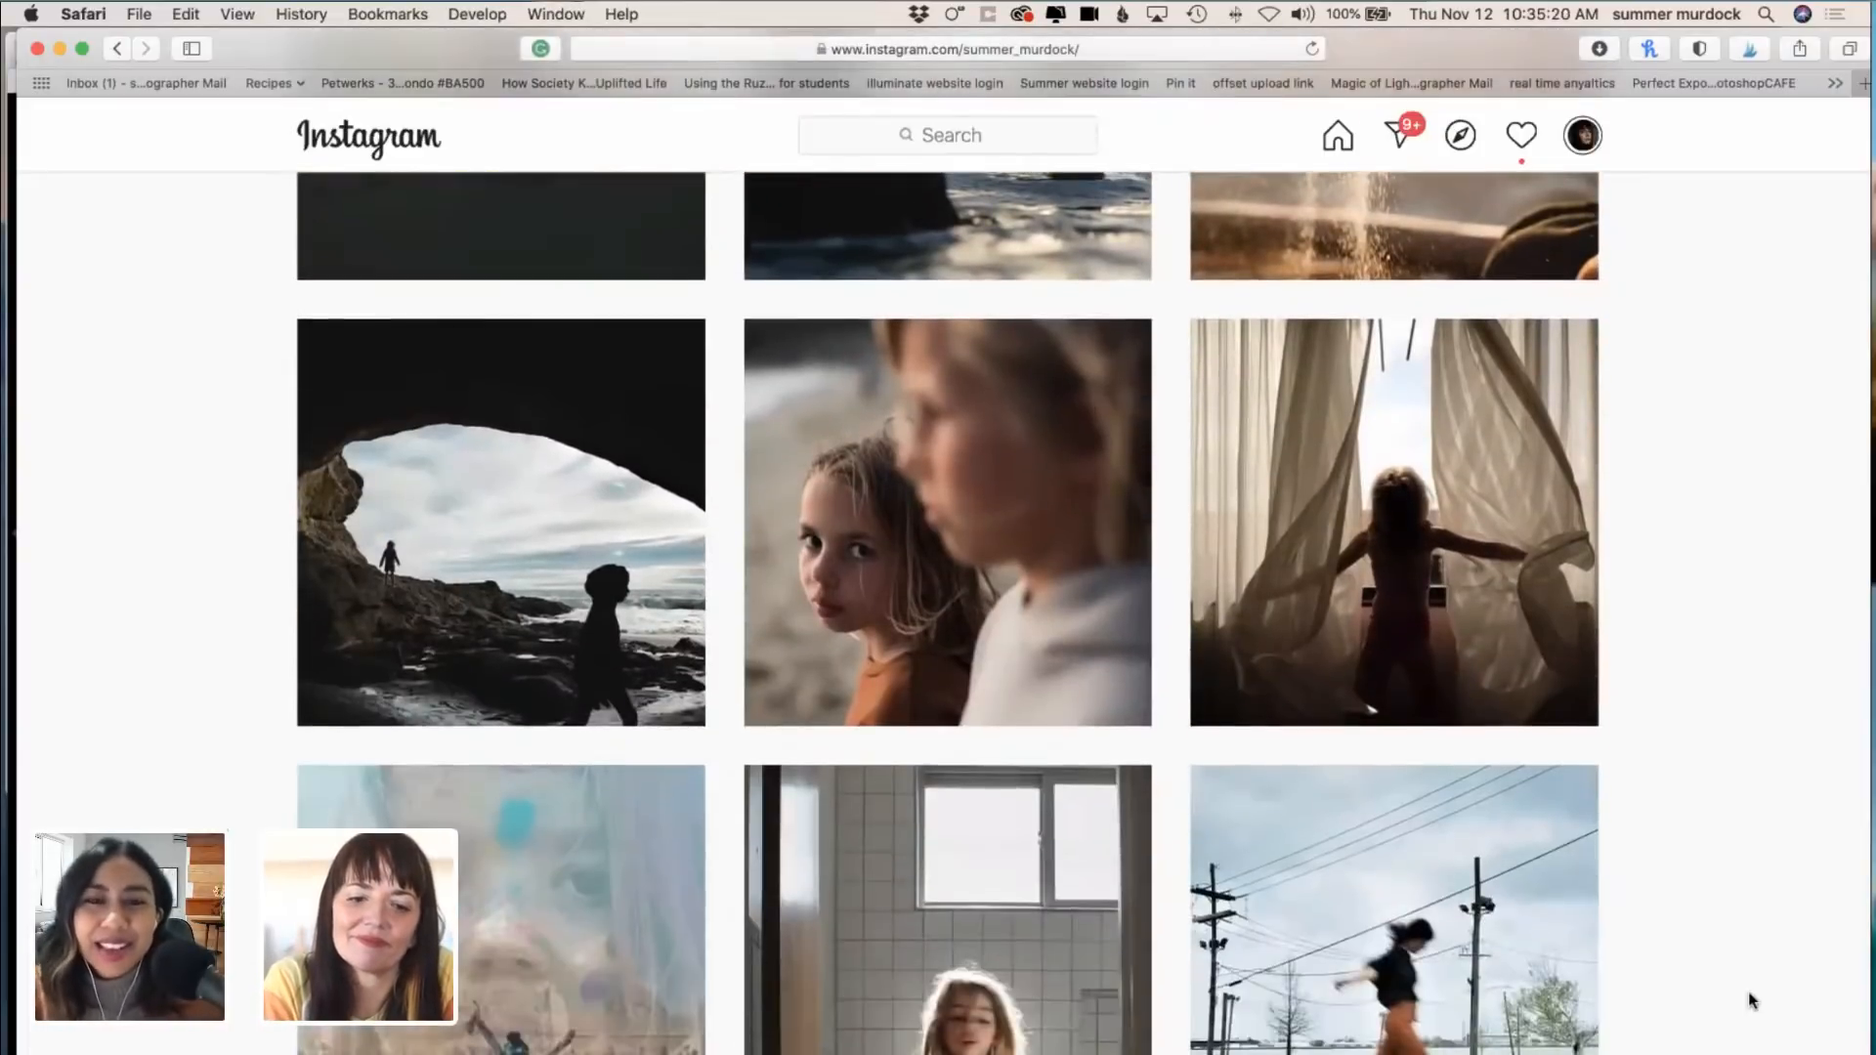
{"action": "scroll", "coordinate": [1751, 1001], "scroll_direction": "down", "scroll_amount": 10}
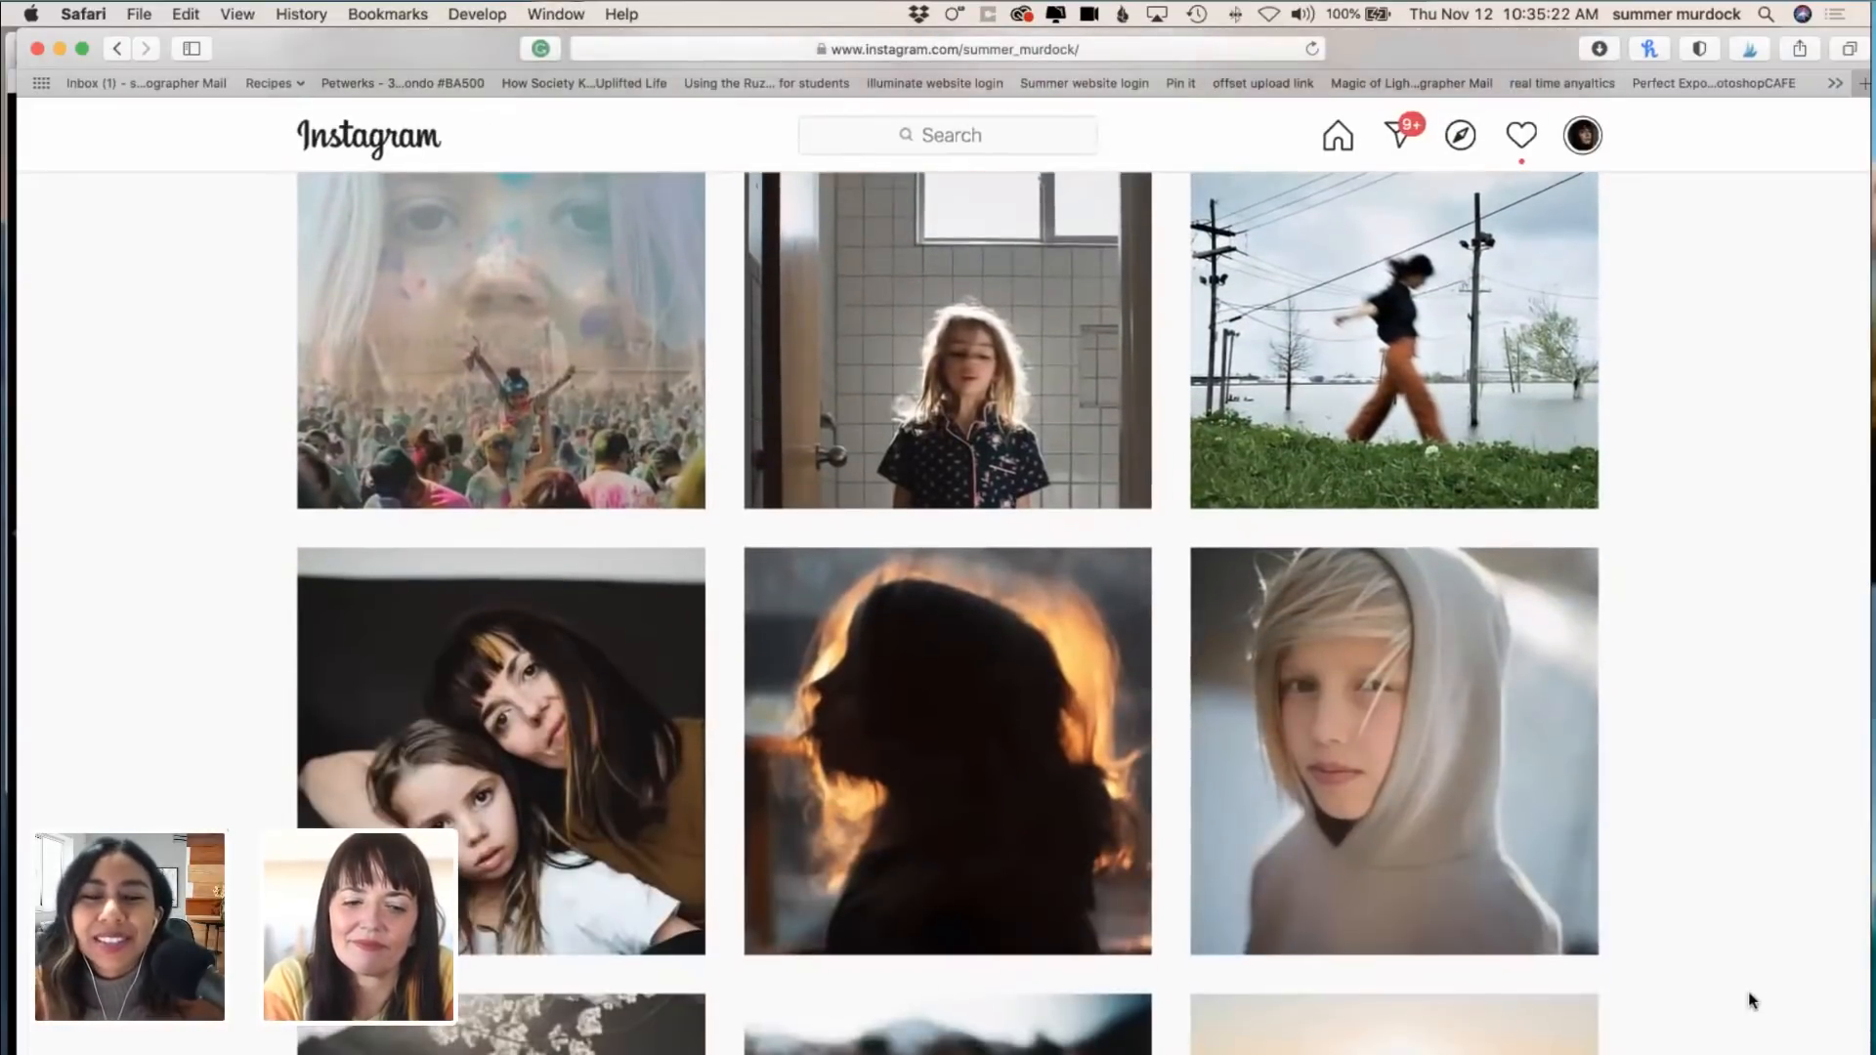
{"action": "scroll", "coordinate": [1751, 1001], "scroll_direction": "down", "scroll_amount": 8}
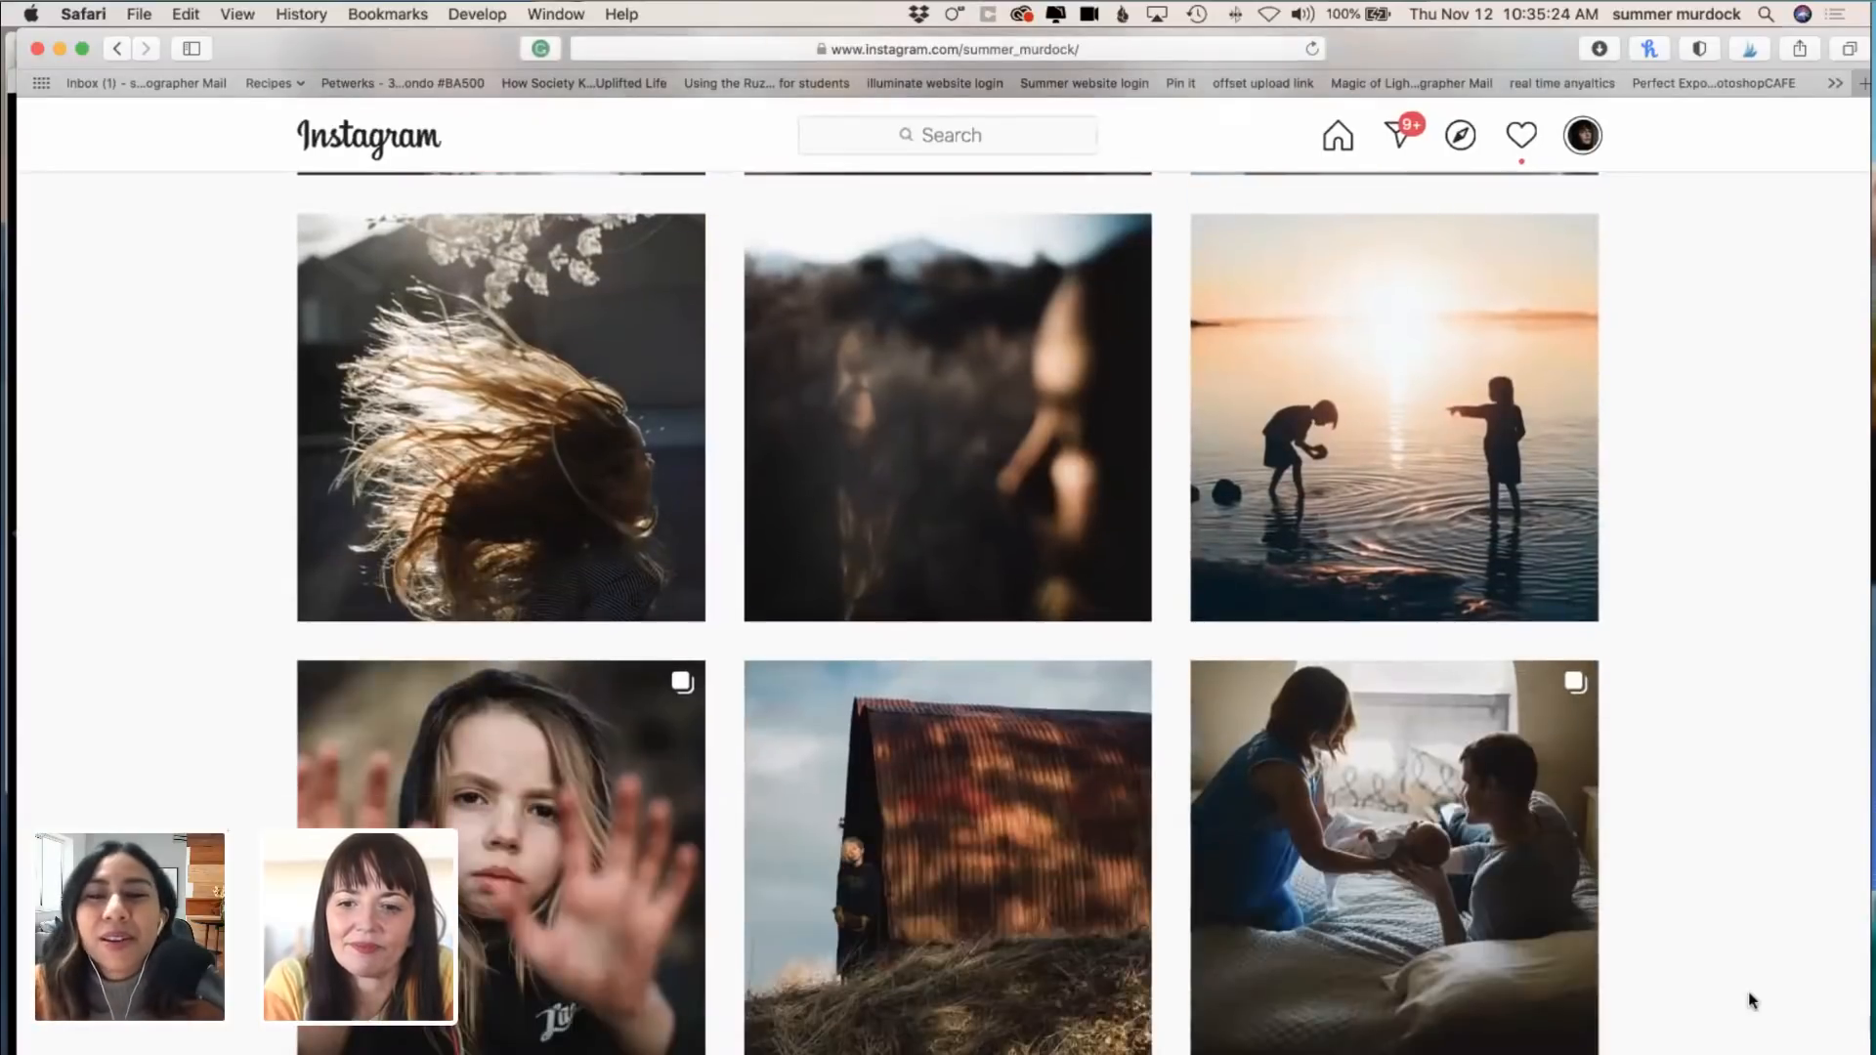
{"action": "scroll", "coordinate": [1751, 1001], "scroll_direction": "down", "scroll_amount": 15}
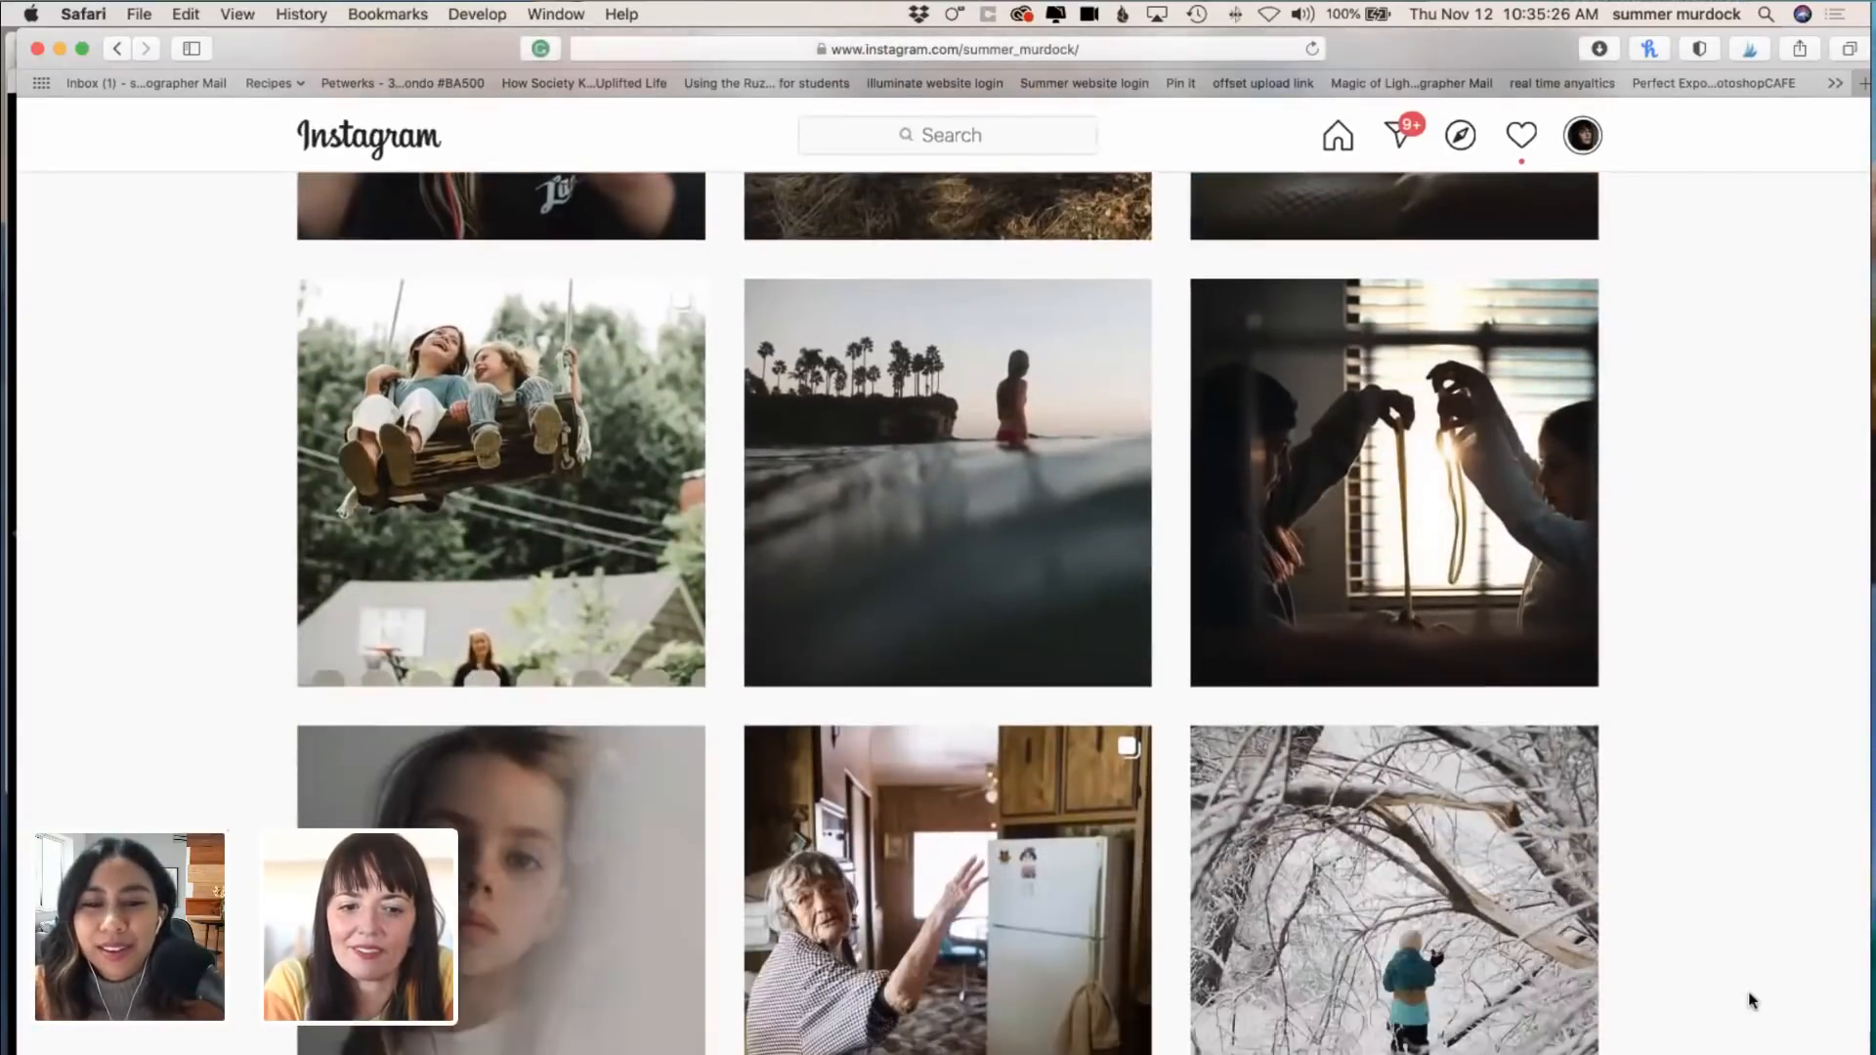
{"action": "scroll", "coordinate": [1751, 1001], "scroll_direction": "down", "scroll_amount": 9}
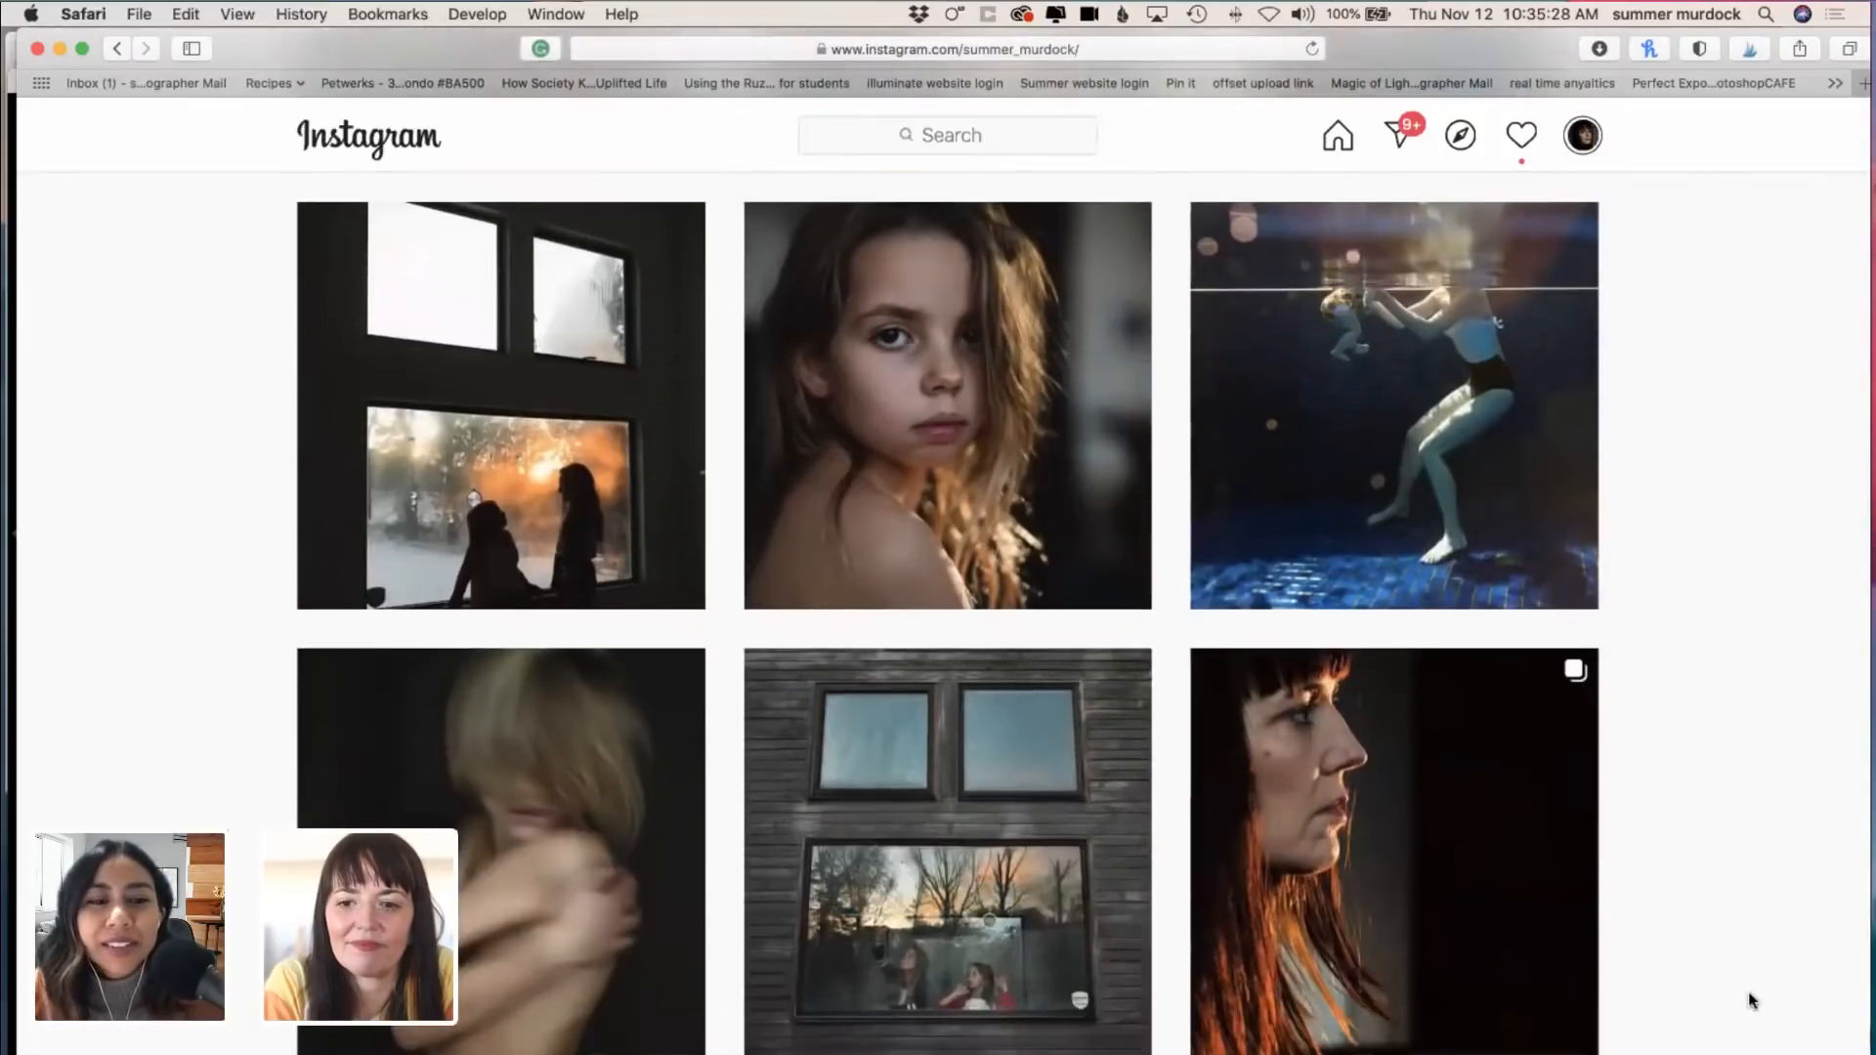
{"action": "scroll", "coordinate": [1751, 1001], "scroll_direction": "down", "scroll_amount": 11}
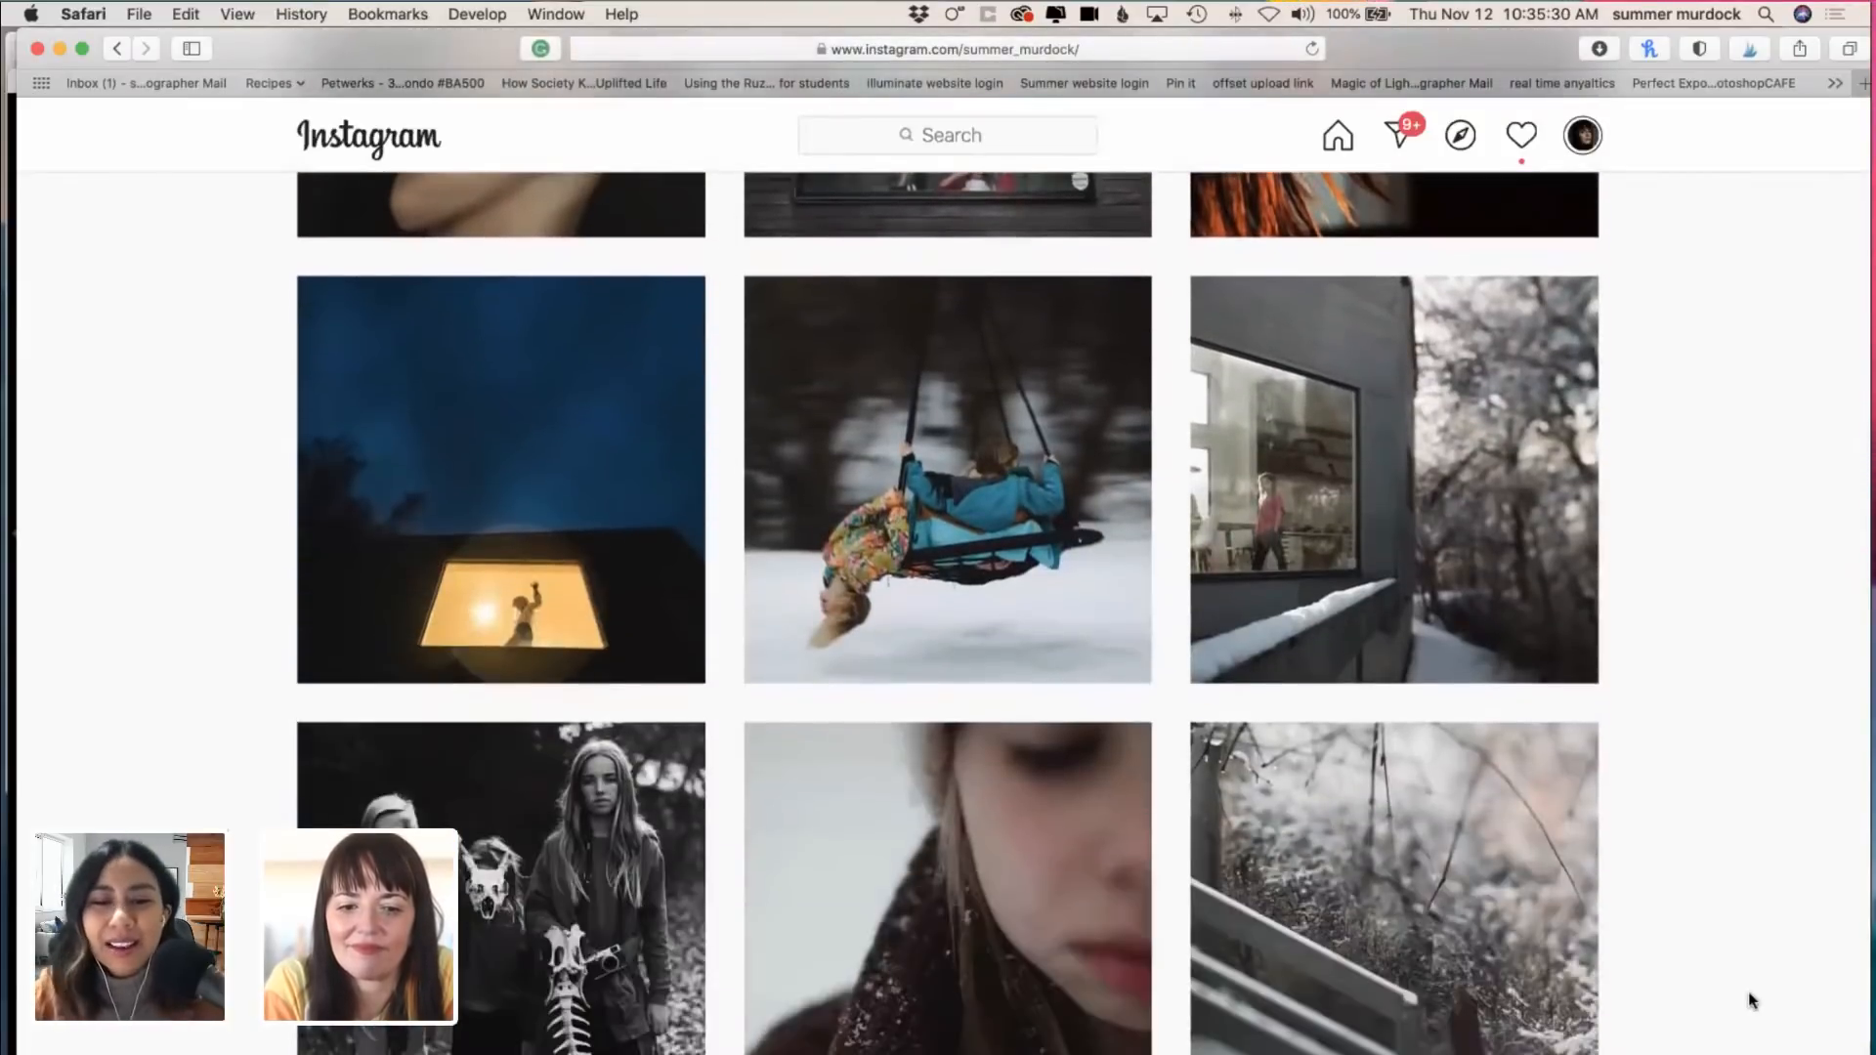
{"action": "scroll", "coordinate": [1750, 1001], "scroll_direction": "down", "scroll_amount": 15}
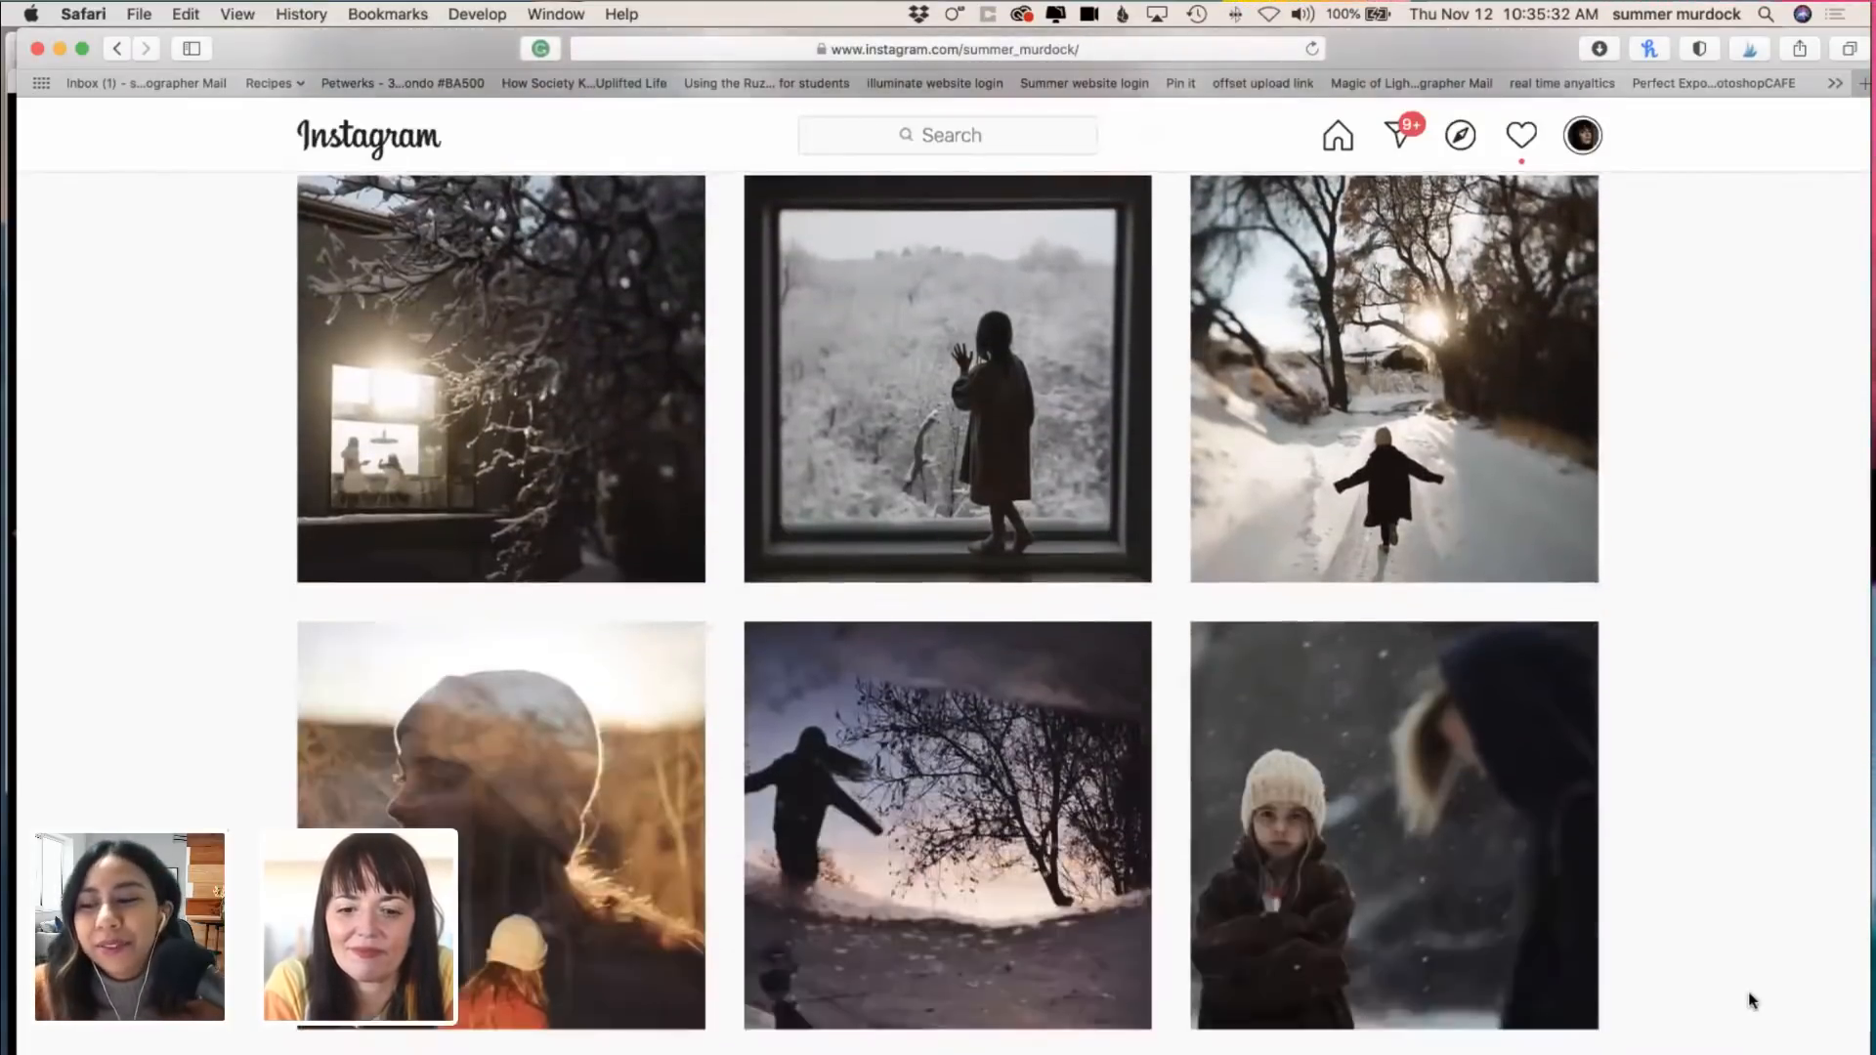
{"action": "scroll", "coordinate": [1750, 1001], "scroll_direction": "down", "scroll_amount": 6}
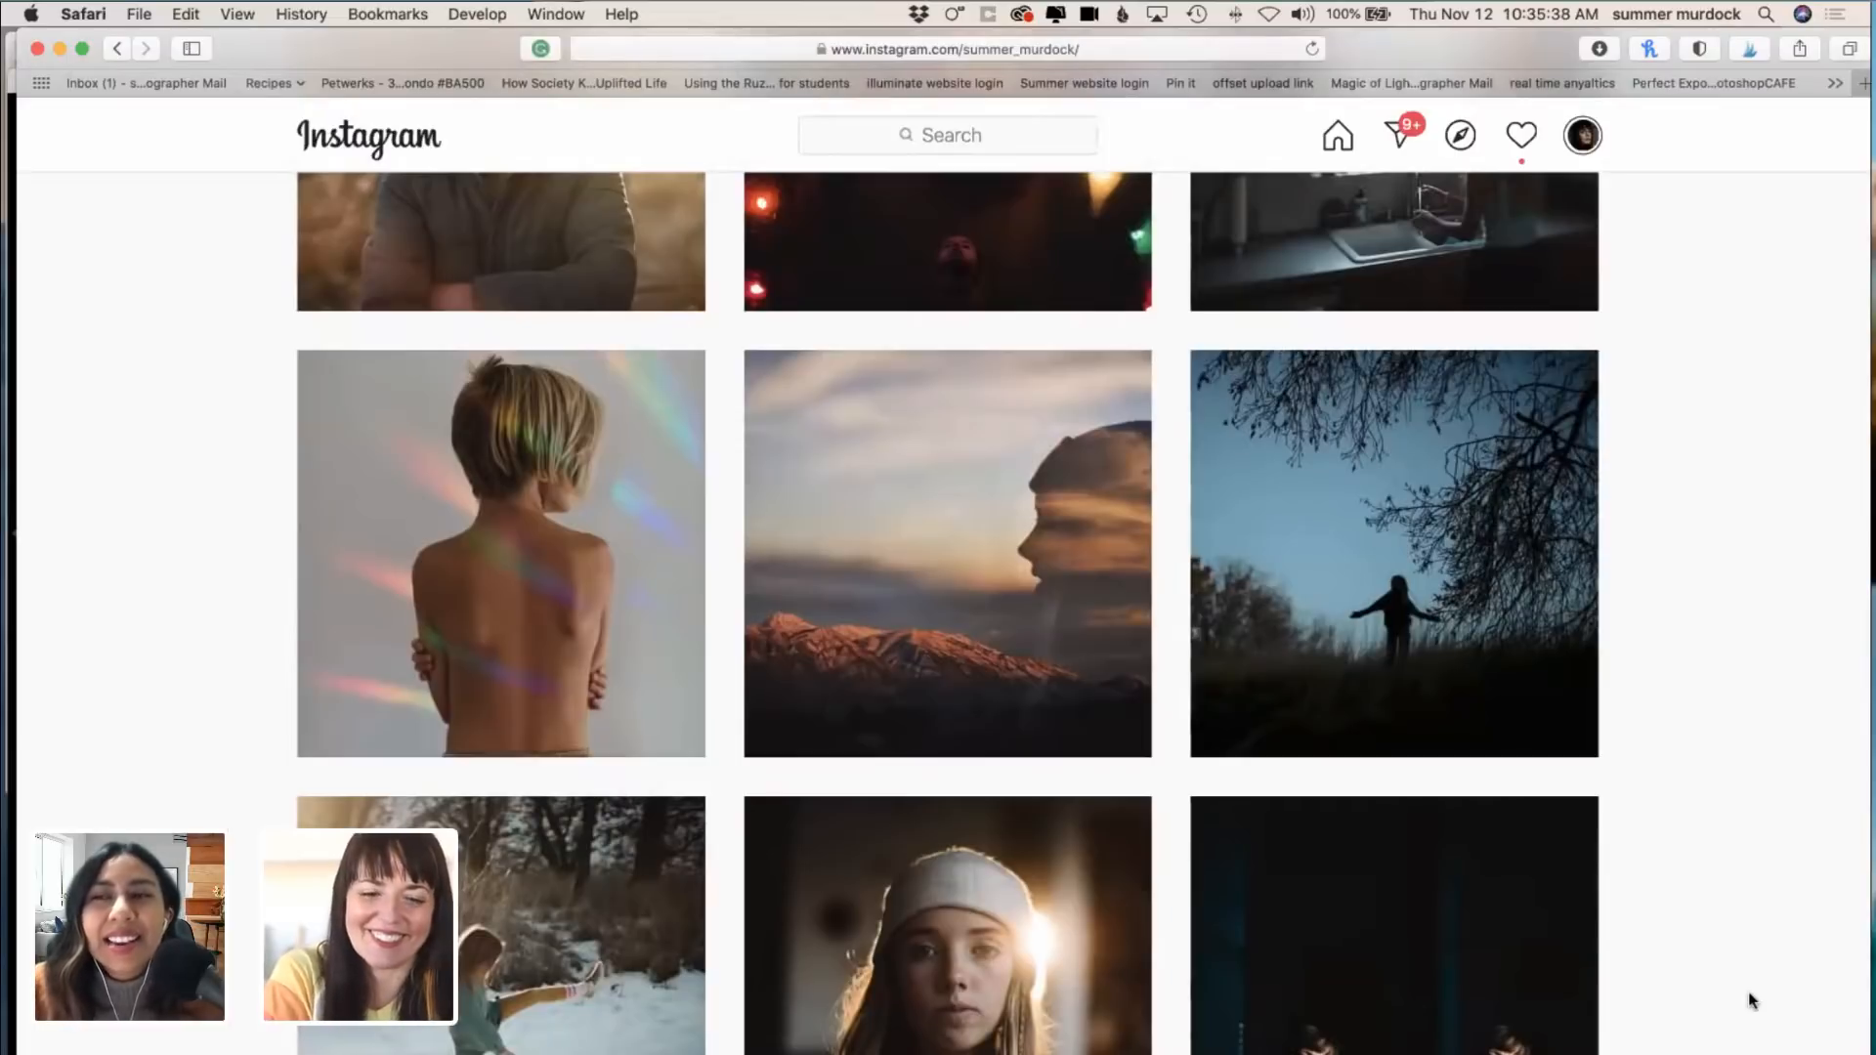
{"action": "scroll", "coordinate": [1751, 1001], "scroll_direction": "down", "scroll_amount": 10}
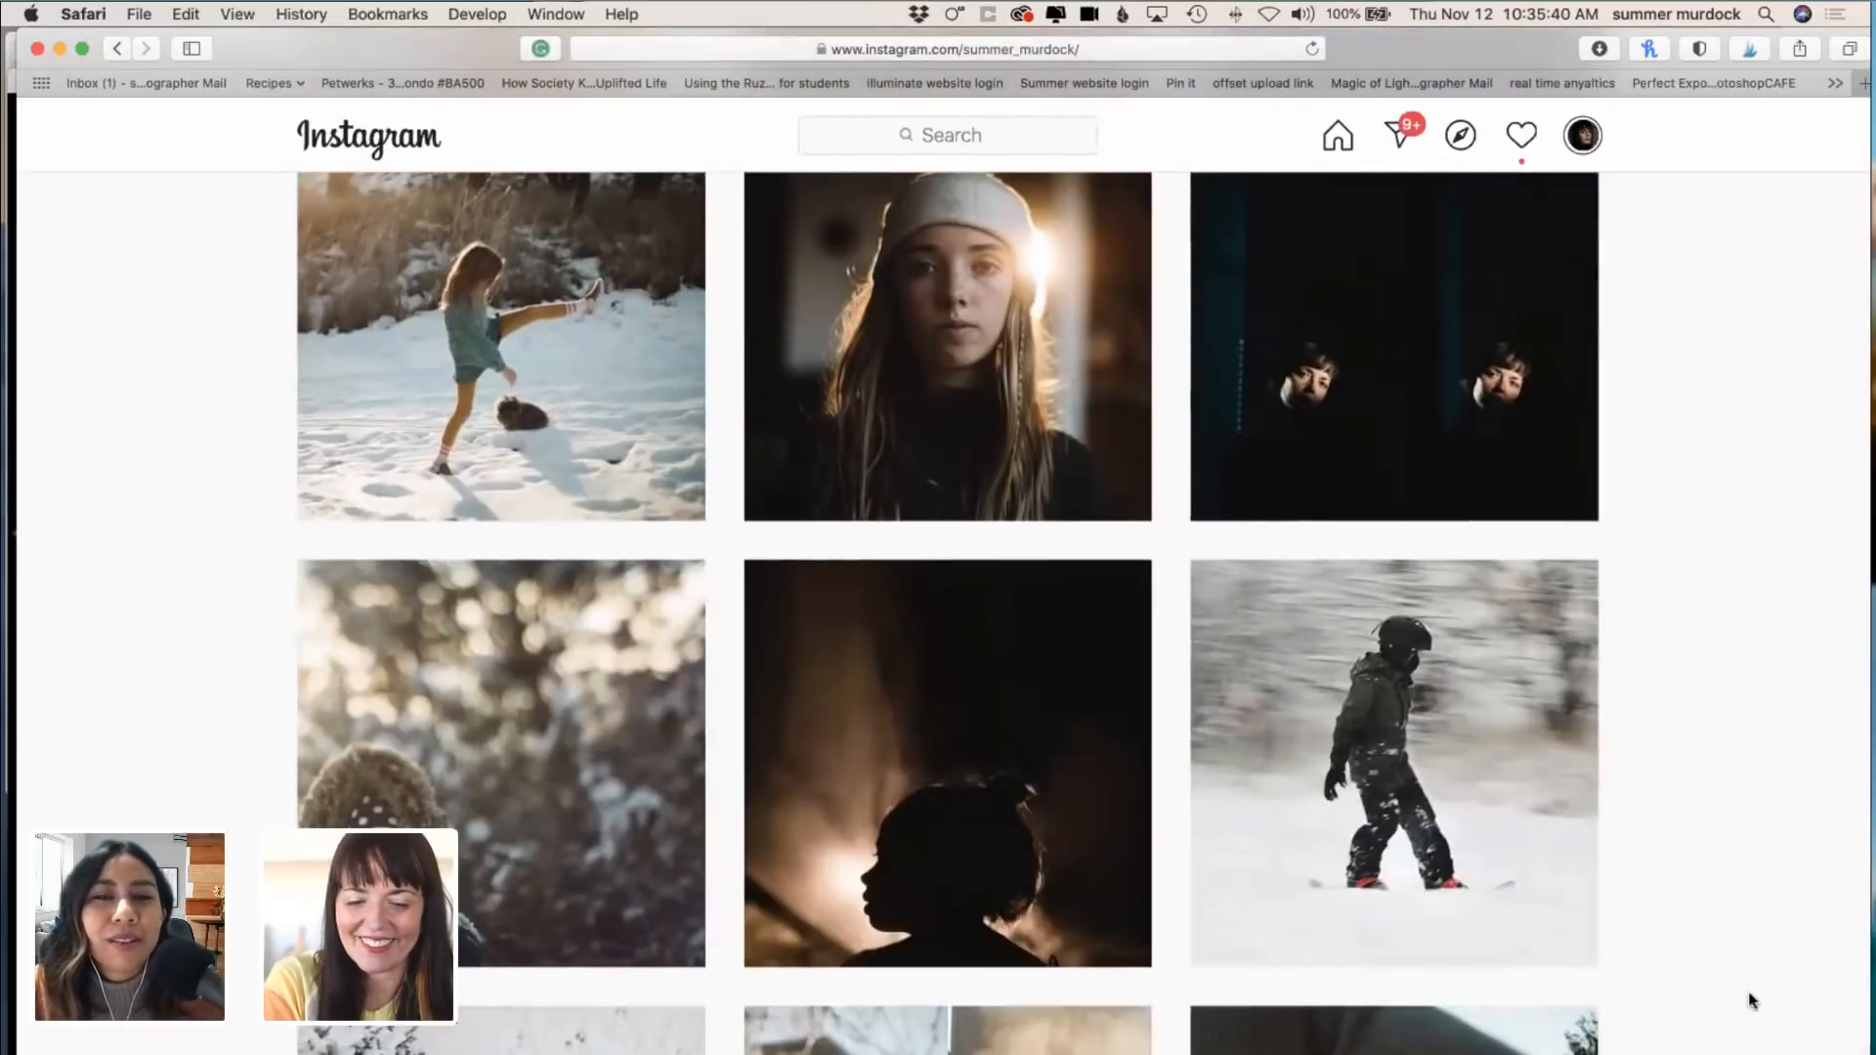
Step: Look through more of the profile's post grid, past the snow, candlelight, silhouette, ocean and autumn portrait photos
{"action": "scroll", "coordinate": [1750, 1001], "scroll_direction": "down", "scroll_amount": 3}
{"action": "scroll", "coordinate": [1752, 1001], "scroll_direction": "down", "scroll_amount": 10}
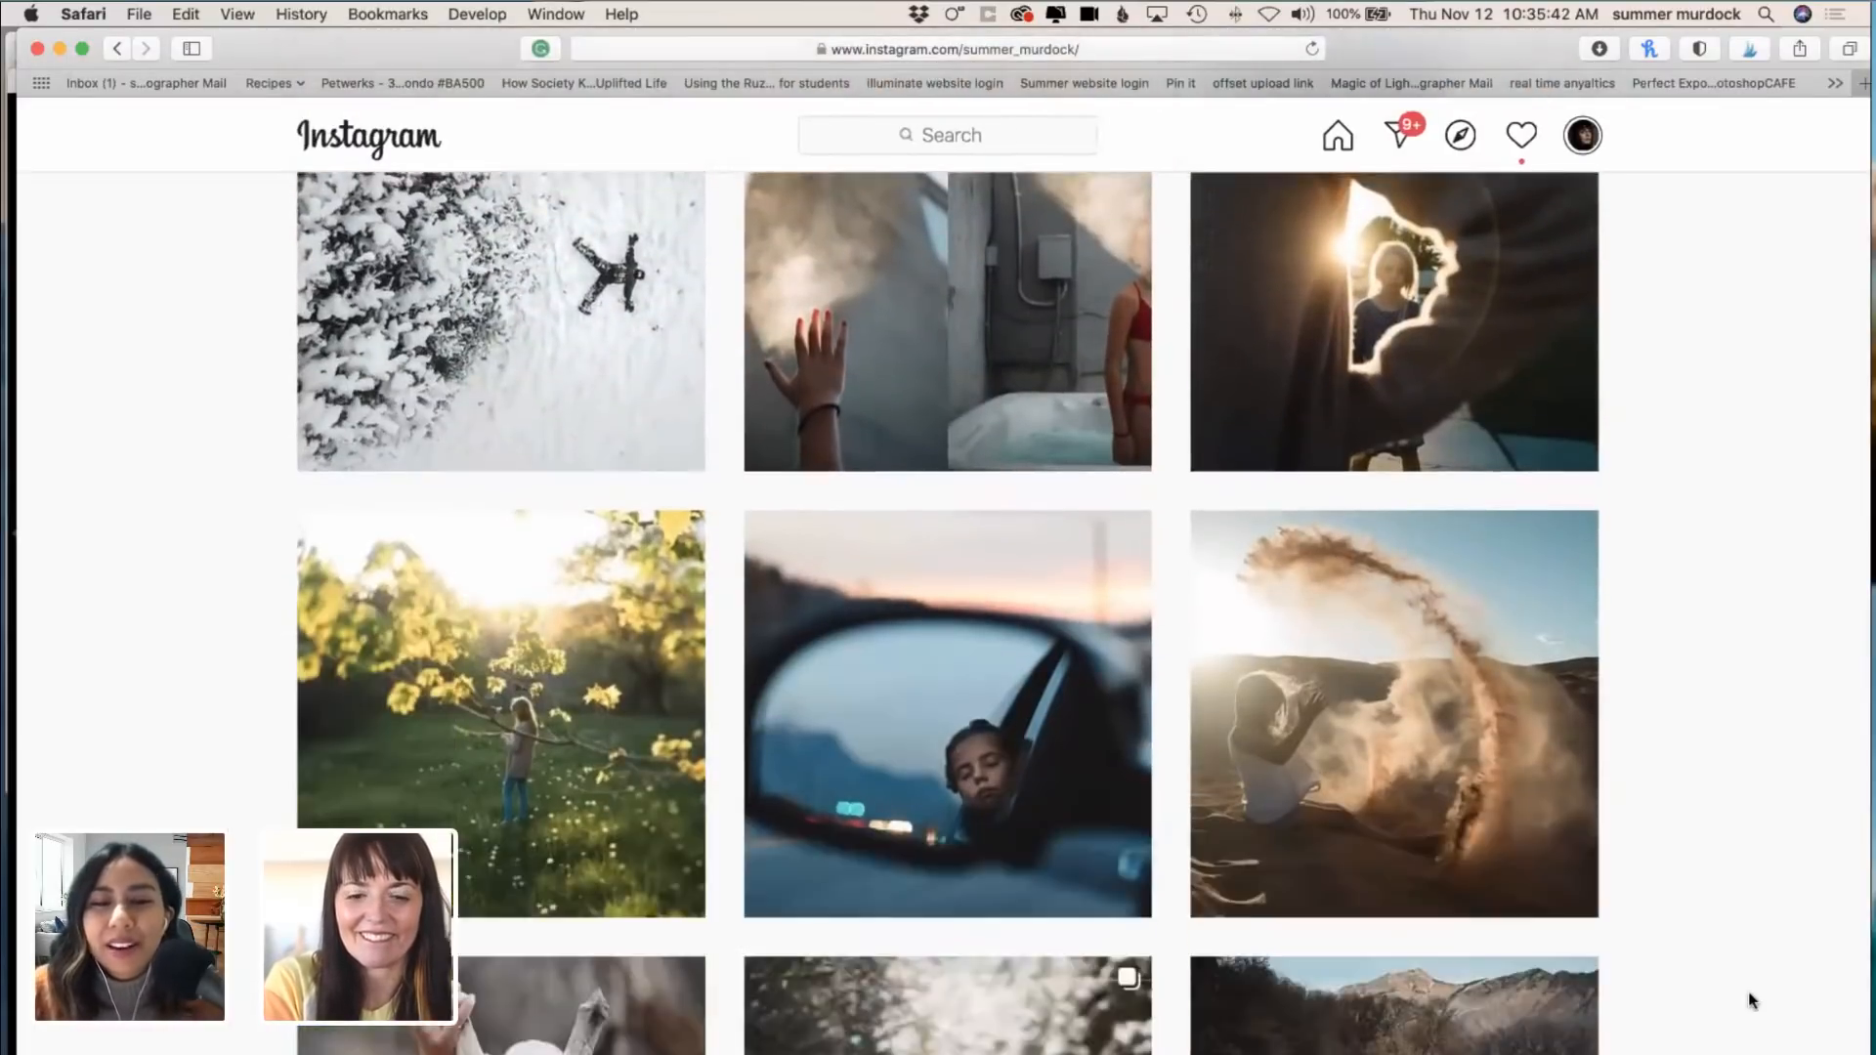
{"action": "scroll", "coordinate": [1751, 1000], "scroll_direction": "down", "scroll_amount": 10}
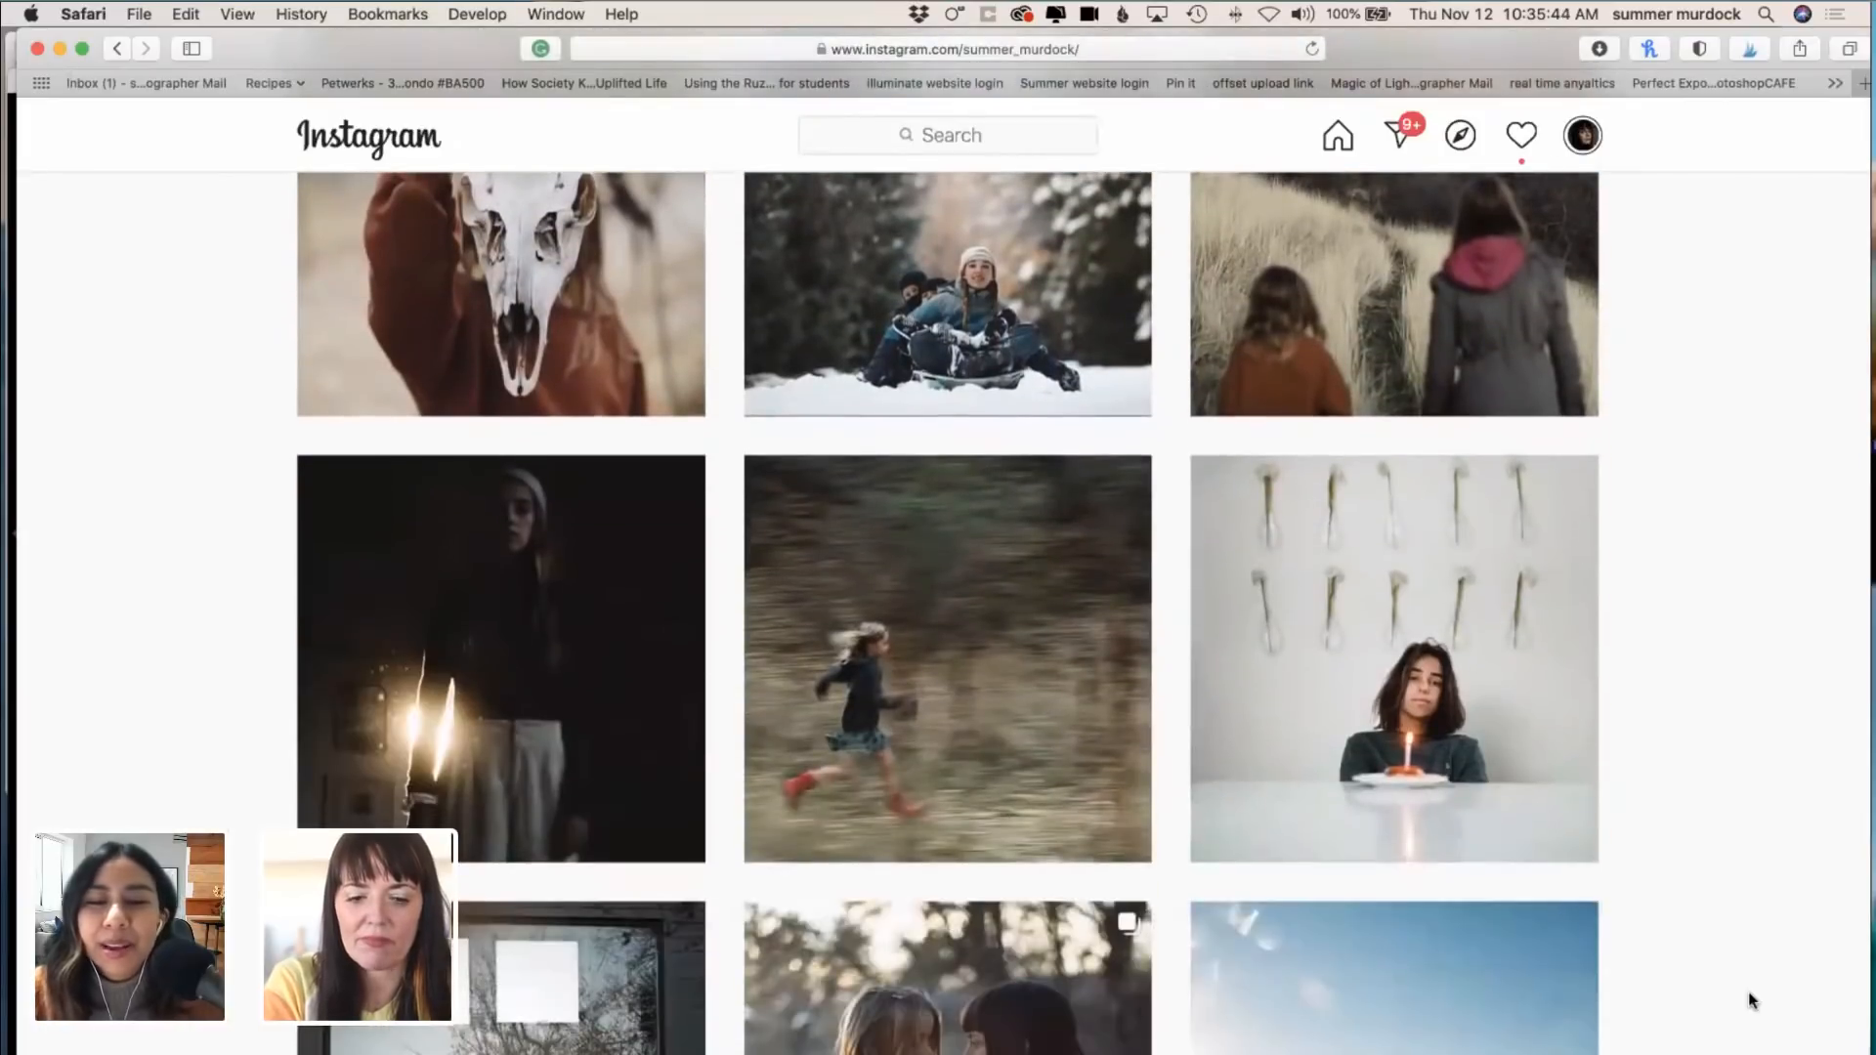
{"action": "scroll", "coordinate": [1751, 1001], "scroll_direction": "down", "scroll_amount": 10}
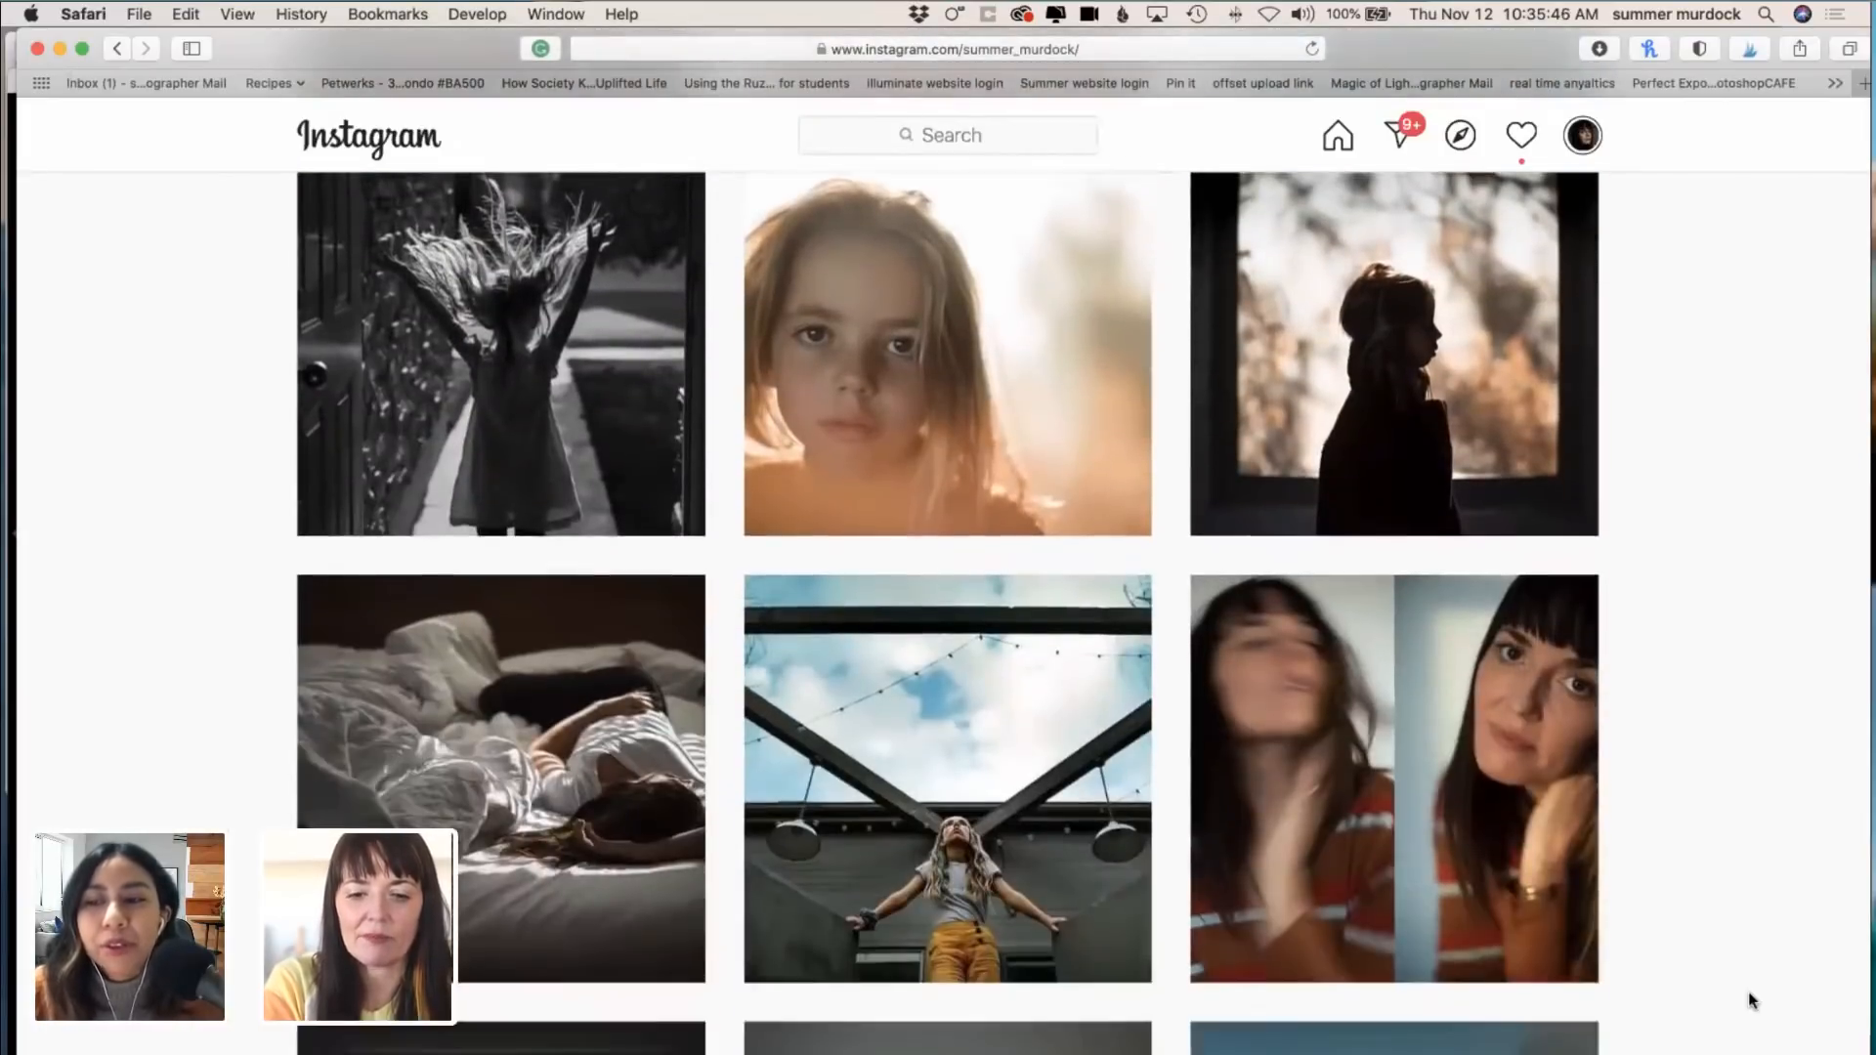
{"action": "scroll", "coordinate": [1751, 1001], "scroll_direction": "down", "scroll_amount": 10}
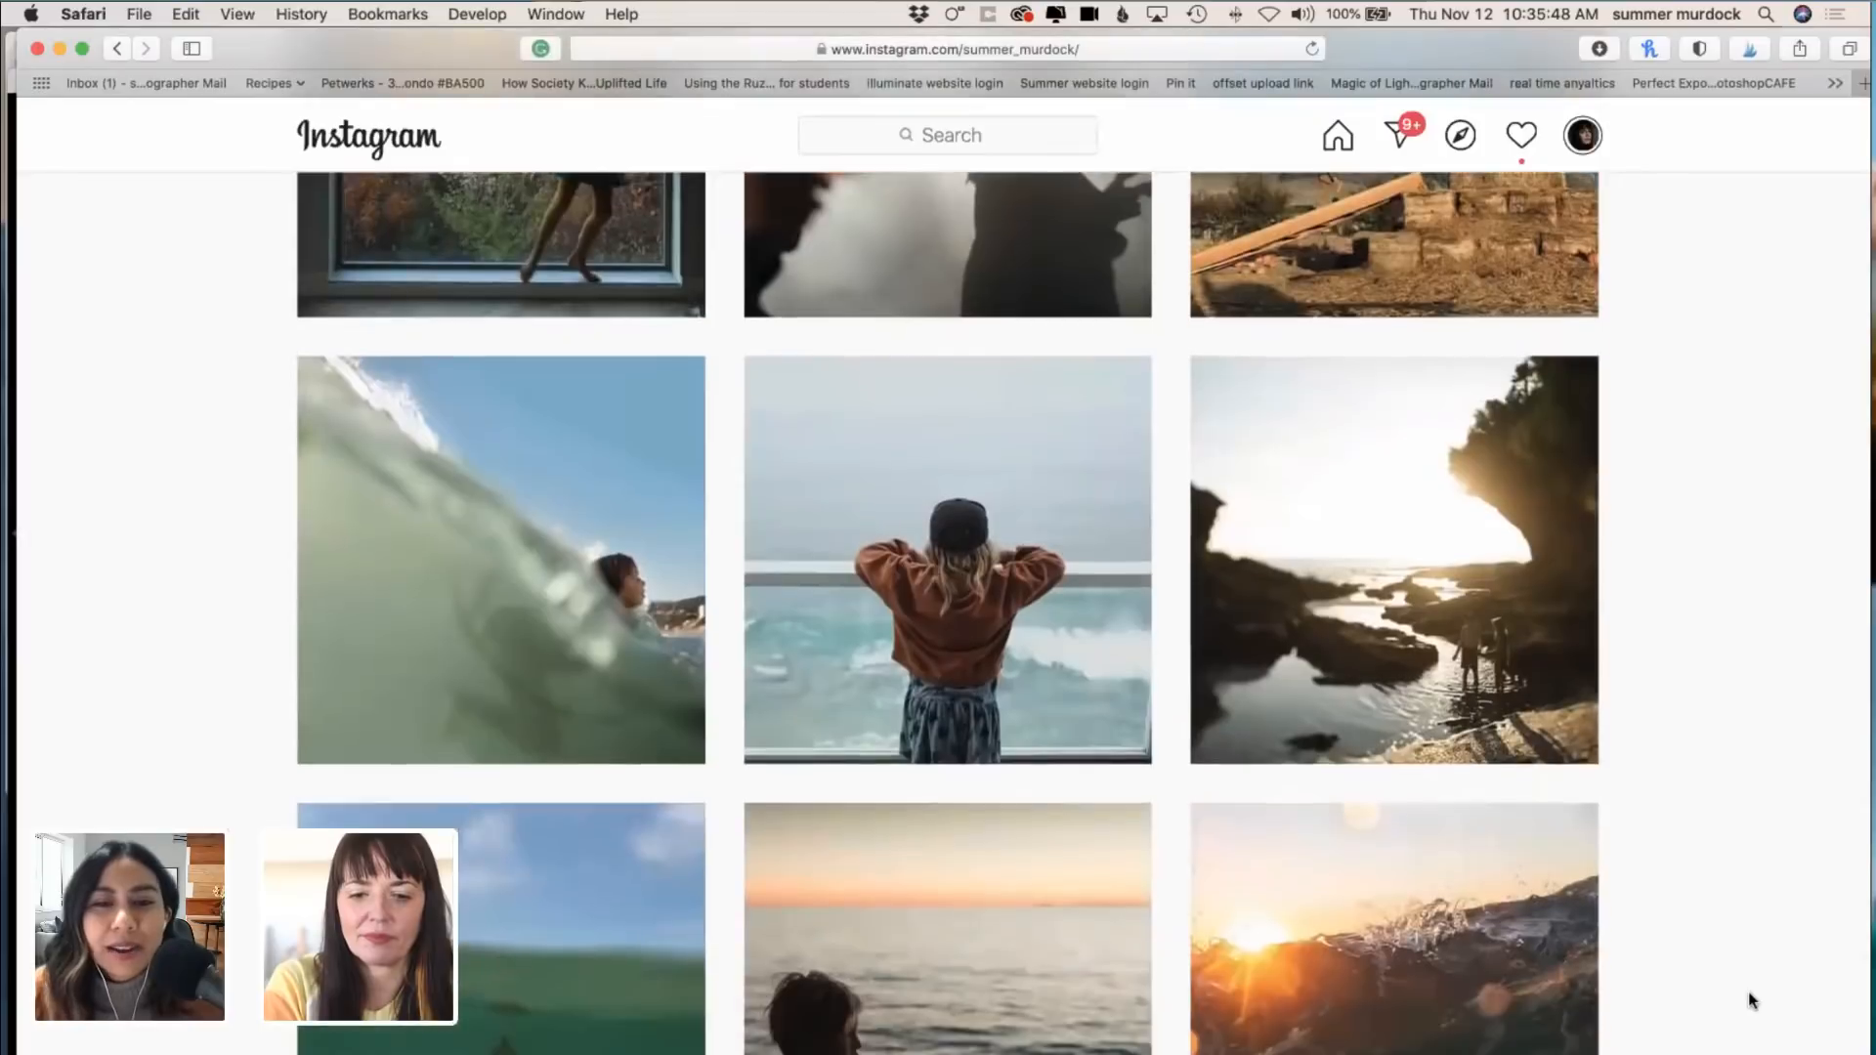
{"action": "scroll", "coordinate": [1751, 1001], "scroll_direction": "down", "scroll_amount": 10}
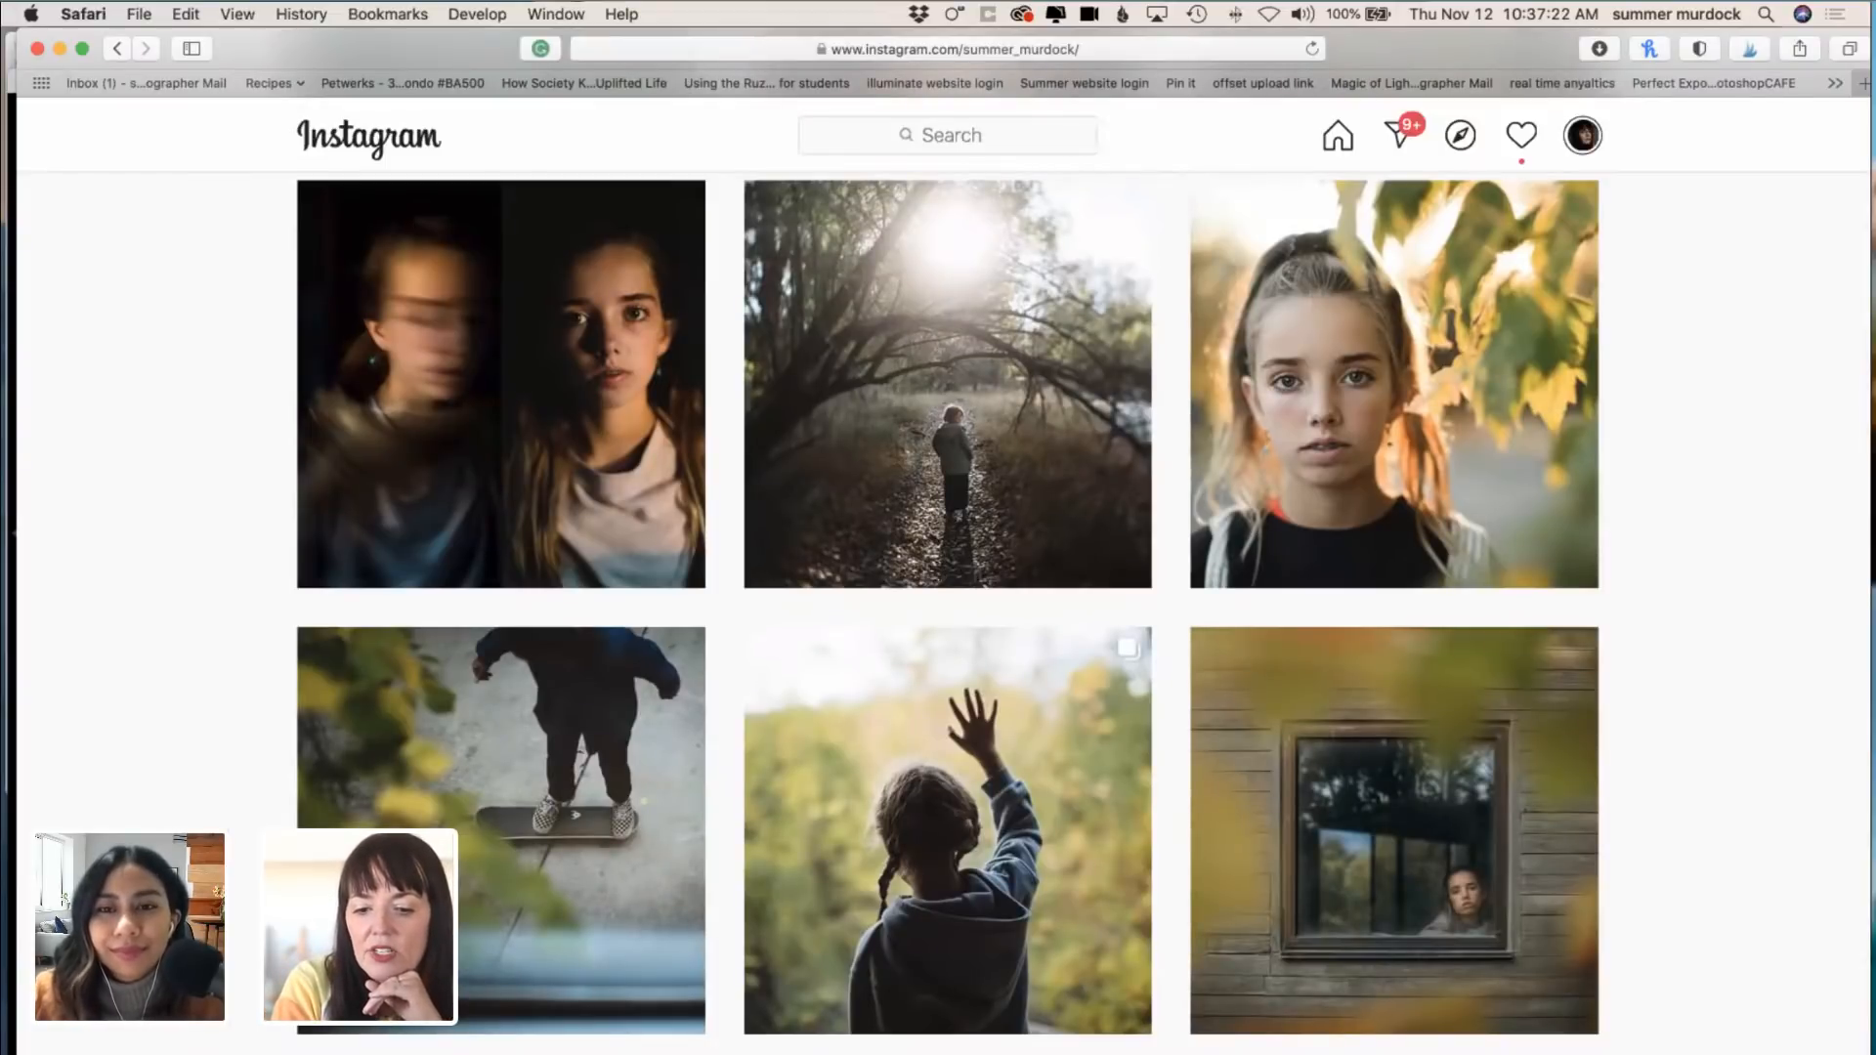
Step: Switch to Lightroom Classic and view the seagulls-and-ship photo and the backlit windblown hair photo
{"action": "key", "text": "super+Tab"}
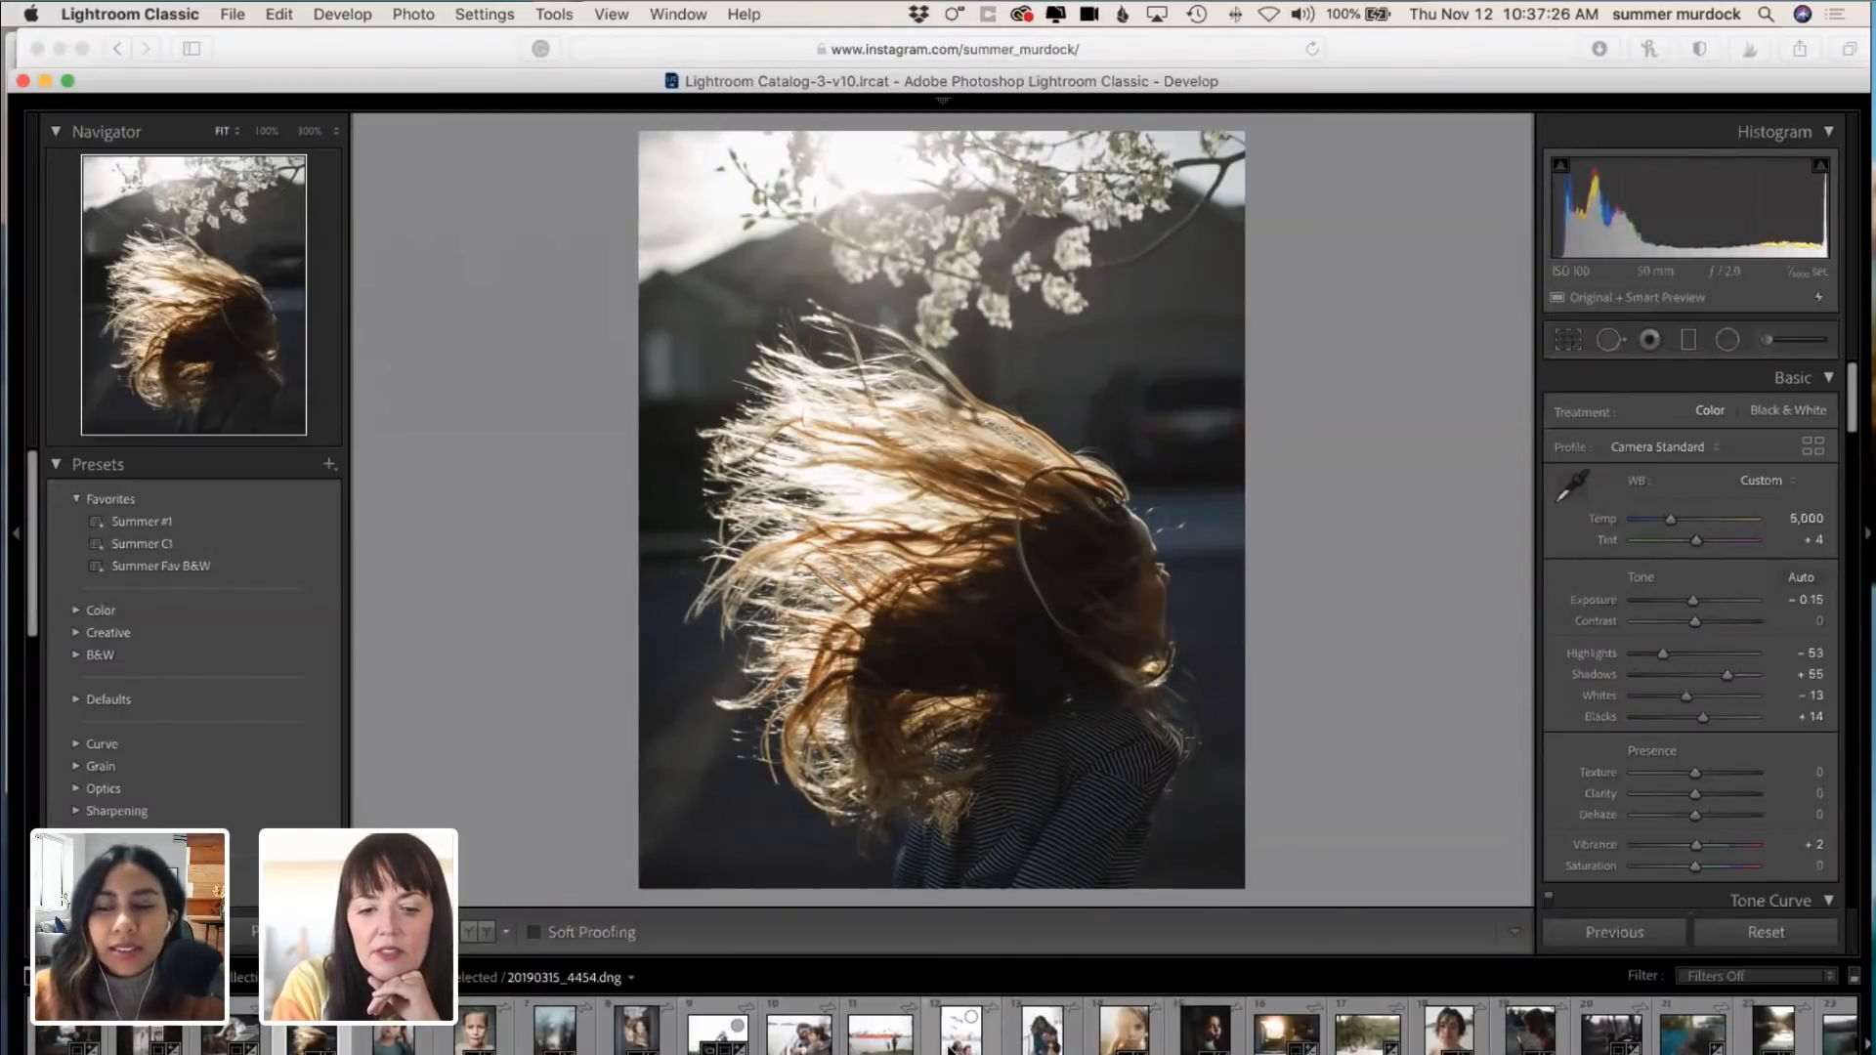
{"action": "left_click", "coordinate": [907, 1042]}
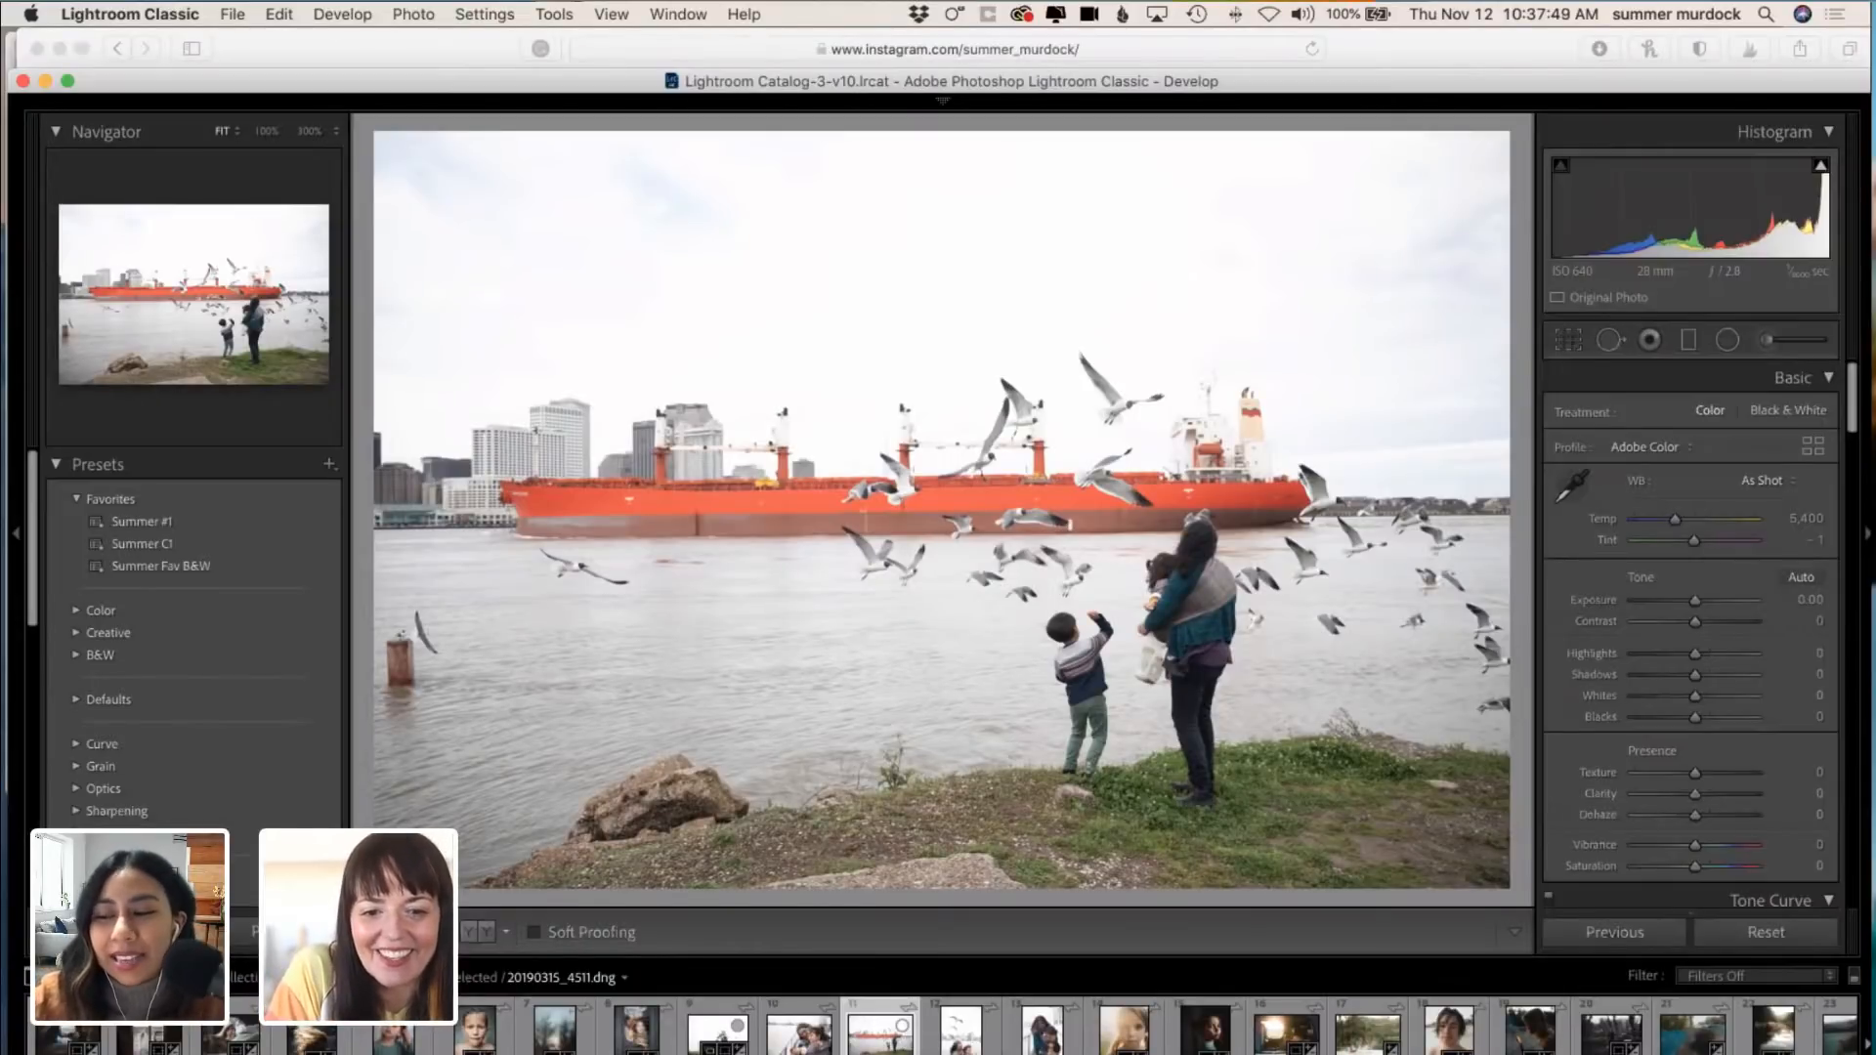
{"action": "left_click", "coordinate": [306, 1044]}
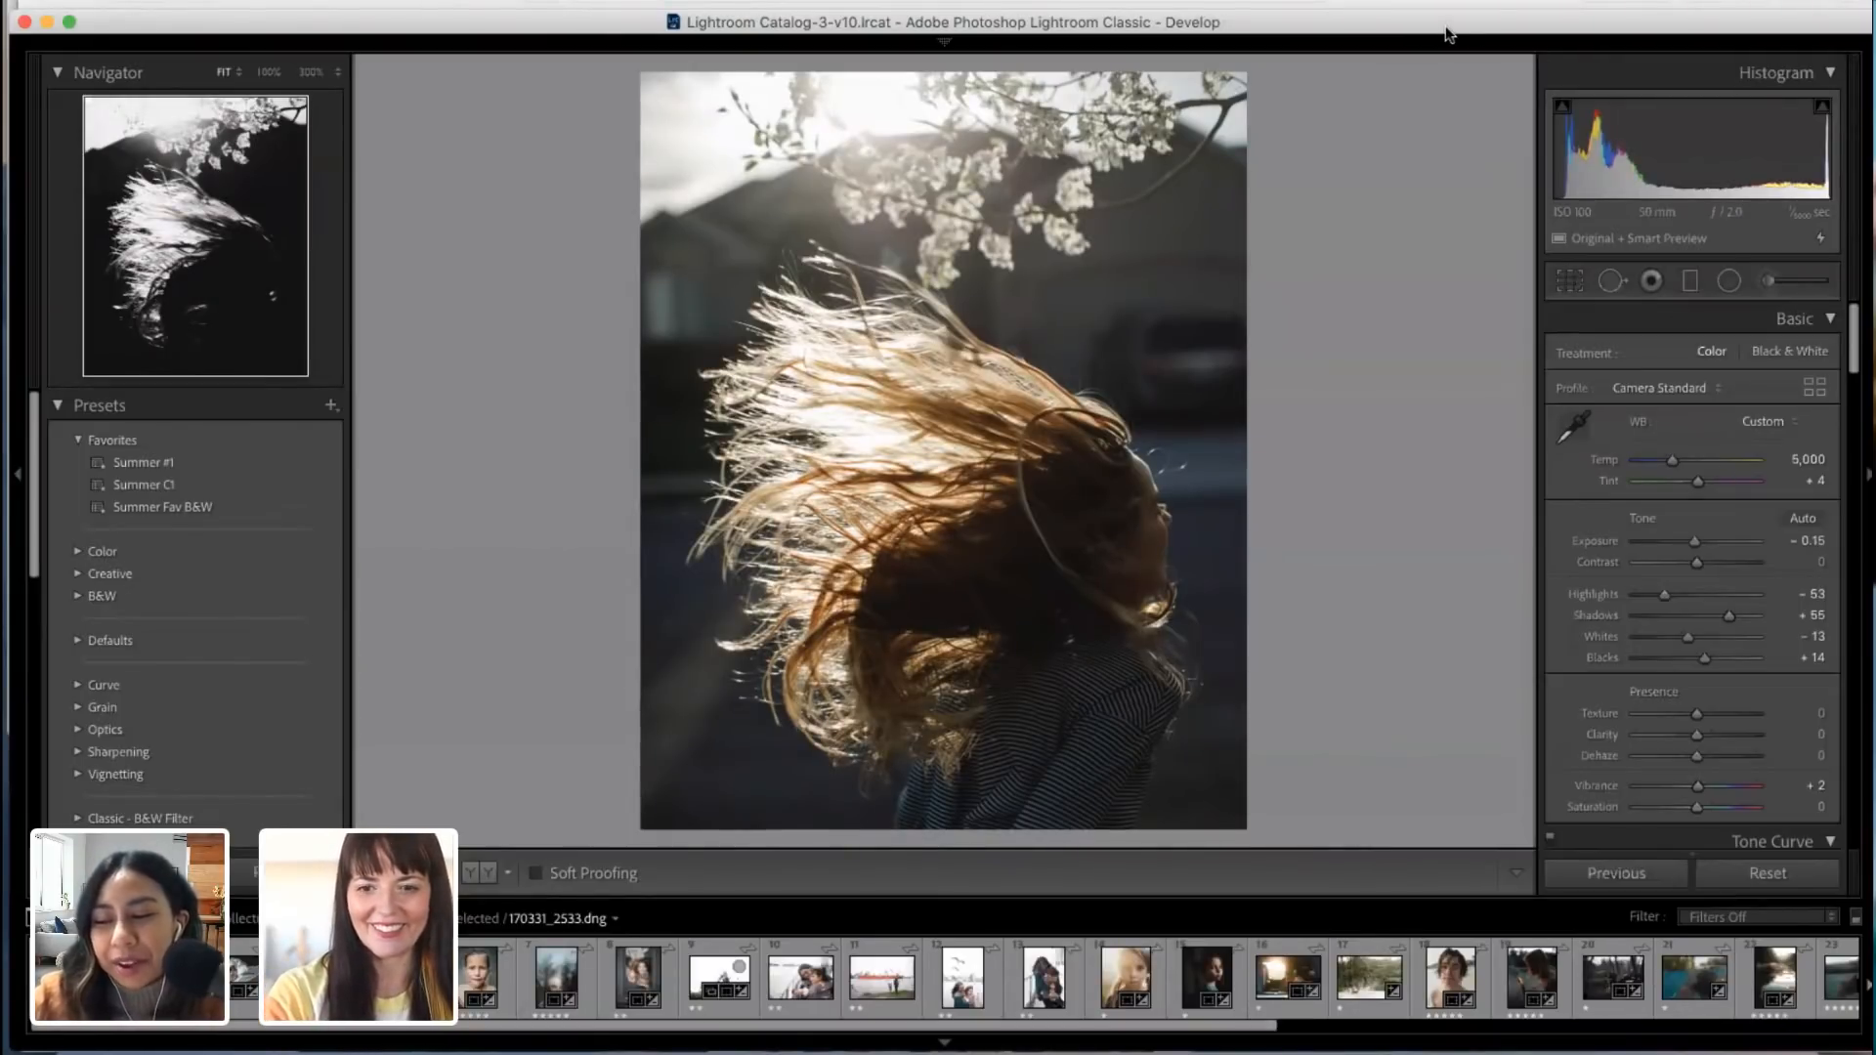
{"action": "mouse_move", "coordinate": [1448, 35]}
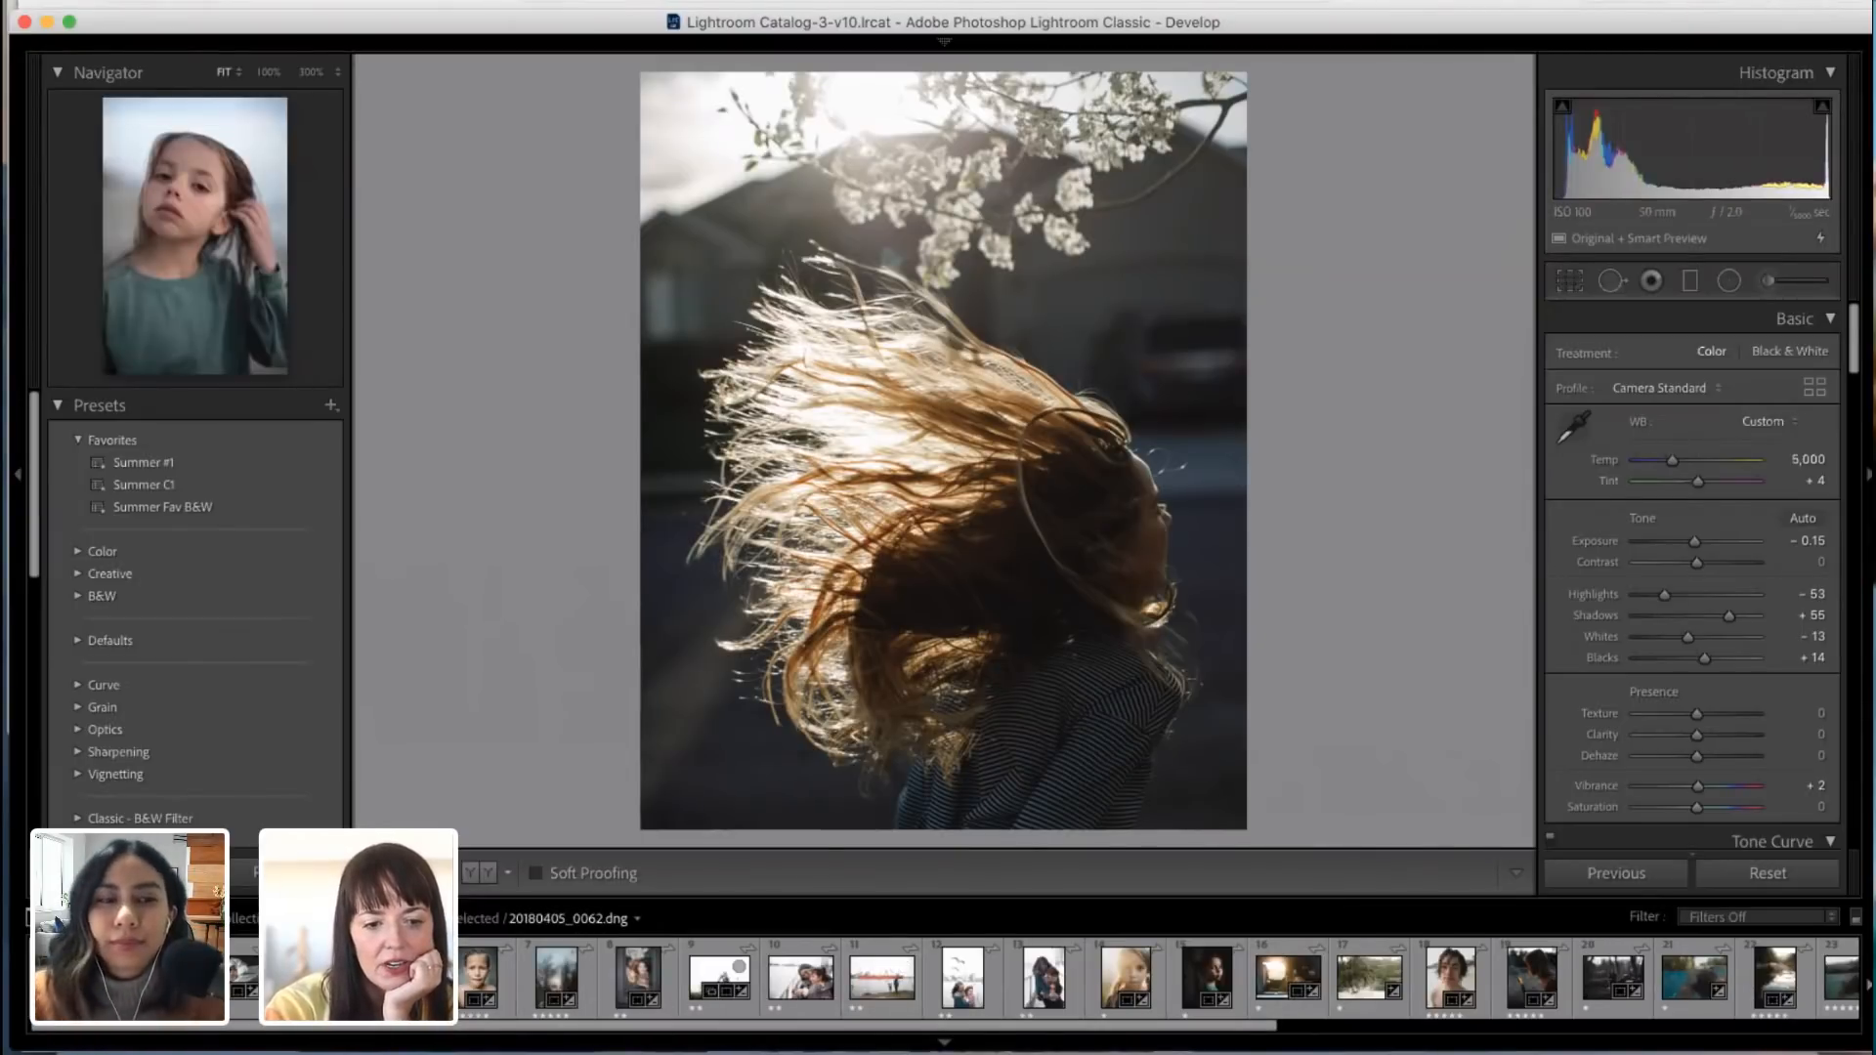
Step: Open the portrait of the girl in the green sweater (20180405_0062.dng) and apply the Summer #1 preset
{"action": "left_click", "coordinate": [395, 978]}
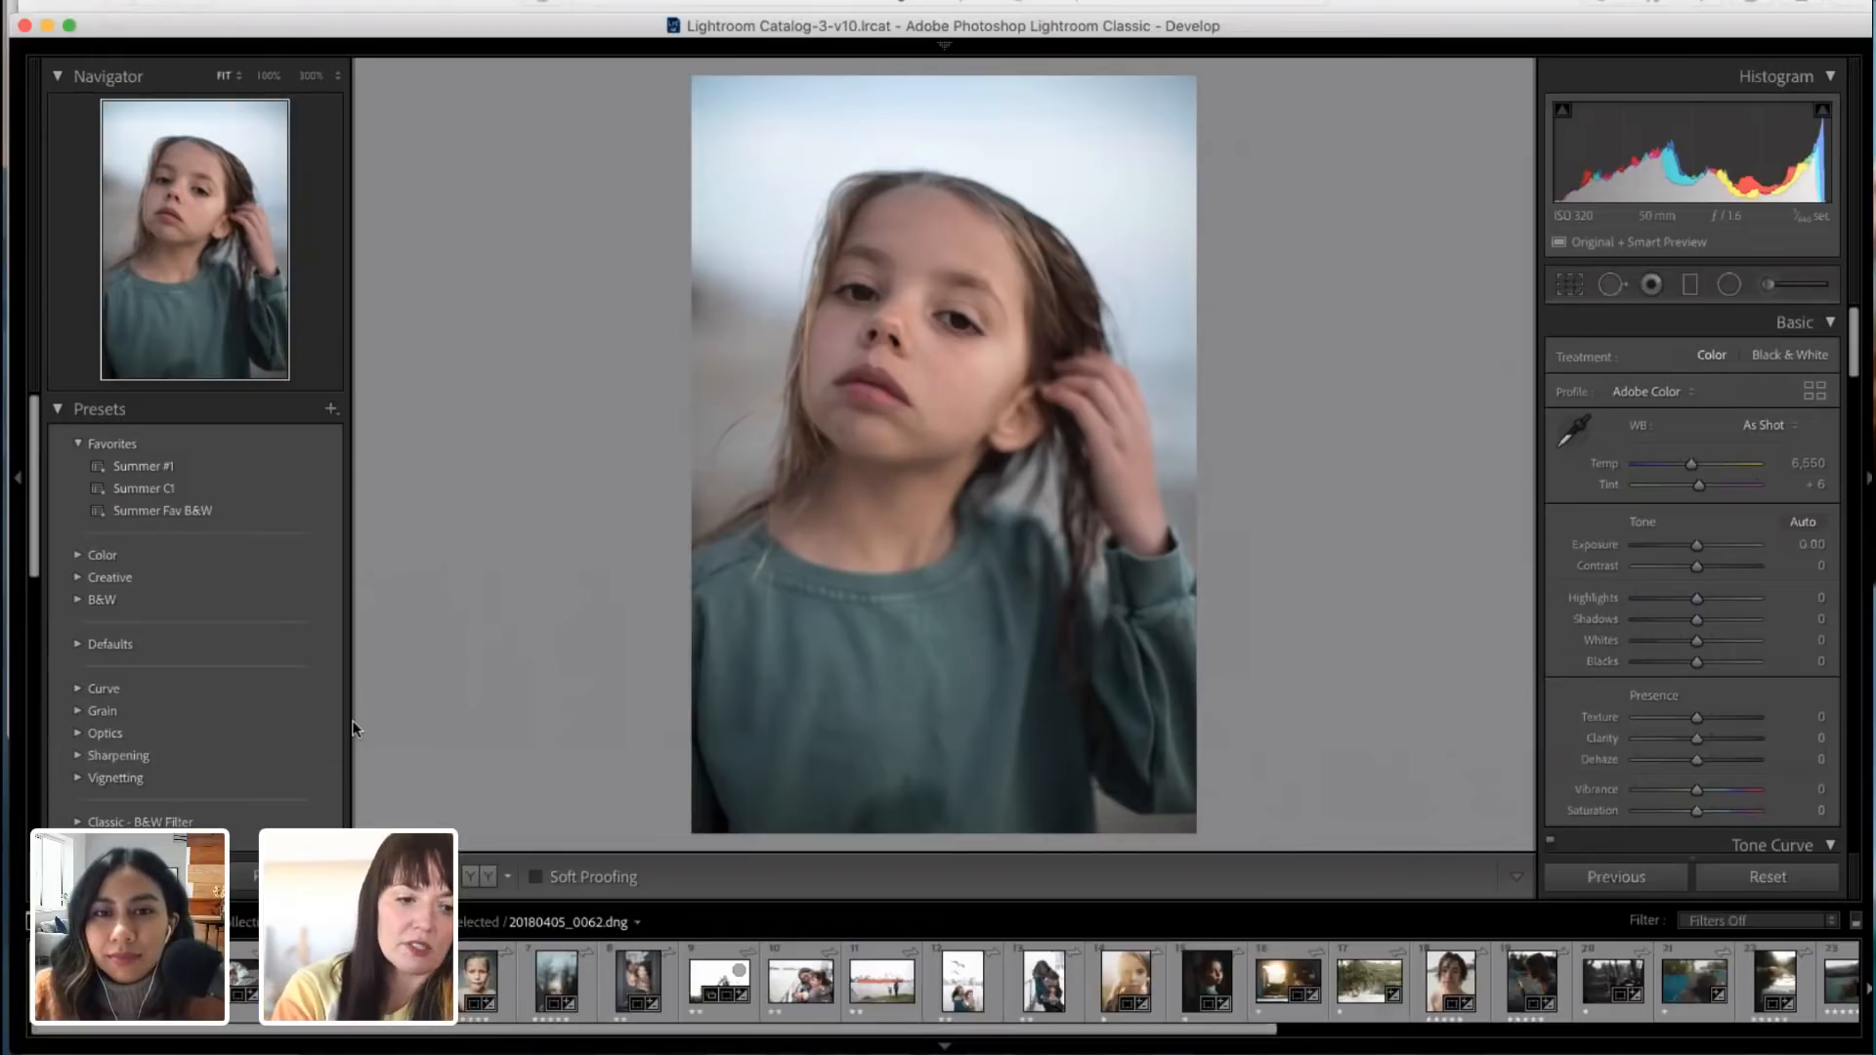
{"action": "left_click", "coordinate": [160, 465]}
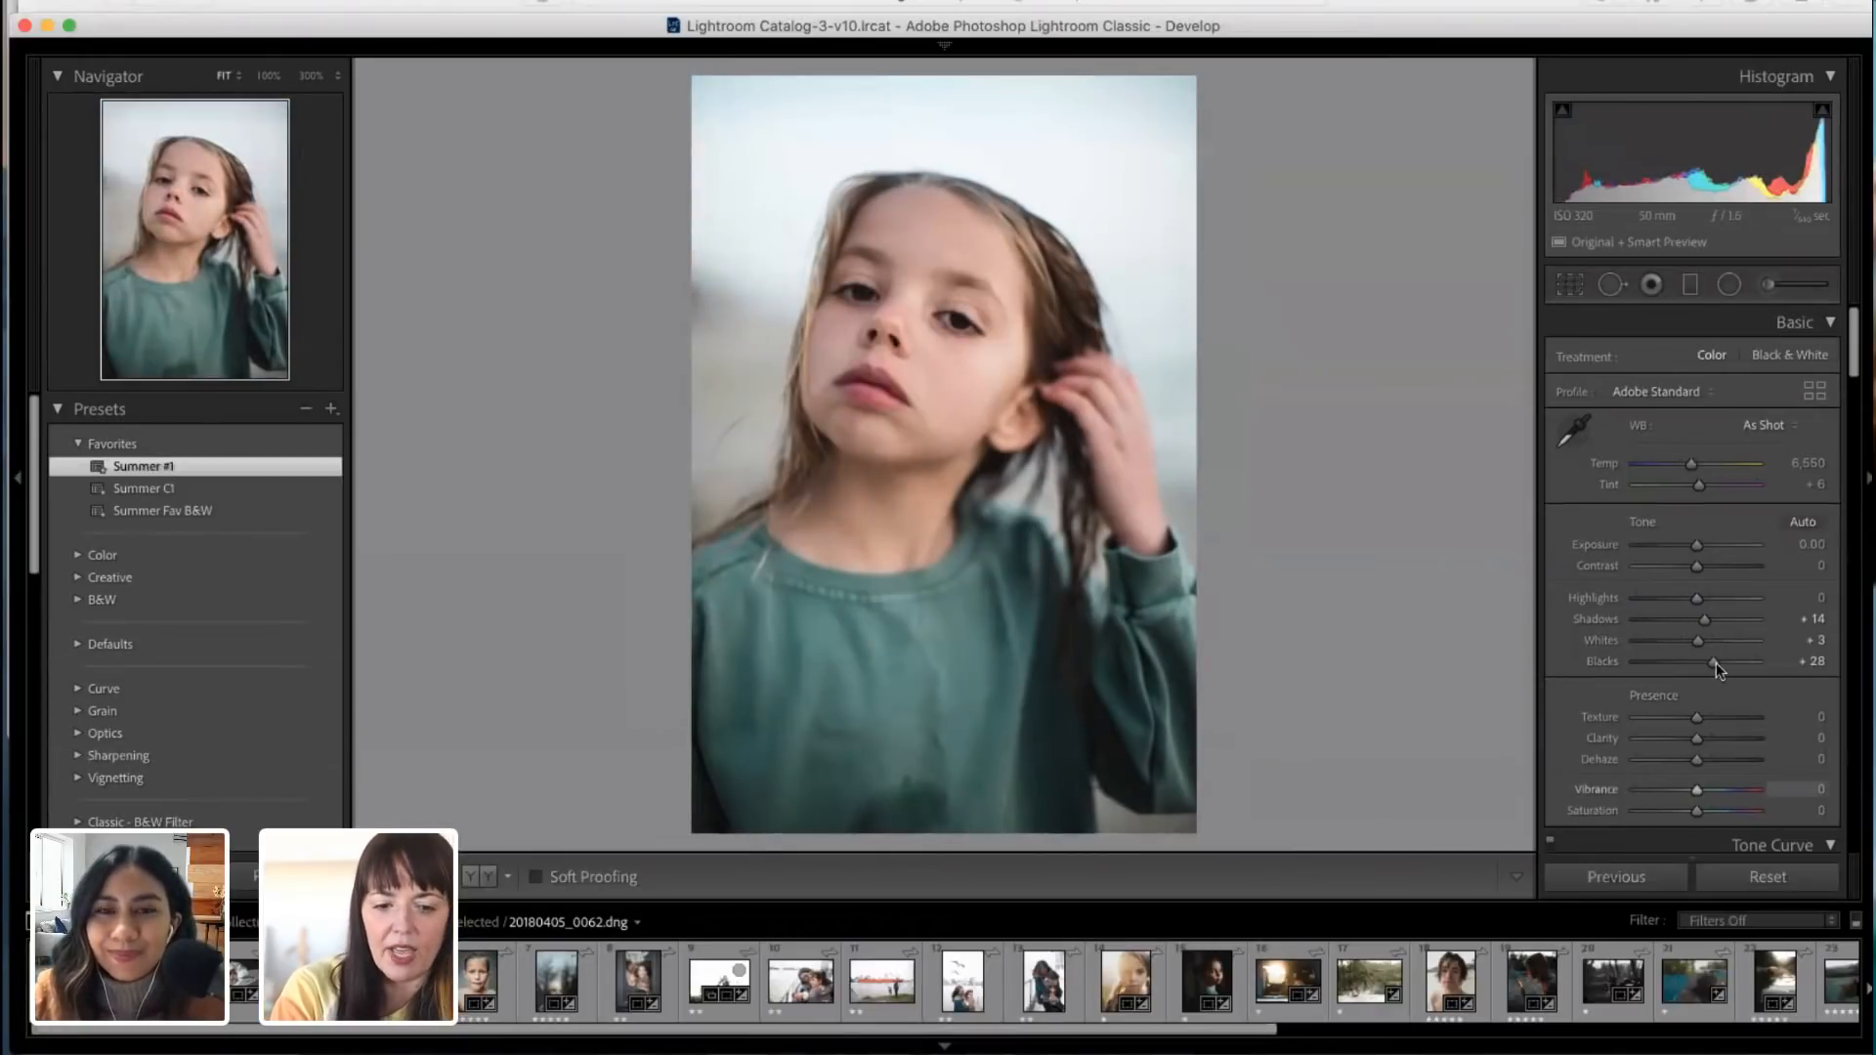
{"action": "scroll", "coordinate": [1701, 571], "scroll_direction": "up", "scroll_amount": 1}
{"action": "scroll", "coordinate": [1710, 671], "scroll_direction": "down", "scroll_amount": 1}
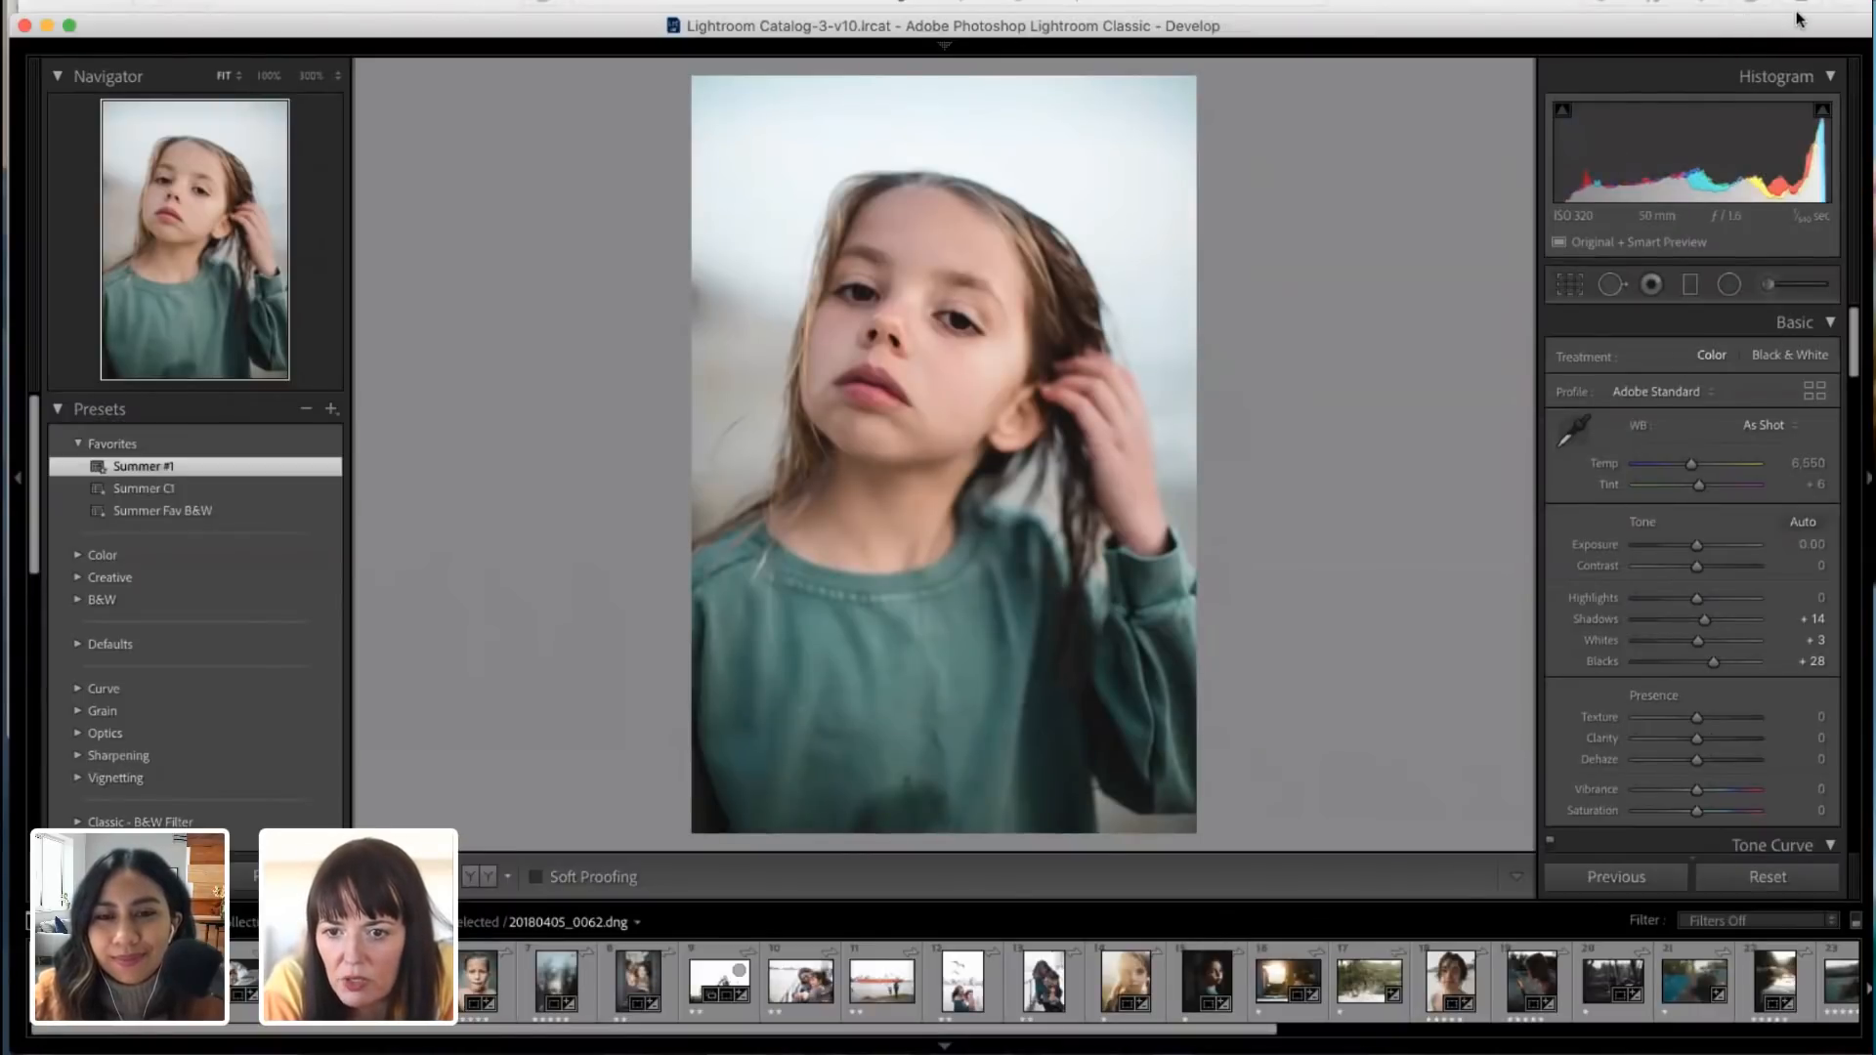
Step: Set the portrait's temperature to 7,031, exposure to −0.10 and contrast to +11
{"action": "mouse_move", "coordinate": [1435, 36]}
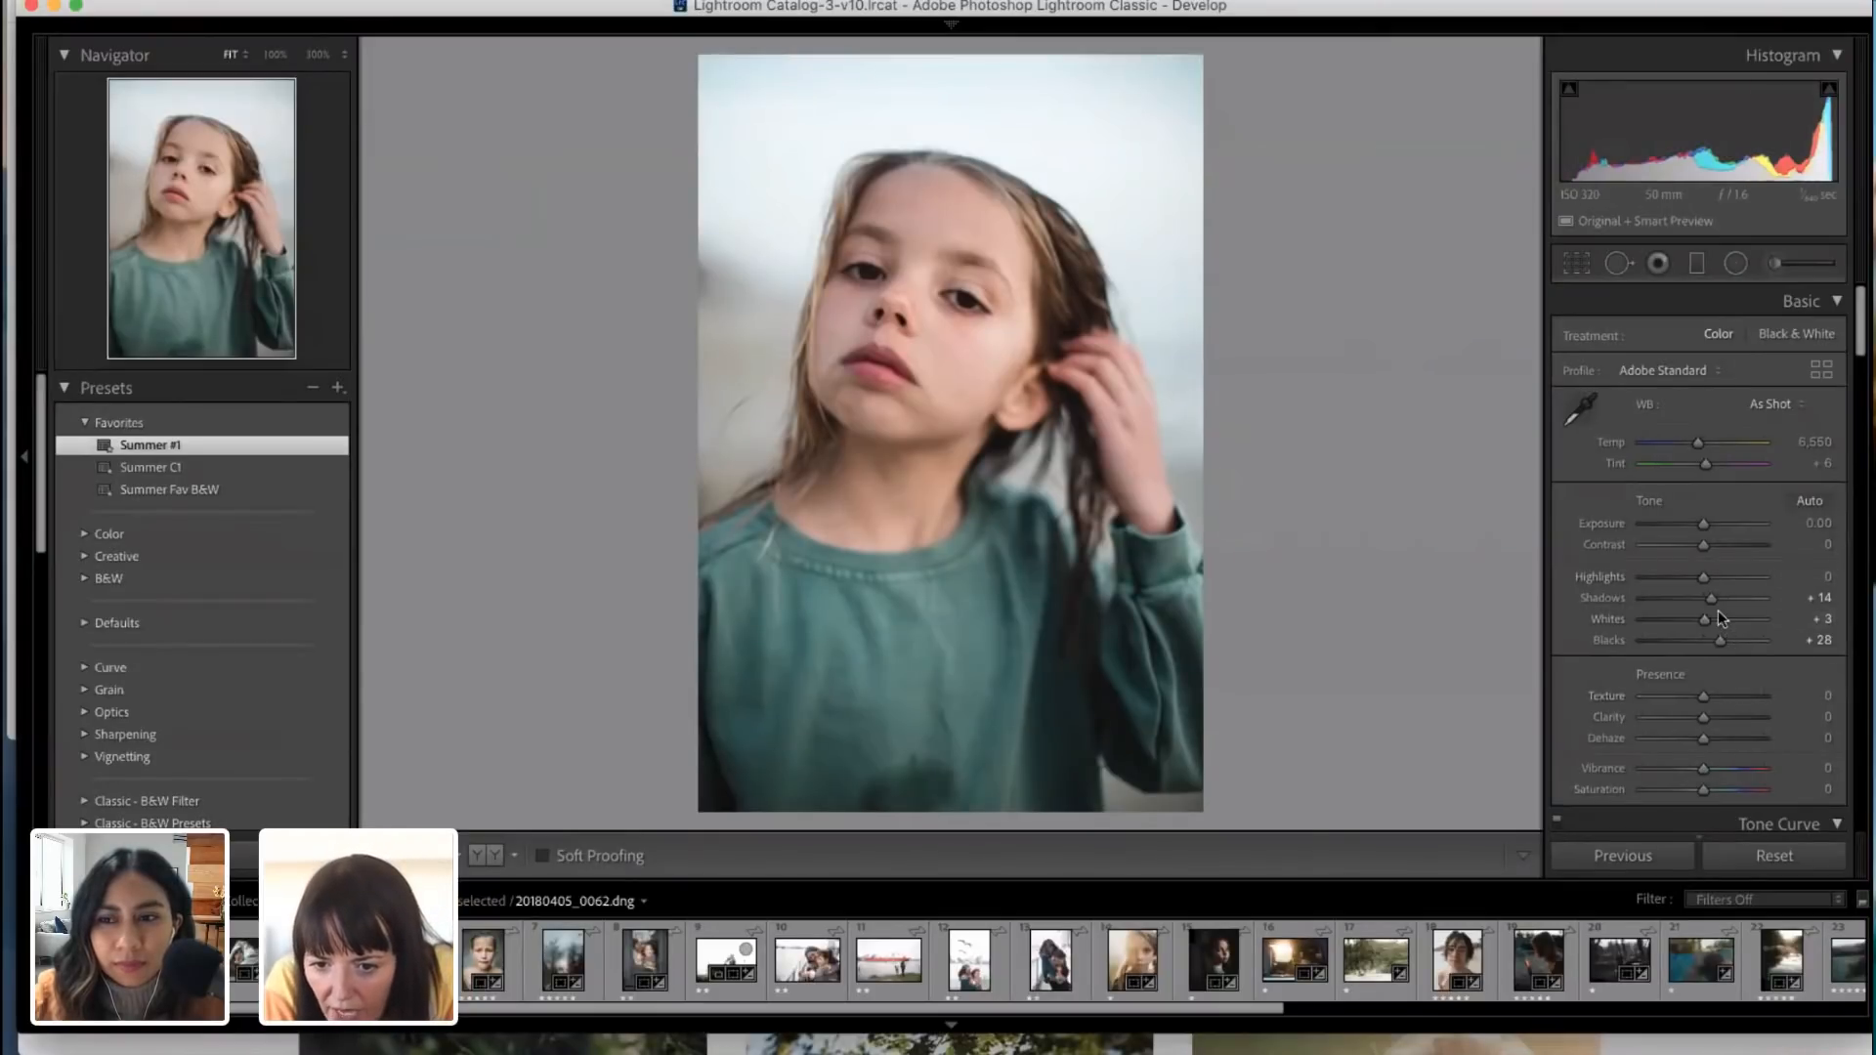
{"action": "left_click_drag", "start_coordinate": [1698, 443], "coordinate": [1702, 438]}
{"action": "left_click_drag", "start_coordinate": [1703, 525], "coordinate": [1708, 544]}
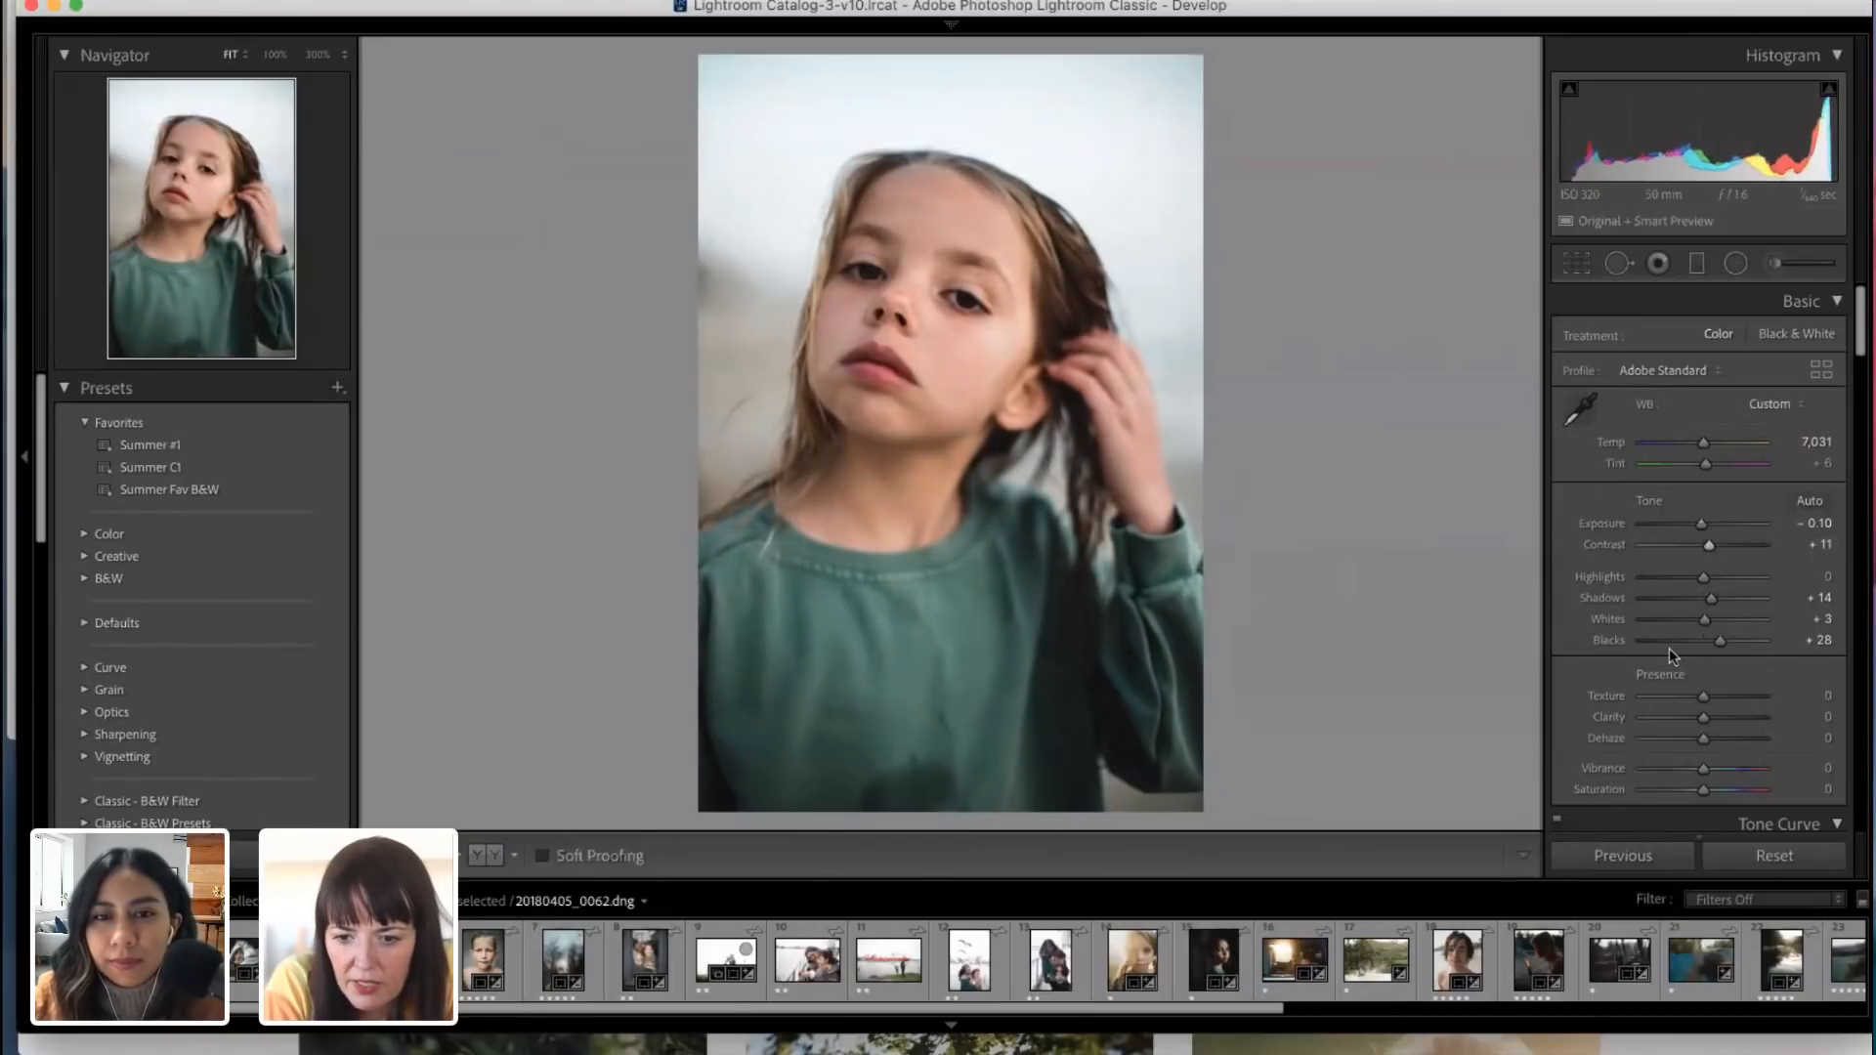
Step: Darken the portrait's skin tones by setting the orange luminance to −17
{"action": "scroll", "coordinate": [1671, 610], "scroll_direction": "down", "scroll_amount": 3}
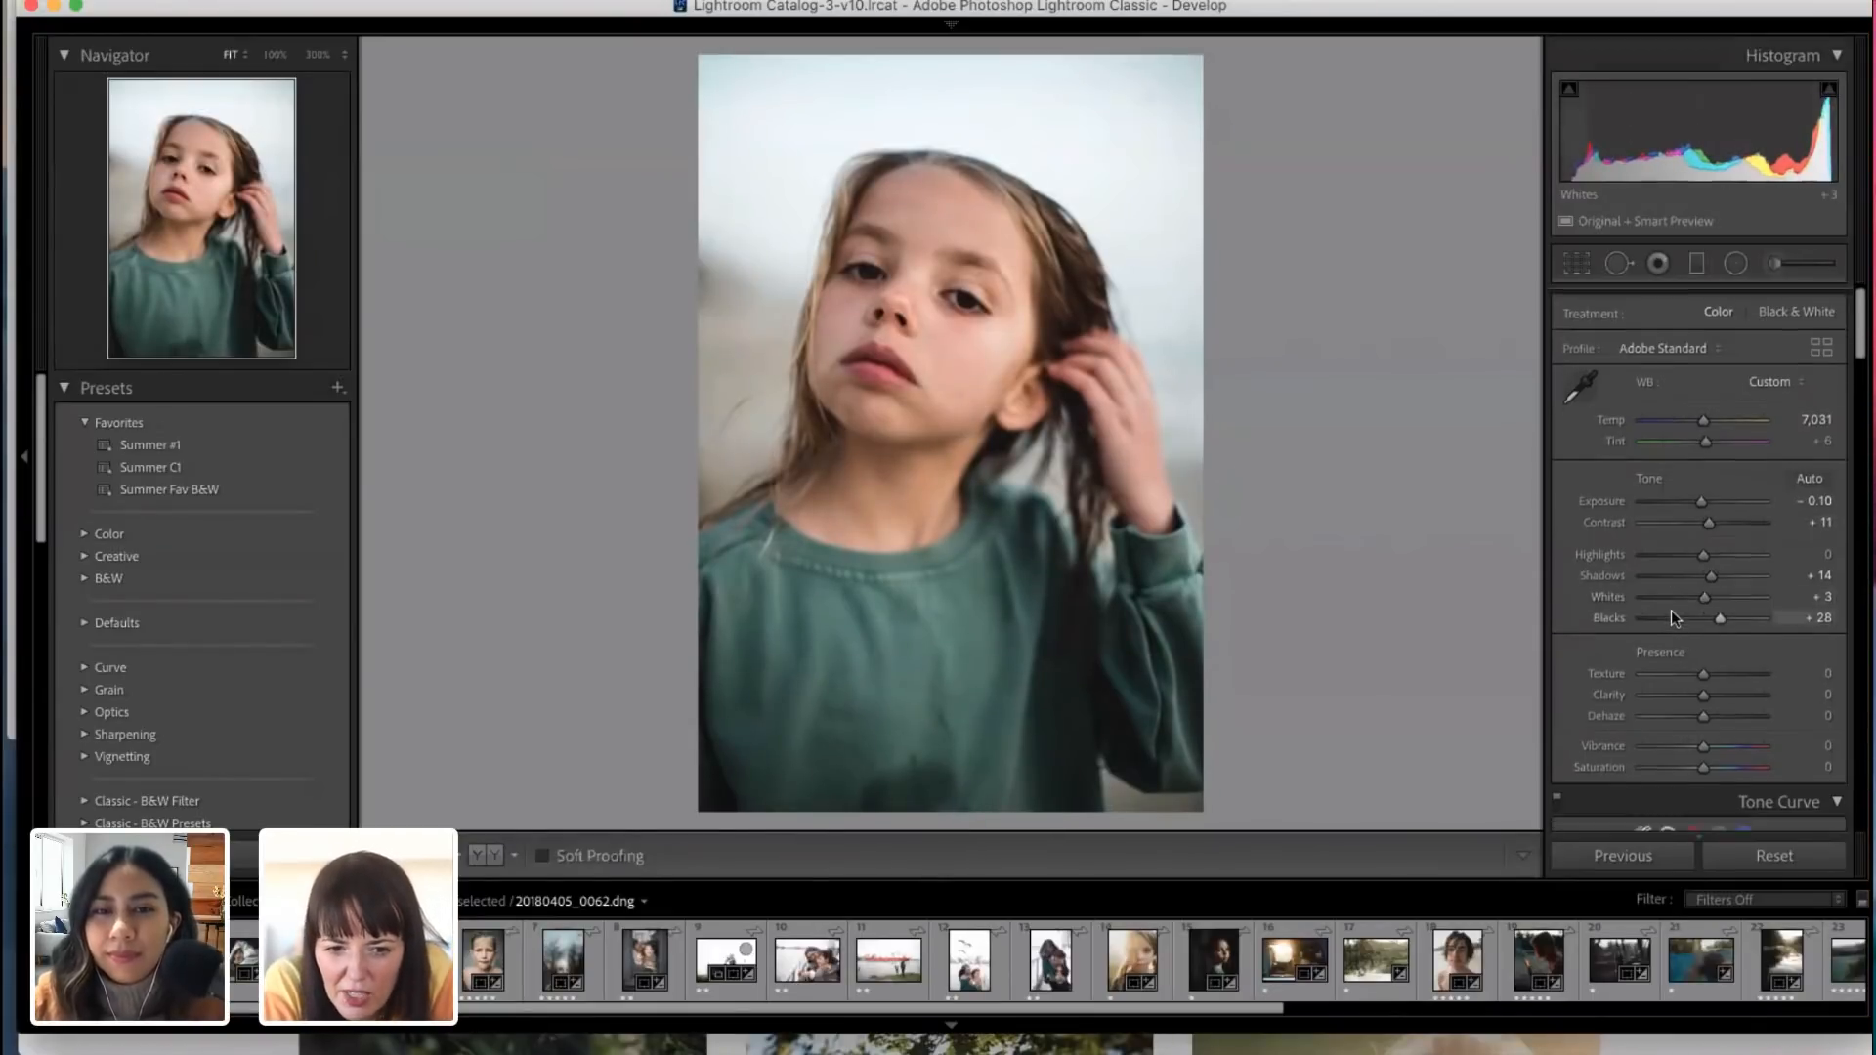
{"action": "scroll", "coordinate": [1671, 610], "scroll_direction": "down", "scroll_amount": 10}
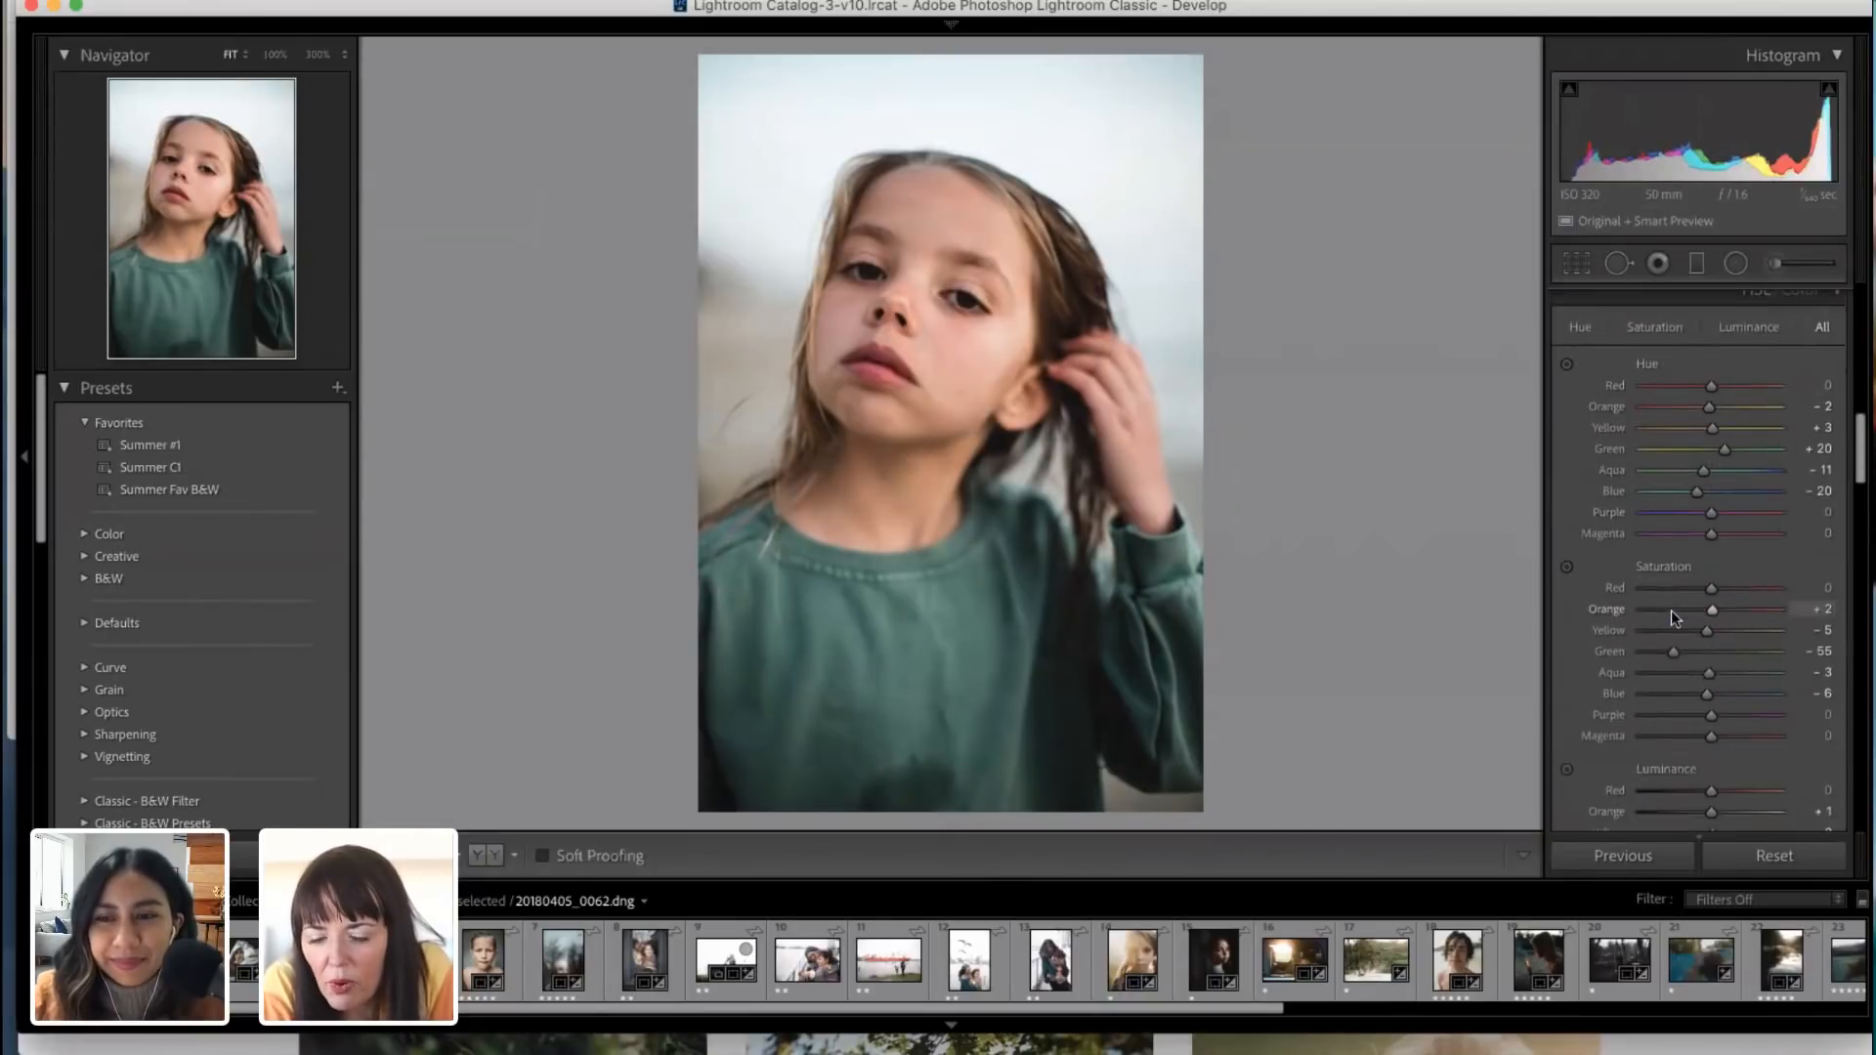
{"action": "left_click", "coordinate": [1662, 328]}
{"action": "left_click", "coordinate": [1744, 331]}
{"action": "left_click_drag", "start_coordinate": [1711, 406], "coordinate": [1697, 403]}
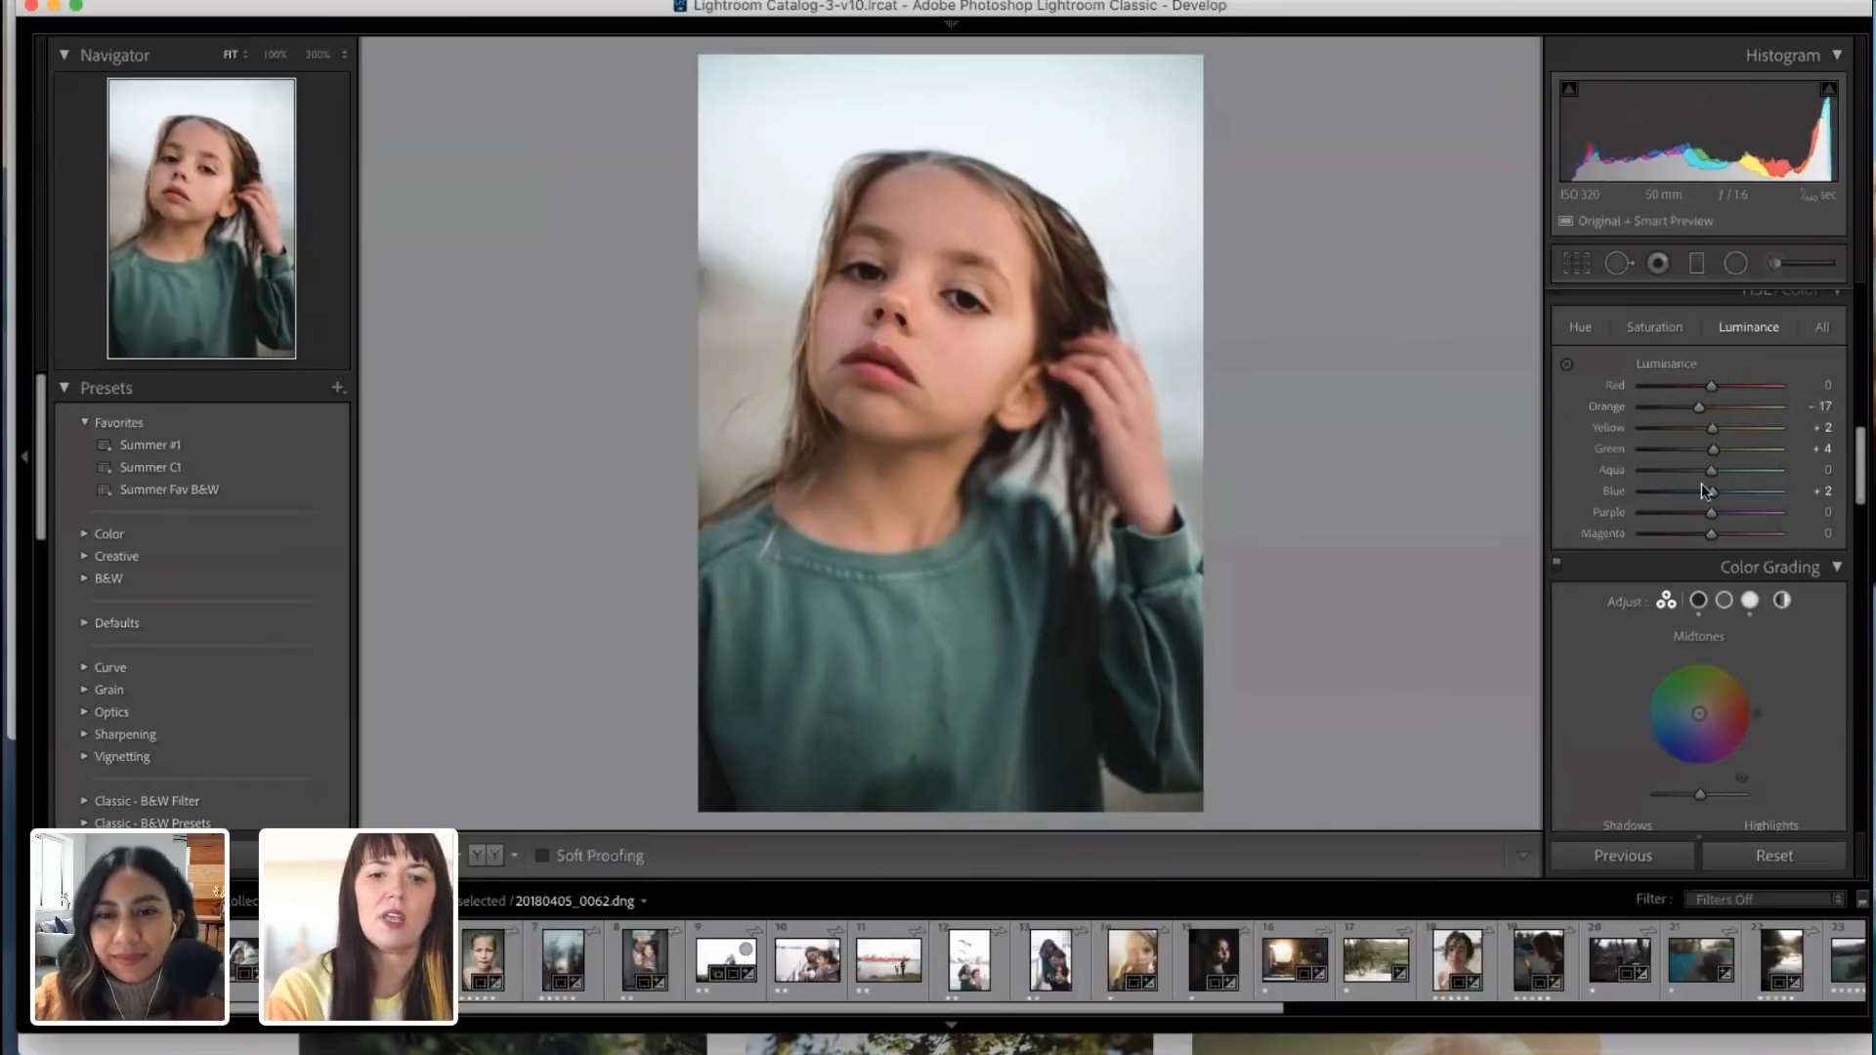
Step: Paint an Adjustment Brush stroke with hue −4.6 beside the girl's left eye, and finish the brush adjustment
{"action": "left_click", "coordinate": [1774, 266]}
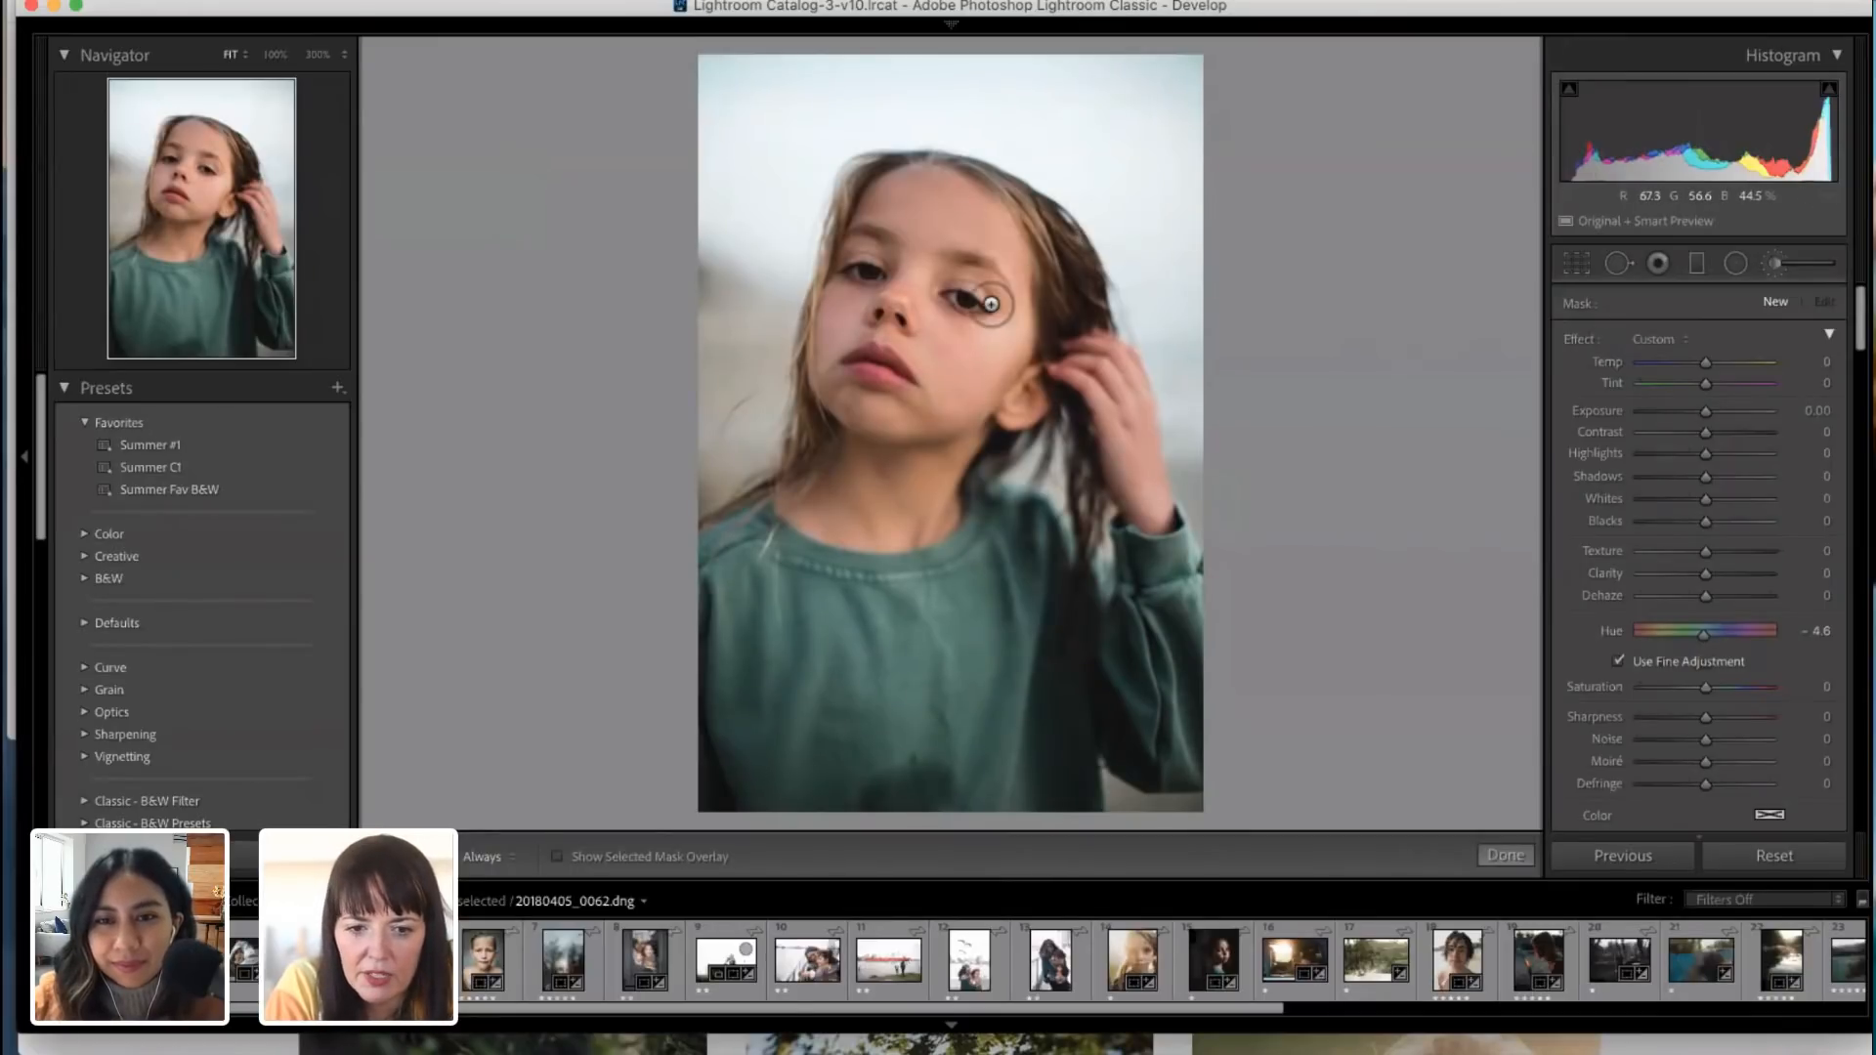
{"action": "mouse_move", "coordinate": [972, 301]}
{"action": "left_mouse_down"}
{"action": "mouse_move", "coordinate": [940, 291]}
{"action": "mouse_move", "coordinate": [986, 304]}
{"action": "left_mouse_up"}
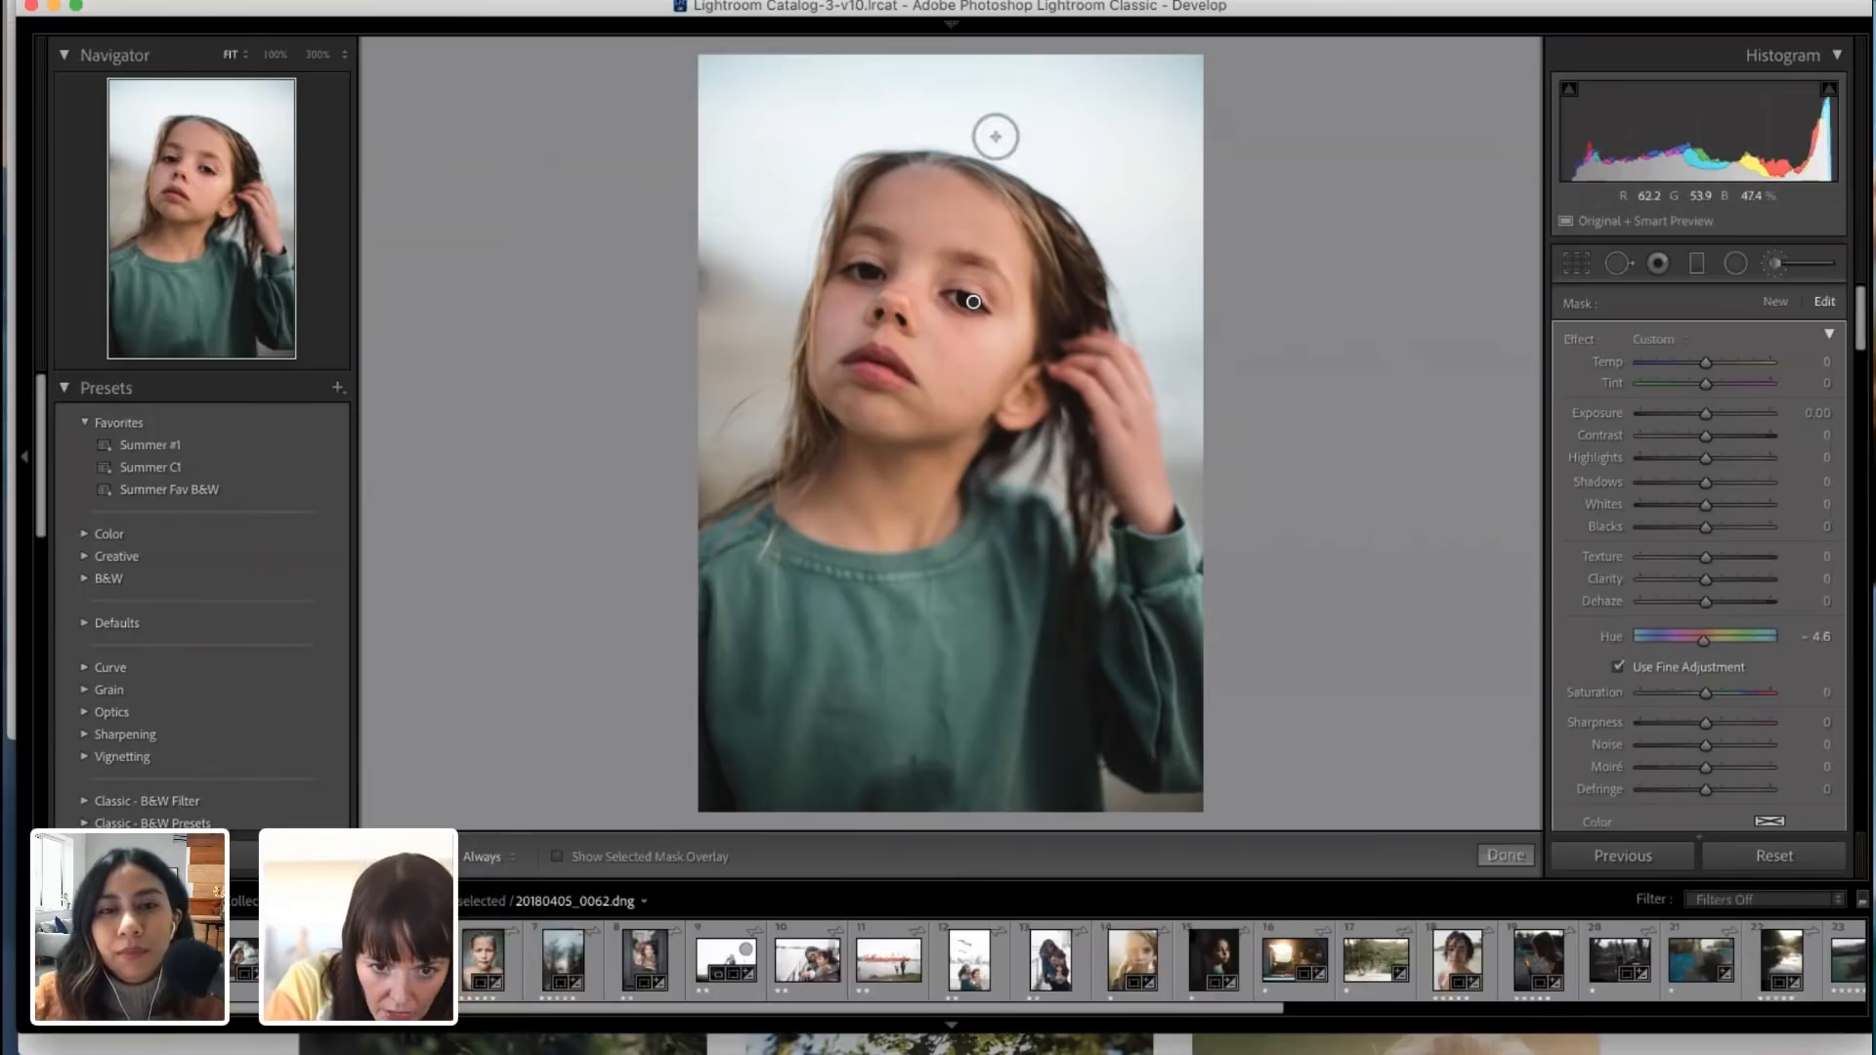
{"action": "scroll", "coordinate": [1708, 695], "scroll_direction": "up", "scroll_amount": 1}
{"action": "scroll", "coordinate": [1708, 696], "scroll_direction": "up", "scroll_amount": 1}
{"action": "scroll", "coordinate": [1708, 696], "scroll_direction": "down", "scroll_amount": 1}
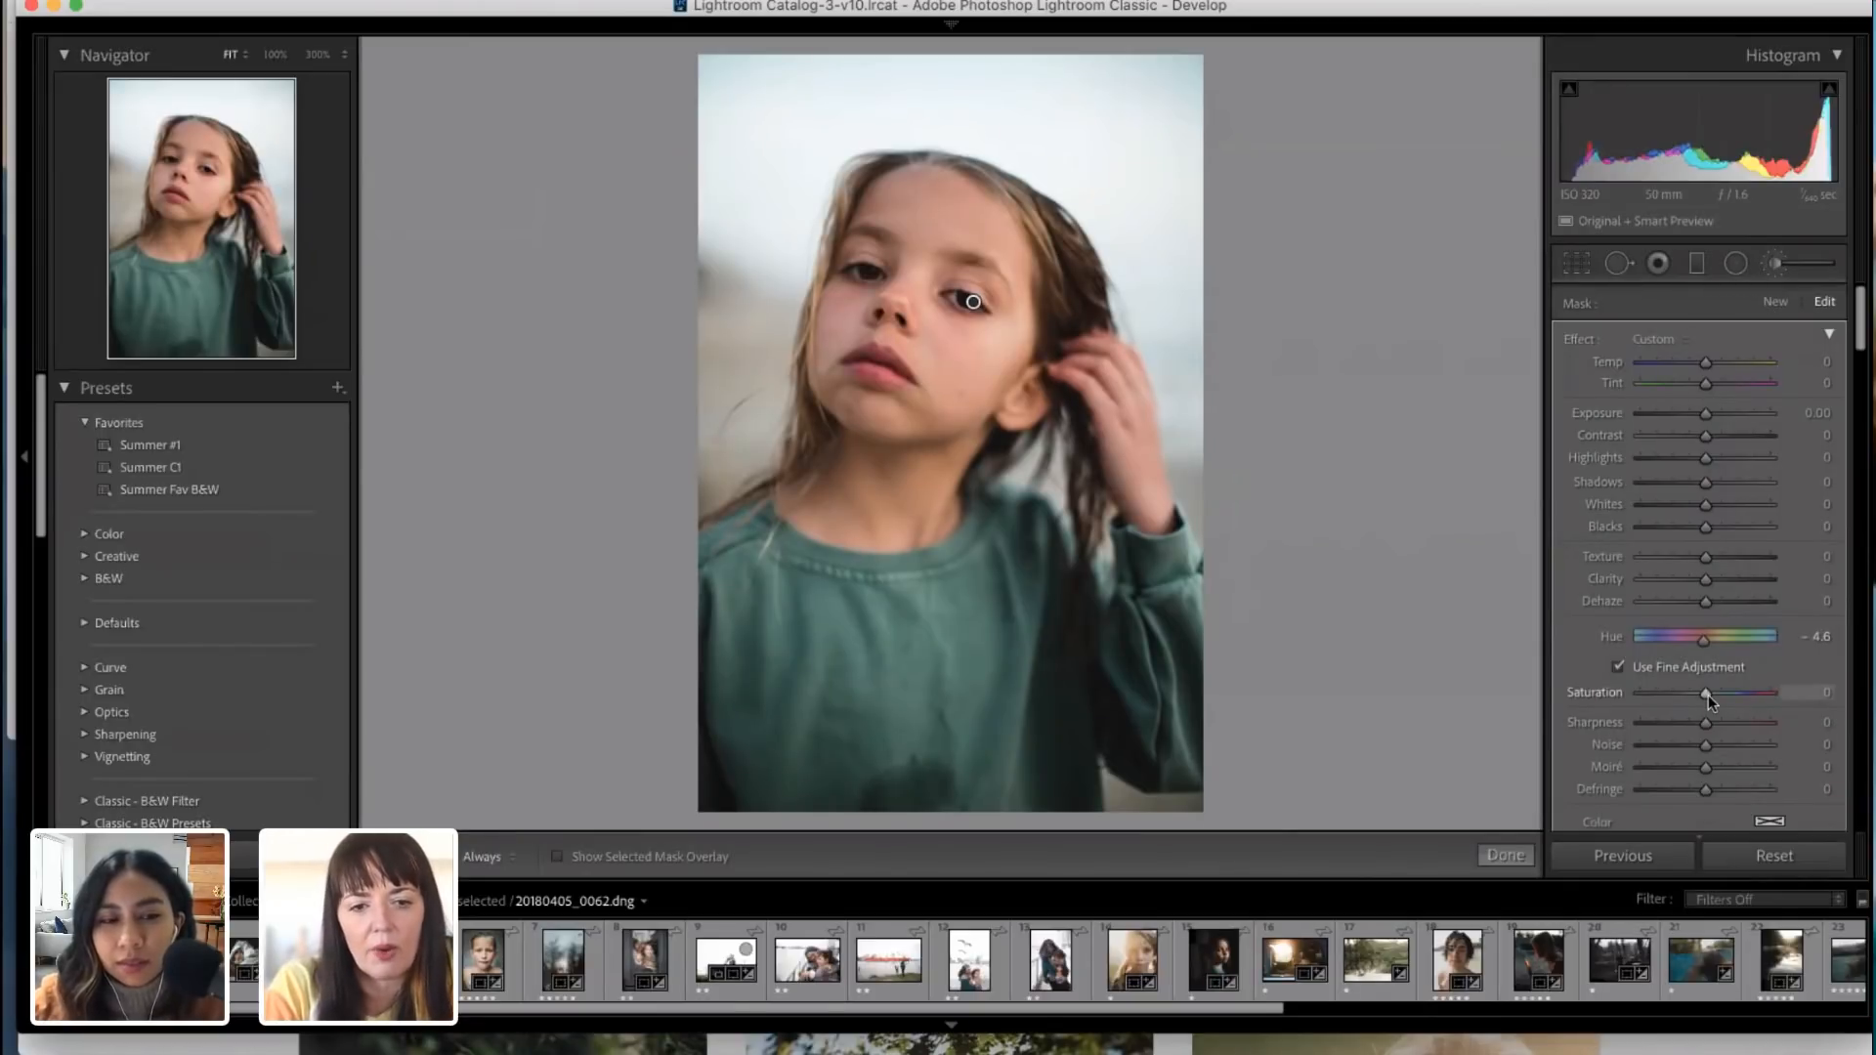
{"action": "left_click", "coordinate": [1506, 856]}
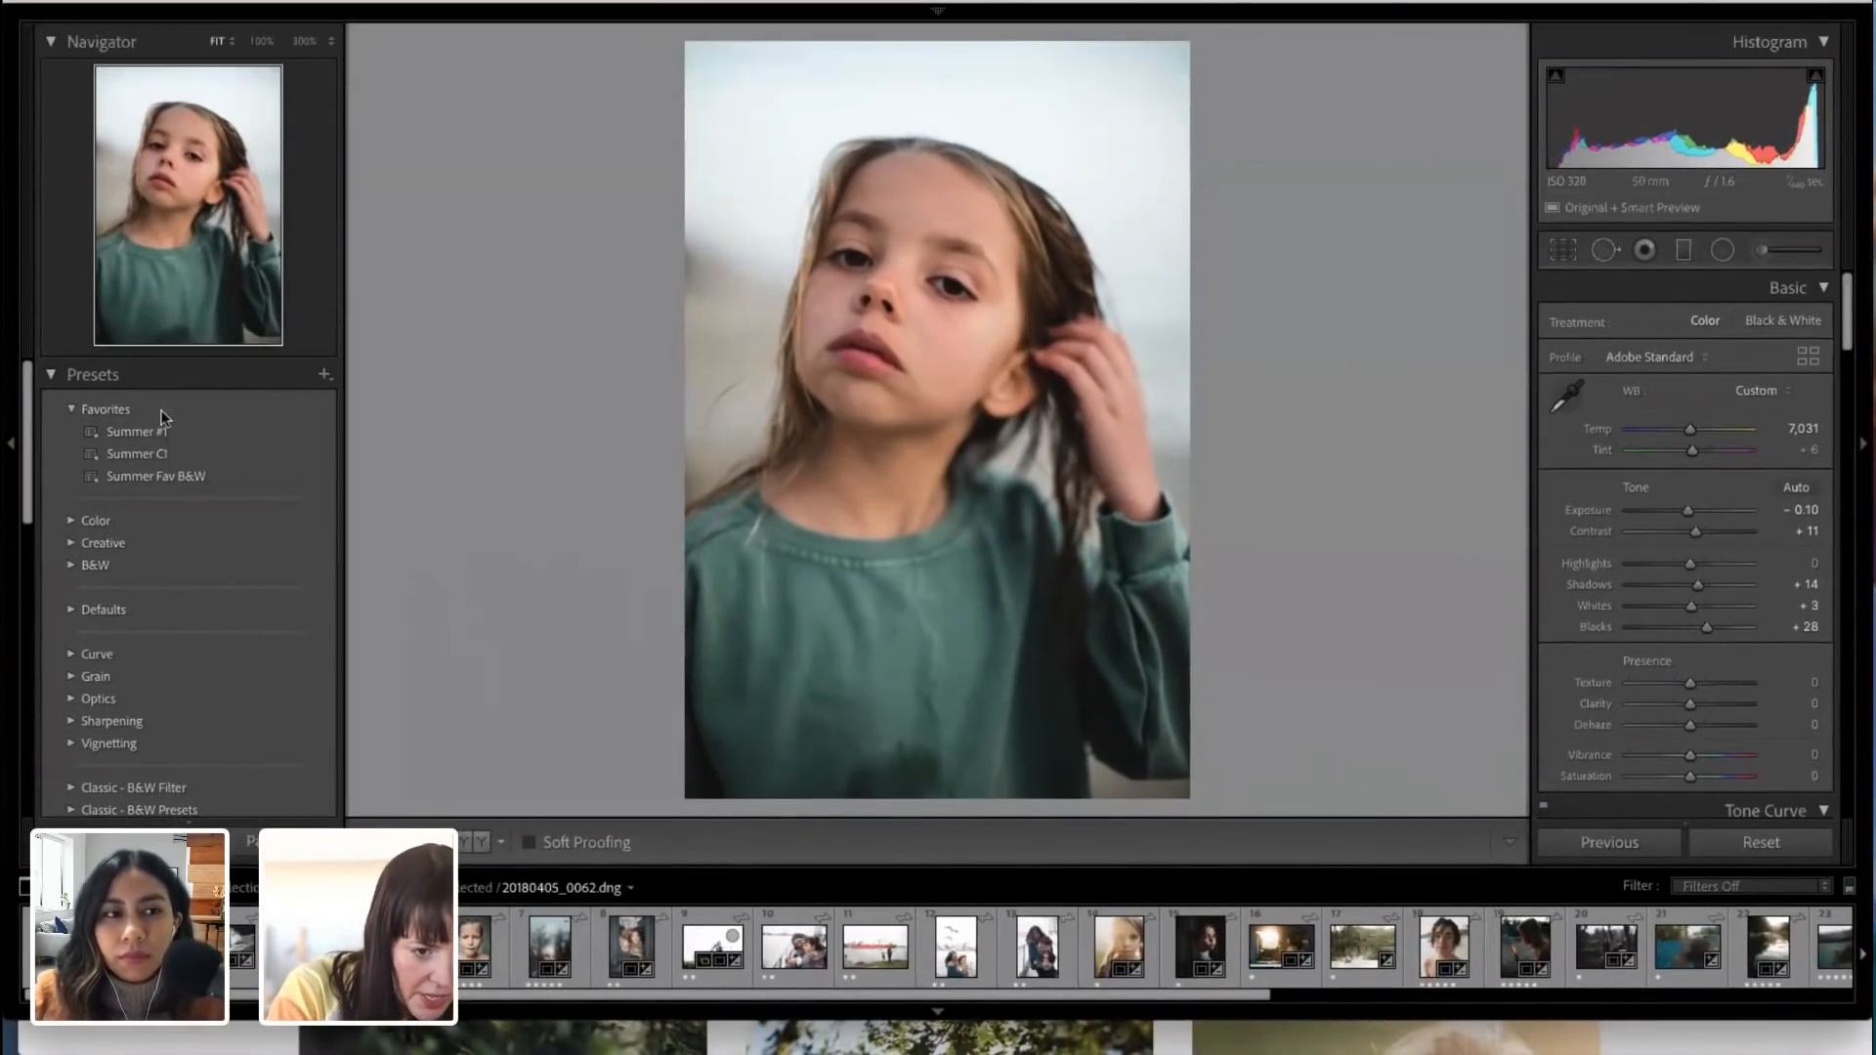
Step: Turn on syncing for the Adobe Live collection and switch to Adobe Lightroom
{"action": "scroll", "coordinate": [228, 625], "scroll_direction": "down", "scroll_amount": 10}
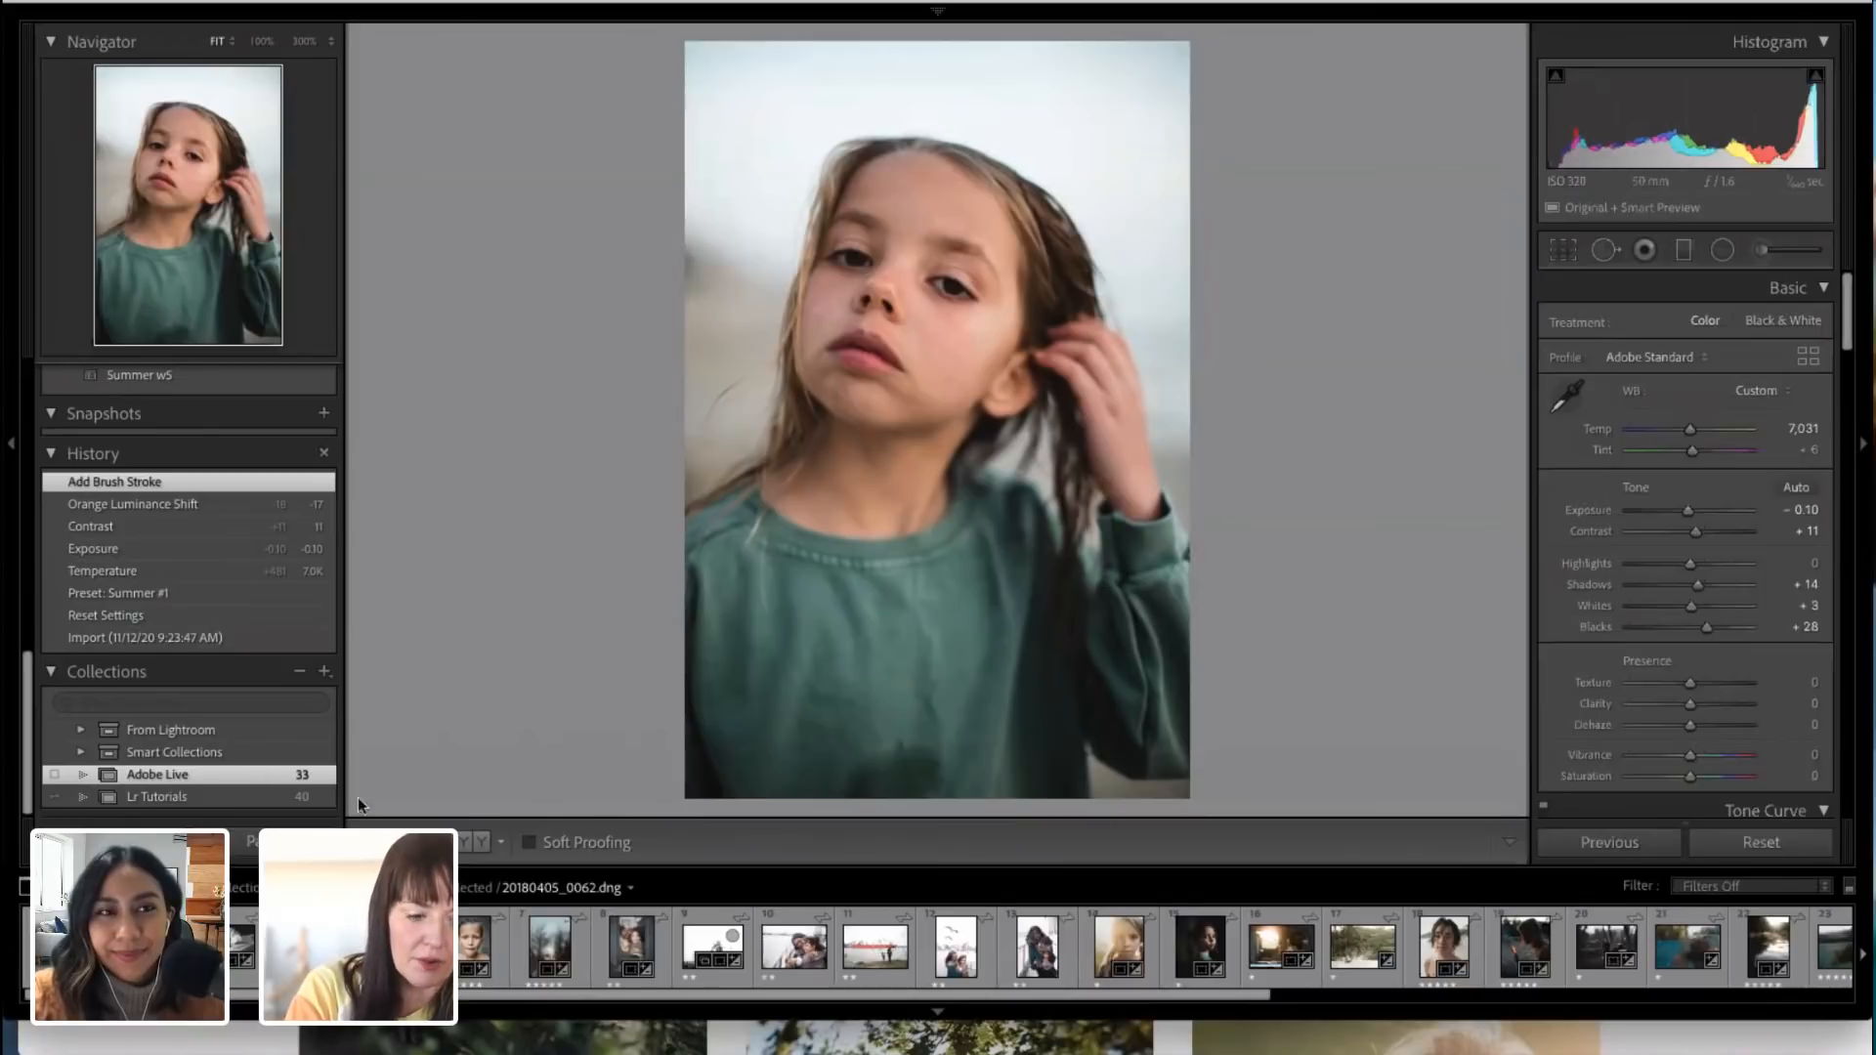
{"action": "left_click", "coordinate": [55, 774]}
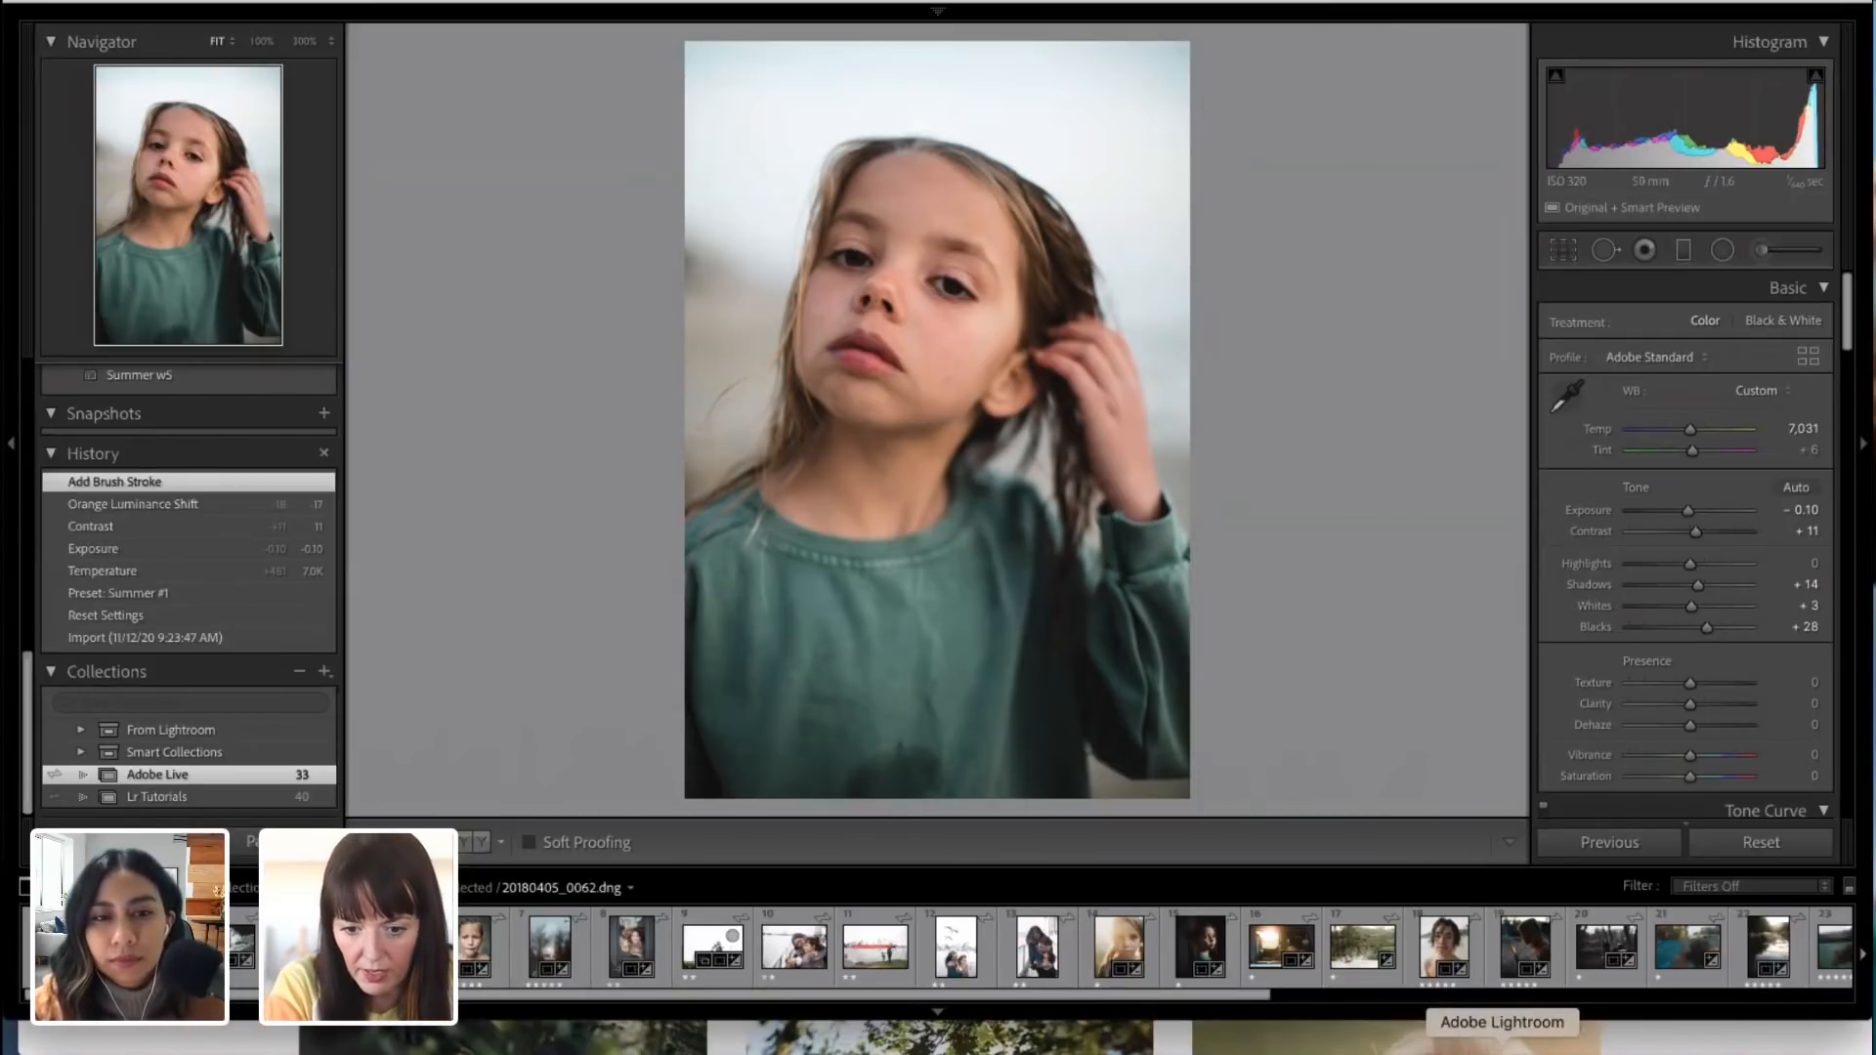
{"action": "left_click", "coordinate": [1502, 1044]}
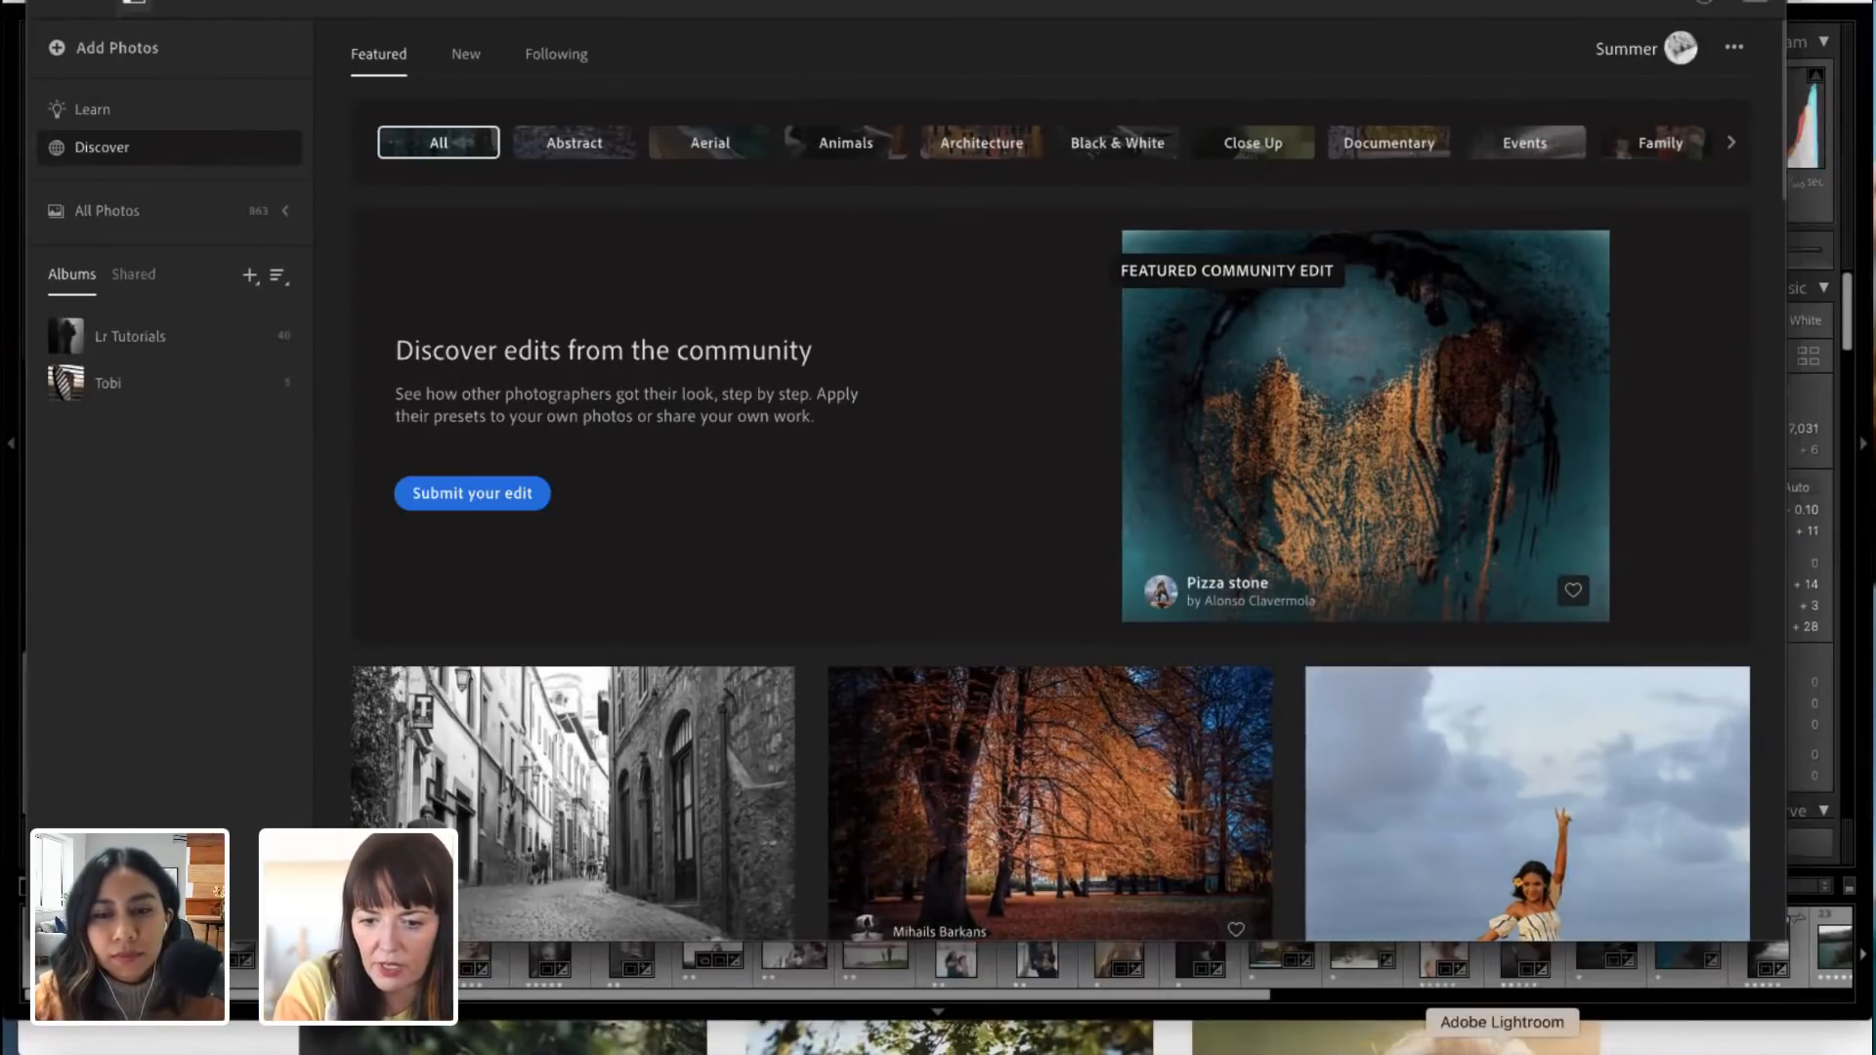
Step: Quit and relaunch Lightroom to refresh the synced albums, and open the Adobe Live album
{"action": "right_click", "coordinate": [1502, 1044]}
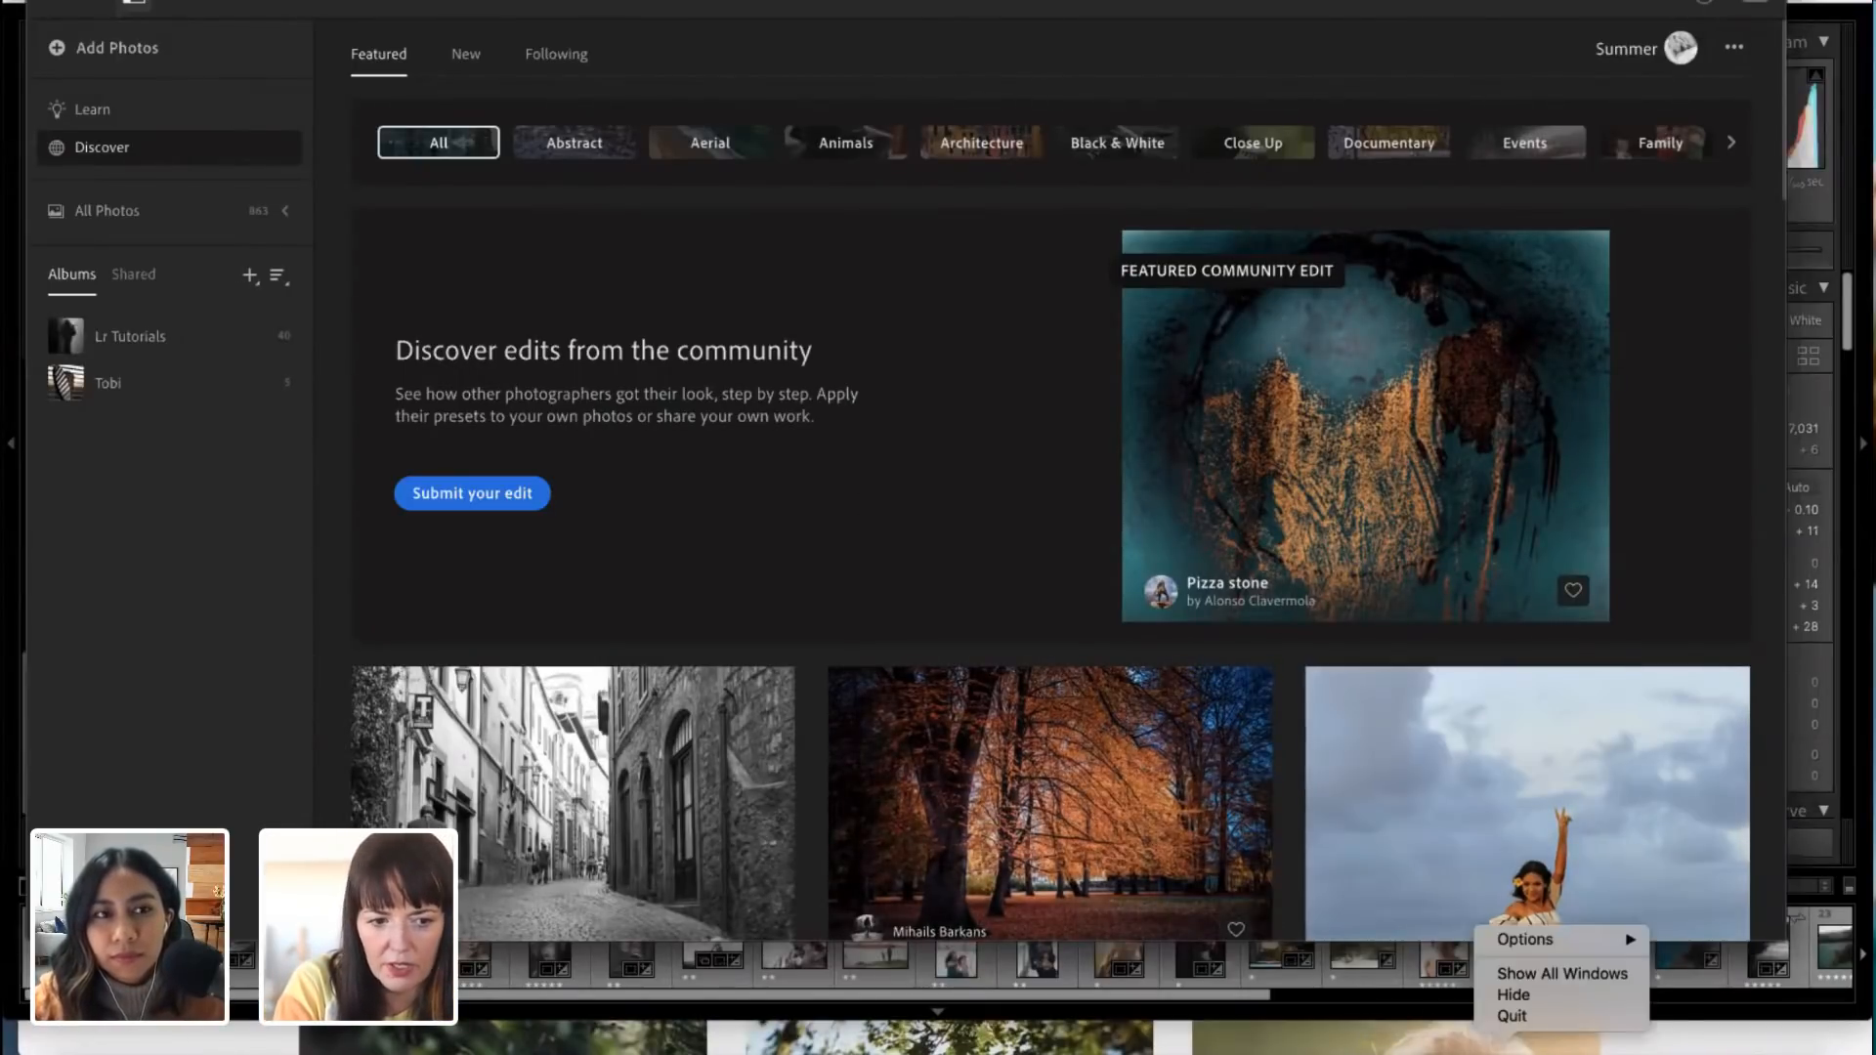
{"action": "left_click", "coordinate": [1510, 1017]}
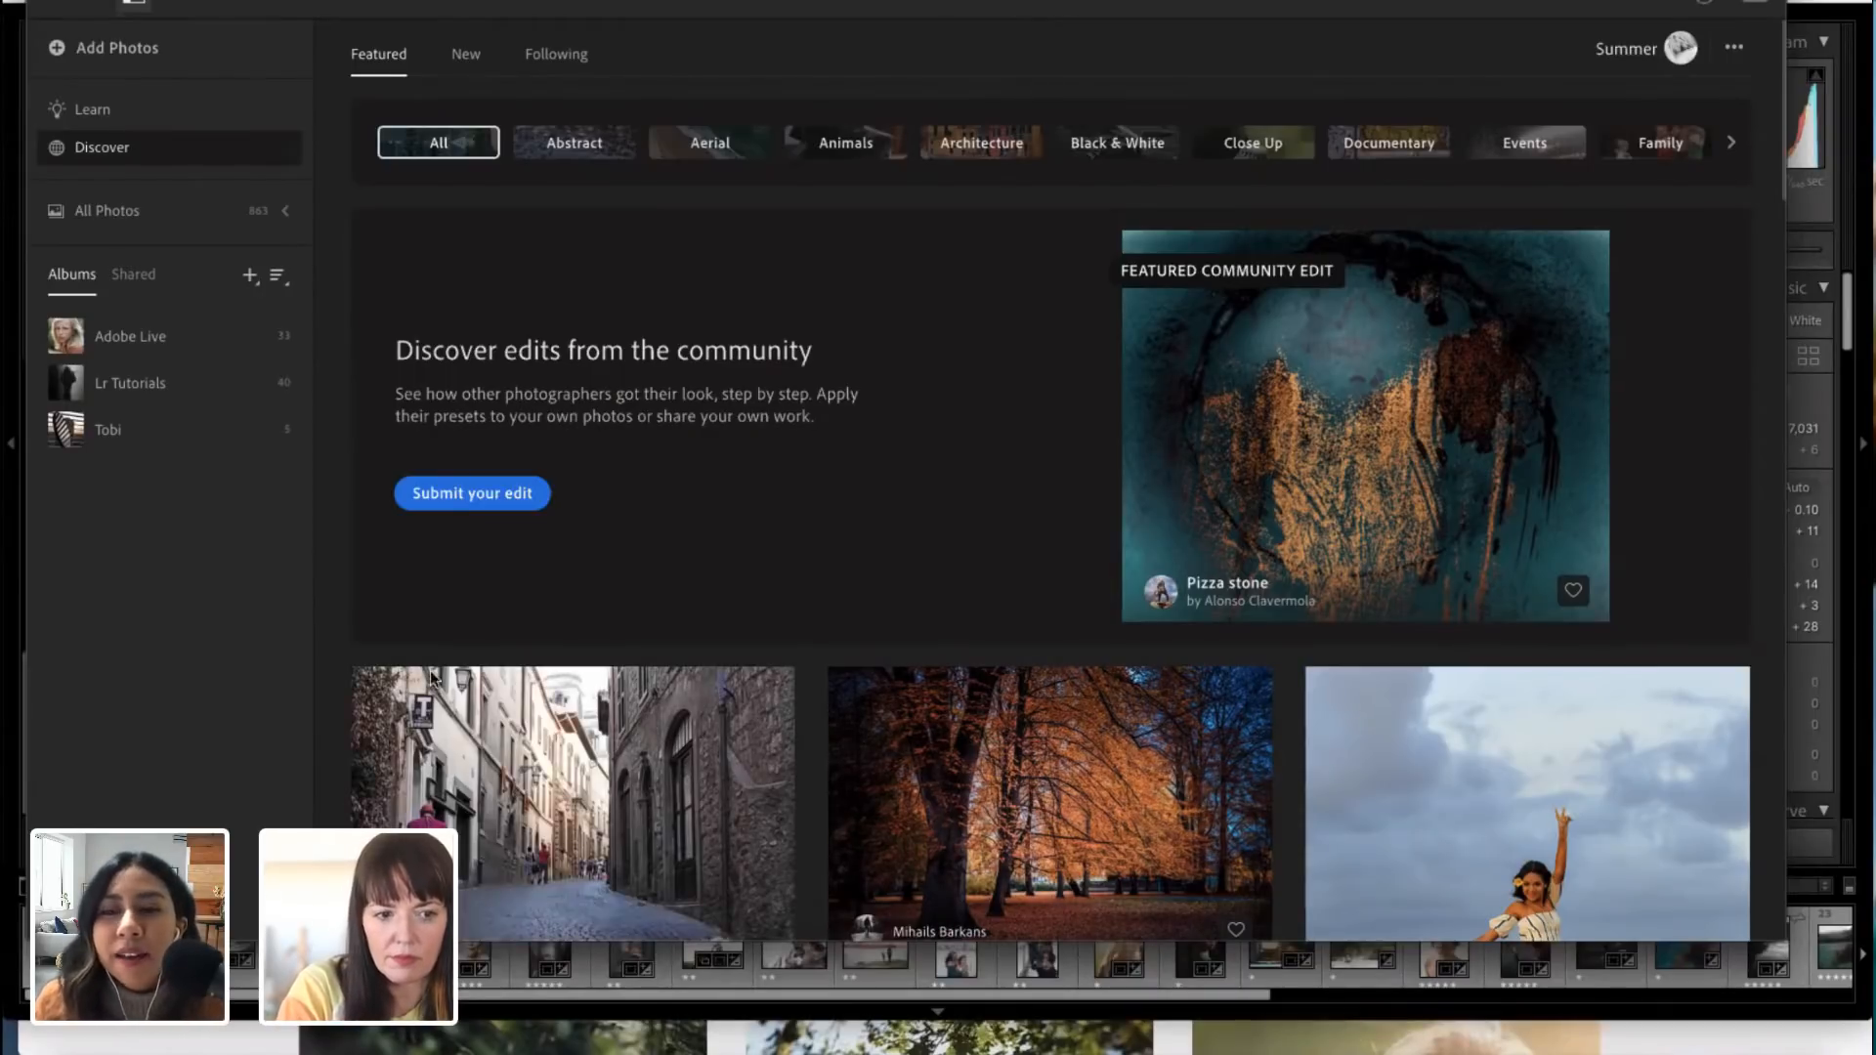
{"action": "left_click", "coordinate": [132, 344]}
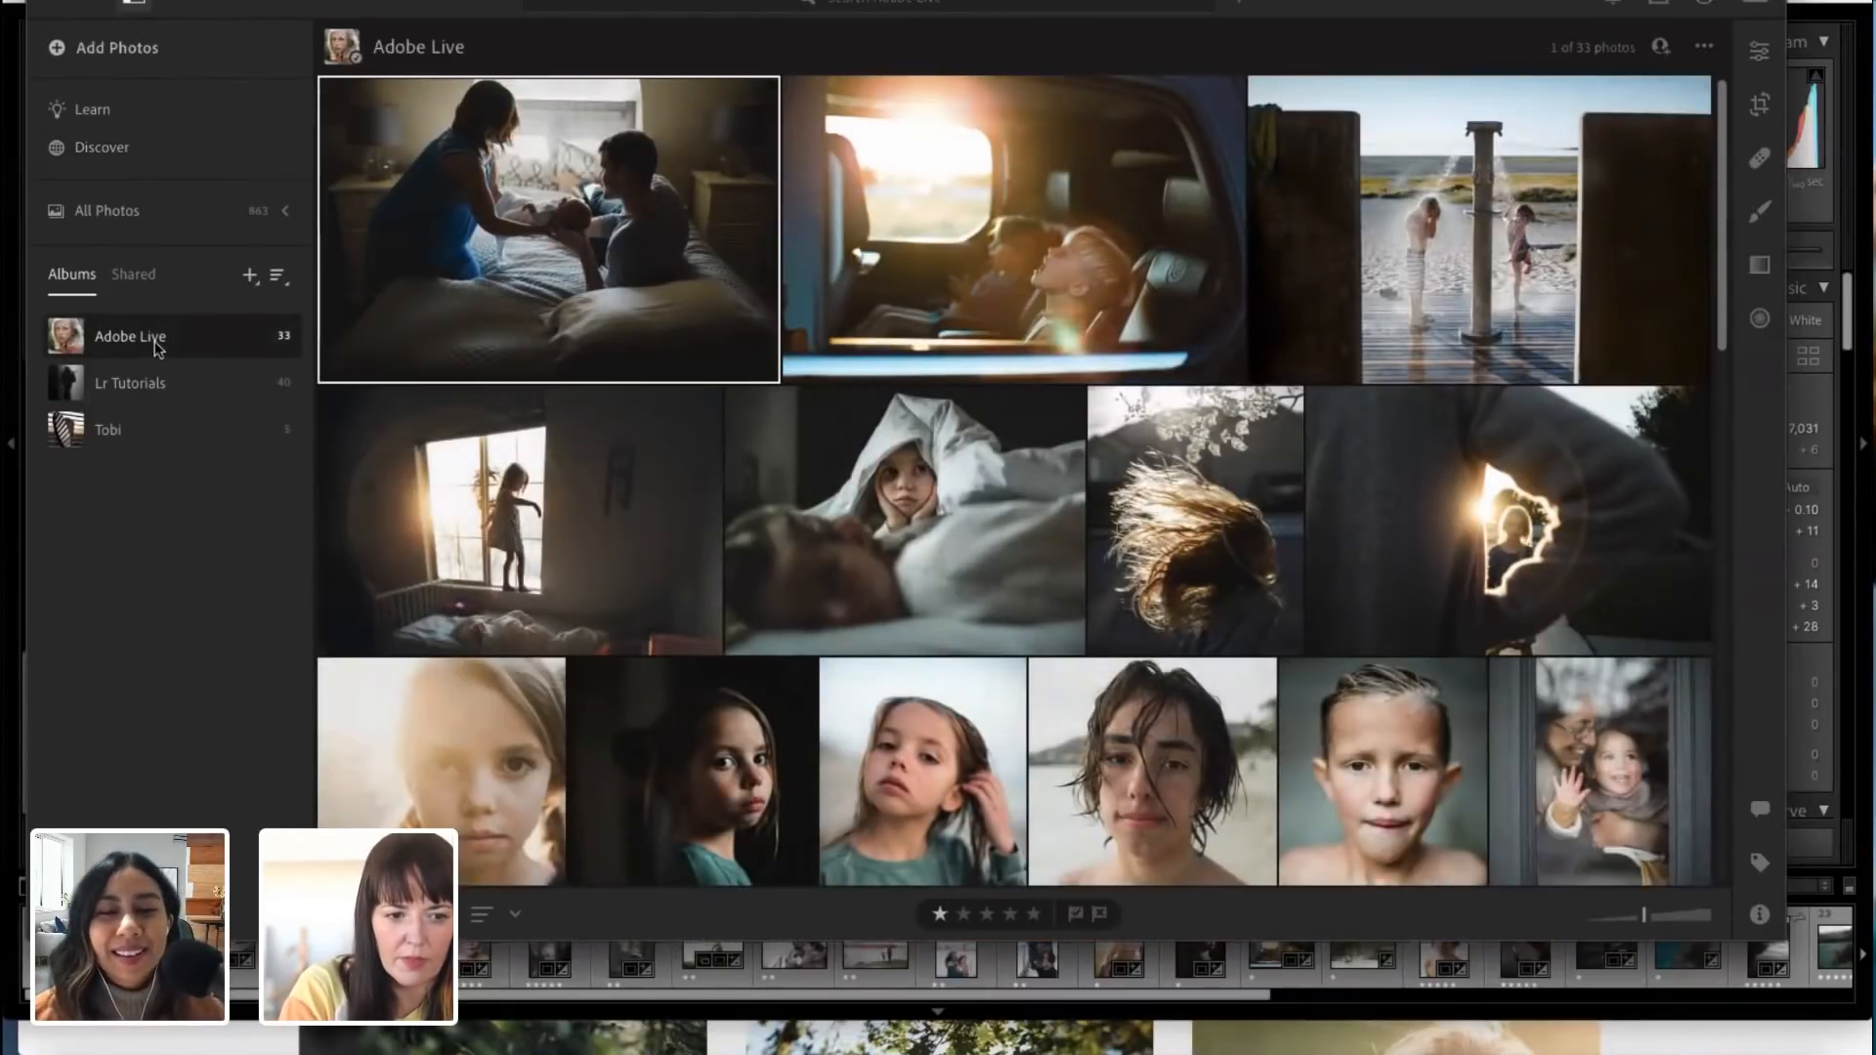
Step: Look through the Adobe Live album's photos and select the portrait of the girl in the green sweater touching her hair
{"action": "scroll", "coordinate": [942, 658], "scroll_direction": "down", "scroll_amount": 2}
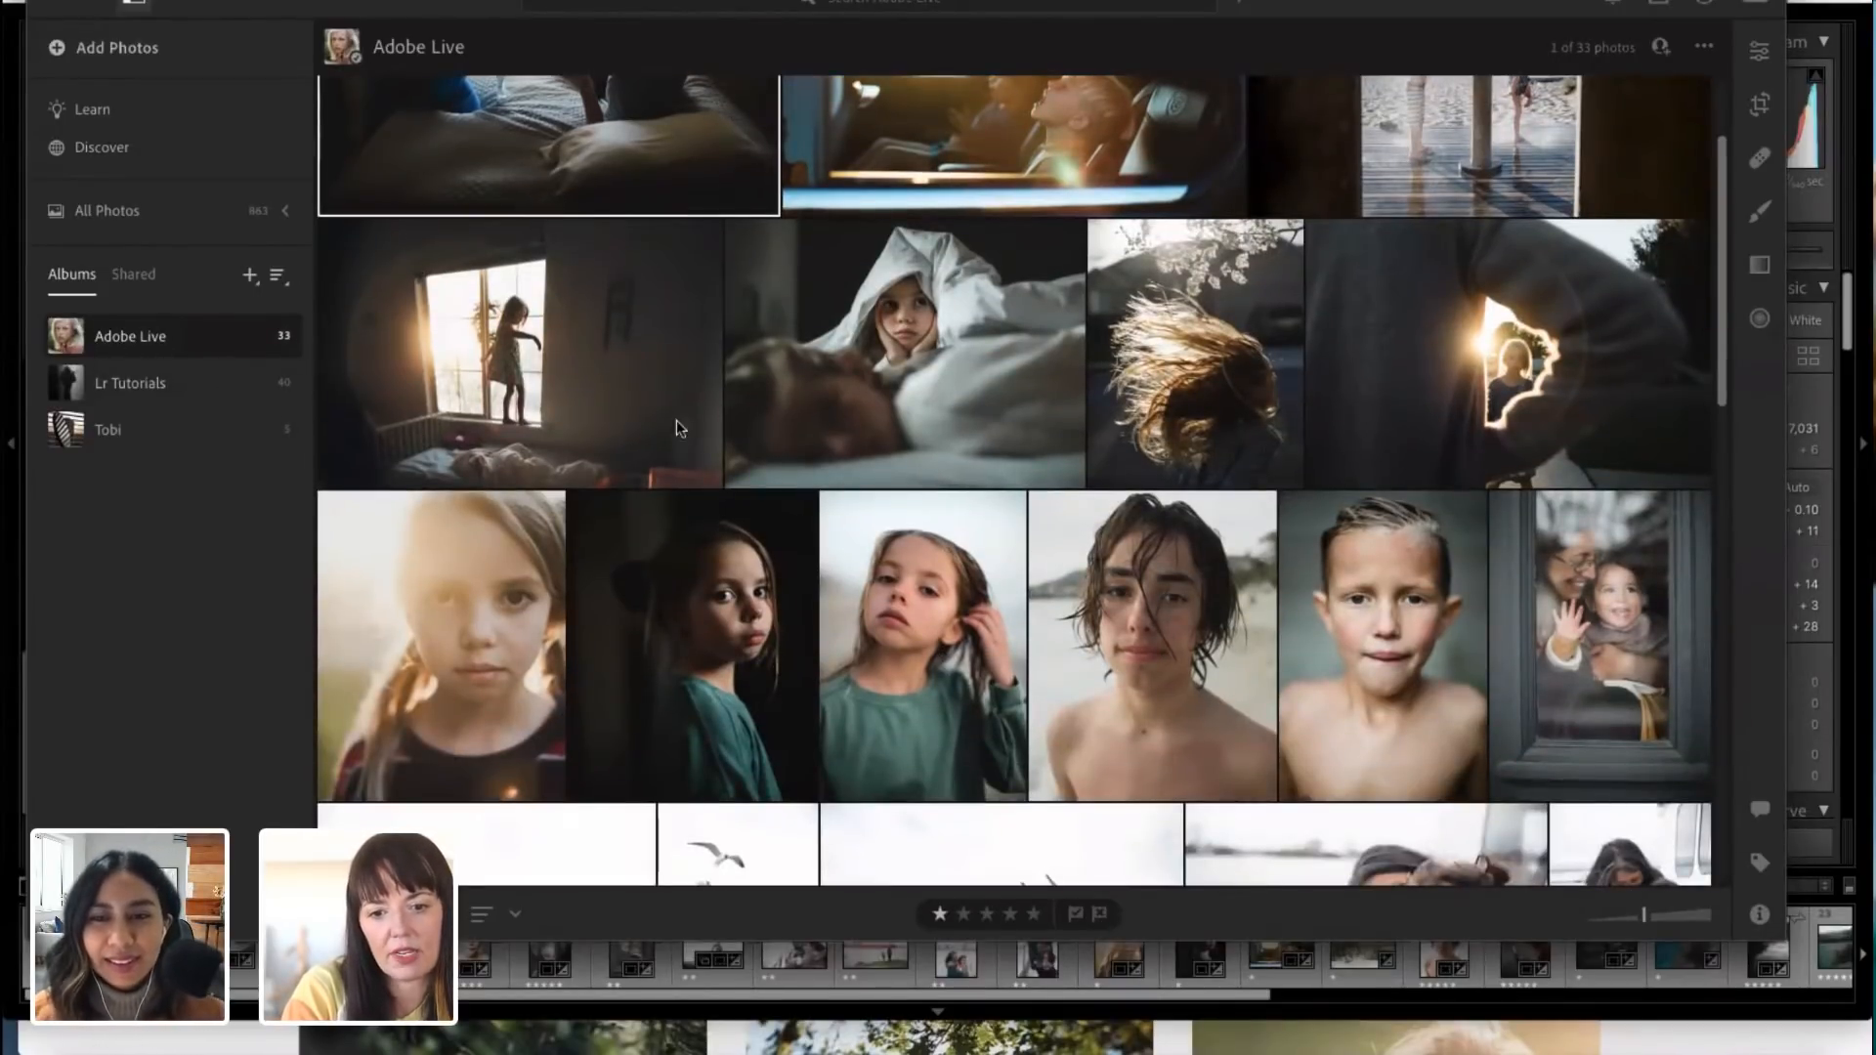
{"action": "scroll", "coordinate": [808, 486], "scroll_direction": "down", "scroll_amount": 10}
{"action": "scroll", "coordinate": [687, 743], "scroll_direction": "up", "scroll_amount": 12}
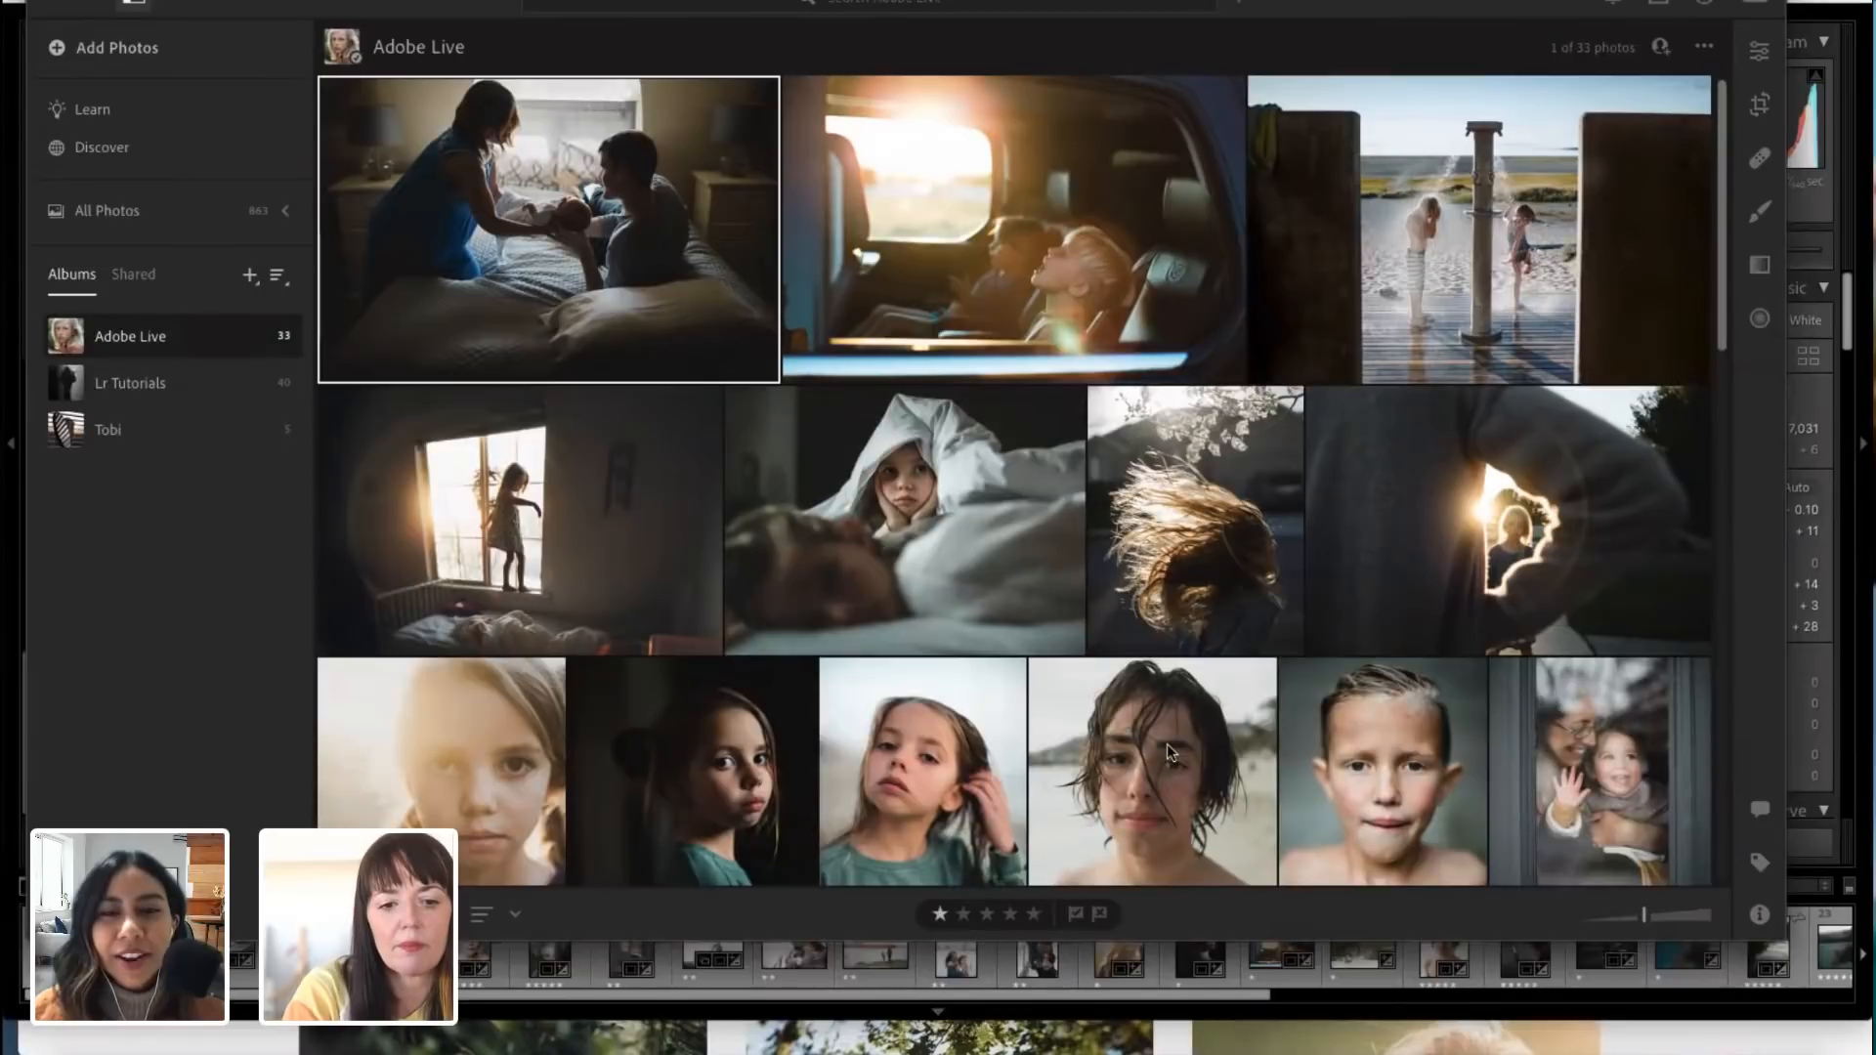
{"action": "scroll", "coordinate": [1168, 748], "scroll_direction": "down", "scroll_amount": 2}
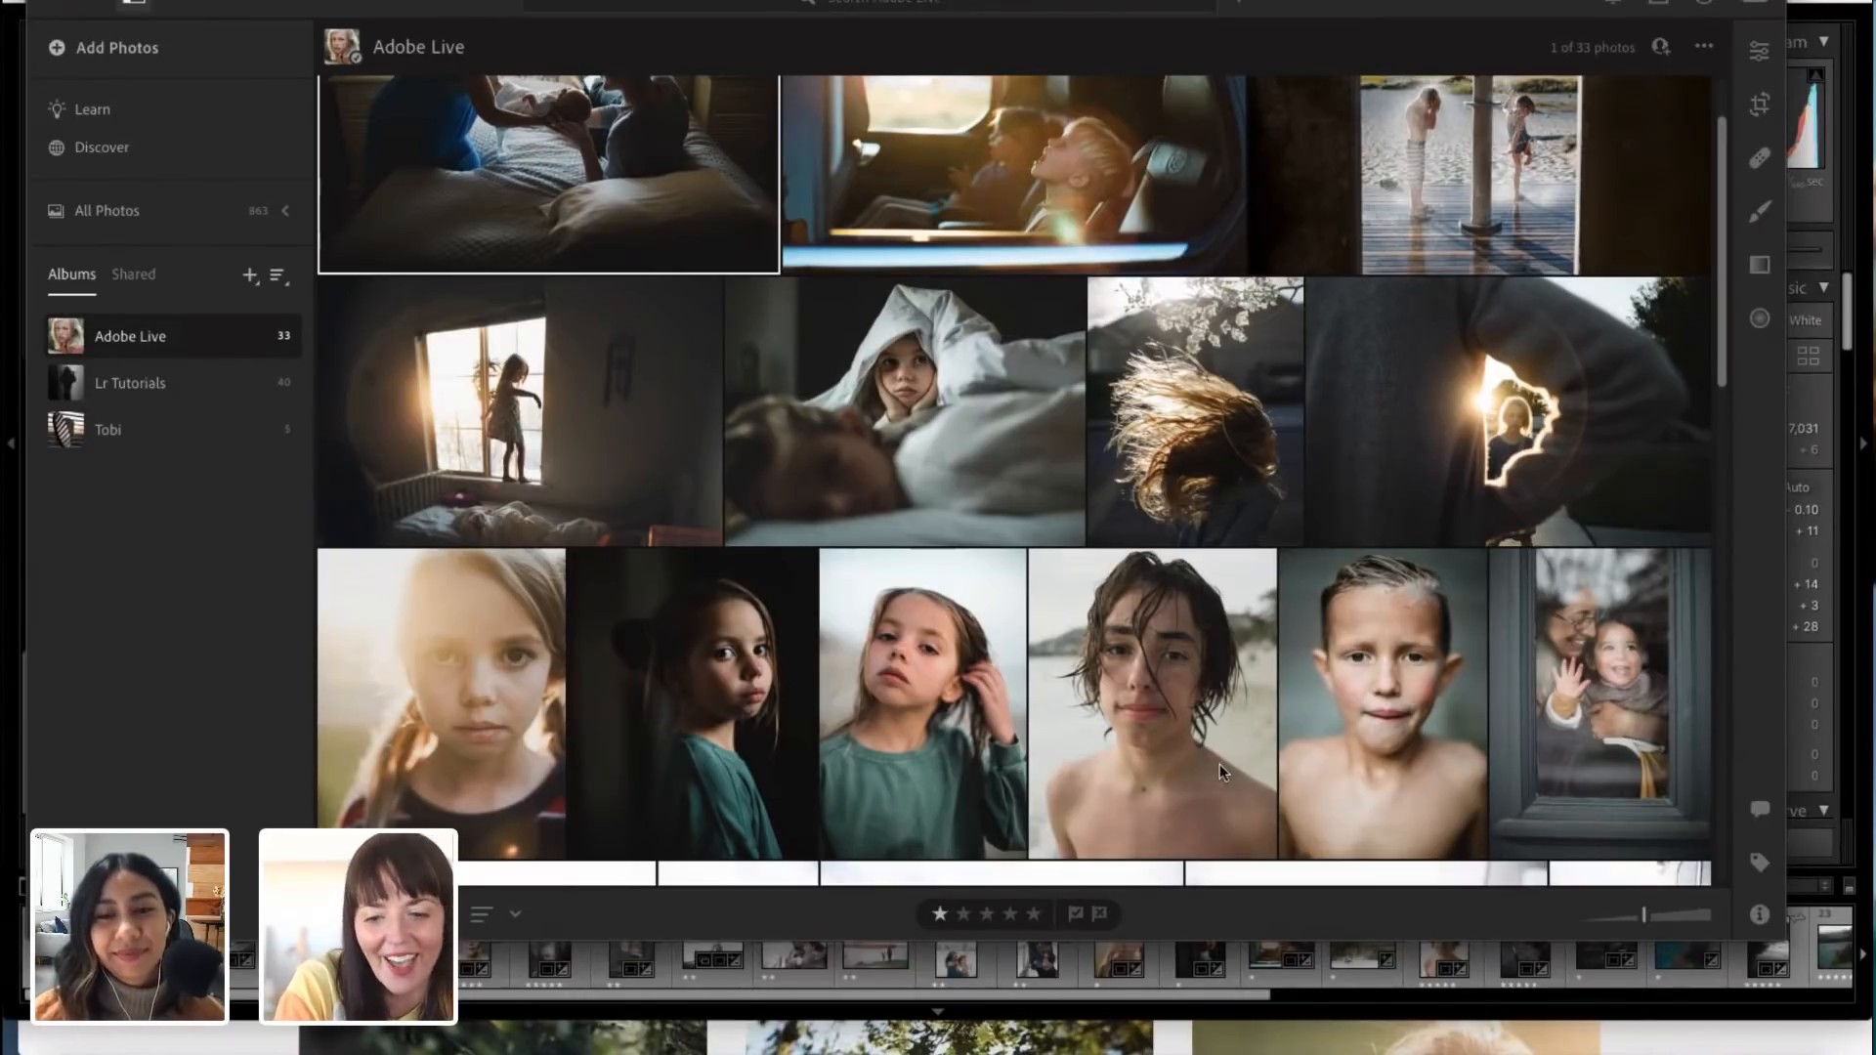
{"action": "scroll", "coordinate": [1220, 772], "scroll_direction": "down", "scroll_amount": 2}
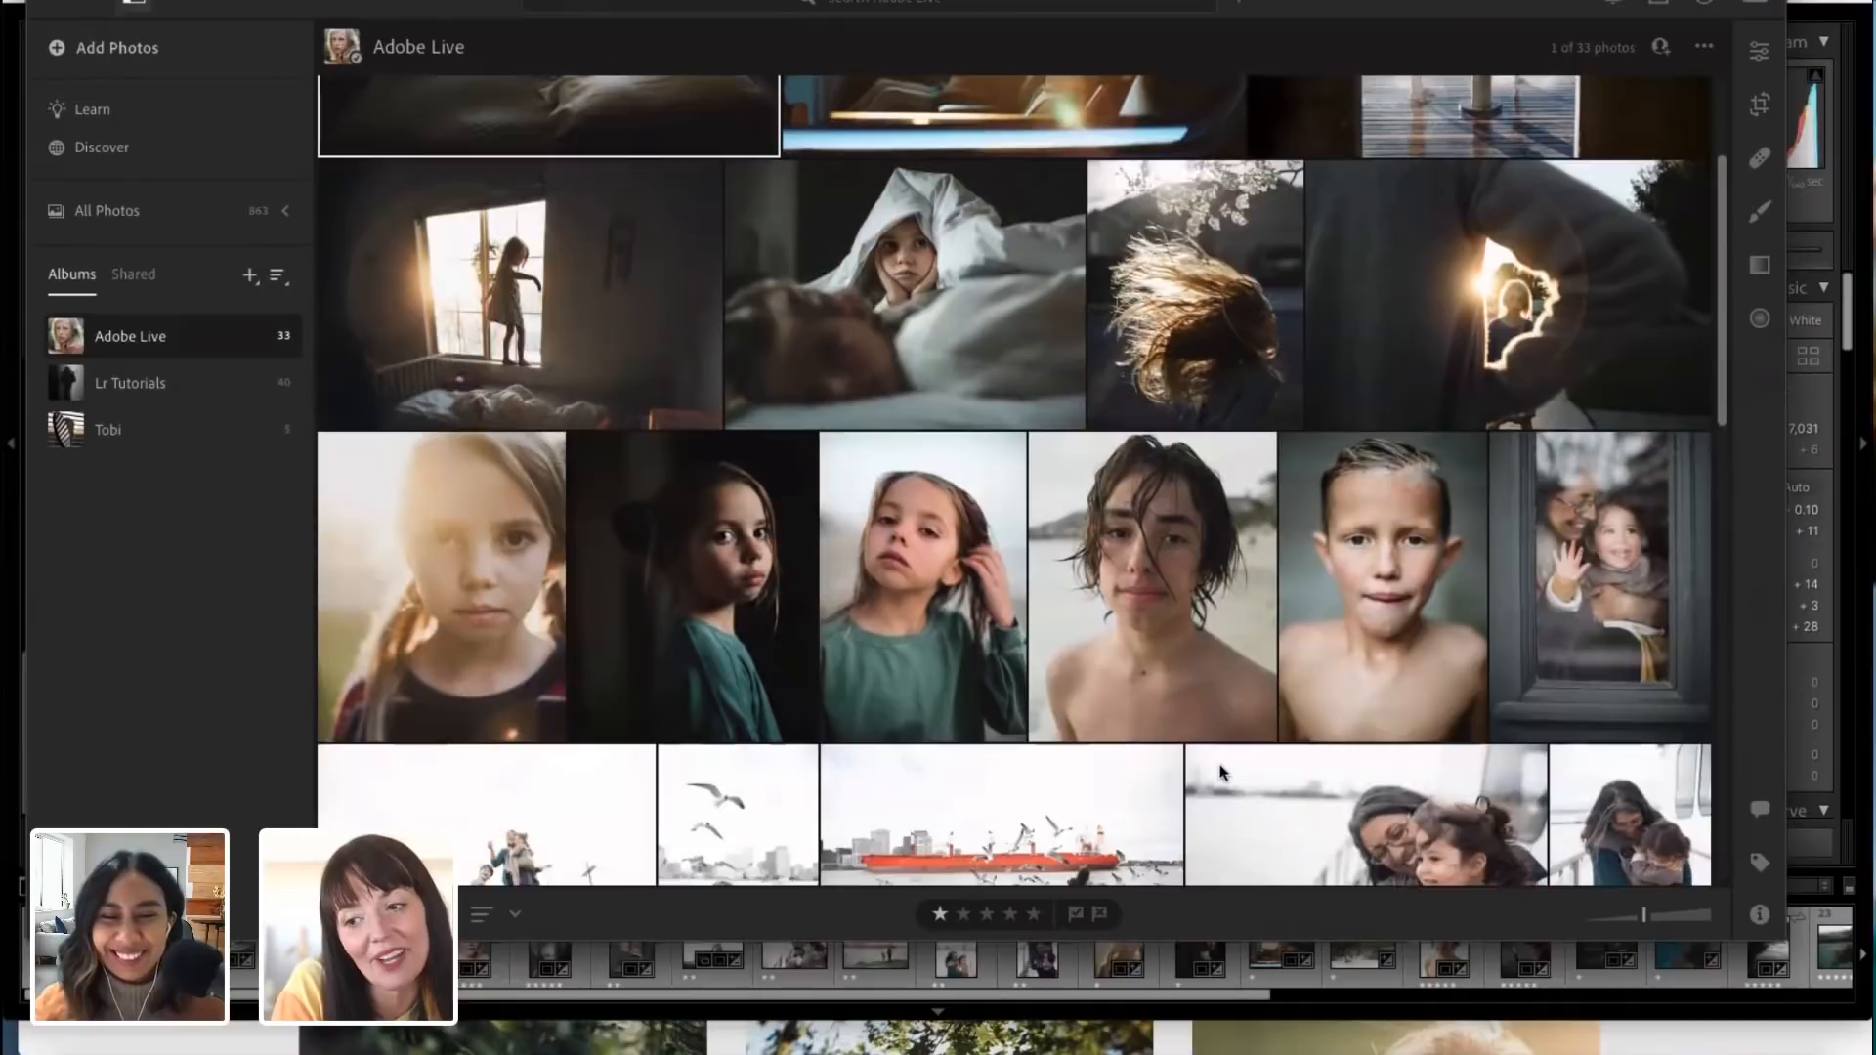
{"action": "scroll", "coordinate": [1220, 772], "scroll_direction": "down", "scroll_amount": 1}
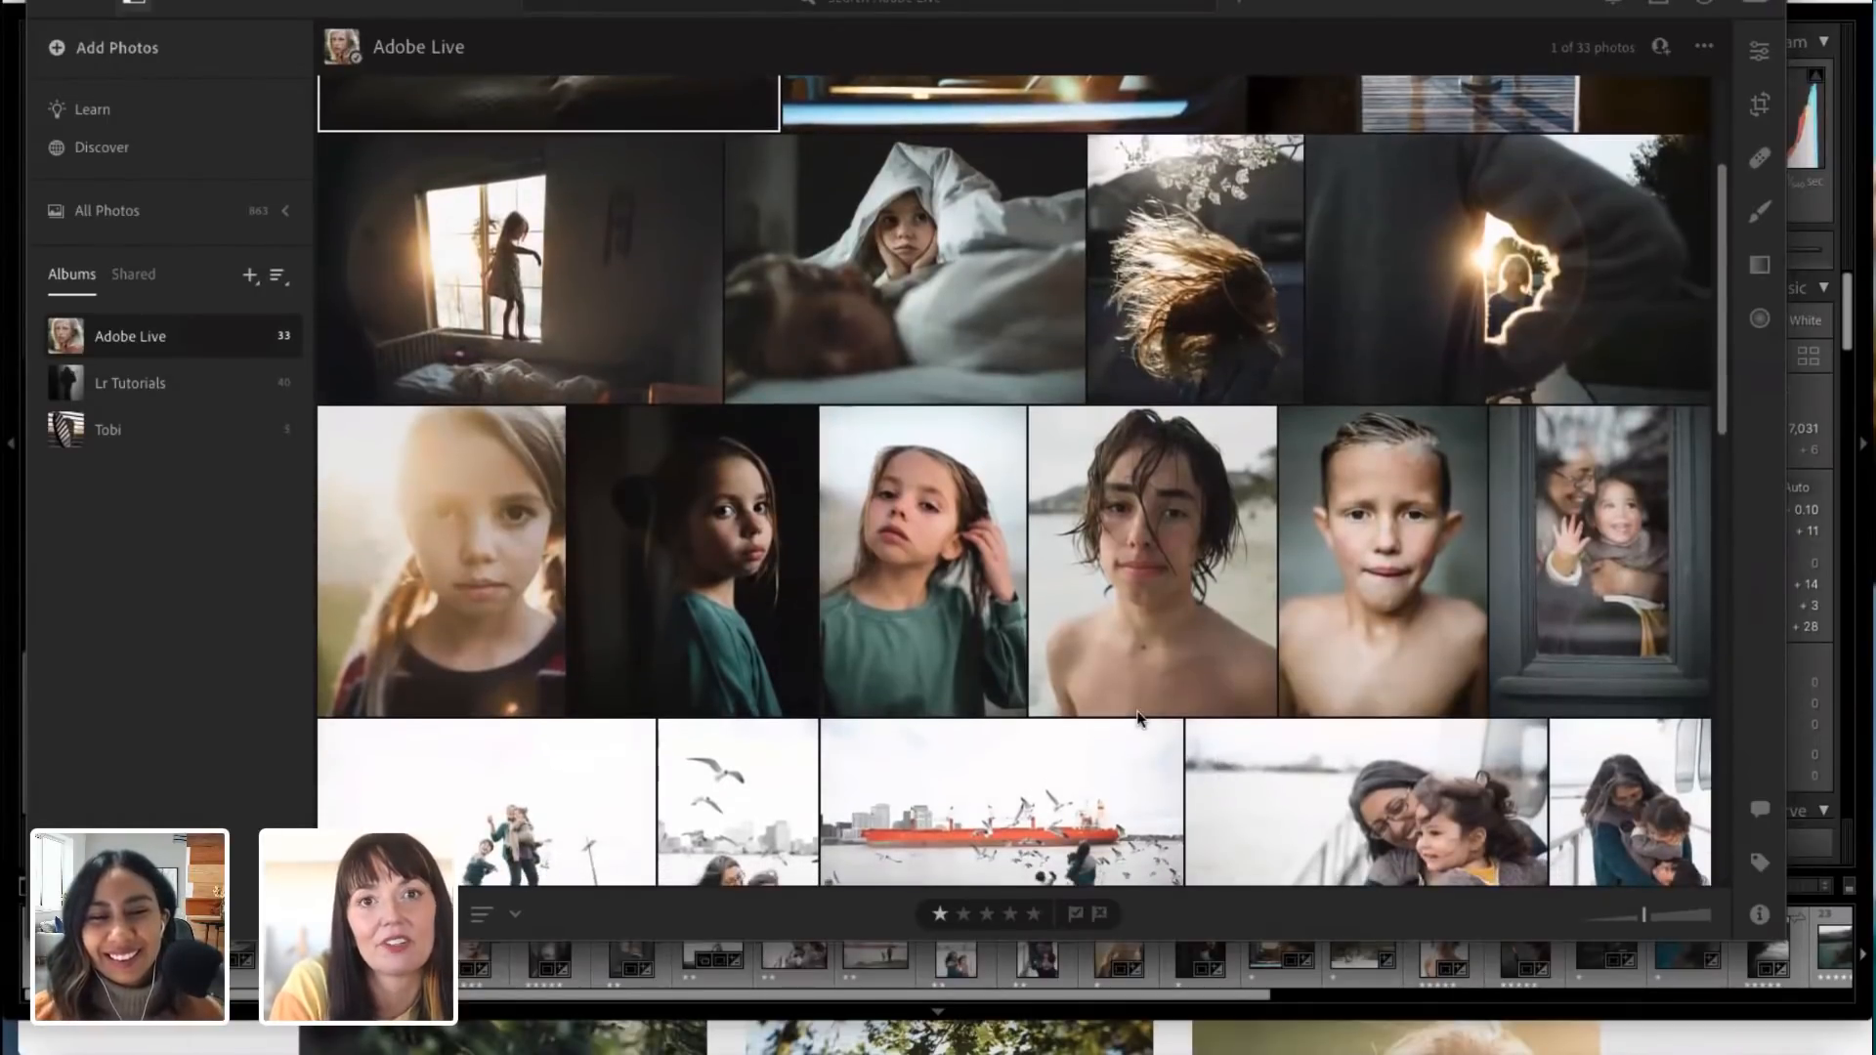
{"action": "scroll", "coordinate": [1139, 719], "scroll_direction": "up", "scroll_amount": 3}
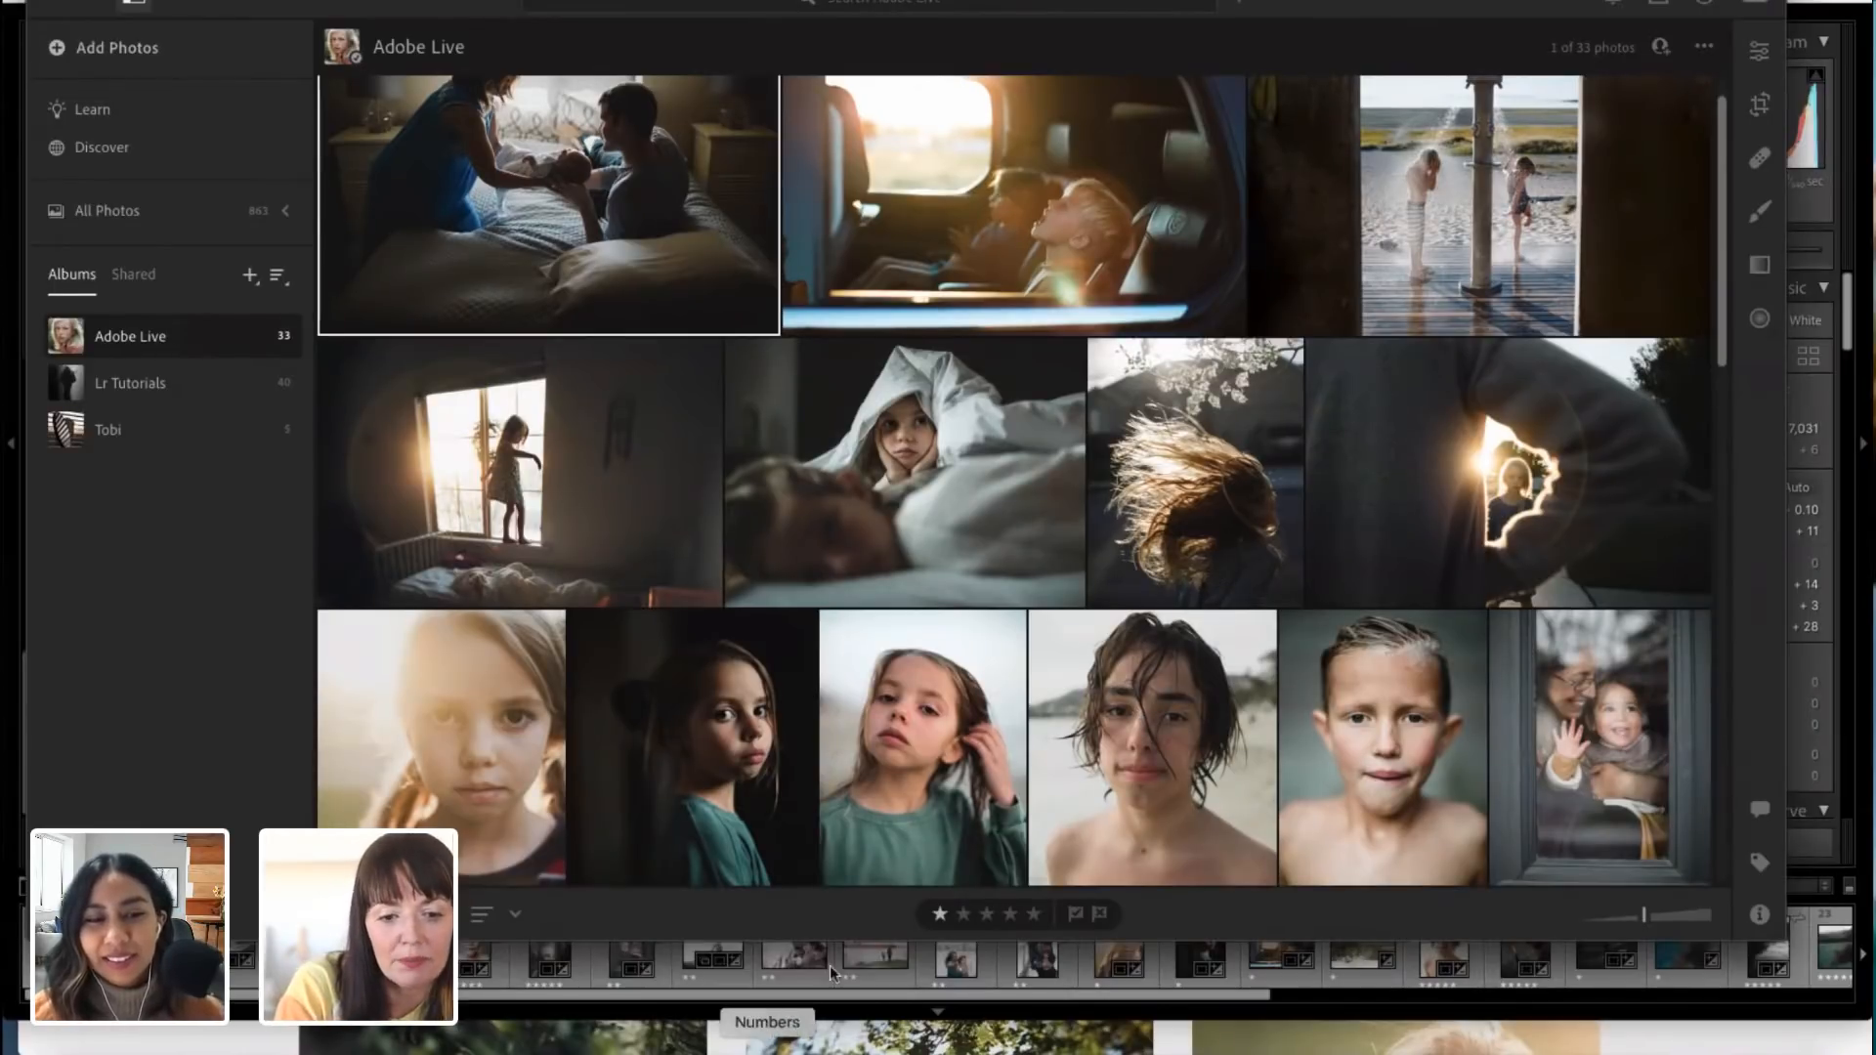
{"action": "scroll", "coordinate": [930, 740], "scroll_direction": "down", "scroll_amount": 2}
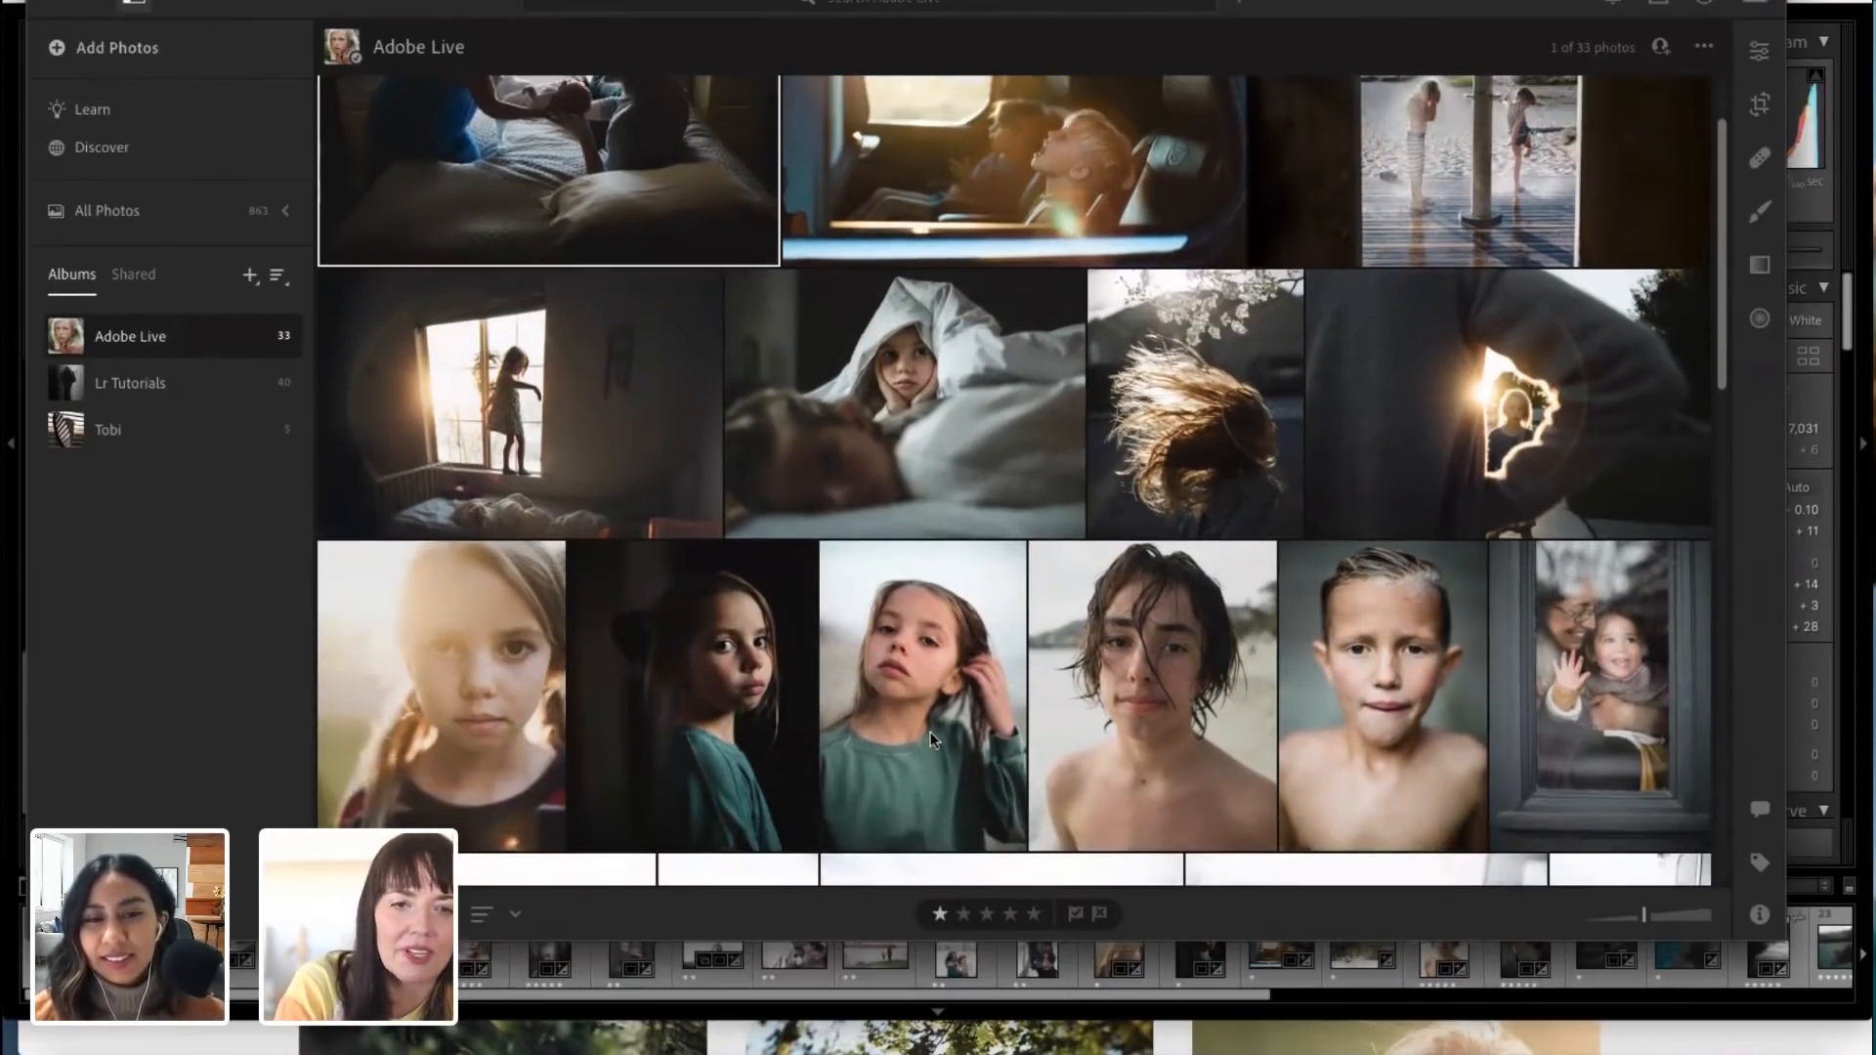
{"action": "left_click", "coordinate": [923, 718]}
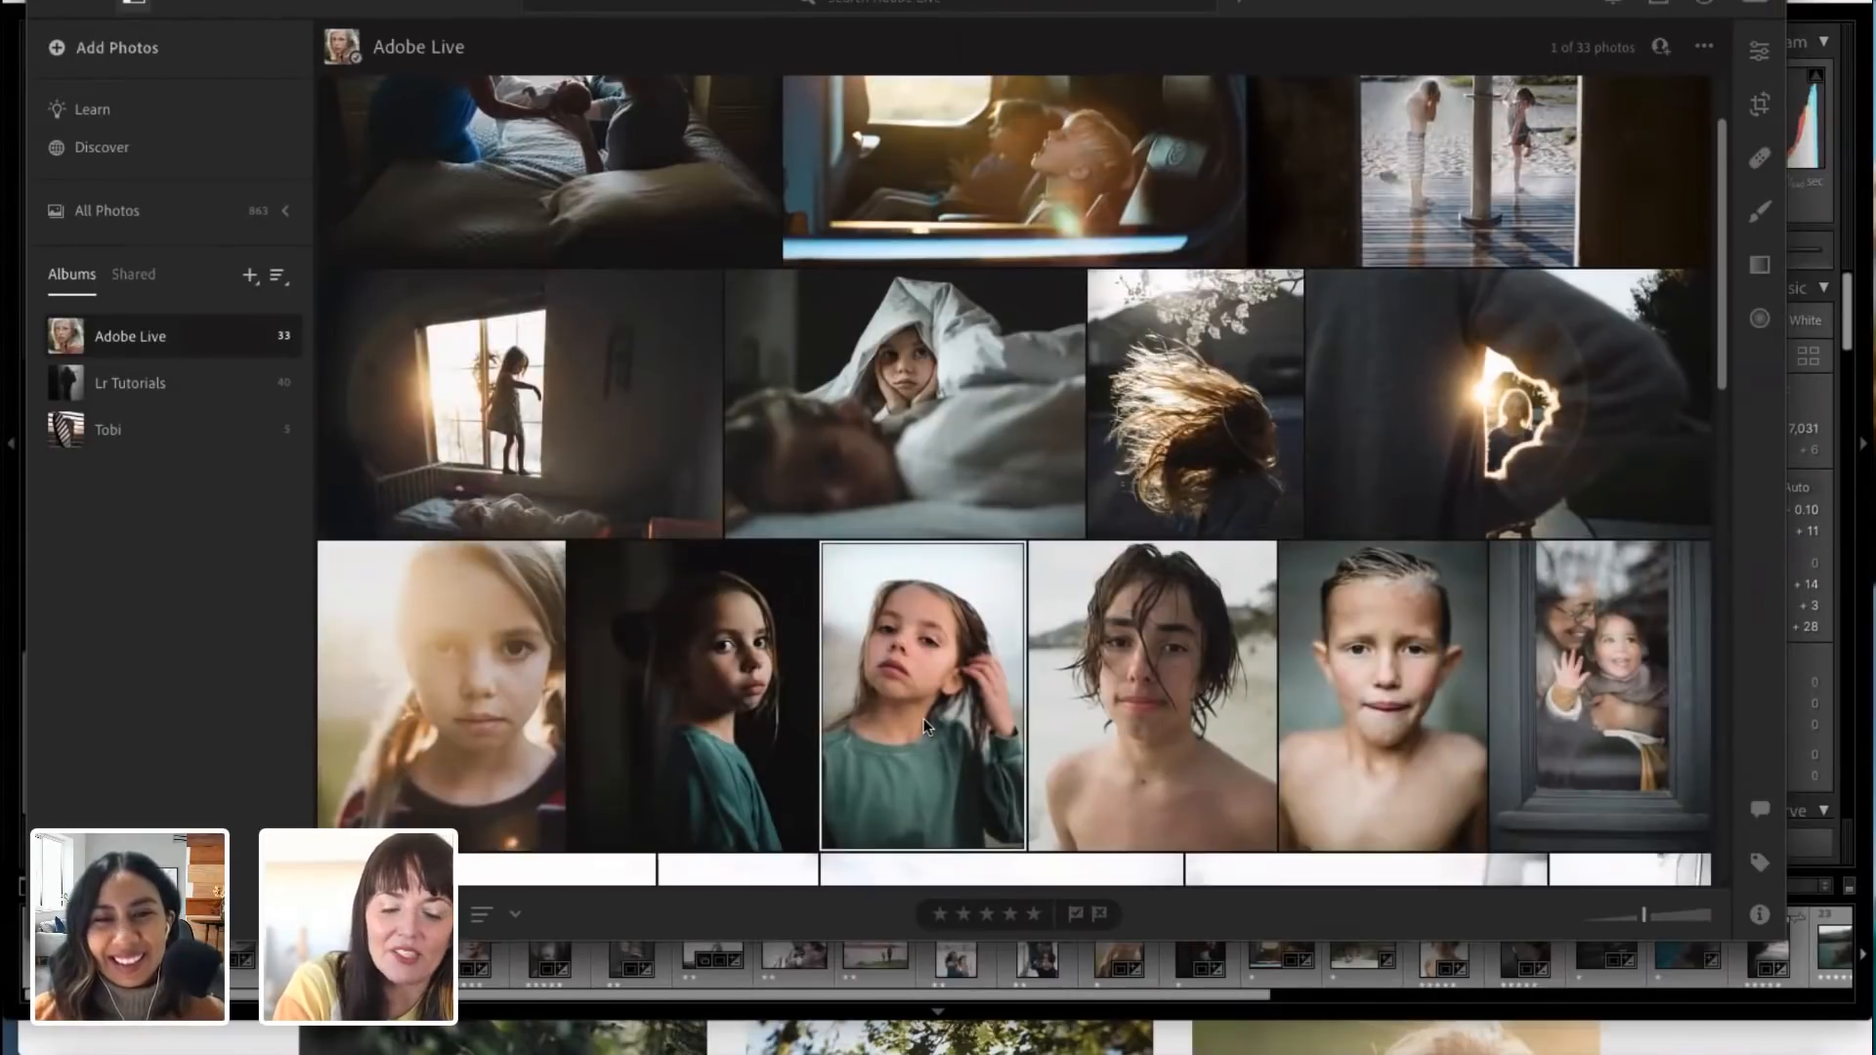
Step: Start a Share Edit submission to Discover for the selected portrait and title it "Beach Portrait"
{"action": "scroll", "coordinate": [911, 659], "scroll_direction": "down", "scroll_amount": 1}
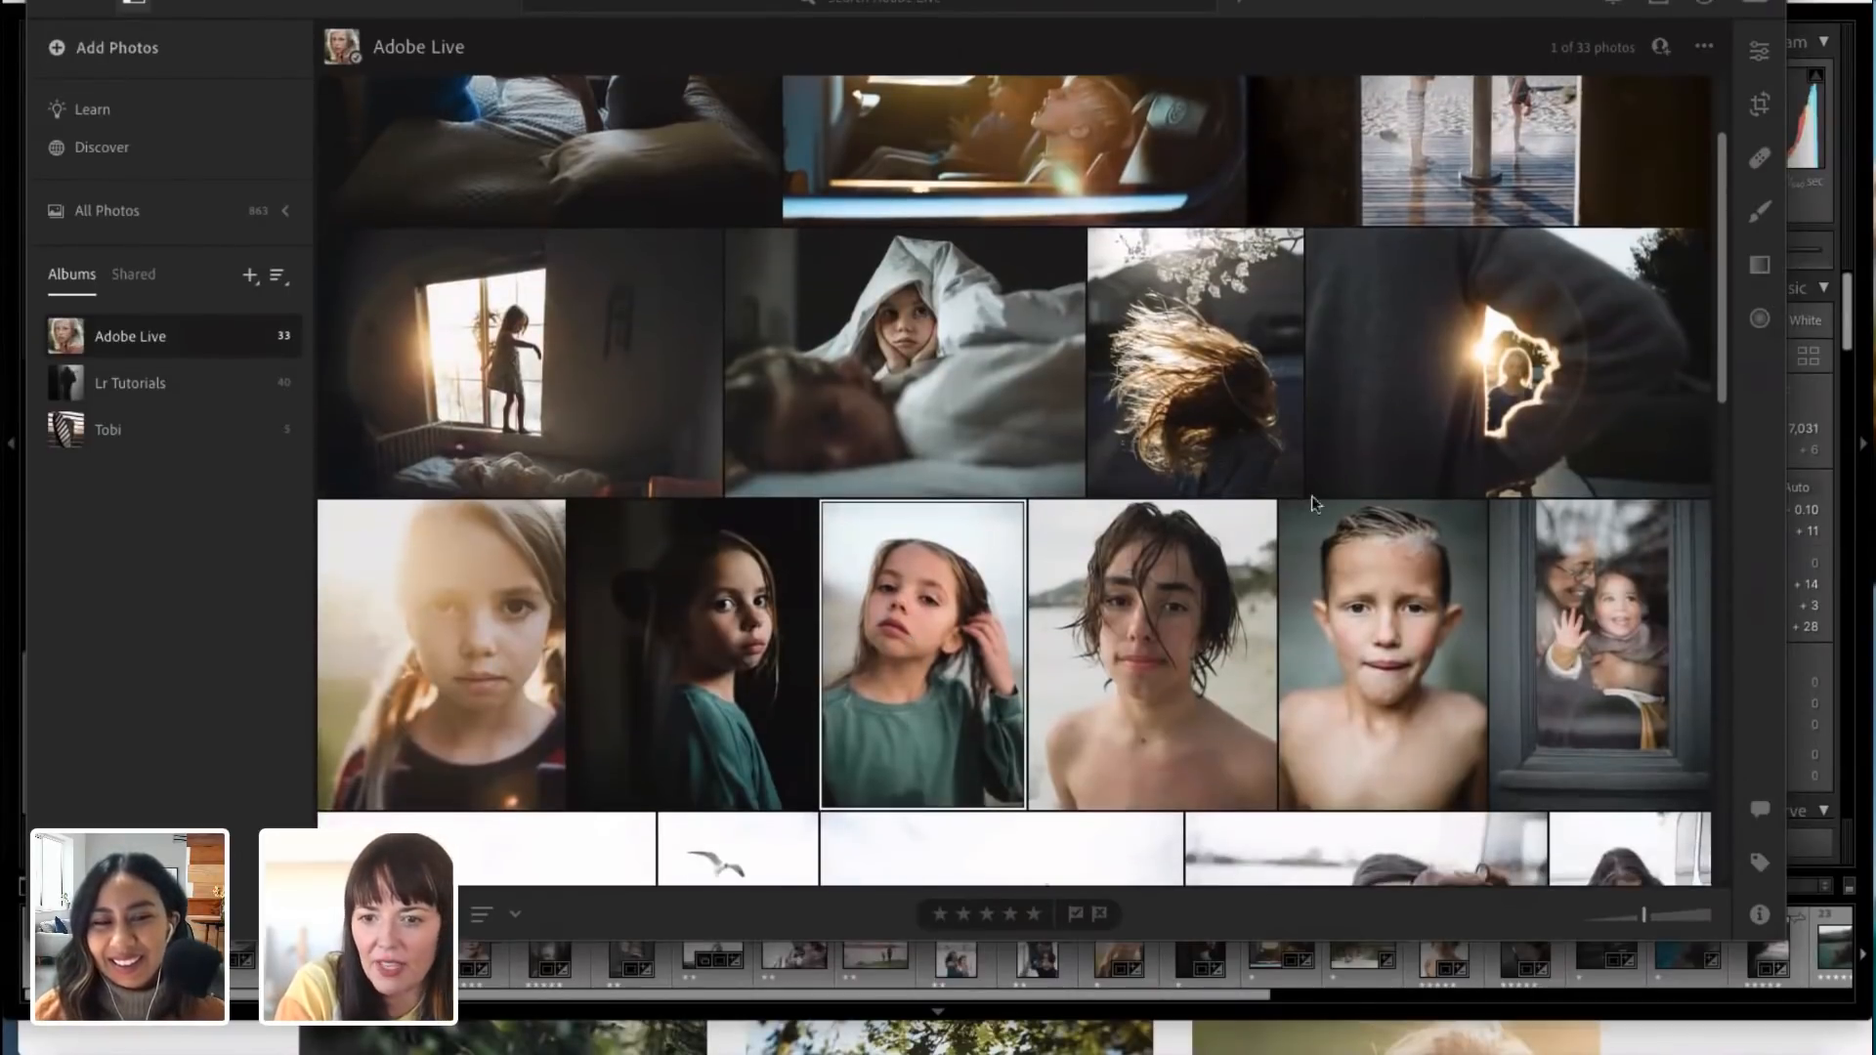
{"action": "left_click", "coordinate": [1659, 8]}
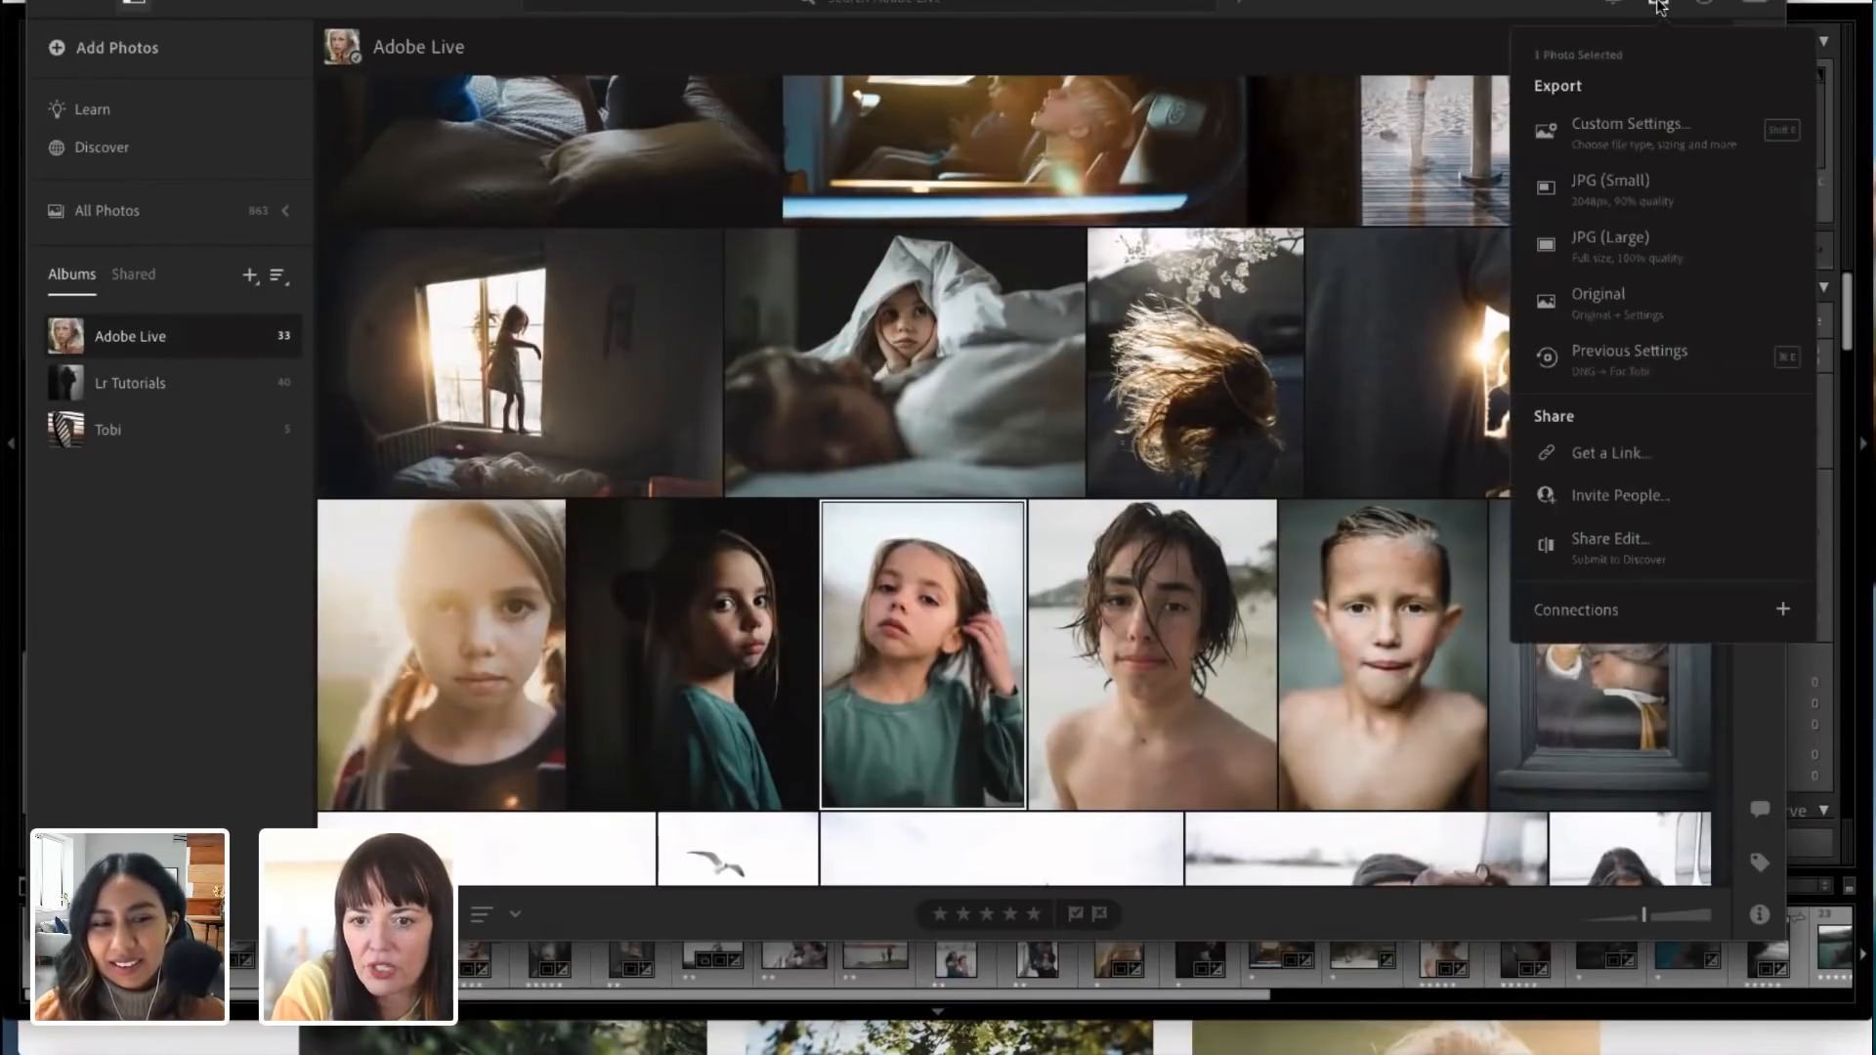
{"action": "left_click", "coordinate": [1628, 543]}
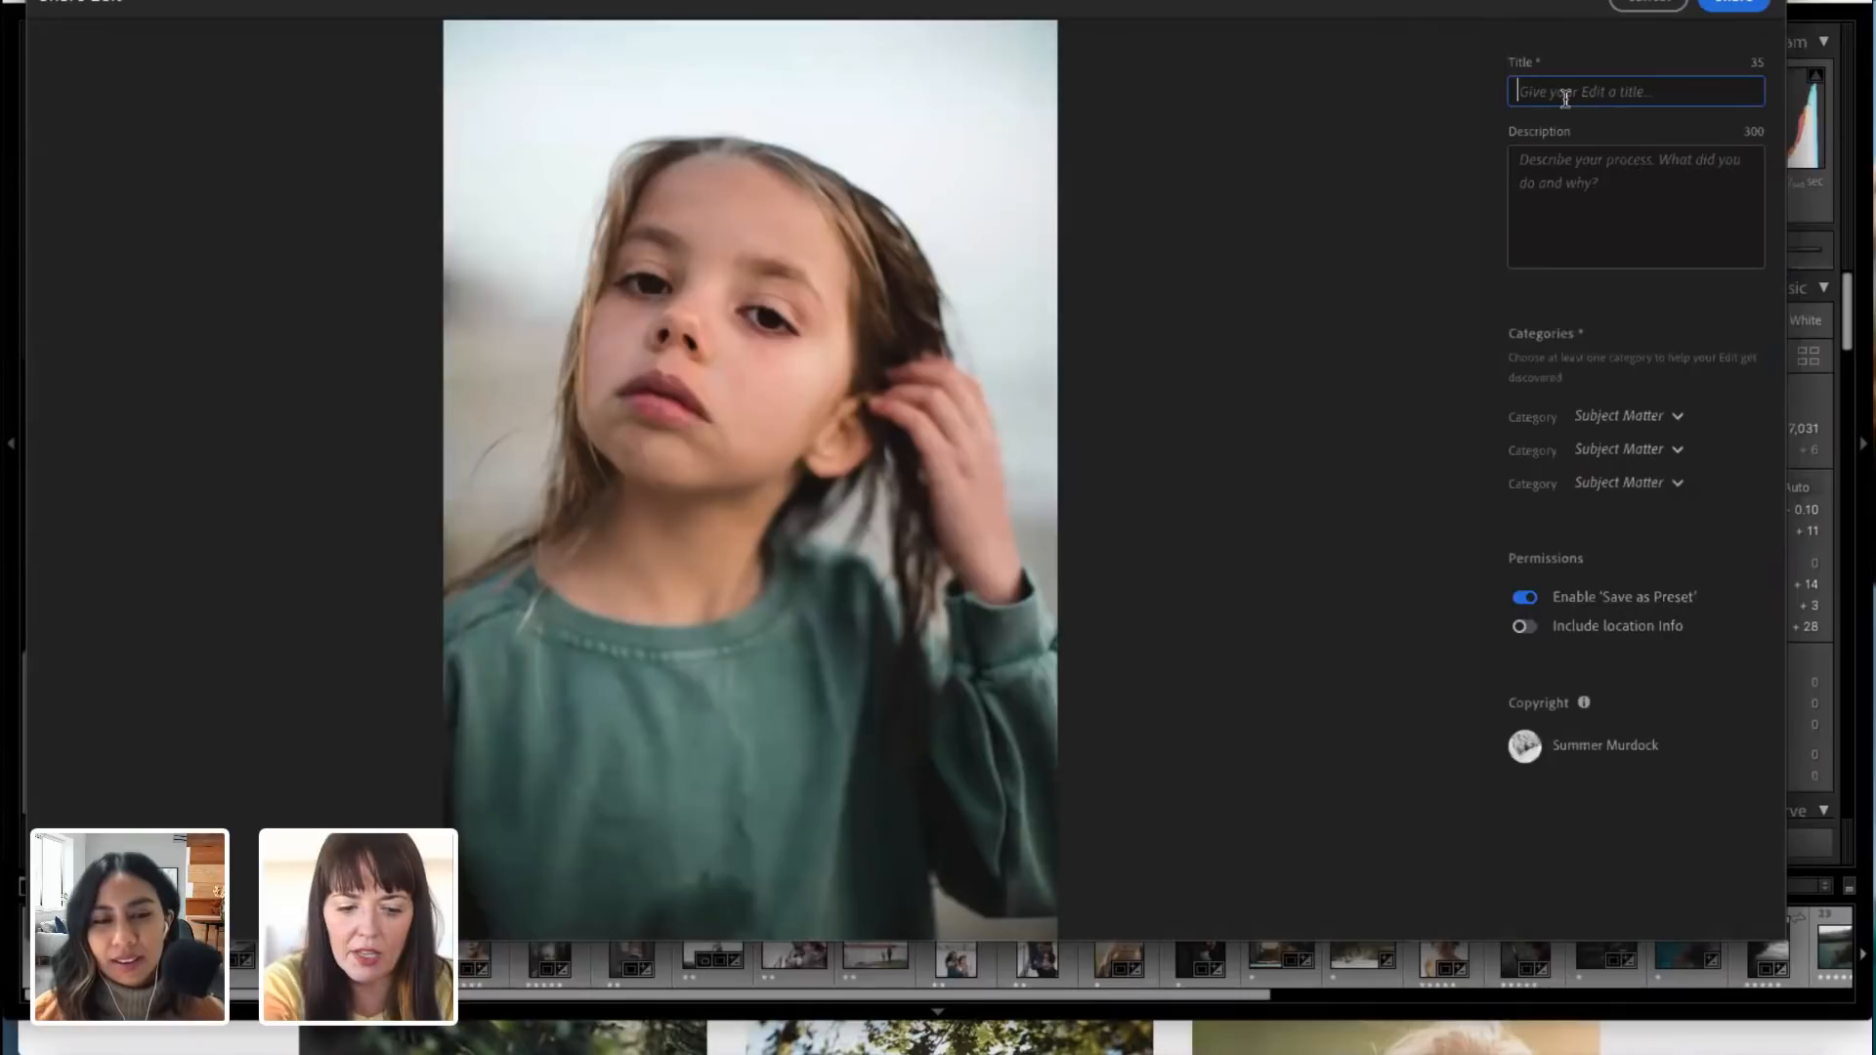
{"action": "type", "text": "Portriat"}
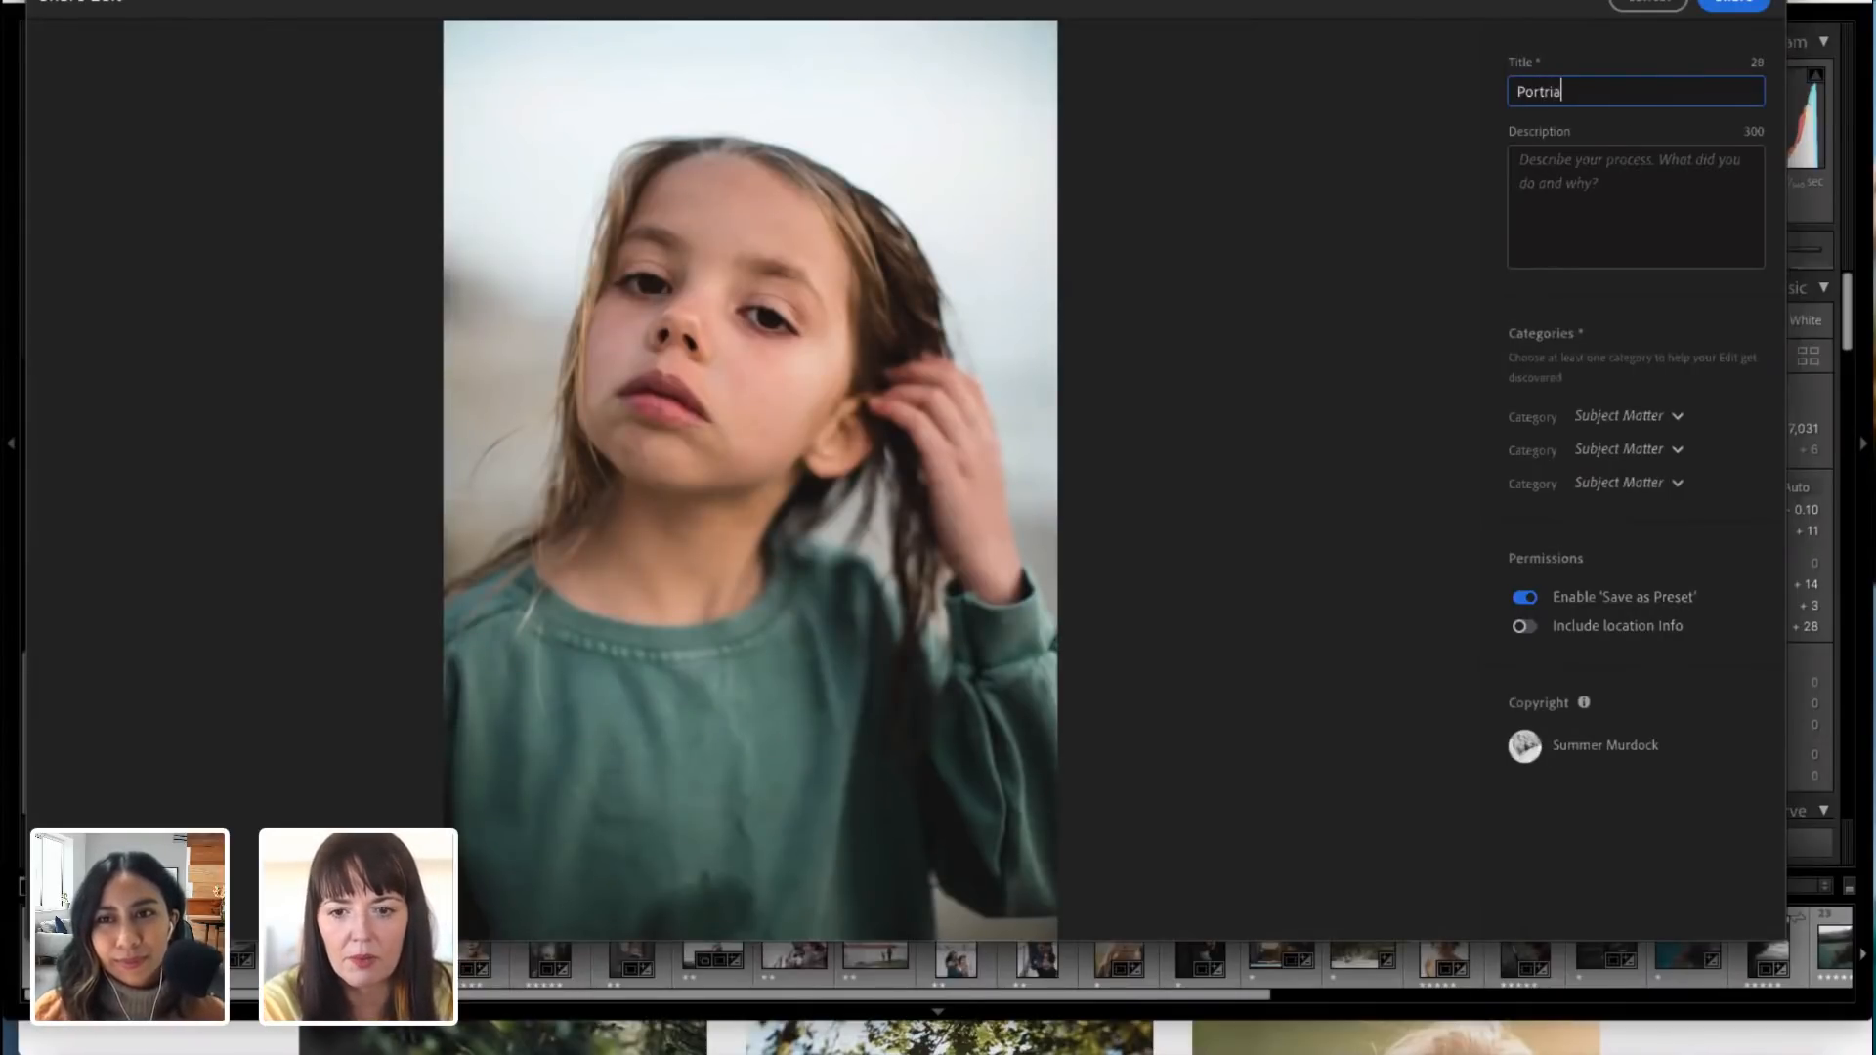
{"action": "key", "text": "BackSpace"}
{"action": "key", "text": "BackSpace"}
{"action": "key", "text": "BackSpace"}
{"action": "key", "text": "BackSpace"}
{"action": "key", "text": "BackSpace"}
{"action": "key", "text": "BackSpace"}
{"action": "key", "text": "BackSpace"}
{"action": "key", "text": "BackSpace"}
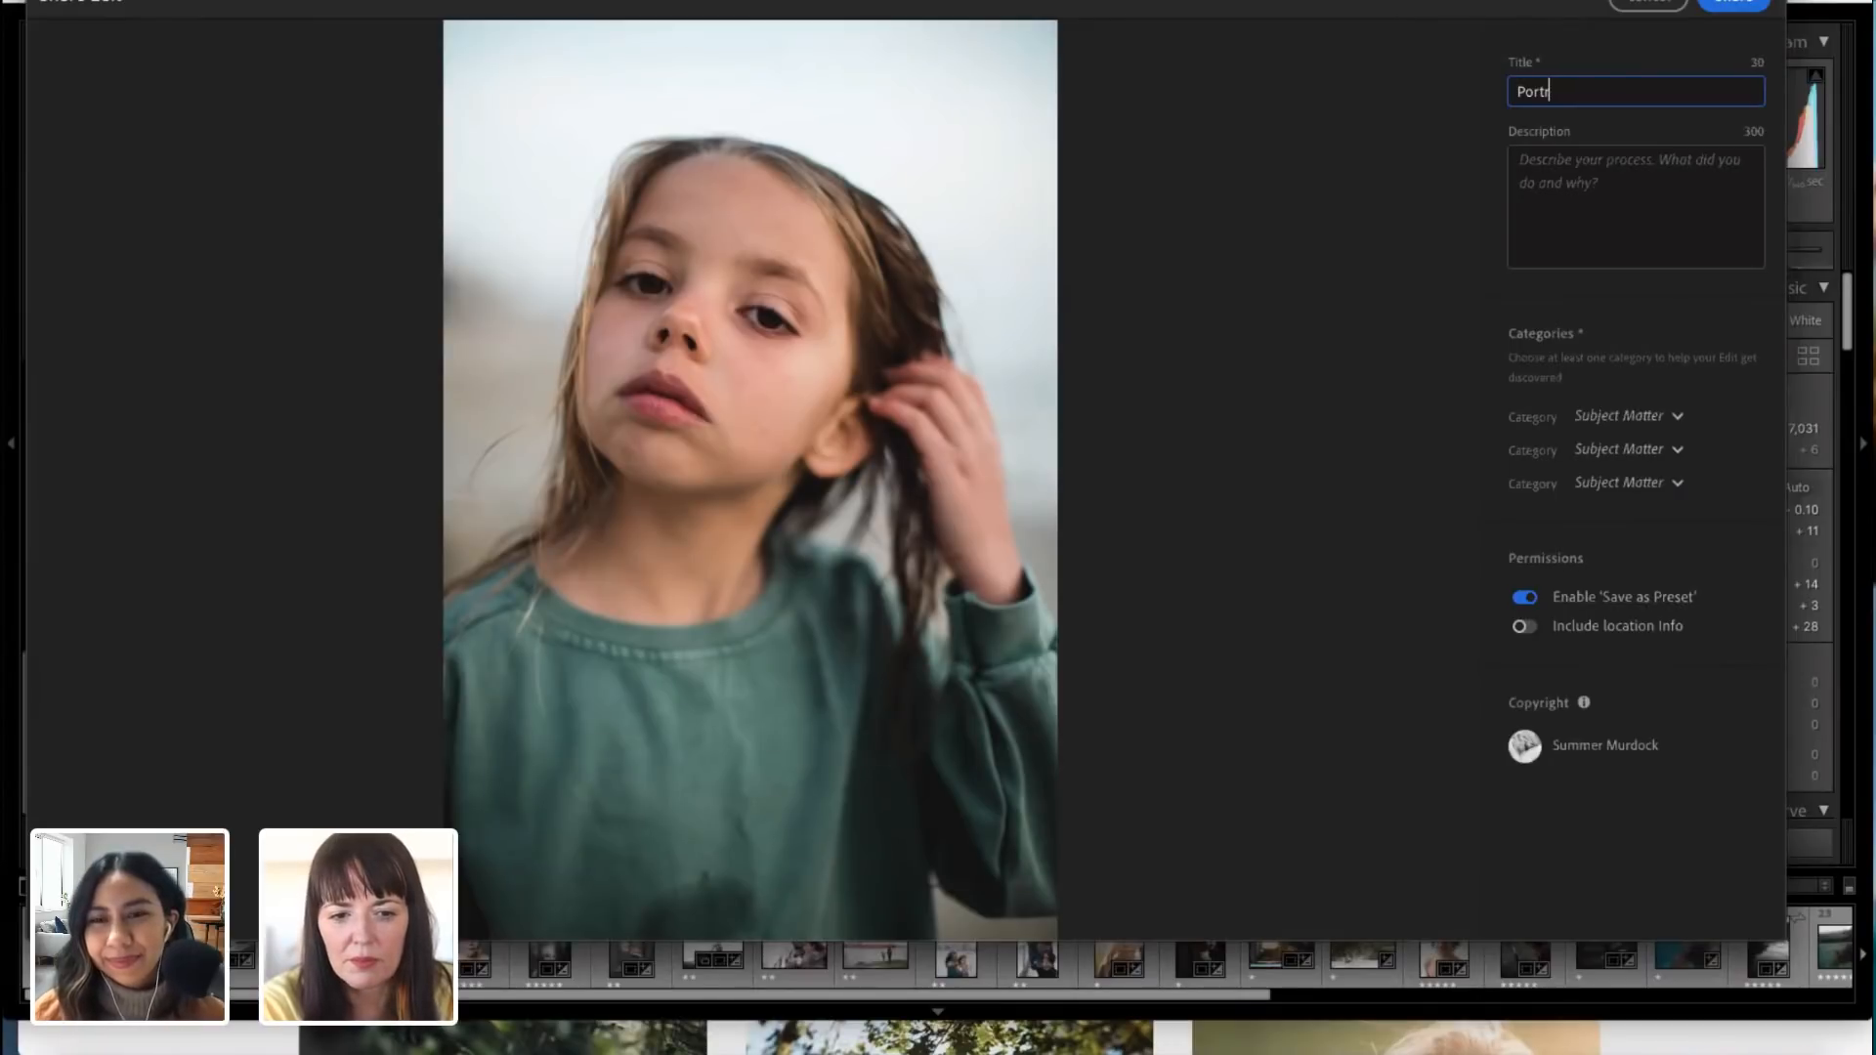
{"action": "type", "text": "Beach"}
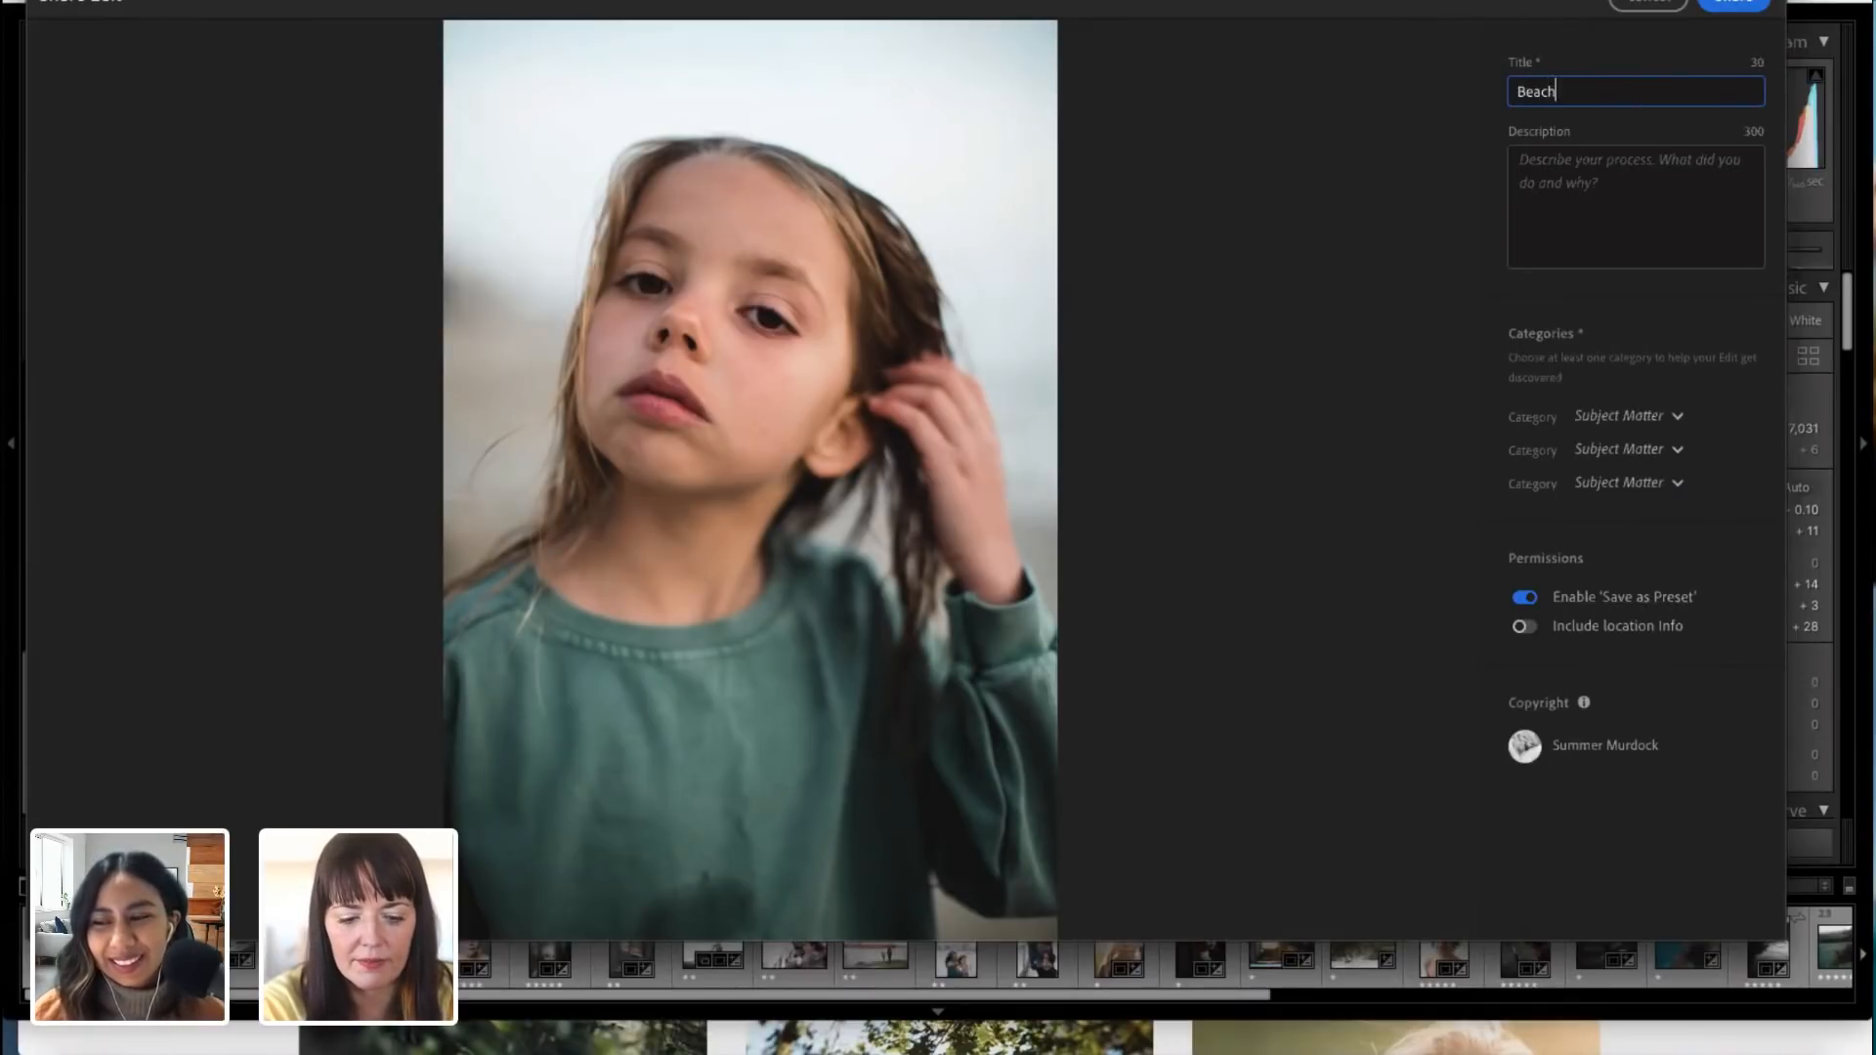
{"action": "type", "text": " Portrait"}
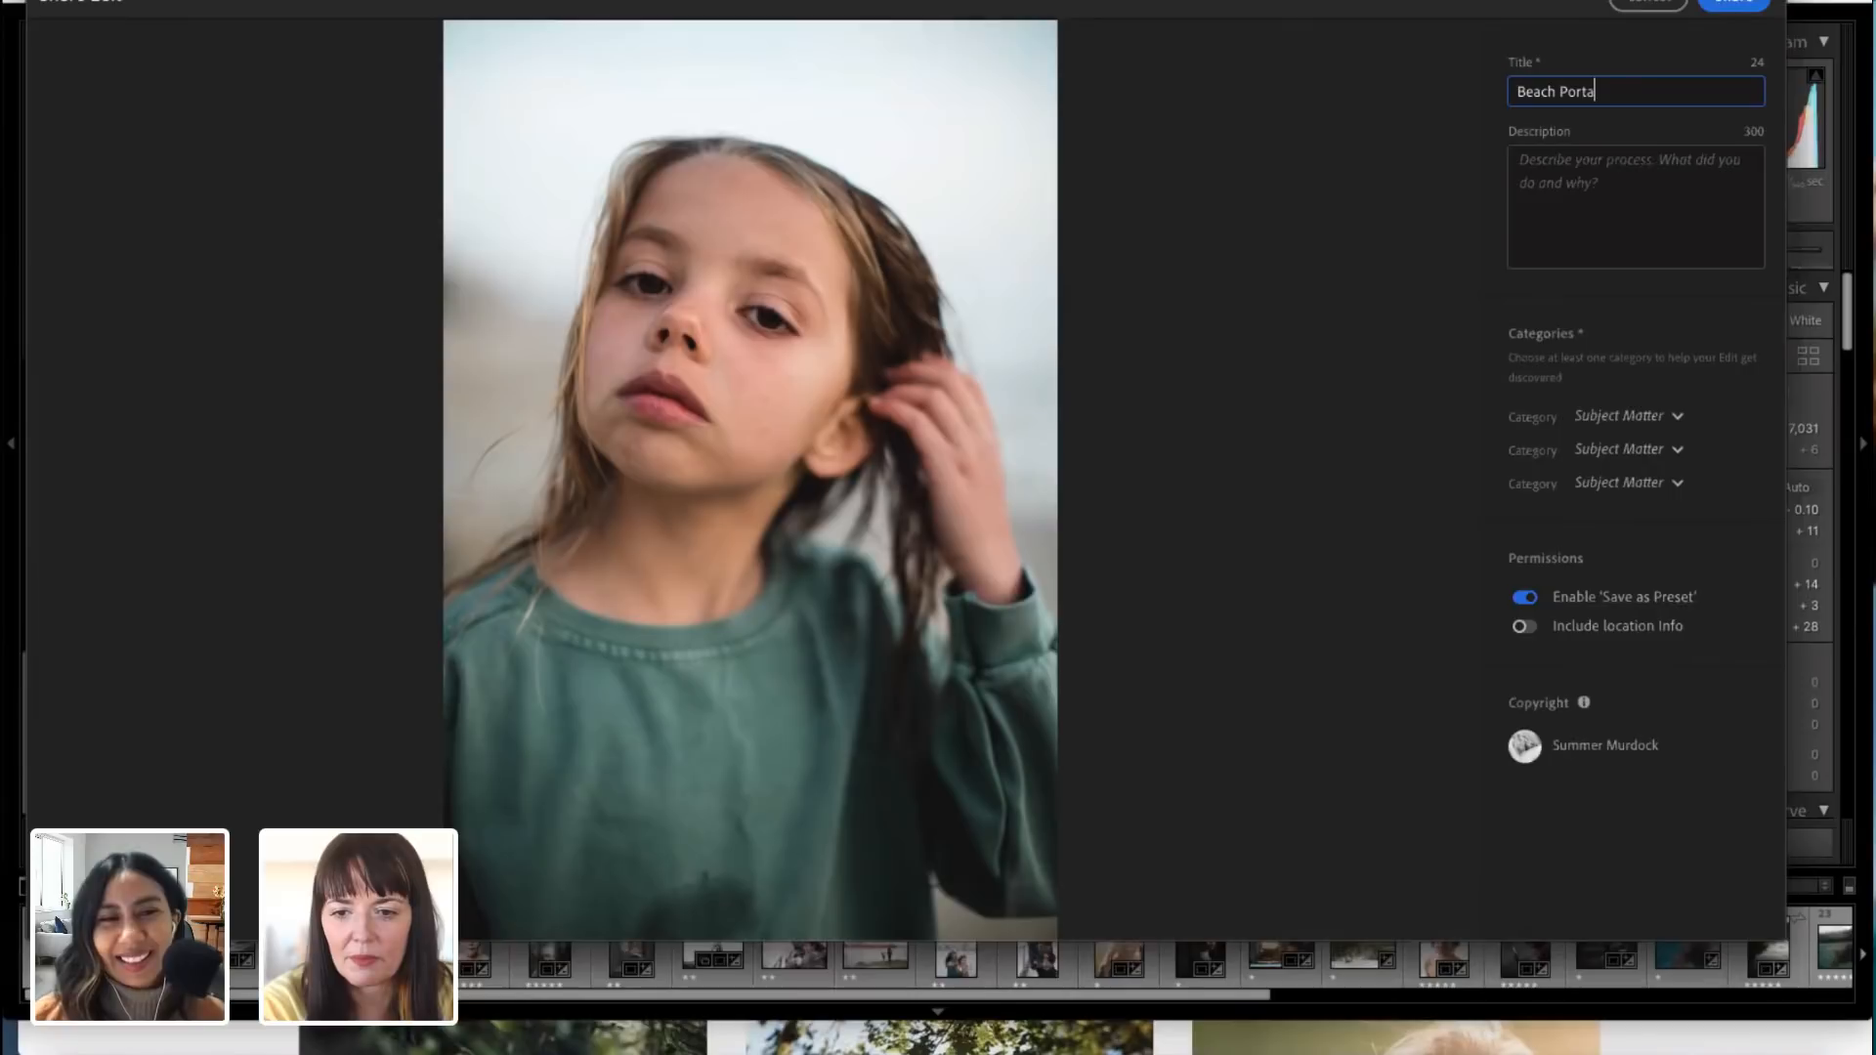
Step: Assign the first category as People, share the edit to the community, and dismiss the share confirmation
{"action": "left_click", "coordinate": [1681, 418]}
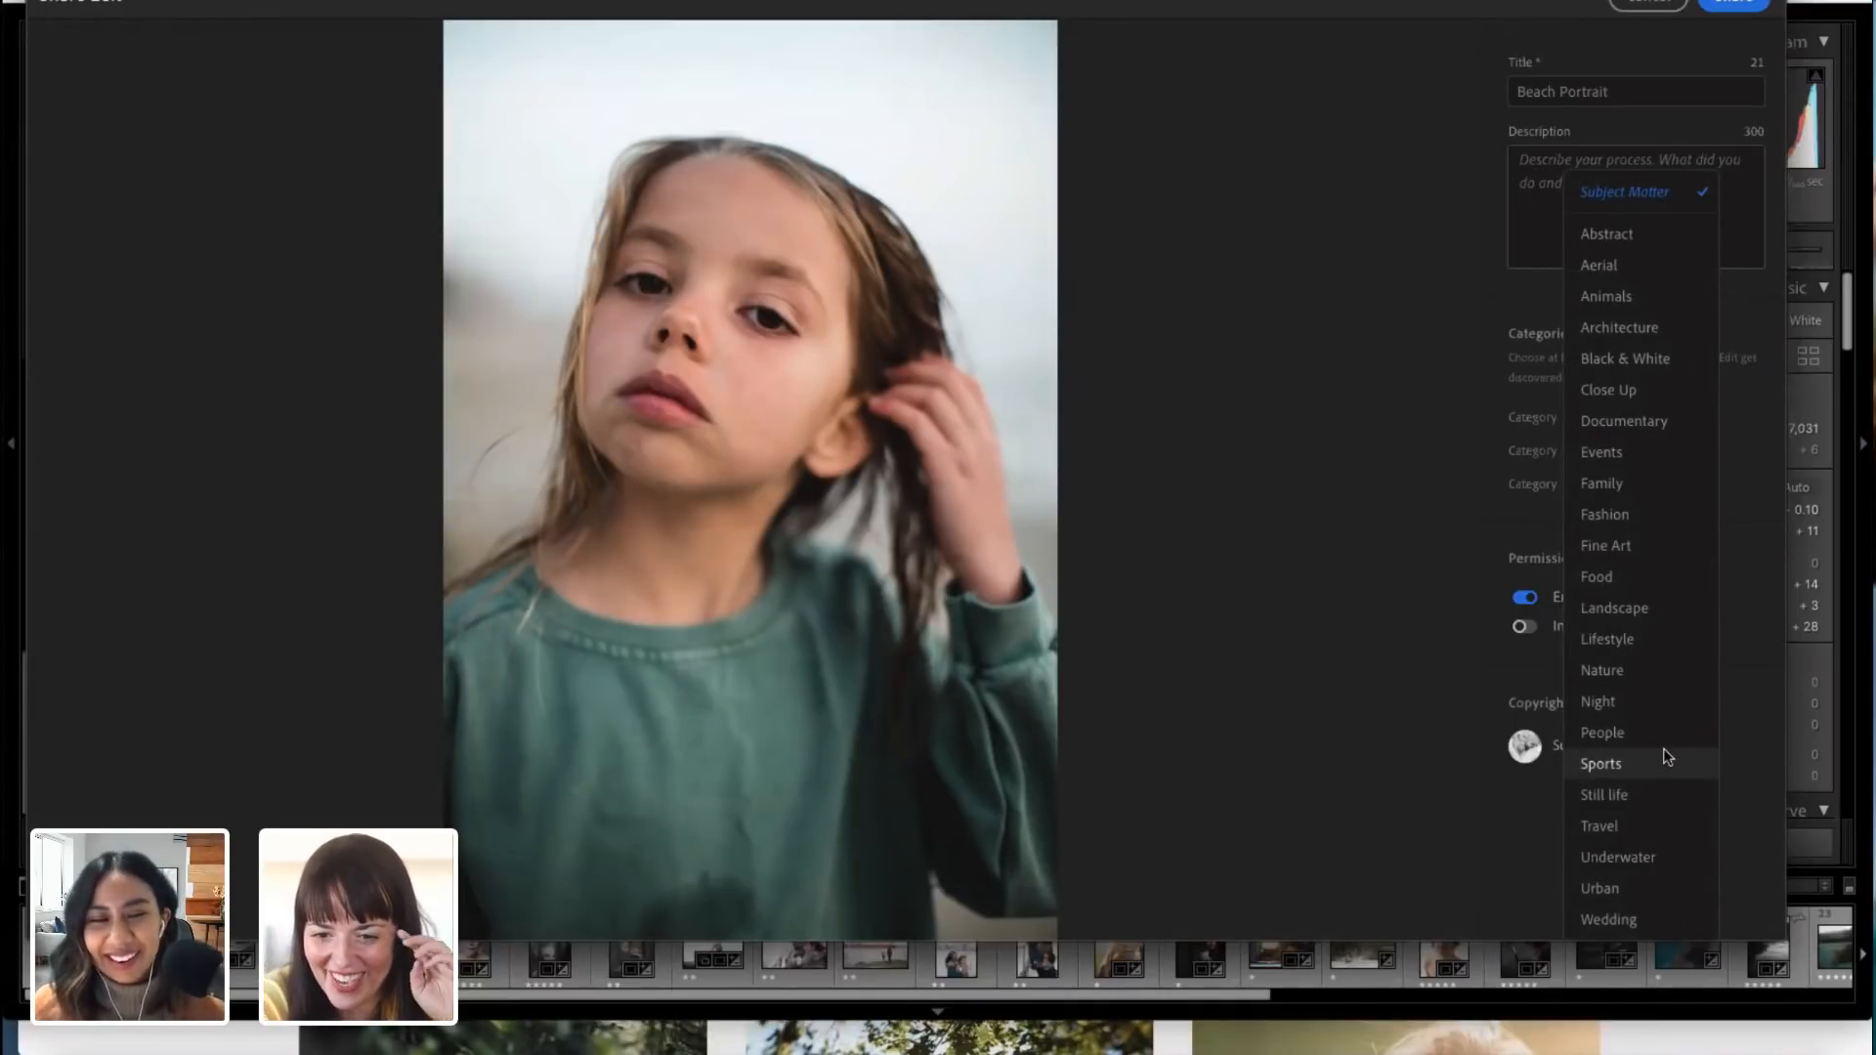
{"action": "left_click", "coordinate": [1638, 733]}
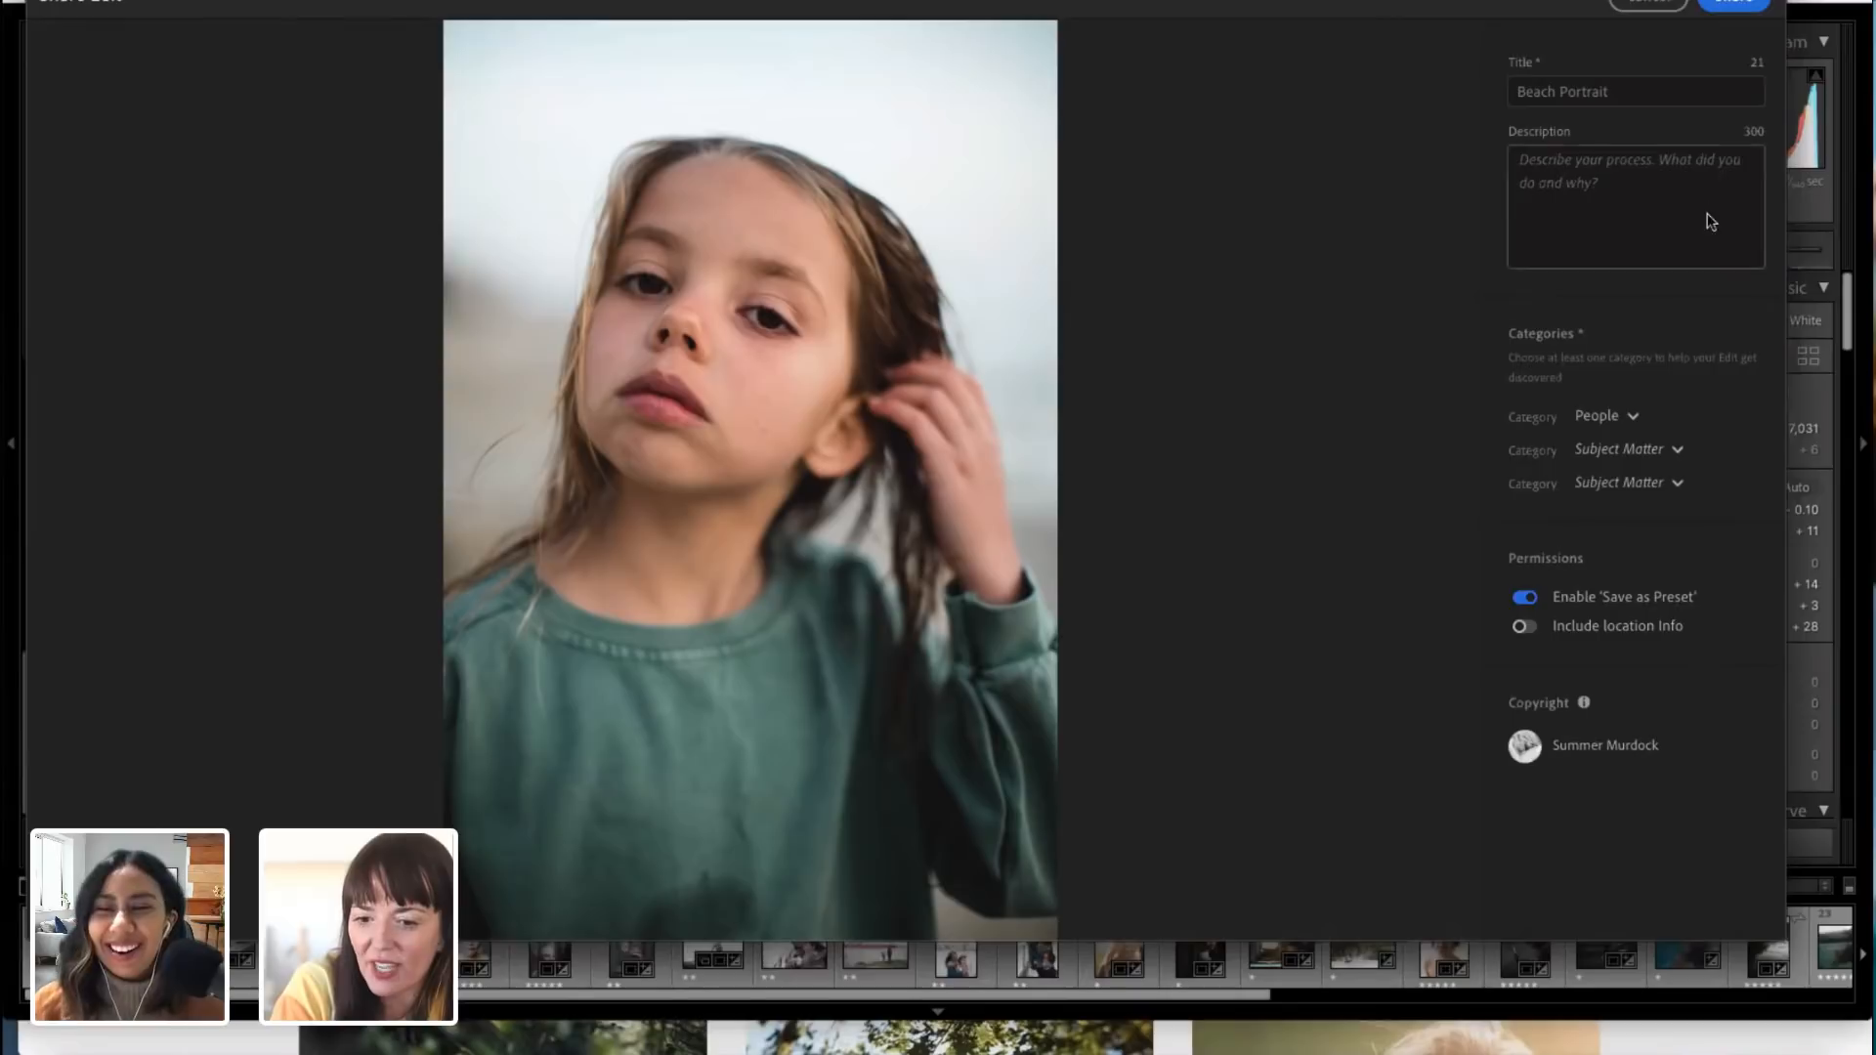
{"action": "left_click", "coordinate": [1744, 6]}
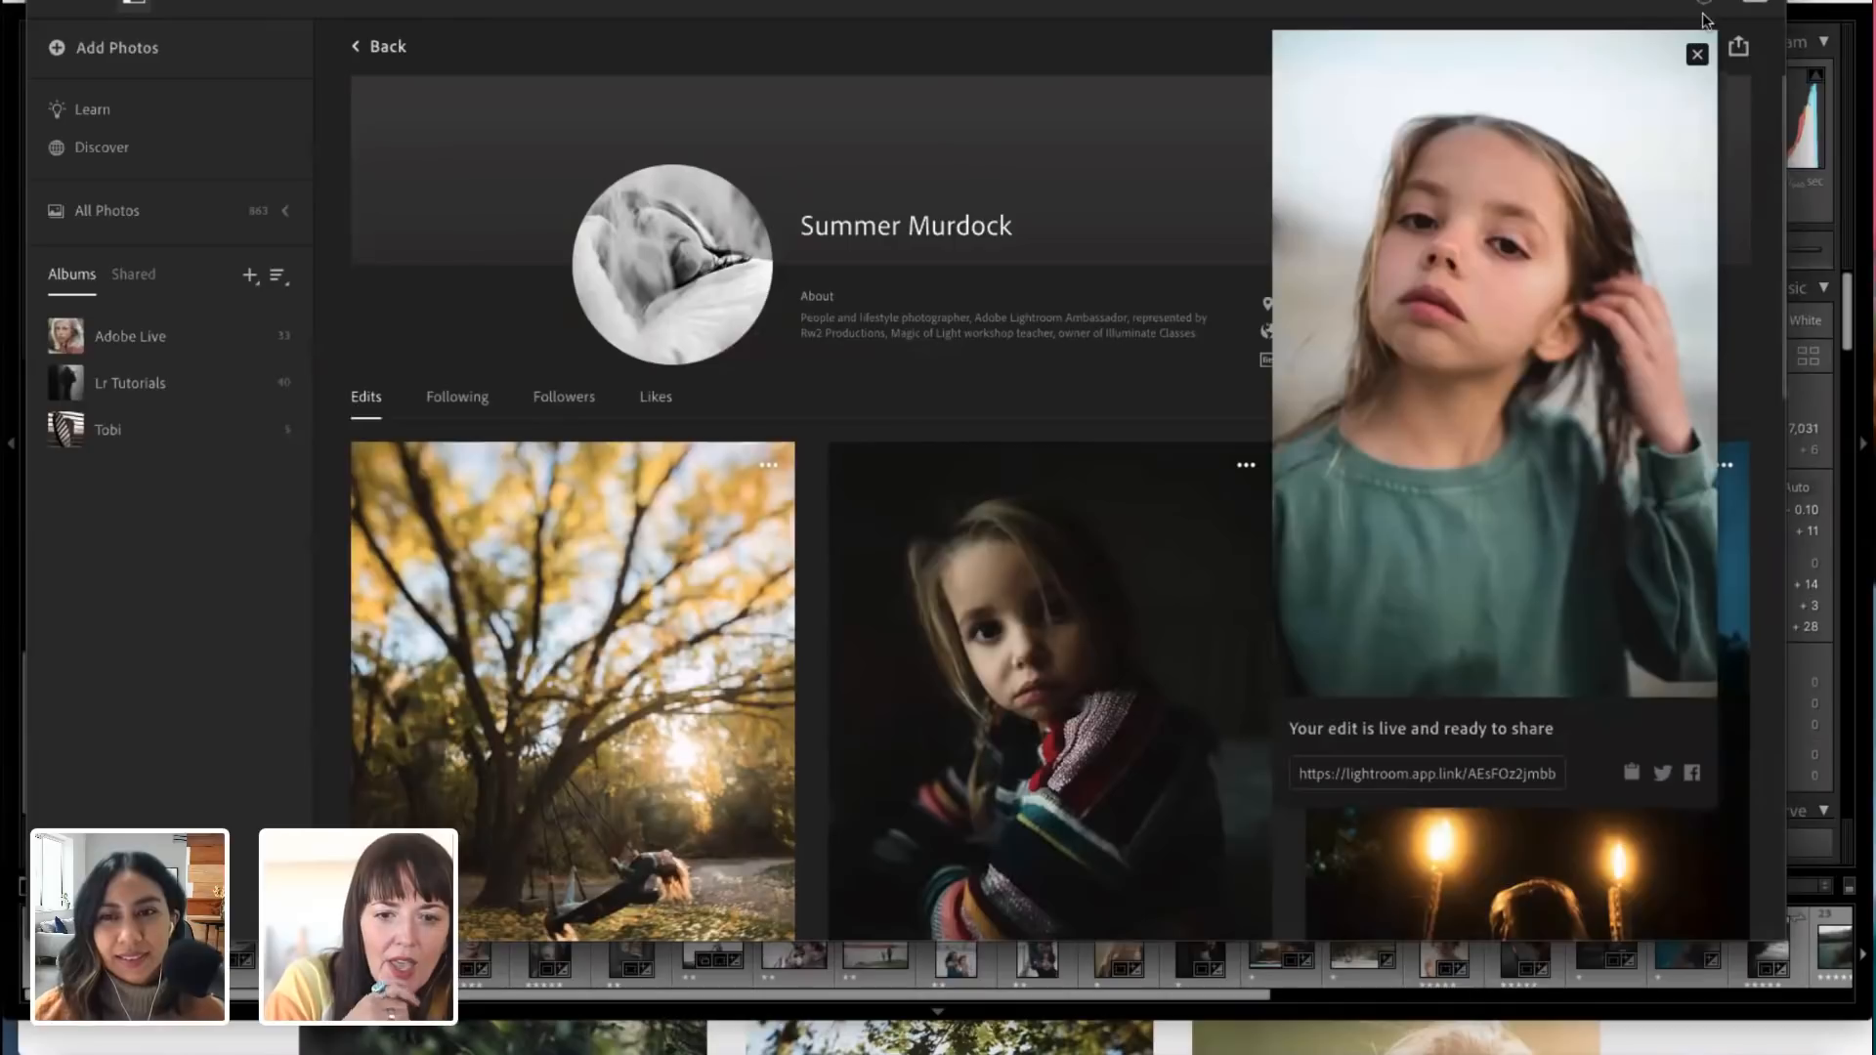
{"action": "left_click", "coordinate": [1698, 55]}
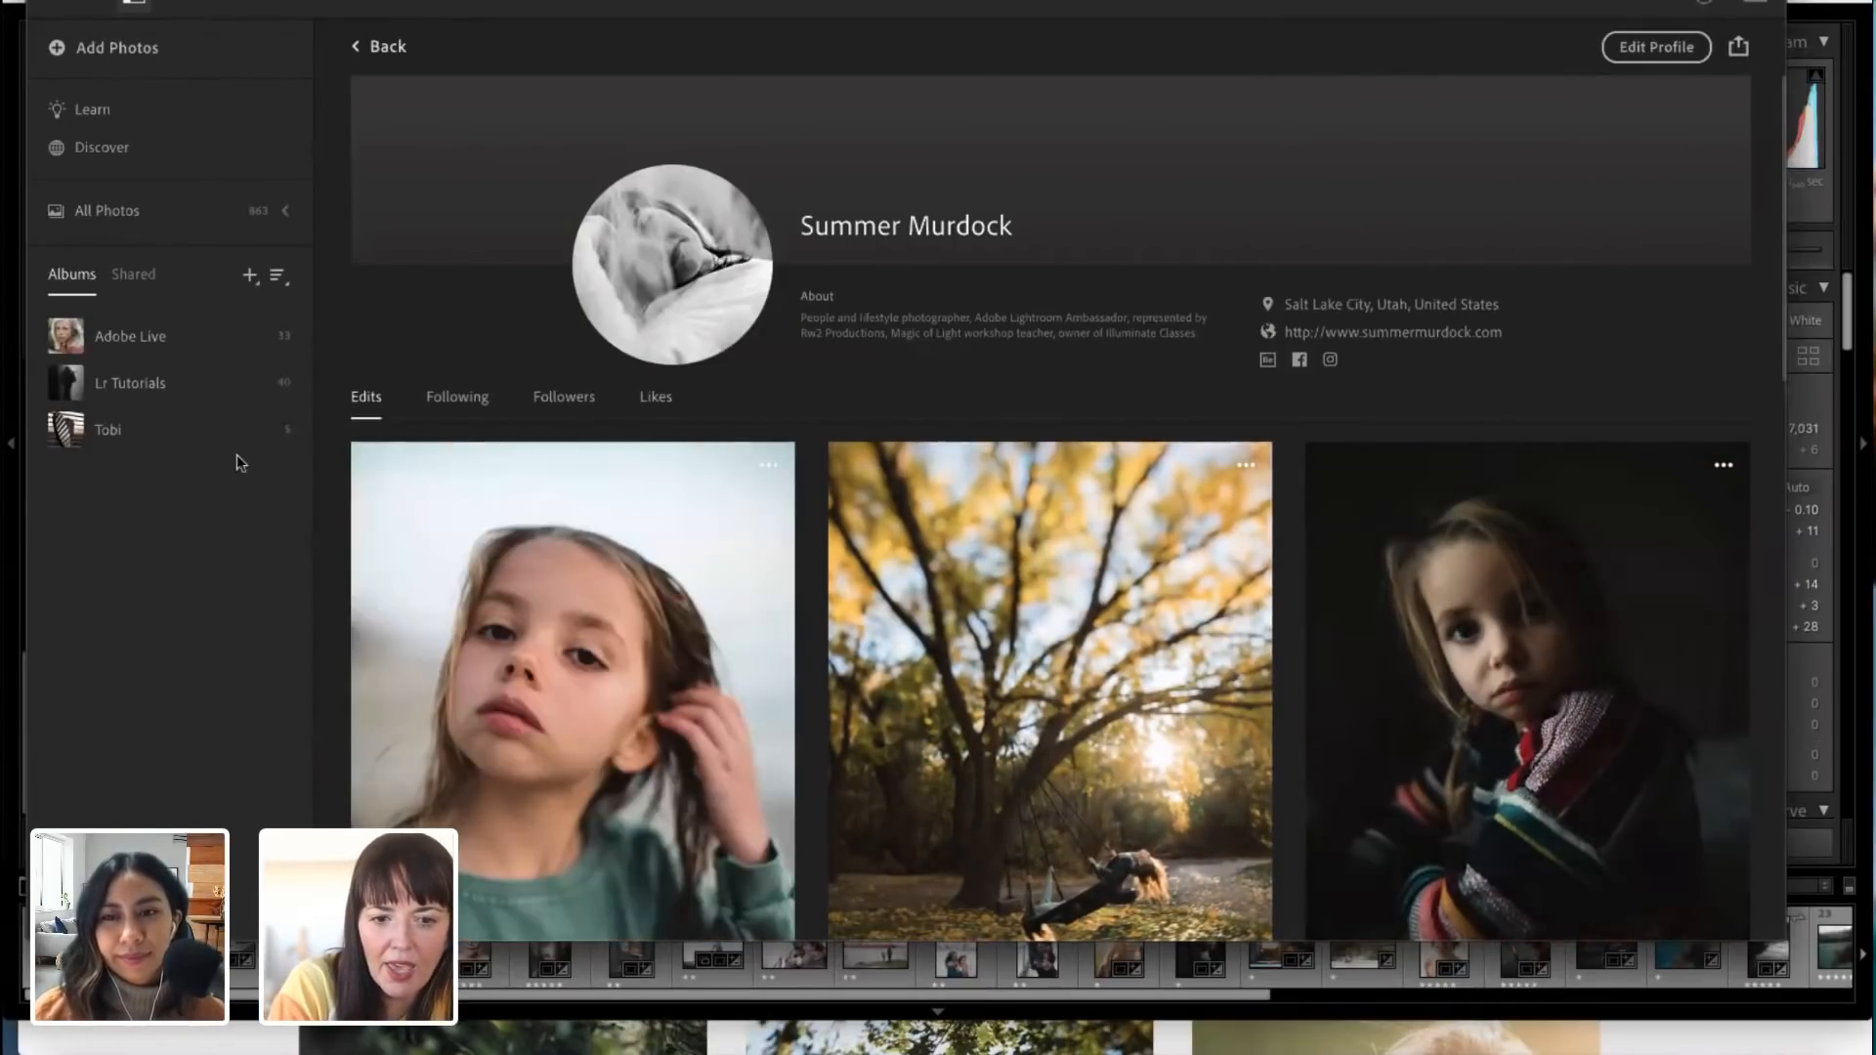
Step: Look through the shared edits on the photographer's profile and open the Beach Portrait edit
{"action": "scroll", "coordinate": [895, 661], "scroll_direction": "down", "scroll_amount": 3}
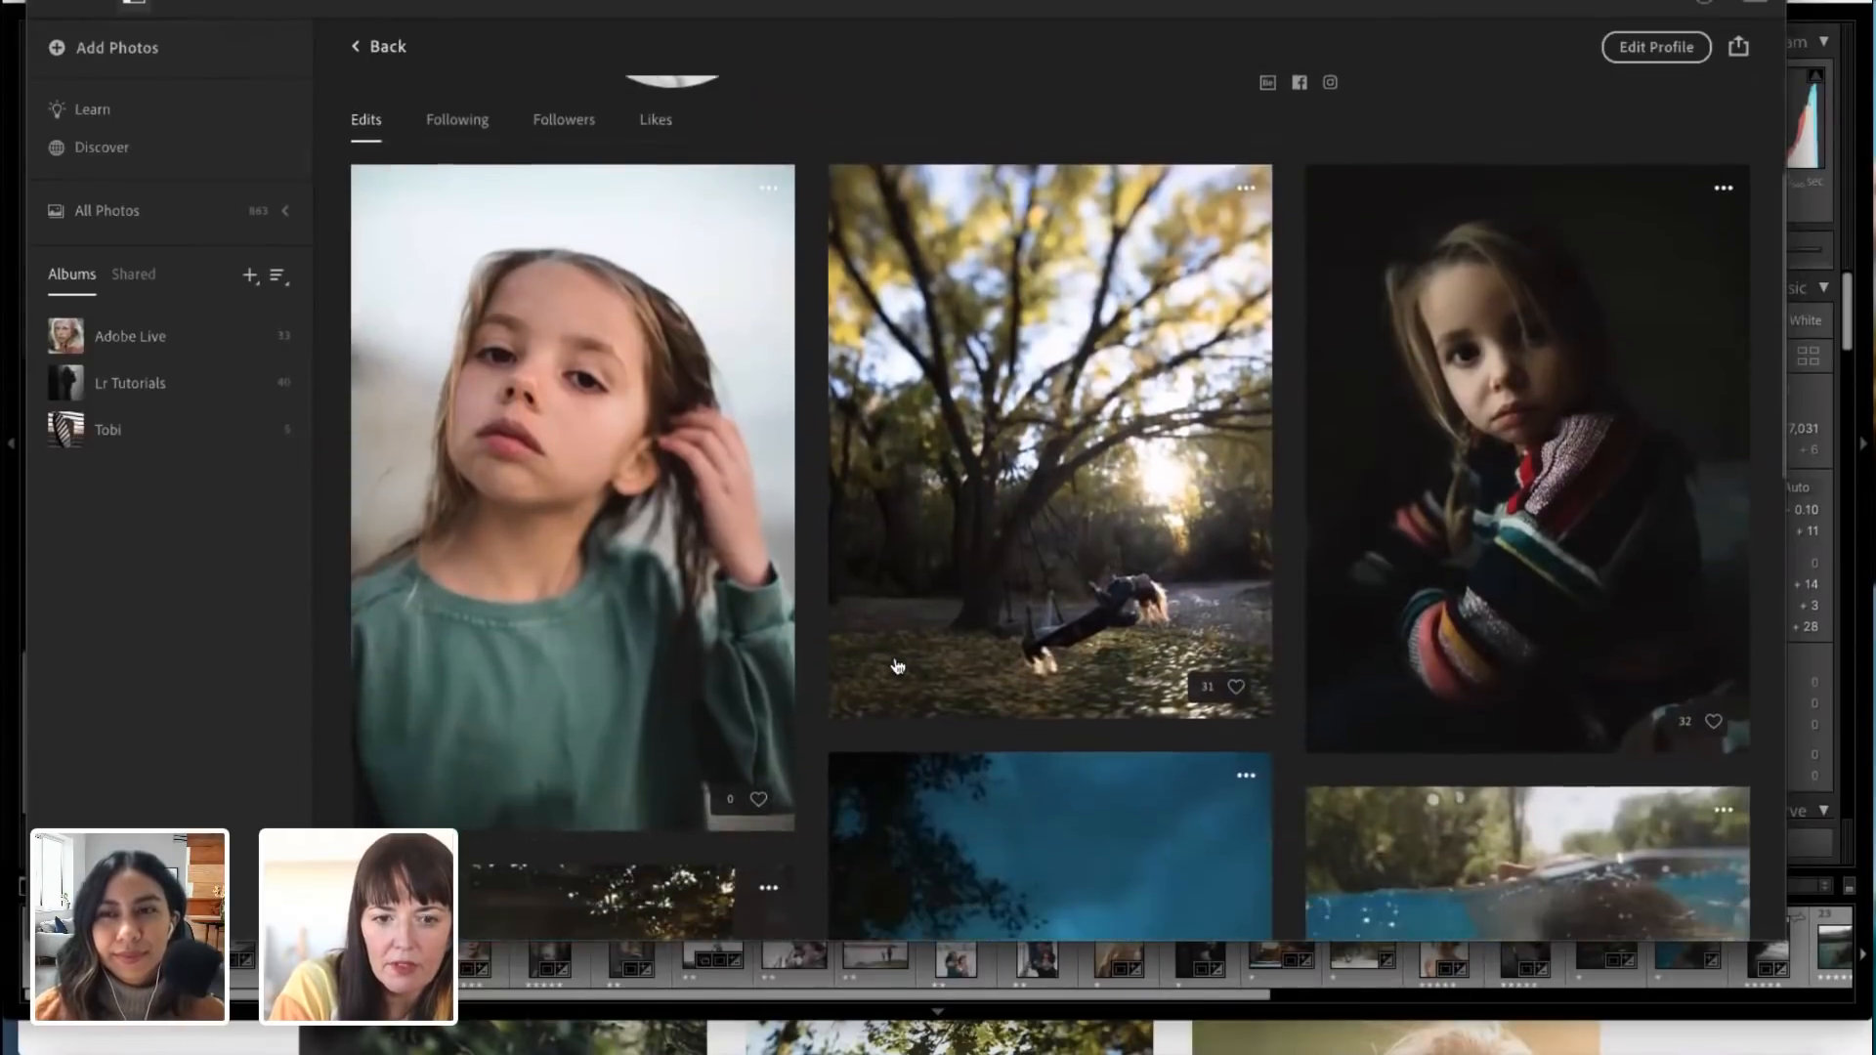
{"action": "scroll", "coordinate": [1080, 681], "scroll_direction": "down", "scroll_amount": 6}
{"action": "scroll", "coordinate": [1078, 680], "scroll_direction": "down", "scroll_amount": 5}
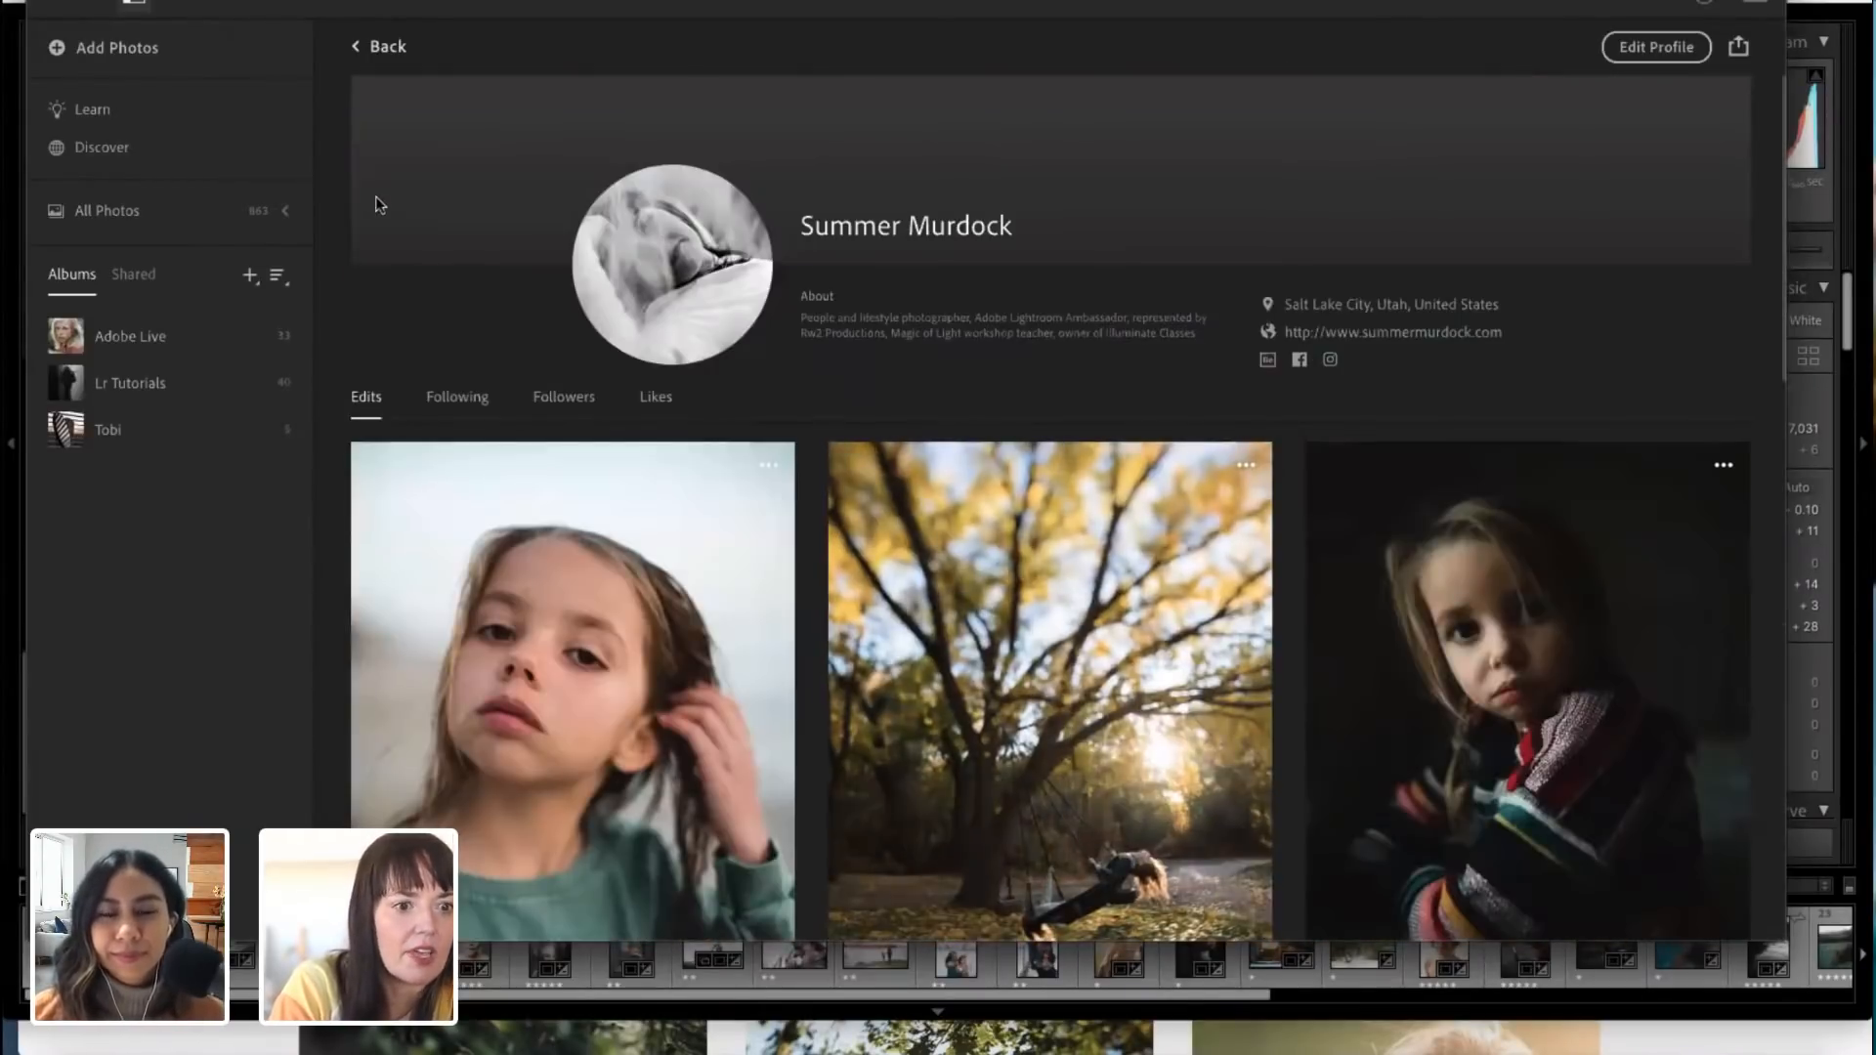
{"action": "left_click", "coordinate": [660, 637]}
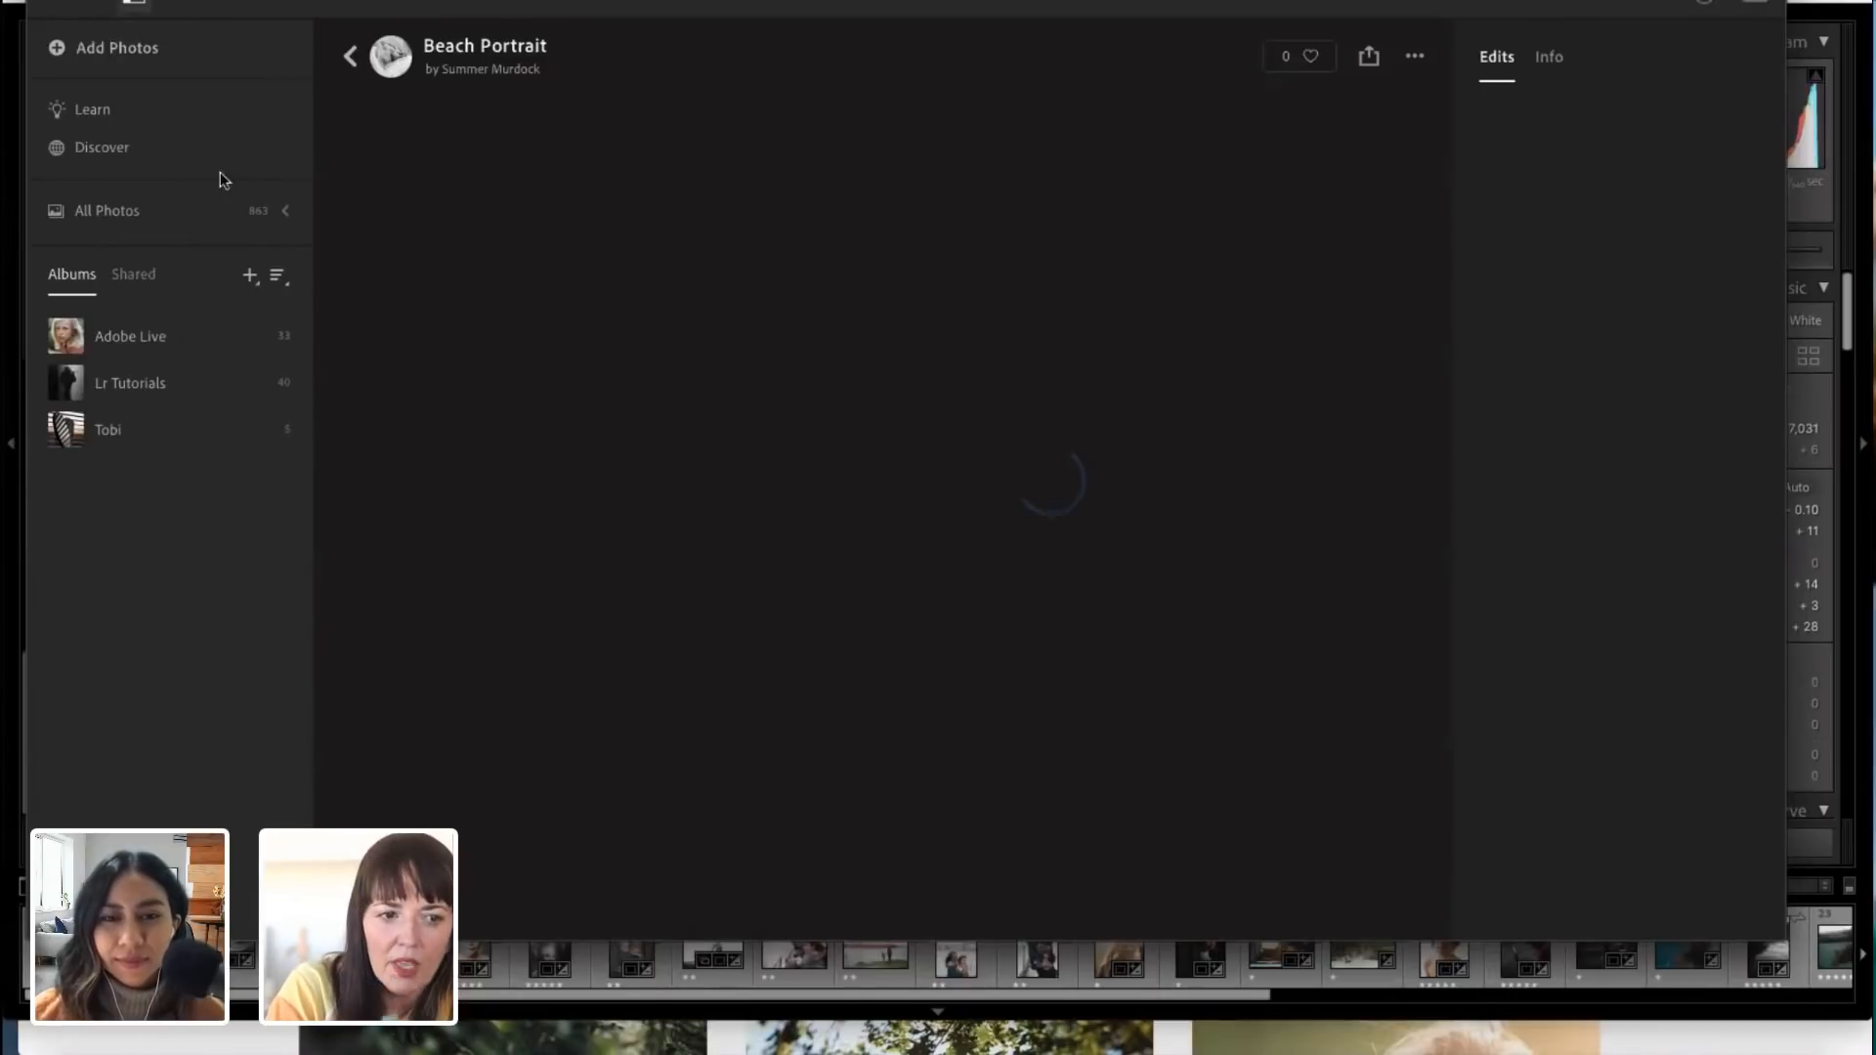
Step: Browse the featured community edits in Discover
{"action": "left_click", "coordinate": [103, 147]}
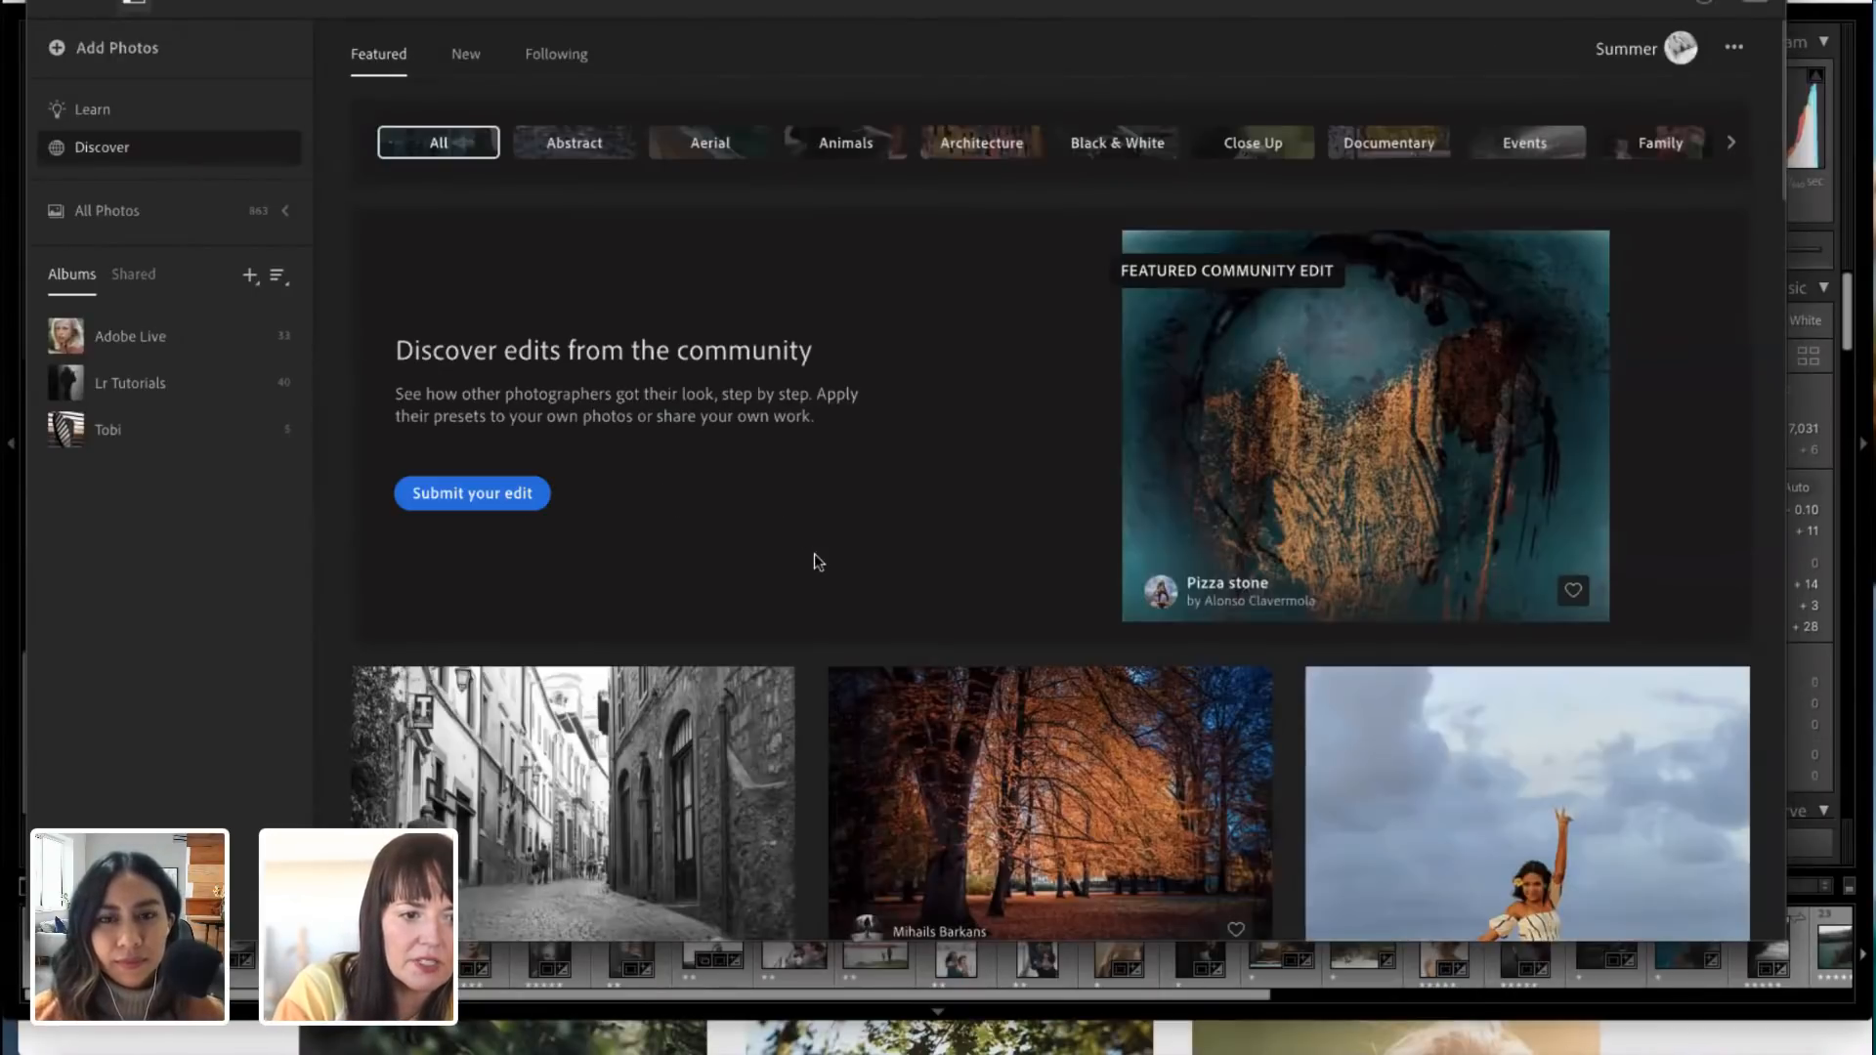
{"action": "scroll", "coordinate": [788, 585], "scroll_direction": "down", "scroll_amount": 5}
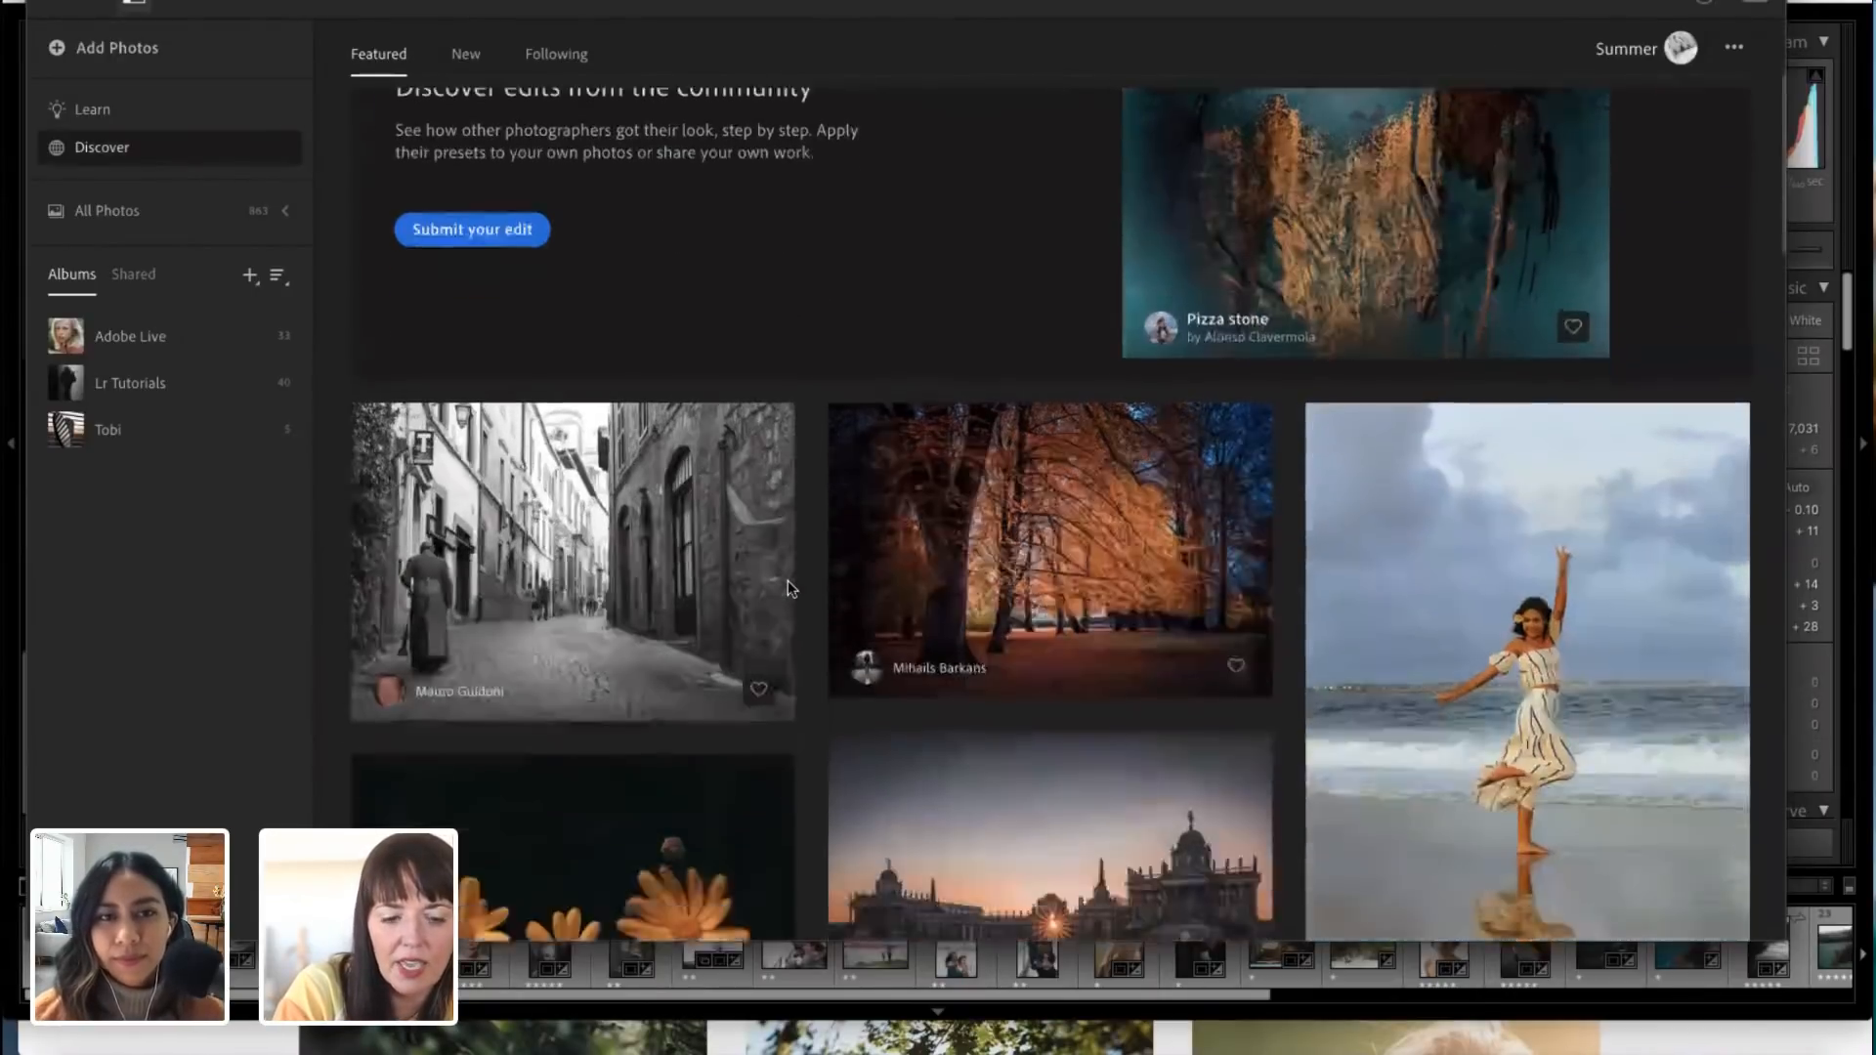
{"action": "scroll", "coordinate": [544, 284], "scroll_direction": "up", "scroll_amount": 5}
{"action": "scroll", "coordinate": [909, 469], "scroll_direction": "down", "scroll_amount": 3}
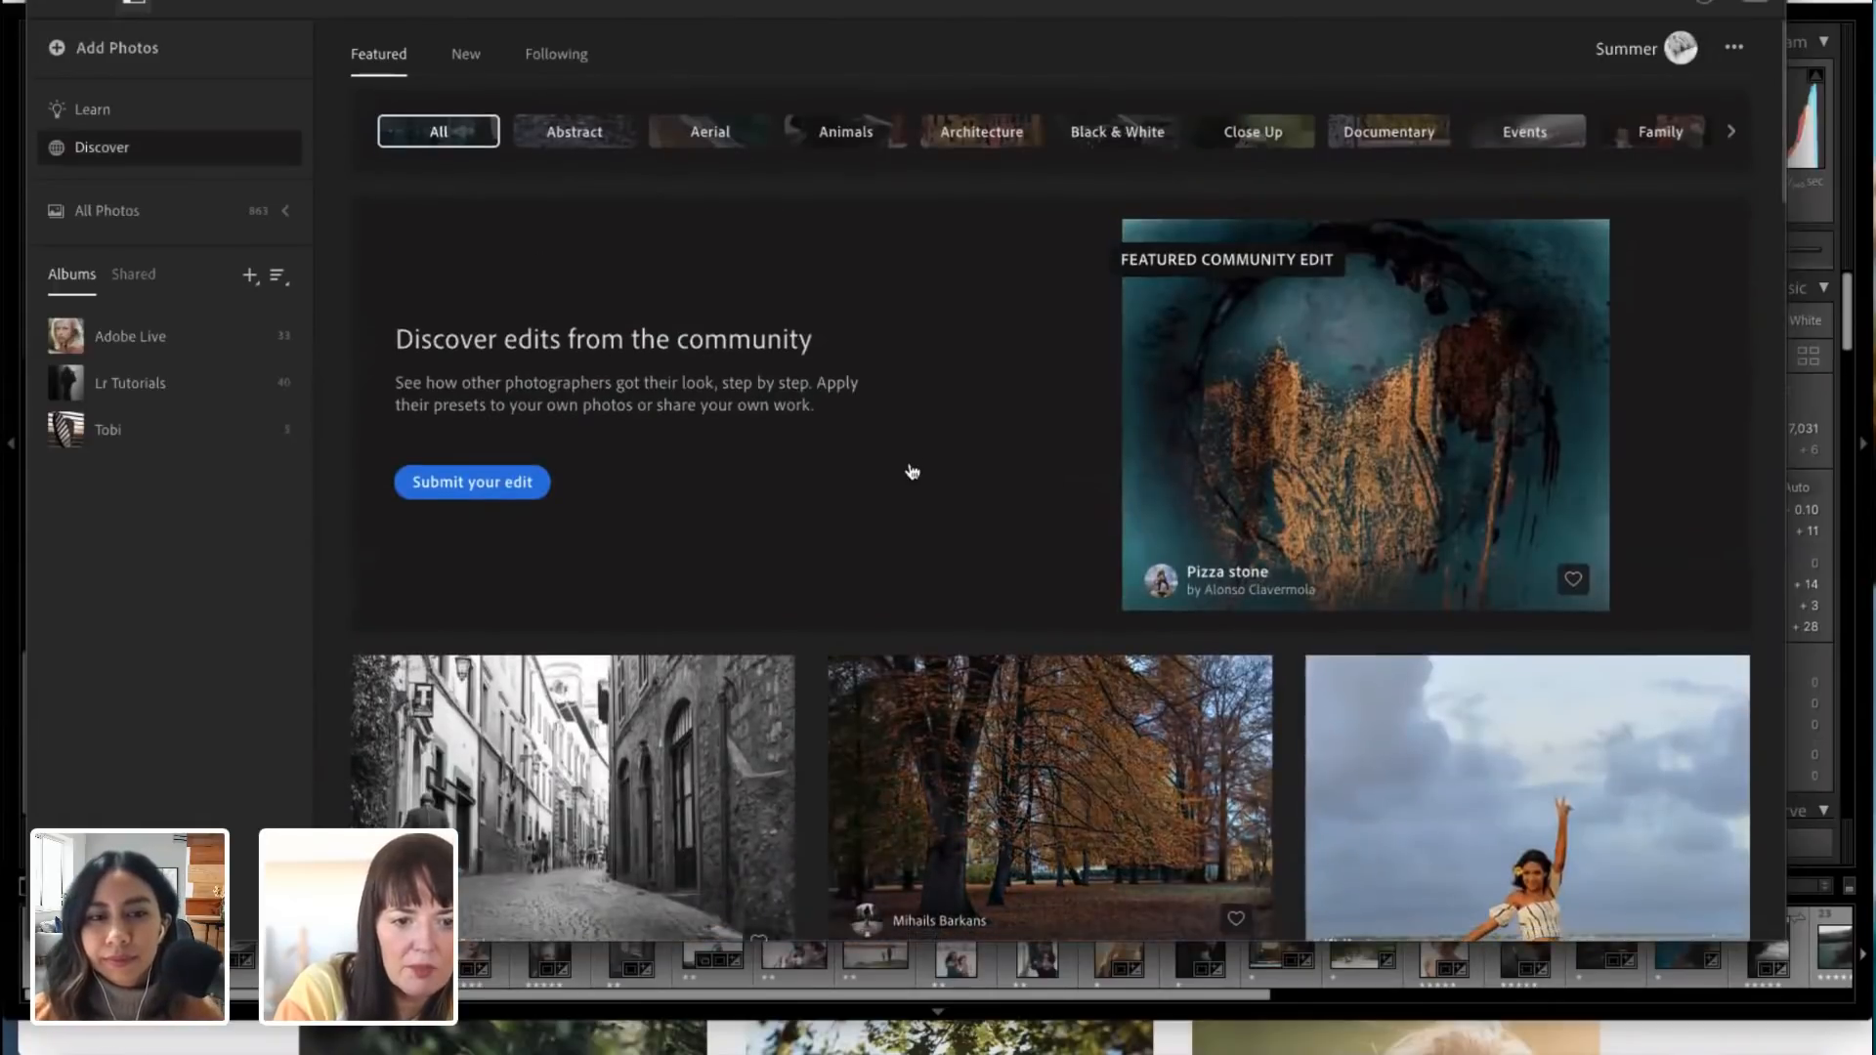
{"action": "scroll", "coordinate": [912, 473], "scroll_direction": "down", "scroll_amount": 2}
{"action": "scroll", "coordinate": [912, 472], "scroll_direction": "up", "scroll_amount": 4}
{"action": "scroll", "coordinate": [1124, 860], "scroll_direction": "down", "scroll_amount": 8}
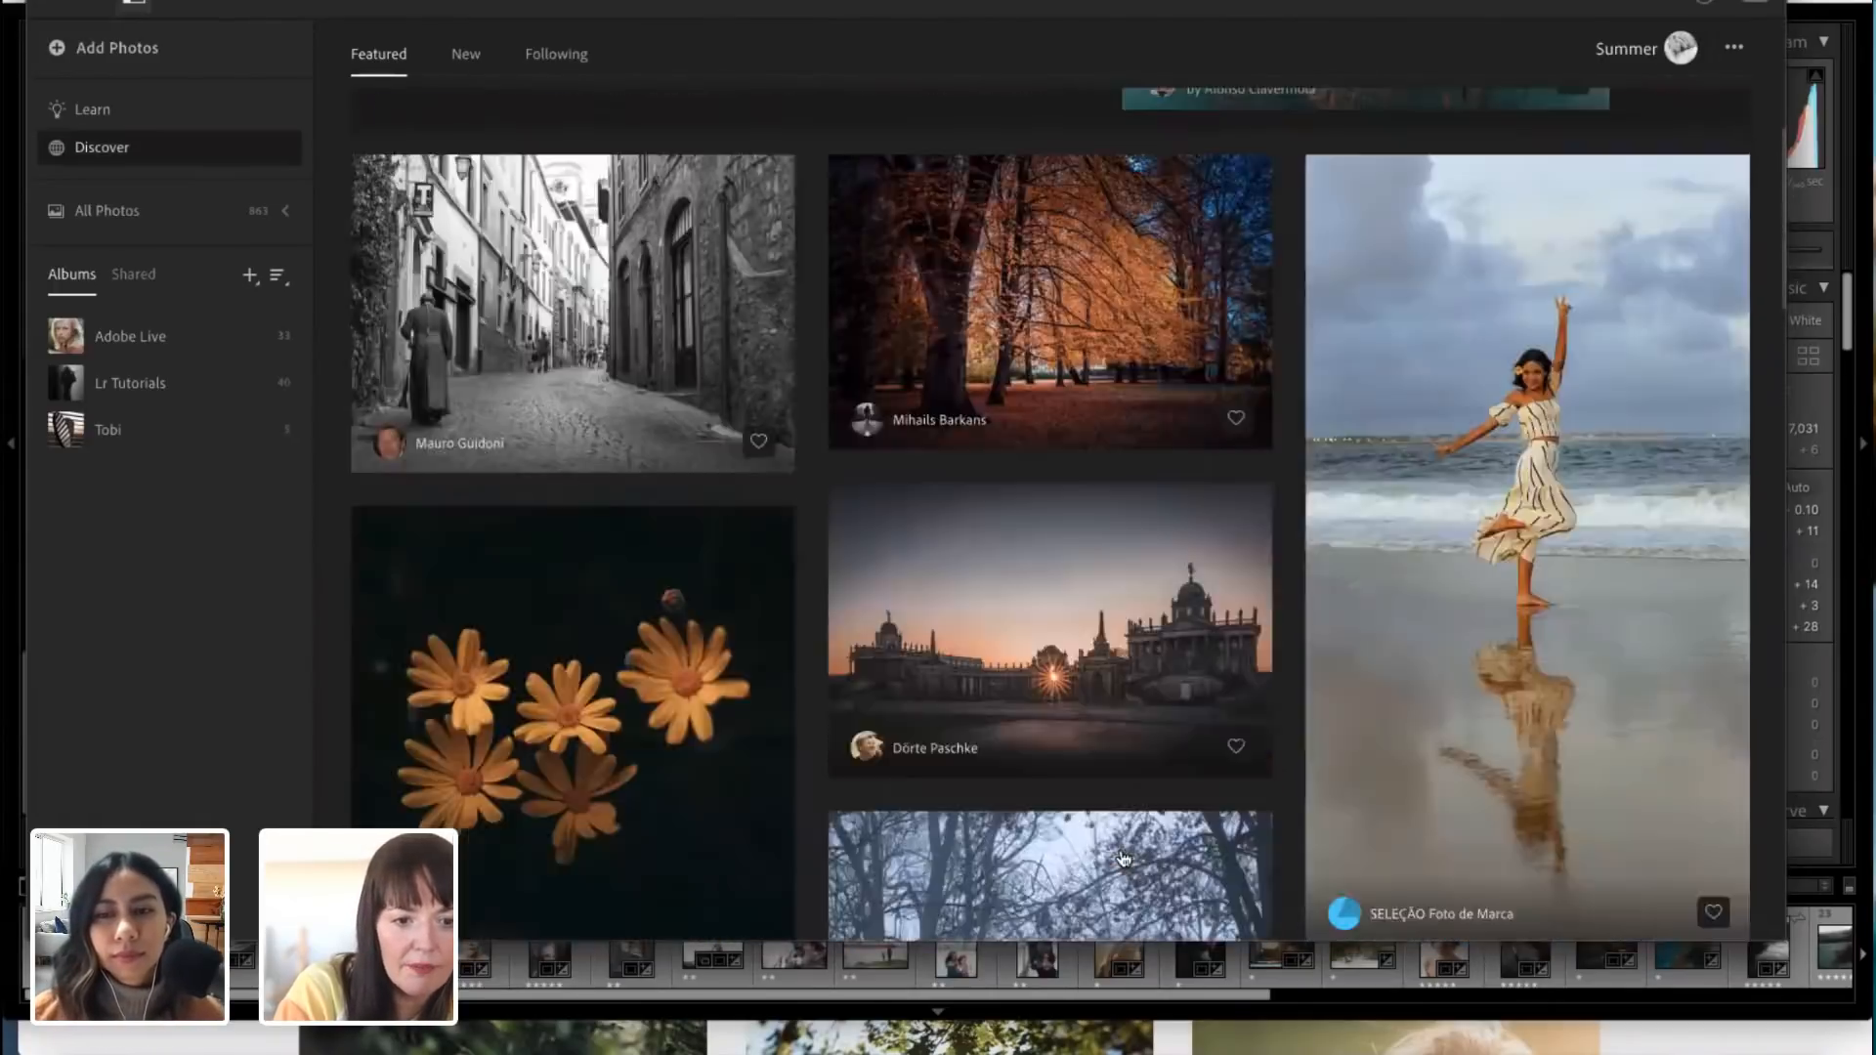
{"action": "scroll", "coordinate": [1124, 860], "scroll_direction": "down", "scroll_amount": 6}
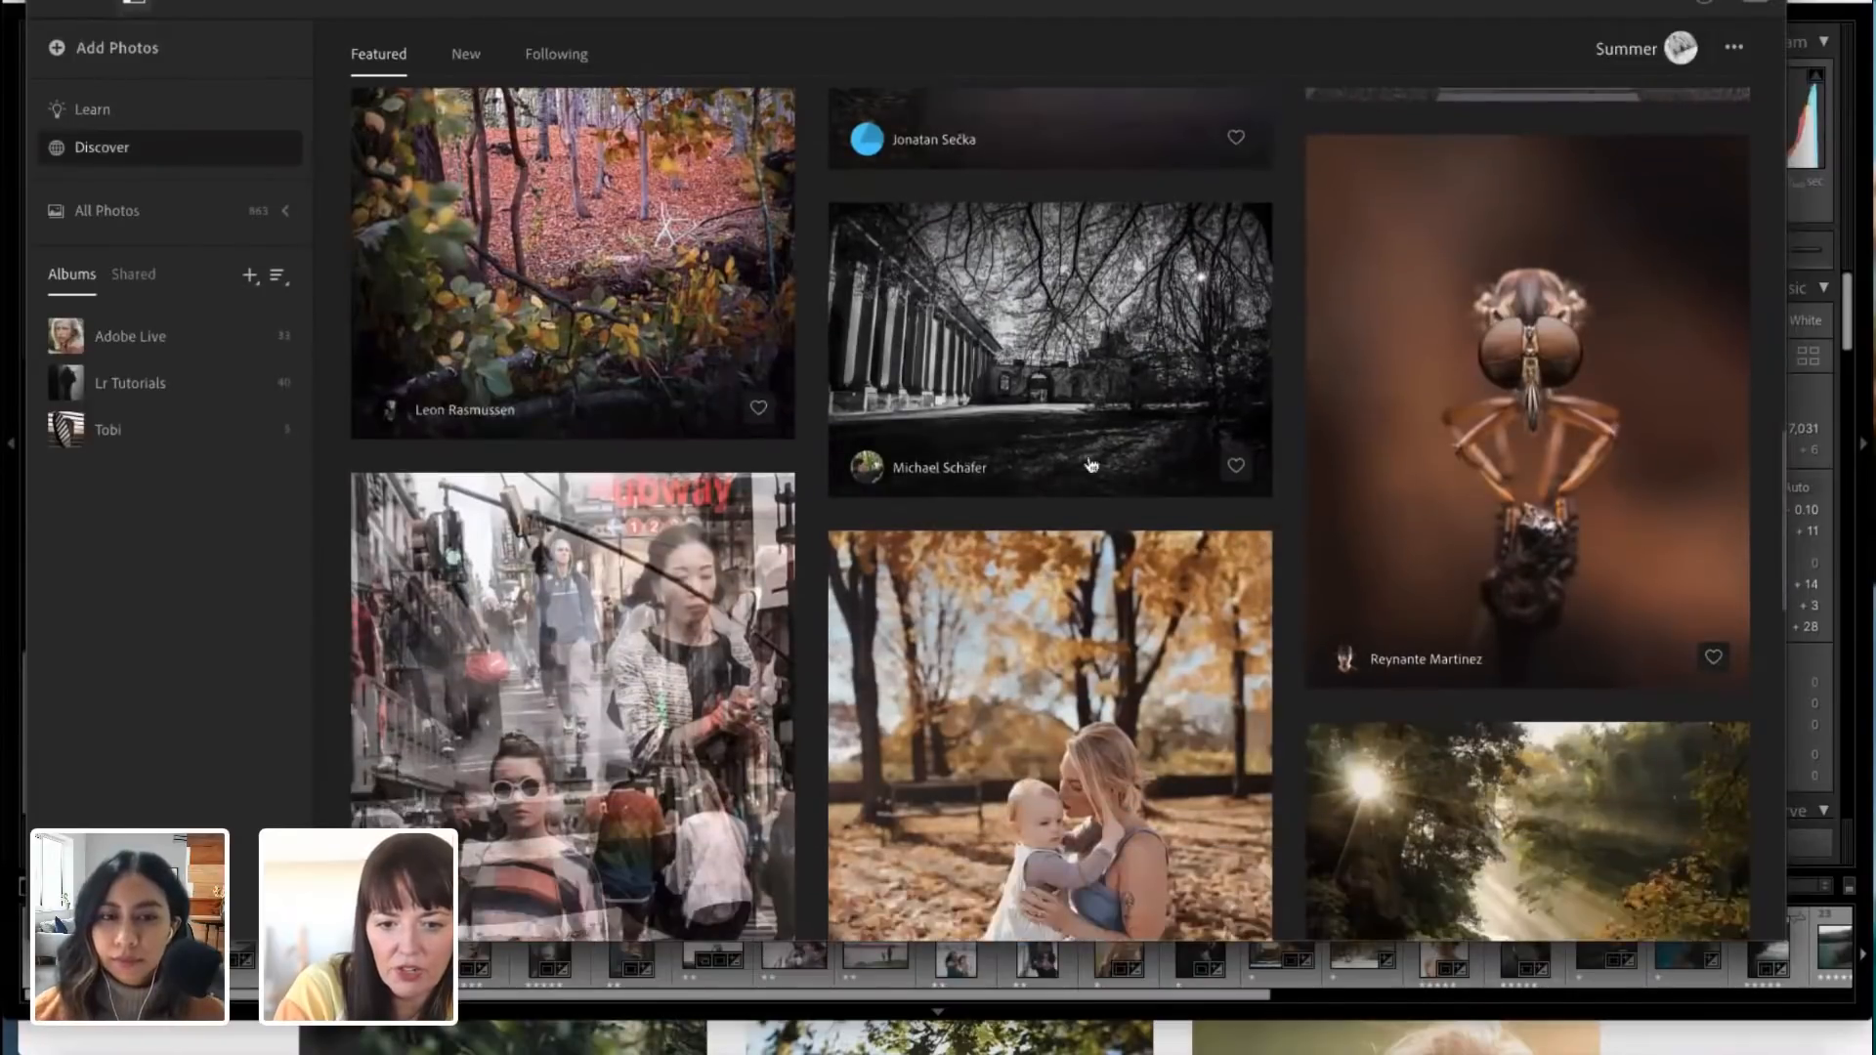
Step: View the featured autumn edit of a mother kissing her baby and who its author follows, and return to the featured edits
{"action": "scroll", "coordinate": [1091, 466], "scroll_direction": "down", "scroll_amount": 4}
{"action": "left_click", "coordinate": [1058, 424]}
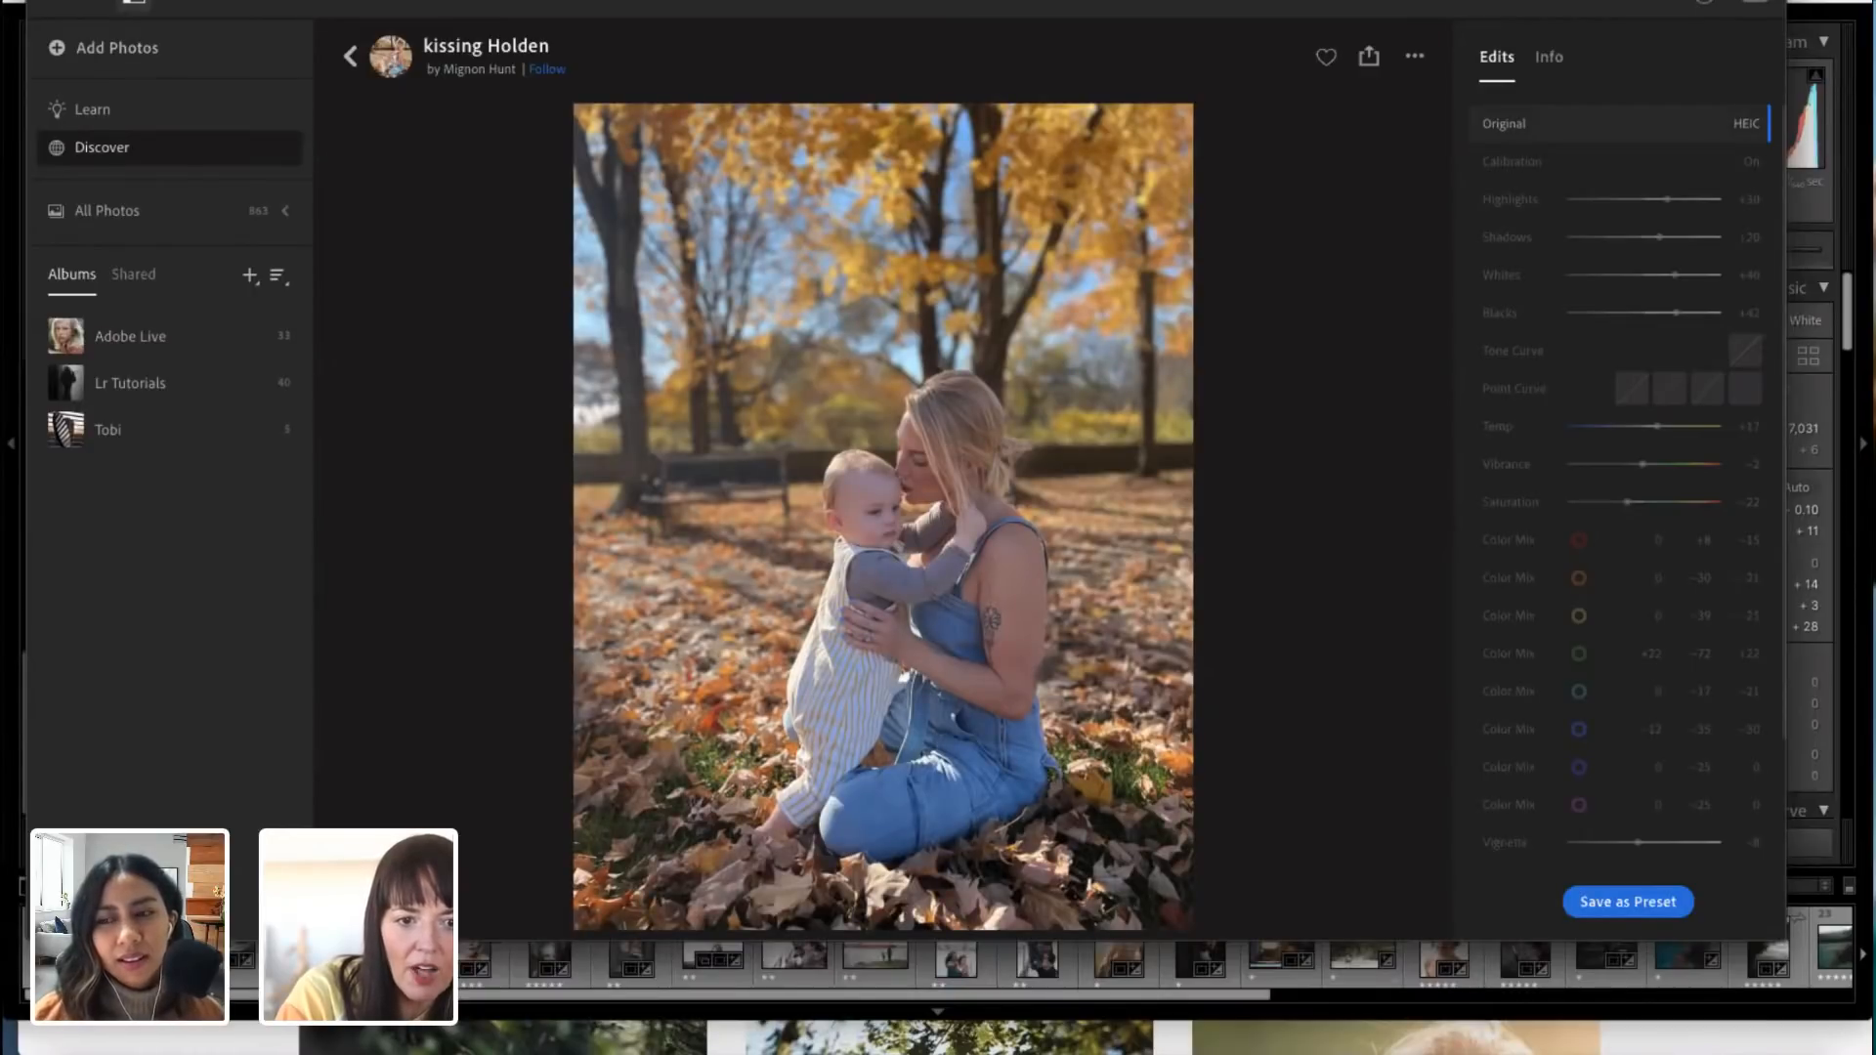
{"action": "left_click", "coordinate": [483, 71]}
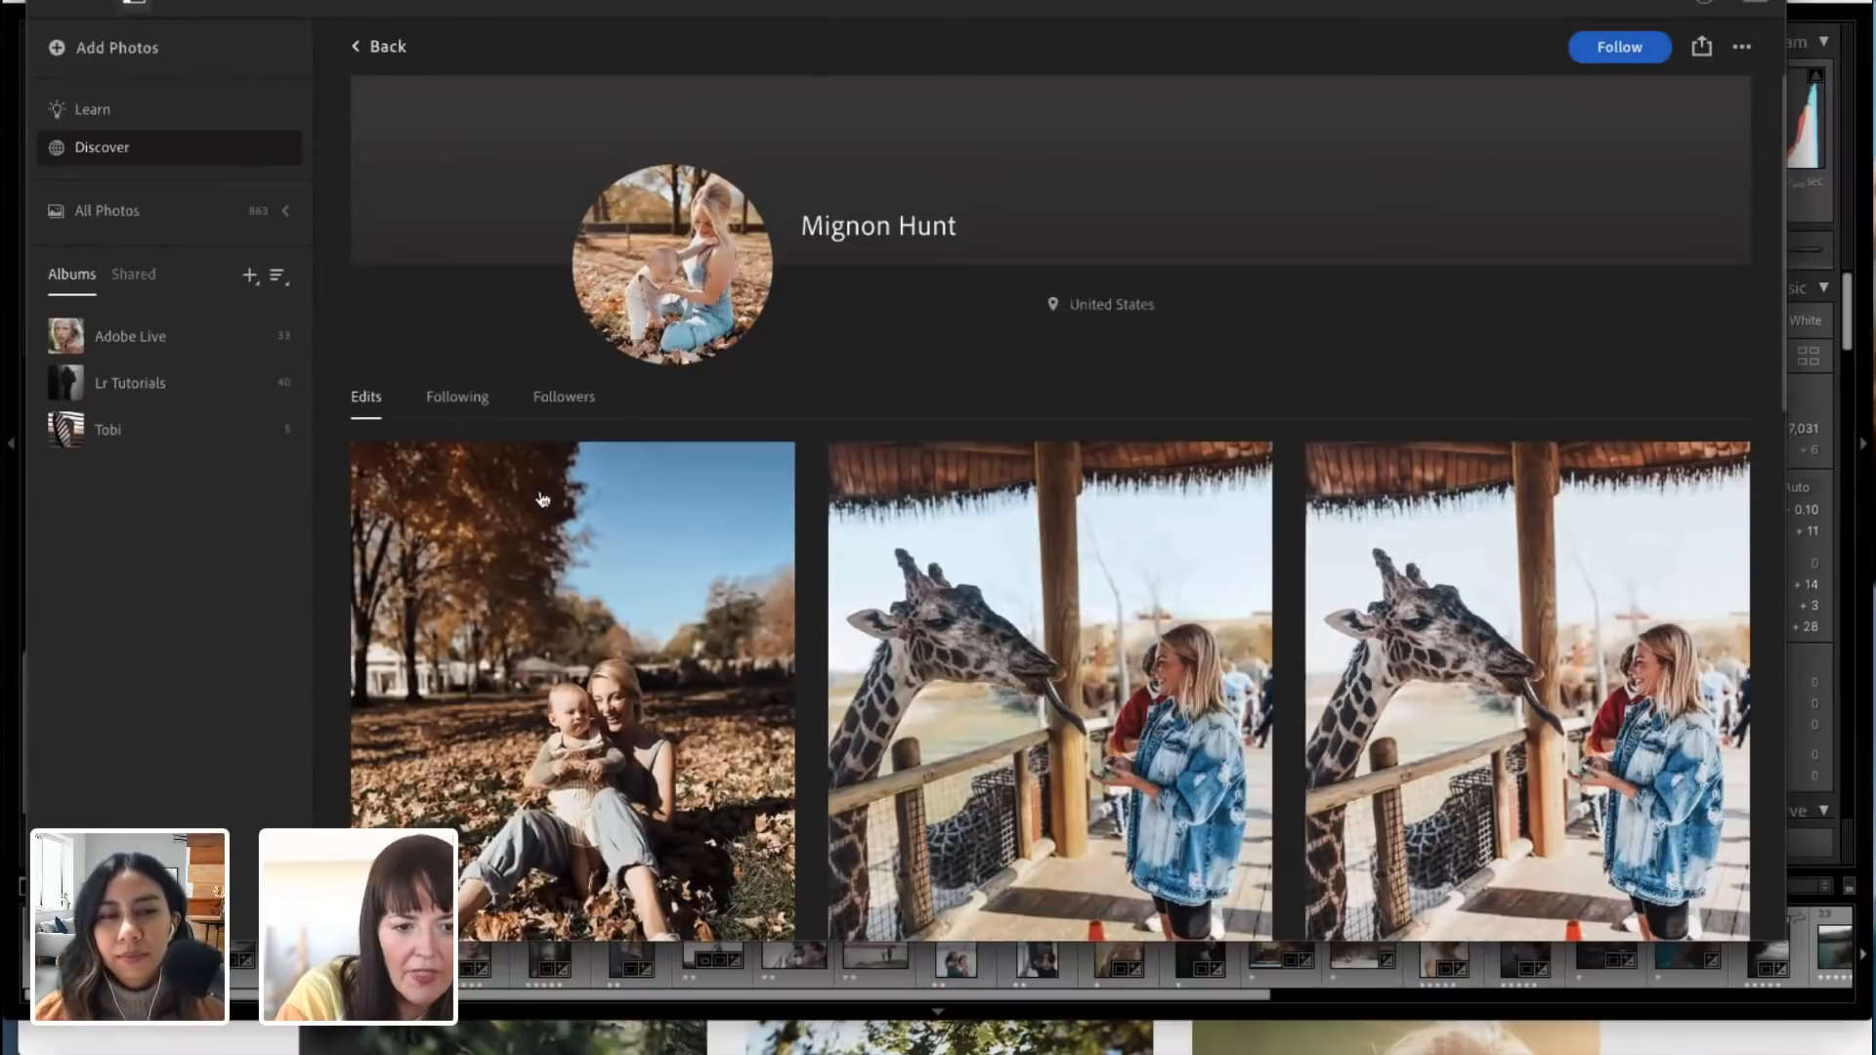
{"action": "left_click", "coordinate": [456, 396]}
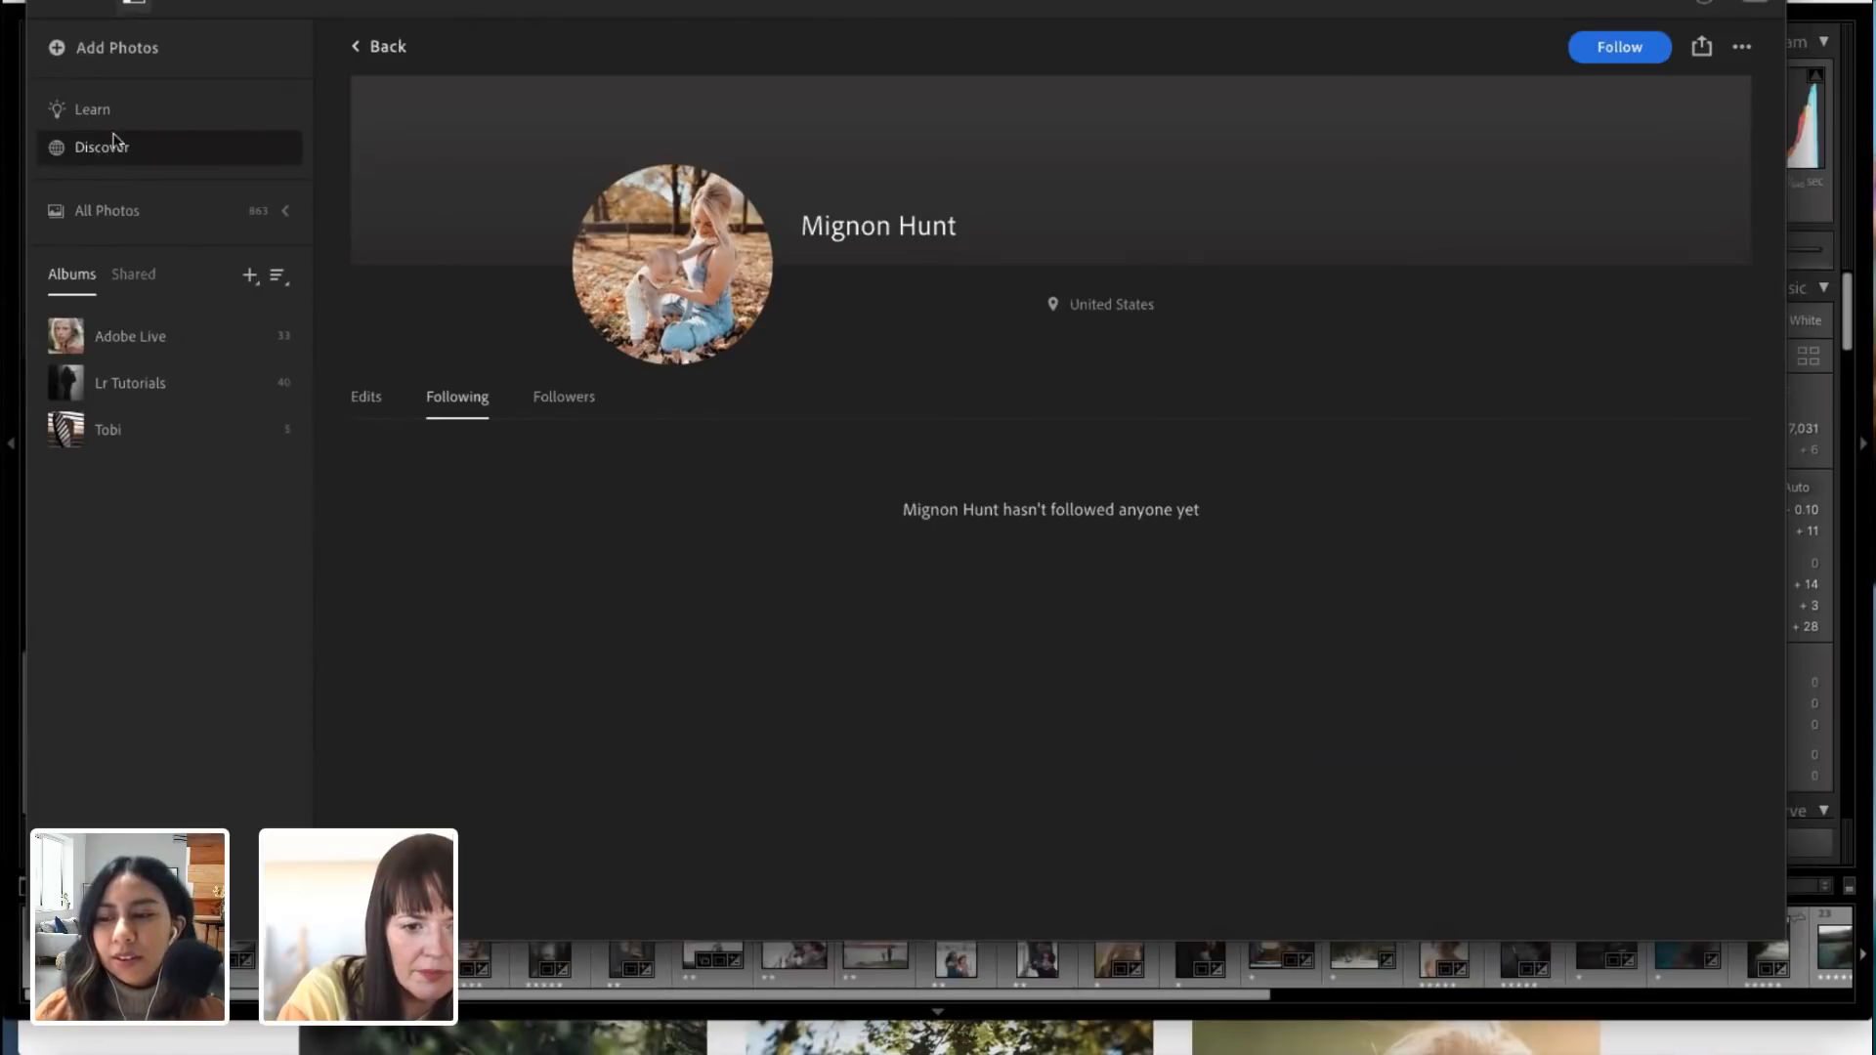
{"action": "left_click", "coordinate": [388, 48]}
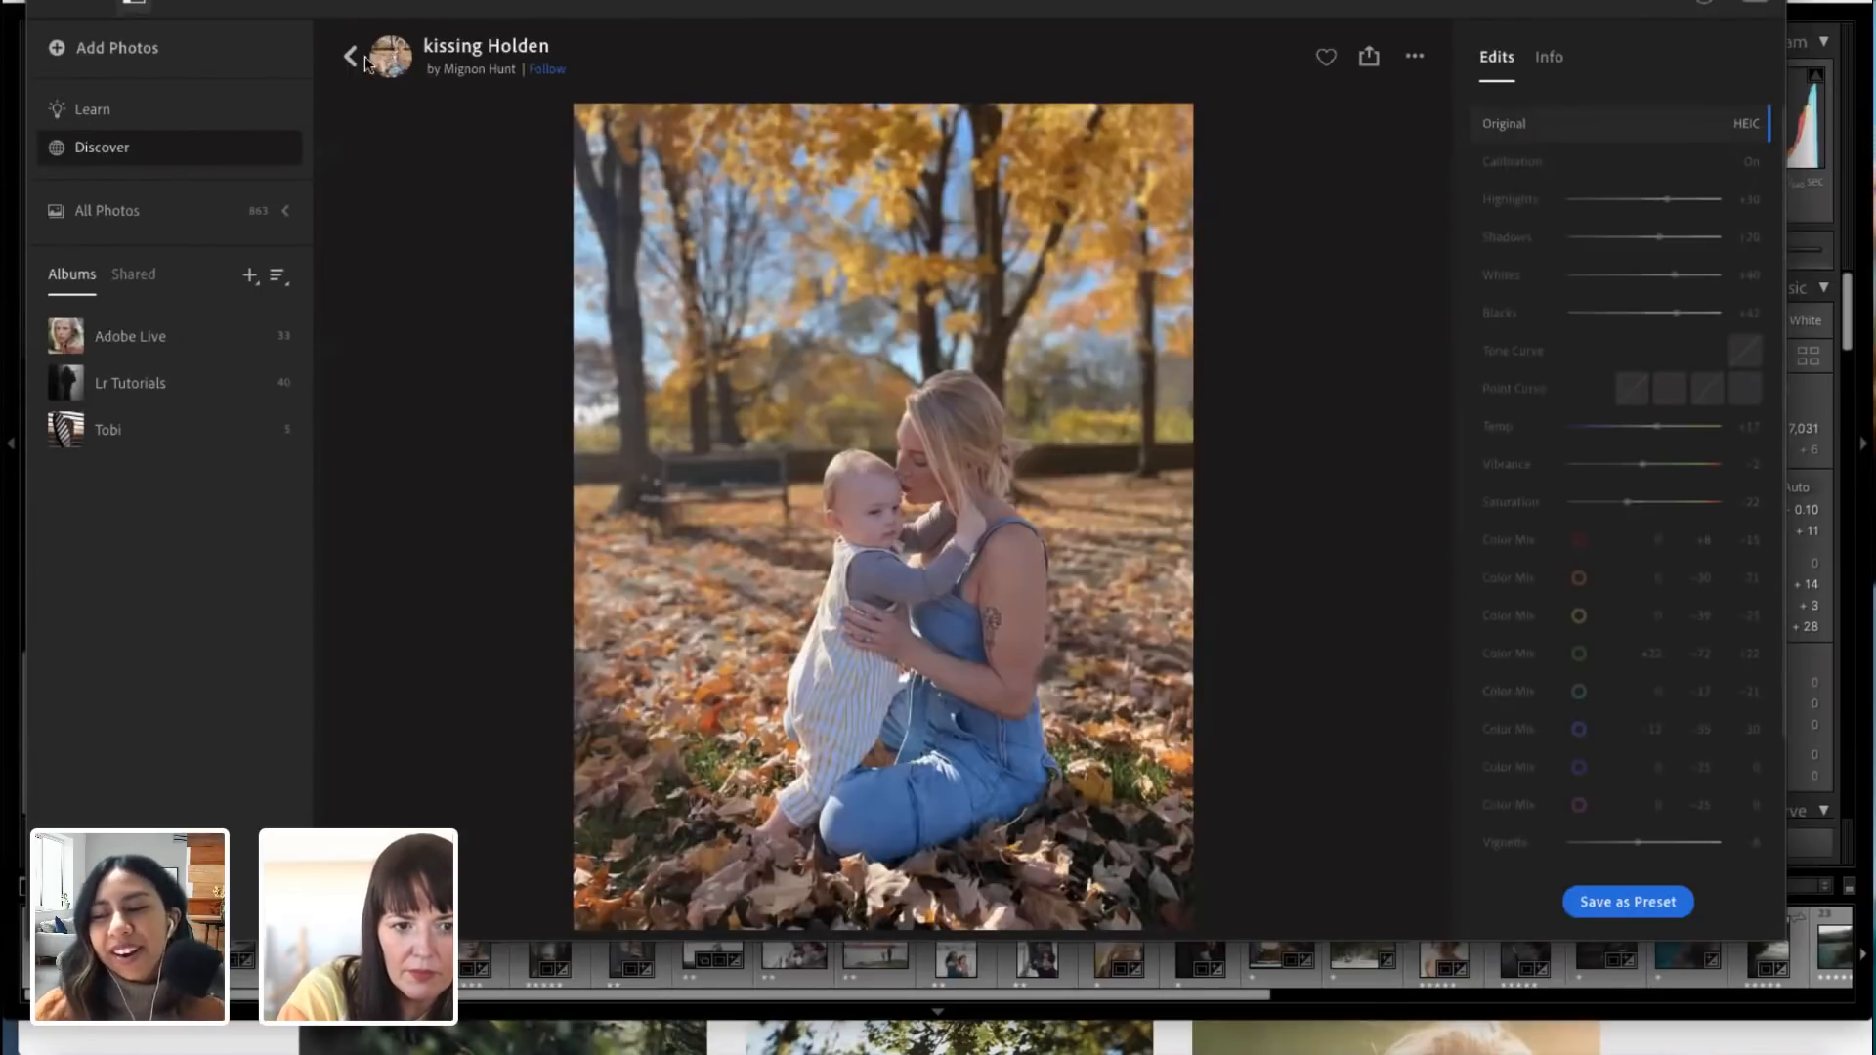
{"action": "left_click", "coordinate": [351, 57]}
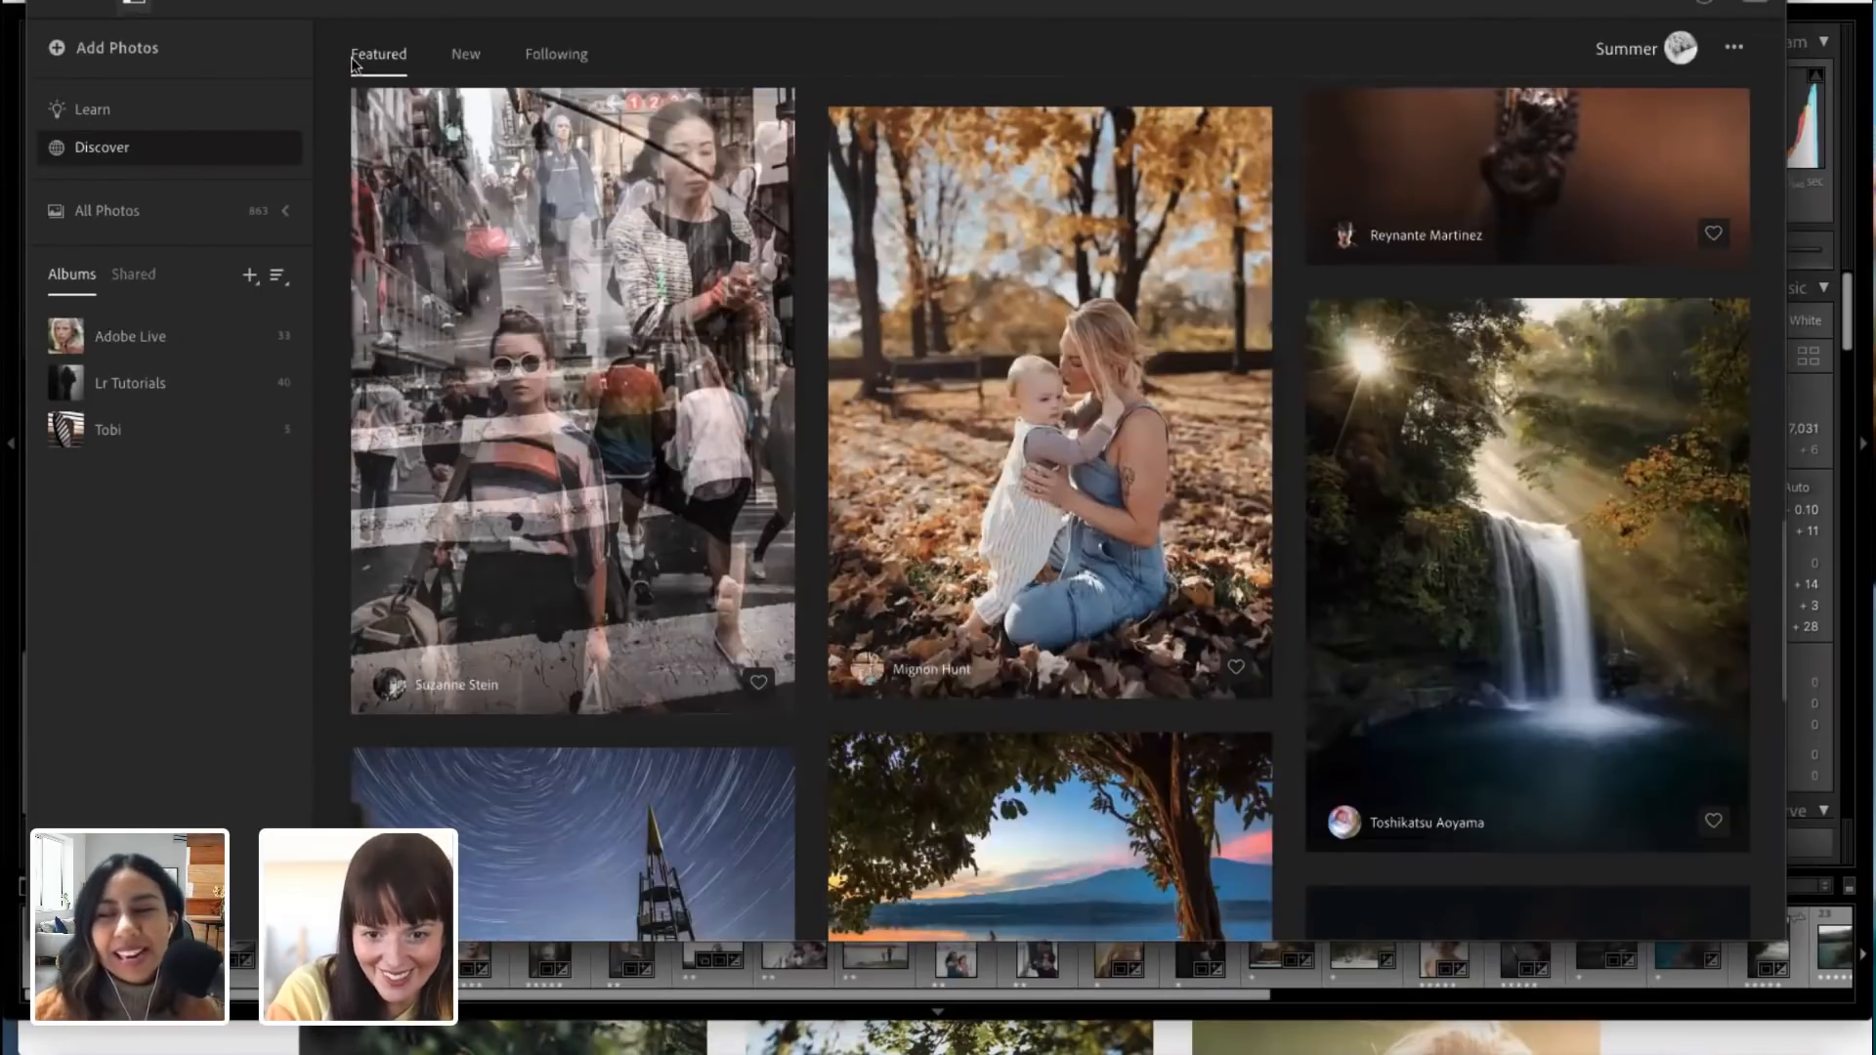
Step: Examine the newest community edits and the edits from followed photographers in Discover
{"action": "scroll", "coordinate": [760, 311], "scroll_direction": "up", "scroll_amount": 3}
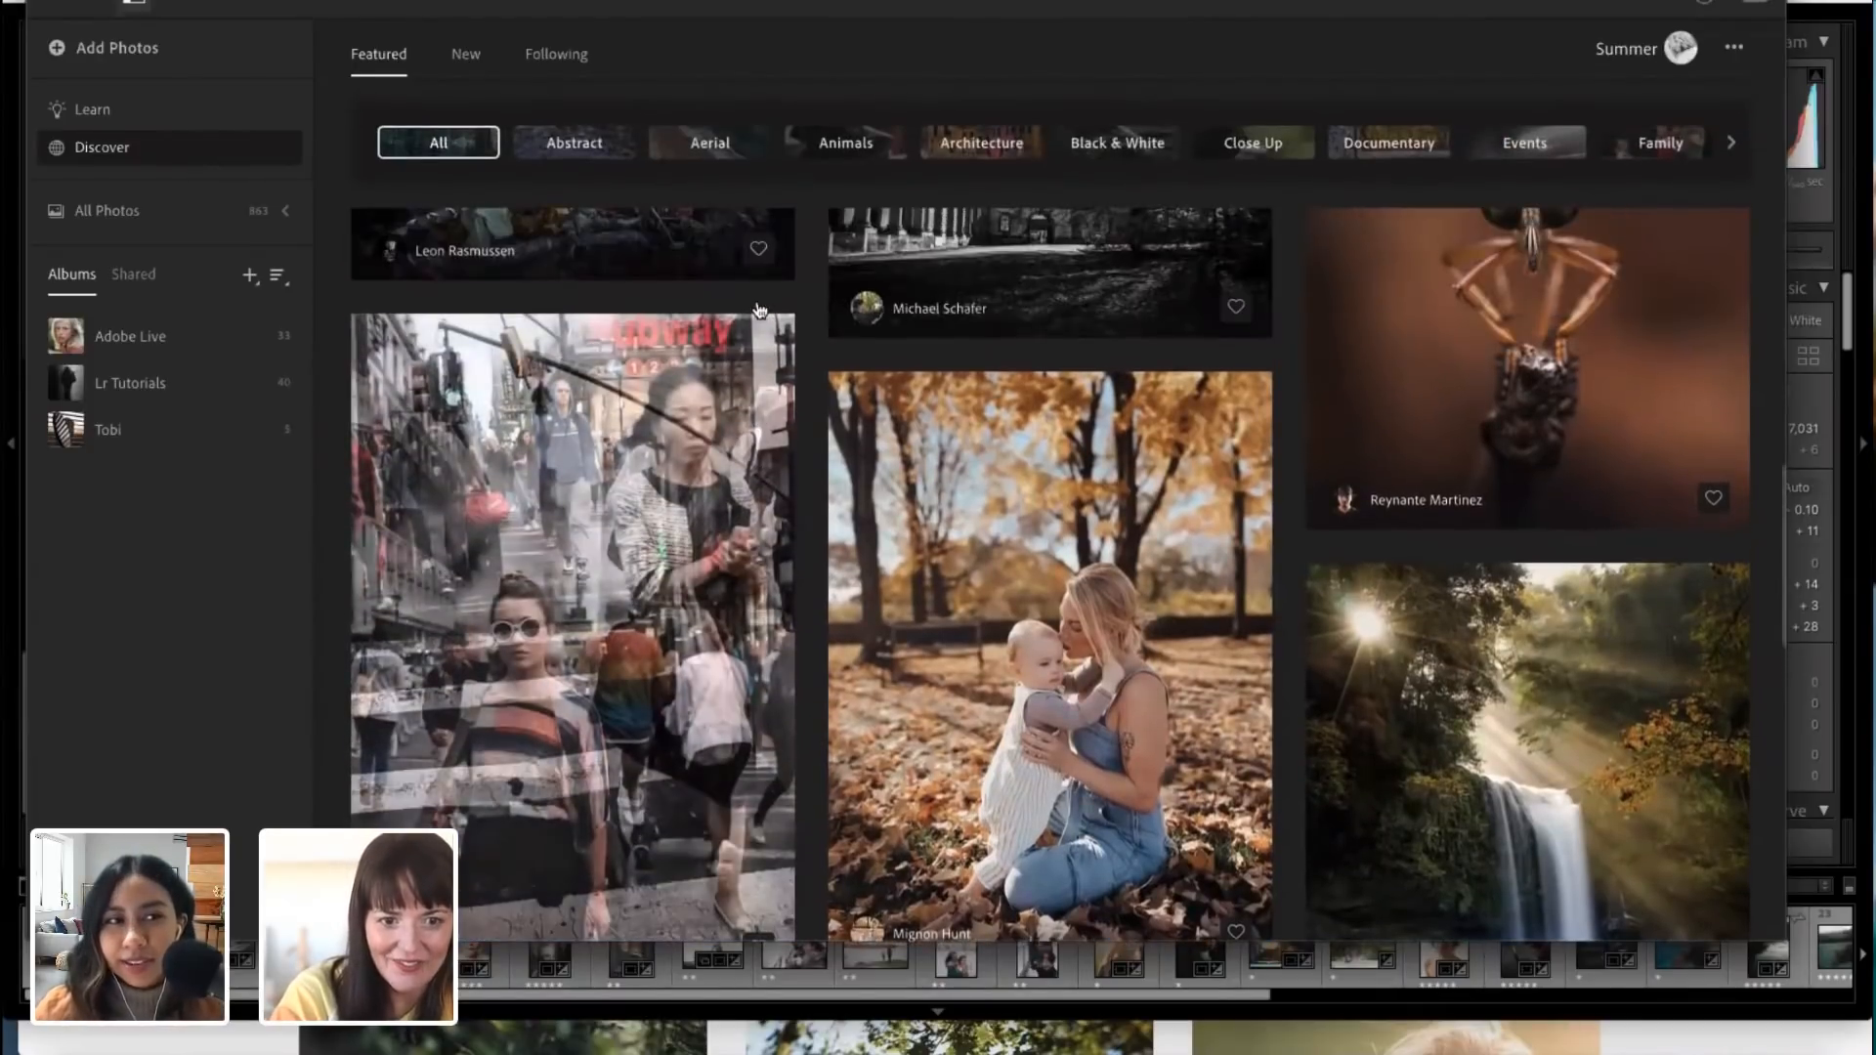
{"action": "scroll", "coordinate": [759, 311], "scroll_direction": "up", "scroll_amount": 6}
{"action": "scroll", "coordinate": [495, 39], "scroll_direction": "up", "scroll_amount": 10}
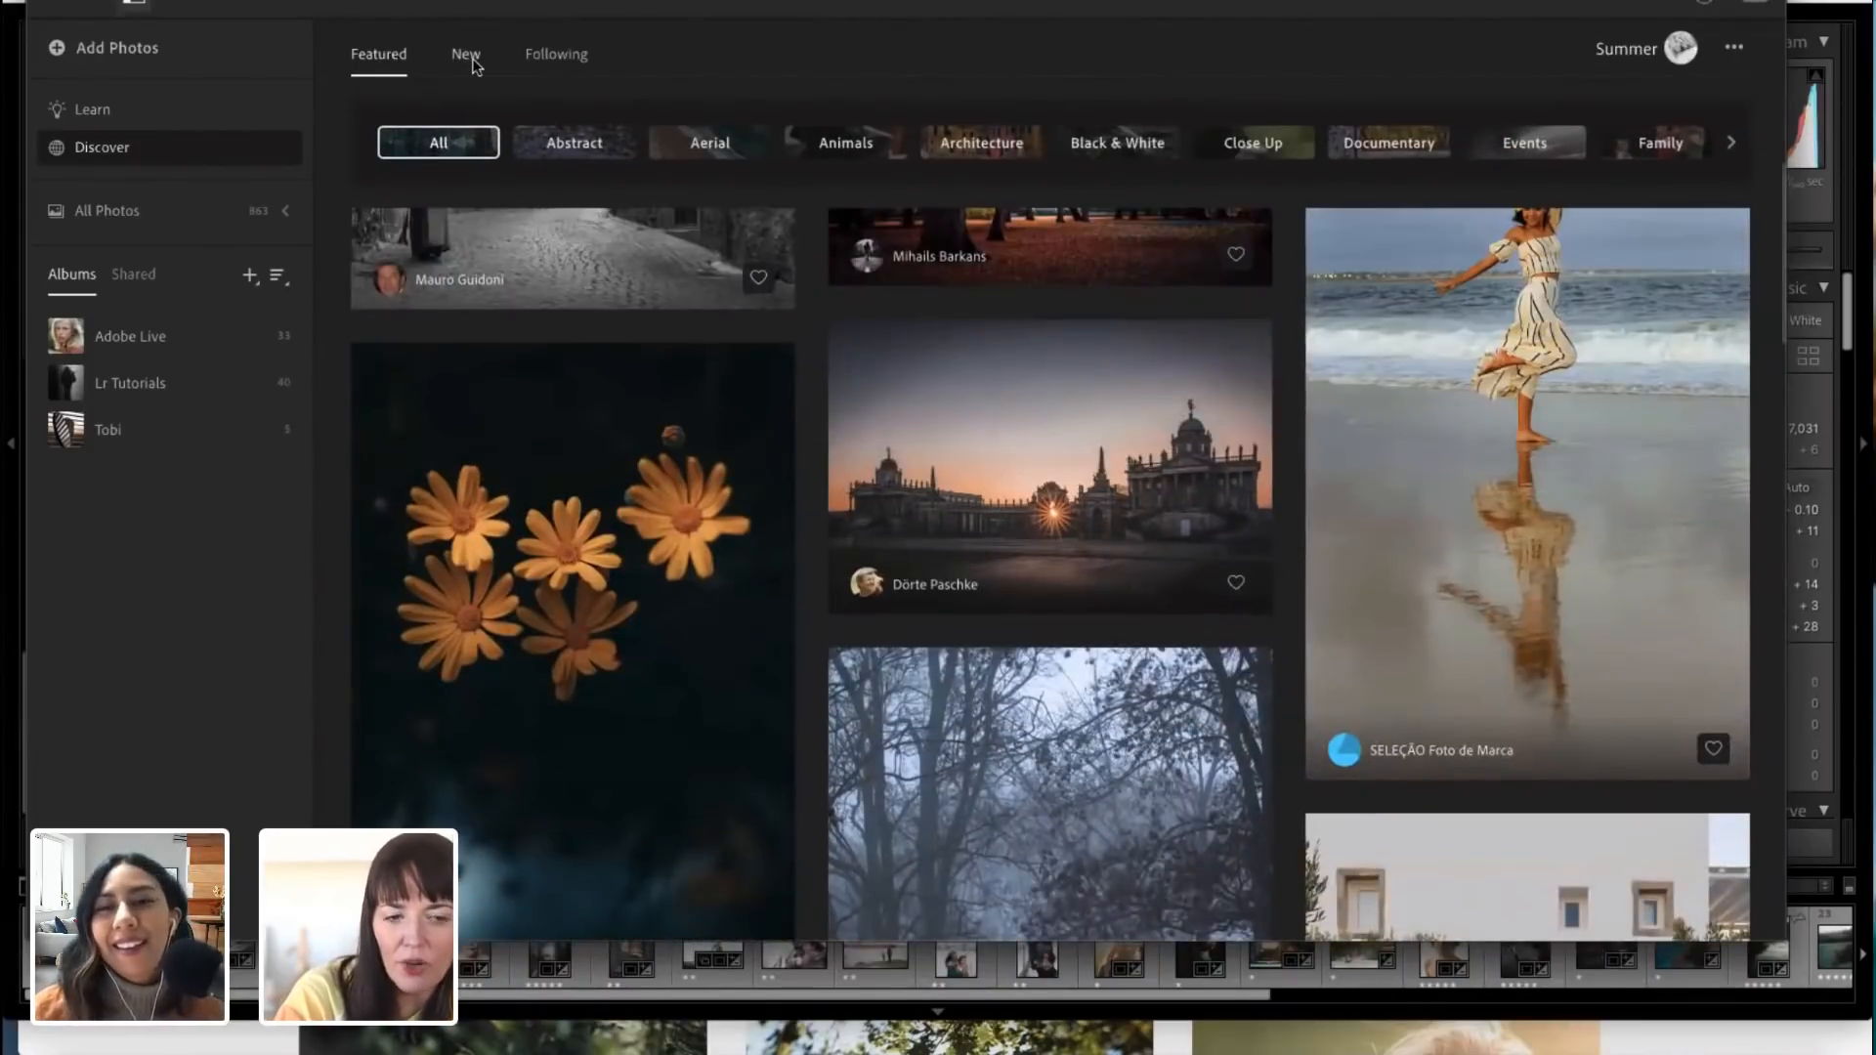
{"action": "left_click", "coordinate": [473, 60]}
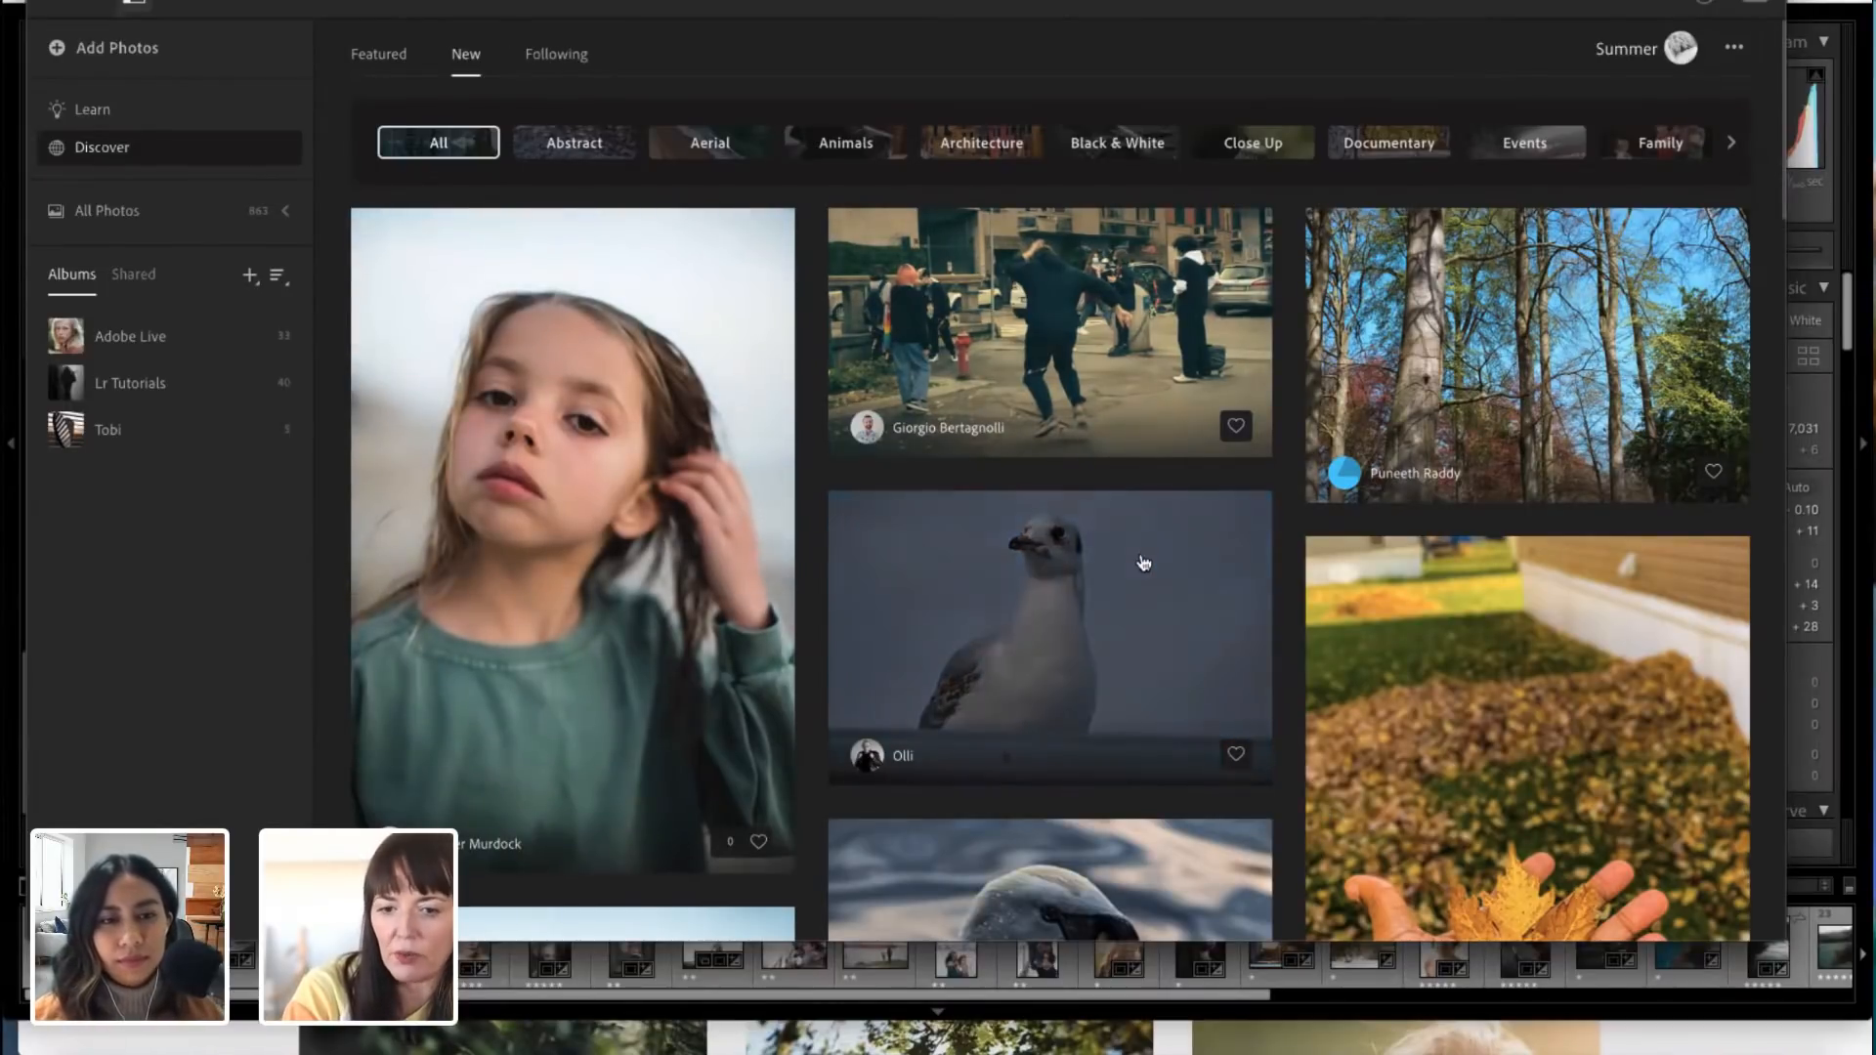
{"action": "left_click", "coordinate": [565, 56]}
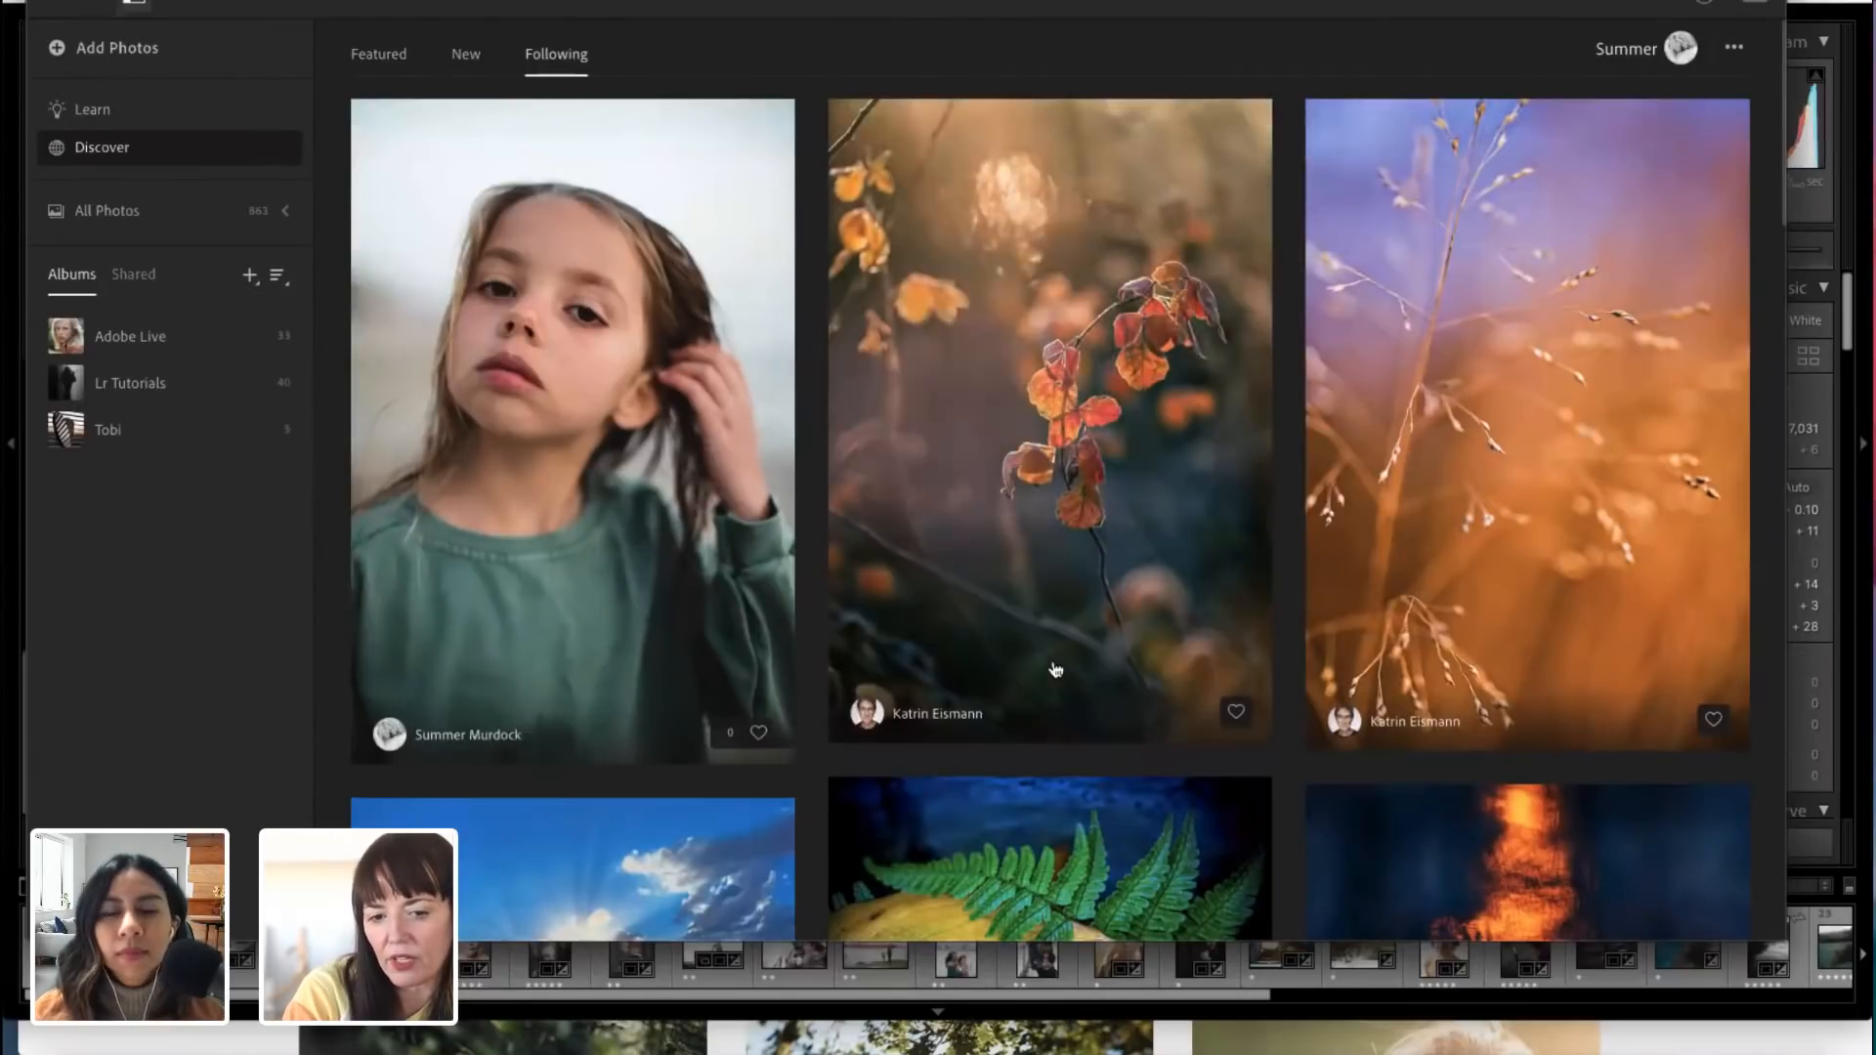
{"action": "scroll", "coordinate": [1055, 669], "scroll_direction": "down", "scroll_amount": 10}
{"action": "scroll", "coordinate": [1056, 669], "scroll_direction": "down", "scroll_amount": 15}
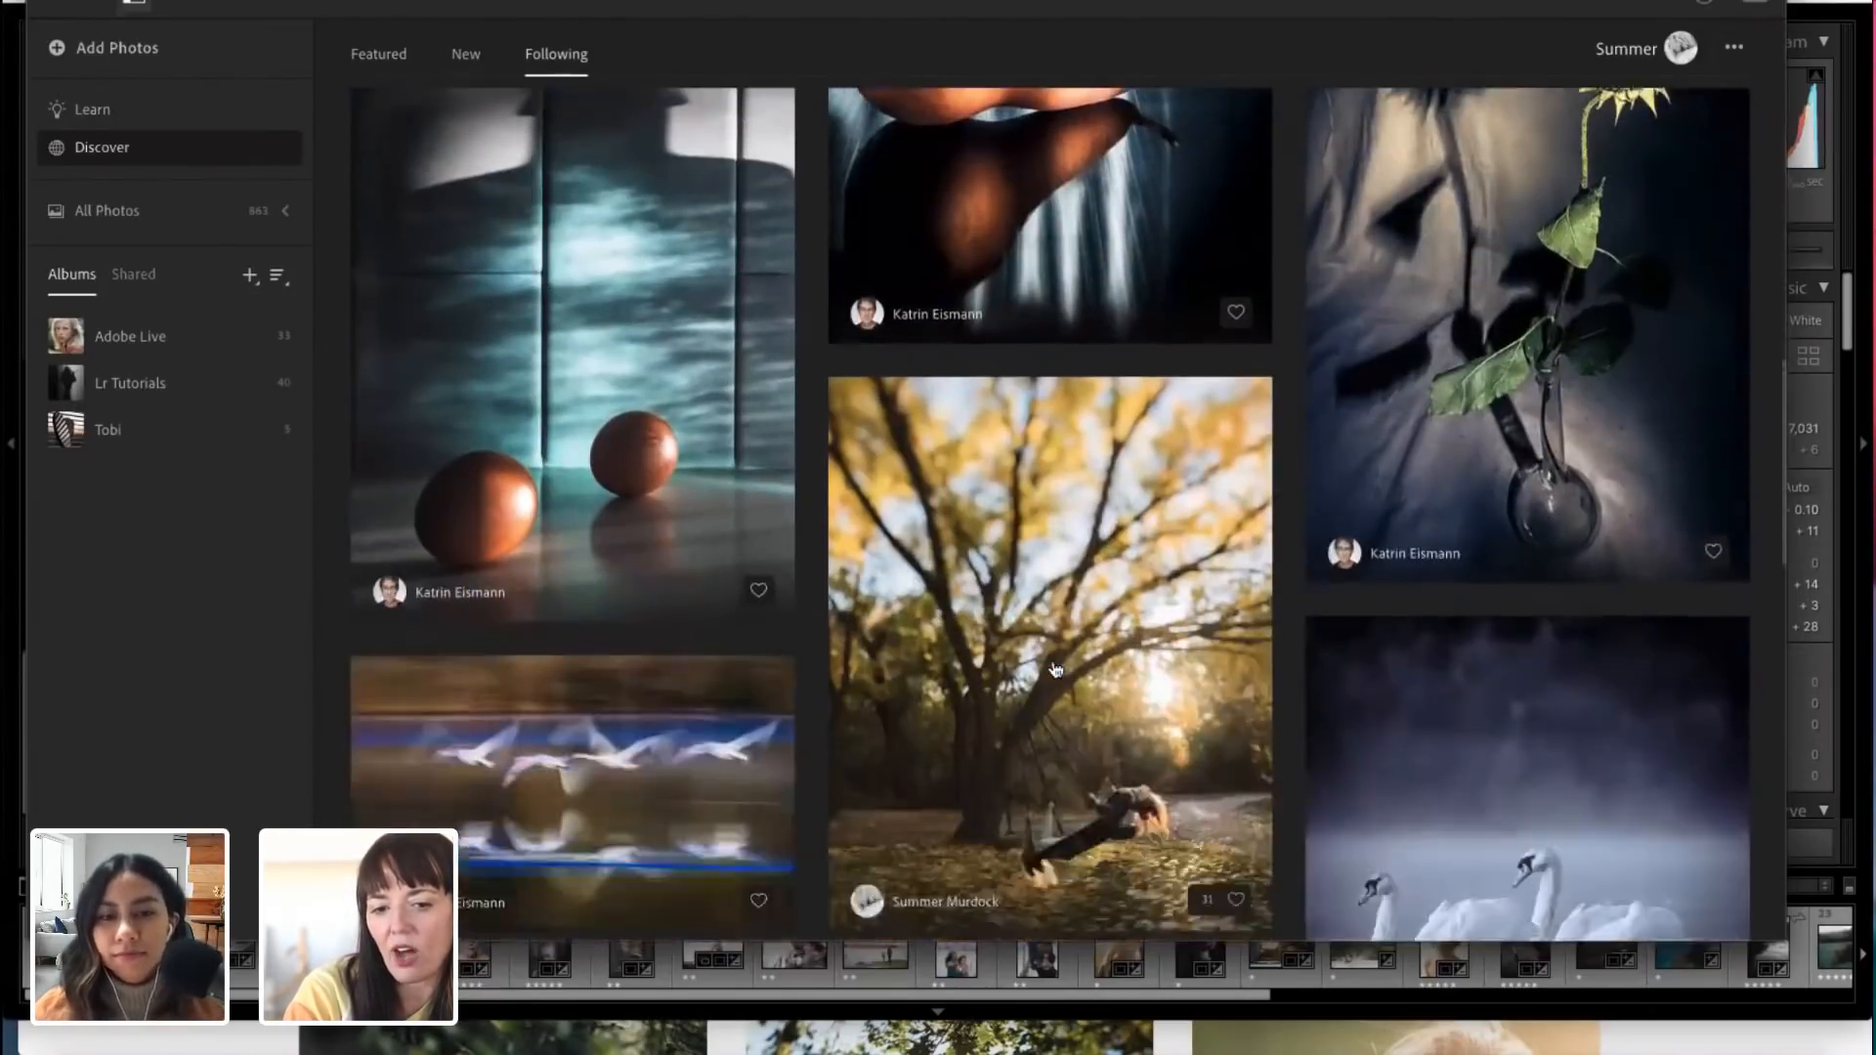
{"action": "scroll", "coordinate": [1055, 669], "scroll_direction": "up", "scroll_amount": 20}
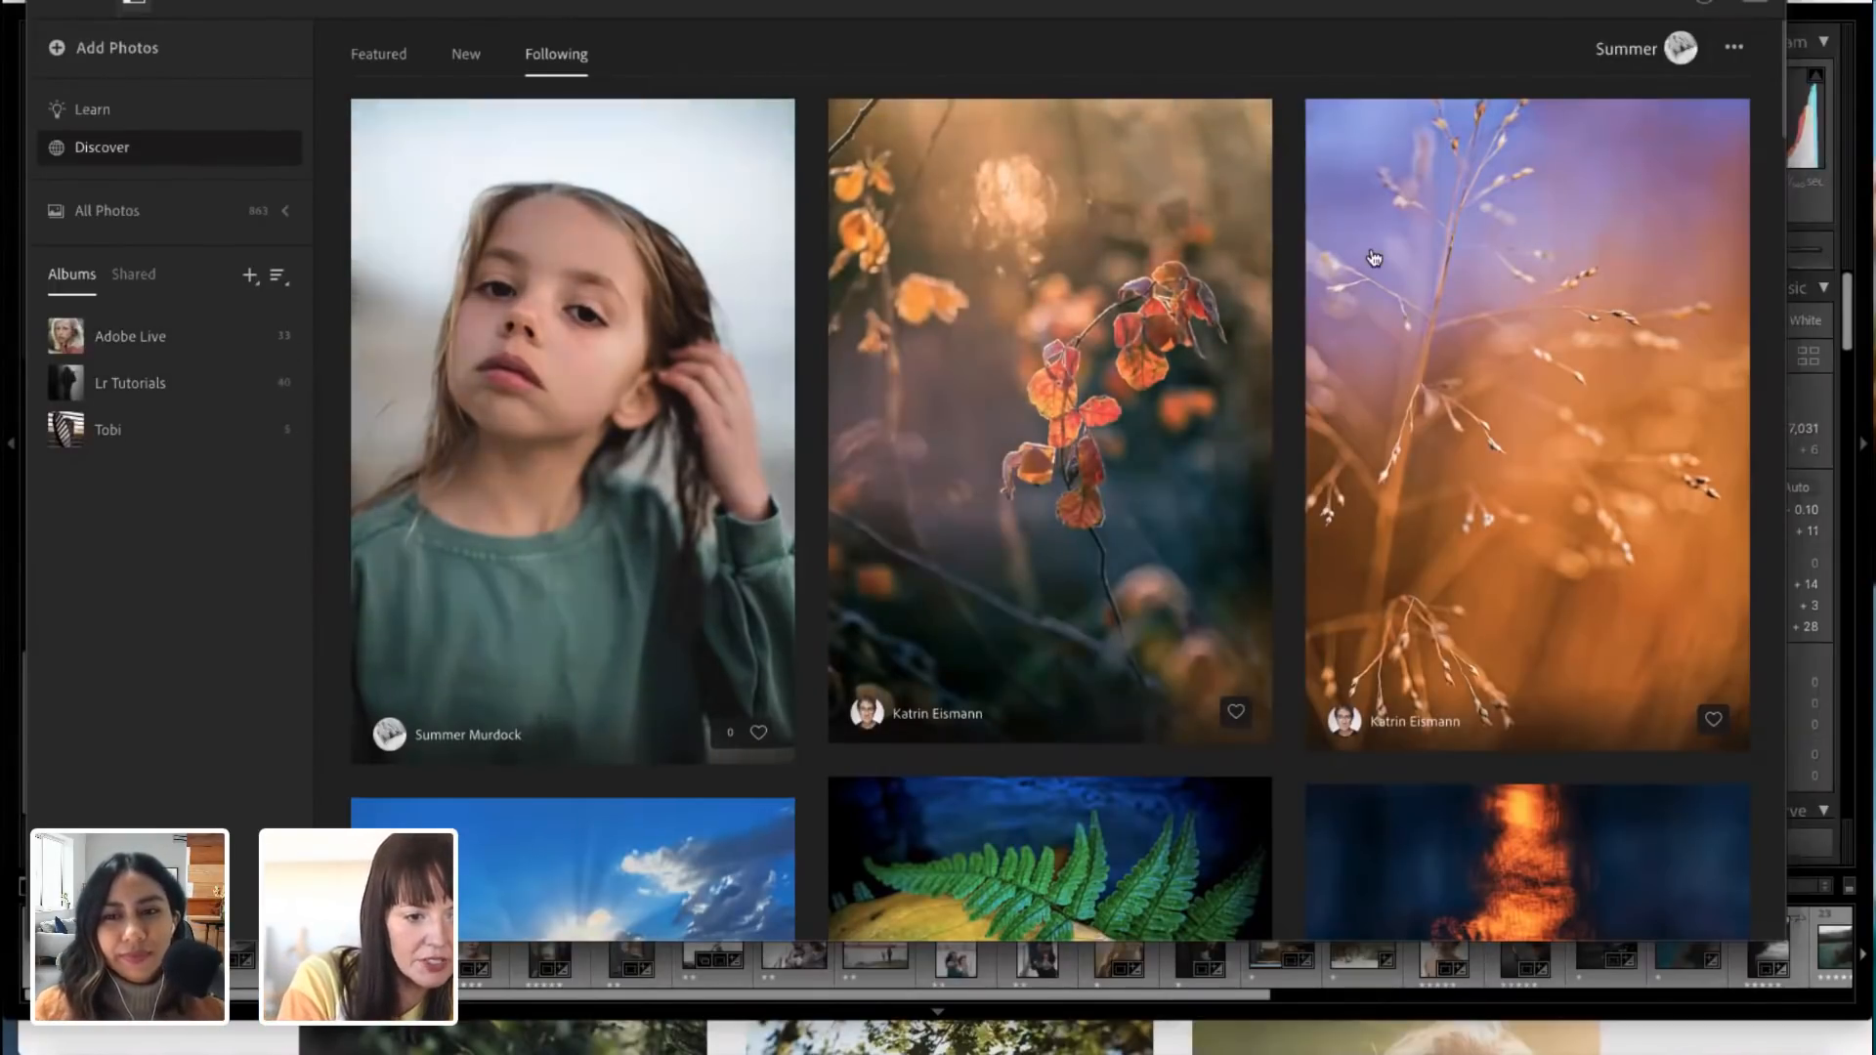
Step: Start a preset from the Beach Portrait edit on the photographer's own profile, excluding Exposure from its Light settings
{"action": "left_click", "coordinate": [1681, 48]}
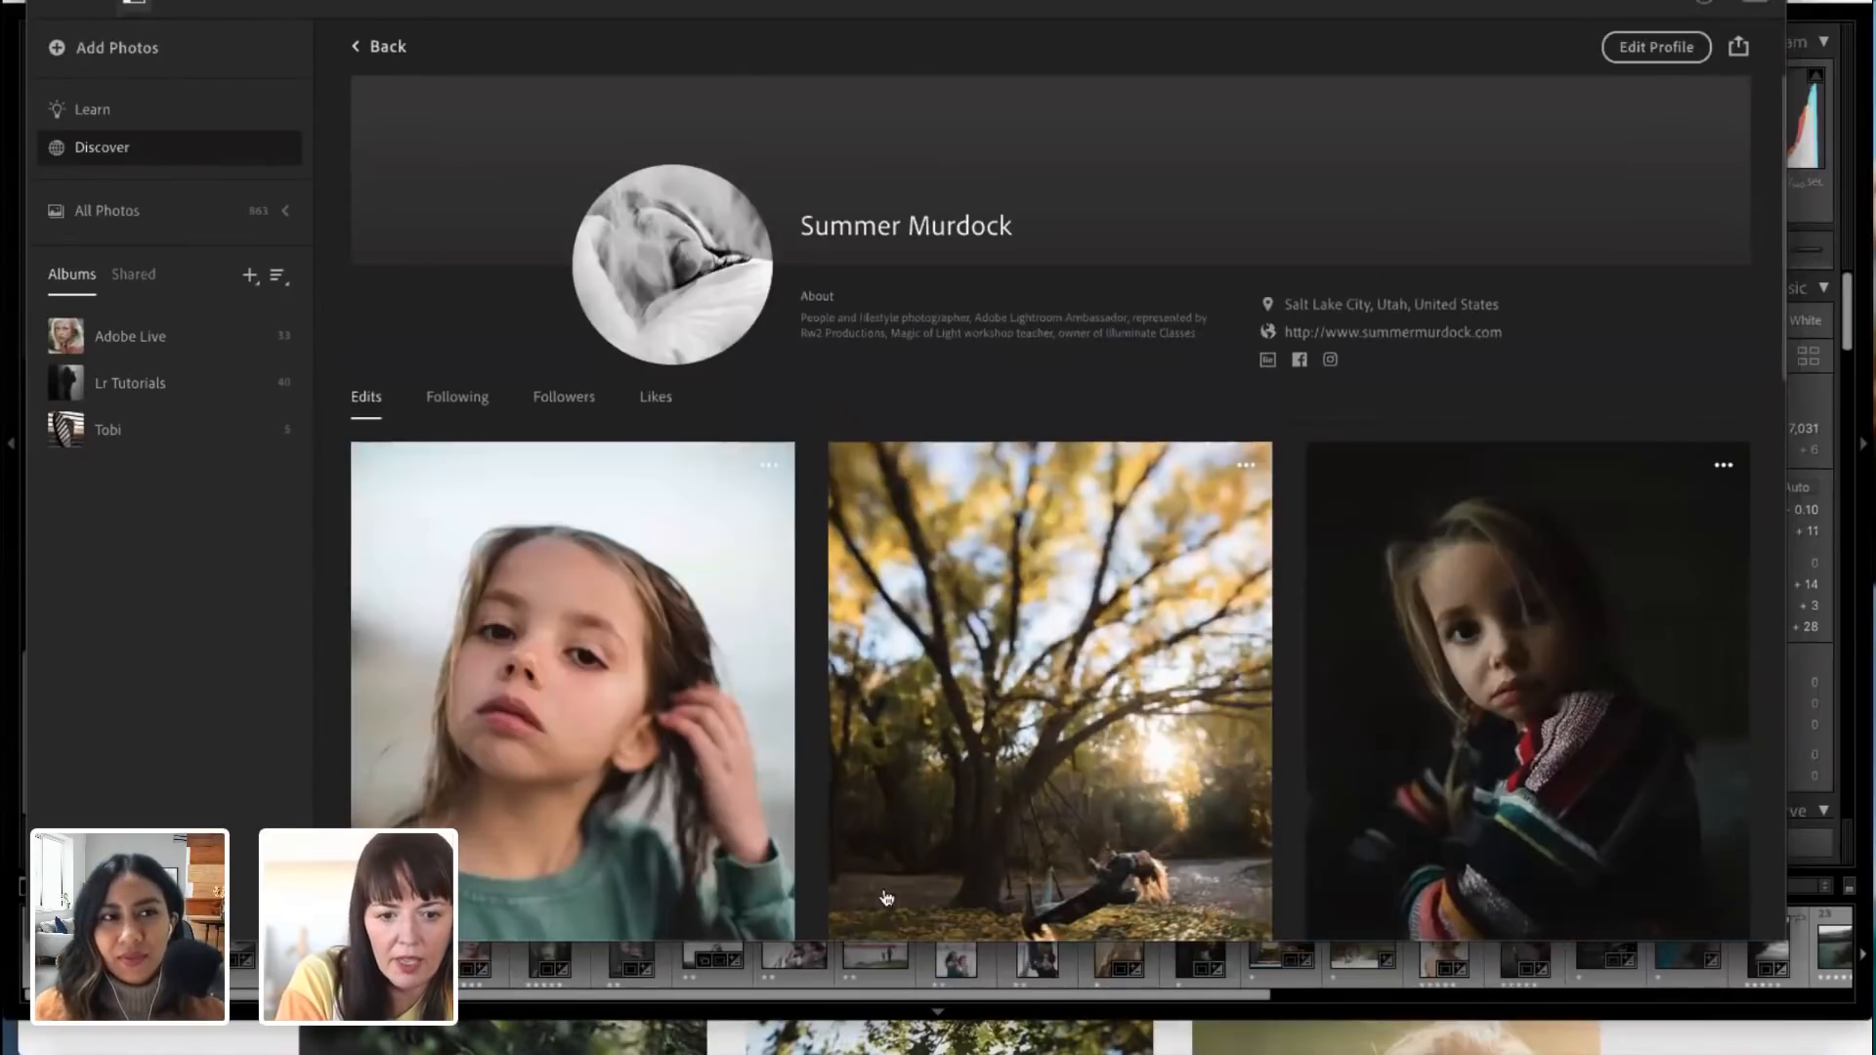
{"action": "left_click", "coordinate": [599, 738]}
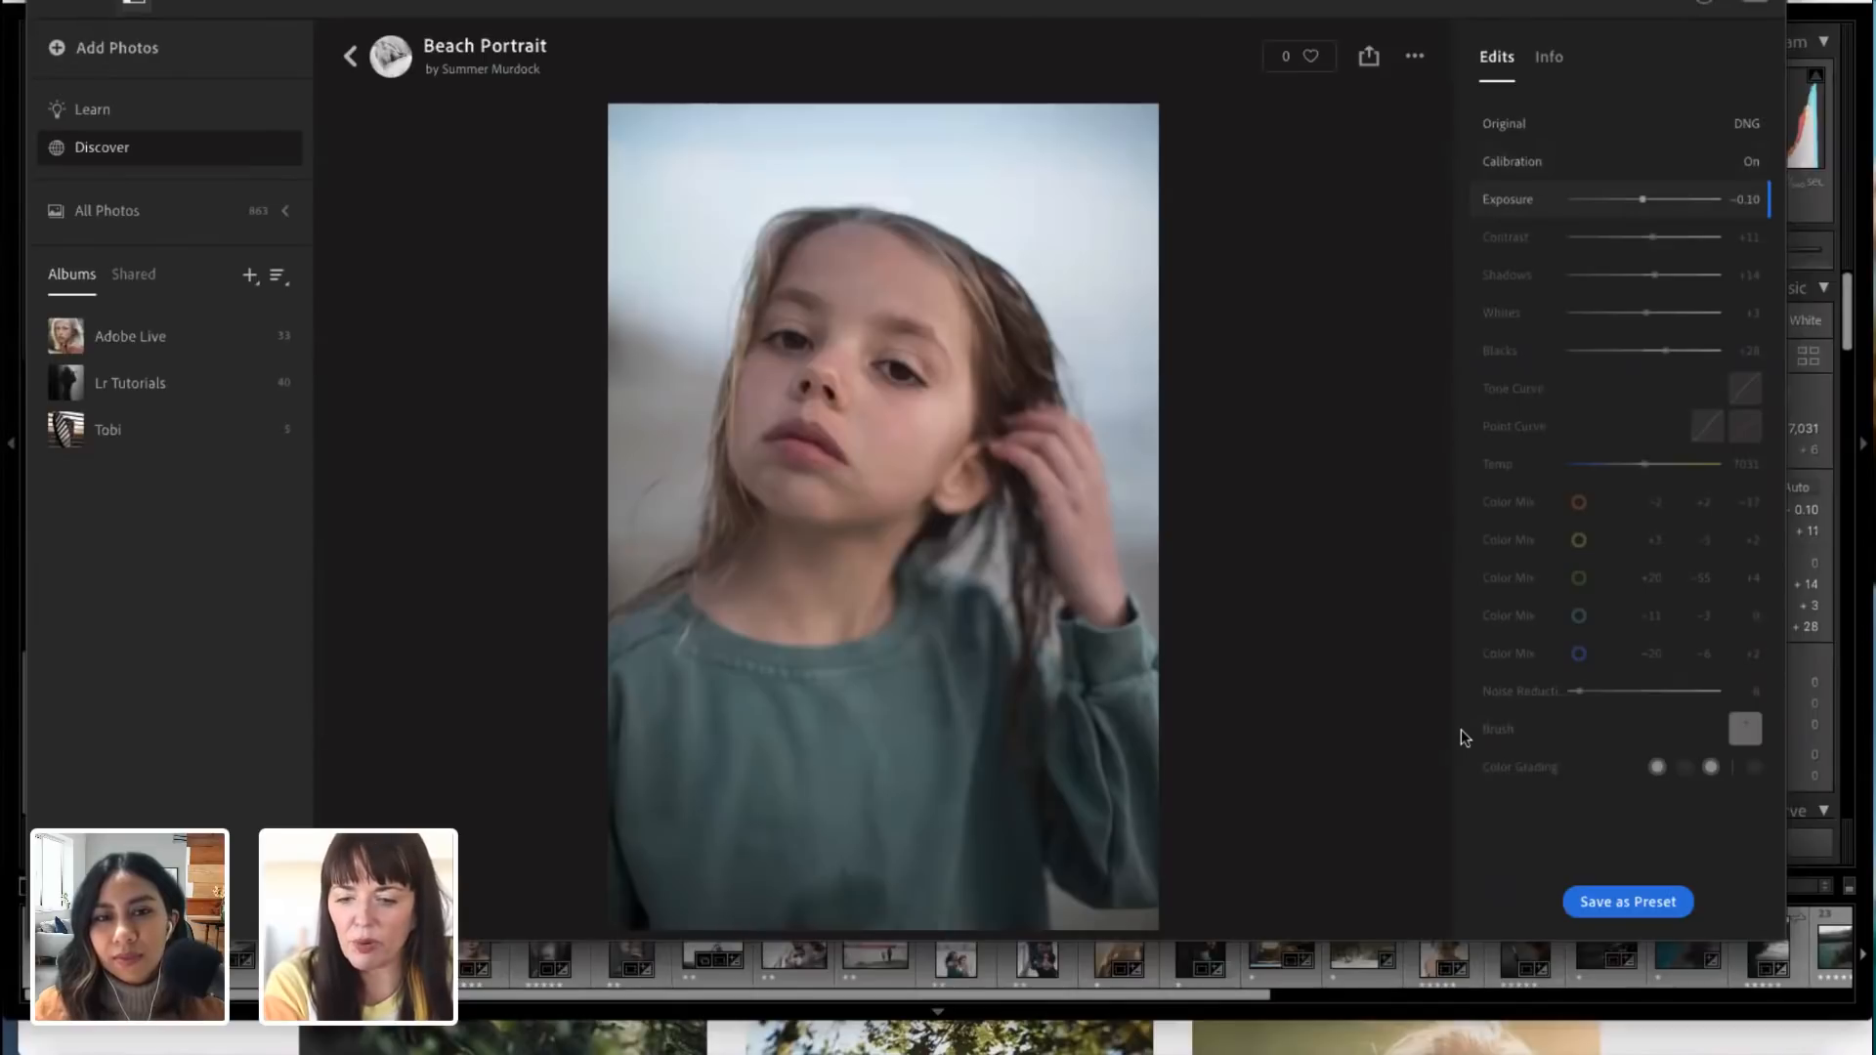
{"action": "left_click", "coordinate": [1648, 905]}
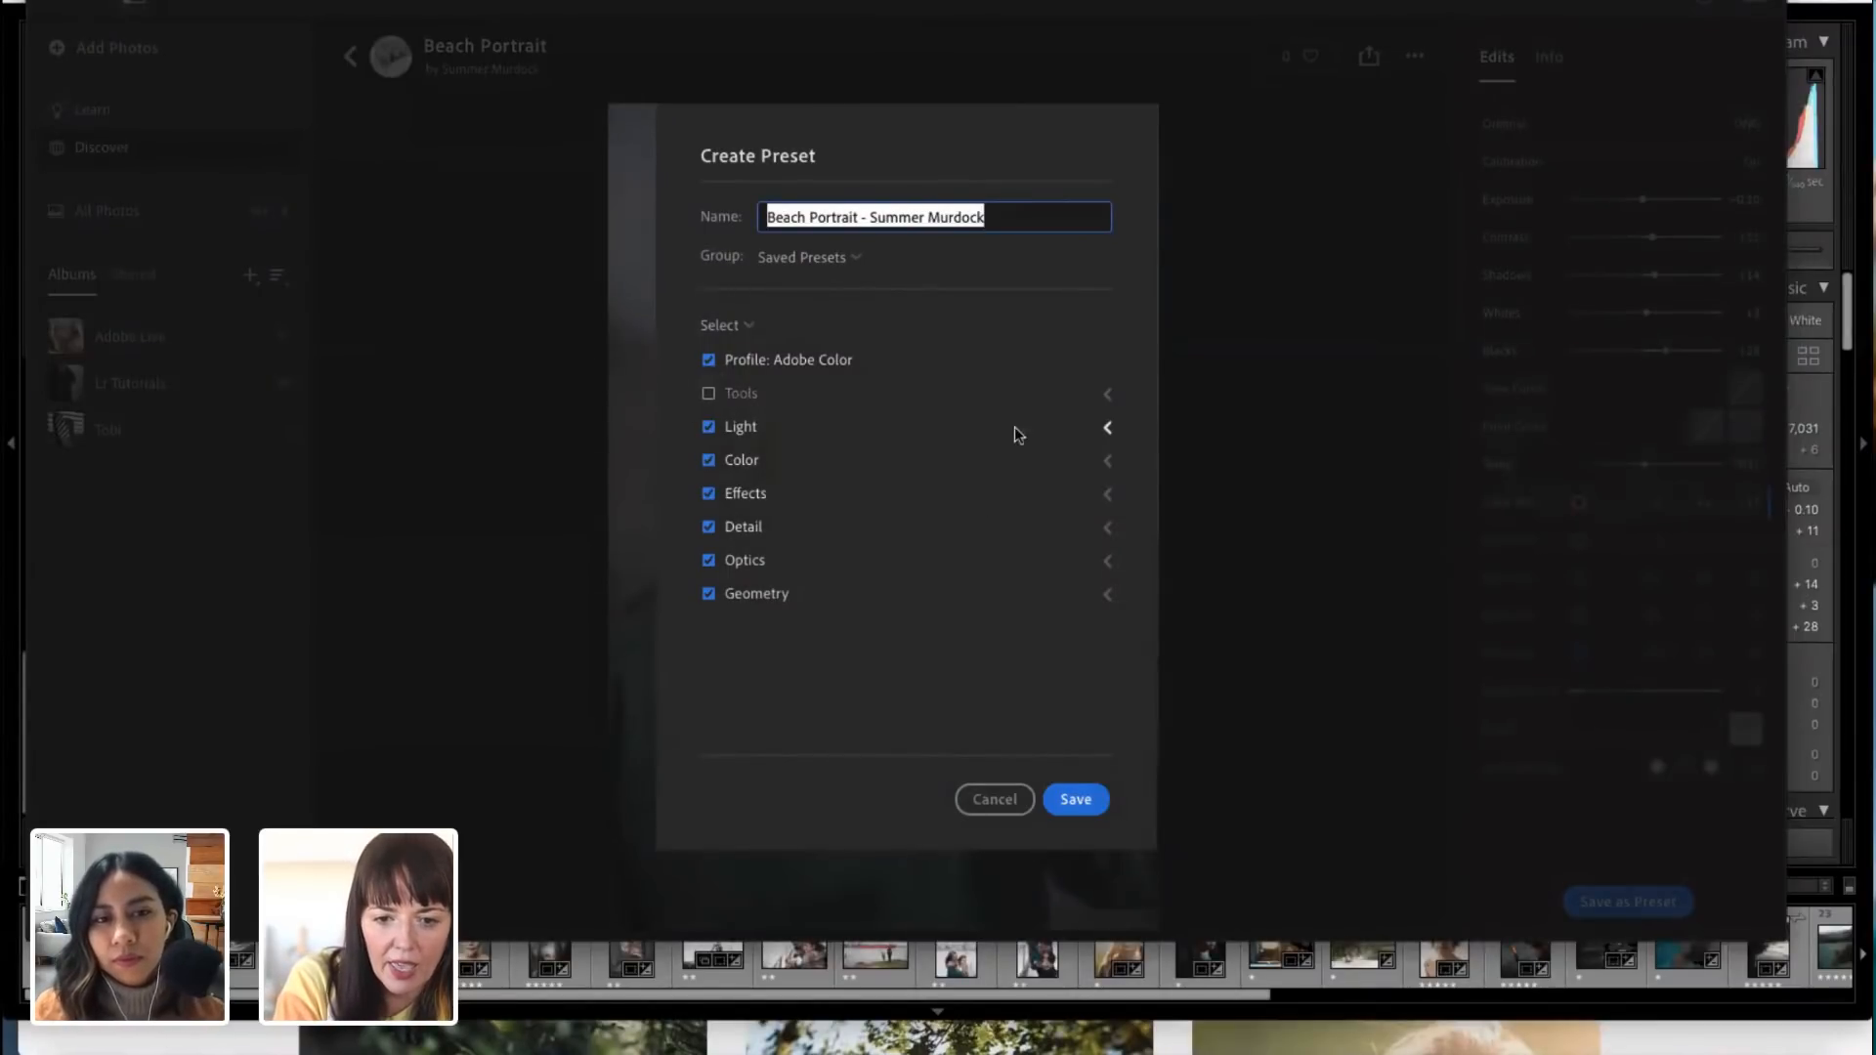
{"action": "left_click", "coordinate": [1108, 427]}
{"action": "left_click", "coordinate": [729, 459]}
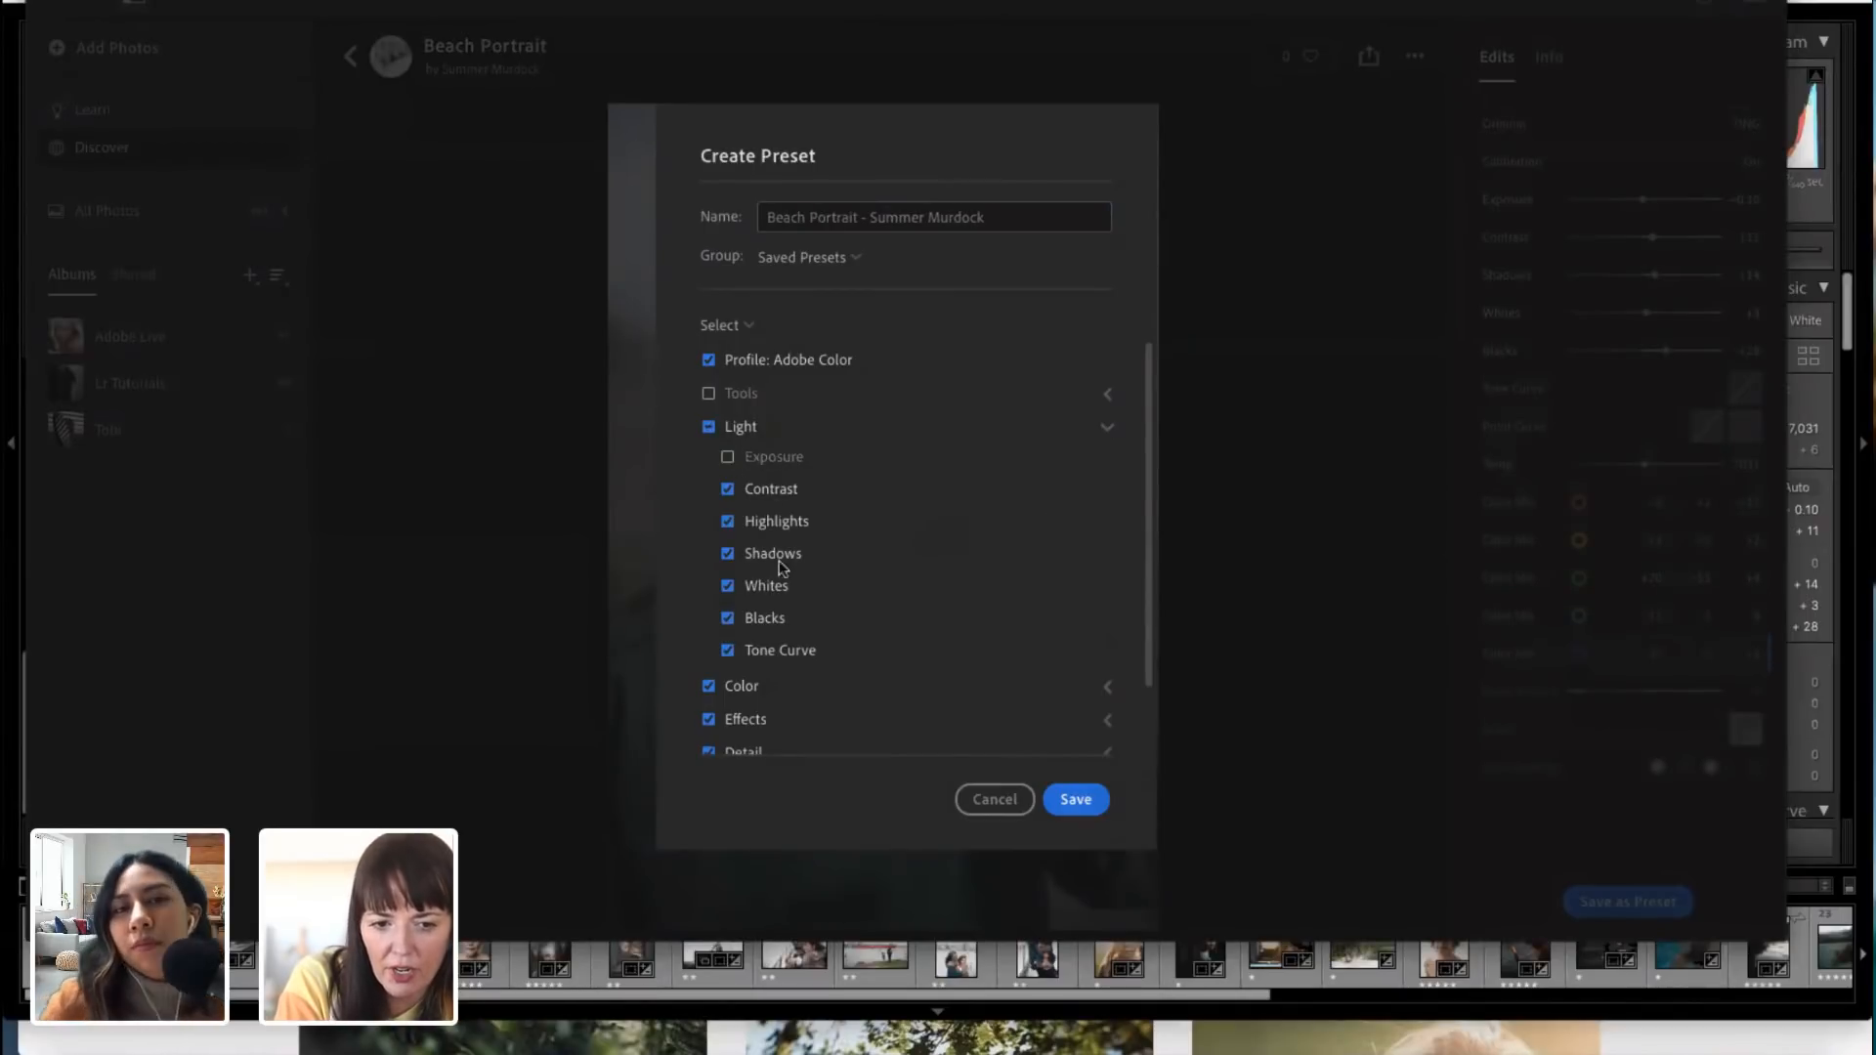
Step: Exclude White Balance from the preset's Color settings, keeping the other color settings, and save the preset
{"action": "scroll", "coordinate": [782, 616], "scroll_direction": "down", "scroll_amount": 1}
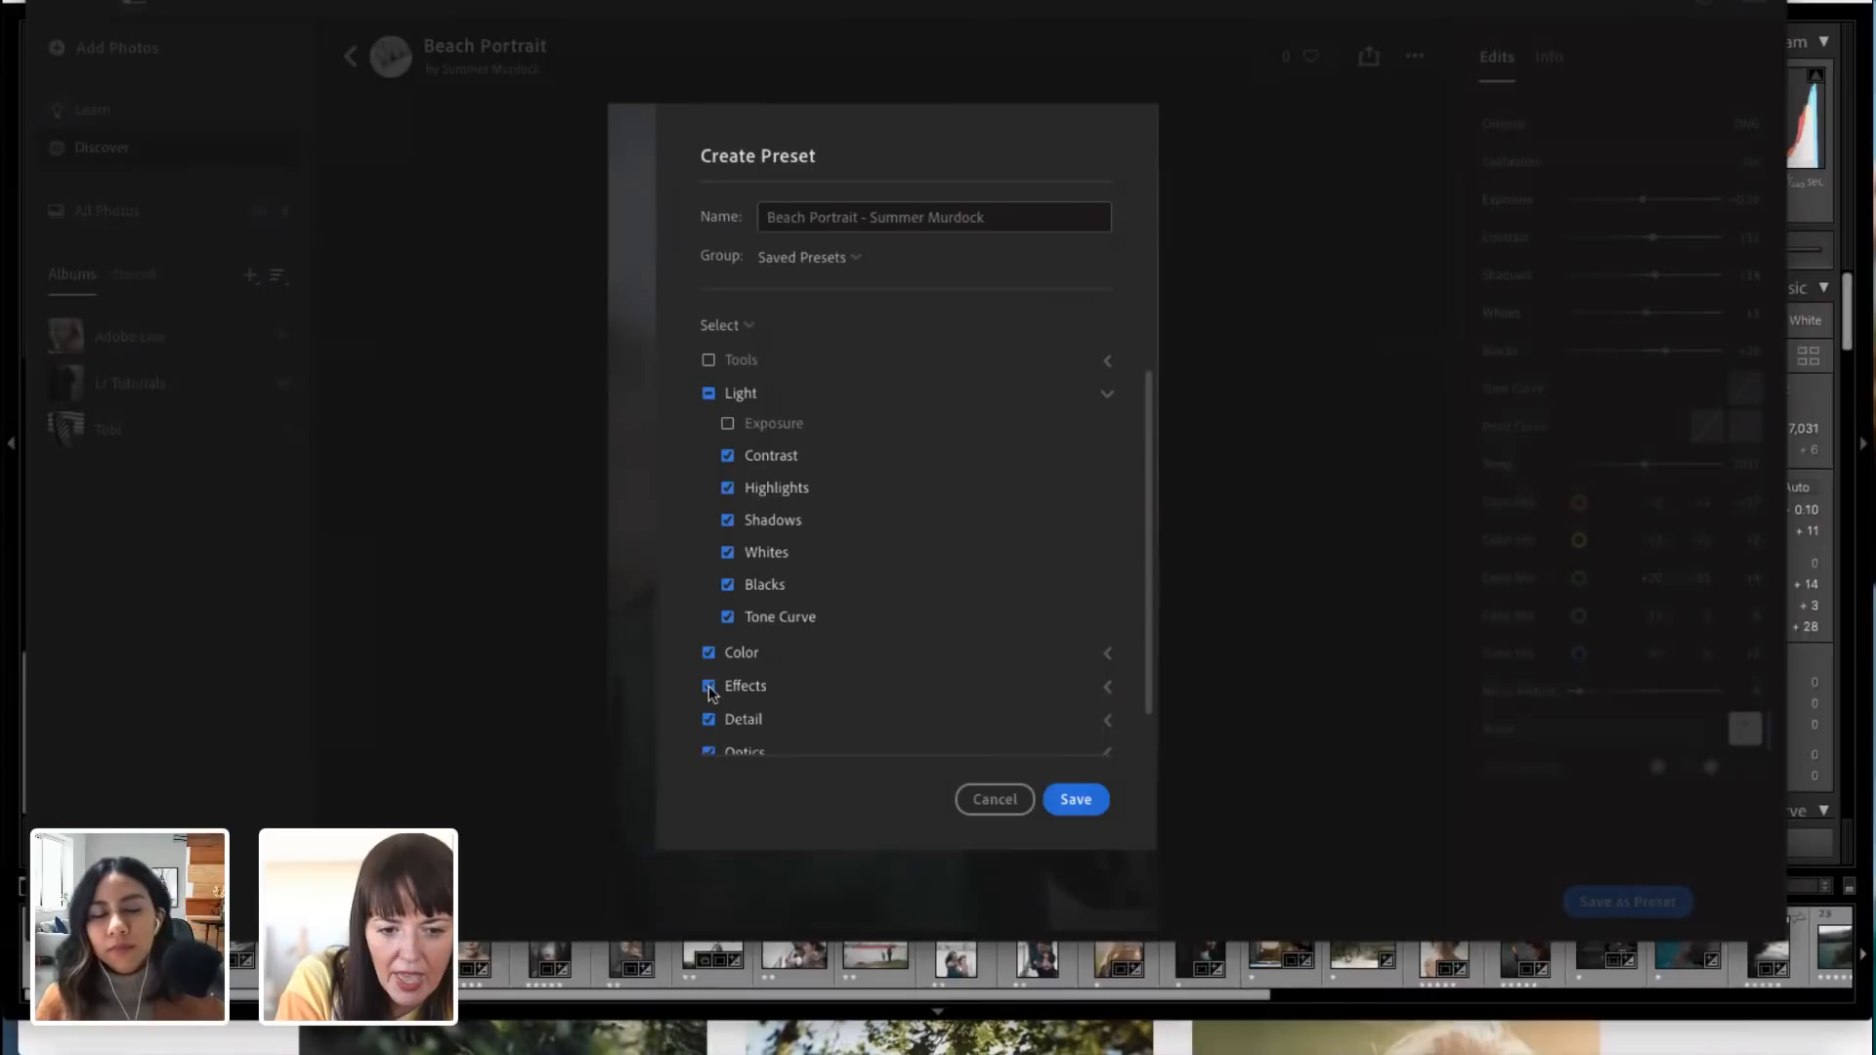
{"action": "left_click", "coordinate": [709, 655]}
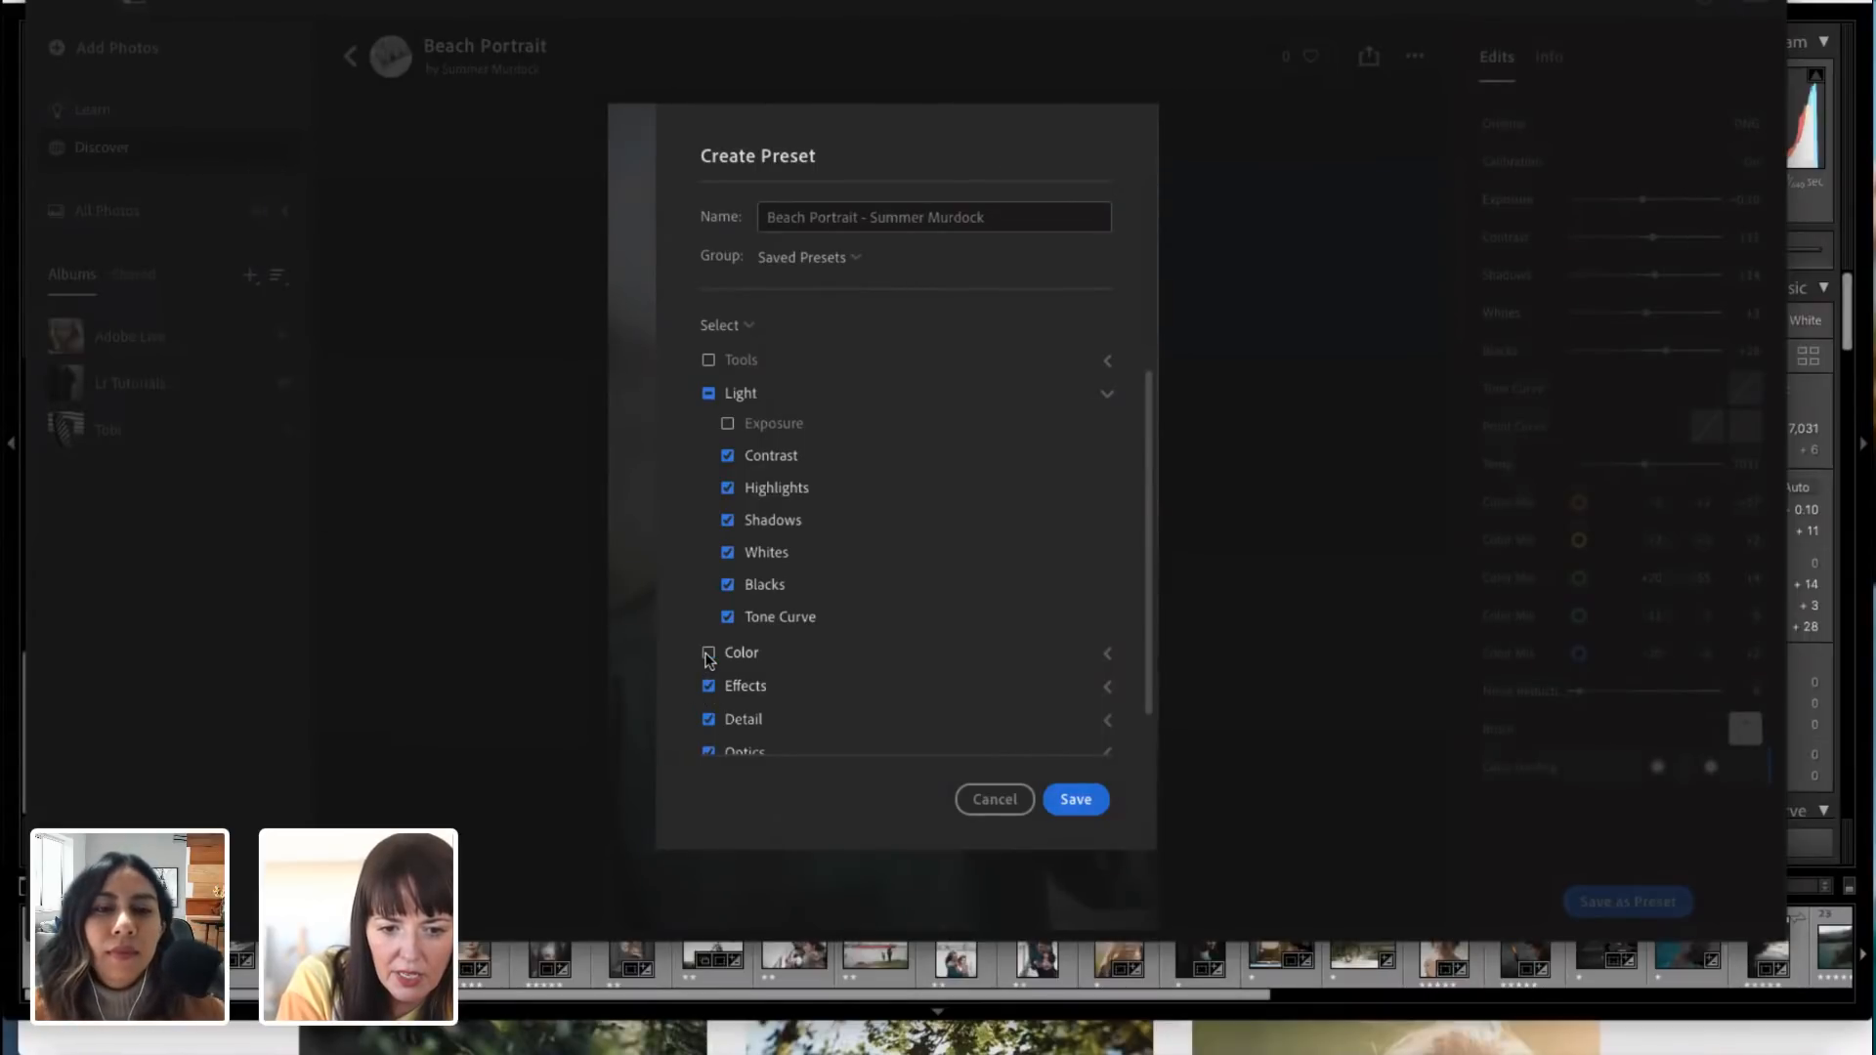
{"action": "left_click", "coordinate": [709, 653]}
{"action": "left_click", "coordinate": [1108, 653]}
{"action": "scroll", "coordinate": [1108, 655], "scroll_direction": "down", "scroll_amount": 2}
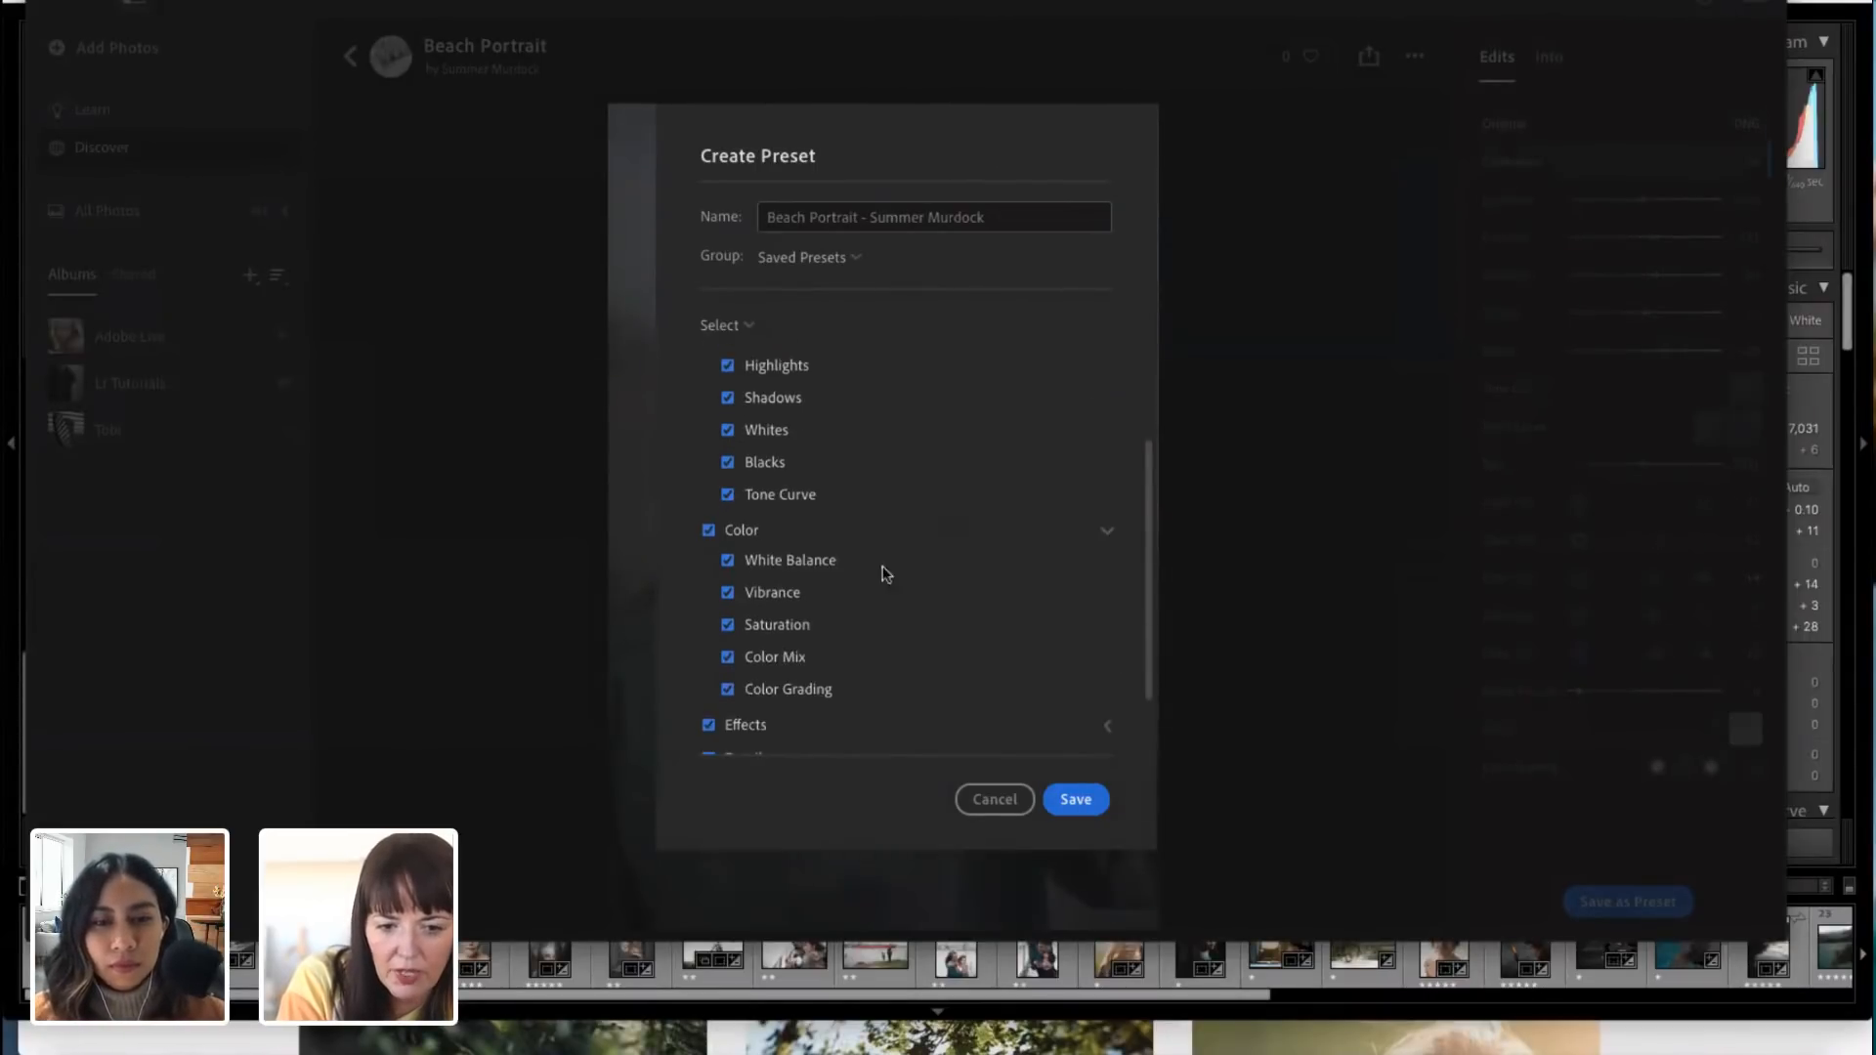
{"action": "left_click", "coordinate": [728, 561]}
{"action": "scroll", "coordinate": [789, 579], "scroll_direction": "up", "scroll_amount": 3}
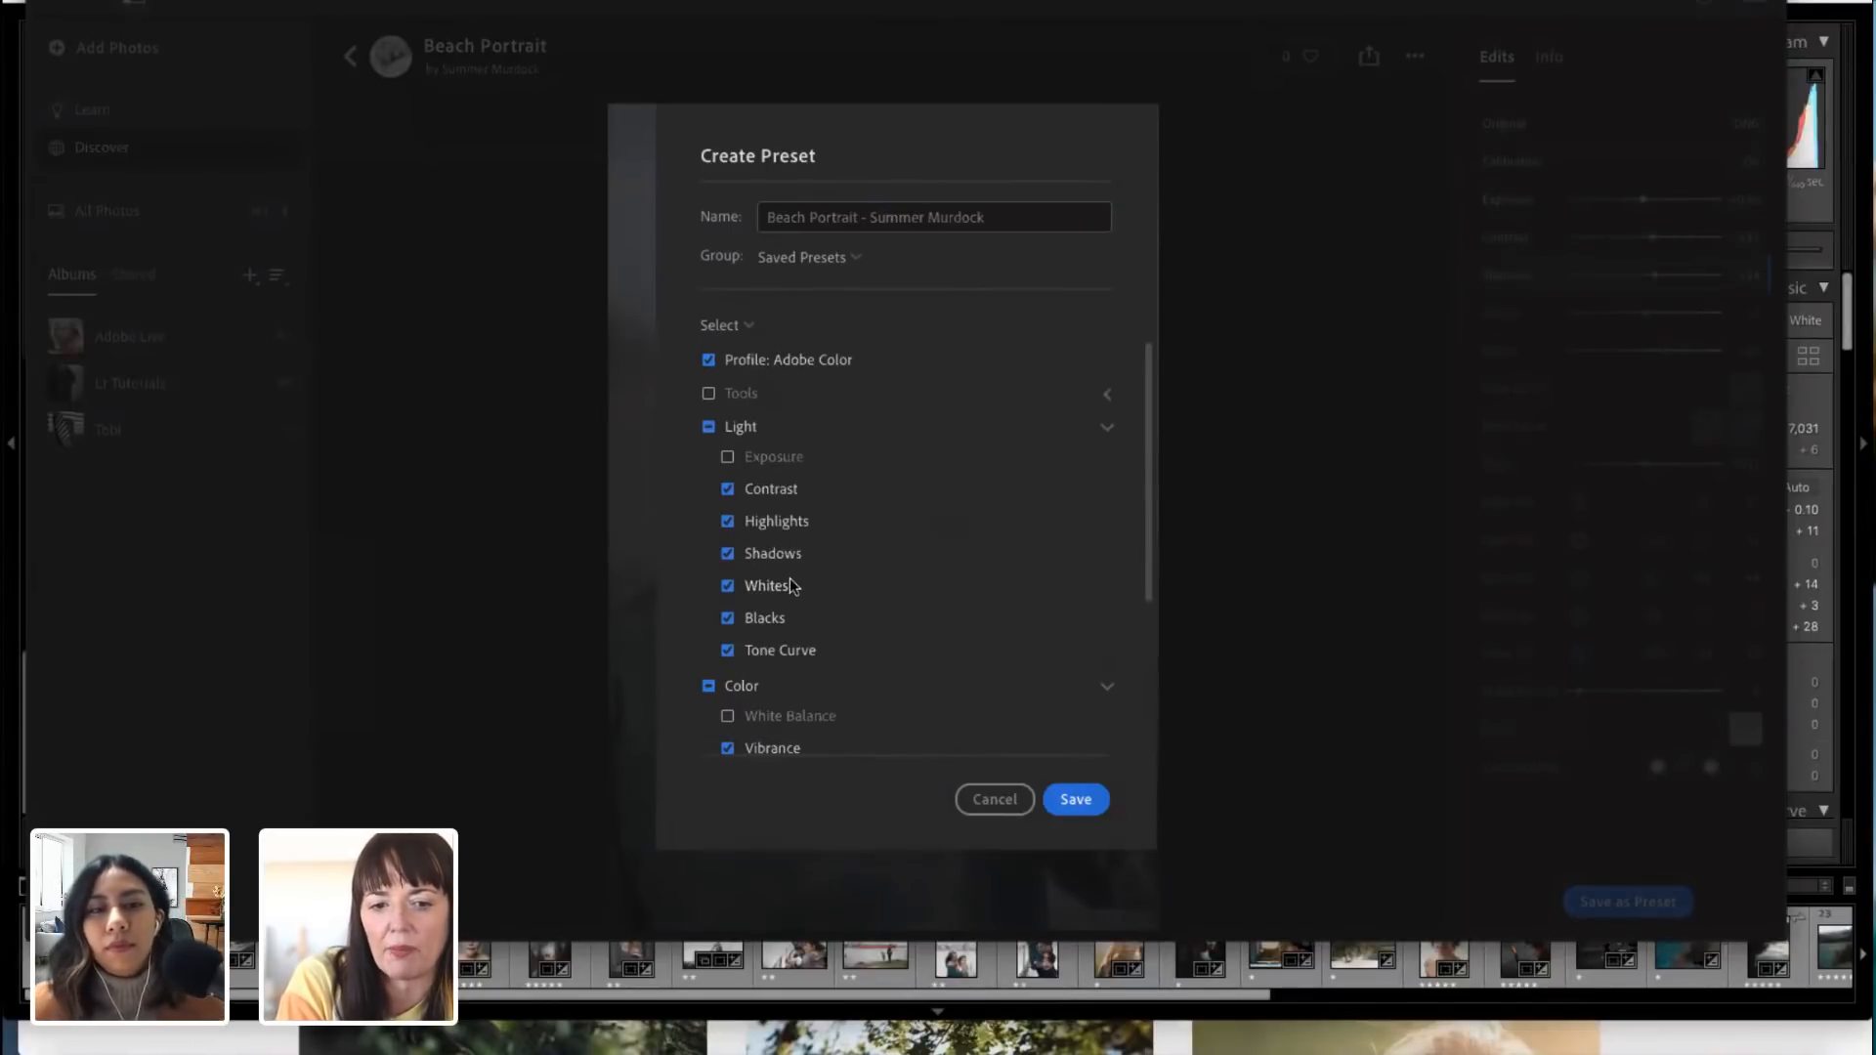
{"action": "left_click", "coordinate": [1075, 799]}
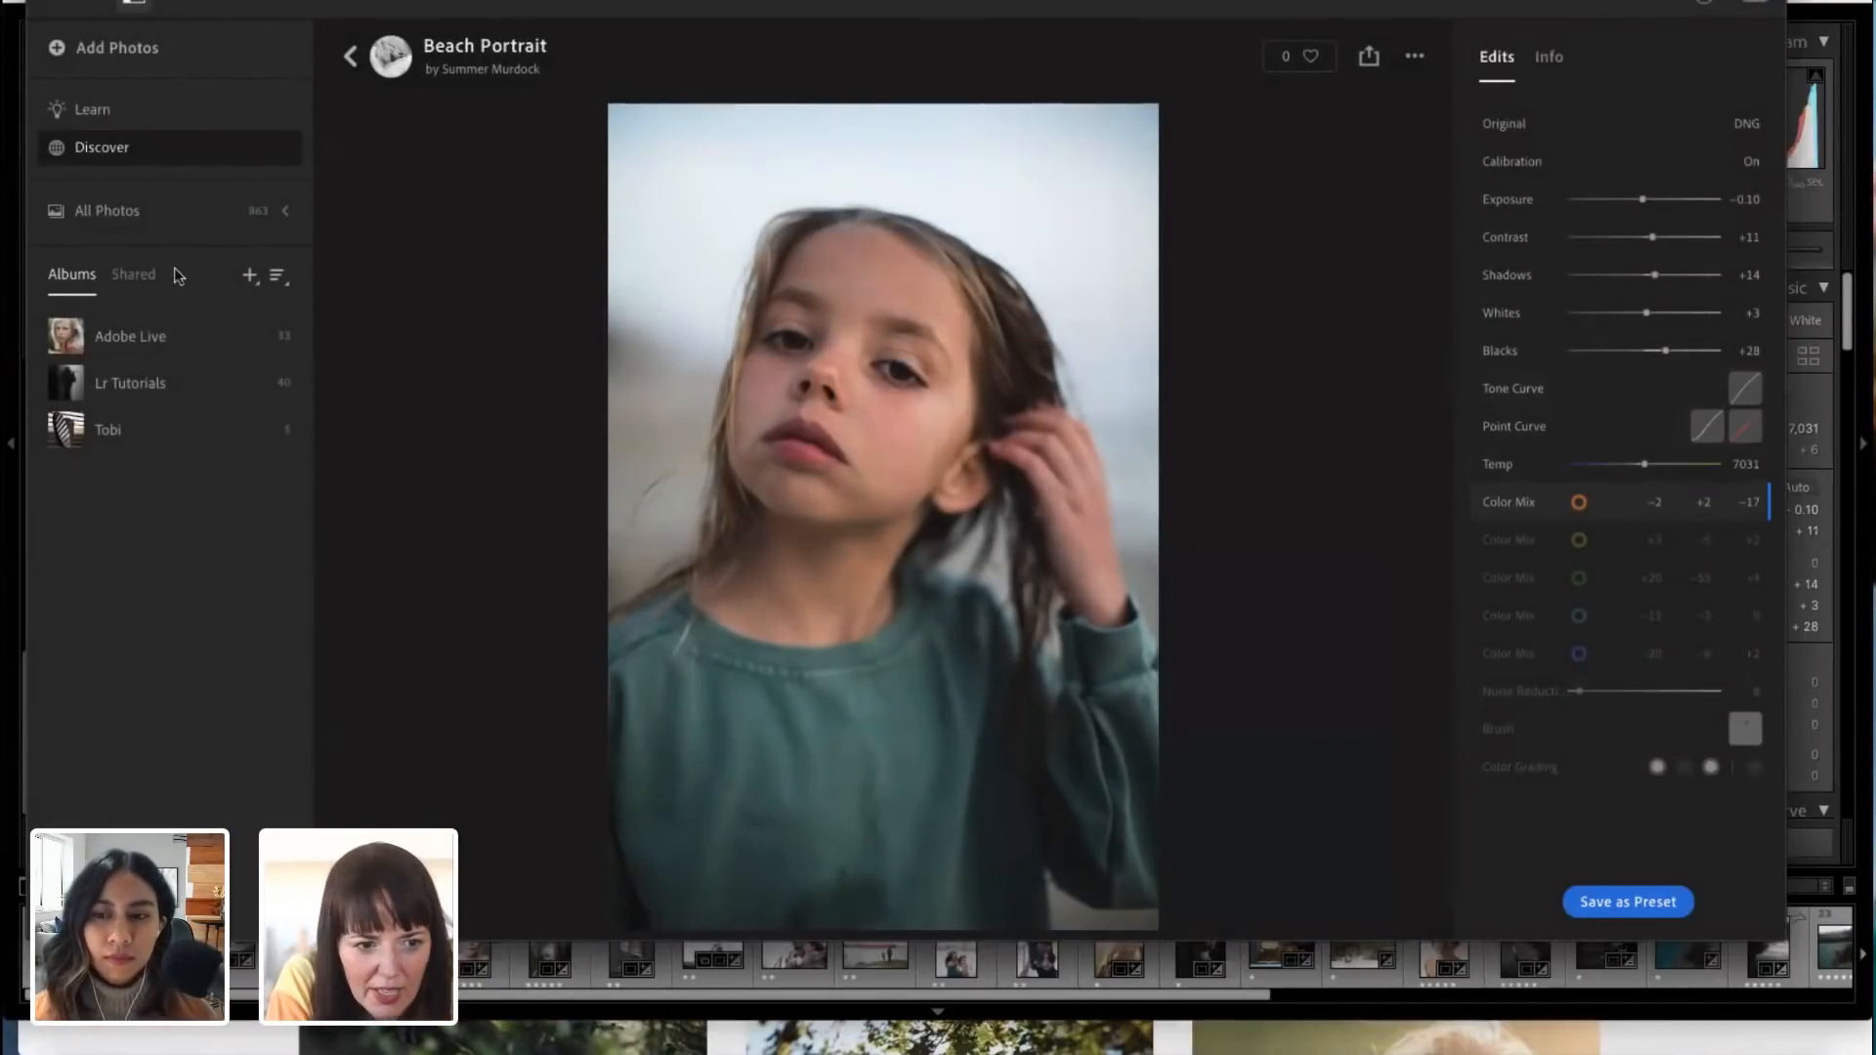
Step: Open the Adobe Live album and browse its photos
{"action": "left_click", "coordinate": [132, 354]}
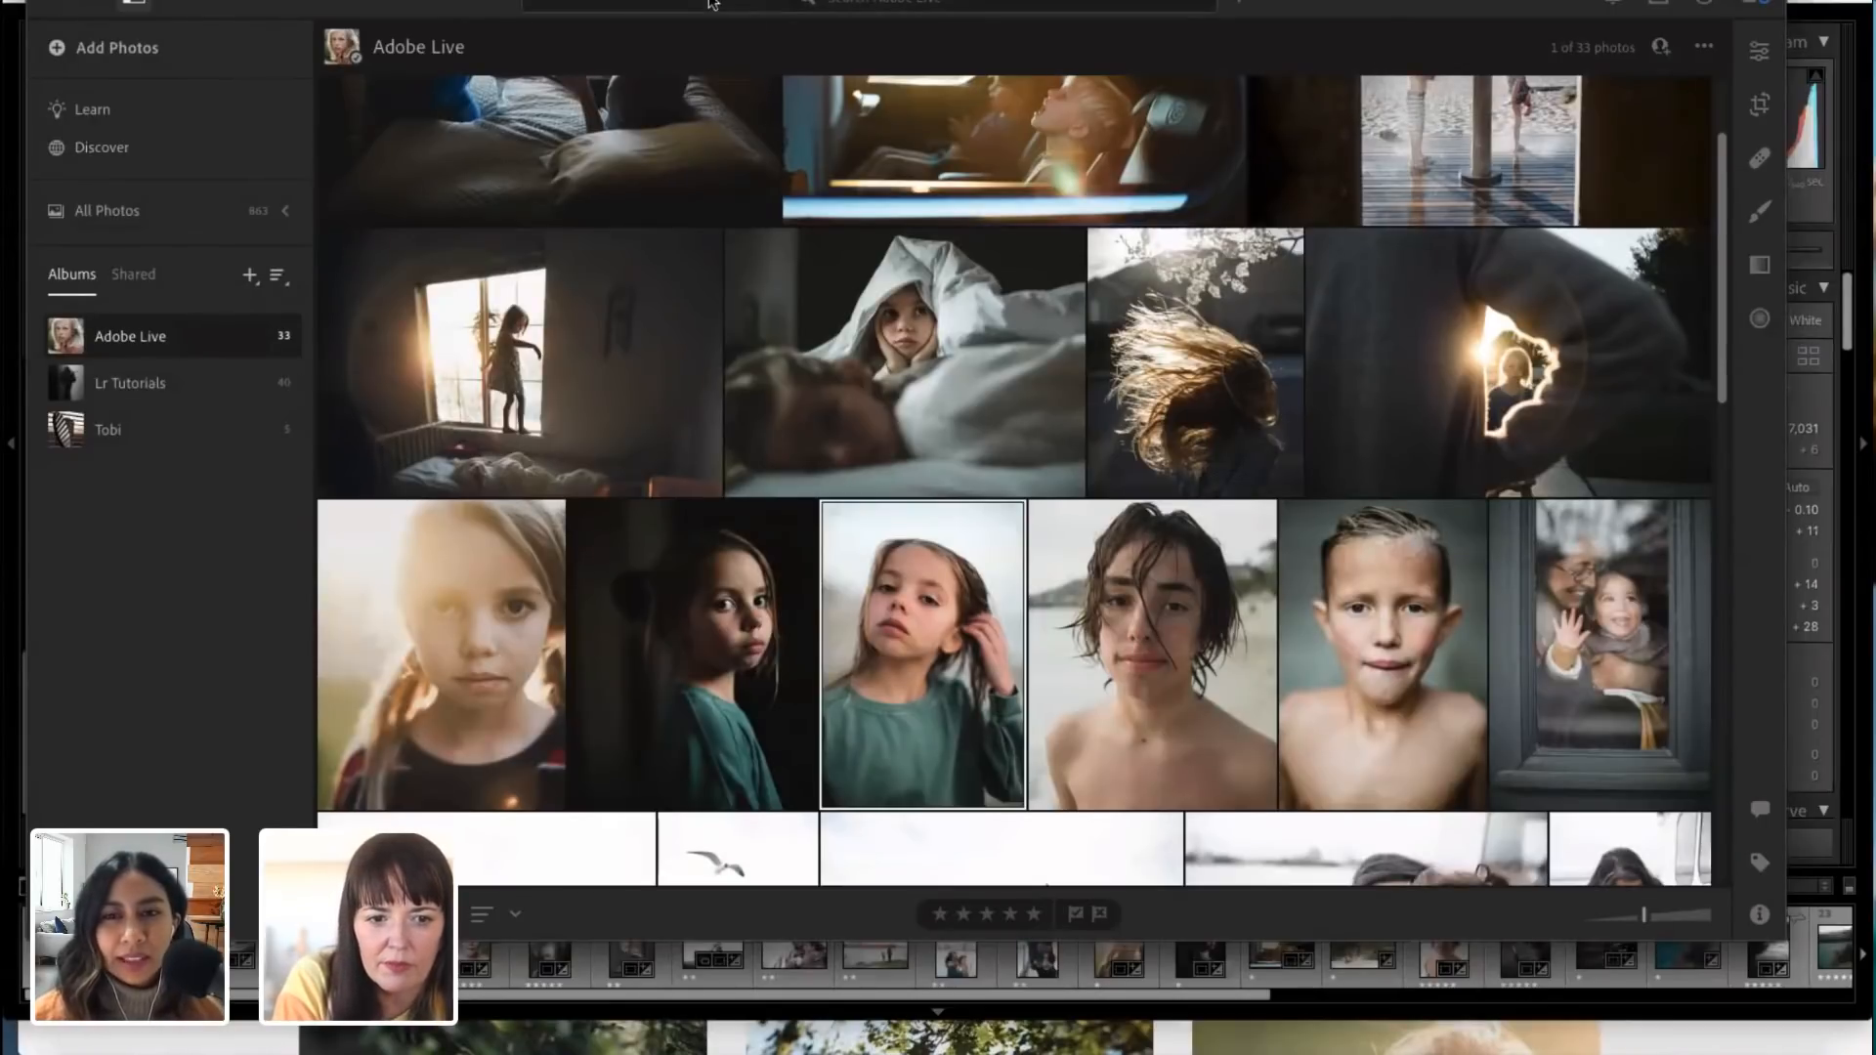
{"action": "left_click_drag", "start_coordinate": [453, 2], "coordinate": [399, 2]}
{"action": "scroll", "coordinate": [841, 549], "scroll_direction": "down", "scroll_amount": 3}
{"action": "scroll", "coordinate": [852, 566], "scroll_direction": "down", "scroll_amount": 3}
{"action": "scroll", "coordinate": [852, 566], "scroll_direction": "up", "scroll_amount": 6}
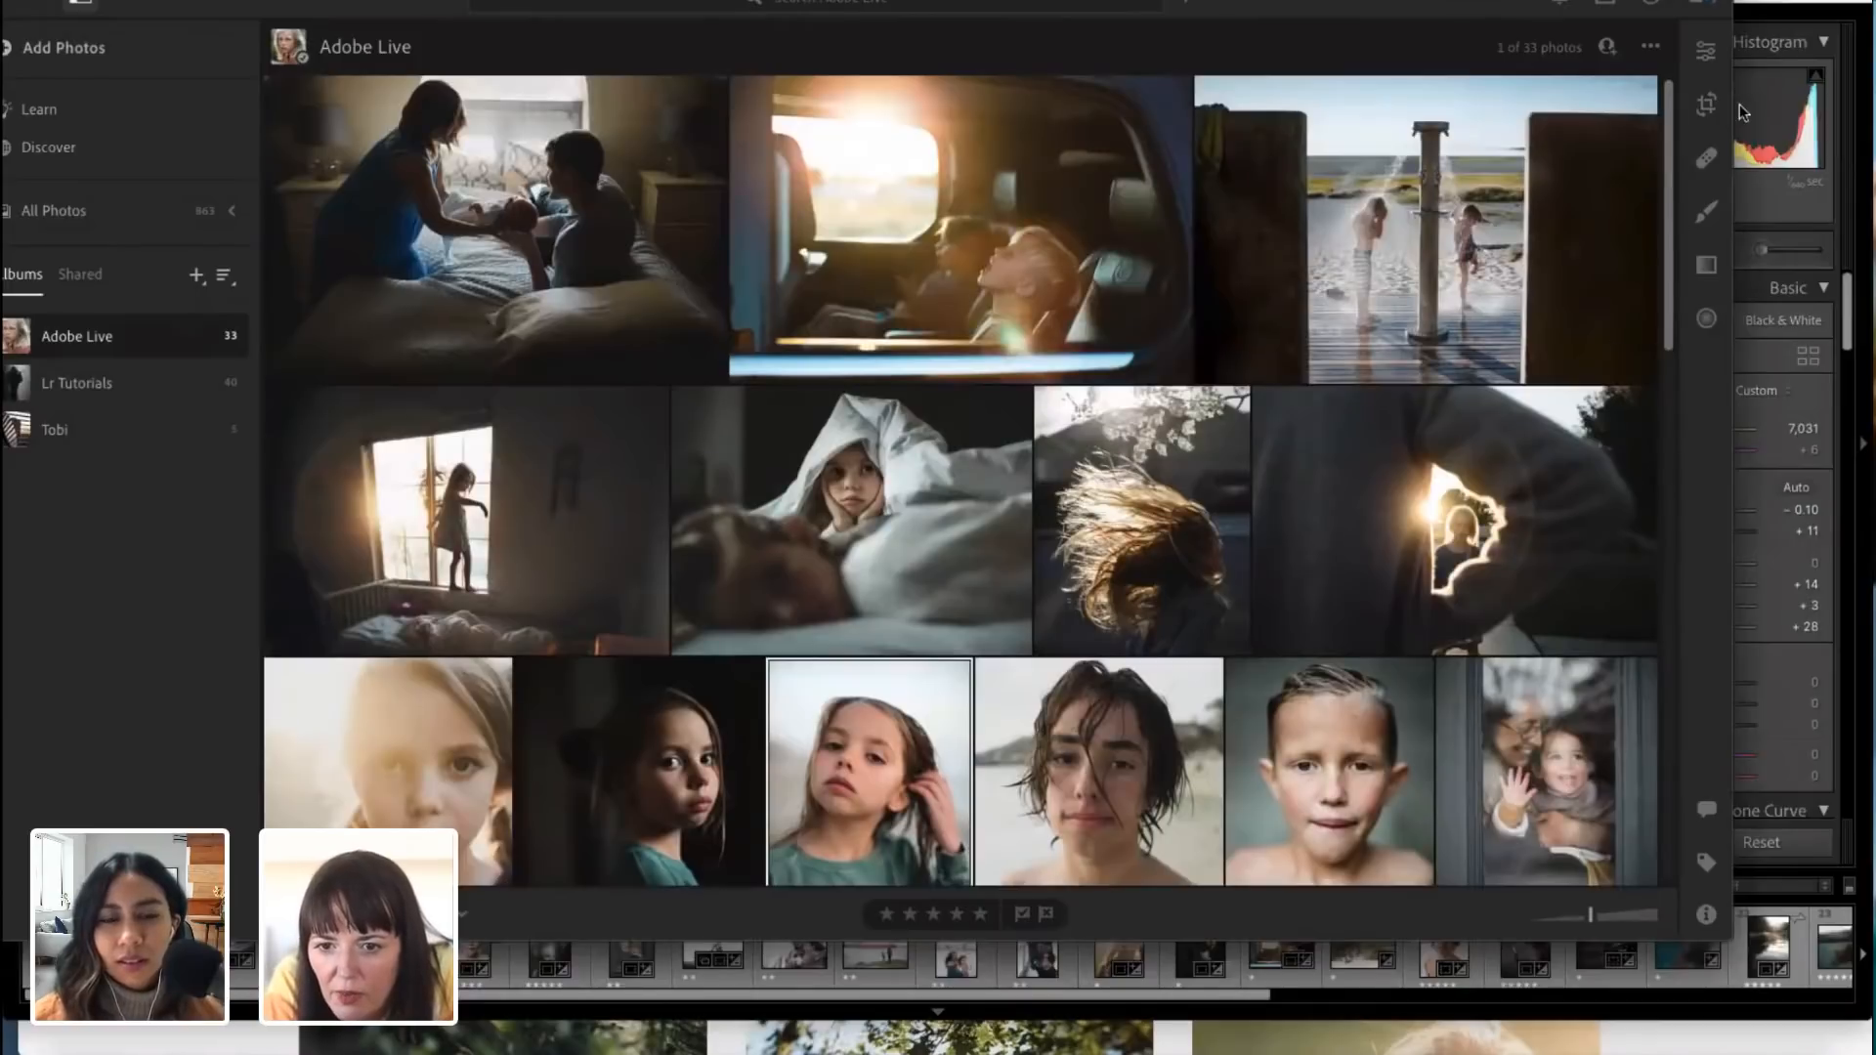
Step: Open the green-sweater portrait for editing, show the saved presets, and examine the portrait's edit settings through Geometry
{"action": "left_click", "coordinate": [1706, 50]}
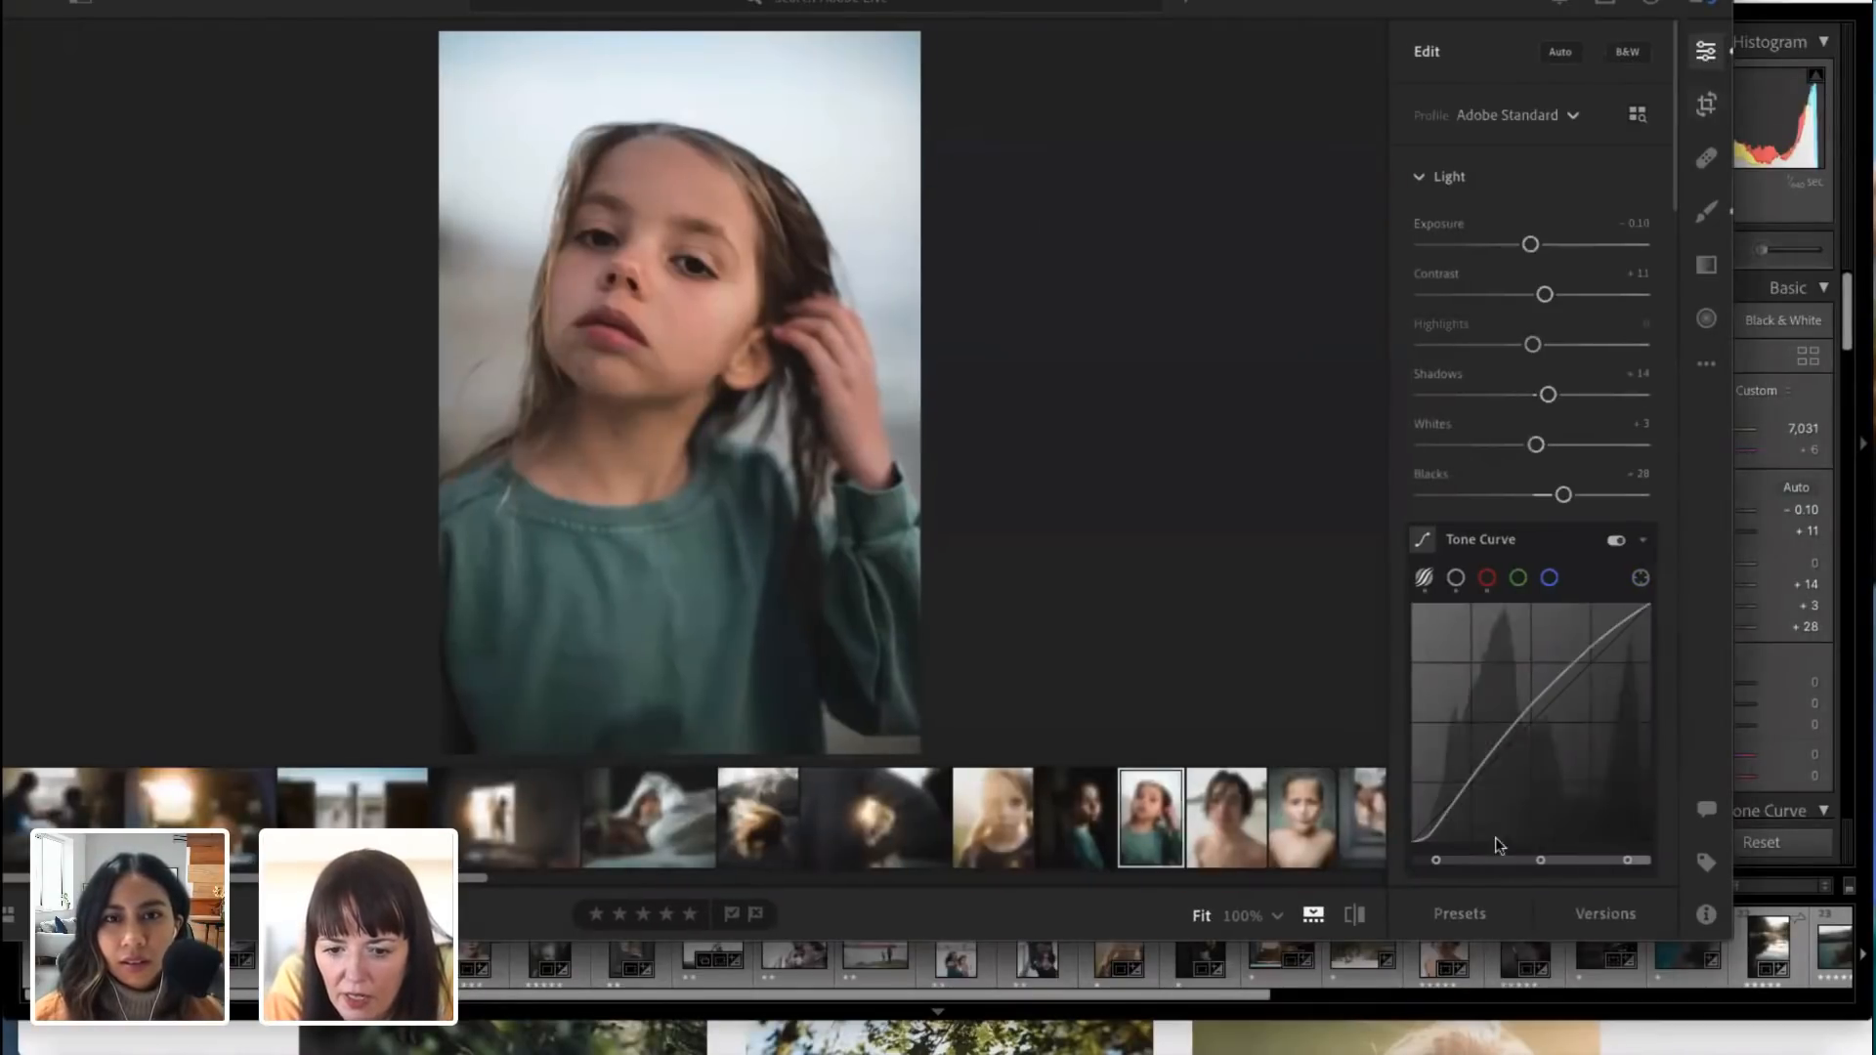
{"action": "left_click", "coordinate": [1473, 914]}
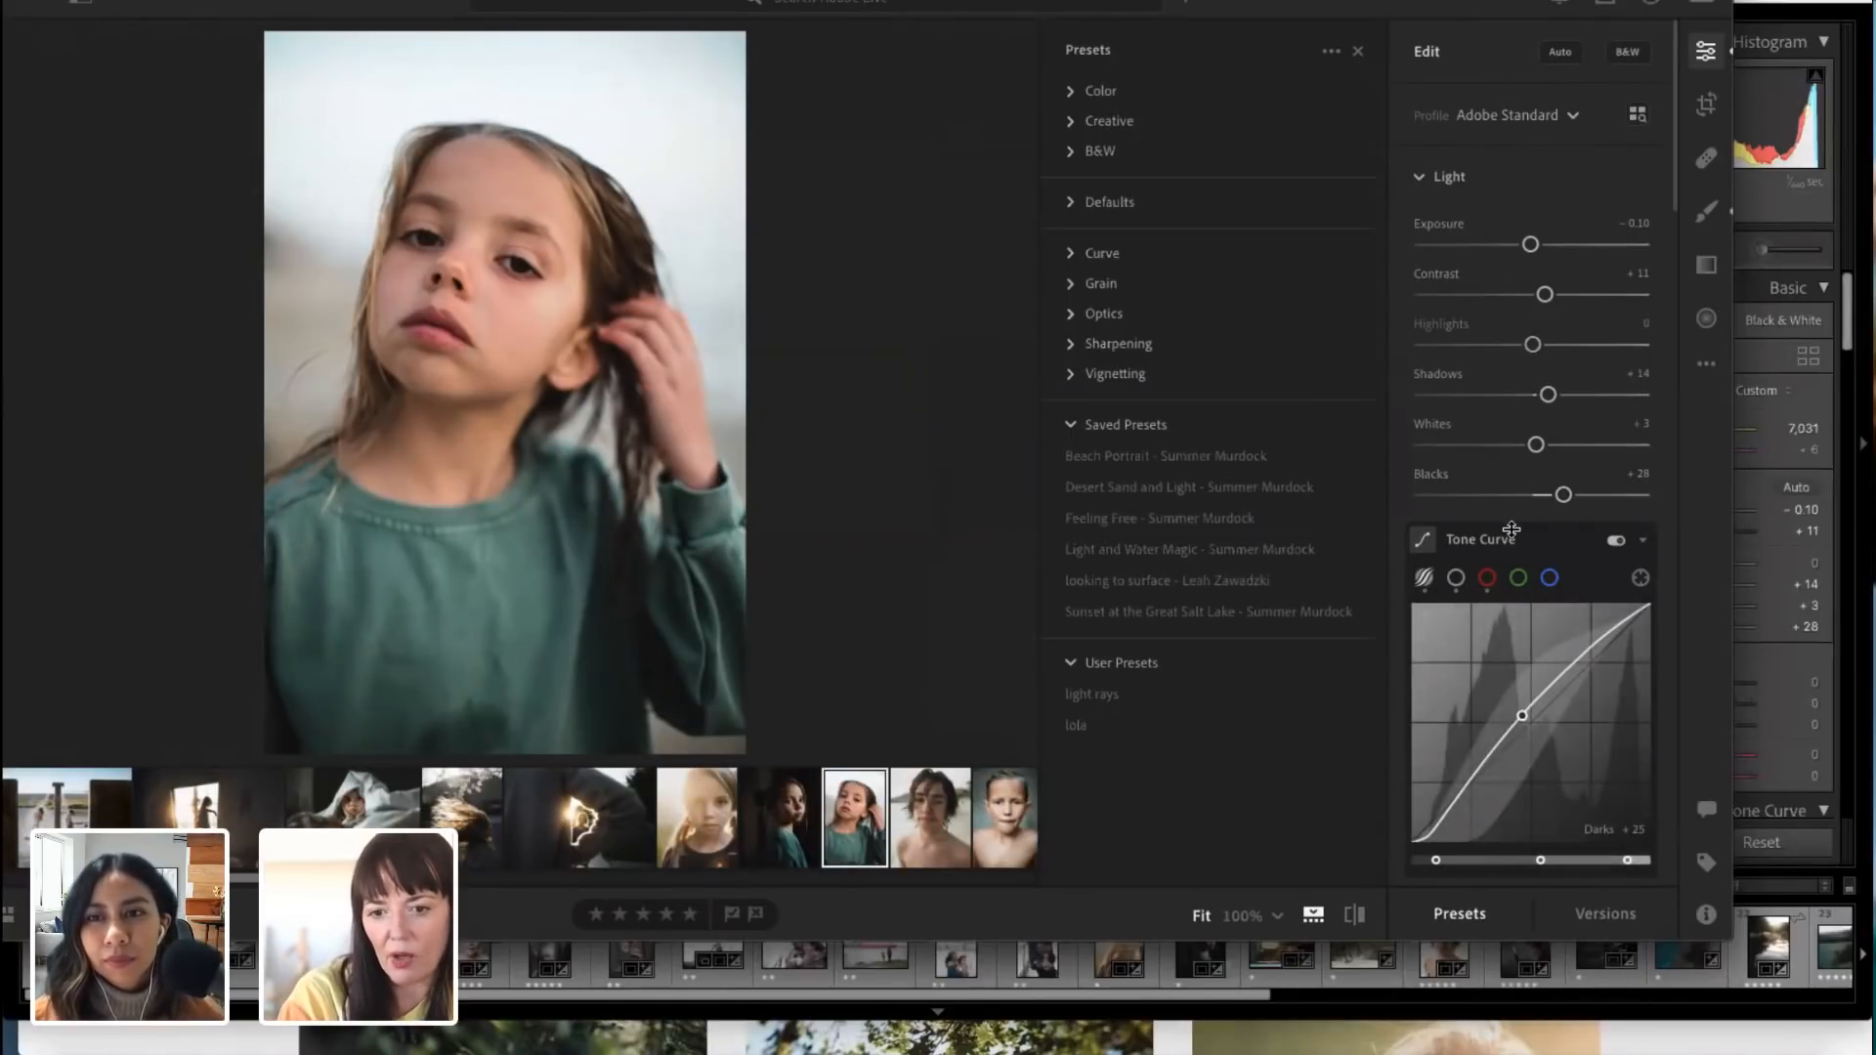
{"action": "scroll", "coordinate": [1515, 587], "scroll_direction": "down", "scroll_amount": 15}
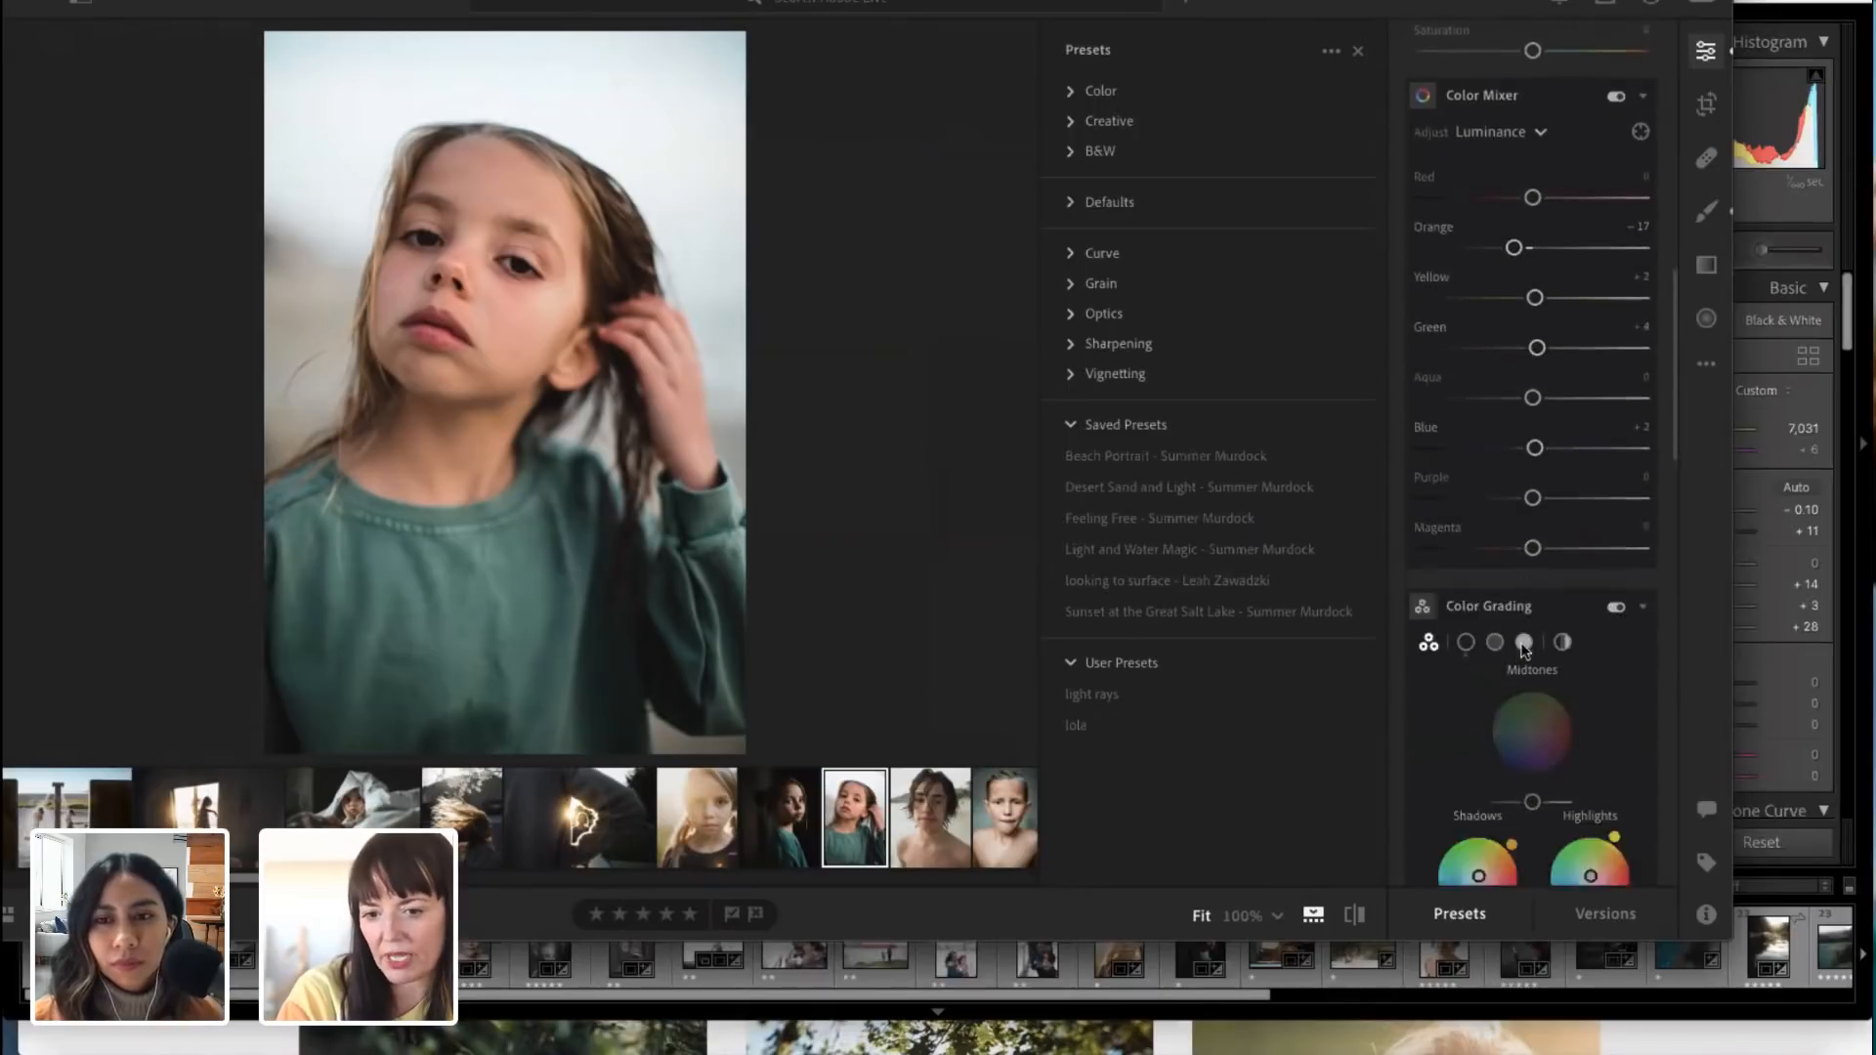
{"action": "scroll", "coordinate": [1525, 650], "scroll_direction": "down", "scroll_amount": 1}
{"action": "scroll", "coordinate": [1524, 649], "scroll_direction": "down", "scroll_amount": 10}
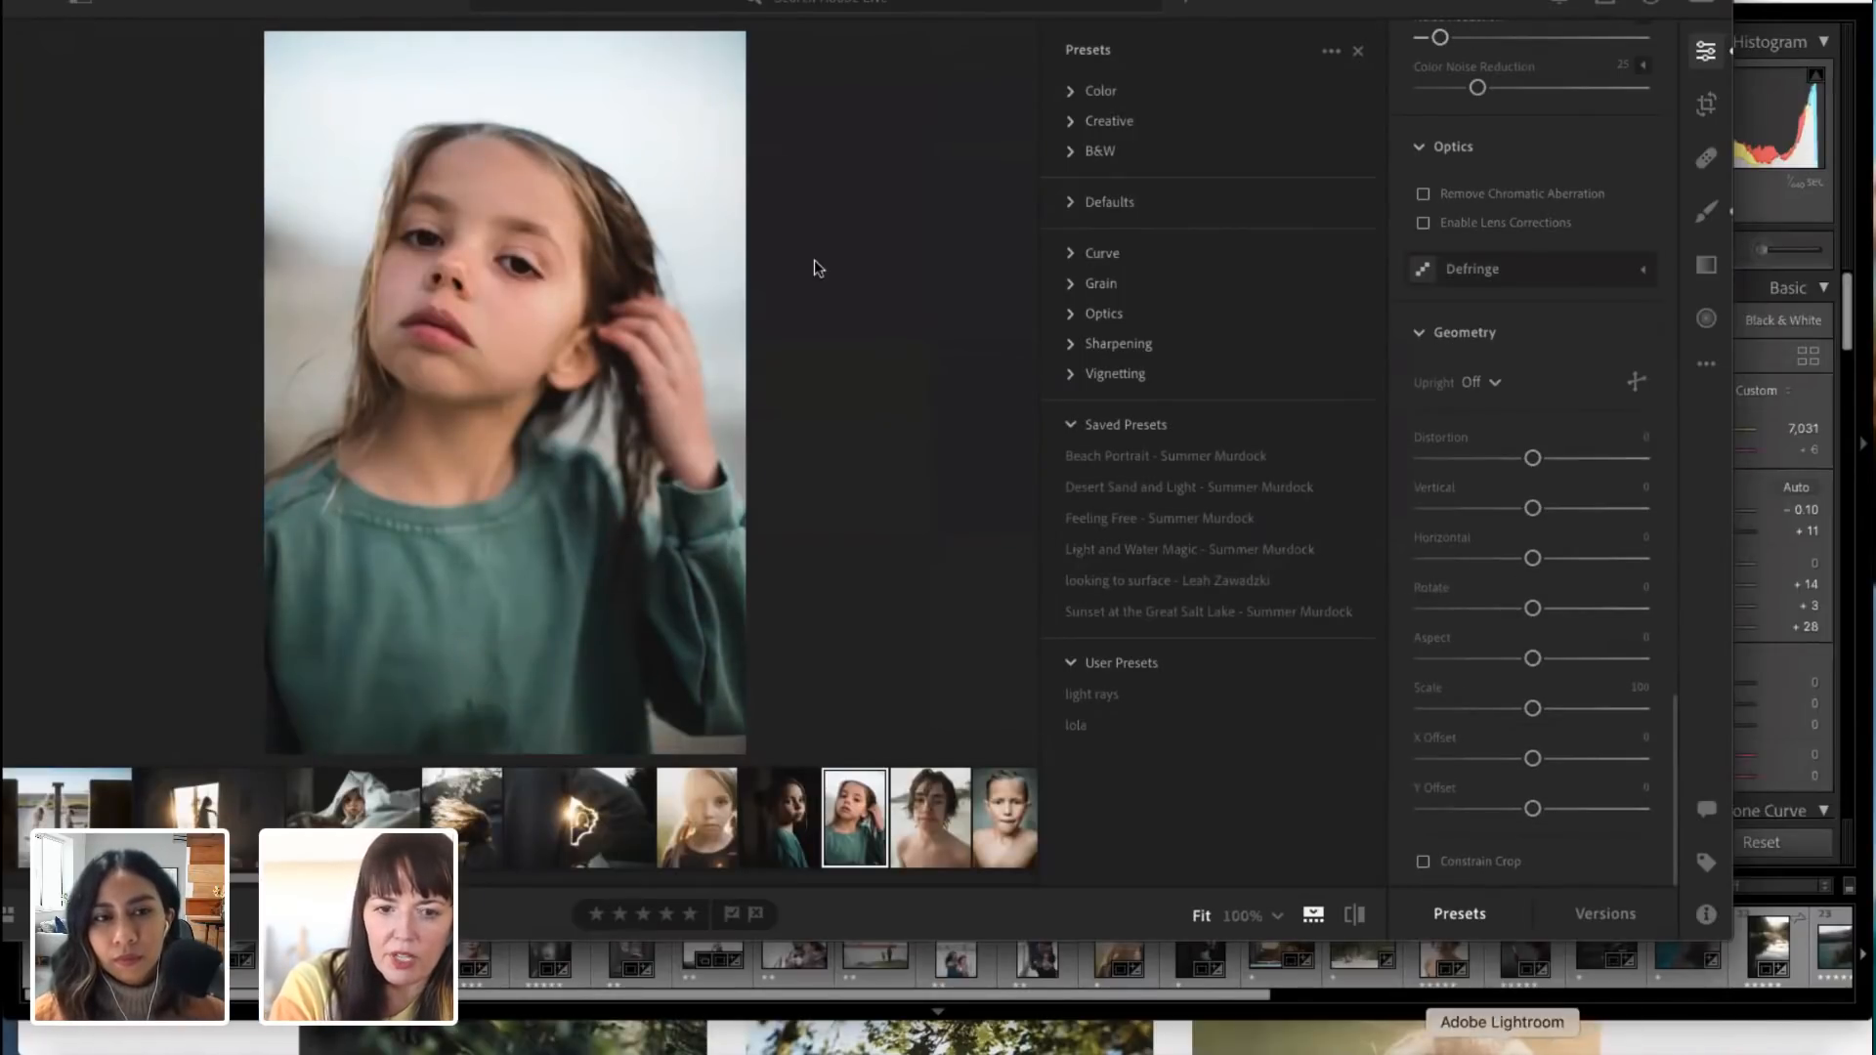
Step: Browse the featured tutorials in Learn and start the guided edit "Adding Drama to a Sandstorm"
{"action": "left_click", "coordinate": [583, 6]}
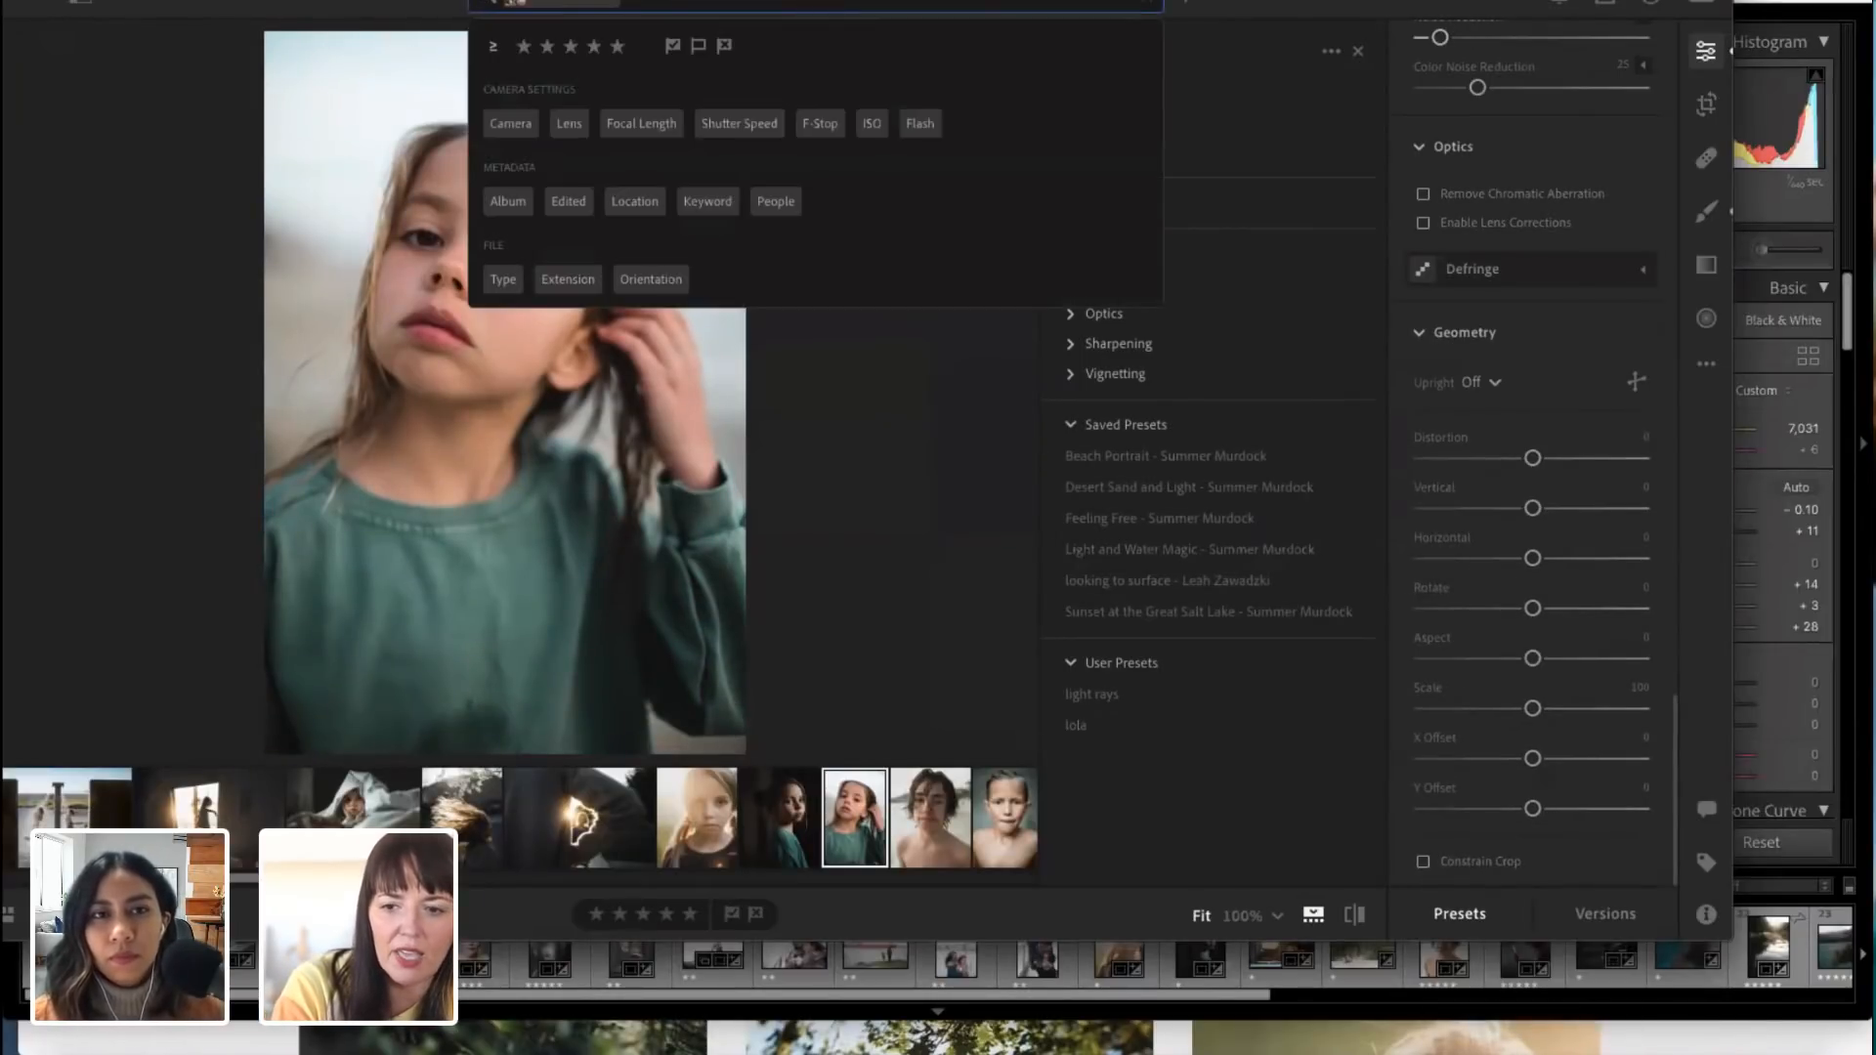
{"action": "left_click_drag", "start_coordinate": [314, 4], "coordinate": [358, 4]}
{"action": "left_click", "coordinate": [141, 4]}
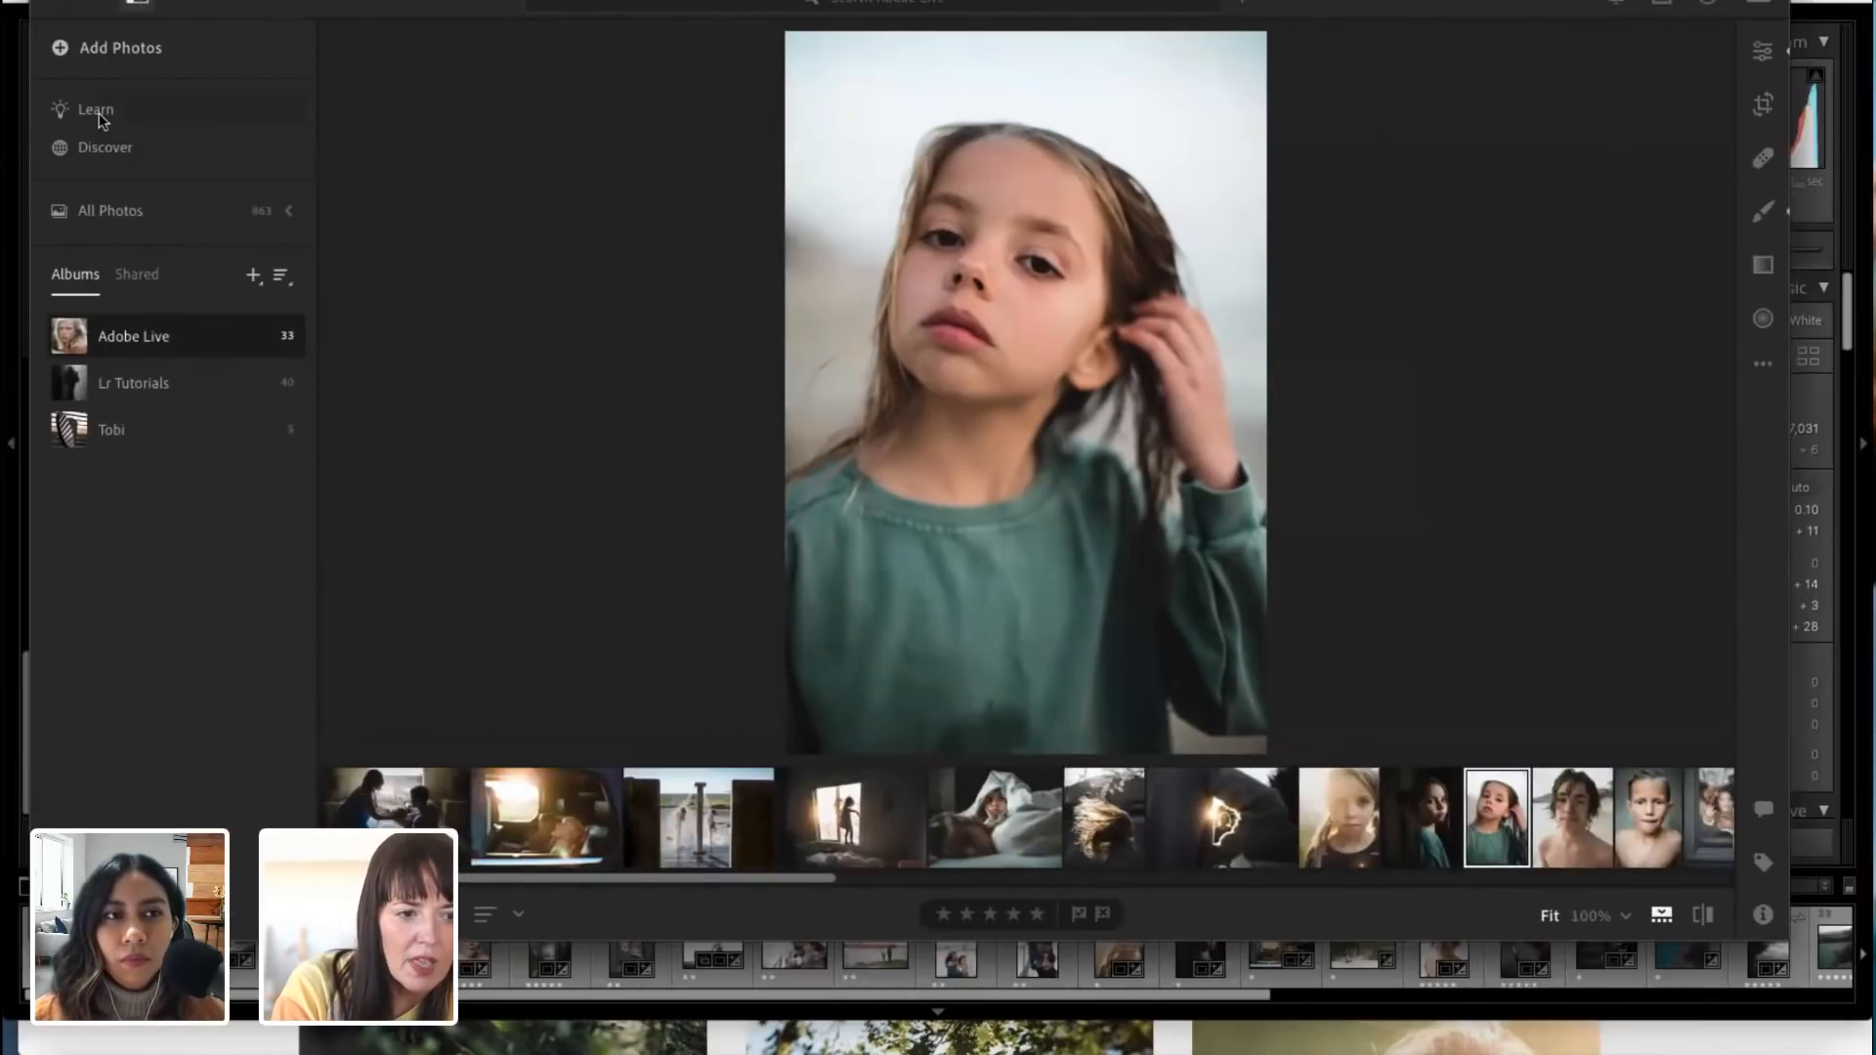
{"action": "left_click", "coordinate": [98, 112]}
{"action": "scroll", "coordinate": [833, 826], "scroll_direction": "down", "scroll_amount": 5}
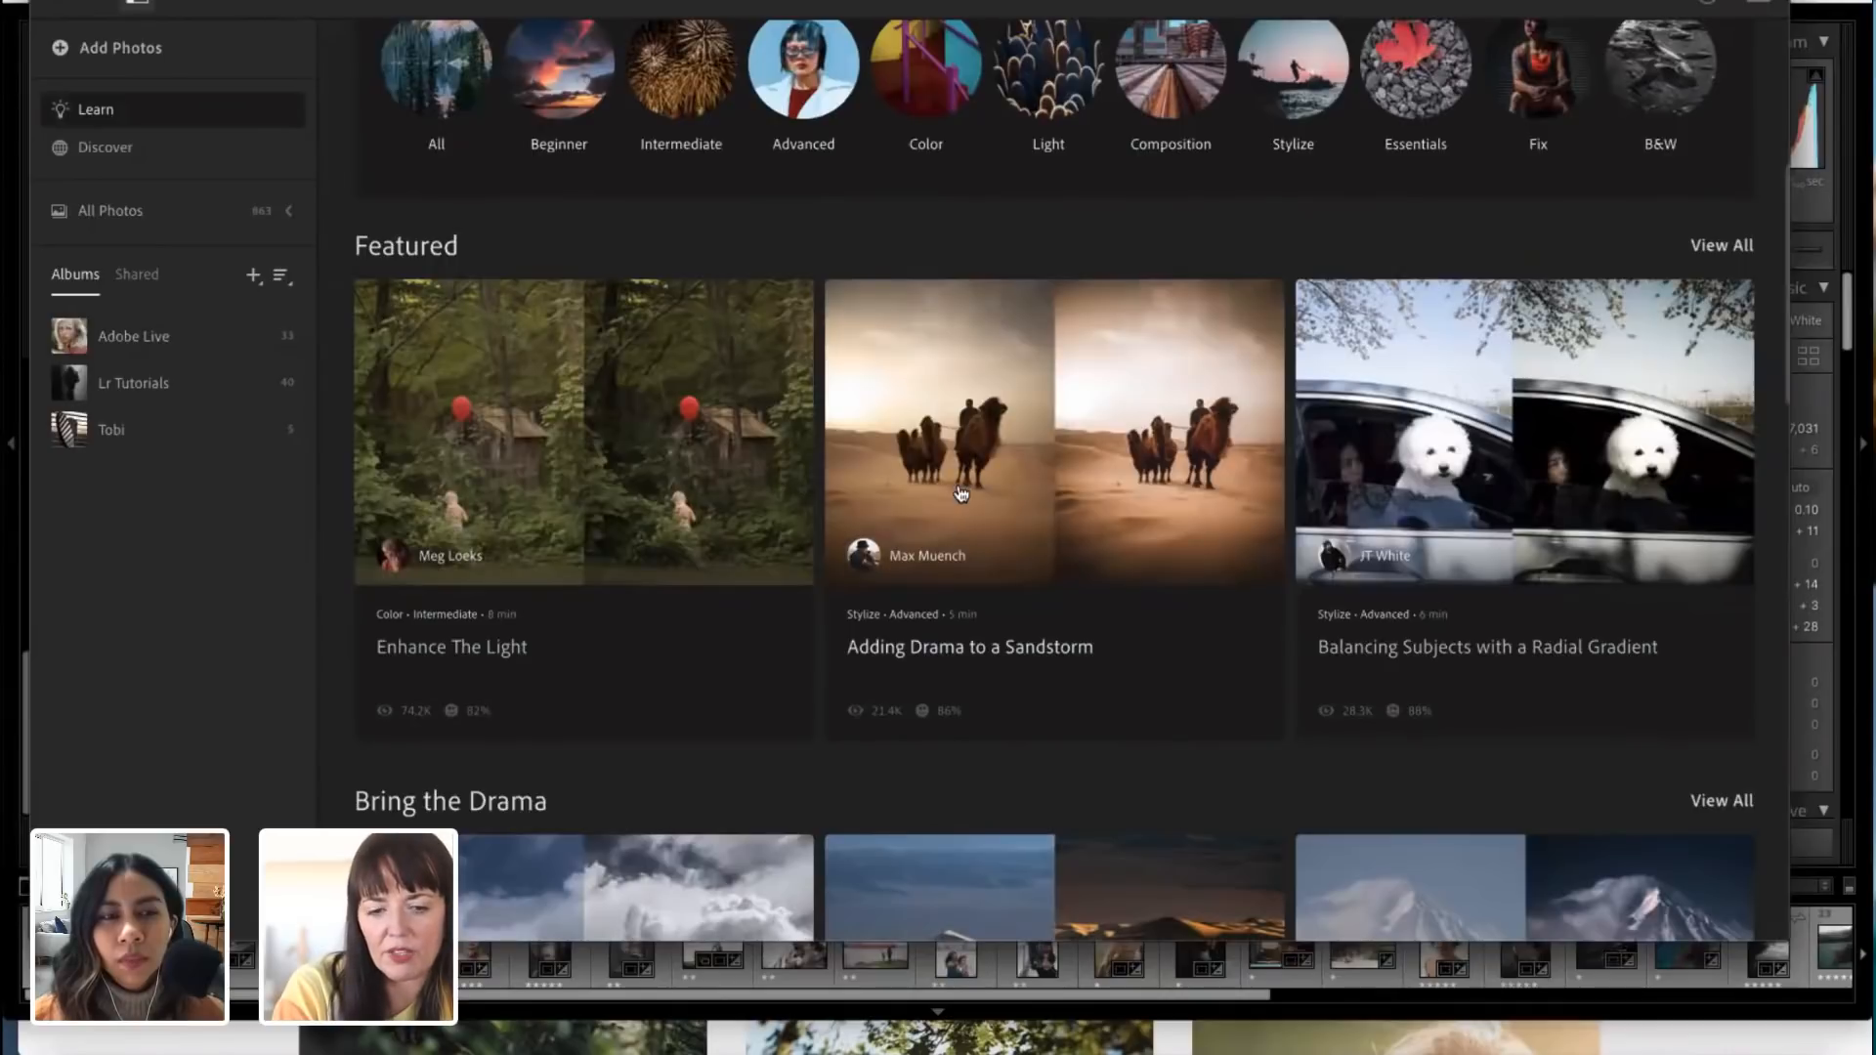
{"action": "scroll", "coordinate": [960, 494], "scroll_direction": "down", "scroll_amount": 1}
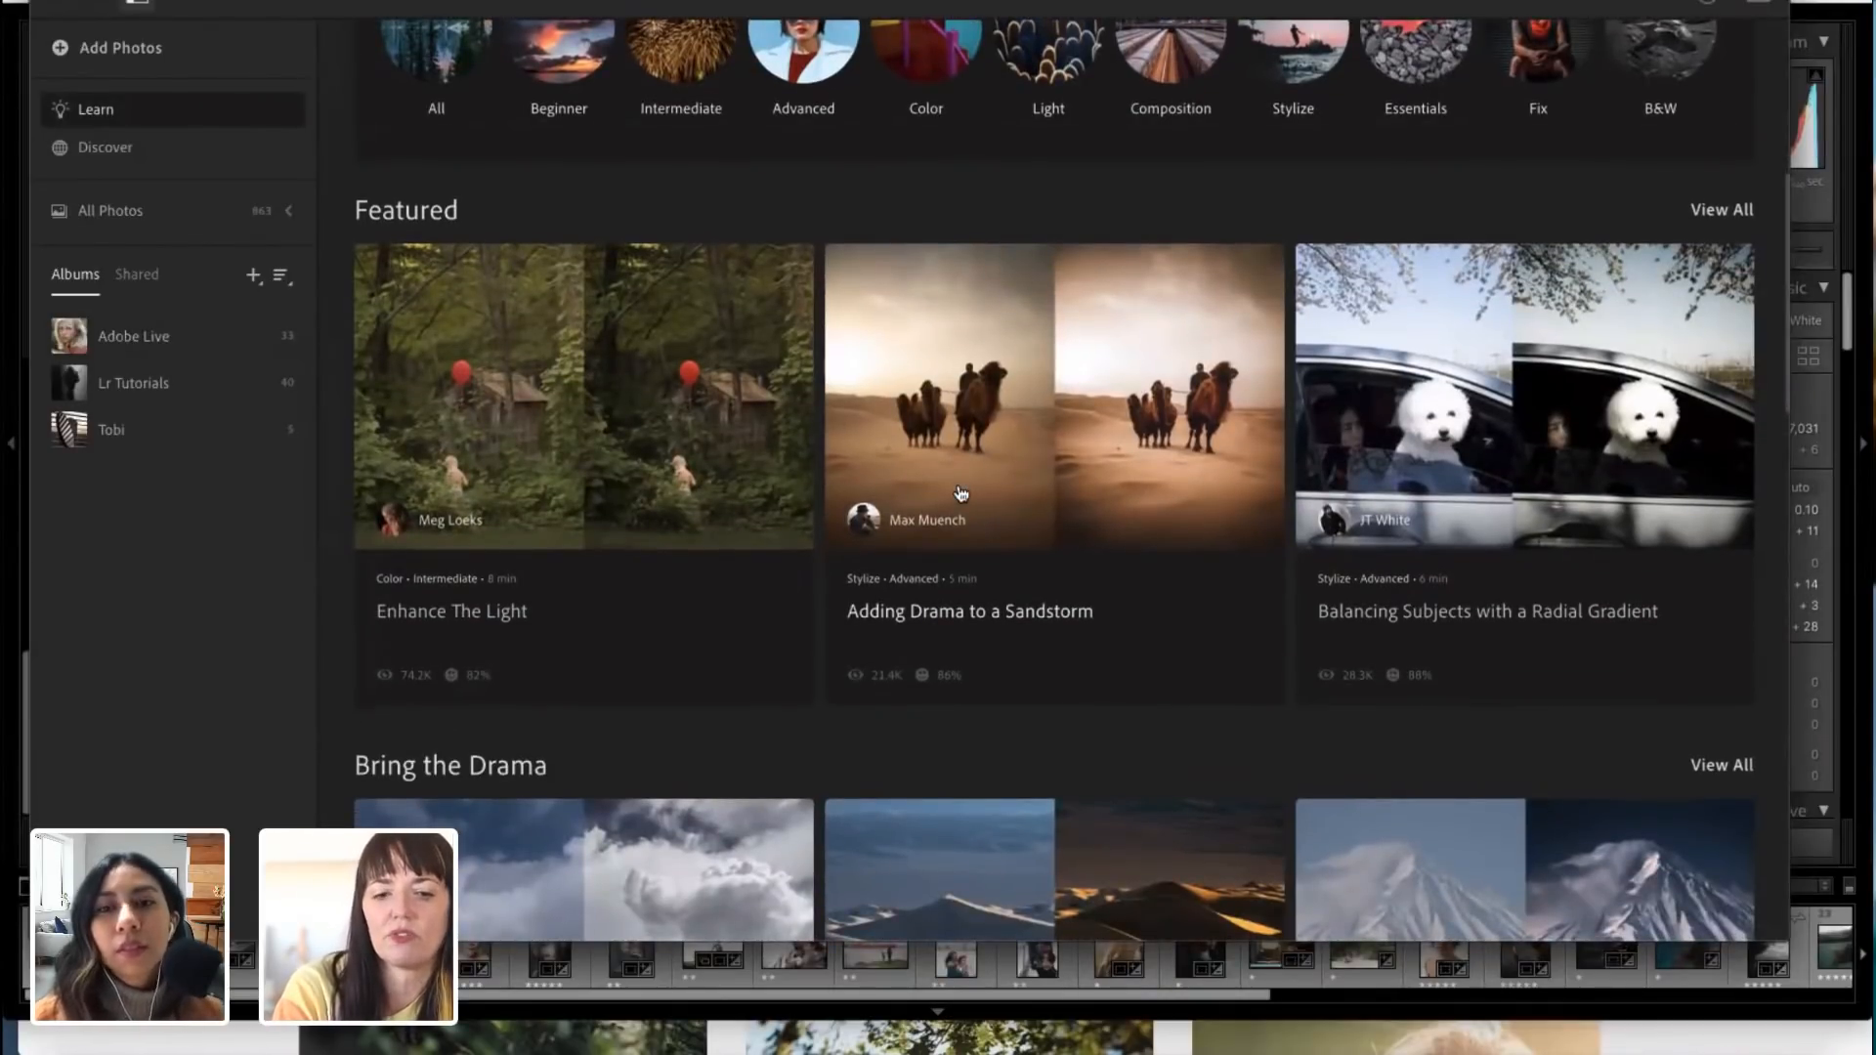
{"action": "left_click", "coordinate": [961, 493]}
{"action": "left_click", "coordinate": [1345, 733]}
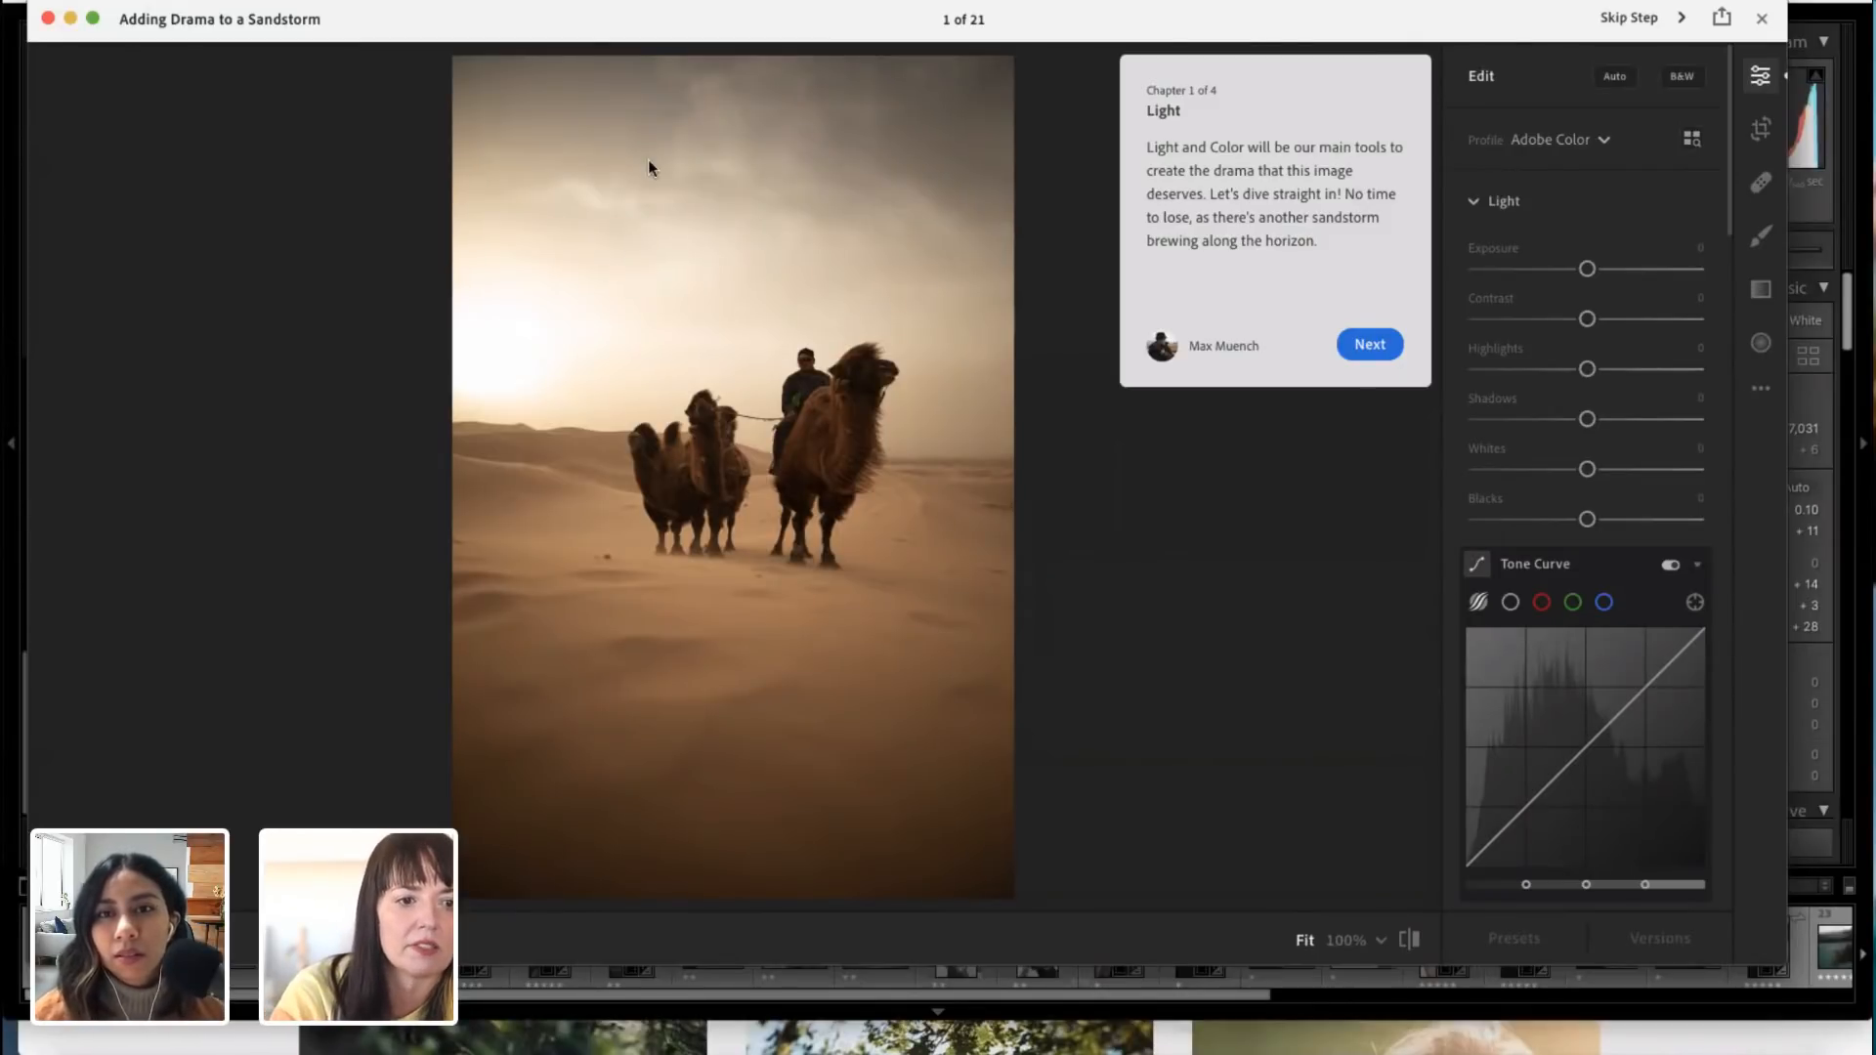
{"action": "mouse_move", "coordinate": [215, 25]}
{"action": "left_mouse_down"}
{"action": "mouse_move", "coordinate": [227, 161]}
{"action": "mouse_move", "coordinate": [325, 422]}
{"action": "mouse_move", "coordinate": [229, 6]}
{"action": "left_mouse_up"}
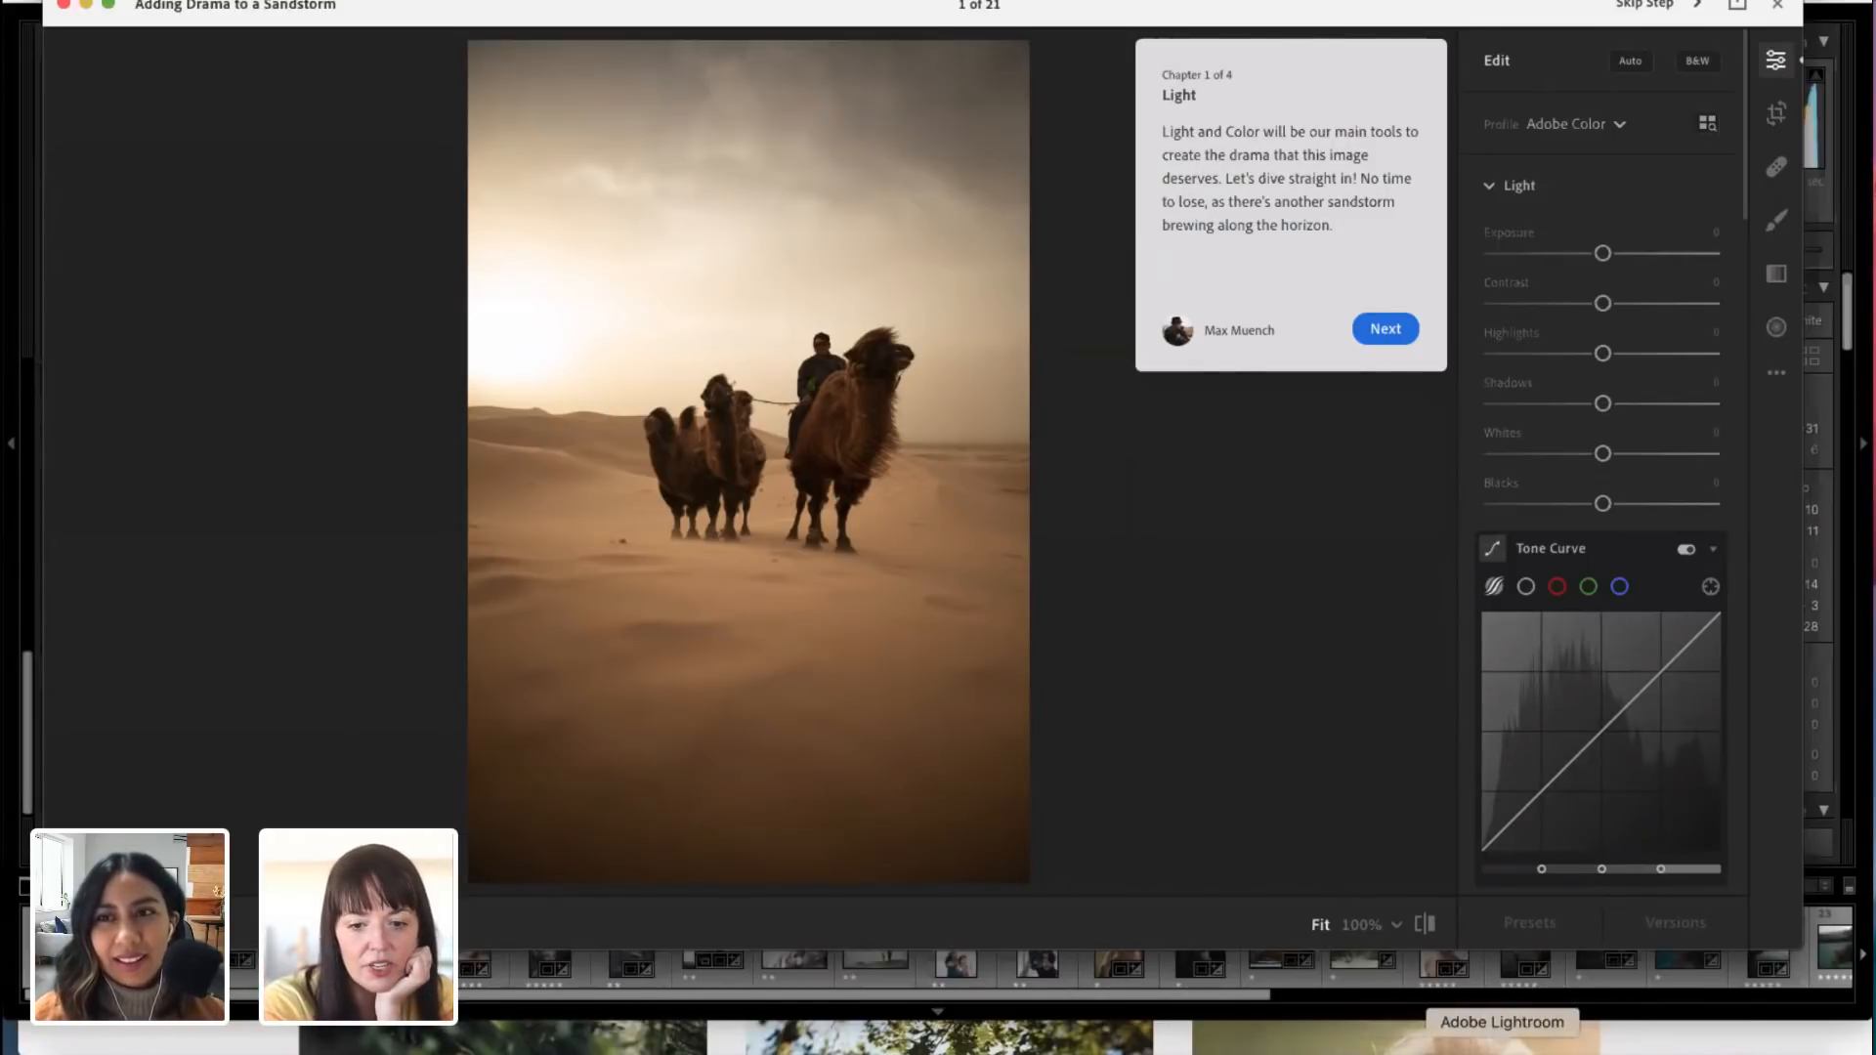
Step: Switch to Lightroom Classic and open the blond child's portrait 20200707_0292.dng from the Adobe Live collection
{"action": "left_click", "coordinate": [1453, 1044]}
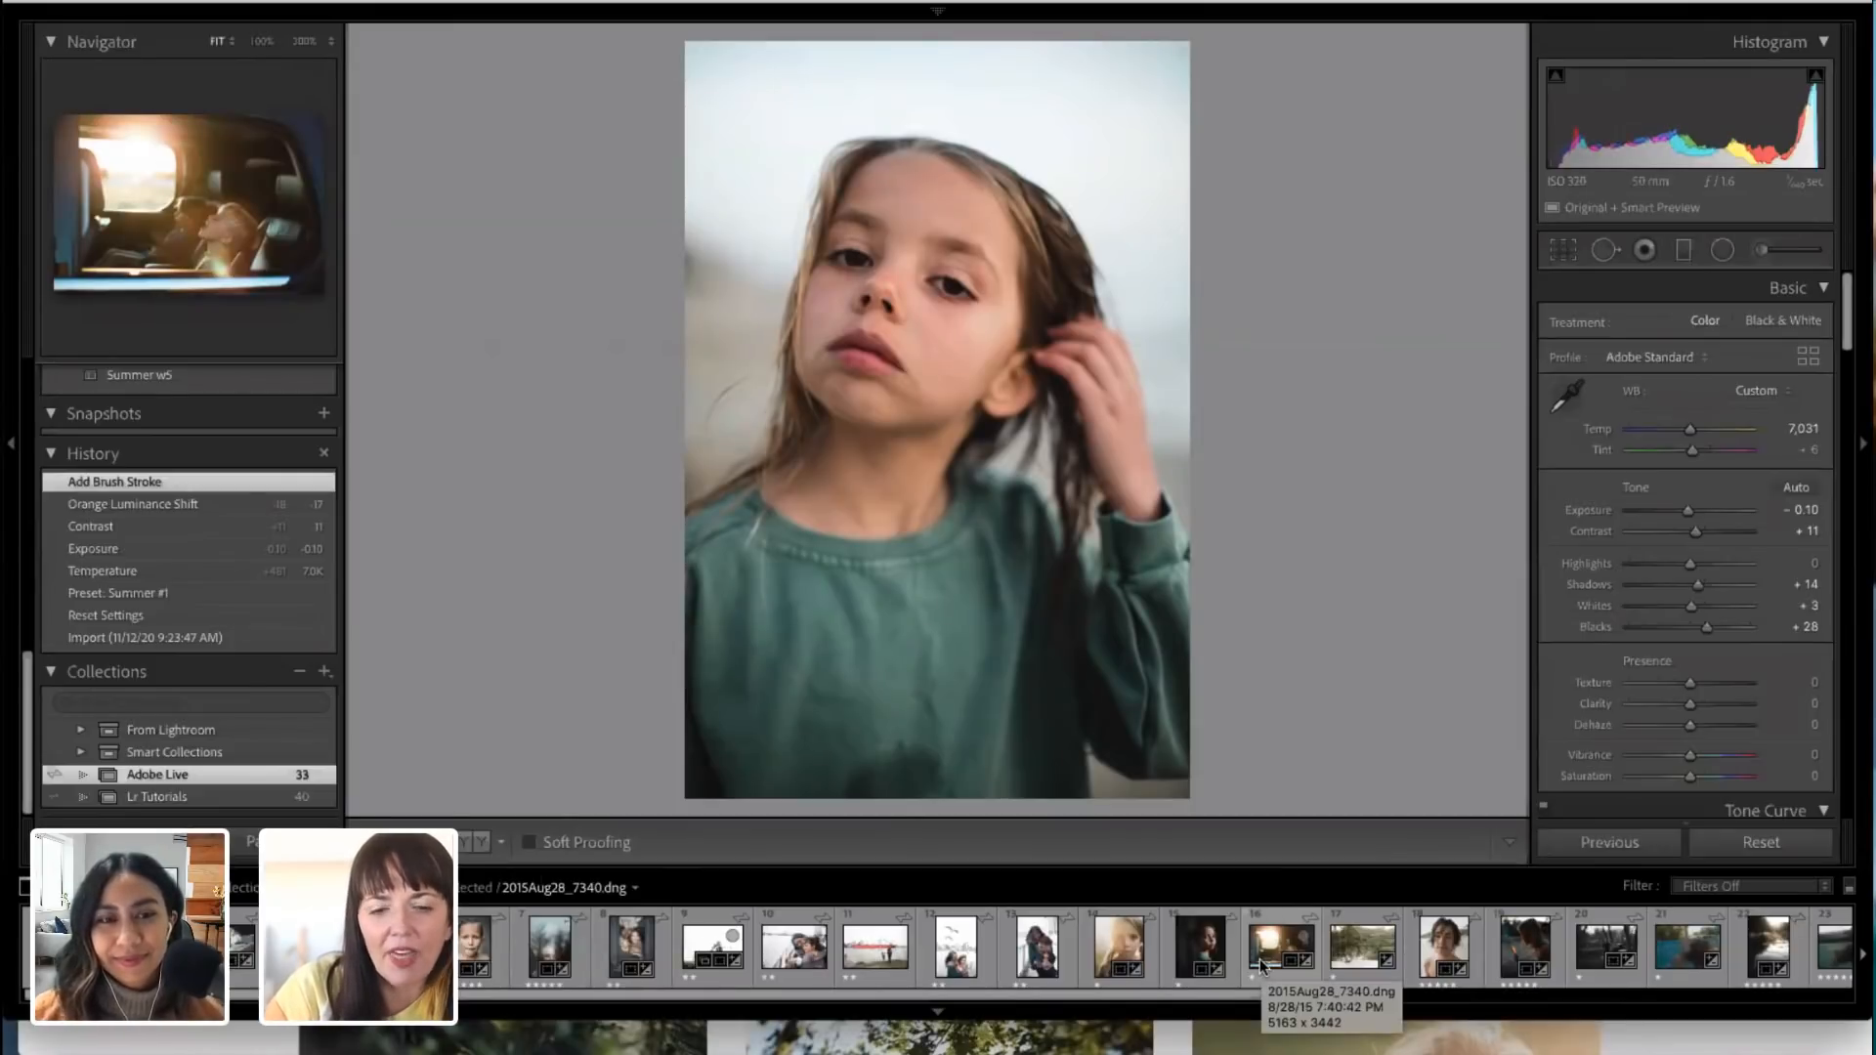
{"action": "scroll", "coordinate": [1315, 966], "scroll_direction": "right", "scroll_amount": 5}
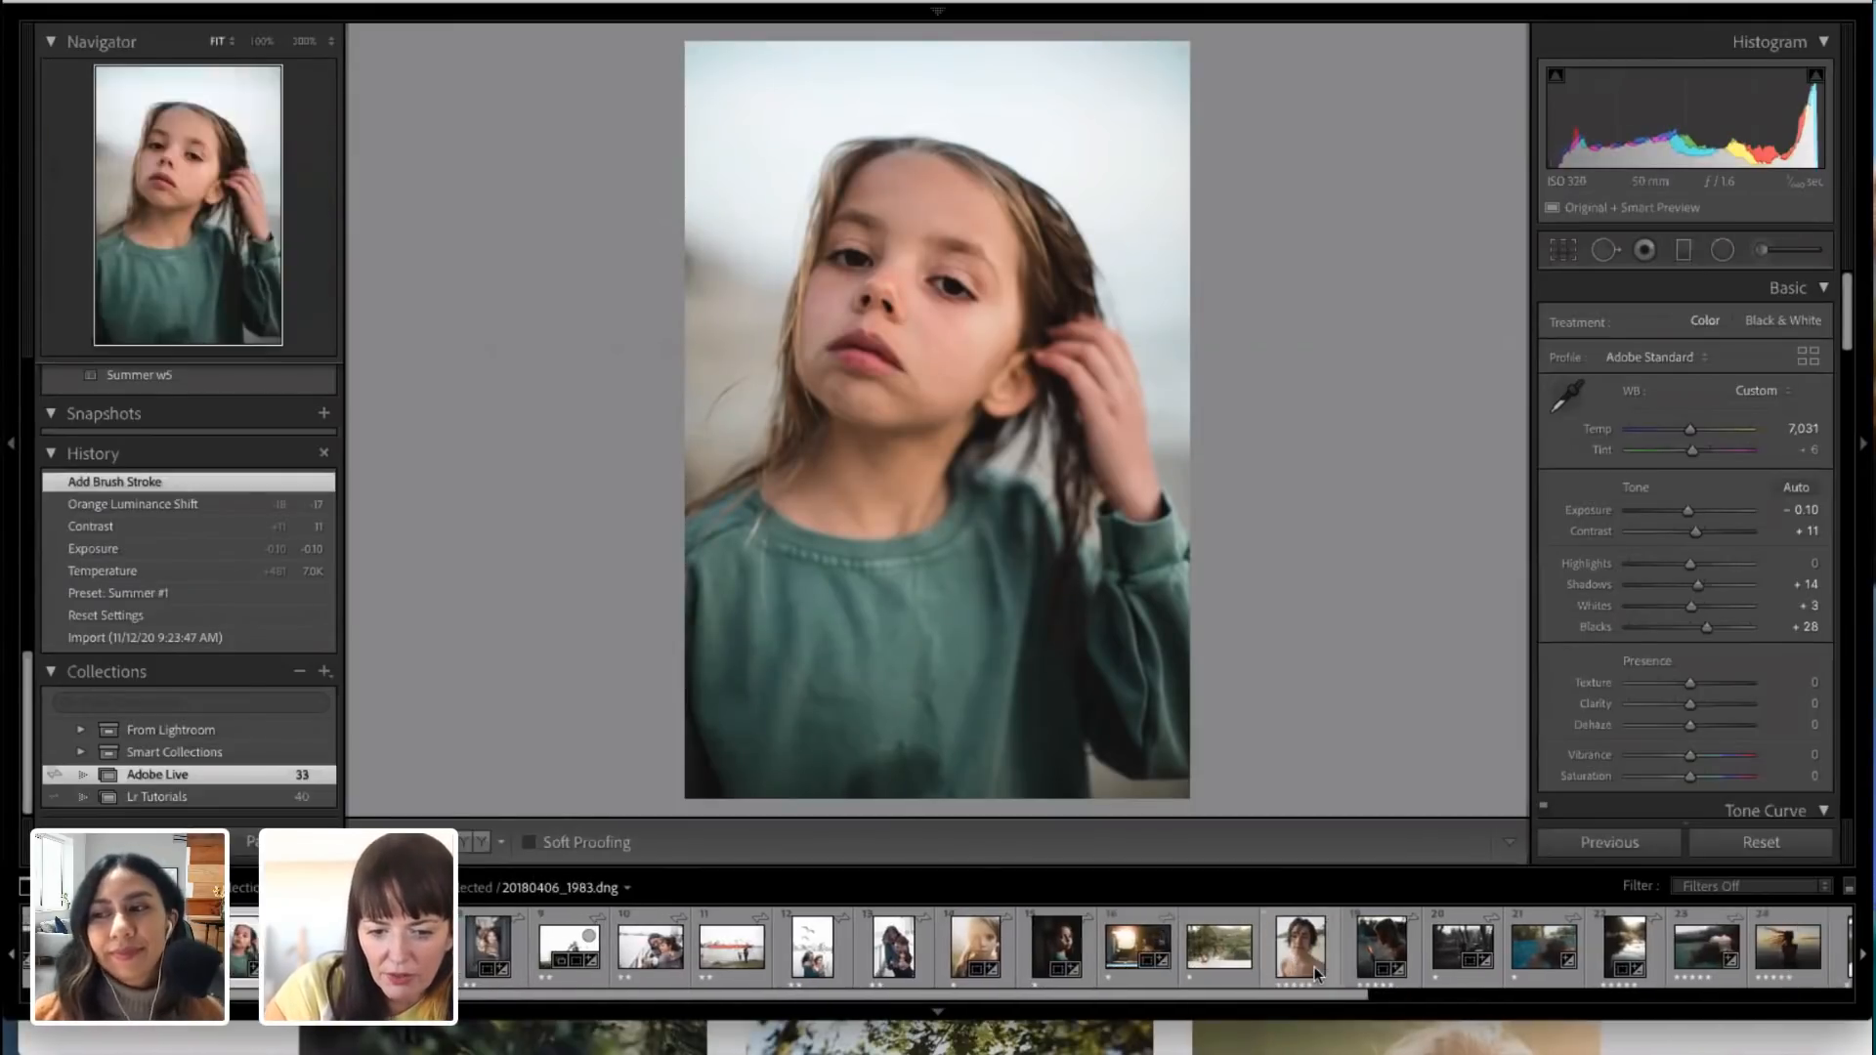
{"action": "scroll", "coordinate": [1316, 966], "scroll_direction": "right", "scroll_amount": 5}
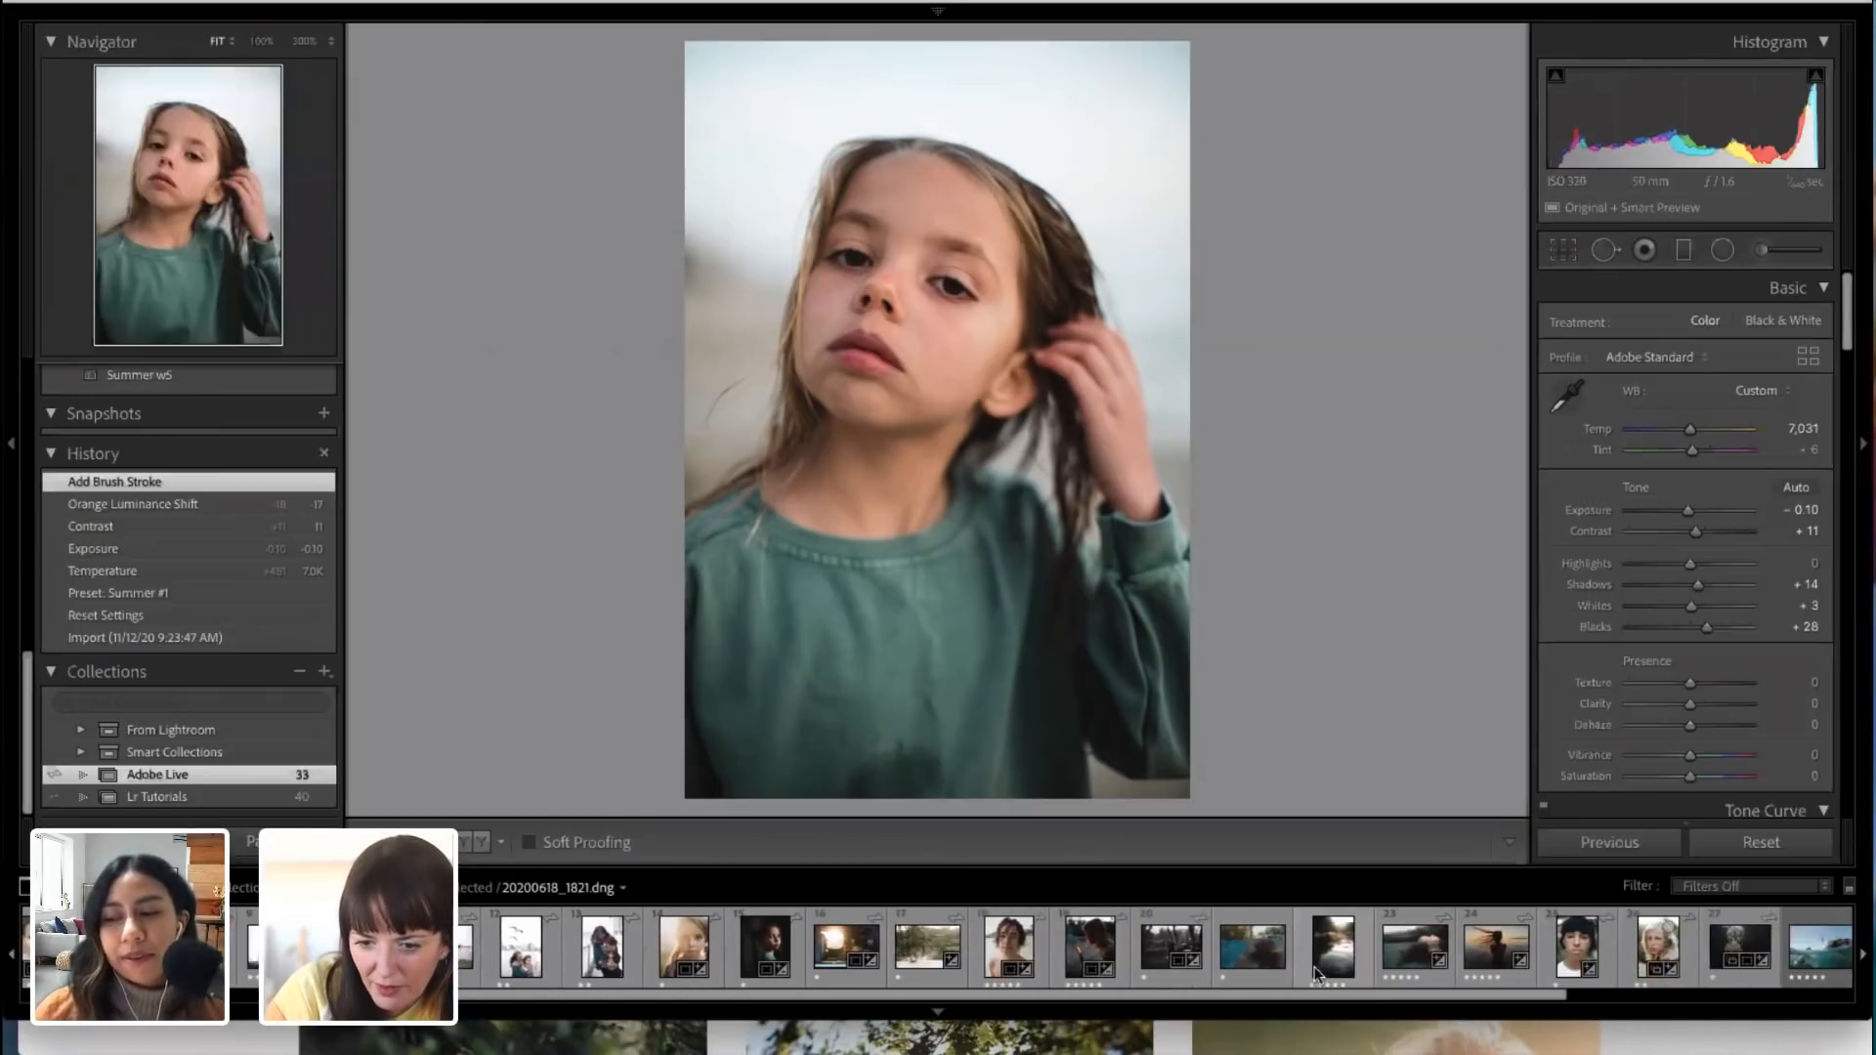
{"action": "left_click", "coordinate": [1652, 962]}
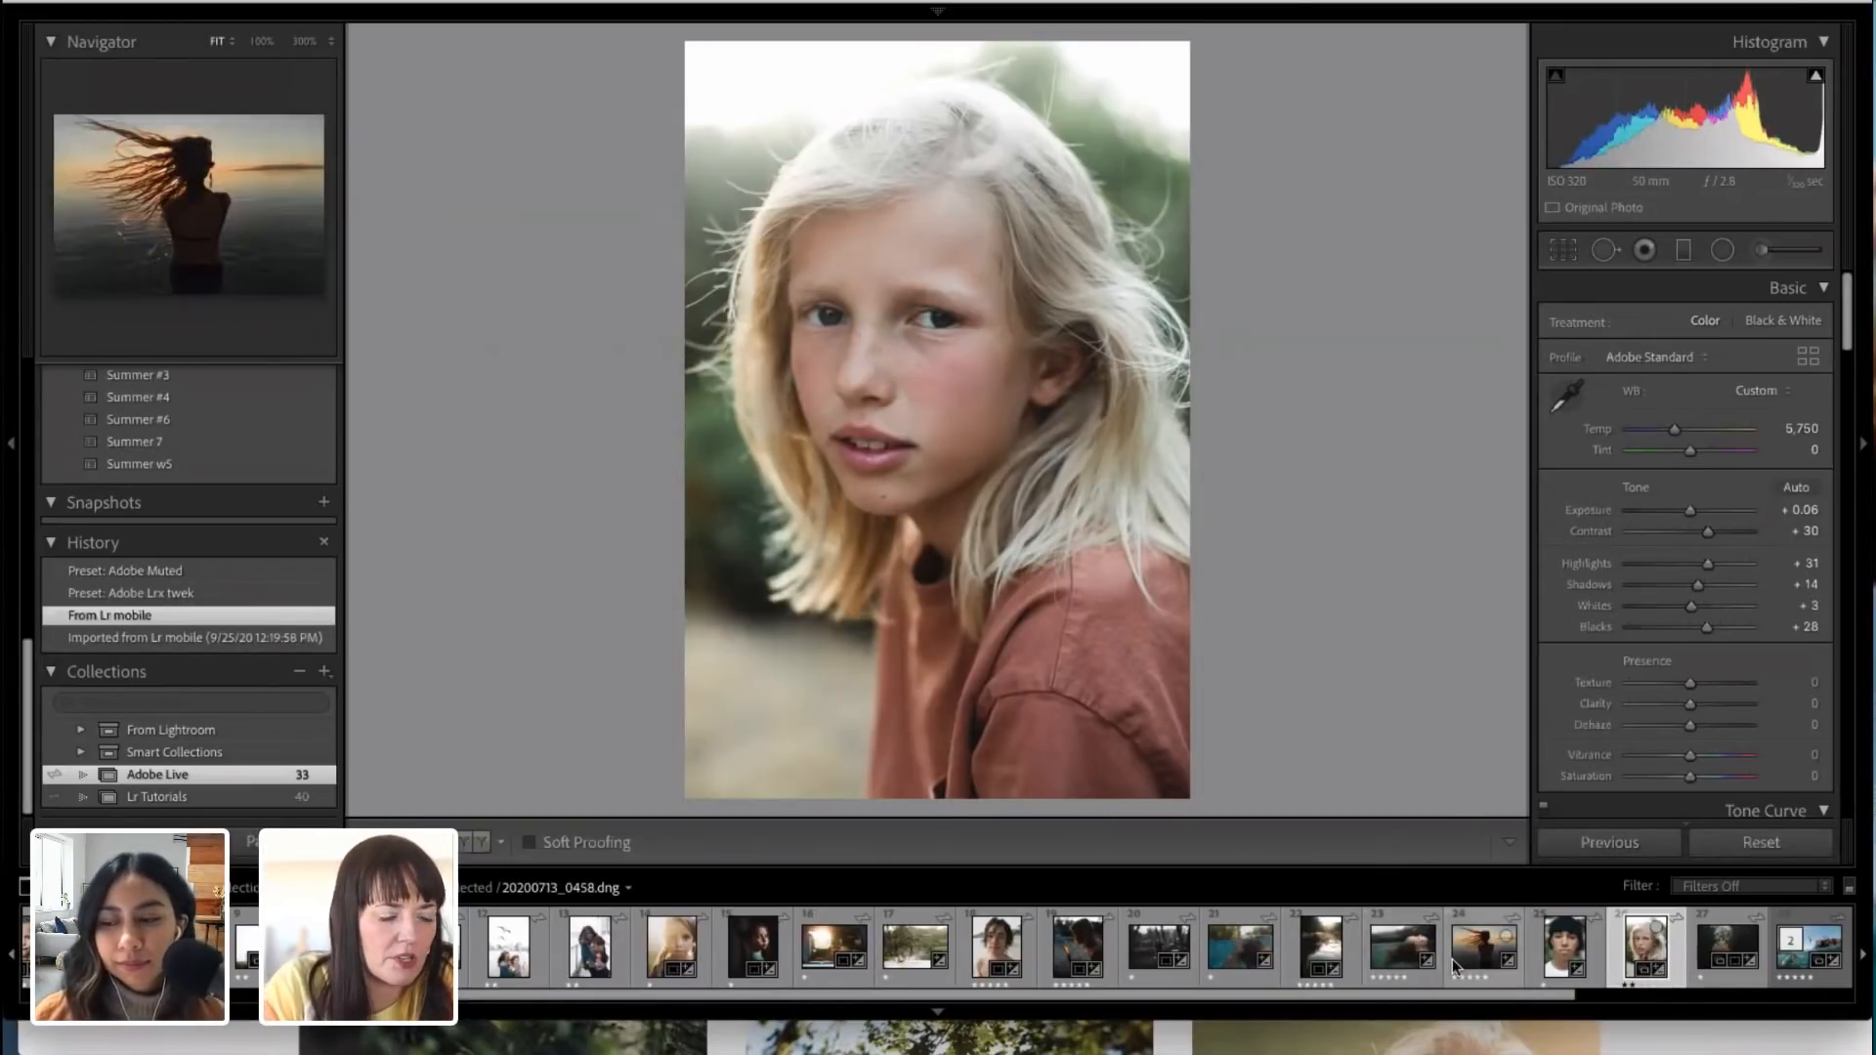
Step: Reset the portrait's develop settings and apply the favorite preset Summer #1
{"action": "left_click", "coordinate": [1761, 842]}
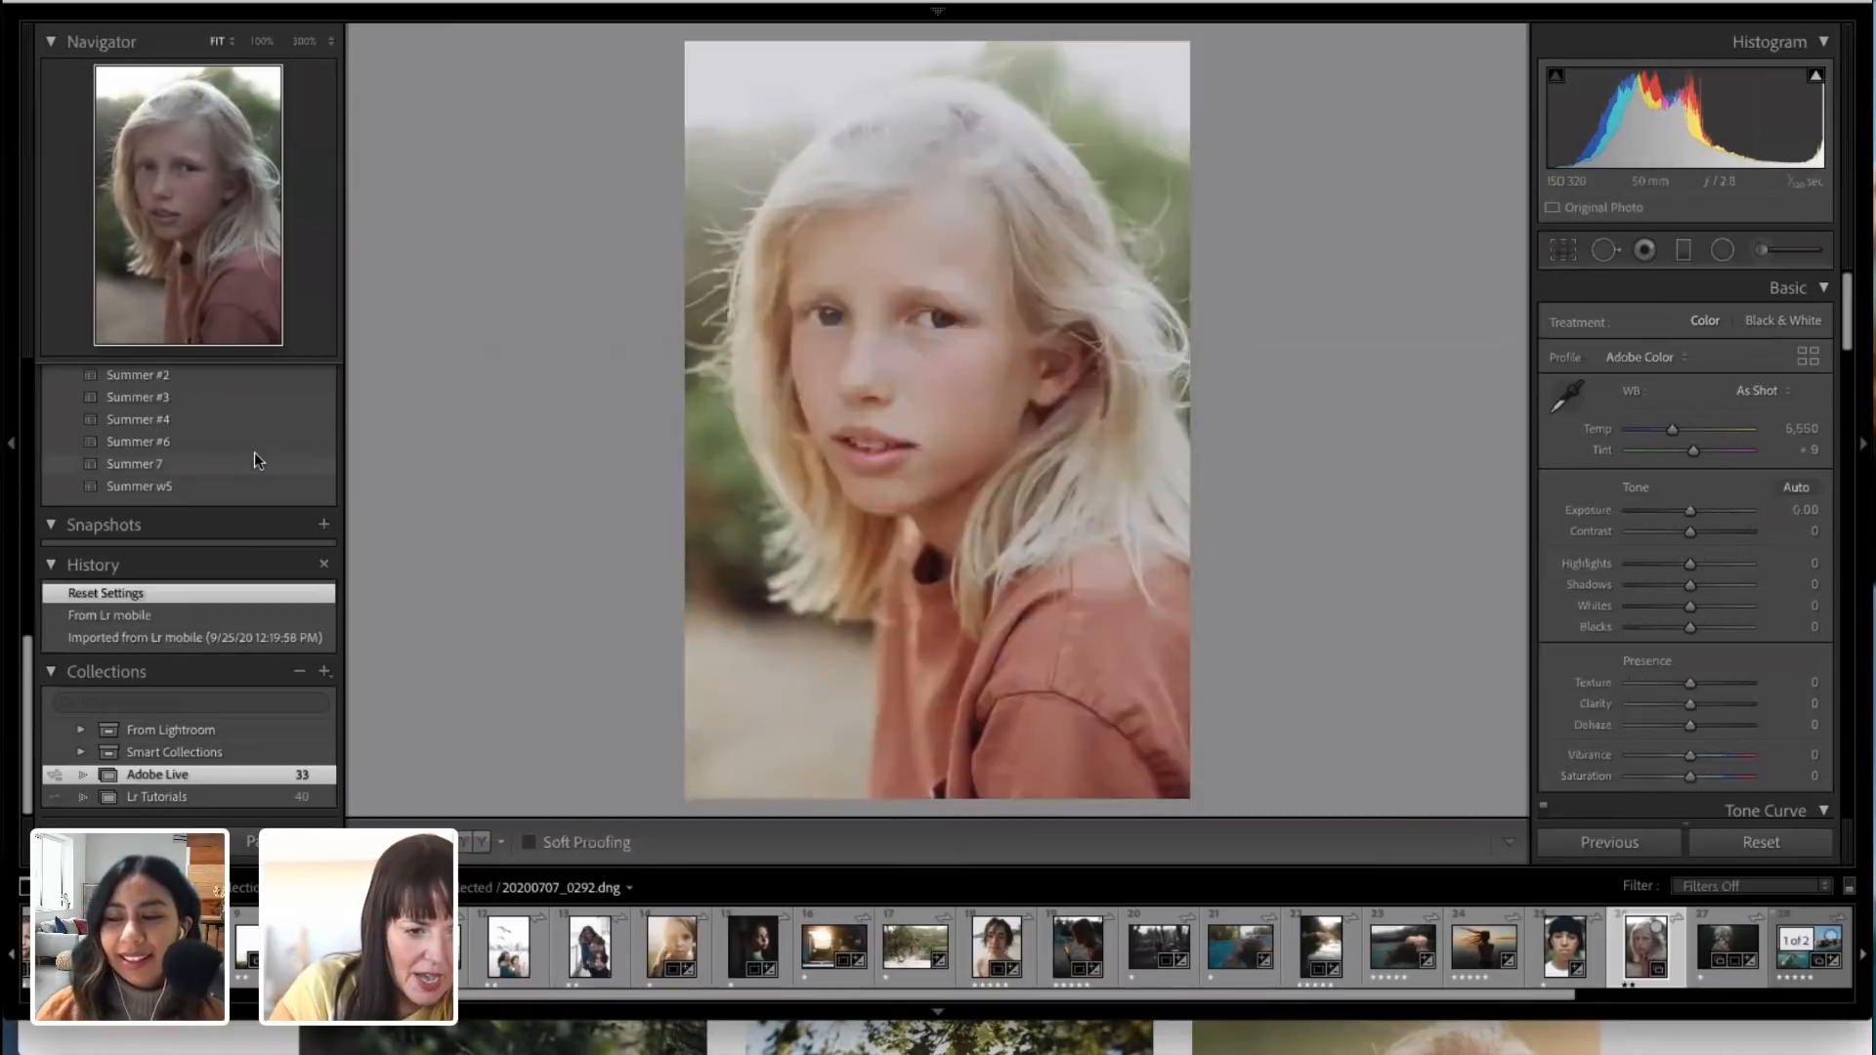
{"action": "scroll", "coordinate": [215, 452], "scroll_direction": "up", "scroll_amount": 2}
{"action": "scroll", "coordinate": [215, 454], "scroll_direction": "up", "scroll_amount": 10}
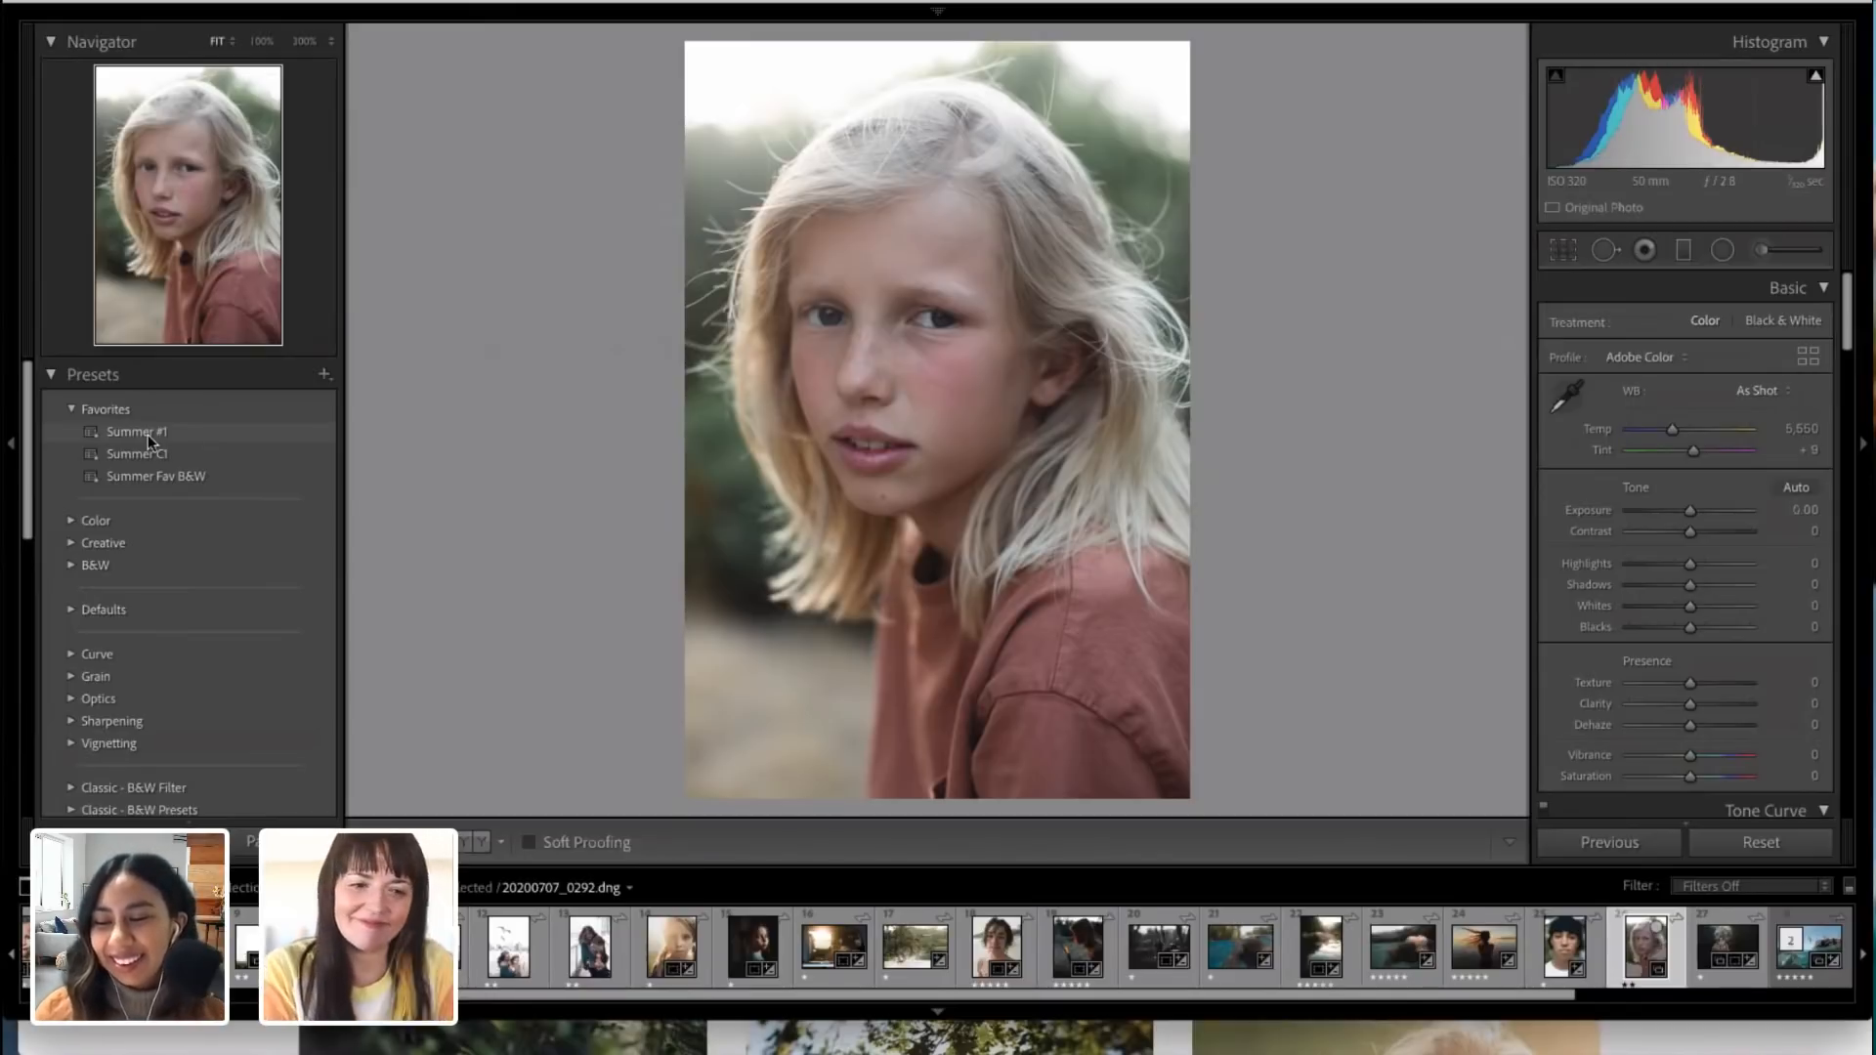
{"action": "left_click", "coordinate": [149, 434]}
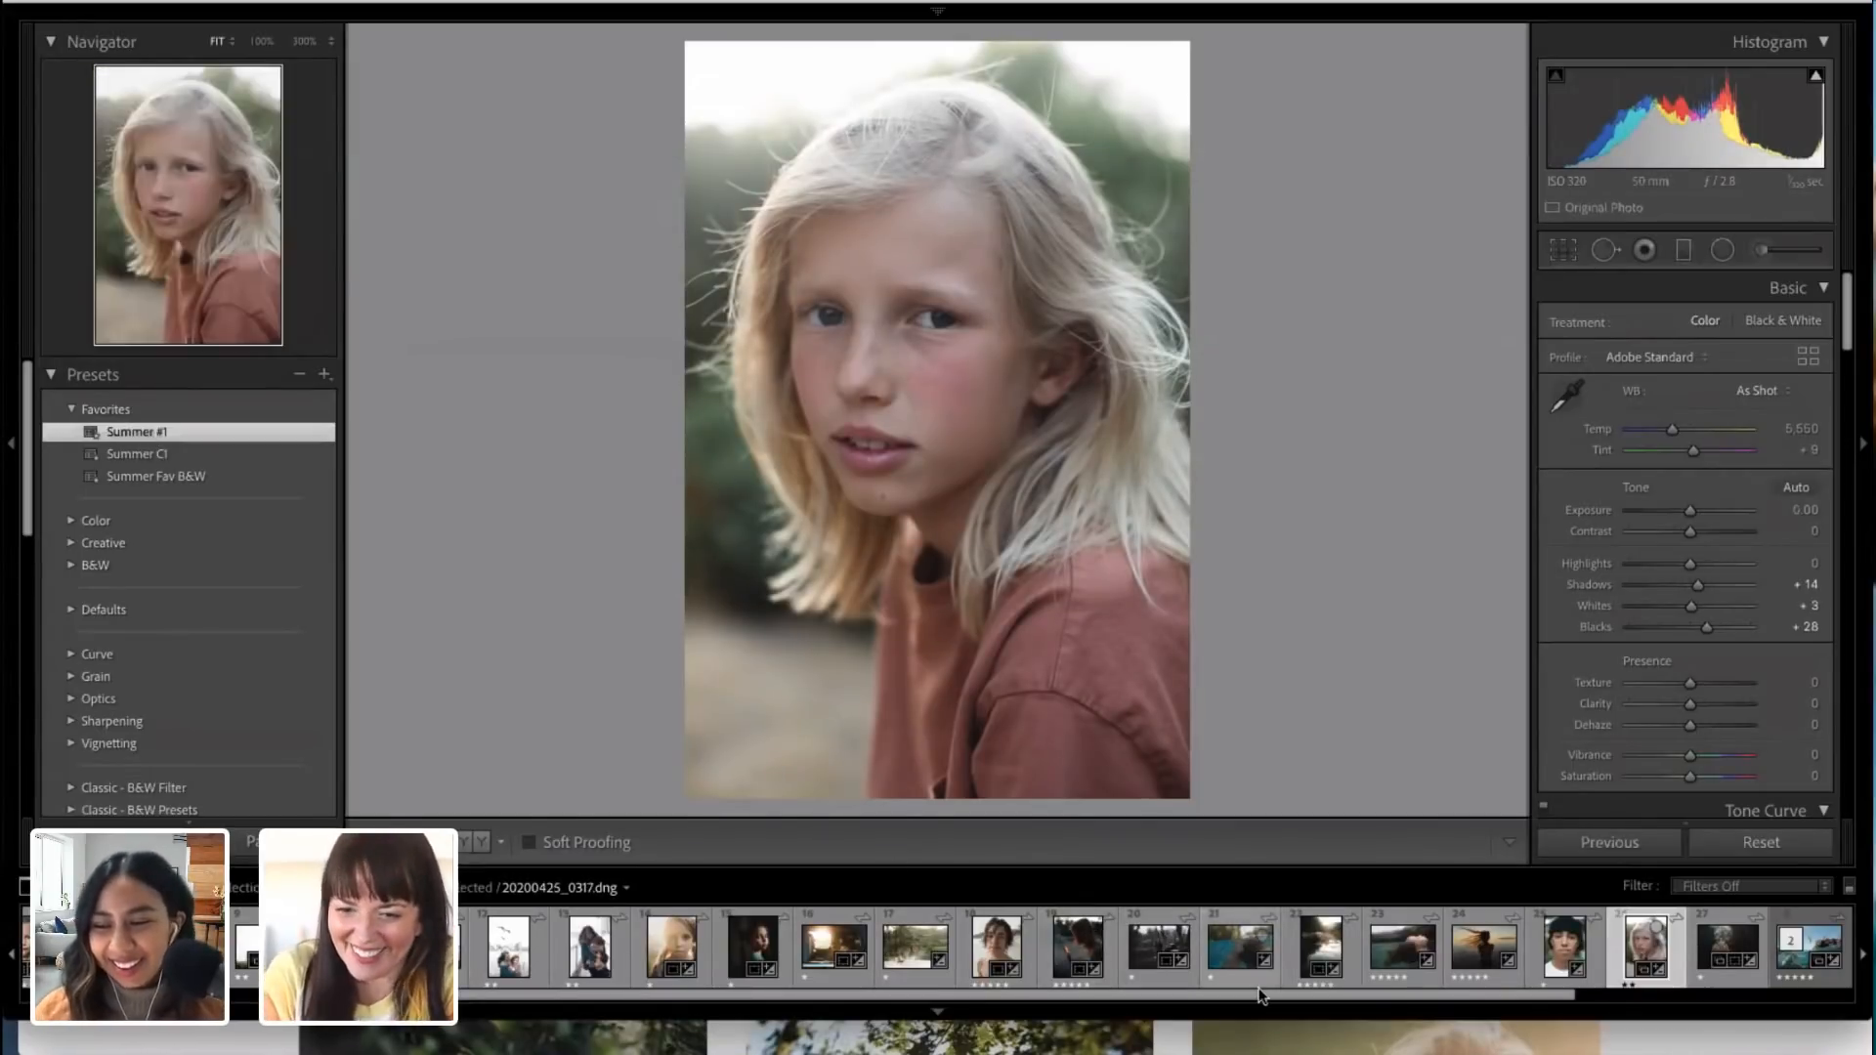
Step: Set the portrait's Highlights to +19 and Shadows to +13, and lower the tone curve's Darks to about +22
{"action": "scroll", "coordinate": [1667, 777], "scroll_direction": "down", "scroll_amount": 1}
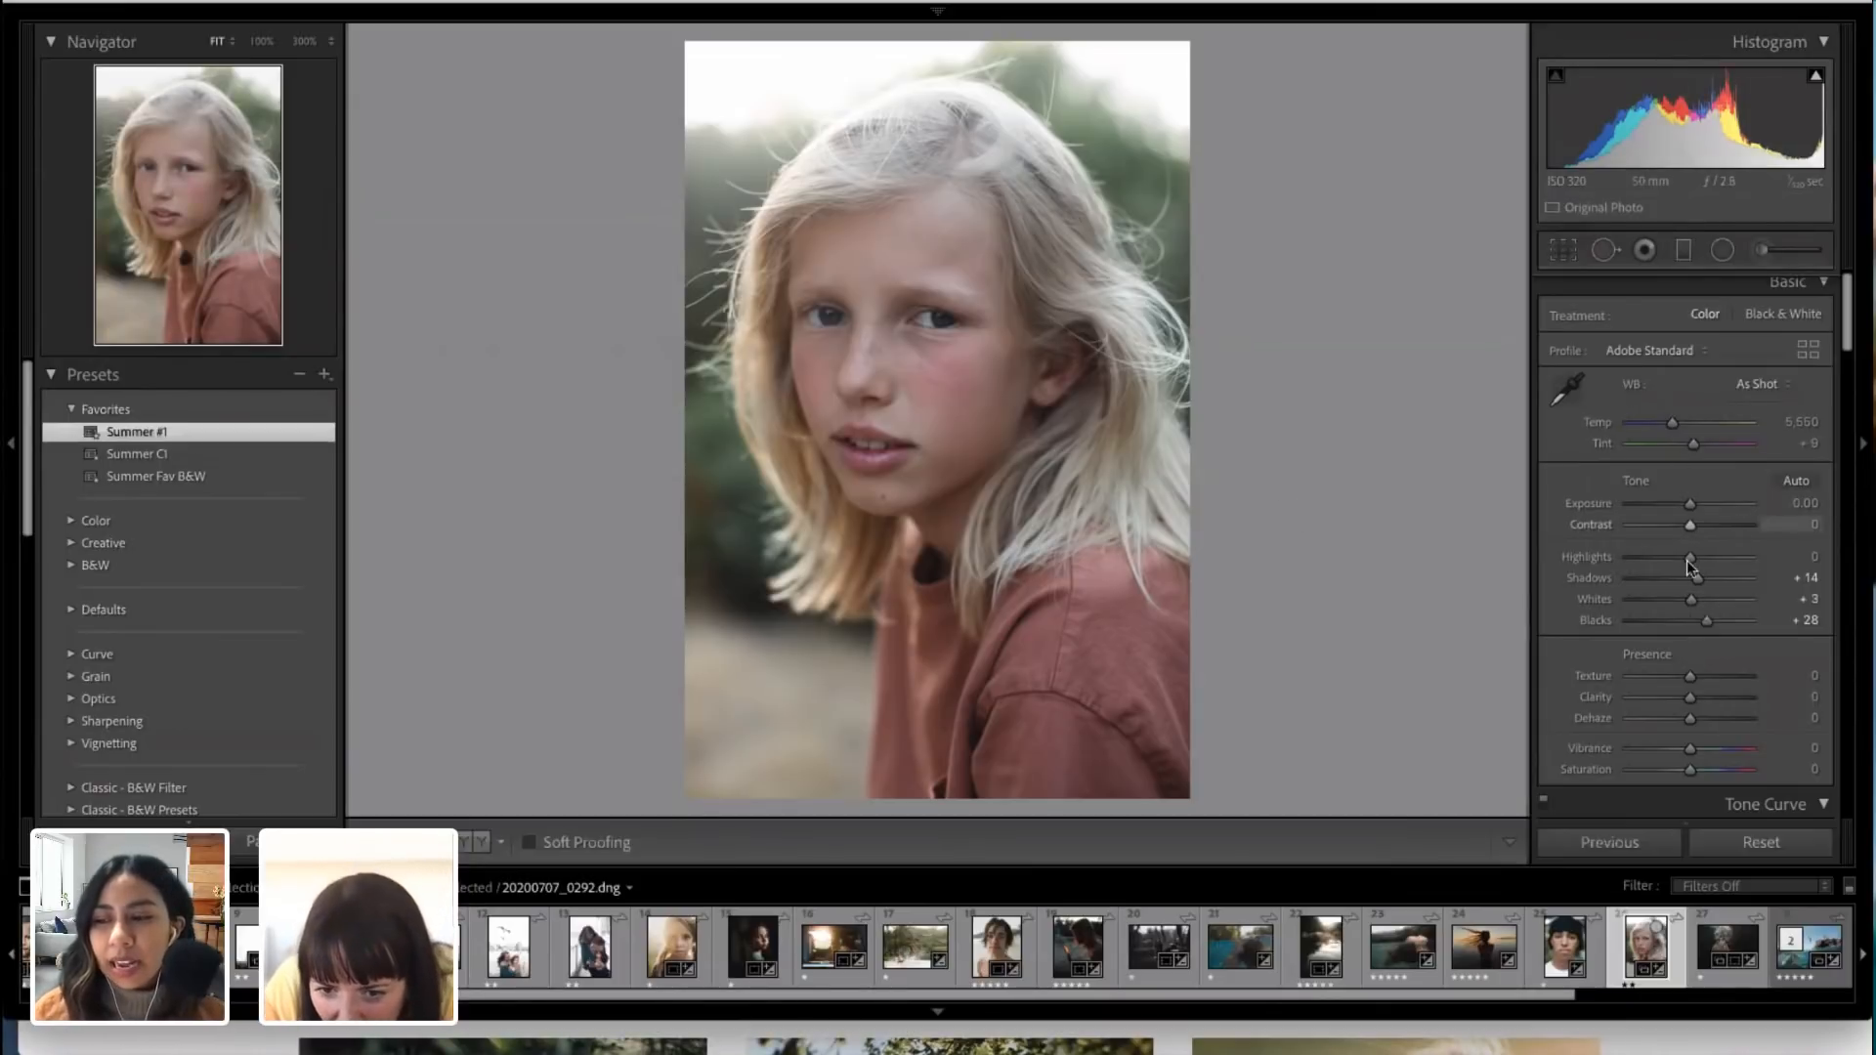
{"action": "left_click_drag", "start_coordinate": [1691, 558], "coordinate": [1697, 584]}
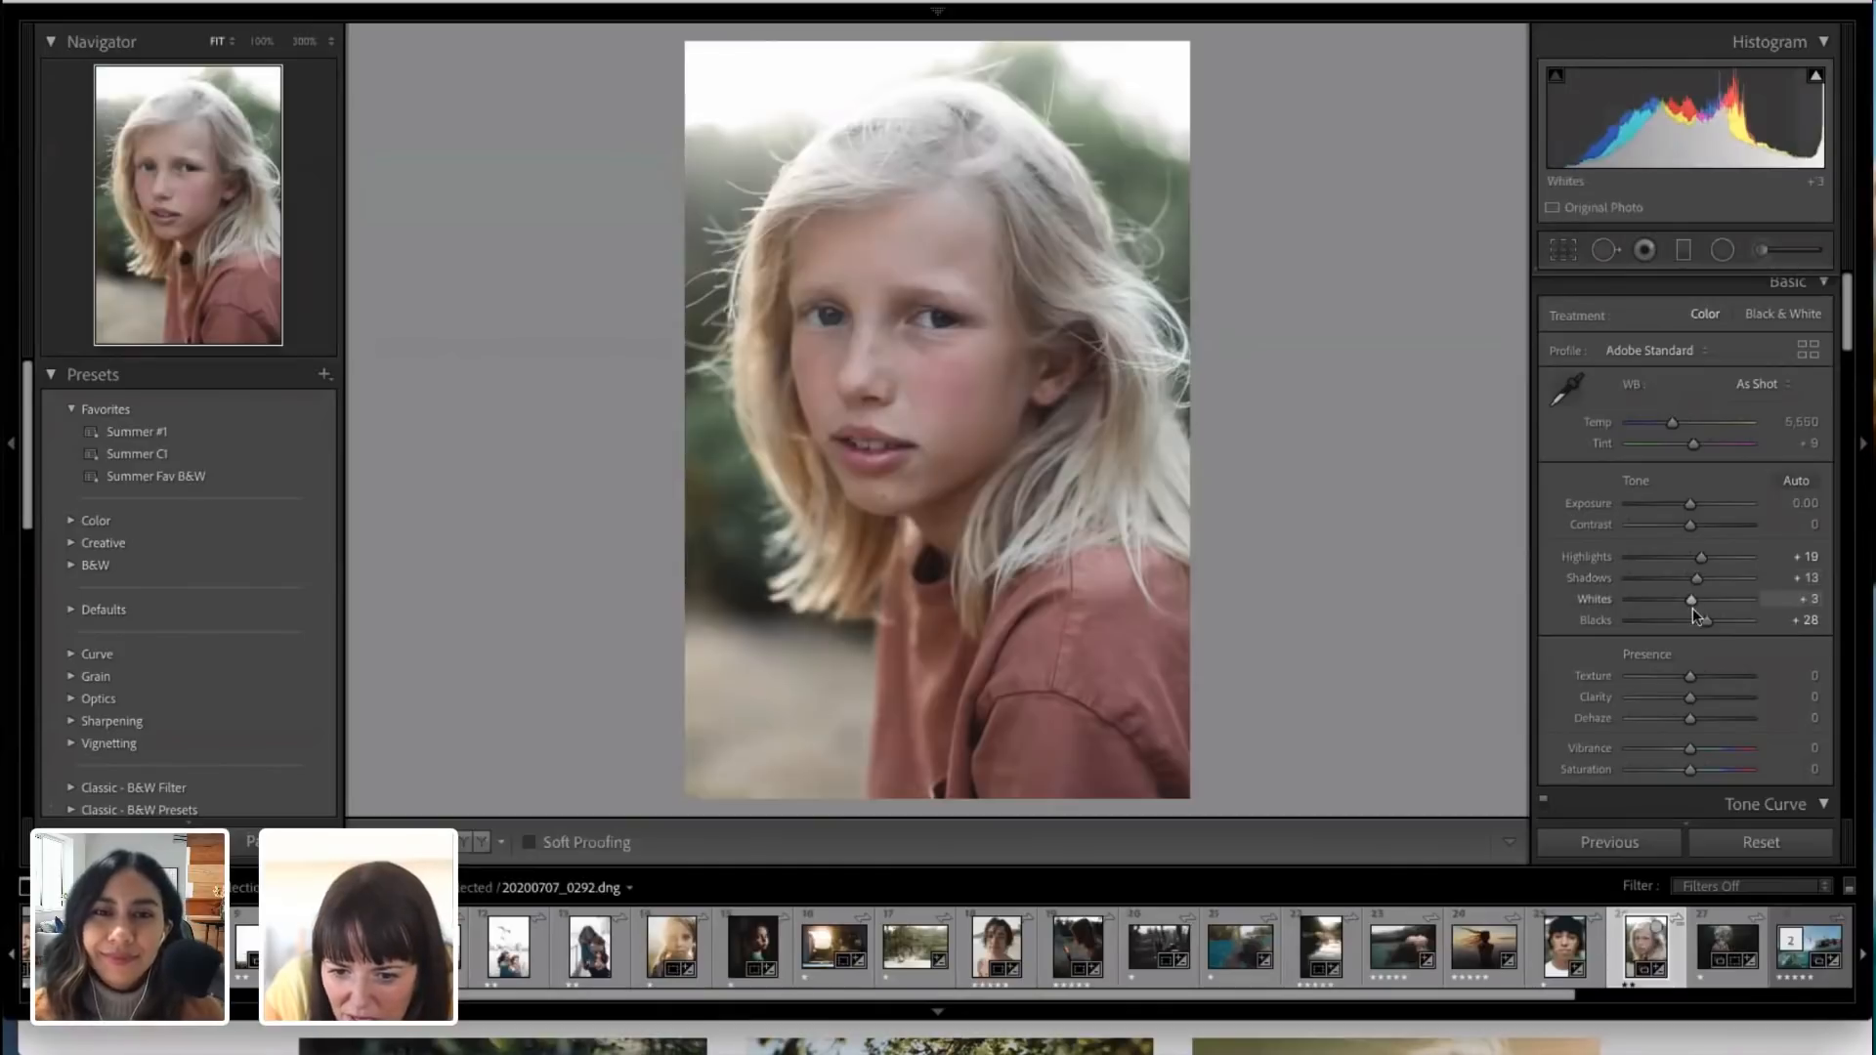
{"action": "scroll", "coordinate": [1695, 617], "scroll_direction": "down", "scroll_amount": 10}
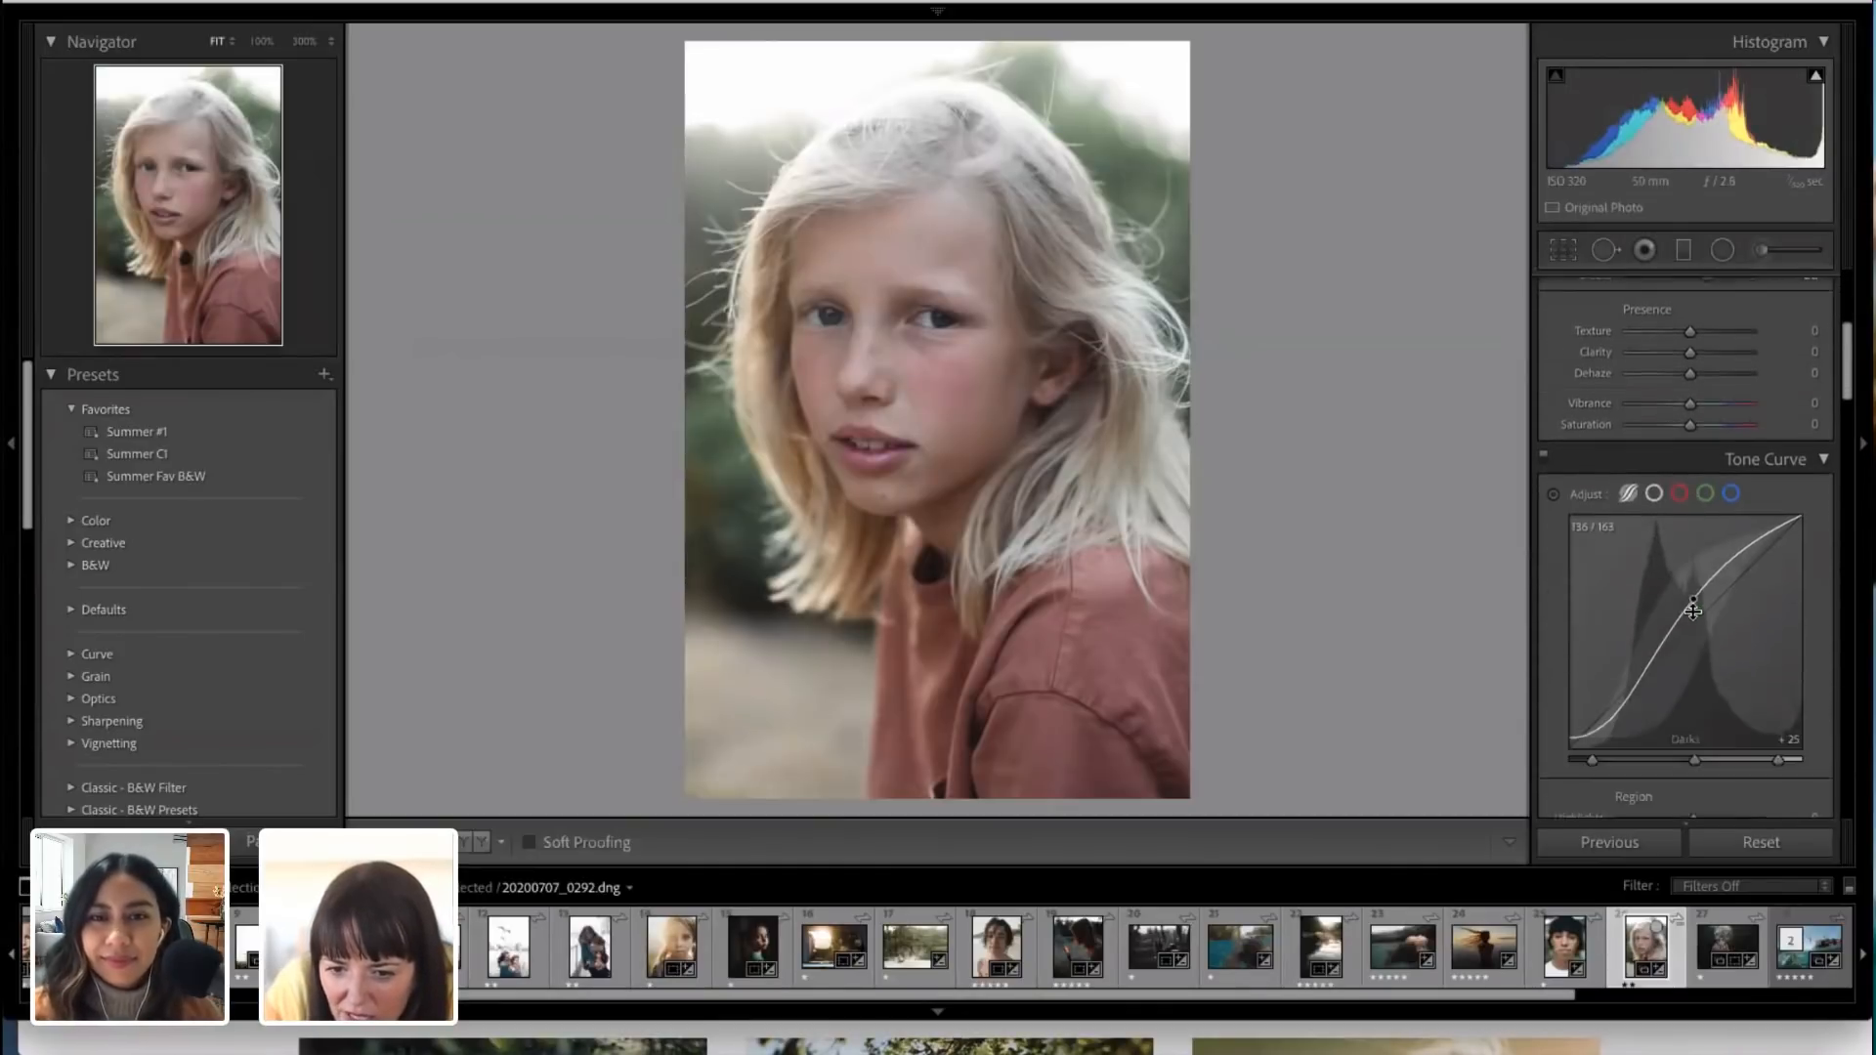
{"action": "scroll", "coordinate": [1694, 610], "scroll_direction": "down", "scroll_amount": 4}
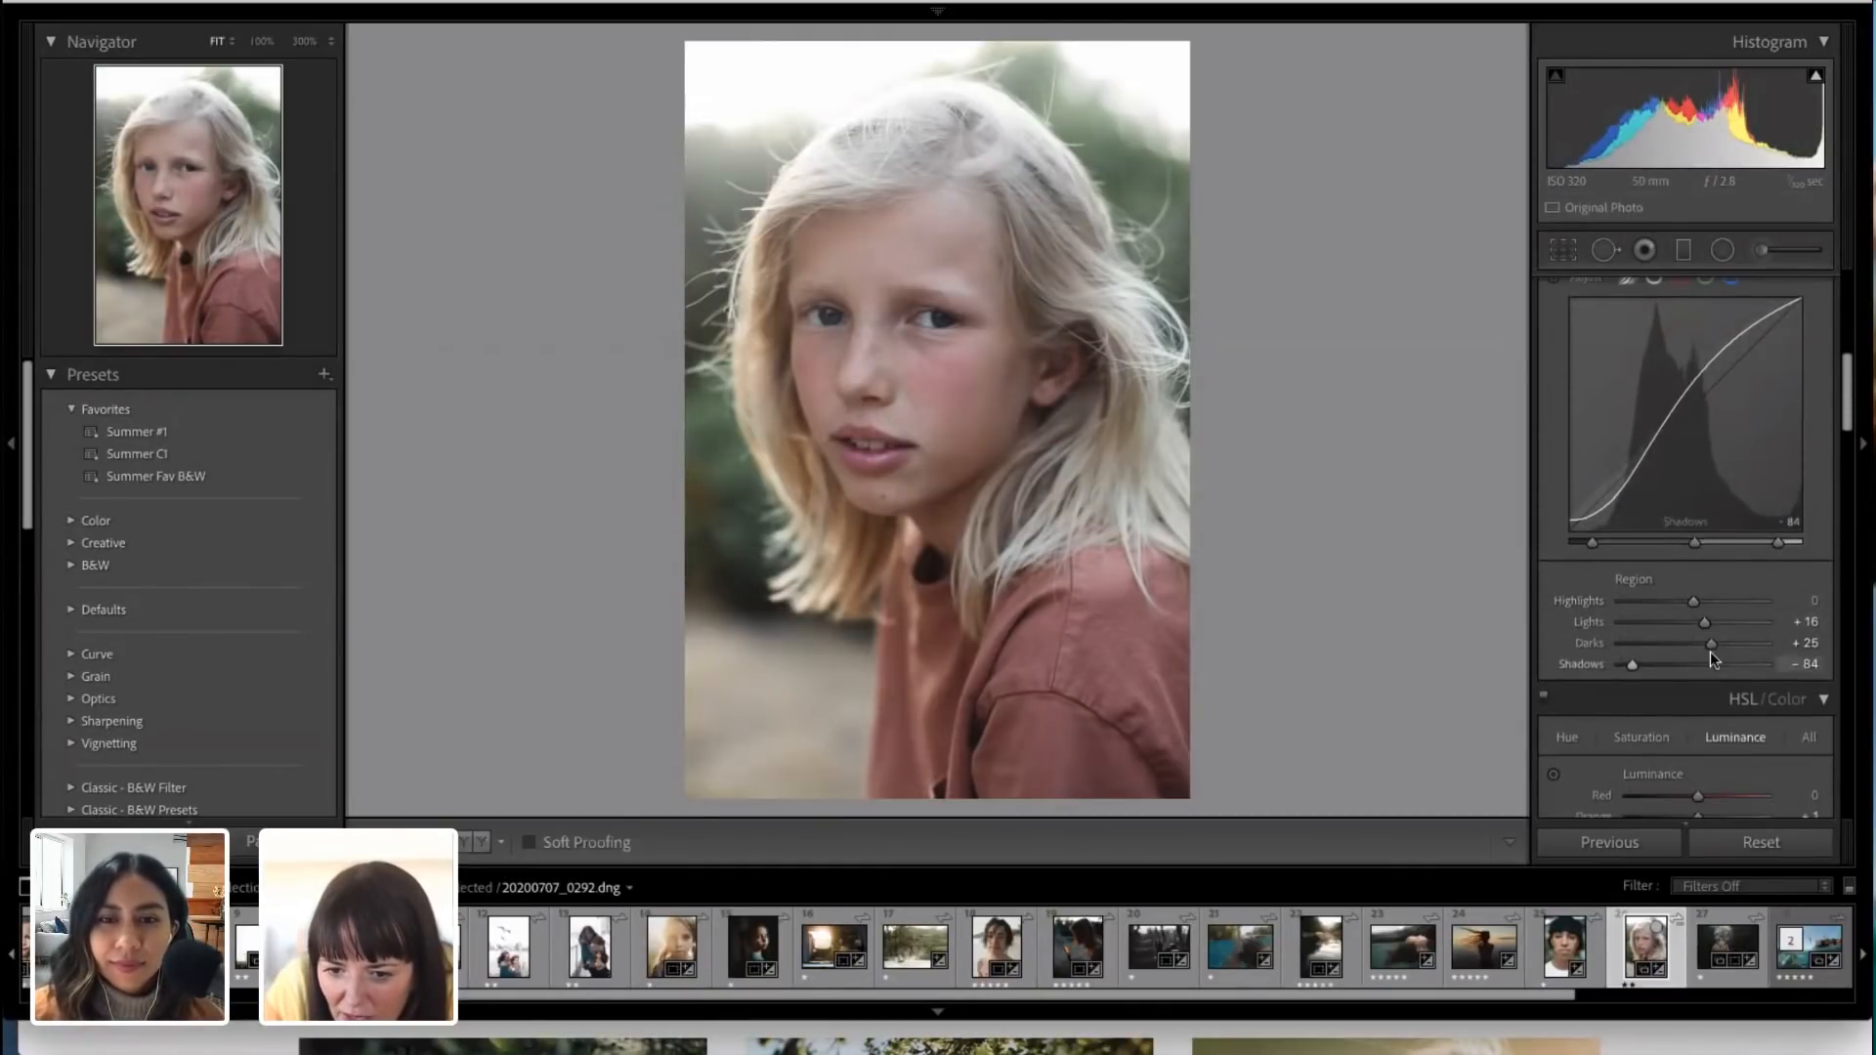
{"action": "mouse_move", "coordinate": [1711, 643]}
{"action": "left_mouse_down"}
{"action": "mouse_move", "coordinate": [1691, 644]}
{"action": "mouse_move", "coordinate": [1710, 643]}
{"action": "left_mouse_up"}
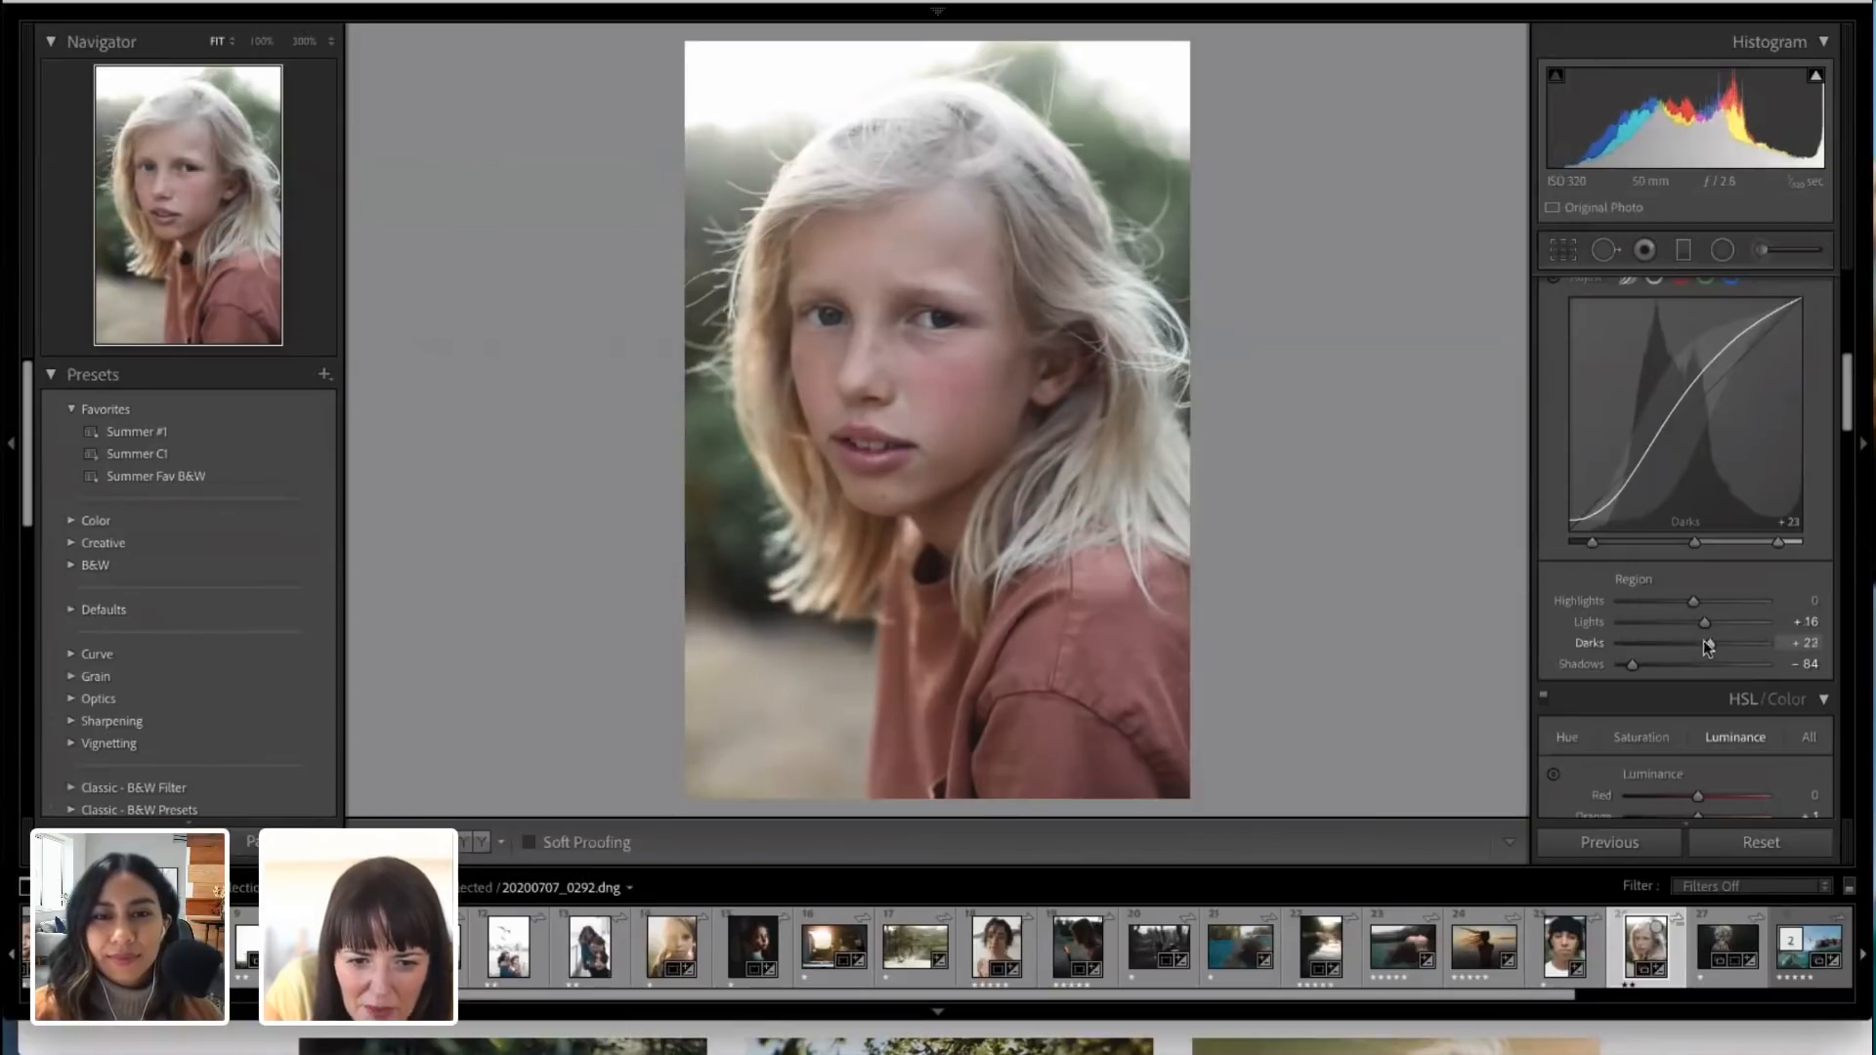
Step: Lower the portrait's Blacks to +2 in the basic tone settings
{"action": "scroll", "coordinate": [1677, 418], "scroll_direction": "up", "scroll_amount": 3}
{"action": "scroll", "coordinate": [1703, 344], "scroll_direction": "up", "scroll_amount": 6}
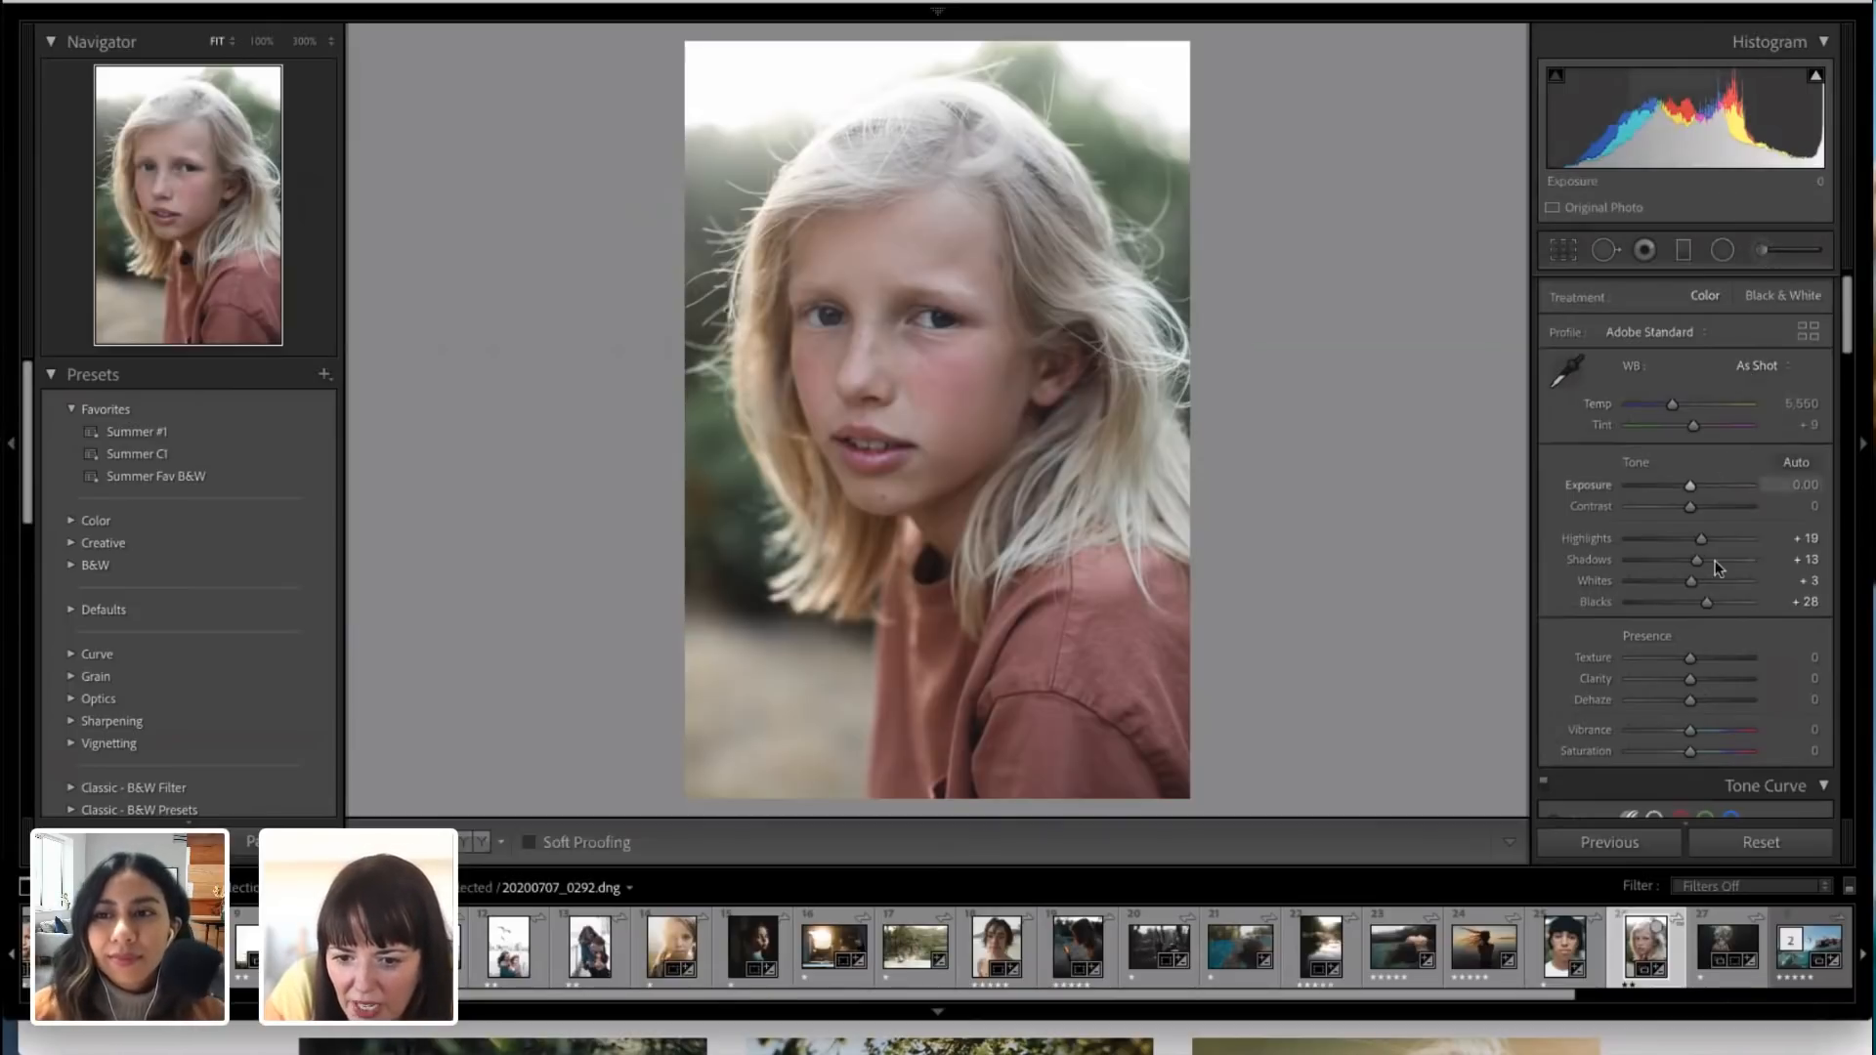
{"action": "left_click_drag", "start_coordinate": [1710, 602], "coordinate": [1697, 603]}
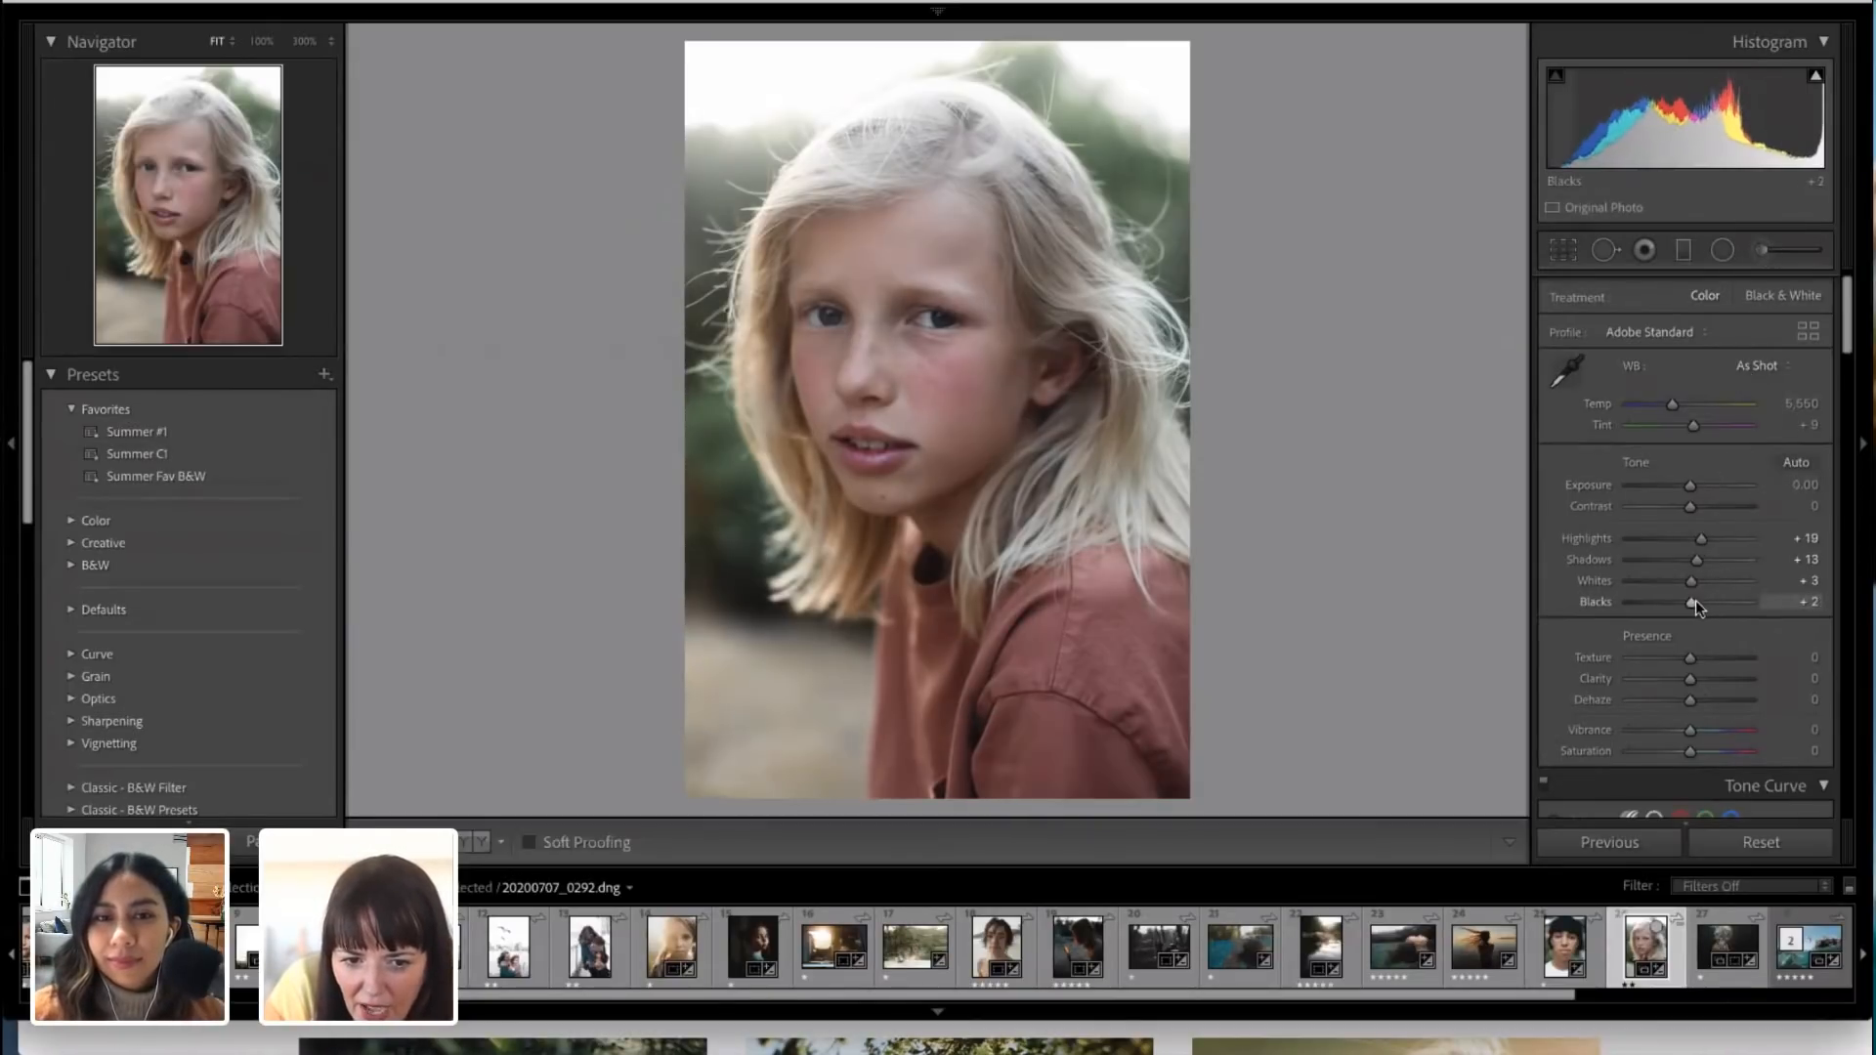
Step: Paint an adjustment brush mask over the cheek beside the child's mouth and set its Exposure to 0.17 and Temp to 3
{"action": "left_click", "coordinate": [1766, 250]}
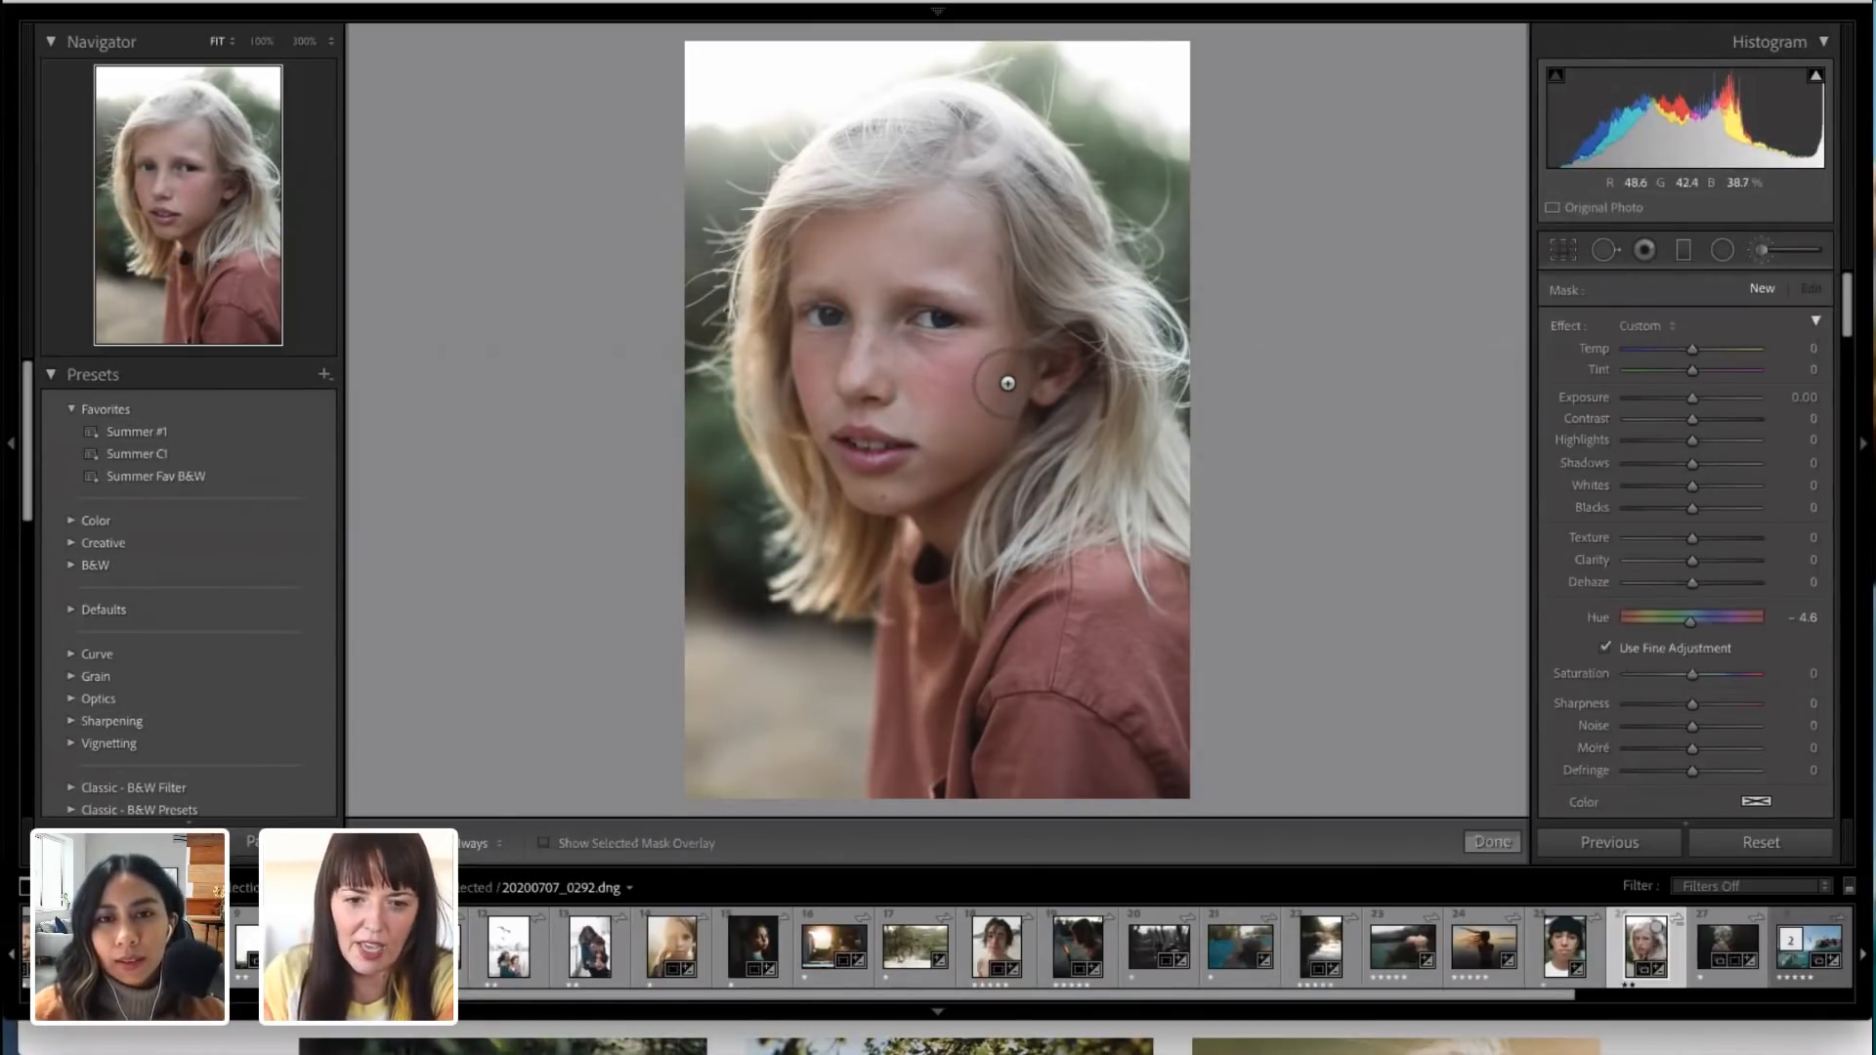
{"action": "key", "text": "h"}
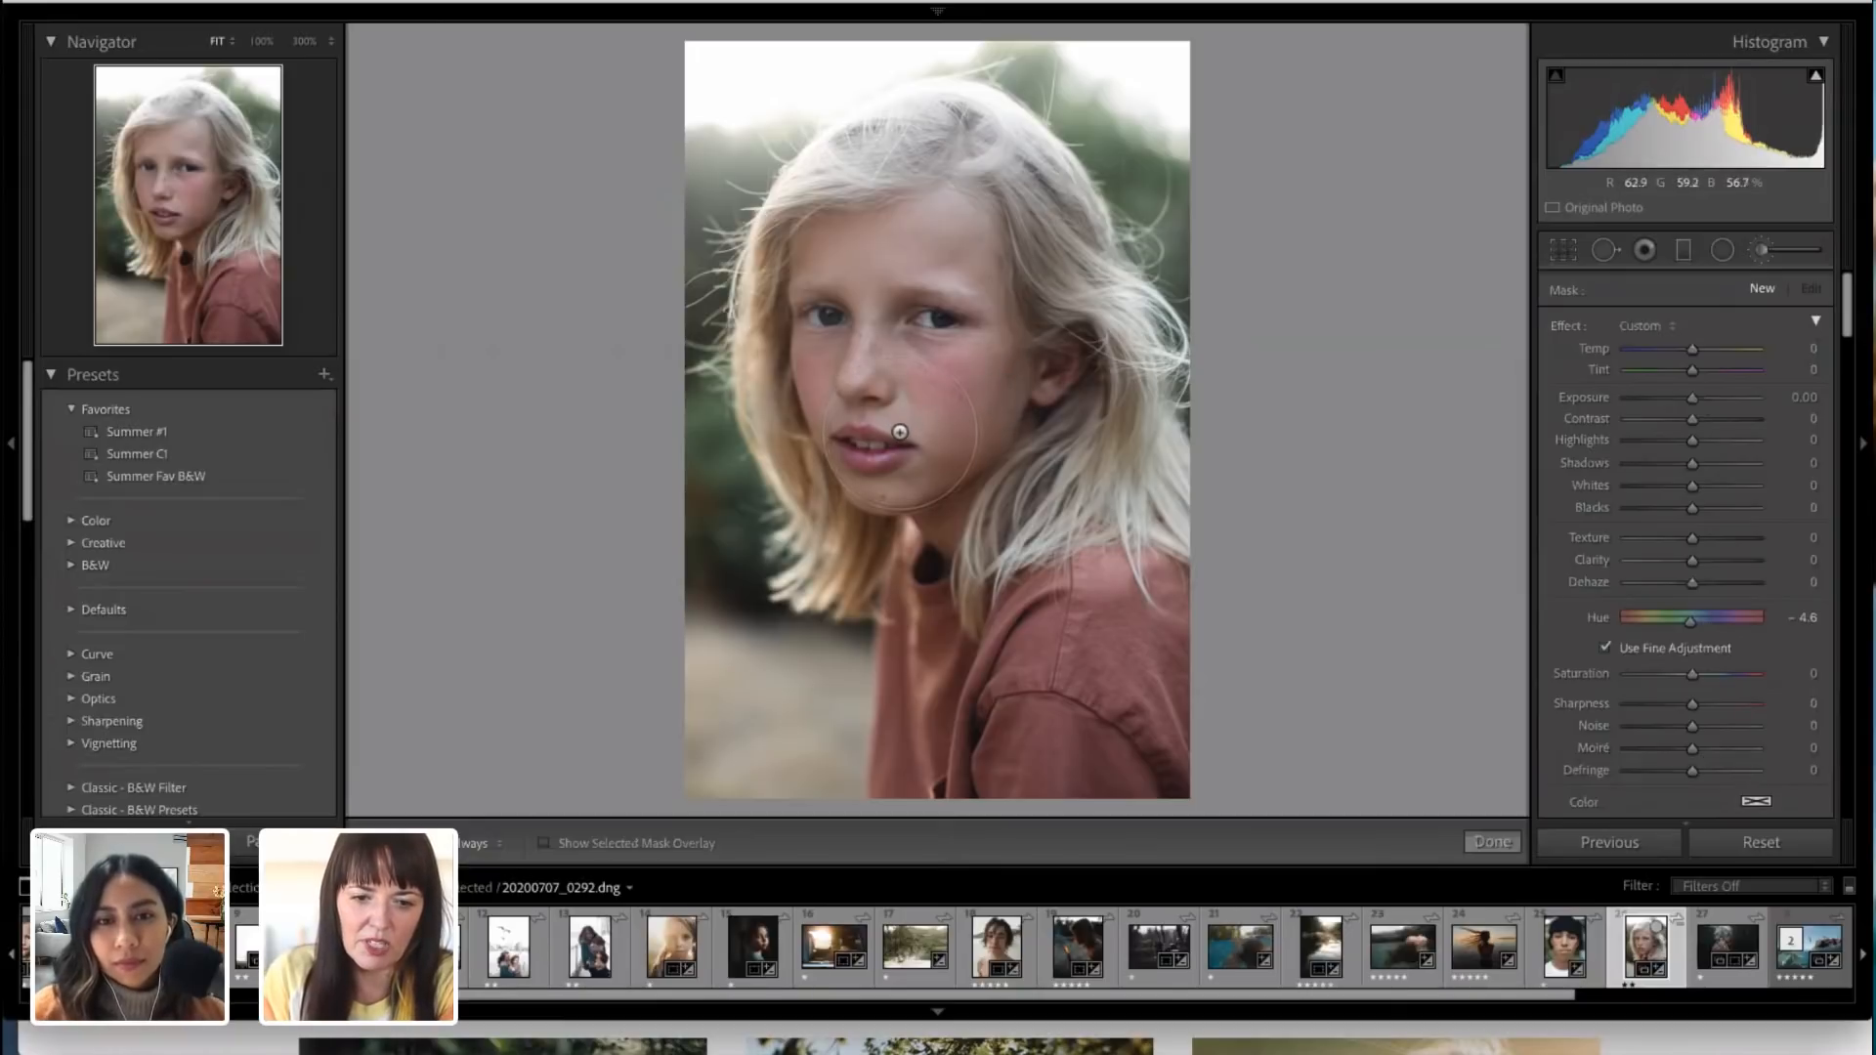
{"action": "key", "text": "h"}
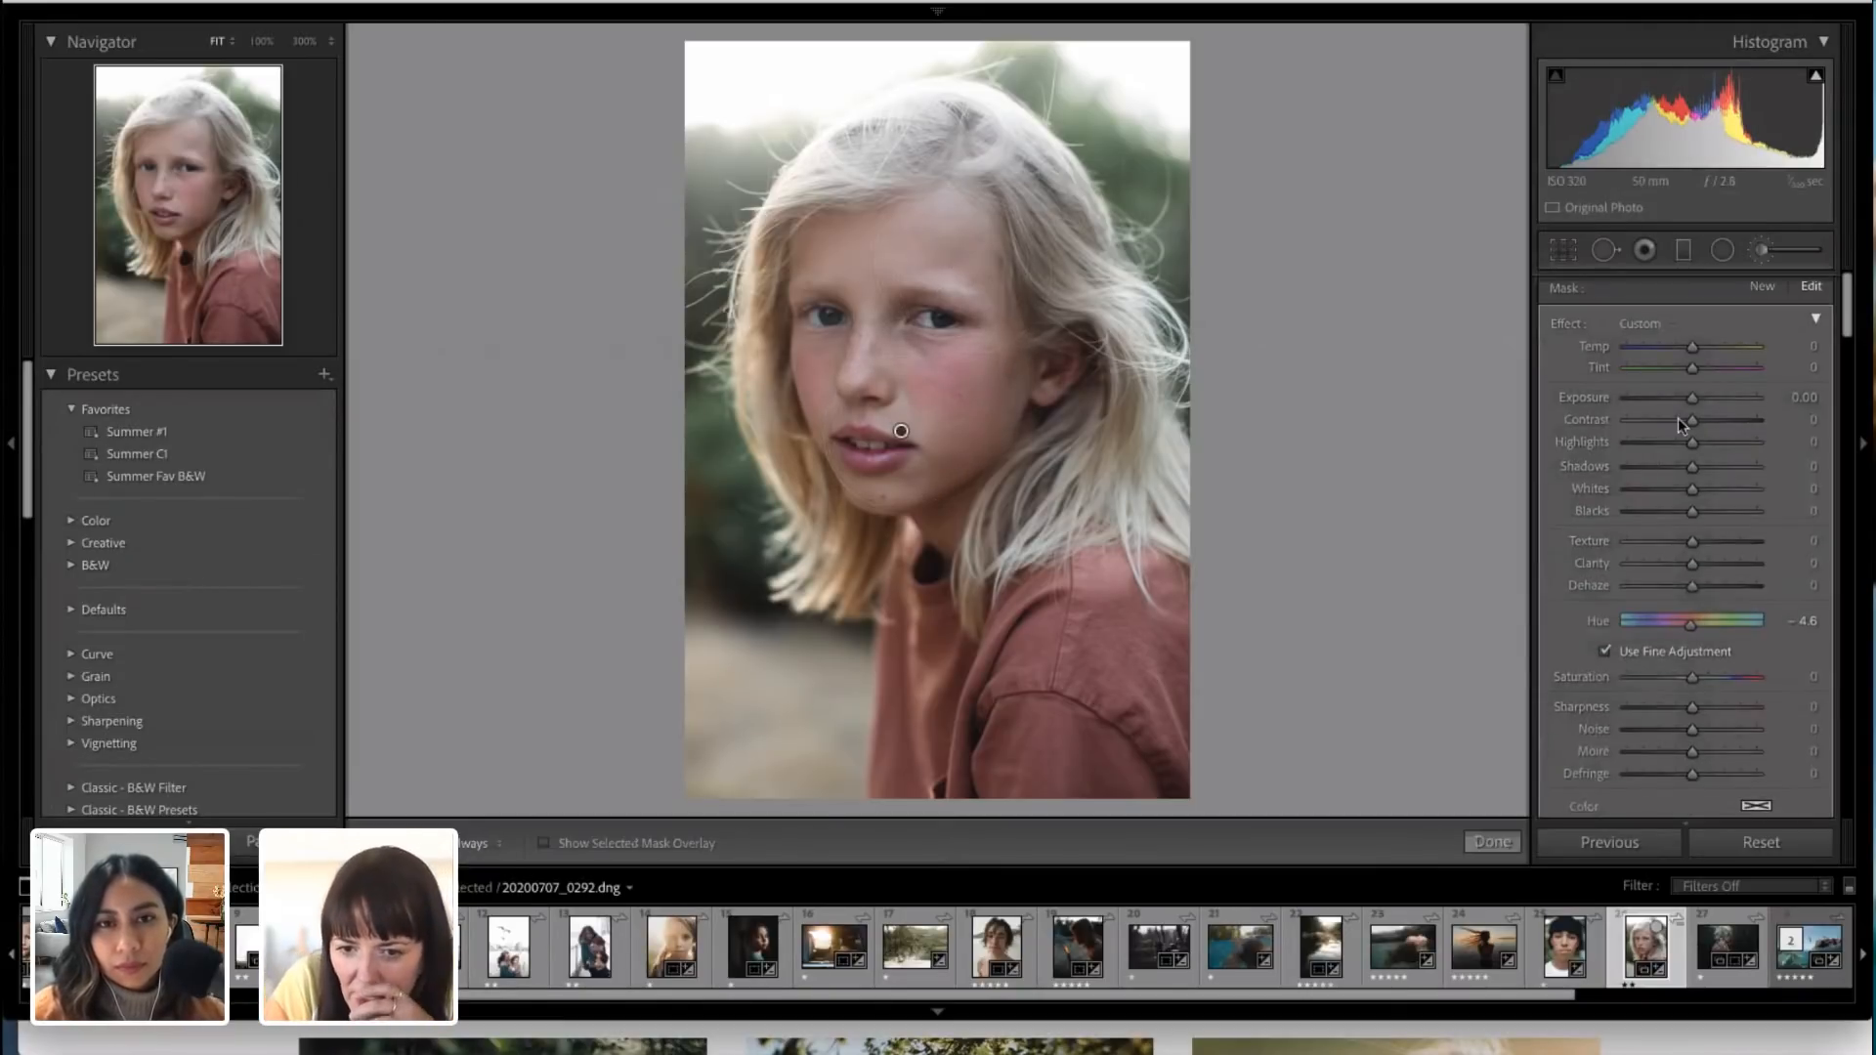
{"action": "scroll", "coordinate": [1679, 407], "scroll_direction": "down", "scroll_amount": 1}
{"action": "left_click_drag", "start_coordinate": [1692, 373], "coordinate": [1693, 373]}
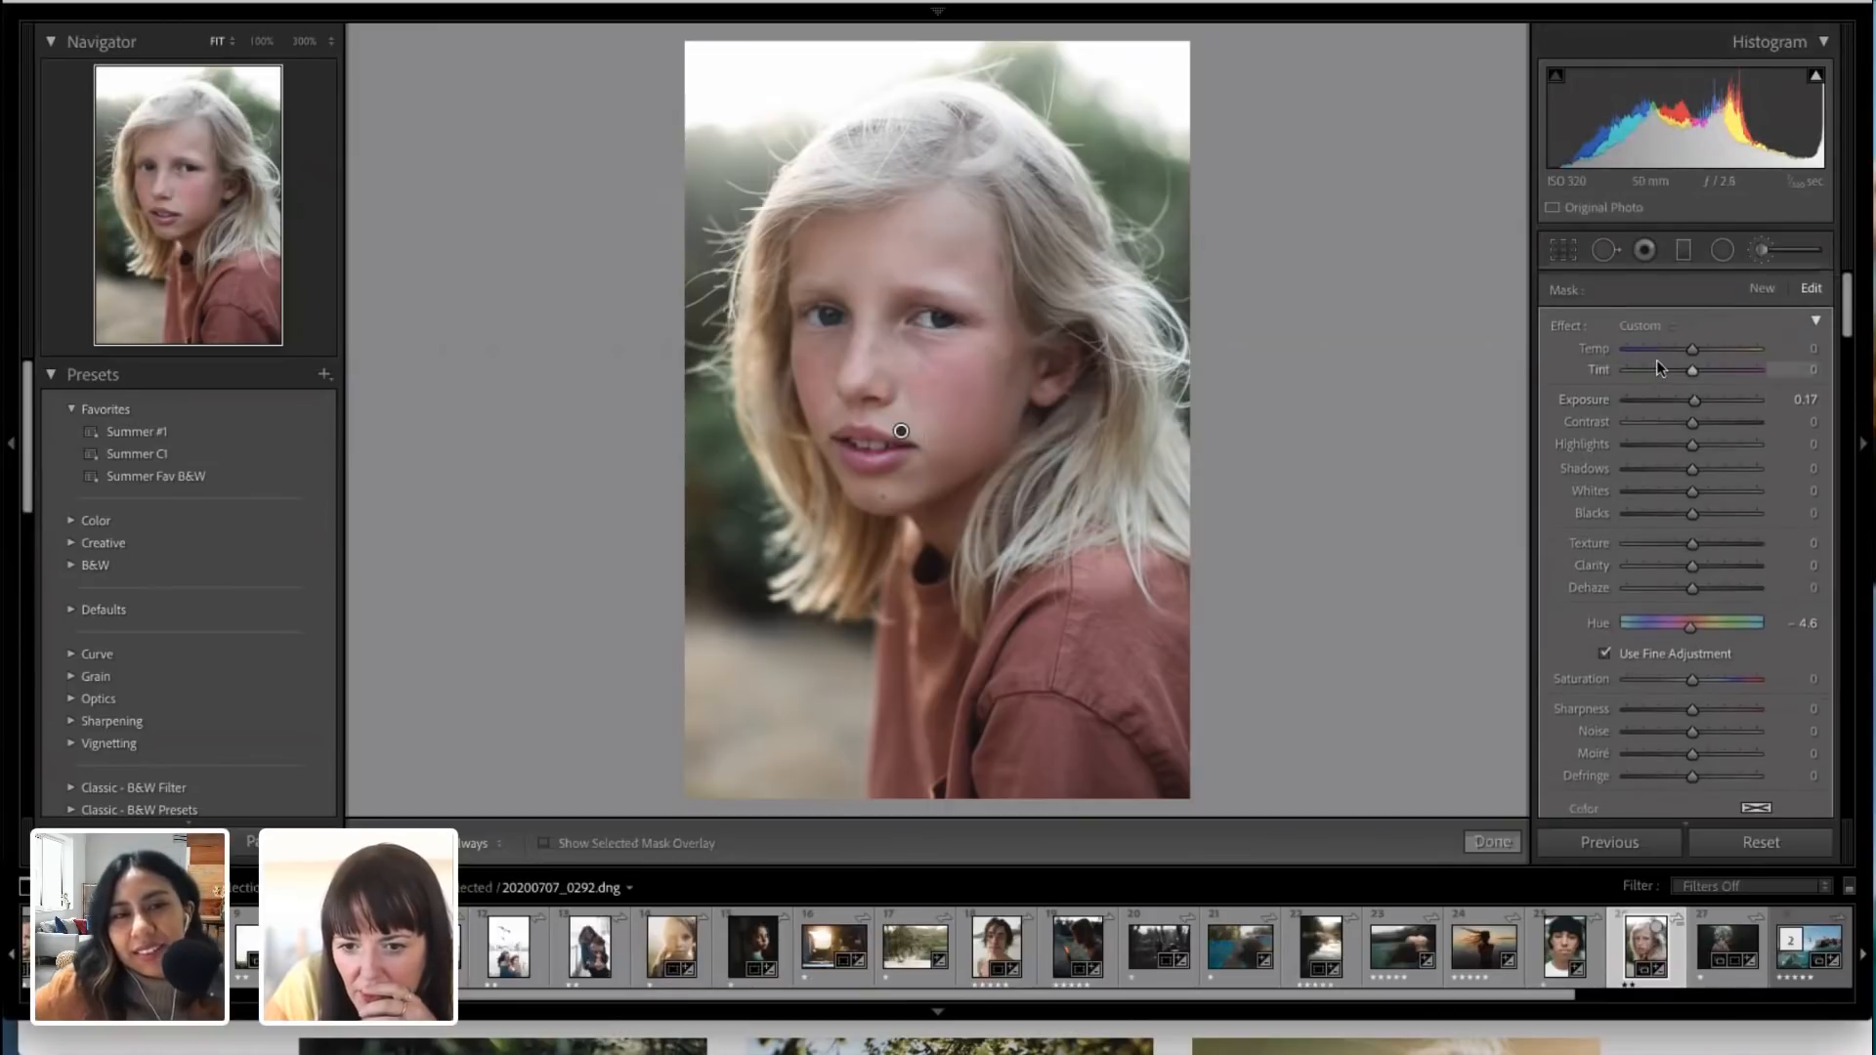
{"action": "left_click_drag", "start_coordinate": [1692, 350], "coordinate": [1691, 348]}
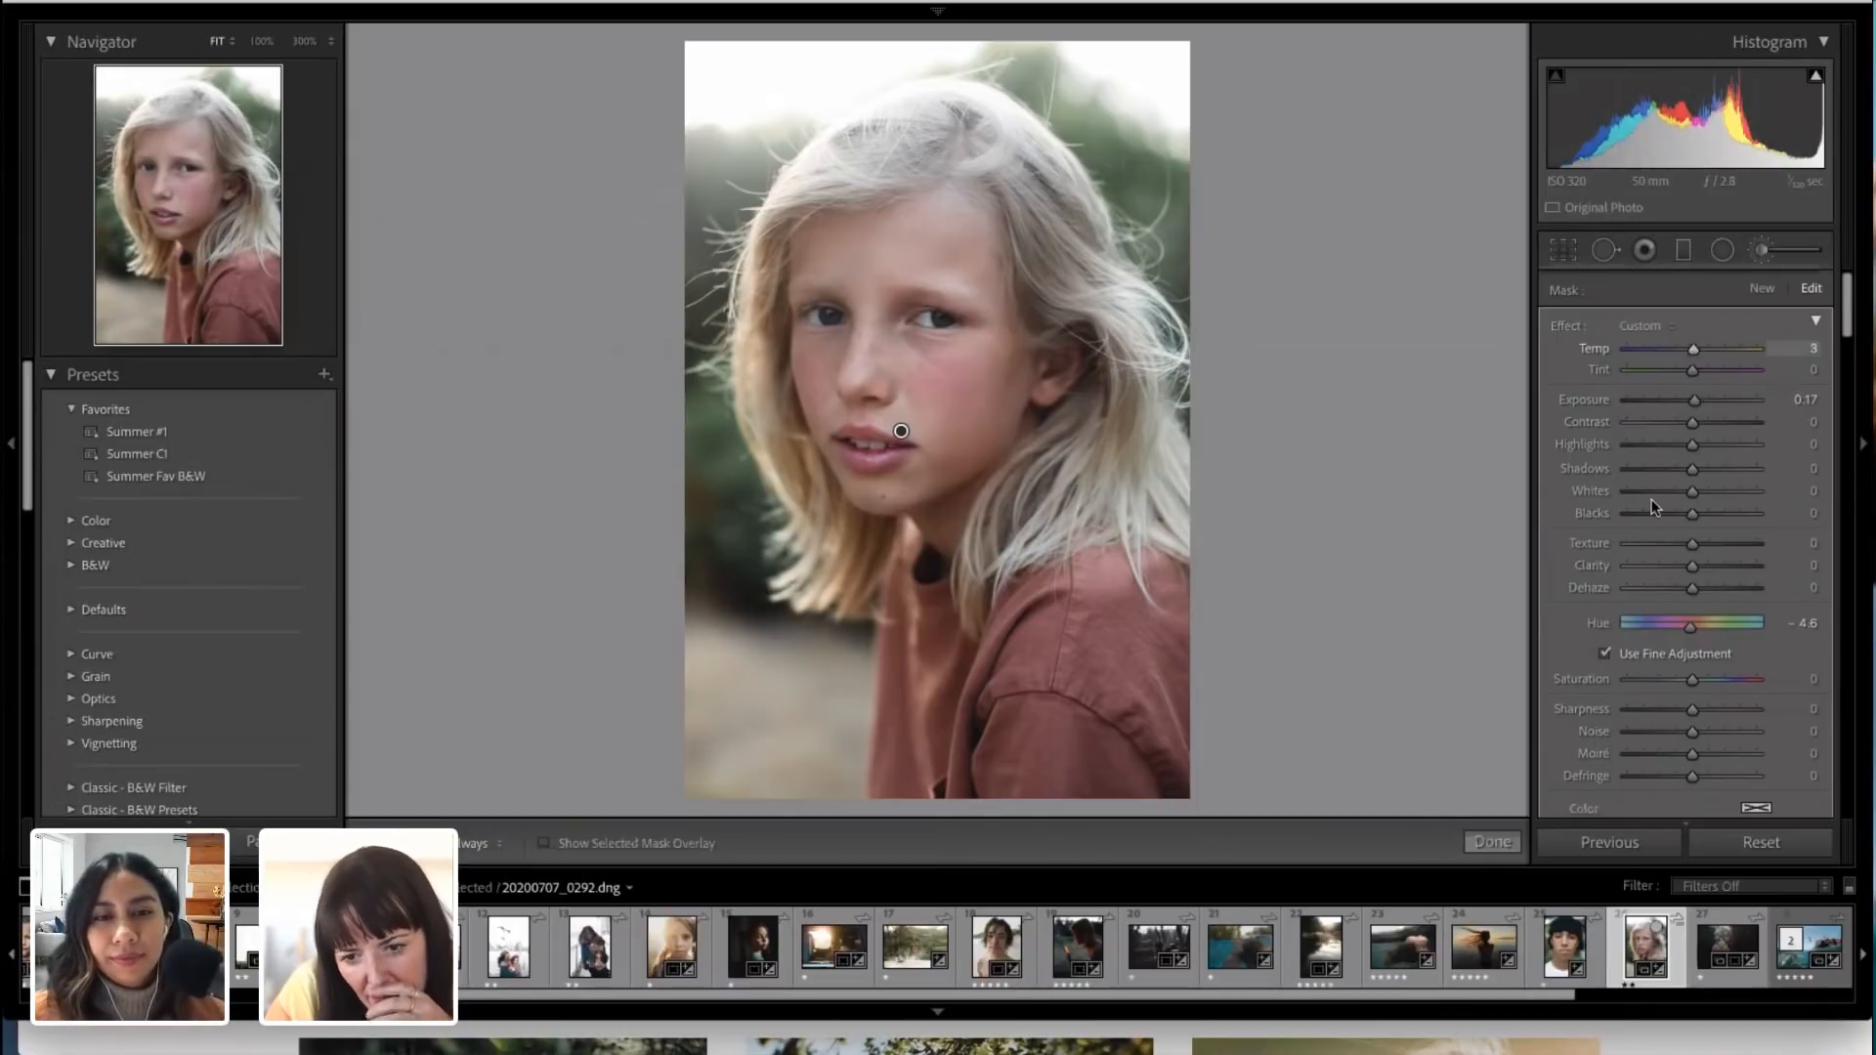
Step: Start a new adjustment brush with Feather at 29 and paint a second mask on the child's cheek
{"action": "left_click", "coordinate": [1765, 253]}
{"action": "left_click", "coordinate": [1765, 252]}
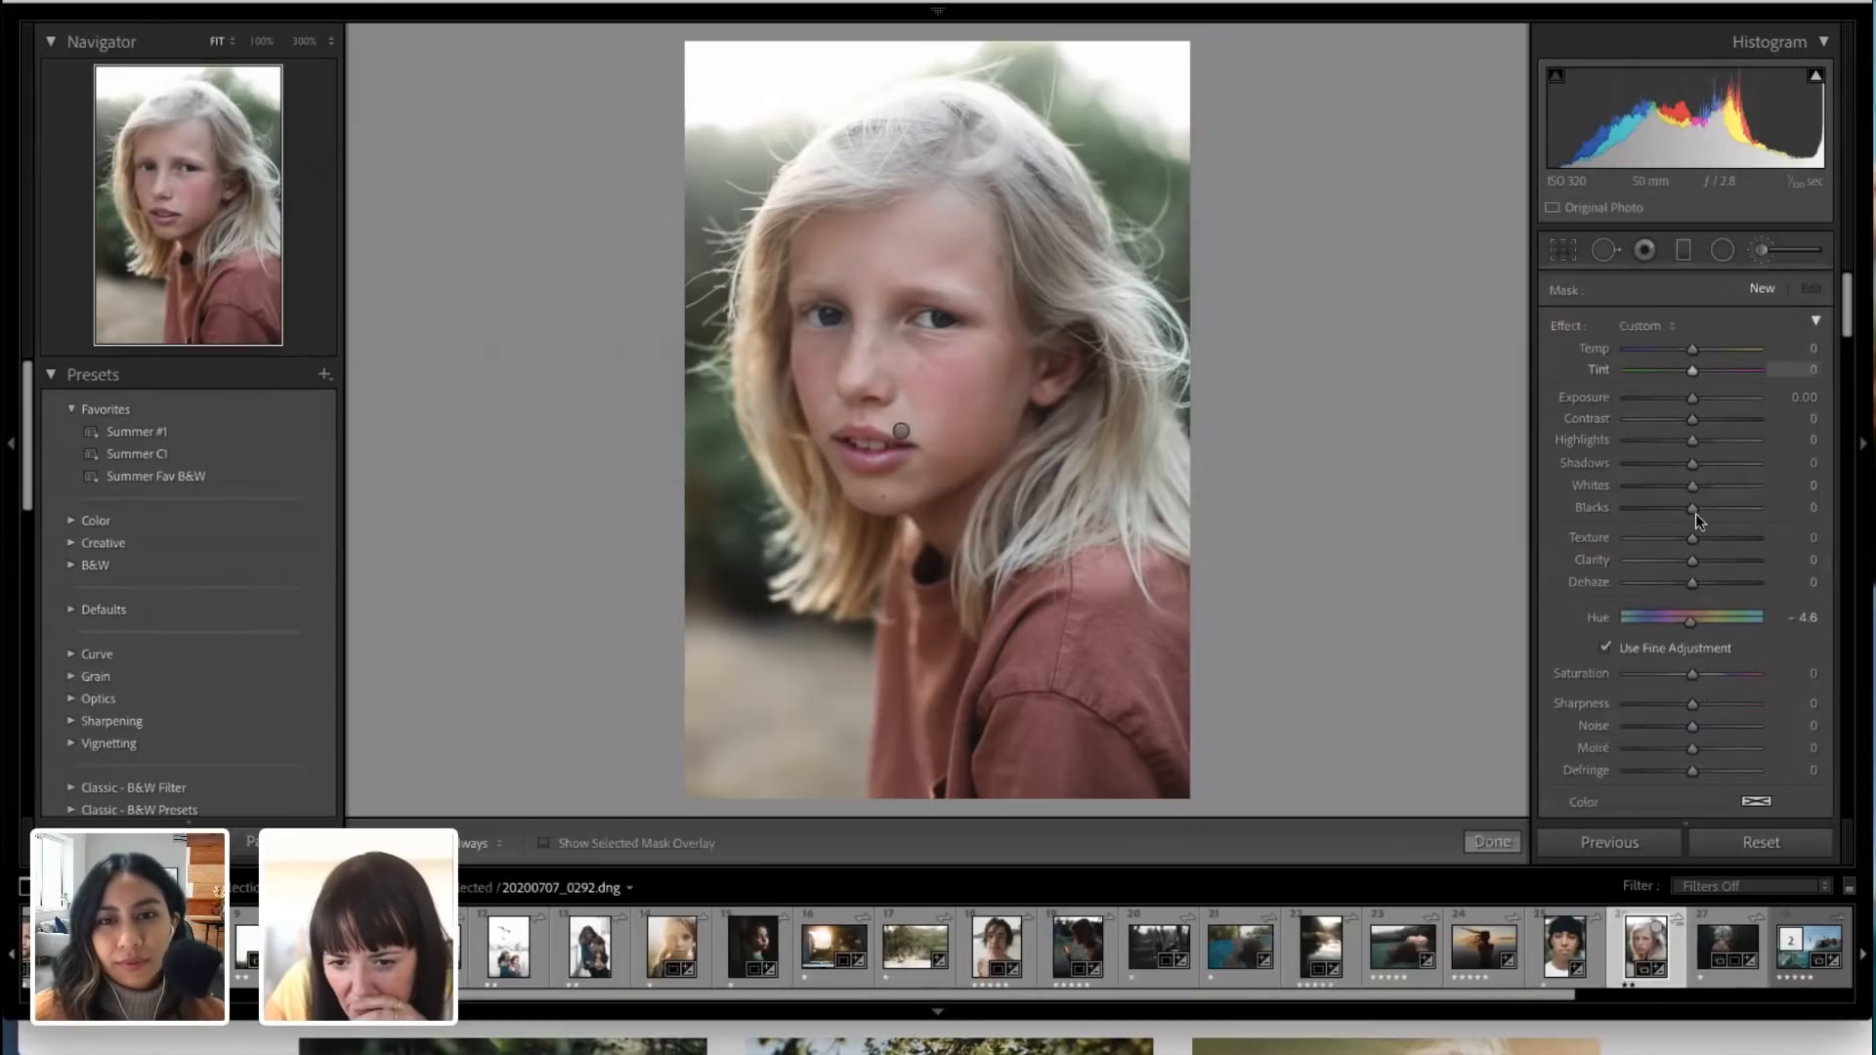
{"action": "scroll", "coordinate": [1695, 513], "scroll_direction": "down", "scroll_amount": 6}
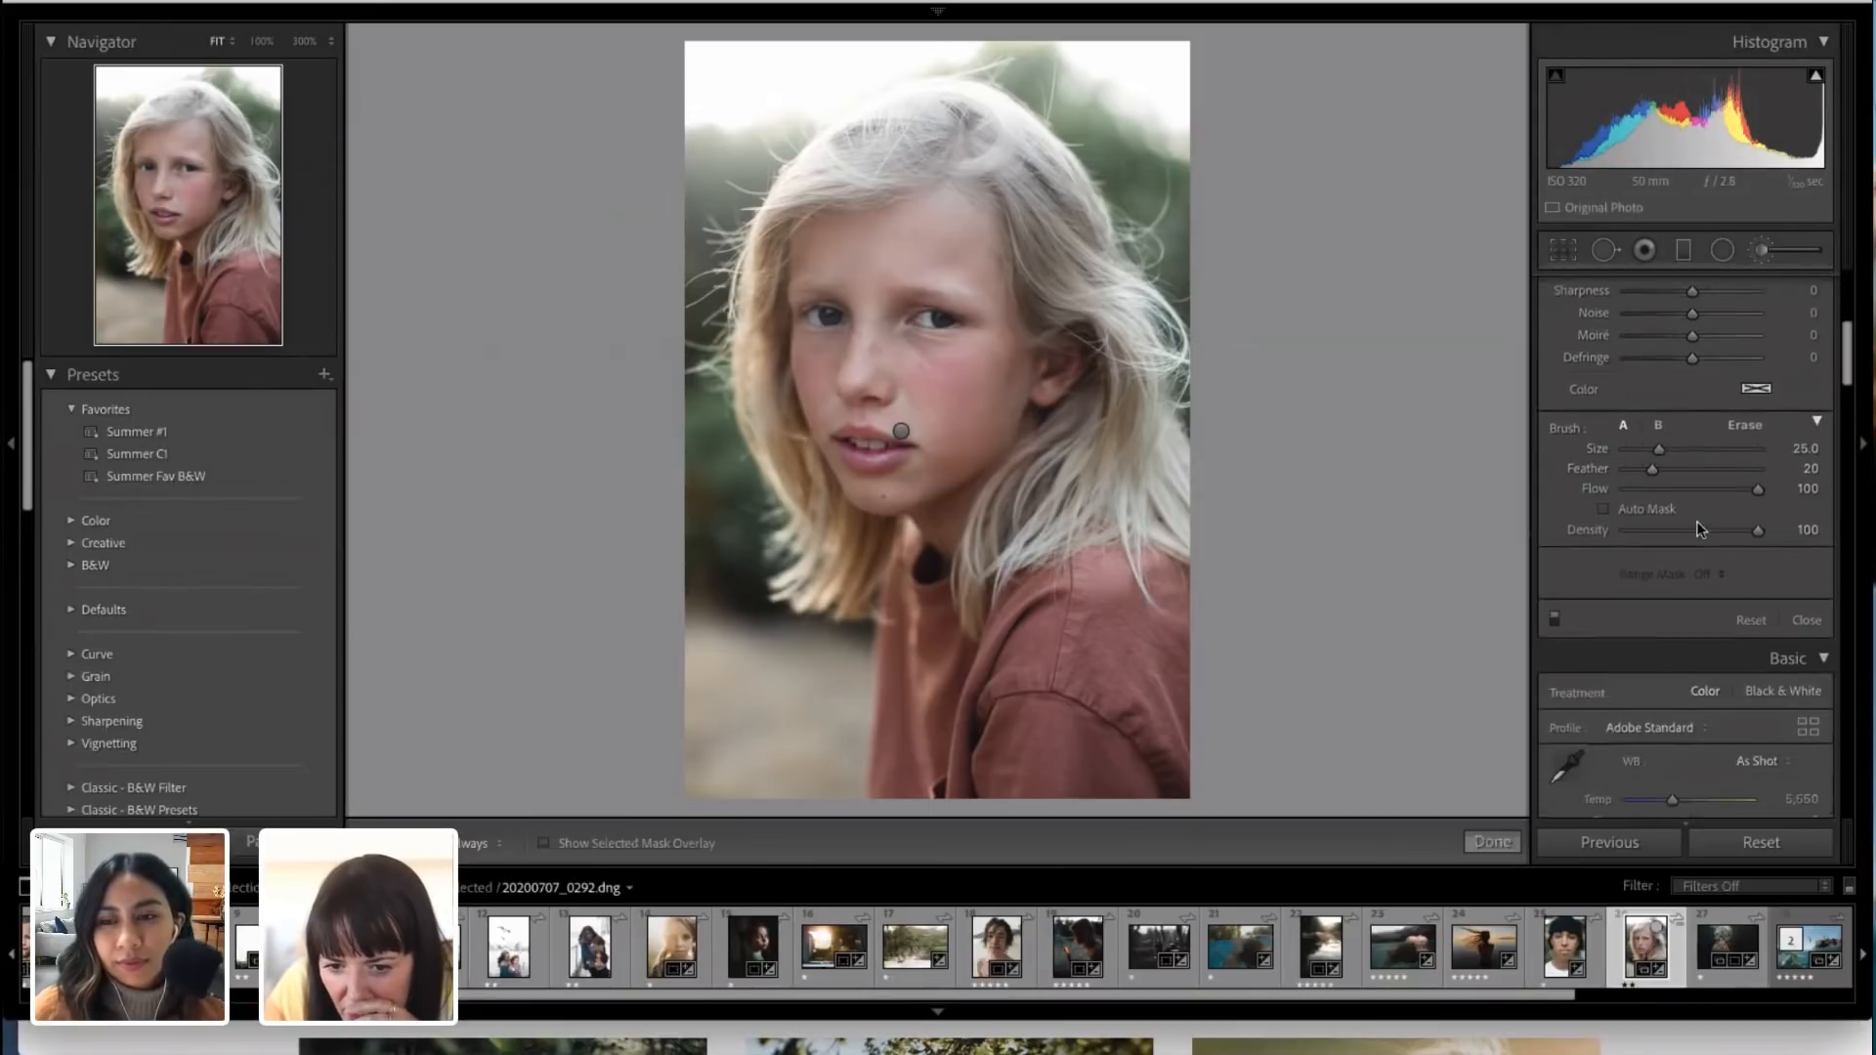
{"action": "scroll", "coordinate": [1696, 521], "scroll_direction": "down", "scroll_amount": 1}
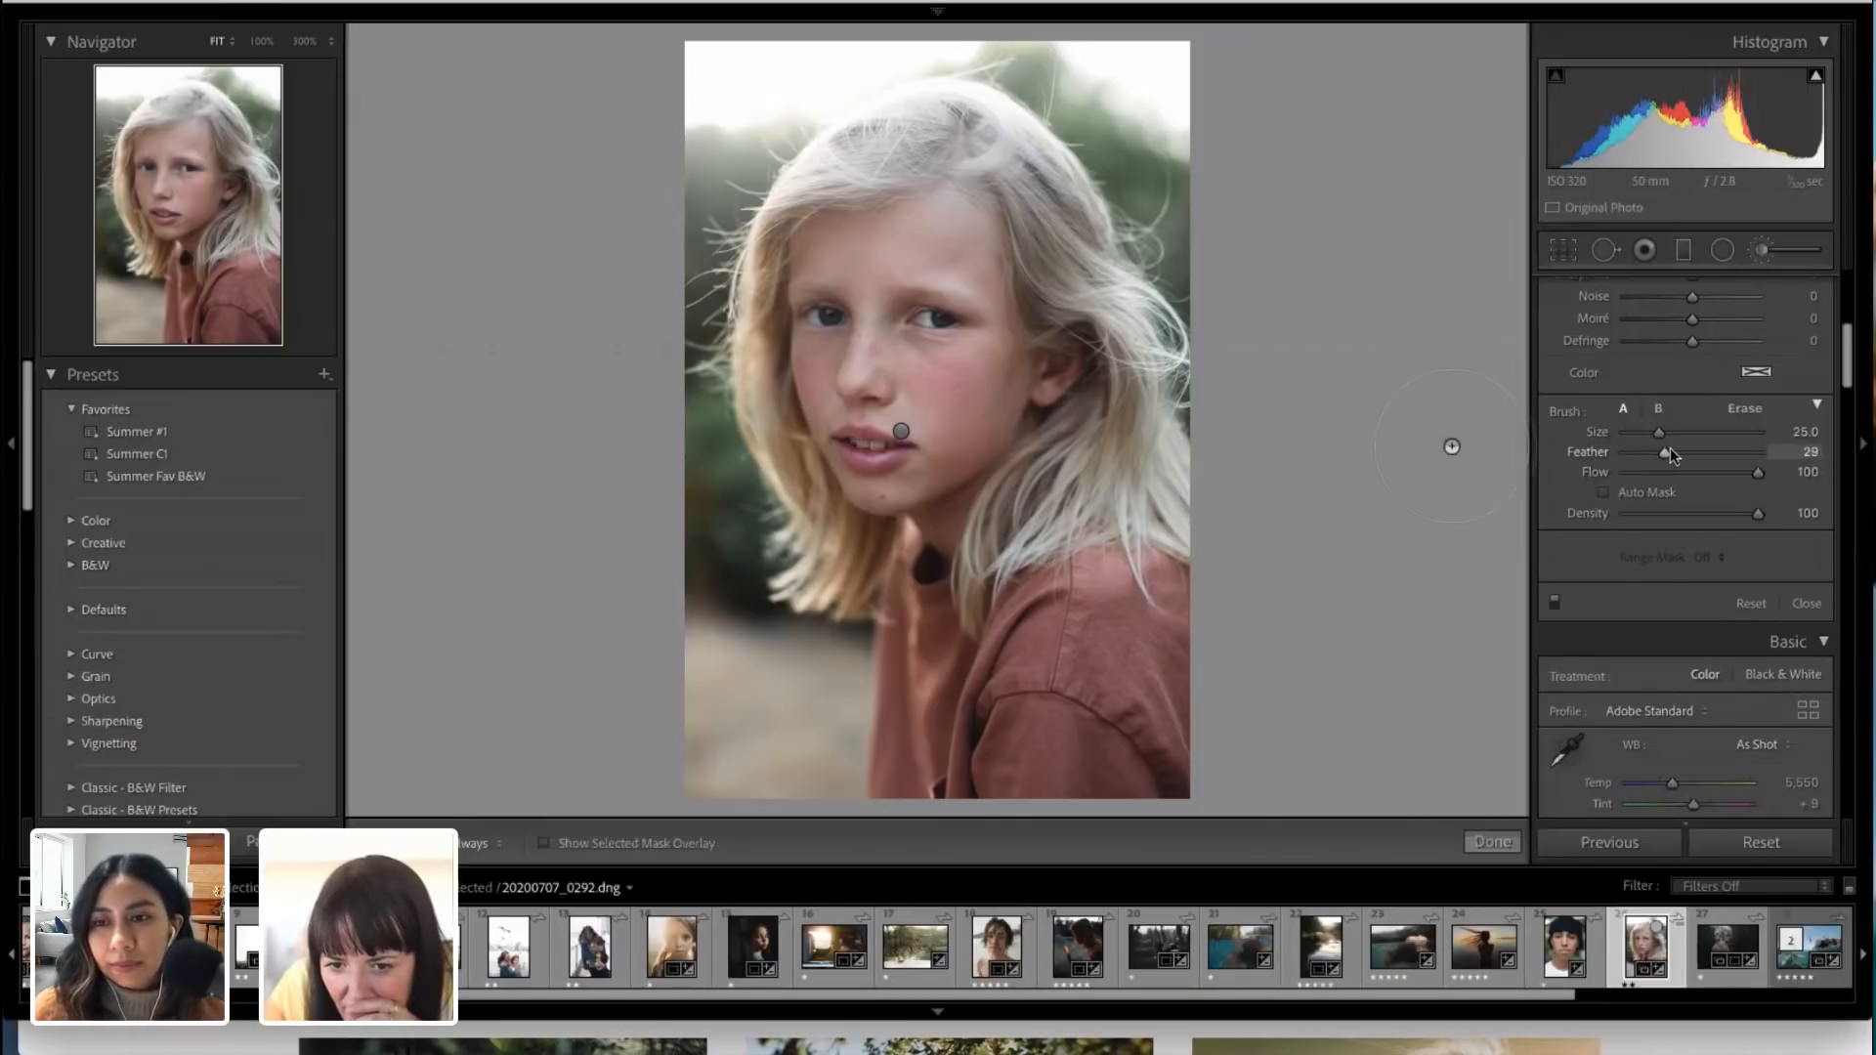
{"action": "key", "text": "h"}
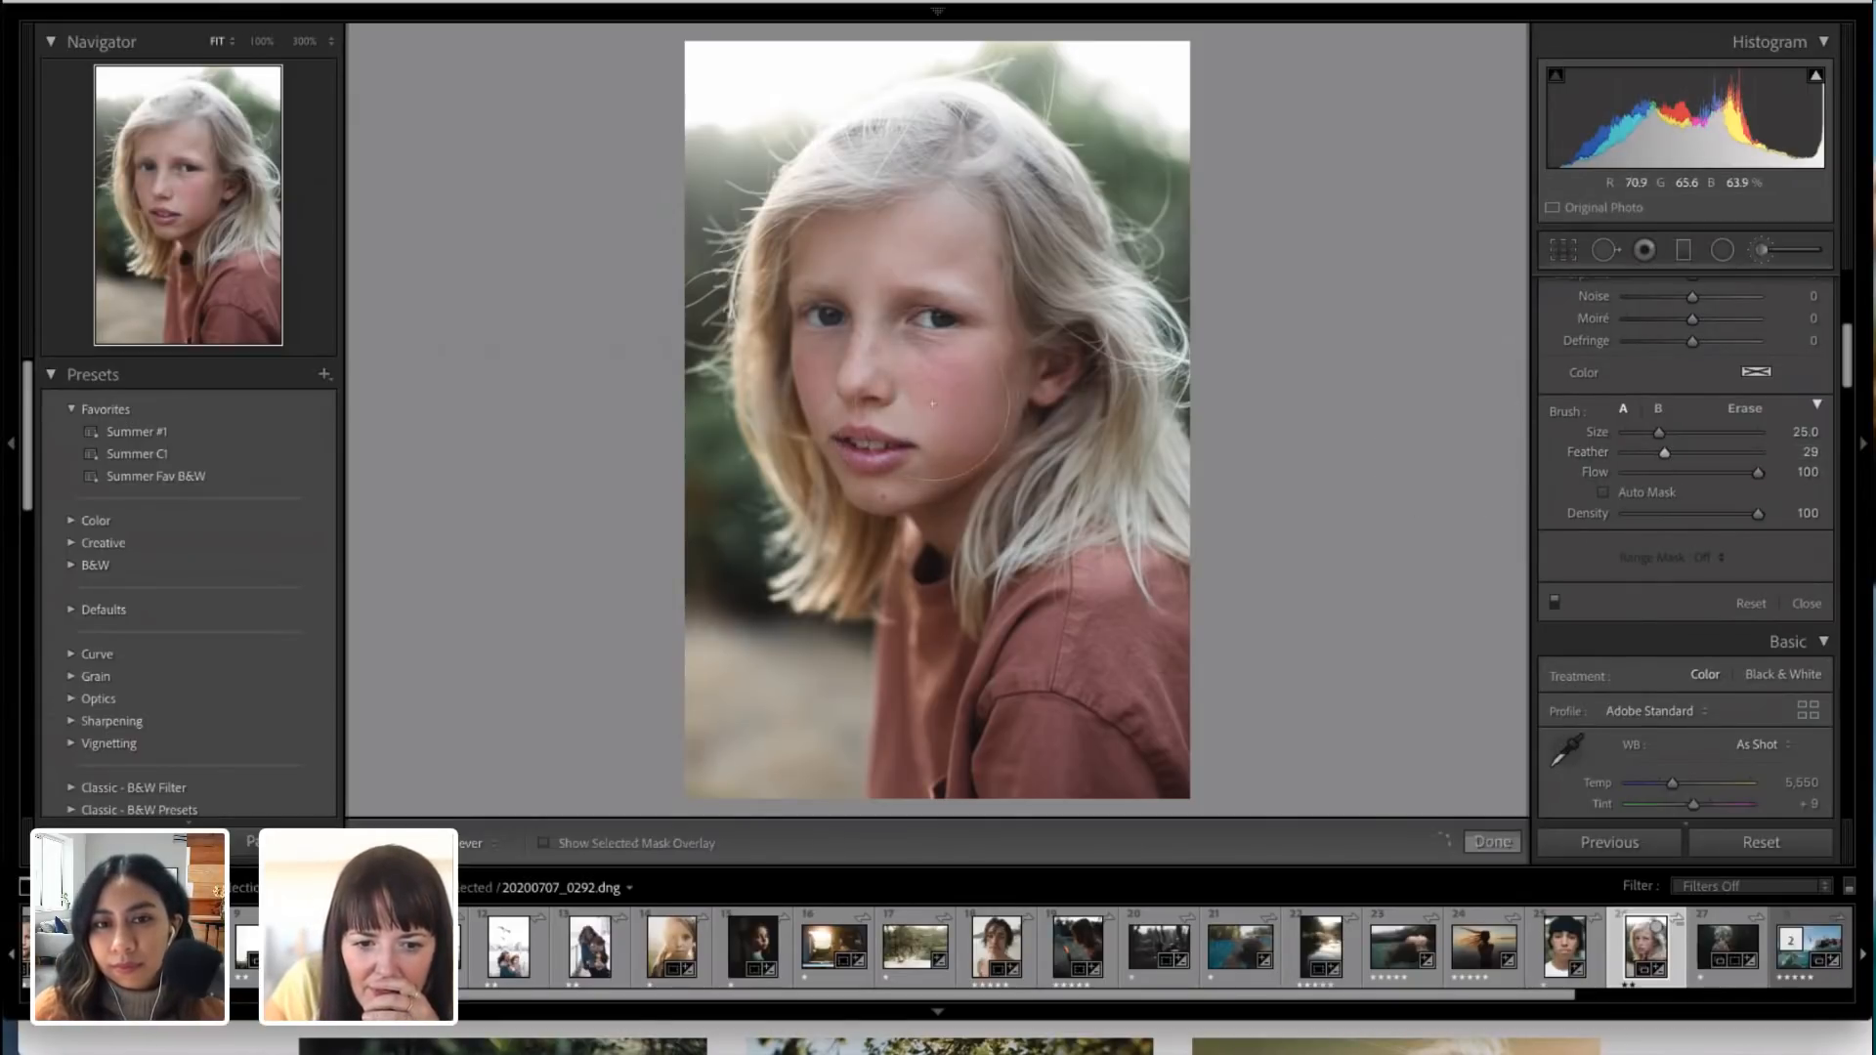
{"action": "key", "text": "h"}
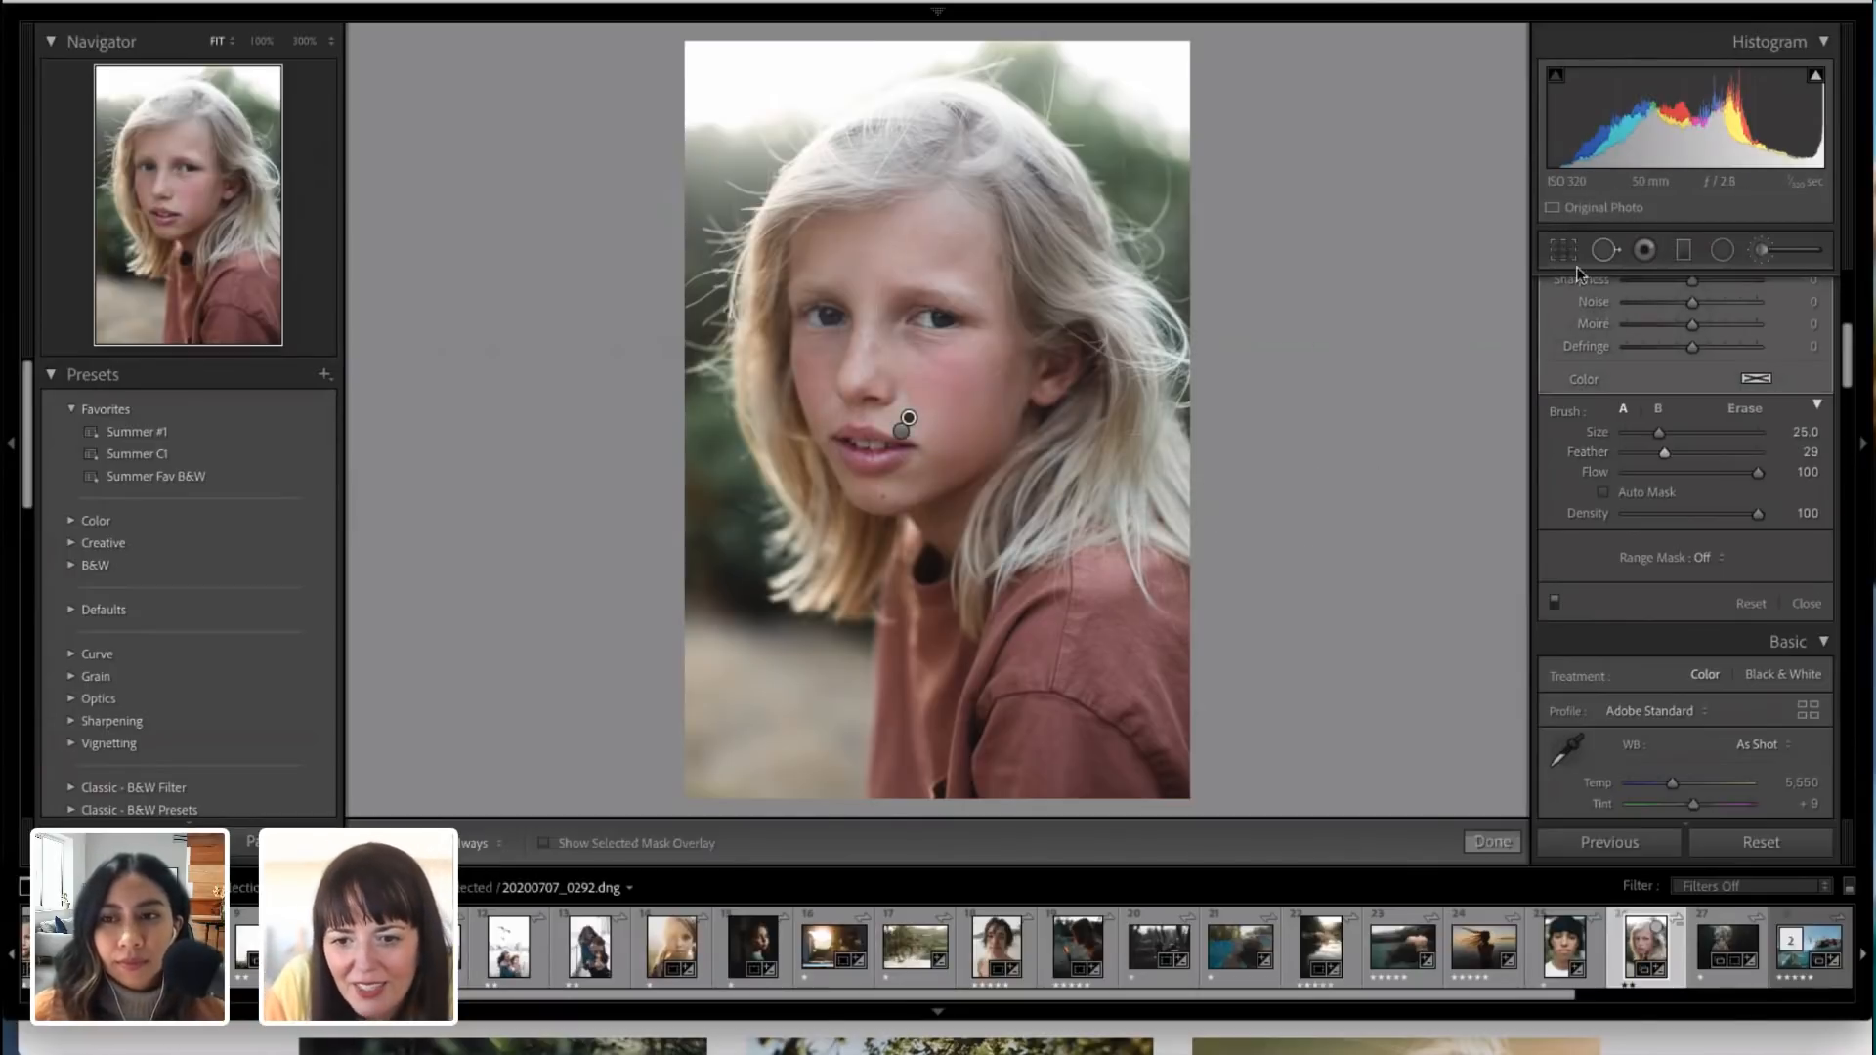
Step: In the beanie portrait 20200818_0044.dng, delete the brush adjustment on the cheek and apply the favorite preset Summer #1
{"action": "left_click", "coordinate": [1567, 951]}
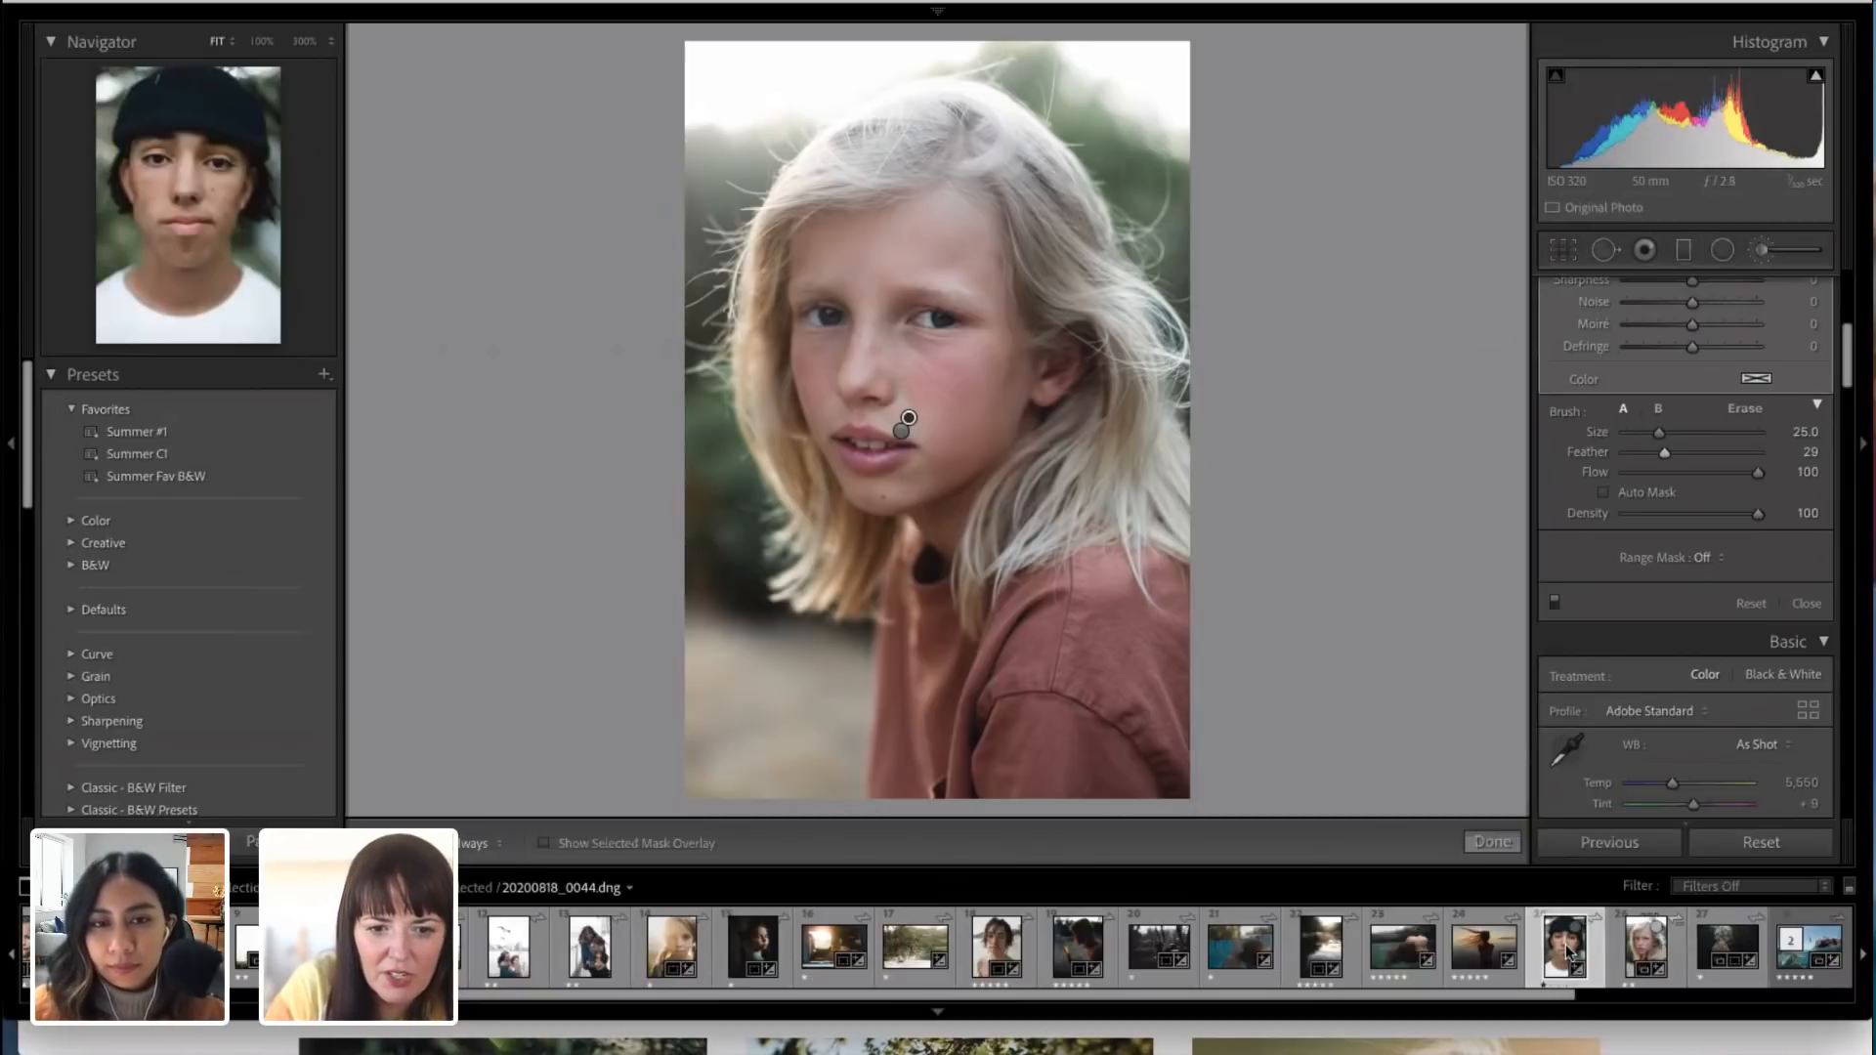
{"action": "left_click", "coordinate": [1037, 404]}
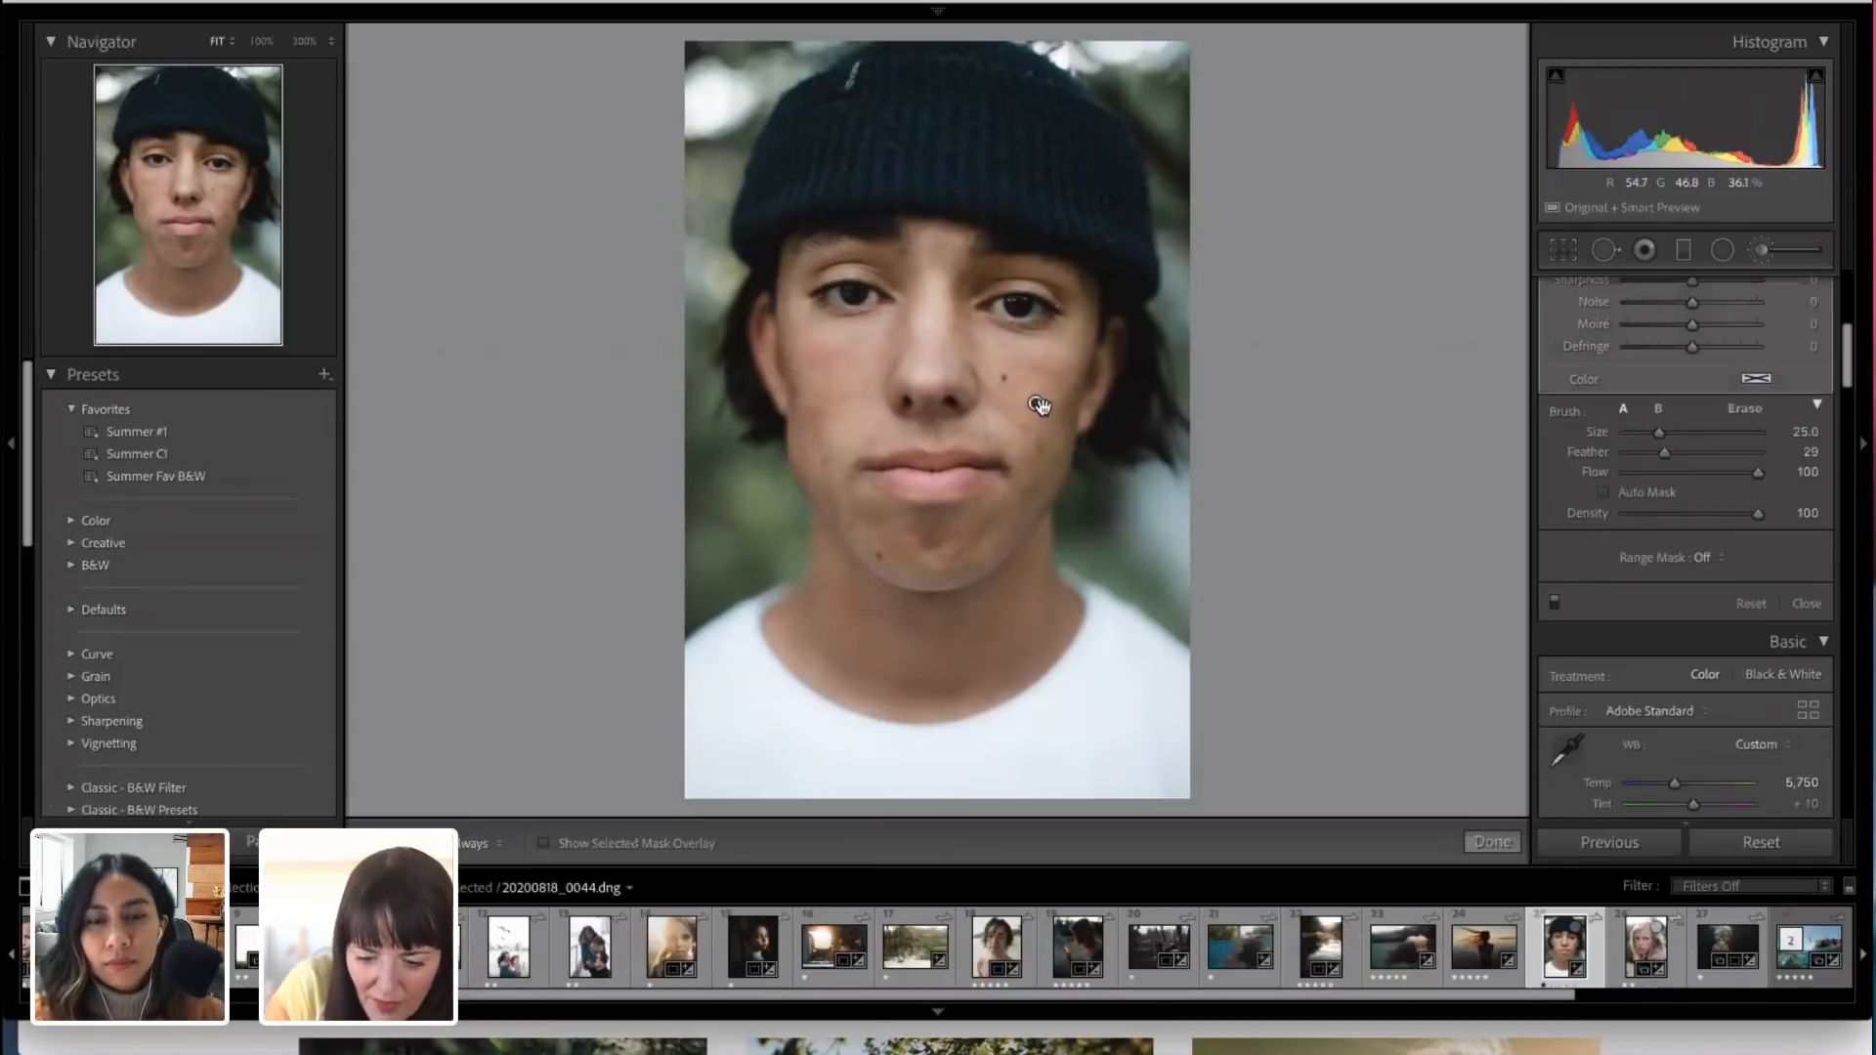
{"action": "key", "text": "Delete"}
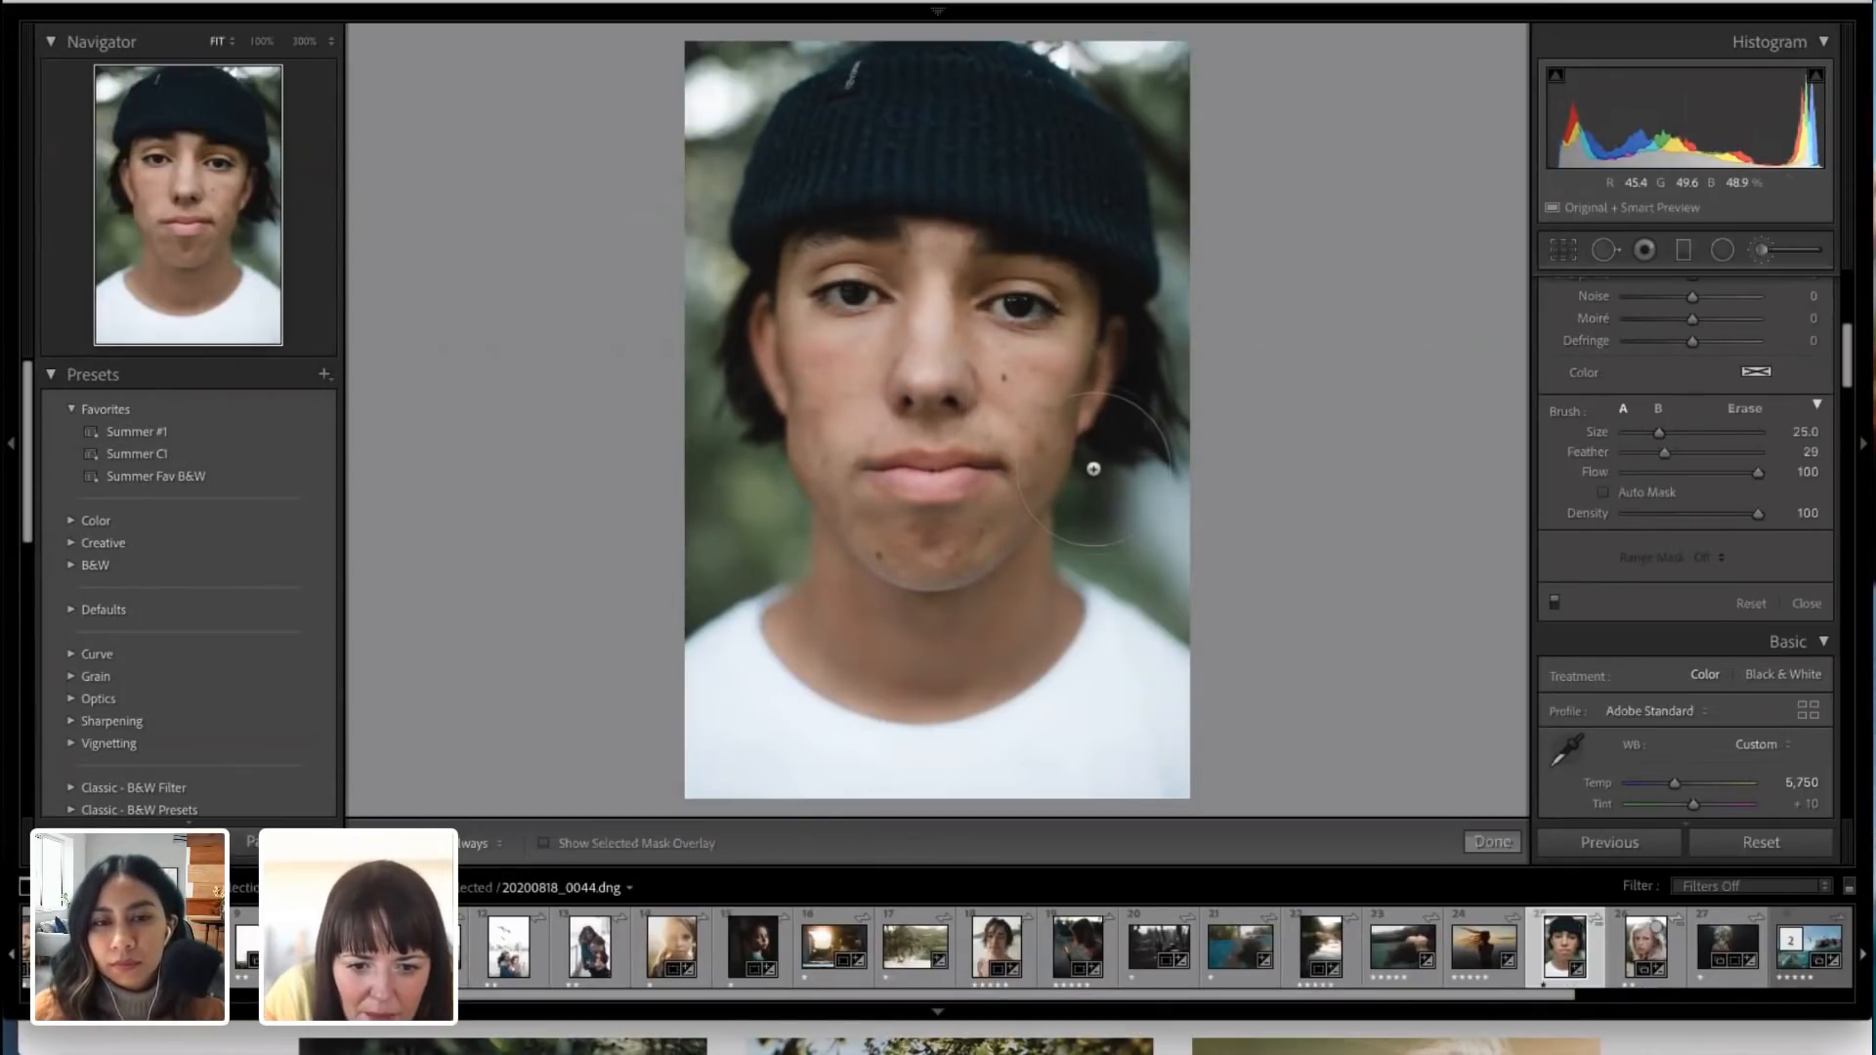
{"action": "scroll", "coordinate": [1628, 476], "scroll_direction": "up", "scroll_amount": 6}
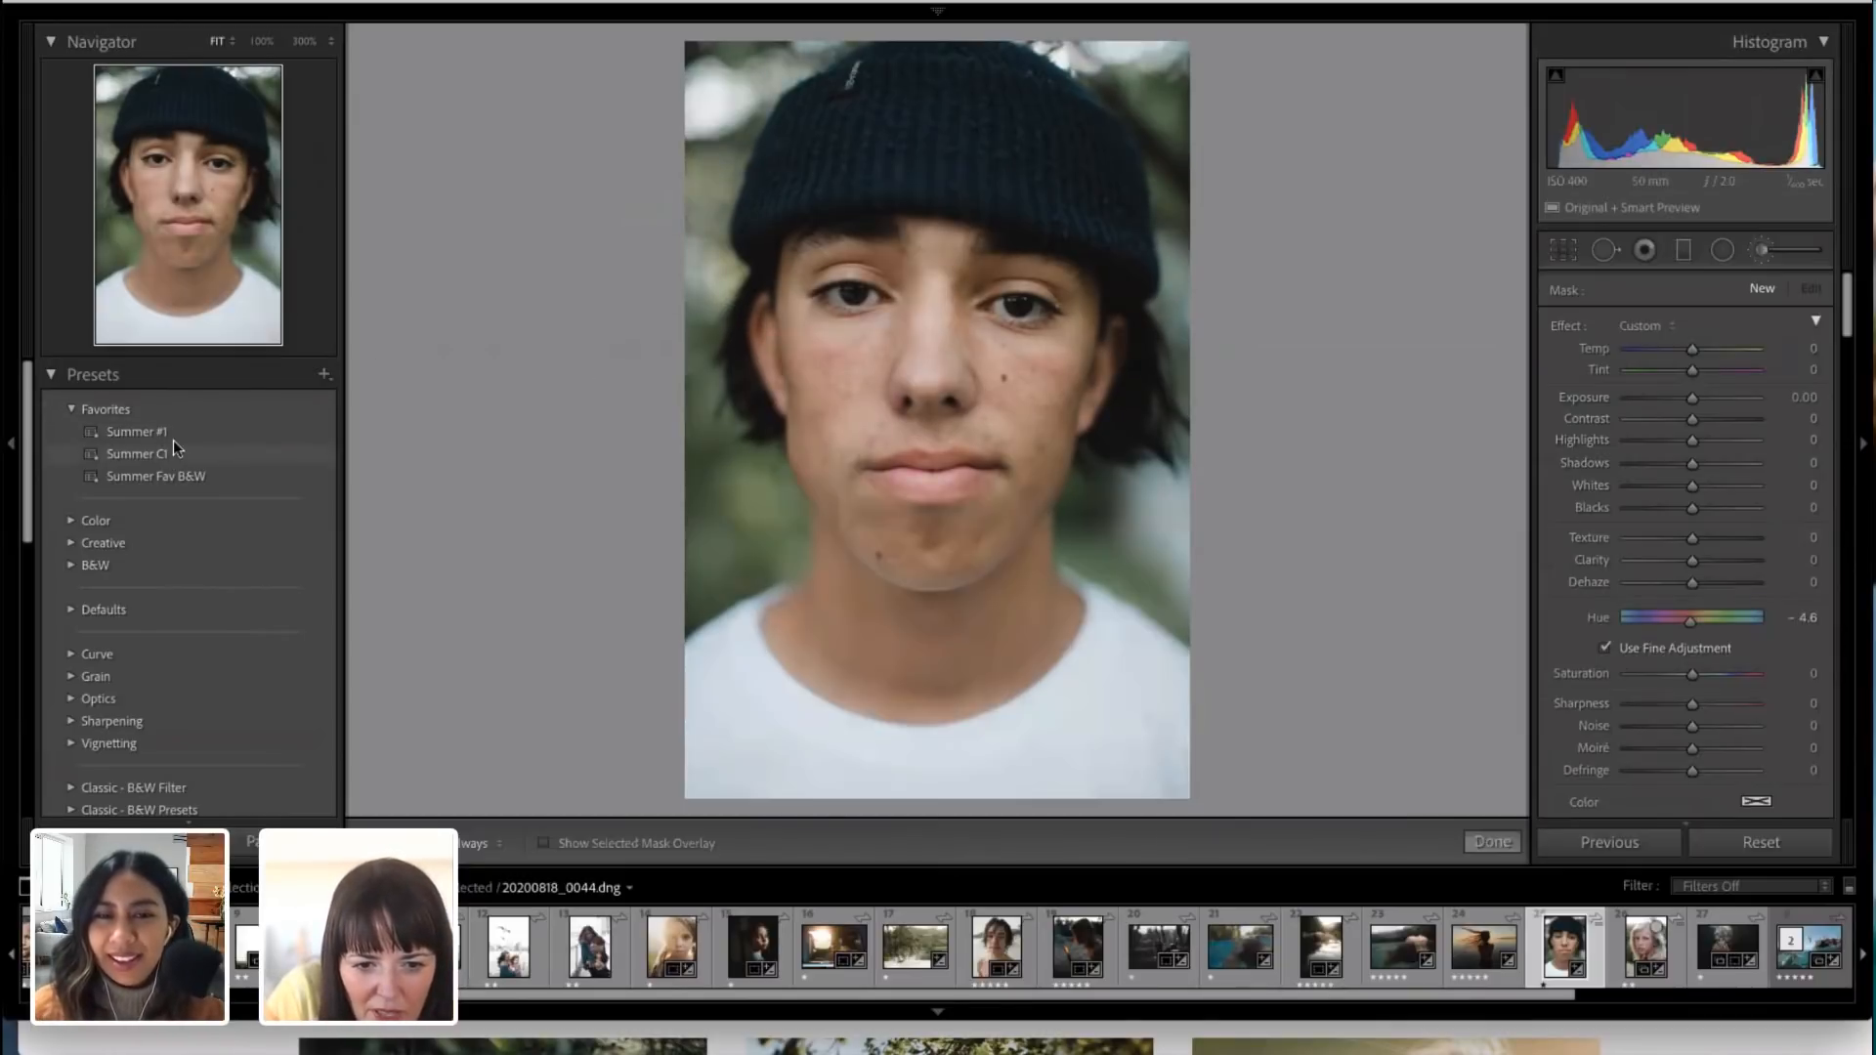
{"action": "left_click", "coordinate": [174, 436]}
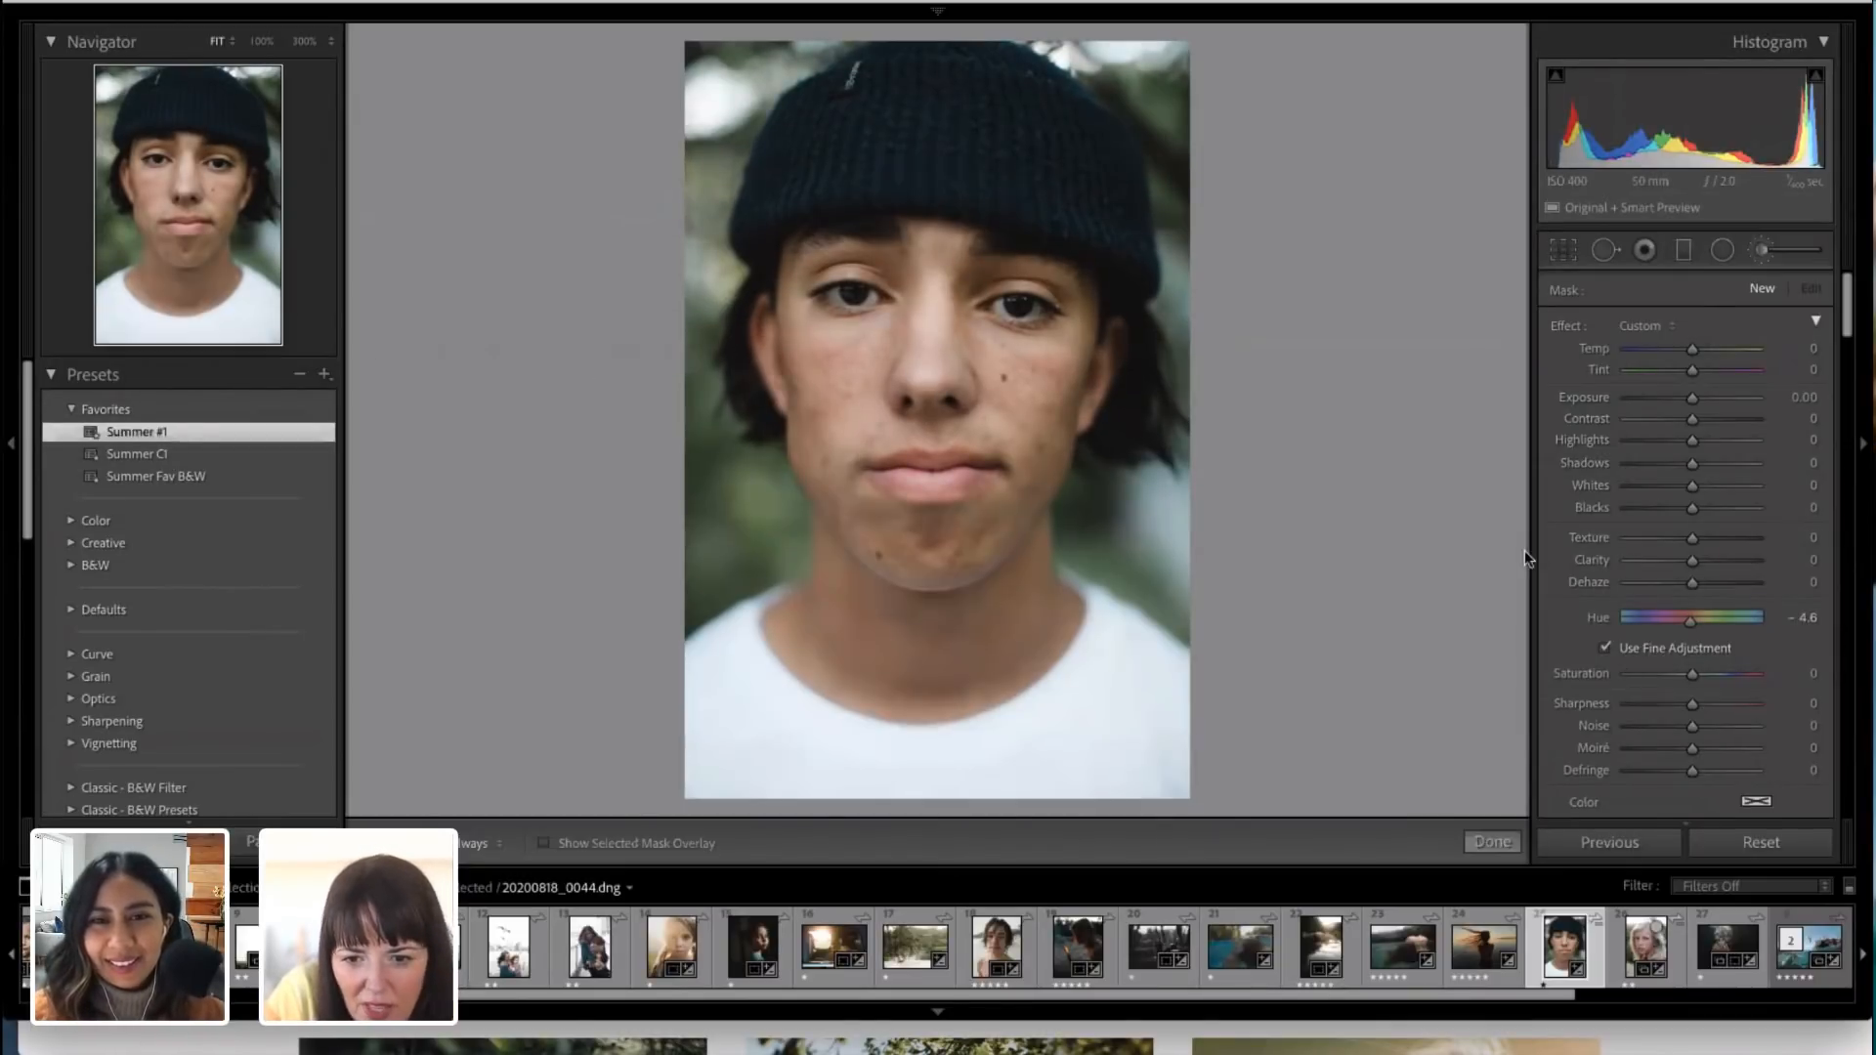
{"action": "left_click", "coordinate": [1694, 398]}
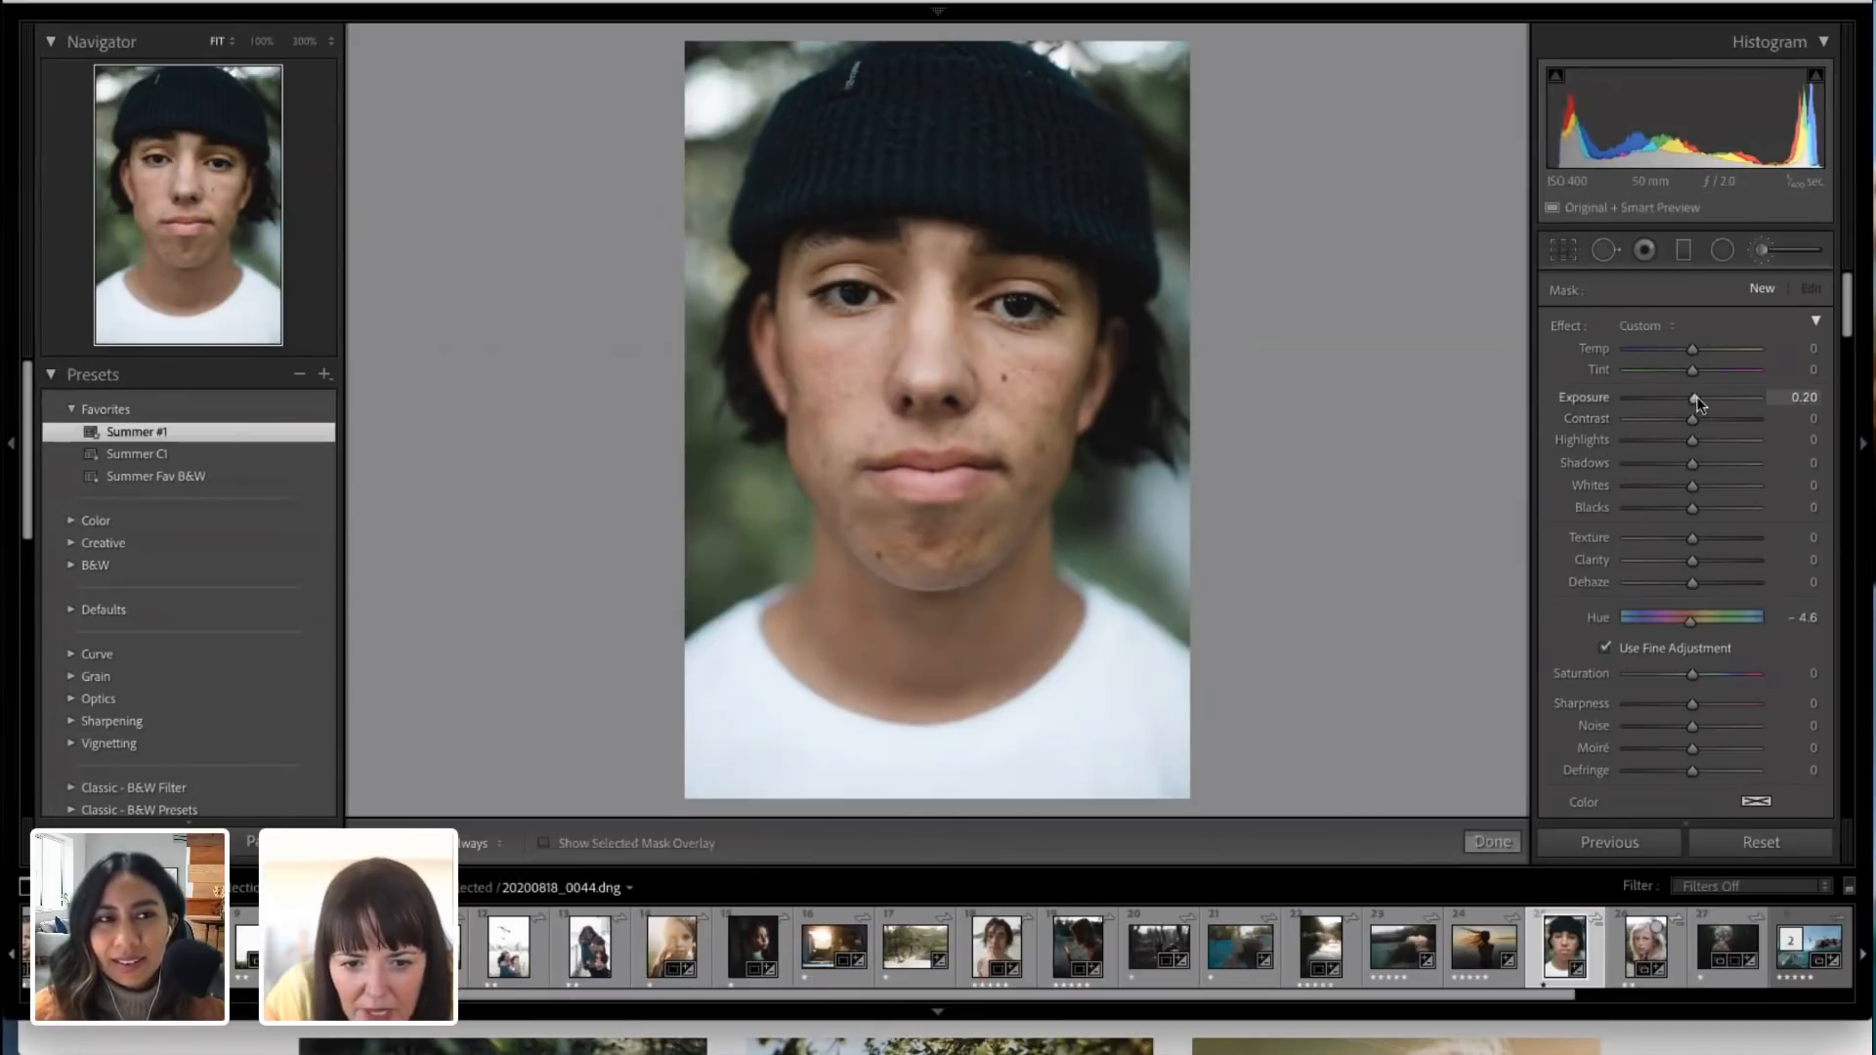
{"action": "left_click_drag", "start_coordinate": [1694, 398], "coordinate": [1705, 397]}
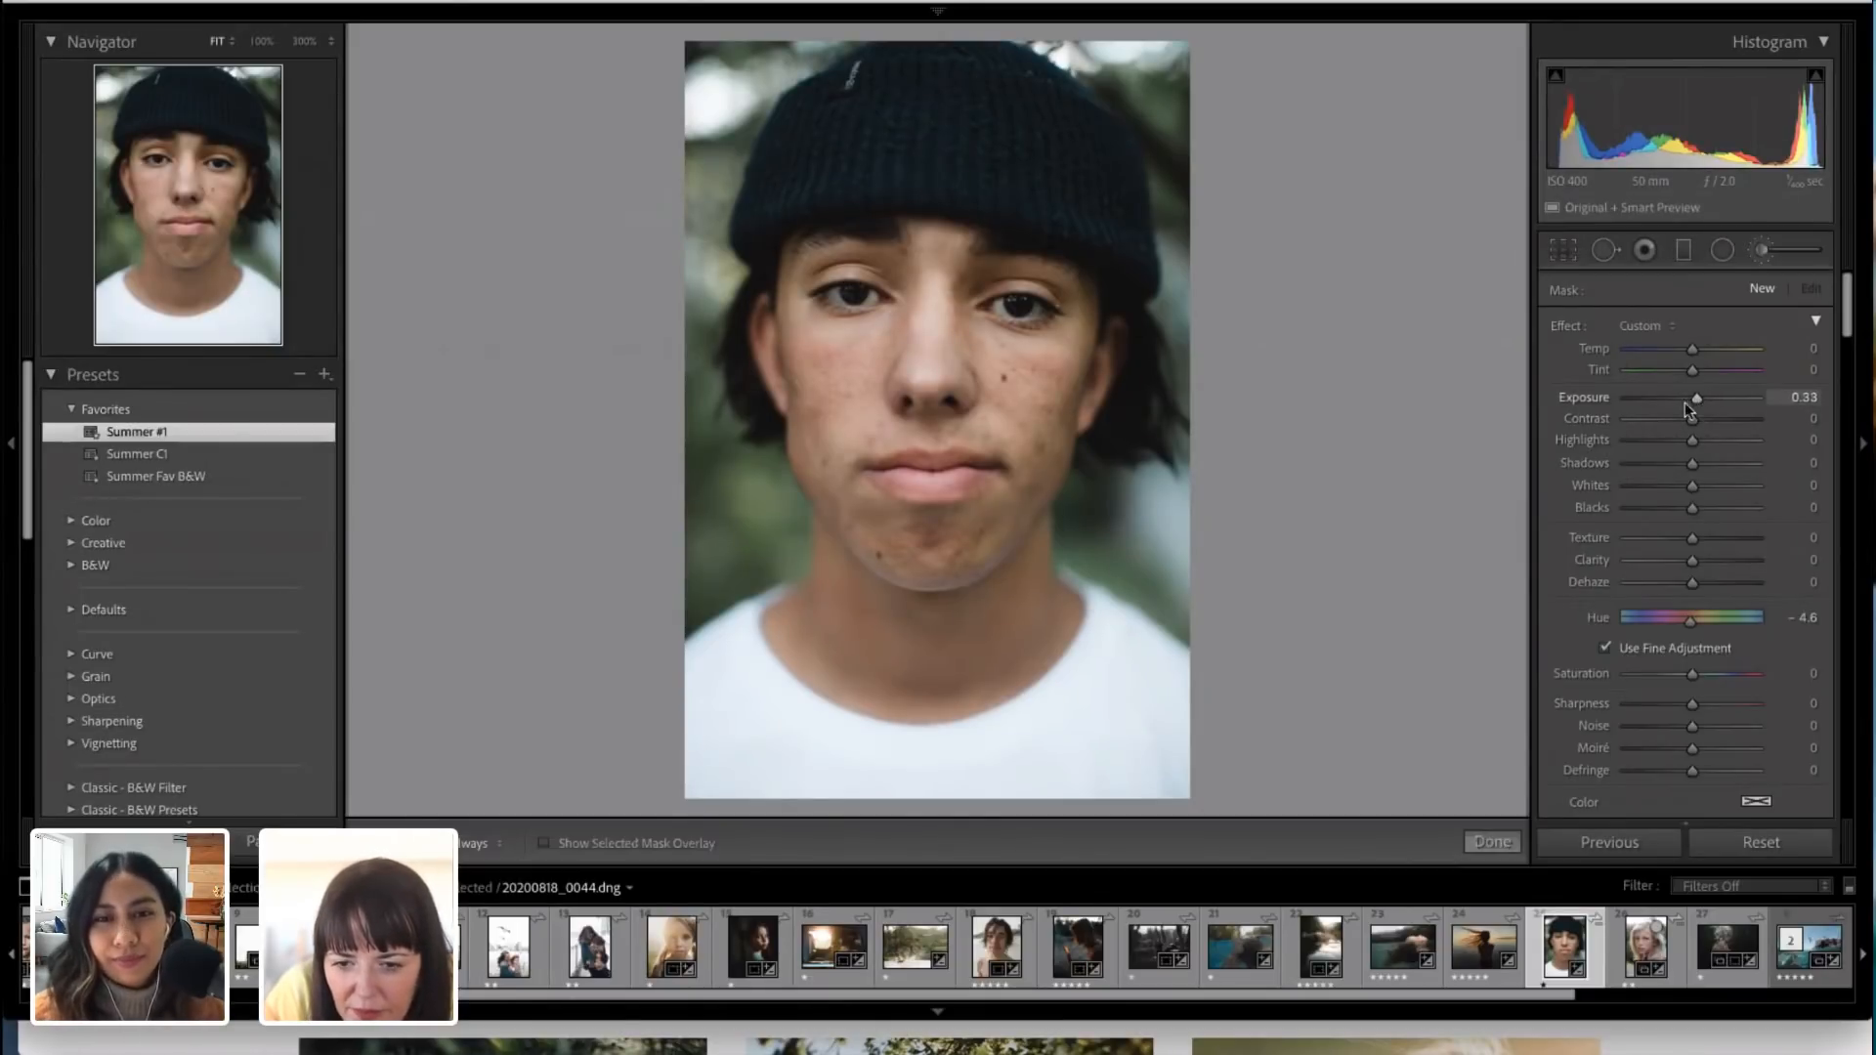
{"action": "left_click", "coordinate": [1565, 253]}
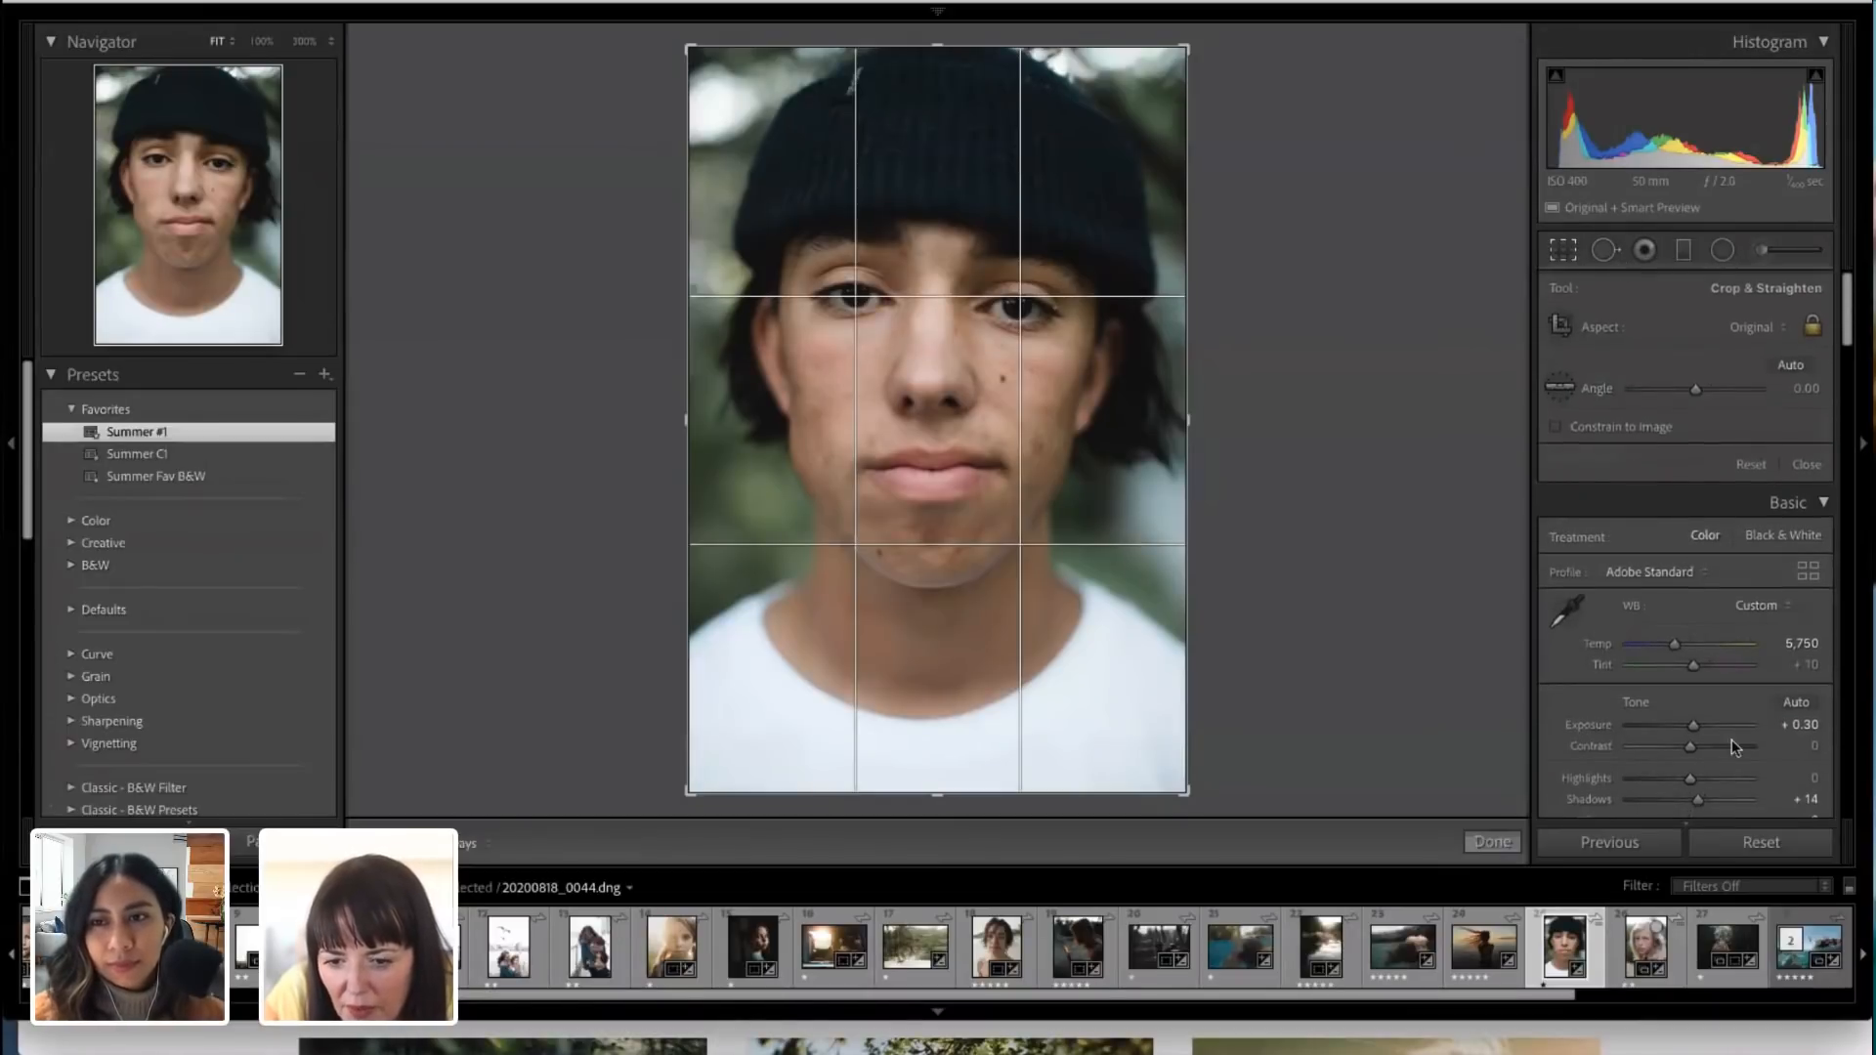
{"action": "left_click", "coordinate": [1492, 841]}
Step: Set the beanie portrait's Exposure to +0.45 and Contrast to +3, and its luminance to Red -9, Orange -17 and Yellow -10
{"action": "left_click_drag", "start_coordinate": [1691, 512], "coordinate": [1696, 512]}
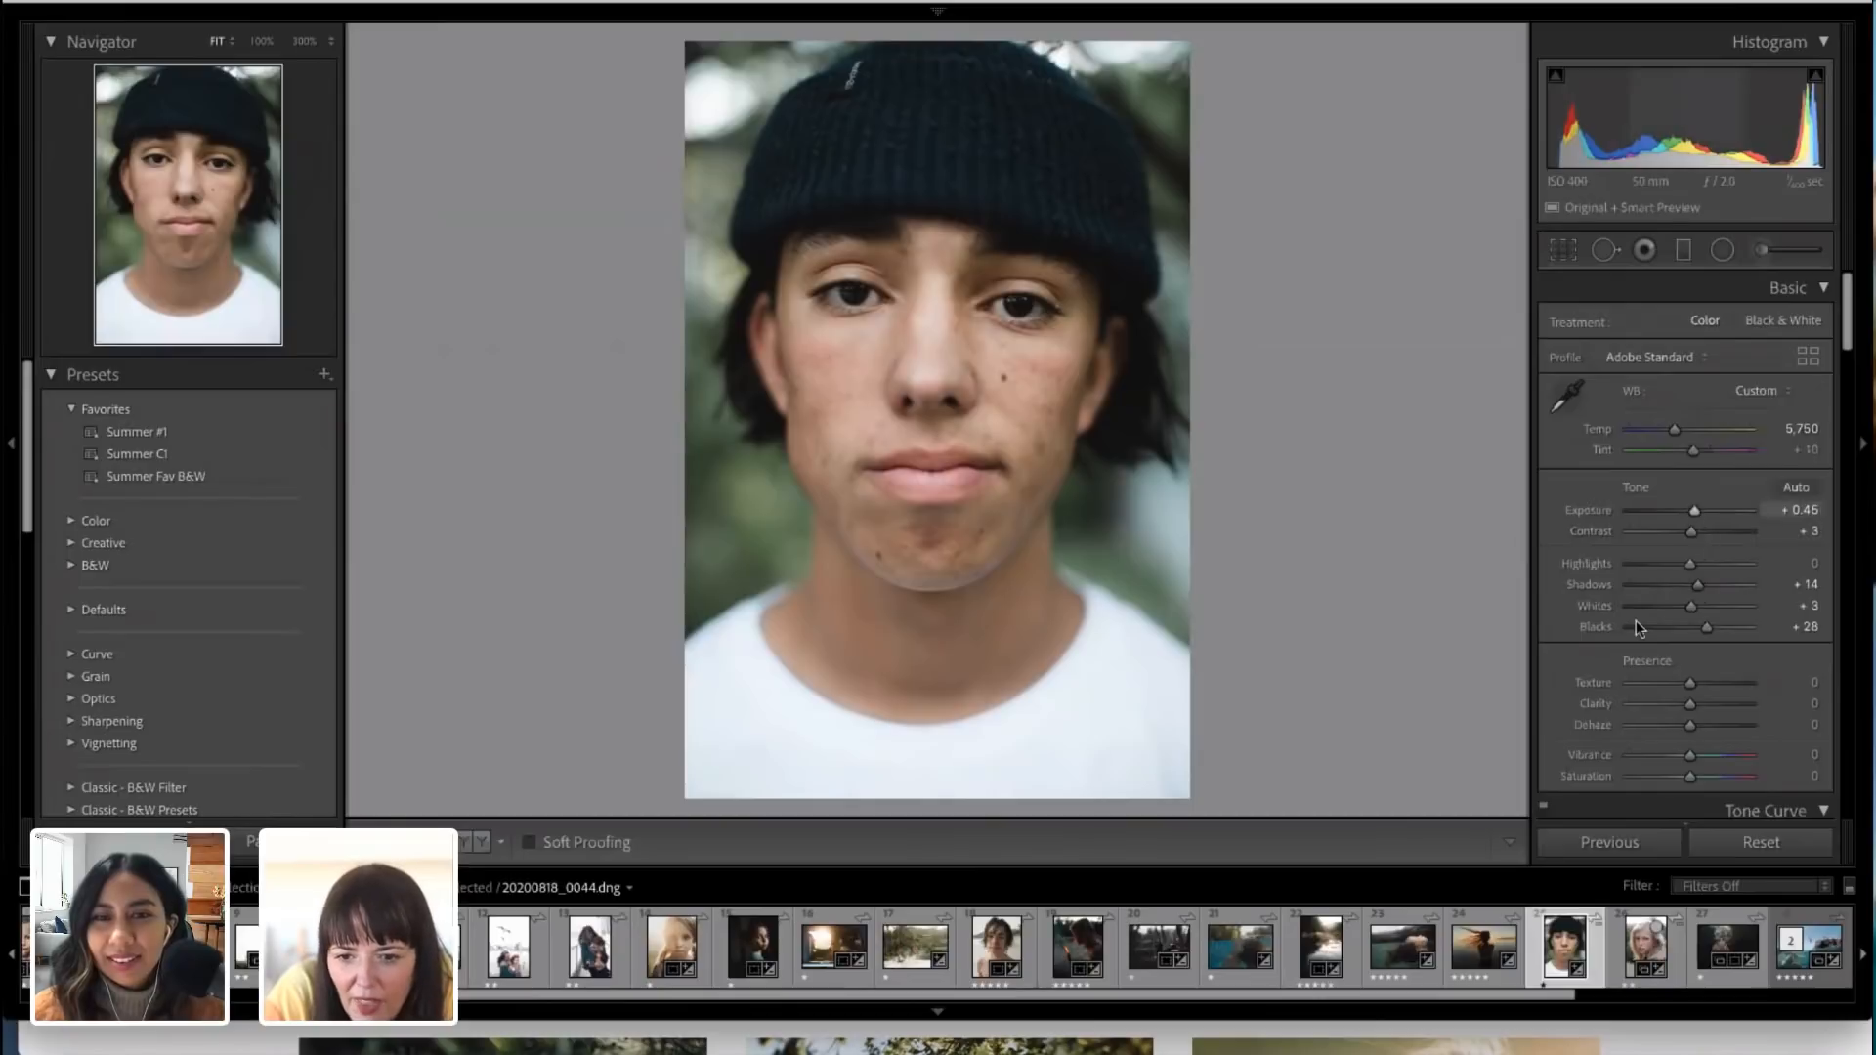
{"action": "scroll", "coordinate": [1667, 654], "scroll_direction": "down", "scroll_amount": 1}
{"action": "scroll", "coordinate": [1664, 648], "scroll_direction": "down", "scroll_amount": 10}
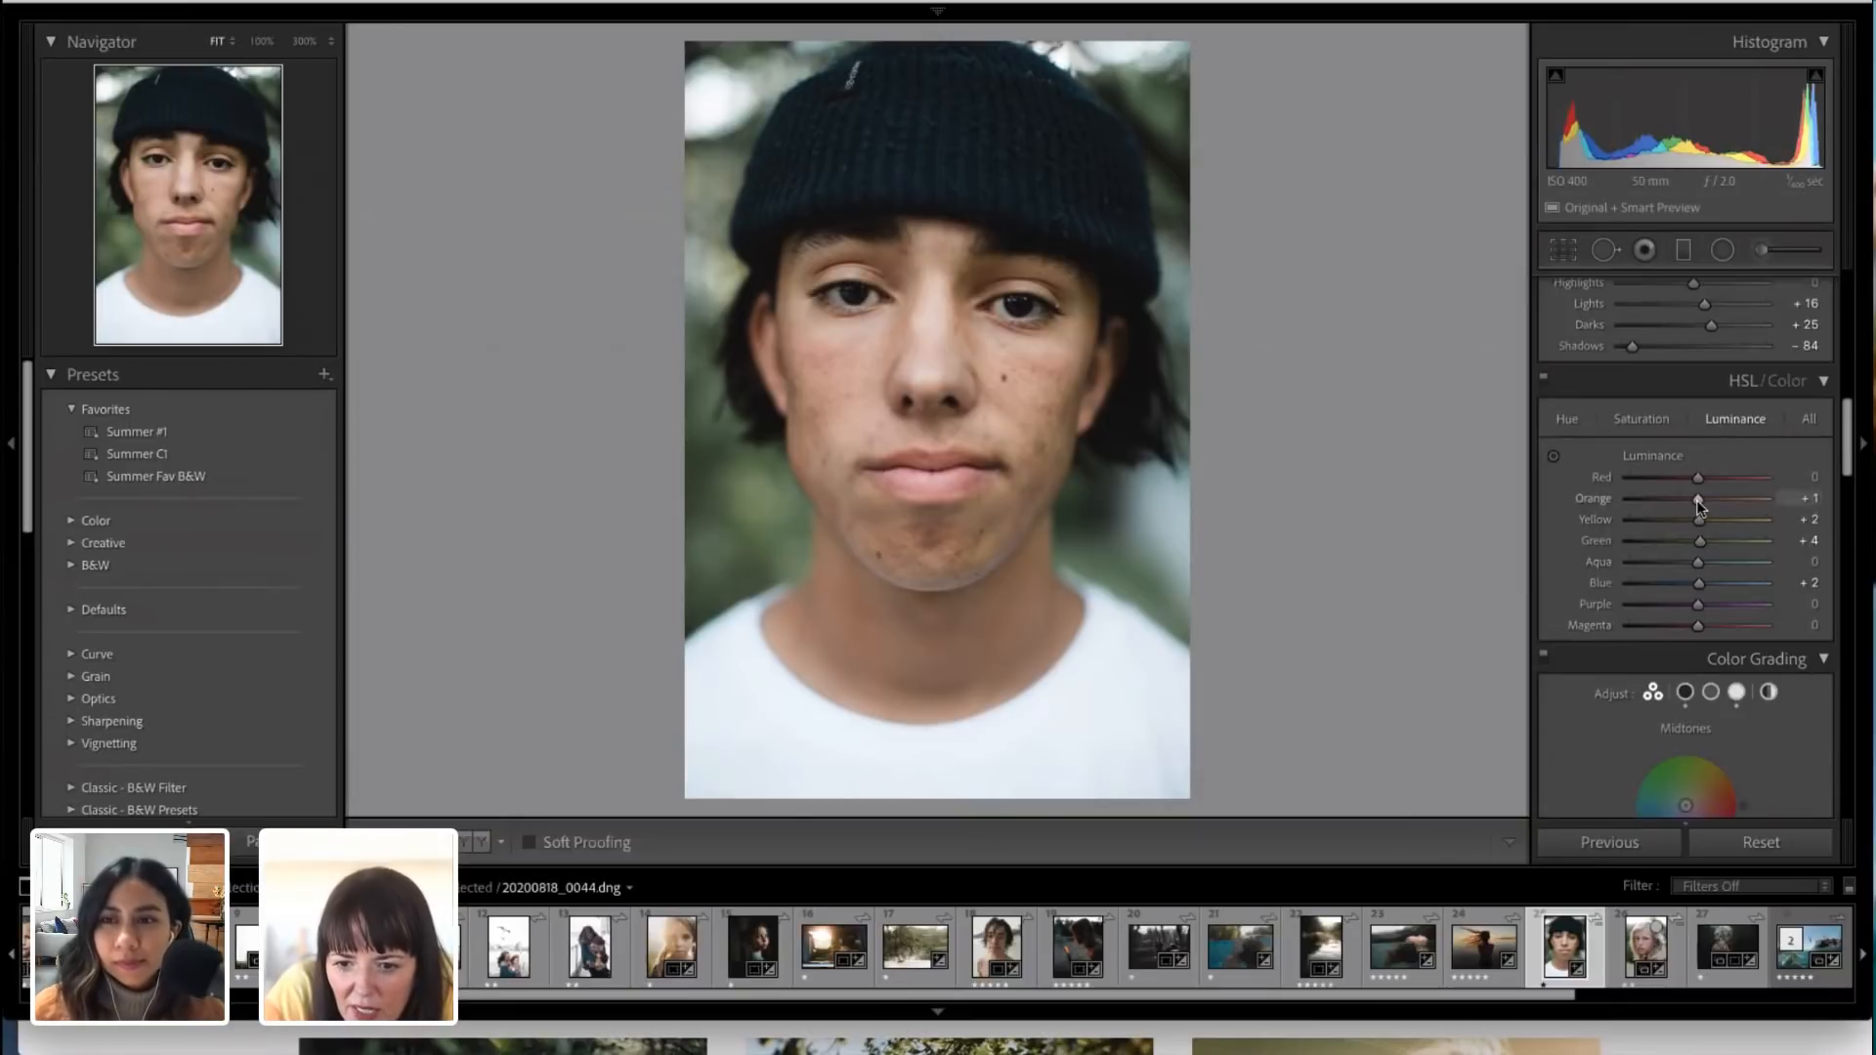
{"action": "mouse_move", "coordinate": [1698, 499]}
{"action": "left_mouse_down"}
{"action": "mouse_move", "coordinate": [1720, 501]}
{"action": "mouse_move", "coordinate": [1653, 494]}
{"action": "mouse_move", "coordinate": [1695, 503]}
{"action": "mouse_move", "coordinate": [1692, 480]}
{"action": "mouse_move", "coordinate": [1718, 479]}
{"action": "mouse_move", "coordinate": [1691, 477]}
{"action": "left_mouse_up"}
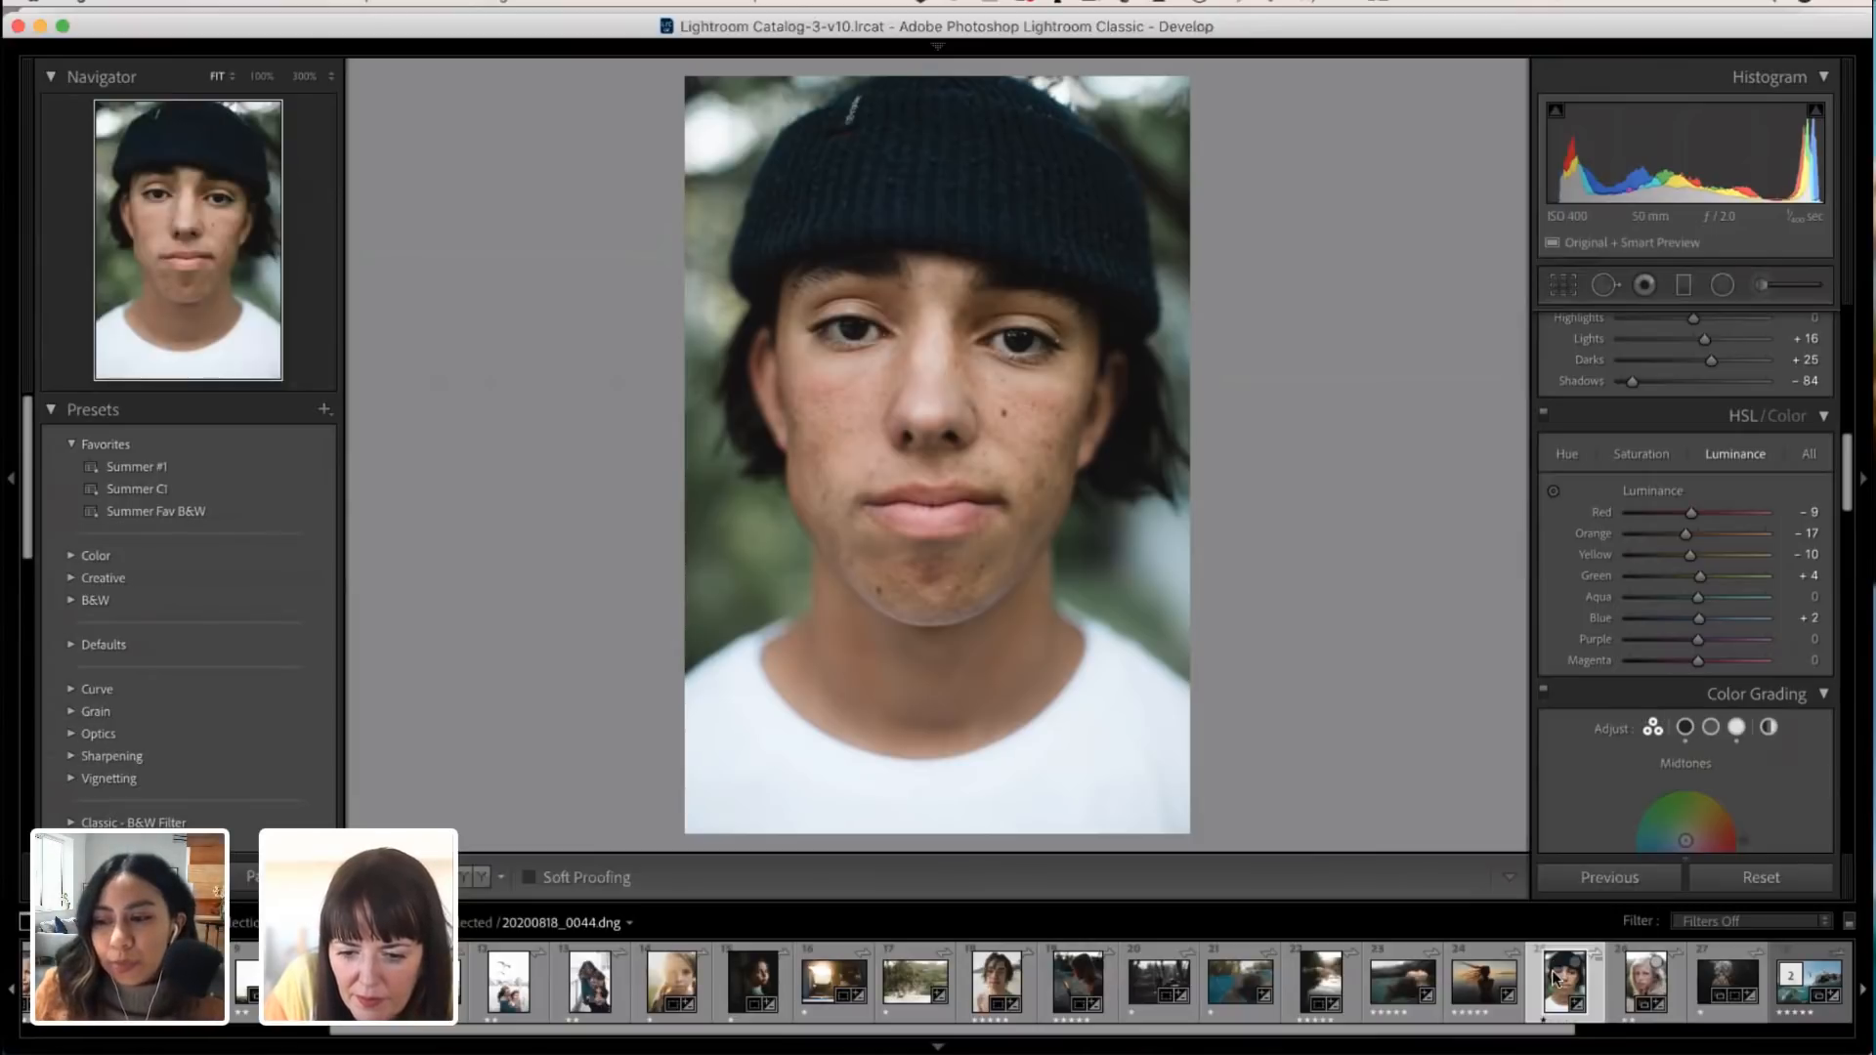
Step: Open the beanie portrait from Lightroom Classic in Adobe Photoshop 2021 for editing
{"action": "scroll", "coordinate": [1558, 981], "scroll_direction": "right", "scroll_amount": 1}
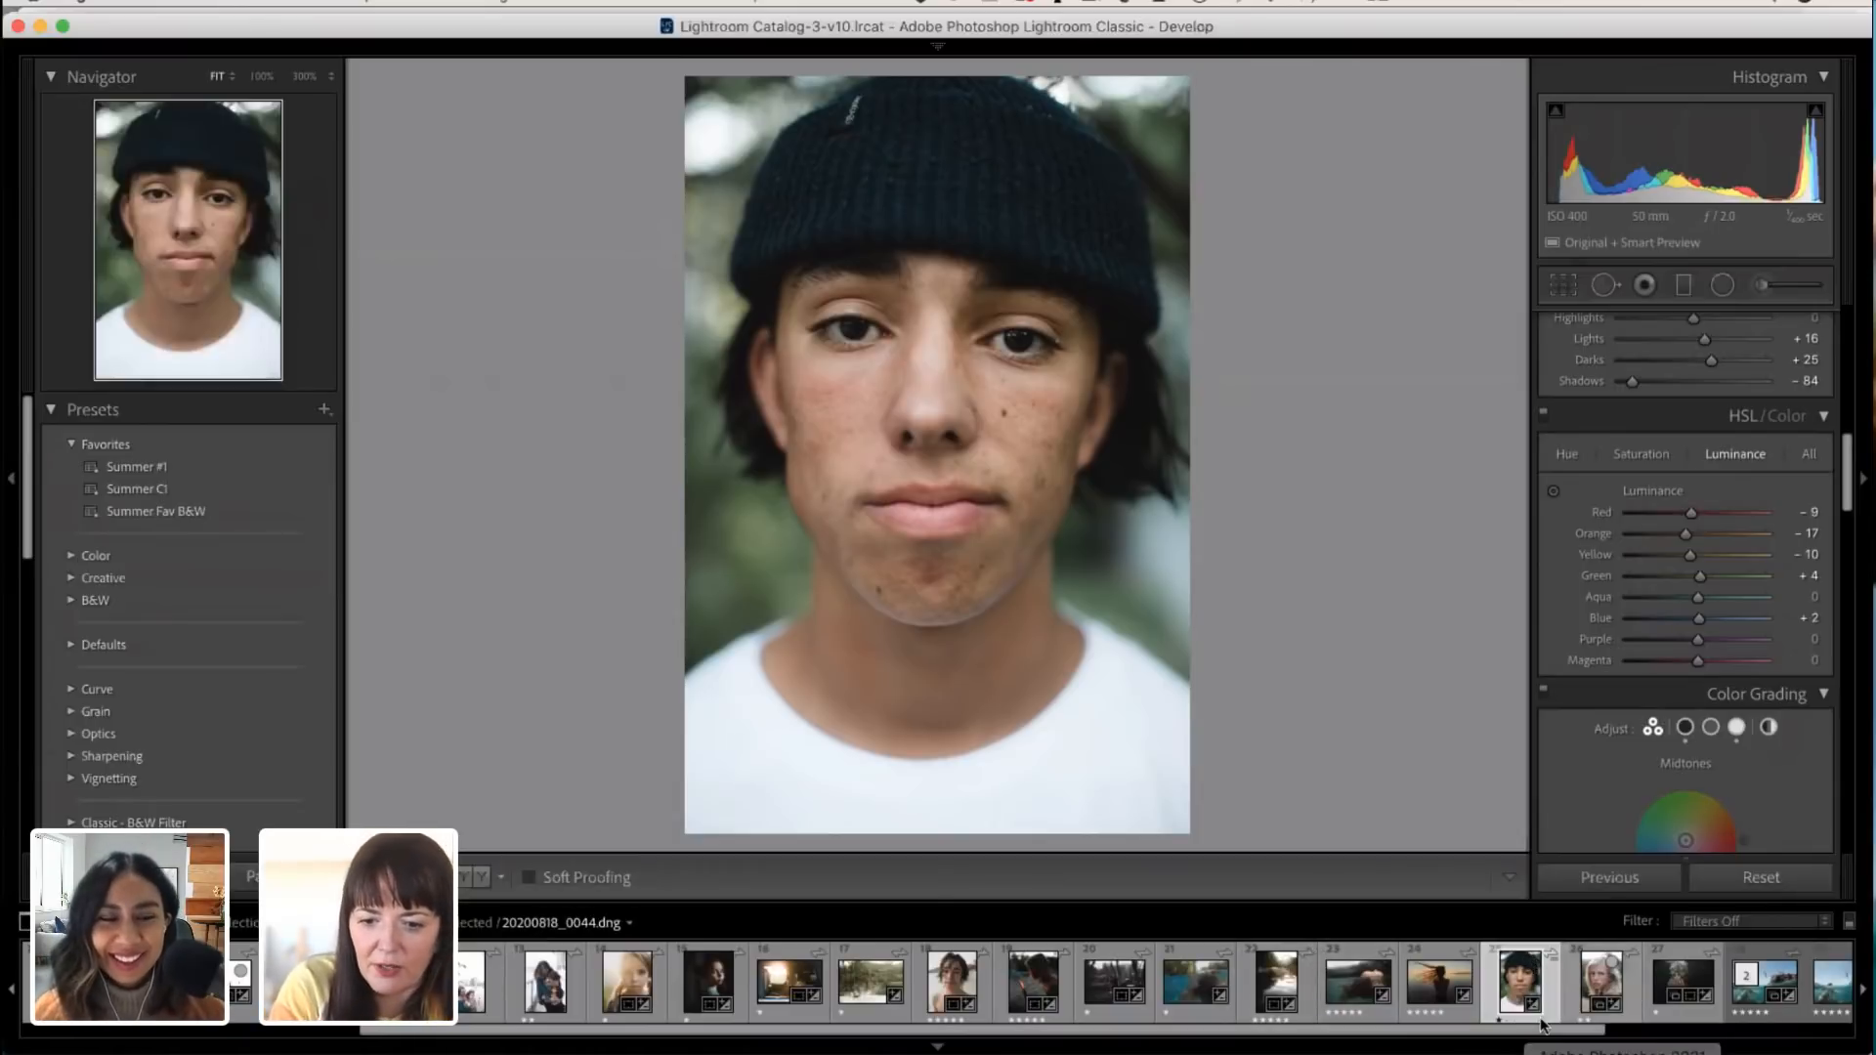
{"action": "right_click", "coordinate": [1528, 989]}
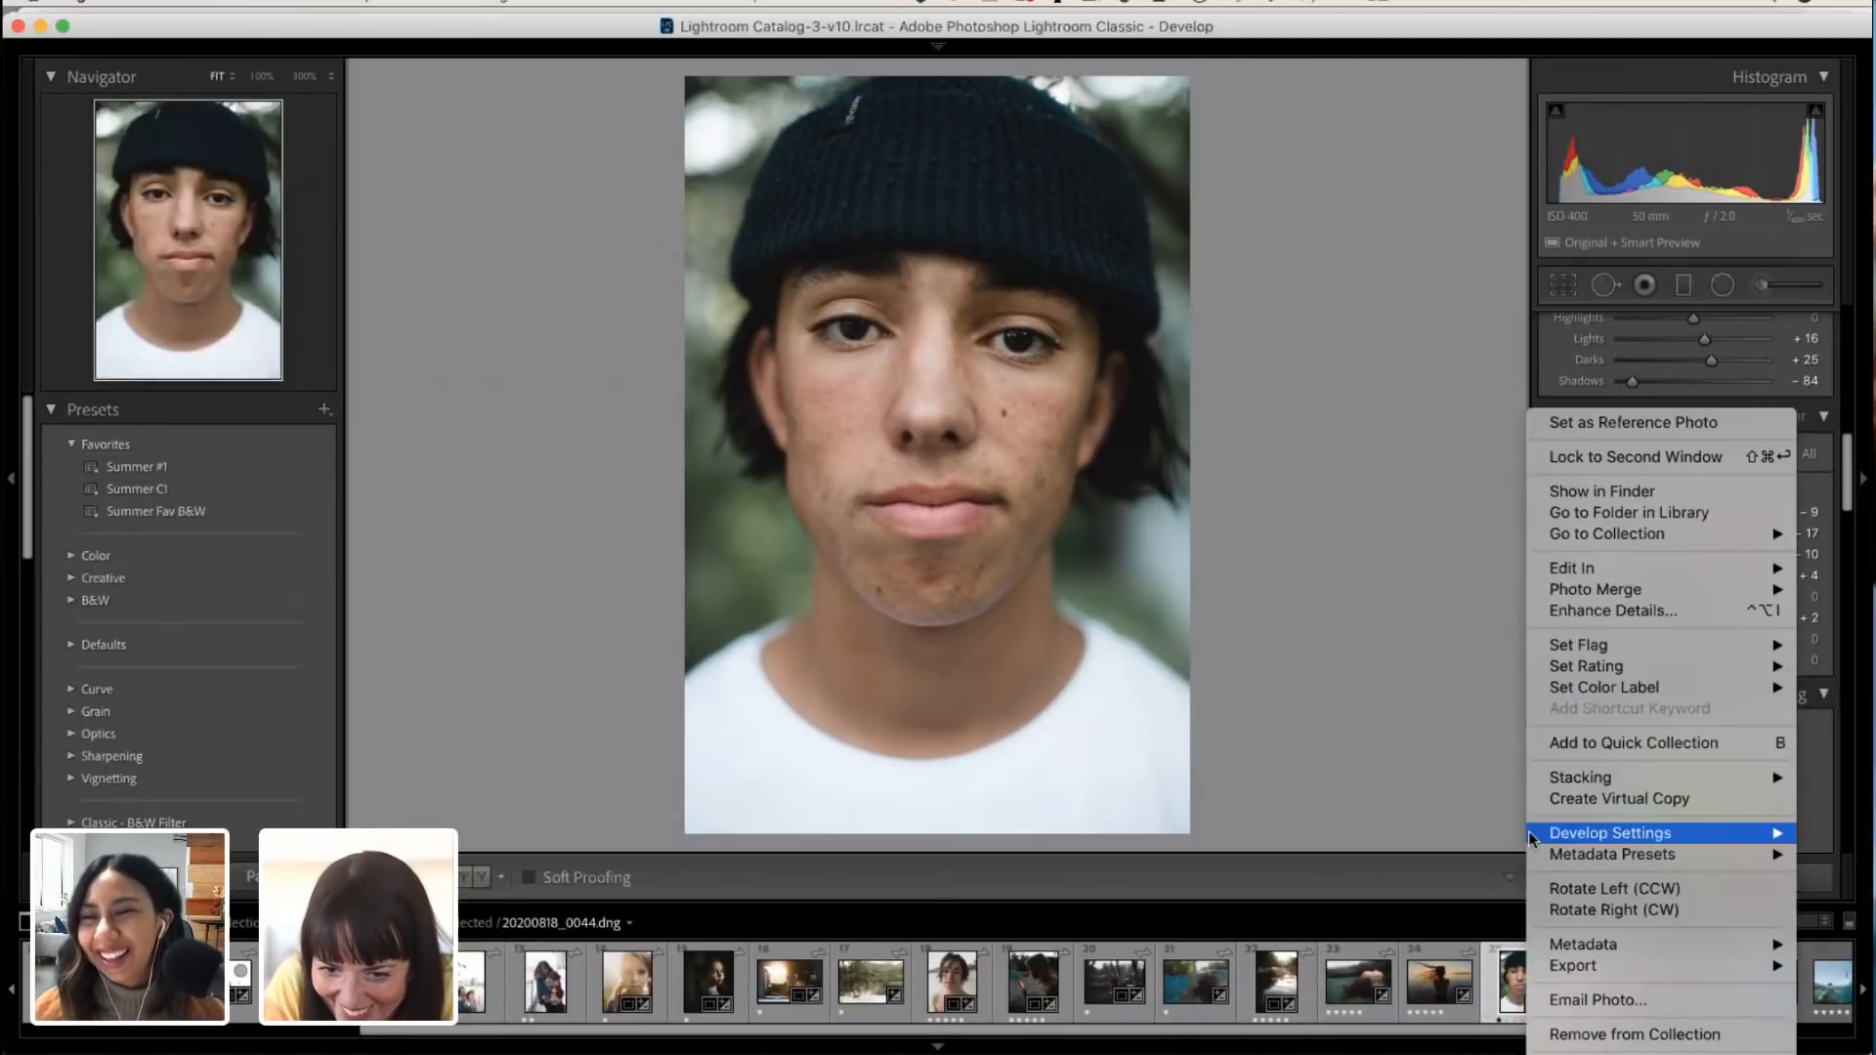
{"action": "mouse_move", "coordinate": [1562, 574]}
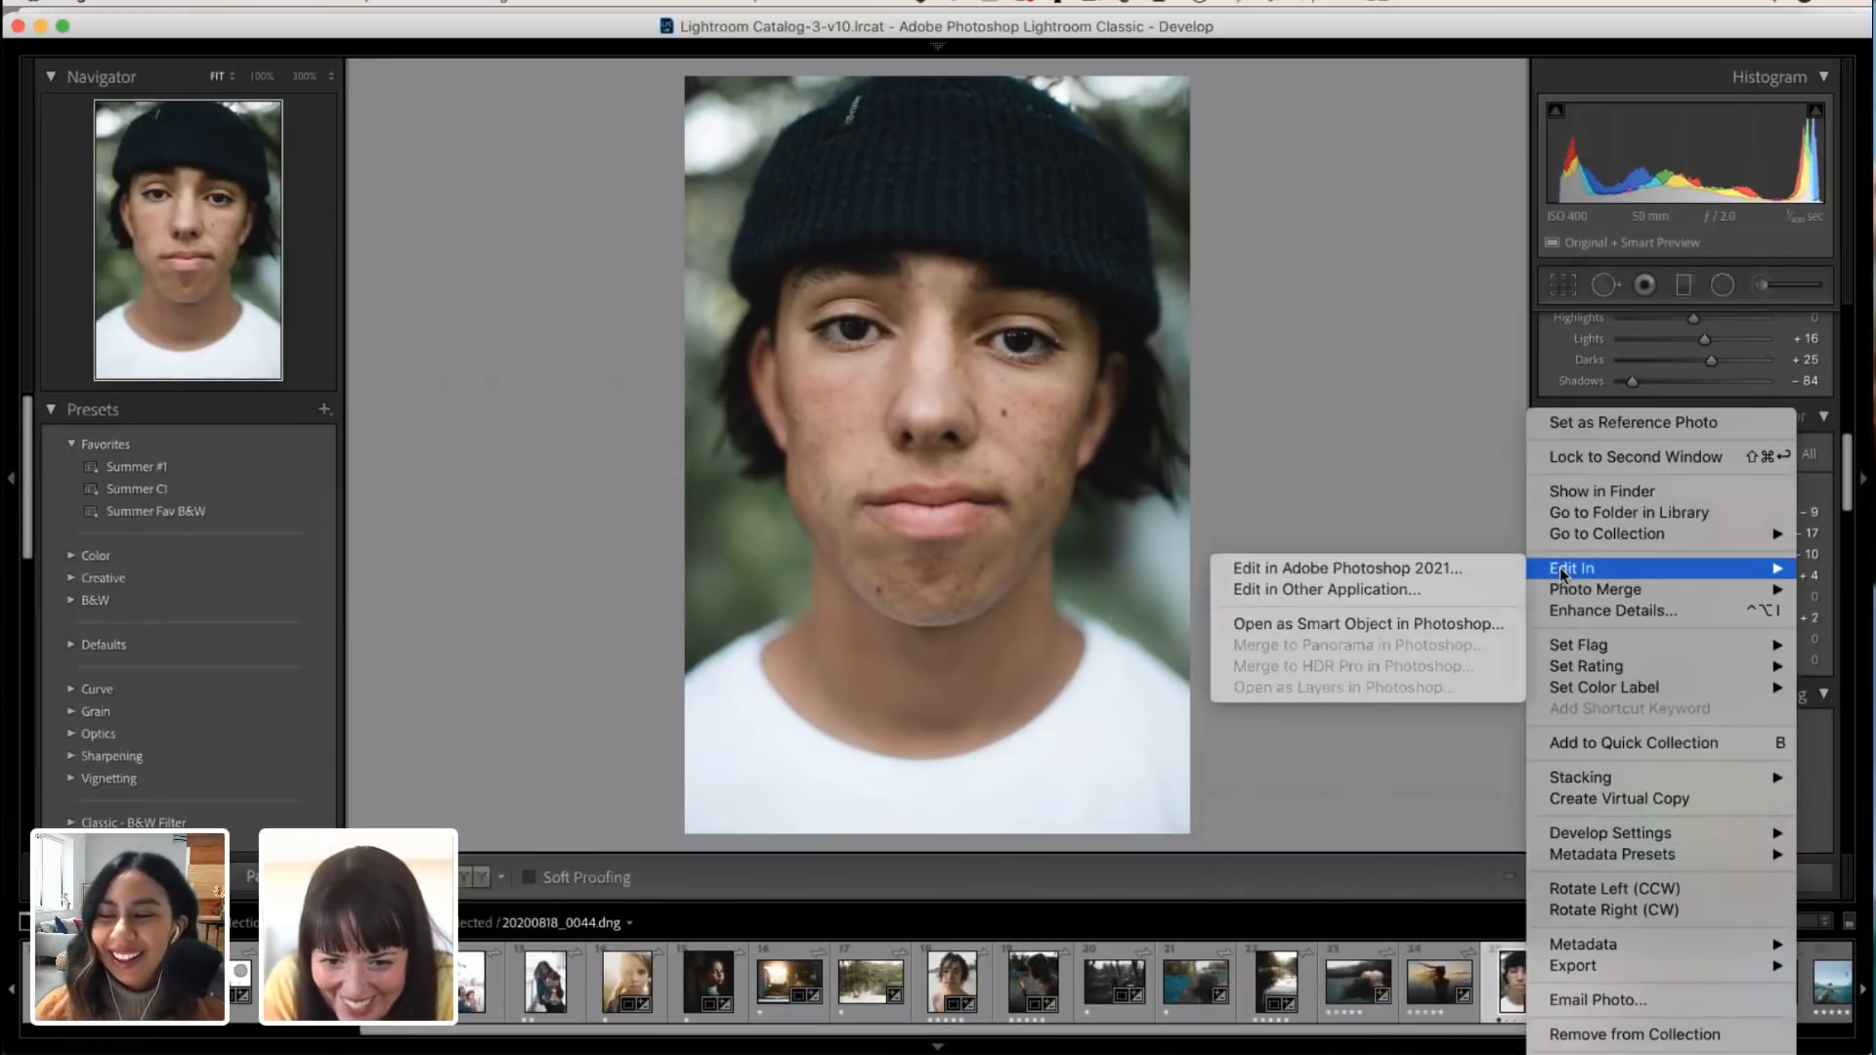
{"action": "left_click", "coordinate": [1463, 573]}
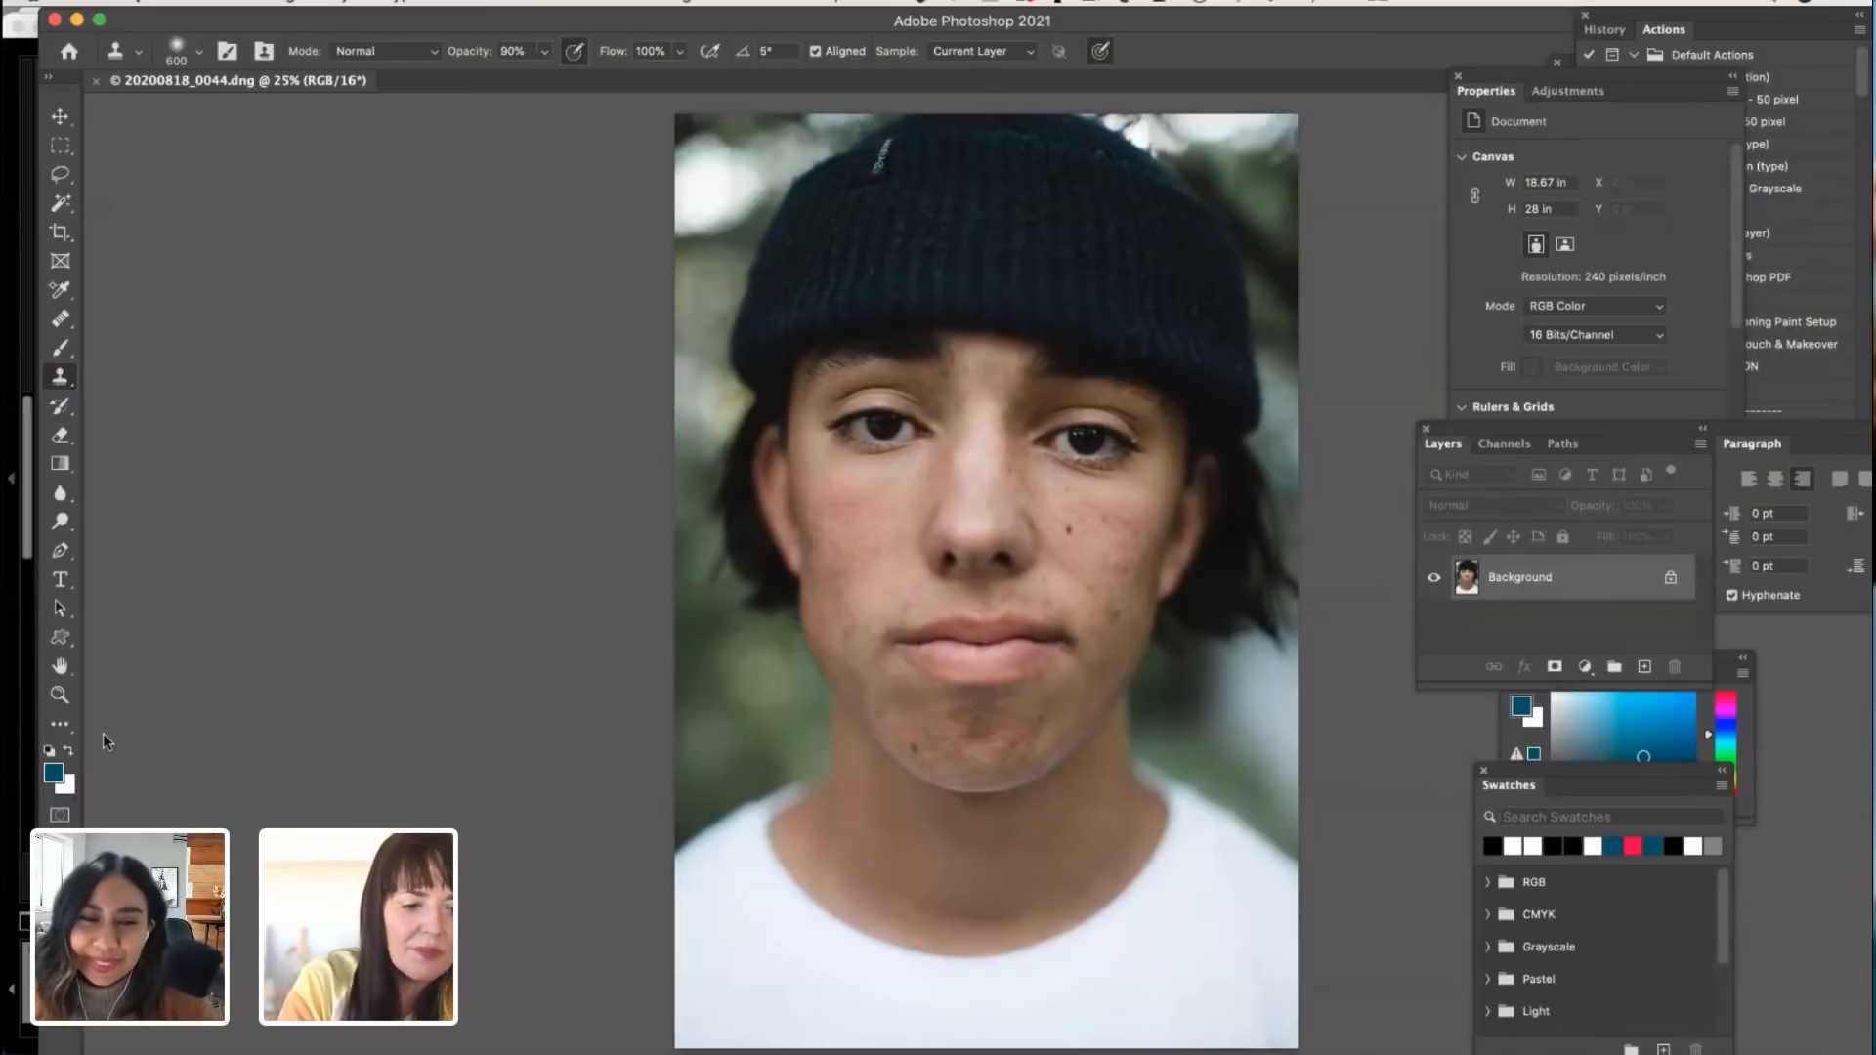
Step: Use the Healing Brush at size 90 to heal the small blemish on the cheek left of the mouth
{"action": "left_click", "coordinate": [60, 695]}
{"action": "left_click", "coordinate": [955, 763]}
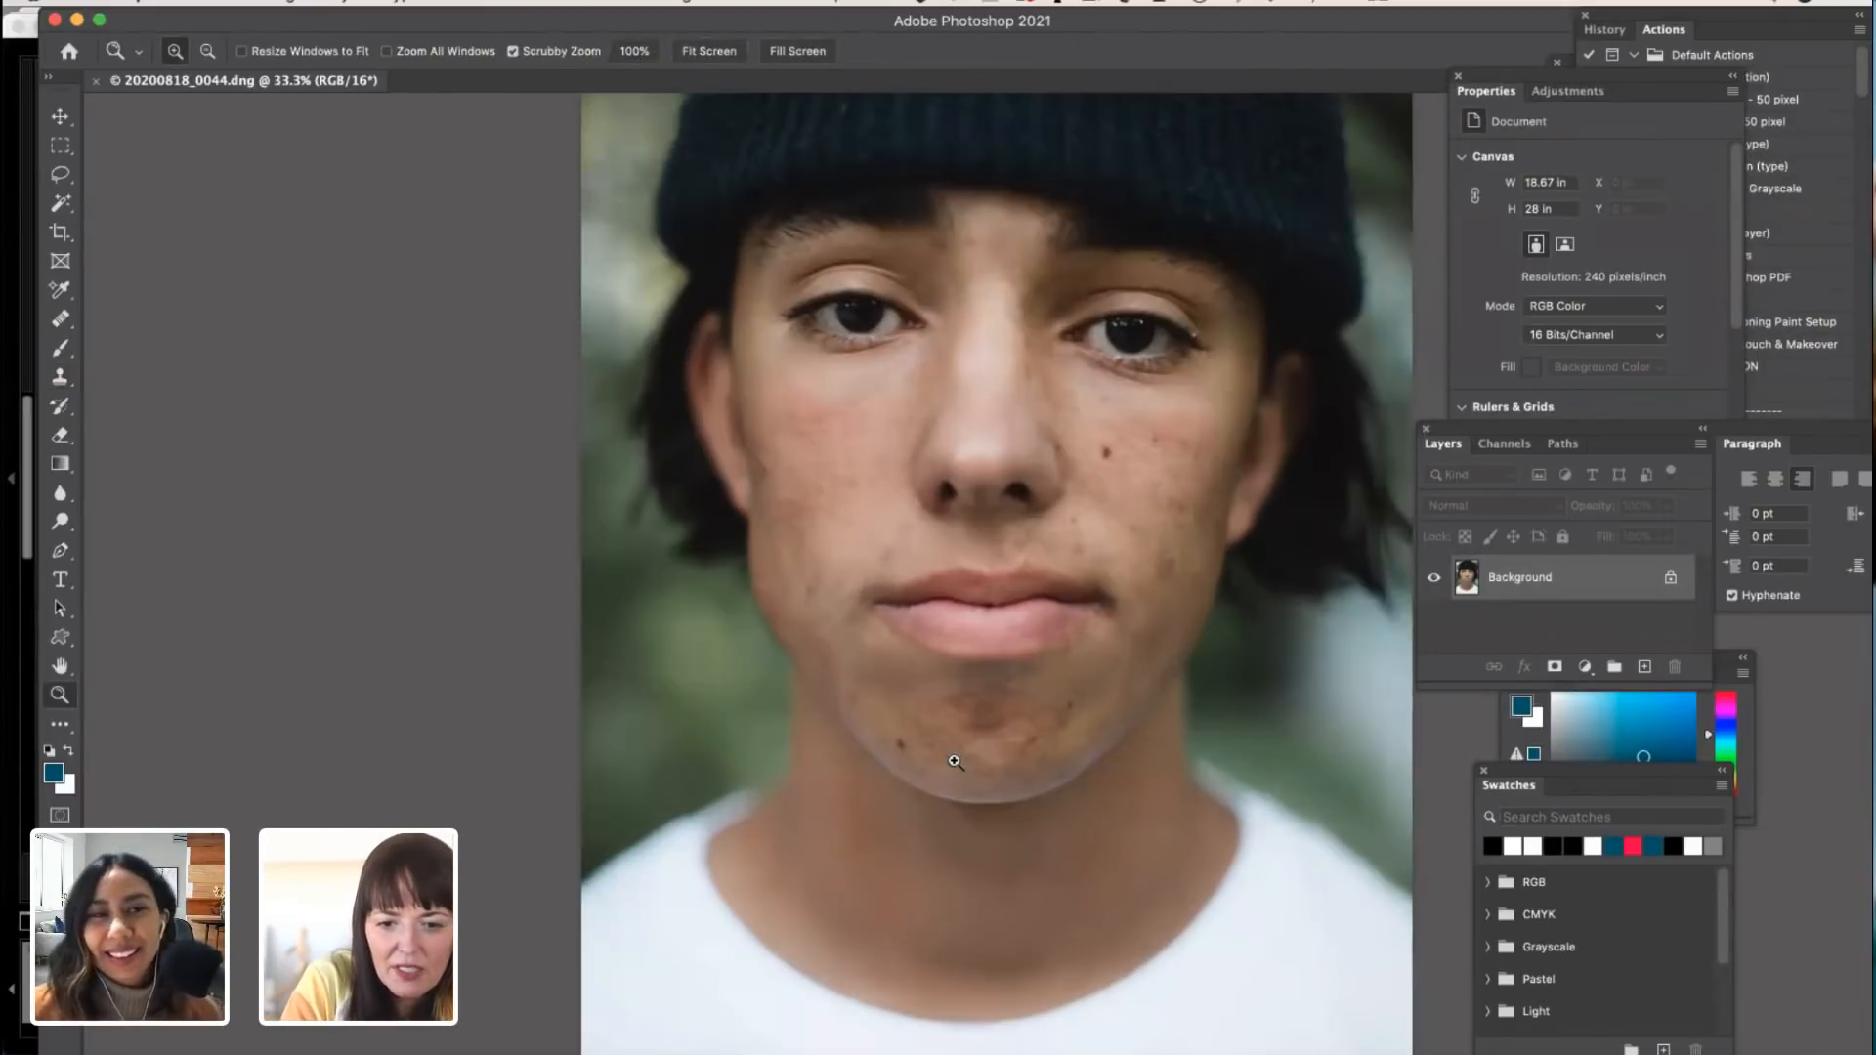
{"action": "left_click", "coordinate": [954, 762]}
{"action": "scroll", "coordinate": [955, 763], "scroll_direction": "up", "scroll_amount": 5}
{"action": "left_click", "coordinate": [954, 763]}
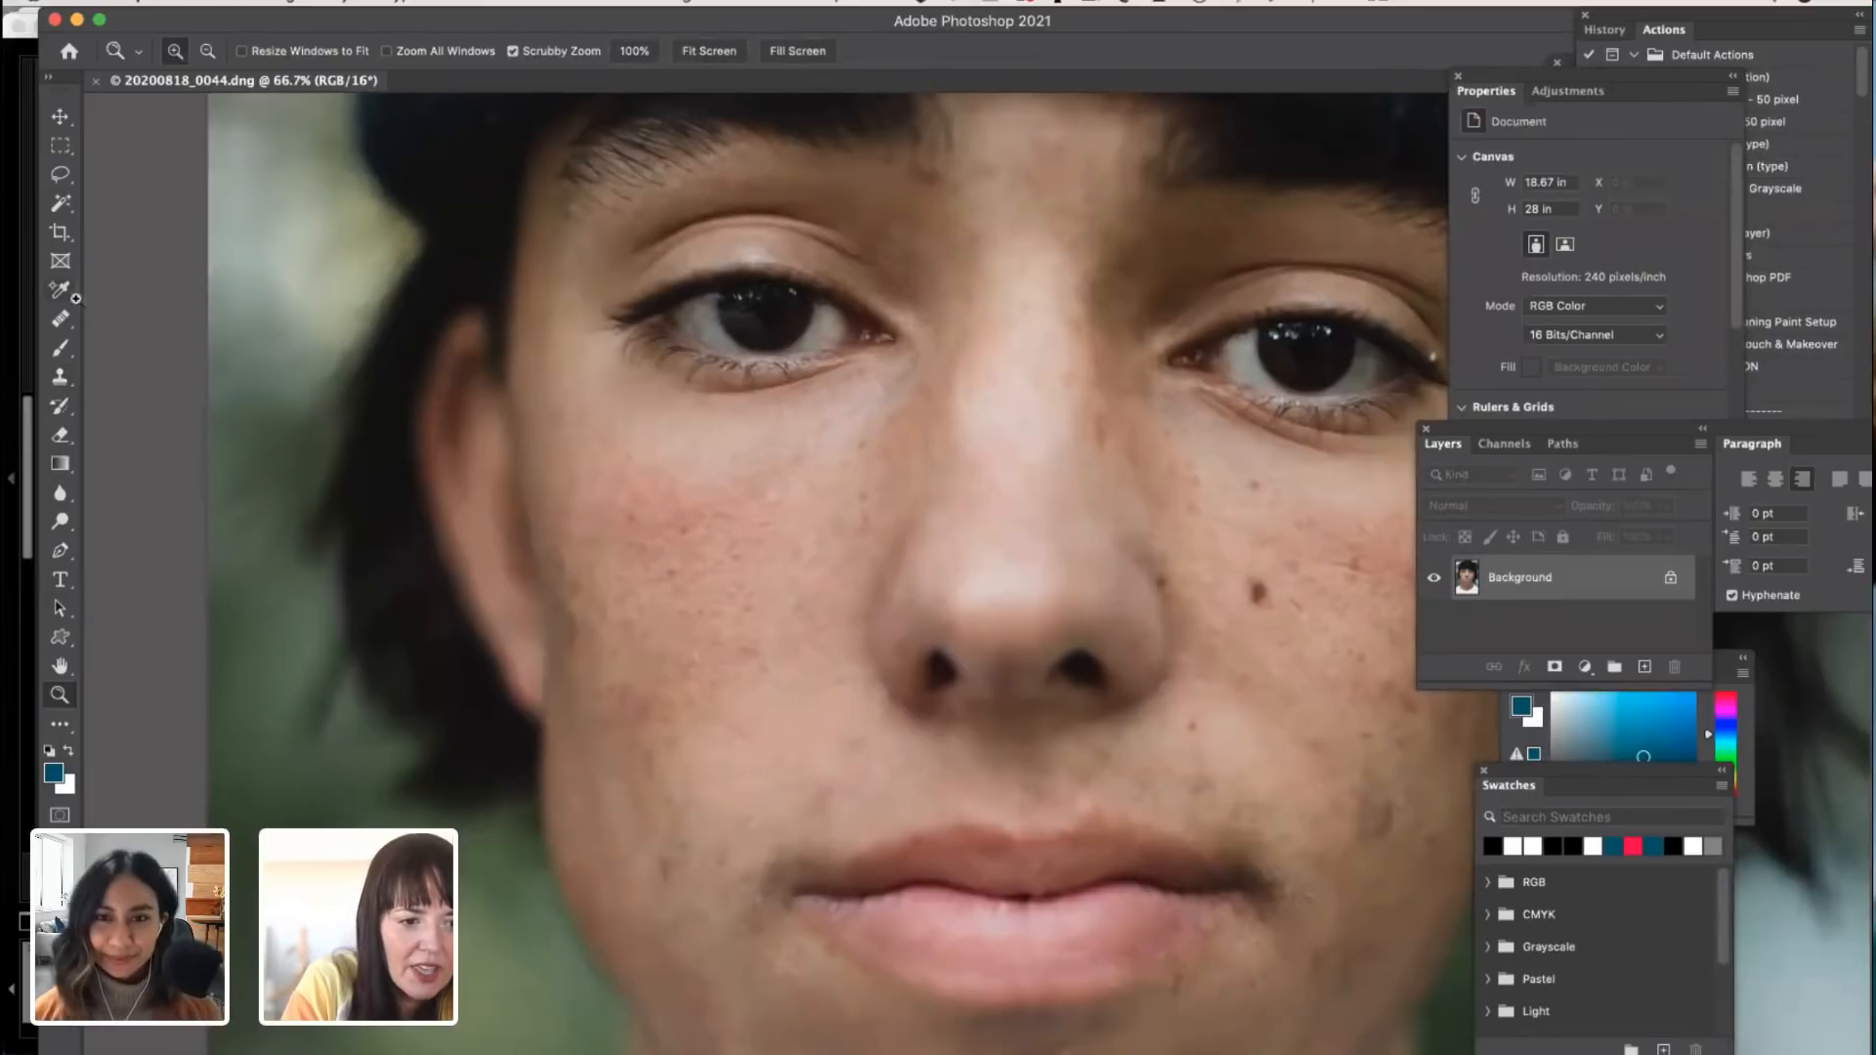
{"action": "left_click", "coordinate": [579, 606]}
{"action": "scroll", "coordinate": [580, 607], "scroll_direction": "down", "scroll_amount": 10}
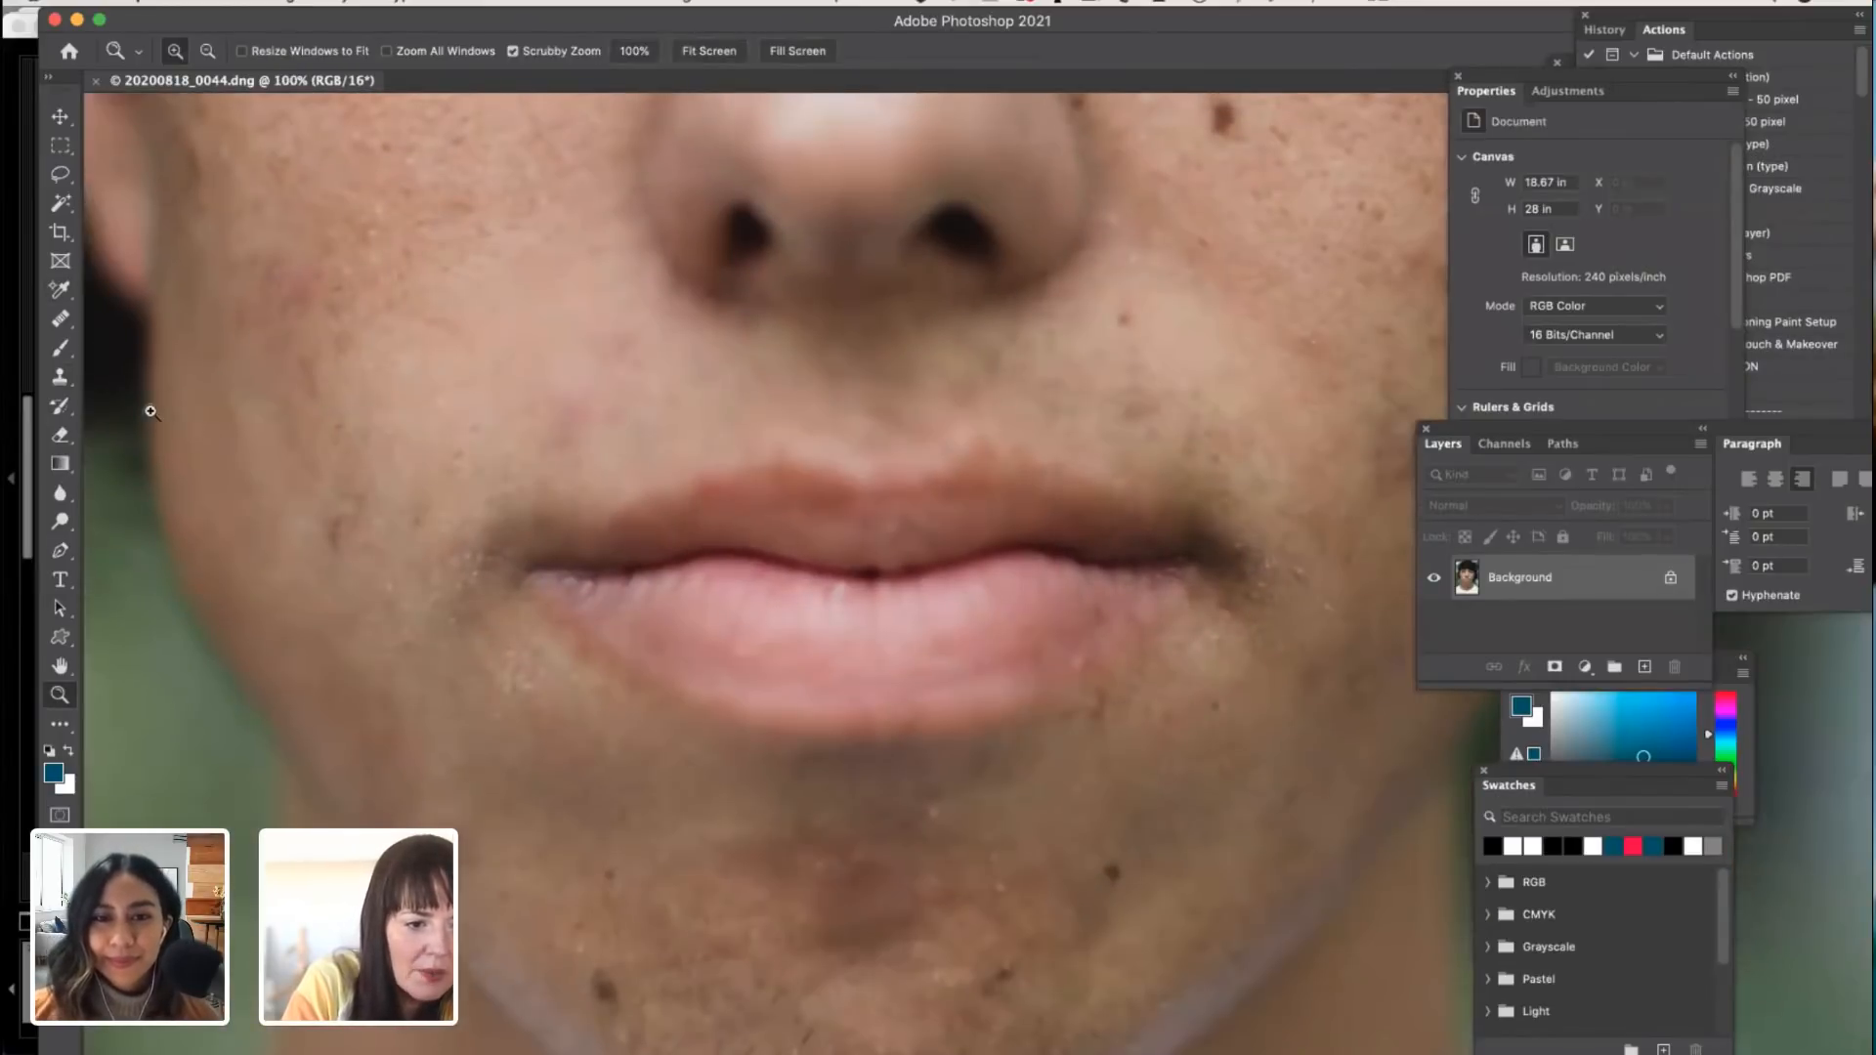
{"action": "left_click", "coordinate": [59, 320]}
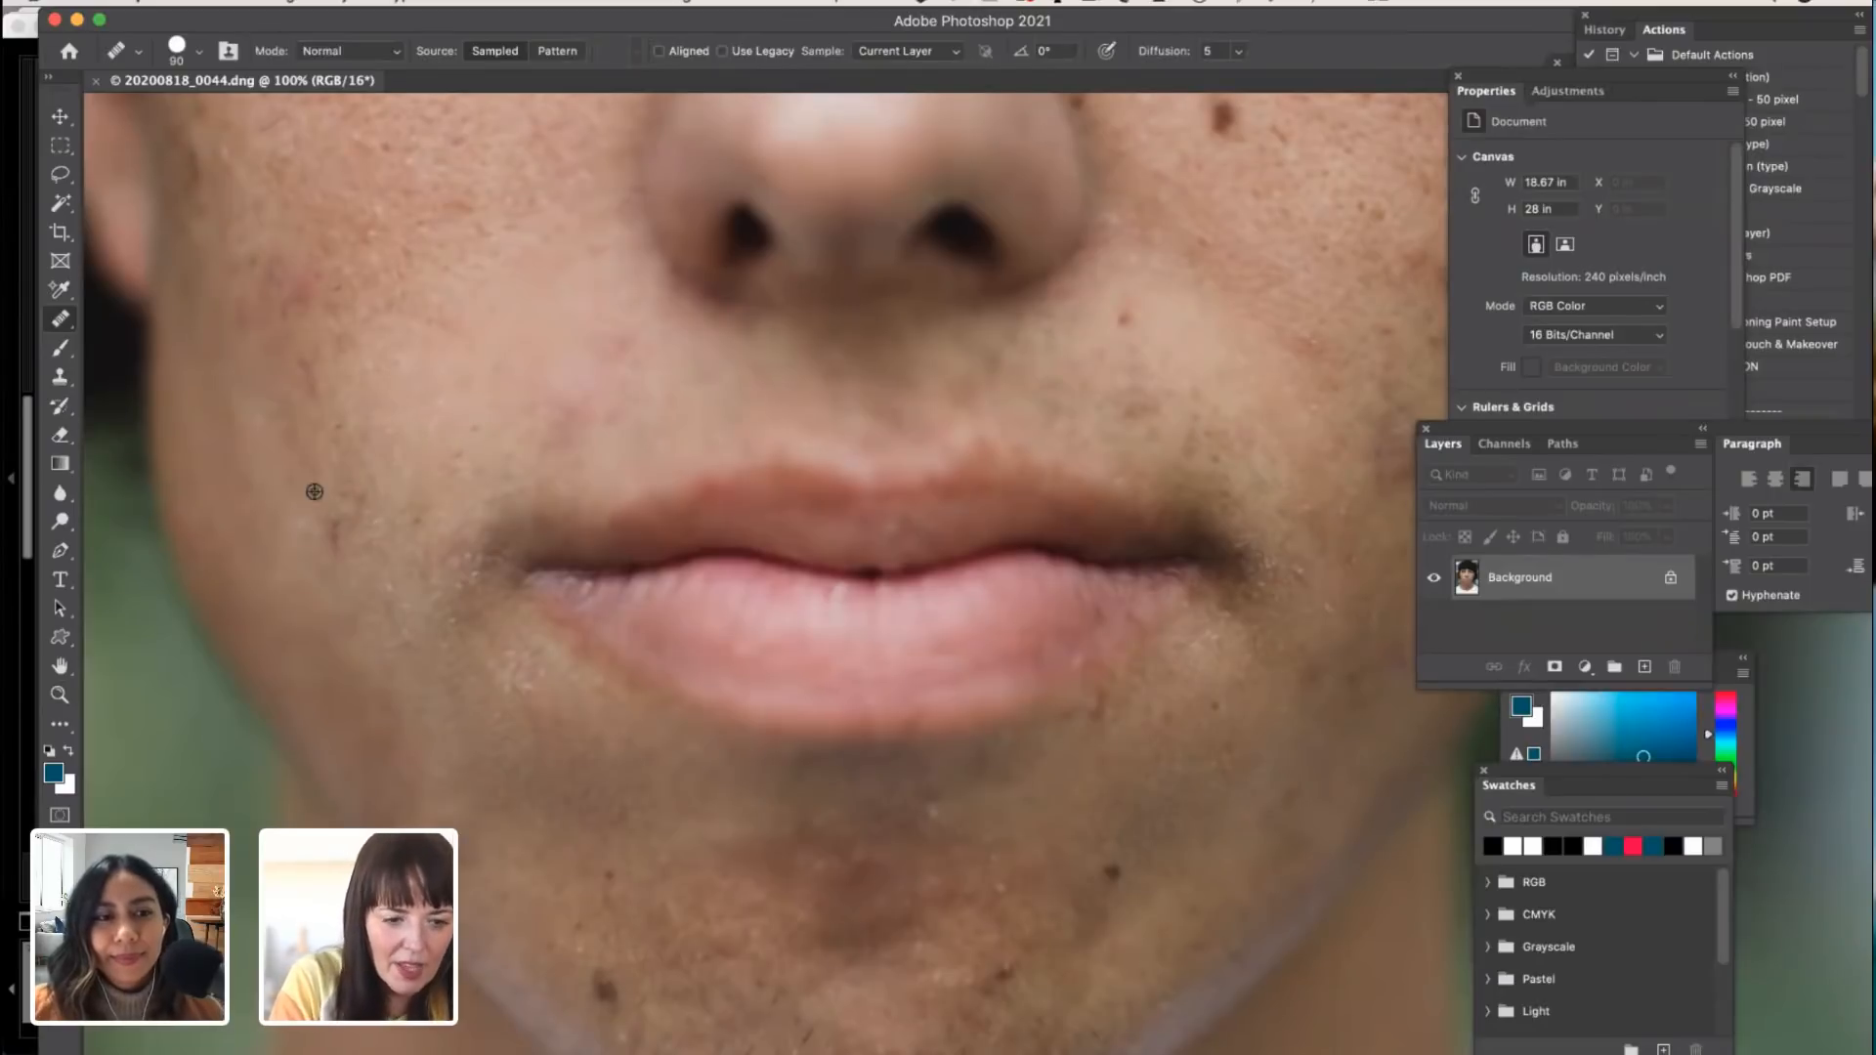
{"action": "left_click", "coordinate": [337, 534]}
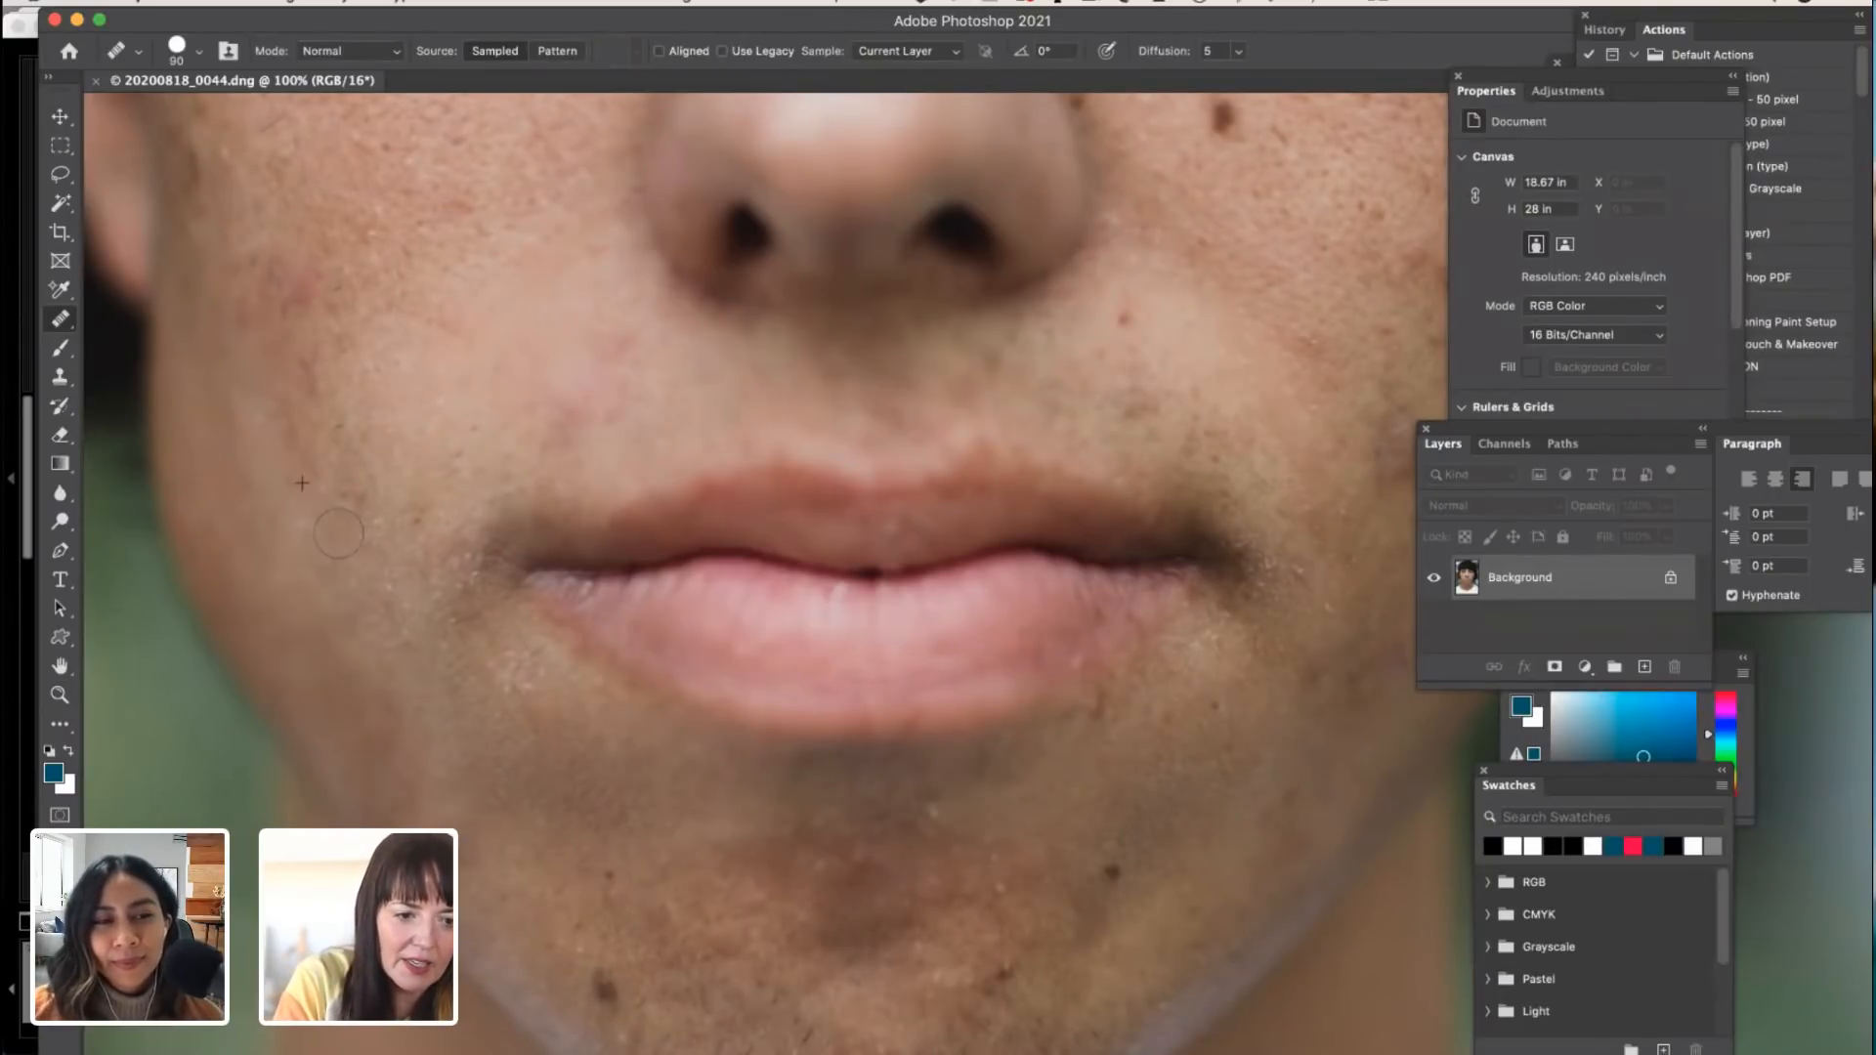
Step: Enlarge the Healing Brush to 175, sample clear skin beside the mouth and heal the dark mark on the right cheek
{"action": "scroll", "coordinate": [391, 606], "scroll_direction": "up", "scroll_amount": 5}
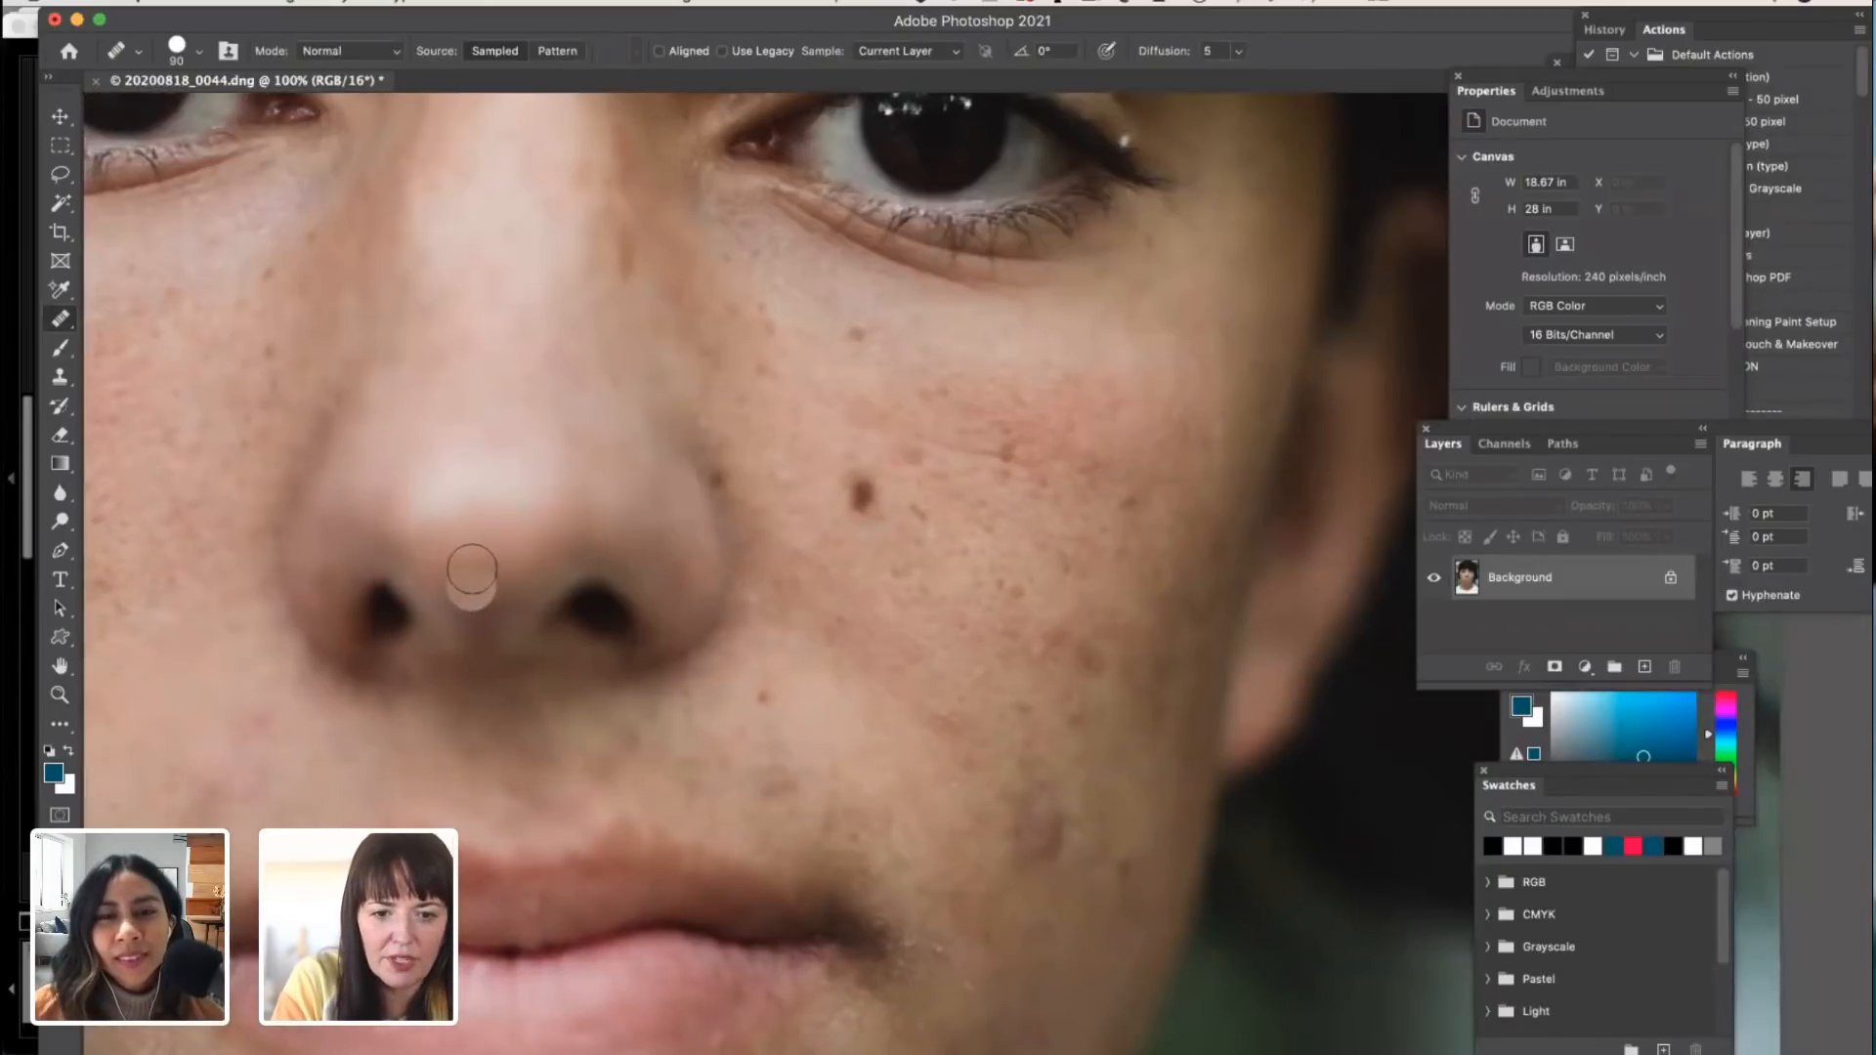
{"action": "scroll", "coordinate": [472, 570], "scroll_direction": "down", "scroll_amount": 3}
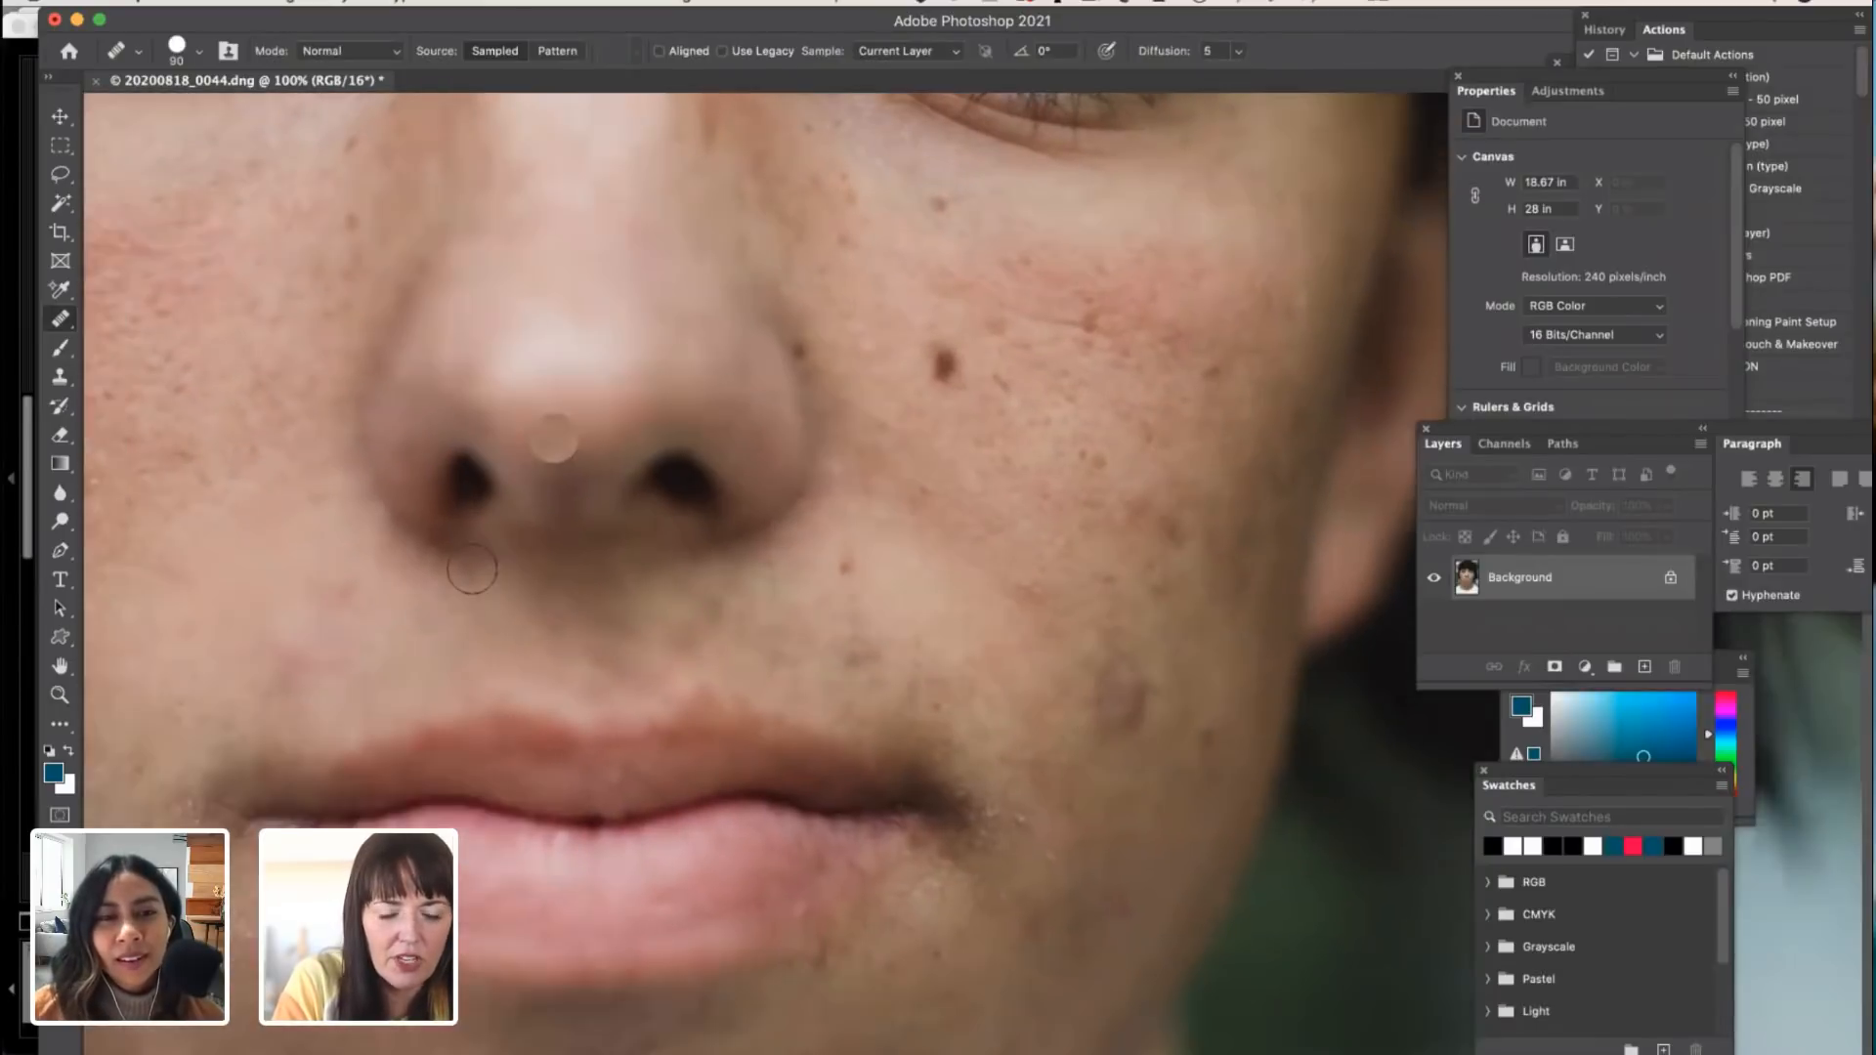
{"action": "key", "text": "]"}
{"action": "key", "text": "]"}
{"action": "key", "text": "]"}
{"action": "key", "text": "]"}
{"action": "left_click", "coordinate": [1019, 670], "text": "alt"}
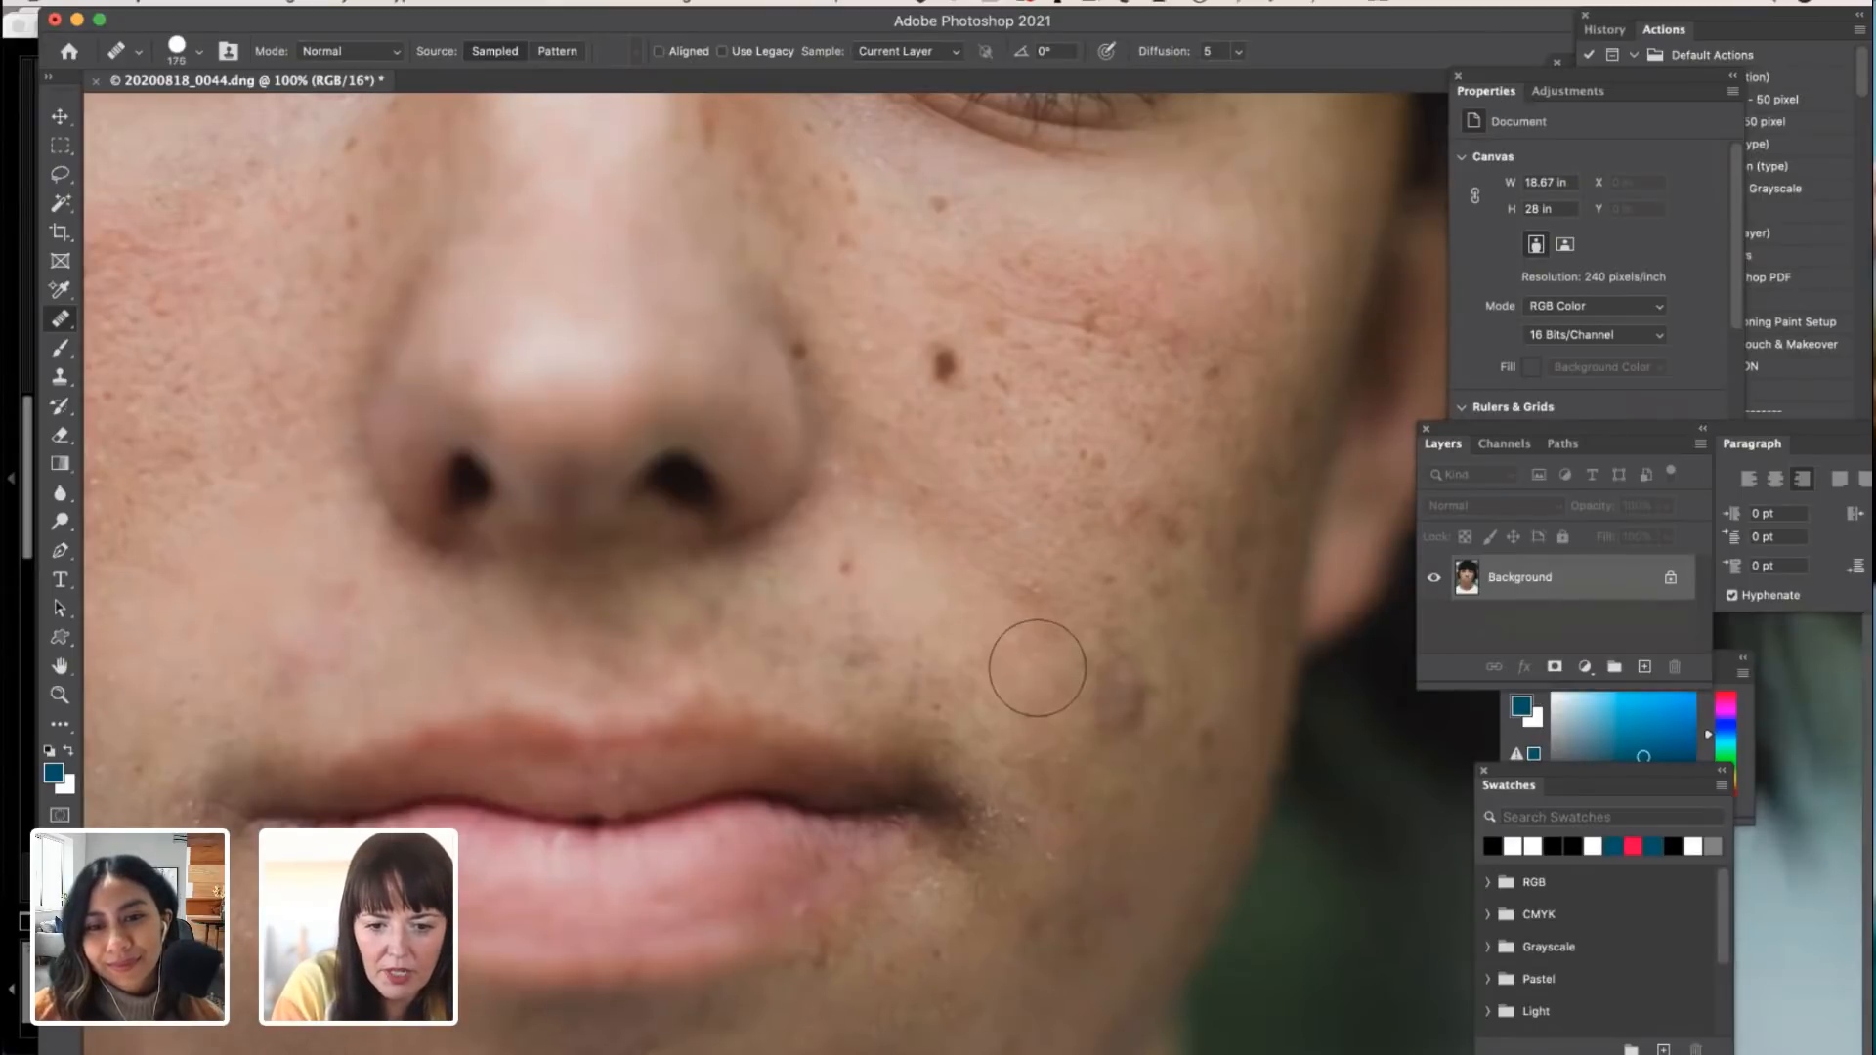
{"action": "left_click", "coordinate": [1142, 708]}
Step: Heal the remaining marks on the outer right cheek with the Healing Brush, reducing the brush size to 90
{"action": "left_click", "coordinate": [1036, 482], "text": "alt"}
{"action": "left_click", "coordinate": [1127, 502]}
{"action": "left_click", "coordinate": [1163, 545]}
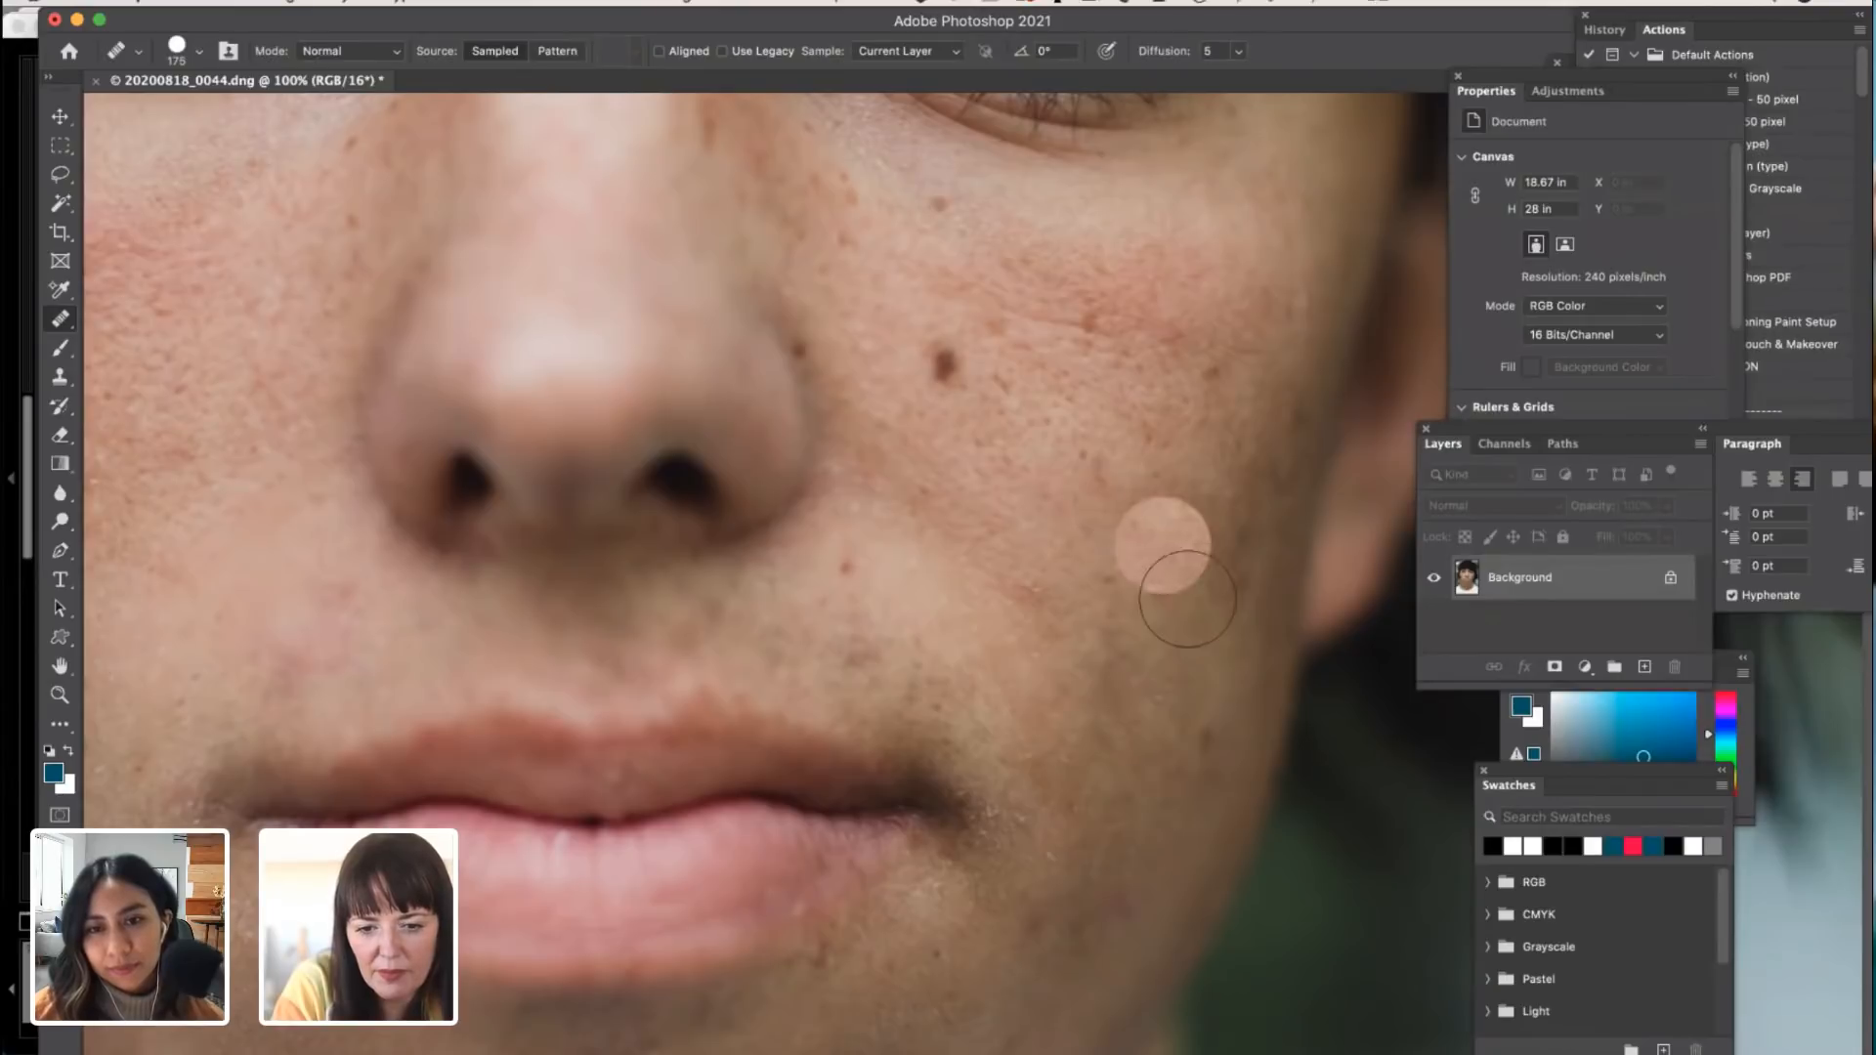
{"action": "key", "text": "["}
{"action": "key", "text": "["}
{"action": "key", "text": "["}
{"action": "key", "text": "["}
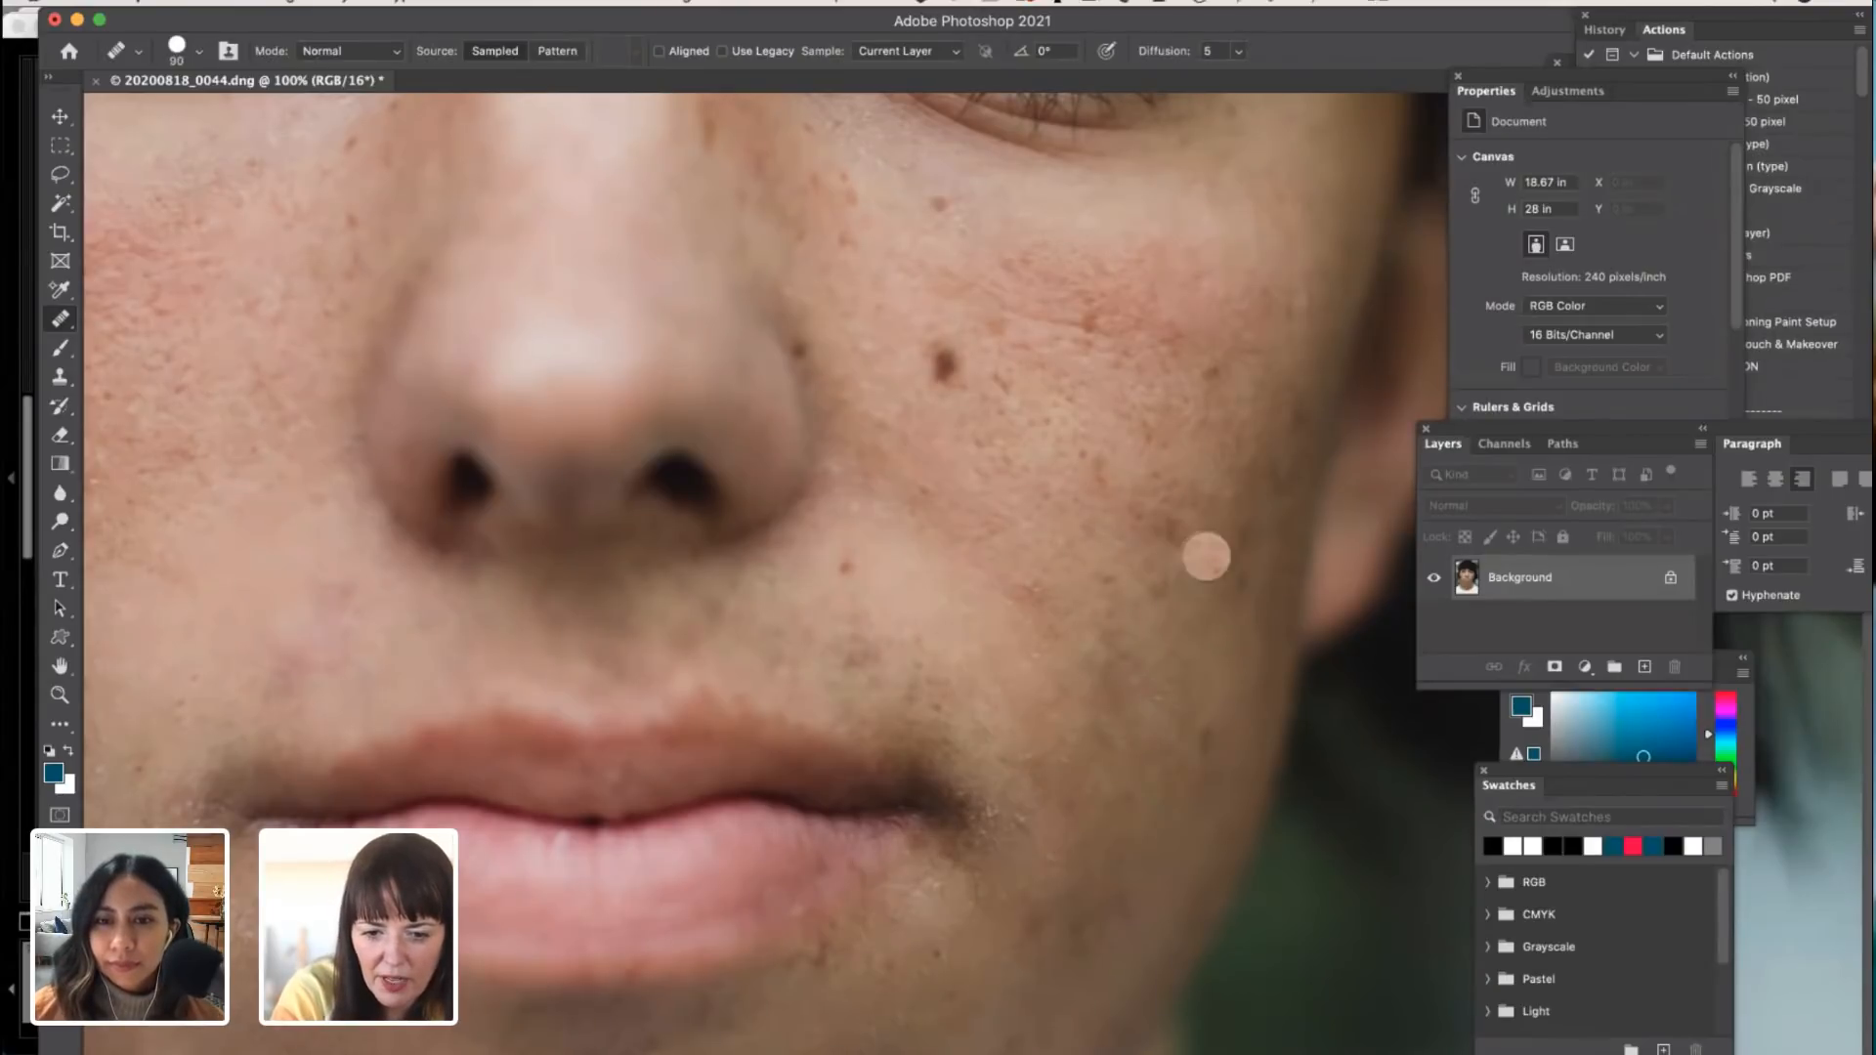
{"action": "left_click", "coordinate": [1094, 534], "text": "alt"}
{"action": "left_click", "coordinate": [1171, 529]}
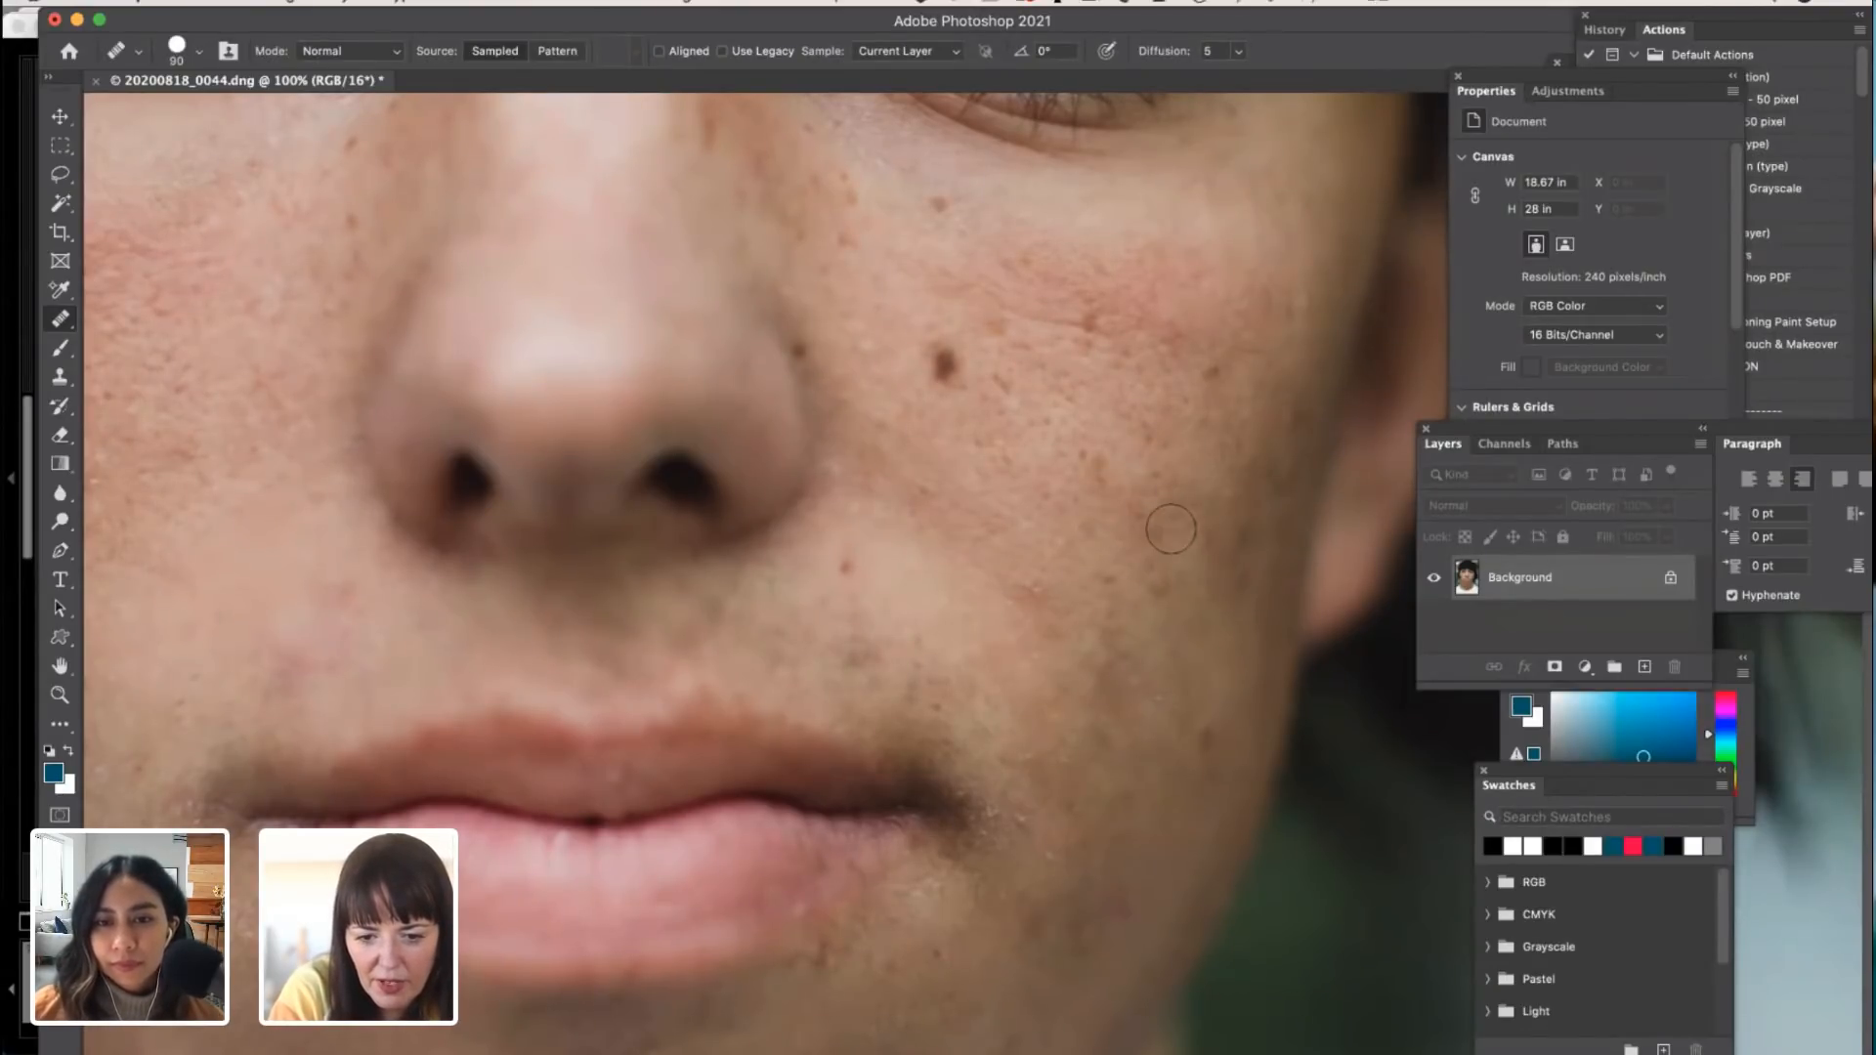
Step: Heal the discoloured skin above the left corner of the mouth and a small spot on the lower right cheek
{"action": "scroll", "coordinate": [1090, 571], "scroll_direction": "up", "scroll_amount": 5}
{"action": "scroll", "coordinate": [1090, 571], "scroll_direction": "left", "scroll_amount": 8}
{"action": "scroll", "coordinate": [1089, 571], "scroll_direction": "down", "scroll_amount": 5}
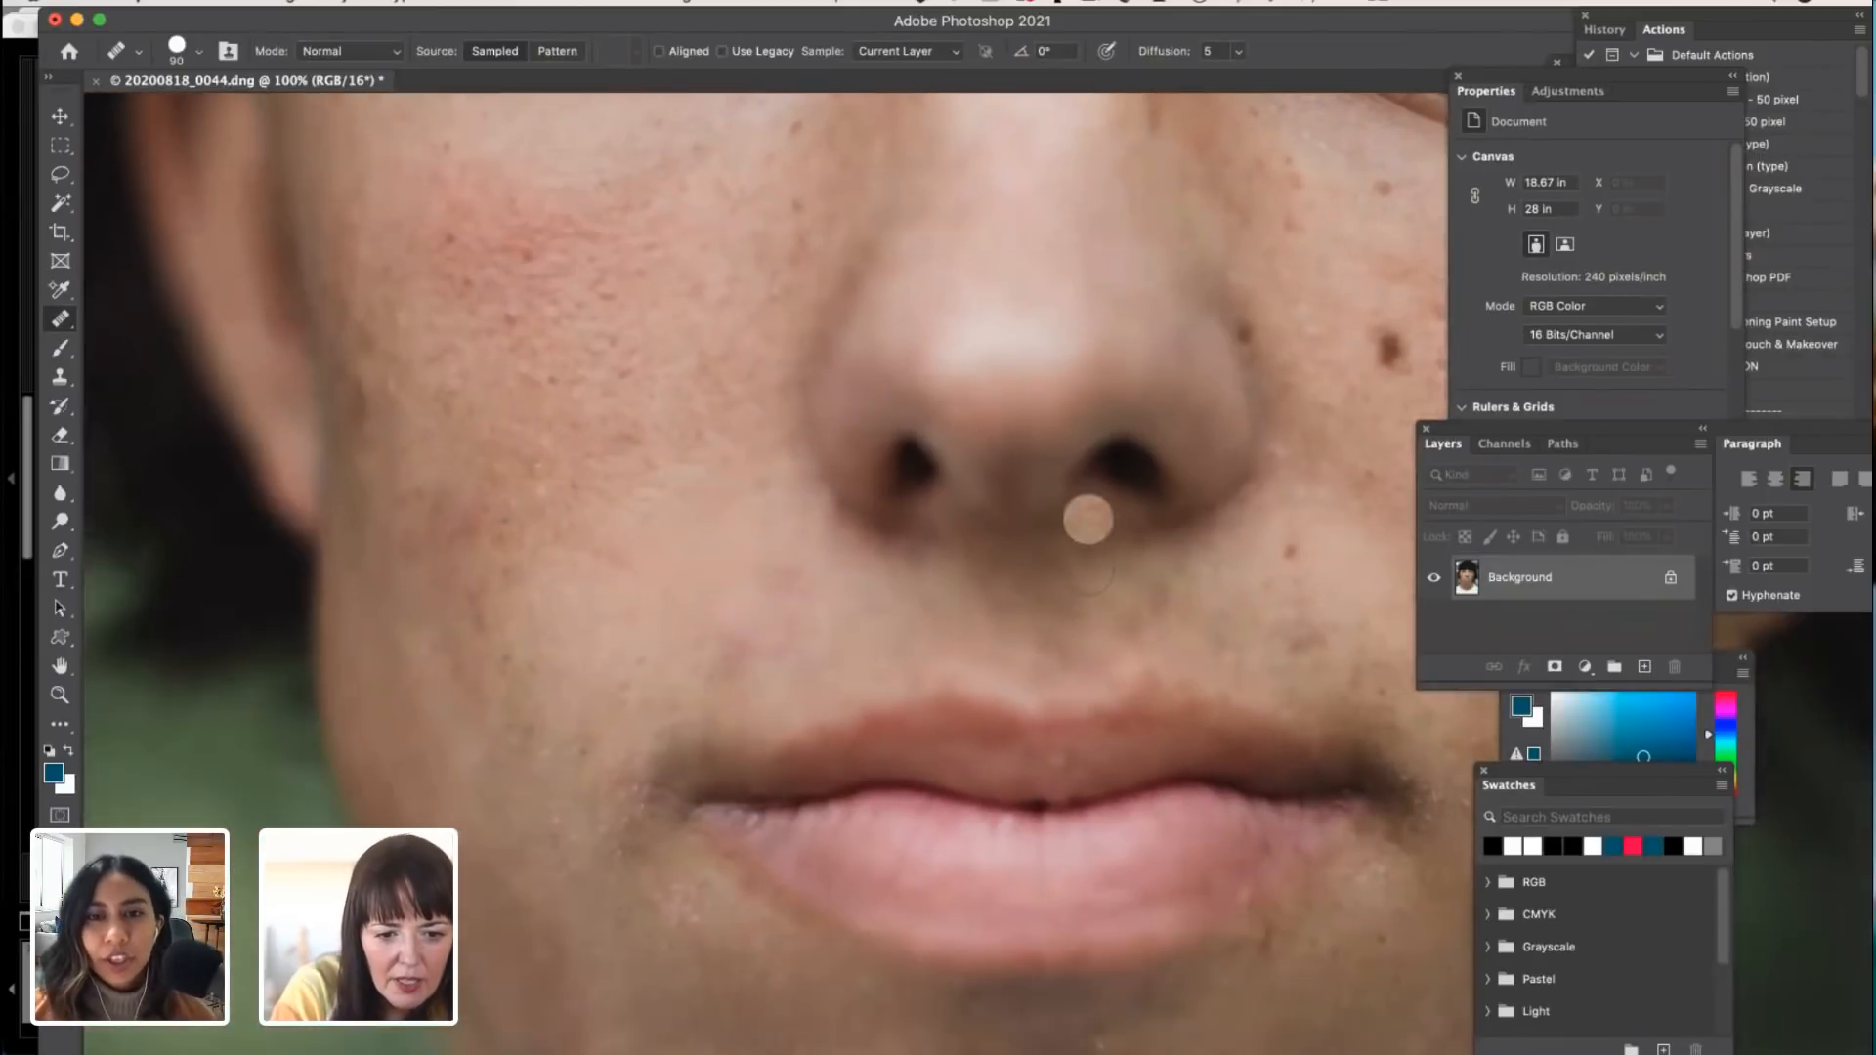
{"action": "scroll", "coordinate": [1090, 570], "scroll_direction": "down", "scroll_amount": 2}
{"action": "left_click", "coordinate": [626, 554], "text": "alt"}
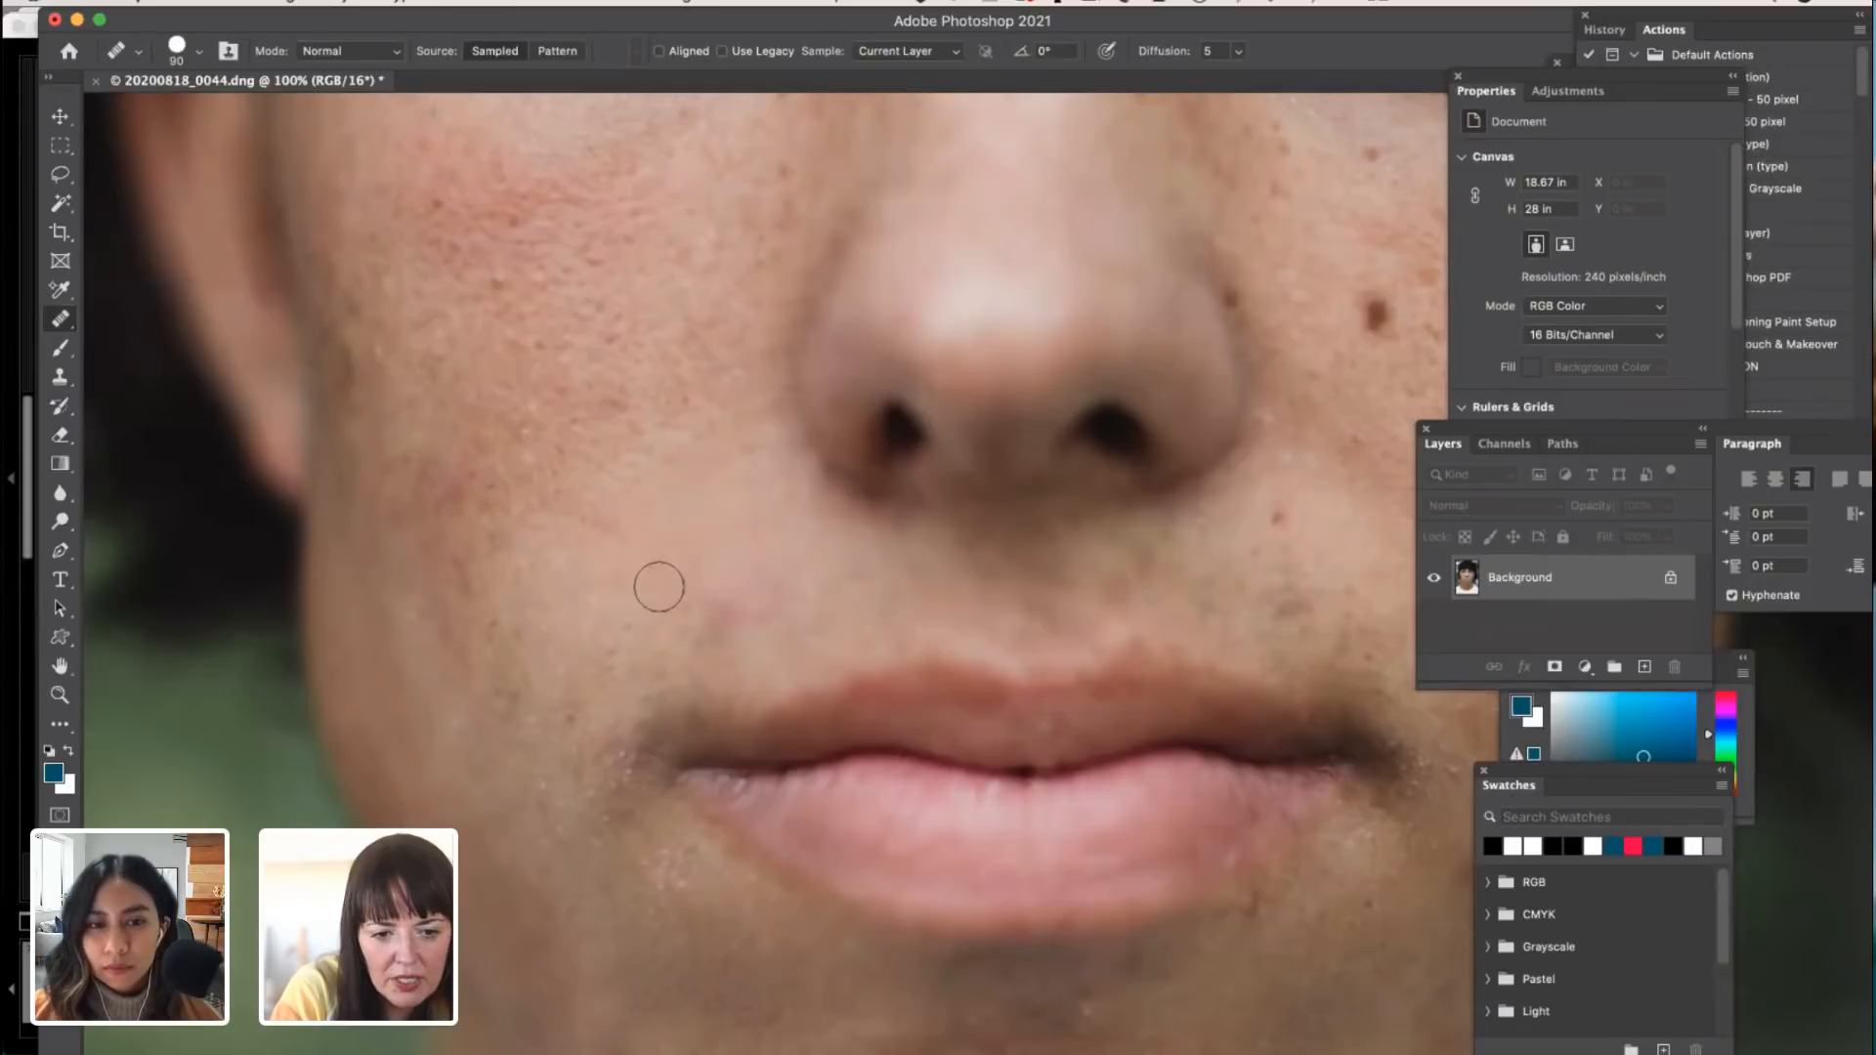
{"action": "scroll", "coordinate": [716, 617], "scroll_direction": "right", "scroll_amount": 10}
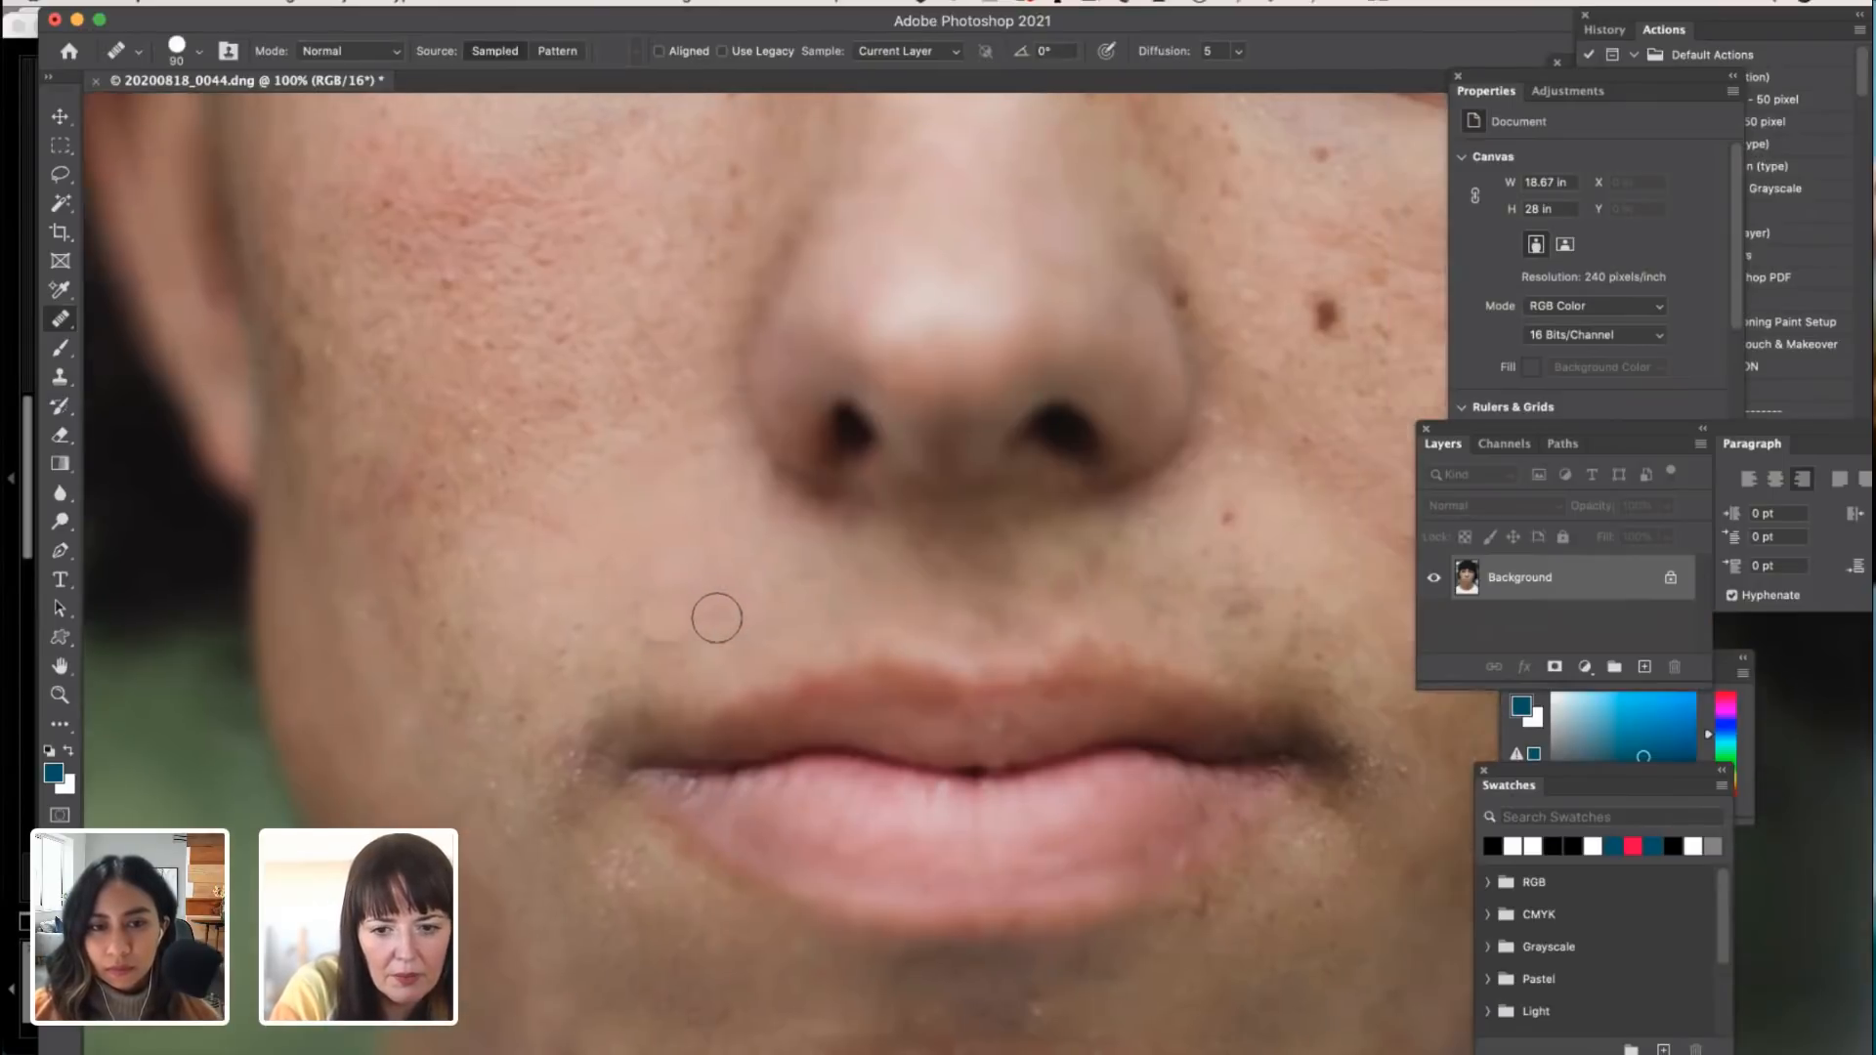
{"action": "left_click", "coordinate": [909, 478], "text": "alt"}
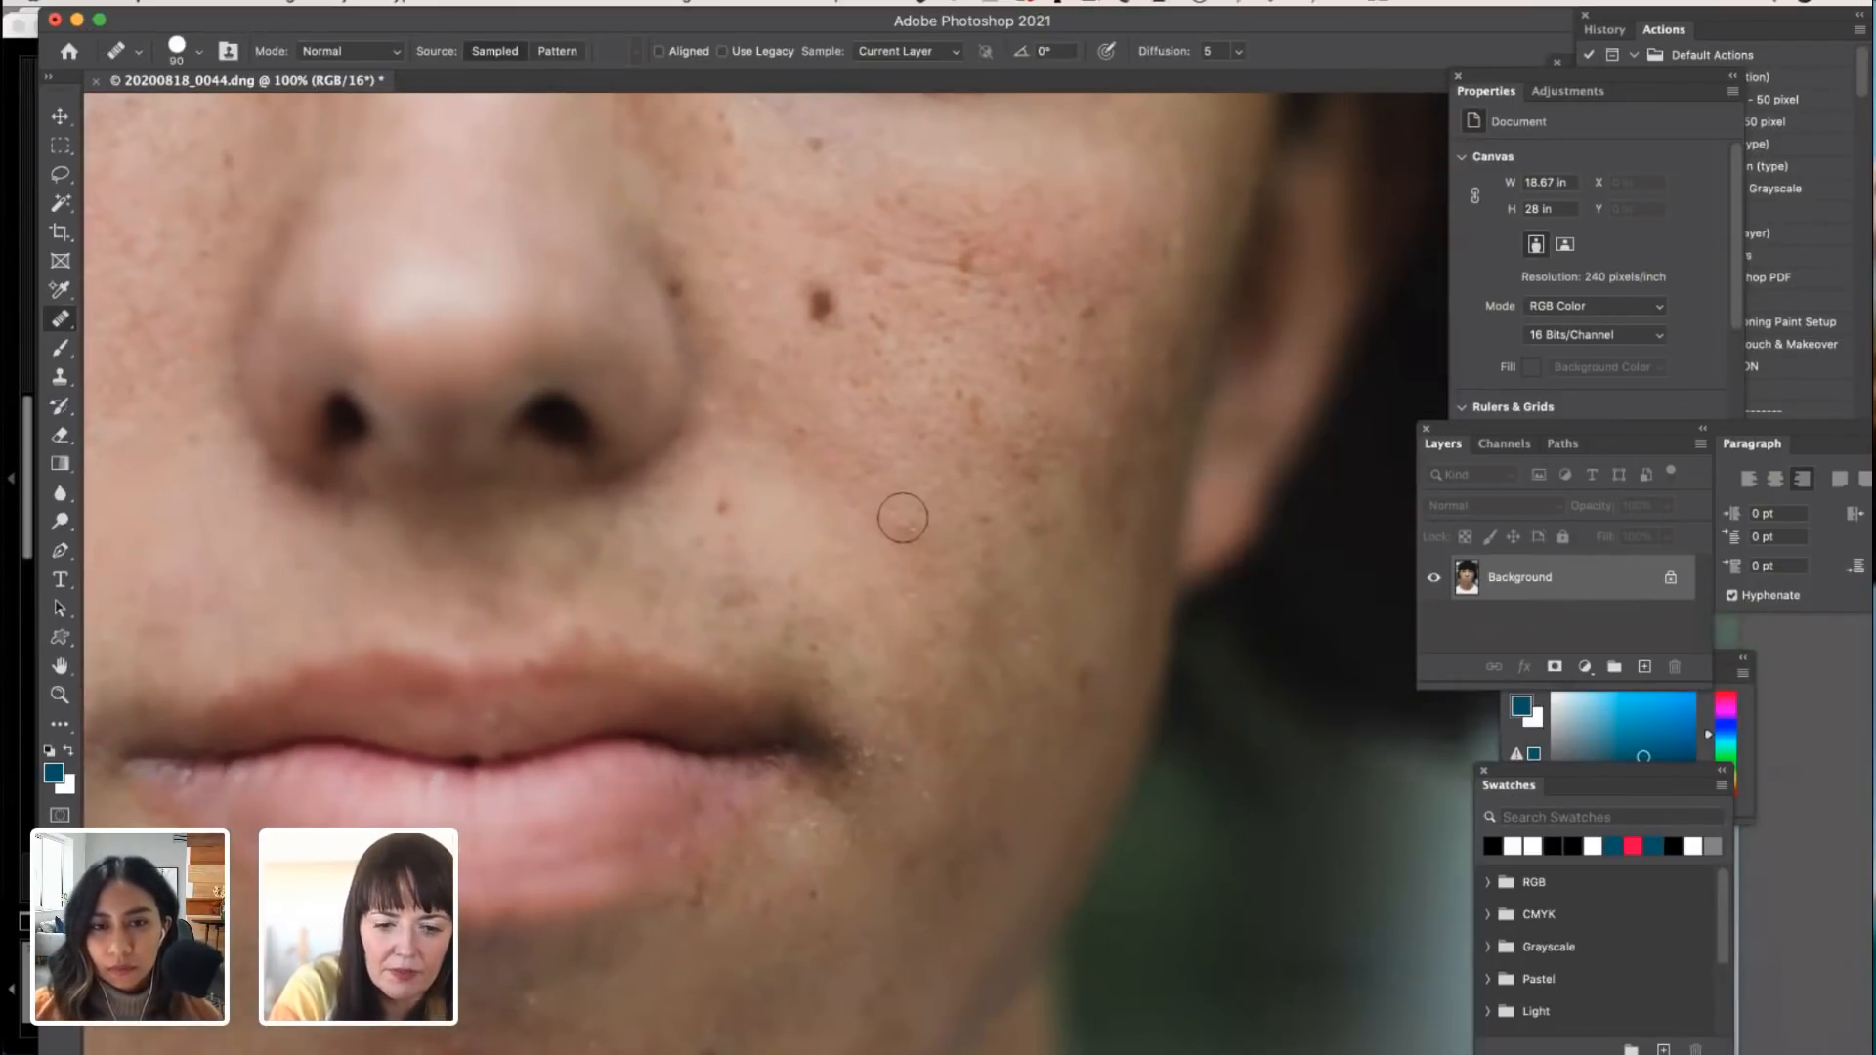
{"action": "scroll", "coordinate": [931, 583], "scroll_direction": "up", "scroll_amount": 3}
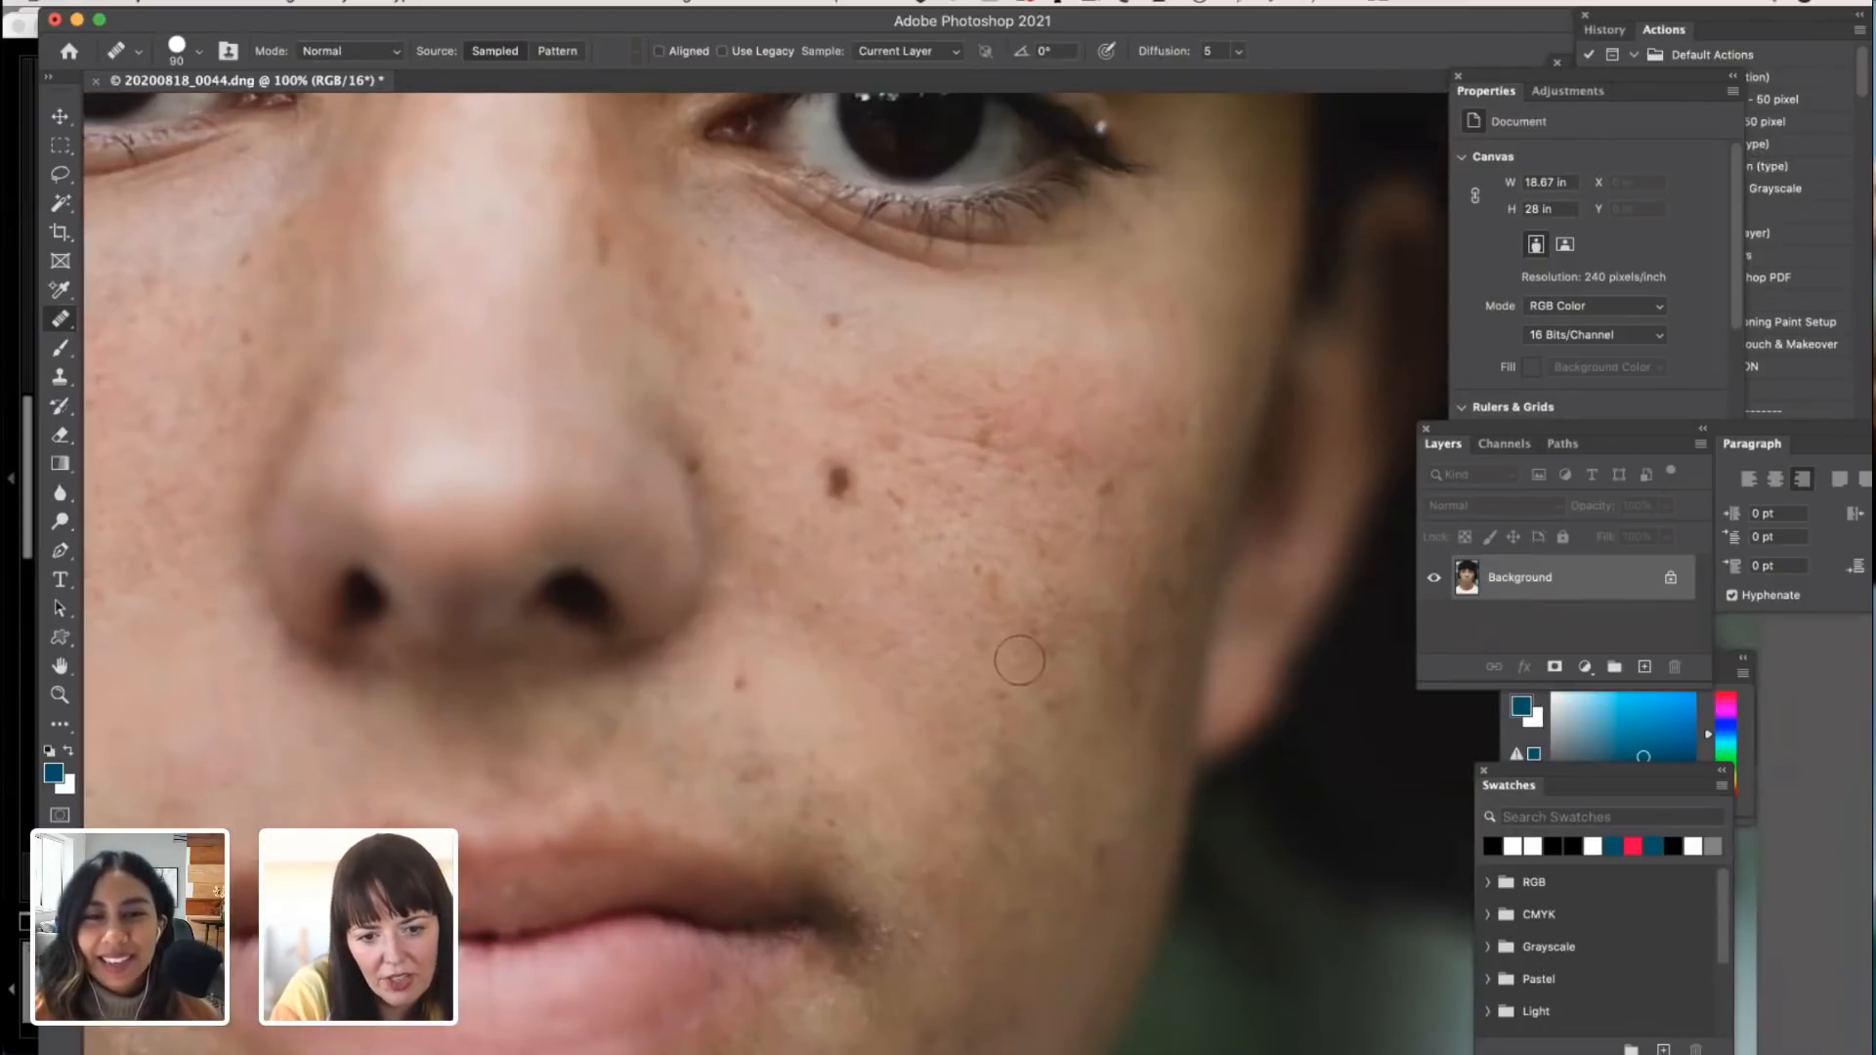
{"action": "left_click", "coordinate": [1054, 696]}
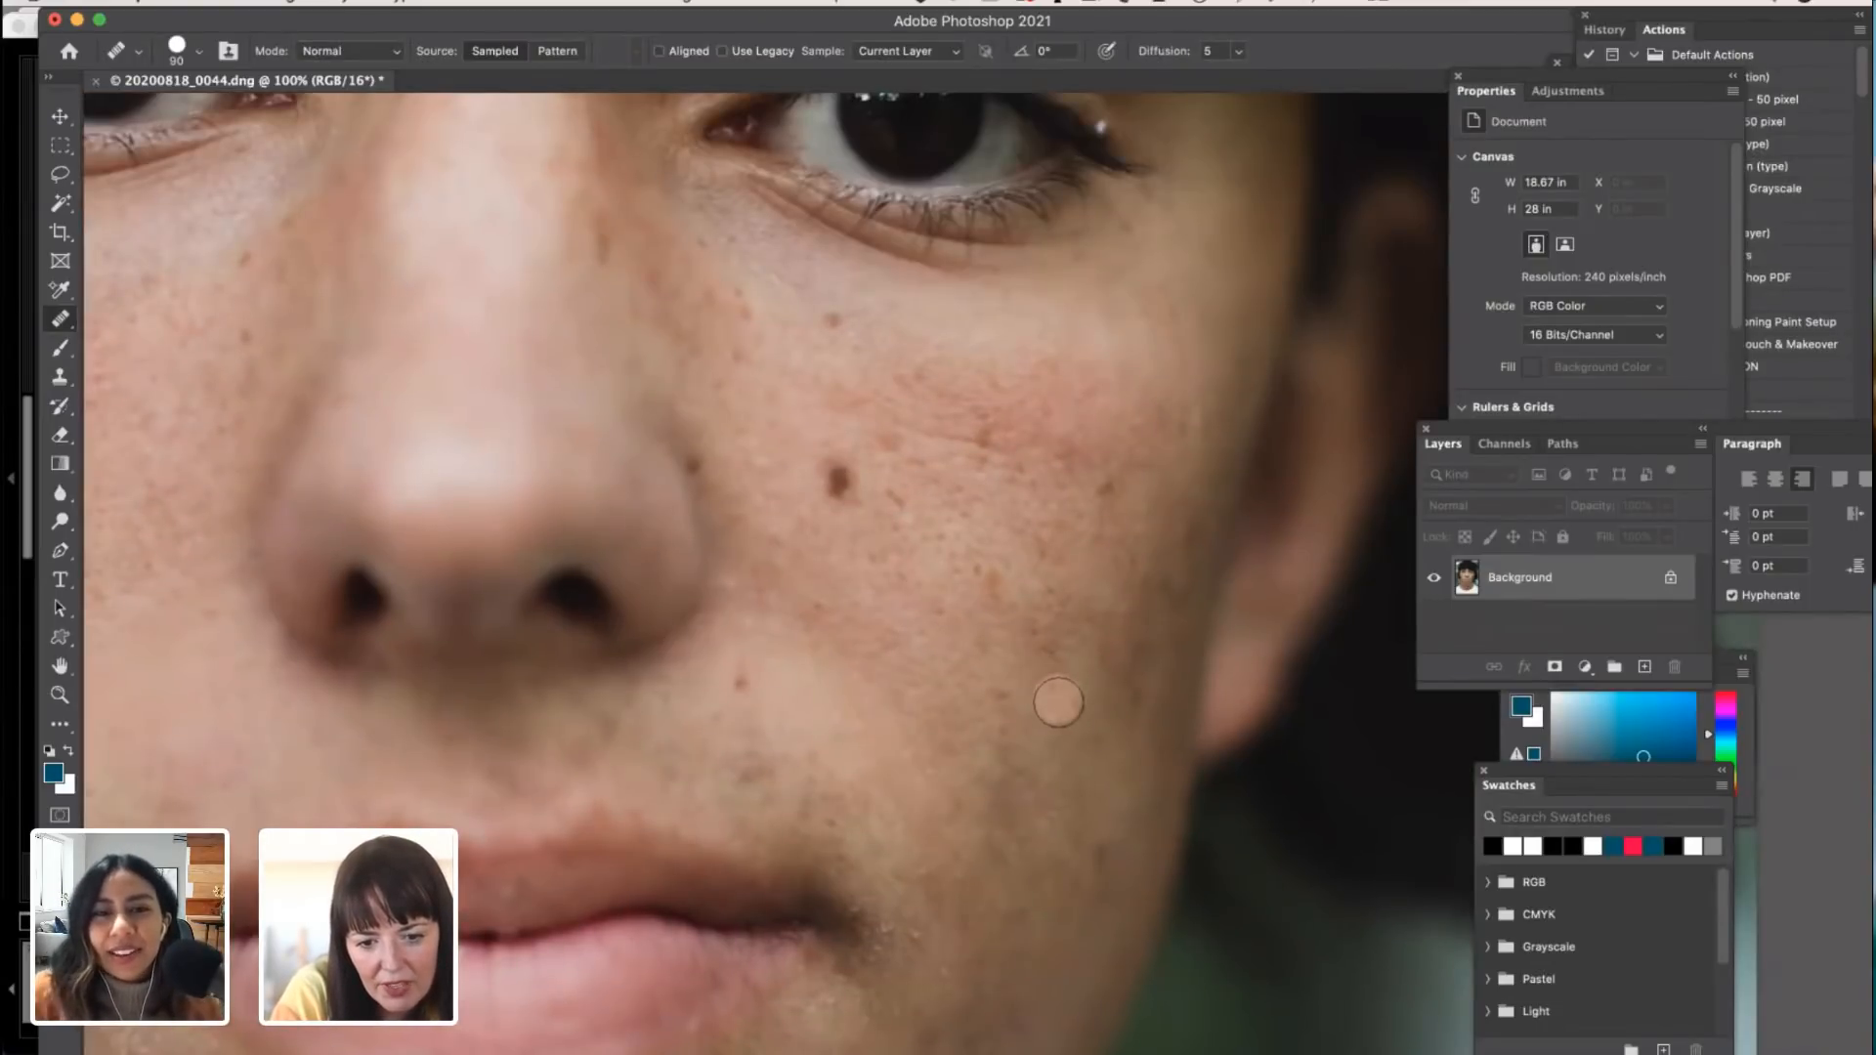
Step: Examine the chin, forehead and eyes up close, magnifying the inner eye corner to 600%, and return to the full portrait at 25%
{"action": "scroll", "coordinate": [1040, 519], "scroll_direction": "down", "scroll_amount": 2}
{"action": "scroll", "coordinate": [1040, 519], "scroll_direction": "left", "scroll_amount": 3}
{"action": "scroll", "coordinate": [1040, 519], "scroll_direction": "left", "scroll_amount": 3}
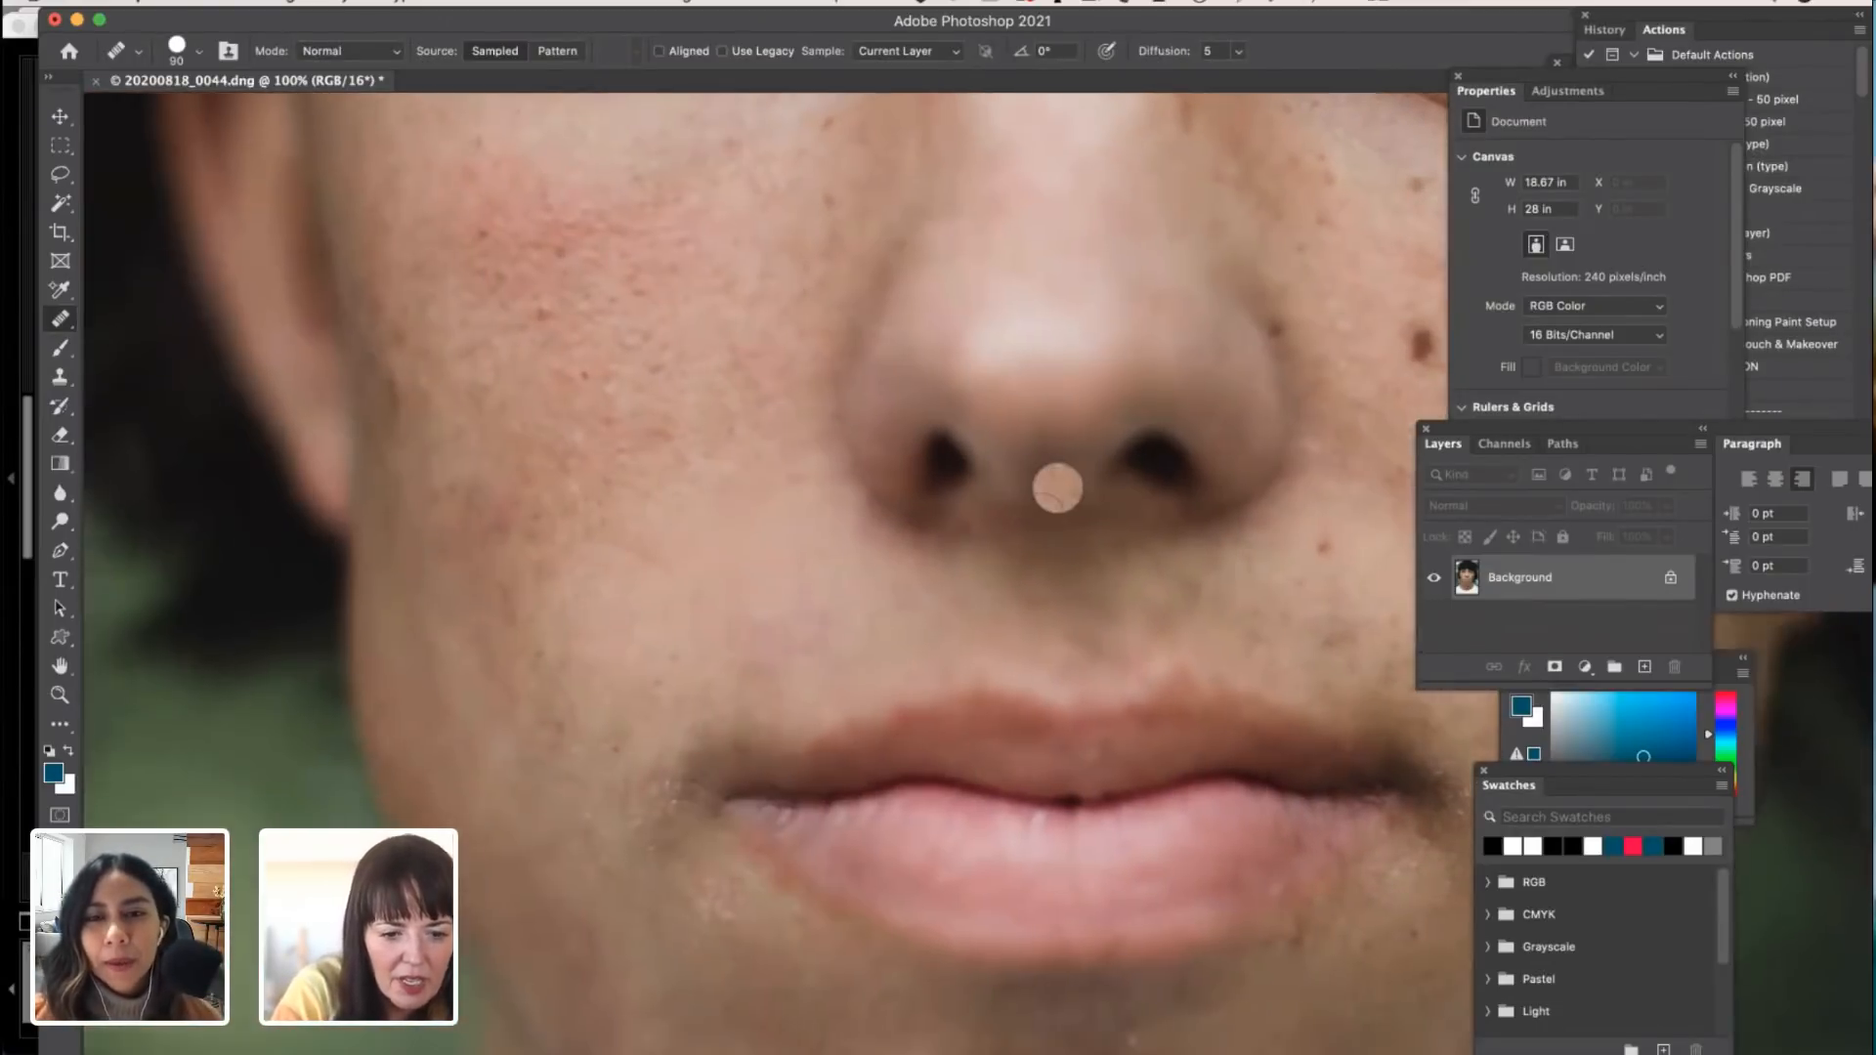
{"action": "scroll", "coordinate": [1040, 519], "scroll_direction": "down", "scroll_amount": 8}
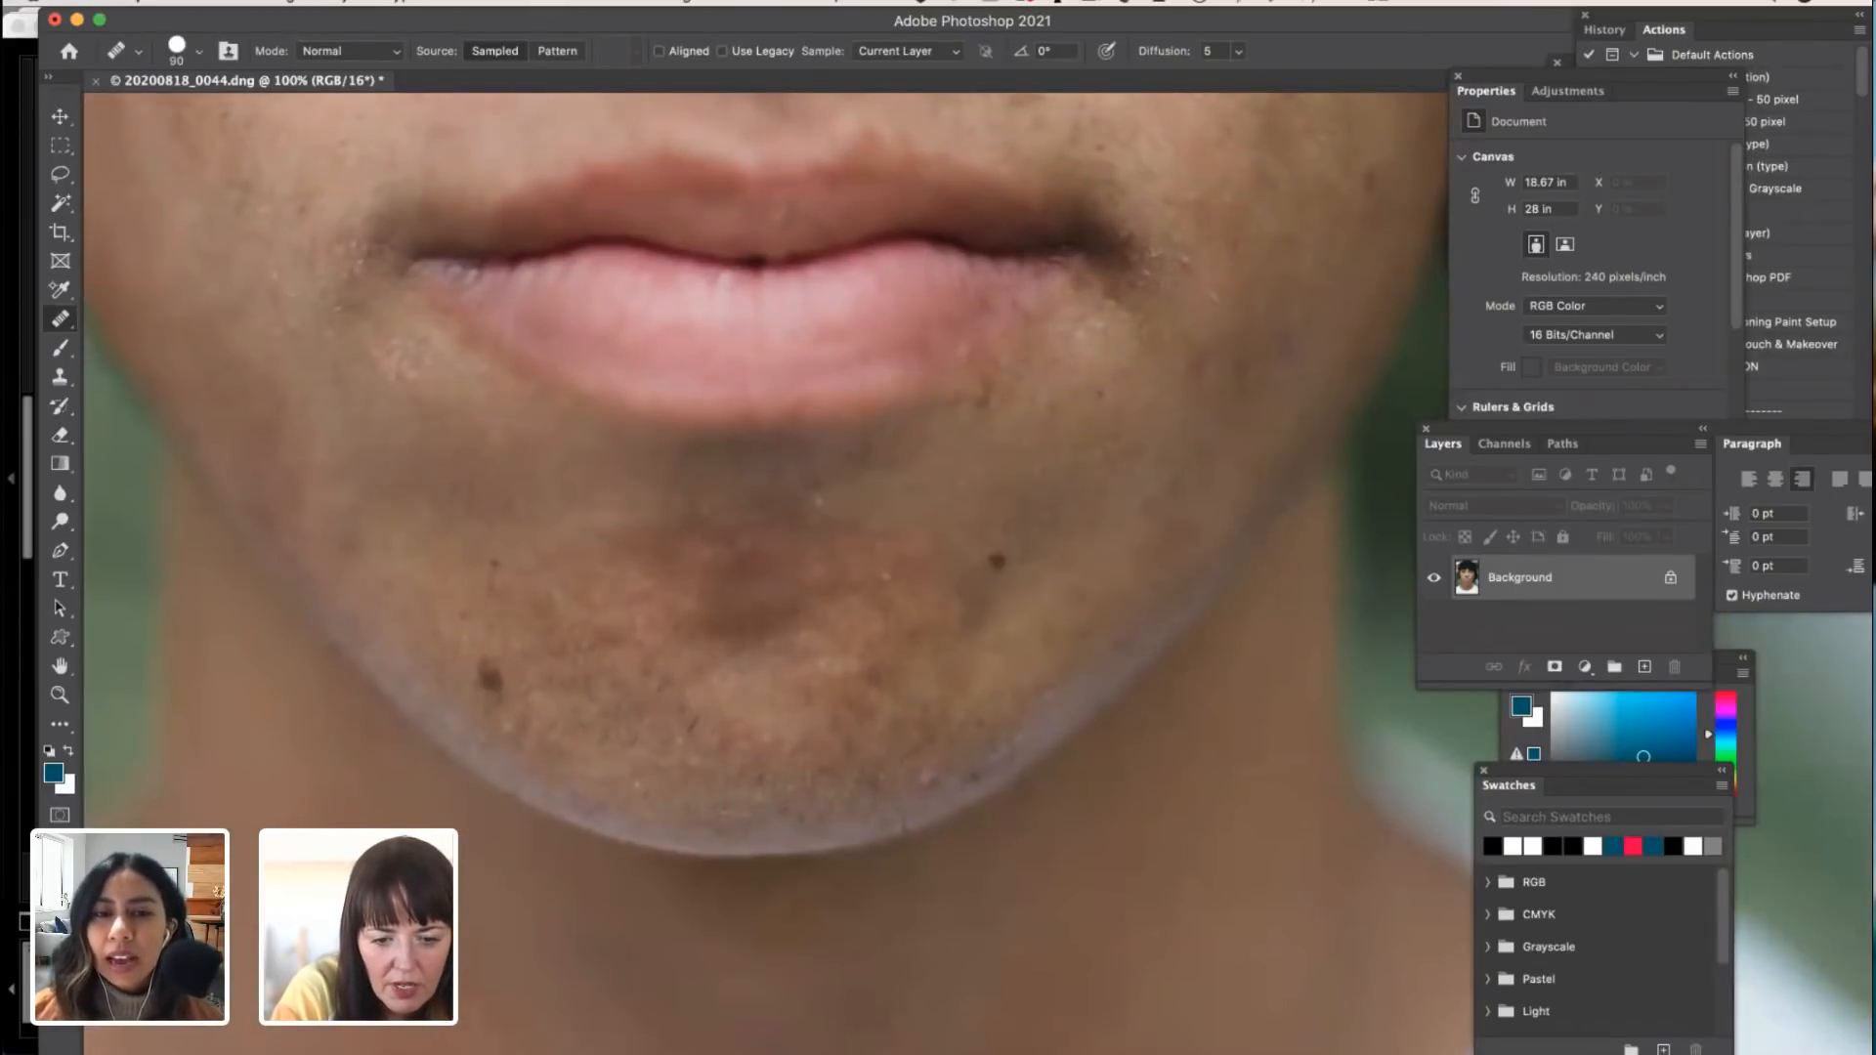
{"action": "scroll", "coordinate": [988, 701], "scroll_direction": "up", "scroll_amount": 10}
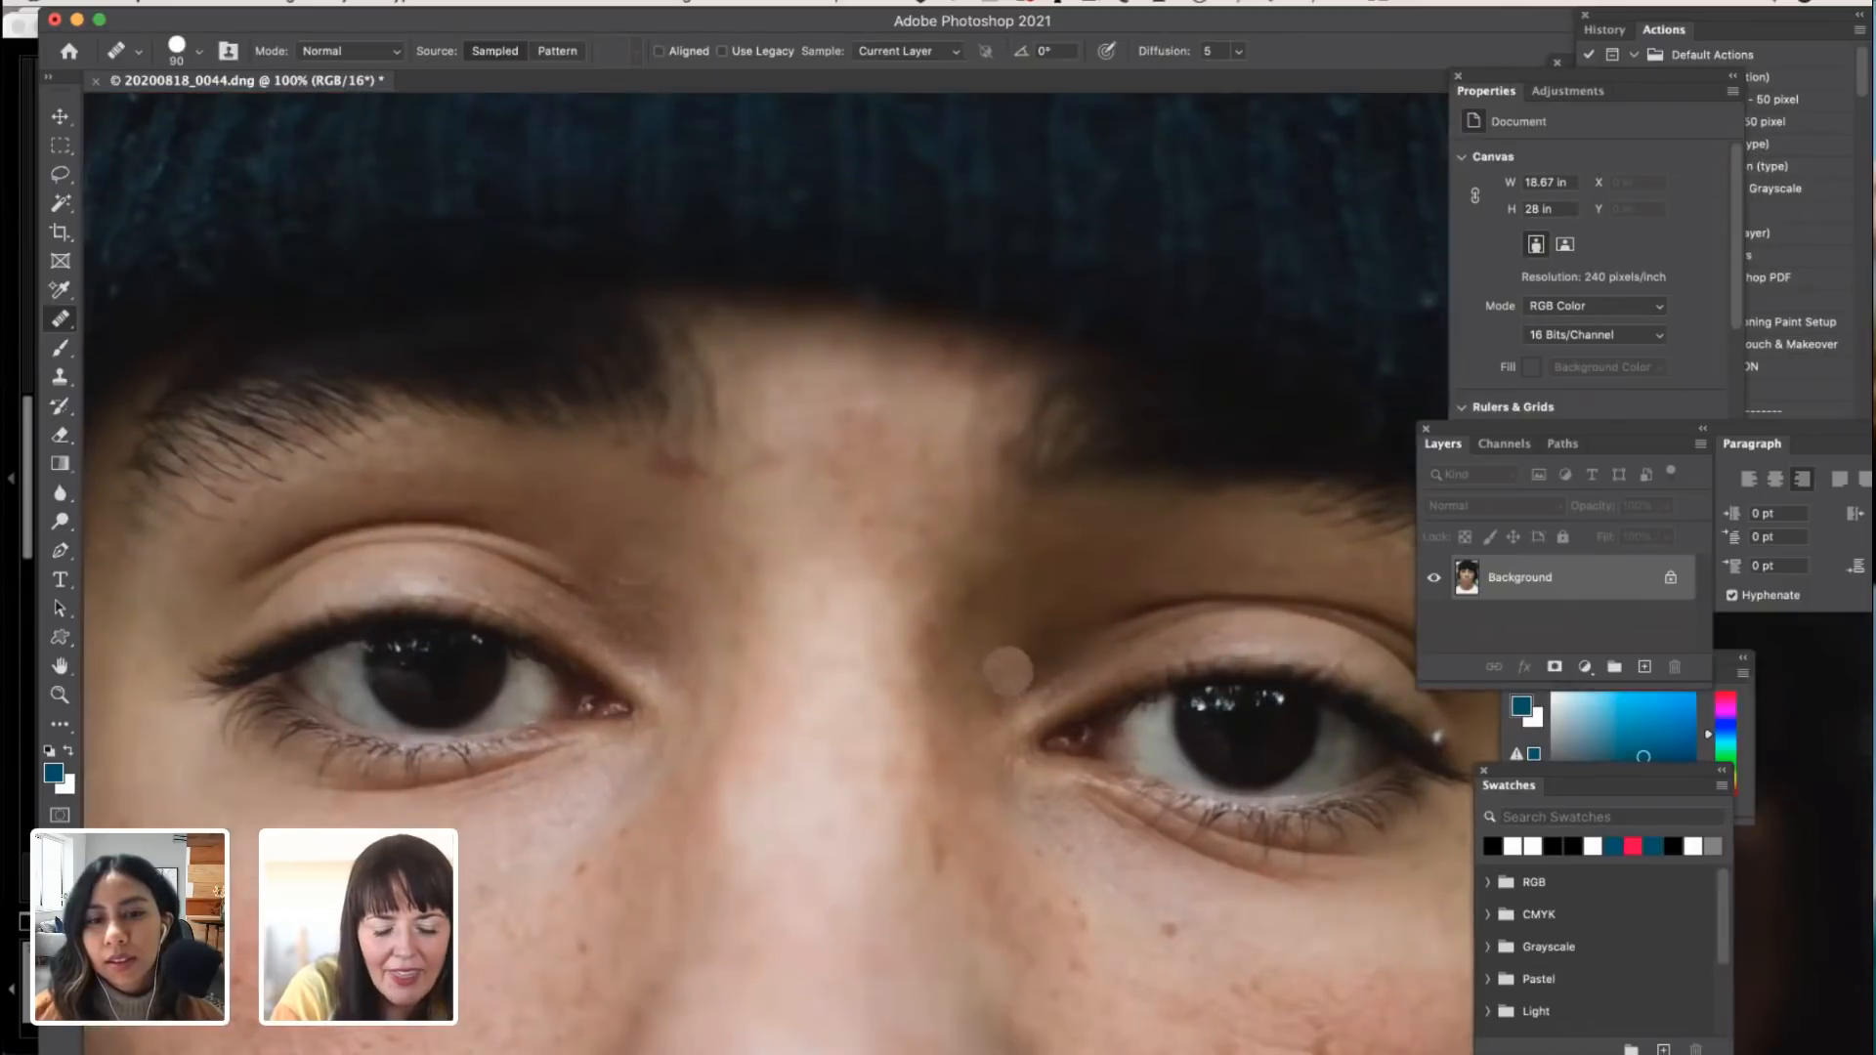
{"action": "left_click", "coordinate": [60, 695]}
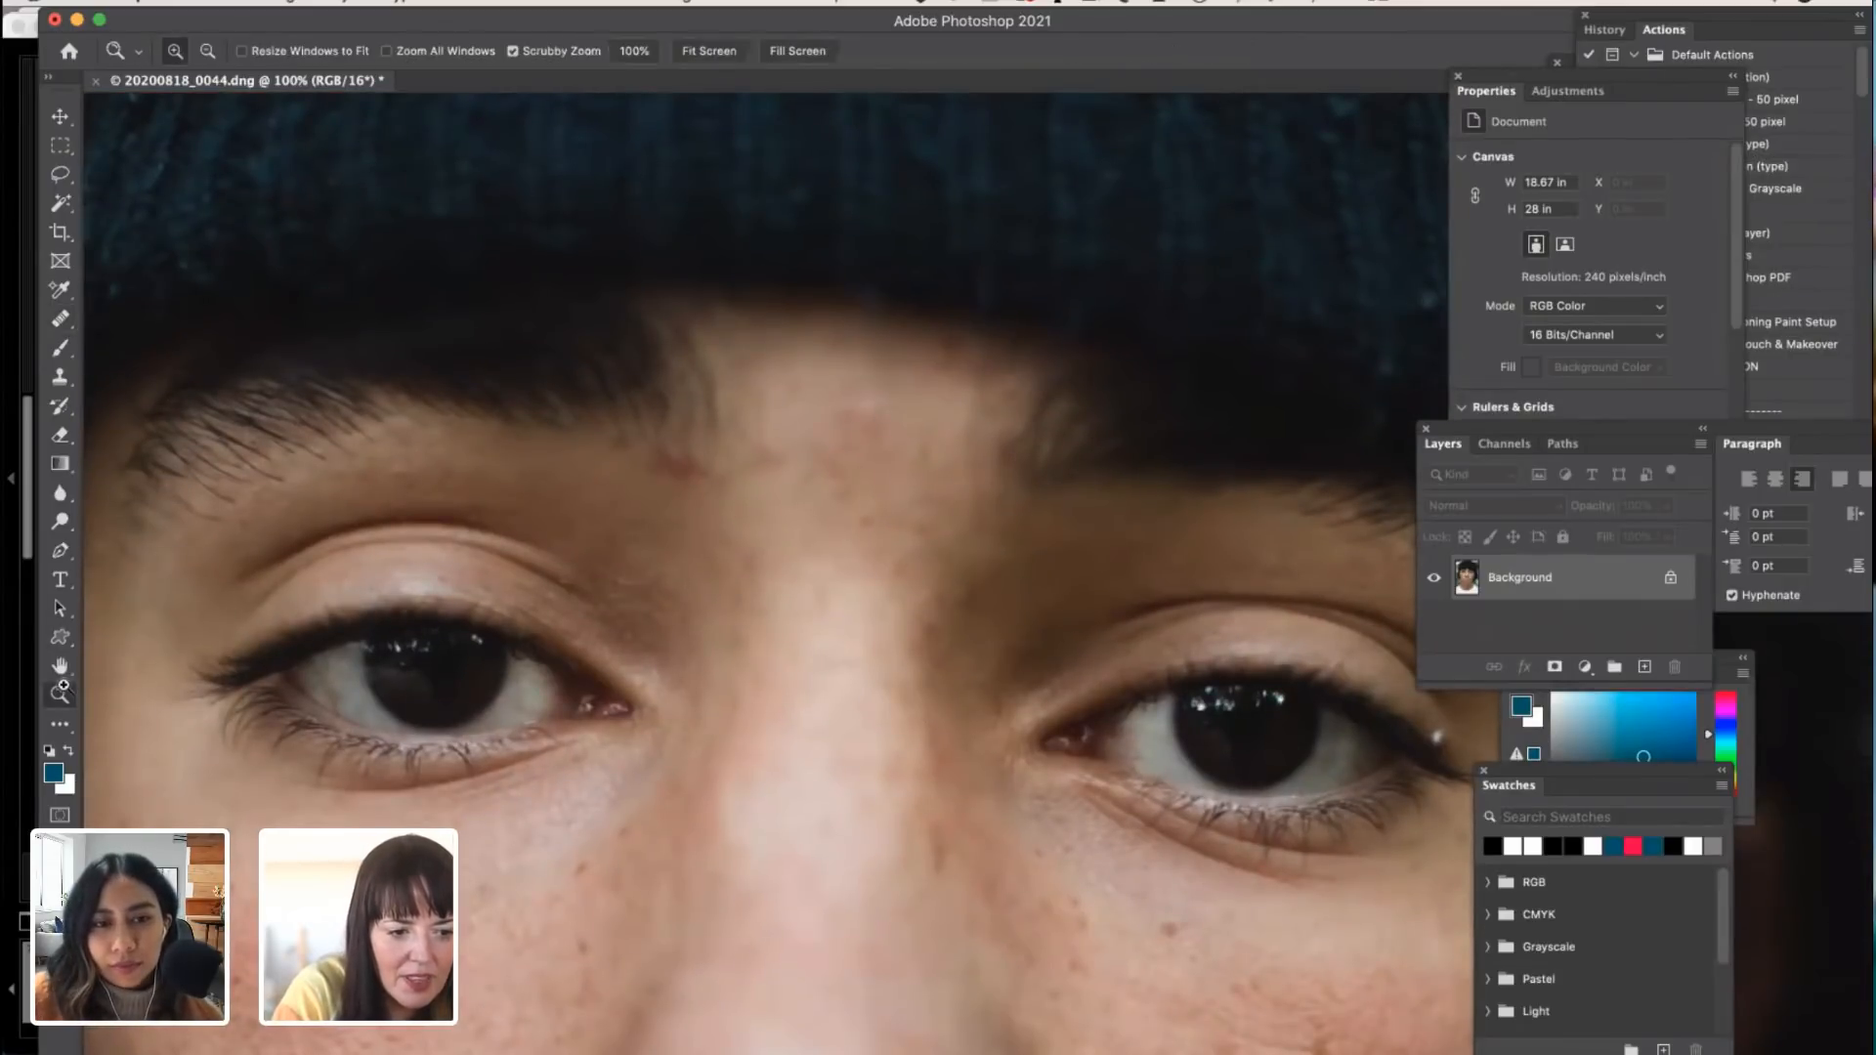
{"action": "left_click", "coordinate": [494, 716]}
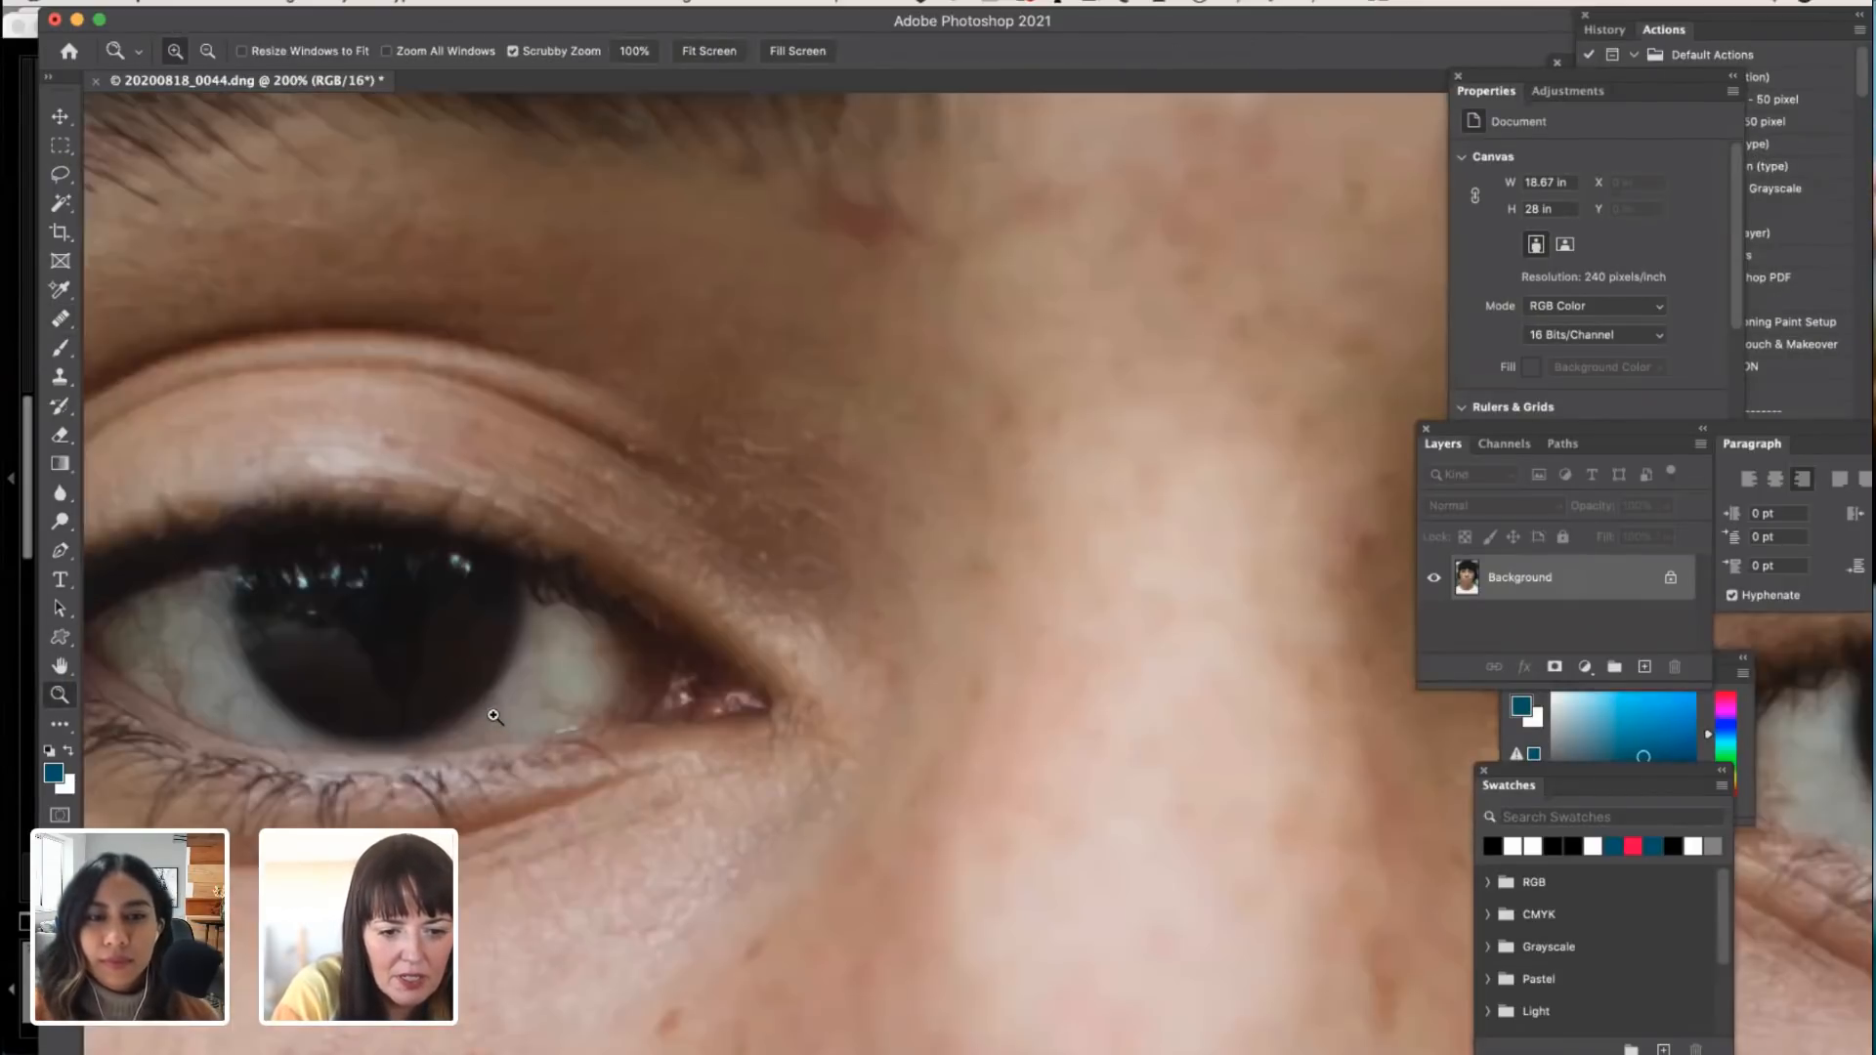
{"action": "left_click", "coordinate": [494, 716]}
{"action": "left_click", "coordinate": [493, 717]}
{"action": "left_click", "coordinate": [494, 716]}
{"action": "left_click", "coordinate": [493, 716]}
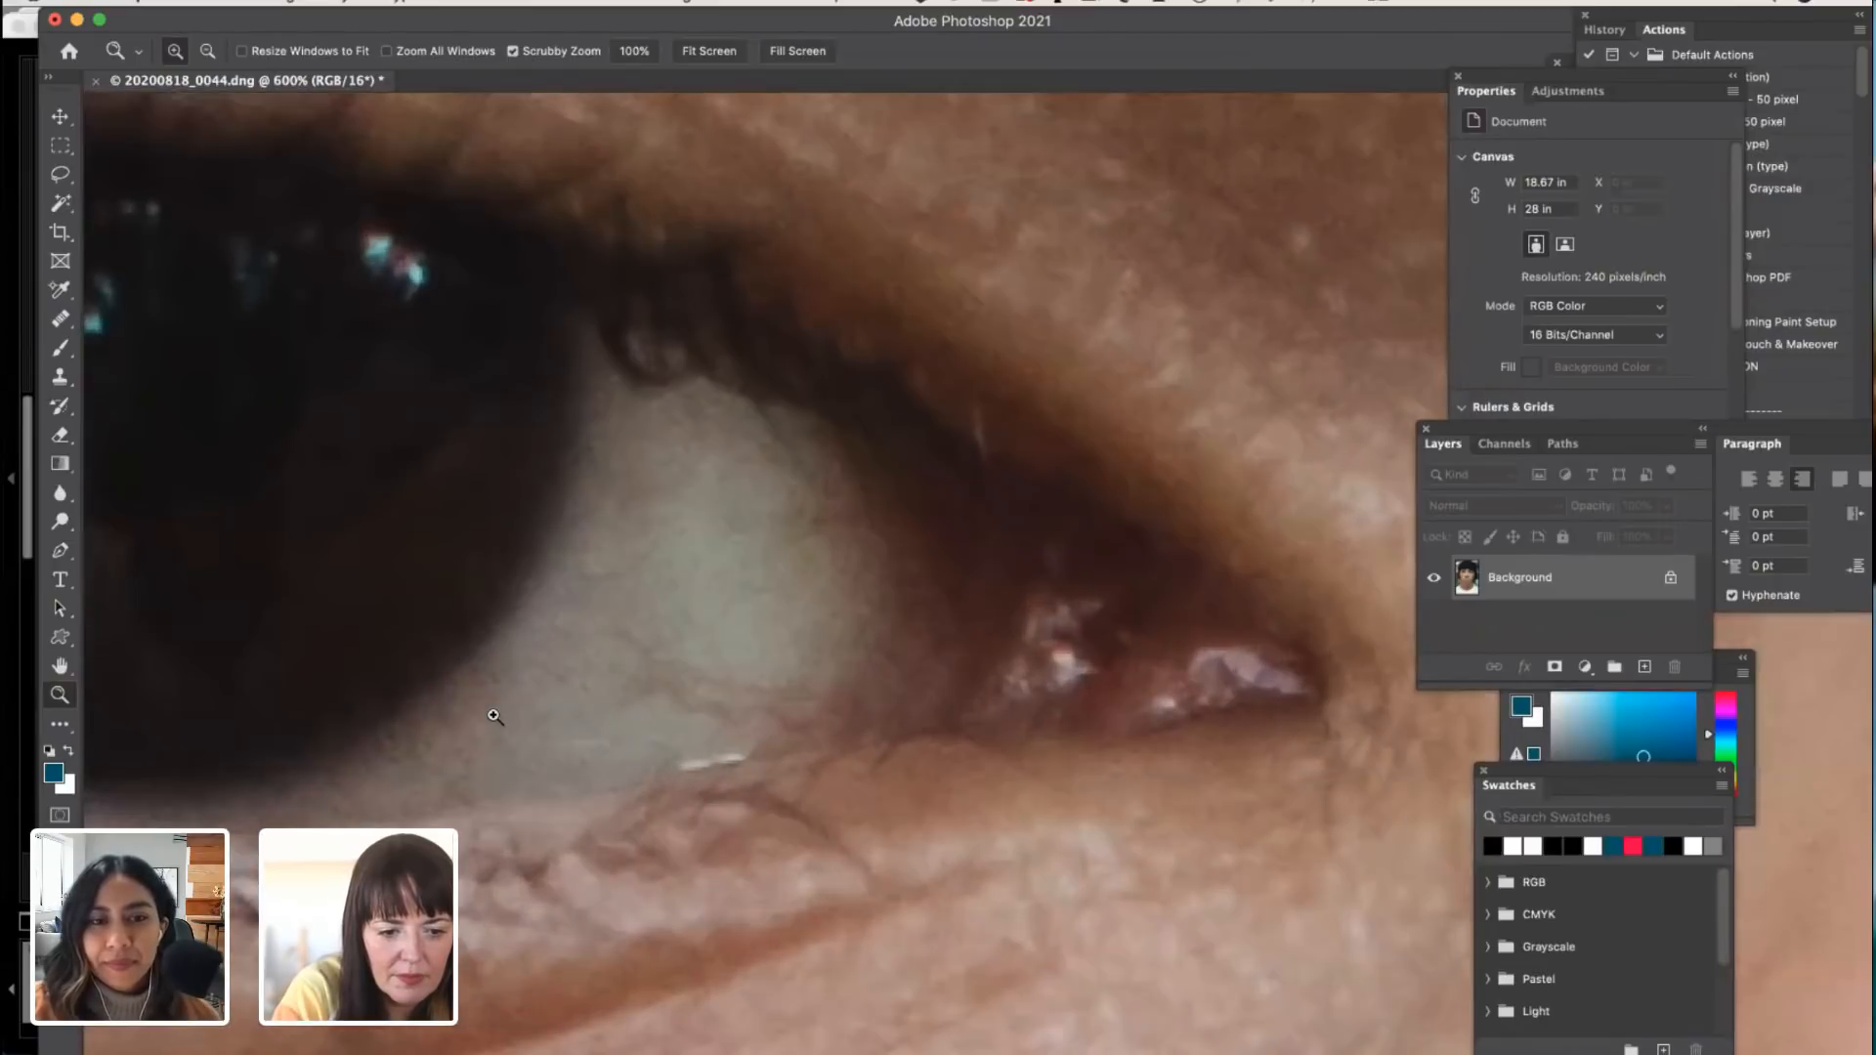
{"action": "left_click", "coordinate": [493, 716]}
{"action": "key", "text": "alt"}
{"action": "left_click", "coordinate": [158, 721], "text": "alt"}
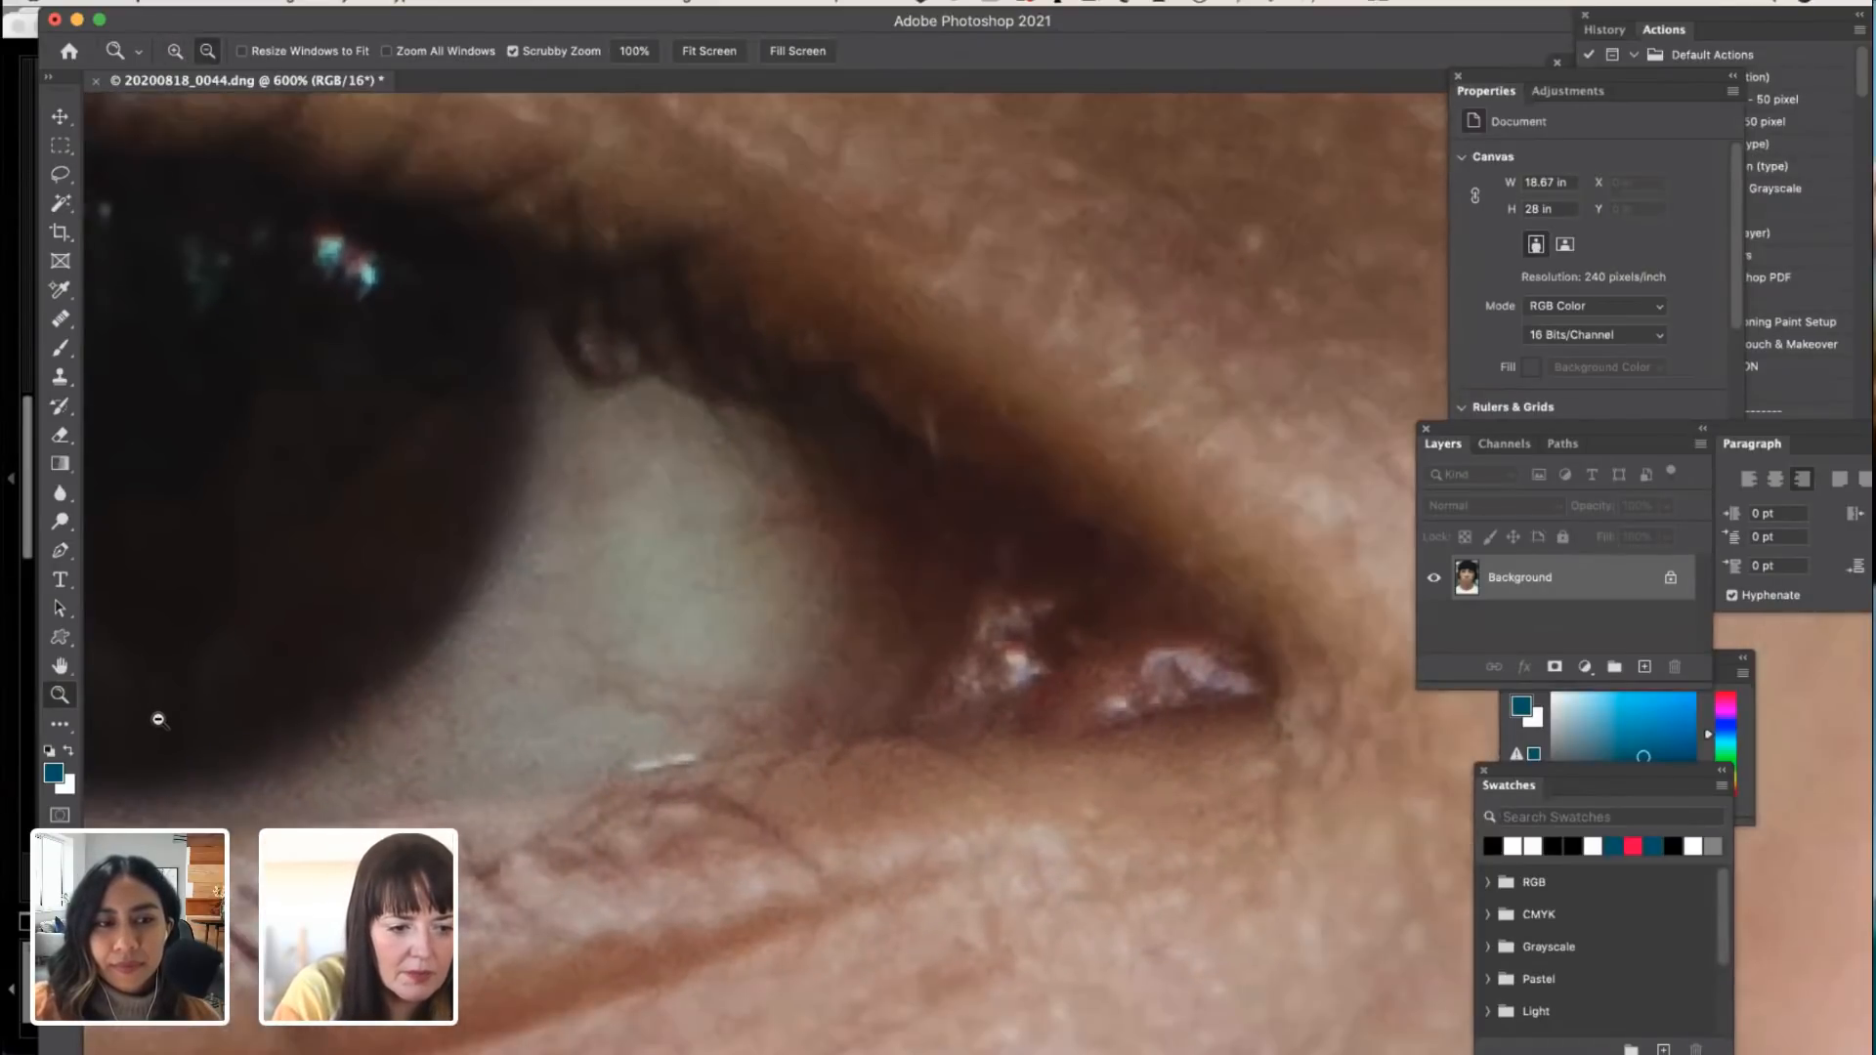
{"action": "left_click", "coordinate": [158, 720], "text": "alt"}
{"action": "left_click", "coordinate": [158, 720], "text": "alt"}
{"action": "left_click", "coordinate": [159, 721], "text": "alt"}
{"action": "left_click", "coordinate": [158, 720], "text": "alt"}
{"action": "left_click", "coordinate": [159, 720], "text": "alt"}
{"action": "left_click", "coordinate": [308, 732], "text": "alt"}
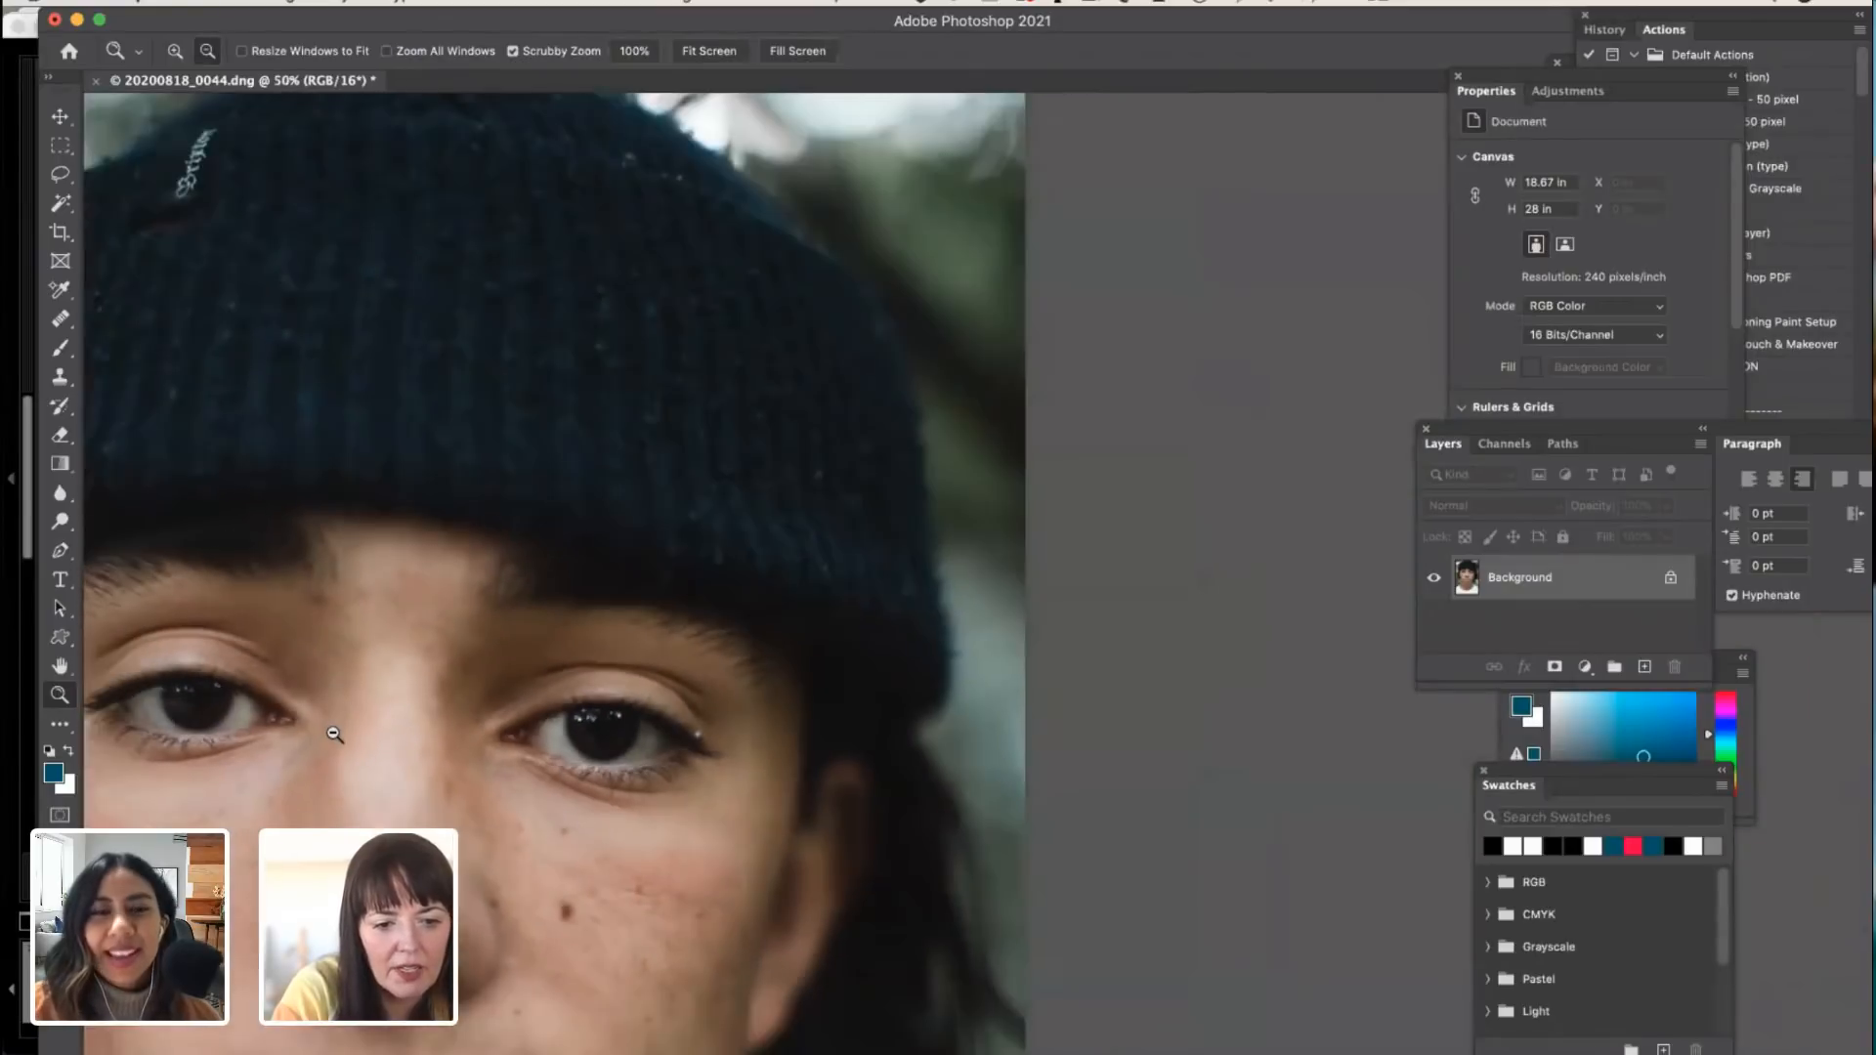
{"action": "left_click", "coordinate": [322, 728], "text": "alt"}
{"action": "left_click", "coordinate": [323, 728], "text": "alt"}
{"action": "left_click", "coordinate": [323, 729], "text": "alt"}
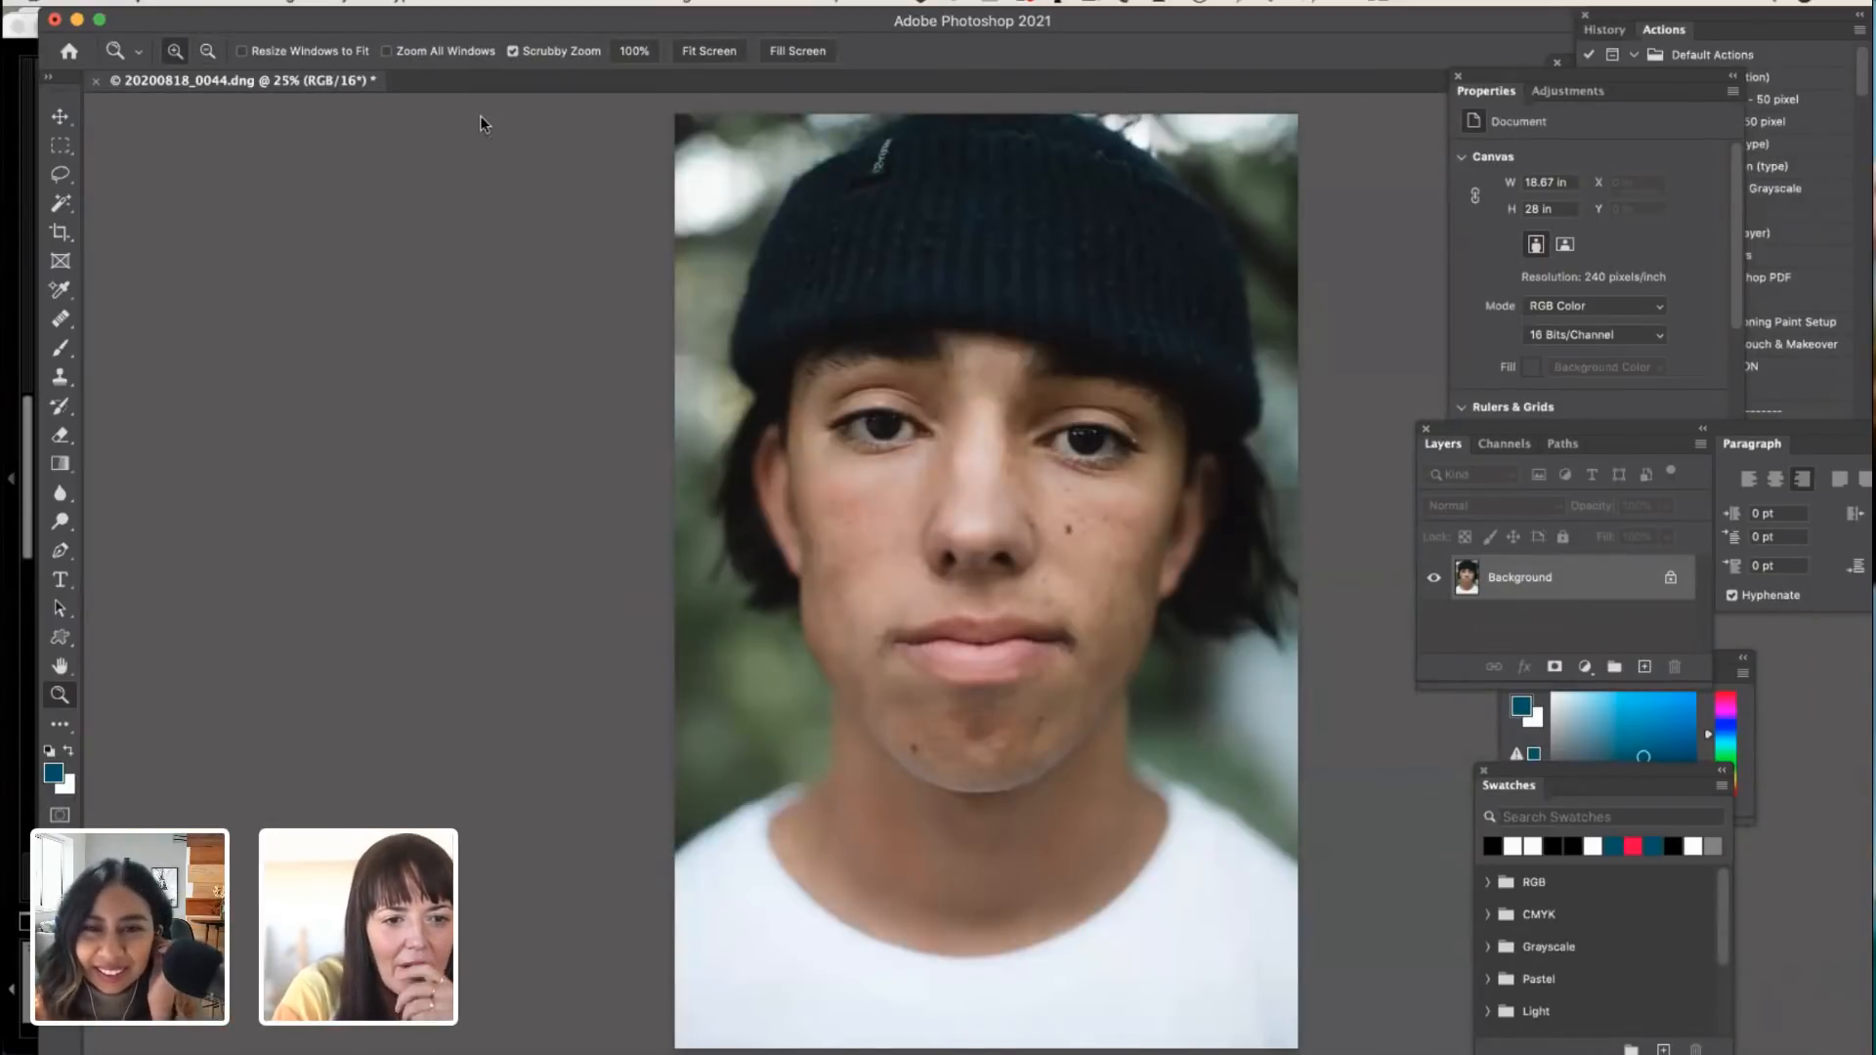
Step: Start Neural Filters on the portrait and enable Skin Smoothing
{"action": "left_click", "coordinate": [524, 3]}
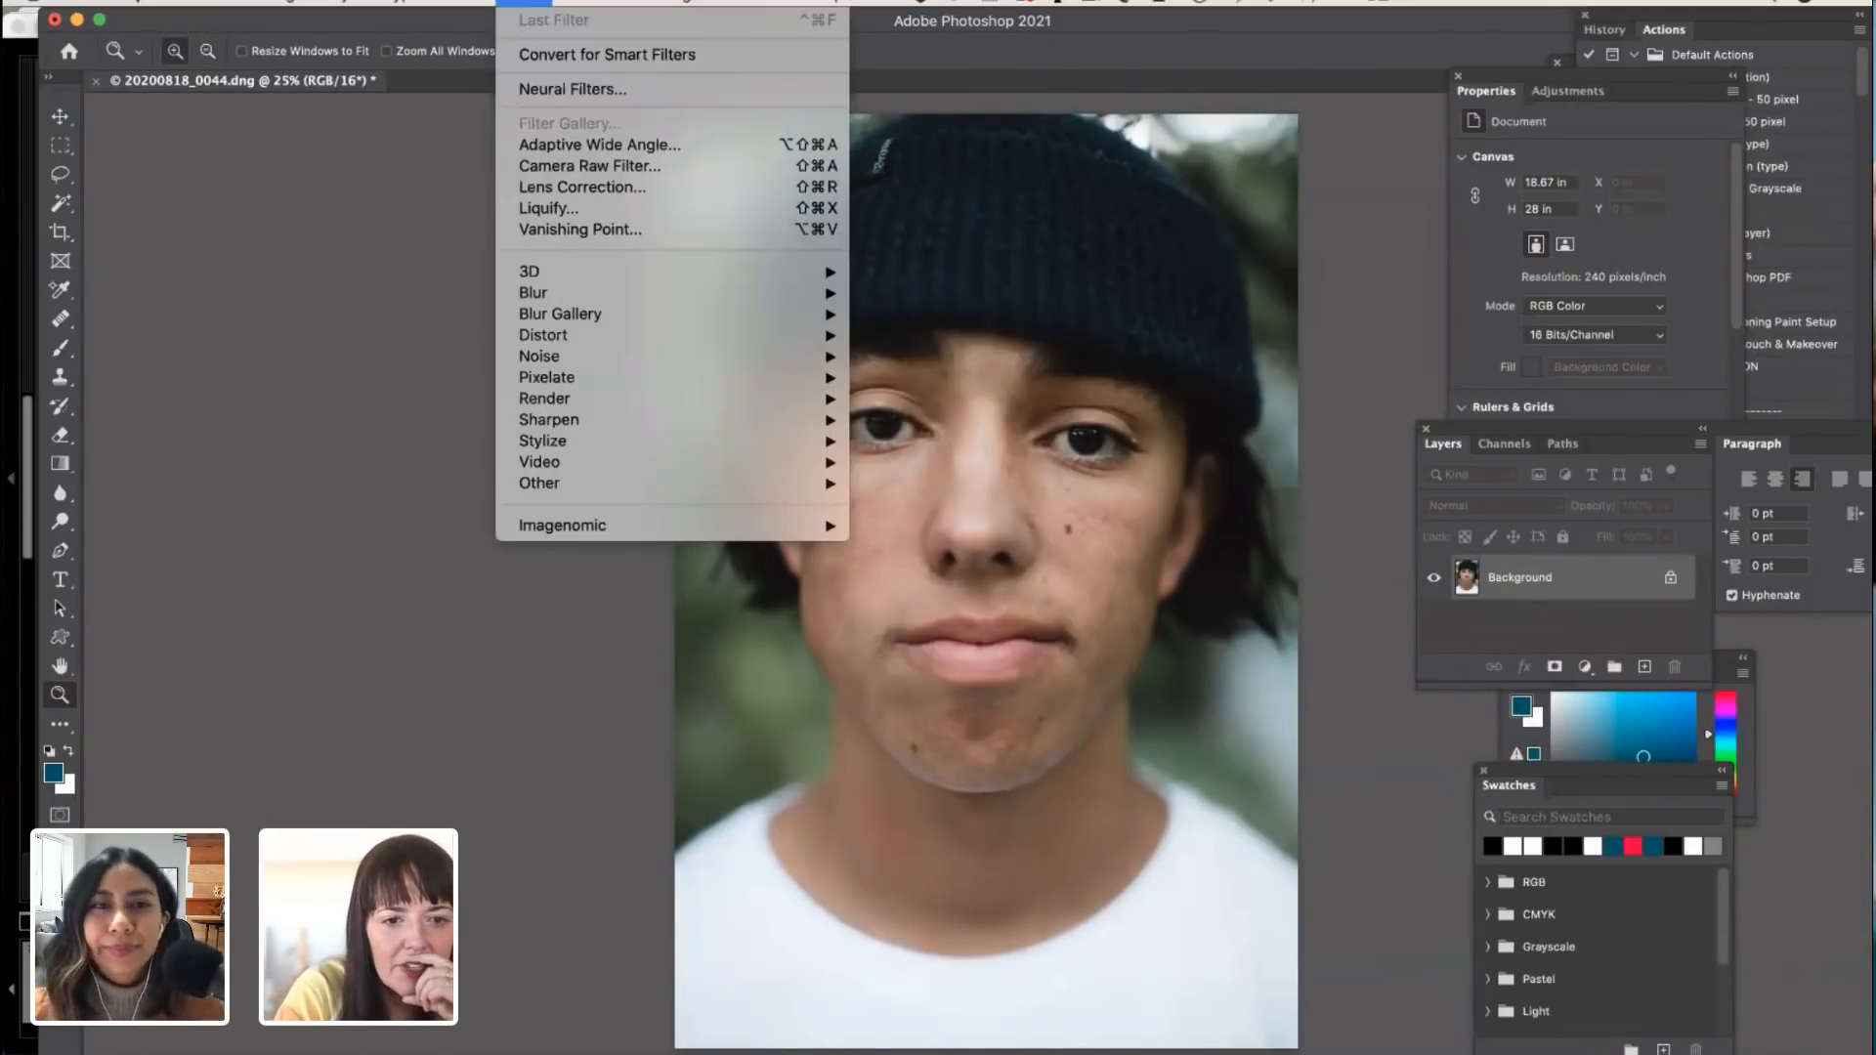
{"action": "left_click", "coordinate": [553, 92]}
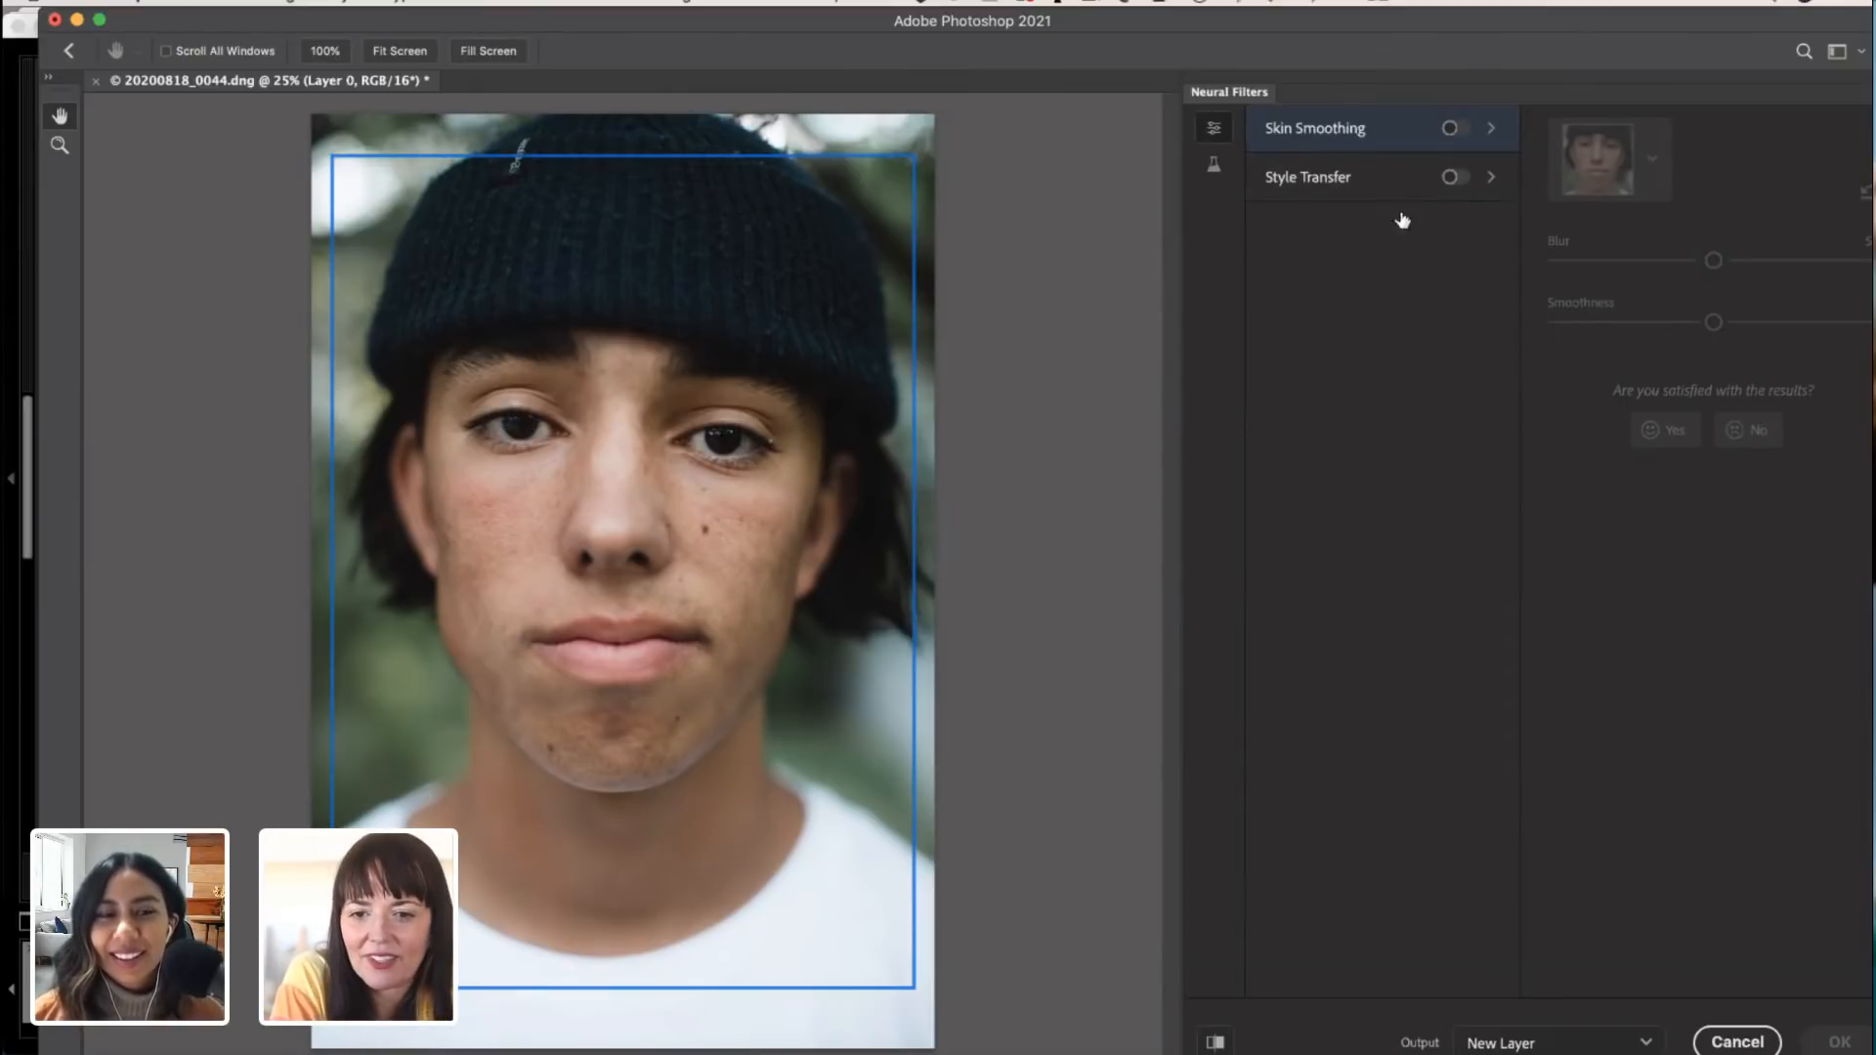
{"action": "left_click", "coordinate": [1454, 128]}
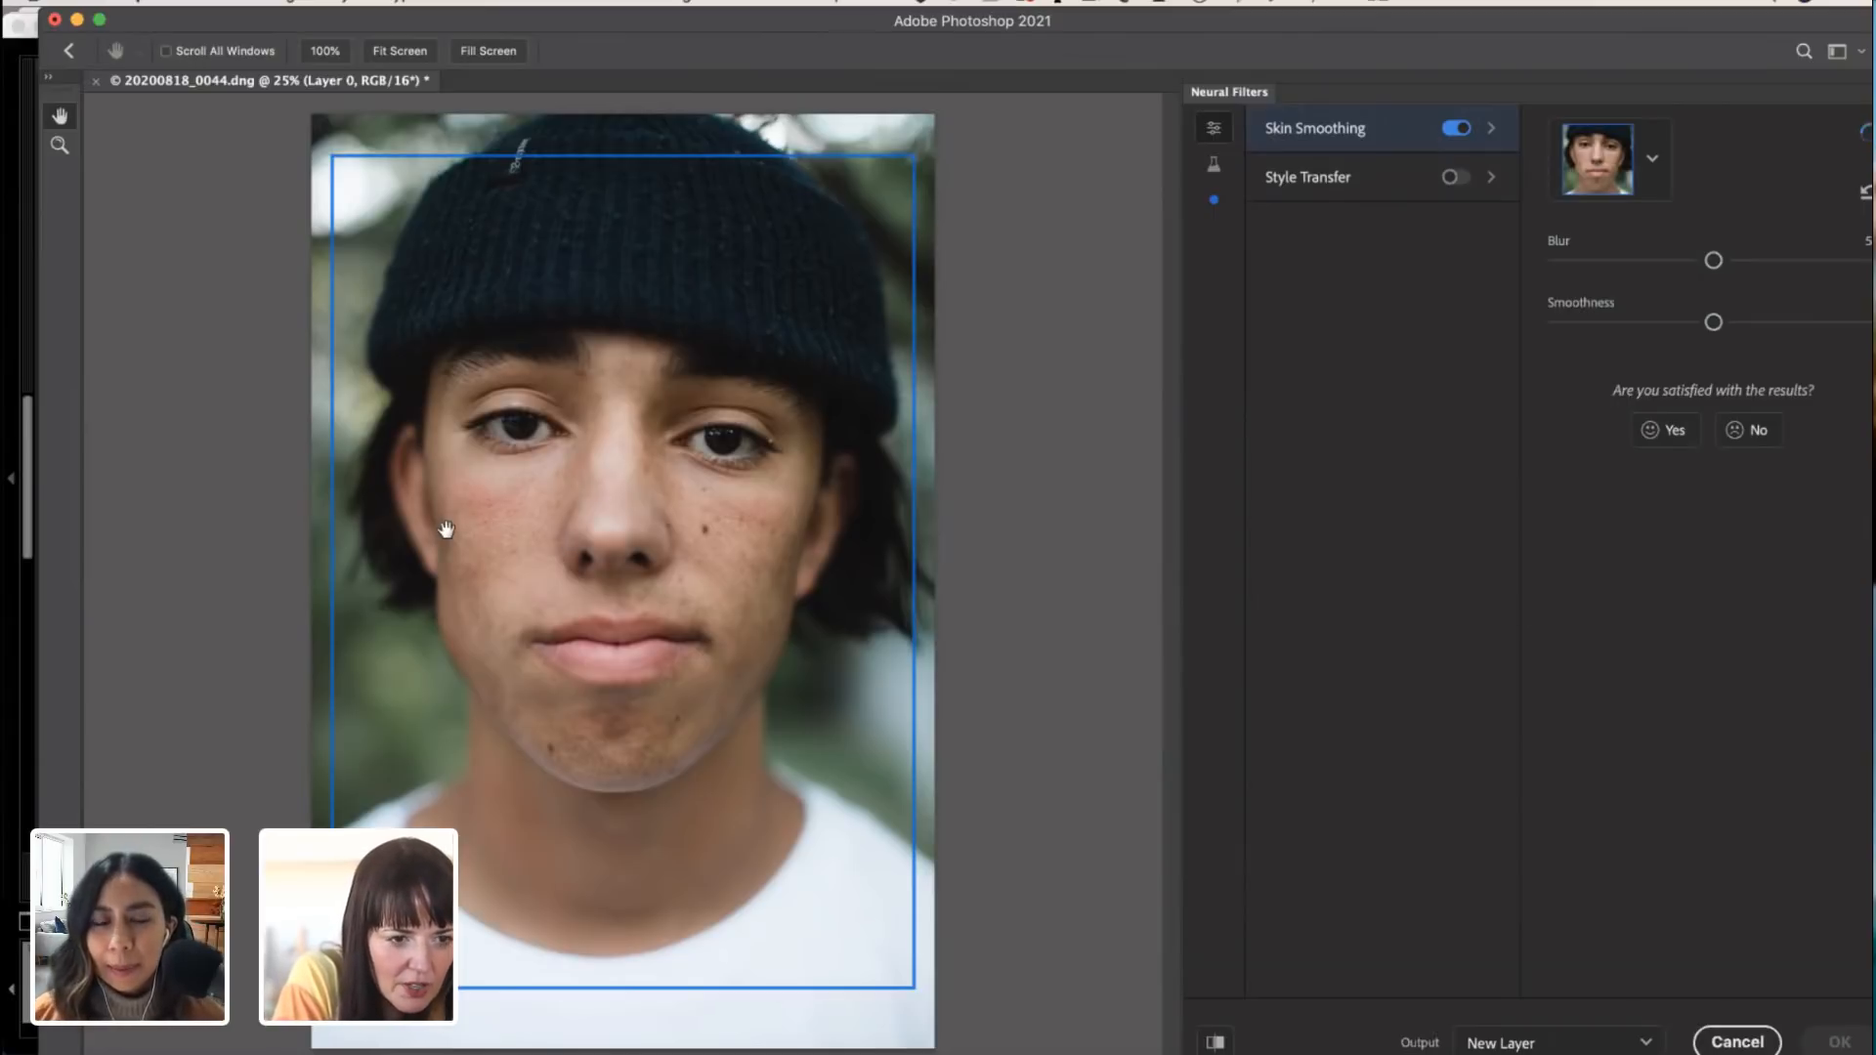
Step: Try Skin Smoothing with Blur lowered to 7, and reset the filter to its defaults
{"action": "left_click", "coordinate": [1749, 262]}
{"action": "left_click_drag", "start_coordinate": [1750, 264], "coordinate": [1655, 263]}
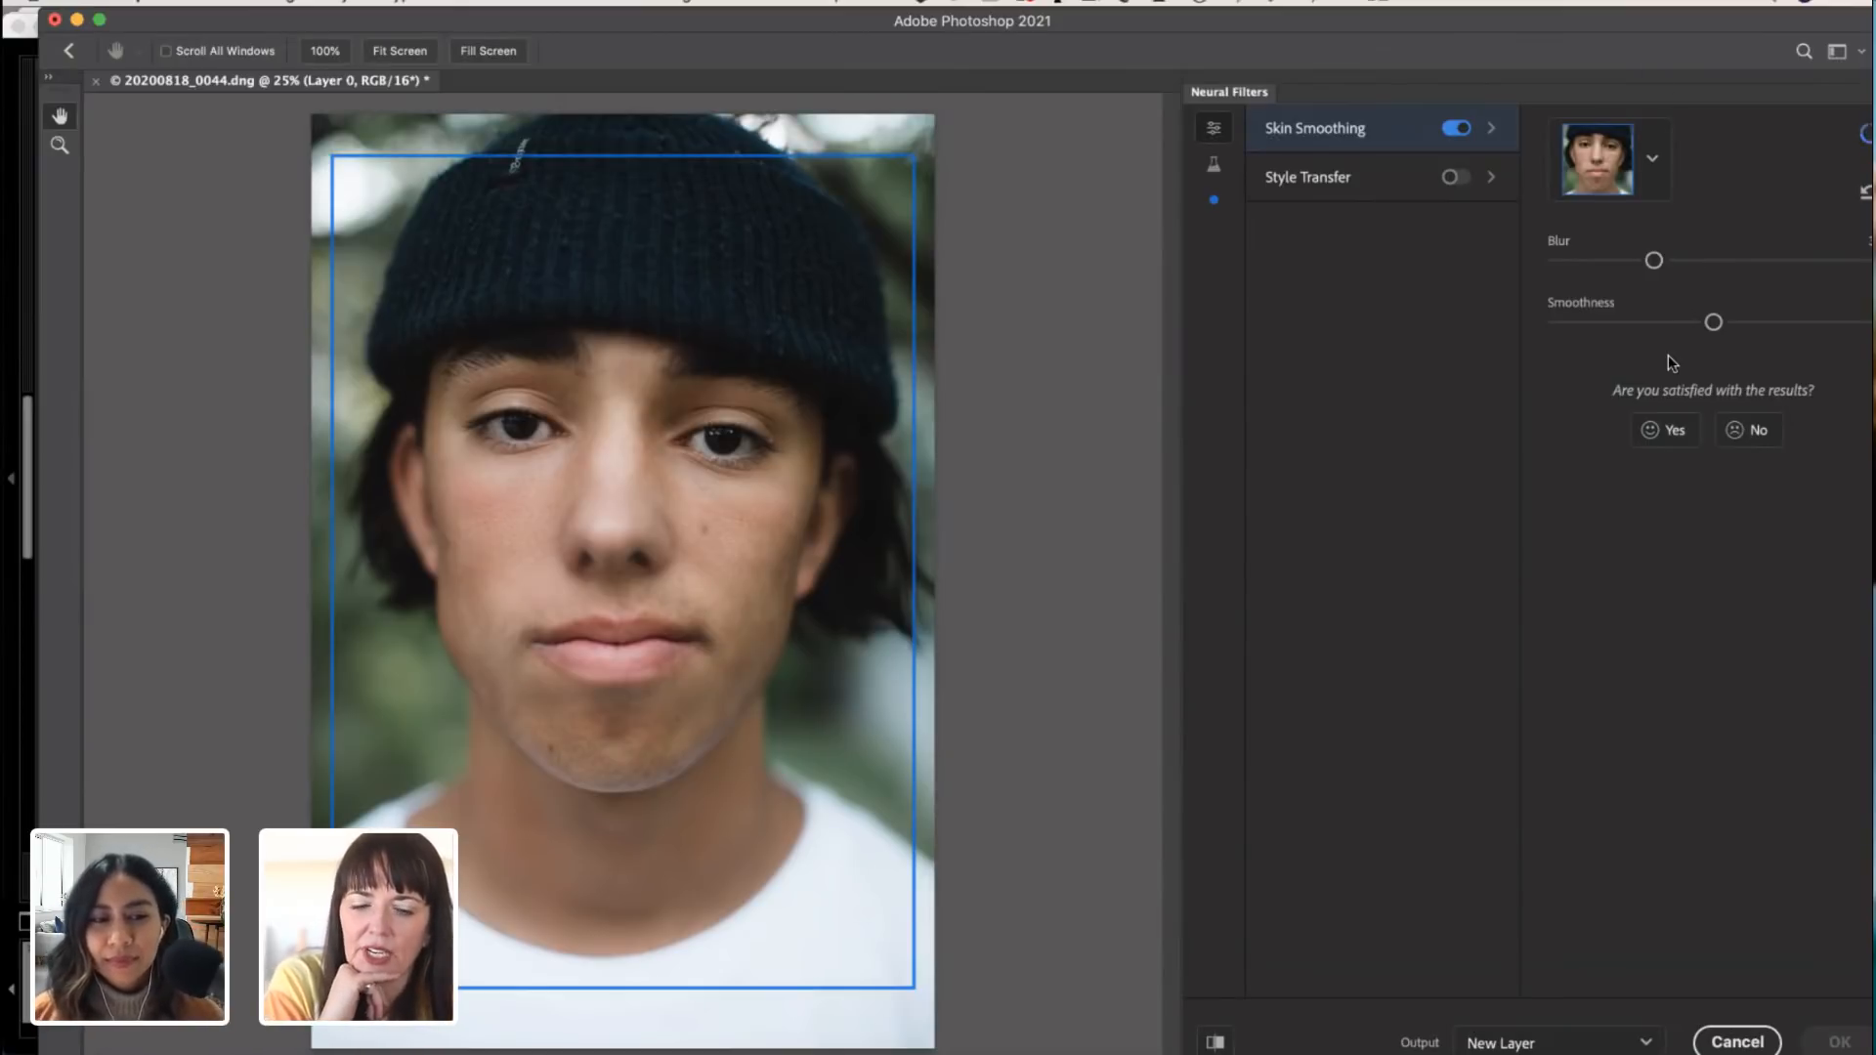
{"action": "left_click_drag", "start_coordinate": [1658, 264], "coordinate": [1569, 264]}
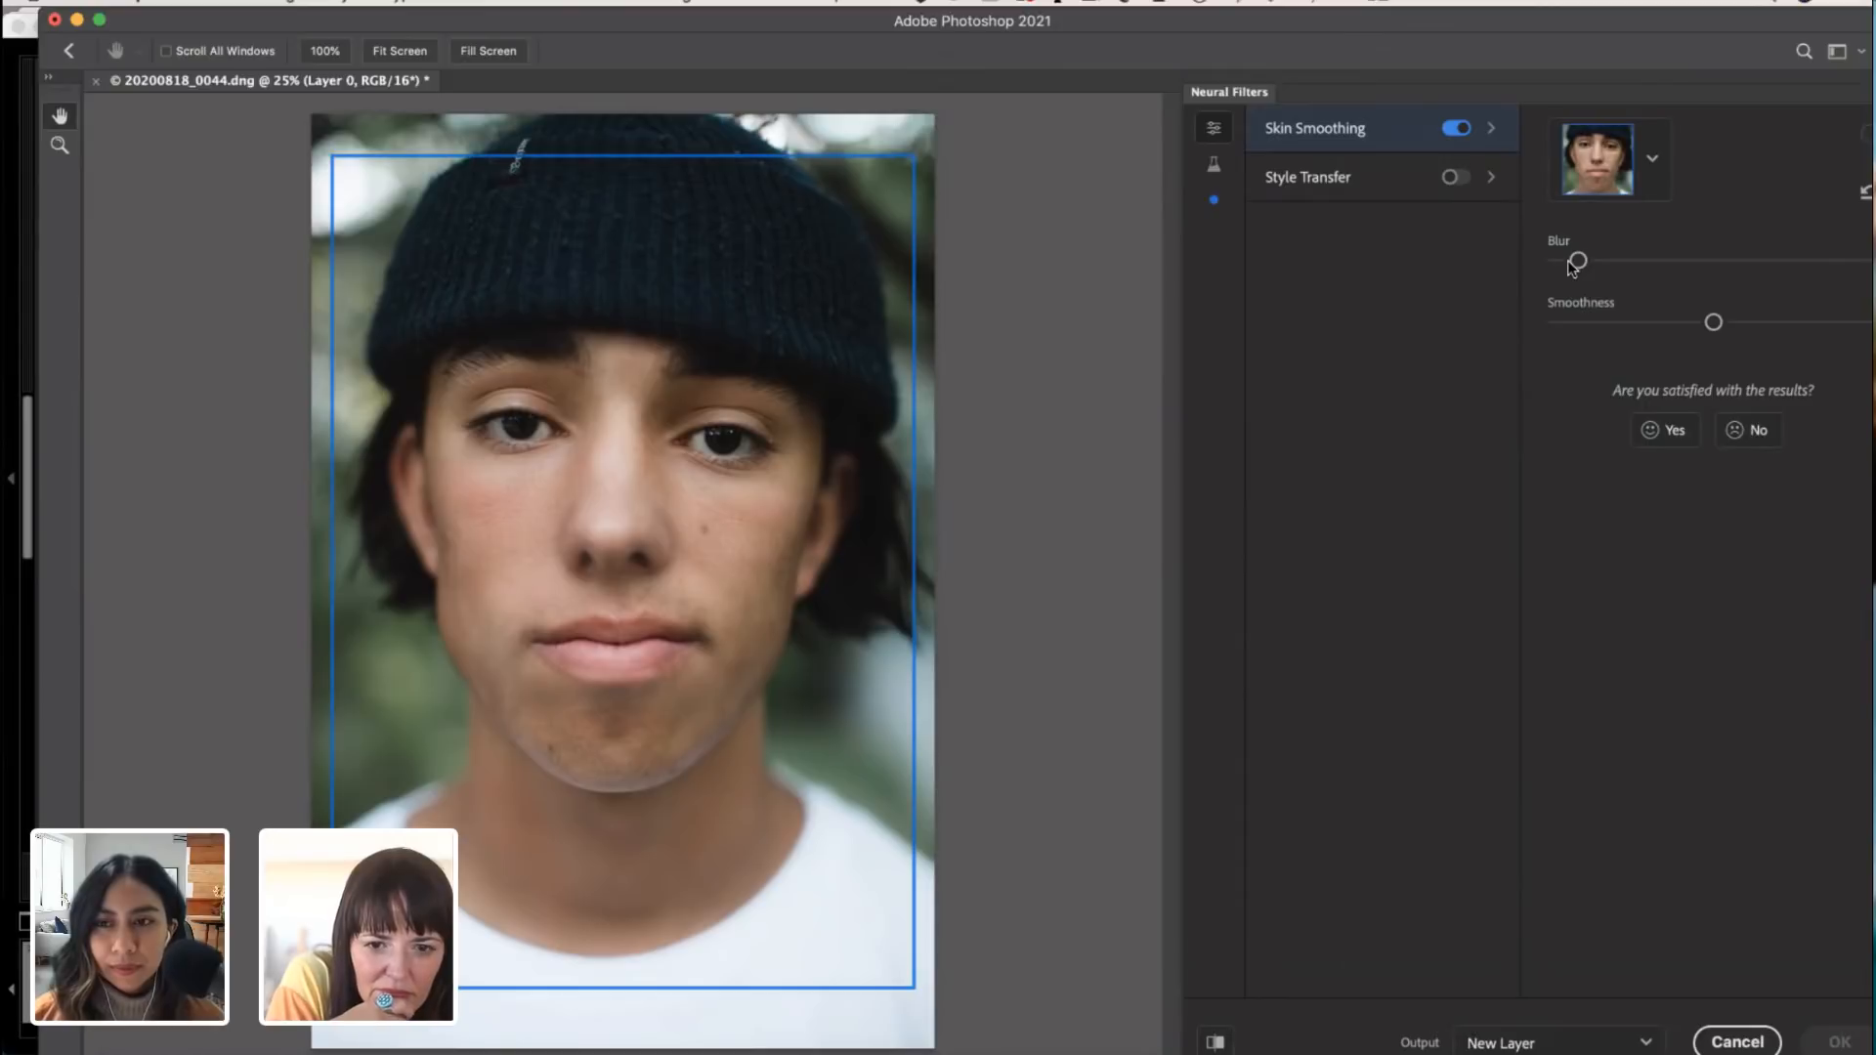
{"action": "left_click_drag", "start_coordinate": [789, 16], "coordinate": [736, 15]}
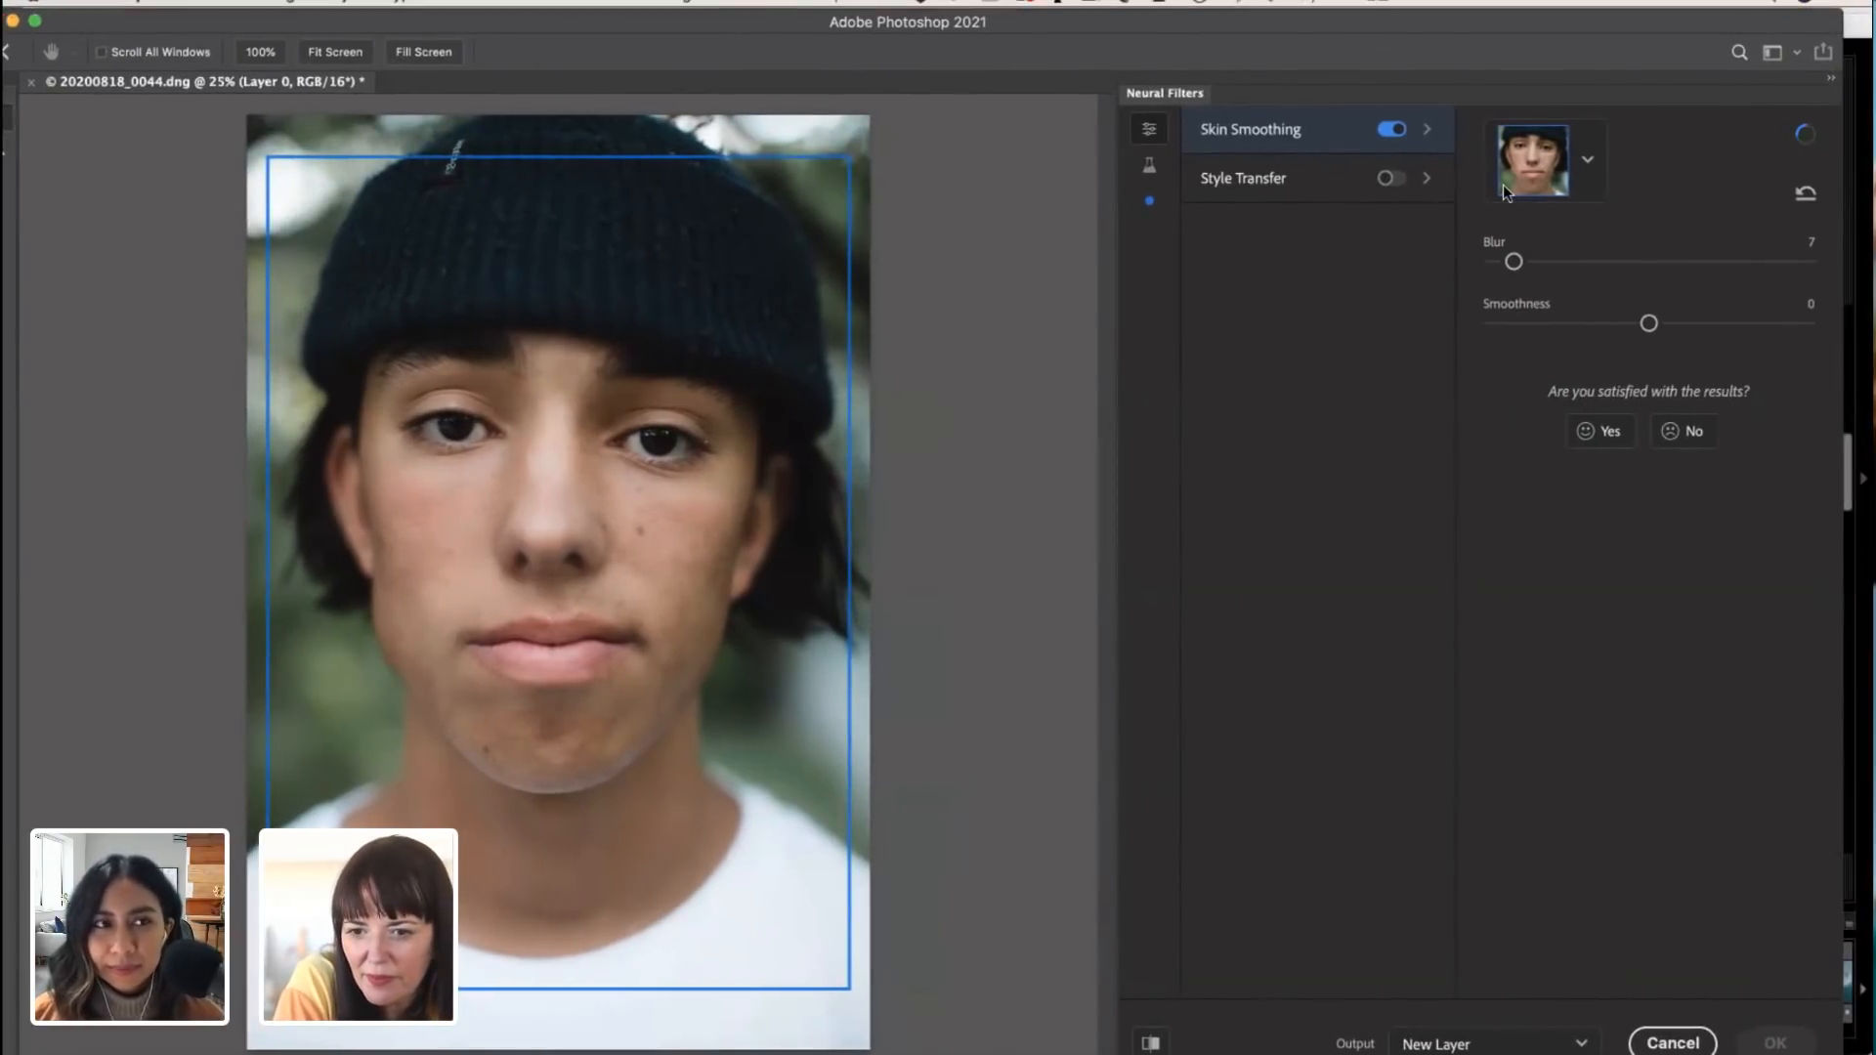
{"action": "left_click", "coordinate": [1805, 195]}
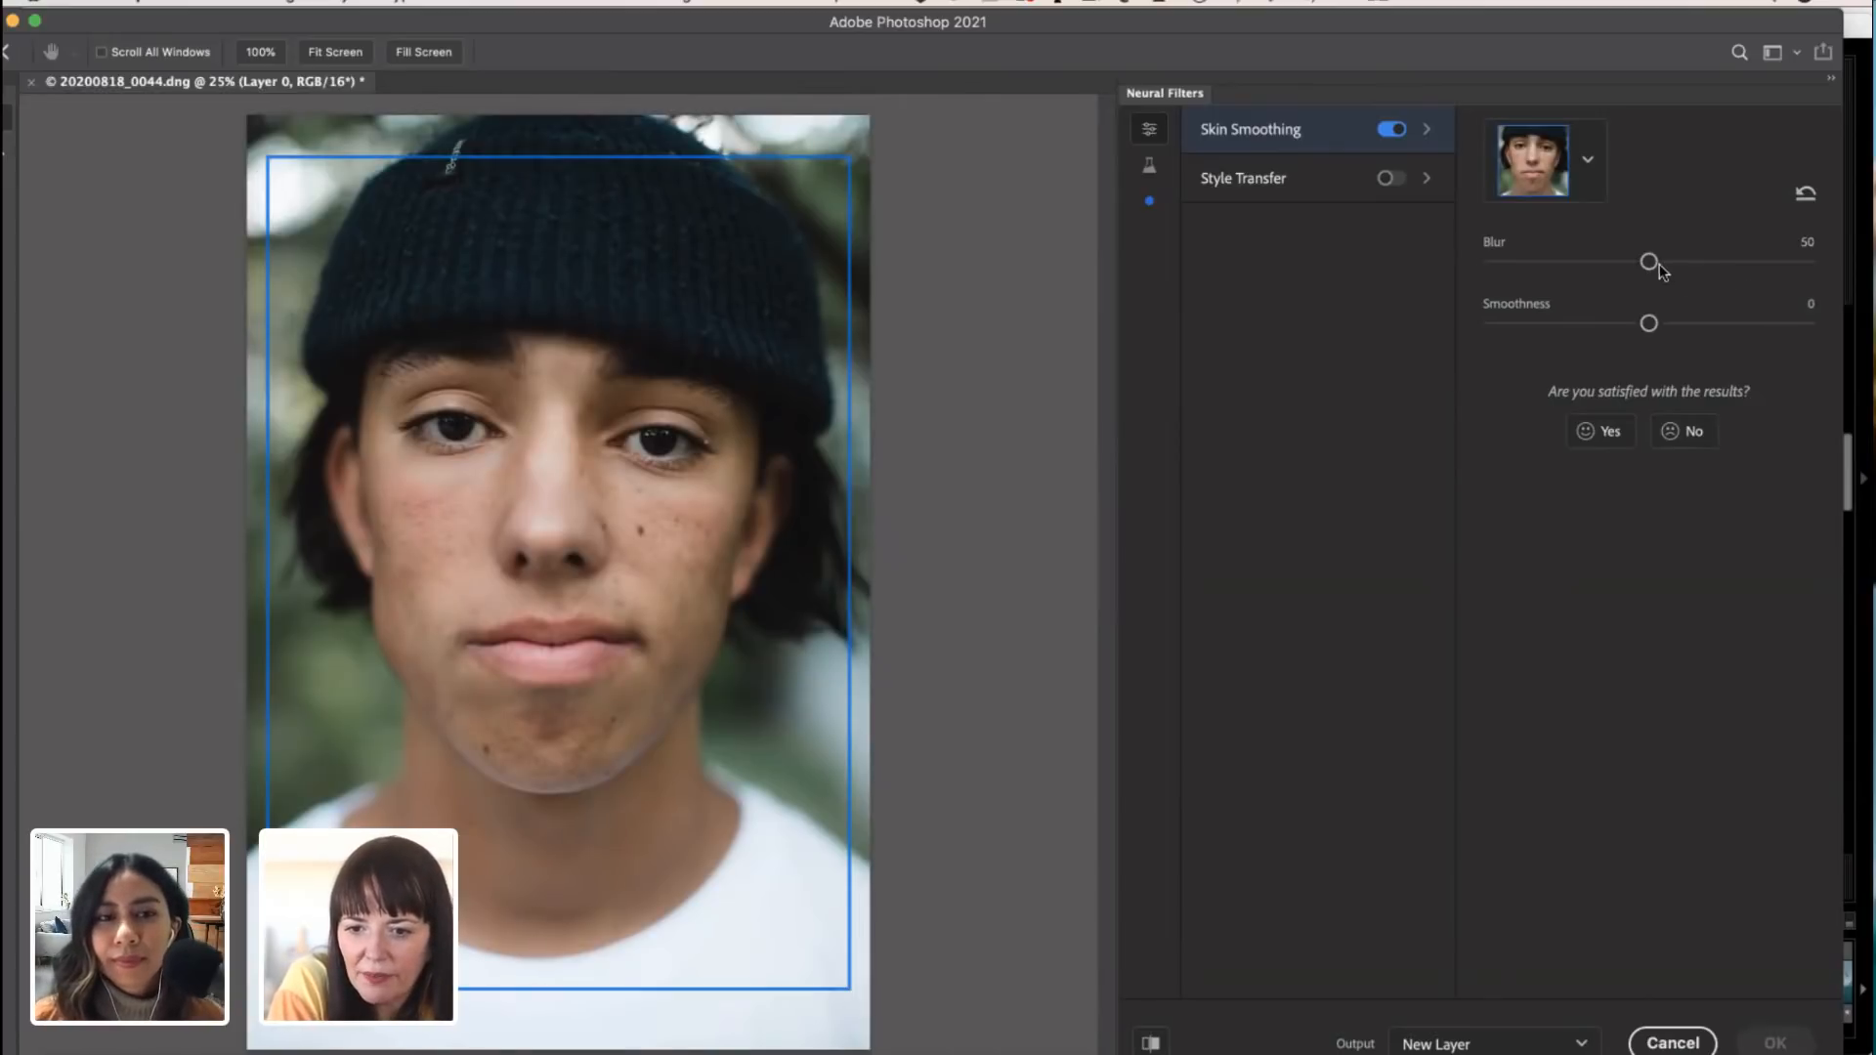
Step: Try Skin Smoothing Blur values of 47 and 43, and reset the filter again
{"action": "left_click_drag", "start_coordinate": [1648, 262], "coordinate": [1640, 262]}
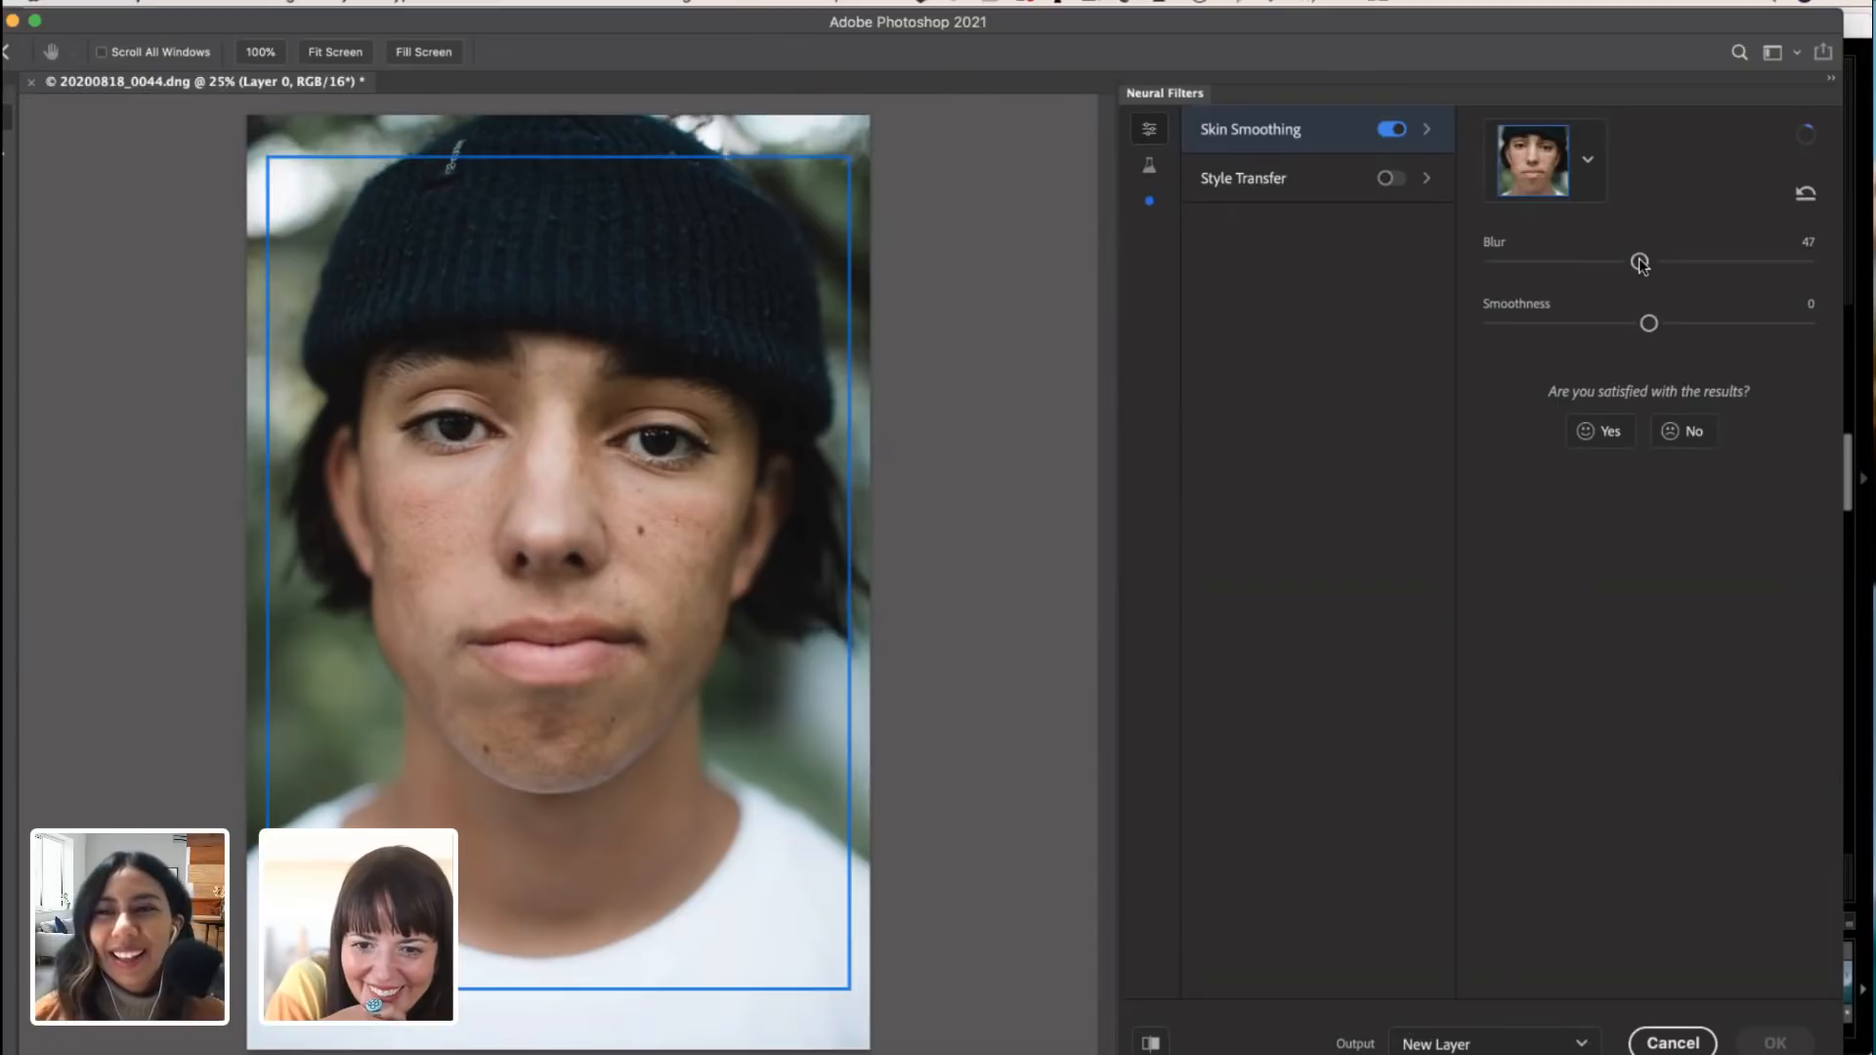
{"action": "mouse_move", "coordinate": [1640, 262]}
{"action": "left_mouse_down"}
{"action": "mouse_move", "coordinate": [1596, 264]}
{"action": "mouse_move", "coordinate": [1627, 265]}
{"action": "left_mouse_up"}
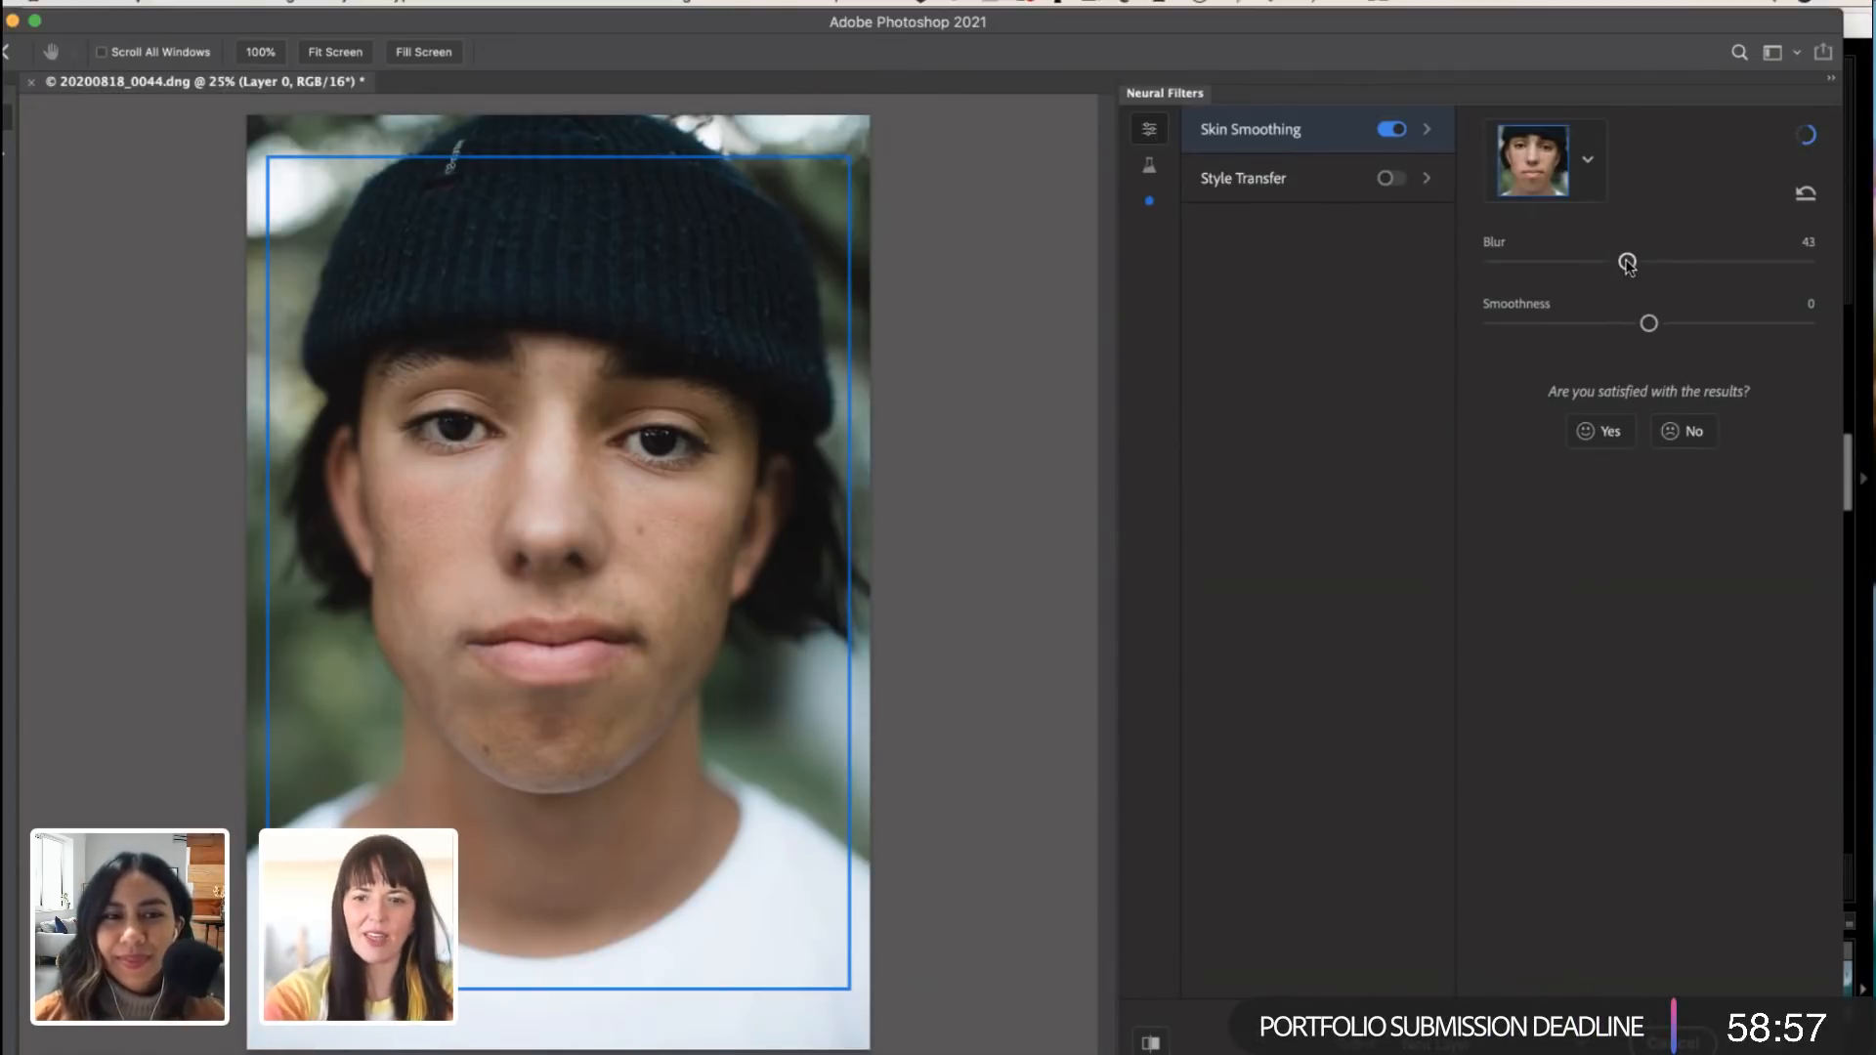
{"action": "left_click", "coordinate": [1807, 194]}
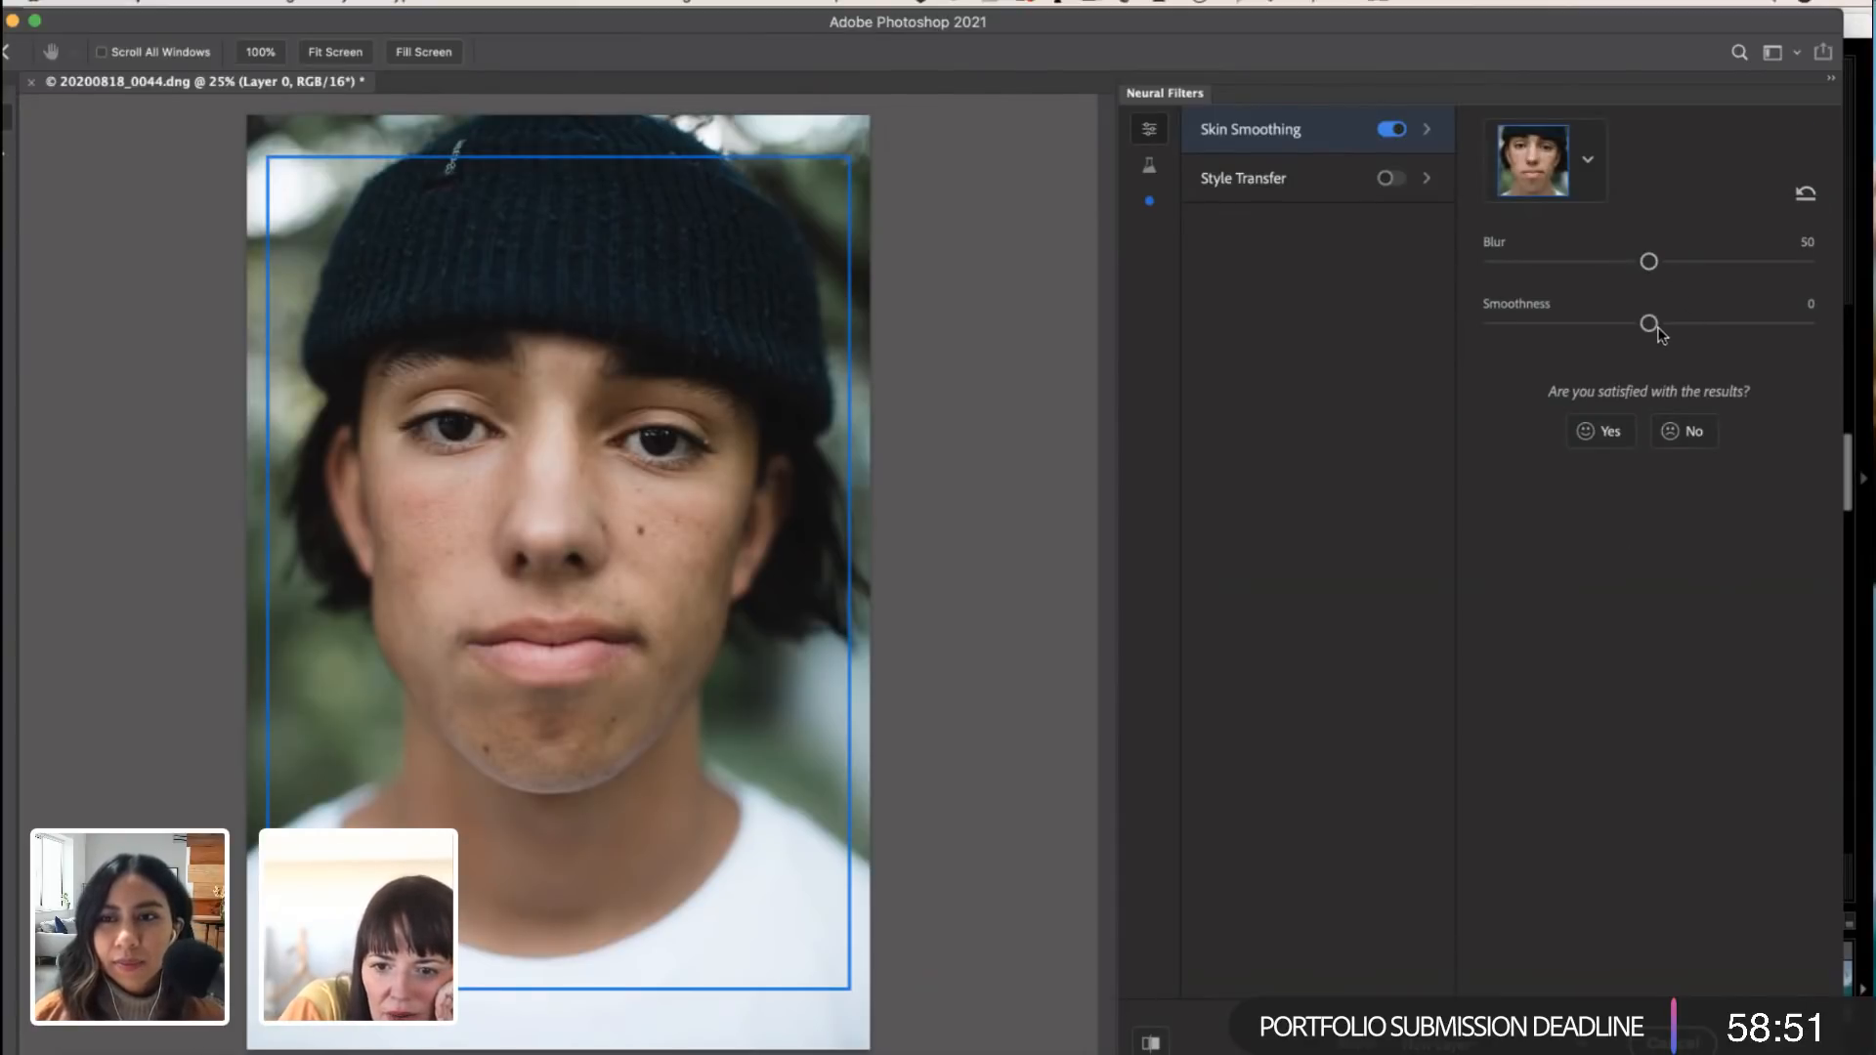
Step: Set Skin Smoothing's Smoothness to -19 and lower Blur to 8, trying 49 and 15 on the way
{"action": "left_click_drag", "start_coordinate": [1650, 261], "coordinate": [1648, 265]}
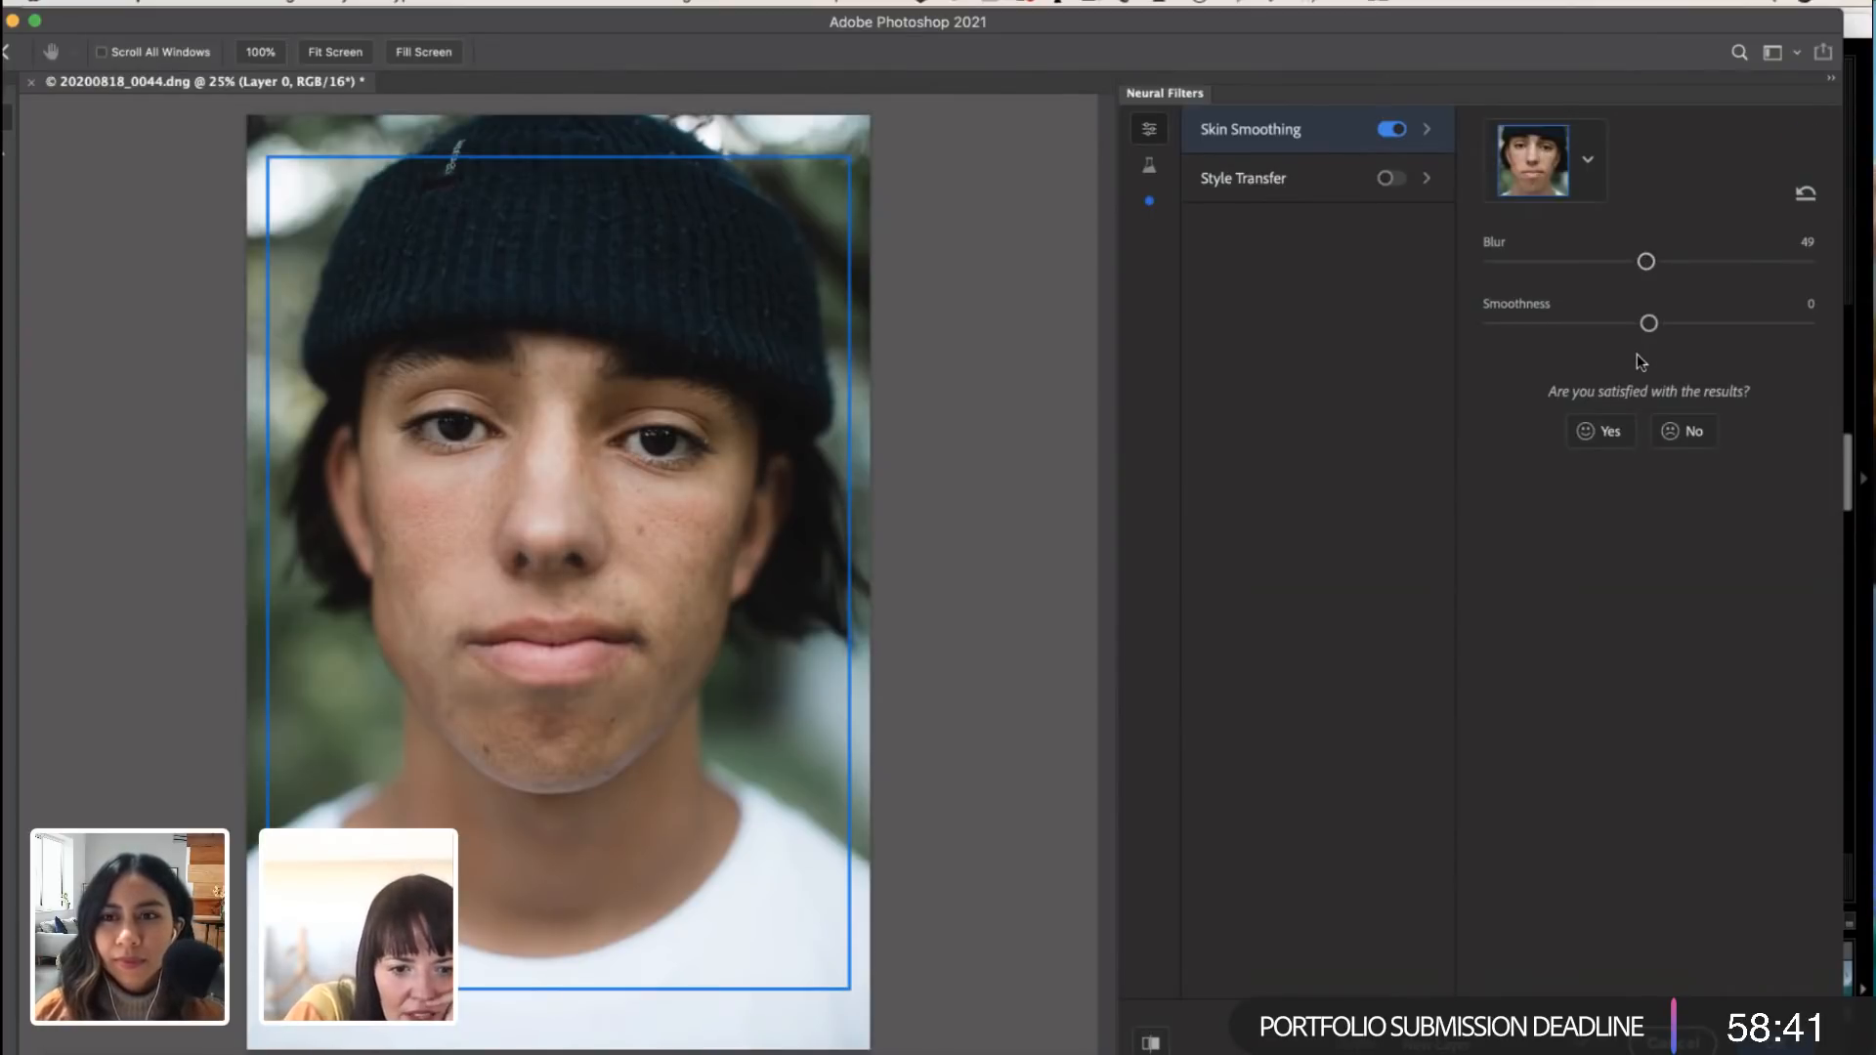
{"action": "left_click_drag", "start_coordinate": [1652, 323], "coordinate": [1589, 323]}
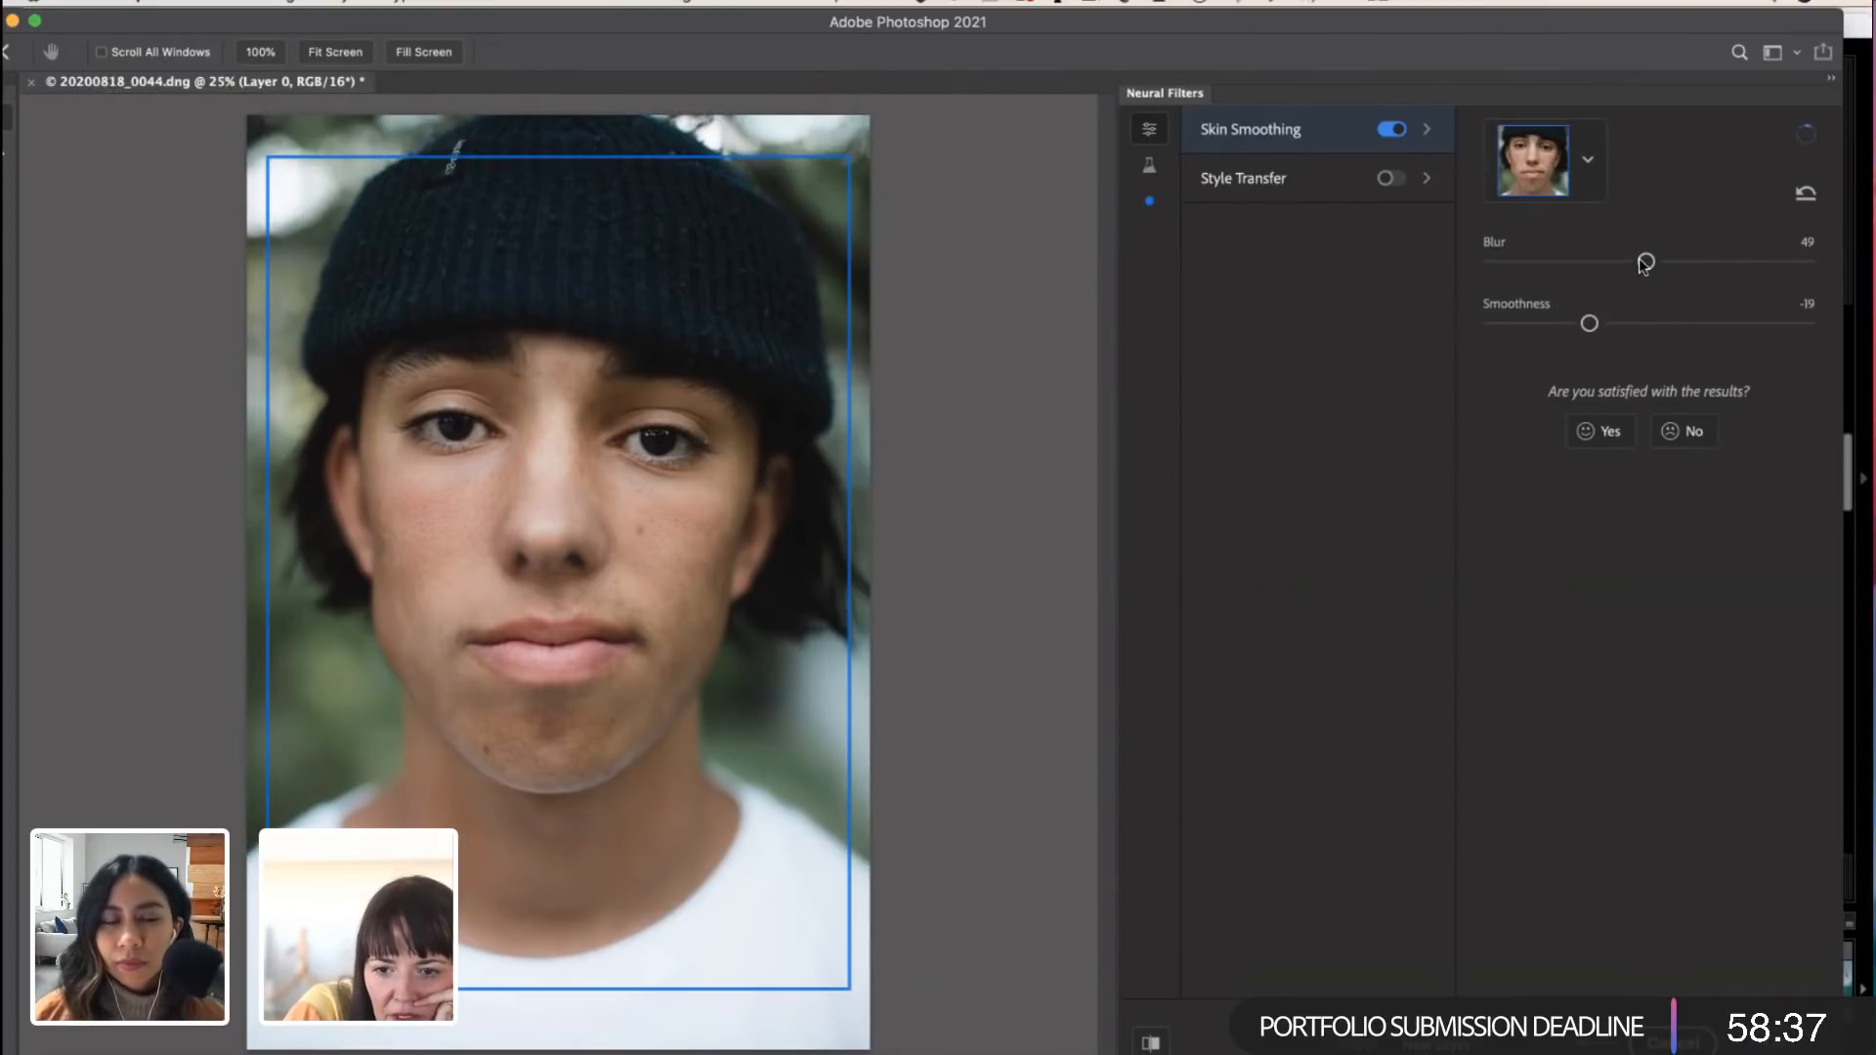
{"action": "left_click_drag", "start_coordinate": [1646, 262], "coordinate": [1538, 262]}
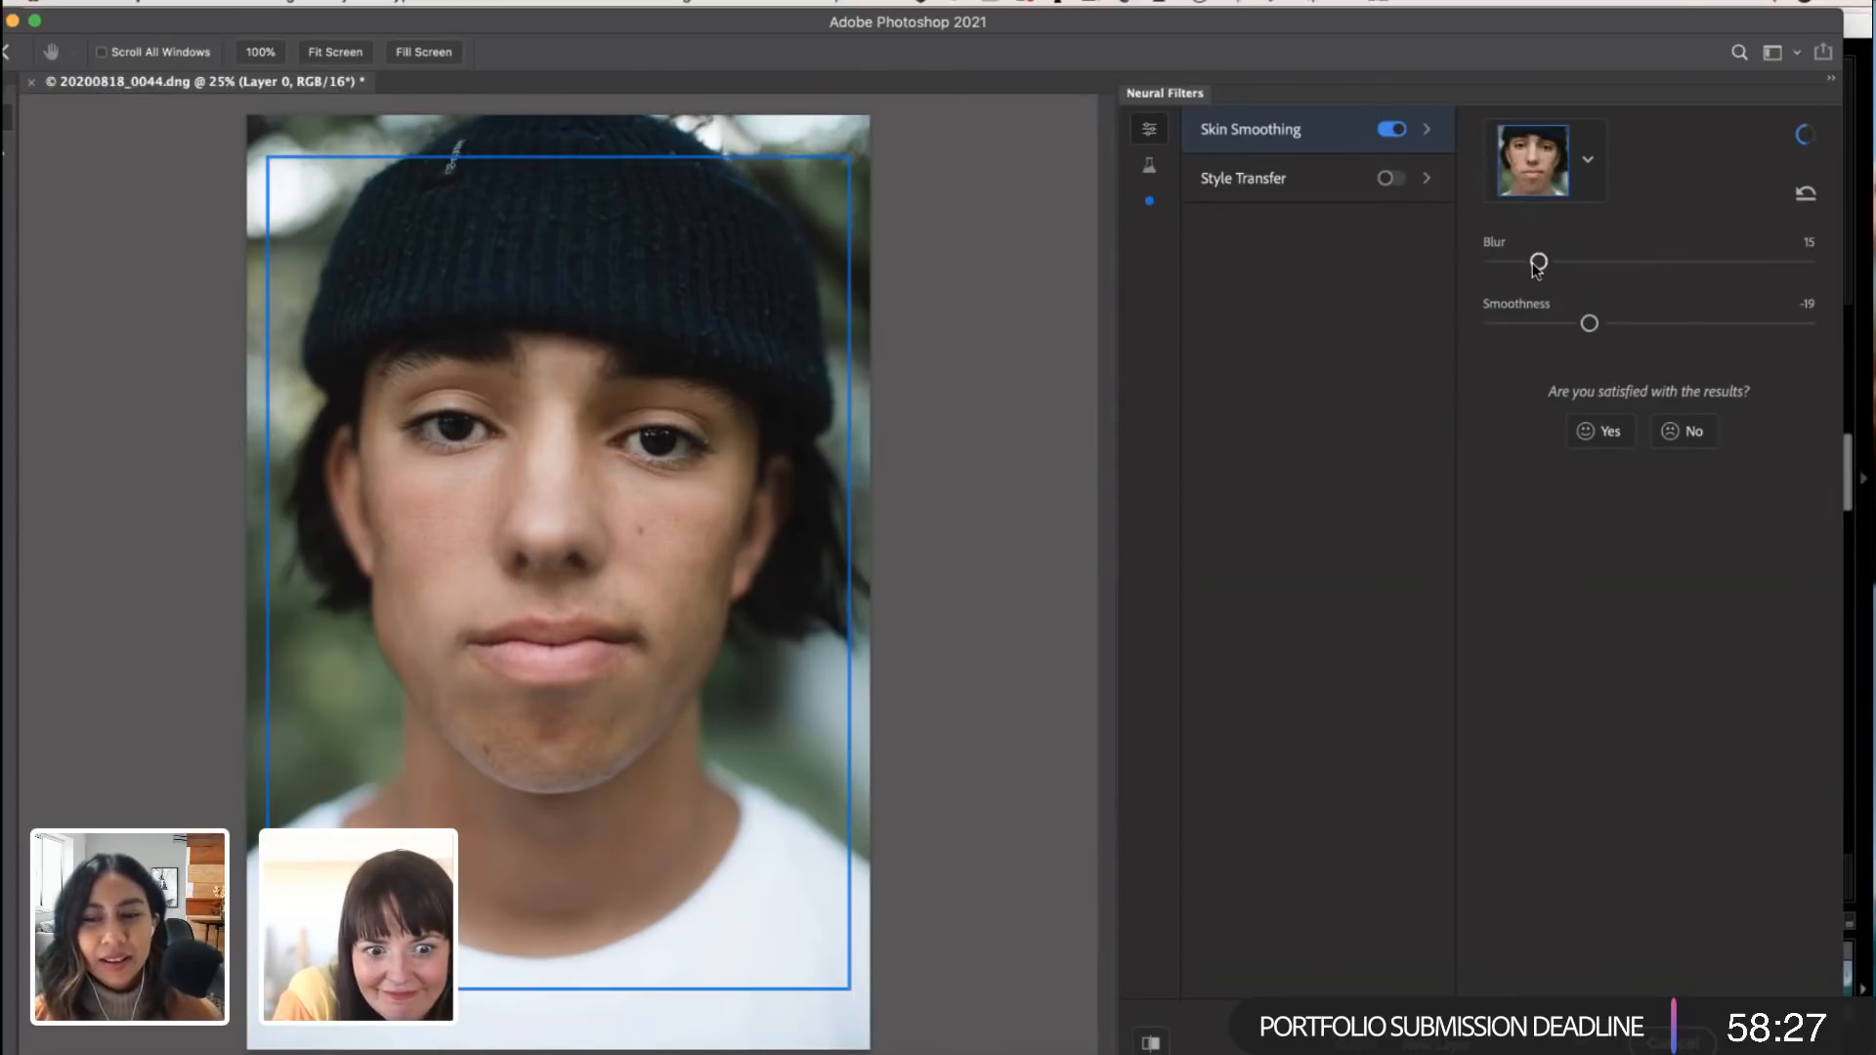
{"action": "left_click_drag", "start_coordinate": [1538, 264], "coordinate": [1516, 263]}
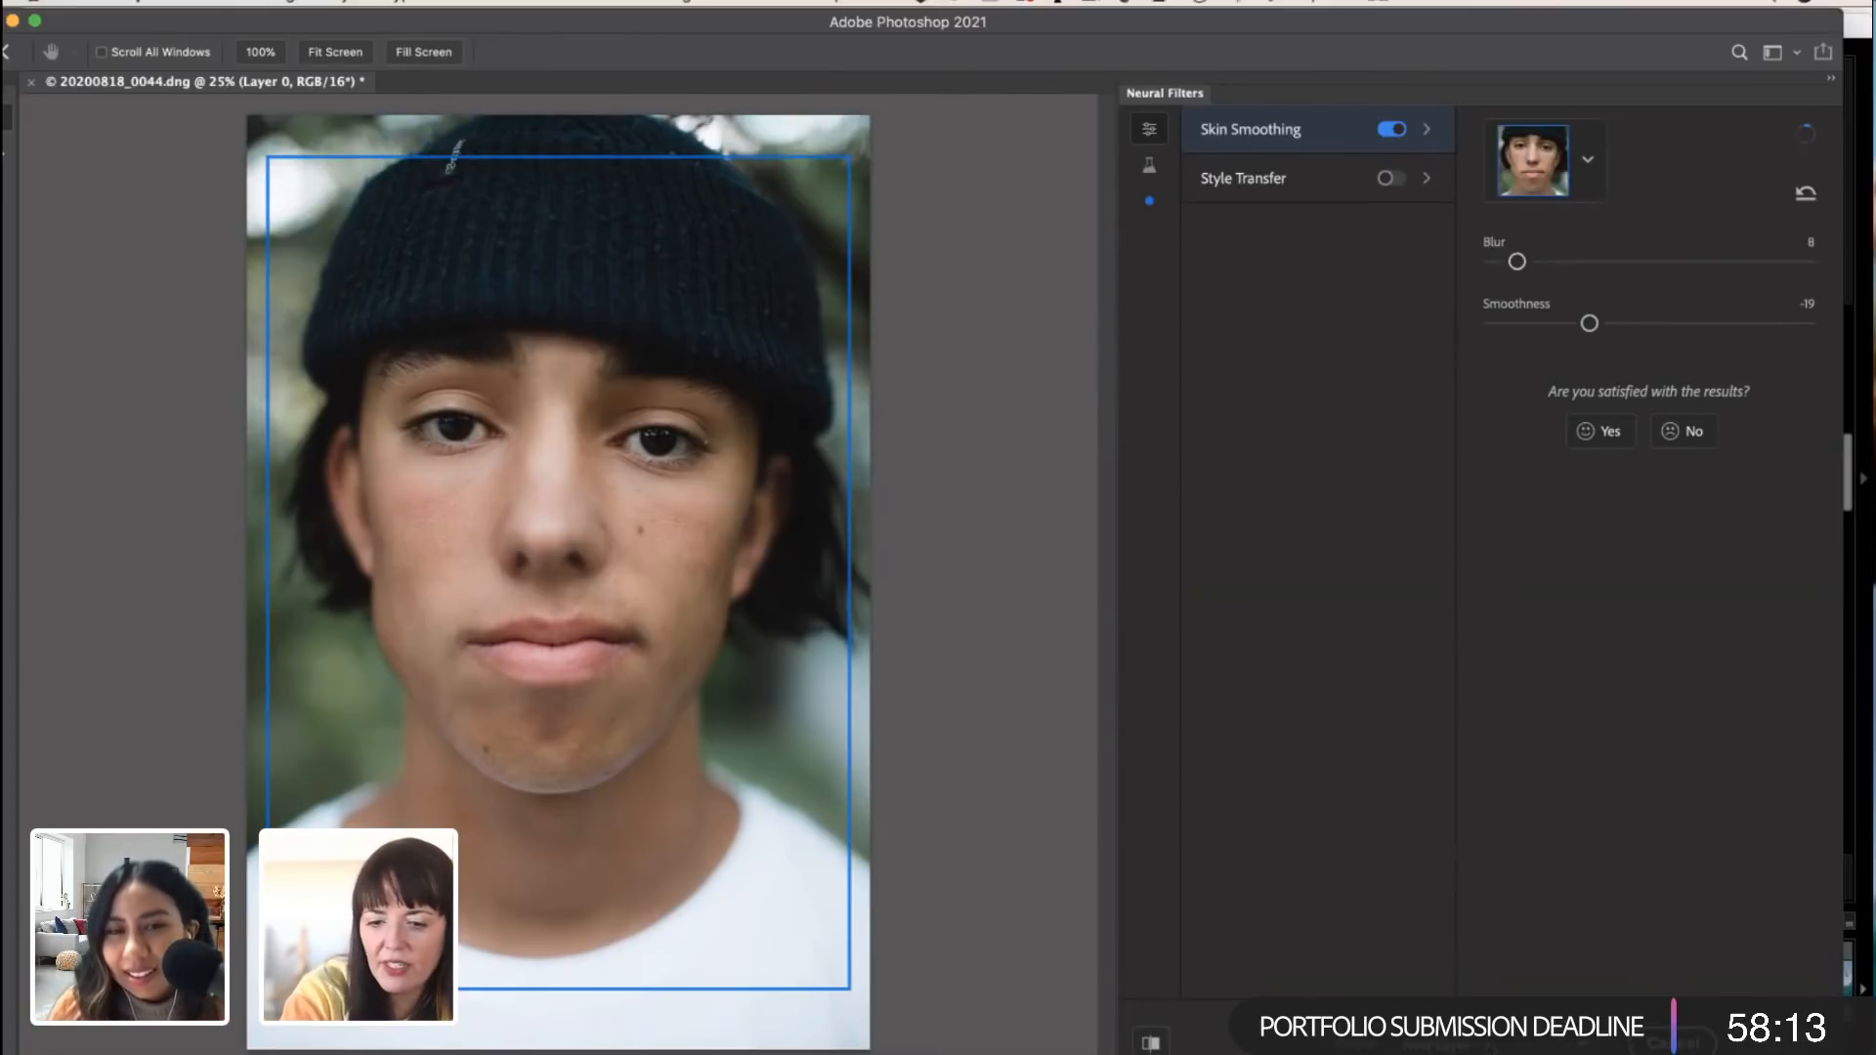
Step: Apply the Skin Smoothing result as a new layer, and toggle that layer off and on to compare it with the original
{"action": "left_click", "coordinate": [1437, 1042]}
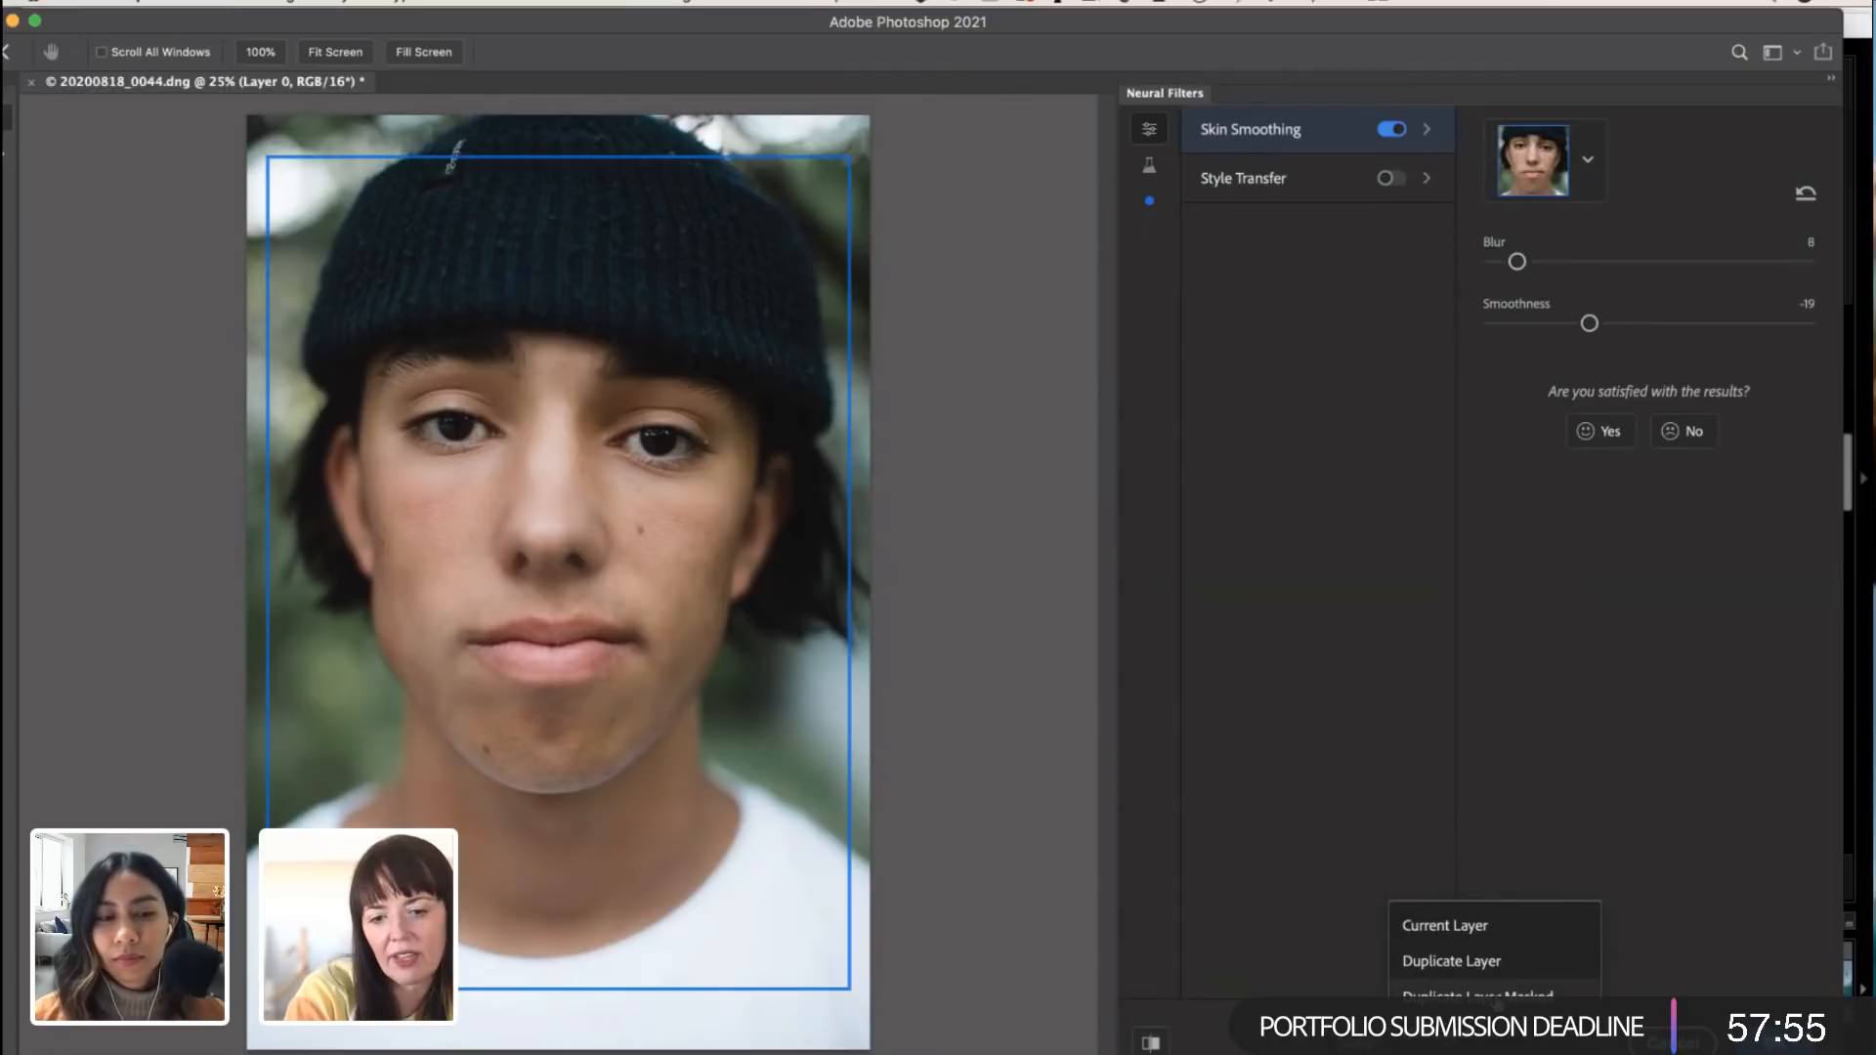
{"action": "left_click", "coordinate": [1673, 1043]}
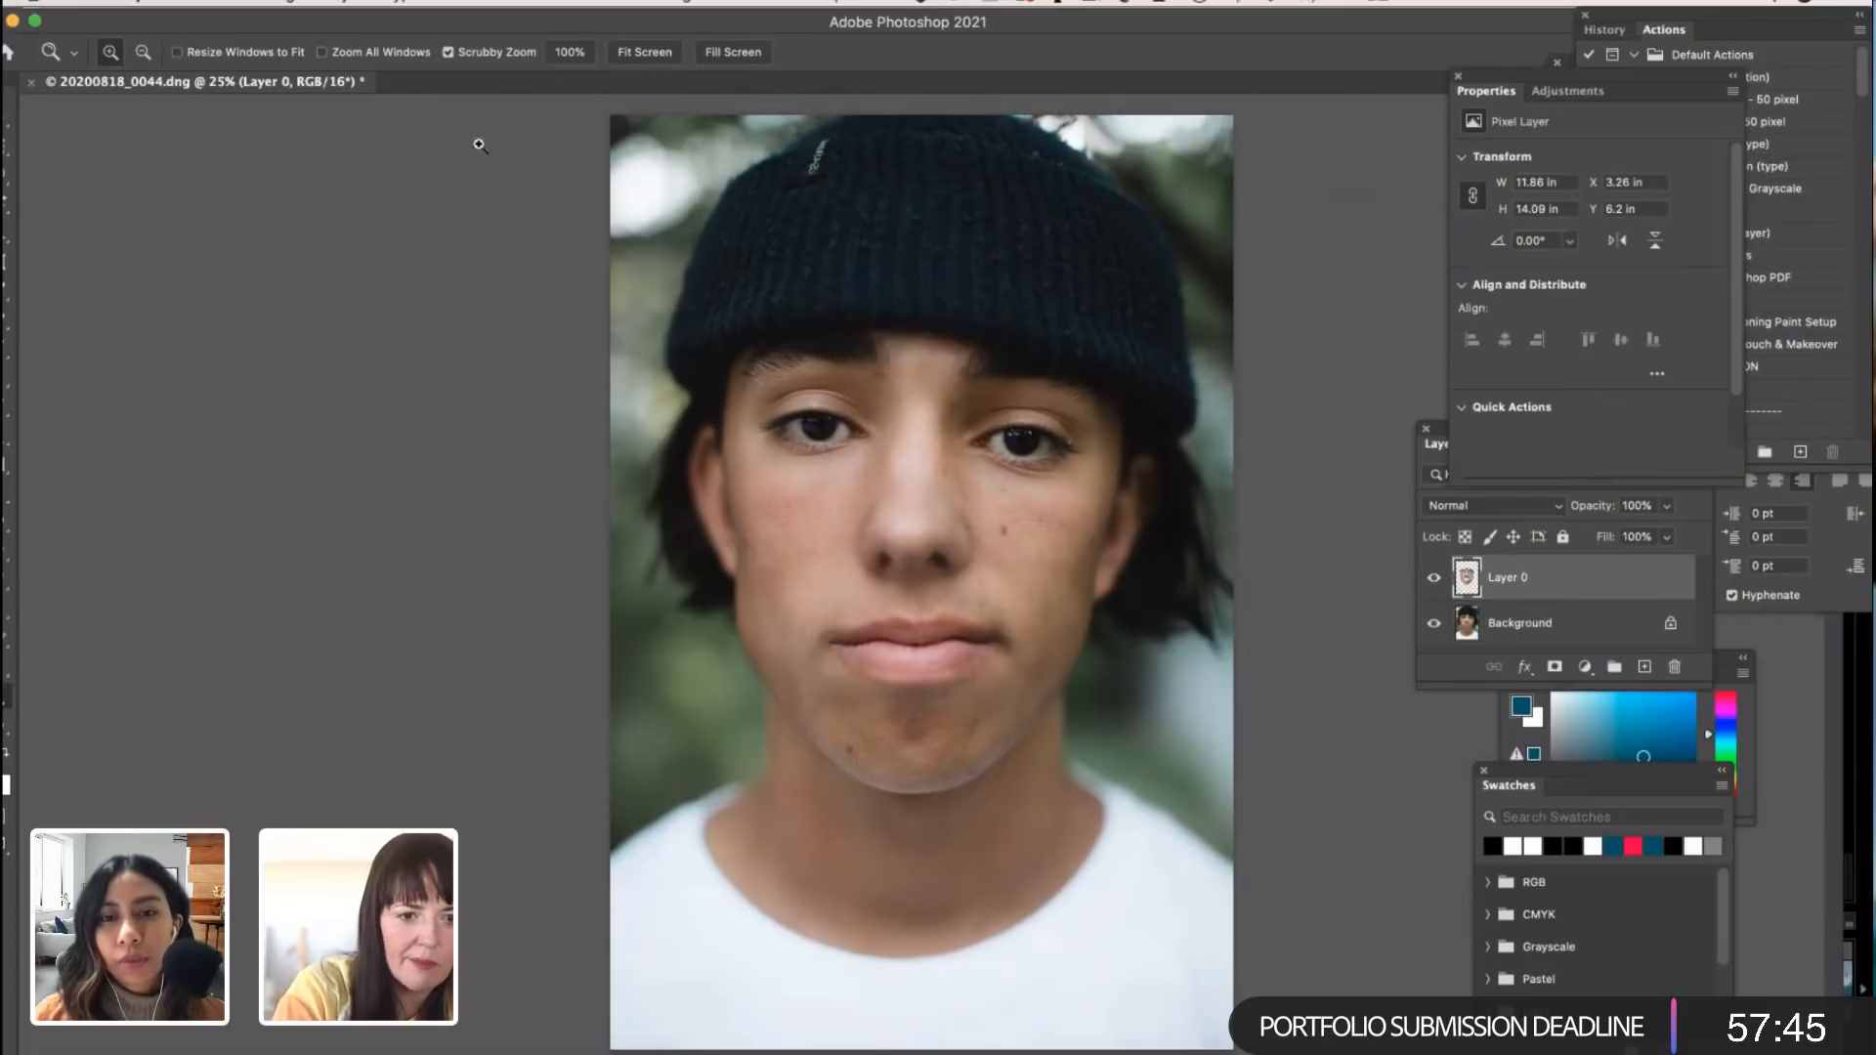
{"action": "left_click", "coordinate": [1437, 583]}
{"action": "left_click", "coordinate": [1439, 584]}
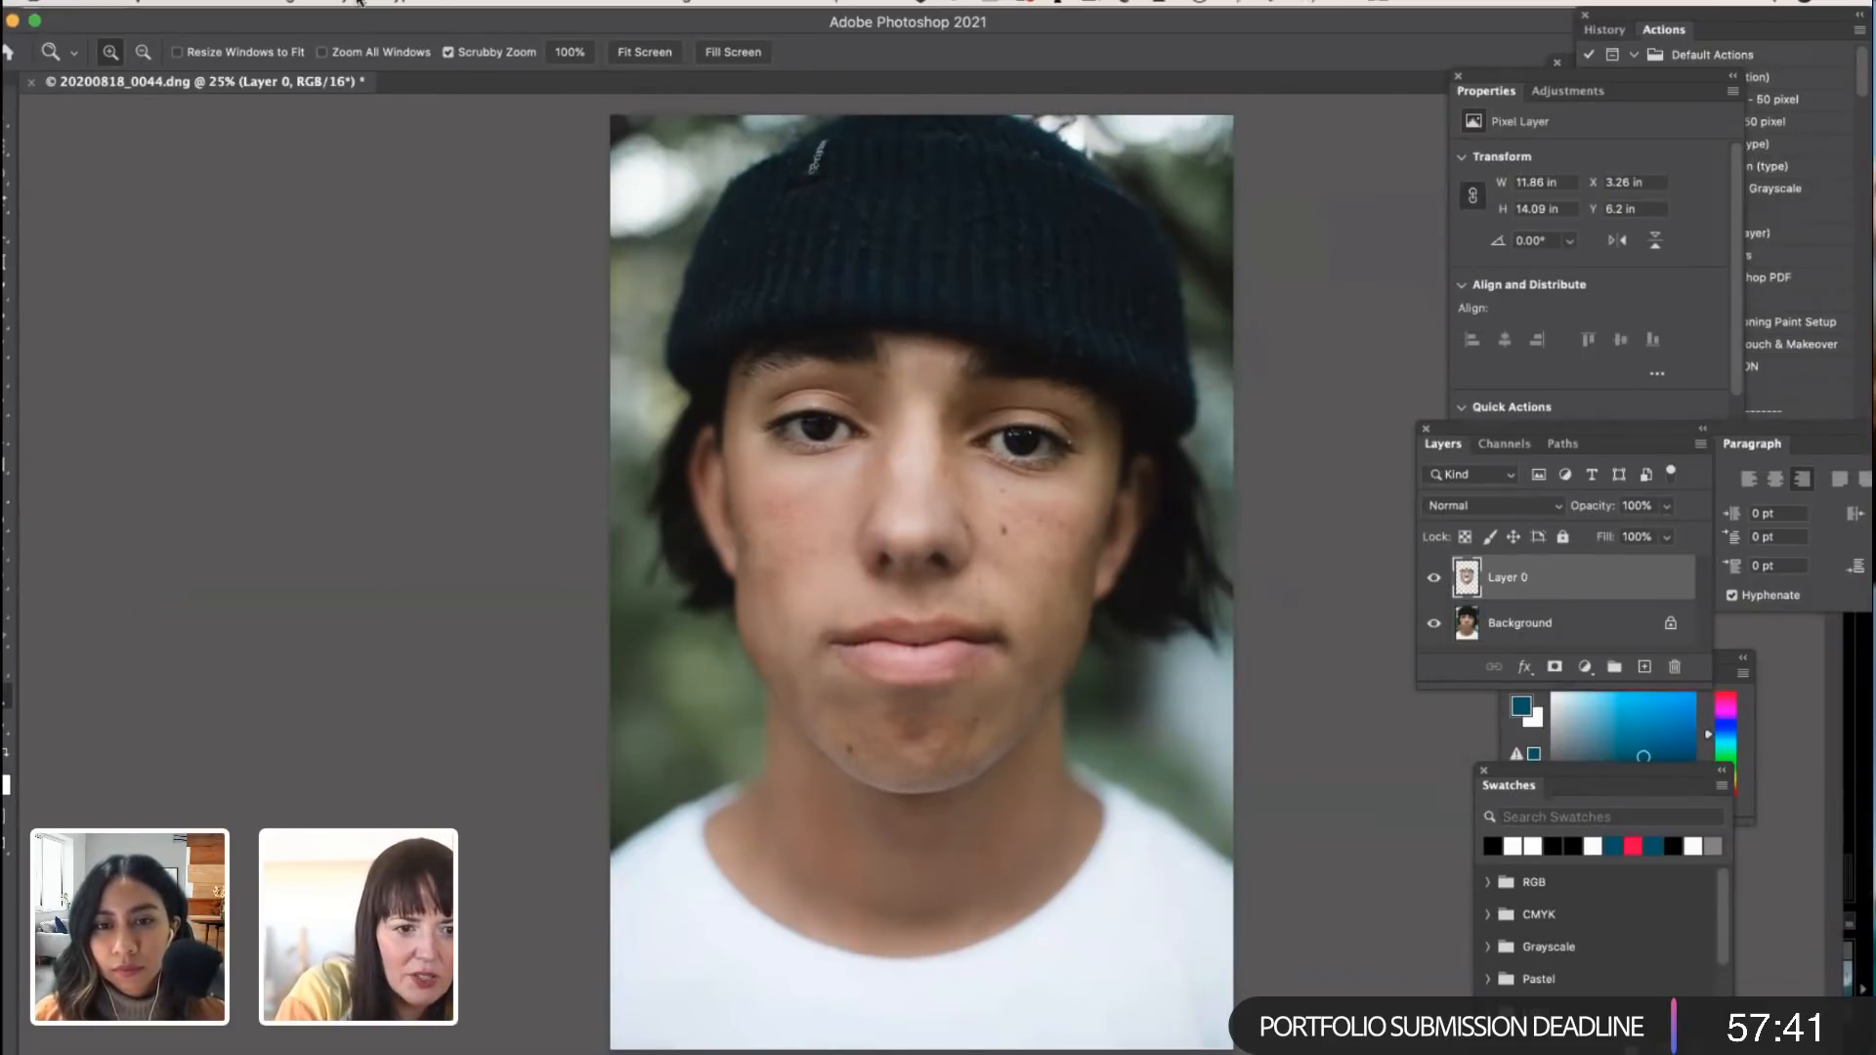
Step: Add a Hide All layer mask to the skin smoothing layer, Layer 0
{"action": "left_click", "coordinate": [355, 8]}
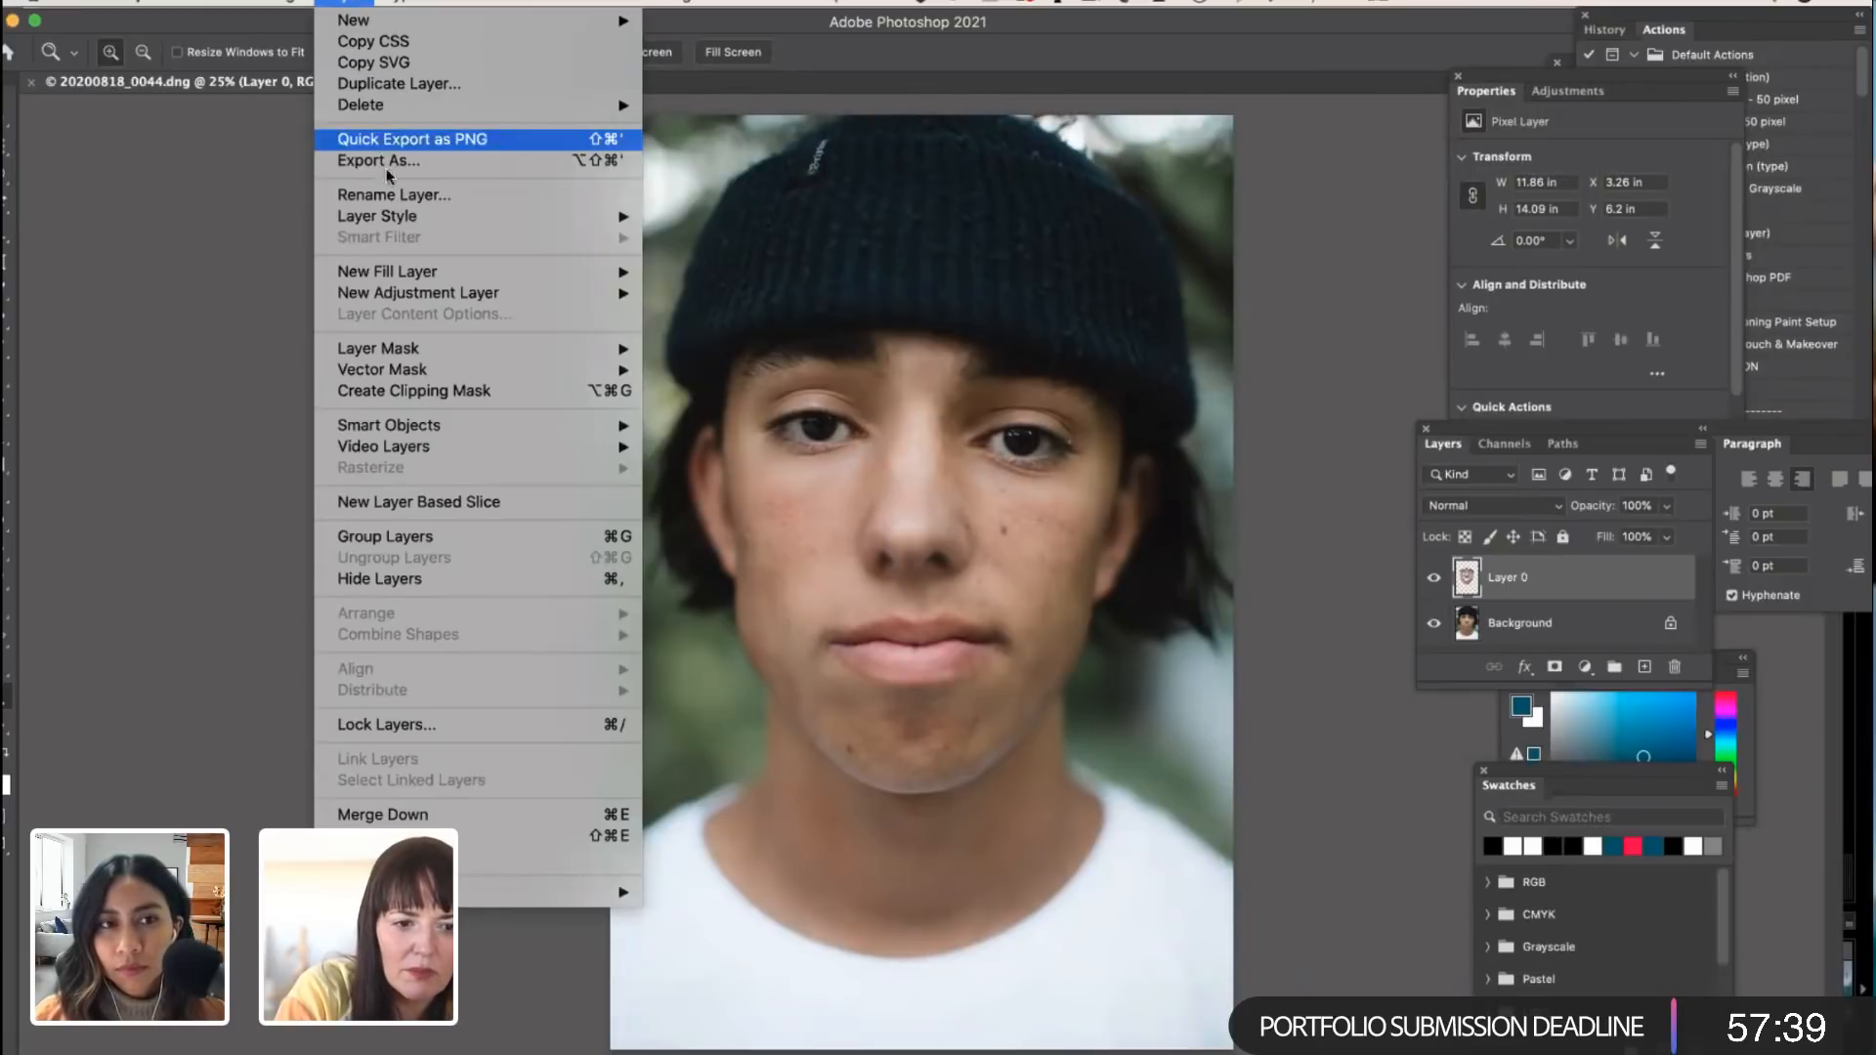
{"action": "mouse_move", "coordinate": [425, 372]}
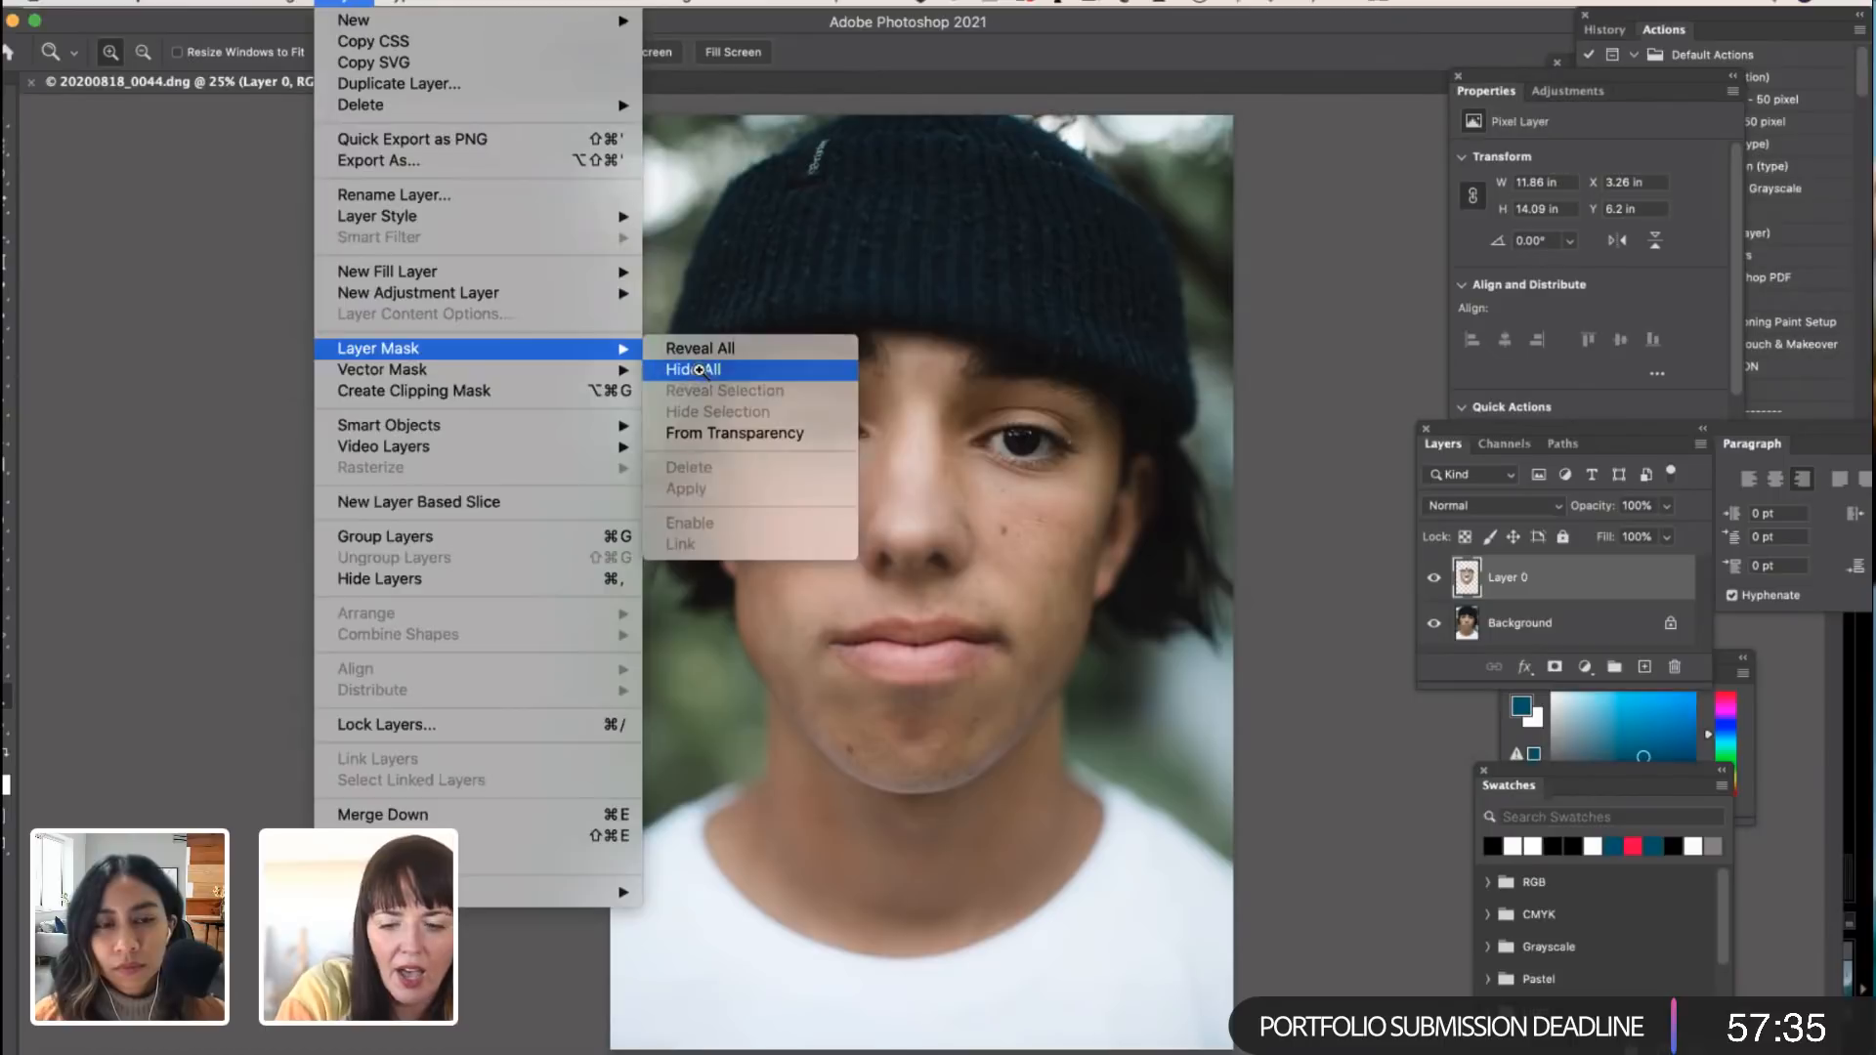
{"action": "left_click", "coordinate": [699, 369]}
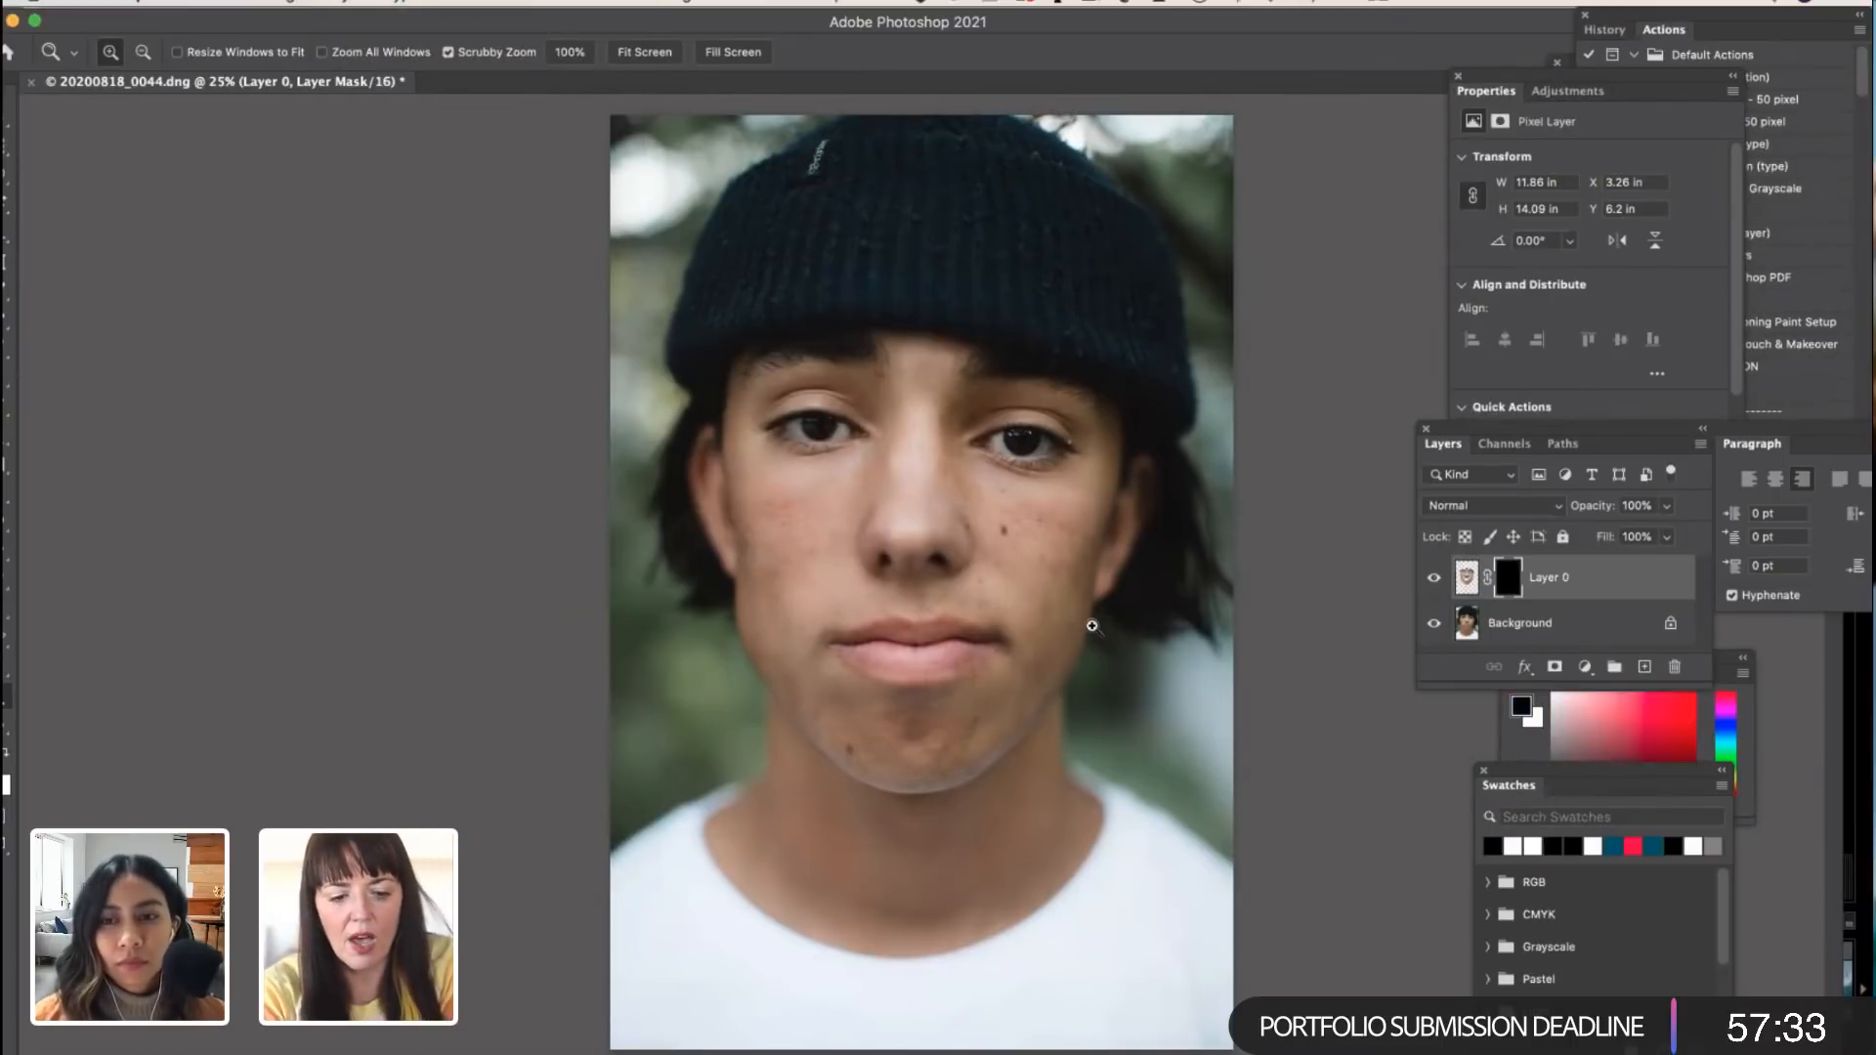
Step: Paint white on Layer 0's mask with the Brush at 100% opacity to reveal the smoothing over the cheeks and around the mouth and chin
{"action": "key", "text": "b"}
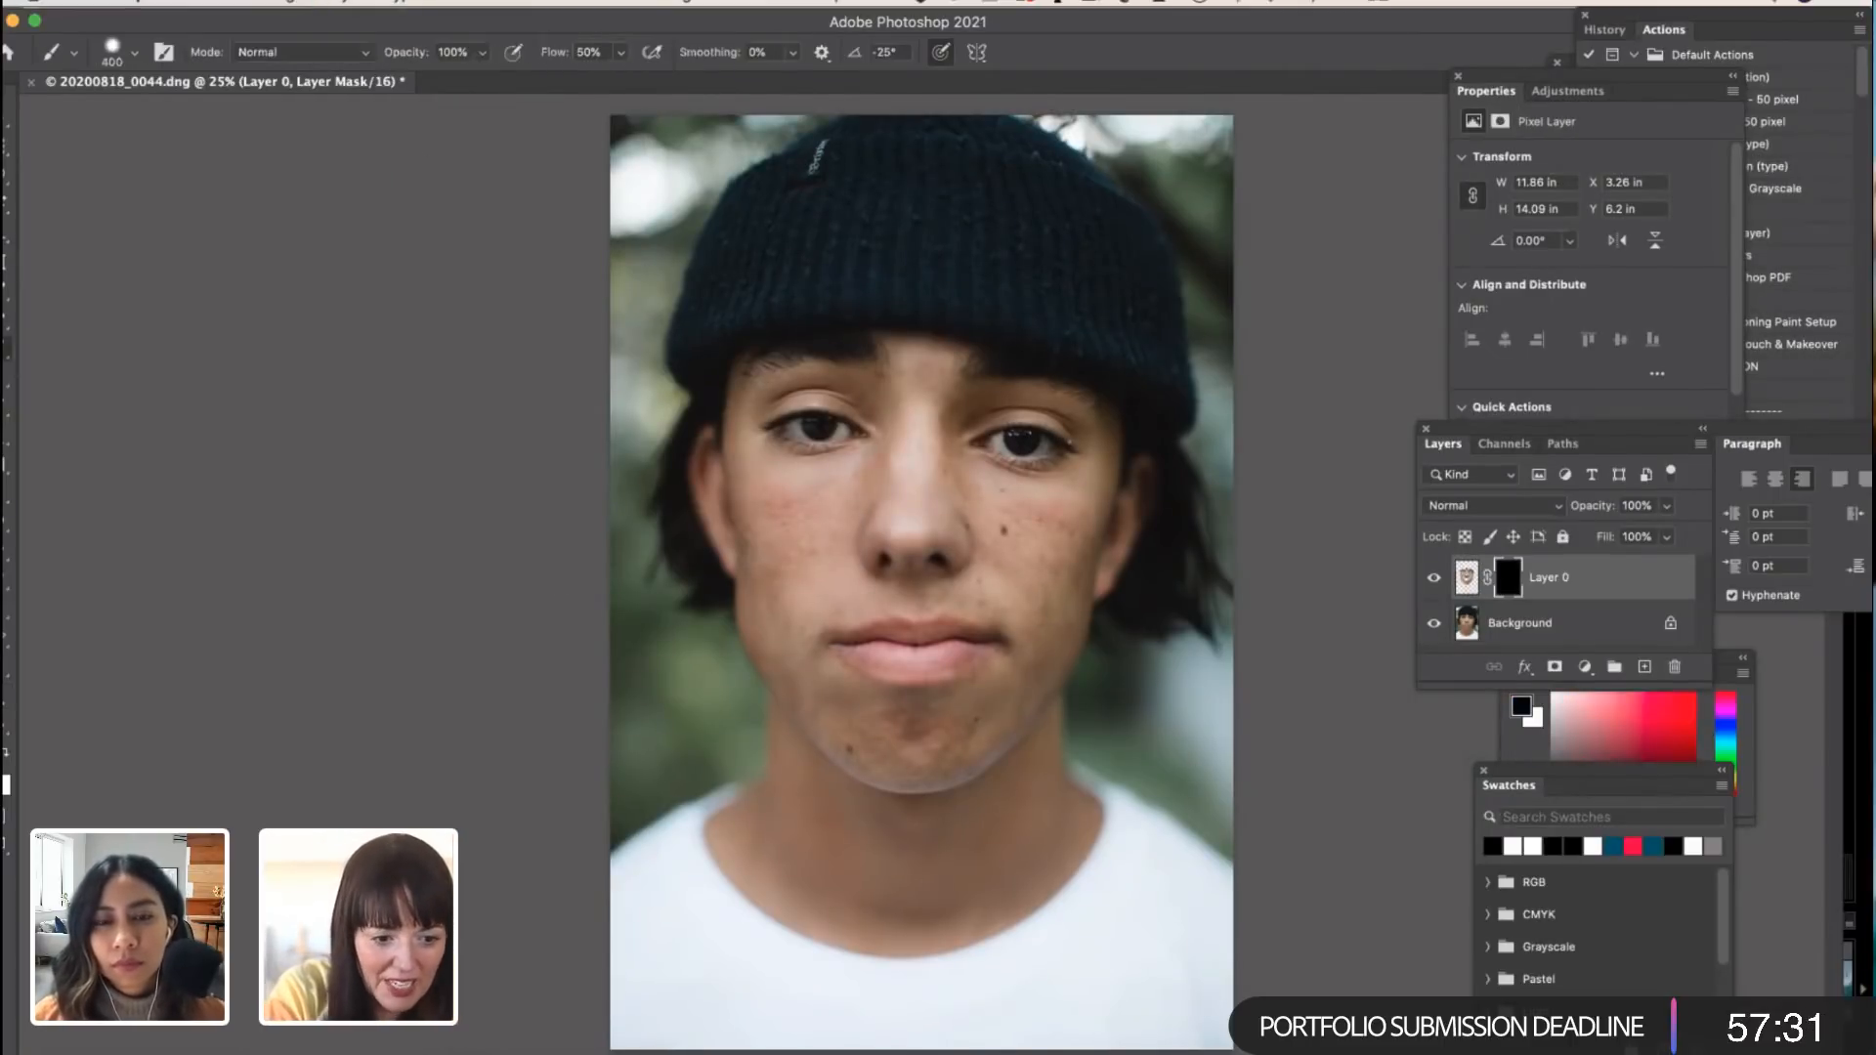
{"action": "left_click_drag", "start_coordinate": [296, 26], "coordinate": [325, 27]}
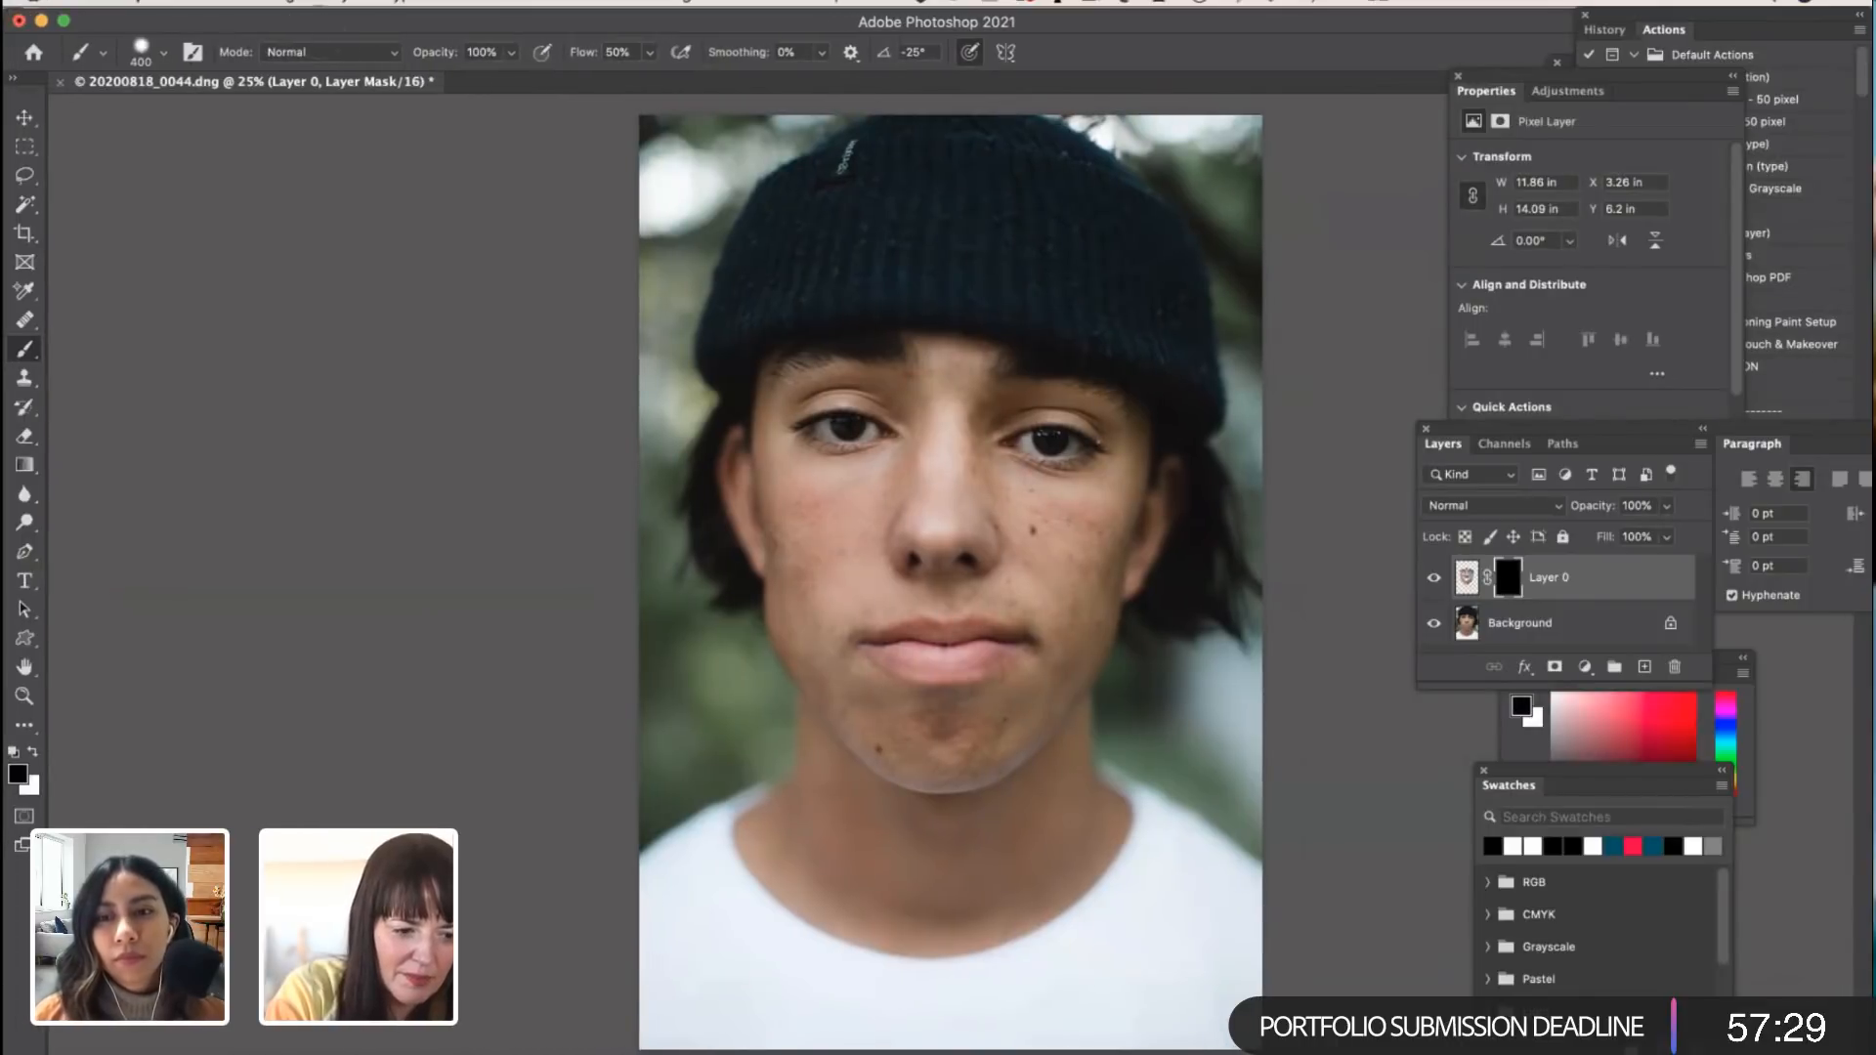
{"action": "left_click", "coordinate": [34, 753]}
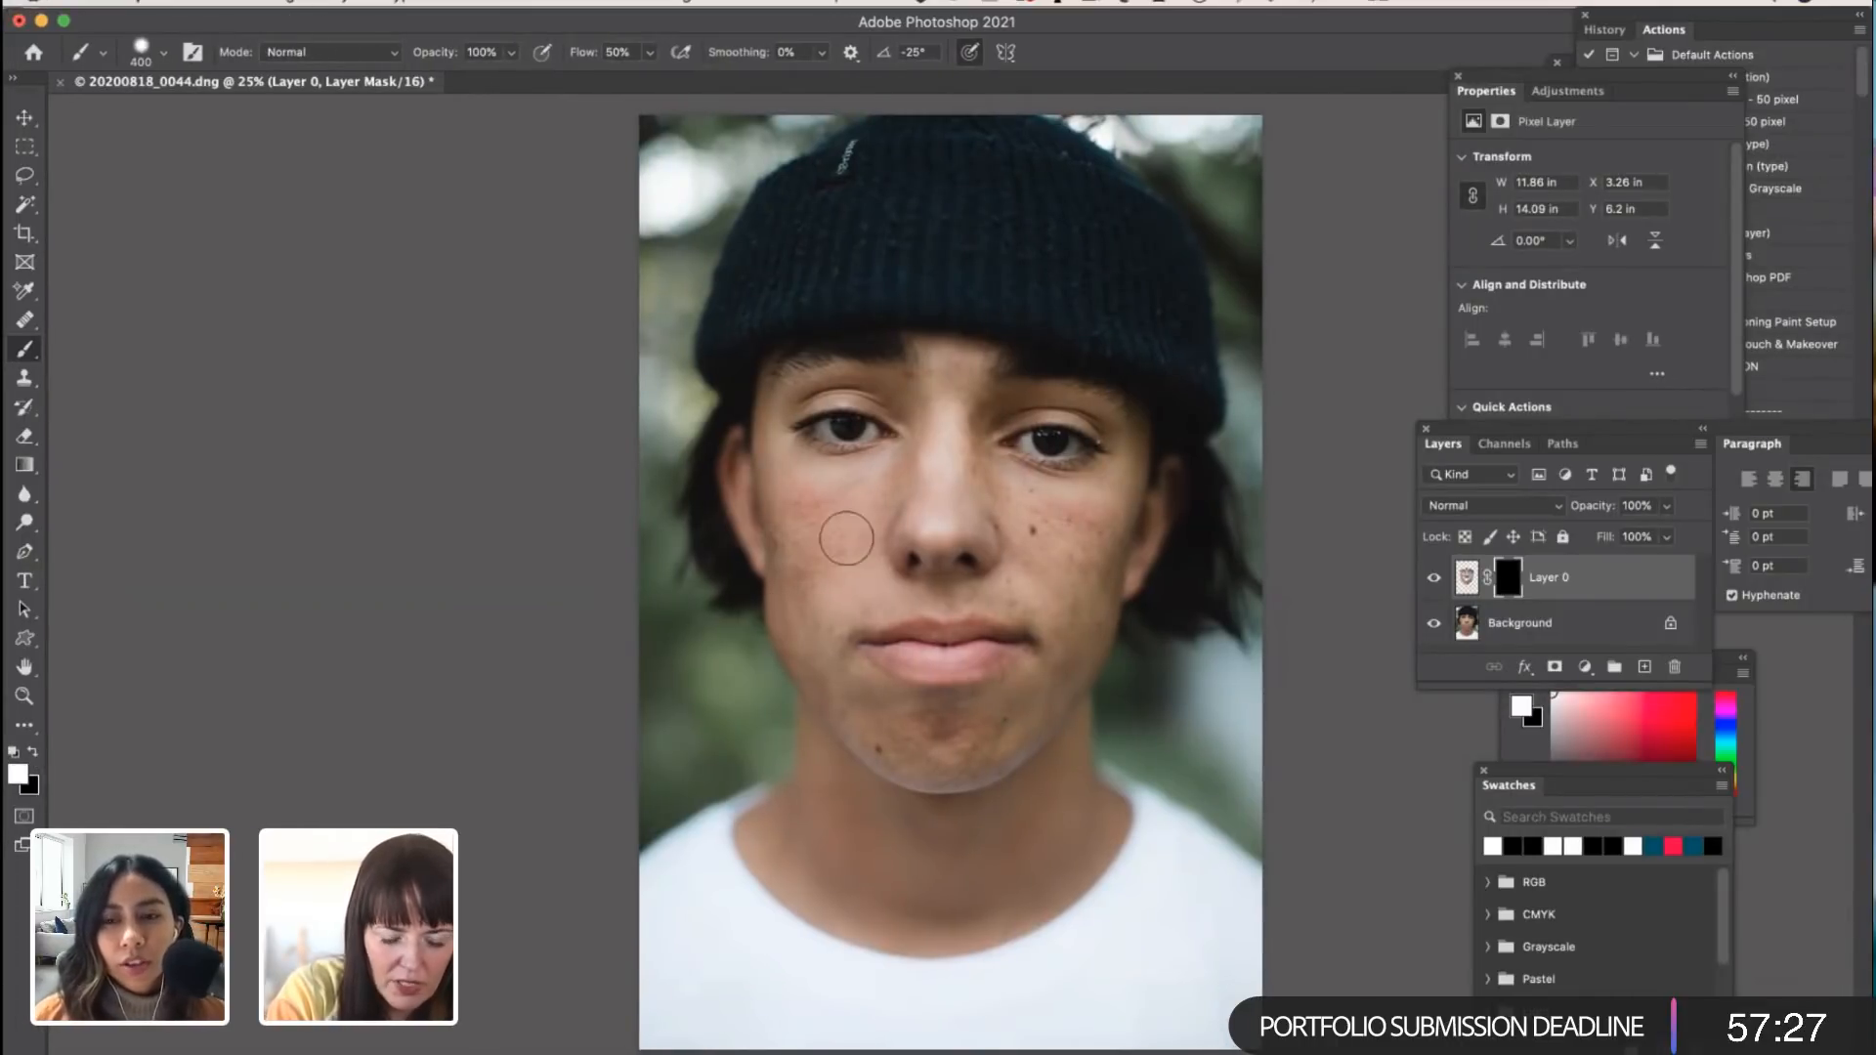
{"action": "key", "text": "0"}
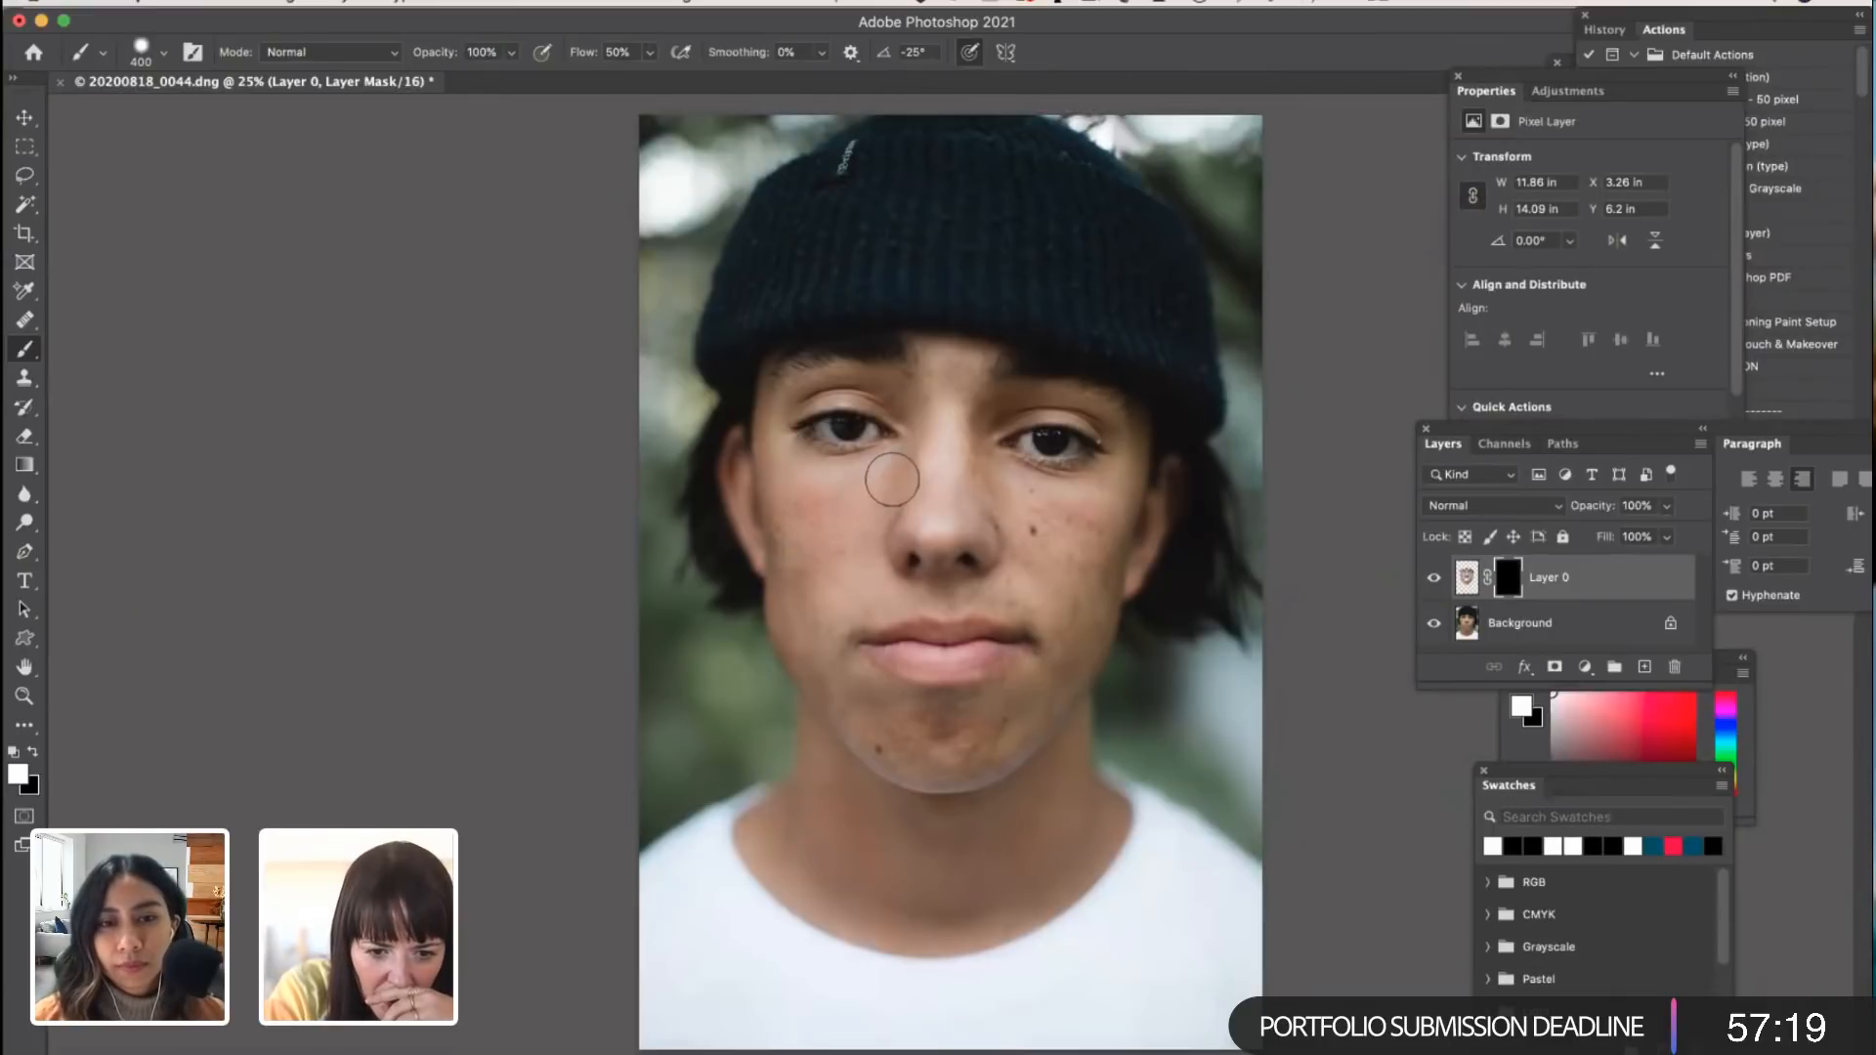
{"action": "left_click_drag", "start_coordinate": [819, 598], "coordinate": [839, 551]}
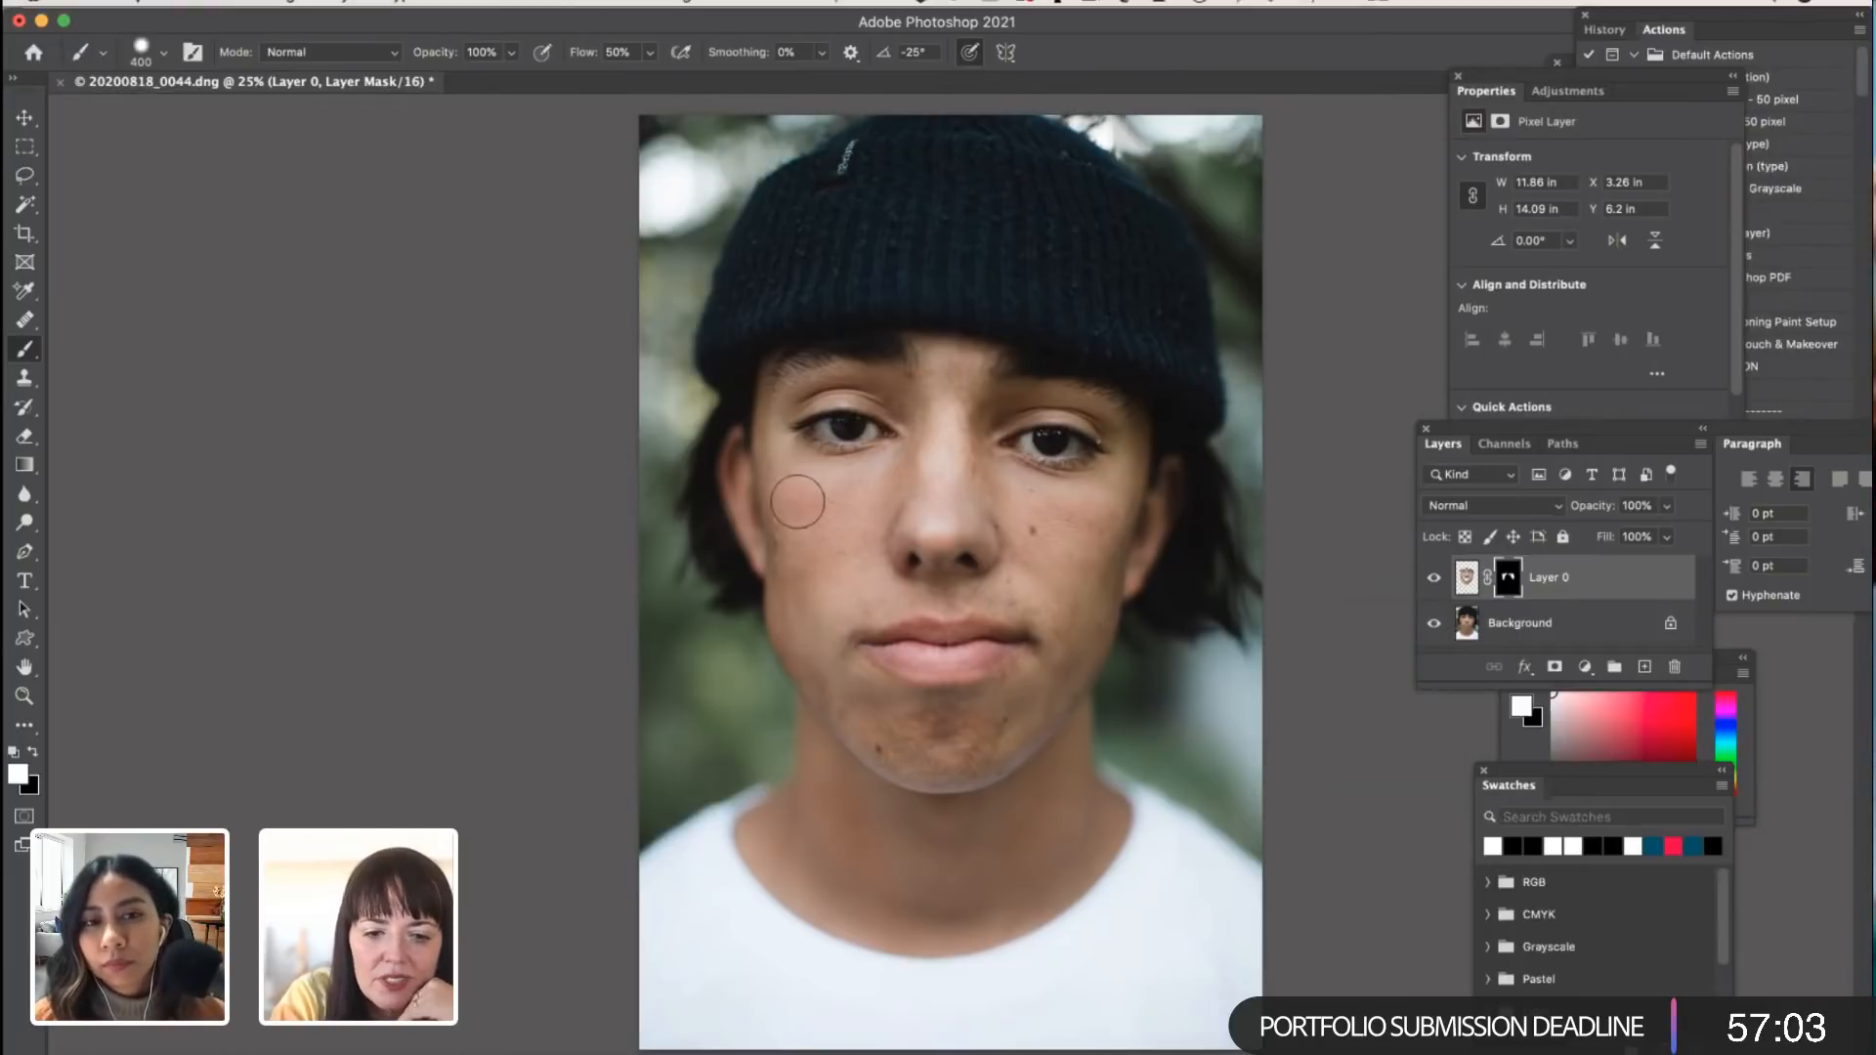
{"action": "mouse_move", "coordinate": [891, 748]}
{"action": "left_mouse_down"}
{"action": "mouse_move", "coordinate": [993, 747]}
{"action": "mouse_move", "coordinate": [1036, 715]}
{"action": "mouse_move", "coordinate": [1084, 583]}
{"action": "mouse_move", "coordinate": [1049, 586]}
{"action": "mouse_move", "coordinate": [968, 516]}
{"action": "mouse_move", "coordinate": [967, 362]}
{"action": "mouse_move", "coordinate": [952, 426]}
{"action": "mouse_move", "coordinate": [948, 367]}
{"action": "mouse_move", "coordinate": [947, 462]}
{"action": "mouse_move", "coordinate": [806, 519]}
{"action": "mouse_move", "coordinate": [809, 597]}
{"action": "mouse_move", "coordinate": [954, 572]}
{"action": "mouse_move", "coordinate": [1017, 530]}
{"action": "mouse_move", "coordinate": [1094, 619]}
{"action": "mouse_move", "coordinate": [1103, 575]}
{"action": "mouse_move", "coordinate": [1103, 546]}
{"action": "mouse_move", "coordinate": [861, 627]}
{"action": "mouse_move", "coordinate": [796, 624]}
{"action": "mouse_move", "coordinate": [805, 535]}
{"action": "mouse_move", "coordinate": [891, 493]}
{"action": "mouse_move", "coordinate": [1029, 507]}
{"action": "mouse_move", "coordinate": [1079, 625]}
{"action": "mouse_move", "coordinate": [1064, 576]}
{"action": "mouse_move", "coordinate": [1102, 514]}
{"action": "mouse_move", "coordinate": [820, 594]}
{"action": "mouse_move", "coordinate": [817, 536]}
{"action": "left_mouse_up"}
Step: Hide and show Layer 0 to compare the masked smoothing with the original across the whole portrait
{"action": "left_click", "coordinate": [1432, 579]}
{"action": "left_click", "coordinate": [1432, 579]}
{"action": "left_click", "coordinate": [1432, 580]}
{"action": "left_click", "coordinate": [1433, 579]}
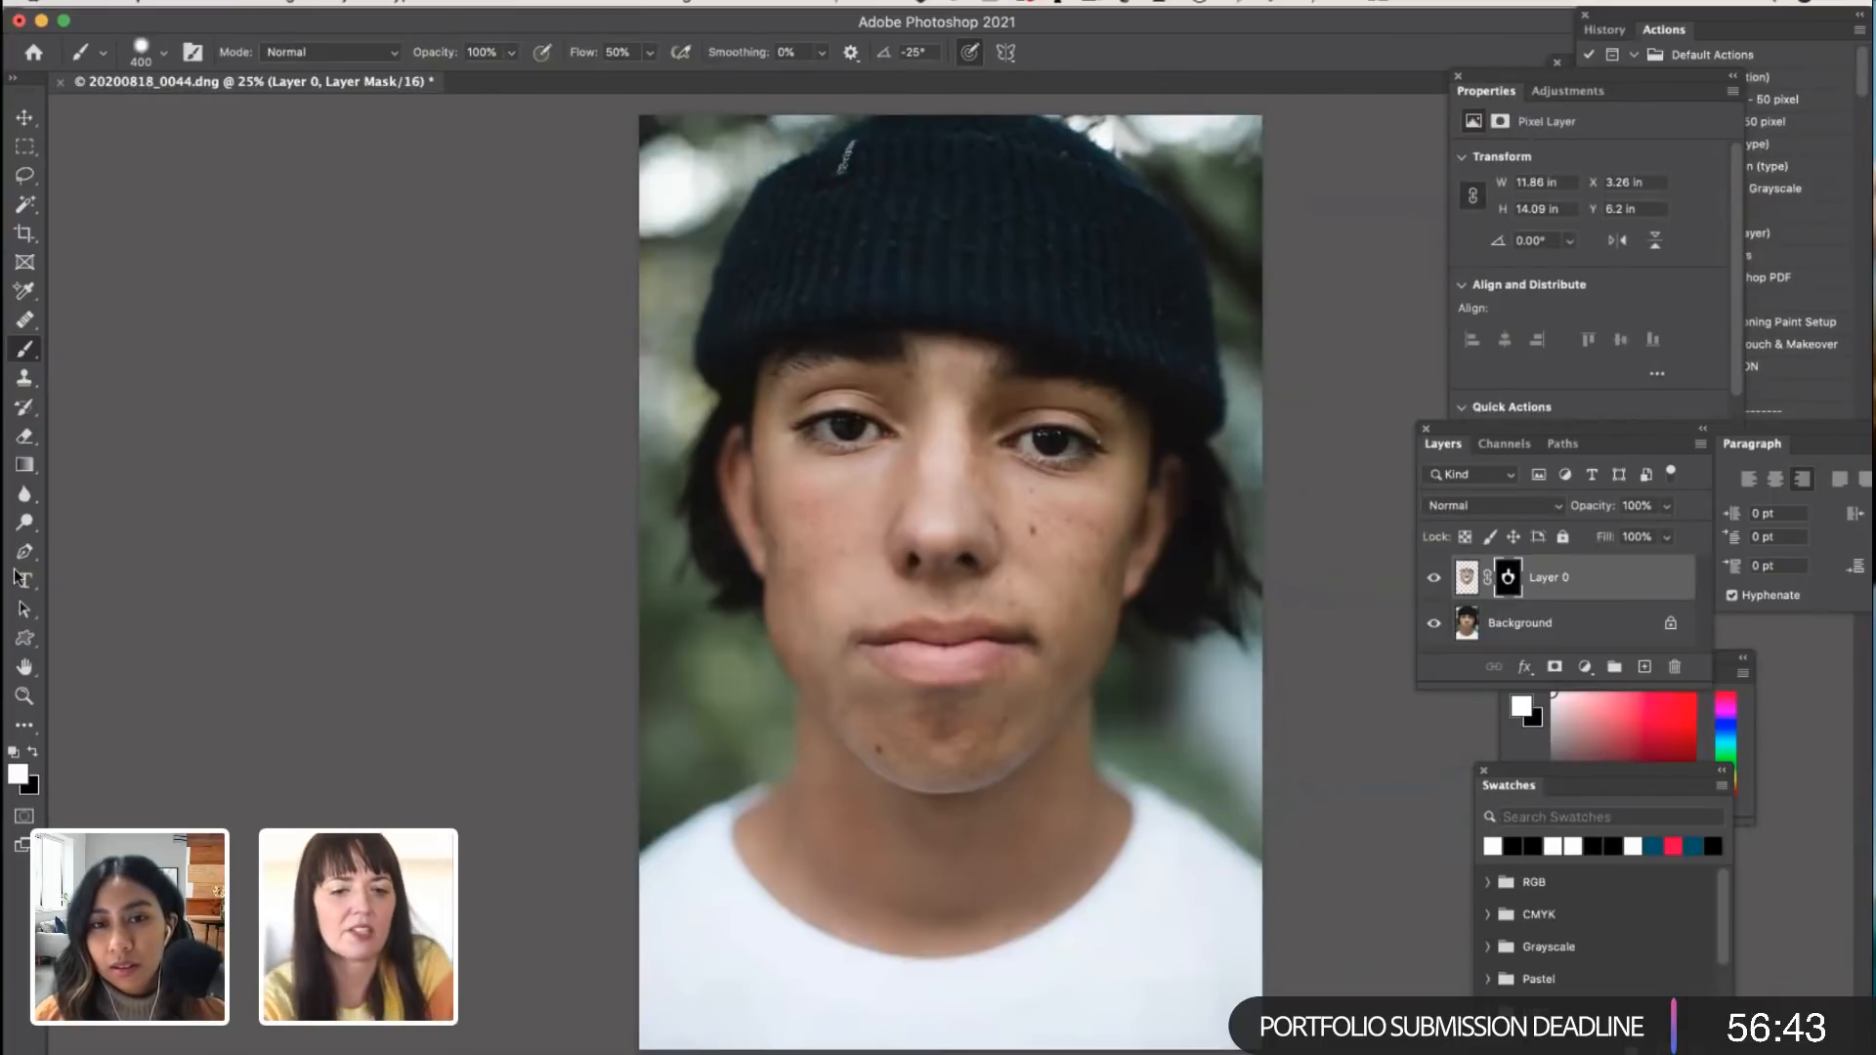
Step: Examine the face at 50% zoom while repeatedly hiding and showing Layer 0 to compare skin texture with and without smoothing
{"action": "left_click", "coordinate": [24, 696]}
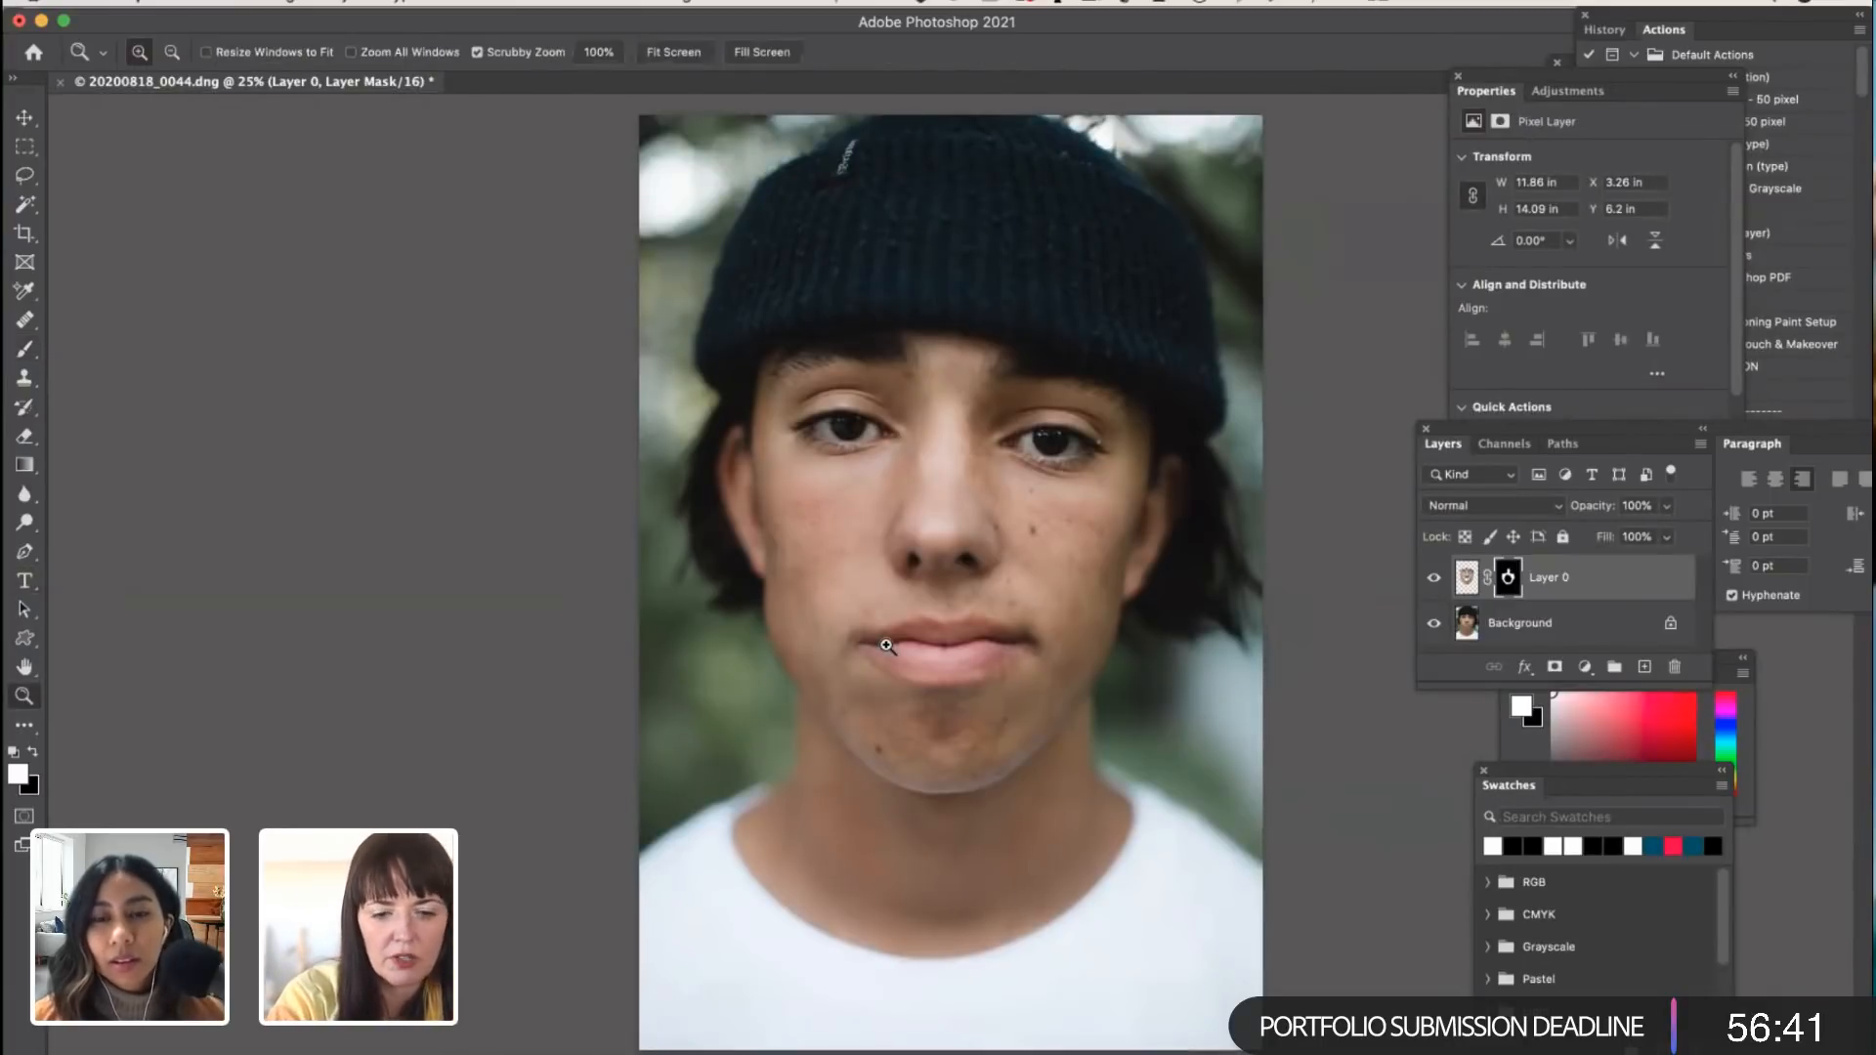
{"action": "left_click", "coordinate": [886, 645]}
{"action": "left_click", "coordinate": [886, 645]}
{"action": "scroll", "coordinate": [886, 645], "scroll_direction": "up", "scroll_amount": 3}
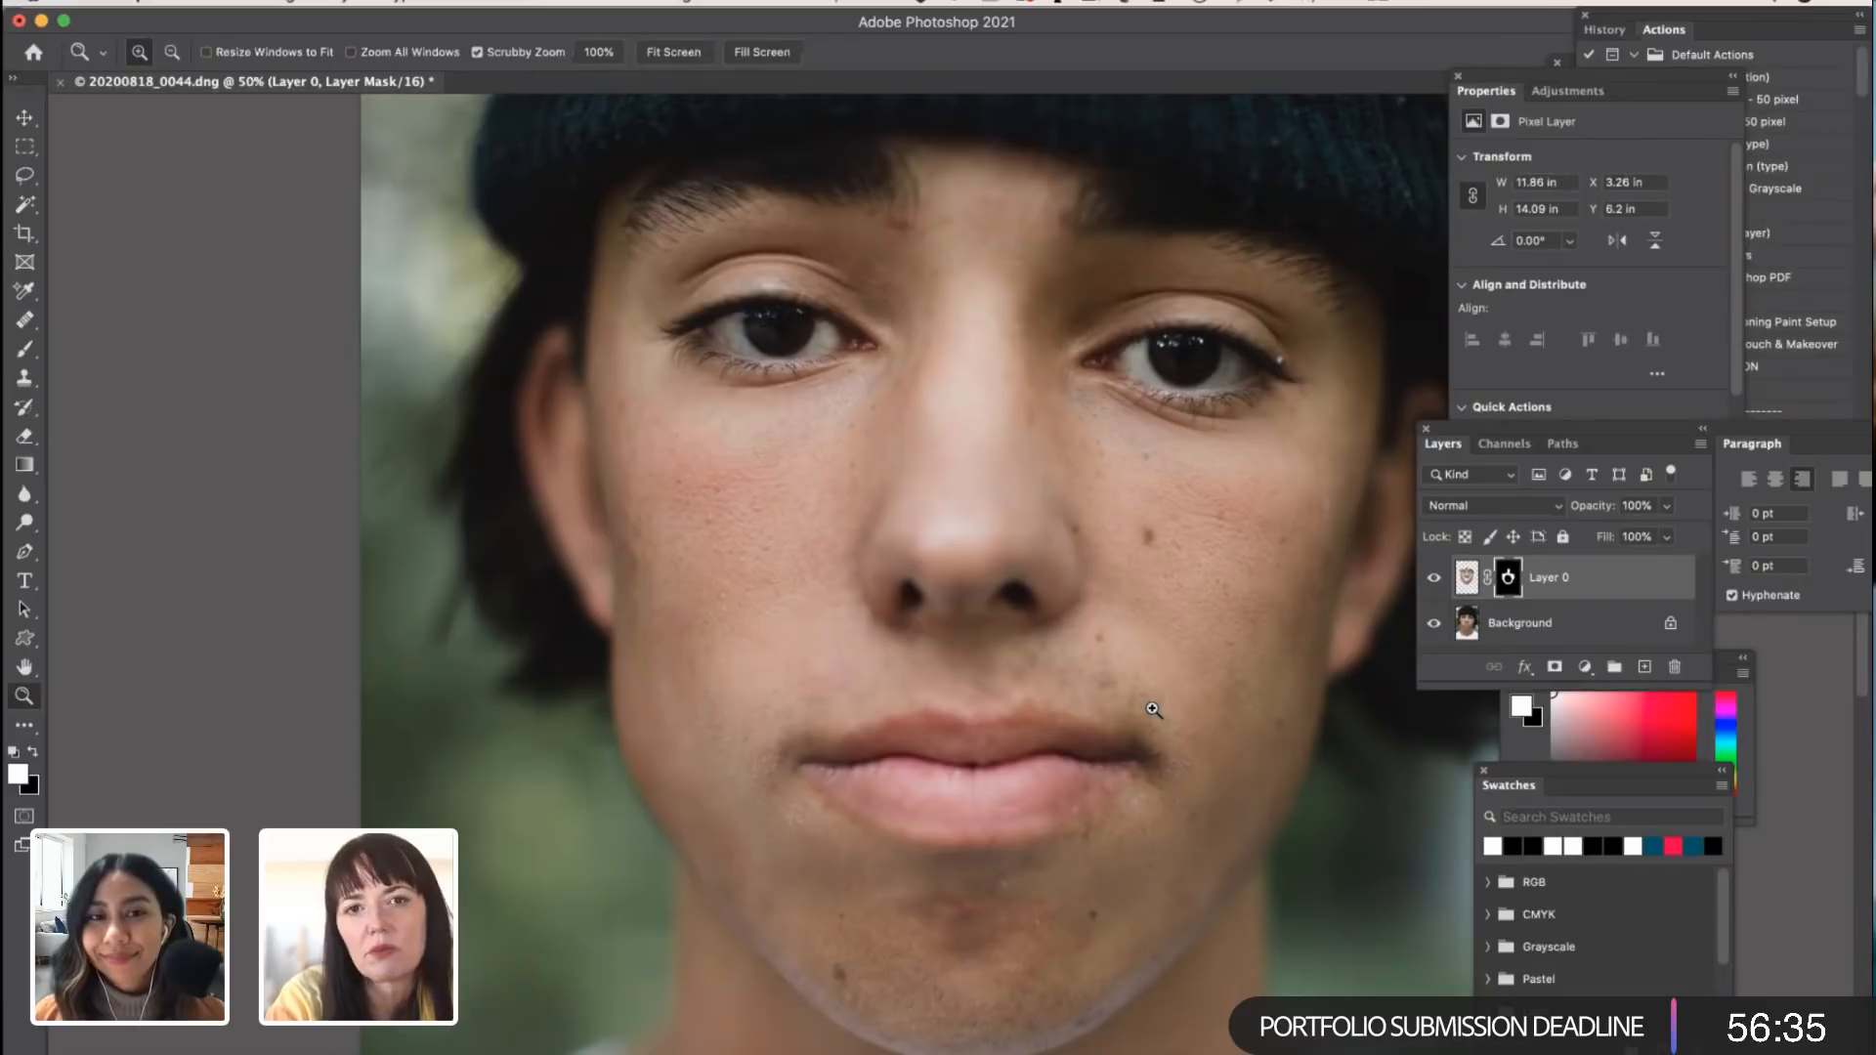
{"action": "left_click", "coordinate": [1433, 580]}
{"action": "left_click", "coordinate": [1433, 579]}
{"action": "left_click", "coordinate": [1434, 579]}
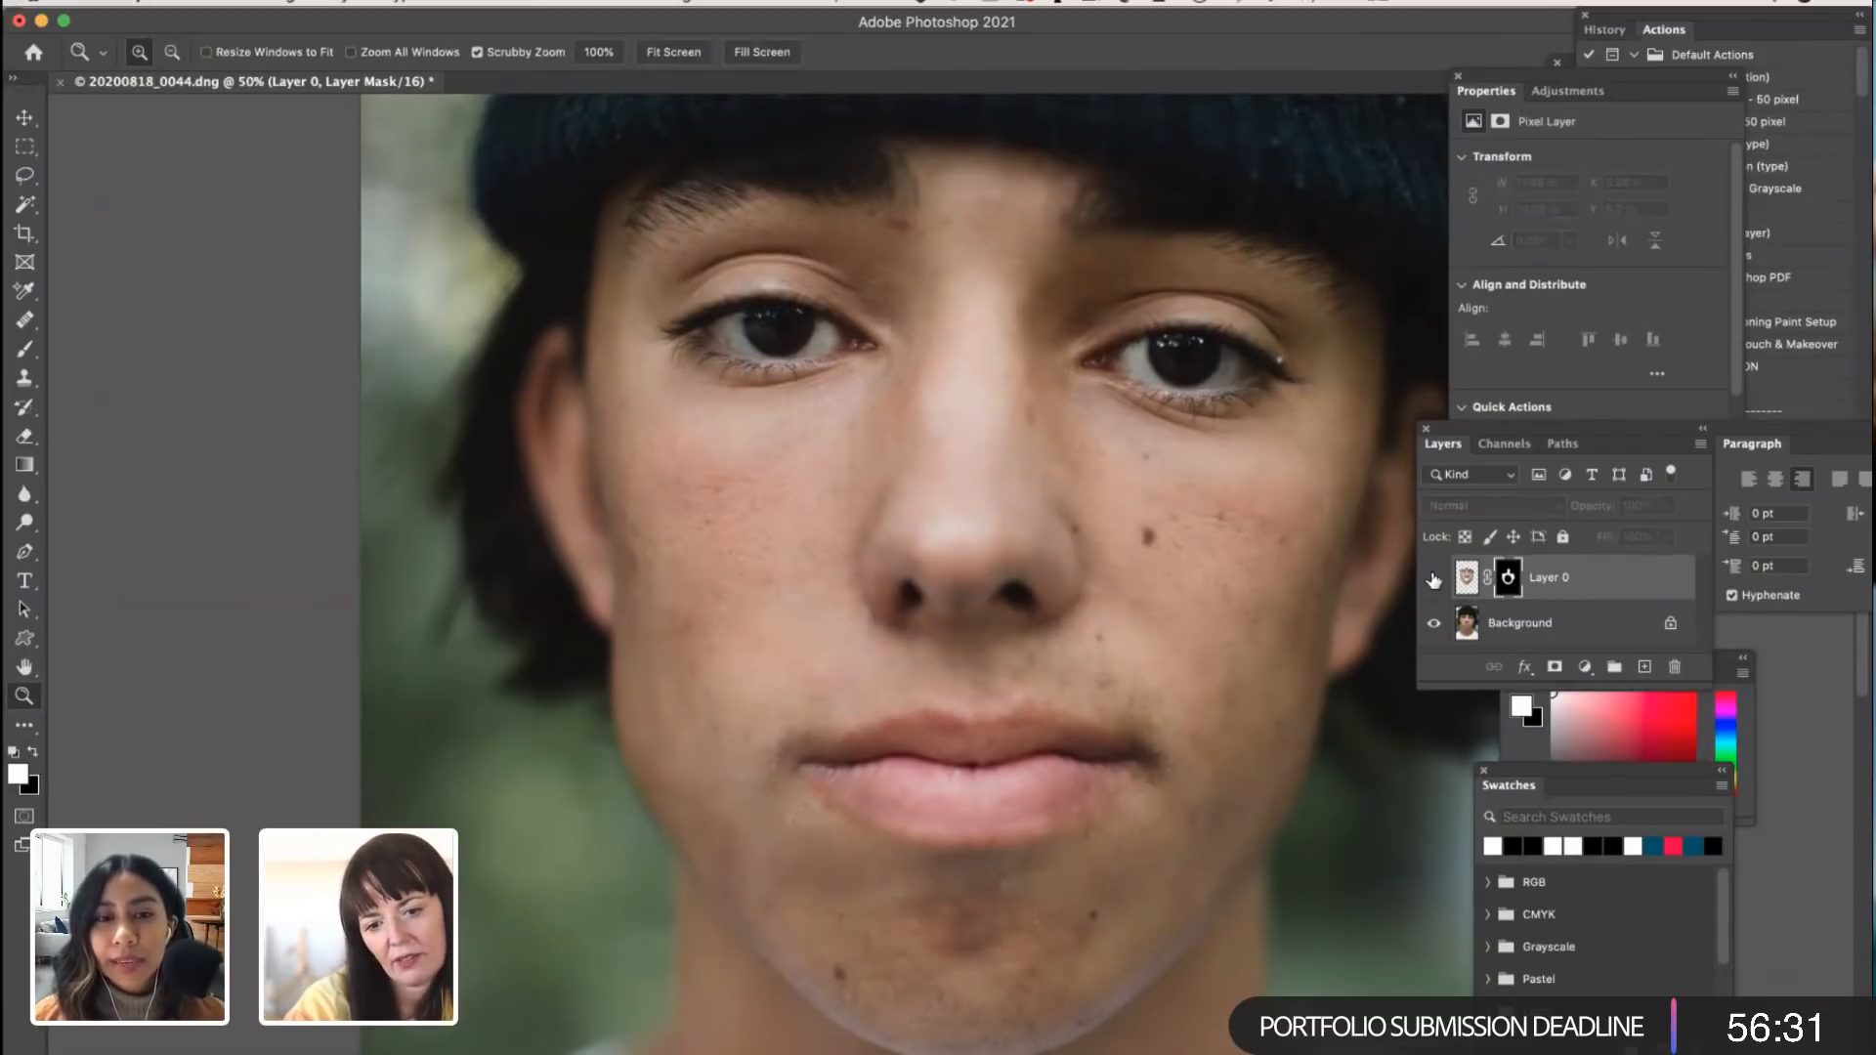
{"action": "left_click", "coordinate": [1434, 580]}
{"action": "left_click", "coordinate": [1434, 579]}
{"action": "left_click", "coordinate": [1434, 579]}
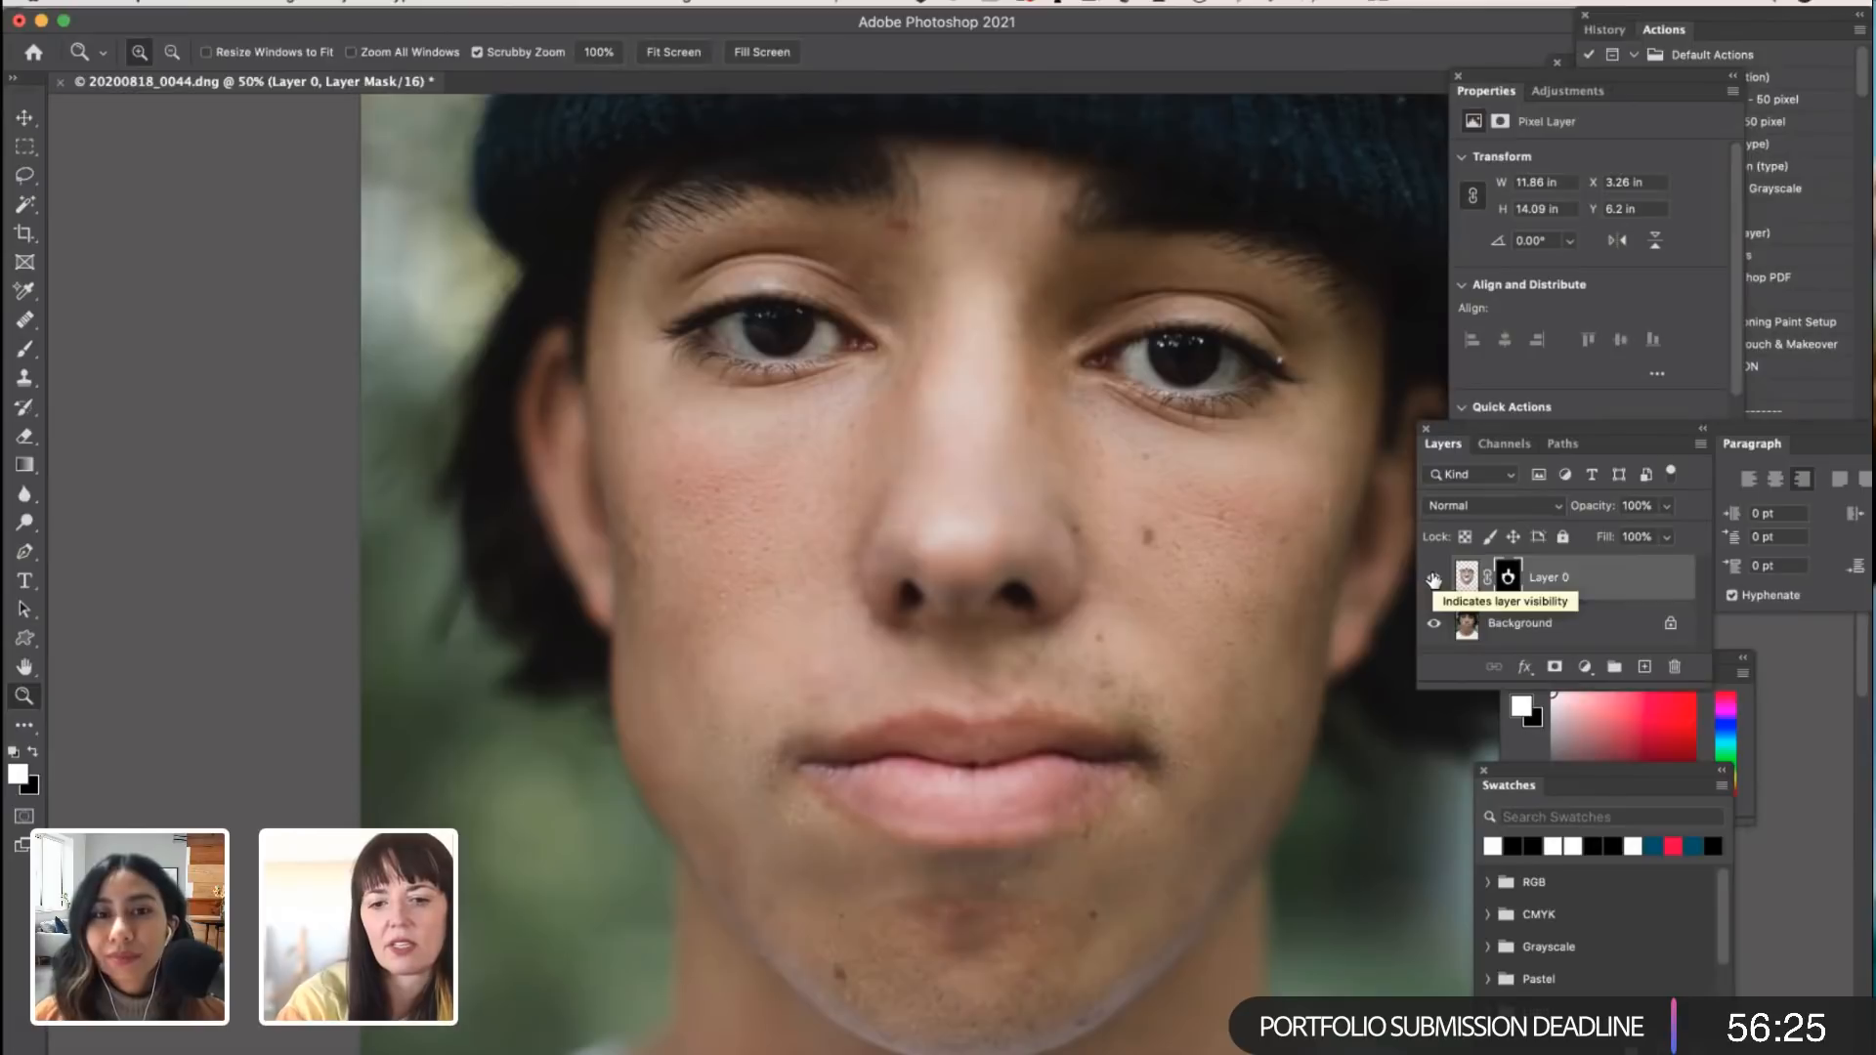
{"action": "left_click", "coordinate": [1434, 579]}
{"action": "left_click", "coordinate": [1434, 579]}
{"action": "left_click", "coordinate": [1433, 580]}
{"action": "left_click", "coordinate": [1434, 580]}
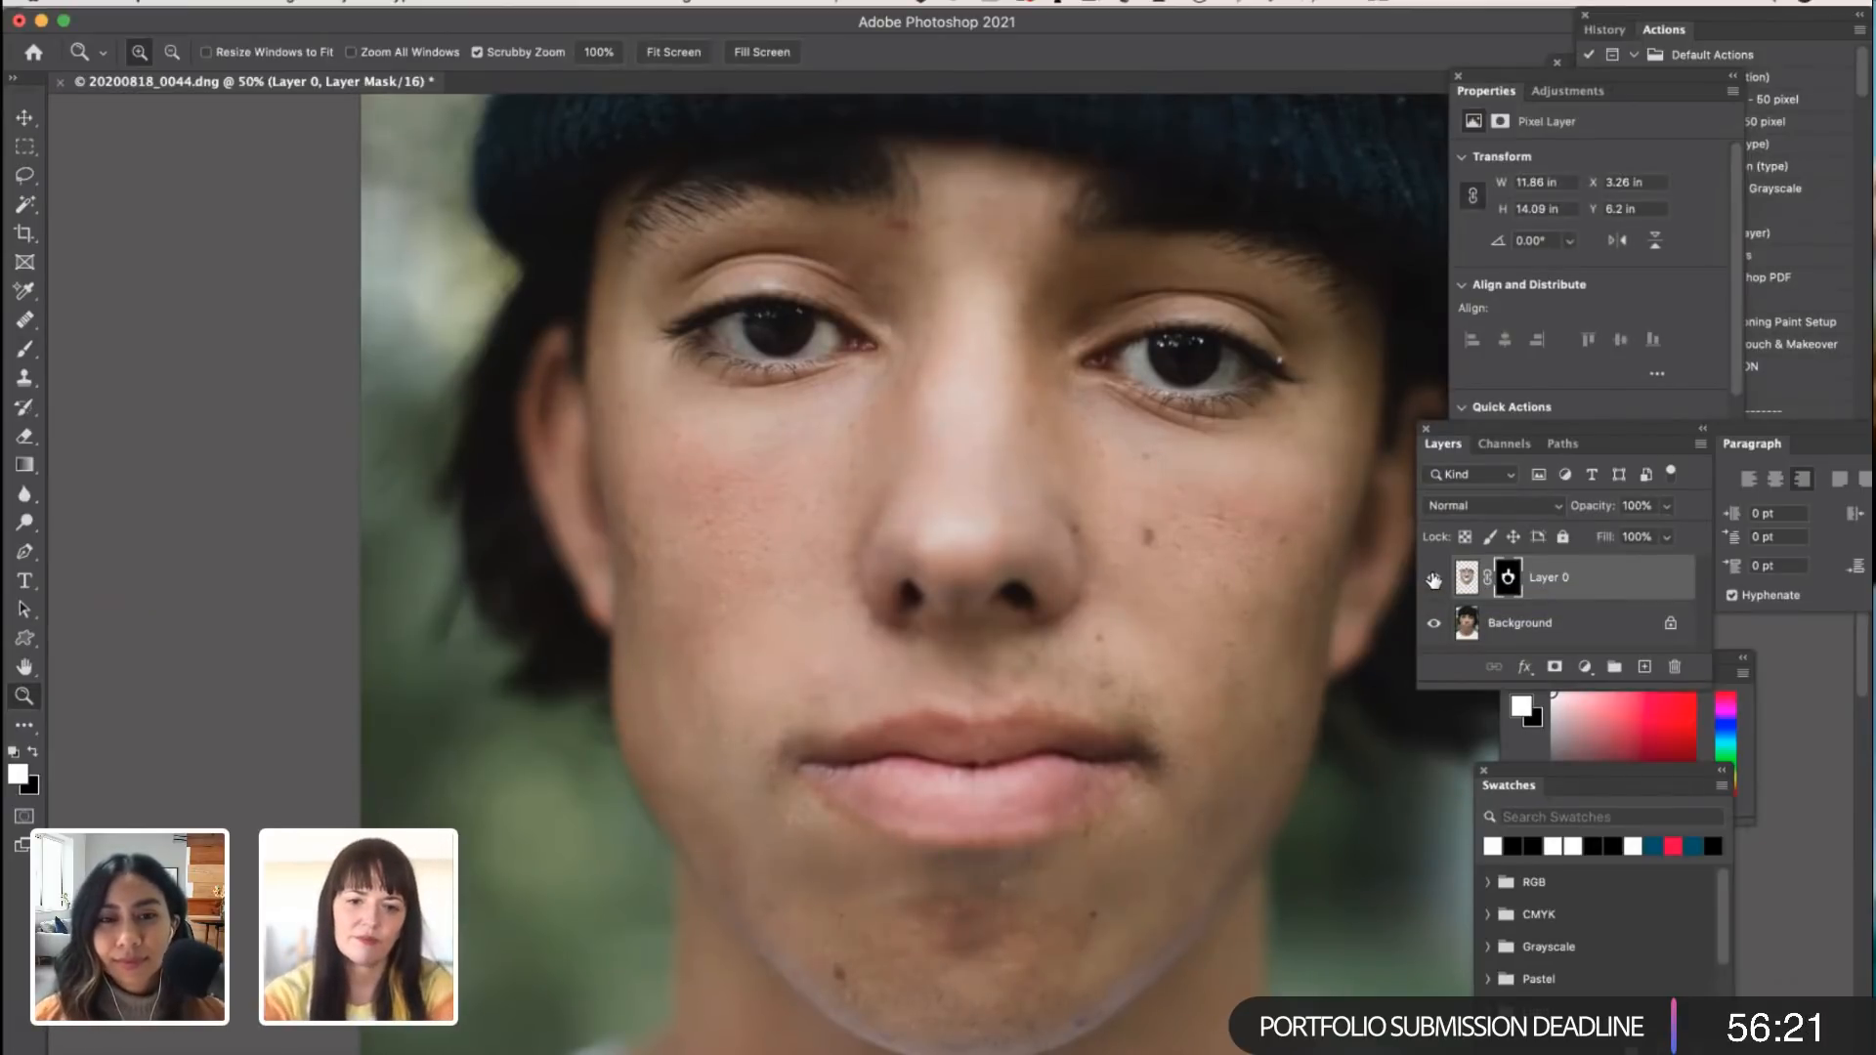
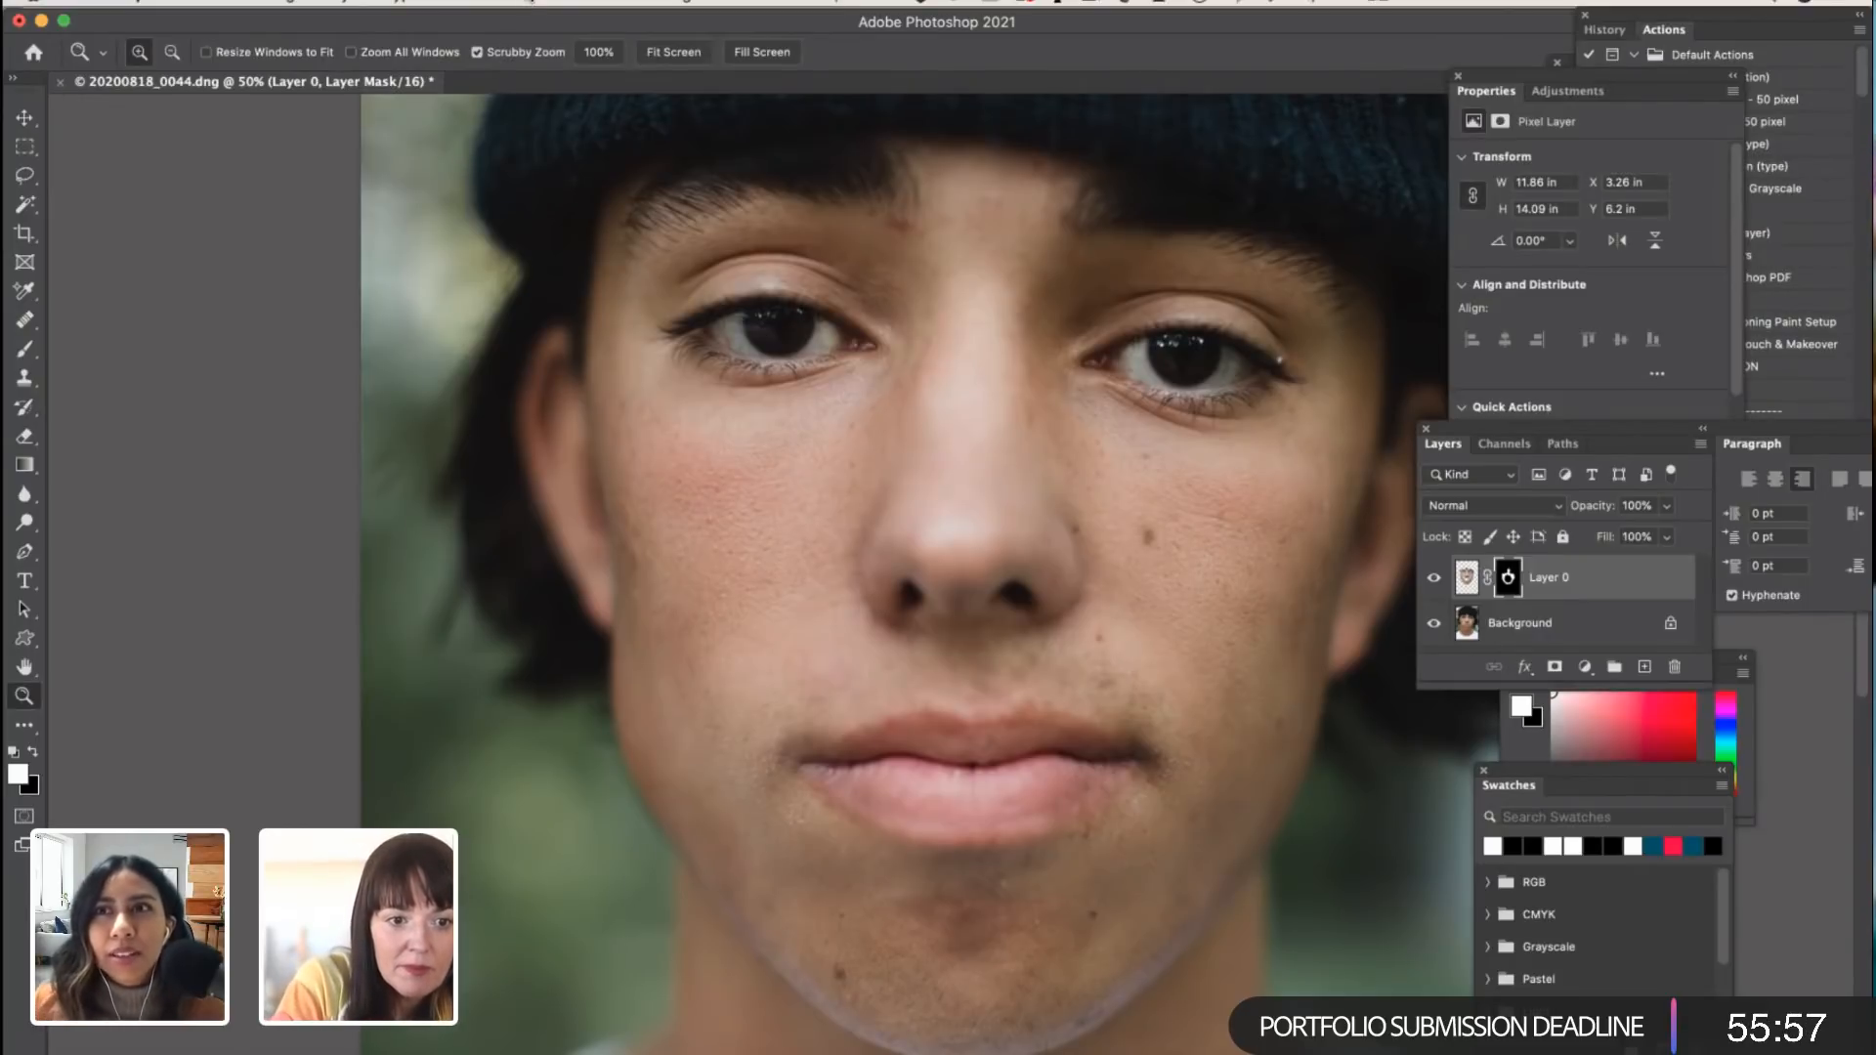
Step: Select the Background layer instead of Layer 0's mask and open Neural Filters on it
{"action": "left_click", "coordinate": [528, 4]}
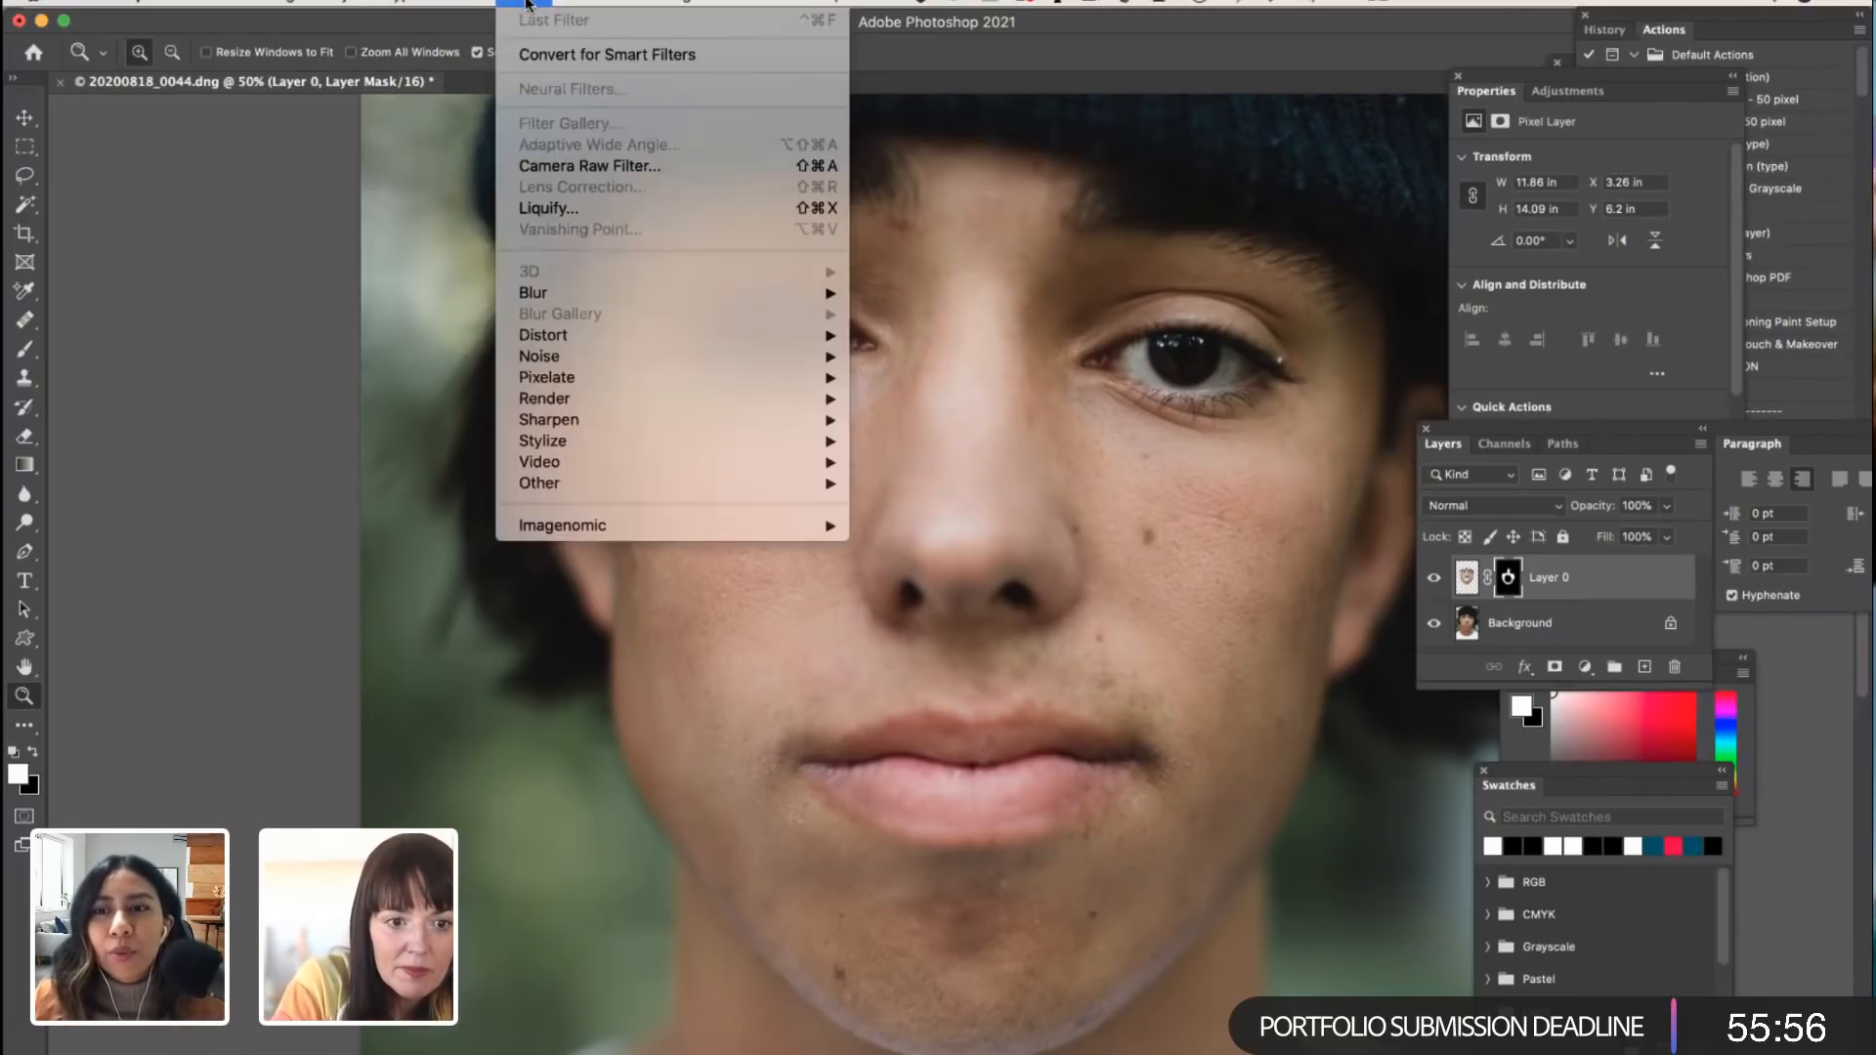
{"action": "left_click", "coordinate": [267, 326]}
{"action": "left_click", "coordinate": [268, 326]}
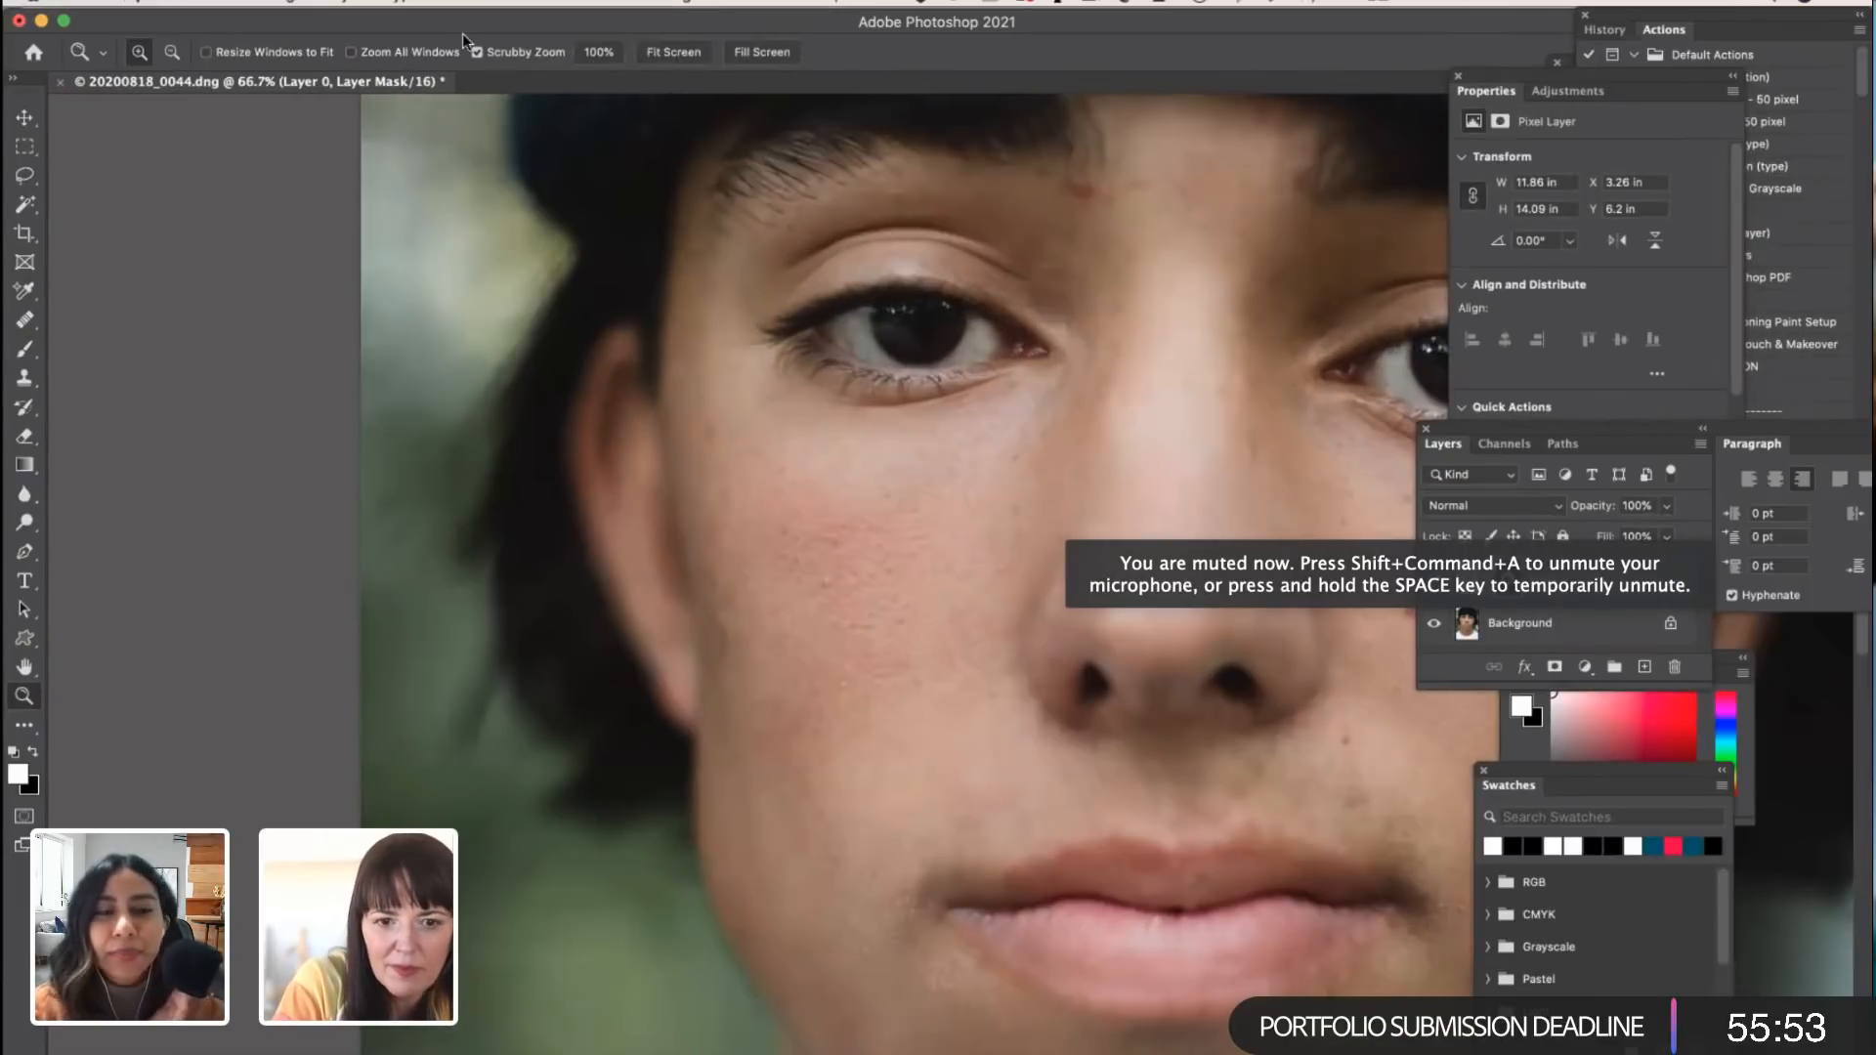
{"action": "scroll", "coordinate": [645, 255], "scroll_direction": "up", "scroll_amount": 10}
{"action": "left_click", "coordinate": [521, 3]}
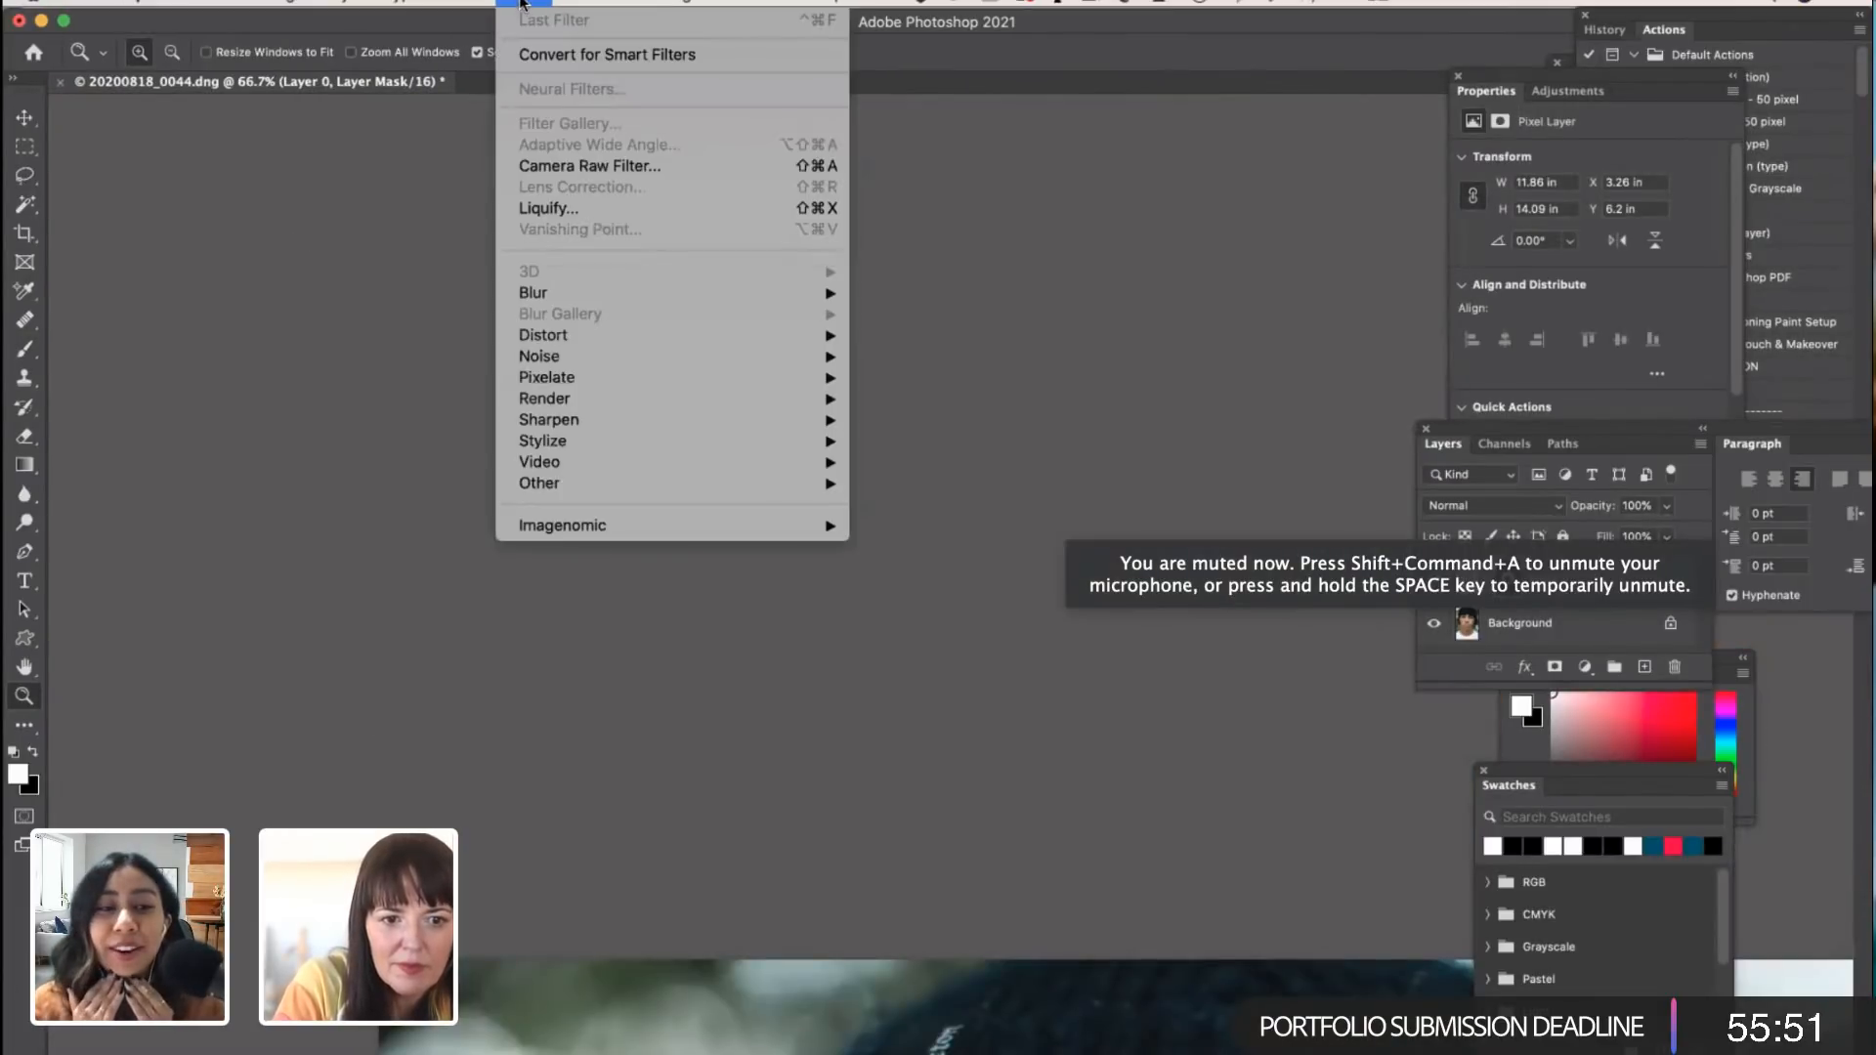
{"action": "left_click", "coordinate": [737, 712]}
{"action": "scroll", "coordinate": [740, 713], "scroll_direction": "down", "scroll_amount": 10}
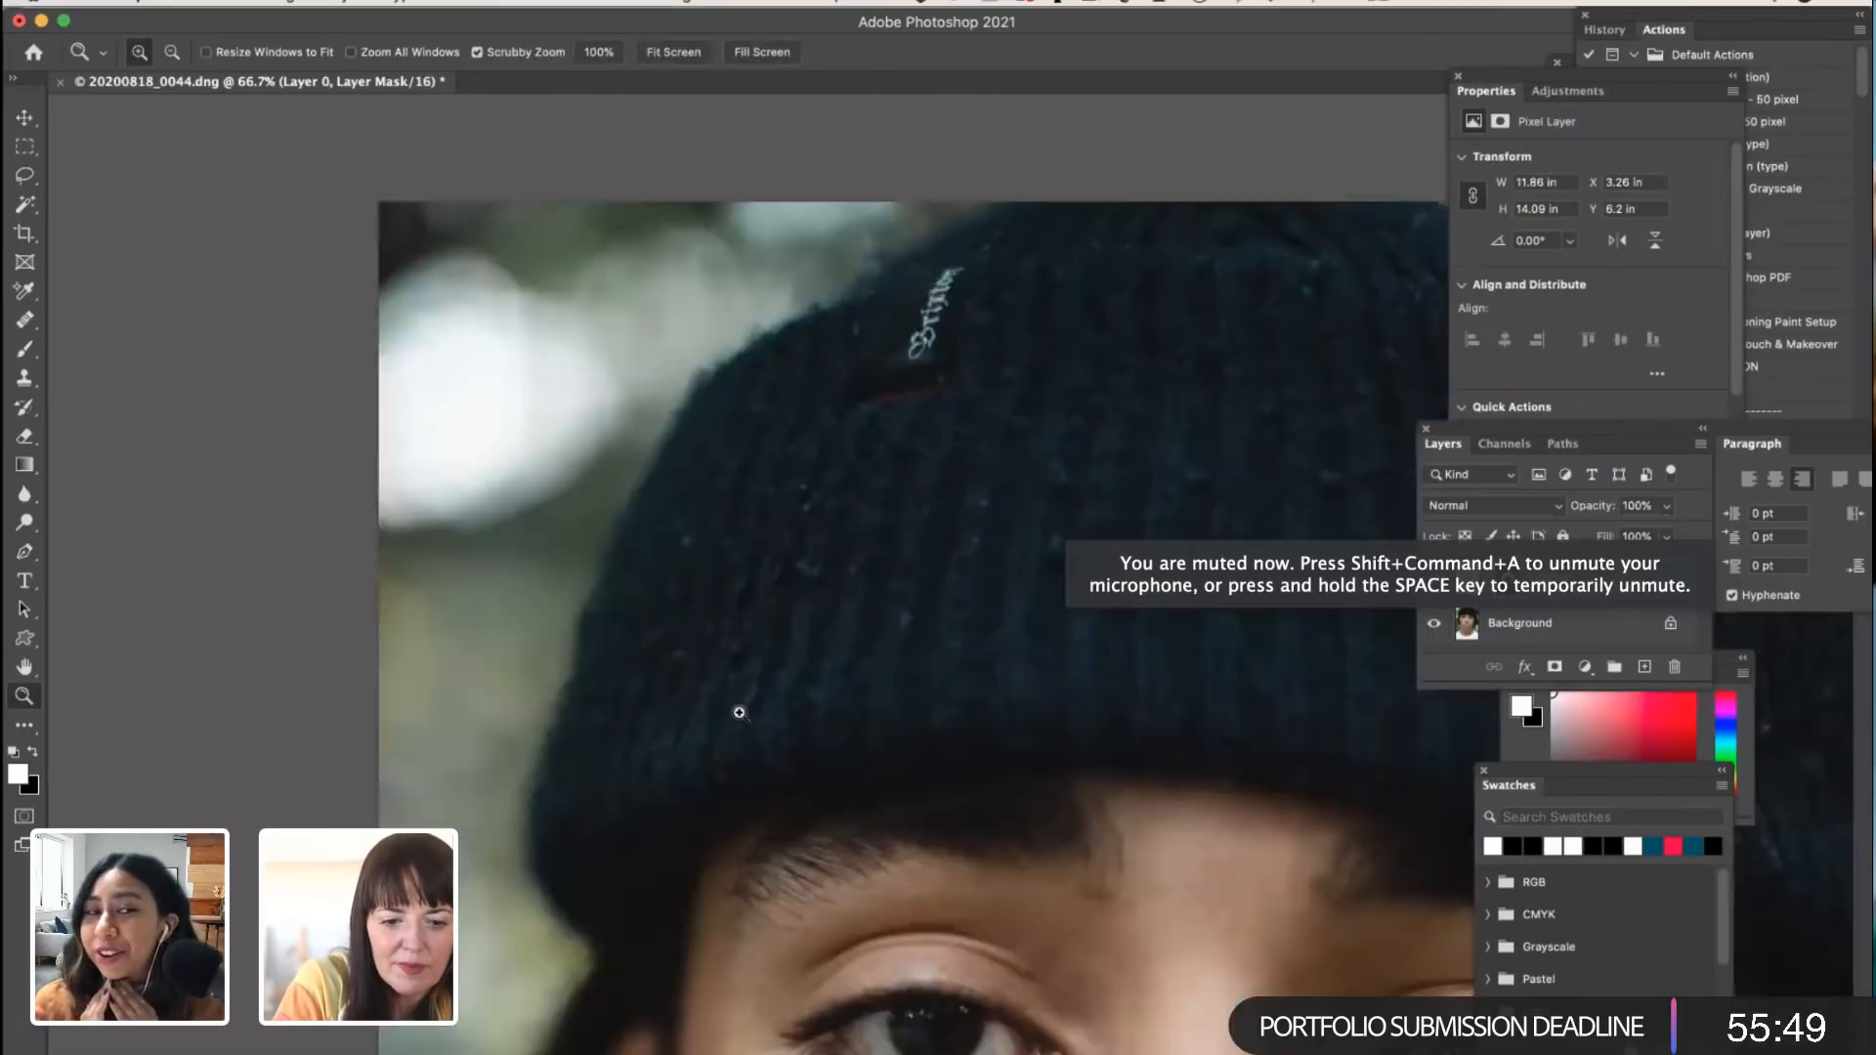
{"action": "scroll", "coordinate": [739, 712], "scroll_direction": "down", "scroll_amount": 10}
{"action": "left_click", "coordinate": [1588, 624]}
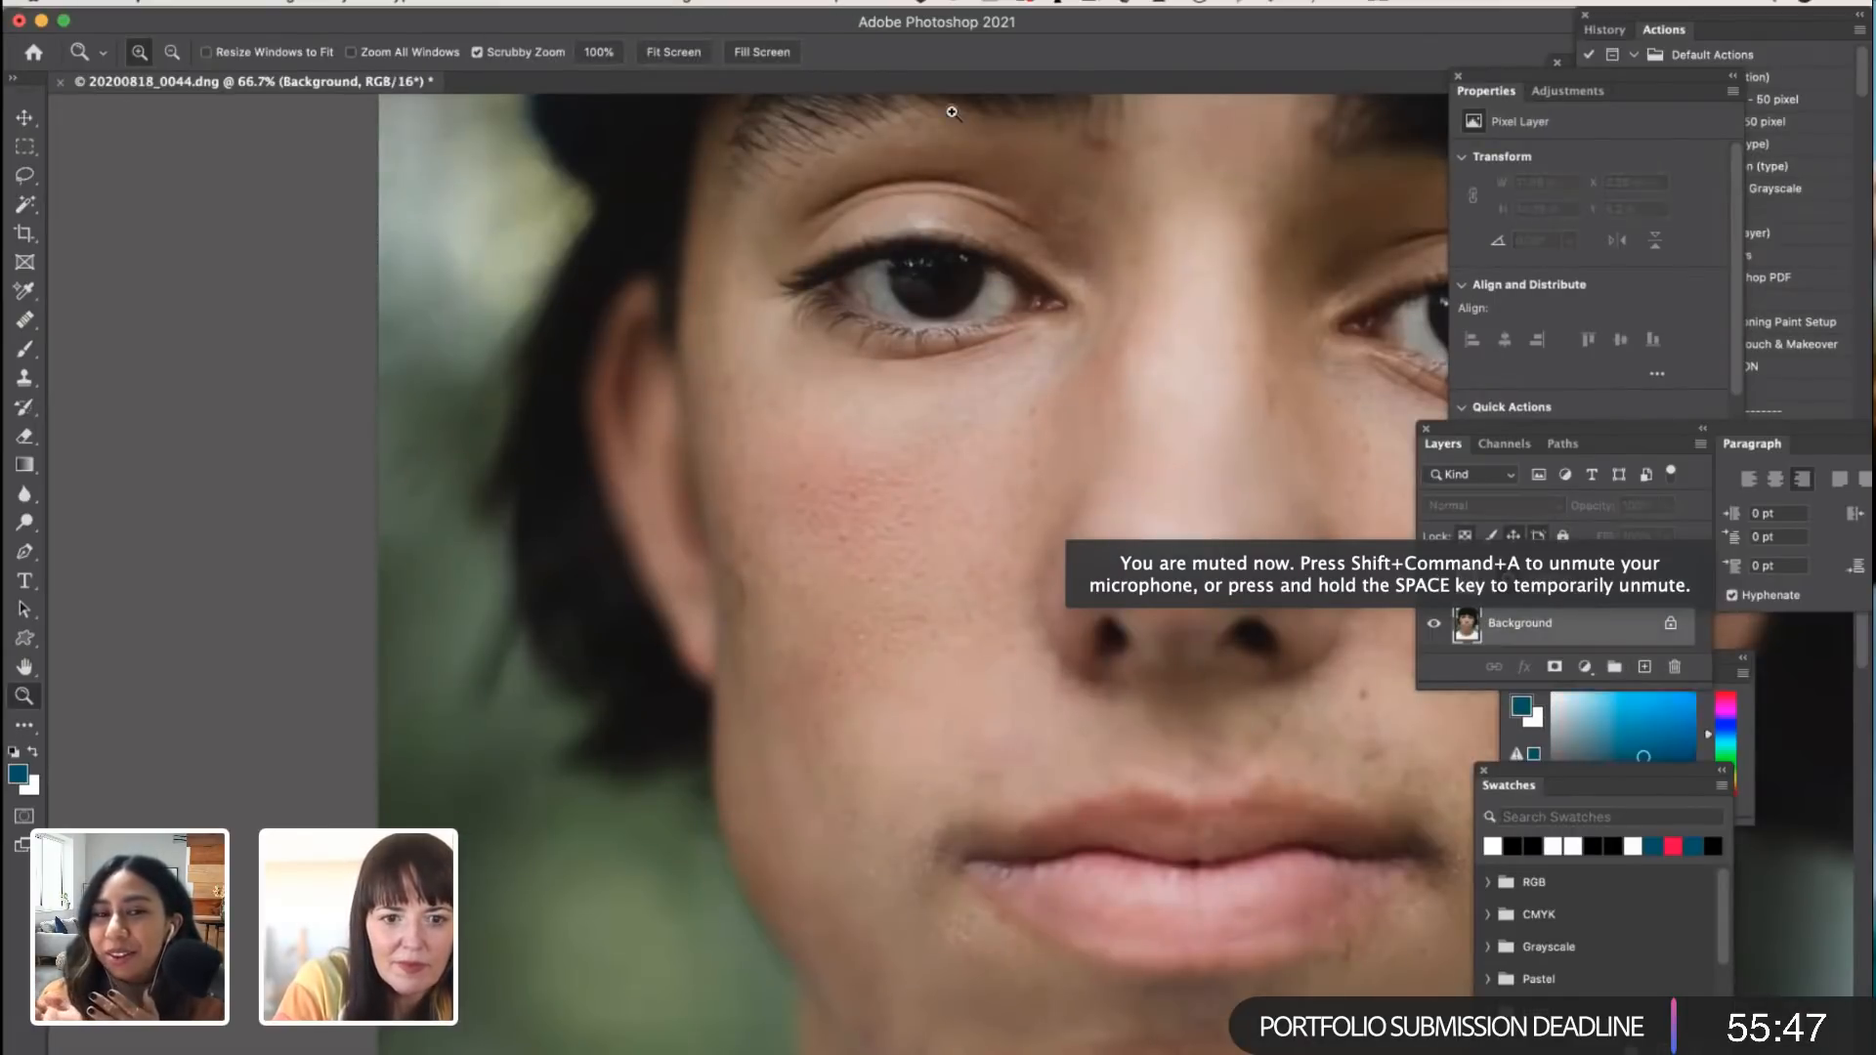
{"action": "left_click", "coordinate": [547, 4]}
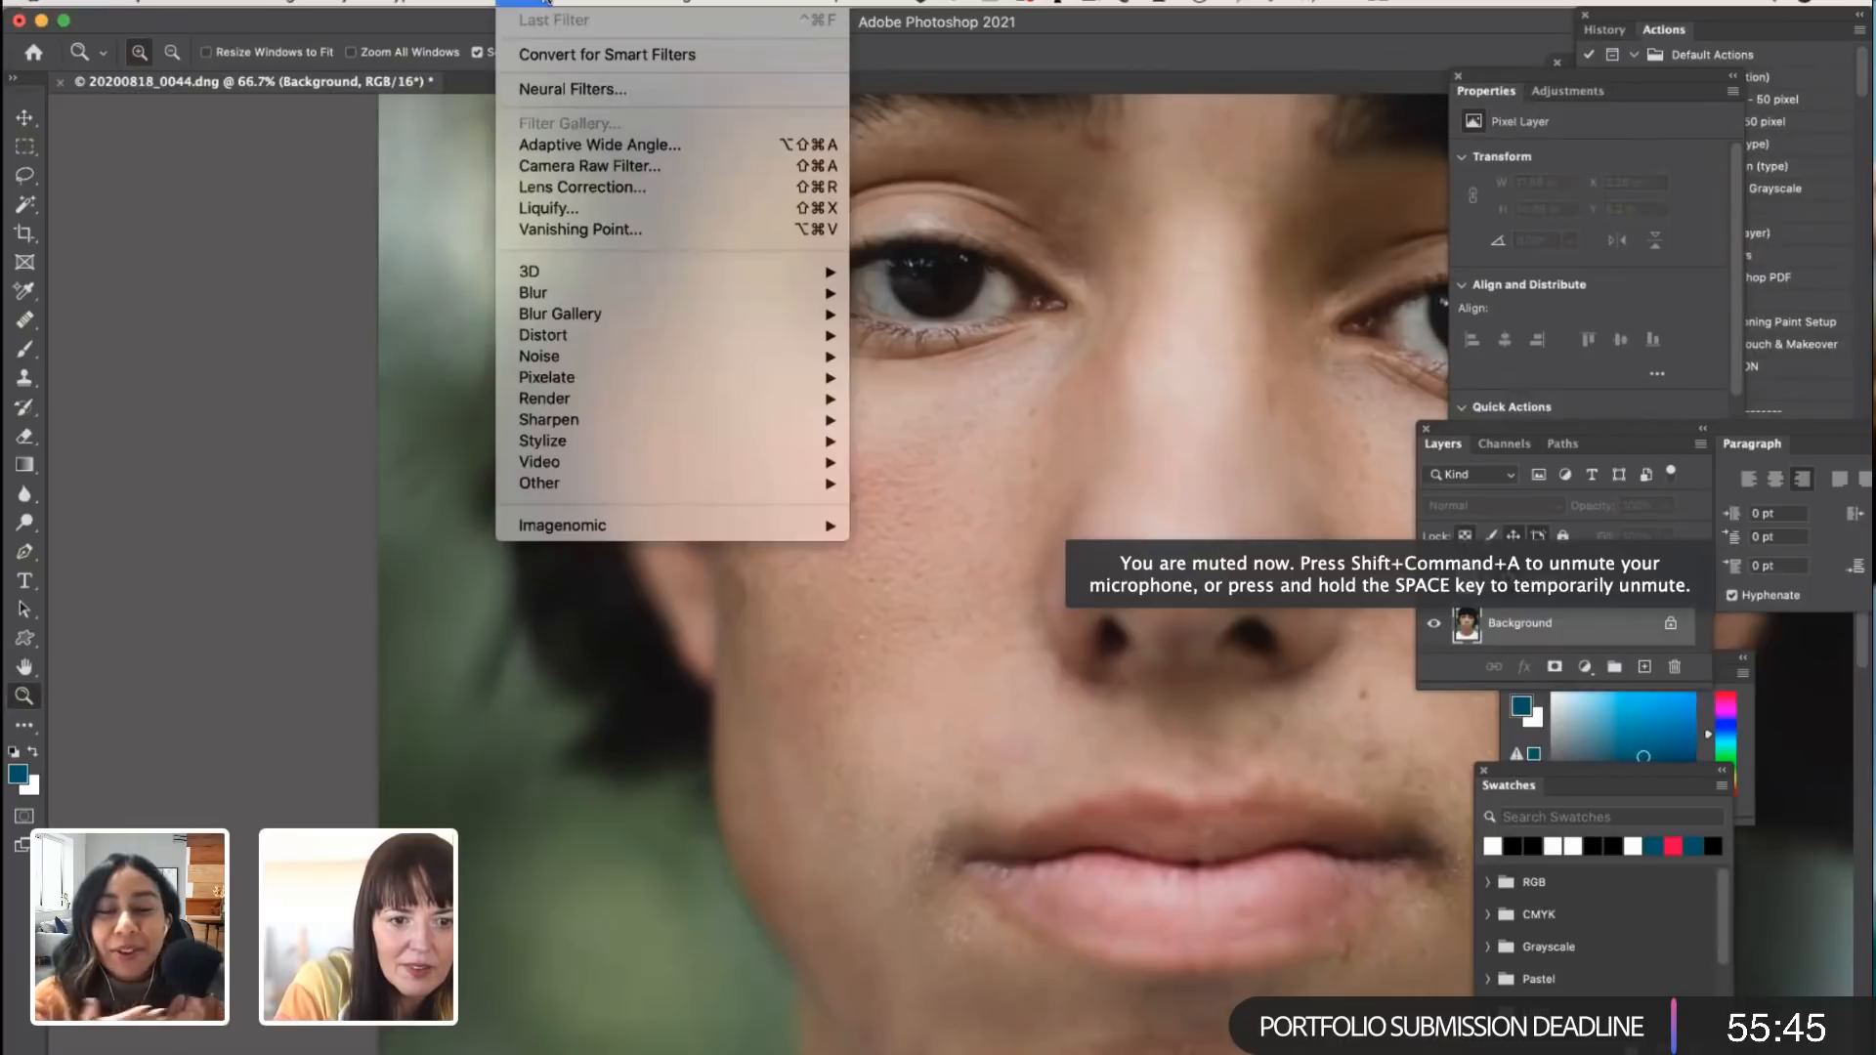
{"action": "left_click", "coordinate": [555, 90]}
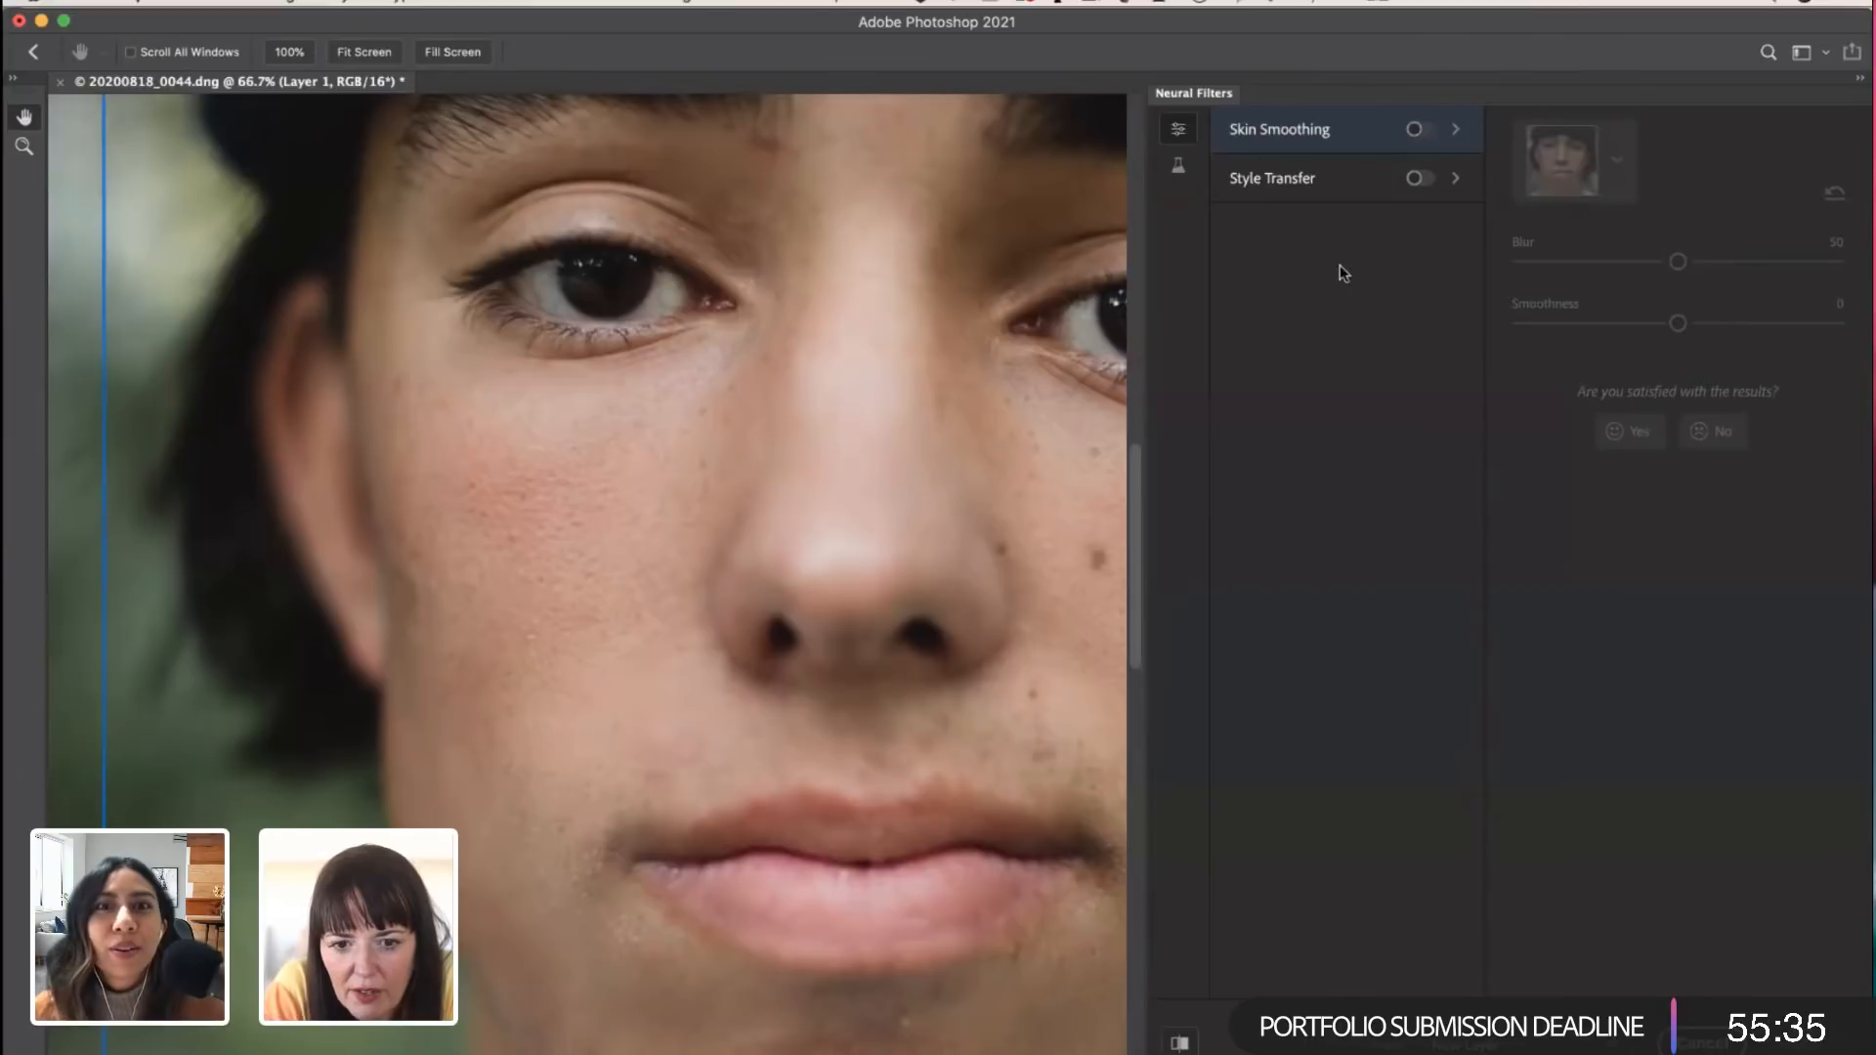
{"action": "scroll", "coordinate": [1198, 192], "scroll_direction": "up", "scroll_amount": 10}
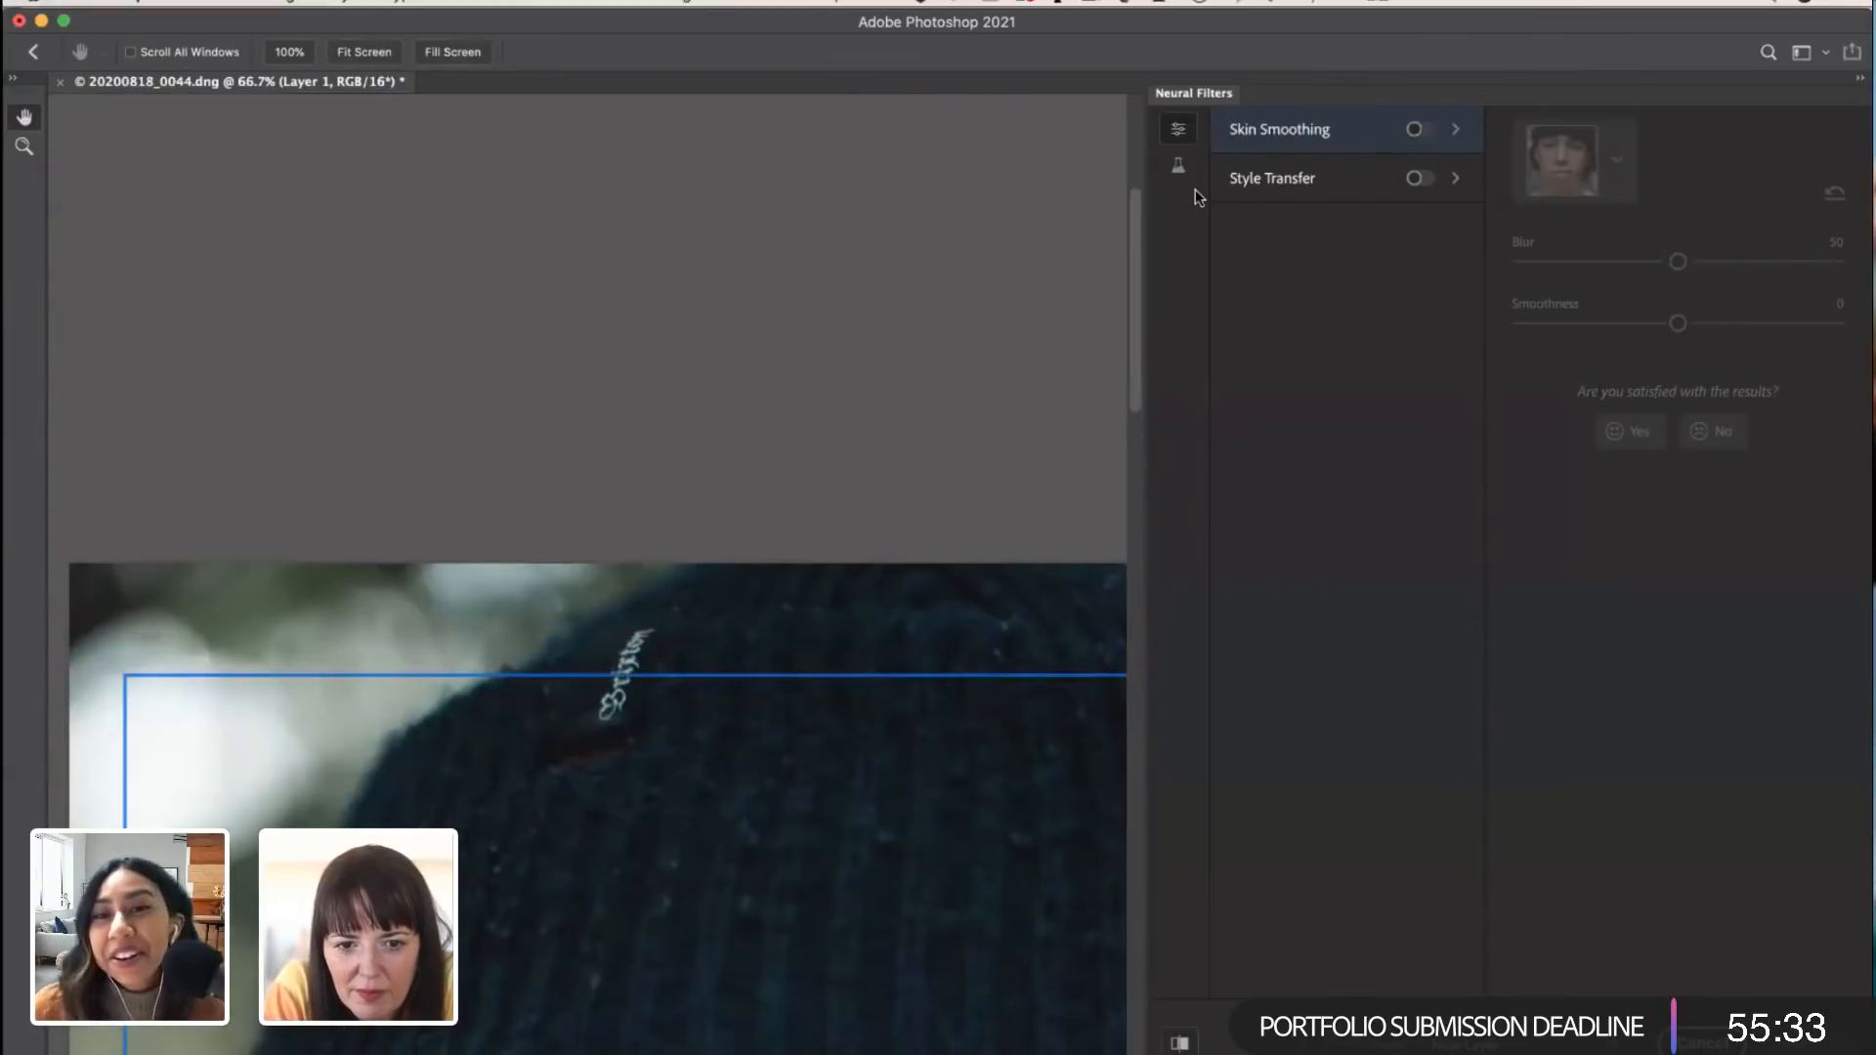
{"action": "scroll", "coordinate": [1194, 190], "scroll_direction": "down", "scroll_amount": 10}
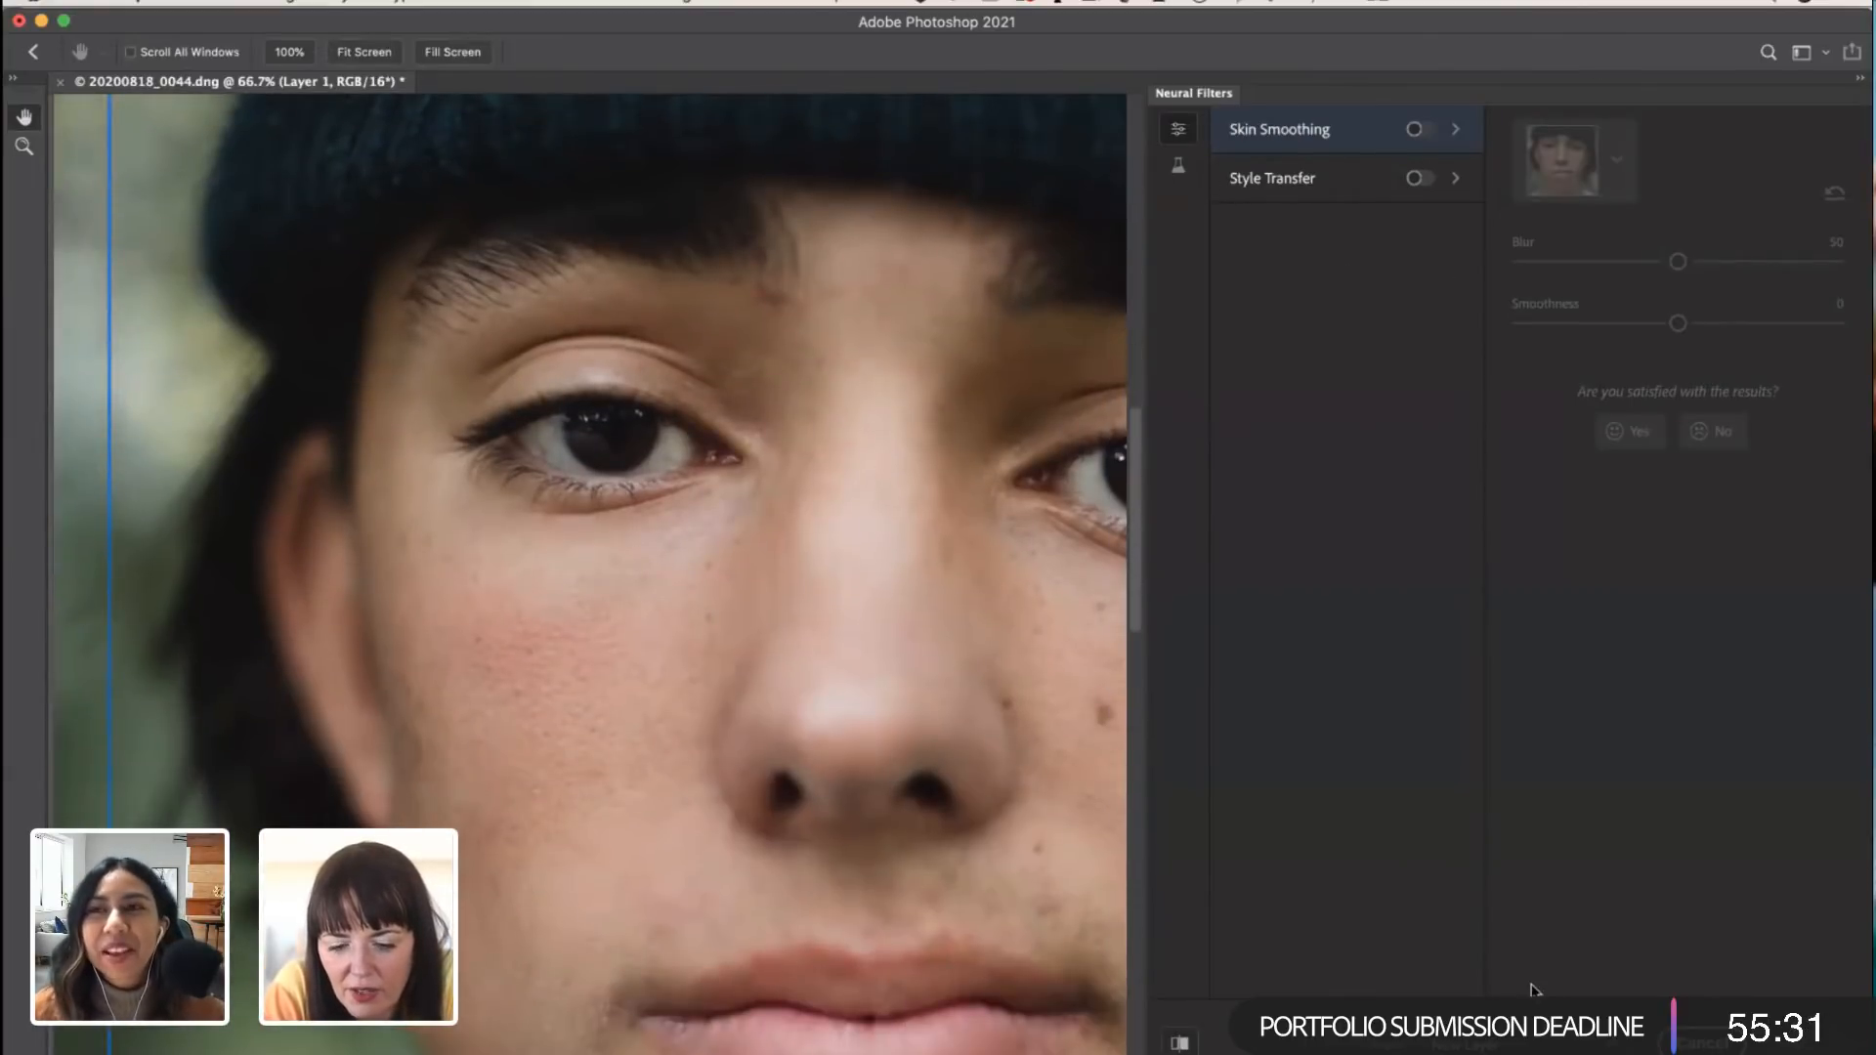
{"action": "scroll", "coordinate": [1517, 854], "scroll_direction": "up", "scroll_amount": 4}
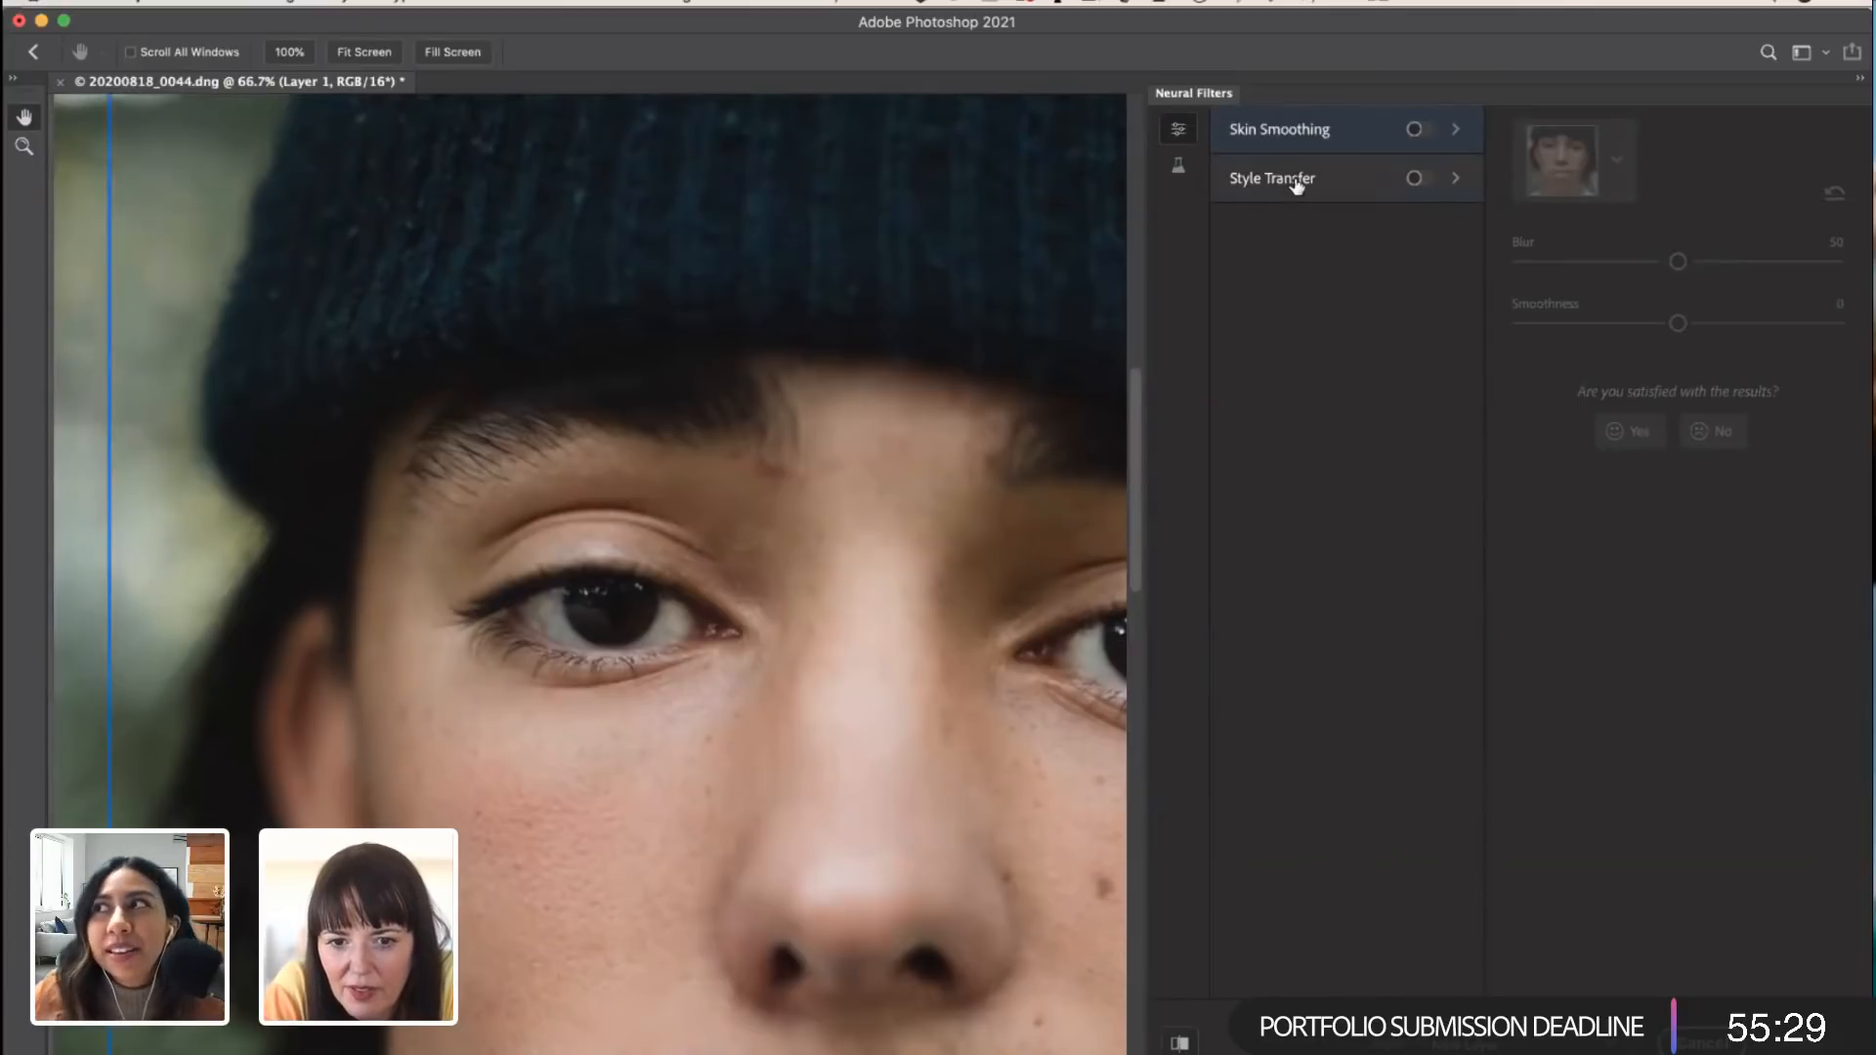
{"action": "left_click_drag", "start_coordinate": [786, 24], "coordinate": [749, 49]}
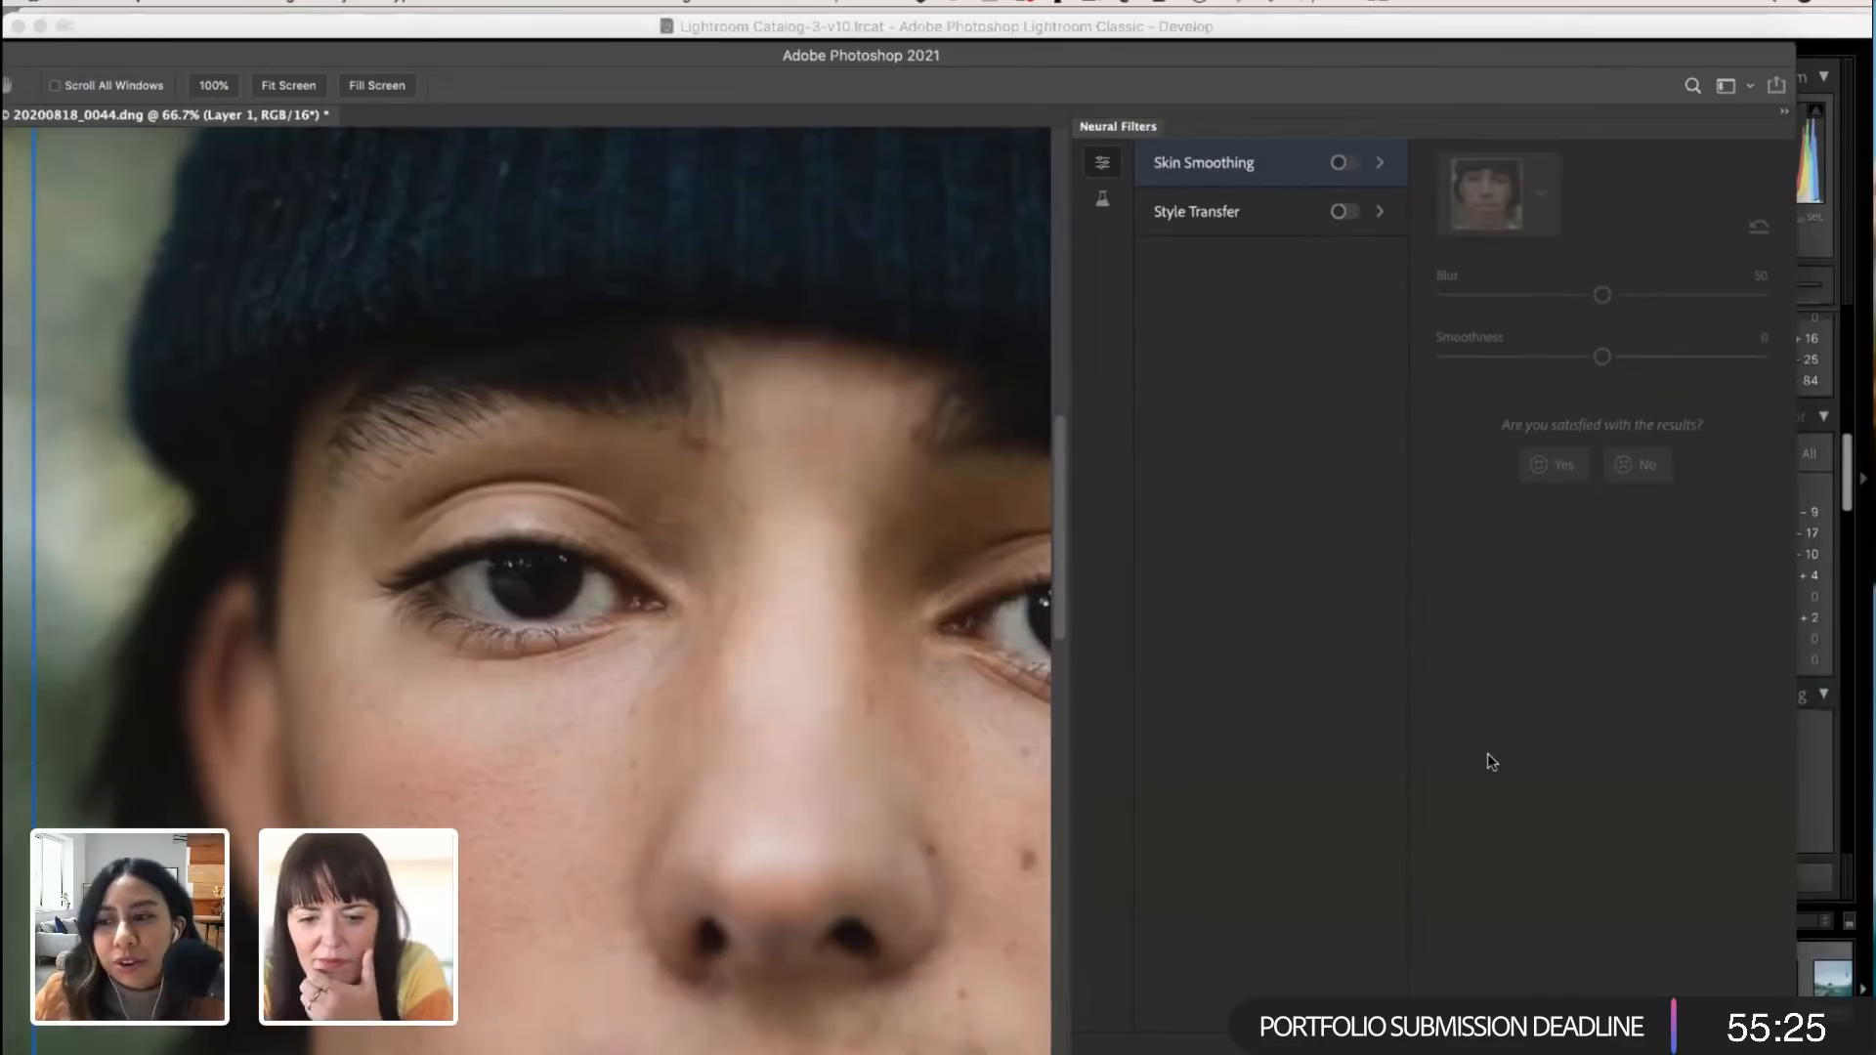
{"action": "scroll", "coordinate": [1487, 755], "scroll_direction": "up", "scroll_amount": 3}
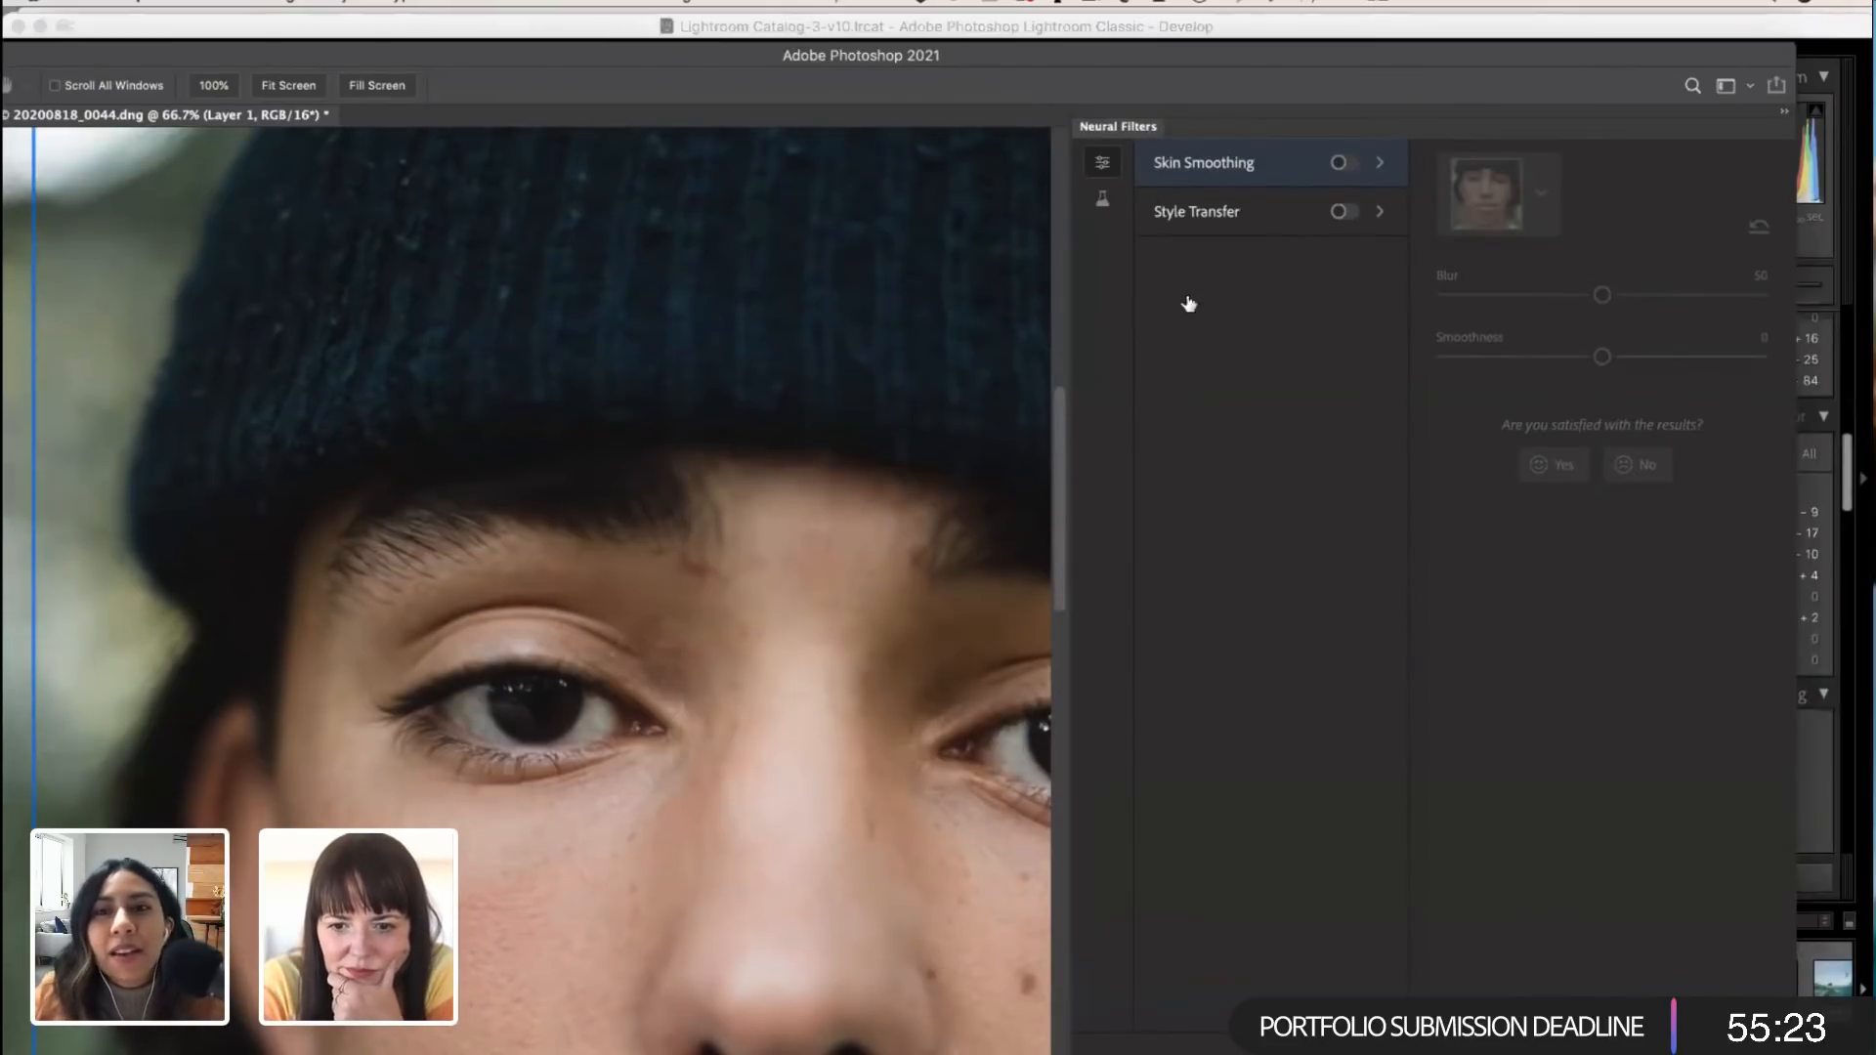
{"action": "left_click", "coordinate": [1749, 90]}
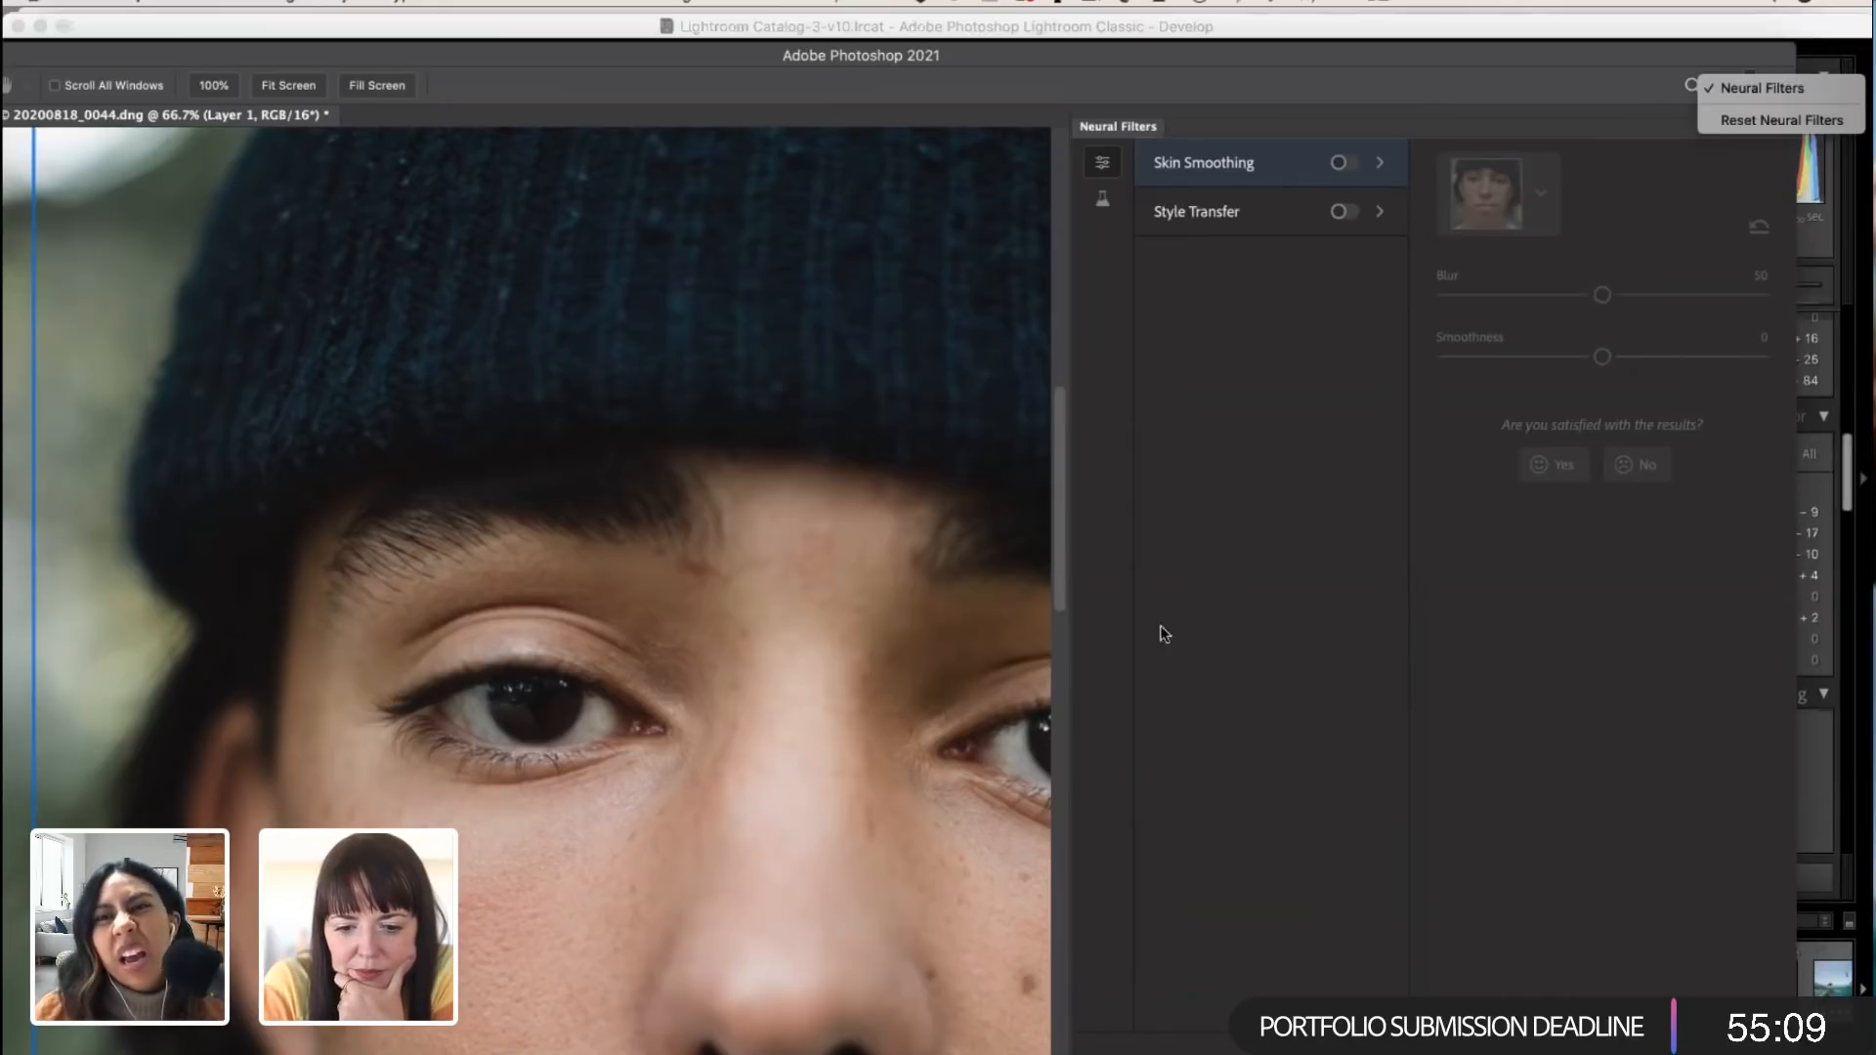
{"action": "left_click", "coordinate": [983, 55]}
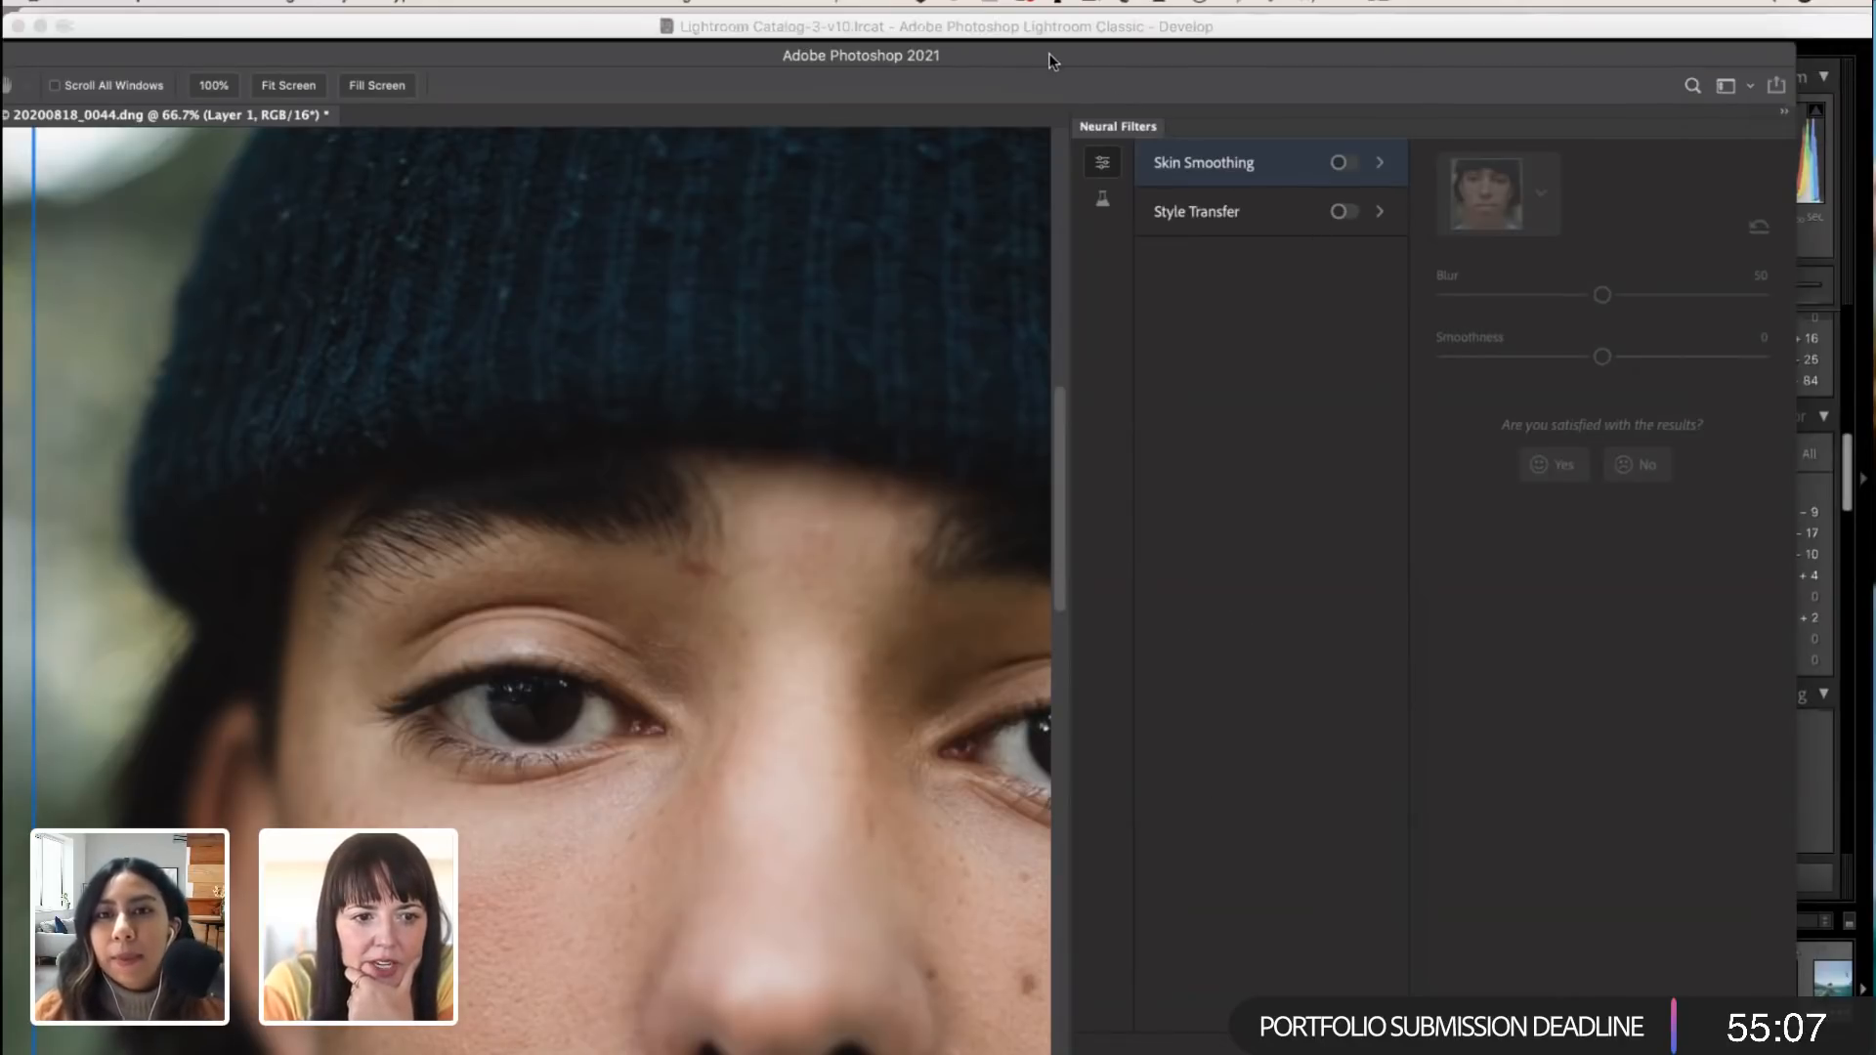
Step: Open the Style Transfer neural filter and enable it on the portrait, keeping the dark blue and red figure style
{"action": "left_click_drag", "start_coordinate": [905, 61], "coordinate": [1234, 26]}
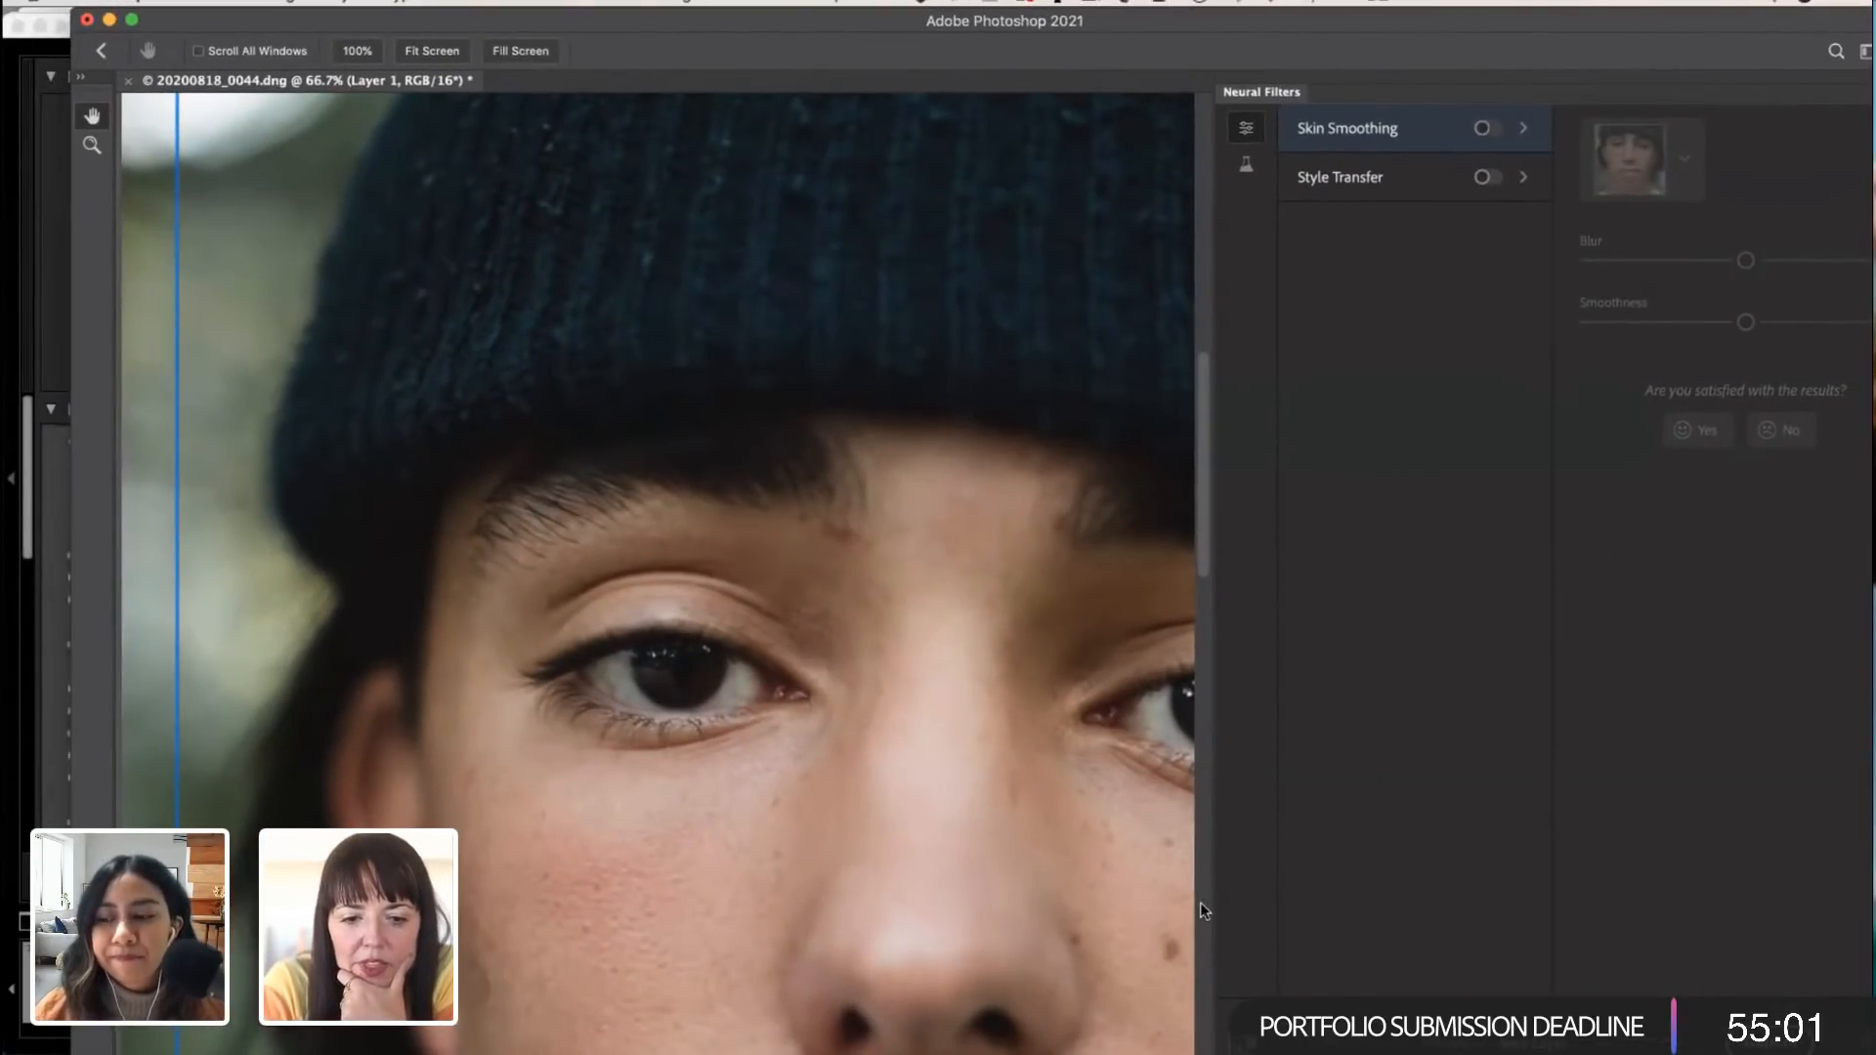
{"action": "scroll", "coordinate": [1200, 901], "scroll_direction": "down", "scroll_amount": 10}
{"action": "scroll", "coordinate": [1177, 901], "scroll_direction": "up", "scroll_amount": 2}
{"action": "scroll", "coordinate": [1113, 801], "scroll_direction": "up", "scroll_amount": 5}
{"action": "scroll", "coordinate": [1113, 801], "scroll_direction": "right", "scroll_amount": 2}
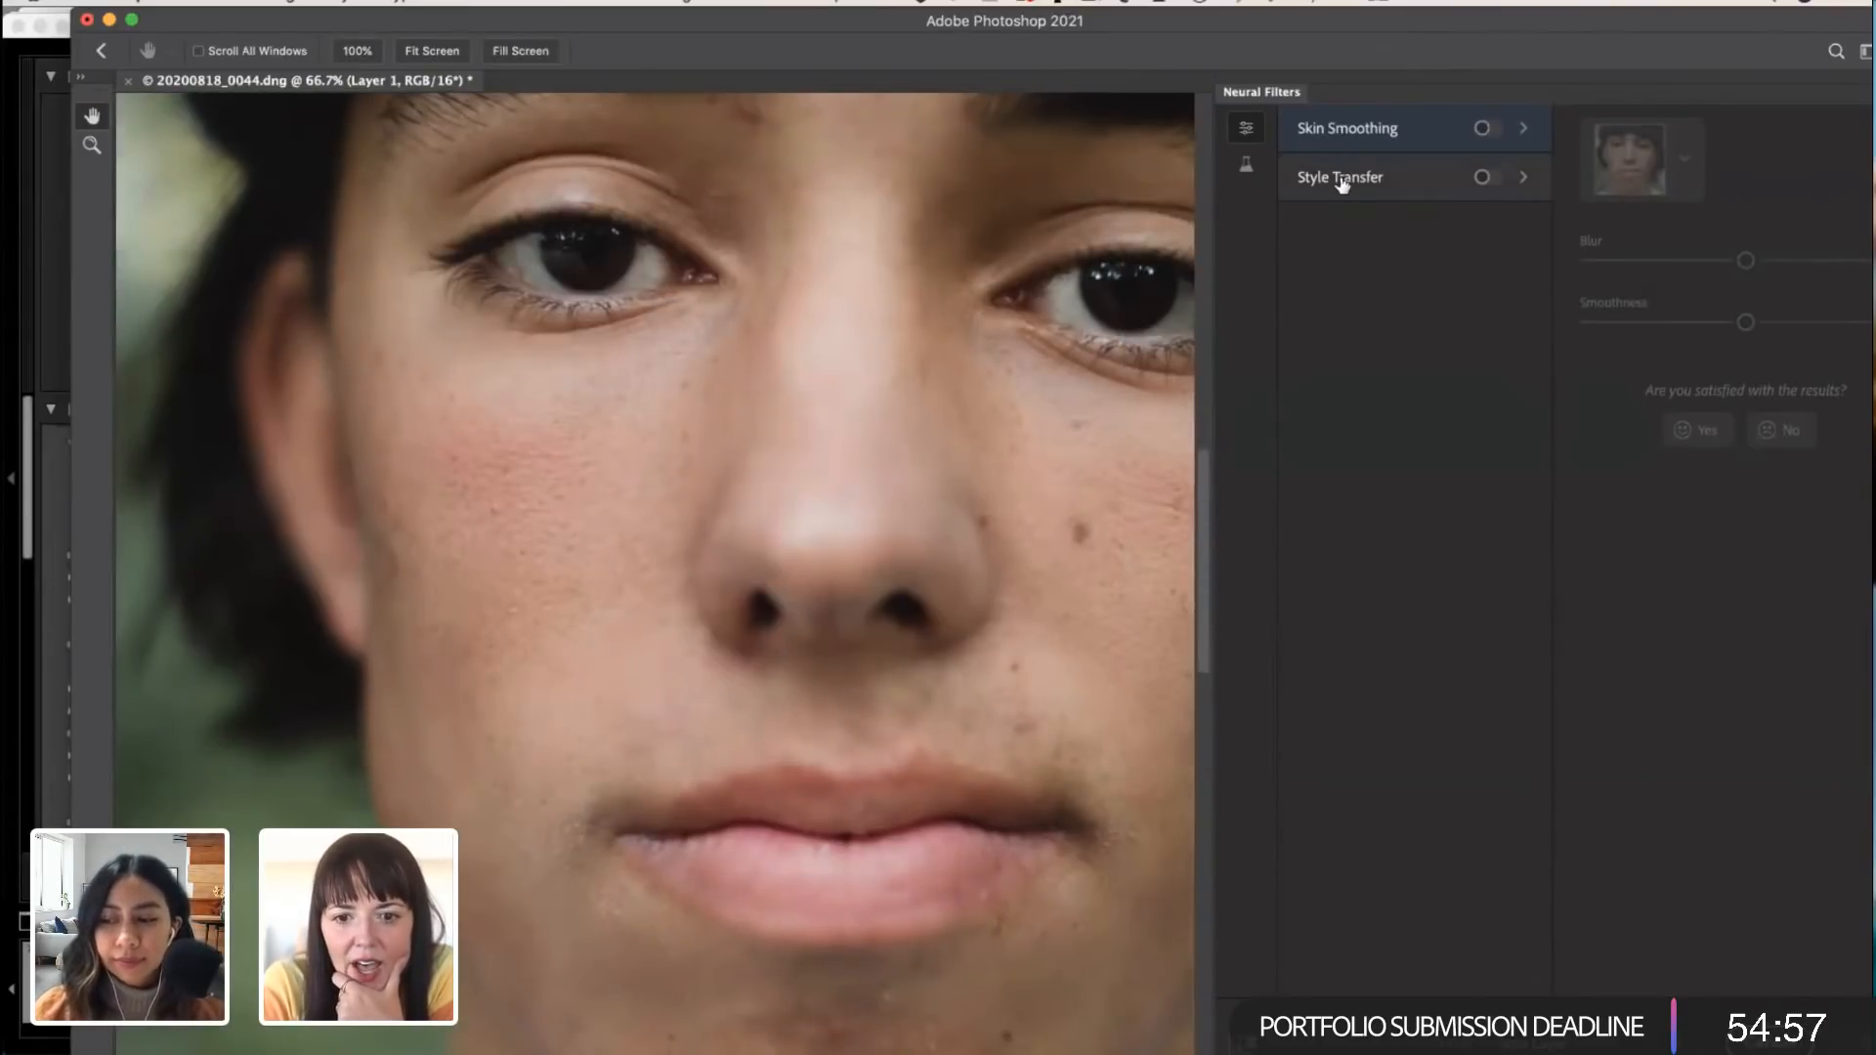
{"action": "left_click", "coordinate": [1520, 185]}
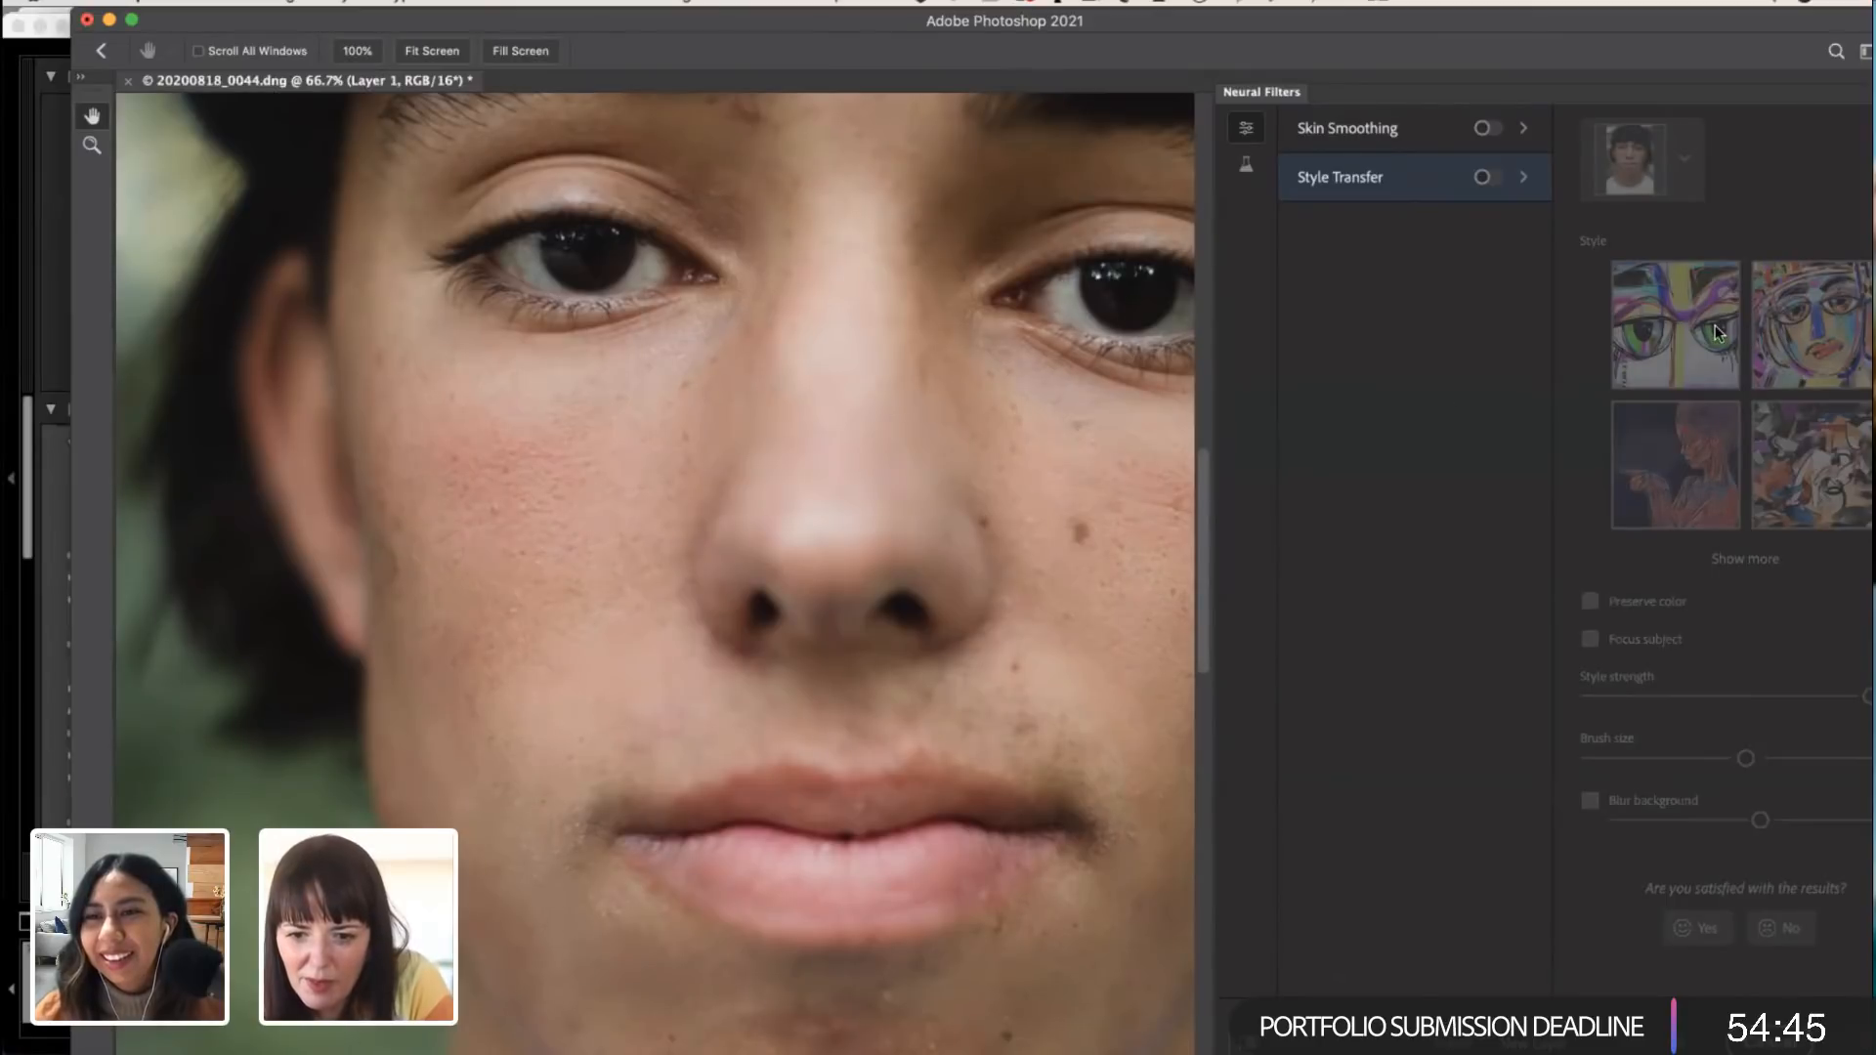
{"action": "left_click", "coordinate": [1498, 186]}
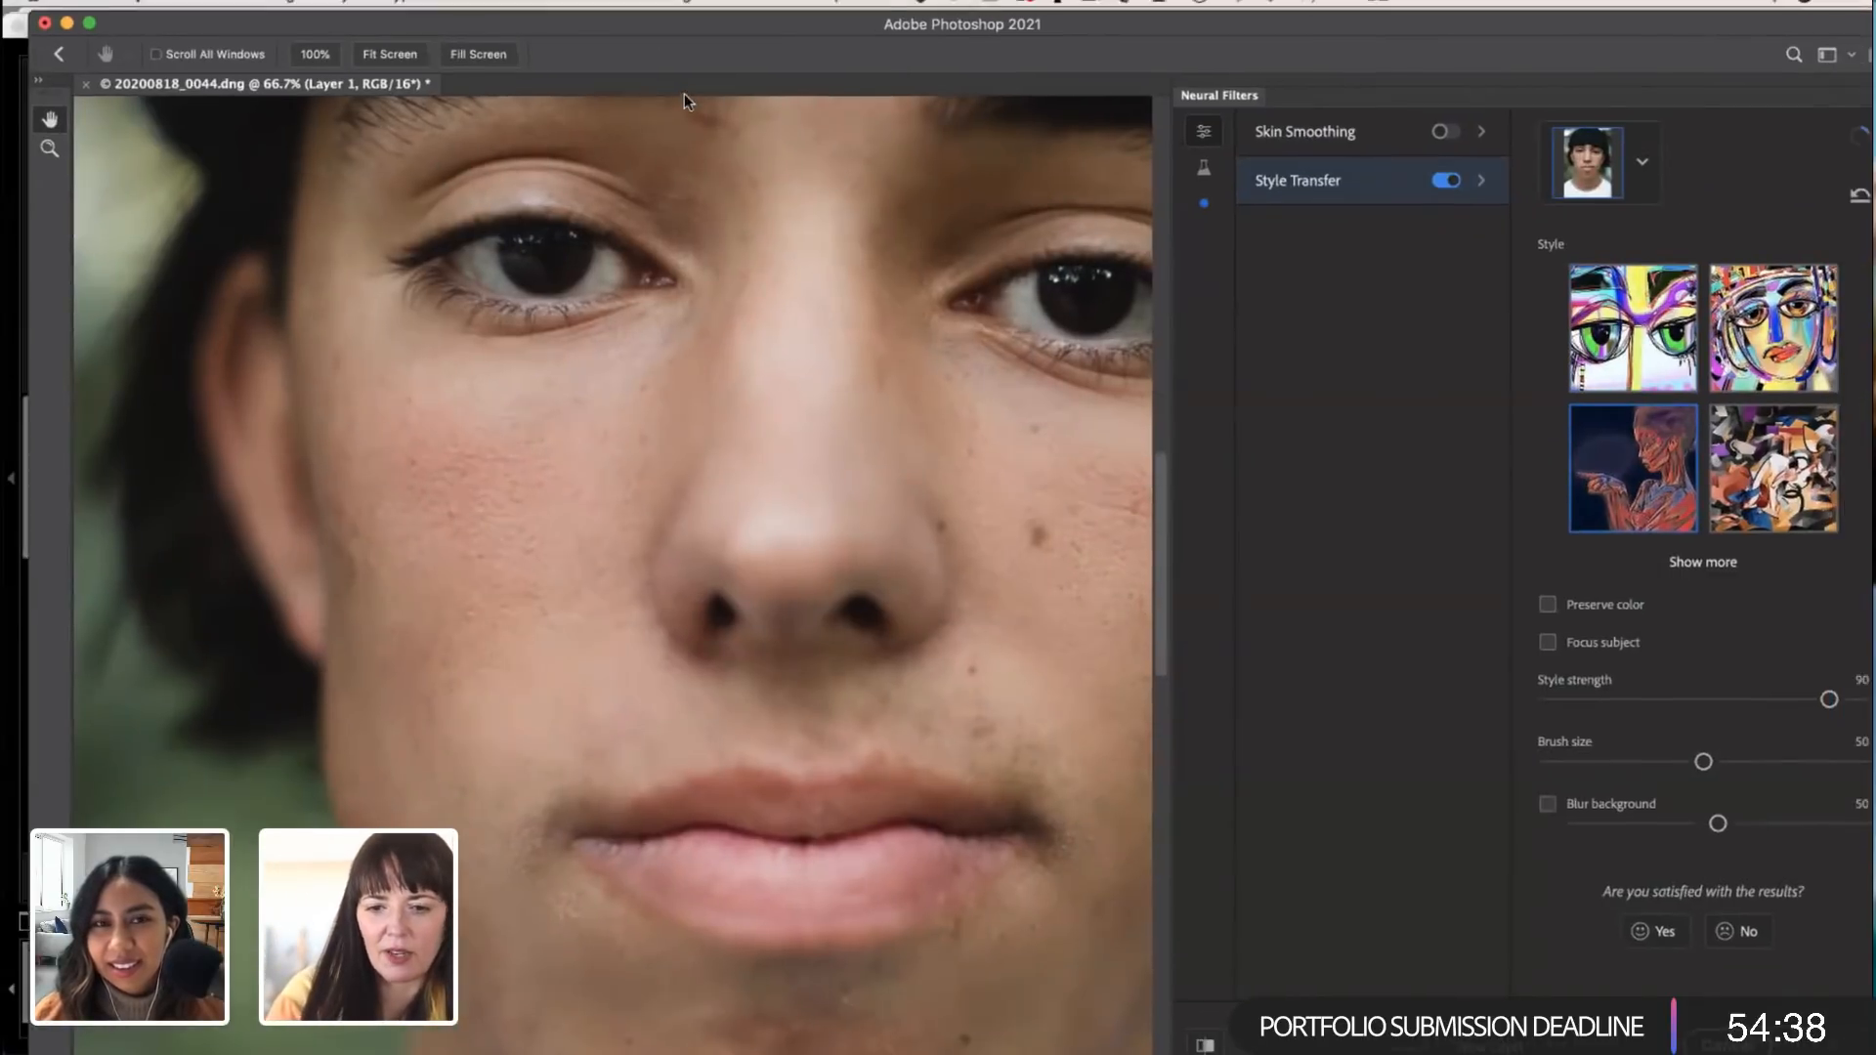
Step: Examine the Style Transfer result across the beanie, eyes, nose and chin, repositioning the window to show the full filter settings
{"action": "left_click_drag", "start_coordinate": [684, 94], "coordinate": [679, 72]}
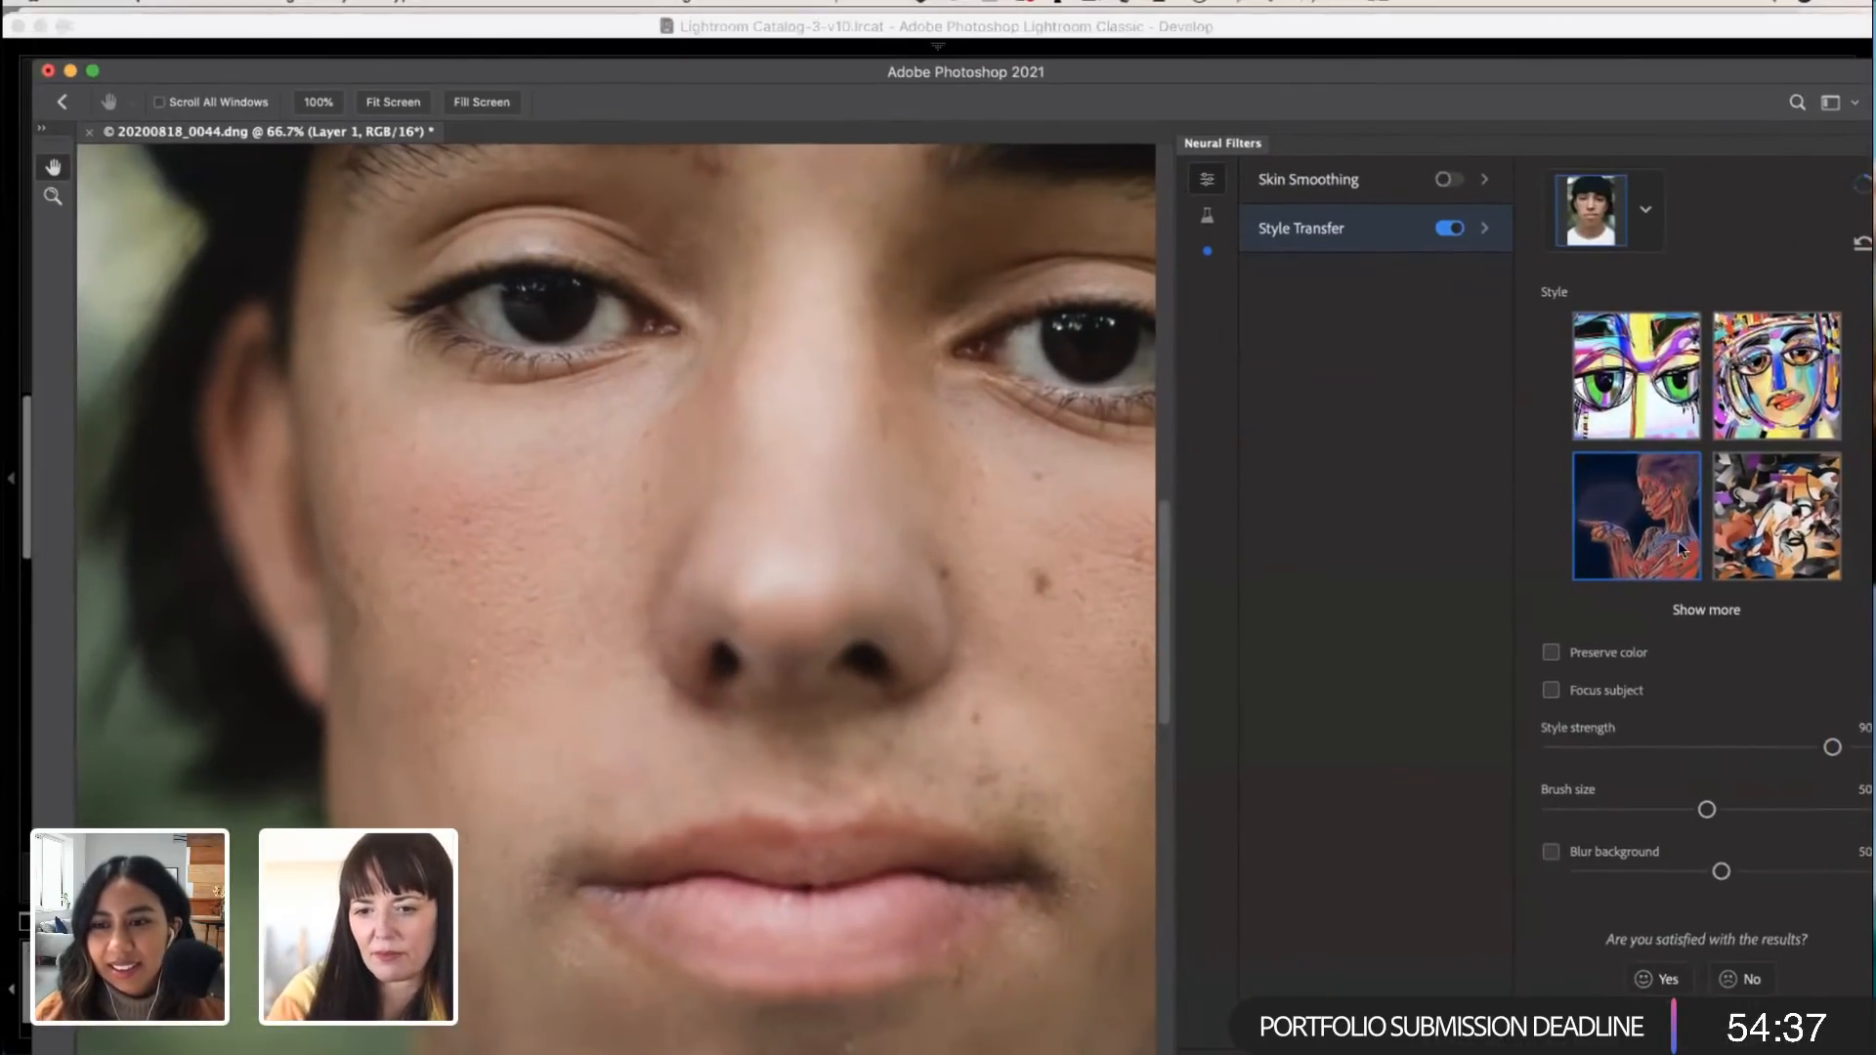
{"action": "scroll", "coordinate": [1663, 750], "scroll_direction": "down", "scroll_amount": 5}
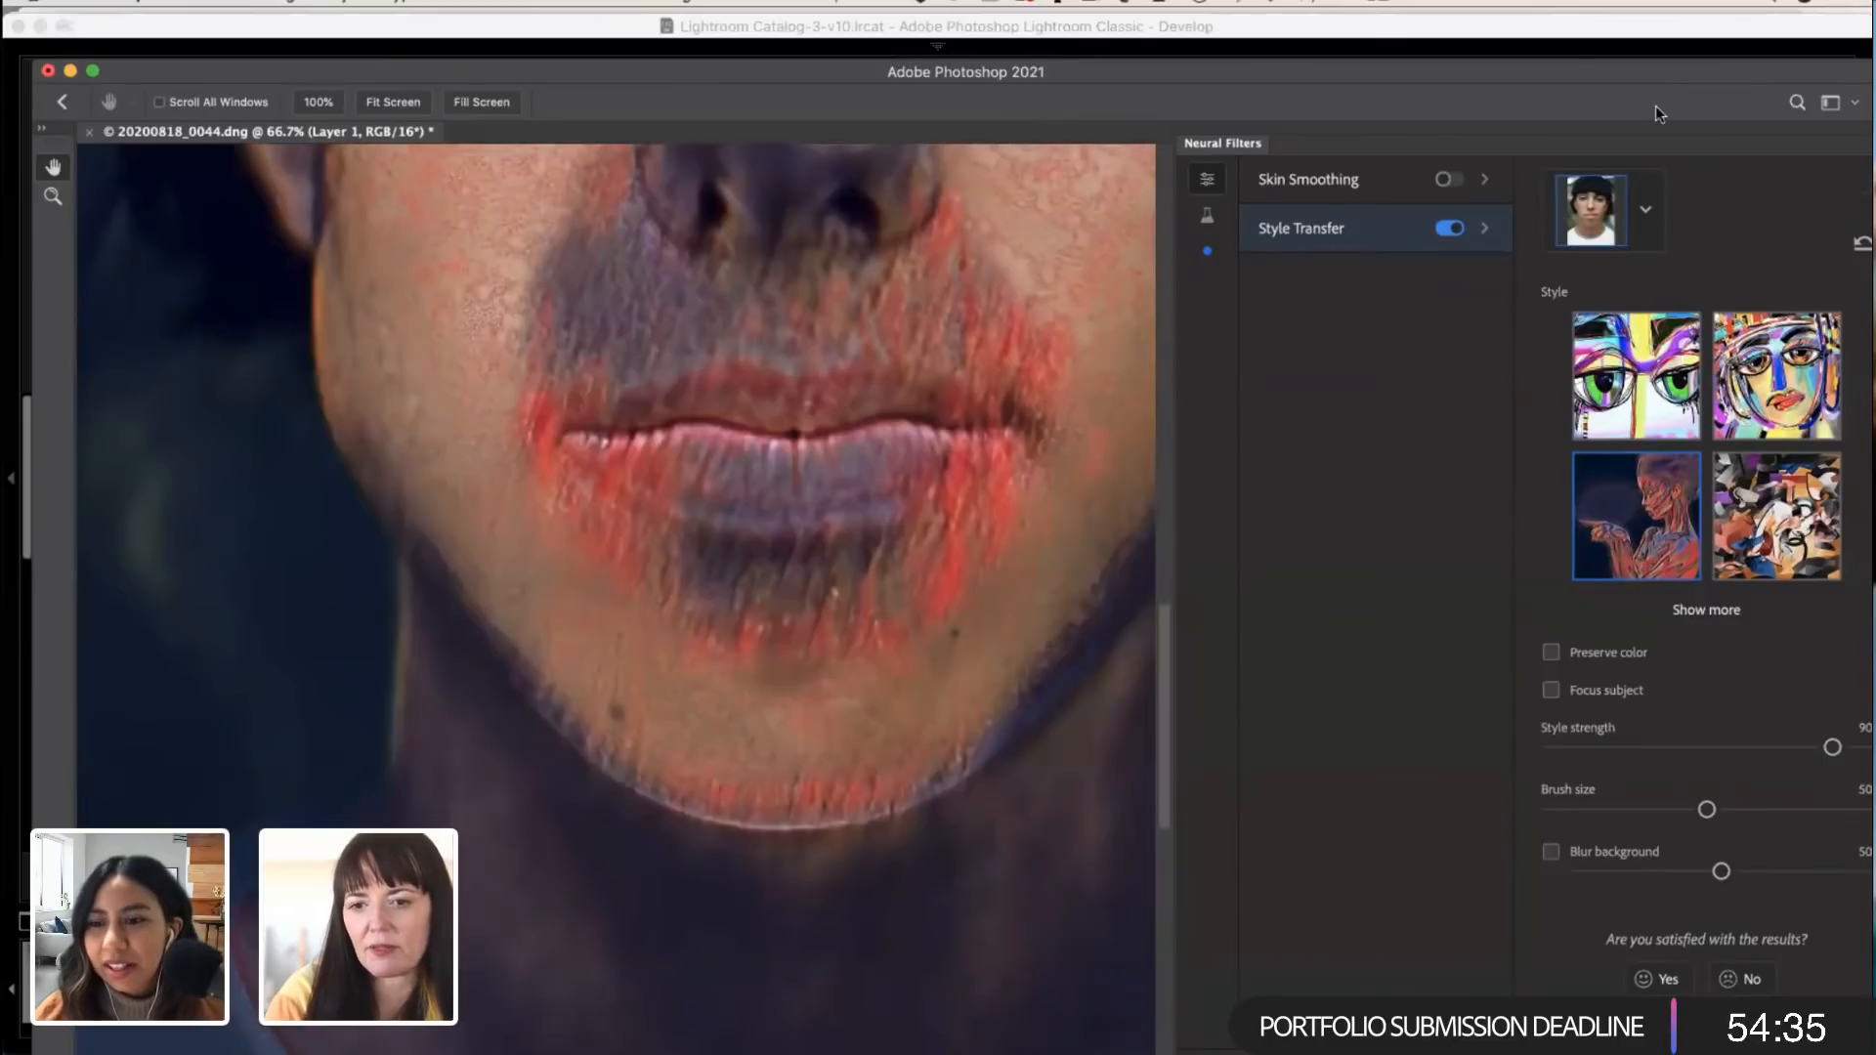
{"action": "scroll", "coordinate": [607, 338], "scroll_direction": "up", "scroll_amount": 5}
{"action": "scroll", "coordinate": [607, 338], "scroll_direction": "down", "scroll_amount": 5}
{"action": "scroll", "coordinate": [607, 338], "scroll_direction": "right", "scroll_amount": 3}
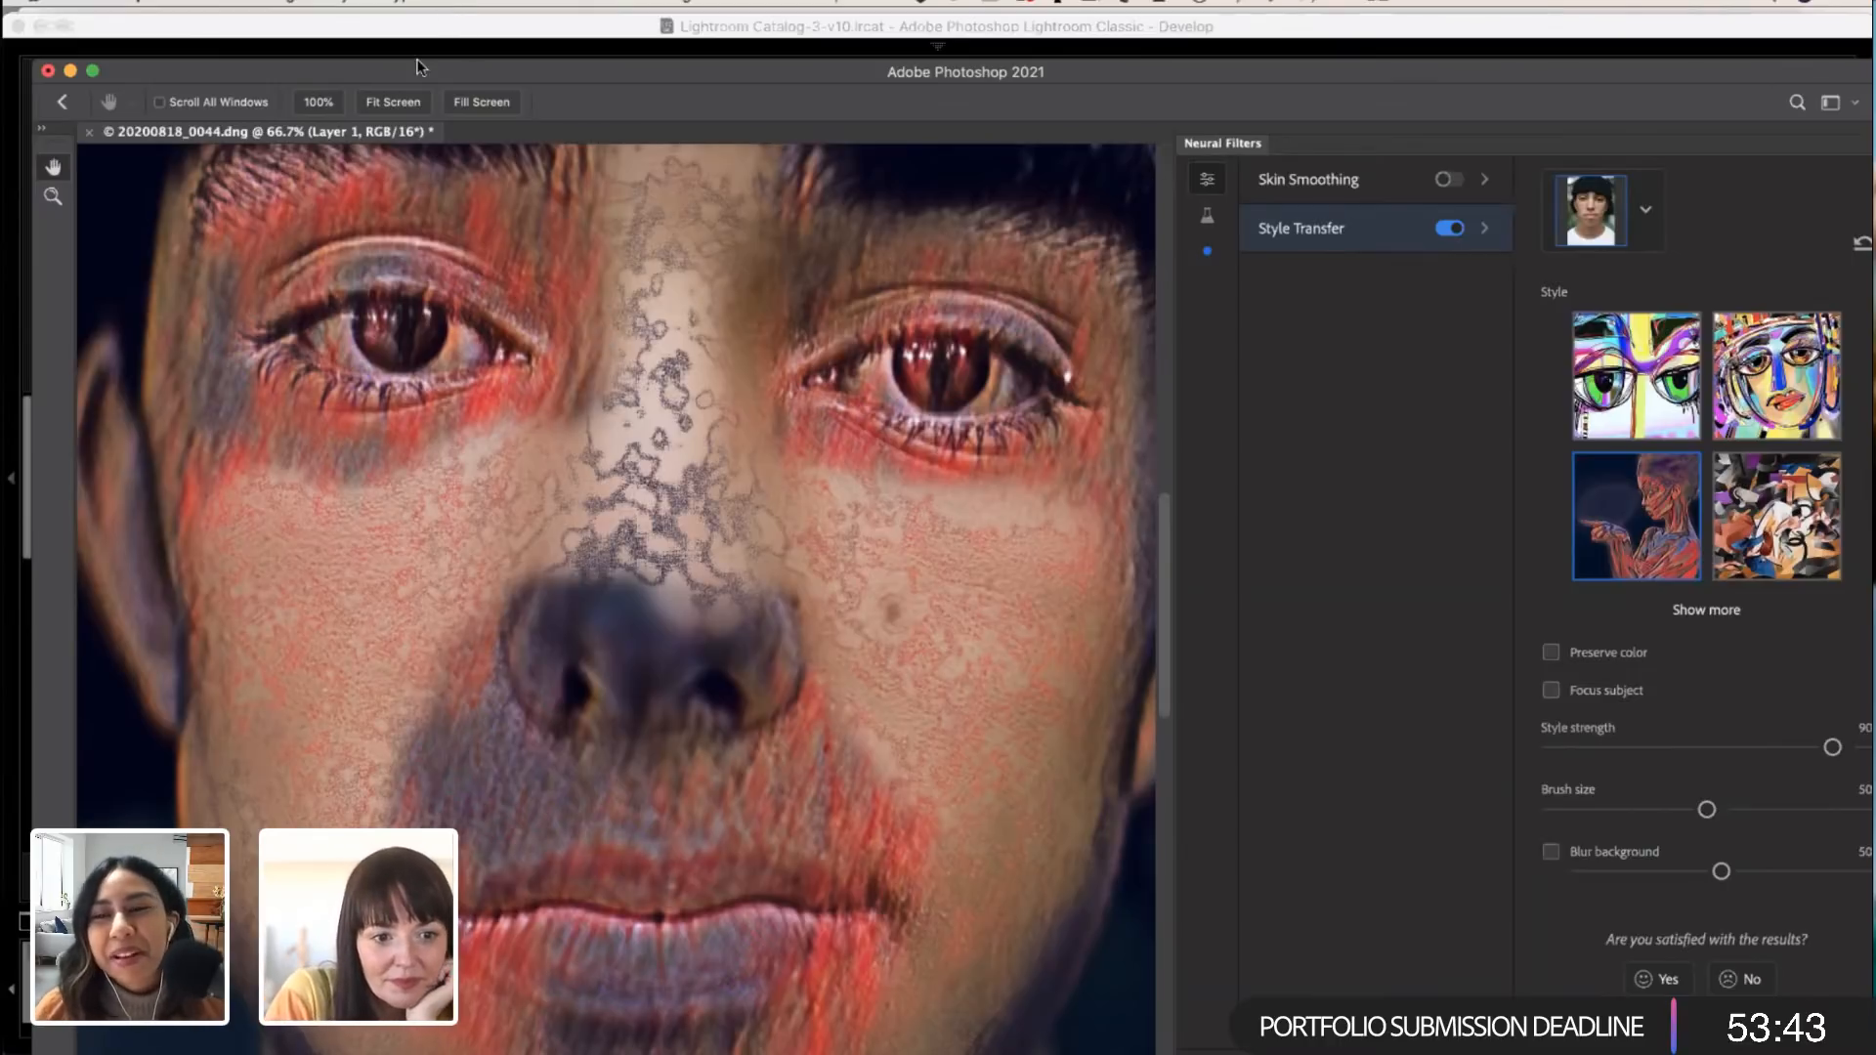
{"action": "scroll", "coordinate": [672, 367], "scroll_direction": "up", "scroll_amount": 9}
{"action": "scroll", "coordinate": [674, 367], "scroll_direction": "down", "scroll_amount": 7}
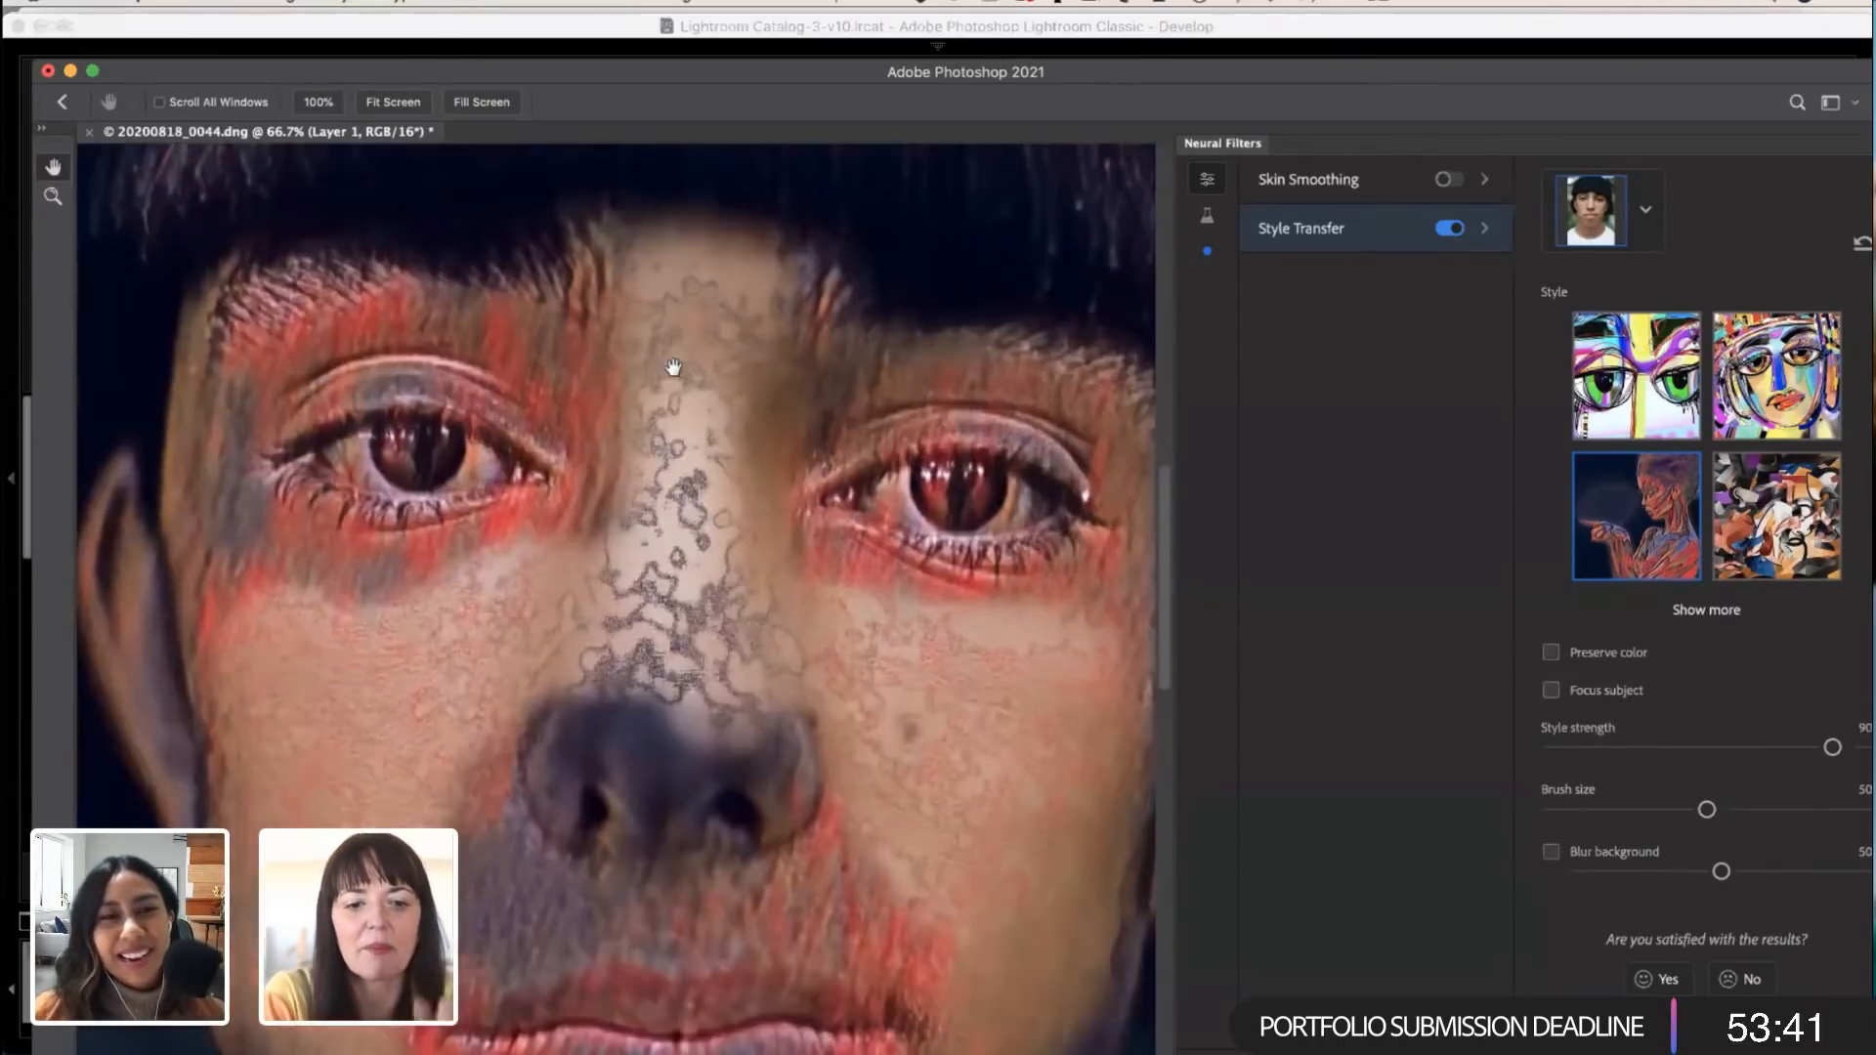
{"action": "scroll", "coordinate": [674, 367], "scroll_direction": "down", "scroll_amount": 3}
{"action": "scroll", "coordinate": [832, 611], "scroll_direction": "up", "scroll_amount": 7}
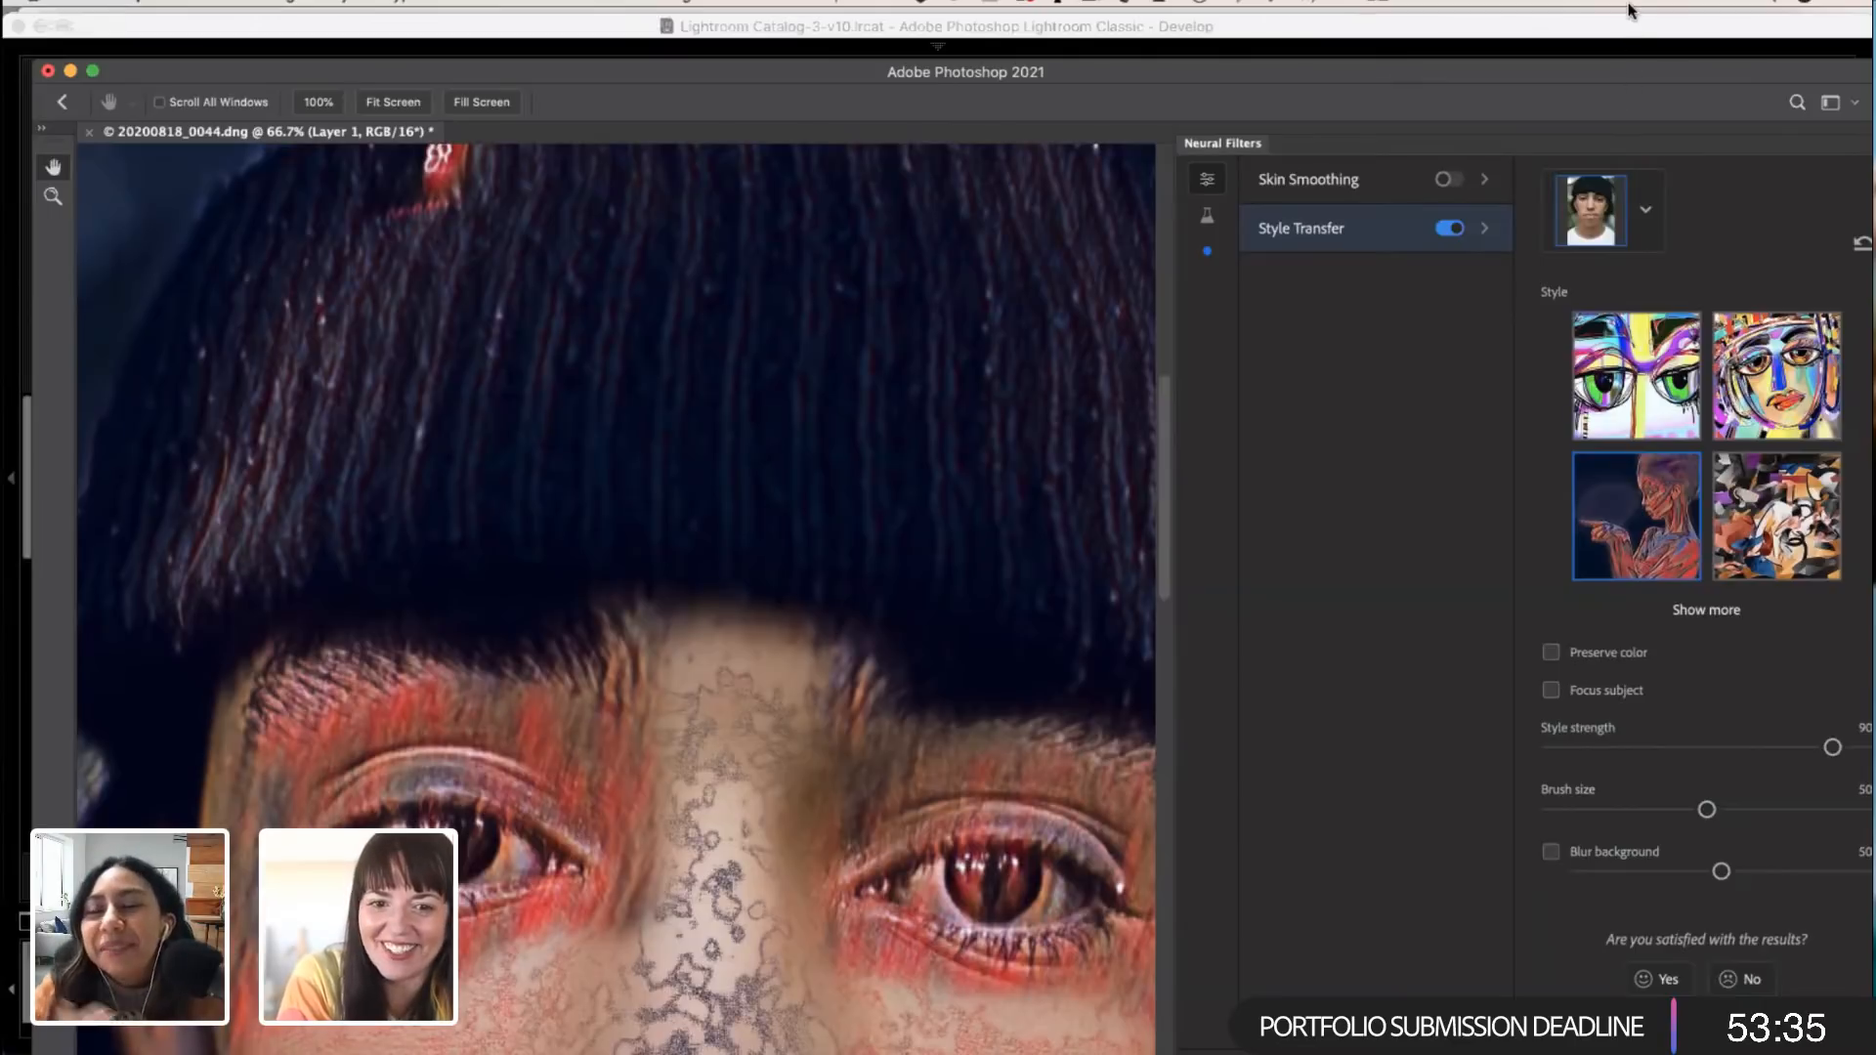
{"action": "left_click_drag", "start_coordinate": [1626, 60], "coordinate": [1596, 49]}
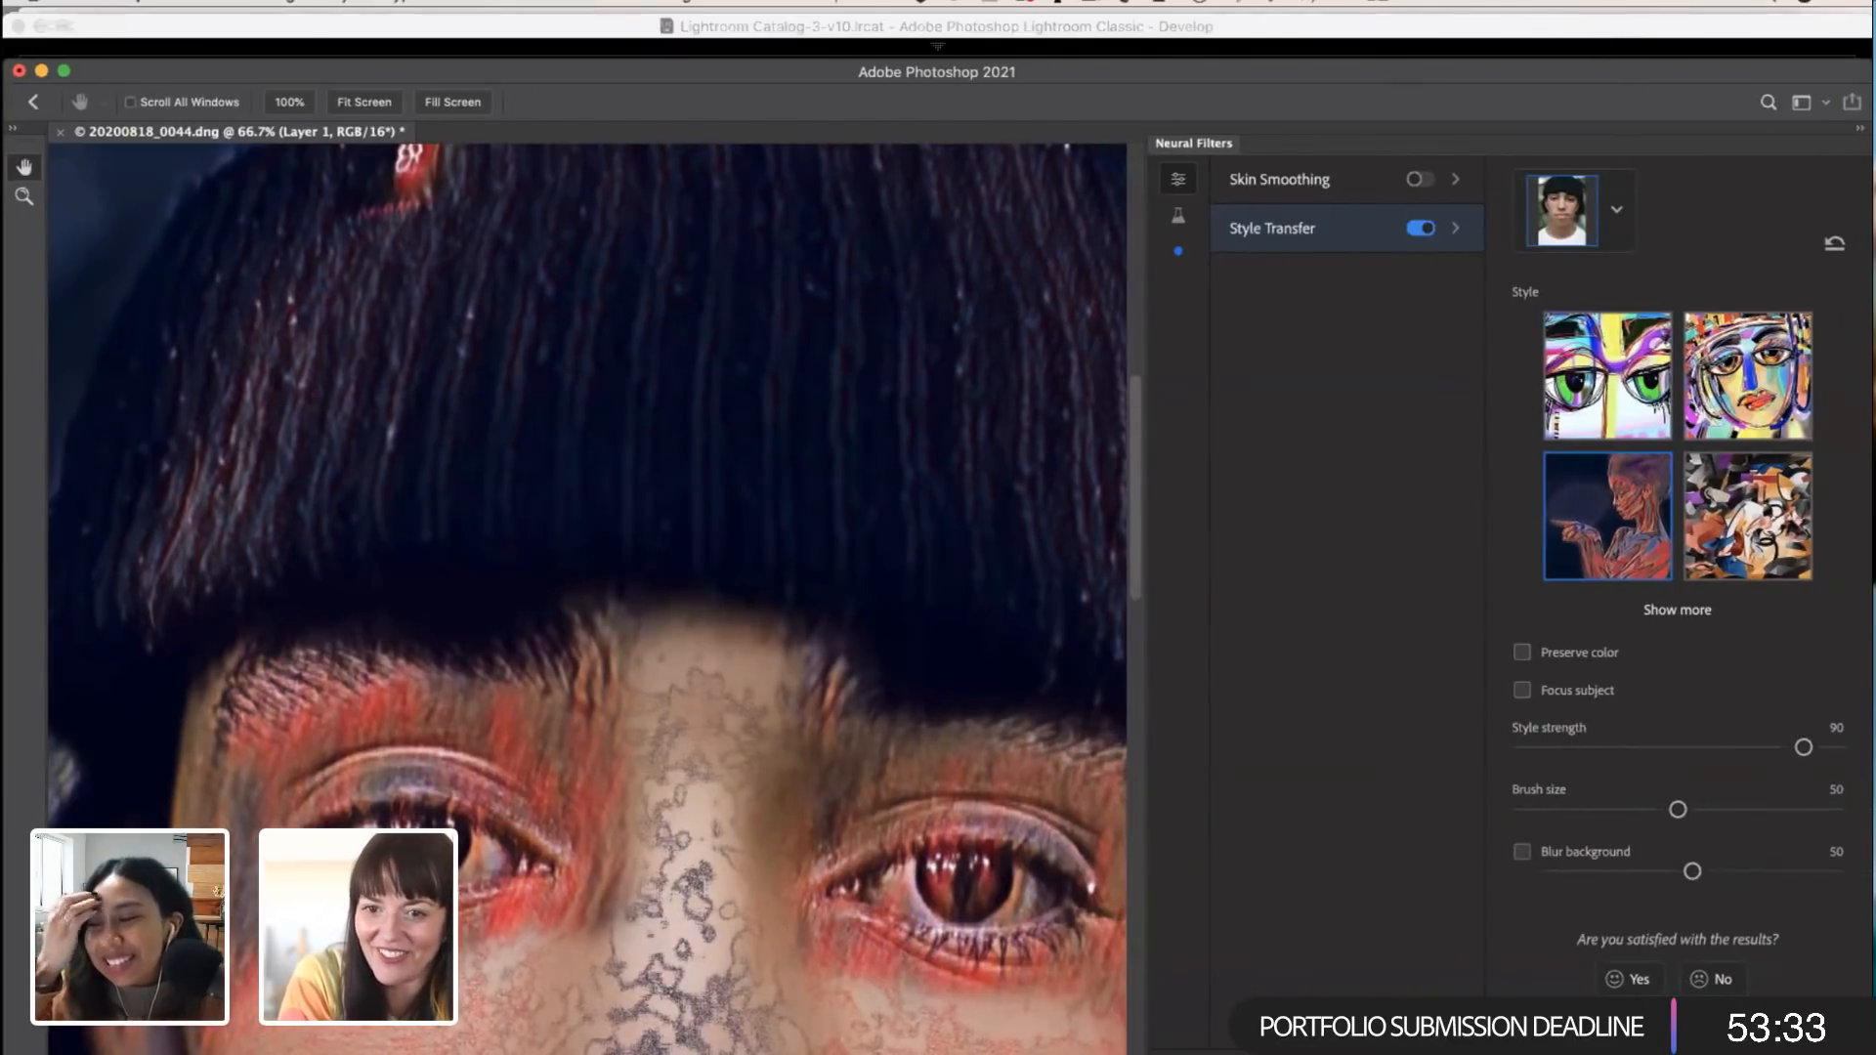
Step: Switch to Lightroom Classic and view the running child, rope swing and underwater photos
{"action": "left_click", "coordinate": [1598, 44]}
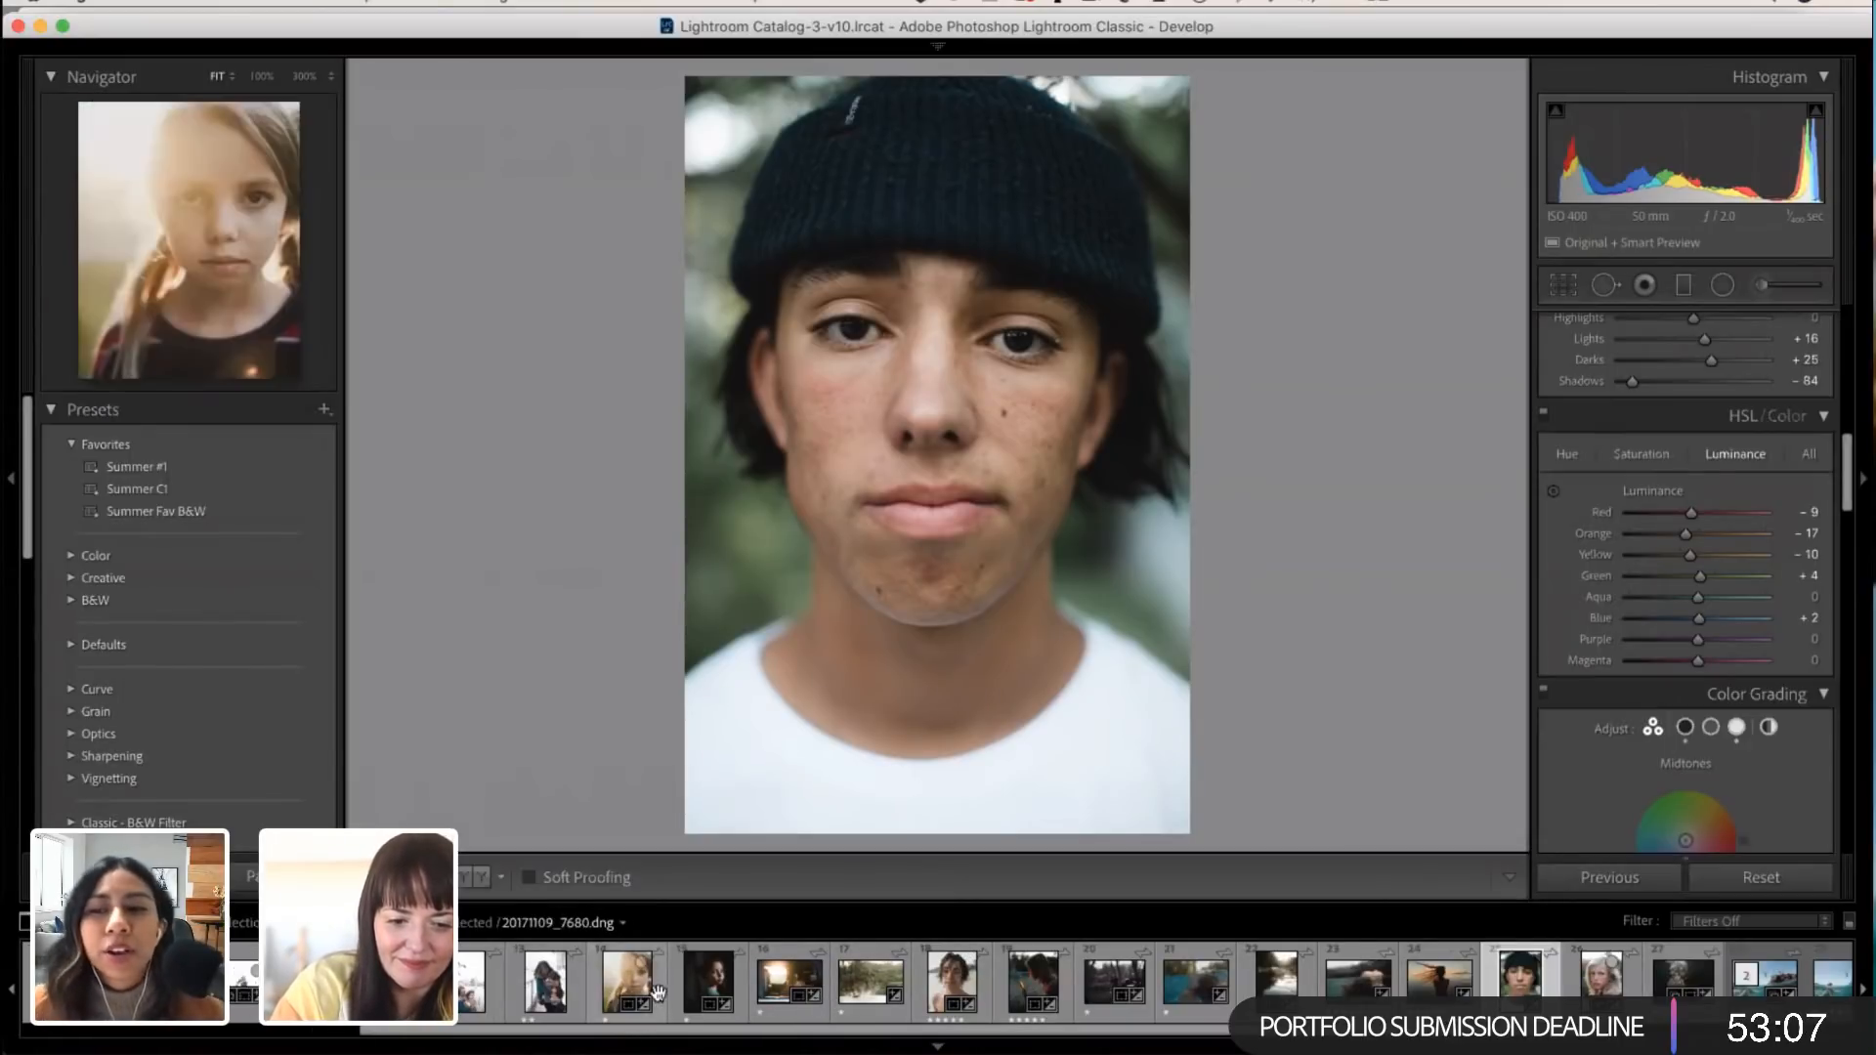
{"action": "scroll", "coordinate": [660, 996], "scroll_direction": "up", "scroll_amount": 3}
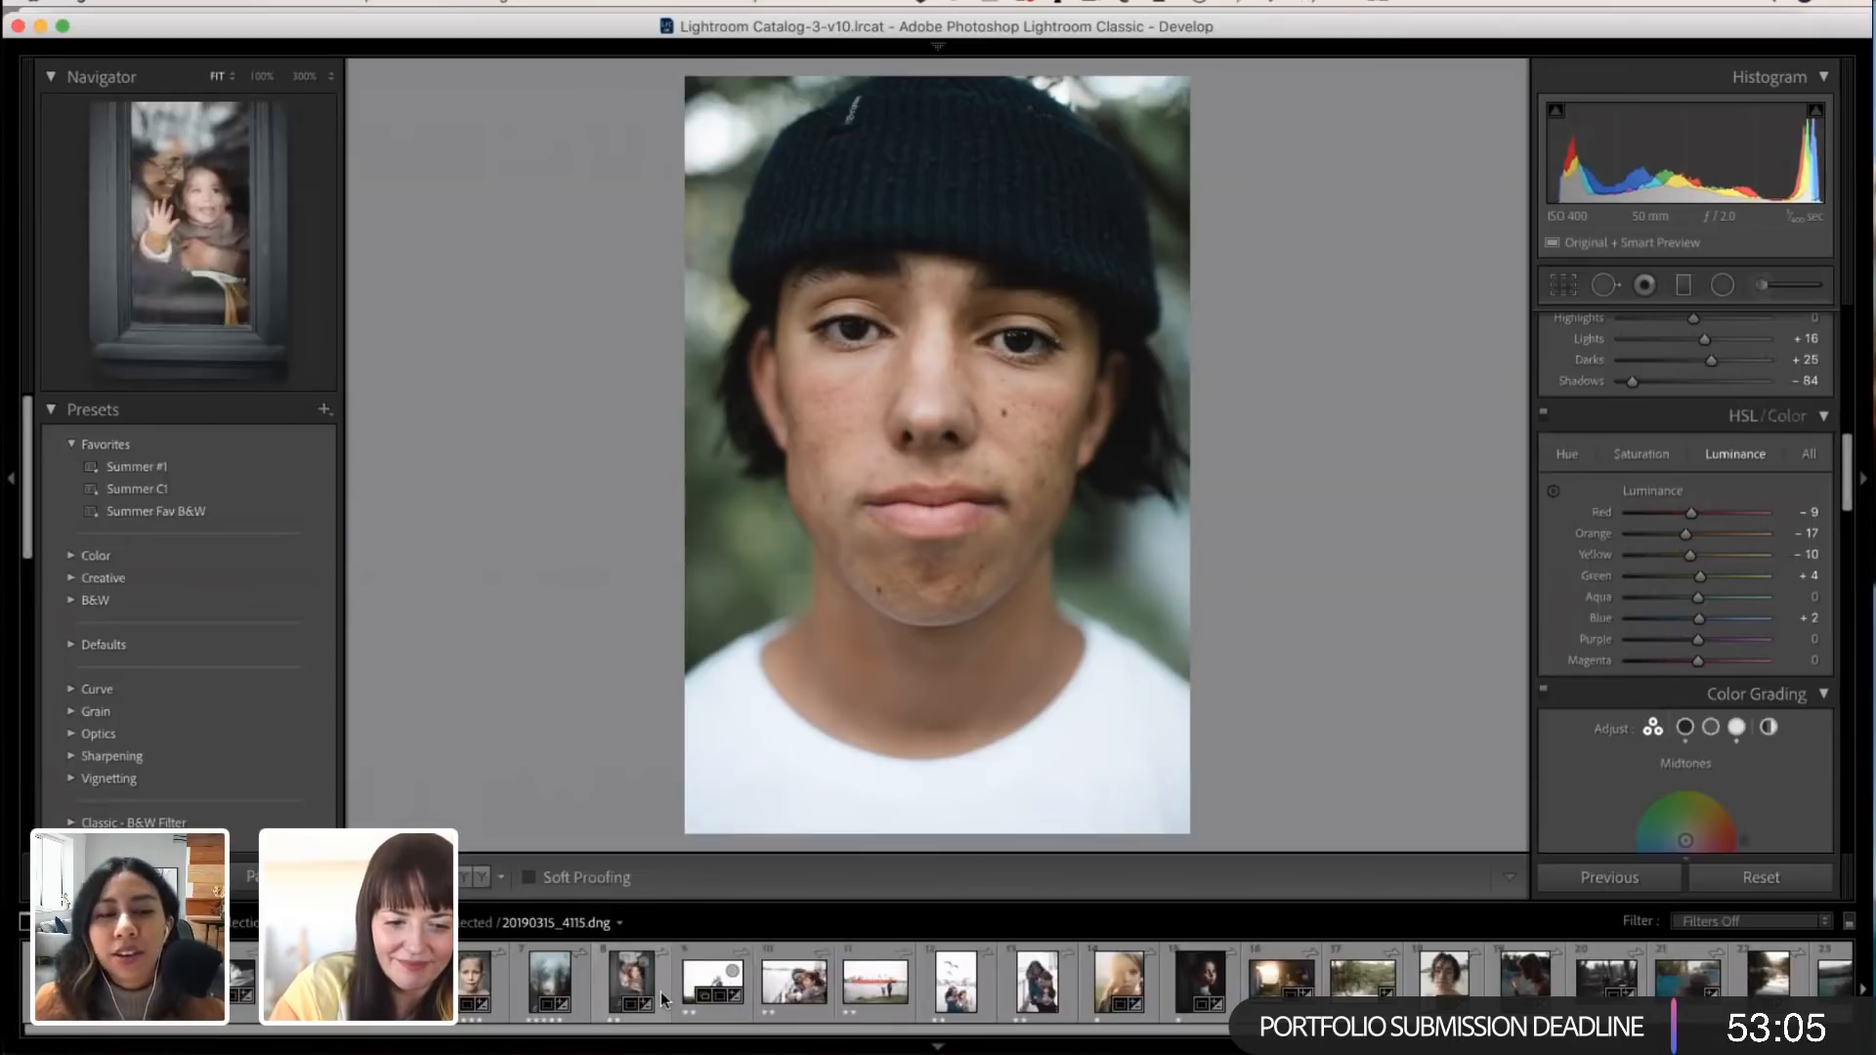
{"action": "scroll", "coordinate": [660, 996], "scroll_direction": "down", "scroll_amount": 5}
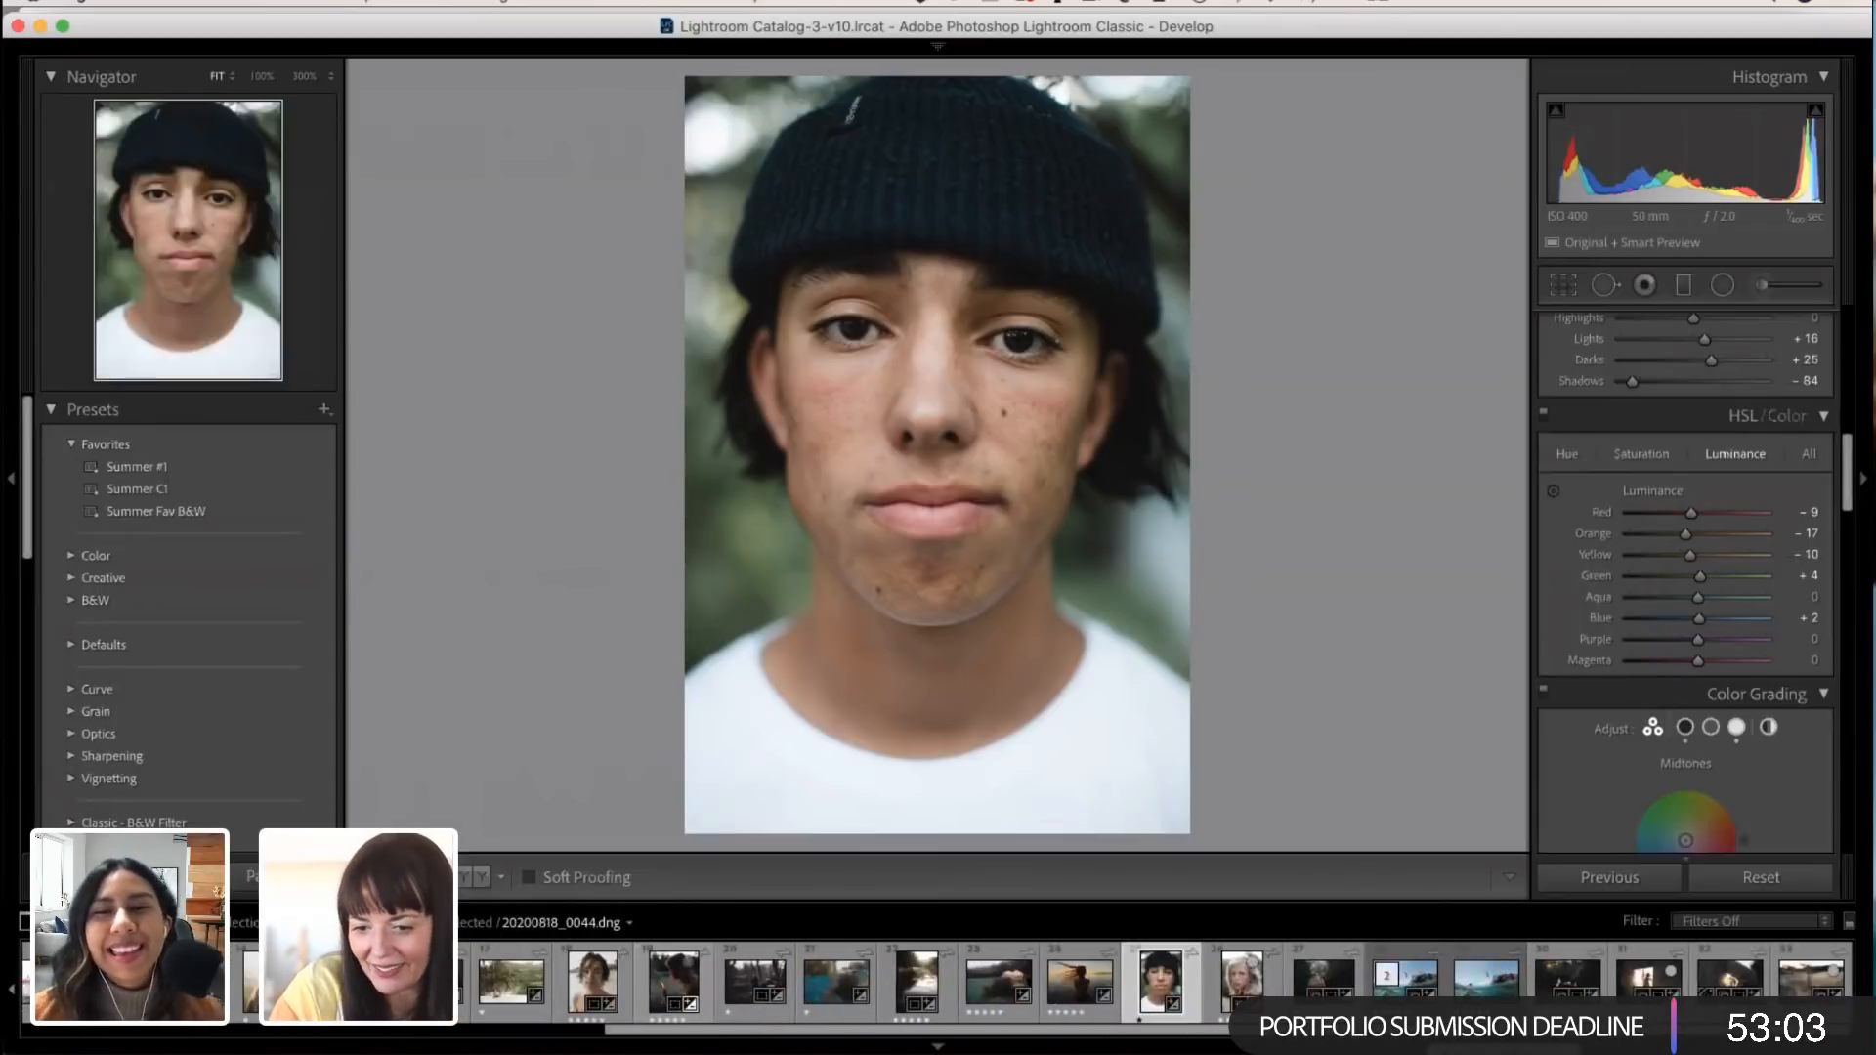
{"action": "left_click", "coordinate": [1801, 987]}
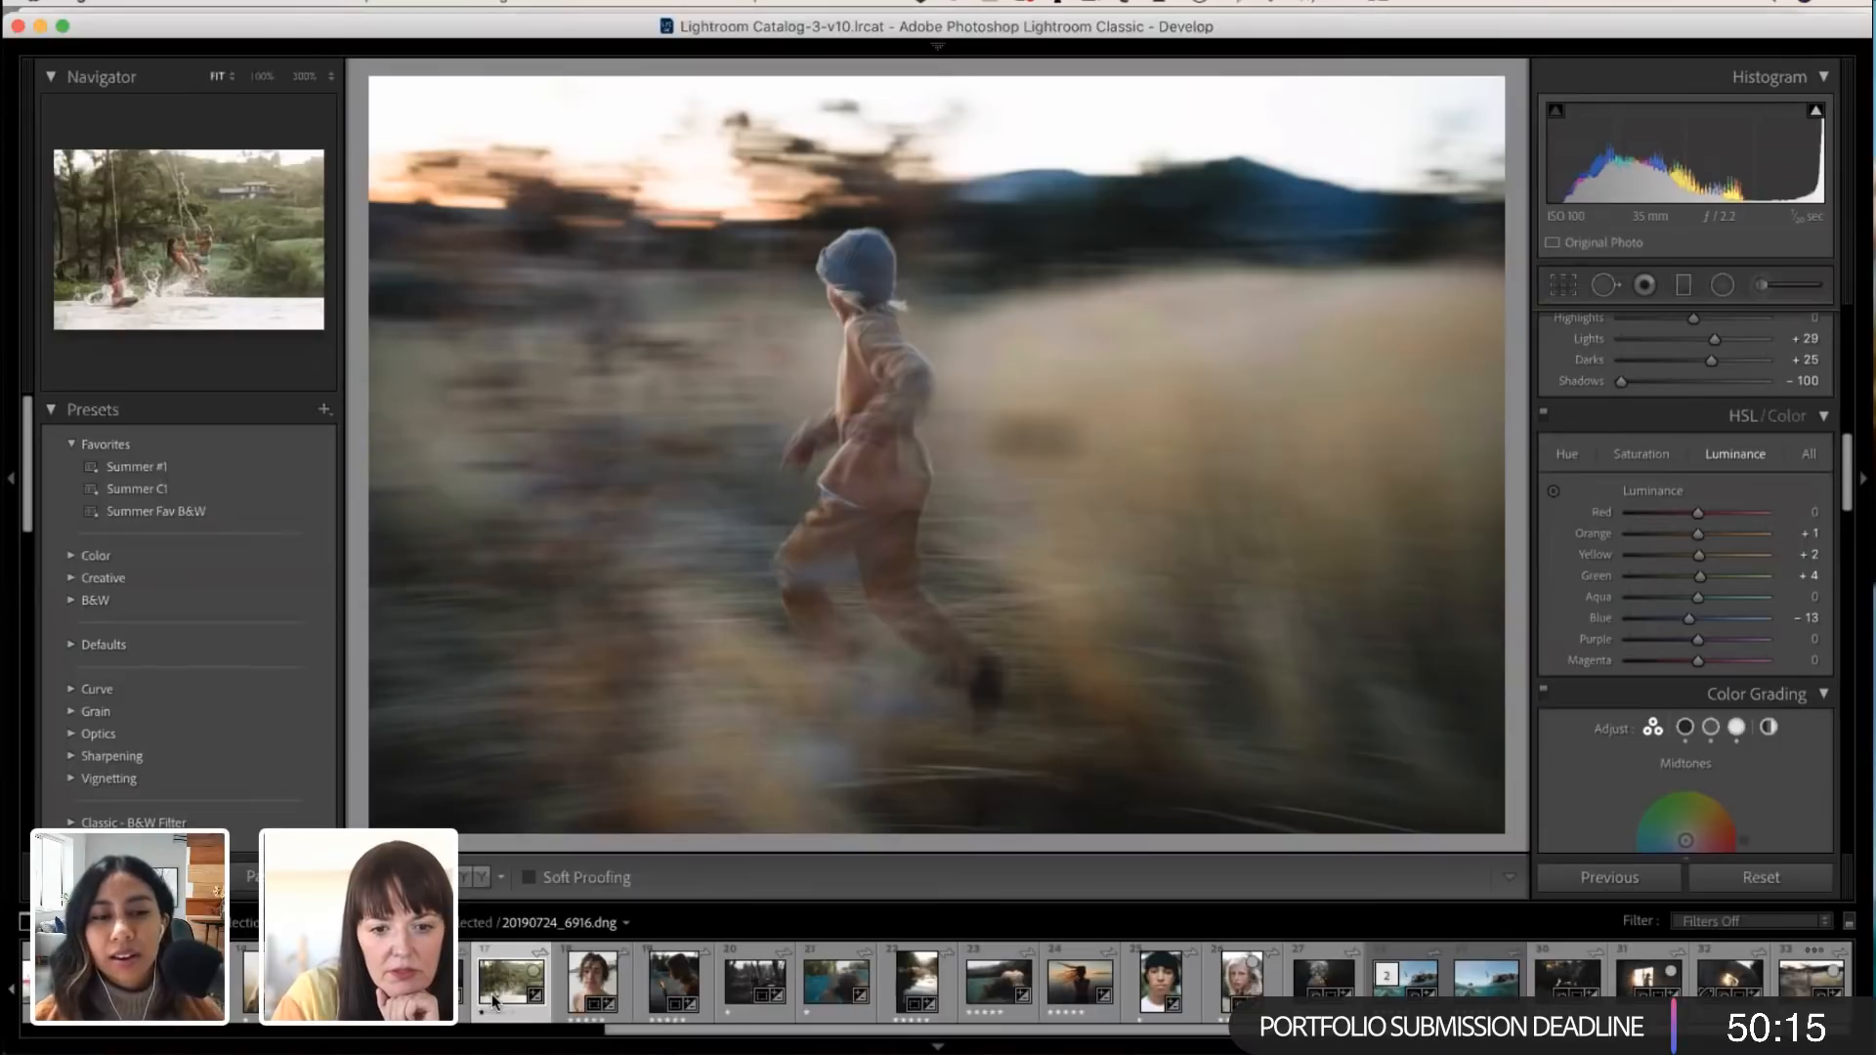
{"action": "left_click", "coordinate": [491, 994]}
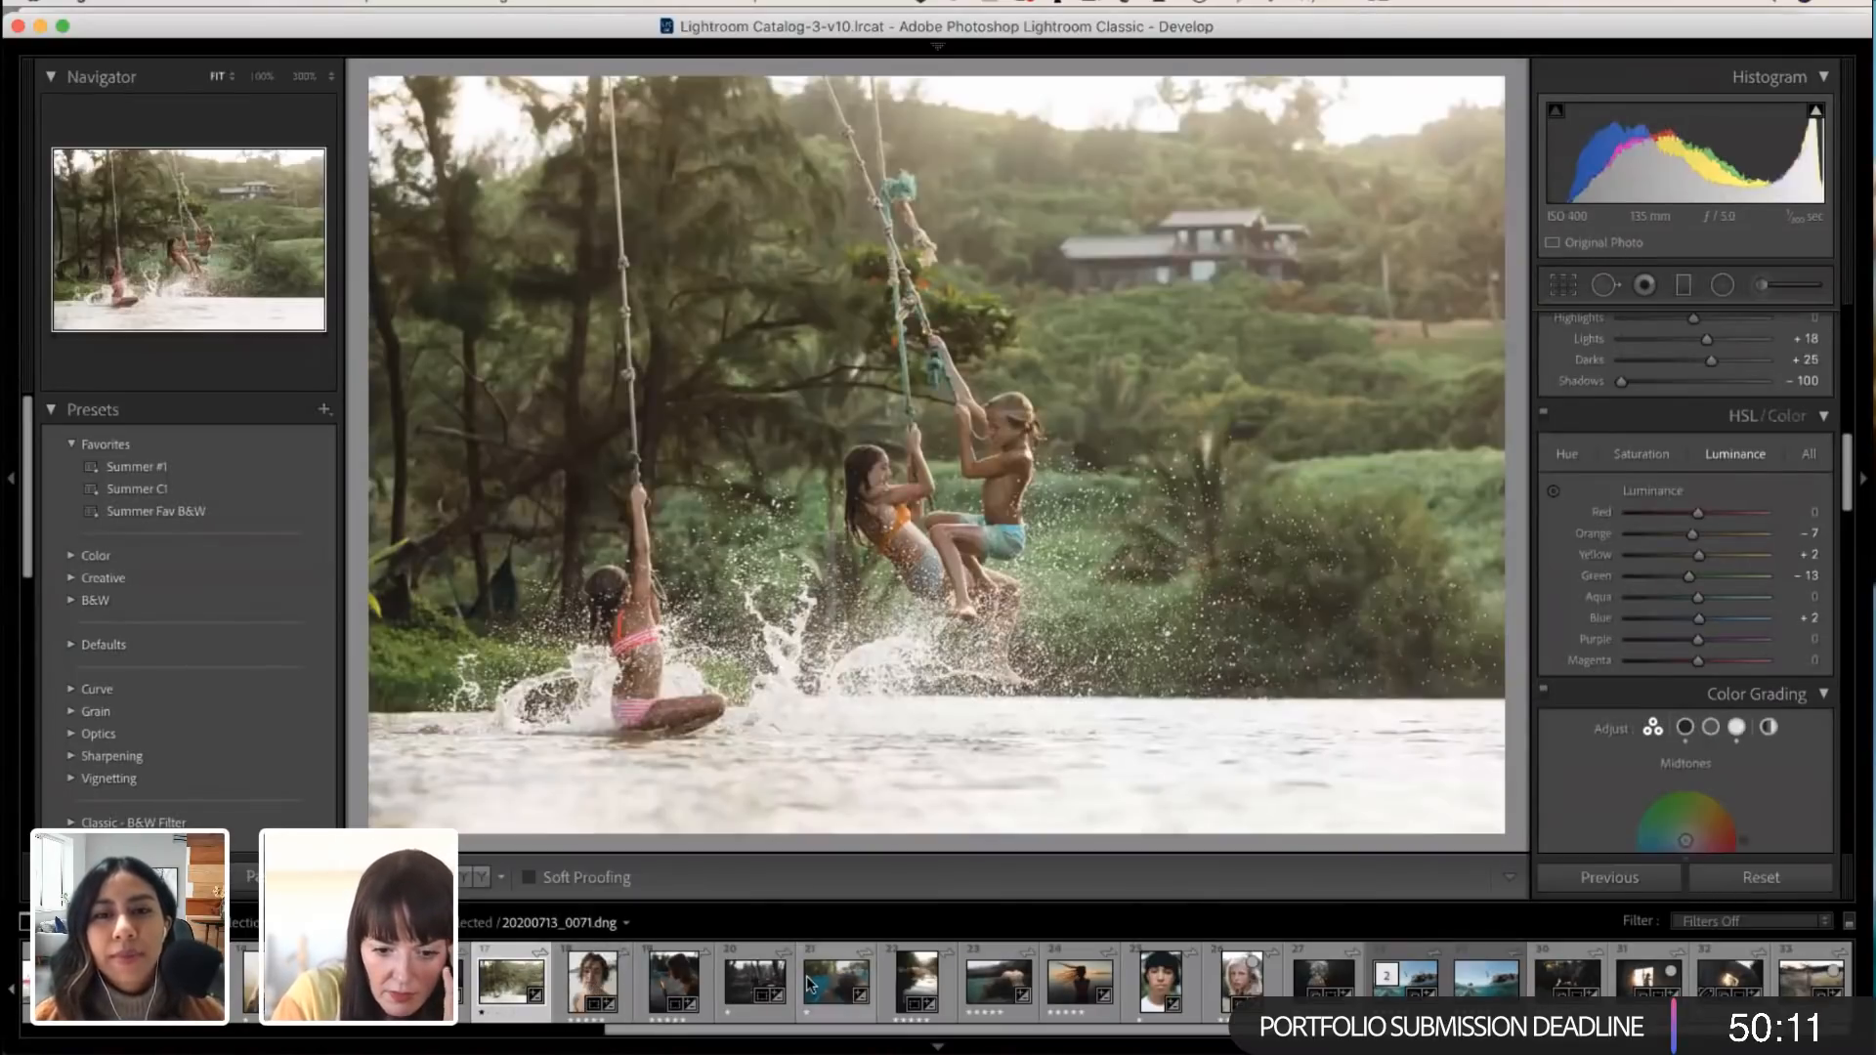
{"action": "left_click", "coordinate": [859, 985]}
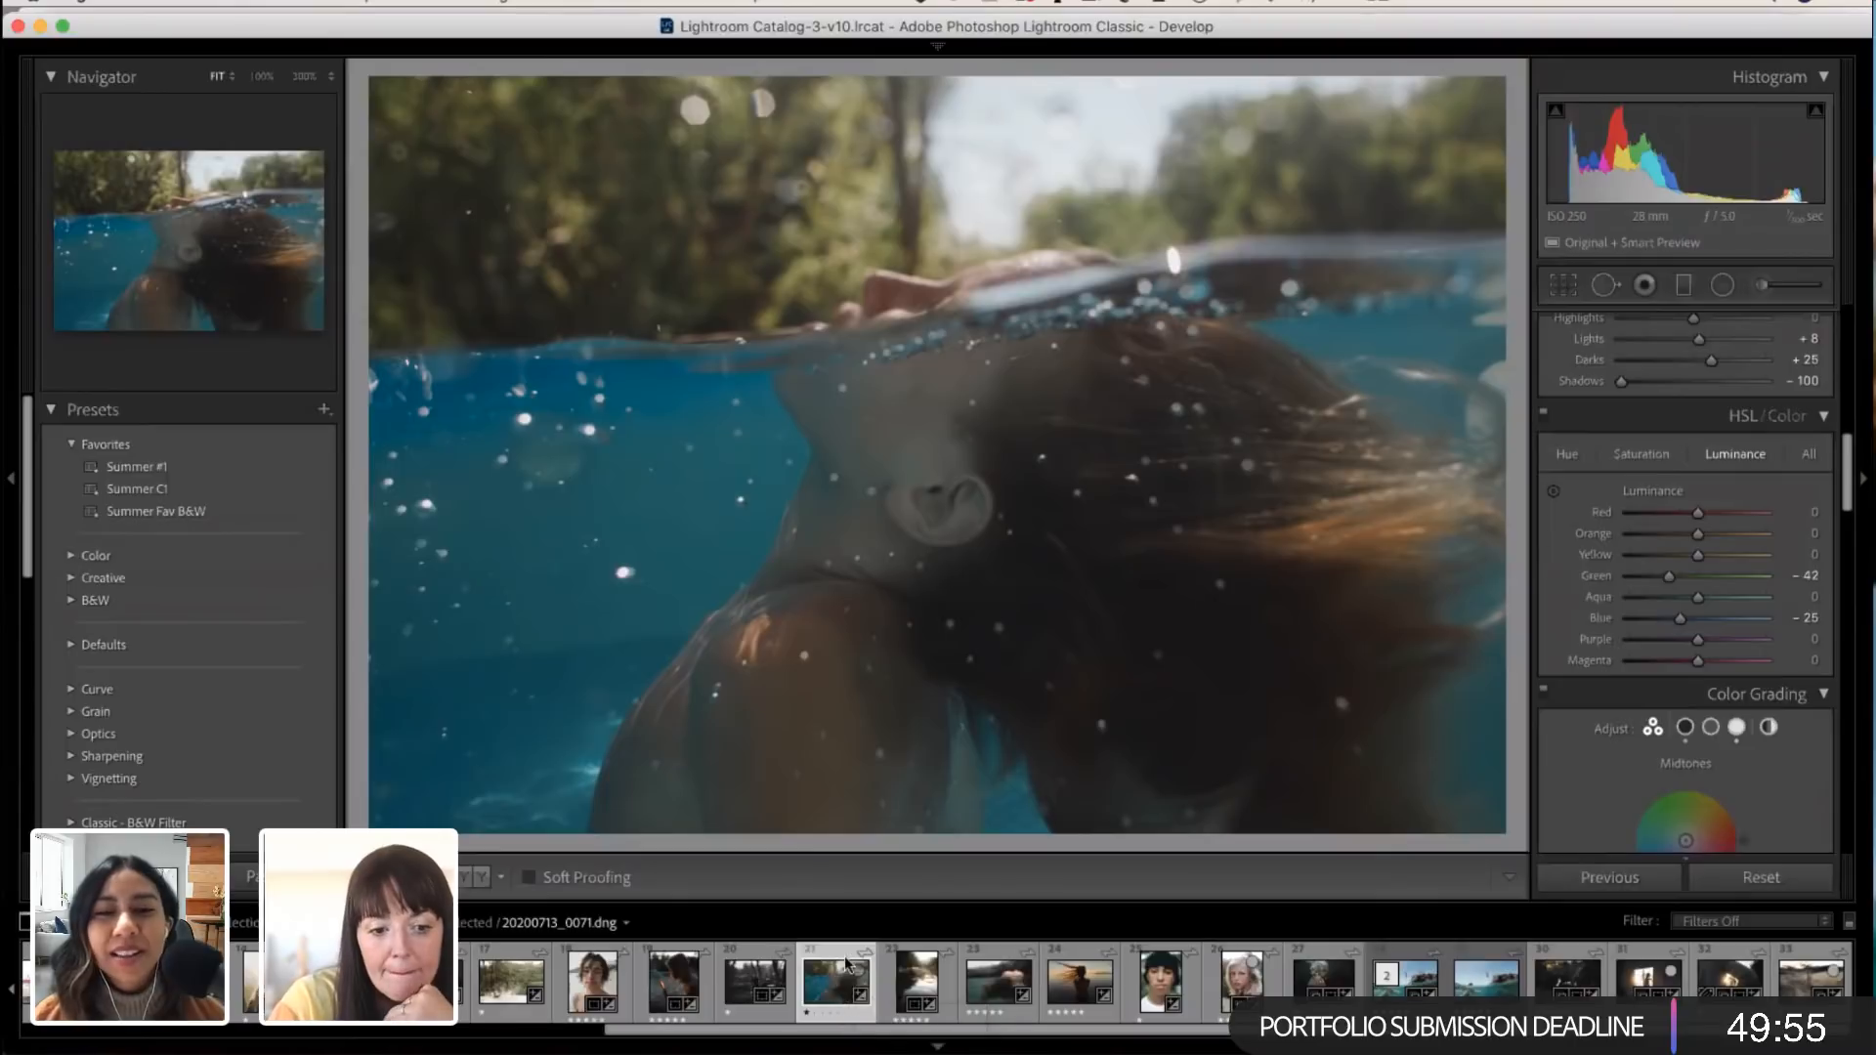
Step: View the portraits of the bare-shouldered boy and the girl in the green sweater
{"action": "scroll", "coordinate": [684, 946], "scroll_direction": "up", "scroll_amount": 2}
{"action": "scroll", "coordinate": [684, 946], "scroll_direction": "up", "scroll_amount": 8}
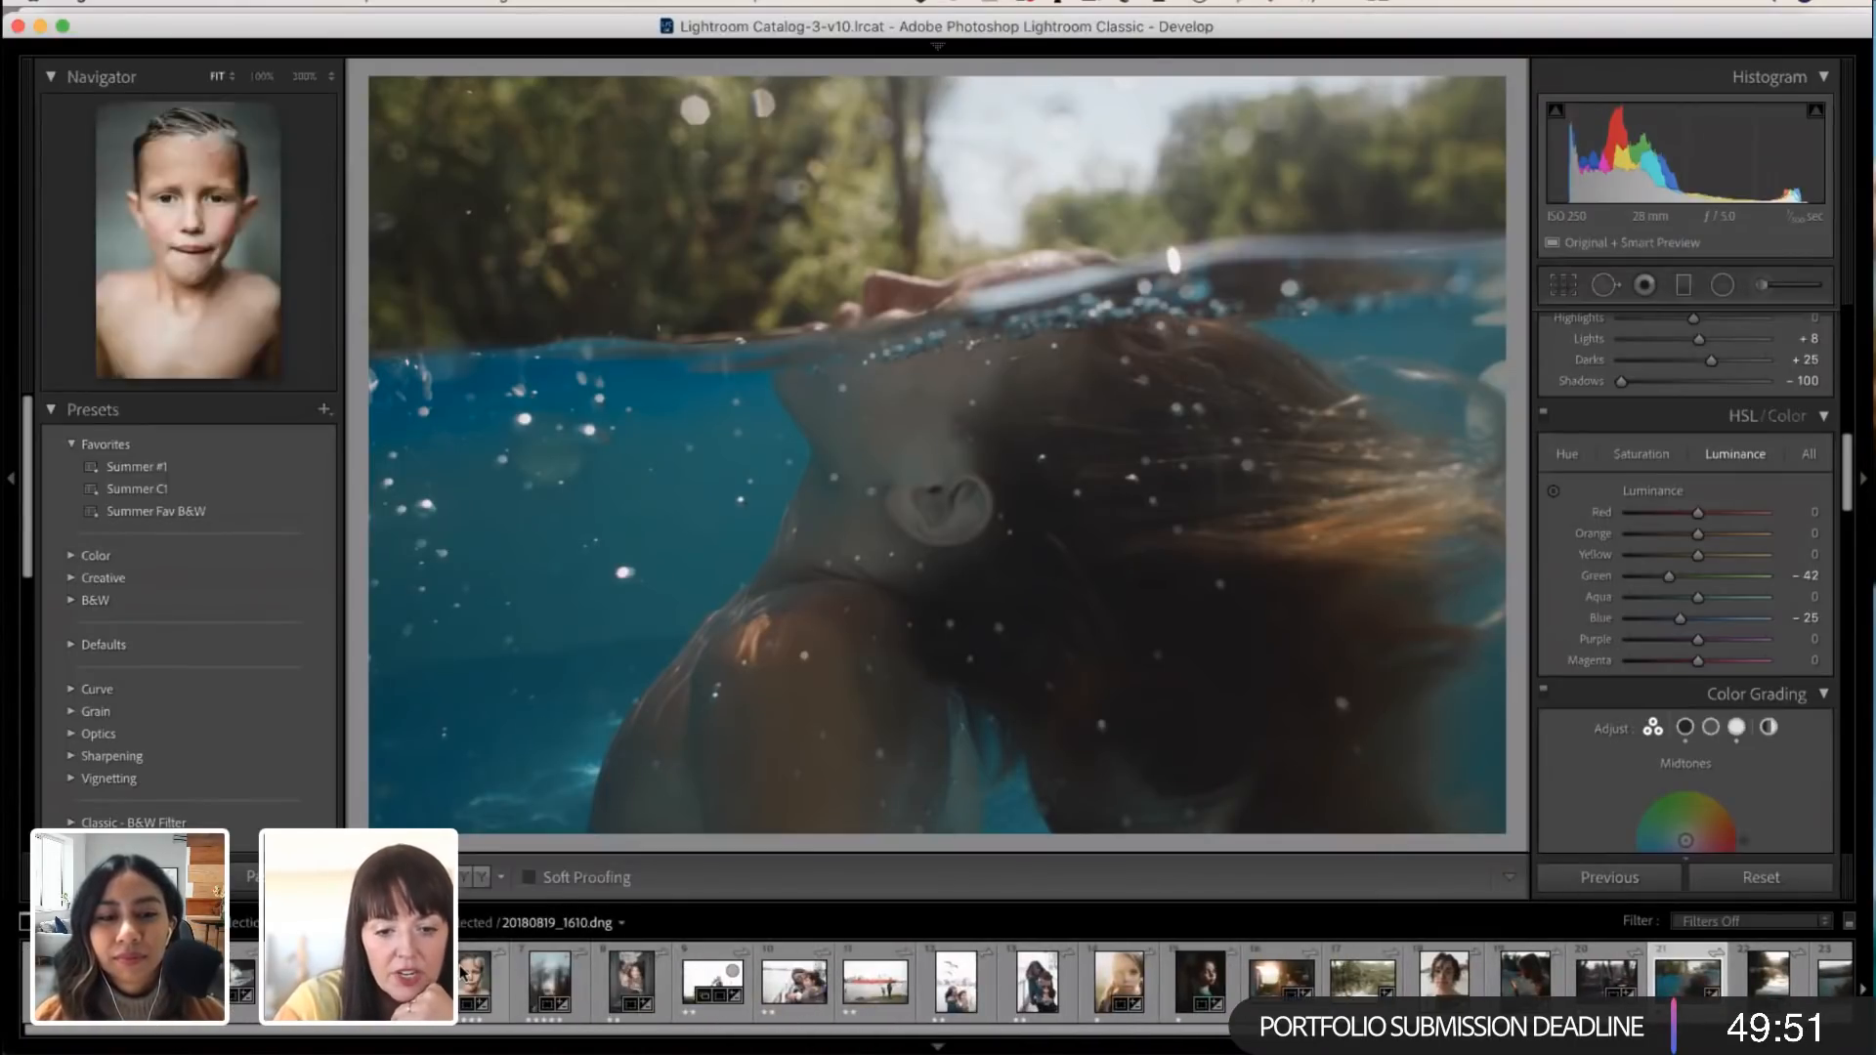
{"action": "left_click", "coordinate": [464, 974]}
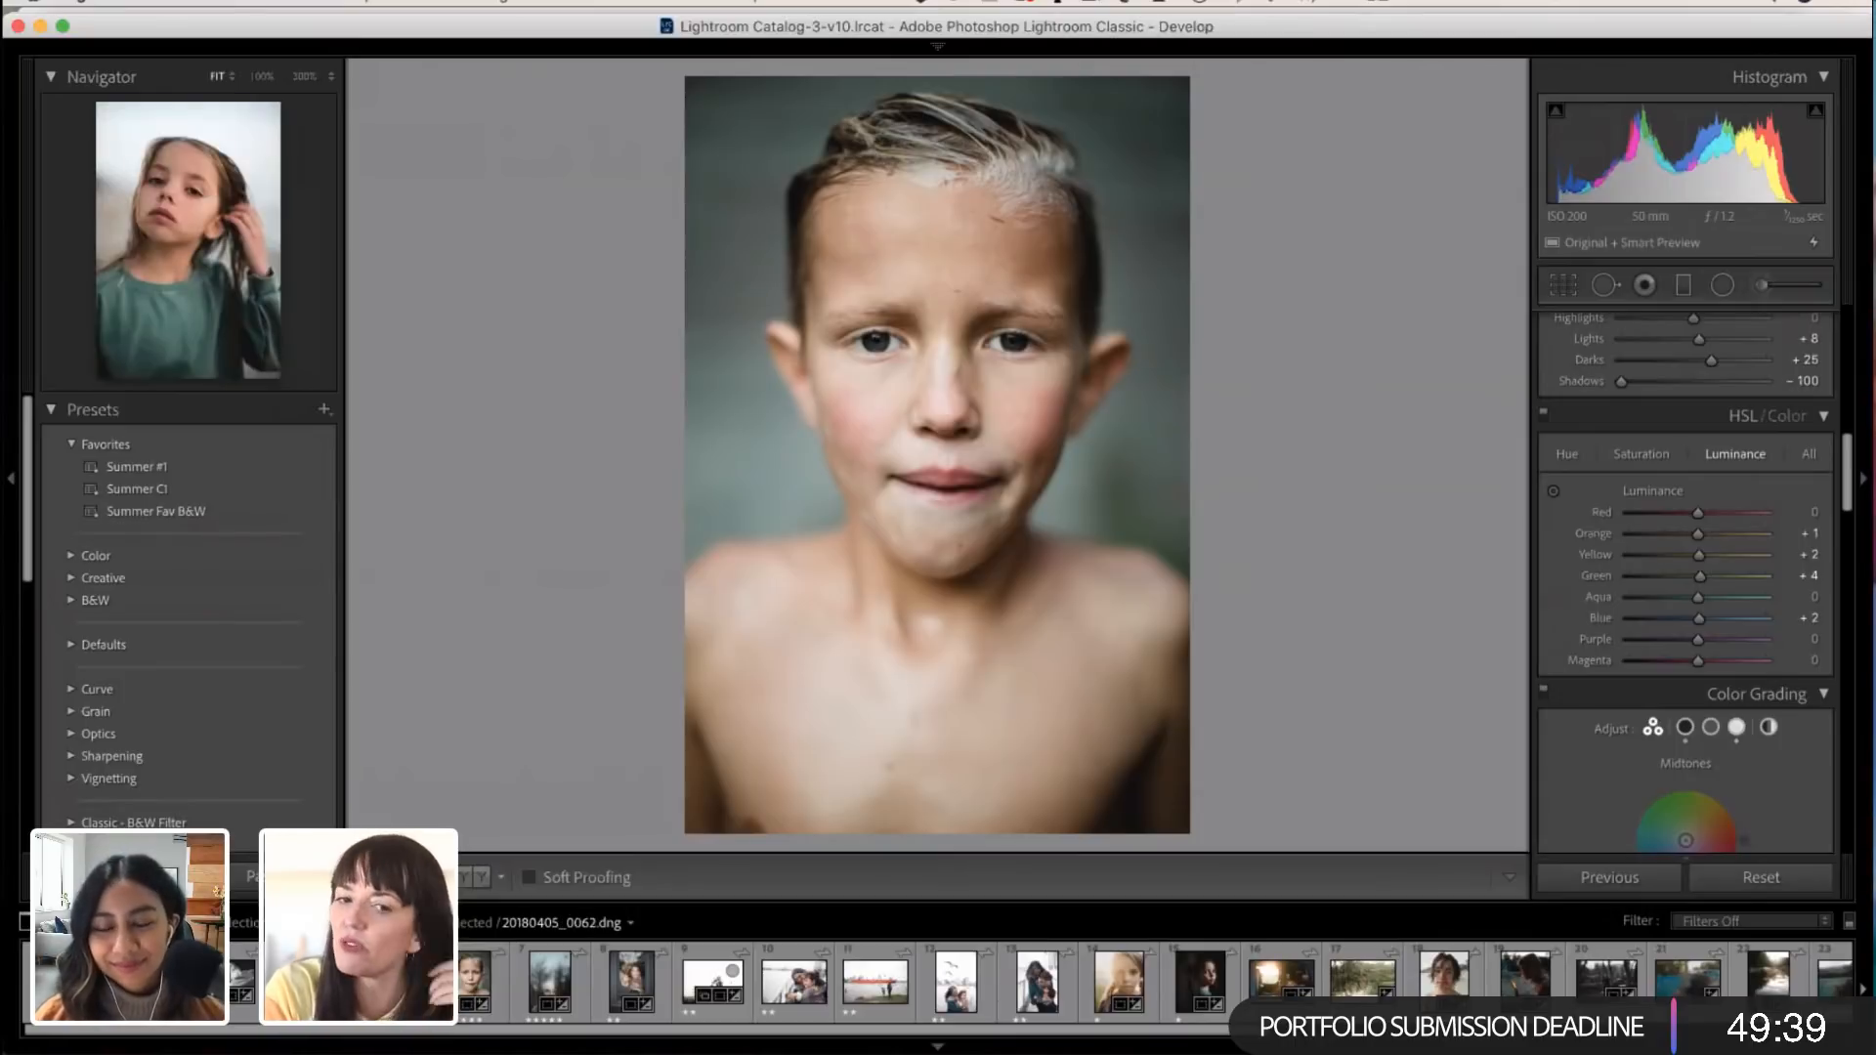
{"action": "left_click", "coordinate": [393, 981]}
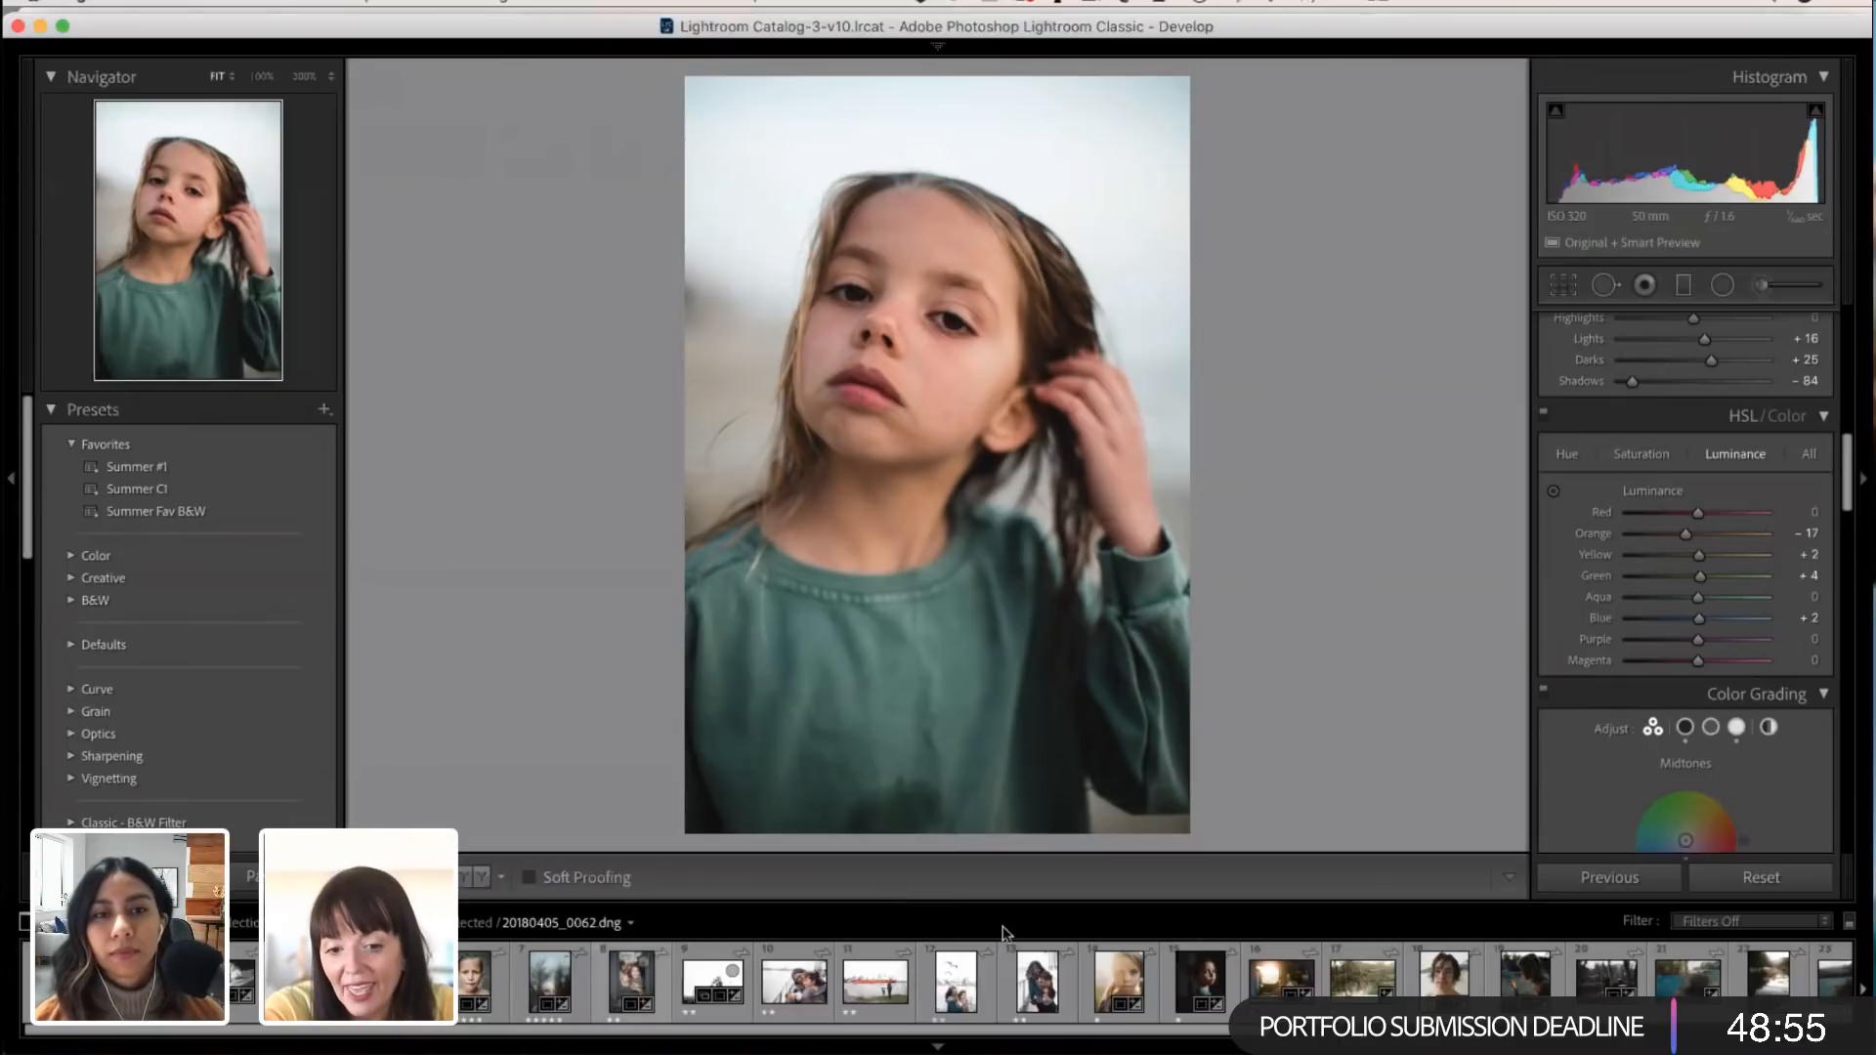
Step: Switch to the Preview window containing the screenshots of photo collages
{"action": "scroll", "coordinate": [1045, 968], "scroll_direction": "down", "scroll_amount": 3}
{"action": "scroll", "coordinate": [1044, 967], "scroll_direction": "down", "scroll_amount": 2}
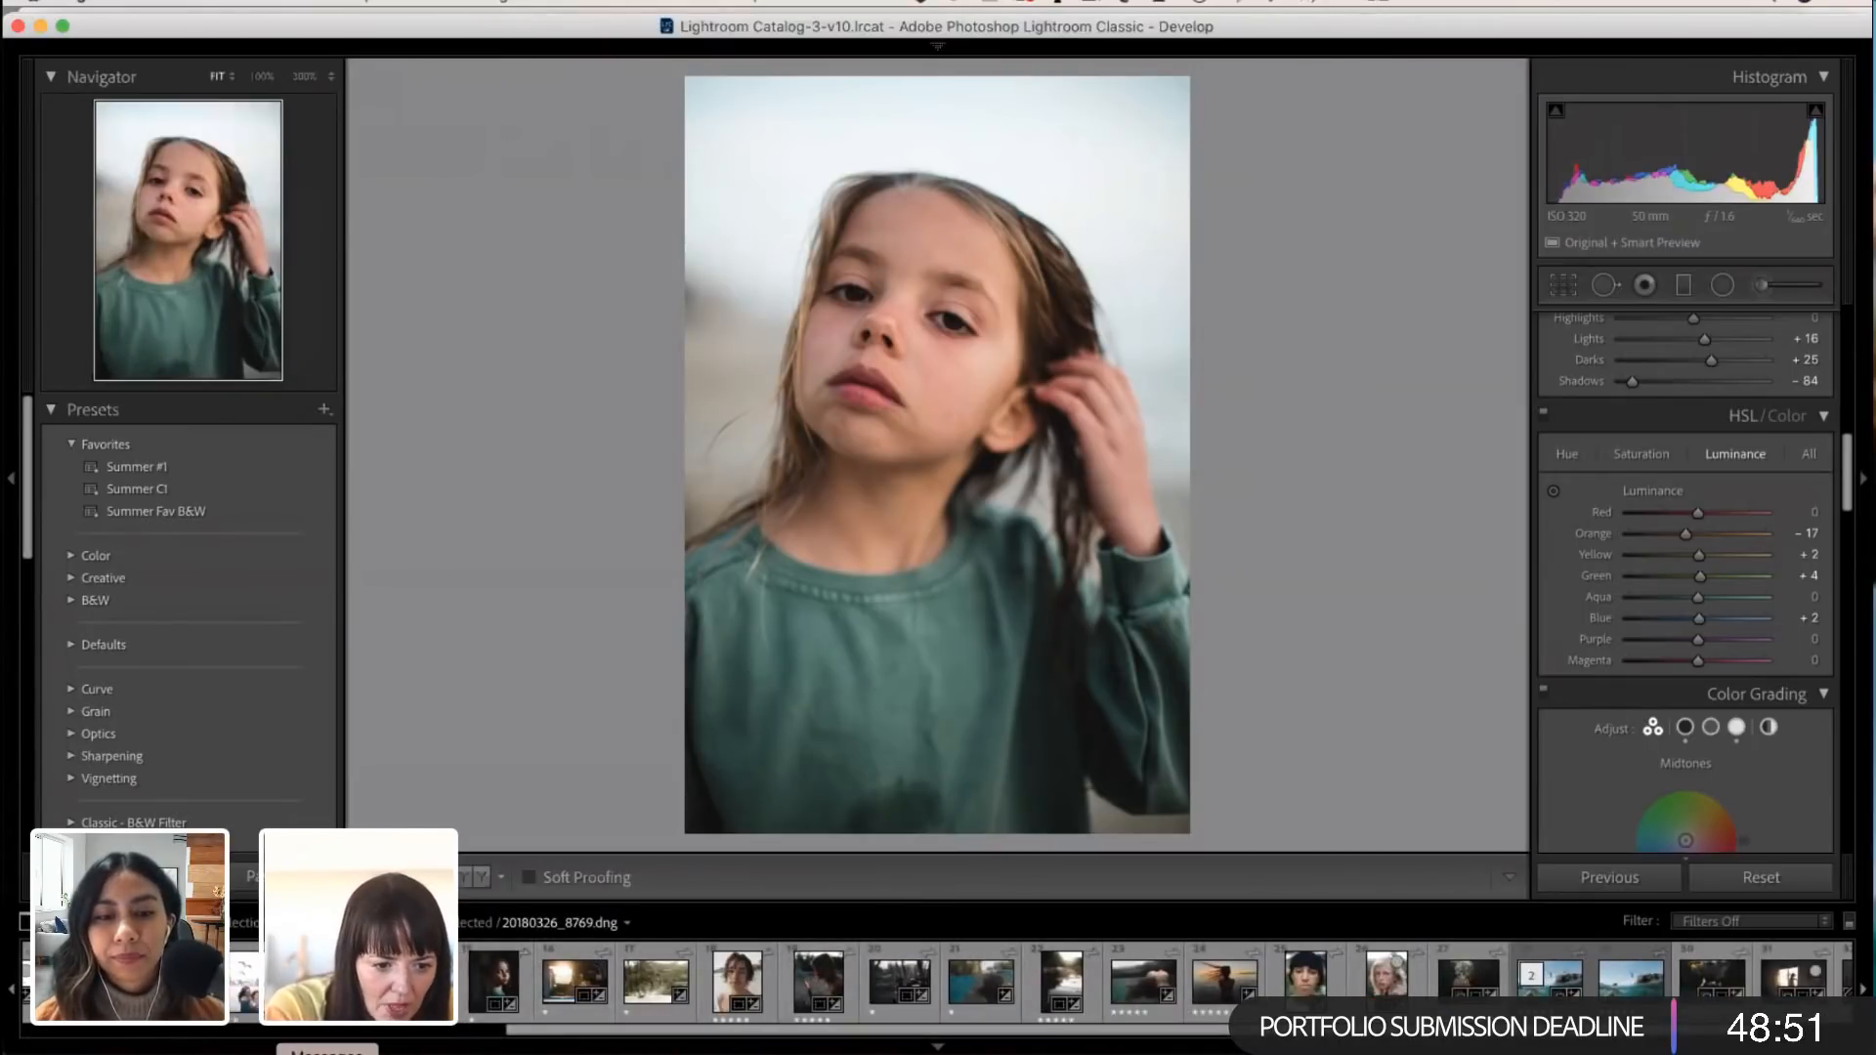
{"action": "left_click", "coordinate": [180, 1052]}
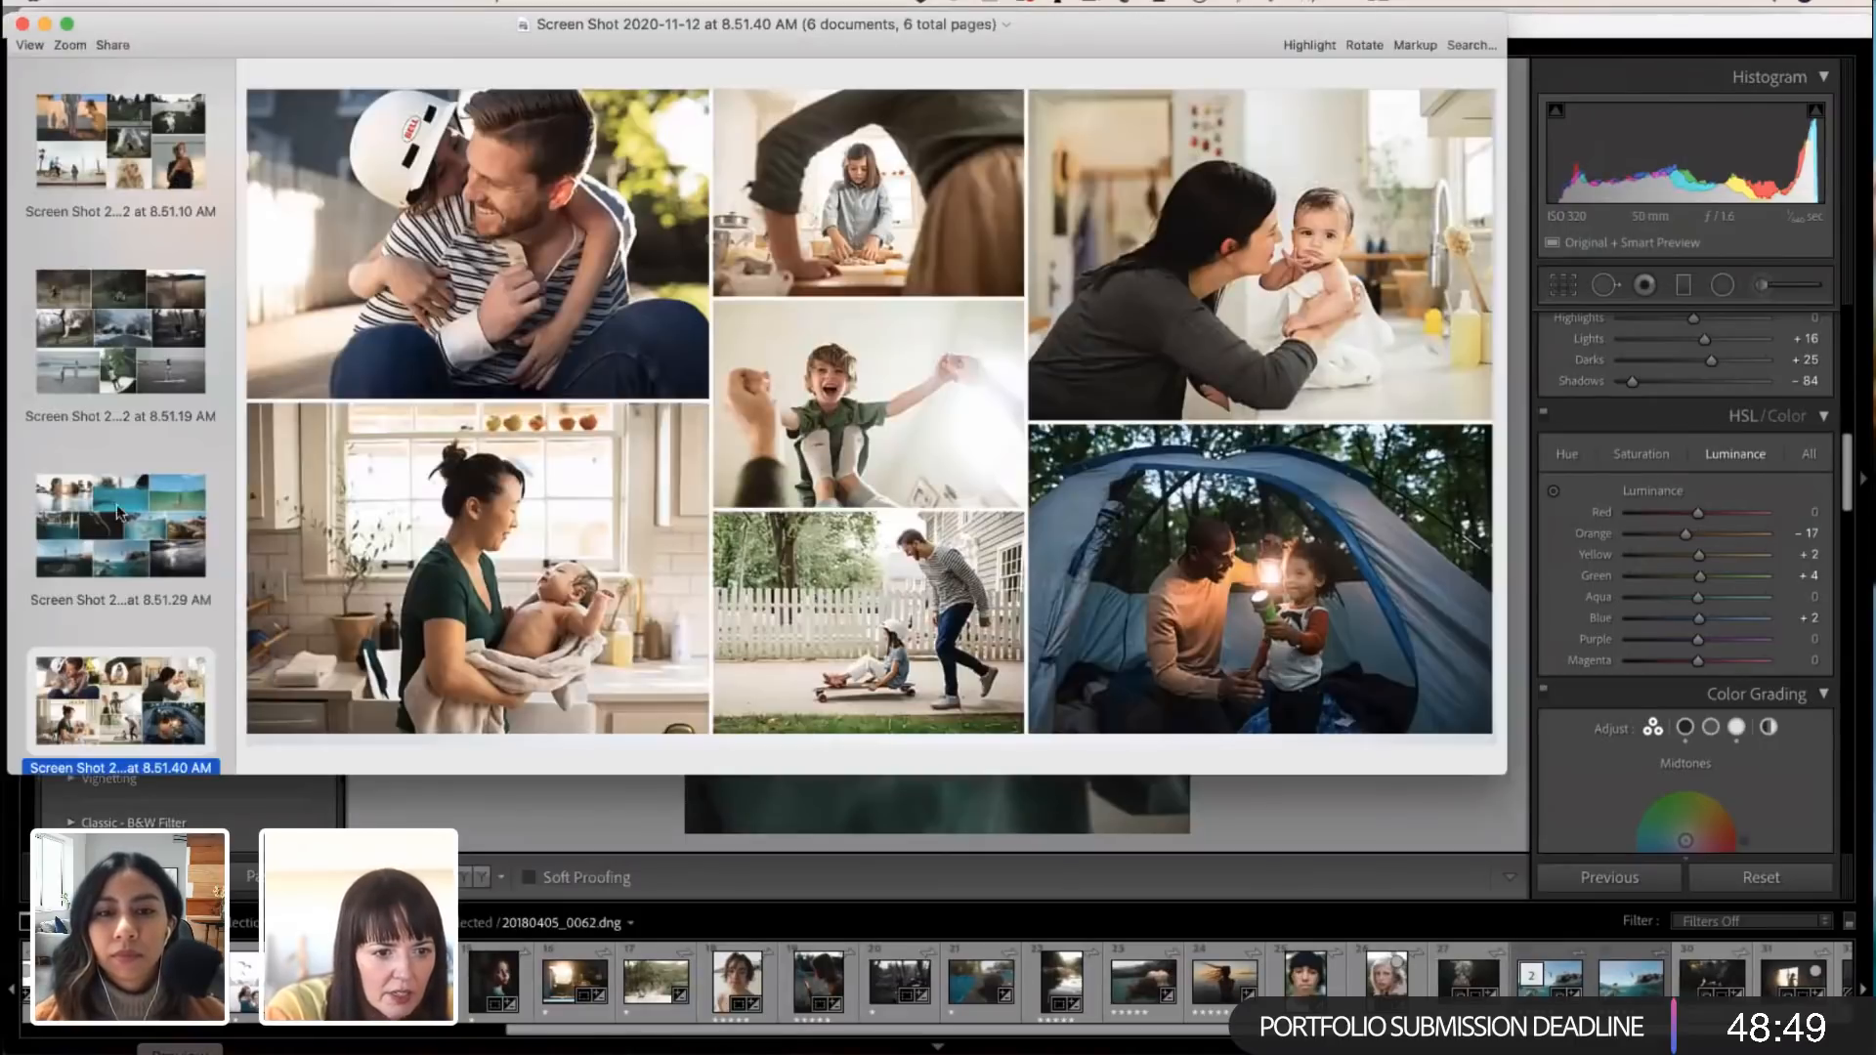
Step: Enlarge the Preview window and view the motion-blur collage and the collage of children playing outdoors
{"action": "left_click", "coordinate": [94, 387]}
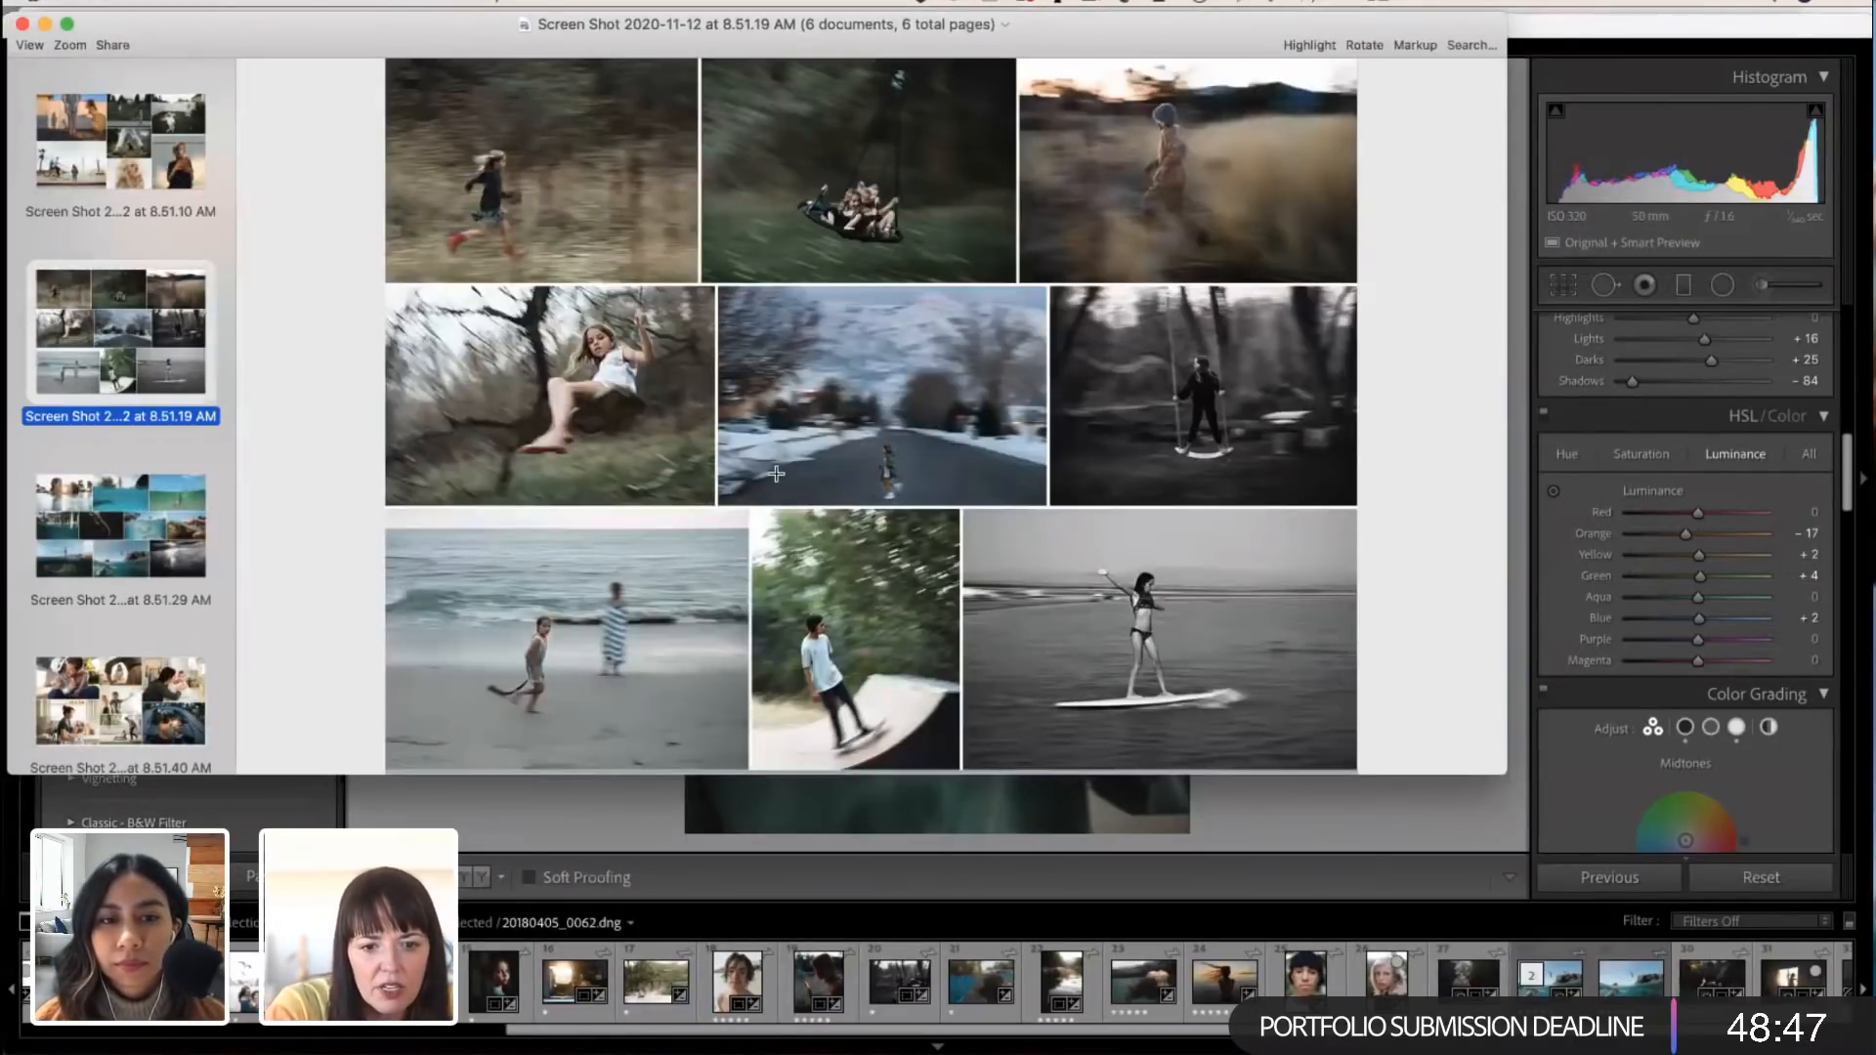
{"action": "left_click_drag", "start_coordinate": [1514, 777], "coordinate": [1701, 1054]}
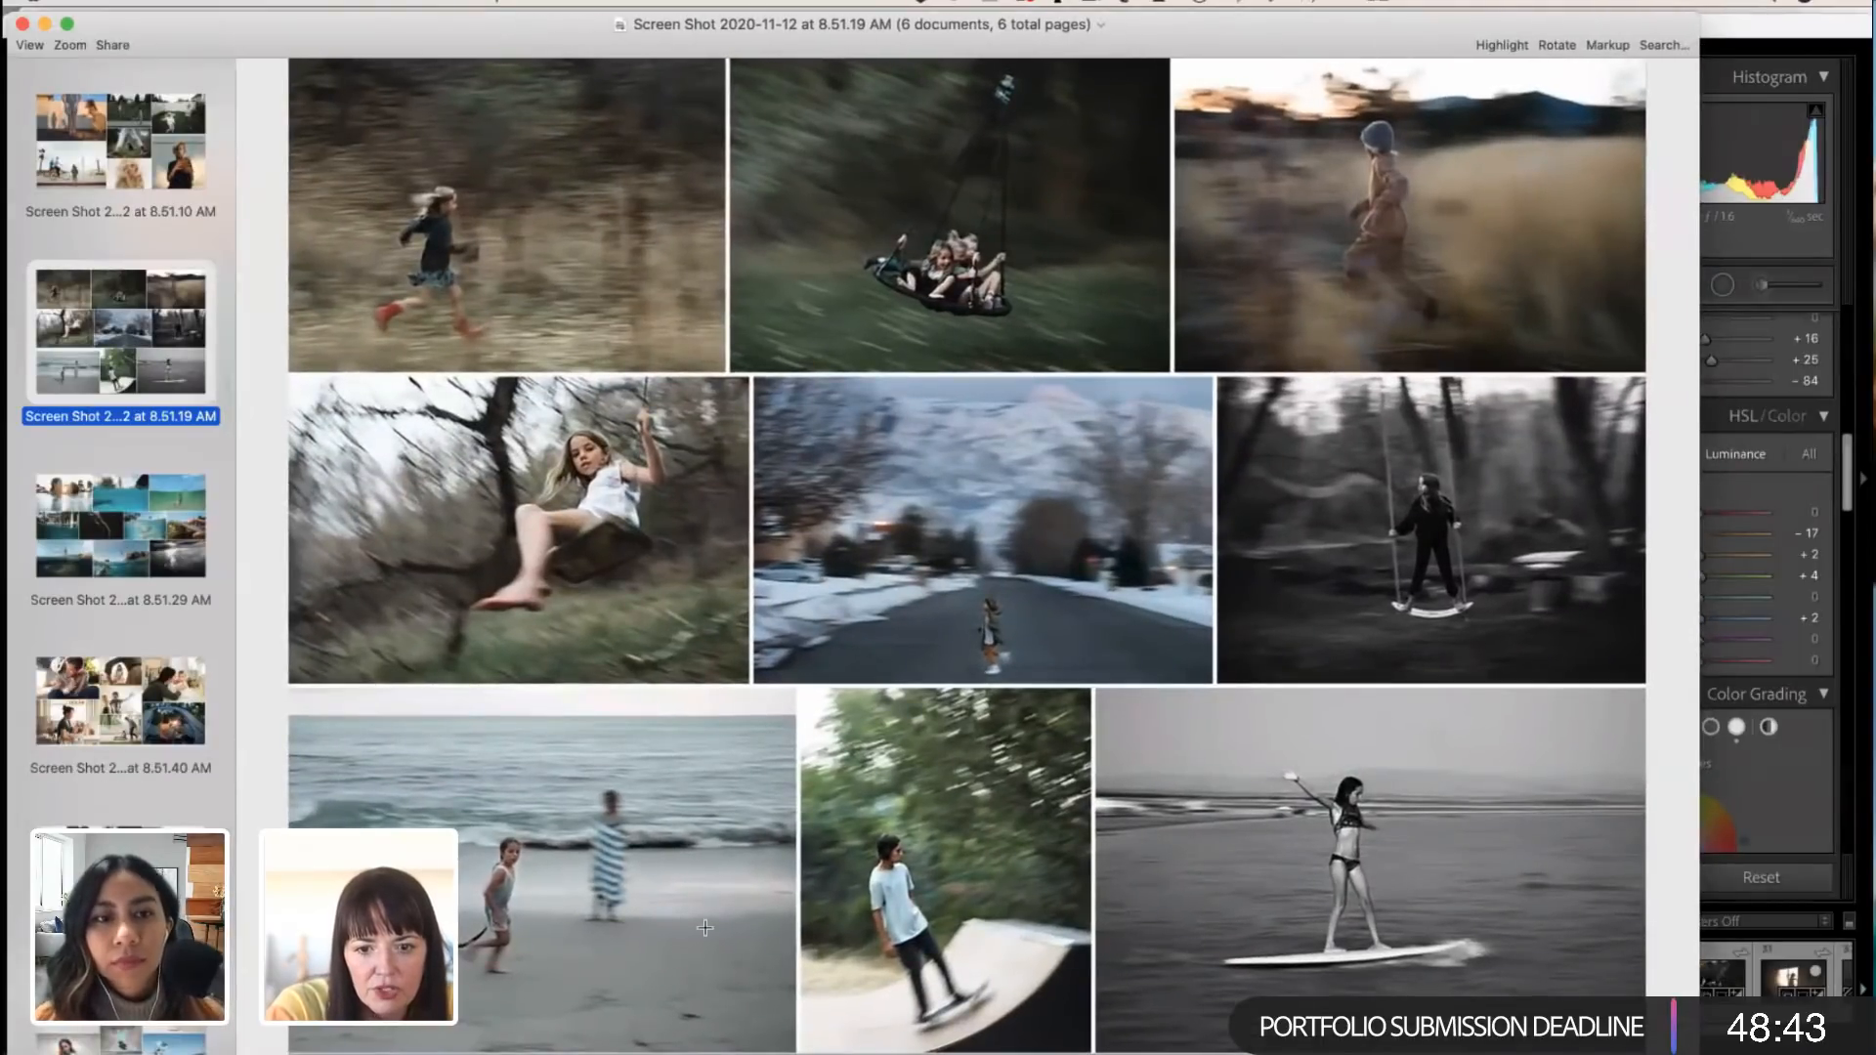
{"action": "left_click", "coordinate": [143, 172]}
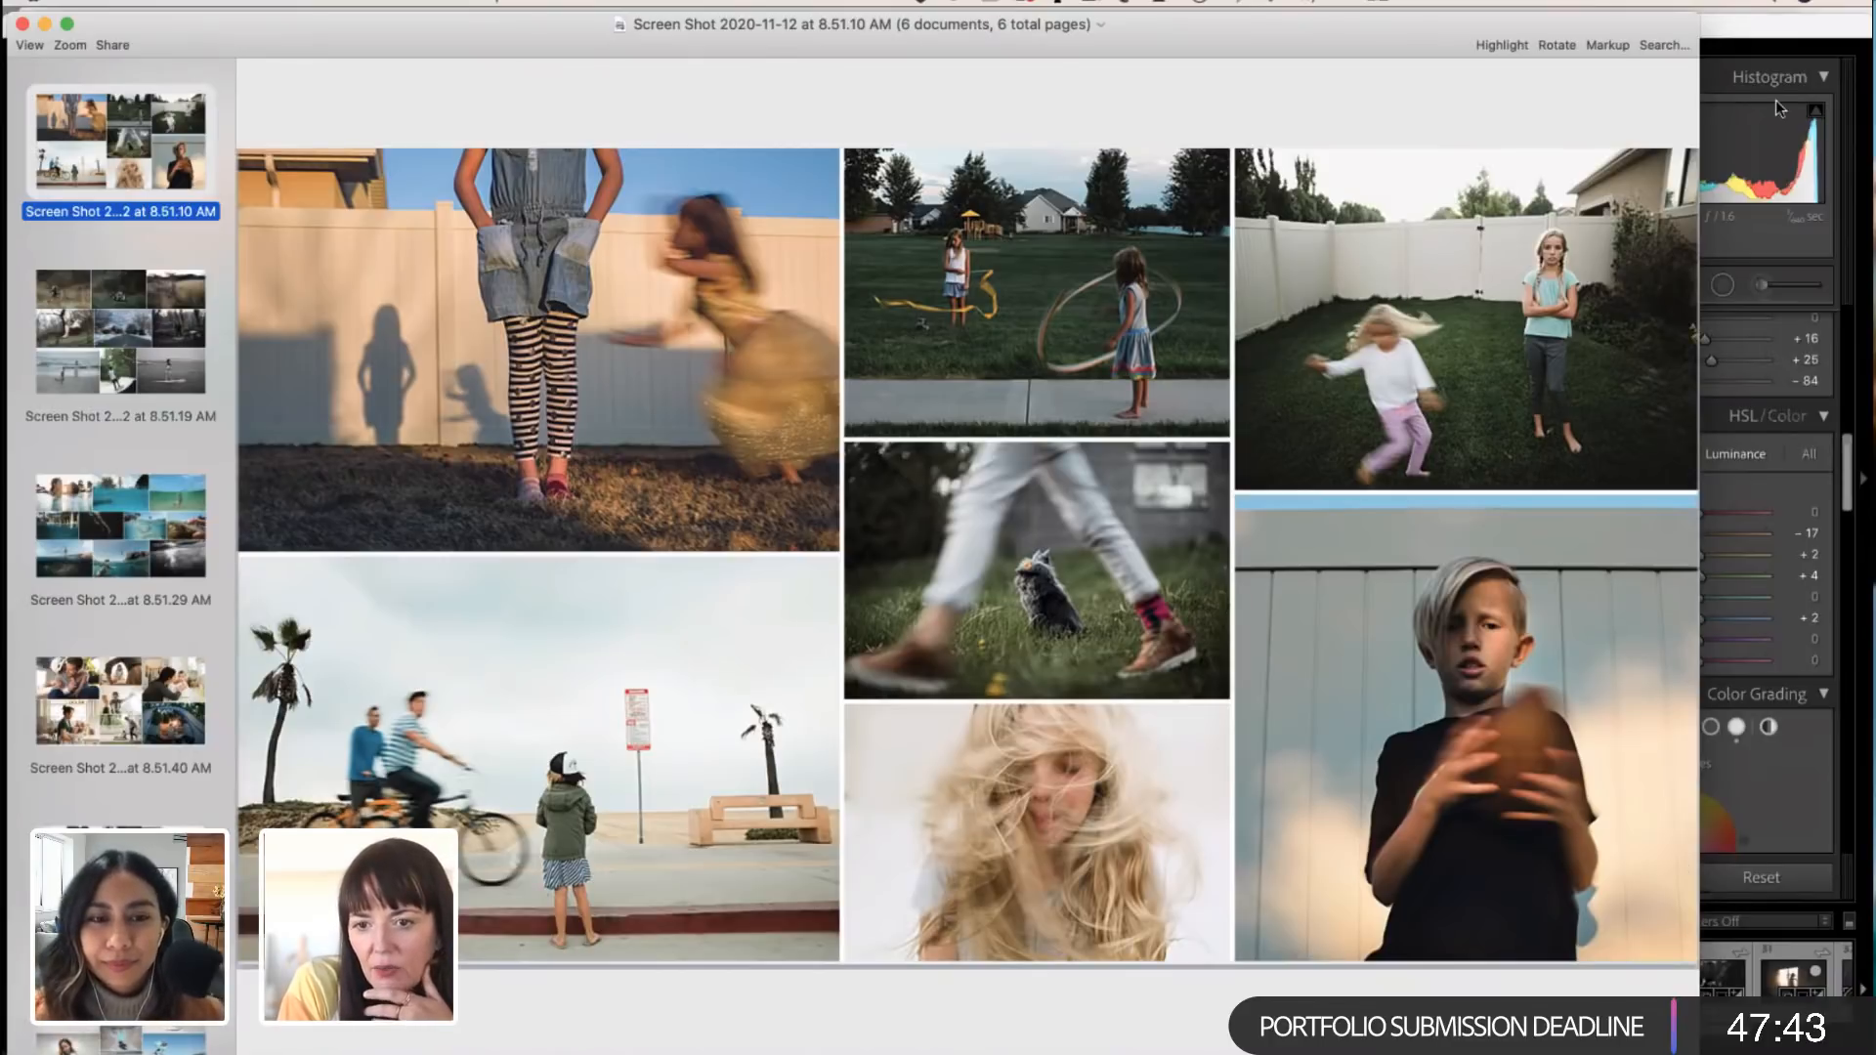
Step: Switch to Lightroom Classic and open the photo of the child in a beanie running through the field
{"action": "left_click_drag", "start_coordinate": [1816, 27], "coordinate": [1716, 17]}
{"action": "scroll", "coordinate": [1713, 982], "scroll_direction": "right", "scroll_amount": 2}
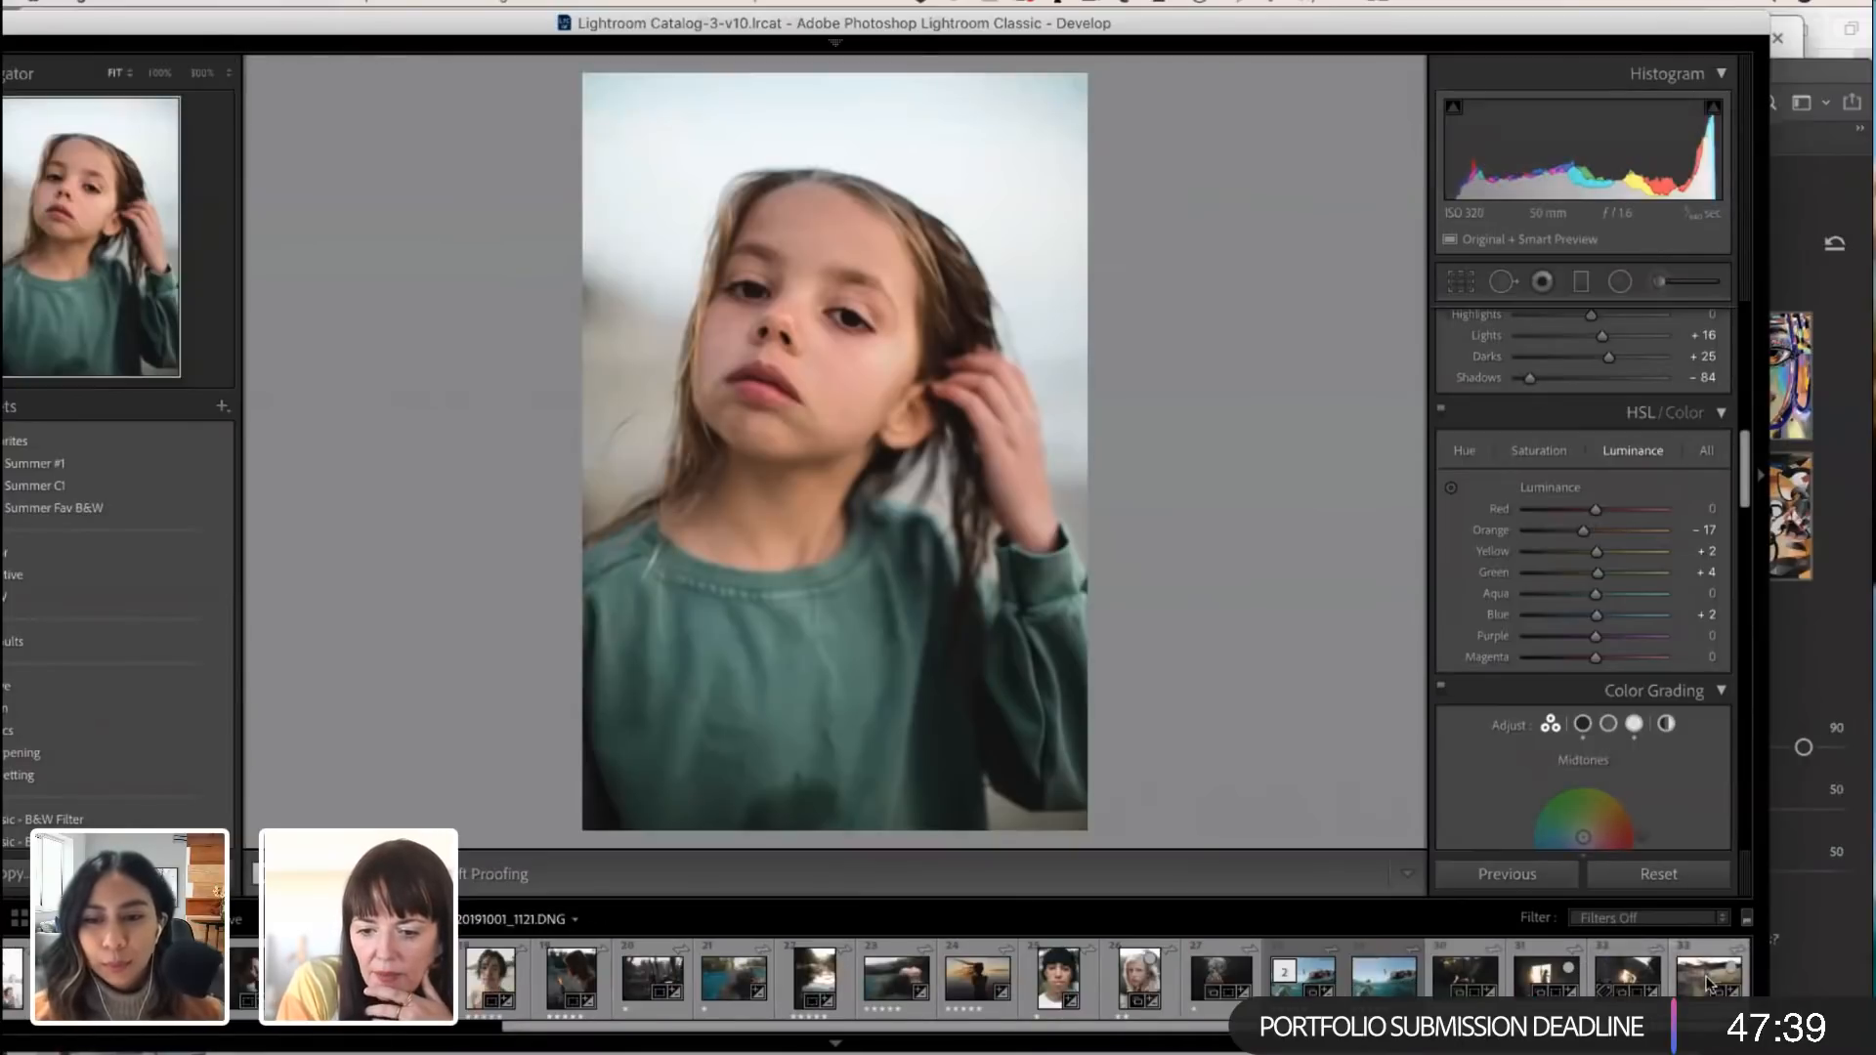
{"action": "left_click", "coordinate": [1708, 981]}
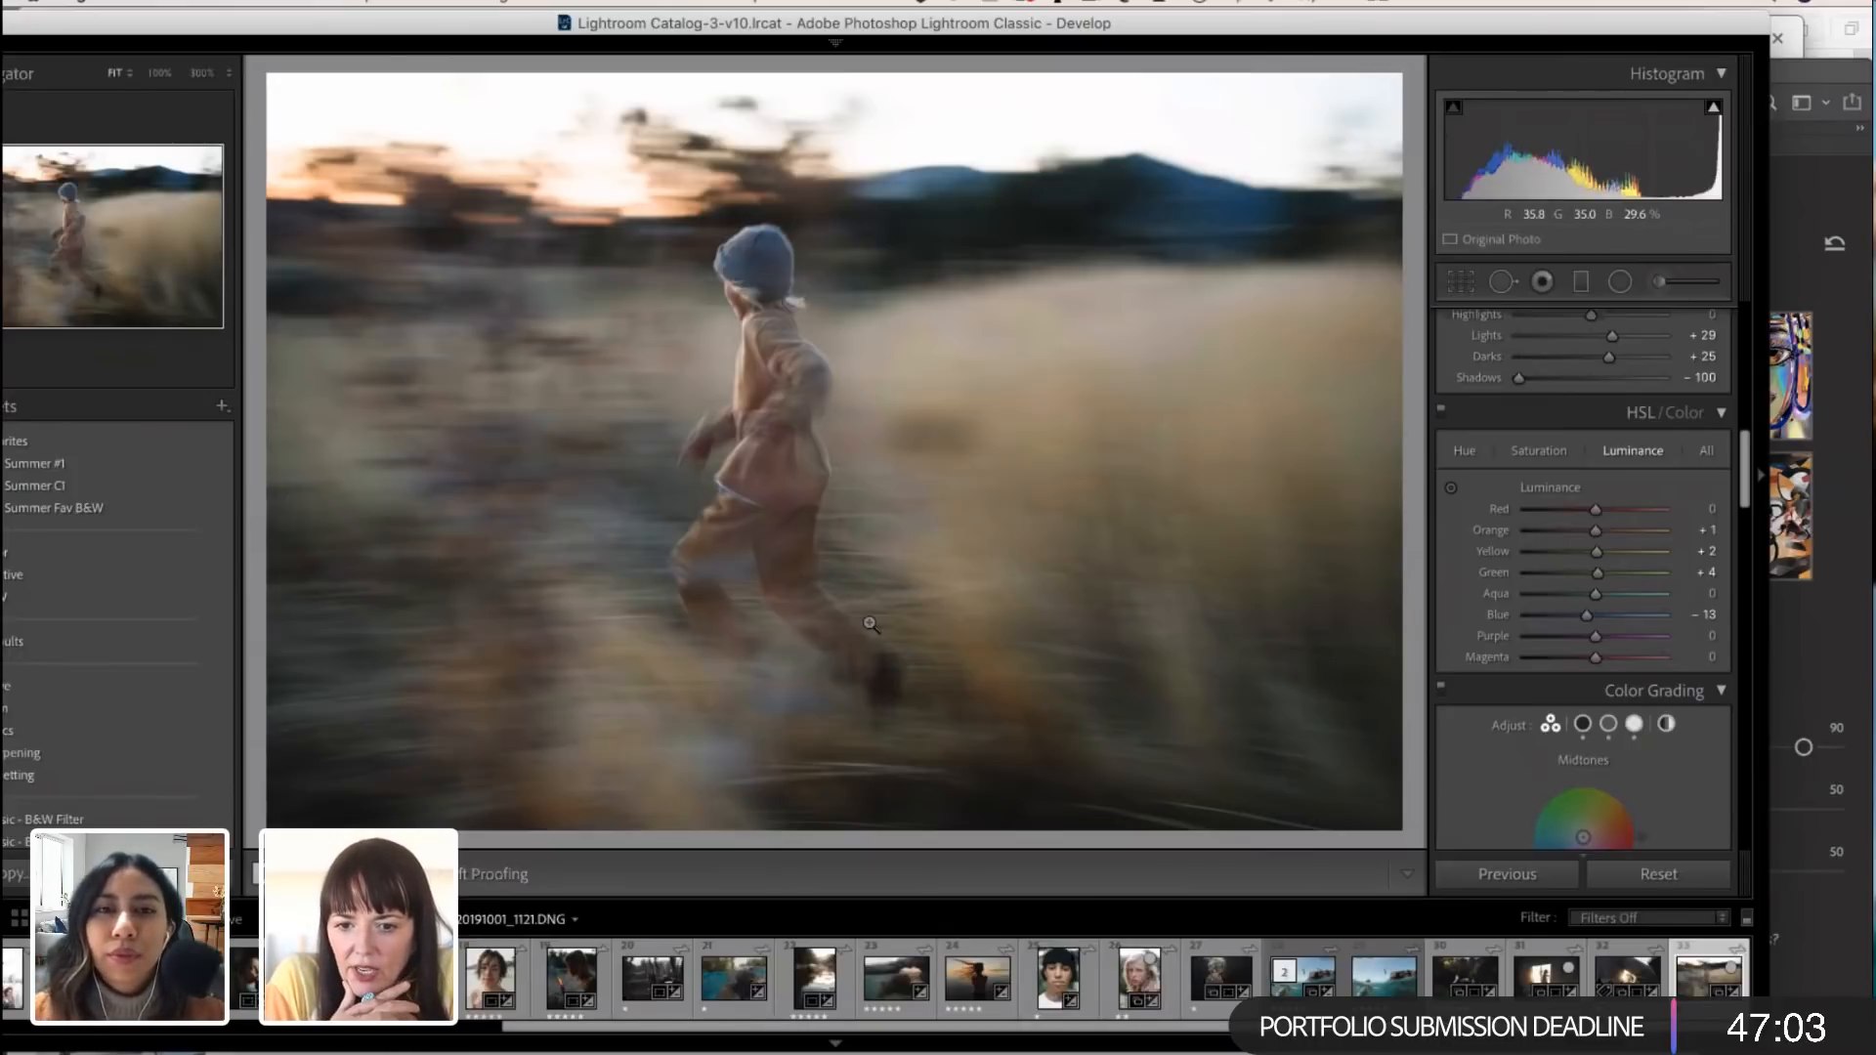
Step: Reset all develop settings of the running child photo and raise Exposure to +1.65
{"action": "scroll", "coordinate": [1500, 459], "scroll_direction": "up", "scroll_amount": 3}
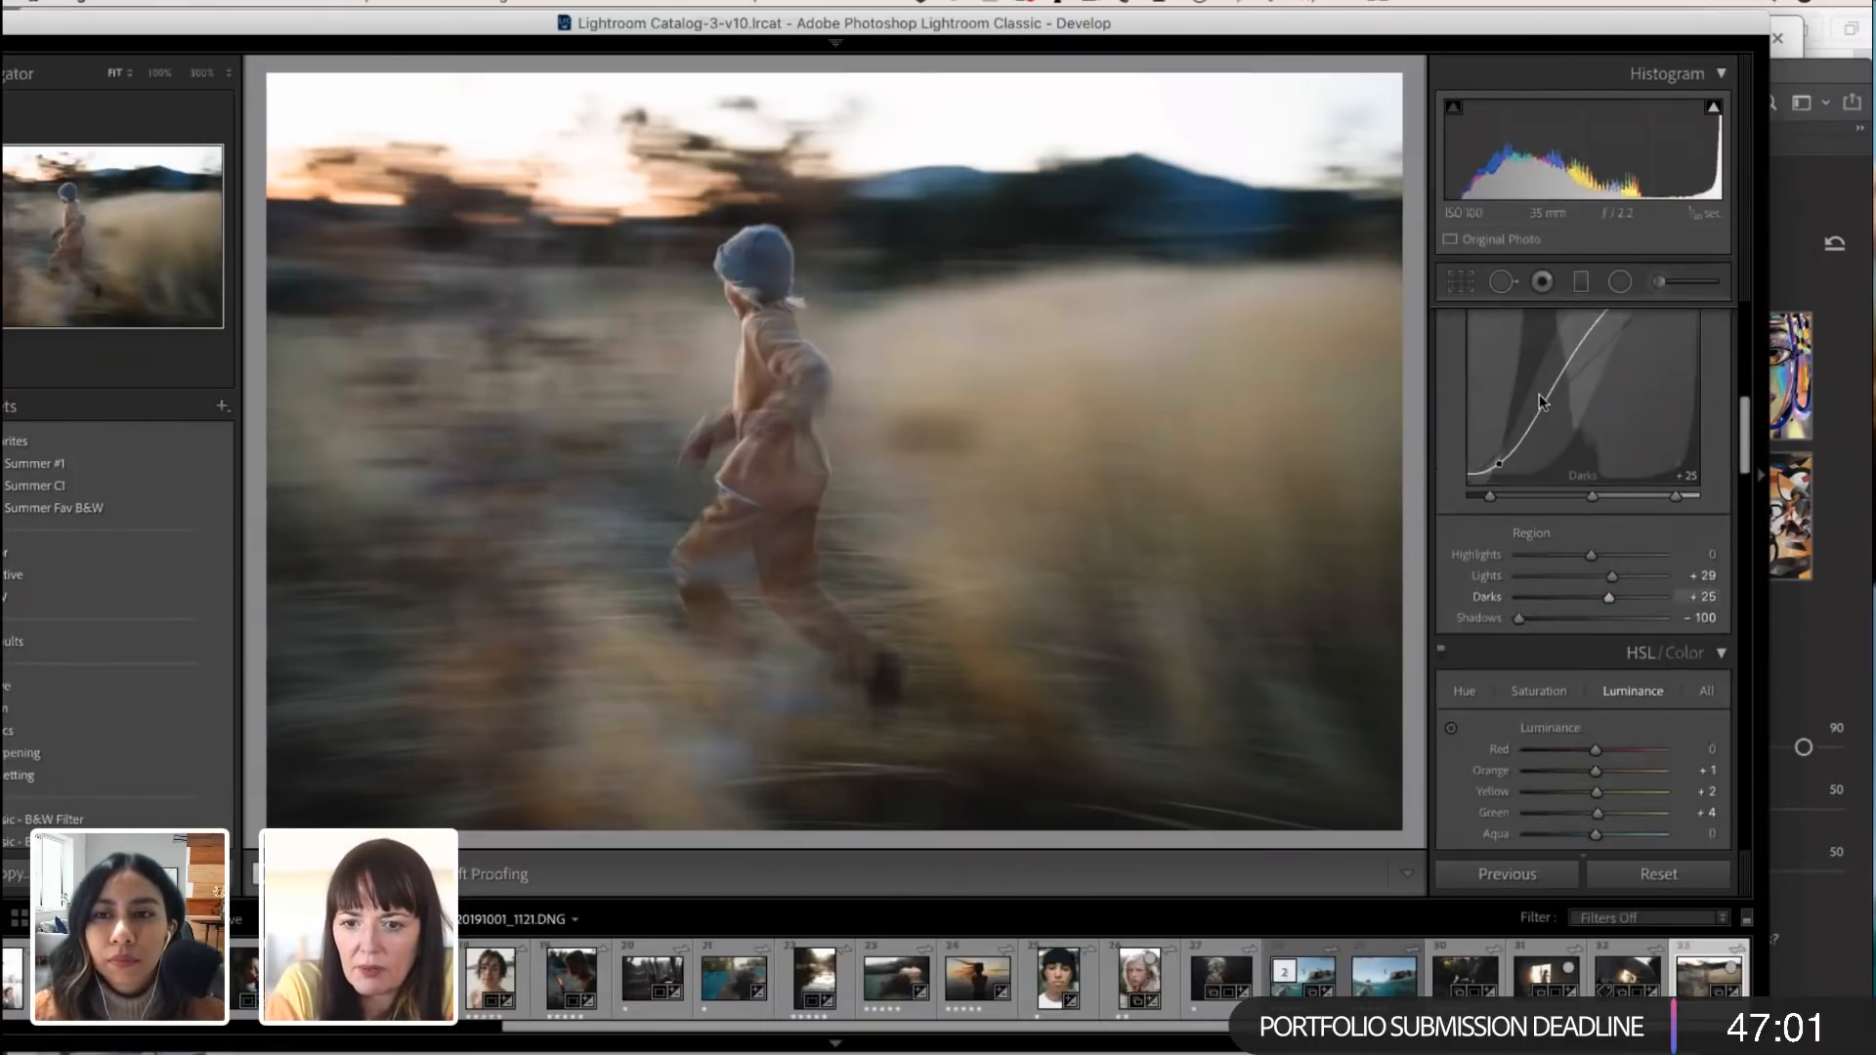
{"action": "scroll", "coordinate": [1500, 459], "scroll_direction": "up", "scroll_amount": 5}
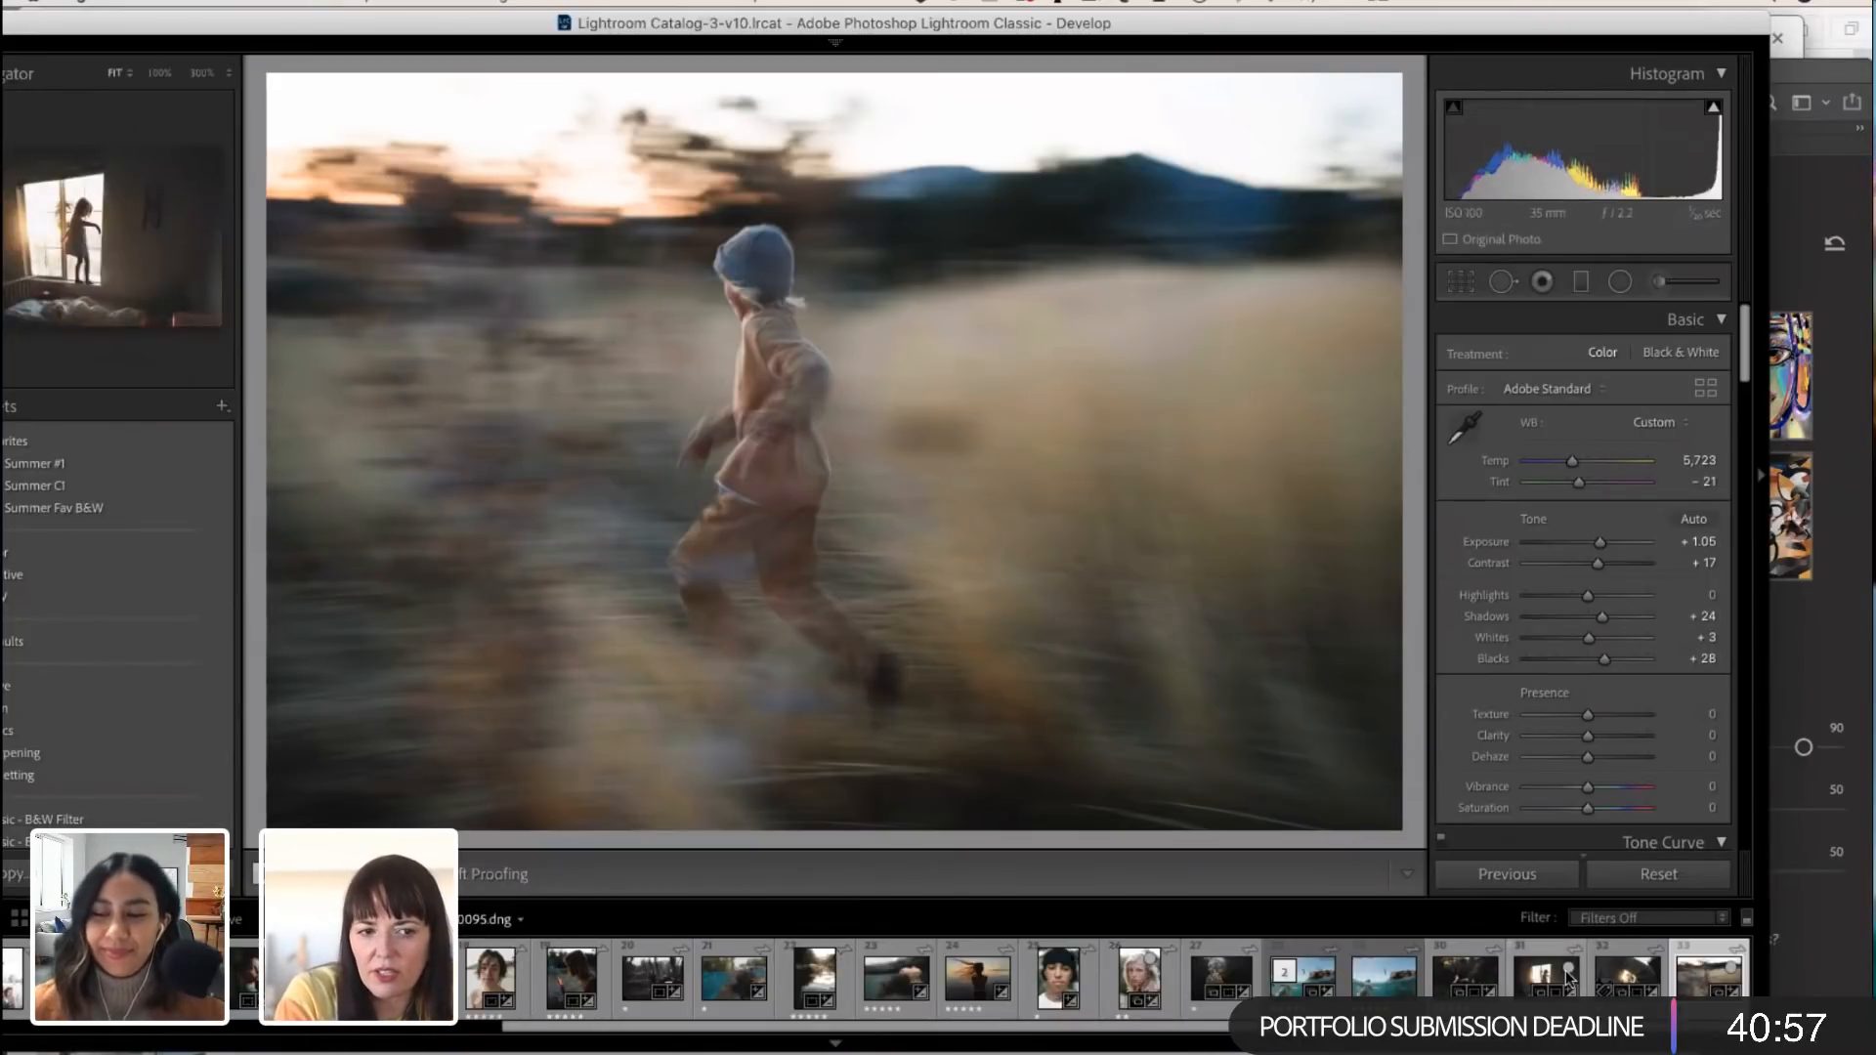
{"action": "left_click", "coordinate": [1685, 874]}
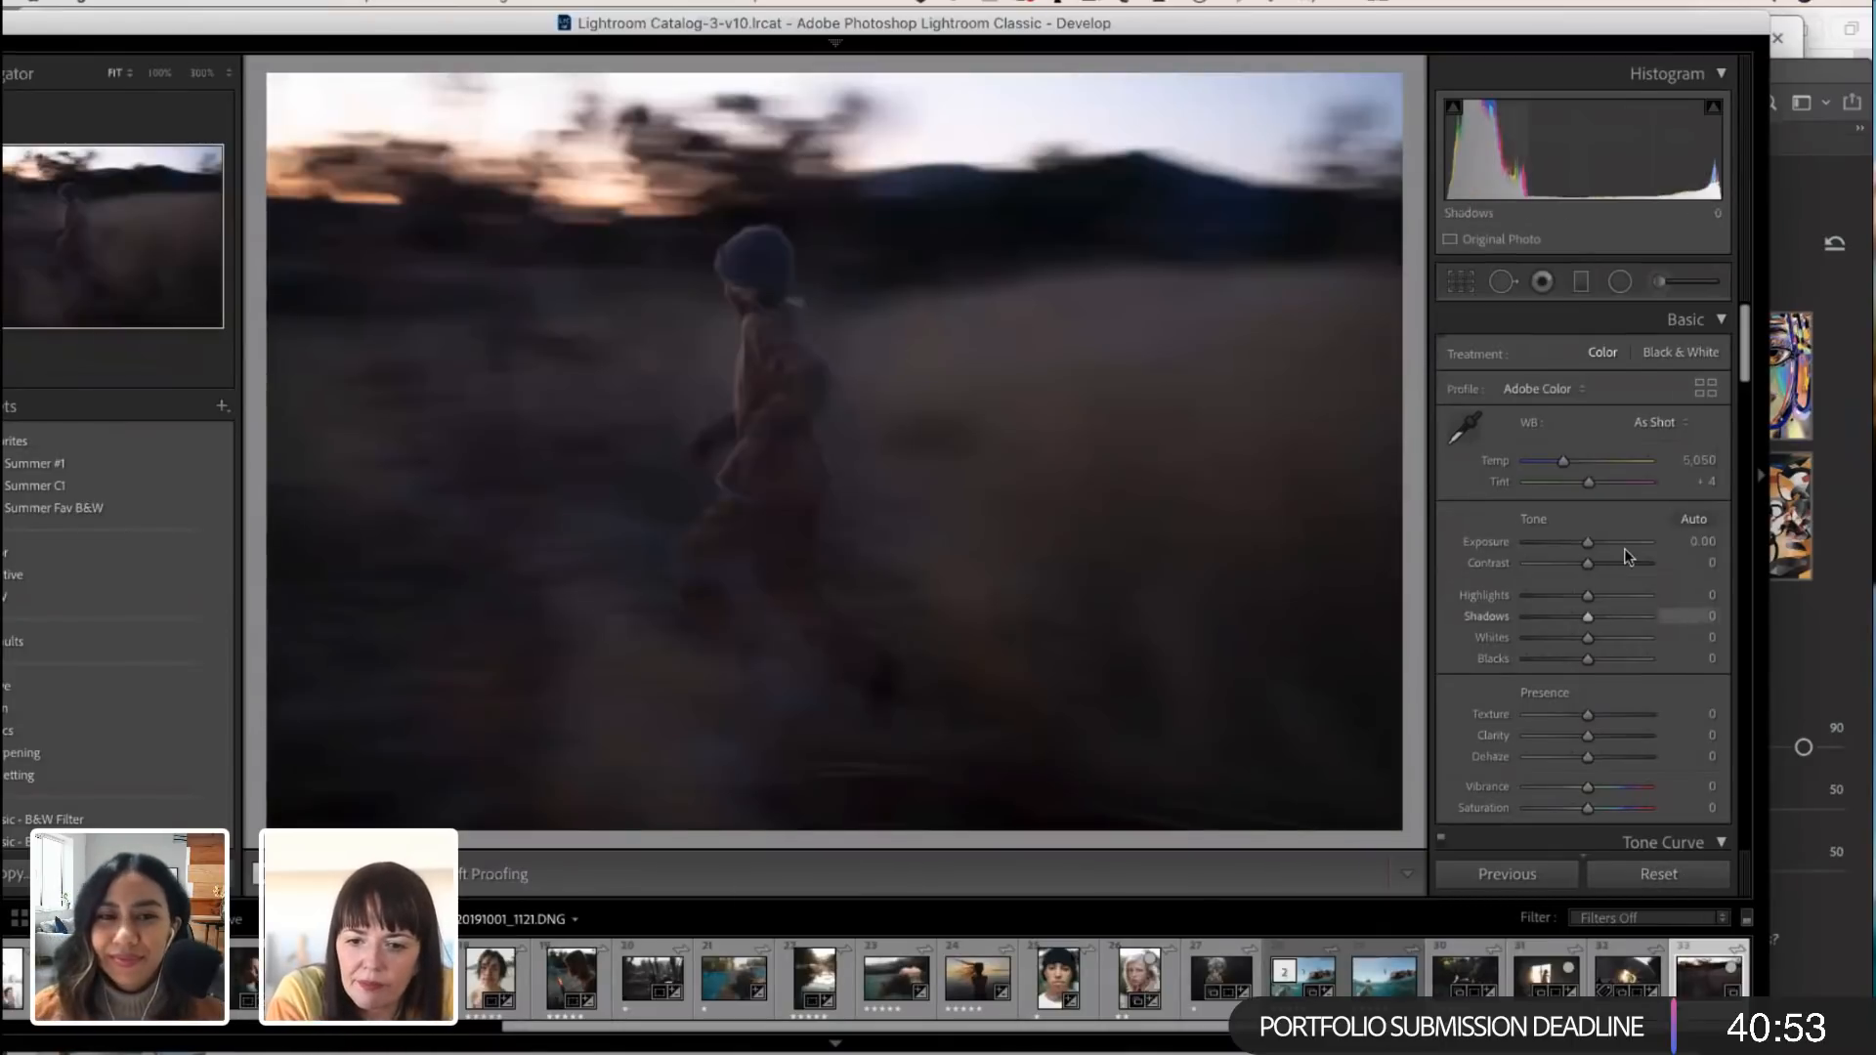
{"action": "left_click_drag", "start_coordinate": [1586, 540], "coordinate": [1604, 537]}
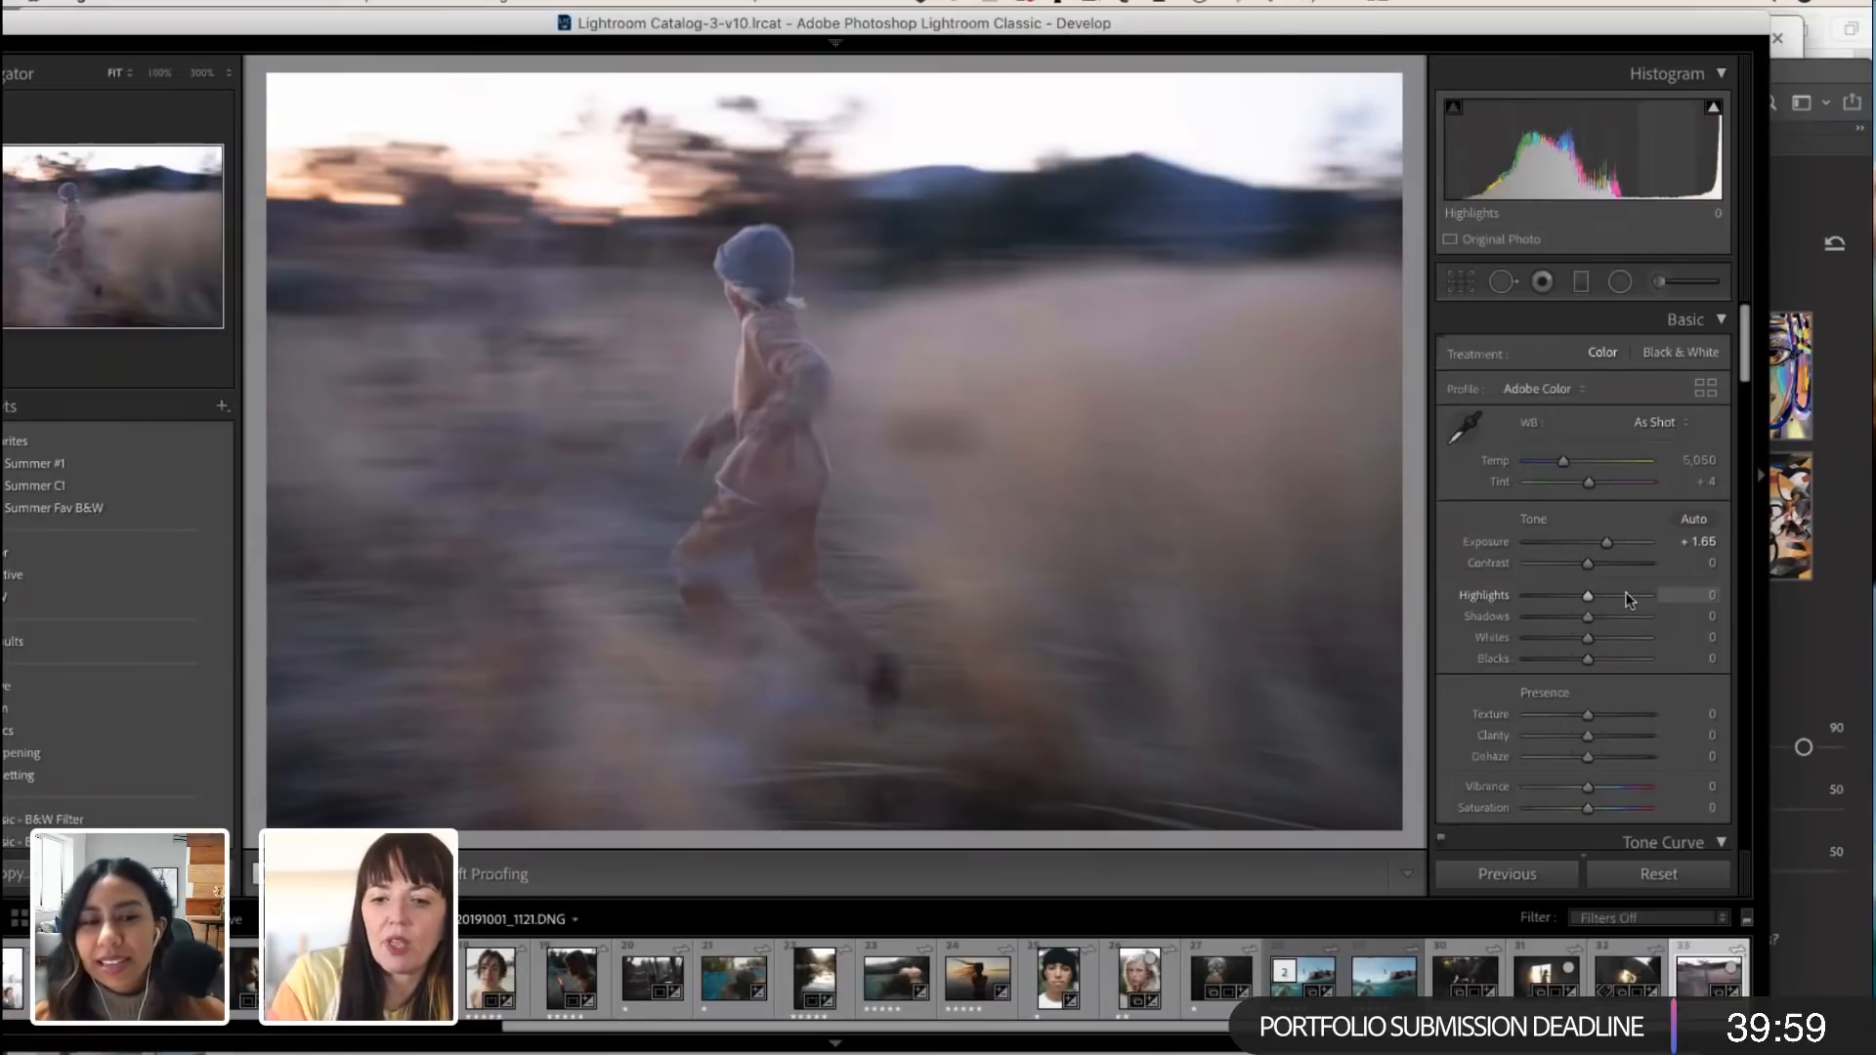
Step: Warm the white balance by setting Temp to 6,704 and Tint to -5
{"action": "scroll", "coordinate": [1629, 599], "scroll_direction": "down", "scroll_amount": 3}
{"action": "scroll", "coordinate": [1622, 590], "scroll_direction": "up", "scroll_amount": 2}
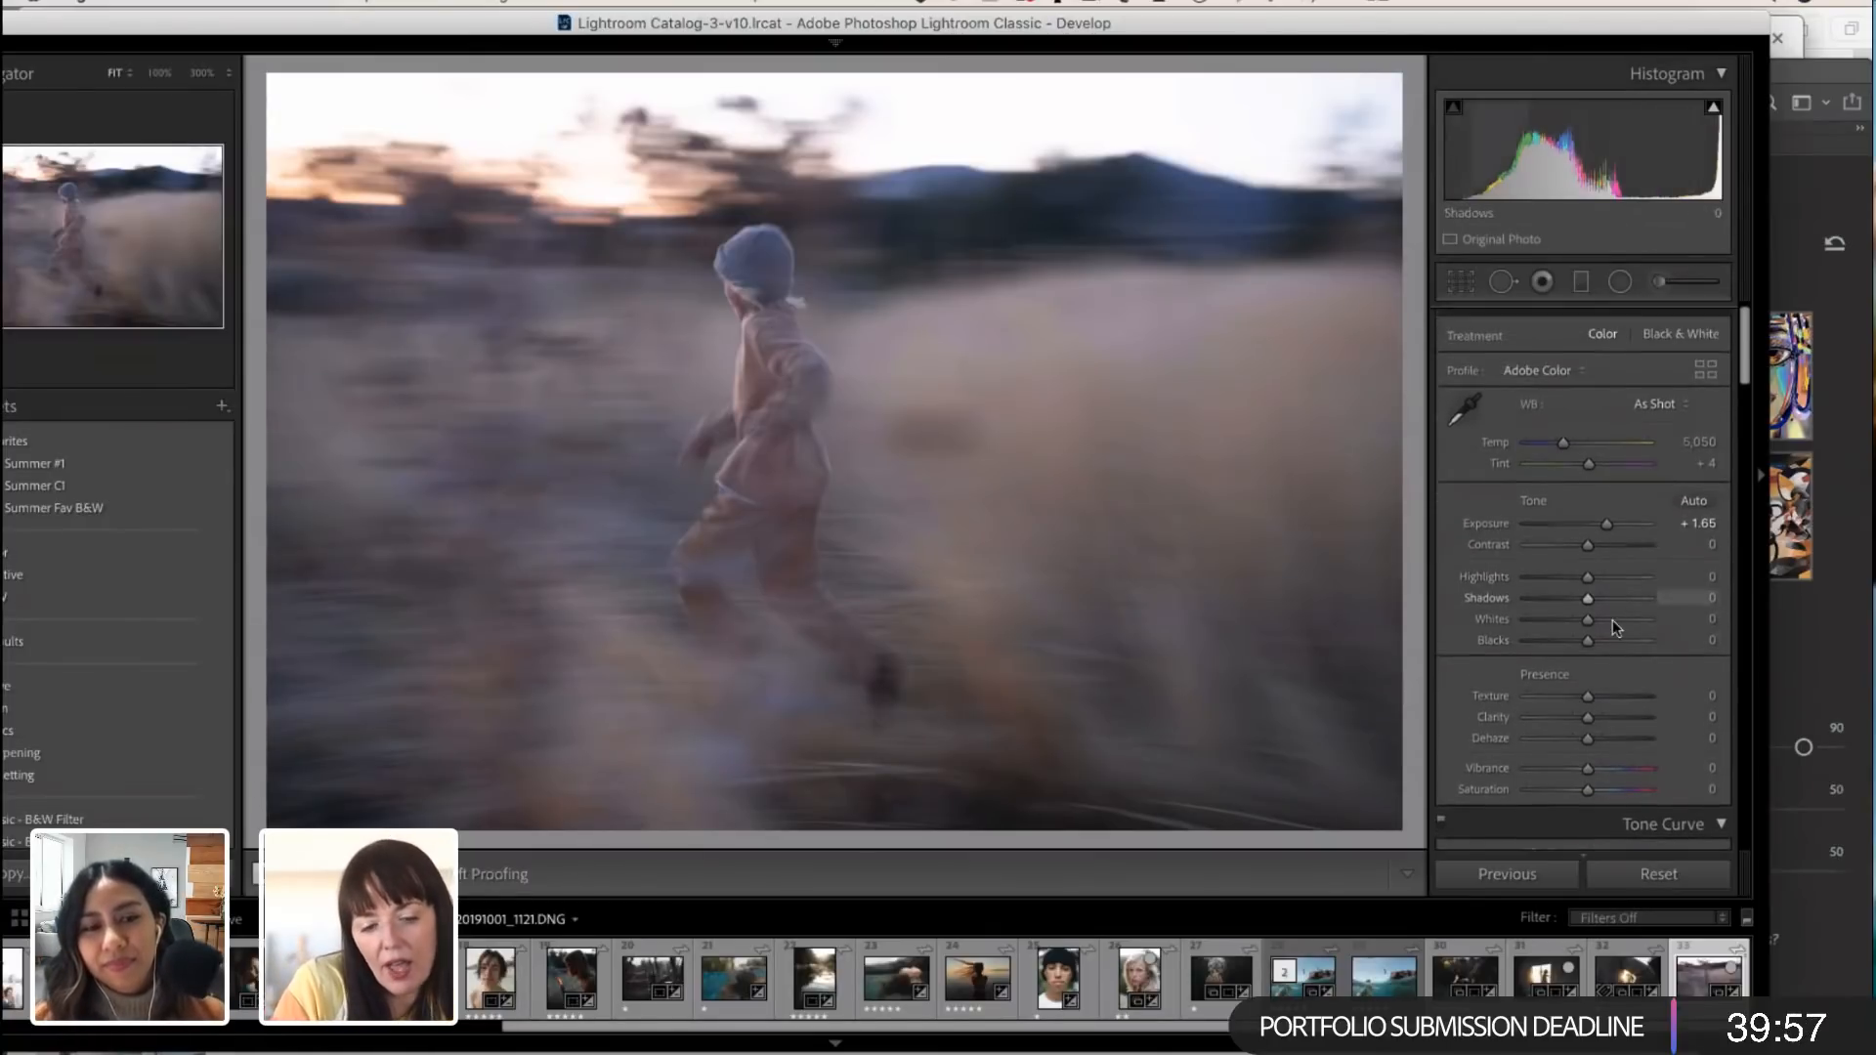
{"action": "scroll", "coordinate": [1582, 489], "scroll_direction": "up", "scroll_amount": 1}
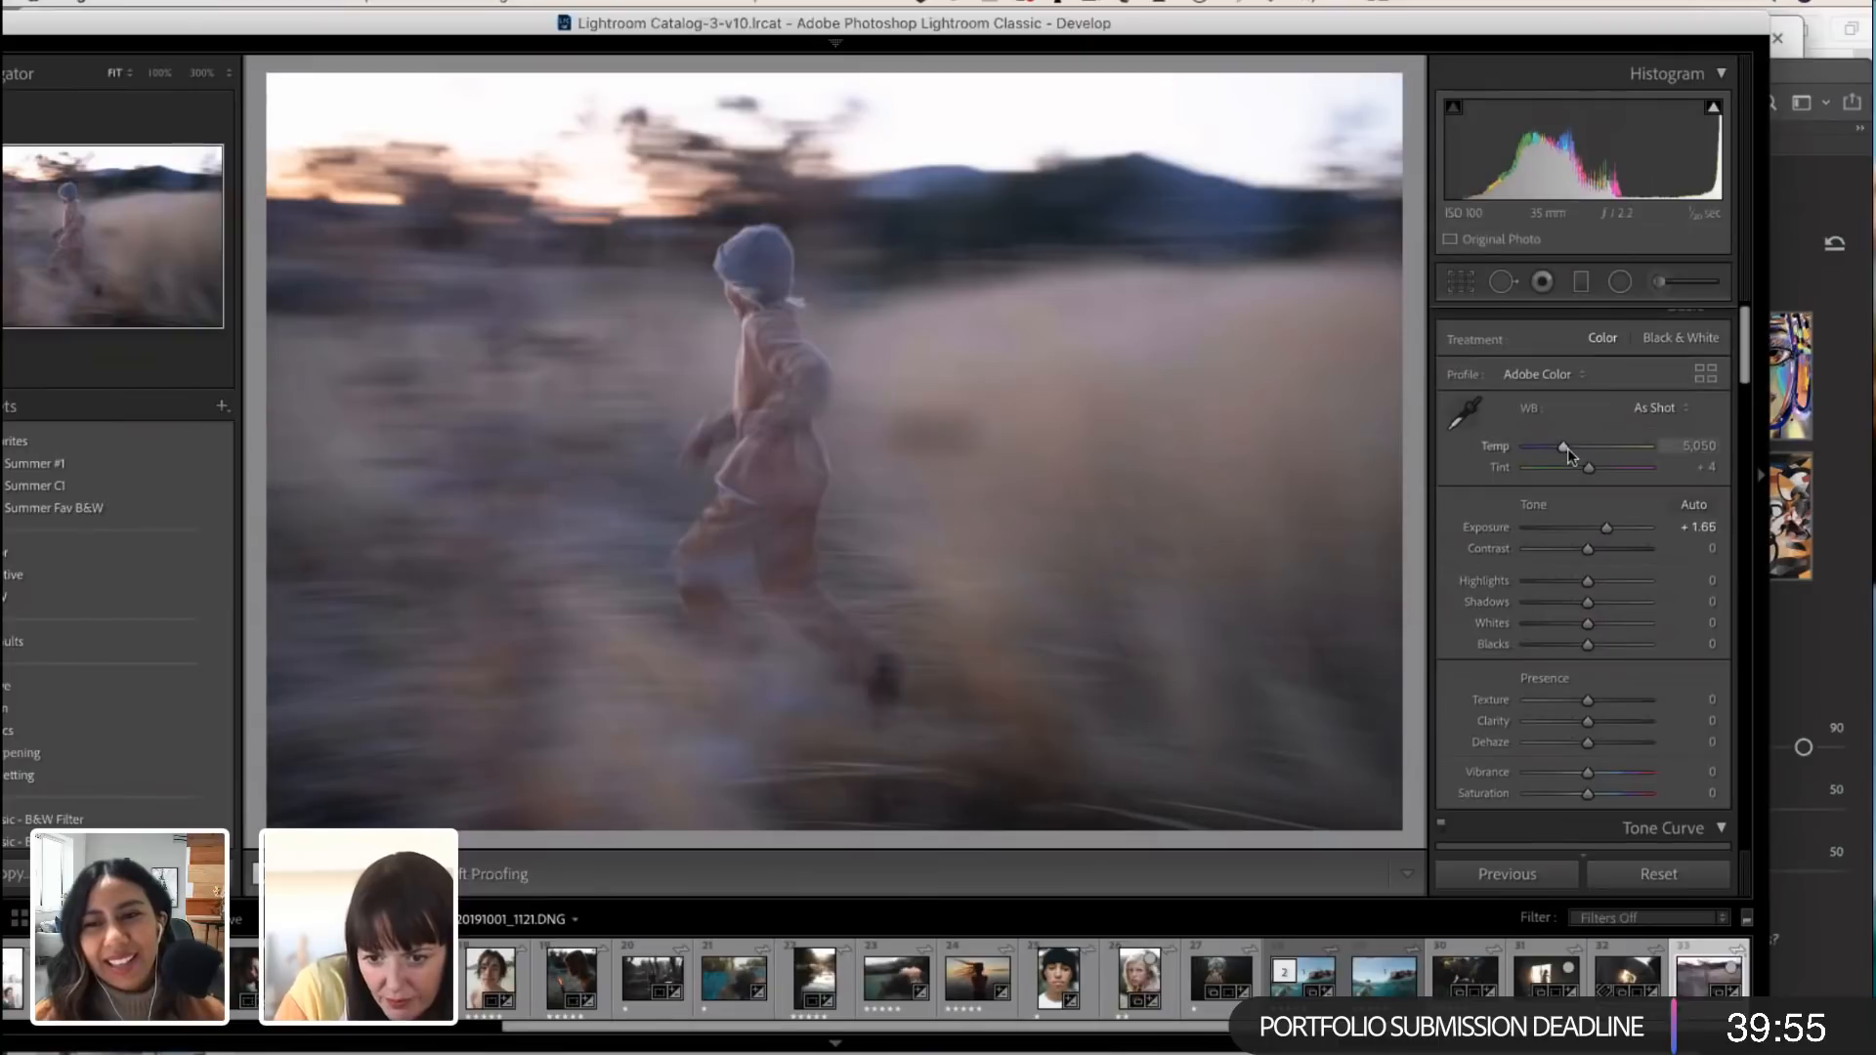
{"action": "left_click_drag", "start_coordinate": [1568, 445], "coordinate": [1587, 446]}
{"action": "scroll", "coordinate": [1587, 446], "scroll_direction": "up", "scroll_amount": 1}
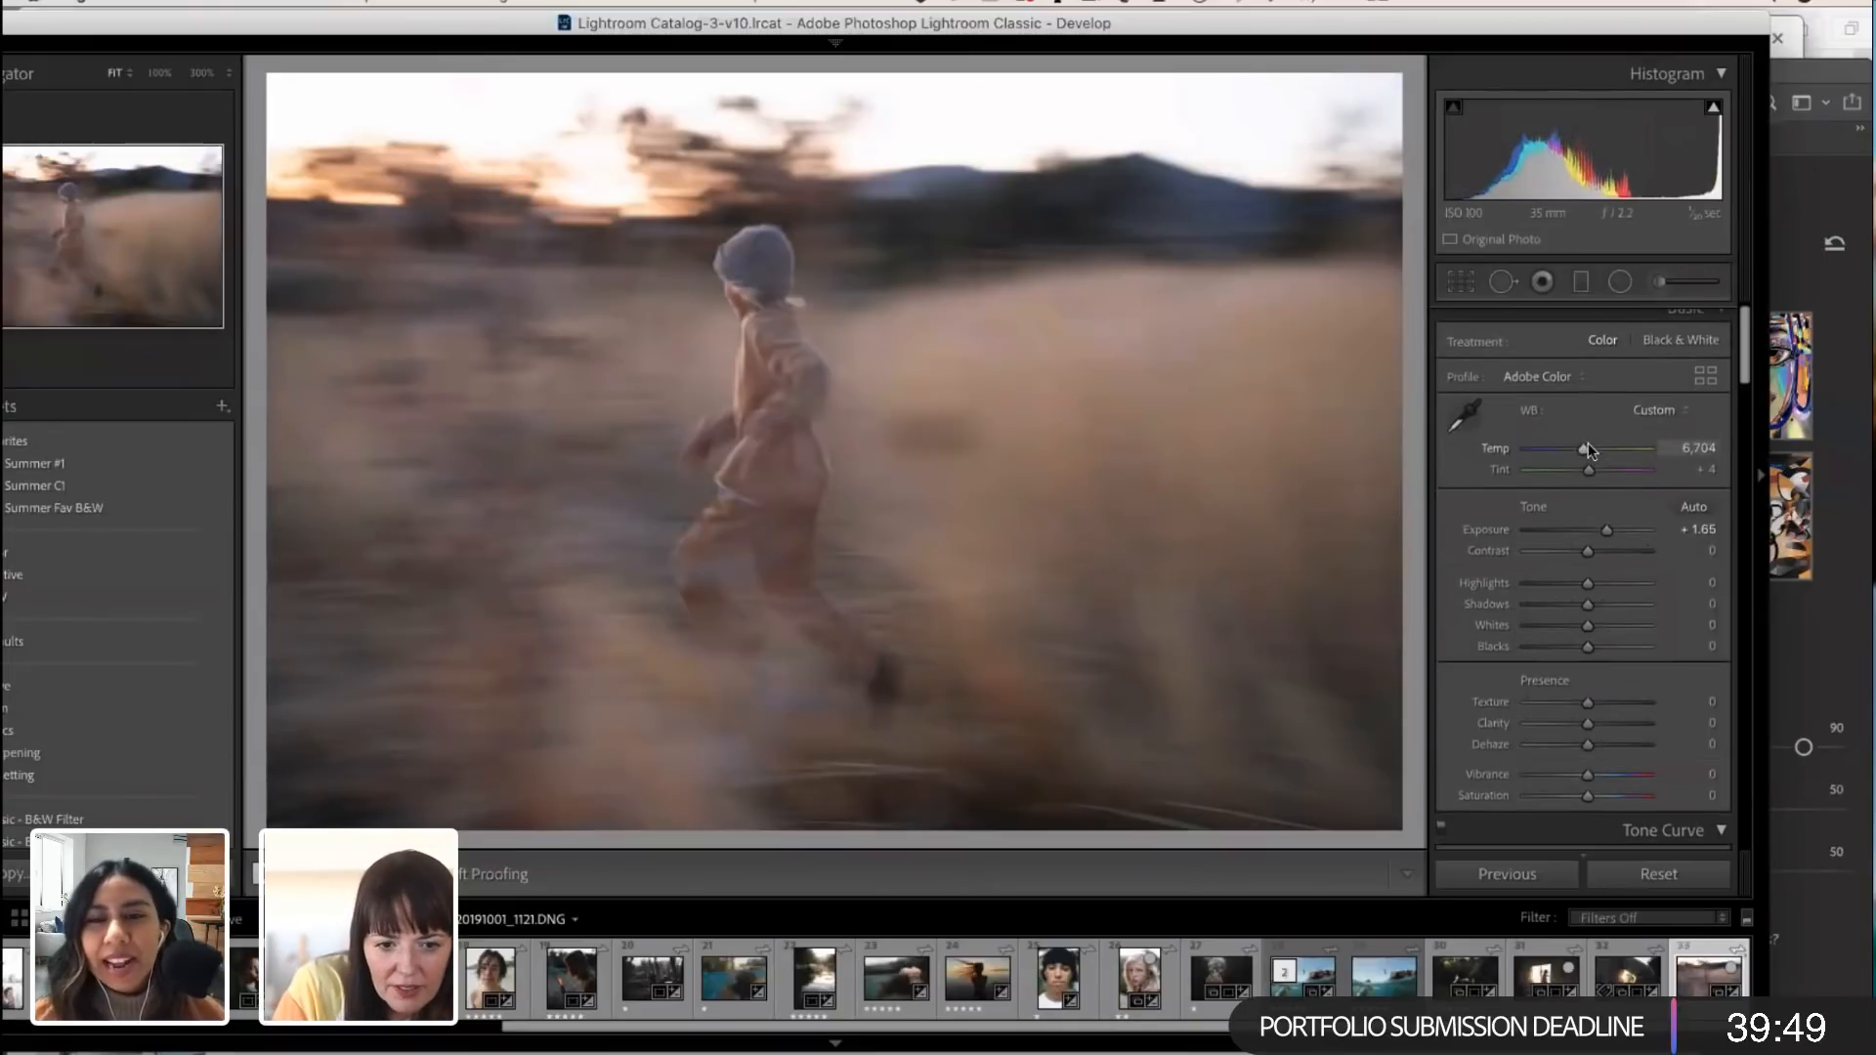
{"action": "scroll", "coordinate": [1596, 525], "scroll_direction": "down", "scroll_amount": 1}
{"action": "left_click_drag", "start_coordinate": [1592, 465], "coordinate": [1587, 465]}
{"action": "scroll", "coordinate": [1589, 465], "scroll_direction": "down", "scroll_amount": 1}
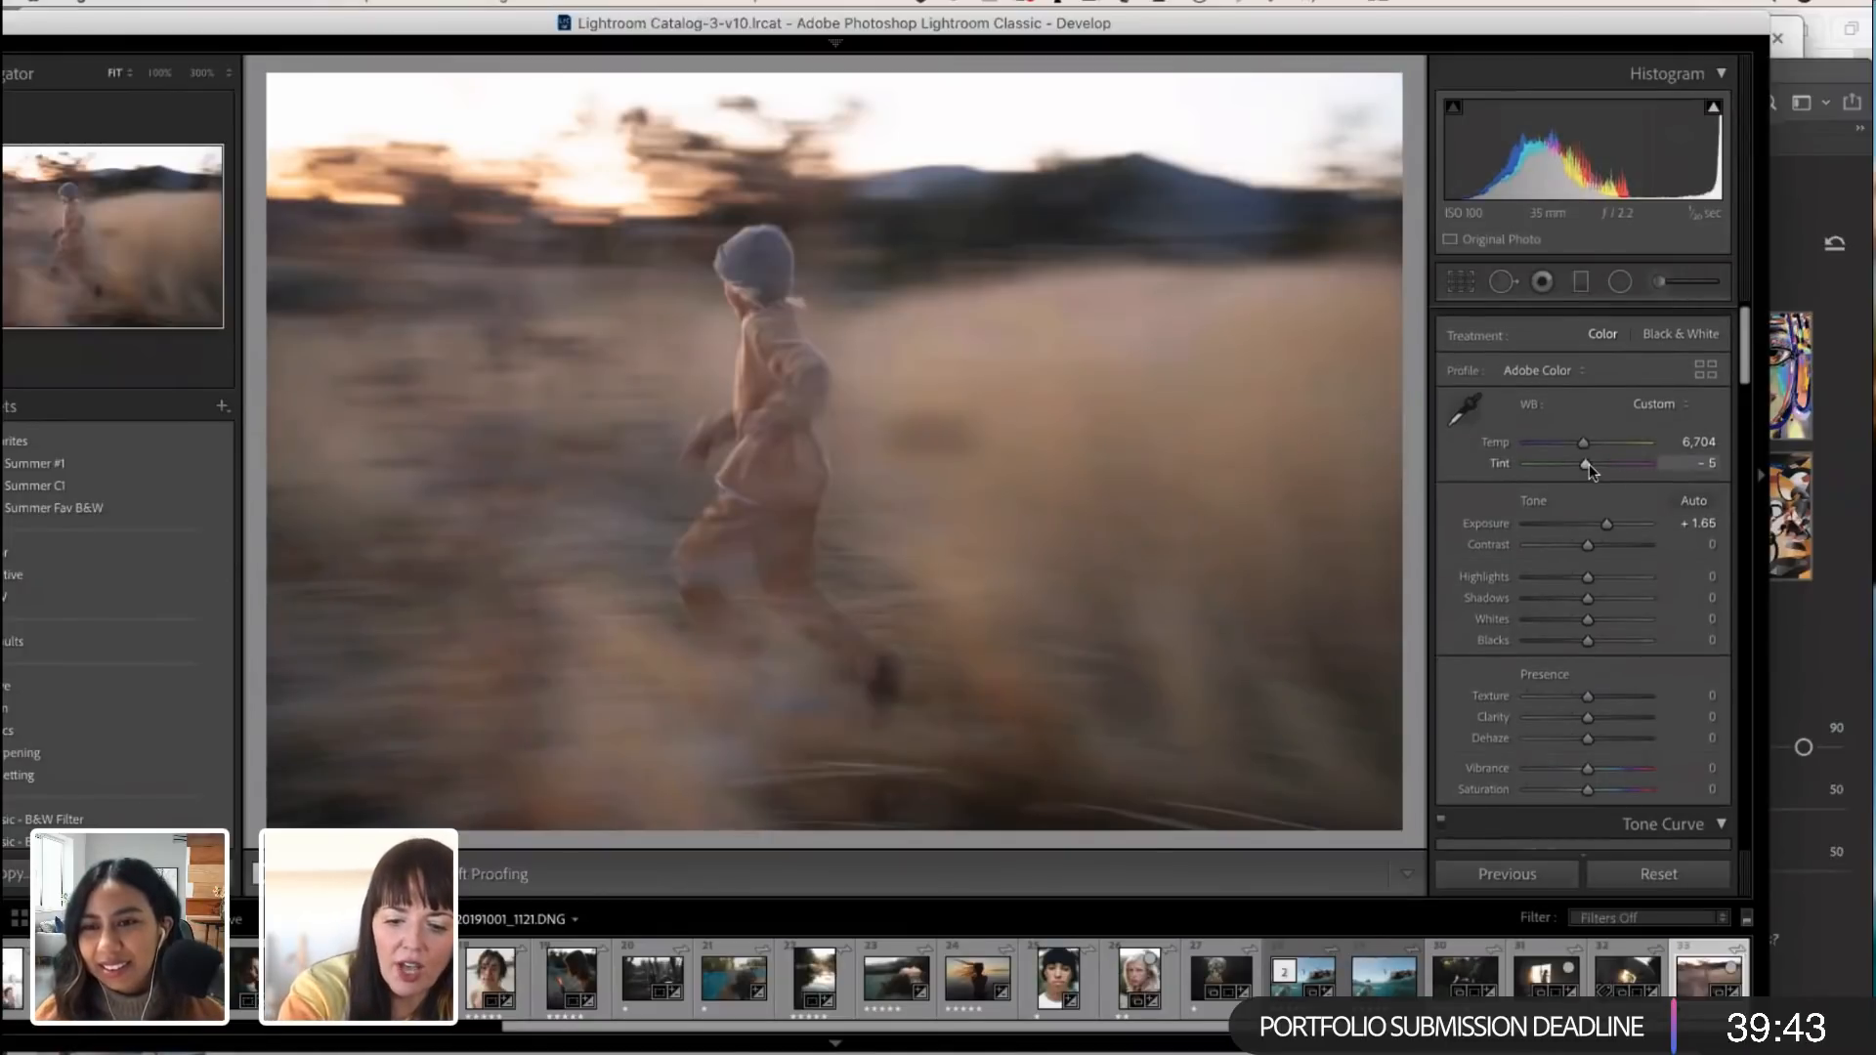
{"action": "key", "text": "XF86MonBrightnessUp"}
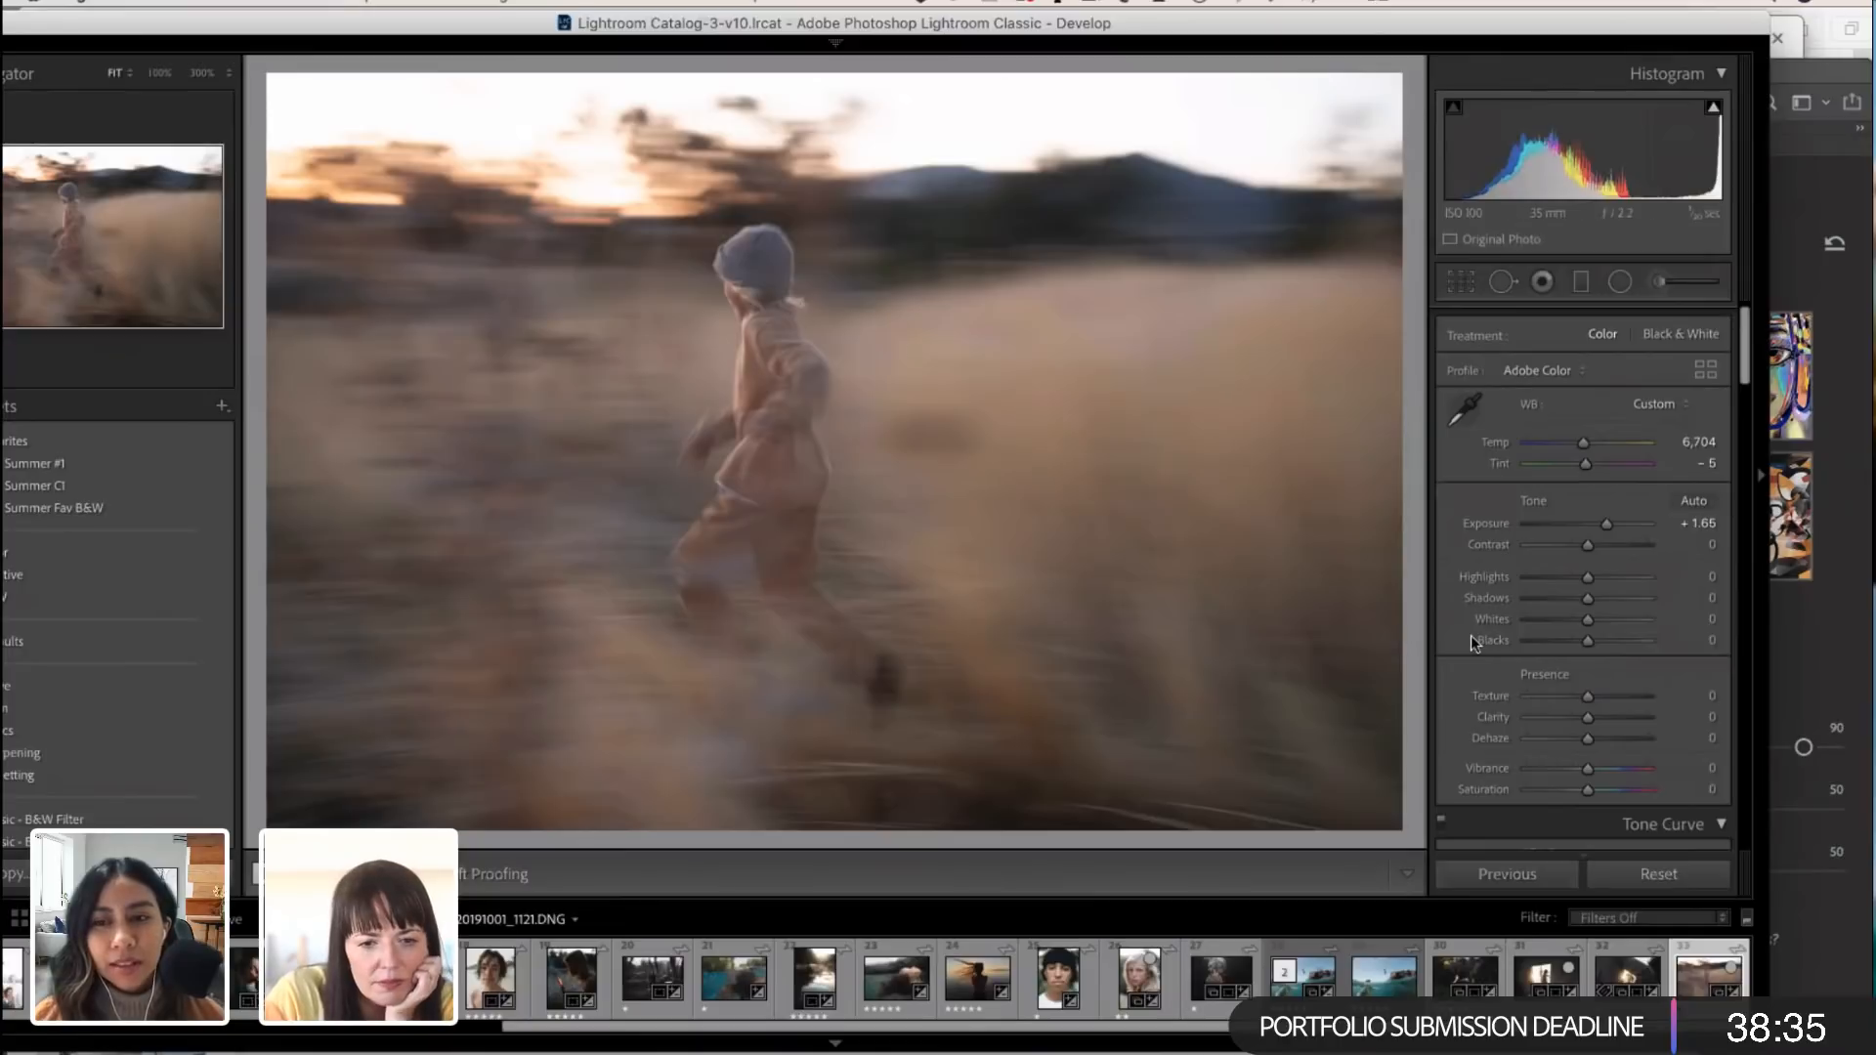
Step: Set Contrast to +12, Highlights to +22, Shadows to -29, Whites to -10 and Blacks to -6
{"action": "left_click_drag", "start_coordinate": [1587, 547], "coordinate": [1596, 553]}
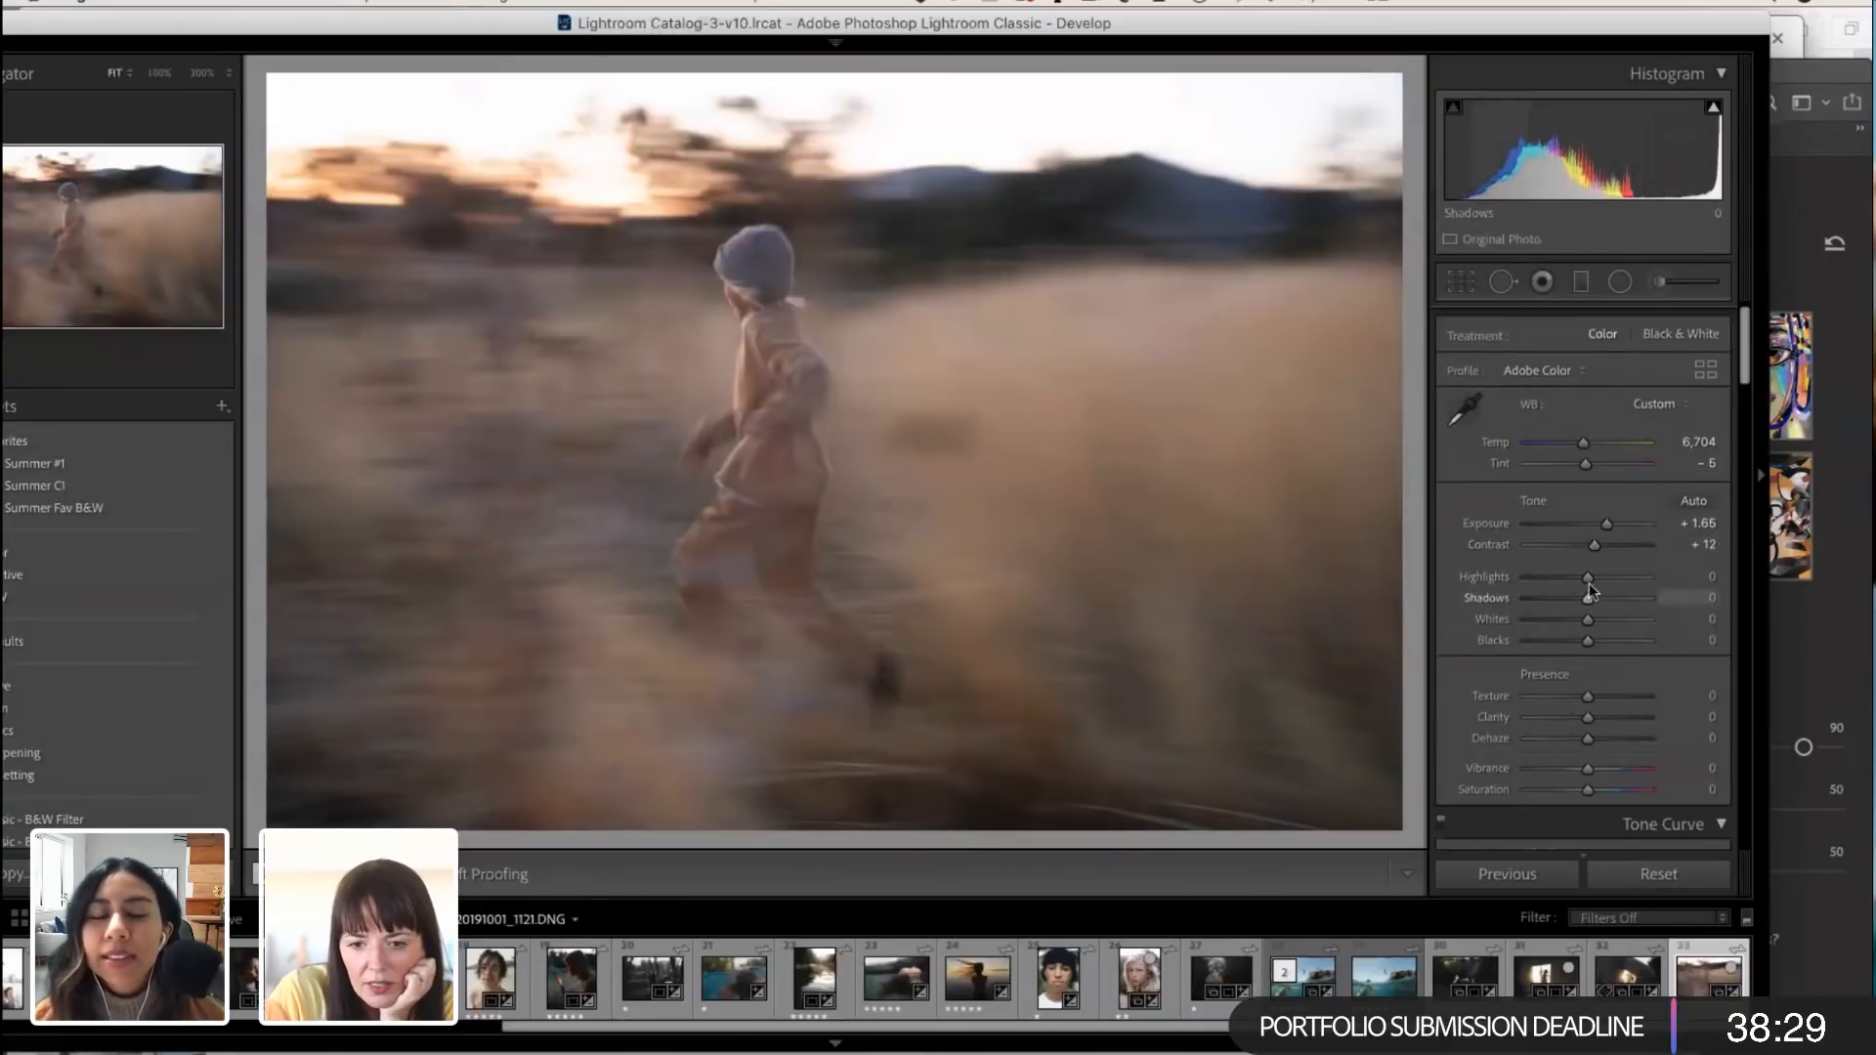
{"action": "left_click_drag", "start_coordinate": [1588, 578], "coordinate": [1602, 578]}
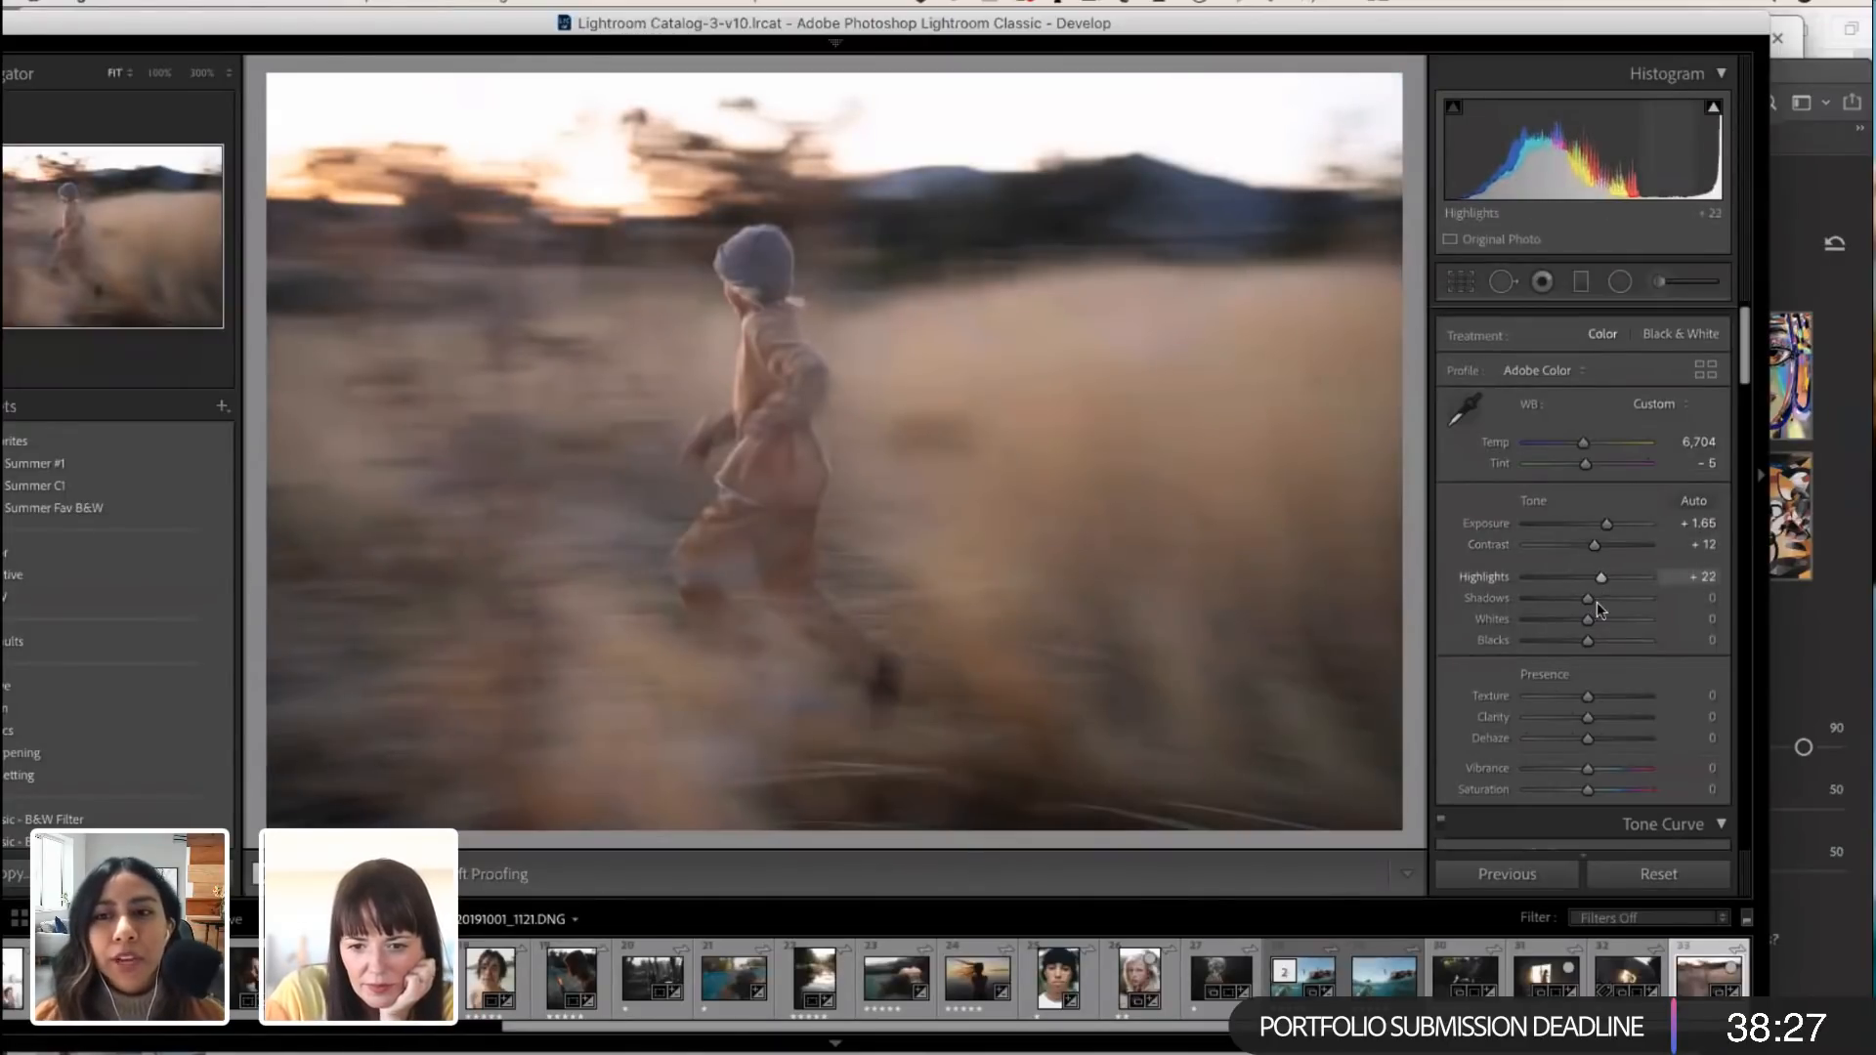
{"action": "left_click_drag", "start_coordinate": [1591, 599], "coordinate": [1583, 638]}
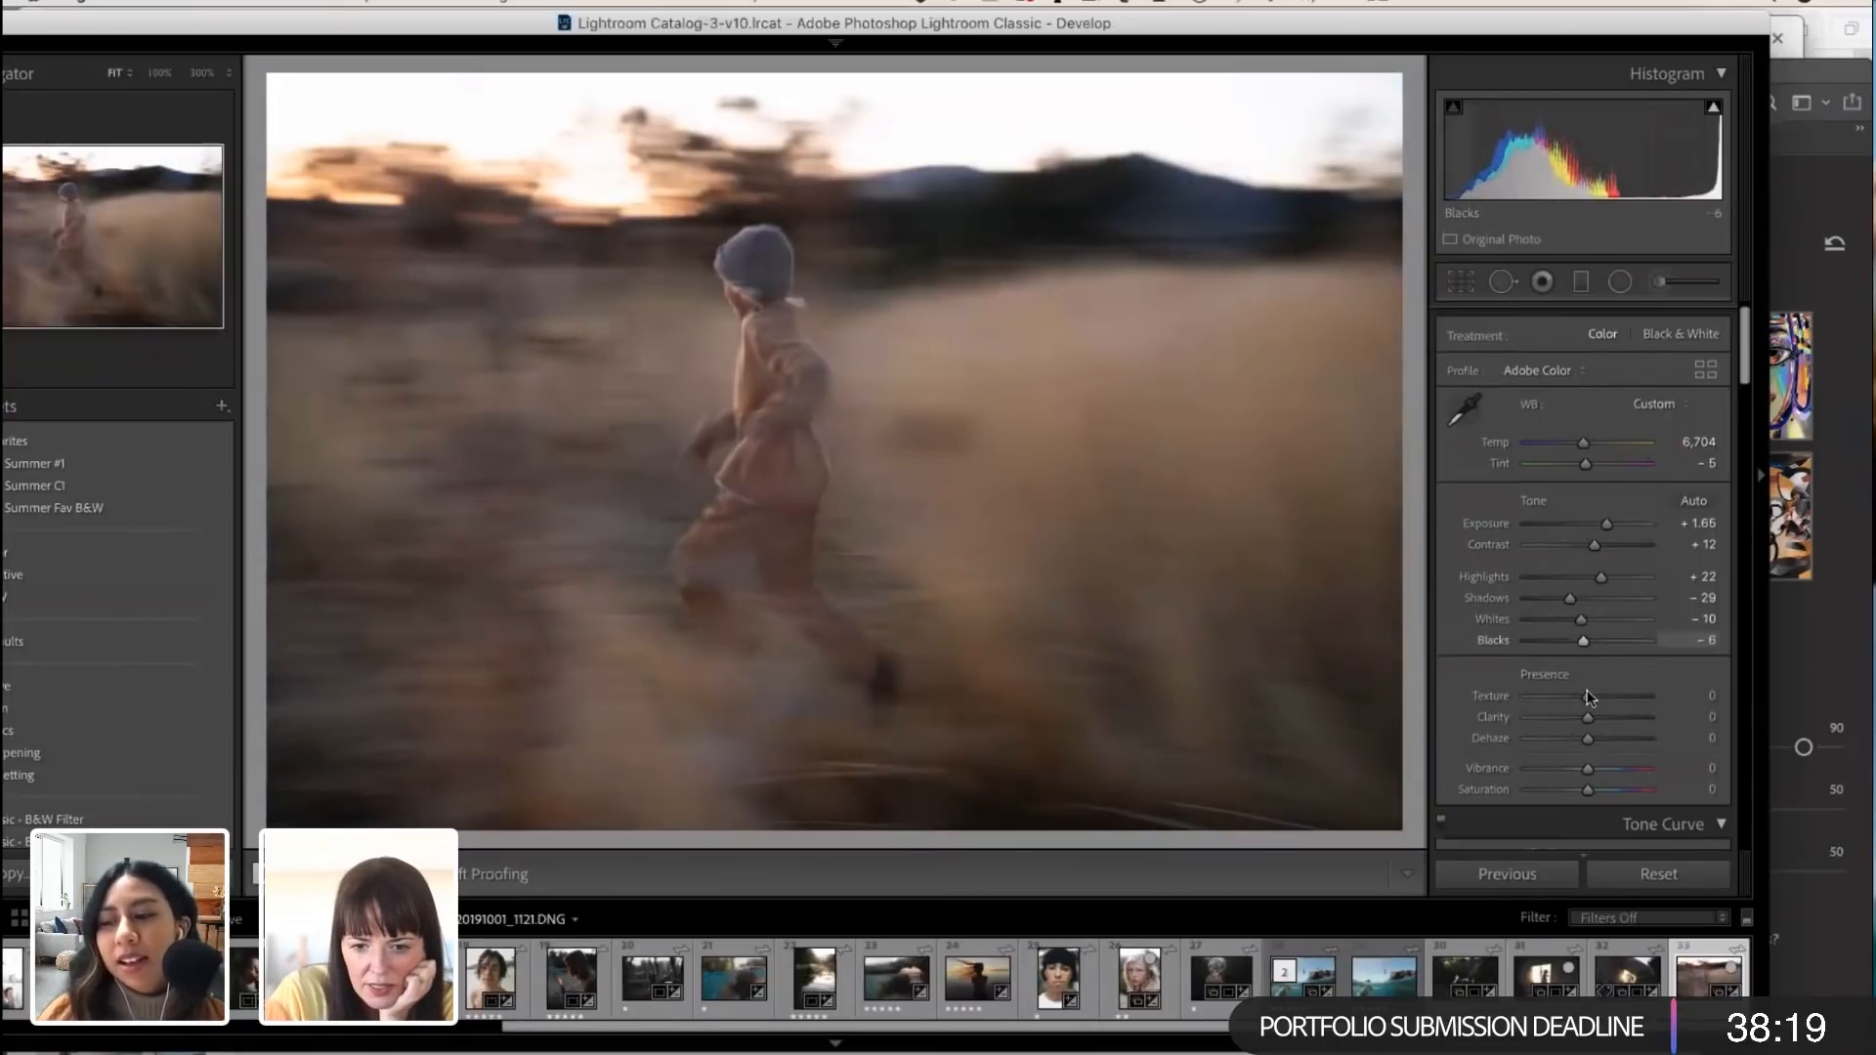
Step: Move the Tone Curve's shadow and highlight split points outward toward the two ends of the range
{"action": "scroll", "coordinate": [1587, 690], "scroll_direction": "down", "scroll_amount": 3}
{"action": "scroll", "coordinate": [1588, 691], "scroll_direction": "down", "scroll_amount": 5}
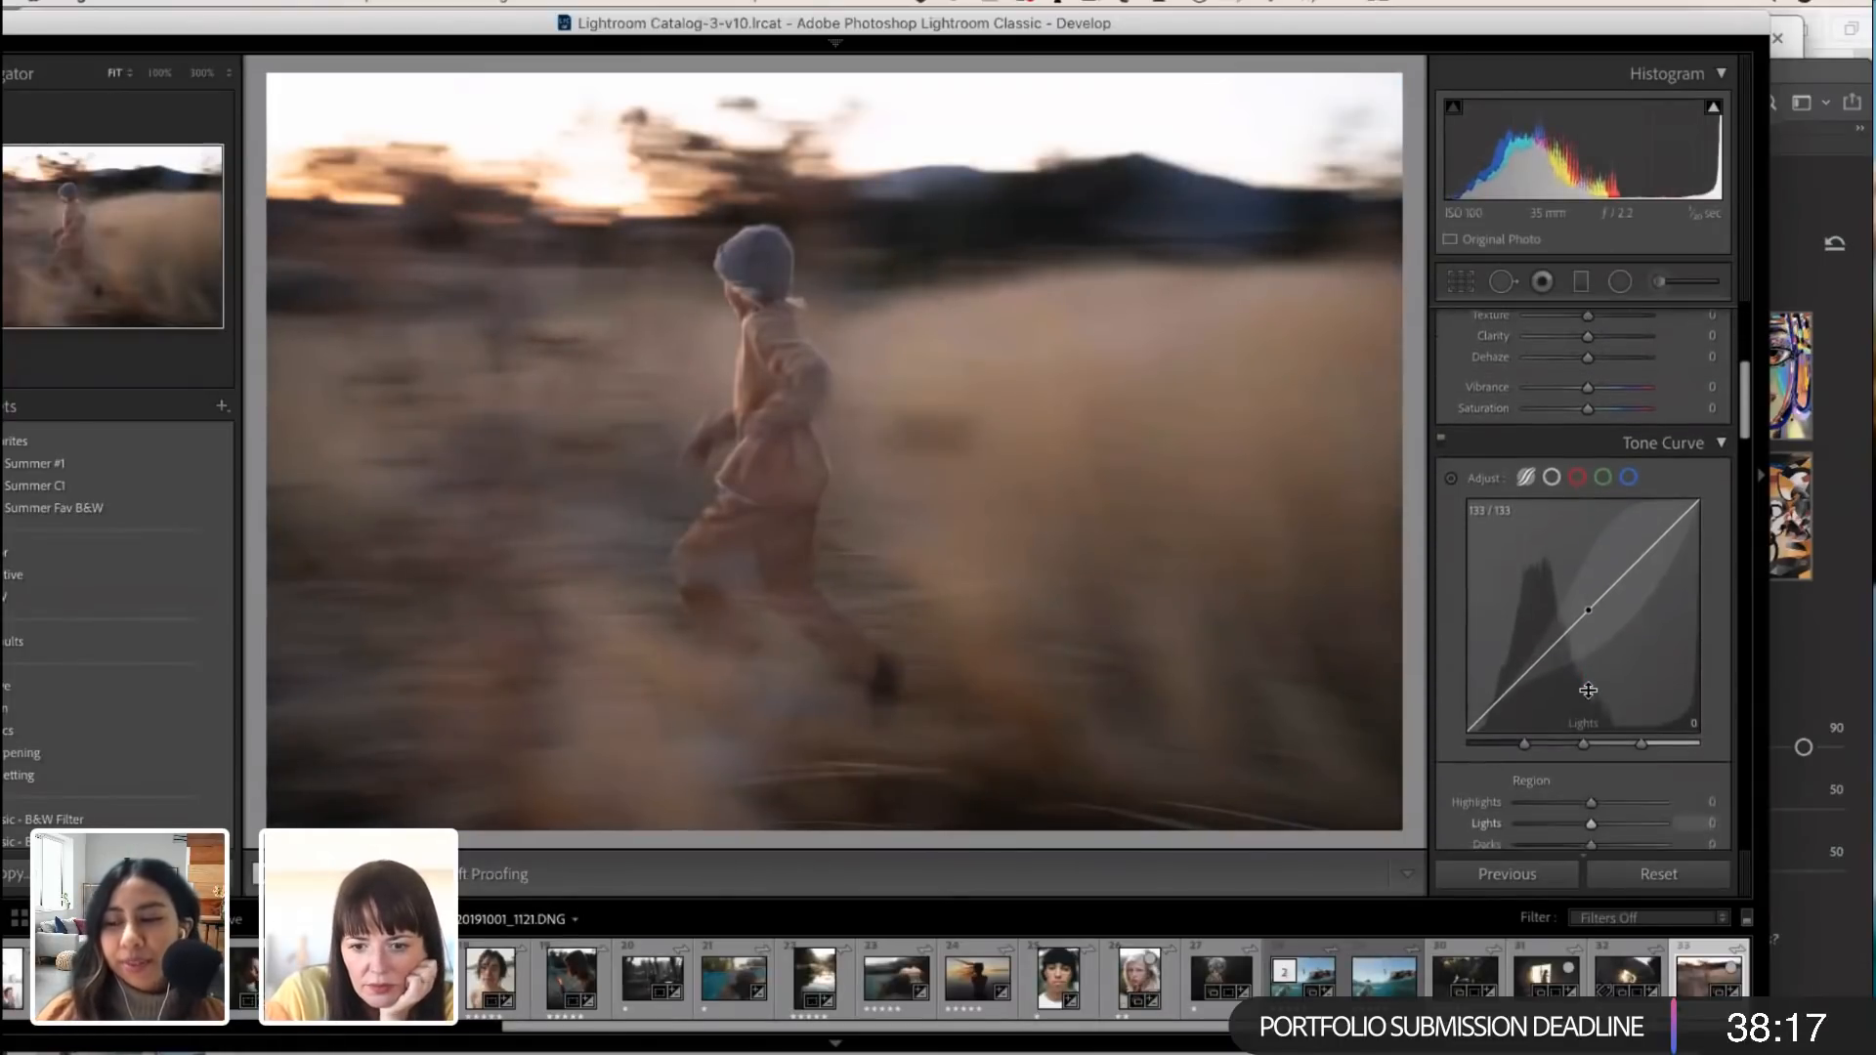
{"action": "scroll", "coordinate": [1587, 689], "scroll_direction": "down", "scroll_amount": 1}
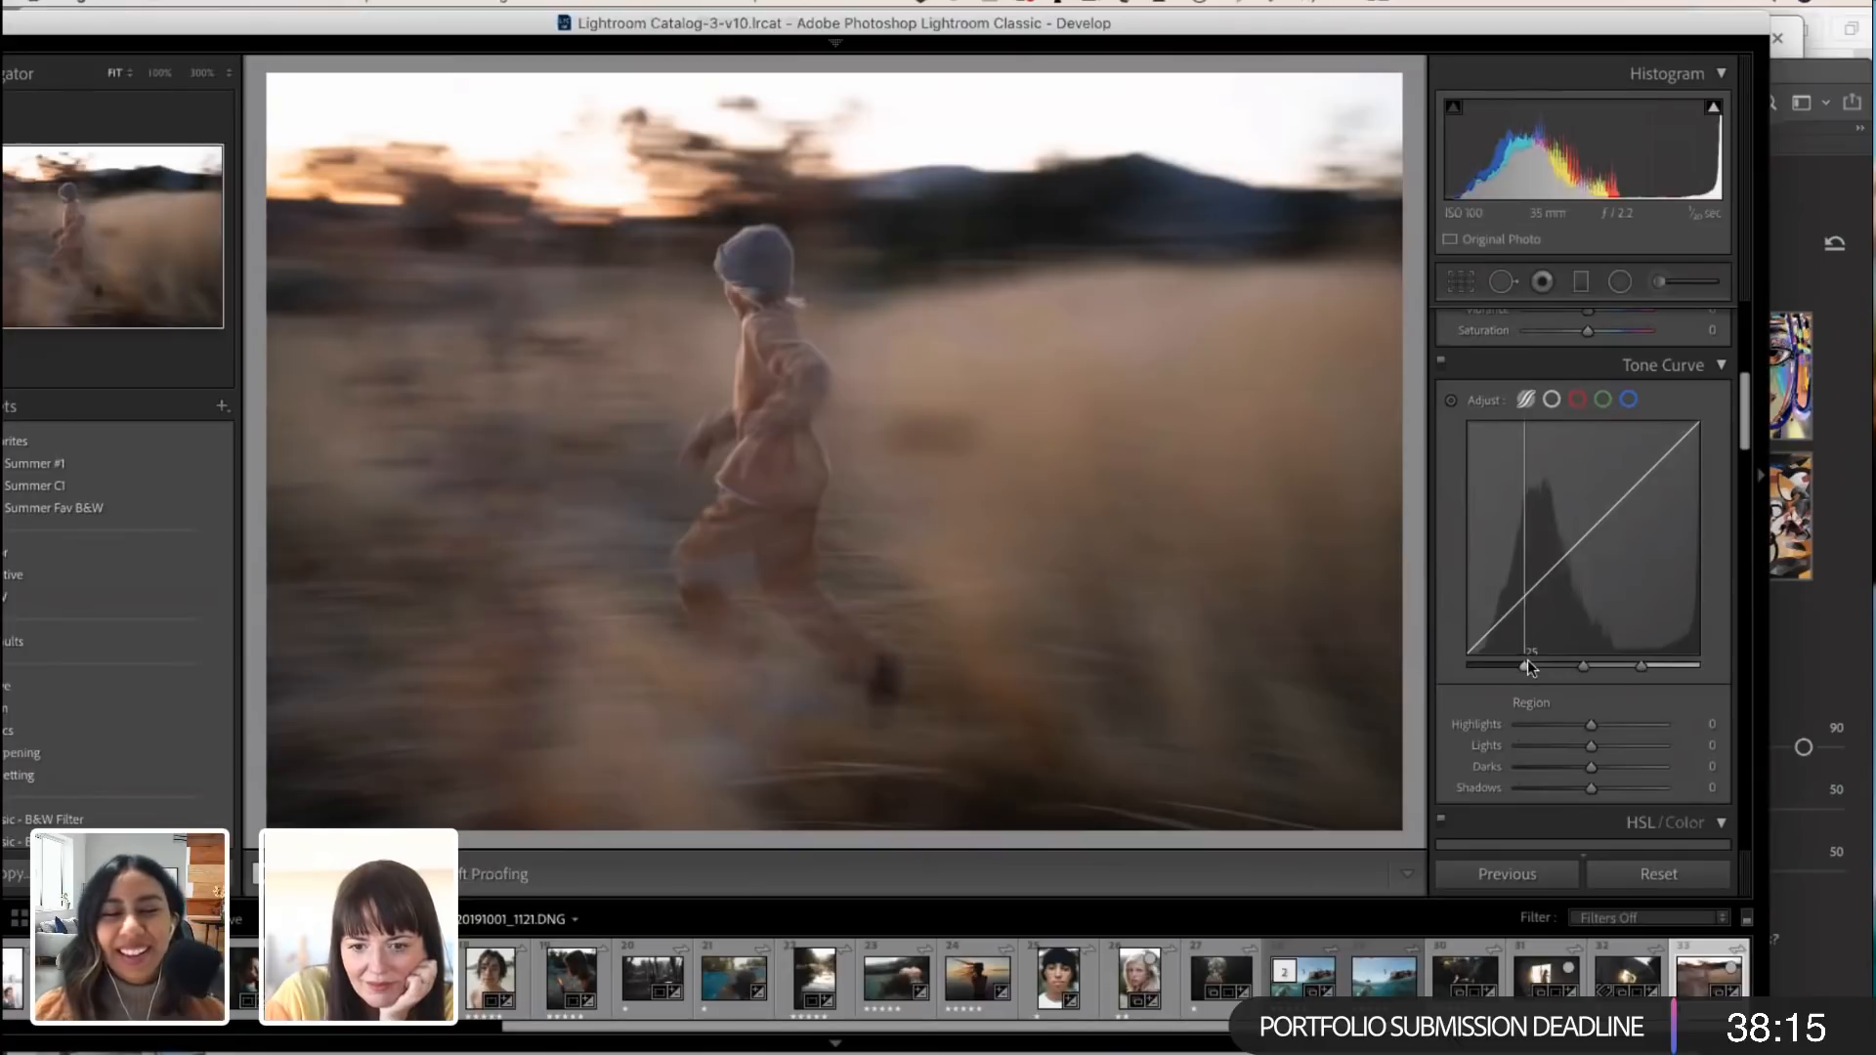
{"action": "left_click_drag", "start_coordinate": [1528, 659], "coordinate": [1488, 651]}
{"action": "left_click_drag", "start_coordinate": [1639, 668], "coordinate": [1691, 672]}
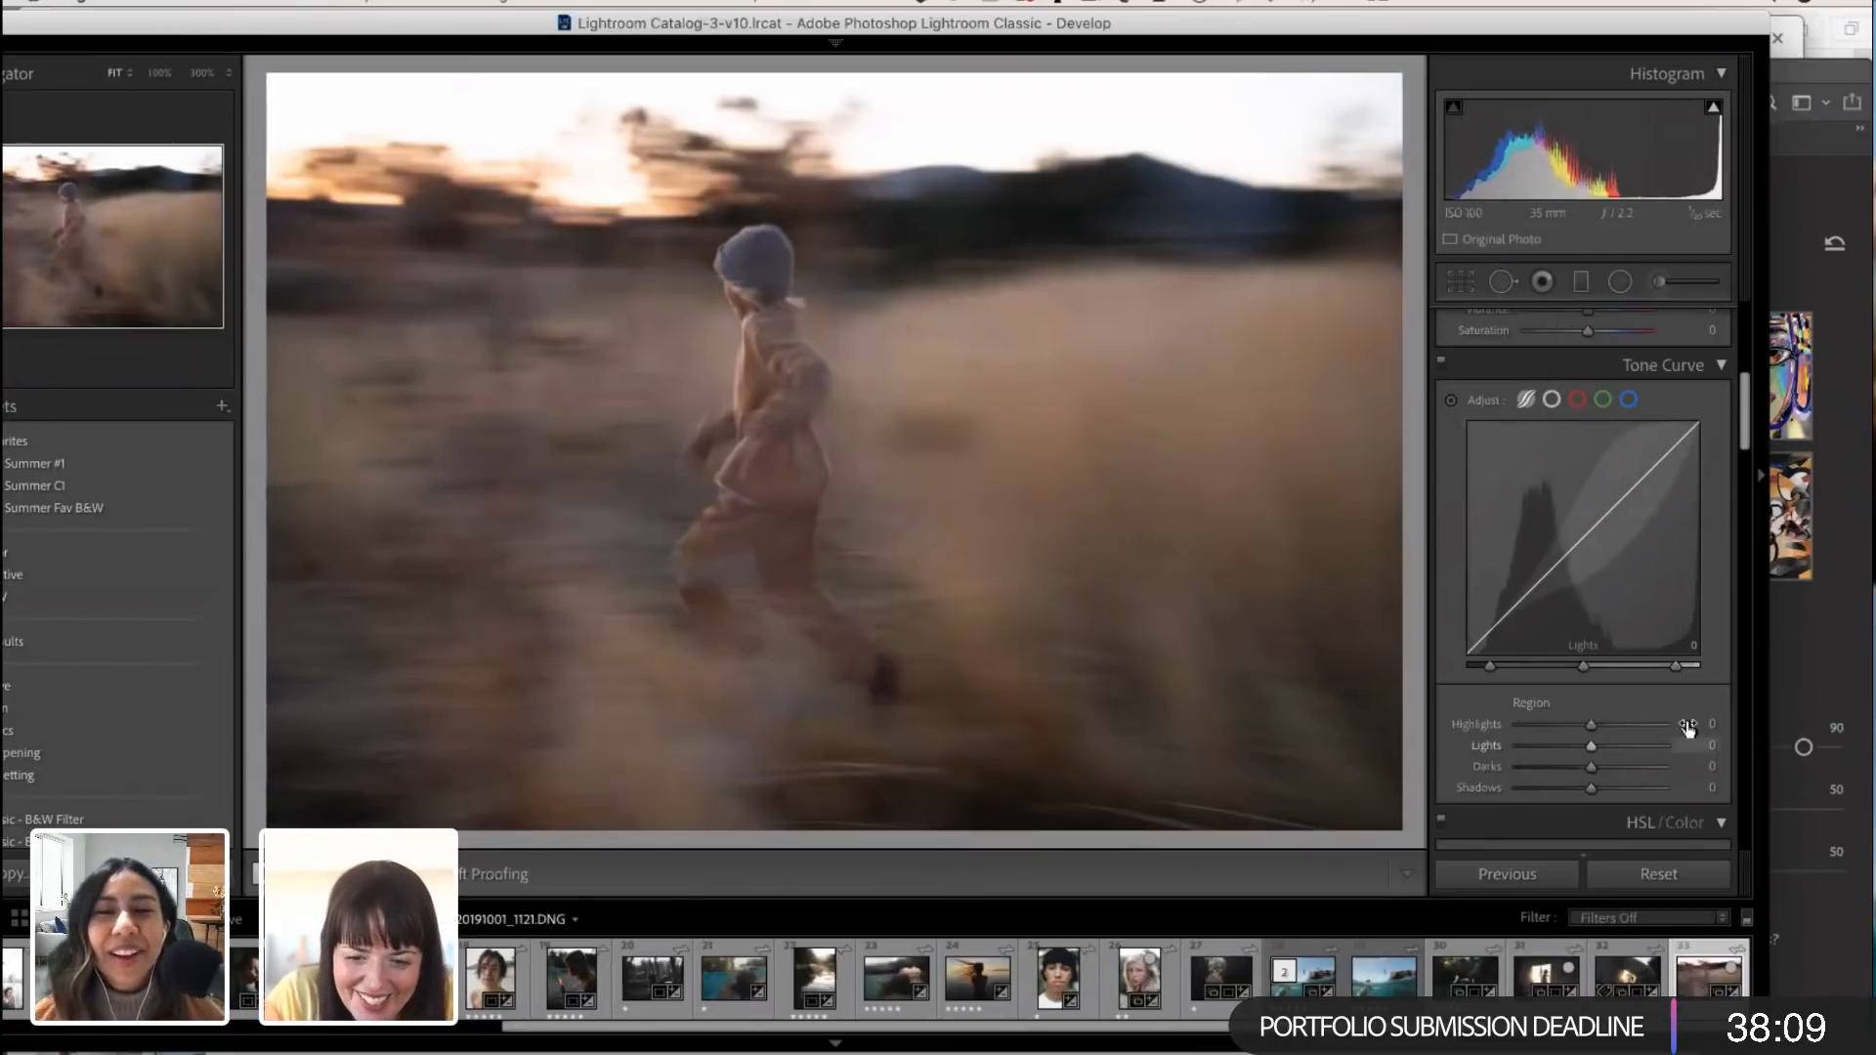
Step: Set the Tone Curve regions to Lights +14, Darks +20 and Shadows -100
{"action": "scroll", "coordinate": [1685, 741], "scroll_direction": "down", "scroll_amount": 1}
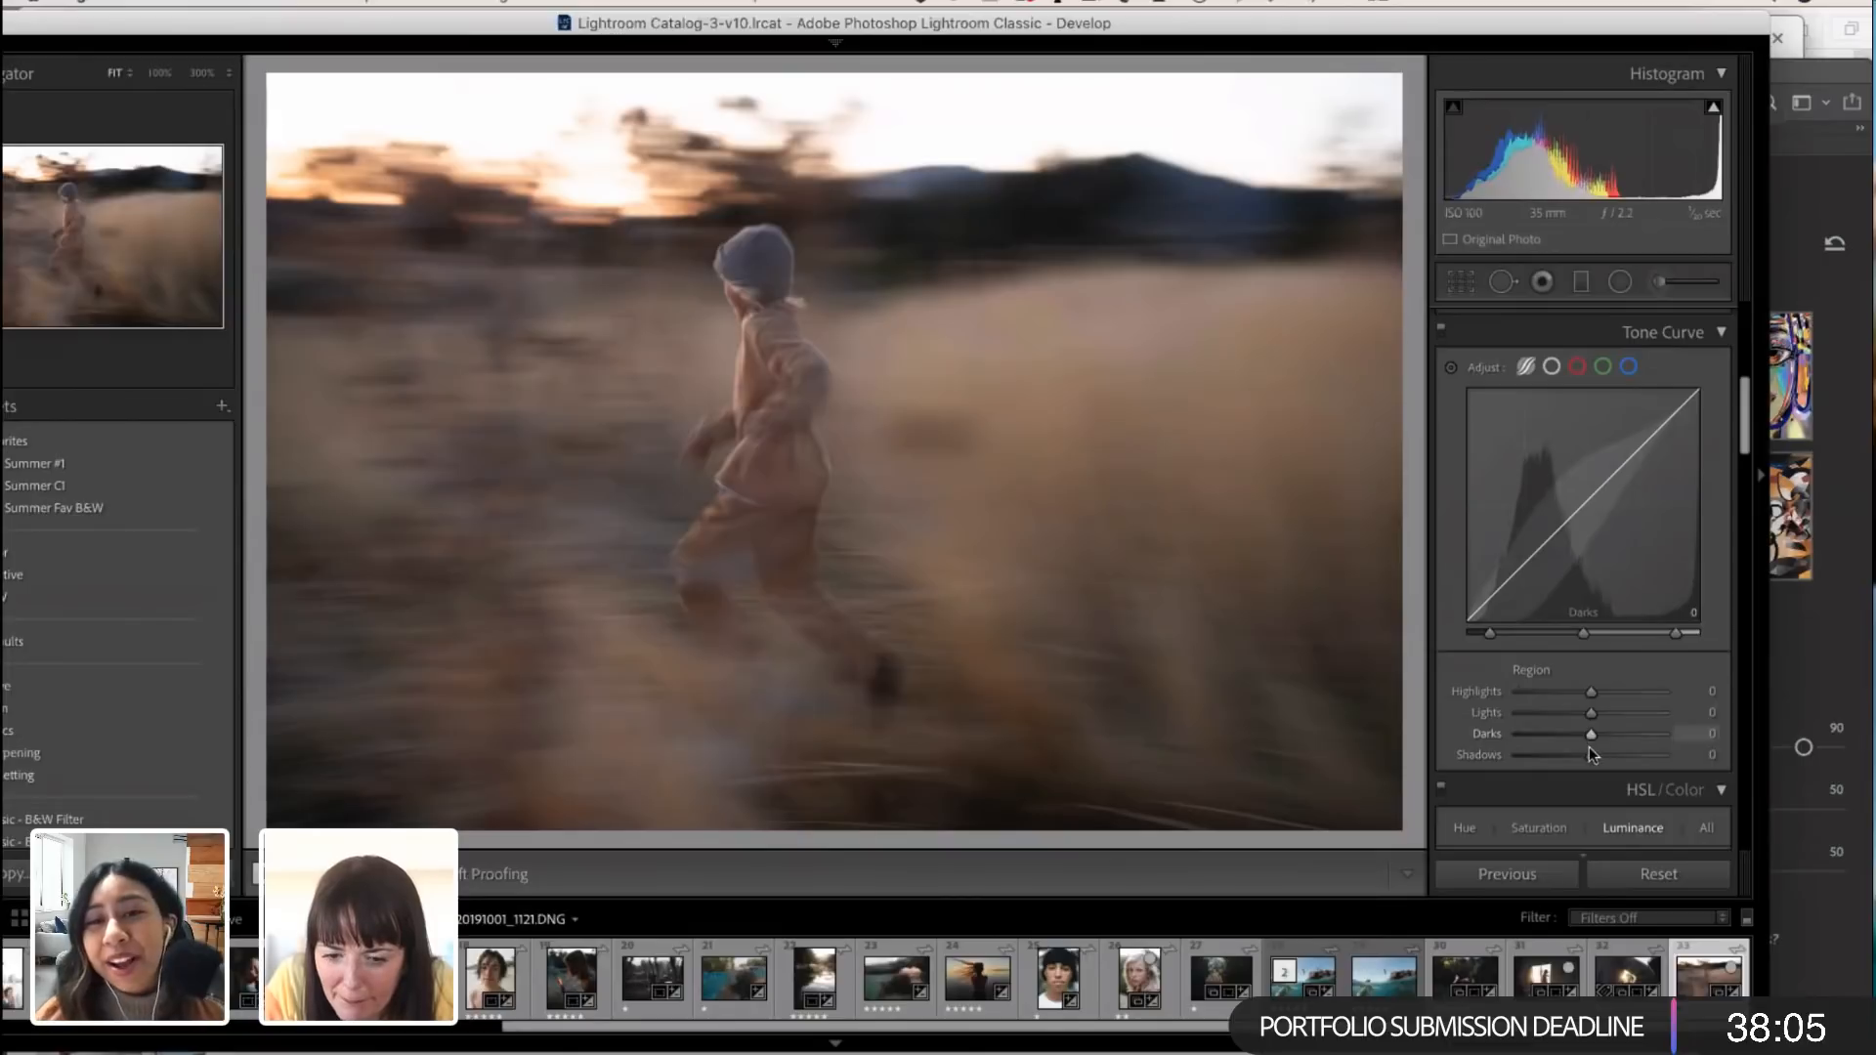
{"action": "mouse_move", "coordinate": [1591, 714]}
{"action": "left_mouse_down"}
{"action": "mouse_move", "coordinate": [1570, 752]}
{"action": "mouse_move", "coordinate": [1535, 748]}
{"action": "mouse_move", "coordinate": [1621, 733]}
{"action": "mouse_move", "coordinate": [1602, 734]}
{"action": "left_mouse_up"}
{"action": "left_click", "coordinate": [1507, 746]}
{"action": "left_click_drag", "start_coordinate": [1599, 731], "coordinate": [1605, 733]}
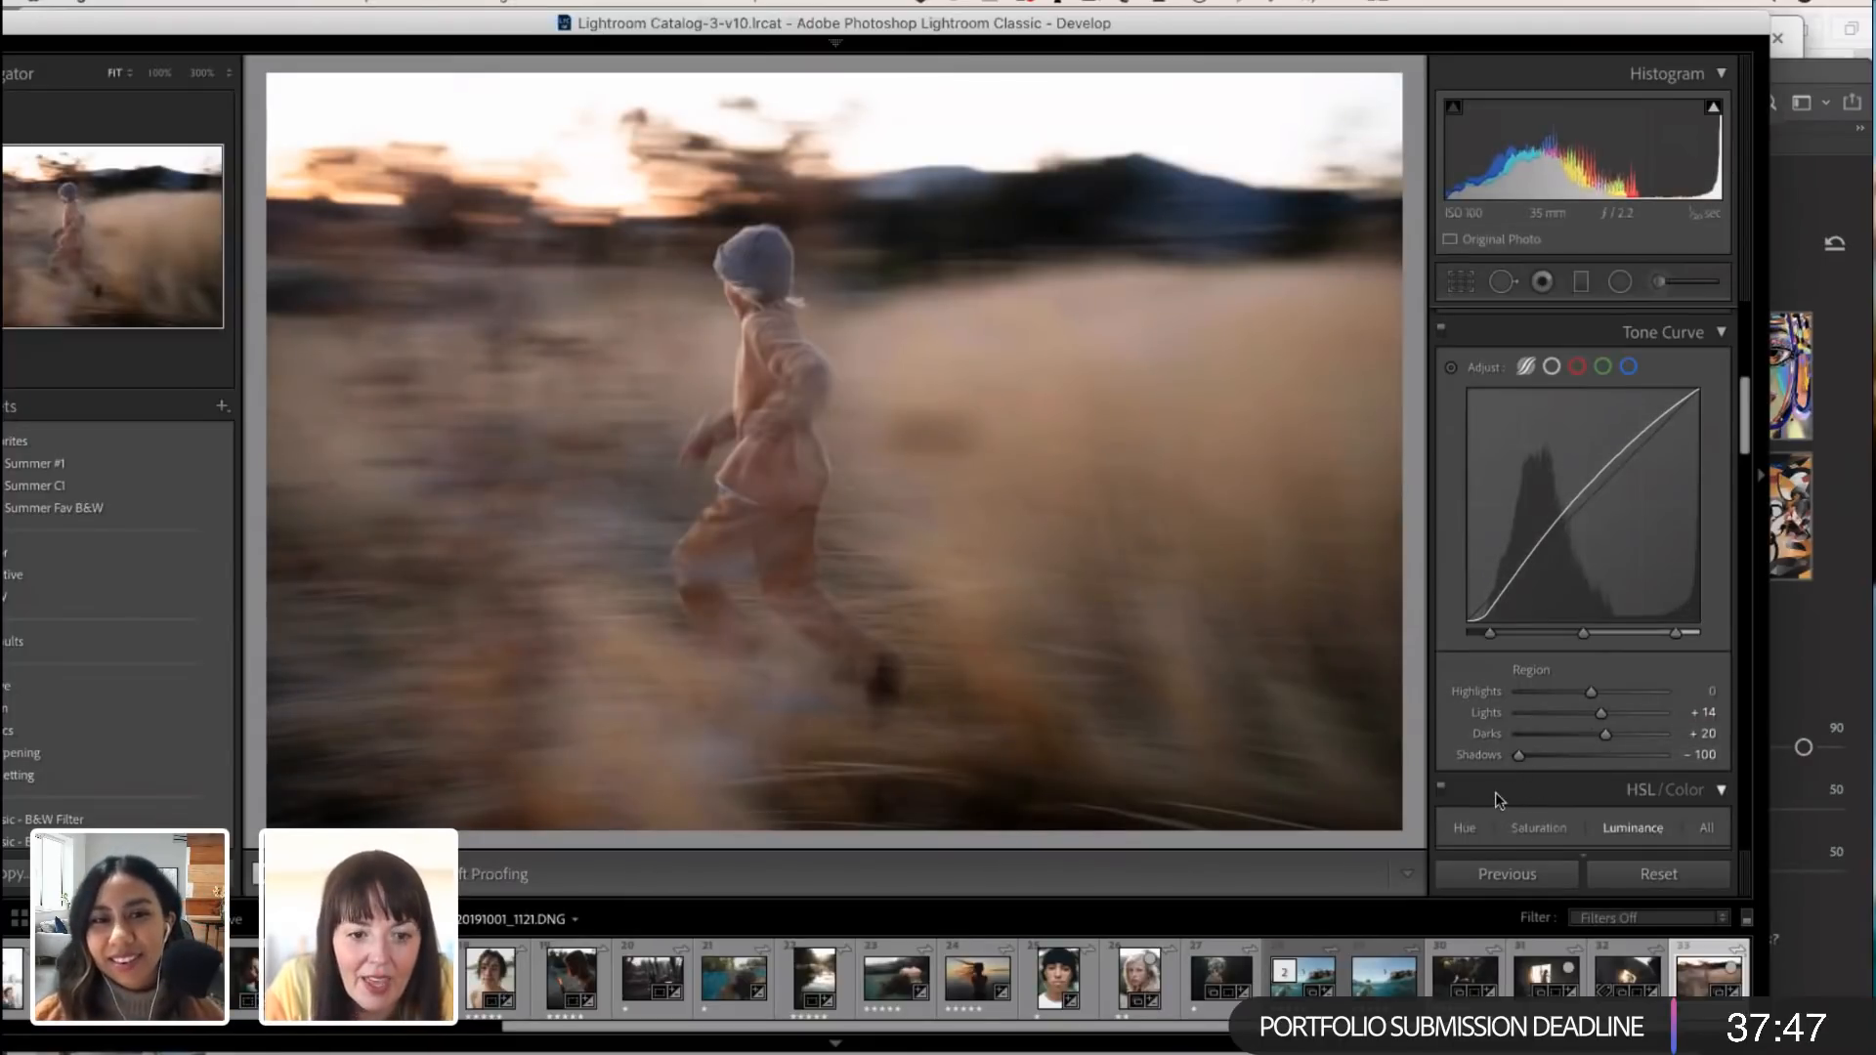
Step: Review the HSL luminance settings, the Tone Curve region values and the point and parametric curve modes
{"action": "scroll", "coordinate": [1544, 806], "scroll_direction": "down", "scroll_amount": 5}
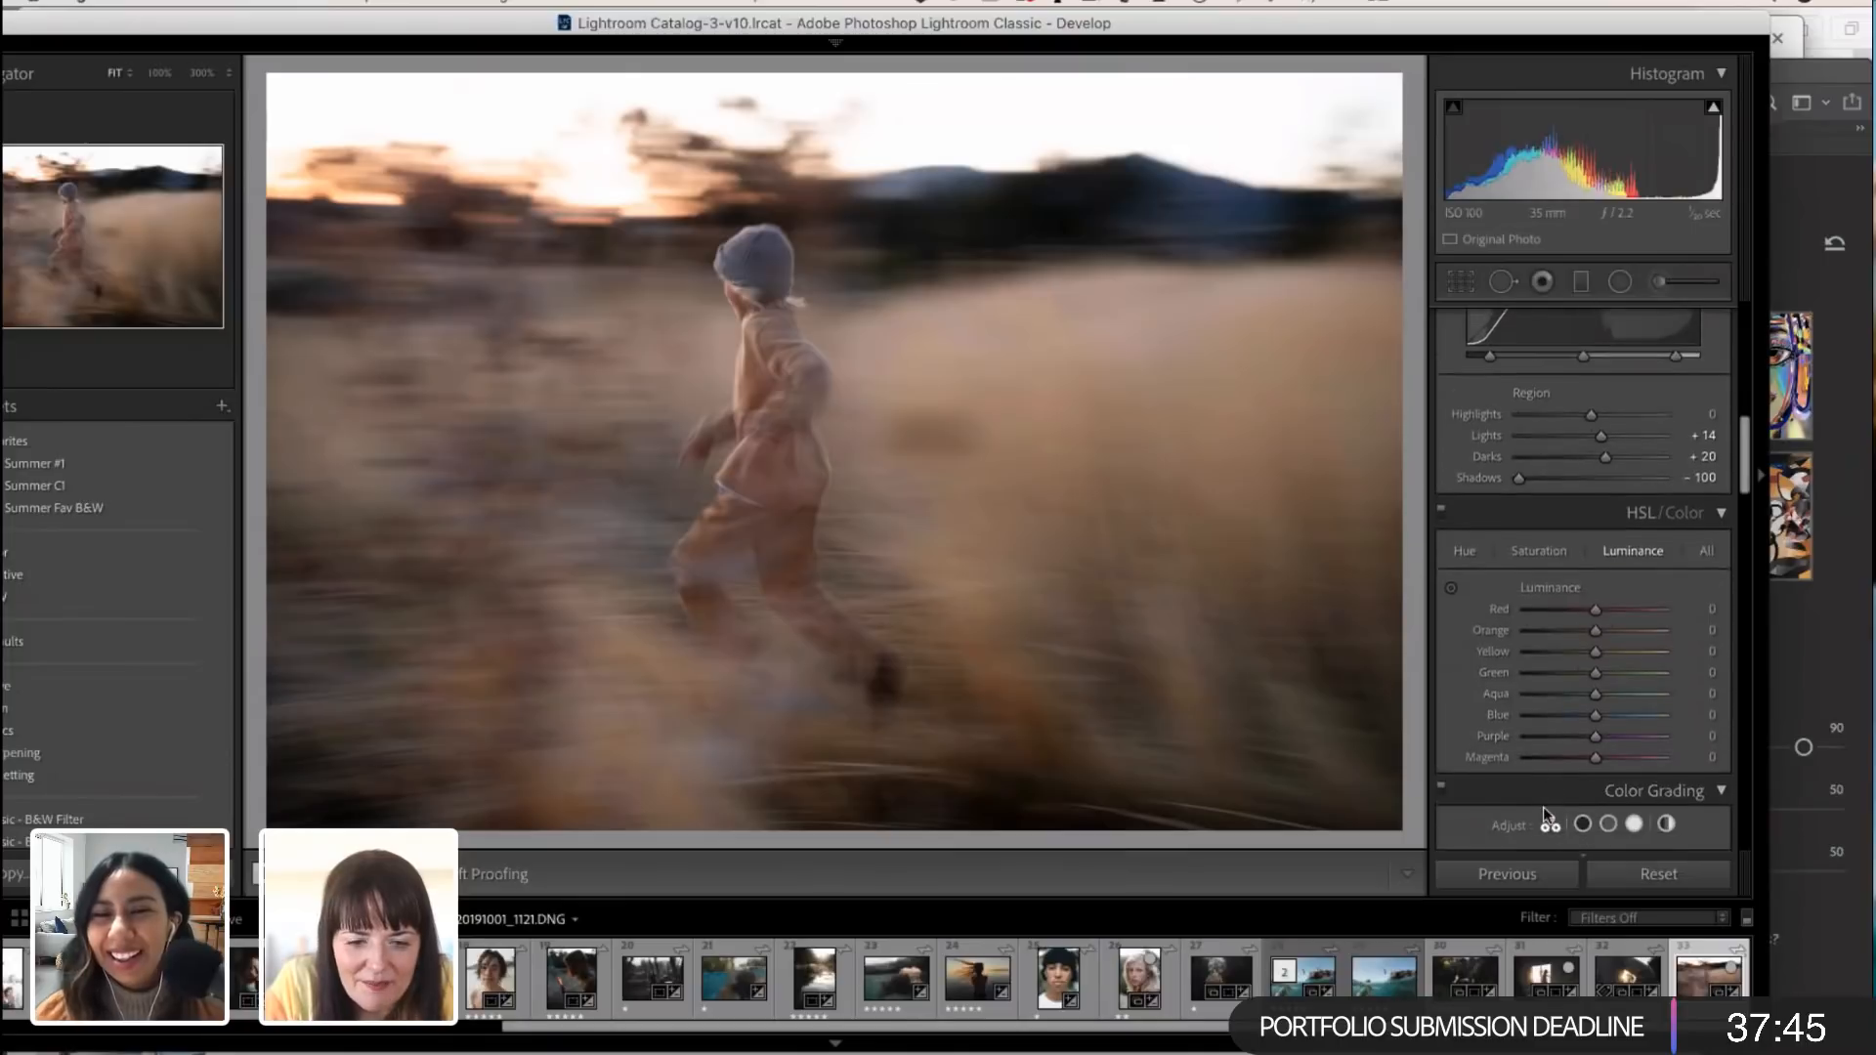
{"action": "scroll", "coordinate": [1544, 807], "scroll_direction": "down", "scroll_amount": 1}
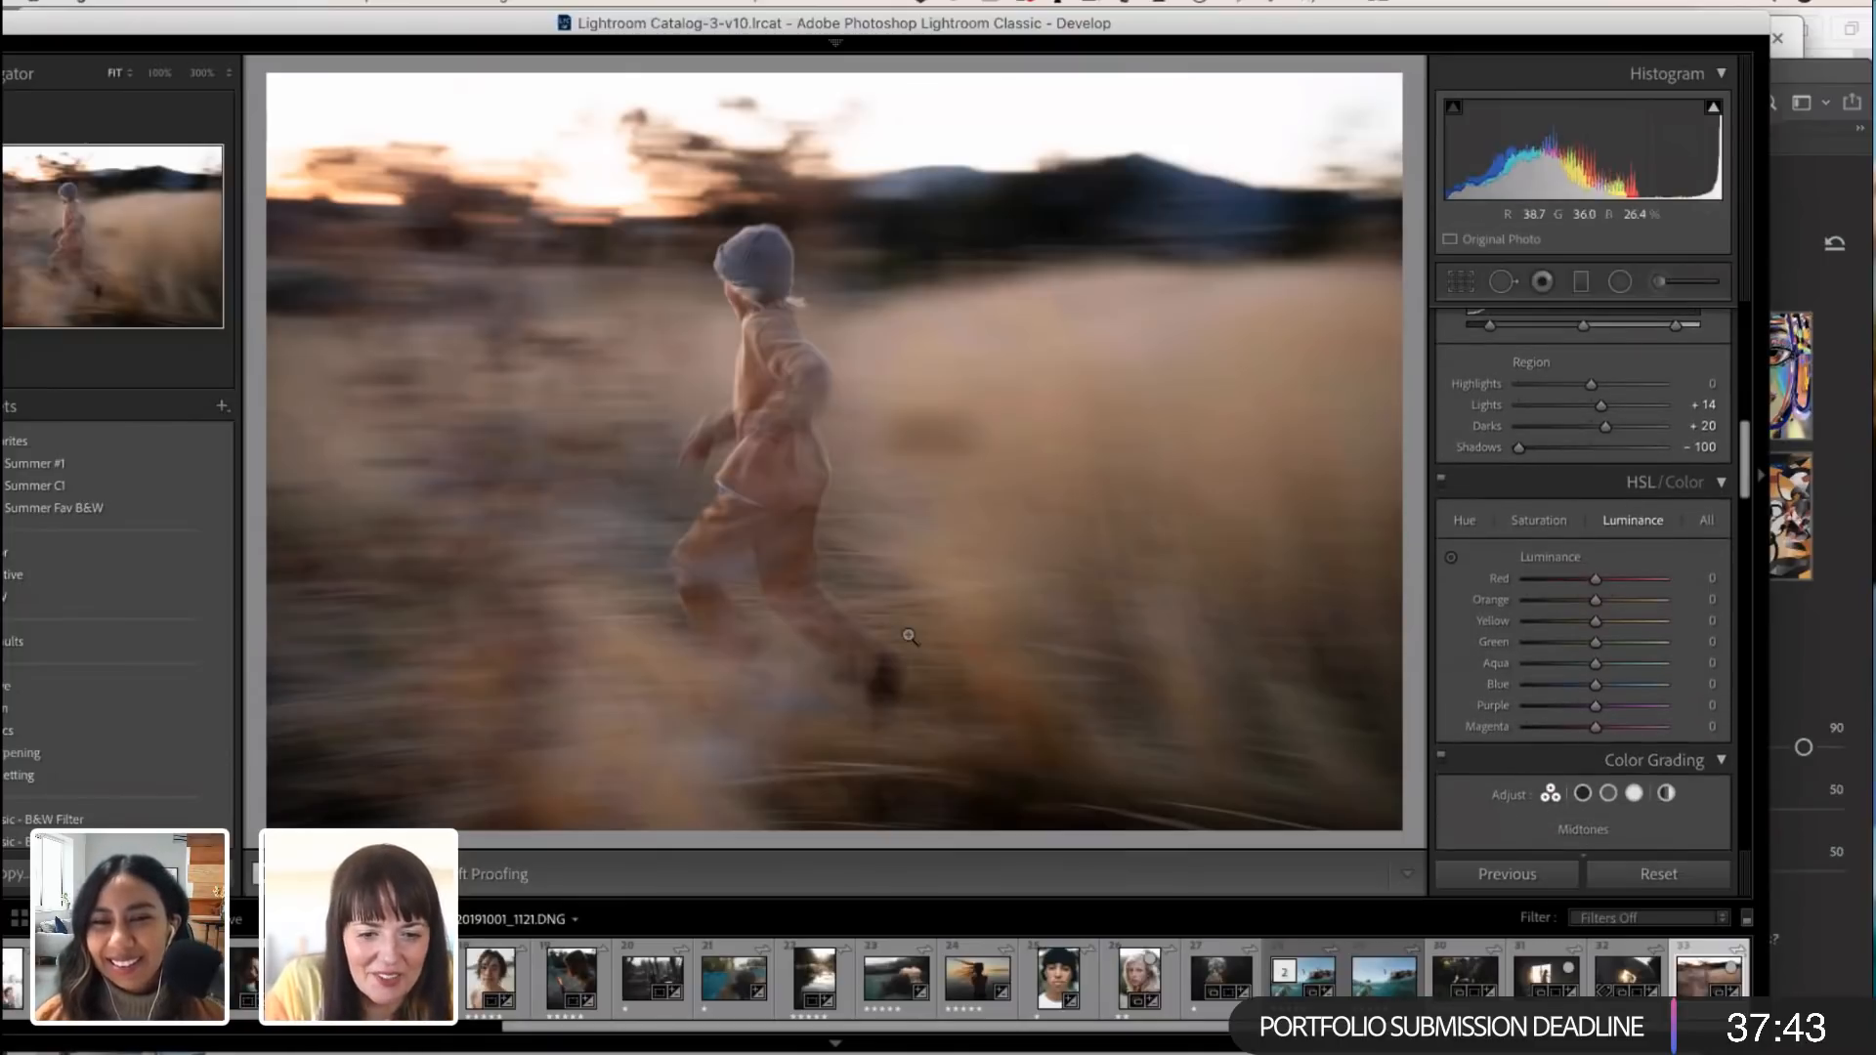
{"action": "scroll", "coordinate": [1493, 701], "scroll_direction": "down", "scroll_amount": 1}
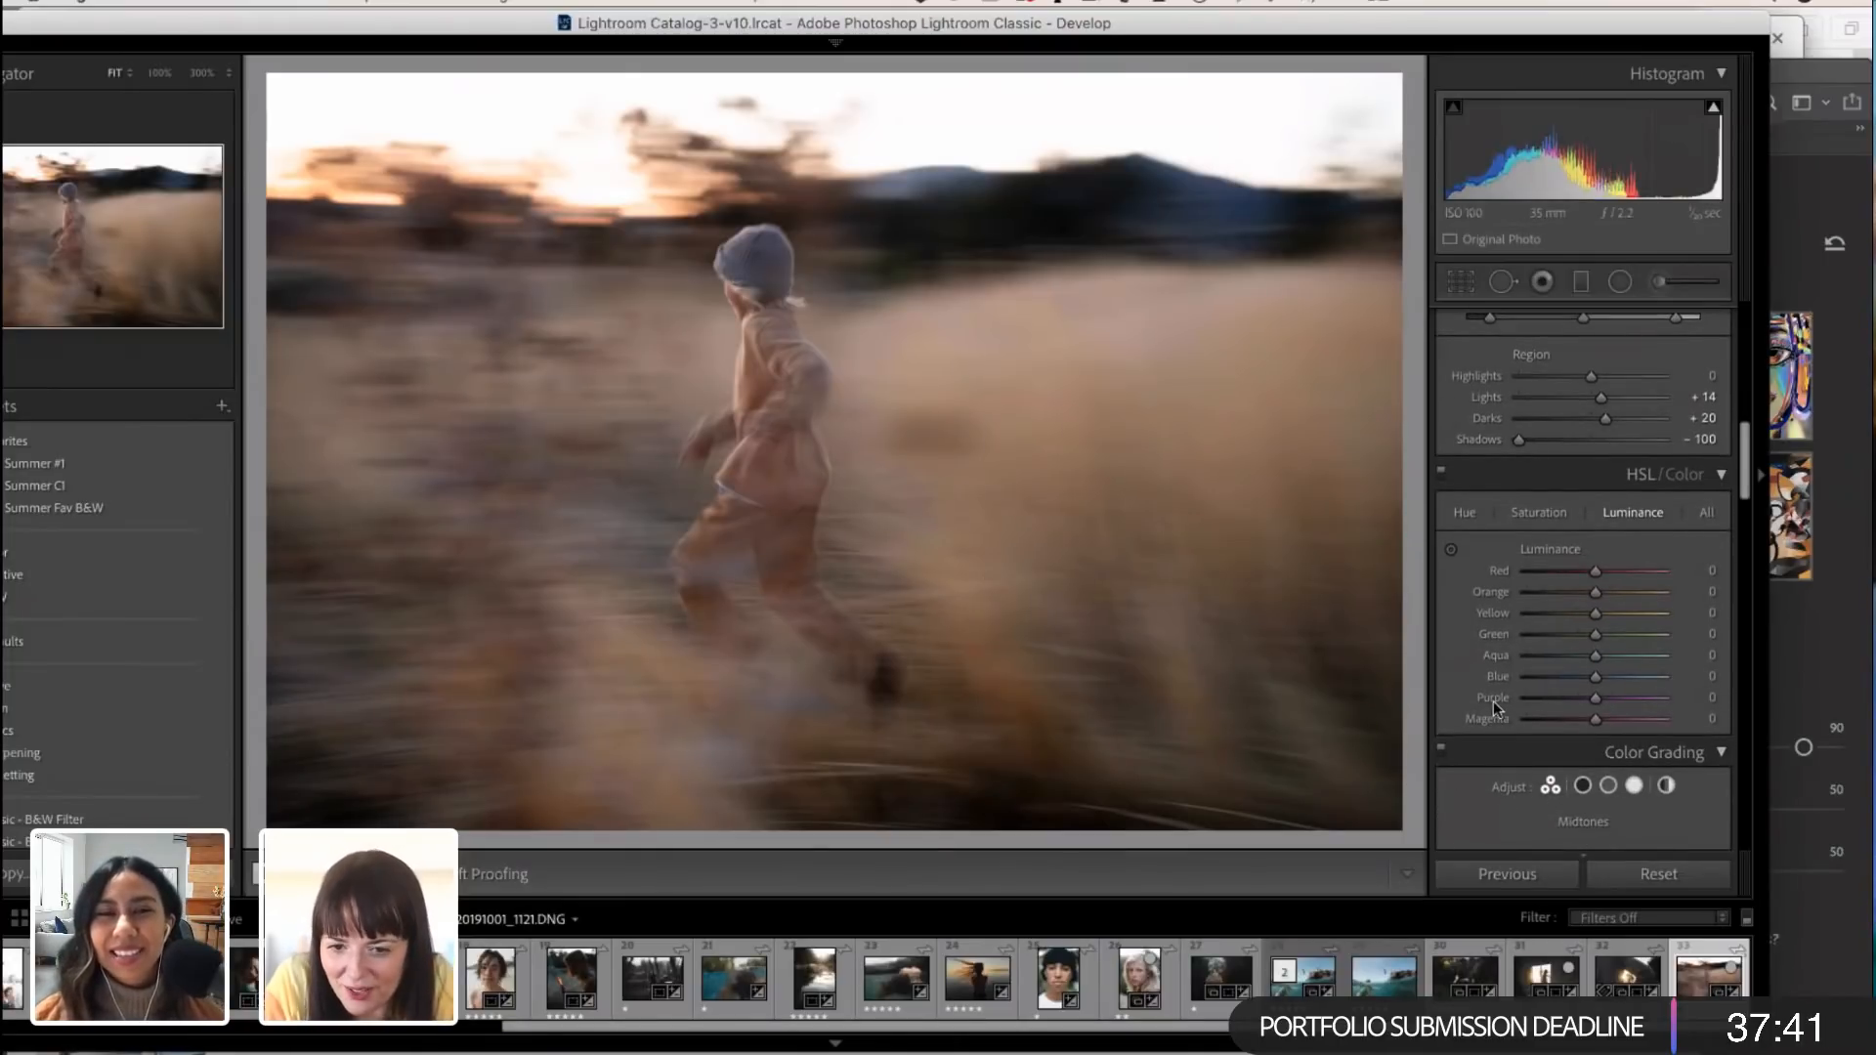
{"action": "scroll", "coordinate": [1472, 513], "scroll_direction": "up", "scroll_amount": 5}
{"action": "scroll", "coordinate": [1492, 562], "scroll_direction": "up", "scroll_amount": 2}
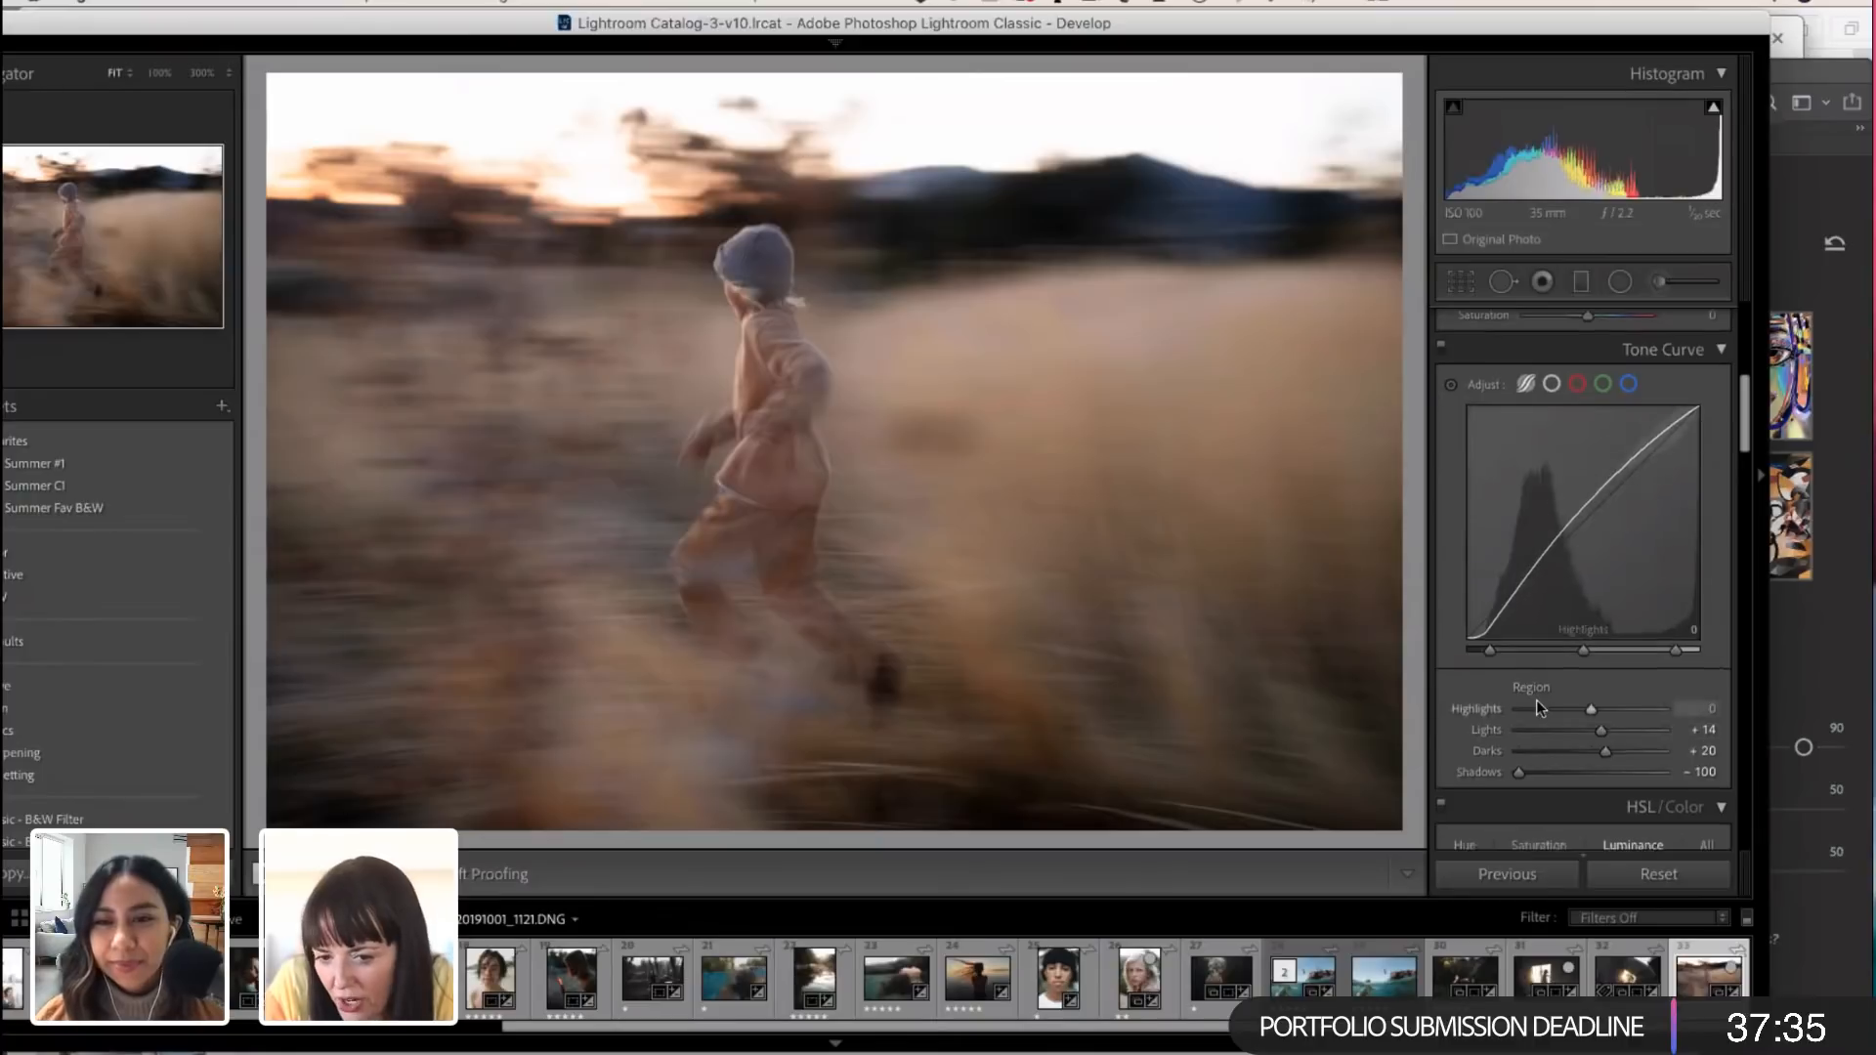
{"action": "scroll", "coordinate": [1537, 700], "scroll_direction": "down", "scroll_amount": 2}
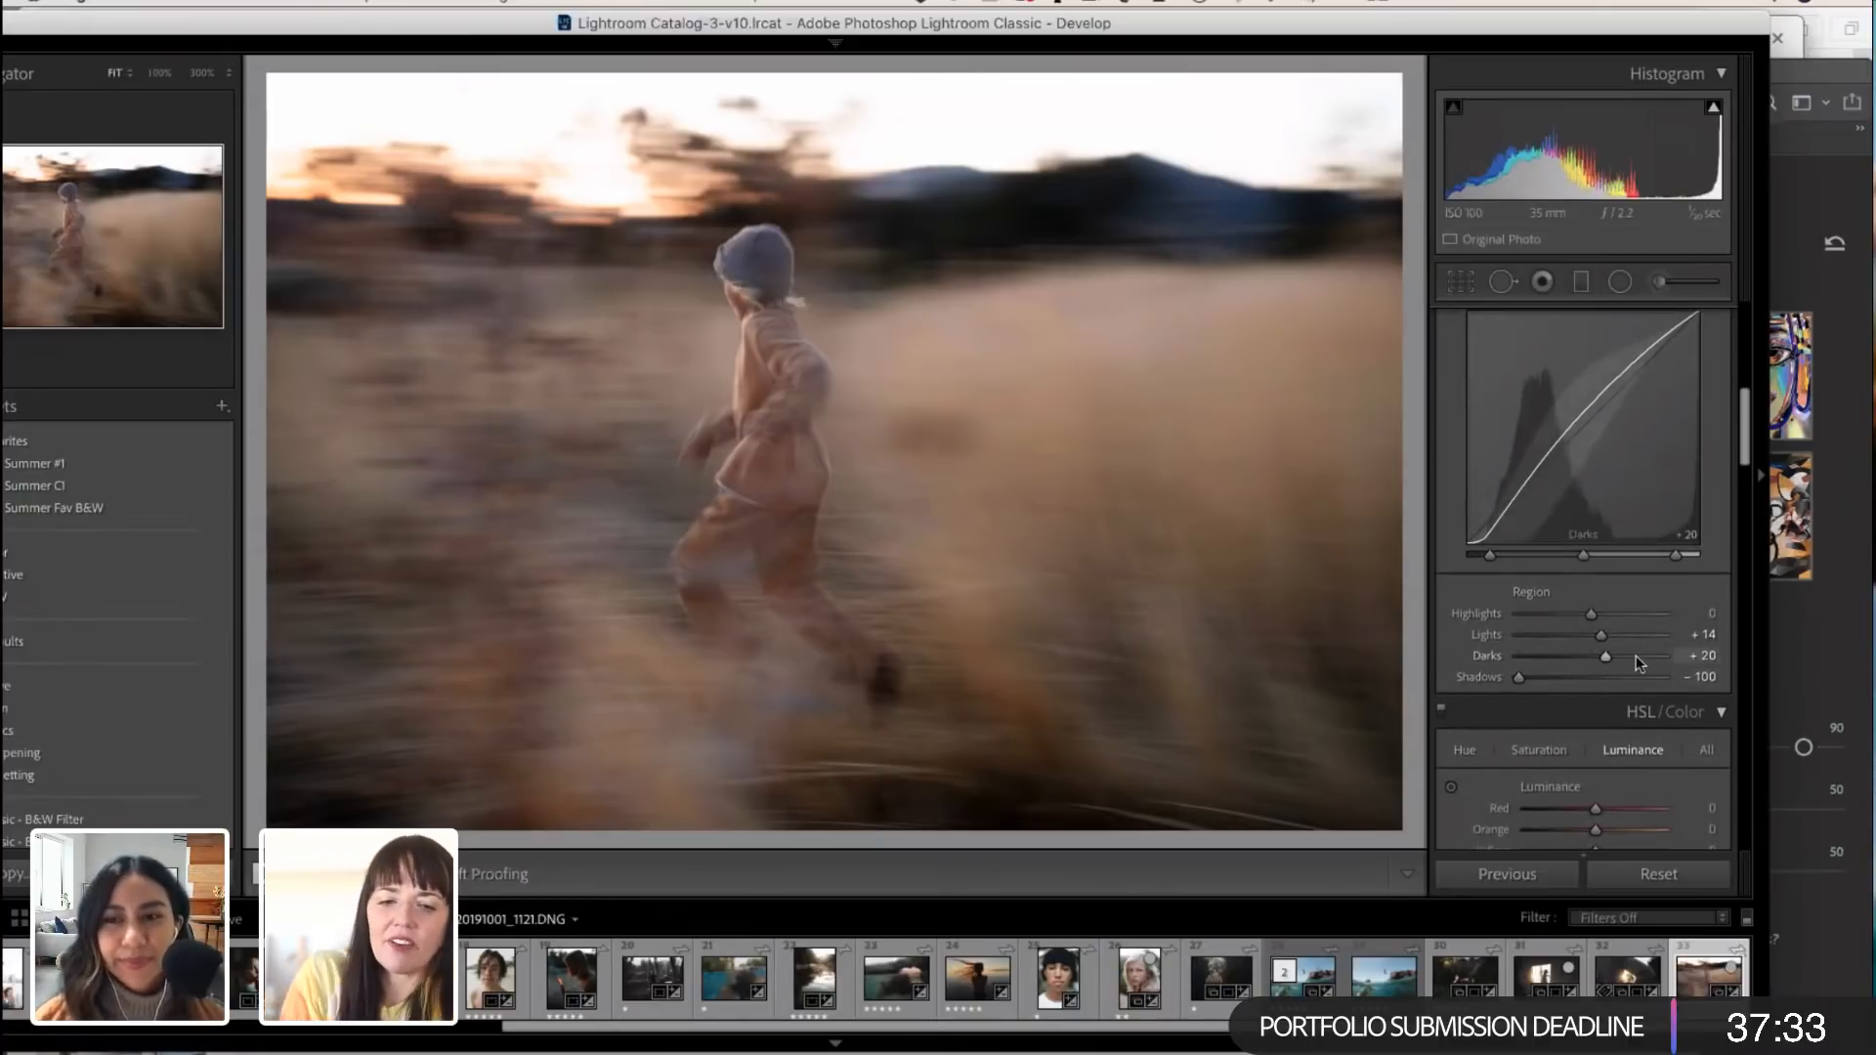
{"action": "scroll", "coordinate": [1626, 668], "scroll_direction": "up", "scroll_amount": 1}
{"action": "scroll", "coordinate": [1626, 668], "scroll_direction": "up", "scroll_amount": 2}
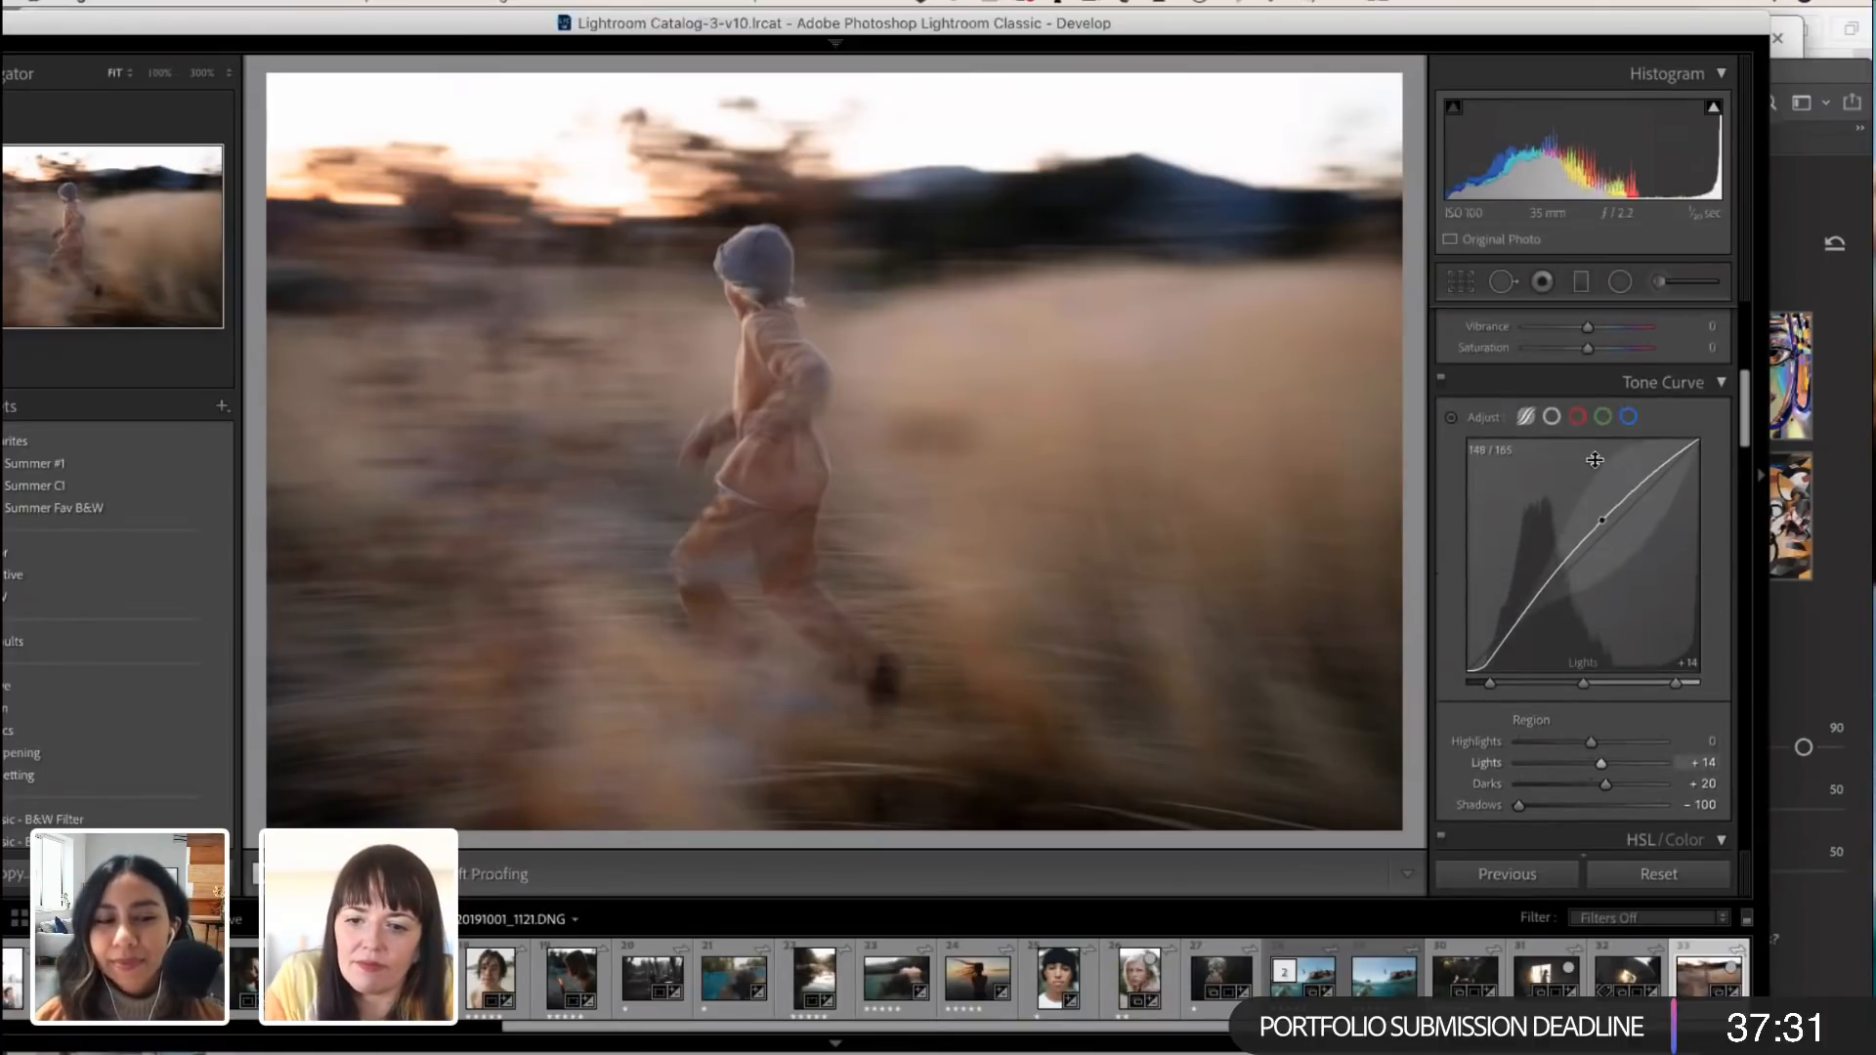
{"action": "left_click", "coordinate": [1552, 417]}
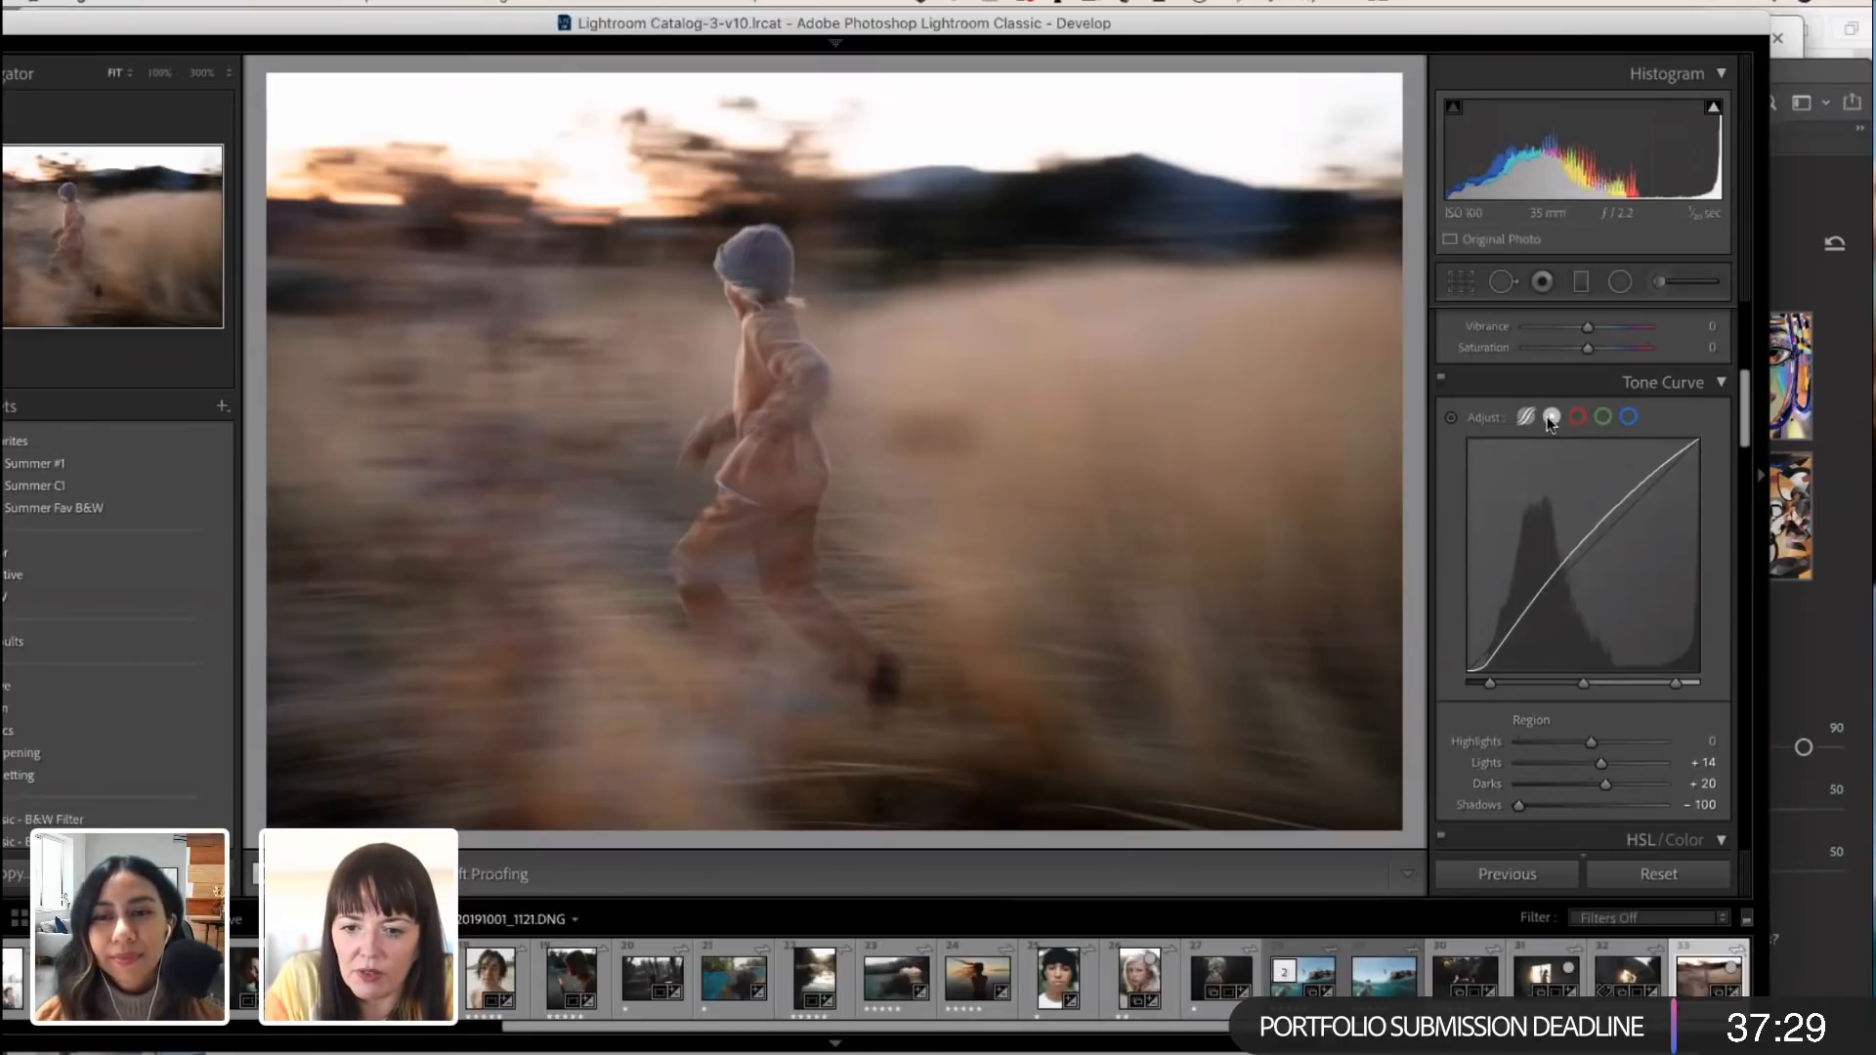
{"action": "left_click", "coordinate": [1527, 418]}
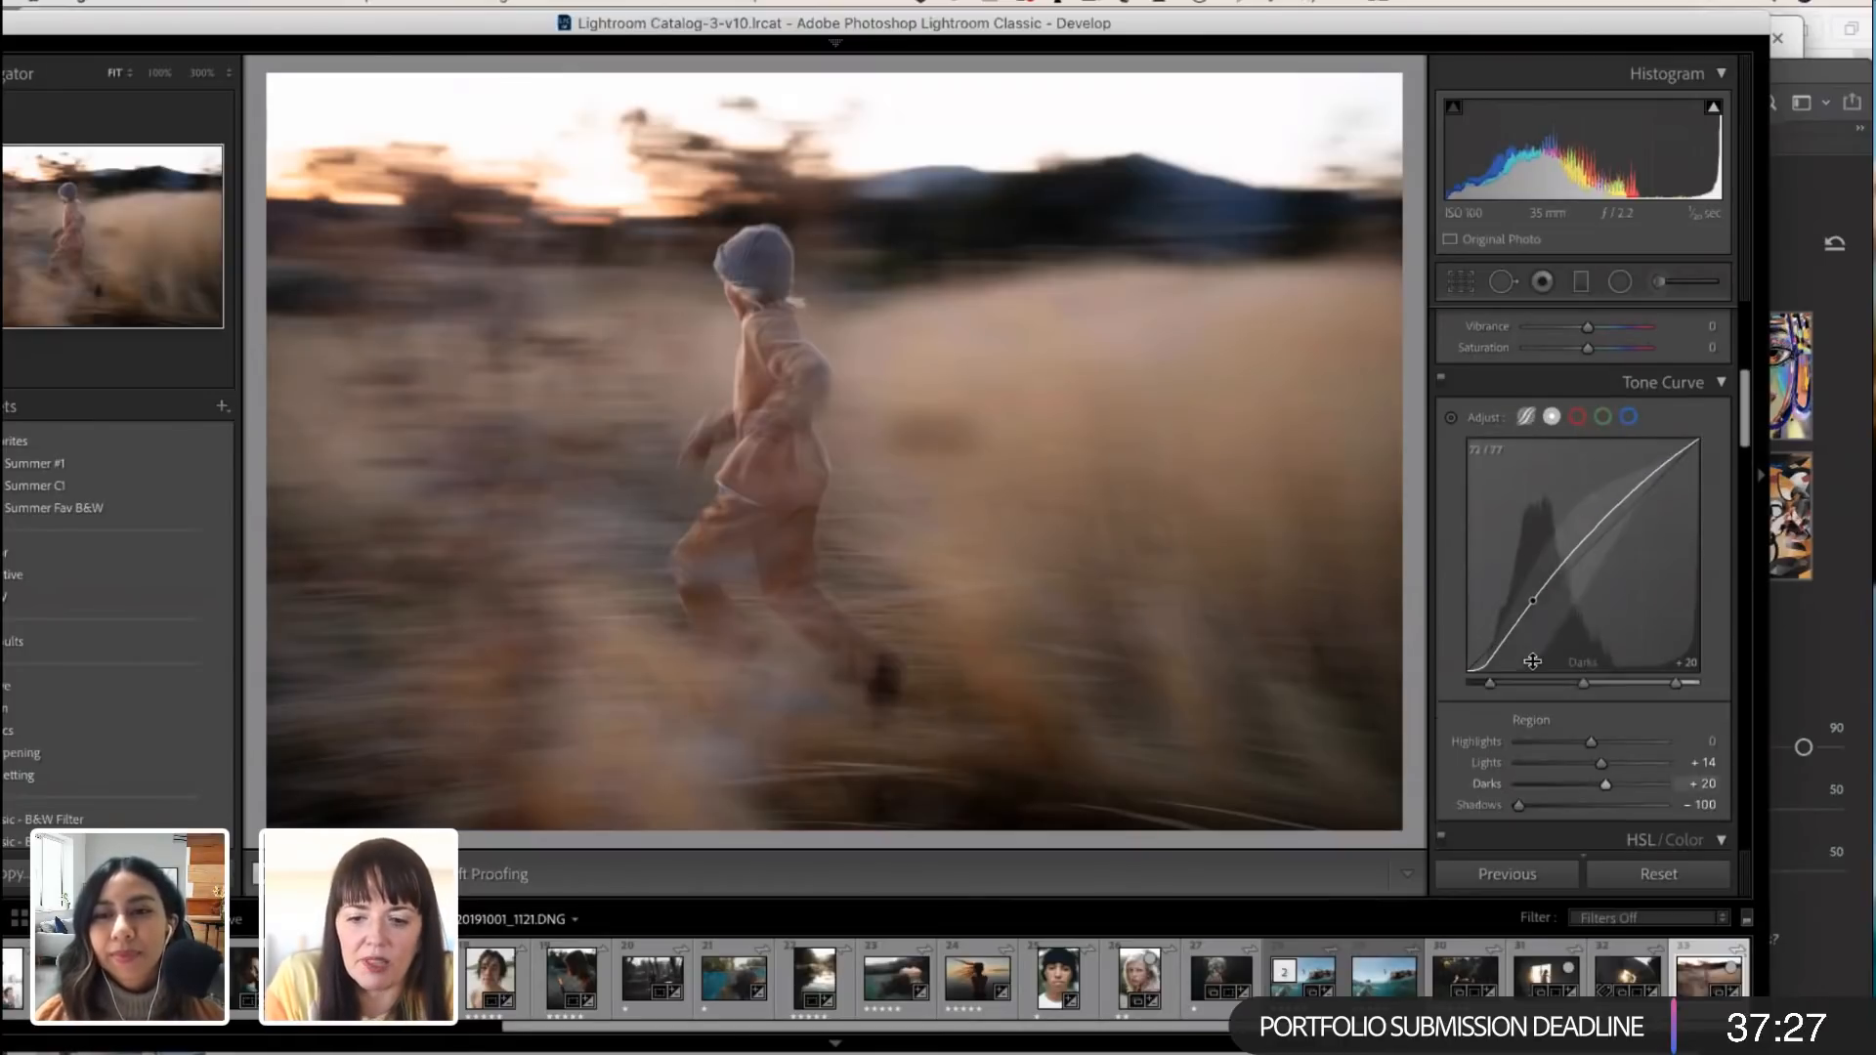
Step: Shift the HSL hues by setting Orange to +1 and Yellow to +4
{"action": "scroll", "coordinate": [1539, 684], "scroll_direction": "down", "scroll_amount": 2}
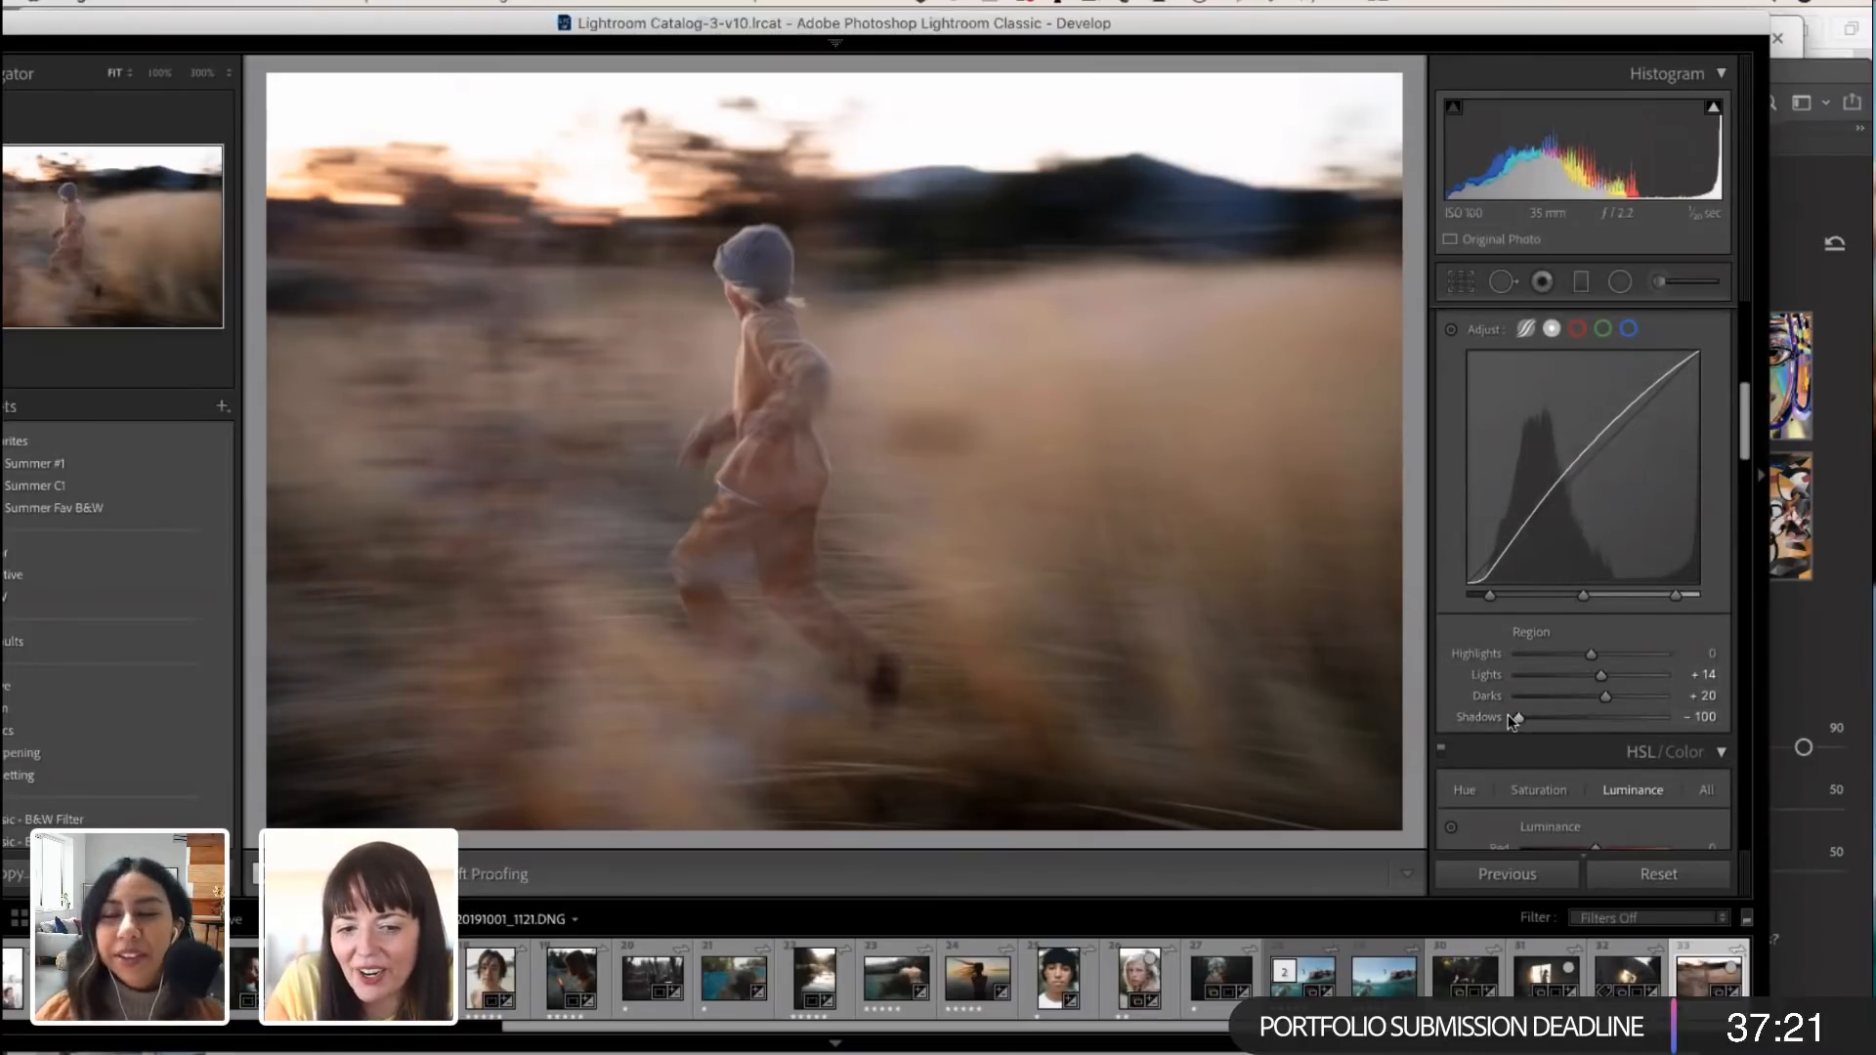
{"action": "scroll", "coordinate": [1556, 723], "scroll_direction": "down", "scroll_amount": 4}
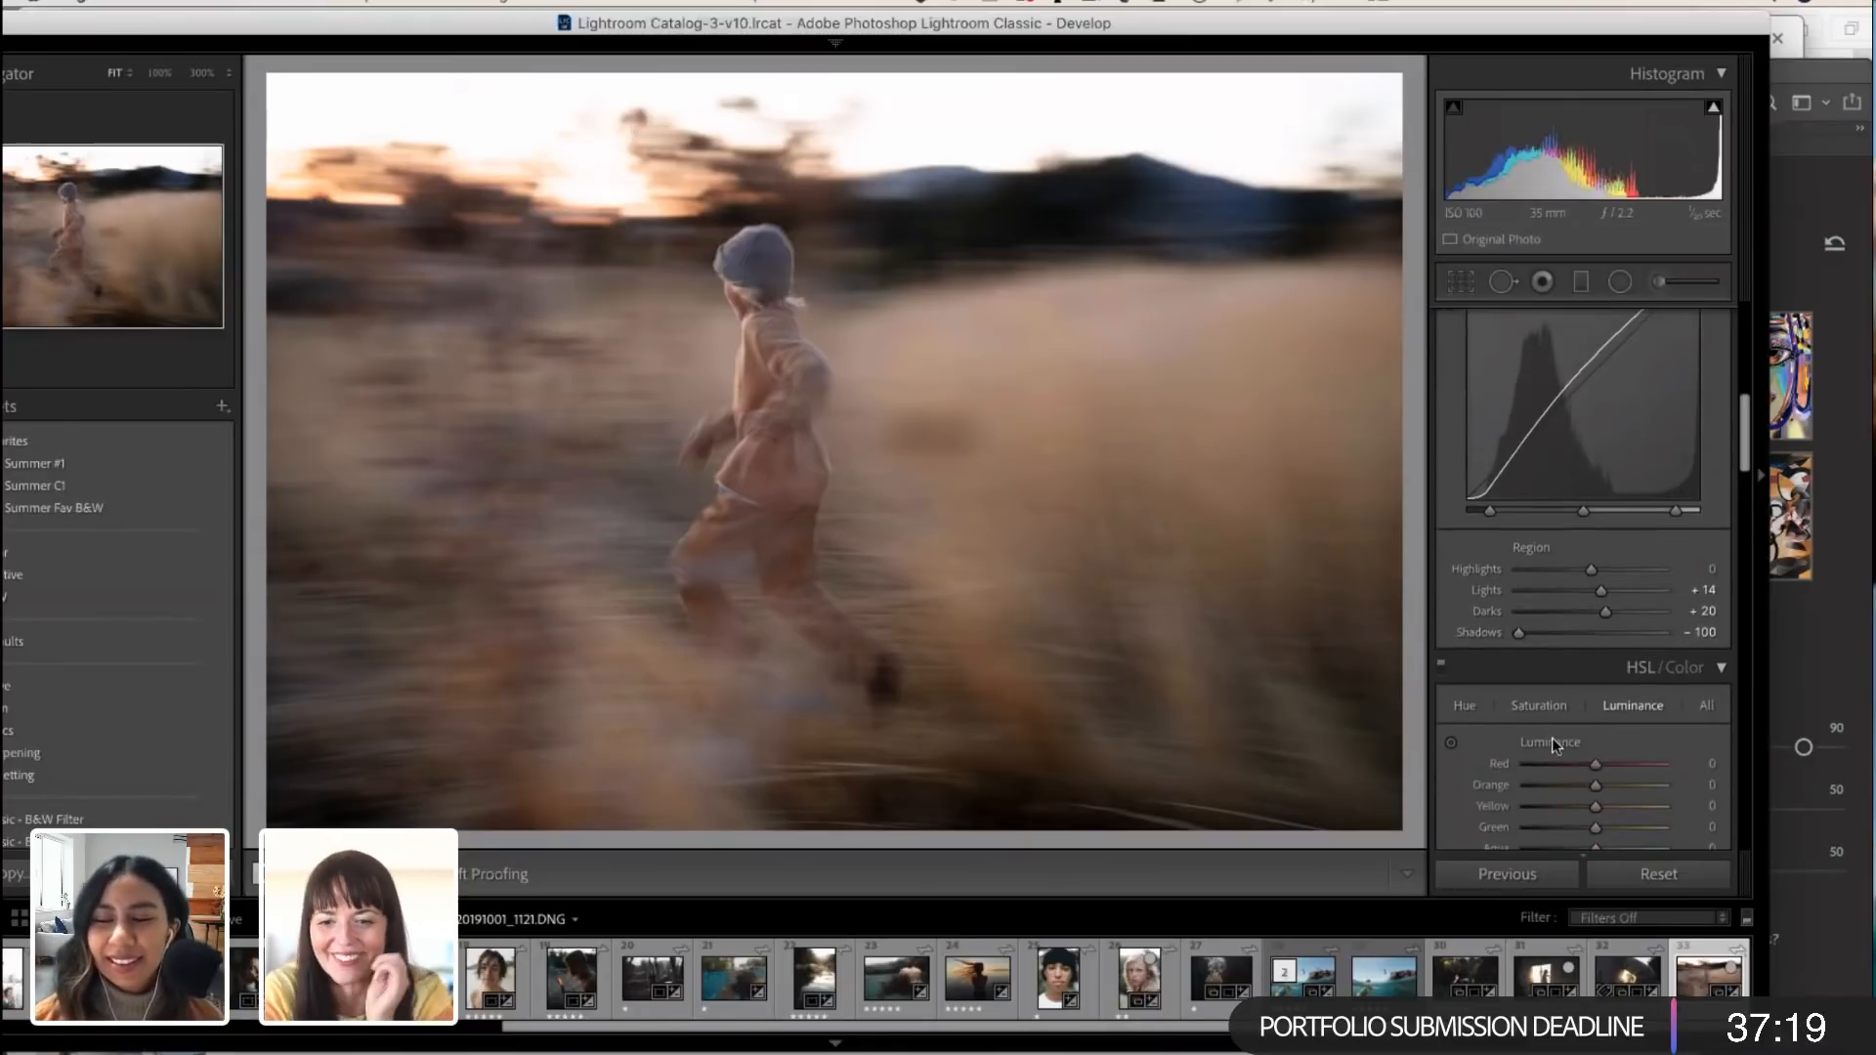
{"action": "scroll", "coordinate": [1551, 739], "scroll_direction": "down", "scroll_amount": 2}
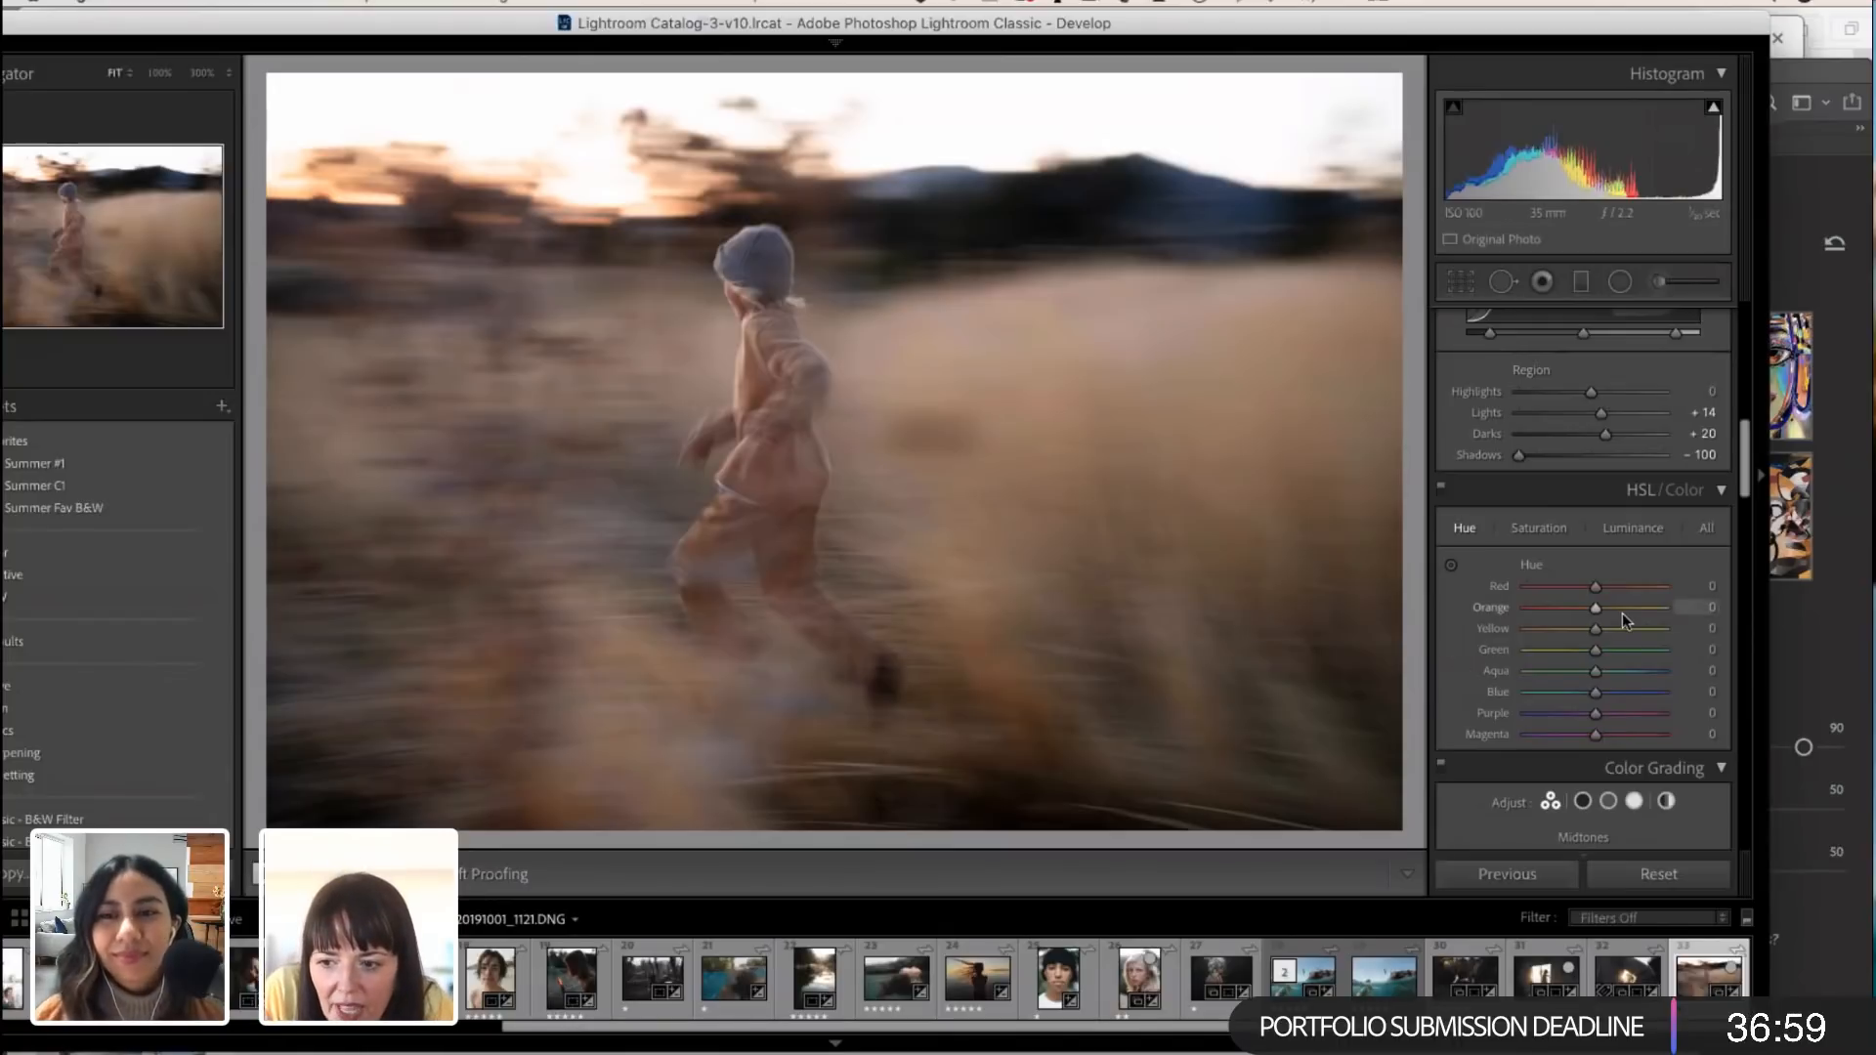
{"action": "mouse_move", "coordinate": [1596, 608]}
{"action": "left_mouse_down"}
{"action": "mouse_move", "coordinate": [1581, 612]}
{"action": "mouse_move", "coordinate": [1632, 612]}
{"action": "mouse_move", "coordinate": [1551, 608]}
{"action": "mouse_move", "coordinate": [1630, 629]}
{"action": "mouse_move", "coordinate": [1597, 631]}
{"action": "left_mouse_up"}
{"action": "scroll", "coordinate": [1597, 625], "scroll_direction": "up", "scroll_amount": 1}
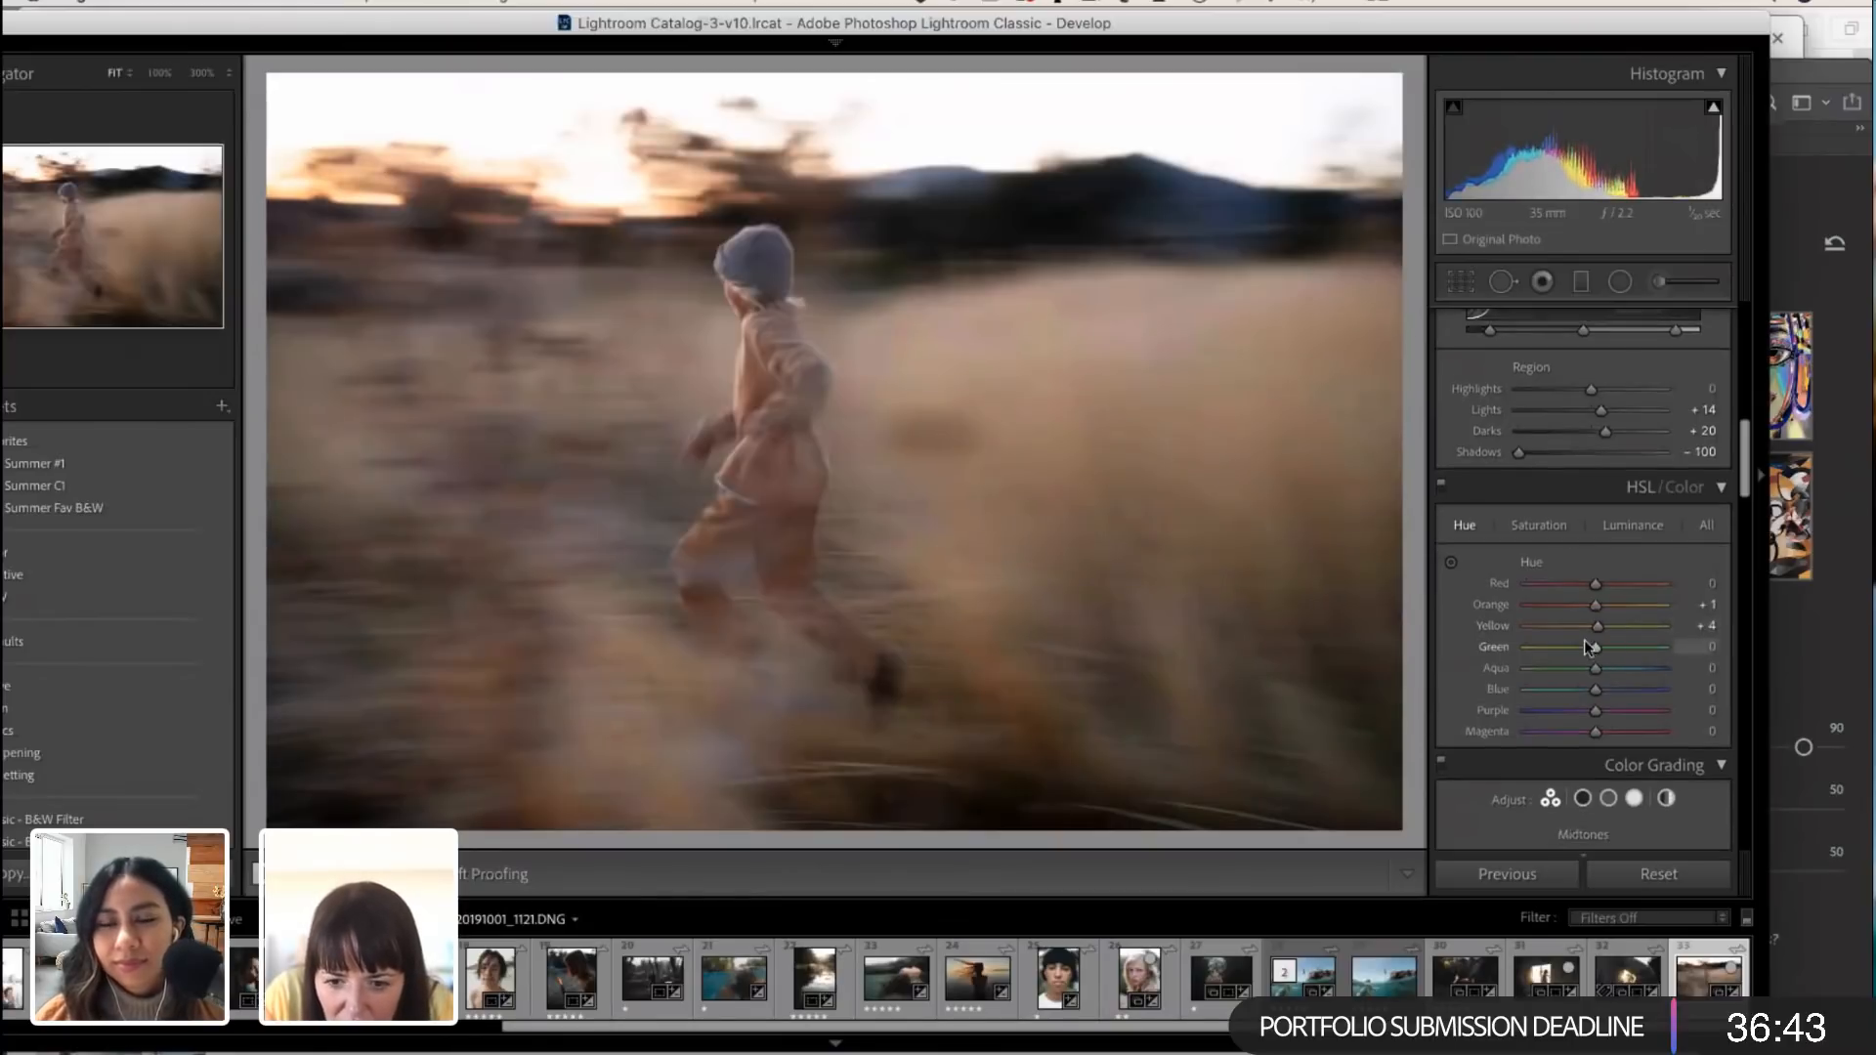
{"action": "scroll", "coordinate": [1593, 657], "scroll_direction": "down", "scroll_amount": 1}
{"action": "scroll", "coordinate": [1593, 660], "scroll_direction": "down", "scroll_amount": 1}
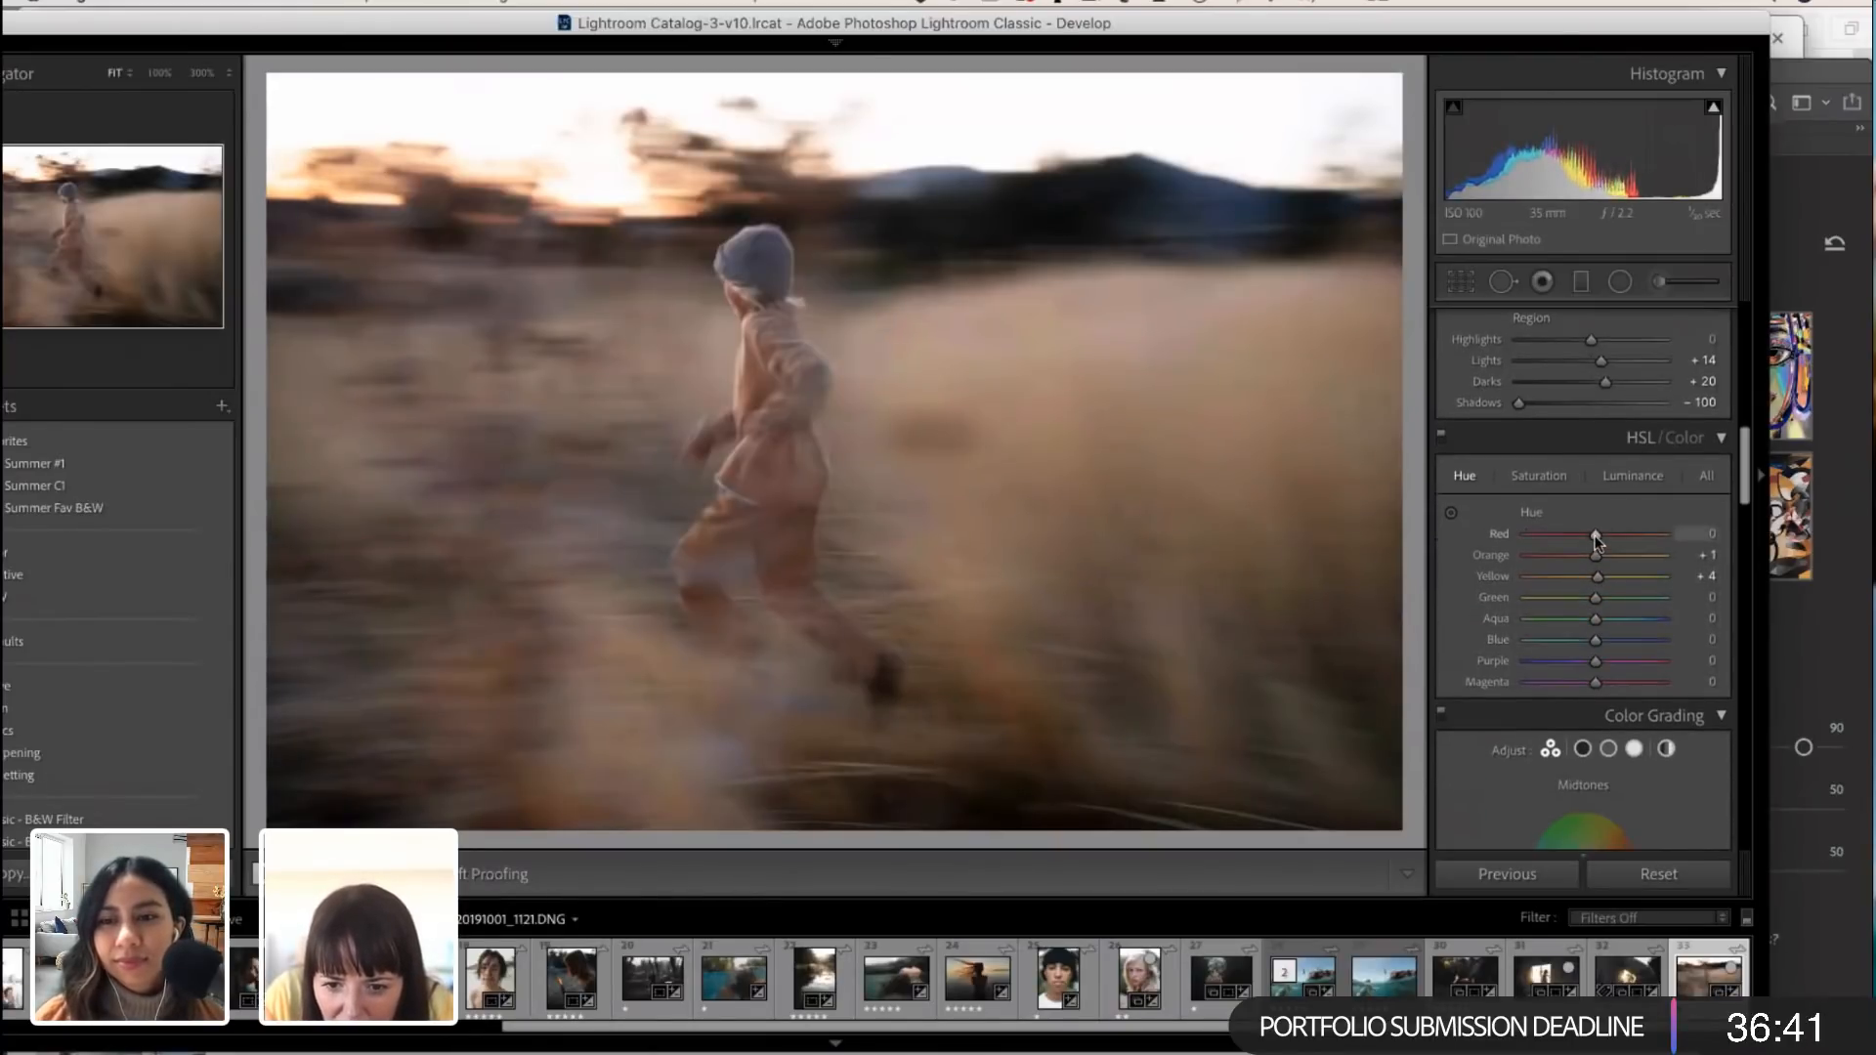
Step: Set the HSL saturation to Orange +7 and Yellow -9, and the luminance to Orange -16 and Yellow -3
{"action": "left_click_drag", "start_coordinate": [1596, 535], "coordinate": [1611, 536]}
{"action": "left_click", "coordinate": [1545, 469]}
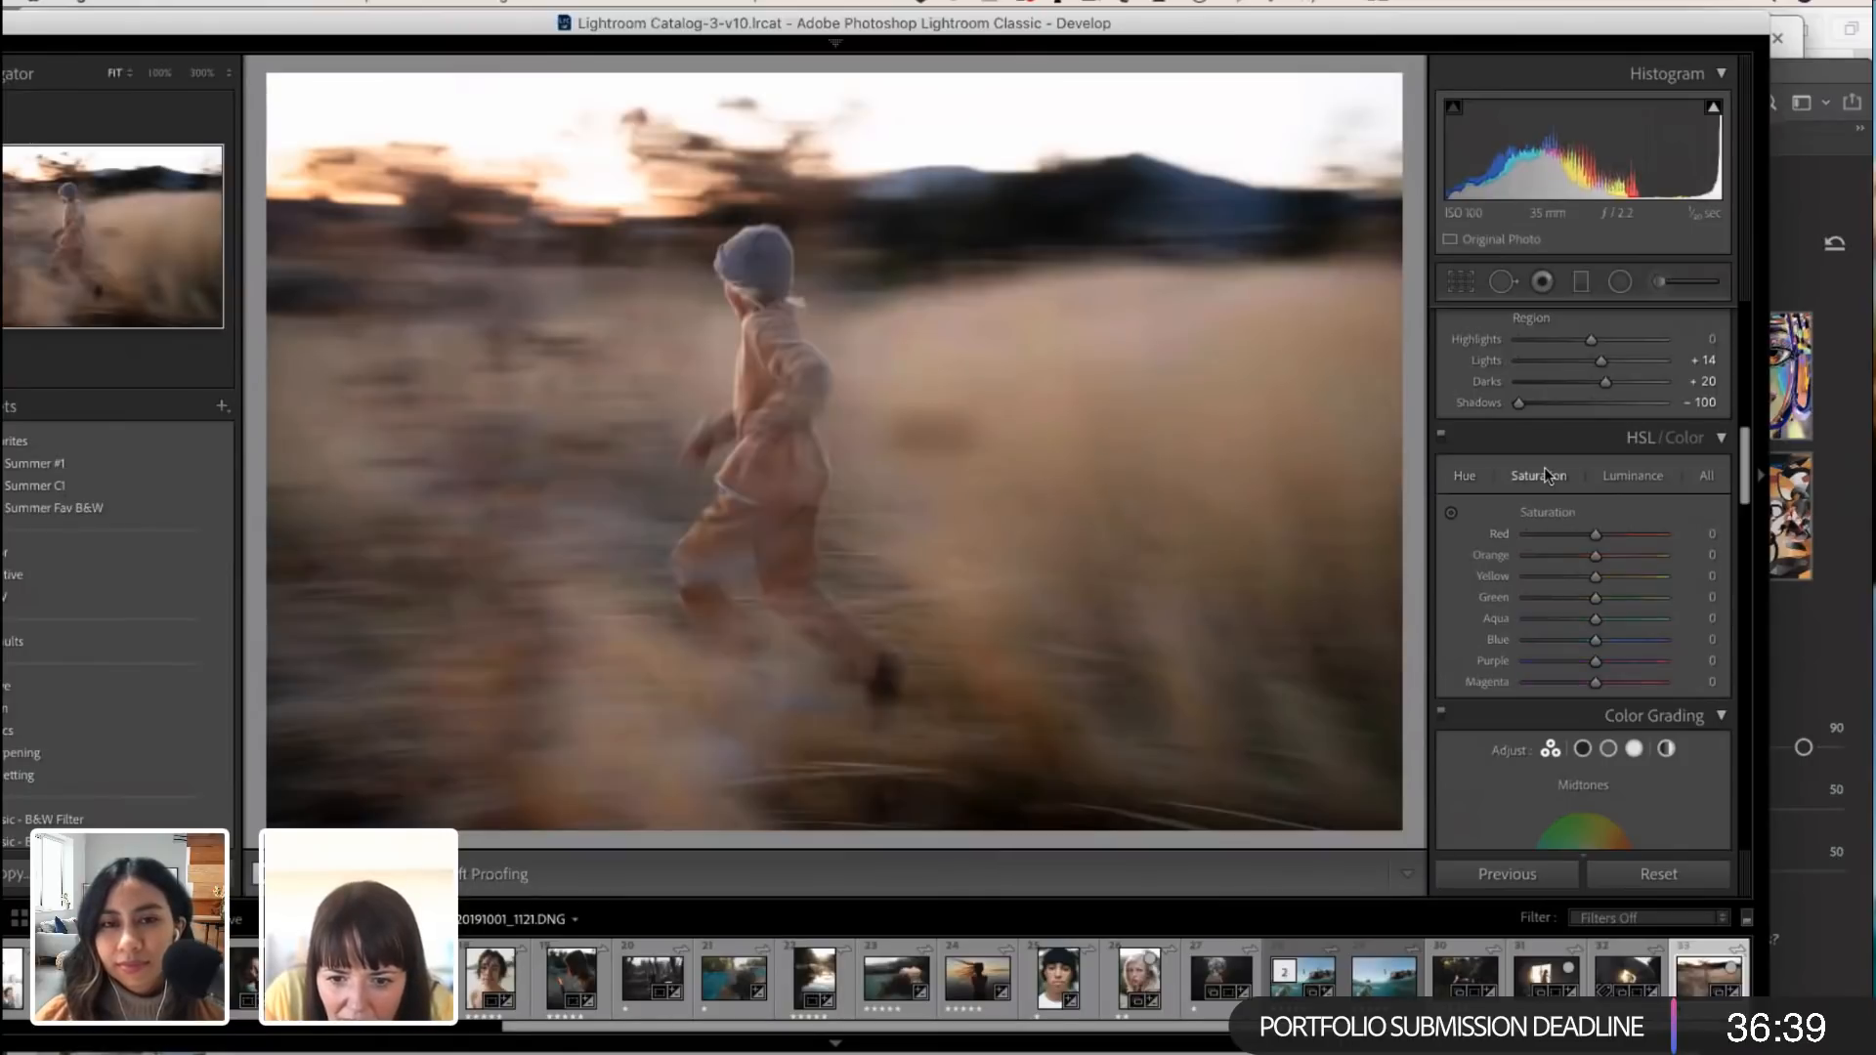
{"action": "left_click_drag", "start_coordinate": [1594, 577], "coordinate": [1586, 576]}
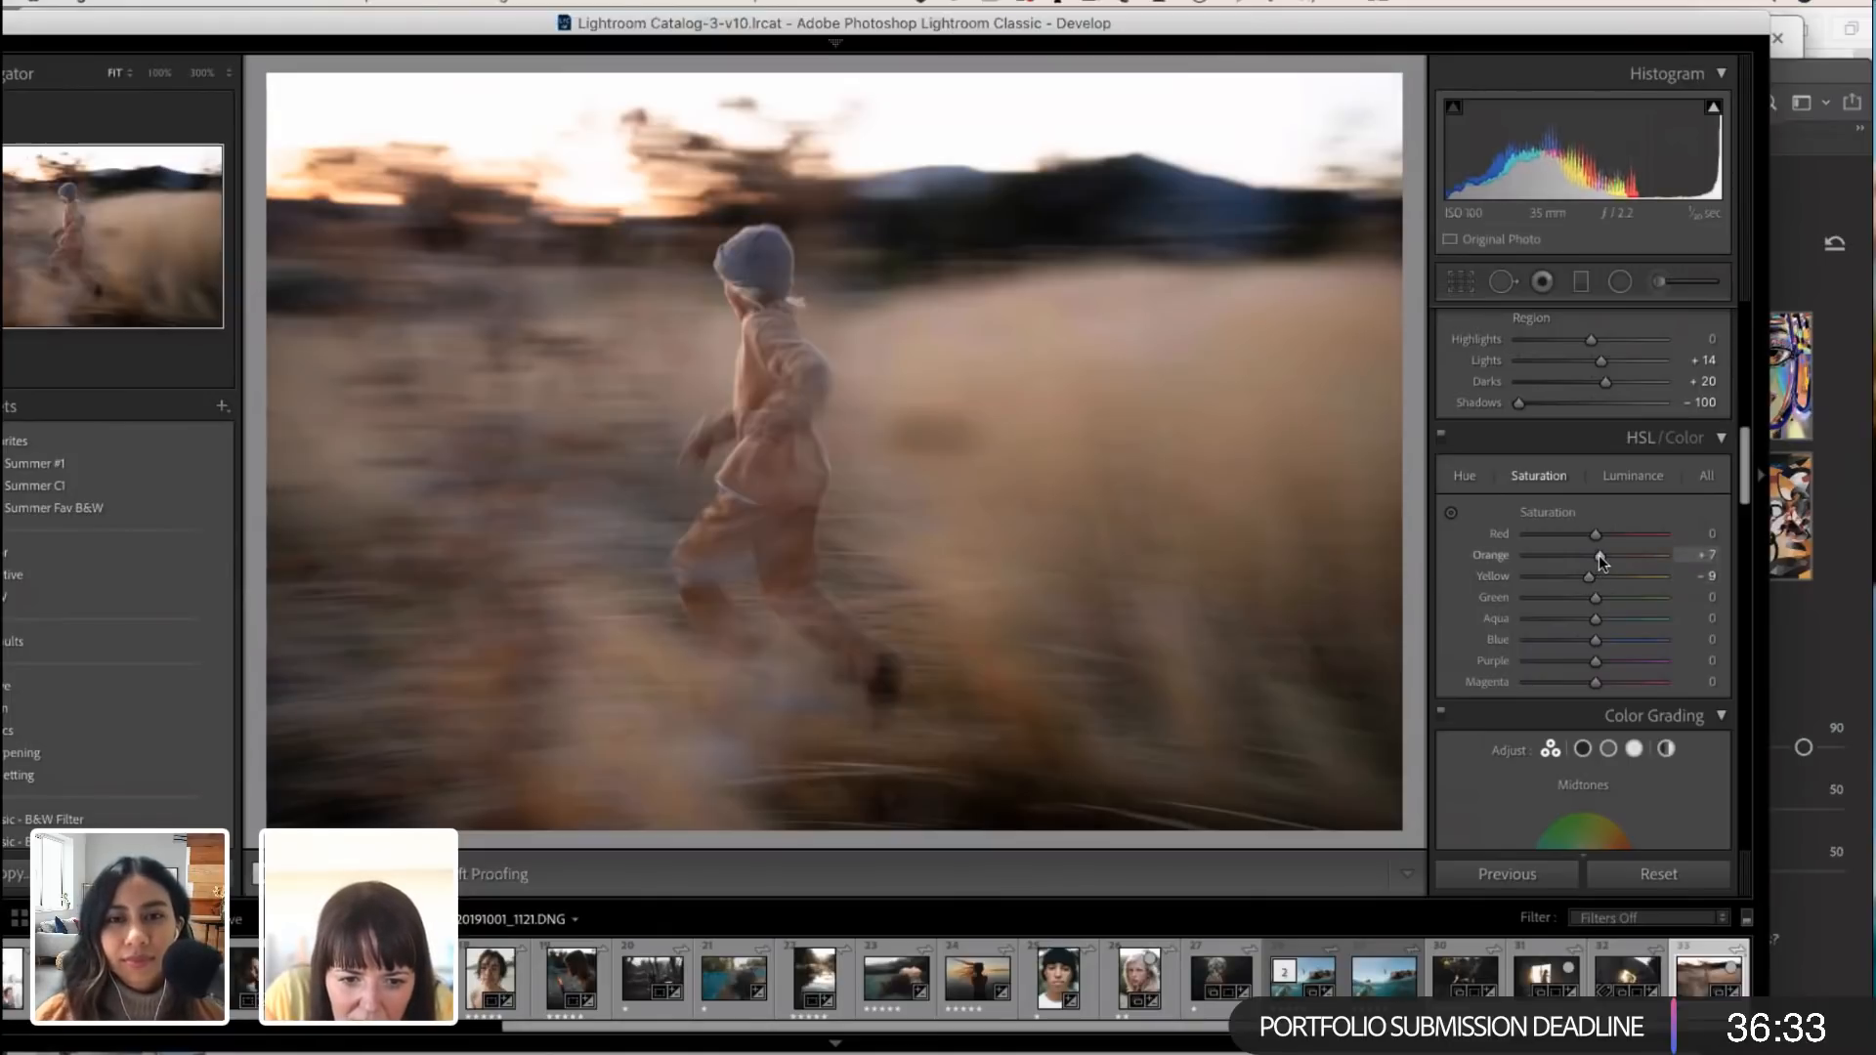
{"action": "left_click_drag", "start_coordinate": [1597, 556], "coordinate": [1601, 557]}
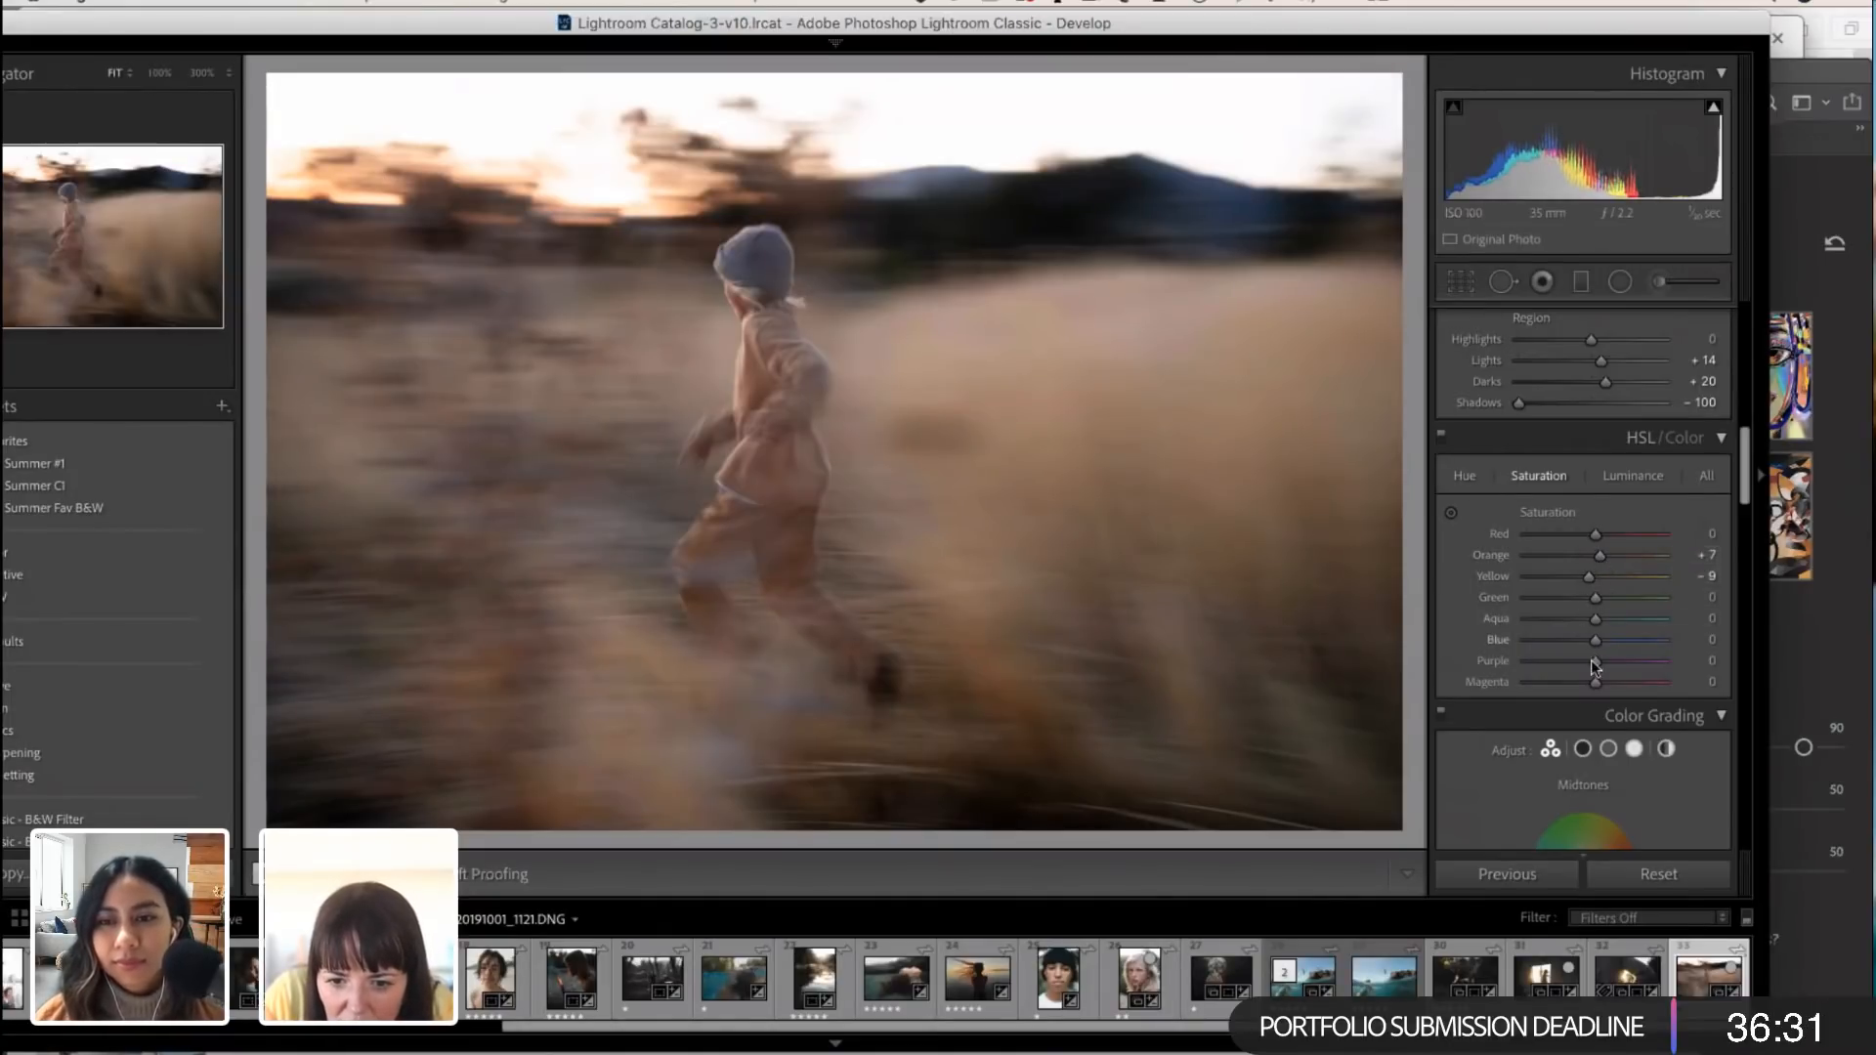
{"action": "left_click", "coordinate": [1625, 477]}
{"action": "mouse_move", "coordinate": [1599, 555]}
{"action": "left_mouse_down"}
{"action": "mouse_move", "coordinate": [1575, 553]}
{"action": "mouse_move", "coordinate": [1624, 577]}
{"action": "mouse_move", "coordinate": [1587, 571]}
{"action": "left_mouse_up"}
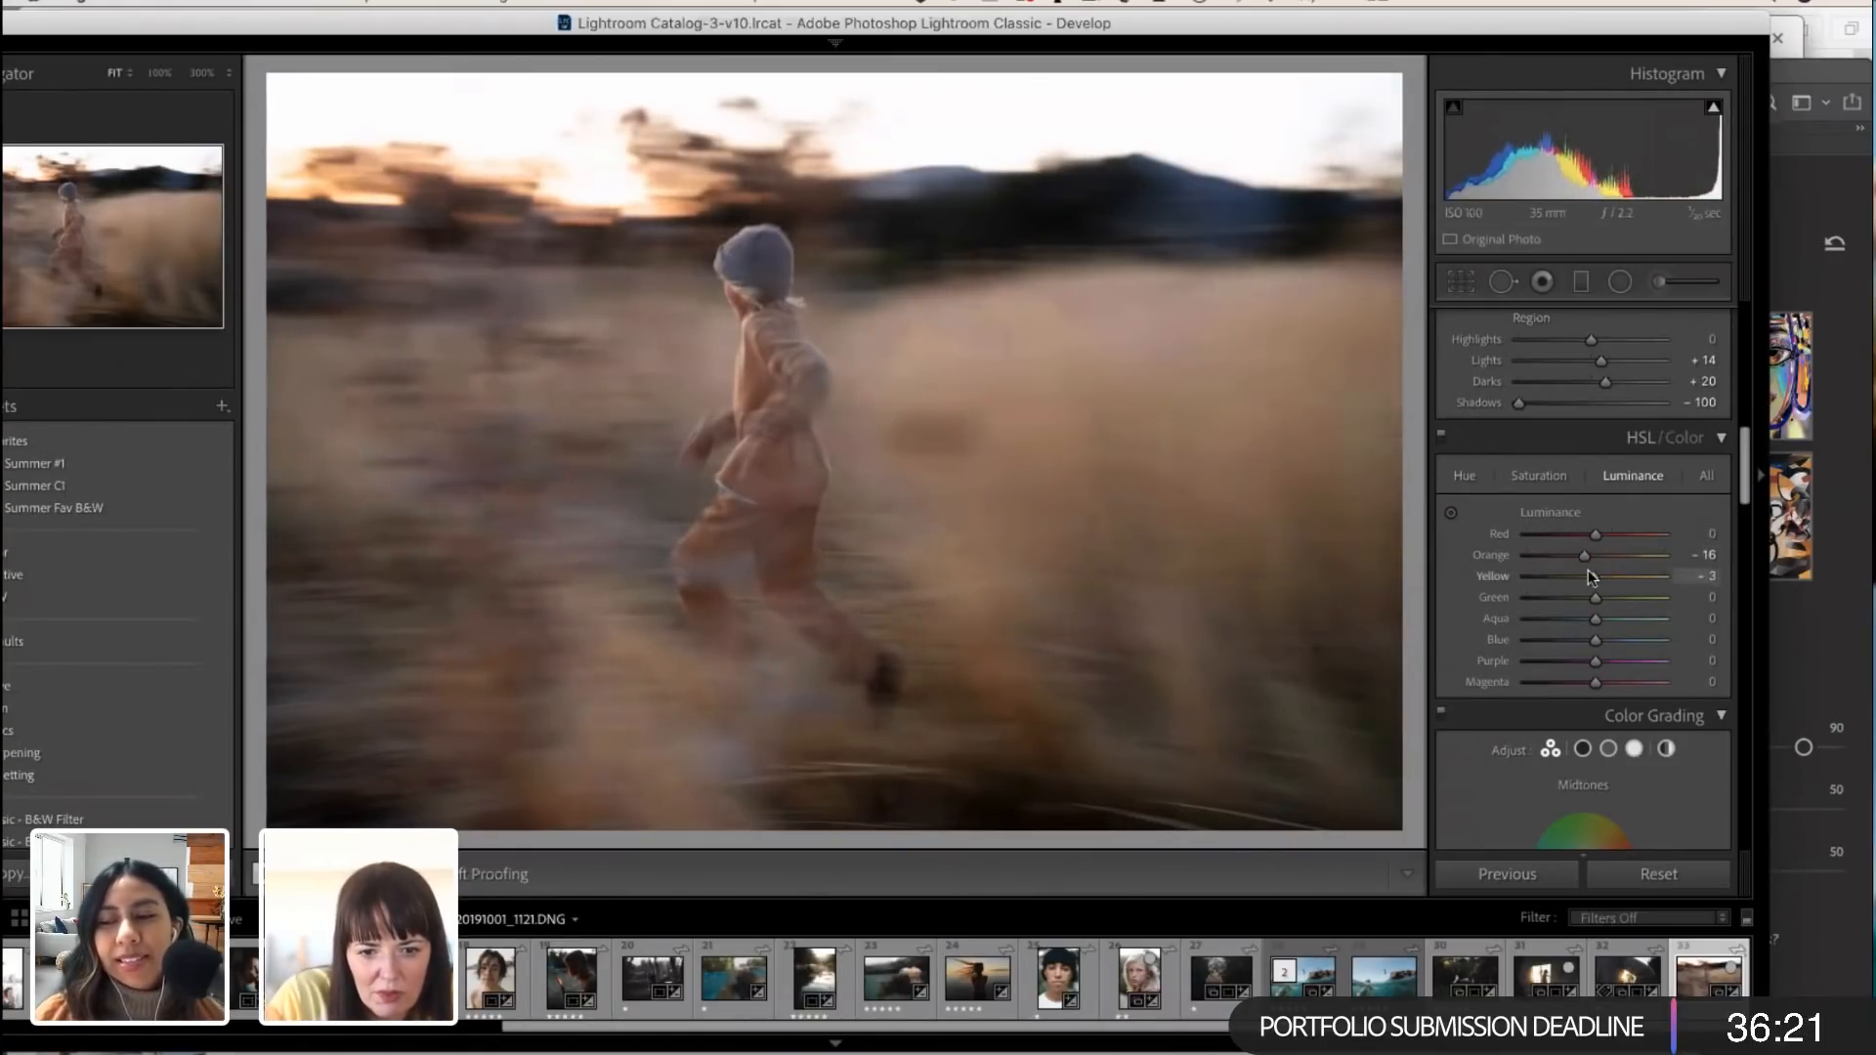
Step: Review the HSL luminance settings, the Tone Curve regions and the Color Grading wheels for midtones, shadows and highlights
{"action": "scroll", "coordinate": [1592, 620], "scroll_direction": "down", "scroll_amount": 3}
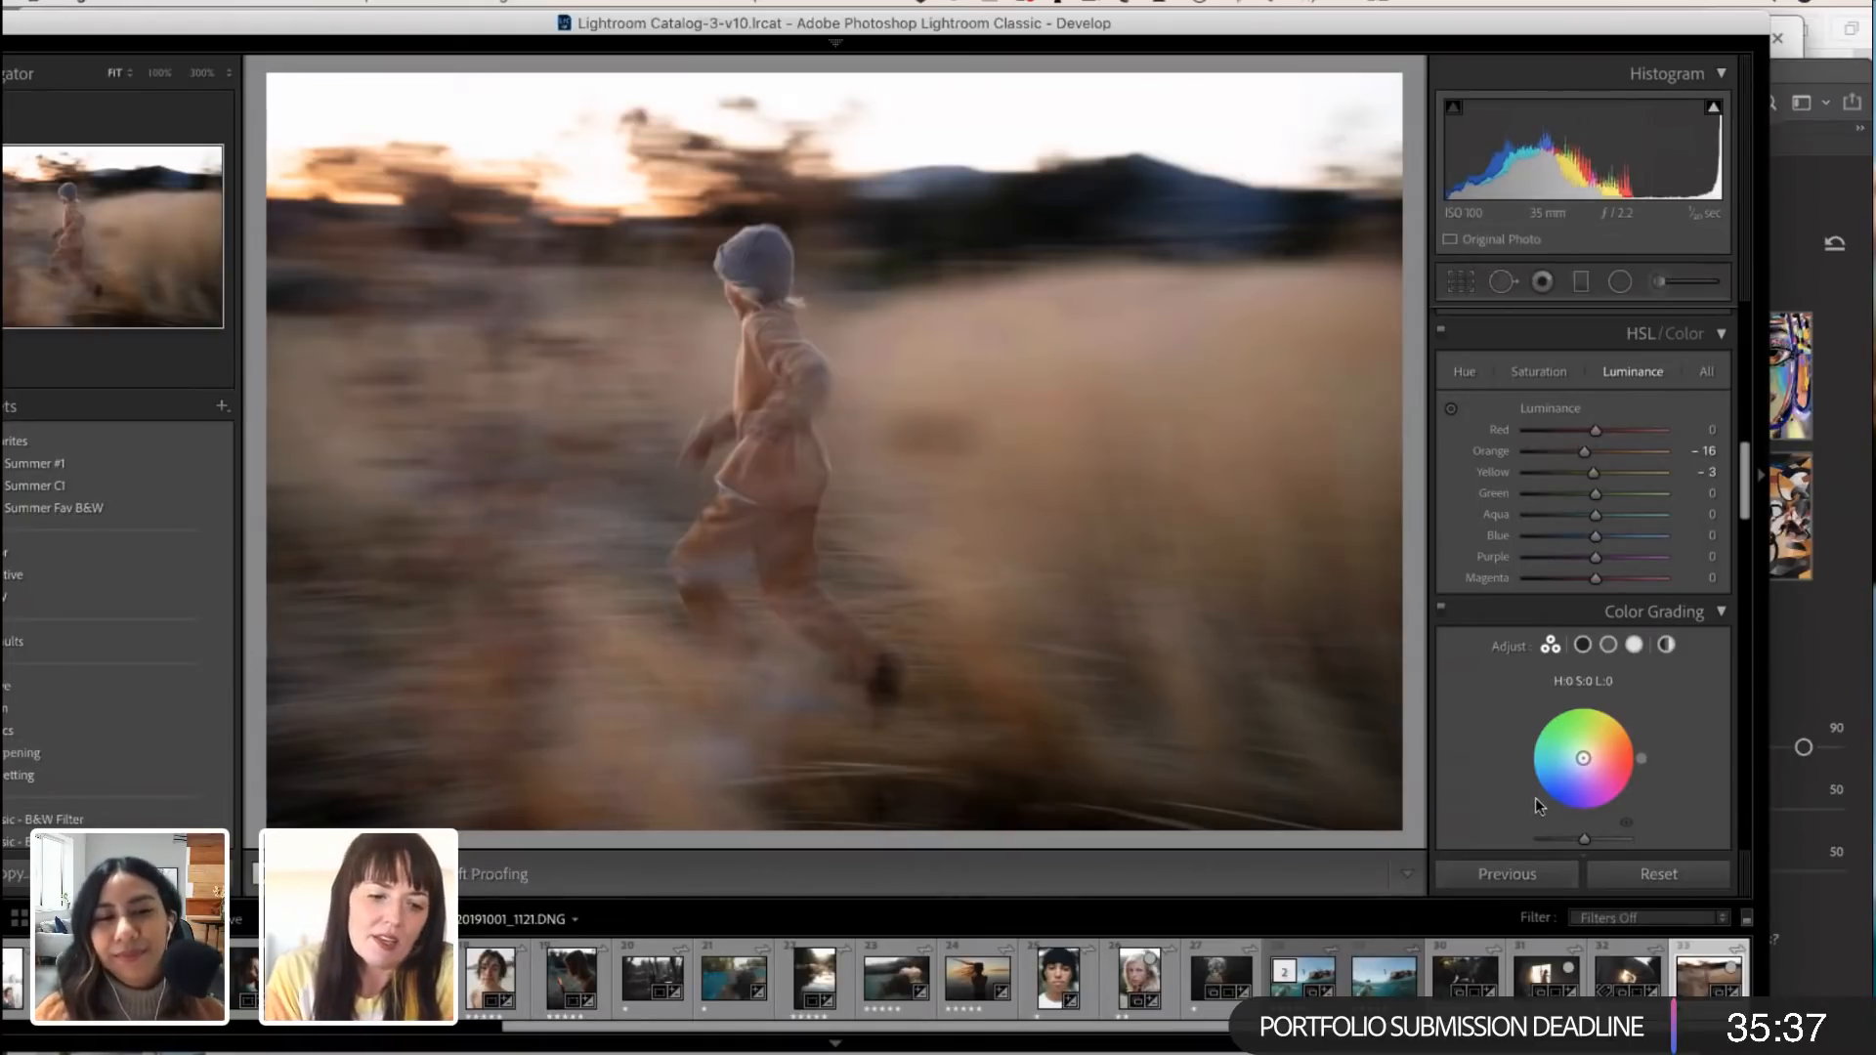
{"action": "scroll", "coordinate": [1652, 741], "scroll_direction": "down", "scroll_amount": 5}
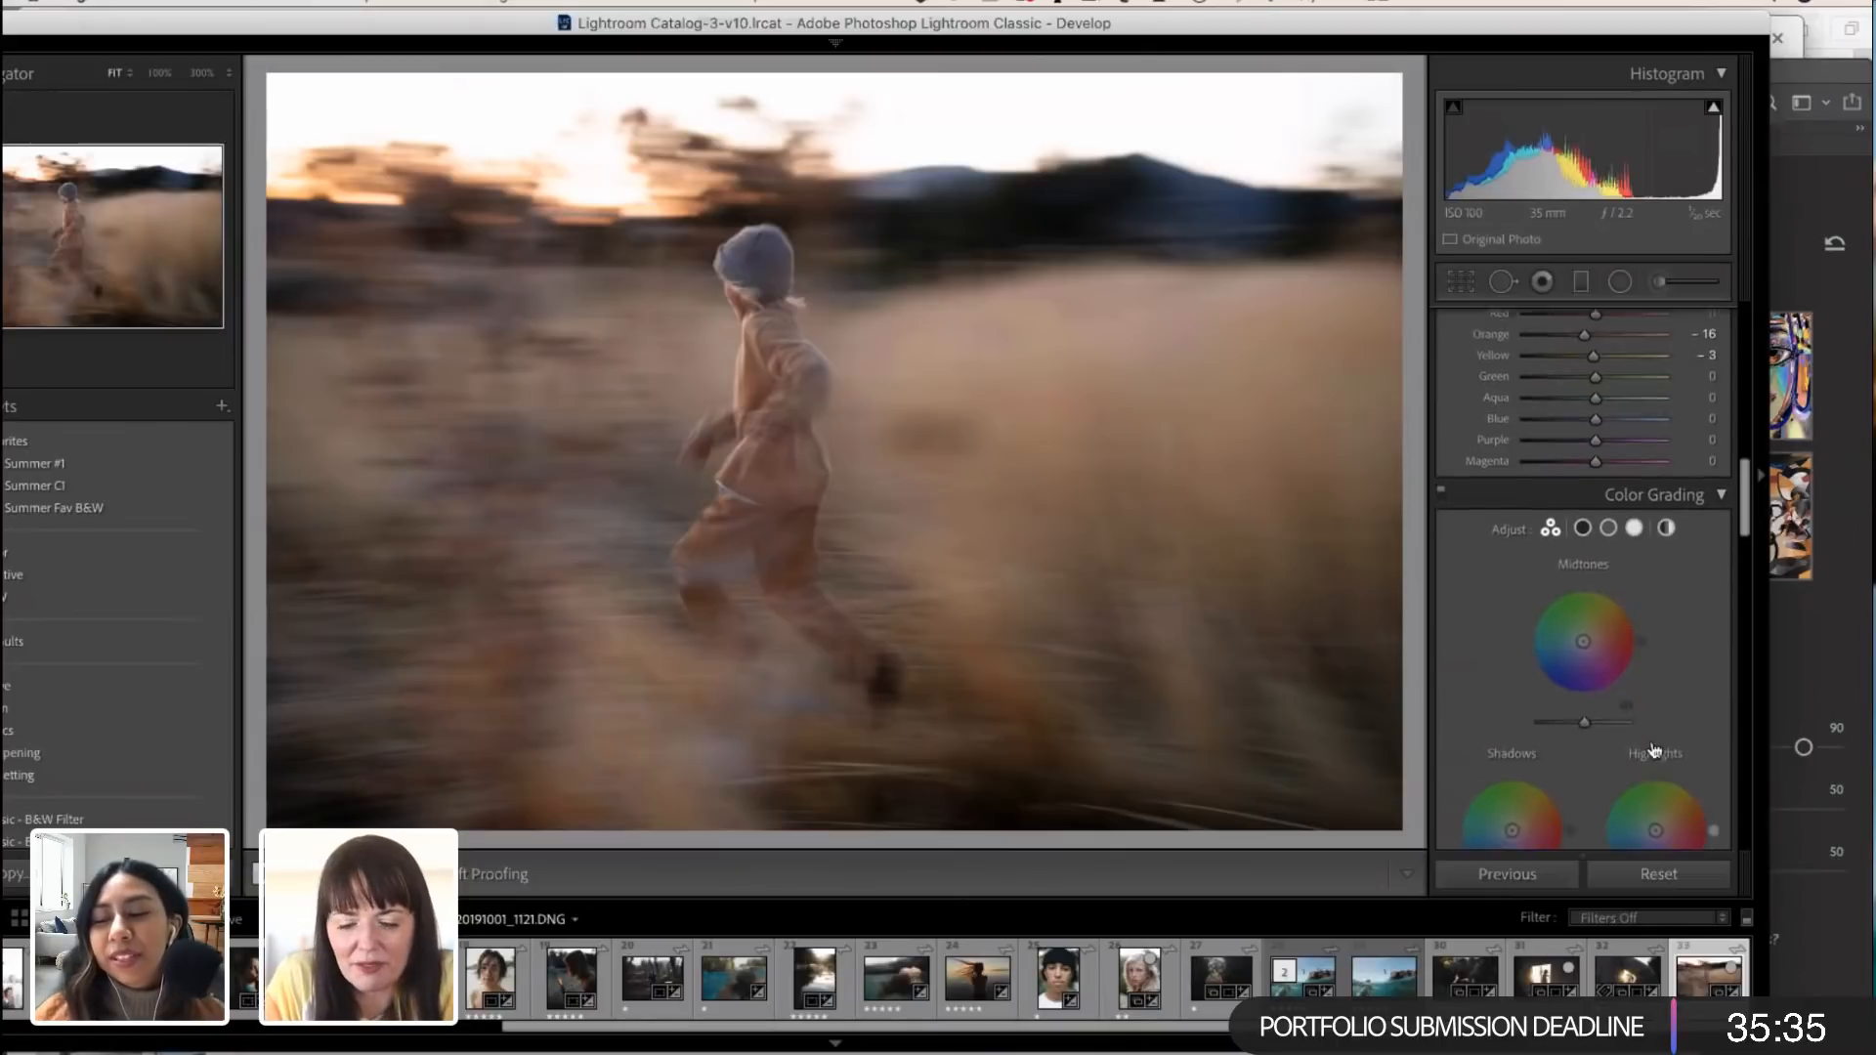
{"action": "scroll", "coordinate": [1654, 750], "scroll_direction": "down", "scroll_amount": 1}
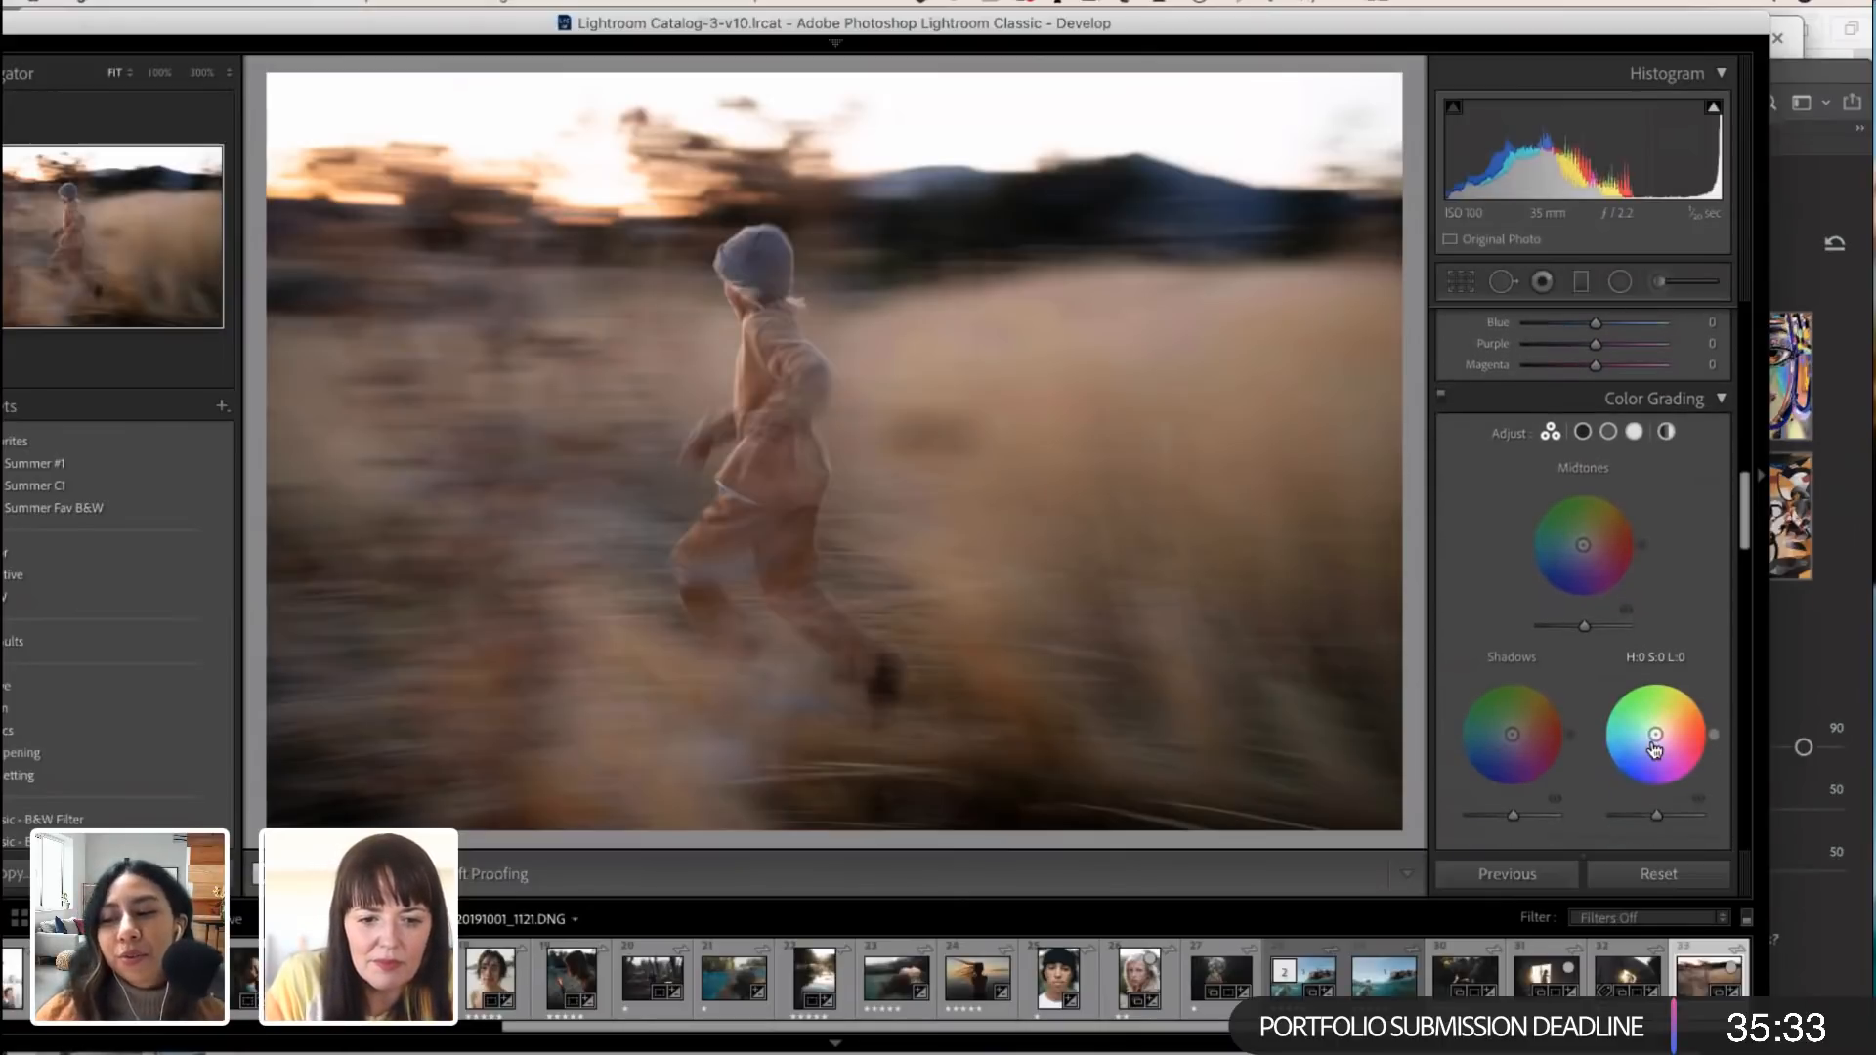
{"action": "scroll", "coordinate": [1654, 749], "scroll_direction": "up", "scroll_amount": 10}
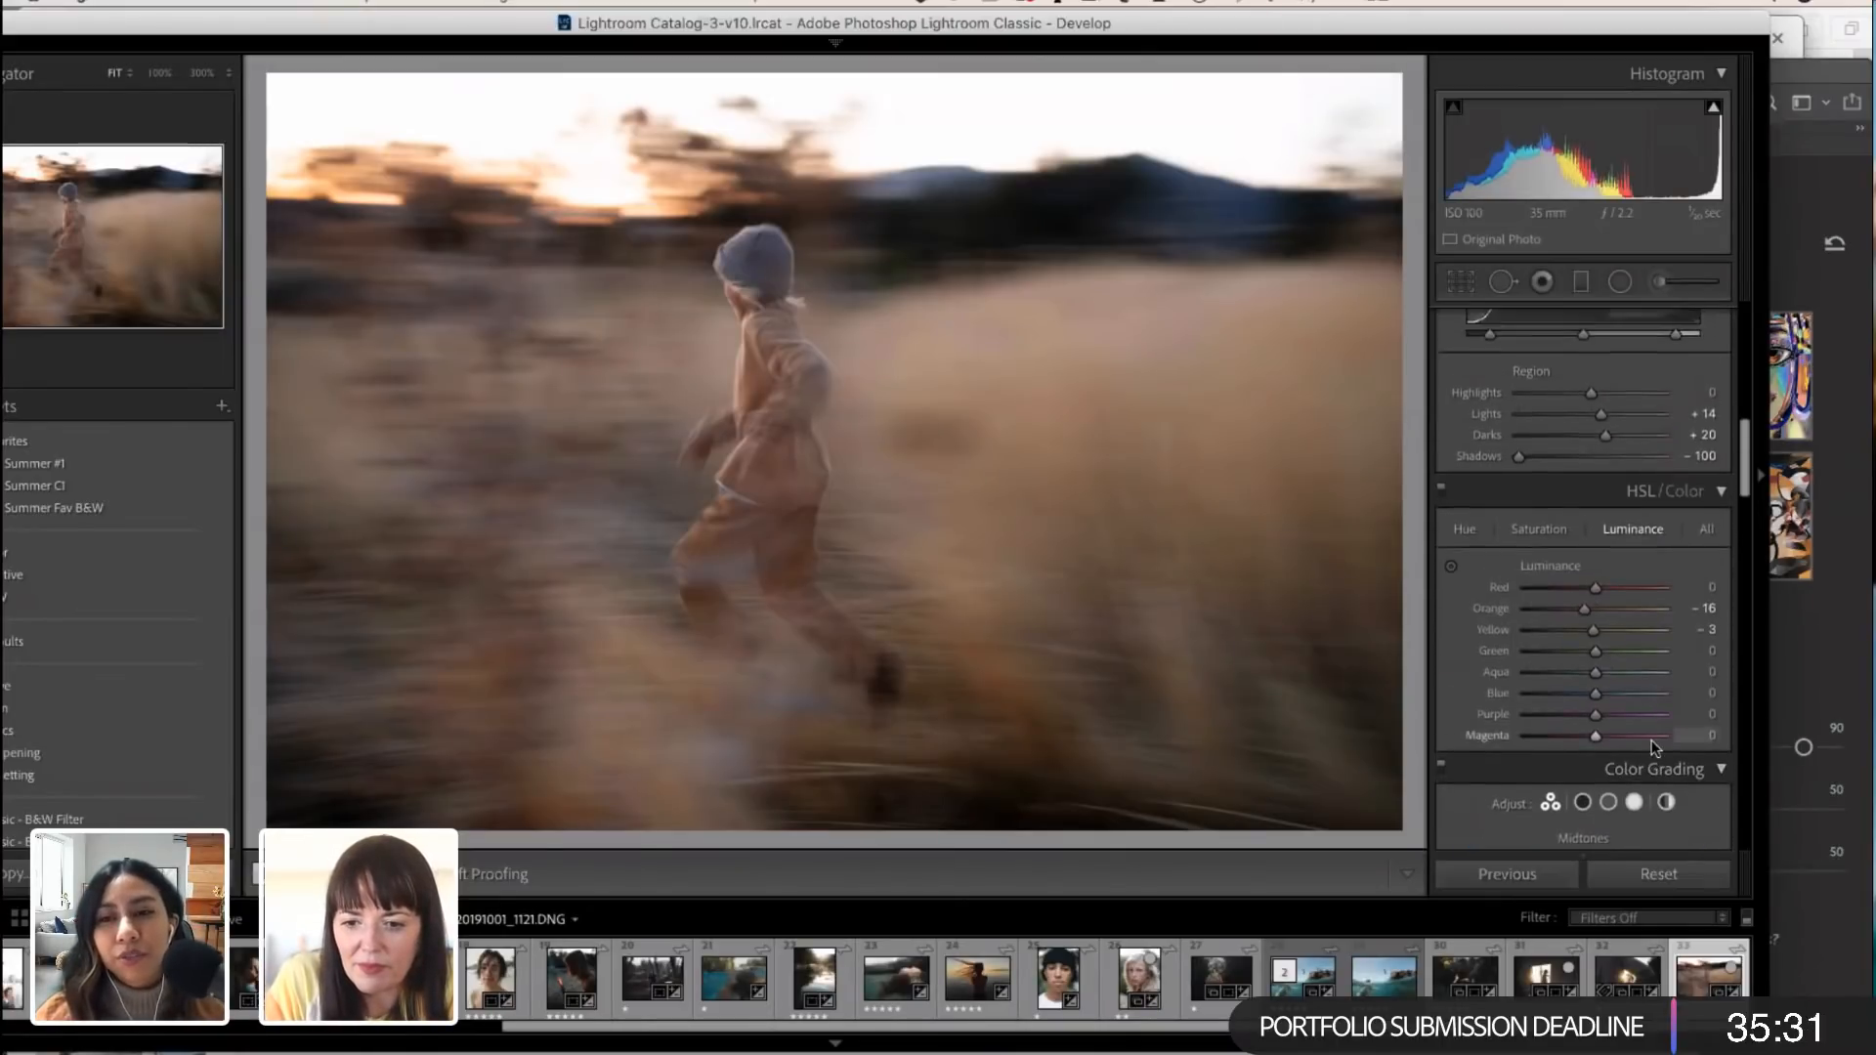
{"action": "scroll", "coordinate": [1653, 747], "scroll_direction": "up", "scroll_amount": 2}
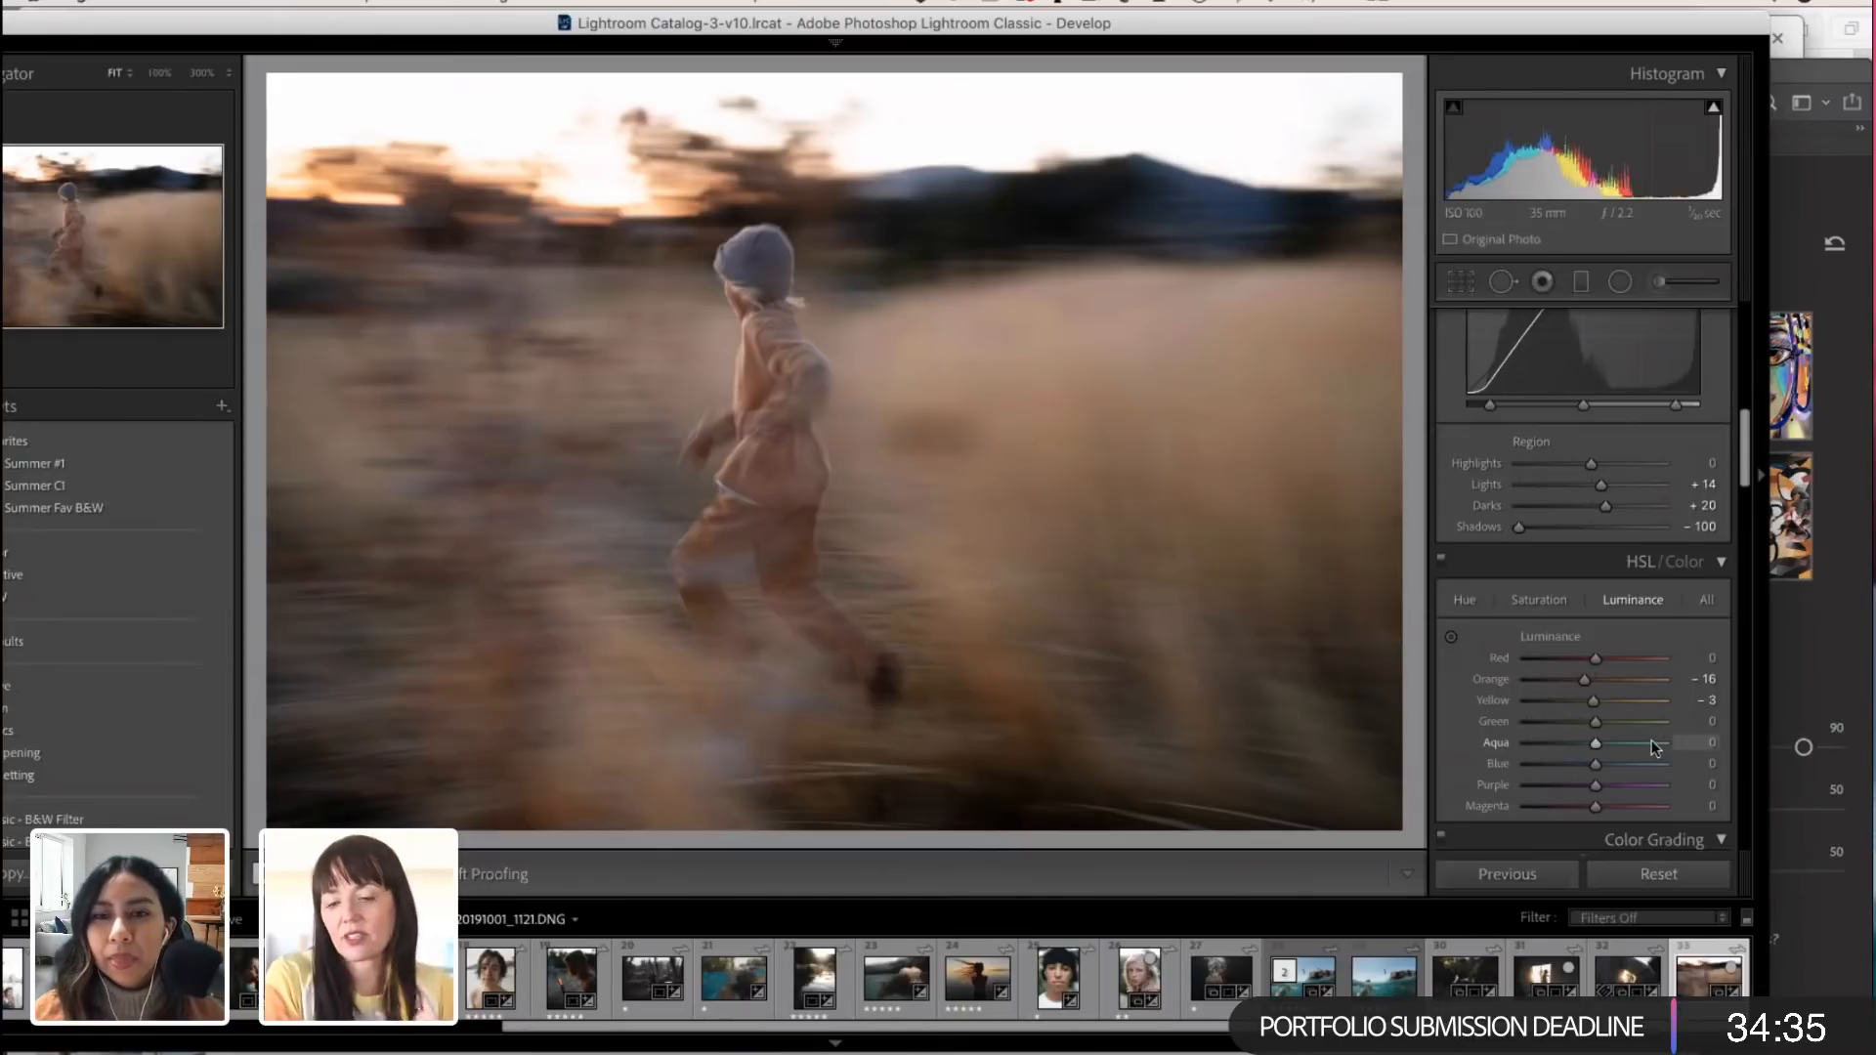
{"action": "scroll", "coordinate": [1652, 748], "scroll_direction": "down", "scroll_amount": 1}
{"action": "scroll", "coordinate": [1652, 748], "scroll_direction": "up", "scroll_amount": 1}
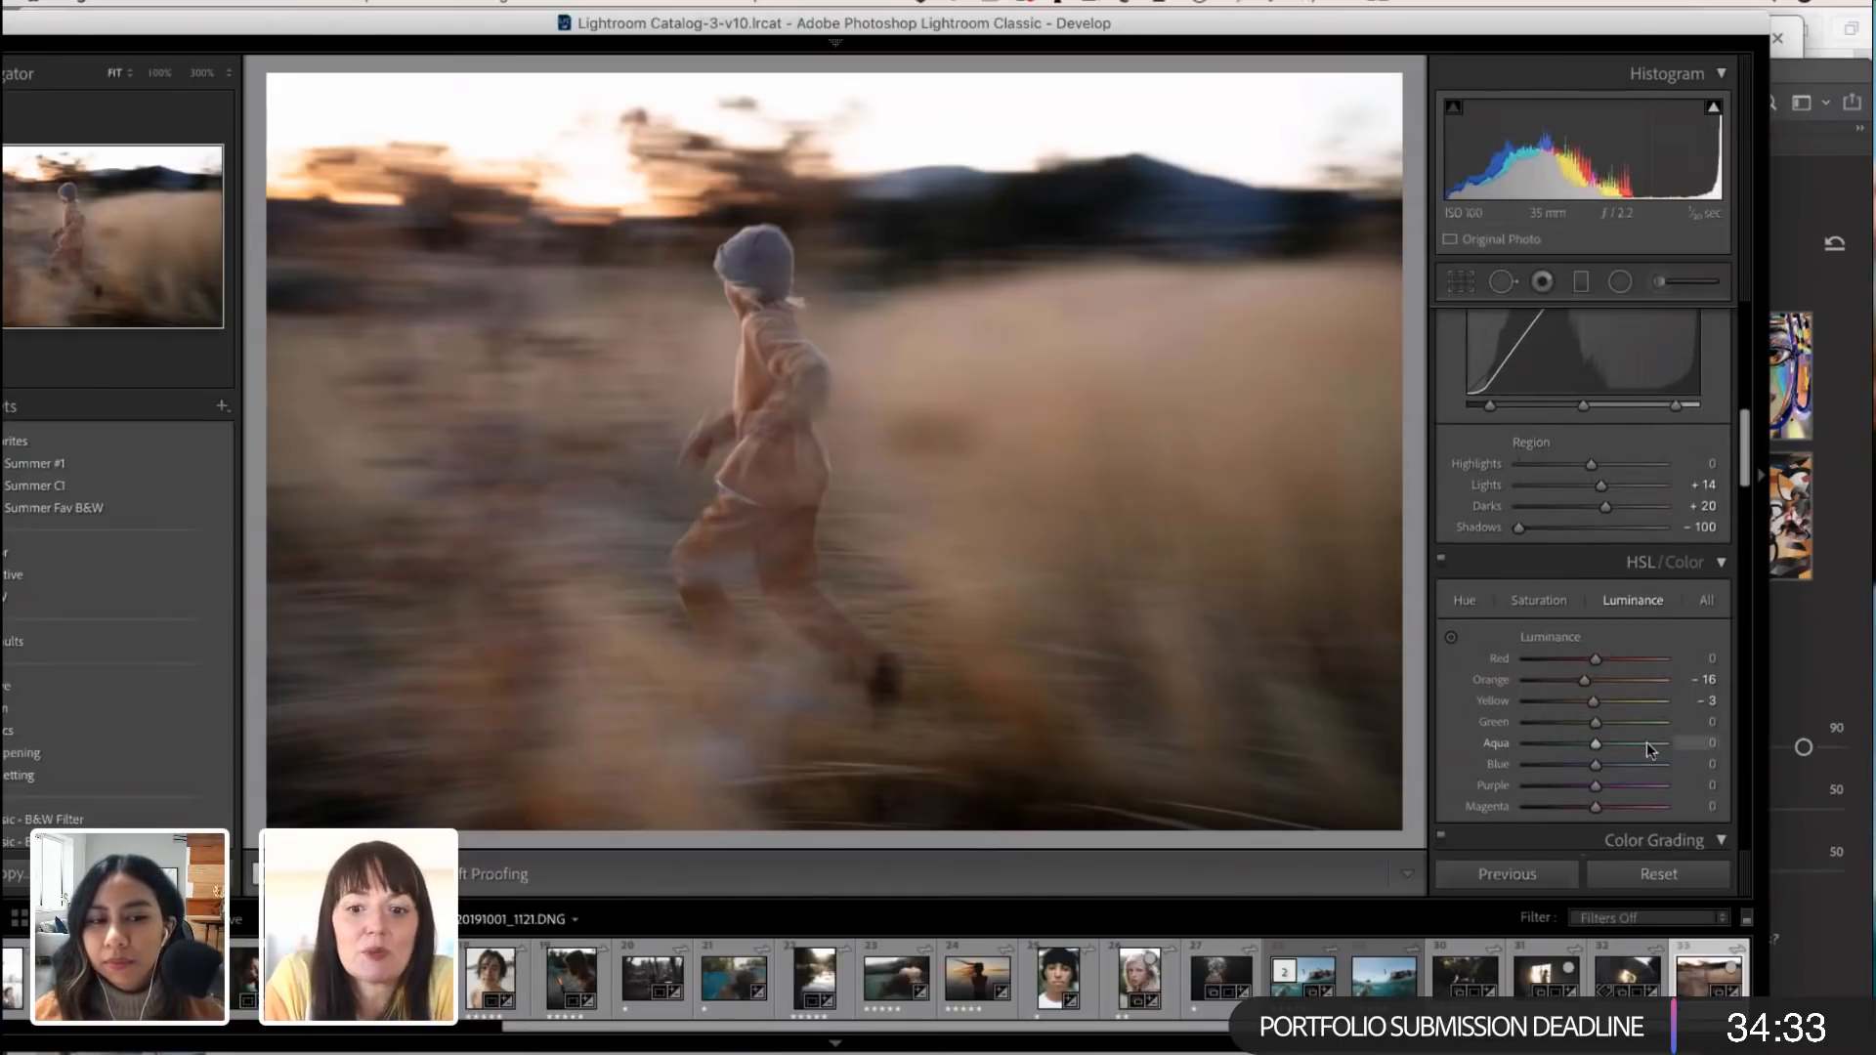
{"action": "scroll", "coordinate": [1637, 743], "scroll_direction": "down", "scroll_amount": 5}
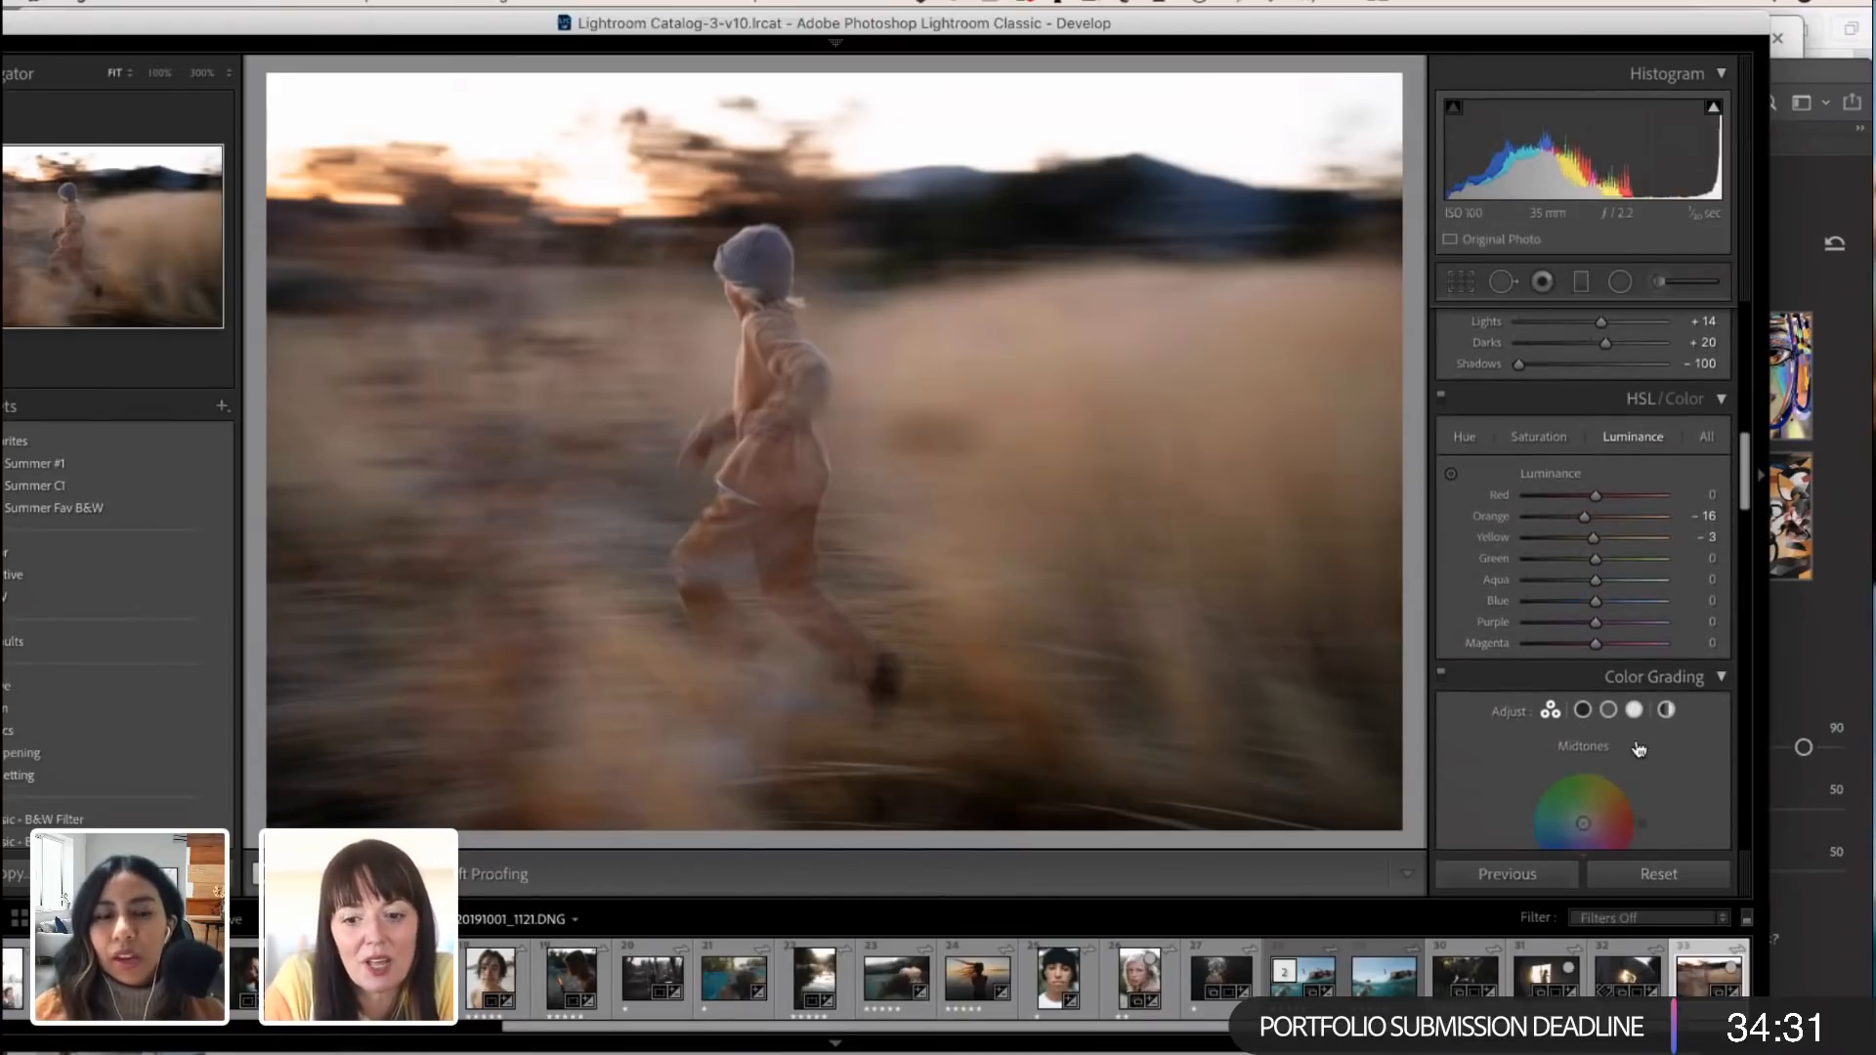
{"action": "scroll", "coordinate": [1638, 748], "scroll_direction": "down", "scroll_amount": 4}
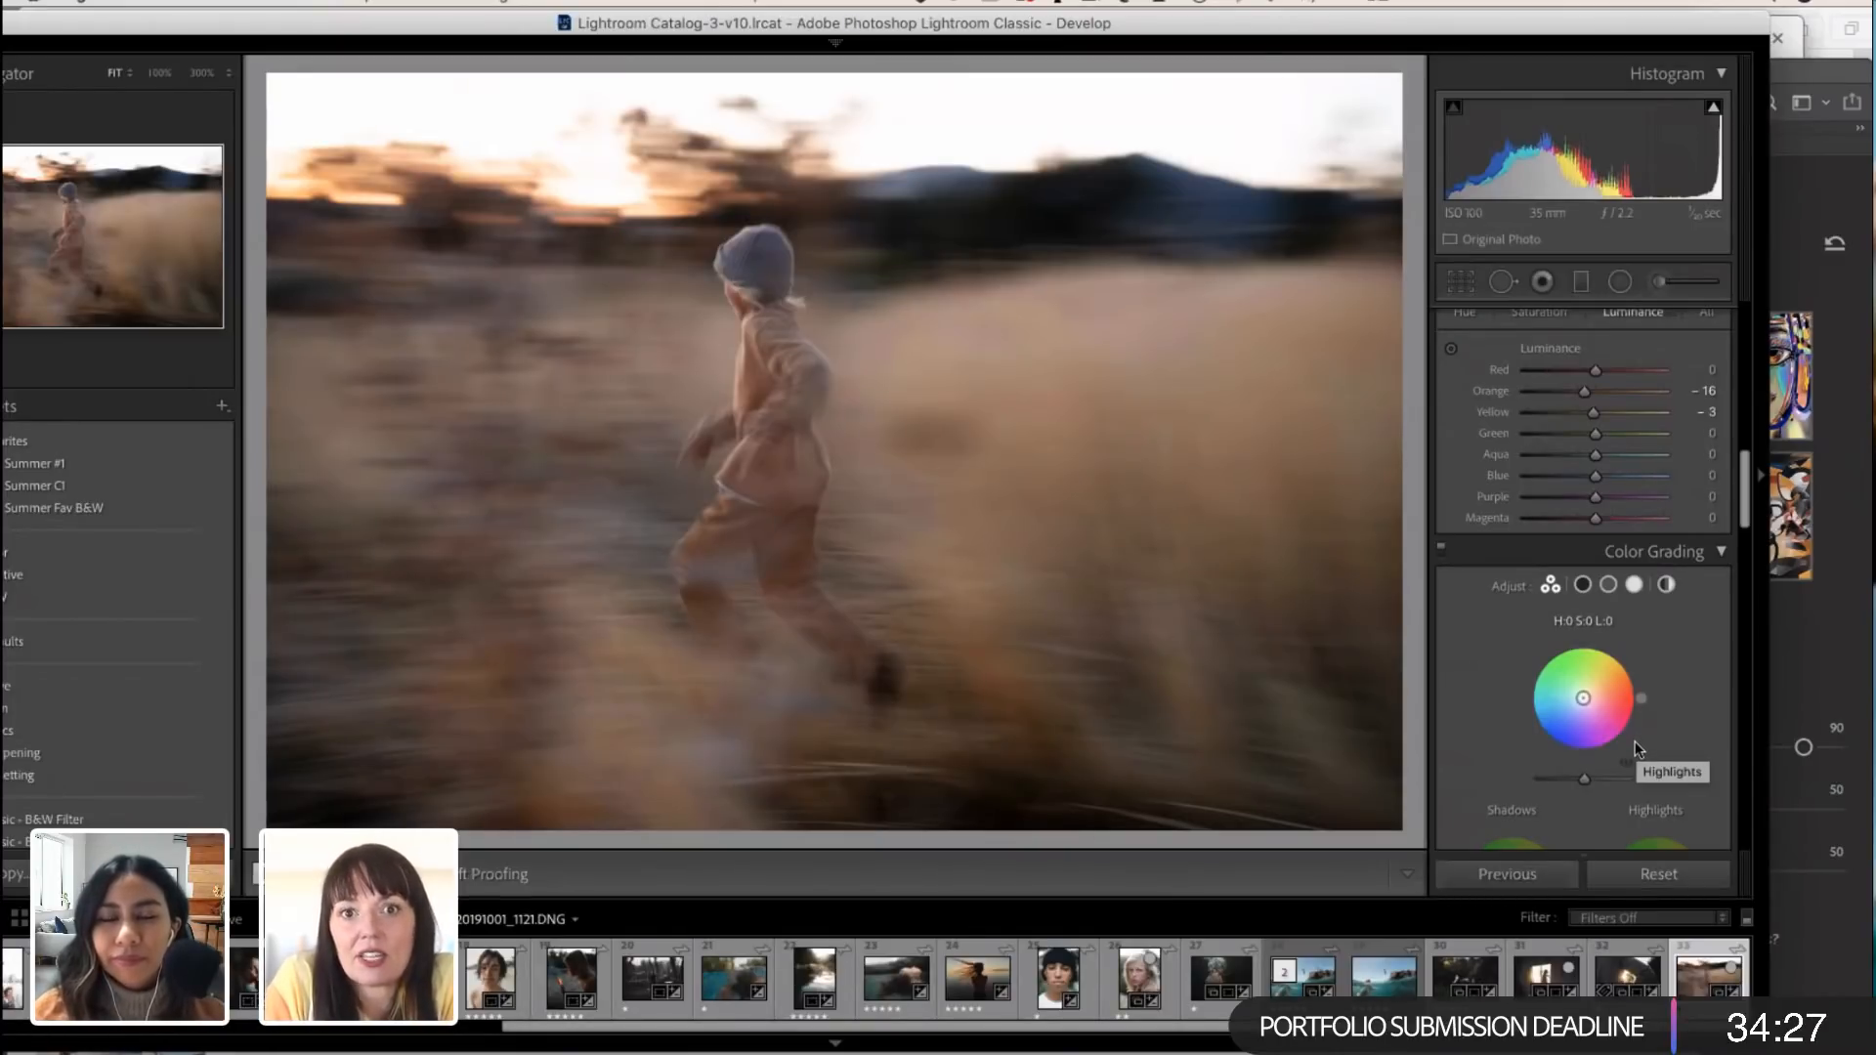
{"action": "scroll", "coordinate": [1621, 738], "scroll_direction": "down", "scroll_amount": 2}
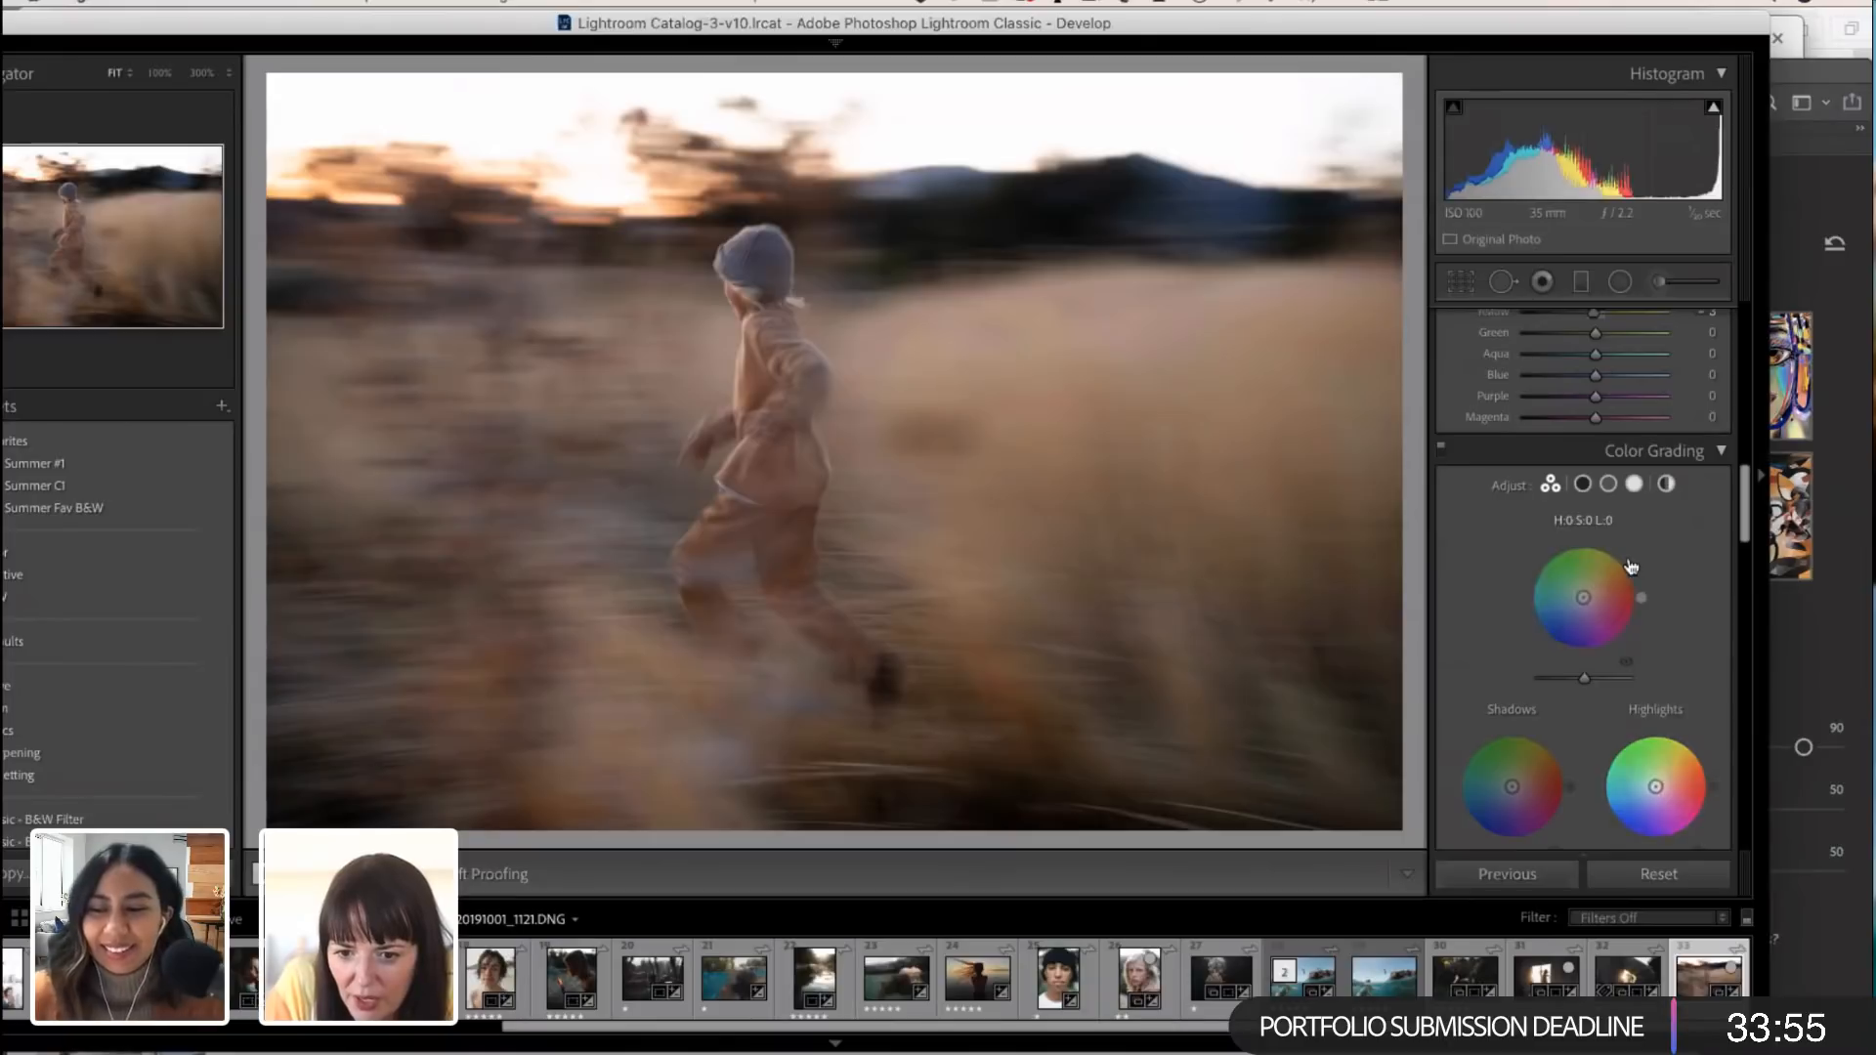
Step: Color grade the highlights with Hue 50, Saturation 2 and Luminance +42, and compare the photo with and without the grade
{"action": "left_click", "coordinate": [1634, 484]}
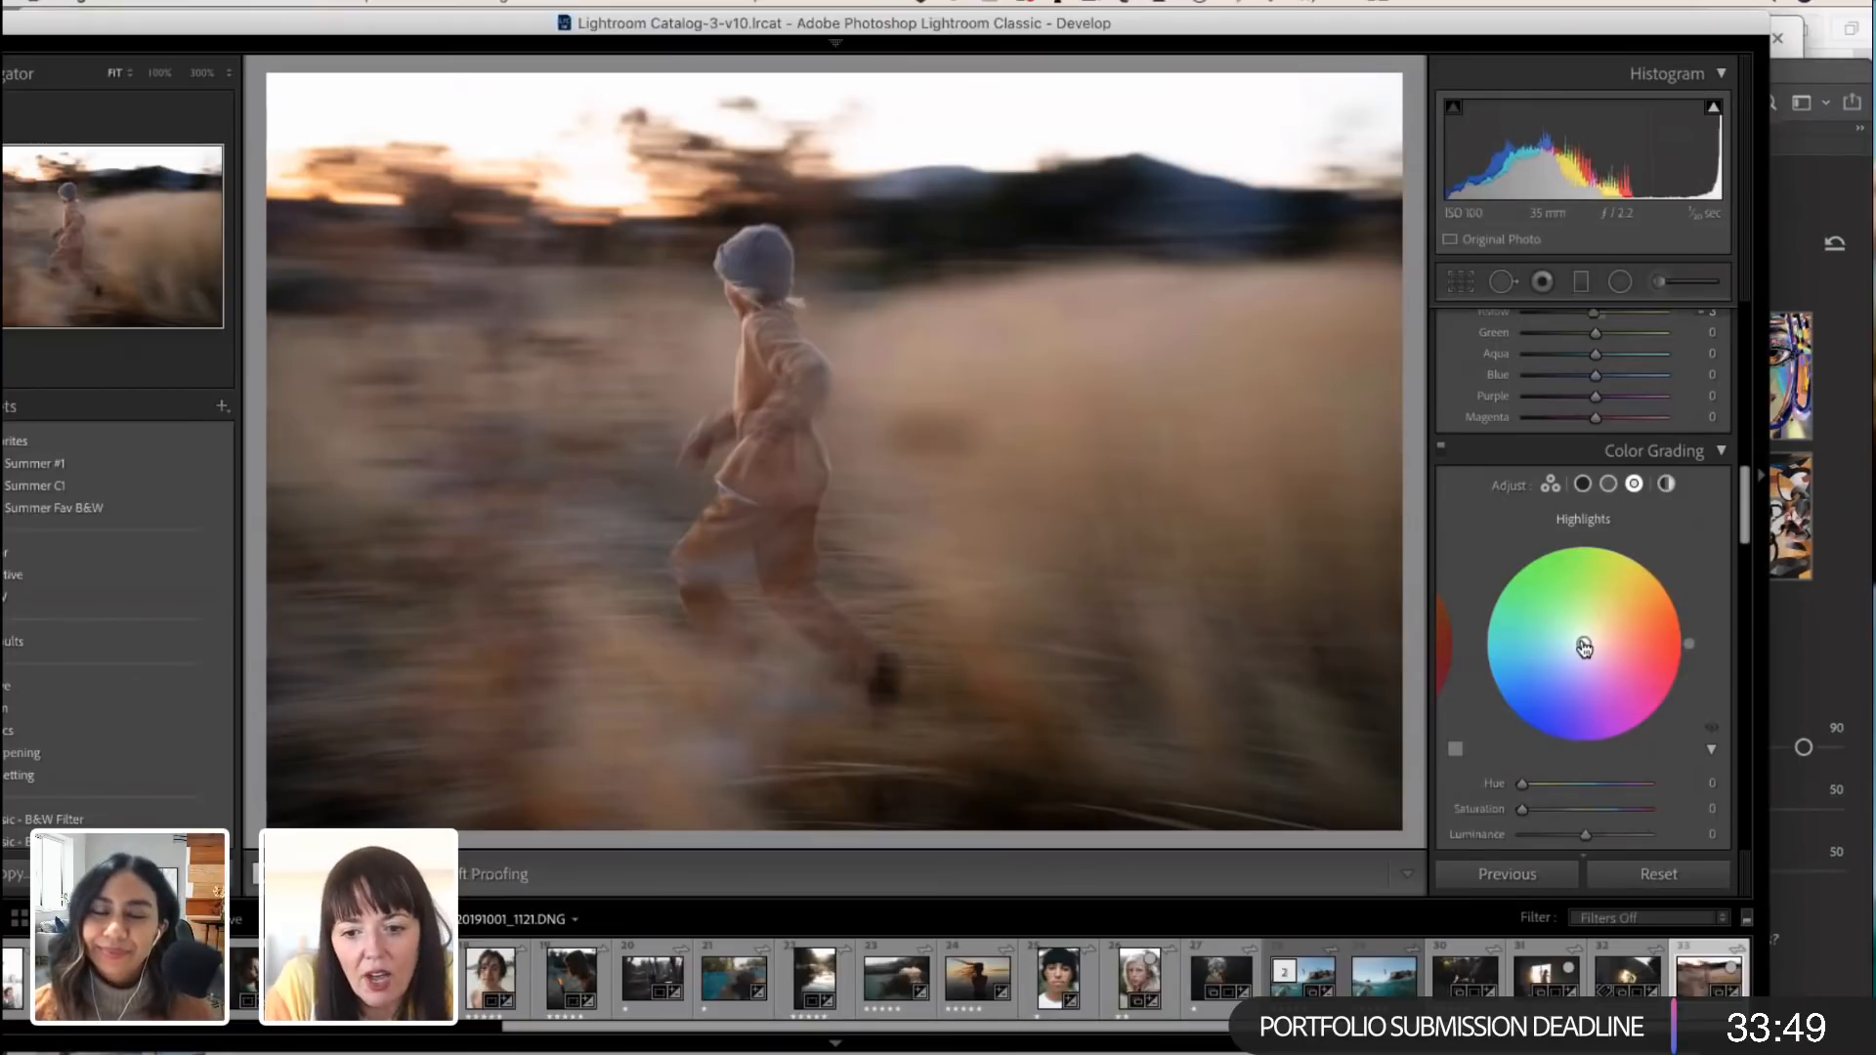
{"action": "scroll", "coordinate": [1588, 759], "scroll_direction": "down", "scroll_amount": 1}
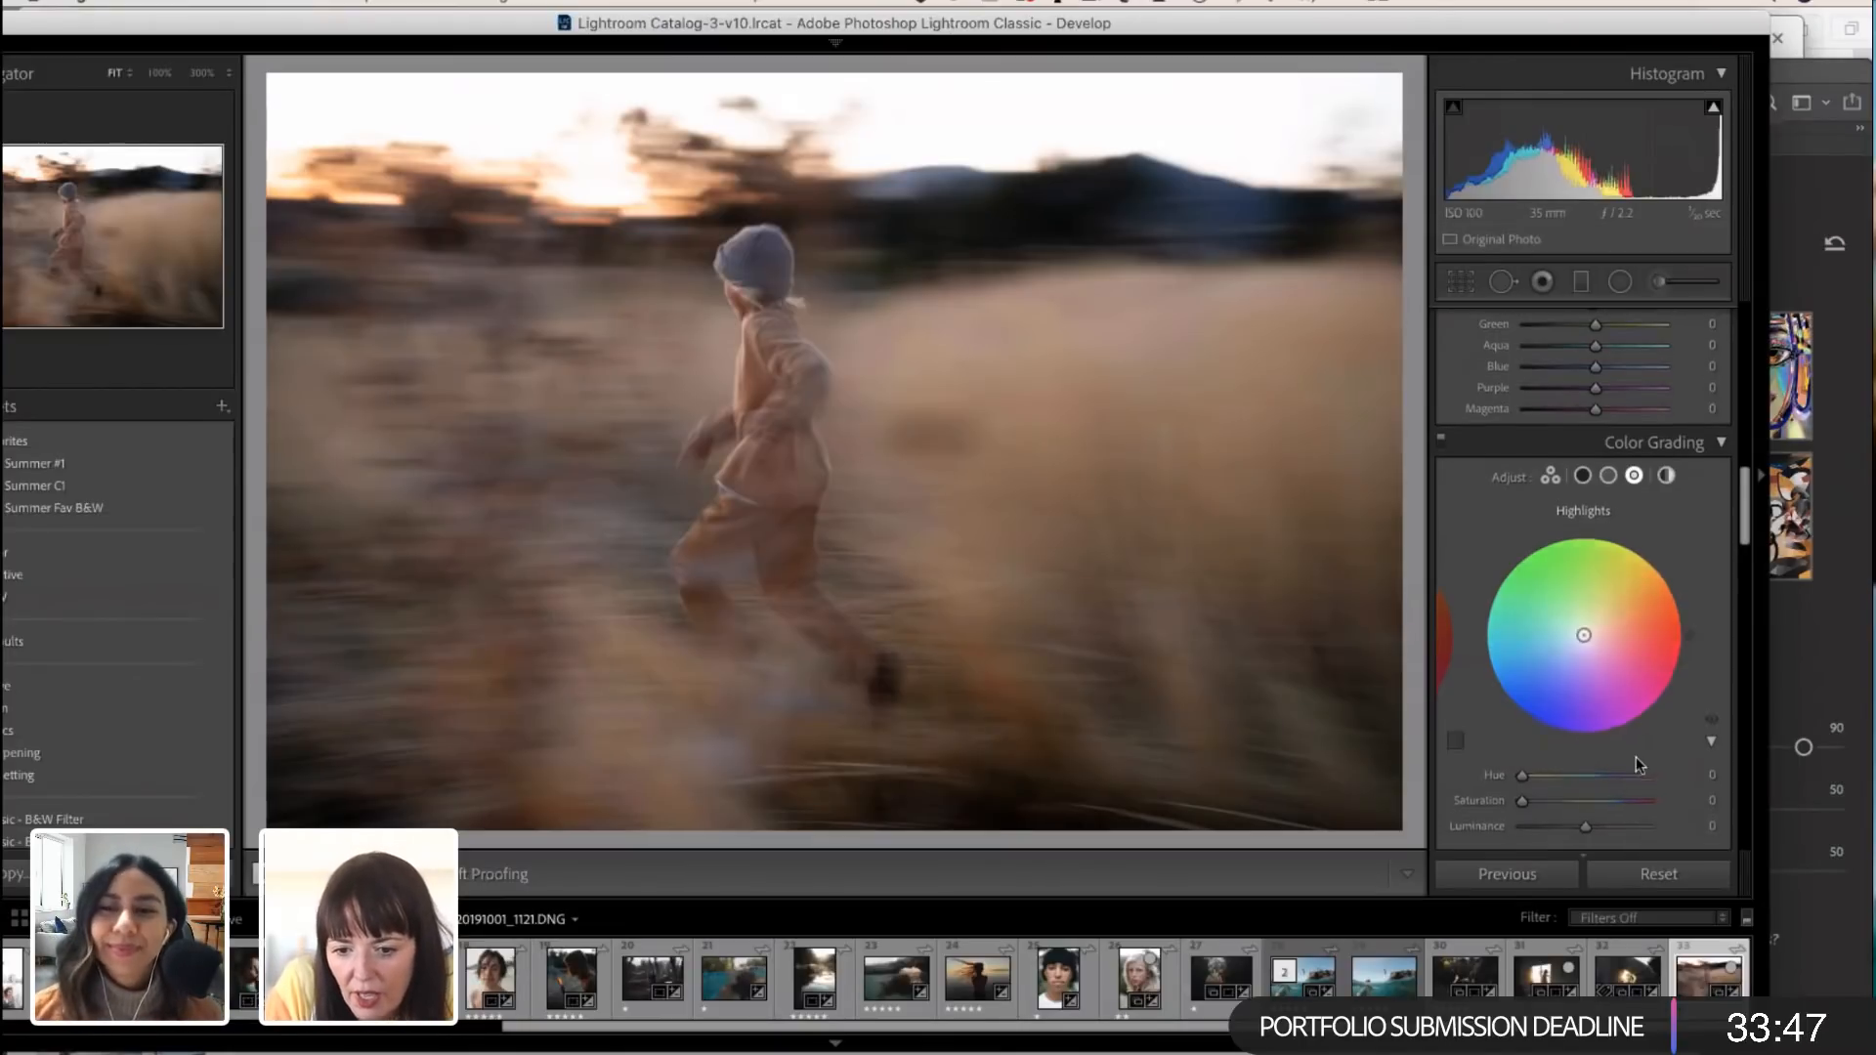
{"action": "left_click", "coordinate": [1711, 748]}
{"action": "left_click", "coordinate": [1711, 745]}
{"action": "mouse_move", "coordinate": [1526, 777]}
{"action": "left_mouse_down"}
{"action": "mouse_move", "coordinate": [1544, 776]}
{"action": "mouse_move", "coordinate": [1528, 799]}
{"action": "mouse_move", "coordinate": [1632, 821]}
{"action": "mouse_move", "coordinate": [1607, 826]}
{"action": "left_mouse_up"}
{"action": "left_click", "coordinate": [1713, 723]}
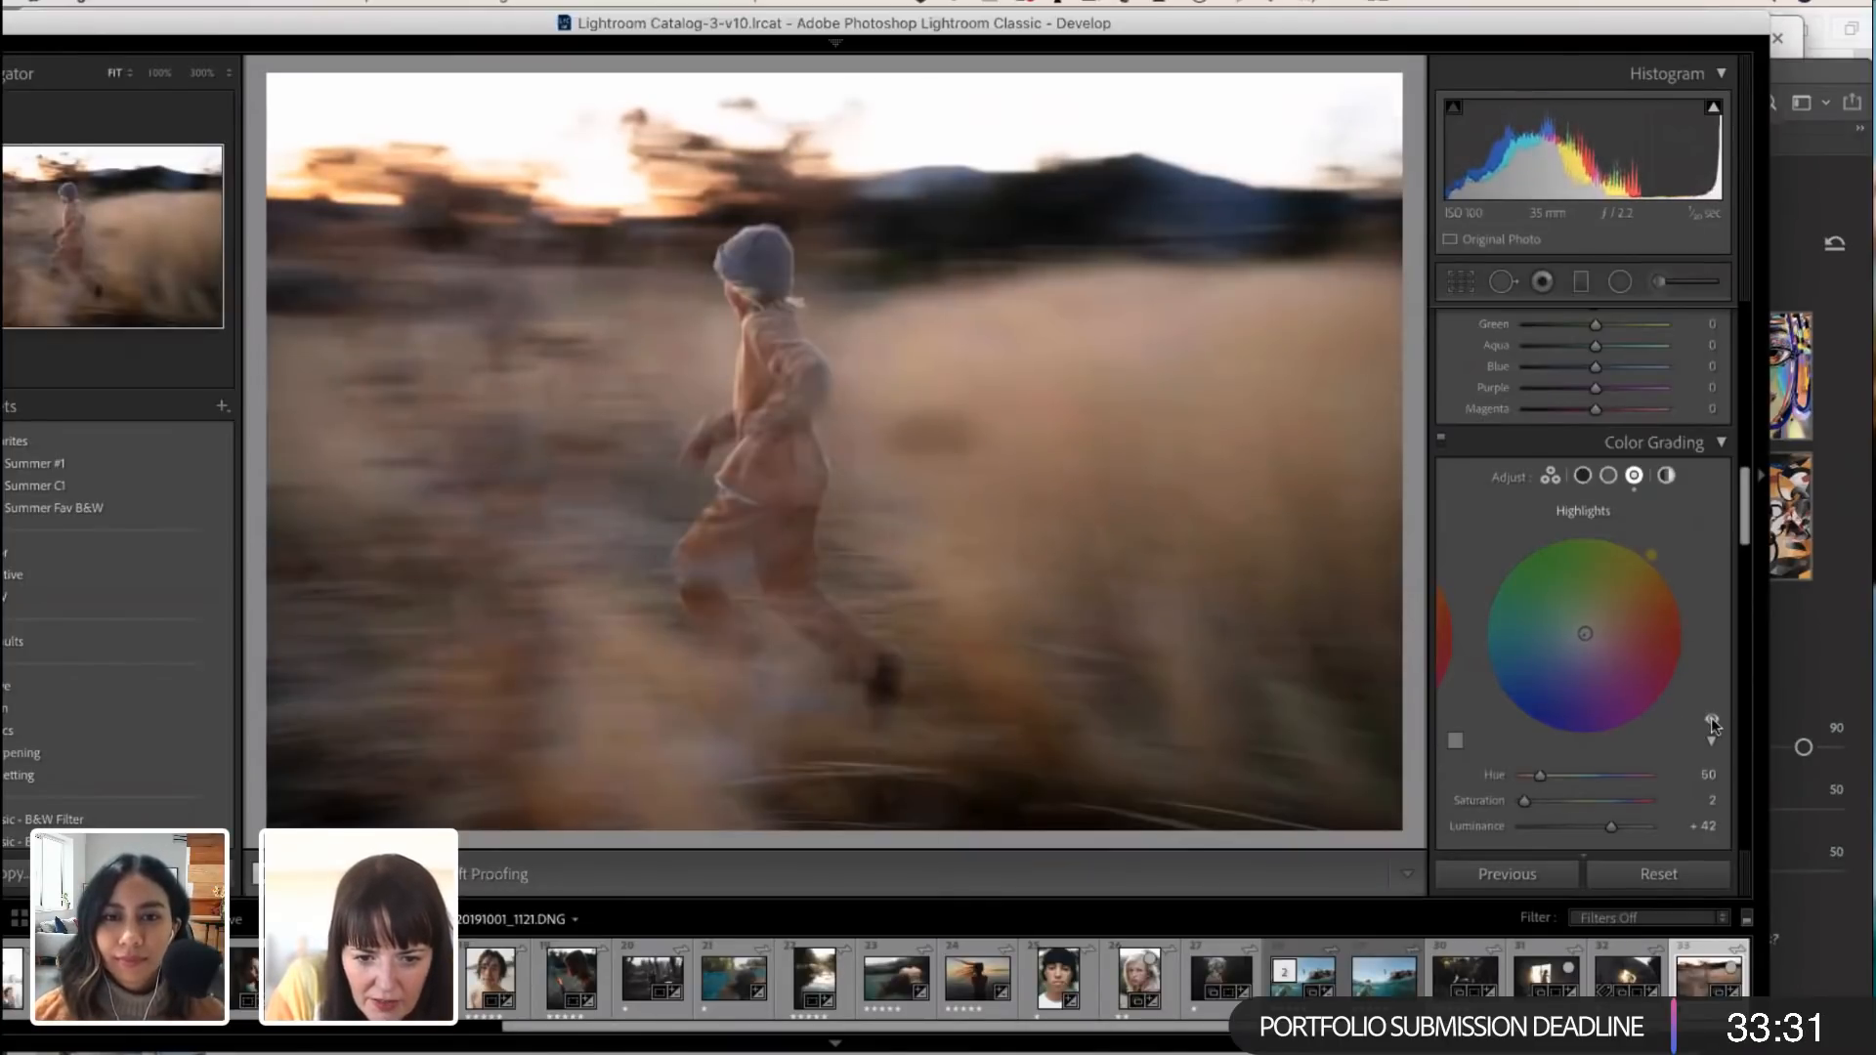
{"action": "left_click", "coordinate": [1713, 723]}
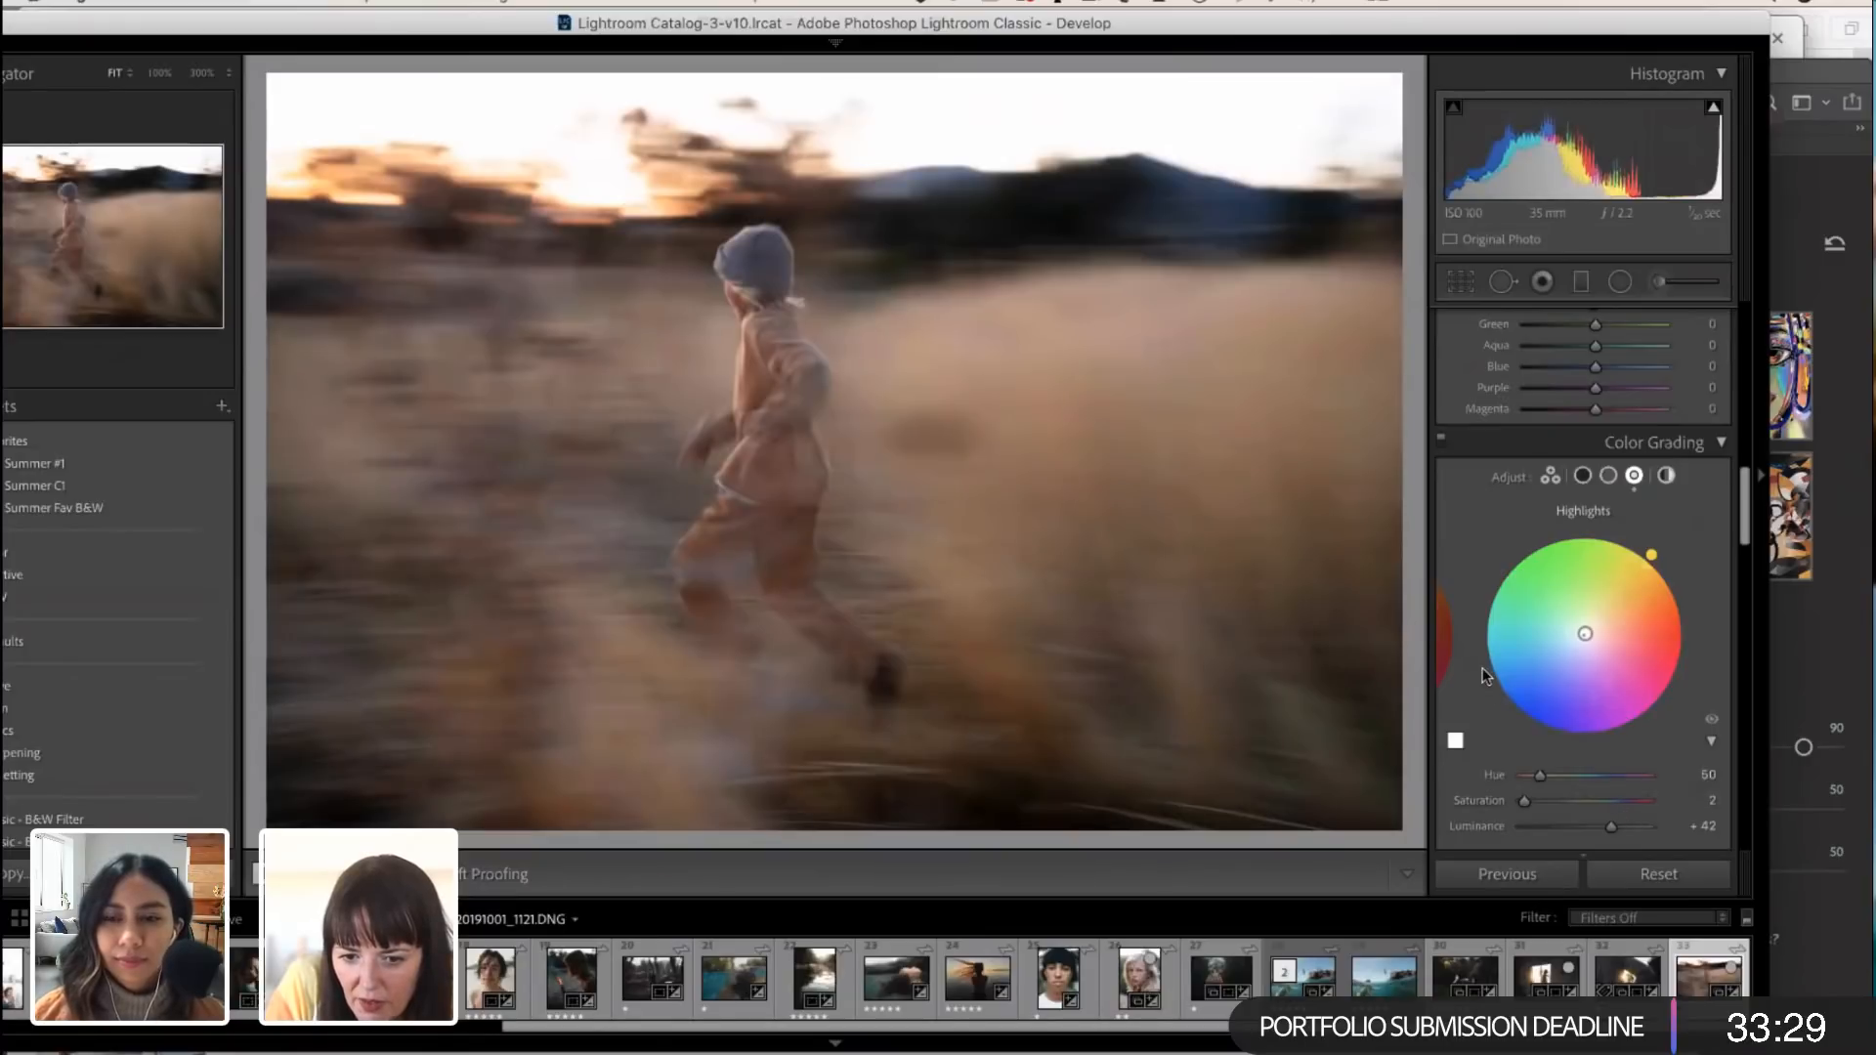
Step: Try the extremes of the Color Grading Blending, and set Blending to 70 and Balance to +20
{"action": "scroll", "coordinate": [1503, 706], "scroll_direction": "down", "scroll_amount": 2}
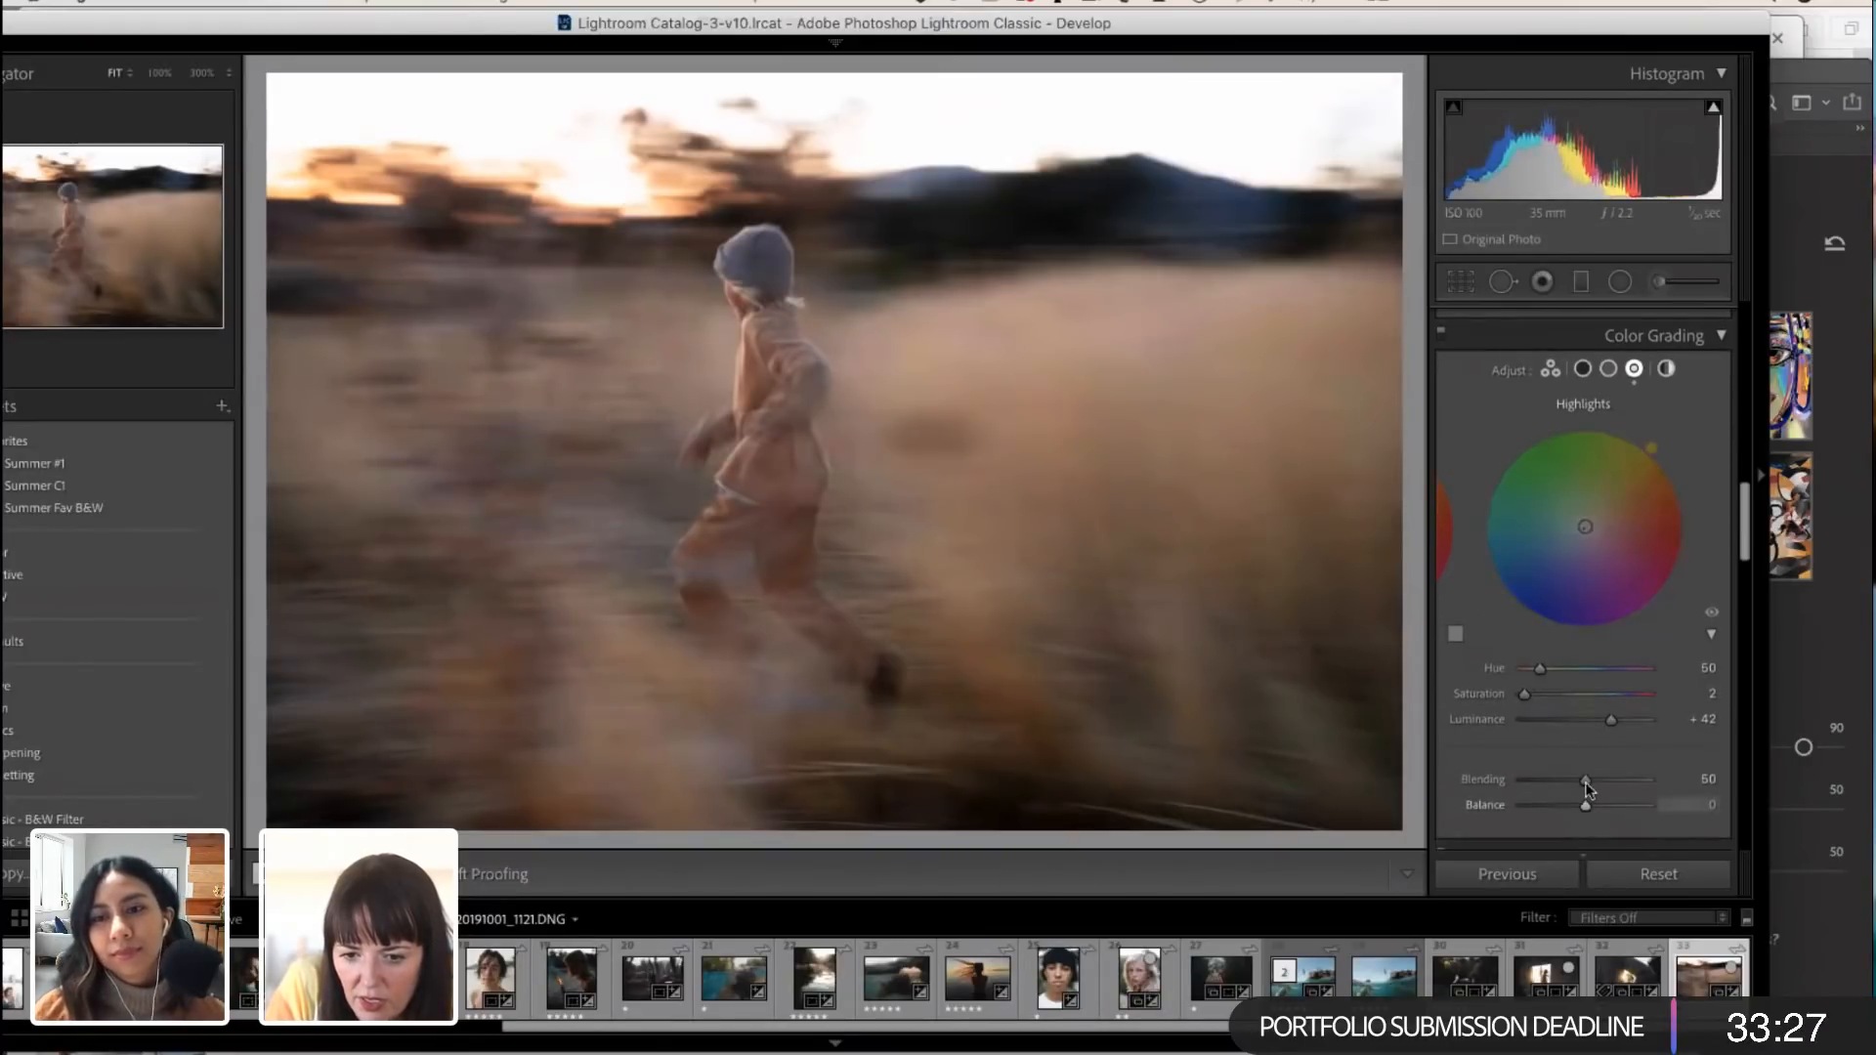
{"action": "left_click_drag", "start_coordinate": [1498, 779], "coordinate": [1369, 758]}
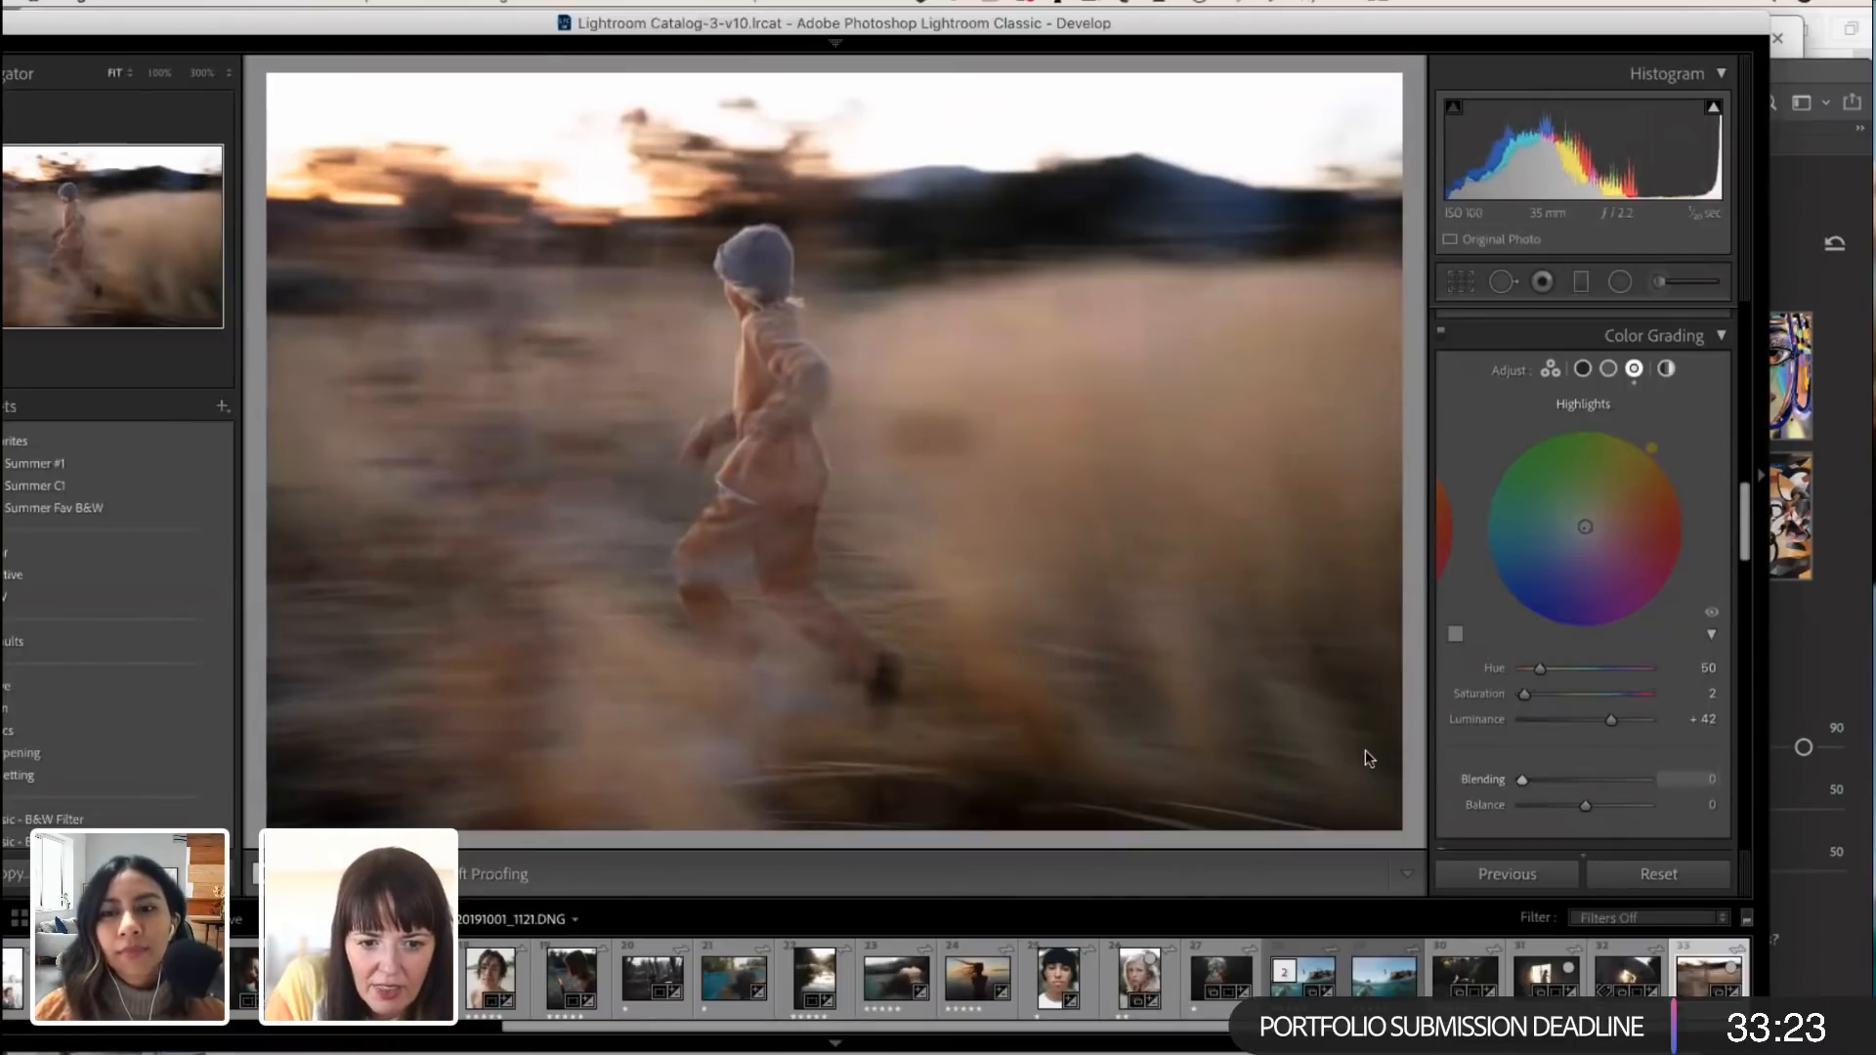
{"action": "left_click_drag", "start_coordinate": [1557, 774], "coordinate": [1601, 815]}
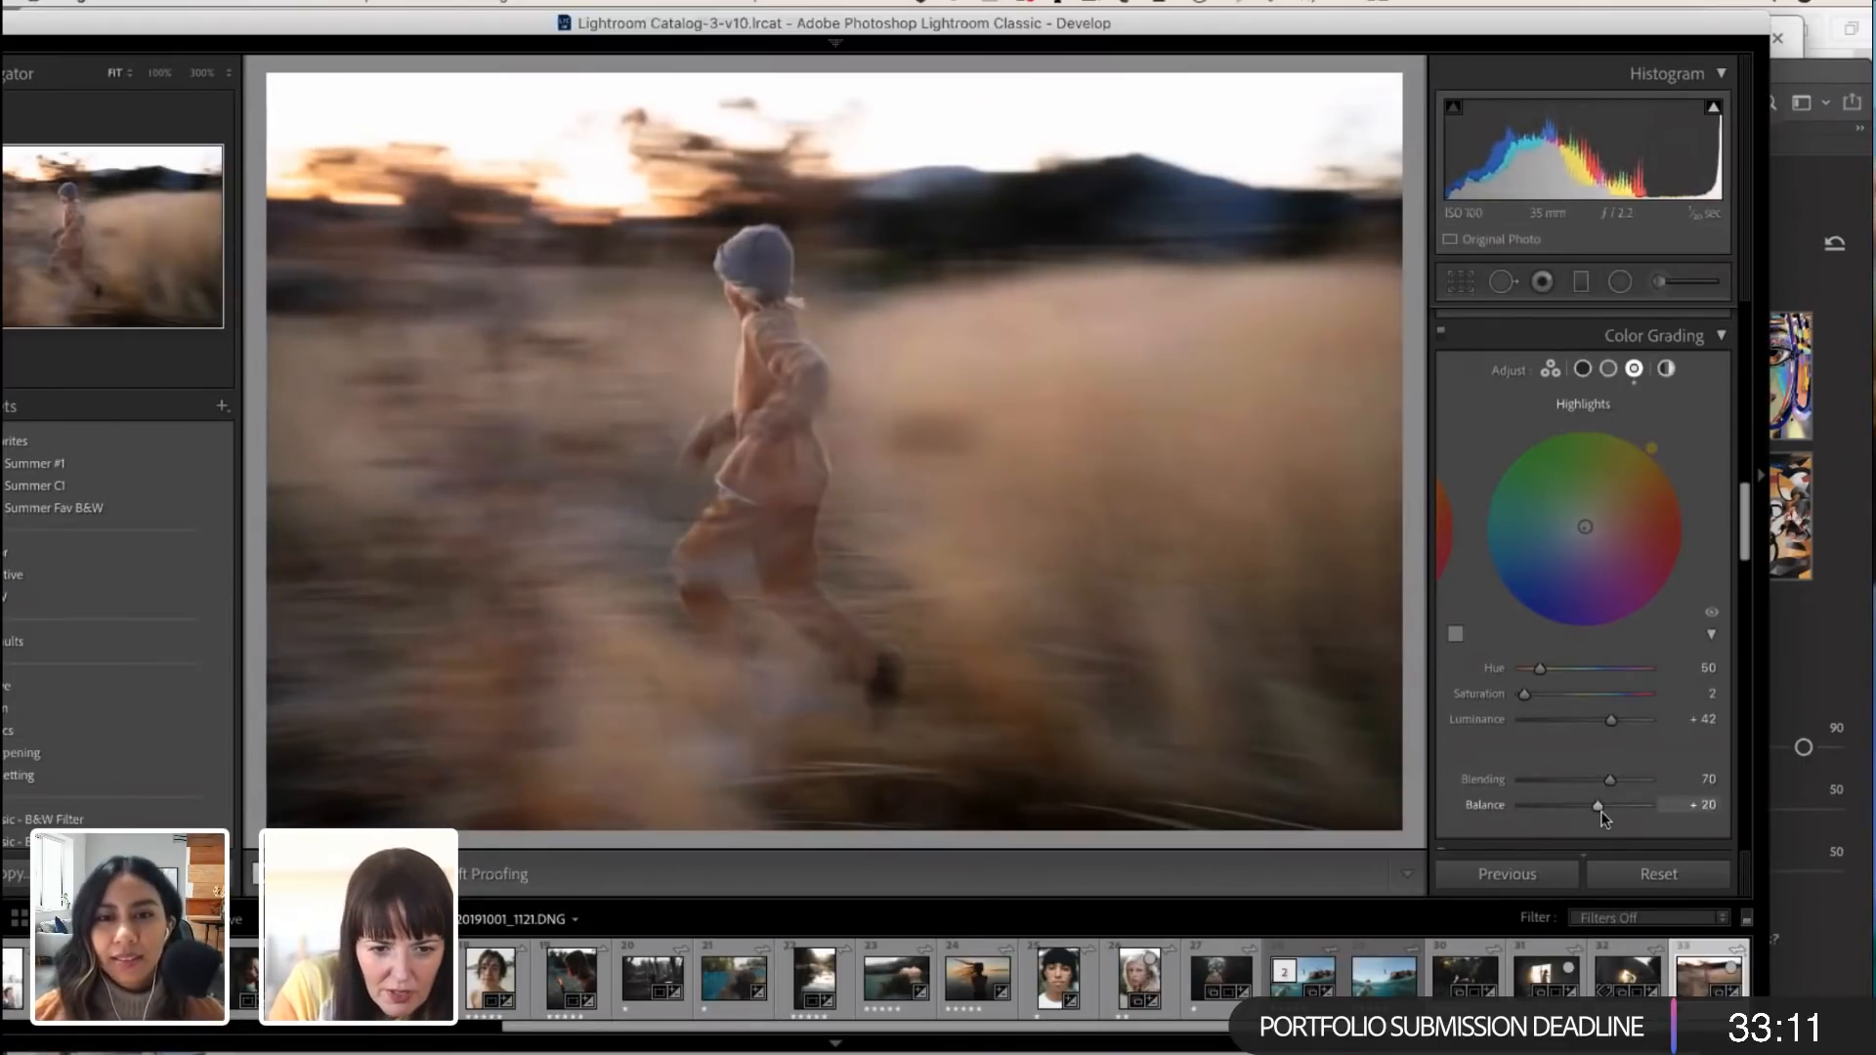
Step: Switch the color grading to the midtones, try a faint teal tint and set the midtone Hue to 196
{"action": "left_click", "coordinate": [1609, 370]}
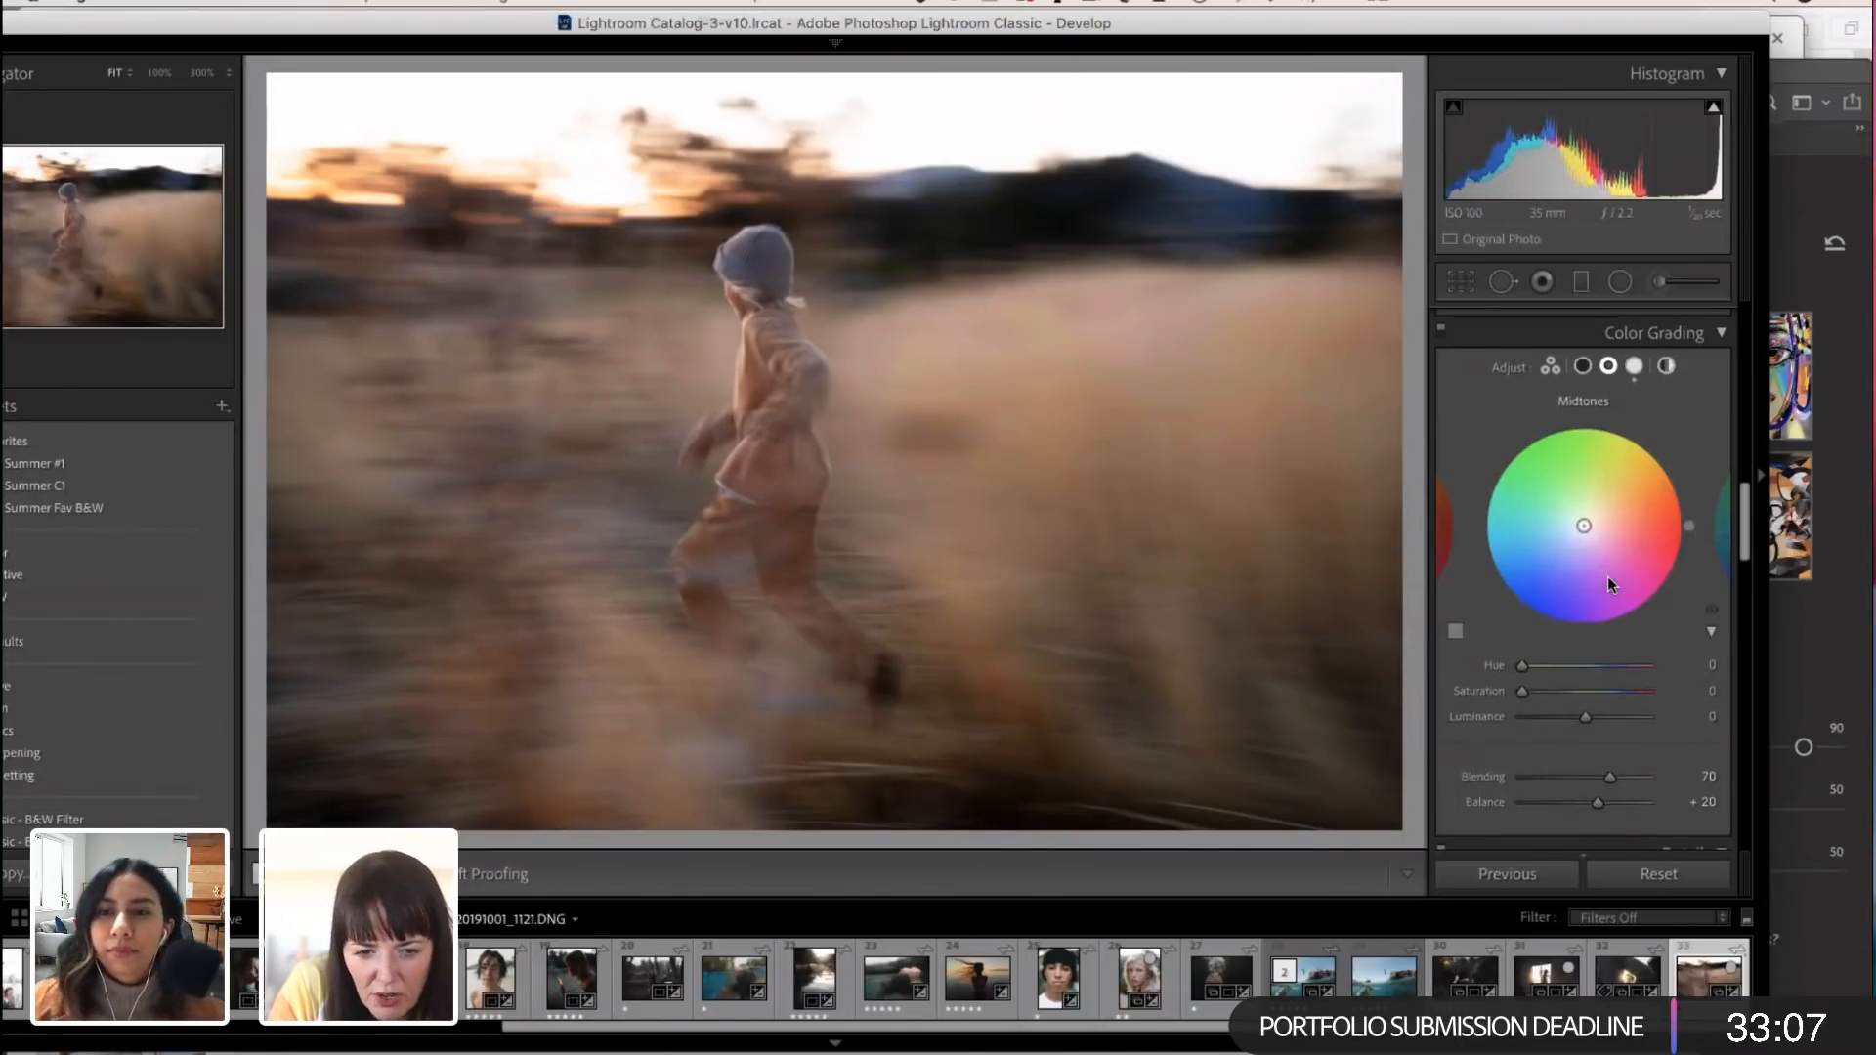
{"action": "left_click_drag", "start_coordinate": [1592, 525], "coordinate": [1583, 525]}
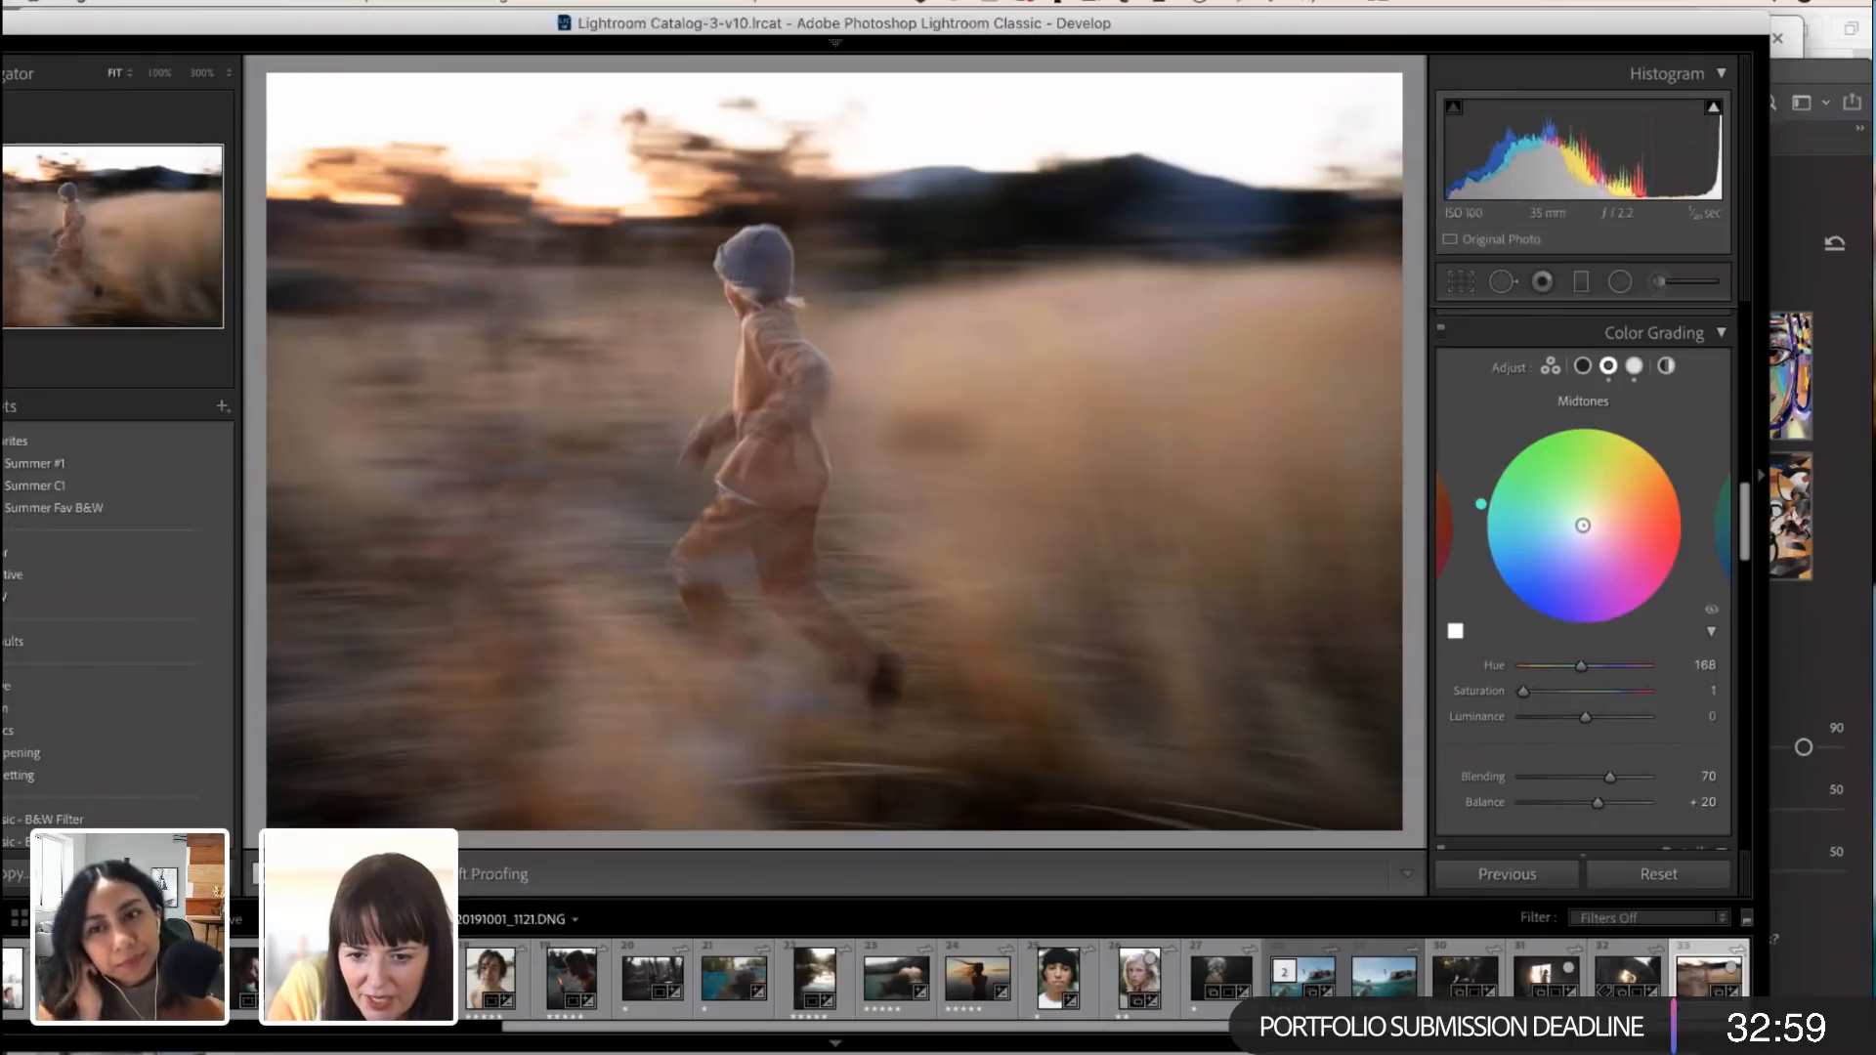
{"action": "left_click_drag", "start_coordinate": [1584, 526], "coordinate": [1584, 526]}
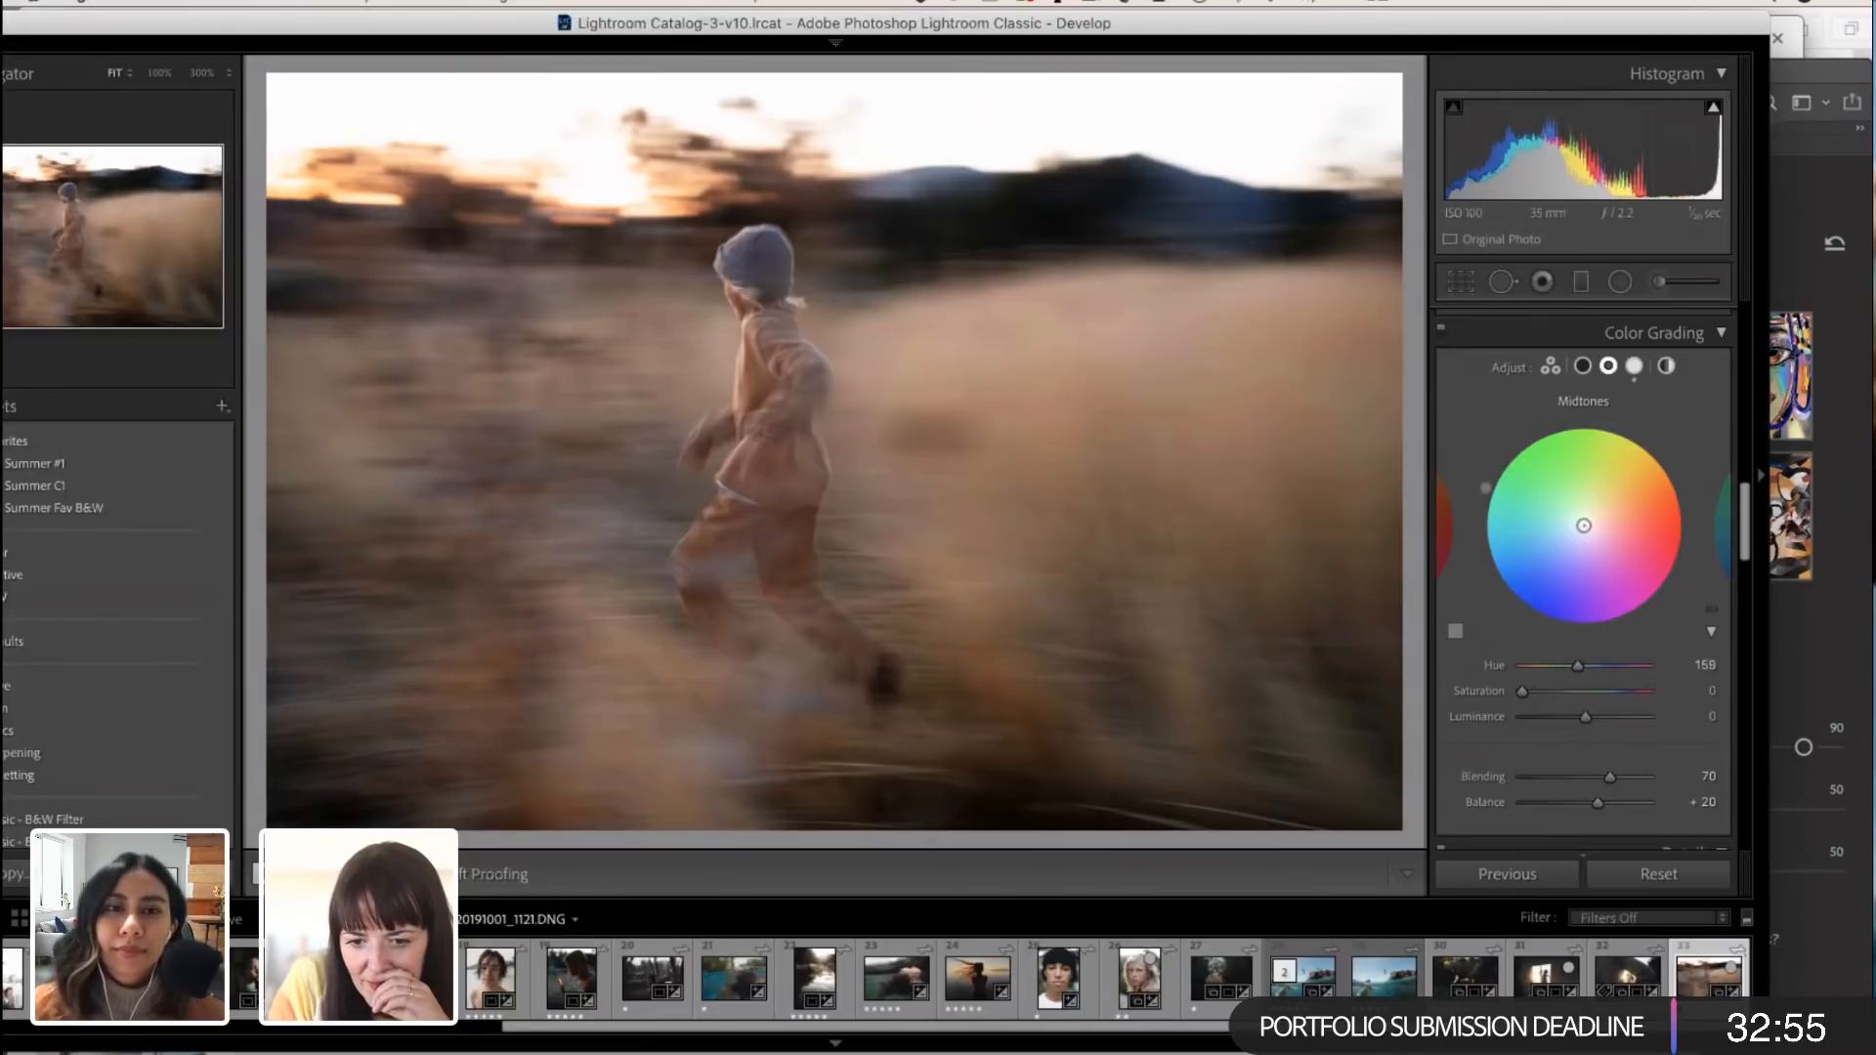
{"action": "scroll", "coordinate": [1583, 557], "scroll_direction": "up", "scroll_amount": 1}
{"action": "mouse_move", "coordinate": [1593, 670]}
{"action": "left_mouse_down"}
{"action": "mouse_move", "coordinate": [1534, 709]}
{"action": "mouse_move", "coordinate": [1562, 708]}
{"action": "mouse_move", "coordinate": [1531, 708]}
{"action": "mouse_move", "coordinate": [1573, 707]}
{"action": "mouse_move", "coordinate": [1509, 708]}
{"action": "left_mouse_up"}
{"action": "scroll", "coordinate": [1591, 671], "scroll_direction": "up", "scroll_amount": 1}
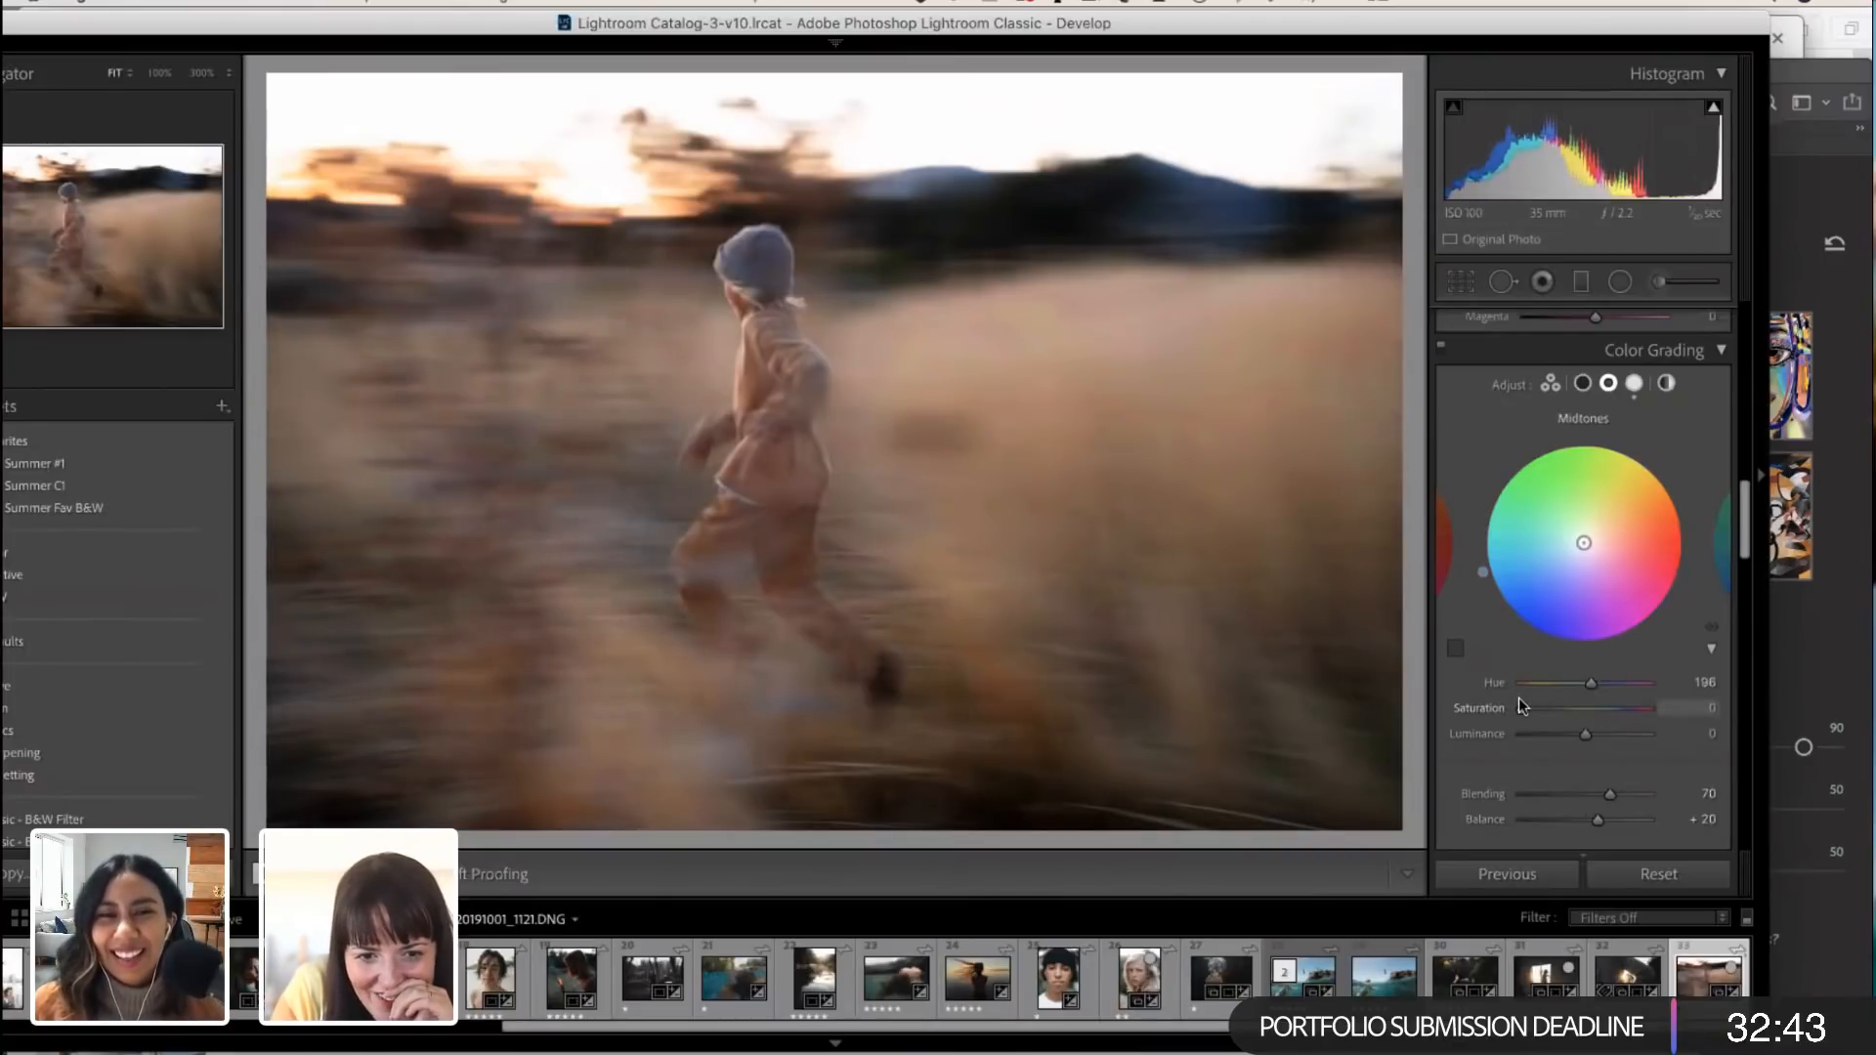
Step: Set the midtone Saturation to 2 and Luminance to +19, and compare the photo with and without the midtone grade
{"action": "scroll", "coordinate": [1515, 699], "scroll_direction": "up", "scroll_amount": 1}
{"action": "left_click_drag", "start_coordinate": [1517, 715], "coordinate": [1589, 746]}
{"action": "scroll", "coordinate": [1564, 735], "scroll_direction": "up", "scroll_amount": 1}
{"action": "scroll", "coordinate": [1668, 597], "scroll_direction": "up", "scroll_amount": 1}
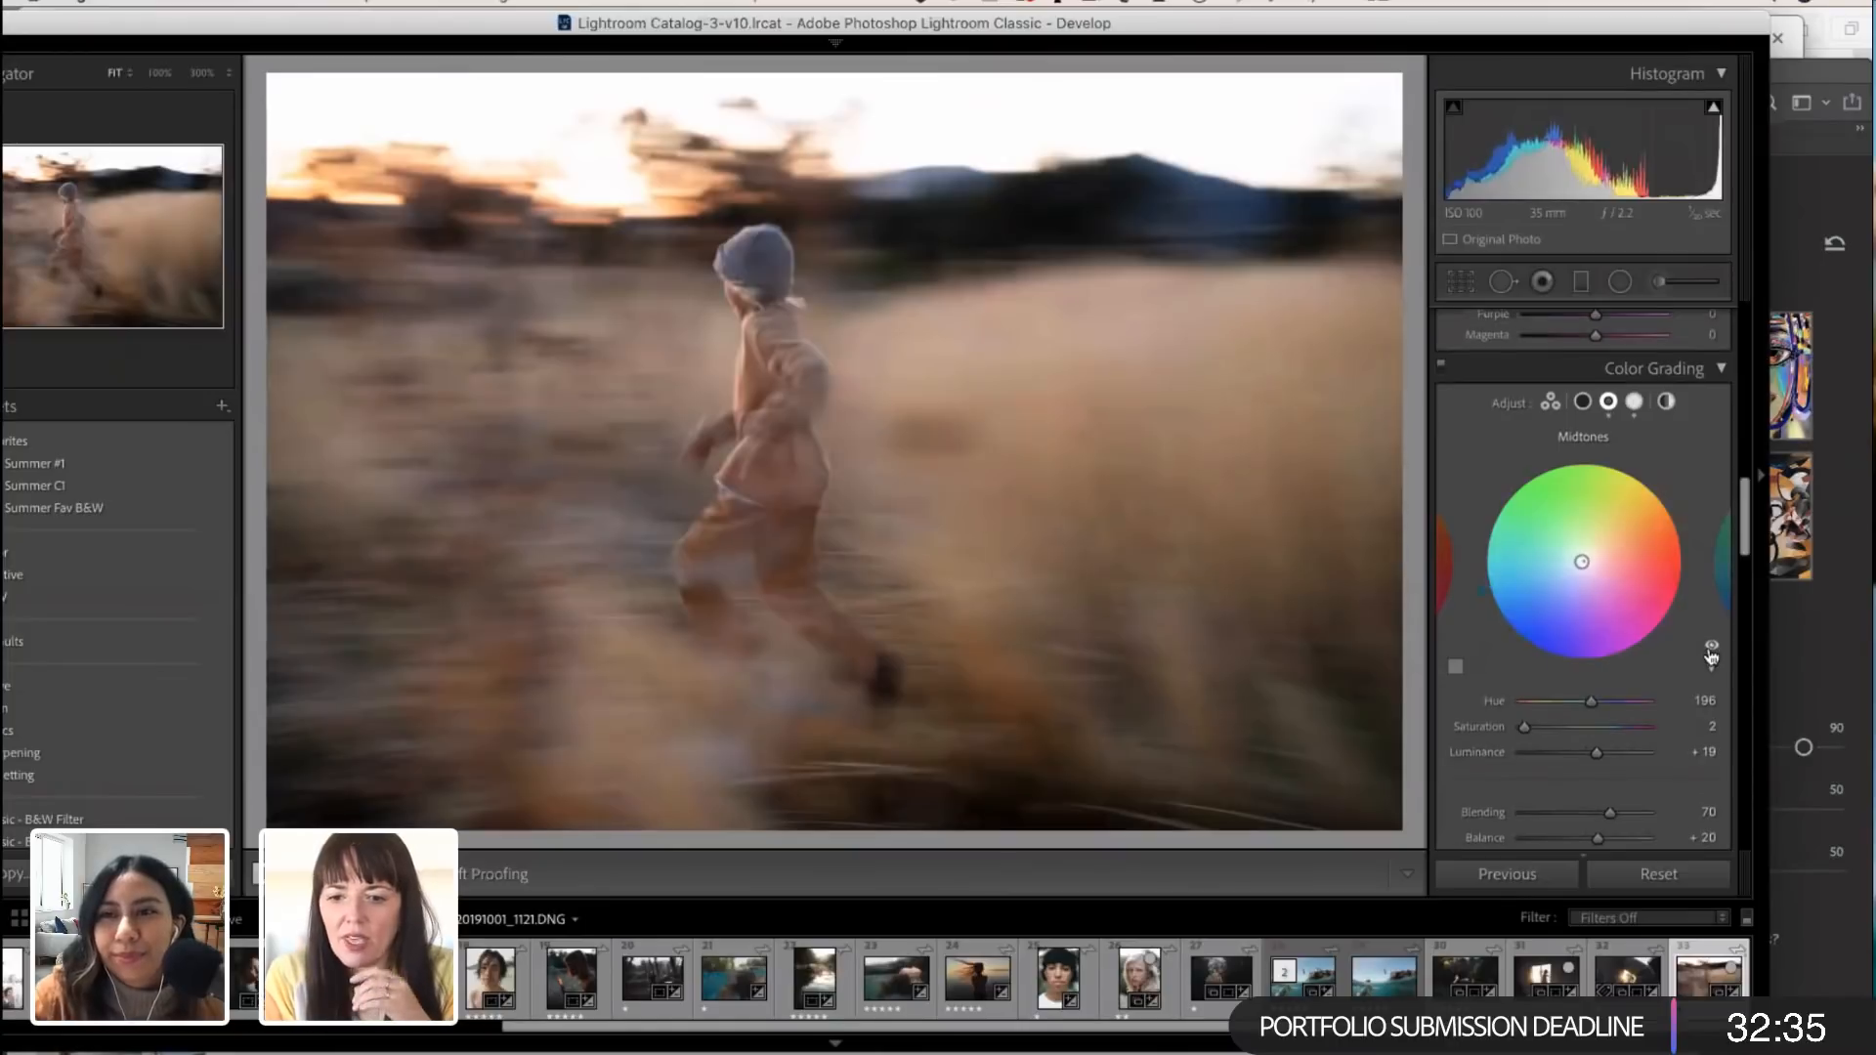
{"action": "scroll", "coordinate": [1708, 646], "scroll_direction": "up", "scroll_amount": 1}
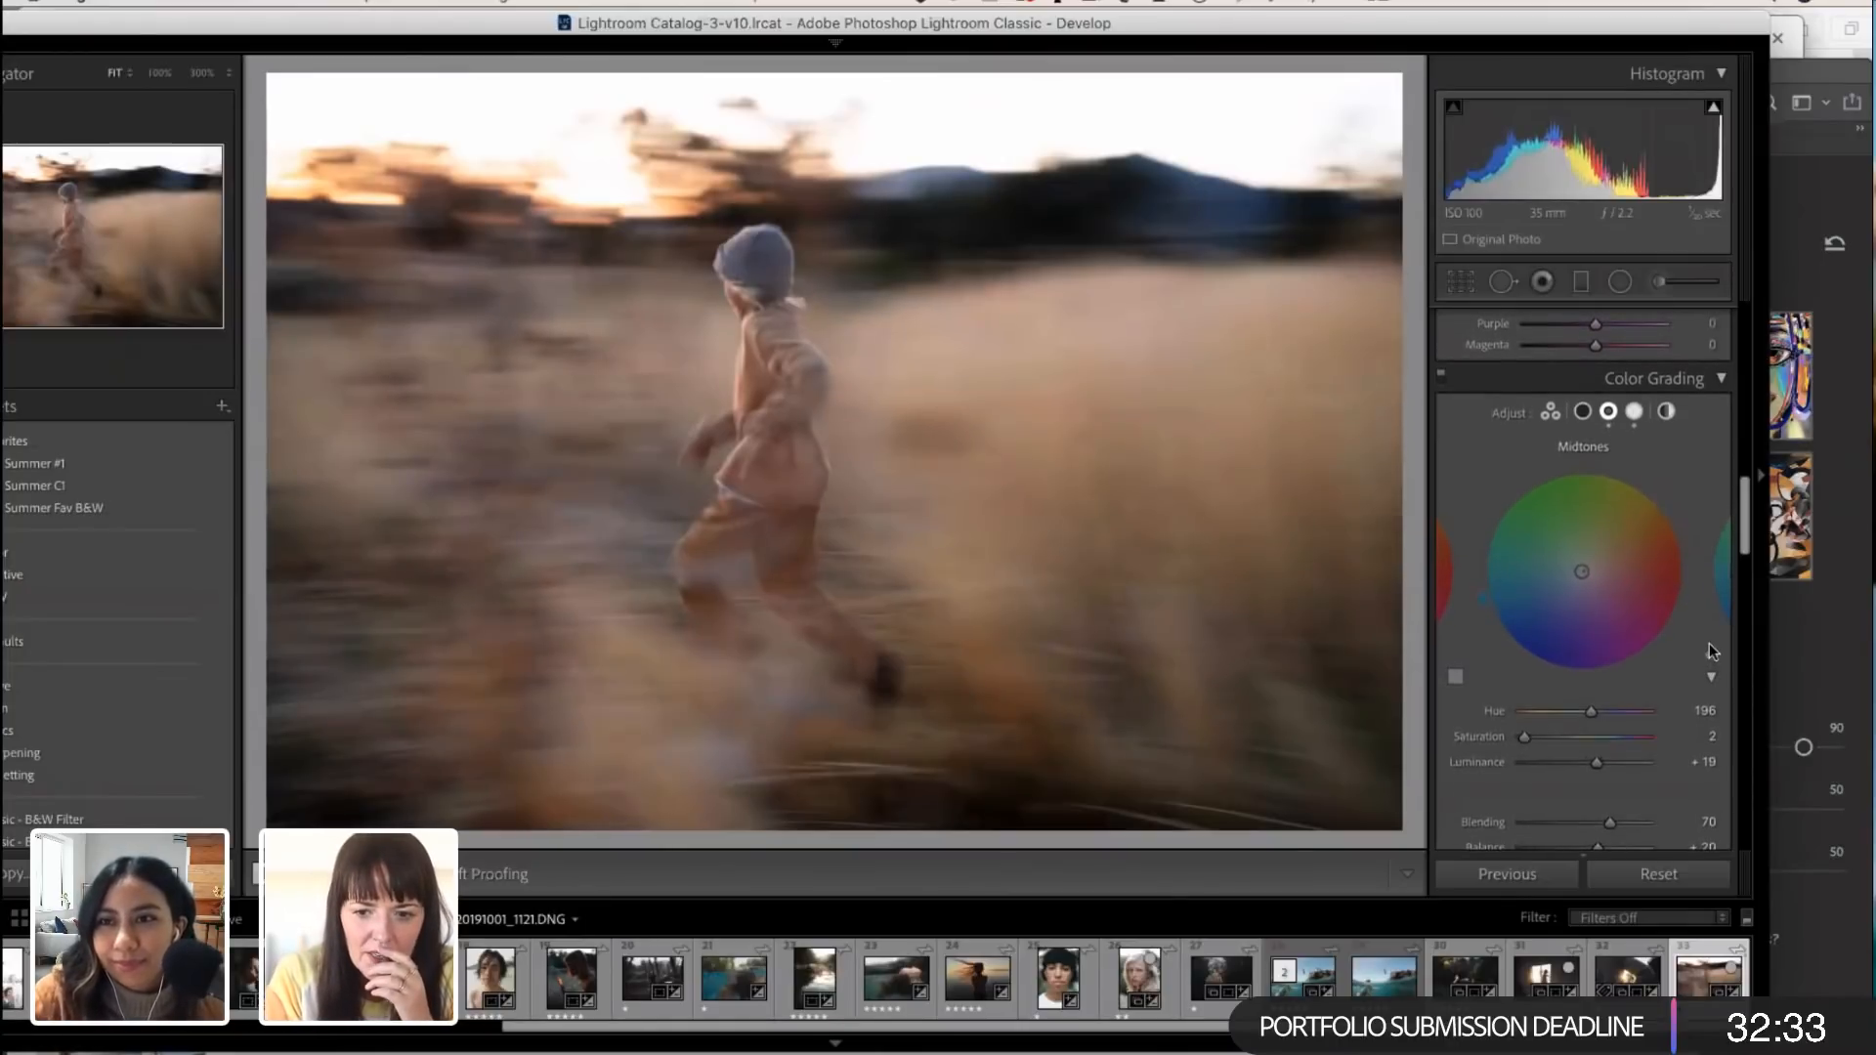
{"action": "scroll", "coordinate": [1709, 650], "scroll_direction": "up", "scroll_amount": 1}
{"action": "scroll", "coordinate": [1703, 657], "scroll_direction": "up", "scroll_amount": 2}
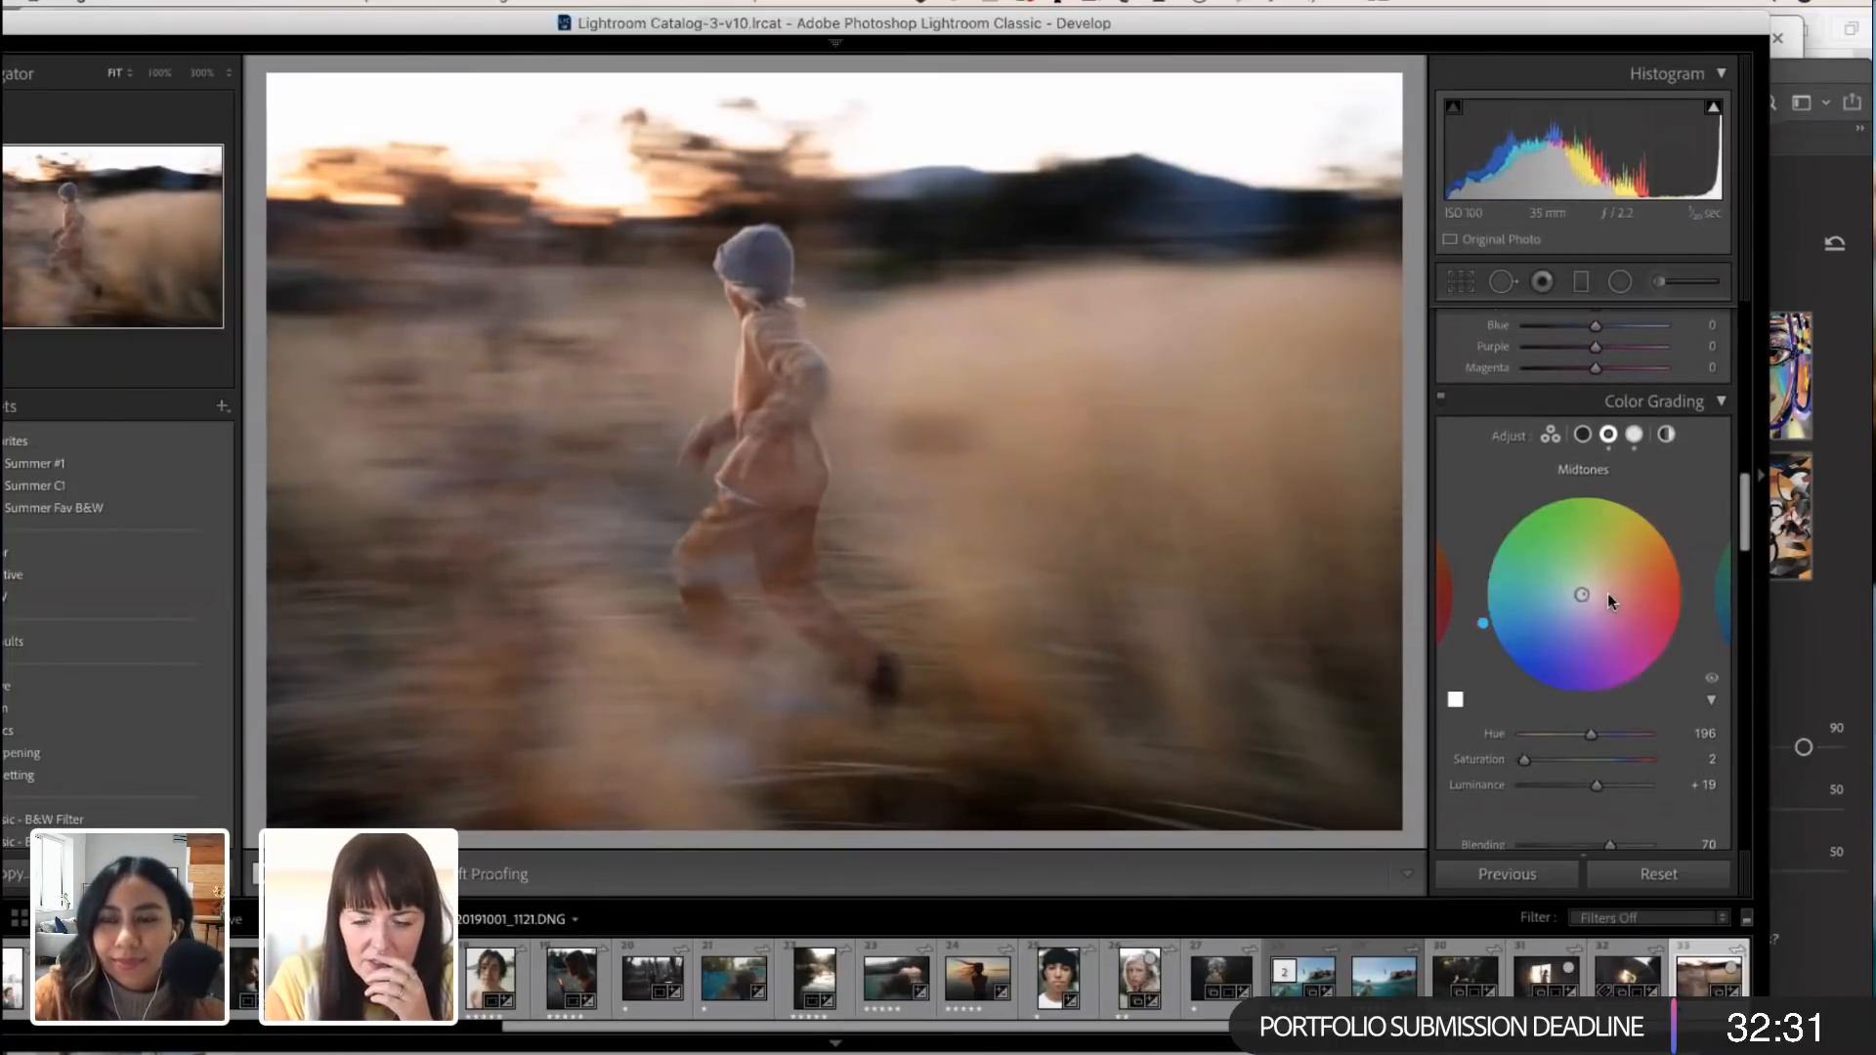
Step: Color grade the shadows with Hue 38, Saturation 5 and Luminance +2
{"action": "left_click", "coordinate": [1582, 434]}
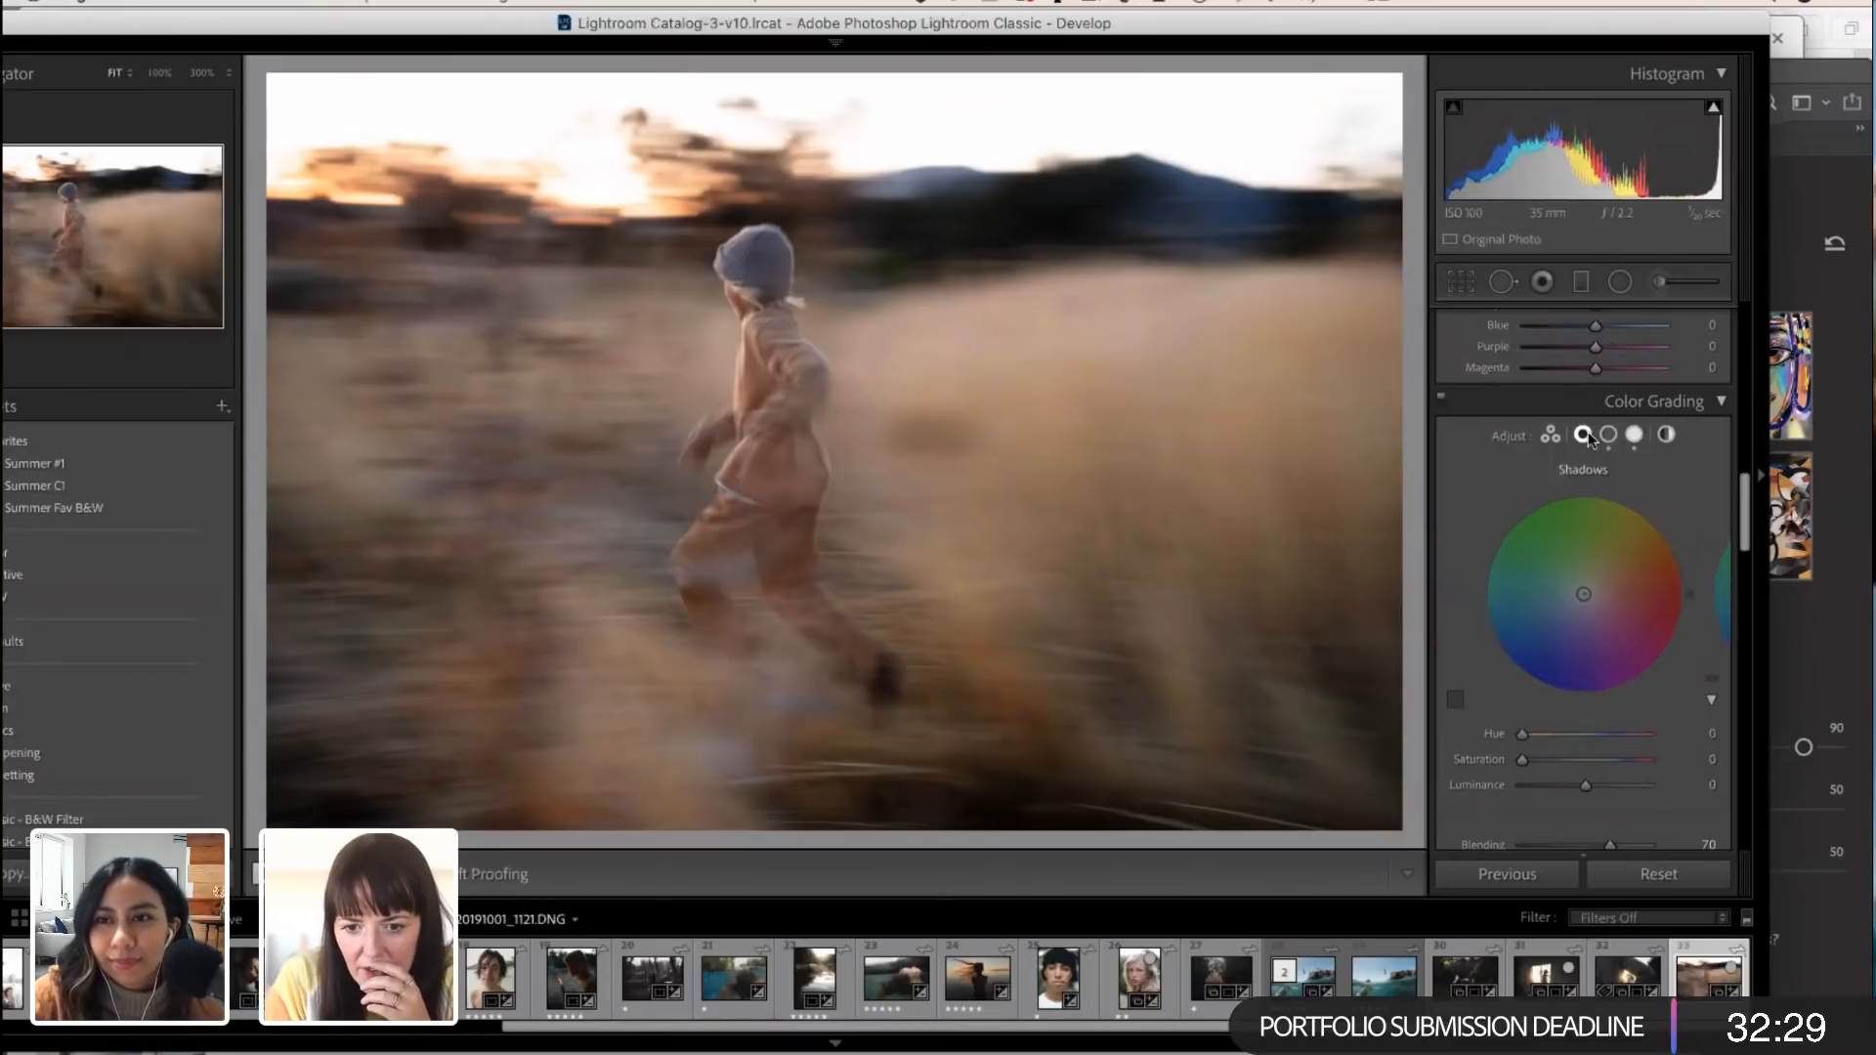
{"action": "scroll", "coordinate": [1550, 759], "scroll_direction": "up", "scroll_amount": 1}
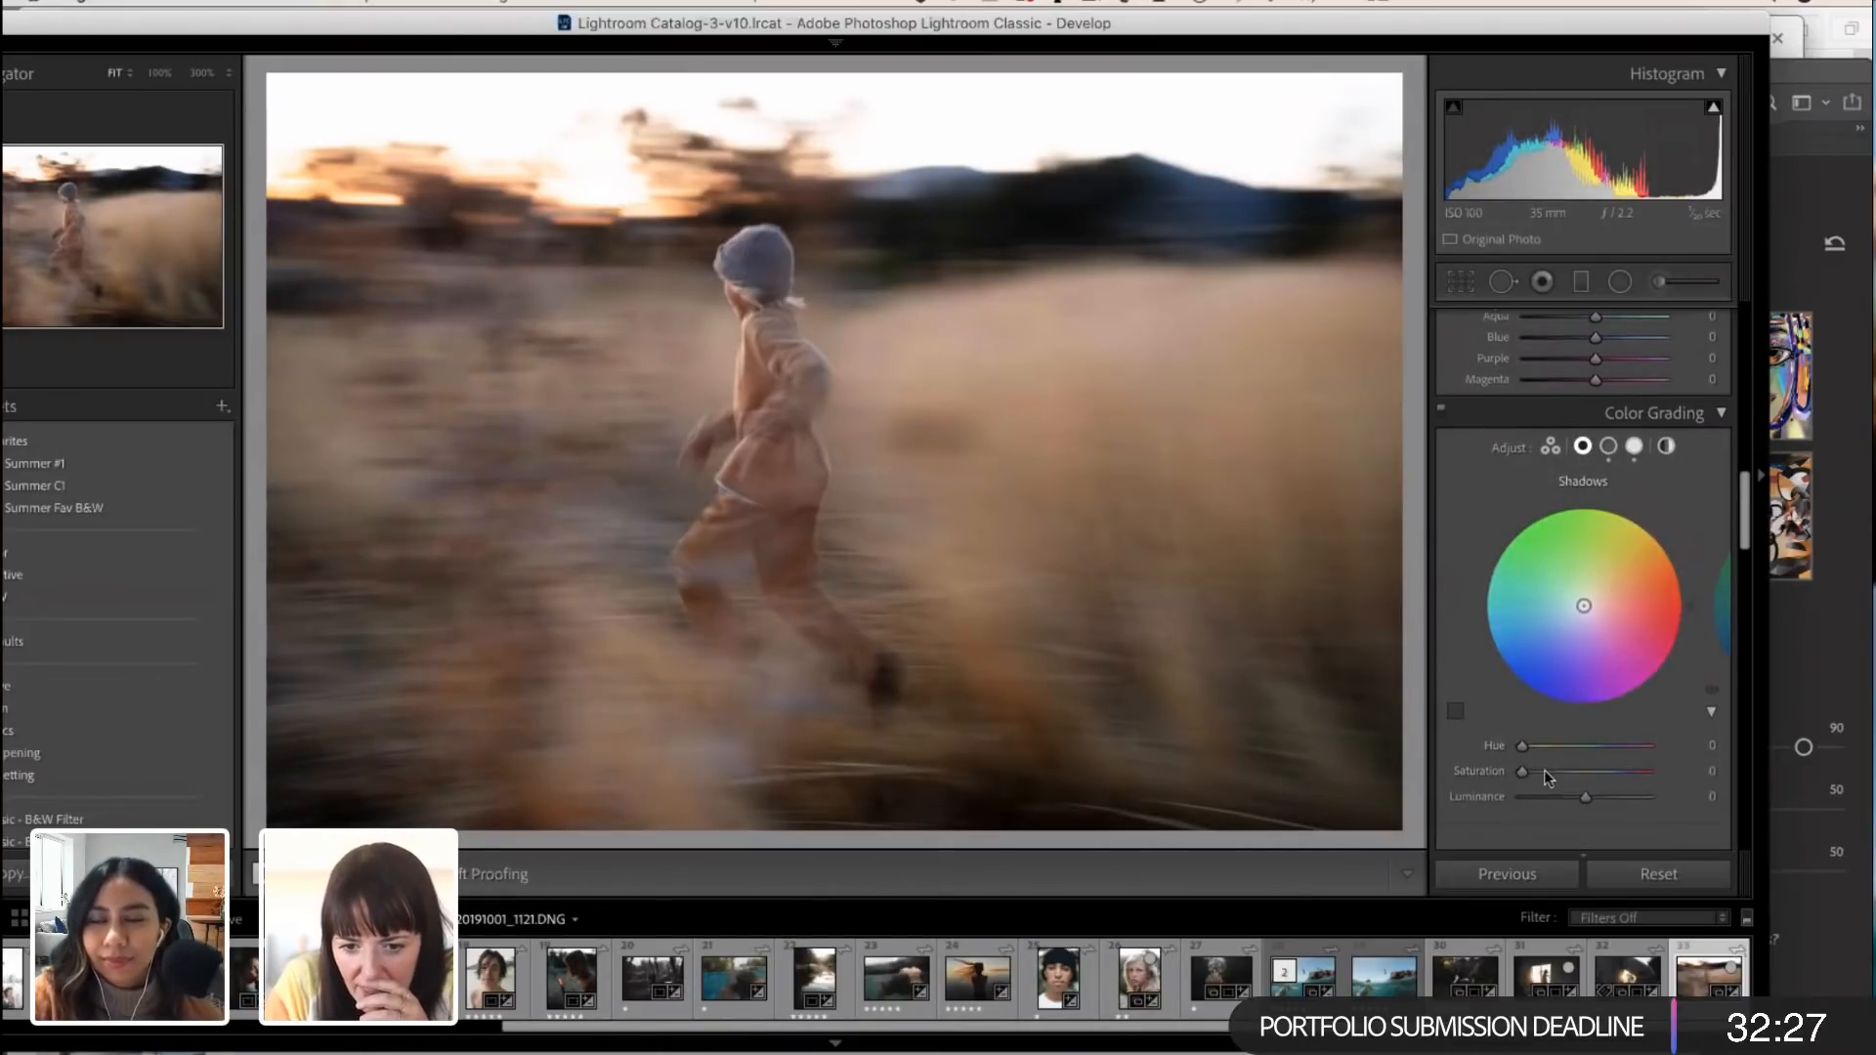
{"action": "scroll", "coordinate": [1622, 618], "scroll_direction": "down", "scroll_amount": 2}
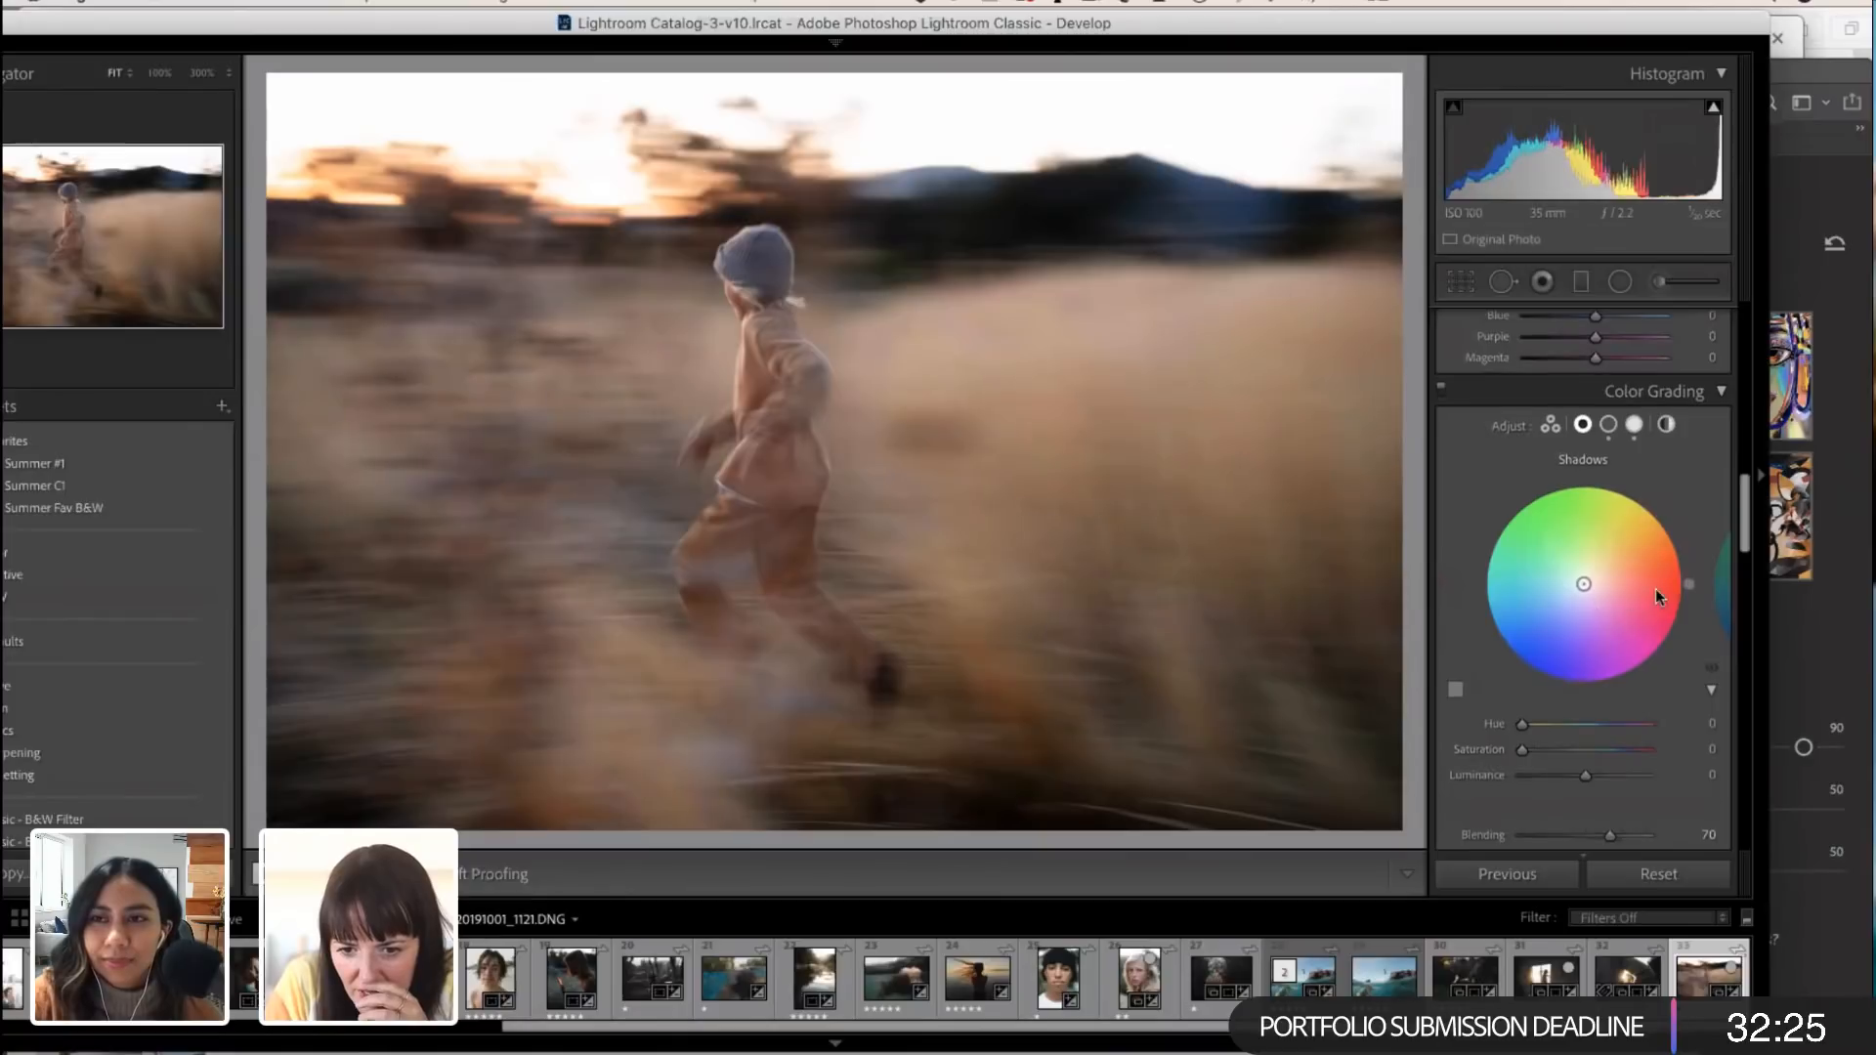
{"action": "left_click_drag", "start_coordinate": [1690, 584], "coordinate": [1668, 519]}
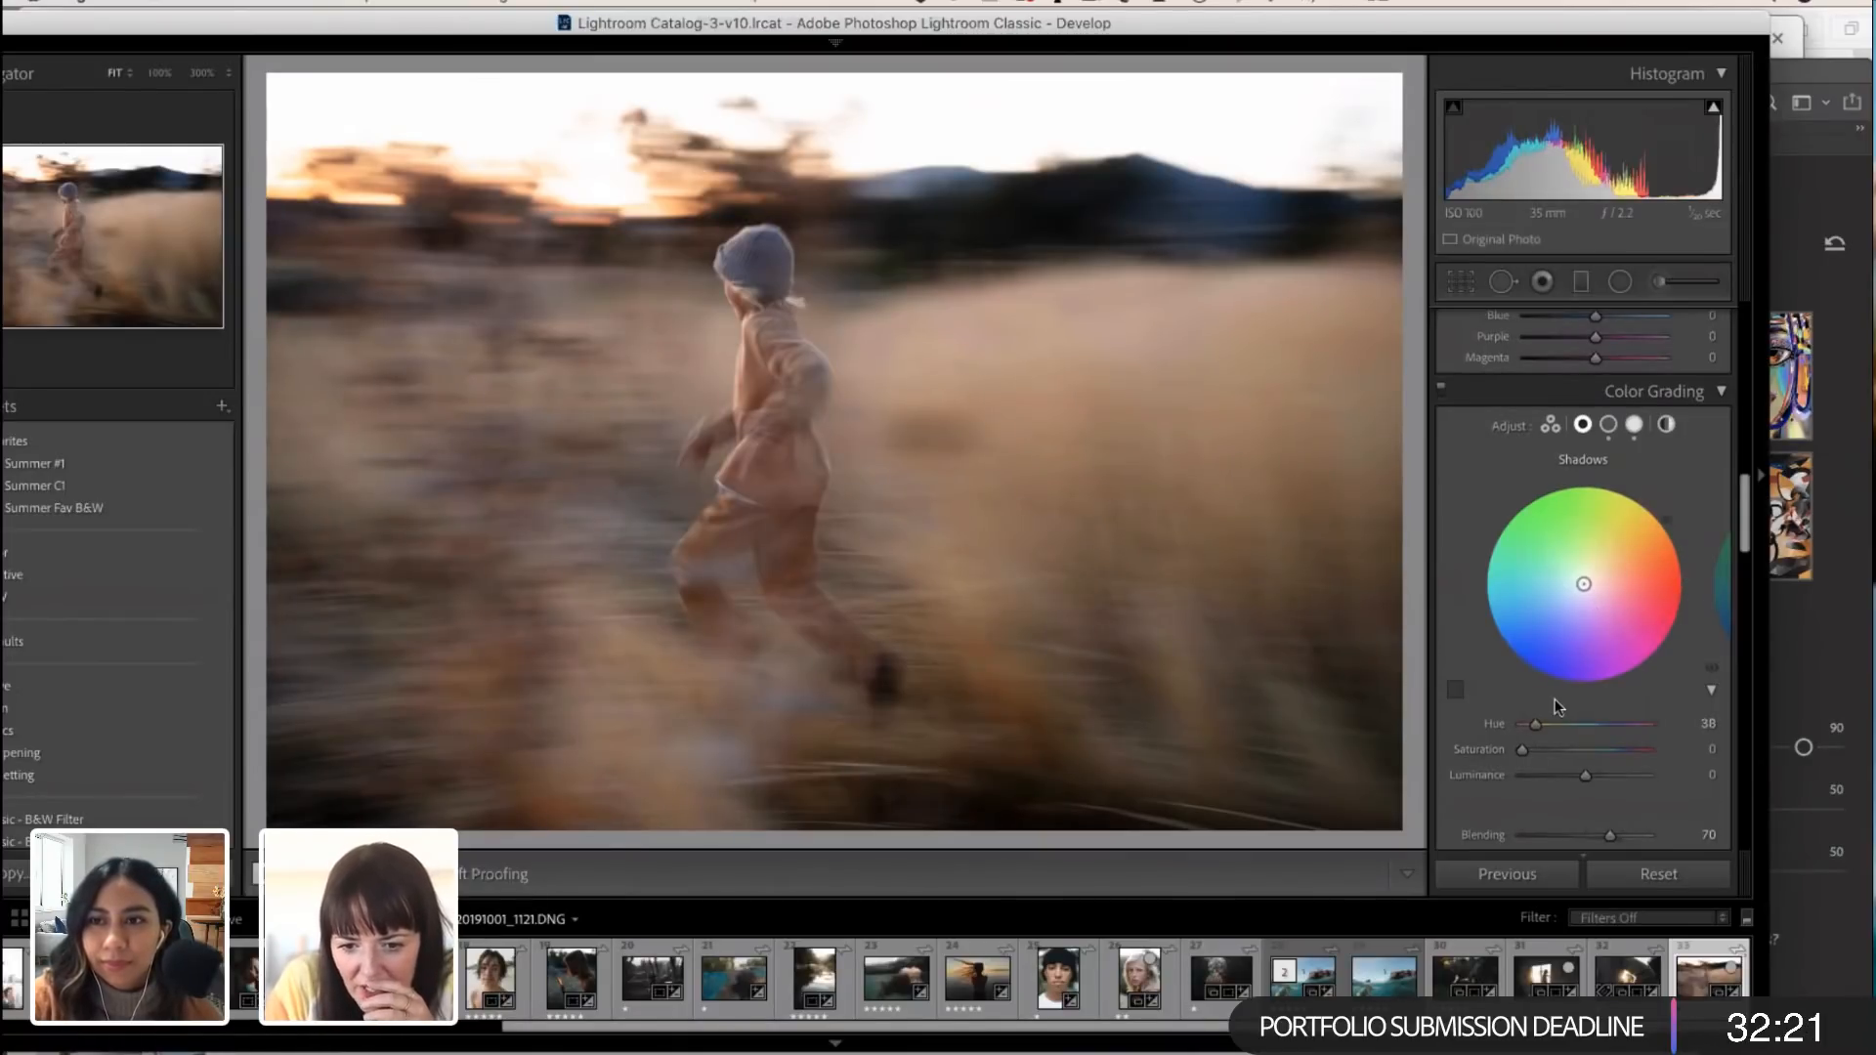
{"action": "scroll", "coordinate": [1556, 700], "scroll_direction": "up", "scroll_amount": 3}
{"action": "left_click_drag", "start_coordinate": [1522, 776], "coordinate": [1581, 803]}
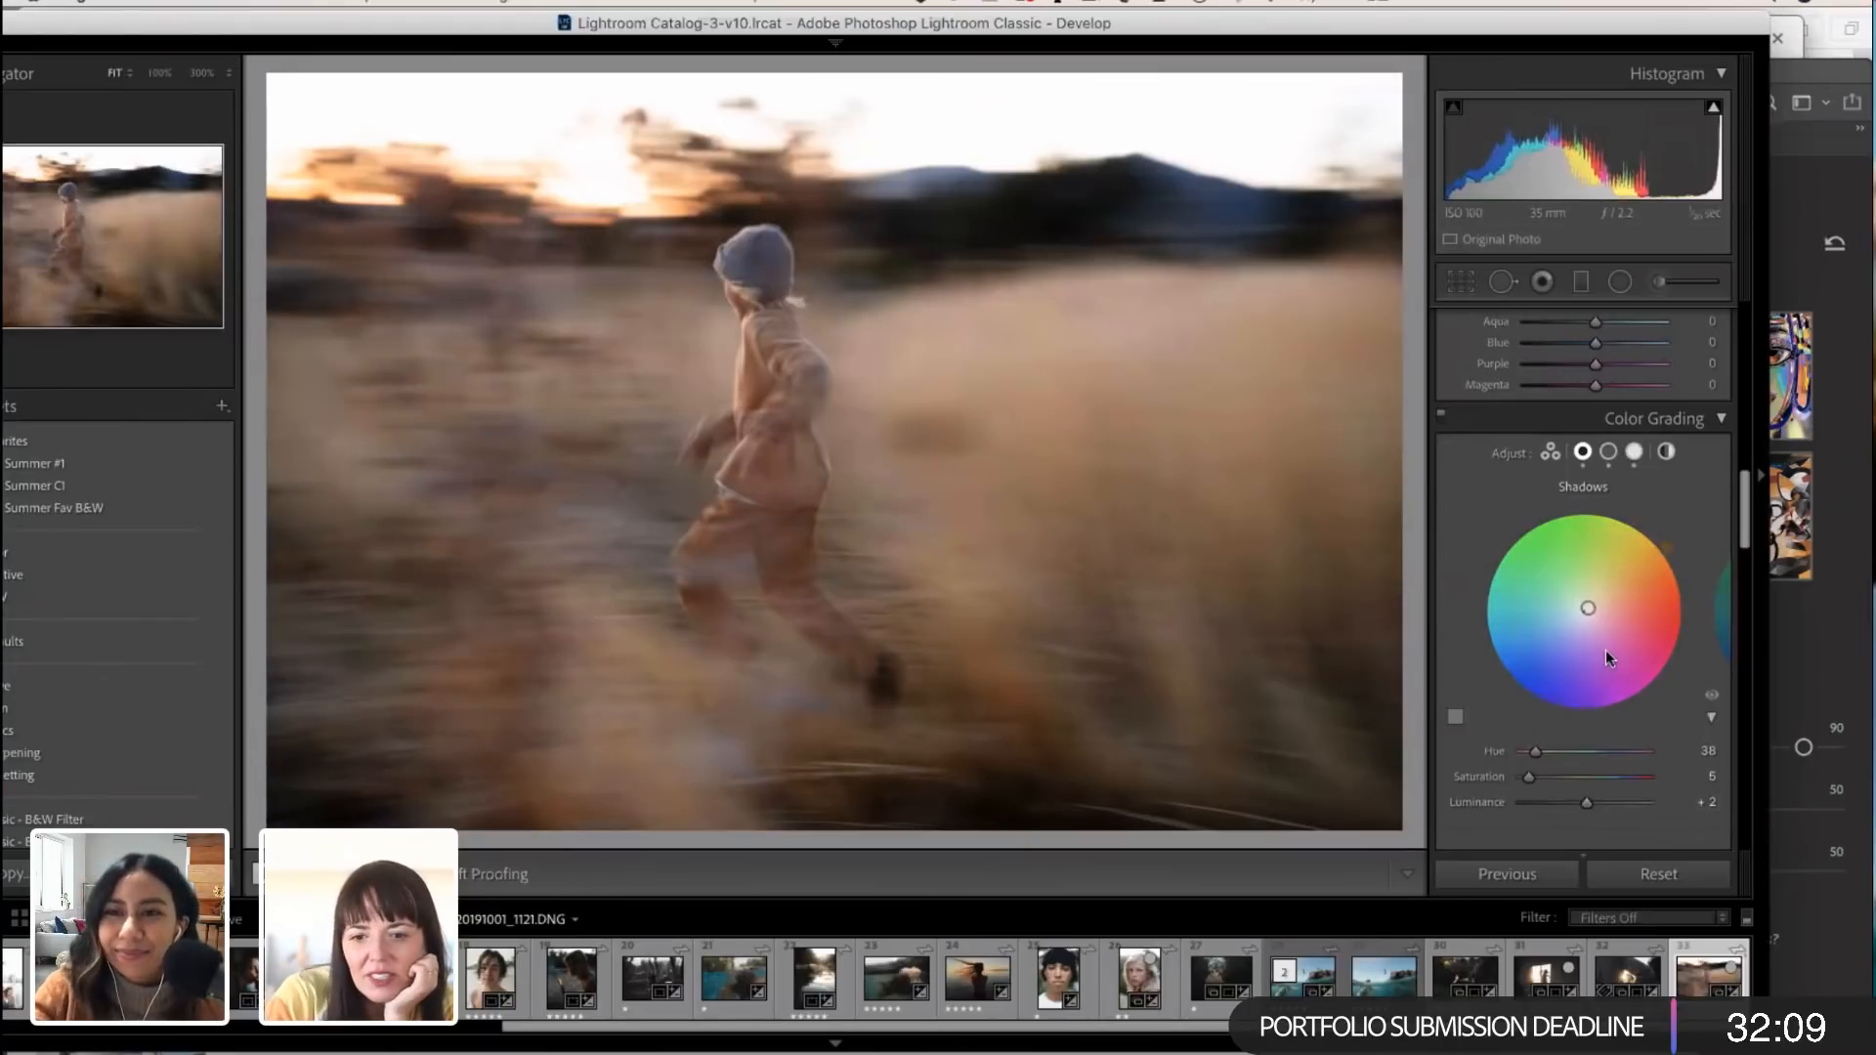
Step: Set the sharpening Masking to 63 using the mask preview, and lower the sharpening Amount to 31
{"action": "scroll", "coordinate": [1605, 639], "scroll_direction": "down", "scroll_amount": 3}
{"action": "scroll", "coordinate": [1605, 639], "scroll_direction": "down", "scroll_amount": 5}
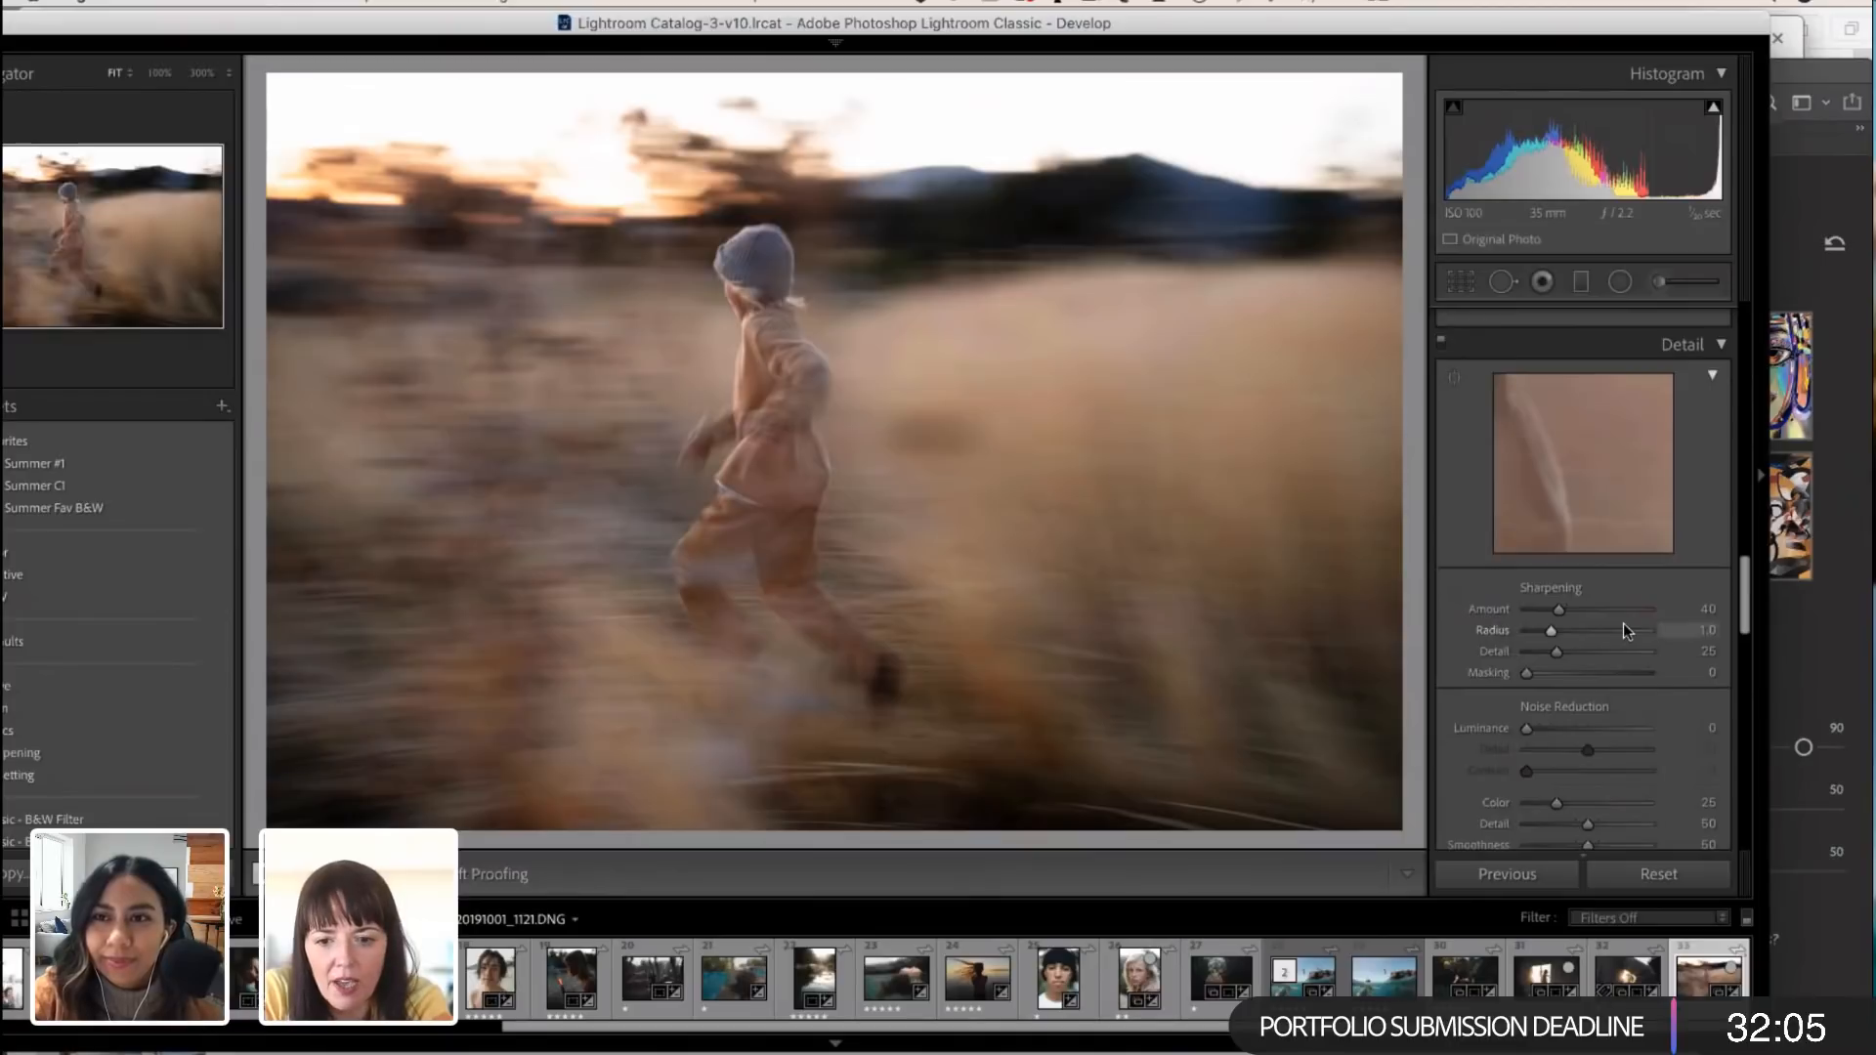
{"action": "key", "text": "alt"}
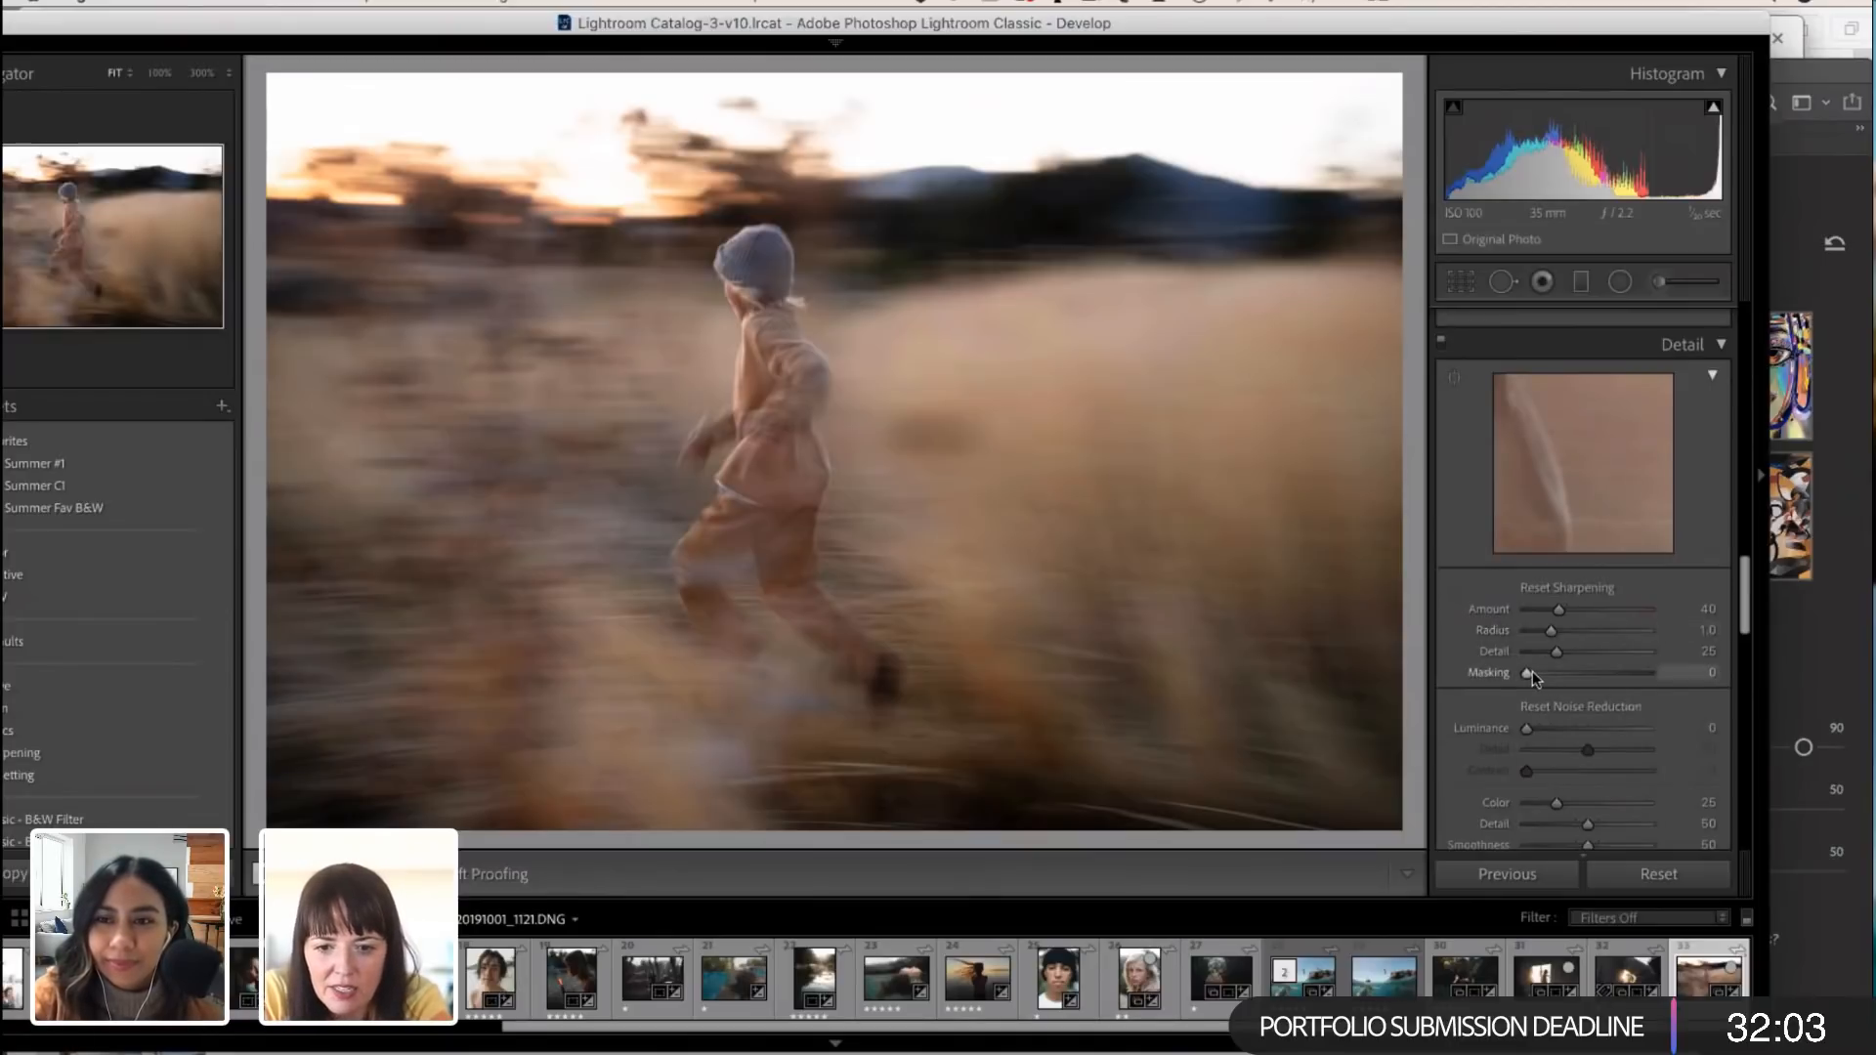
{"action": "left_click_drag", "start_coordinate": [1527, 670], "coordinate": [1604, 682]}
{"action": "left_click_drag", "start_coordinate": [1564, 608], "coordinate": [1557, 608]}
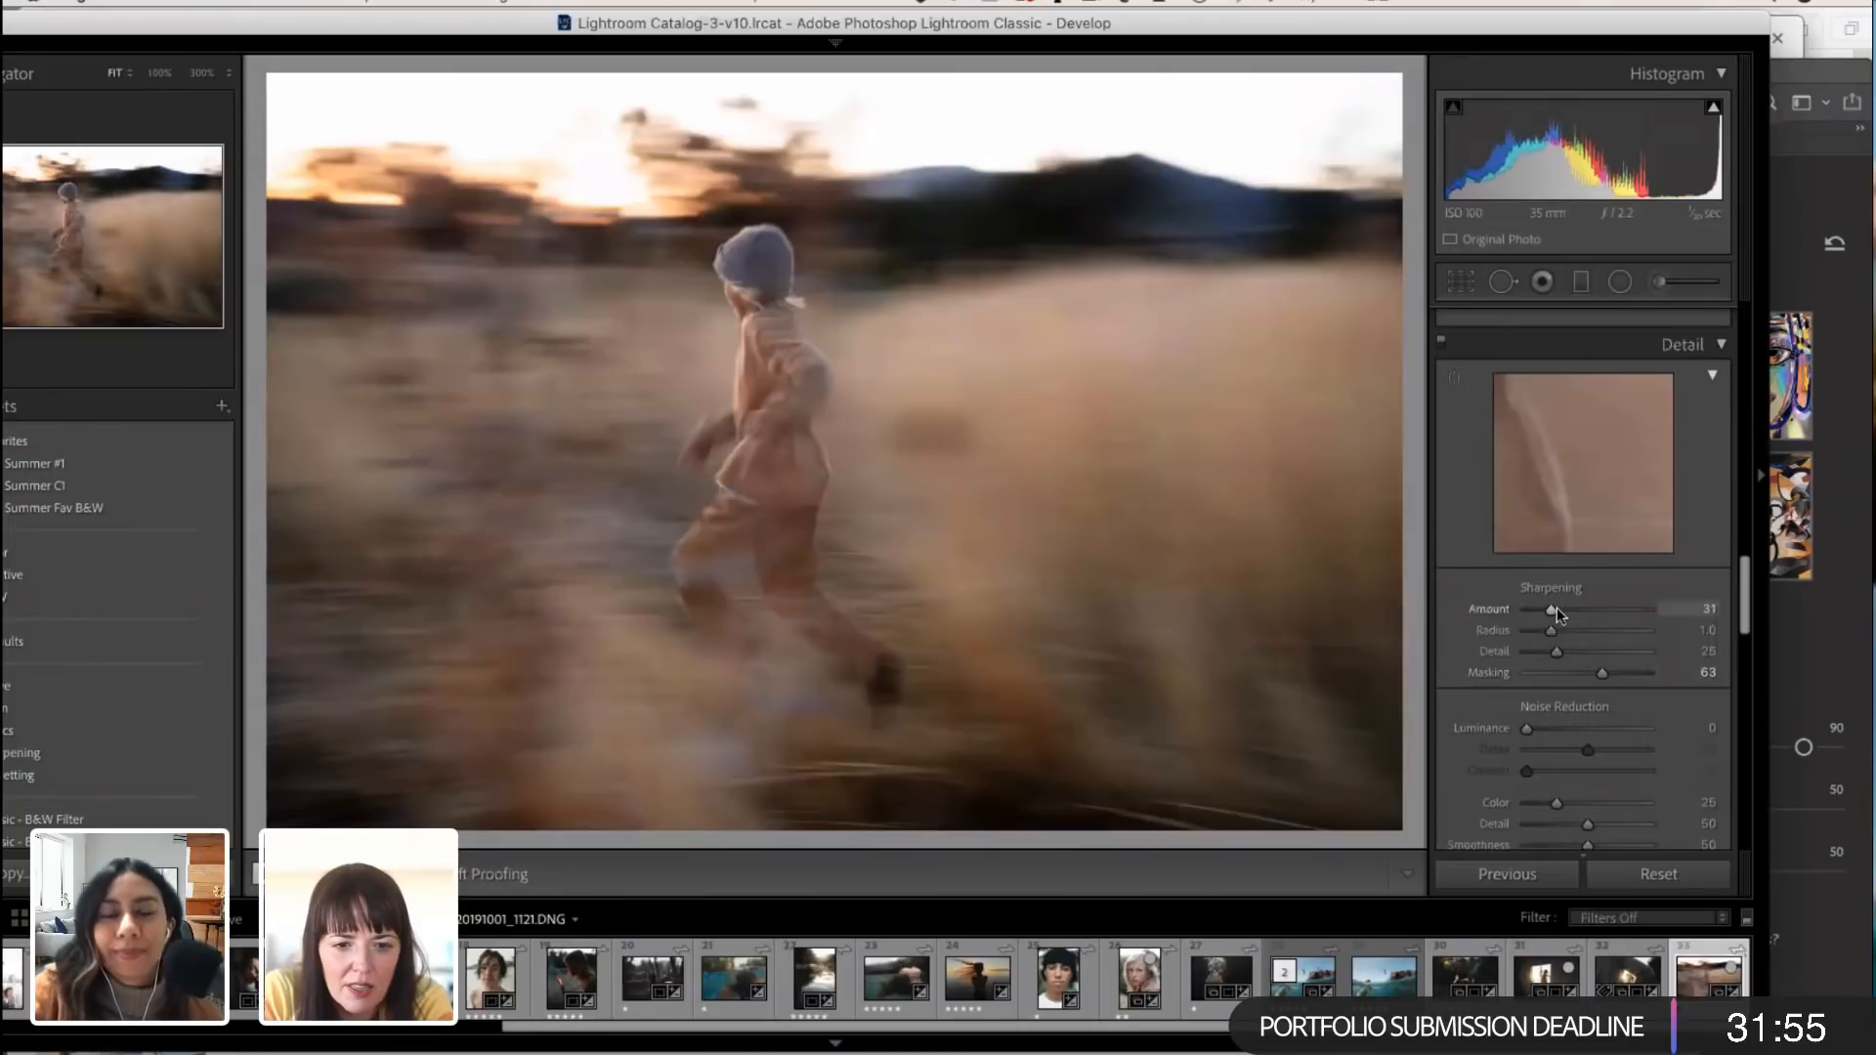
Step: Set the noise reduction Luminance to 12 and the HSL Orange saturation to -4
{"action": "scroll", "coordinate": [1535, 684], "scroll_direction": "down", "scroll_amount": 1}
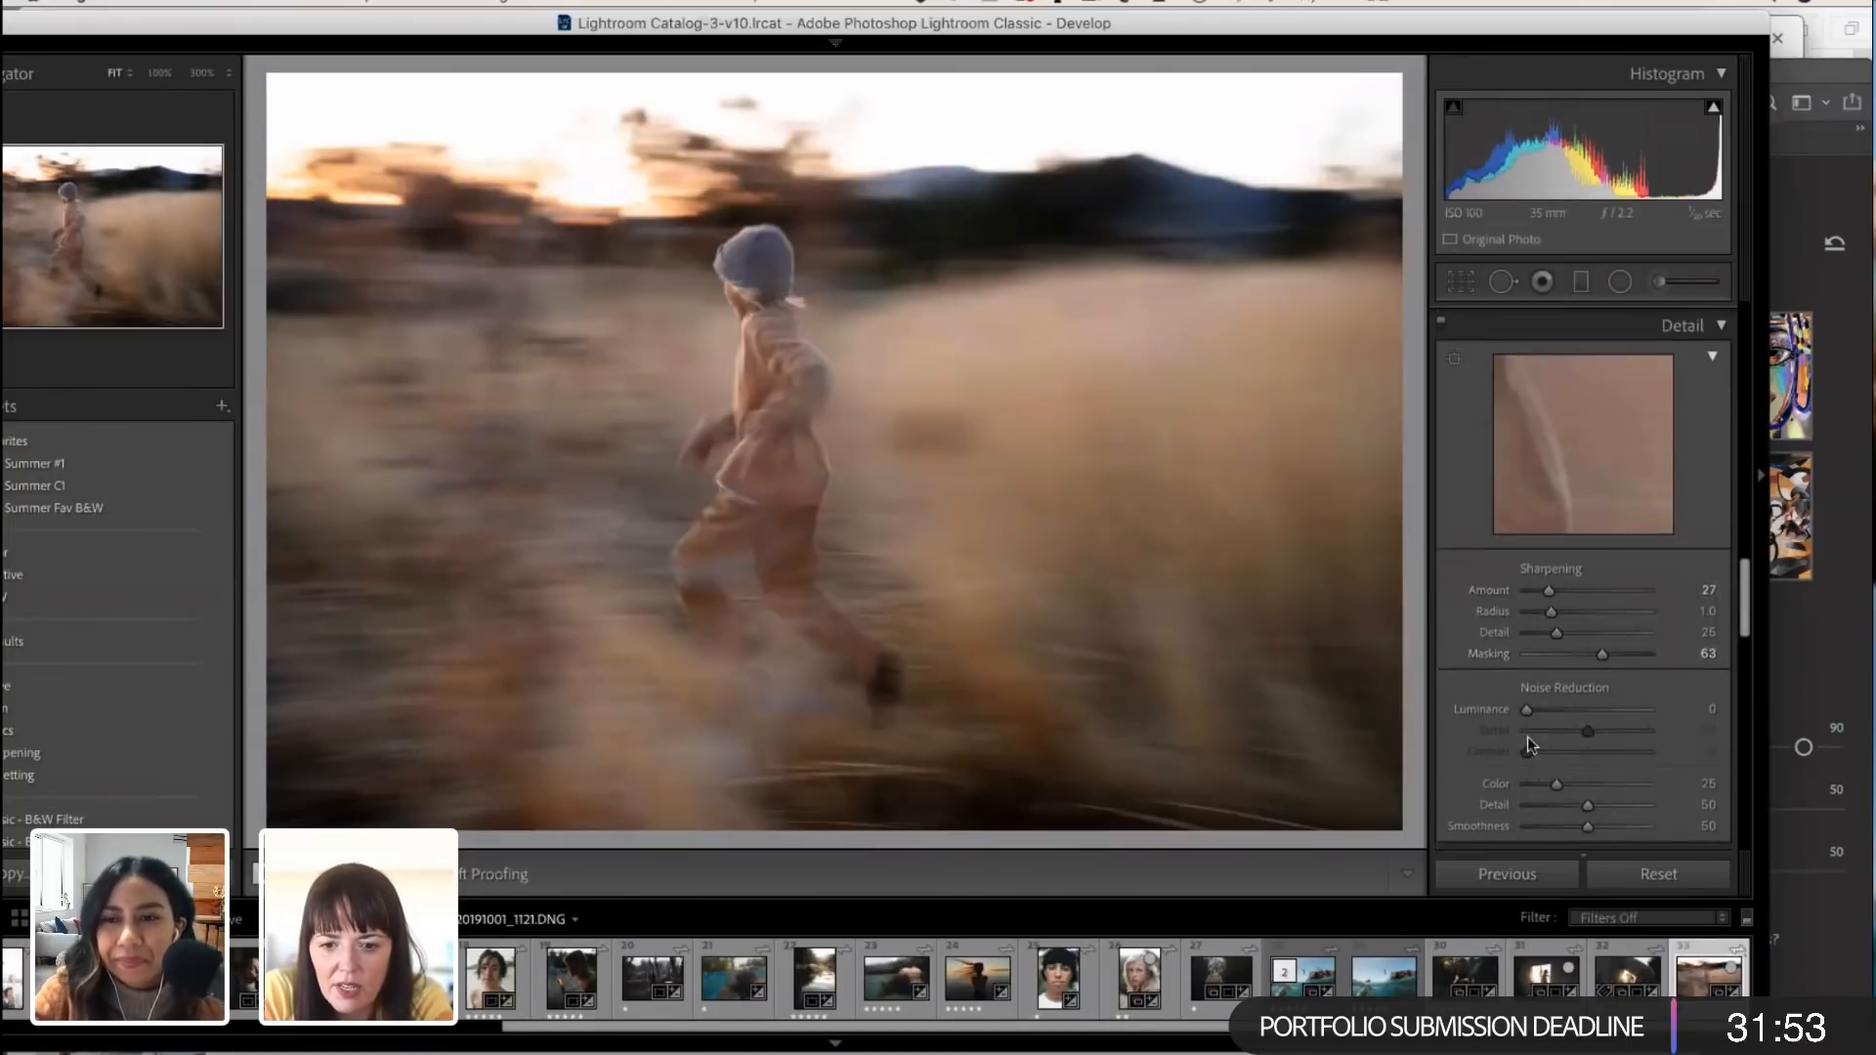
{"action": "left_click_drag", "start_coordinate": [1528, 711], "coordinate": [1542, 707]}
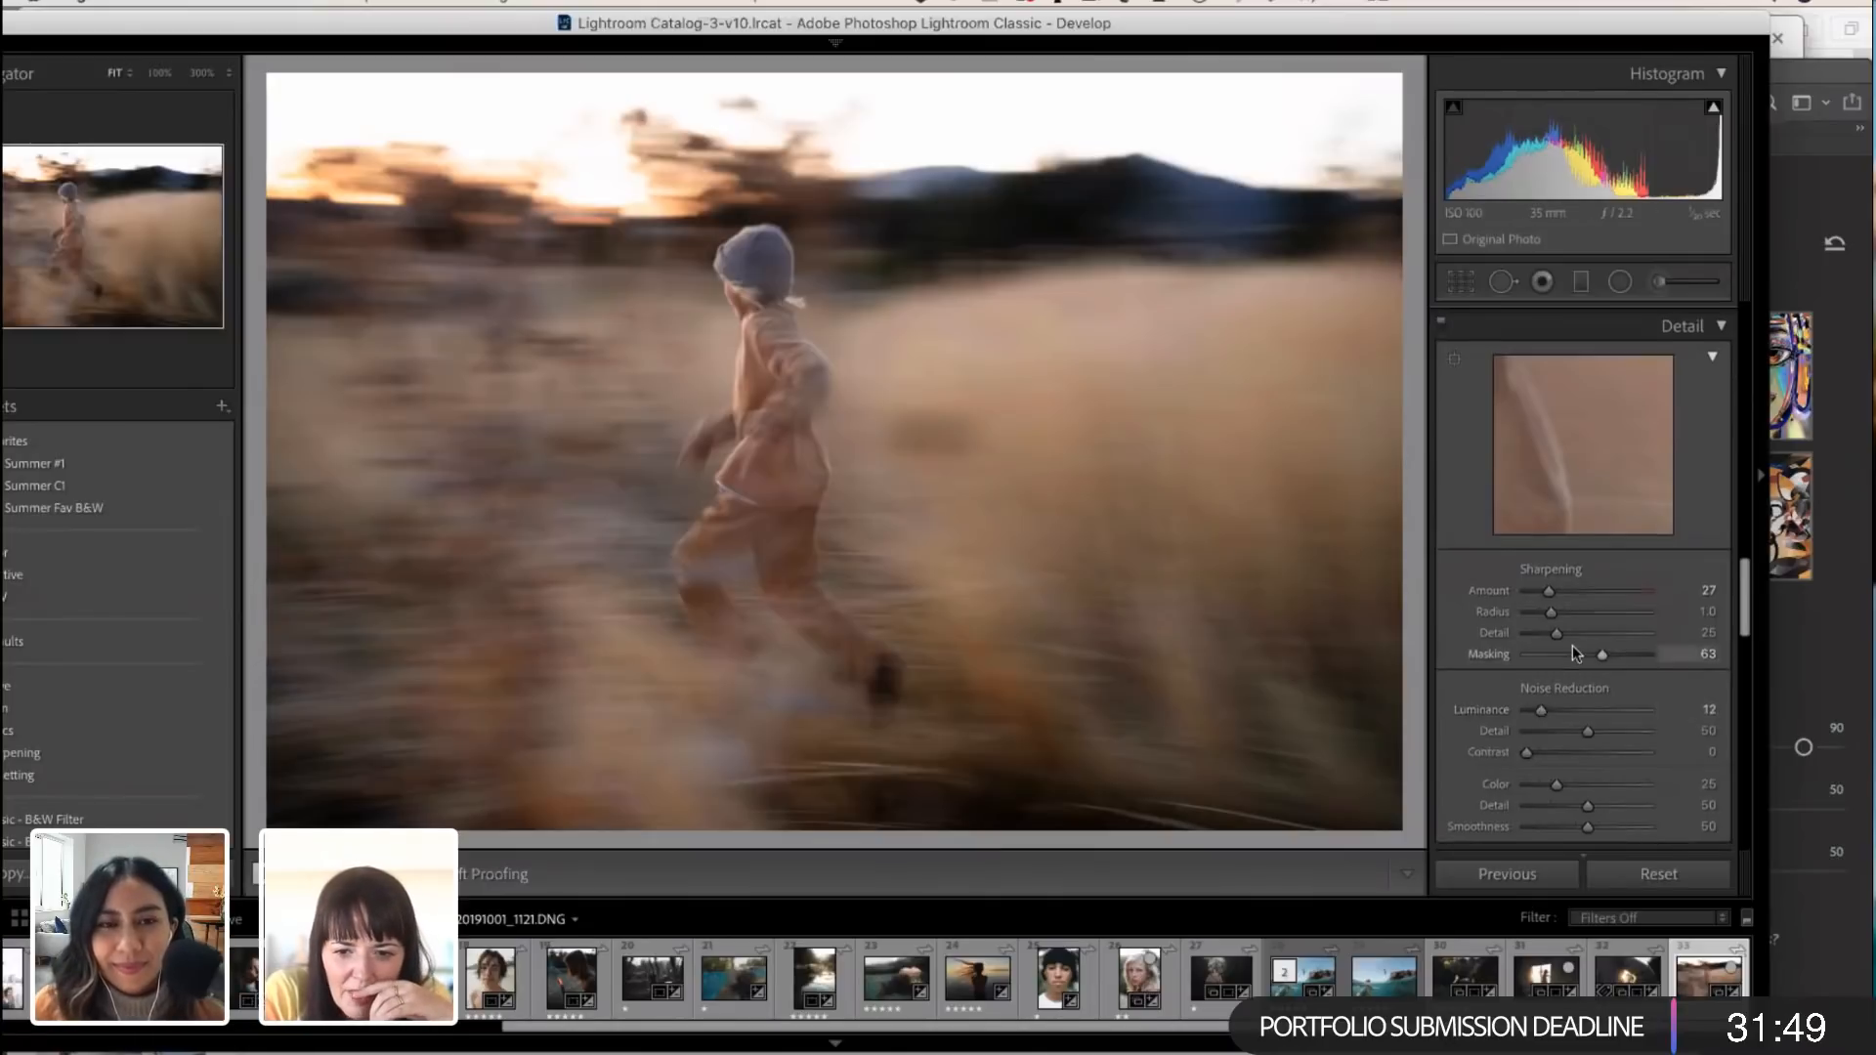
{"action": "scroll", "coordinate": [1574, 645], "scroll_direction": "up", "scroll_amount": 20}
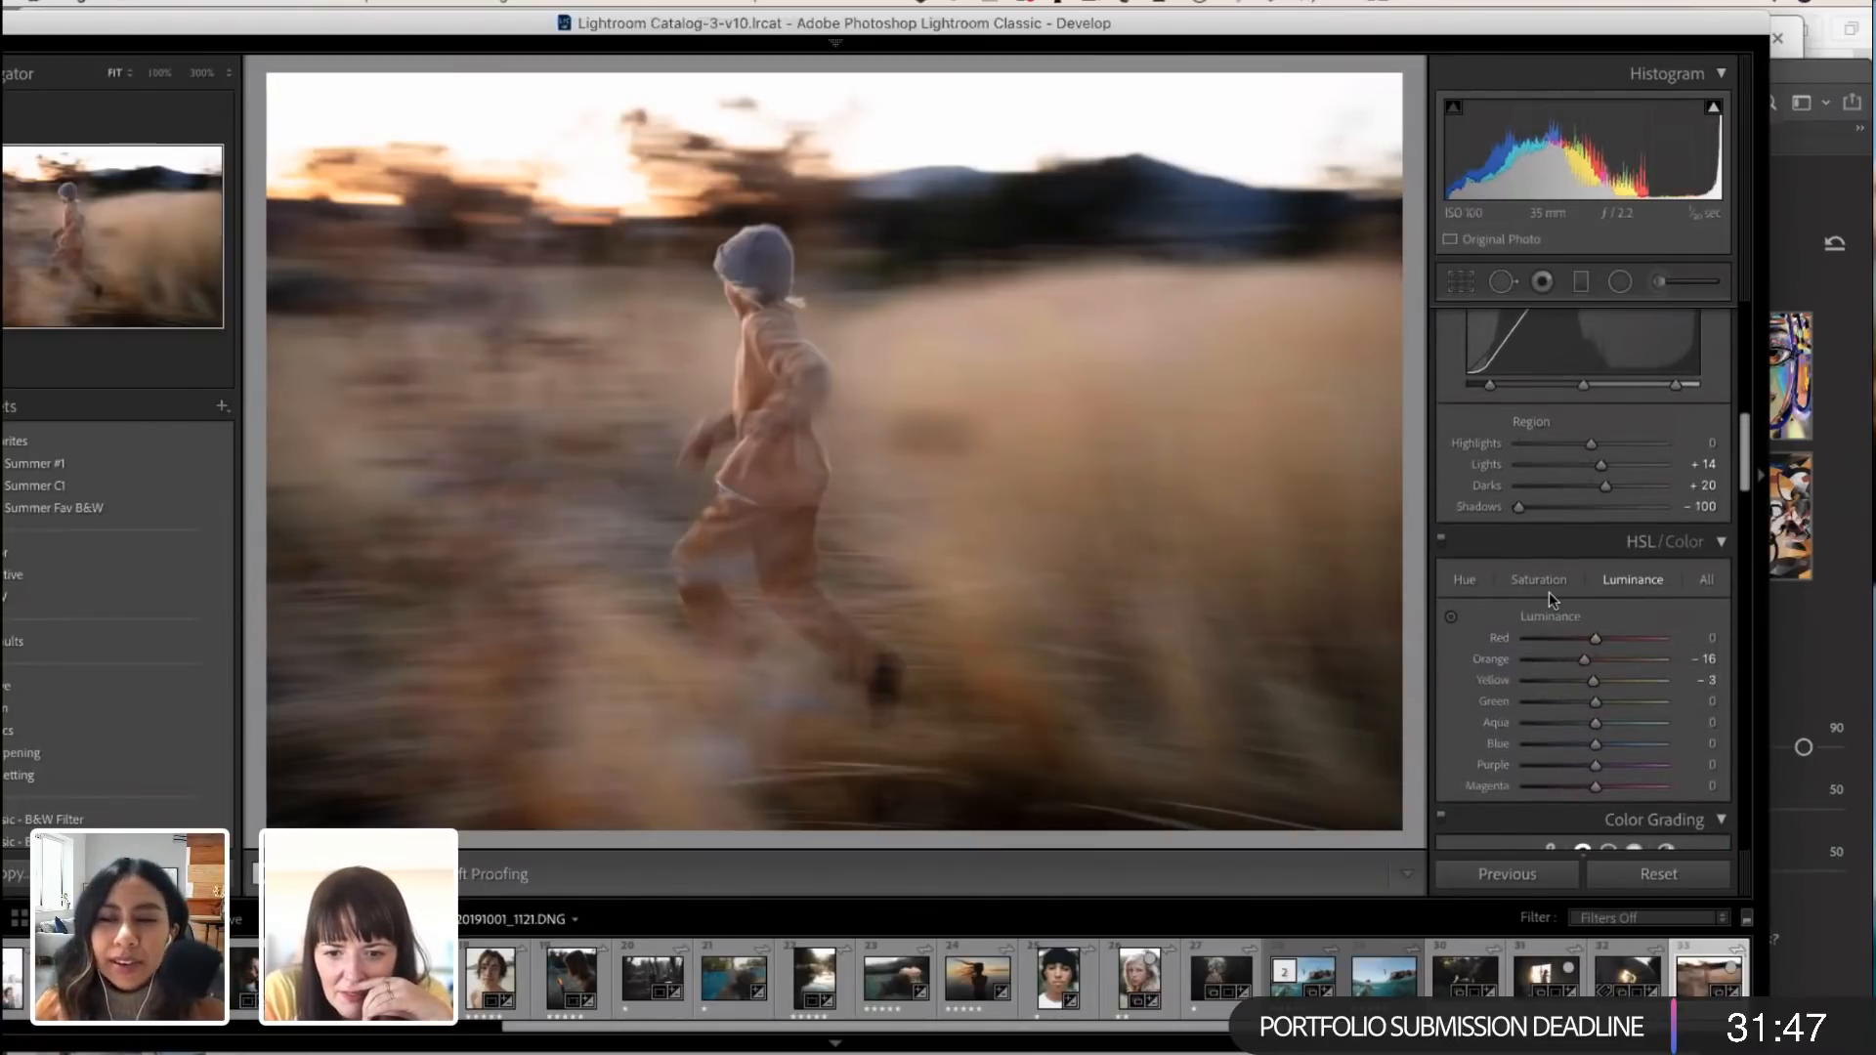
{"action": "left_click", "coordinate": [1542, 579]}
{"action": "left_click_drag", "start_coordinate": [1608, 661], "coordinate": [1595, 662]}
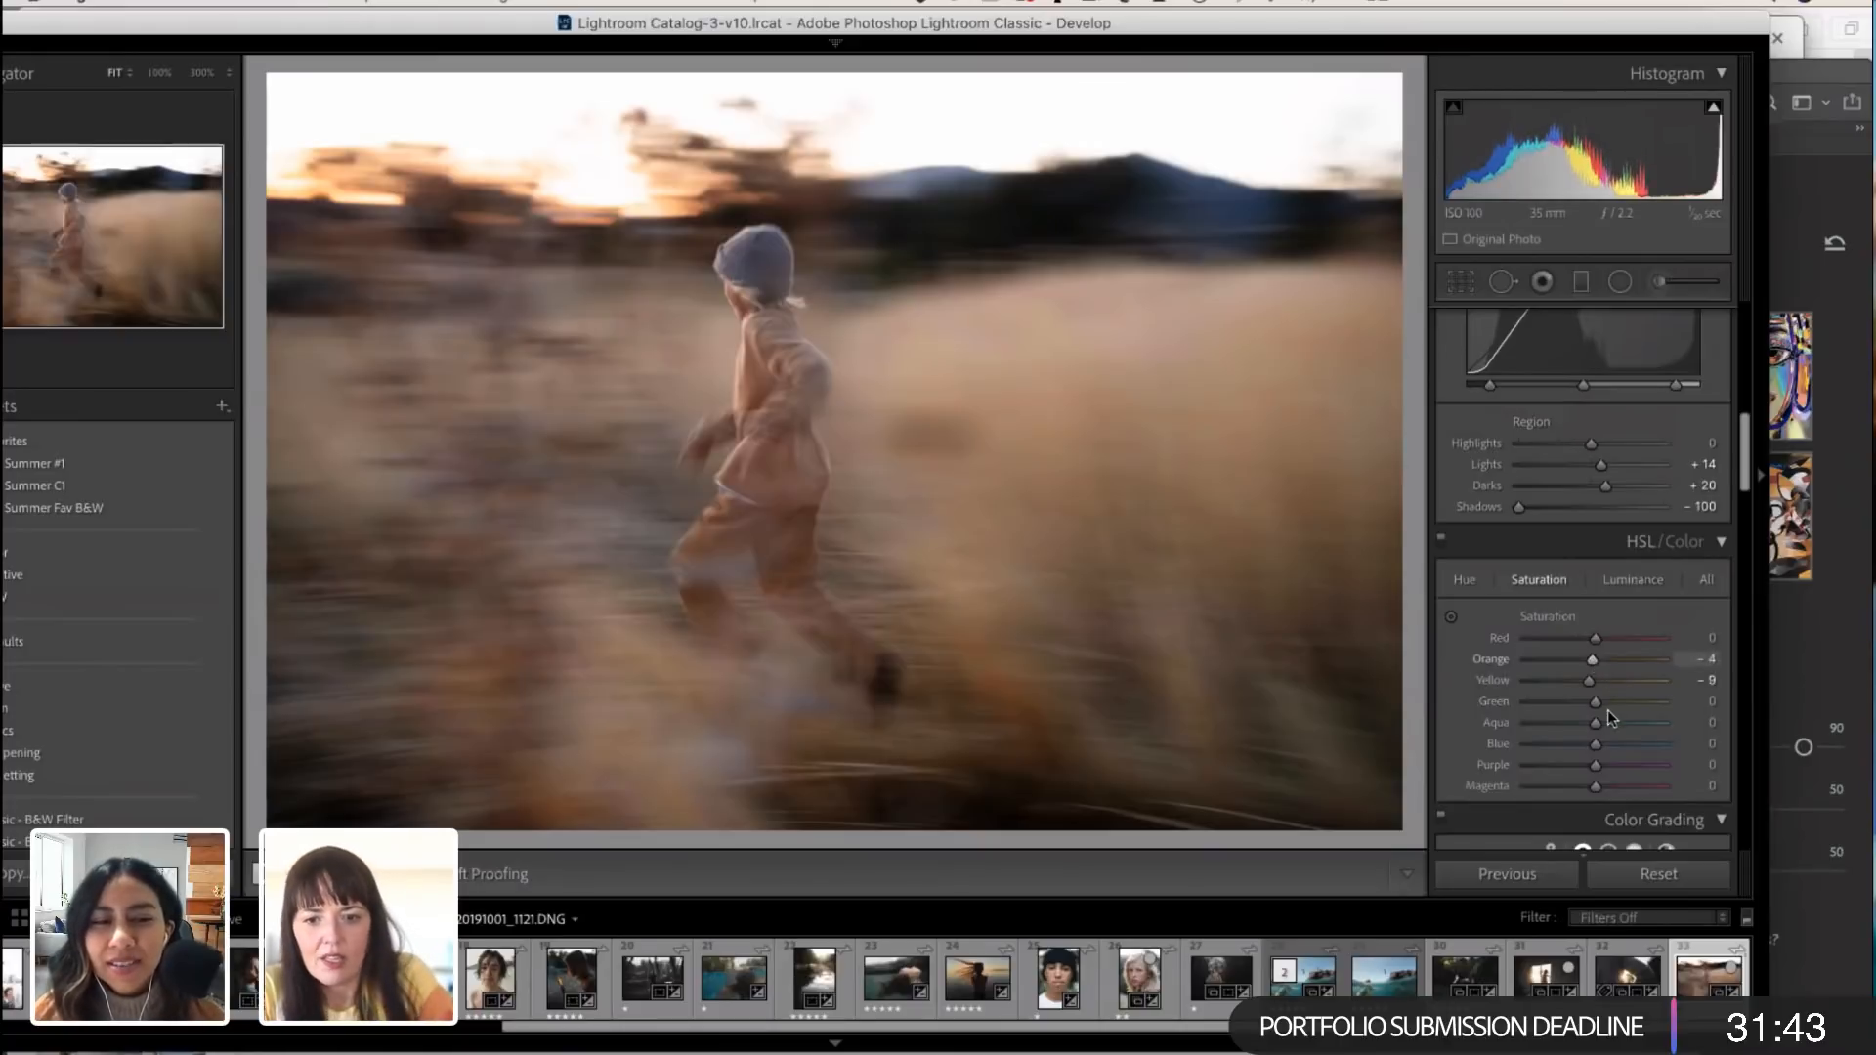
Step: Turn on Remove Chromatic Aberration and Enable Profile Corrections for the lens, comparing the photo with and without the profile correction
{"action": "scroll", "coordinate": [1609, 713], "scroll_direction": "down", "scroll_amount": 15}
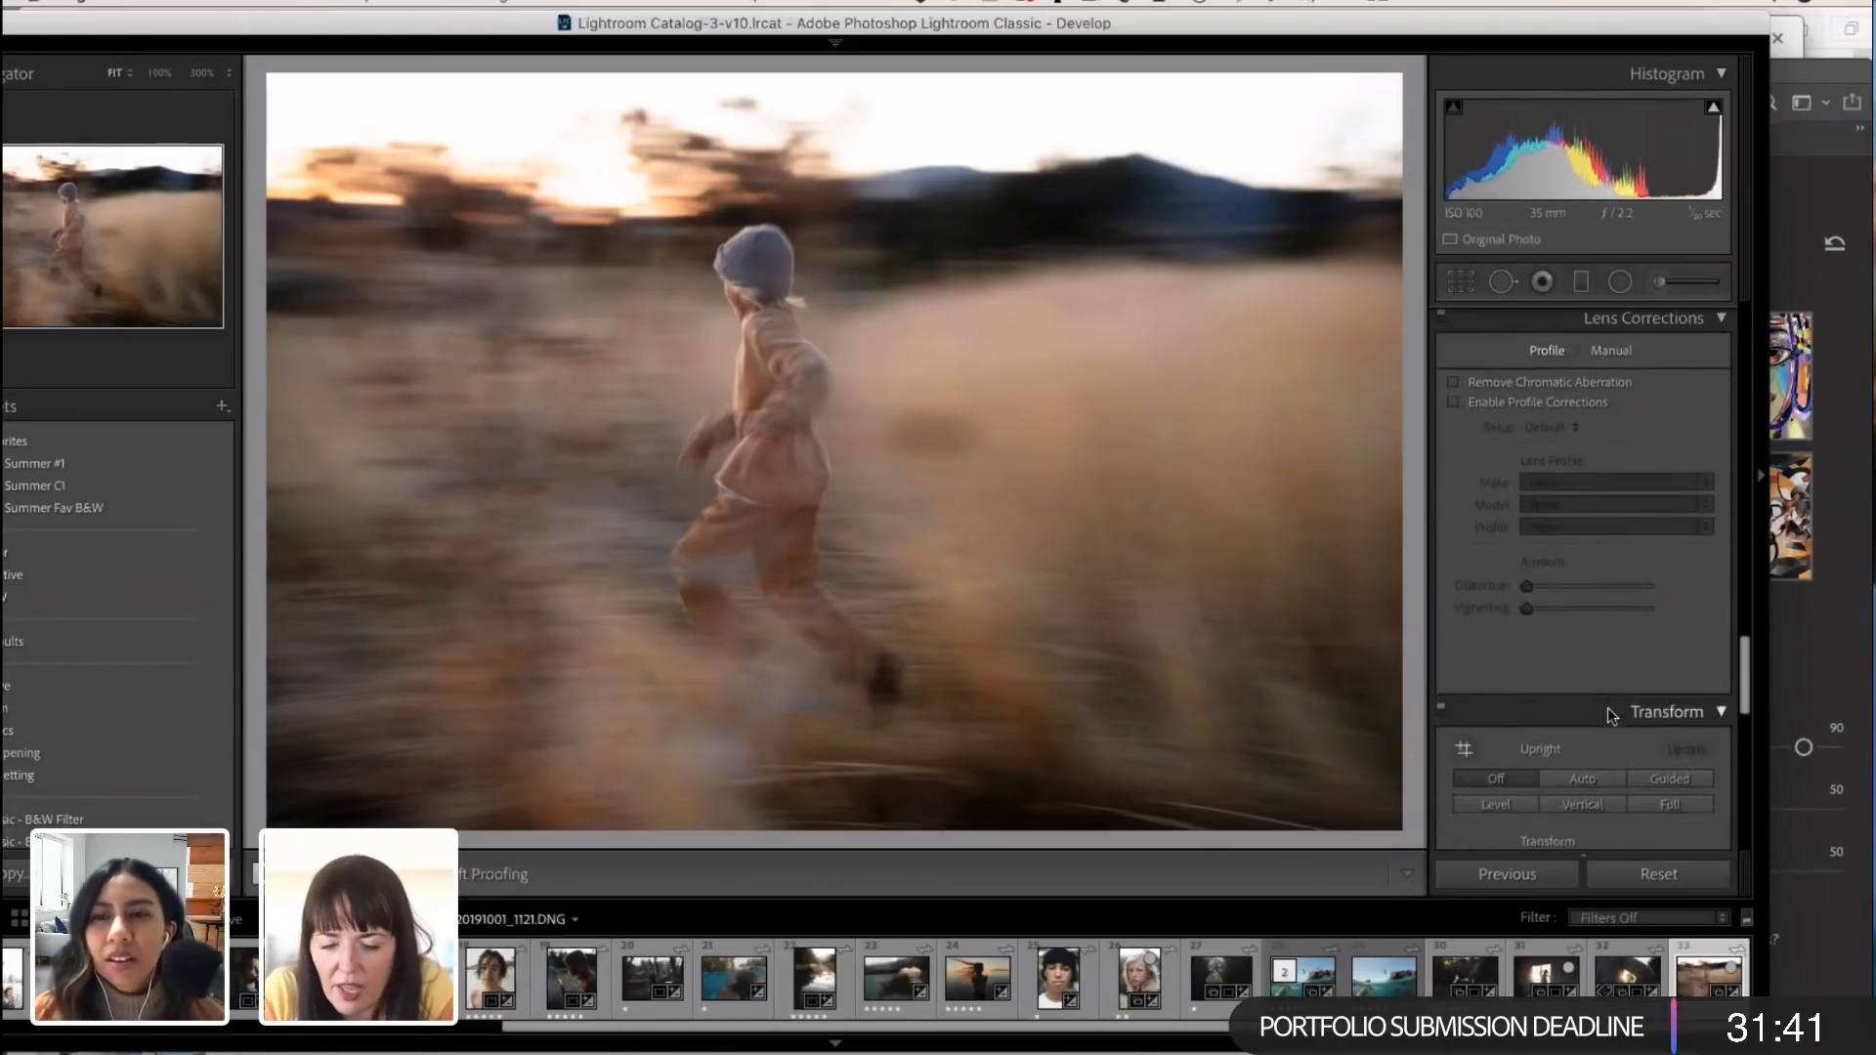
{"action": "left_click", "coordinate": [1455, 384]}
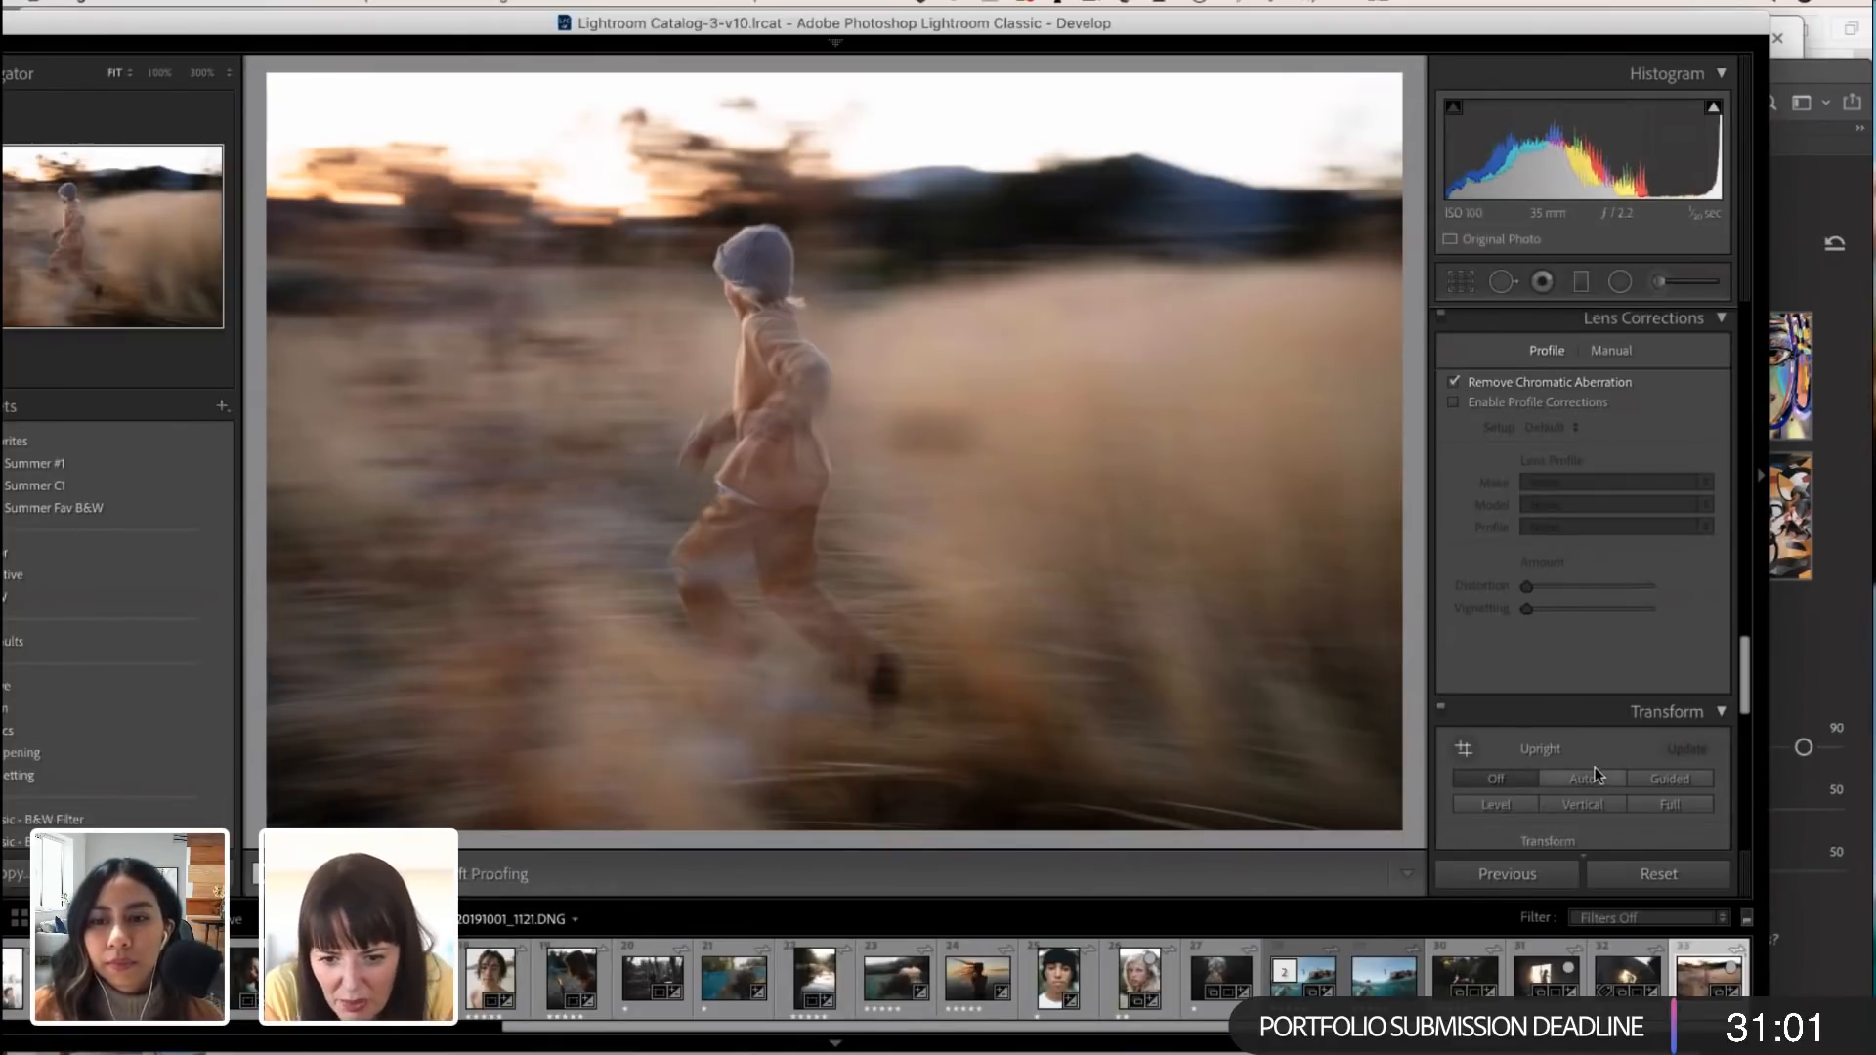
{"action": "scroll", "coordinate": [1570, 711], "scroll_direction": "down", "scroll_amount": 2}
{"action": "scroll", "coordinate": [1570, 711], "scroll_direction": "up", "scroll_amount": 3}
{"action": "left_click", "coordinate": [1455, 416]}
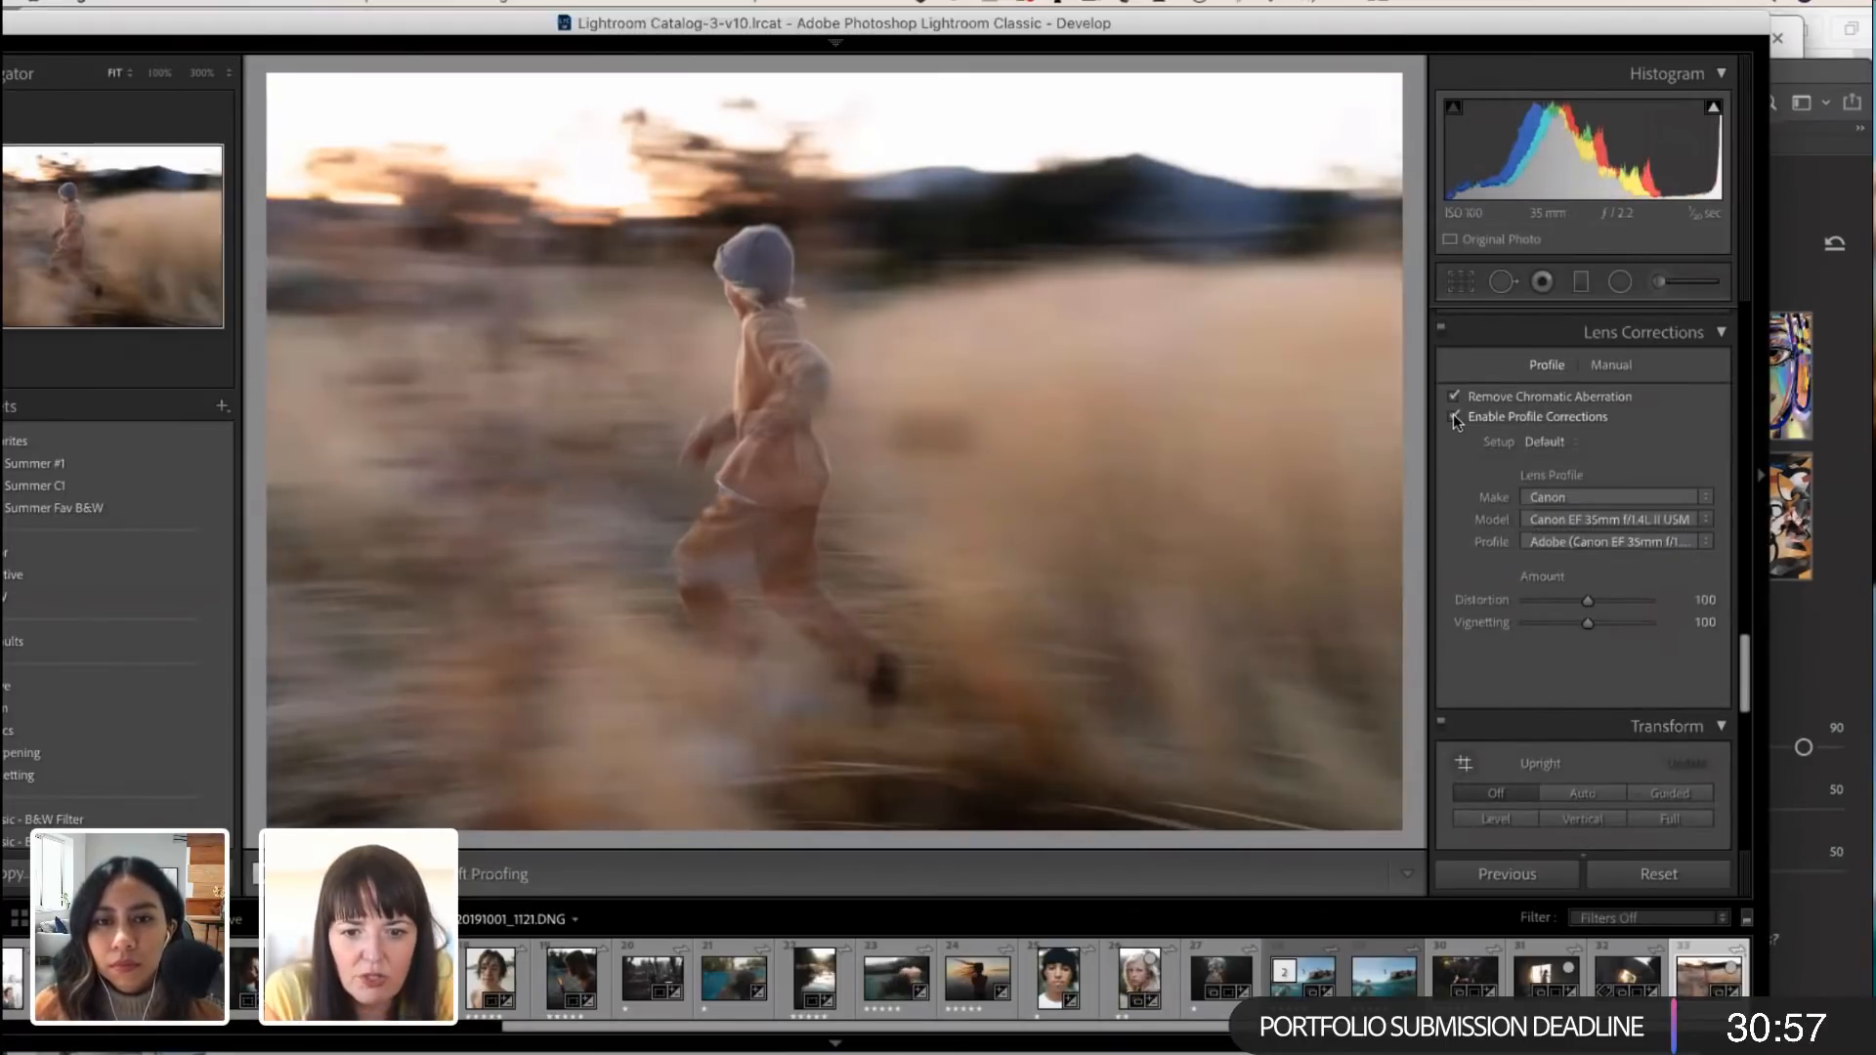
{"action": "left_click", "coordinate": [1452, 413]}
{"action": "left_click", "coordinate": [1452, 413]}
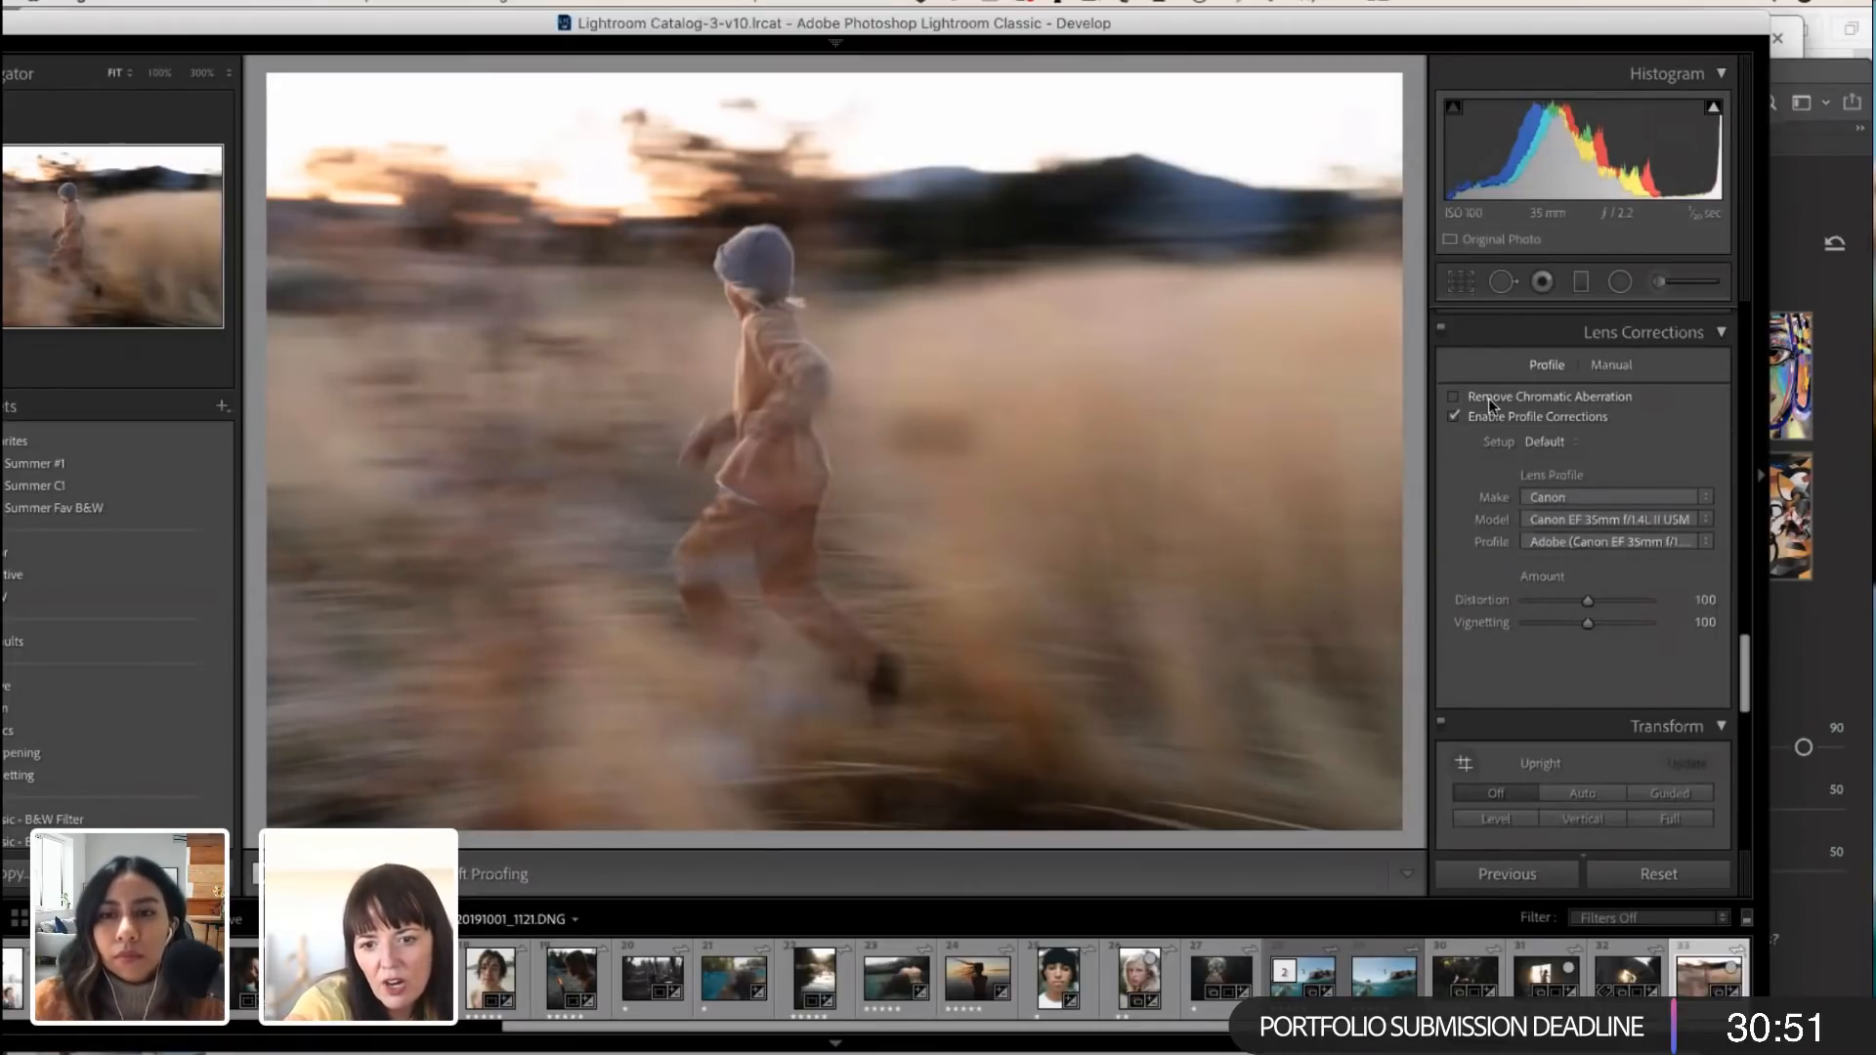
Step: Examine the manual Defringe settings in the lens corrections and look through the filmstrip for a photo that shows fringing
{"action": "left_click", "coordinate": [1622, 365]}
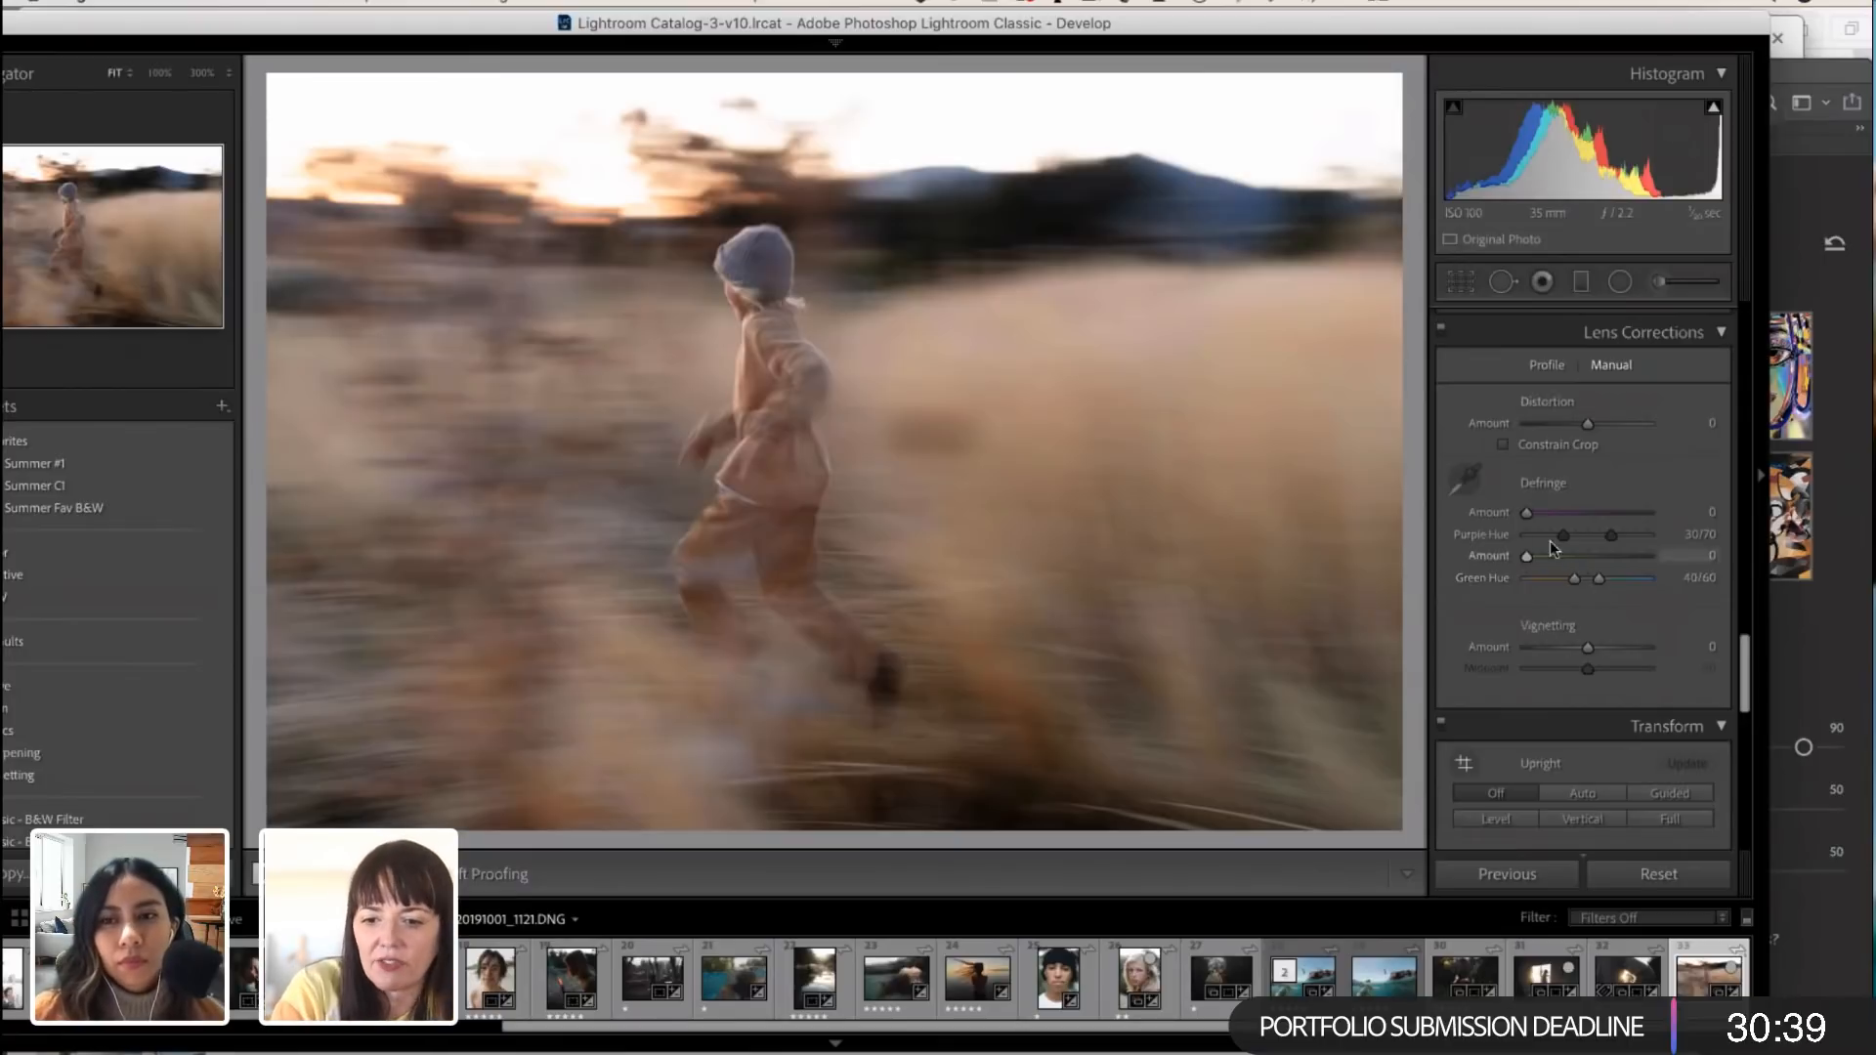
{"action": "left_click", "coordinate": [1552, 365]}
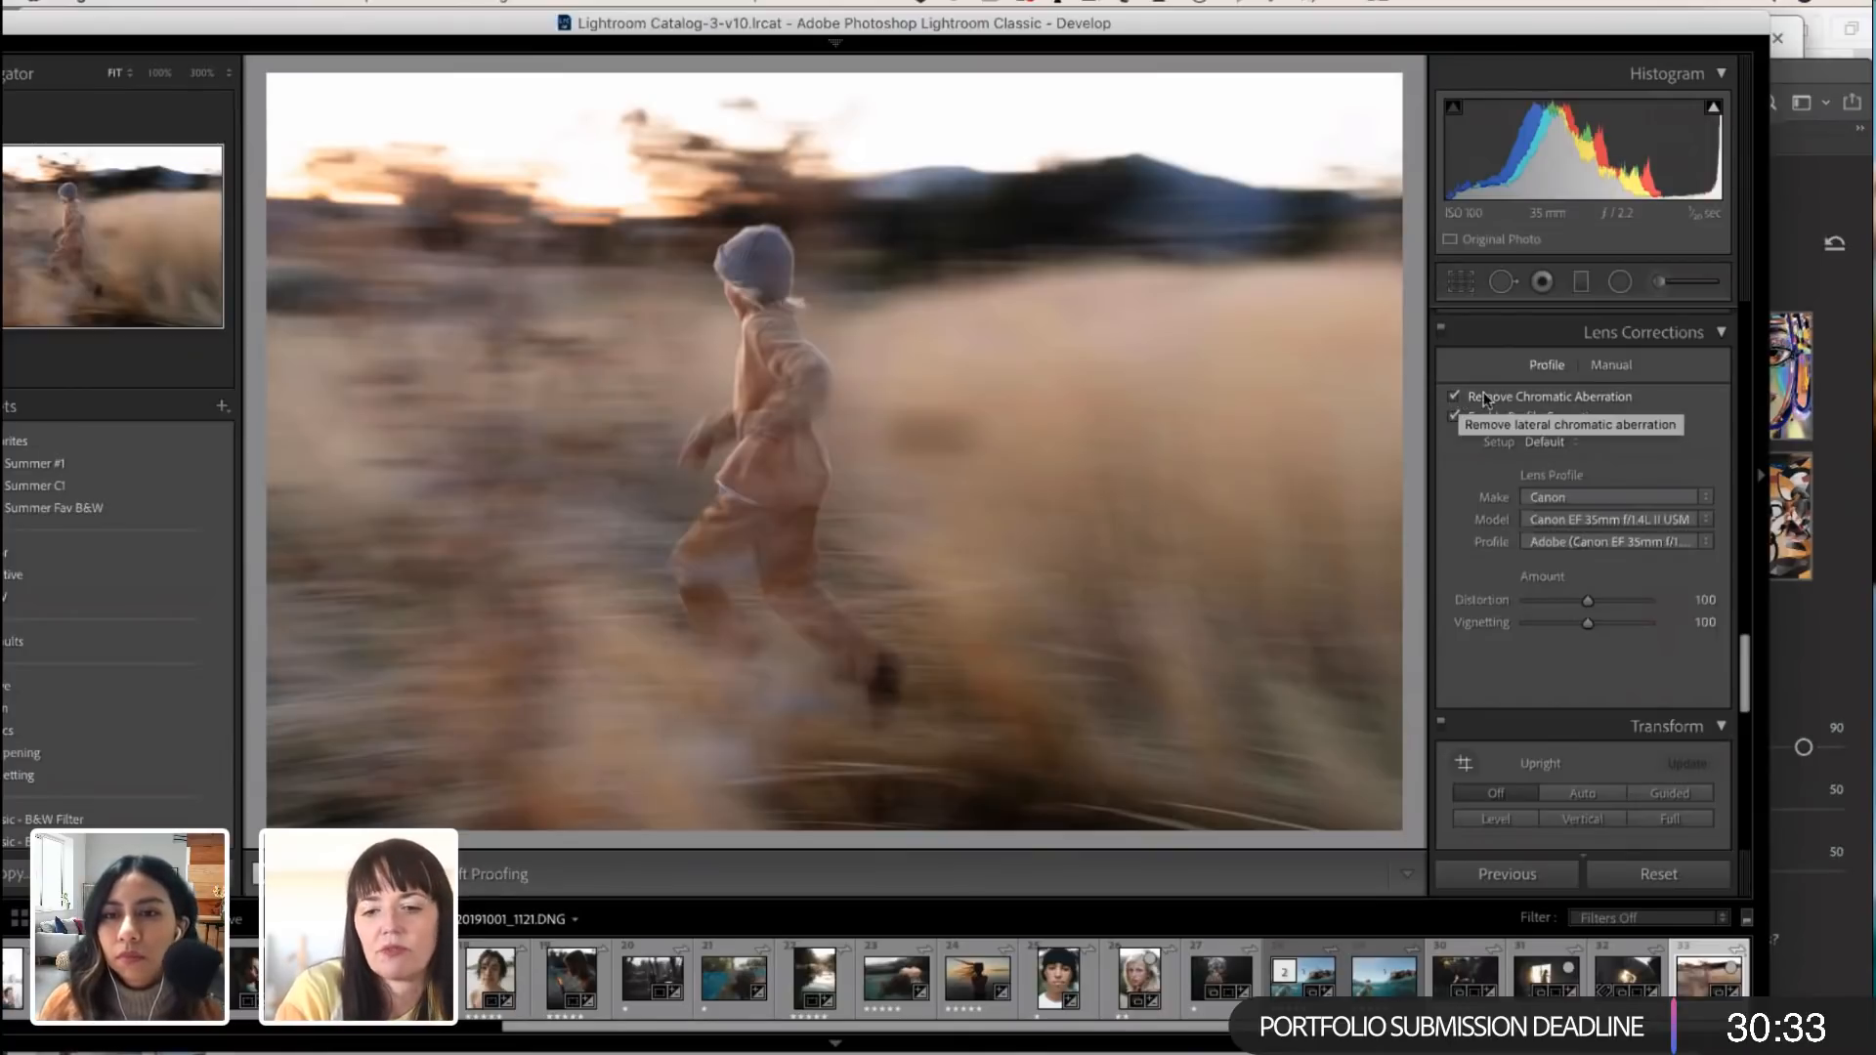
{"action": "left_click", "coordinate": [1613, 365]}
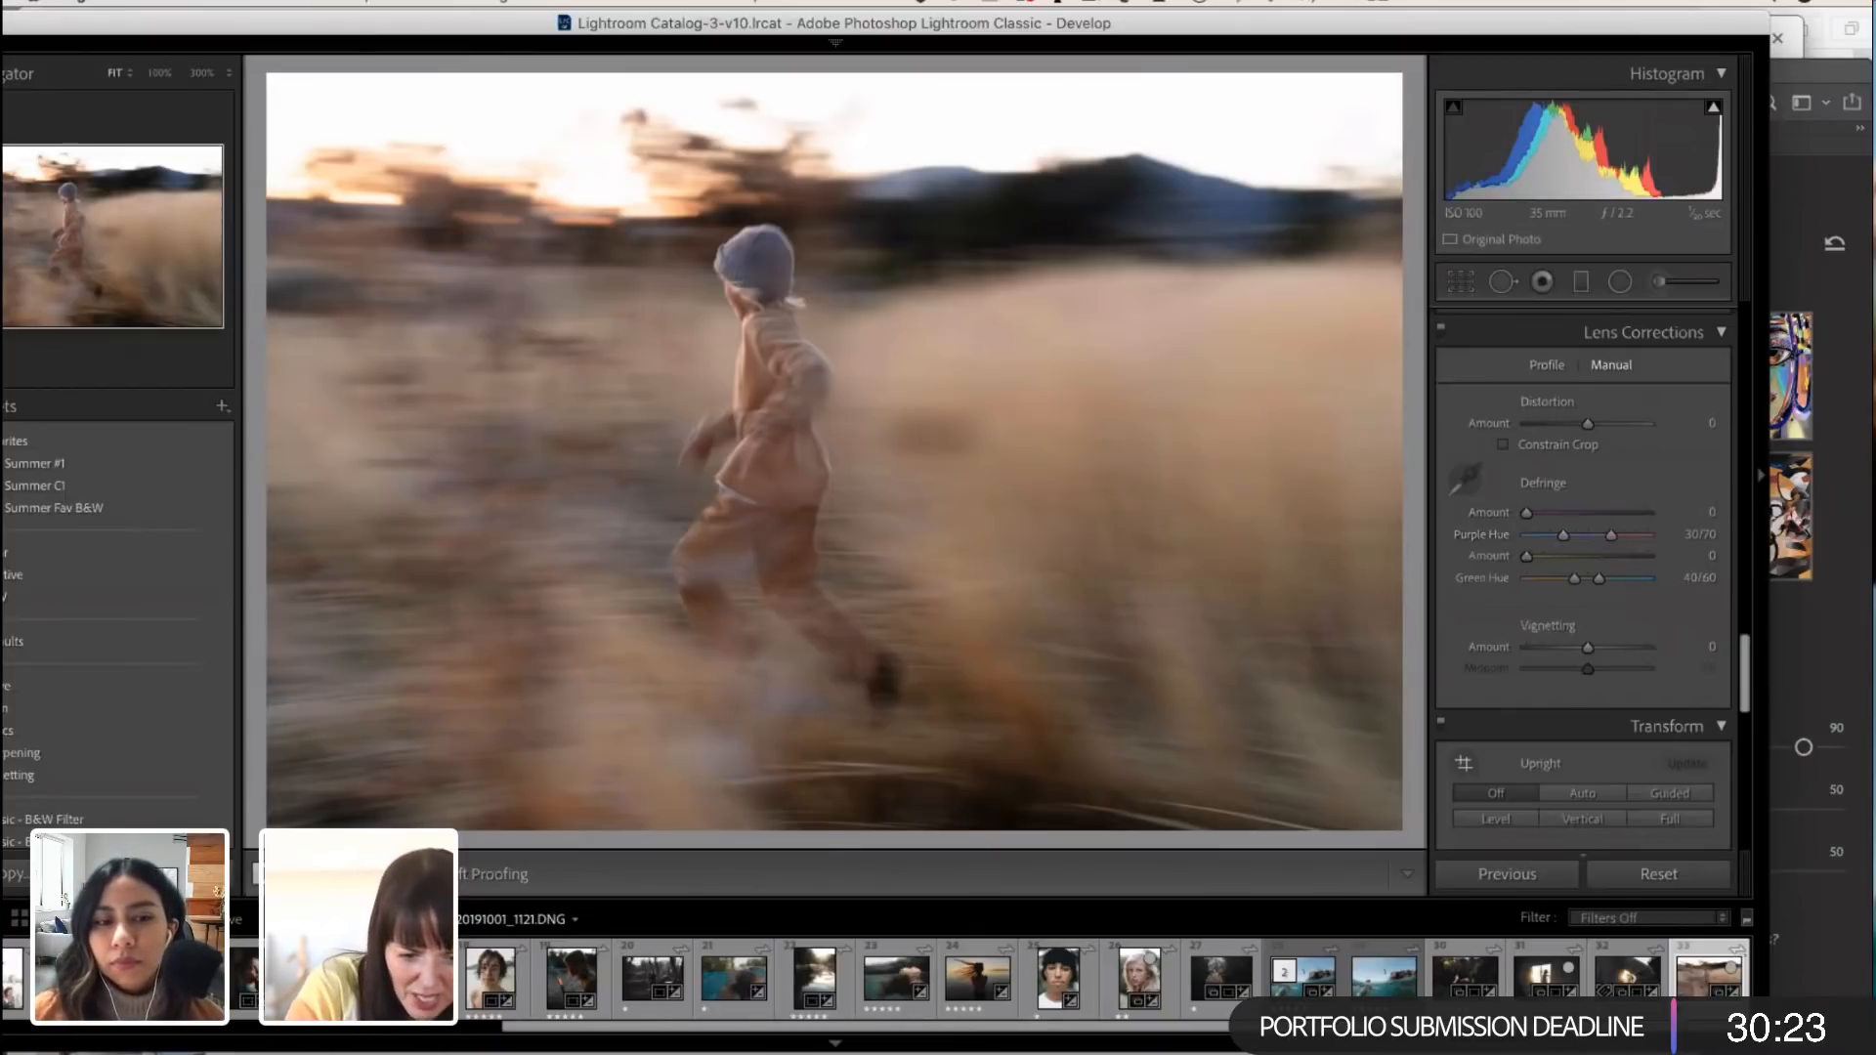
{"action": "scroll", "coordinate": [1269, 985], "scroll_direction": "left", "scroll_amount": 1}
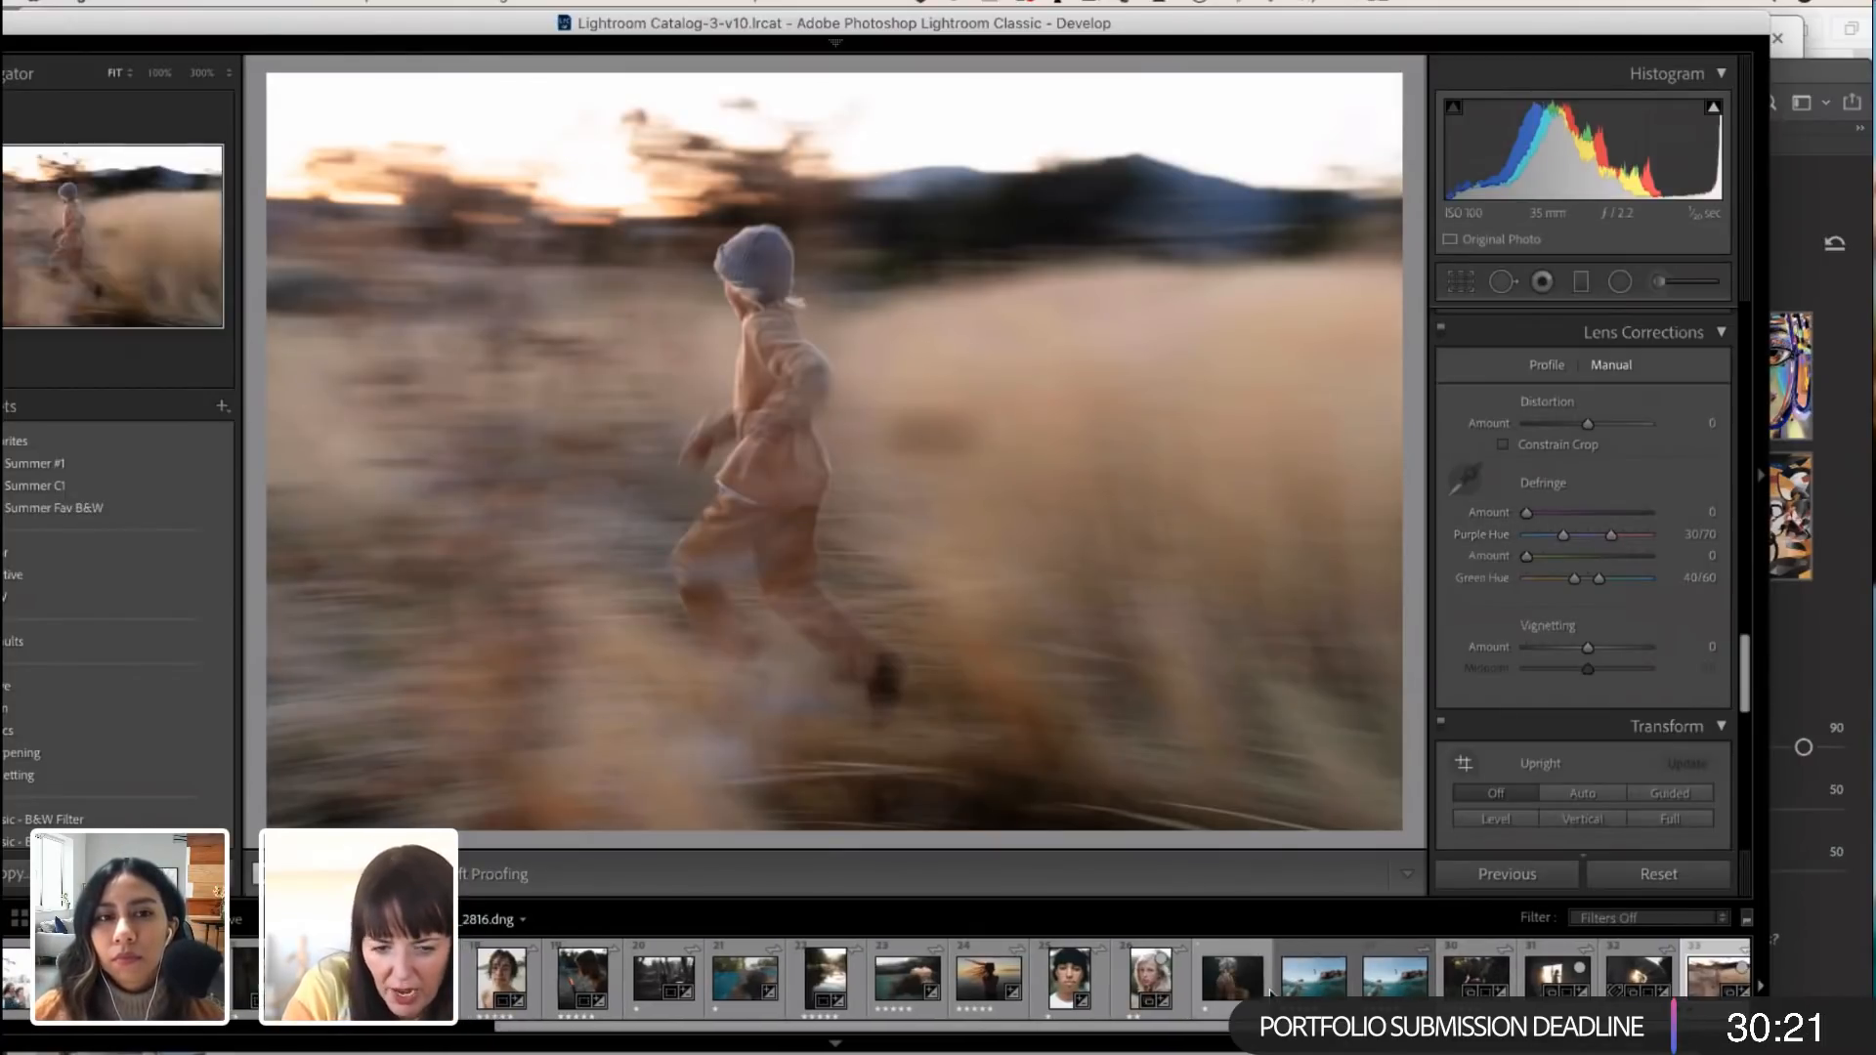
{"action": "scroll", "coordinate": [653, 1029], "scroll_direction": "left", "scroll_amount": 10}
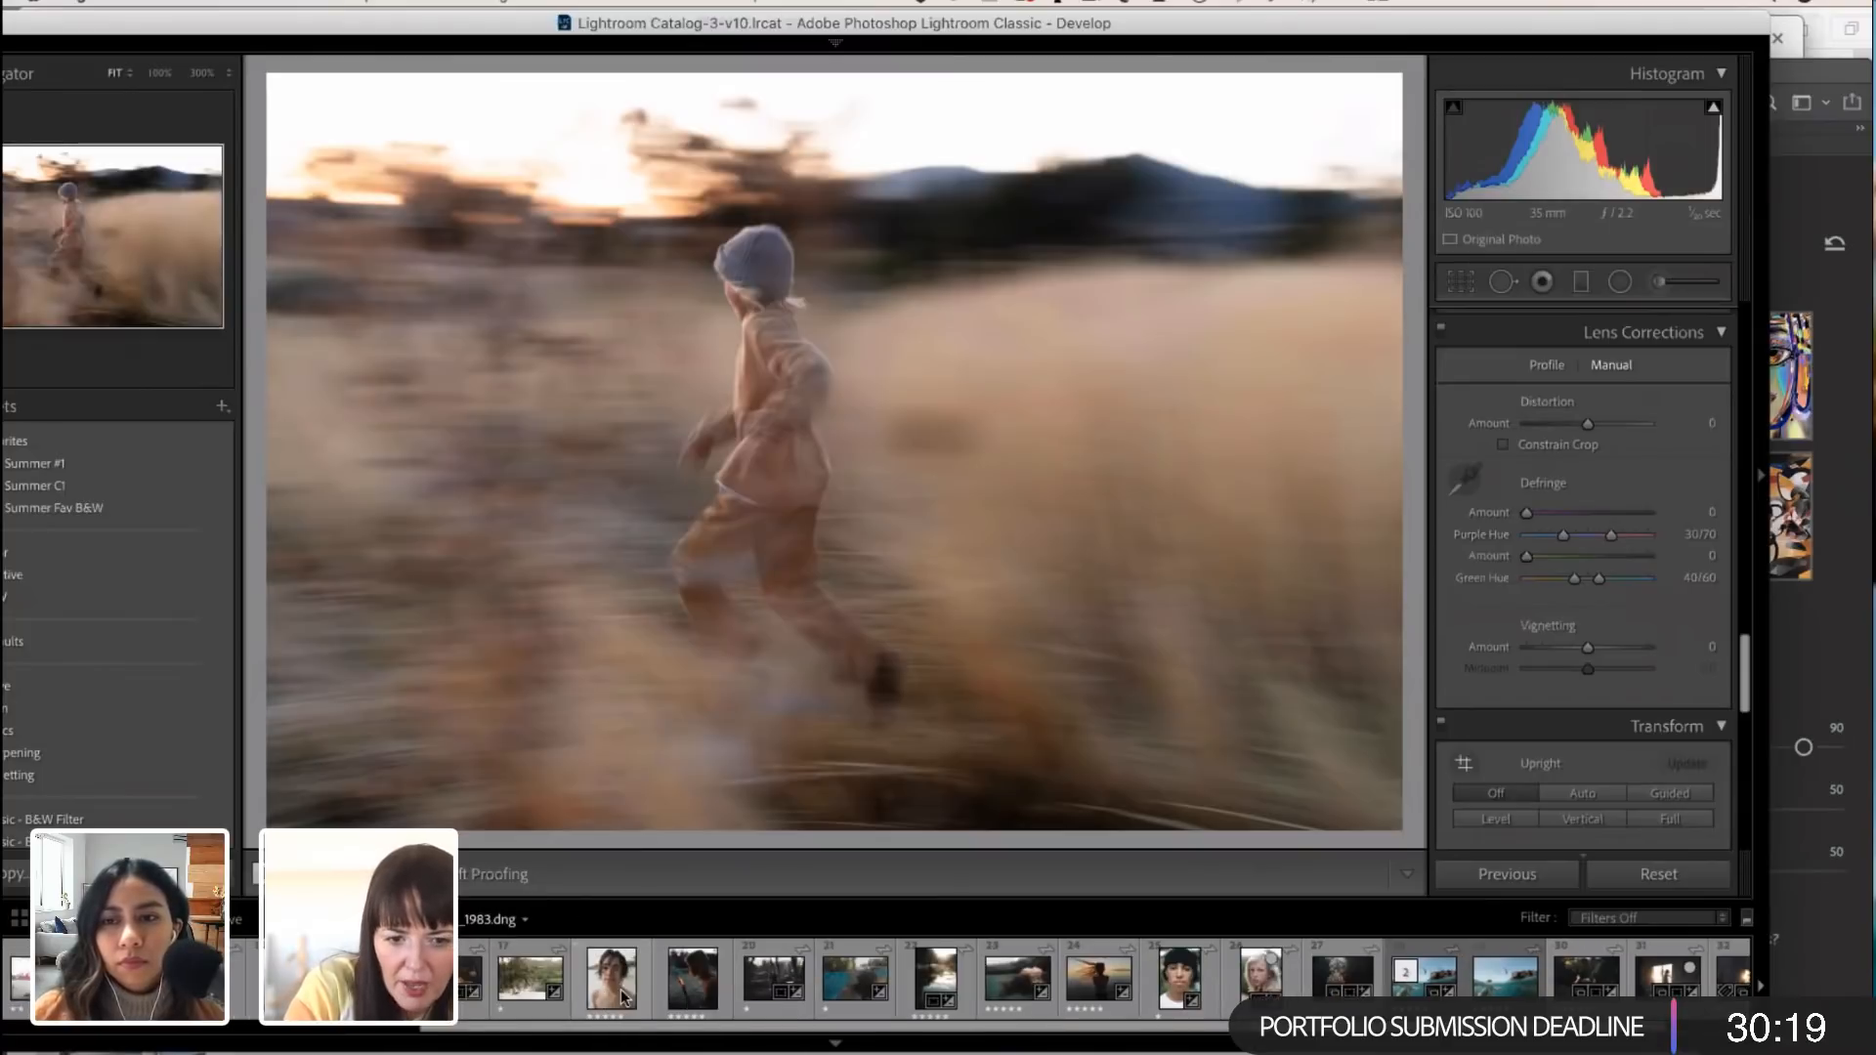
{"action": "scroll", "coordinate": [624, 995], "scroll_direction": "right", "scroll_amount": 10}
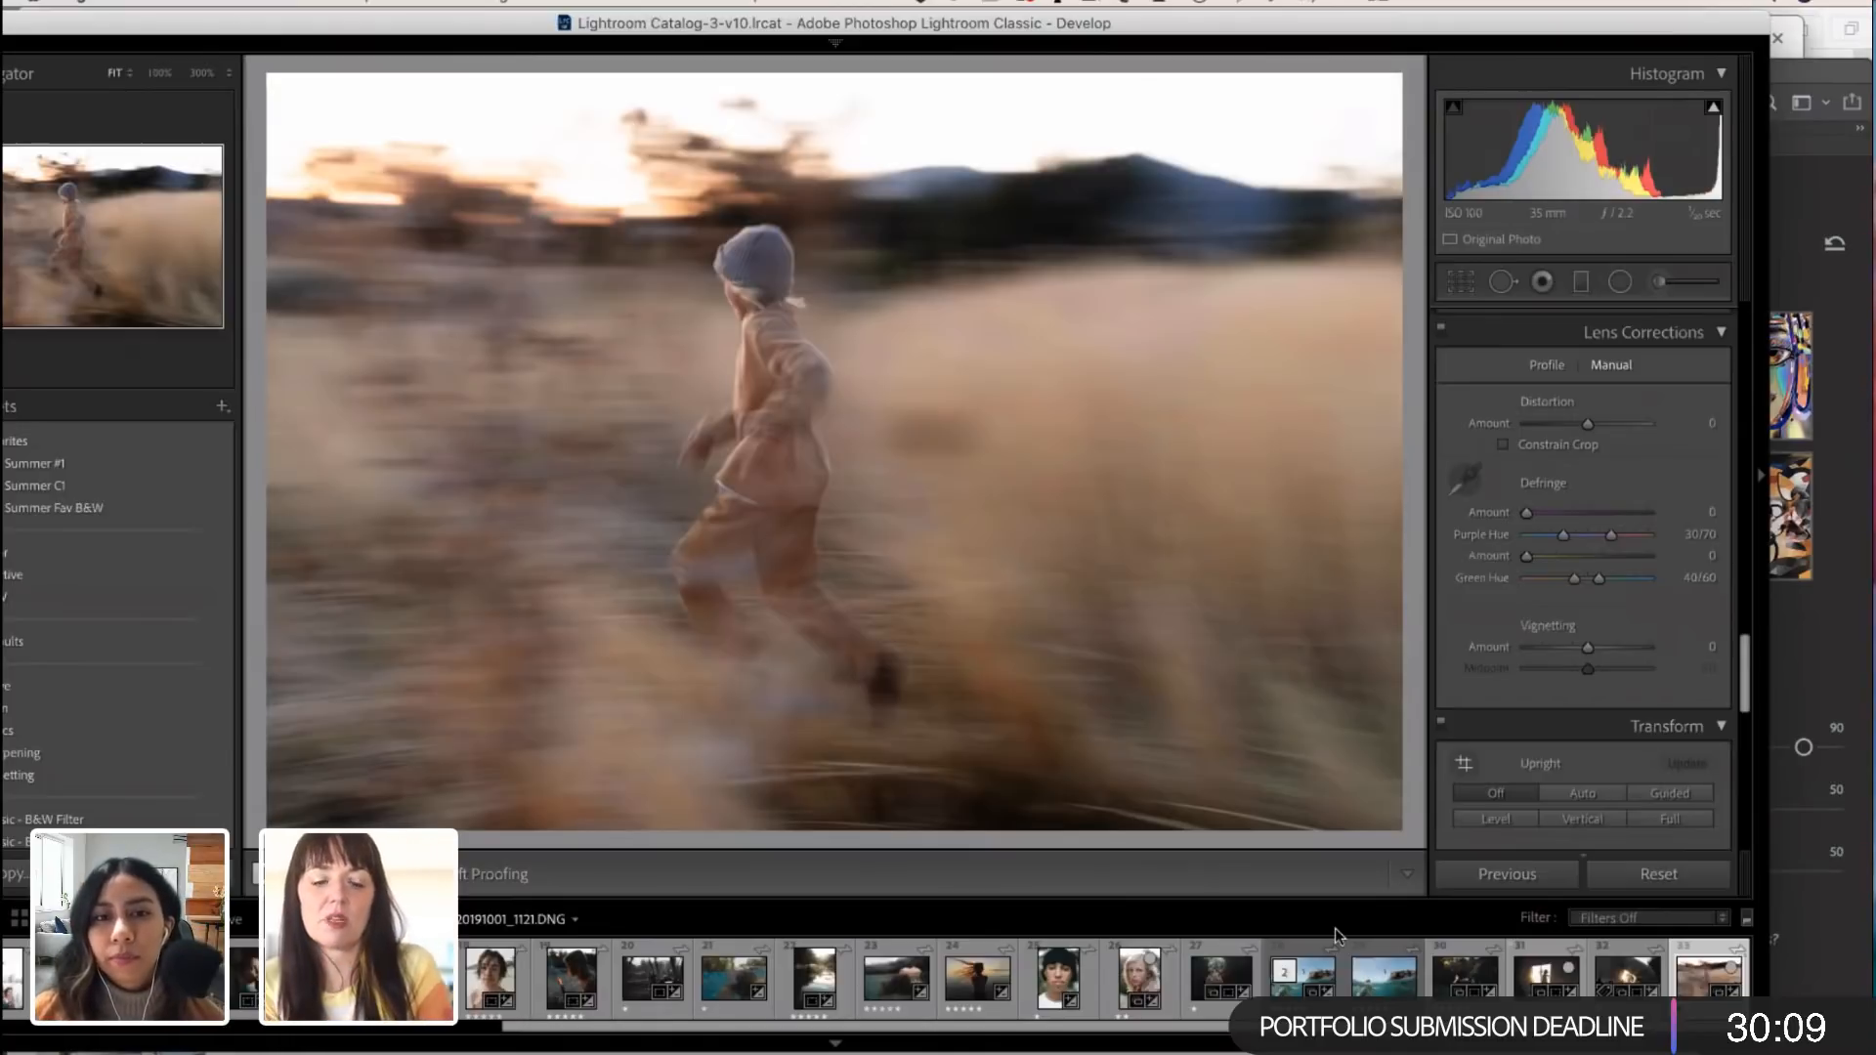
Step: Crop the photo slightly tighter at the original aspect ratio, placing the running child near the left third line, and apply the crop
{"action": "scroll", "coordinate": [1603, 740], "scroll_direction": "down", "scroll_amount": 10}
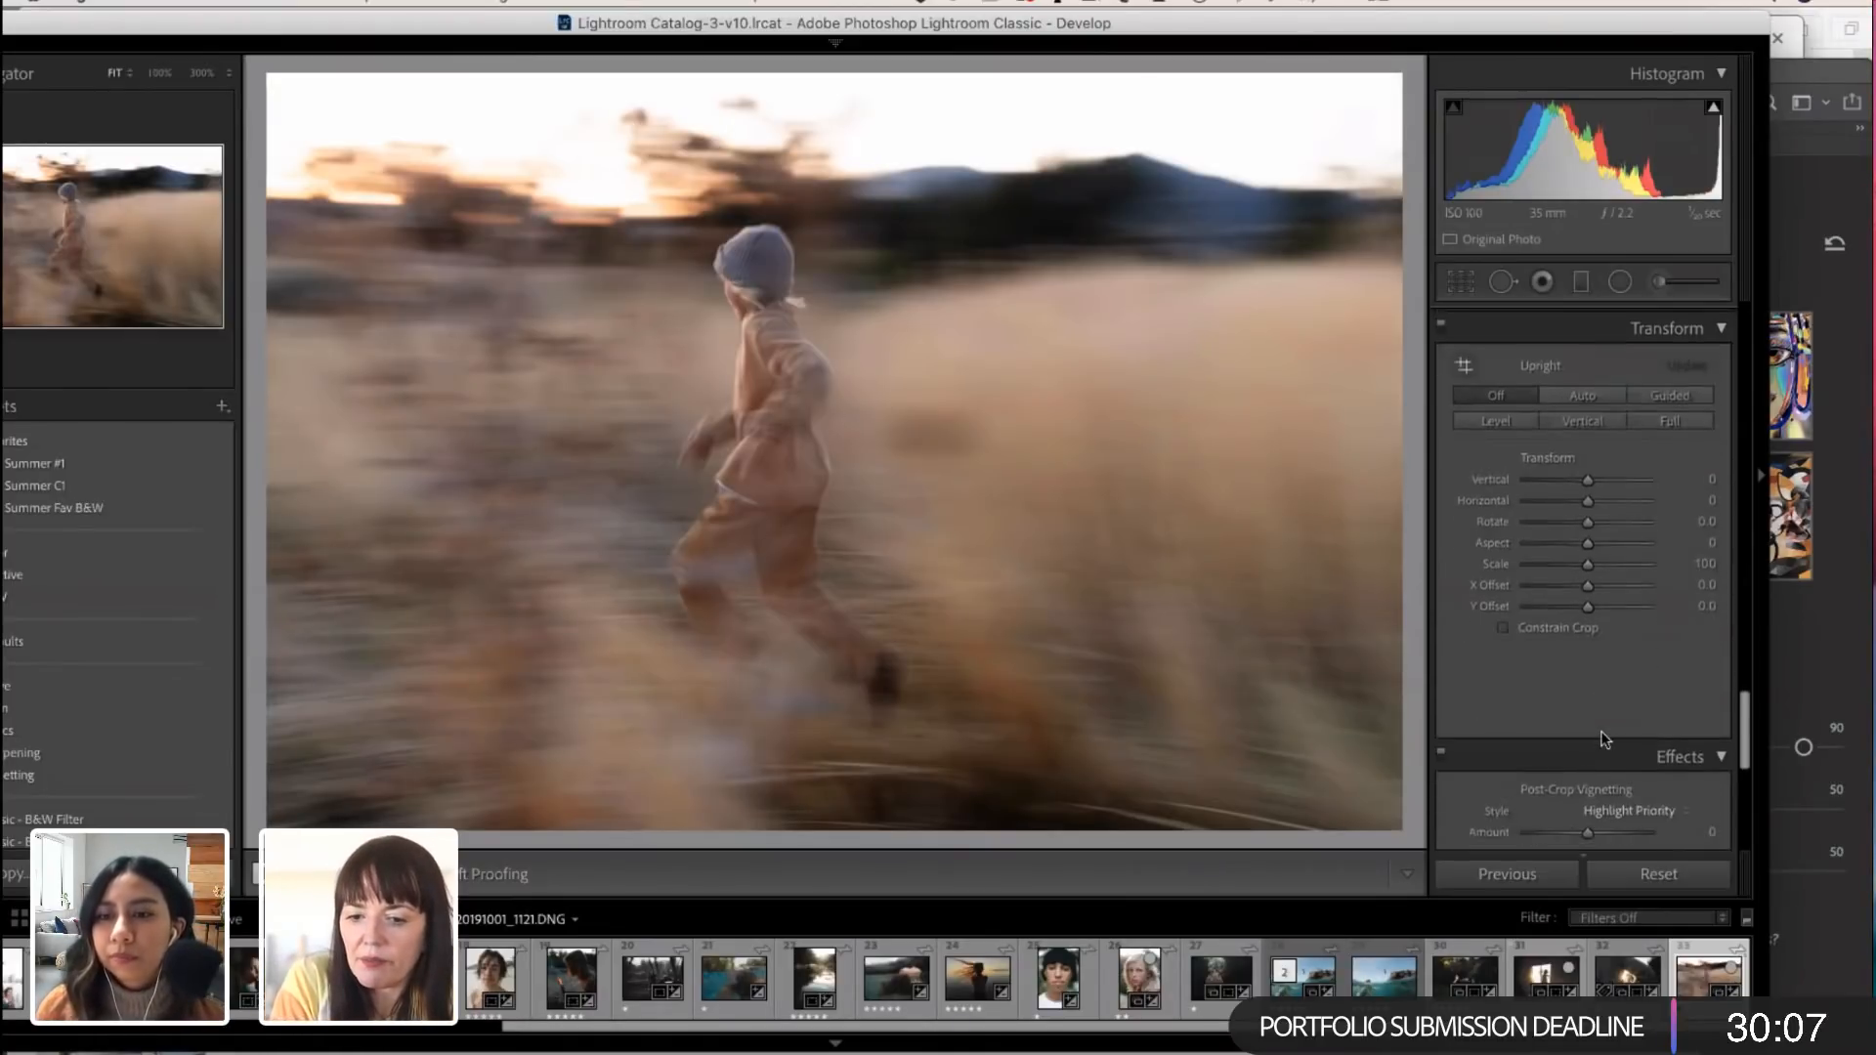
{"action": "scroll", "coordinate": [1603, 740], "scroll_direction": "down", "scroll_amount": 2}
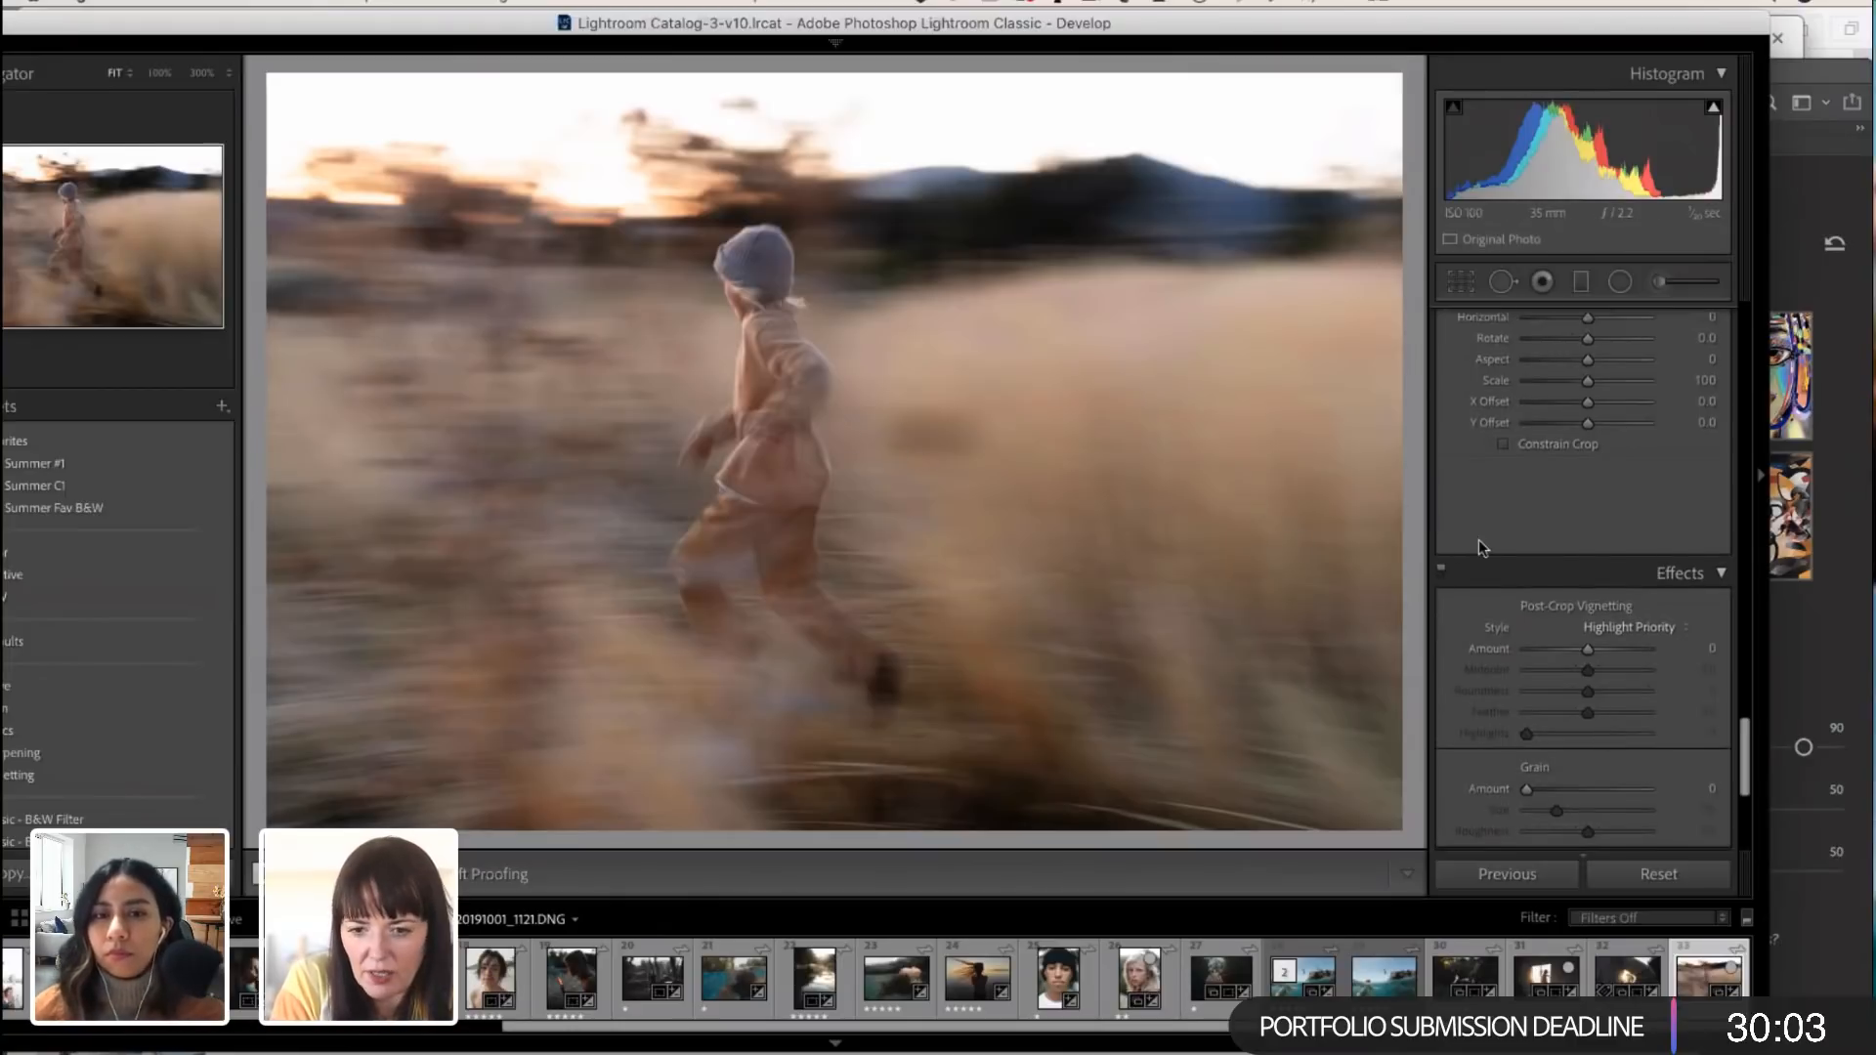
{"action": "left_click", "coordinate": [1460, 282]}
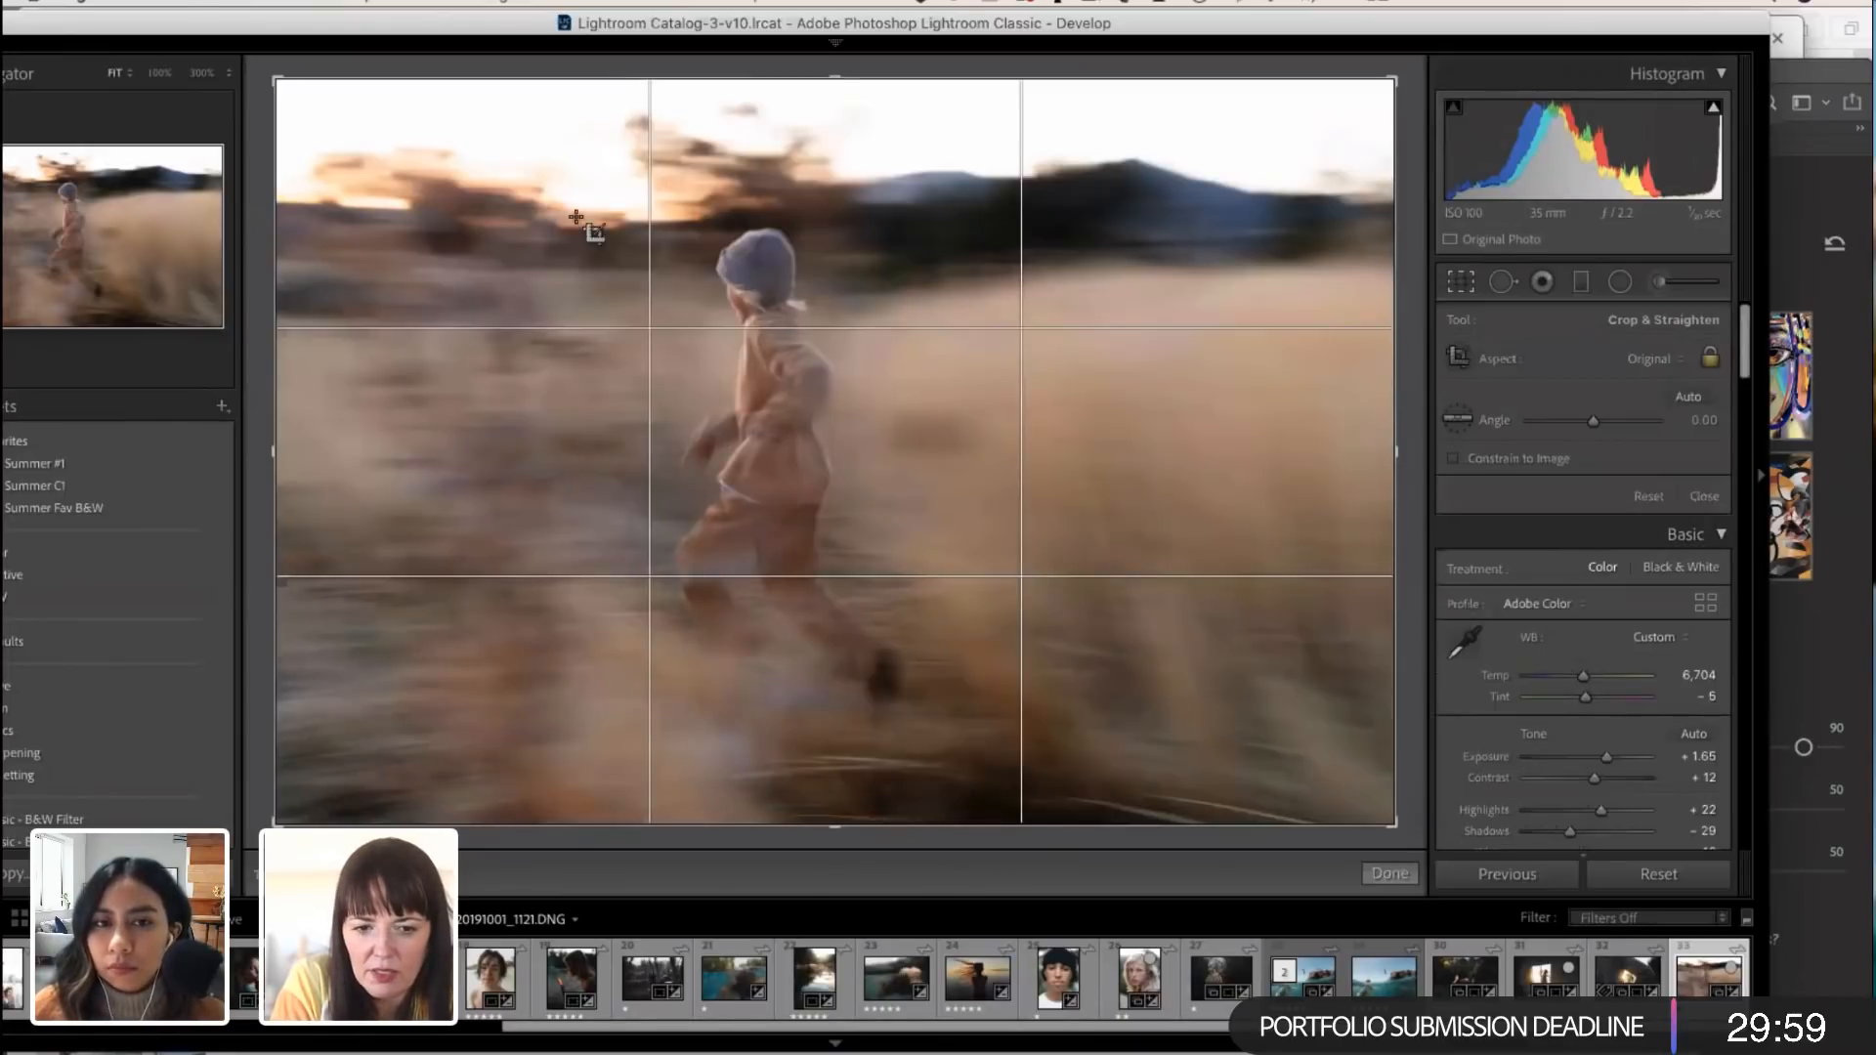
{"action": "left_click_drag", "start_coordinate": [277, 76], "coordinate": [357, 128]}
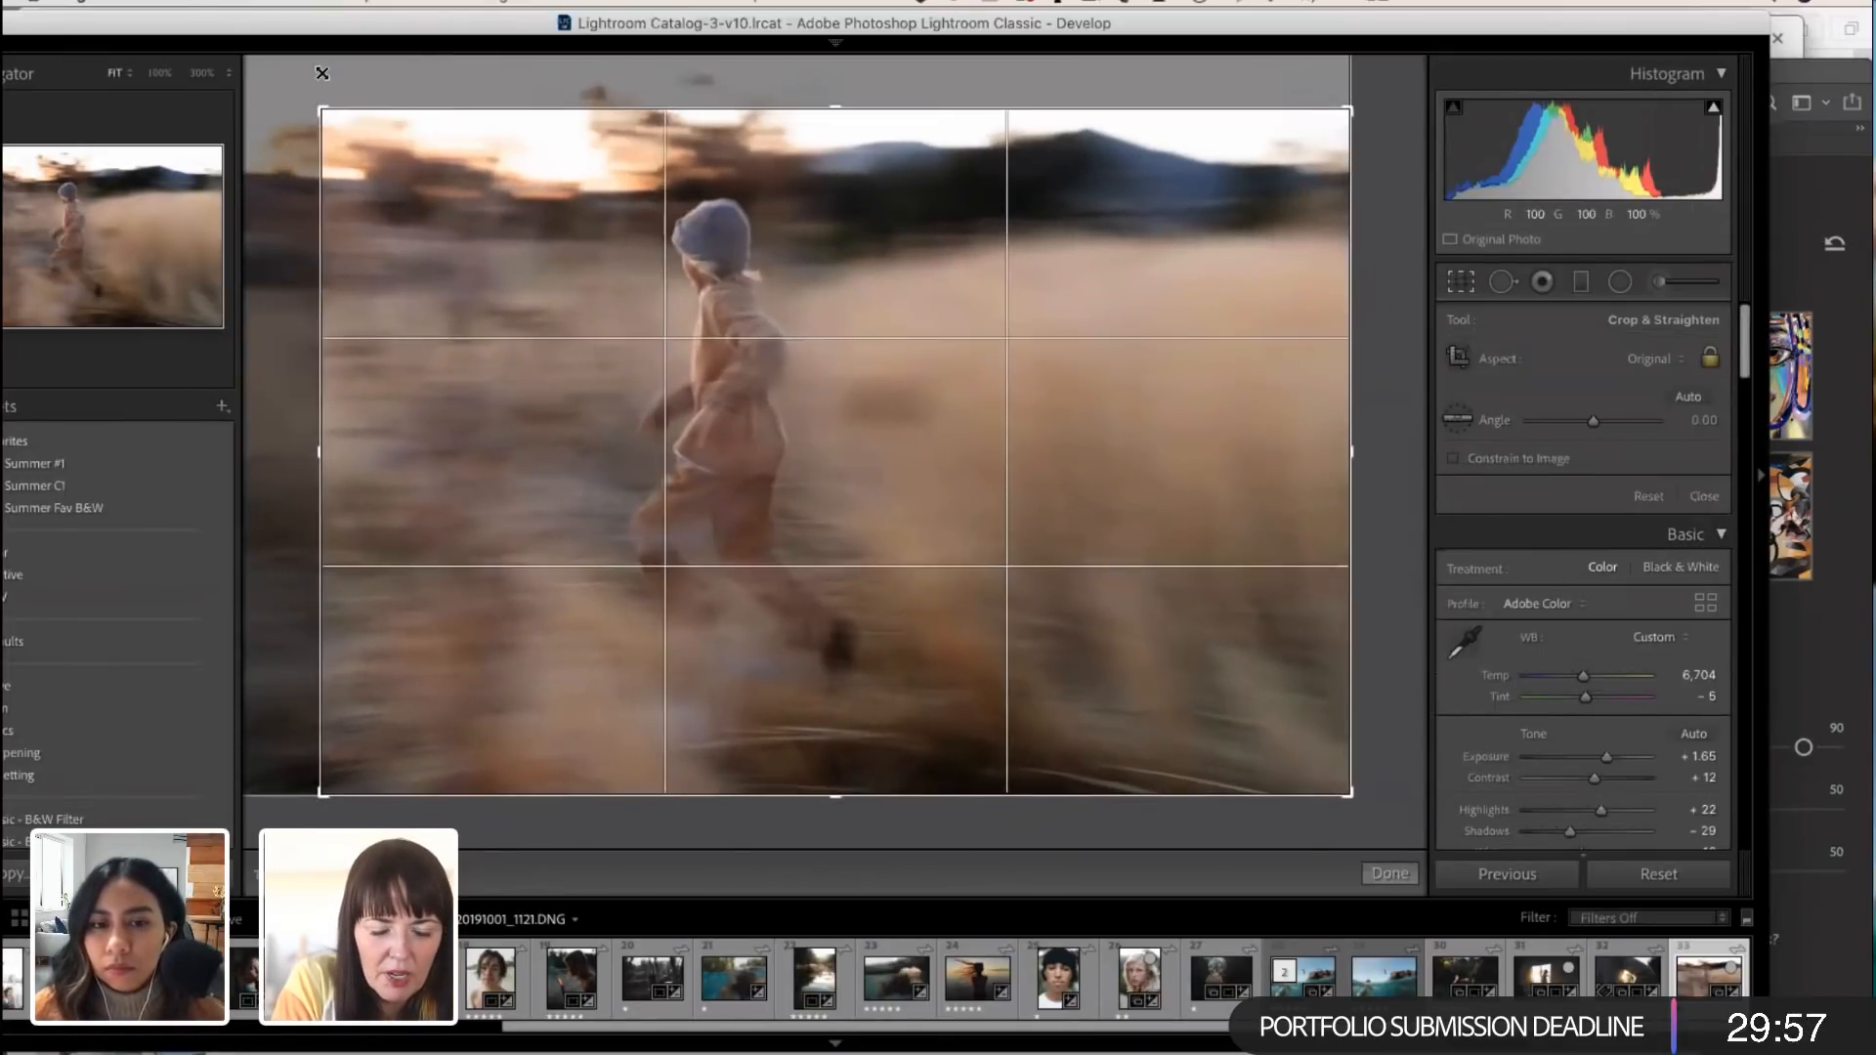
{"action": "left_click_drag", "start_coordinate": [634, 384], "coordinate": [579, 409]}
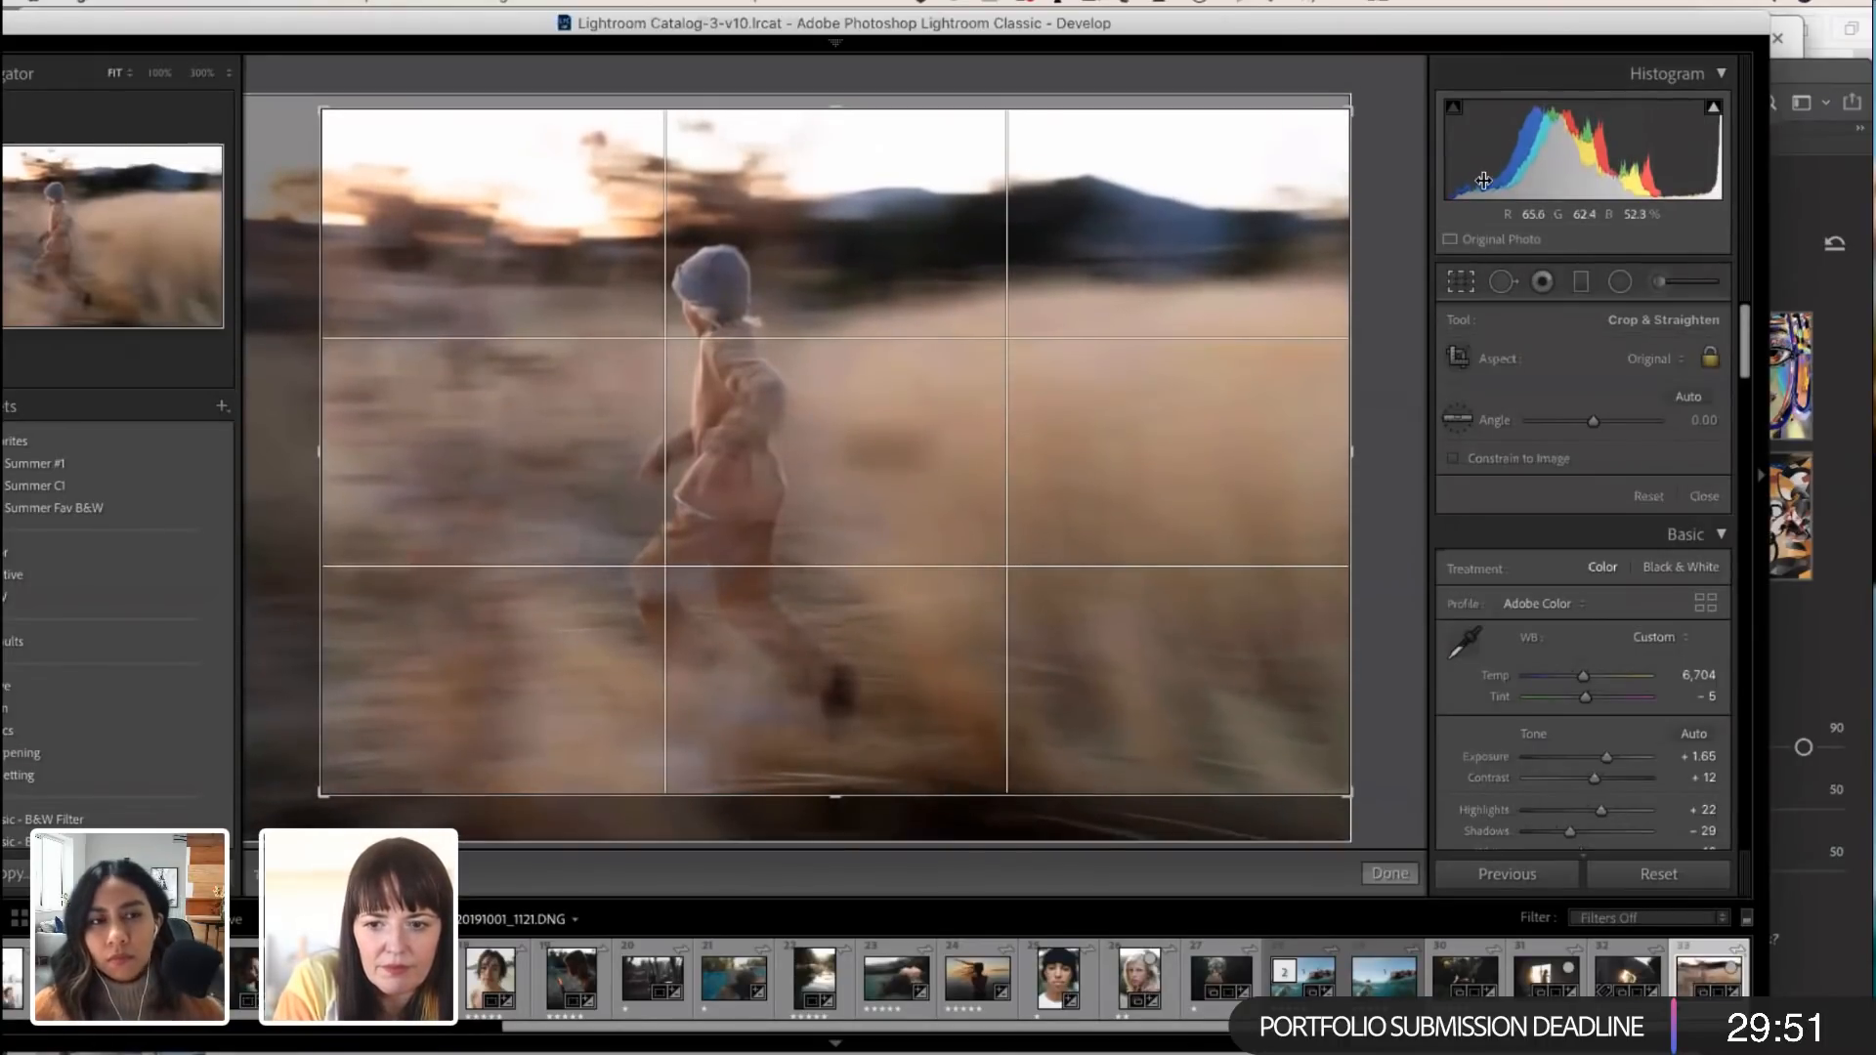
{"action": "left_click", "coordinate": [1398, 873]}
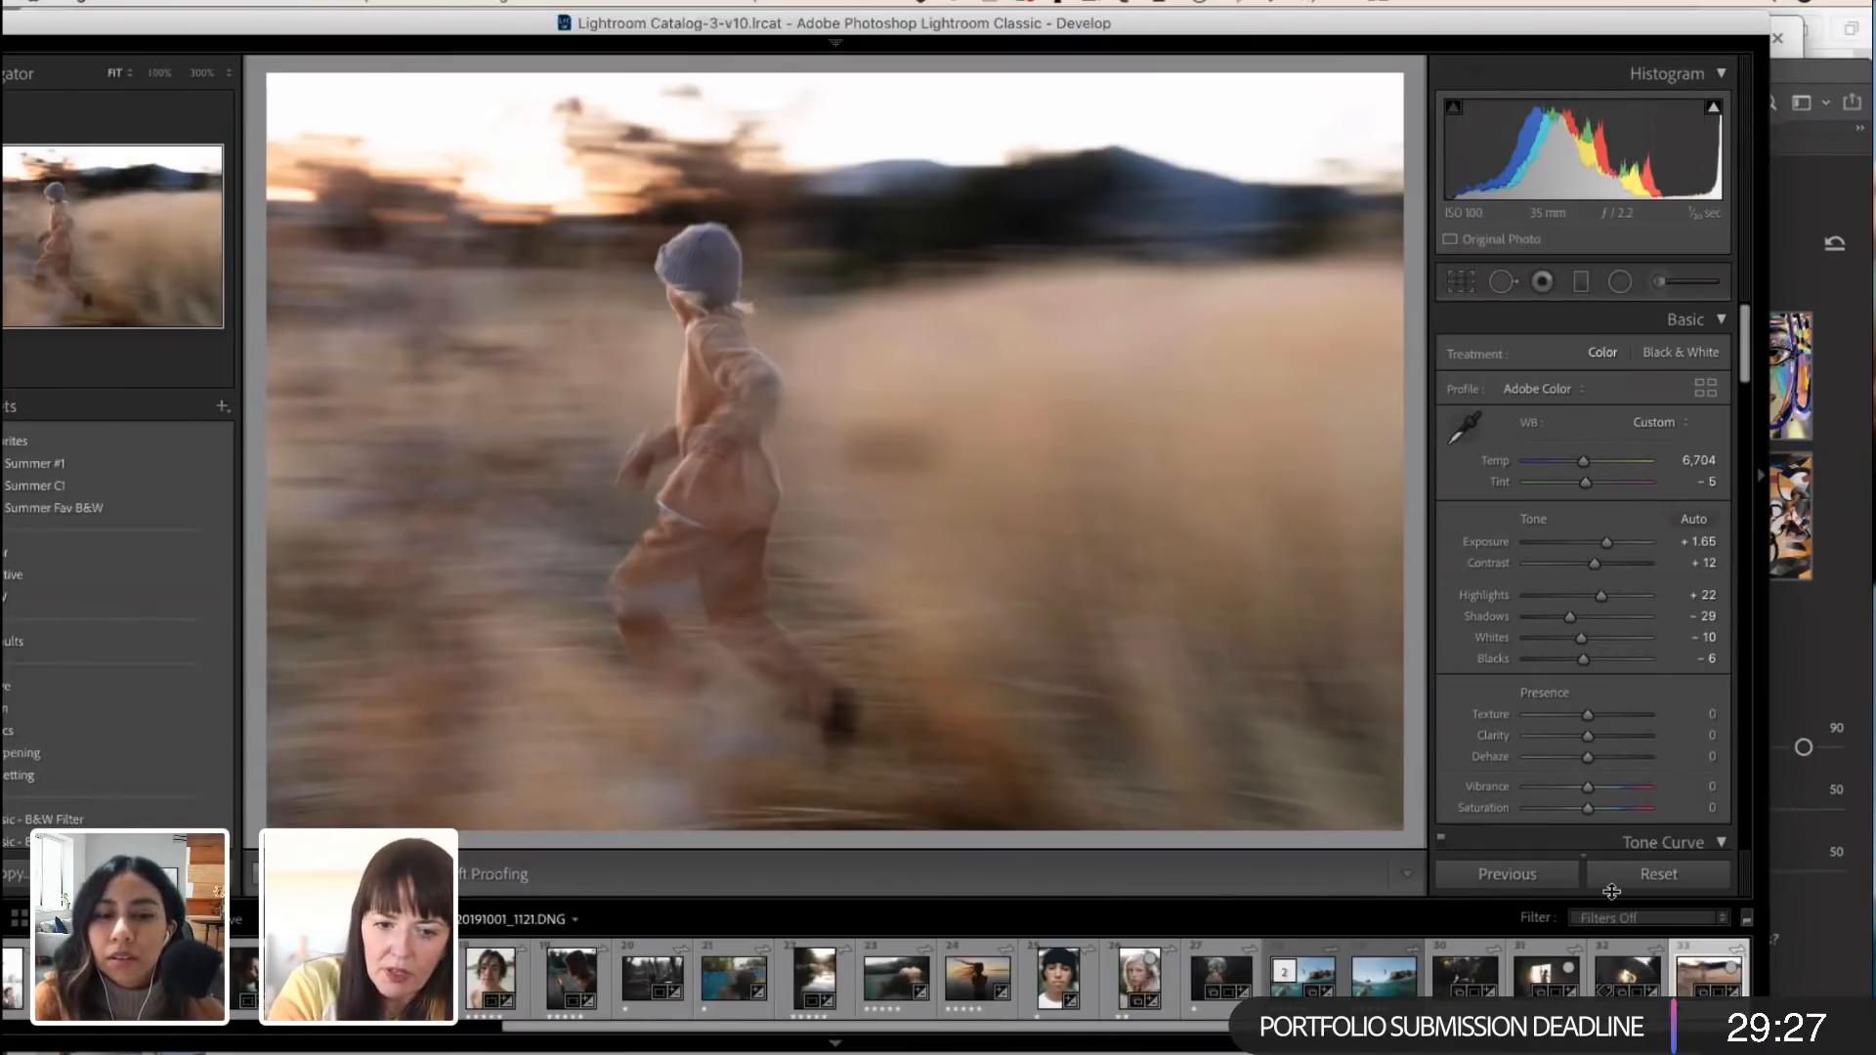
Step: Cool the white balance slightly by setting Temp to 6,518
{"action": "scroll", "coordinate": [1527, 607], "scroll_direction": "down", "scroll_amount": 2}
{"action": "scroll", "coordinate": [1527, 607], "scroll_direction": "up", "scroll_amount": 2}
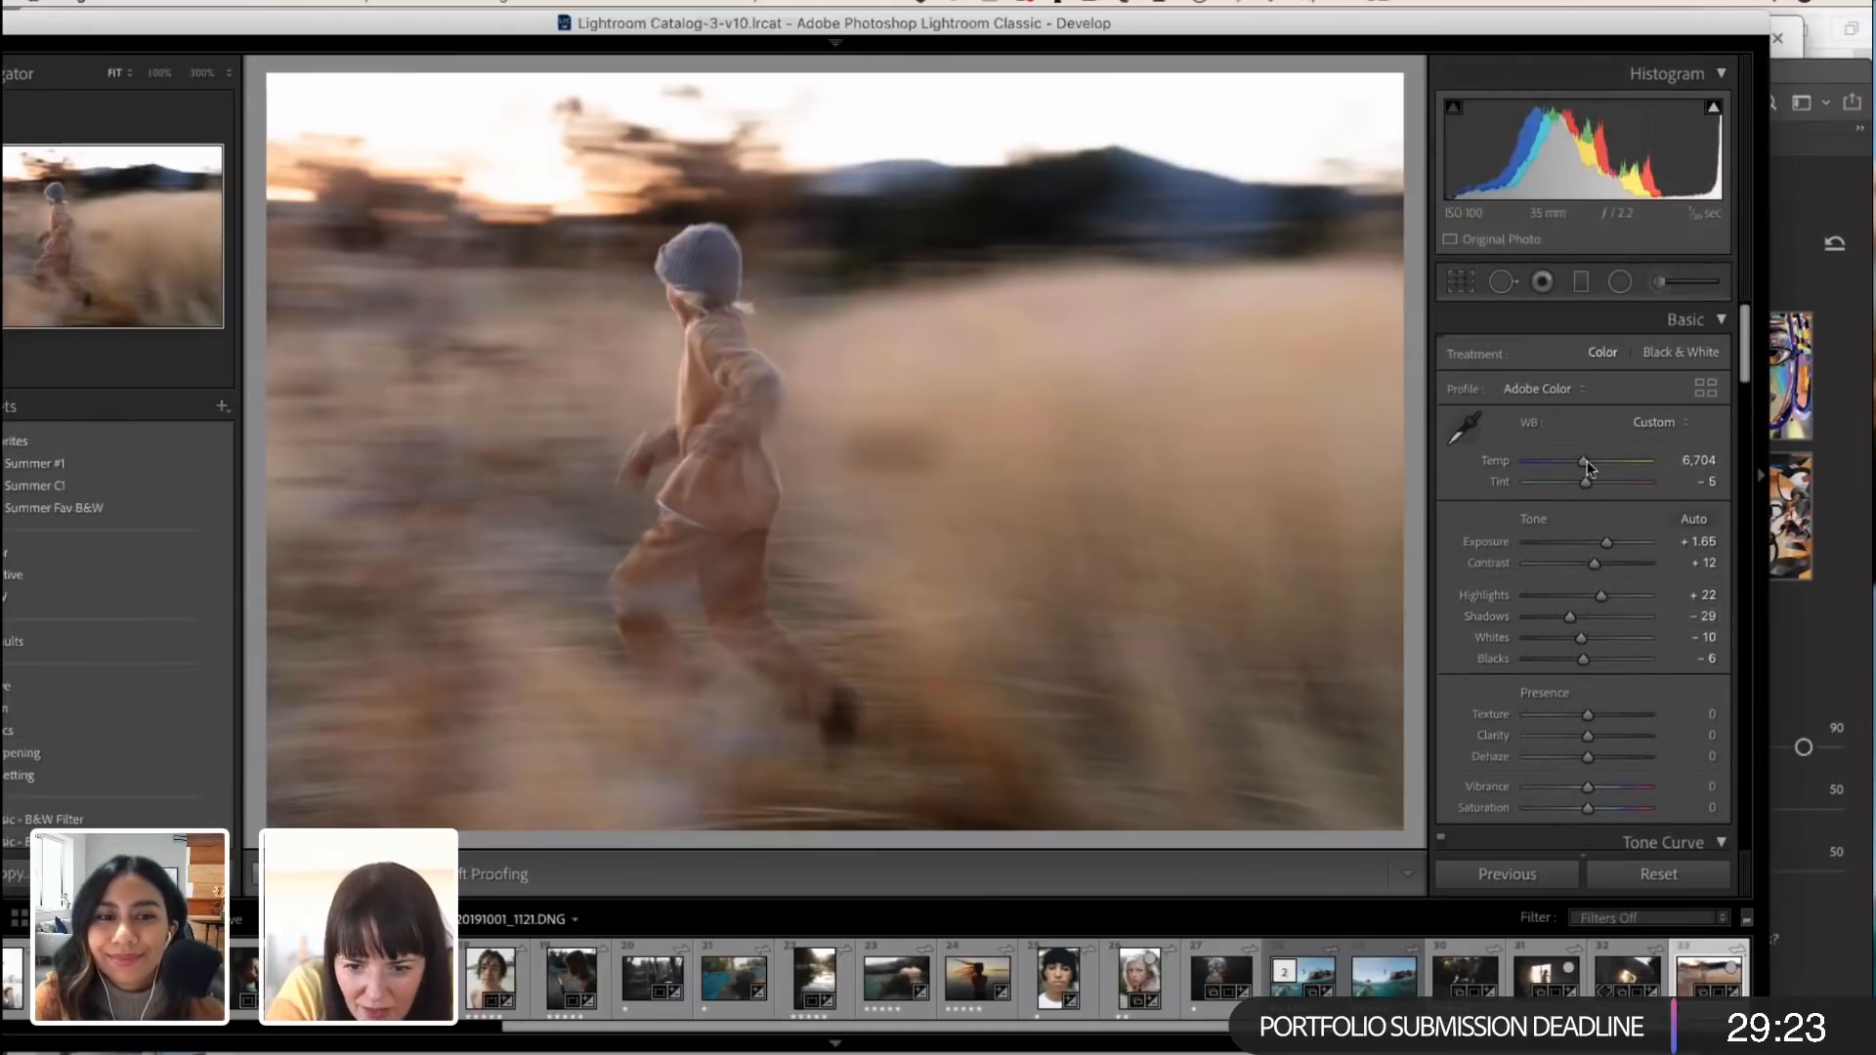
{"action": "left_click_drag", "start_coordinate": [1584, 460], "coordinate": [1580, 457]}
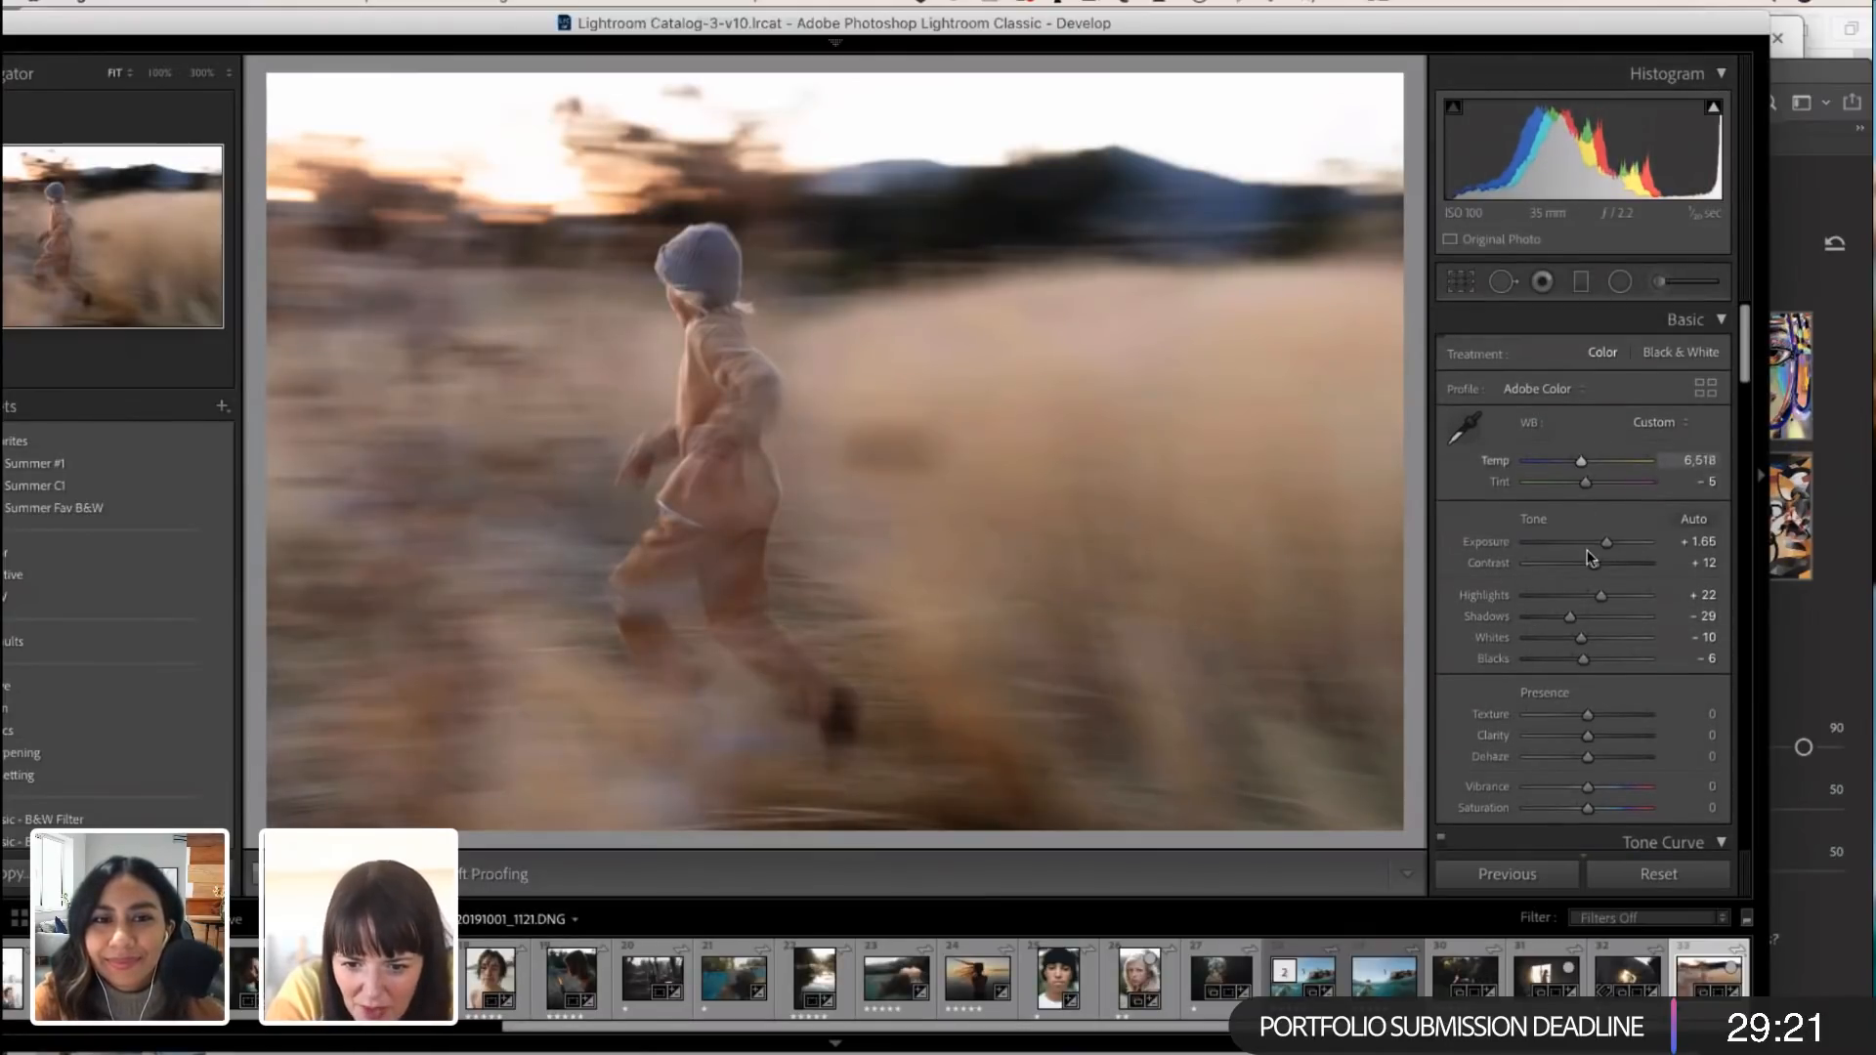
Step: Review the basic and tone curve adjustments and raise the HSL Orange saturation to +3
{"action": "scroll", "coordinate": [1578, 616], "scroll_direction": "down", "scroll_amount": 10}
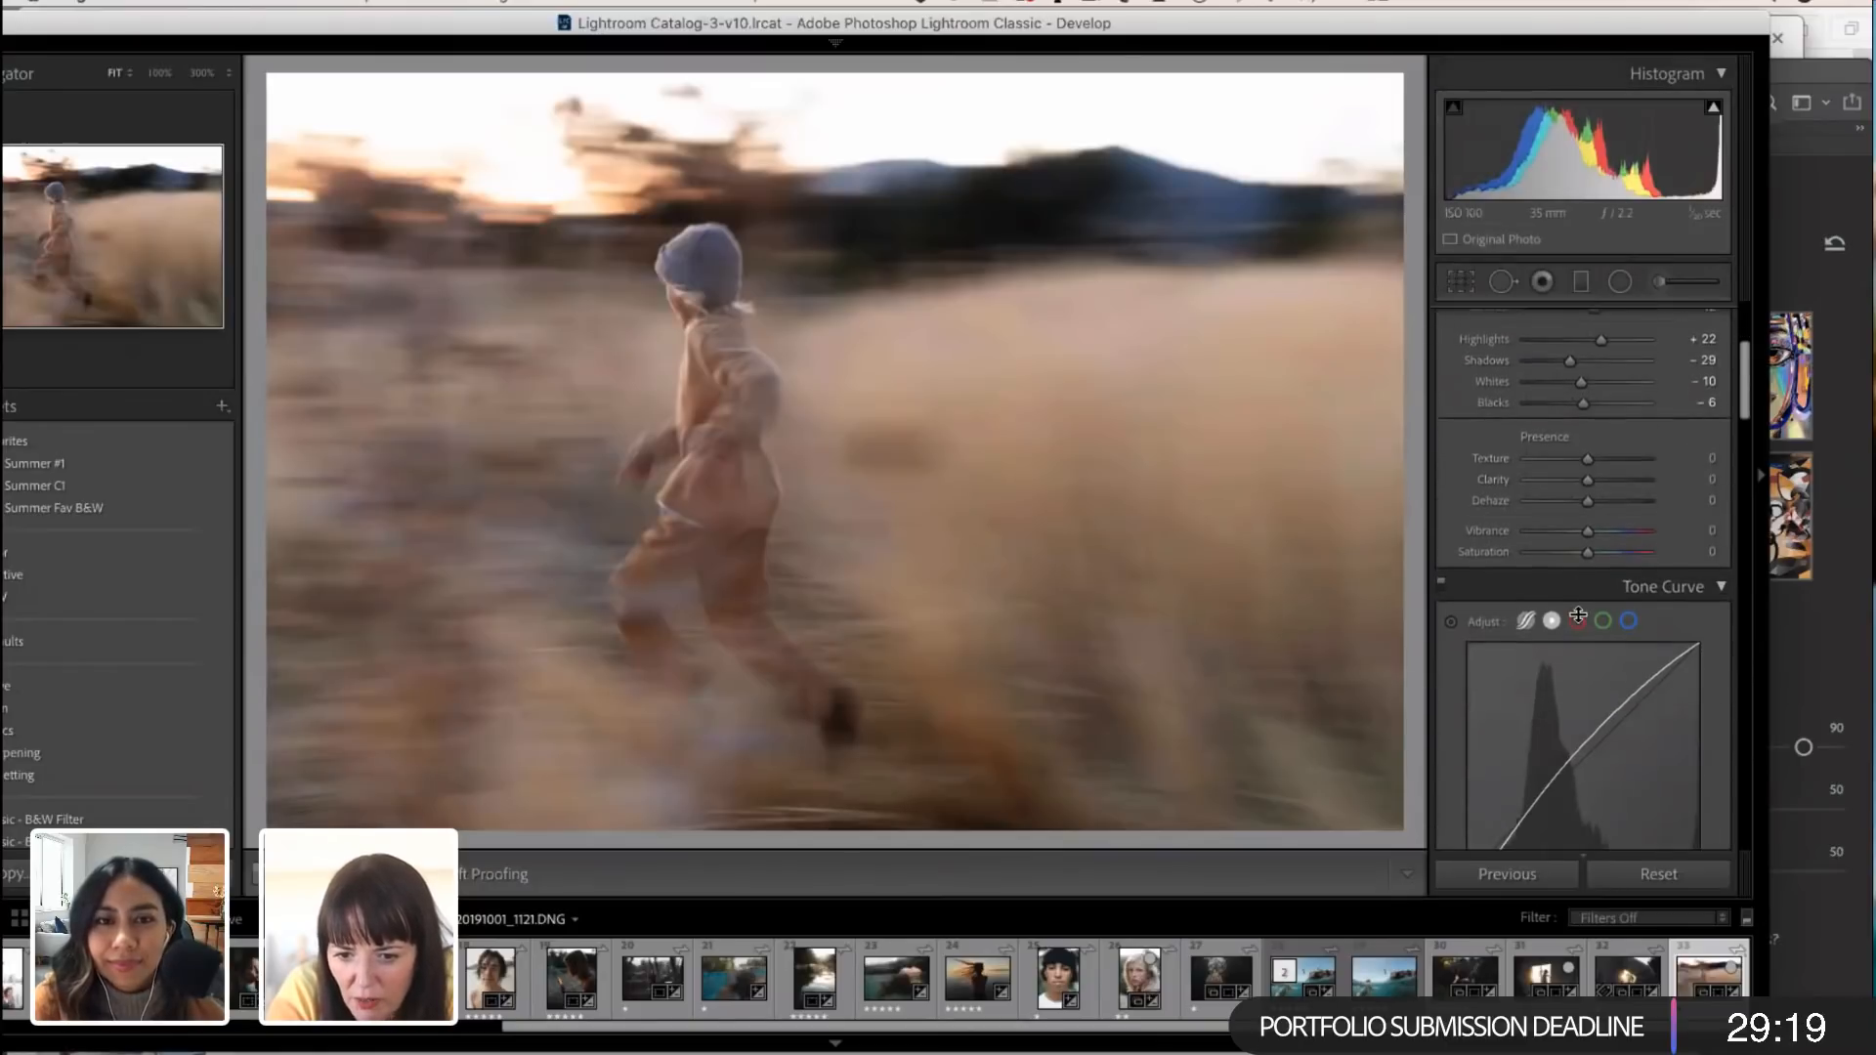
{"action": "scroll", "coordinate": [1578, 616], "scroll_direction": "down", "scroll_amount": 20}
{"action": "scroll", "coordinate": [1580, 618], "scroll_direction": "down", "scroll_amount": 6}
{"action": "scroll", "coordinate": [1578, 614], "scroll_direction": "up", "scroll_amount": 15}
{"action": "scroll", "coordinate": [1579, 614], "scroll_direction": "up", "scroll_amount": 10}
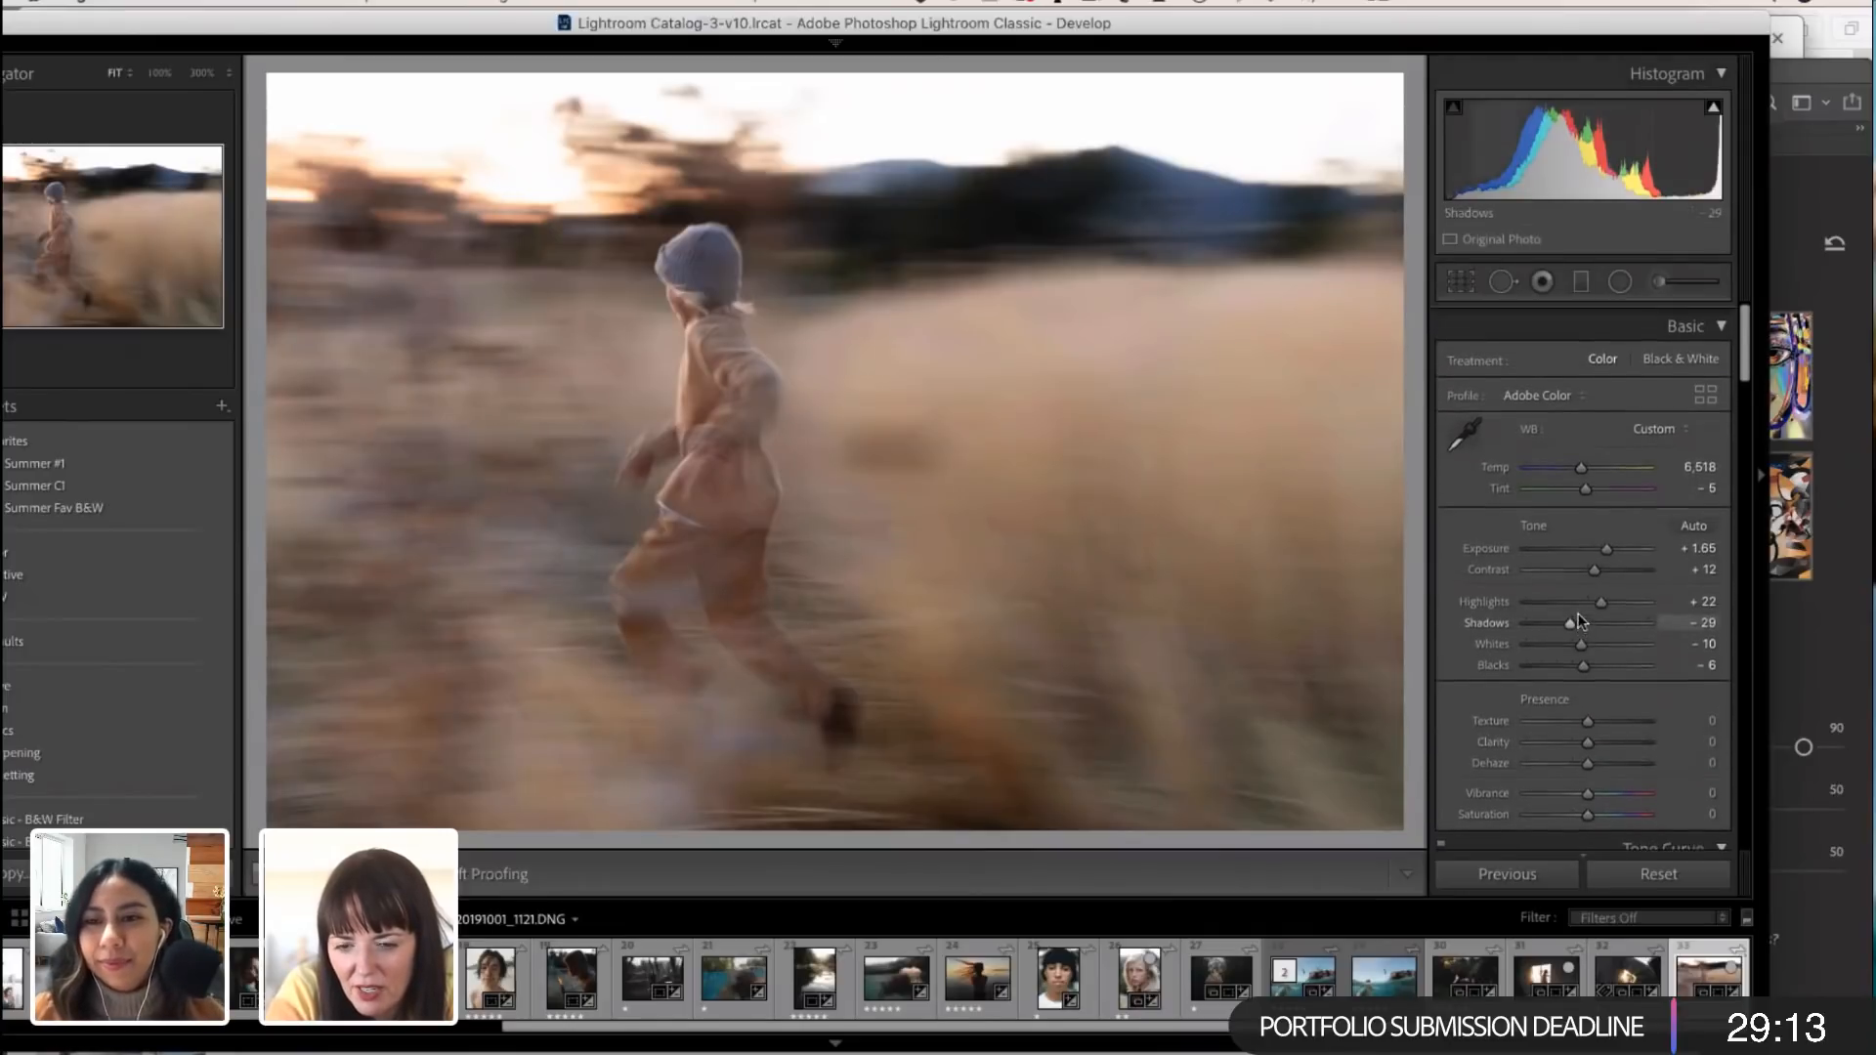
{"action": "scroll", "coordinate": [1580, 616], "scroll_direction": "down", "scroll_amount": 20}
{"action": "scroll", "coordinate": [1580, 585], "scroll_direction": "down", "scroll_amount": 10}
{"action": "scroll", "coordinate": [1580, 580], "scroll_direction": "up", "scroll_amount": 4}
{"action": "scroll", "coordinate": [1580, 581], "scroll_direction": "up", "scroll_amount": 12}
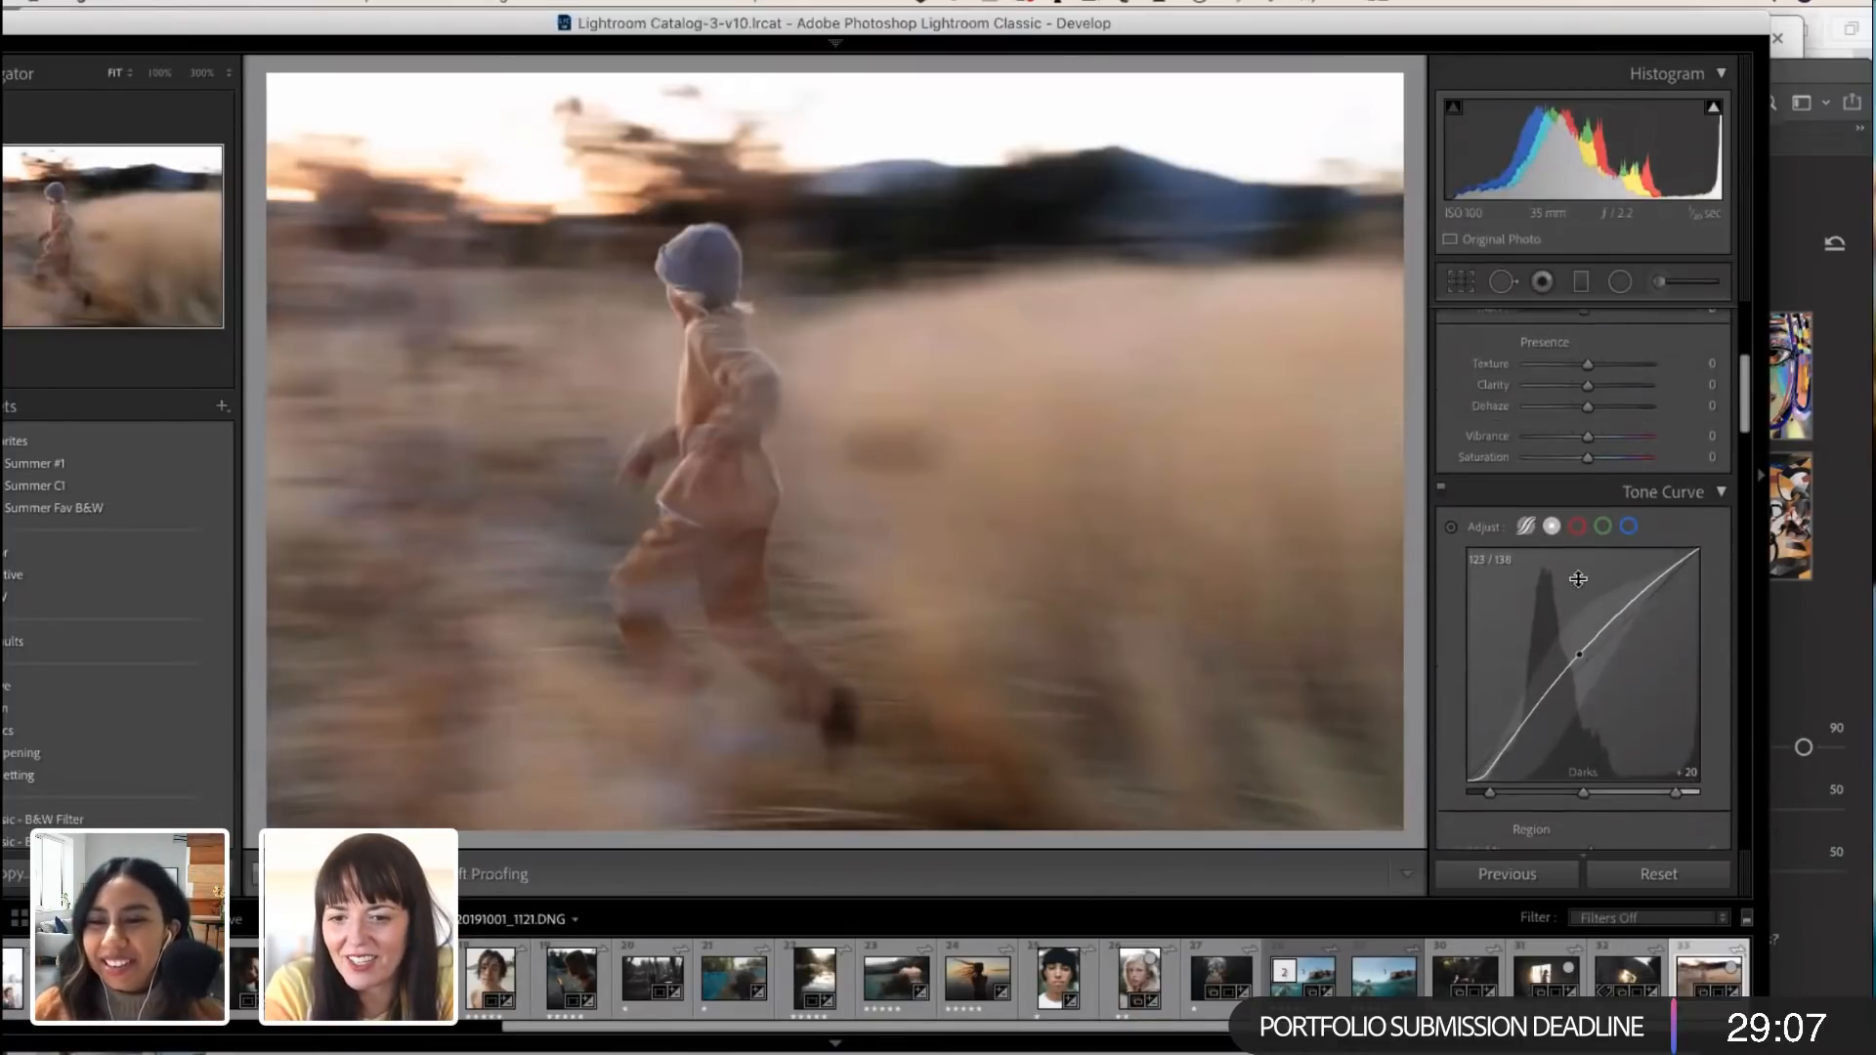
{"action": "scroll", "coordinate": [1579, 579], "scroll_direction": "down", "scroll_amount": 8}
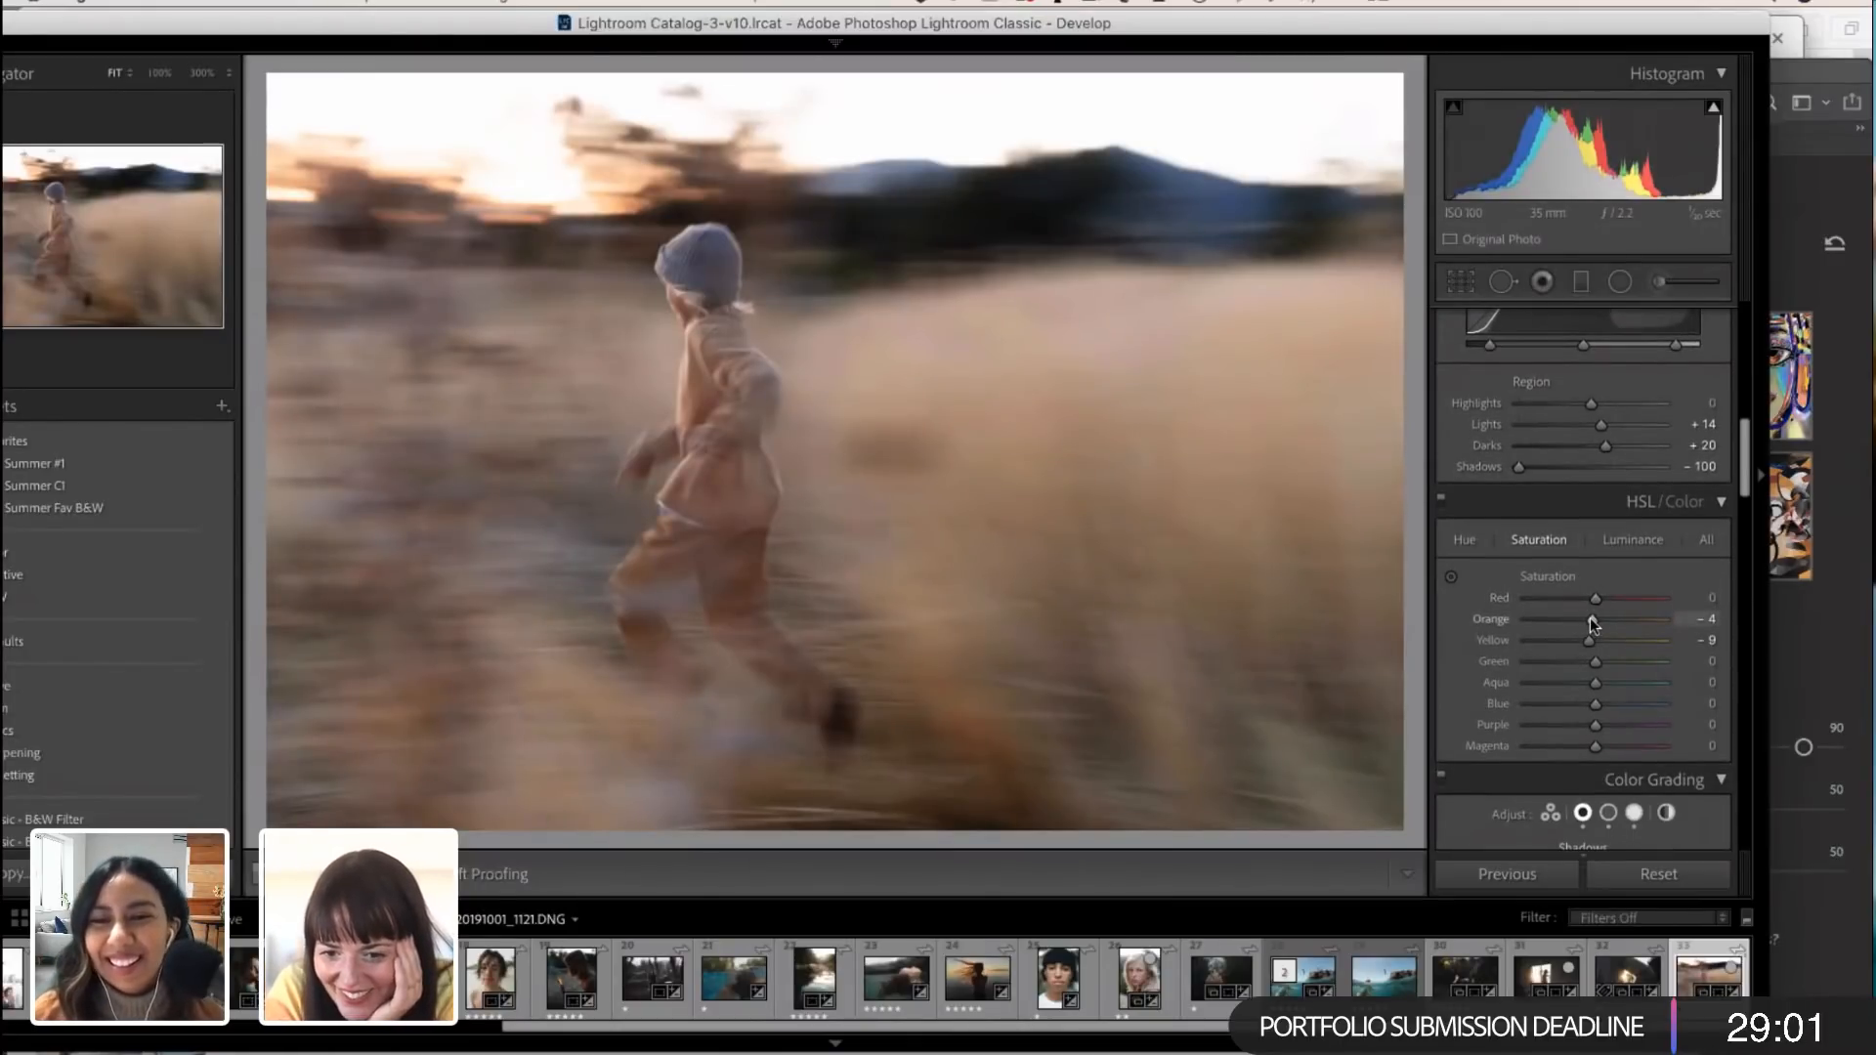
{"action": "left_click_drag", "start_coordinate": [1593, 623], "coordinate": [1597, 621]}
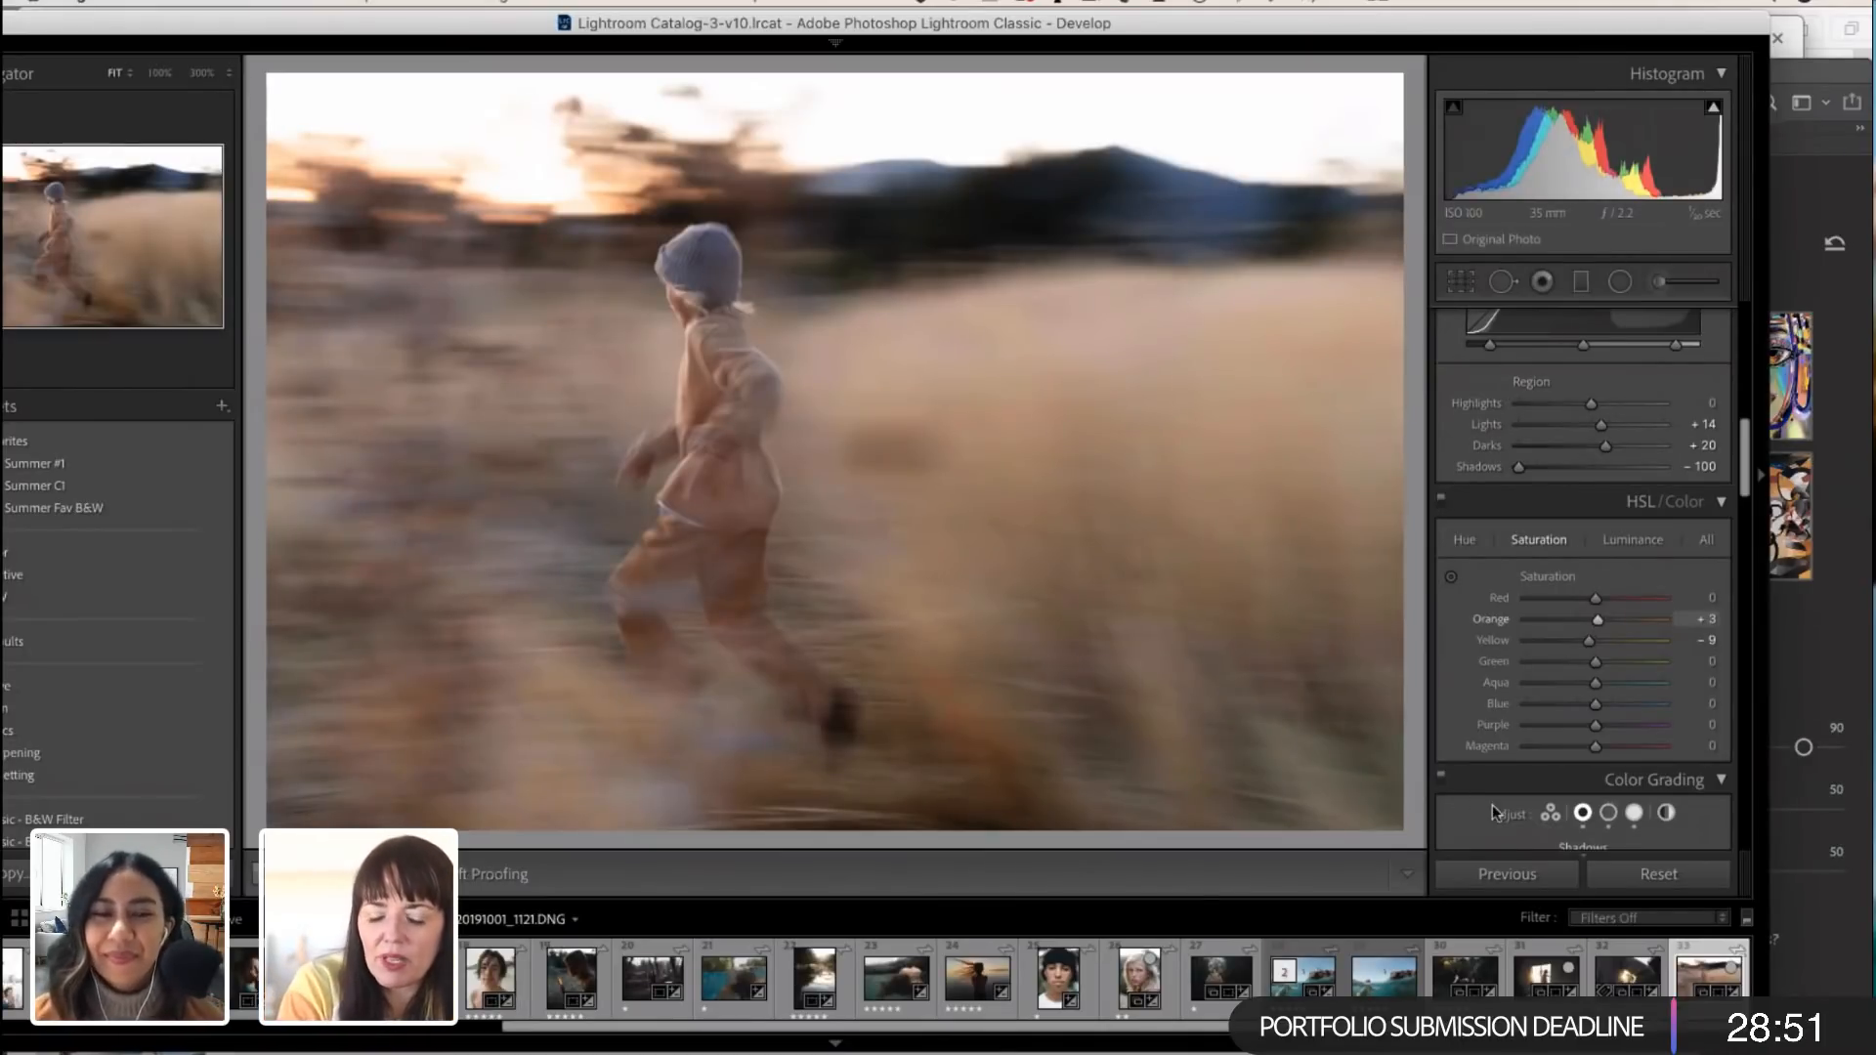
Step: Find the backlit portrait with windblown hair, 170331_2533.dng, in the filmstrip and open it for editing
{"action": "scroll", "coordinate": [1291, 974], "scroll_direction": "left", "scroll_amount": 2}
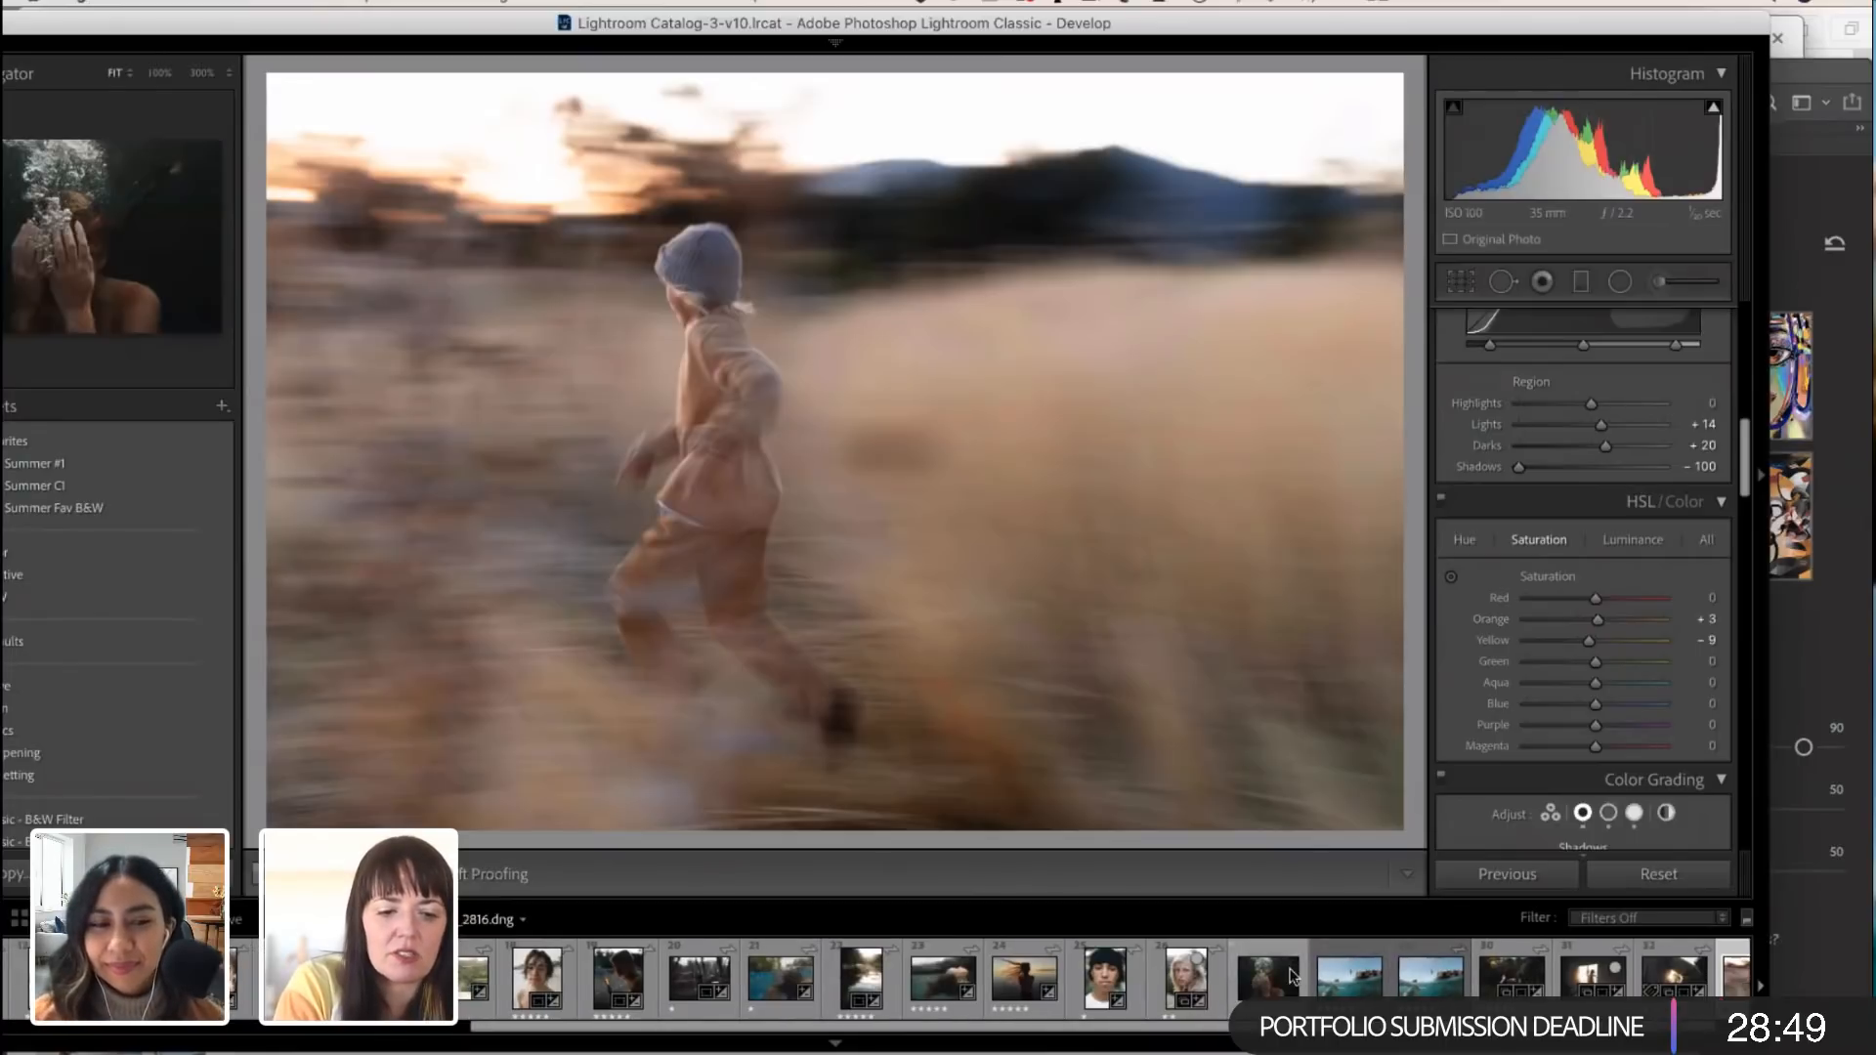
{"action": "scroll", "coordinate": [1291, 974], "scroll_direction": "left", "scroll_amount": 8}
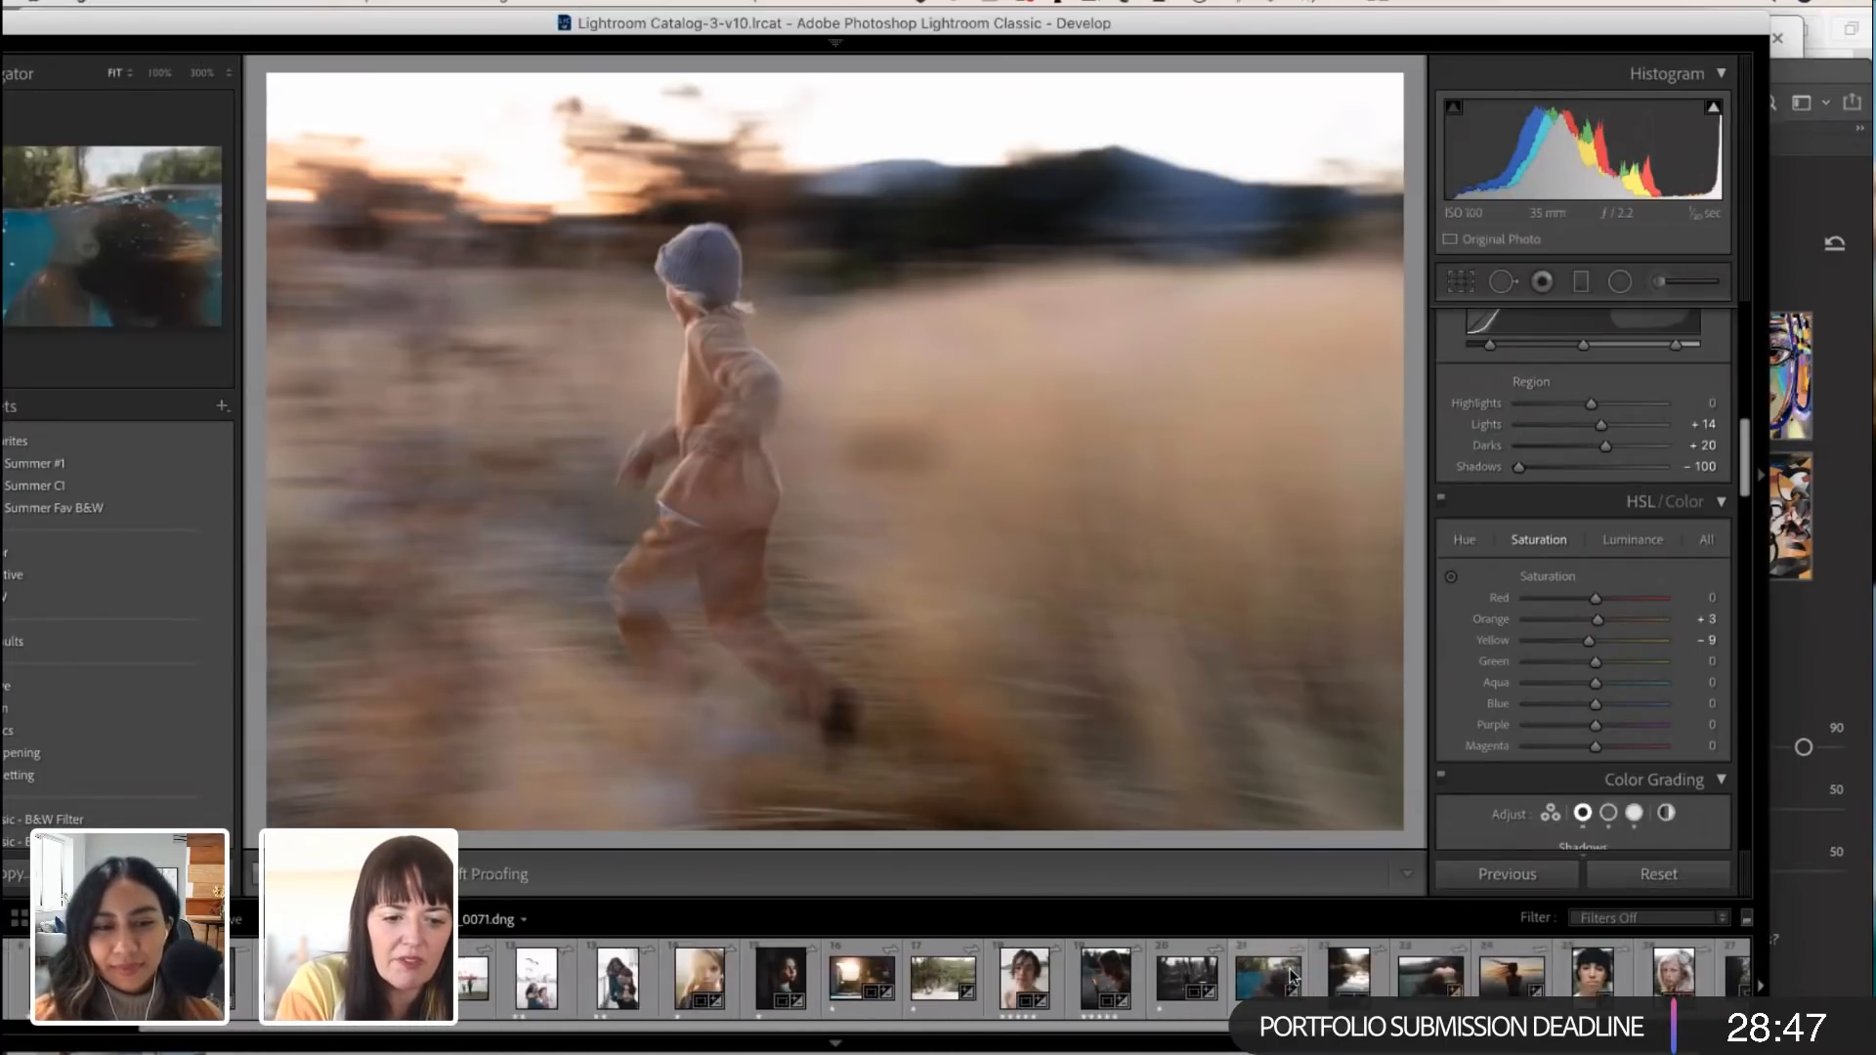
{"action": "scroll", "coordinate": [1291, 974], "scroll_direction": "left", "scroll_amount": 3}
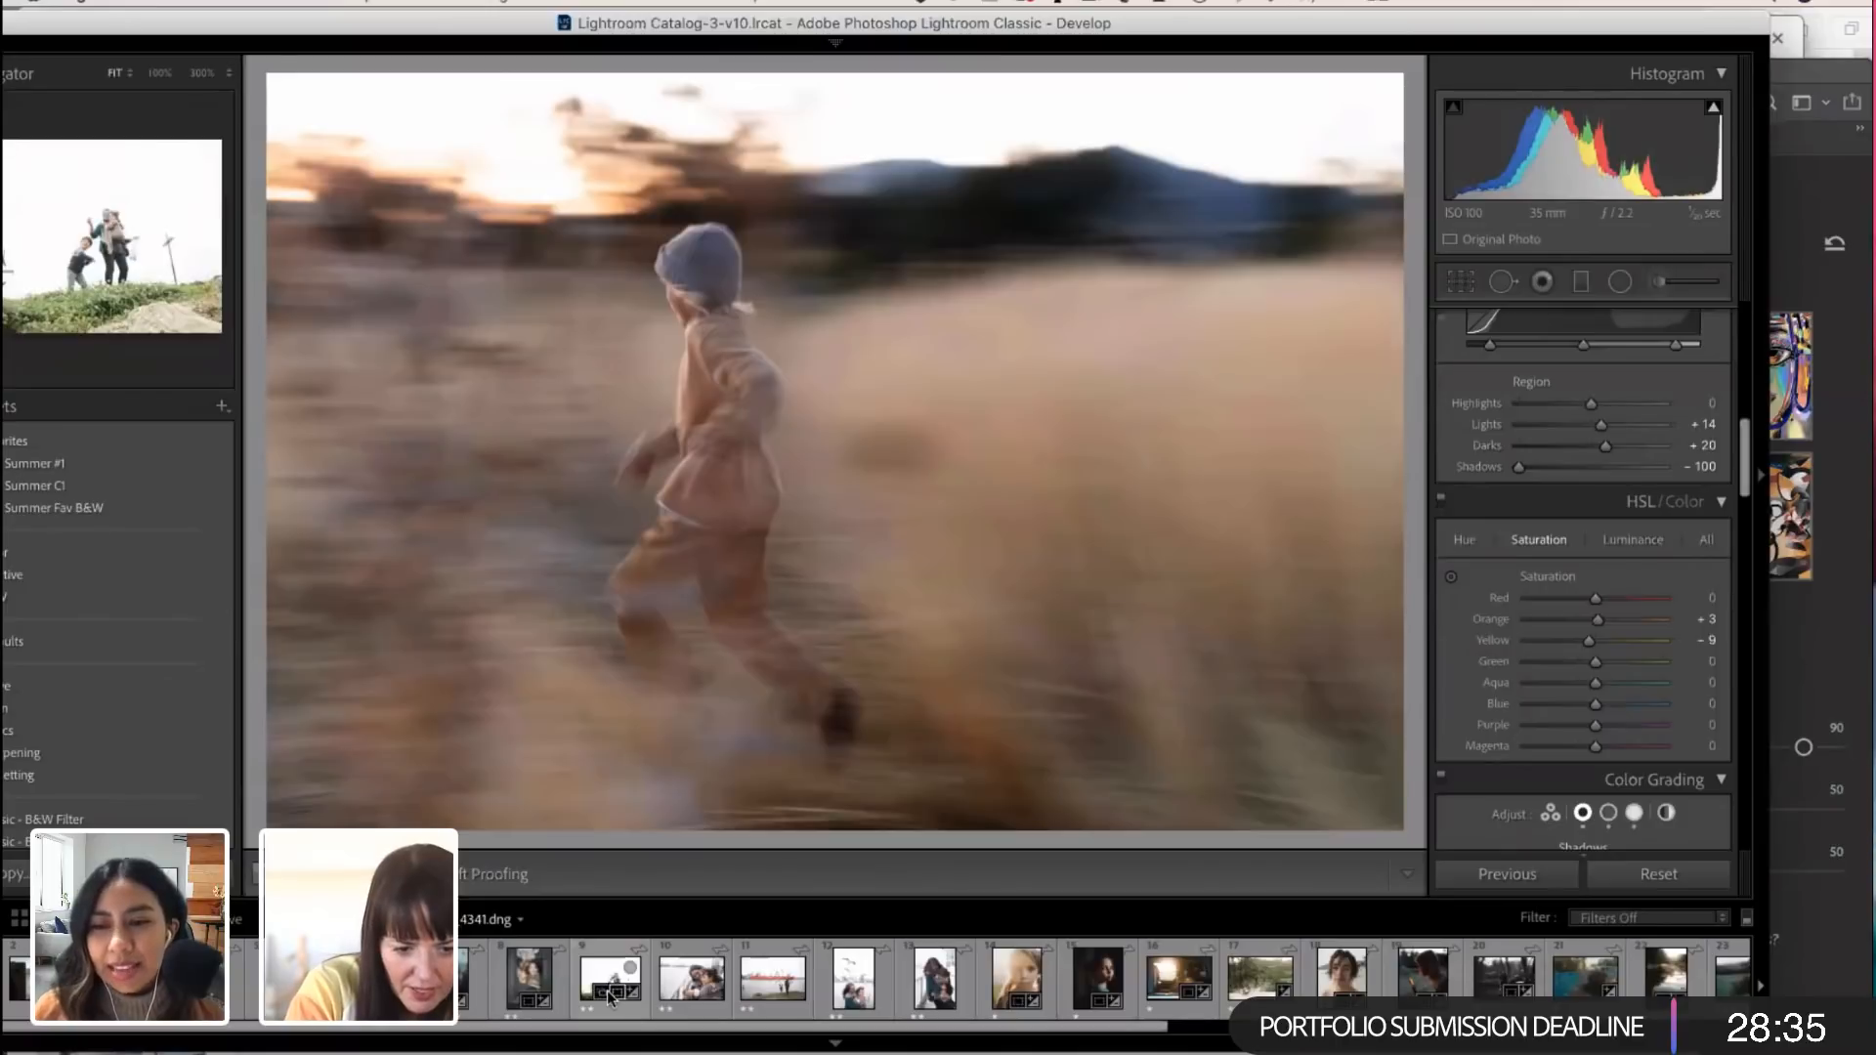
{"action": "scroll", "coordinate": [587, 1016], "scroll_direction": "right", "scroll_amount": 1}
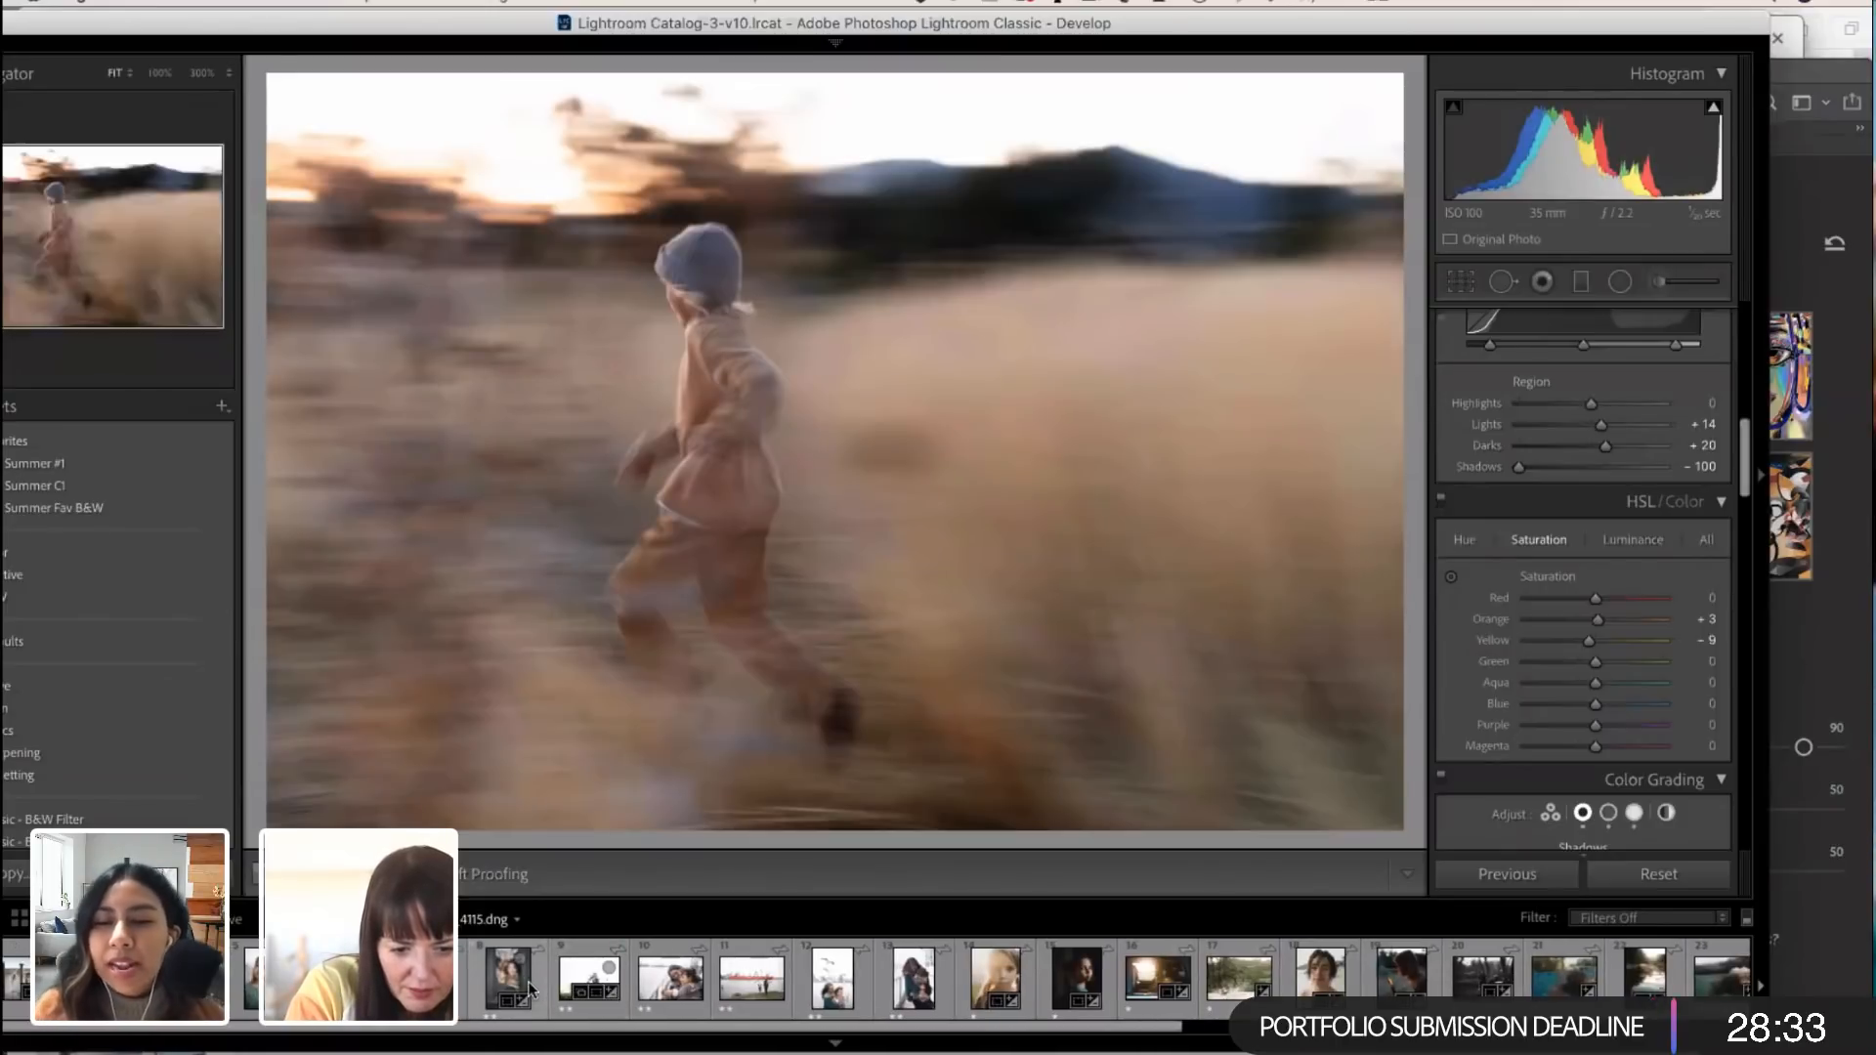
{"action": "scroll", "coordinate": [582, 1002], "scroll_direction": "left", "scroll_amount": 1}
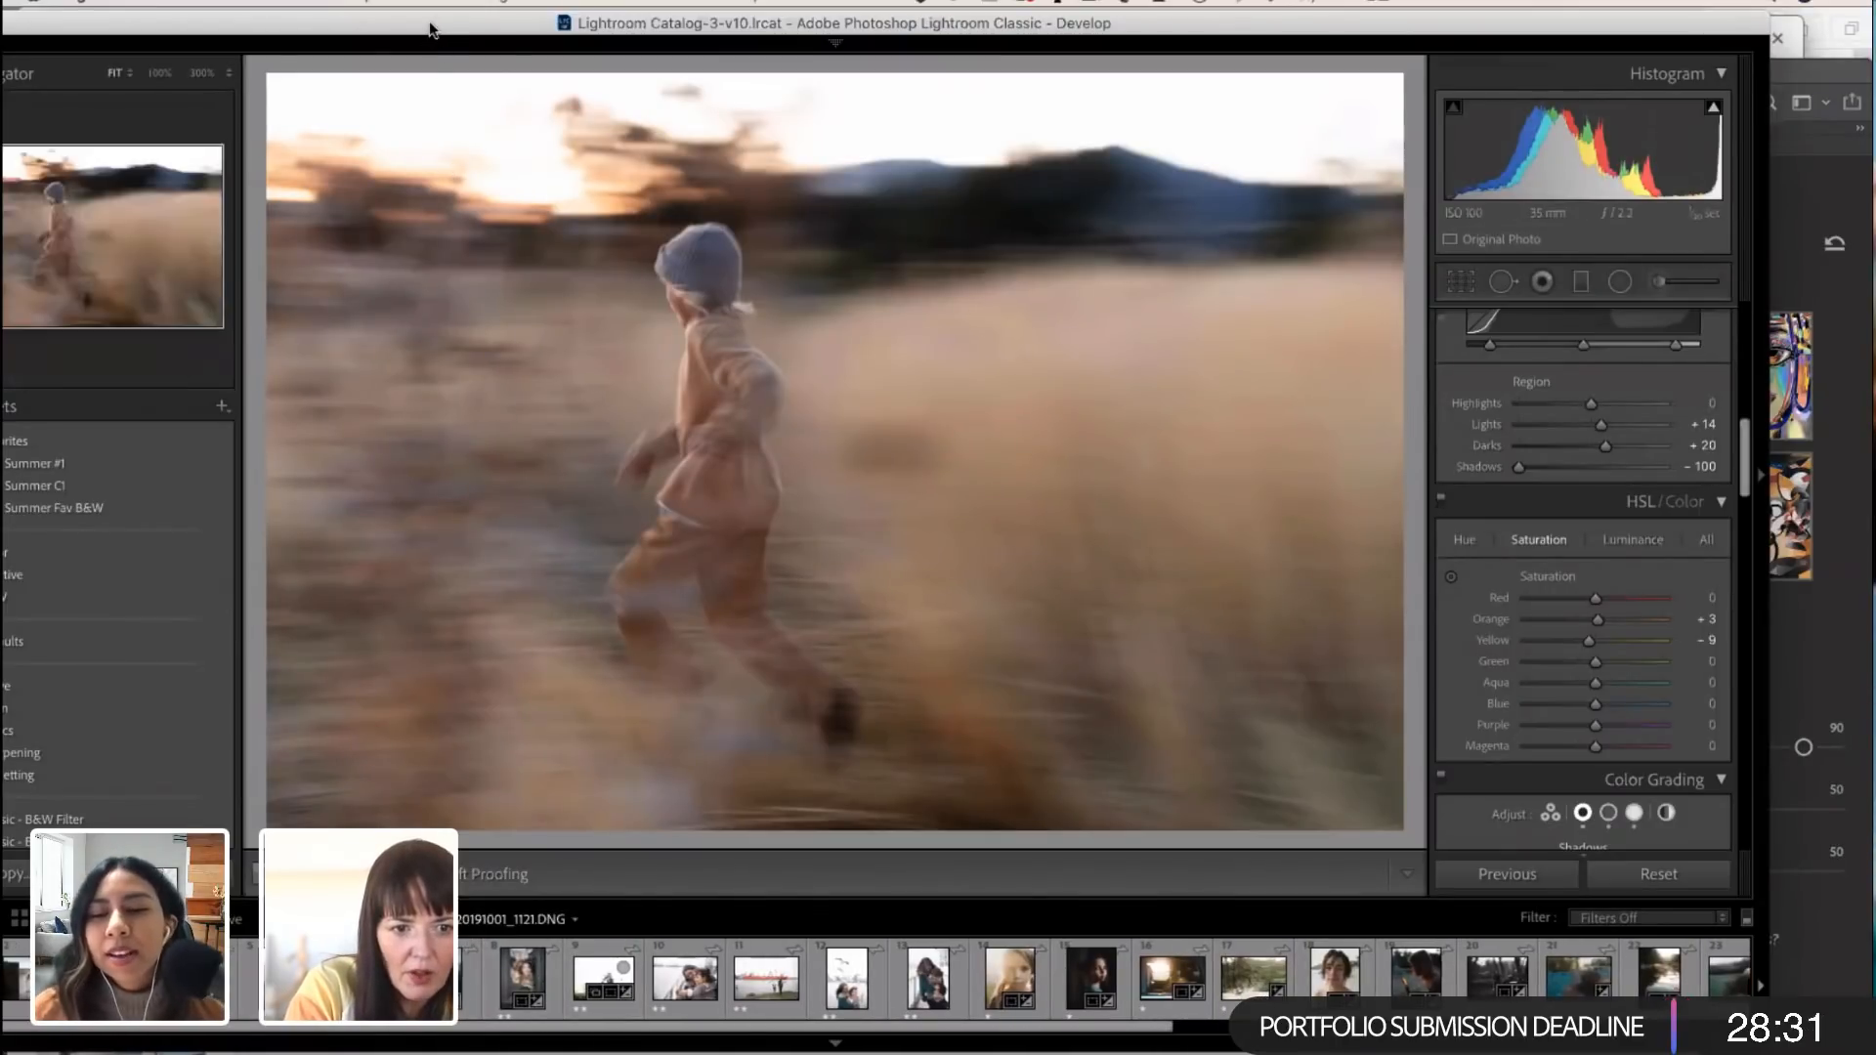
{"action": "left_click_drag", "start_coordinate": [502, 24], "coordinate": [683, 21]}
{"action": "key", "text": "Right"}
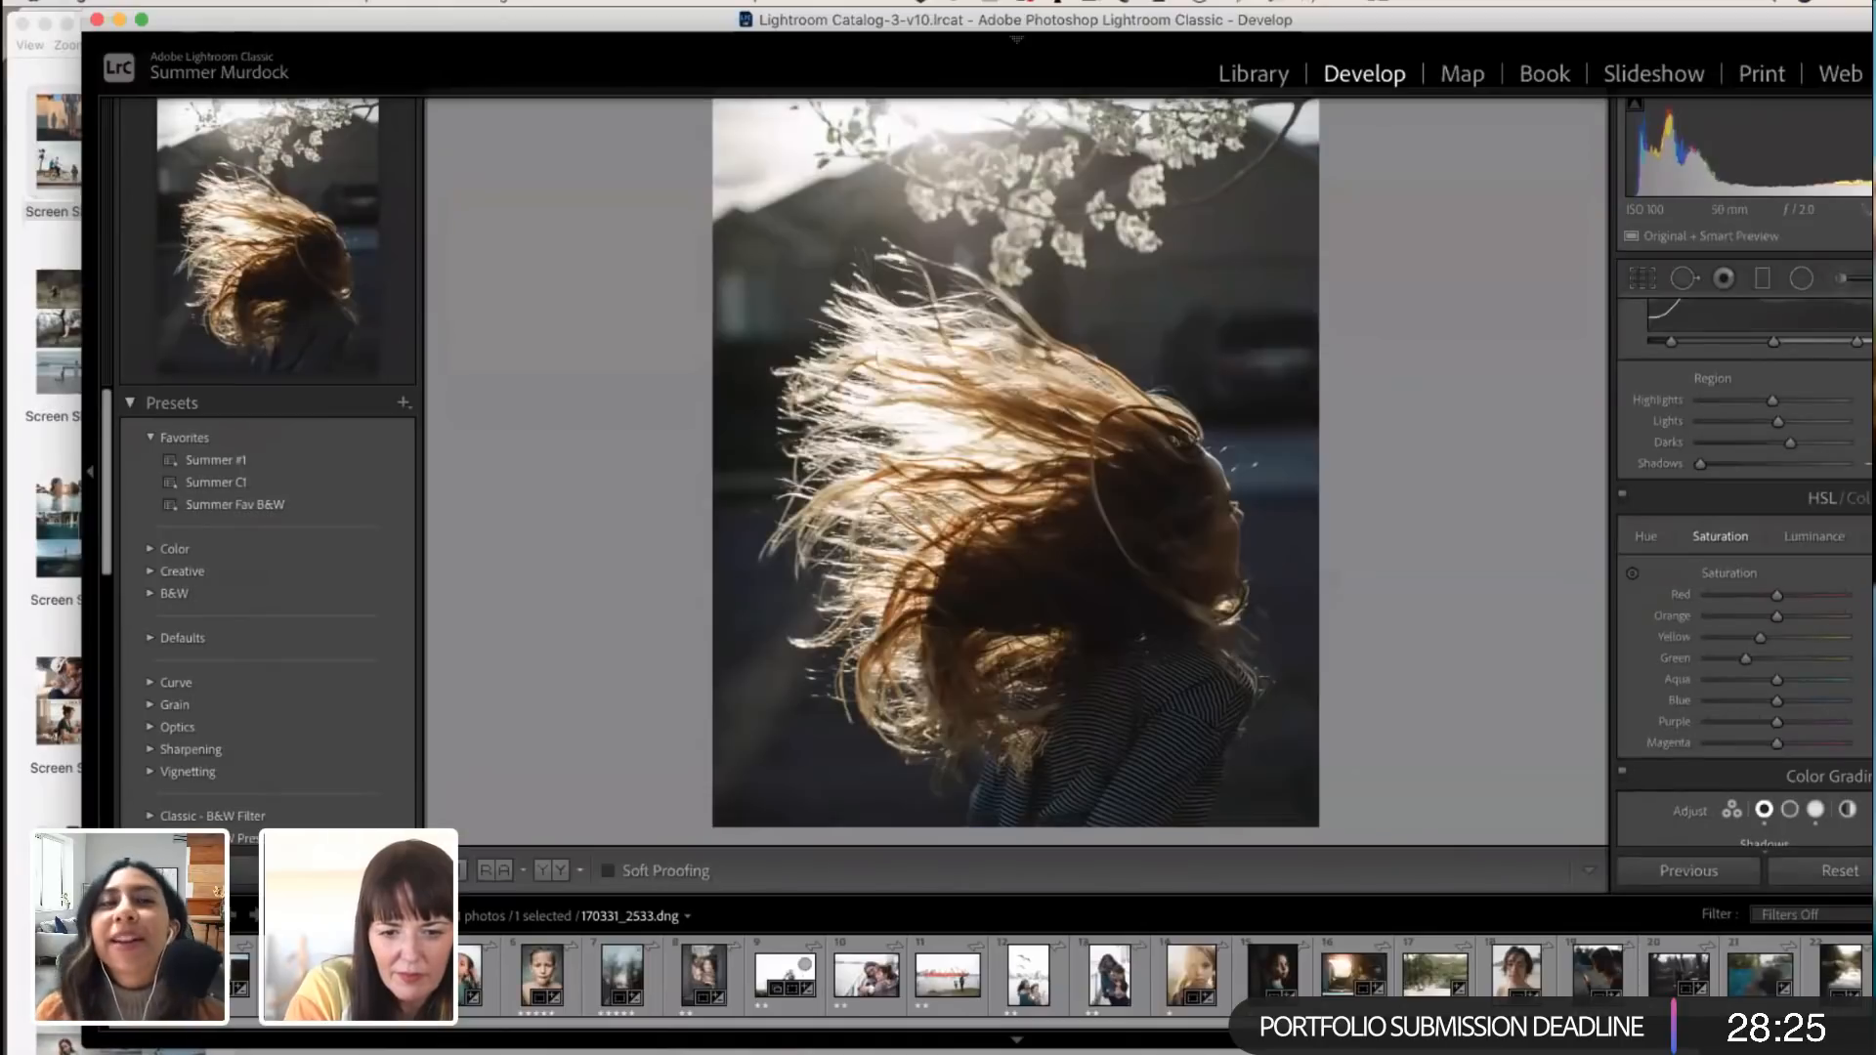
Step: Reset all edits on the windblown-hair portrait and inspect the backlit hair edges at 100%
{"action": "left_click", "coordinate": [1840, 871]}
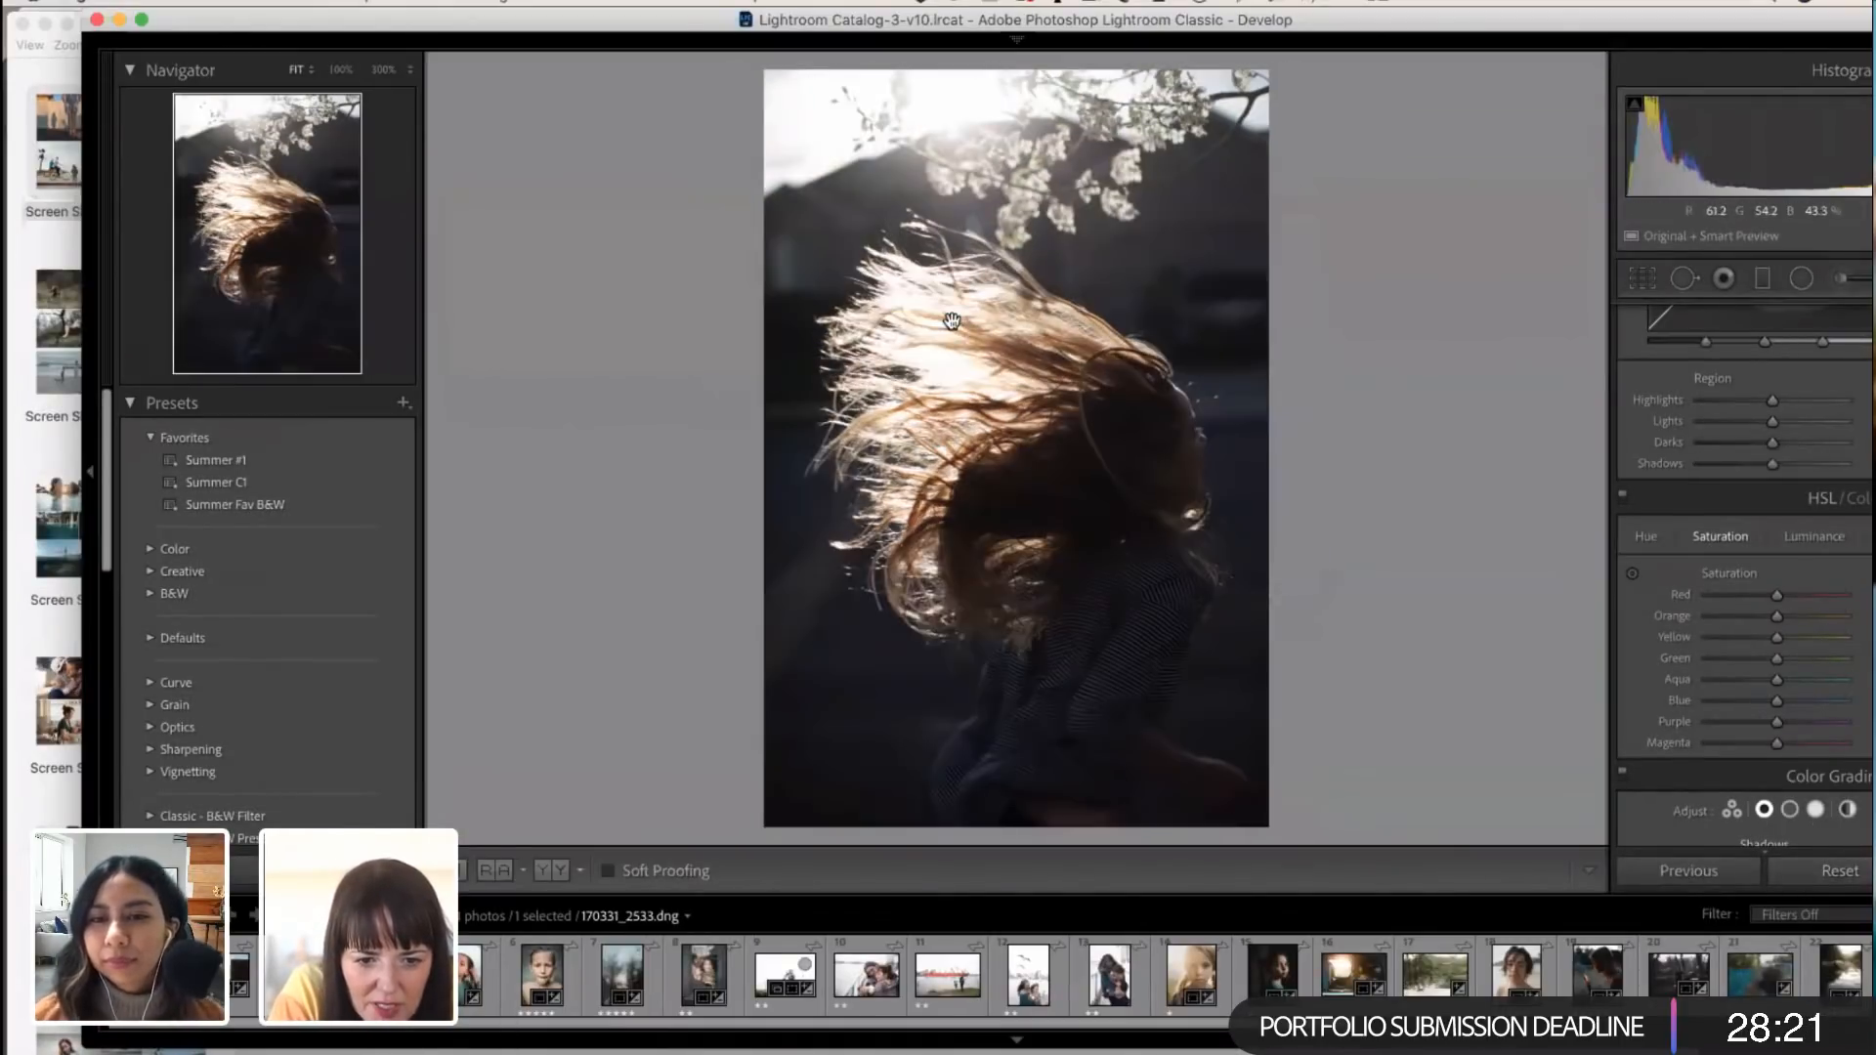
{"action": "left_click", "coordinate": [954, 324]}
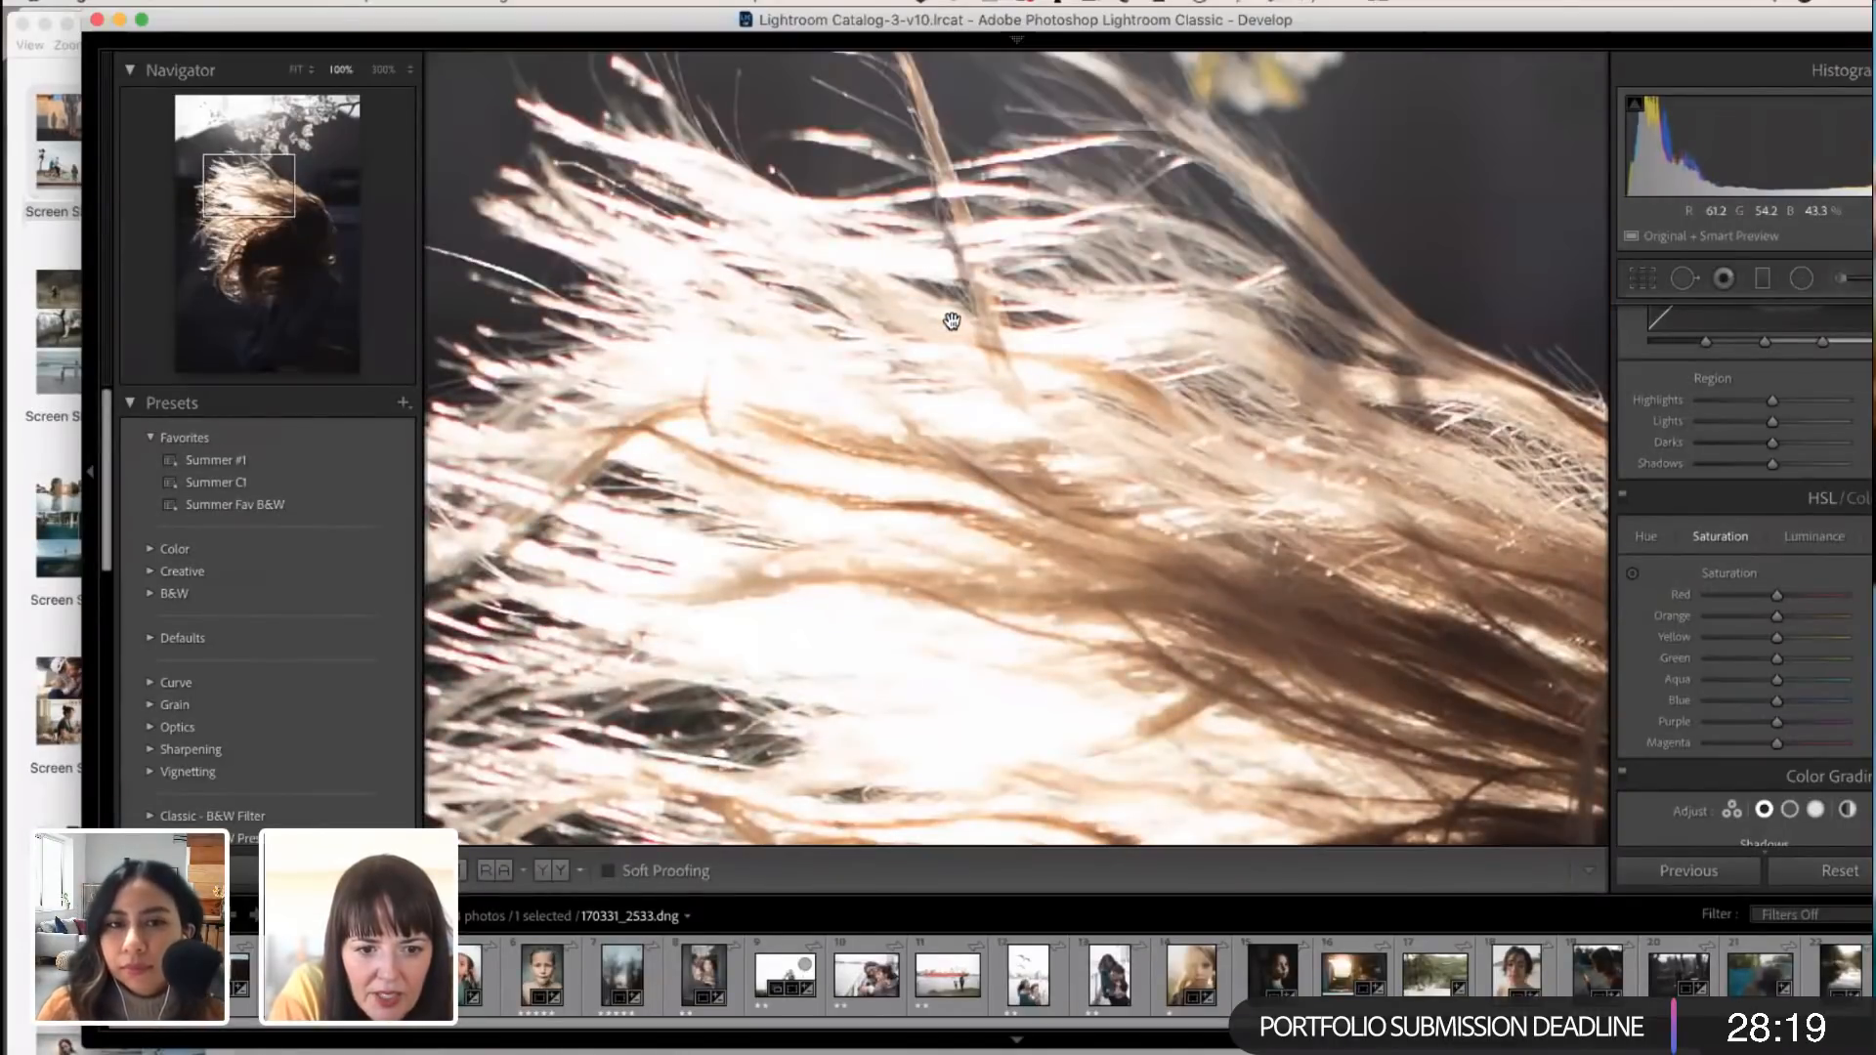
{"action": "left_click_drag", "start_coordinate": [952, 321], "coordinate": [913, 445]}
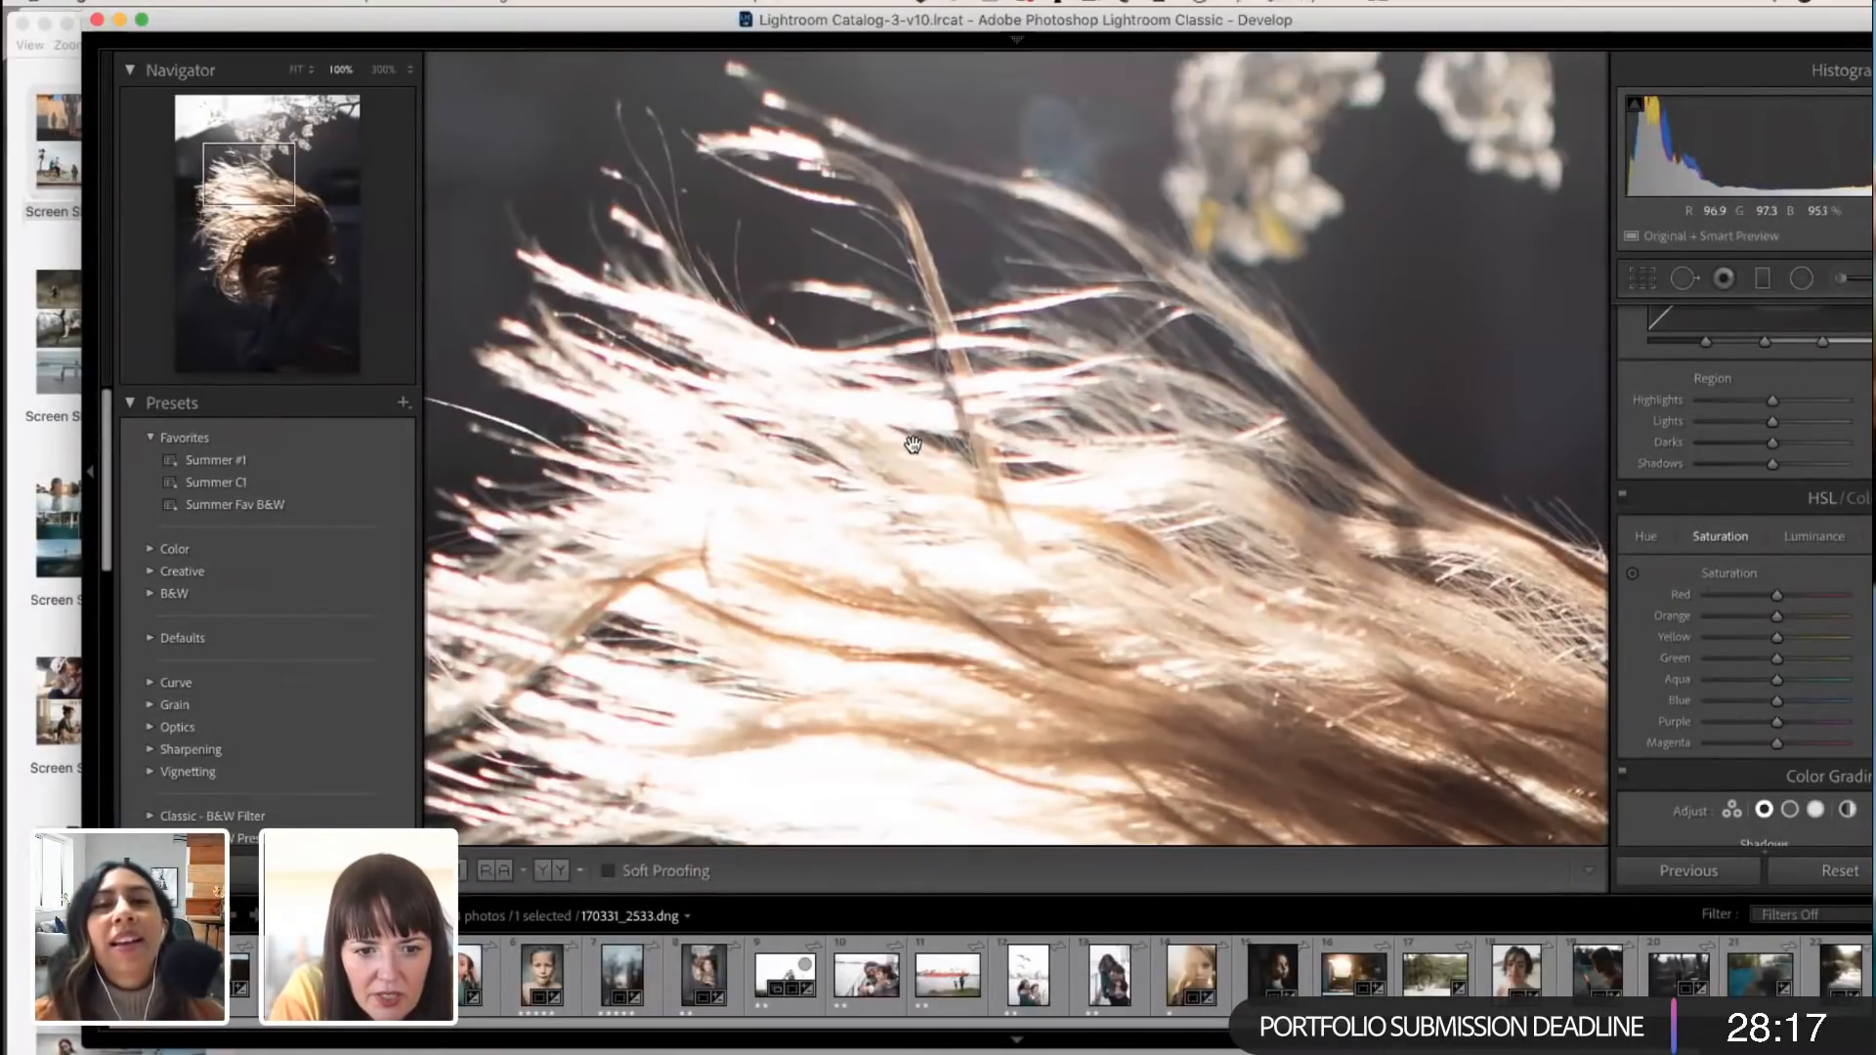
{"action": "left_click", "coordinate": [952, 496]}
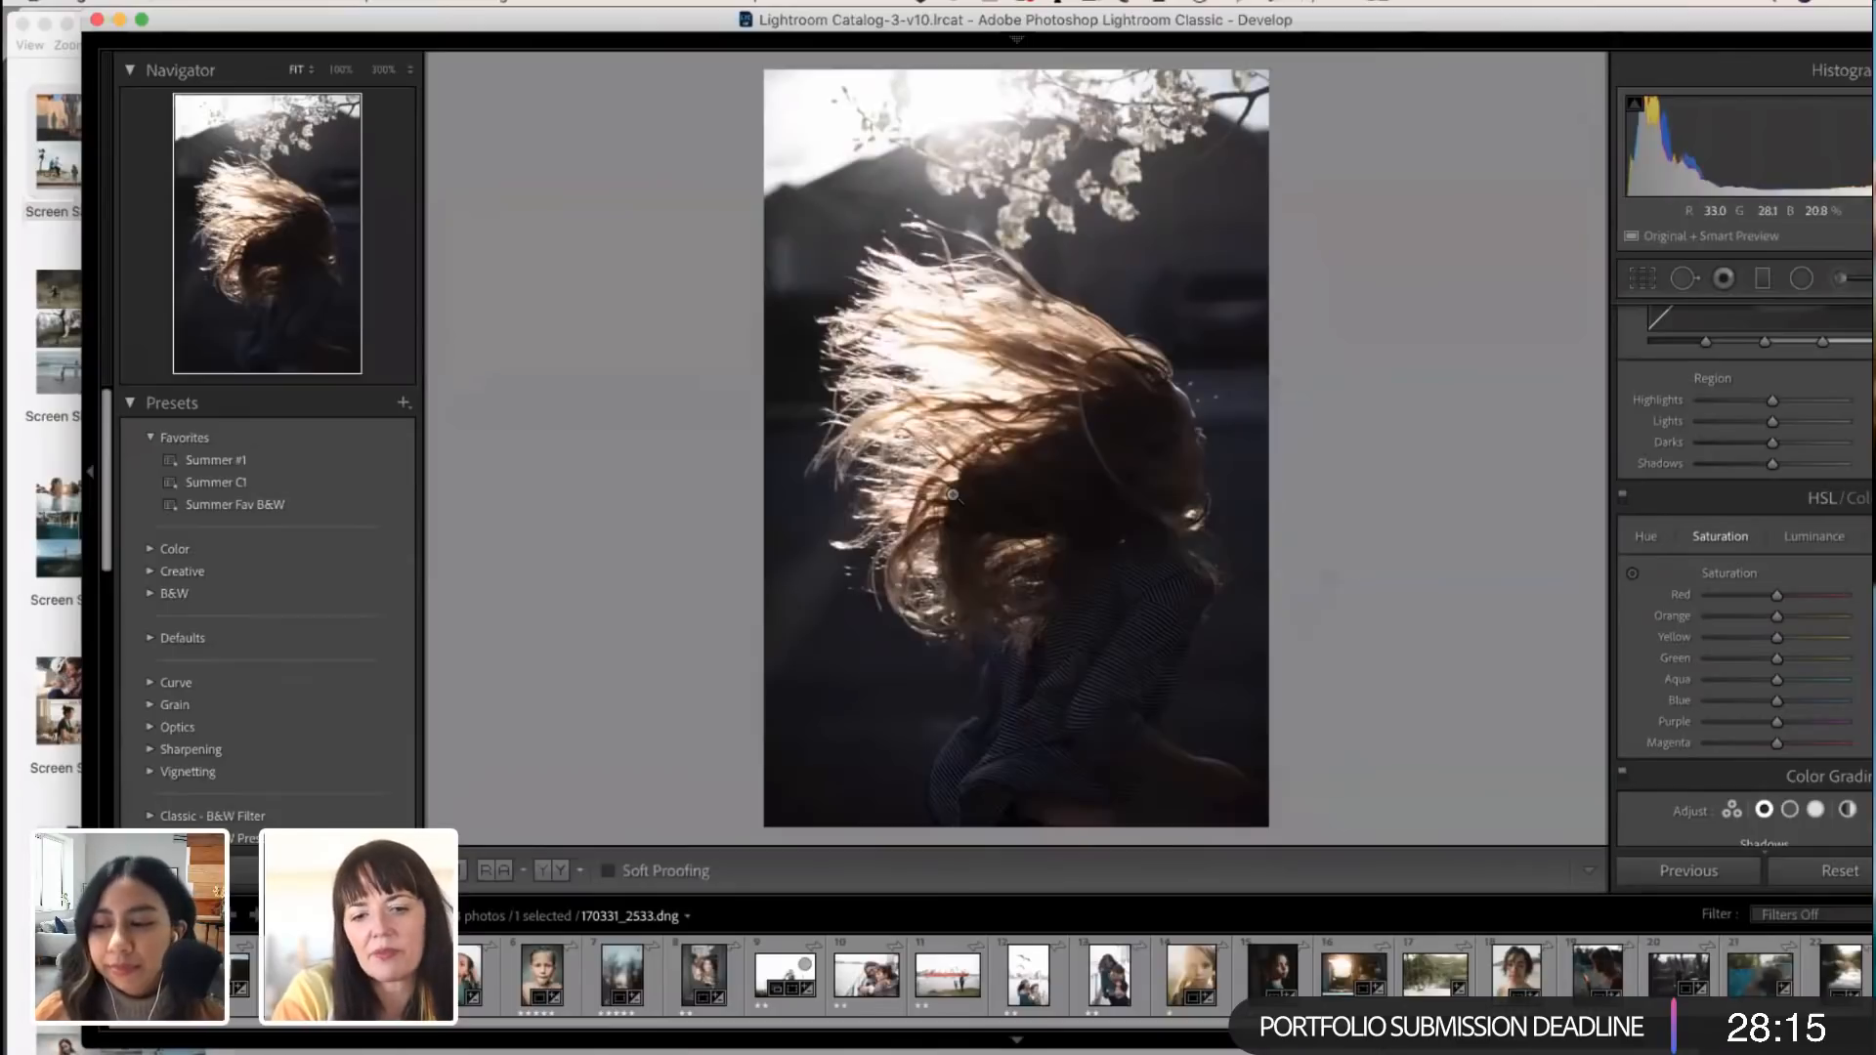
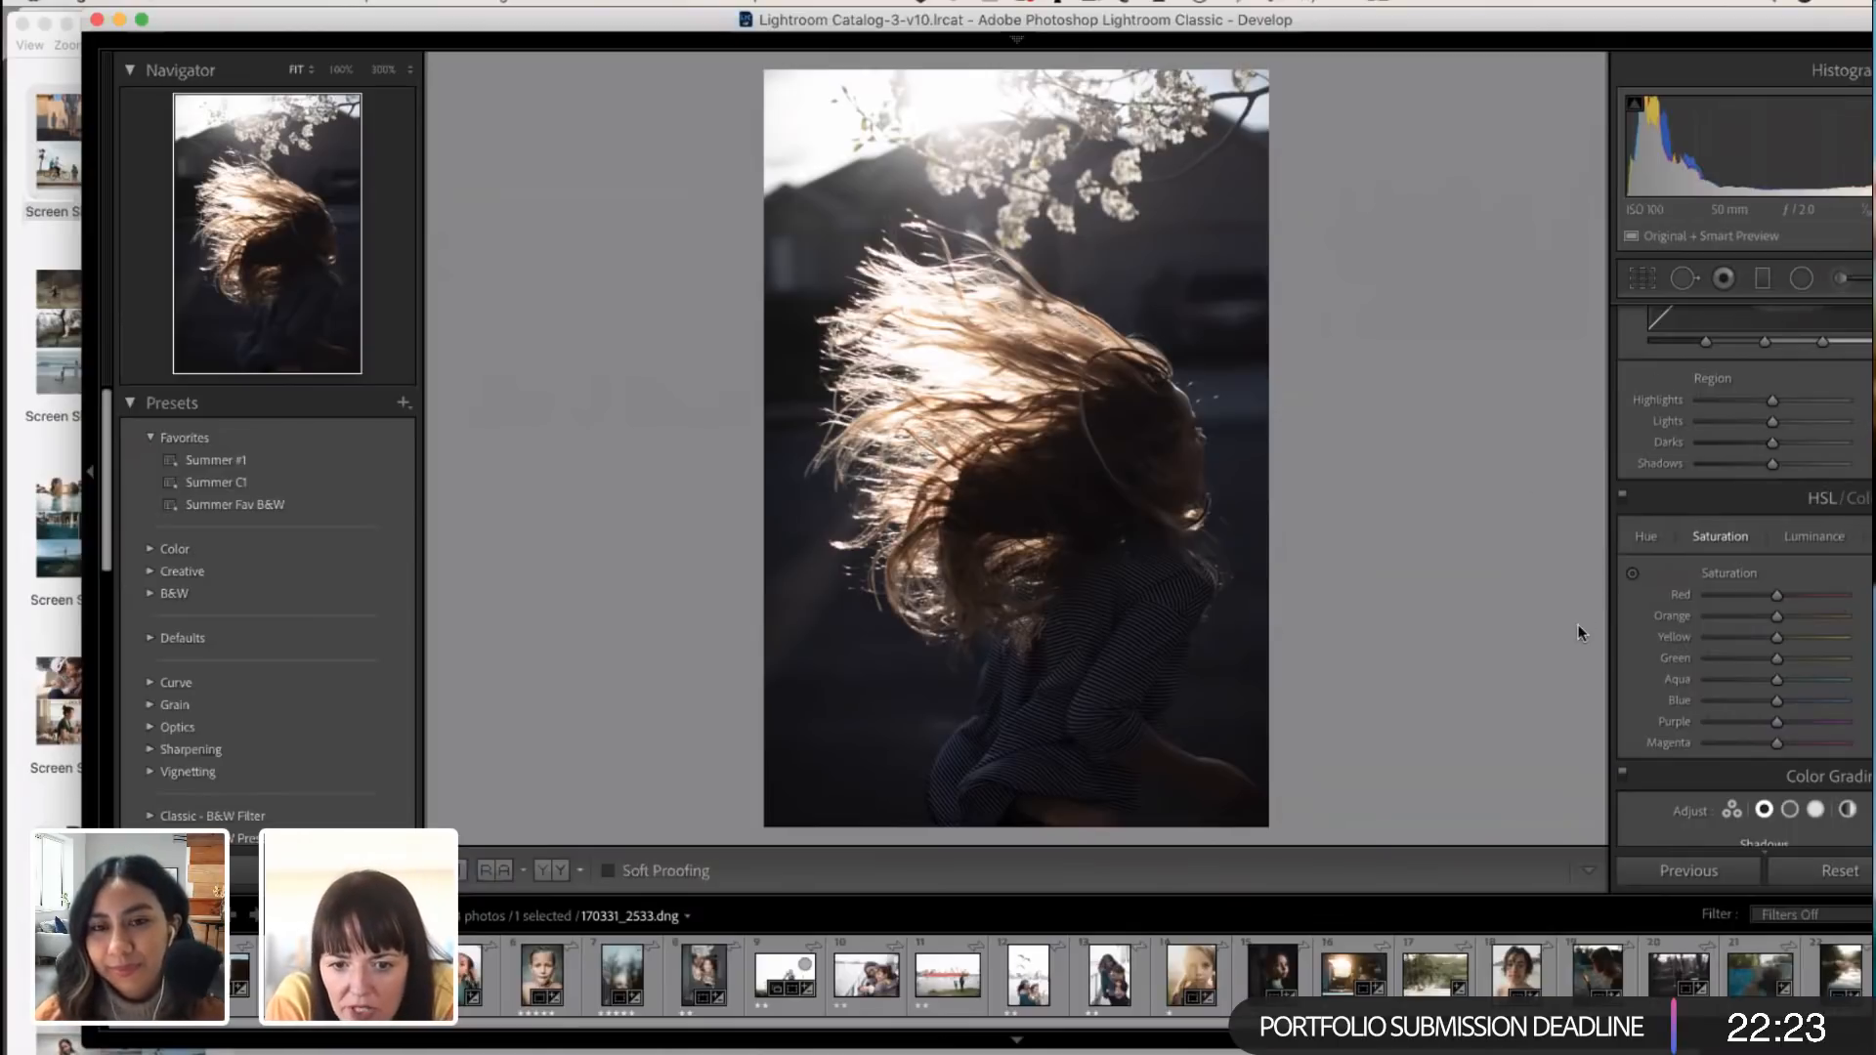
Step: Apply the Summer #1 preset to the windblown-hair portrait and enlarge the backlit hair to 100%
{"action": "left_click", "coordinate": [244, 461]}
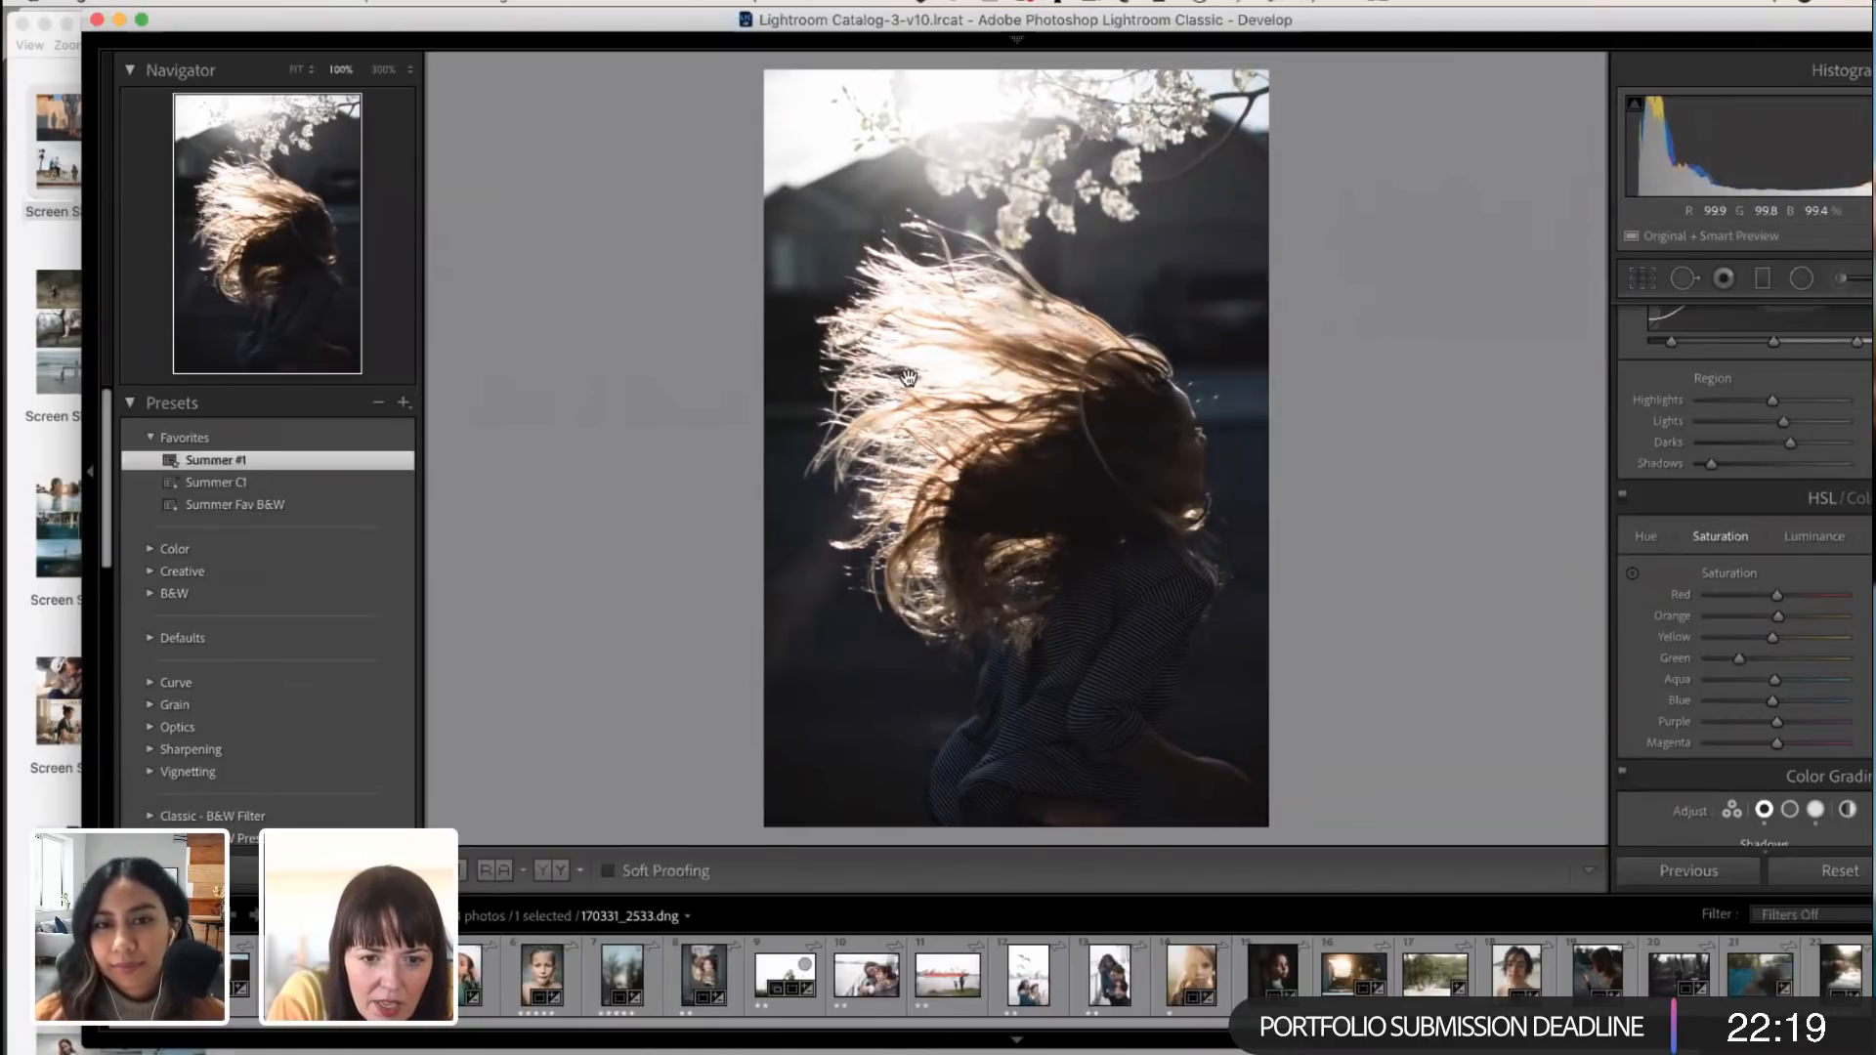
{"action": "left_click", "coordinate": [909, 381]}
Step: Enable Remove Chromatic Aberration in the Lens Corrections profile settings for the windblown-hair portrait
{"action": "scroll", "coordinate": [1692, 717], "scroll_direction": "down", "scroll_amount": 15}
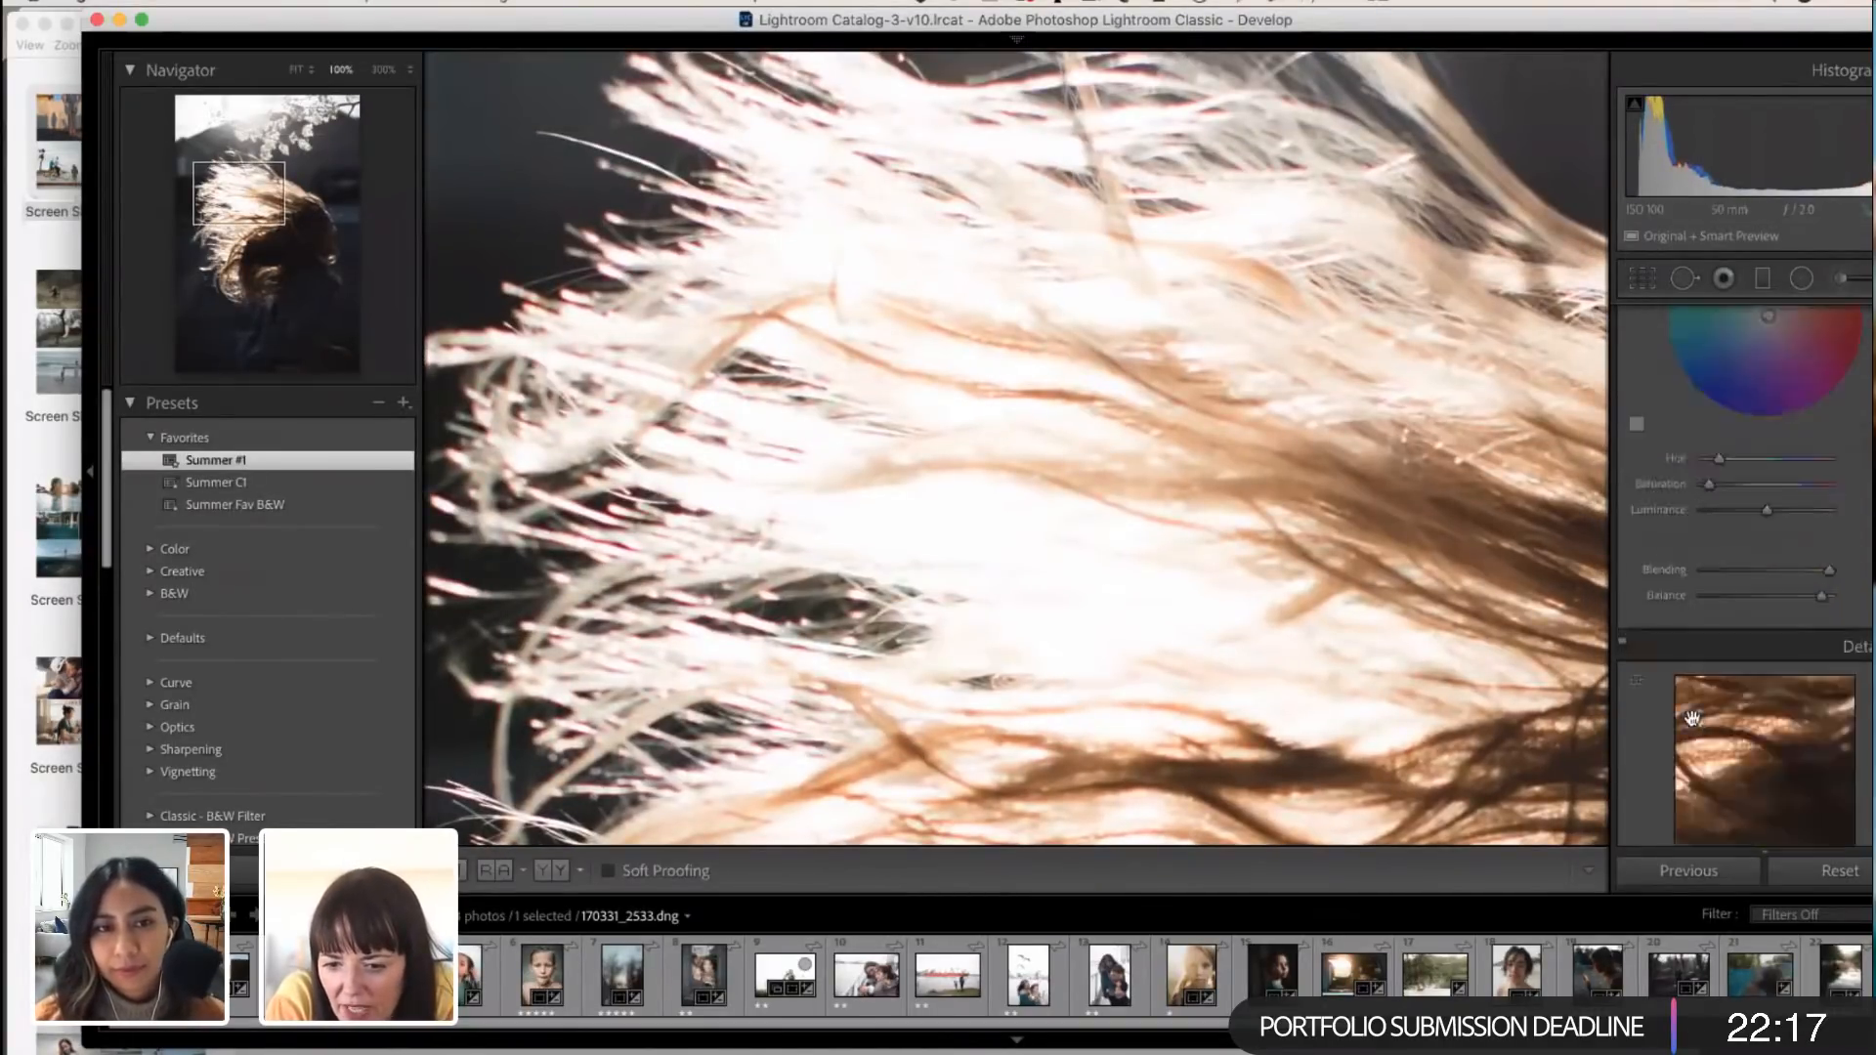
{"action": "scroll", "coordinate": [1692, 718], "scroll_direction": "down", "scroll_amount": 3}
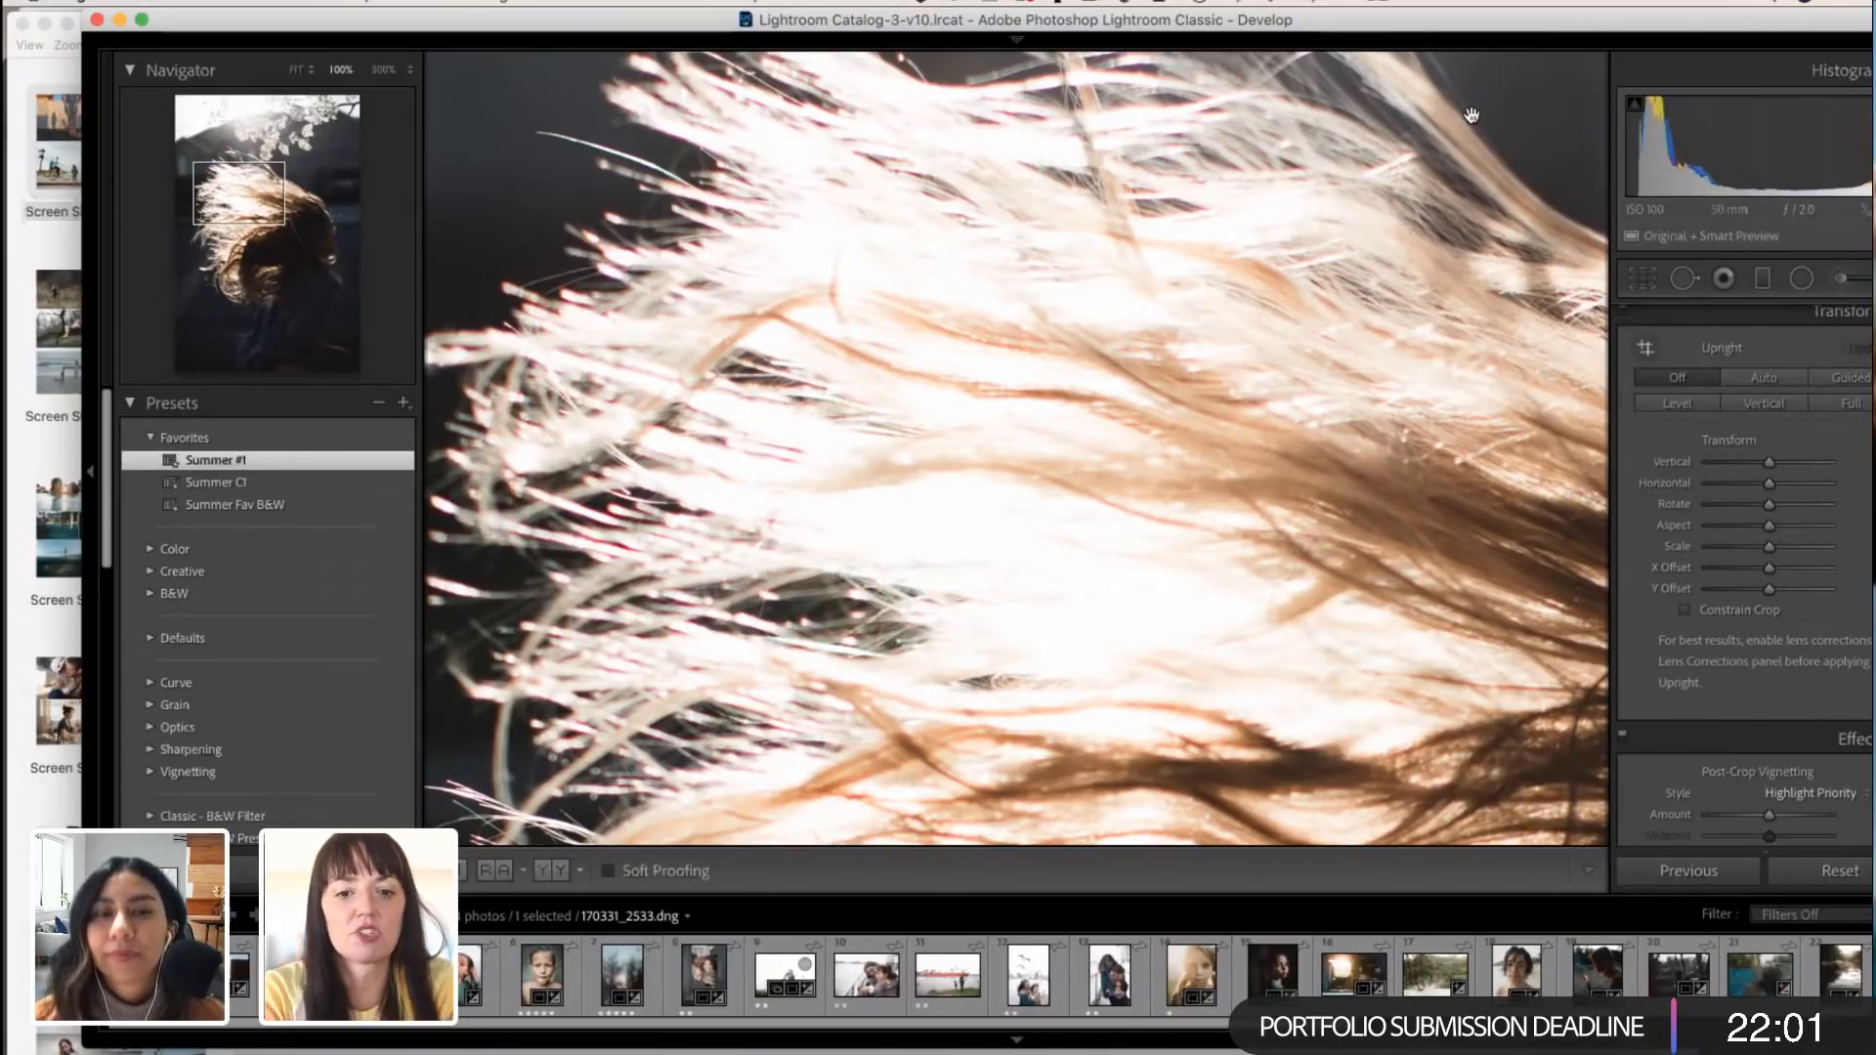
{"action": "scroll", "coordinate": [1537, 399], "scroll_direction": "down", "scroll_amount": 3}
{"action": "scroll", "coordinate": [1537, 399], "scroll_direction": "right", "scroll_amount": 2}
{"action": "scroll", "coordinate": [1775, 516], "scroll_direction": "down", "scroll_amount": 5}
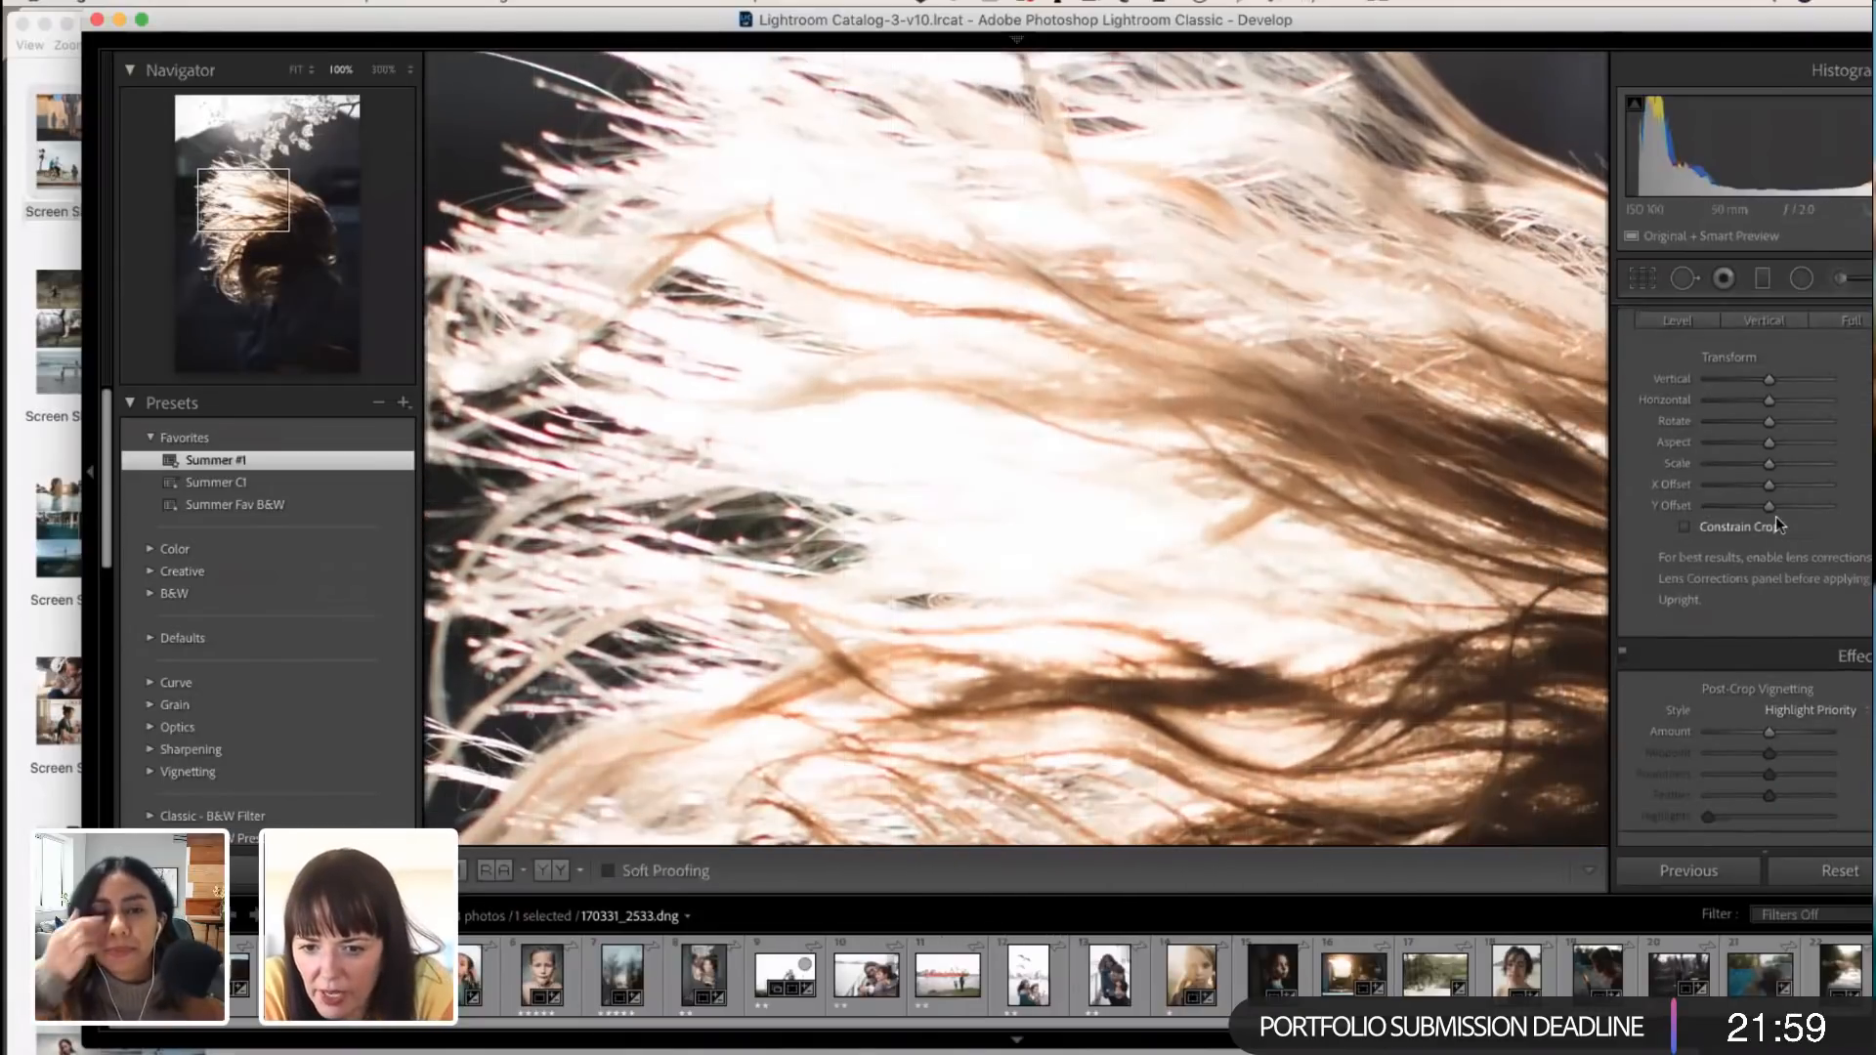
{"action": "scroll", "coordinate": [1775, 516], "scroll_direction": "down", "scroll_amount": 3}
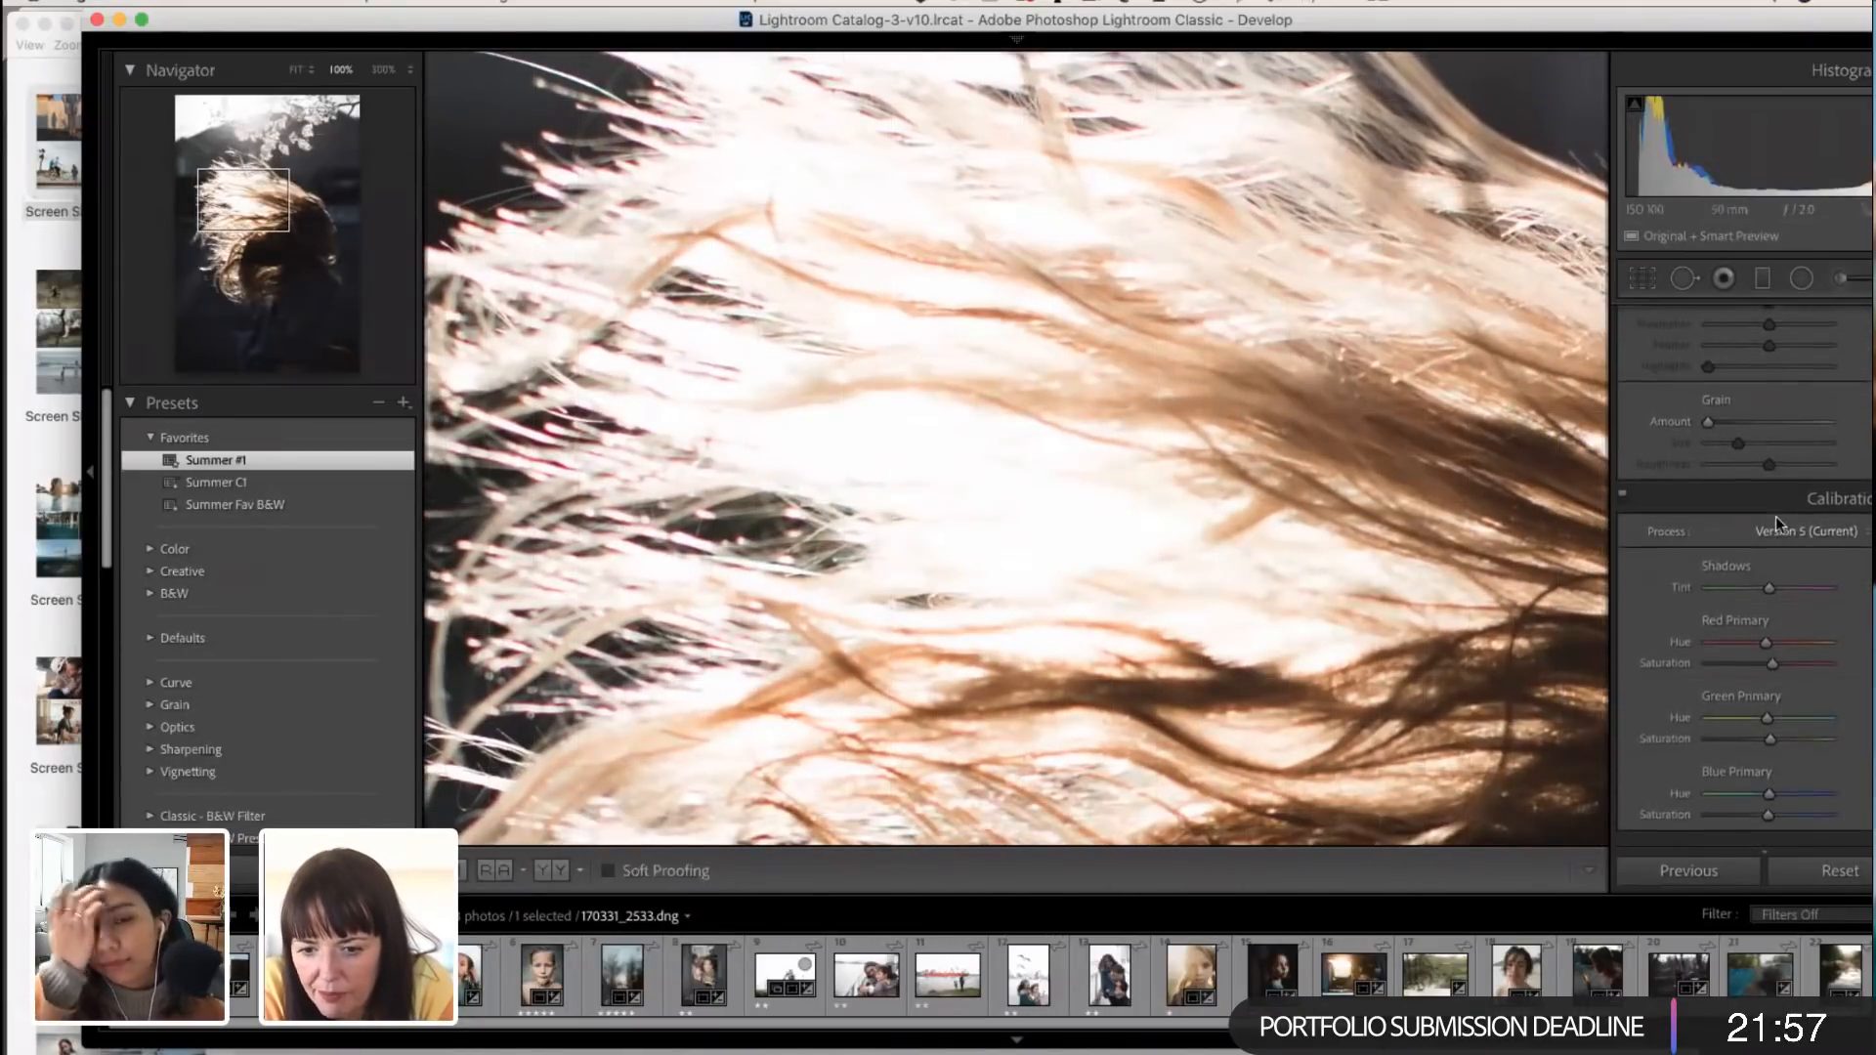
{"action": "scroll", "coordinate": [1775, 516], "scroll_direction": "up", "scroll_amount": 5}
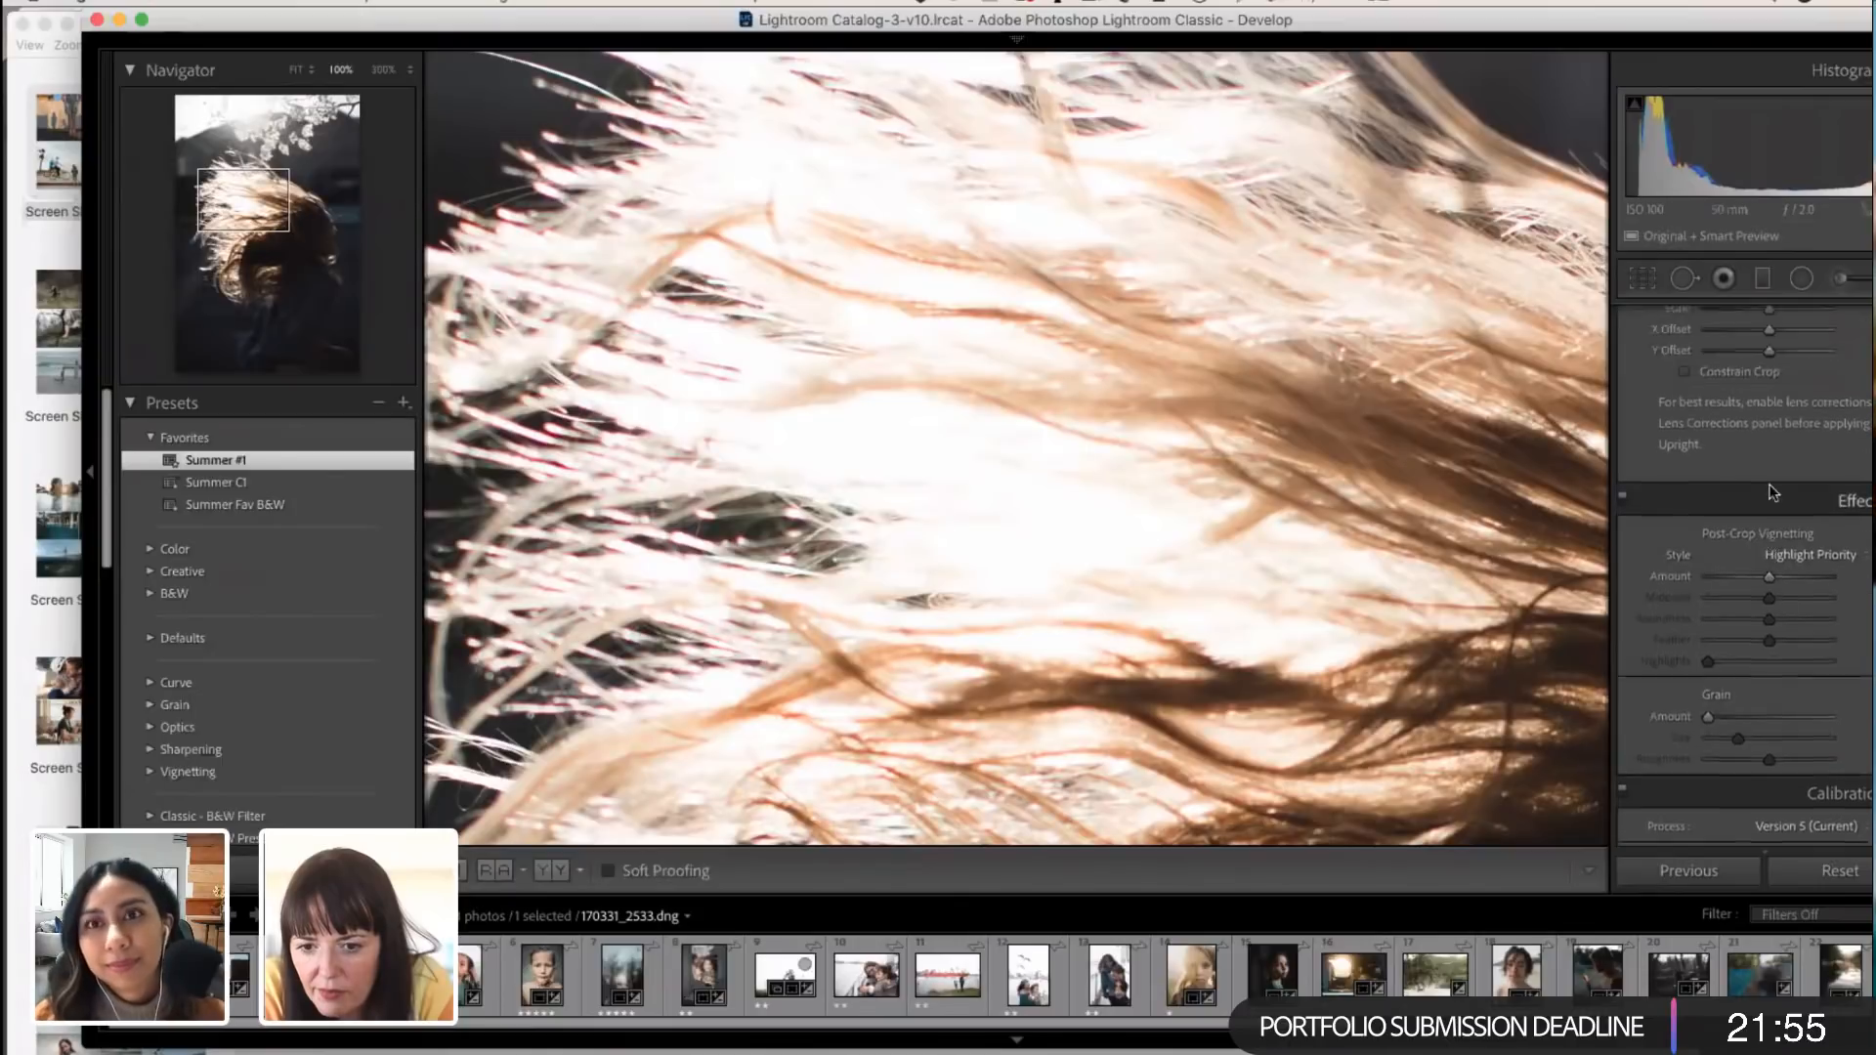
{"action": "scroll", "coordinate": [1752, 410], "scroll_direction": "up", "scroll_amount": 2}
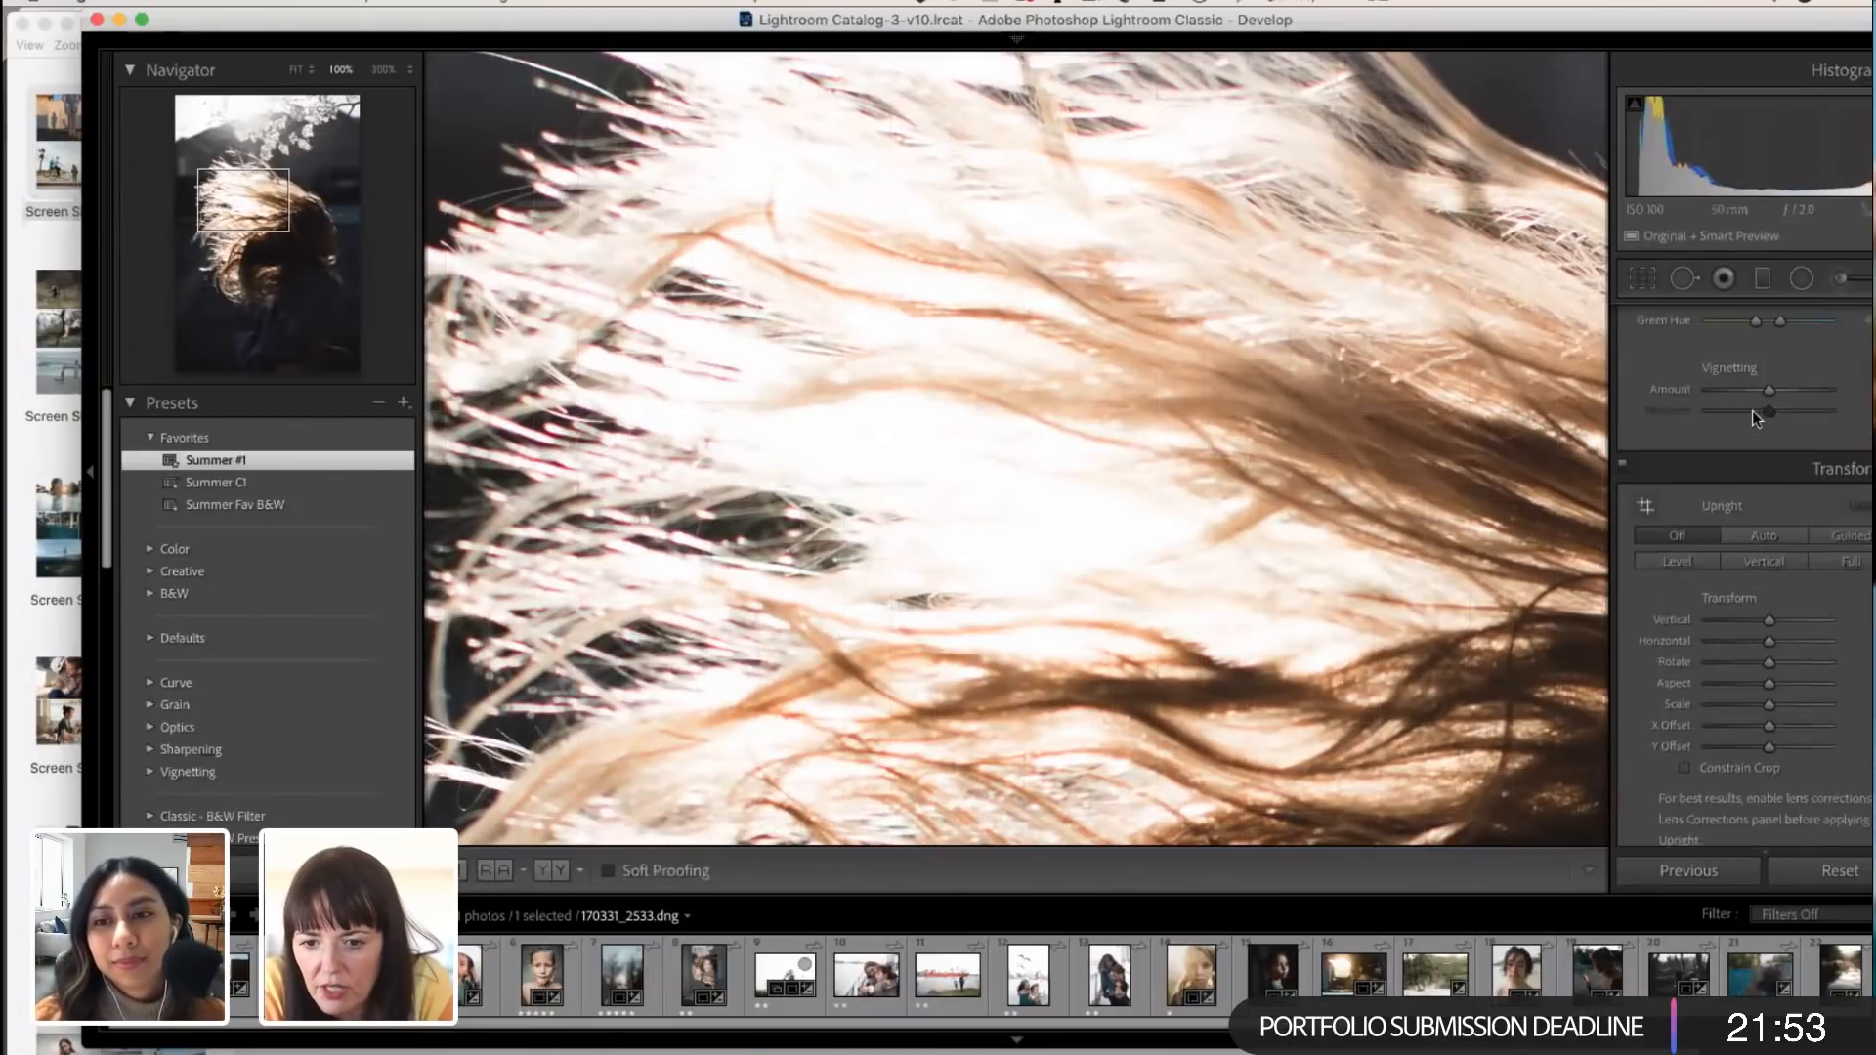
{"action": "left_click_drag", "start_coordinate": [656, 22], "coordinate": [526, 20]}
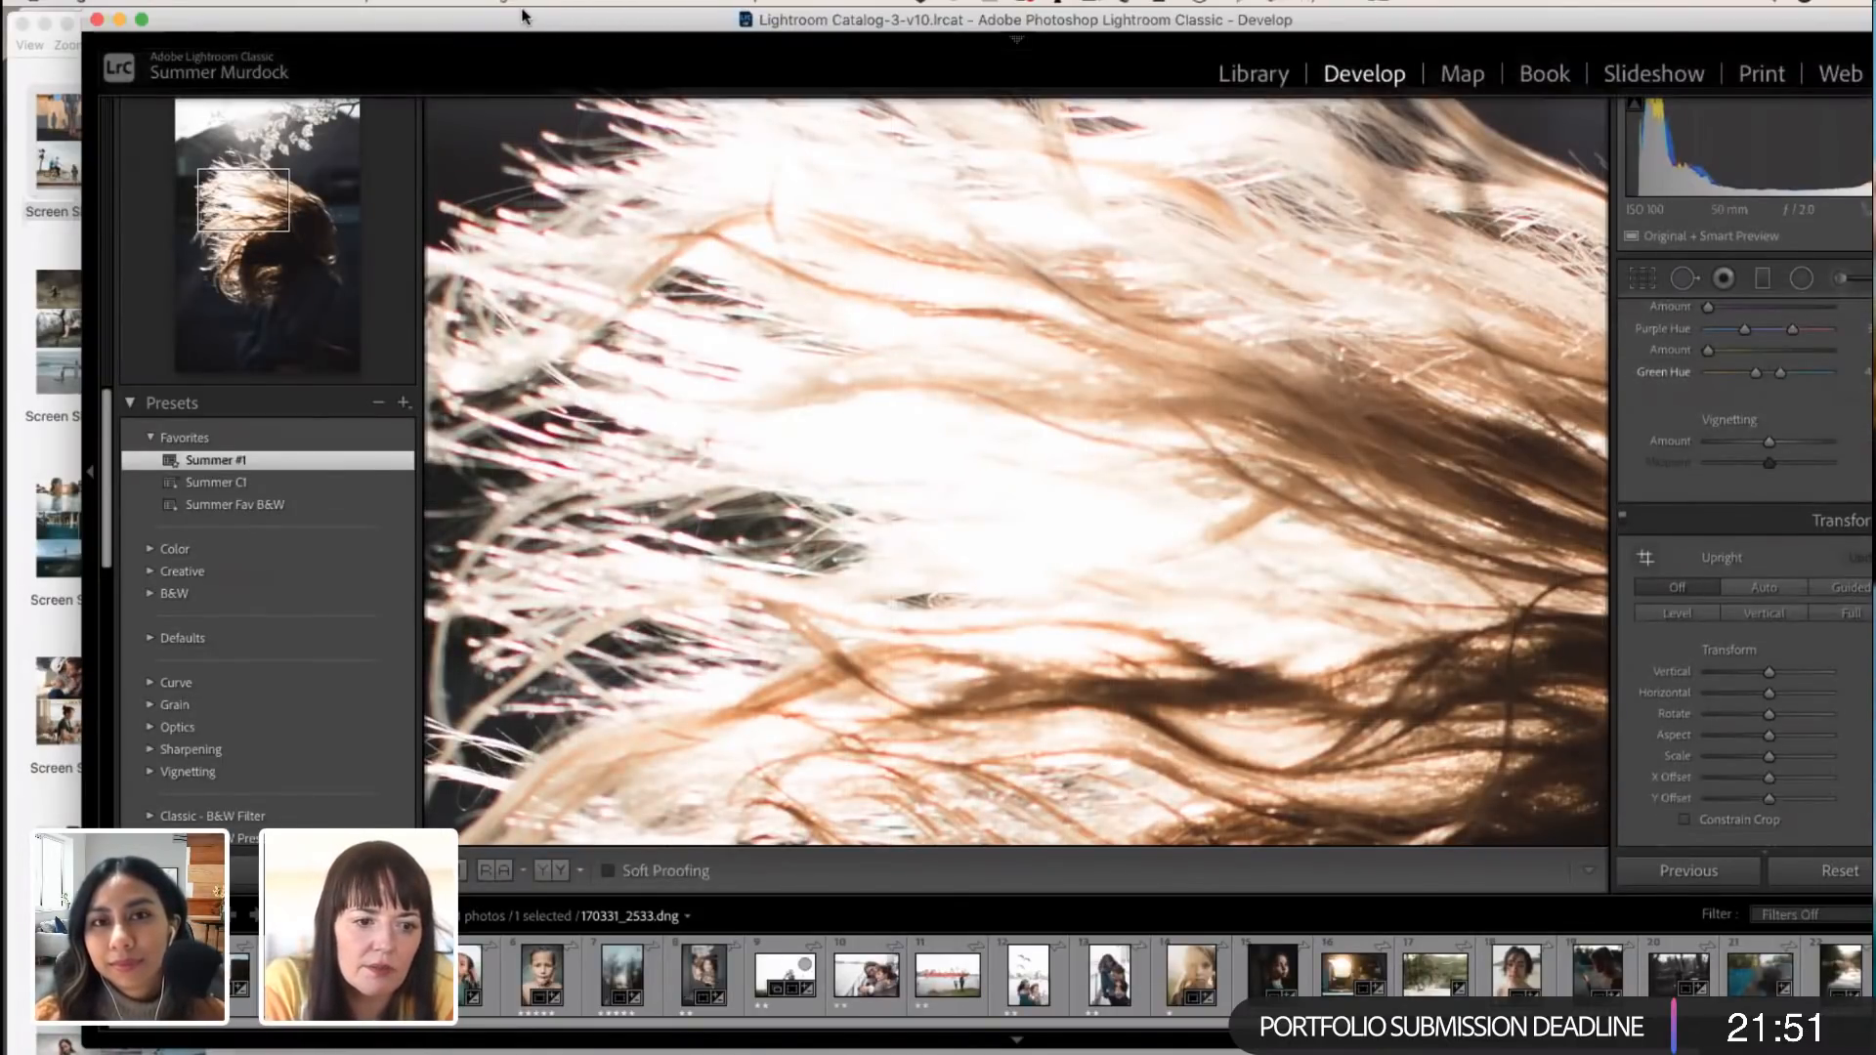
{"action": "scroll", "coordinate": [1603, 544], "scroll_direction": "up", "scroll_amount": 4}
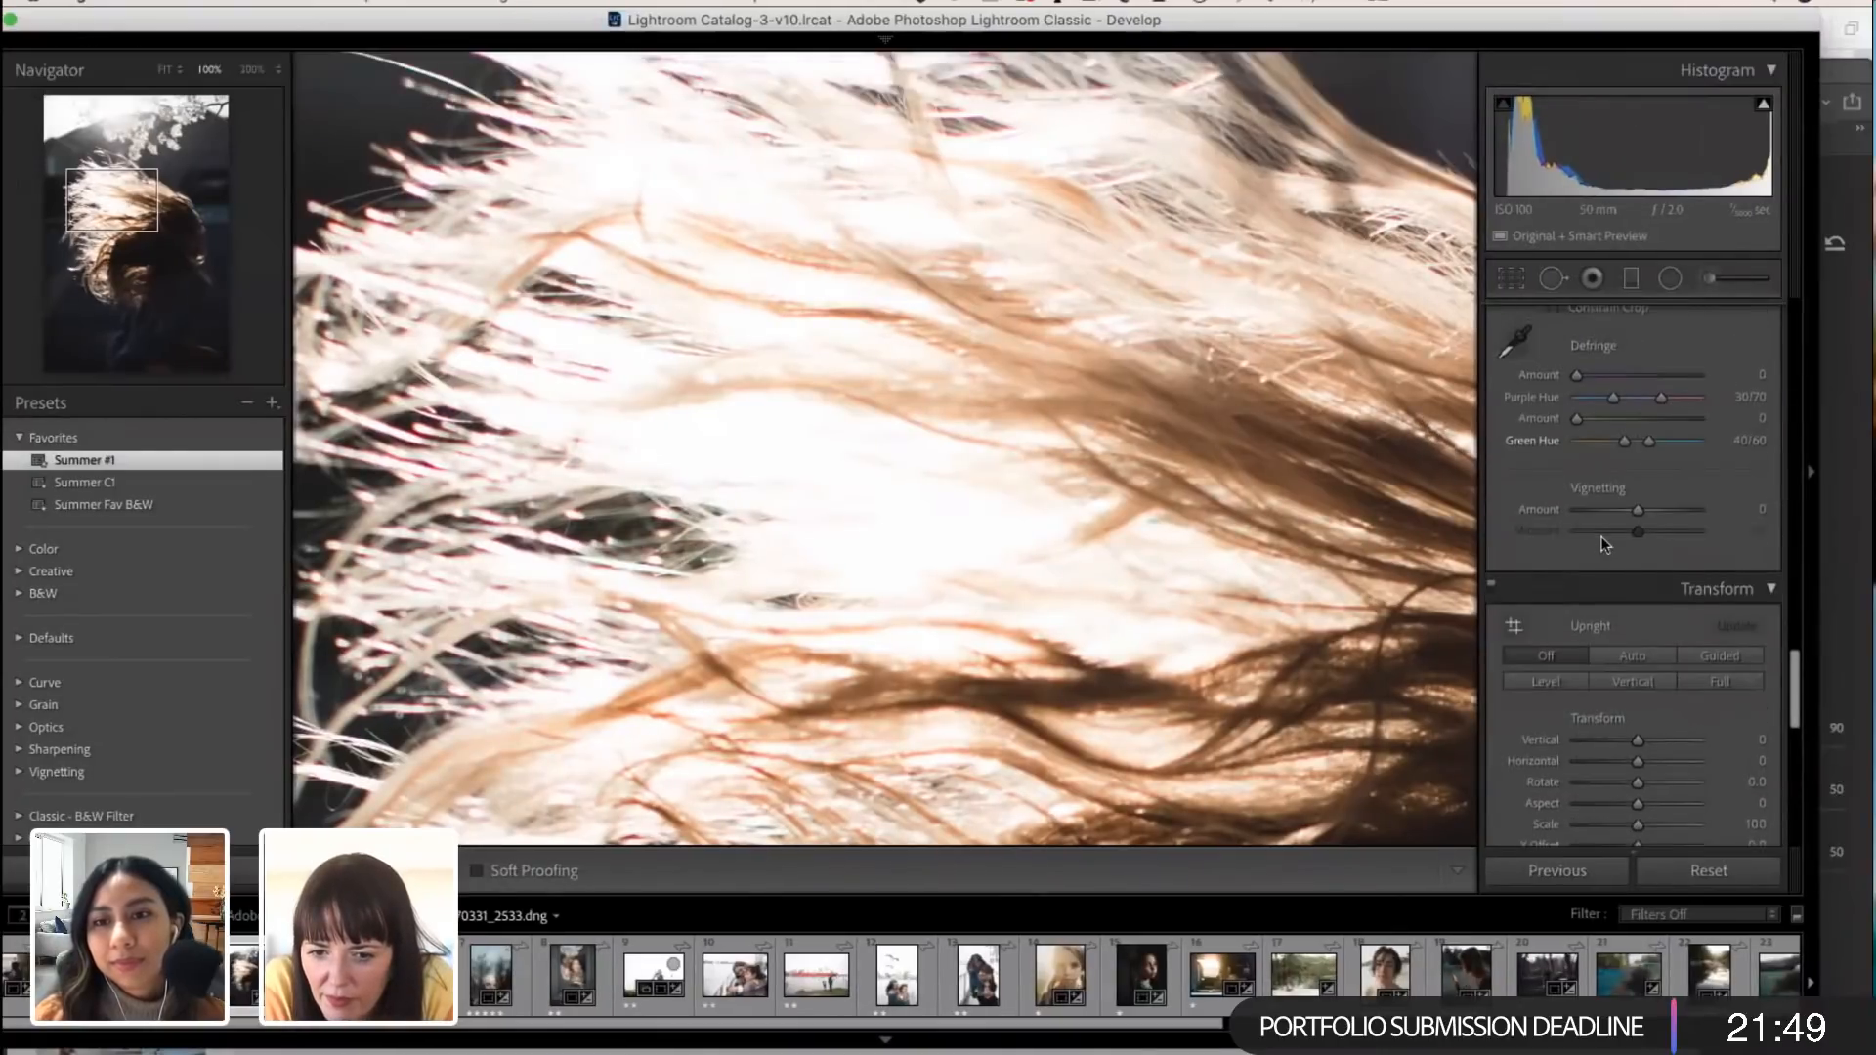
{"action": "scroll", "coordinate": [1603, 545], "scroll_direction": "up", "scroll_amount": 2}
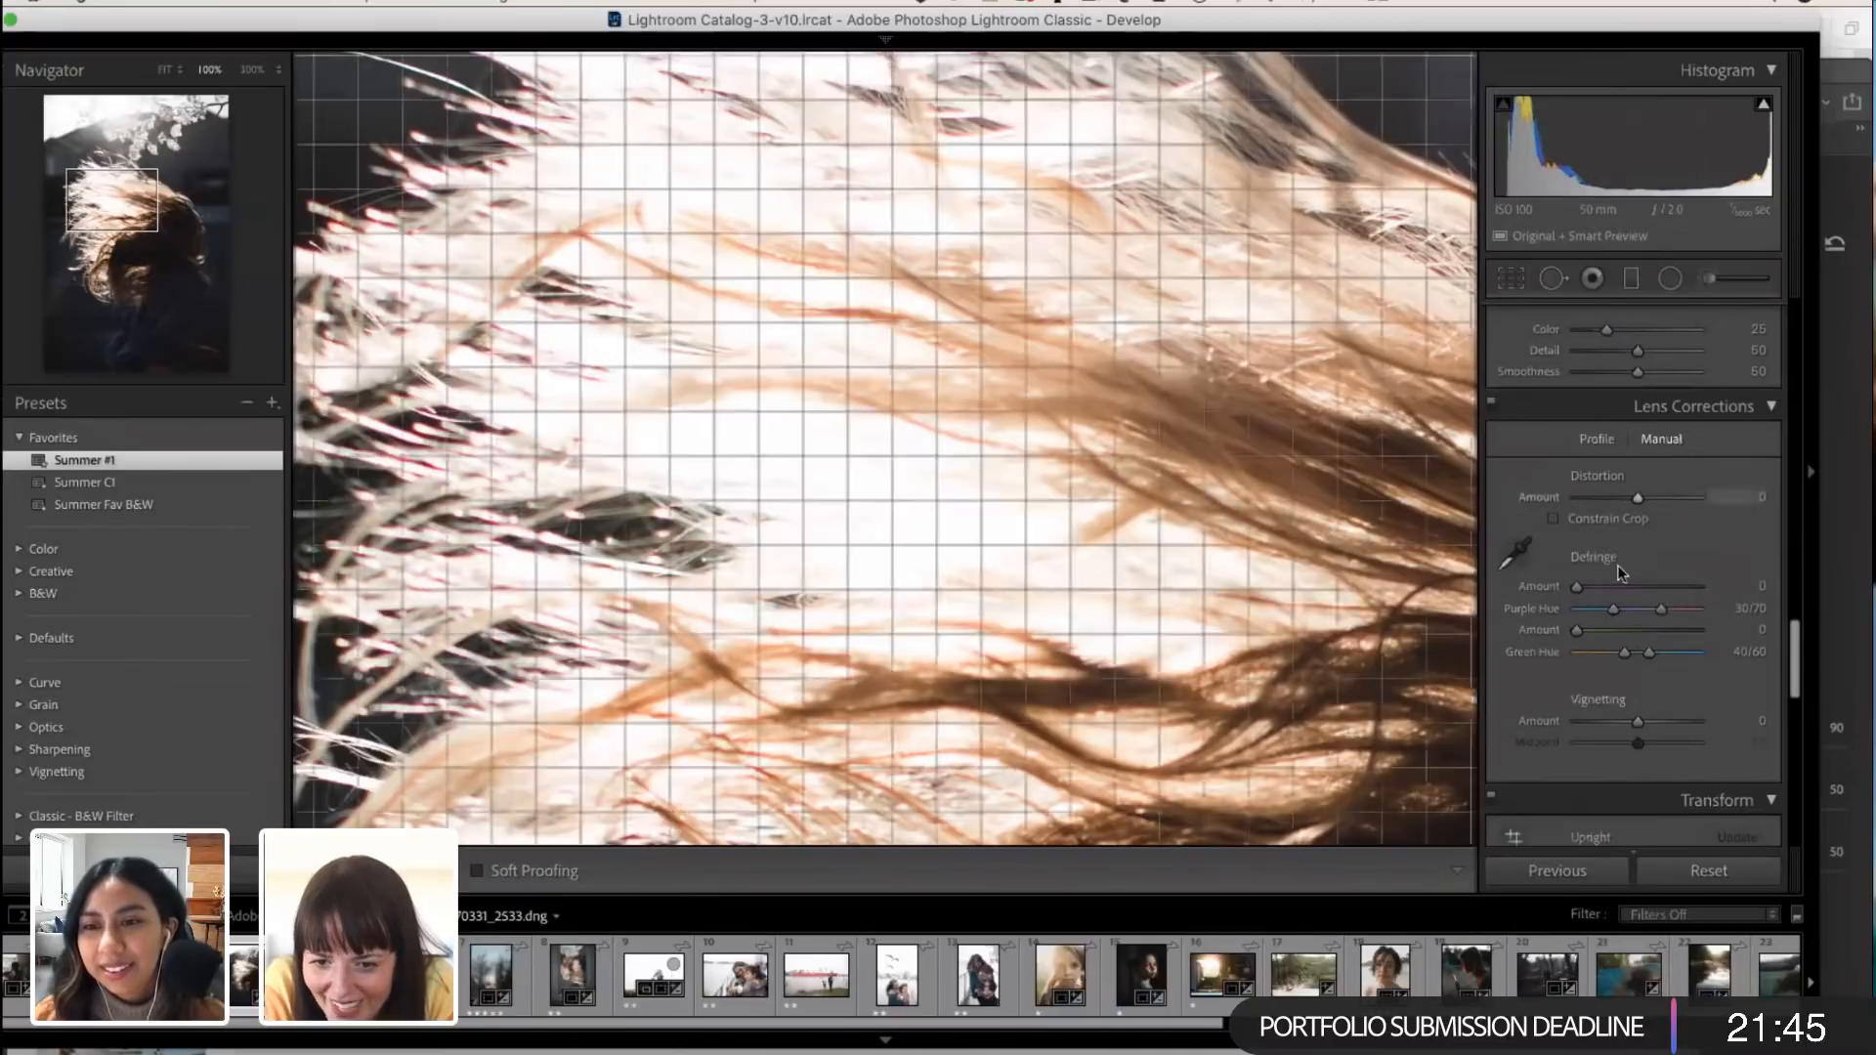
{"action": "scroll", "coordinate": [1249, 491], "scroll_direction": "up", "scroll_amount": 3}
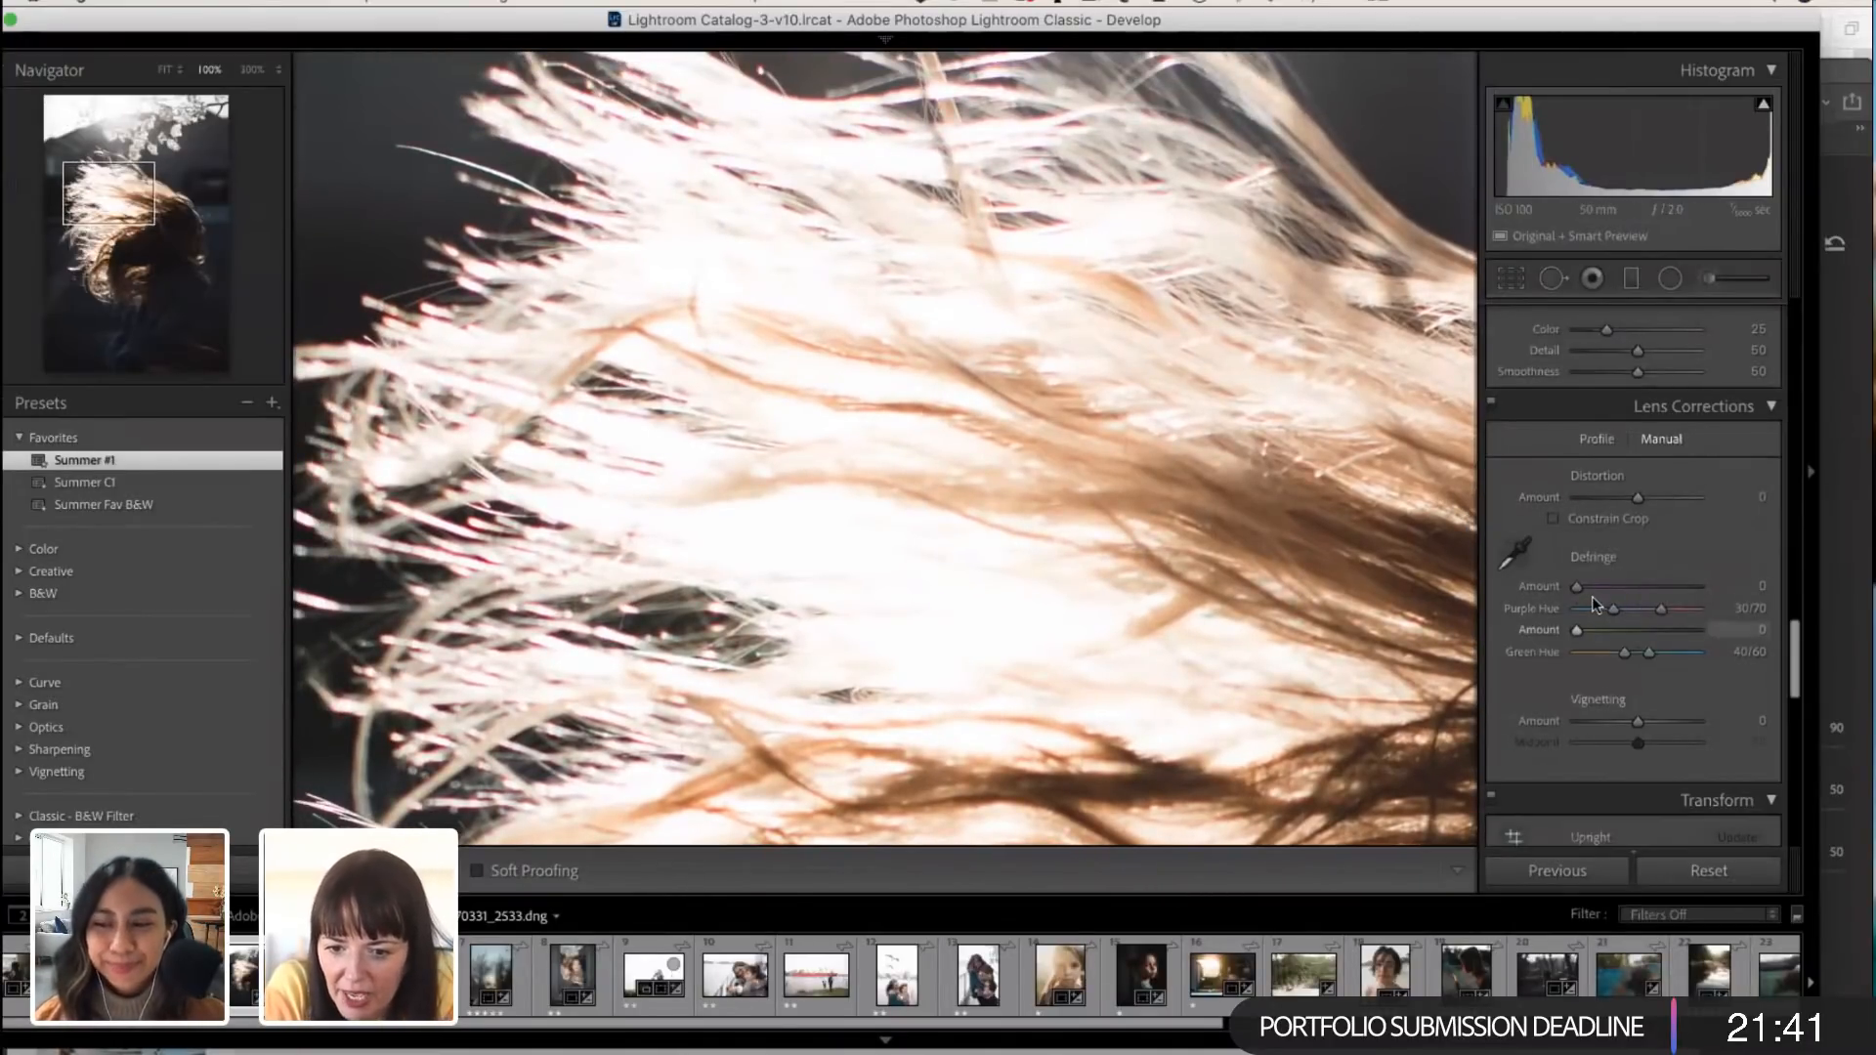
{"action": "left_click", "coordinate": [1597, 440]}
{"action": "left_click", "coordinate": [1503, 471]}
{"action": "scroll", "coordinate": [1069, 389], "scroll_direction": "up", "scroll_amount": 2}
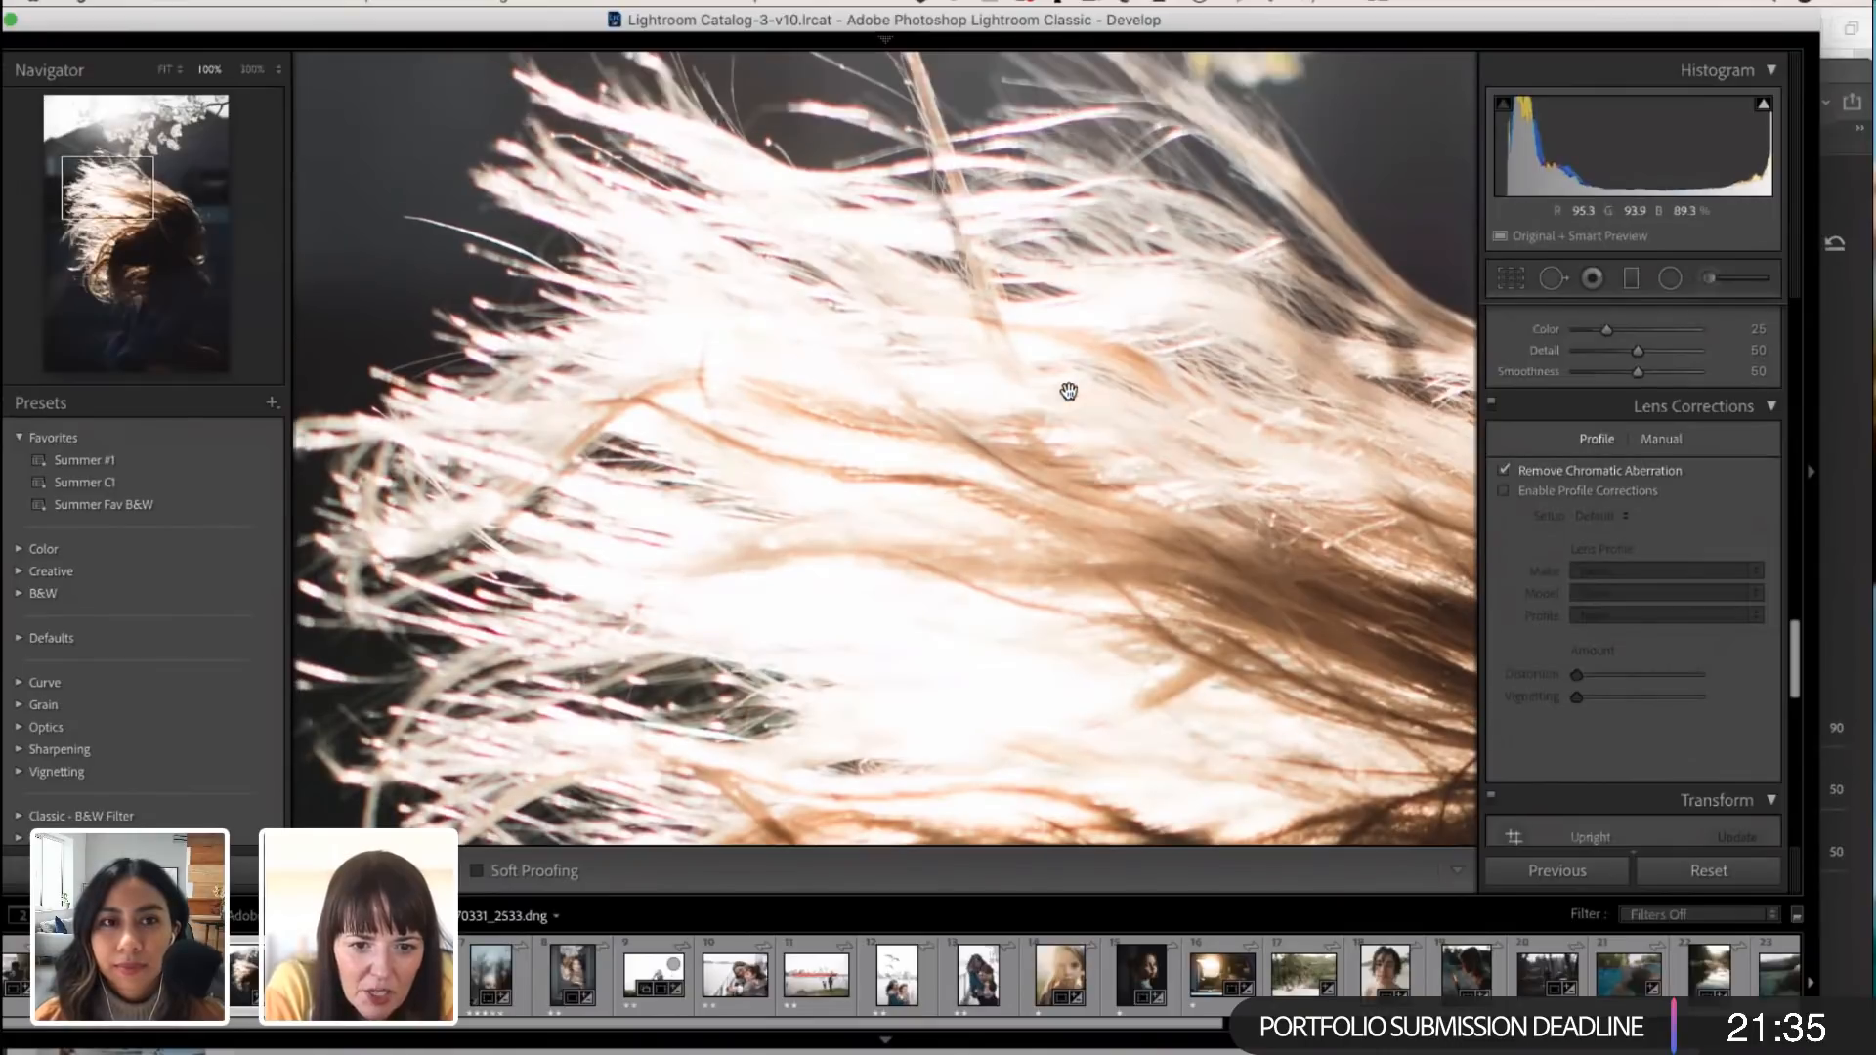
Step: Defringe the hair manually with a purple Amount of 4 and a Purple Hue range of 23/91, checking the hair and face edges
{"action": "left_click", "coordinate": [1662, 440]}
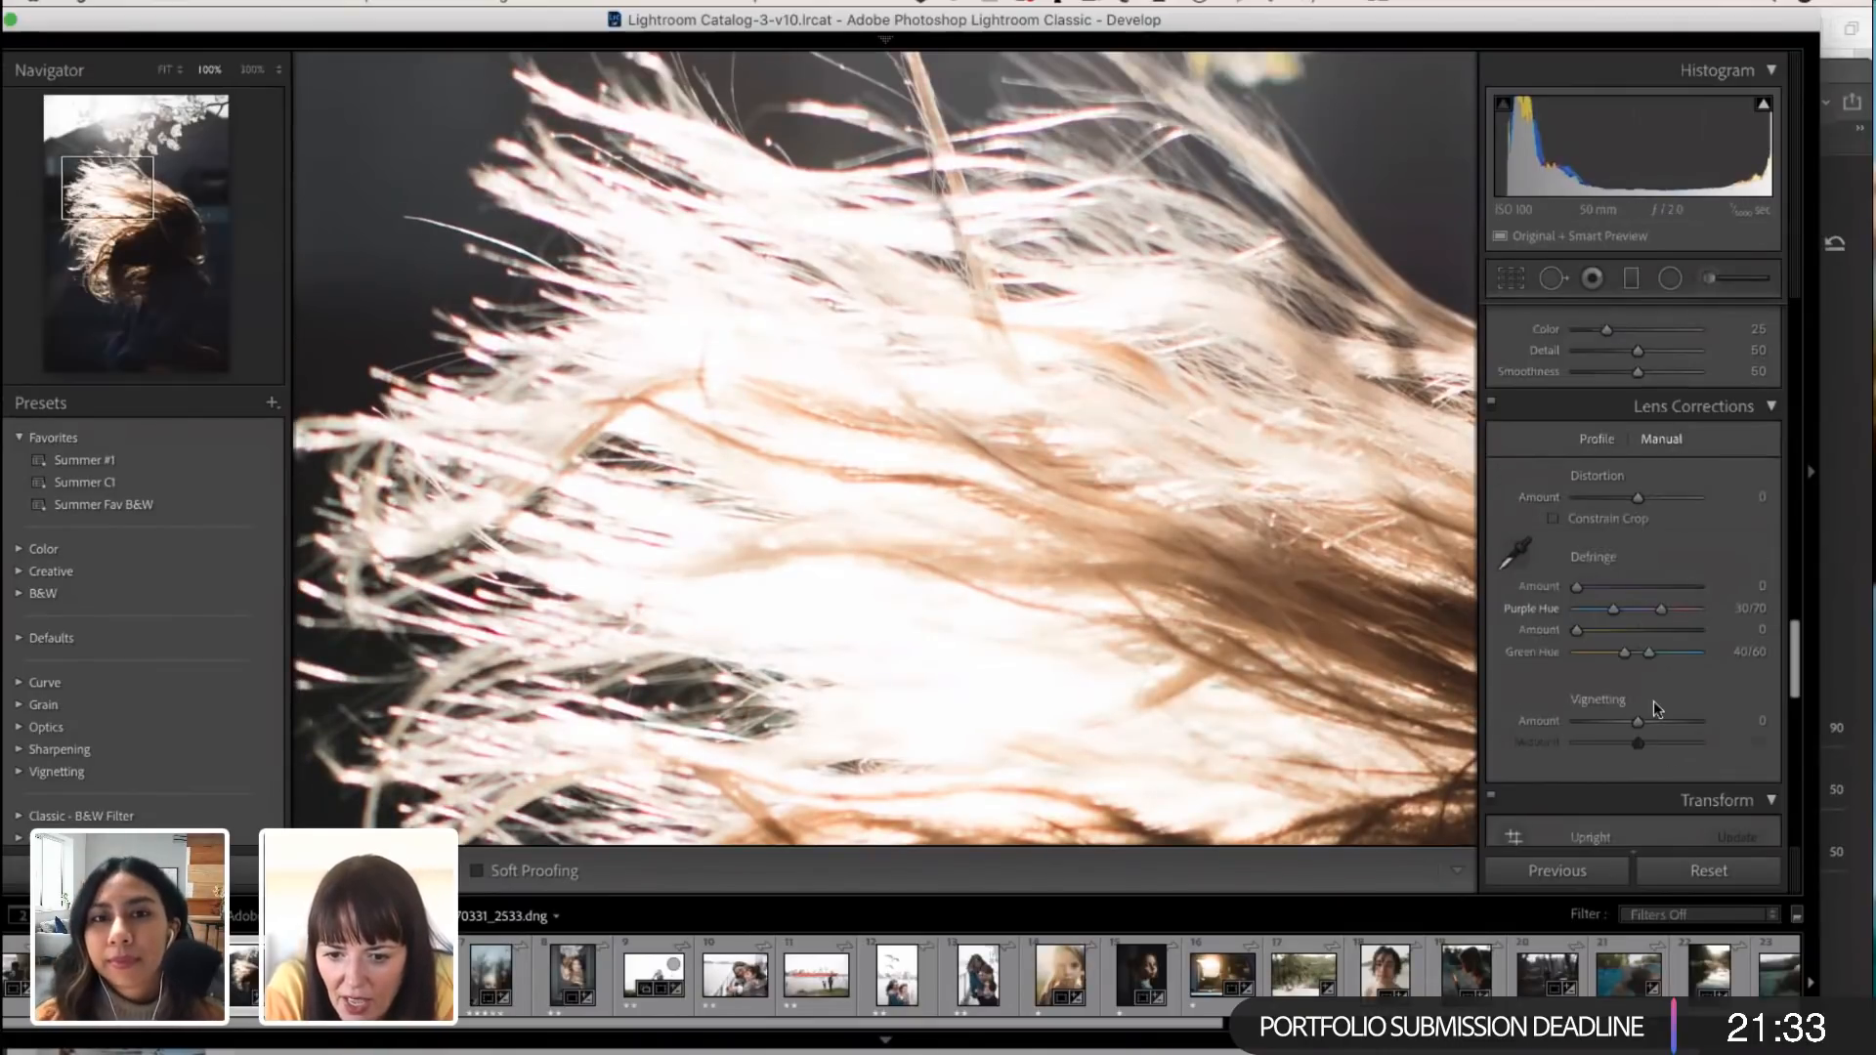
{"action": "left_click_drag", "start_coordinate": [1574, 587], "coordinate": [1694, 609]}
{"action": "scroll", "coordinate": [1069, 620], "scroll_direction": "down", "scroll_amount": 5}
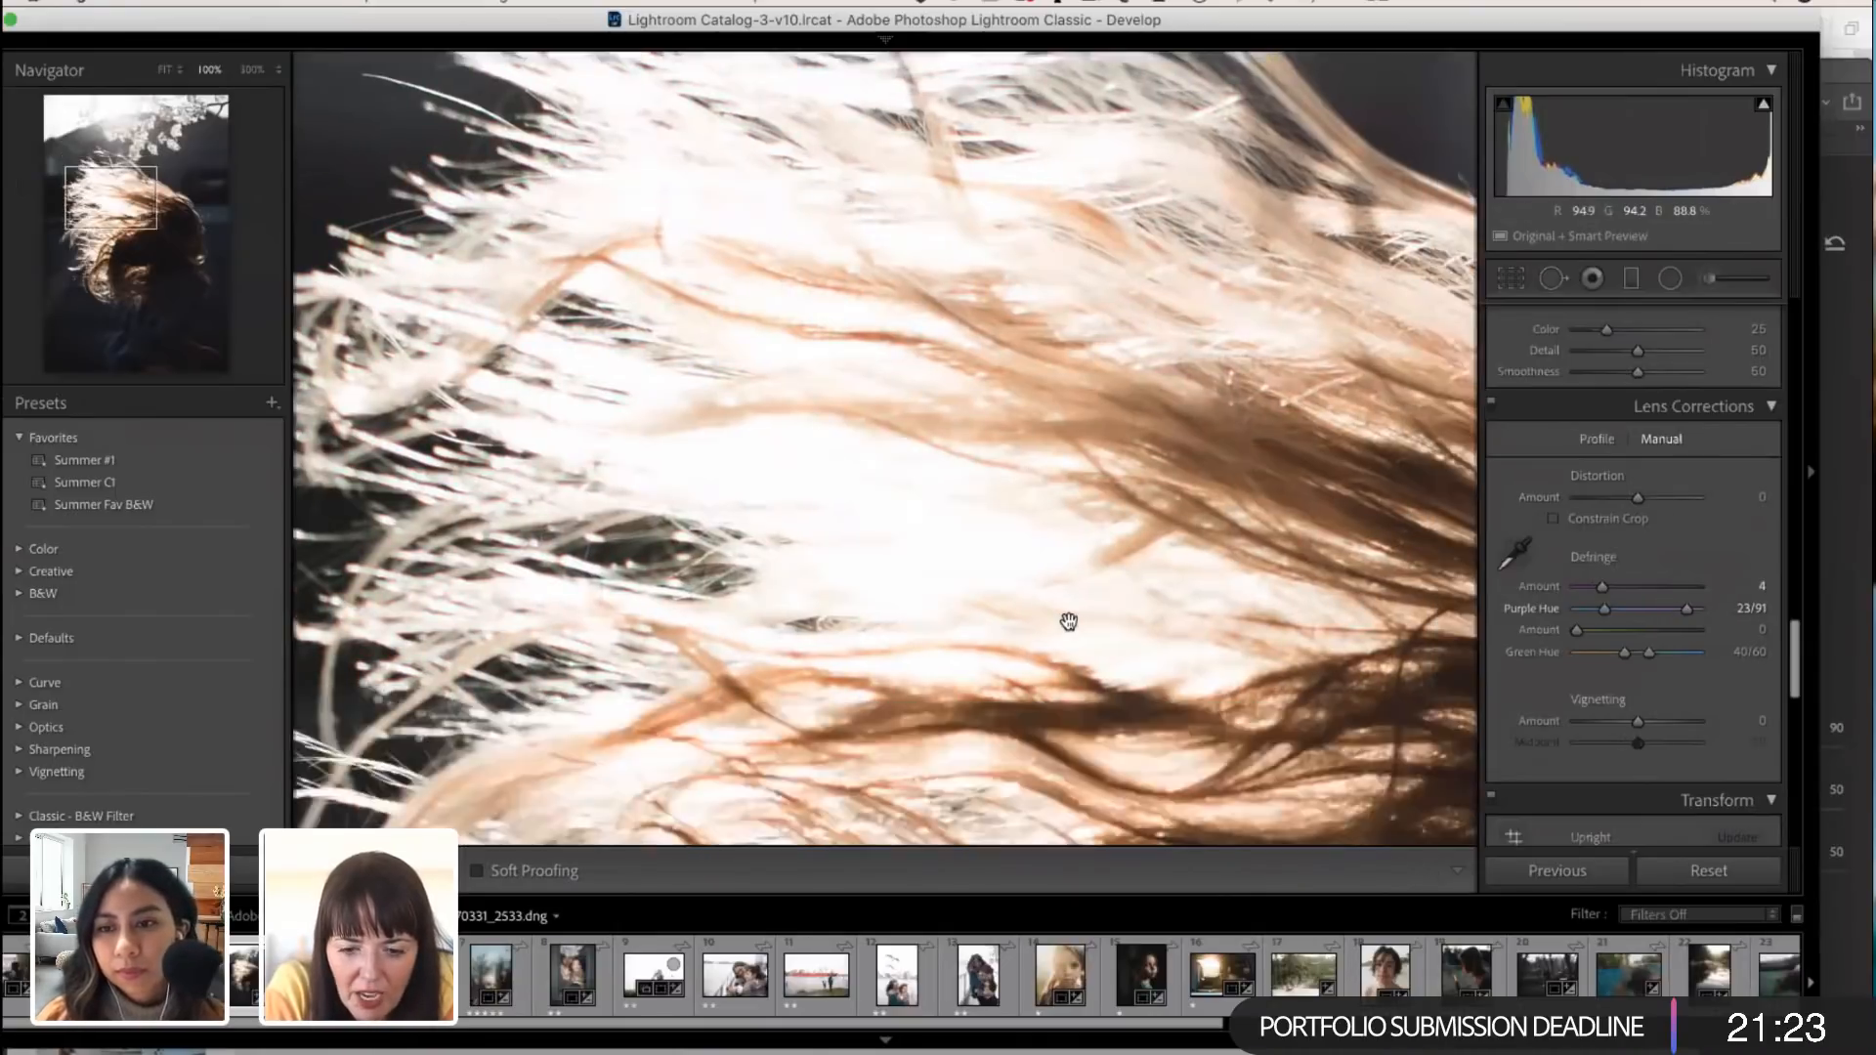
{"action": "scroll", "coordinate": [1069, 622], "scroll_direction": "up", "scroll_amount": 1}
{"action": "scroll", "coordinate": [1068, 620], "scroll_direction": "up", "scroll_amount": 5}
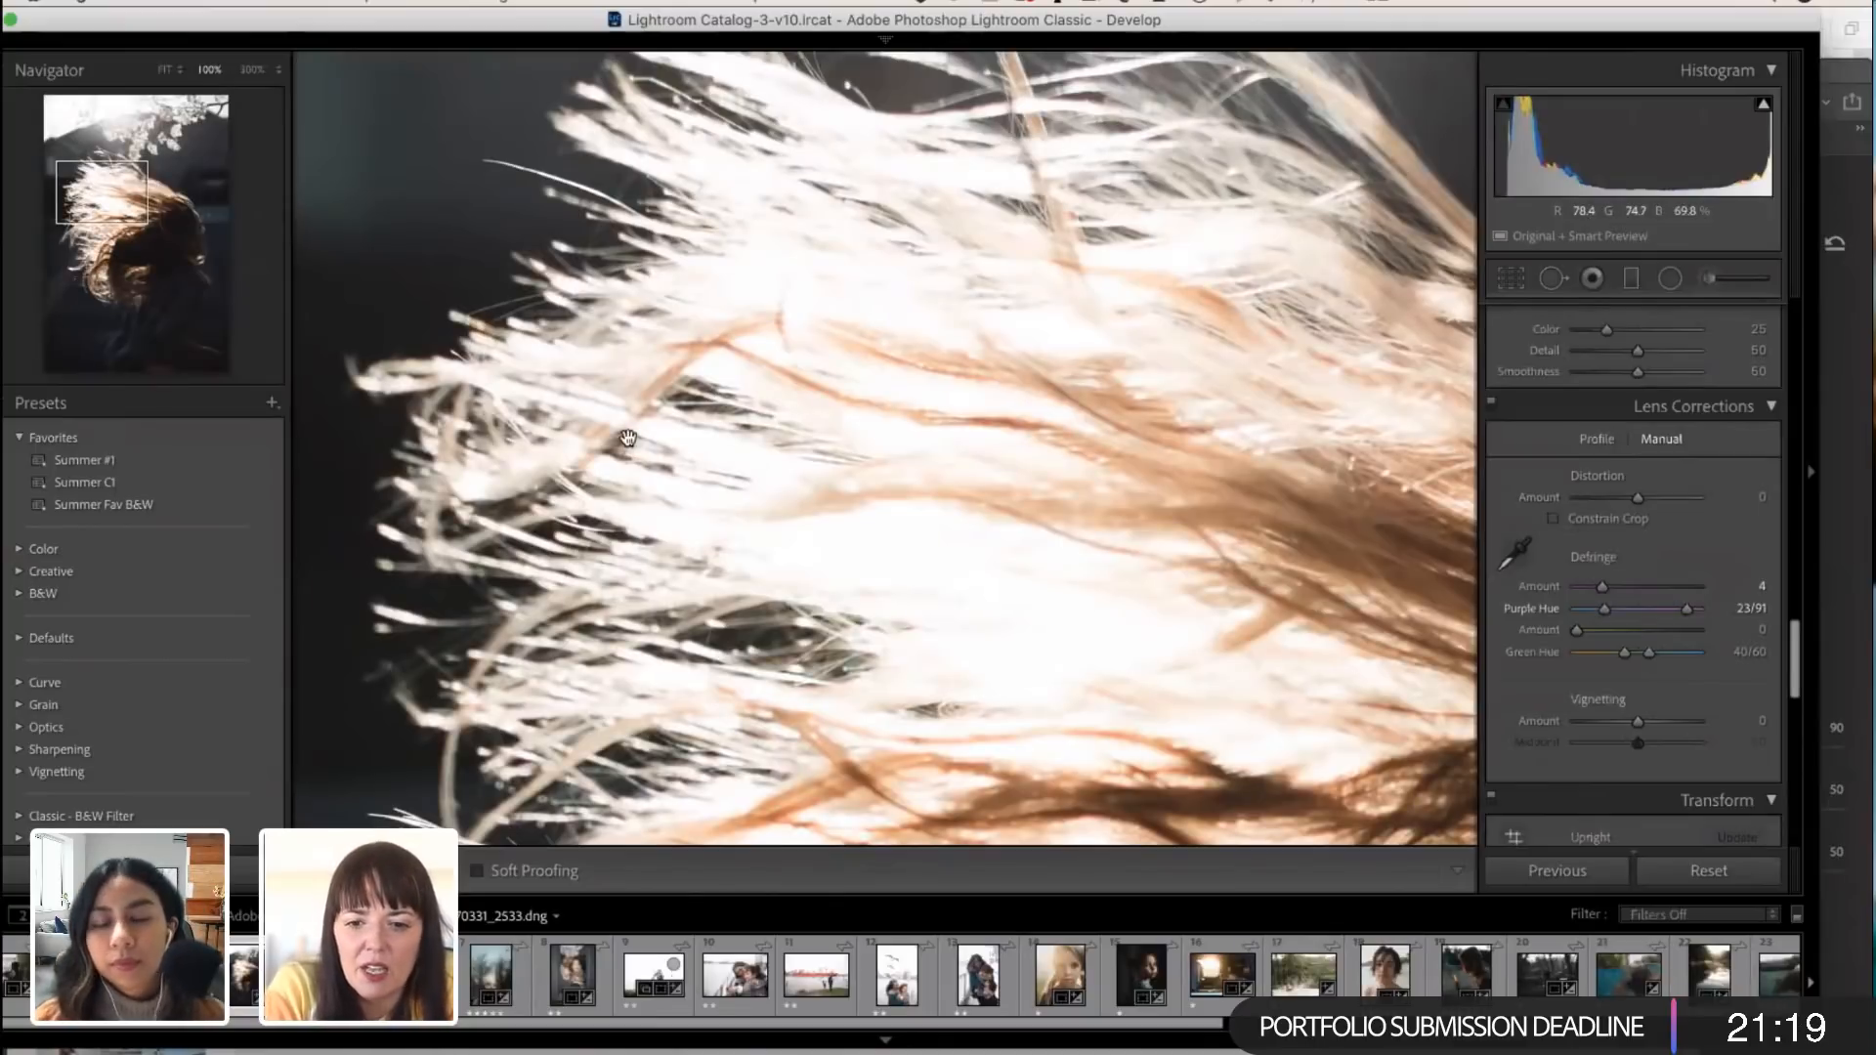
{"action": "scroll", "coordinate": [628, 437], "scroll_direction": "down", "scroll_amount": 5}
{"action": "scroll", "coordinate": [628, 437], "scroll_direction": "right", "scroll_amount": 5}
{"action": "scroll", "coordinate": [627, 437], "scroll_direction": "right", "scroll_amount": 5}
{"action": "scroll", "coordinate": [628, 437], "scroll_direction": "down", "scroll_amount": 2}
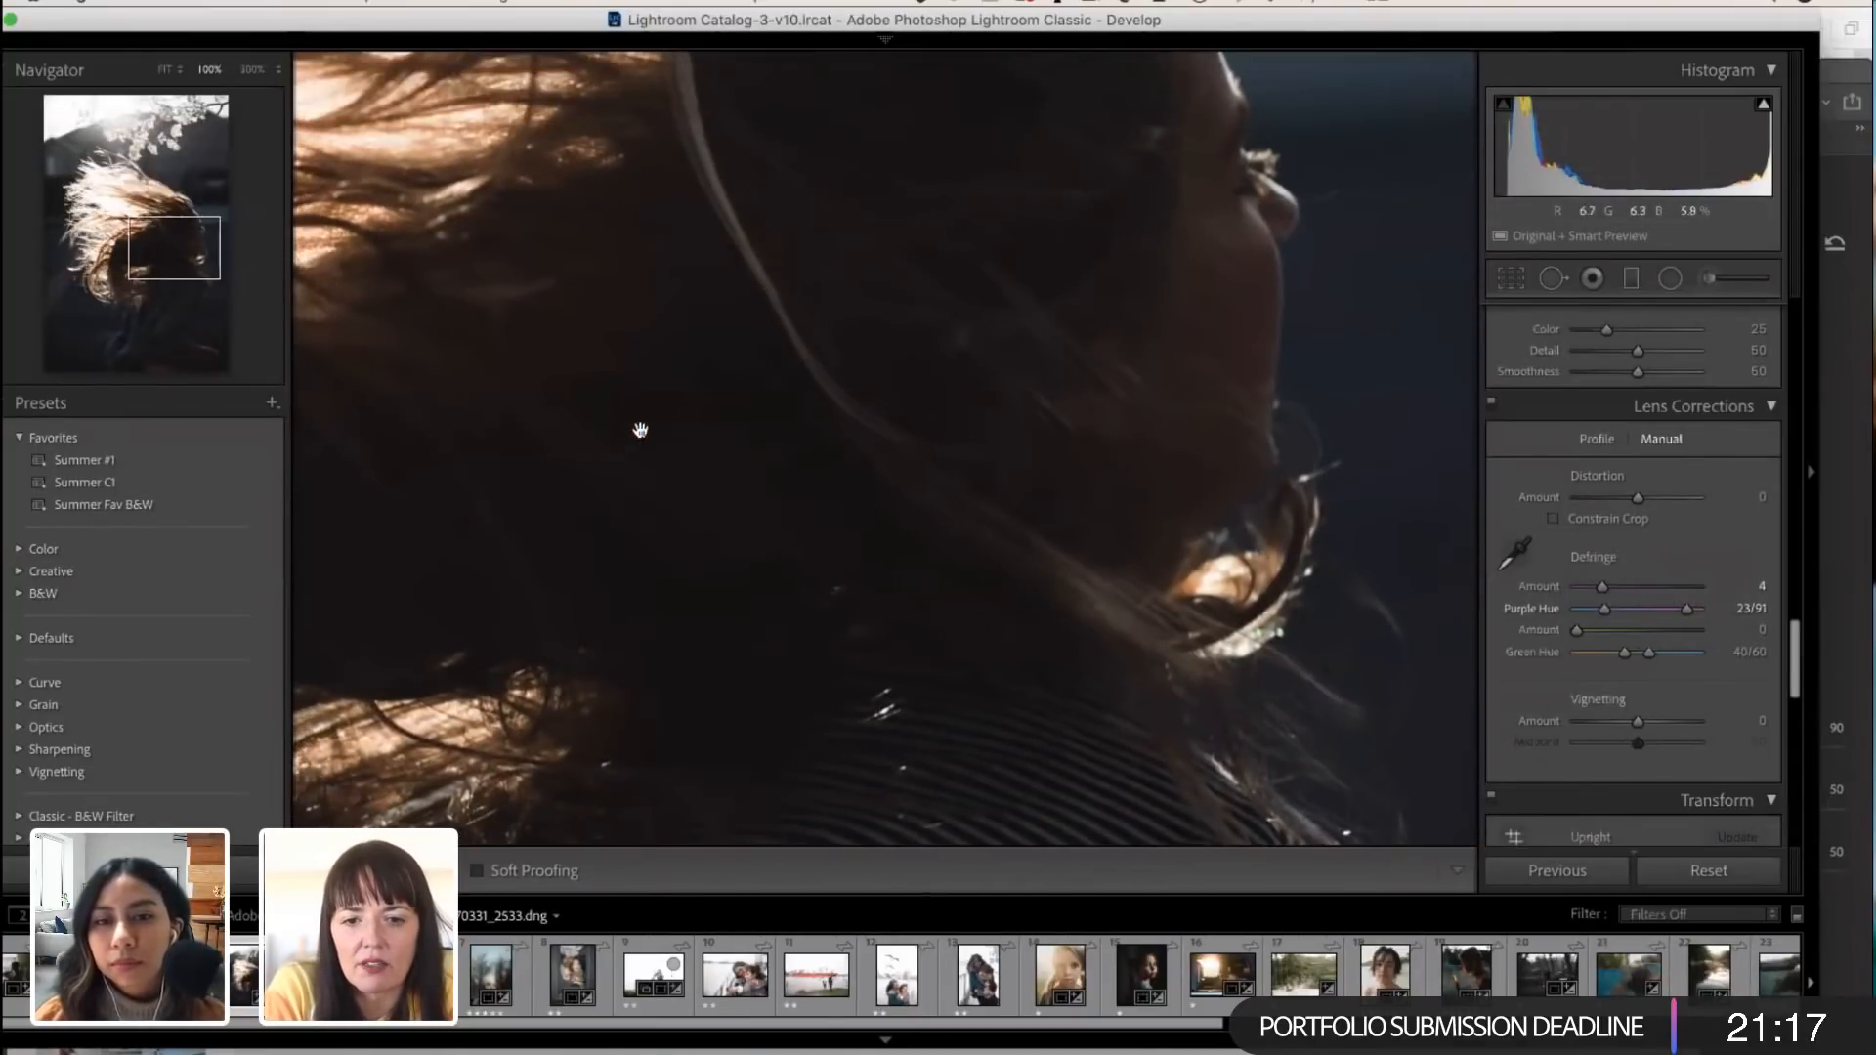
Step: Adjust the portrait's basic tones to Temp 4,982, Highlights -51, Shadows +43, Whites -24 and Blacks +53
{"action": "left_click", "coordinate": [1188, 562]}
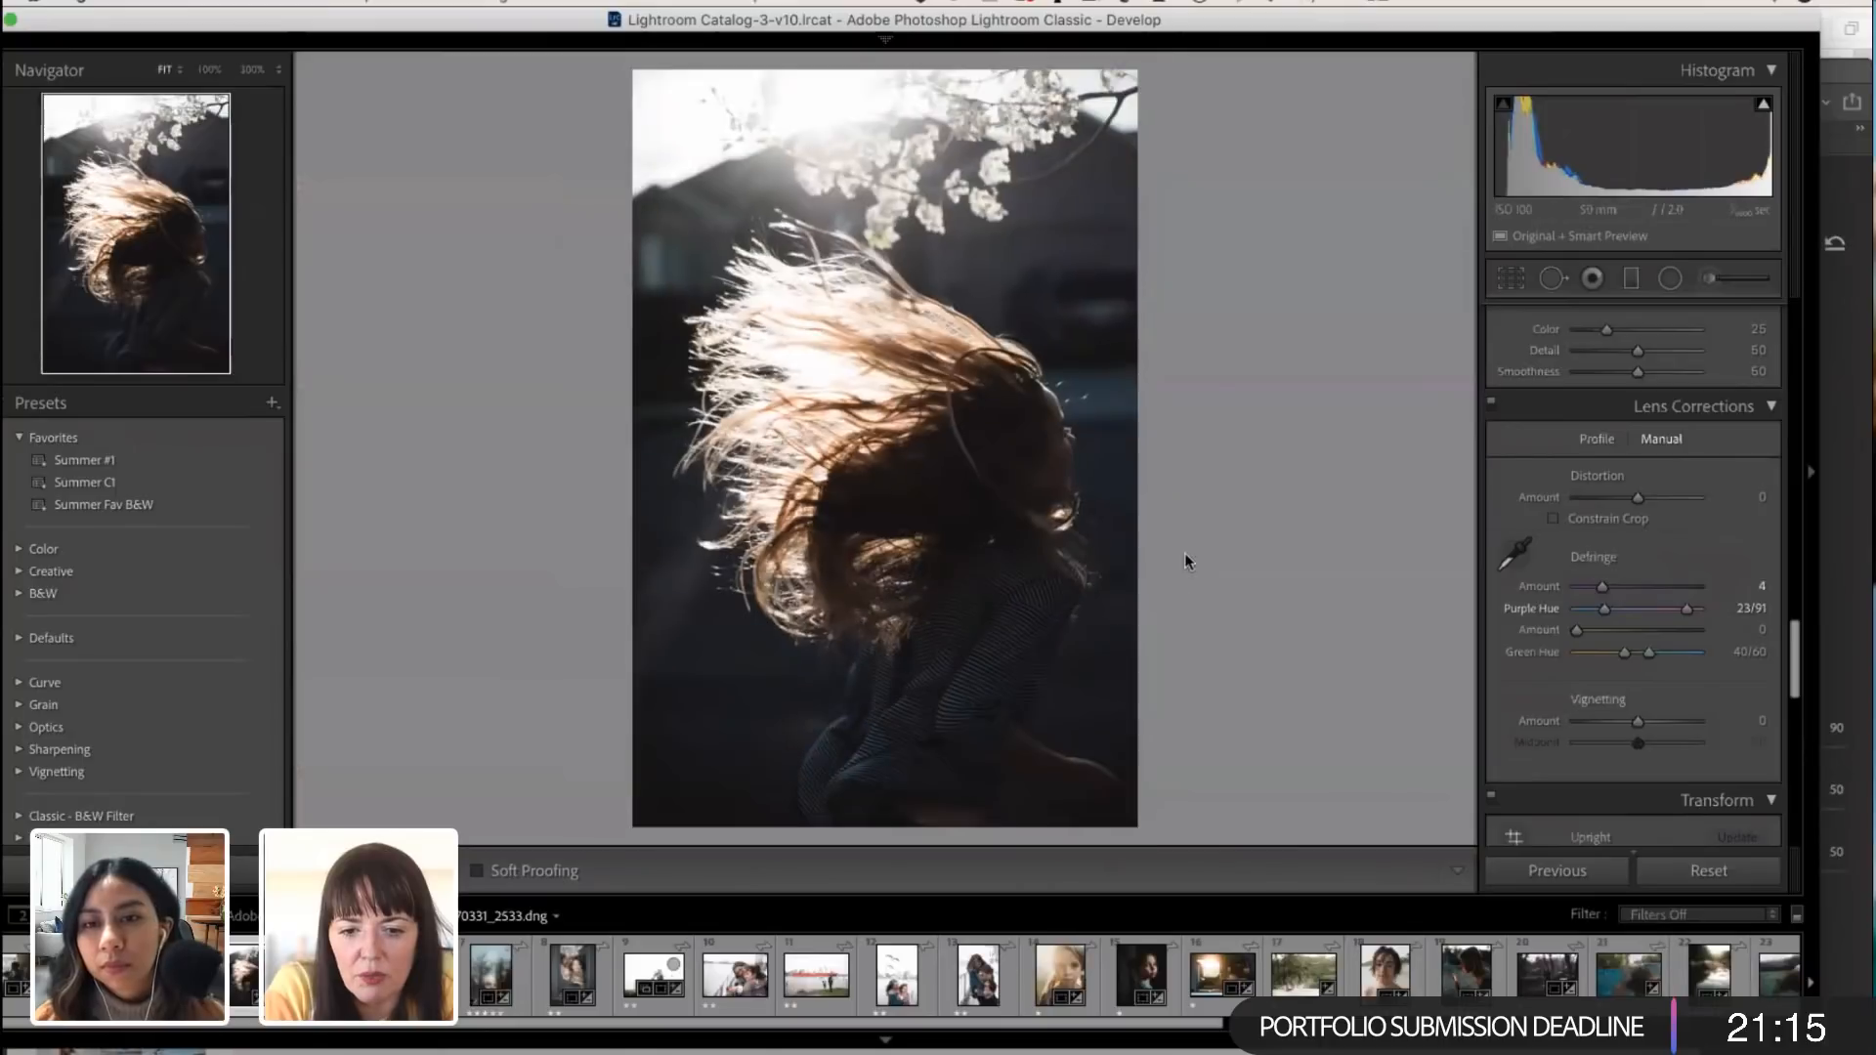
{"action": "scroll", "coordinate": [1639, 654], "scroll_direction": "up", "scroll_amount": 15}
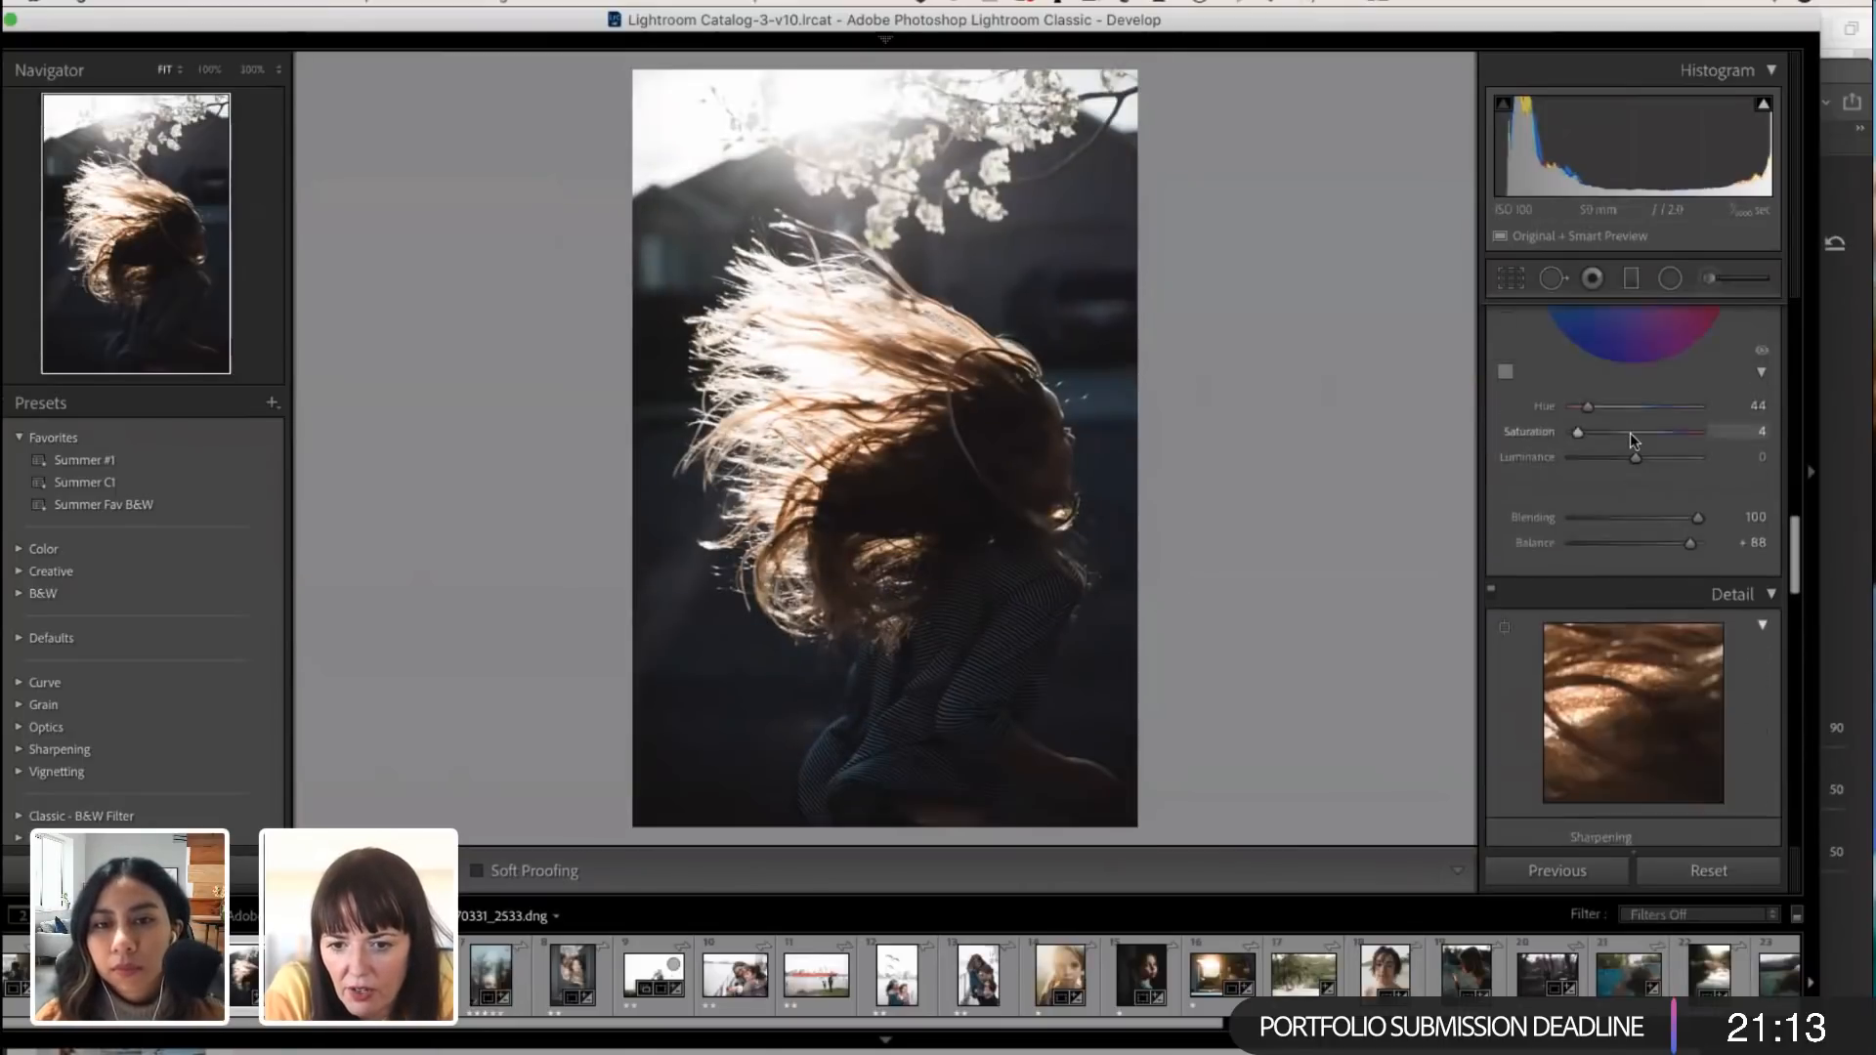
{"action": "left_click_drag", "start_coordinate": [1646, 614], "coordinate": [1606, 591]}
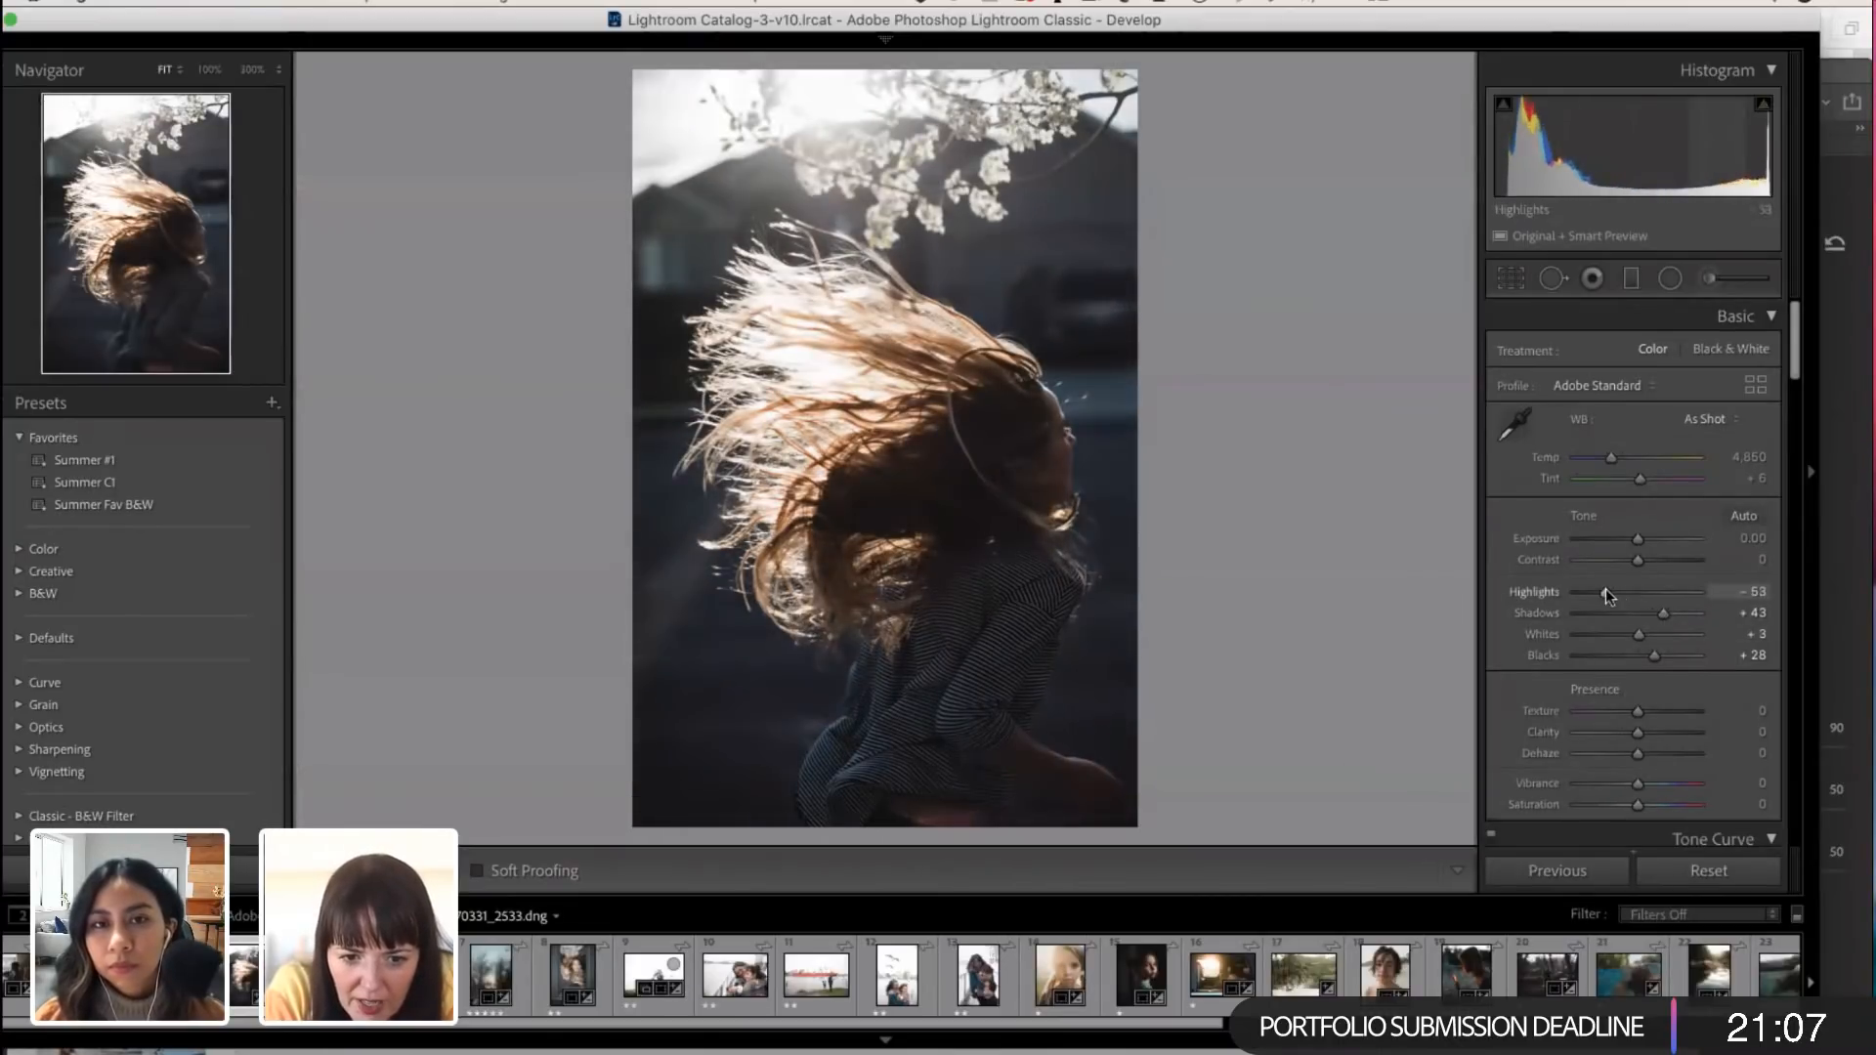
{"action": "left_click_drag", "start_coordinate": [1653, 662], "coordinate": [1669, 660]}
{"action": "left_click_drag", "start_coordinate": [1610, 460], "coordinate": [1612, 462]}
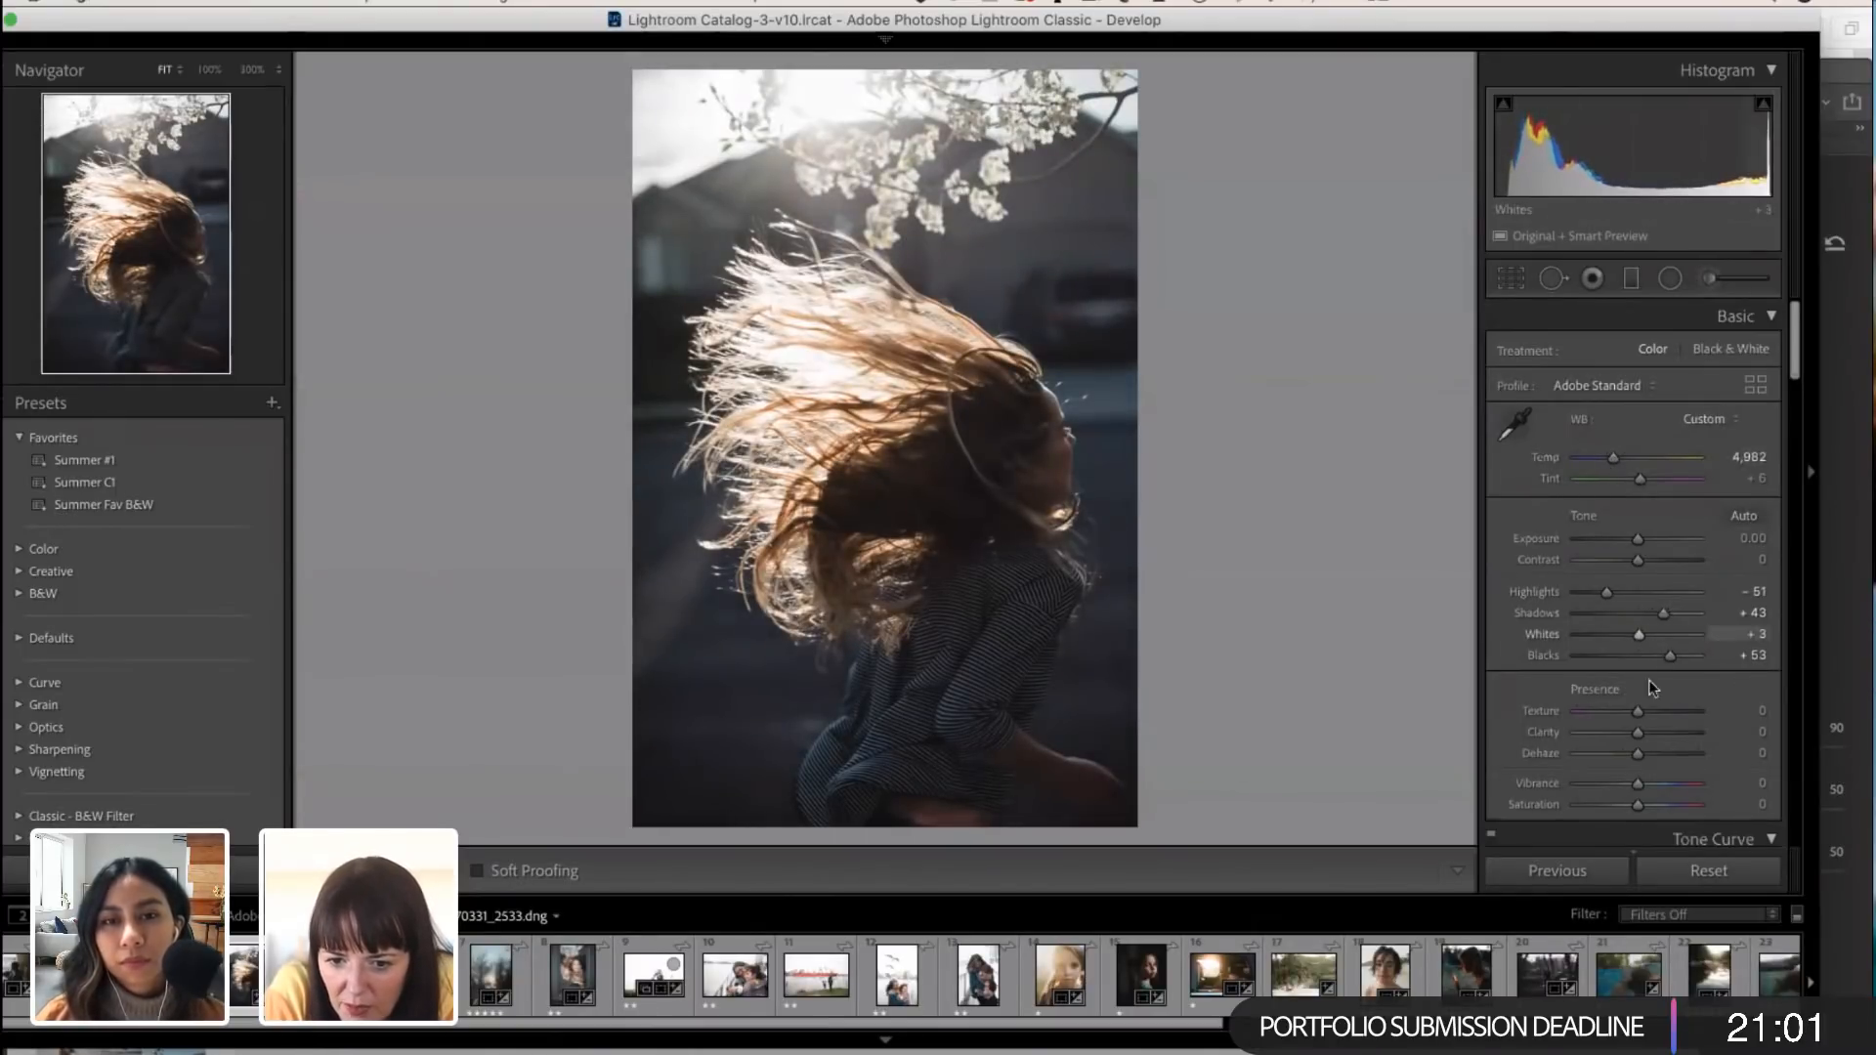
{"action": "left_click_drag", "start_coordinate": [1638, 634], "coordinate": [1621, 634]}
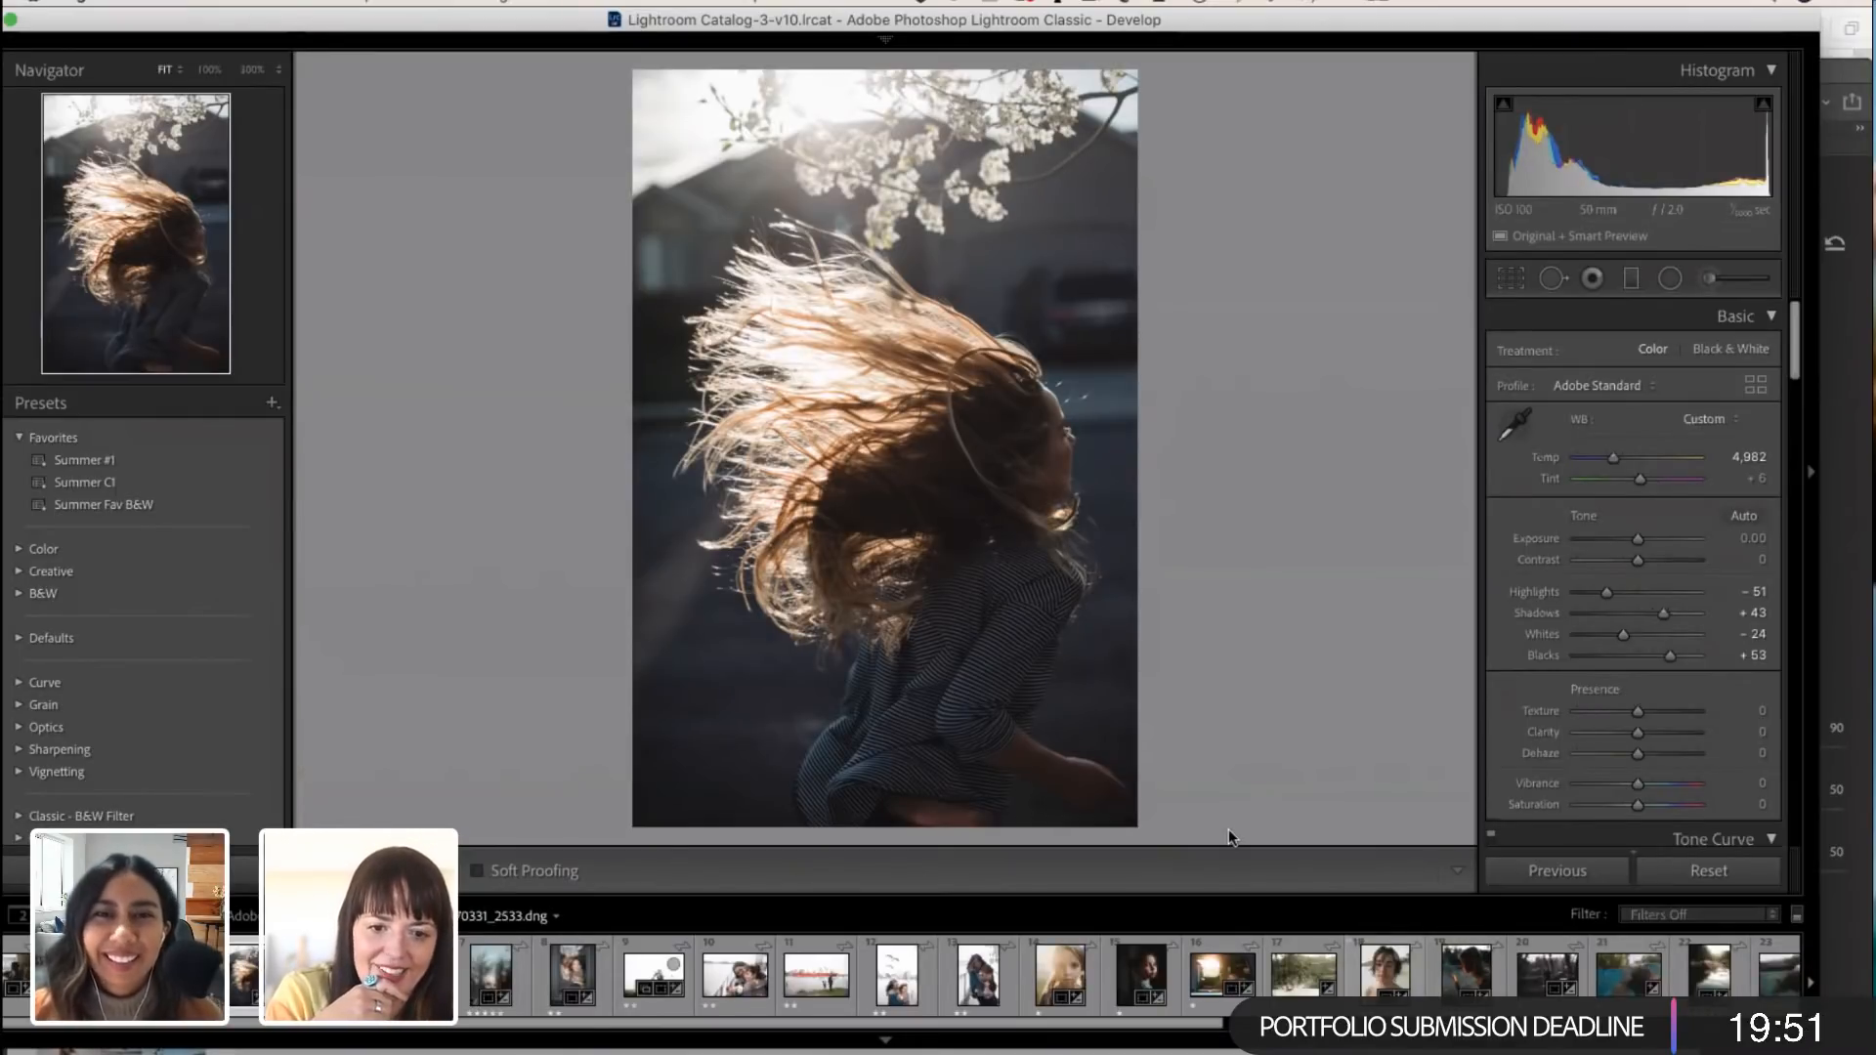
Step: Compare the outdoor family photos in the filmstrip and open the red ship and seagulls photo, 20190315_4511.dng
{"action": "mouse_move", "coordinate": [492, 22]}
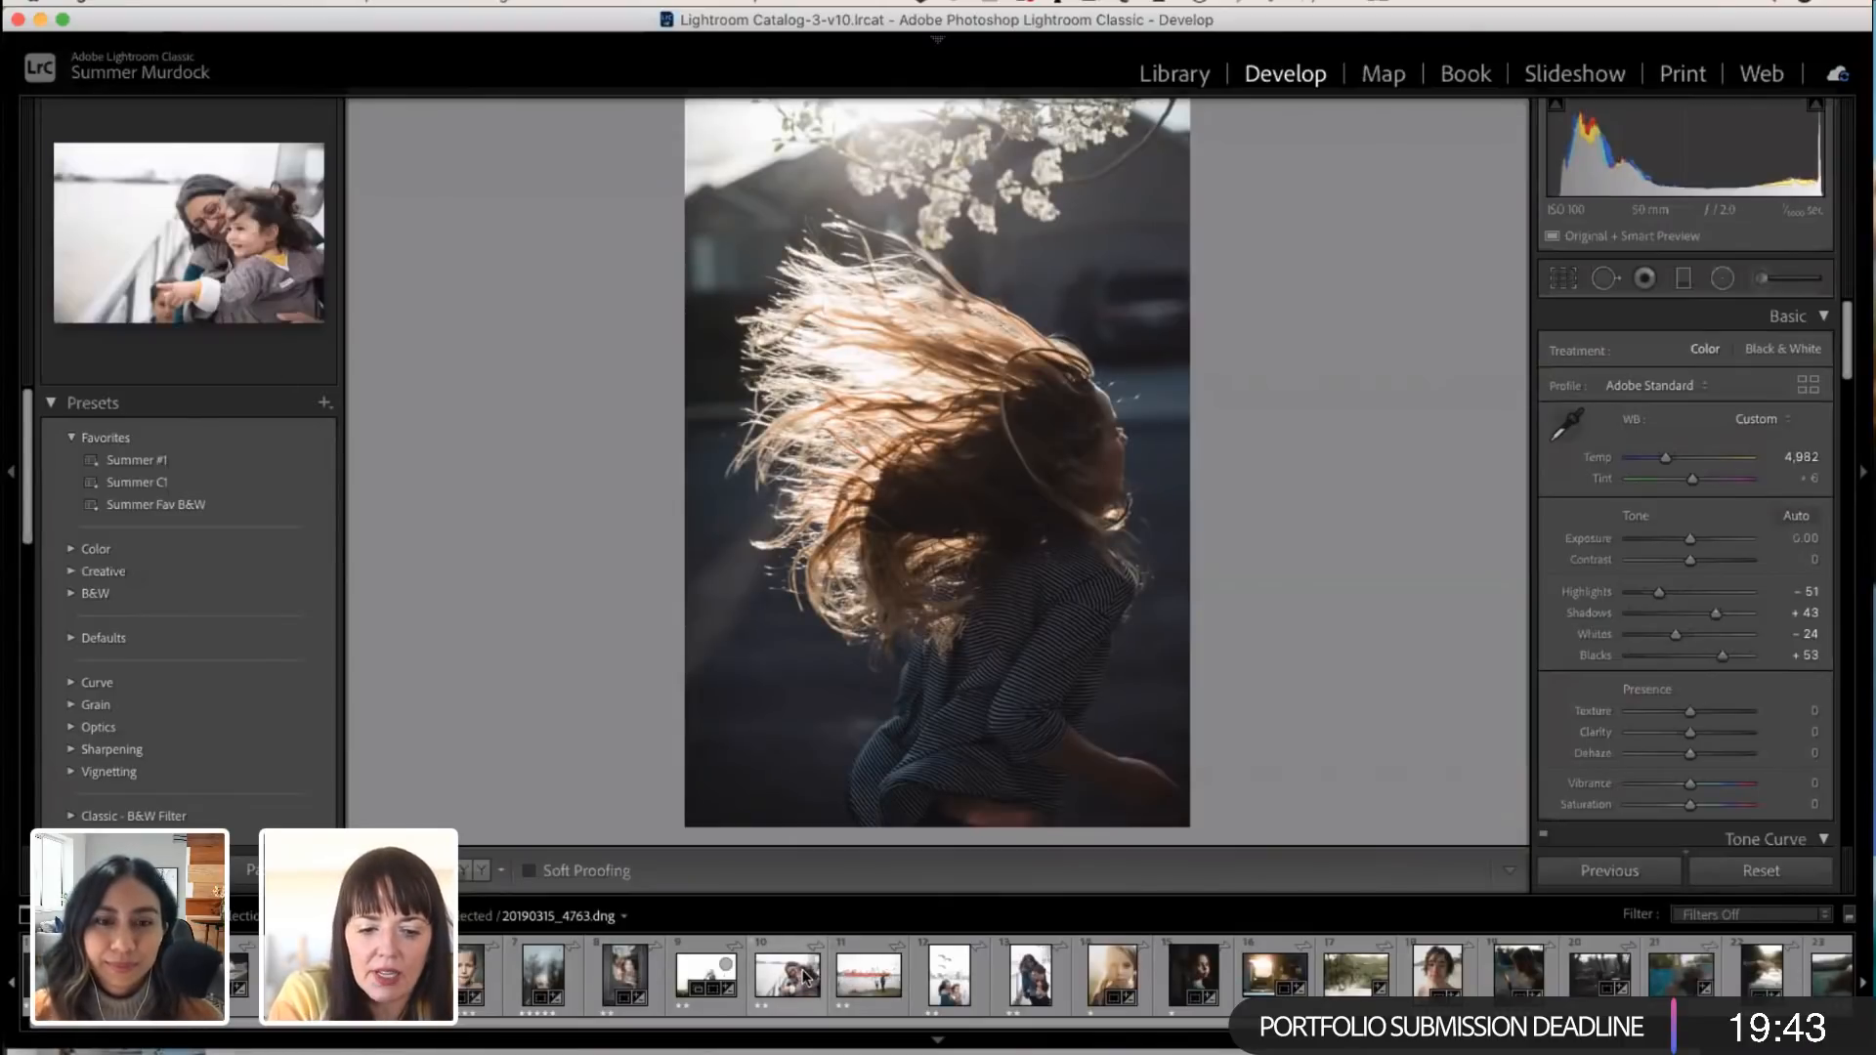
{"action": "left_click", "coordinate": [881, 982]}
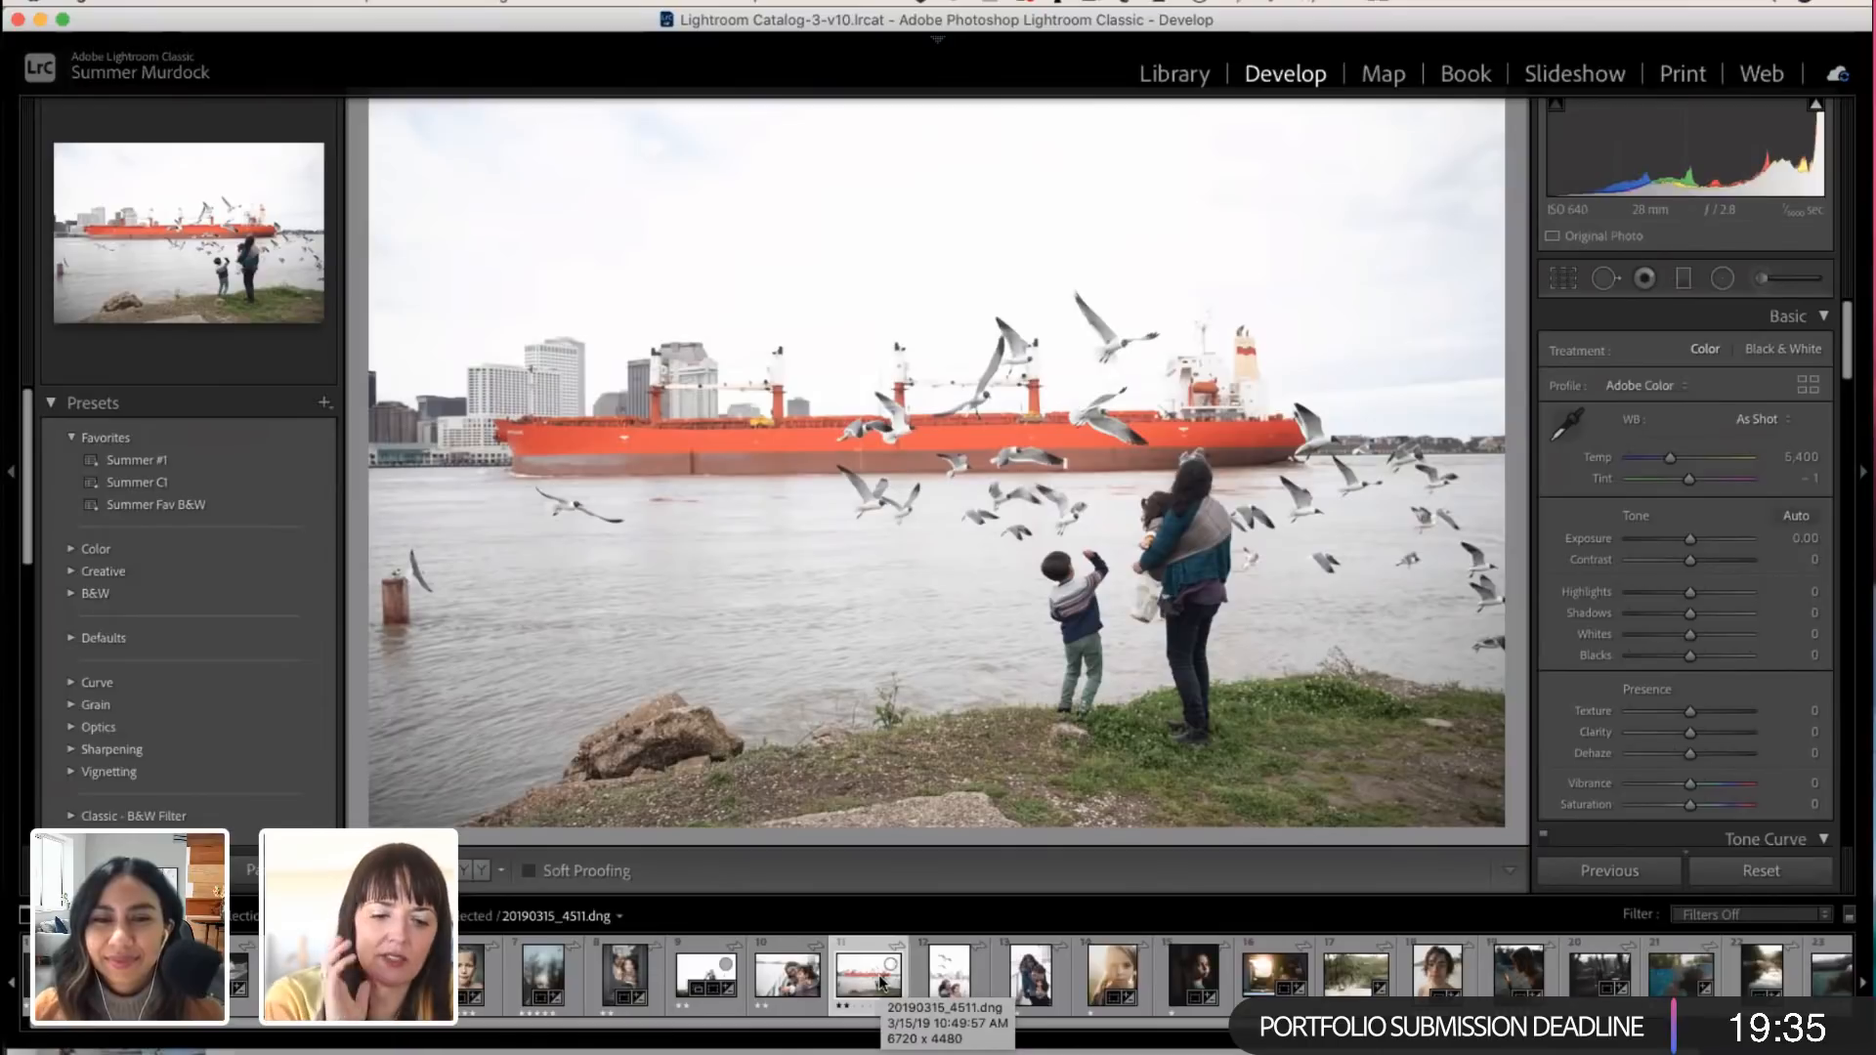
{"action": "left_click", "coordinate": [689, 977]}
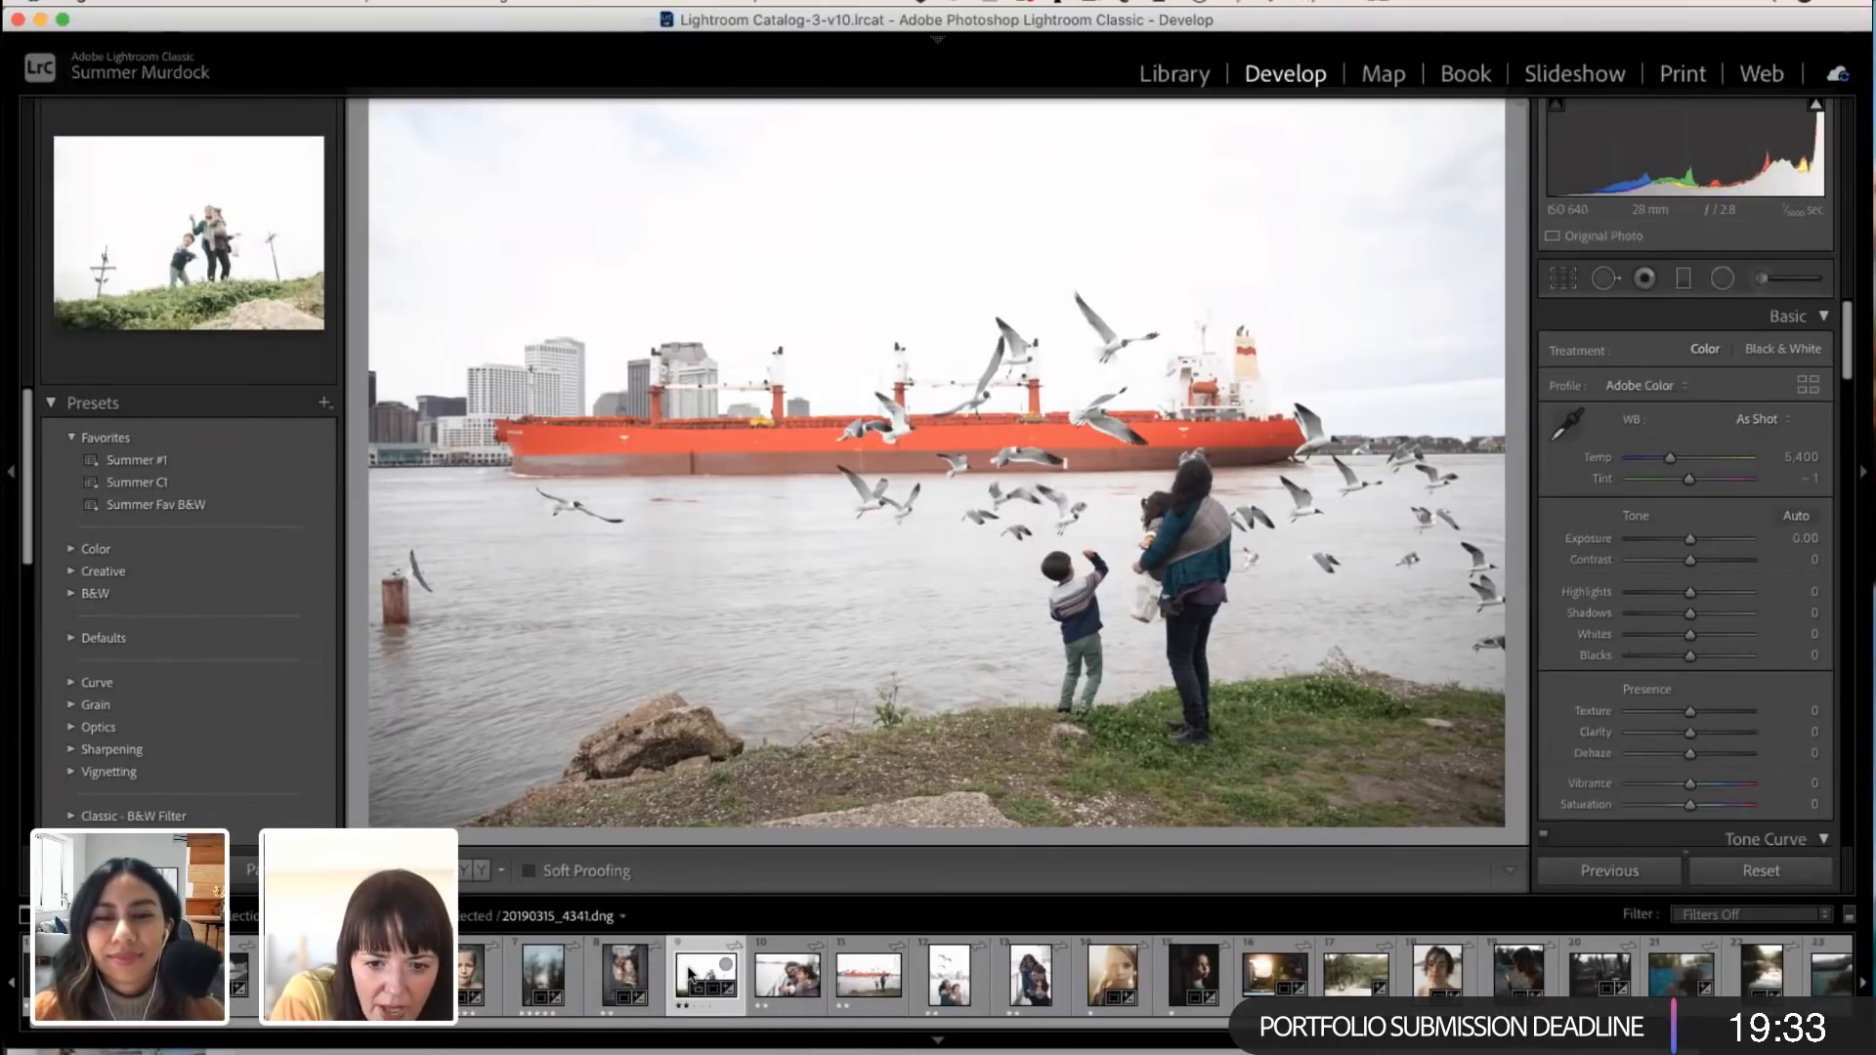
{"action": "left_click", "coordinate": [791, 982]}
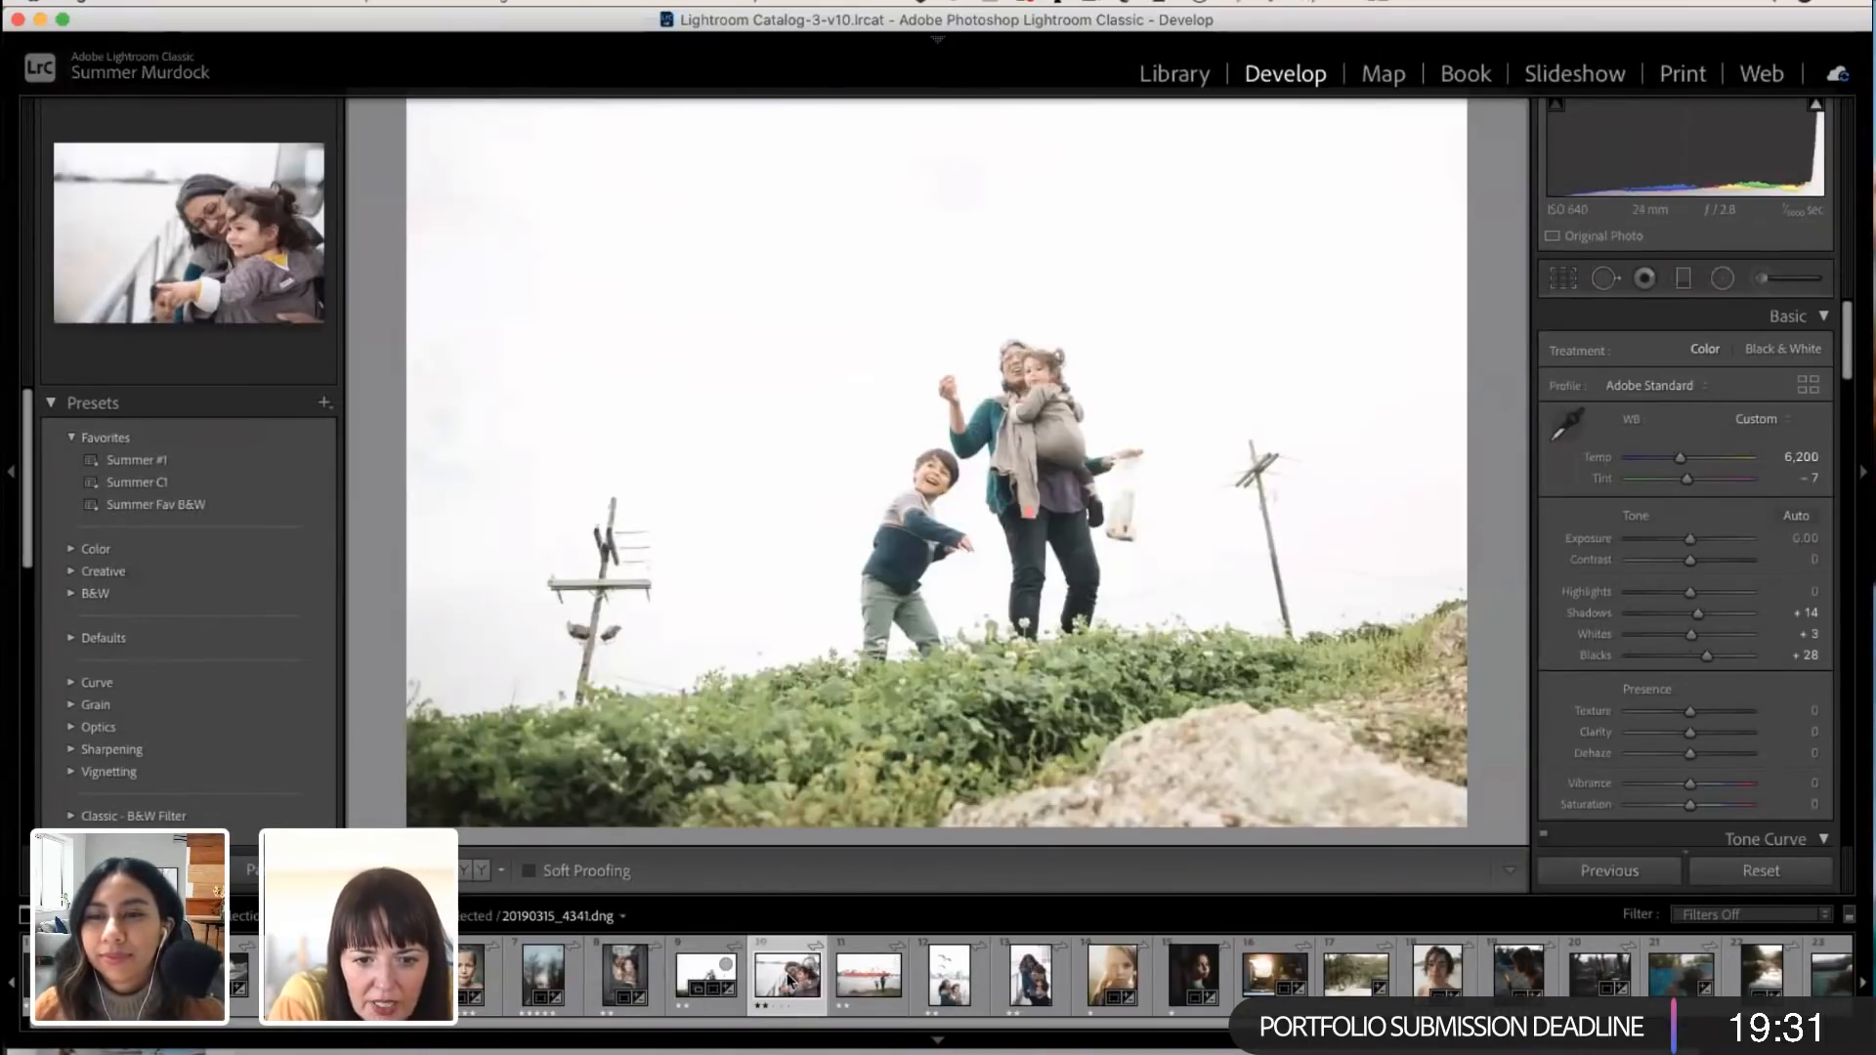
{"action": "left_click", "coordinate": [868, 983]}
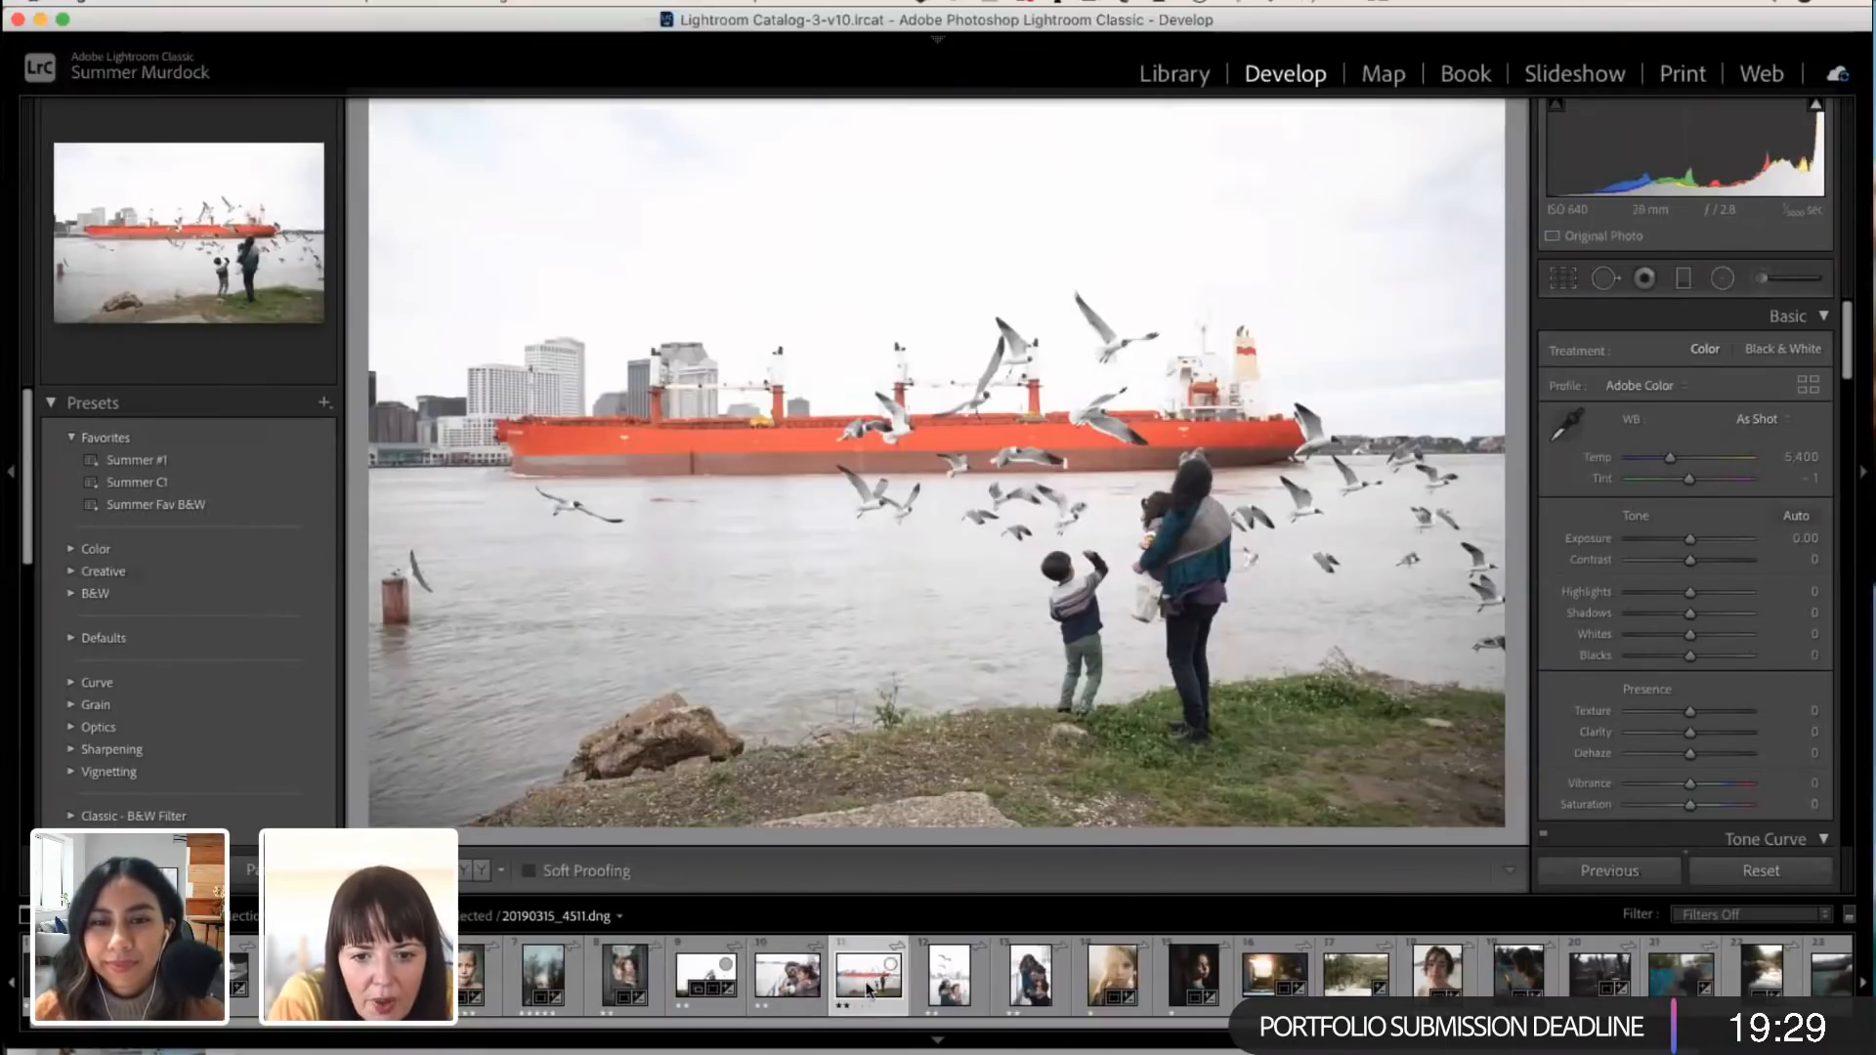
{"action": "left_click", "coordinate": [958, 992]}
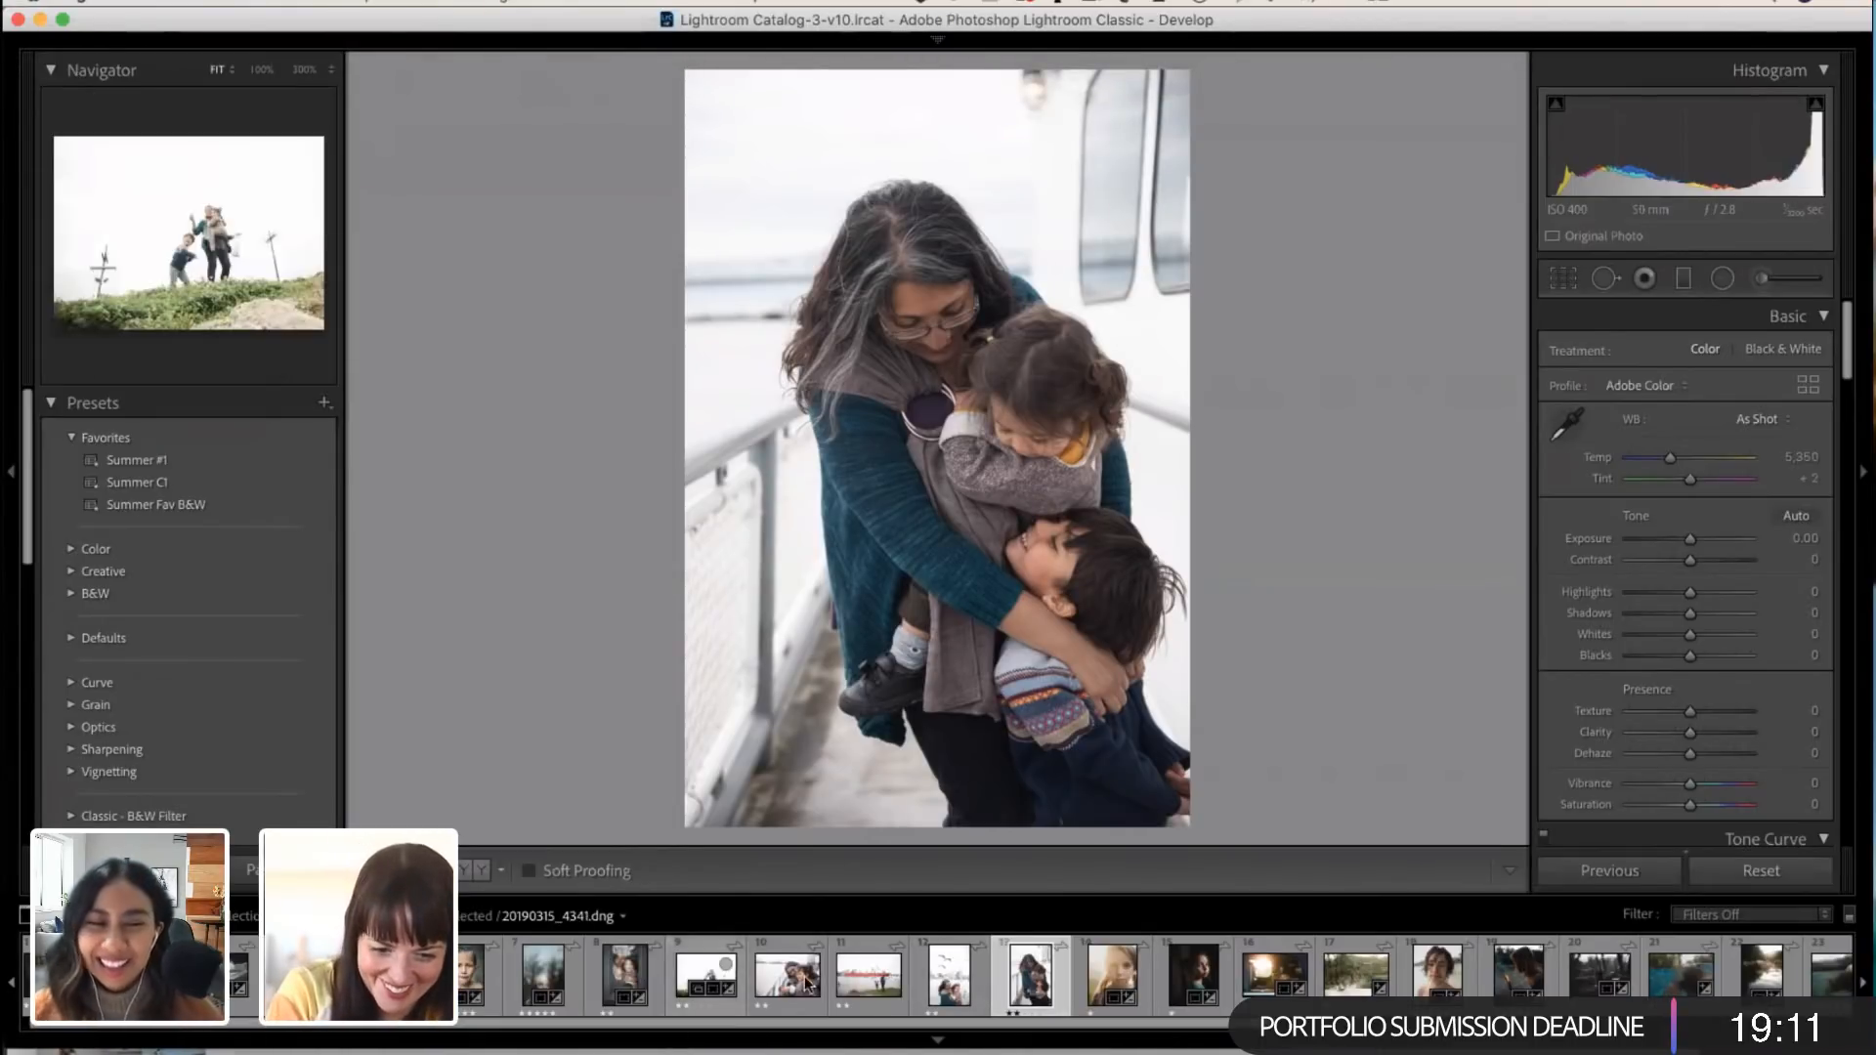
{"action": "left_click", "coordinate": [862, 977]}
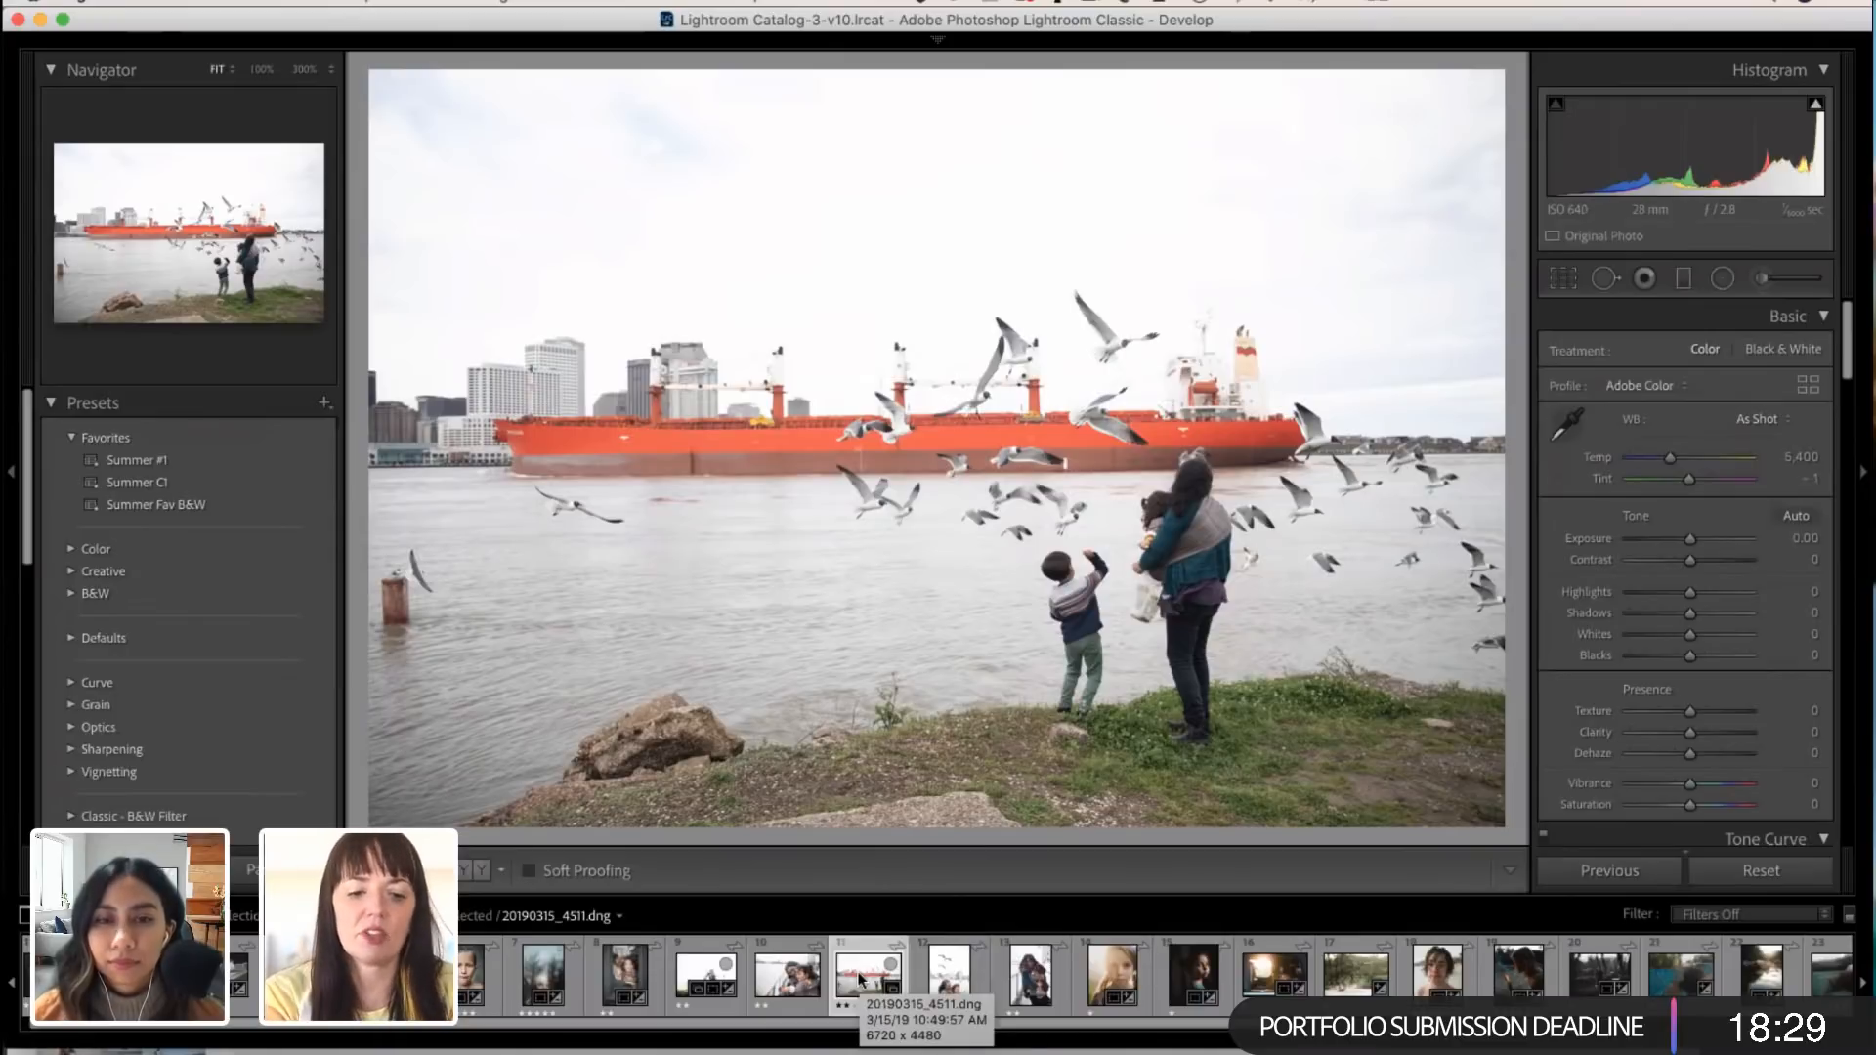
Step: Apply the Summer #1 preset to the red ship and seagulls photo
{"action": "mouse_move", "coordinate": [524, 32]}
{"action": "left_click_drag", "start_coordinate": [525, 32], "coordinate": [593, 24]}
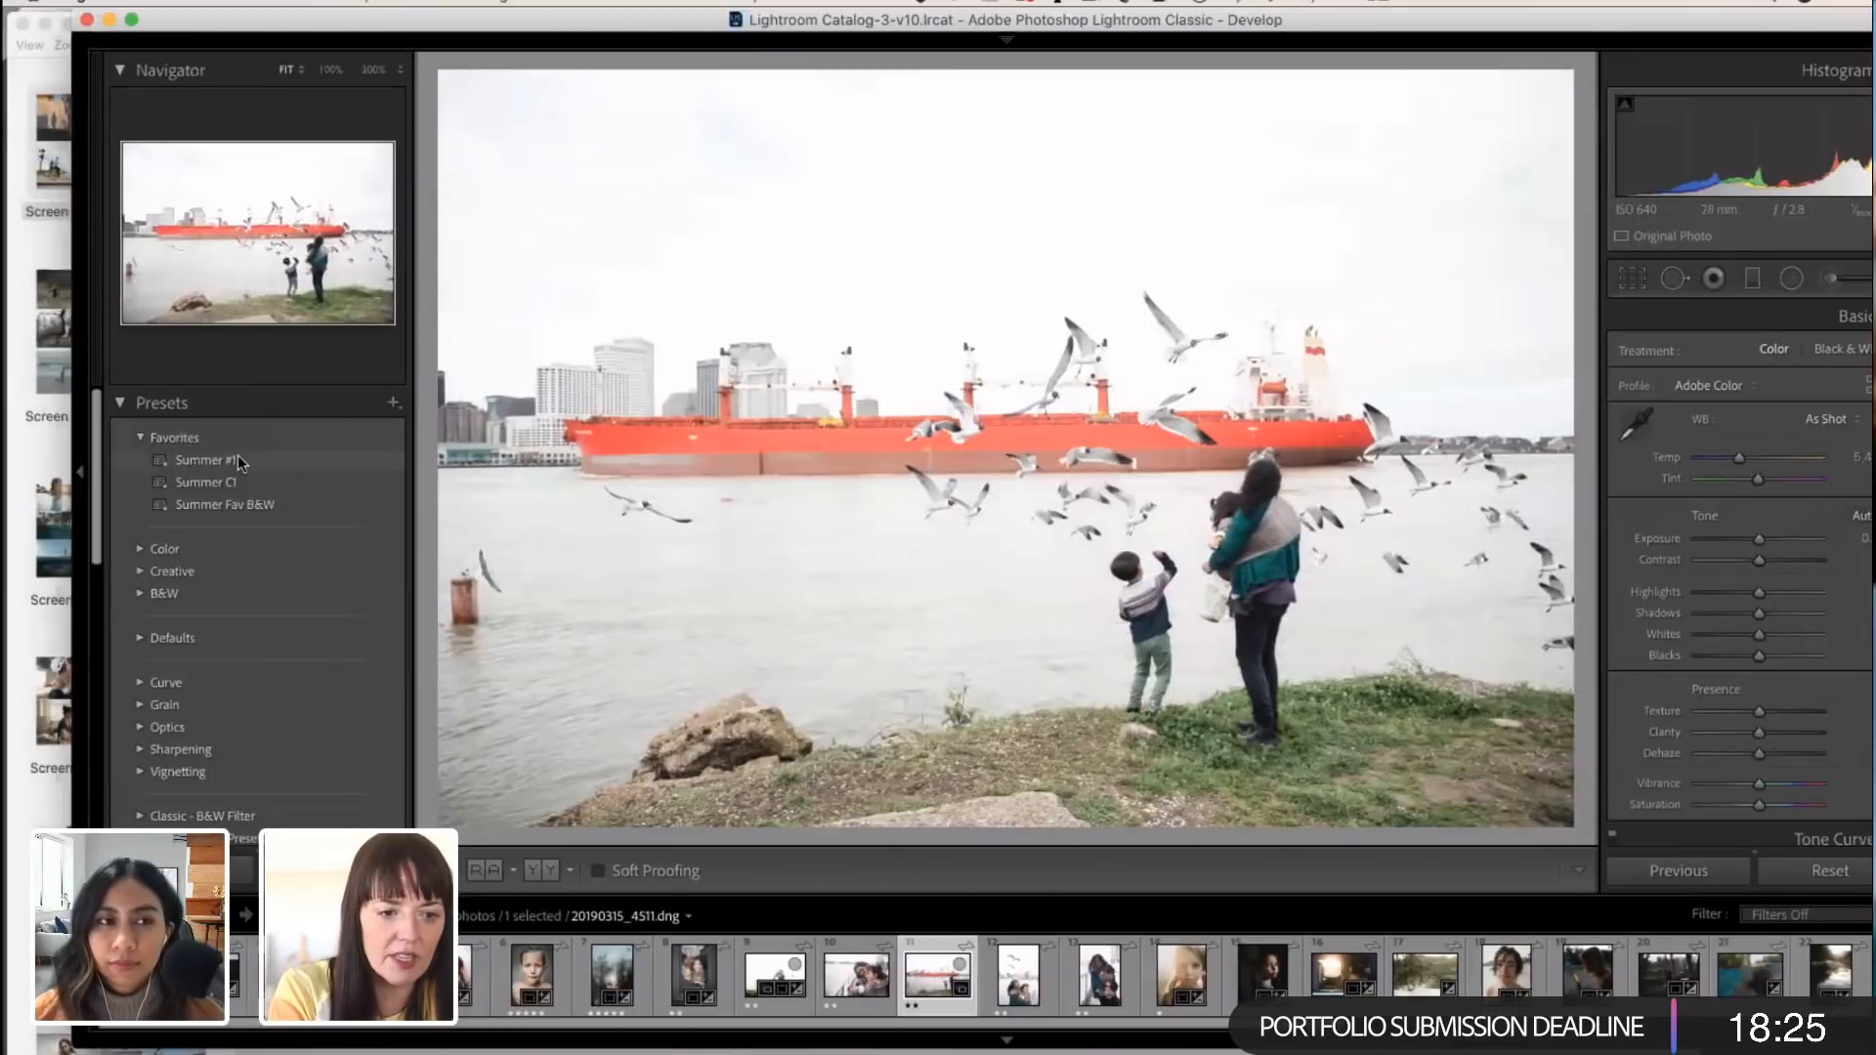
{"action": "left_click", "coordinate": [240, 463]}
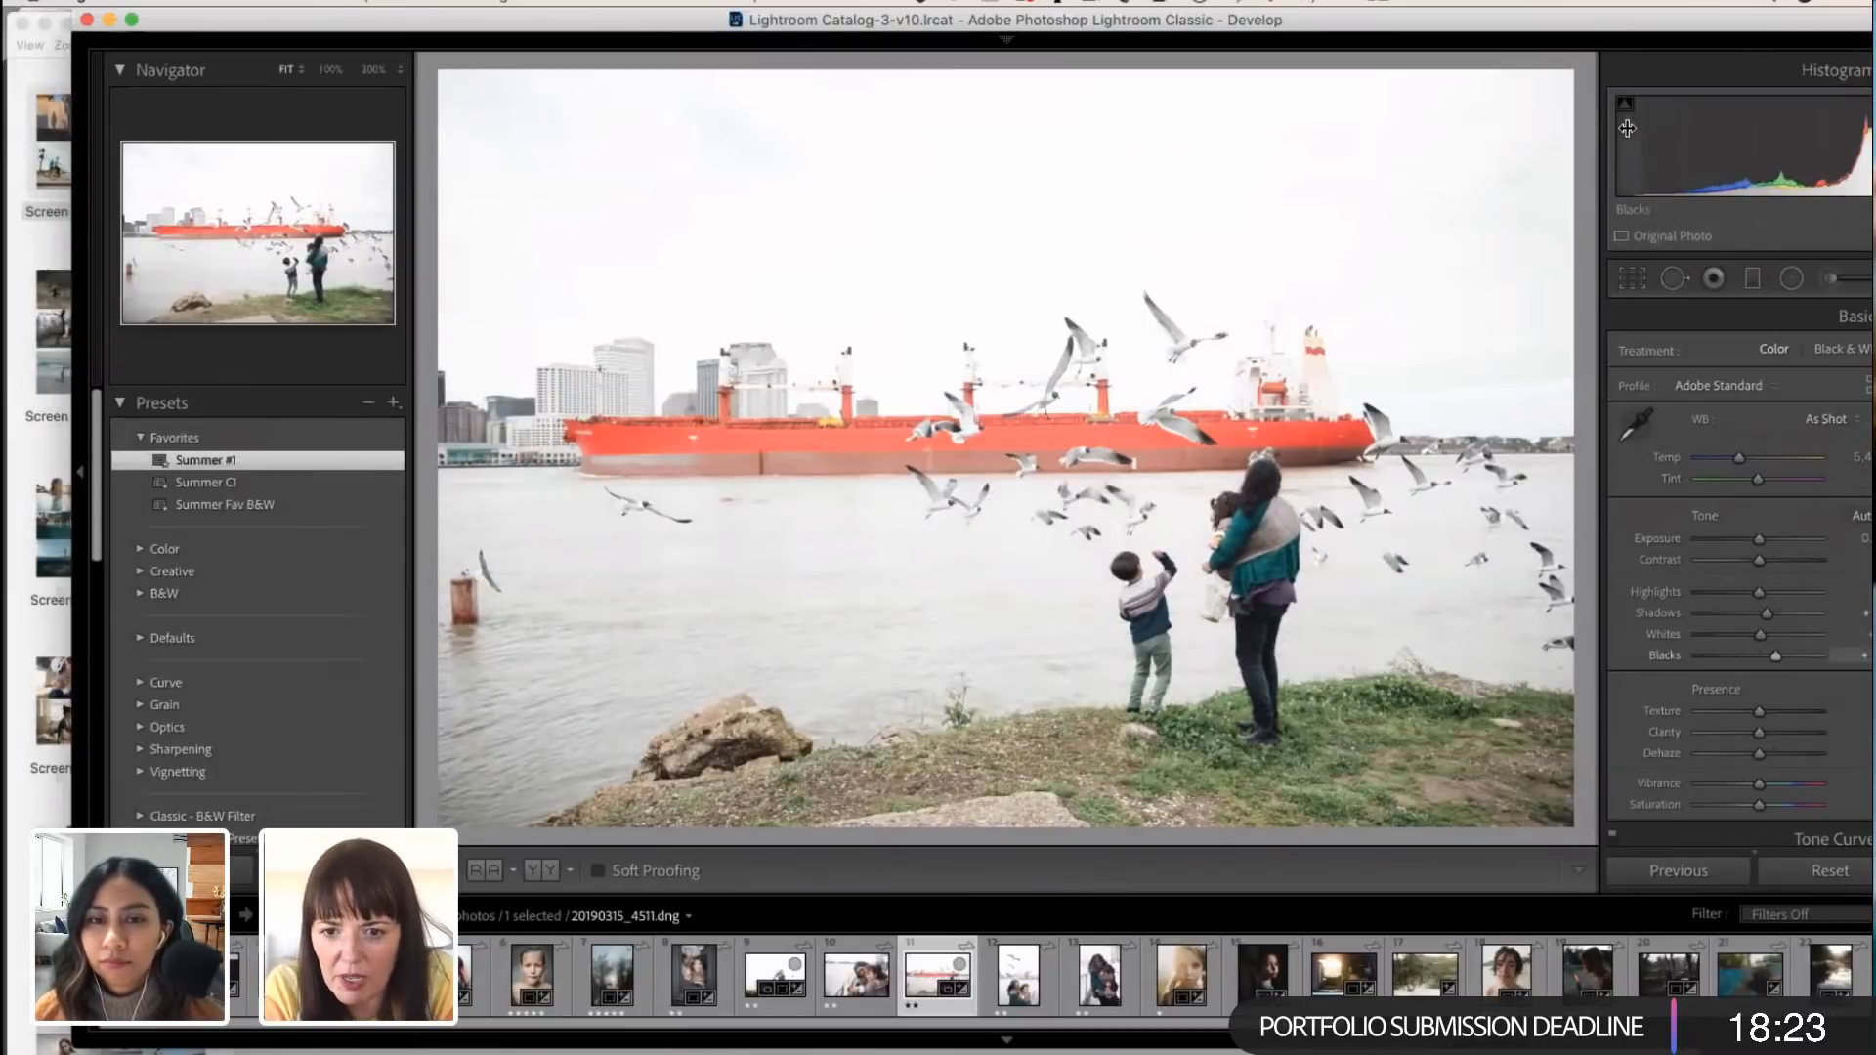
{"action": "left_click_drag", "start_coordinate": [1797, 24], "coordinate": [1724, 21]}
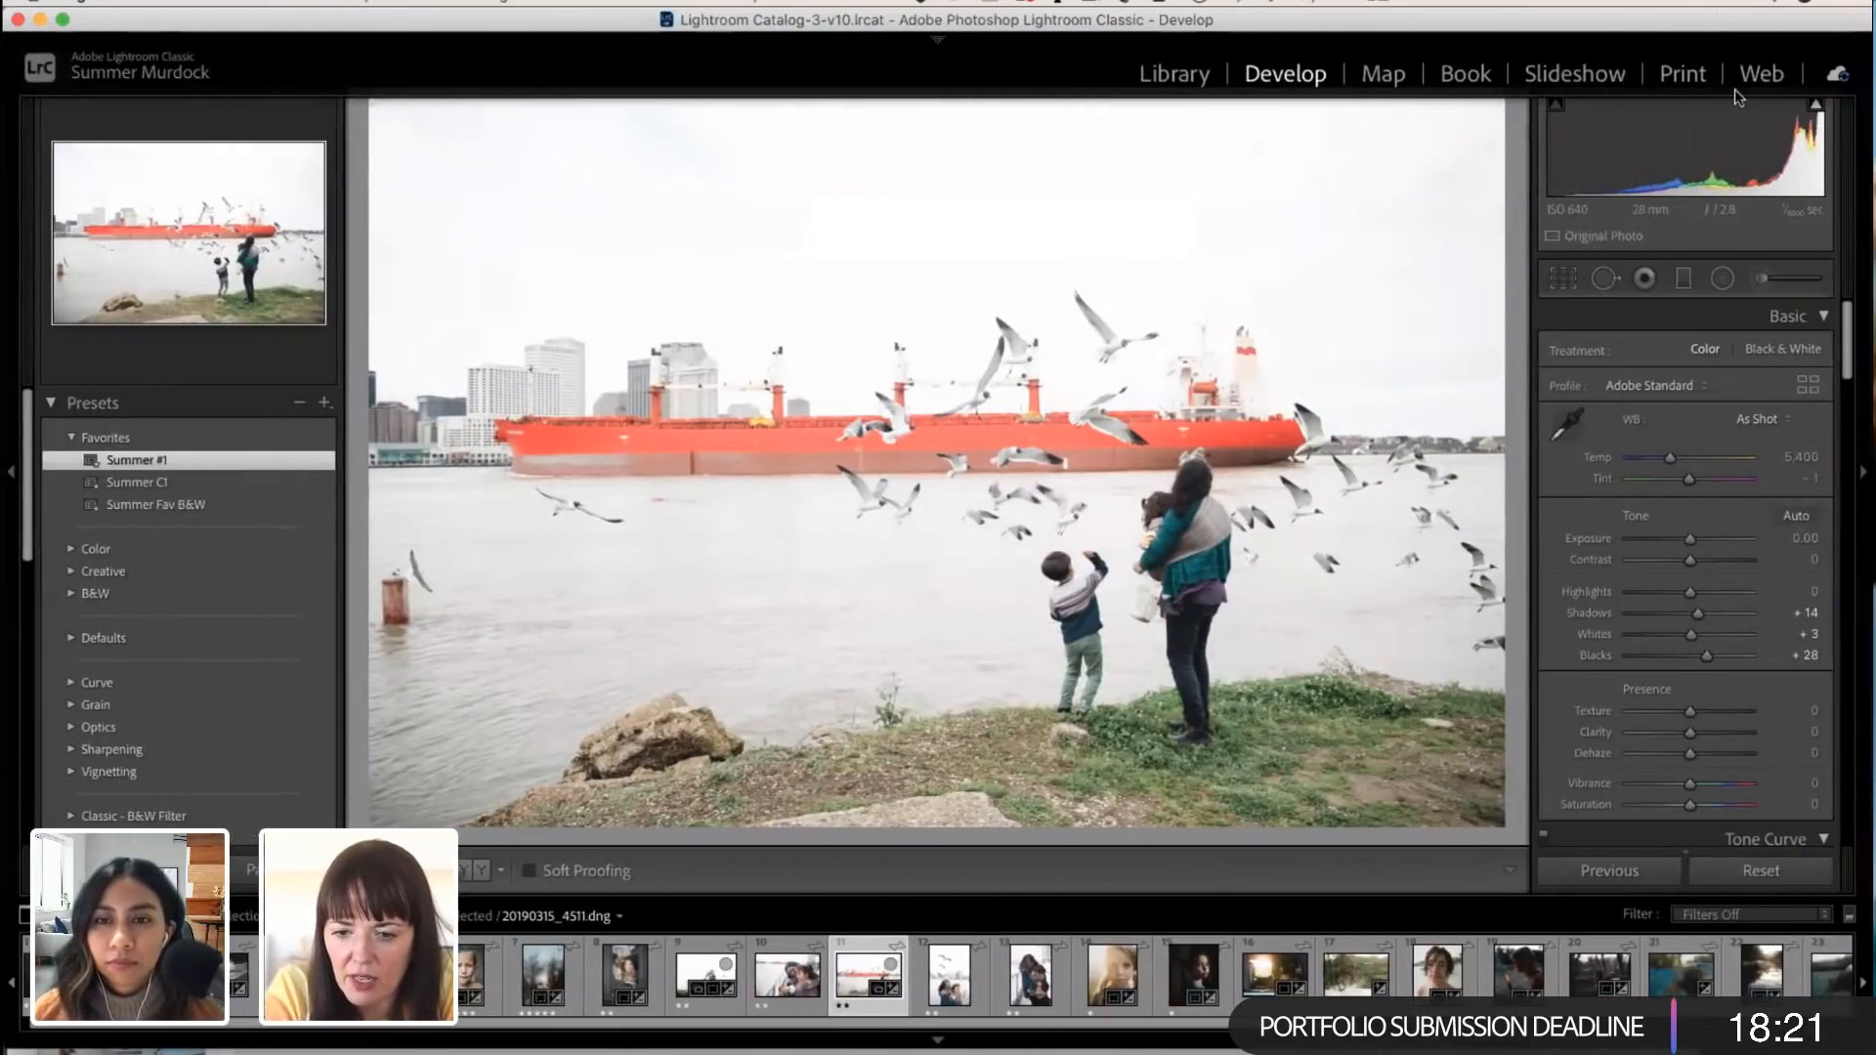
Step: Set the ship photo's Exposure to -0.25, Shadows to +17 and Whites to -10
{"action": "left_click", "coordinate": [1688, 534]}
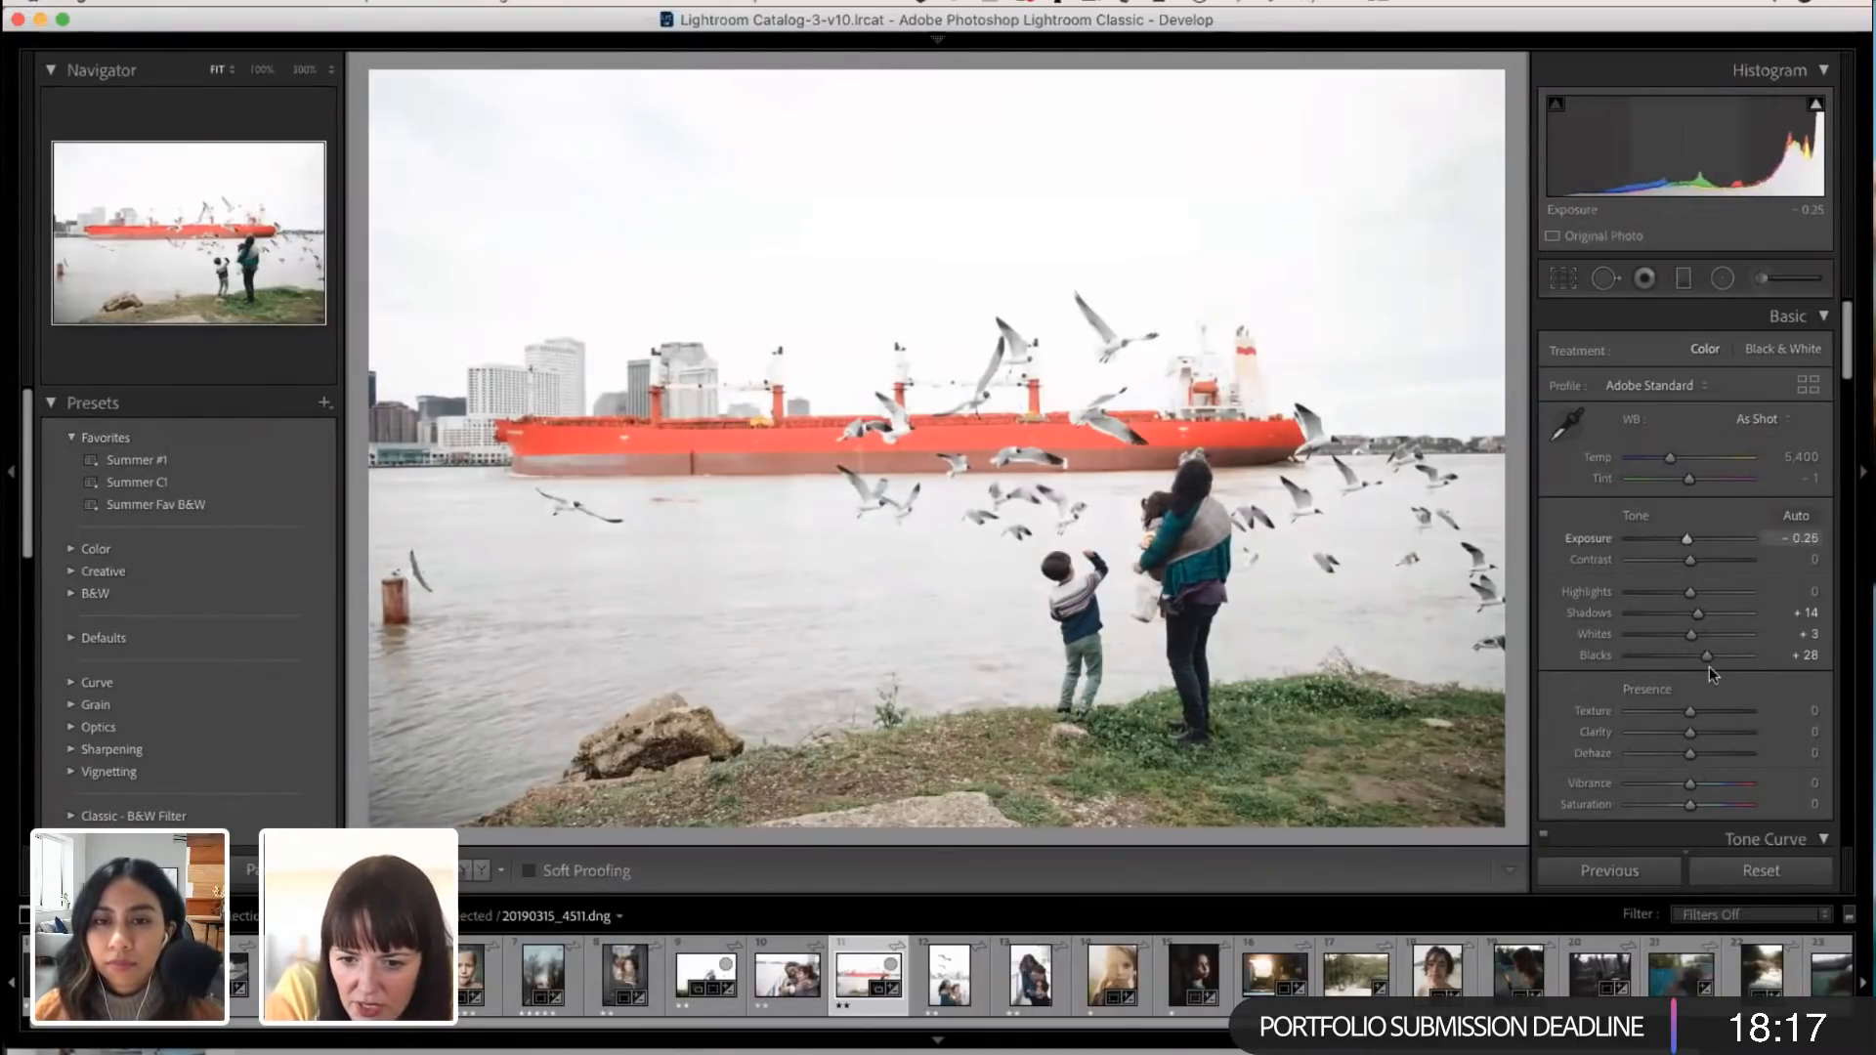
{"action": "left_click", "coordinate": [1700, 613]}
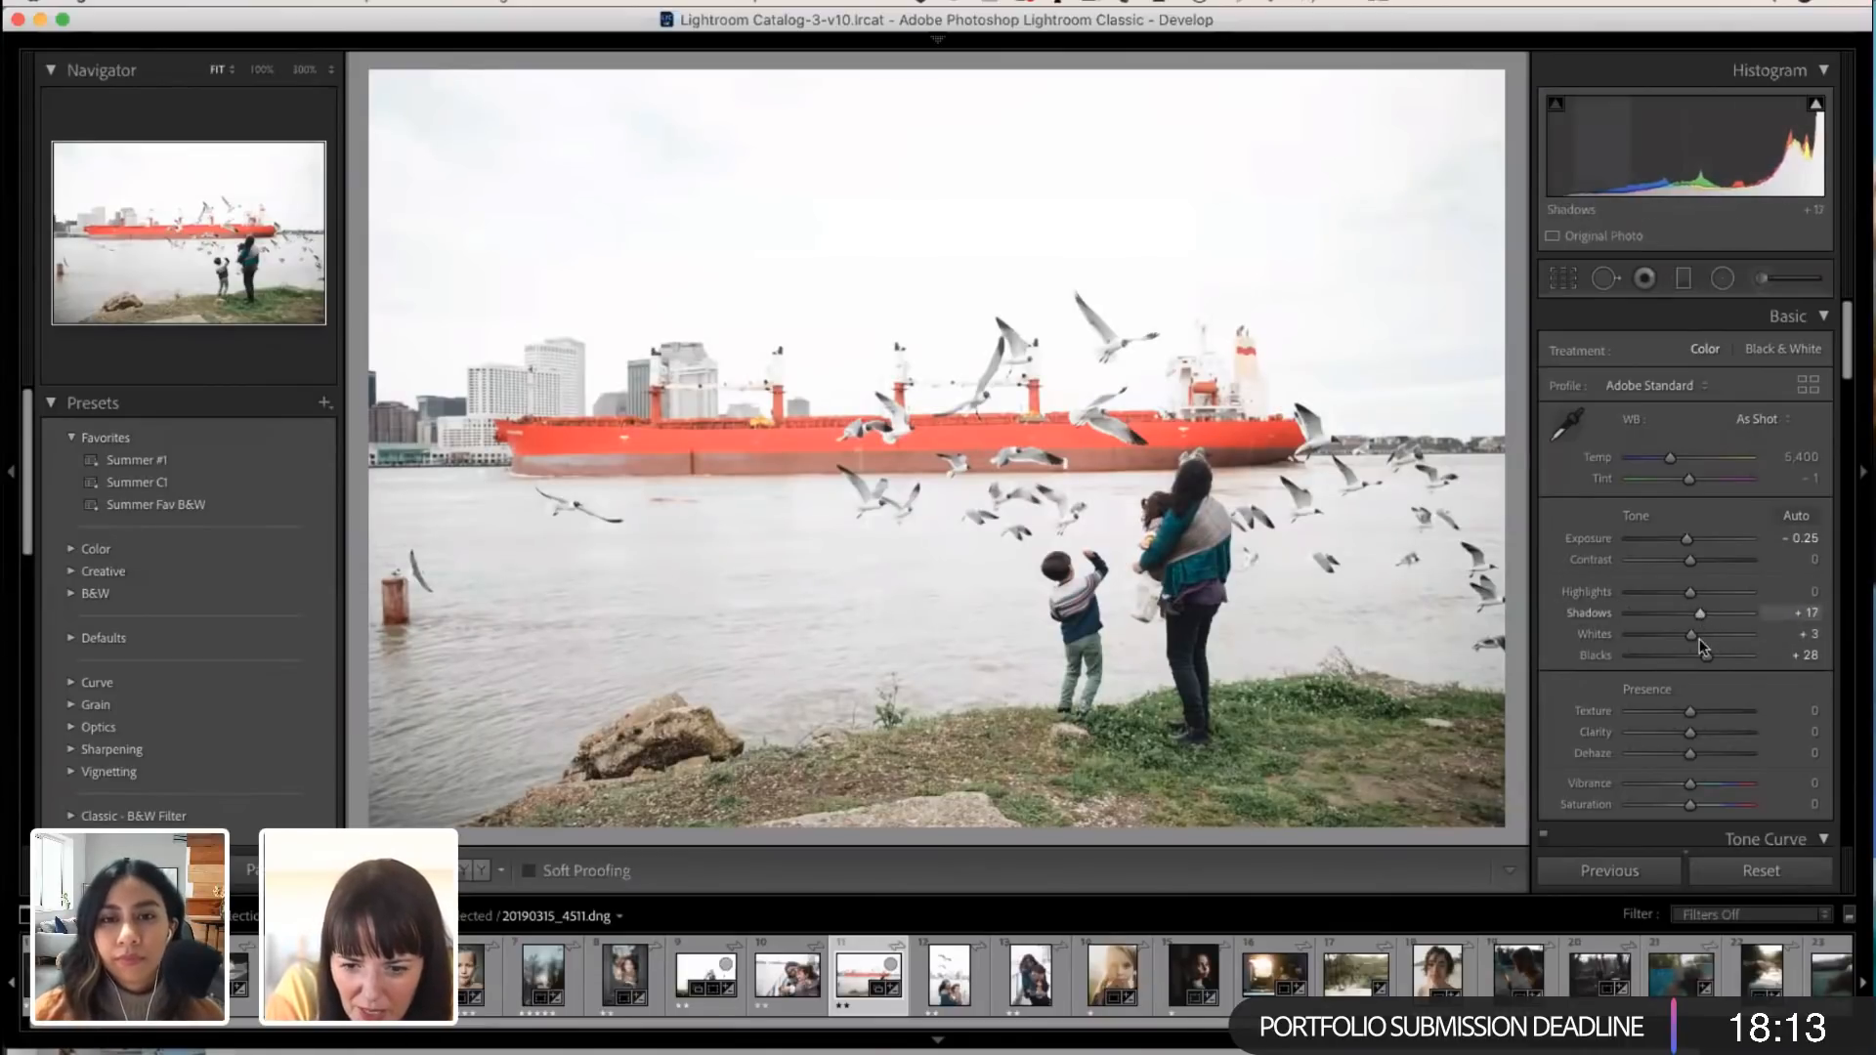
{"action": "left_click_drag", "start_coordinate": [1691, 636], "coordinate": [1686, 633]}
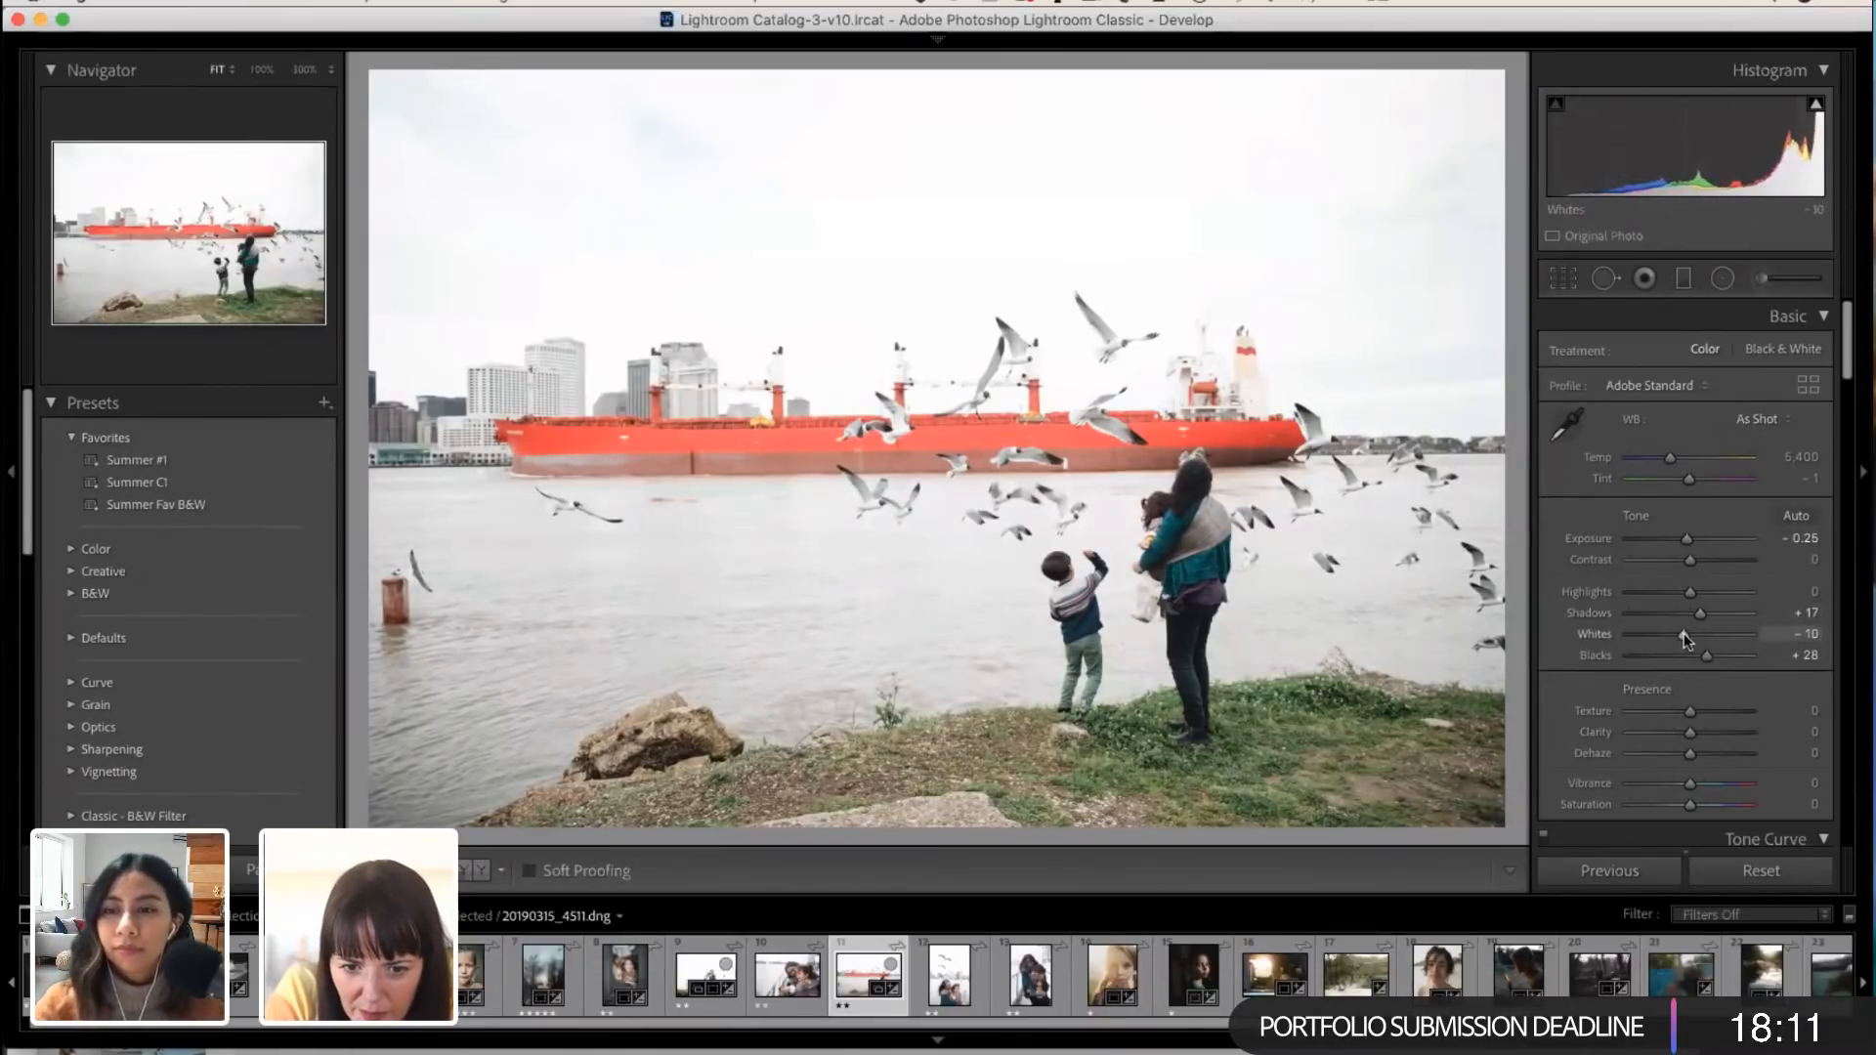
{"action": "scroll", "coordinate": [1685, 634], "scroll_direction": "down", "scroll_amount": 3}
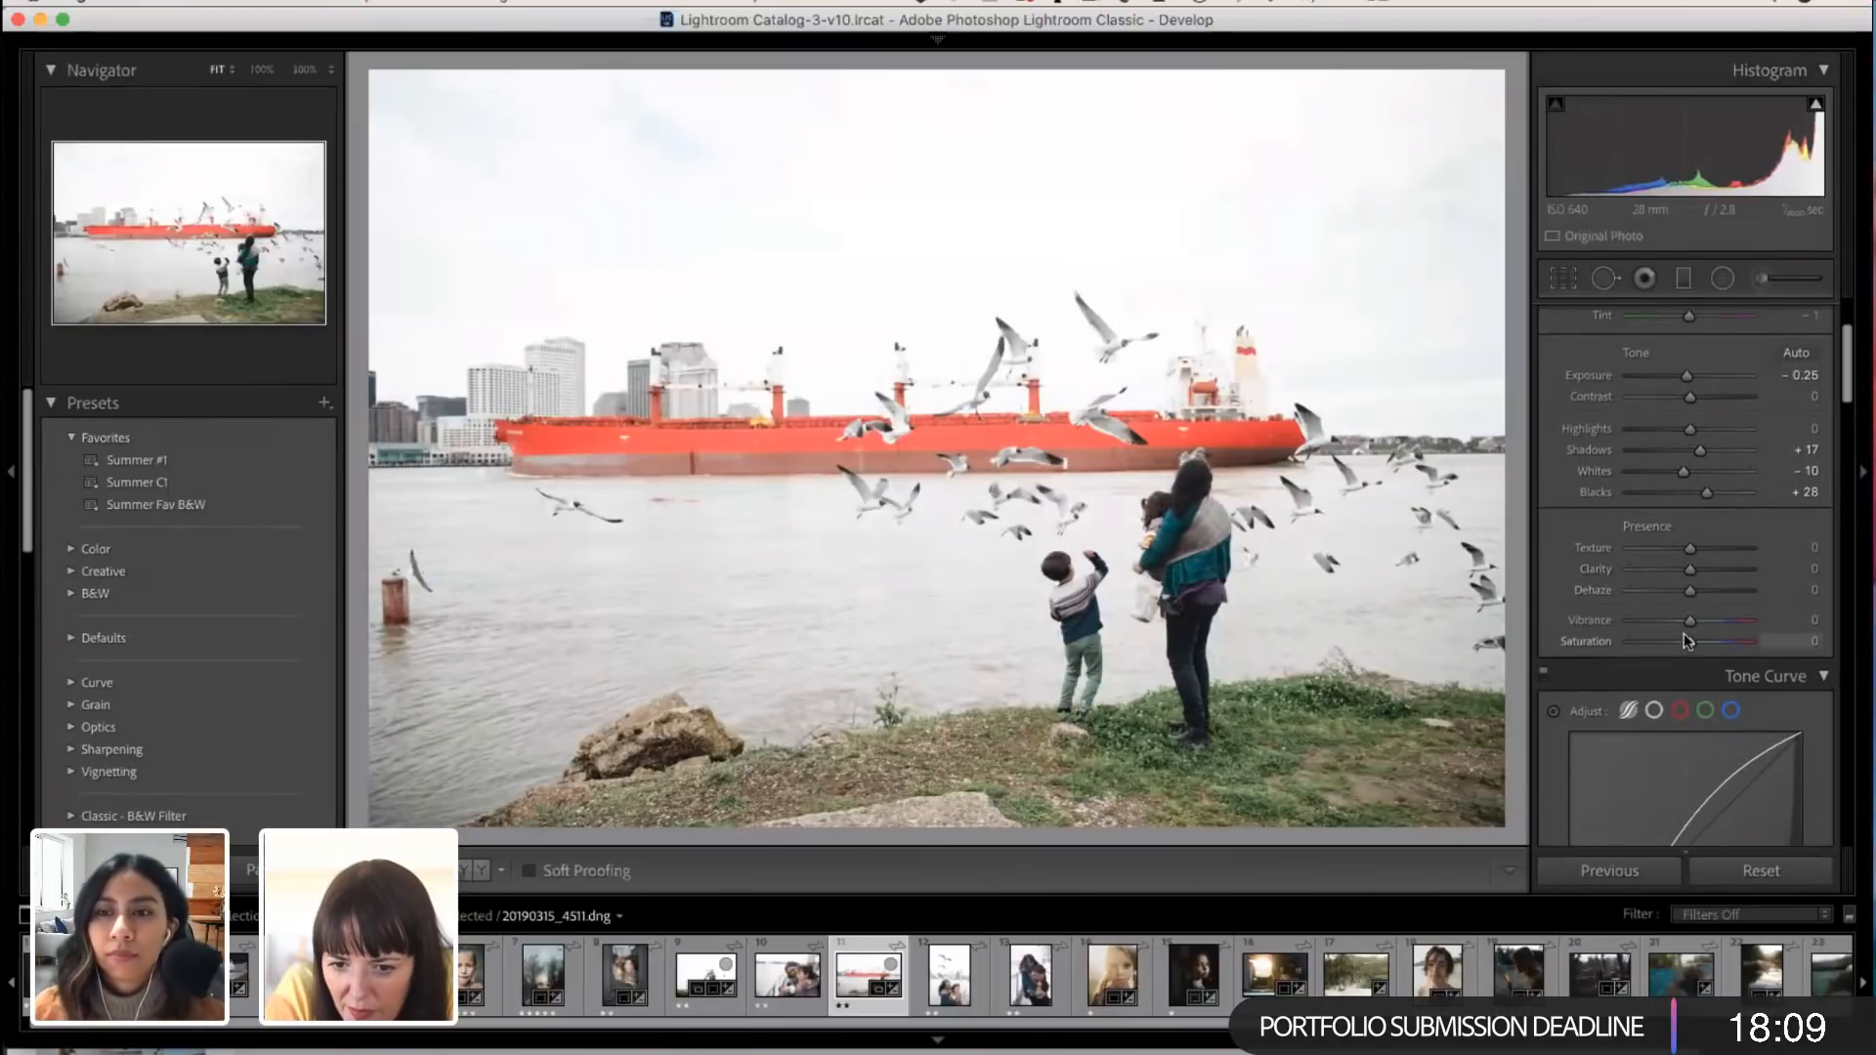
Step: Set the ship photo's Clarity to +2 and its tone curve Shadows region to -100
{"action": "left_click_drag", "start_coordinate": [1695, 568], "coordinate": [1691, 574]}
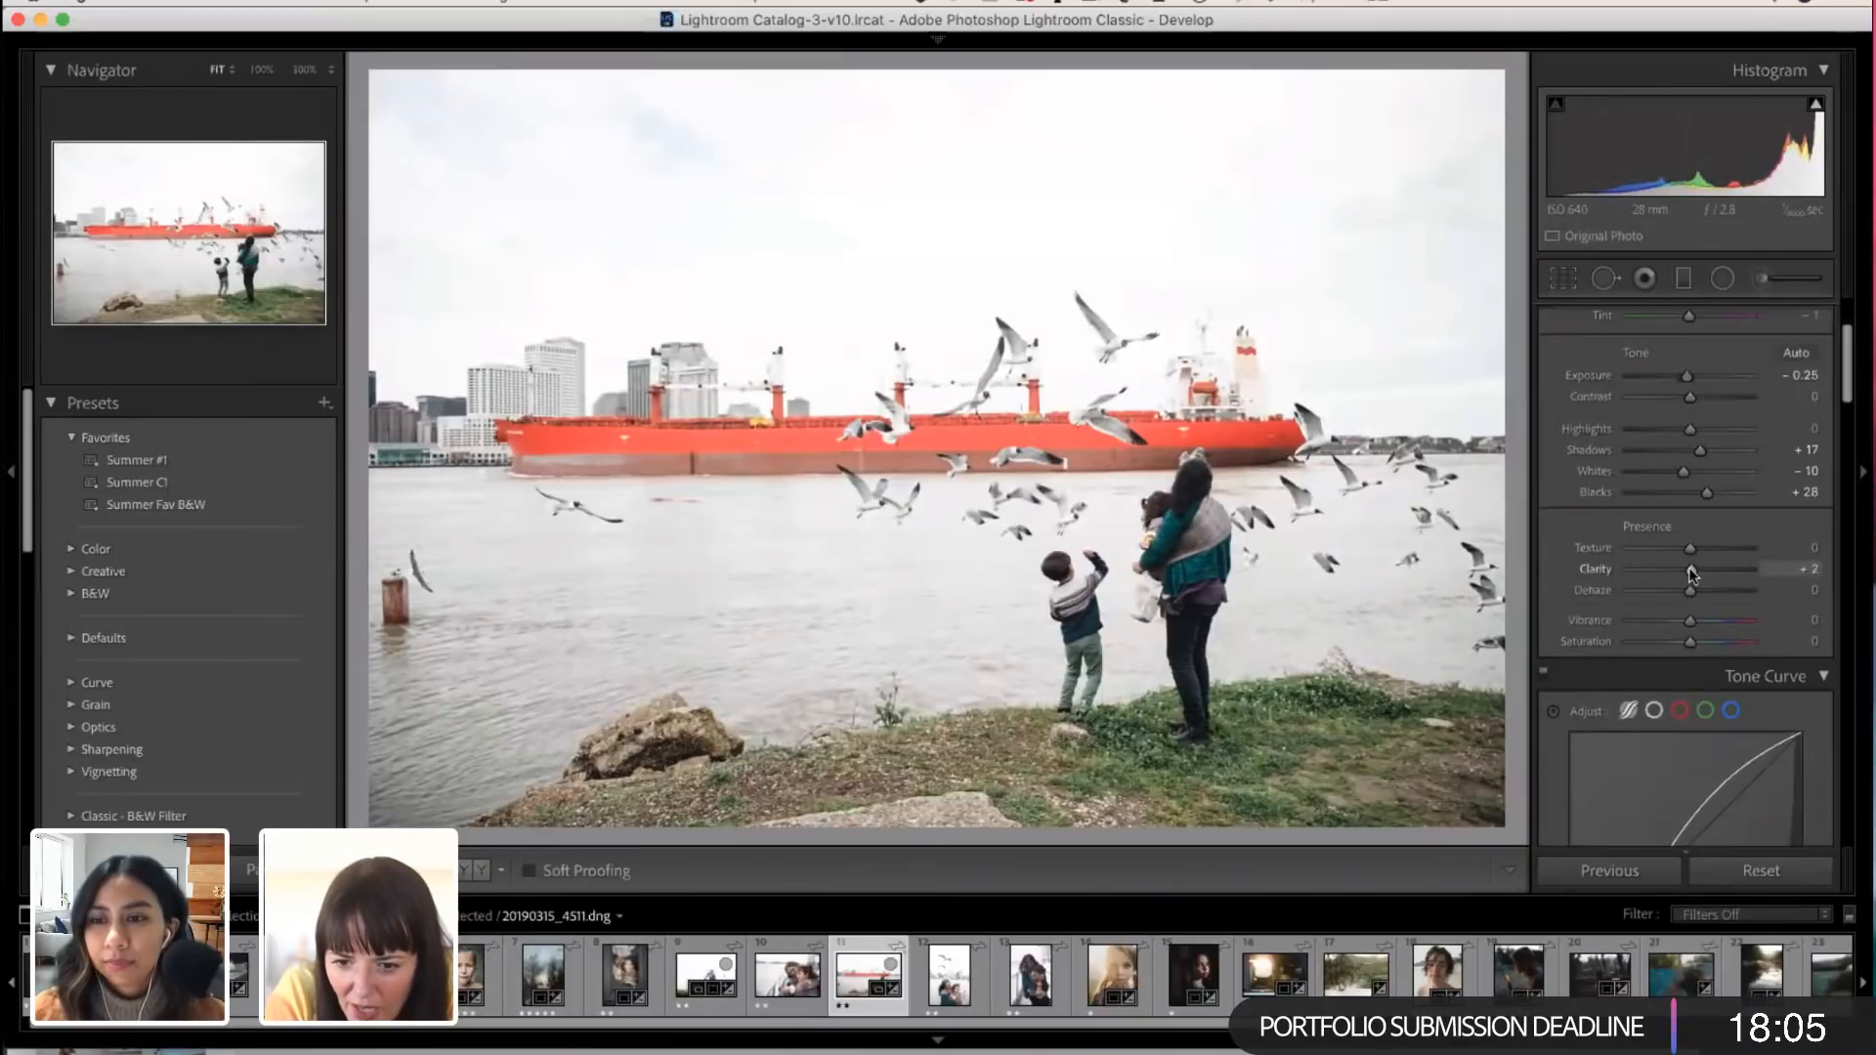
{"action": "scroll", "coordinate": [1691, 573], "scroll_direction": "down", "scroll_amount": 3}
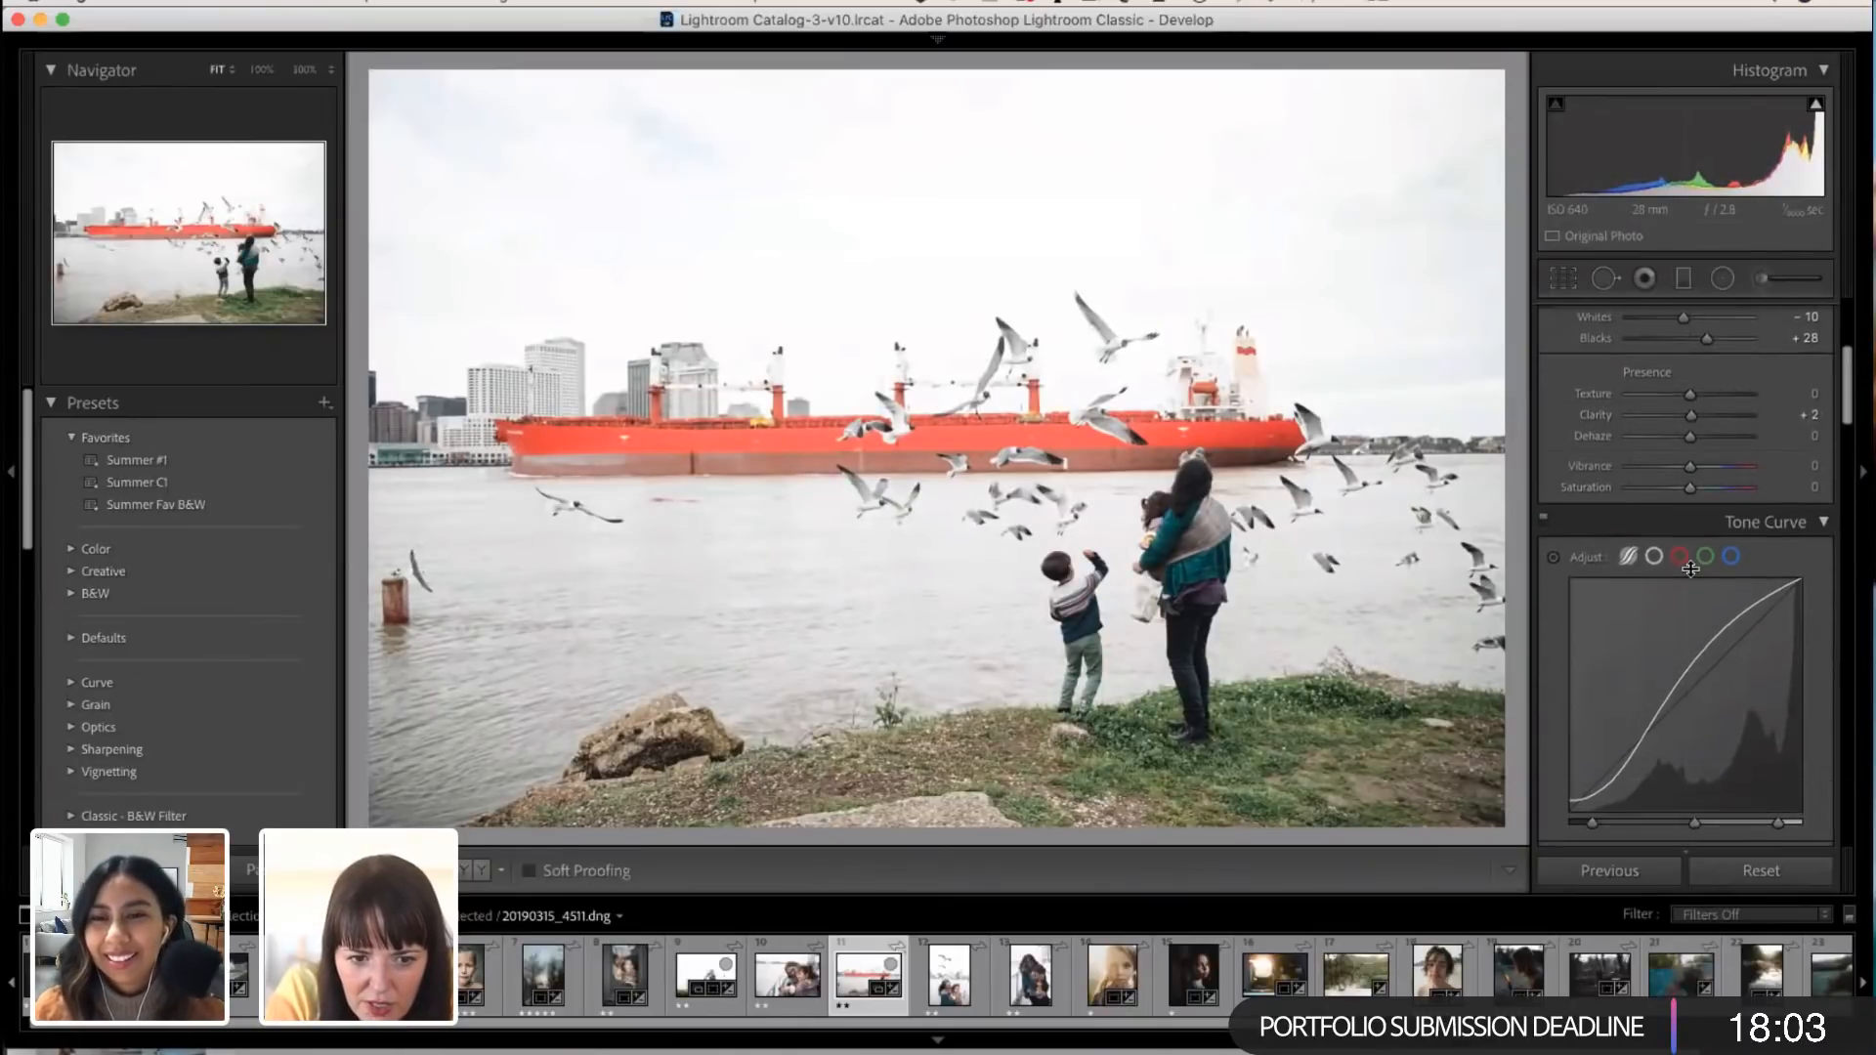
{"action": "scroll", "coordinate": [1691, 569], "scroll_direction": "down", "scroll_amount": 6}
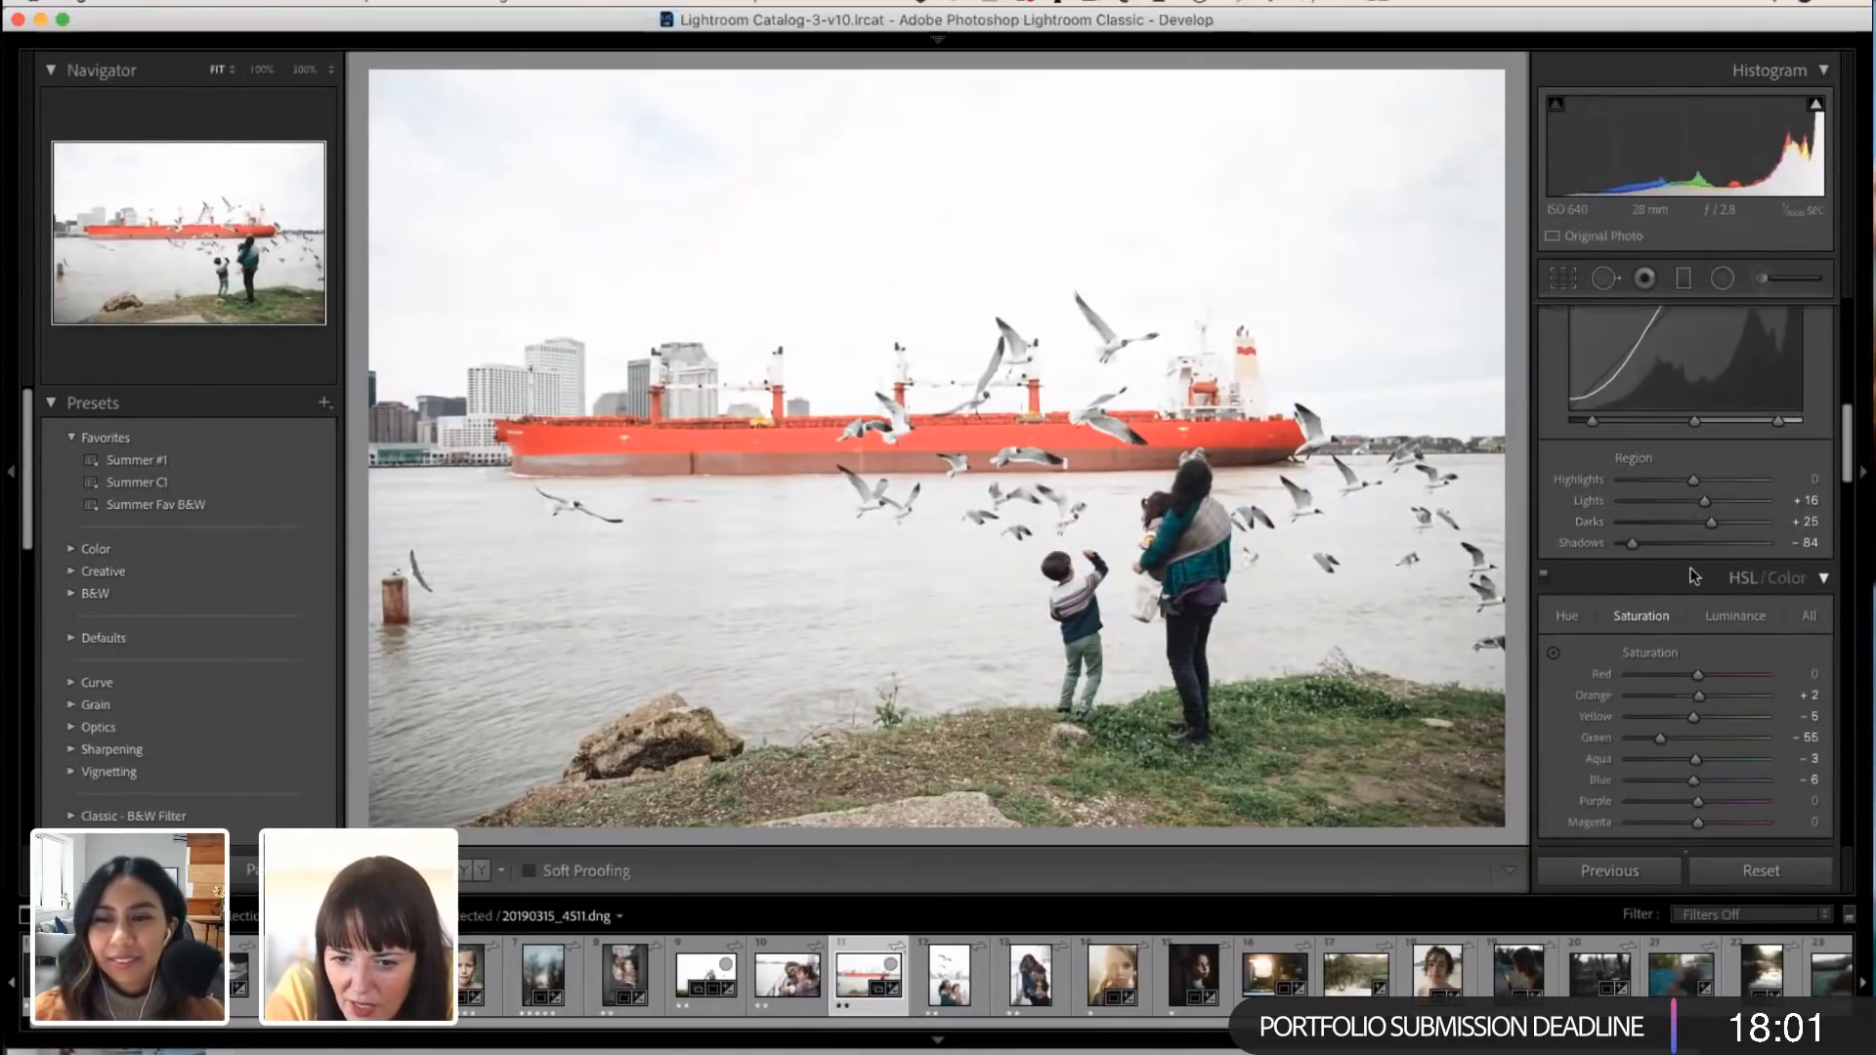
{"action": "left_click_drag", "start_coordinate": [1633, 545], "coordinate": [1597, 545]}
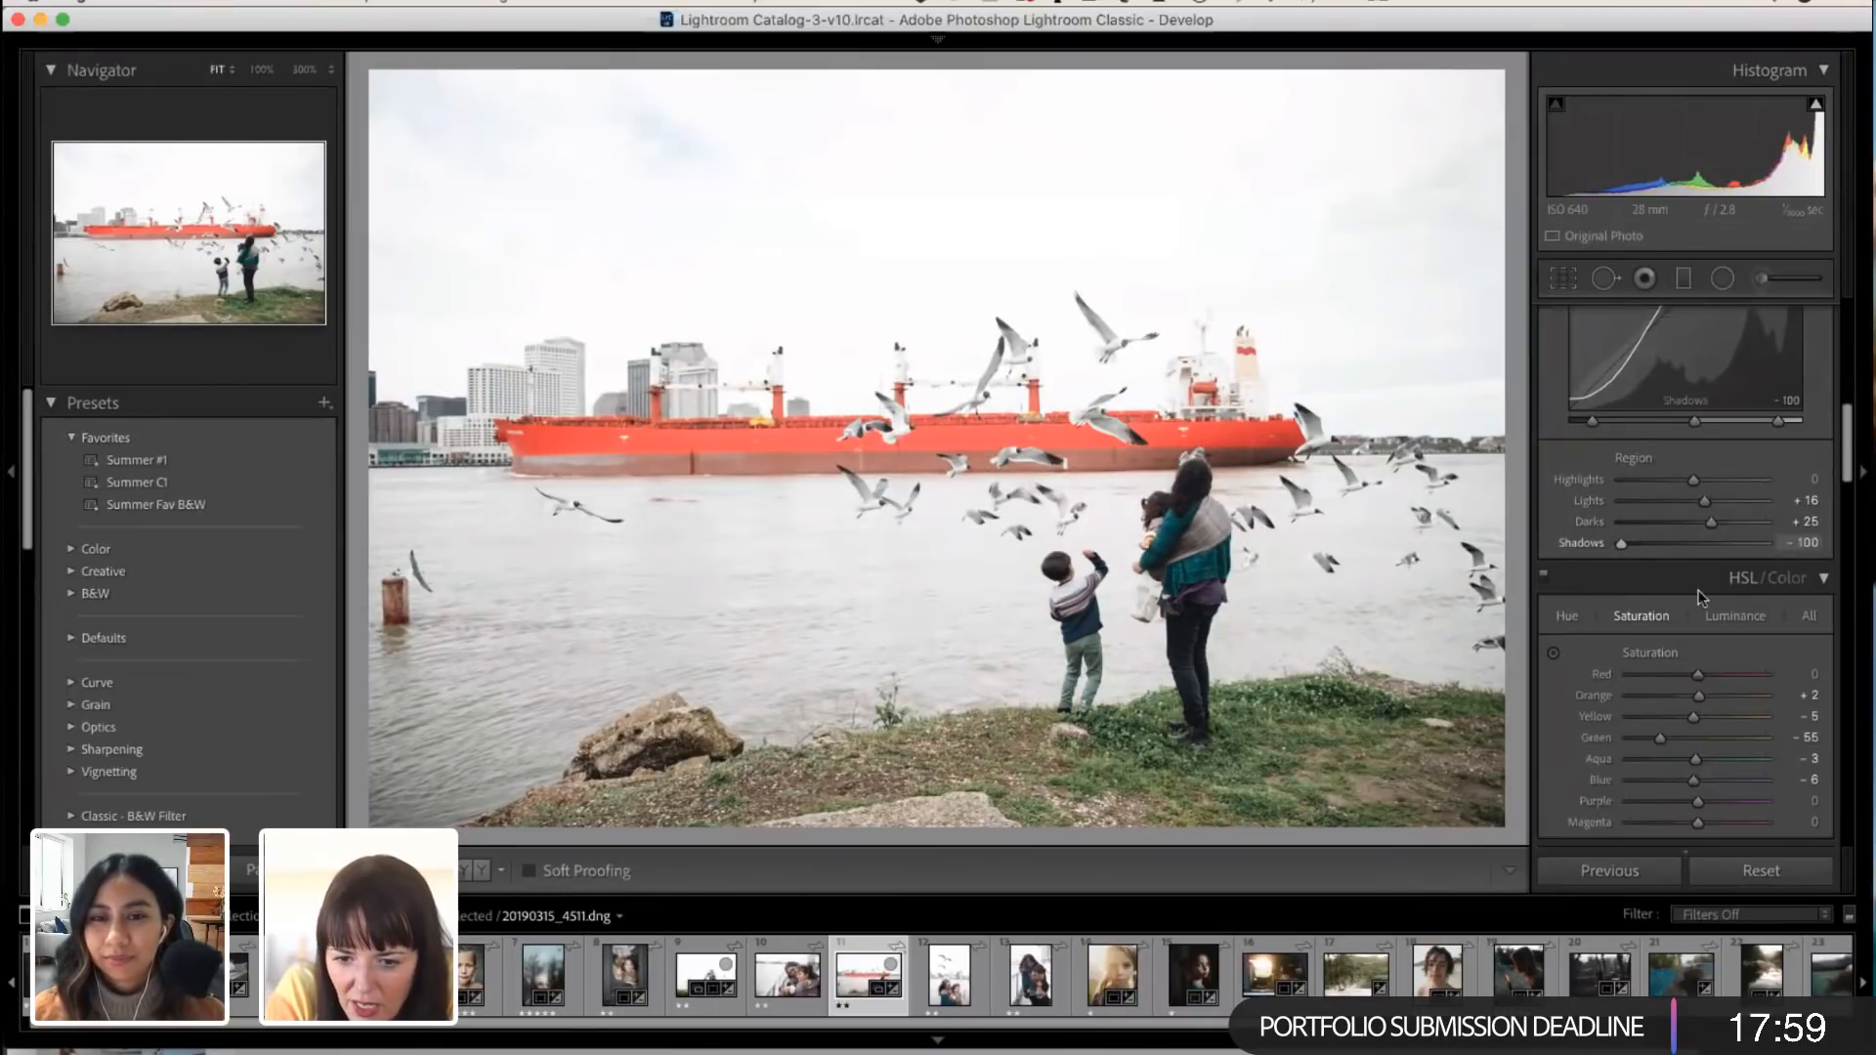
Step: Set the ship photo's Red hue to +15 and fine-tune the Orange saturation and luminance
{"action": "scroll", "coordinate": [1699, 598], "scroll_direction": "down", "scroll_amount": 2}
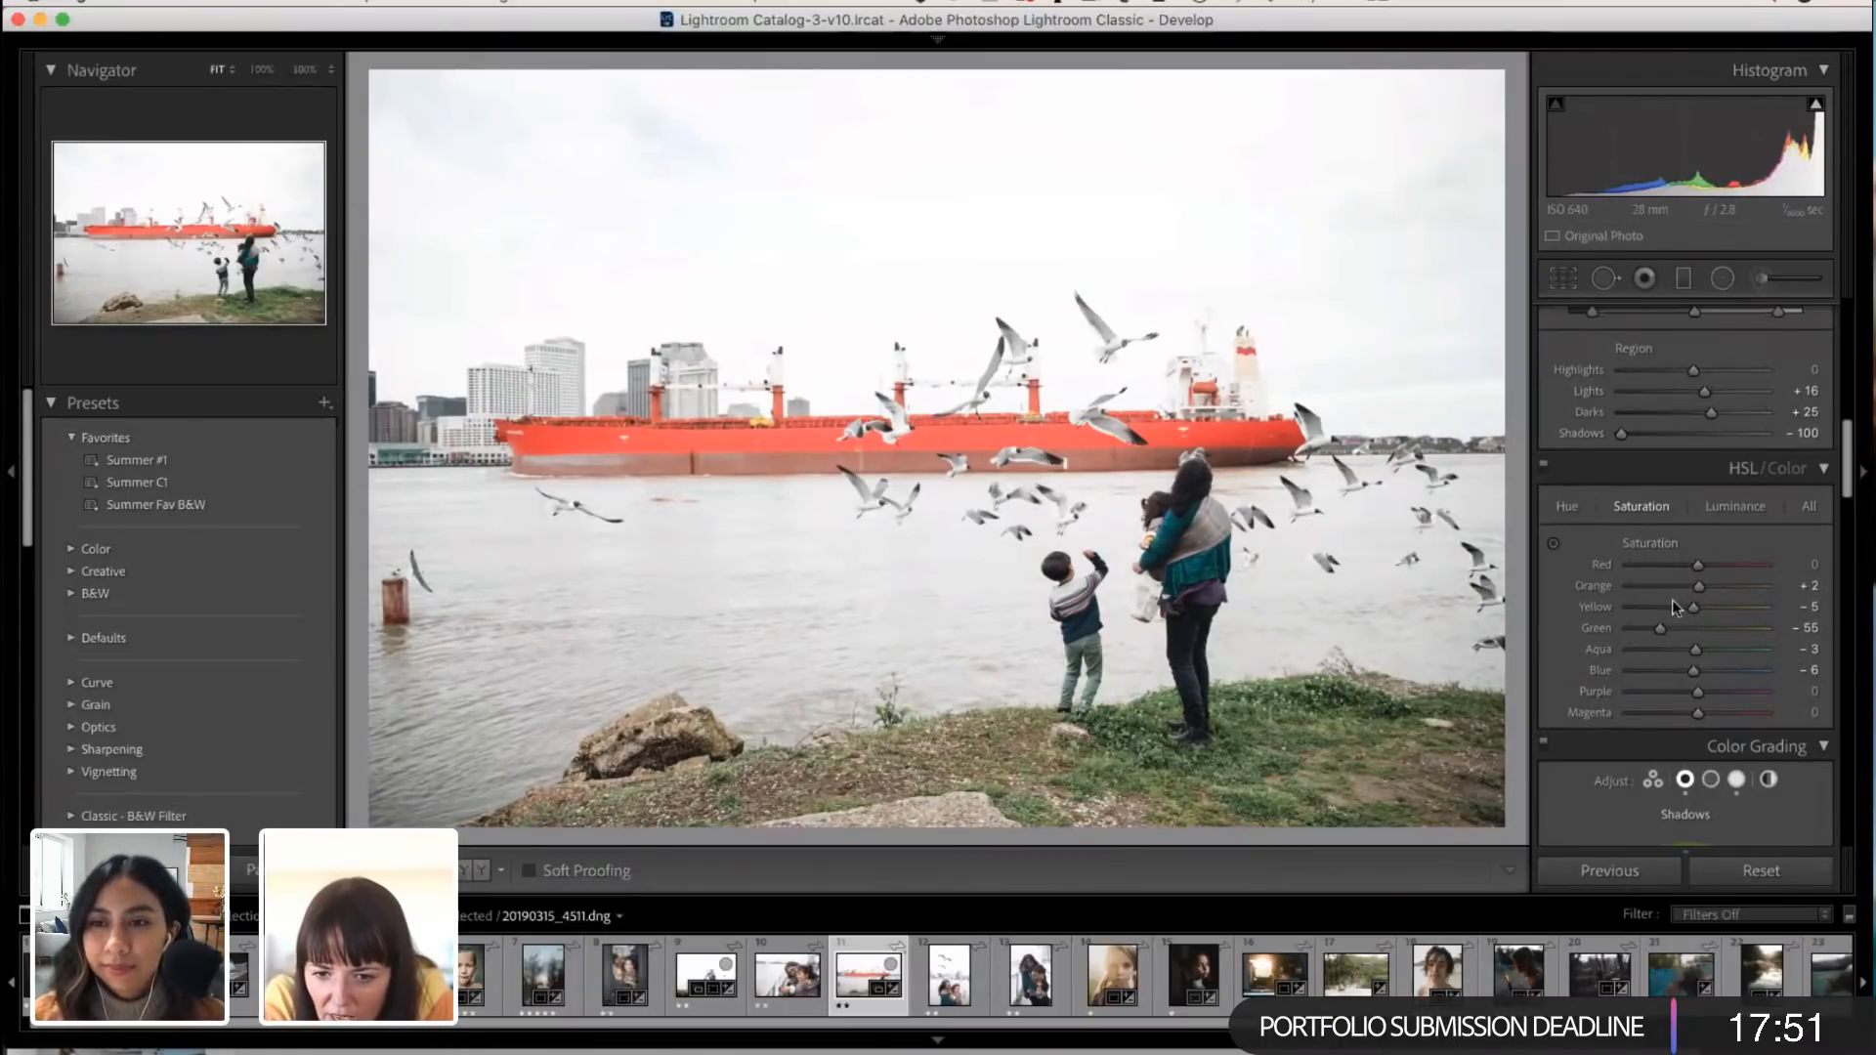
{"action": "left_click", "coordinate": [1567, 506]}
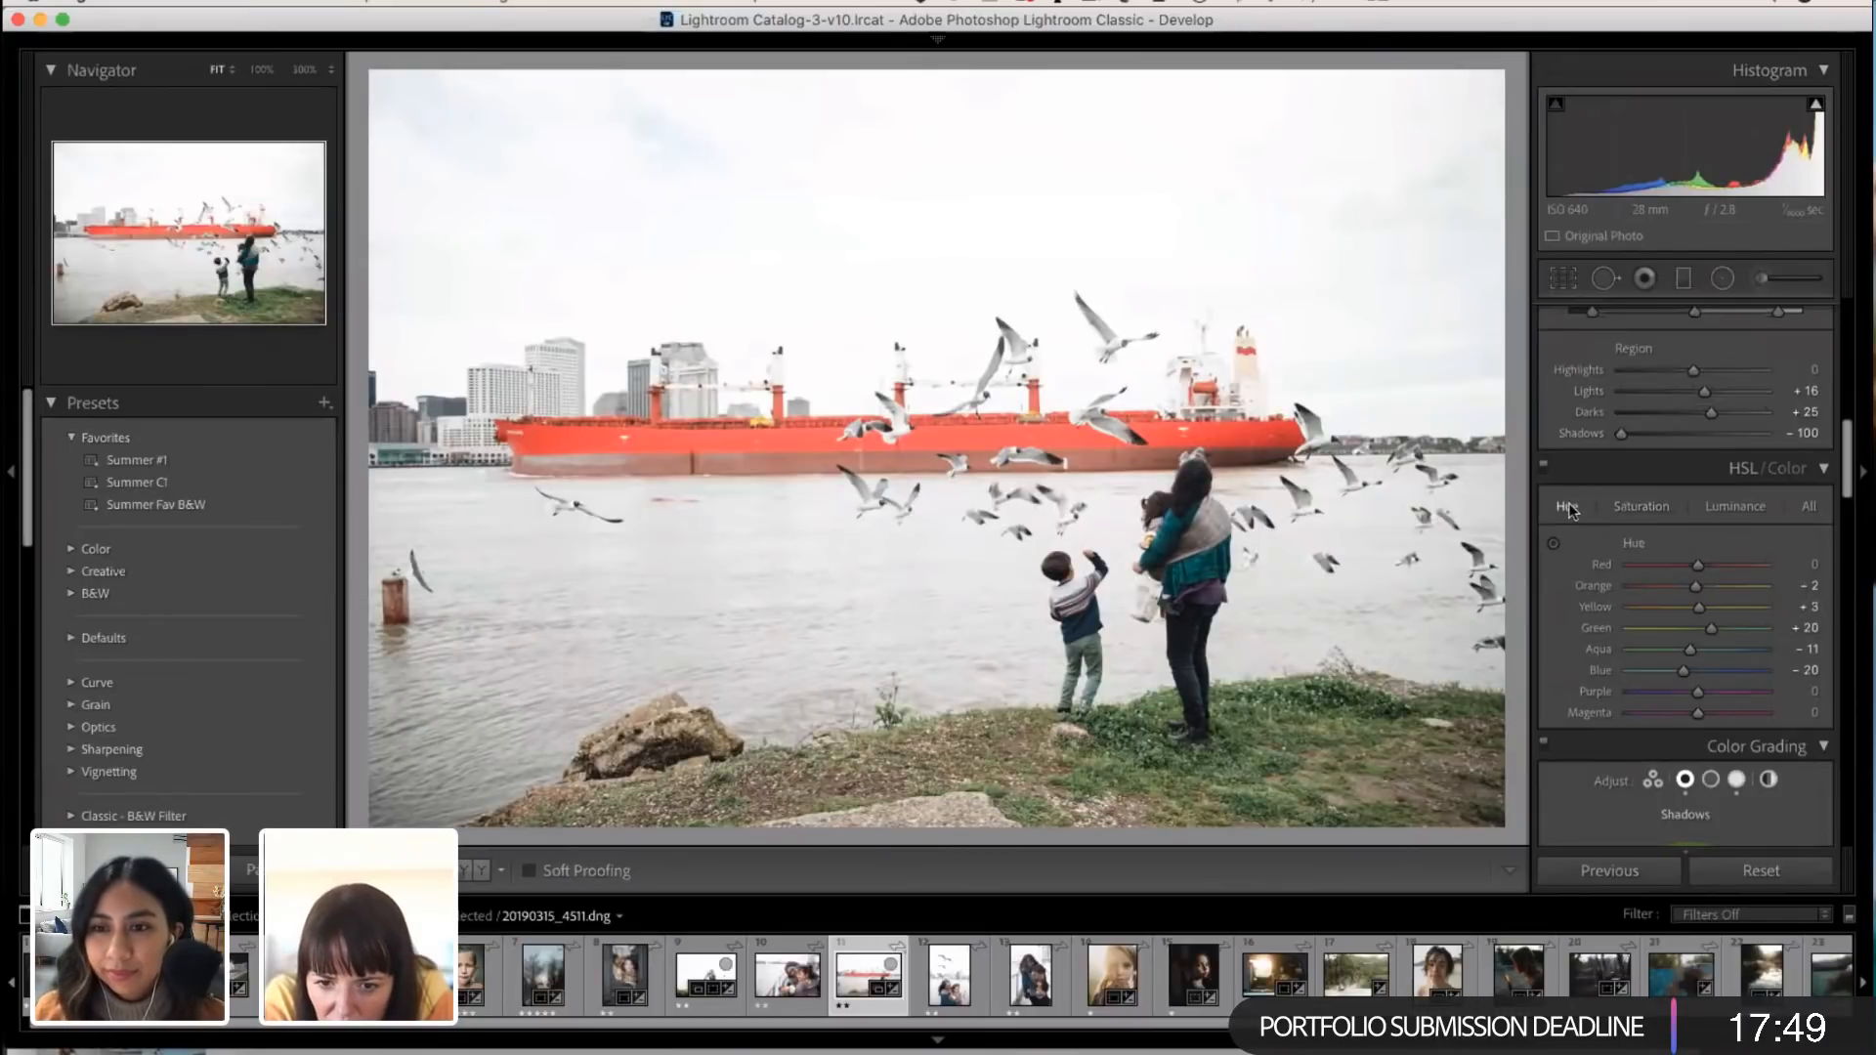
{"action": "mouse_move", "coordinate": [1697, 564]}
{"action": "left_mouse_down"}
{"action": "mouse_move", "coordinate": [1669, 560]}
{"action": "mouse_move", "coordinate": [1728, 559]}
{"action": "mouse_move", "coordinate": [1708, 555]}
{"action": "mouse_move", "coordinate": [1712, 581]}
{"action": "left_mouse_up"}
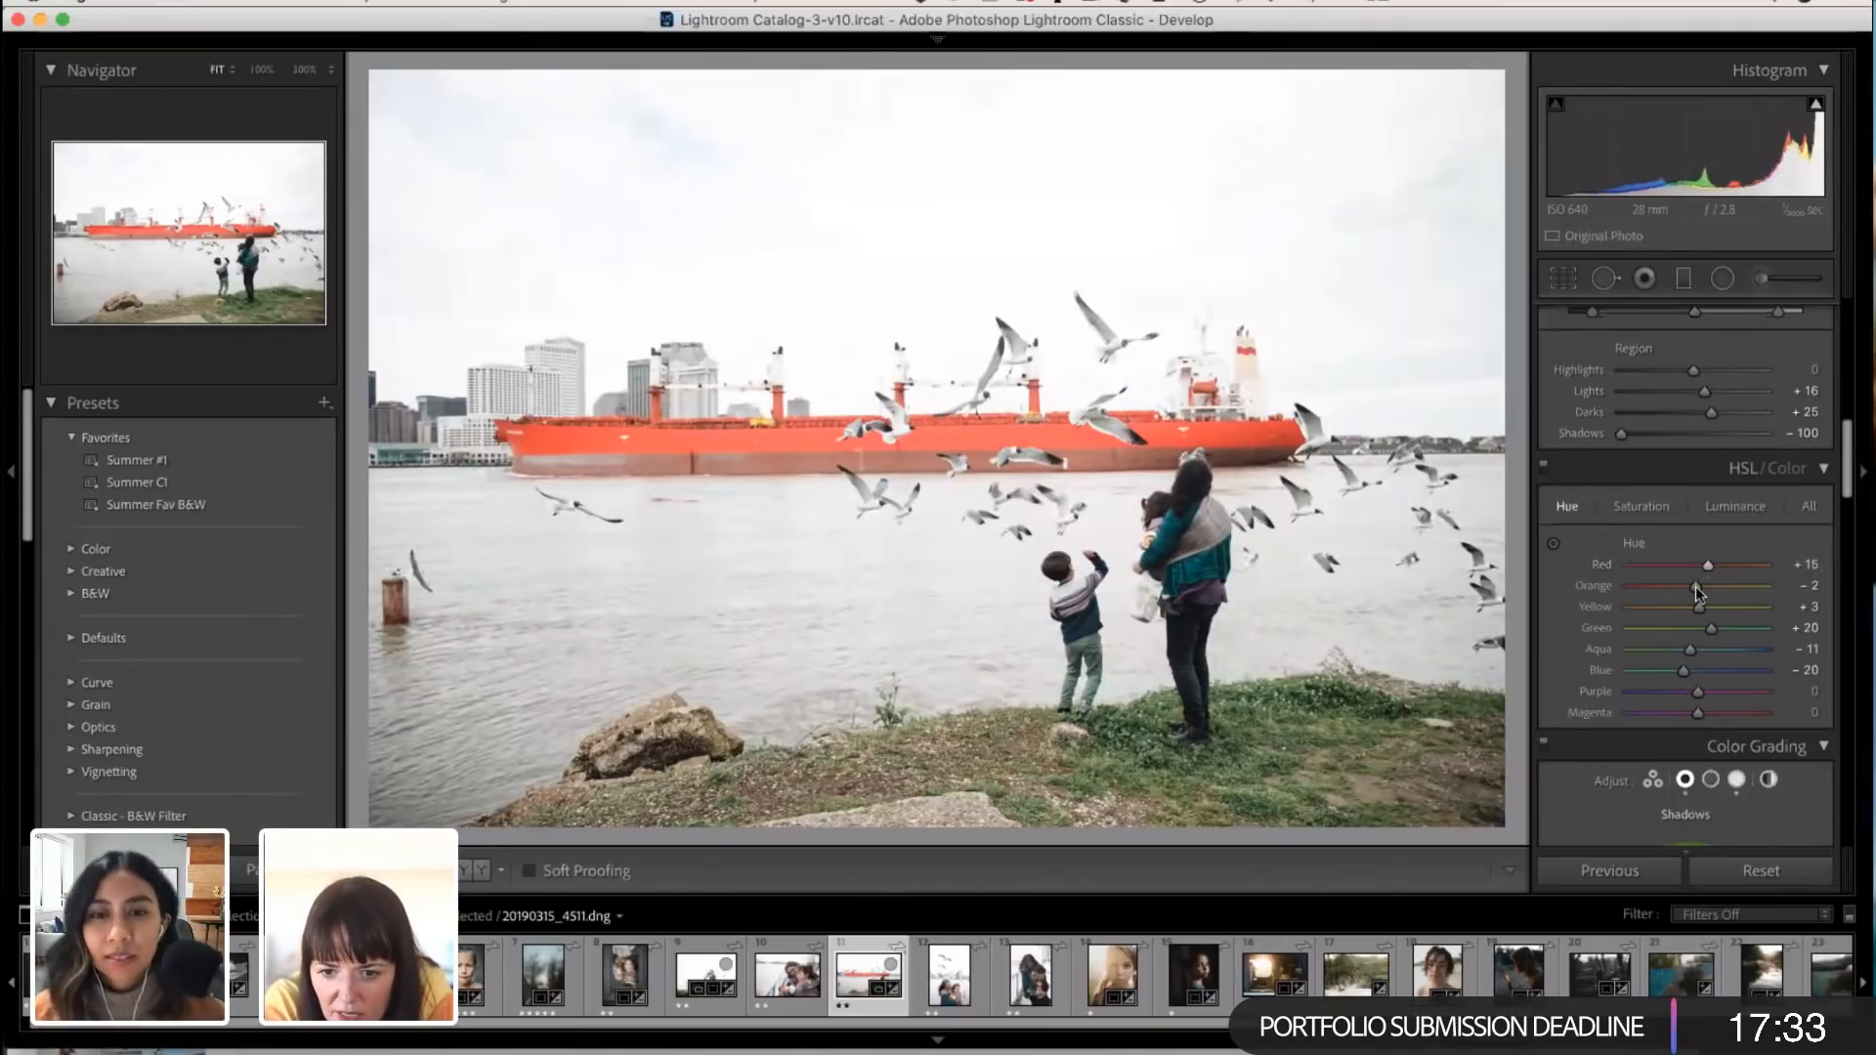
{"action": "left_click", "coordinate": [1662, 507]}
{"action": "mouse_move", "coordinate": [1697, 584]}
{"action": "left_mouse_down"}
{"action": "mouse_move", "coordinate": [1656, 578]}
{"action": "mouse_move", "coordinate": [1706, 580]}
{"action": "left_mouse_up"}
{"action": "left_click", "coordinate": [1720, 508]}
{"action": "left_click_drag", "start_coordinate": [1698, 587], "coordinate": [1696, 590]}
Step: Enable the lens profile corrections and remove chromatic aberration on the ship photo
{"action": "scroll", "coordinate": [1677, 673], "scroll_direction": "down", "scroll_amount": 1}
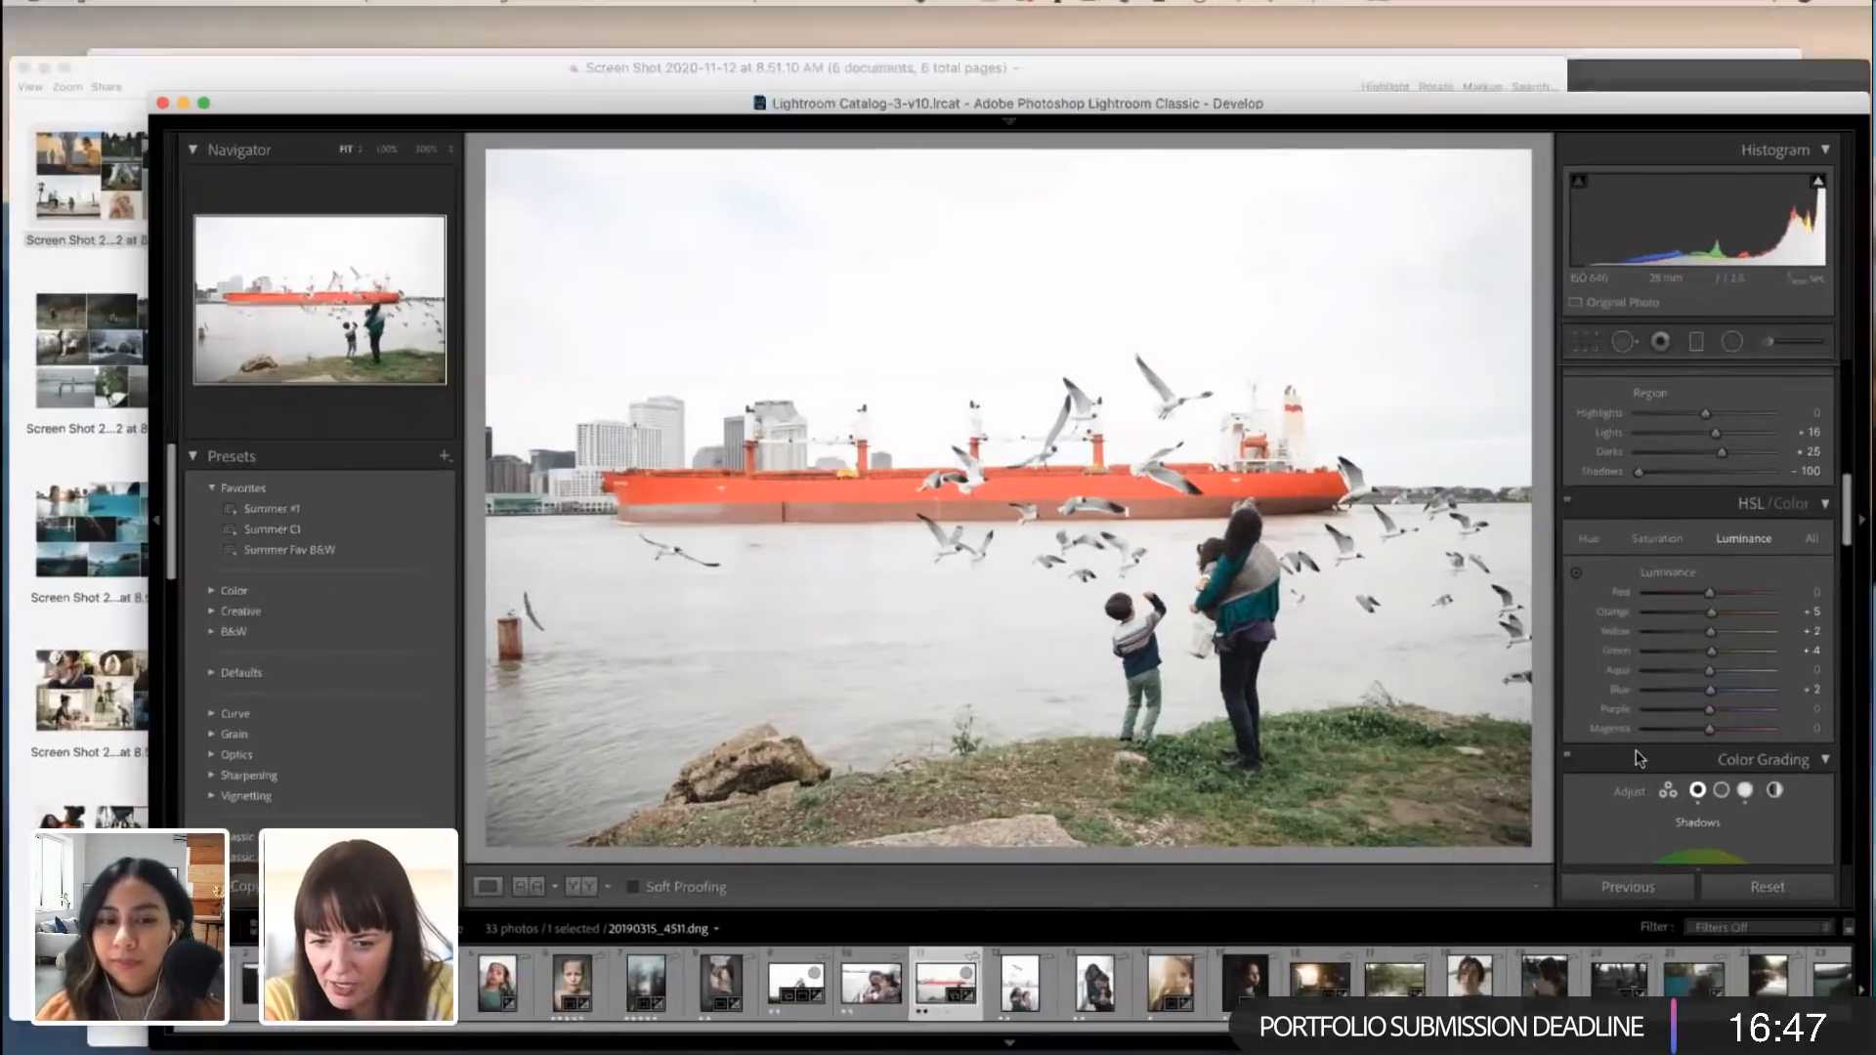
{"action": "scroll", "coordinate": [1636, 749], "scroll_direction": "down", "scroll_amount": 5}
{"action": "scroll", "coordinate": [1636, 749], "scroll_direction": "down", "scroll_amount": 10}
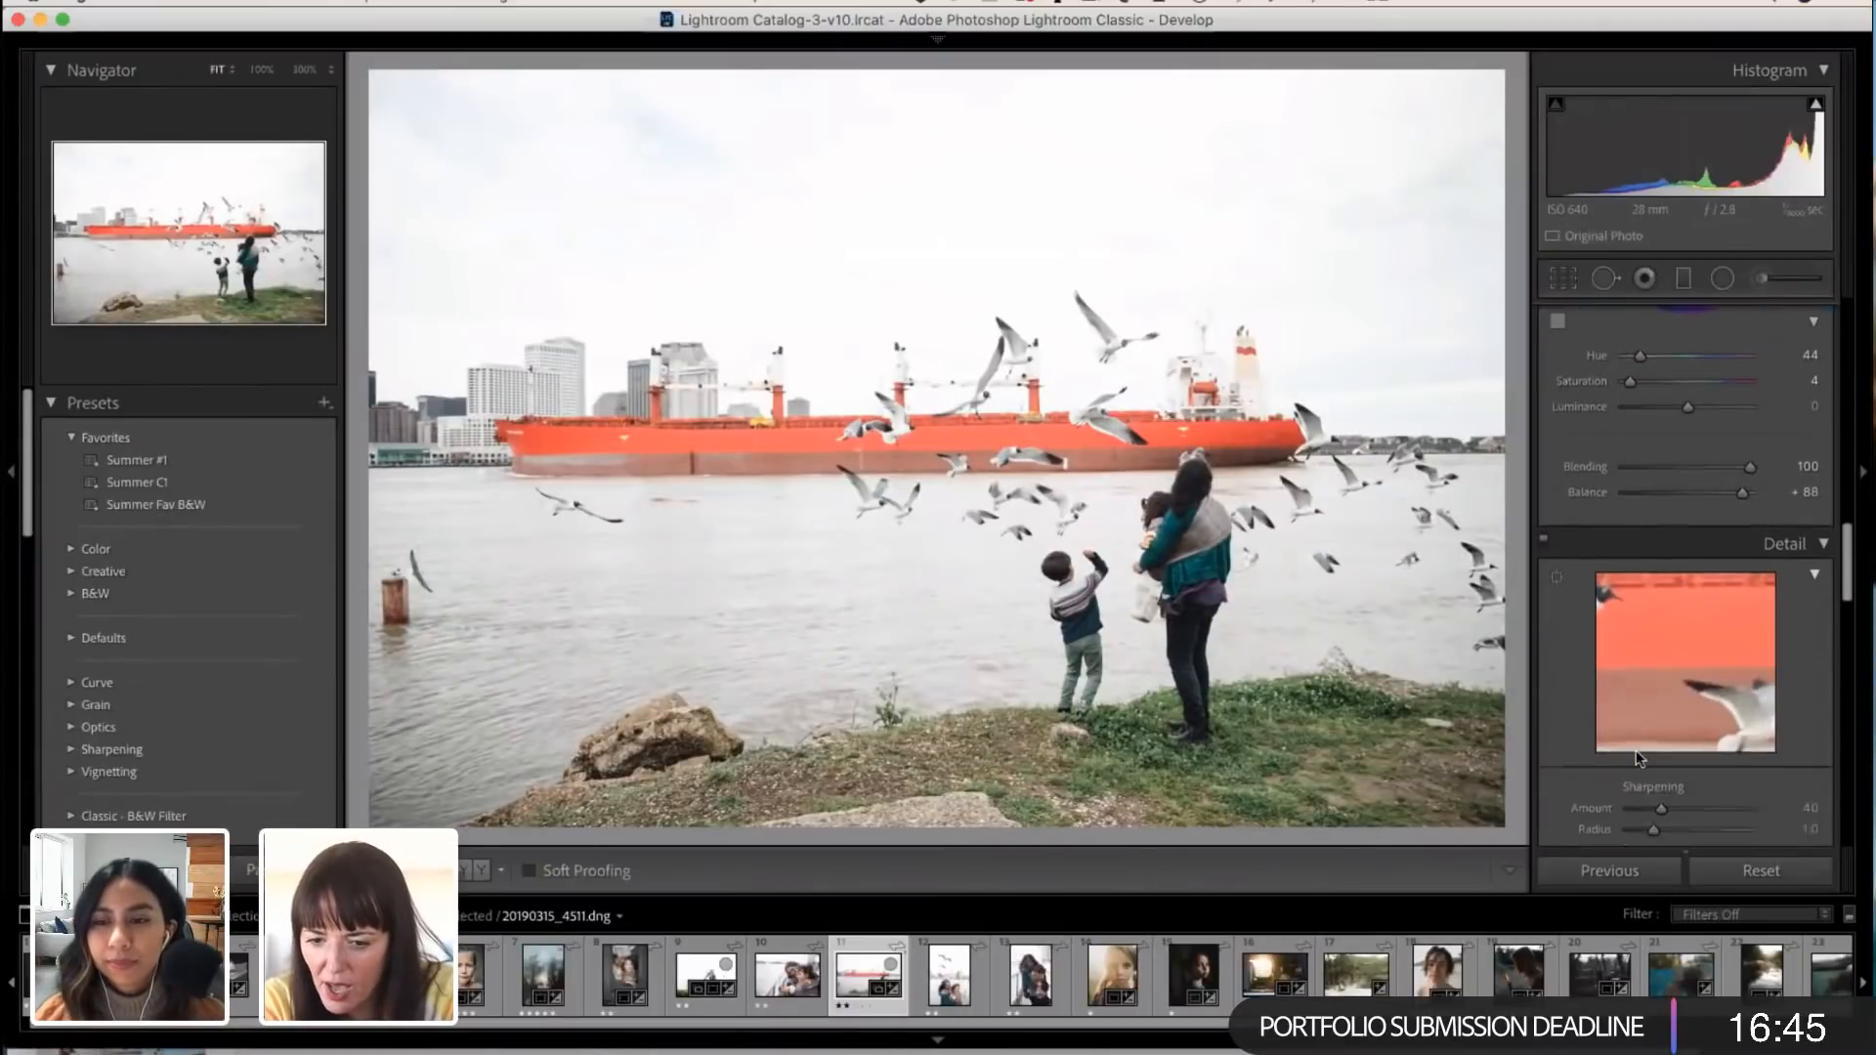
{"action": "scroll", "coordinate": [1636, 748], "scroll_direction": "down", "scroll_amount": 6}
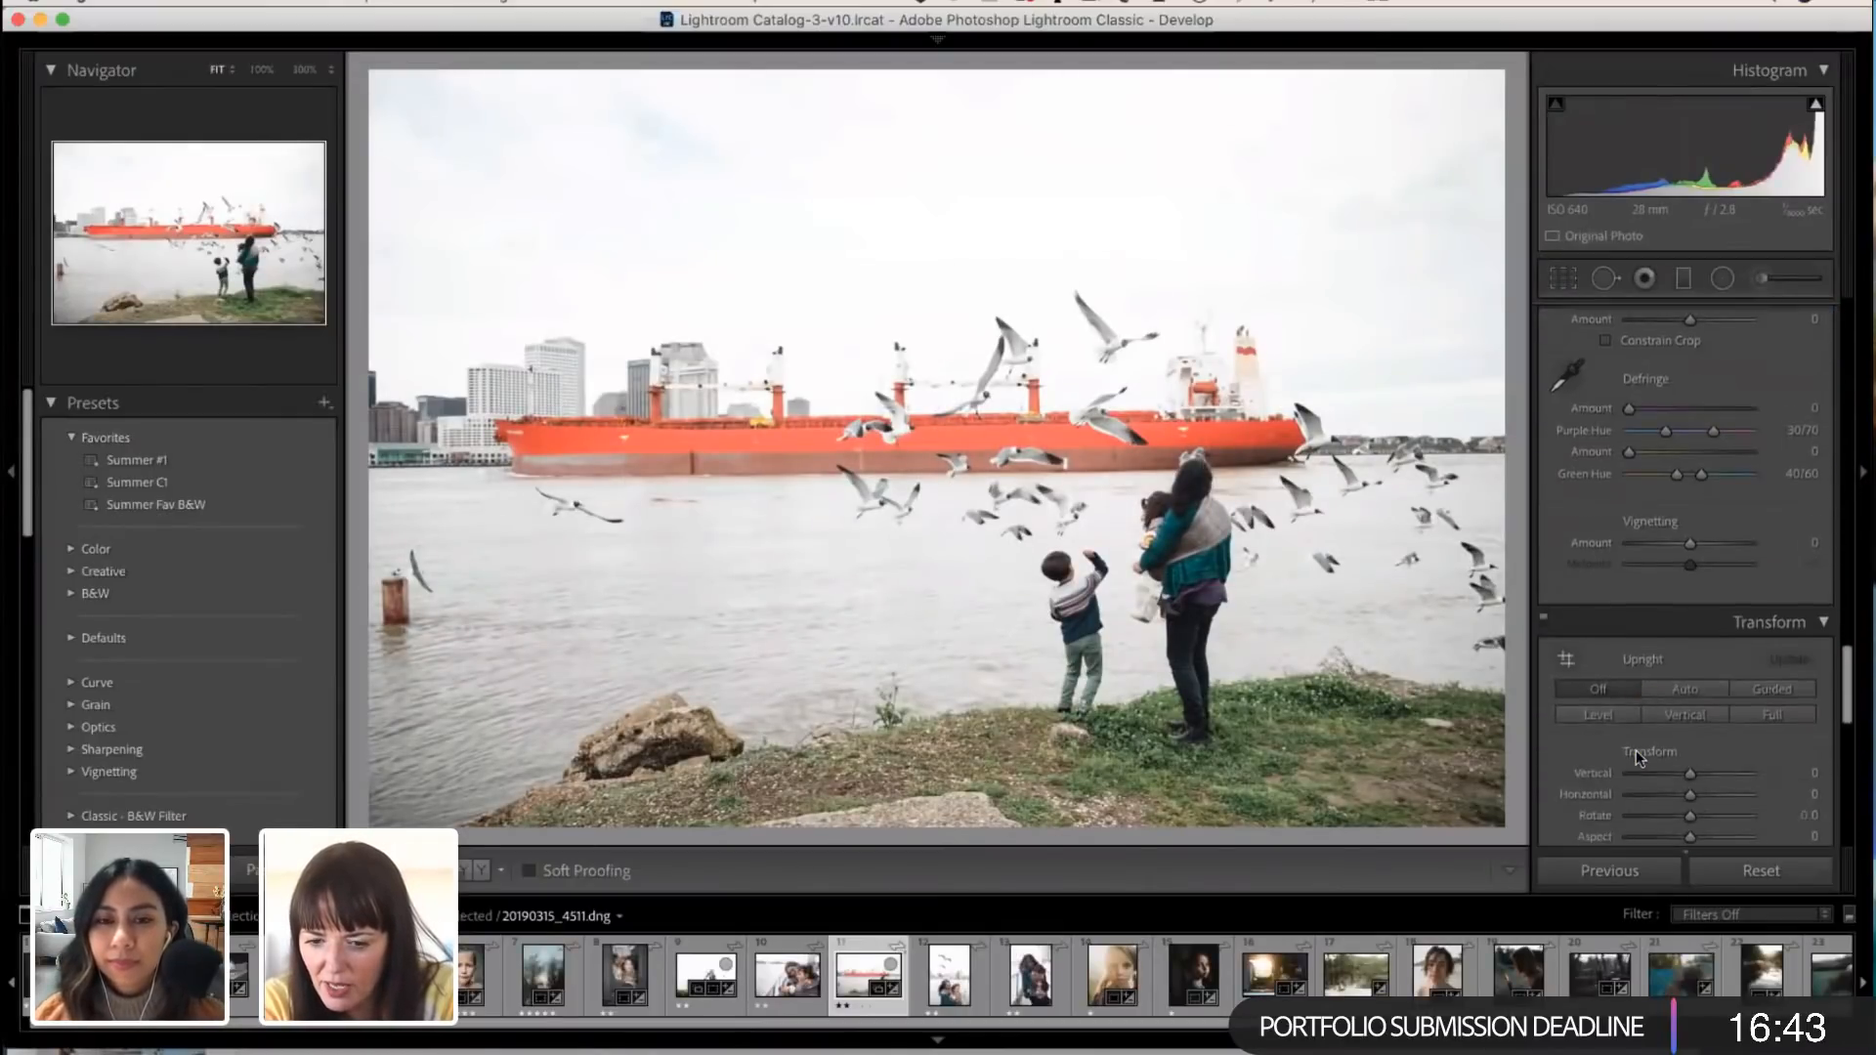
{"action": "scroll", "coordinate": [1639, 682], "scroll_direction": "up", "scroll_amount": 6}
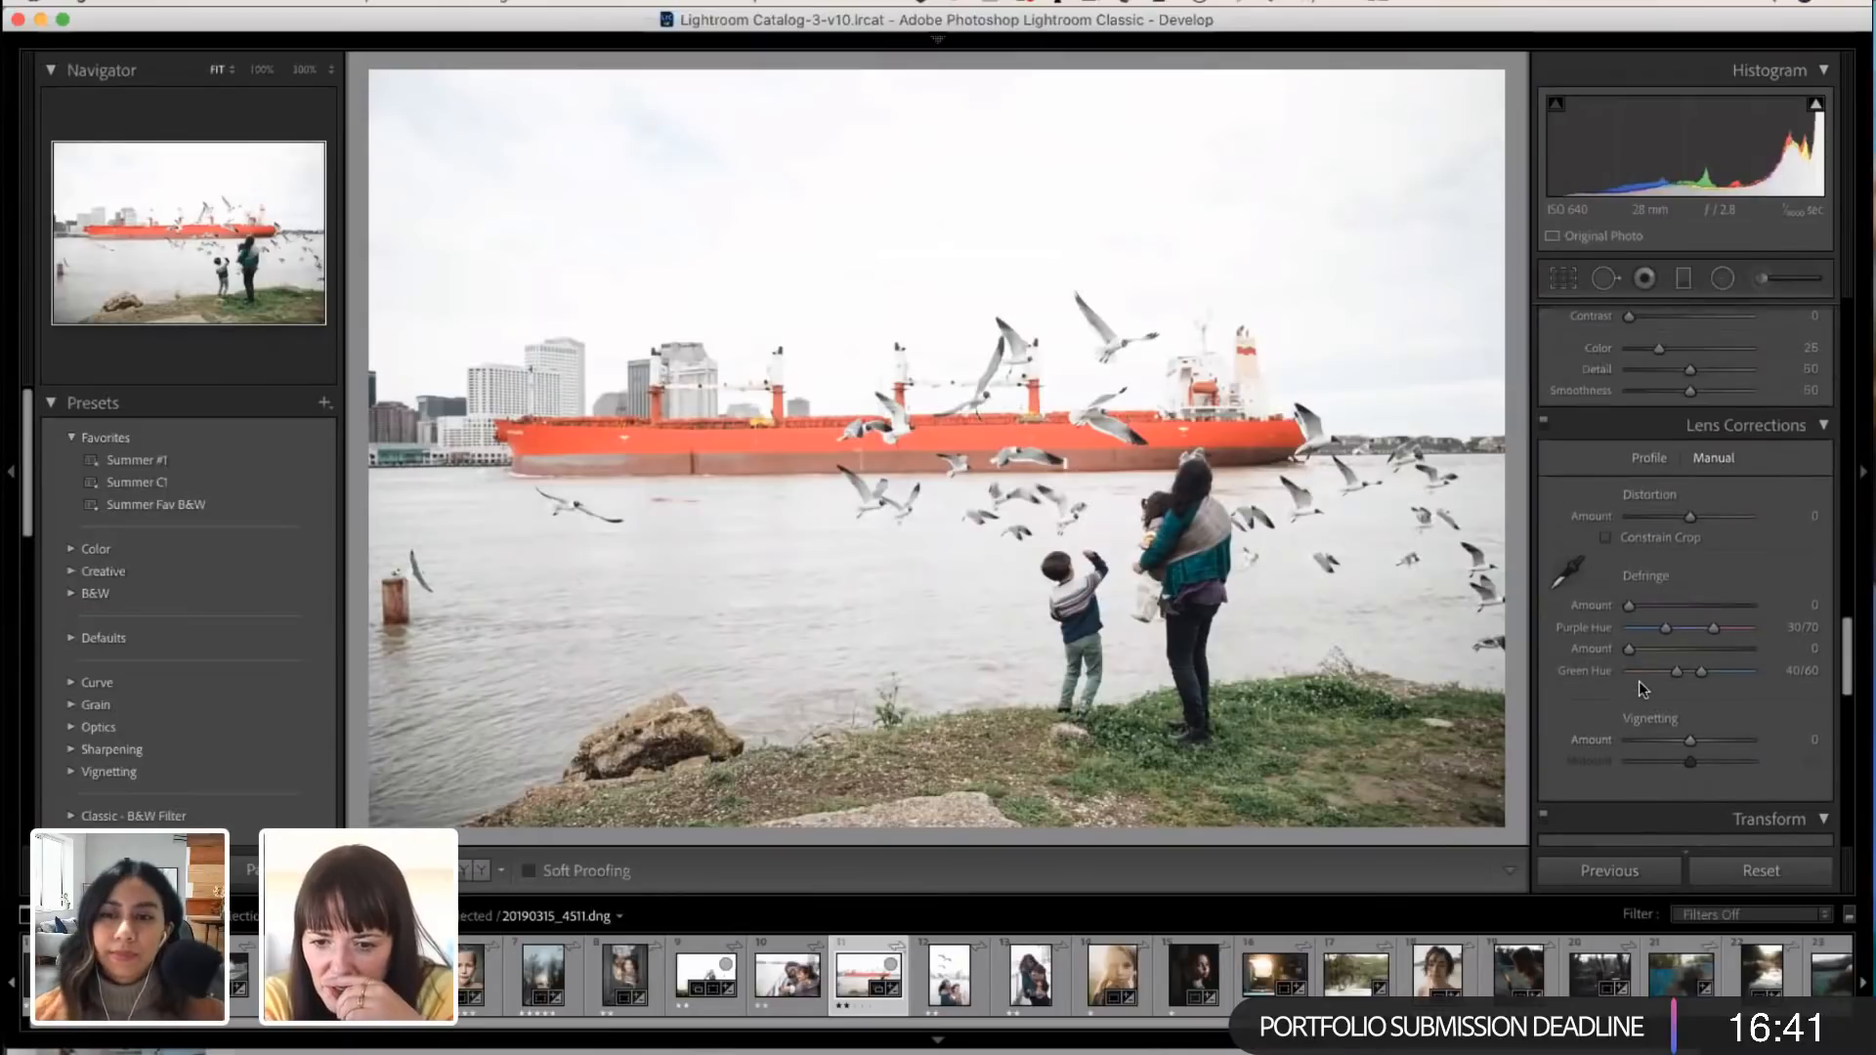
{"action": "left_click", "coordinate": [1651, 503]}
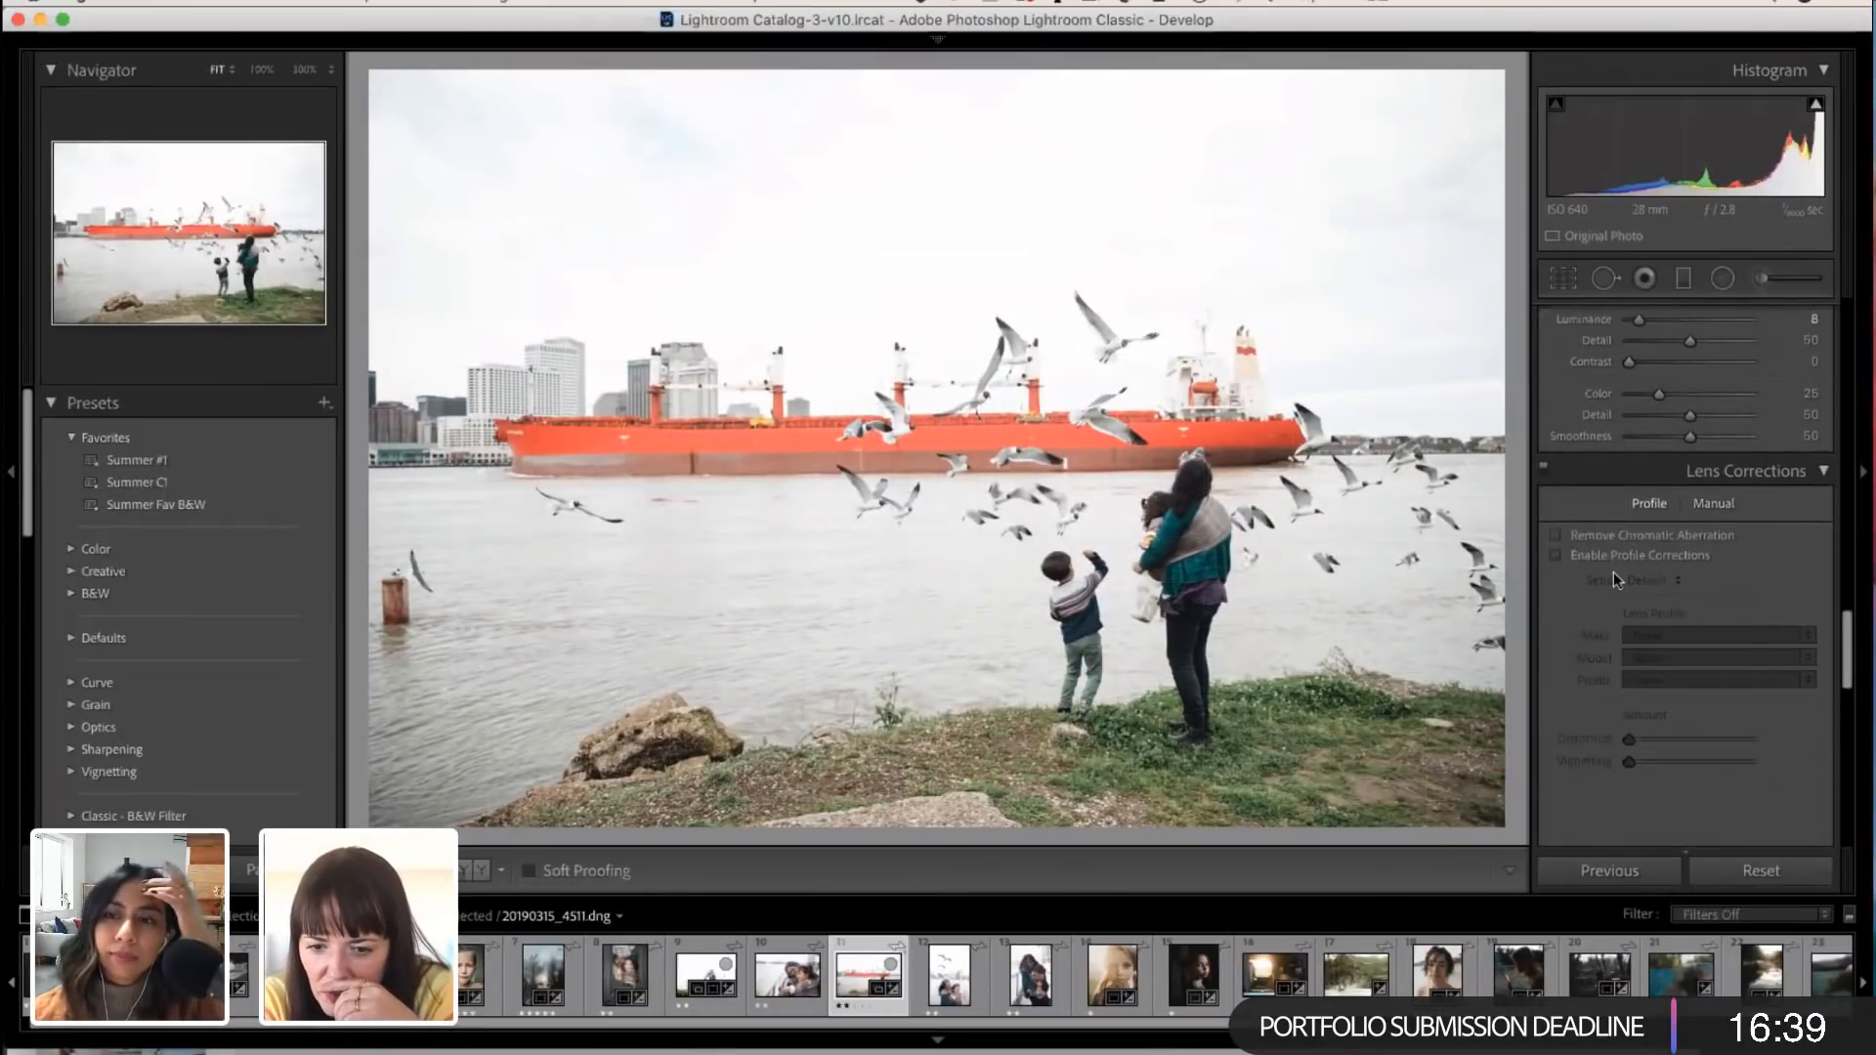
{"action": "left_click", "coordinate": [1556, 555]}
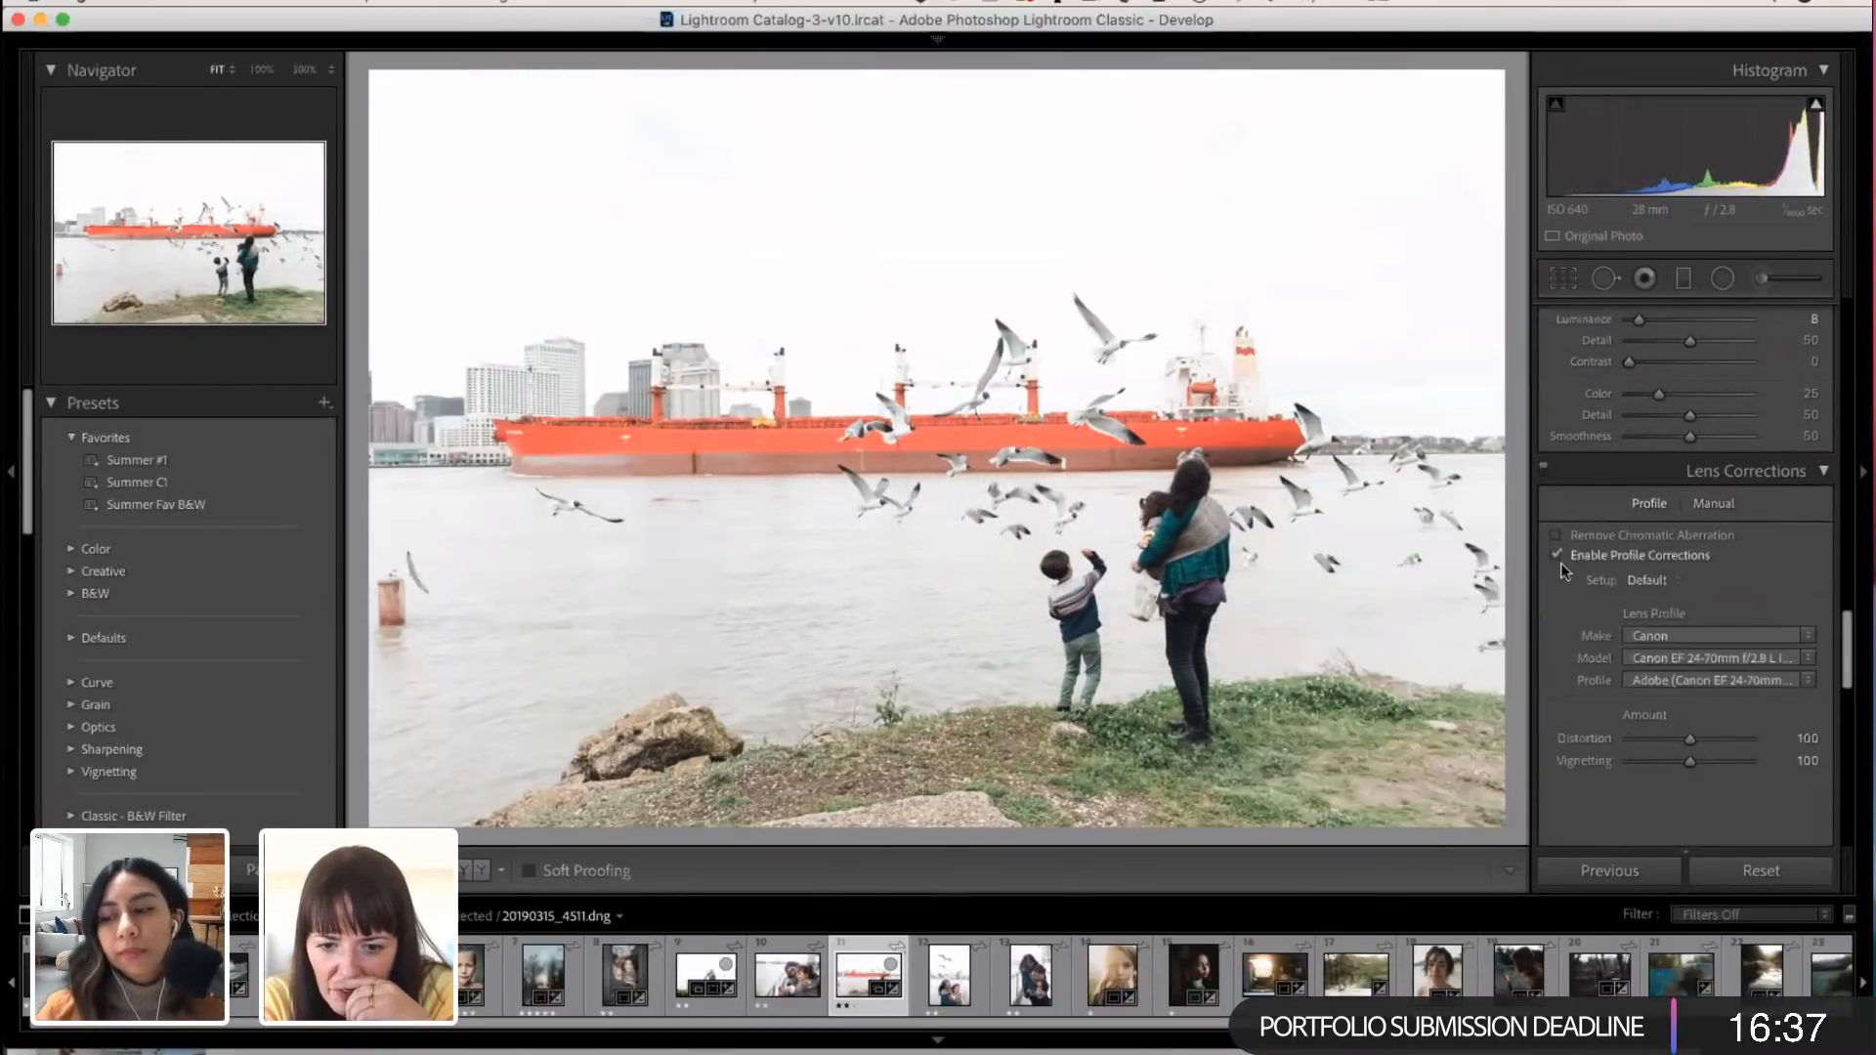
{"action": "left_click", "coordinate": [1556, 534]}
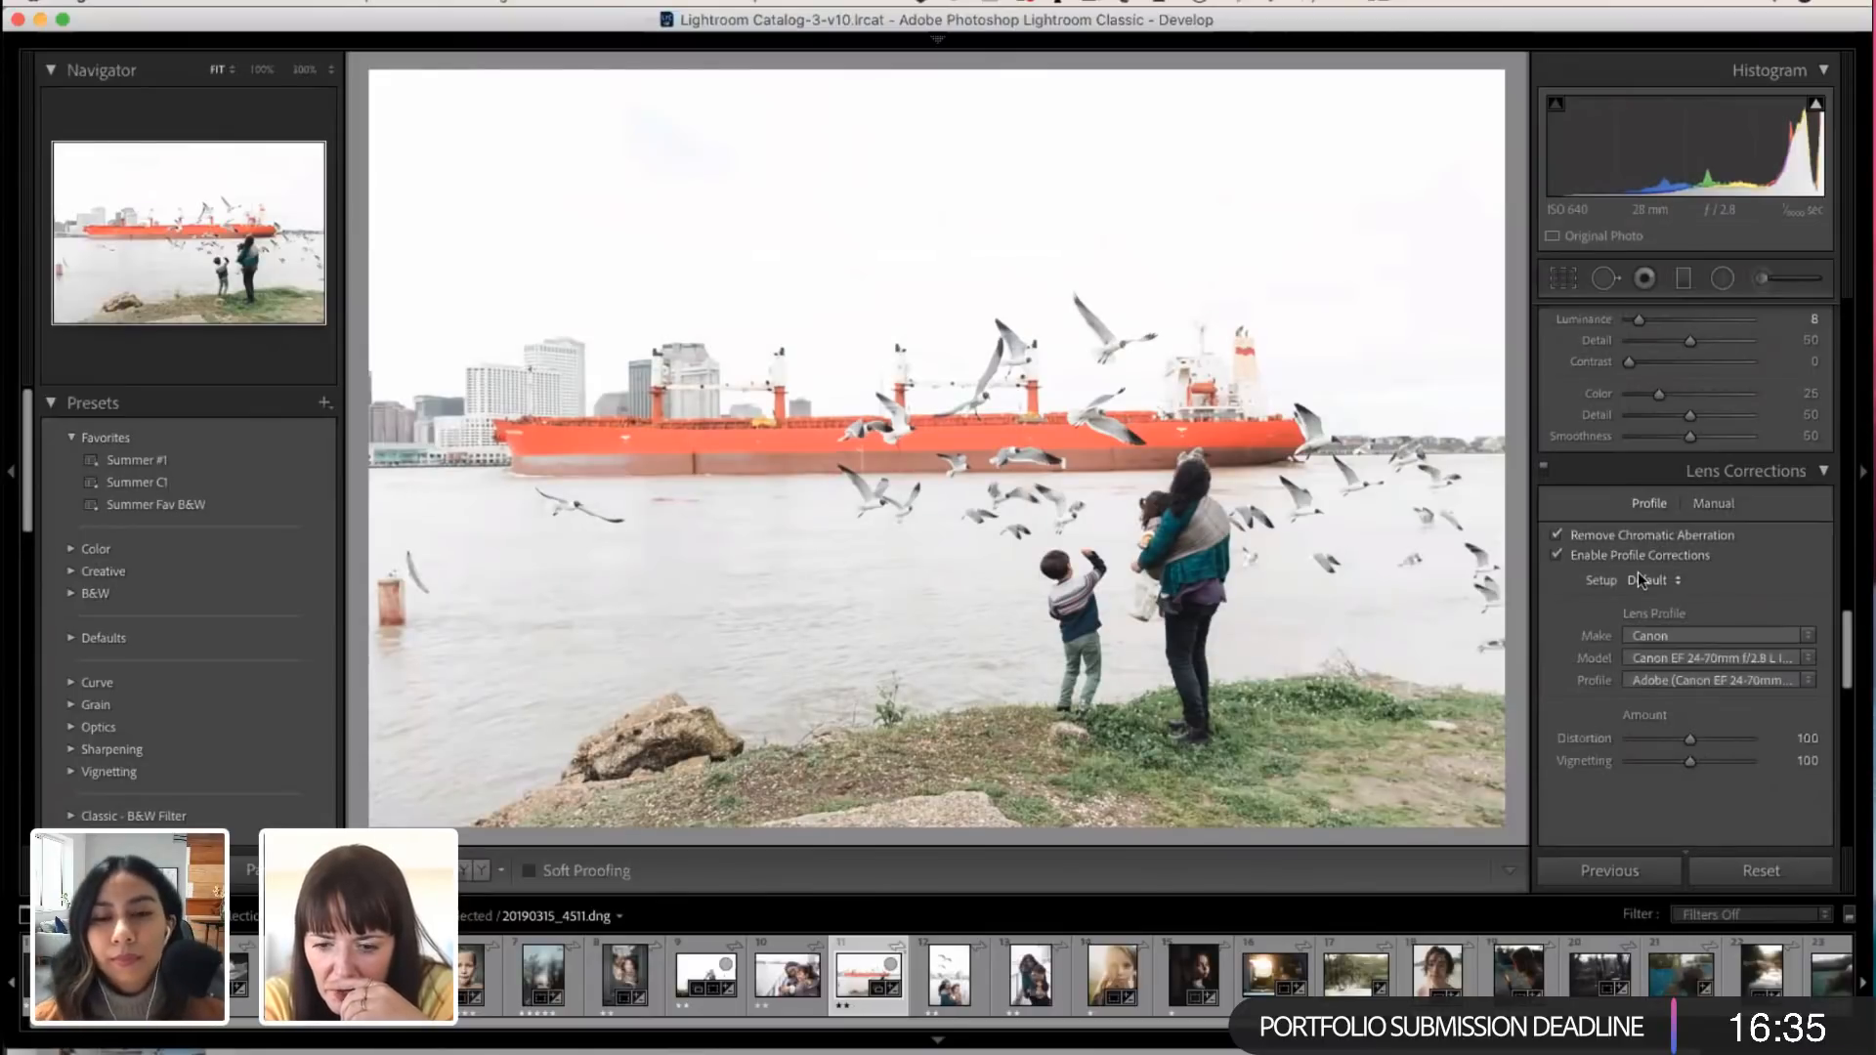
Step: Set the ship photo's Exposure to -0.60, Highlights to -31 and Shadows to +22
{"action": "scroll", "coordinate": [1638, 571], "scroll_direction": "up", "scroll_amount": 3}
{"action": "scroll", "coordinate": [1638, 571], "scroll_direction": "up", "scroll_amount": 8}
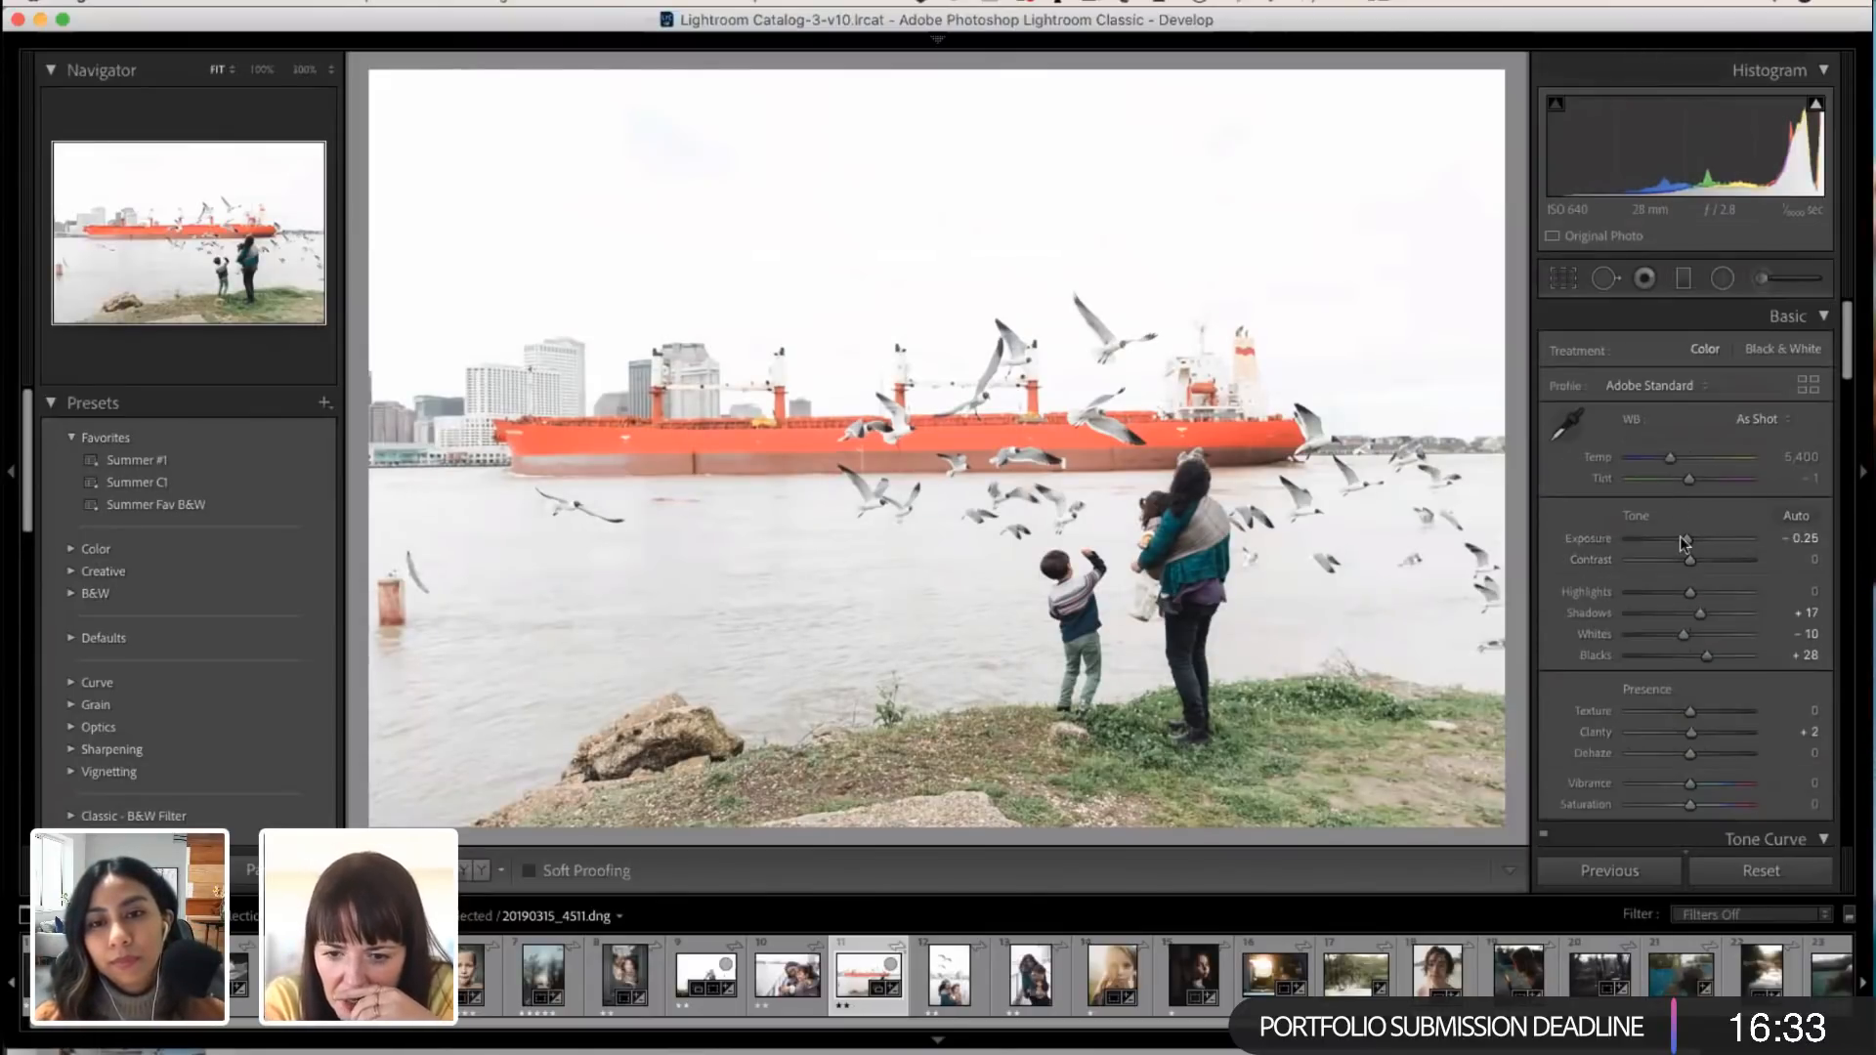
{"action": "left_click_drag", "start_coordinate": [1685, 536], "coordinate": [1704, 610]}
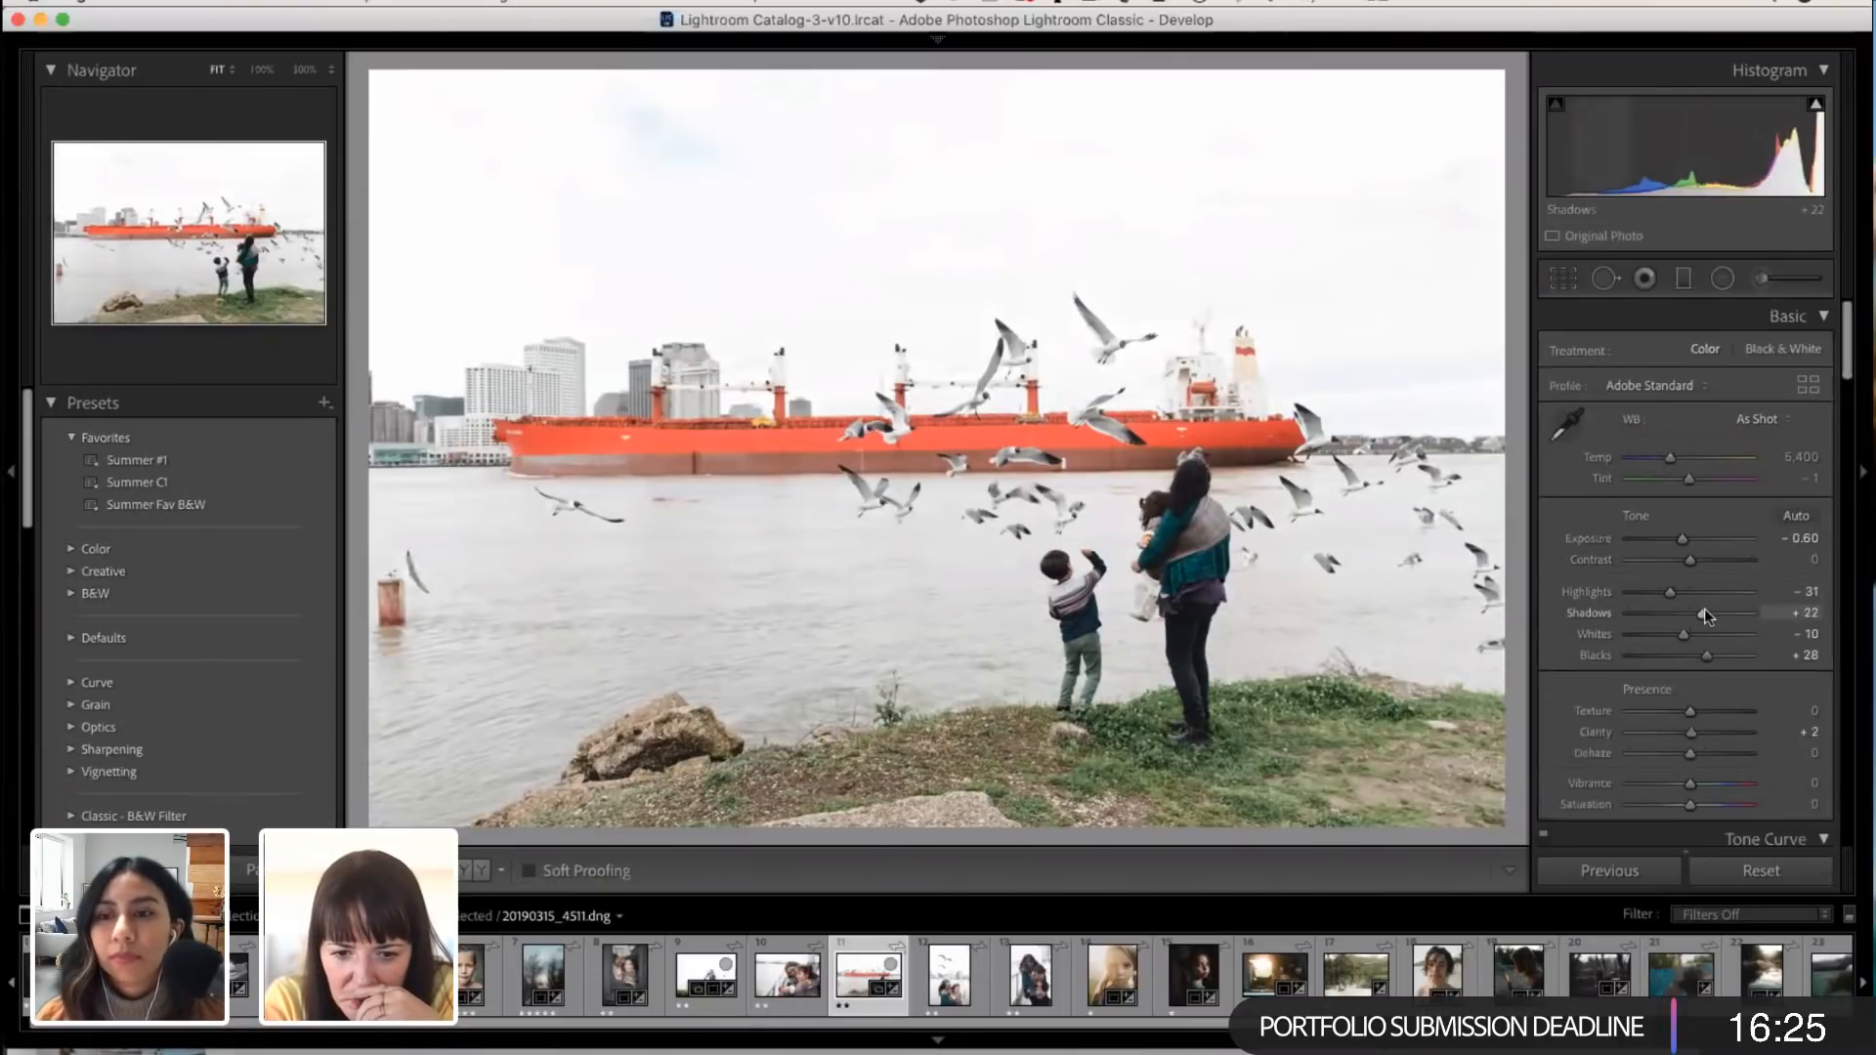
Step: Synchronize the ship photo's settings to the four neighbouring family photos, including Color, Color Grading and Sharpening
{"action": "left_click", "coordinate": [796, 987], "text": "super"}
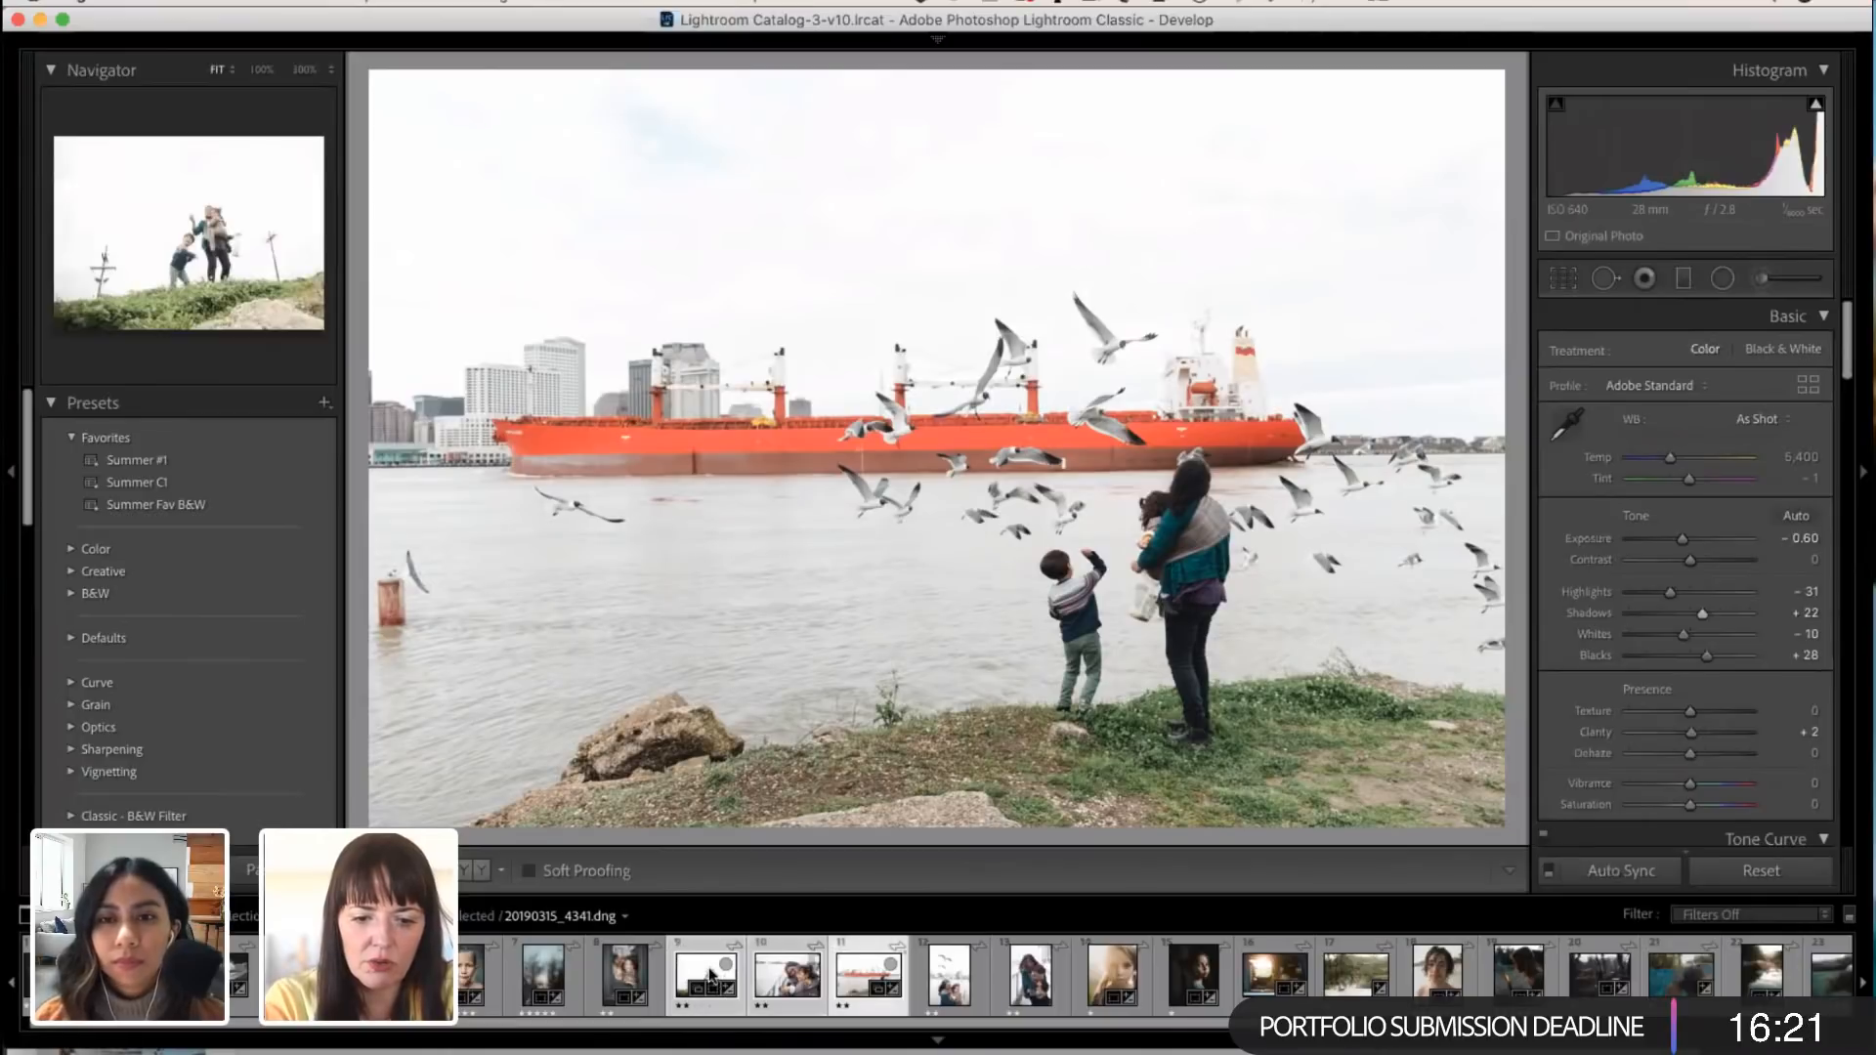
{"action": "left_click", "coordinate": [945, 978], "text": "super"}
{"action": "left_click", "coordinate": [1031, 978], "text": "super"}
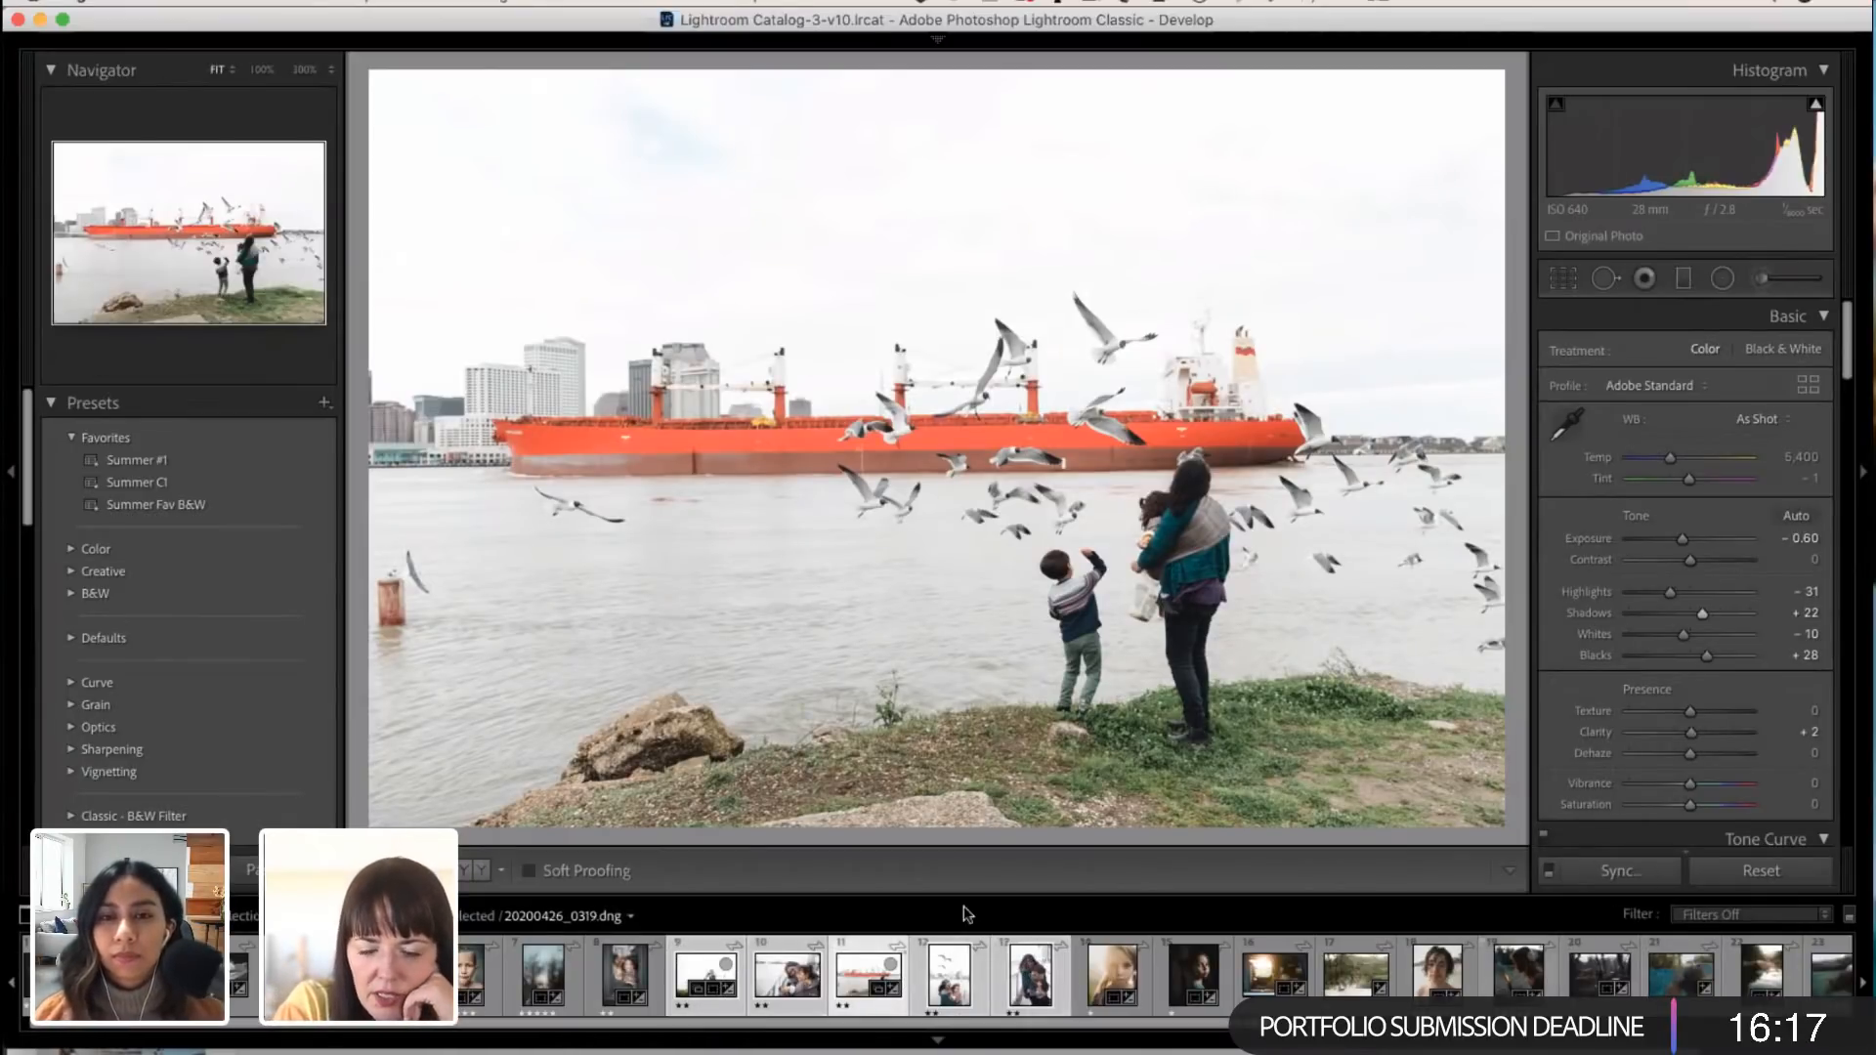
{"action": "left_click", "coordinate": [1641, 873]}
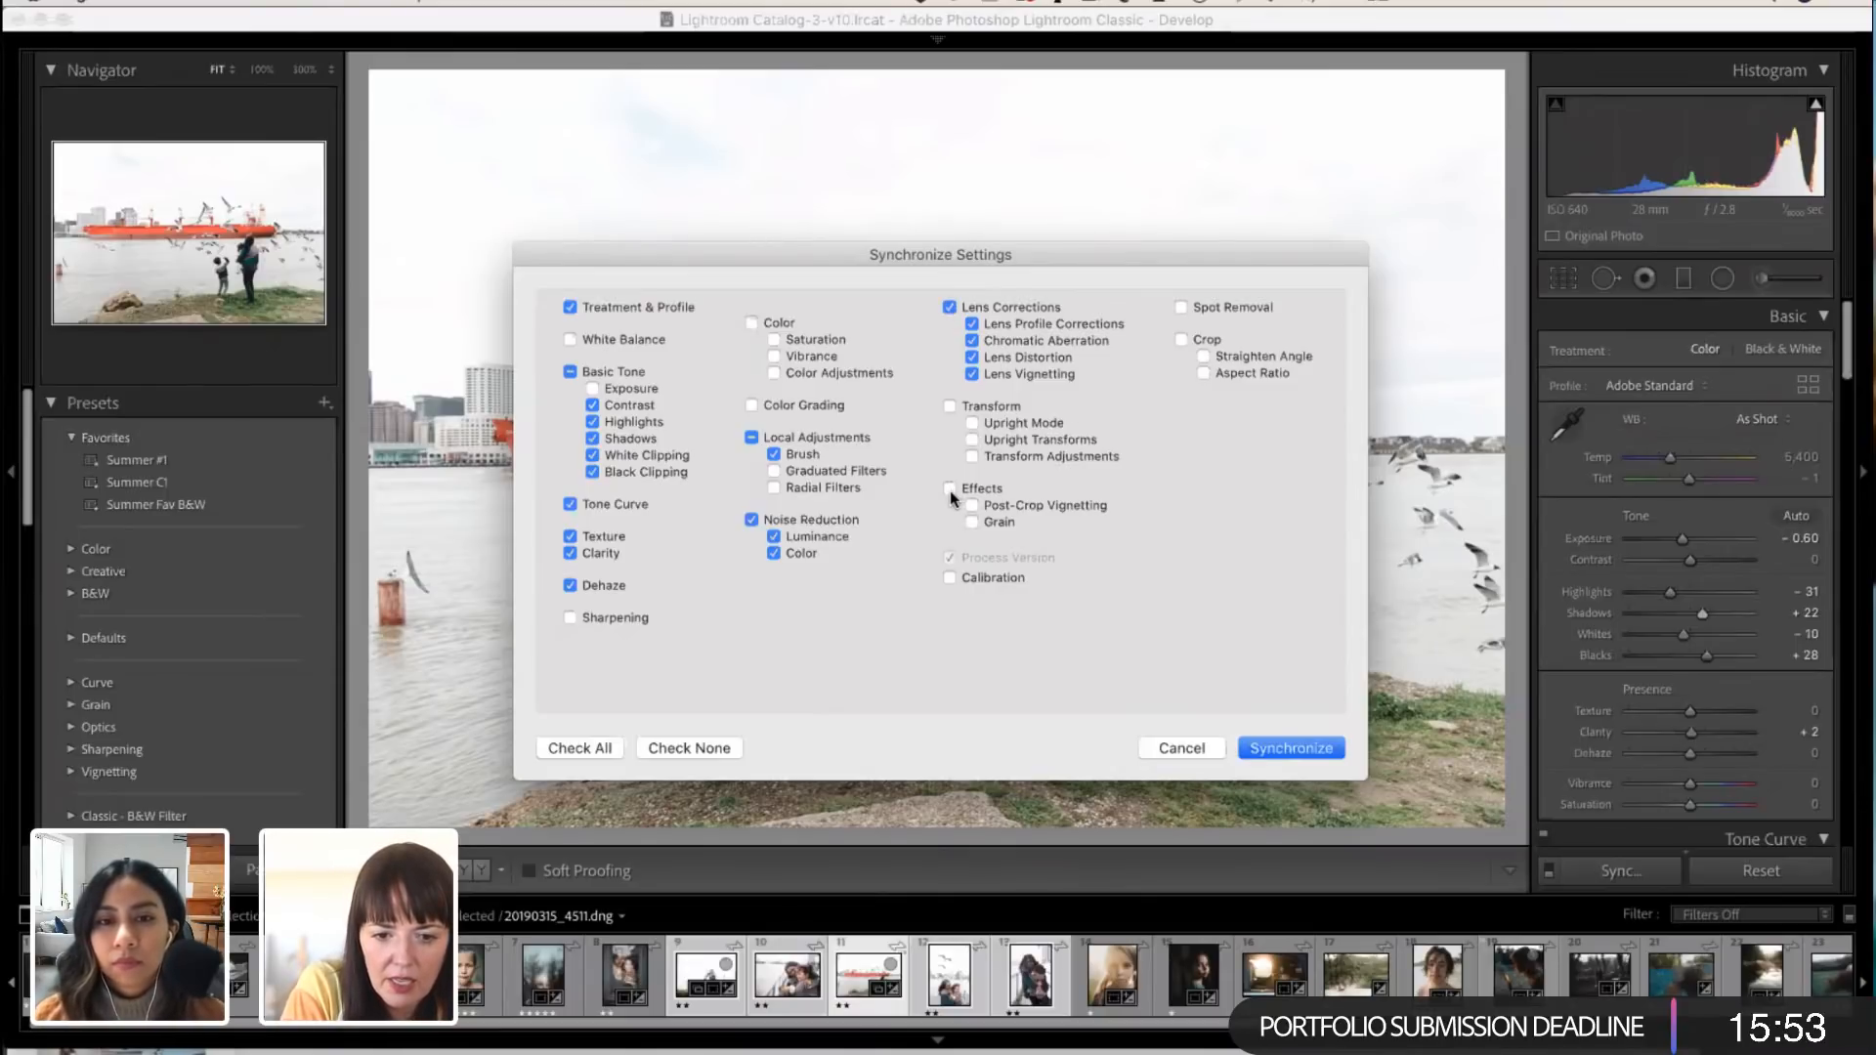
{"action": "left_click", "coordinate": [753, 323]}
{"action": "left_click", "coordinate": [751, 405]}
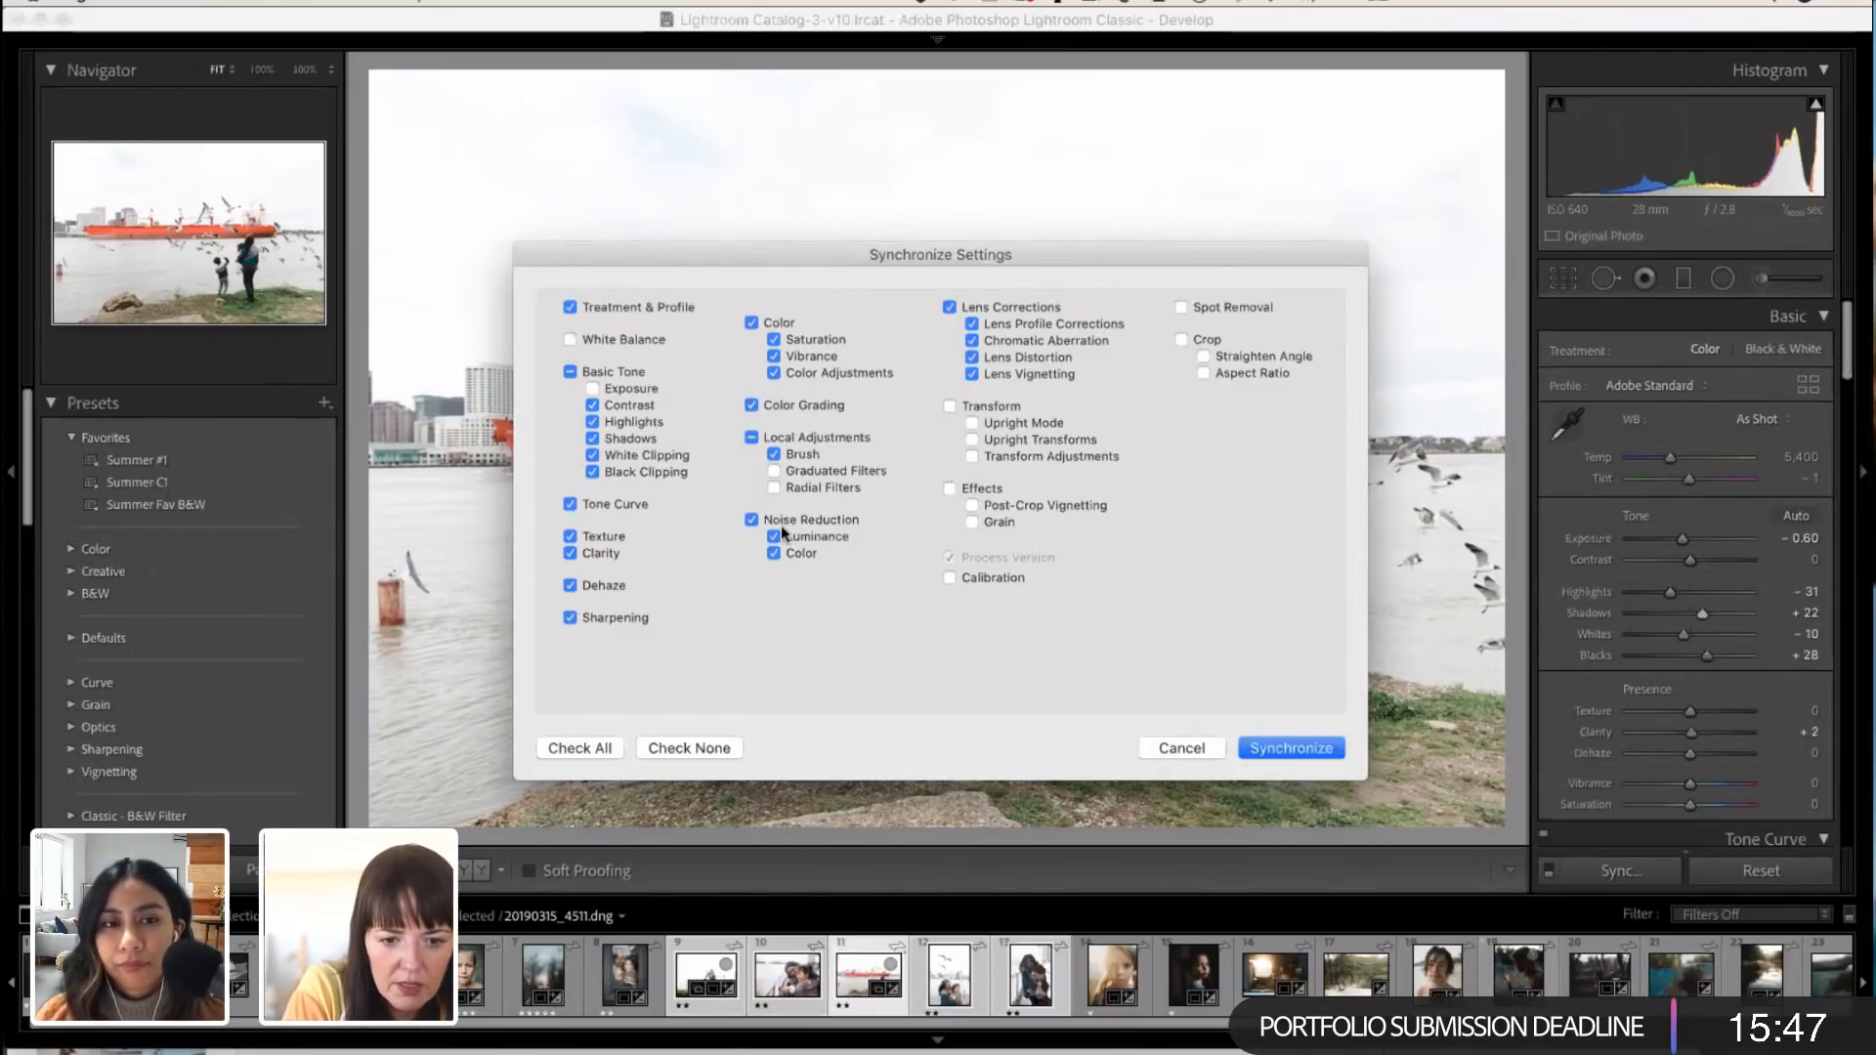
{"action": "left_click", "coordinate": [1271, 752]}
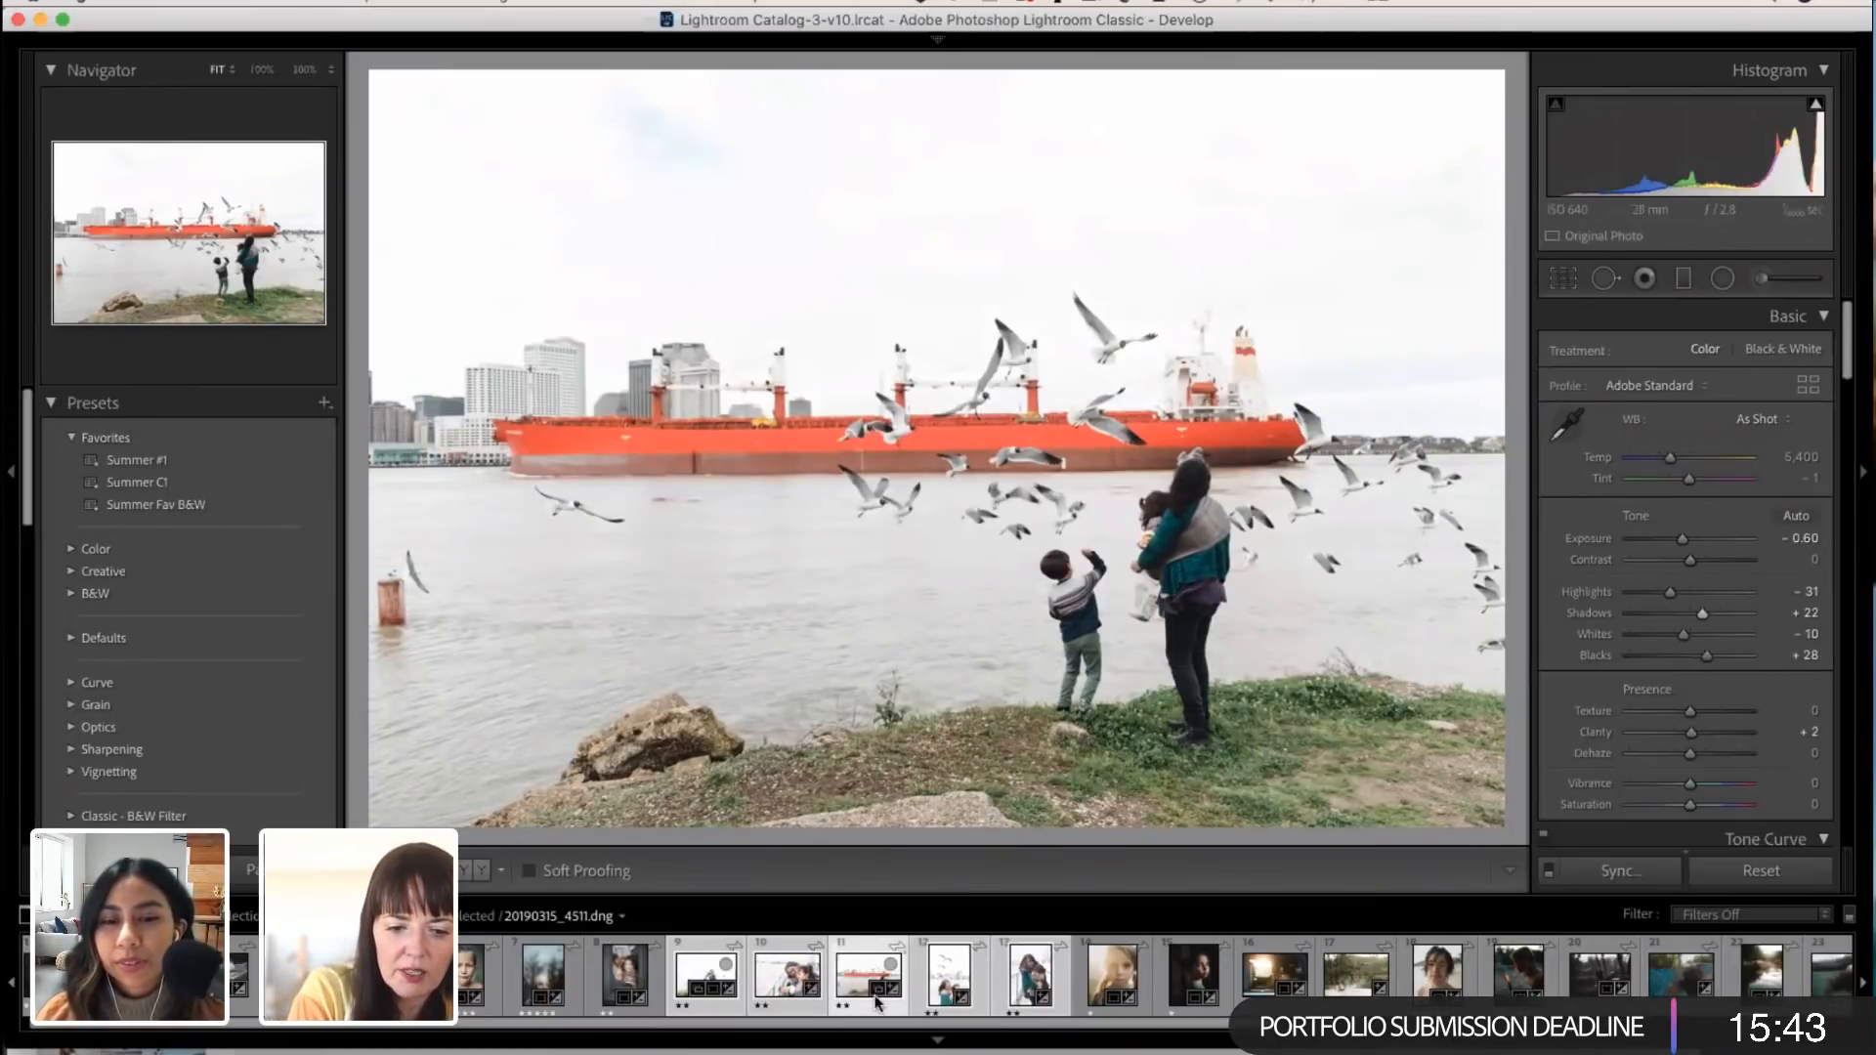
Step: Open the family photo on the grassy hill and set Exposure to -0.50, Highlights to -39 and Temp to 6,197
{"action": "left_click", "coordinate": [698, 983]}
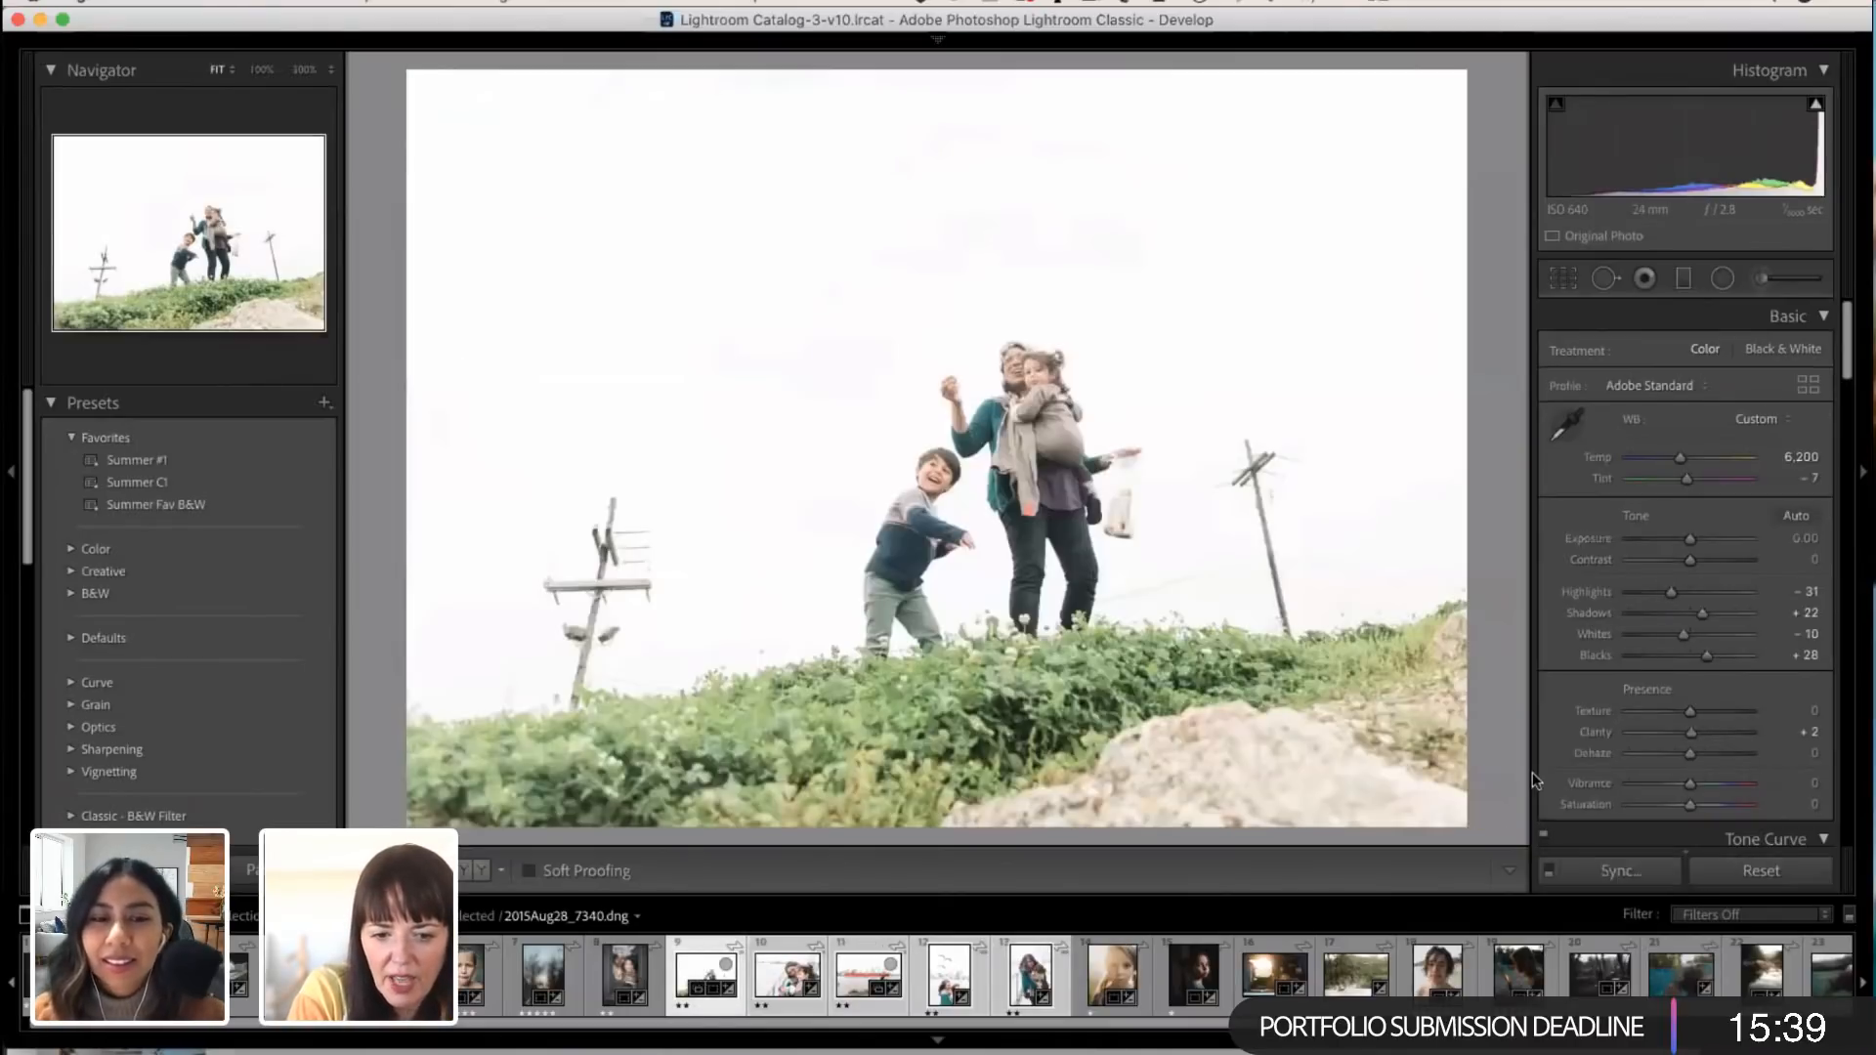
{"action": "left_click_drag", "start_coordinate": [1691, 538], "coordinate": [1684, 537]}
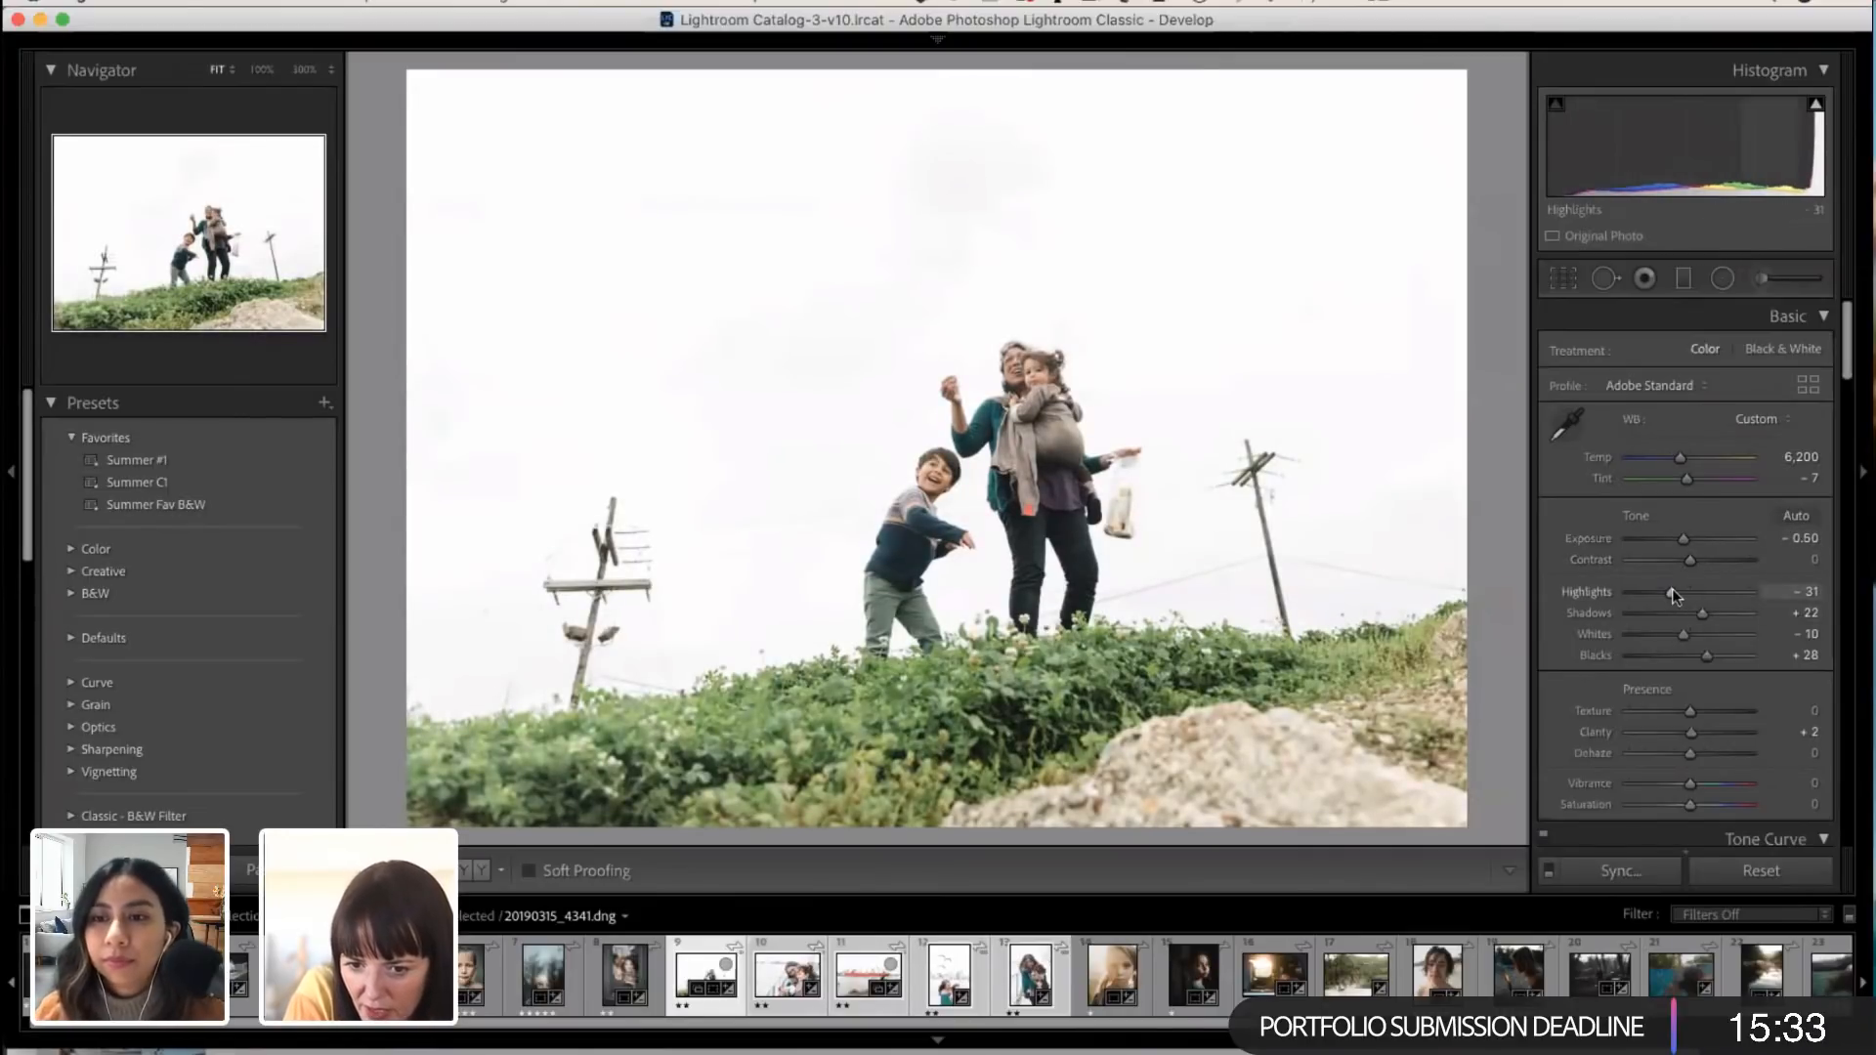
{"action": "left_click_drag", "start_coordinate": [1670, 587], "coordinate": [1665, 591]}
{"action": "left_click_drag", "start_coordinate": [1682, 460], "coordinate": [1679, 453]}
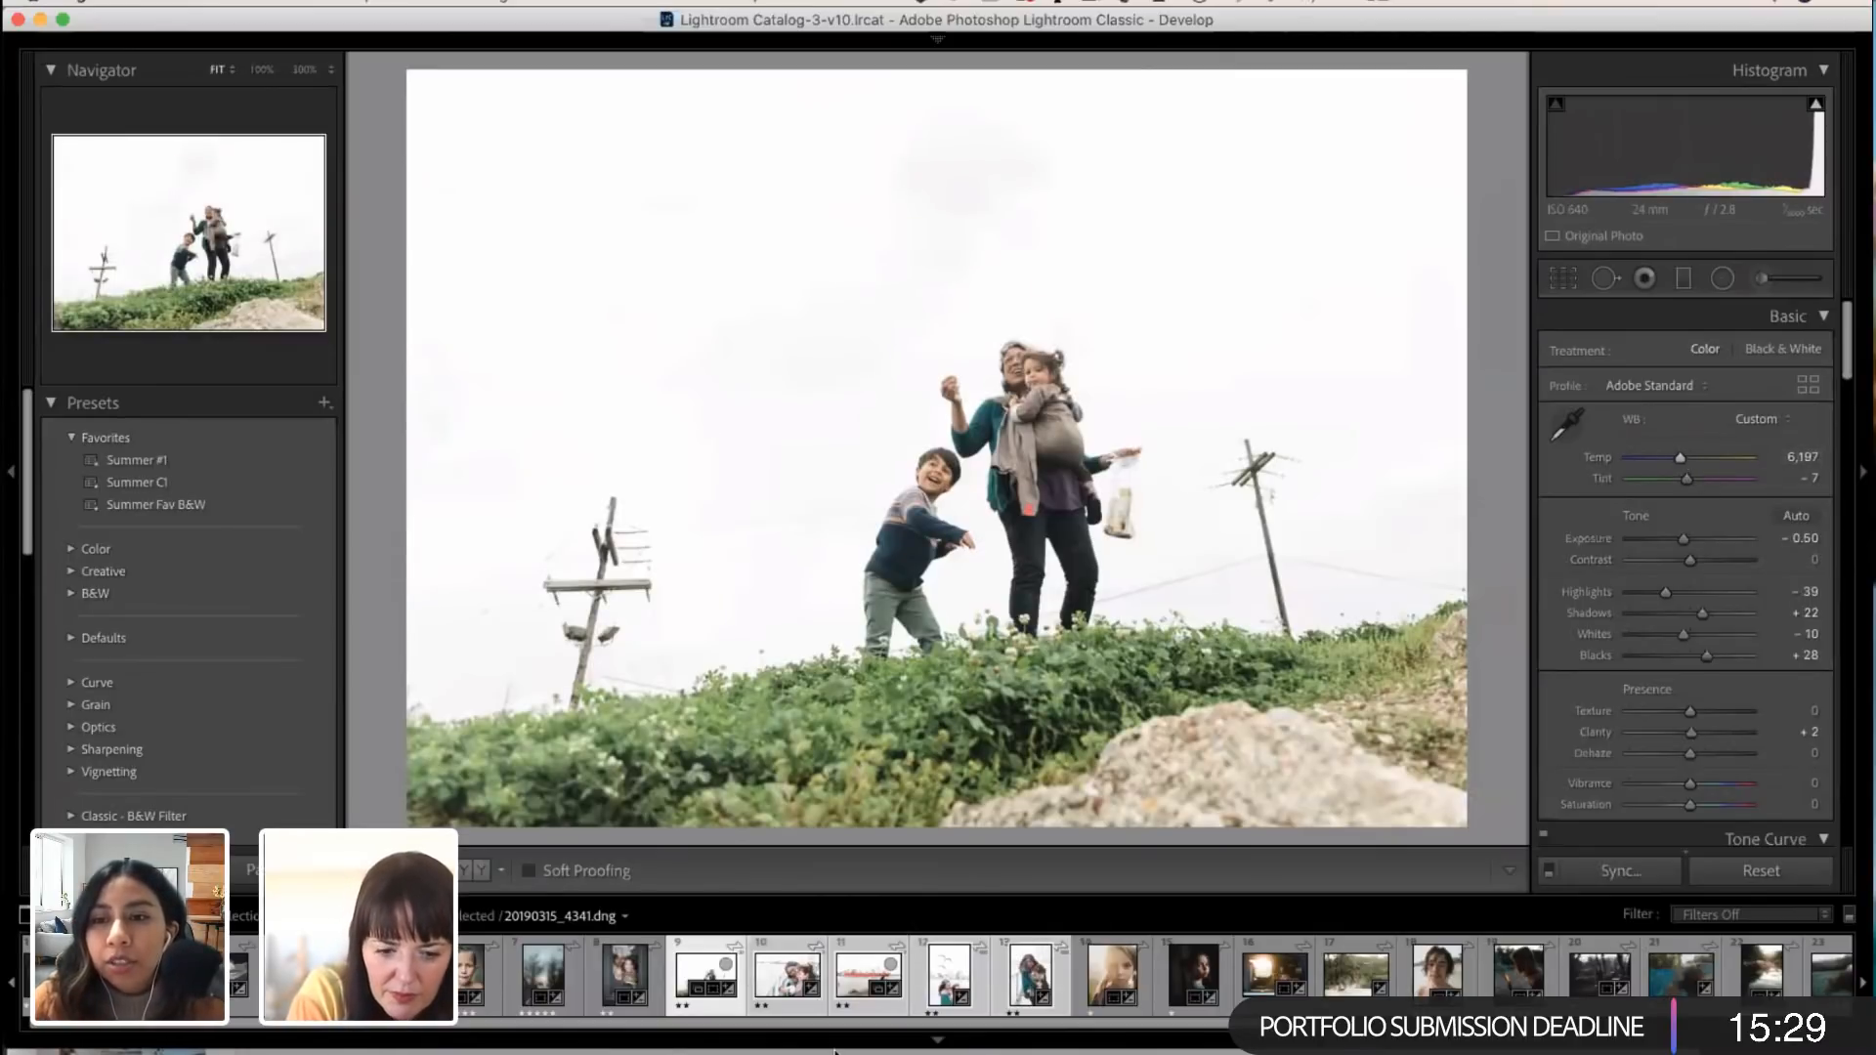
Step: Compare the hill photo with the other synchronized family photos and set its Exposure to -0.65
{"action": "left_click", "coordinate": [787, 975]}
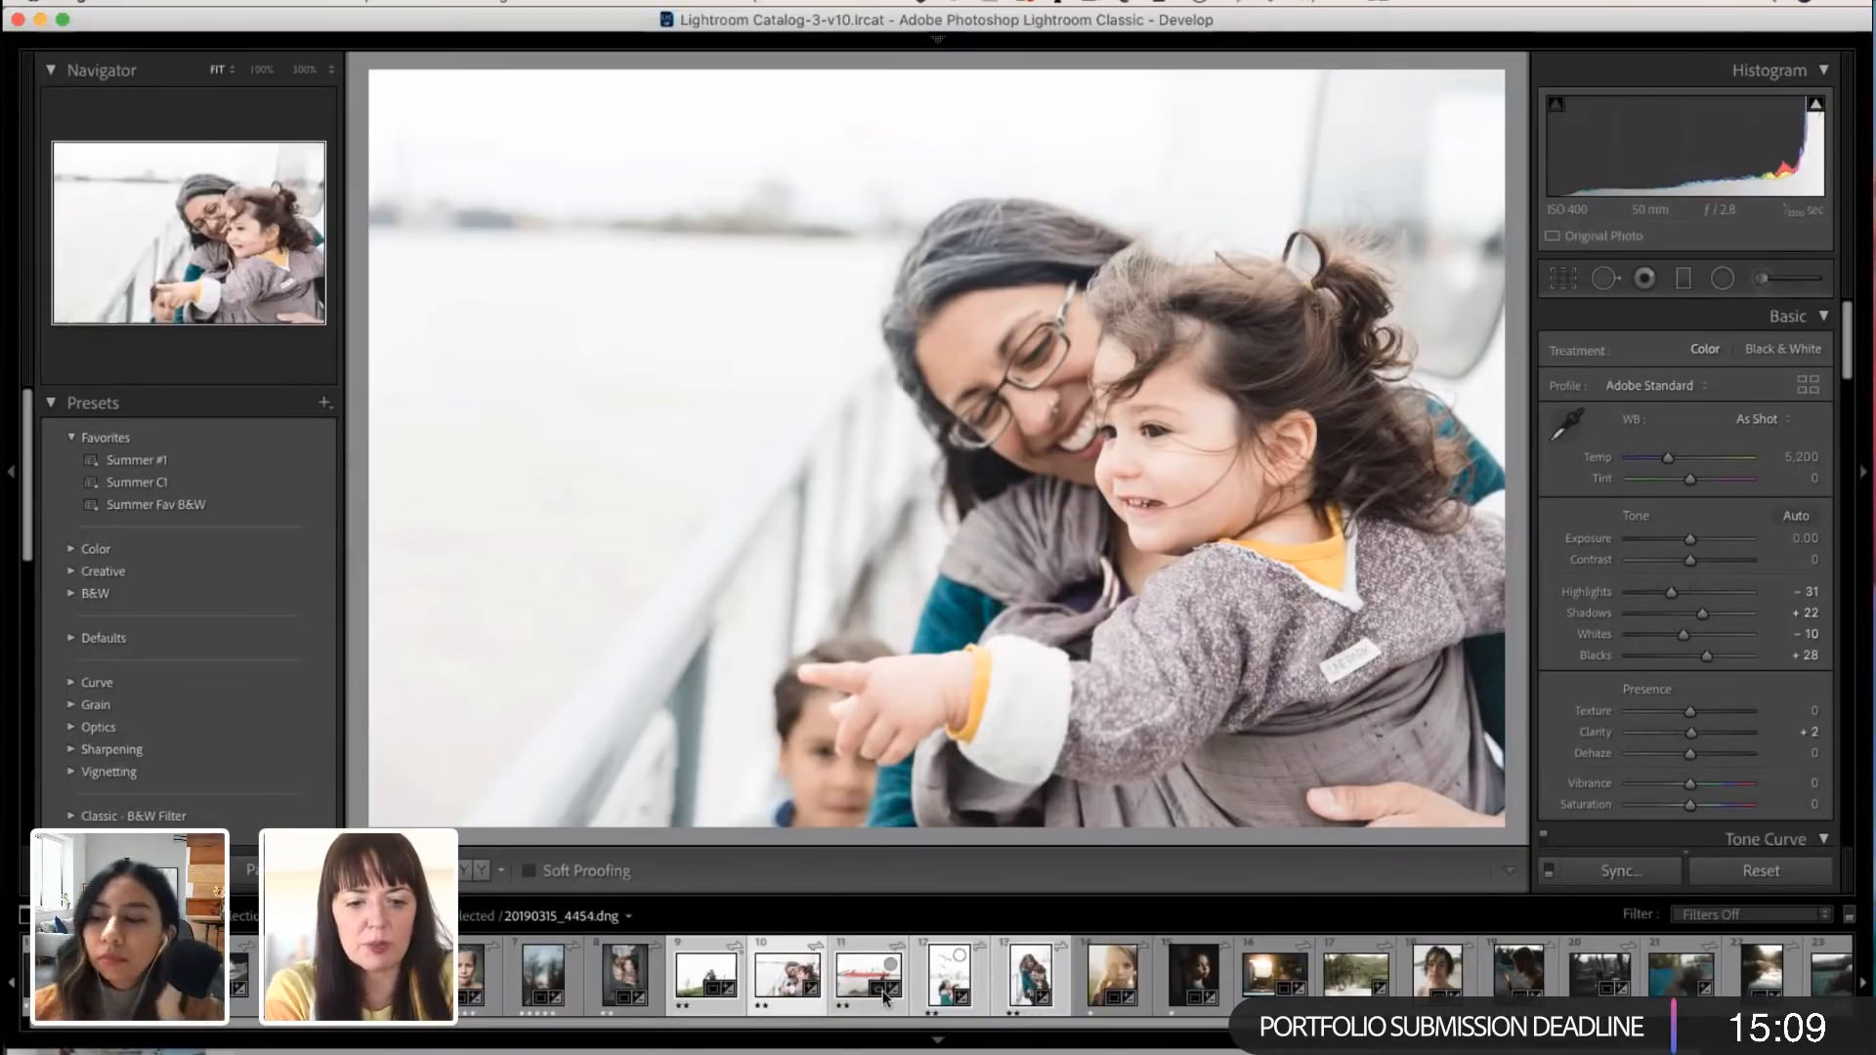
{"action": "left_click", "coordinate": [724, 982]}
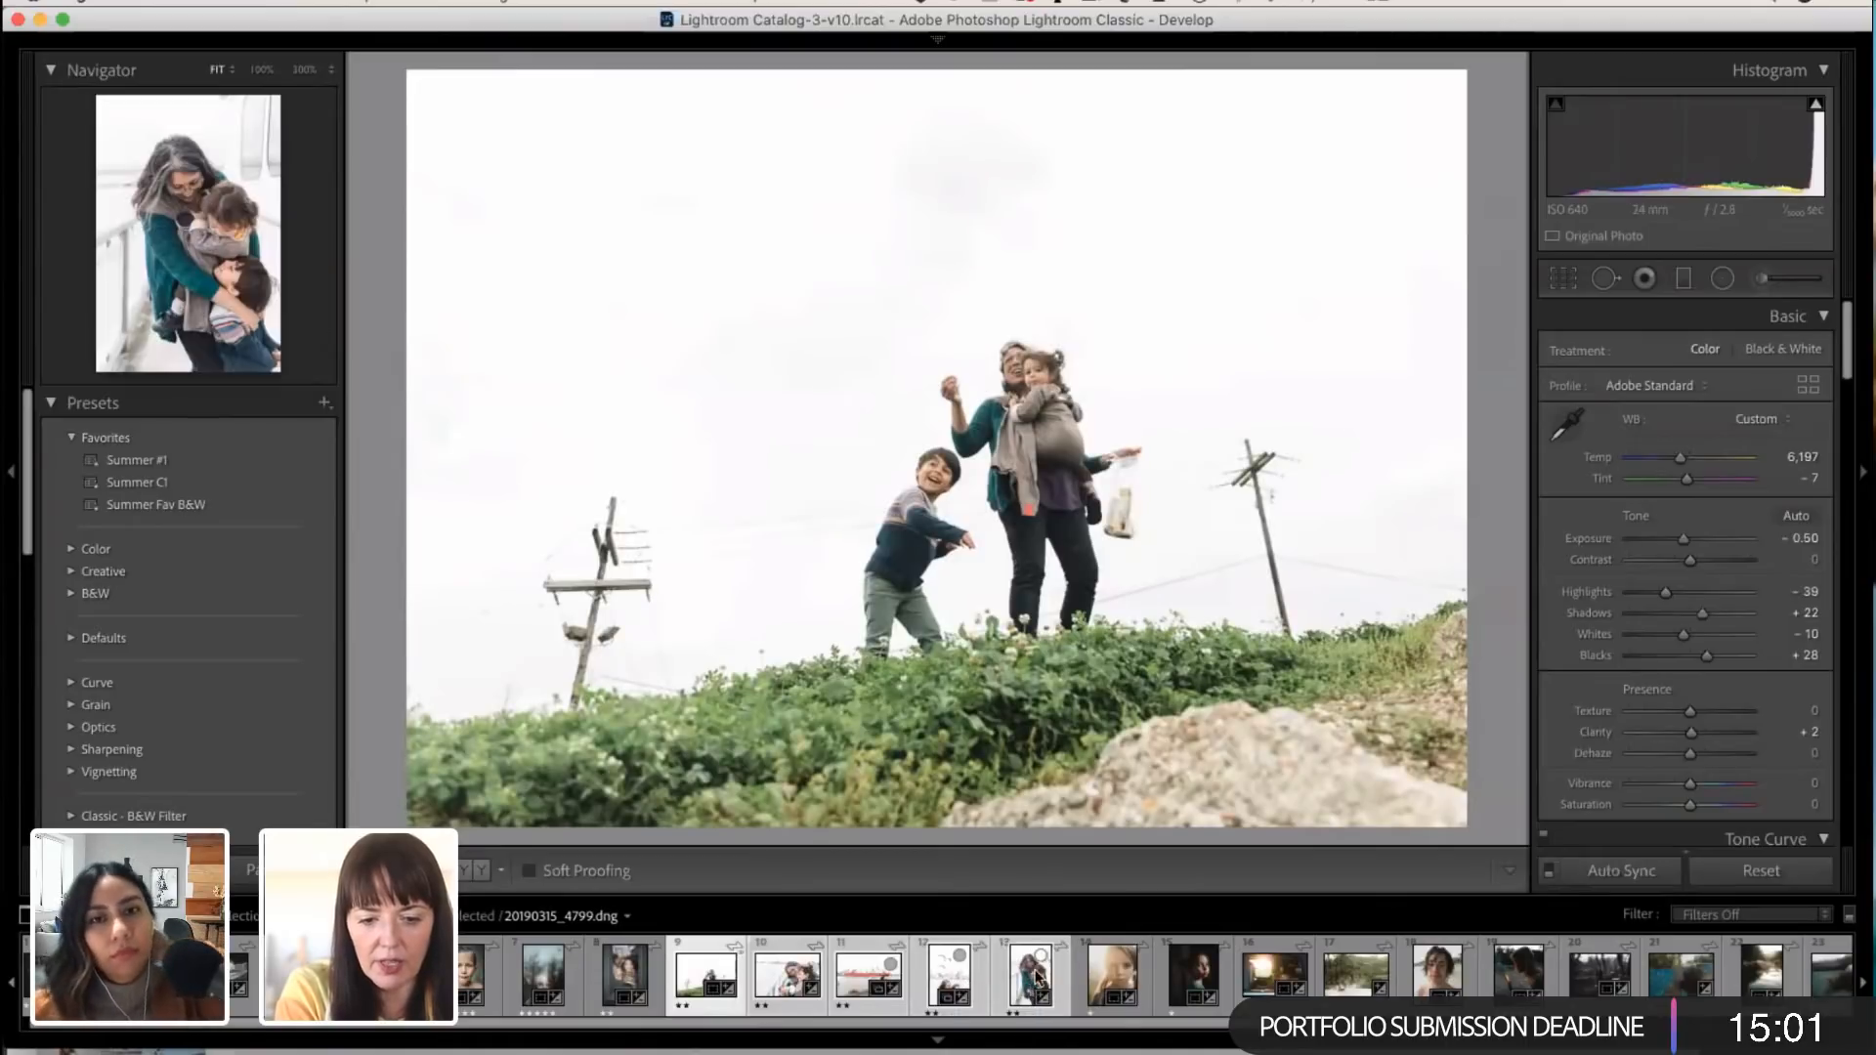
{"action": "left_click_drag", "start_coordinate": [1683, 540], "coordinate": [1681, 541]}
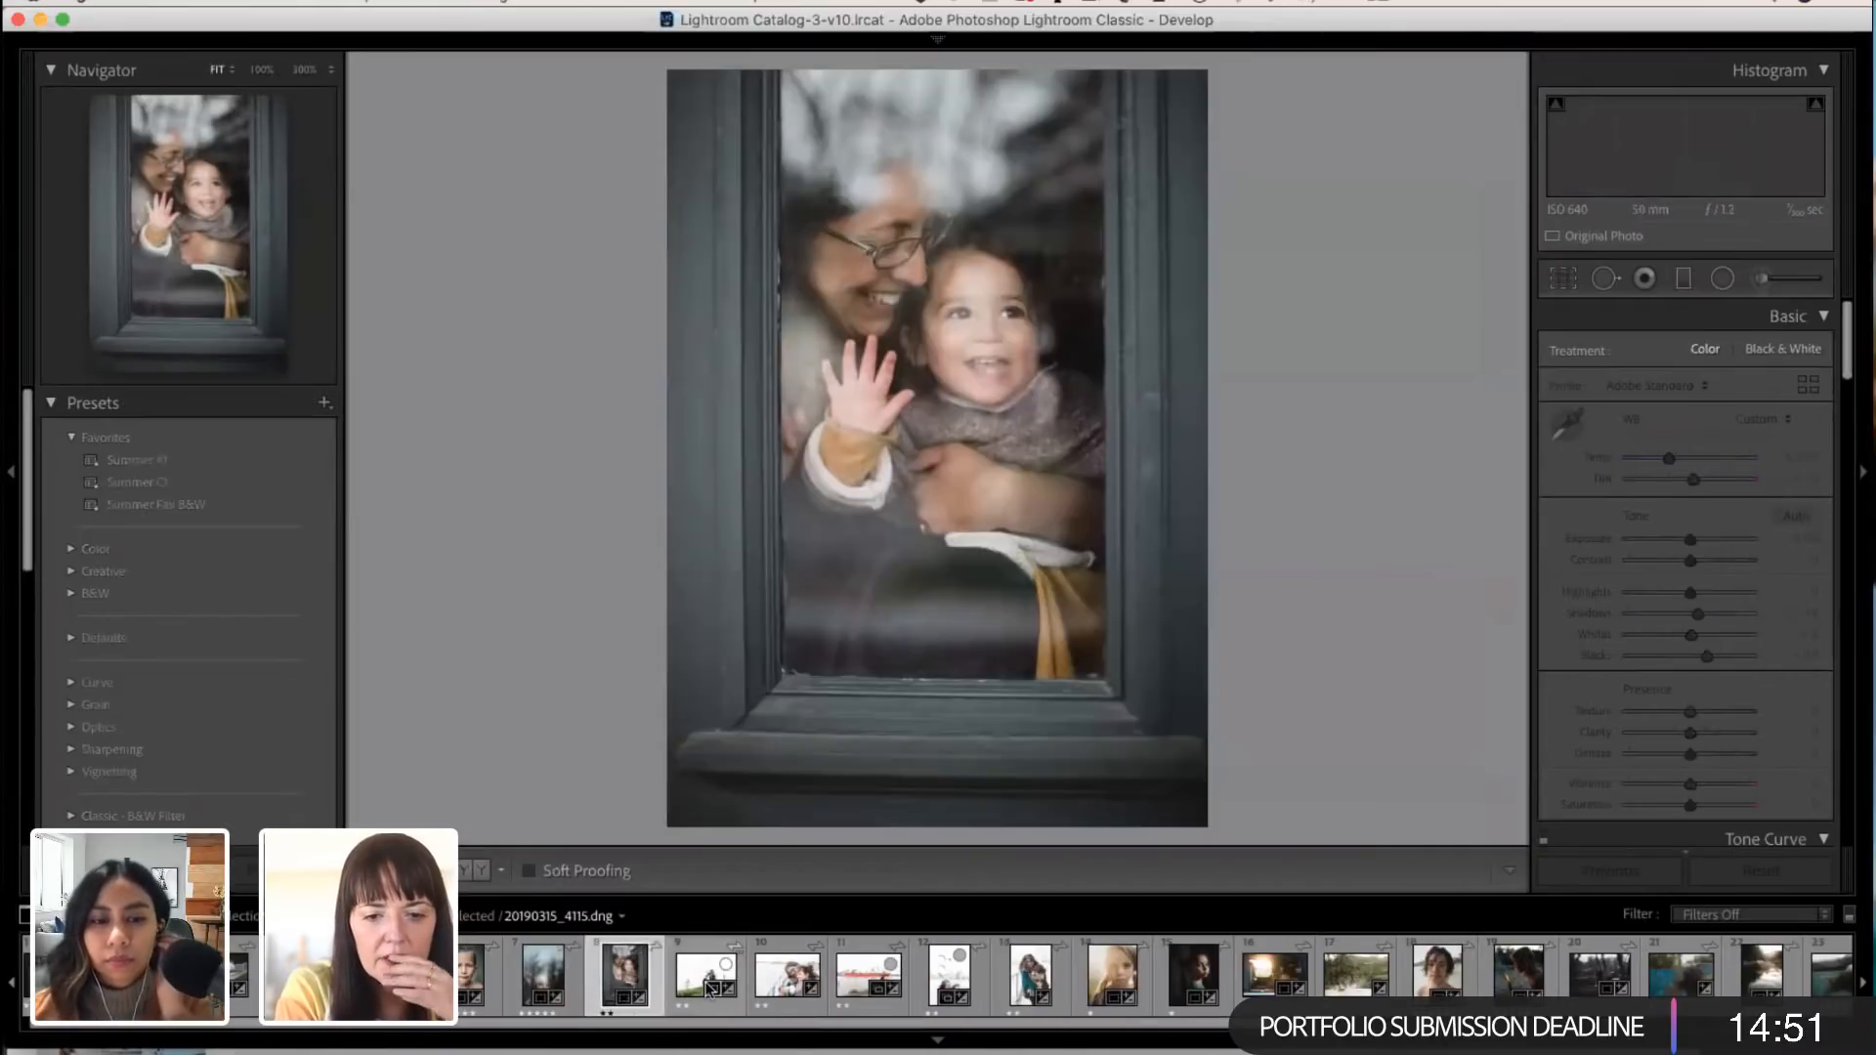
Step: Select only the hill photo, check its crop and set Temp to 6,404
{"action": "left_click", "coordinate": [720, 982]}
{"action": "key", "text": "r"}
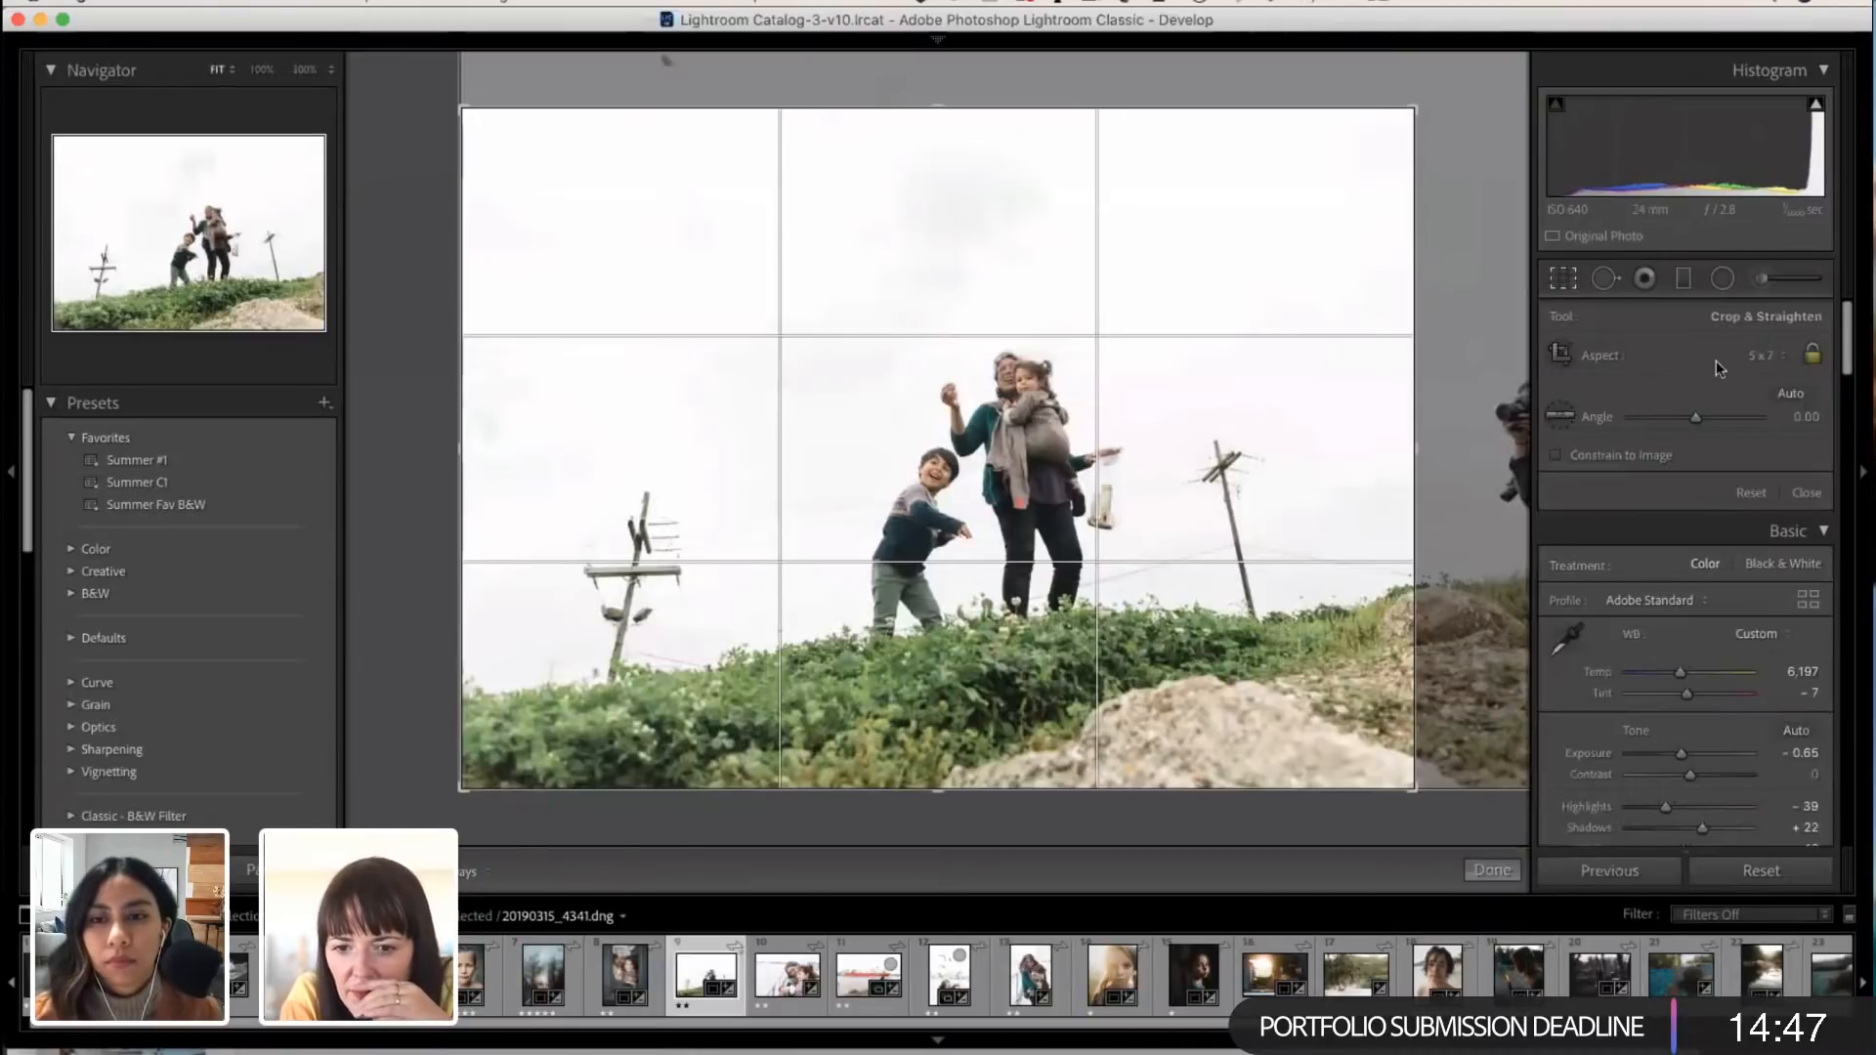
{"action": "left_click", "coordinate": [1491, 870]}
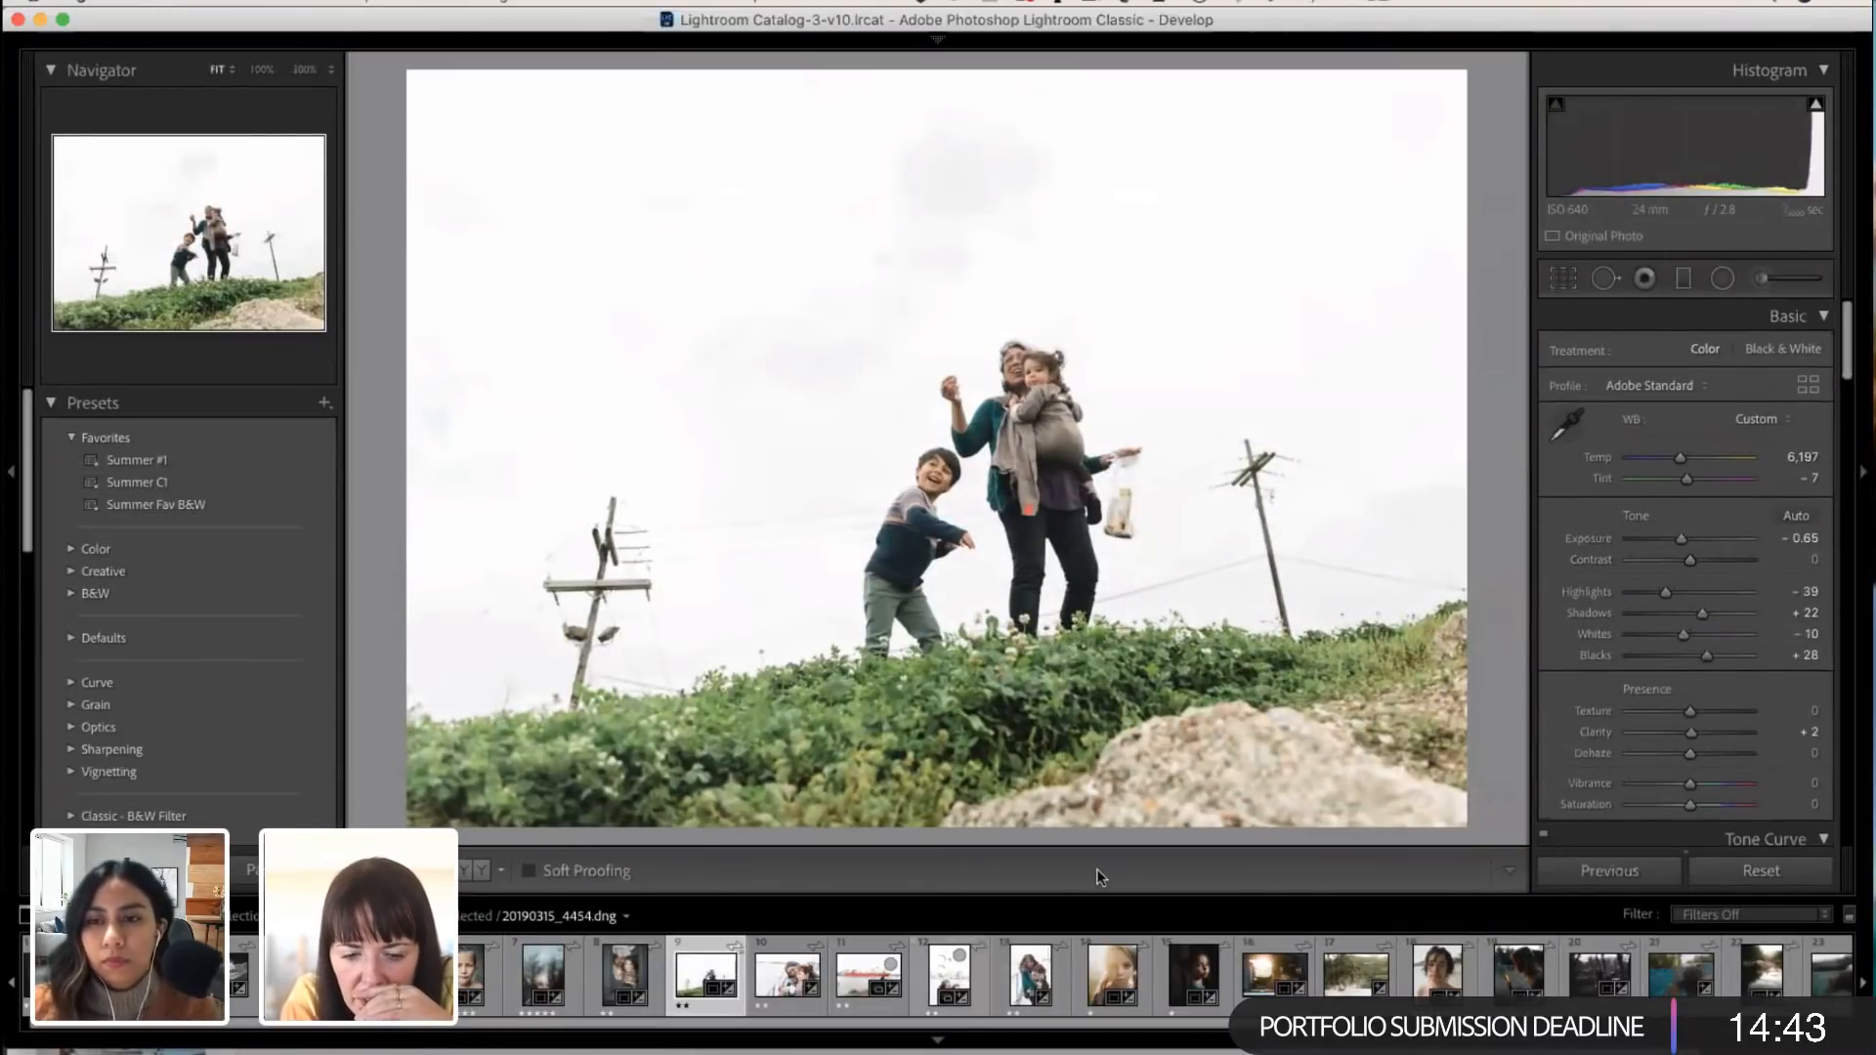
{"action": "left_click_drag", "start_coordinate": [1679, 456], "coordinate": [1683, 458]}
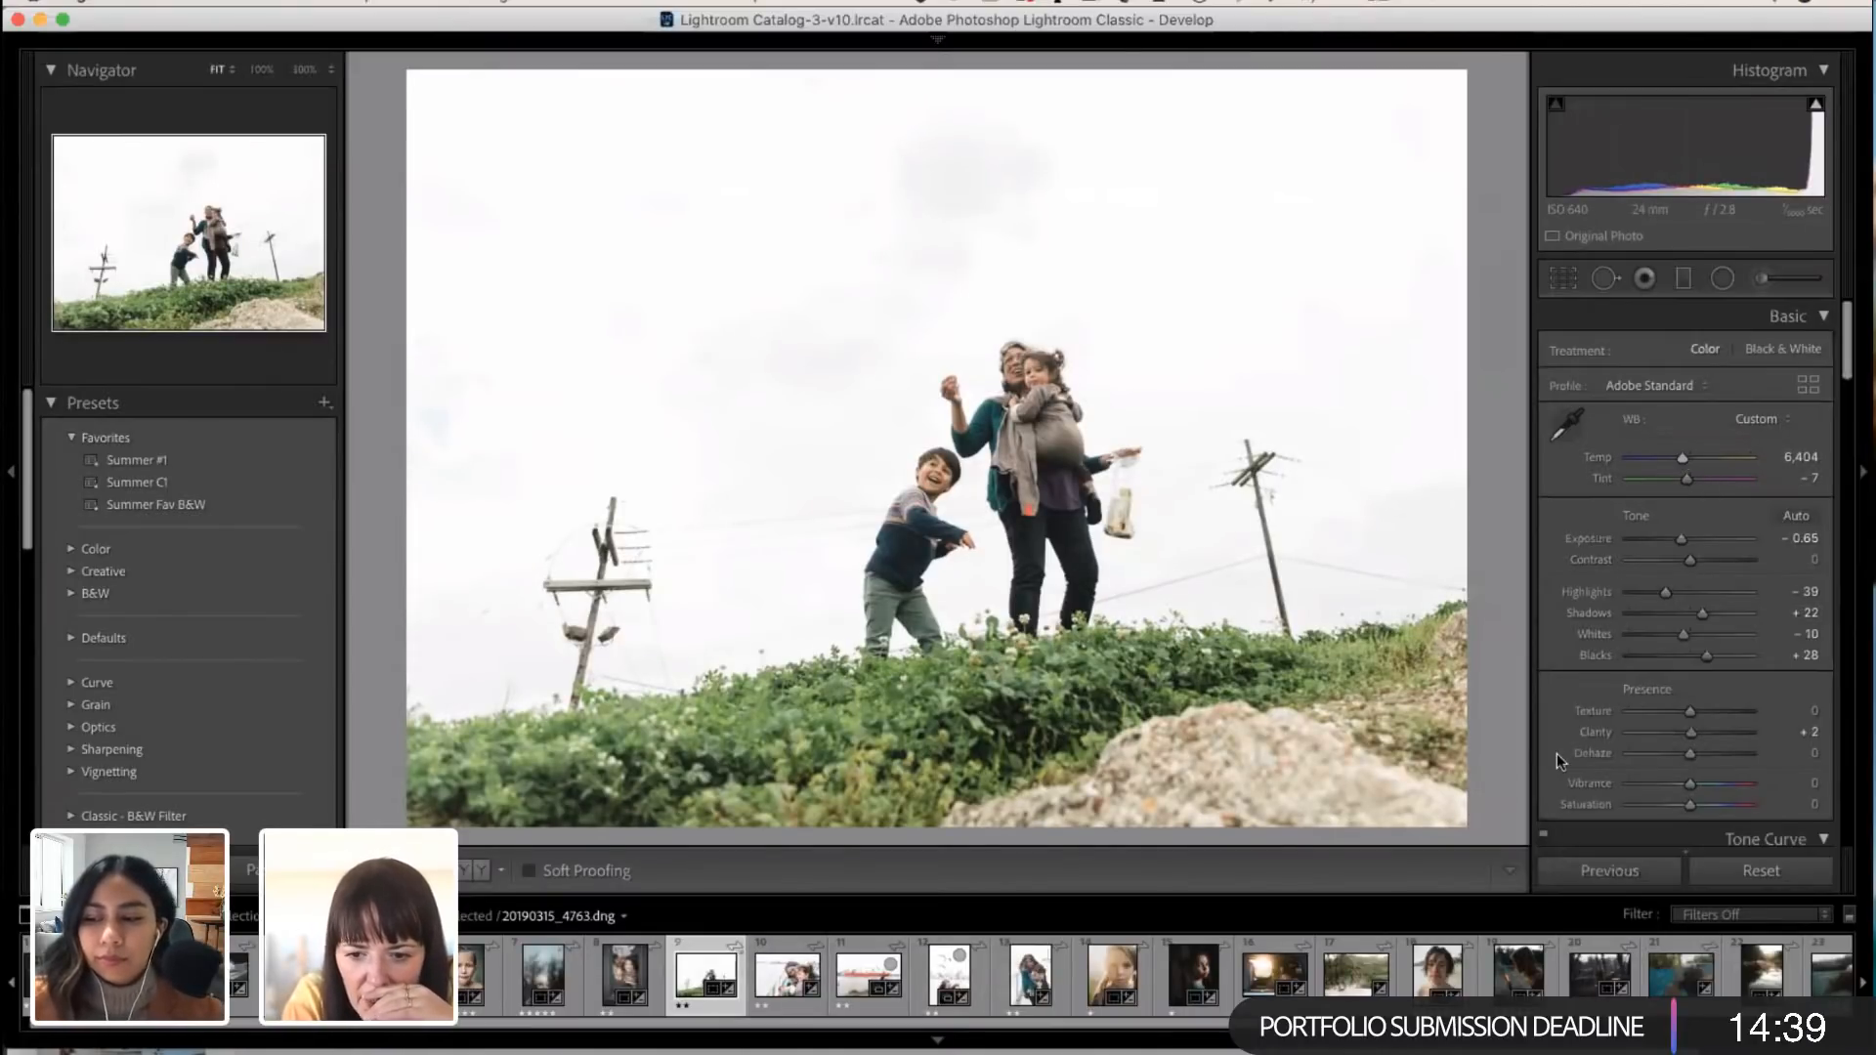
Step: Set the hill photo's Orange luminance to +14 and Orange saturation to +24
{"action": "scroll", "coordinate": [1648, 689], "scroll_direction": "down", "scroll_amount": 10}
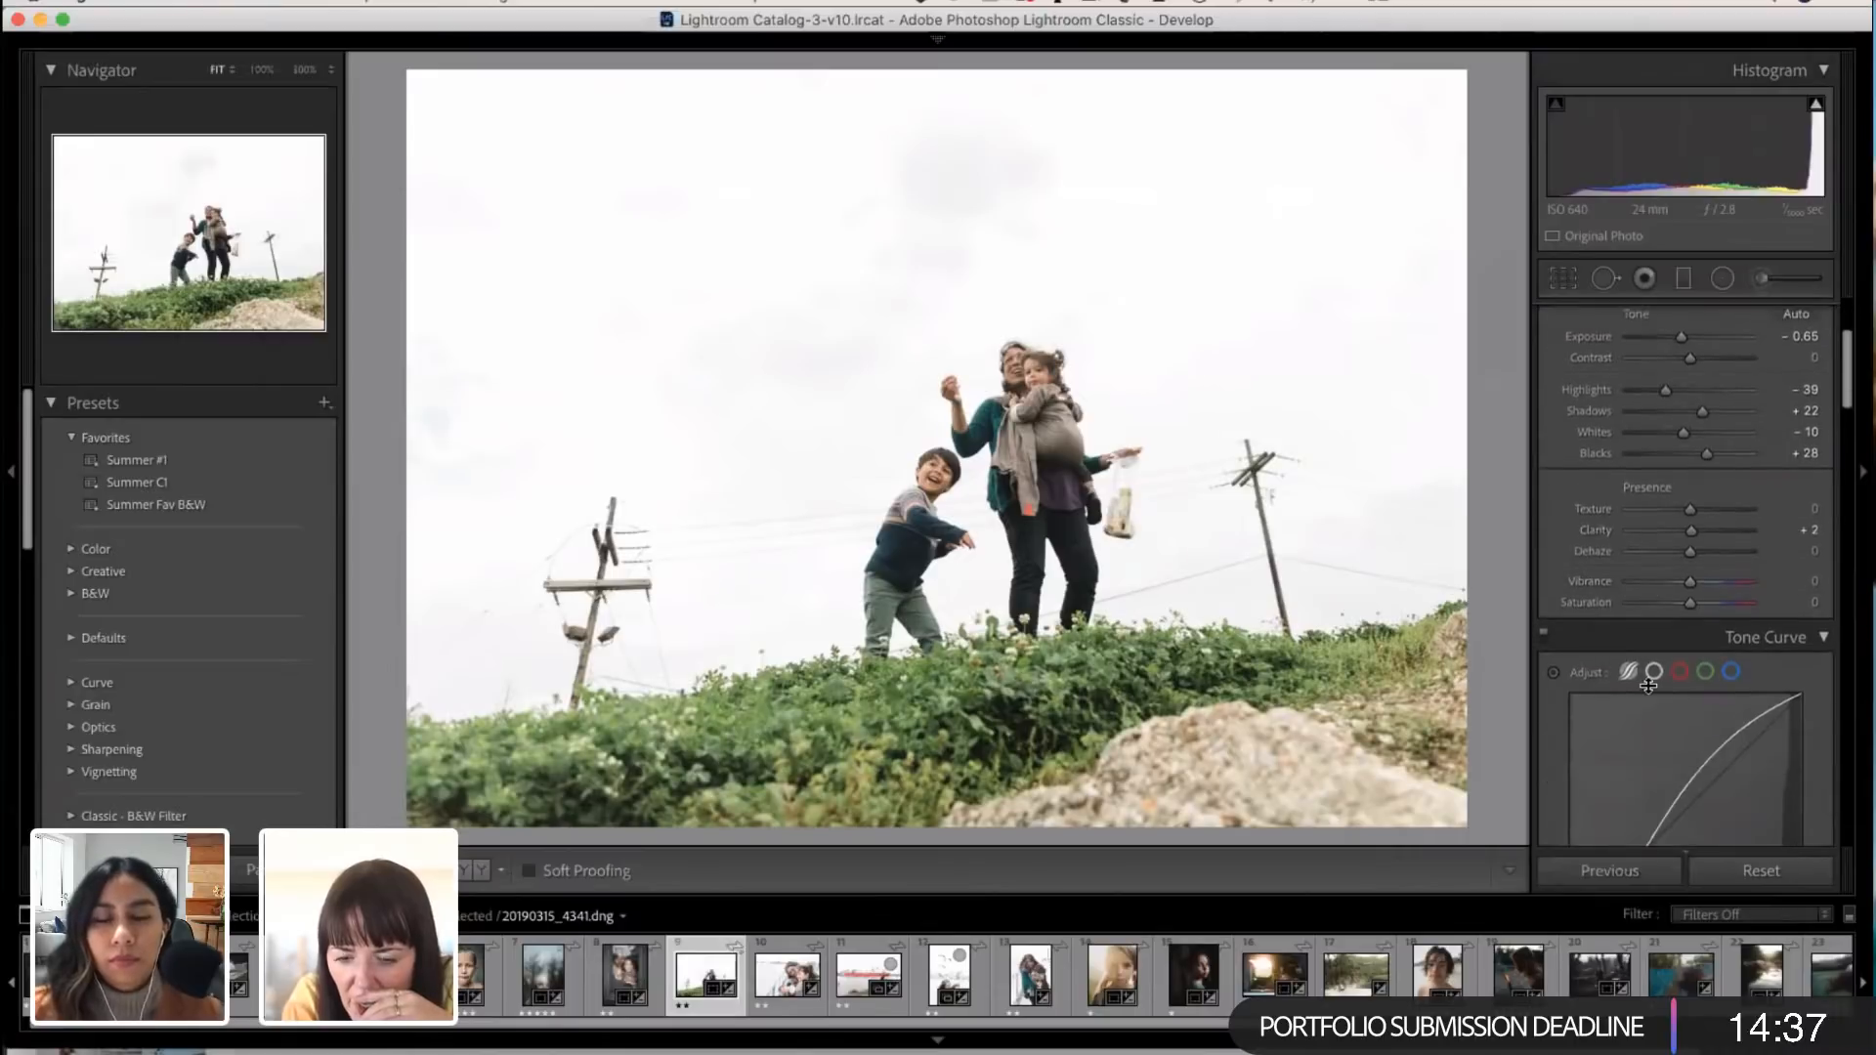
{"action": "scroll", "coordinate": [1648, 684], "scroll_direction": "down", "scroll_amount": 5}
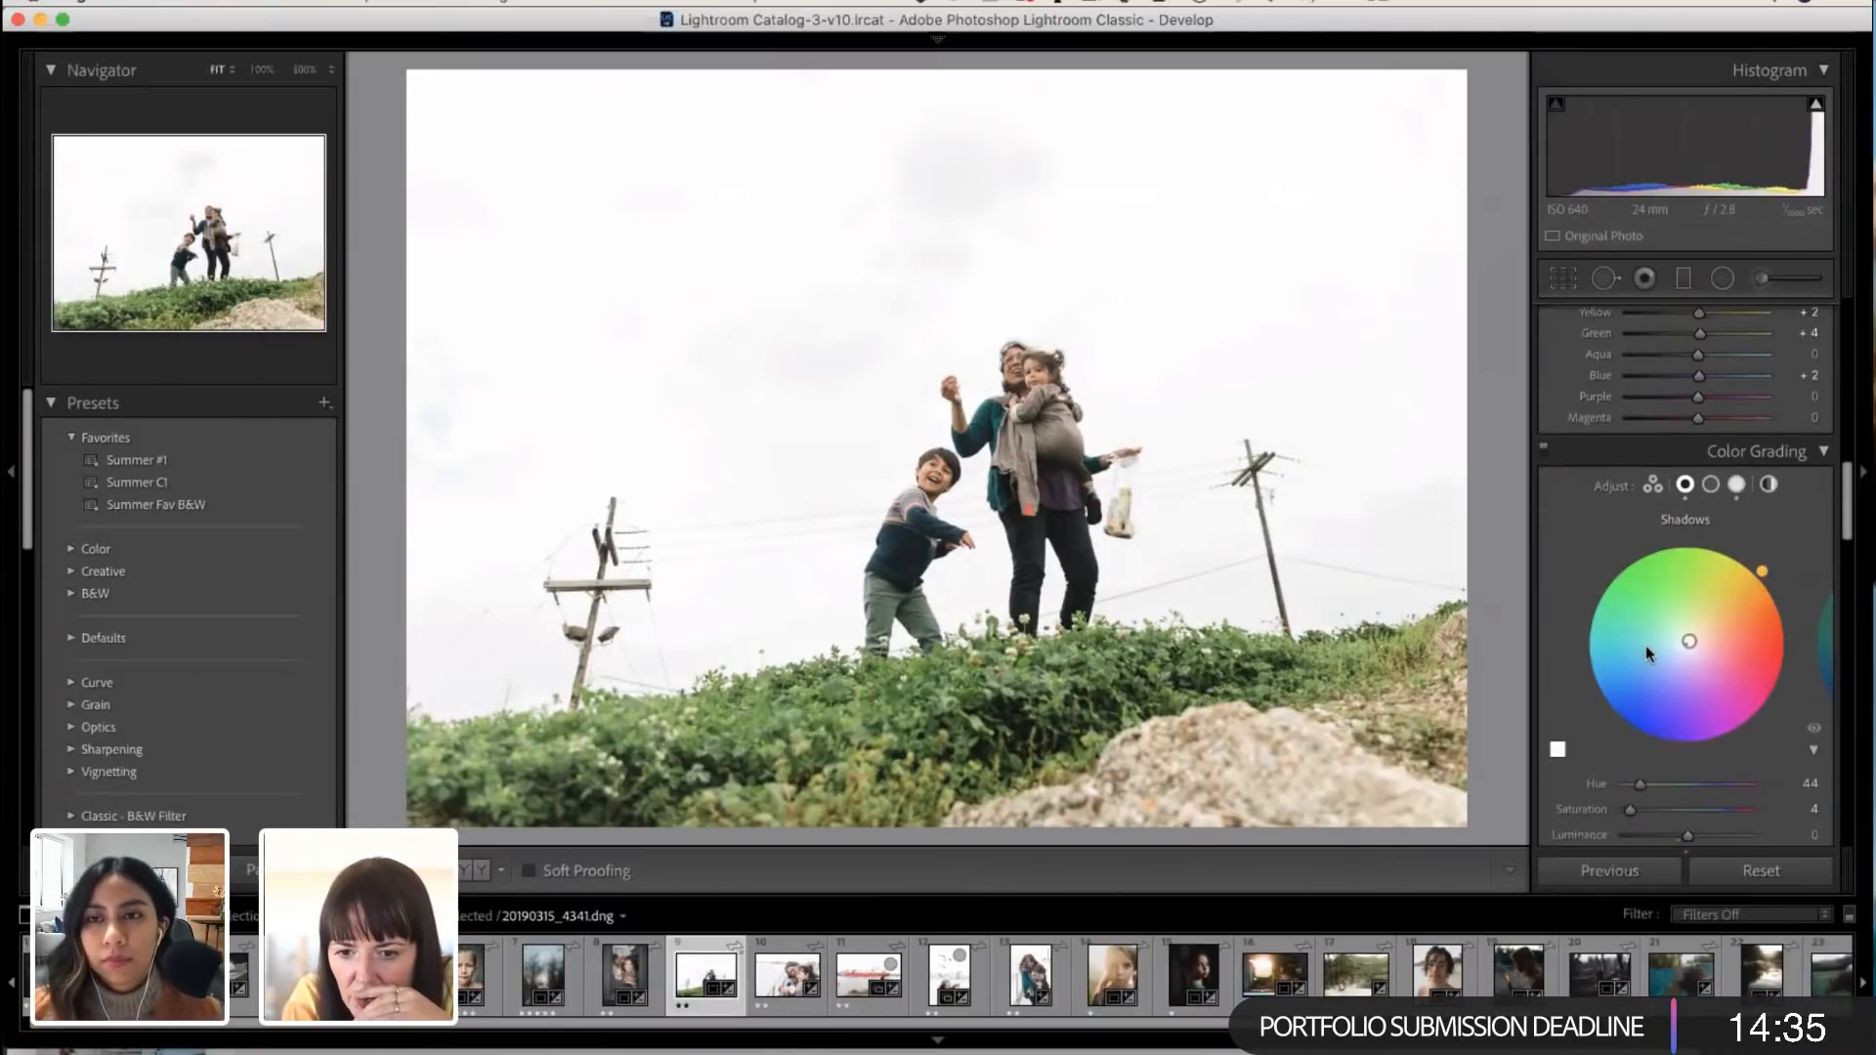
{"action": "scroll", "coordinate": [1648, 600], "scroll_direction": "up", "scroll_amount": 5}
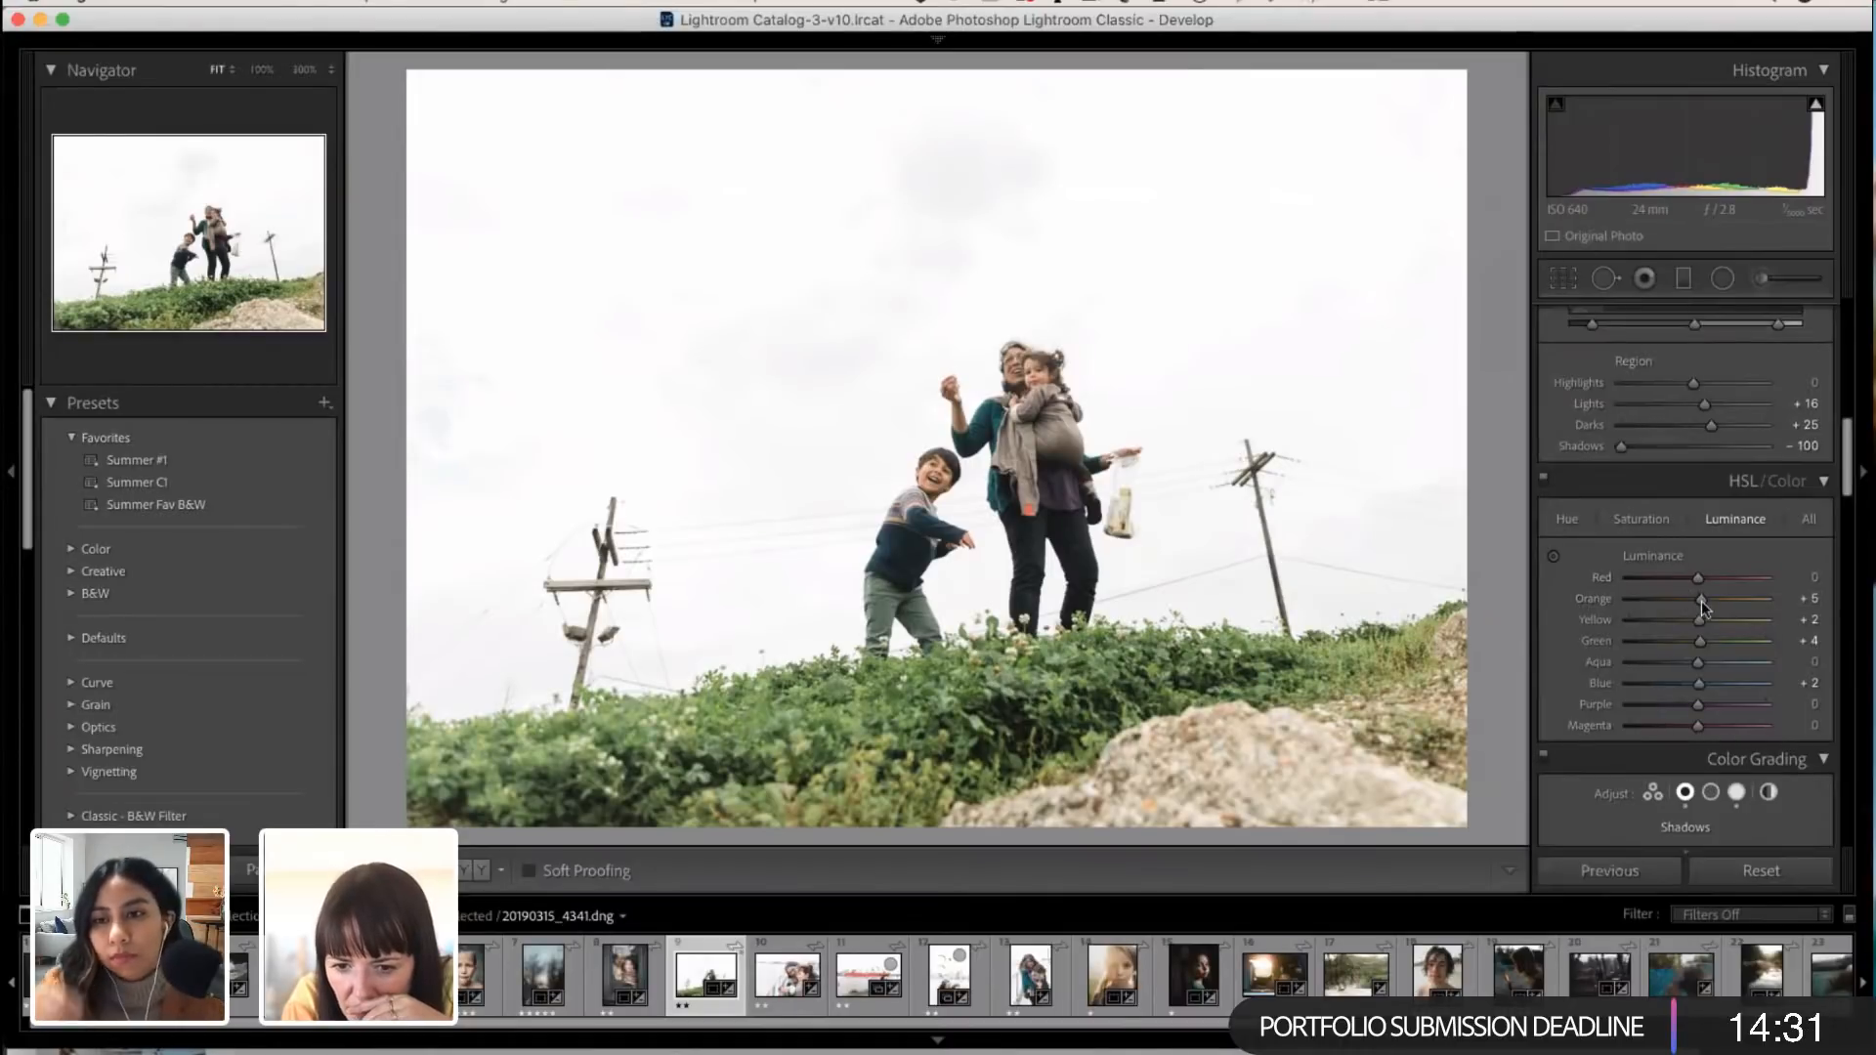
{"action": "mouse_move", "coordinate": [1701, 598]}
{"action": "left_mouse_down"}
{"action": "mouse_move", "coordinate": [1721, 596]}
{"action": "mouse_move", "coordinate": [1680, 594]}
{"action": "mouse_move", "coordinate": [1708, 590]}
{"action": "left_mouse_up"}
{"action": "left_click", "coordinate": [1642, 519]}
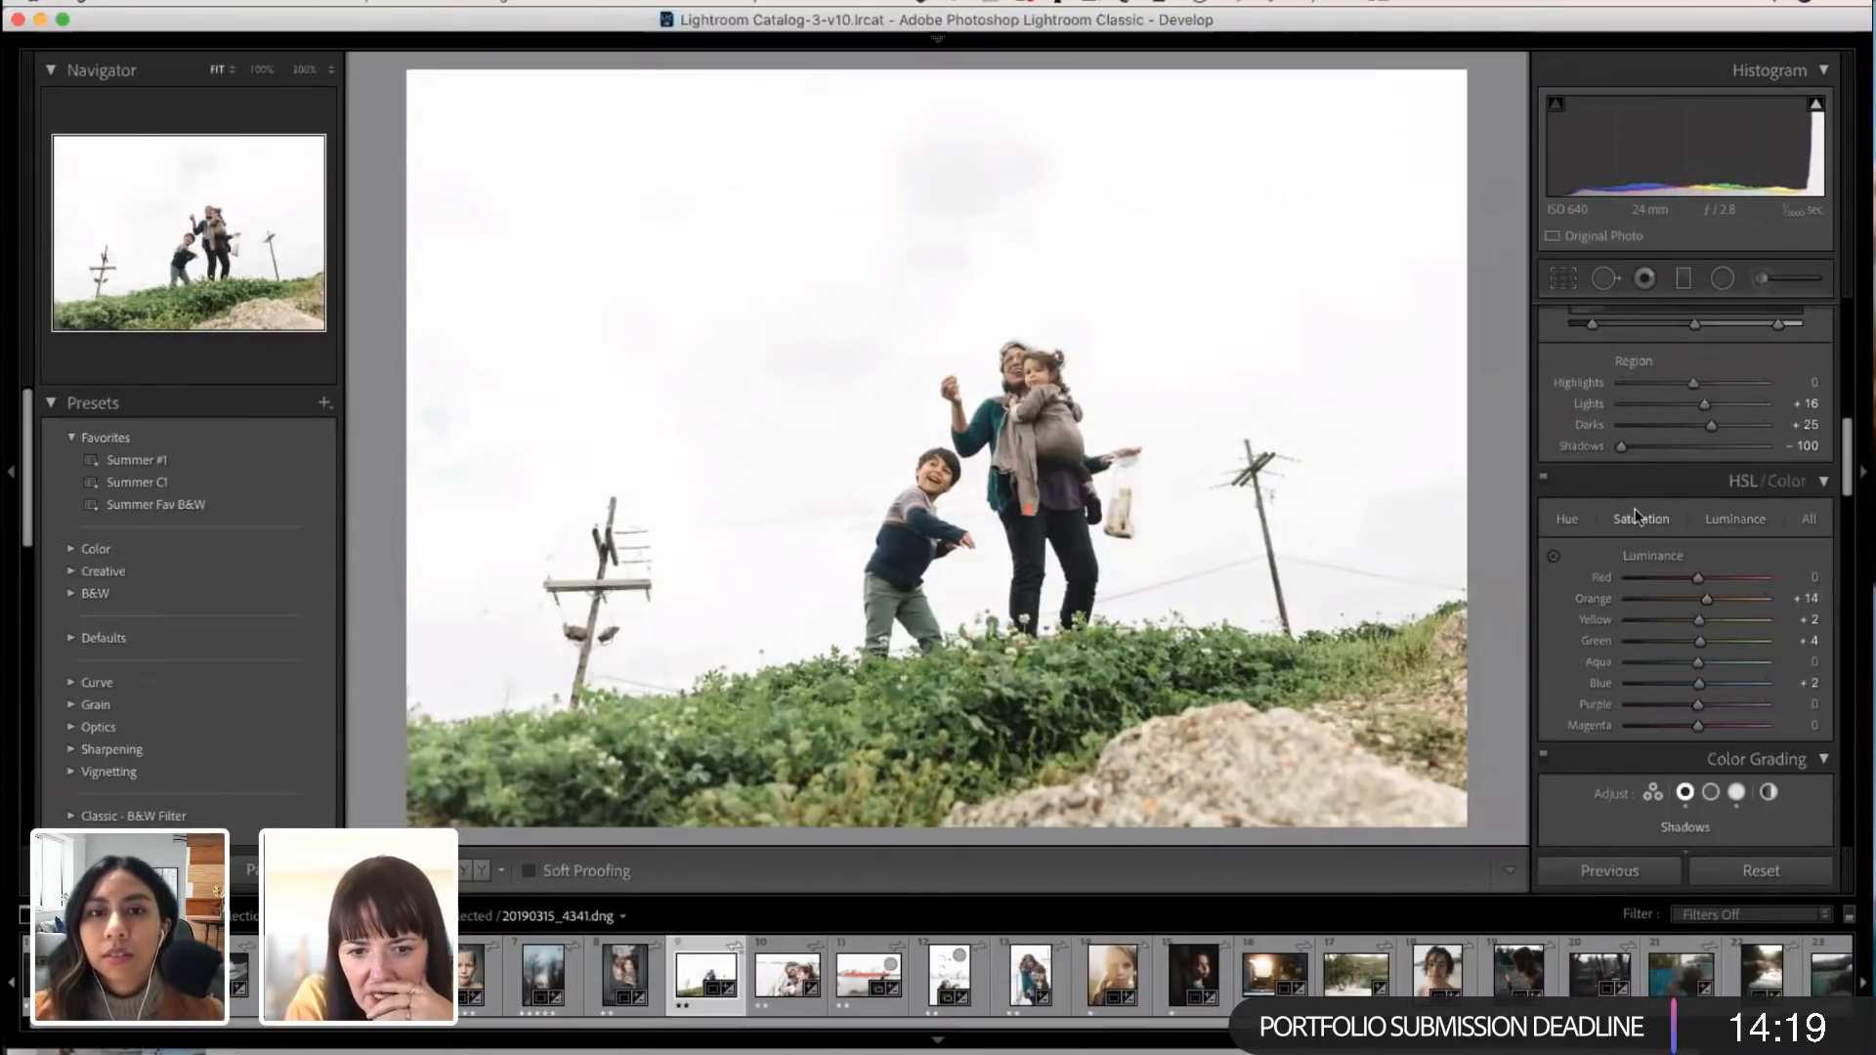
{"action": "left_click_drag", "start_coordinate": [1701, 598], "coordinate": [1714, 591]}
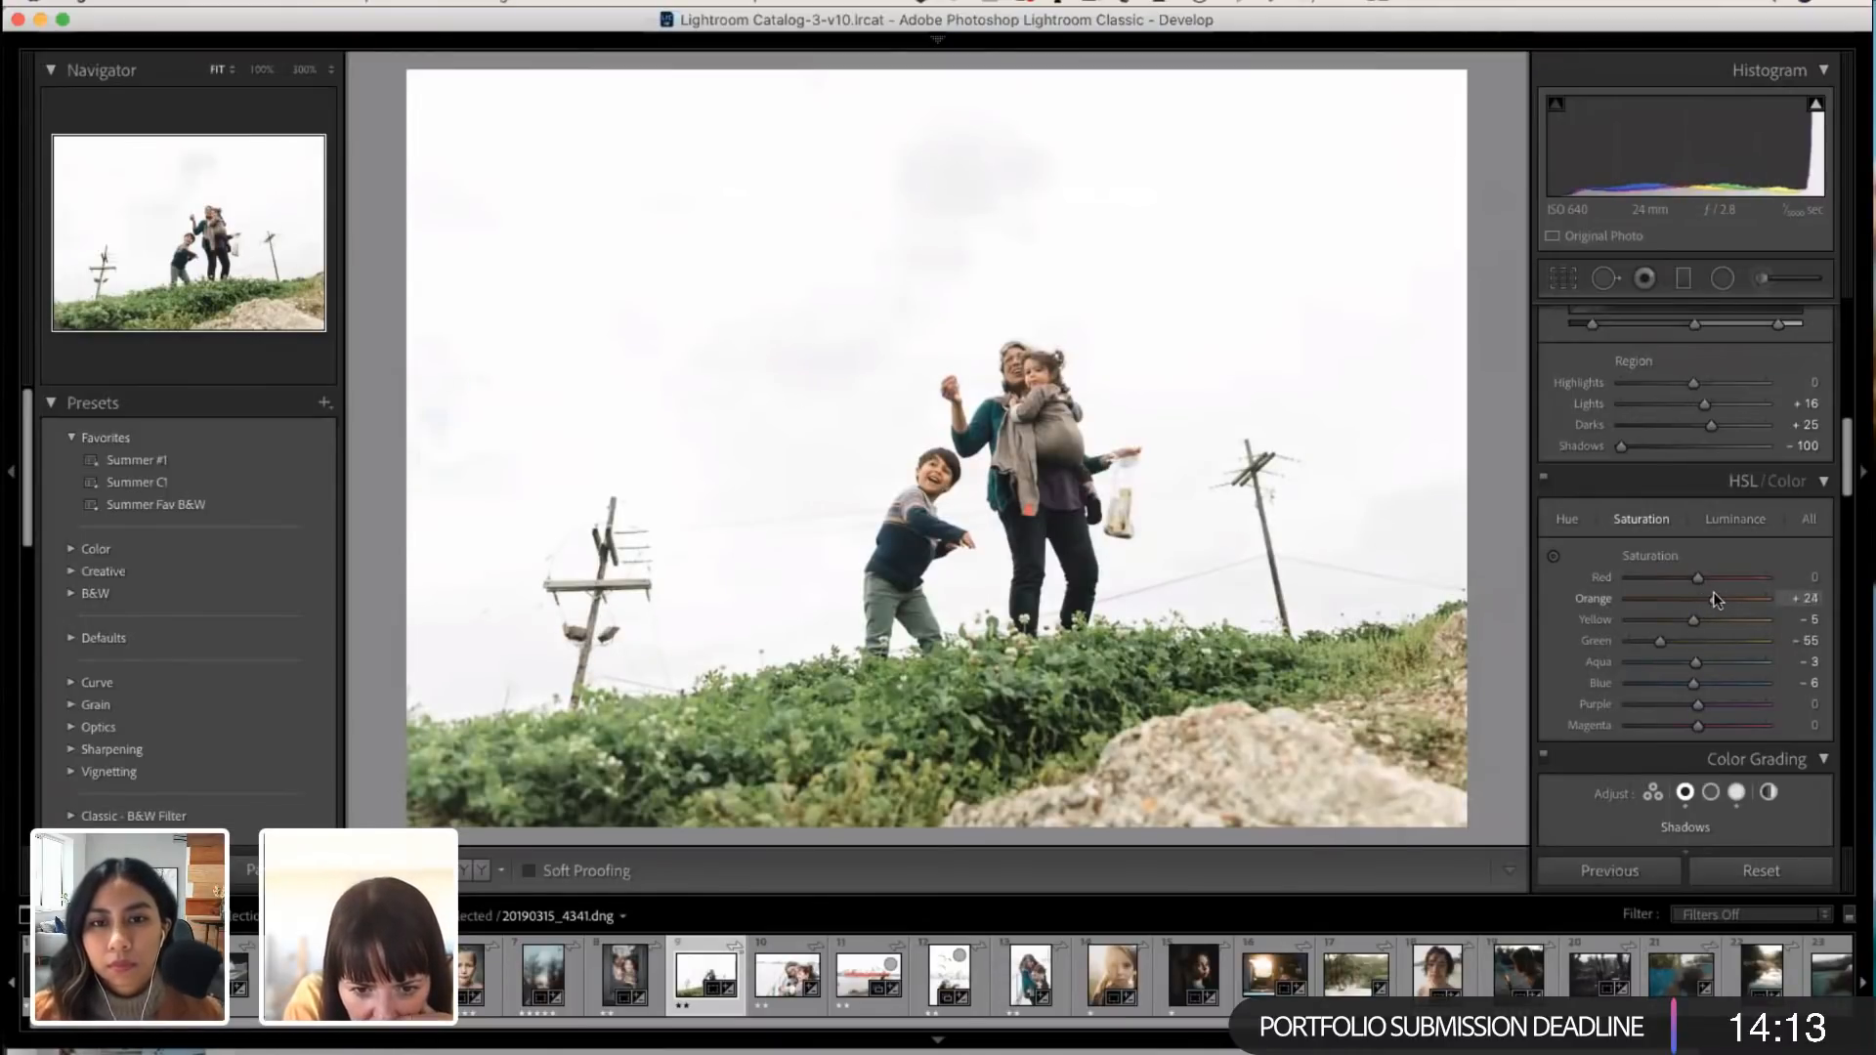
Step: Open the photo of the mother holding the toddler by the boat railing and set its Exposure to -0.30
{"action": "left_click", "coordinate": [769, 974]}
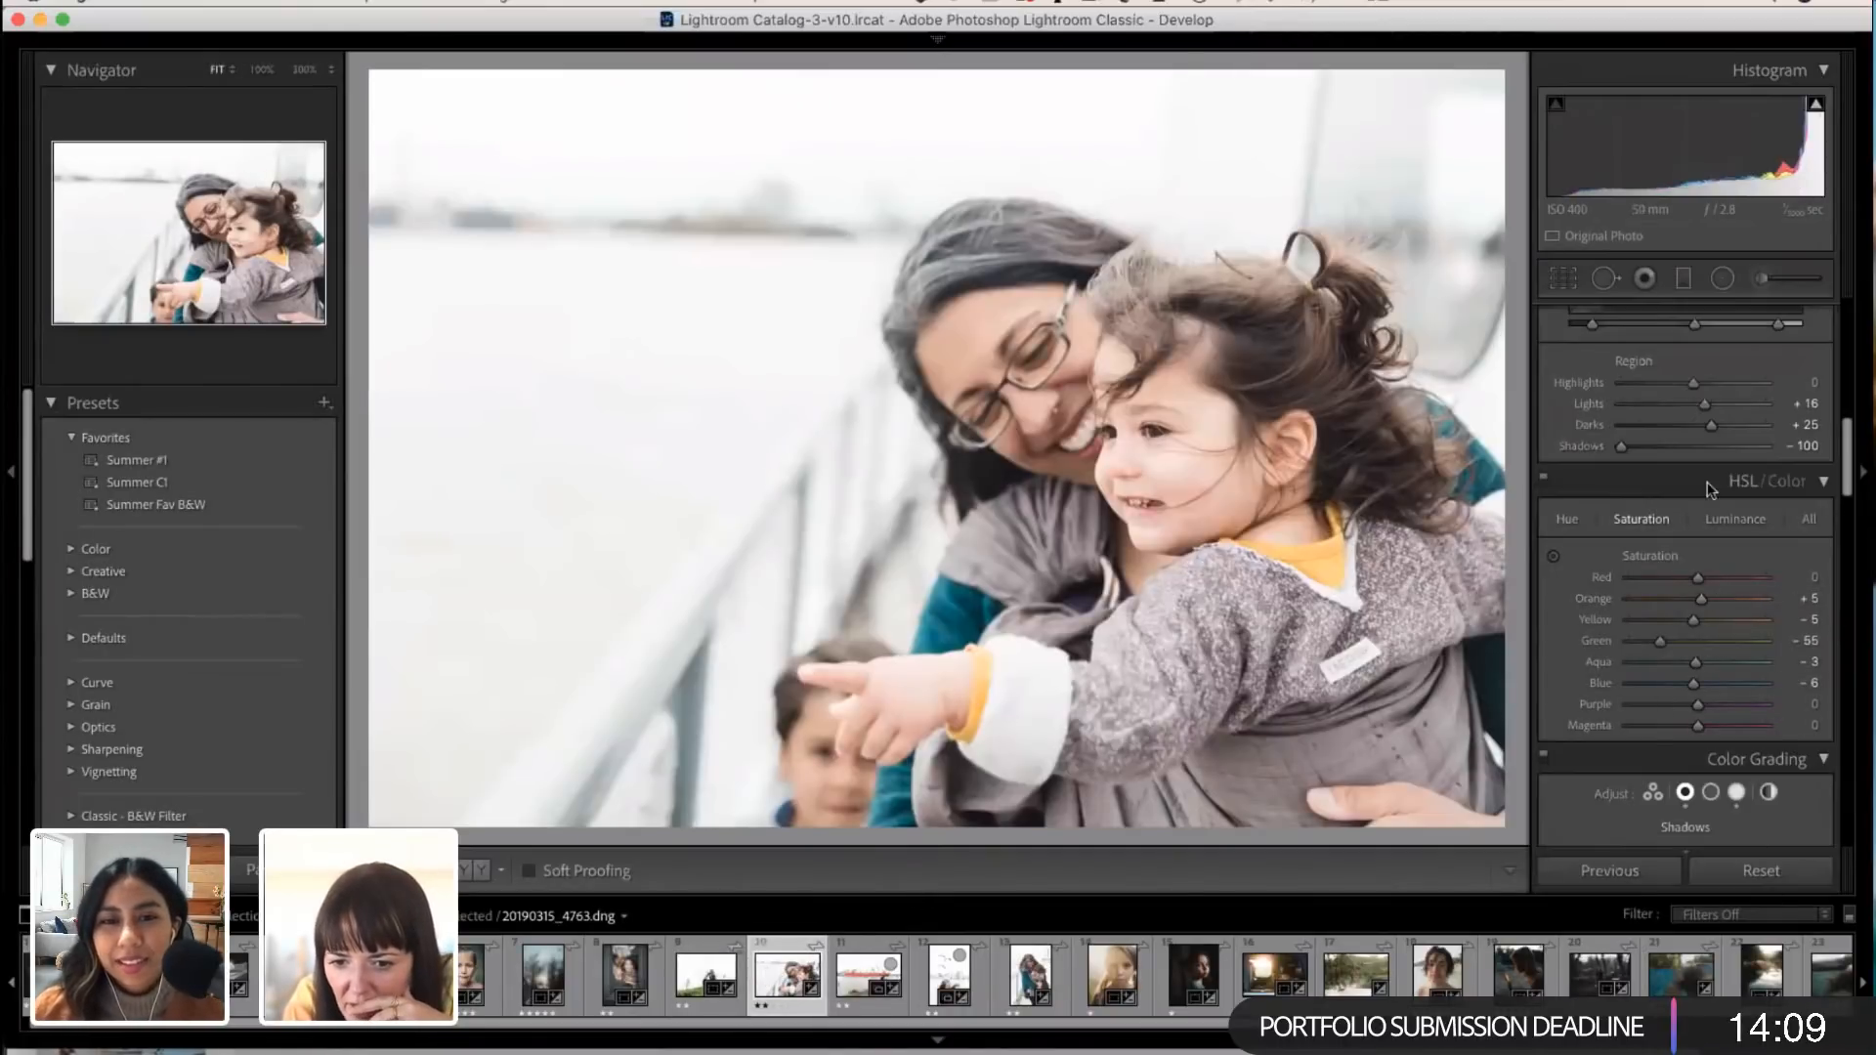
{"action": "scroll", "coordinate": [1708, 470], "scroll_direction": "up", "scroll_amount": 10}
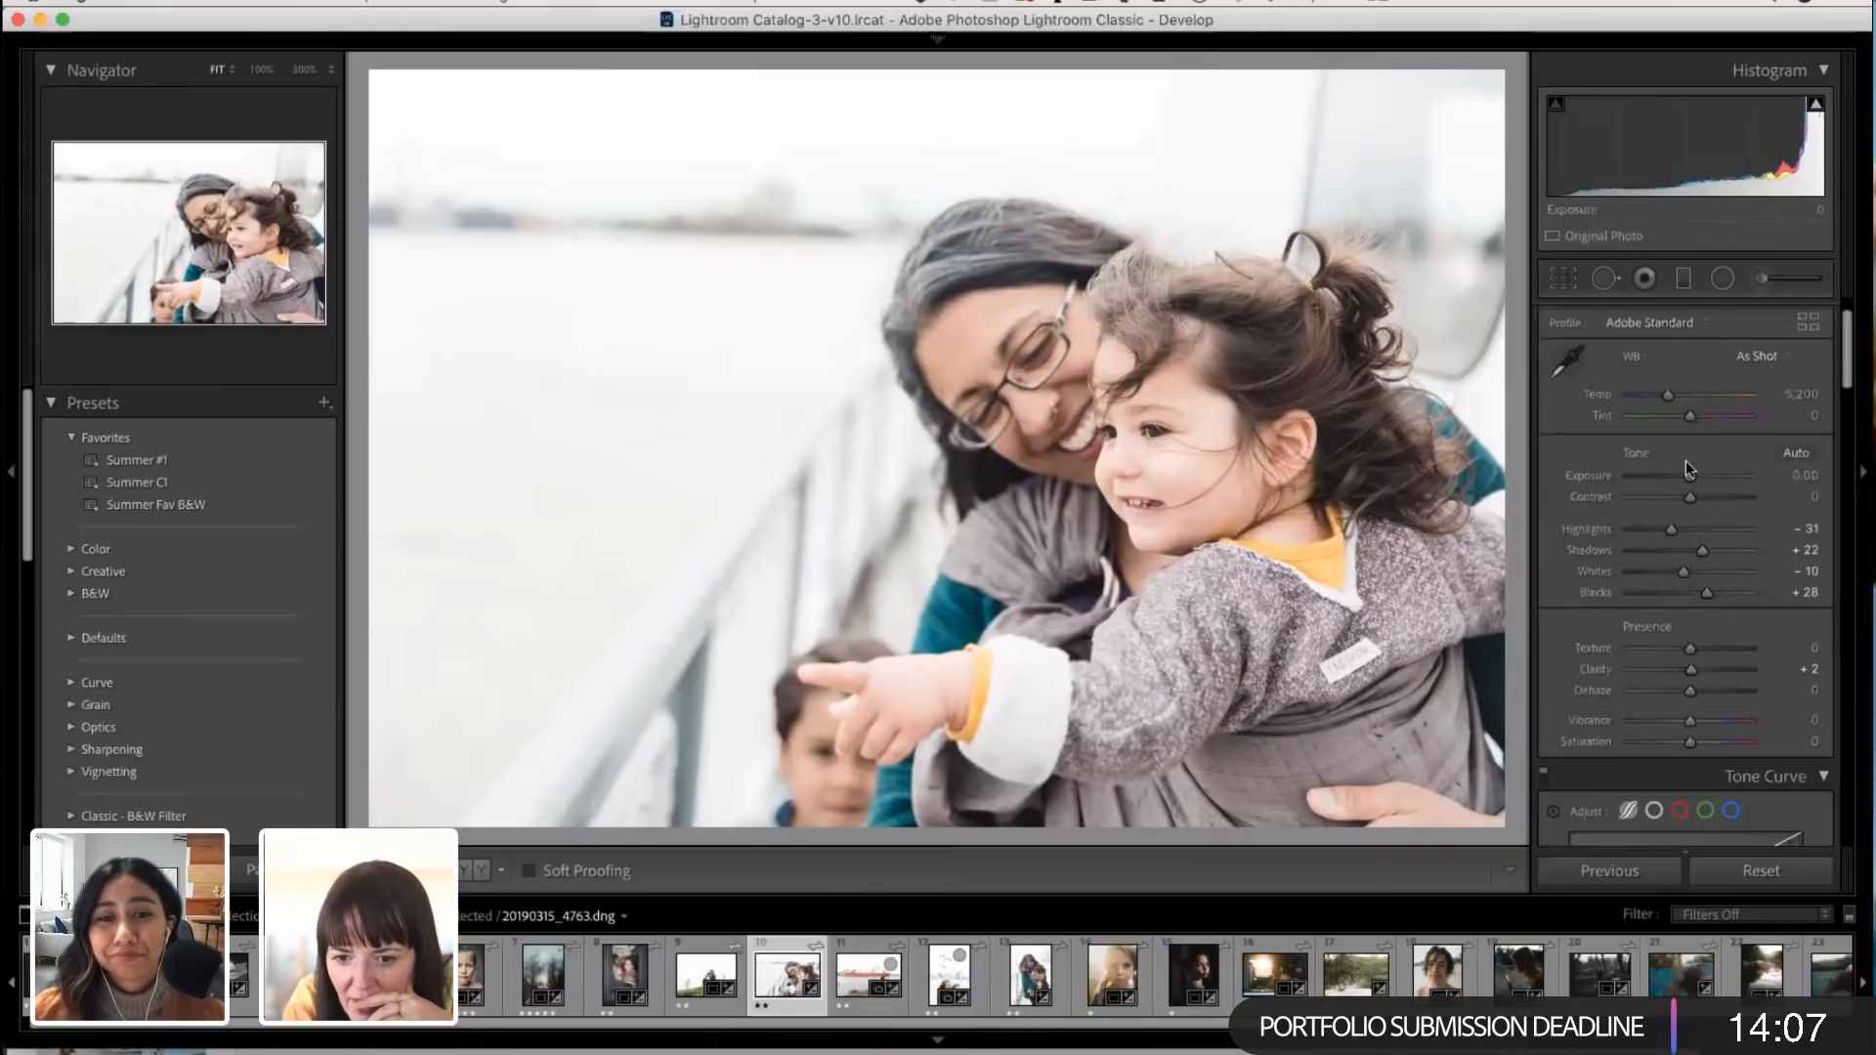
{"action": "scroll", "coordinate": [1688, 469], "scroll_direction": "up", "scroll_amount": 2}
{"action": "left_click_drag", "start_coordinate": [1689, 533], "coordinate": [1687, 533]}
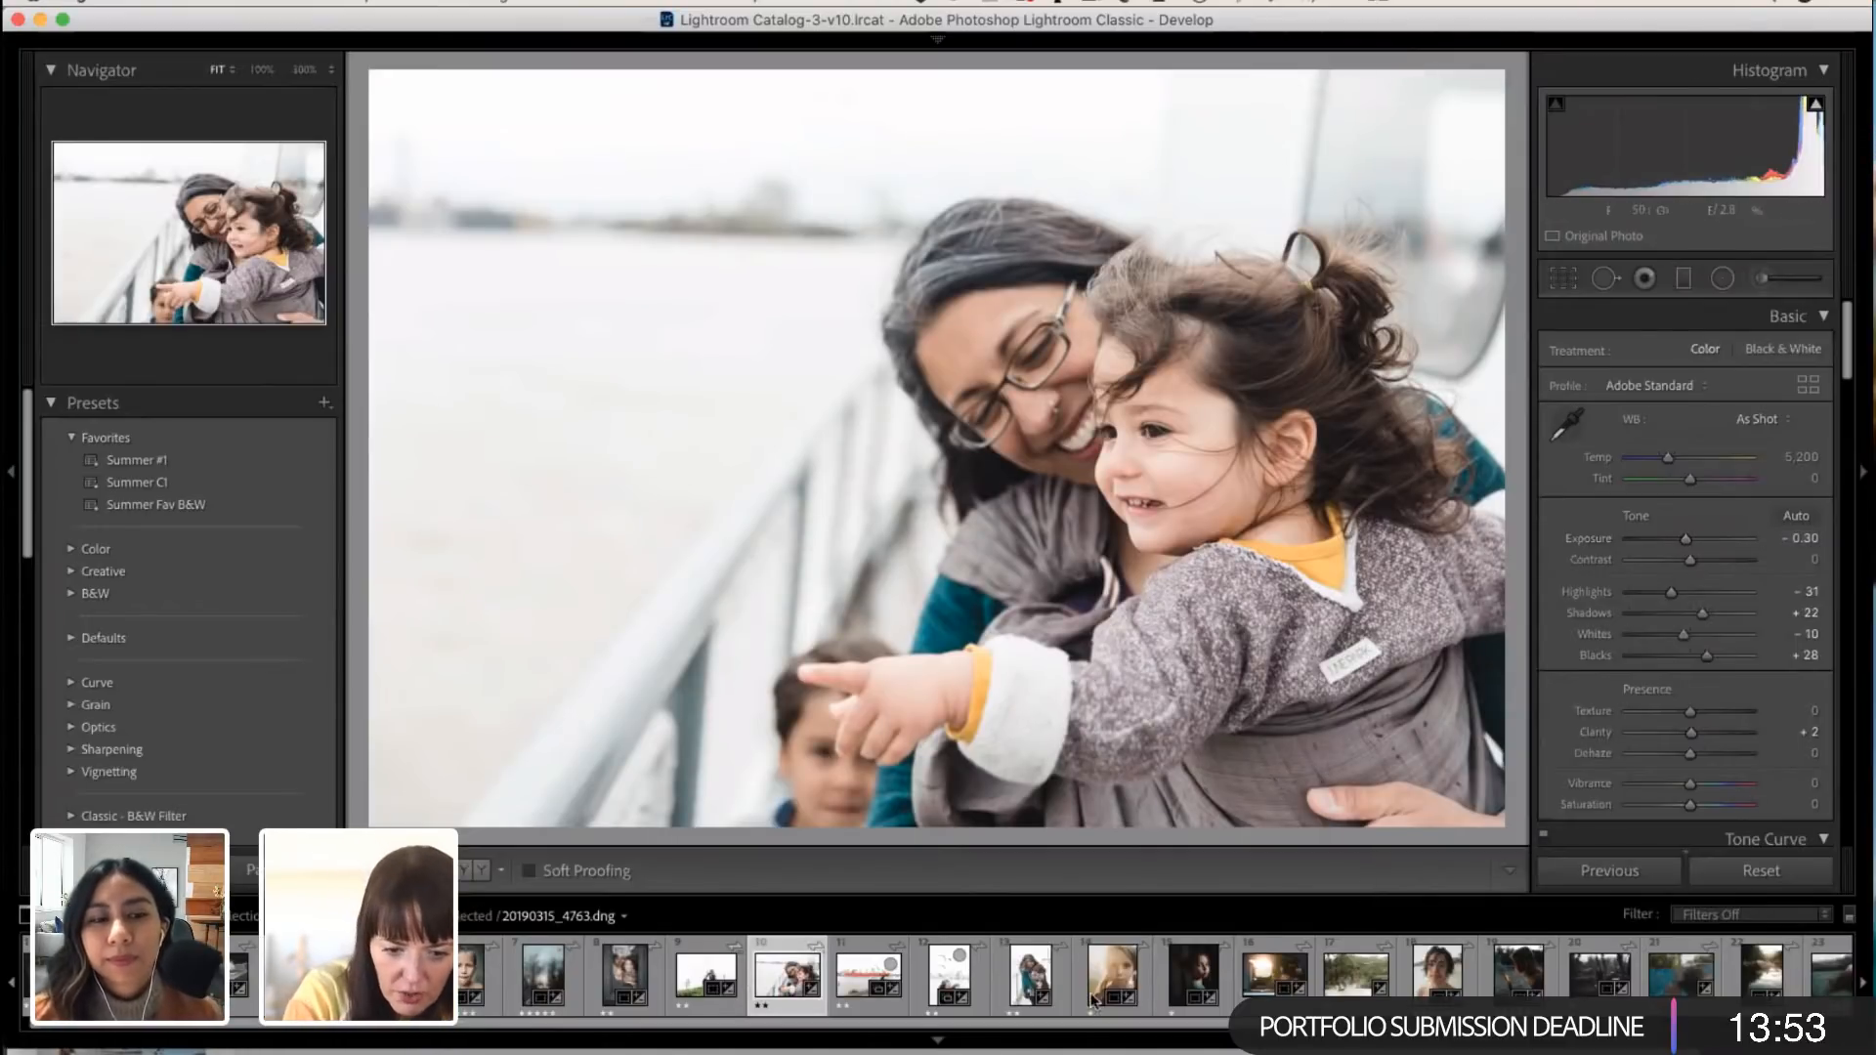
{"action": "left_click", "coordinate": [858, 966]}
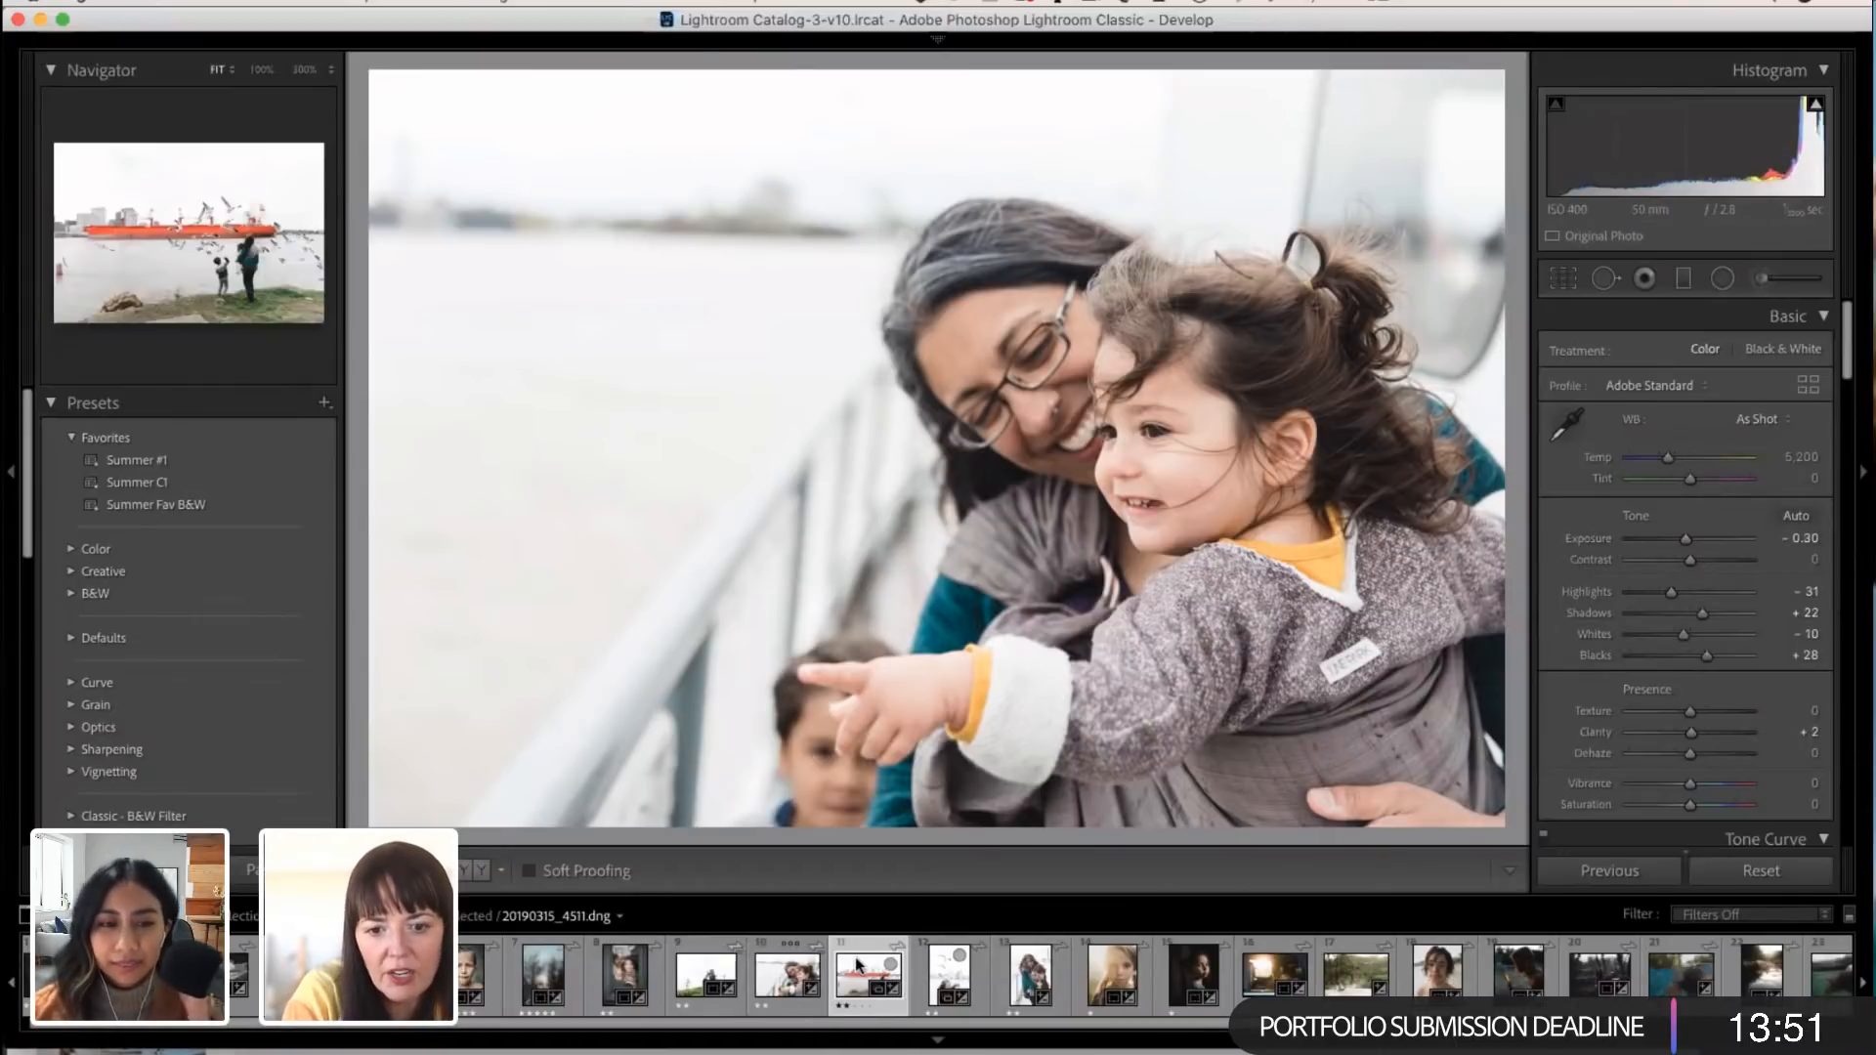
{"action": "left_click", "coordinate": [784, 977]}
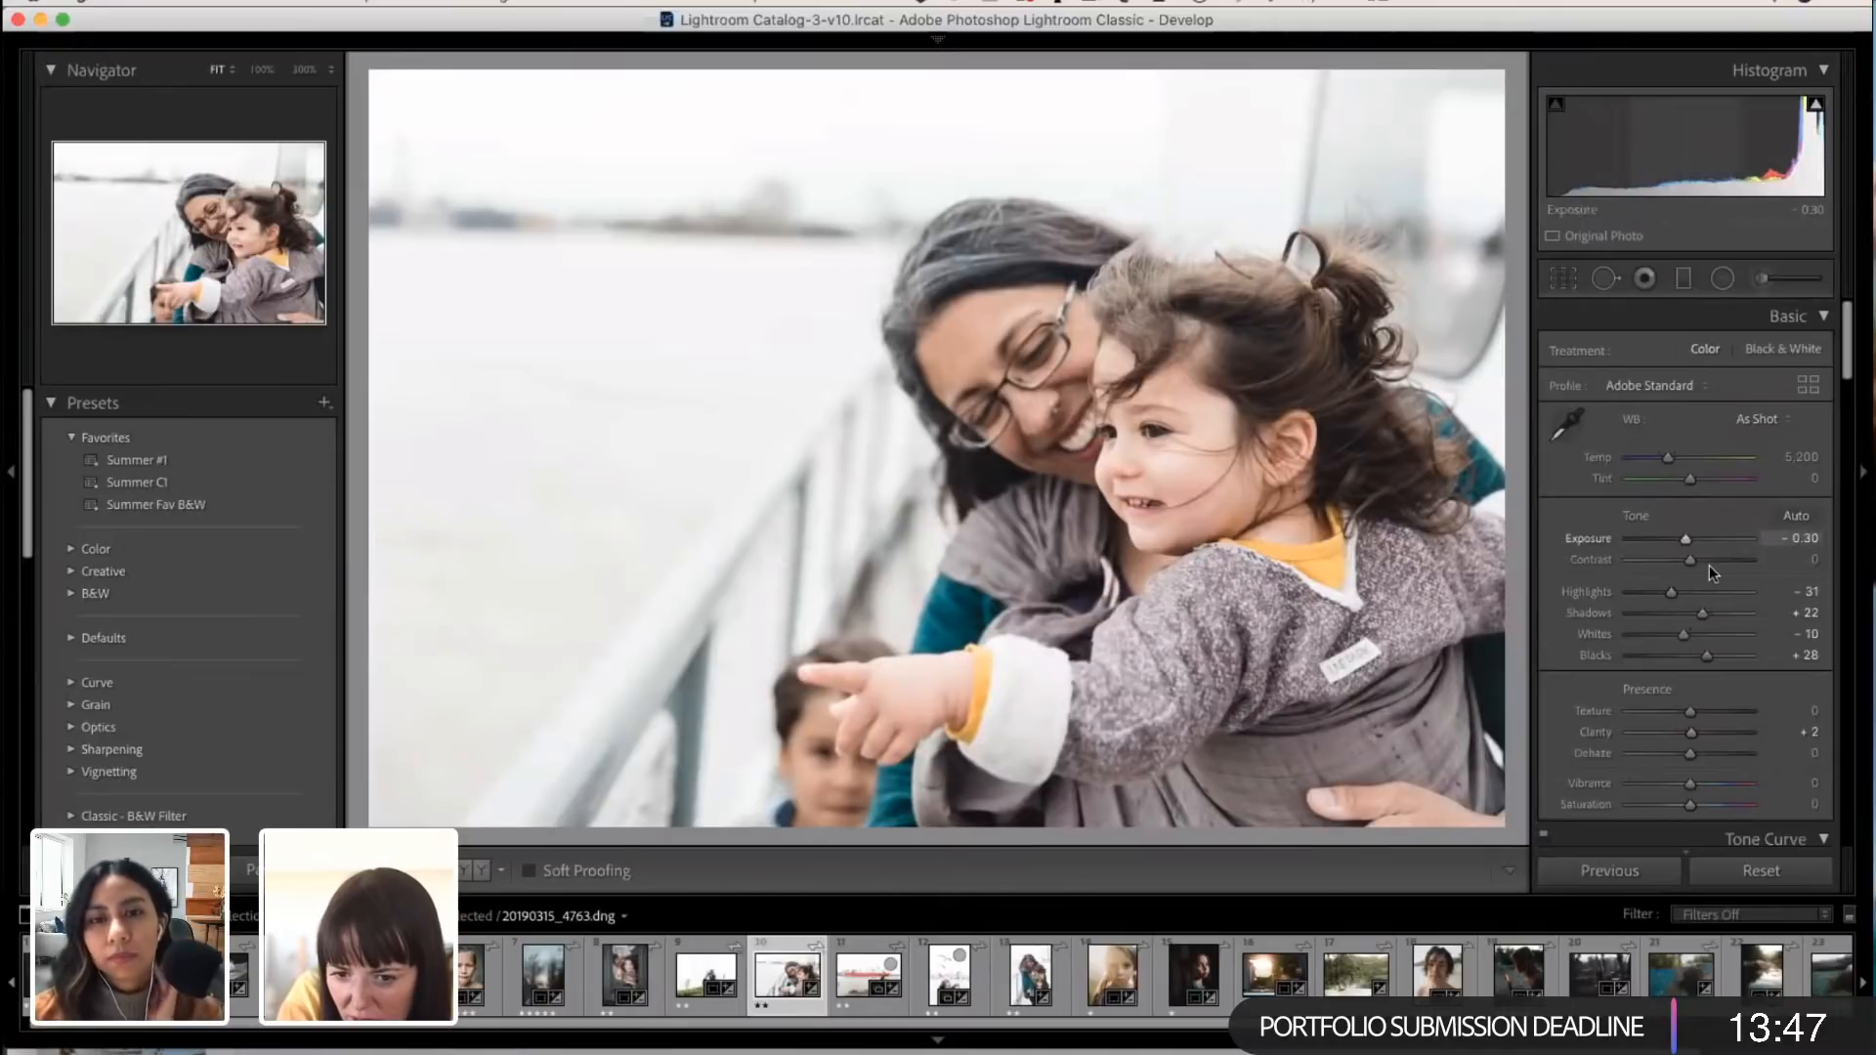
Step: Warm the boat railing photo's Temp to about 5,500 and set its Orange saturation to +13
{"action": "scroll", "coordinate": [1710, 562], "scroll_direction": "down", "scroll_amount": 1}
{"action": "left_click_drag", "start_coordinate": [1669, 407], "coordinate": [1674, 403]}
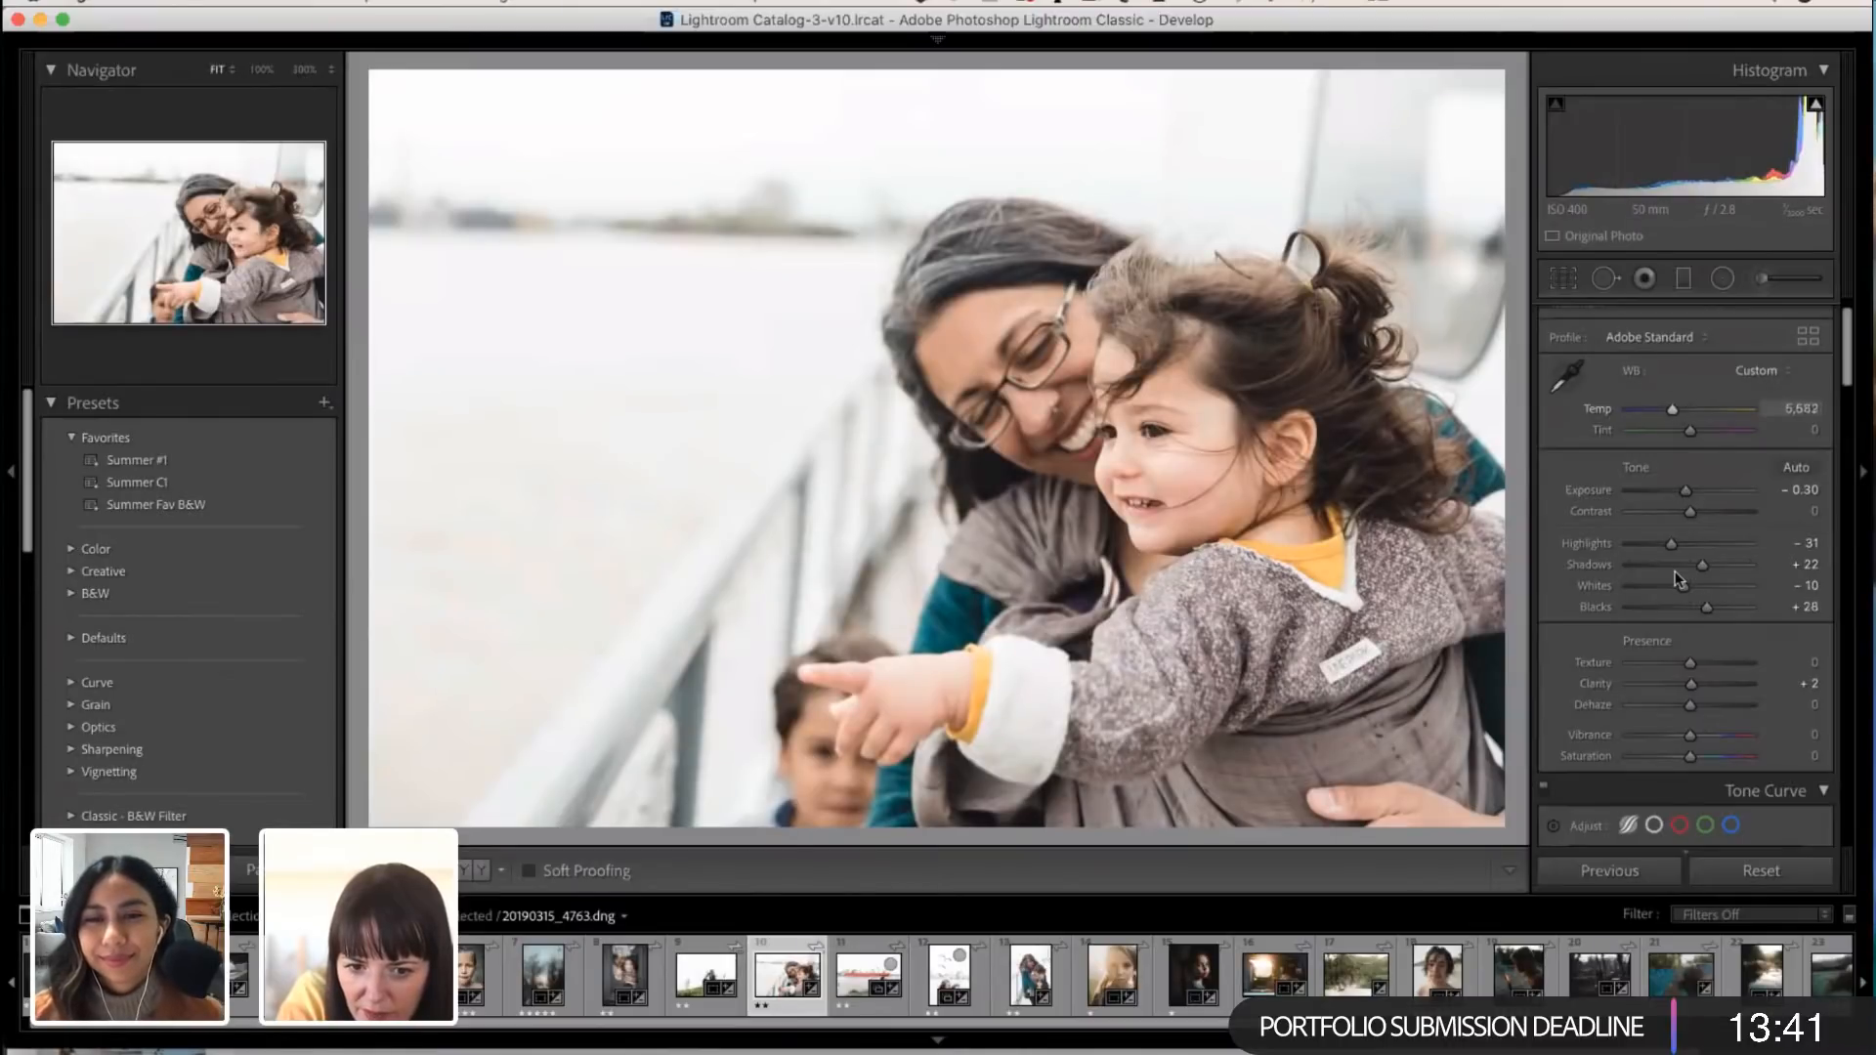
{"action": "scroll", "coordinate": [1675, 579], "scroll_direction": "down", "scroll_amount": 10}
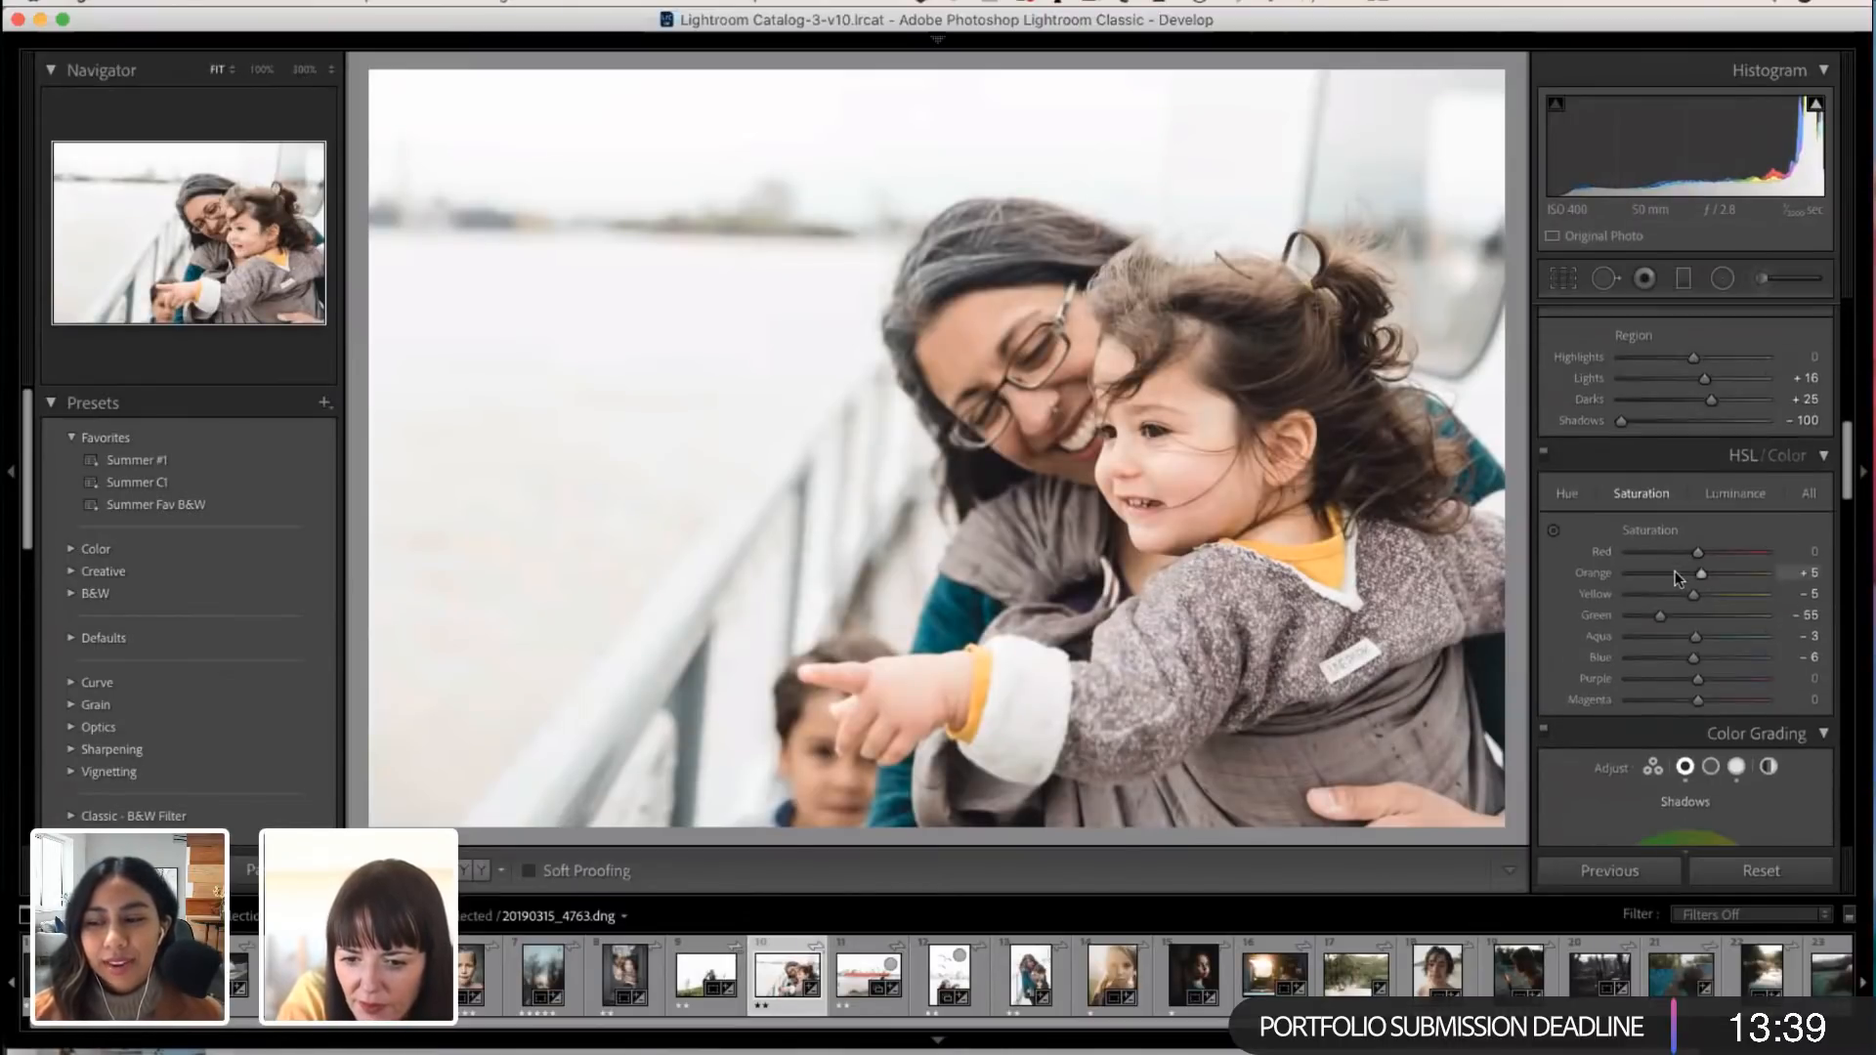
{"action": "scroll", "coordinate": [1675, 571], "scroll_direction": "down", "scroll_amount": 3}
{"action": "scroll", "coordinate": [1673, 489], "scroll_direction": "up", "scroll_amount": 2}
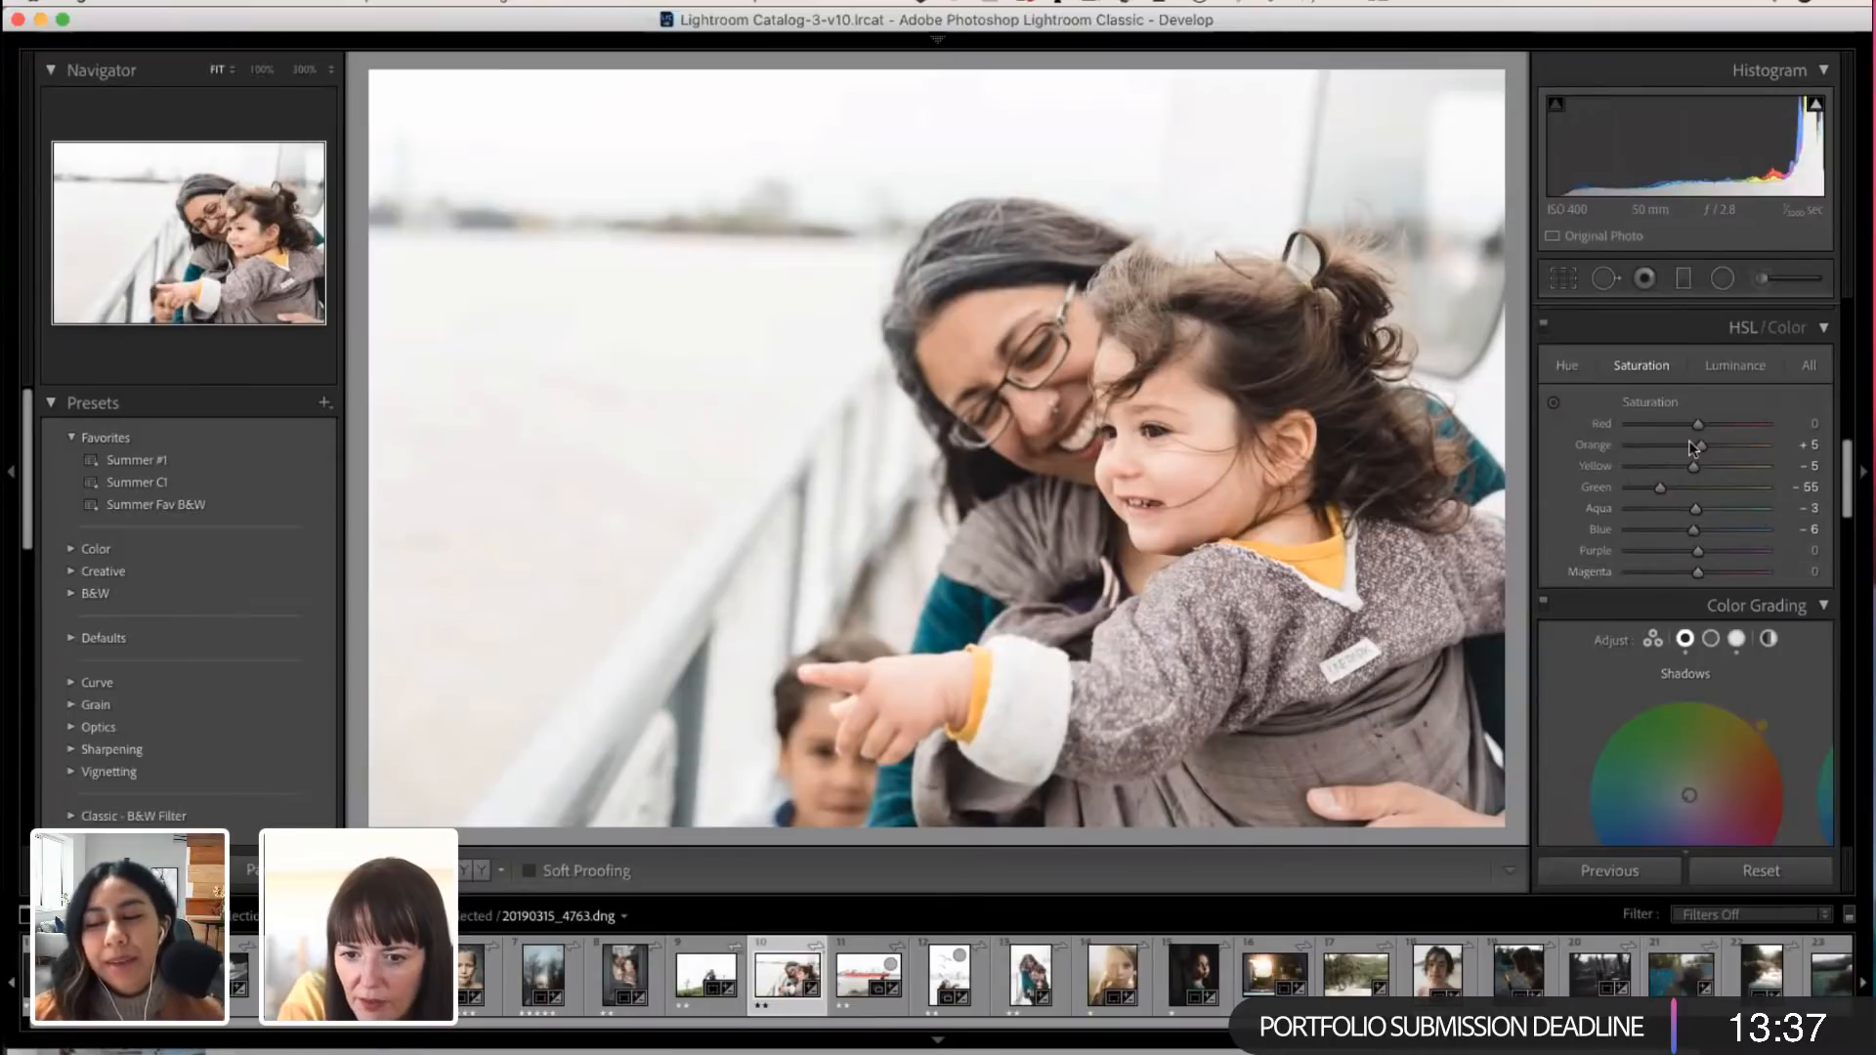
{"action": "left_click_drag", "start_coordinate": [1701, 446], "coordinate": [1708, 445]}
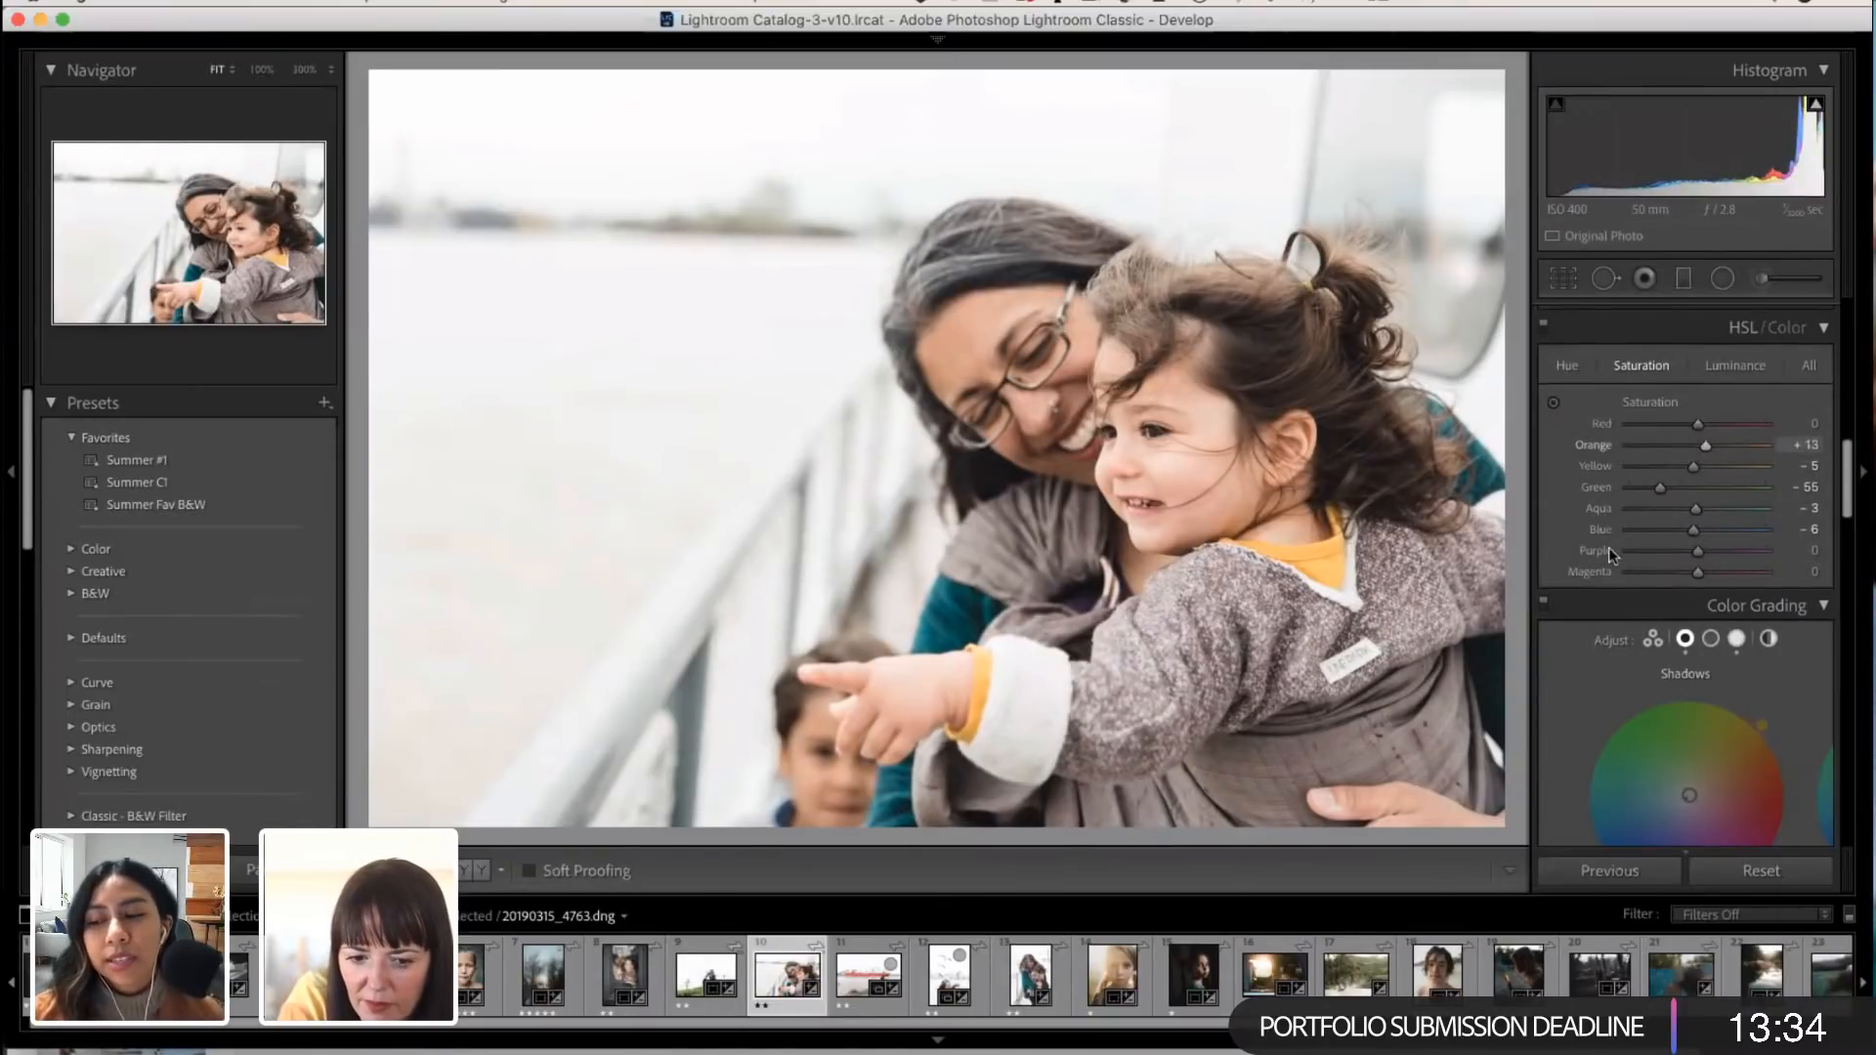
Step: Open the vertical mother-and-toddler photo with seagulls overhead and set Exposure to -0.45 and Temp to about 5,564
{"action": "left_click", "coordinate": [865, 974]}
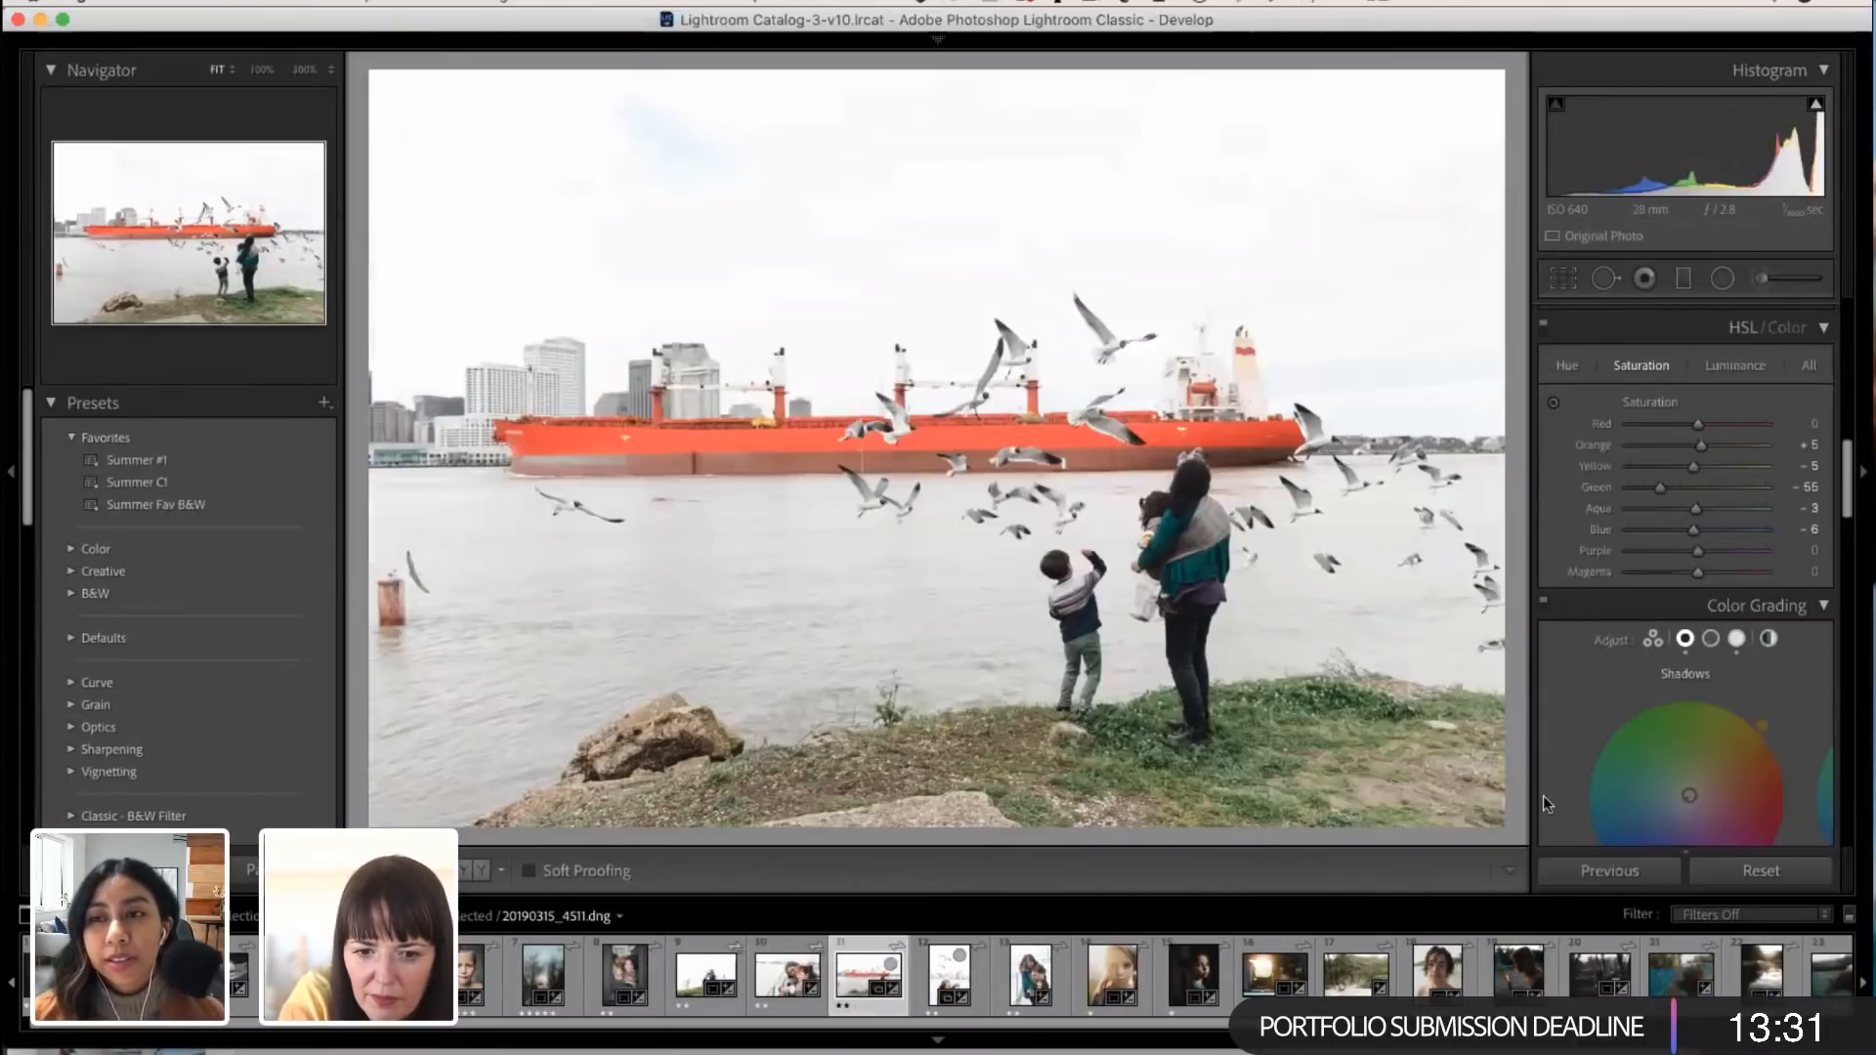
{"action": "left_click", "coordinate": [933, 976]}
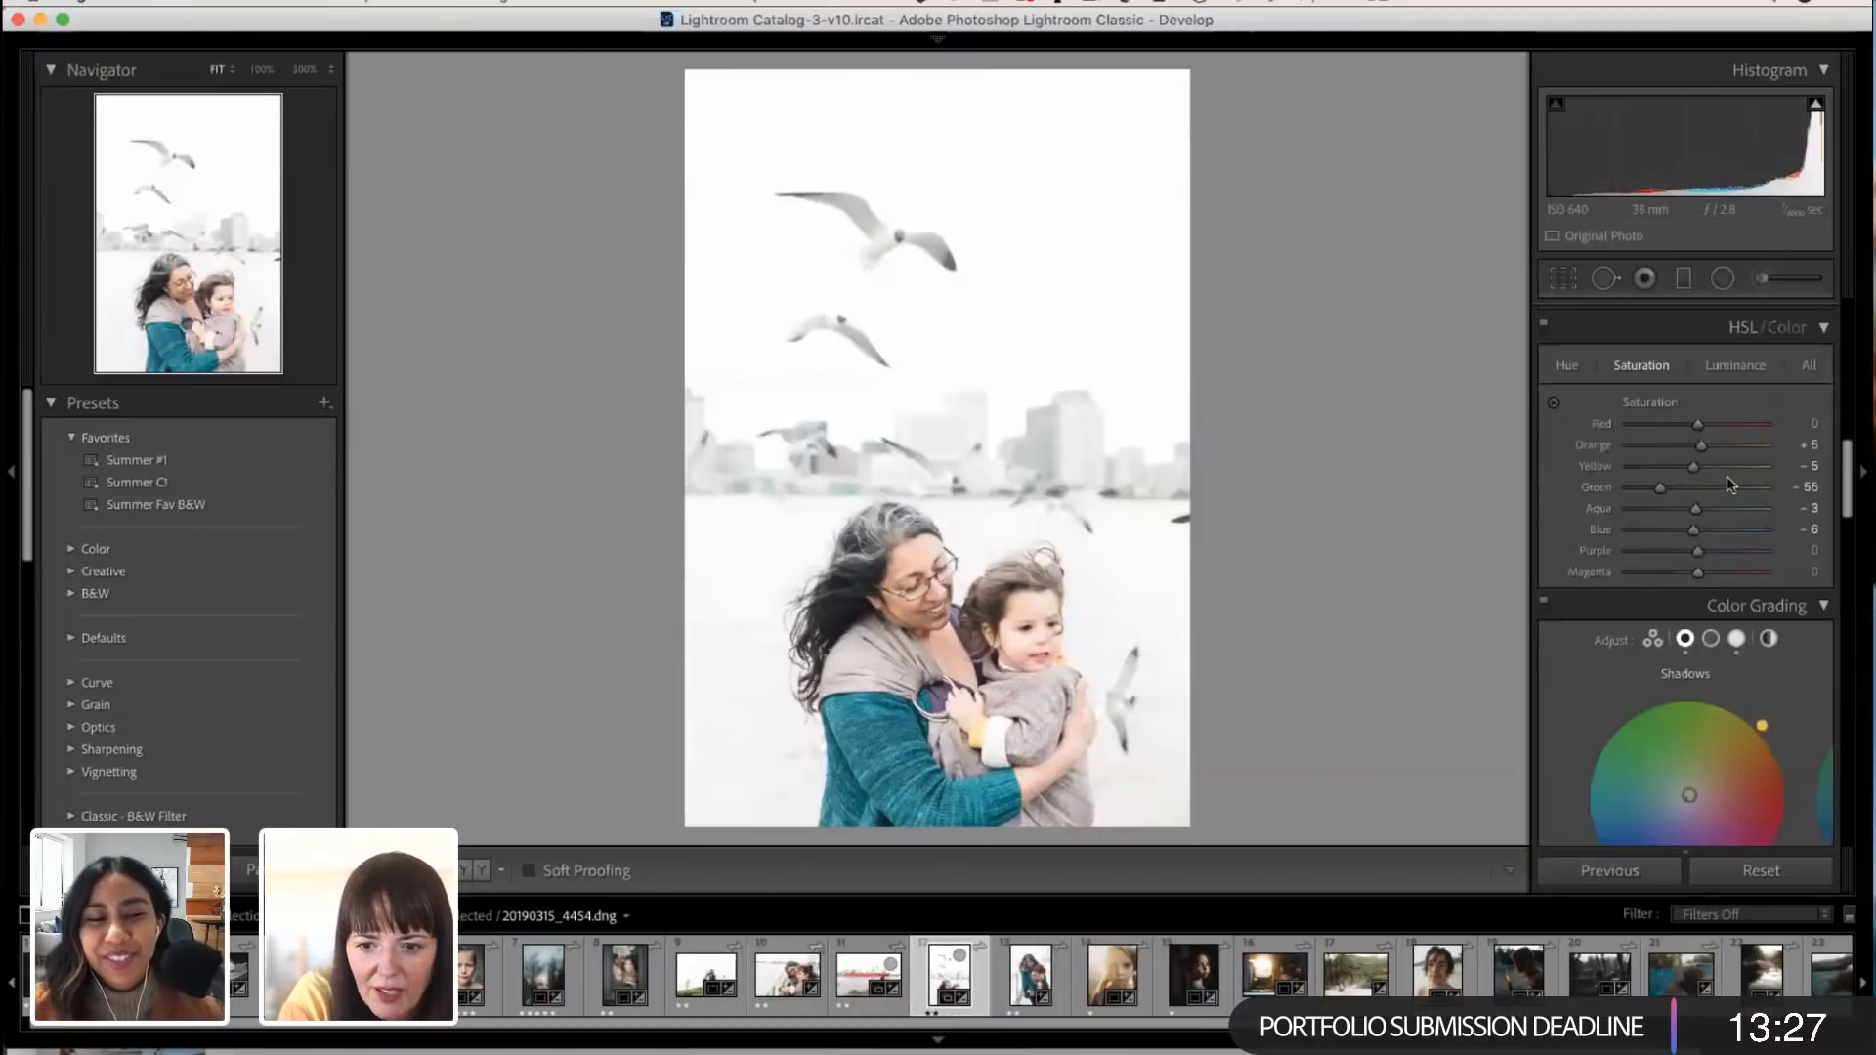
{"action": "scroll", "coordinate": [1653, 477], "scroll_direction": "up", "scroll_amount": 5}
{"action": "left_click_drag", "start_coordinate": [1691, 540], "coordinate": [1683, 545]}
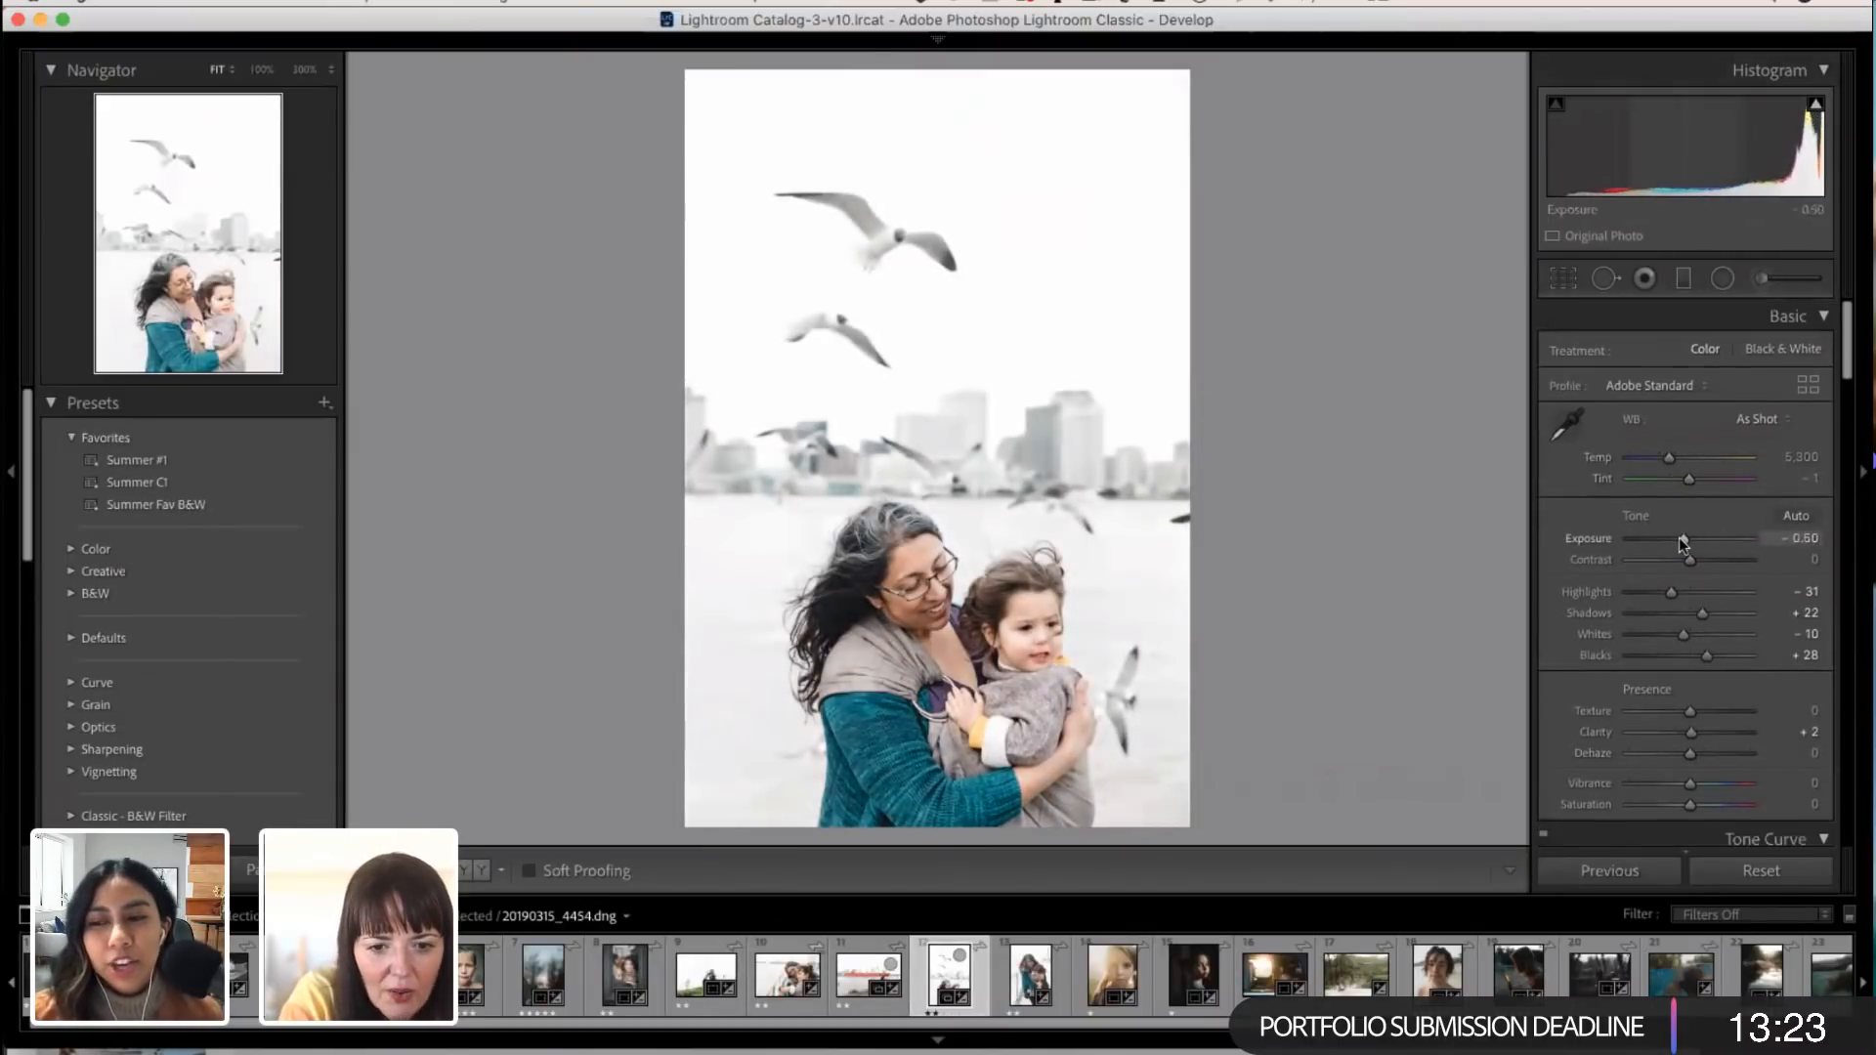
{"action": "left_click_drag", "start_coordinate": [1669, 453], "coordinate": [1674, 453]}
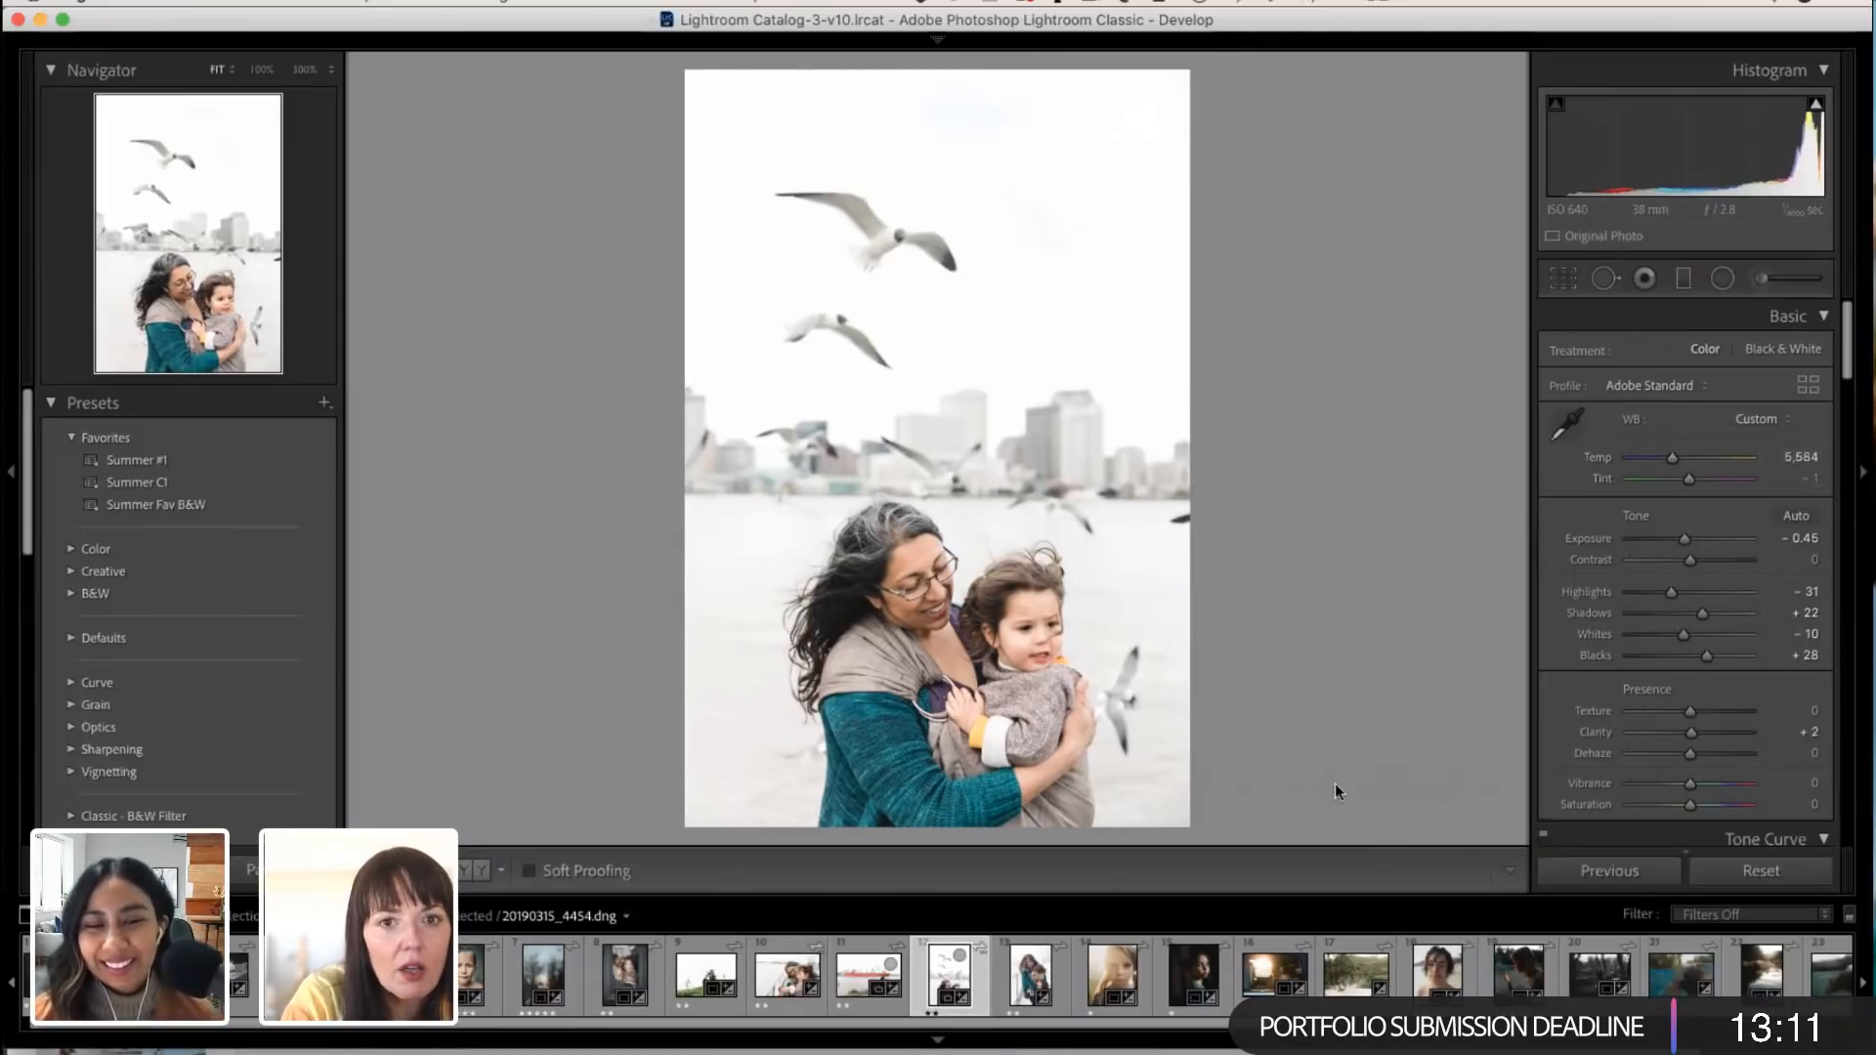
Step: Open the photo of the mother hugging both children on the boat and set Exposure to -0.50 and Shadows to +35
{"action": "left_click", "coordinate": [1032, 967]}
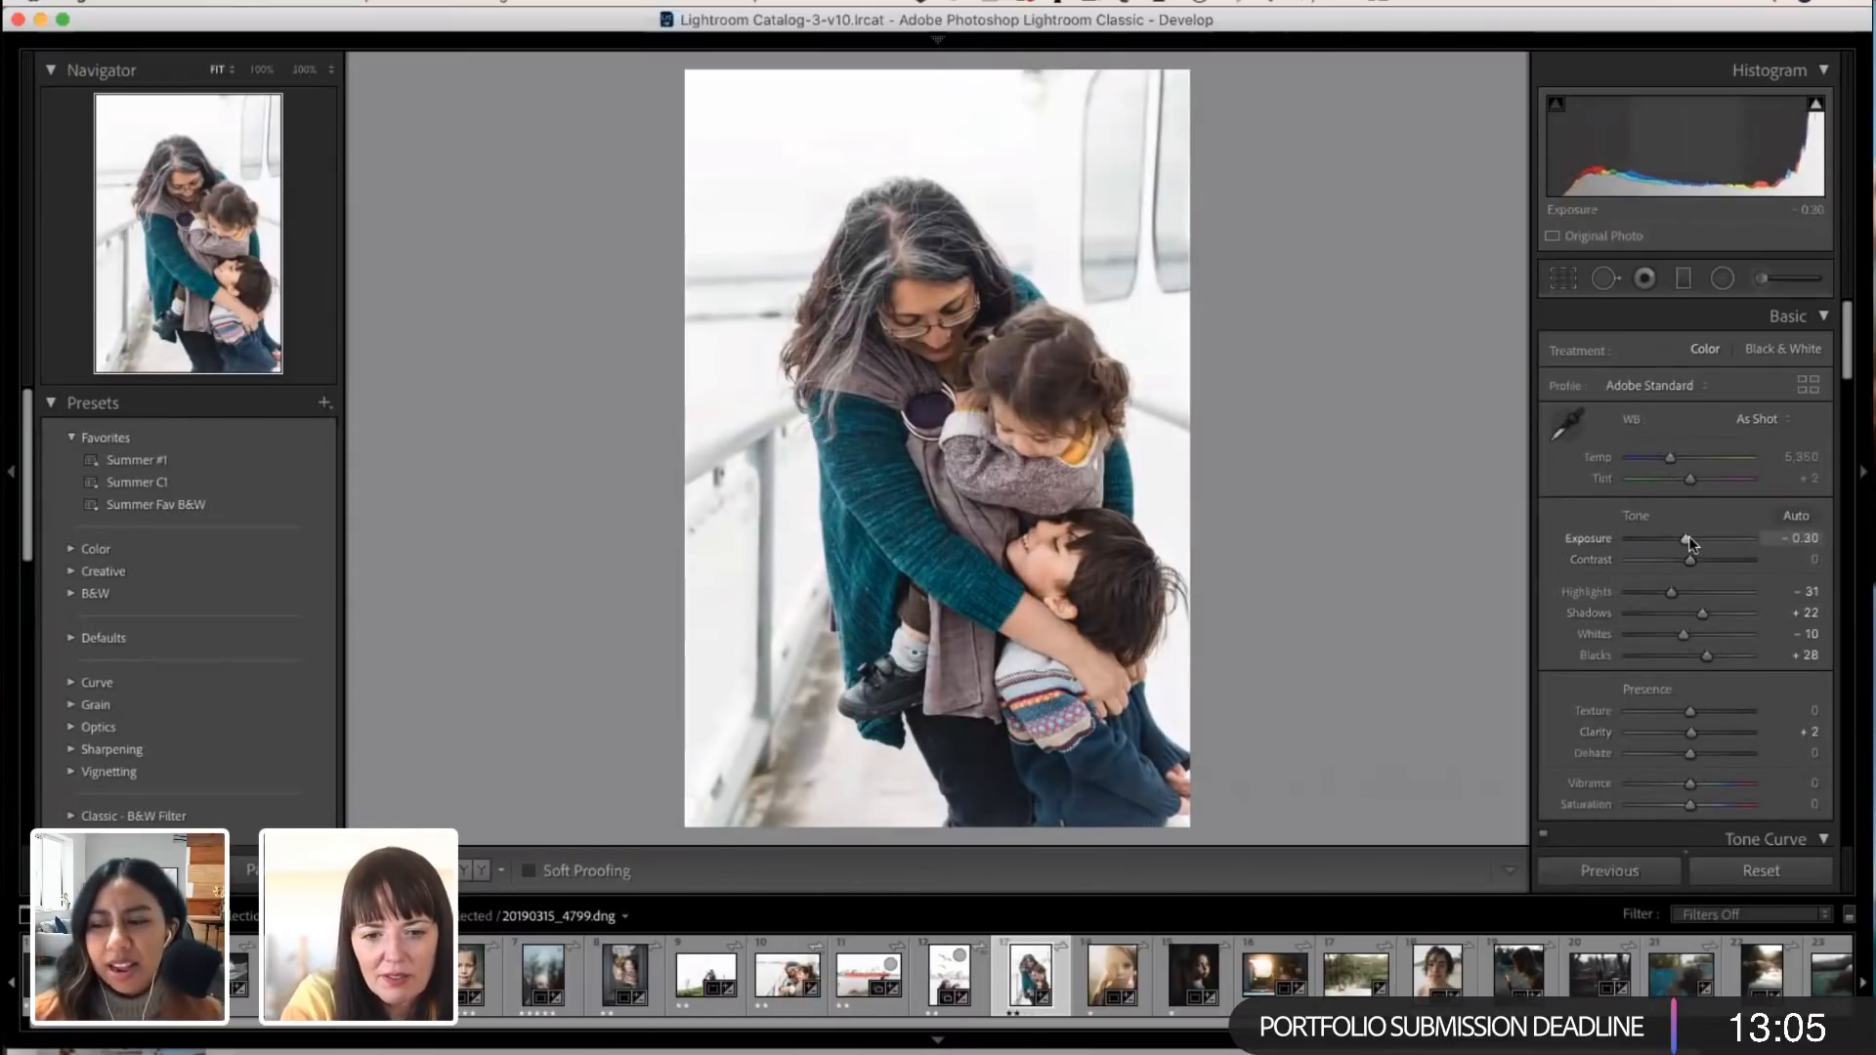
{"action": "left_click_drag", "start_coordinate": [1691, 537], "coordinate": [1686, 537]}
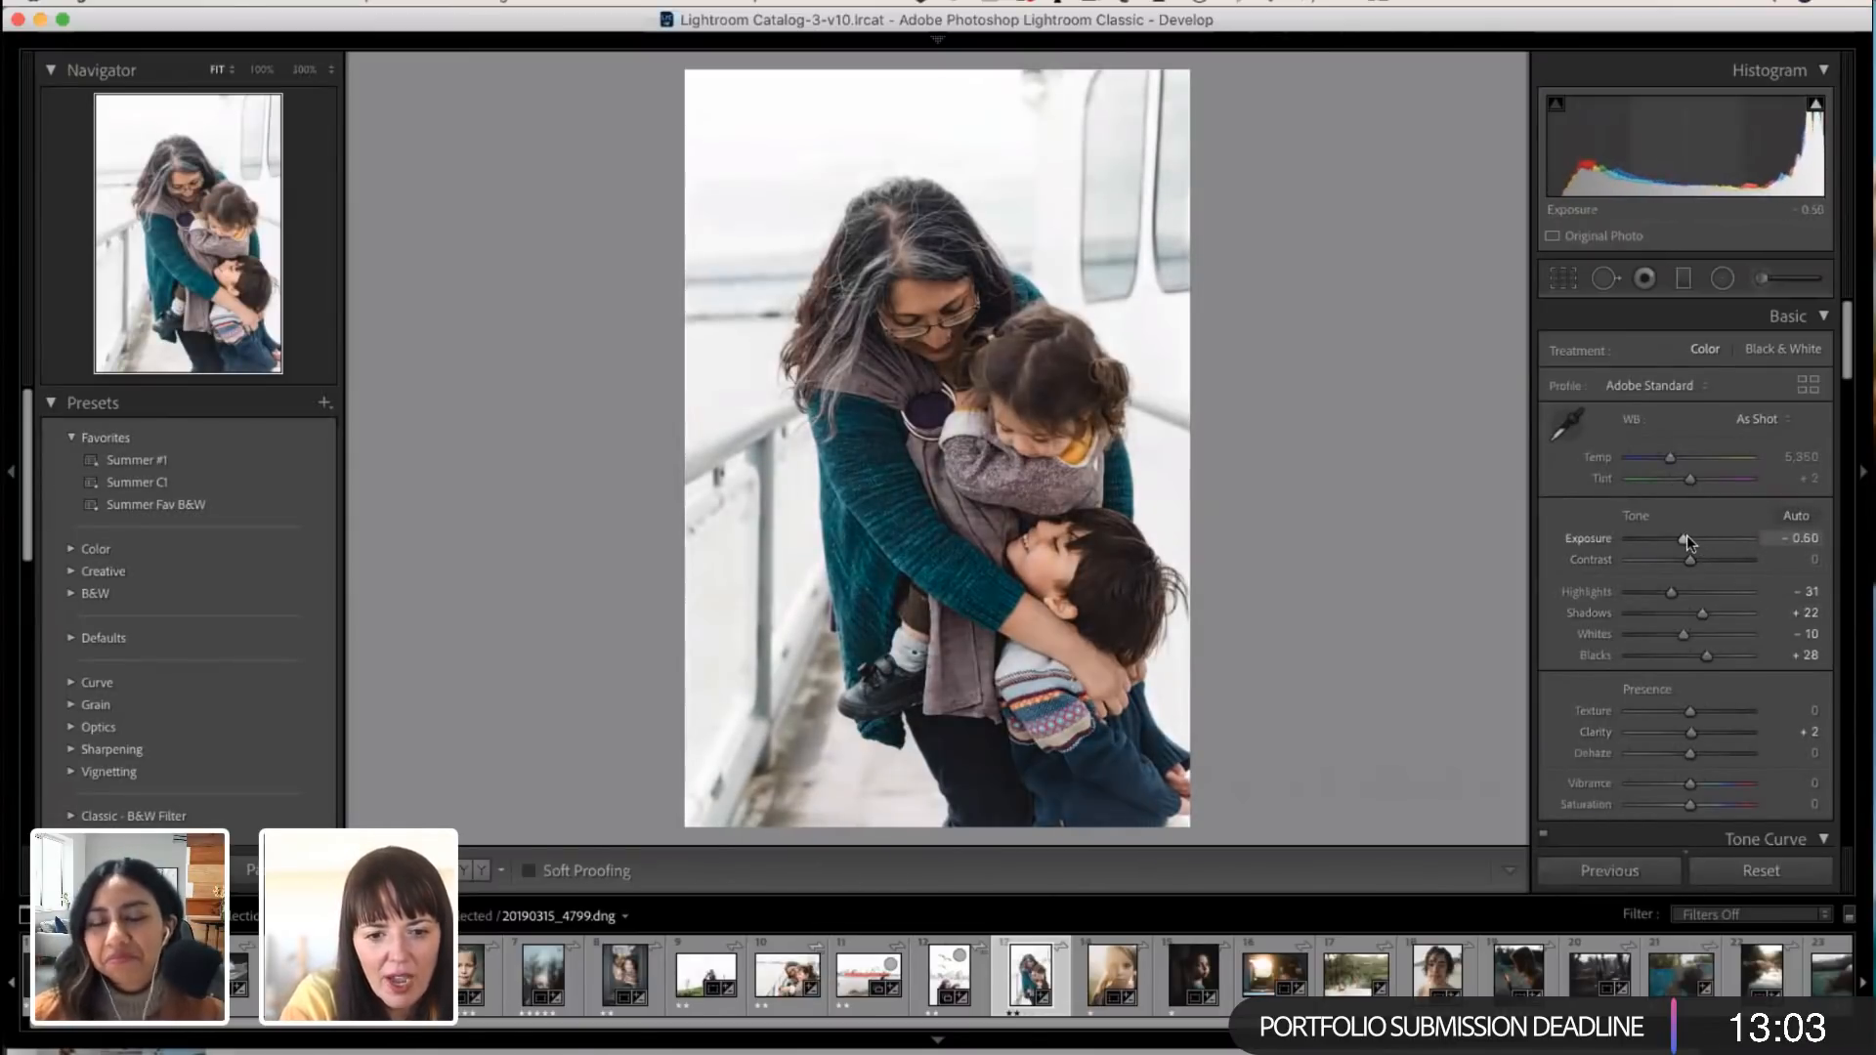
{"action": "left_click_drag", "start_coordinate": [1704, 616], "coordinate": [1710, 612]}
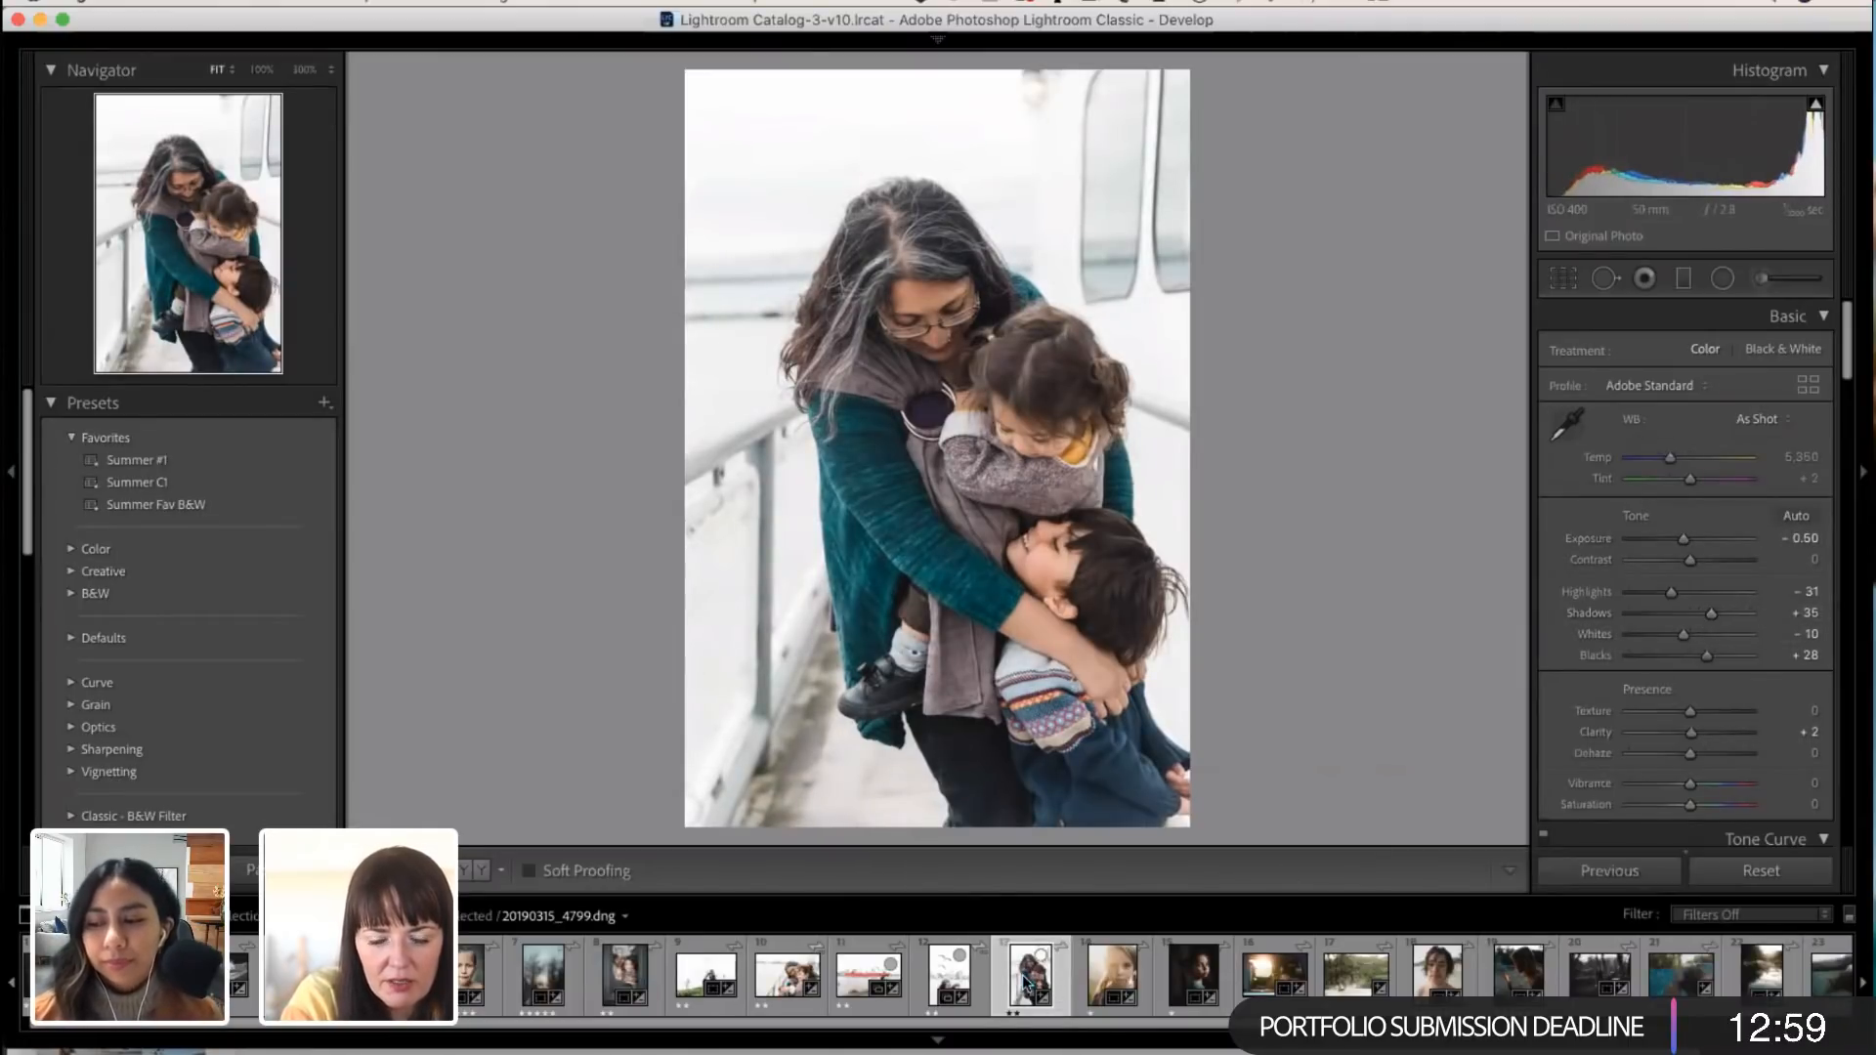
Step: Review the hill, red ship and seagull photos one after another to compare the edits across the set
{"action": "left_click", "coordinate": [712, 972]}
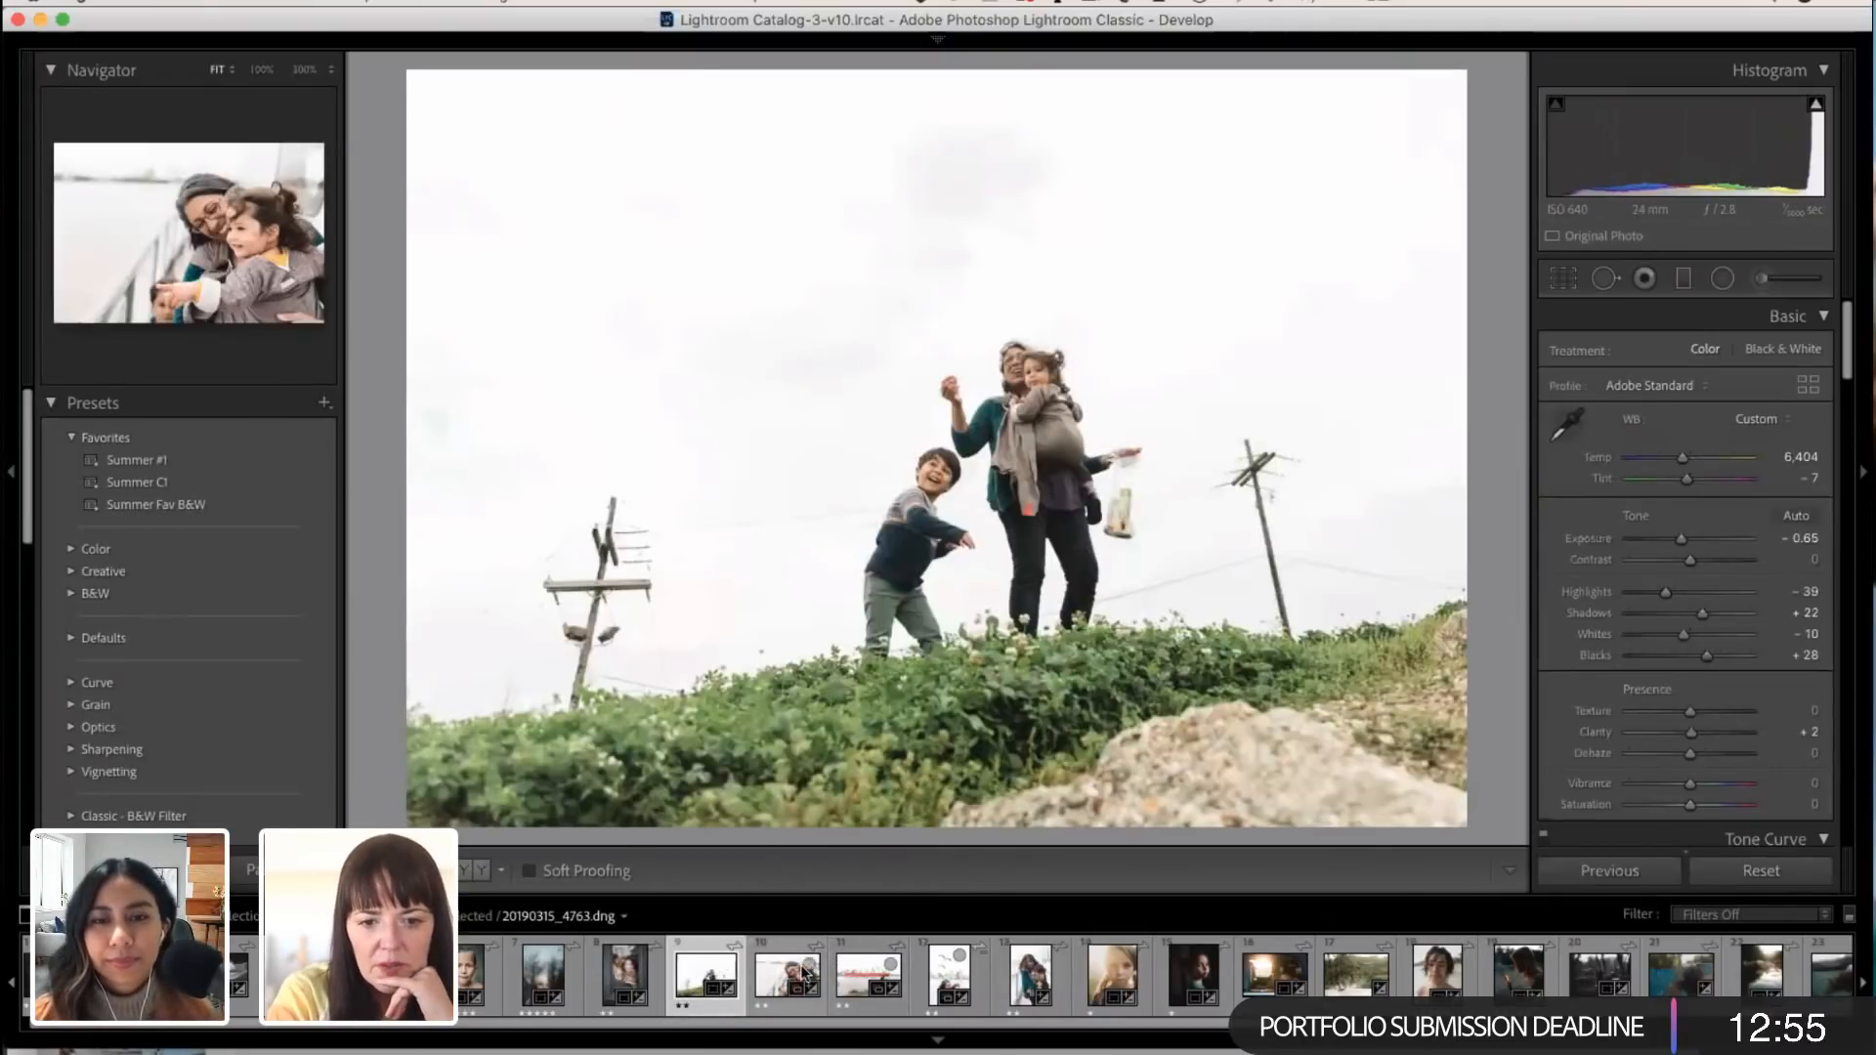
{"action": "left_click", "coordinate": [871, 970]}
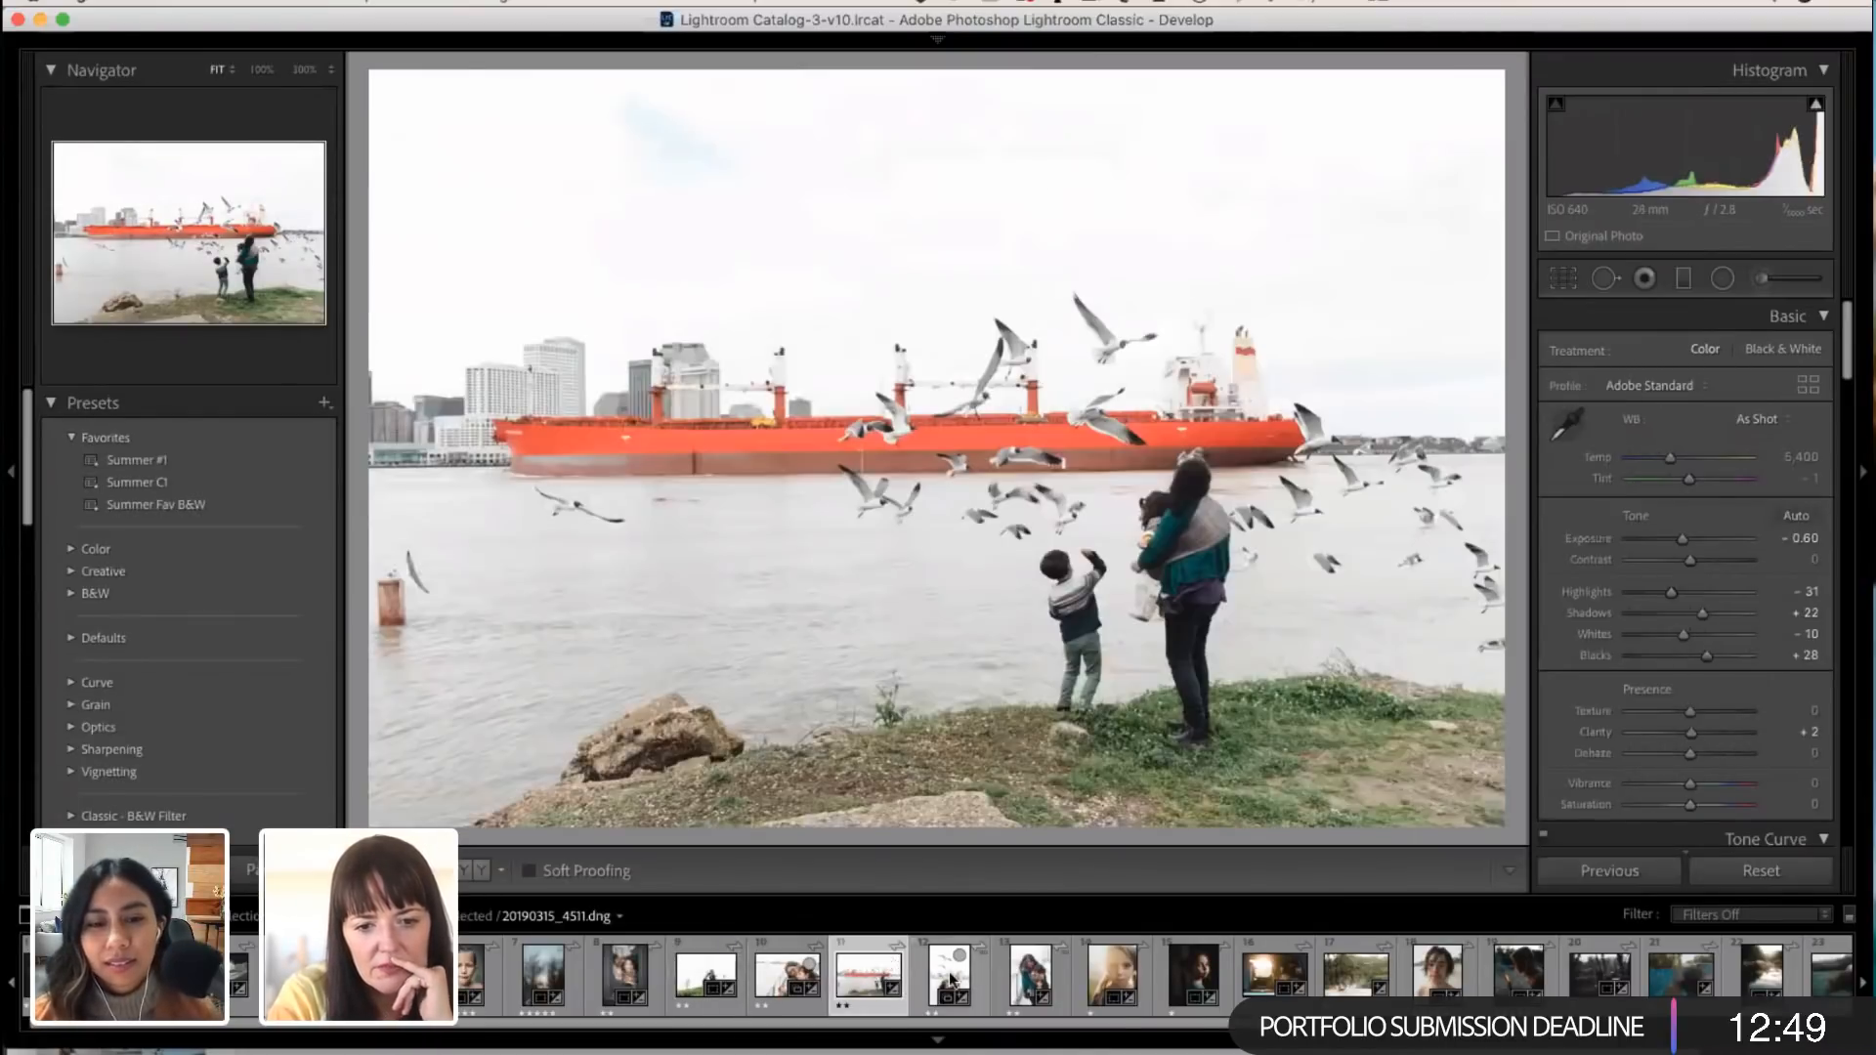
{"action": "left_click", "coordinate": [975, 975]}
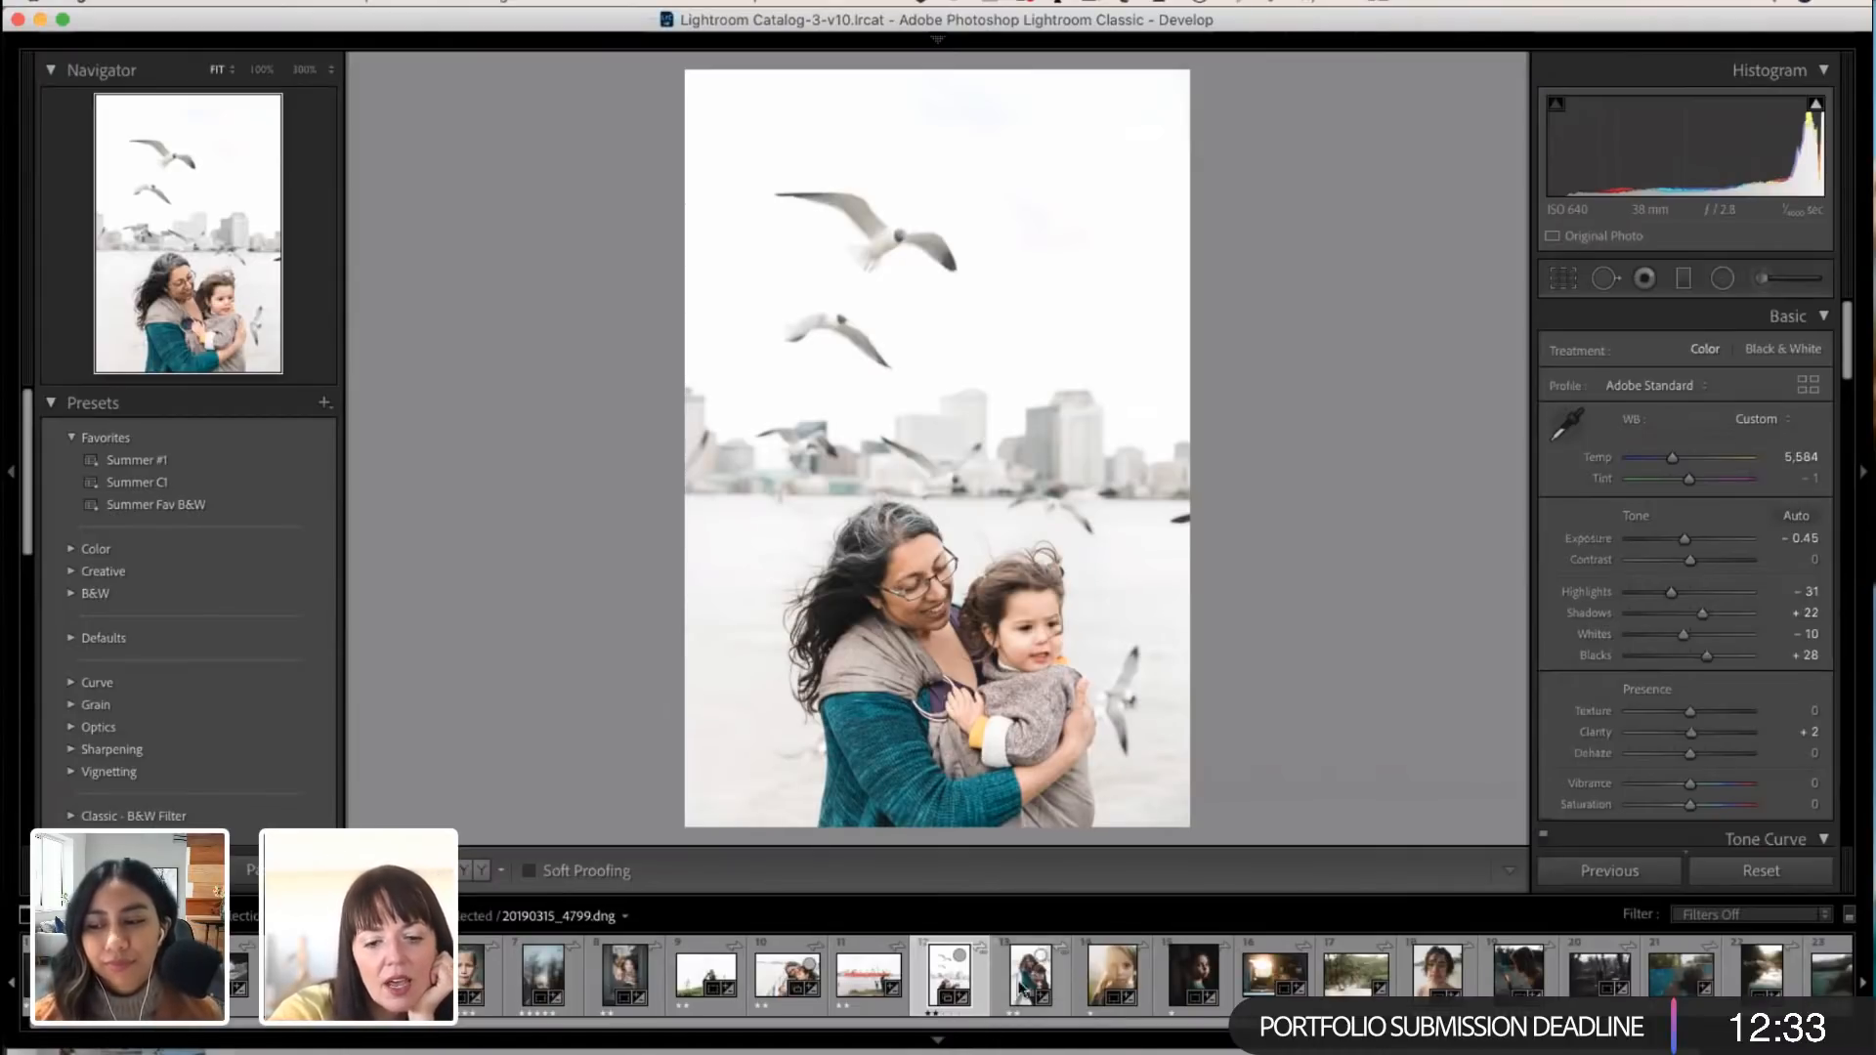
Step: Open the sunlit photo of the two children in the car and reset all its develop settings
{"action": "scroll", "coordinate": [994, 995], "scroll_direction": "left", "scroll_amount": 1}
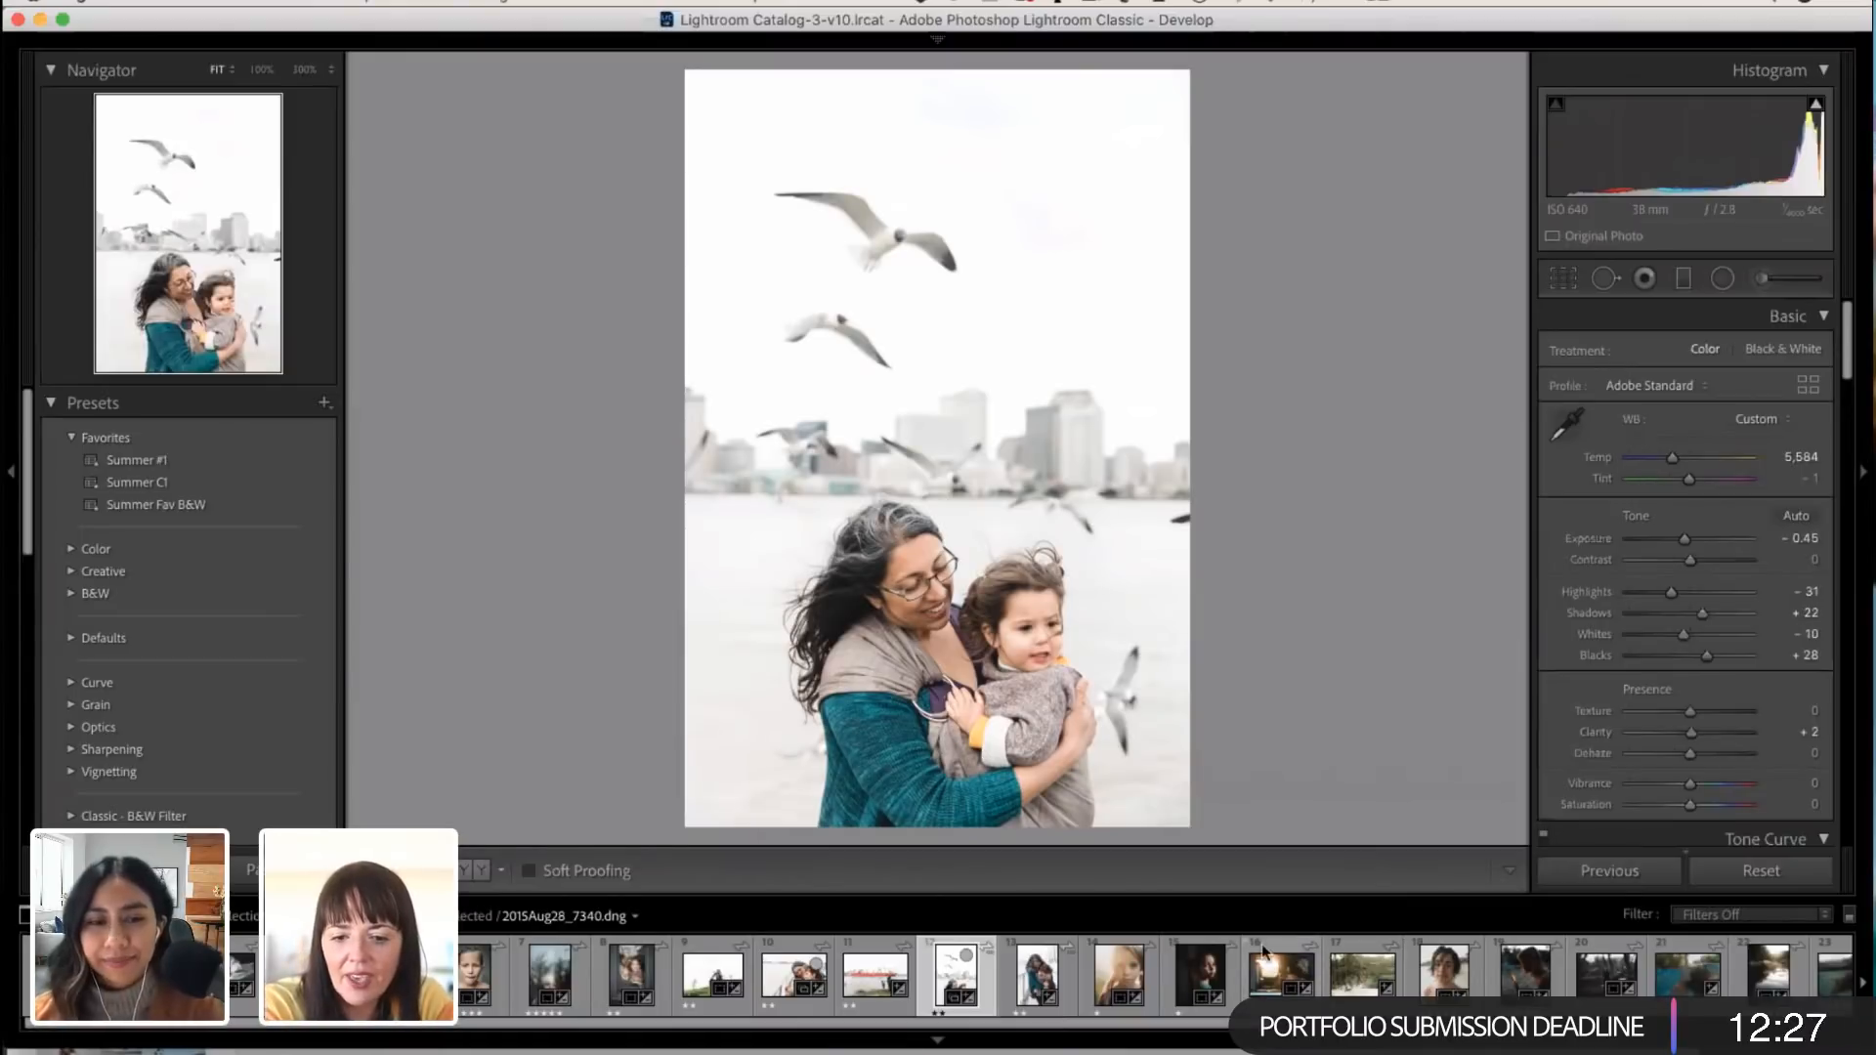
{"action": "left_click", "coordinate": [1273, 978]}
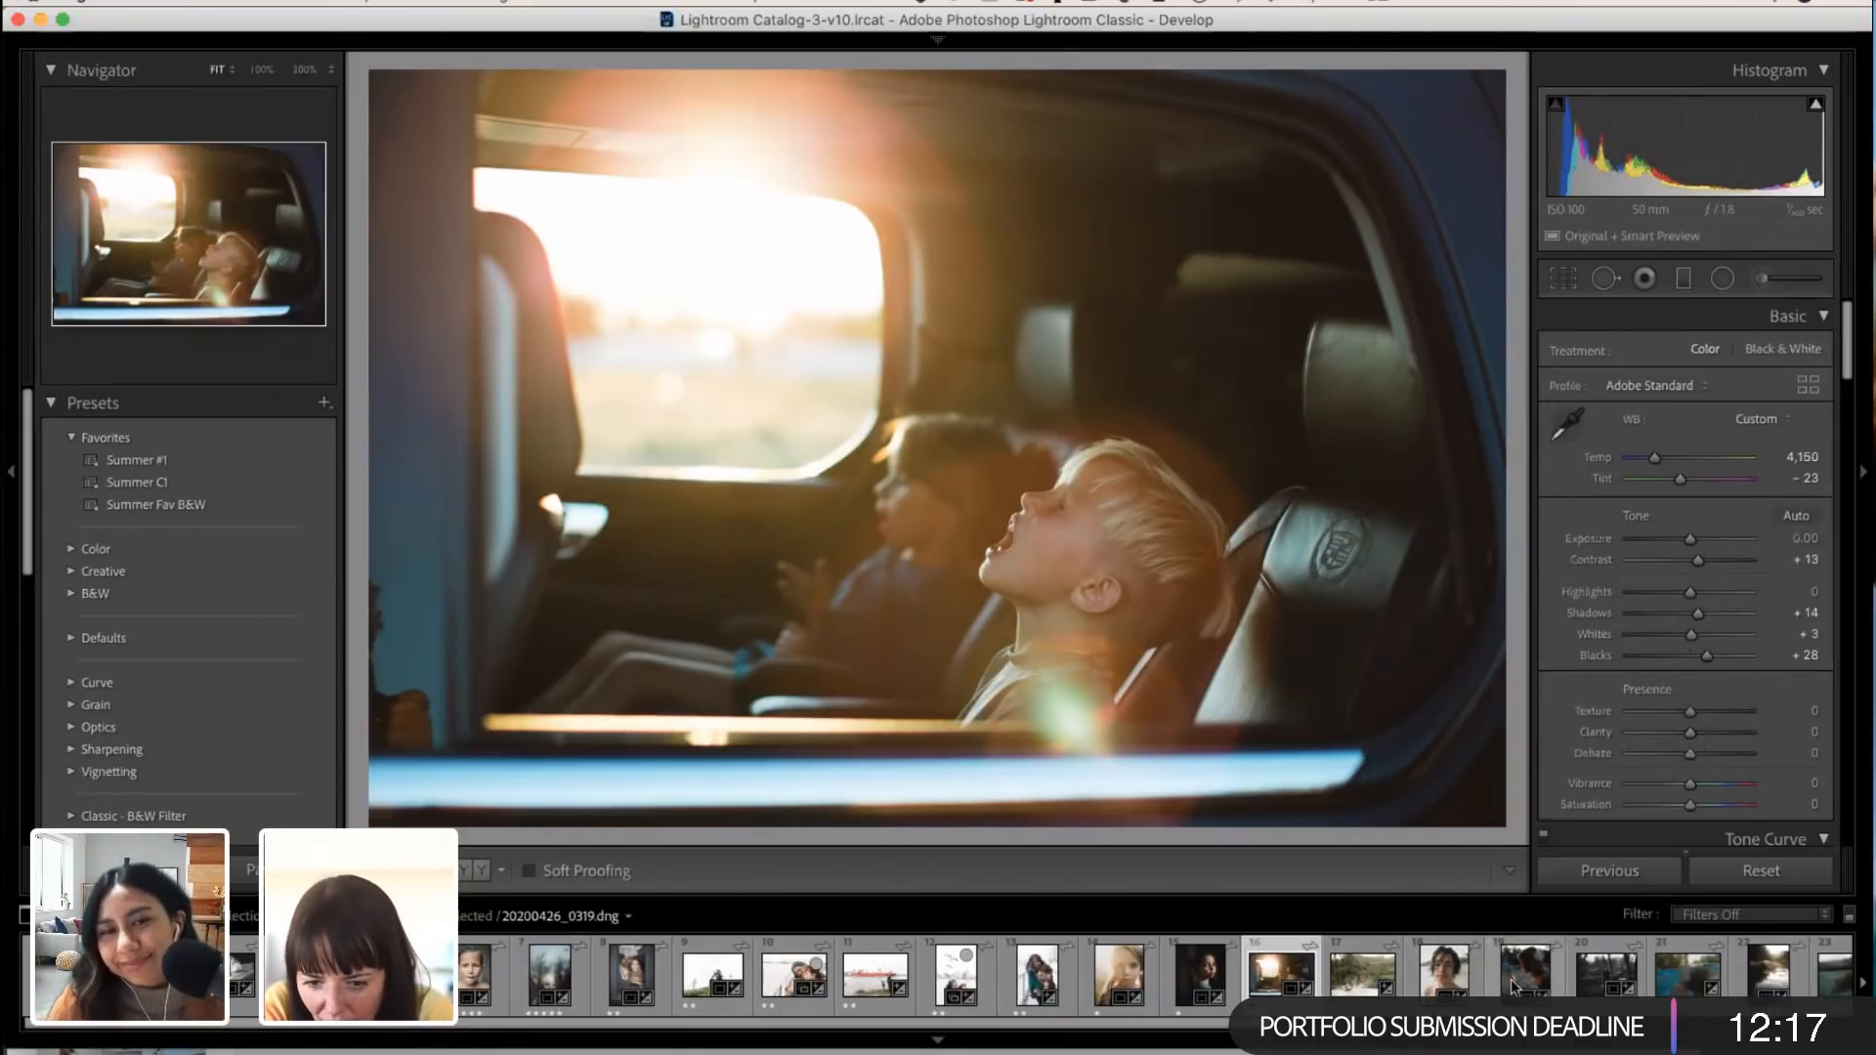
{"action": "scroll", "coordinate": [1510, 985], "scroll_direction": "right", "scroll_amount": 1}
{"action": "scroll", "coordinate": [1513, 985], "scroll_direction": "right", "scroll_amount": 2}
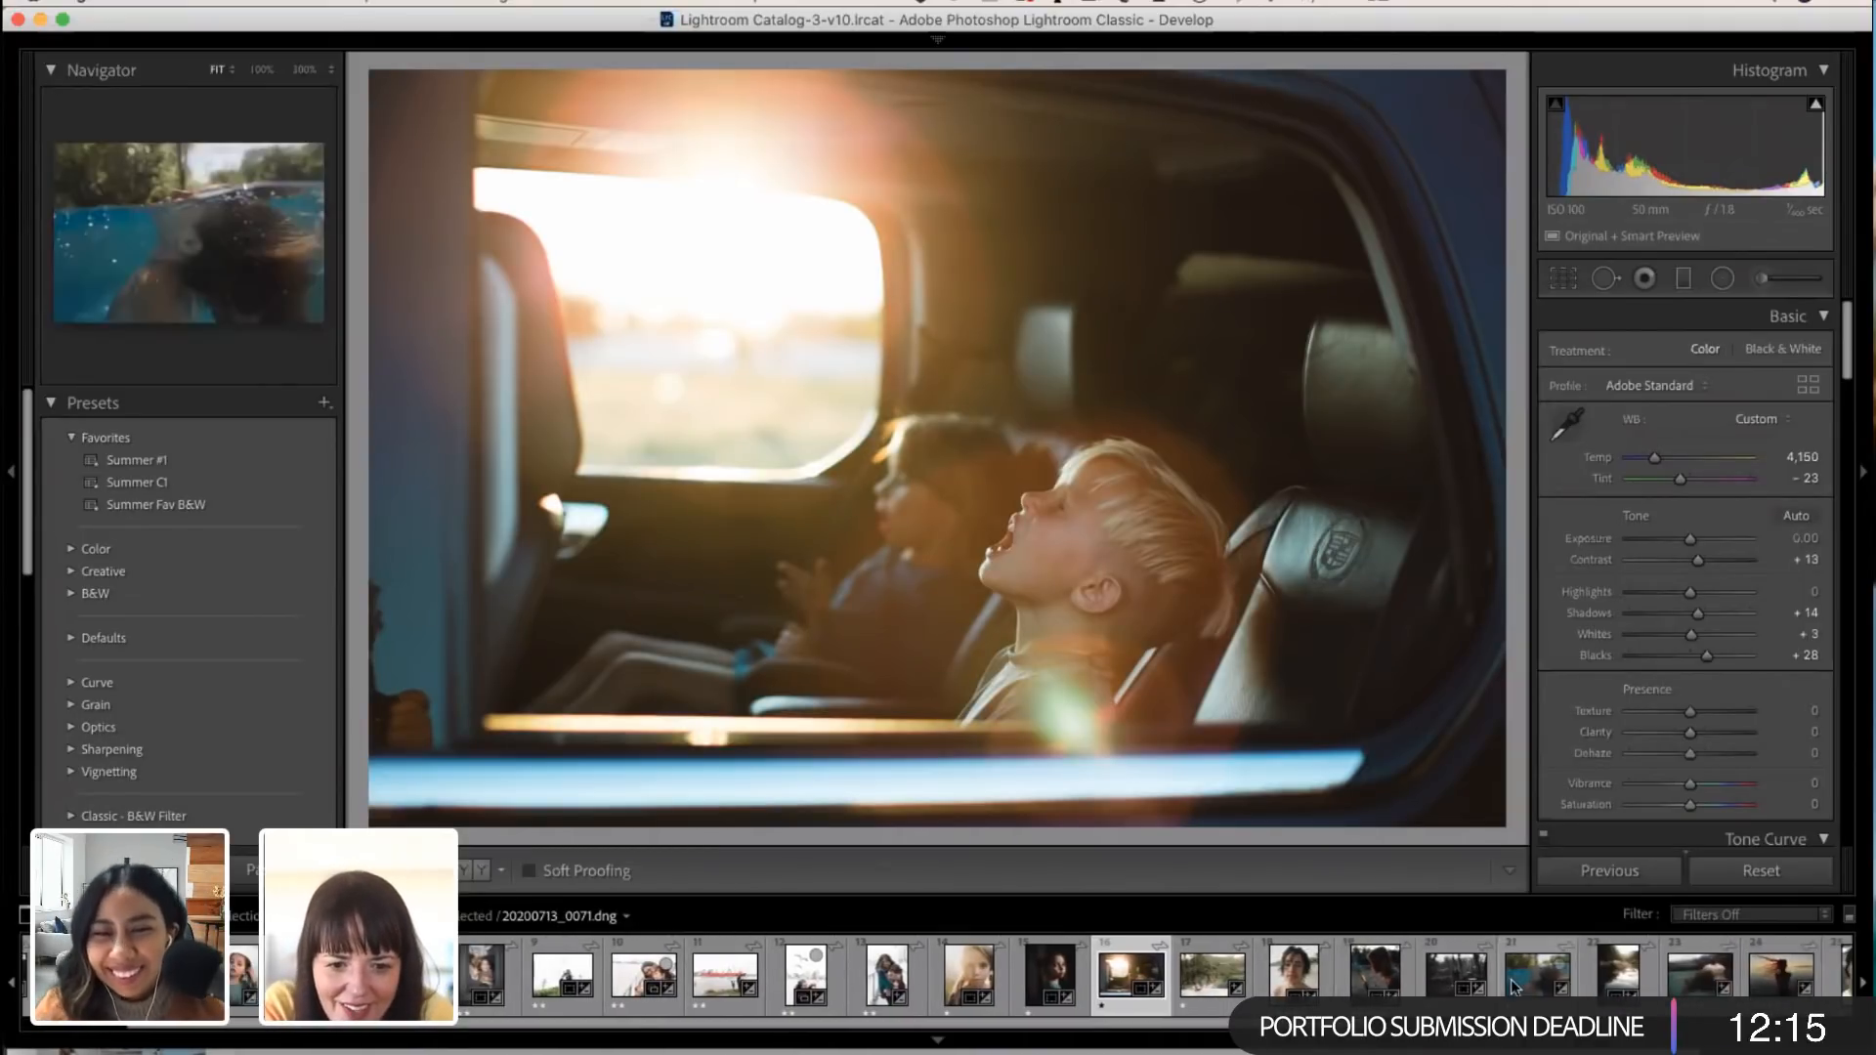
{"action": "scroll", "coordinate": [1486, 979], "scroll_direction": "right", "scroll_amount": 1}
{"action": "scroll", "coordinate": [1495, 987], "scroll_direction": "left", "scroll_amount": 2}
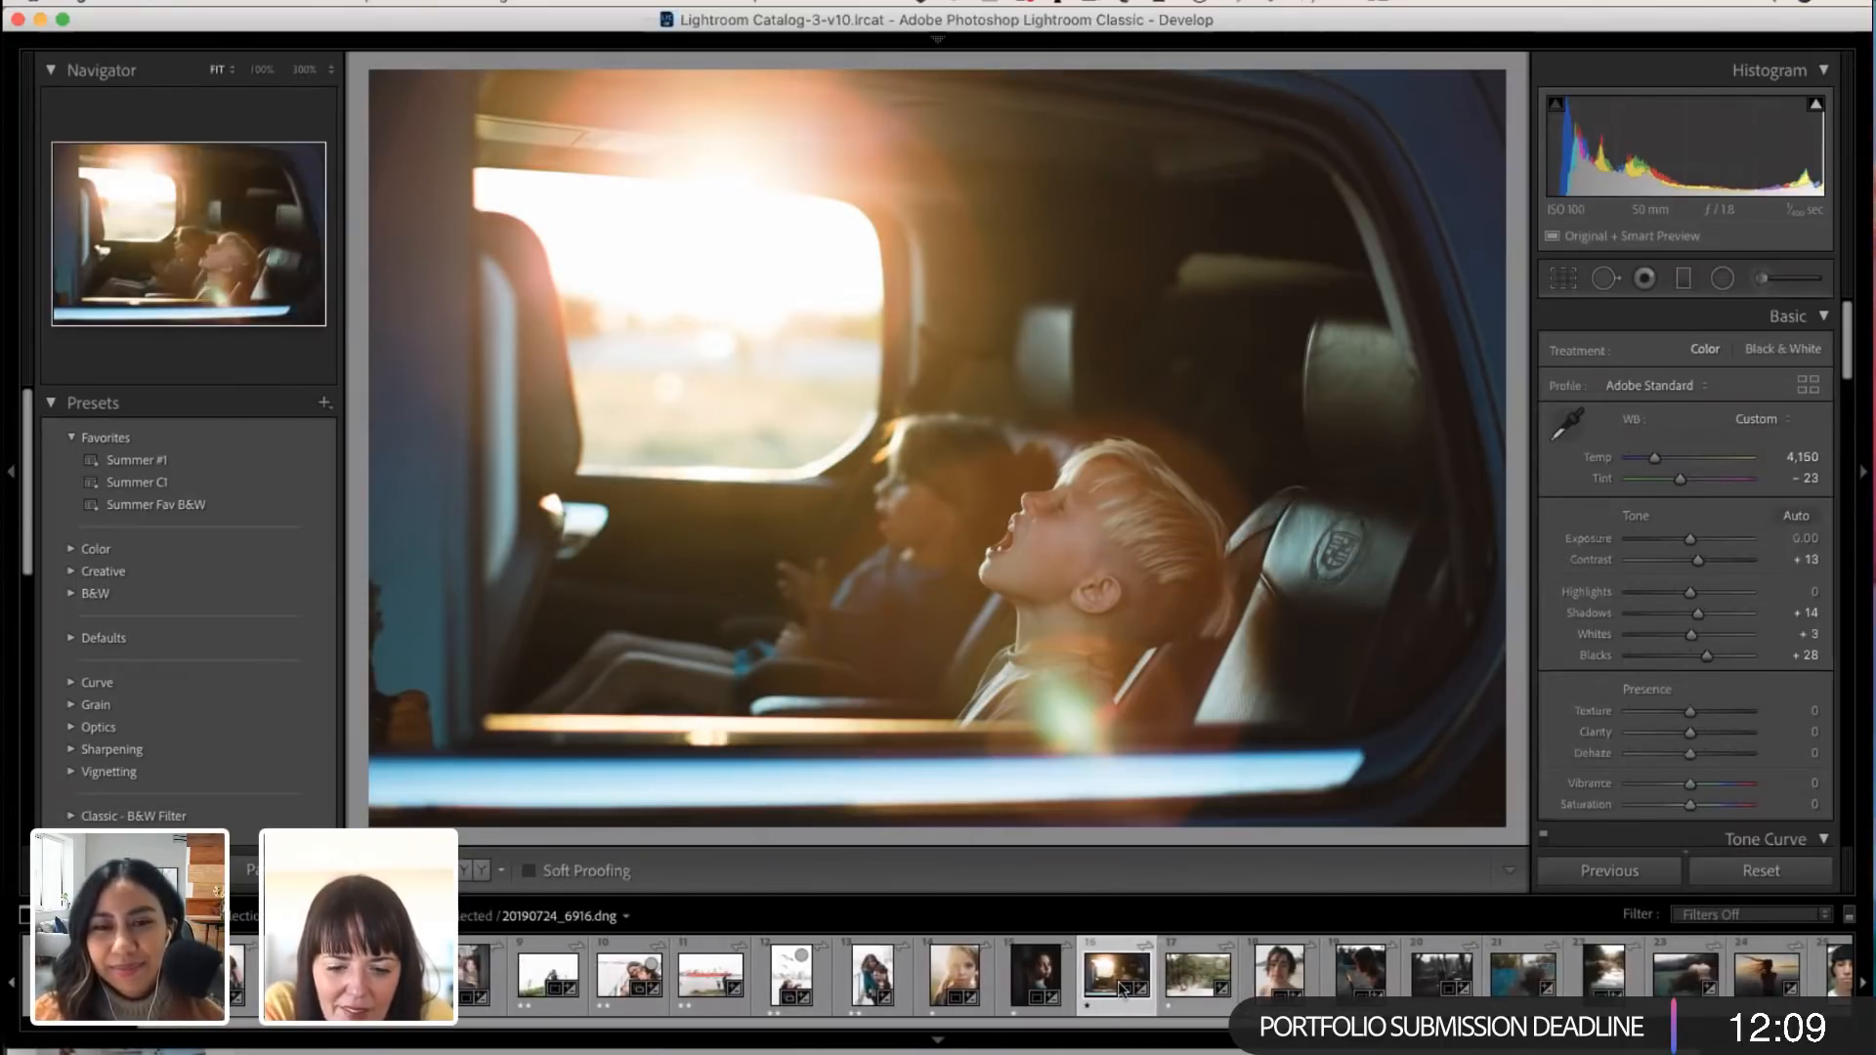
{"action": "scroll", "coordinate": [1107, 985], "scroll_direction": "left", "scroll_amount": 1}
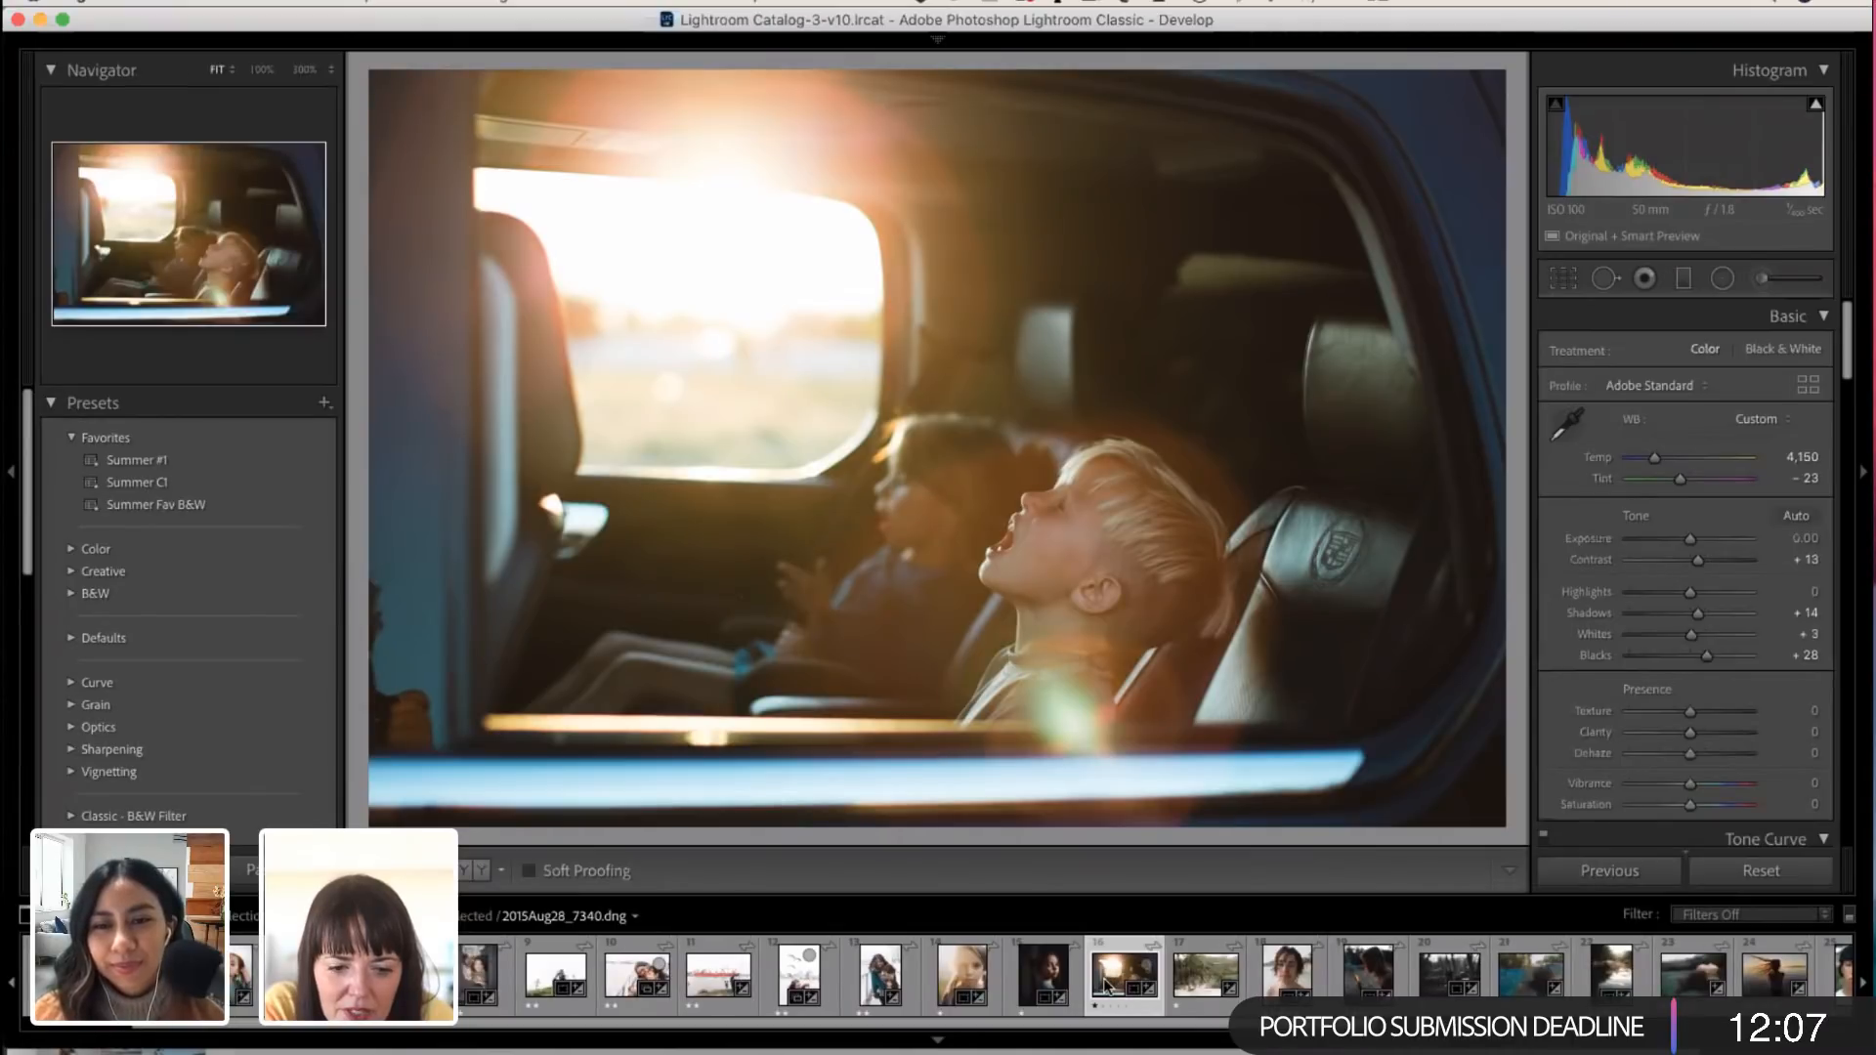
{"action": "left_click", "coordinate": [1727, 877]}
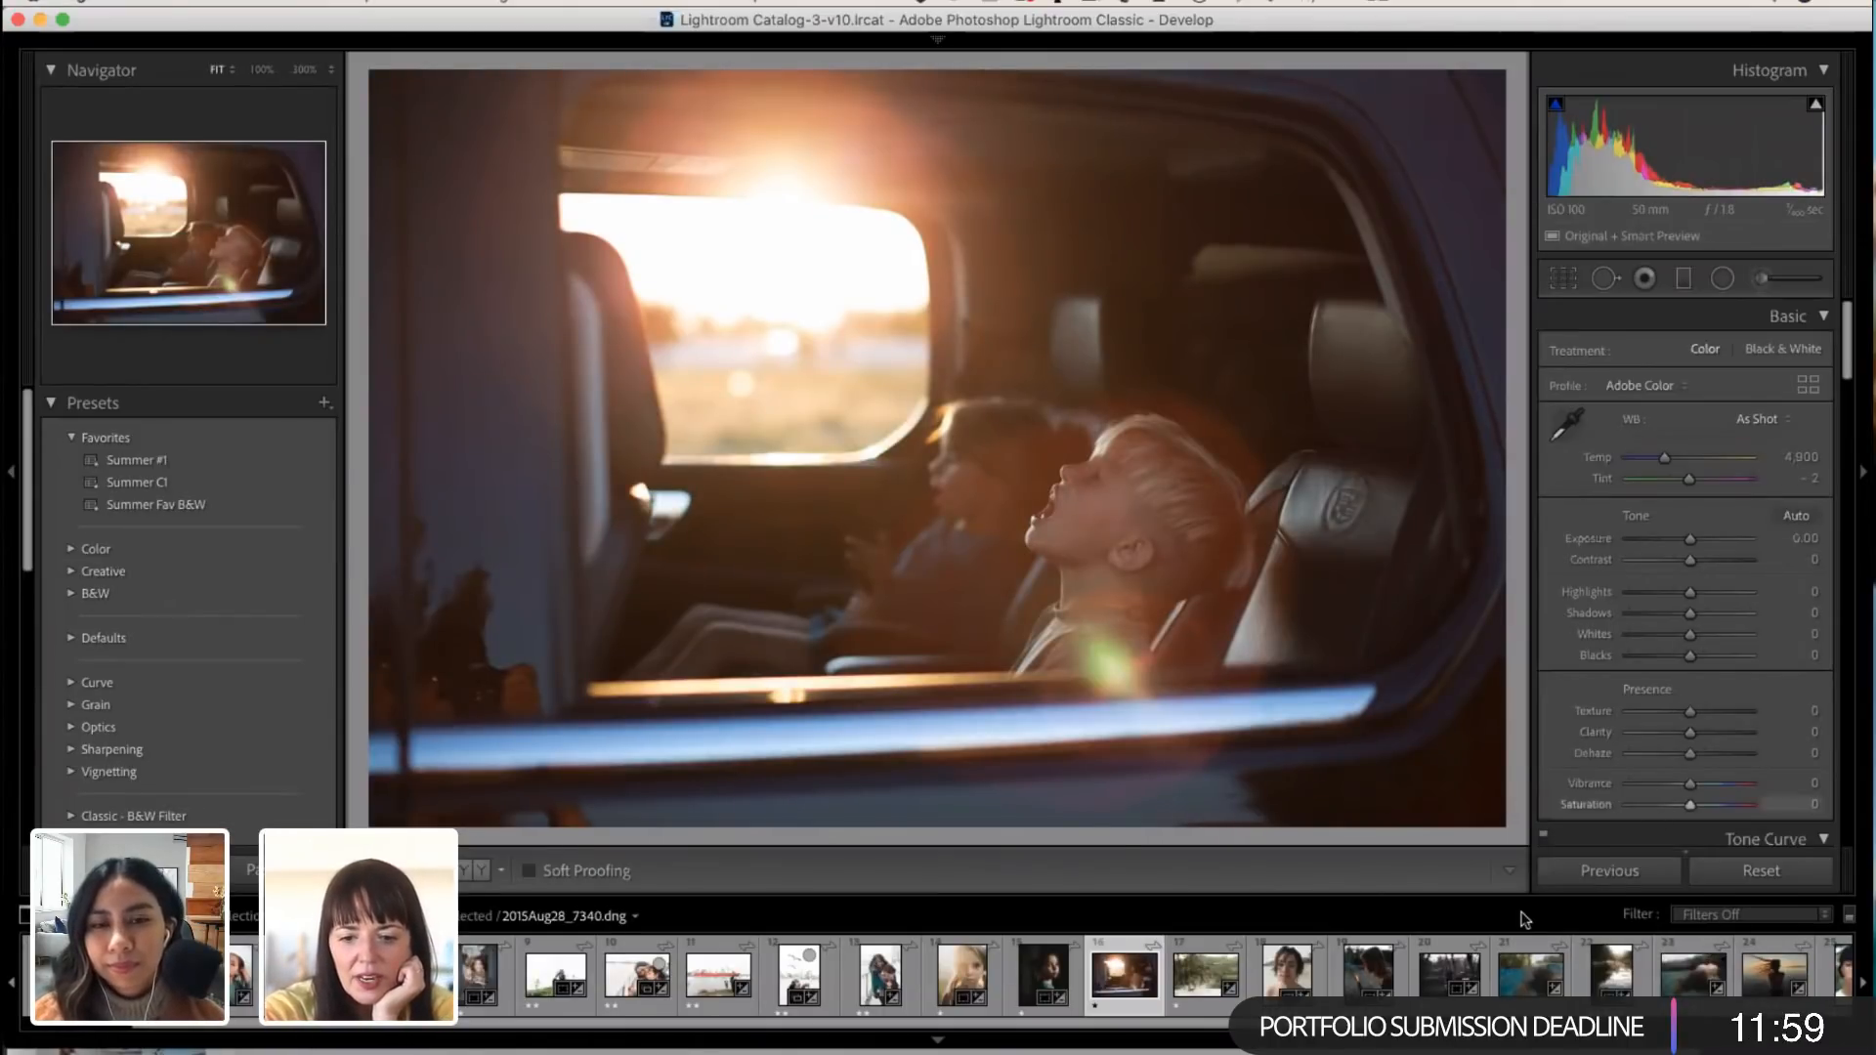
Step: Open the half-underwater swimmer photo and reset all its develop settings
{"action": "scroll", "coordinate": [1512, 978], "scroll_direction": "right", "scroll_amount": 5}
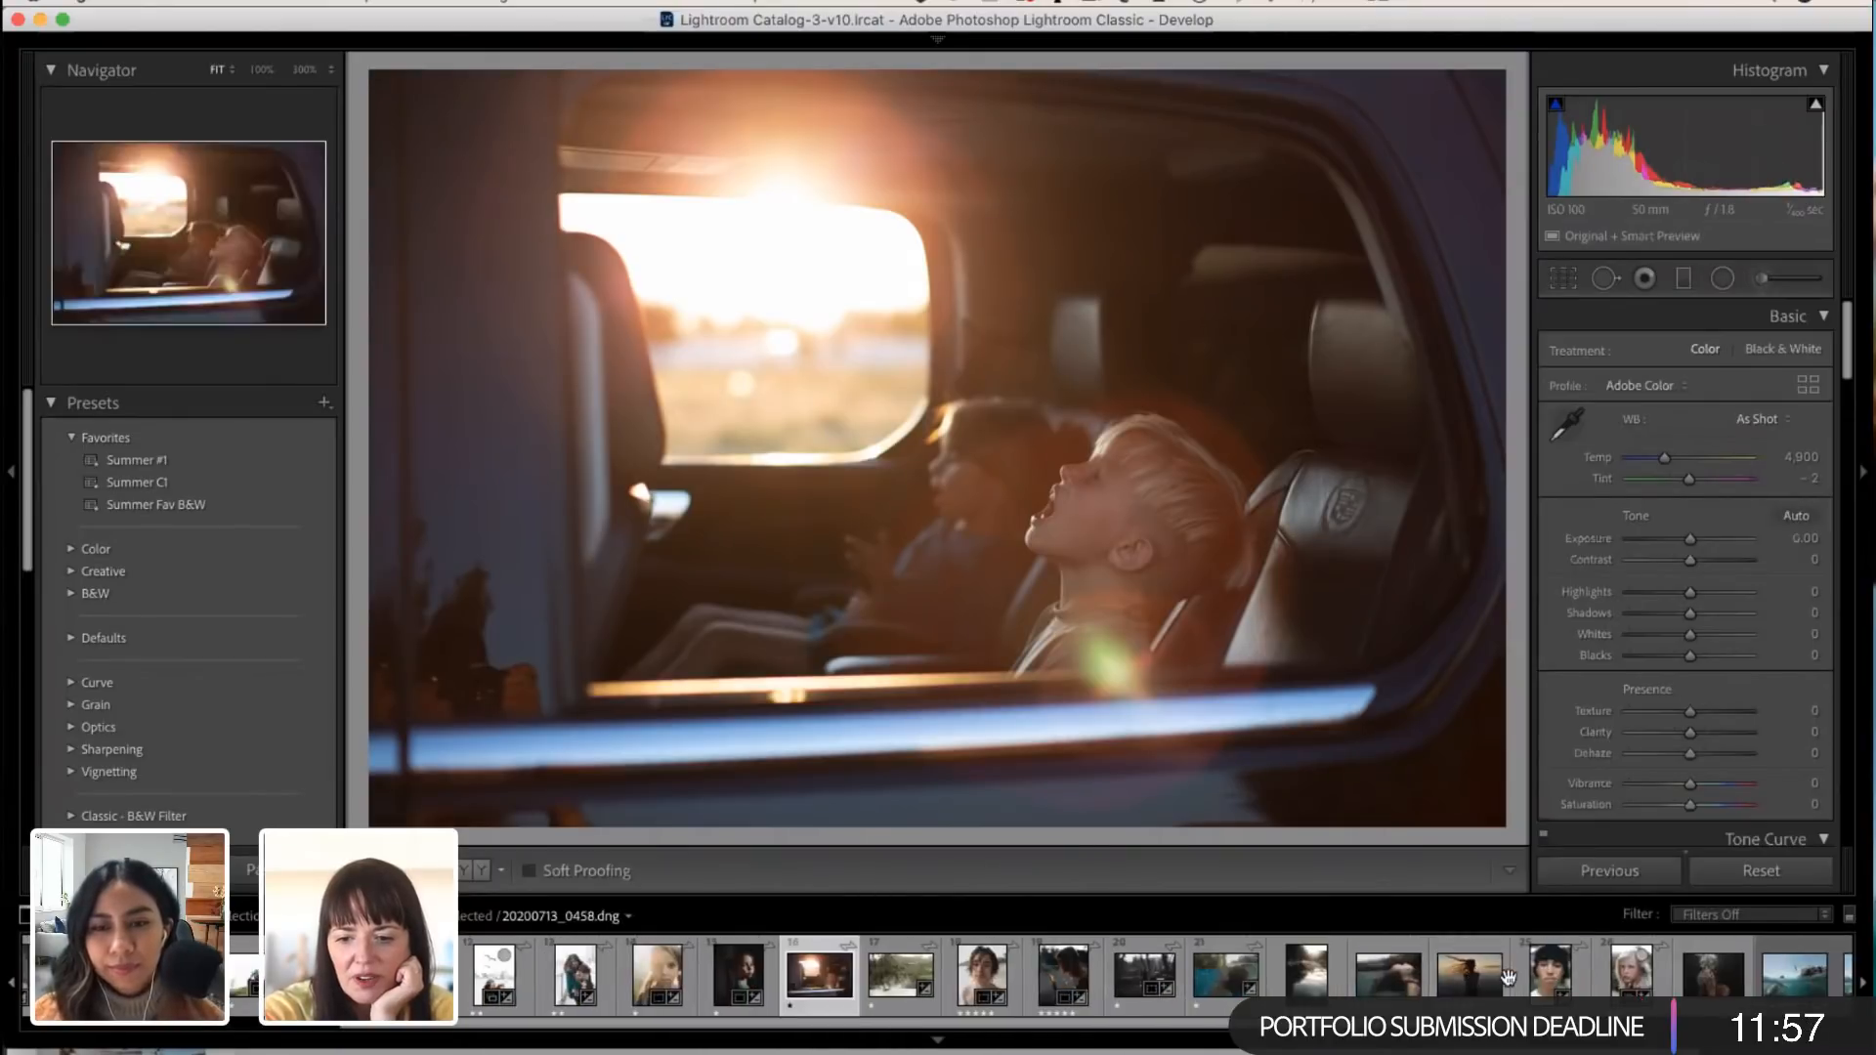
{"action": "scroll", "coordinate": [1512, 977], "scroll_direction": "right", "scroll_amount": 2}
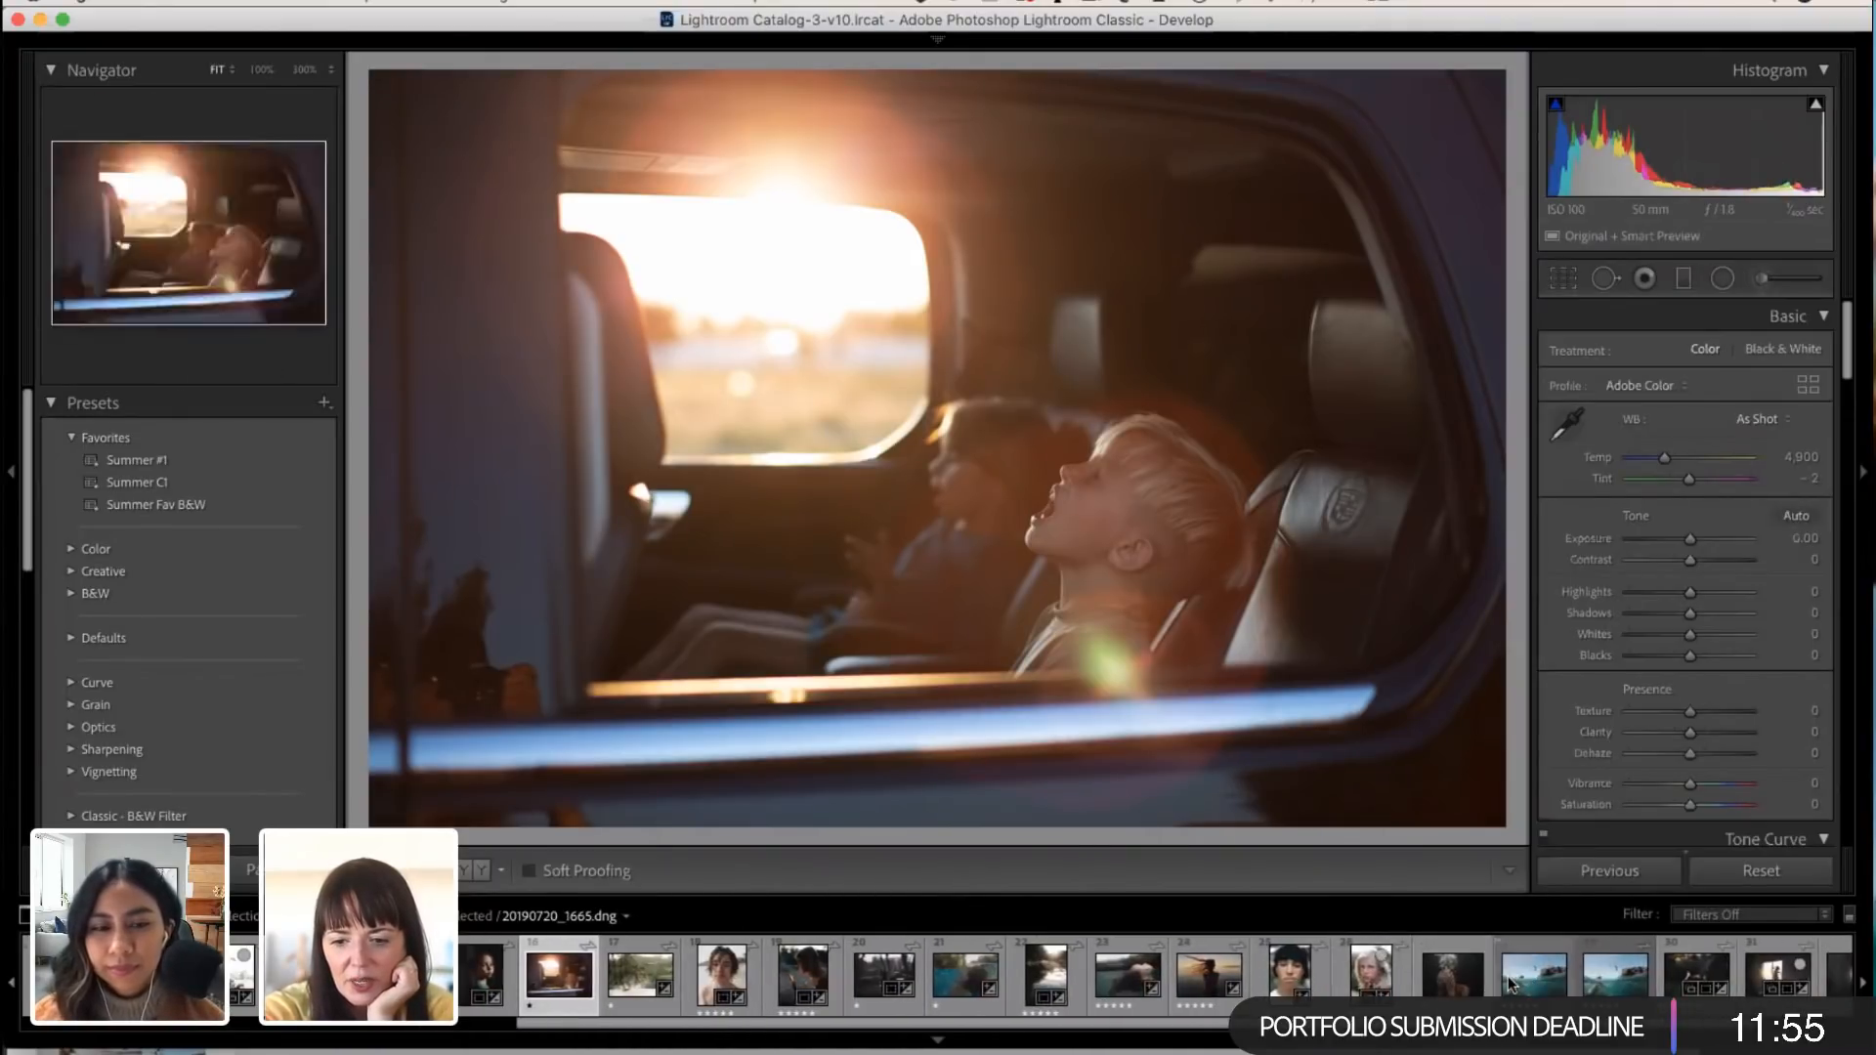
{"action": "scroll", "coordinate": [1511, 978], "scroll_direction": "left", "scroll_amount": 3}
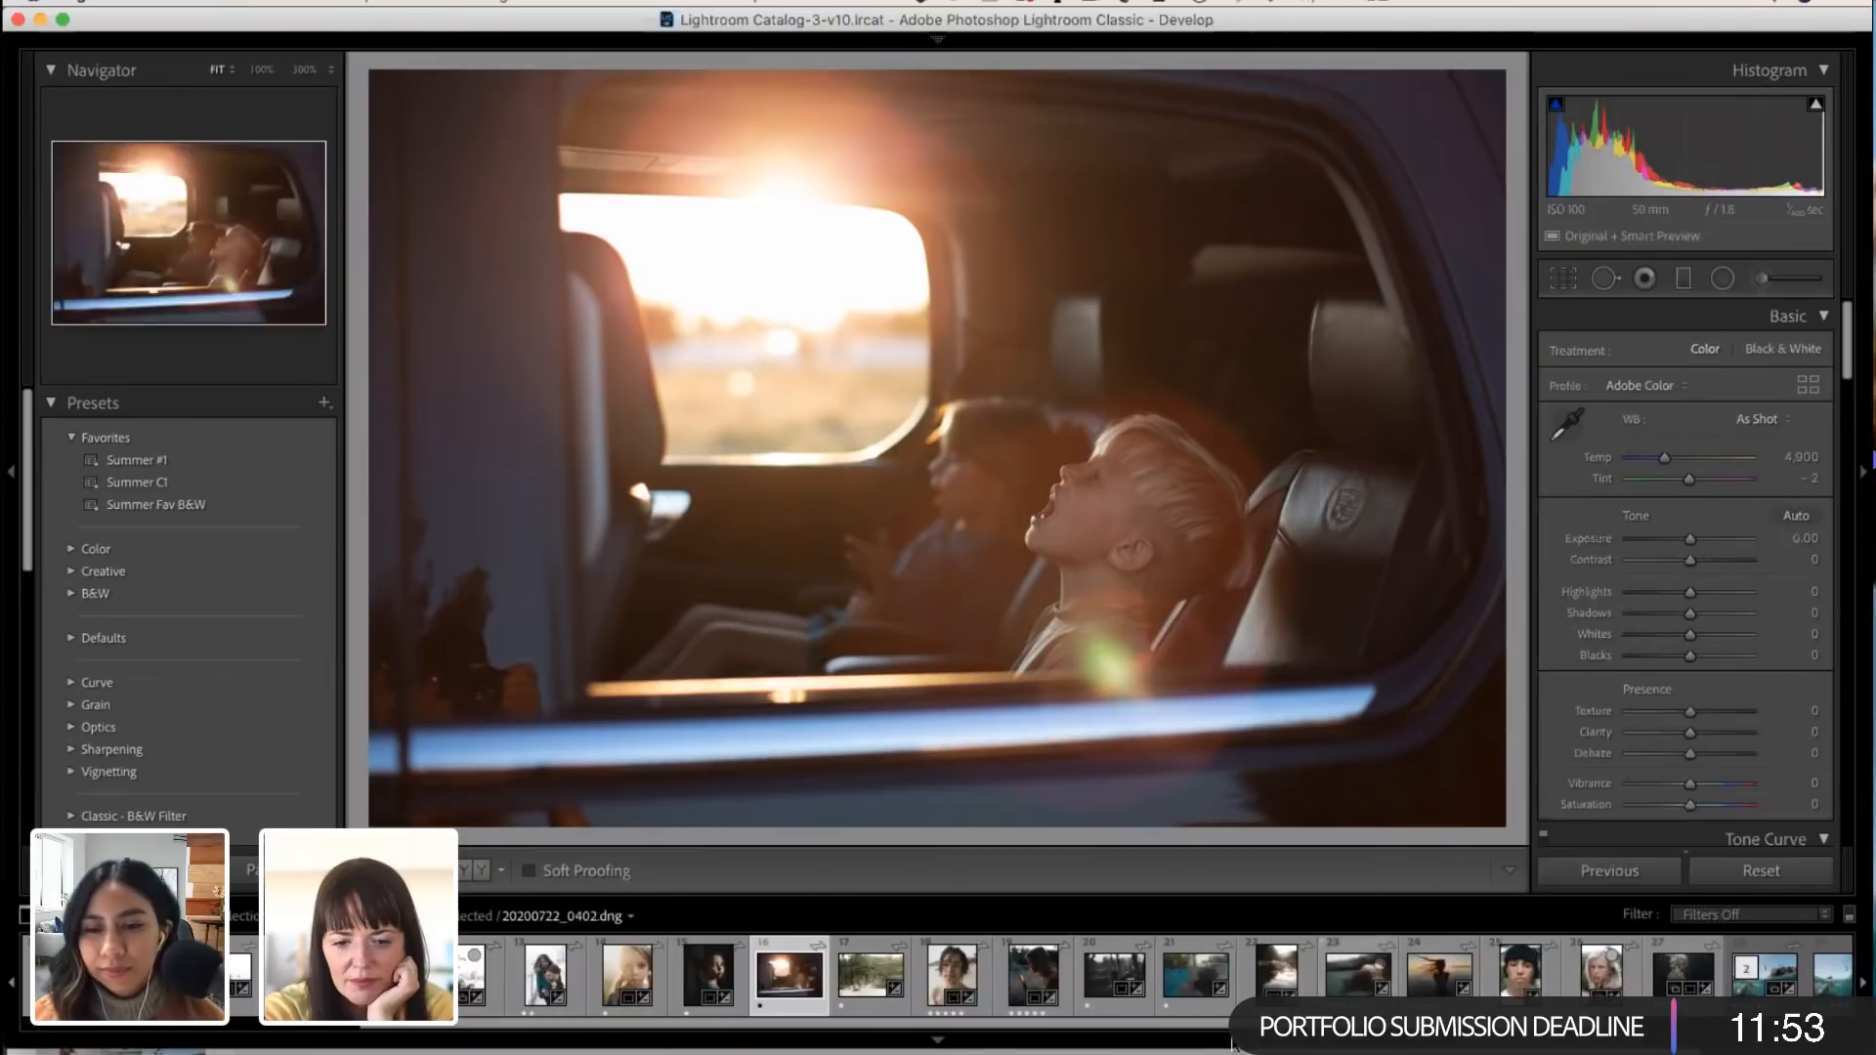
{"action": "left_click", "coordinate": [1180, 990]}
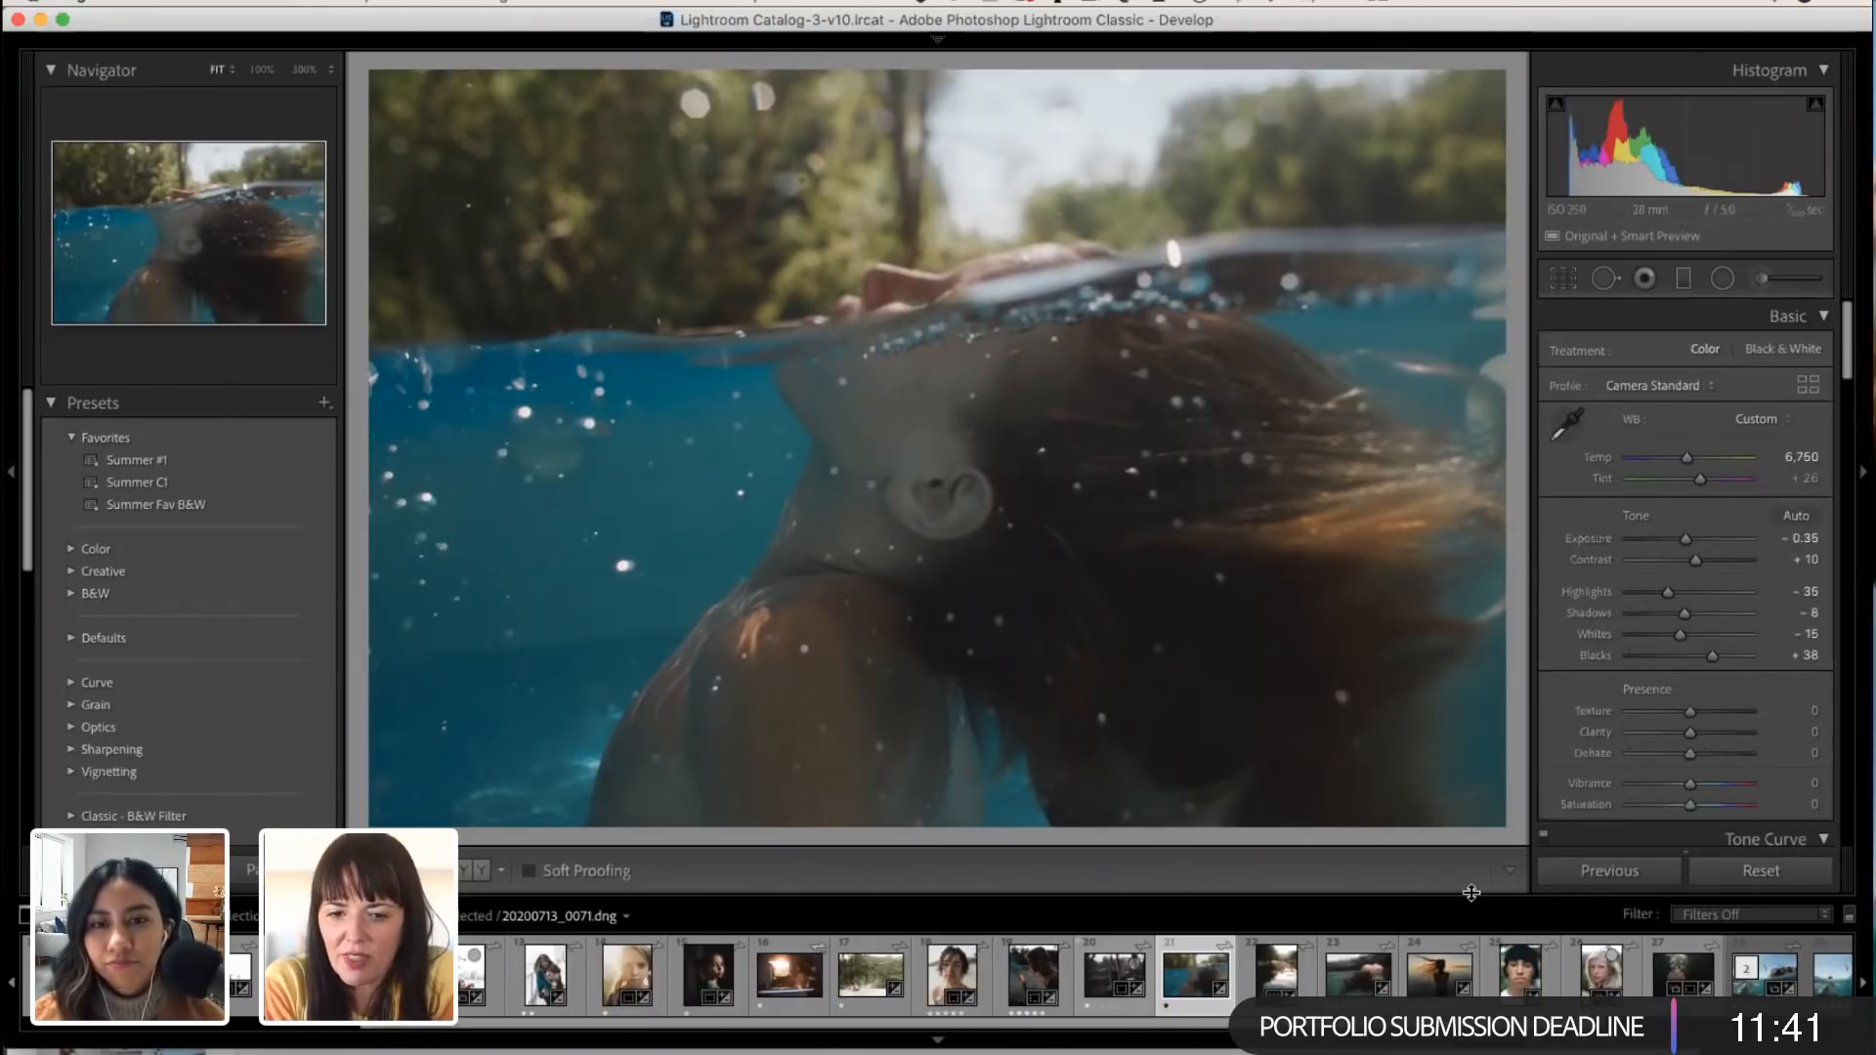
{"action": "left_click", "coordinate": [1772, 873]}
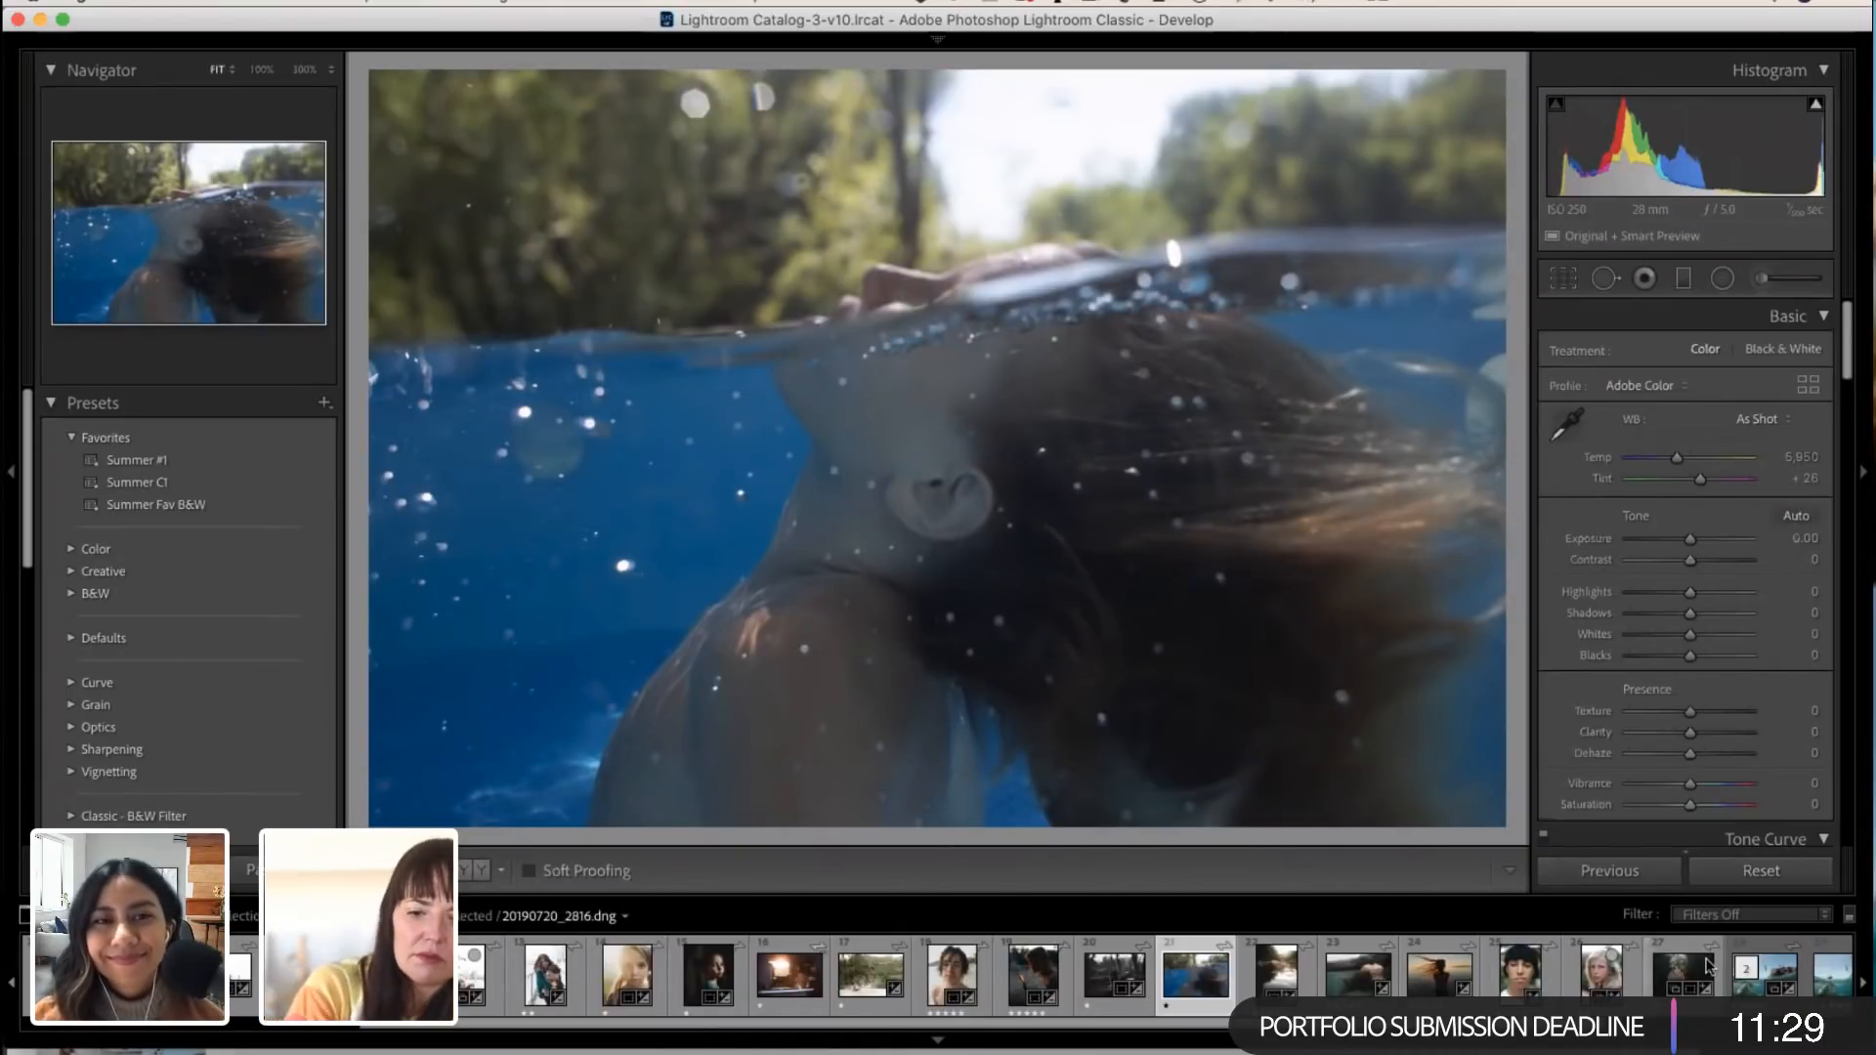
Step: Set the swimmer photo's Temp to 6,884 and Tint to +30 with Exposure at 0.00, and apply the Summer #1 preset
{"action": "scroll", "coordinate": [1703, 687], "scroll_direction": "down", "scroll_amount": 1}
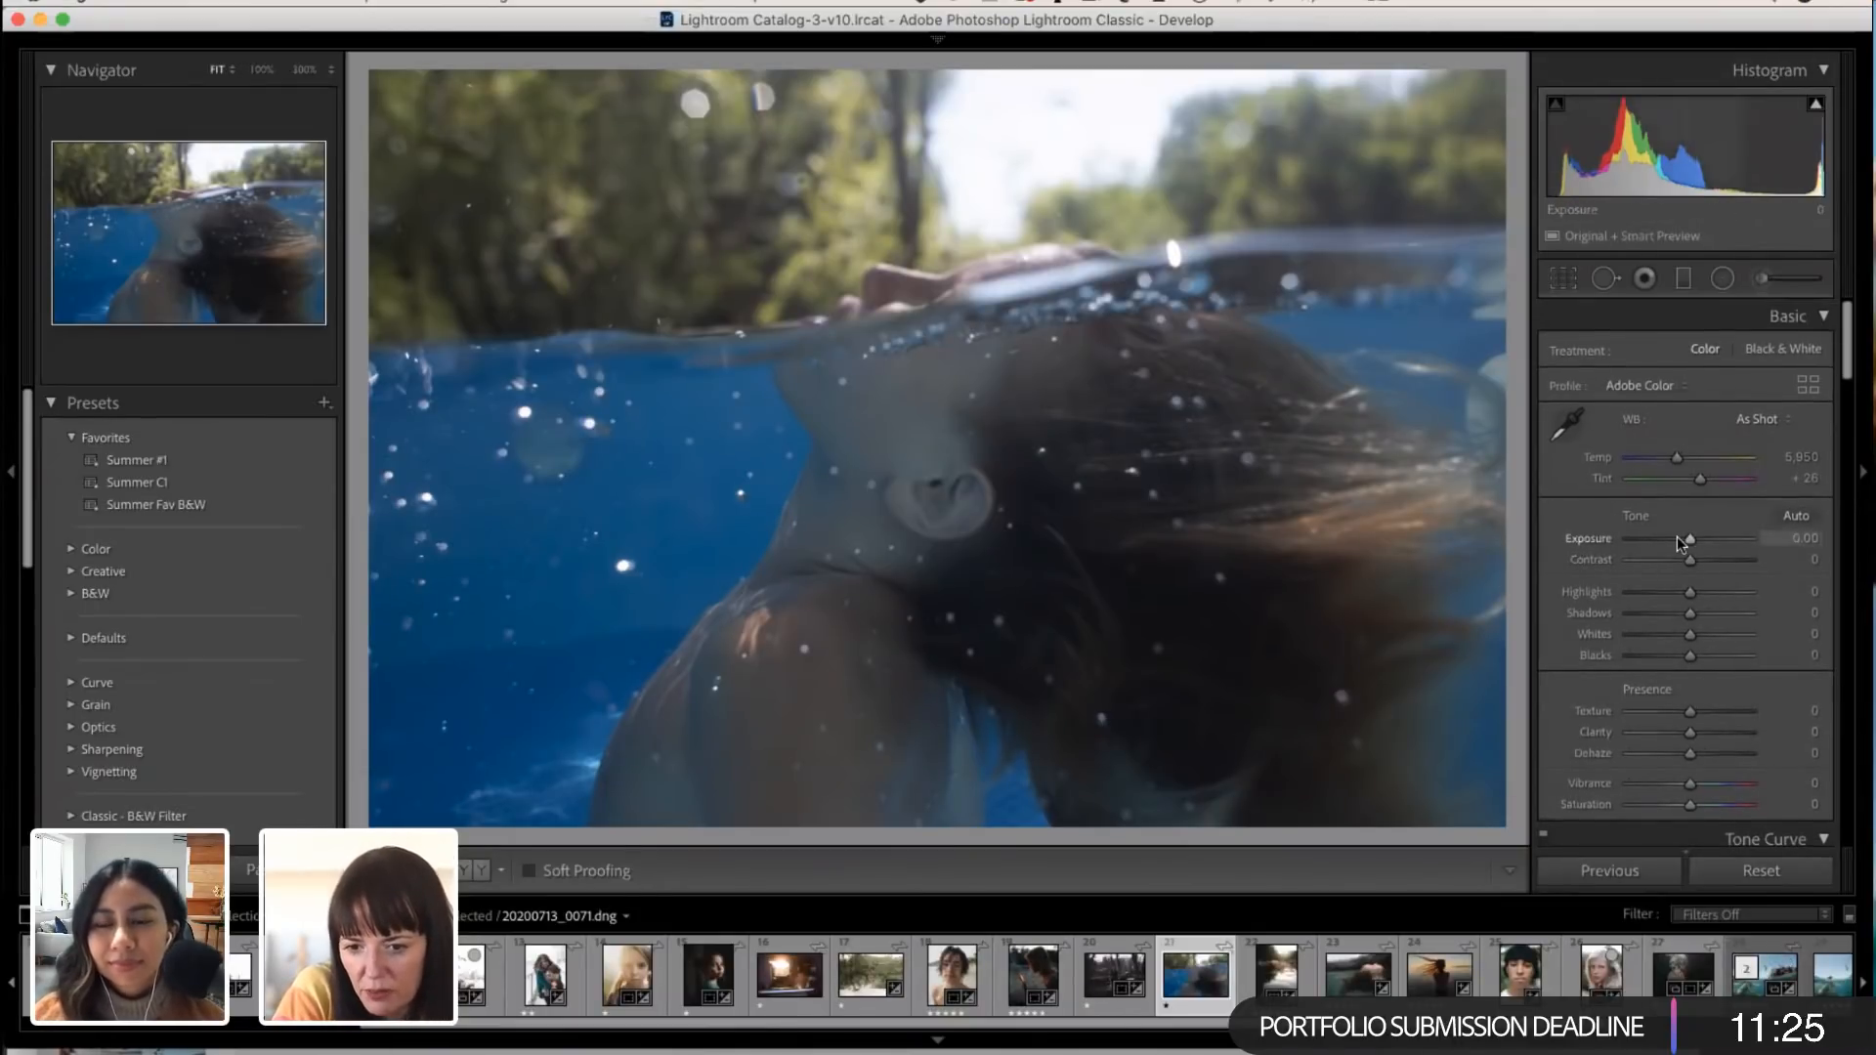
{"action": "left_click_drag", "start_coordinate": [1694, 544], "coordinate": [1697, 543]}
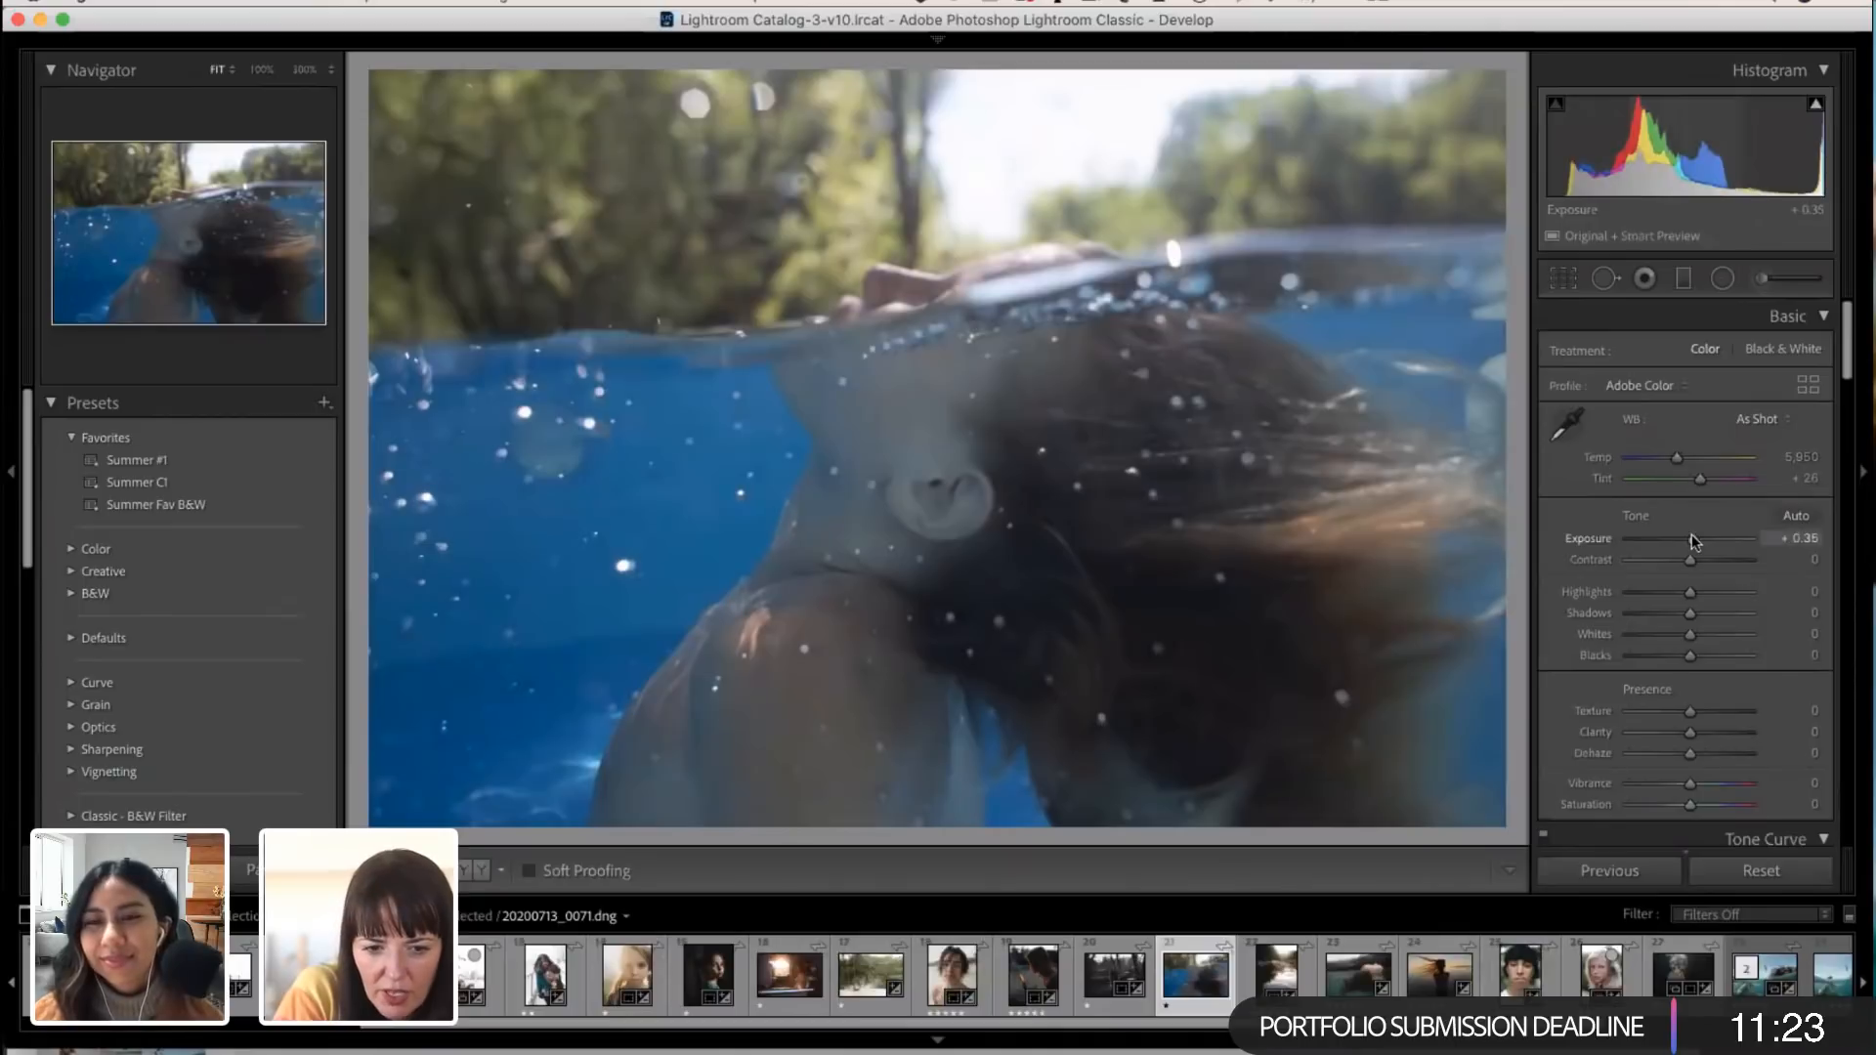
{"action": "double_click", "coordinate": [1695, 543]}
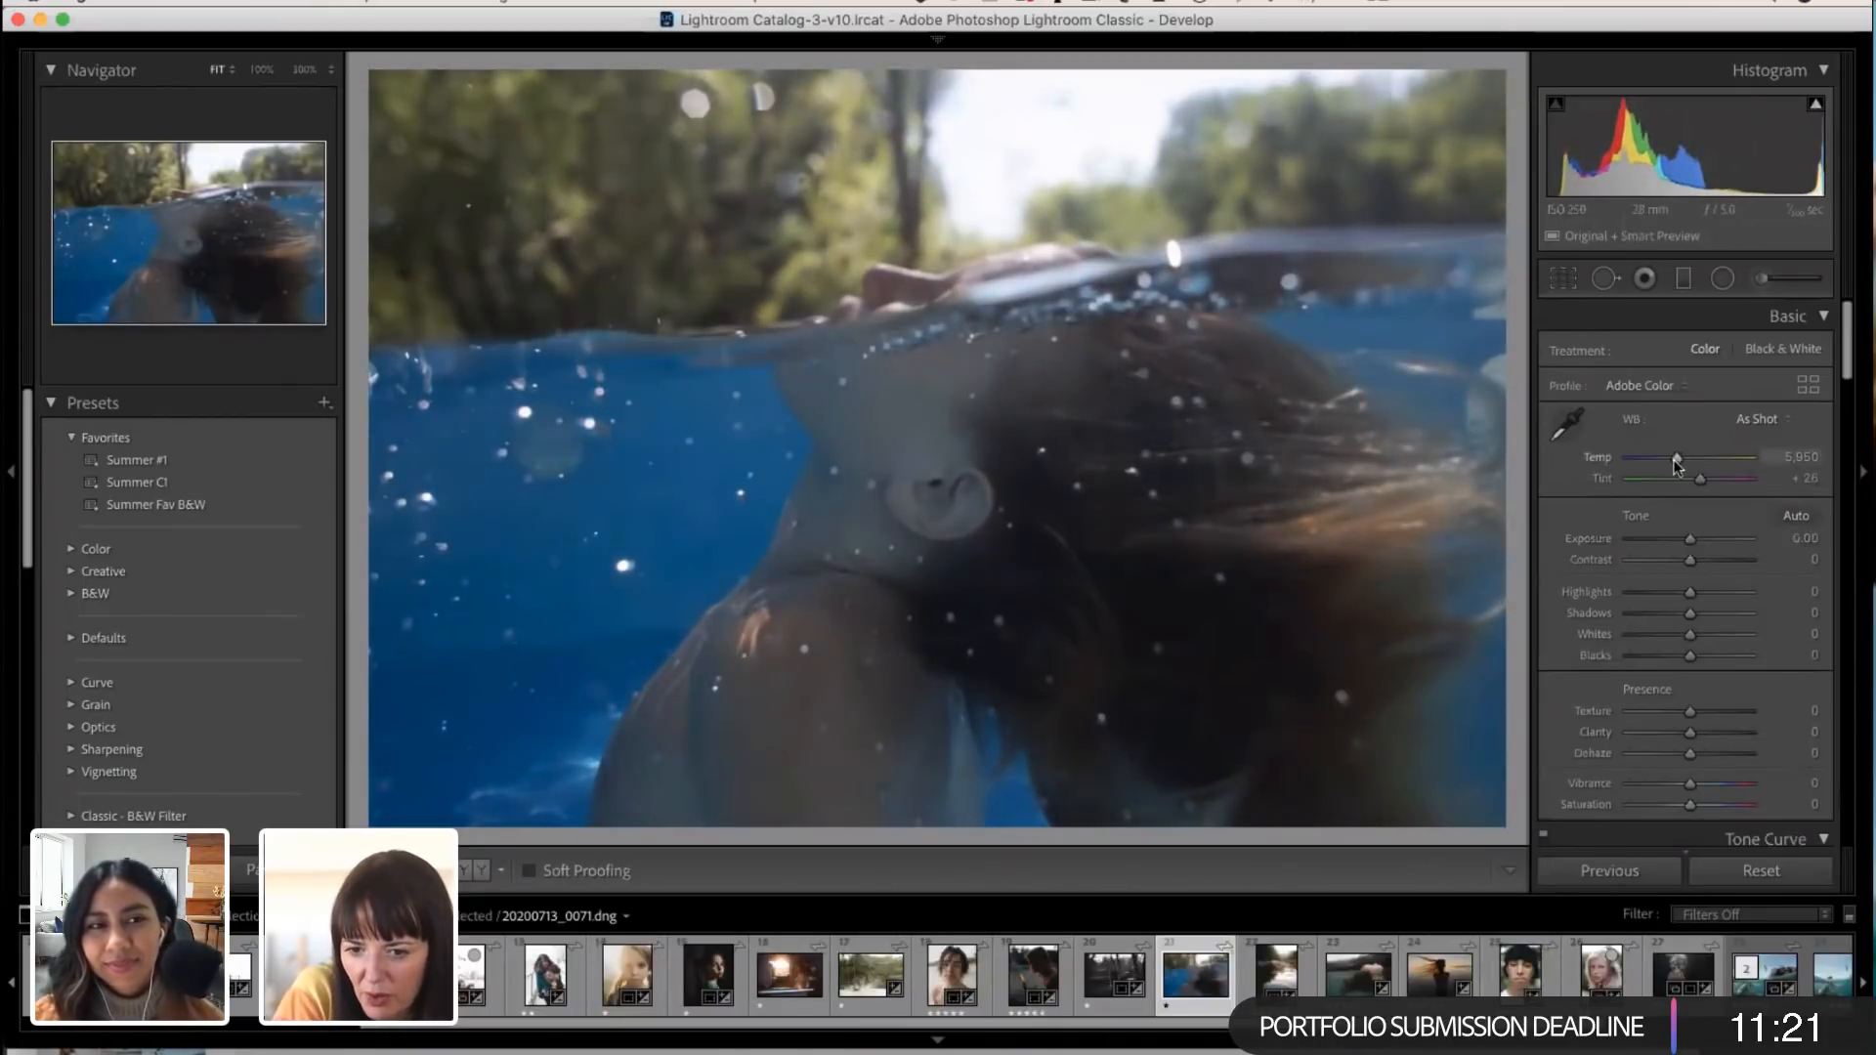
{"action": "mouse_move", "coordinate": [1677, 458]}
{"action": "left_mouse_down"}
{"action": "mouse_move", "coordinate": [1708, 479]}
{"action": "mouse_move", "coordinate": [1685, 453]}
{"action": "left_mouse_up"}
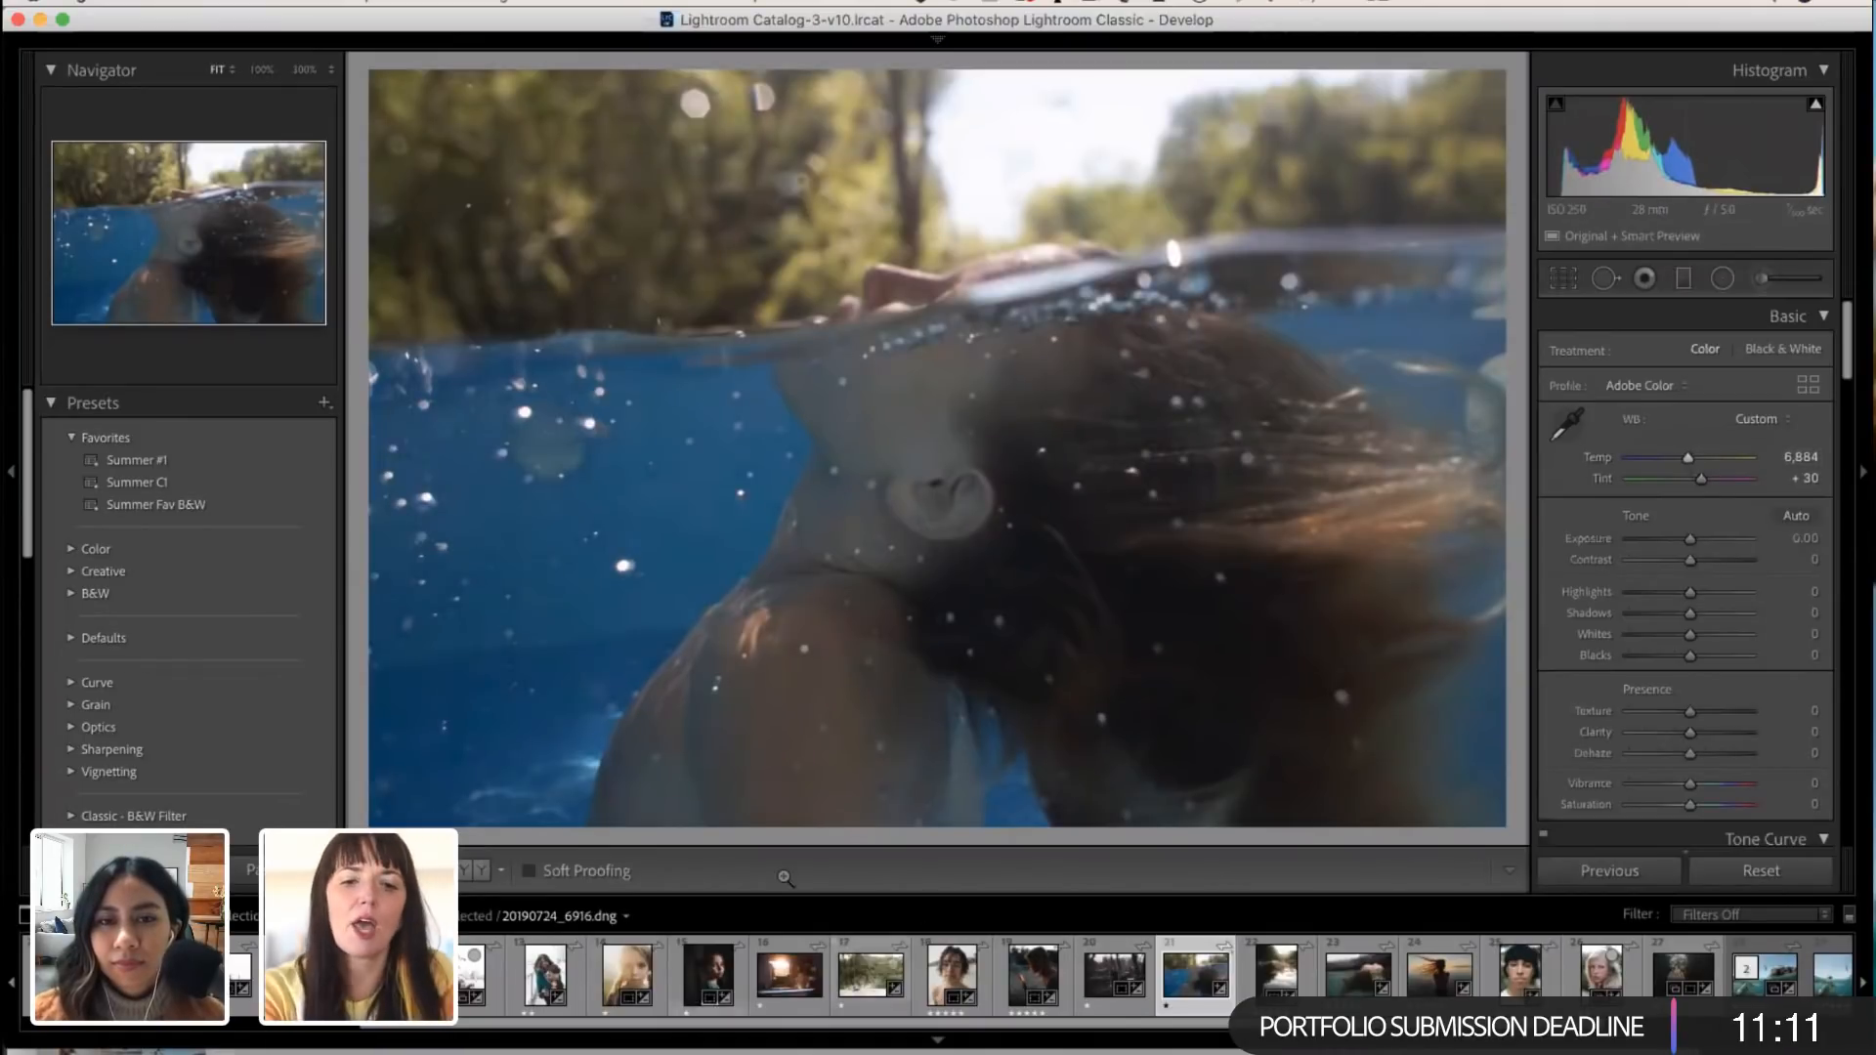
{"action": "left_click", "coordinate": [152, 461]}
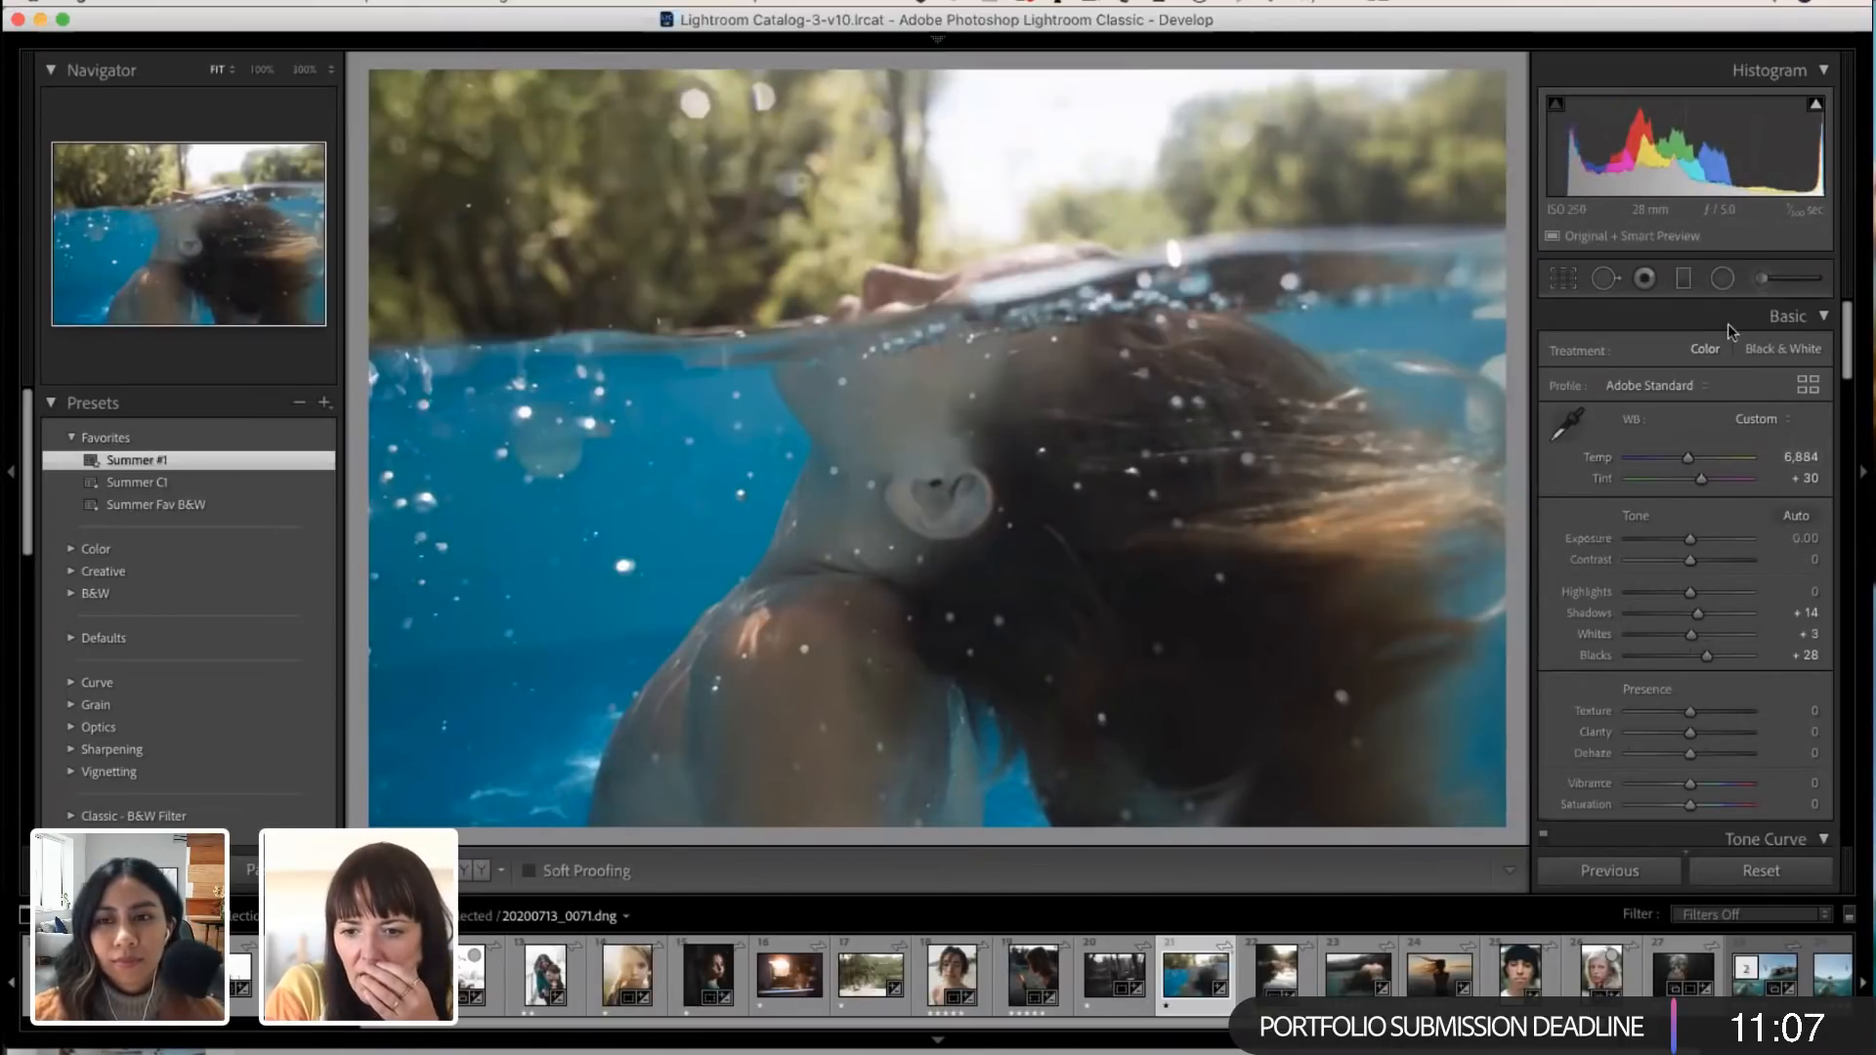
Step: Add a graduated filter along the waterline over the underwater area, reset its effect sliders and set its Temp to 6
{"action": "left_click", "coordinate": [1684, 279]}
{"action": "mouse_move", "coordinate": [821, 337]}
{"action": "left_mouse_down"}
{"action": "mouse_move", "coordinate": [805, 510]}
{"action": "mouse_move", "coordinate": [739, 319]}
{"action": "mouse_move", "coordinate": [868, 233]}
{"action": "mouse_move", "coordinate": [818, 322]}
{"action": "left_mouse_up"}
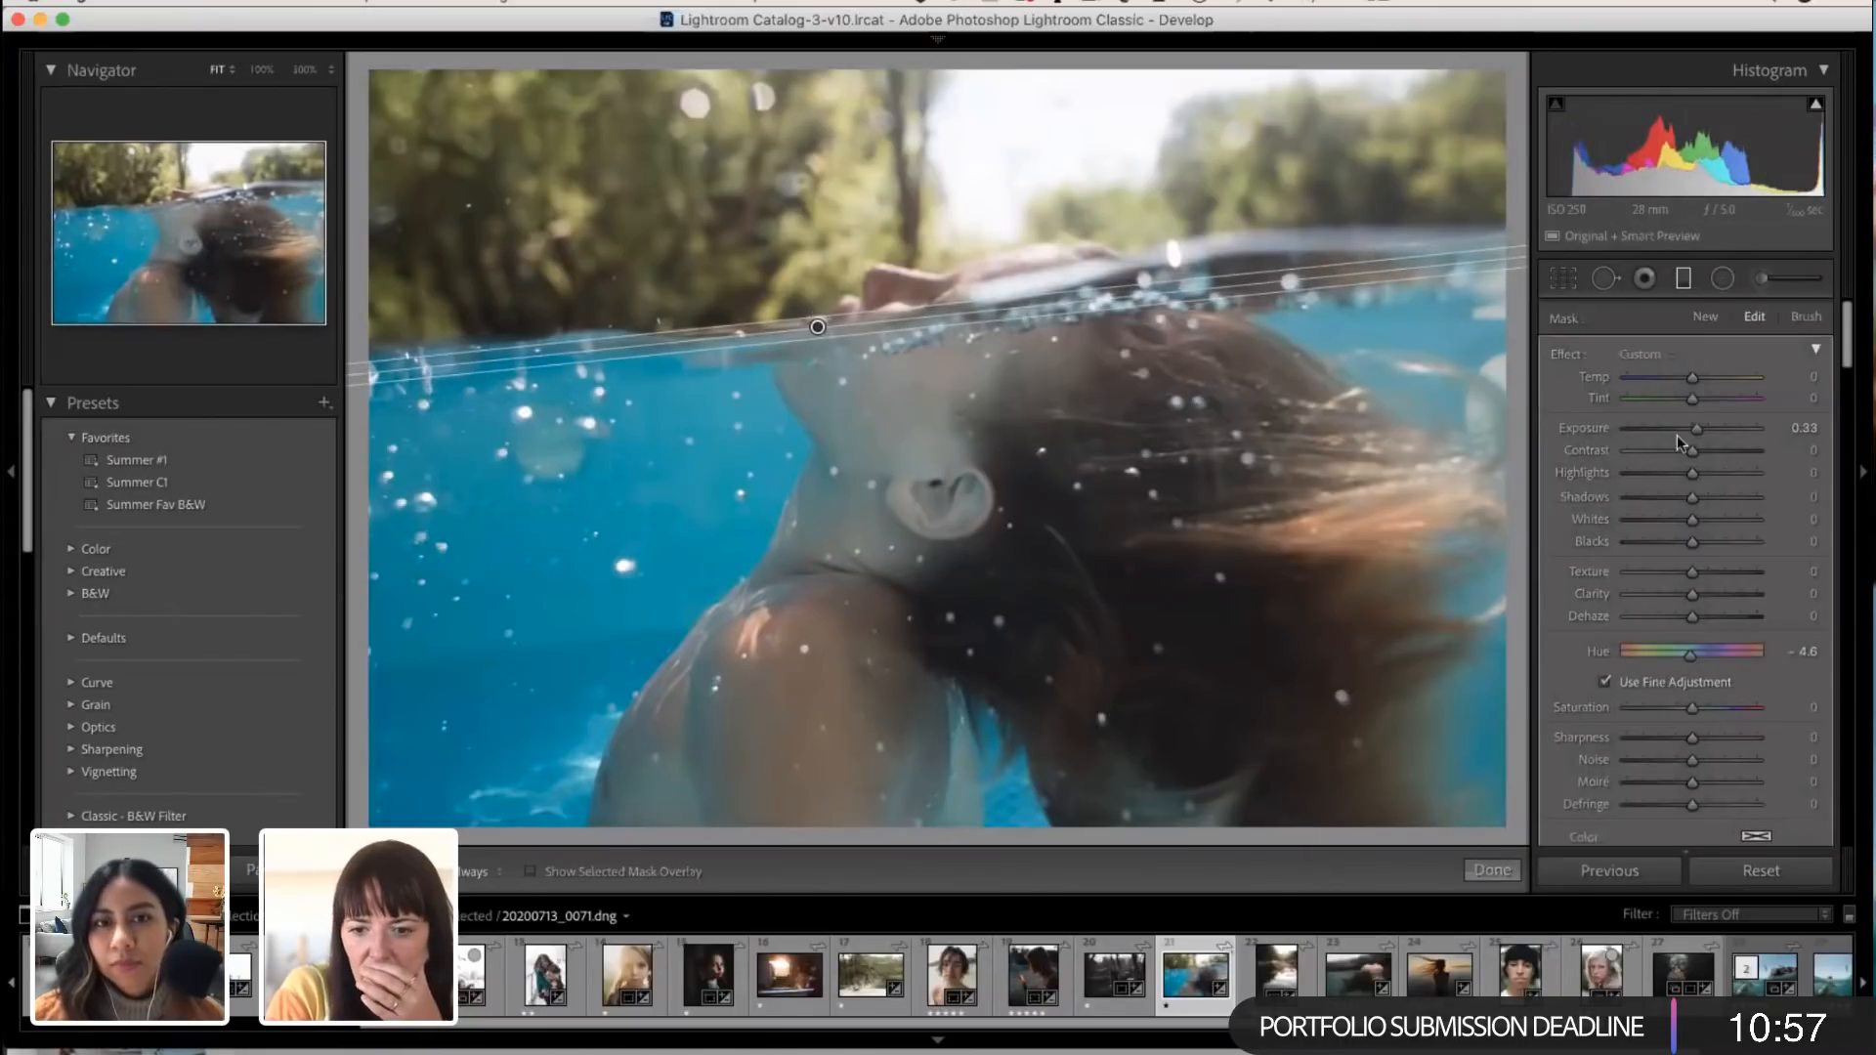
{"action": "double_click", "coordinate": [1557, 352]}
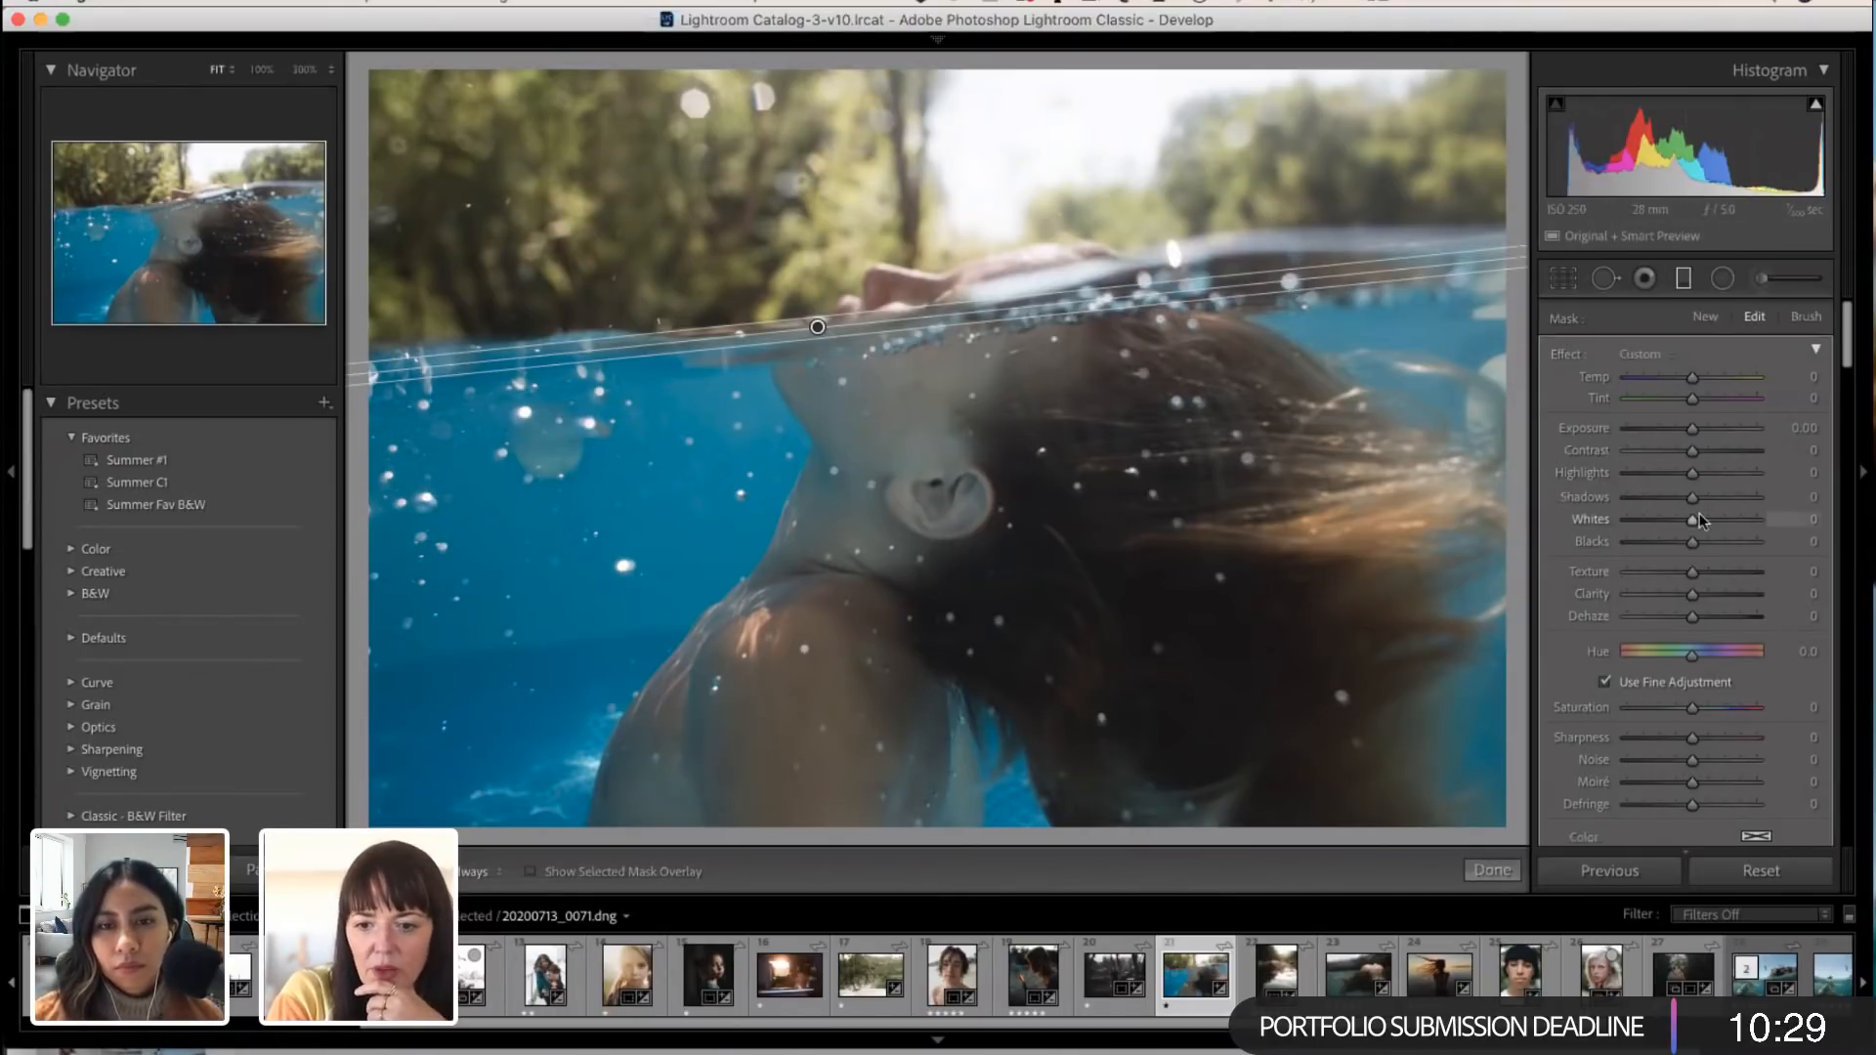
{"action": "left_click_drag", "start_coordinate": [1693, 379], "coordinate": [1697, 382]}
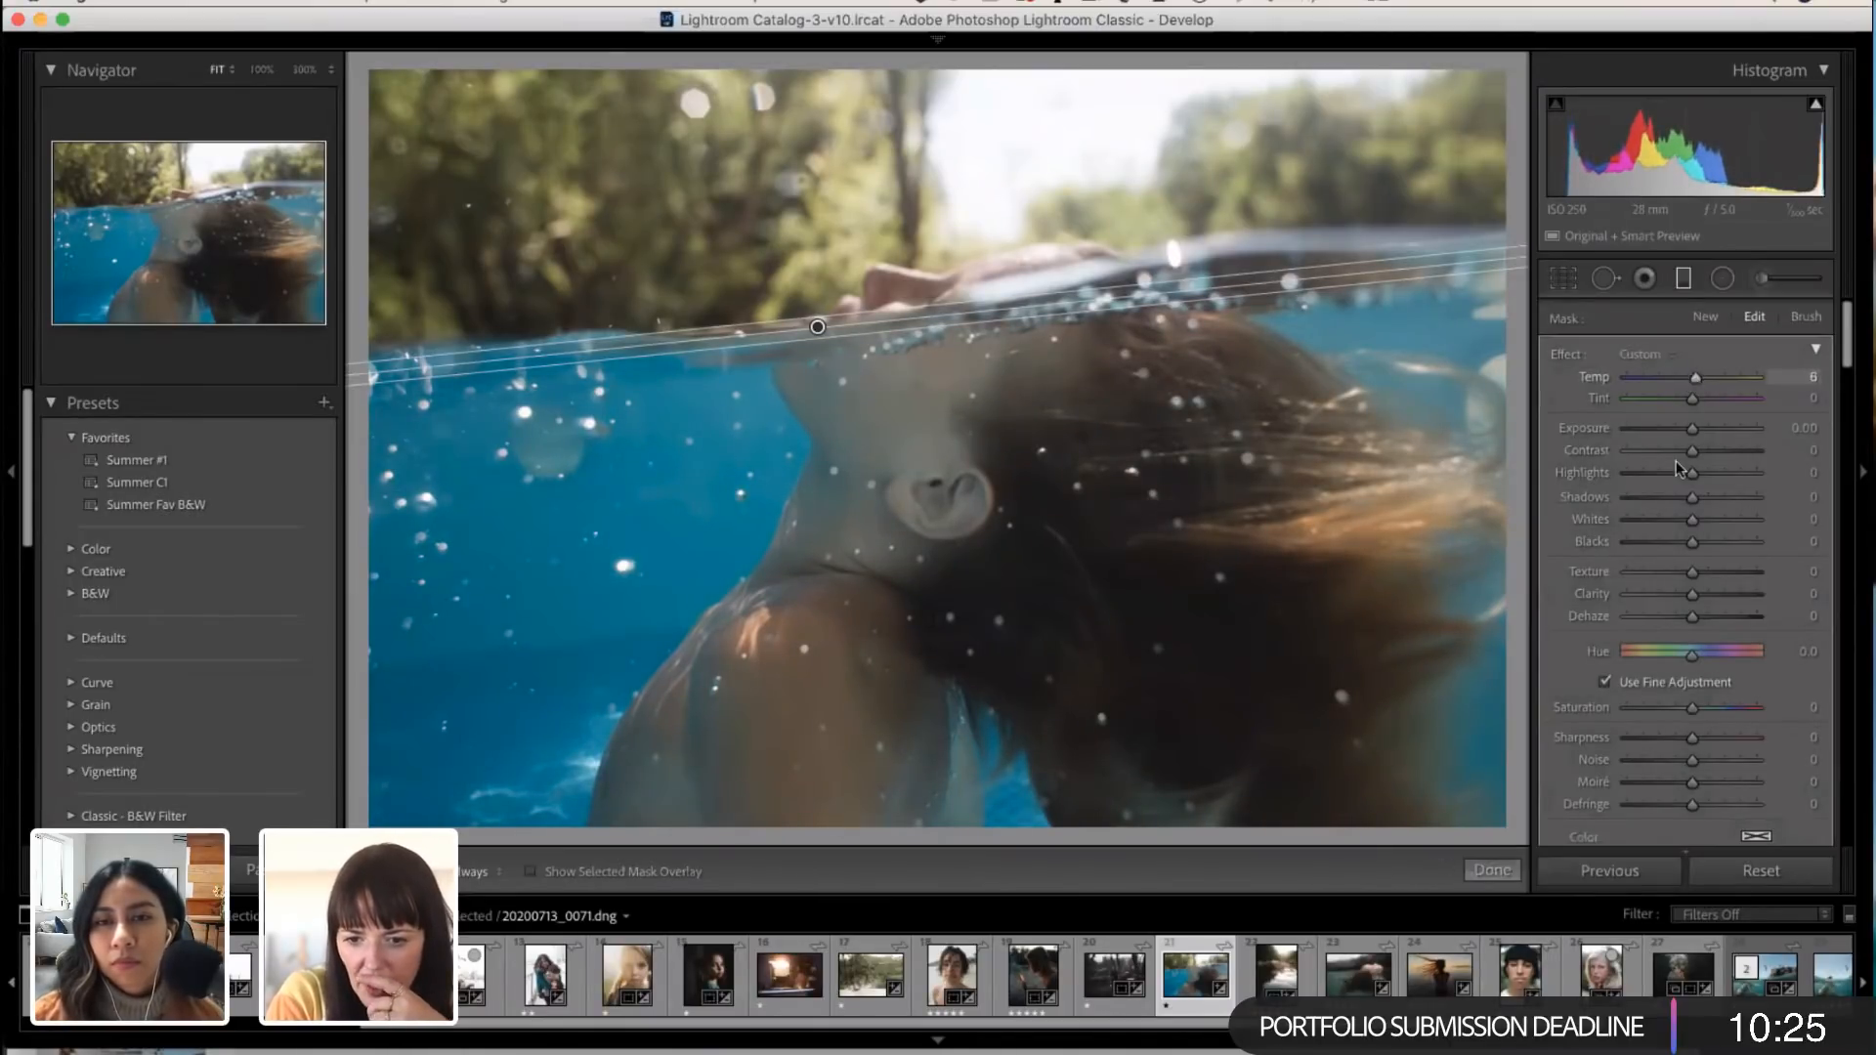
Step: Set the graduated filter's Range Mask to Color and its Hue to 0.8
{"action": "scroll", "coordinate": [1690, 567], "scroll_direction": "down", "scroll_amount": 2}
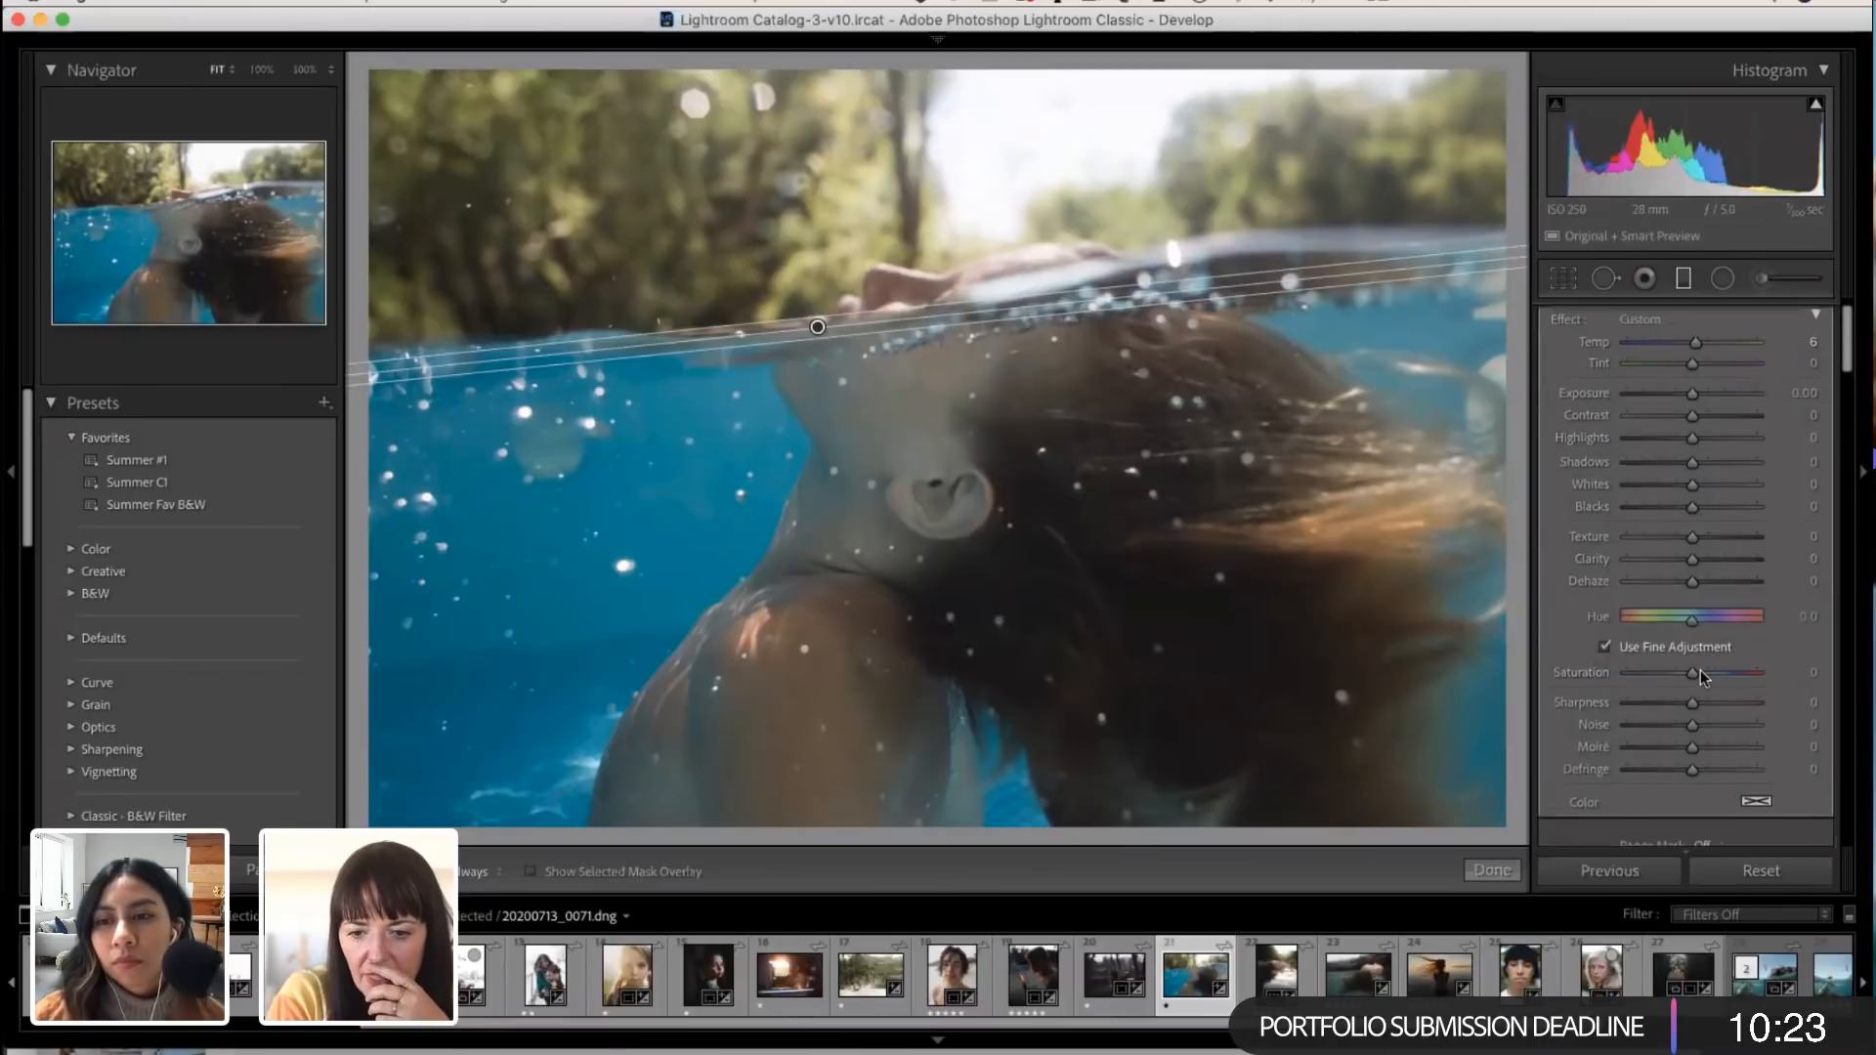
{"action": "scroll", "coordinate": [1701, 671], "scroll_direction": "down", "scroll_amount": 5}
{"action": "left_click", "coordinate": [1720, 676]}
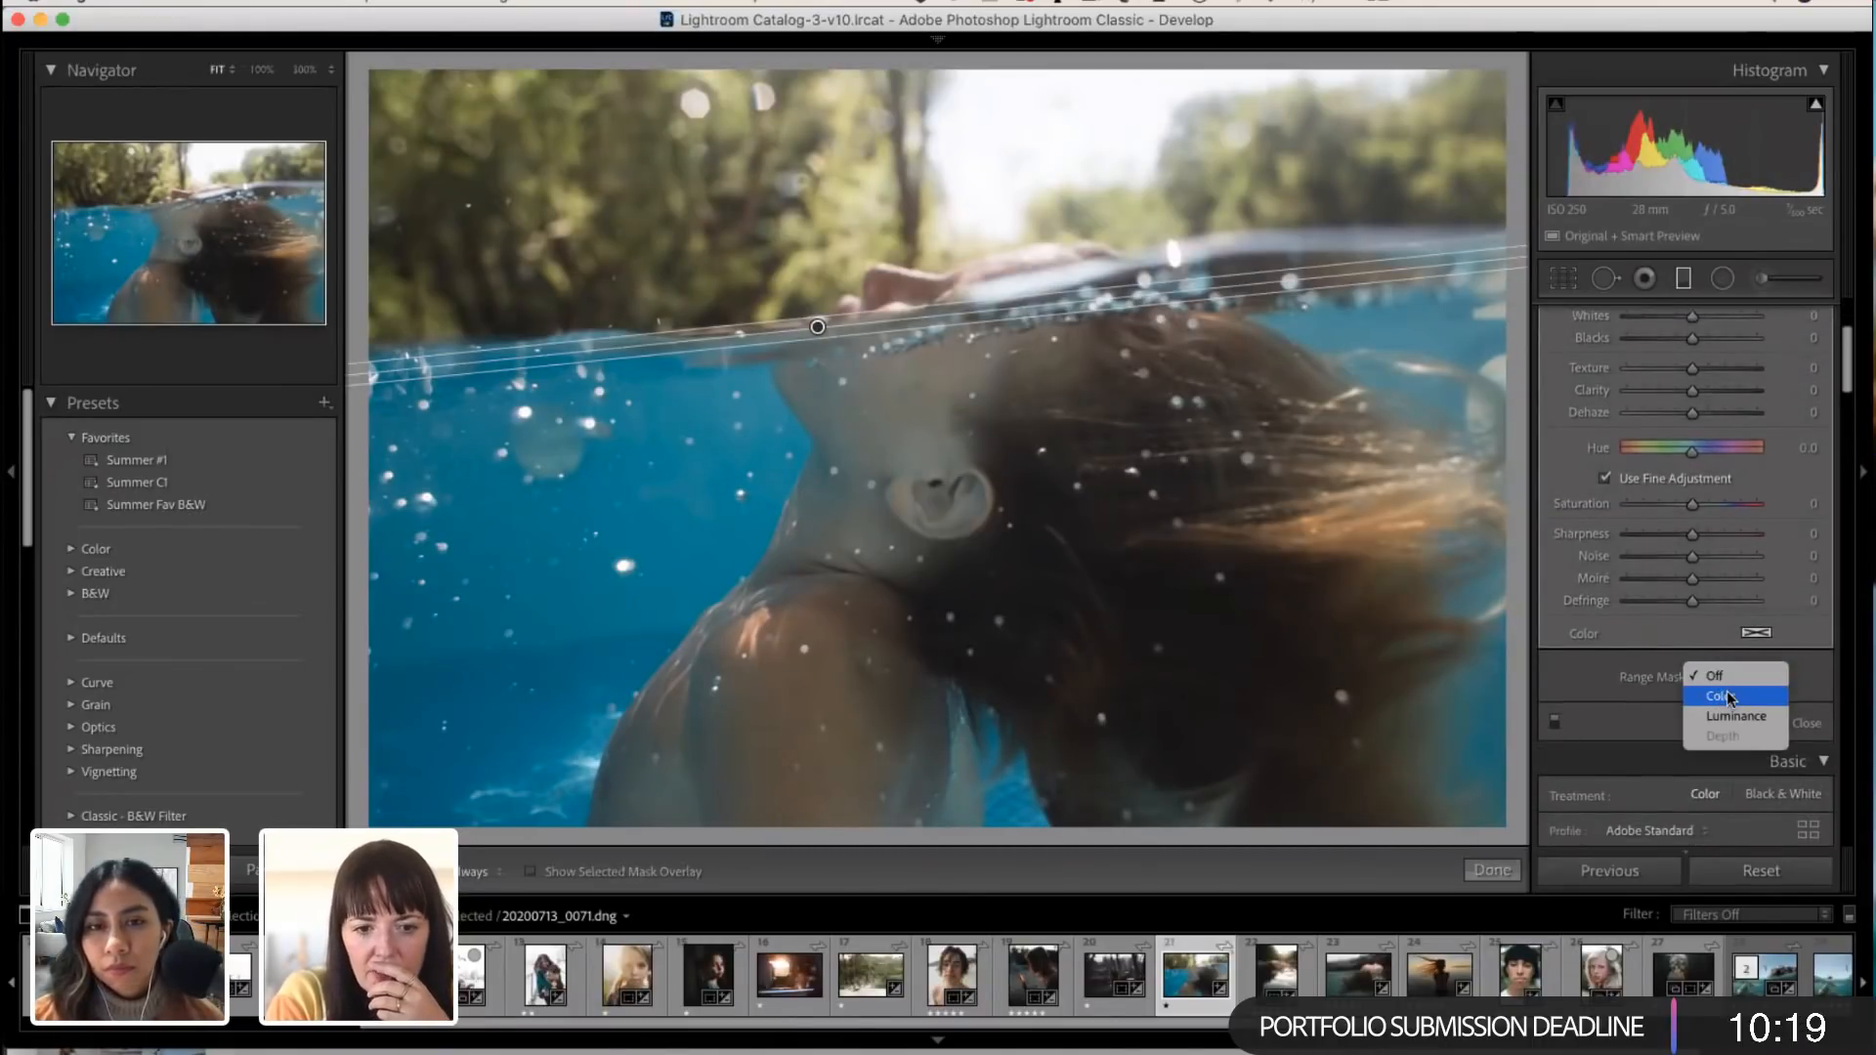
{"action": "left_click", "coordinate": [1727, 695]}
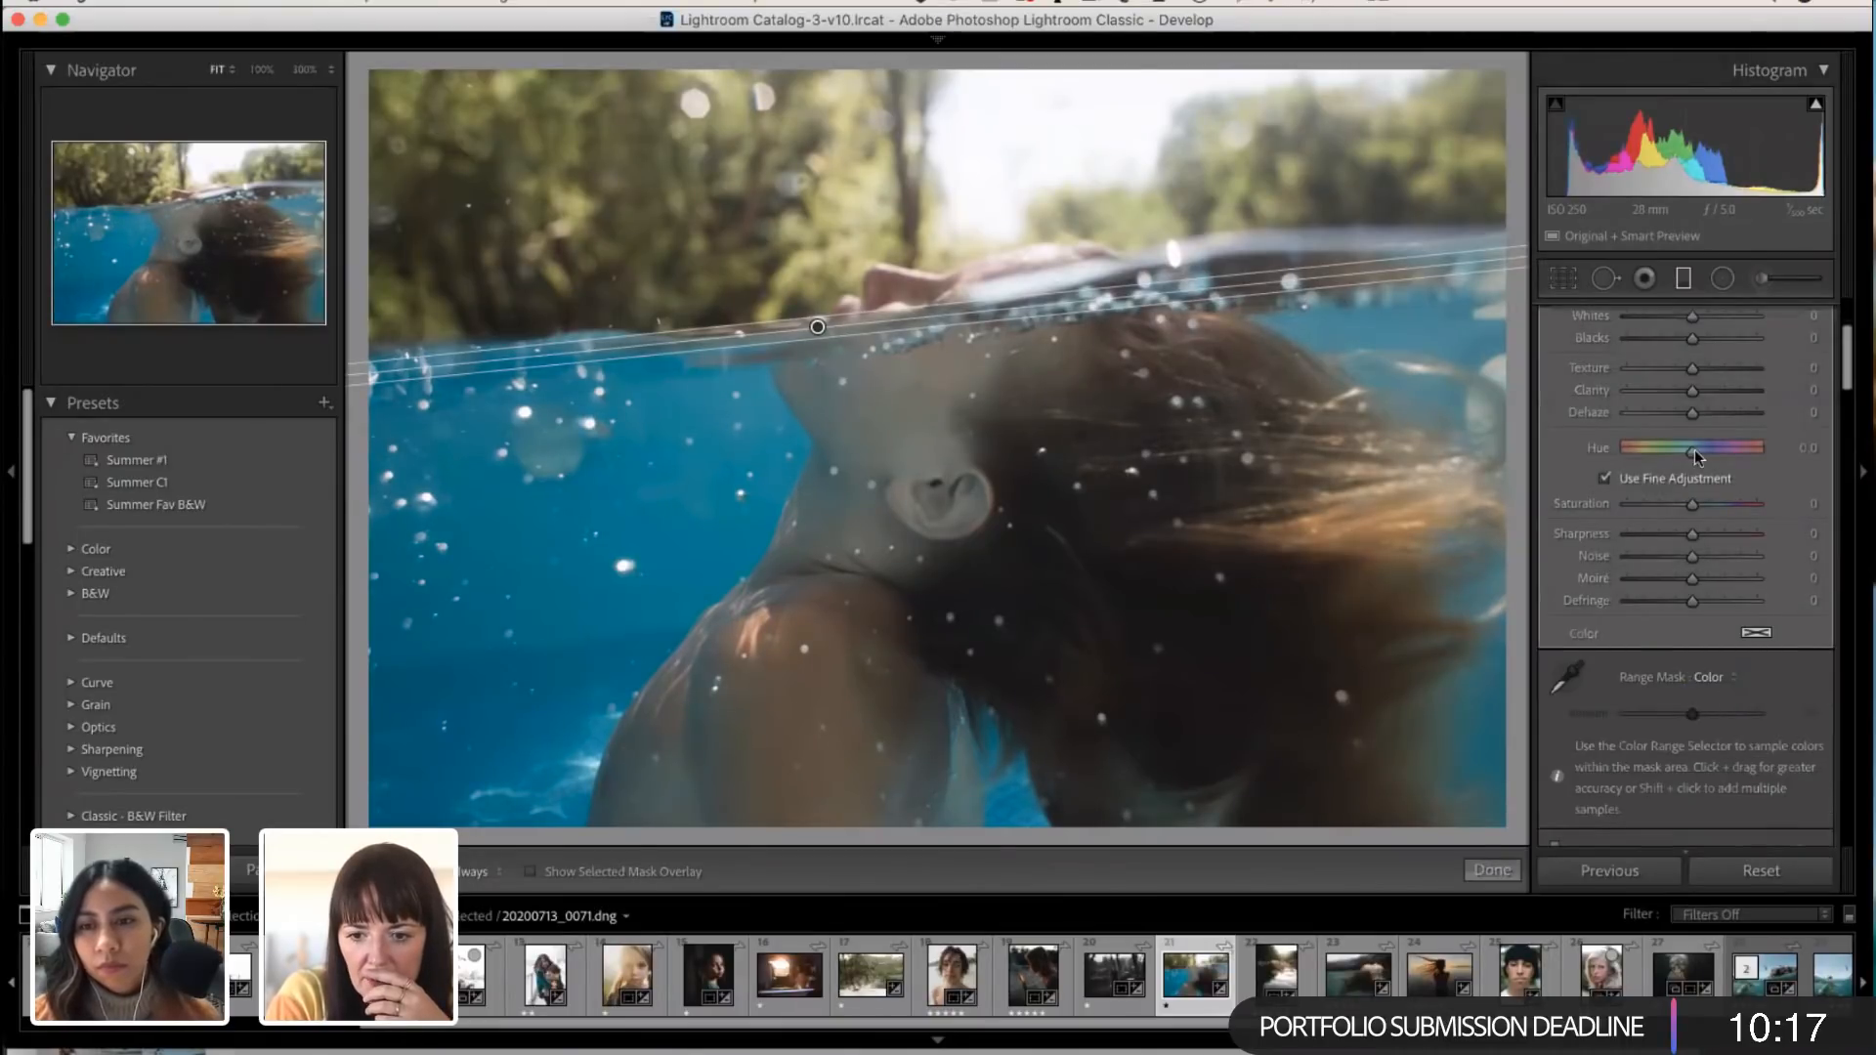
{"action": "mouse_move", "coordinate": [1693, 450]}
{"action": "left_mouse_down"}
{"action": "mouse_move", "coordinate": [1649, 450]}
{"action": "mouse_move", "coordinate": [1814, 459]}
{"action": "mouse_move", "coordinate": [1650, 453]}
{"action": "mouse_move", "coordinate": [1698, 454]}
{"action": "left_mouse_up"}
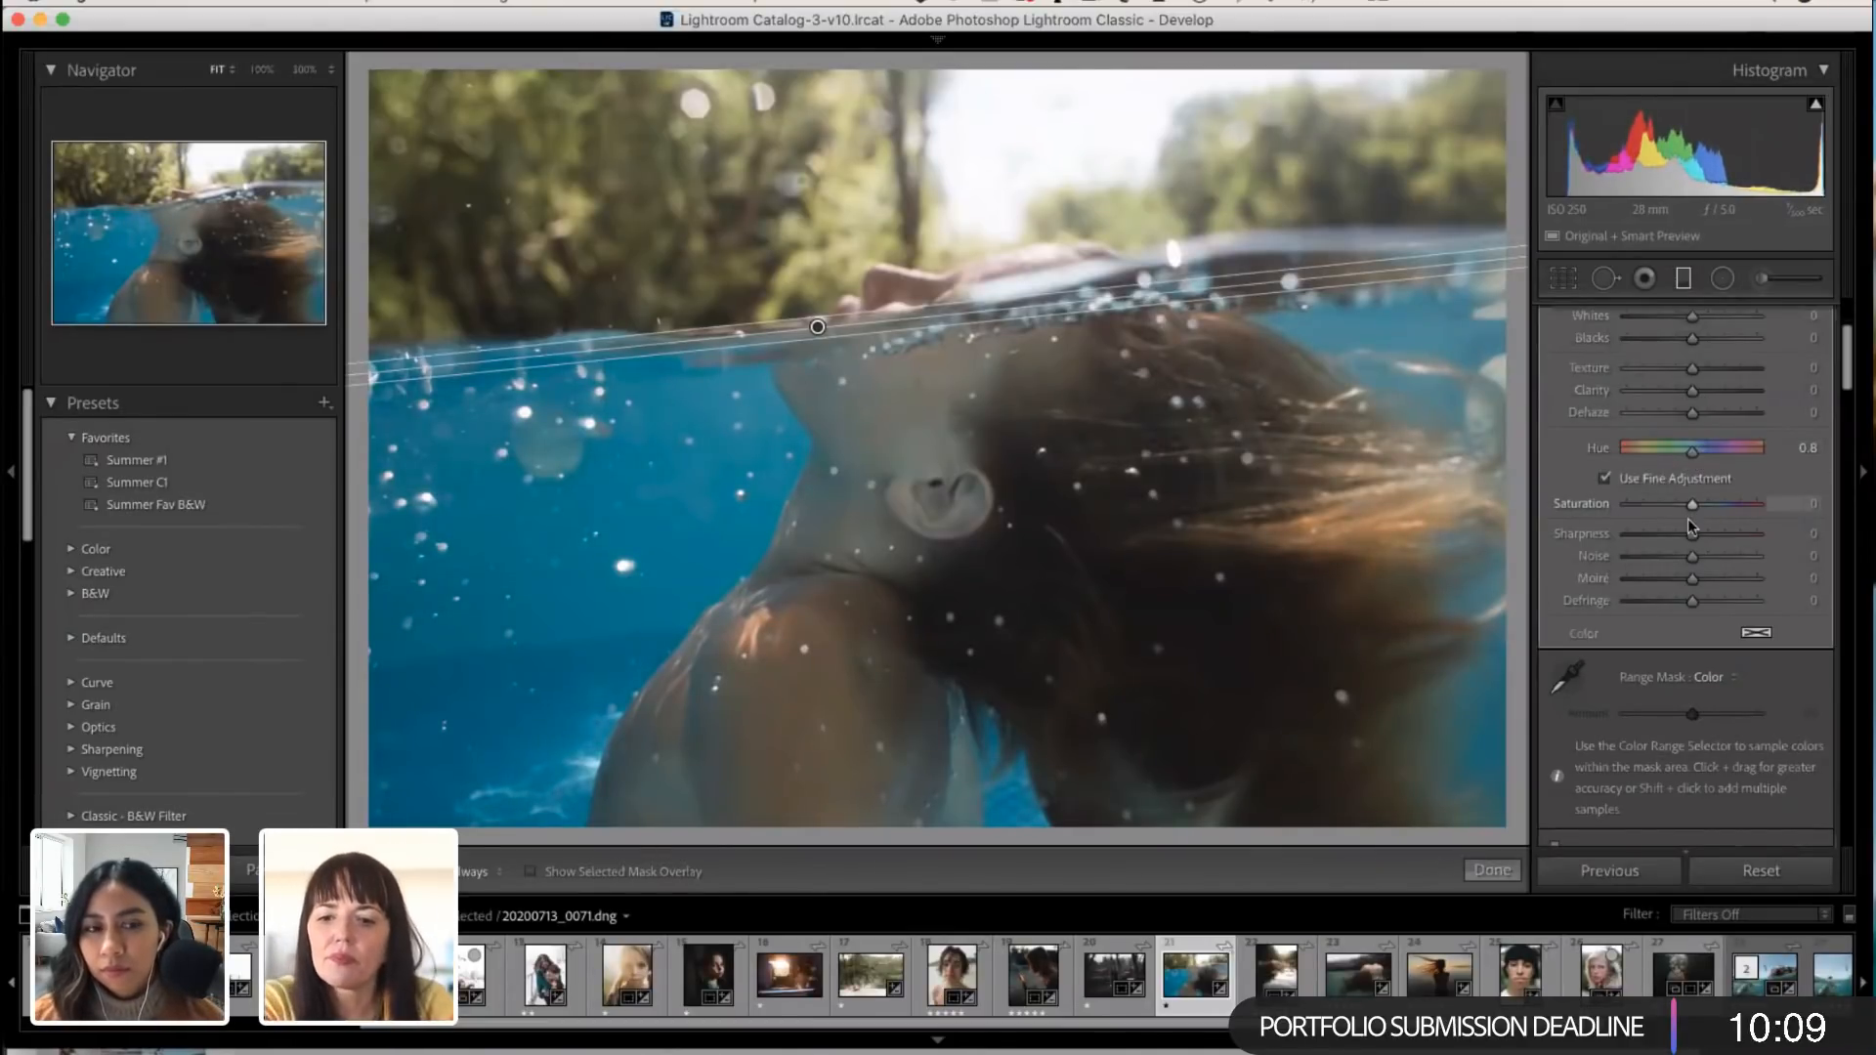
Step: Show the mask overlay and sample the blue water for the color range mask, resampling until the mask covers most of the water
{"action": "scroll", "coordinate": [1690, 526], "scroll_direction": "up", "scroll_amount": 3}
{"action": "scroll", "coordinate": [1687, 518], "scroll_direction": "down", "scroll_amount": 2}
{"action": "left_click", "coordinate": [1570, 700]}
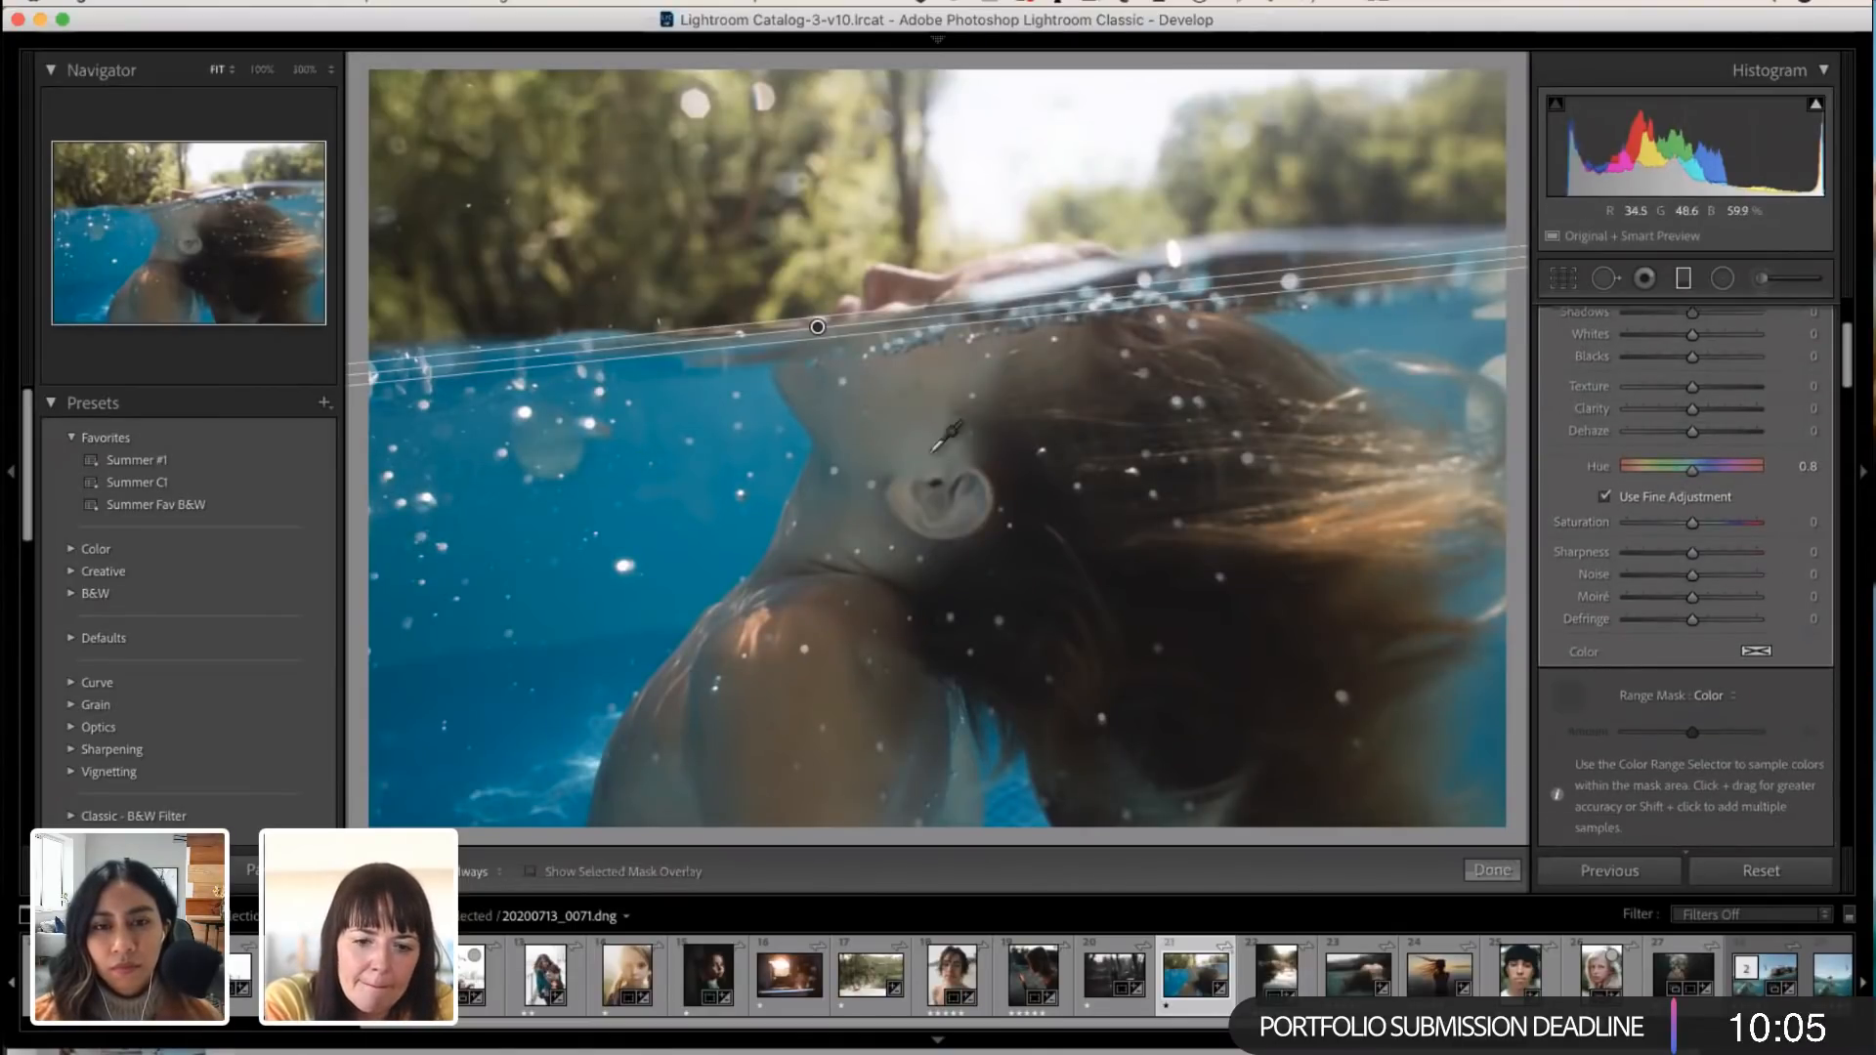
{"action": "left_click", "coordinate": [689, 467]}
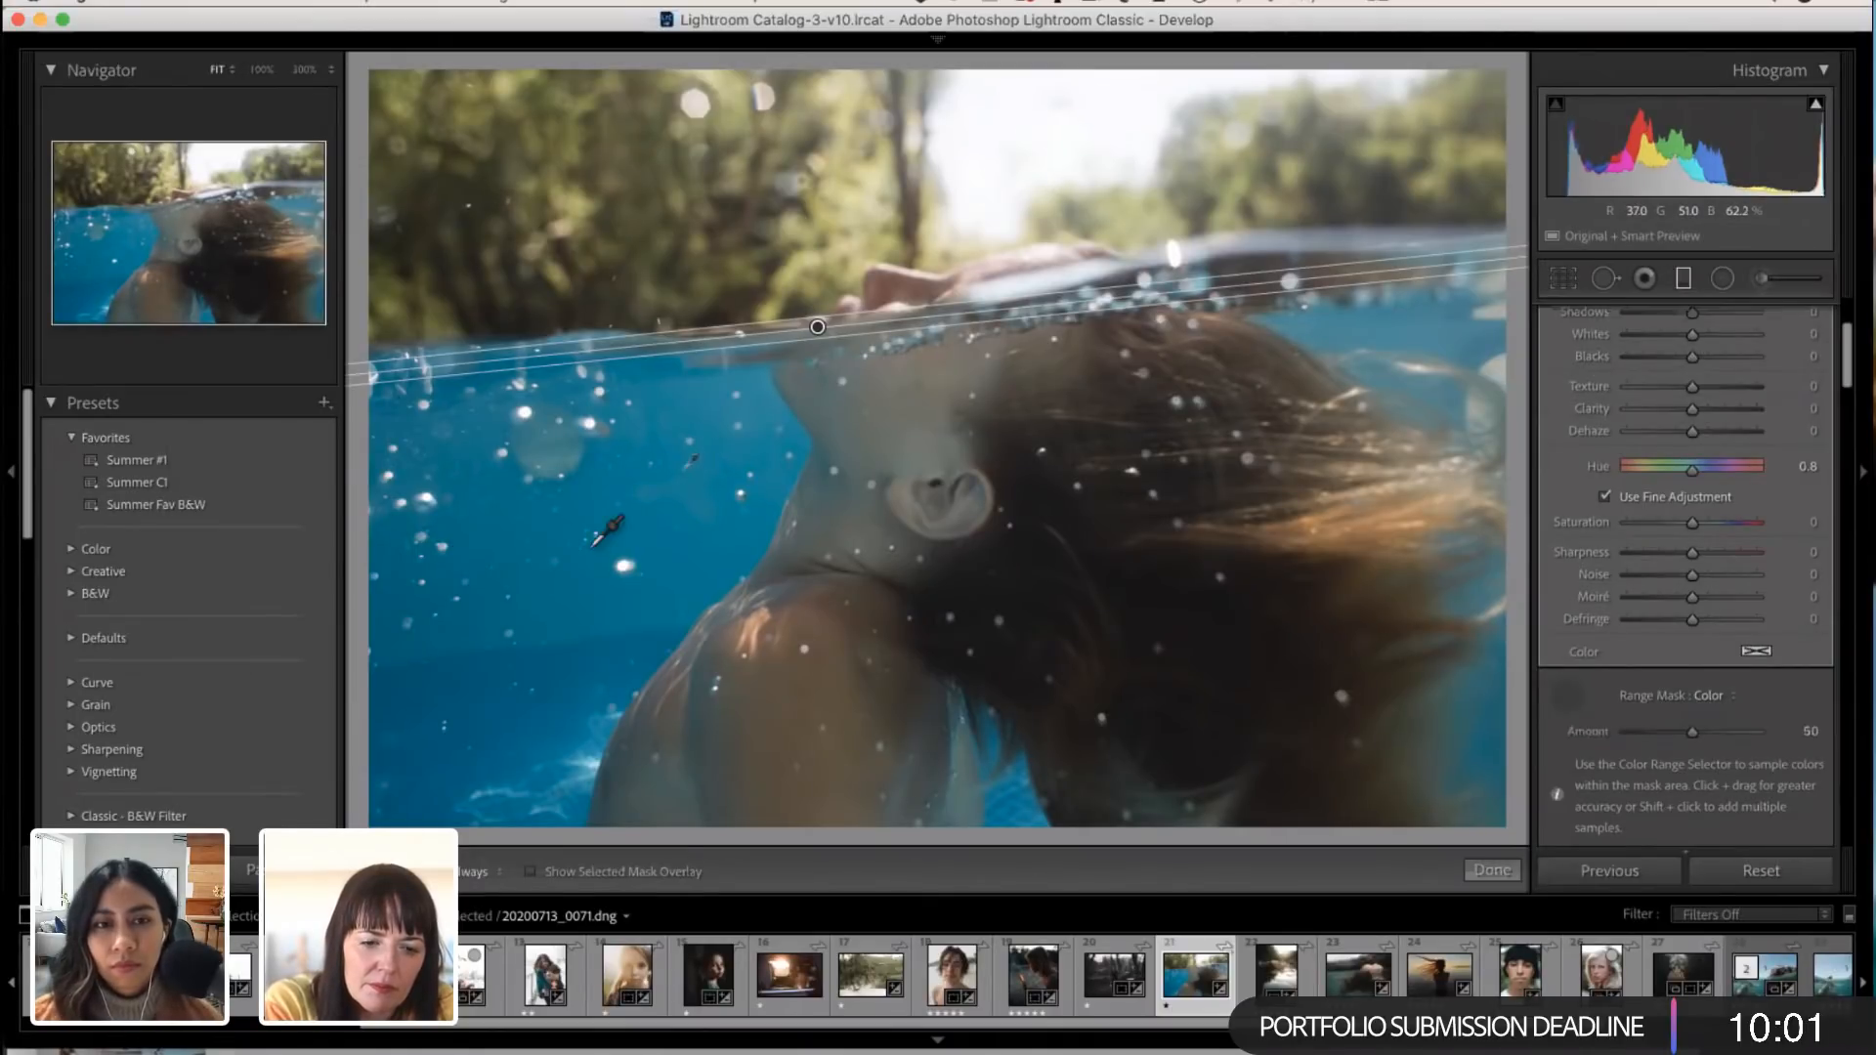
{"action": "key", "text": "o"}
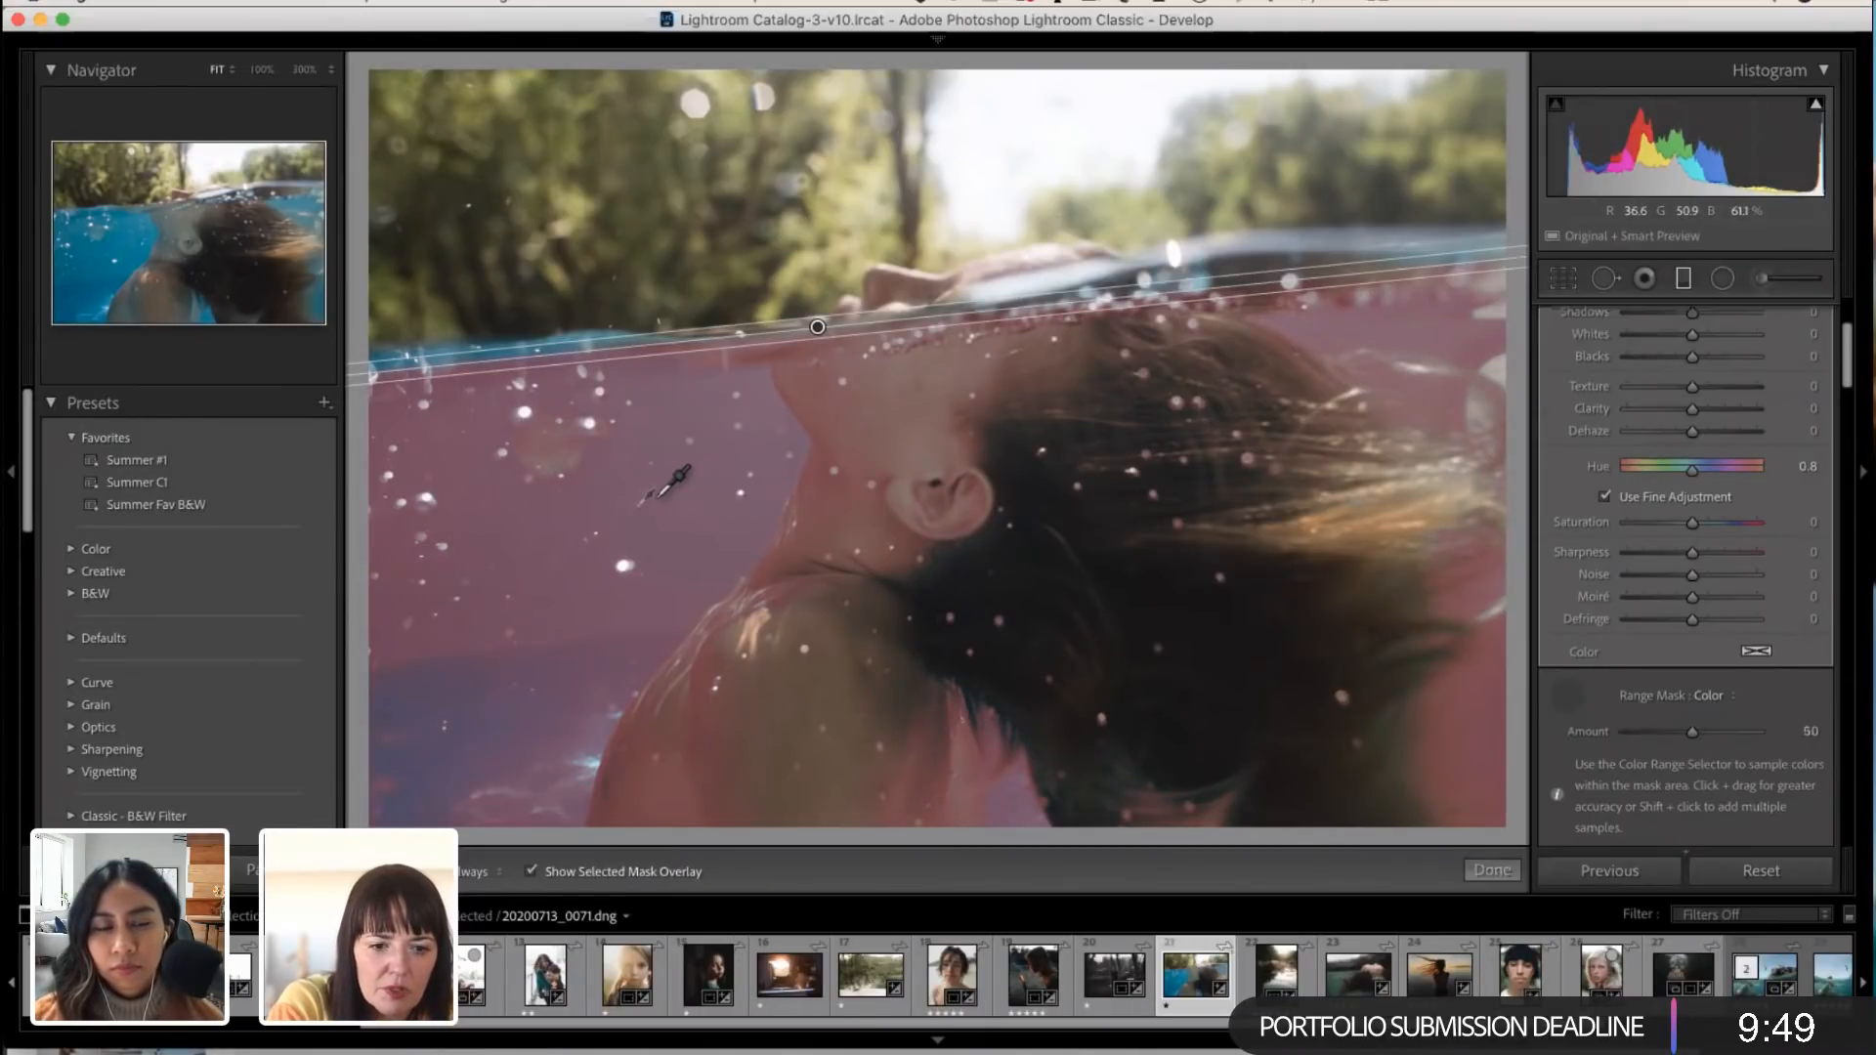
{"action": "left_click", "coordinate": [640, 550]}
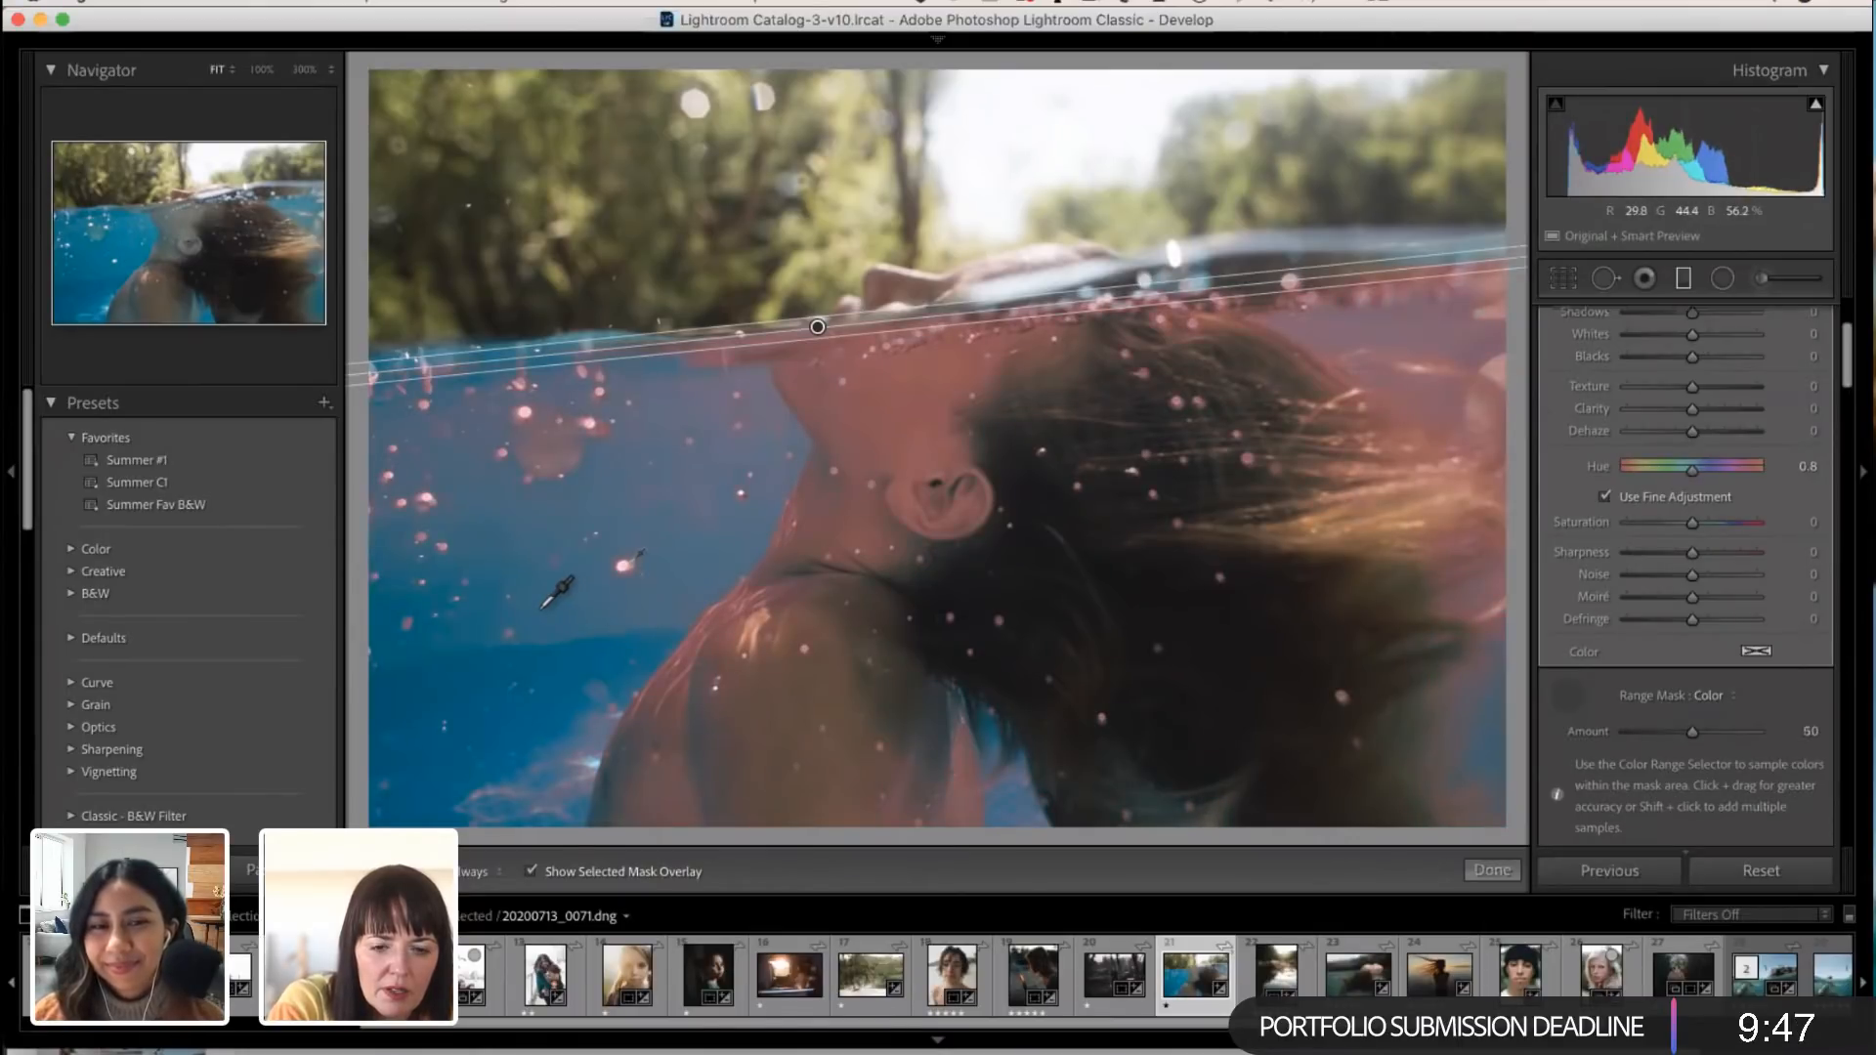
{"action": "left_click", "coordinate": [542, 608]}
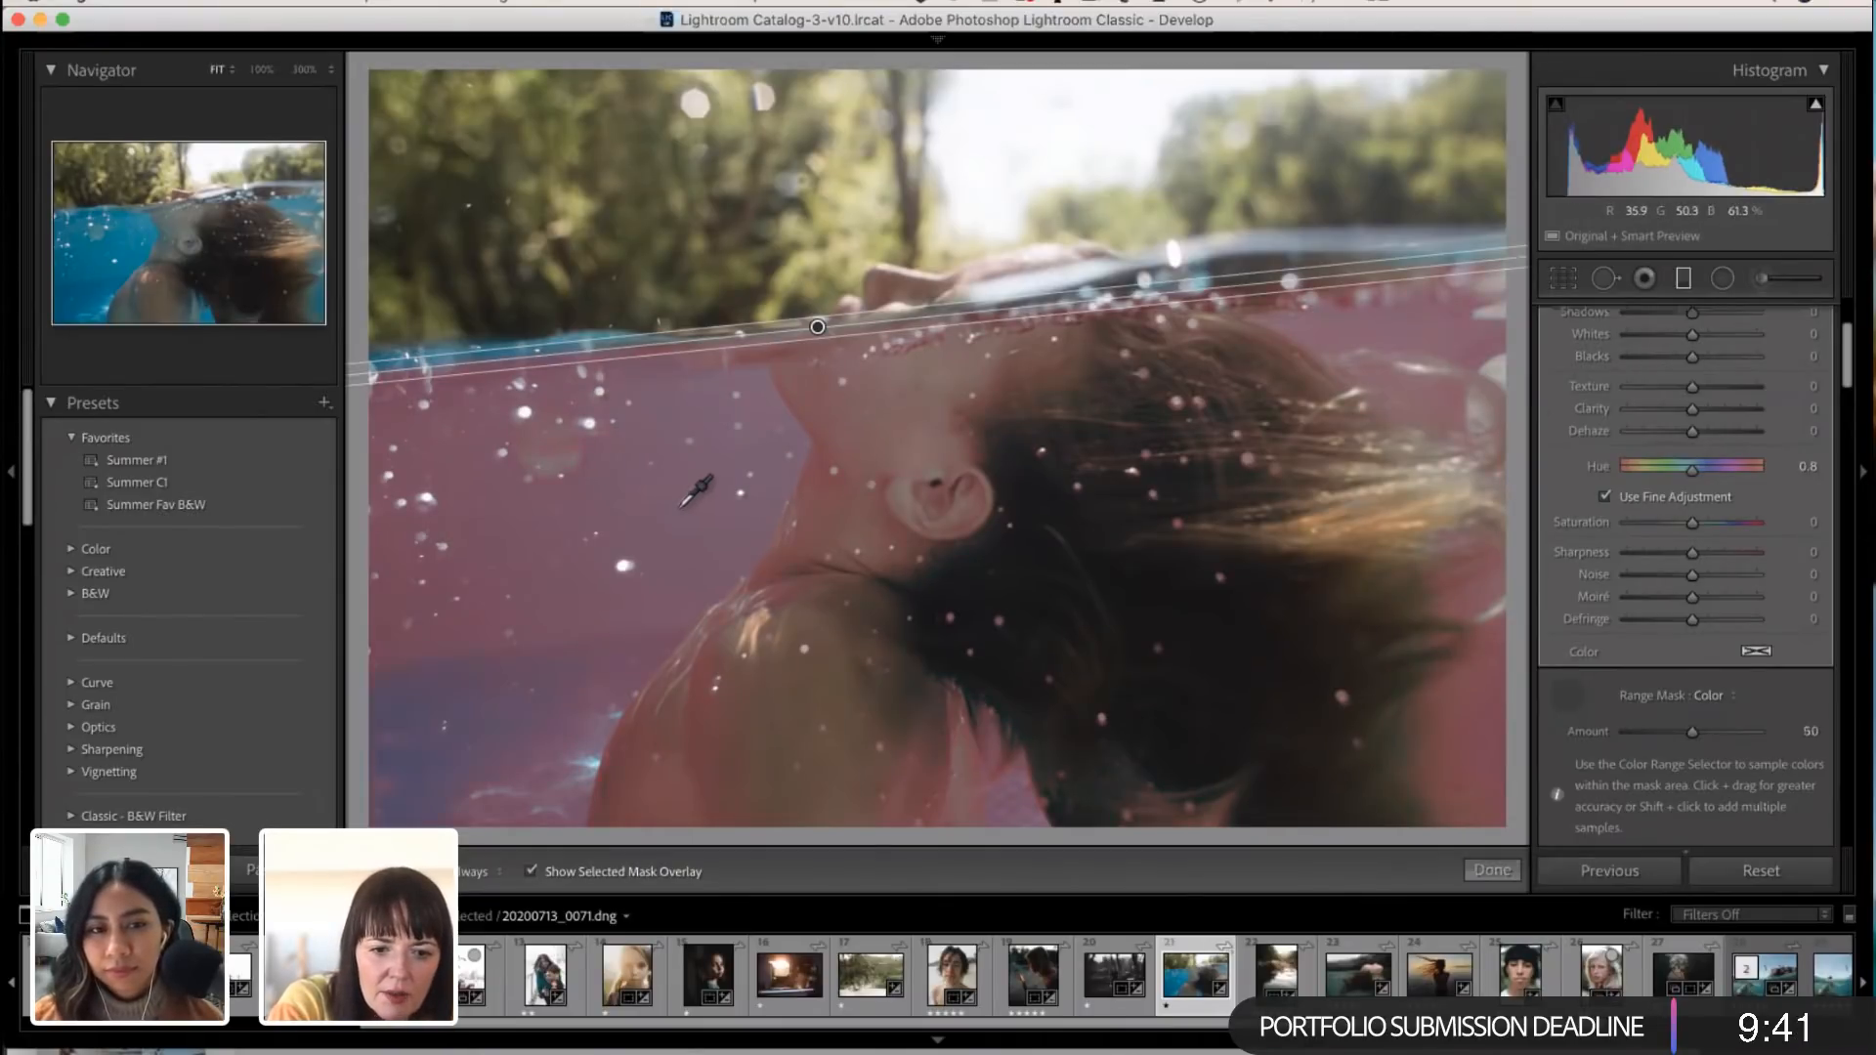
{"action": "left_click", "coordinate": [525, 554]}
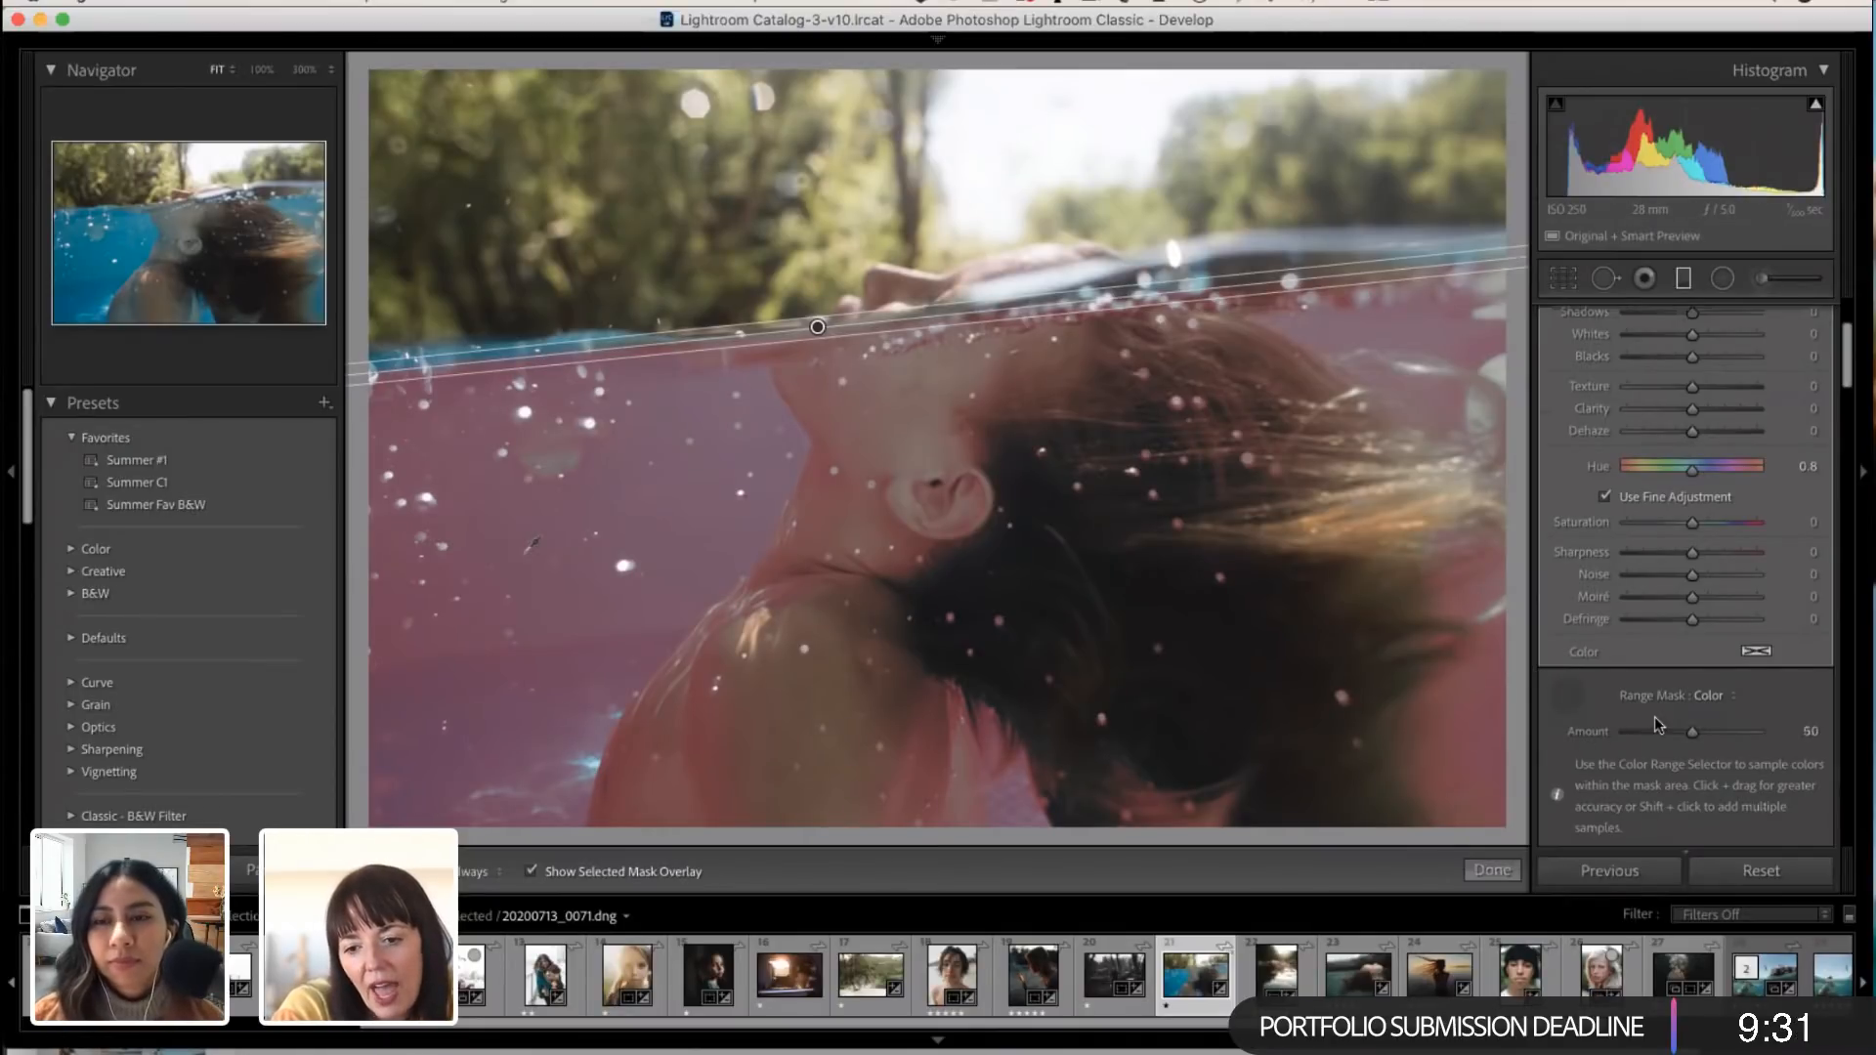
Step: Set the graduated filter's Hue to -9.3 and Saturation to -29 with the mask overlay hidden, and finish the filter
{"action": "scroll", "coordinate": [1677, 412], "scroll_direction": "up", "scroll_amount": 4}
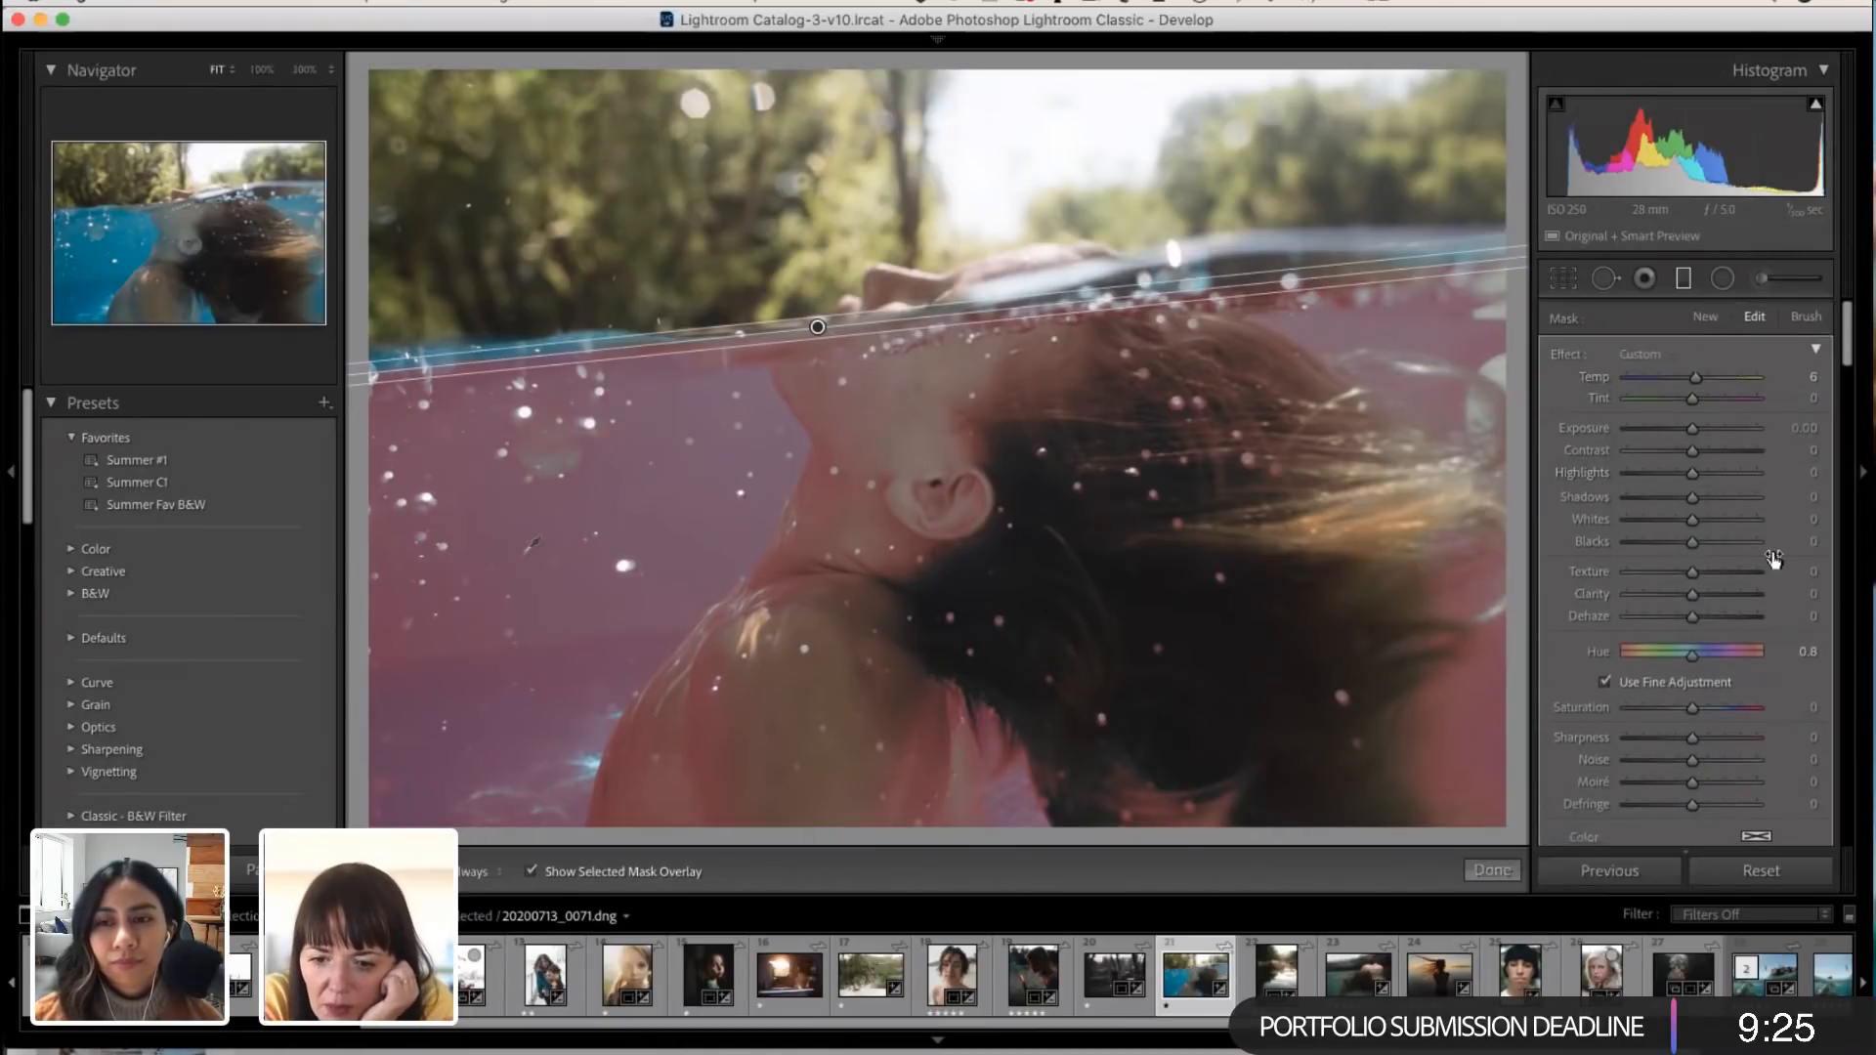
{"action": "scroll", "coordinate": [1772, 555], "scroll_direction": "down", "scroll_amount": 3}
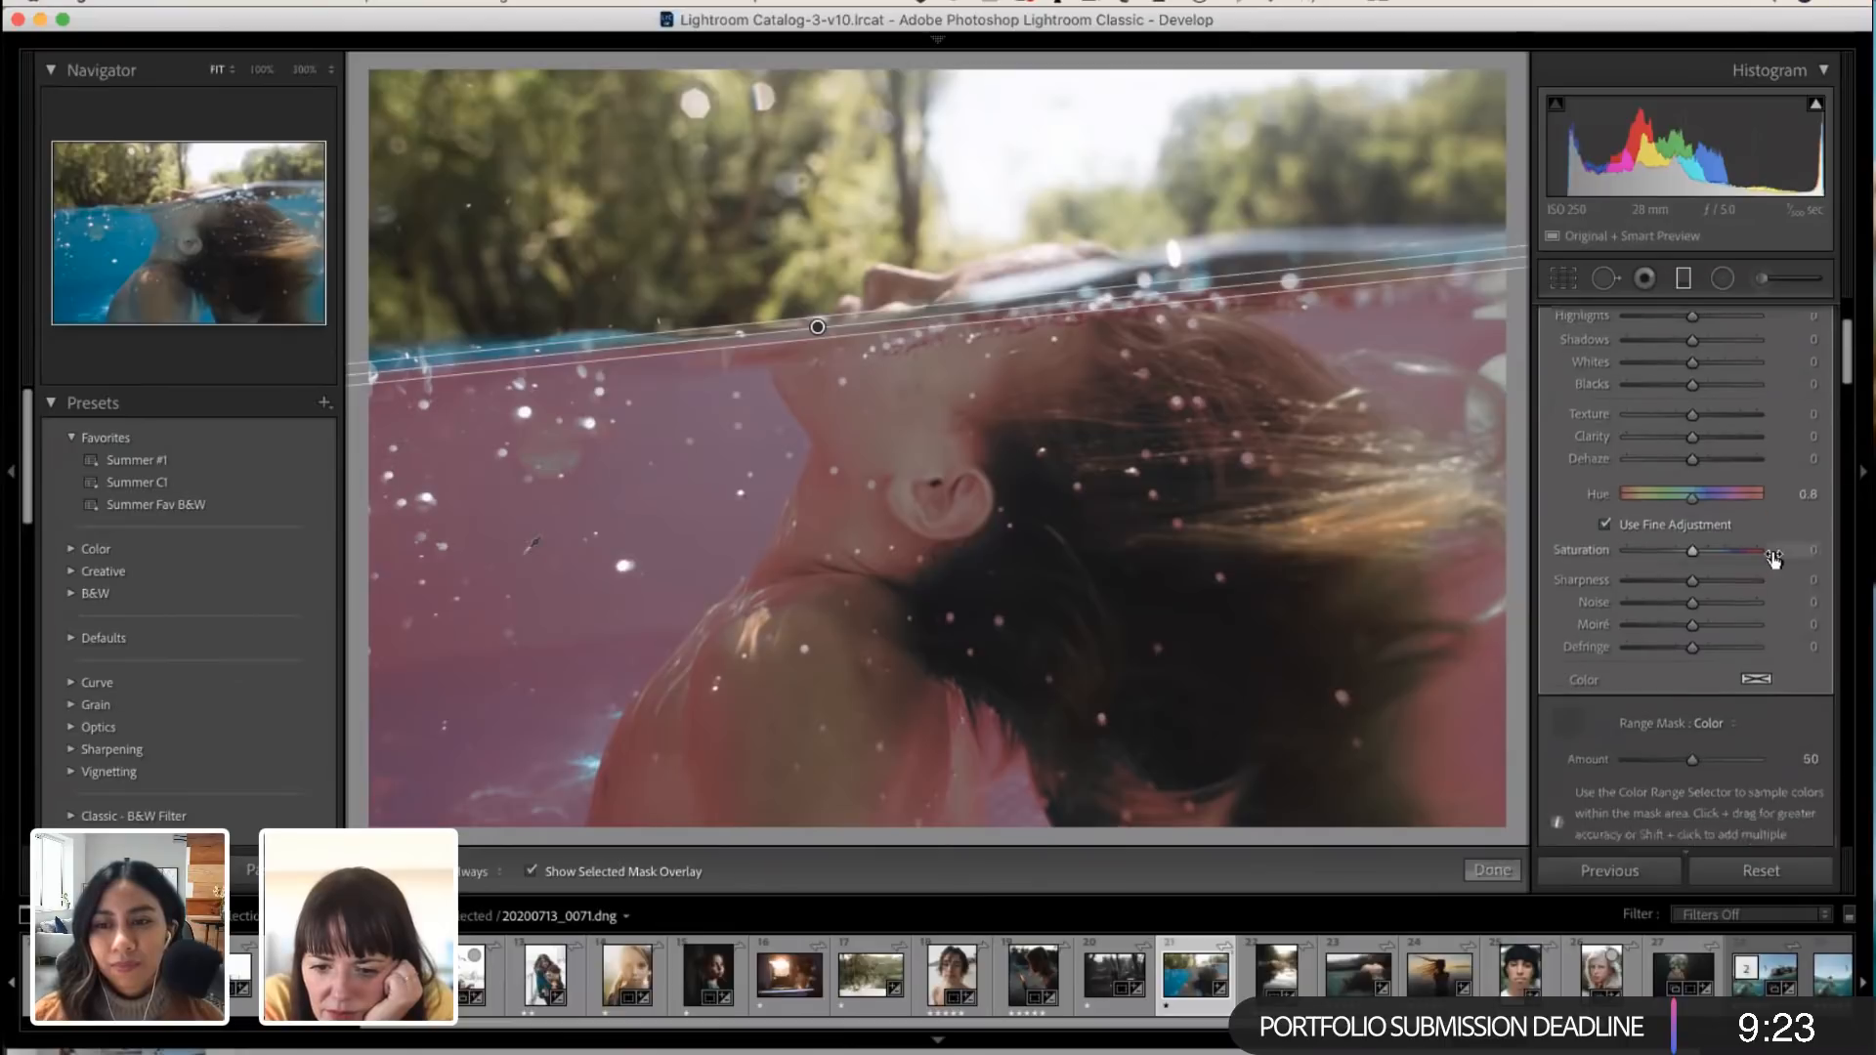
{"action": "scroll", "coordinate": [1772, 555], "scroll_direction": "up", "scroll_amount": 3}
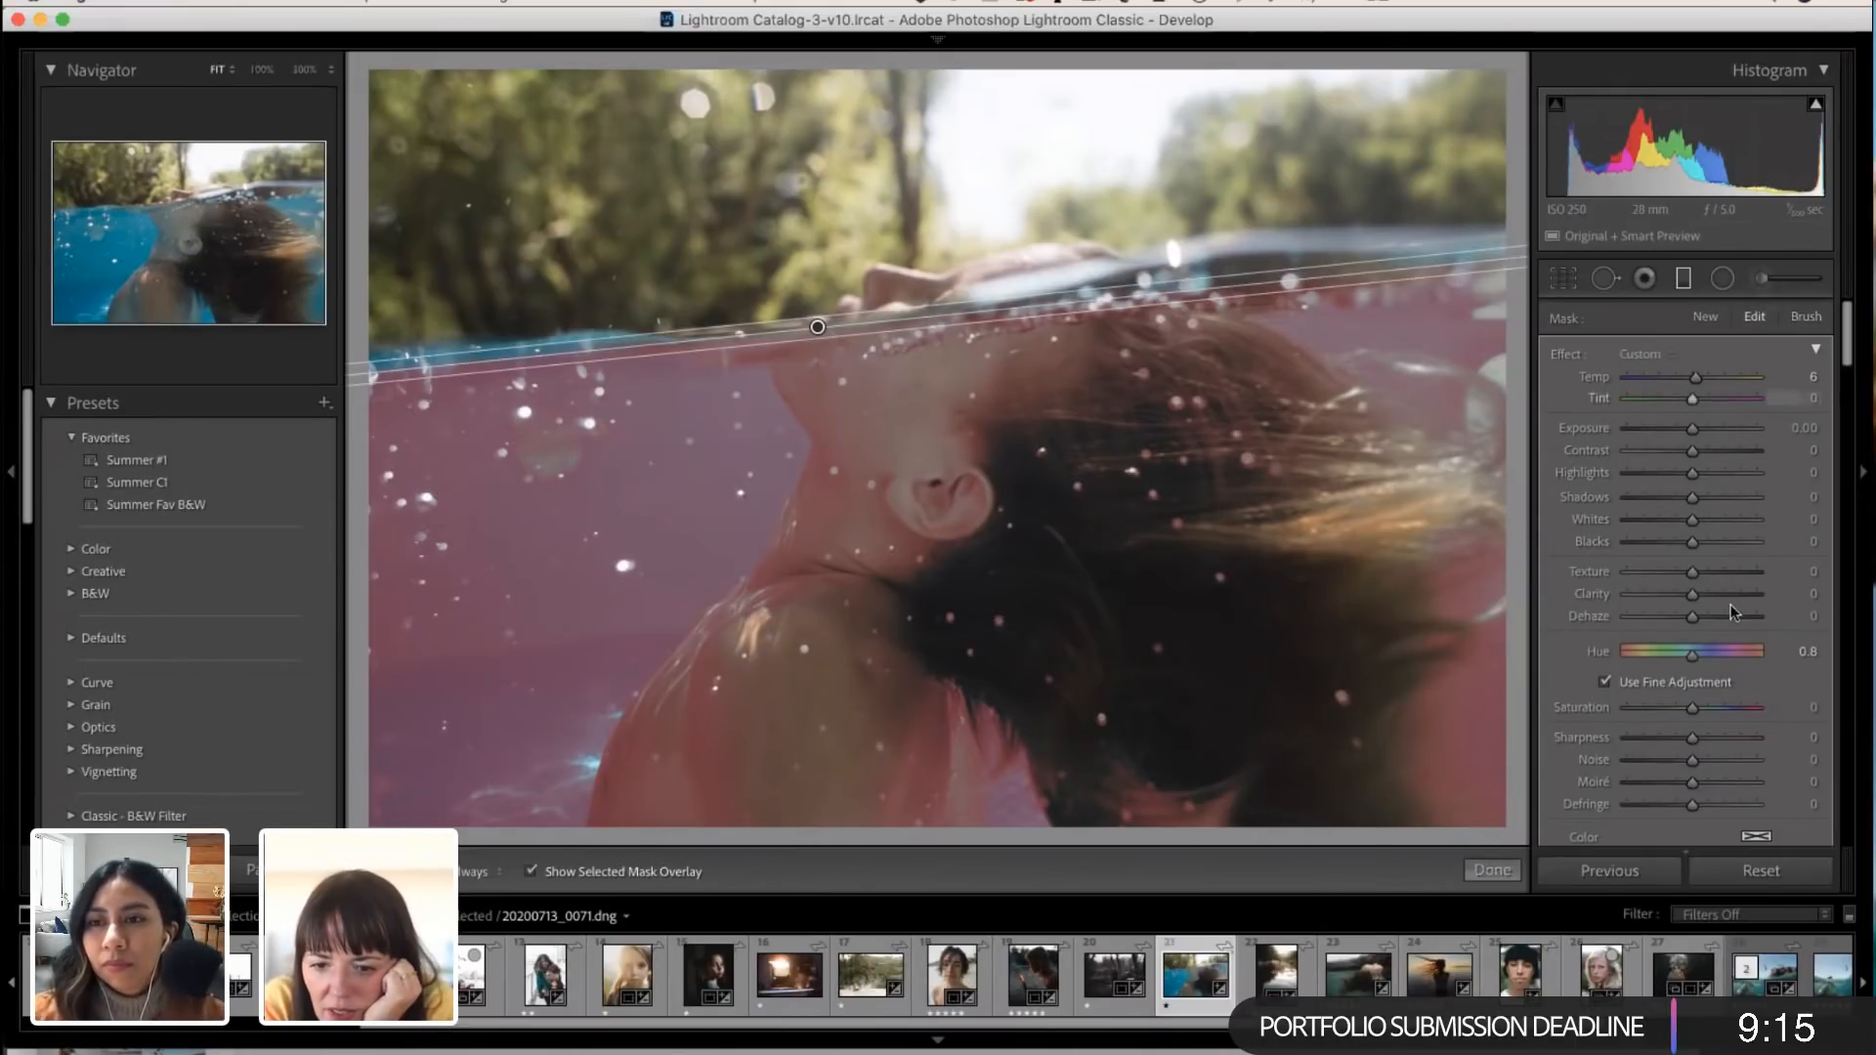
{"action": "scroll", "coordinate": [1732, 604], "scroll_direction": "down", "scroll_amount": 3}
{"action": "left_click_drag", "start_coordinate": [1693, 532], "coordinate": [1628, 586]}
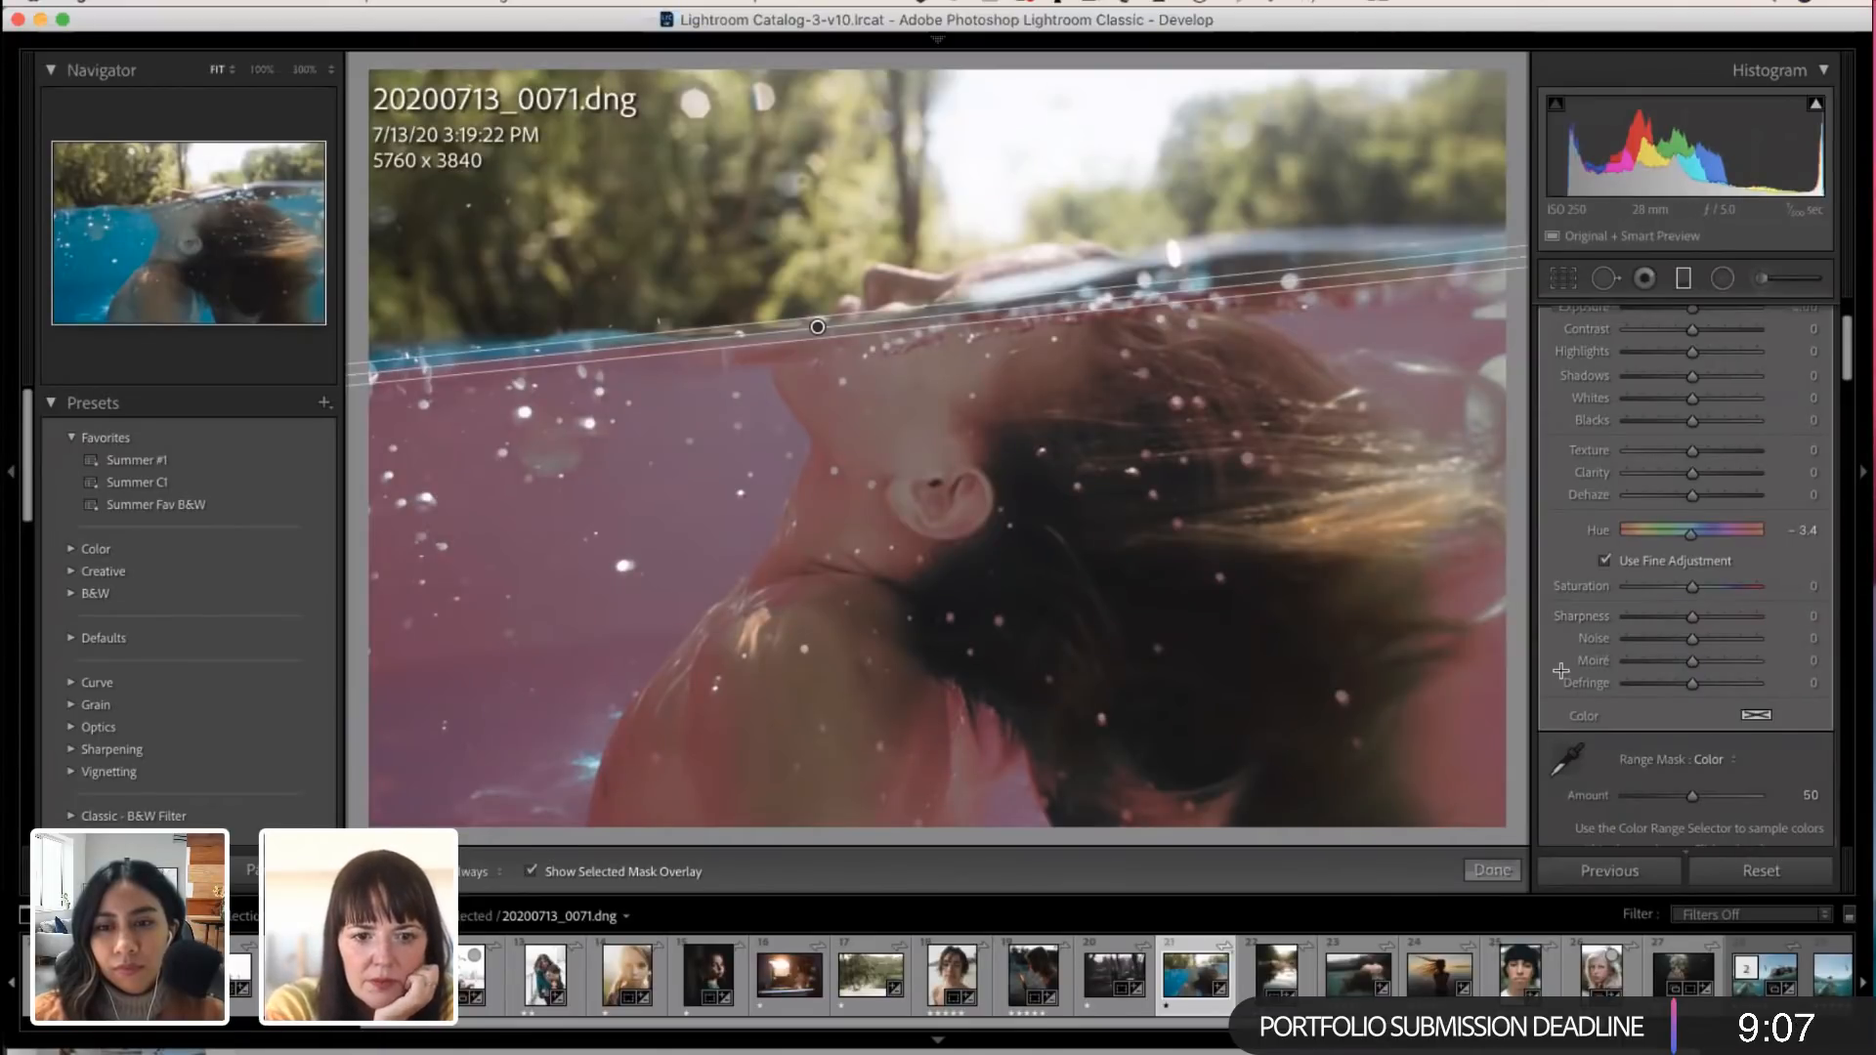
{"action": "key", "text": "o"}
{"action": "left_click_drag", "start_coordinate": [1693, 543], "coordinate": [1654, 518]}
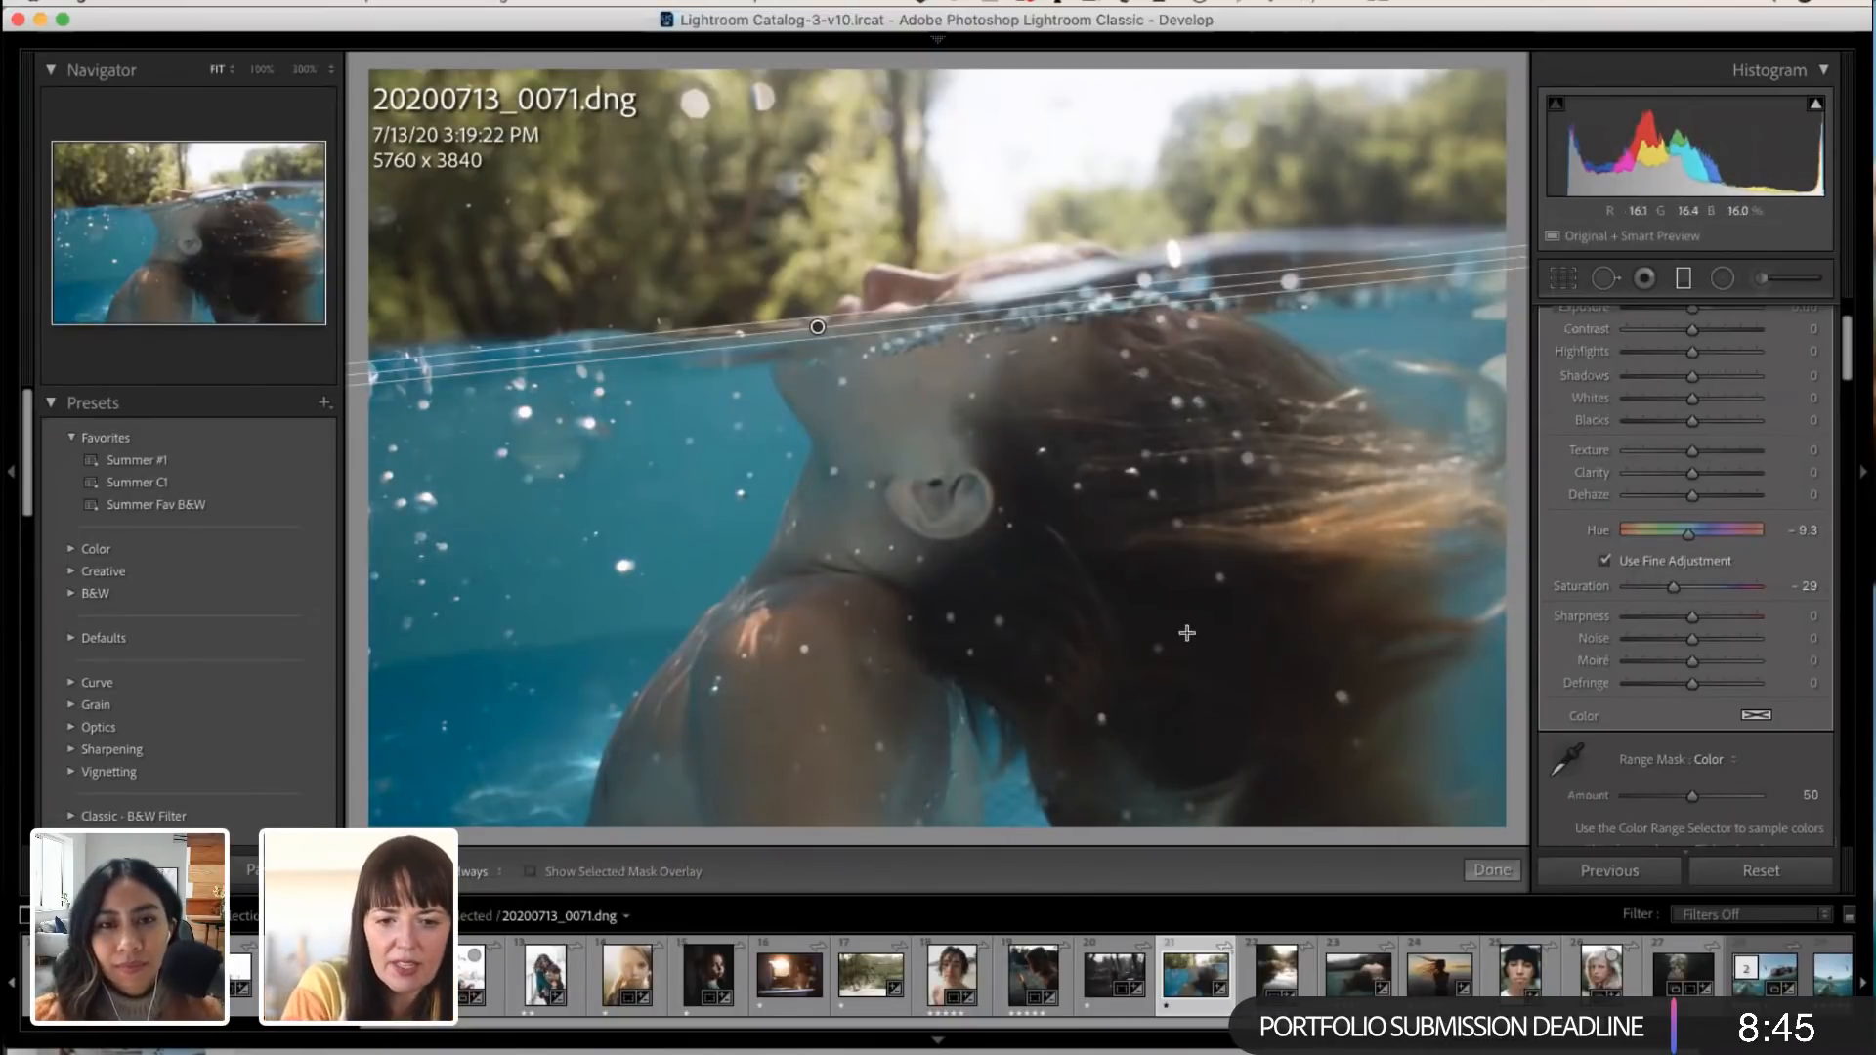
{"action": "scroll", "coordinate": [1617, 547], "scroll_direction": "up", "scroll_amount": 5}
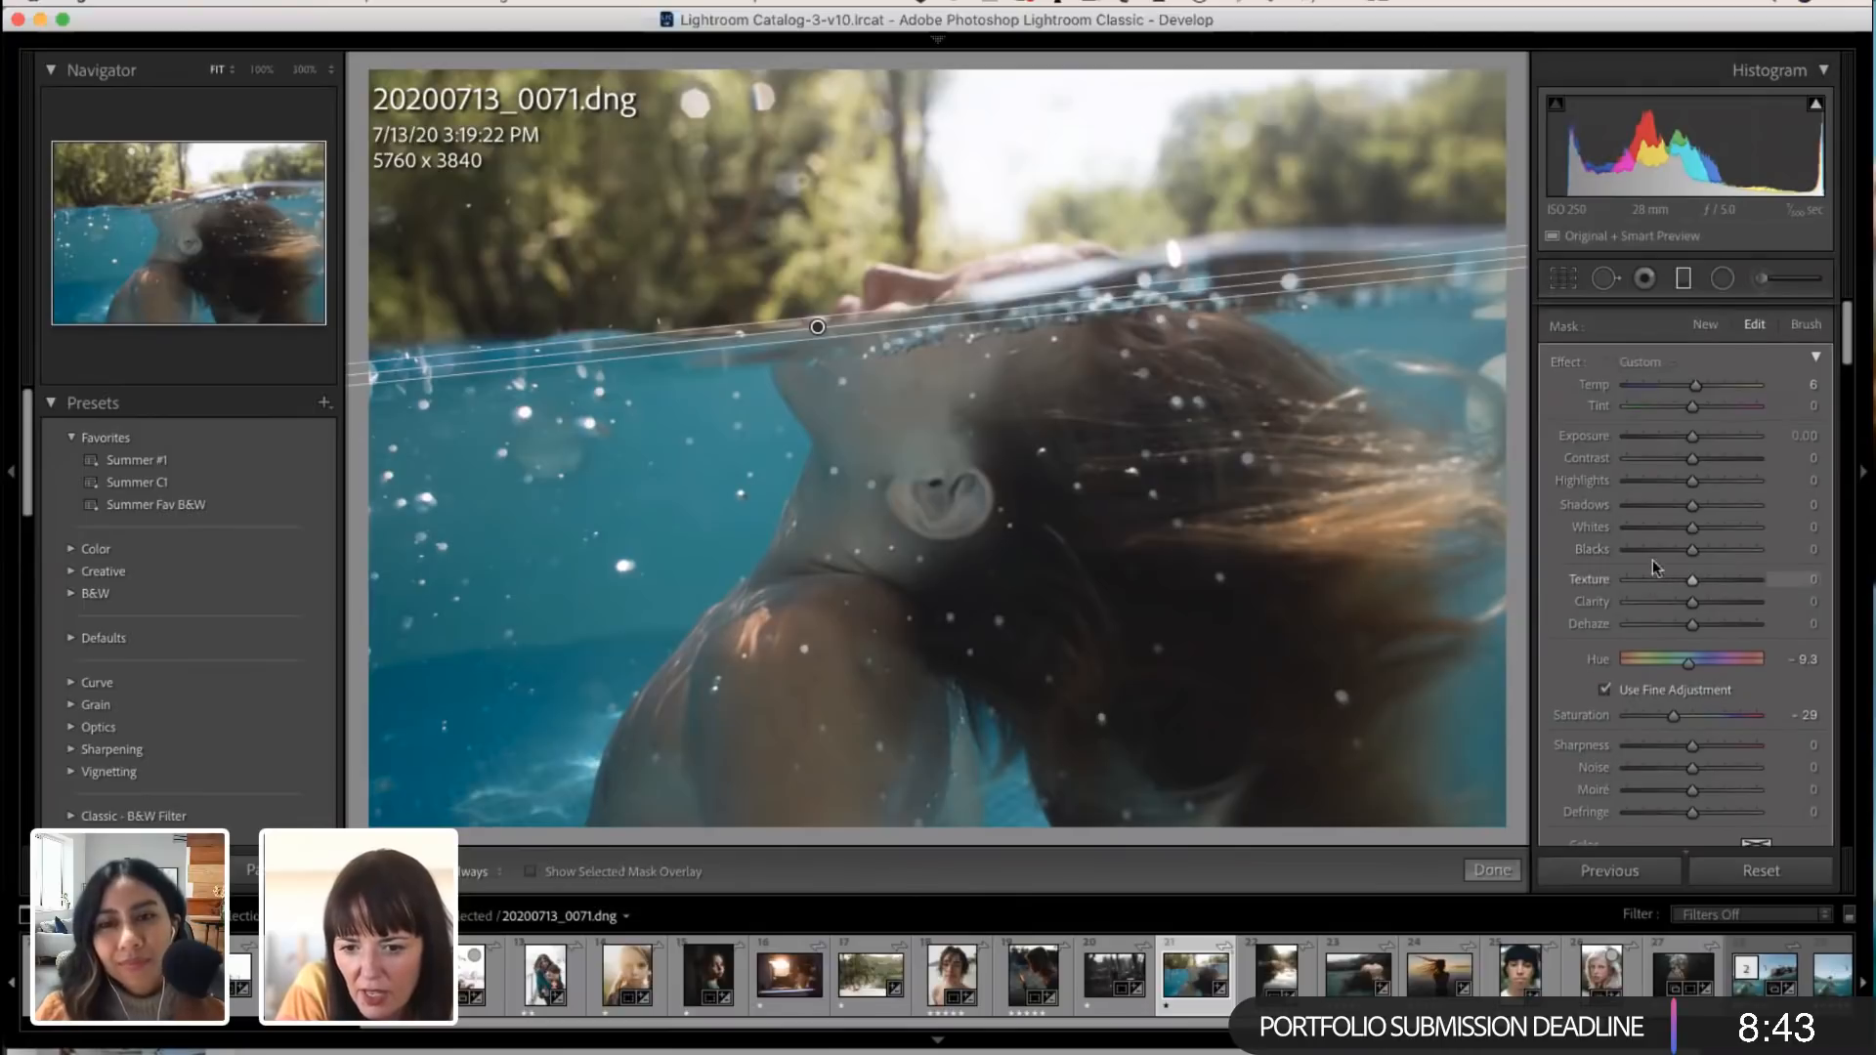
{"action": "left_click", "coordinate": [1492, 870]}
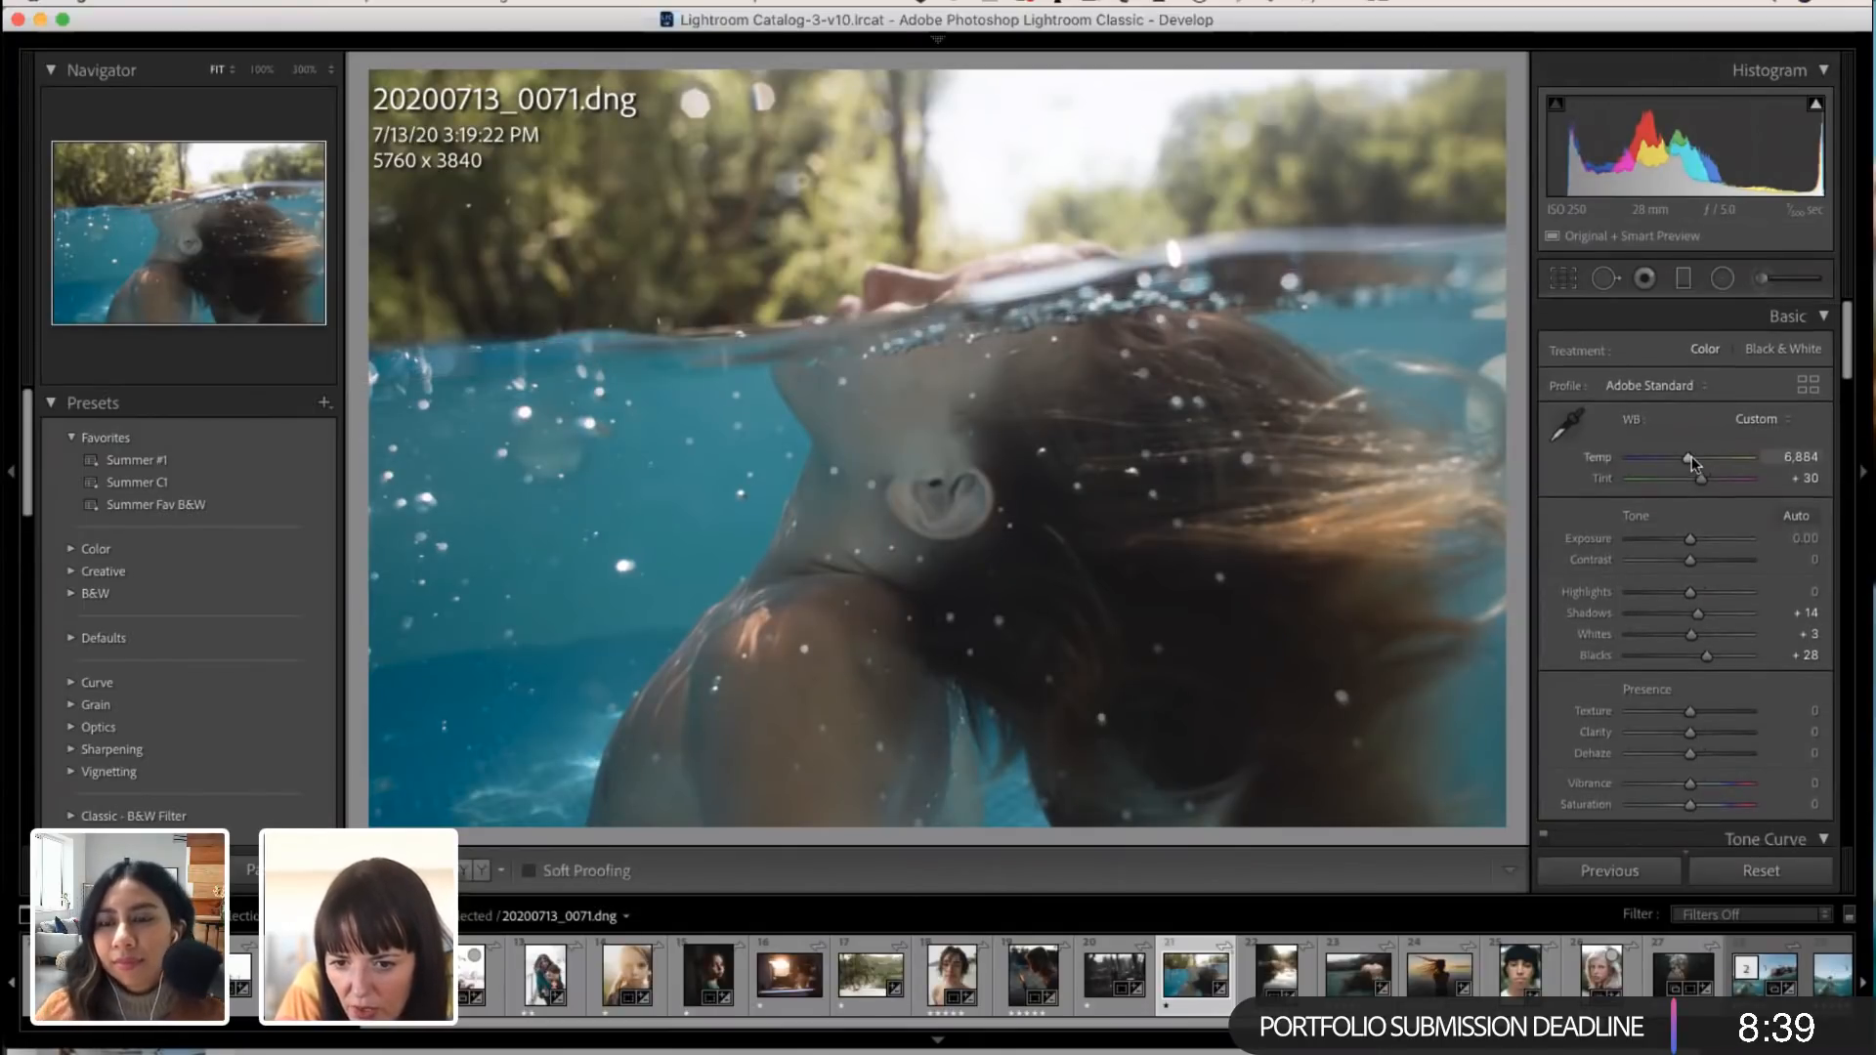
Step: Set the swimmer photo's Tint to +37, Contrast to +7, Highlights to -36 and Shadows to 0, and warm Temp slightly beyond 6,899
{"action": "left_click_drag", "start_coordinate": [1692, 456], "coordinate": [1686, 457]}
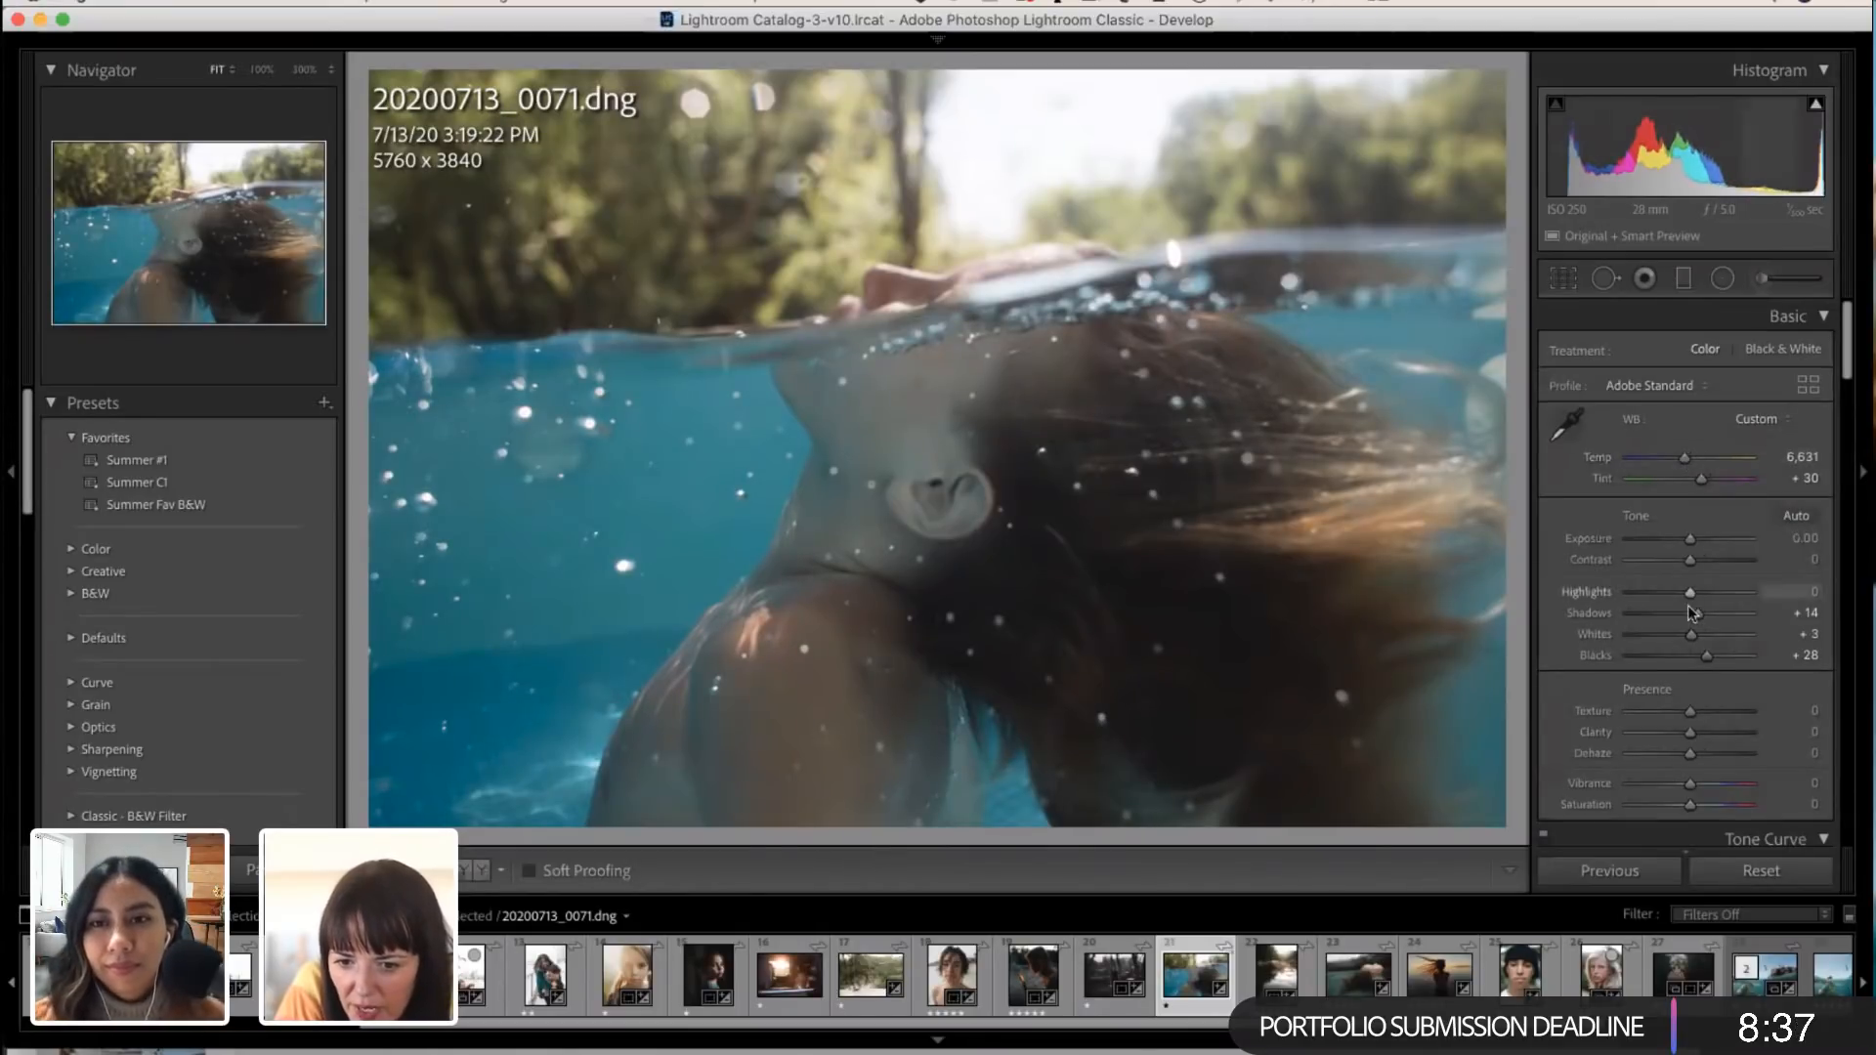
{"action": "left_click_drag", "start_coordinate": [1690, 593], "coordinate": [1669, 587]}
{"action": "left_click_drag", "start_coordinate": [1683, 456], "coordinate": [1705, 478]}
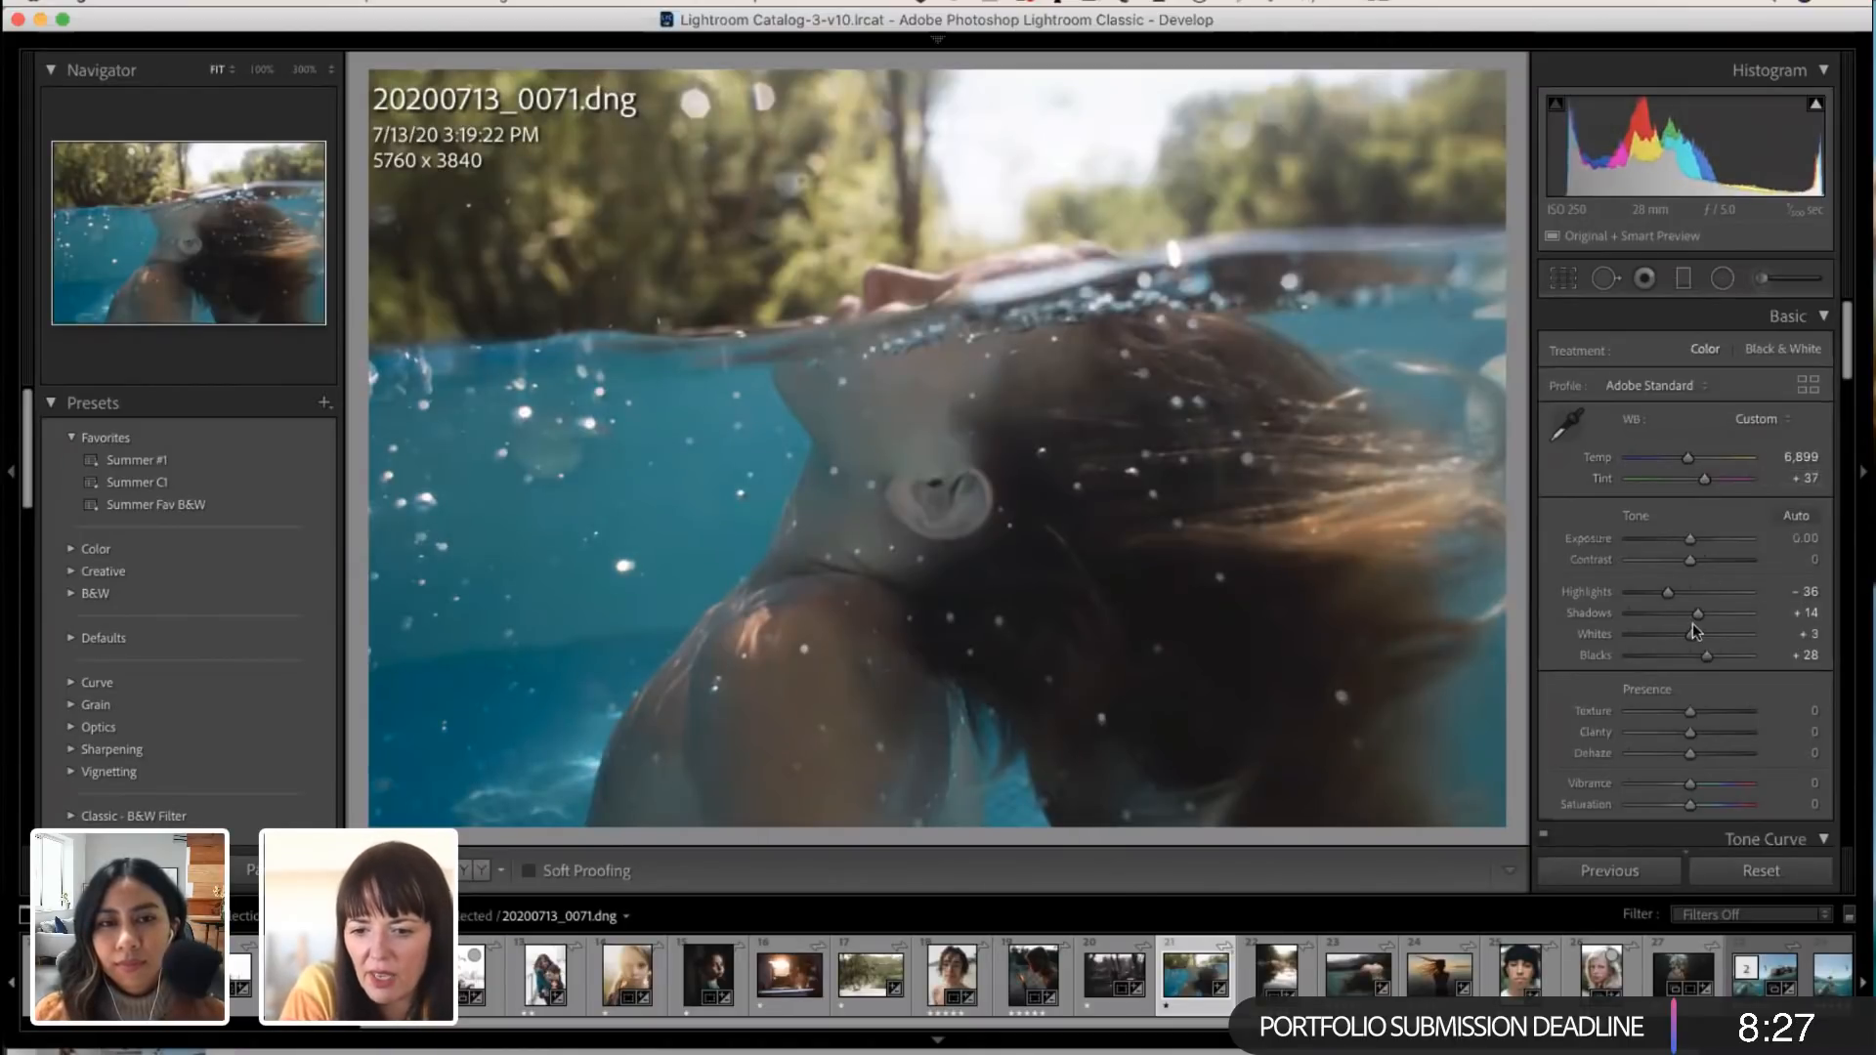
{"action": "left_click_drag", "start_coordinate": [1696, 563], "coordinate": [1685, 612]}
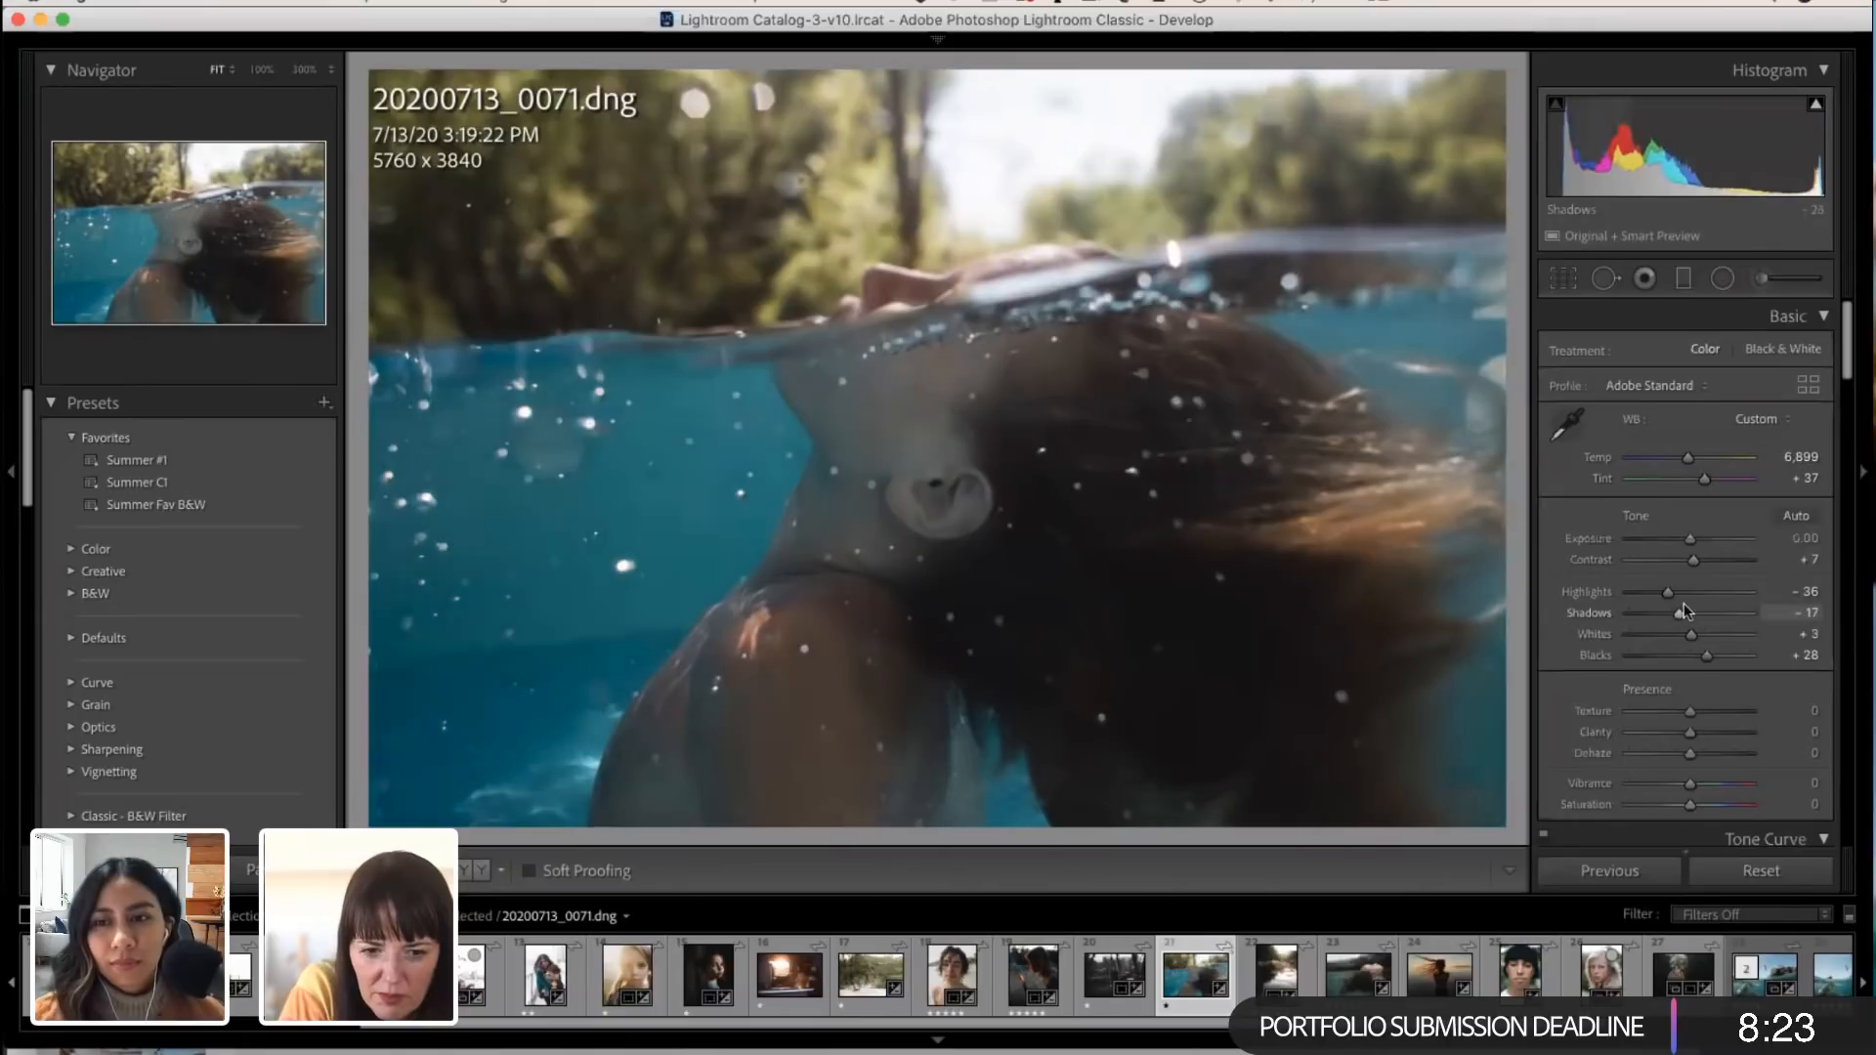
{"action": "double_click", "coordinate": [1685, 611]}
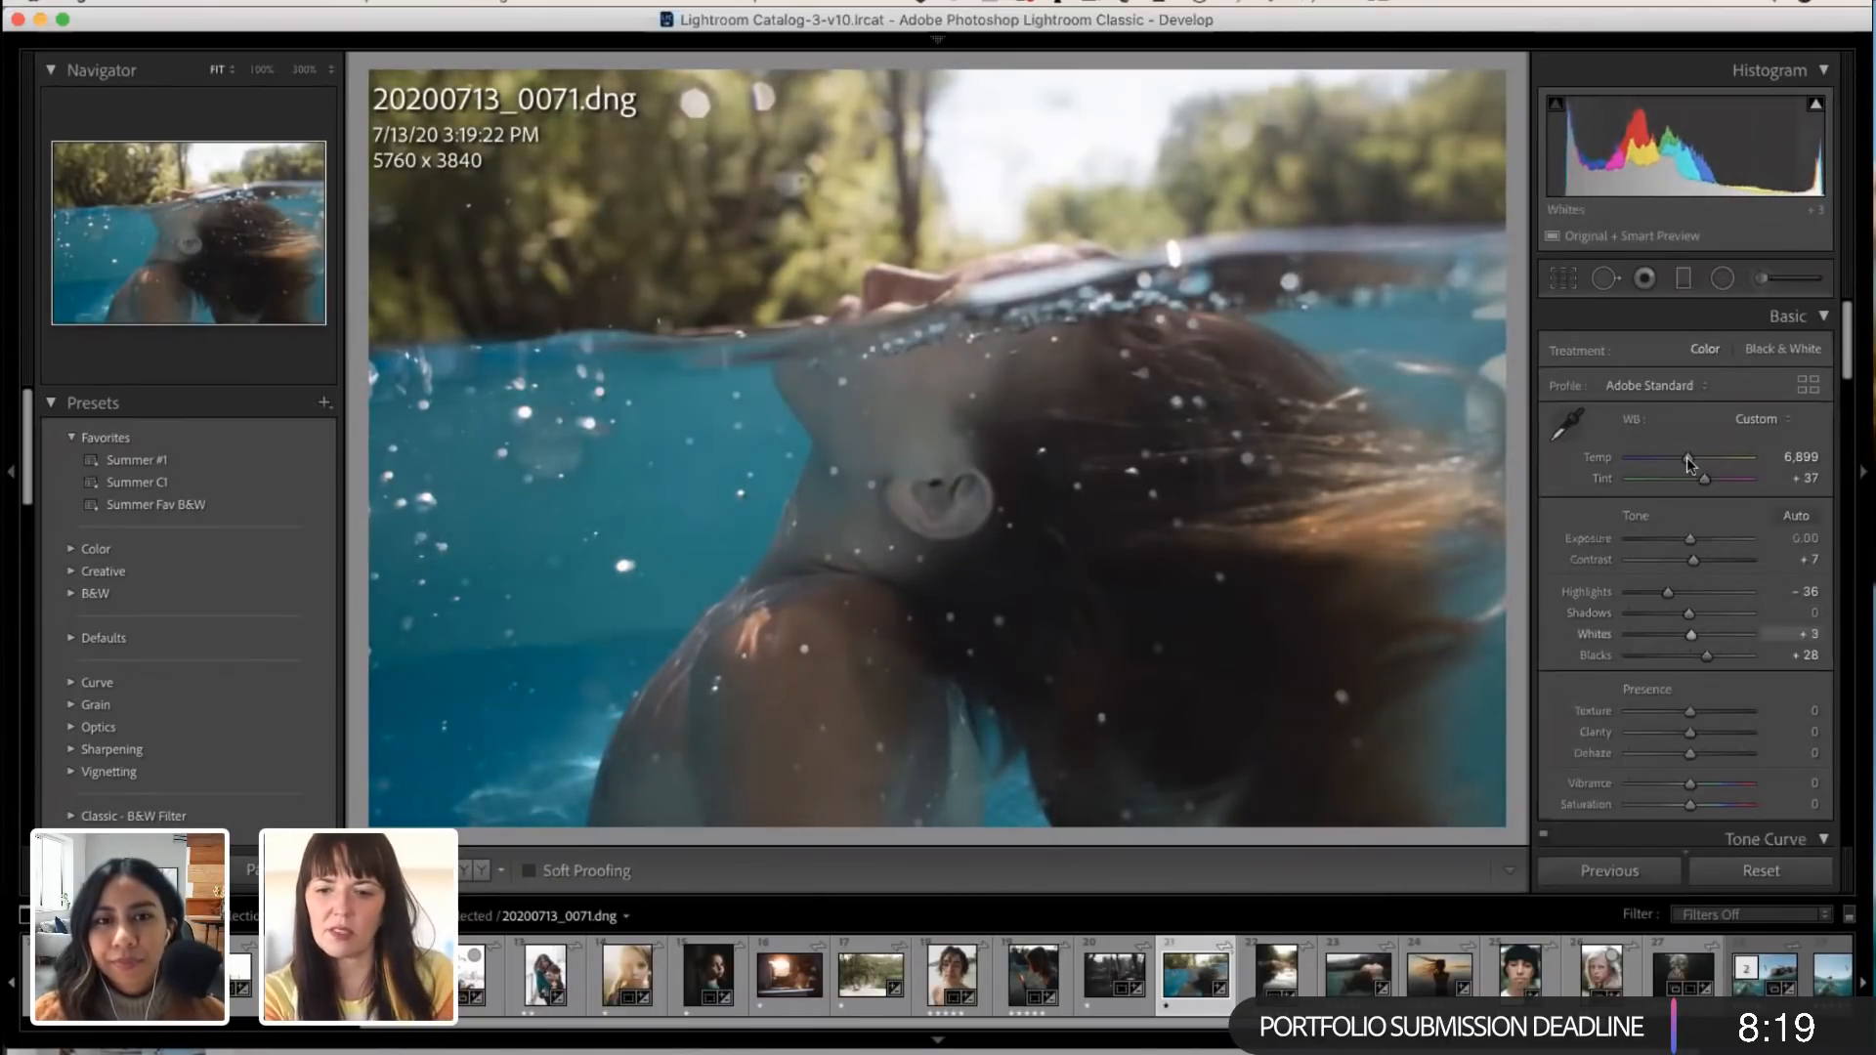
{"action": "left_click_drag", "start_coordinate": [1692, 463], "coordinate": [1695, 464]}
Step: Shift the Yellow hue of the swimmer photo to about +9 in the HSL adjustments
{"action": "scroll", "coordinate": [1656, 670], "scroll_direction": "down", "scroll_amount": 10}
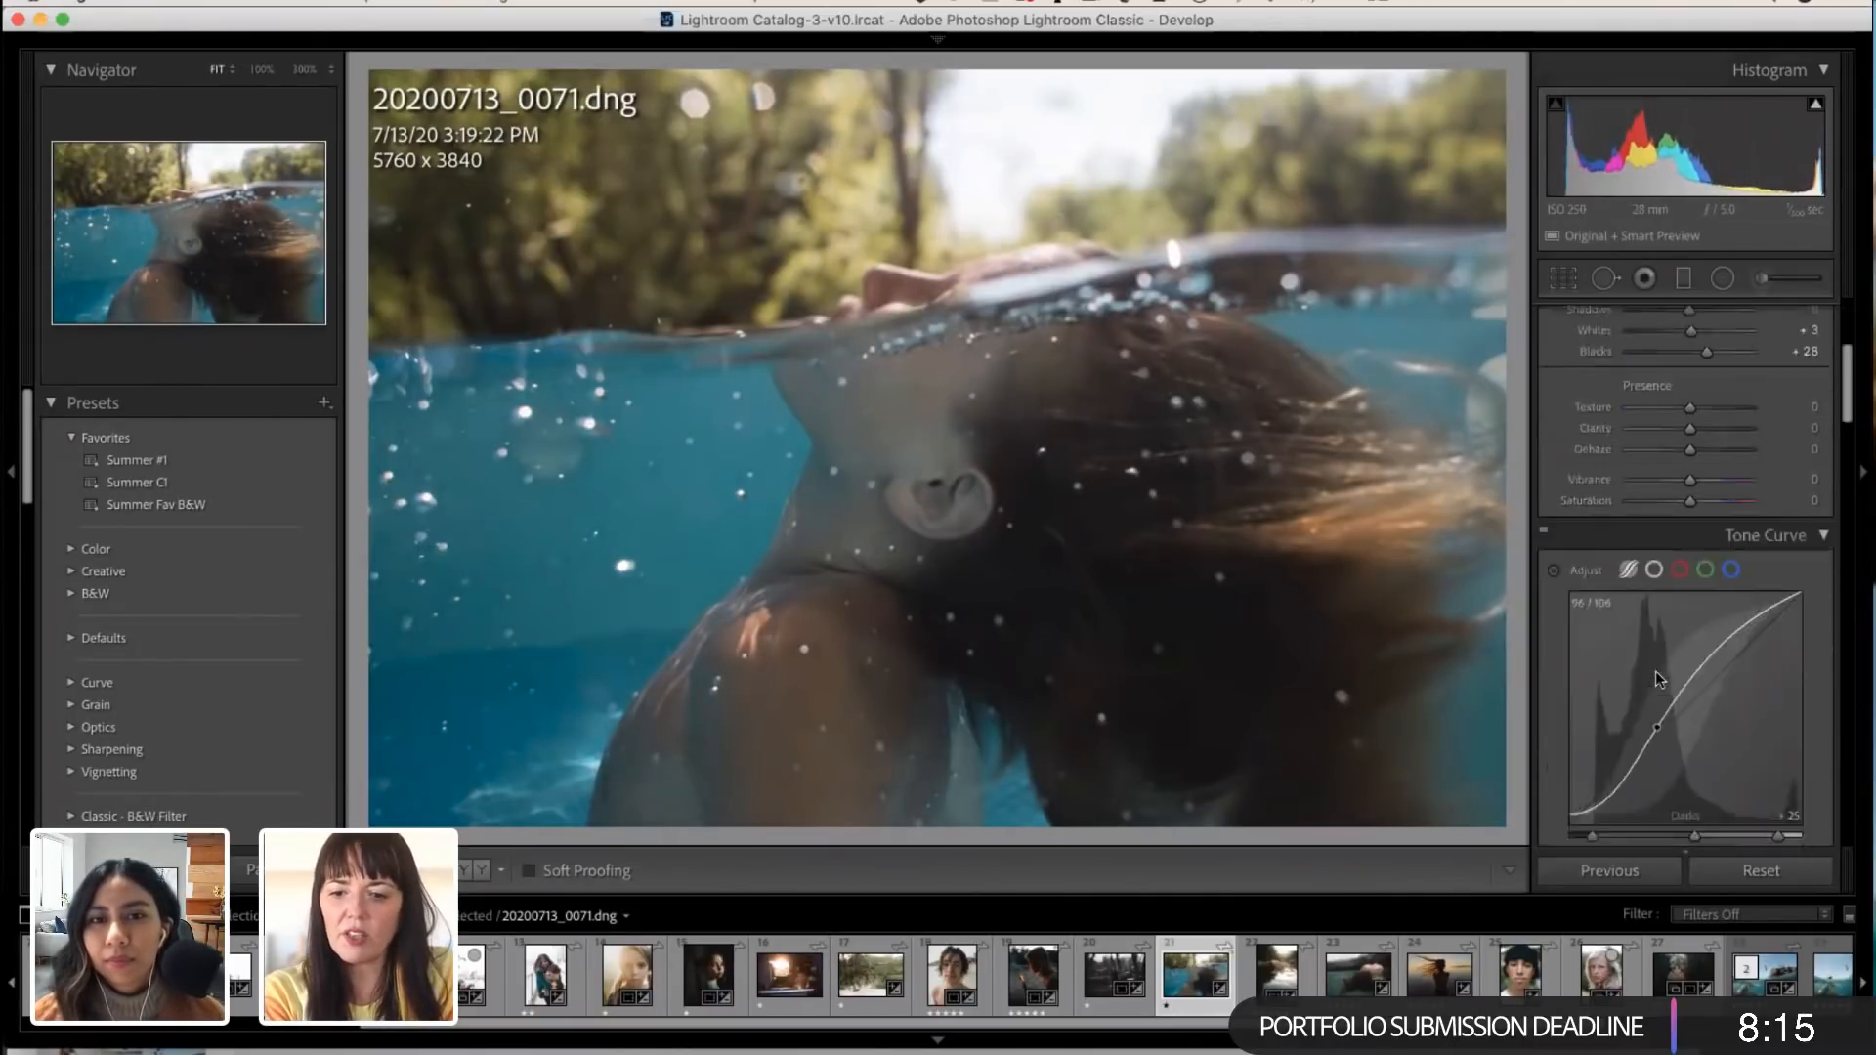
{"action": "scroll", "coordinate": [1656, 671], "scroll_direction": "down", "scroll_amount": 8}
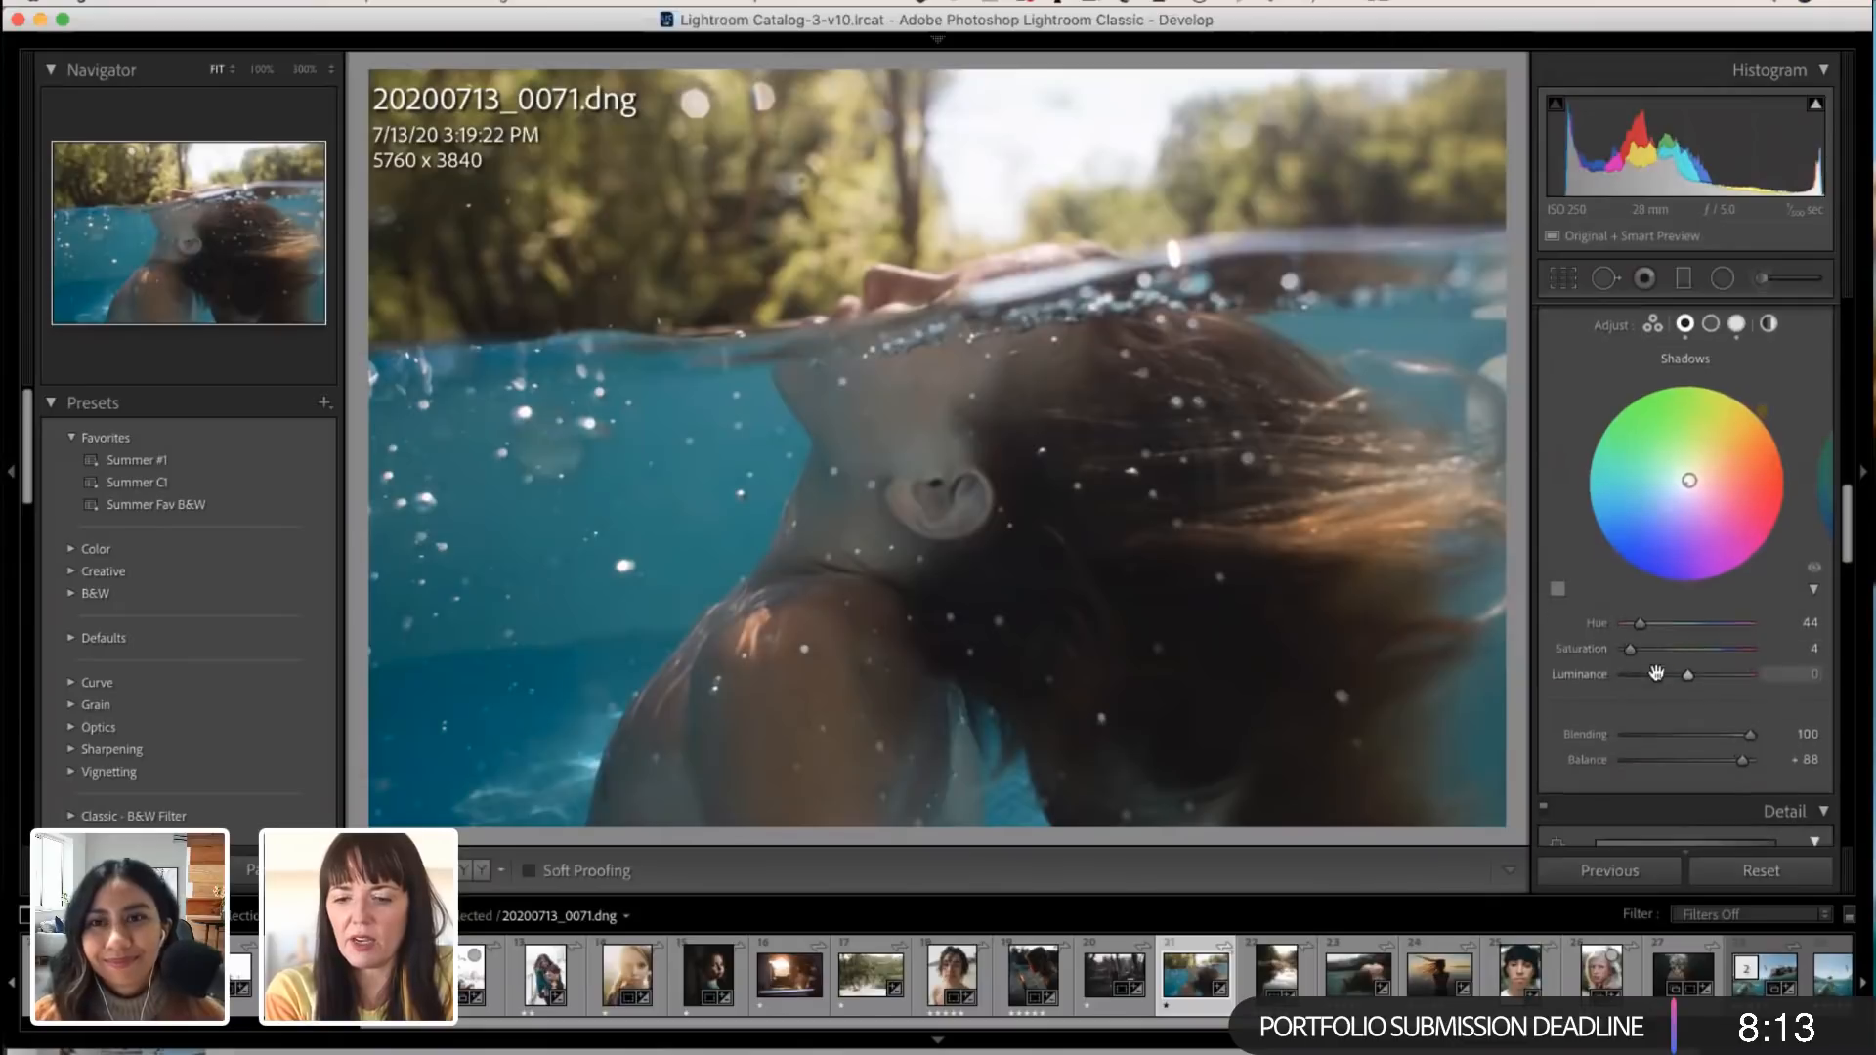
{"action": "scroll", "coordinate": [1656, 671], "scroll_direction": "up", "scroll_amount": 6}
{"action": "scroll", "coordinate": [1656, 670], "scroll_direction": "up", "scroll_amount": 10}
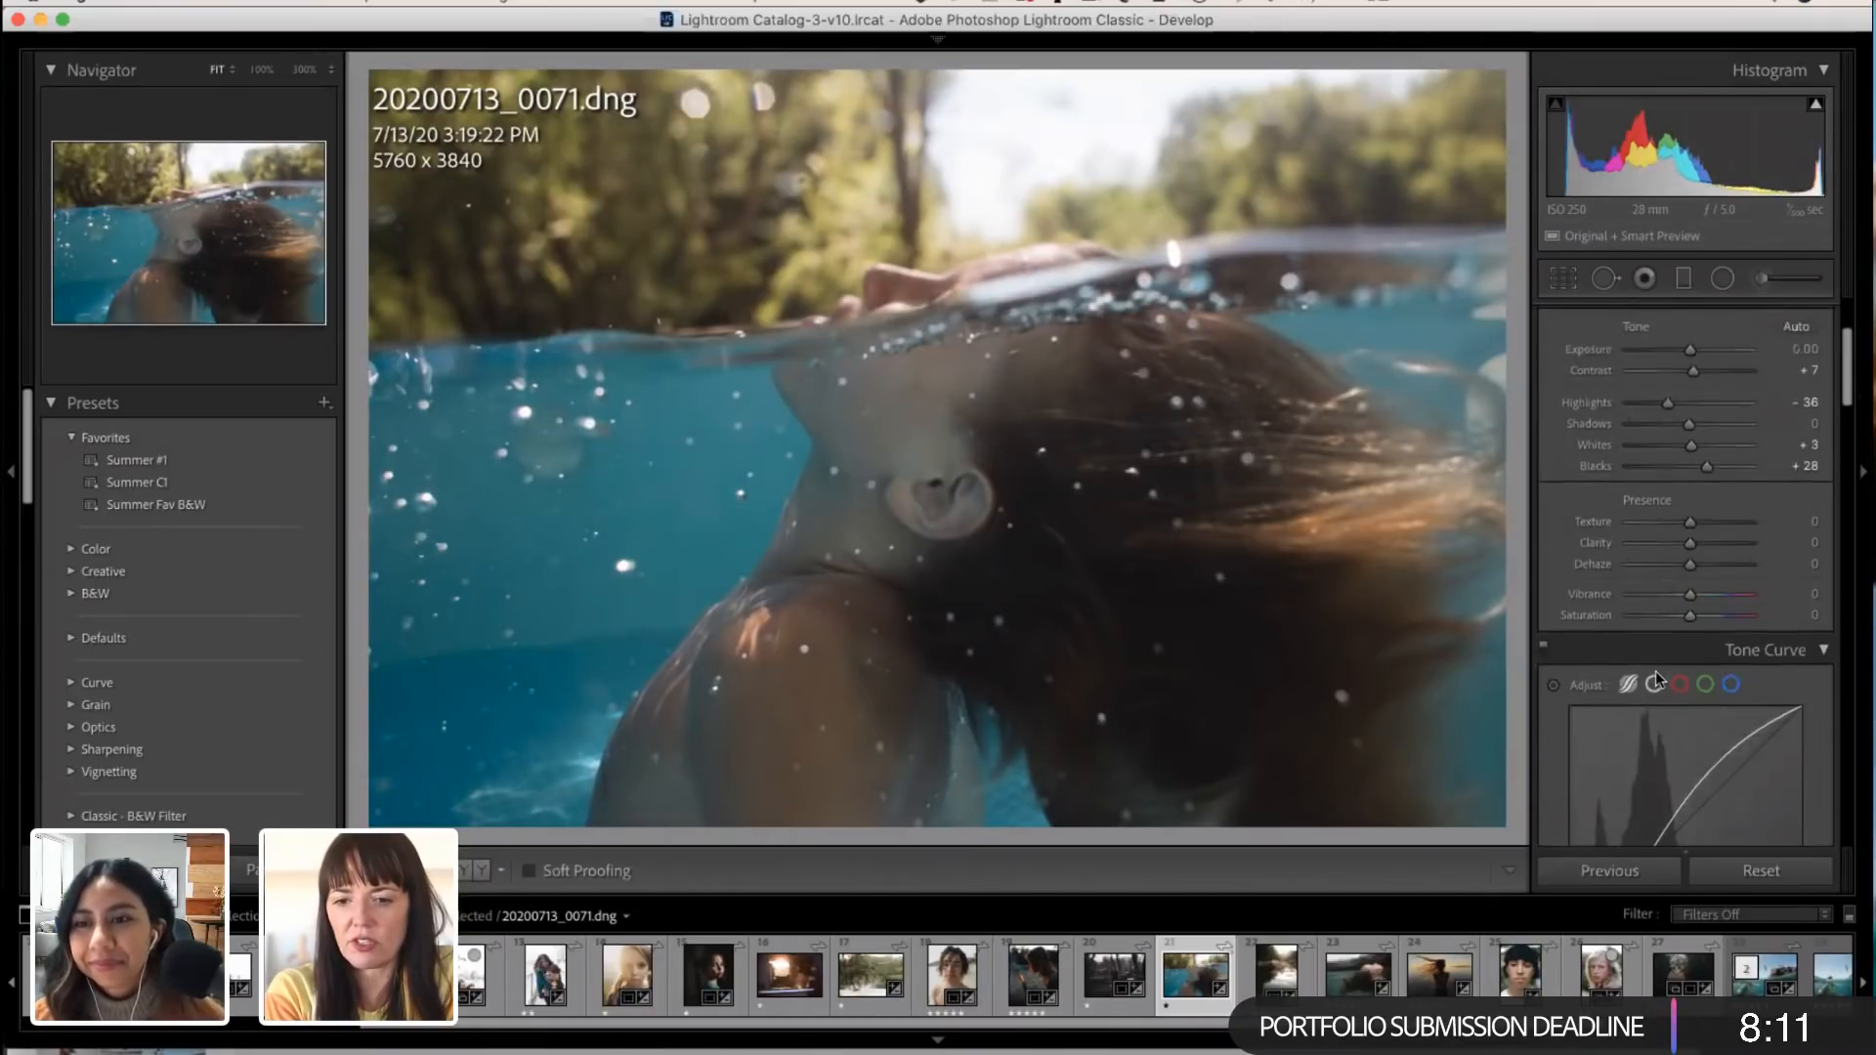
{"action": "scroll", "coordinate": [1655, 670], "scroll_direction": "down", "scroll_amount": 10}
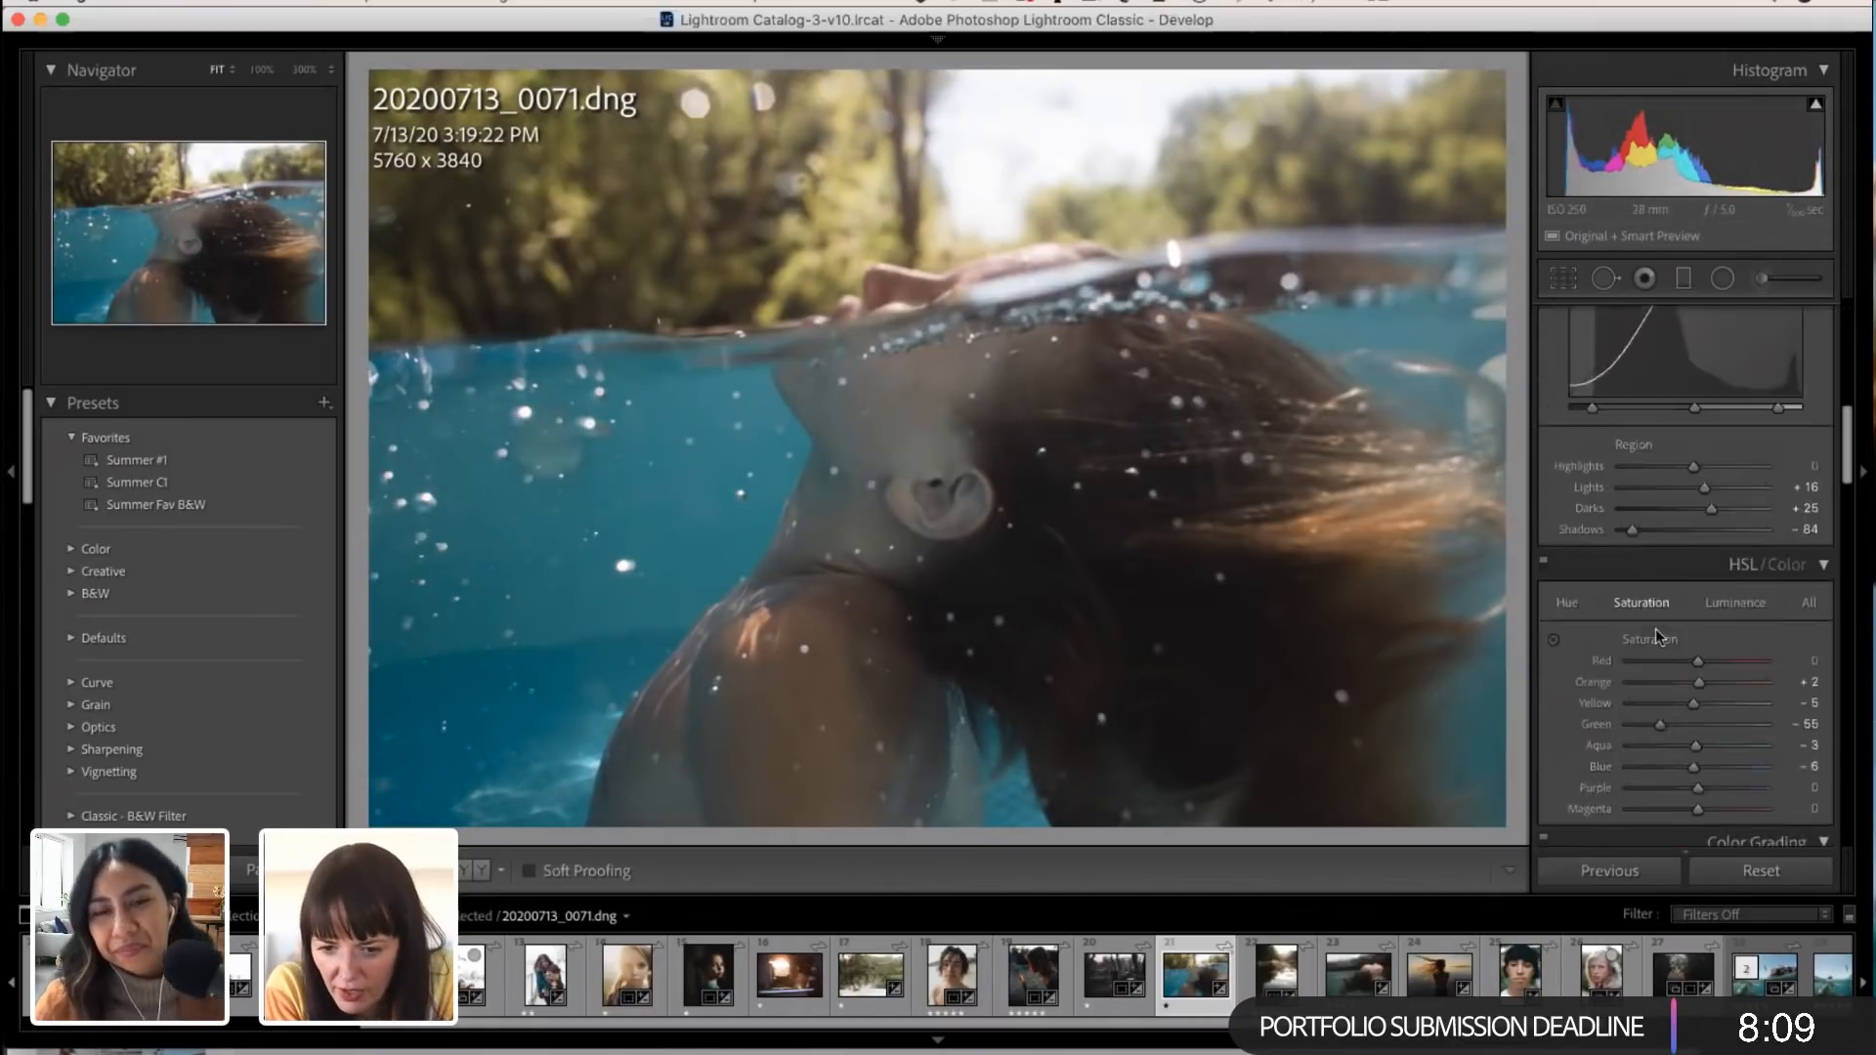
{"action": "scroll", "coordinate": [1655, 629], "scroll_direction": "up", "scroll_amount": 3}
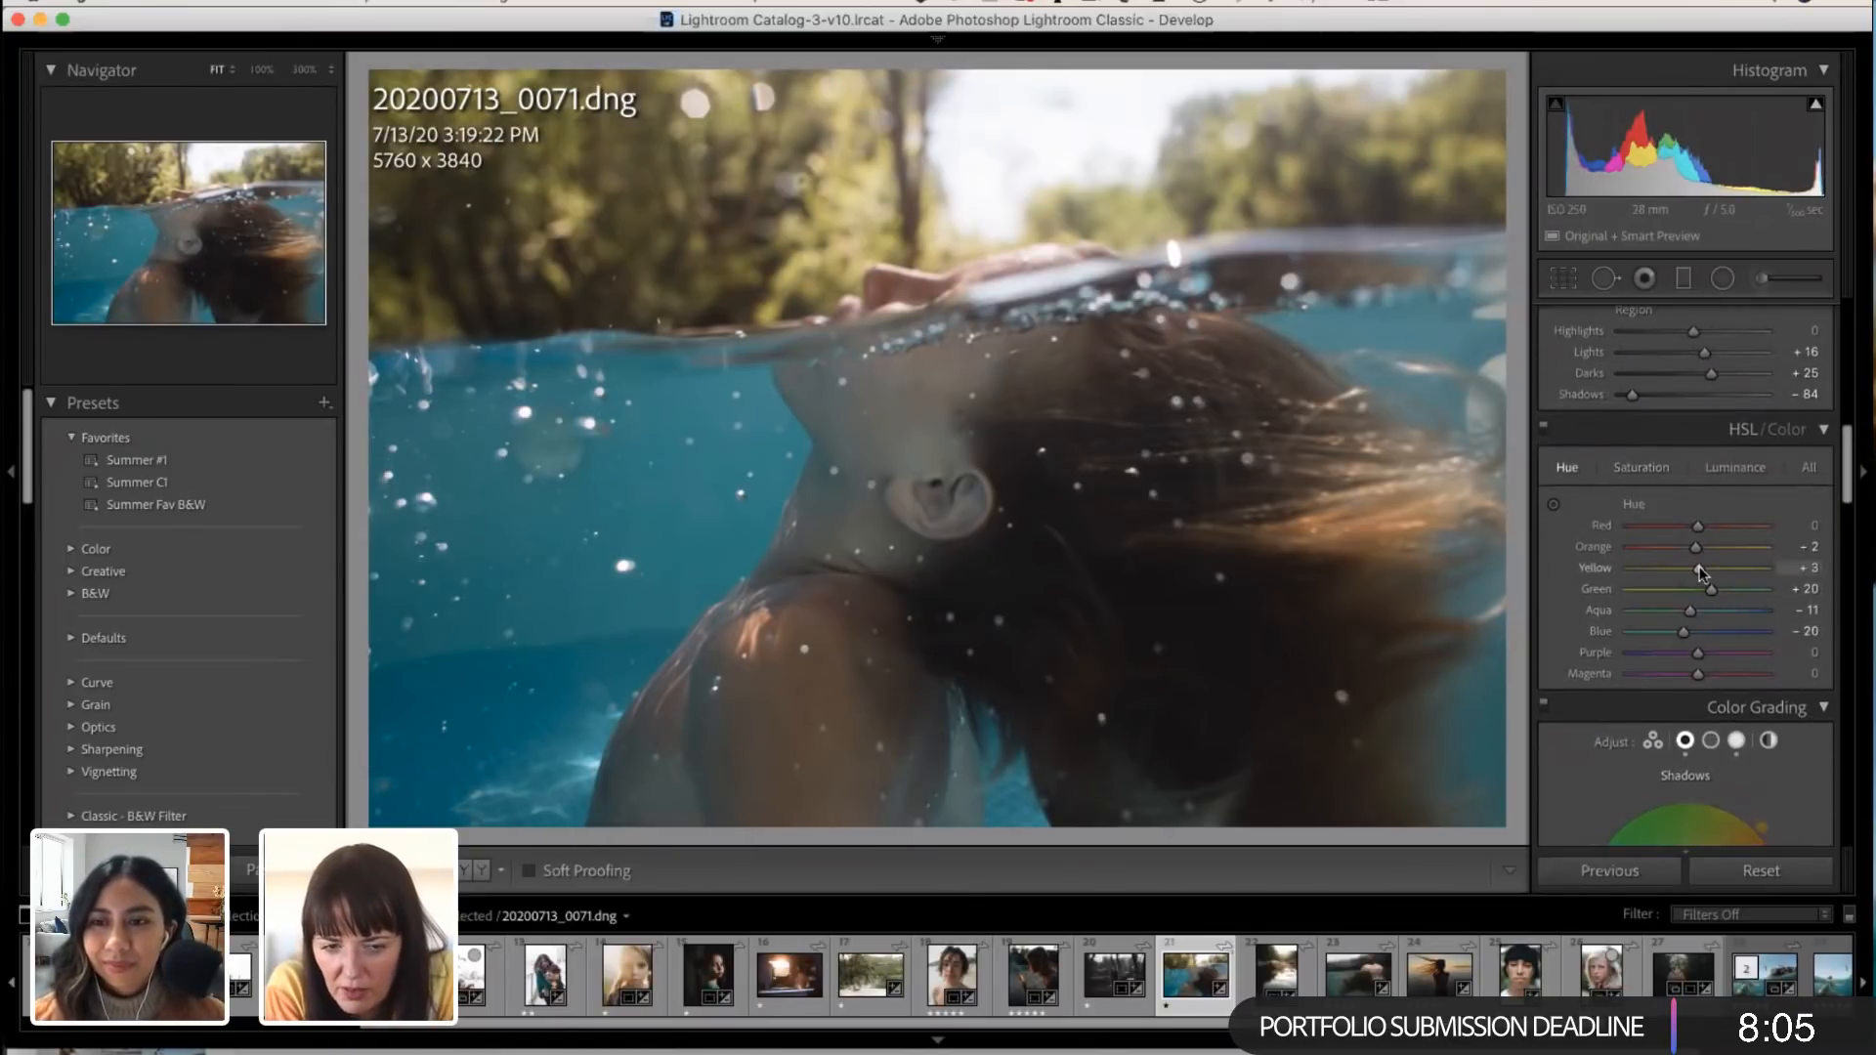
{"action": "mouse_move", "coordinate": [1702, 572]}
{"action": "left_mouse_down"}
{"action": "mouse_move", "coordinate": [1725, 564]}
{"action": "mouse_move", "coordinate": [1703, 555]}
{"action": "left_mouse_up"}
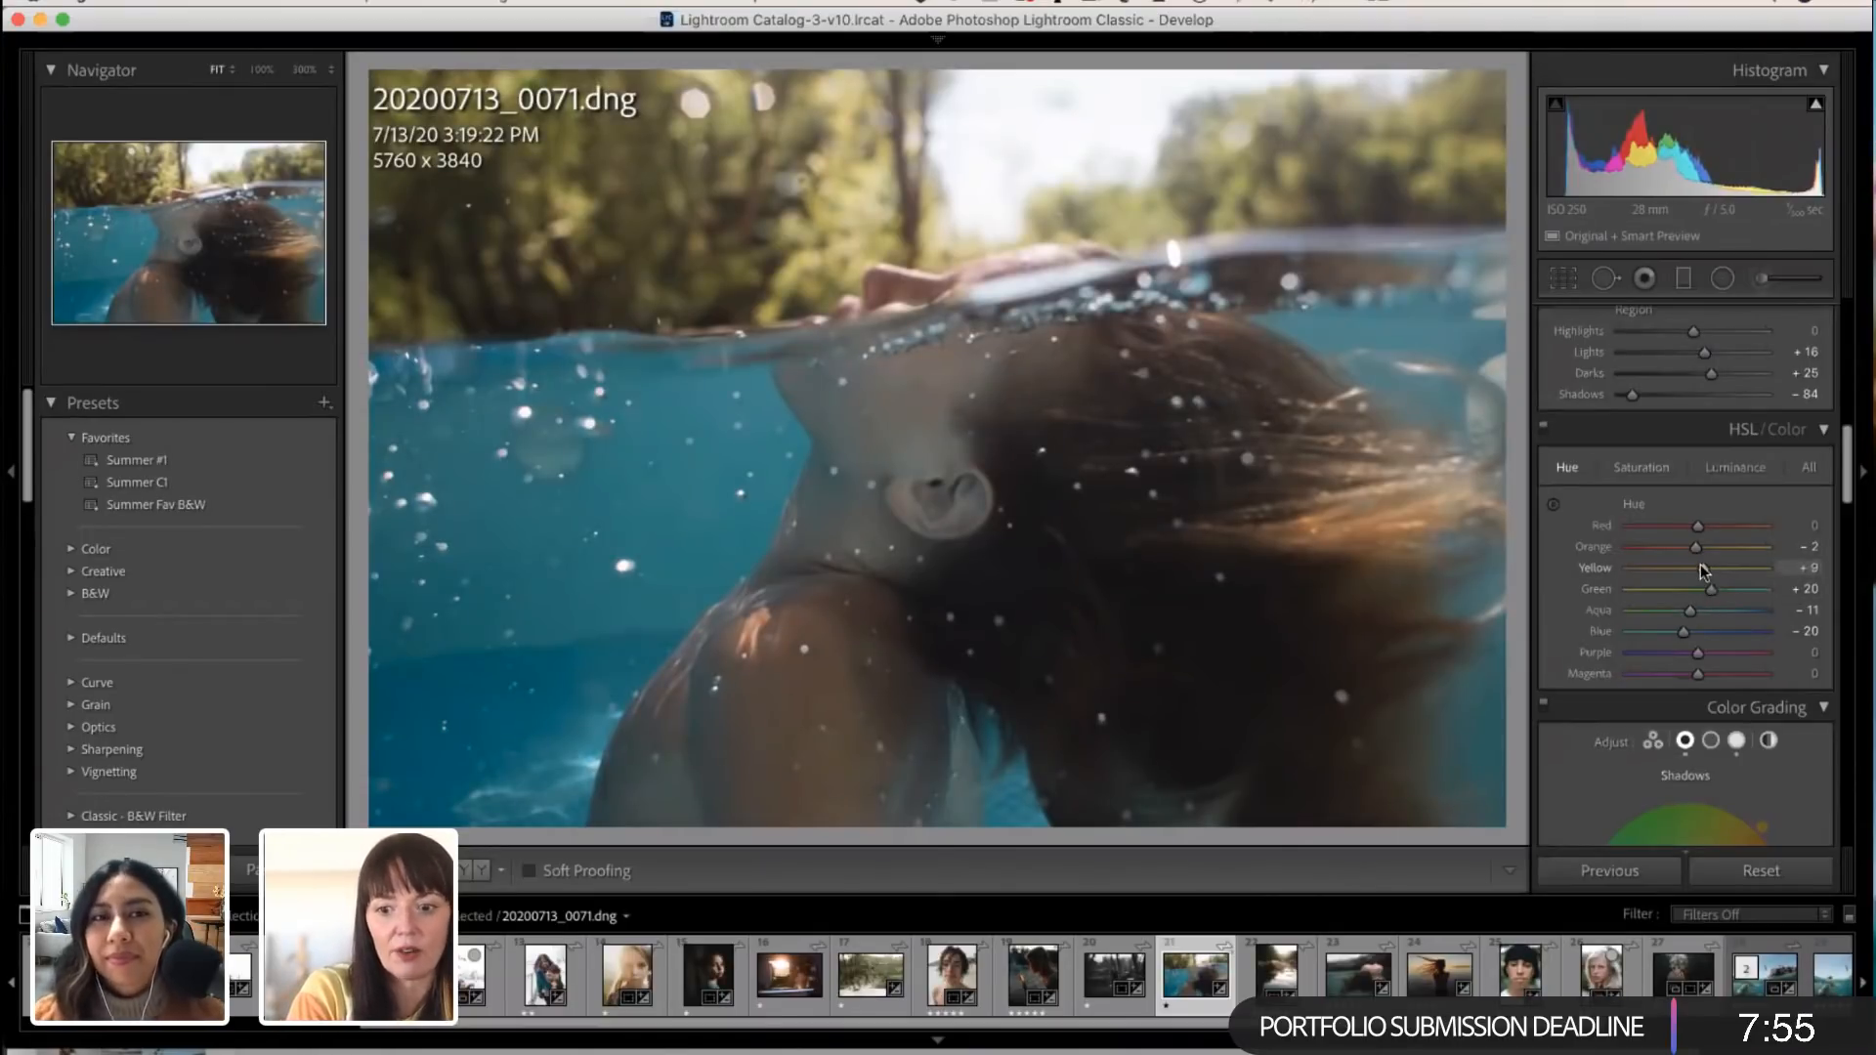
{"action": "mouse_move", "coordinate": [1712, 567]}
{"action": "left_mouse_down"}
{"action": "mouse_move", "coordinate": [1727, 560]}
{"action": "mouse_move", "coordinate": [1711, 563]}
{"action": "left_mouse_up"}
Step: Raise the HSL Green saturation slightly and set Luminance to -15 for Yellow and -77 for Green
{"action": "left_click", "coordinate": [1660, 467]}
{"action": "mouse_move", "coordinate": [1662, 589]}
{"action": "left_mouse_down"}
{"action": "mouse_move", "coordinate": [1710, 588]}
{"action": "mouse_move", "coordinate": [1666, 587]}
{"action": "left_mouse_up"}
{"action": "left_click", "coordinate": [1736, 467]}
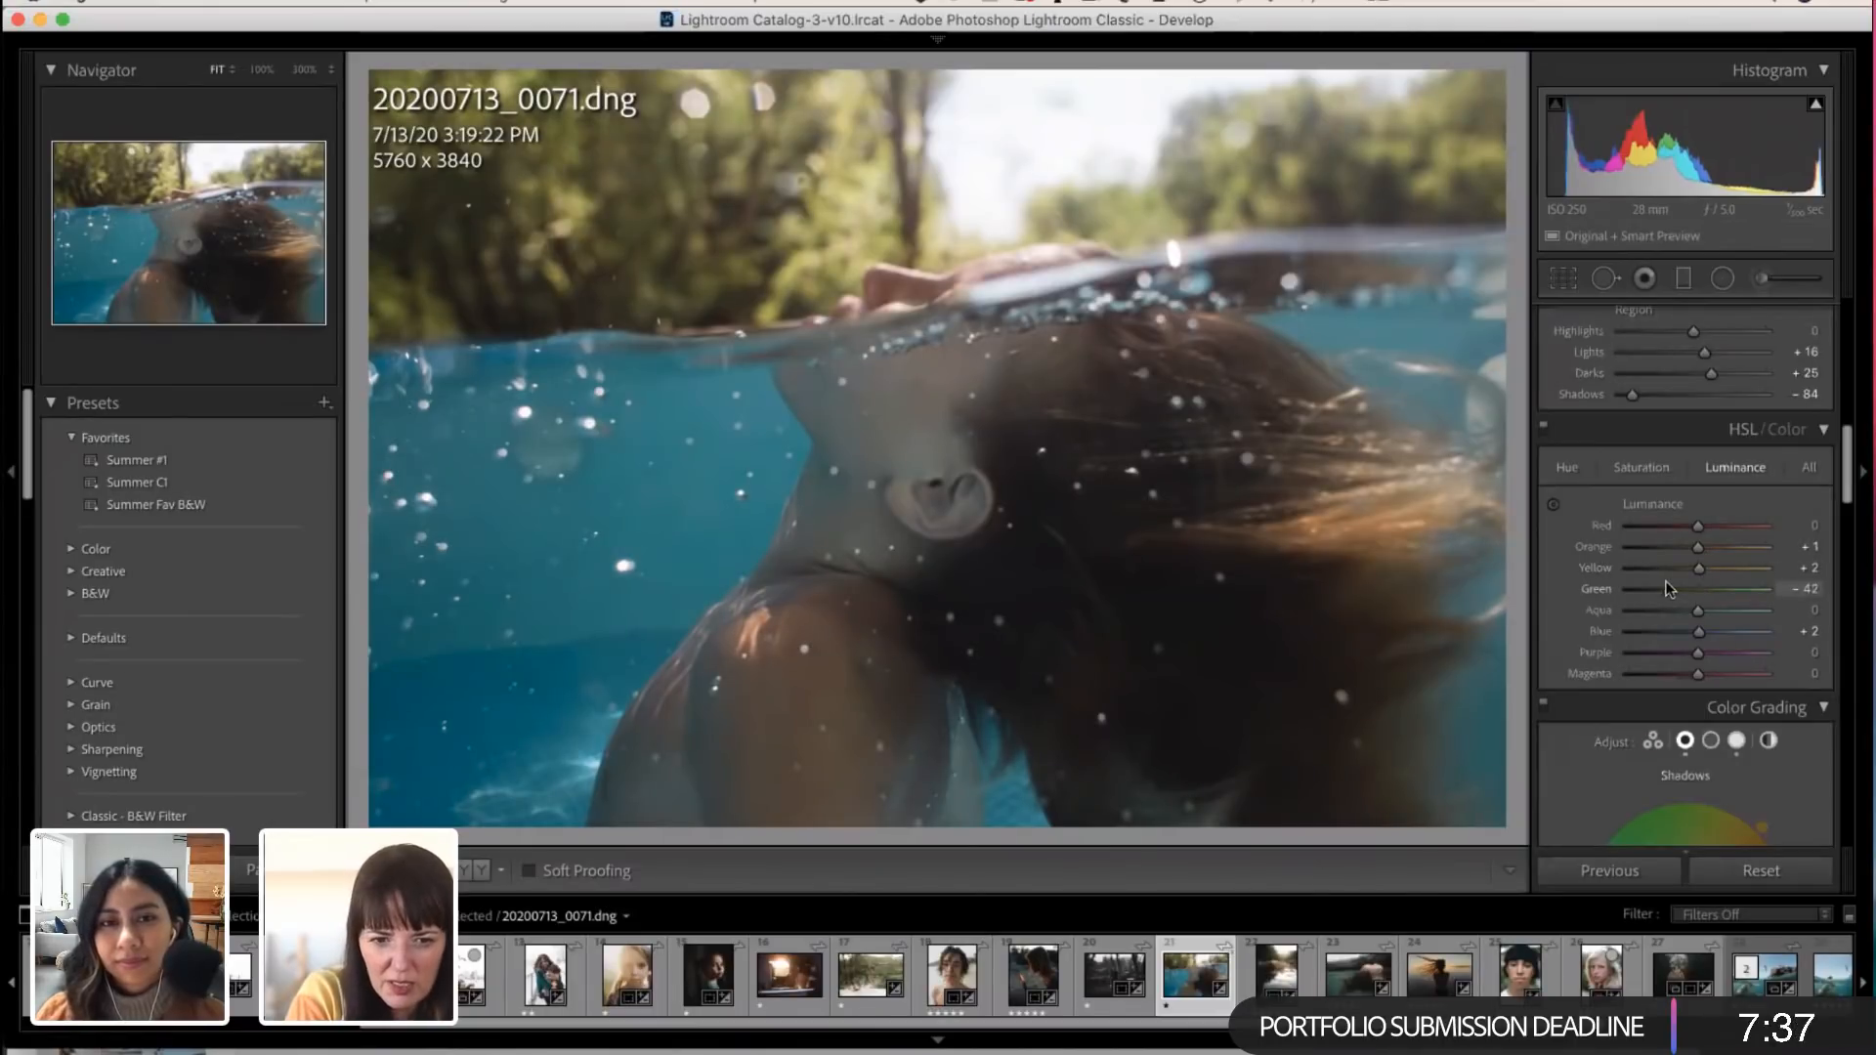
{"action": "left_click_drag", "start_coordinate": [1665, 588], "coordinate": [1685, 554]}
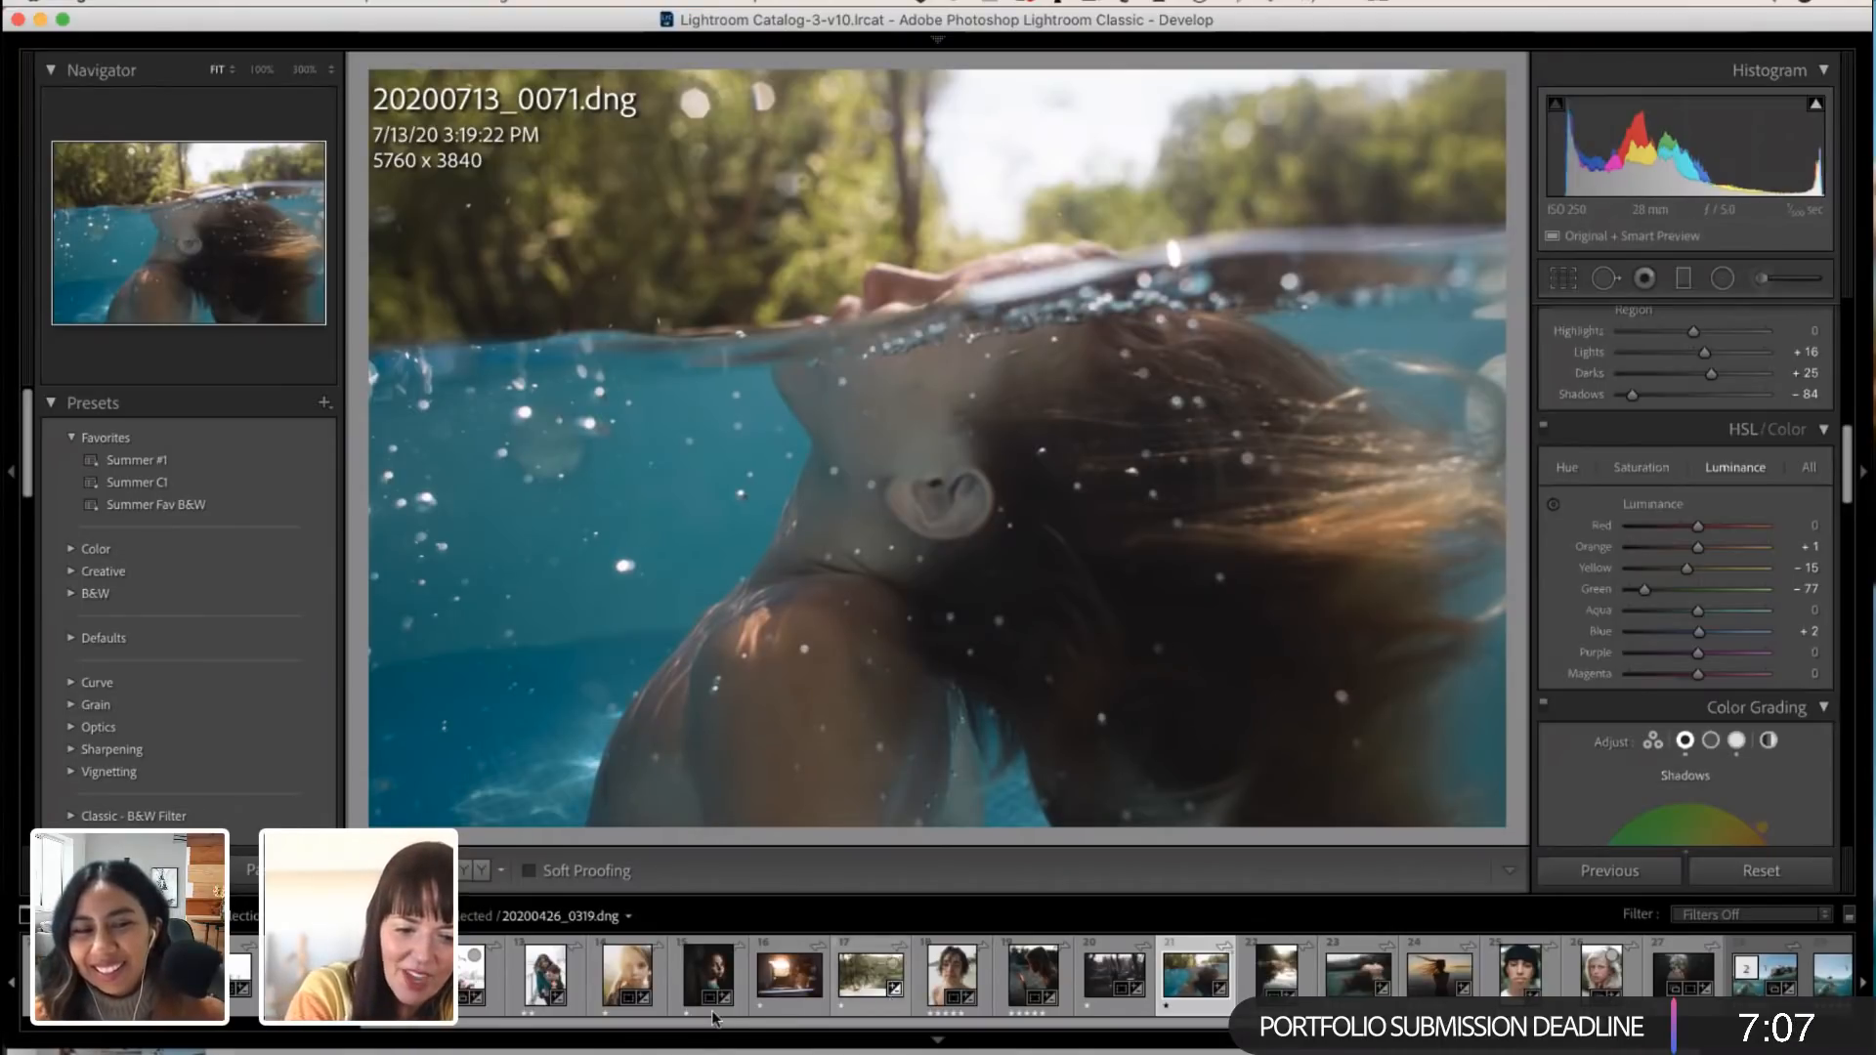
Step: Open the sunlit photo of the two children in the car from the filmstrip
{"action": "scroll", "coordinate": [724, 997], "scroll_direction": "down", "scroll_amount": 1}
{"action": "scroll", "coordinate": [723, 997], "scroll_direction": "down", "scroll_amount": 5}
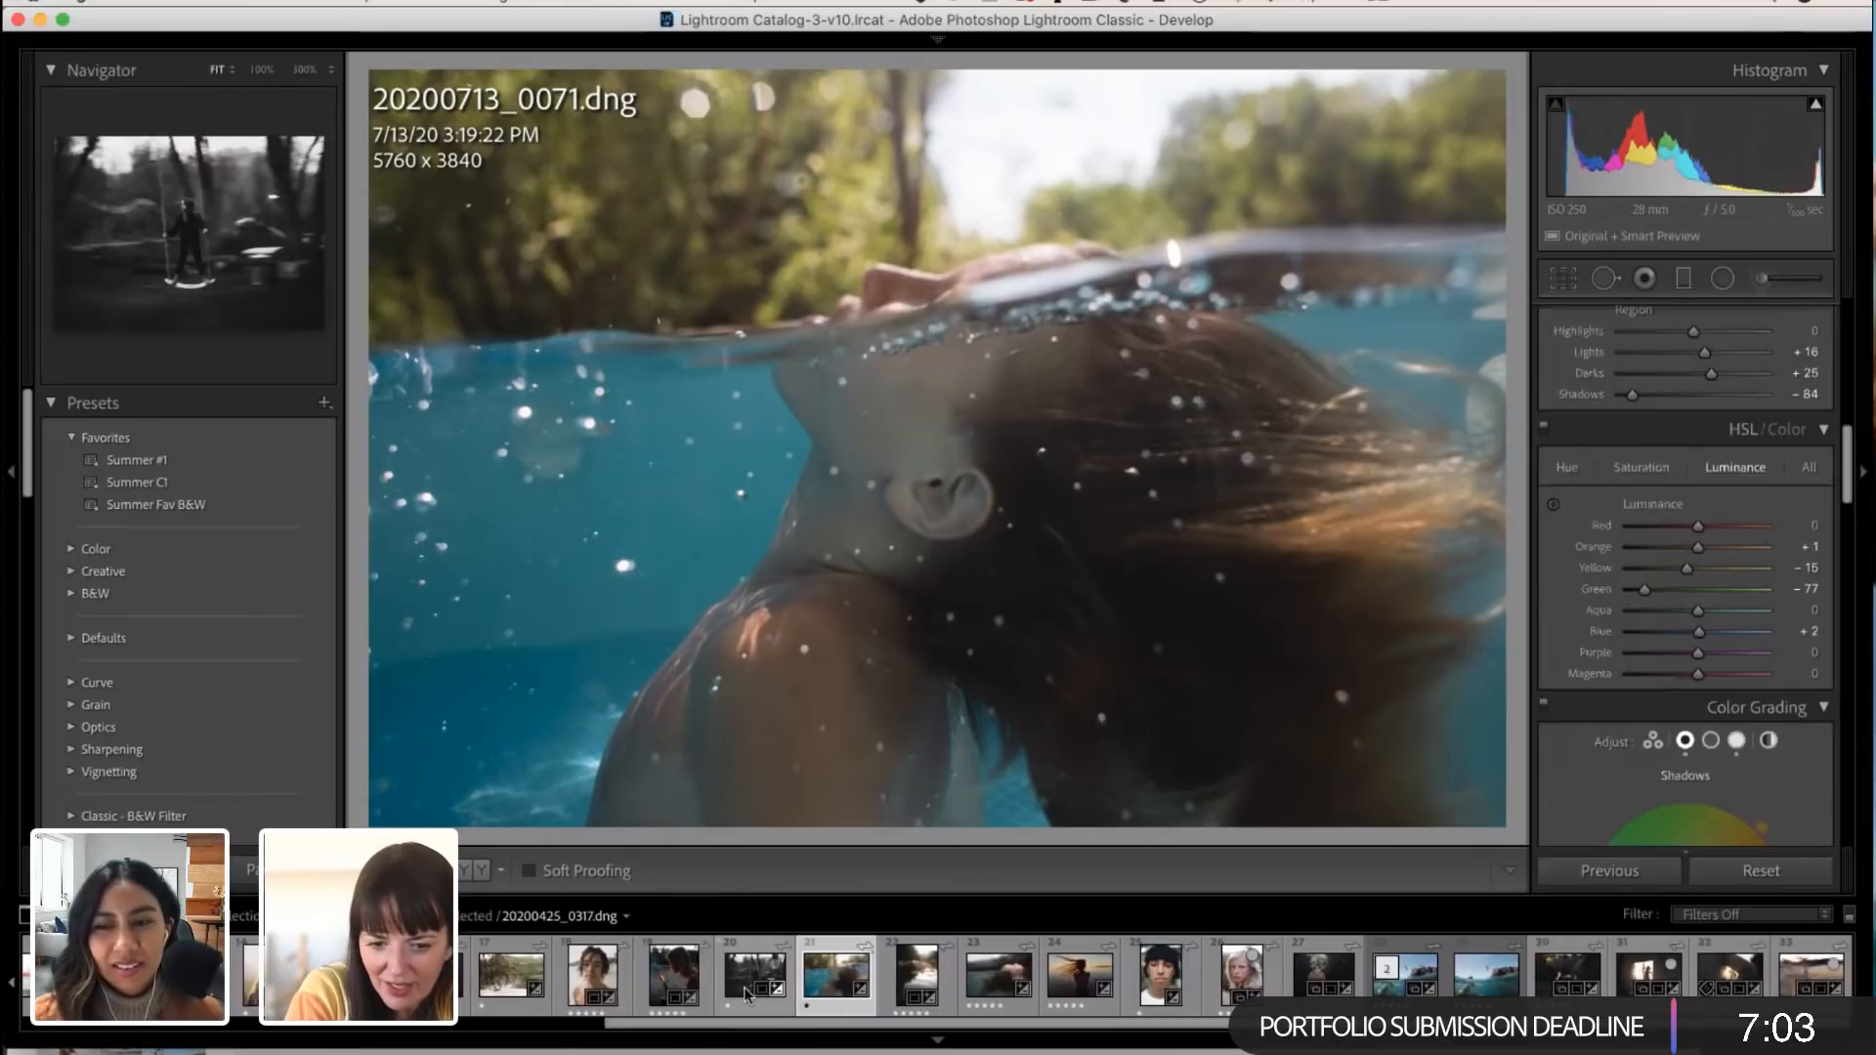
{"action": "scroll", "coordinate": [733, 997], "scroll_direction": "up", "scroll_amount": 2}
{"action": "scroll", "coordinate": [745, 995], "scroll_direction": "up", "scroll_amount": 2}
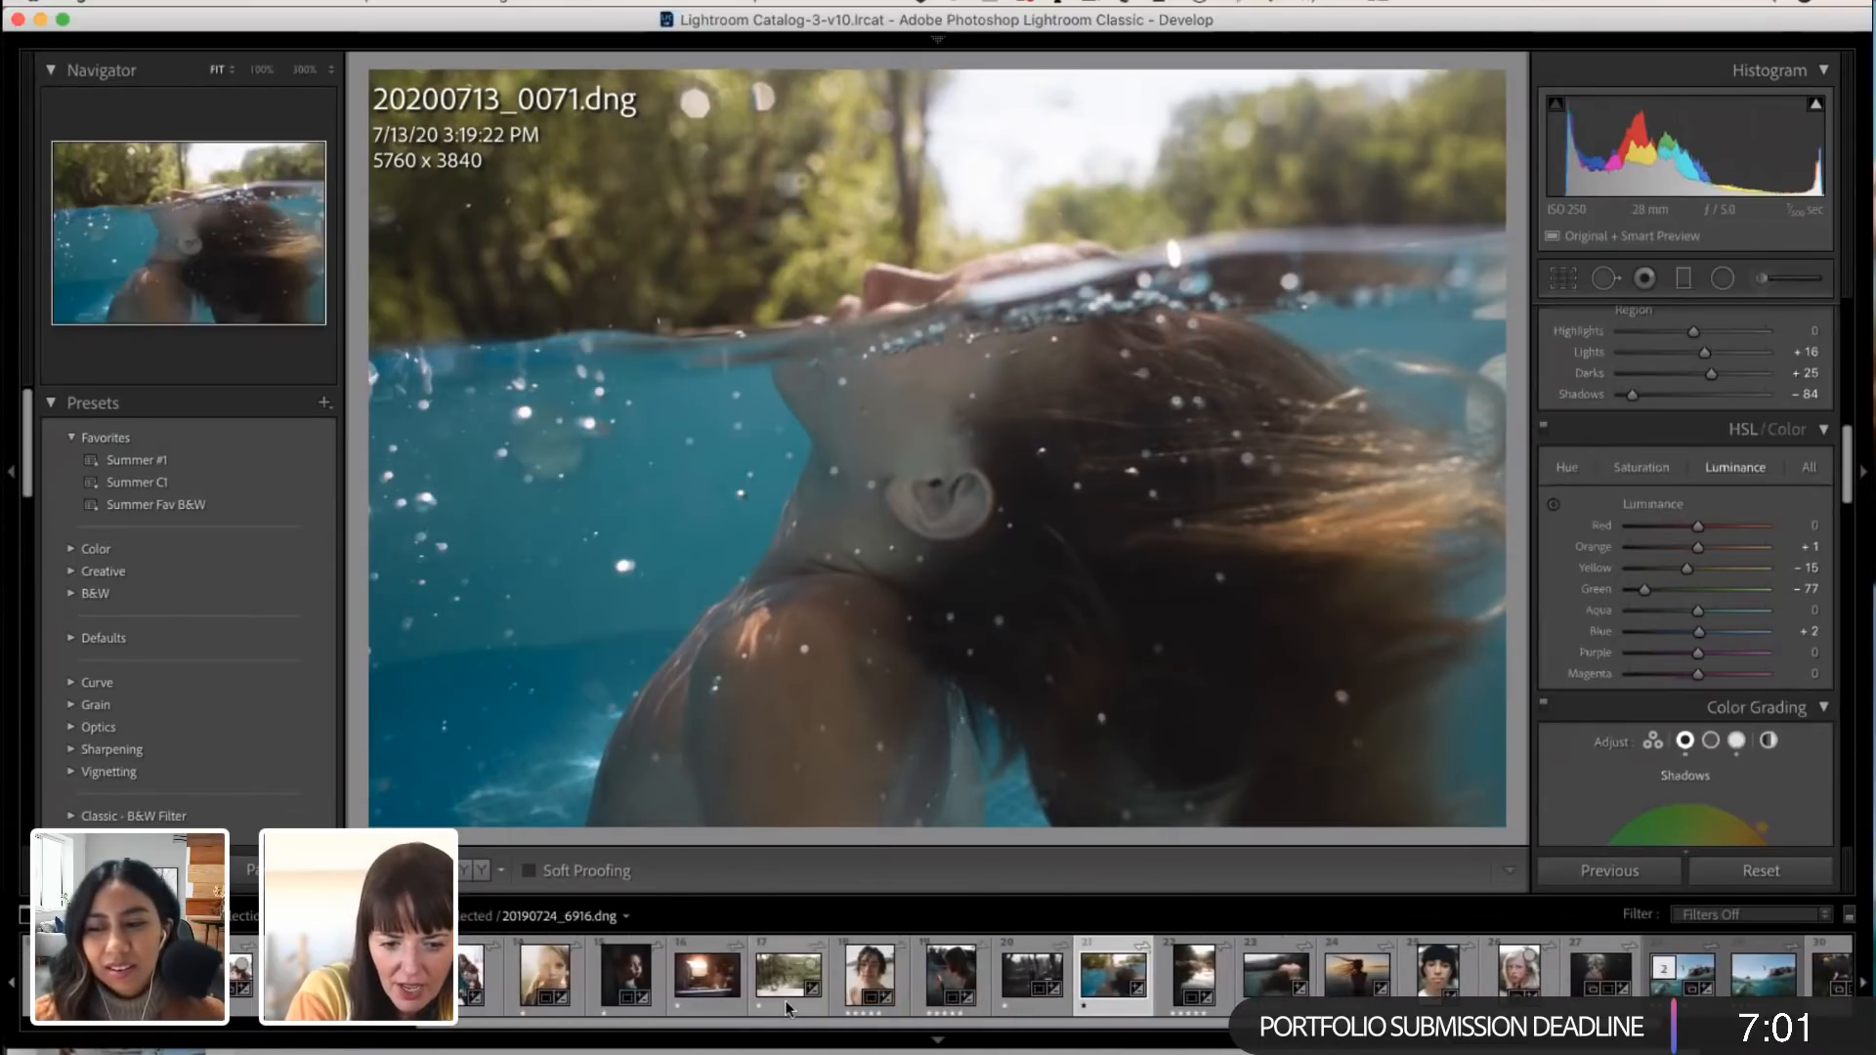
{"action": "left_click", "coordinate": [700, 981]}
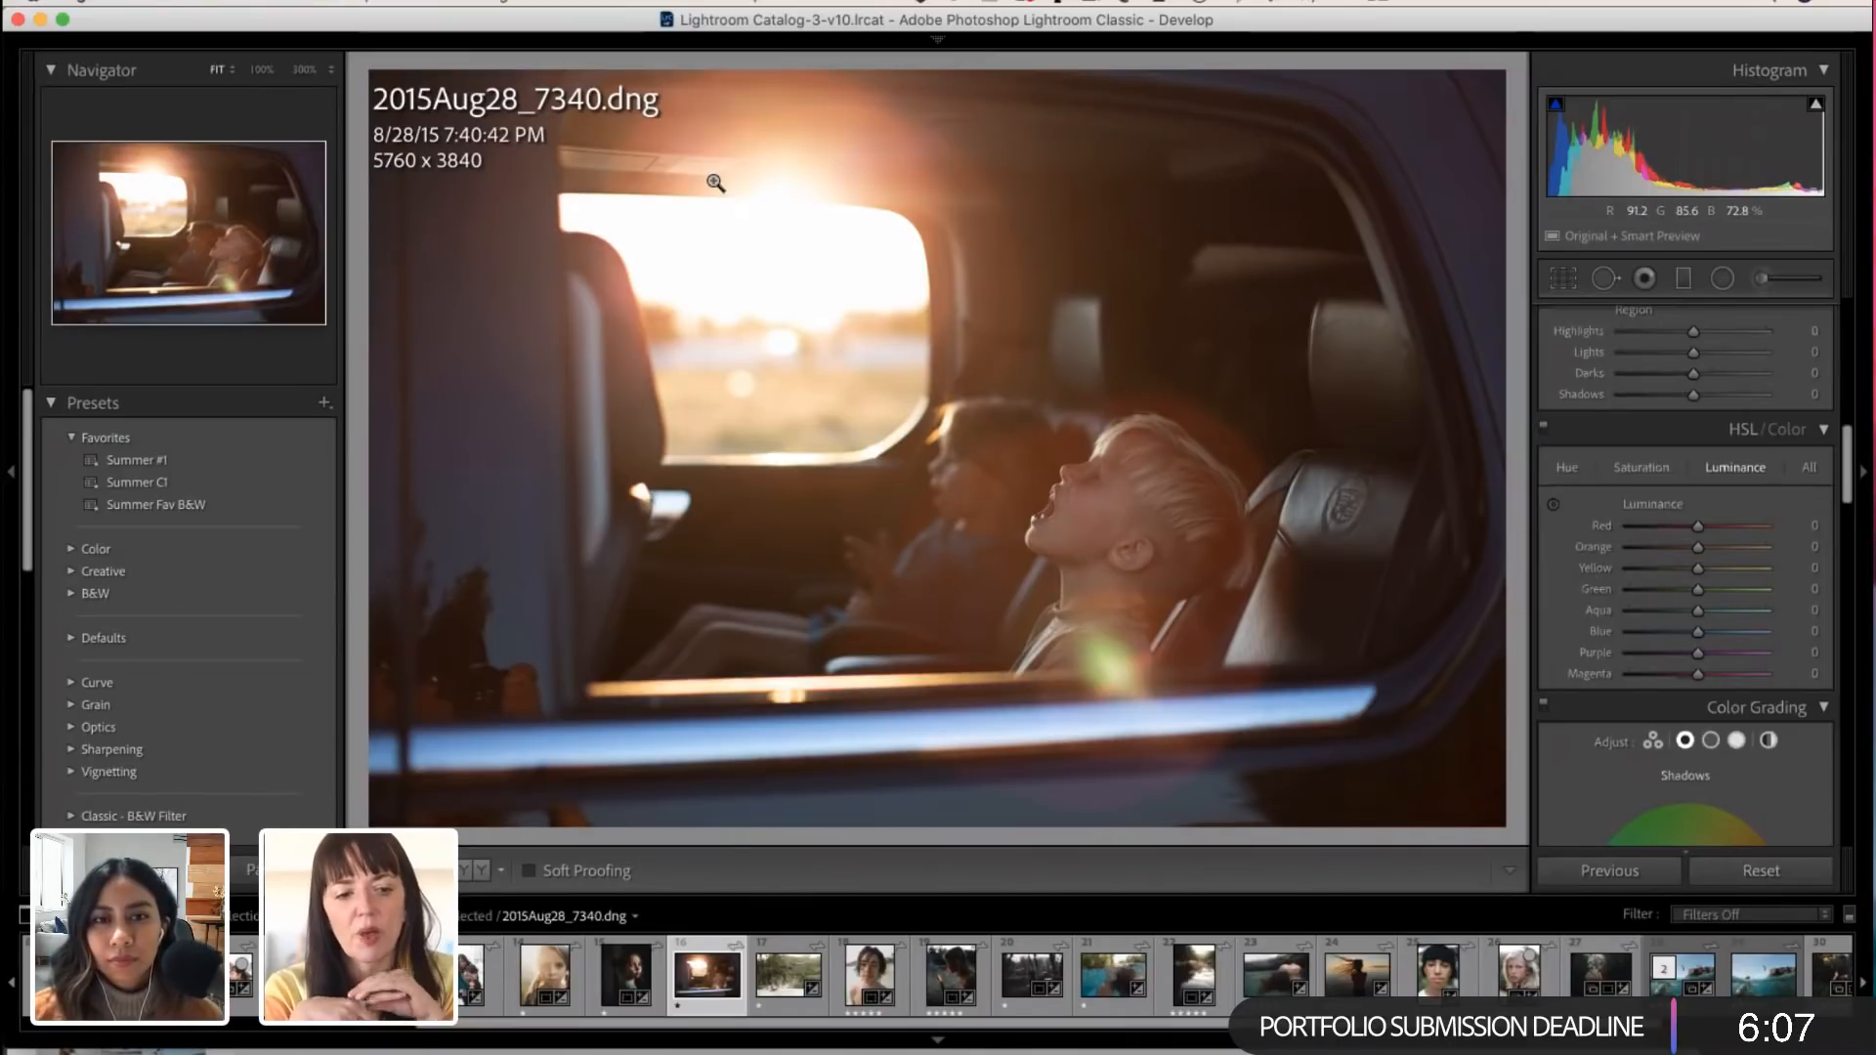
Step: View the backlit portrait of the girl with braids, browse the other photos, and return to the two children in the car
{"action": "scroll", "coordinate": [1583, 523], "scroll_direction": "up", "scroll_amount": 1}
{"action": "scroll", "coordinate": [1583, 518], "scroll_direction": "up", "scroll_amount": 5}
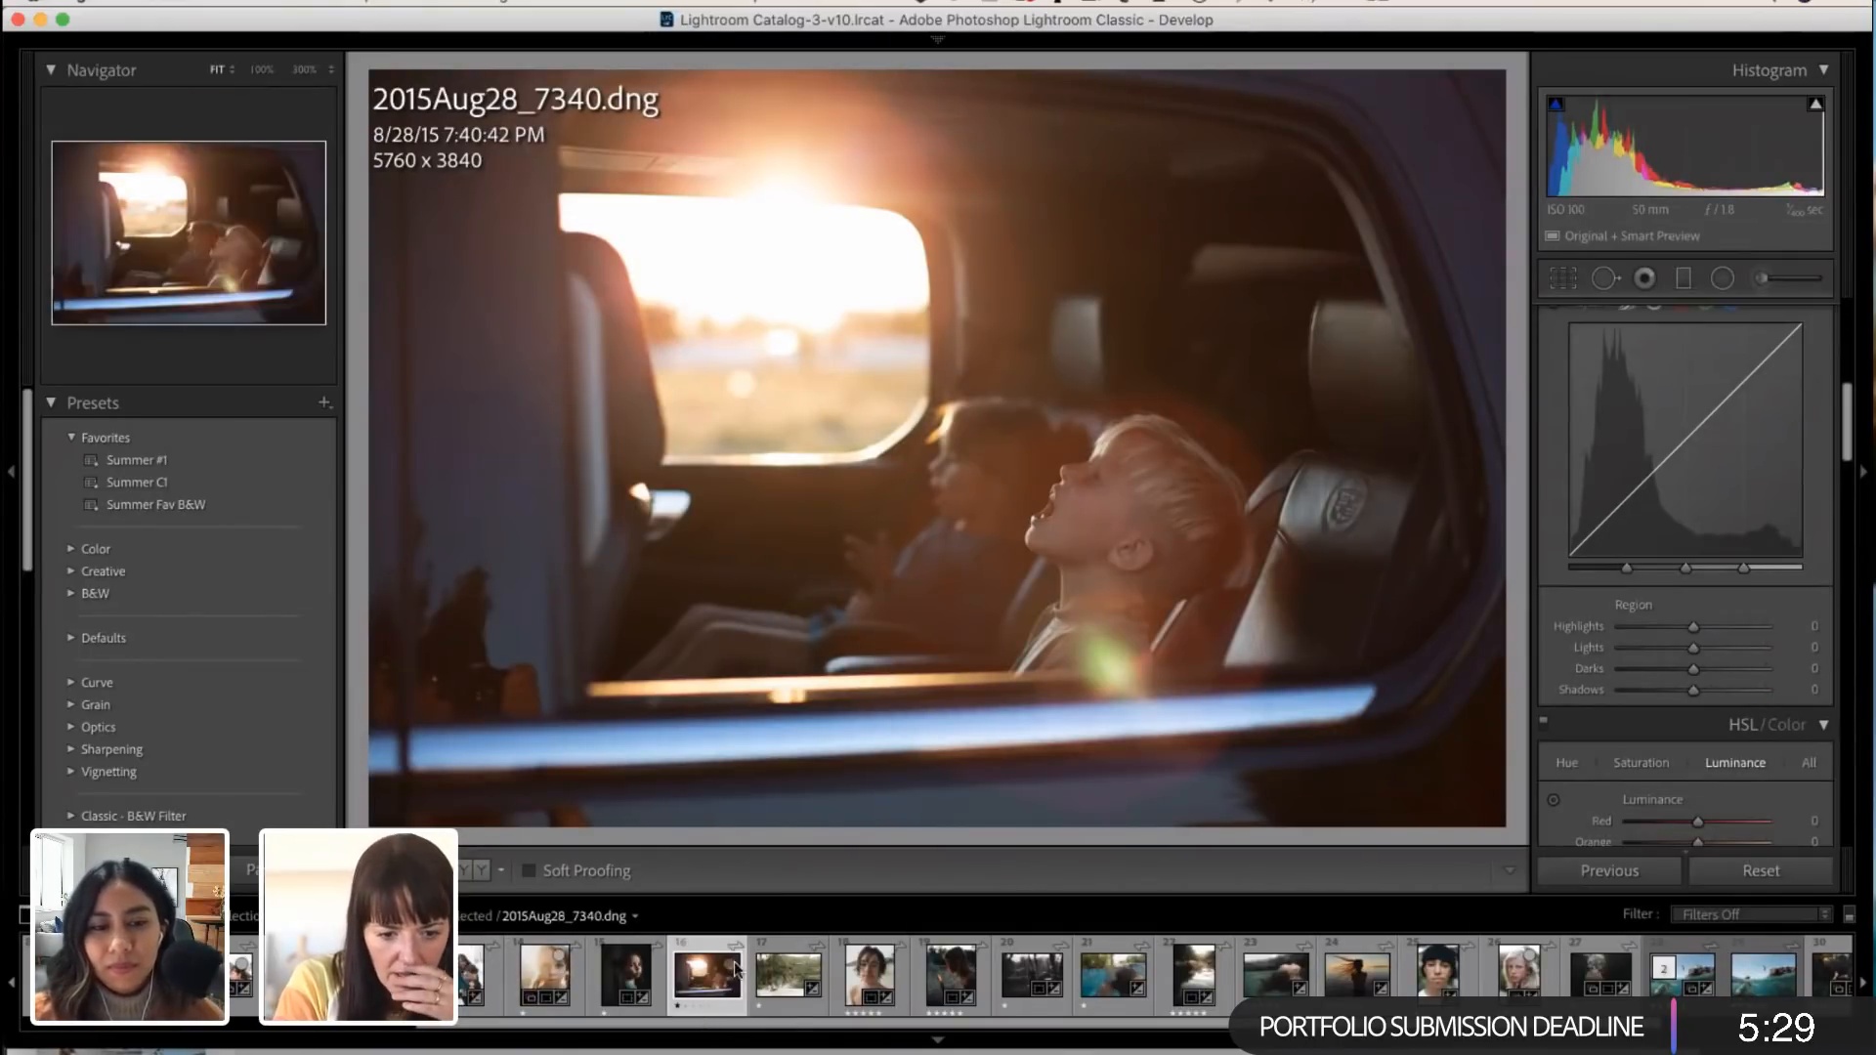
{"action": "left_click", "coordinate": [551, 978]}
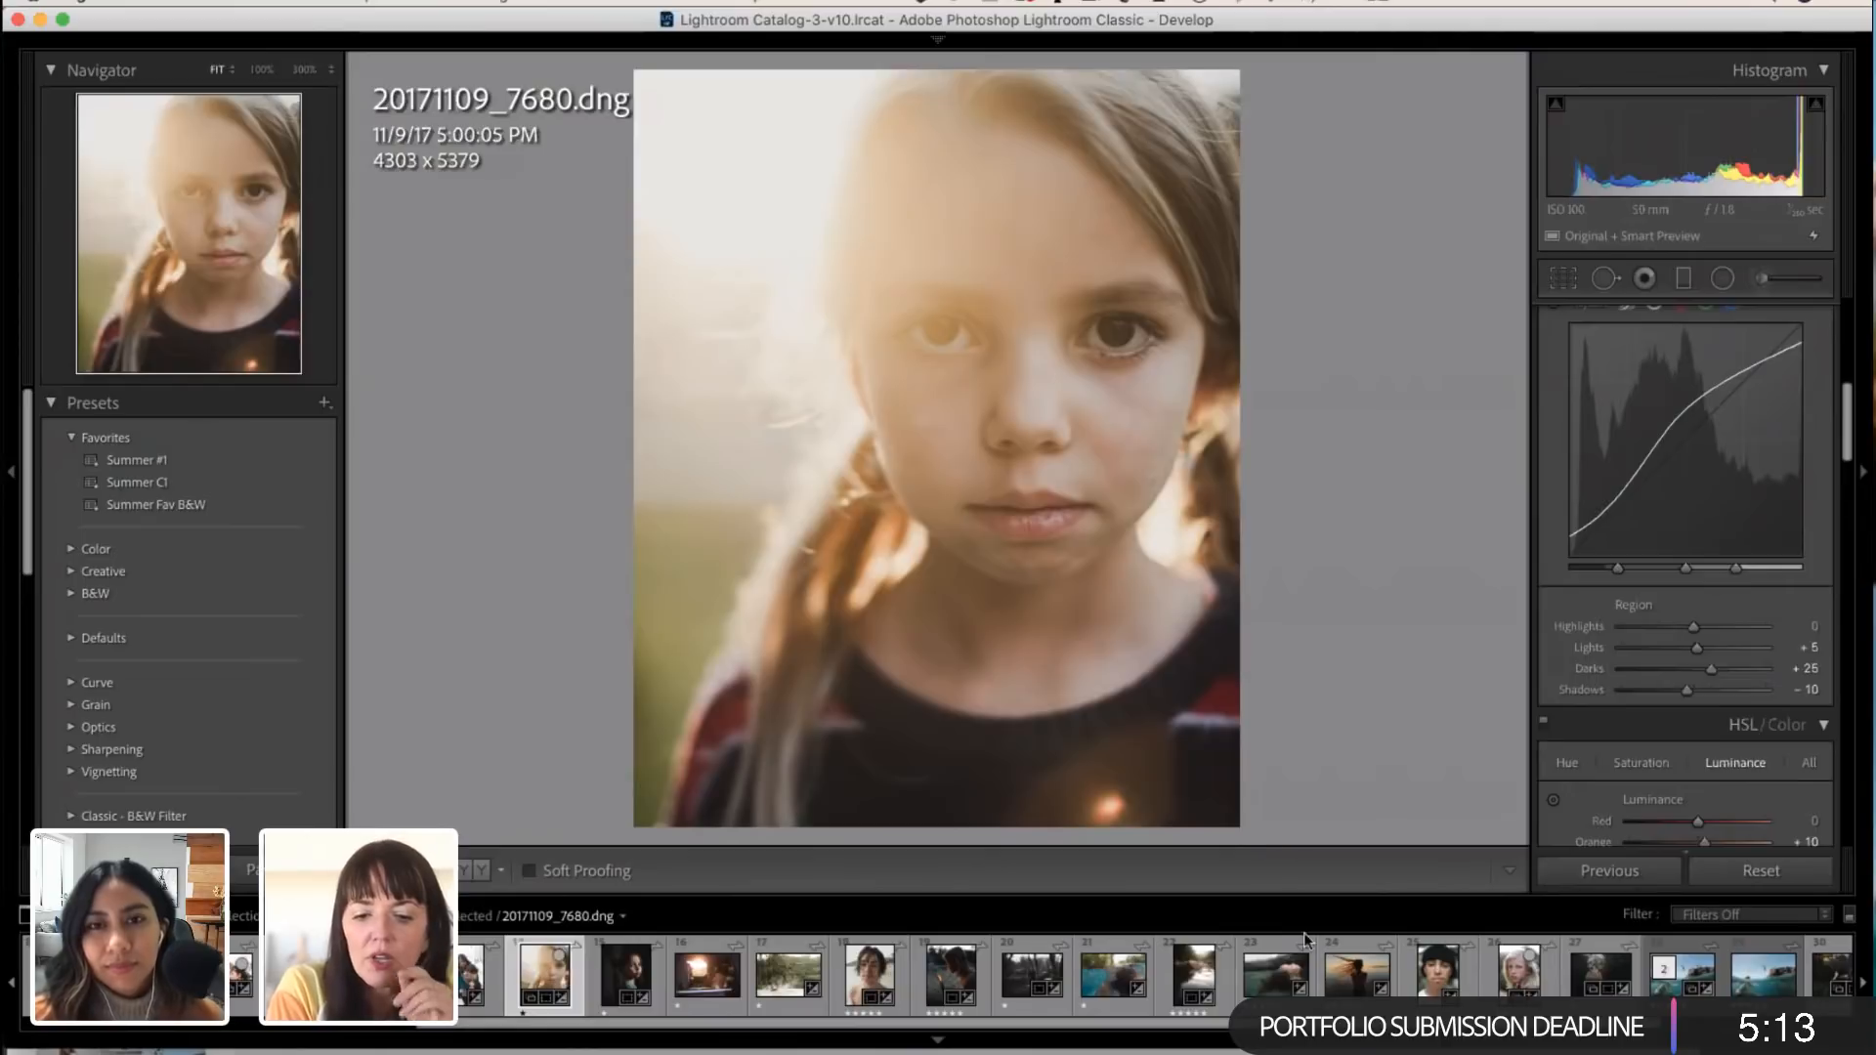
{"action": "scroll", "coordinate": [1417, 973], "scroll_direction": "down", "scroll_amount": 2}
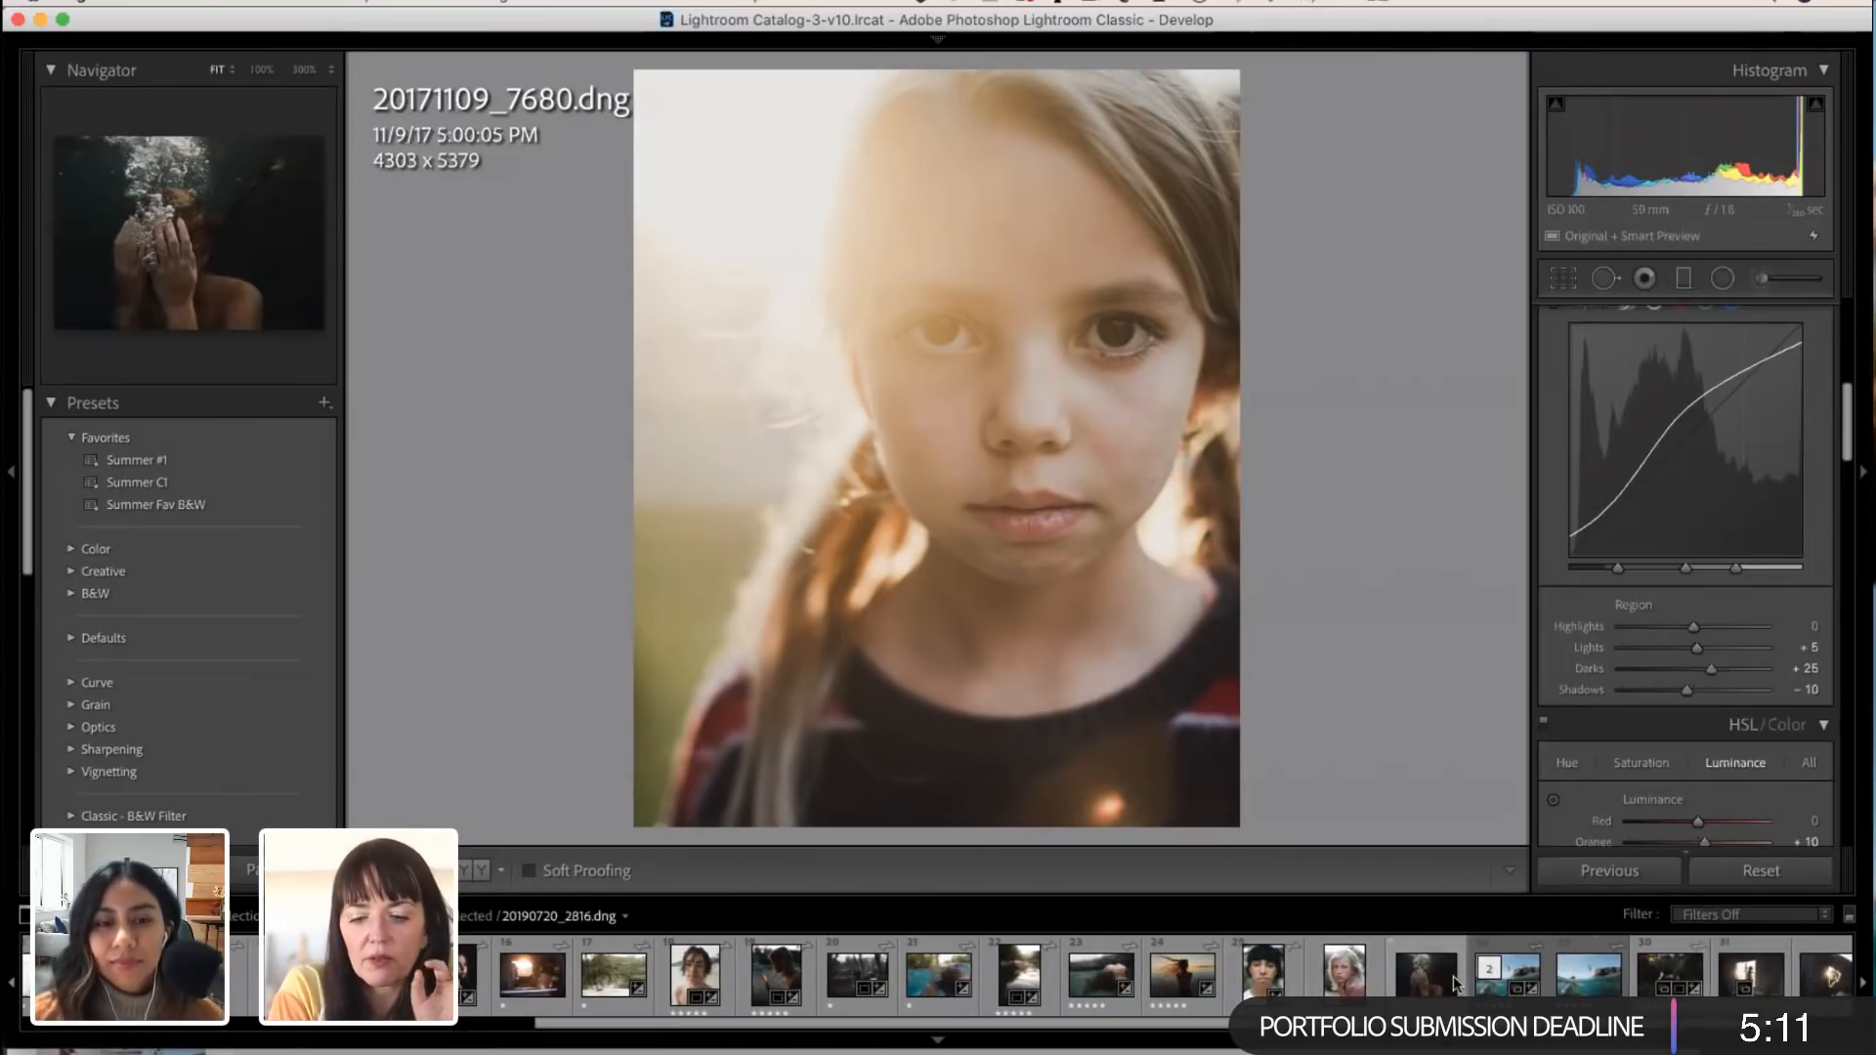
{"action": "scroll", "coordinate": [1454, 982], "scroll_direction": "down", "scroll_amount": 1}
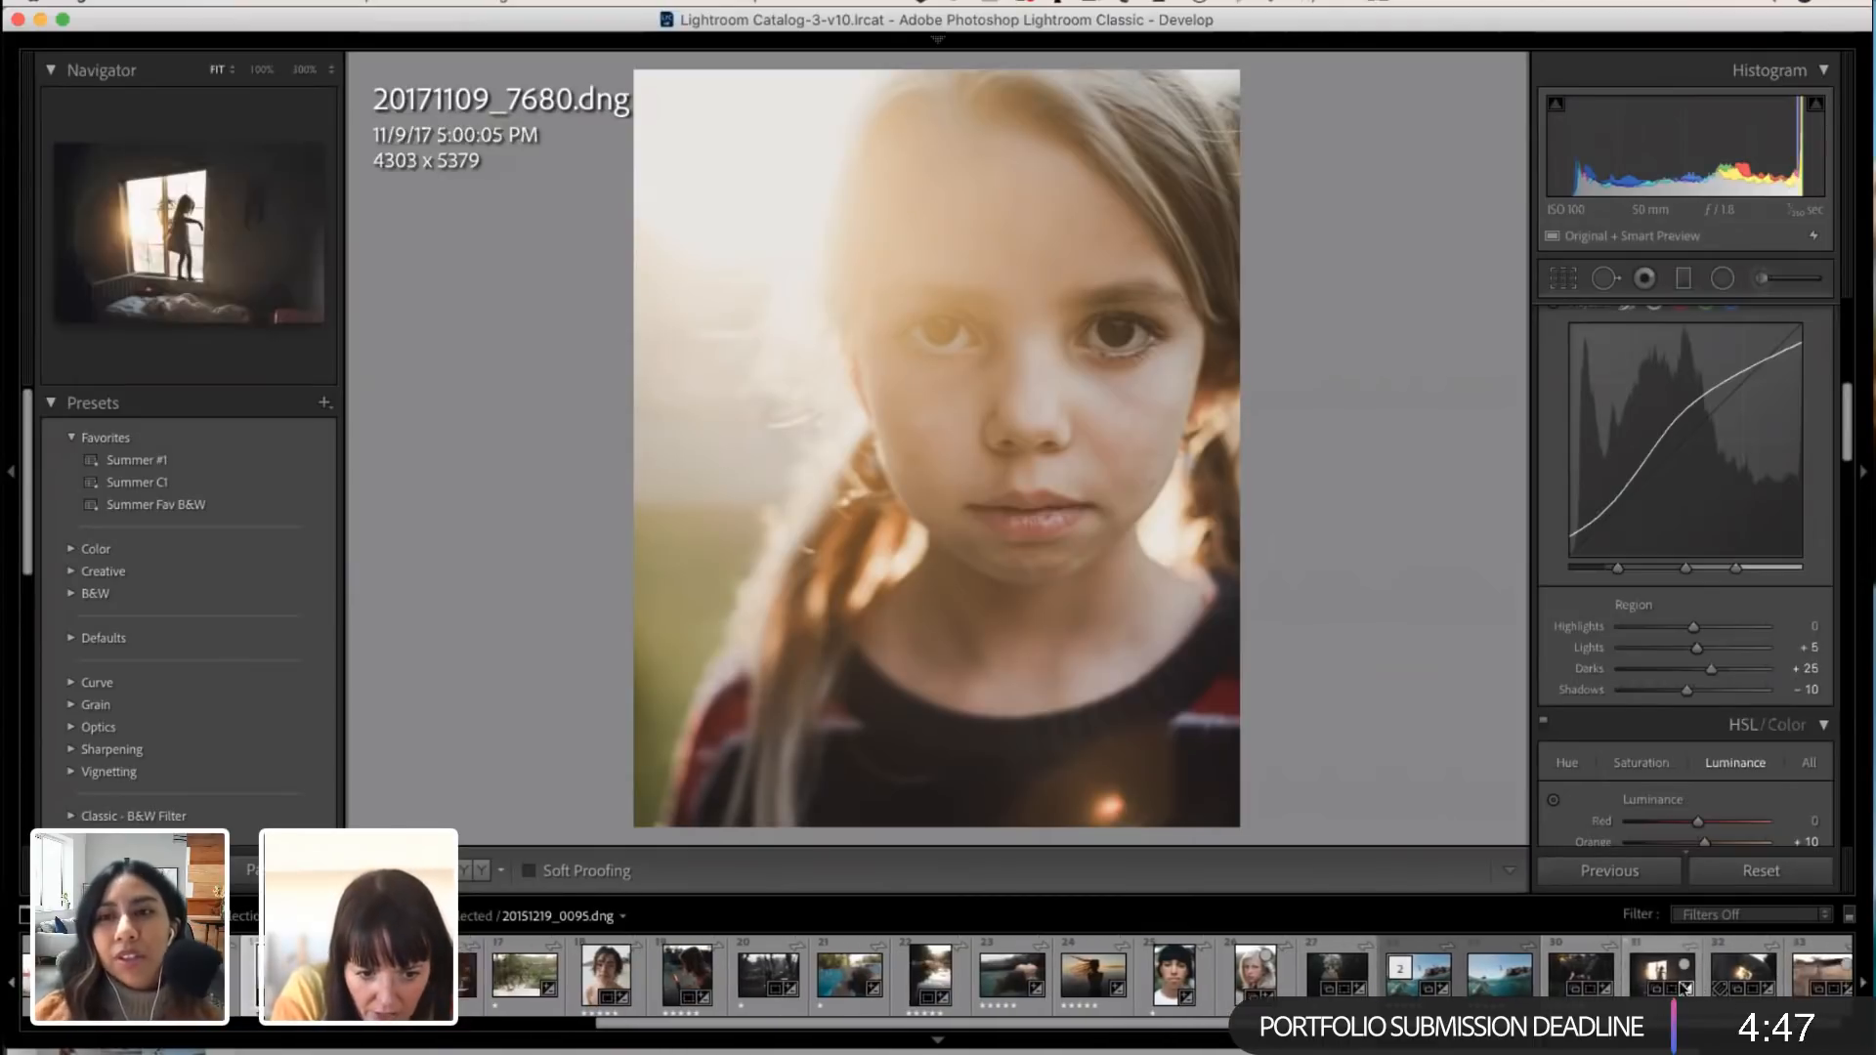
{"action": "scroll", "coordinate": [1169, 1007], "scroll_direction": "up", "scroll_amount": 2}
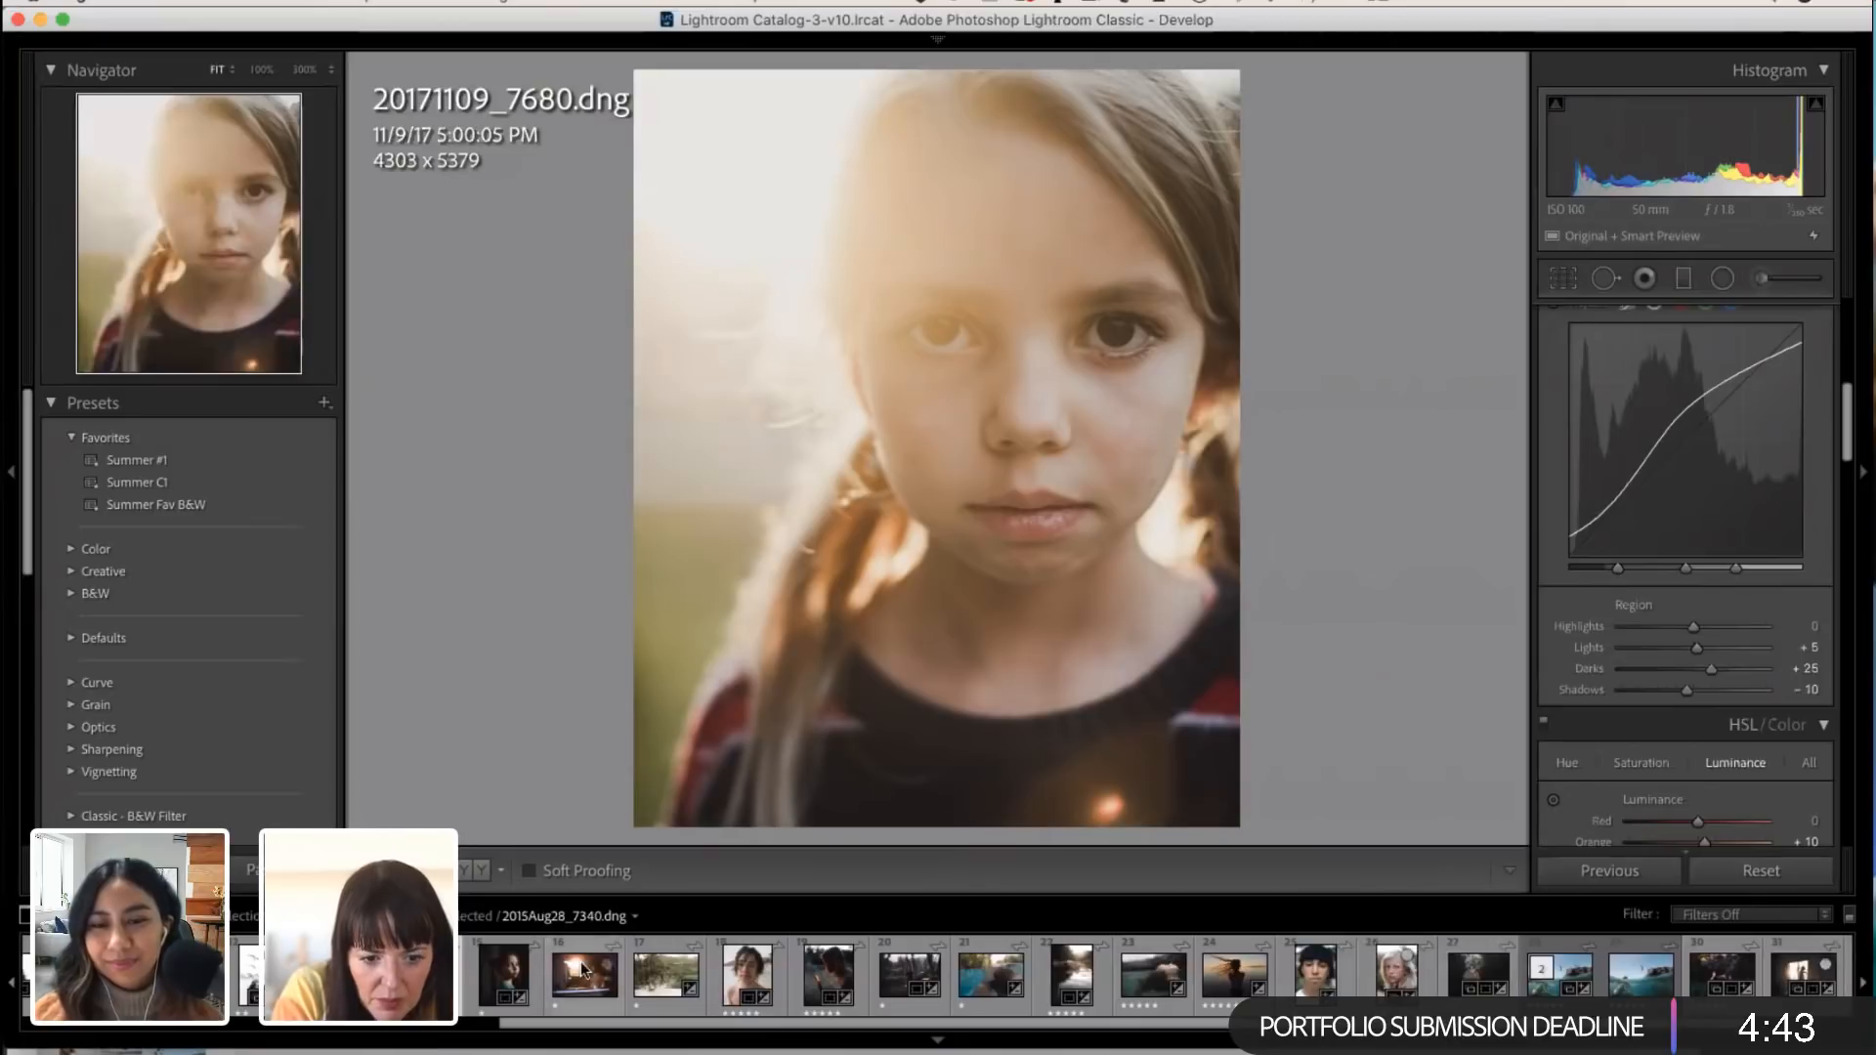
{"action": "left_click", "coordinate": [622, 972]}
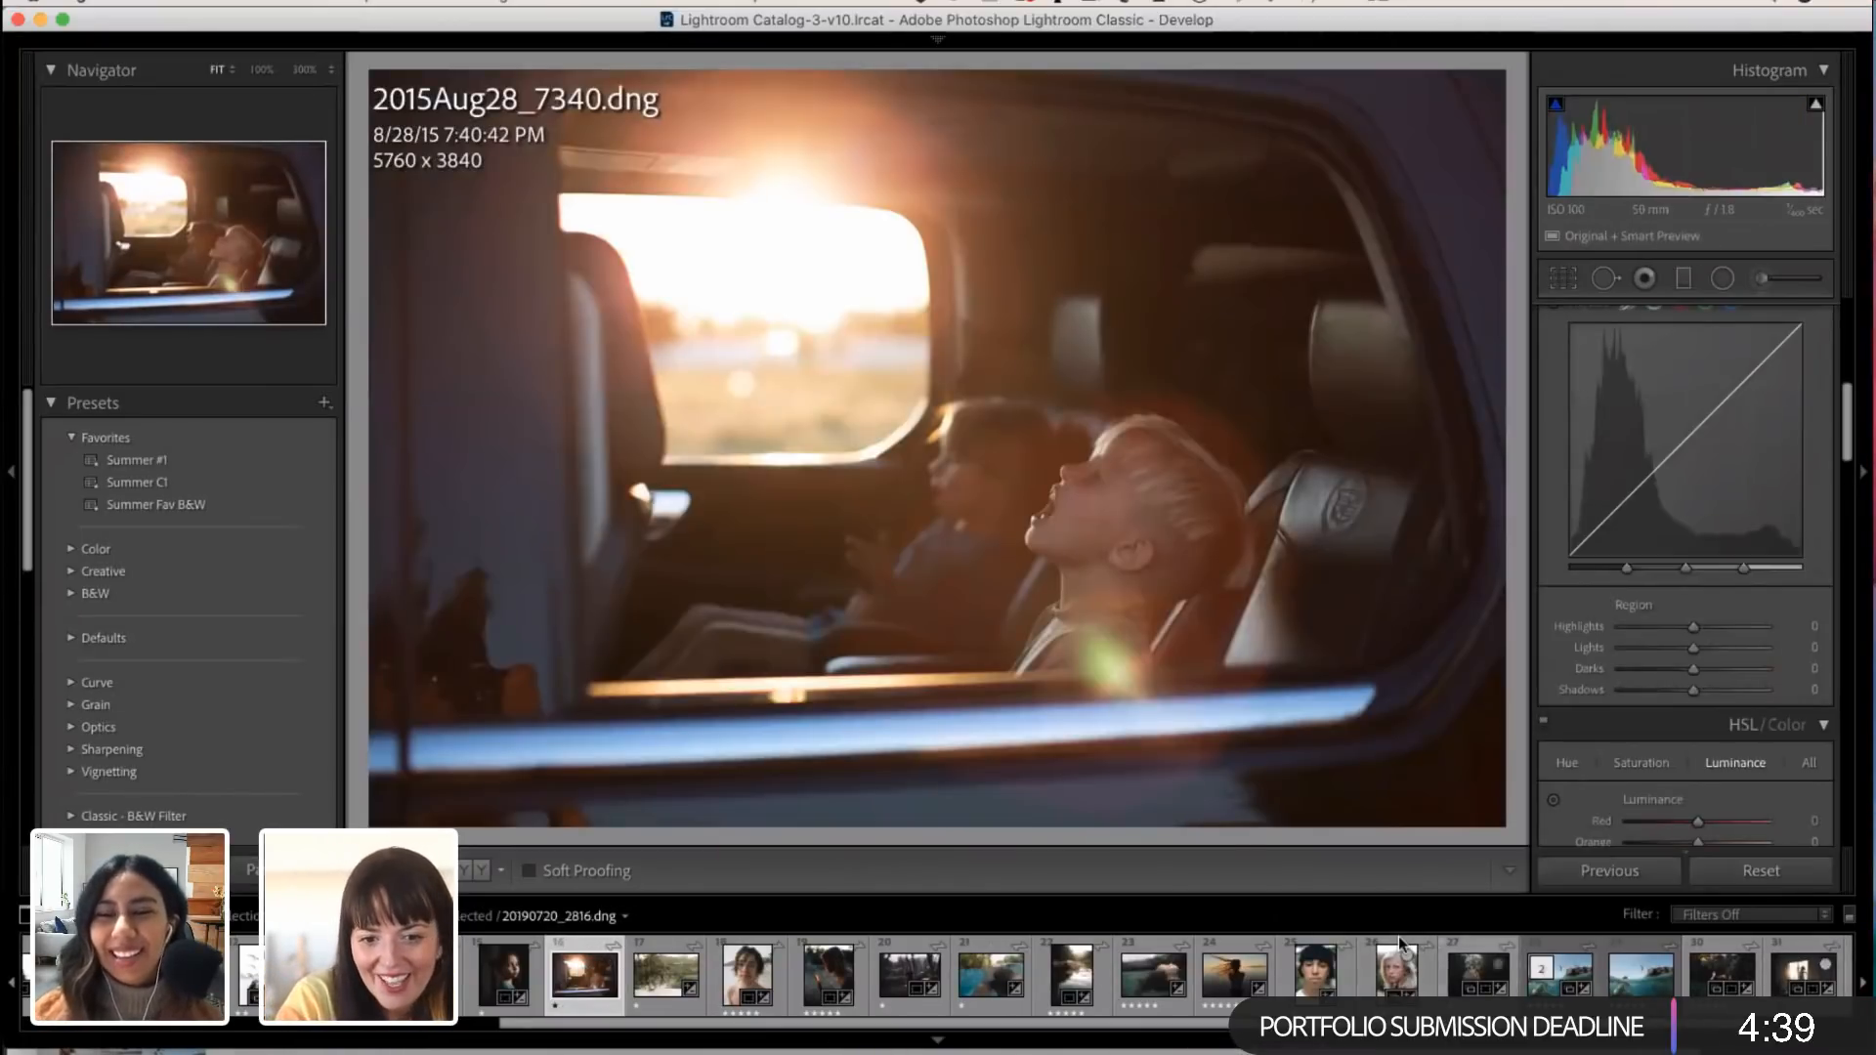
Step: Set the car photo's Exposure to +0.20, Temp to 4,957 and Tint to -26
{"action": "scroll", "coordinate": [1696, 645], "scroll_direction": "up", "scroll_amount": 1}
{"action": "scroll", "coordinate": [1675, 587], "scroll_direction": "up", "scroll_amount": 10}
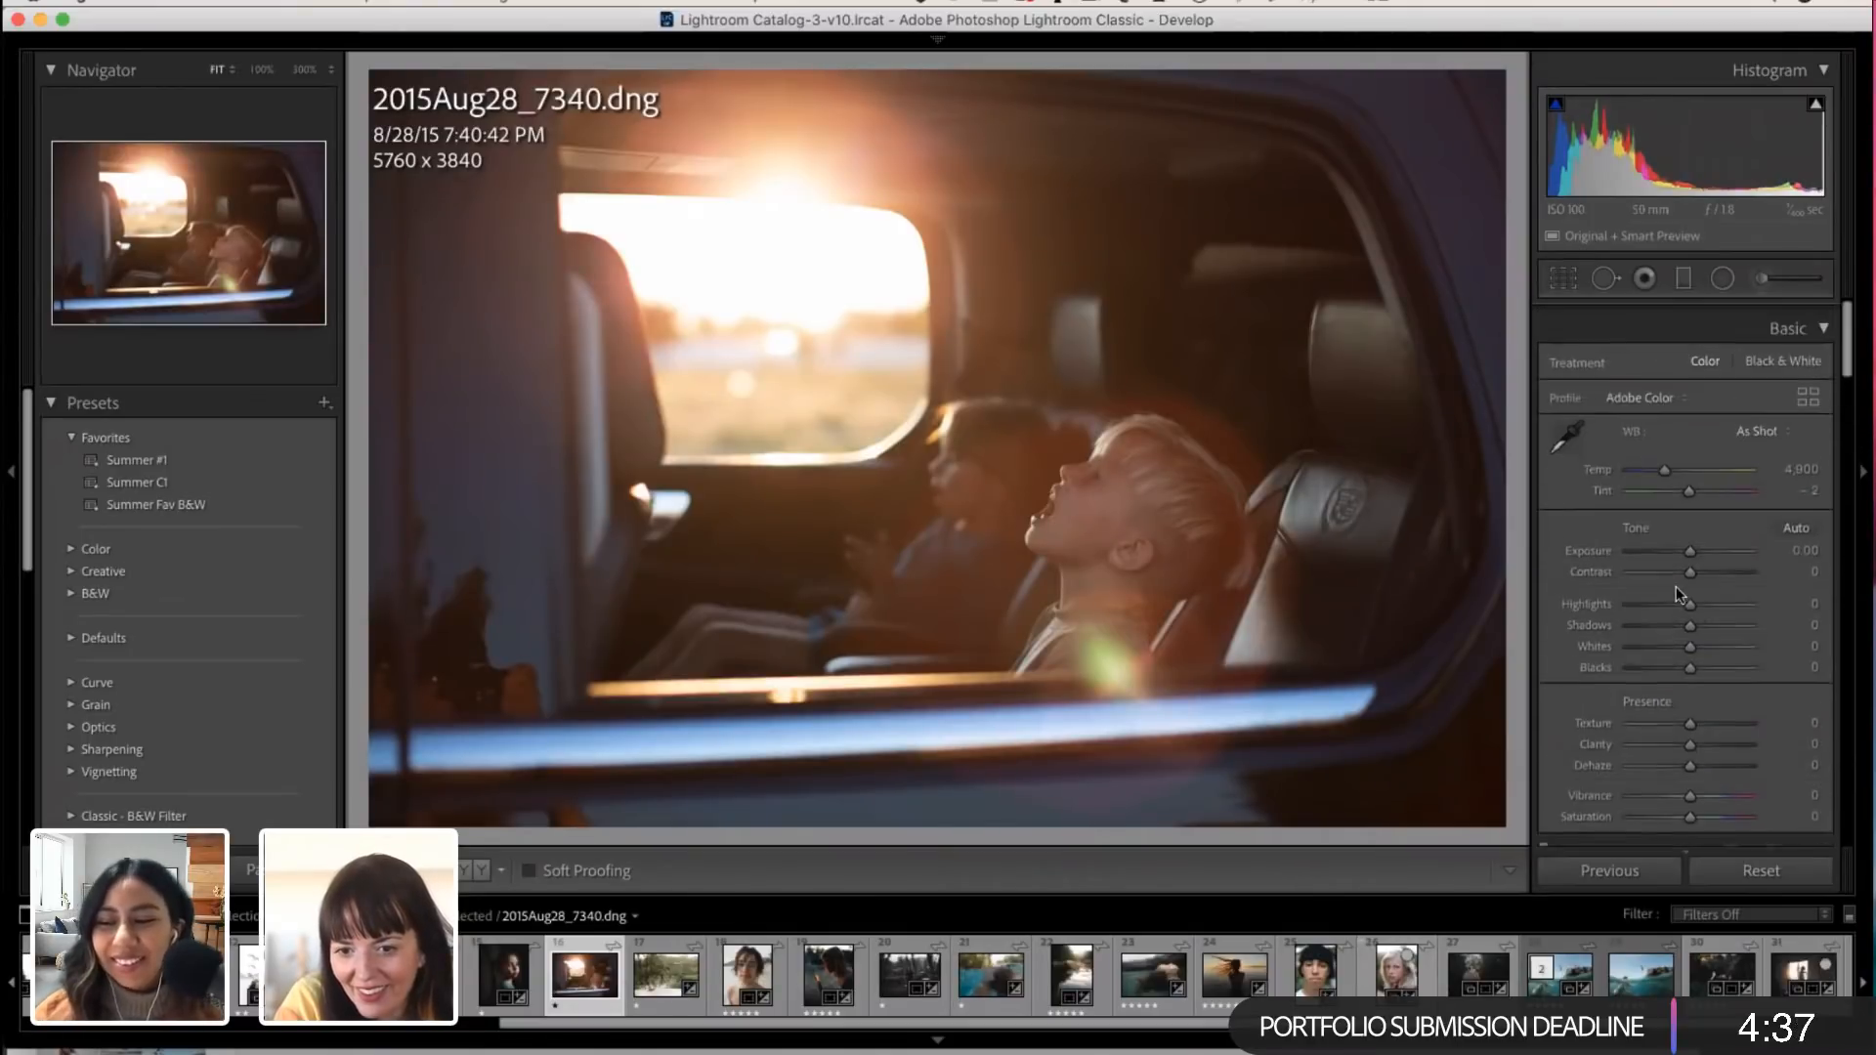
{"action": "left_click_drag", "start_coordinate": [1689, 539], "coordinate": [1694, 543]}
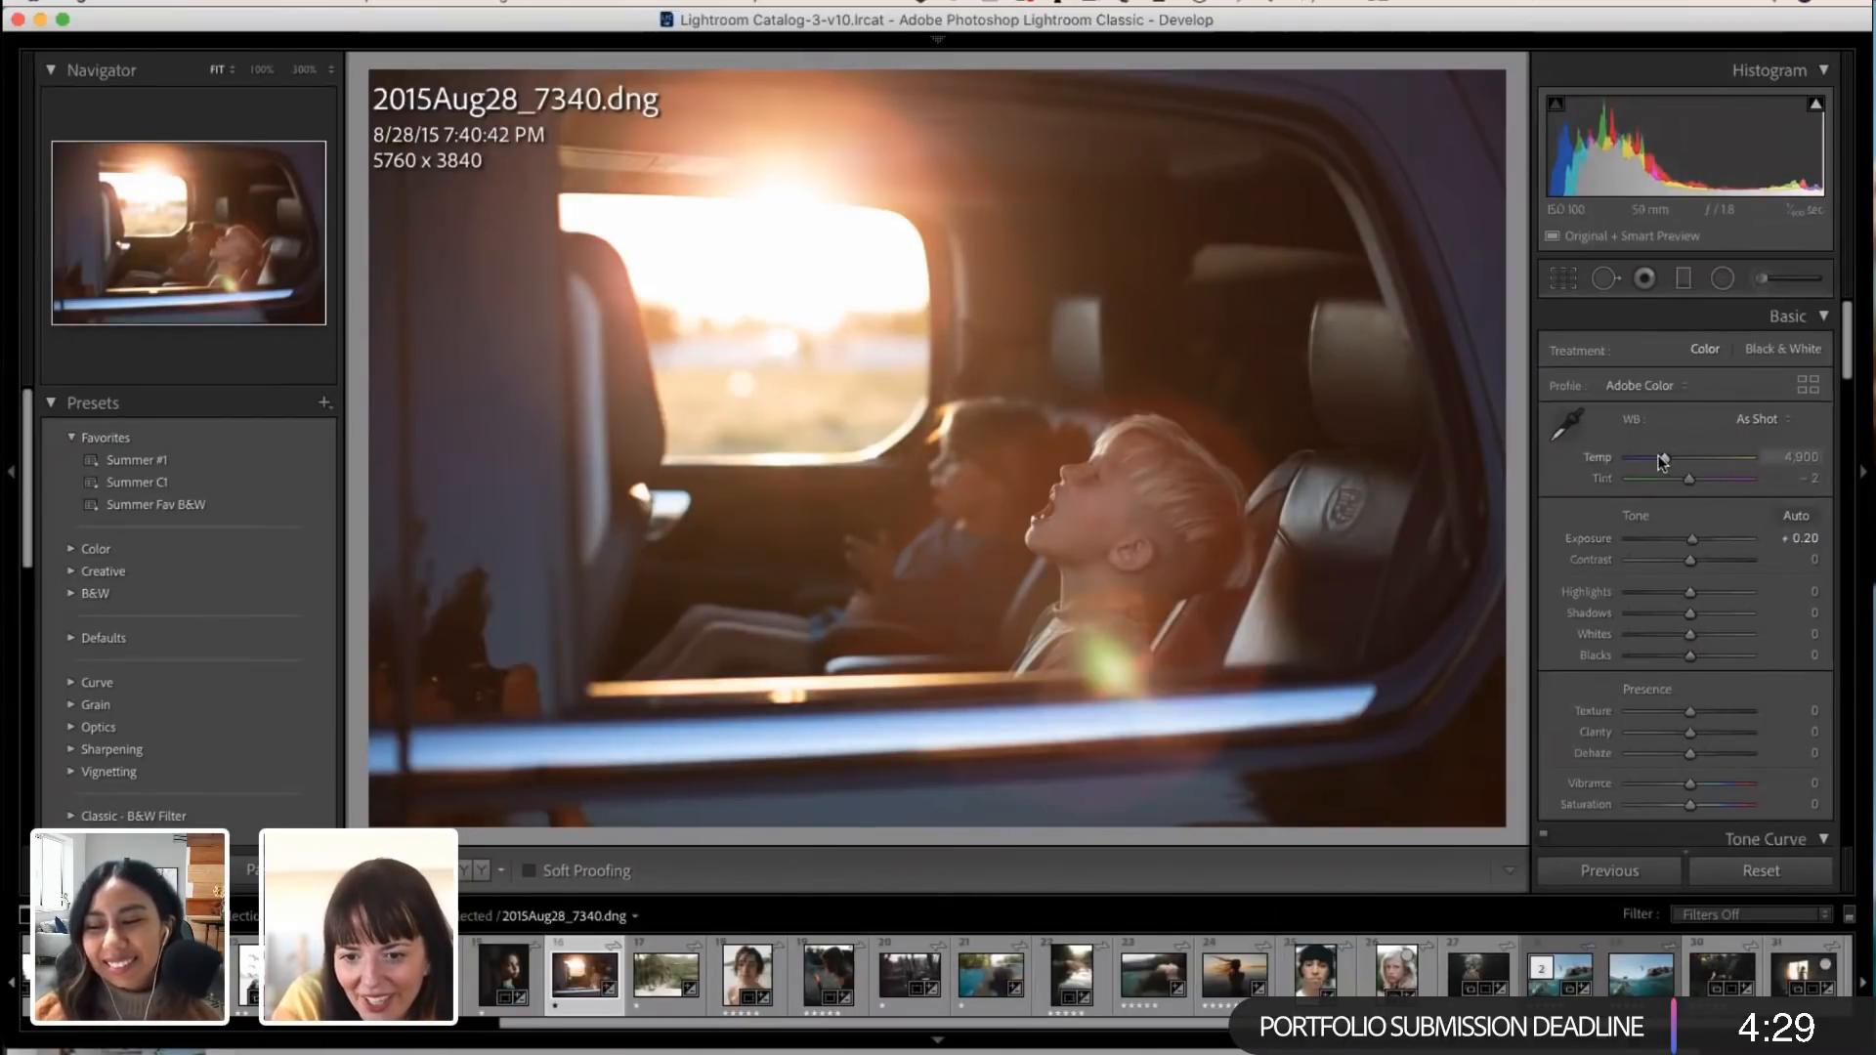
{"action": "left_click_drag", "start_coordinate": [1662, 459], "coordinate": [1680, 475]}
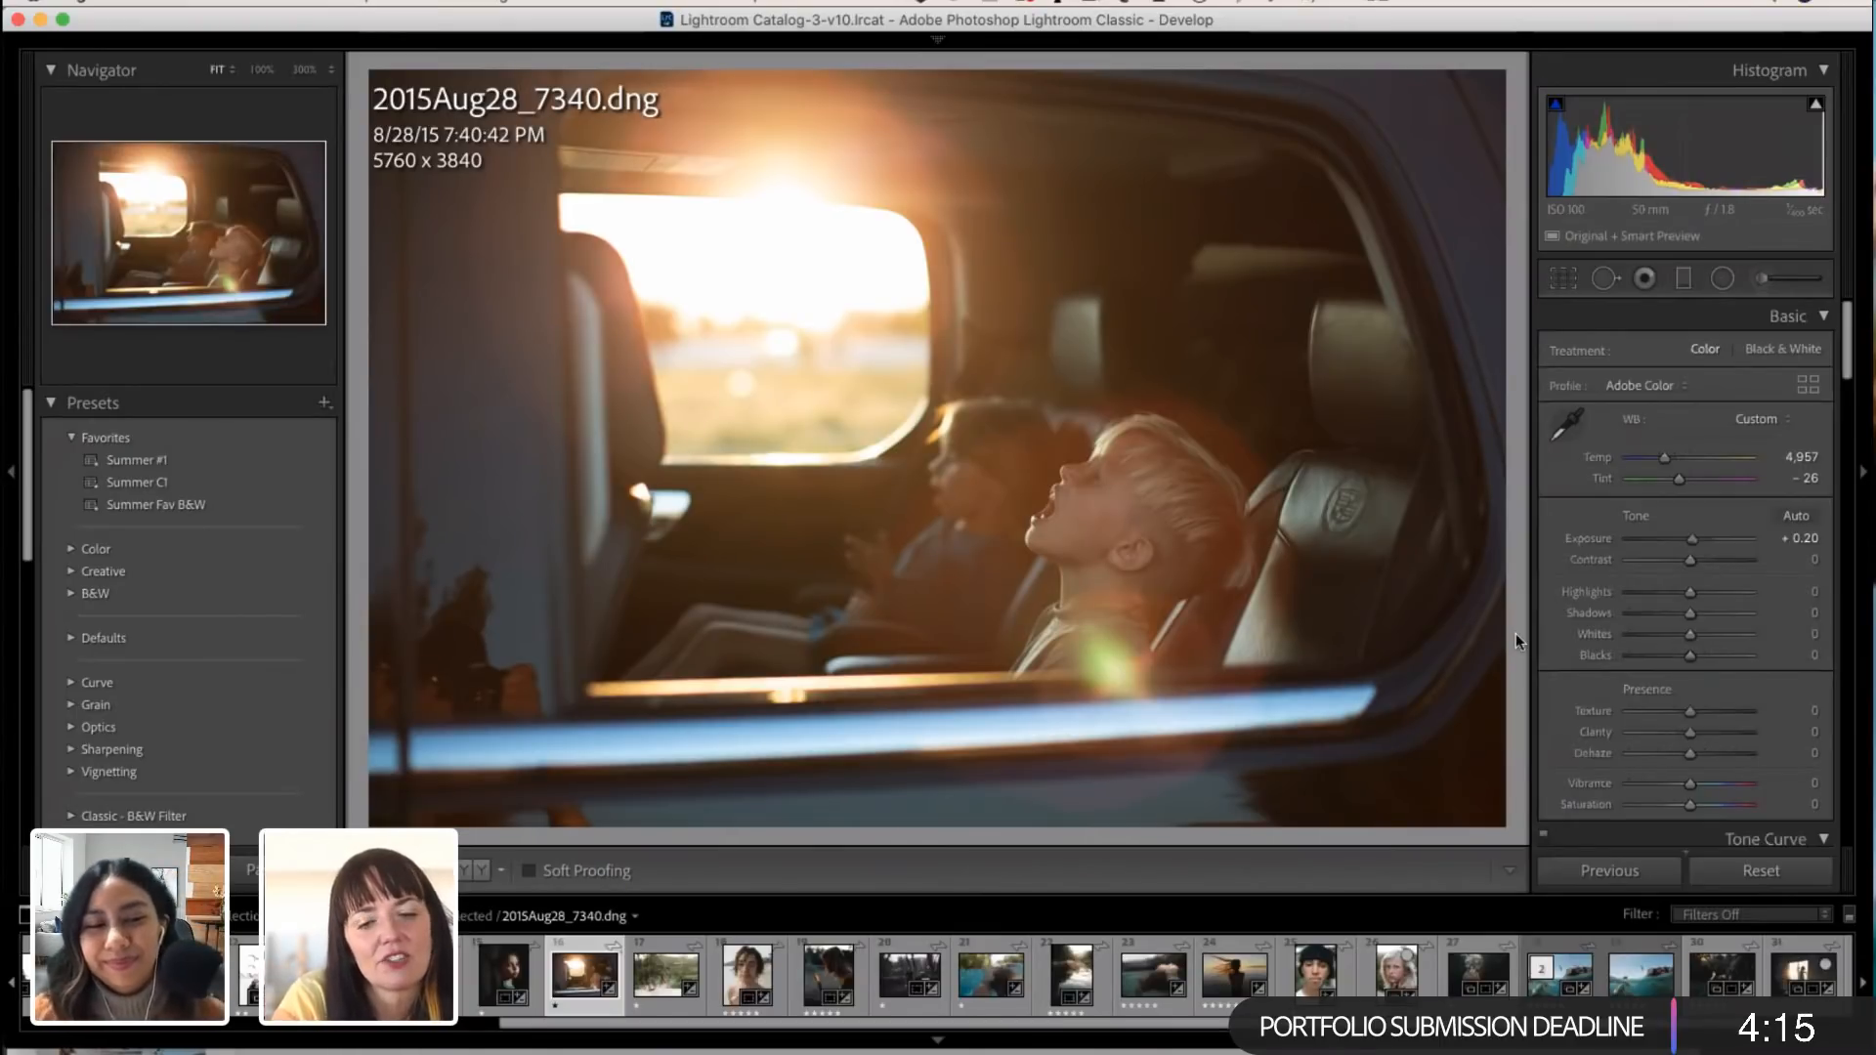
Step: View the photo of the girl standing in the window and the backlit photo beside it, and return to the car photo
{"action": "left_click", "coordinate": [1791, 971]}
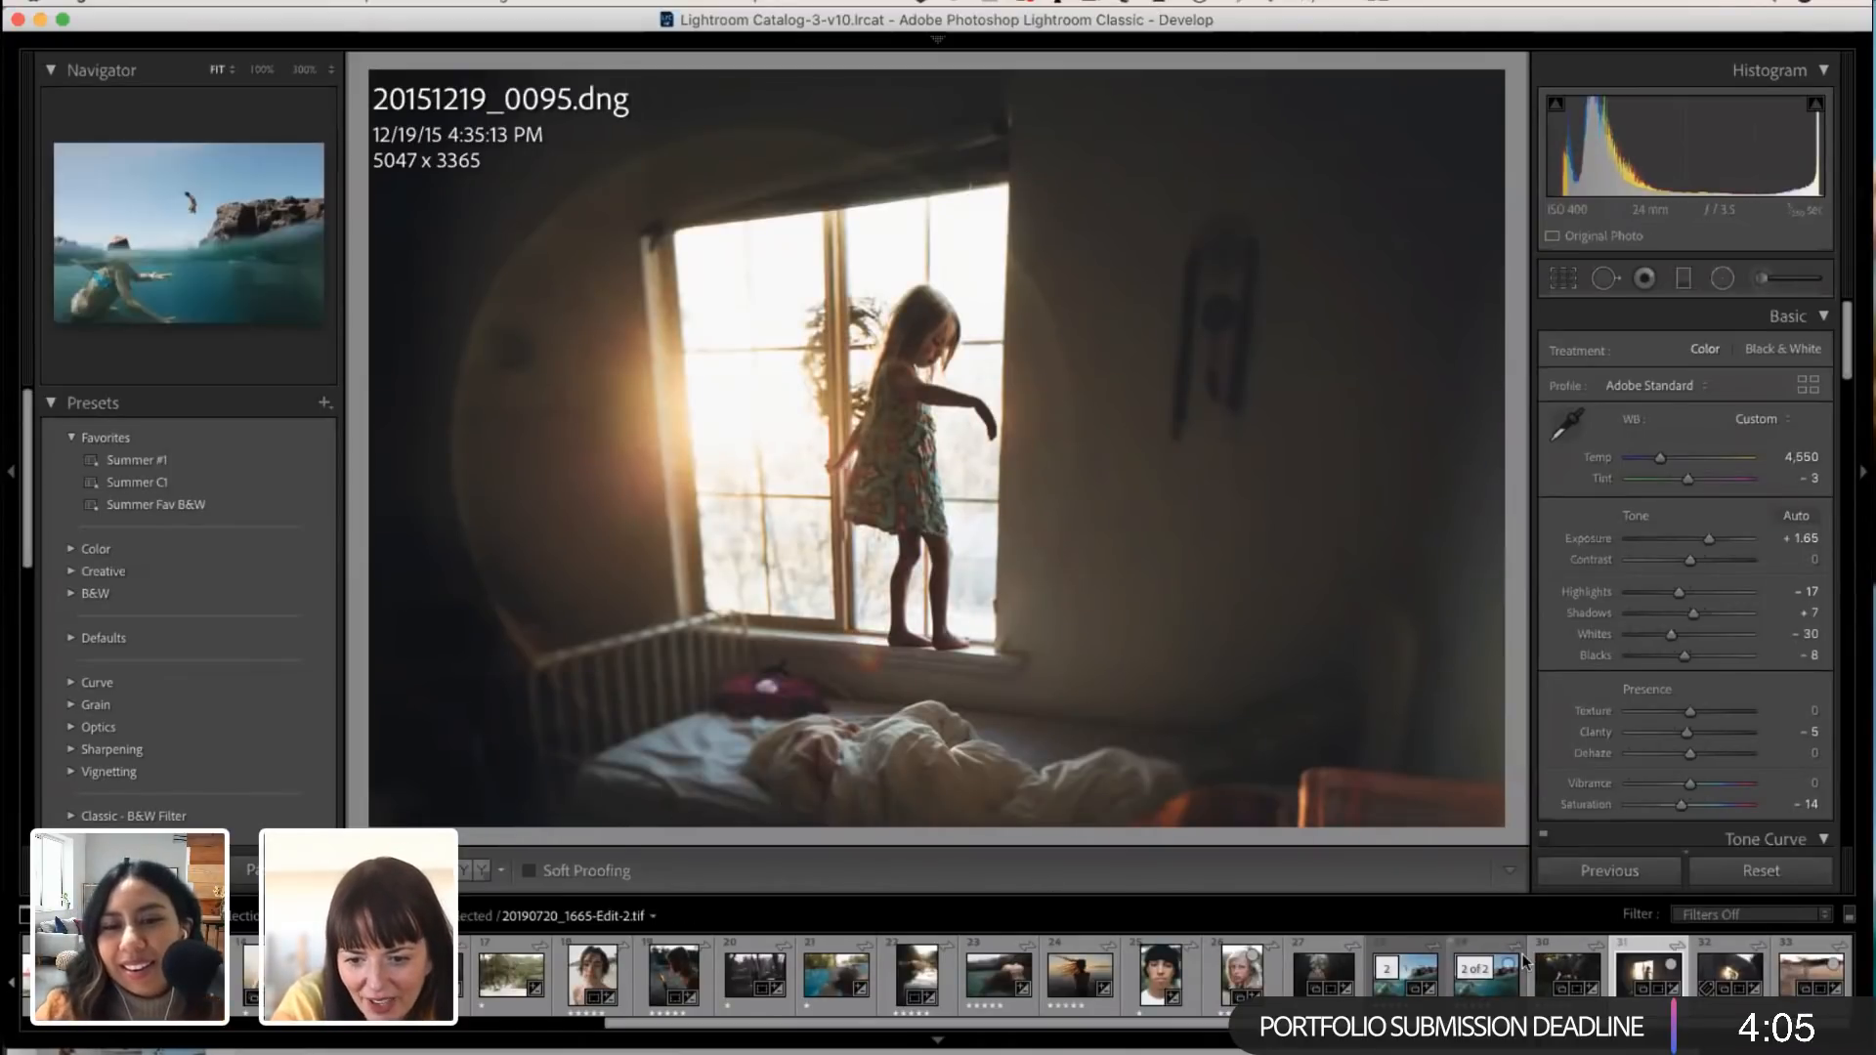
{"action": "left_click", "coordinate": [1736, 970]}
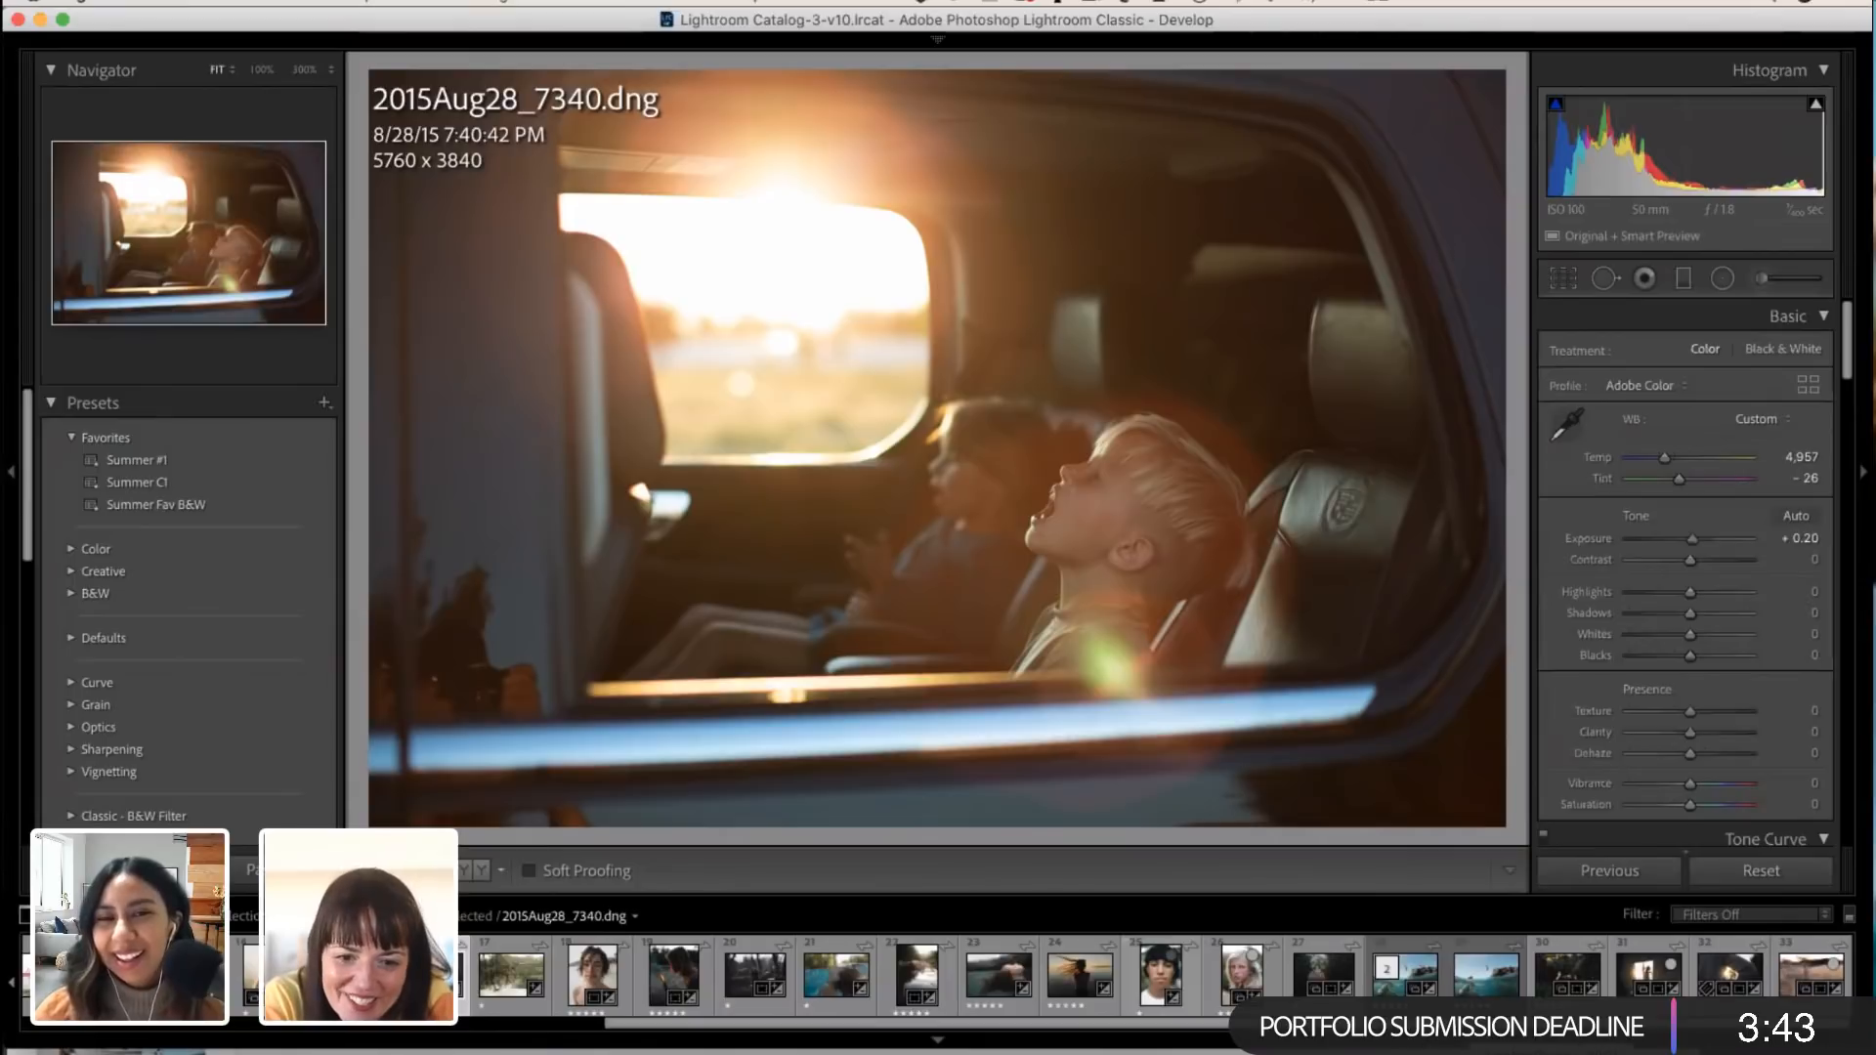
Step: Set the car photo's Contrast to +26, Exposure to +0.25 and Temp to 4,777
{"action": "left_click_drag", "start_coordinate": [1691, 561], "coordinate": [1692, 534]}
{"action": "left_click_drag", "start_coordinate": [1667, 457], "coordinate": [1662, 451]}
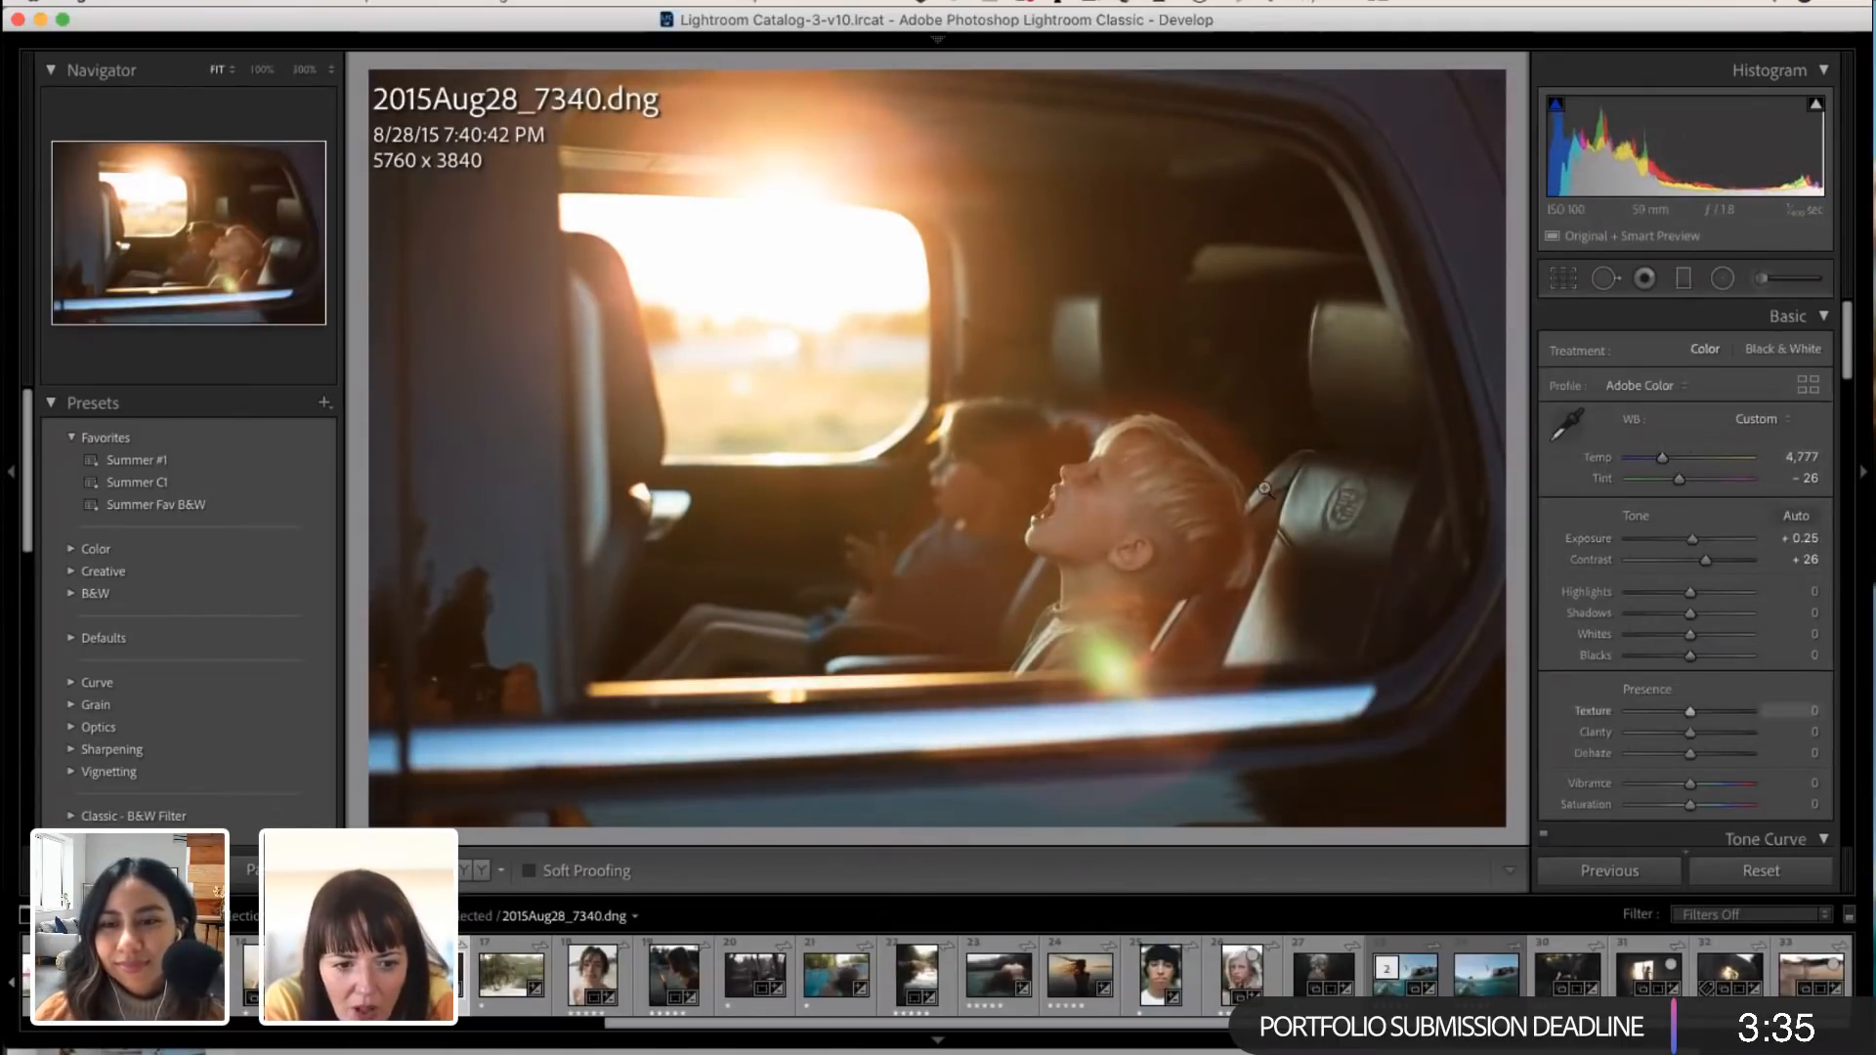
Step: Try to heal the dark reflection on the car's body beside the window with a size 87 spot, and delete the spot
{"action": "left_click", "coordinate": [1606, 280]}
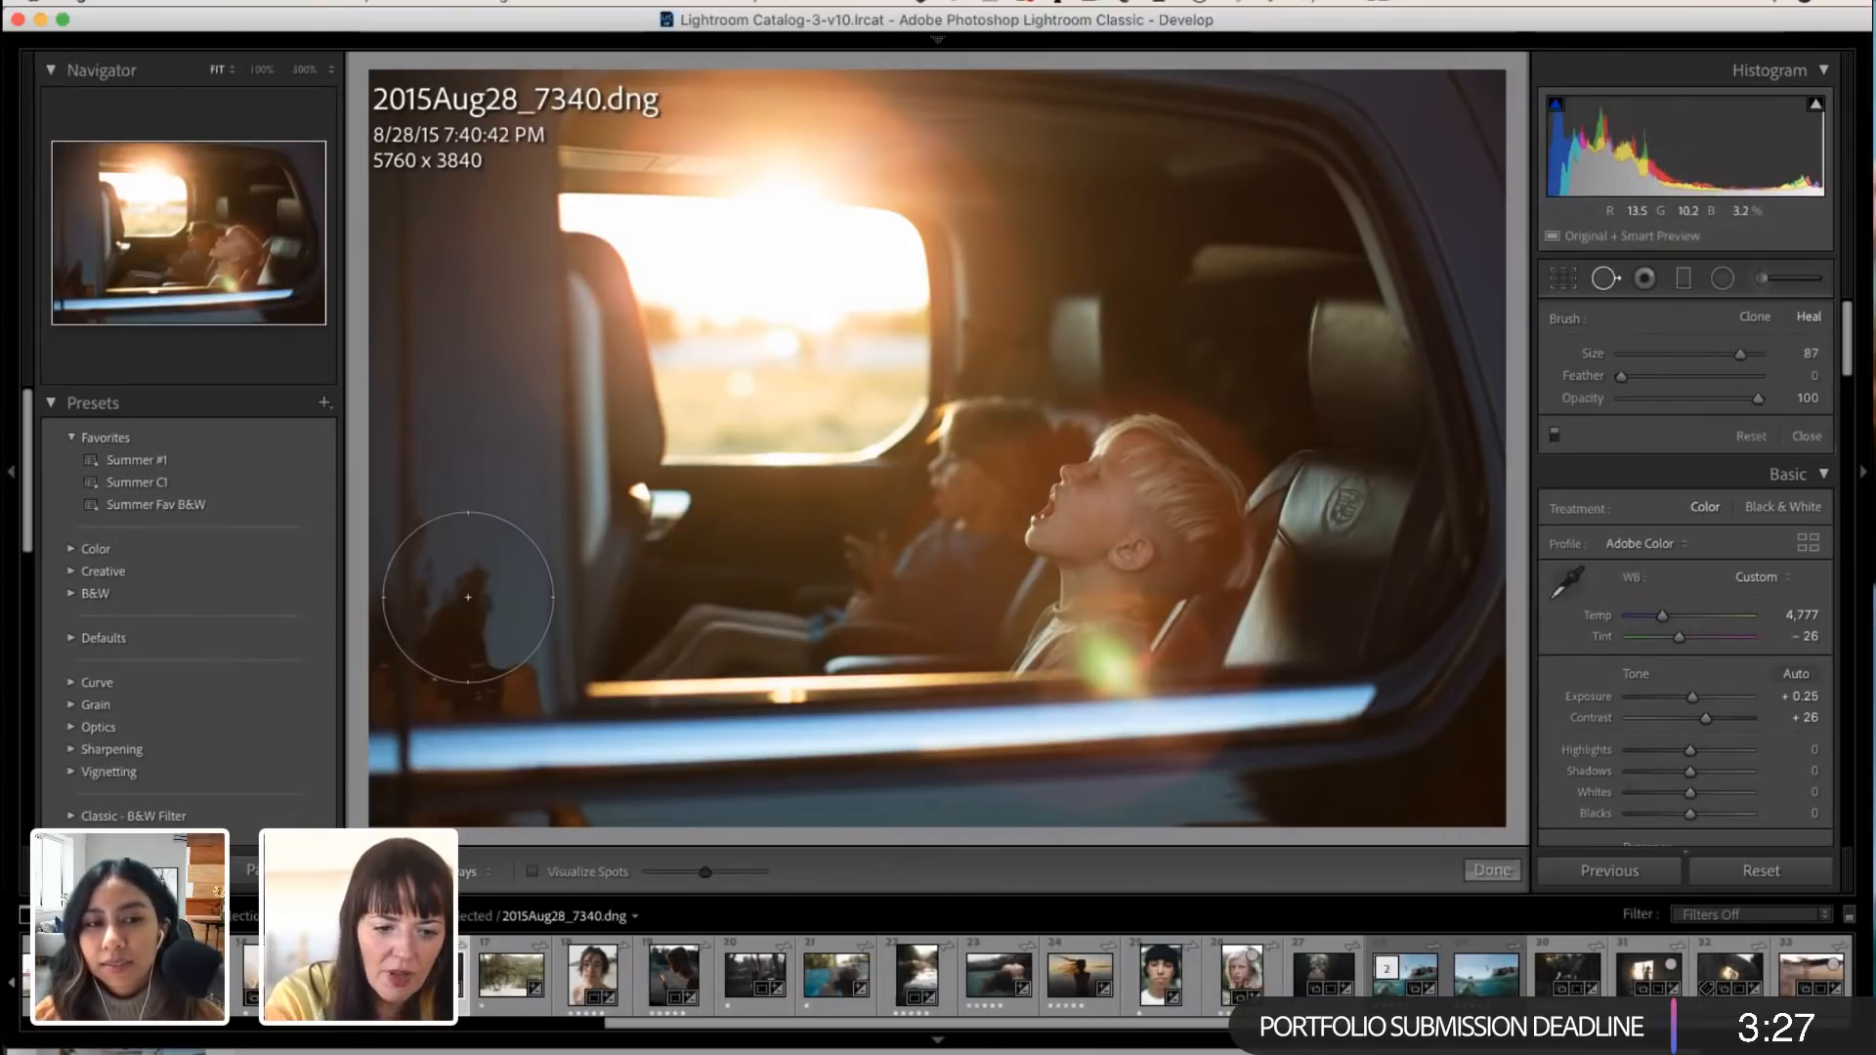
{"action": "left_click", "coordinate": [473, 653]}
{"action": "left_click_drag", "start_coordinate": [515, 504], "coordinate": [481, 487]}
{"action": "key", "text": "Delete"}
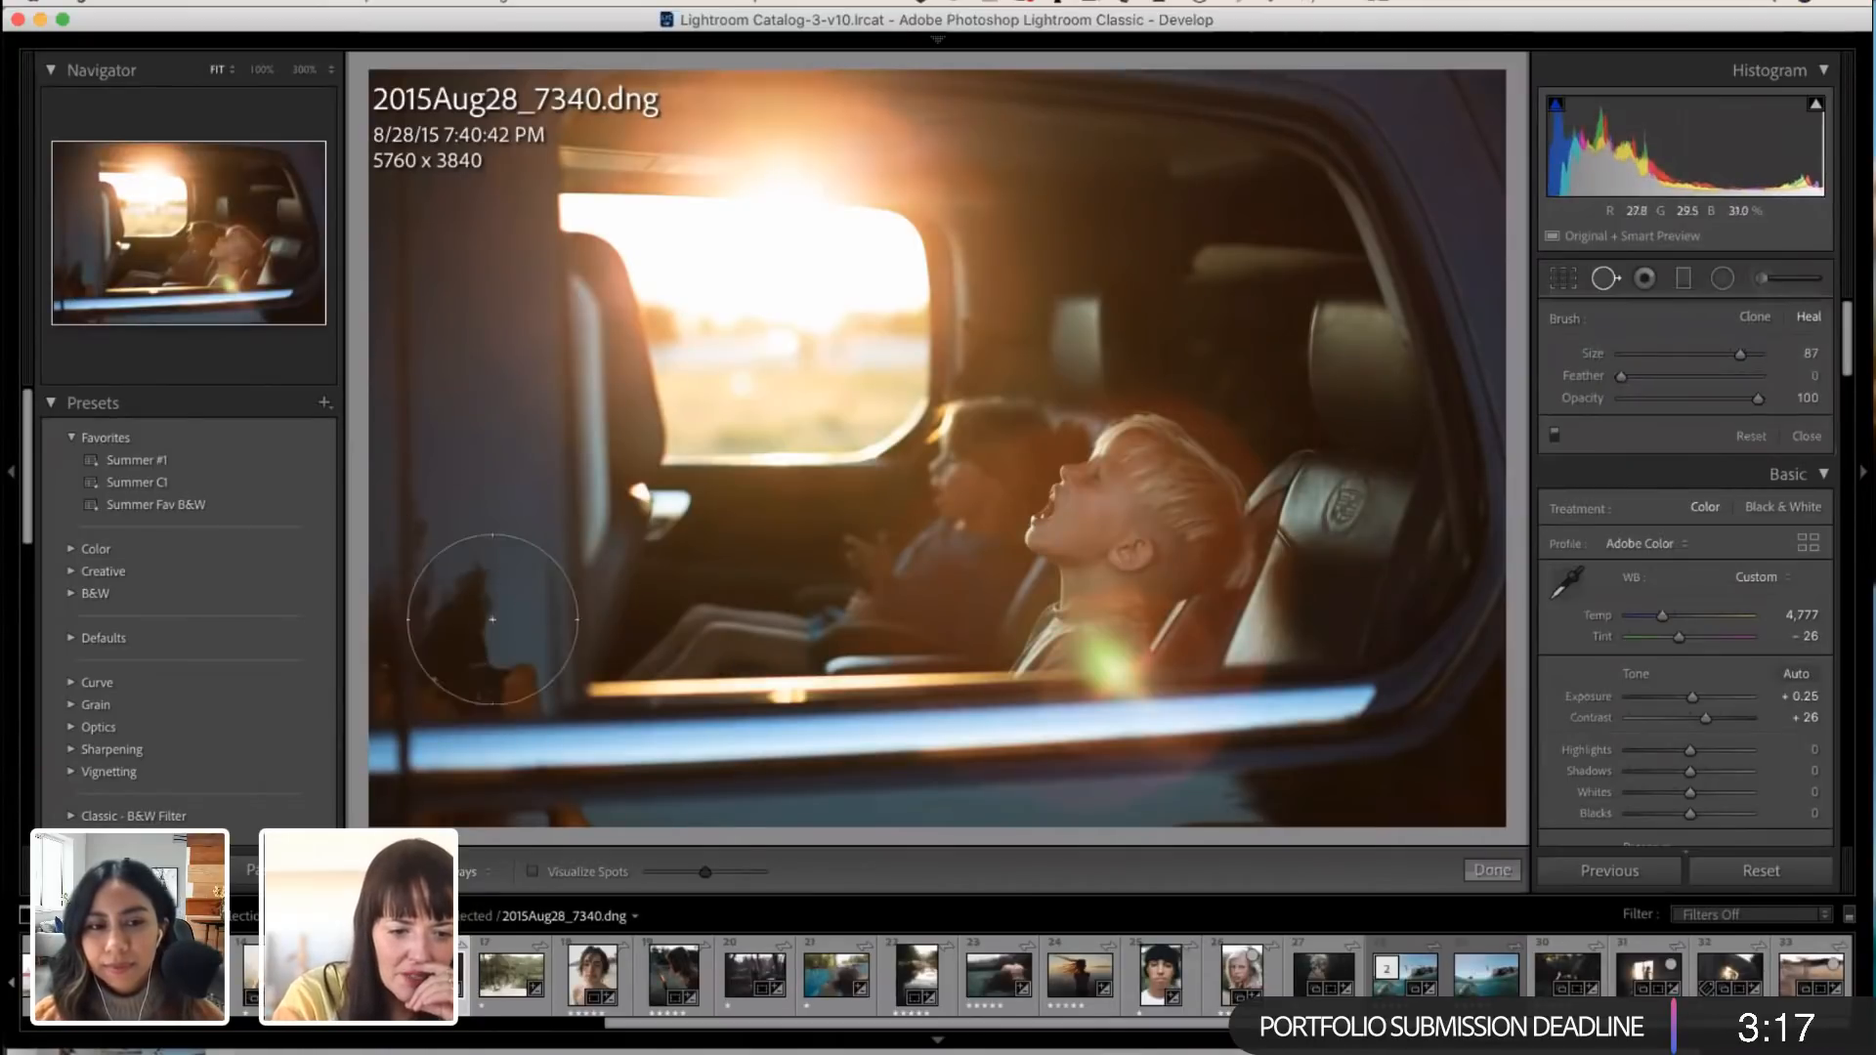
Step: Try healing the lower part of the dark reflection with a size 81 spot sampled from just above it, and delete the spot
{"action": "scroll", "coordinate": [471, 633], "scroll_direction": "down", "scroll_amount": 5}
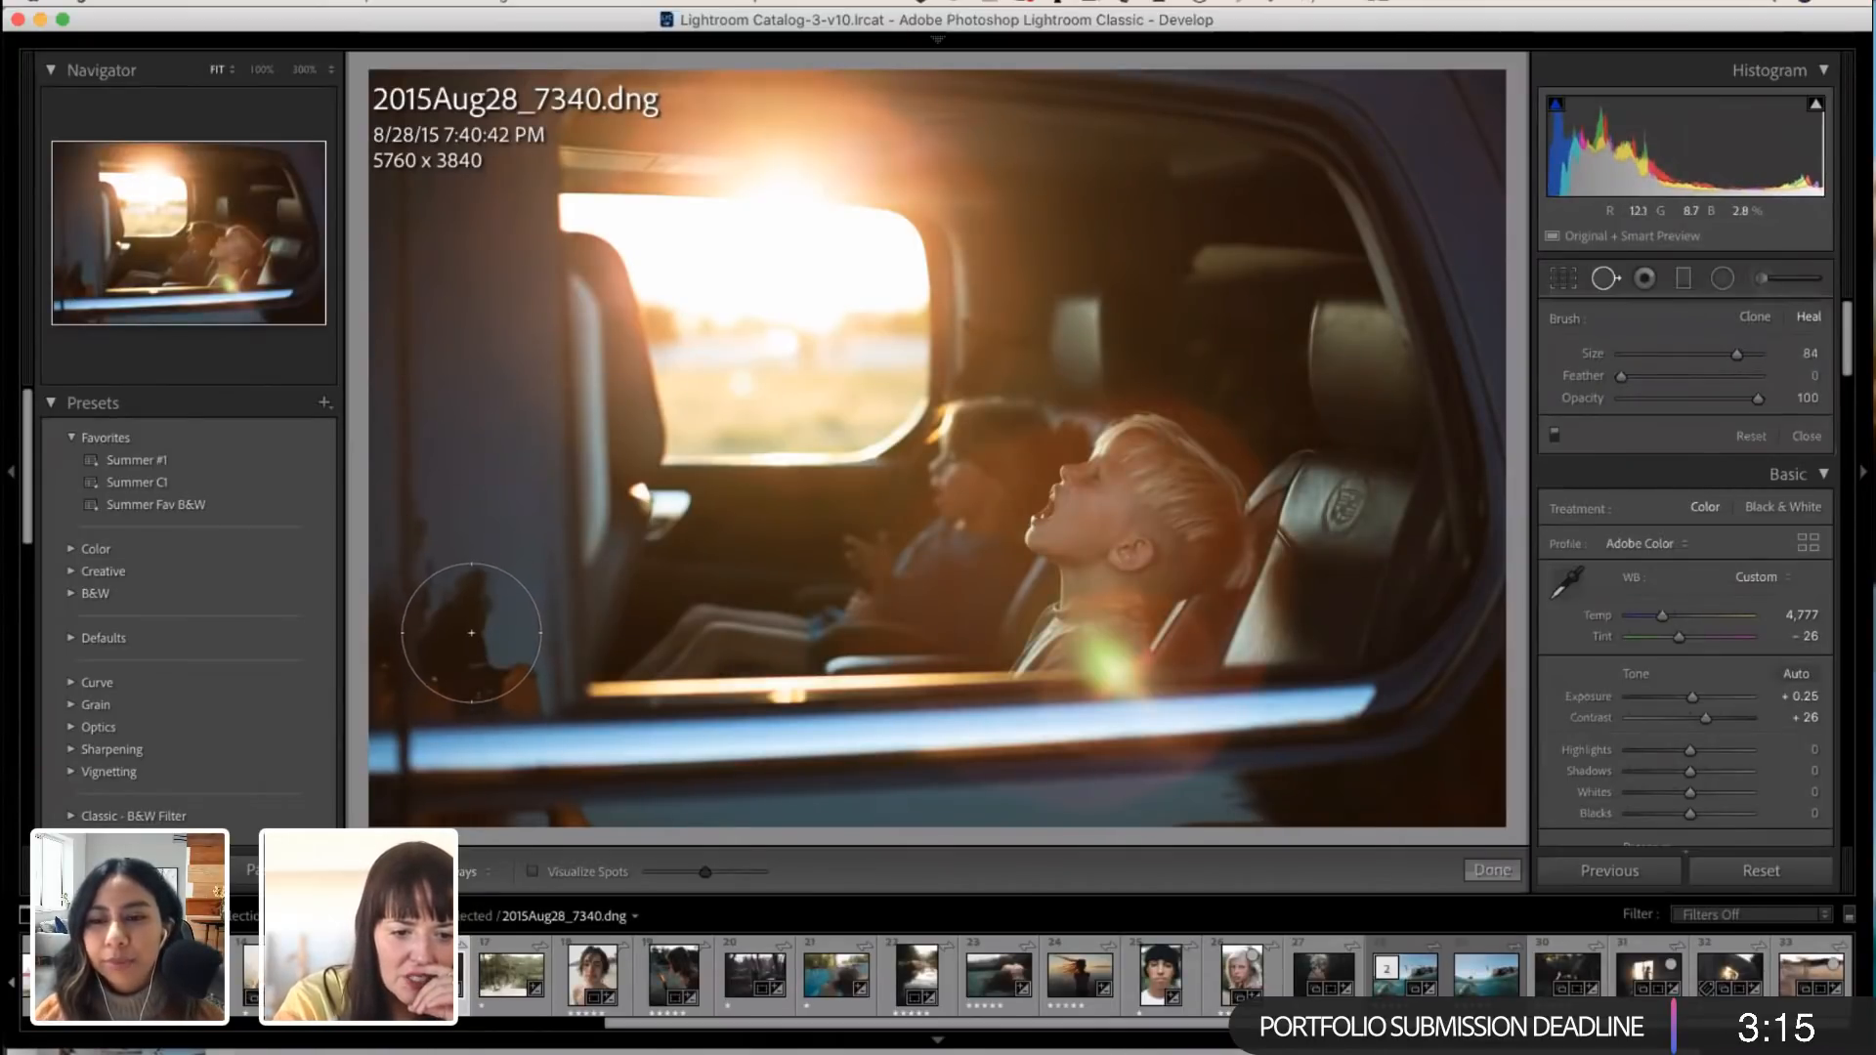
{"action": "scroll", "coordinate": [471, 633], "scroll_direction": "down", "scroll_amount": 1}
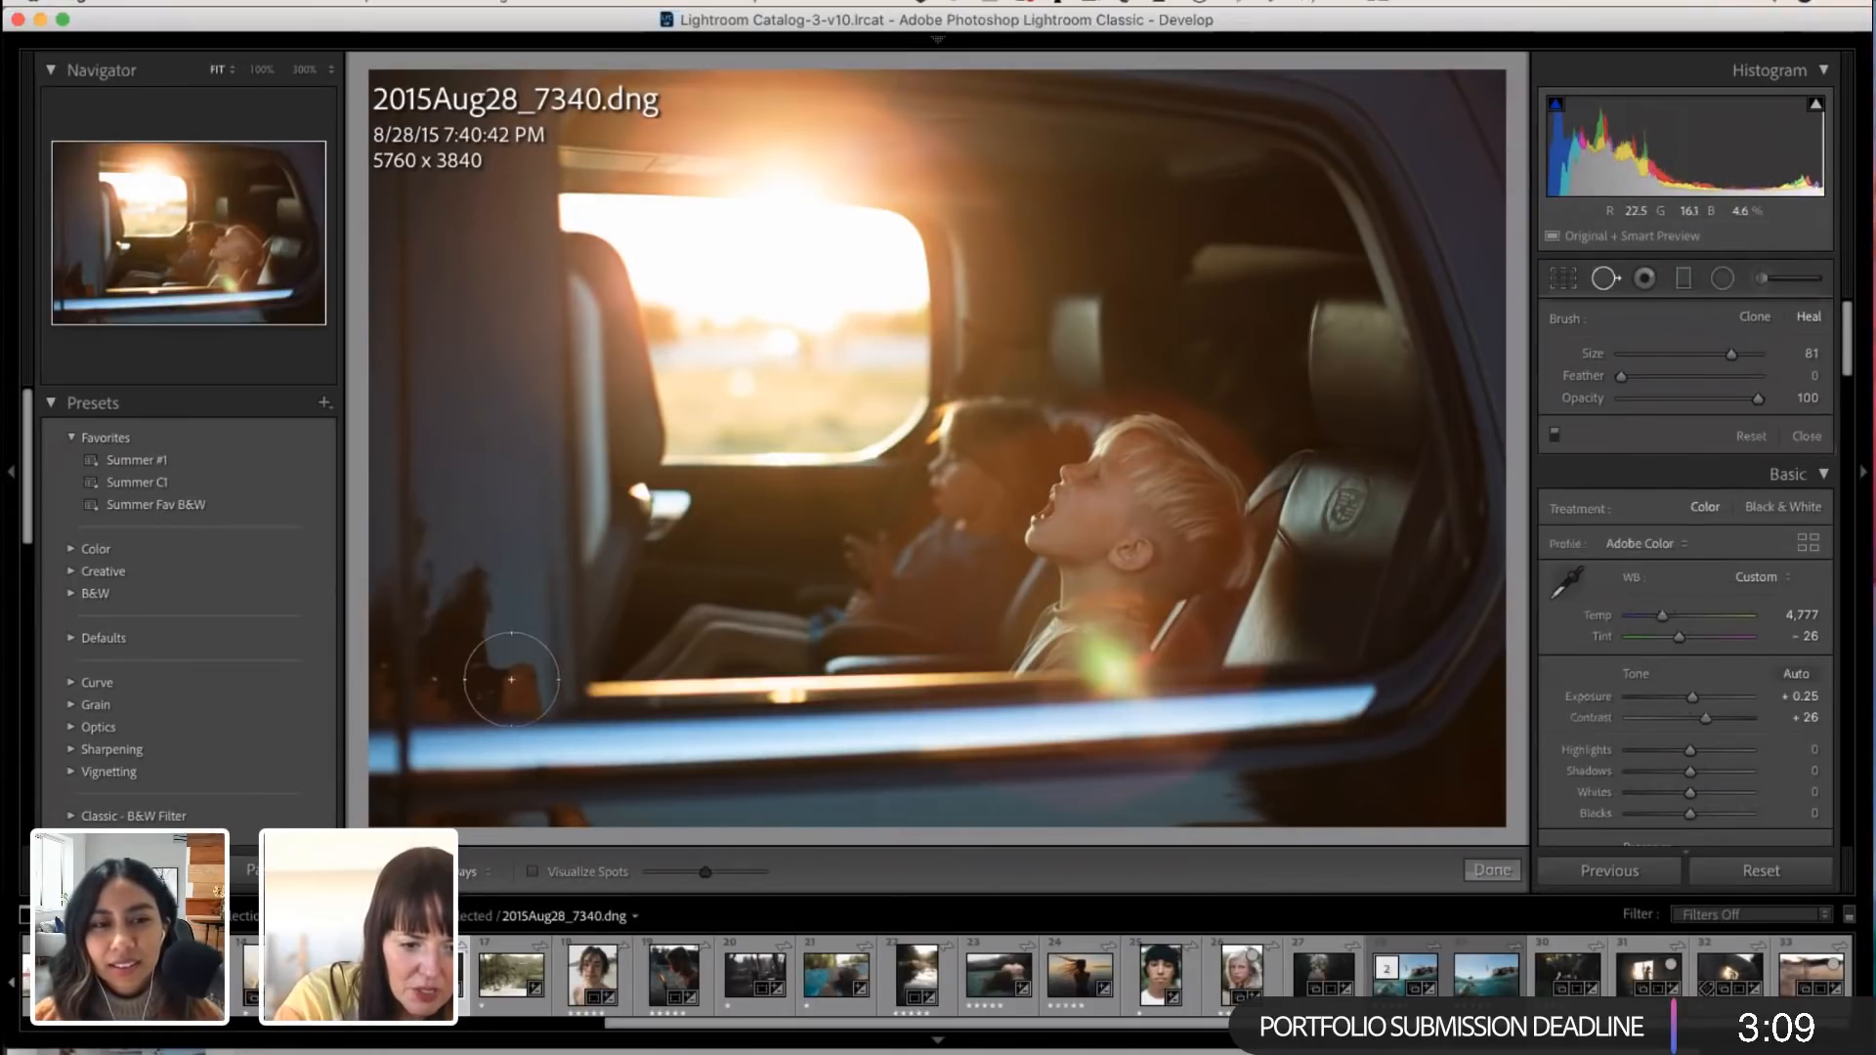
{"action": "left_click", "coordinate": [515, 695]}
{"action": "mouse_move", "coordinate": [593, 661]}
{"action": "left_mouse_down"}
{"action": "mouse_move", "coordinate": [479, 559]}
{"action": "mouse_move", "coordinate": [486, 539]}
{"action": "left_mouse_up"}
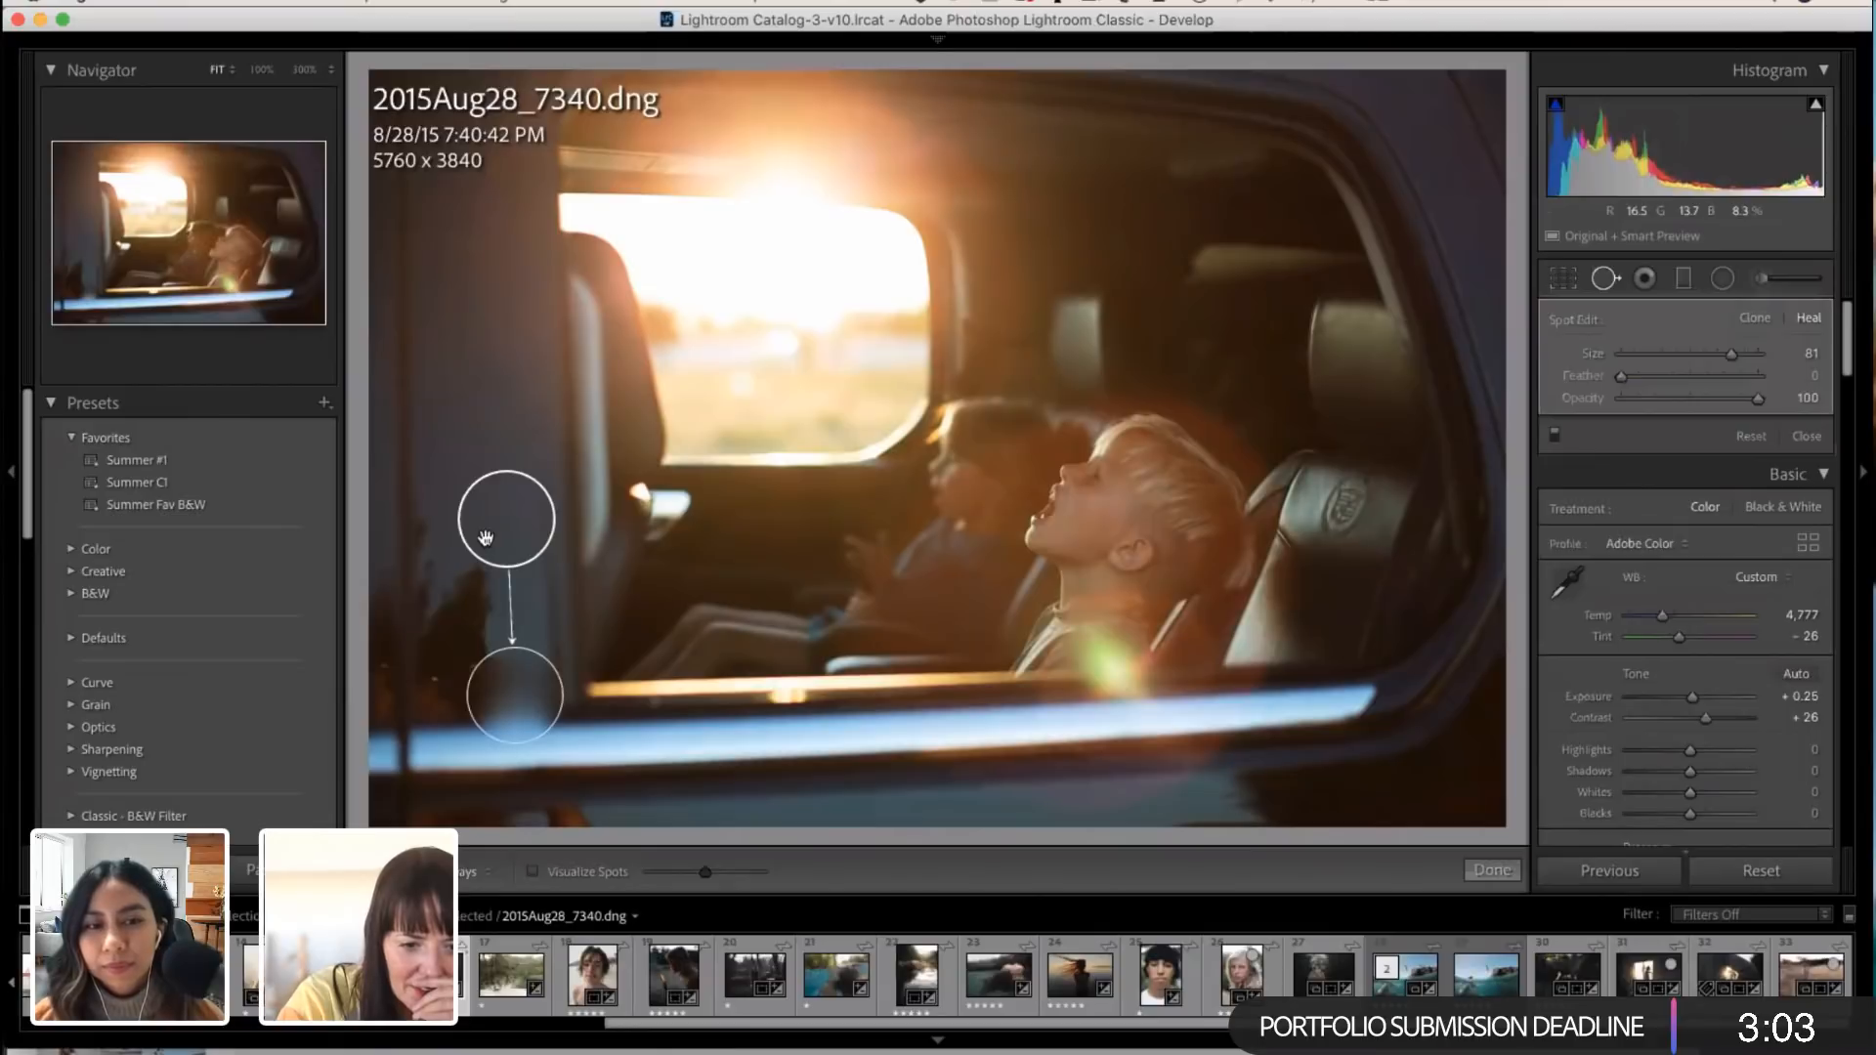
{"action": "key", "text": "Delete"}
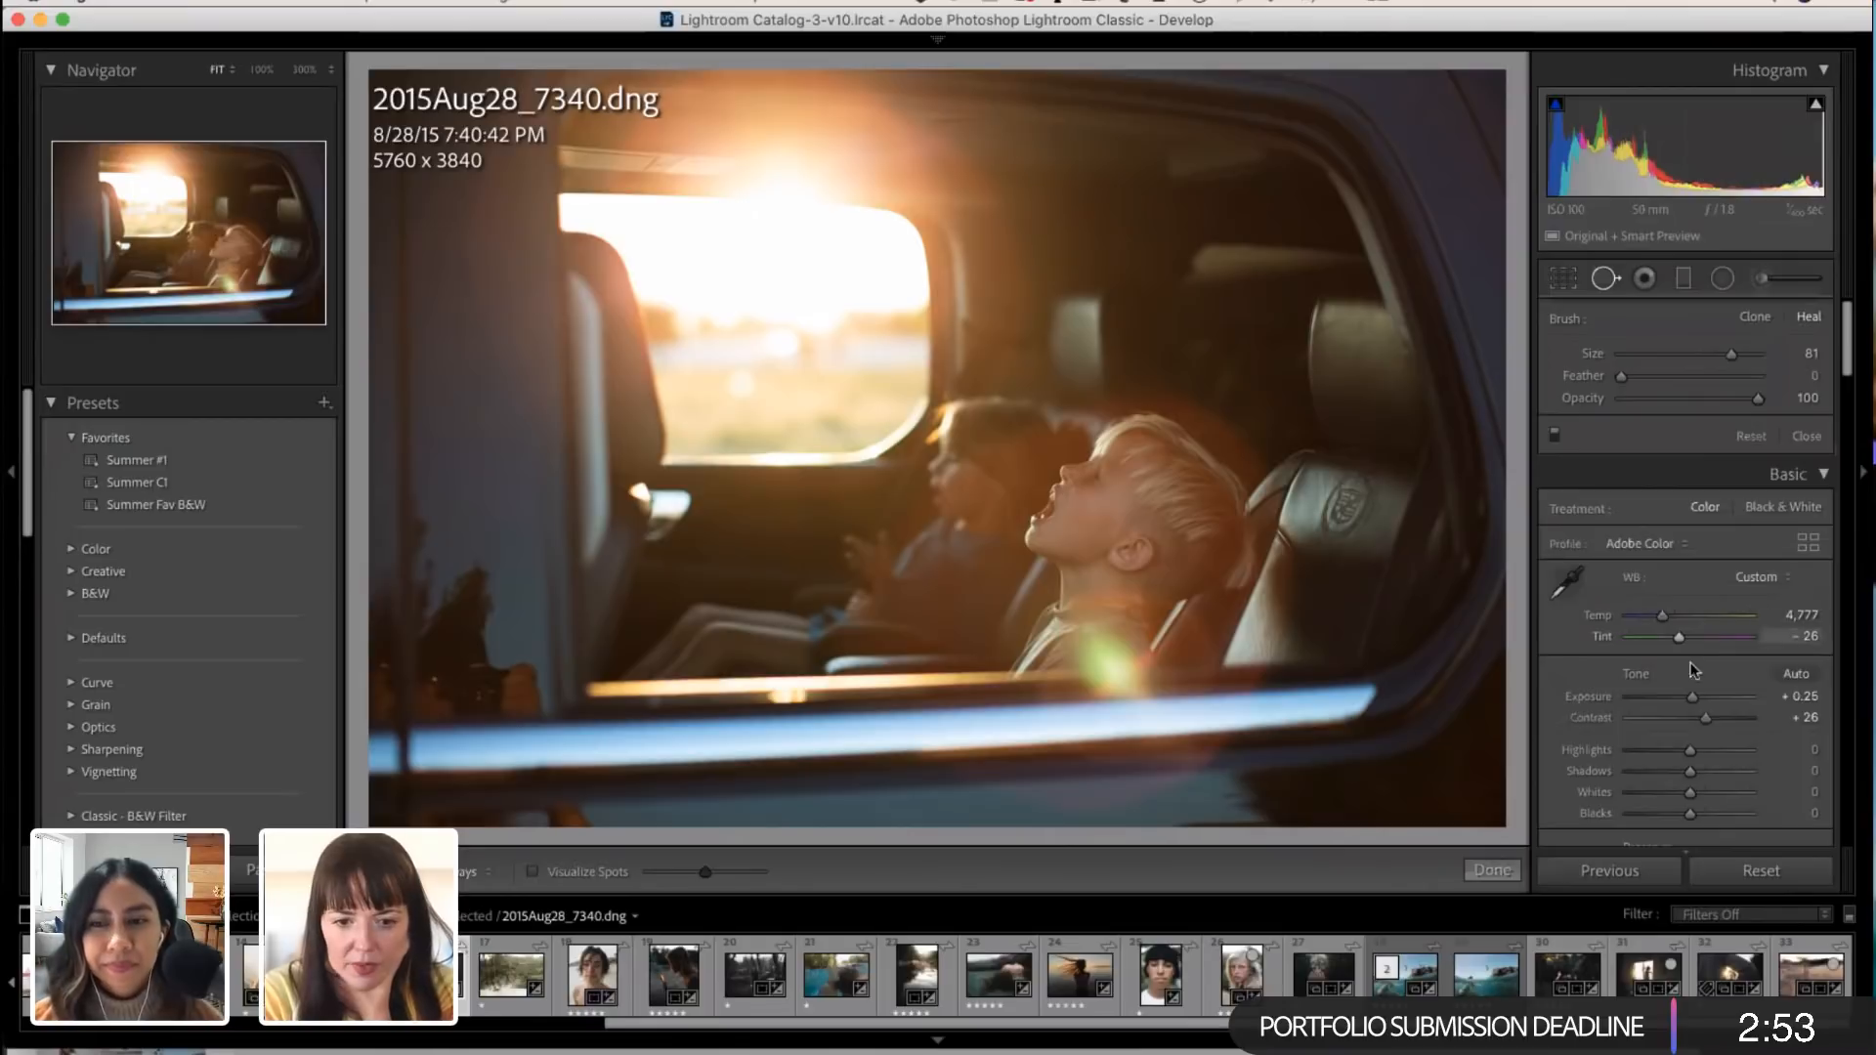
Step: Set the car photo's Dehaze to +24, Clarity to +7 and Vibrance to -10
{"action": "scroll", "coordinate": [1705, 670], "scroll_direction": "down", "scroll_amount": 3}
{"action": "scroll", "coordinate": [1719, 711], "scroll_direction": "down", "scroll_amount": 6}
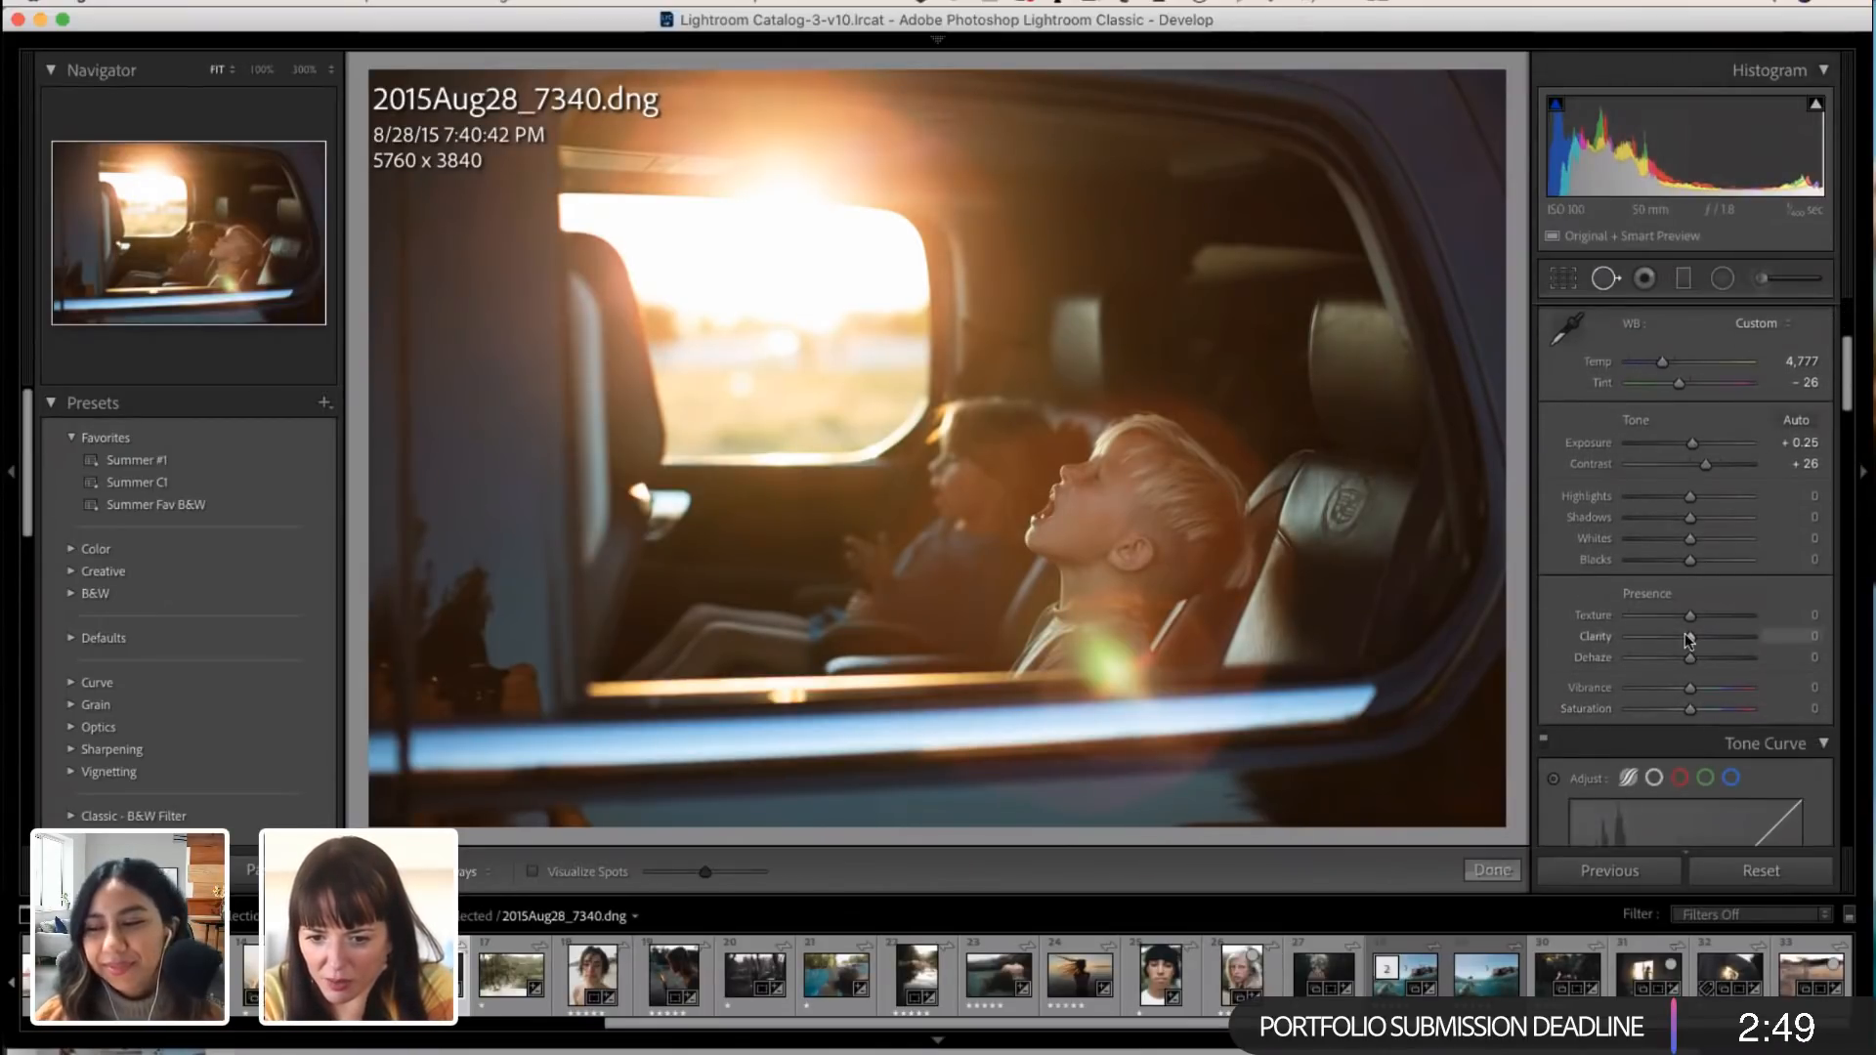
{"action": "mouse_move", "coordinate": [1692, 658]}
{"action": "left_mouse_down"}
{"action": "mouse_move", "coordinate": [1744, 660]}
{"action": "mouse_move", "coordinate": [1702, 648]}
{"action": "left_mouse_up"}
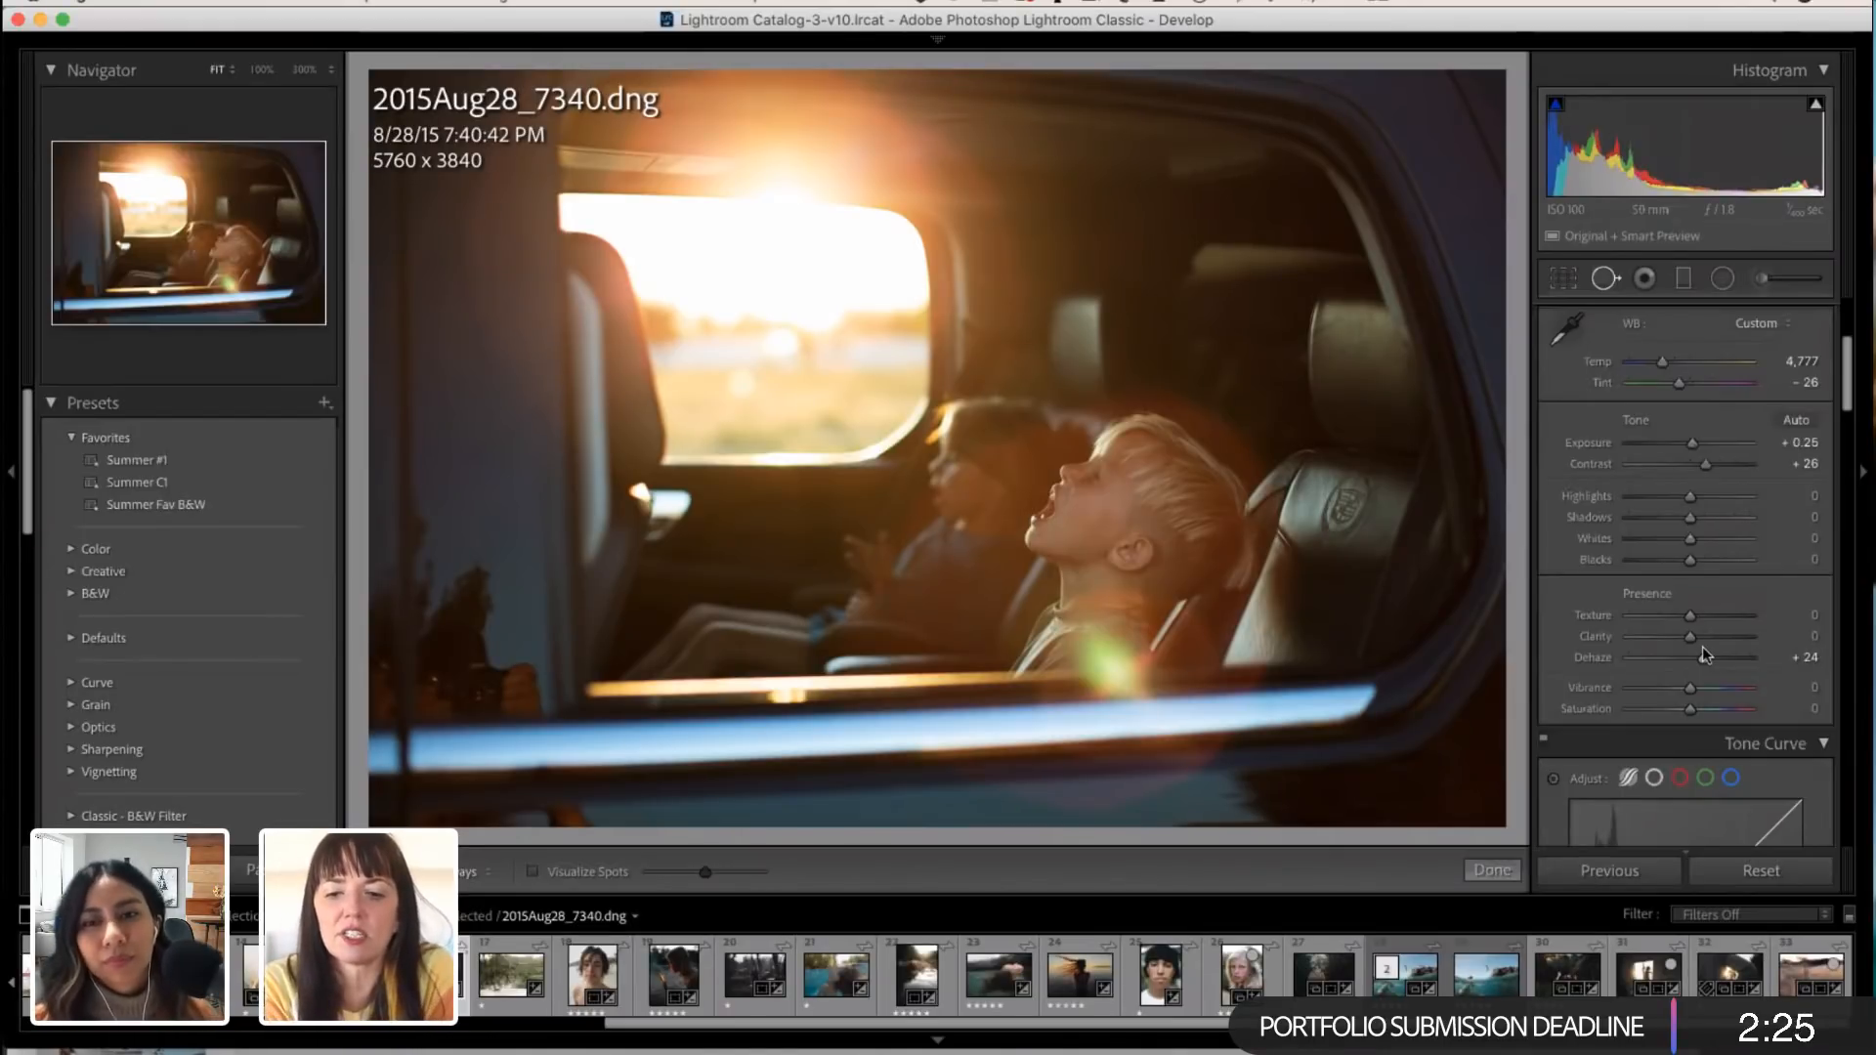
{"action": "mouse_move", "coordinate": [1703, 658]}
{"action": "left_mouse_down"}
{"action": "mouse_move", "coordinate": [1696, 636]}
{"action": "mouse_move", "coordinate": [1704, 655]}
{"action": "left_mouse_up"}
{"action": "scroll", "coordinate": [1703, 654], "scroll_direction": "down", "scroll_amount": 3}
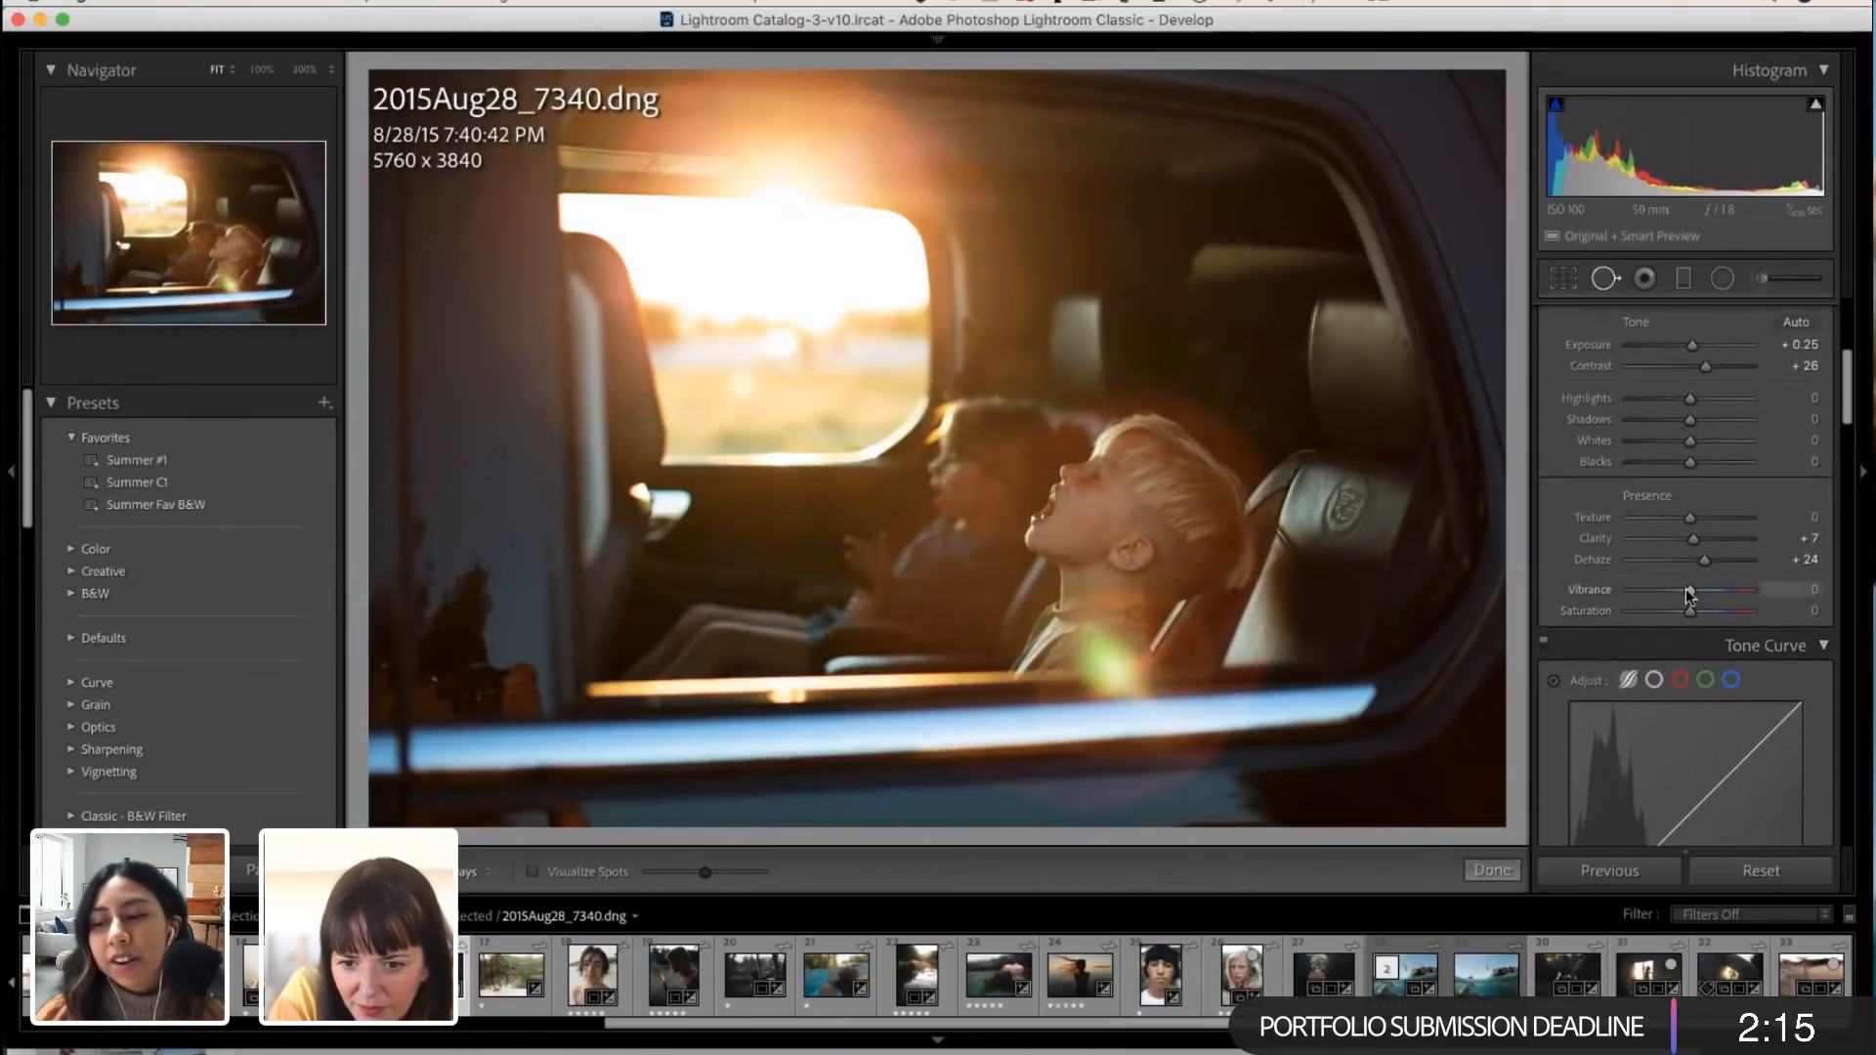
{"action": "left_click_drag", "start_coordinate": [1693, 597], "coordinate": [1682, 591]}
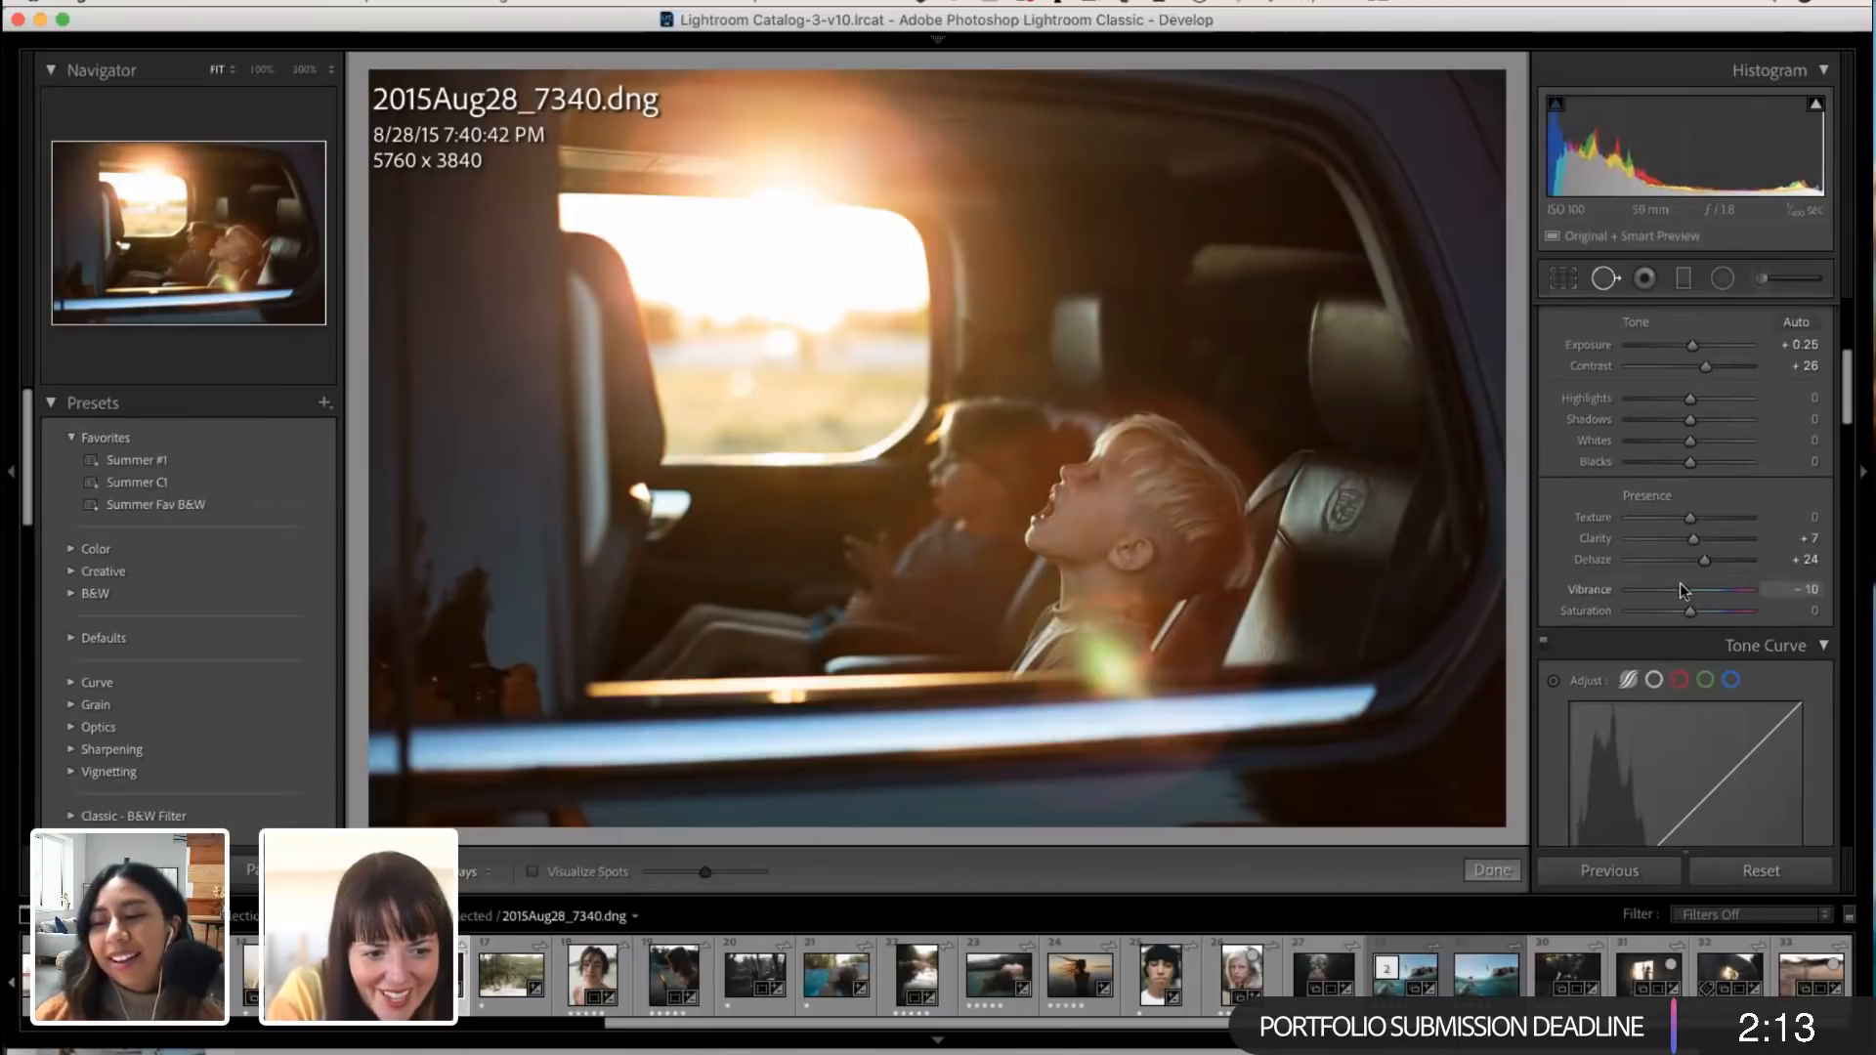
Step: Raise the Orange luminance of the car photo to +11 in the HSL adjustments
{"action": "scroll", "coordinate": [1688, 616], "scroll_direction": "down", "scroll_amount": 2}
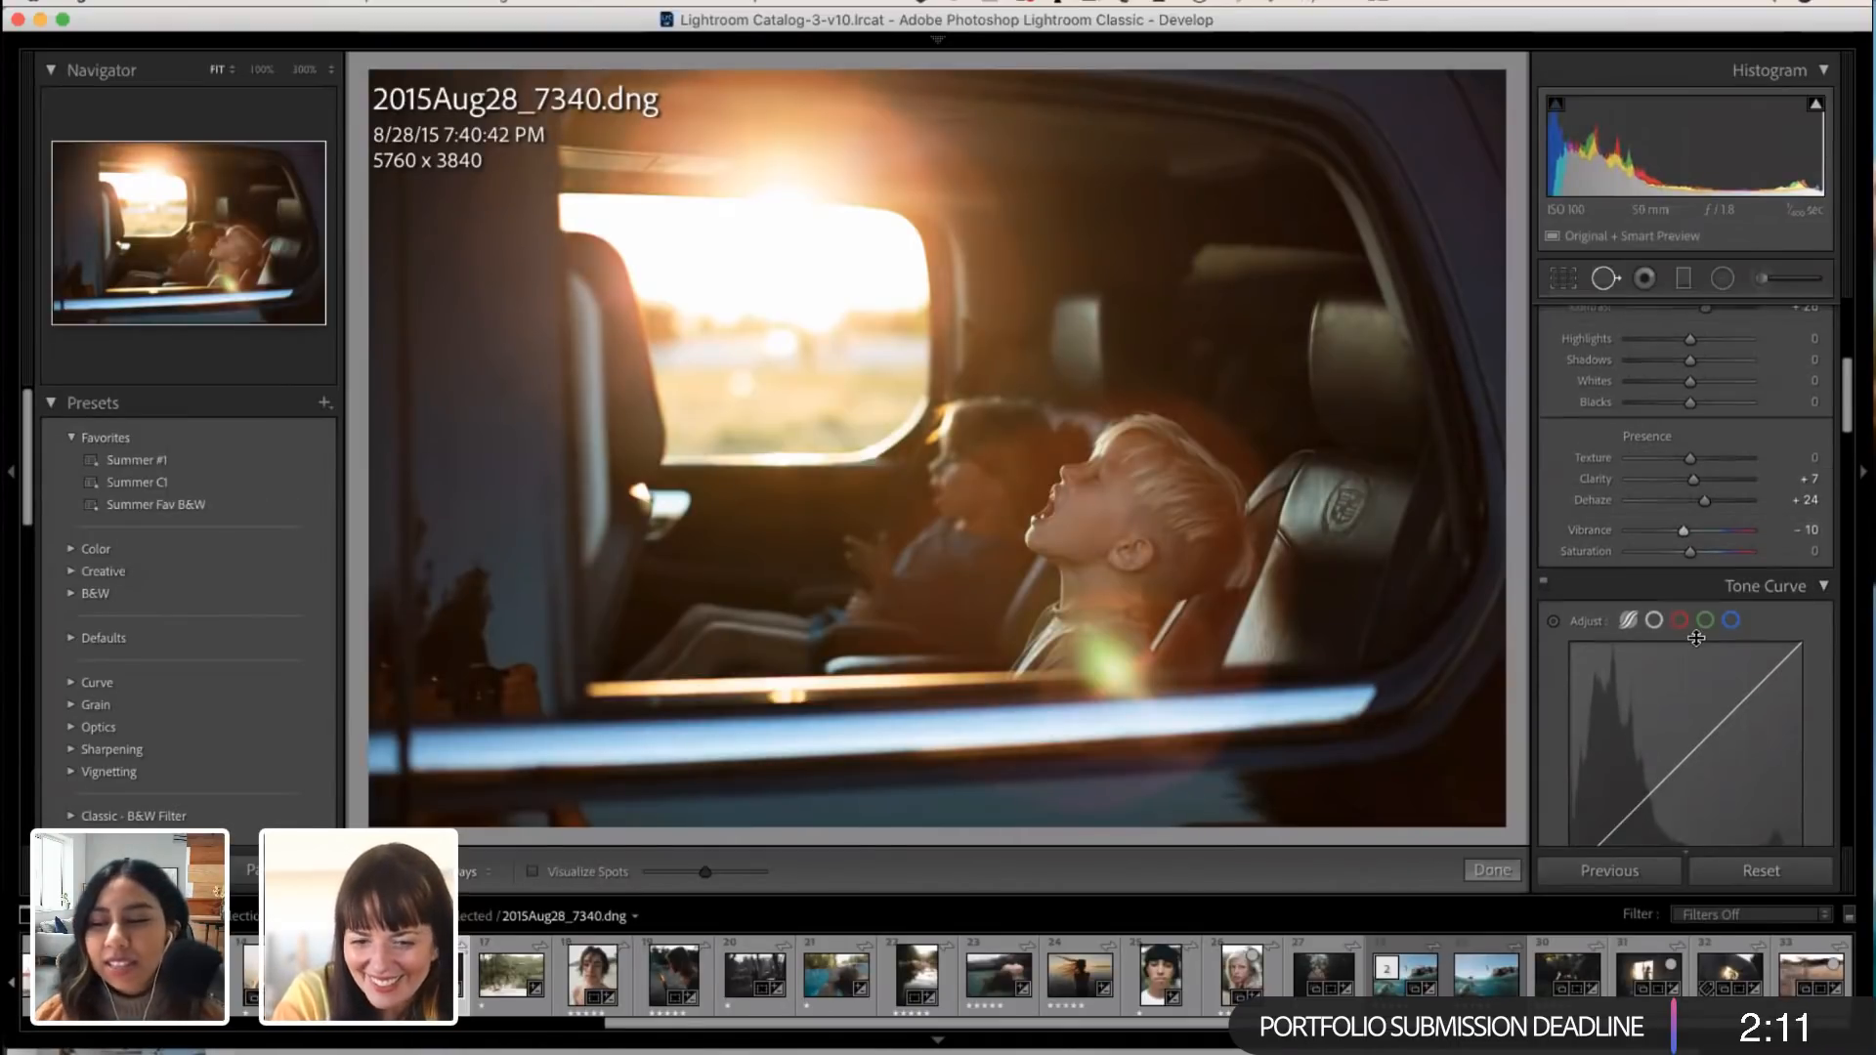
{"action": "scroll", "coordinate": [1697, 638], "scroll_direction": "down", "scroll_amount": 4}
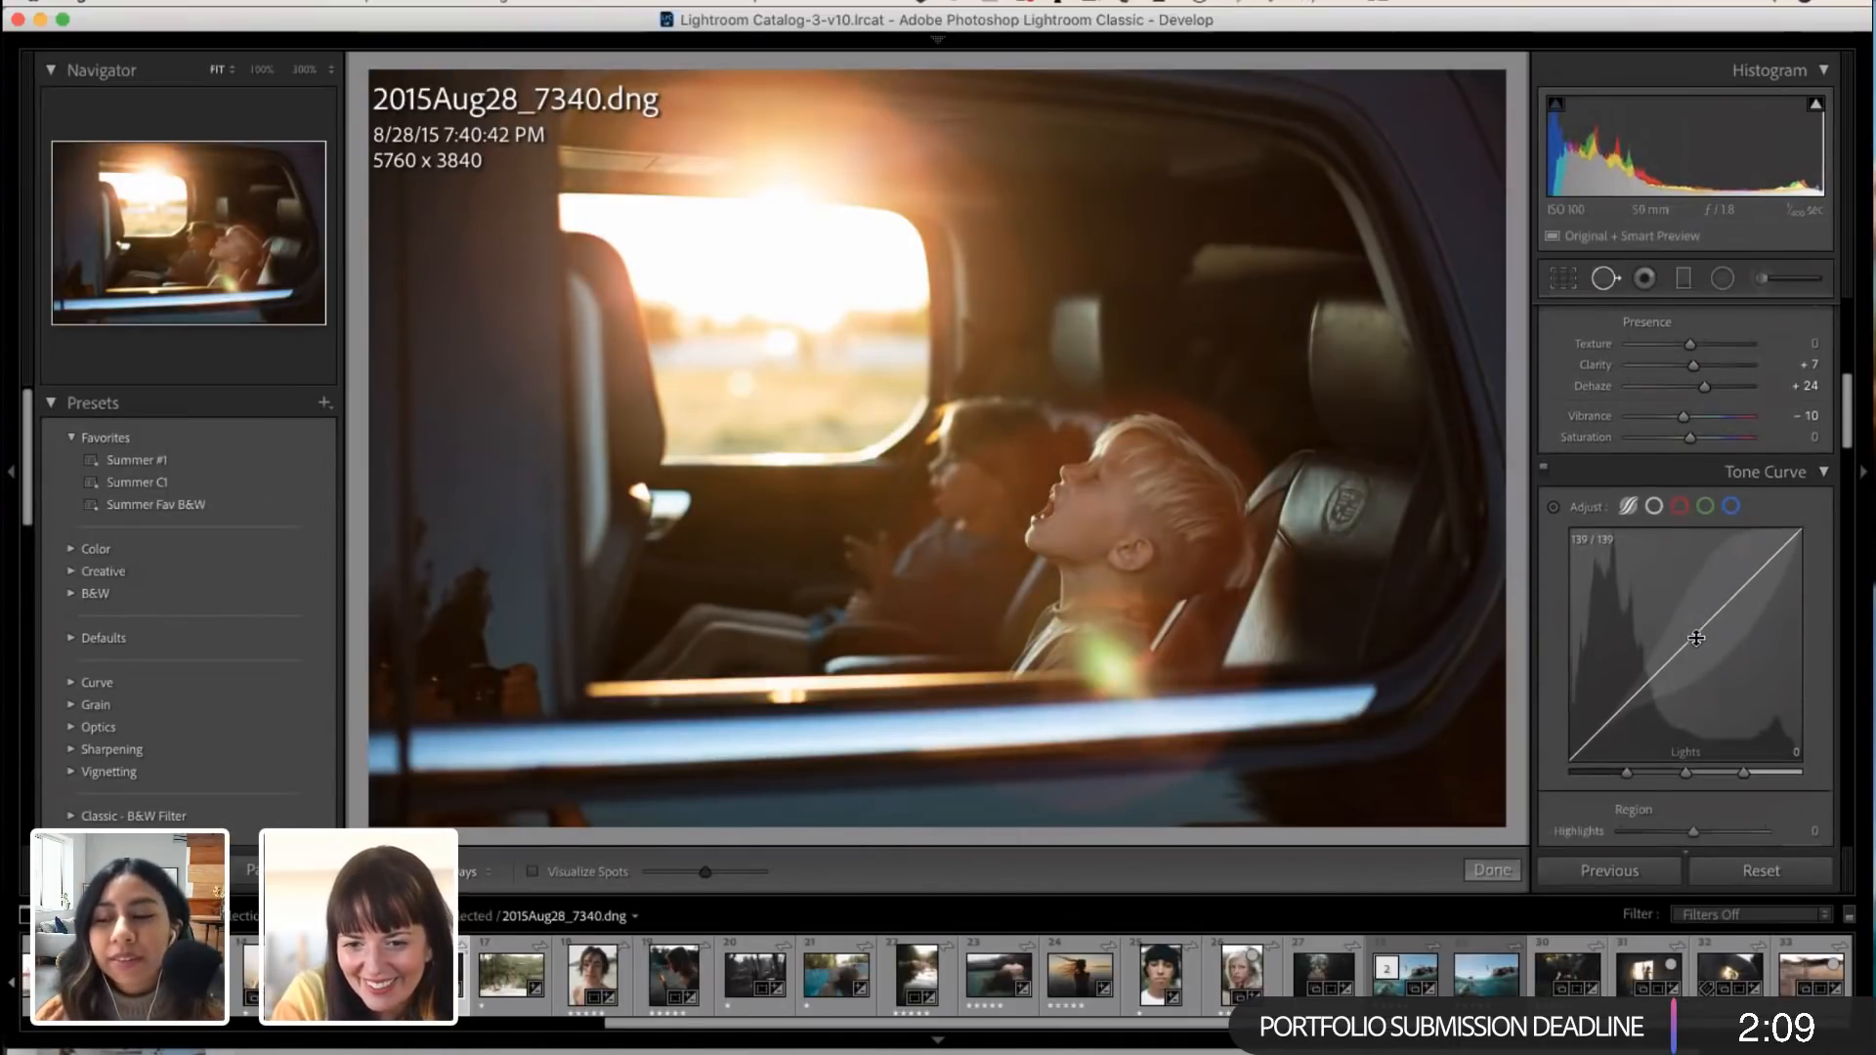
{"action": "scroll", "coordinate": [1696, 643], "scroll_direction": "down", "scroll_amount": 8}
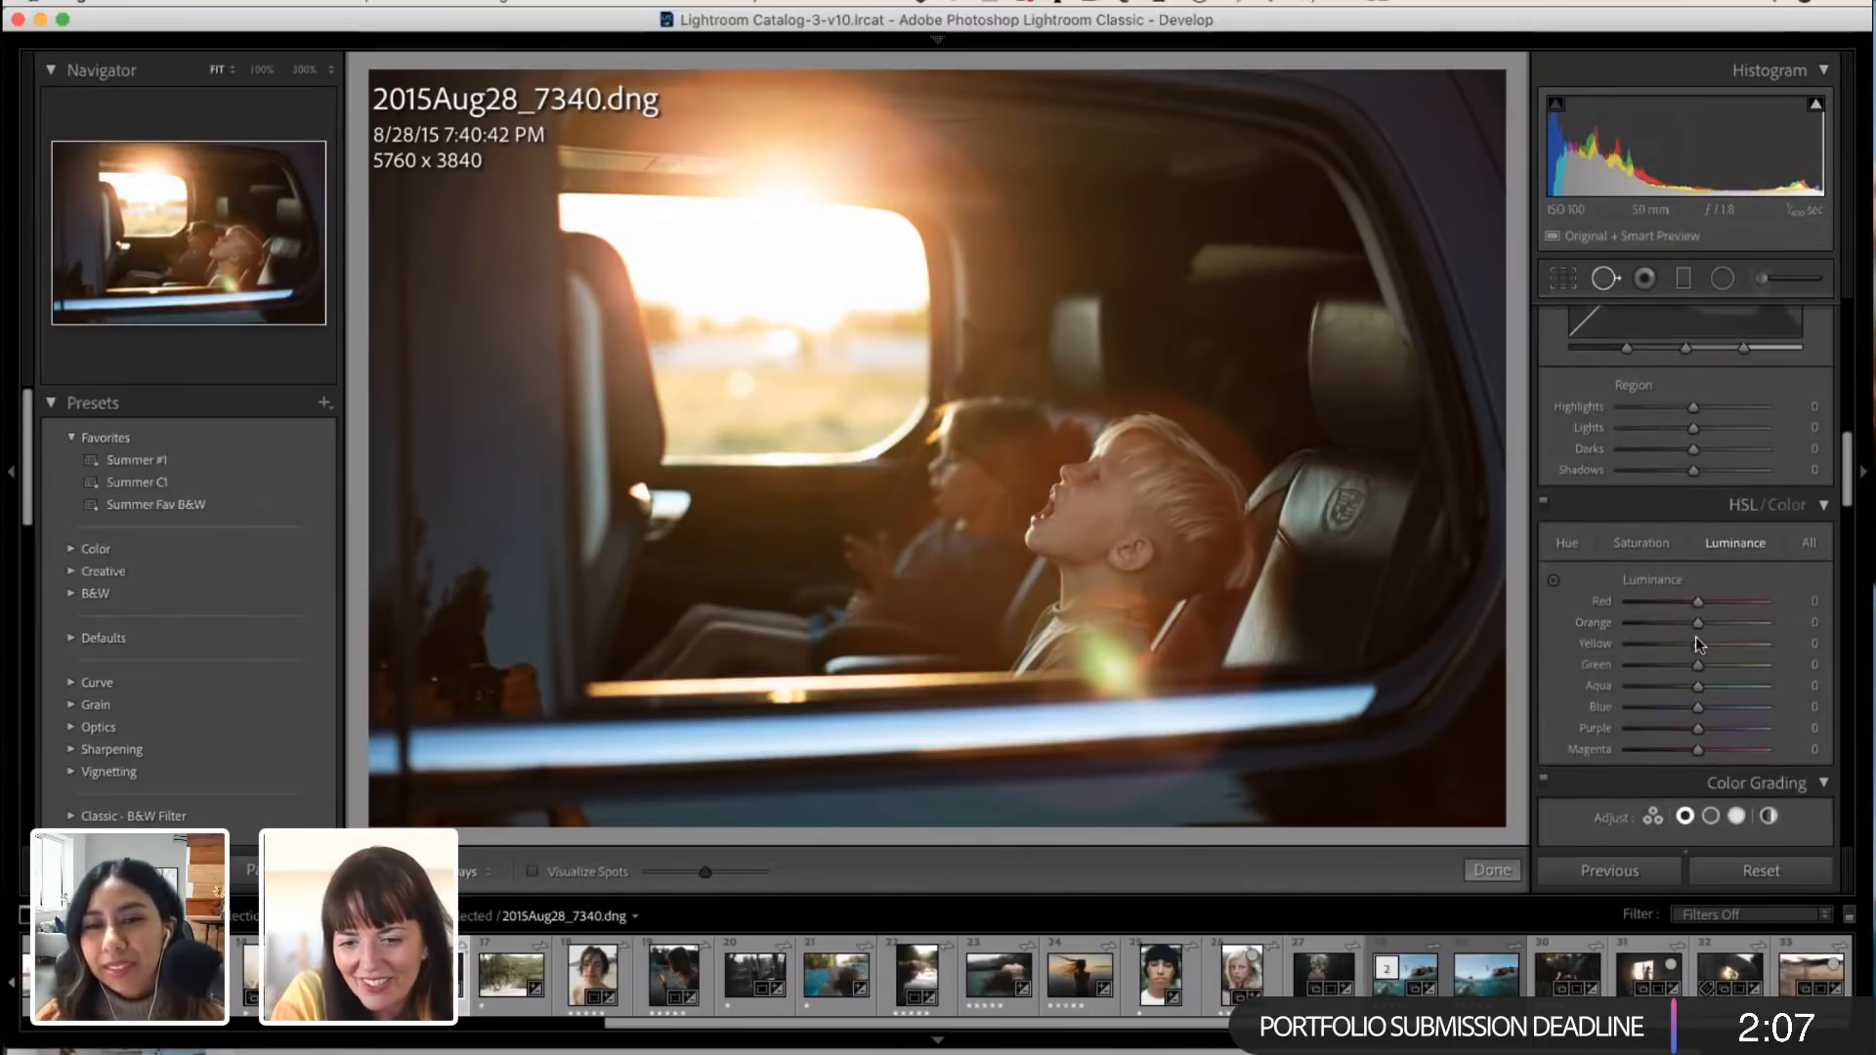
{"action": "left_click", "coordinate": [1641, 381]}
{"action": "left_click", "coordinate": [1568, 379]}
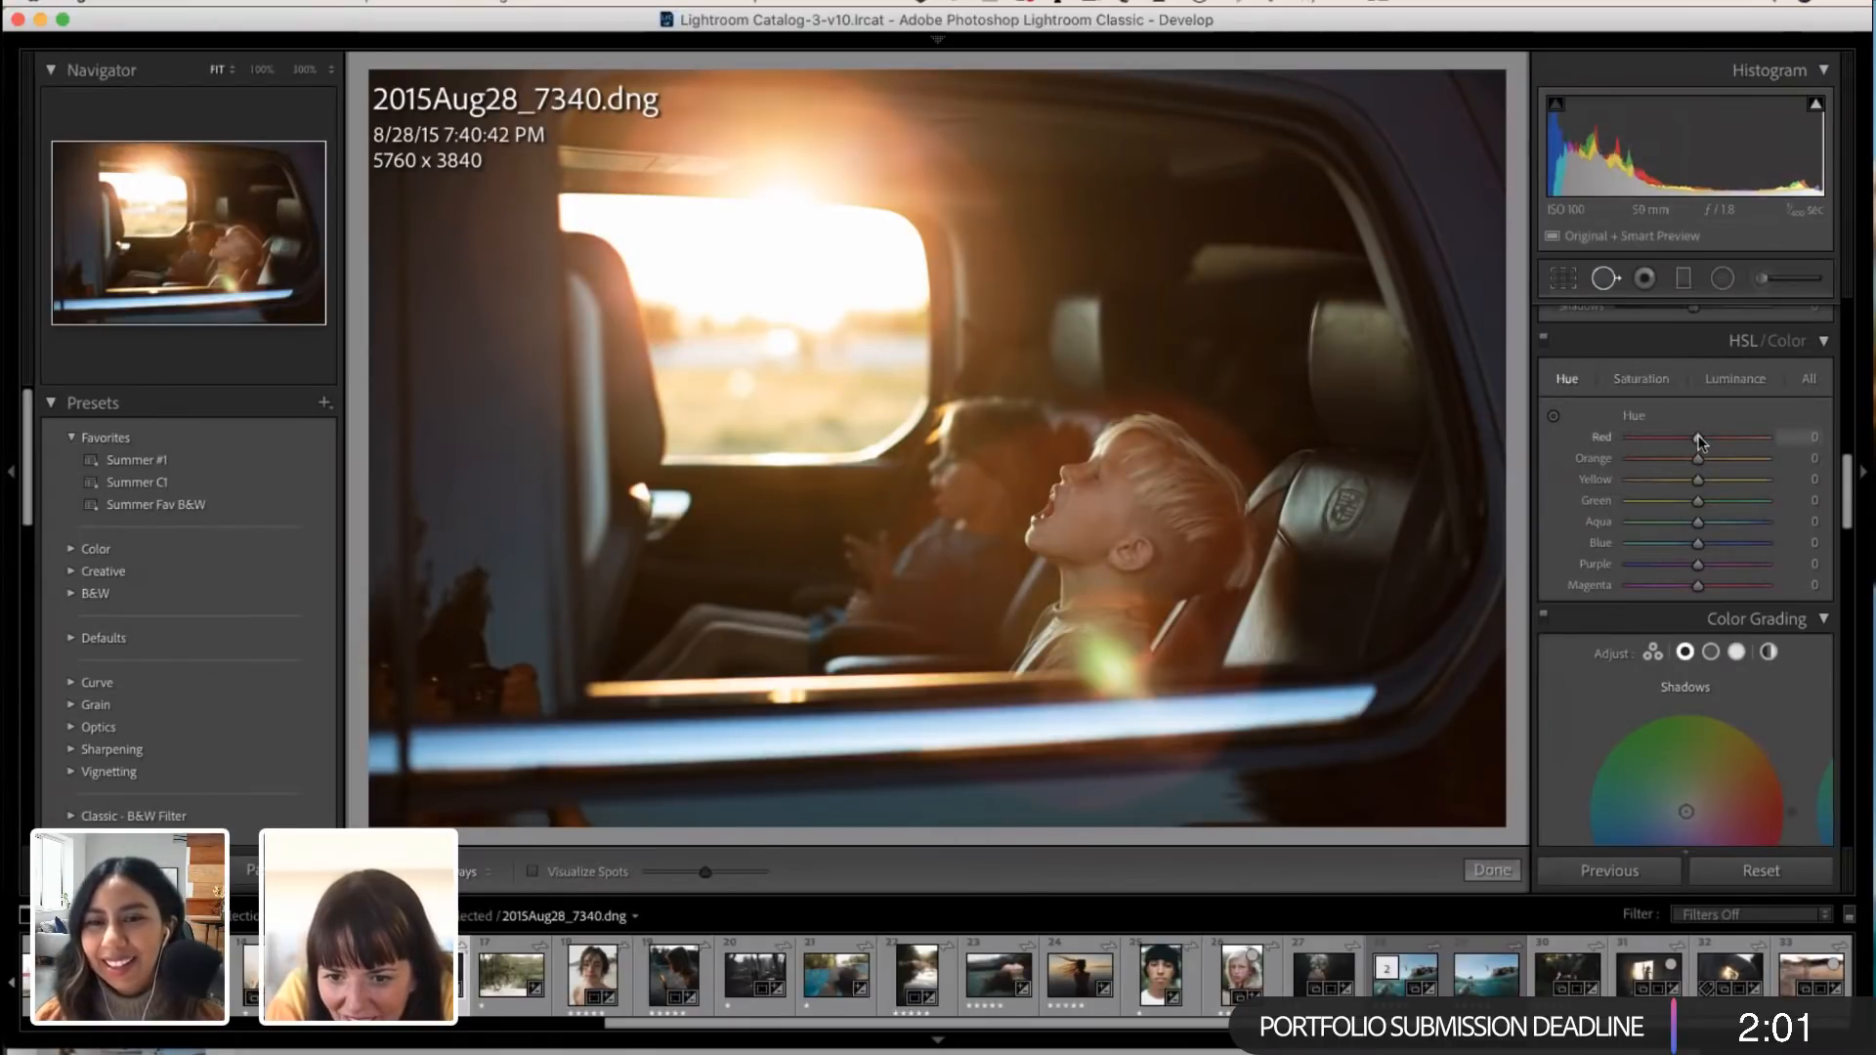
{"action": "left_click_drag", "start_coordinate": [1699, 459], "coordinate": [1699, 437]}
{"action": "left_click", "coordinate": [1644, 379]}
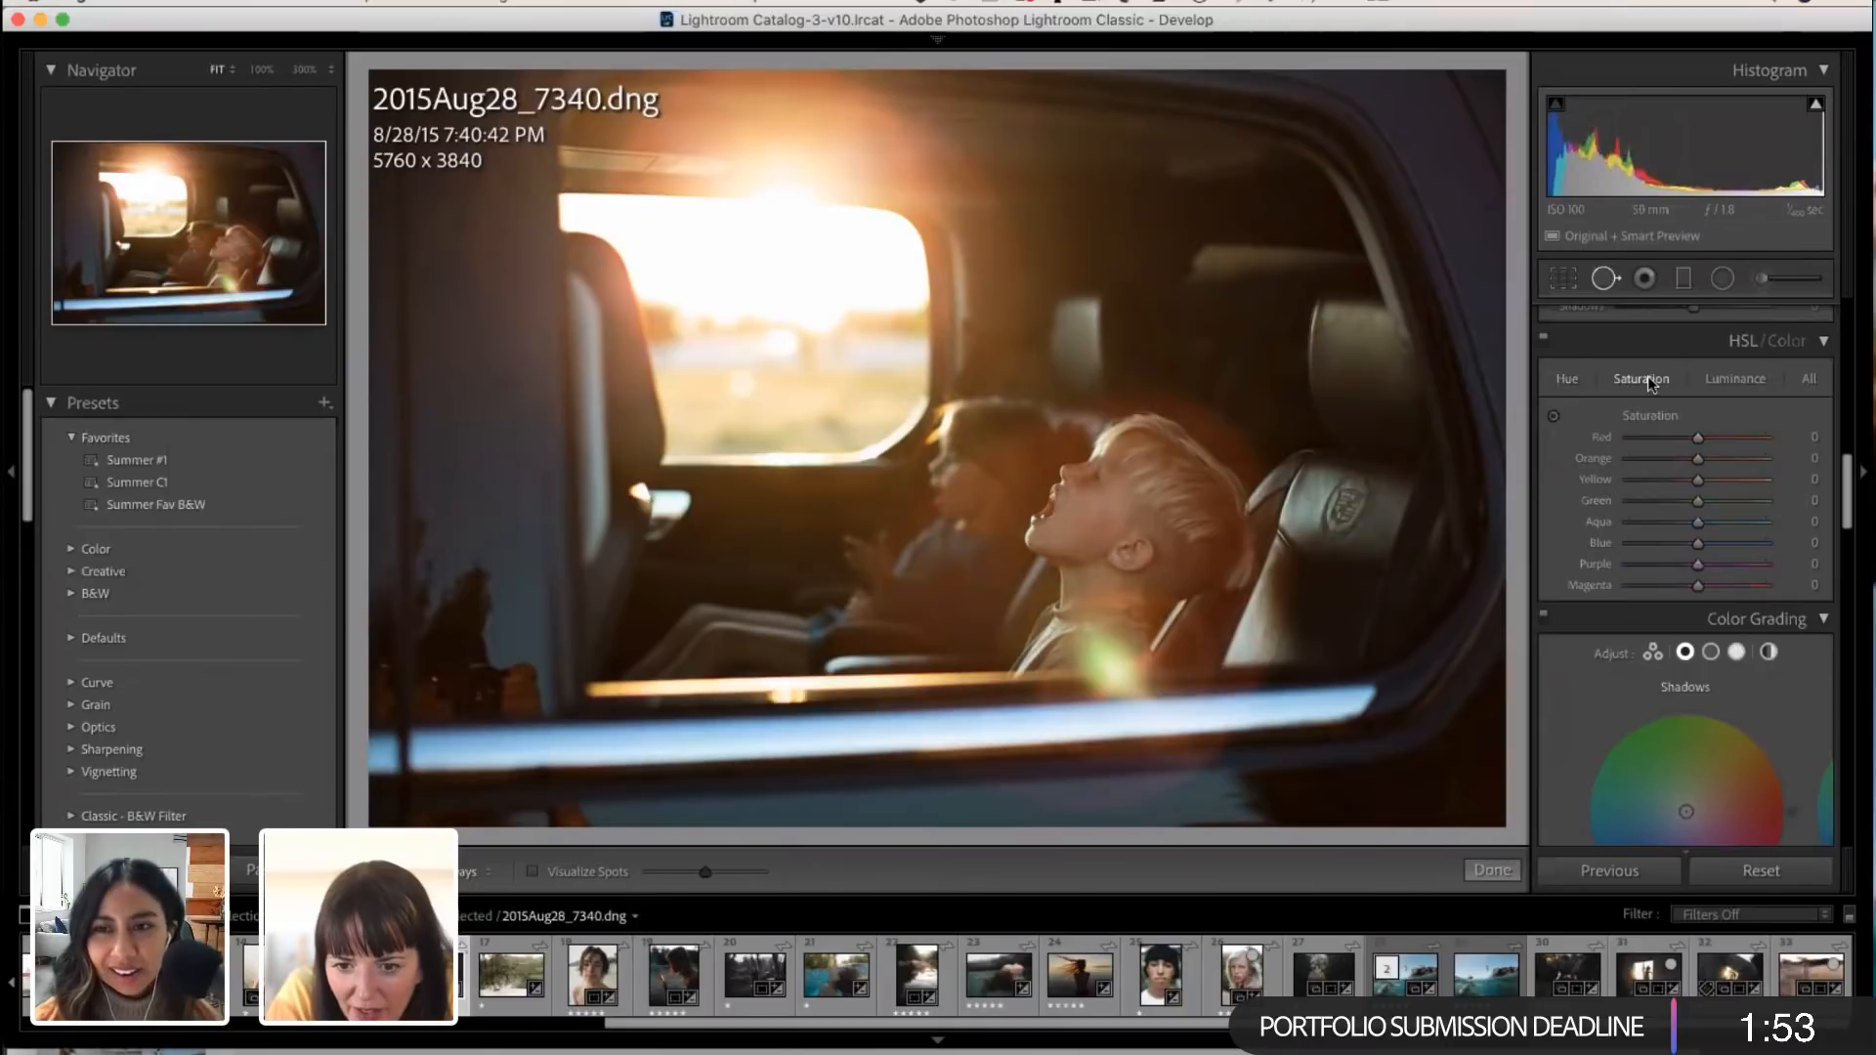
{"action": "mouse_move", "coordinate": [1703, 459]}
{"action": "left_mouse_down"}
{"action": "mouse_move", "coordinate": [1685, 456]}
{"action": "mouse_move", "coordinate": [1709, 458]}
{"action": "left_mouse_up"}
{"action": "left_click", "coordinate": [1726, 378]}
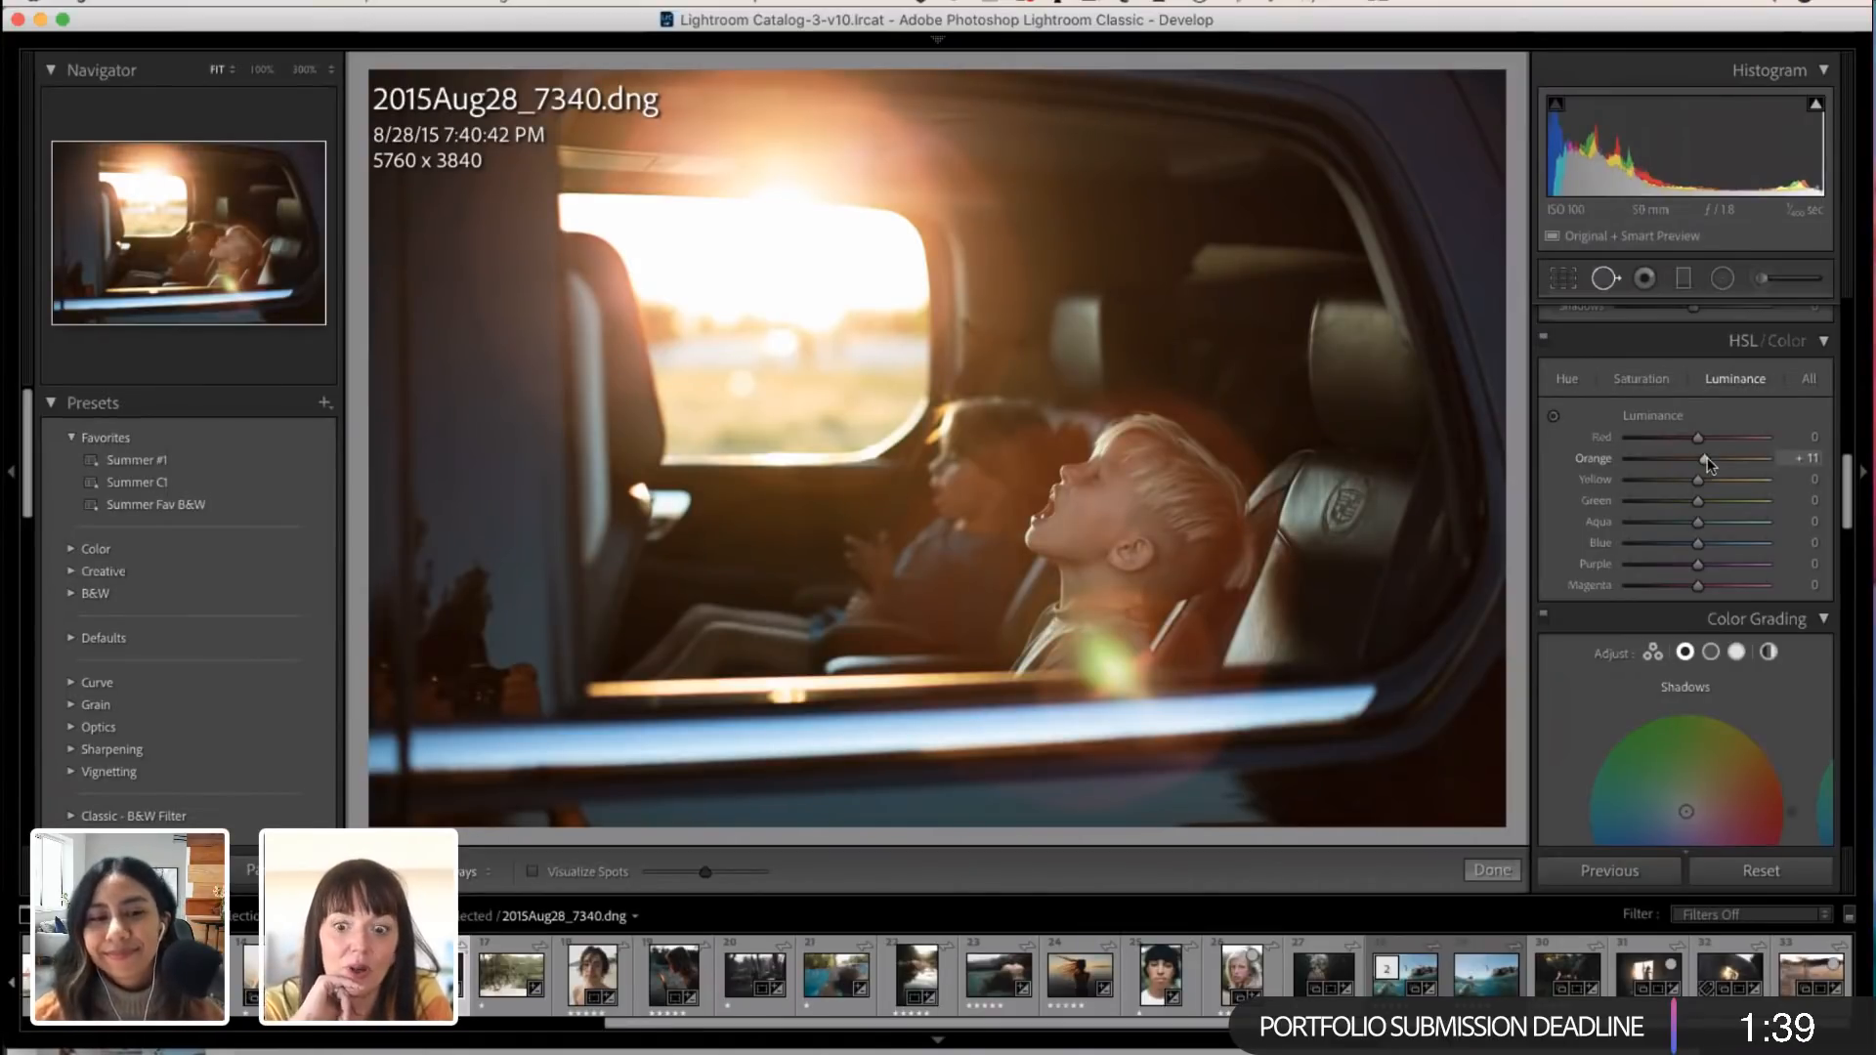
Step: Lower the car photo's Highlights to -42 in the basic tone settings
{"action": "scroll", "coordinate": [1726, 746], "scroll_direction": "down", "scroll_amount": 3}
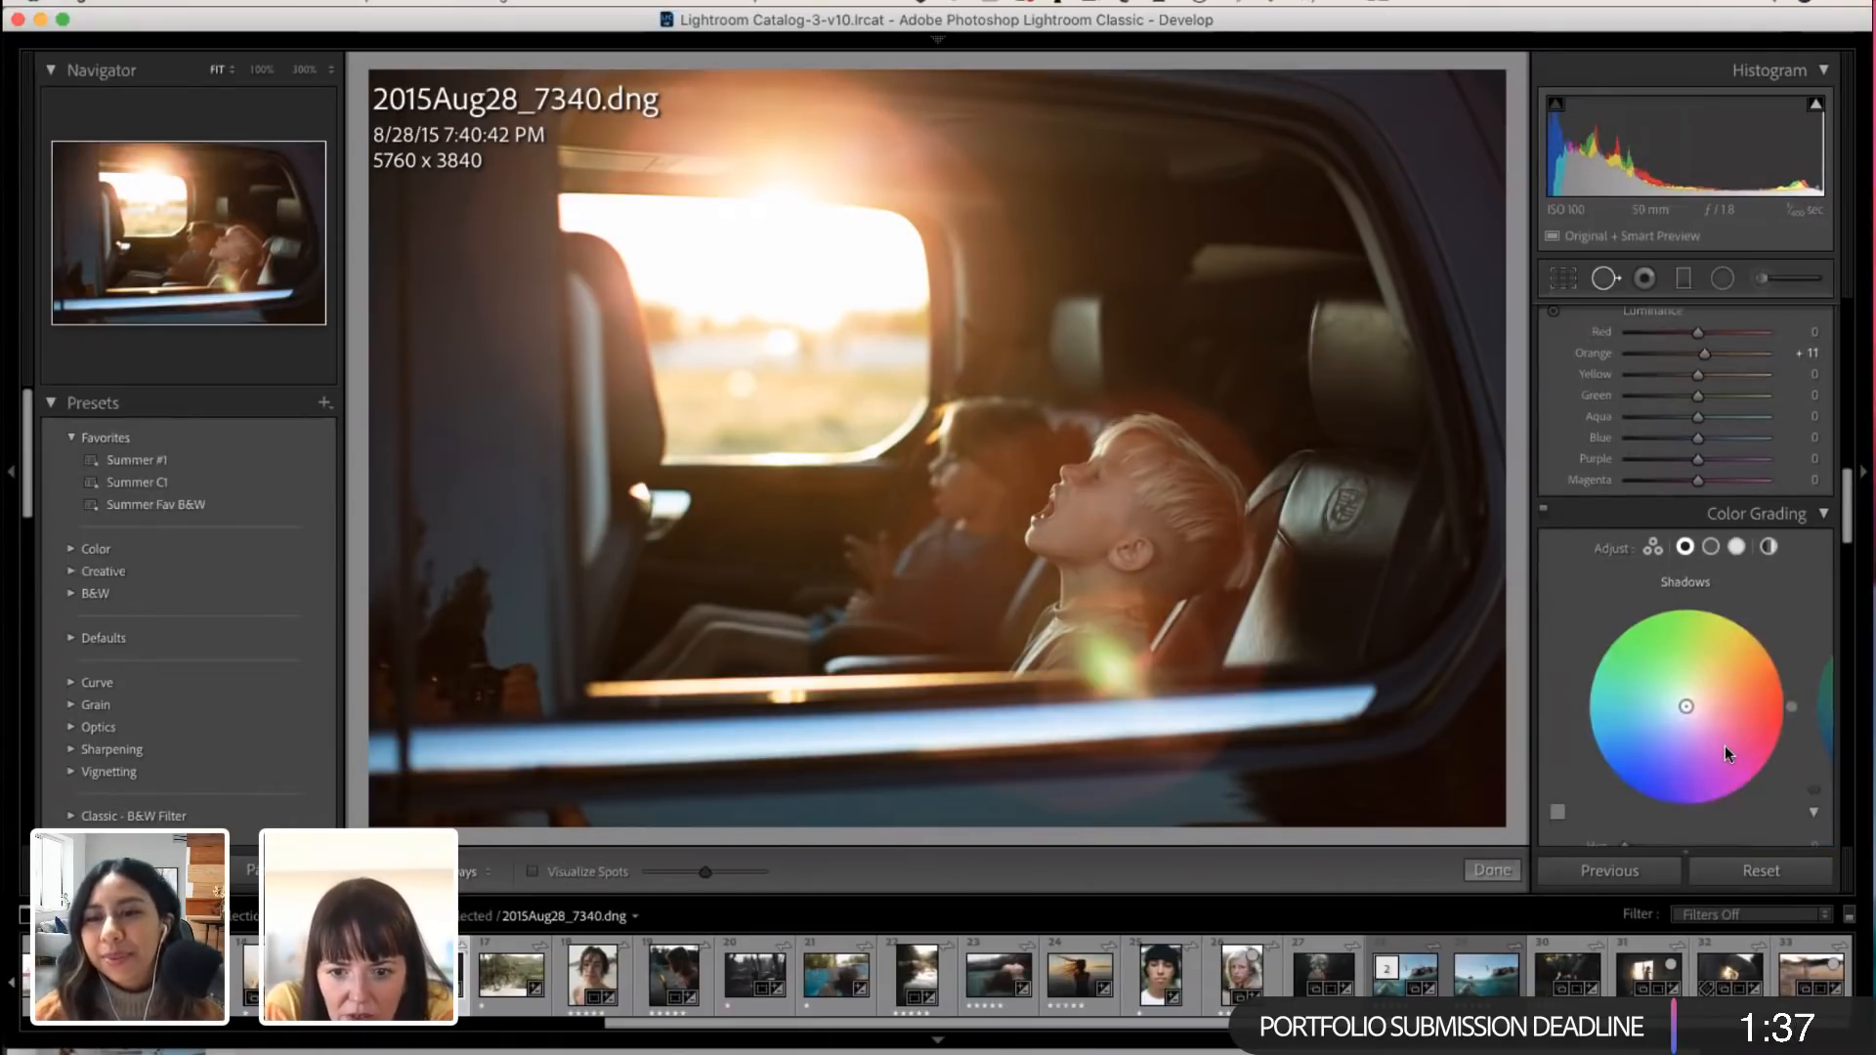
{"action": "scroll", "coordinate": [1726, 743], "scroll_direction": "up", "scroll_amount": 10}
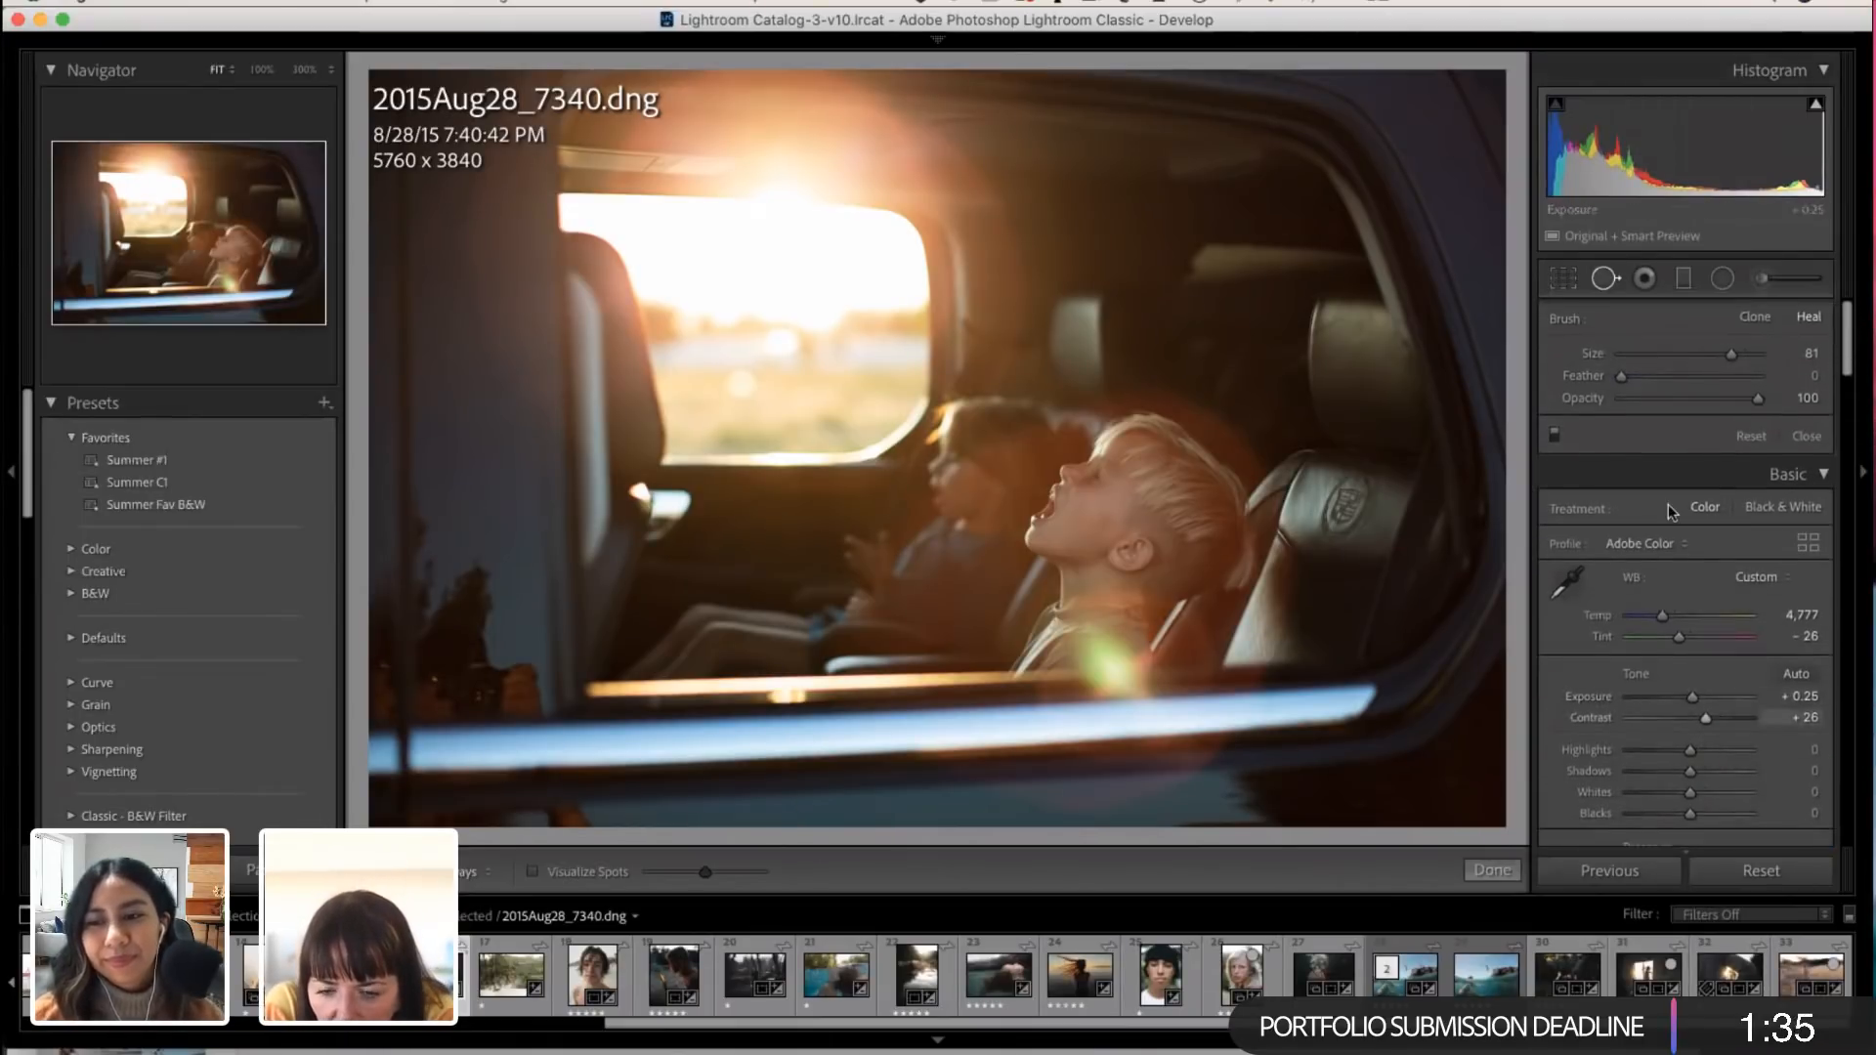
{"action": "scroll", "coordinate": [1726, 728], "scroll_direction": "down", "scroll_amount": 1}
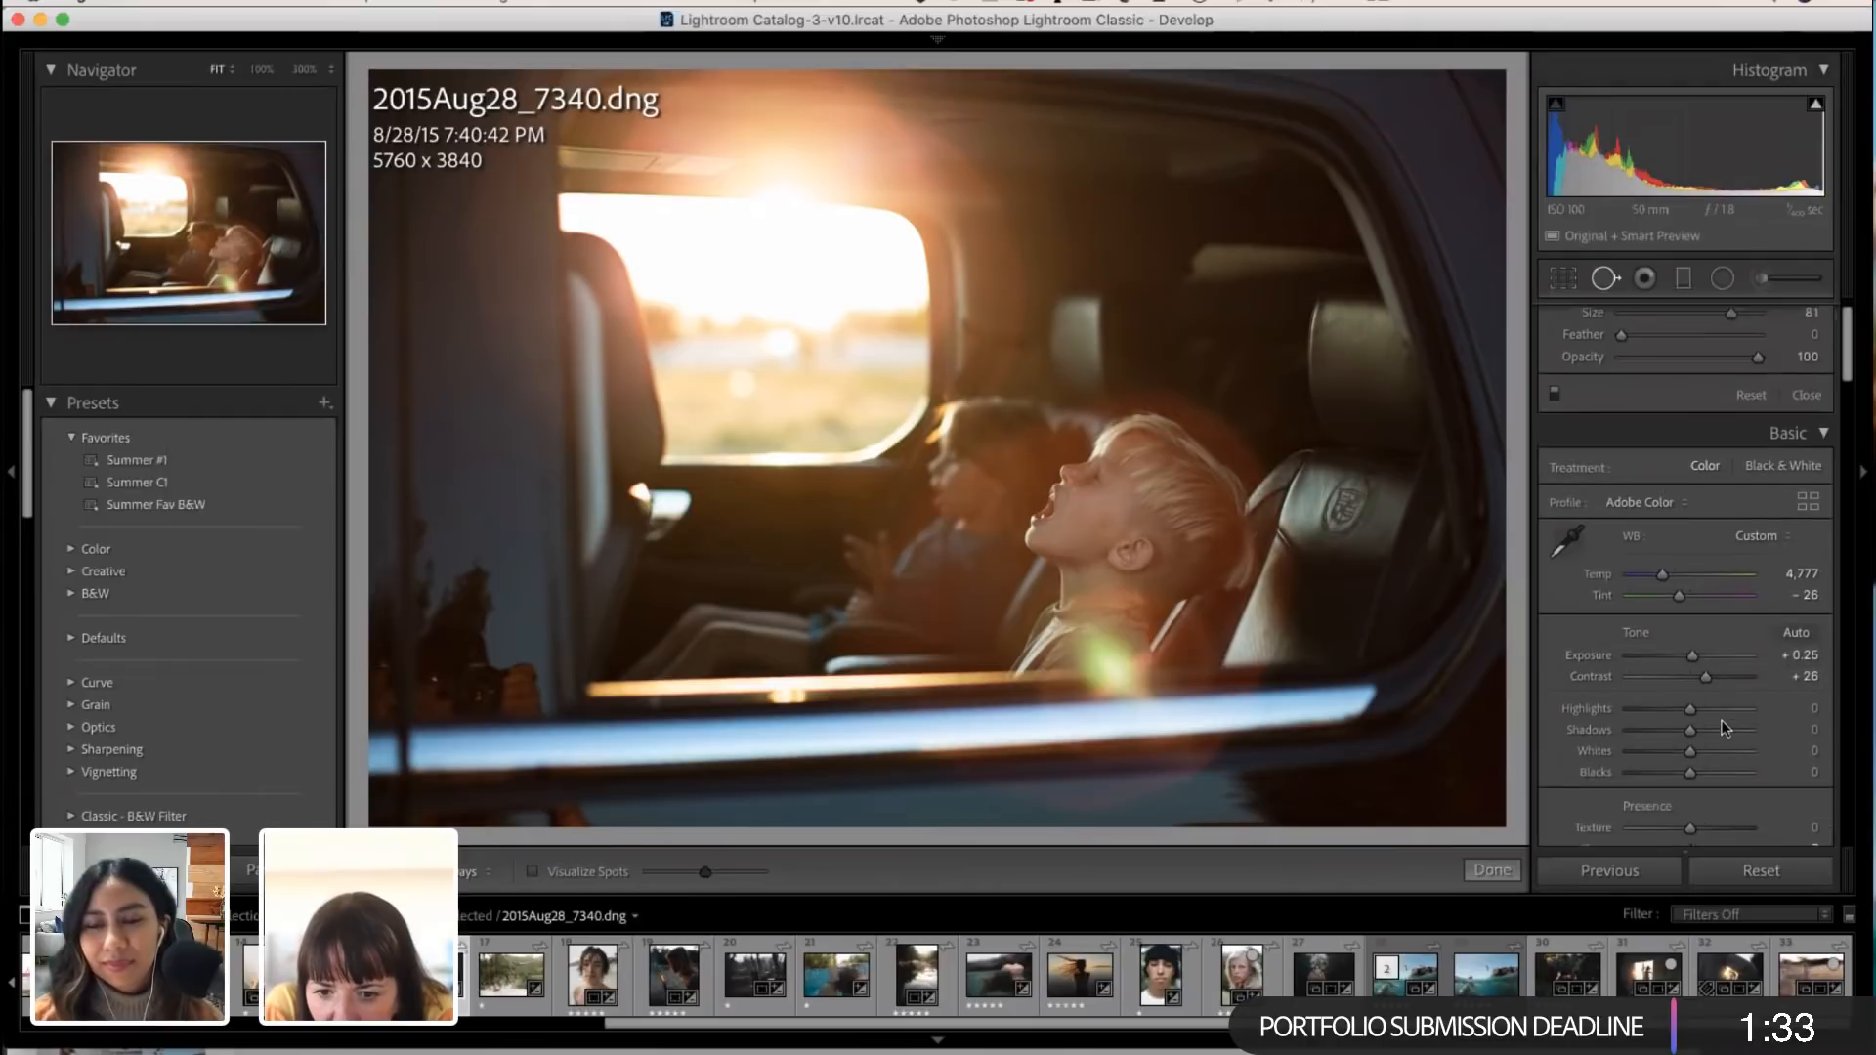
{"action": "left_click_drag", "start_coordinate": [1695, 702], "coordinate": [1667, 703]}
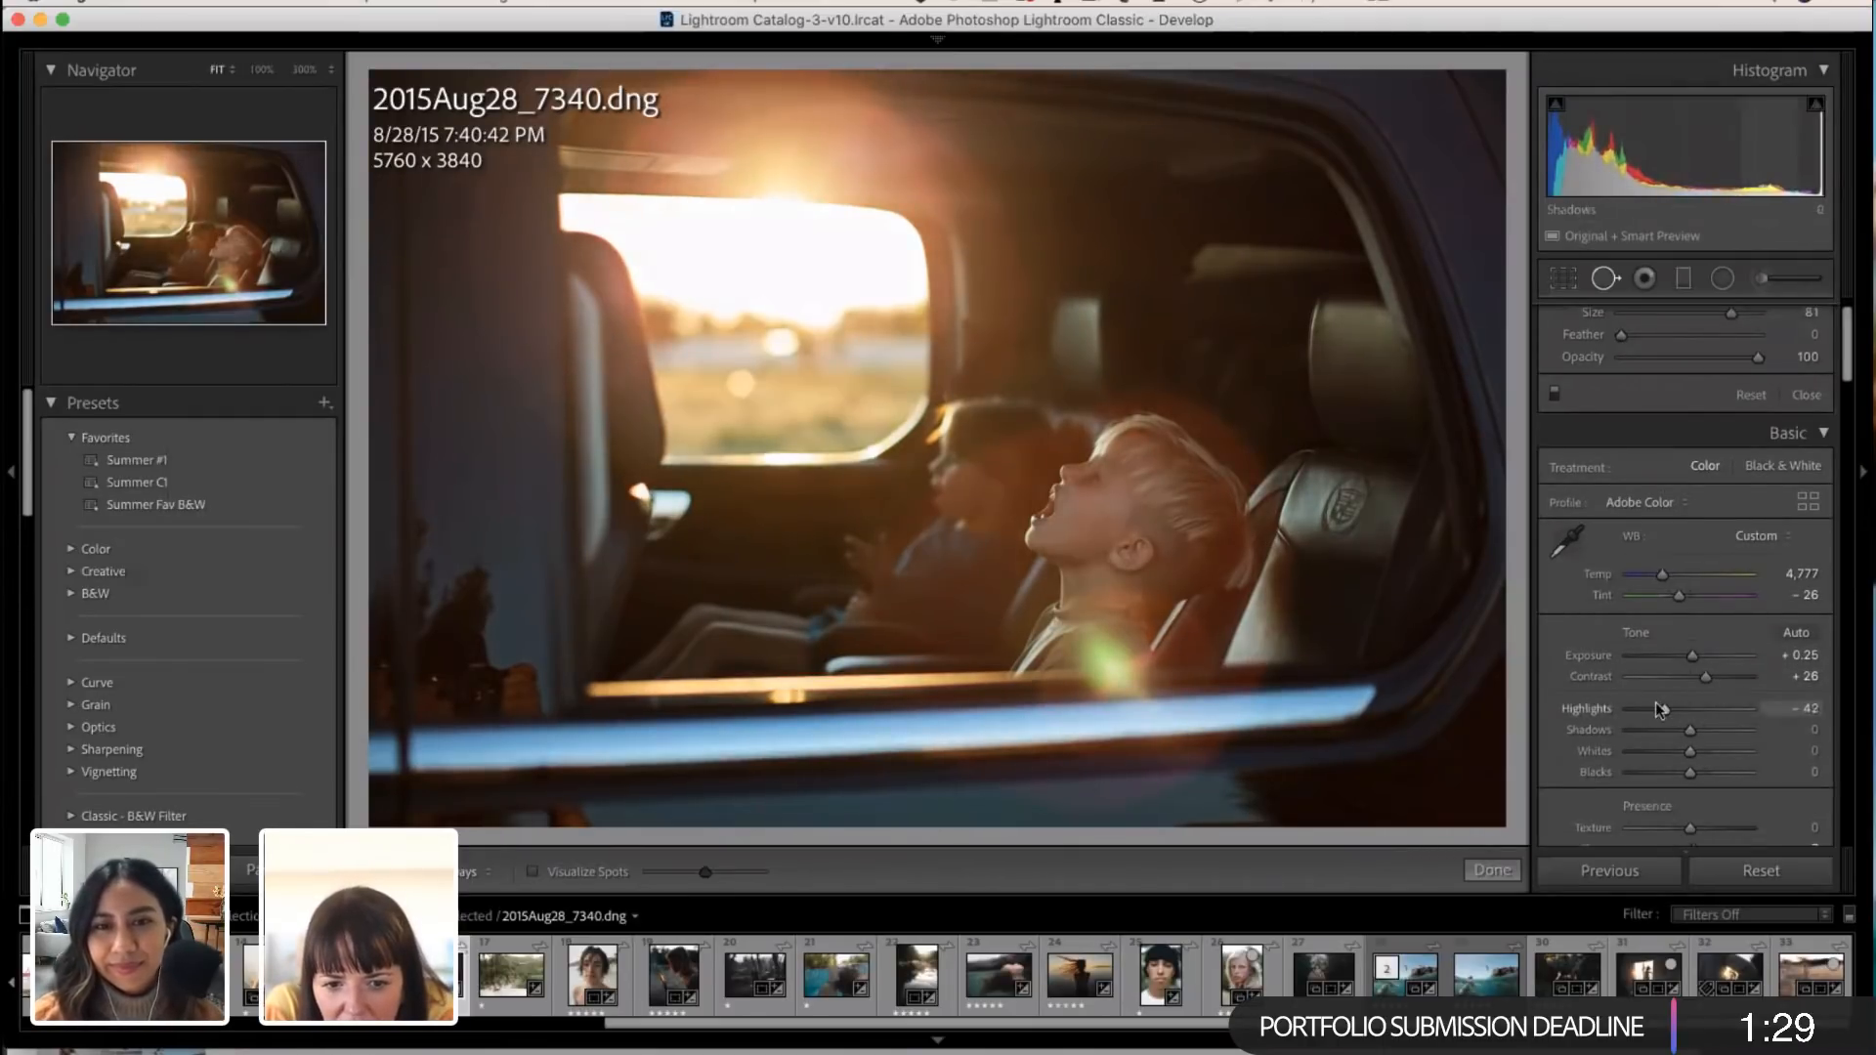
{"action": "scroll", "coordinate": [1715, 552], "scroll_direction": "down", "scroll_amount": 1}
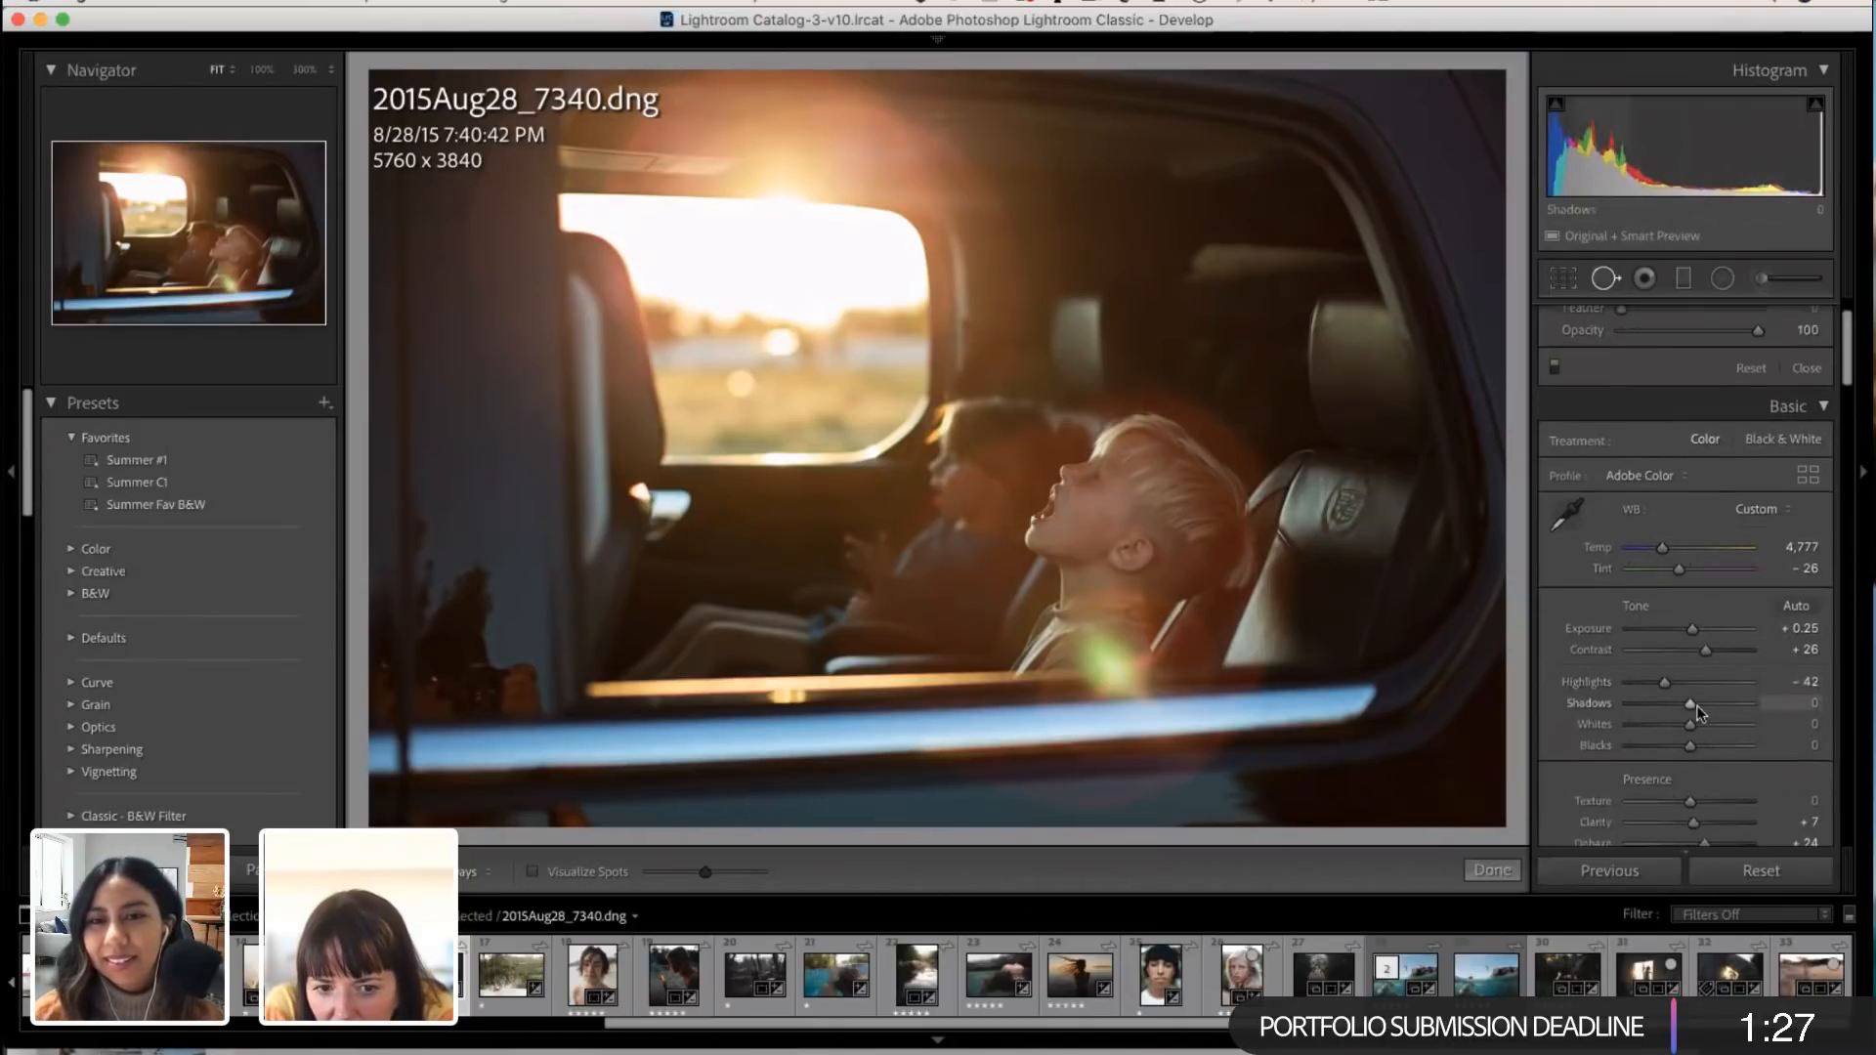
Step: Brush a local adjustment over the nearer boy's face with Exposure 0.13 and Highlights 21
{"action": "left_click", "coordinate": [1723, 277]}
{"action": "scroll", "coordinate": [1104, 542], "scroll_direction": "down", "scroll_amount": 3}
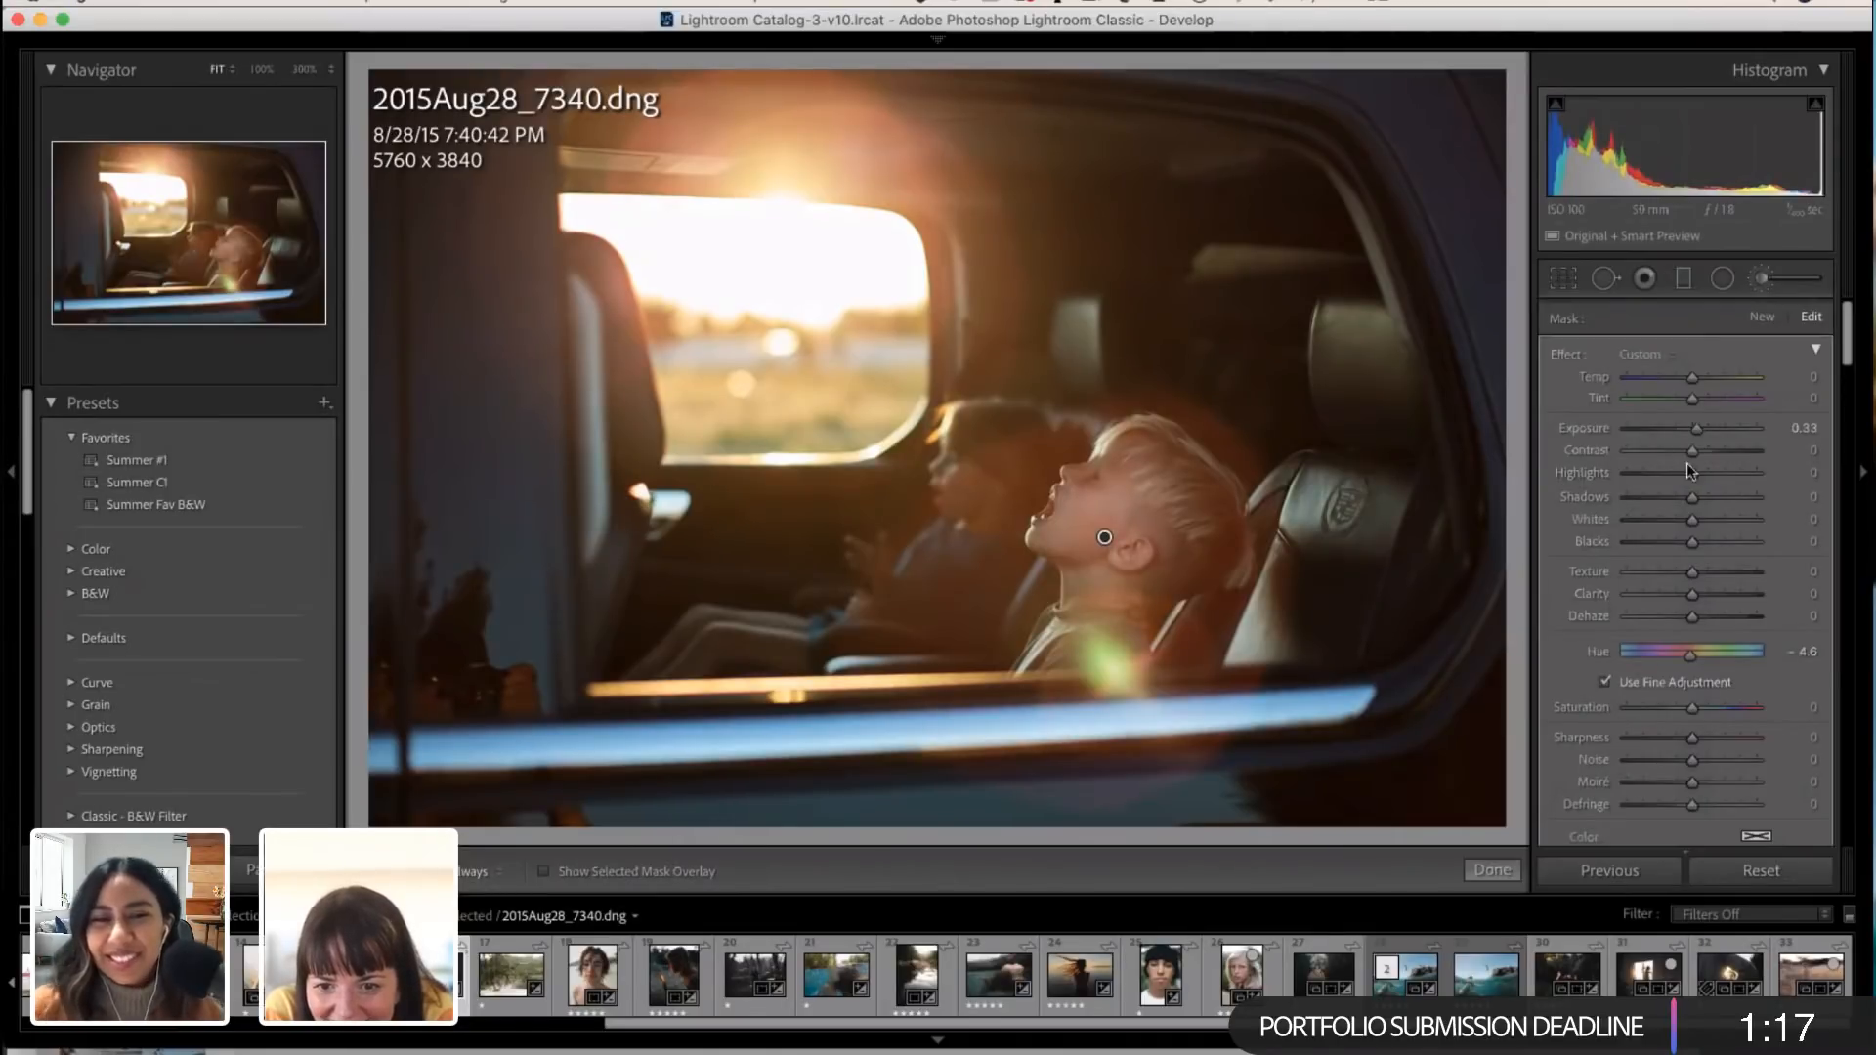
{"action": "double_click", "coordinate": [1695, 429]}
{"action": "left_click", "coordinate": [1695, 428]}
{"action": "left_click_drag", "start_coordinate": [1694, 471], "coordinate": [1704, 470]}
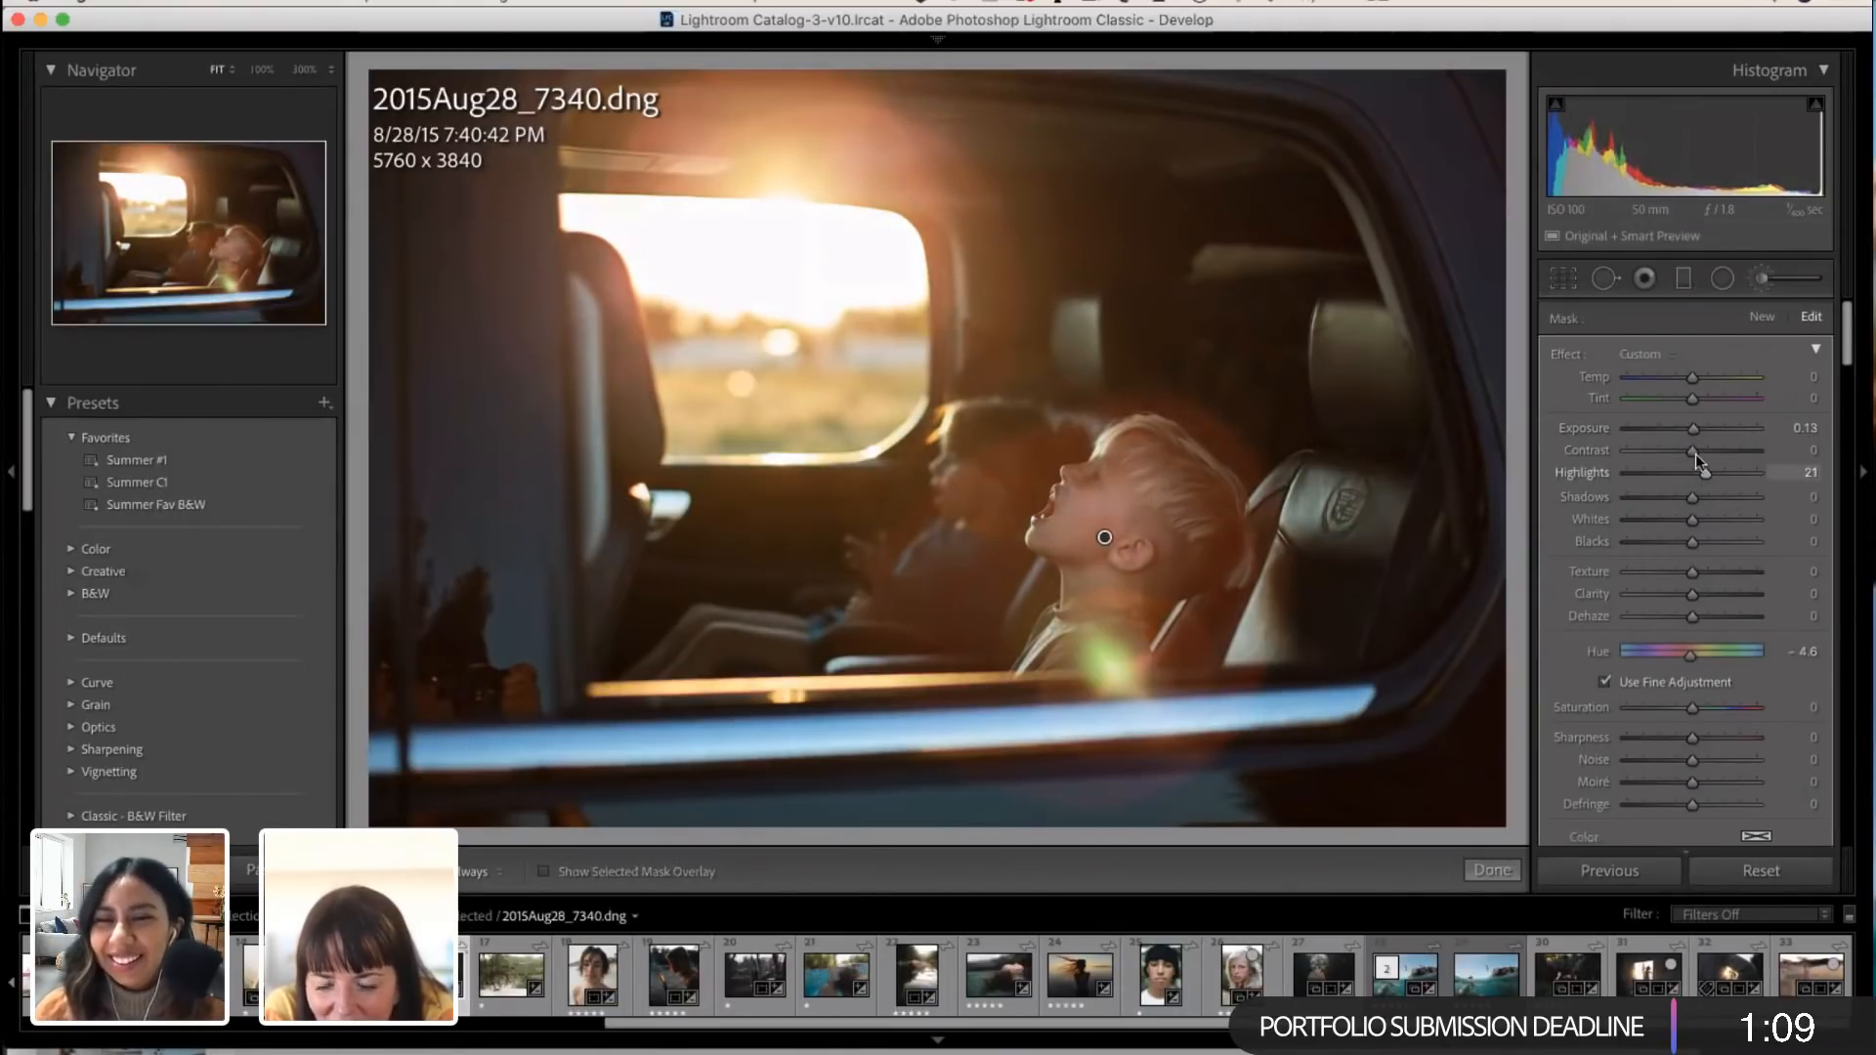
Step: Try Temp -27 and Tint 5 on the brush adjustment over the nearer boy's face
{"action": "left_click_drag", "start_coordinate": [1696, 376], "coordinate": [1694, 376]}
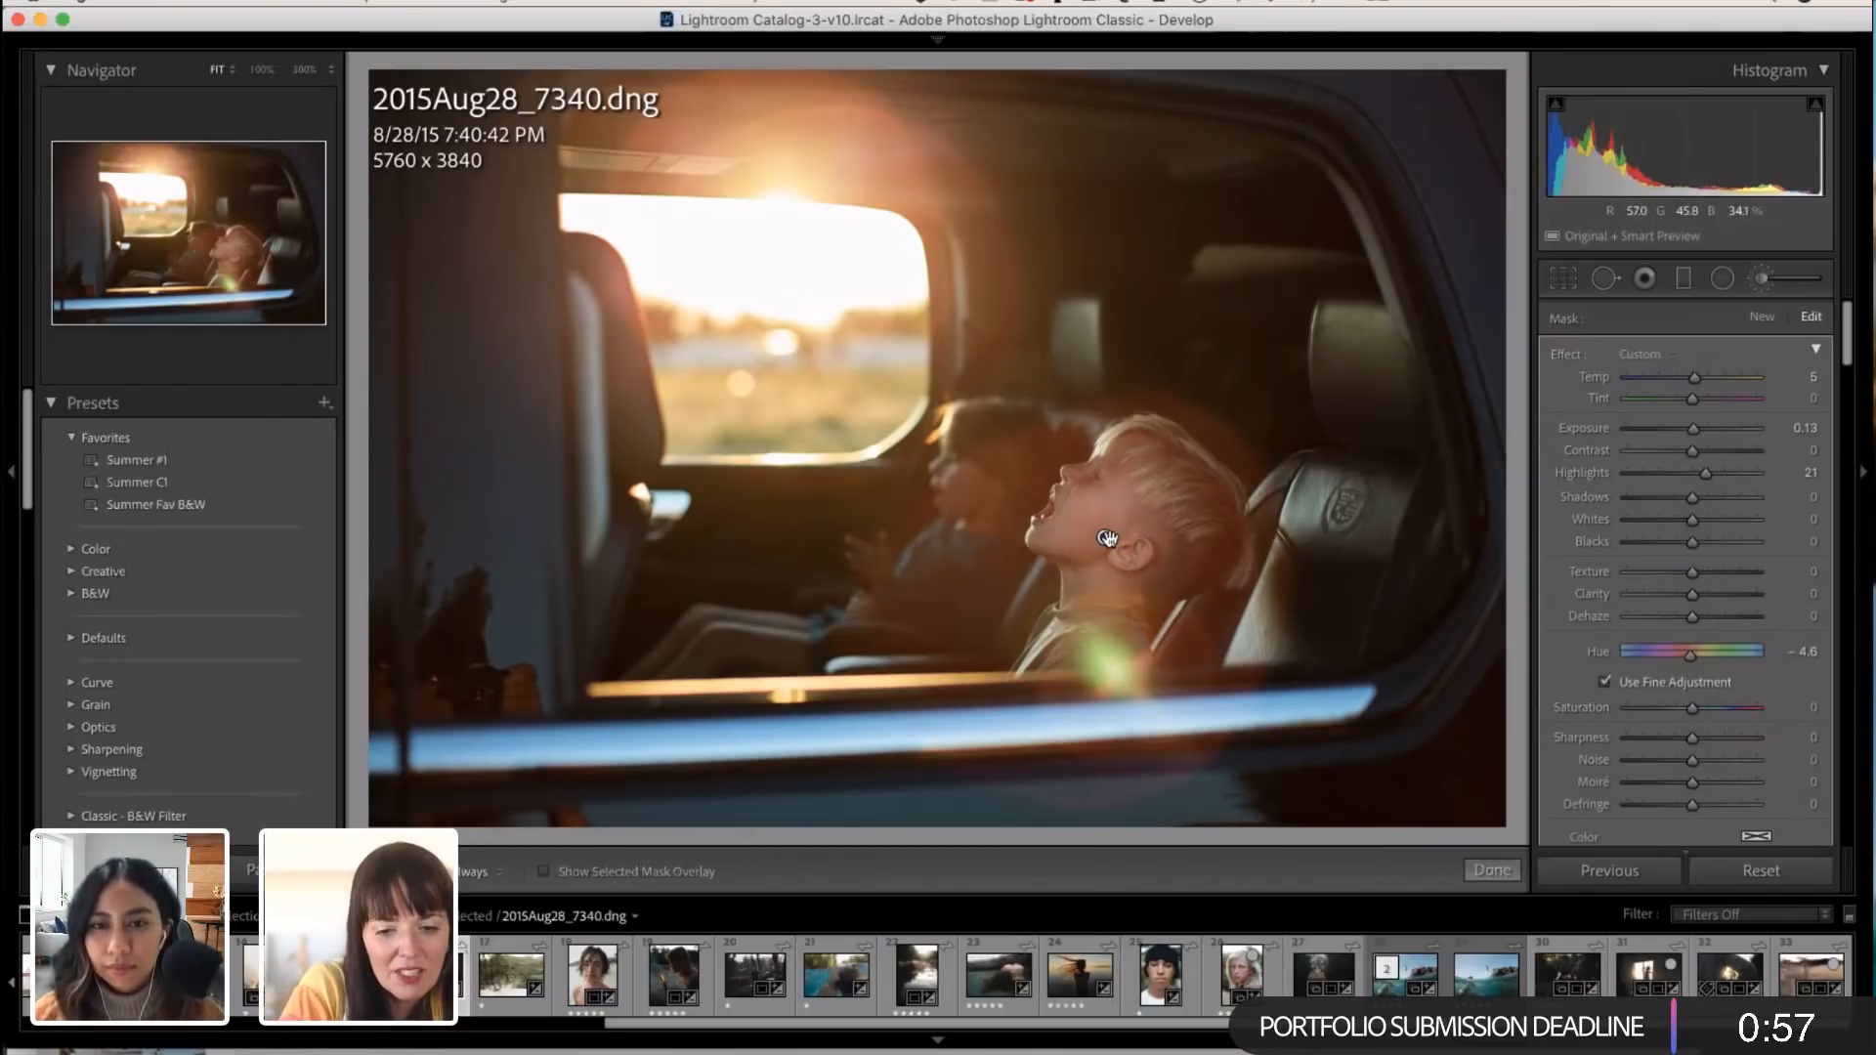
{"action": "mouse_move", "coordinate": [1108, 539]}
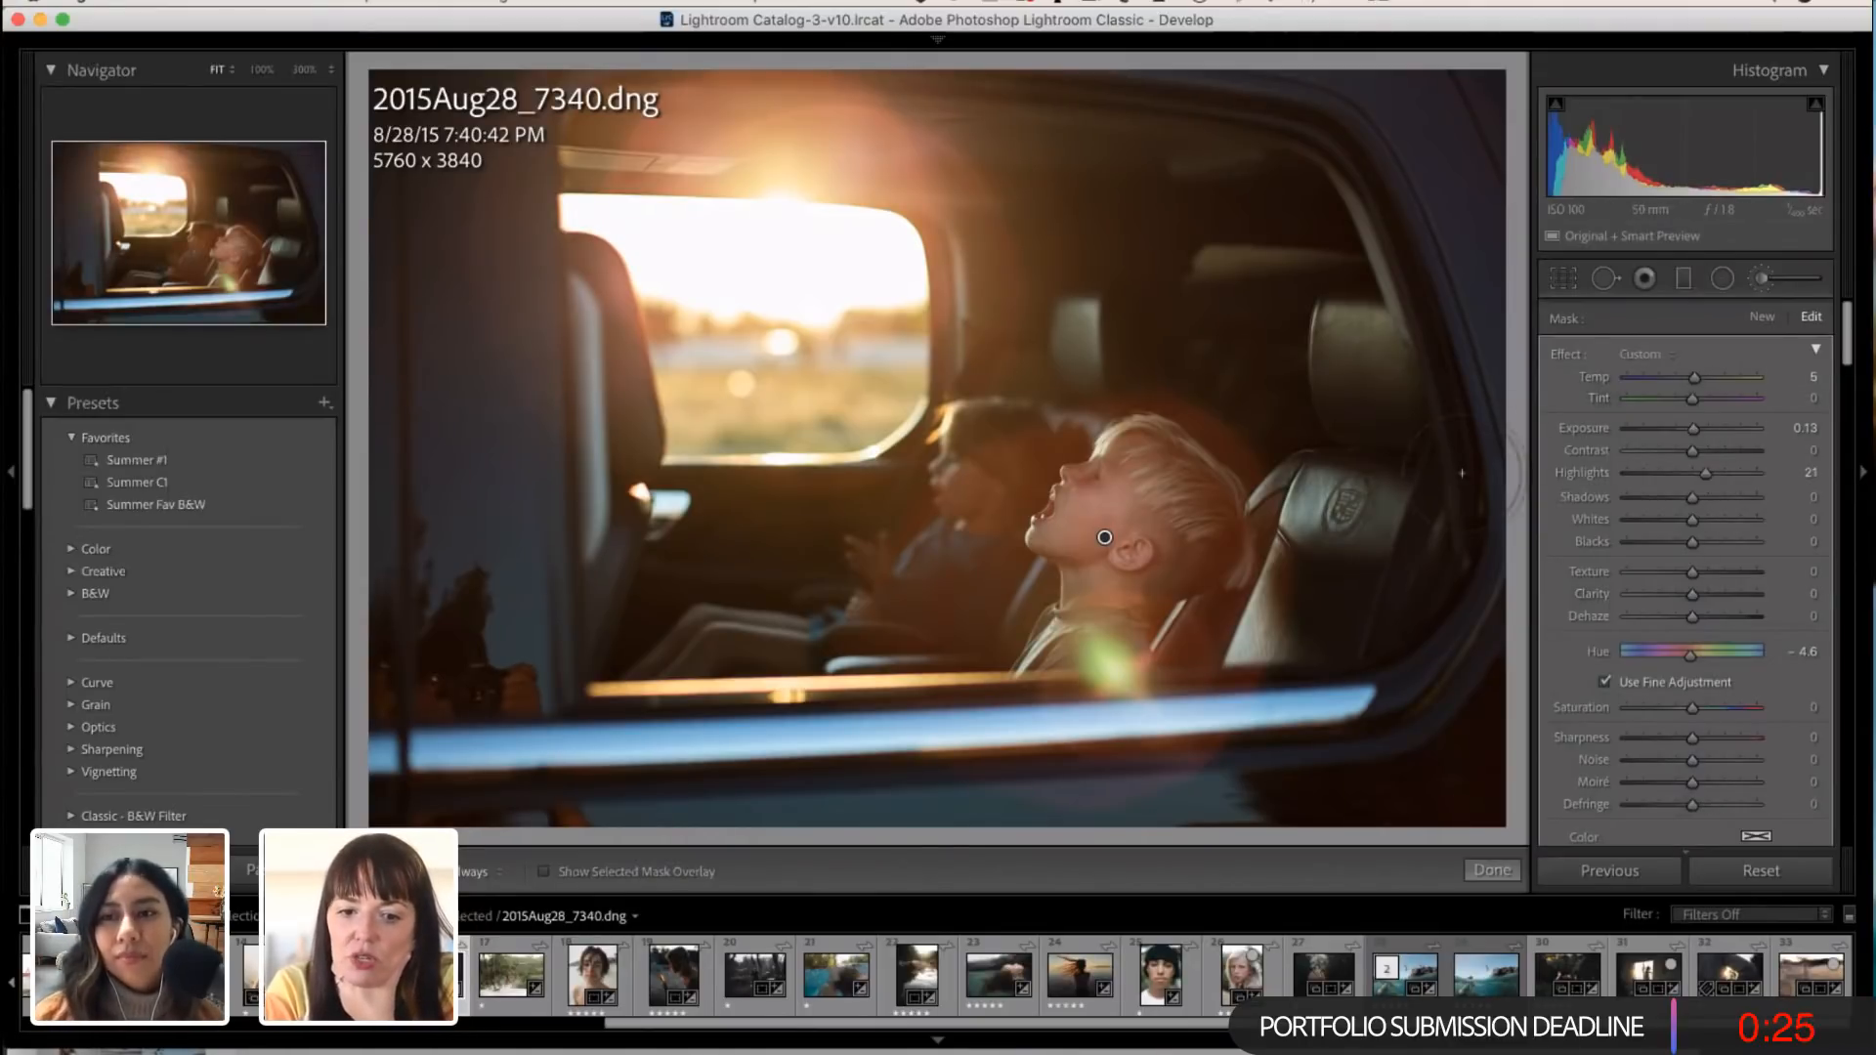
{"action": "mouse_move", "coordinate": [1700, 374]}
{"action": "left_mouse_down"}
{"action": "mouse_move", "coordinate": [1675, 371]}
{"action": "mouse_move", "coordinate": [1690, 394]}
{"action": "left_mouse_up"}
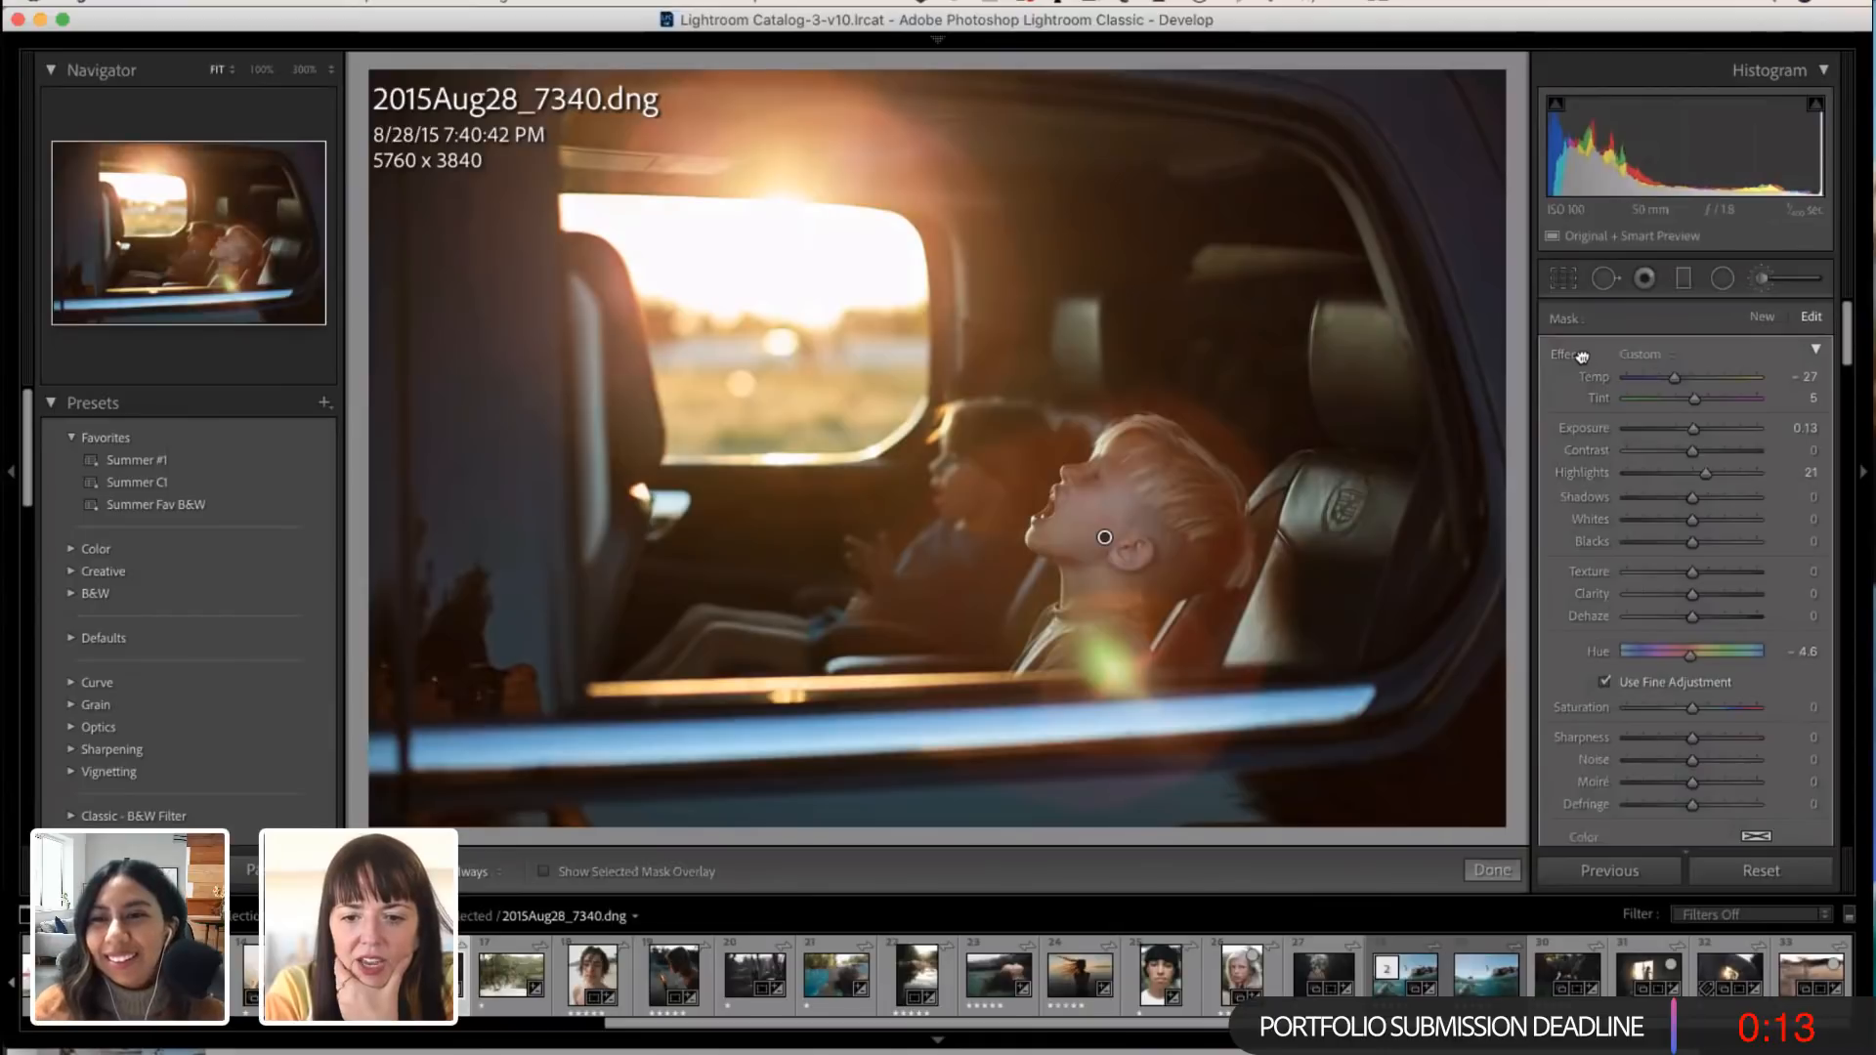
Step: Reset all effect values of the boy's face brush adjustment and set its Hue to -2.4
{"action": "double_click", "coordinate": [1566, 355]}
{"action": "double_click", "coordinate": [1693, 659]}
{"action": "mouse_move", "coordinate": [1693, 658]}
{"action": "left_mouse_down"}
{"action": "mouse_move", "coordinate": [1640, 643]}
{"action": "mouse_move", "coordinate": [1808, 659]}
{"action": "mouse_move", "coordinate": [1585, 660]}
{"action": "mouse_move", "coordinate": [1744, 665]}
{"action": "mouse_move", "coordinate": [1632, 655]}
{"action": "mouse_move", "coordinate": [1690, 659]}
{"action": "mouse_move", "coordinate": [1675, 655]}
{"action": "left_mouse_up"}
{"action": "scroll", "coordinate": [1675, 655], "scroll_direction": "down", "scroll_amount": 3}
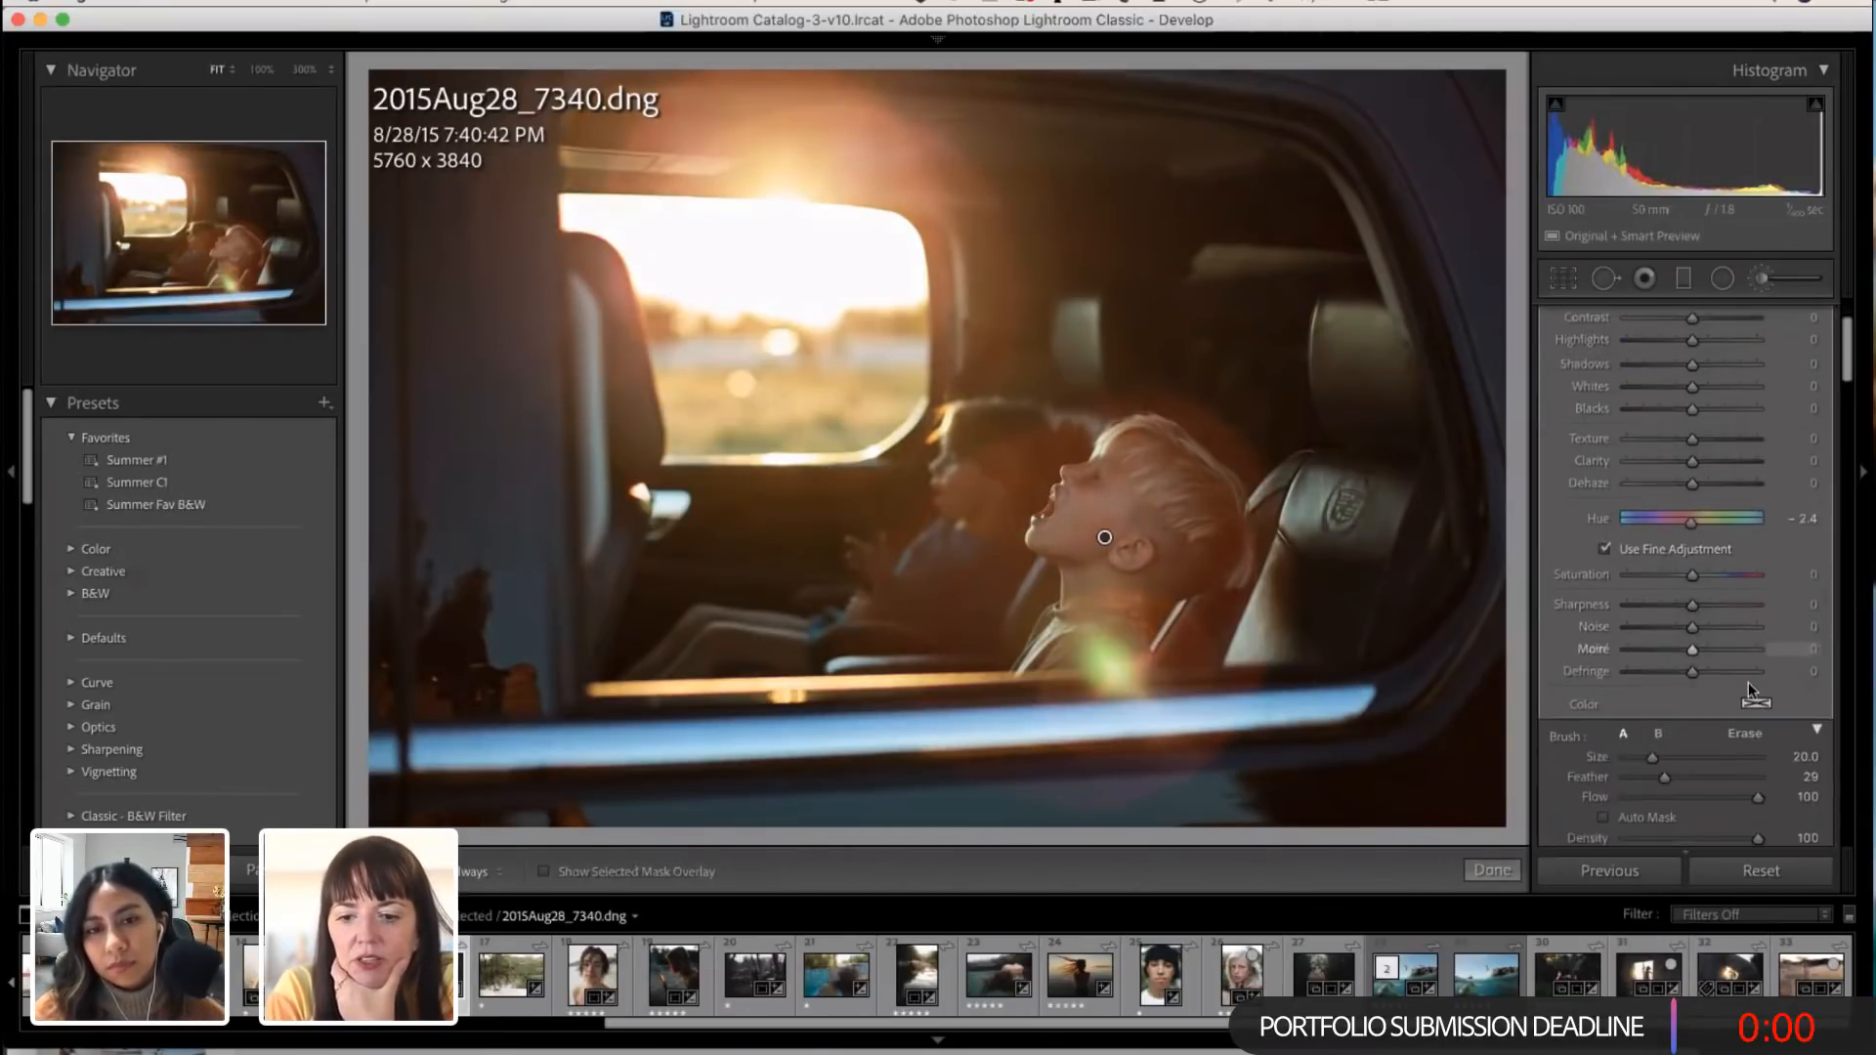
{"action": "scroll", "coordinate": [1726, 653], "scroll_direction": "down", "scroll_amount": 2}
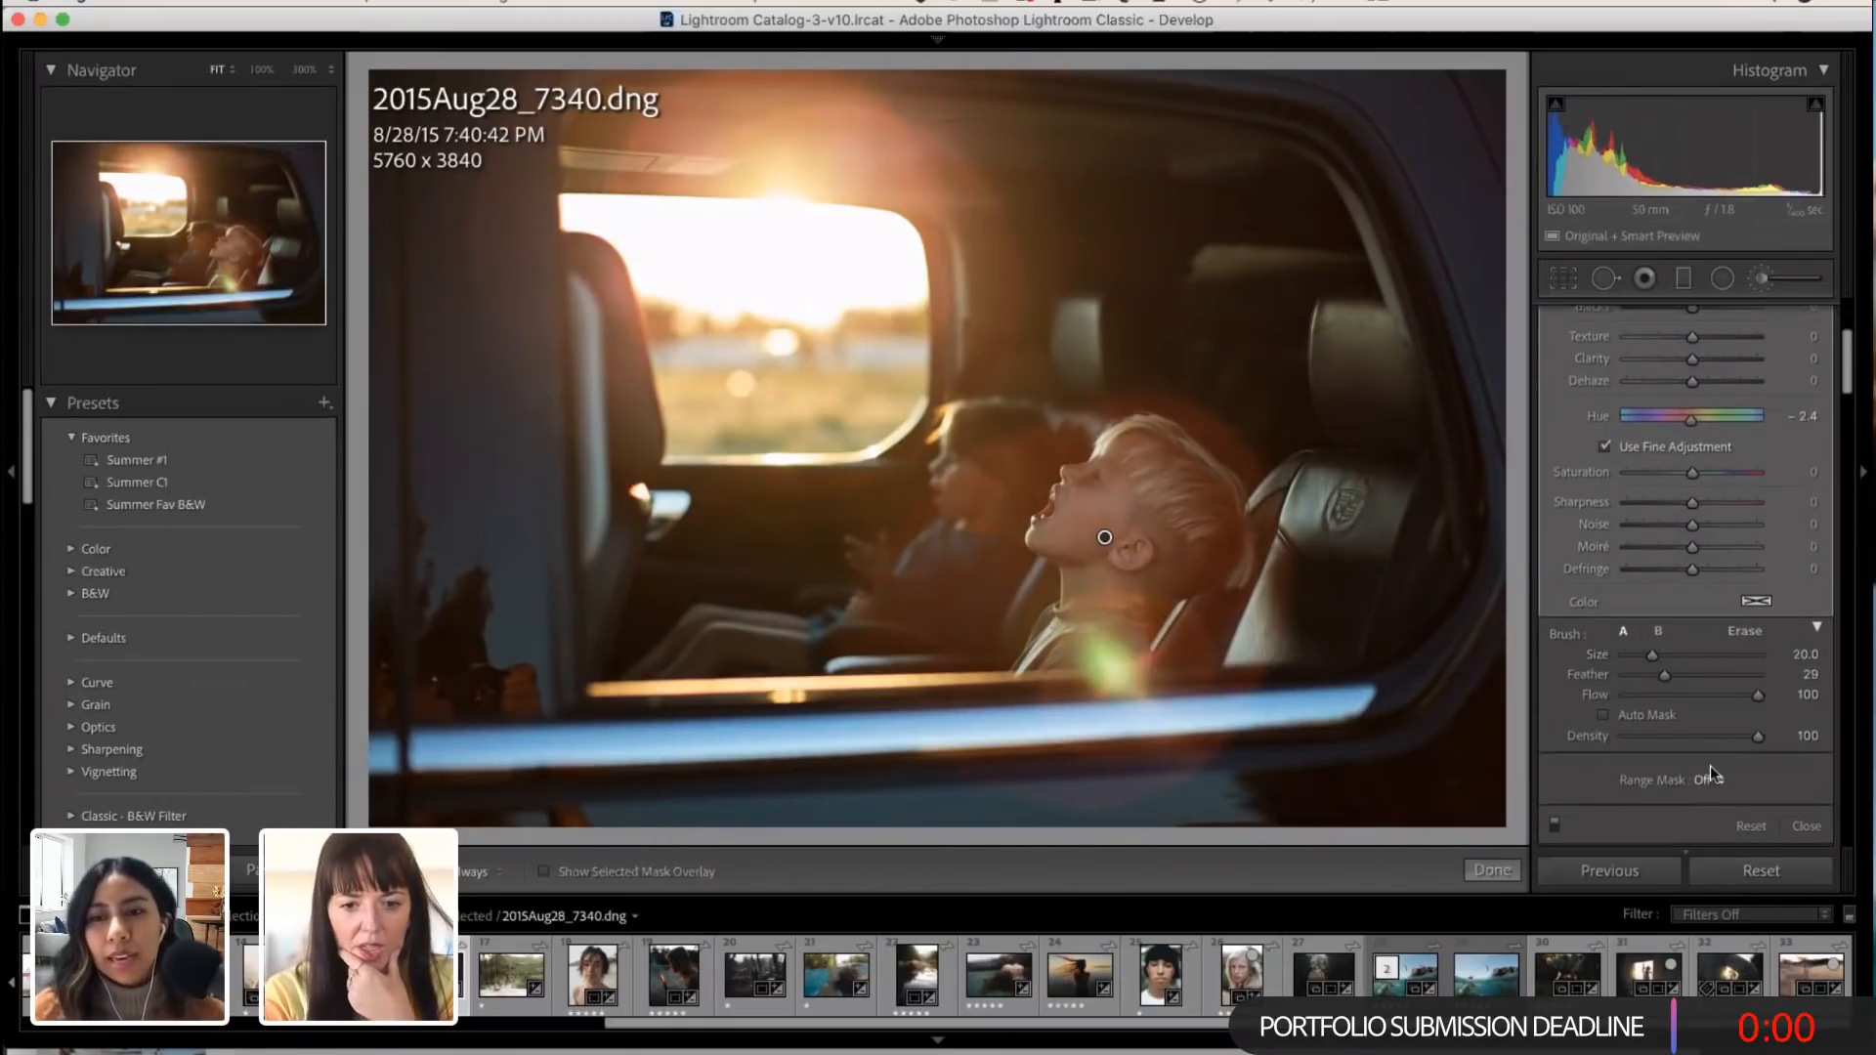
{"action": "scroll", "coordinate": [1695, 654], "scroll_direction": "up", "scroll_amount": 3}
Step: Switch to the student's Behance profile in the browser and look through the project thumbnails under Work
{"action": "scroll", "coordinate": [1695, 654], "scroll_direction": "up", "scroll_amount": 1}
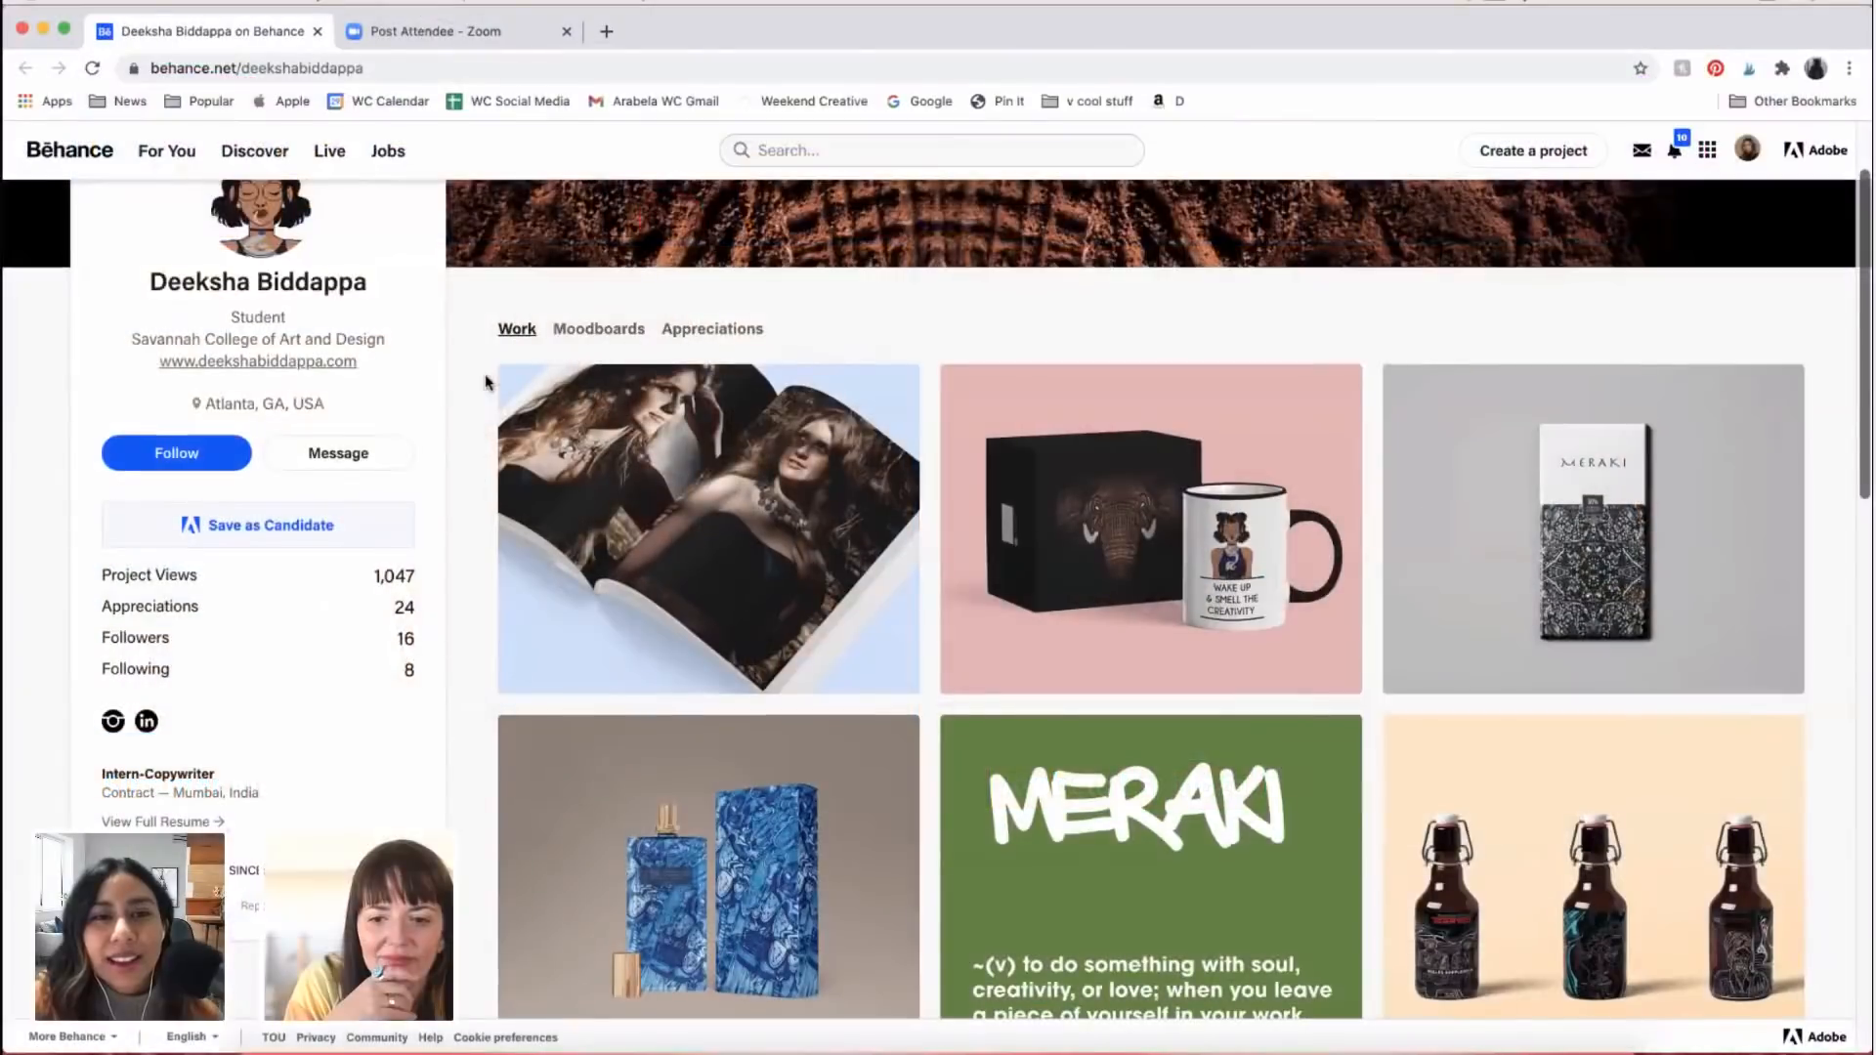
{"action": "scroll", "coordinate": [486, 372], "scroll_direction": "up", "scroll_amount": 2}
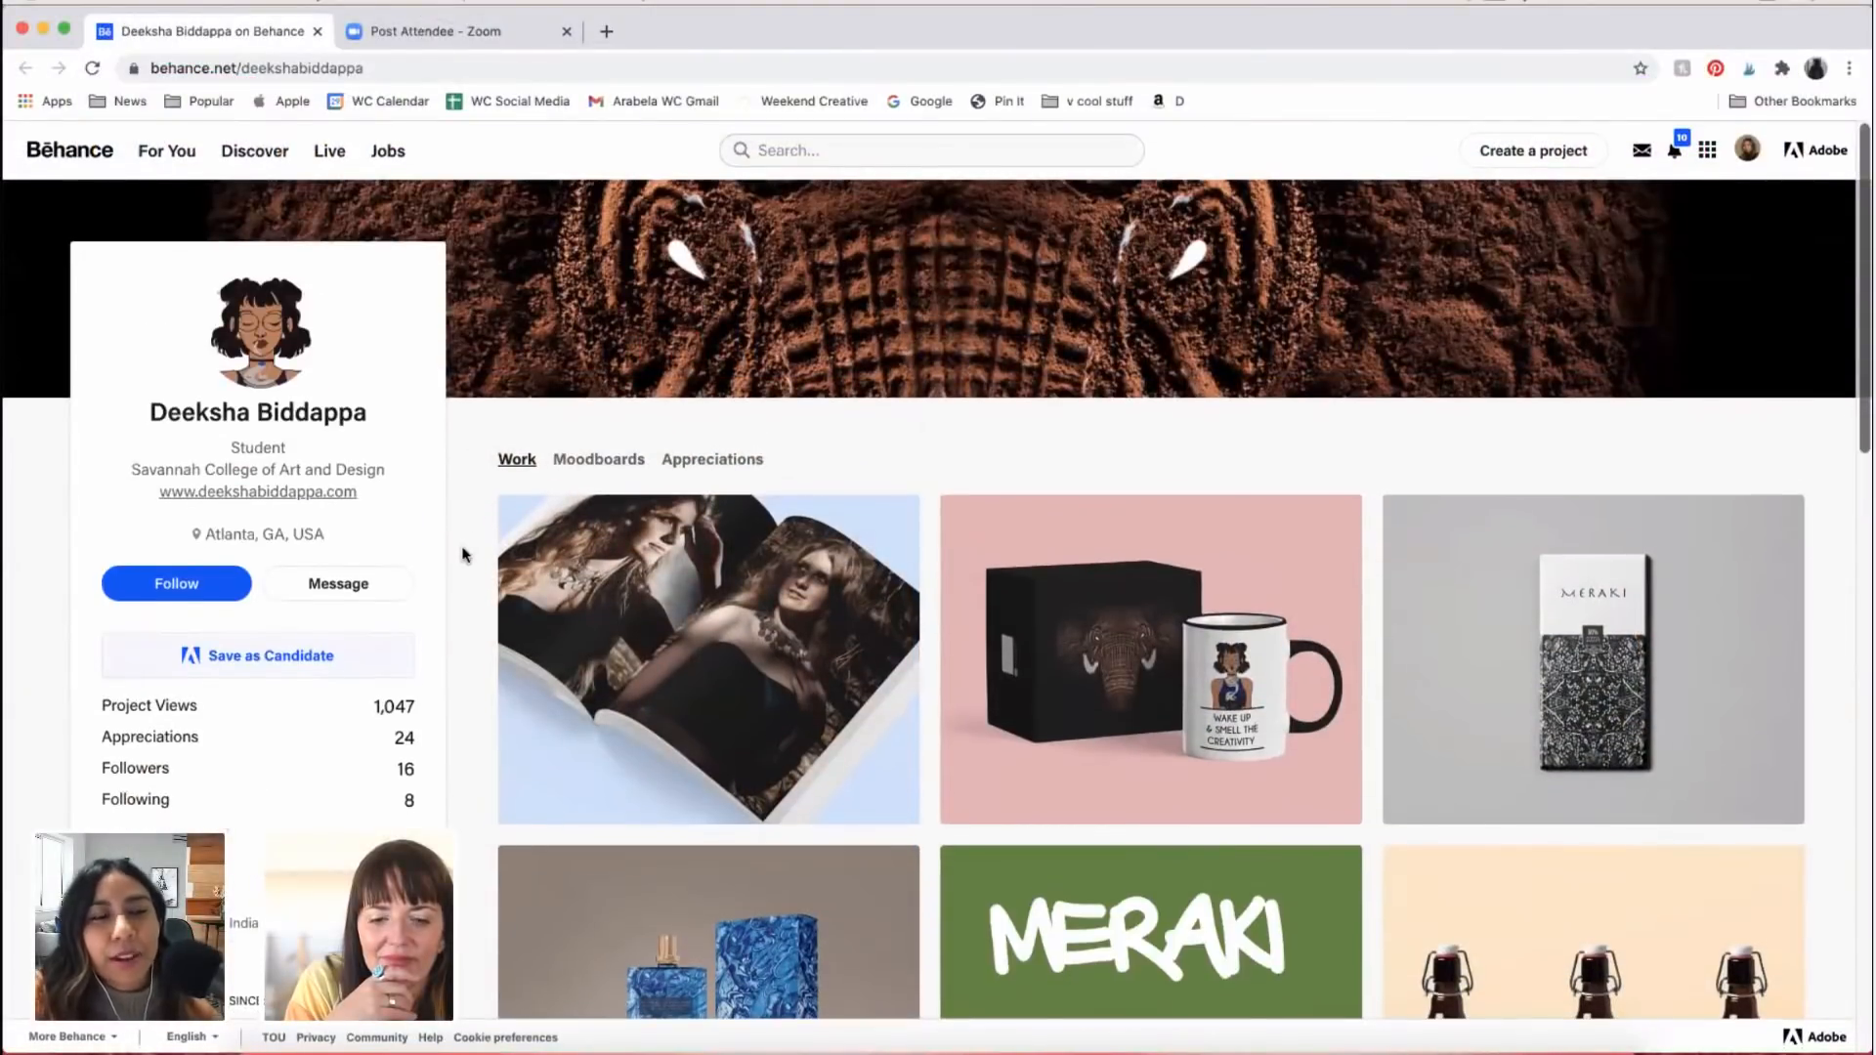
{"action": "scroll", "coordinate": [463, 554], "scroll_direction": "down", "scroll_amount": 2}
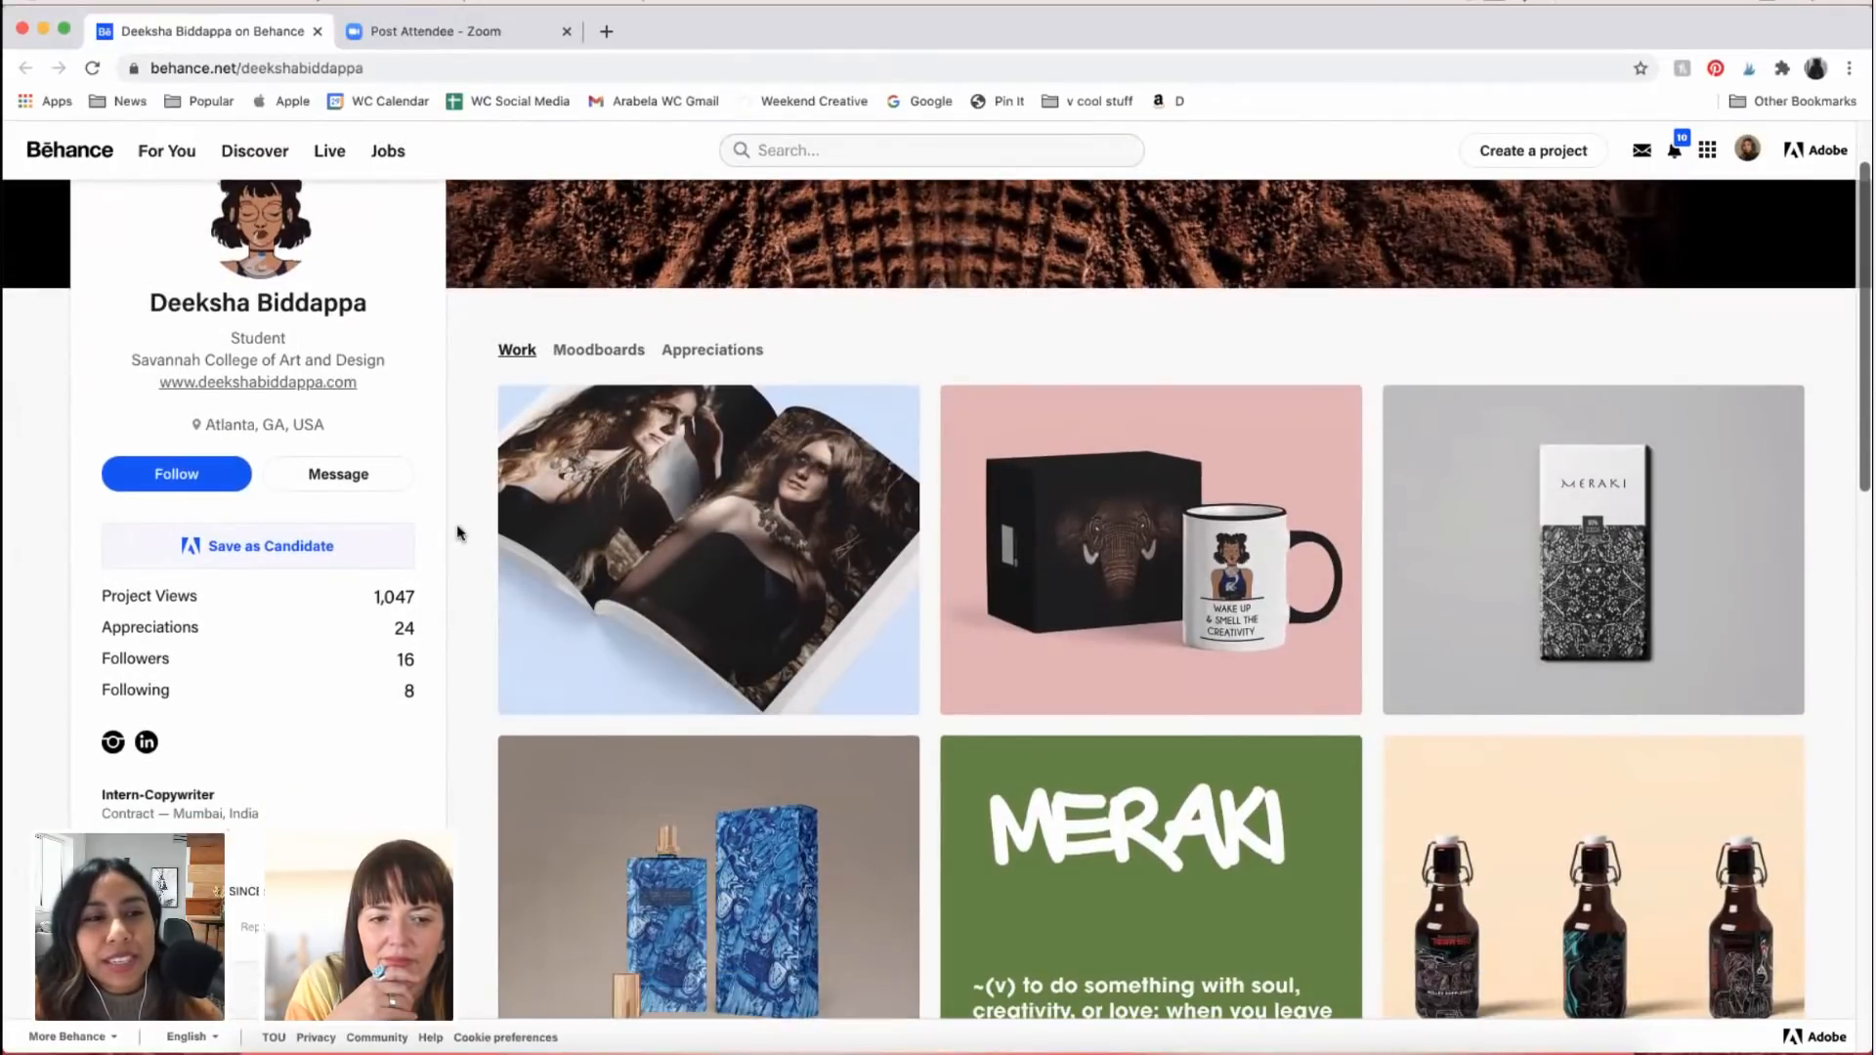
{"action": "scroll", "coordinate": [452, 592], "scroll_direction": "down", "scroll_amount": 1}
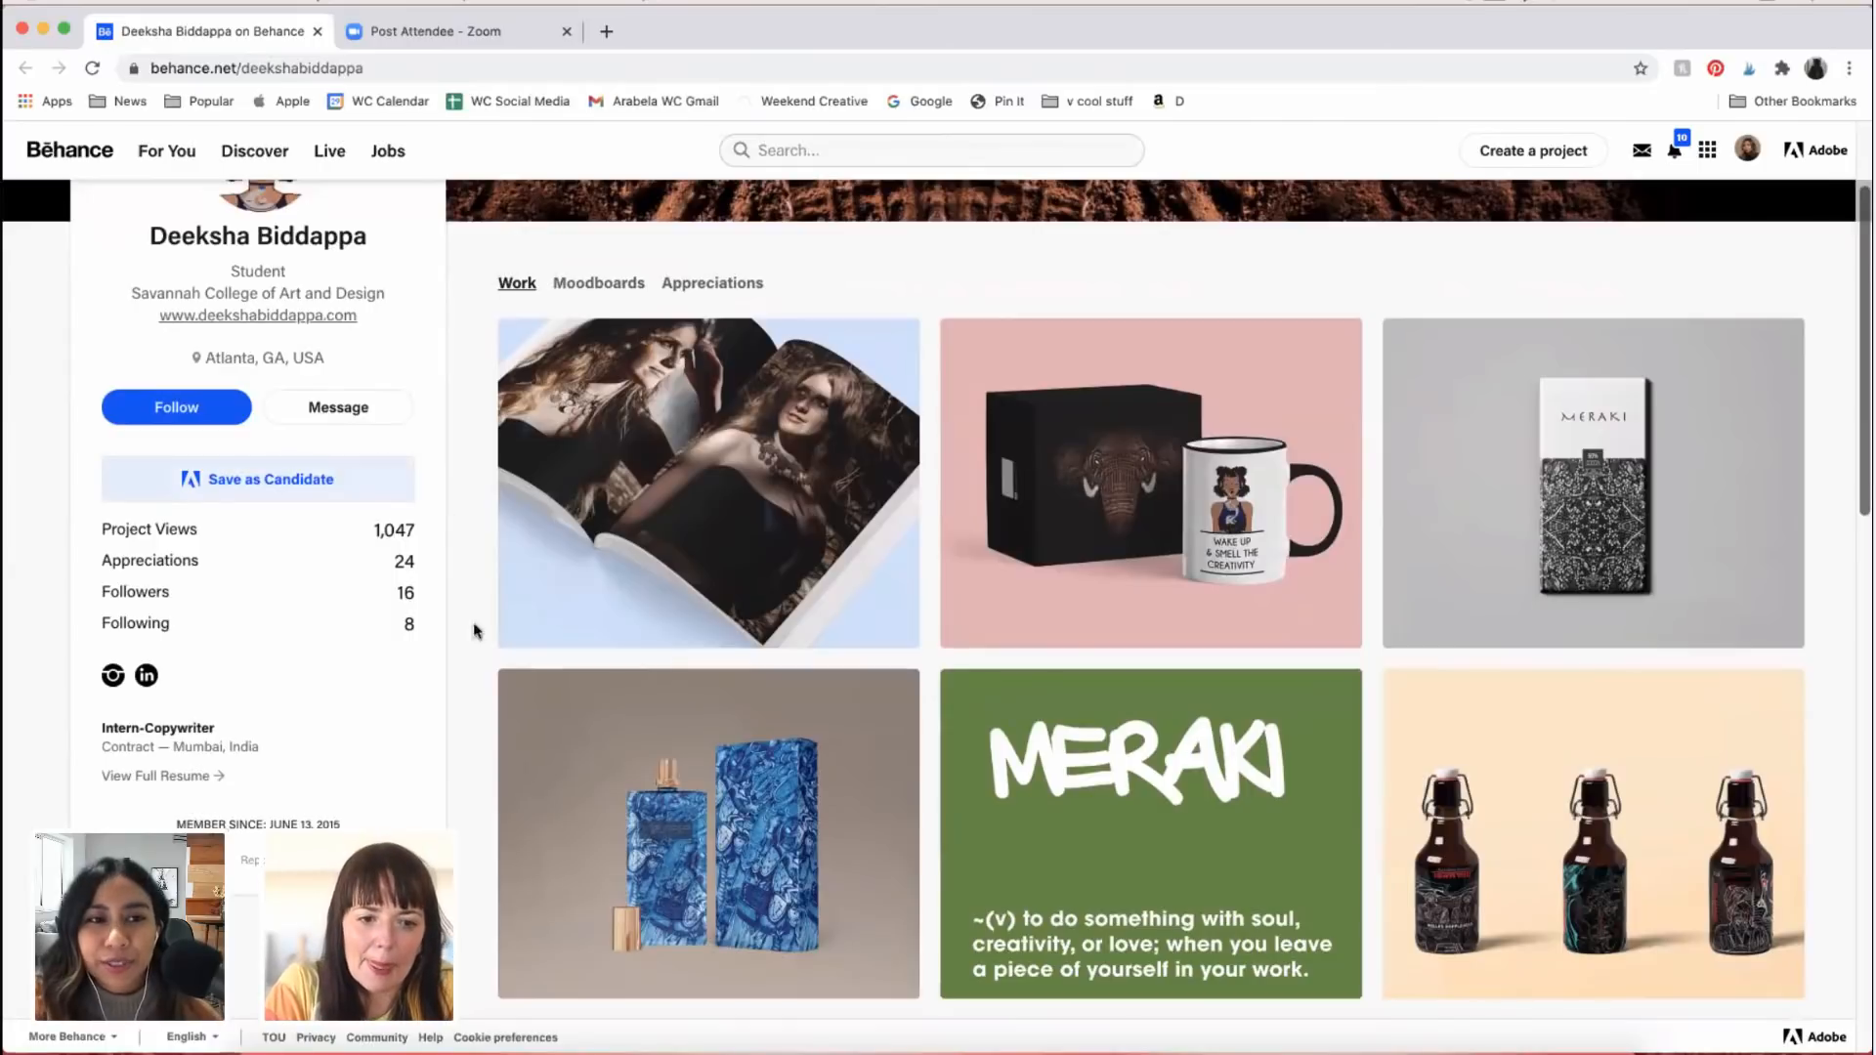
{"action": "scroll", "coordinate": [465, 658], "scroll_direction": "down", "scroll_amount": 3}
{"action": "scroll", "coordinate": [467, 661], "scroll_direction": "up", "scroll_amount": 3}
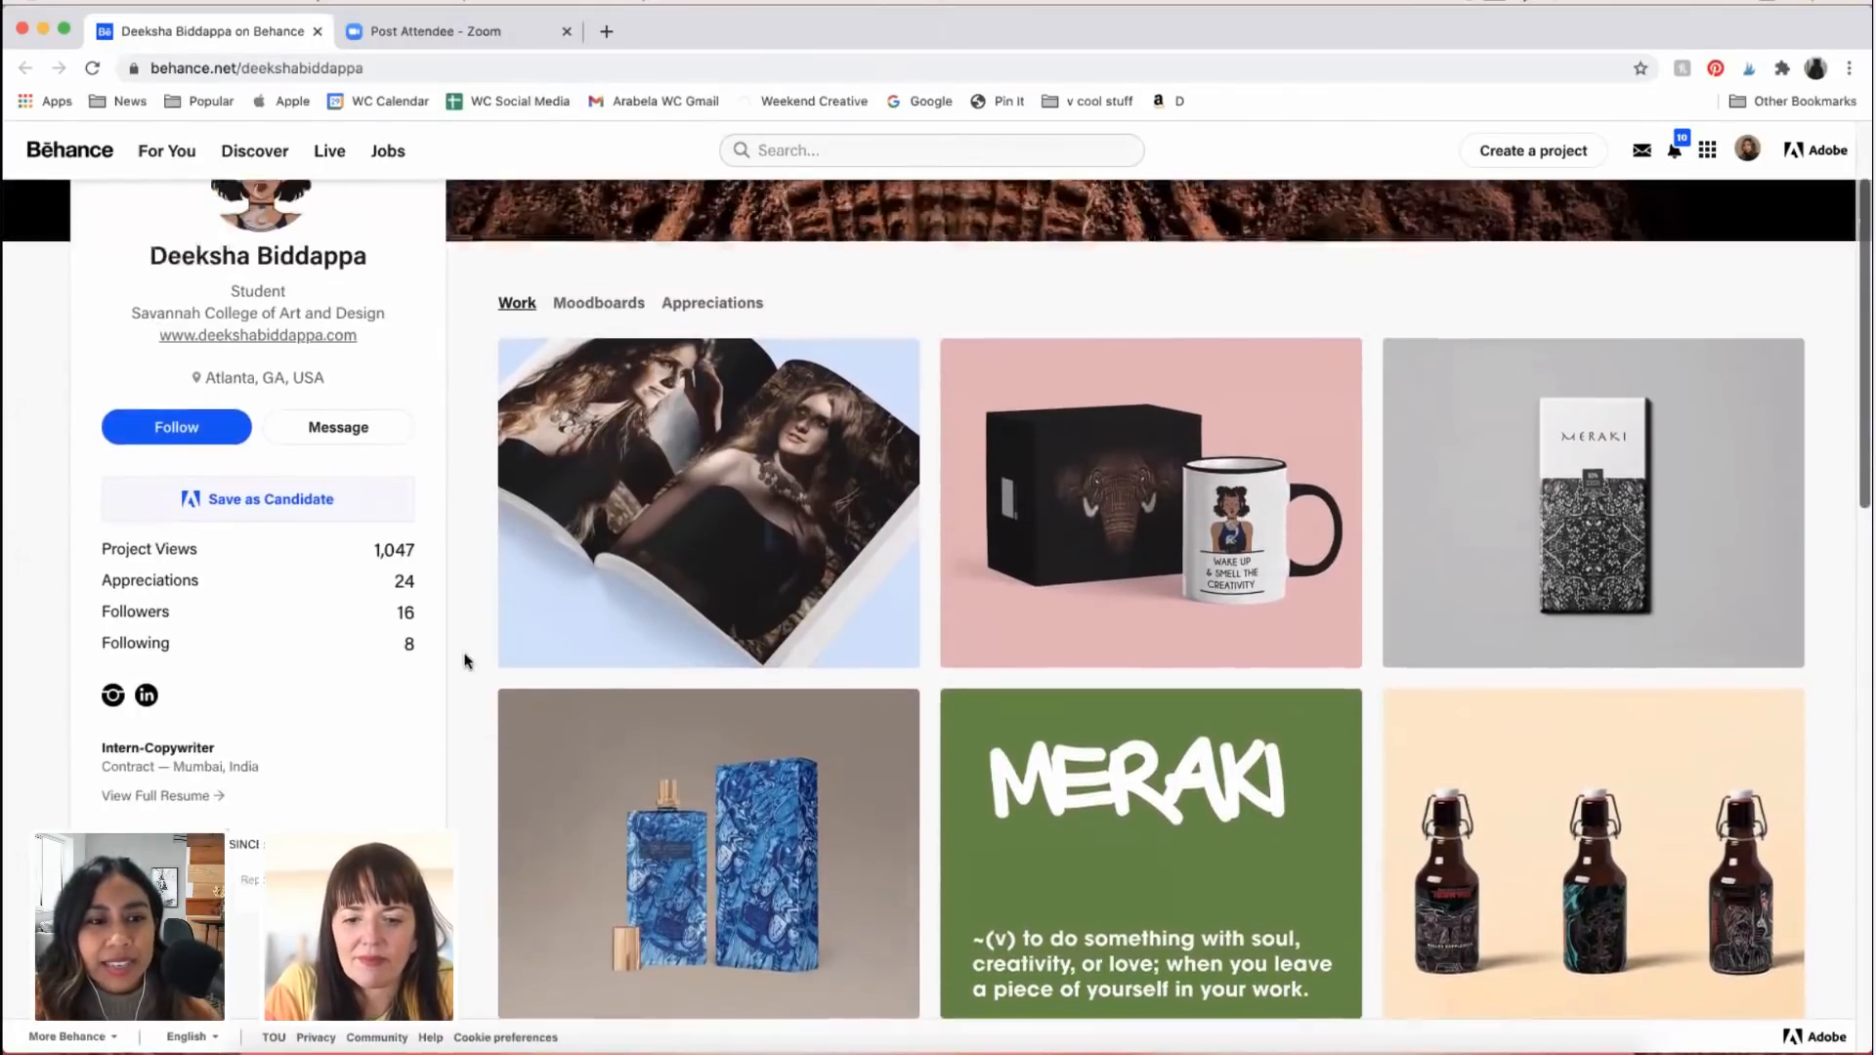
{"action": "scroll", "coordinate": [466, 662], "scroll_direction": "up", "scroll_amount": 2}
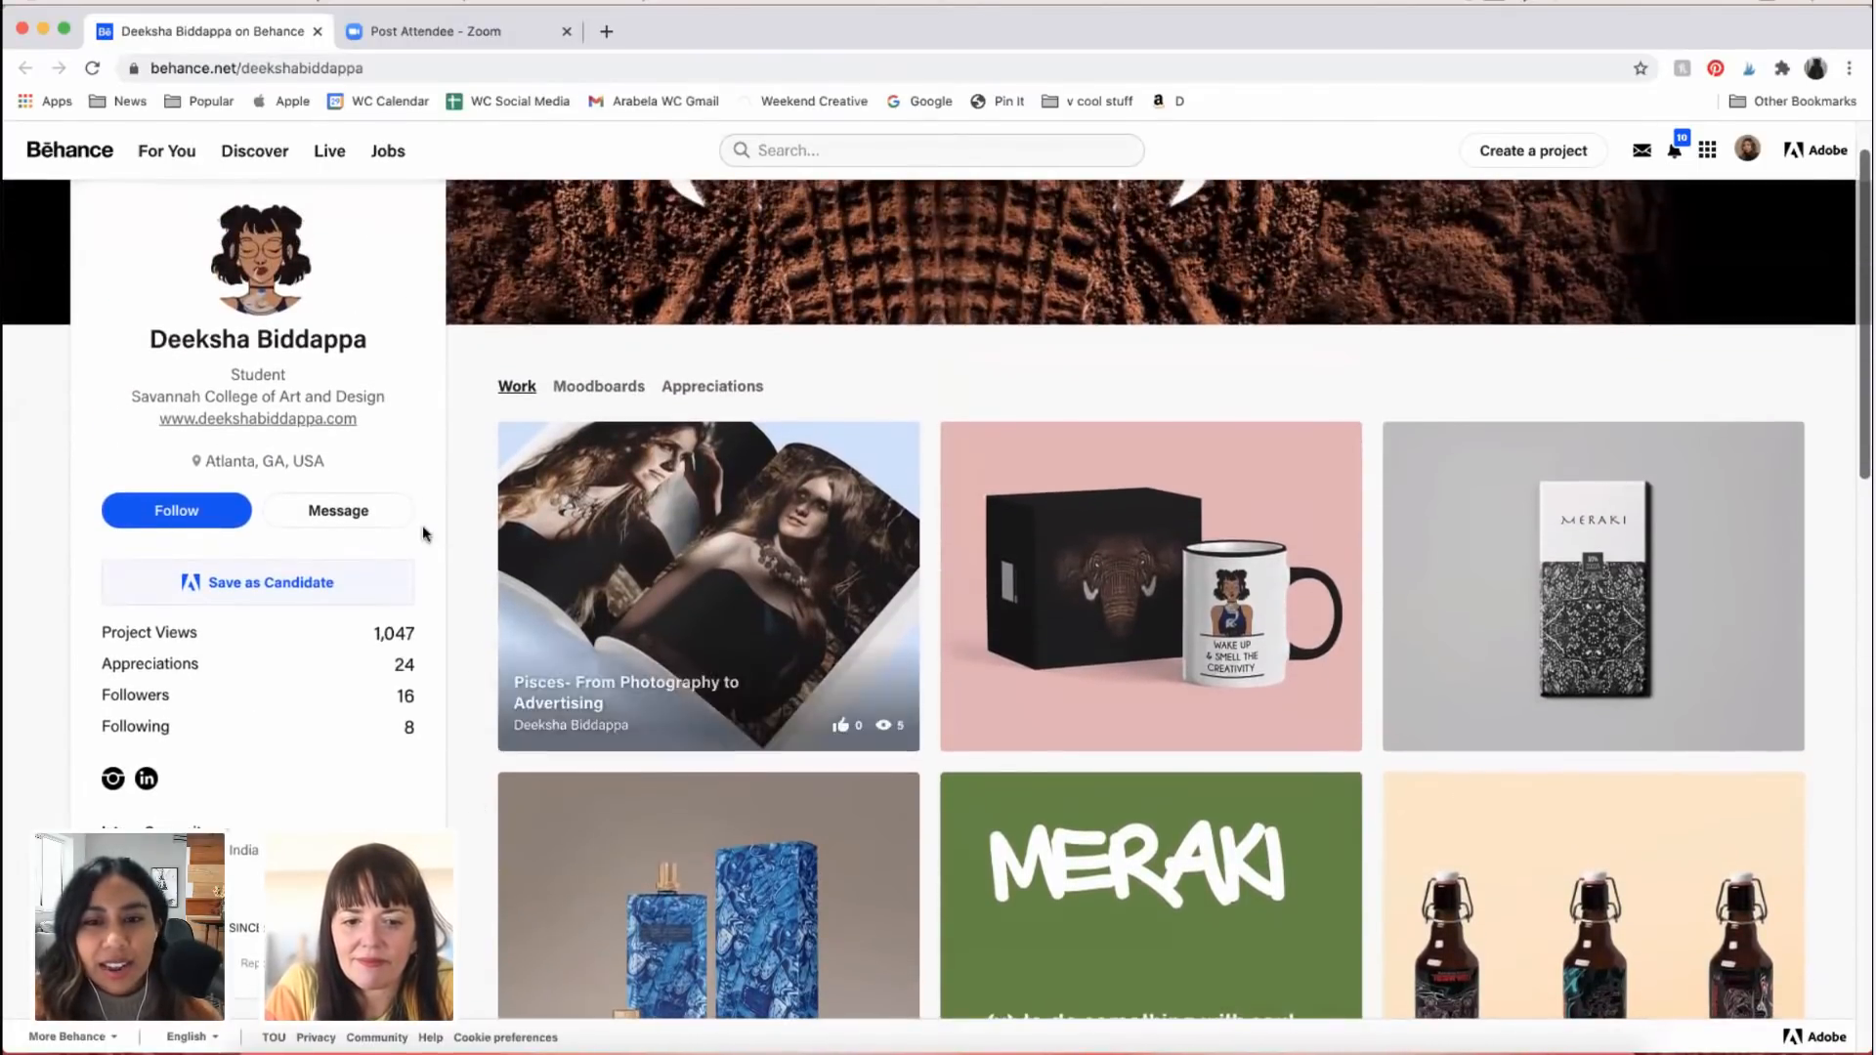
{"action": "scroll", "coordinate": [497, 735], "scroll_direction": "down", "scroll_amount": 4}
{"action": "scroll", "coordinate": [496, 735], "scroll_direction": "down", "scroll_amount": 6}
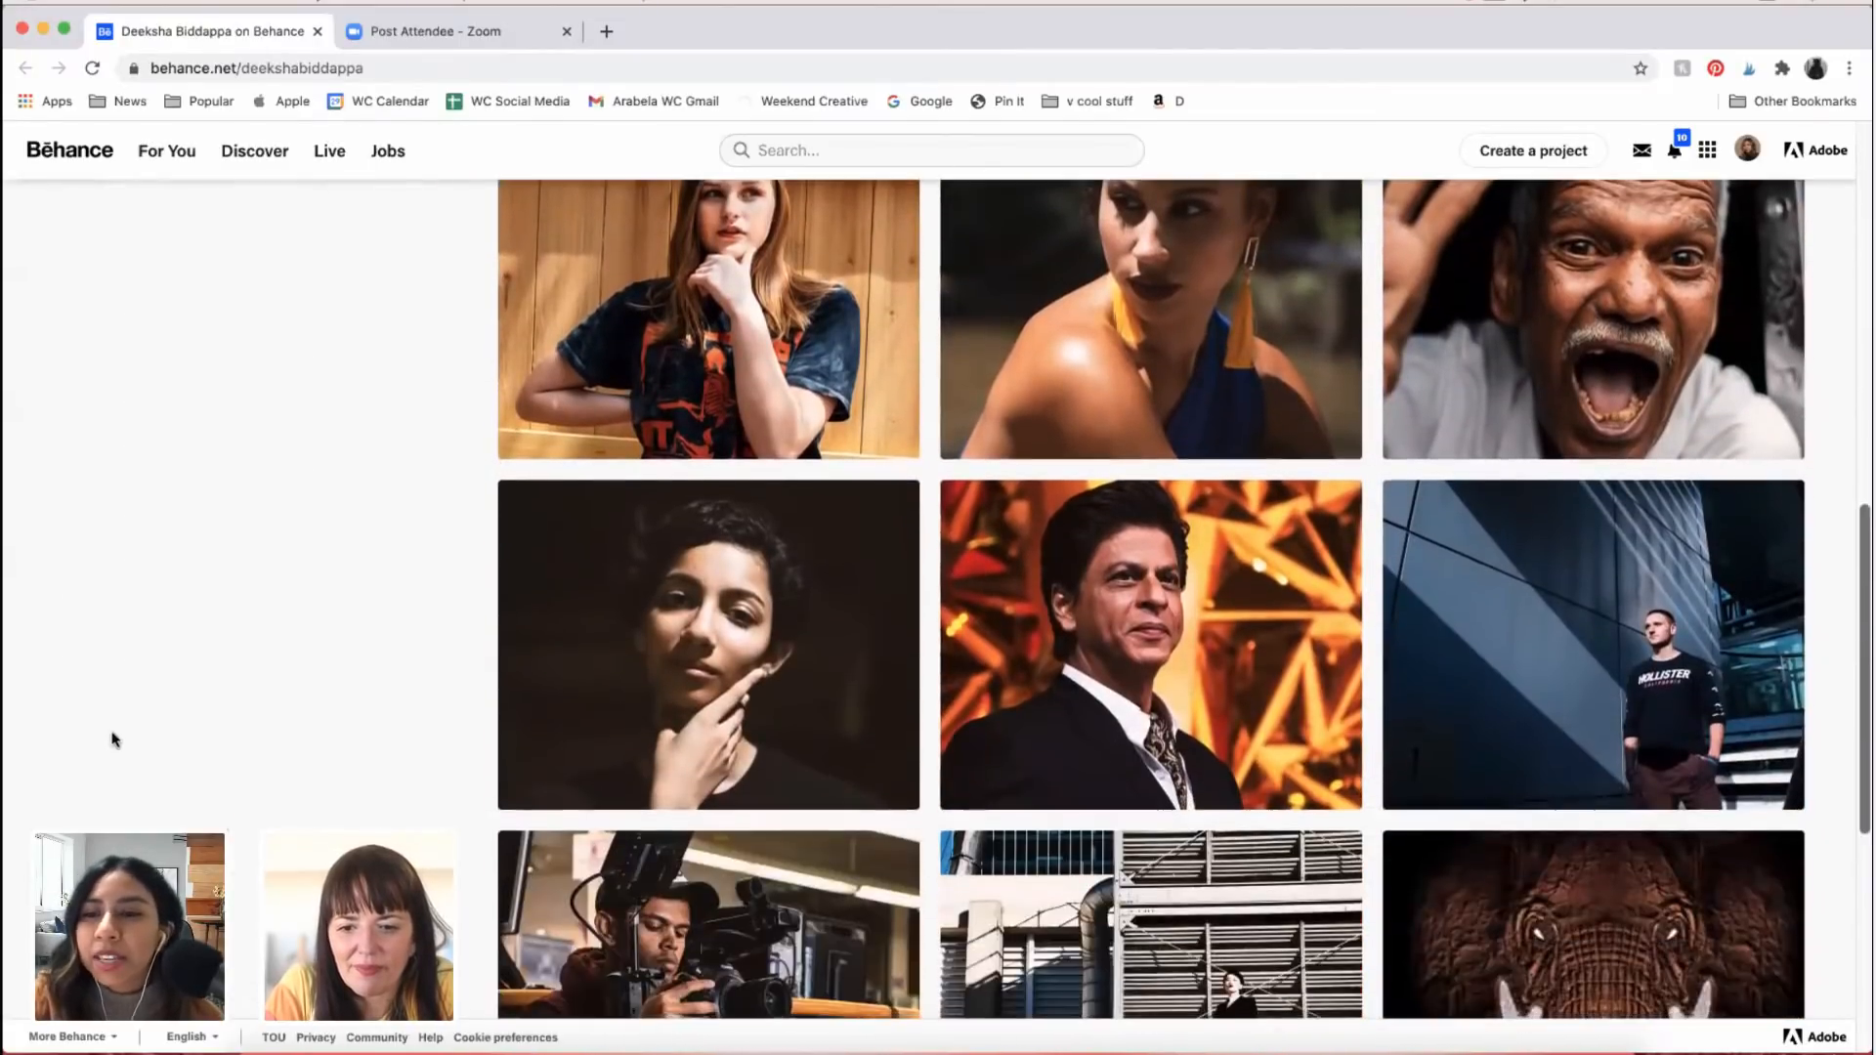
{"action": "scroll", "coordinate": [166, 726], "scroll_direction": "down", "scroll_amount": 4}
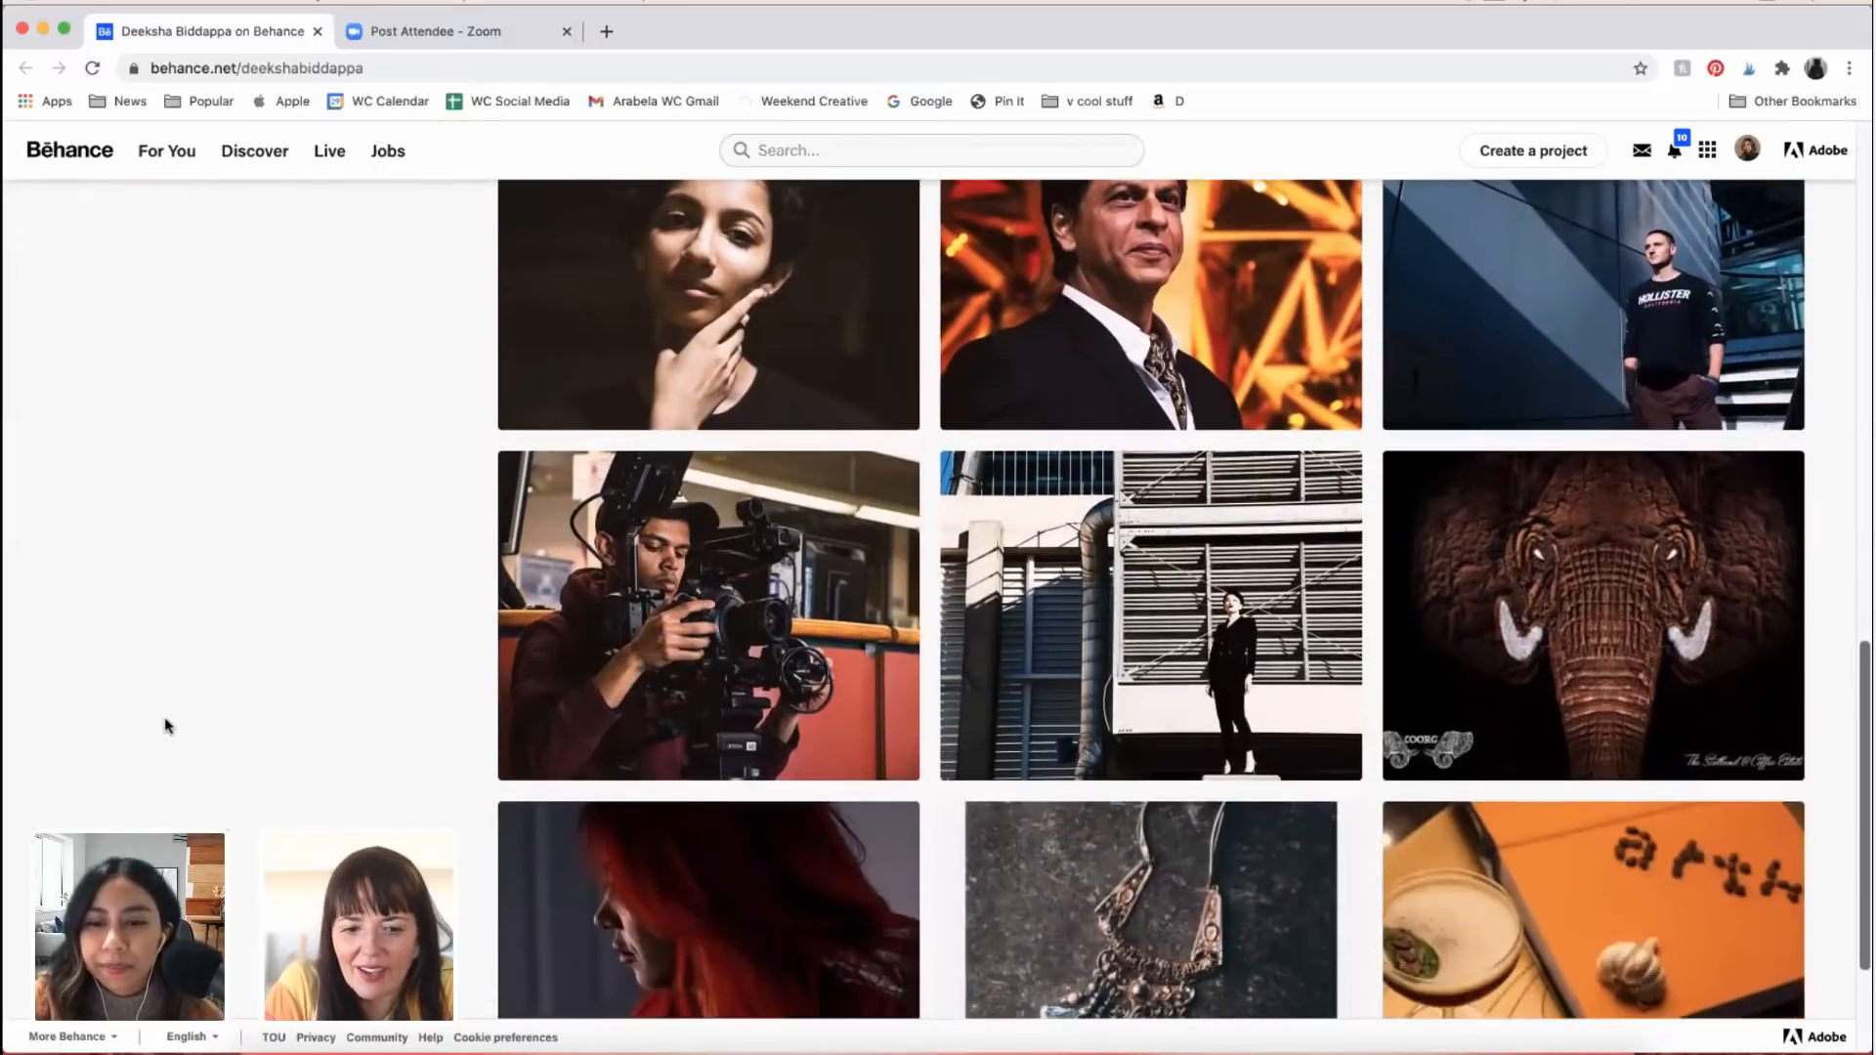
{"action": "scroll", "coordinate": [167, 725], "scroll_direction": "down", "scroll_amount": 2}
{"action": "scroll", "coordinate": [166, 725], "scroll_direction": "up", "scroll_amount": 4}
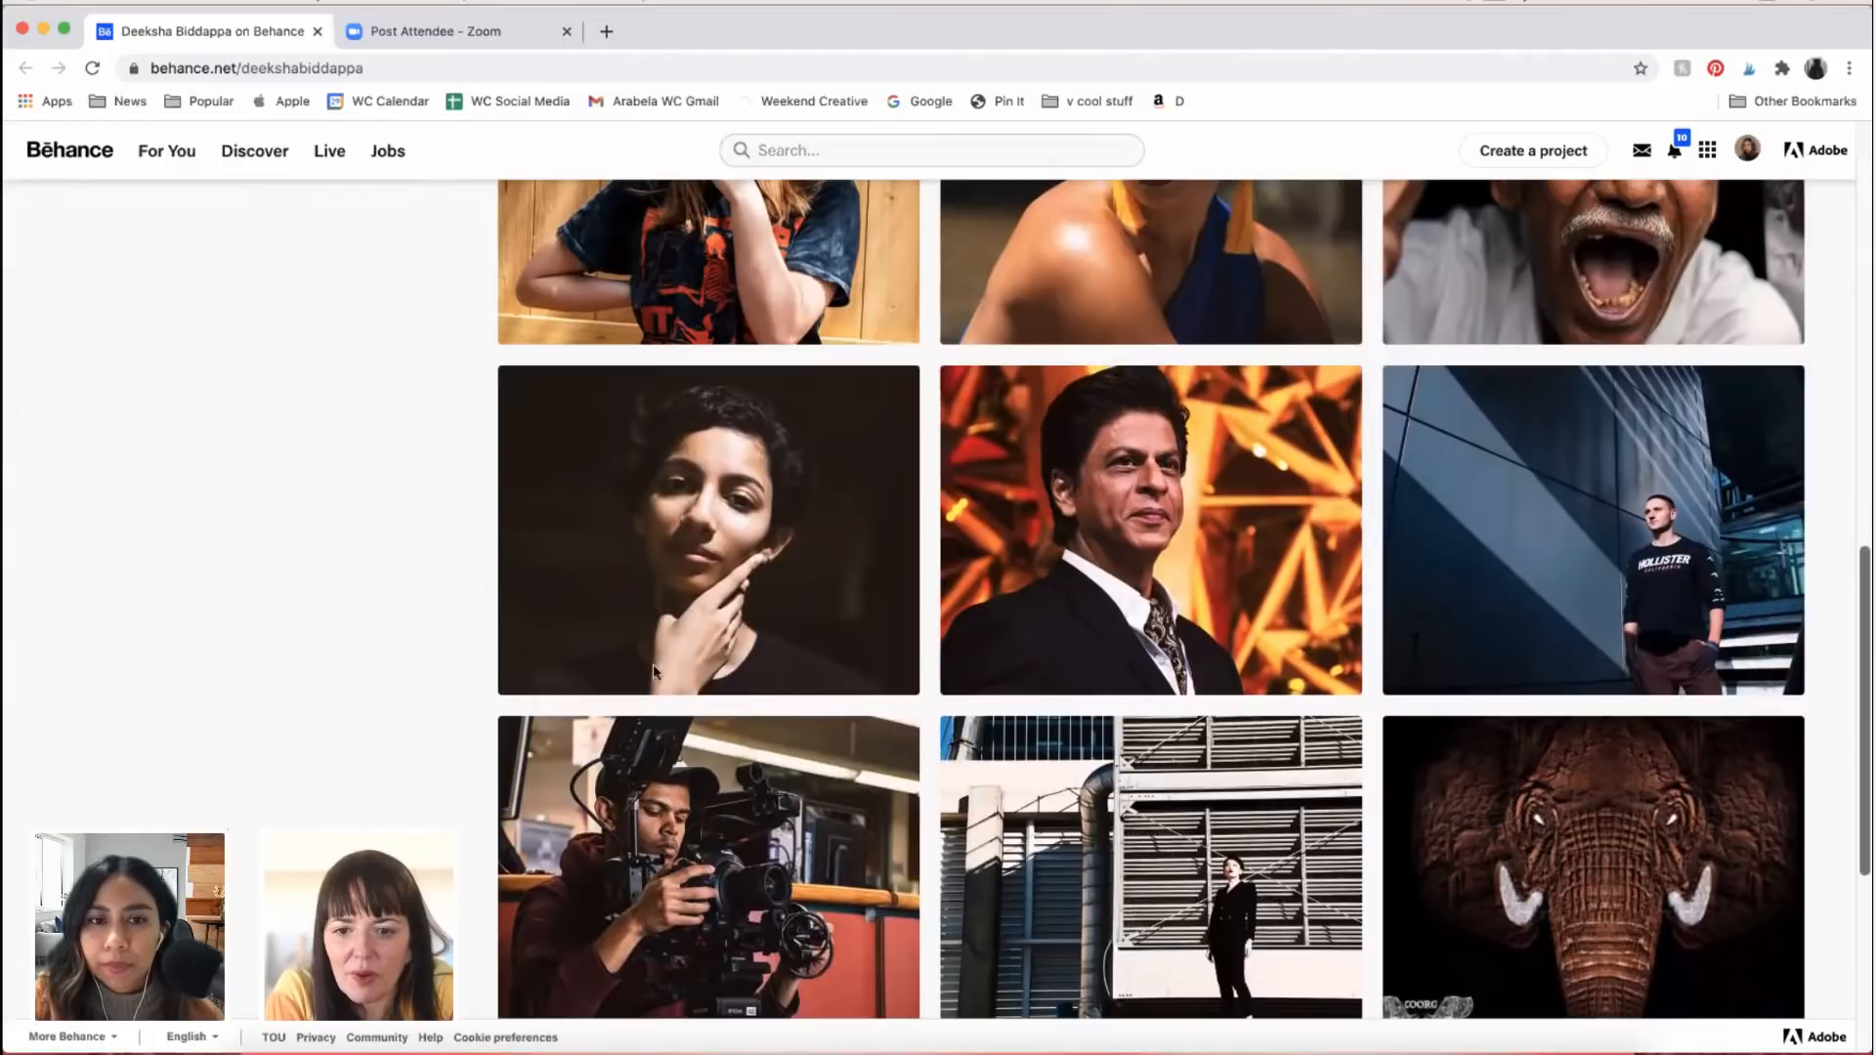
{"action": "scroll", "coordinate": [655, 672], "scroll_direction": "up", "scroll_amount": 1}
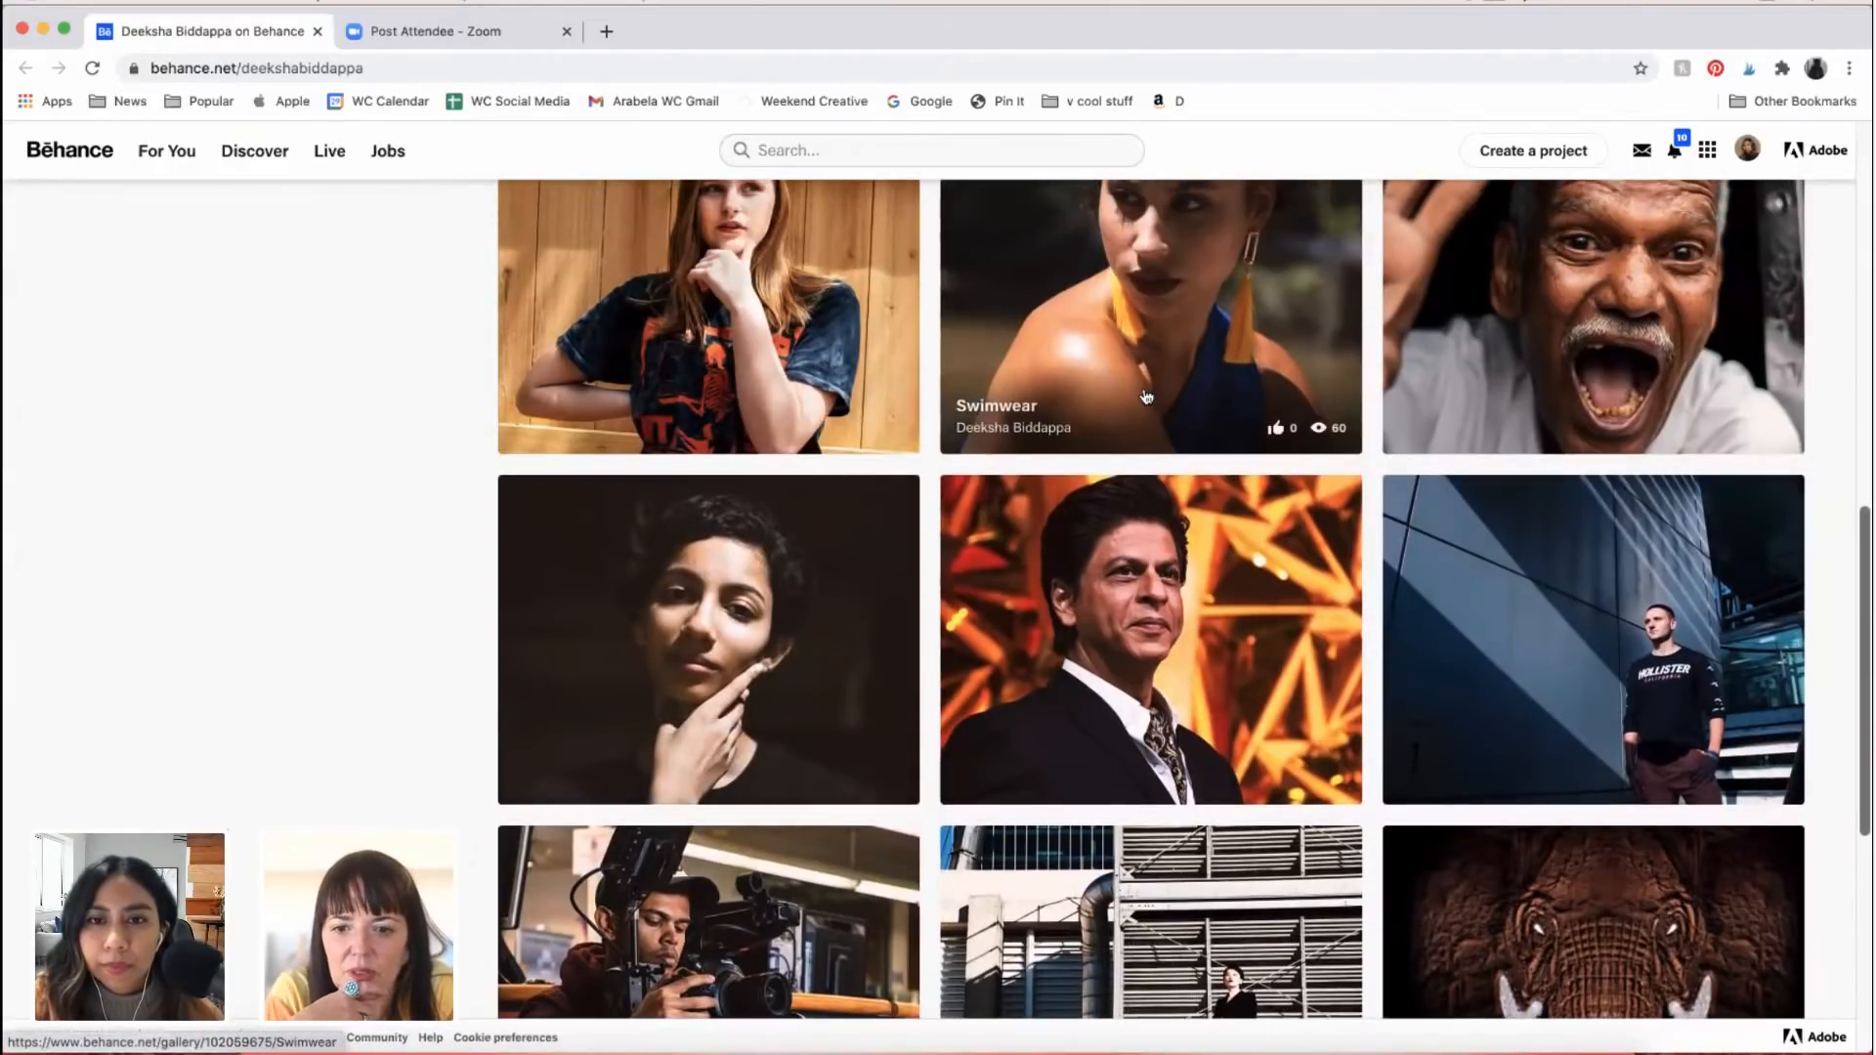
{"action": "scroll", "coordinate": [1147, 396], "scroll_direction": "up", "scroll_amount": 1}
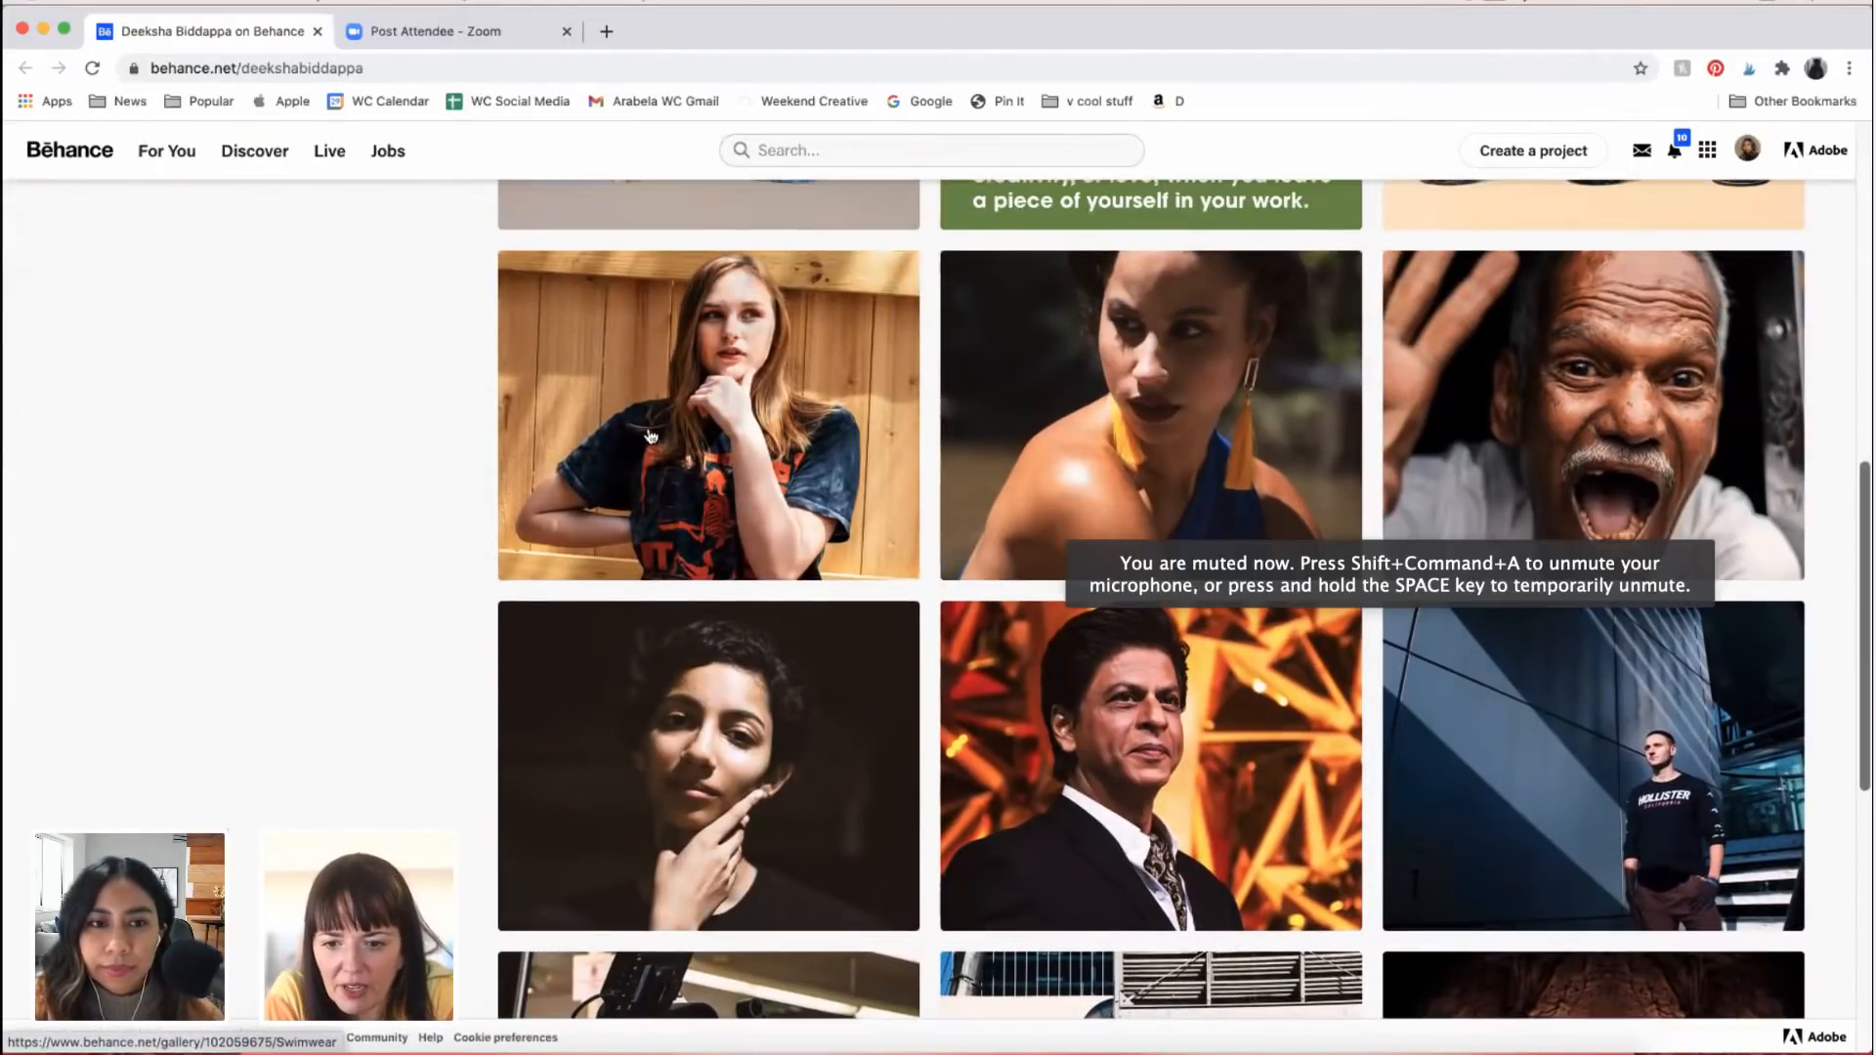
{"action": "scroll", "coordinate": [1583, 675], "scroll_direction": "up", "scroll_amount": 2}
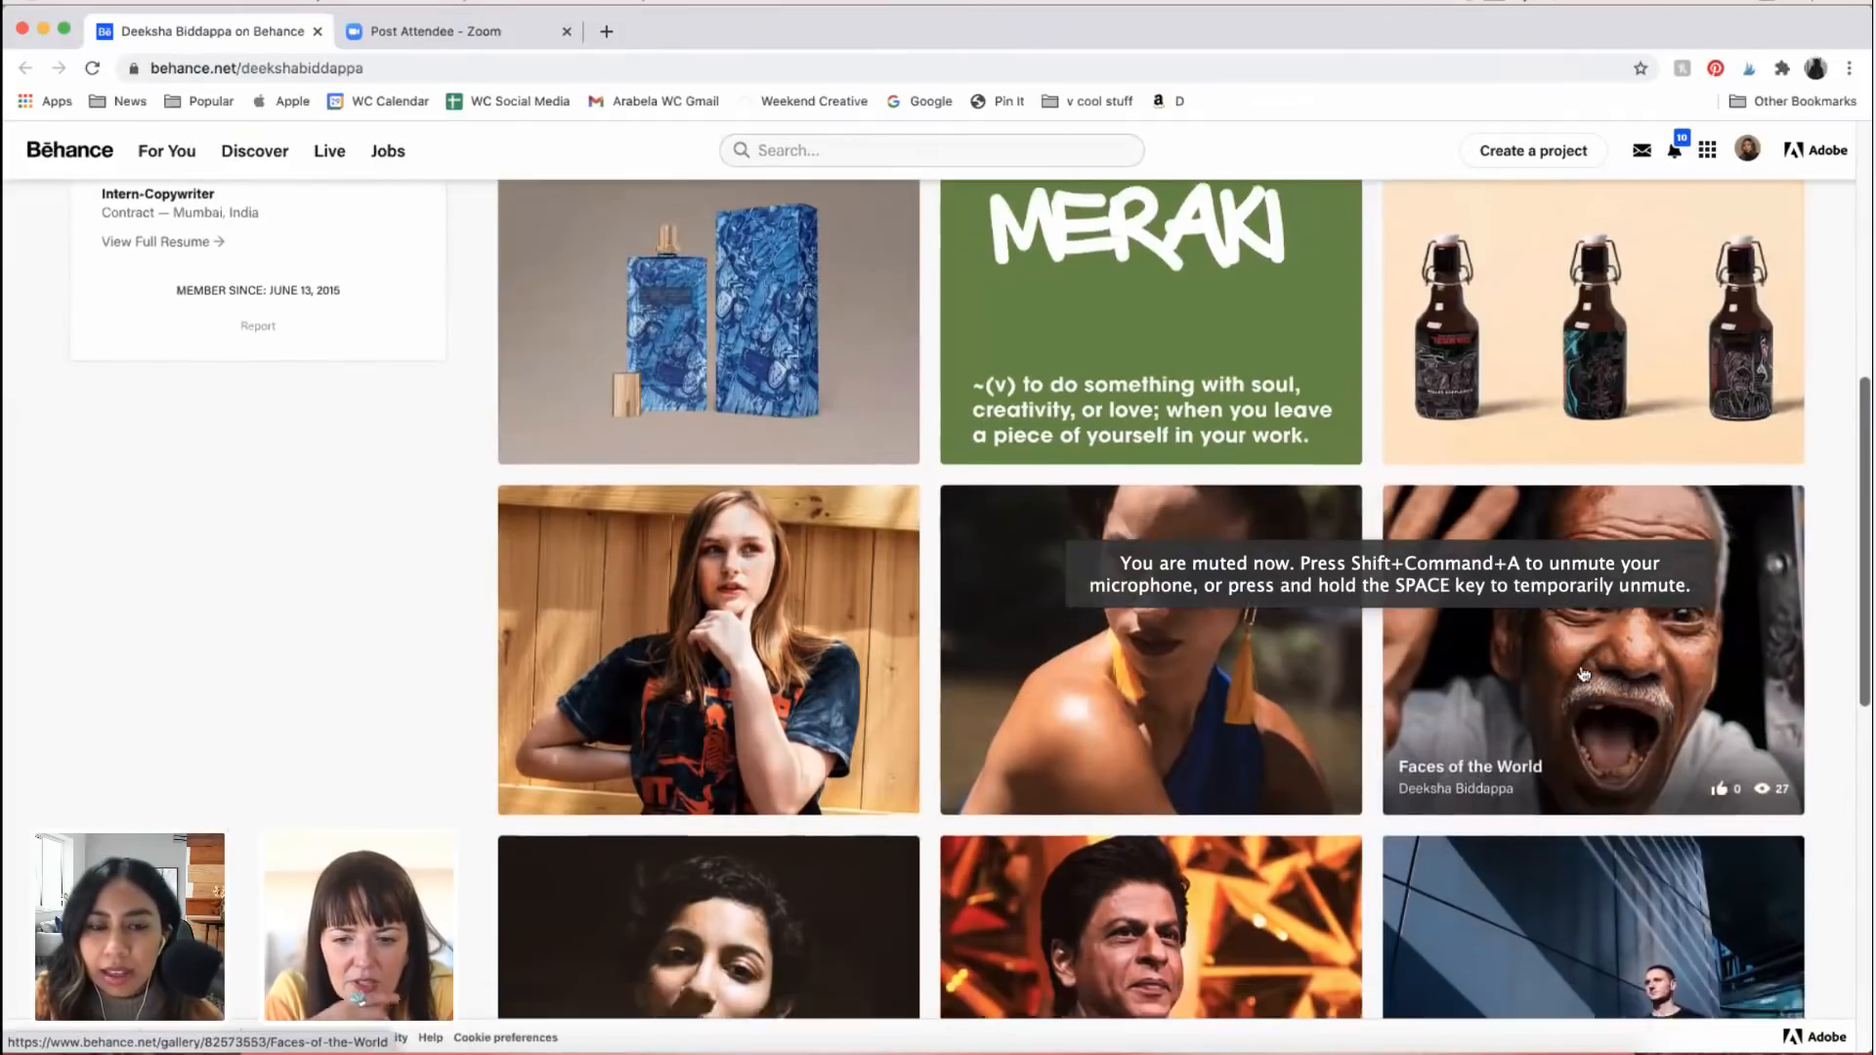
Step: Open the Fashion project and examine the portrait of the woman resting her chin on her hand
{"action": "scroll", "coordinate": [1583, 674], "scroll_direction": "down", "scroll_amount": 3}
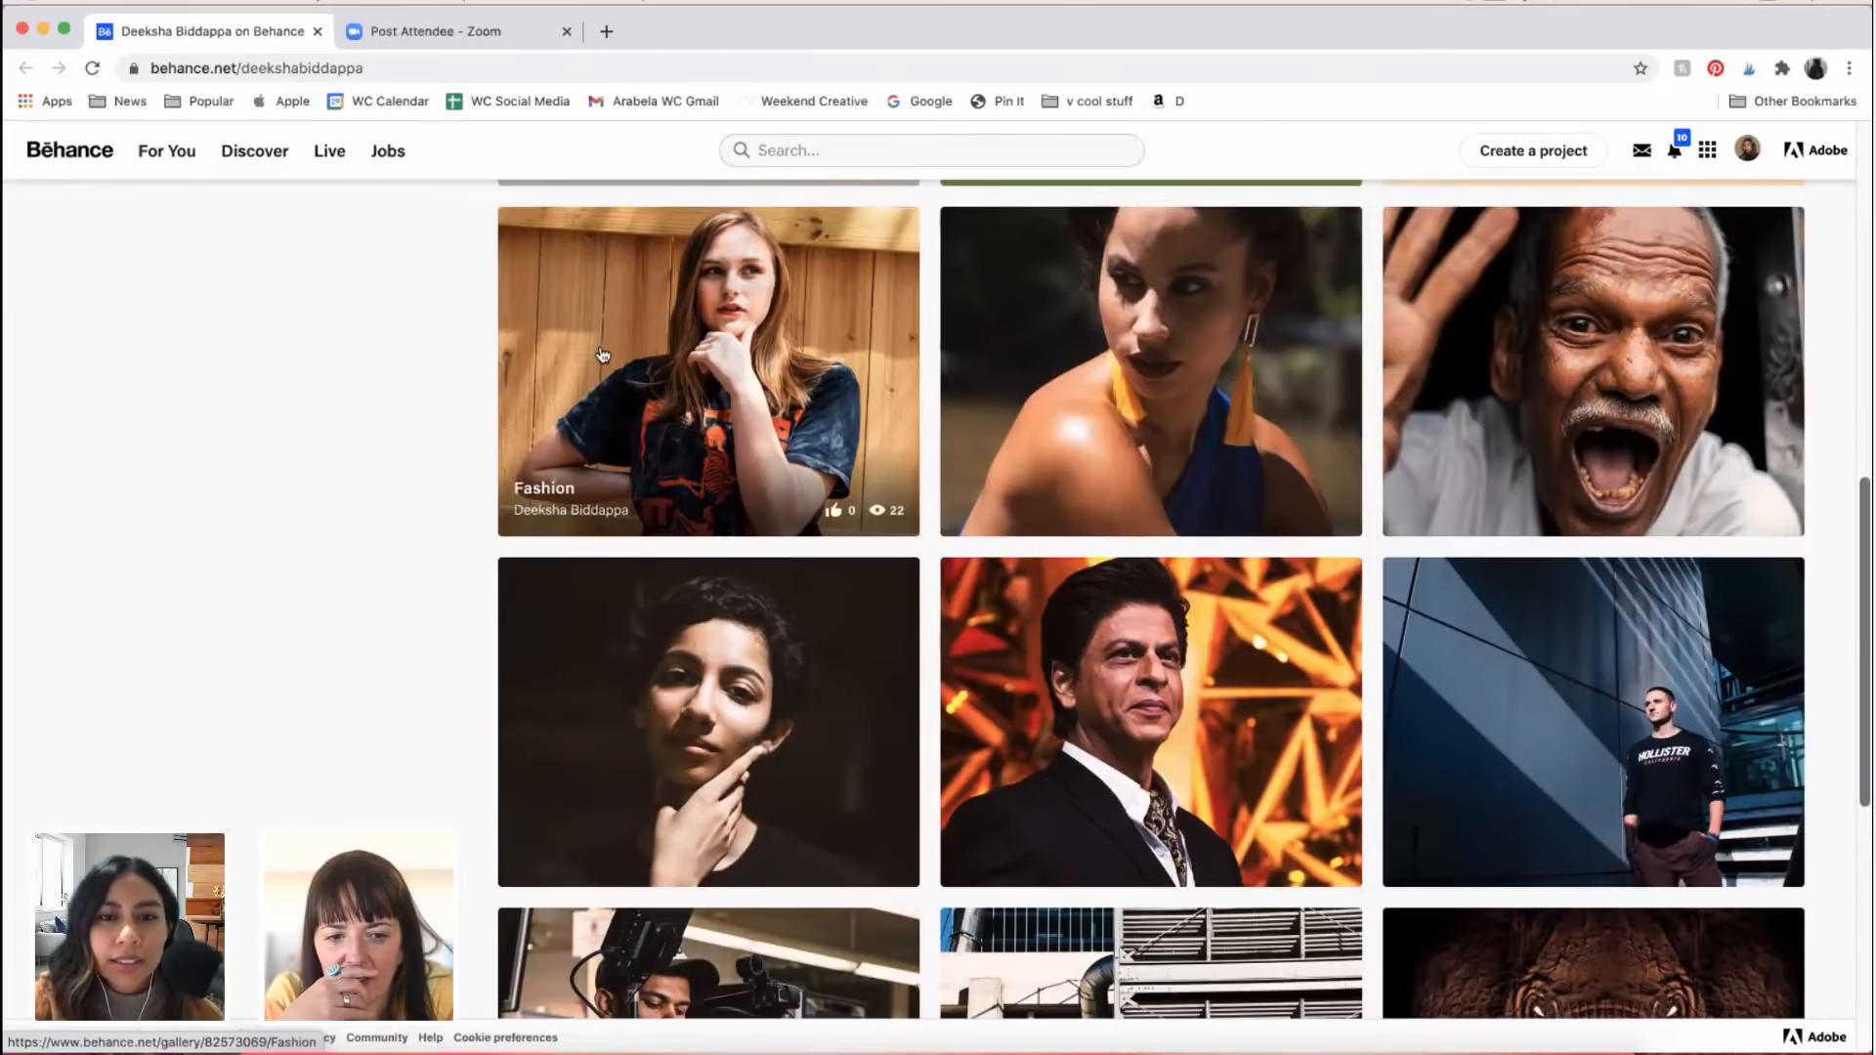
{"action": "left_click", "coordinate": [762, 401]}
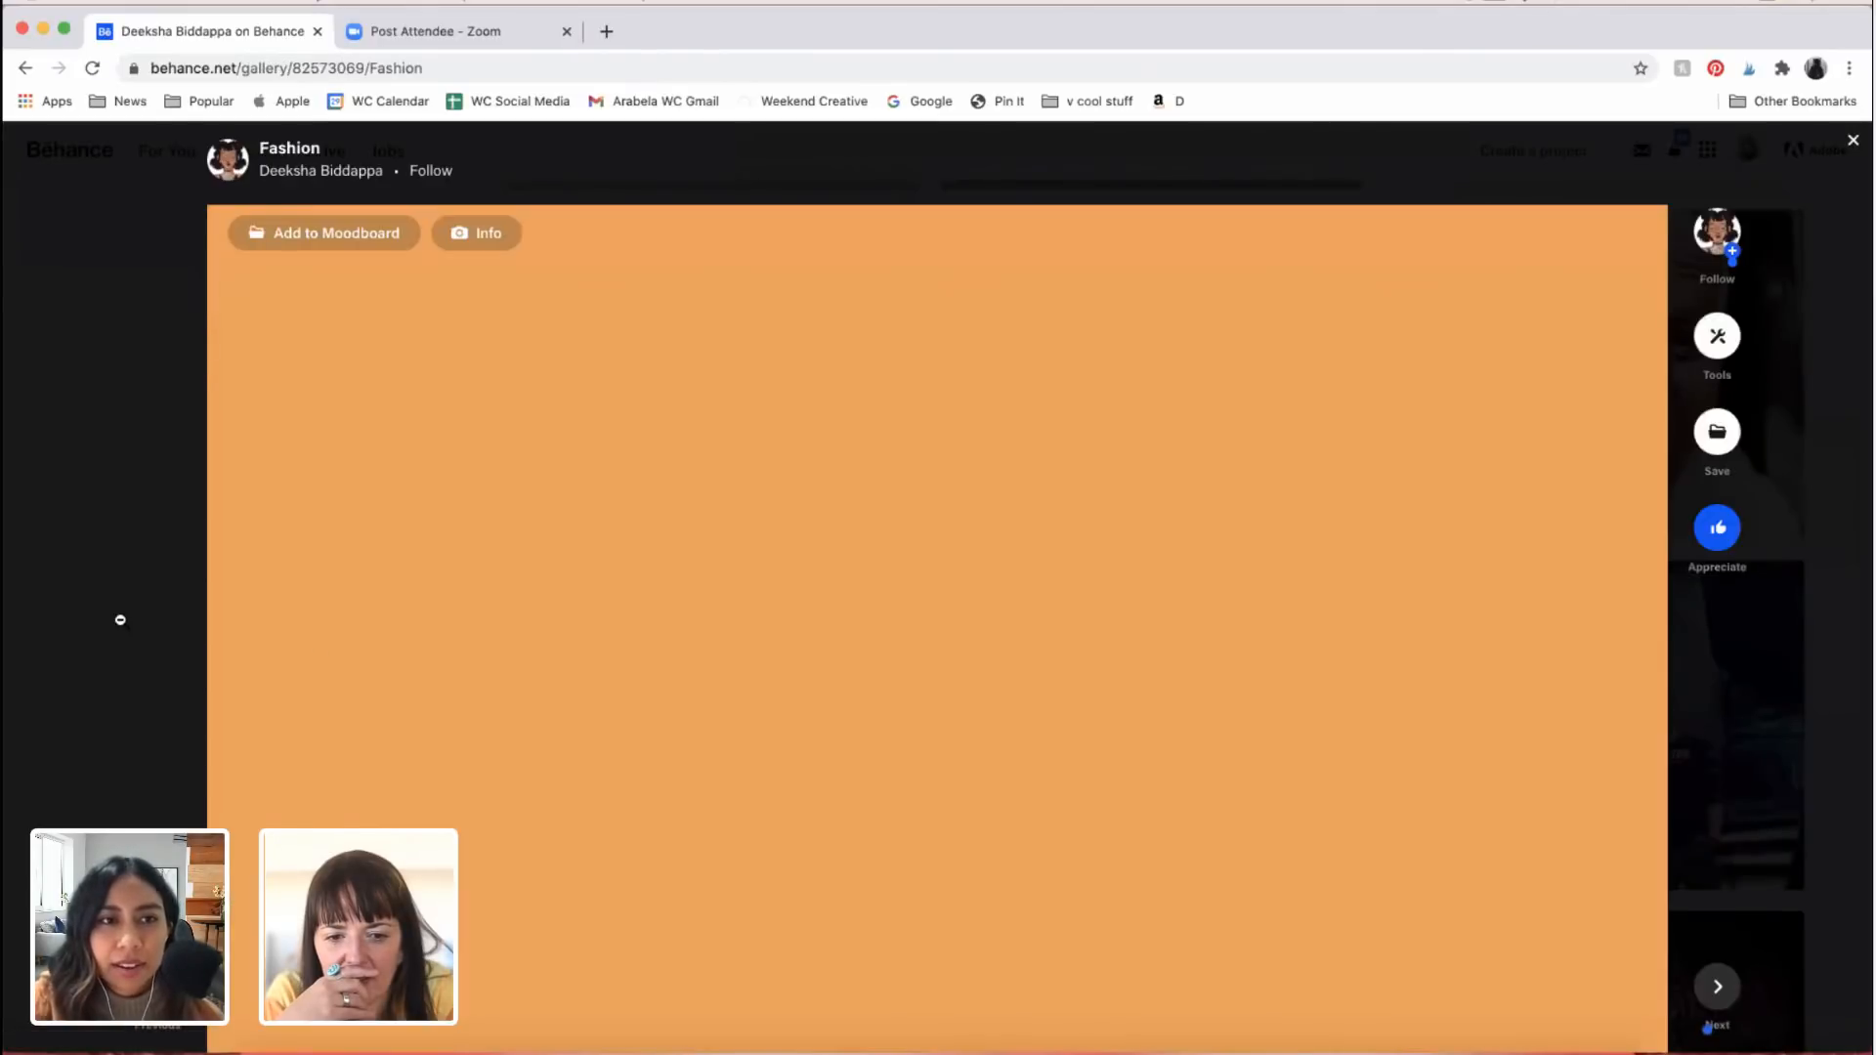
{"action": "scroll", "coordinate": [235, 536], "scroll_direction": "down", "scroll_amount": 2}
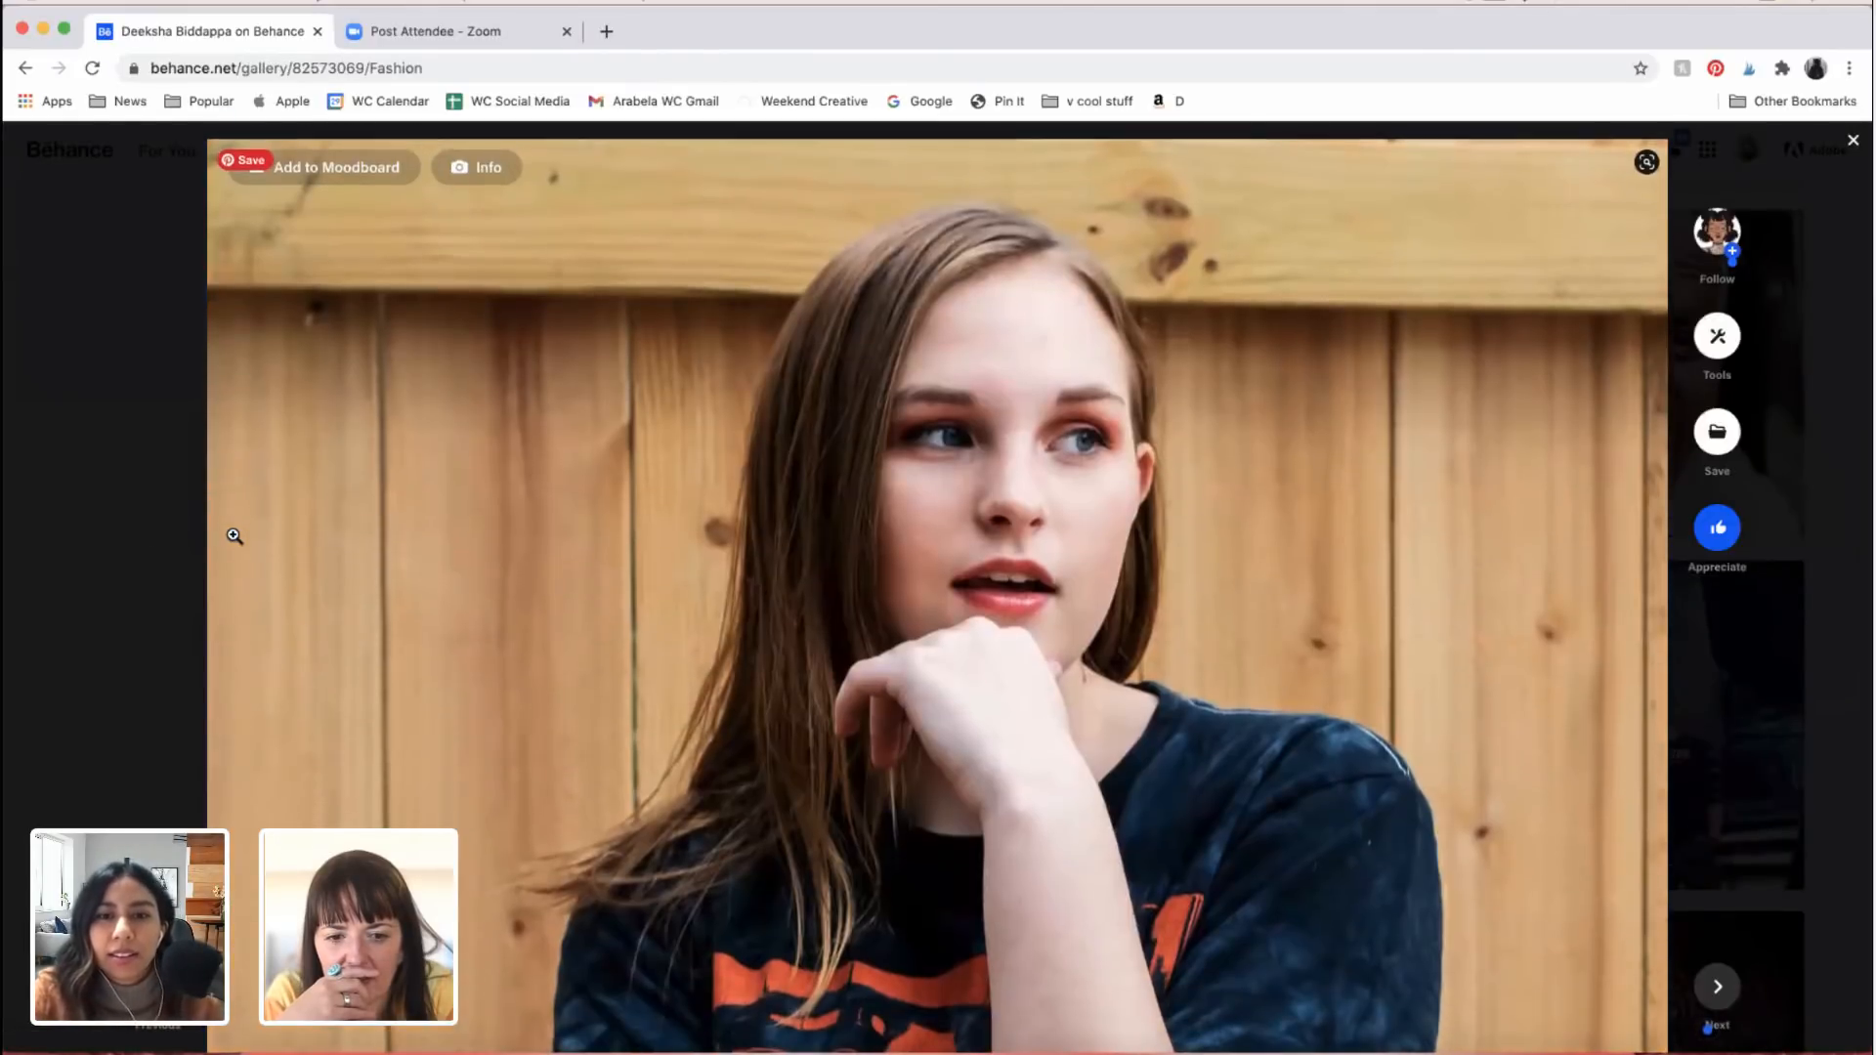
{"action": "scroll", "coordinate": [235, 536], "scroll_direction": "down", "scroll_amount": 5}
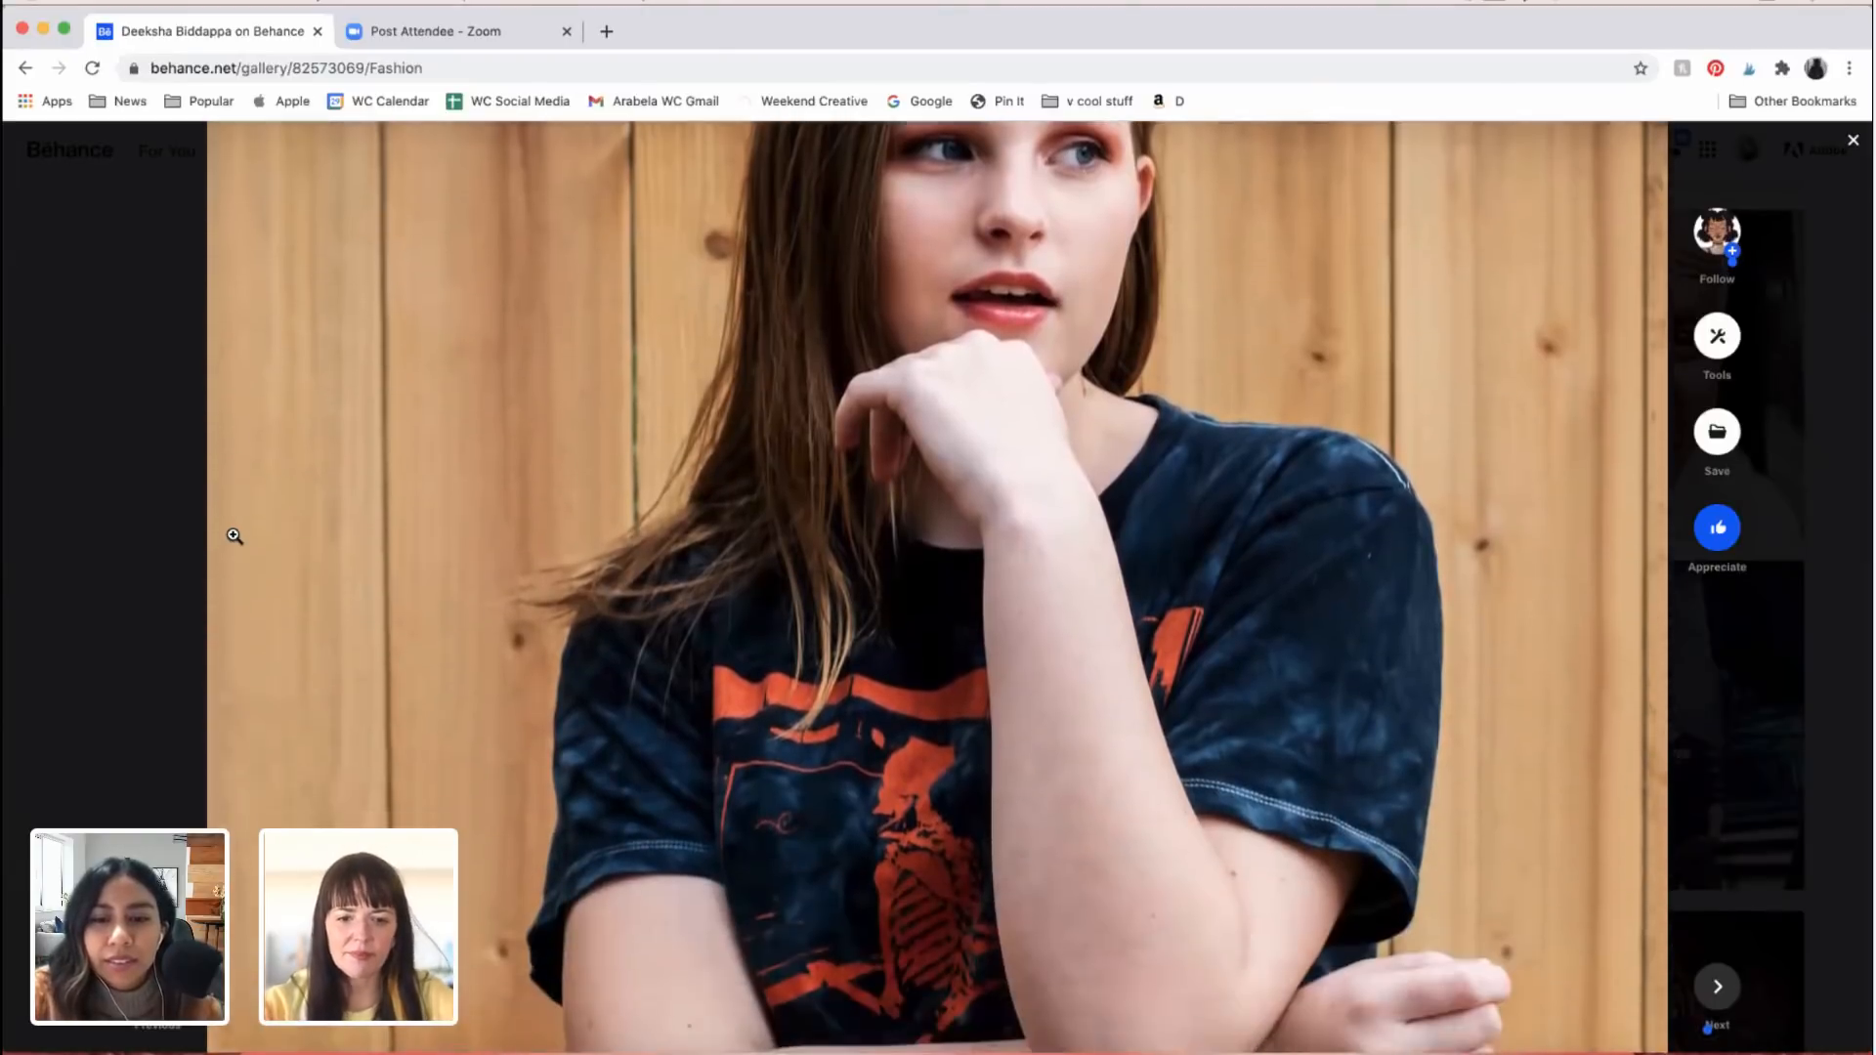
{"action": "scroll", "coordinate": [235, 536], "scroll_direction": "down", "scroll_amount": 12}
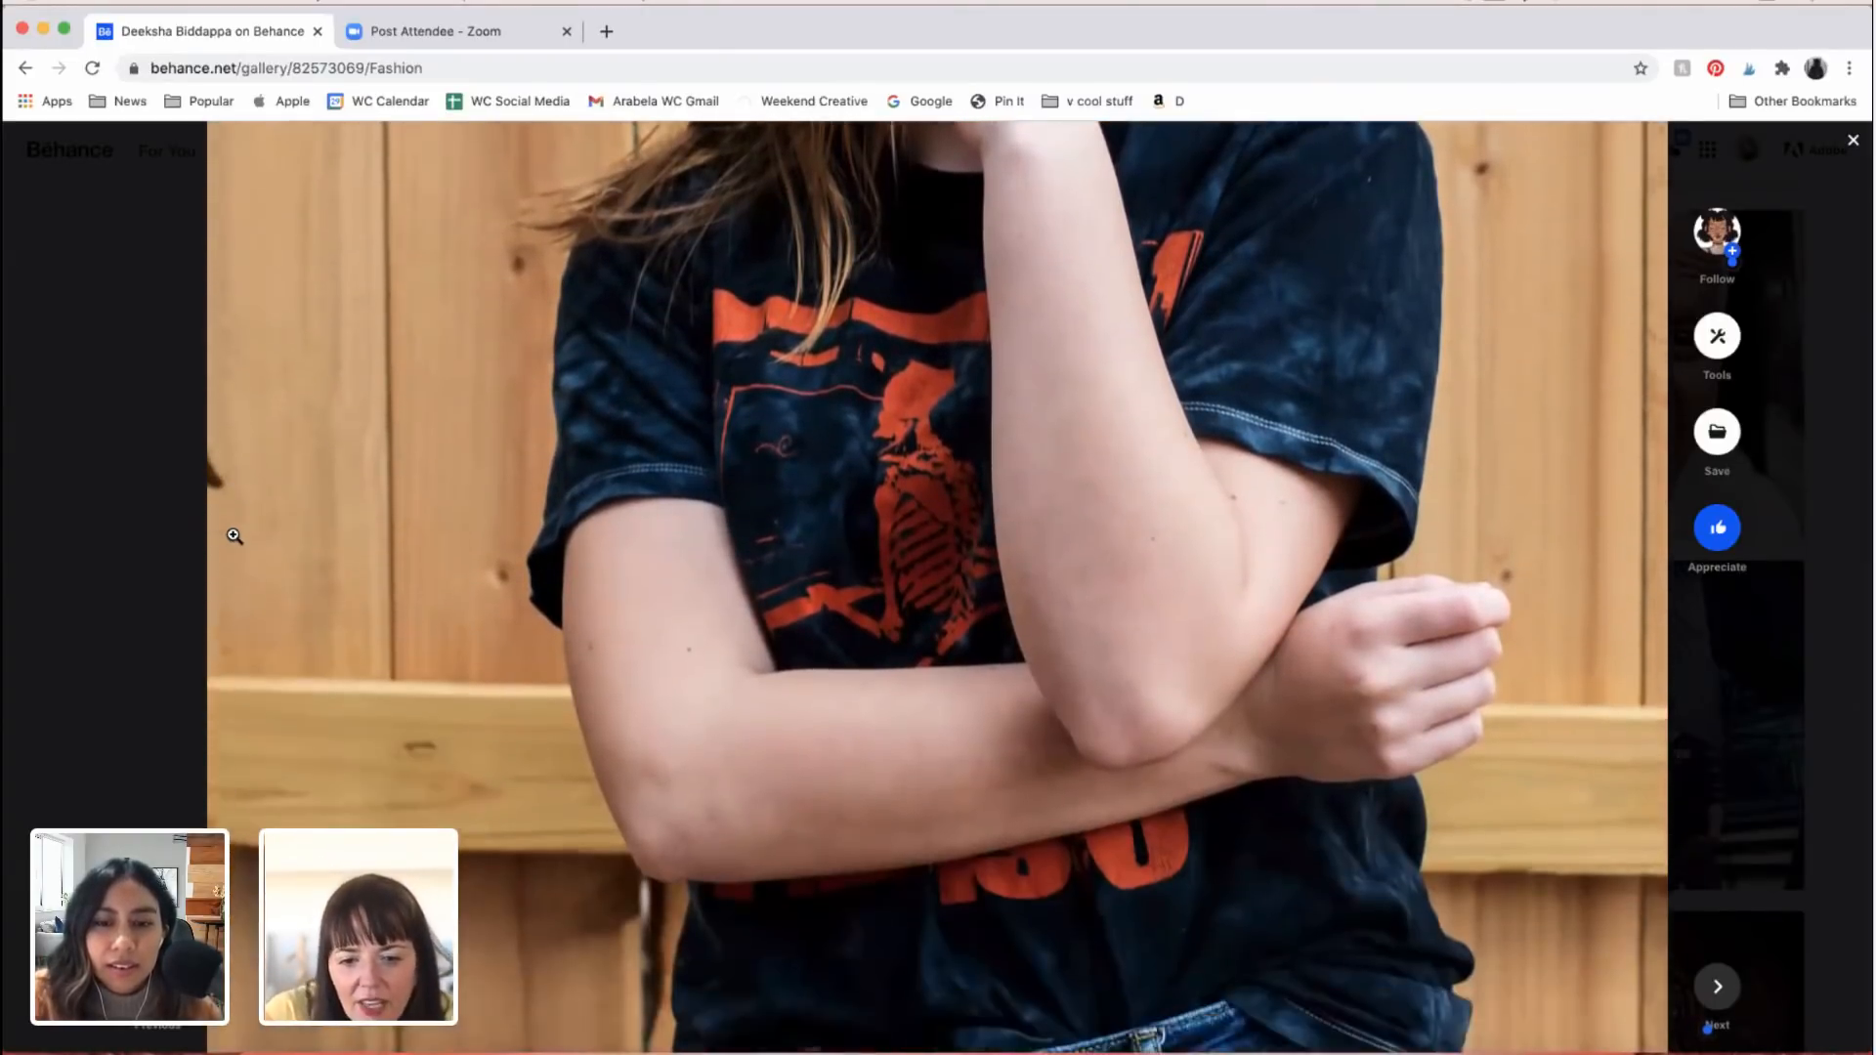
Step: Examine the Fashion project's woodland portraits of the woman in the black blazer
{"action": "scroll", "coordinate": [235, 535], "scroll_direction": "up", "scroll_amount": 6}
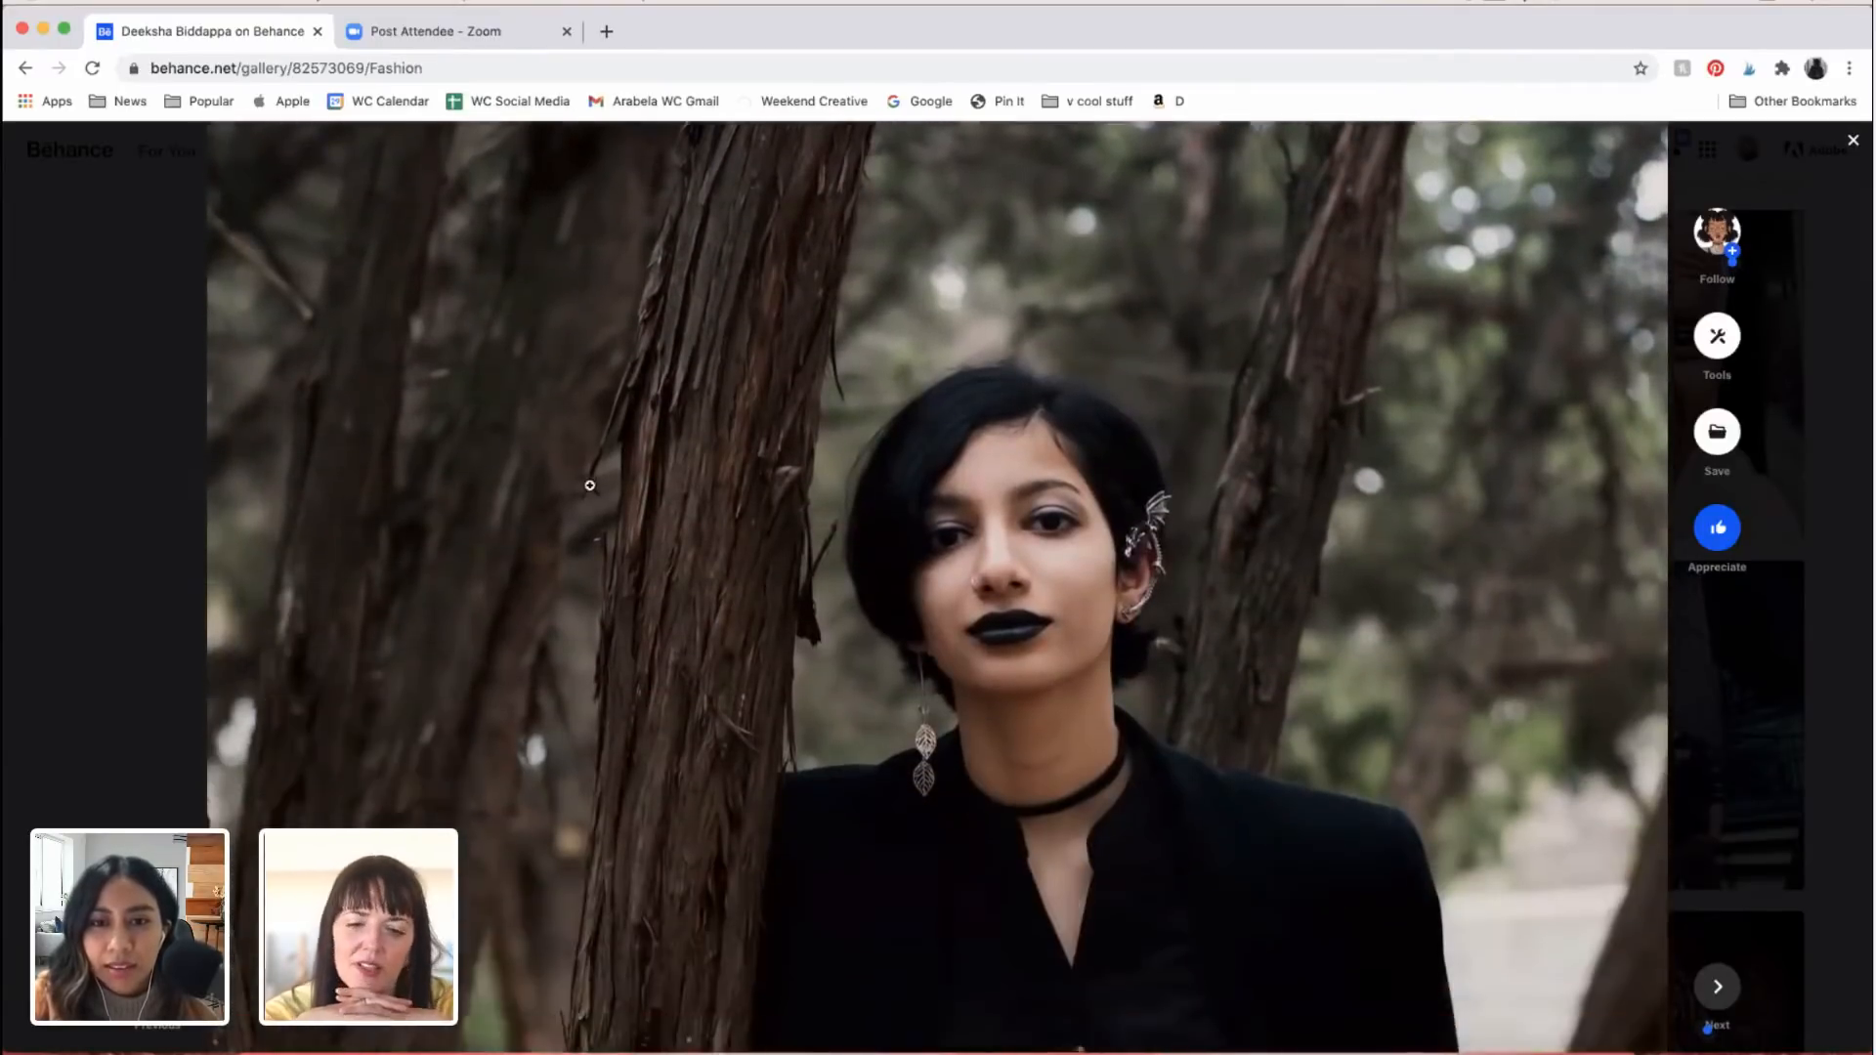
{"action": "scroll", "coordinate": [1102, 713], "scroll_direction": "down", "scroll_amount": 15}
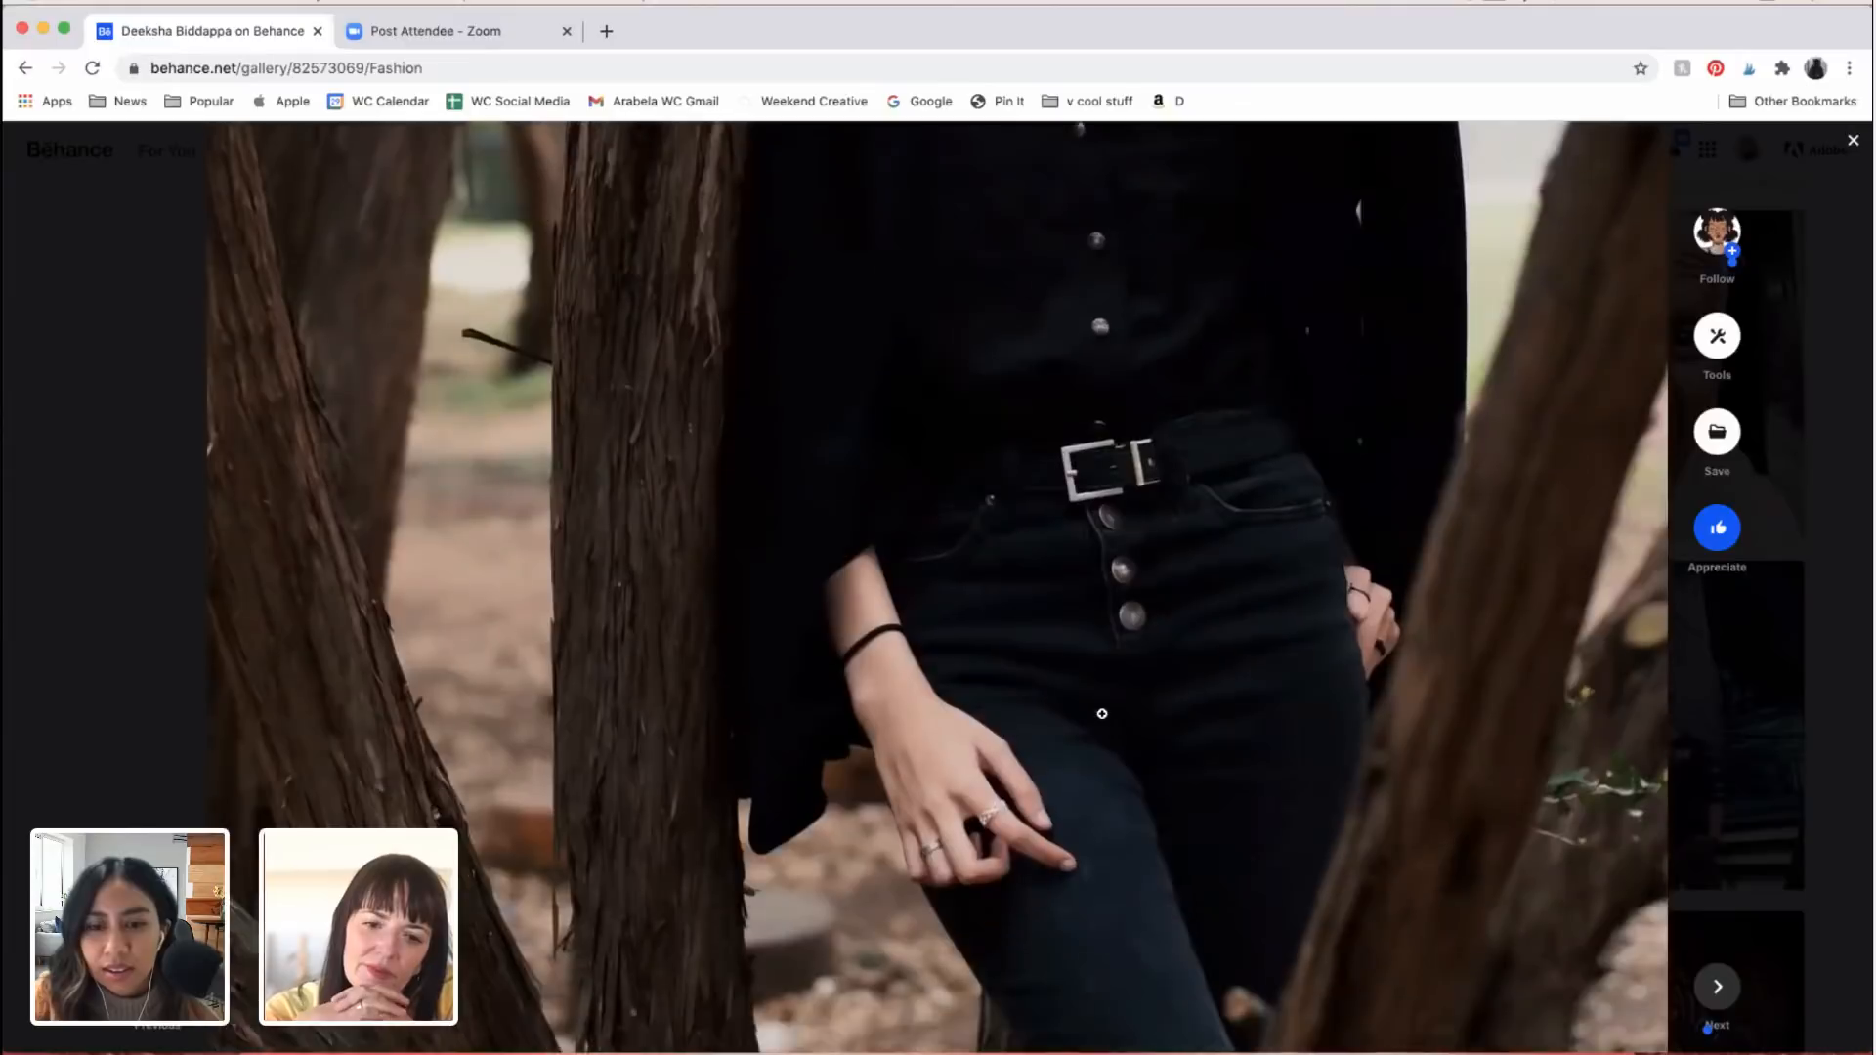
{"action": "scroll", "coordinate": [1154, 656], "scroll_direction": "down", "scroll_amount": 4}
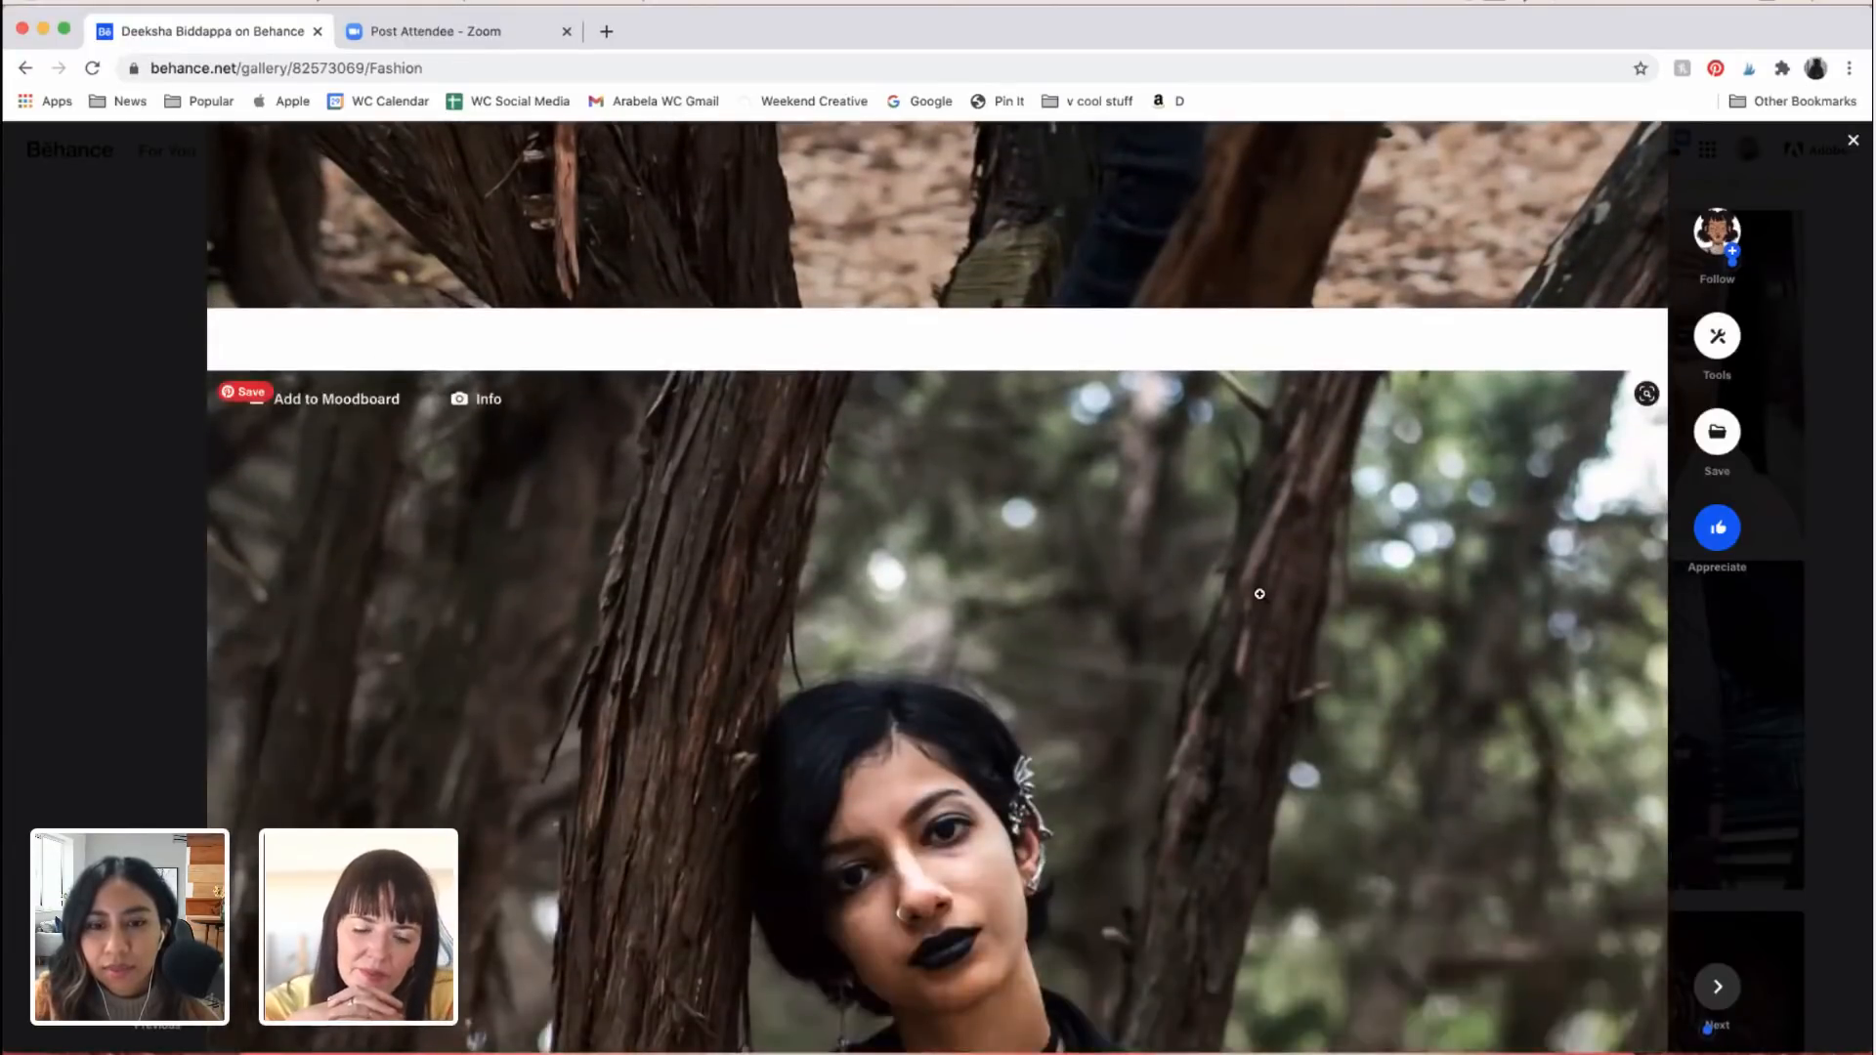
{"action": "scroll", "coordinate": [1318, 520], "scroll_direction": "up", "scroll_amount": 20}
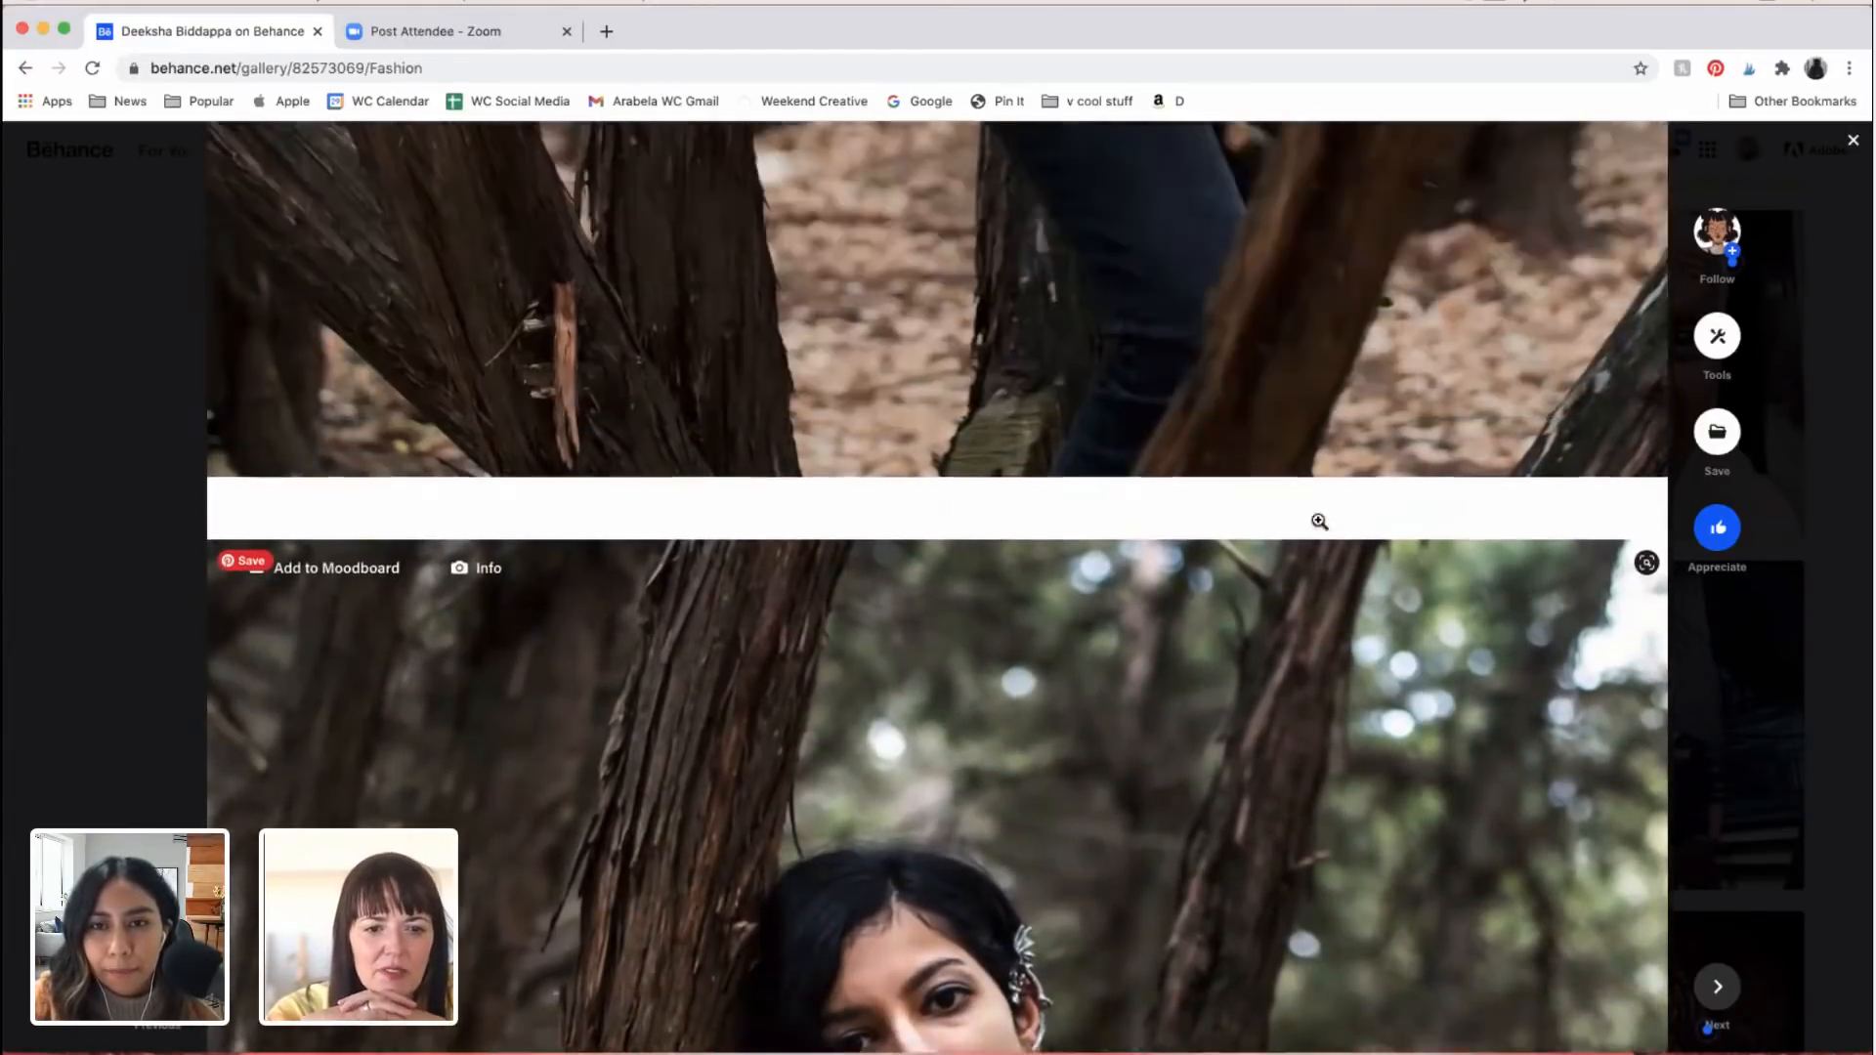
{"action": "scroll", "coordinate": [1318, 520], "scroll_direction": "down", "scroll_amount": 4}
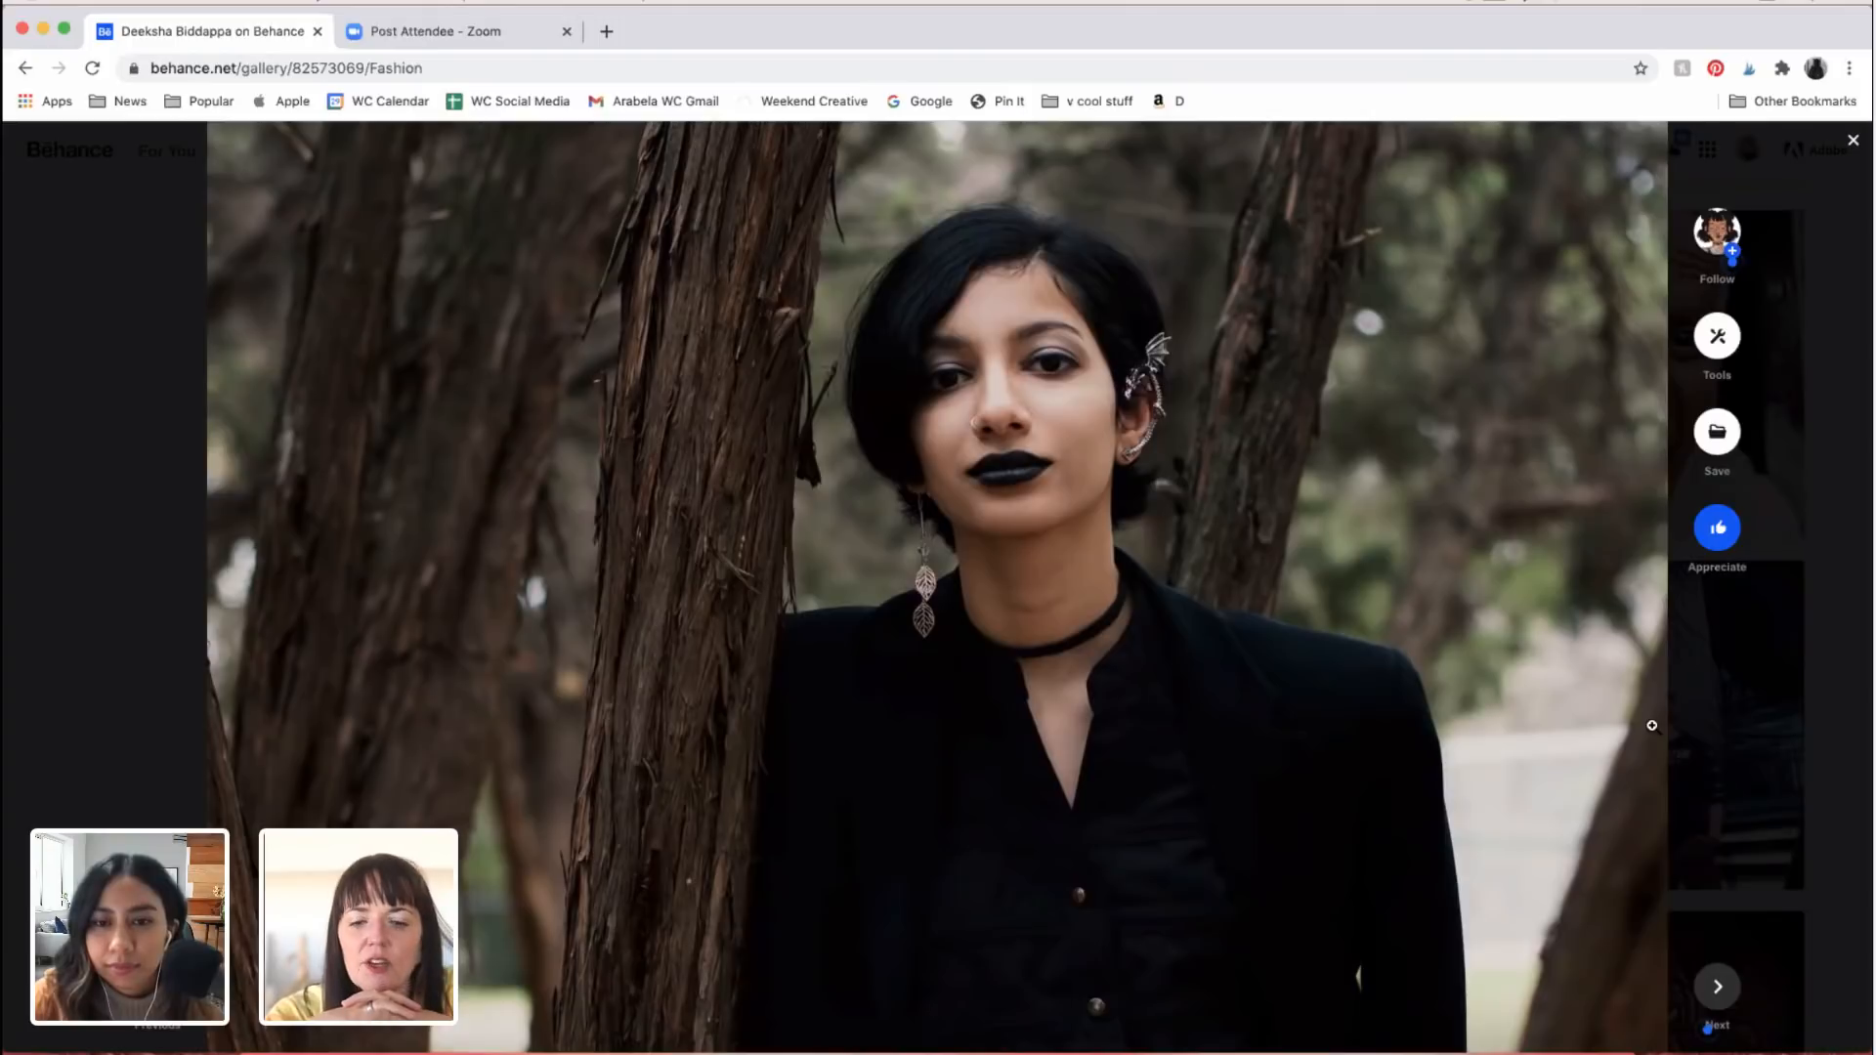
{"action": "scroll", "coordinate": [1652, 726], "scroll_direction": "down", "scroll_amount": 1}
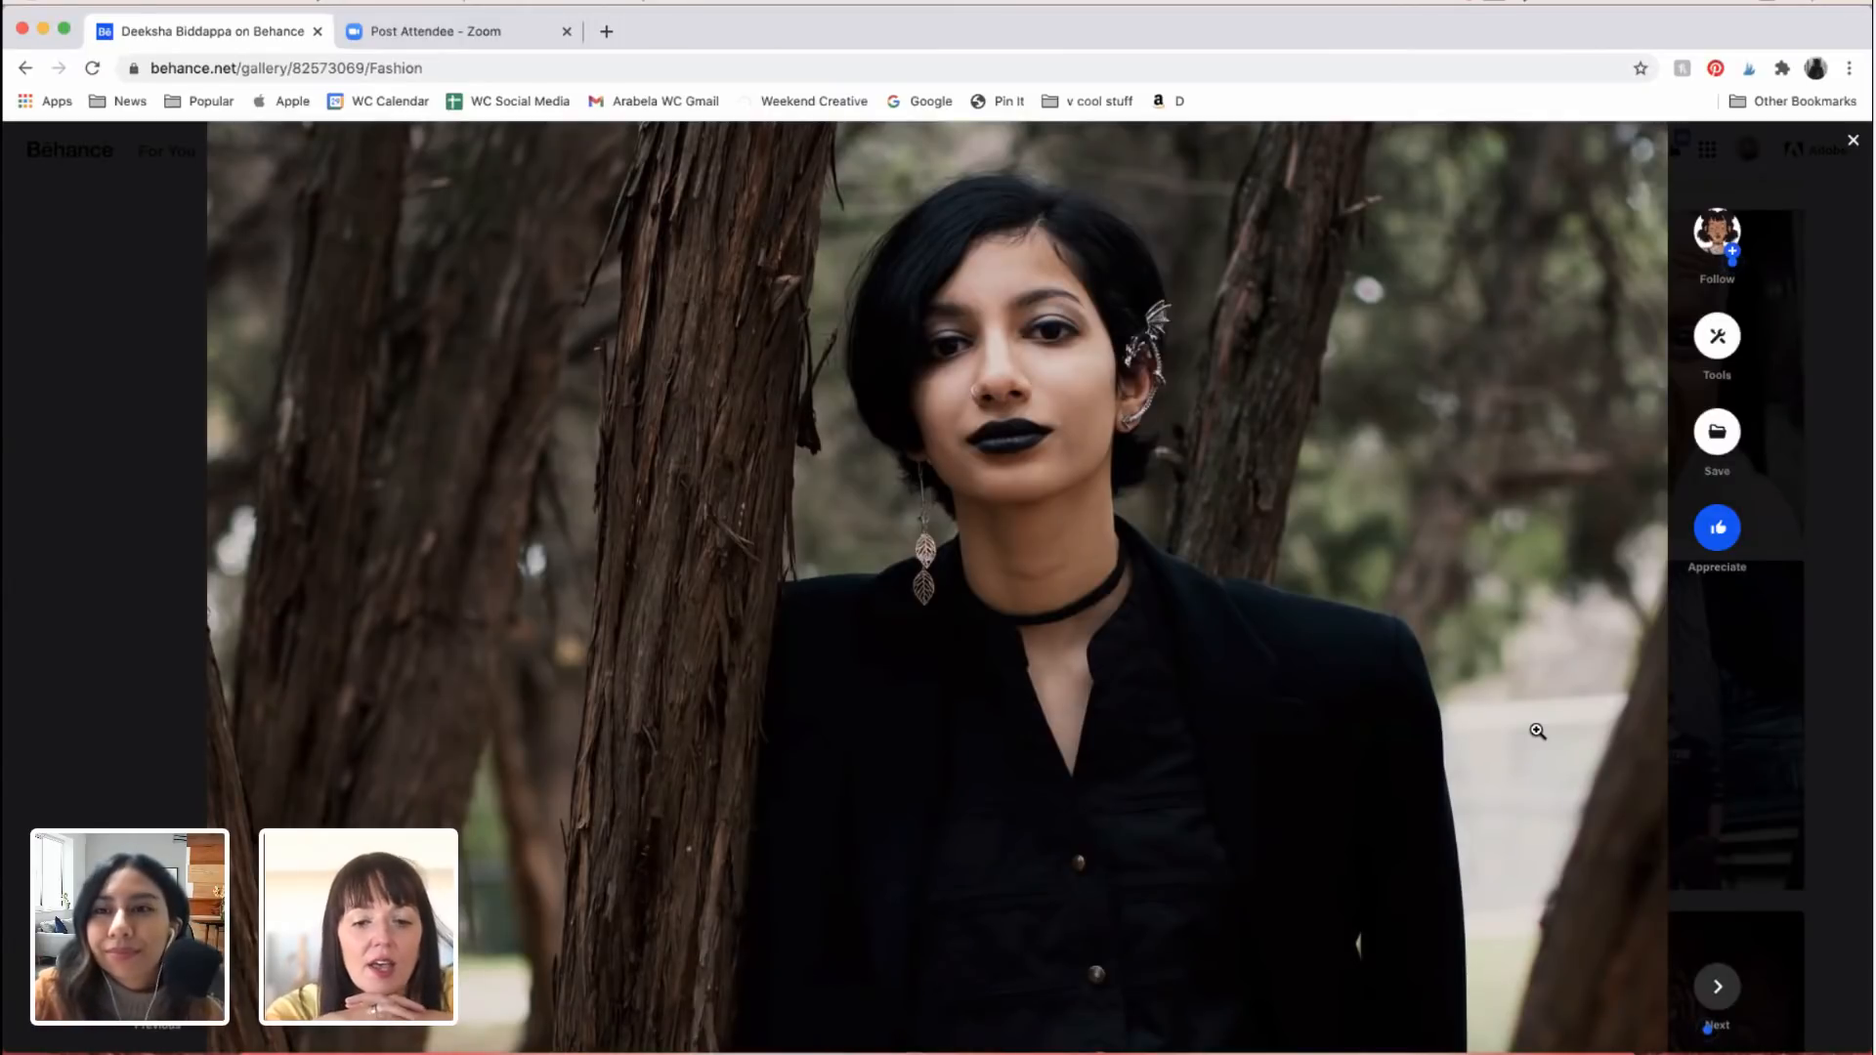
{"action": "scroll", "coordinate": [1370, 807], "scroll_direction": "down", "scroll_amount": 2}
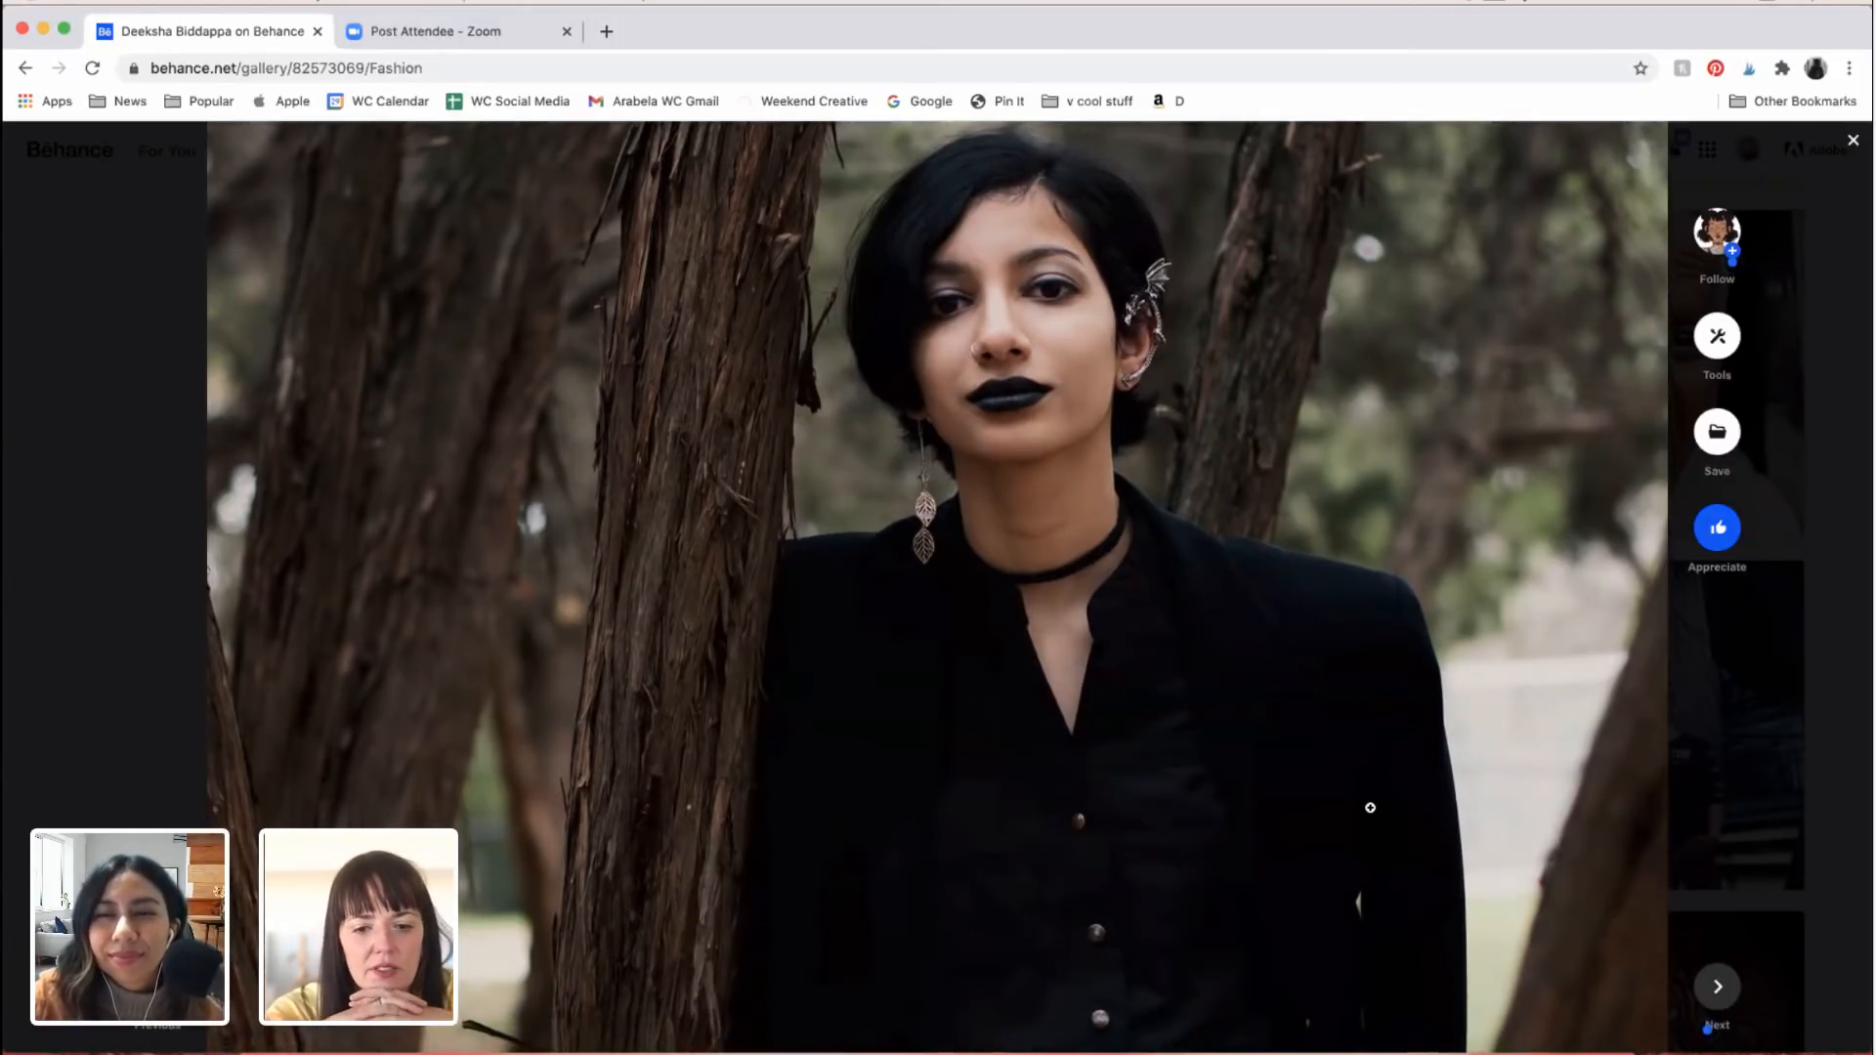
{"action": "scroll", "coordinate": [1370, 807], "scroll_direction": "down", "scroll_amount": 2}
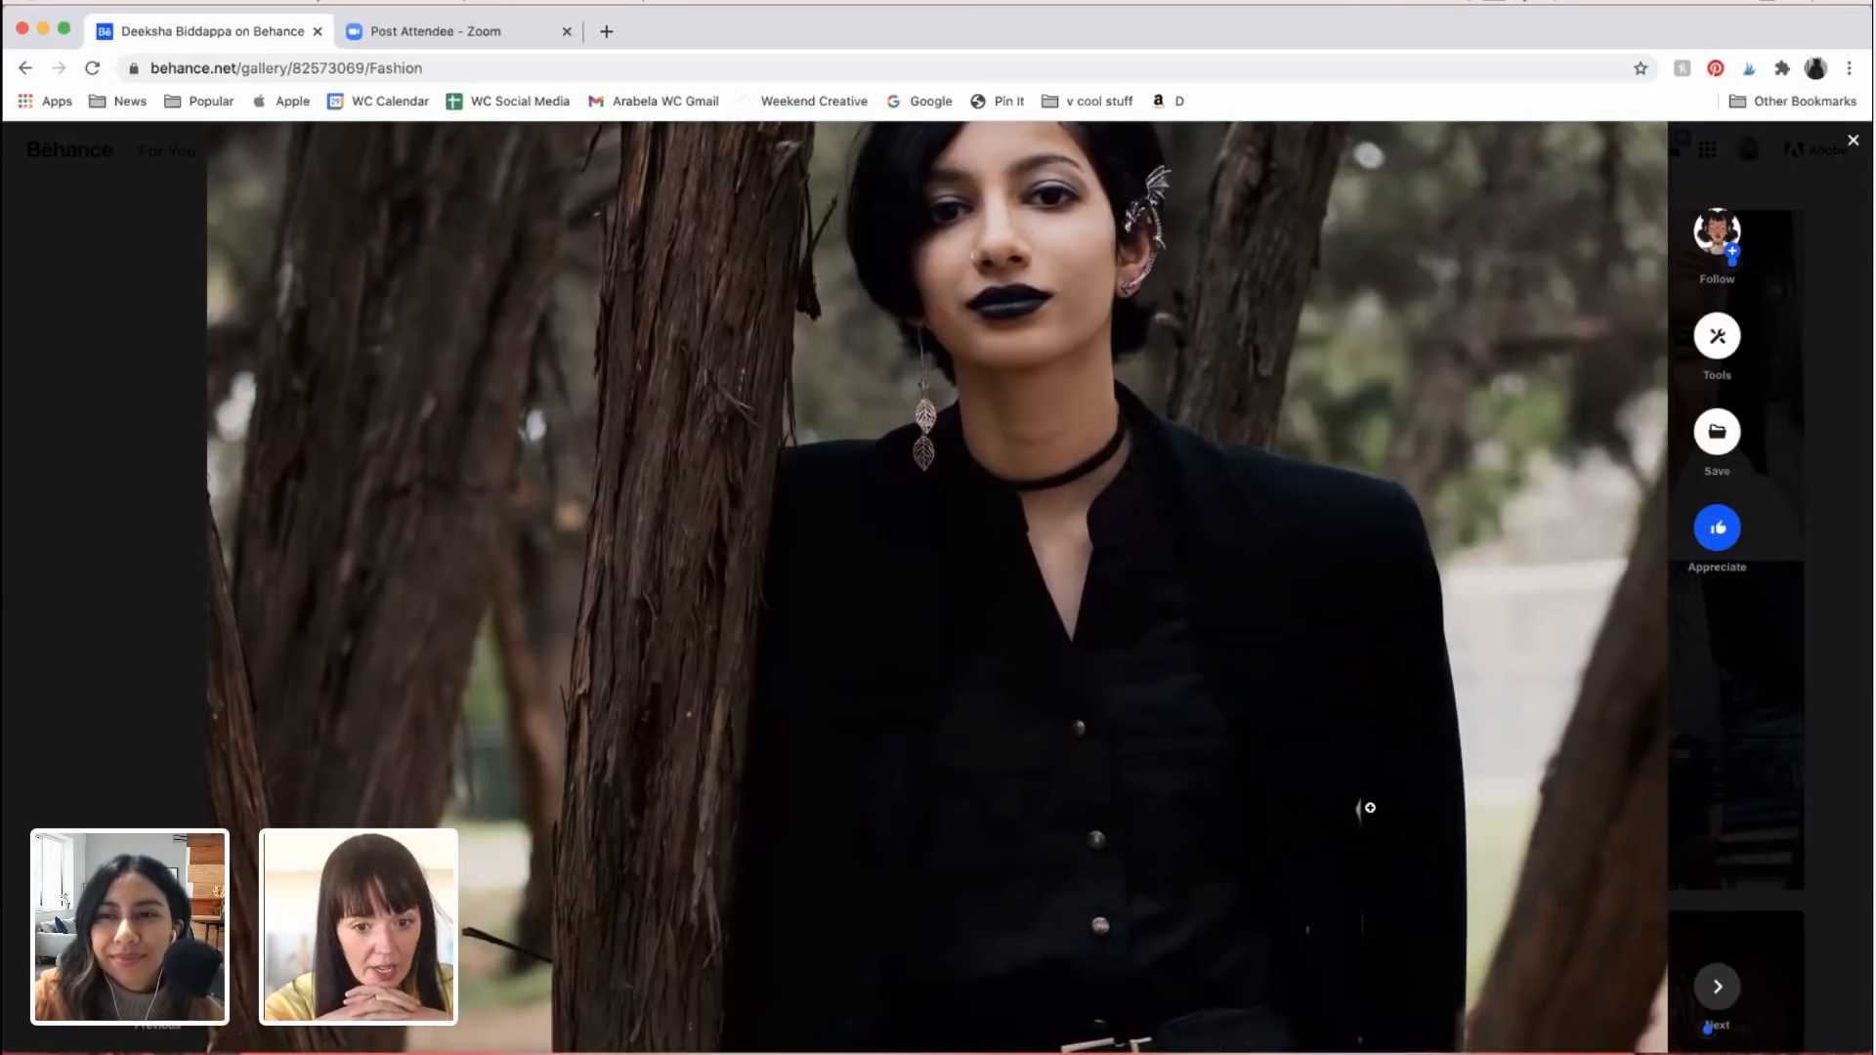
{"action": "scroll", "coordinate": [1370, 808], "scroll_direction": "up", "scroll_amount": 3}
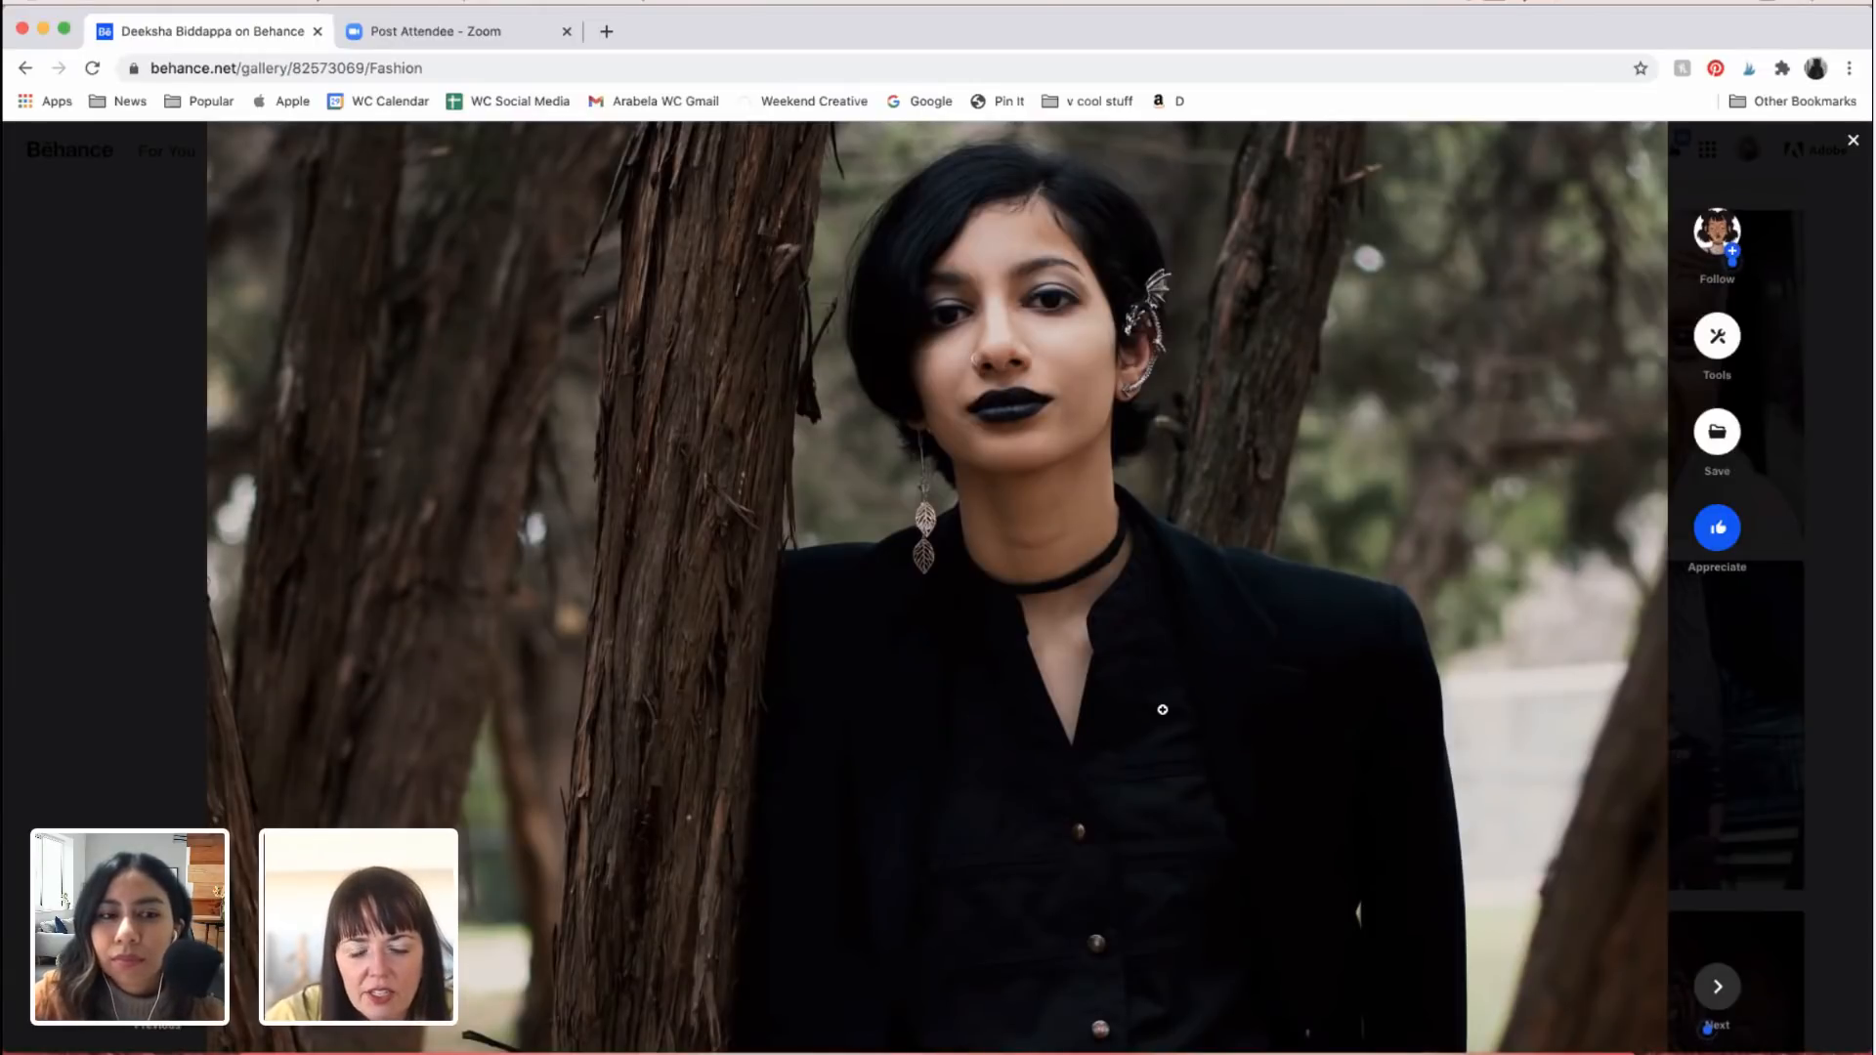
Step: Review the Fashion project's standing portrait of the woman in the band T-shirt against the wooden fence
{"action": "scroll", "coordinate": [1271, 762], "scroll_direction": "up", "scroll_amount": 10}
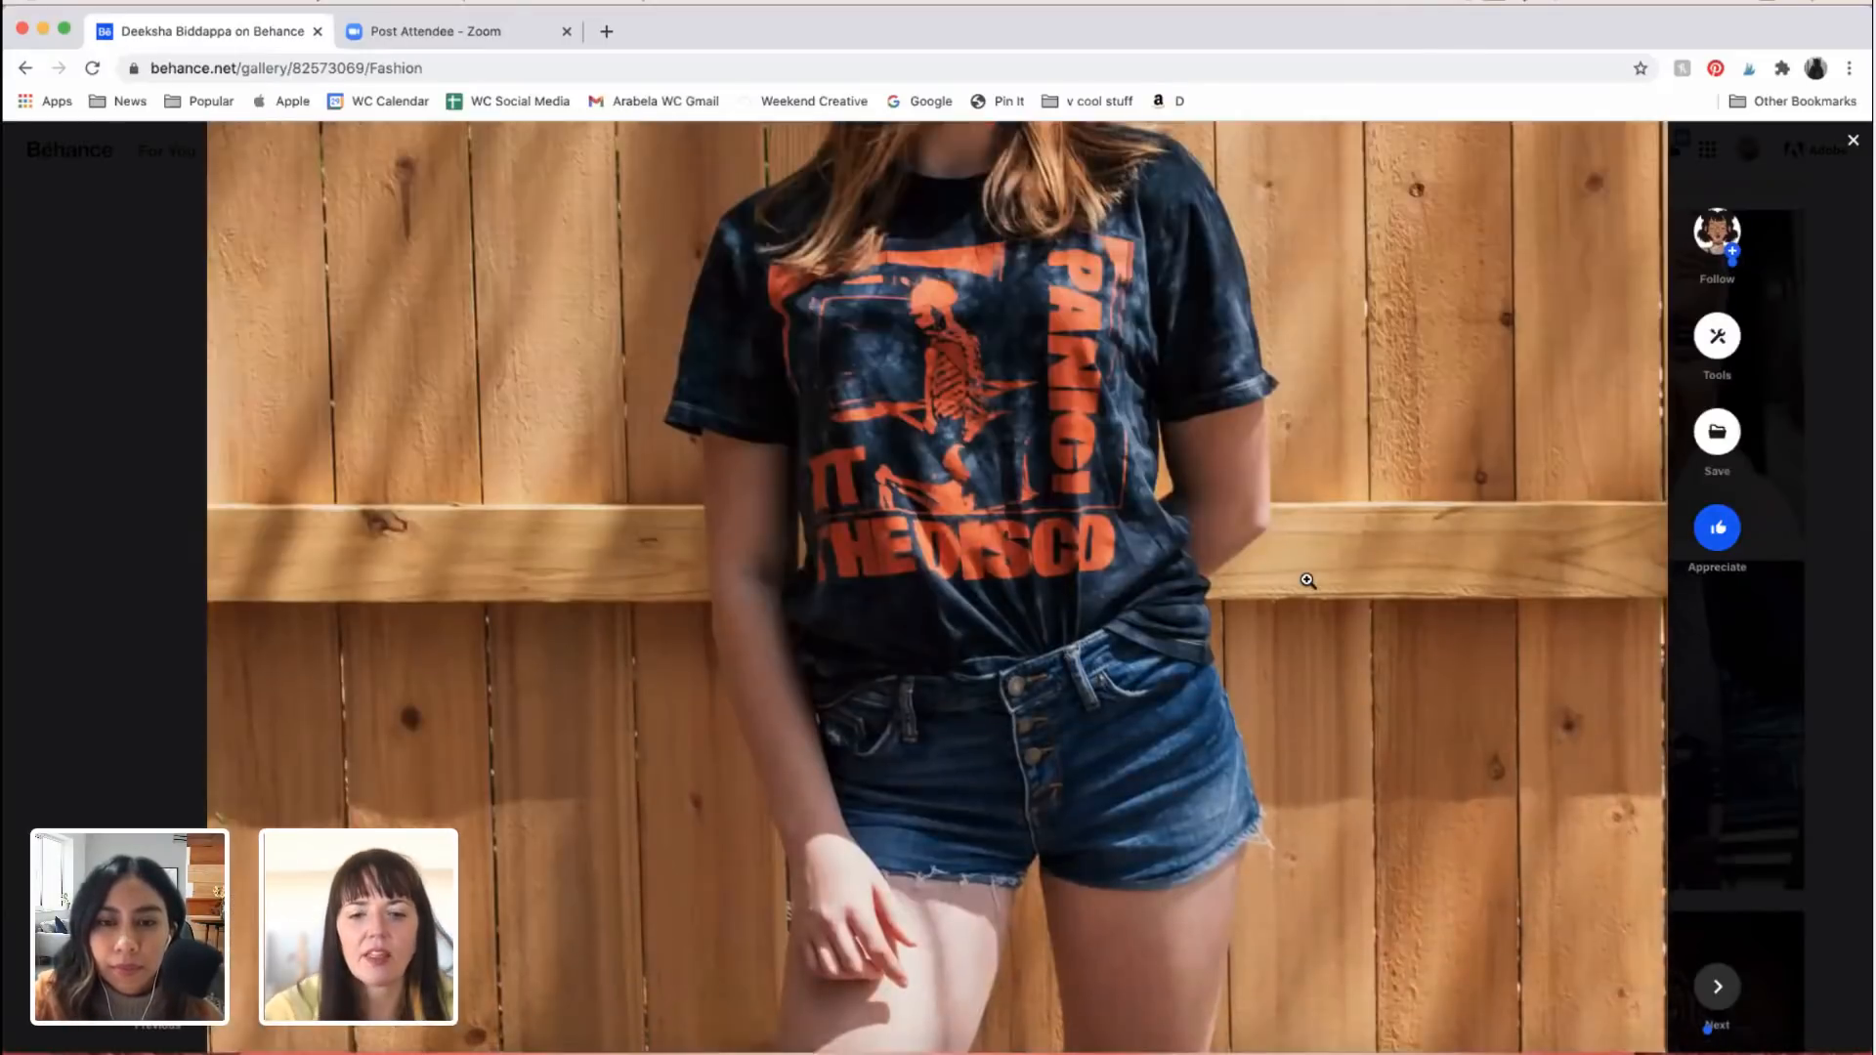
{"action": "scroll", "coordinate": [1307, 580], "scroll_direction": "down", "scroll_amount": 5}
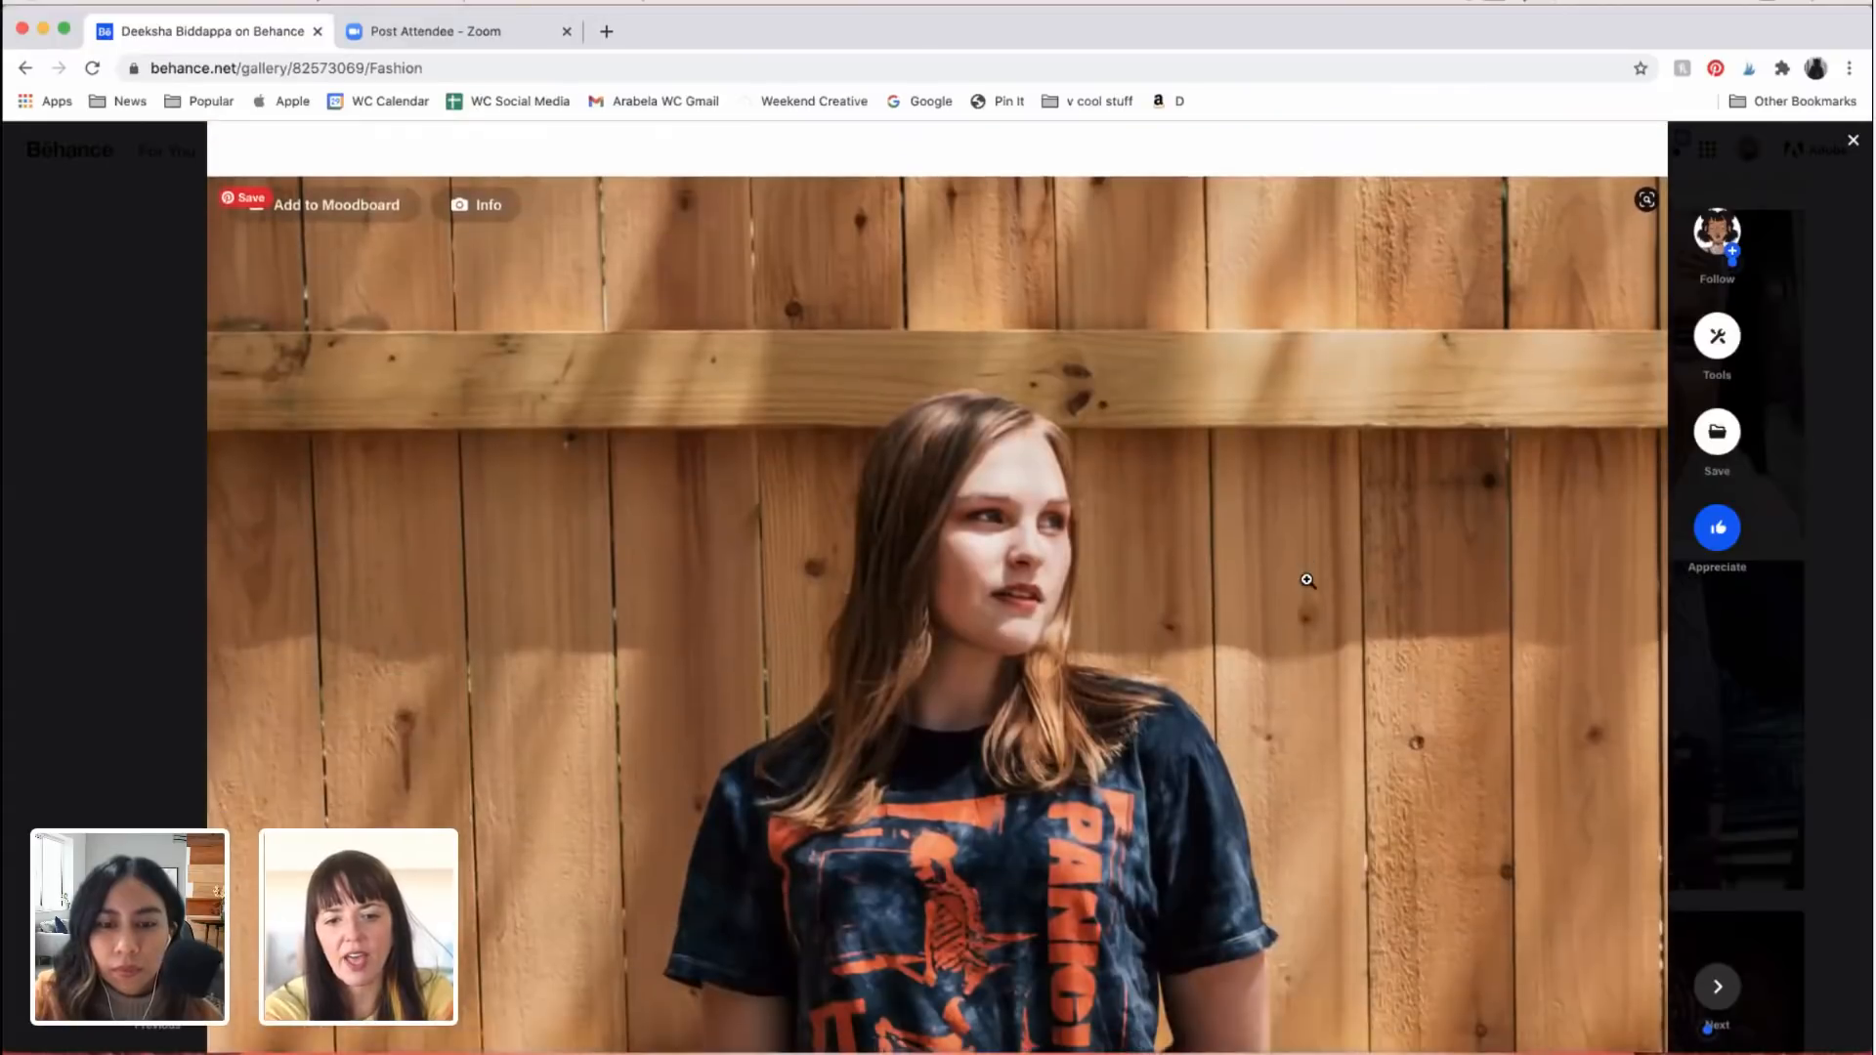
{"action": "scroll", "coordinate": [1307, 580], "scroll_direction": "down", "scroll_amount": 1}
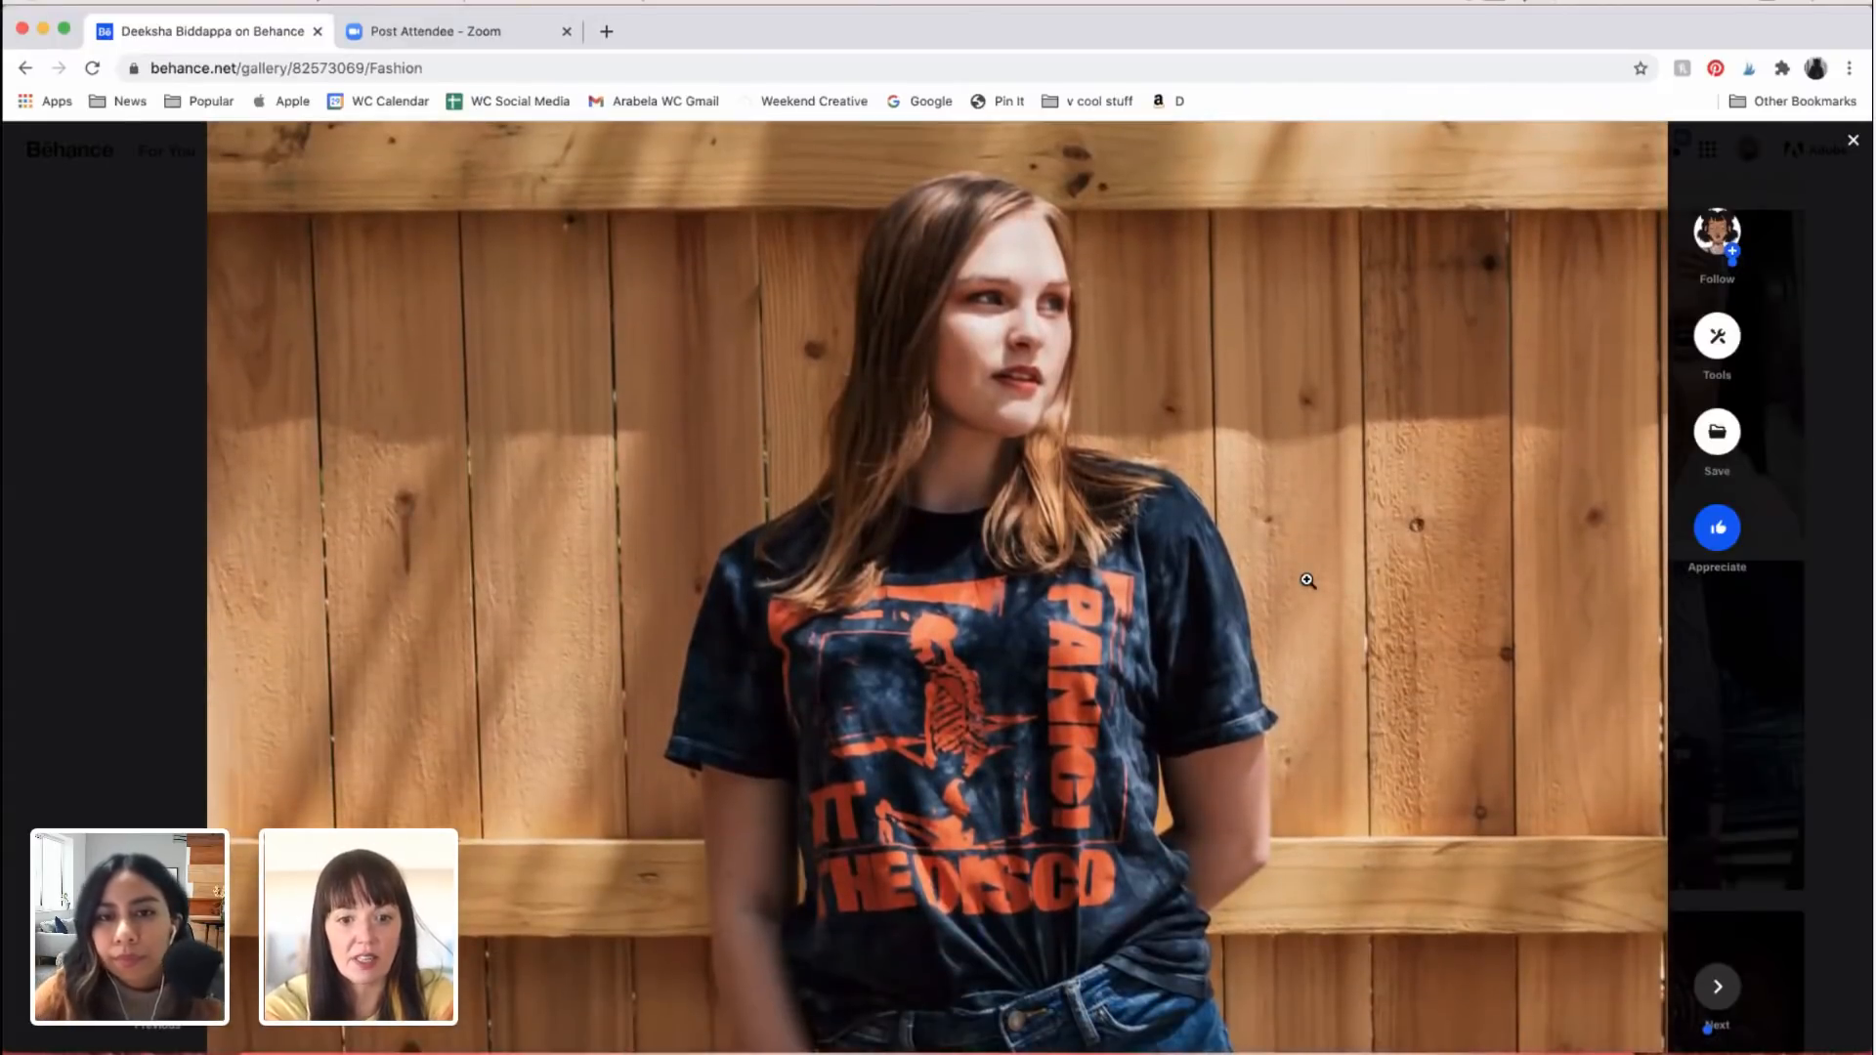
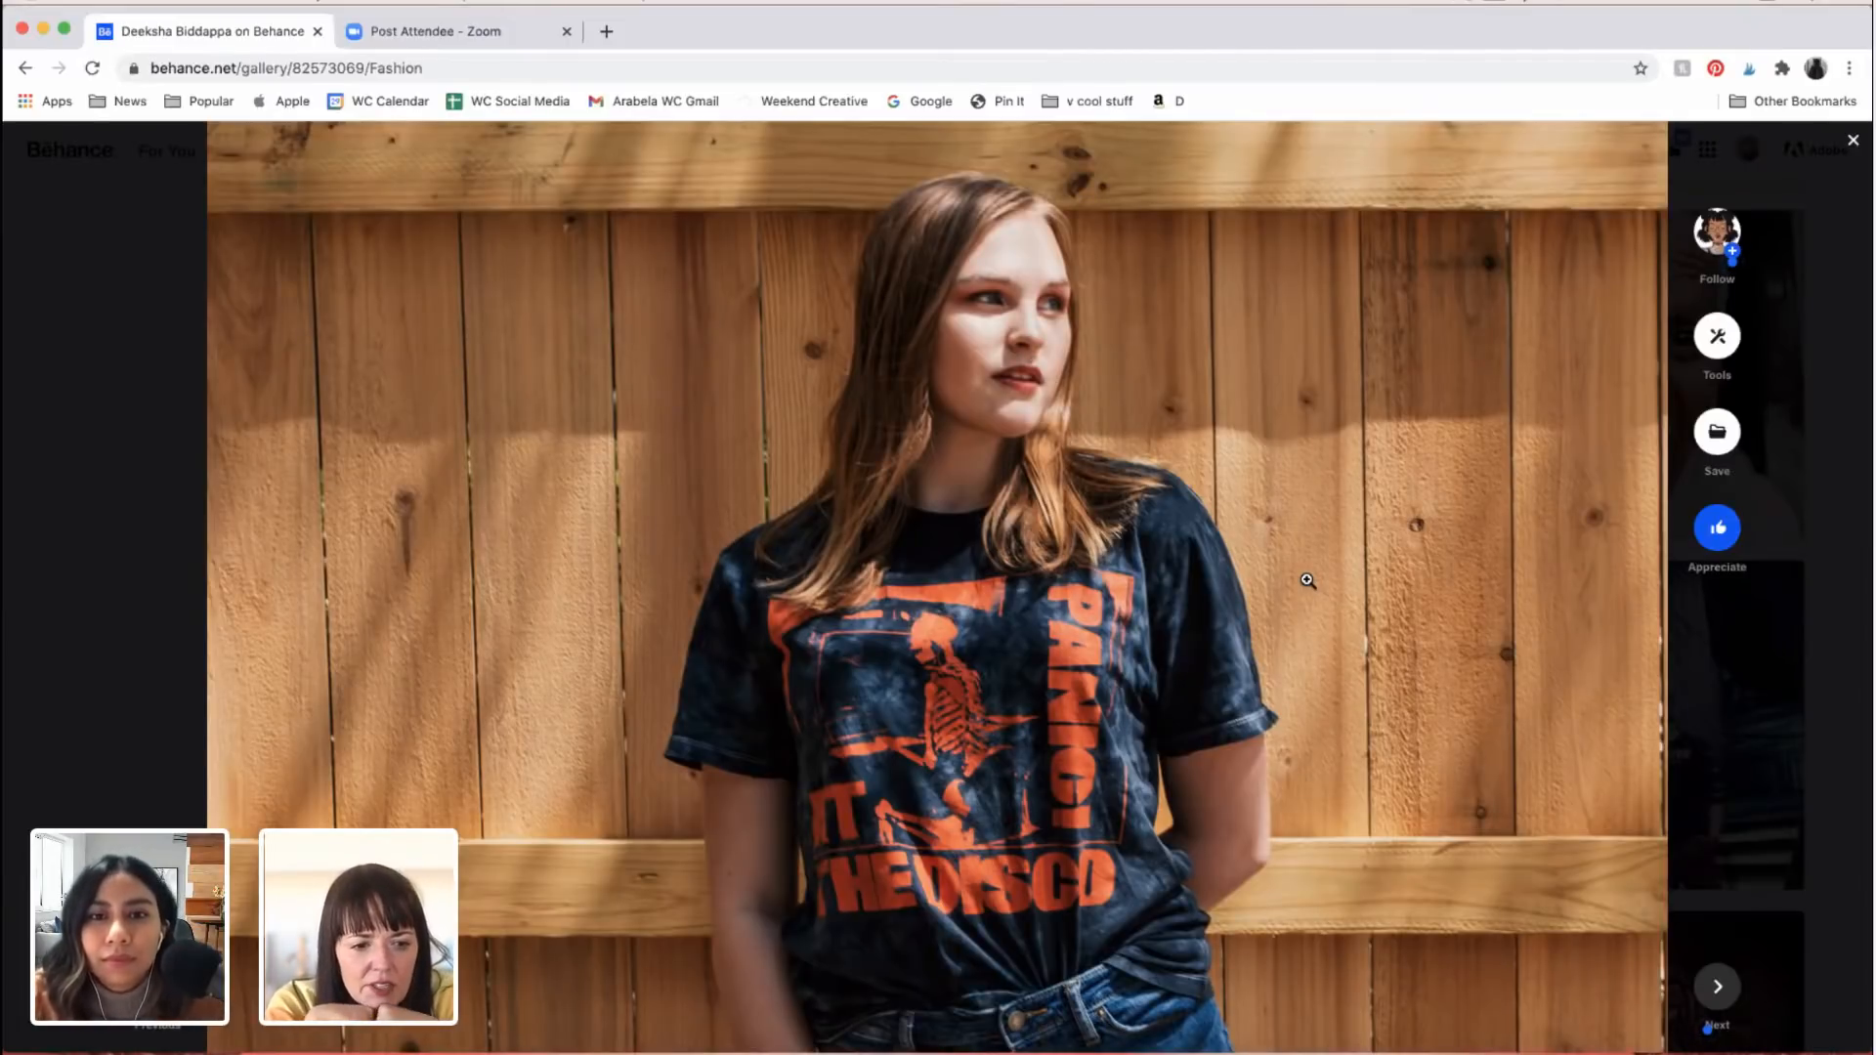
Step: Go back through the Fashion project's fence portraits to the dark-haired woman in the grey T-shirt with striped sleeves
{"action": "scroll", "coordinate": [1307, 580], "scroll_direction": "up", "scroll_amount": 16}
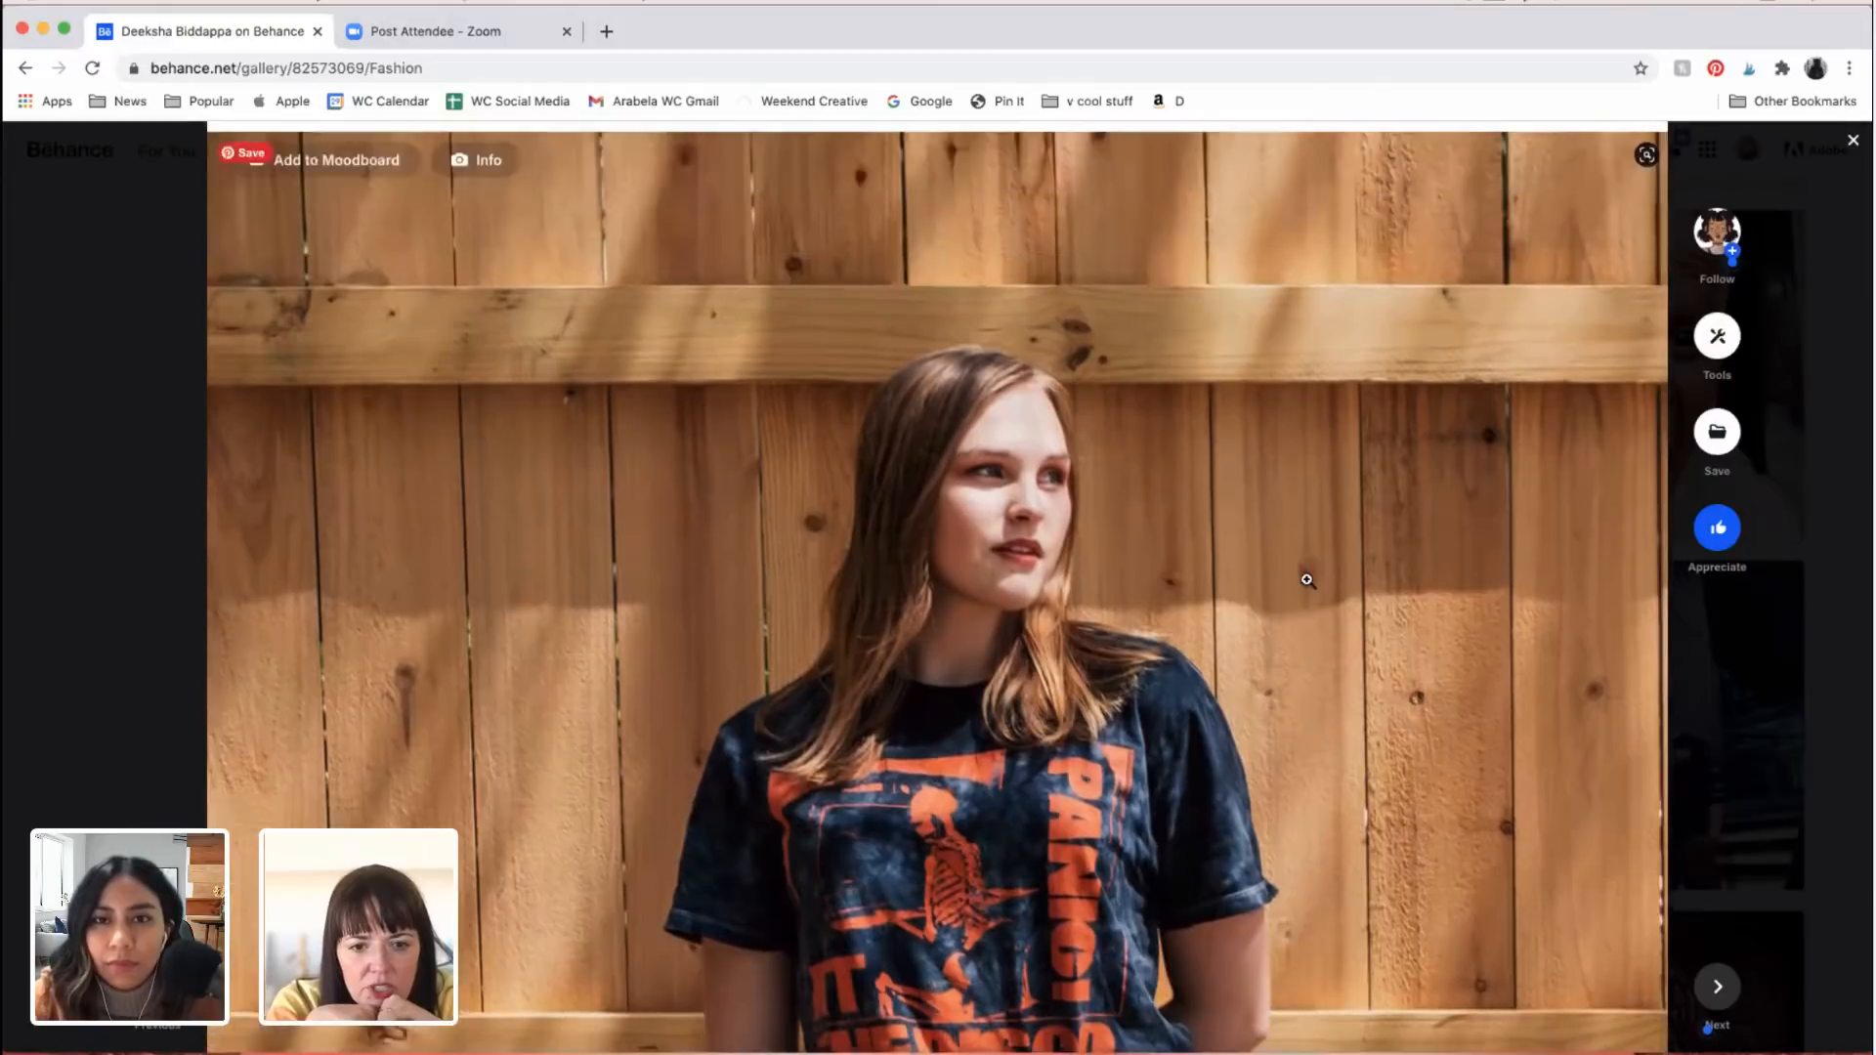
{"action": "scroll", "coordinate": [1308, 581], "scroll_direction": "up", "scroll_amount": 12}
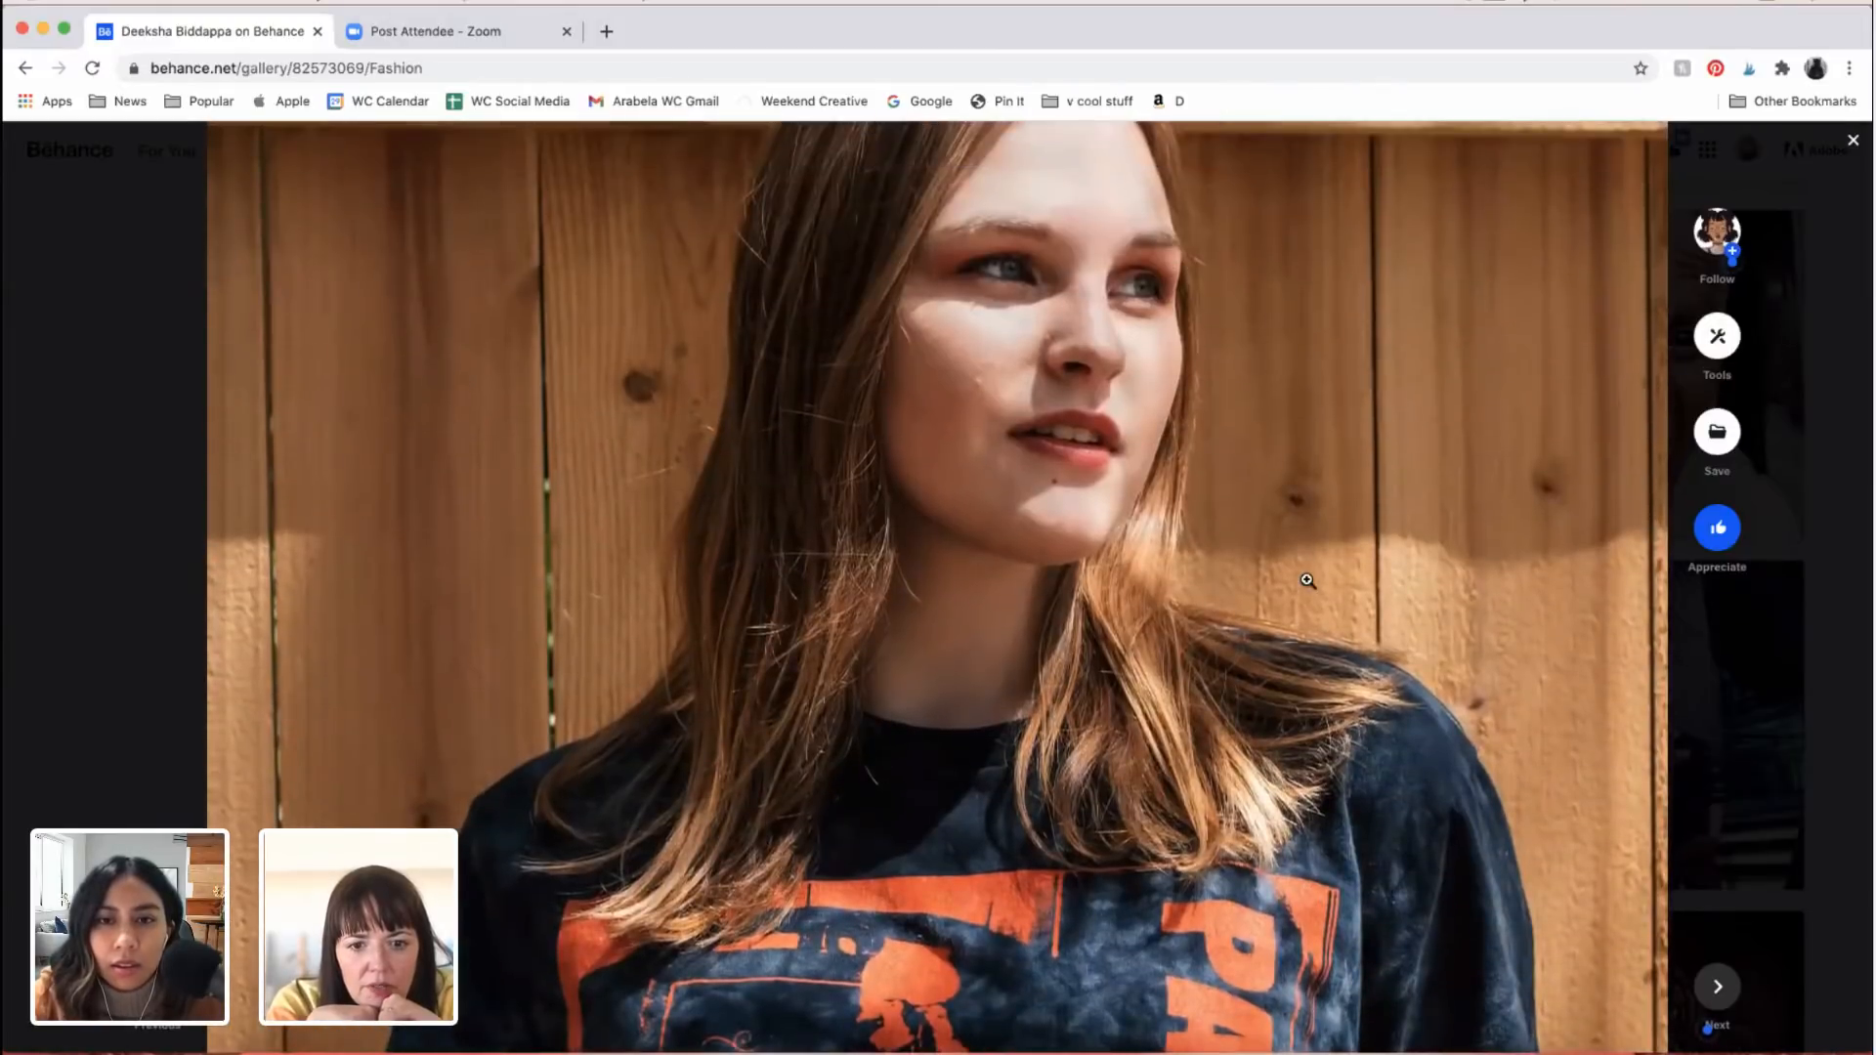
{"action": "scroll", "coordinate": [1308, 581], "scroll_direction": "up", "scroll_amount": 2}
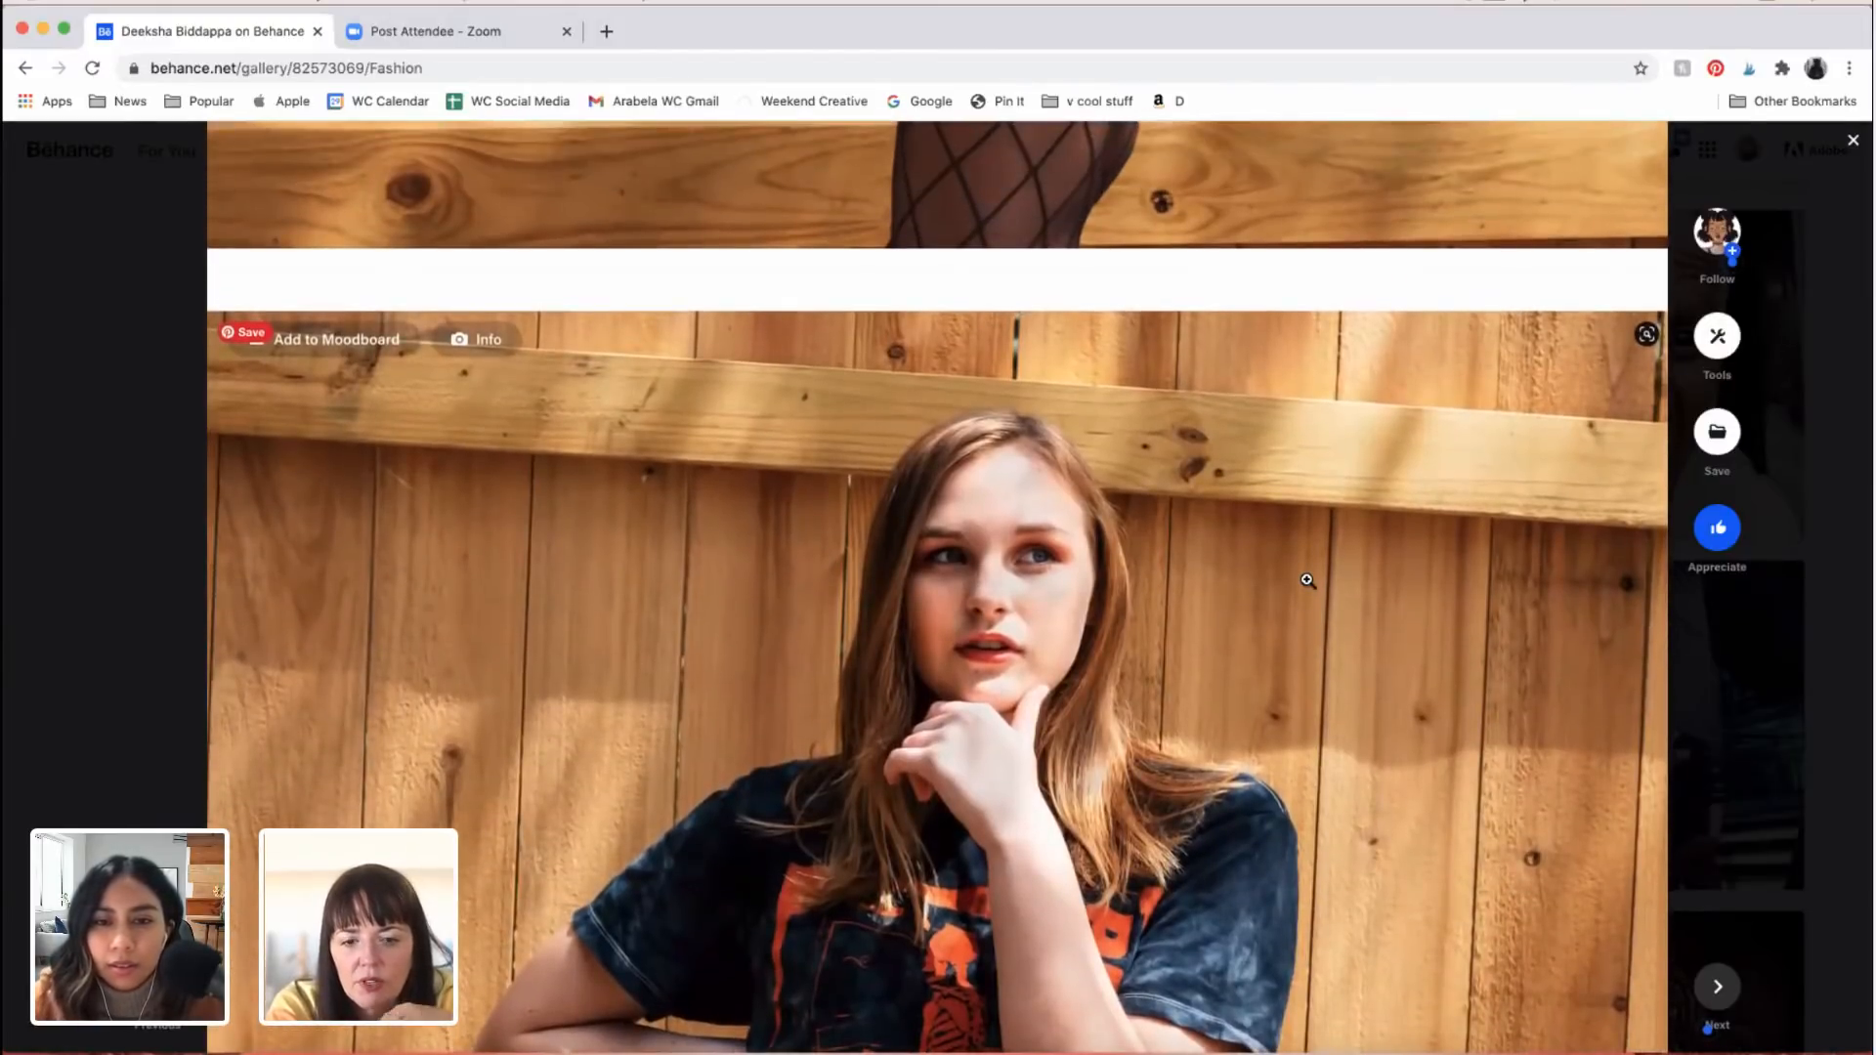
{"action": "scroll", "coordinate": [1308, 581], "scroll_direction": "up", "scroll_amount": 15}
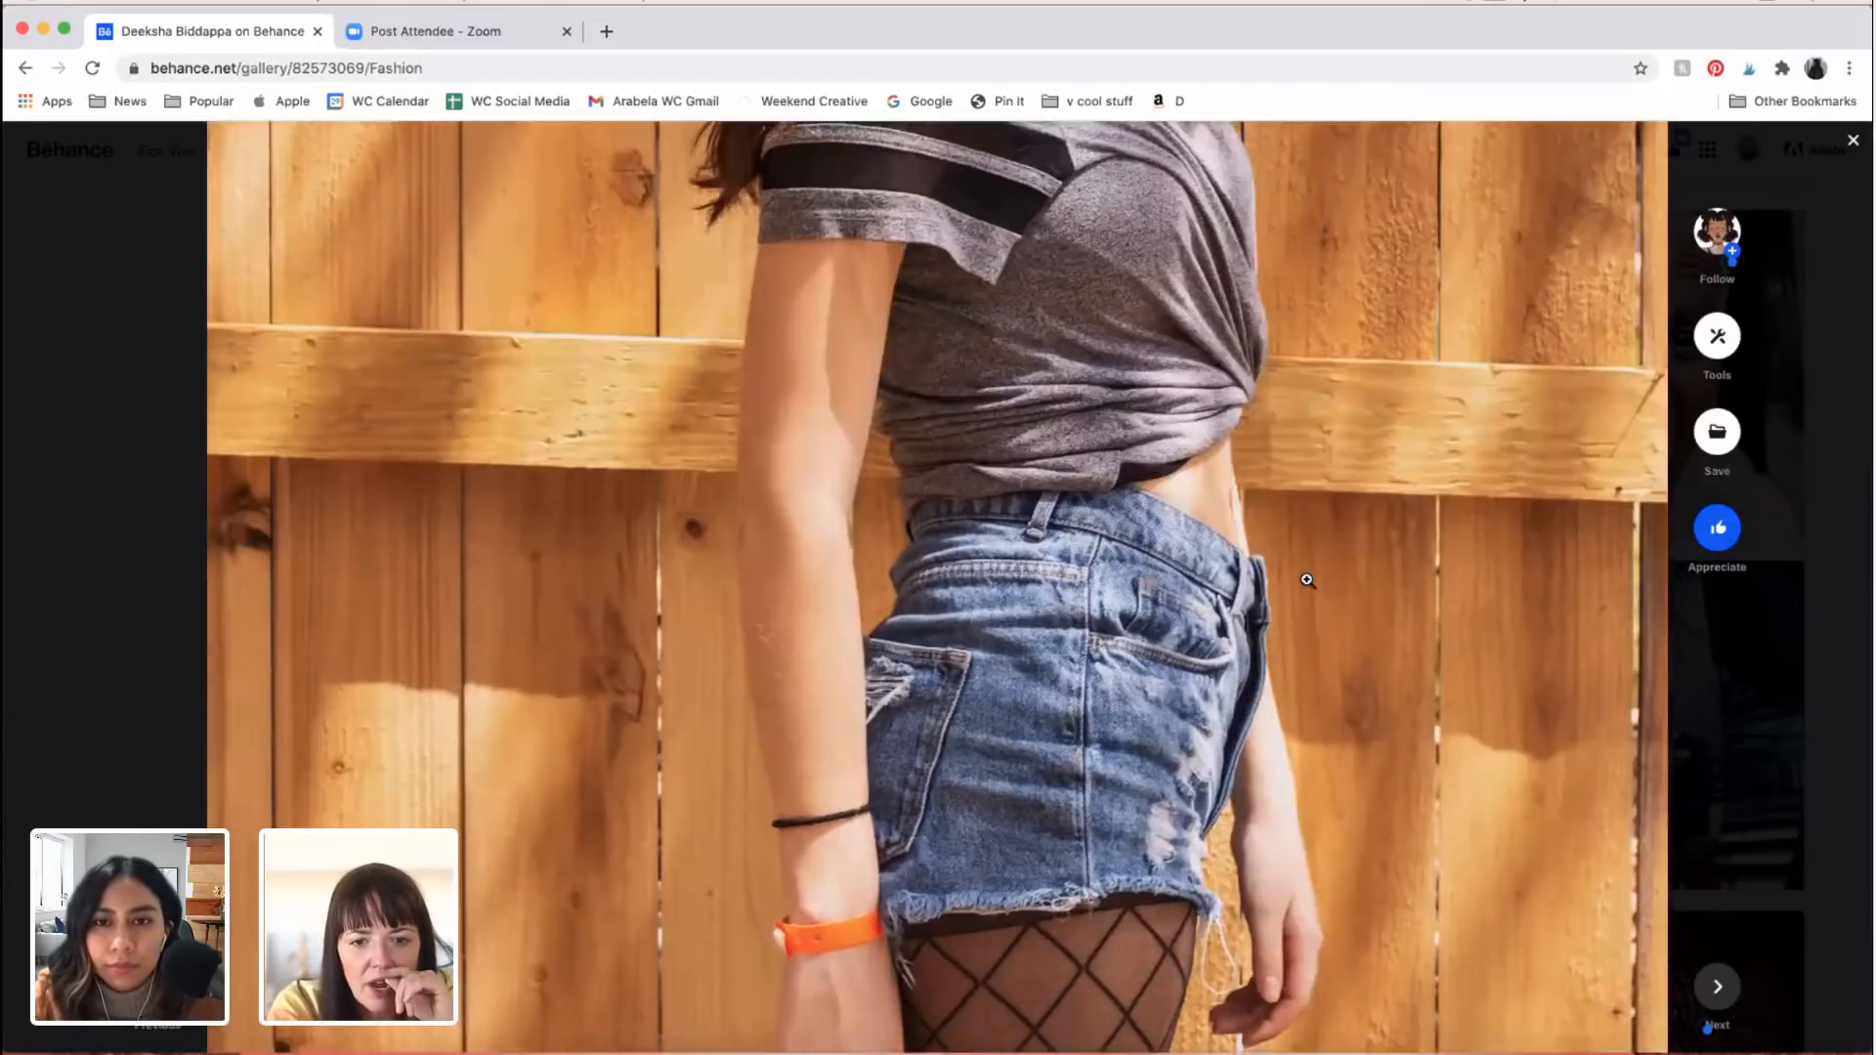
{"action": "scroll", "coordinate": [1307, 581], "scroll_direction": "up", "scroll_amount": 6}
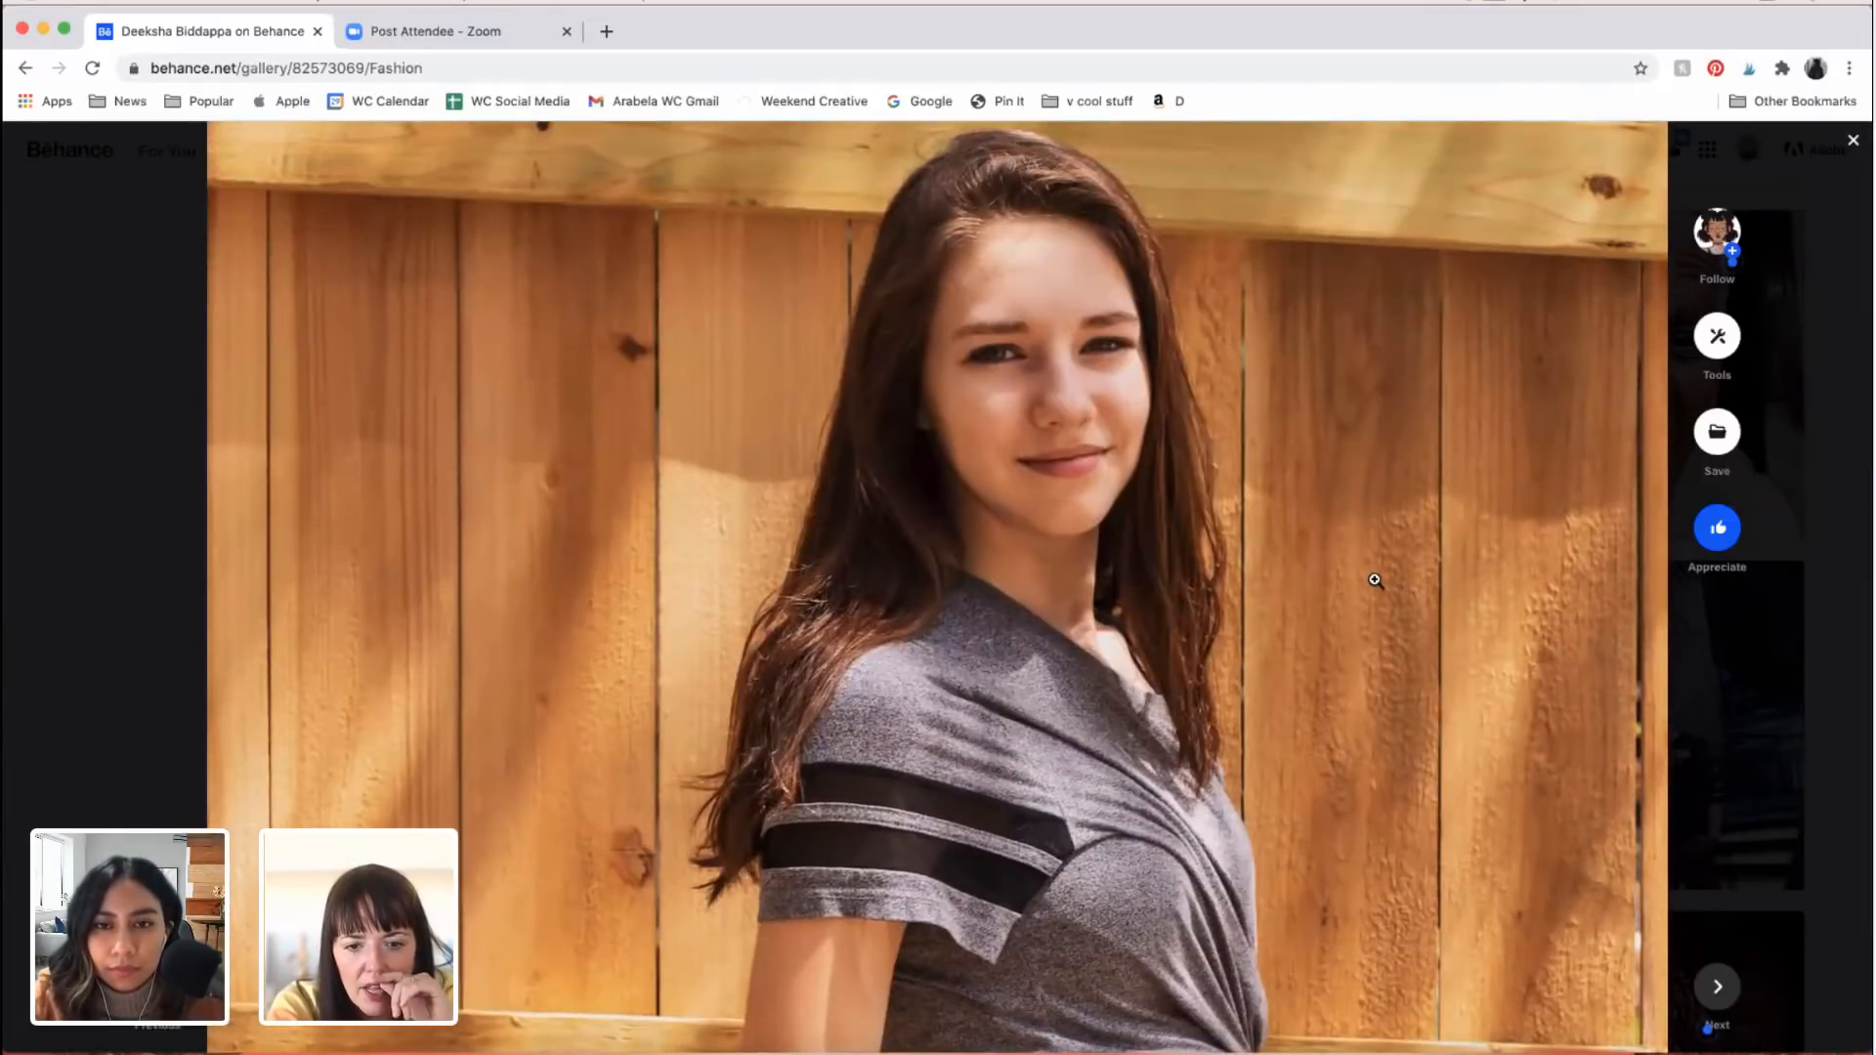
{"action": "scroll", "coordinate": [1375, 581], "scroll_direction": "up", "scroll_amount": 20}
{"action": "scroll", "coordinate": [1375, 579], "scroll_direction": "down", "scroll_amount": 8}
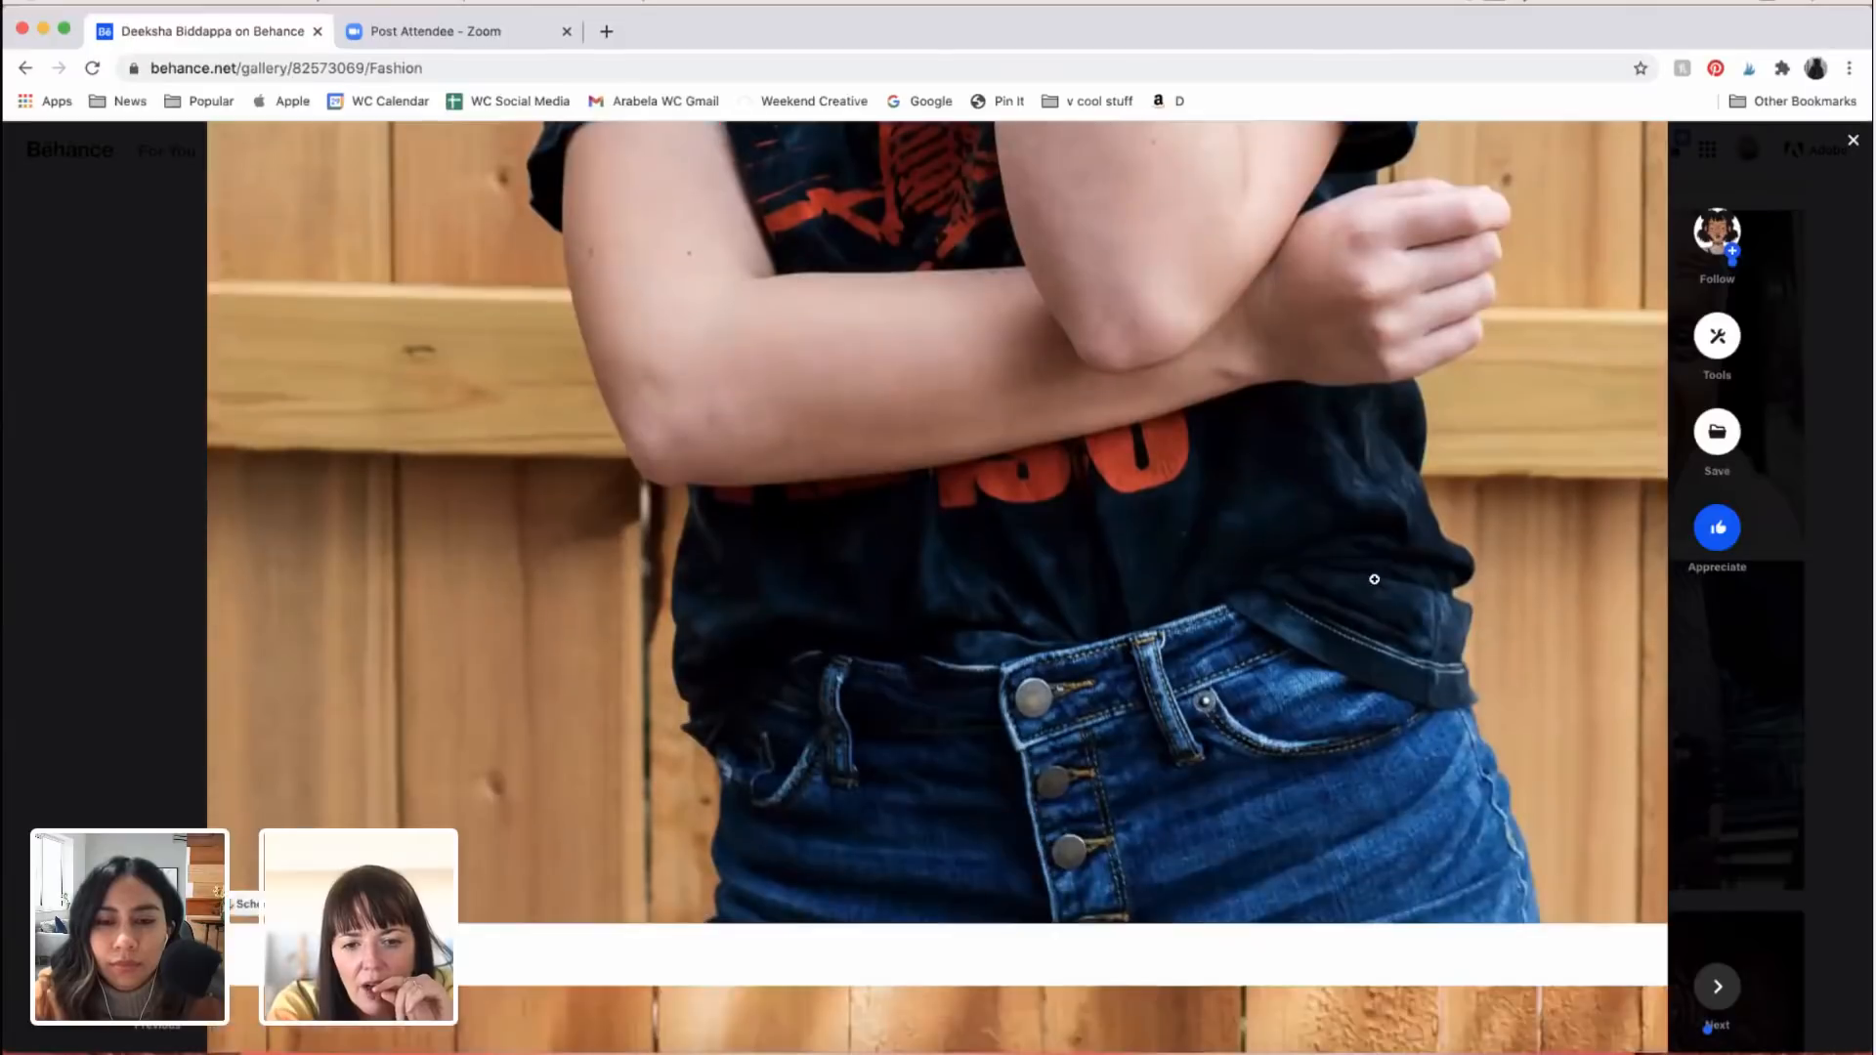
{"action": "scroll", "coordinate": [1375, 580], "scroll_direction": "down", "scroll_amount": 20}
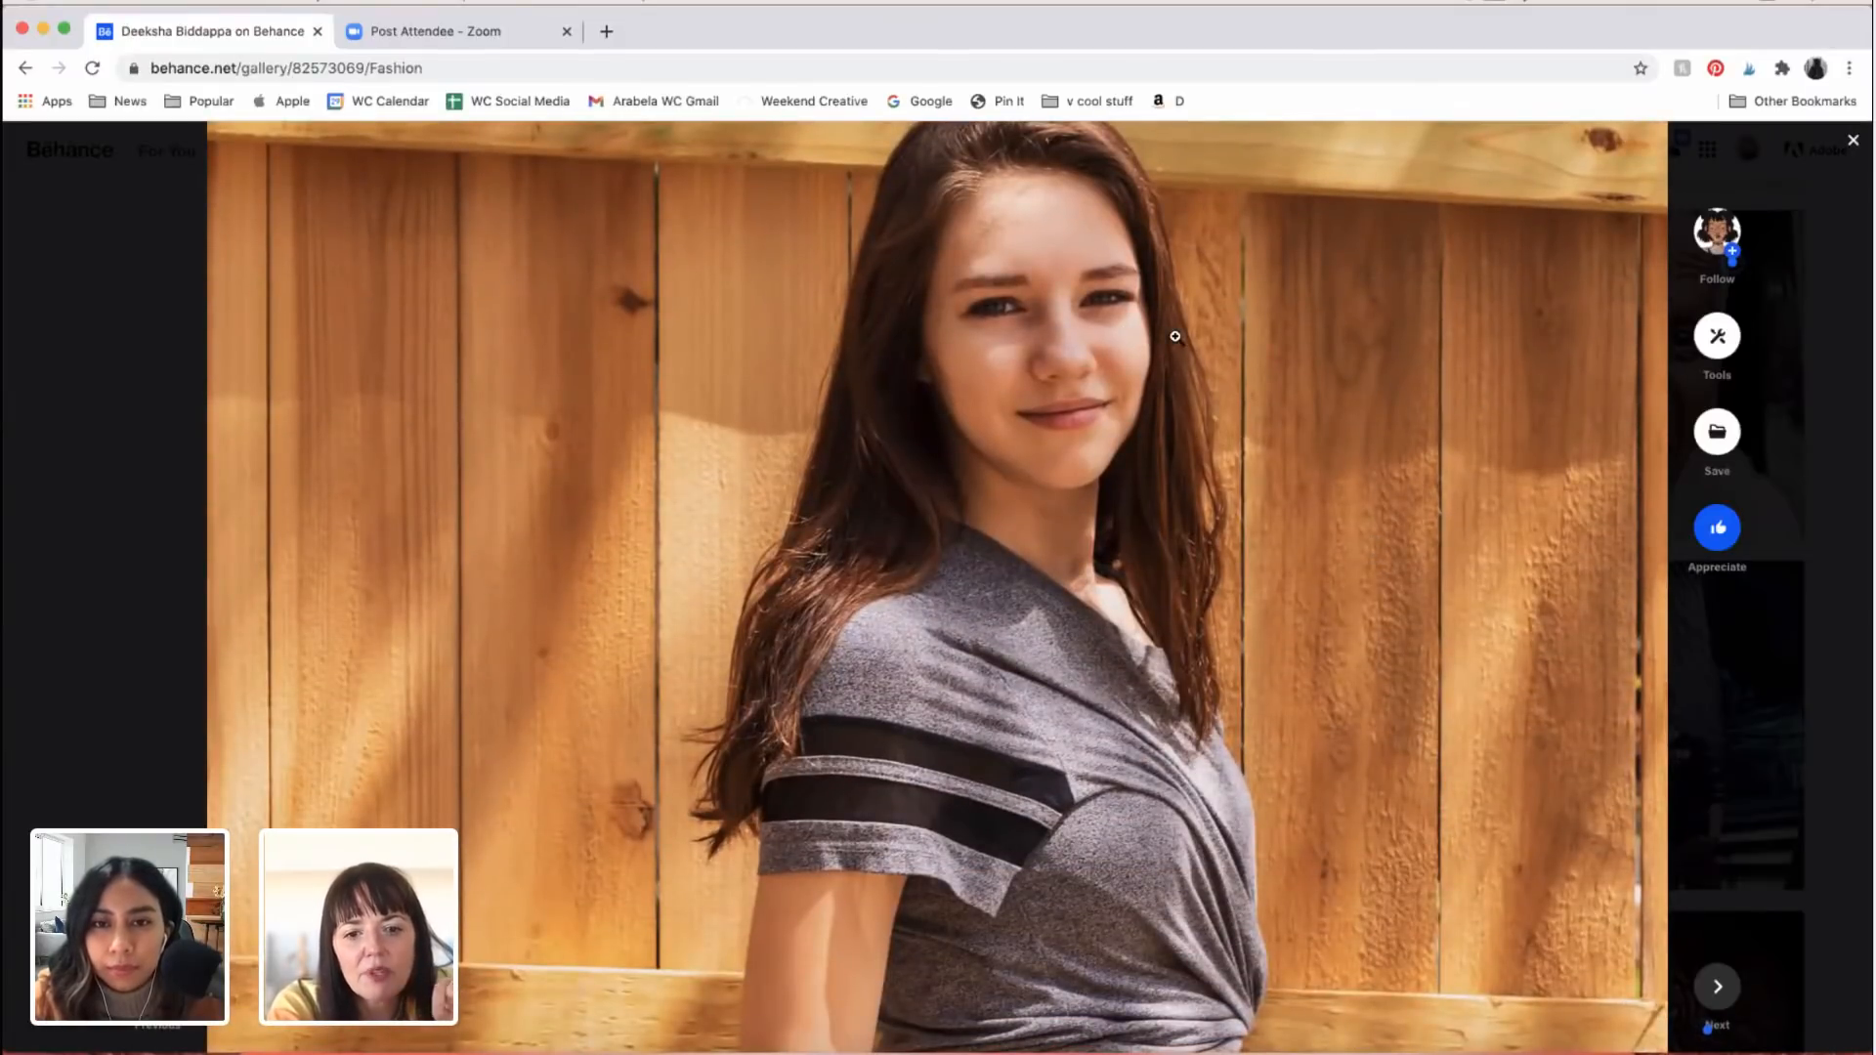
Step: Examine the face, hair and sunlit fence in the portrait of the woman in the grey T-shirt
{"action": "scroll", "coordinate": [1324, 456], "scroll_direction": "up", "scroll_amount": 2}
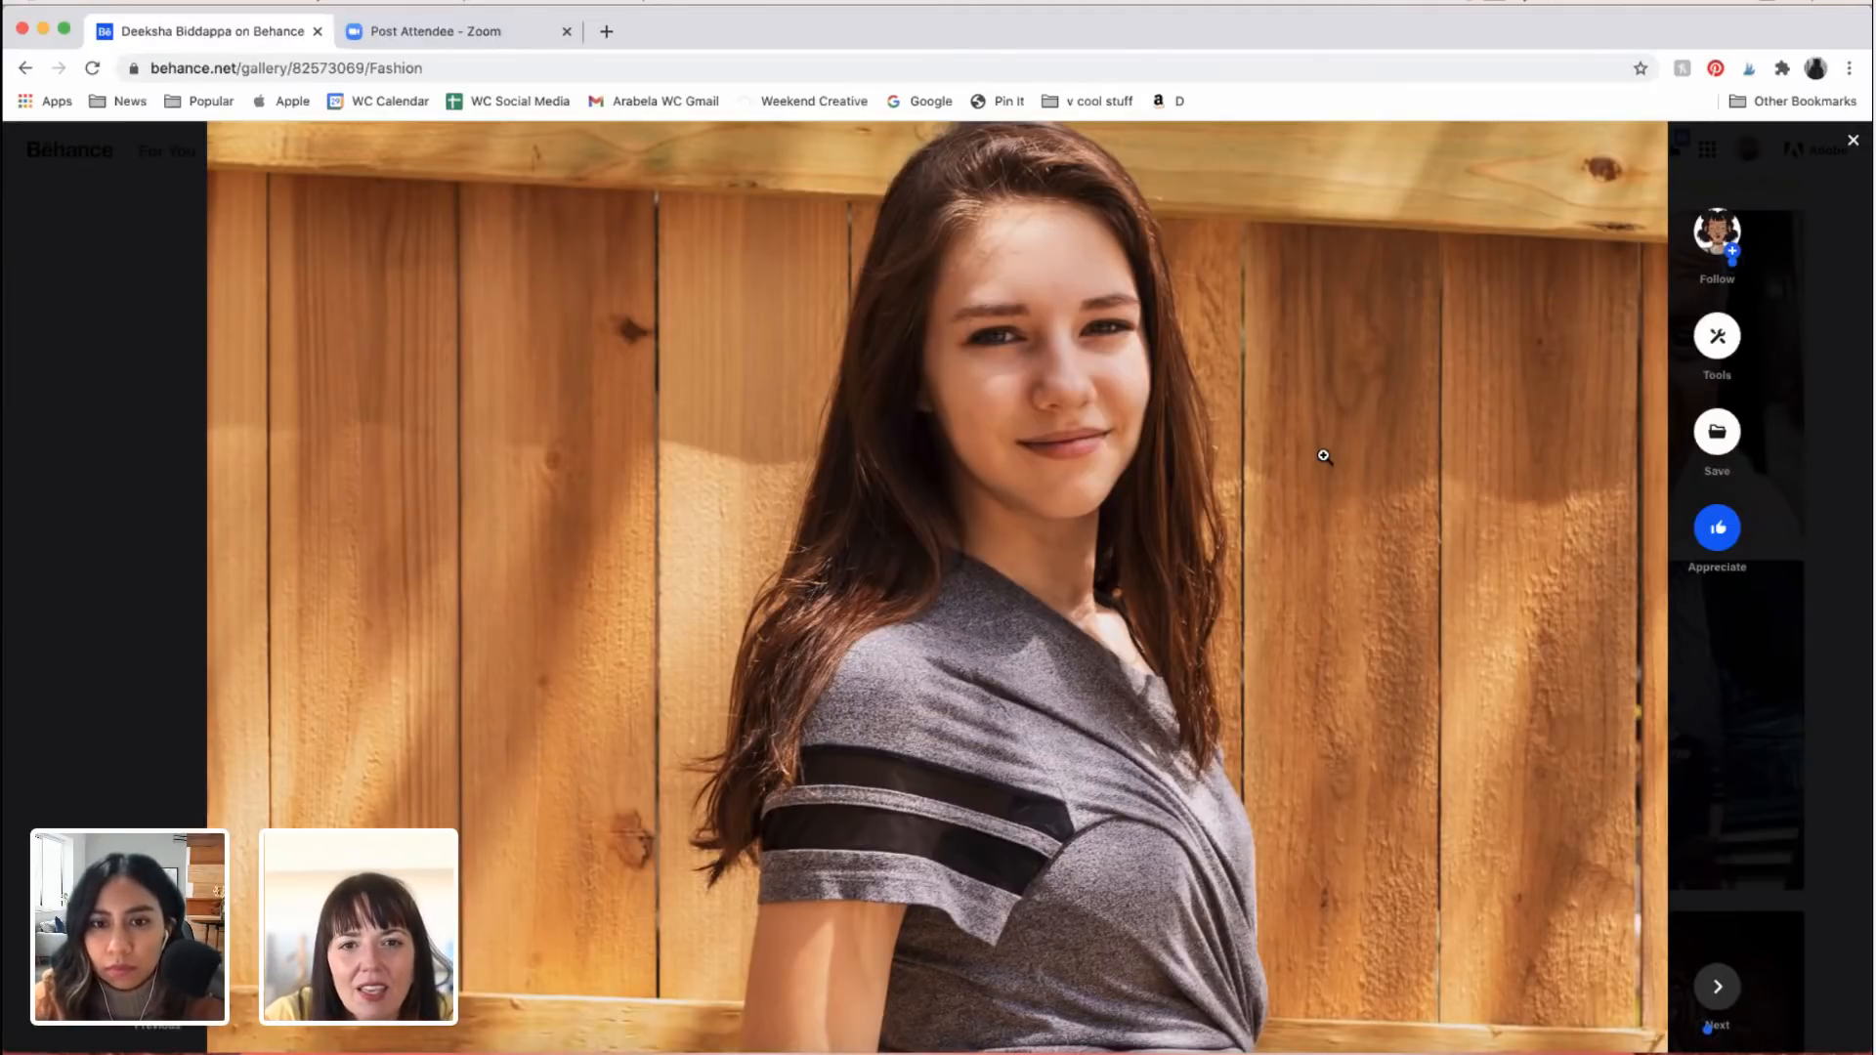
{"action": "scroll", "coordinate": [1324, 457], "scroll_direction": "up", "scroll_amount": 3}
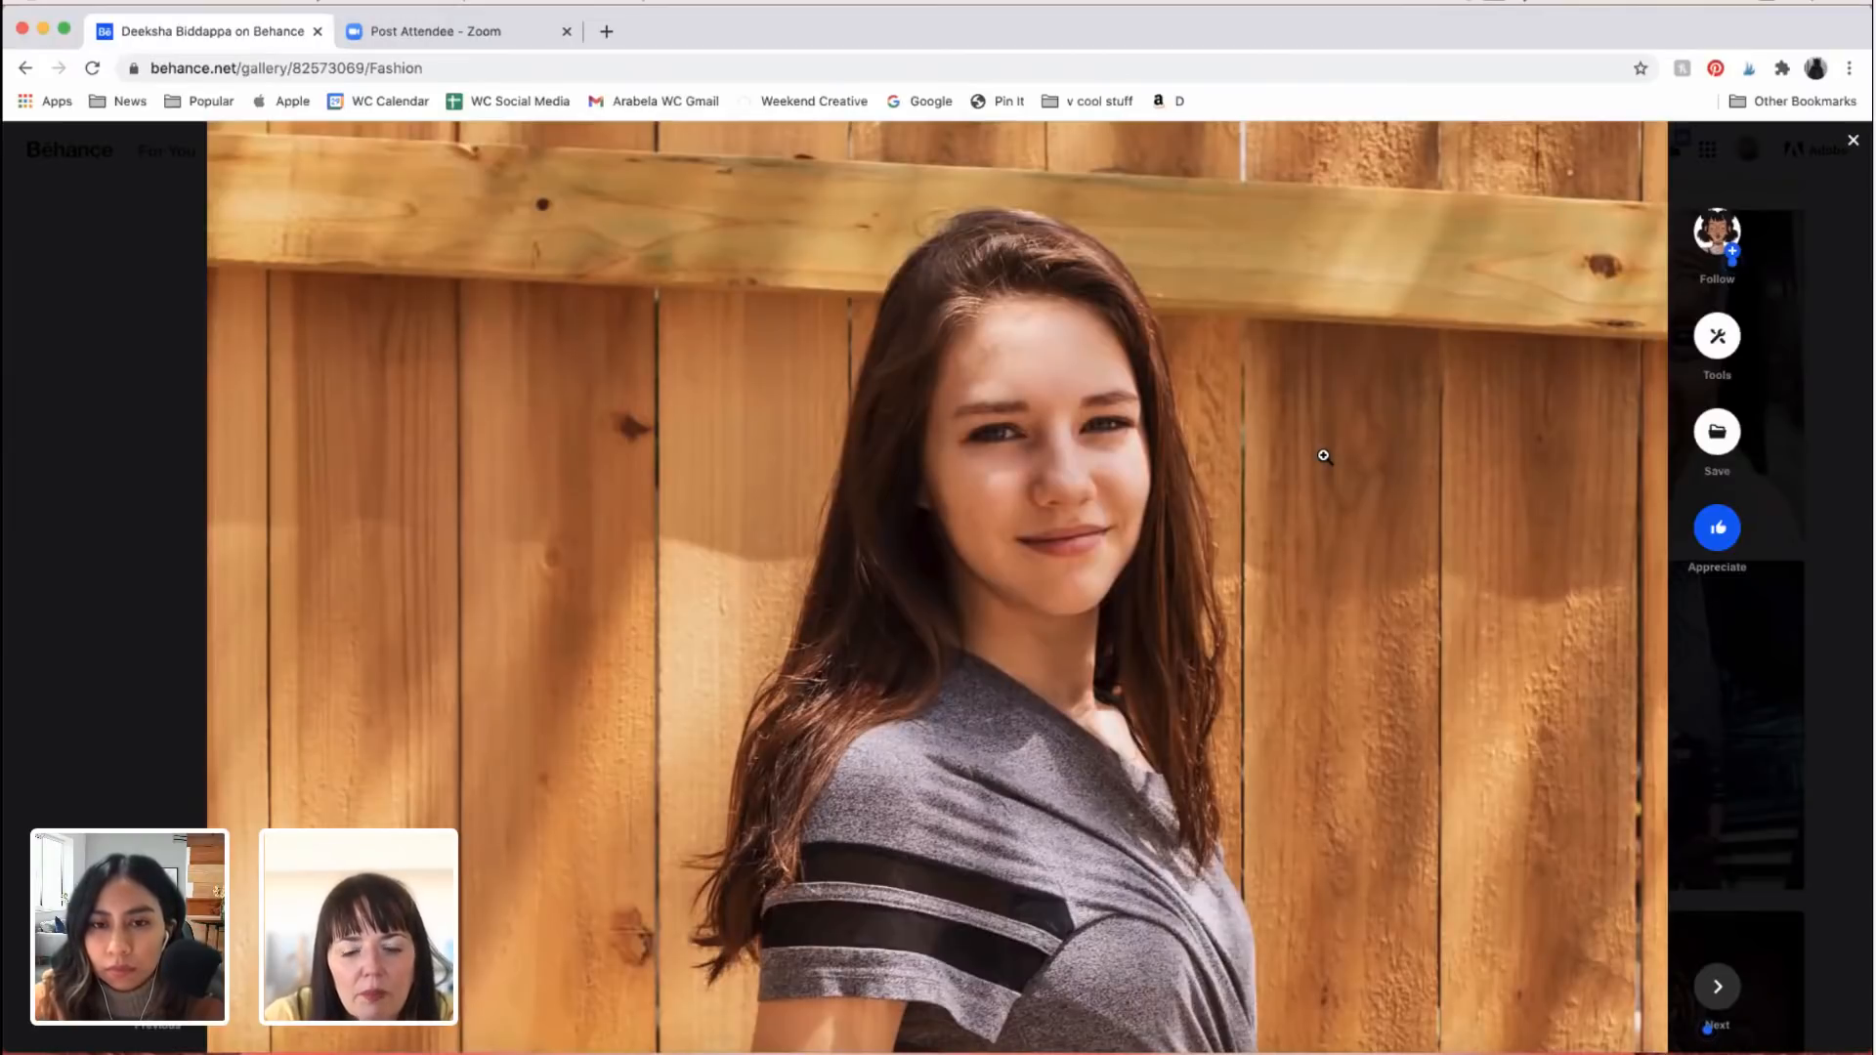
{"action": "scroll", "coordinate": [1324, 457], "scroll_direction": "down", "scroll_amount": 1}
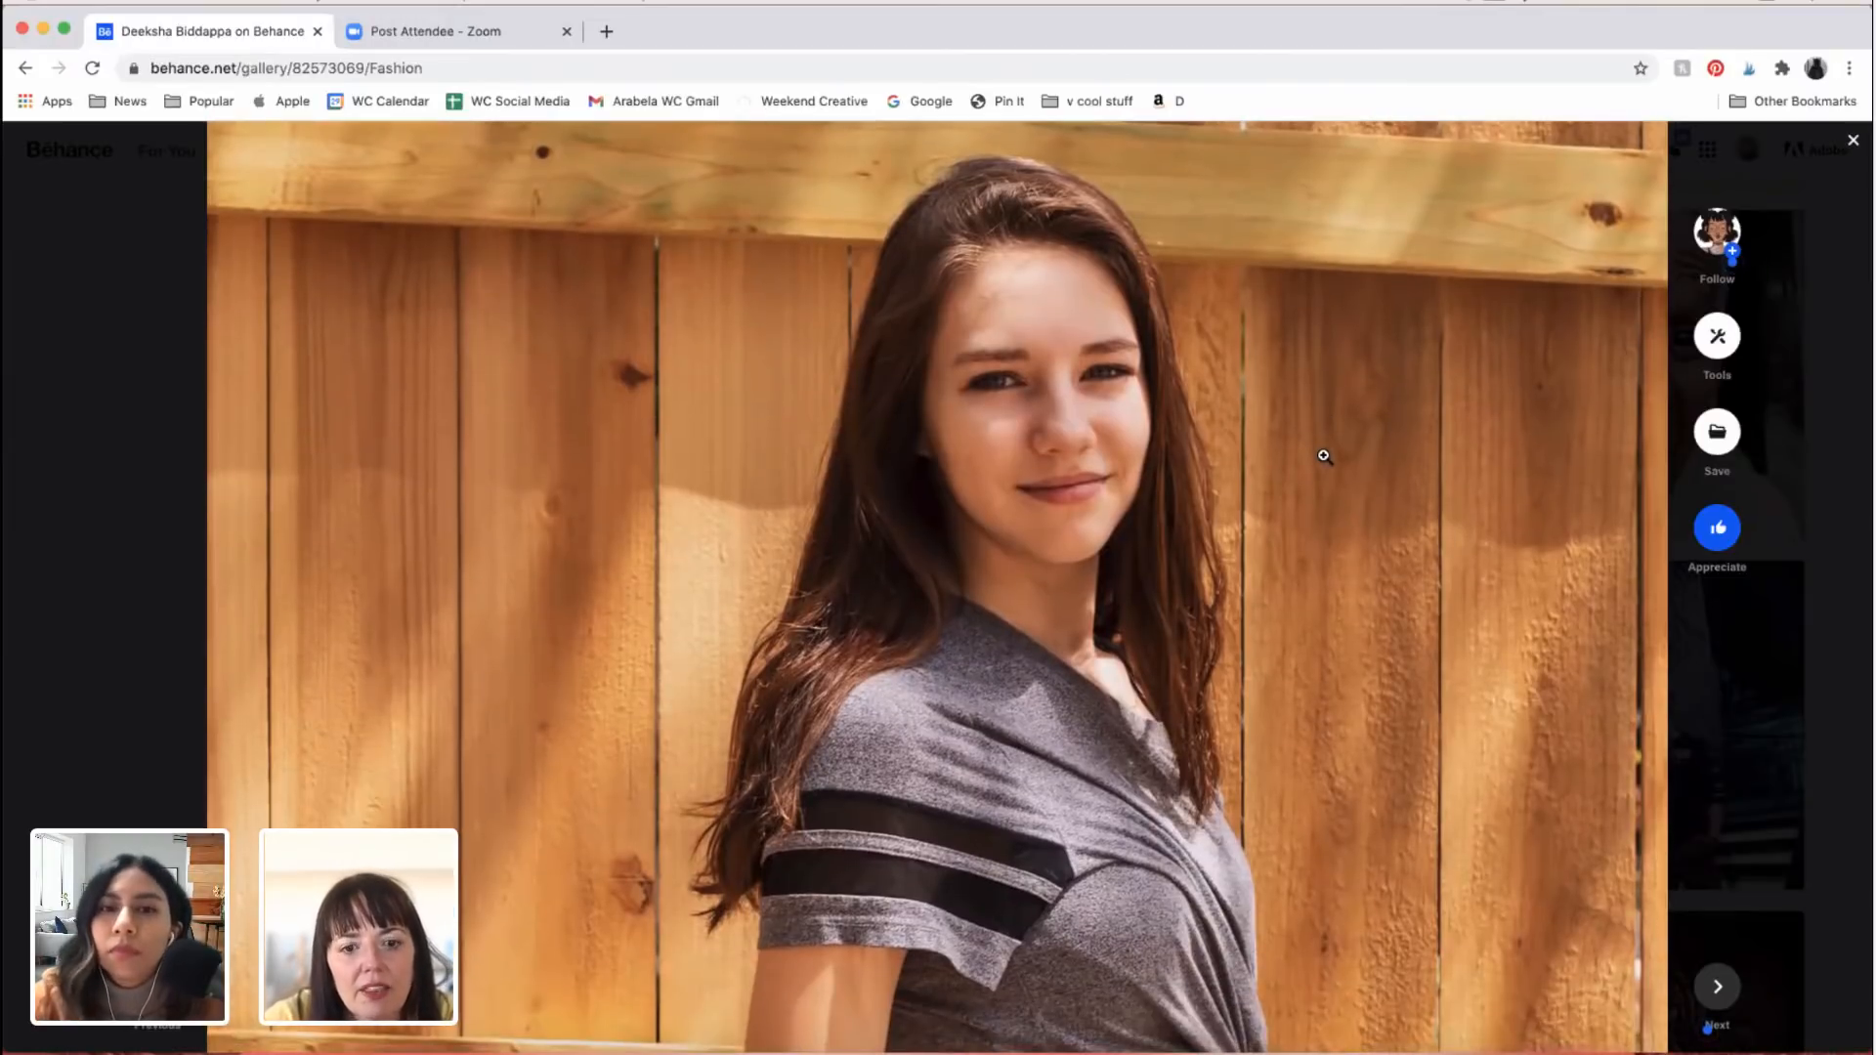
{"action": "scroll", "coordinate": [1324, 456], "scroll_direction": "up", "scroll_amount": 2}
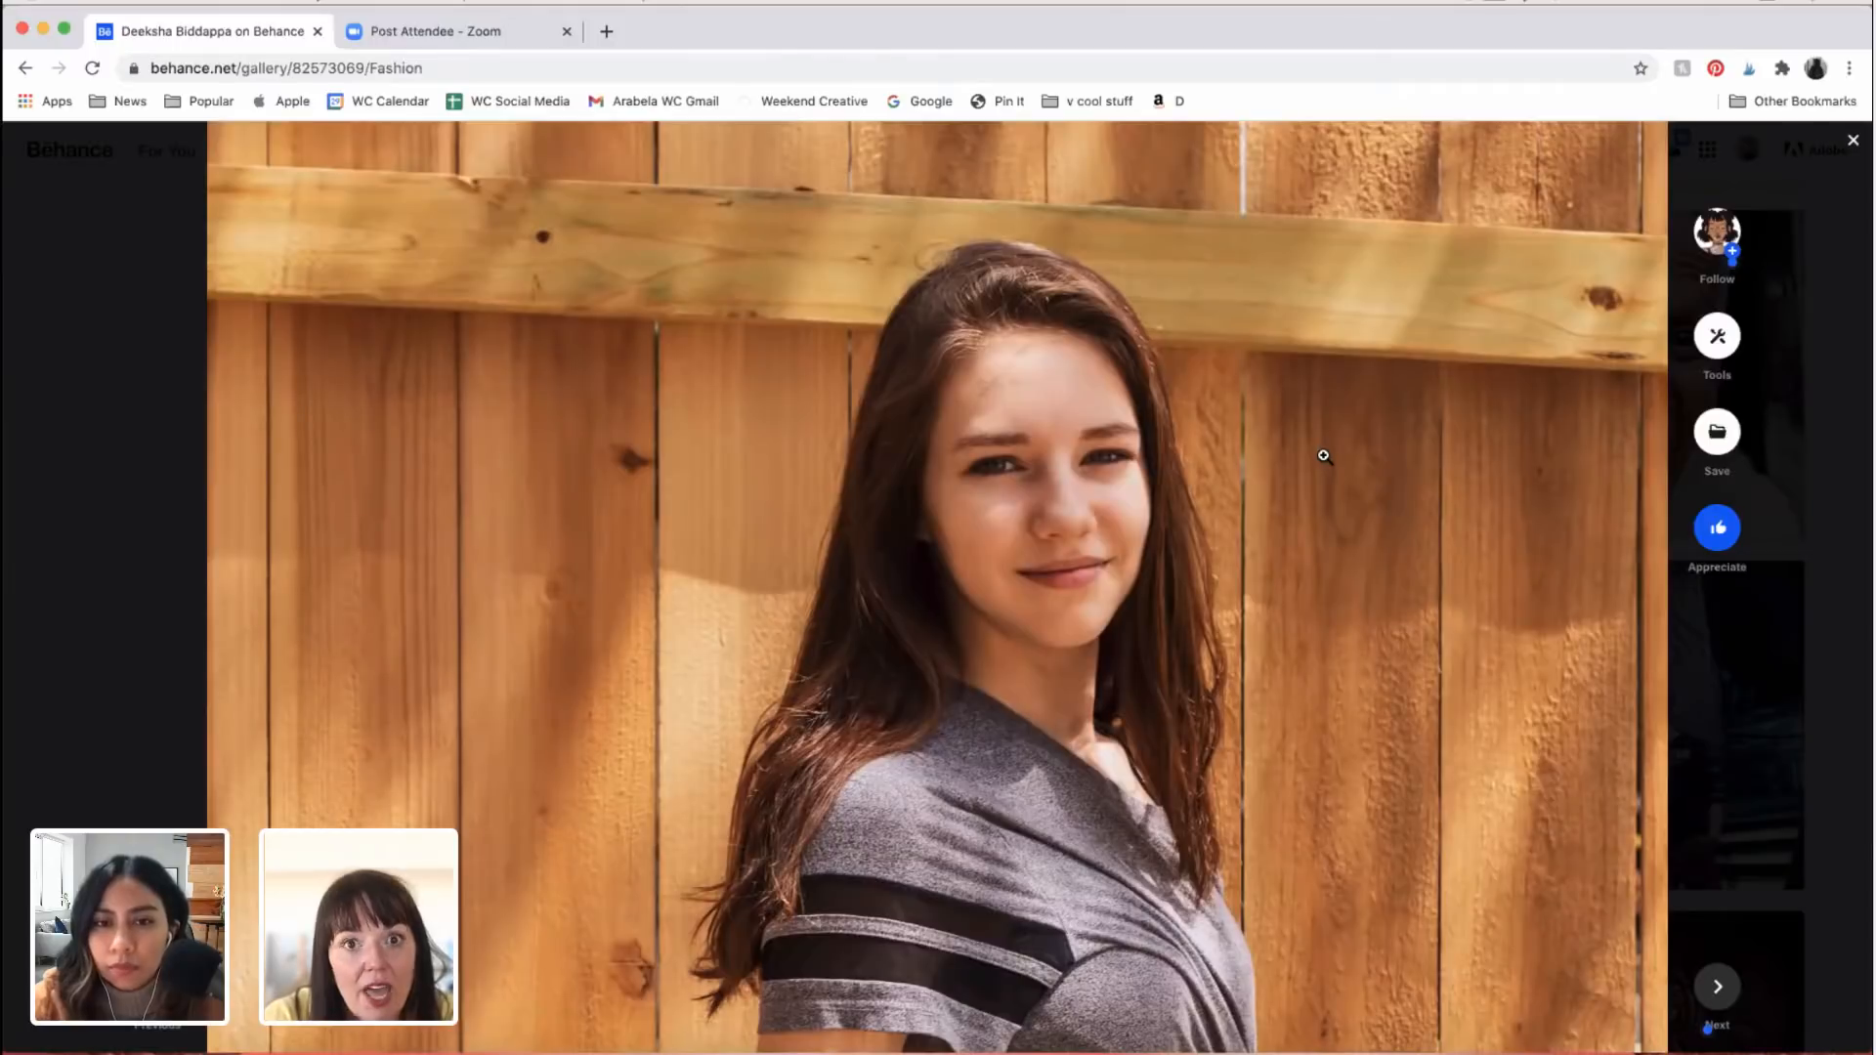
{"action": "scroll", "coordinate": [1324, 457], "scroll_direction": "down", "scroll_amount": 2}
{"action": "scroll", "coordinate": [1324, 456], "scroll_direction": "down", "scroll_amount": 1}
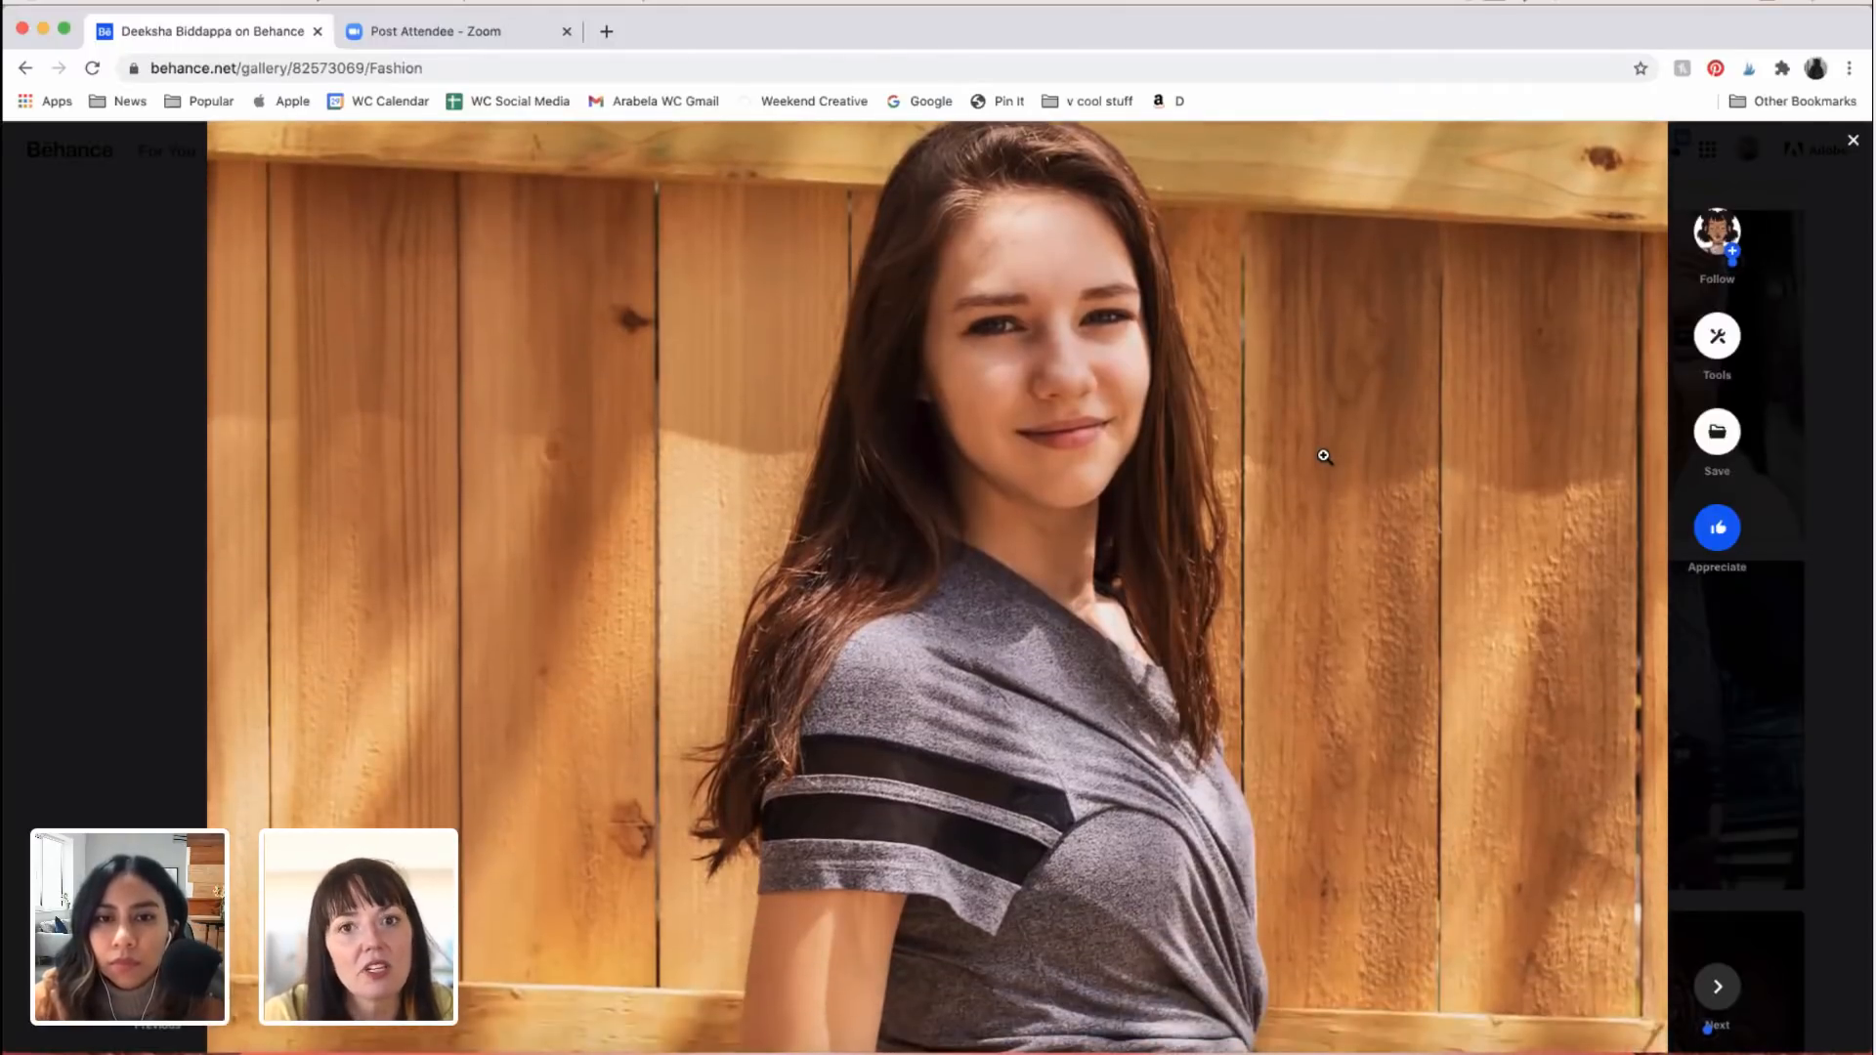
{"action": "scroll", "coordinate": [1324, 457], "scroll_direction": "up", "scroll_amount": 4}
{"action": "scroll", "coordinate": [1324, 456], "scroll_direction": "up", "scroll_amount": 1}
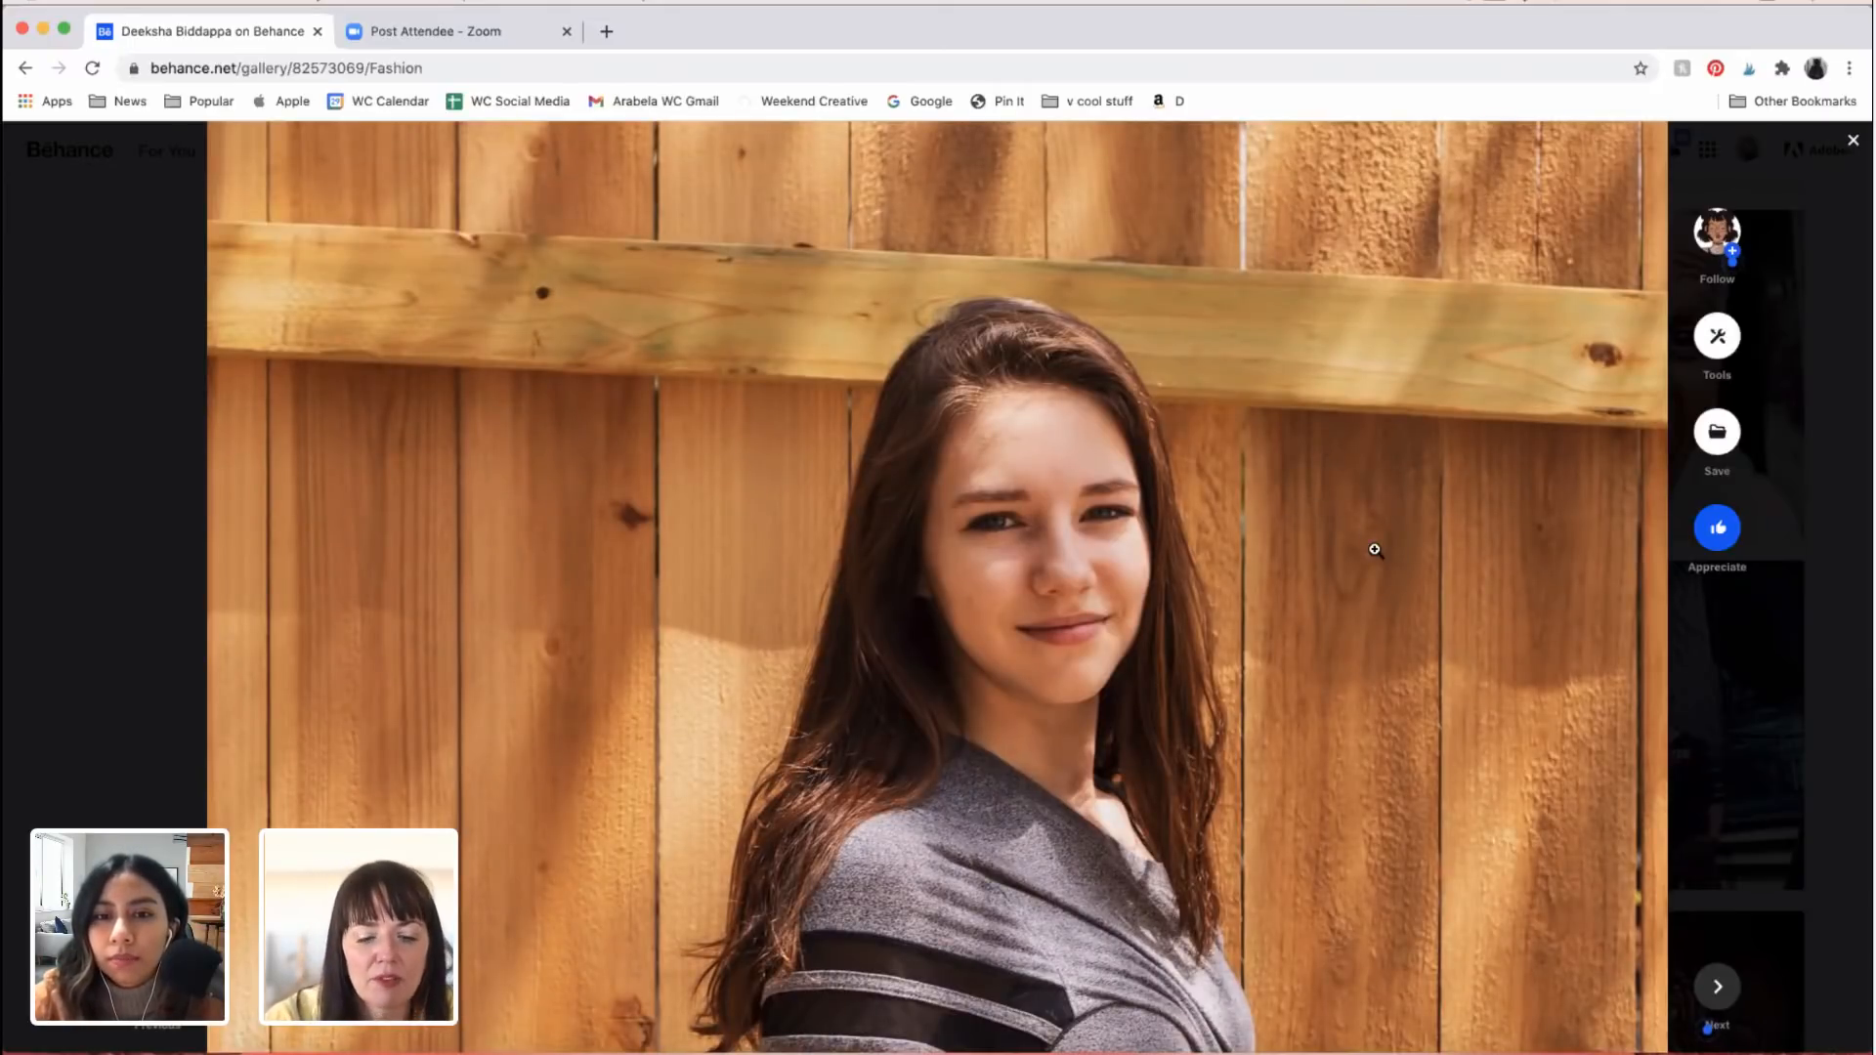
{"action": "scroll", "coordinate": [1376, 550], "scroll_direction": "up", "scroll_amount": 2}
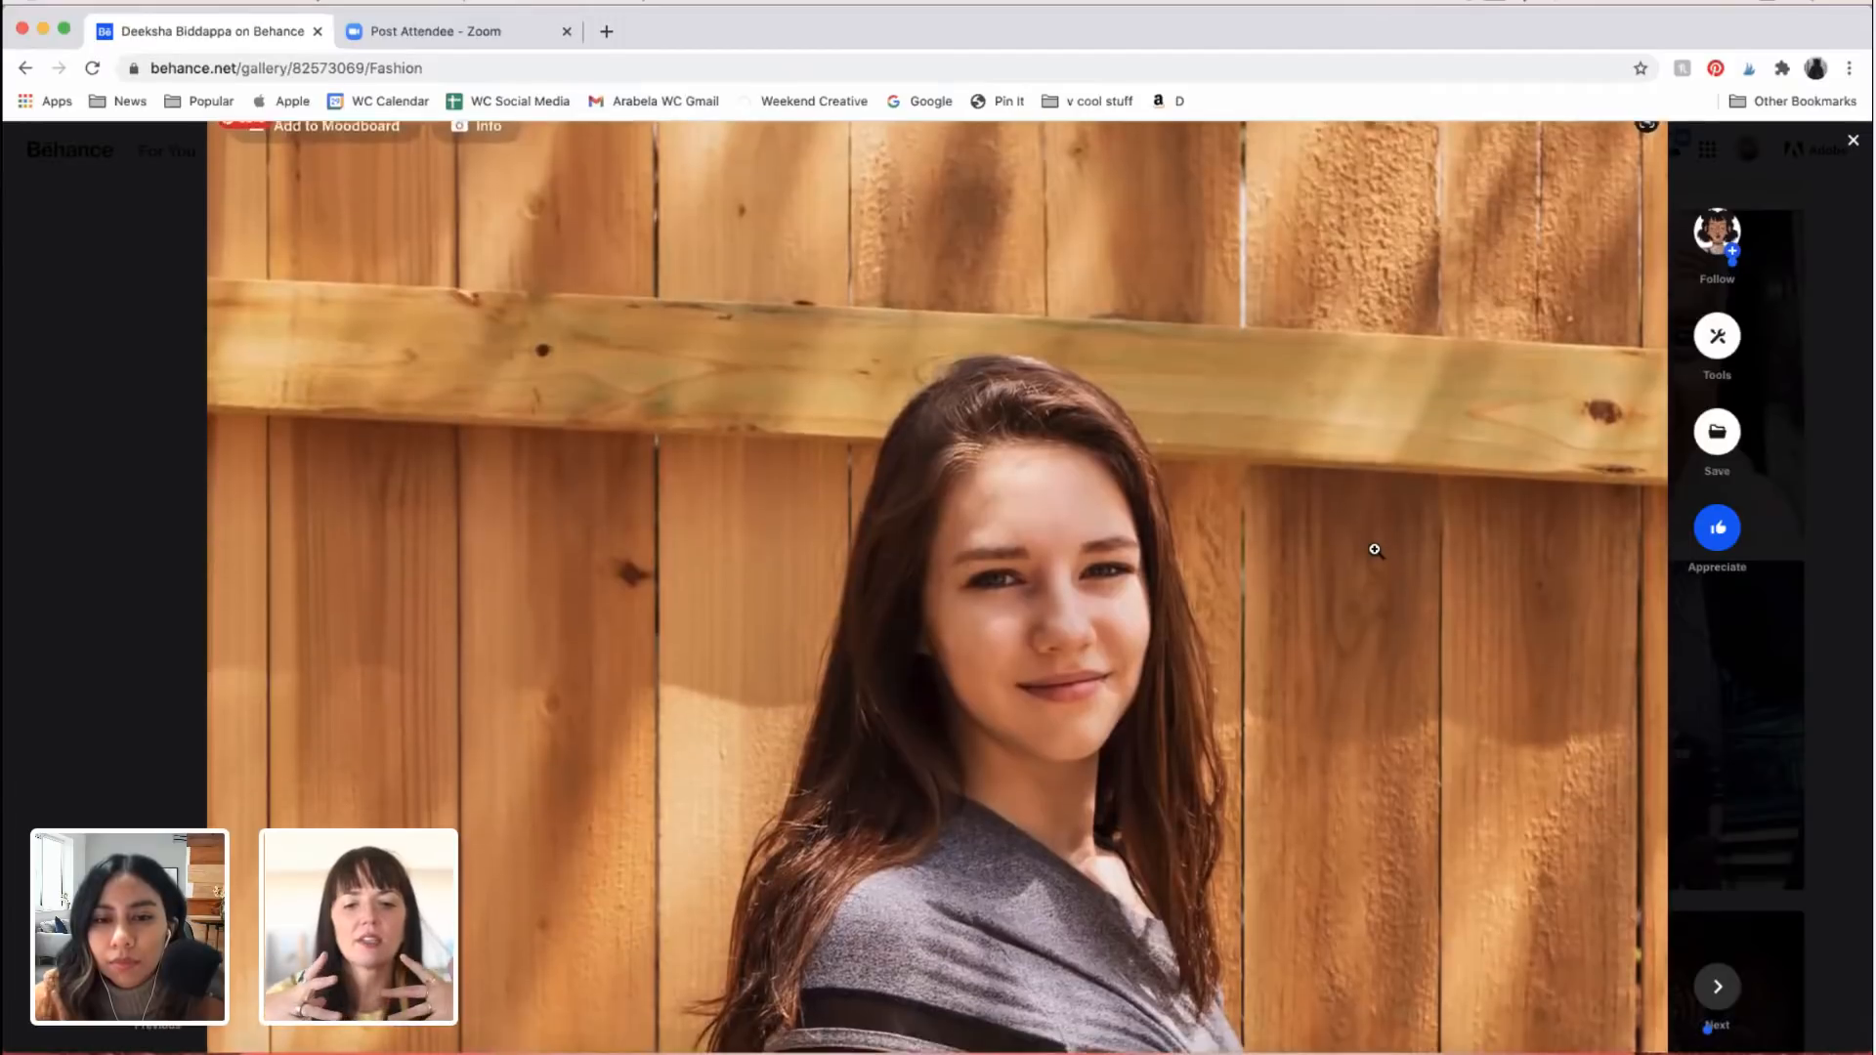
{"action": "scroll", "coordinate": [1375, 551], "scroll_direction": "down", "scroll_amount": 2}
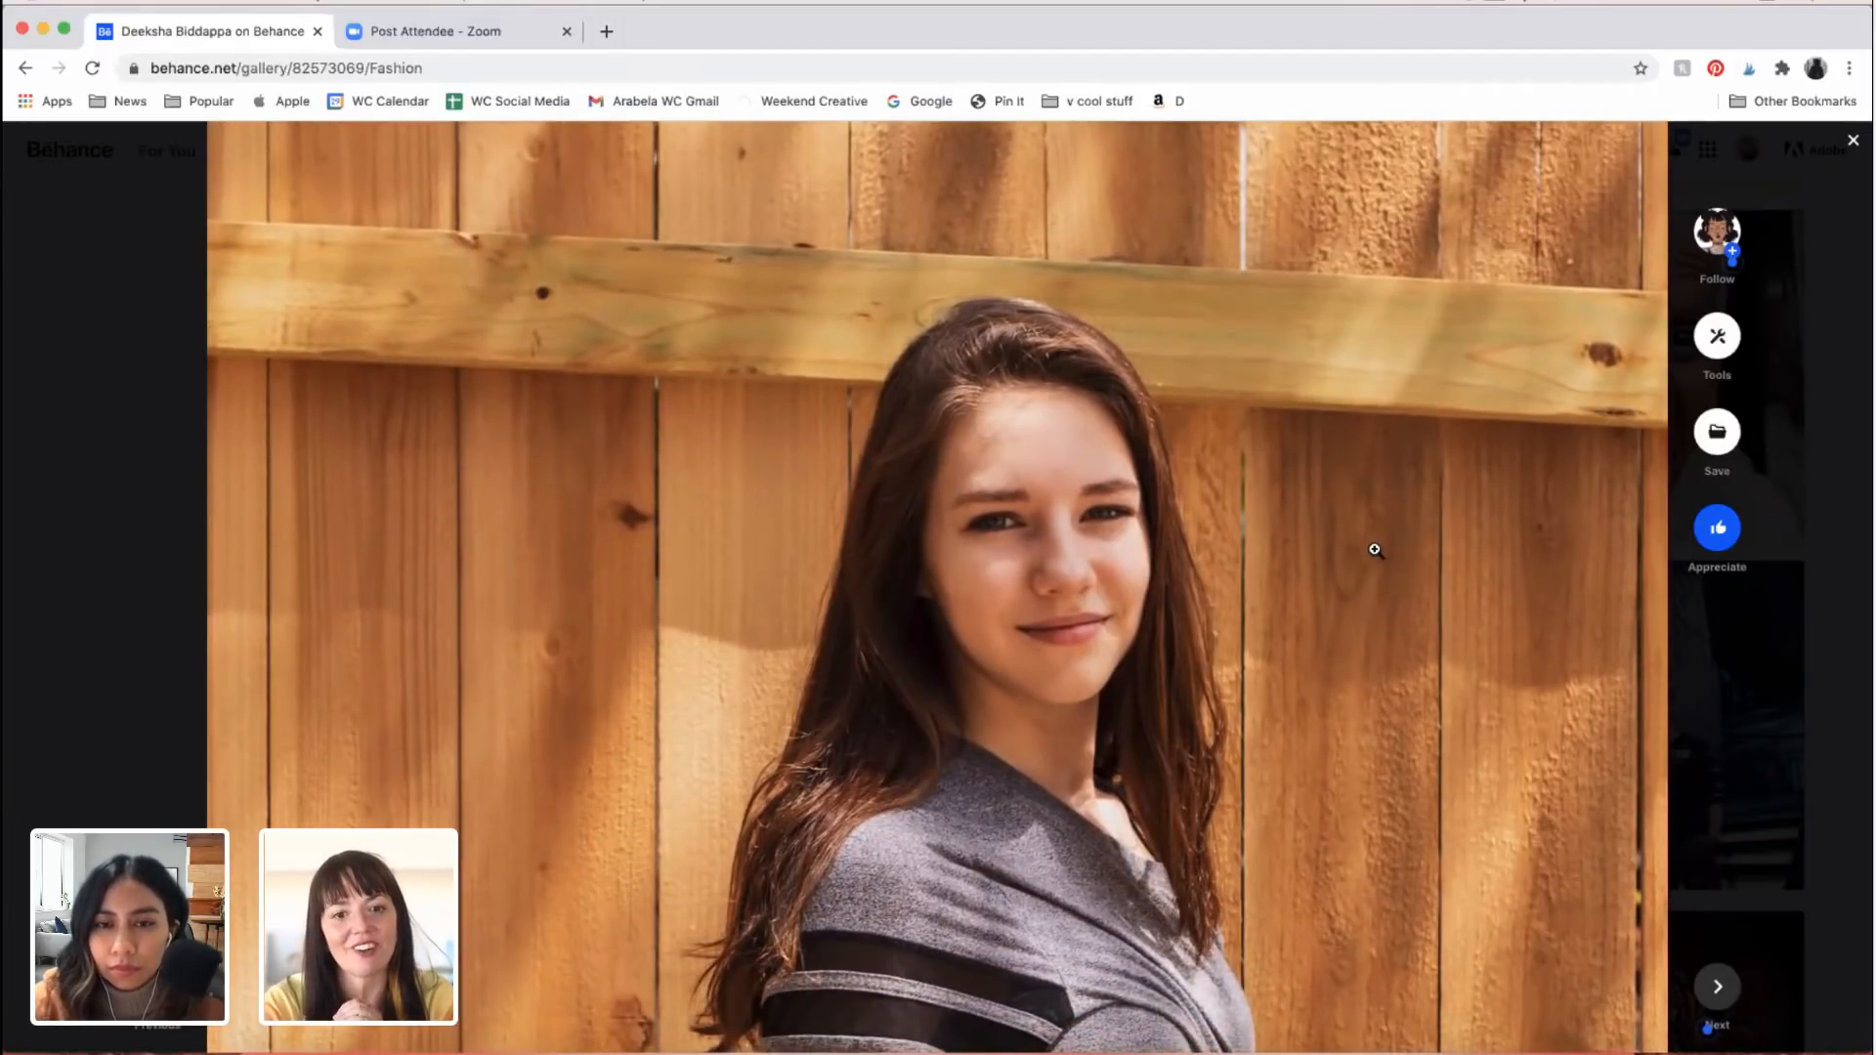
Step: Return to the Fashion project's opening portrait and examine the woman's face, hair and raised hand against the fence
{"action": "scroll", "coordinate": [1375, 551], "scroll_direction": "up", "scroll_amount": 13}
{"action": "scroll", "coordinate": [1375, 551], "scroll_direction": "up", "scroll_amount": 7}
{"action": "scroll", "coordinate": [1433, 409], "scroll_direction": "up", "scroll_amount": 1}
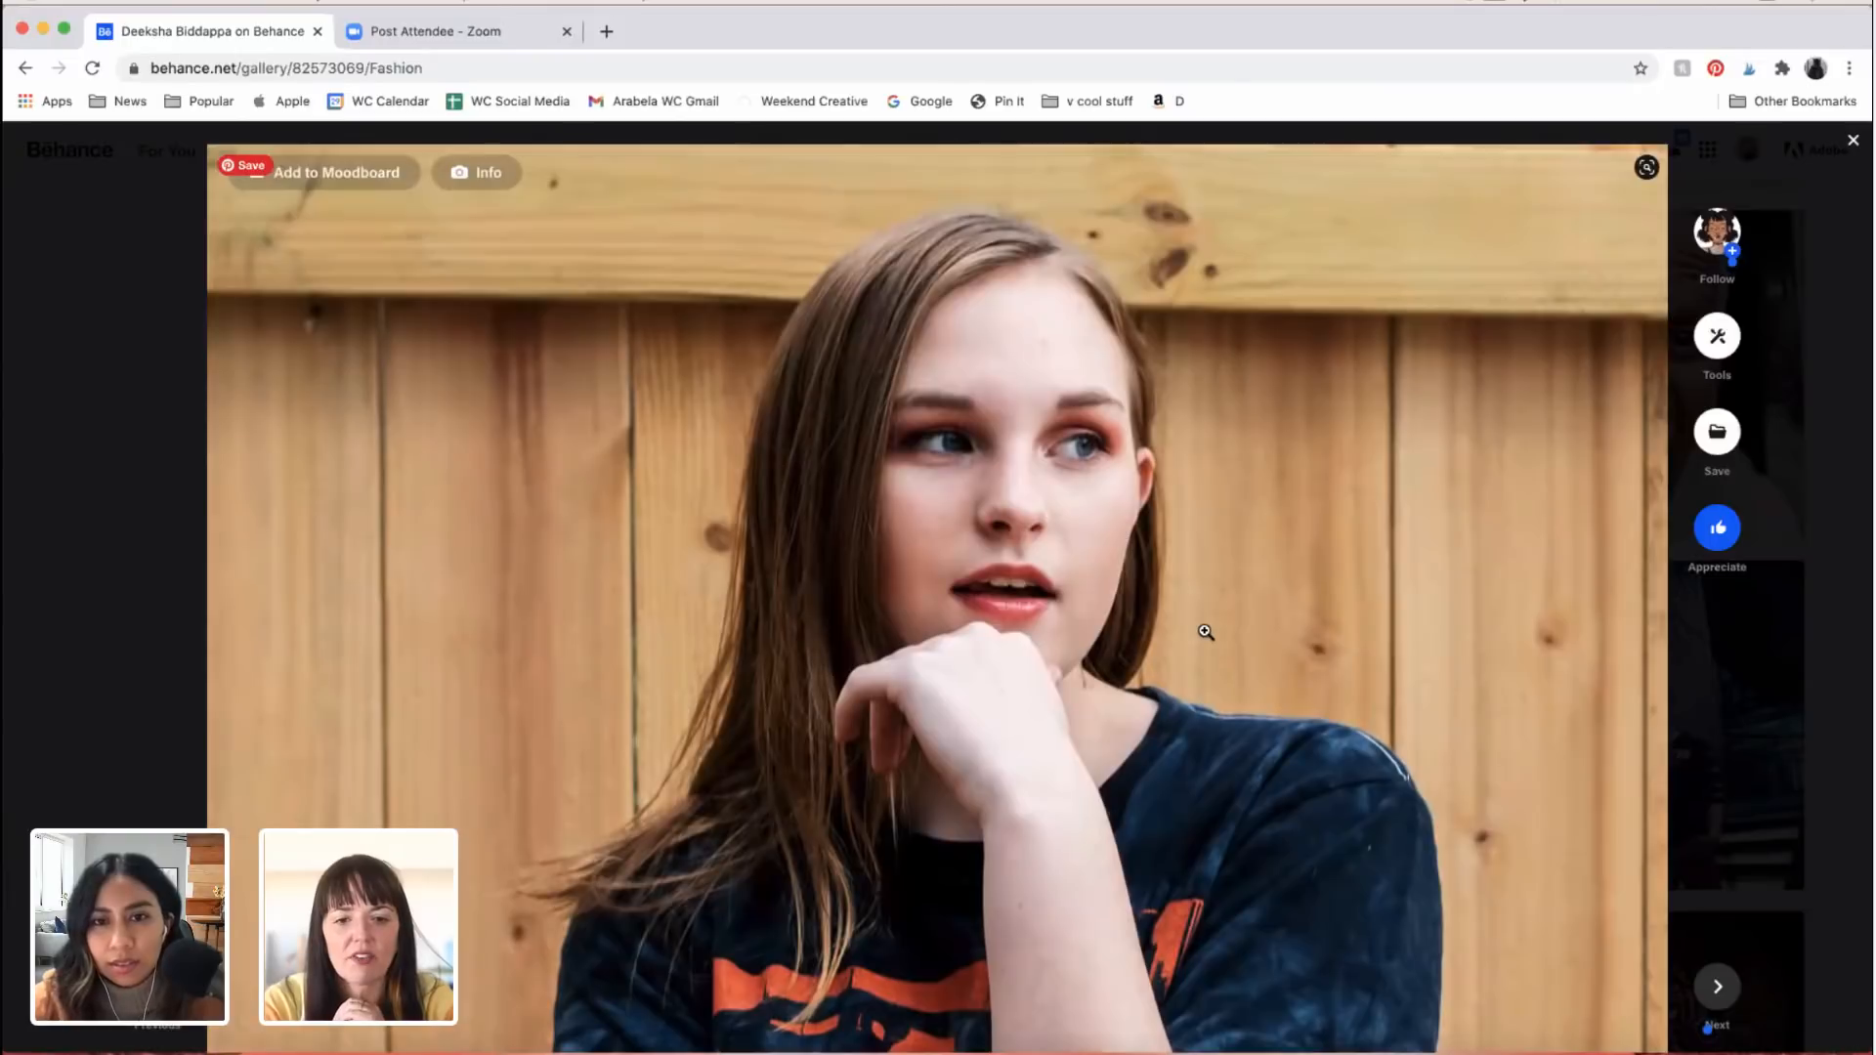
{"action": "scroll", "coordinate": [1206, 632], "scroll_direction": "down", "scroll_amount": 1}
{"action": "scroll", "coordinate": [1206, 629], "scroll_direction": "down", "scroll_amount": 2}
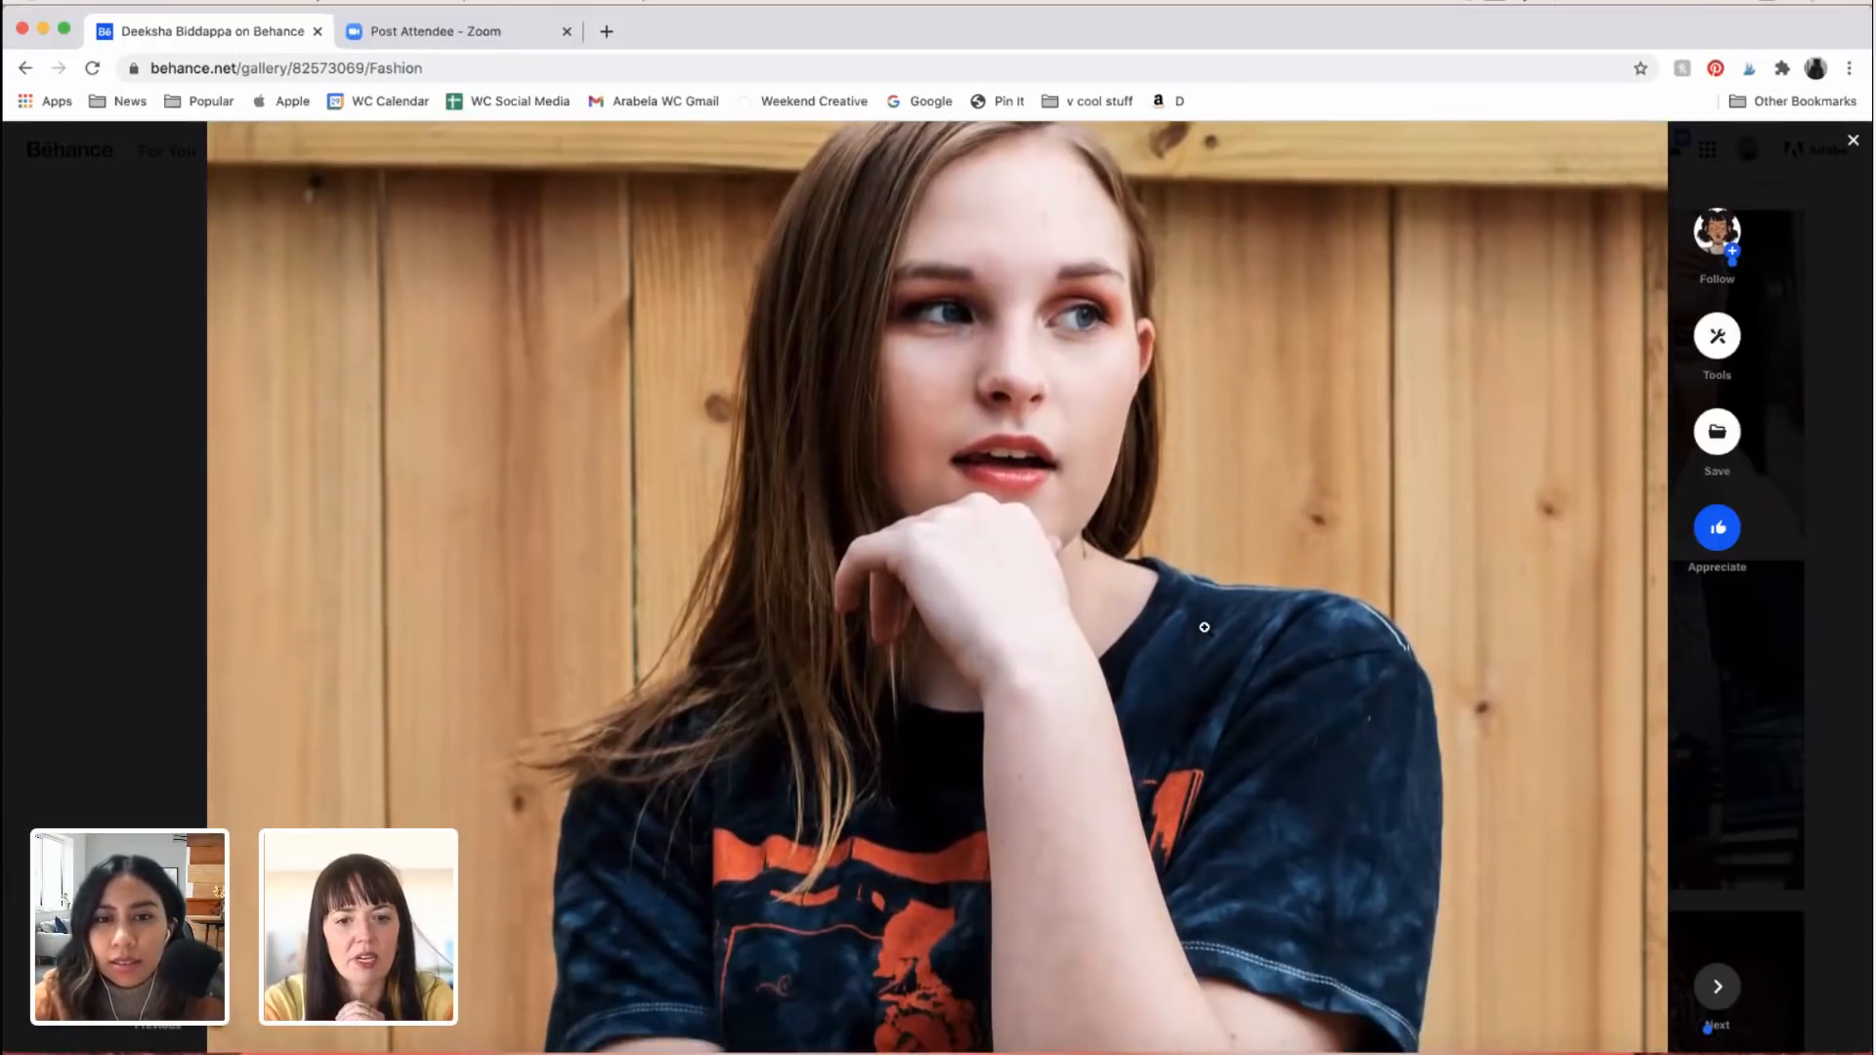
{"action": "scroll", "coordinate": [1205, 627], "scroll_direction": "down", "scroll_amount": 5}
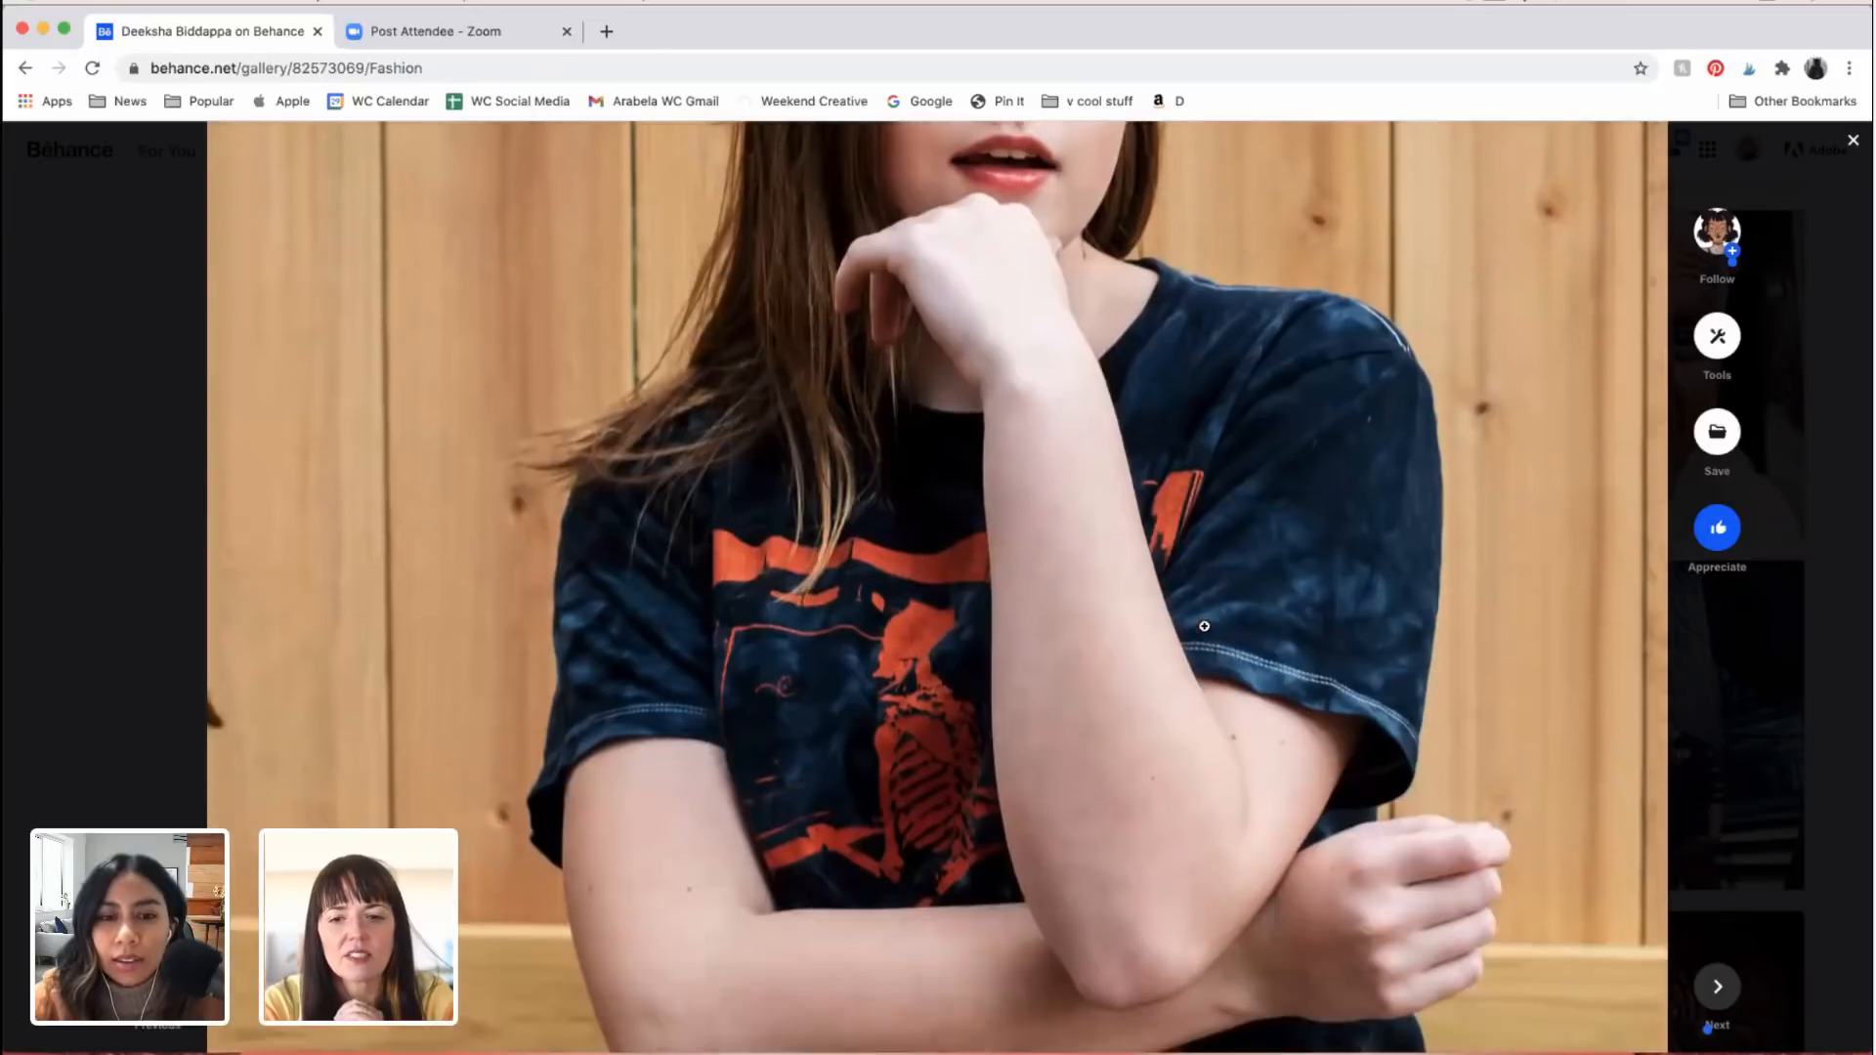
{"action": "scroll", "coordinate": [1205, 627], "scroll_direction": "up", "scroll_amount": 8}
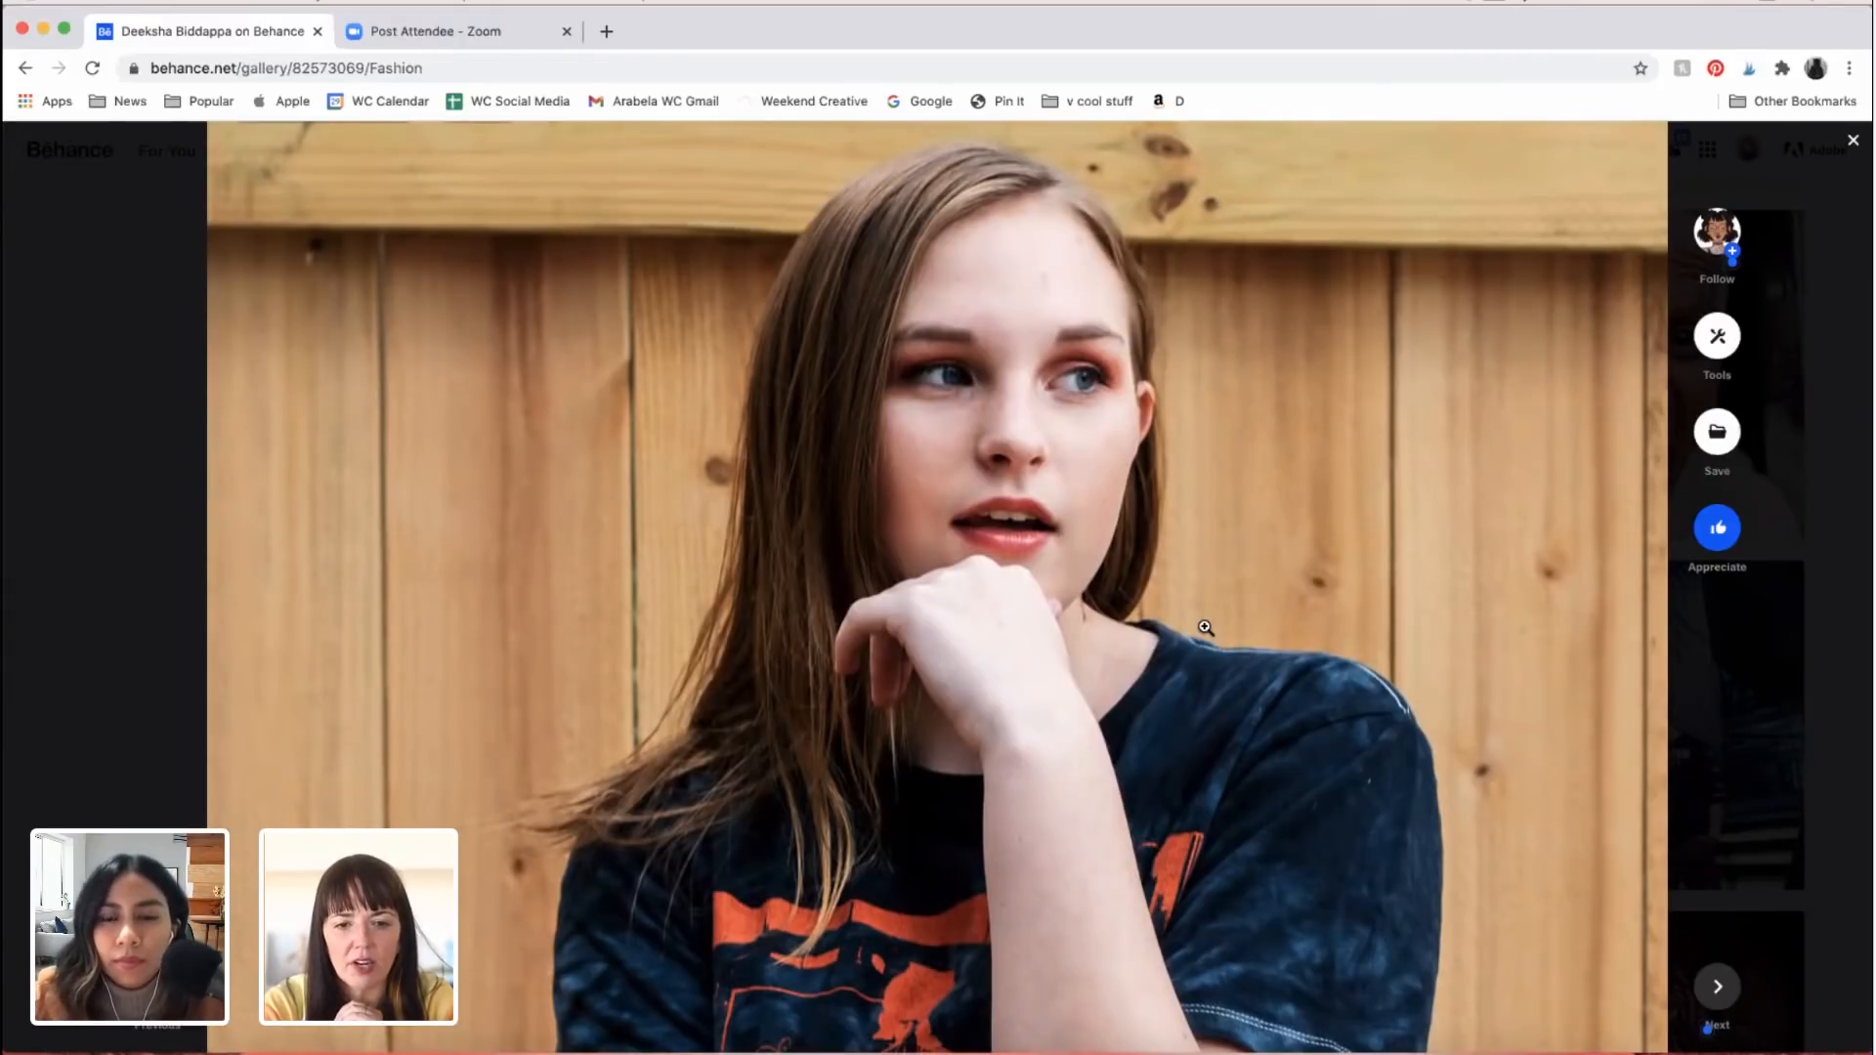
{"action": "scroll", "coordinate": [1206, 628], "scroll_direction": "up", "scroll_amount": 2}
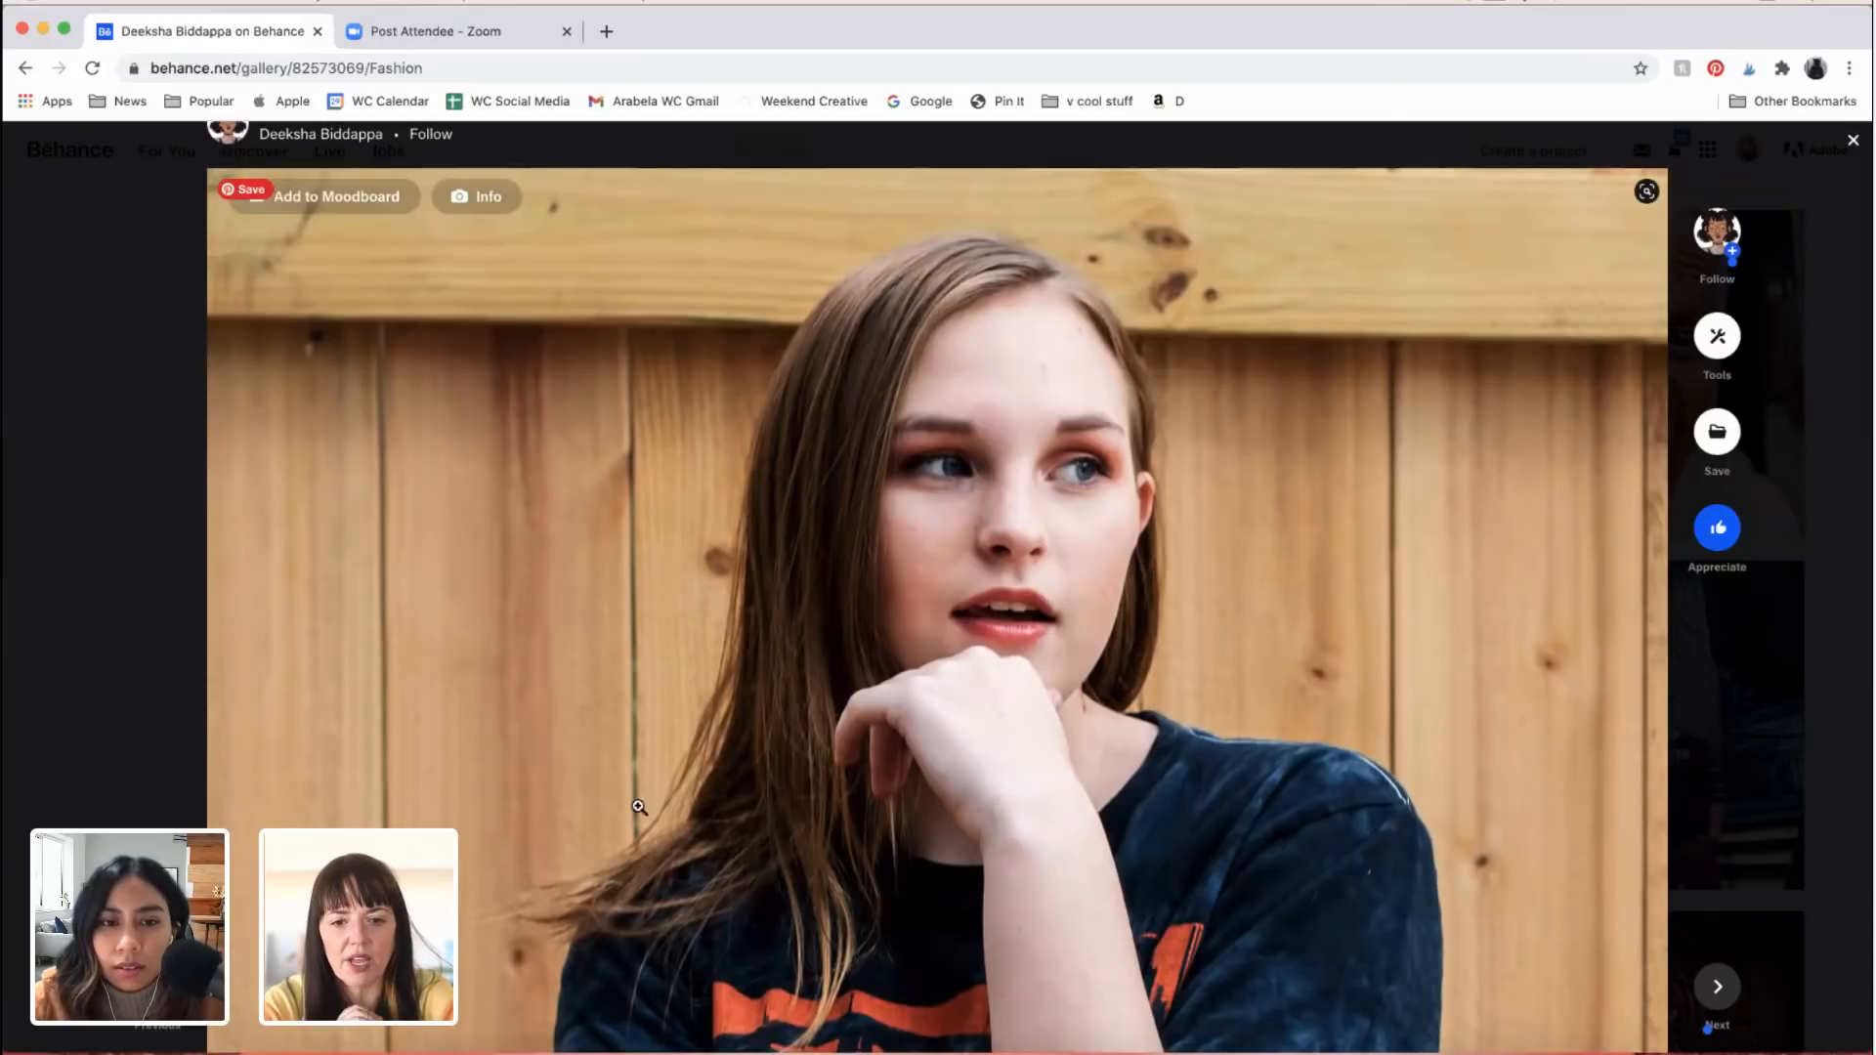
{"action": "scroll", "coordinate": [1448, 667], "scroll_direction": "down", "scroll_amount": 3}
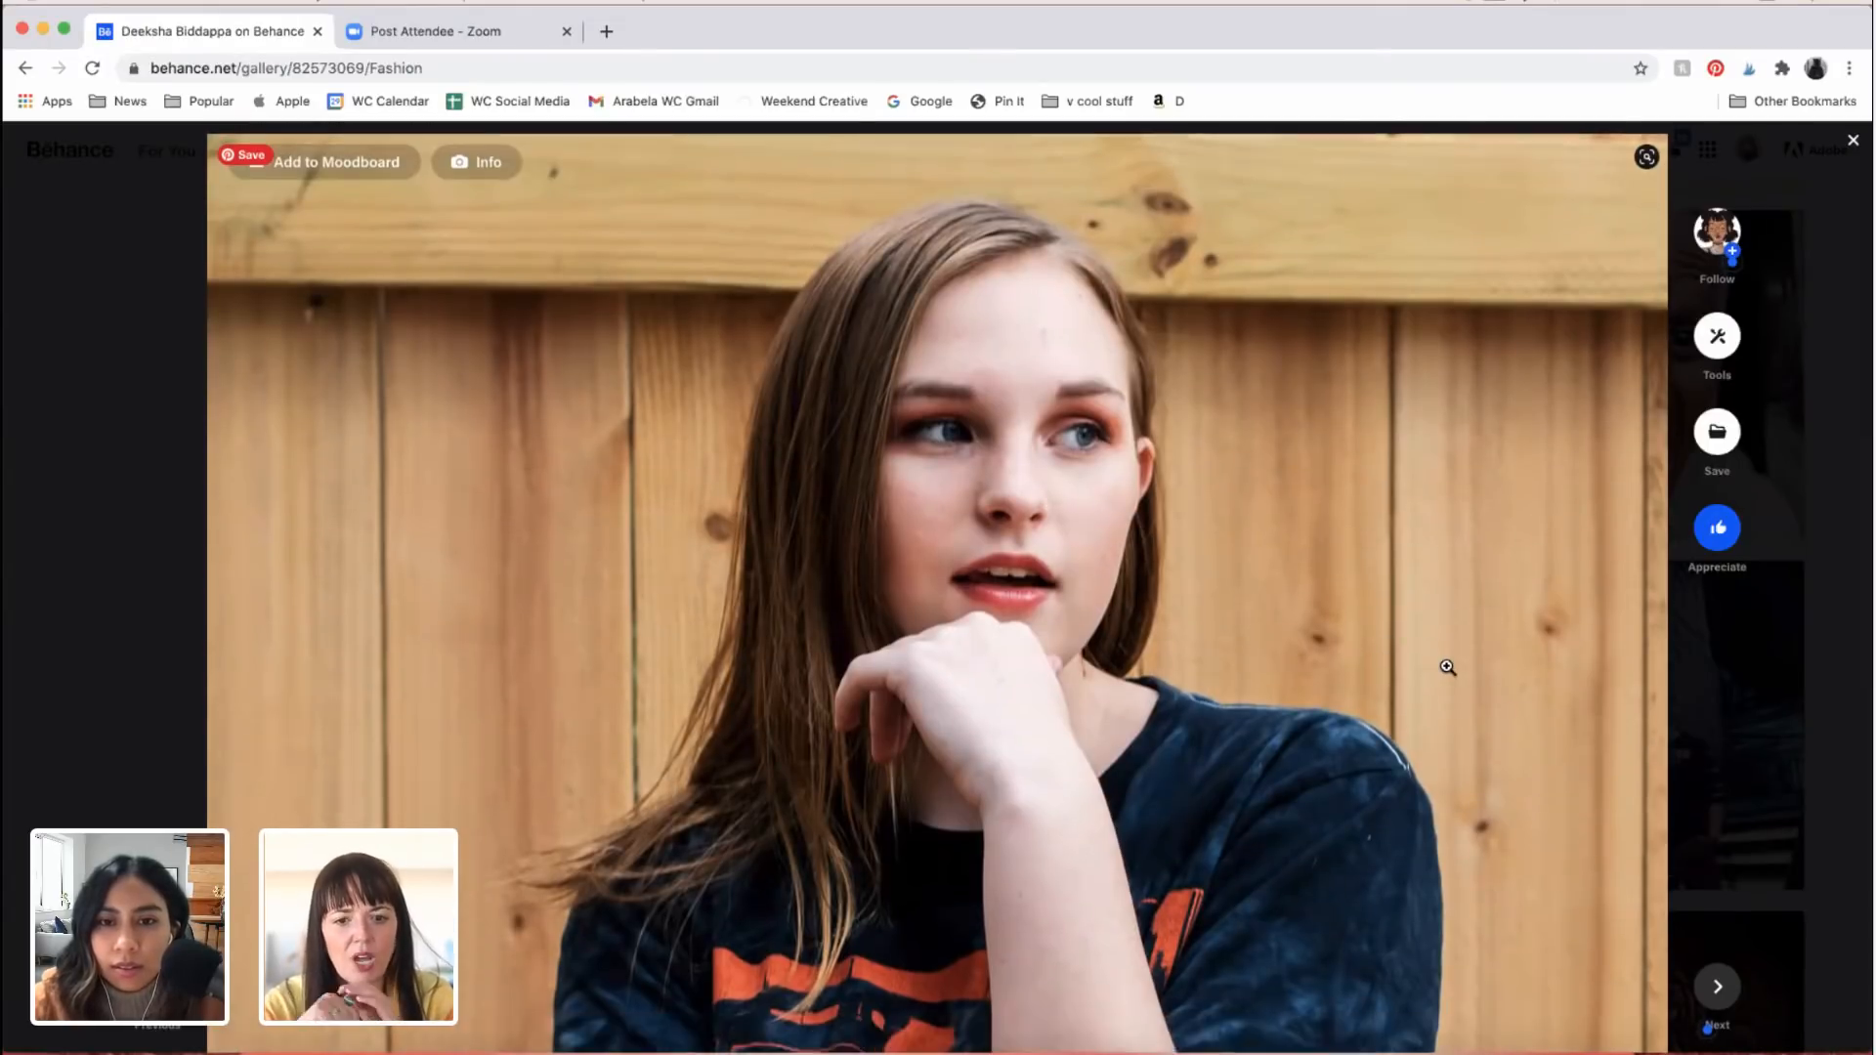
Step: Compare the grey T-shirt portrait with the opening portrait of the woman resting her chin on her hand
{"action": "scroll", "coordinate": [1461, 573], "scroll_direction": "down", "scroll_amount": 10}
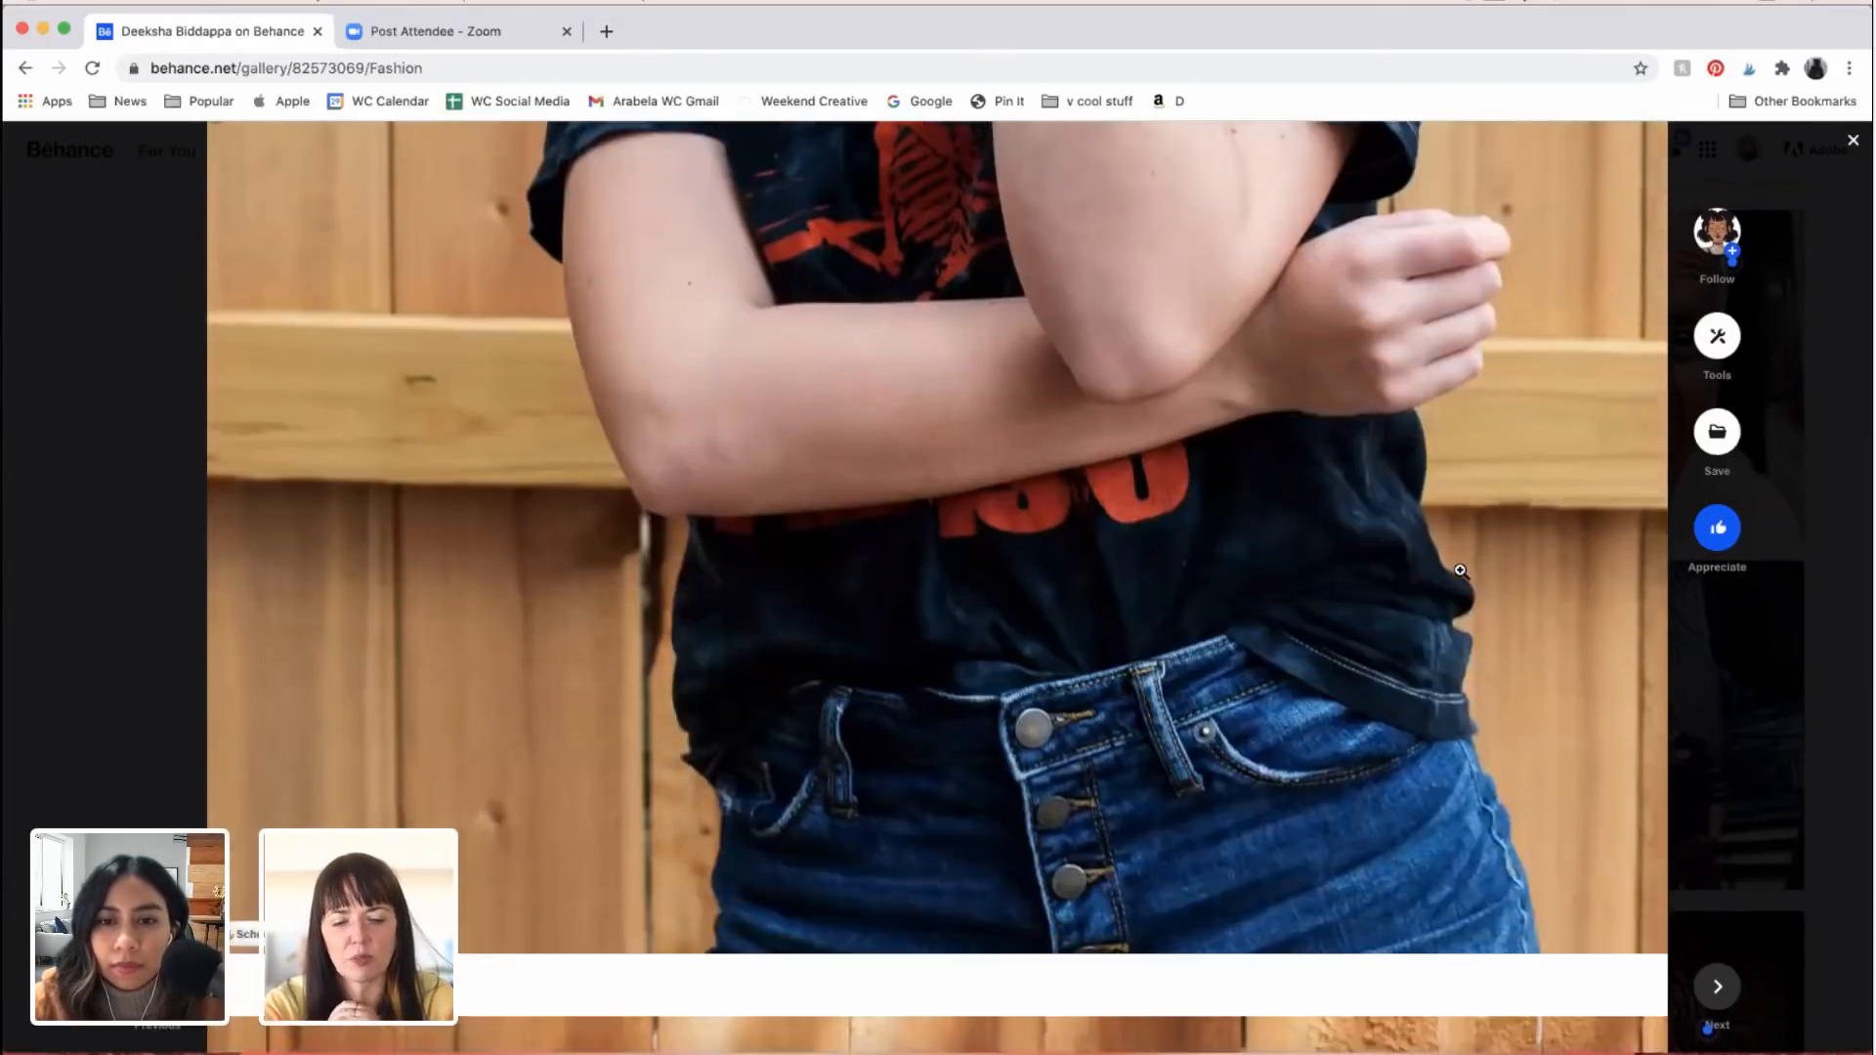
{"action": "scroll", "coordinate": [1461, 572], "scroll_direction": "down", "scroll_amount": 7}
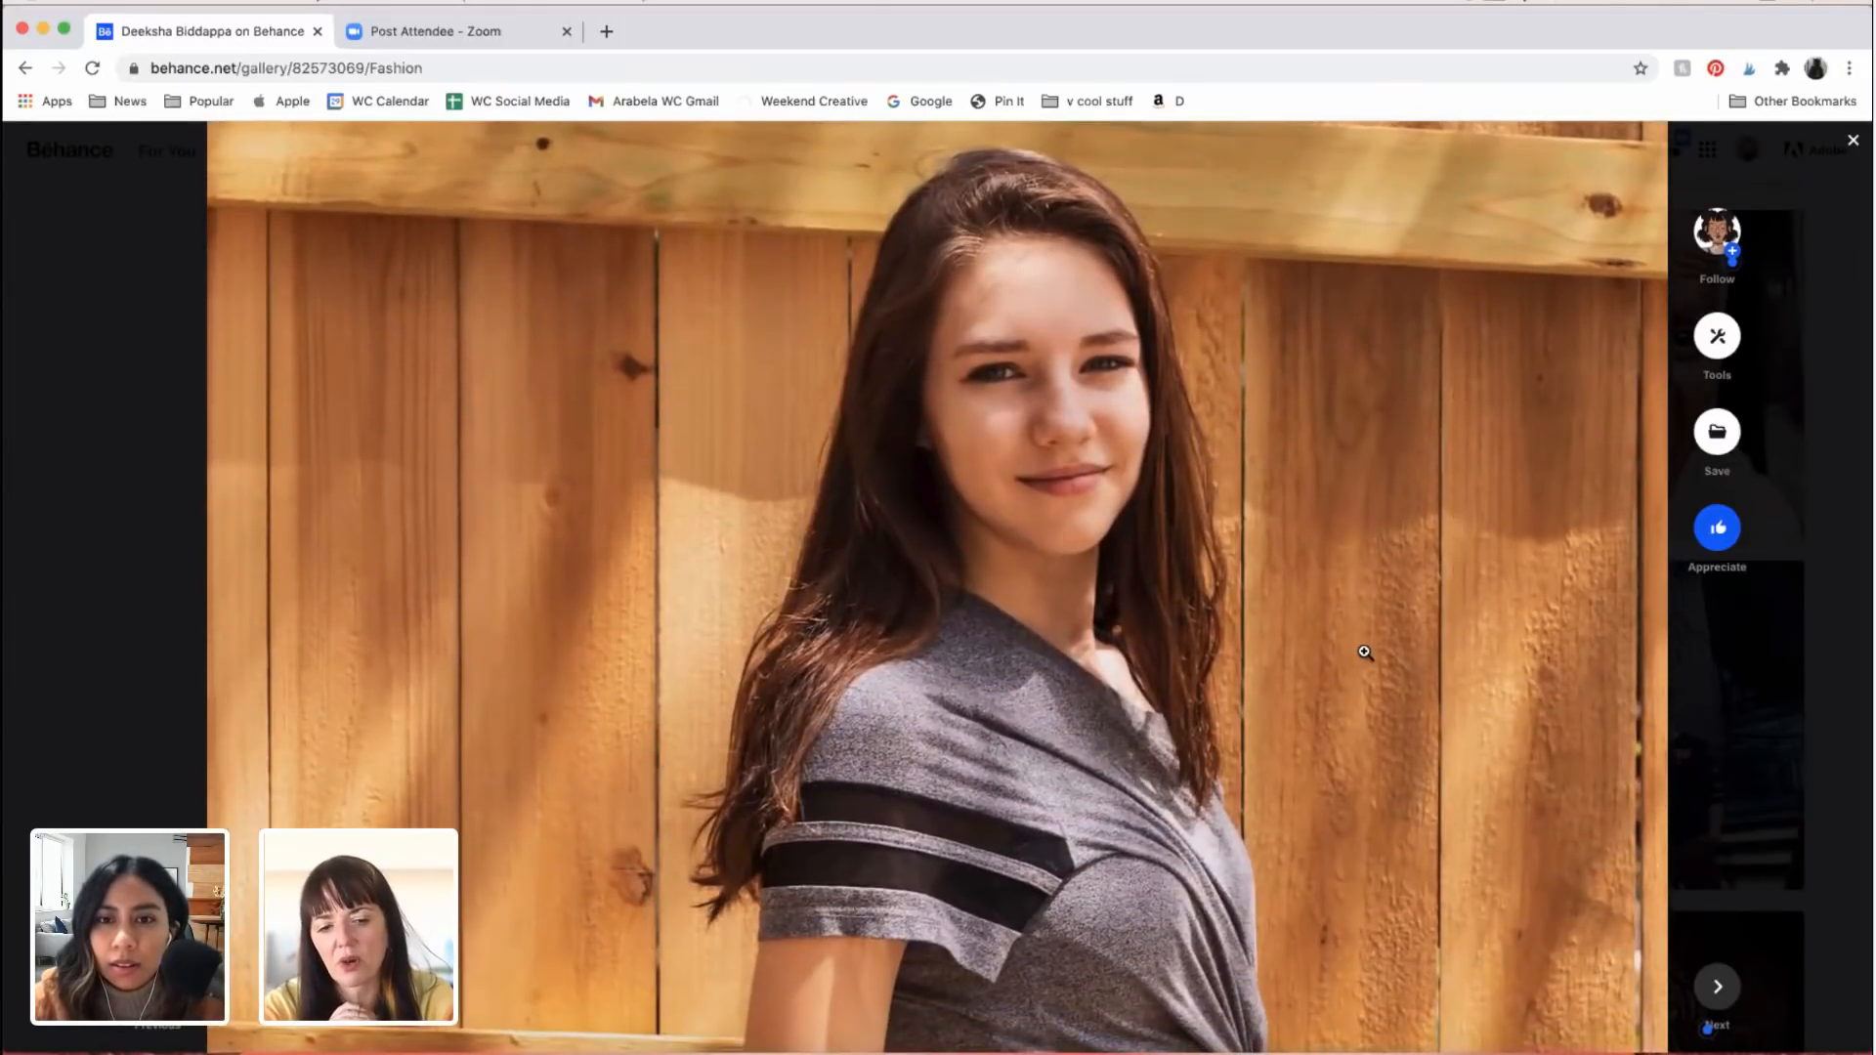
{"action": "scroll", "coordinate": [1365, 651], "scroll_direction": "down", "scroll_amount": 4}
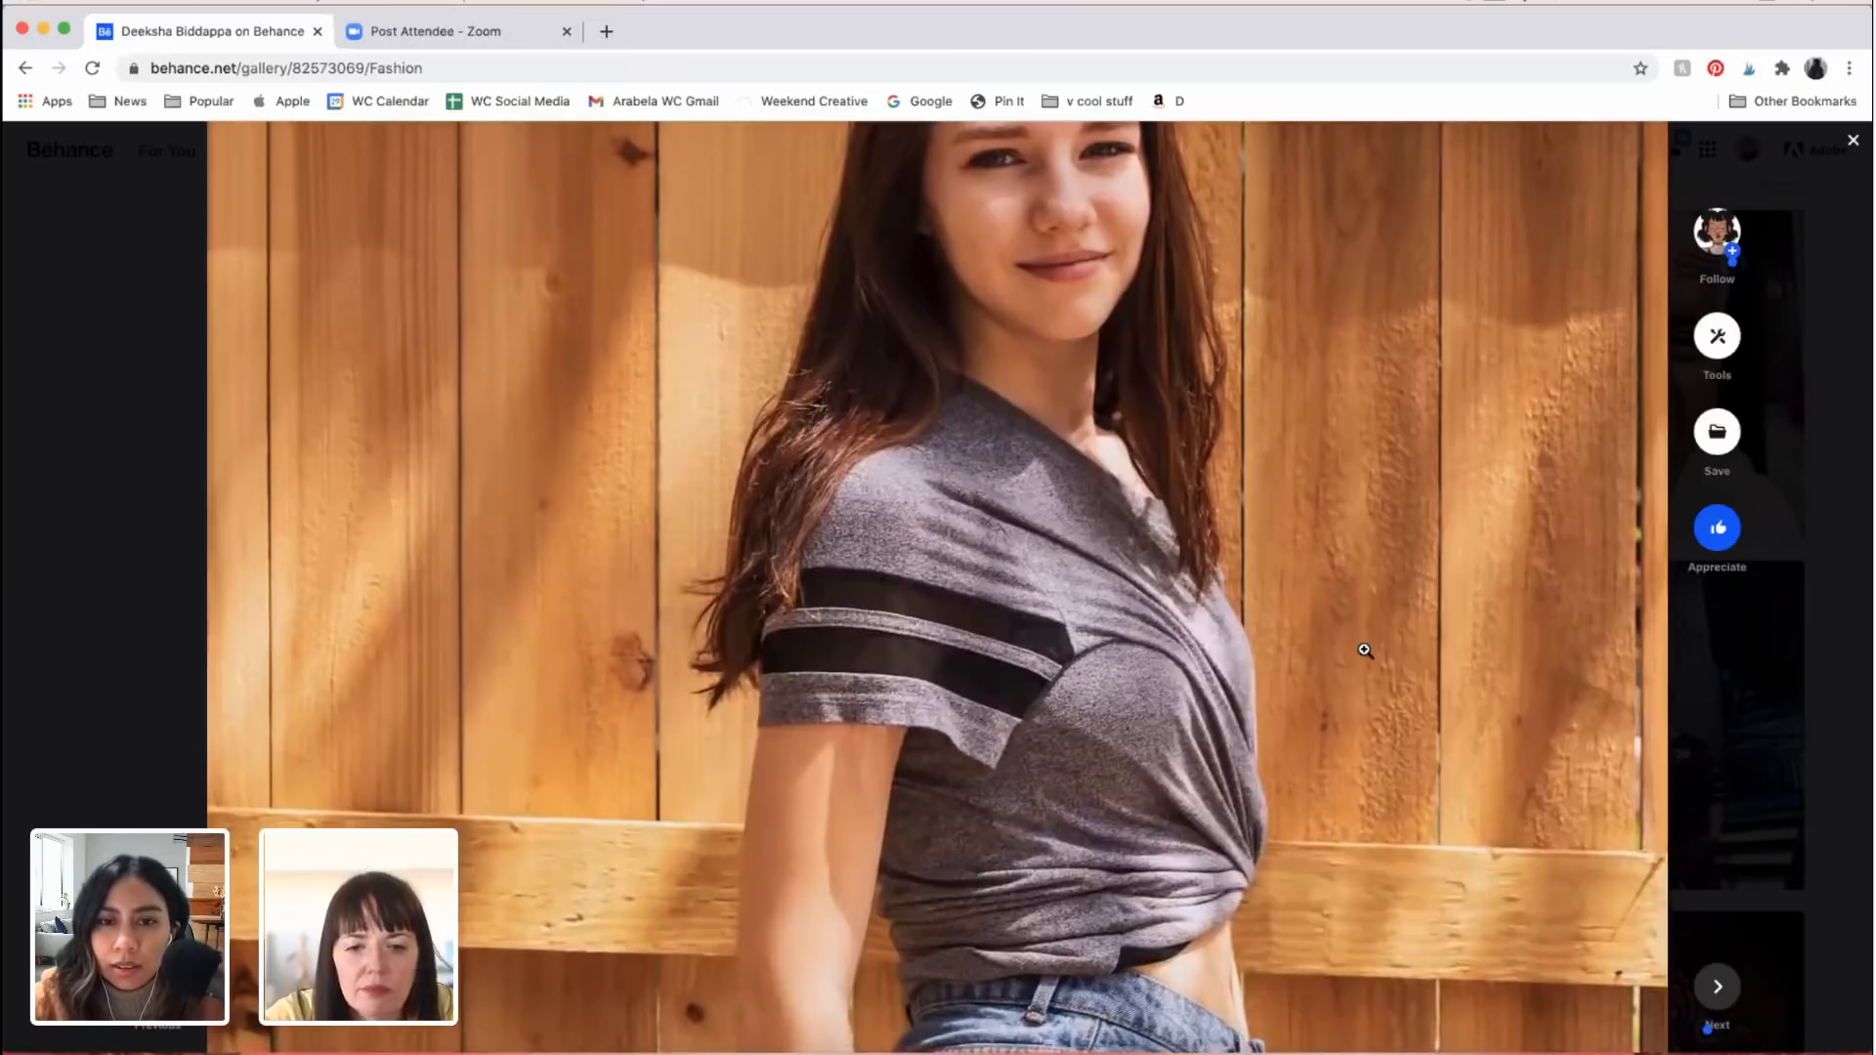
{"action": "scroll", "coordinate": [1365, 650], "scroll_direction": "up", "scroll_amount": 10}
{"action": "scroll", "coordinate": [1365, 649], "scroll_direction": "up", "scroll_amount": 6}
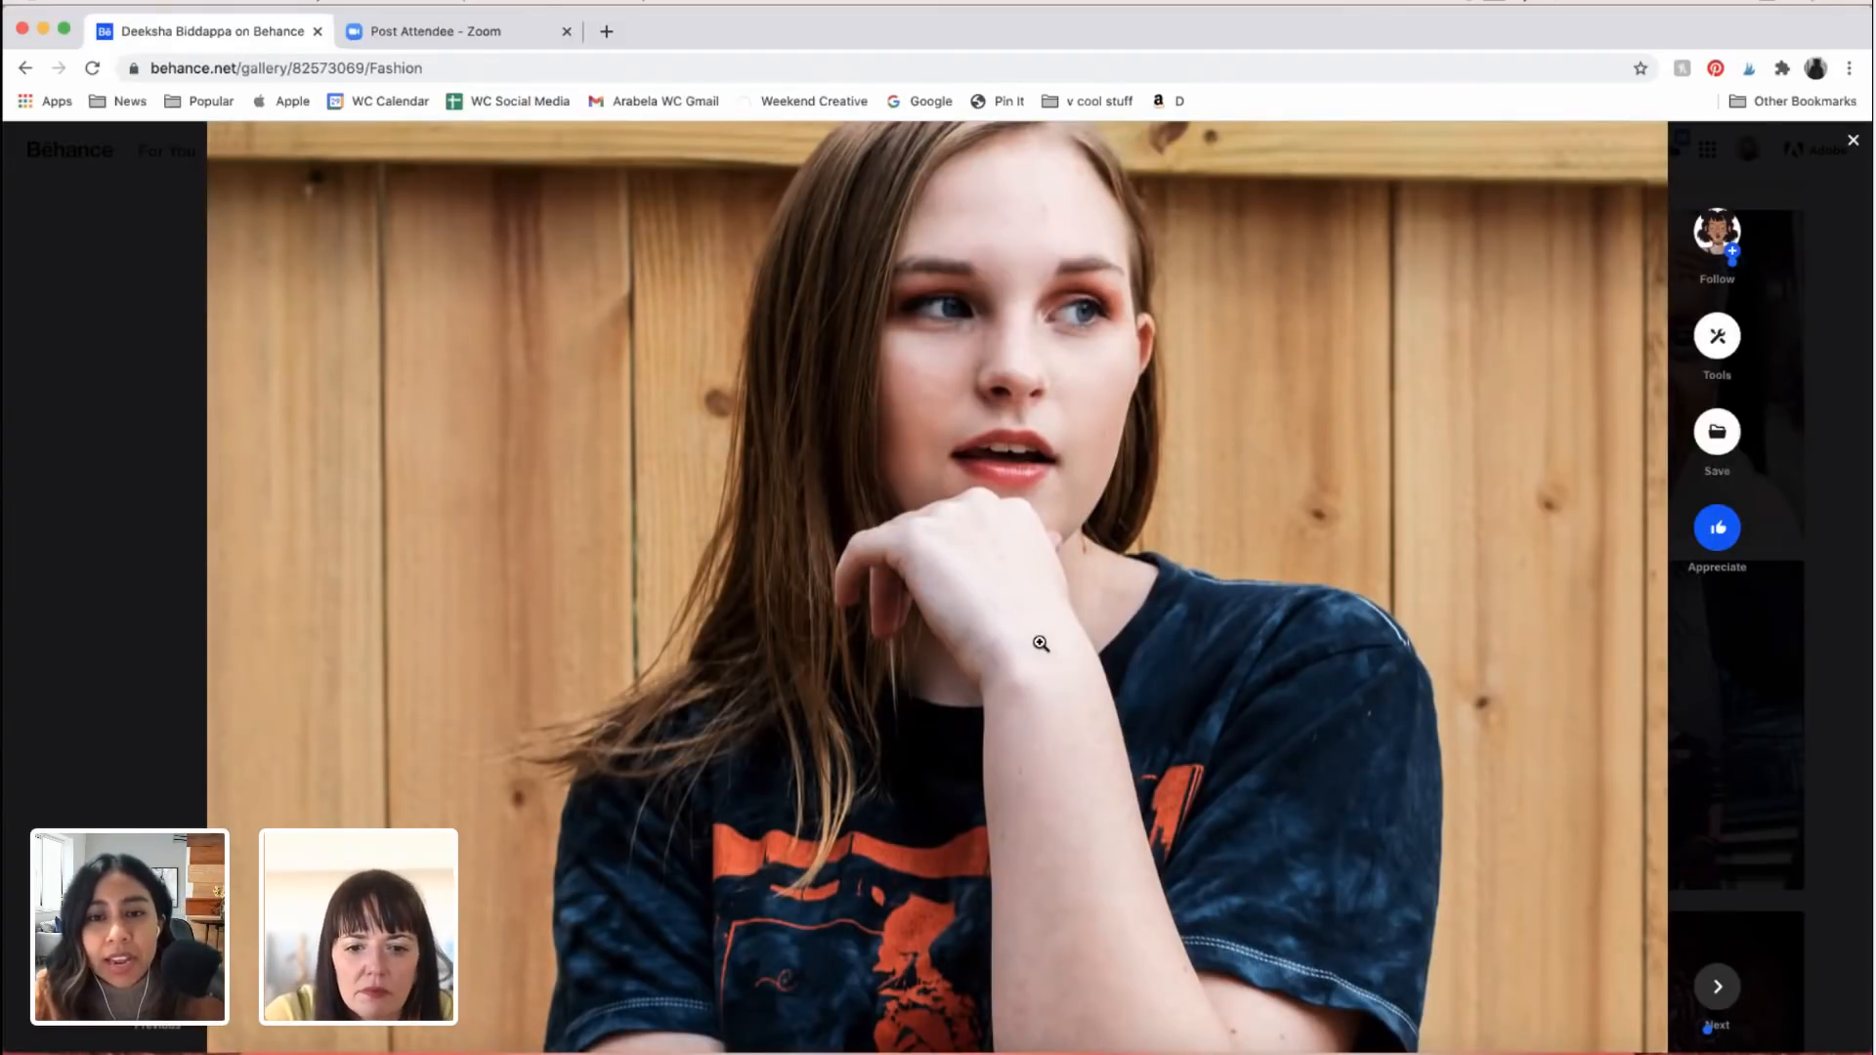
{"action": "scroll", "coordinate": [1041, 645], "scroll_direction": "down", "scroll_amount": 15}
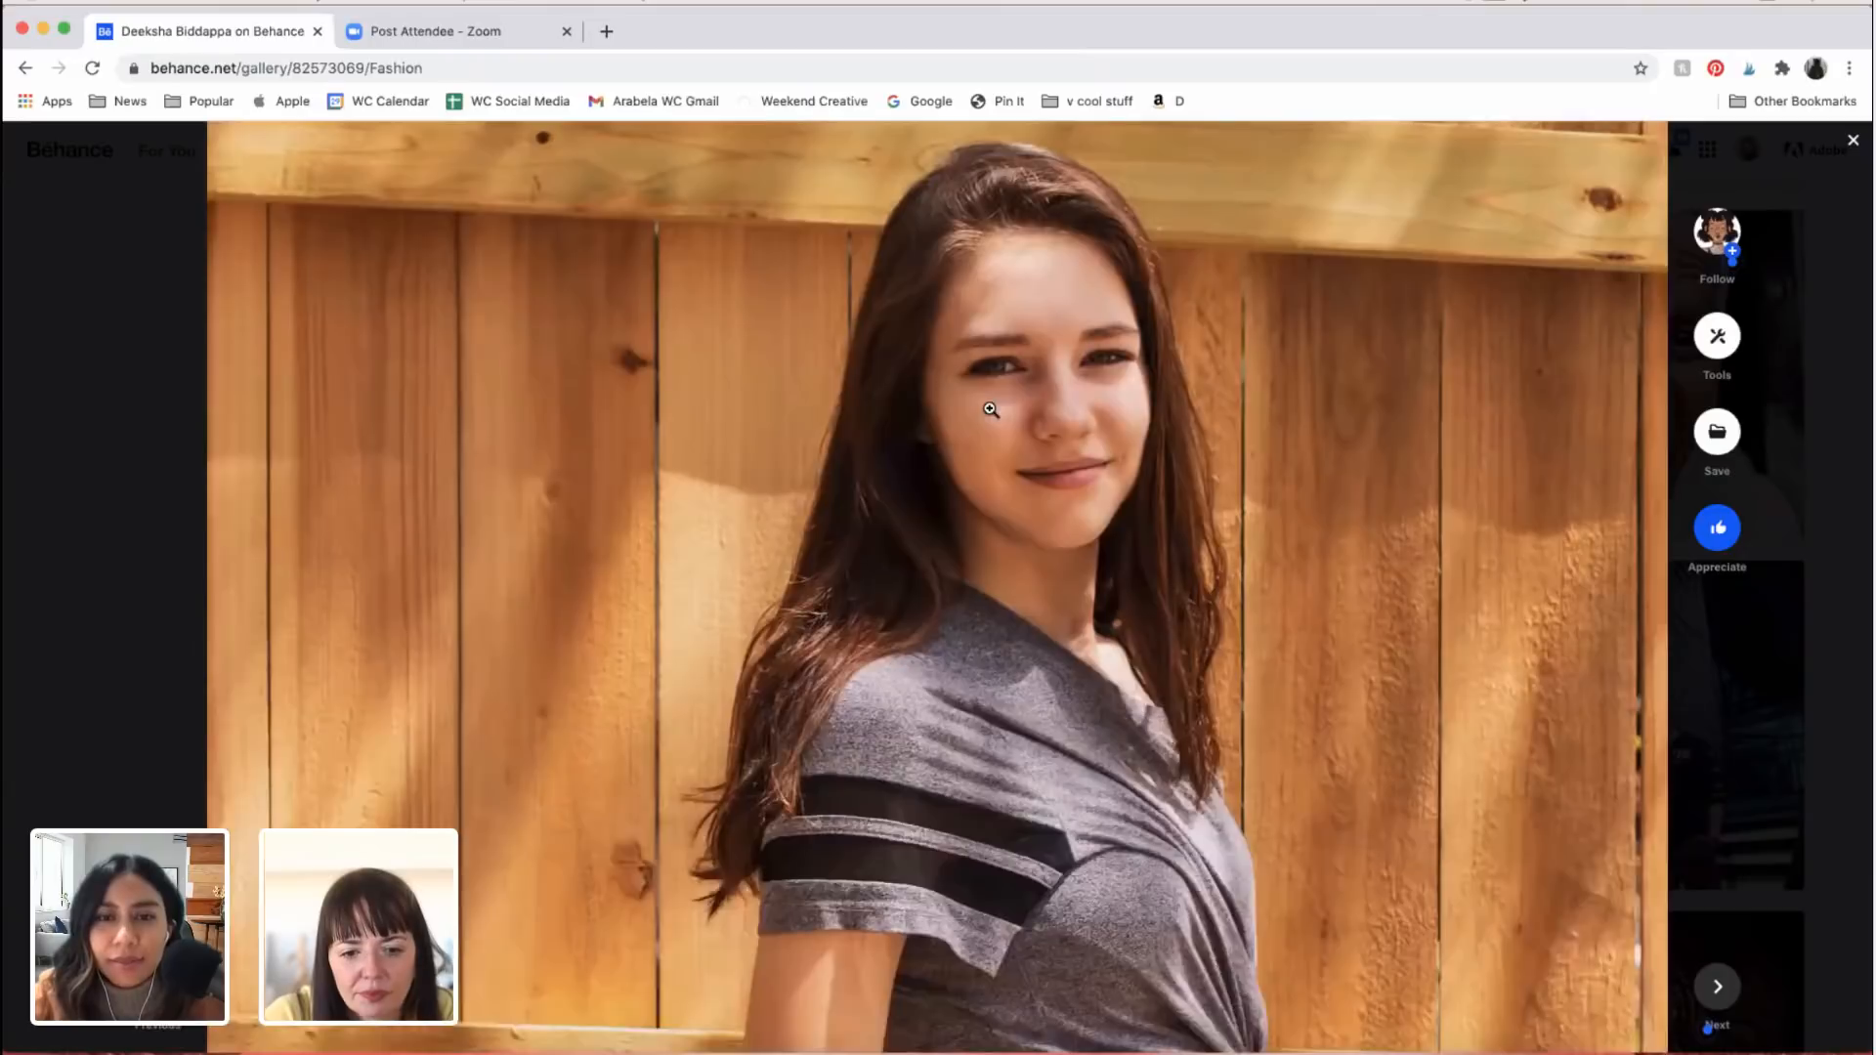
{"action": "scroll", "coordinate": [990, 409], "scroll_direction": "up", "scroll_amount": 1}
{"action": "scroll", "coordinate": [990, 408], "scroll_direction": "down", "scroll_amount": 7}
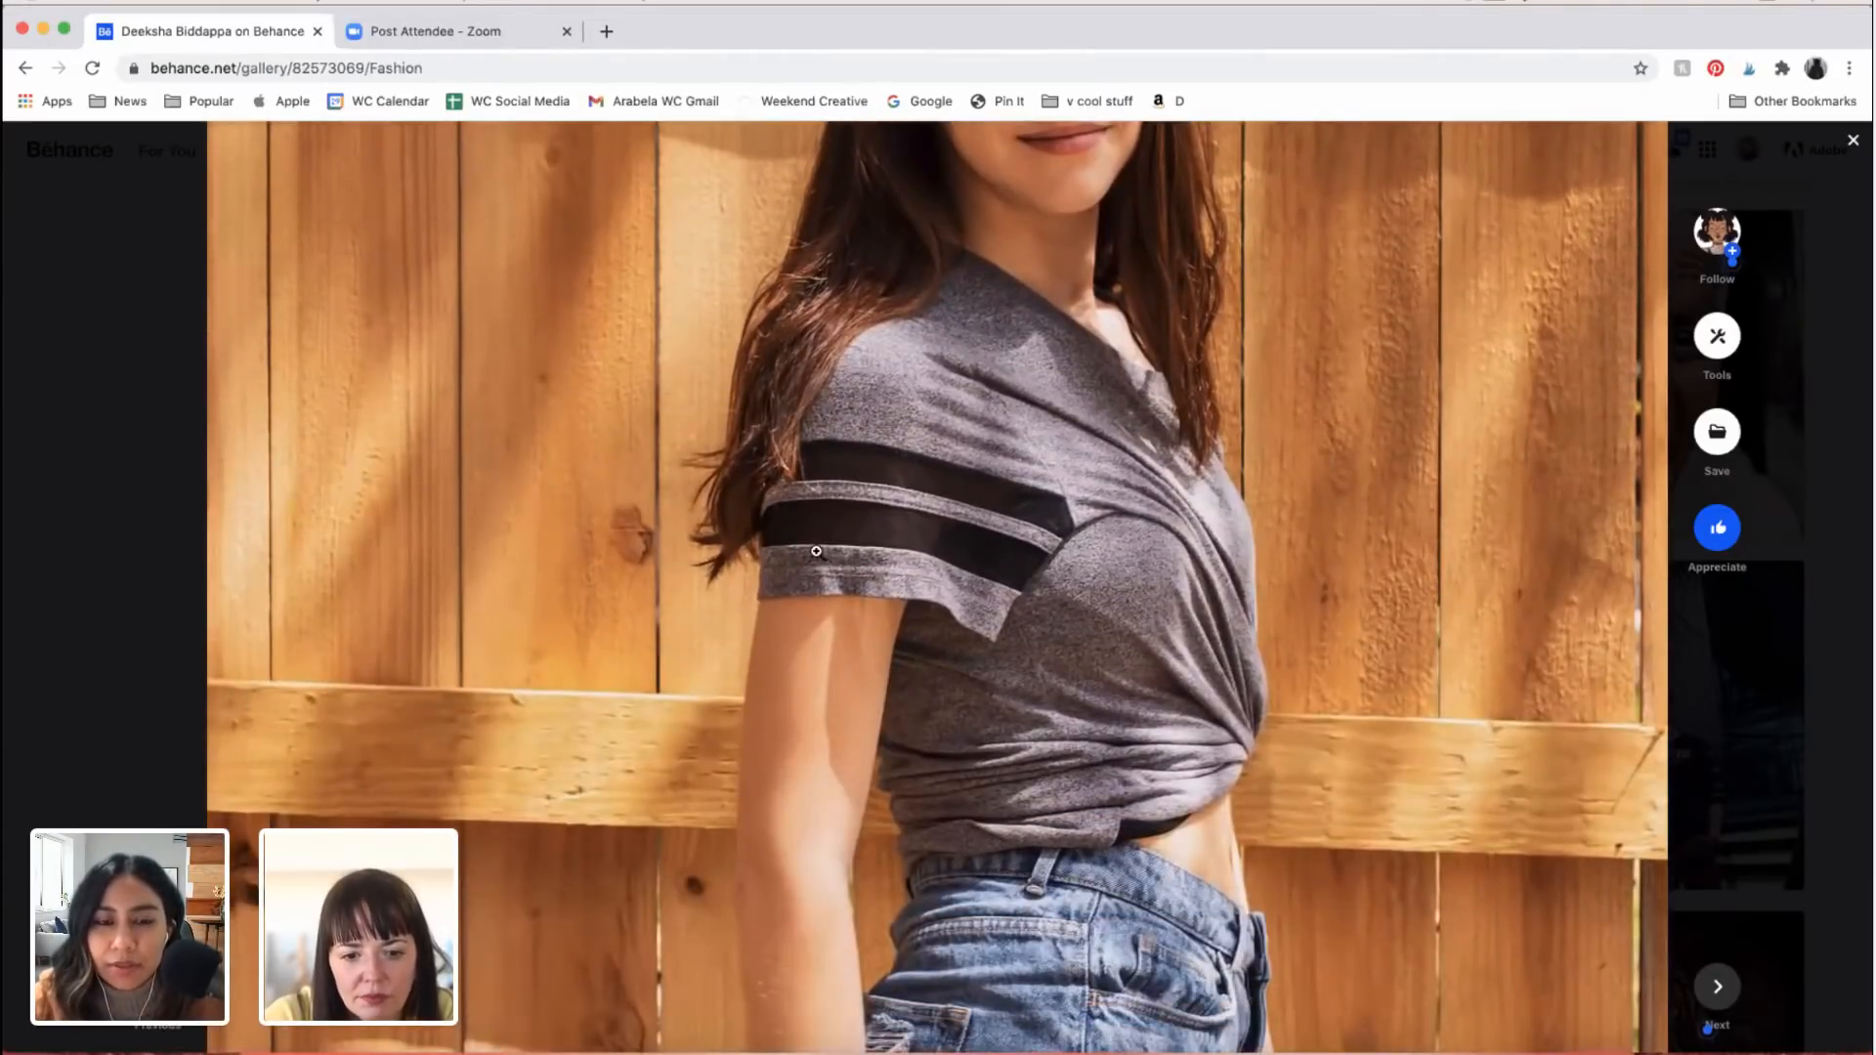
Step: Look through the remaining band T-shirt fence portraits down to the outdoor photo of the two women together
{"action": "scroll", "coordinate": [816, 551], "scroll_direction": "down", "scroll_amount": 20}
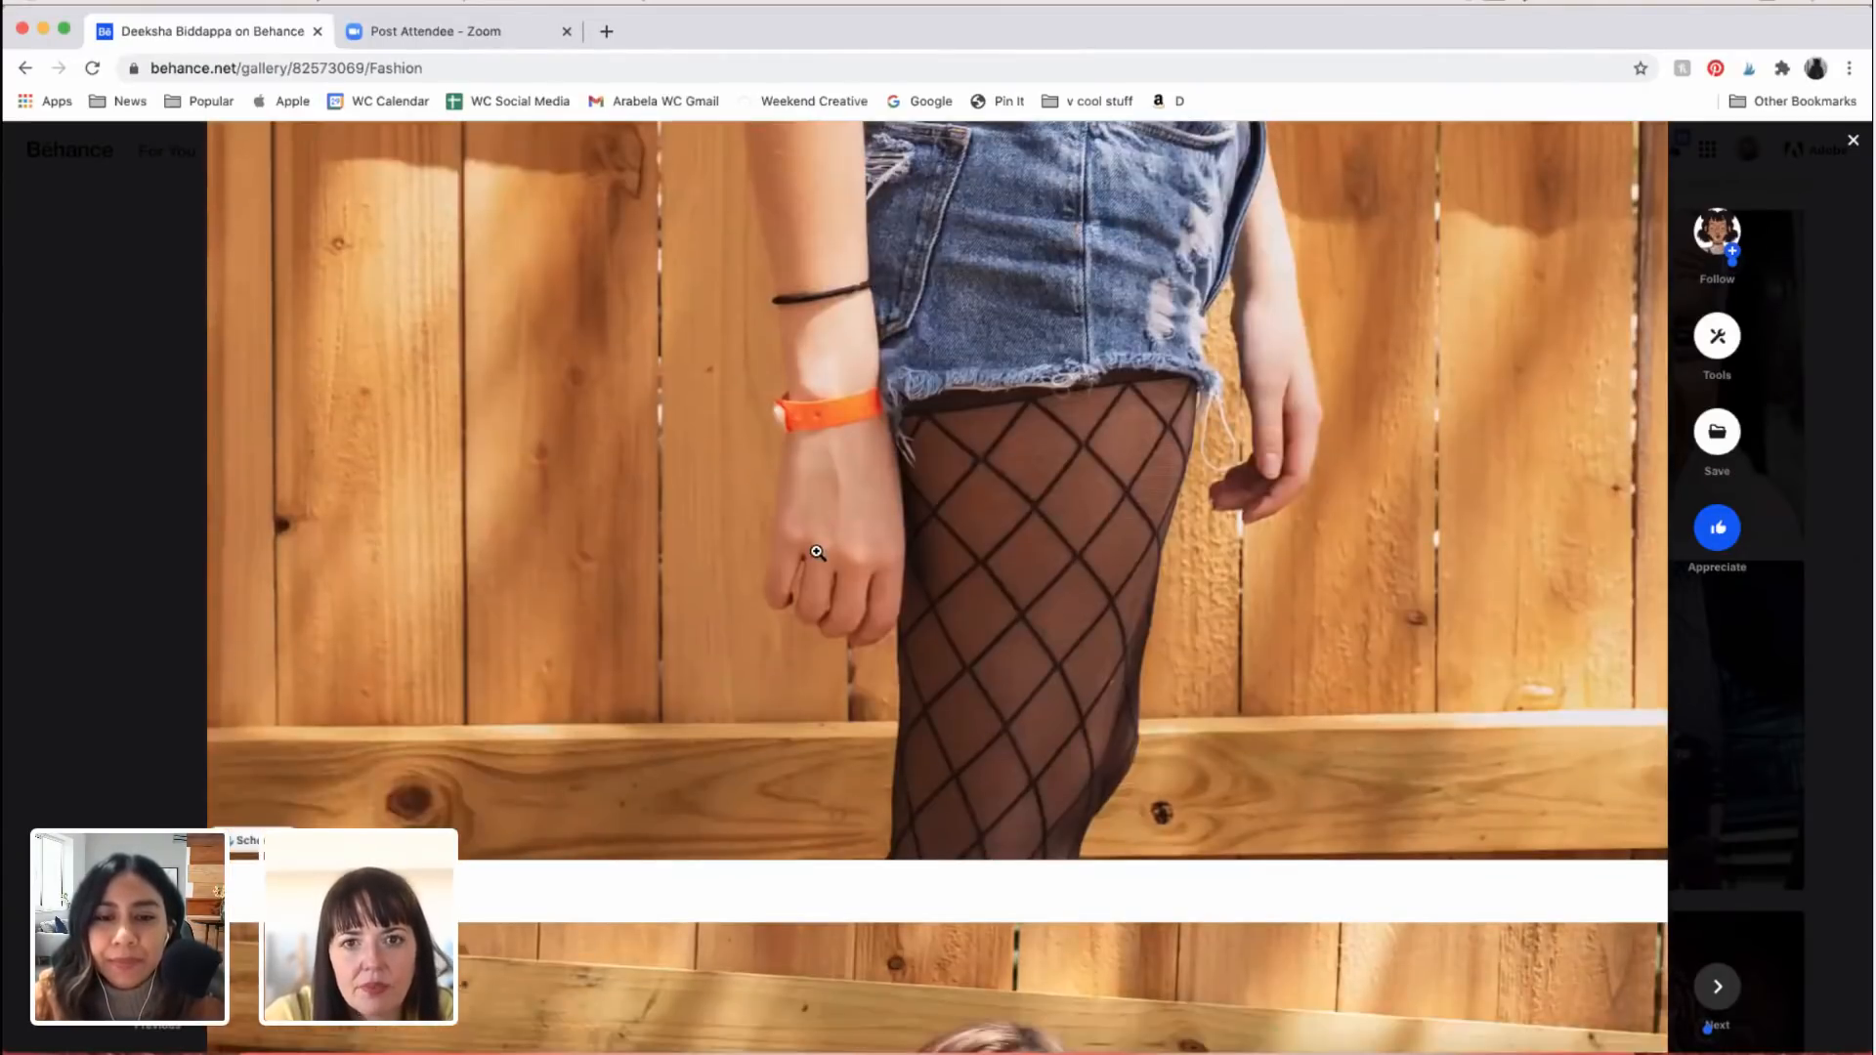
{"action": "scroll", "coordinate": [816, 551], "scroll_direction": "down", "scroll_amount": 20}
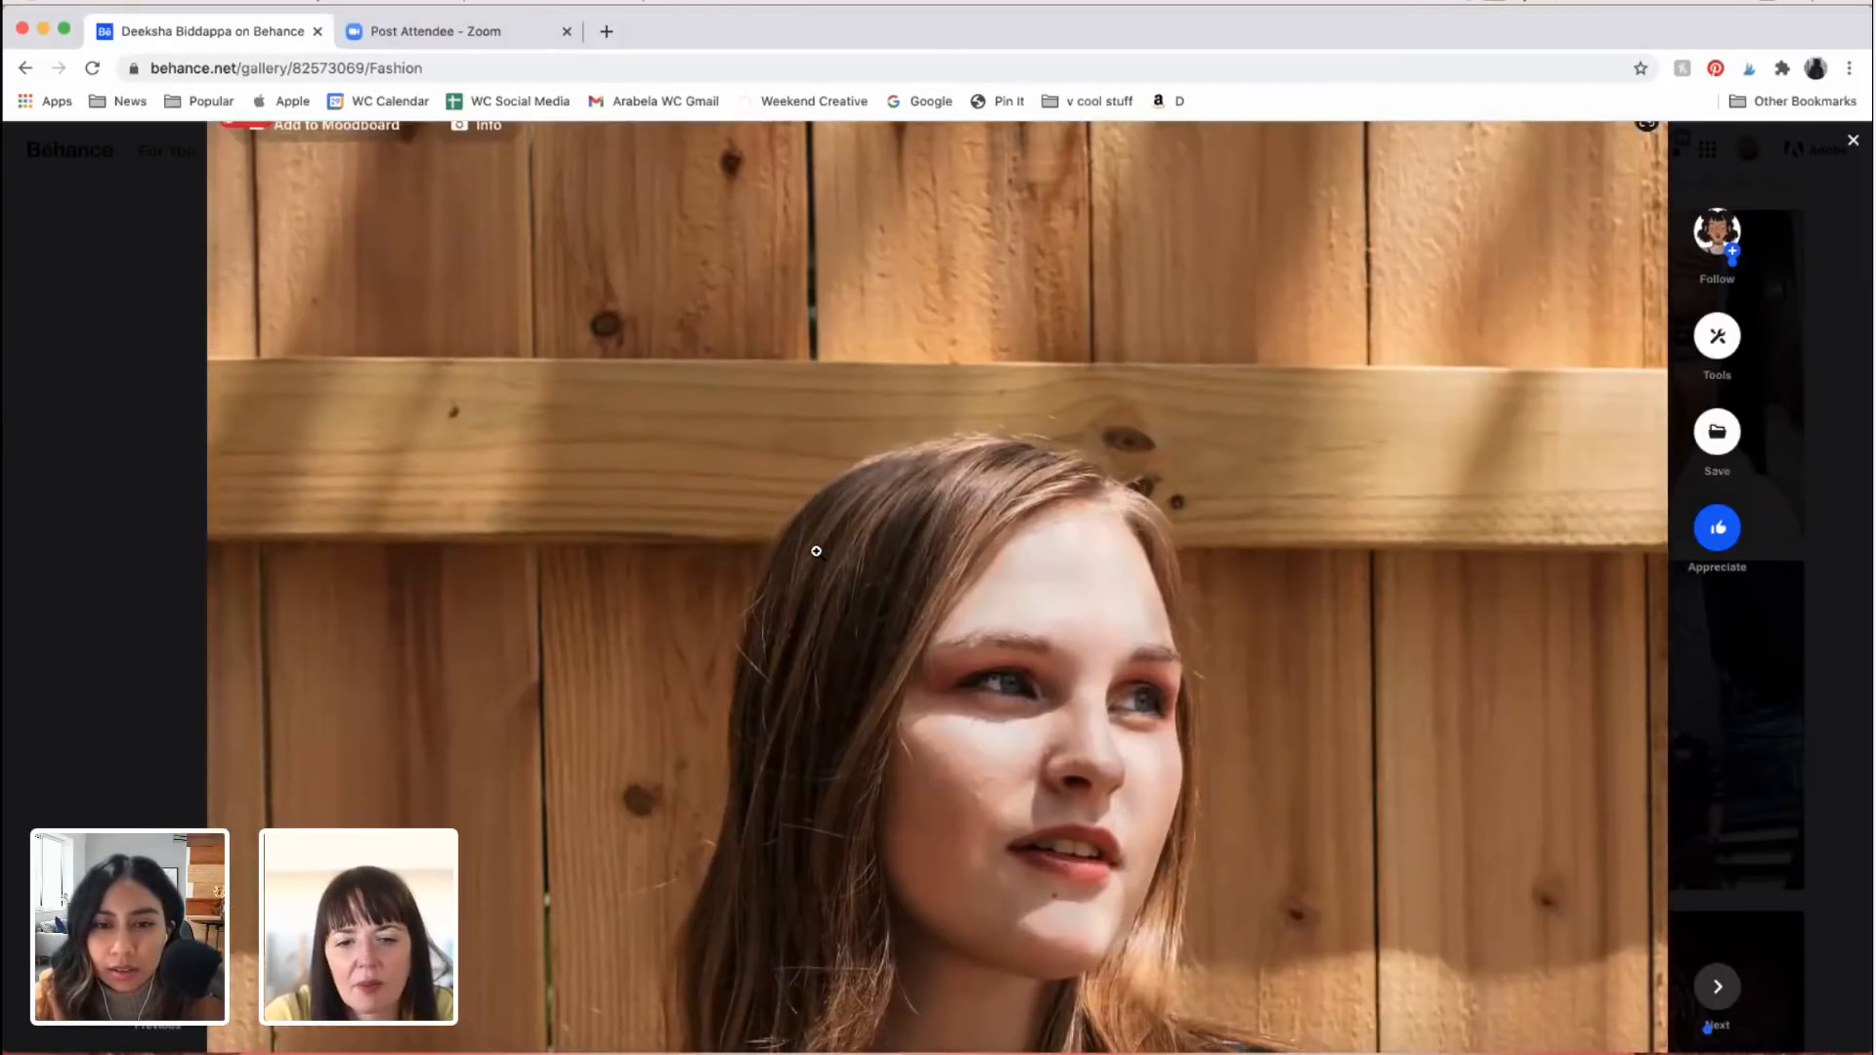
{"action": "scroll", "coordinate": [816, 551], "scroll_direction": "down", "scroll_amount": 2}
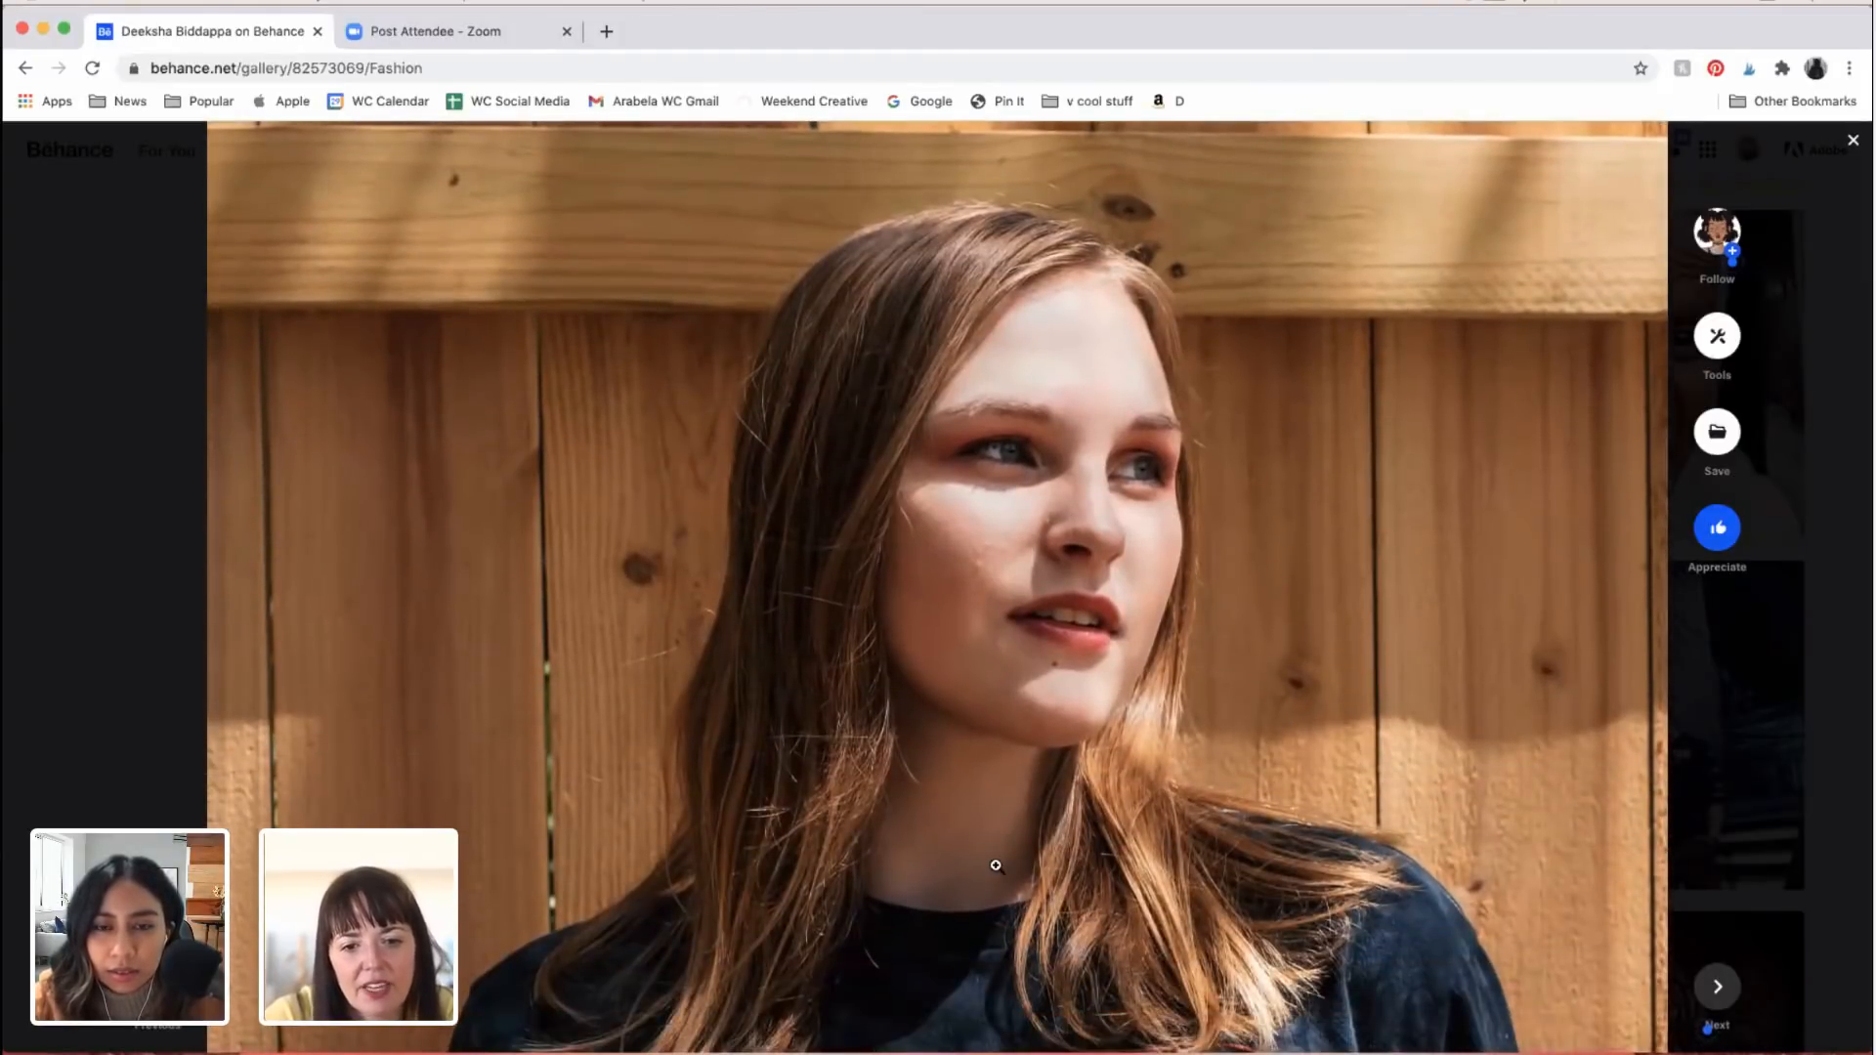
{"action": "scroll", "coordinate": [996, 866], "scroll_direction": "down", "scroll_amount": 5}
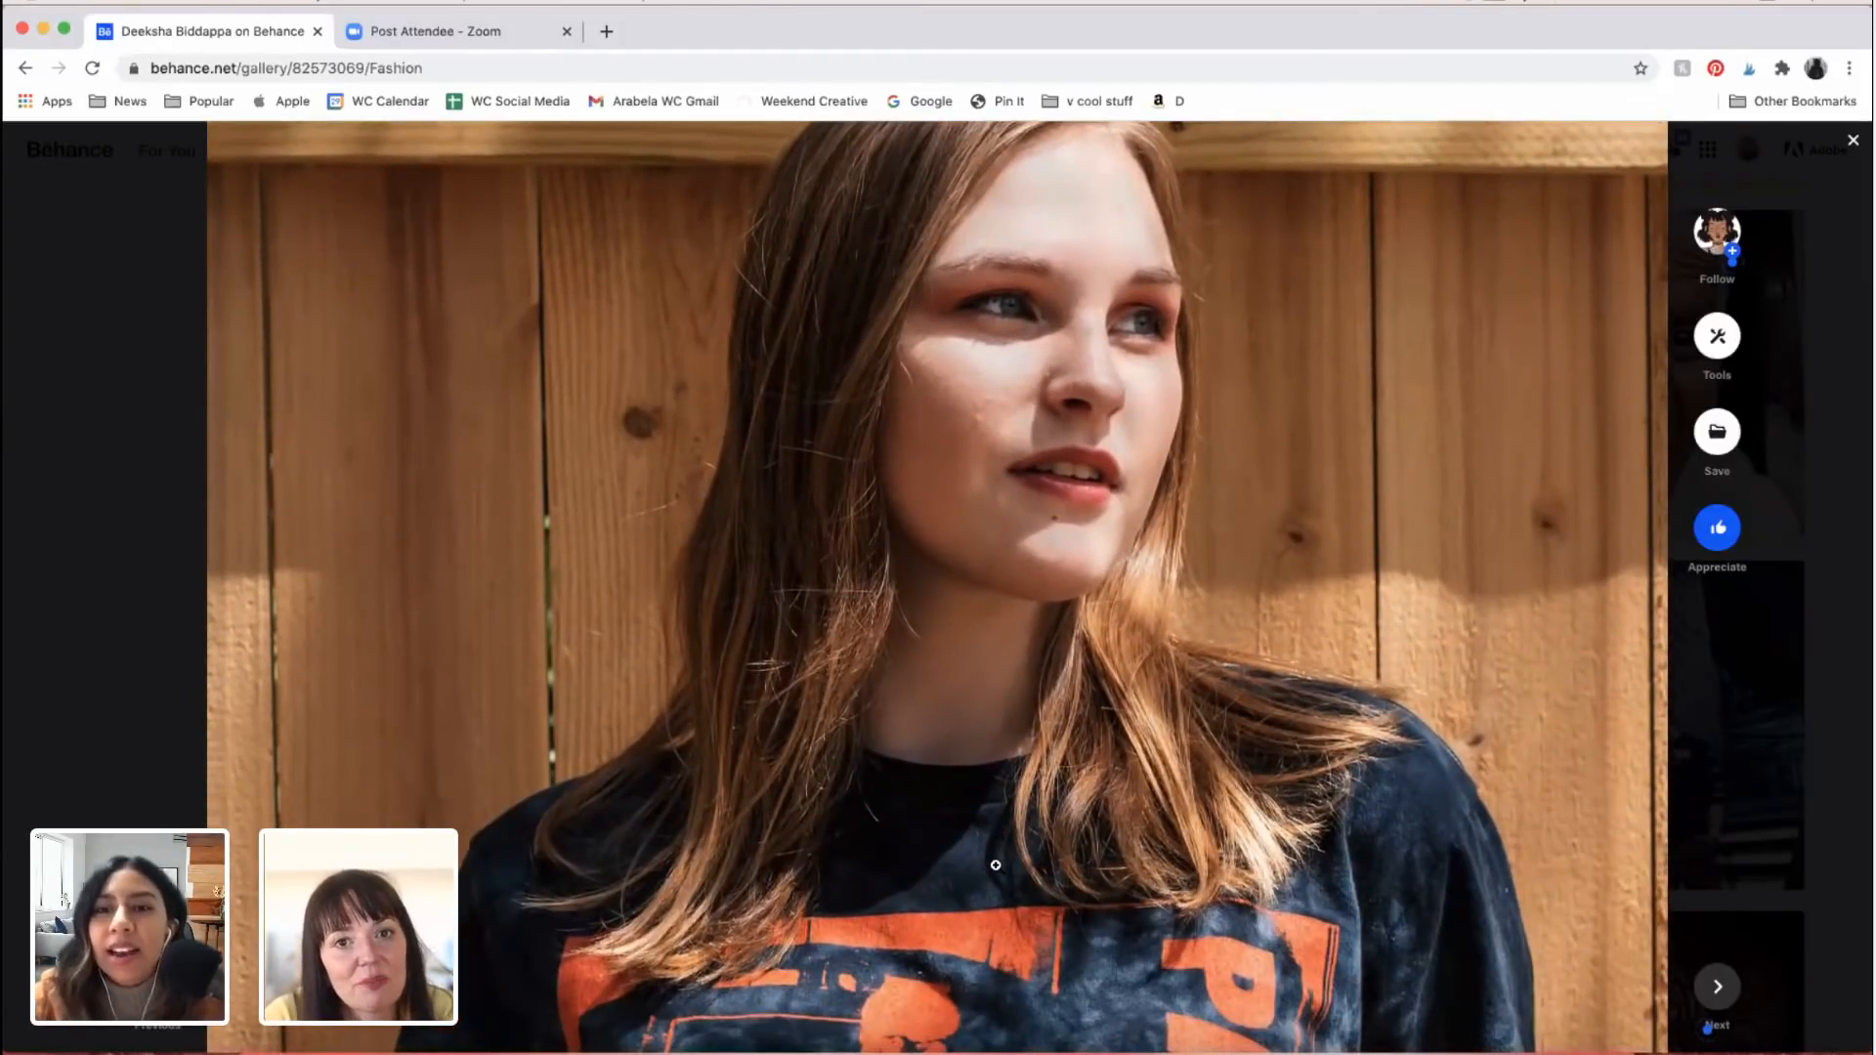
{"action": "scroll", "coordinate": [996, 866], "scroll_direction": "down", "scroll_amount": 20}
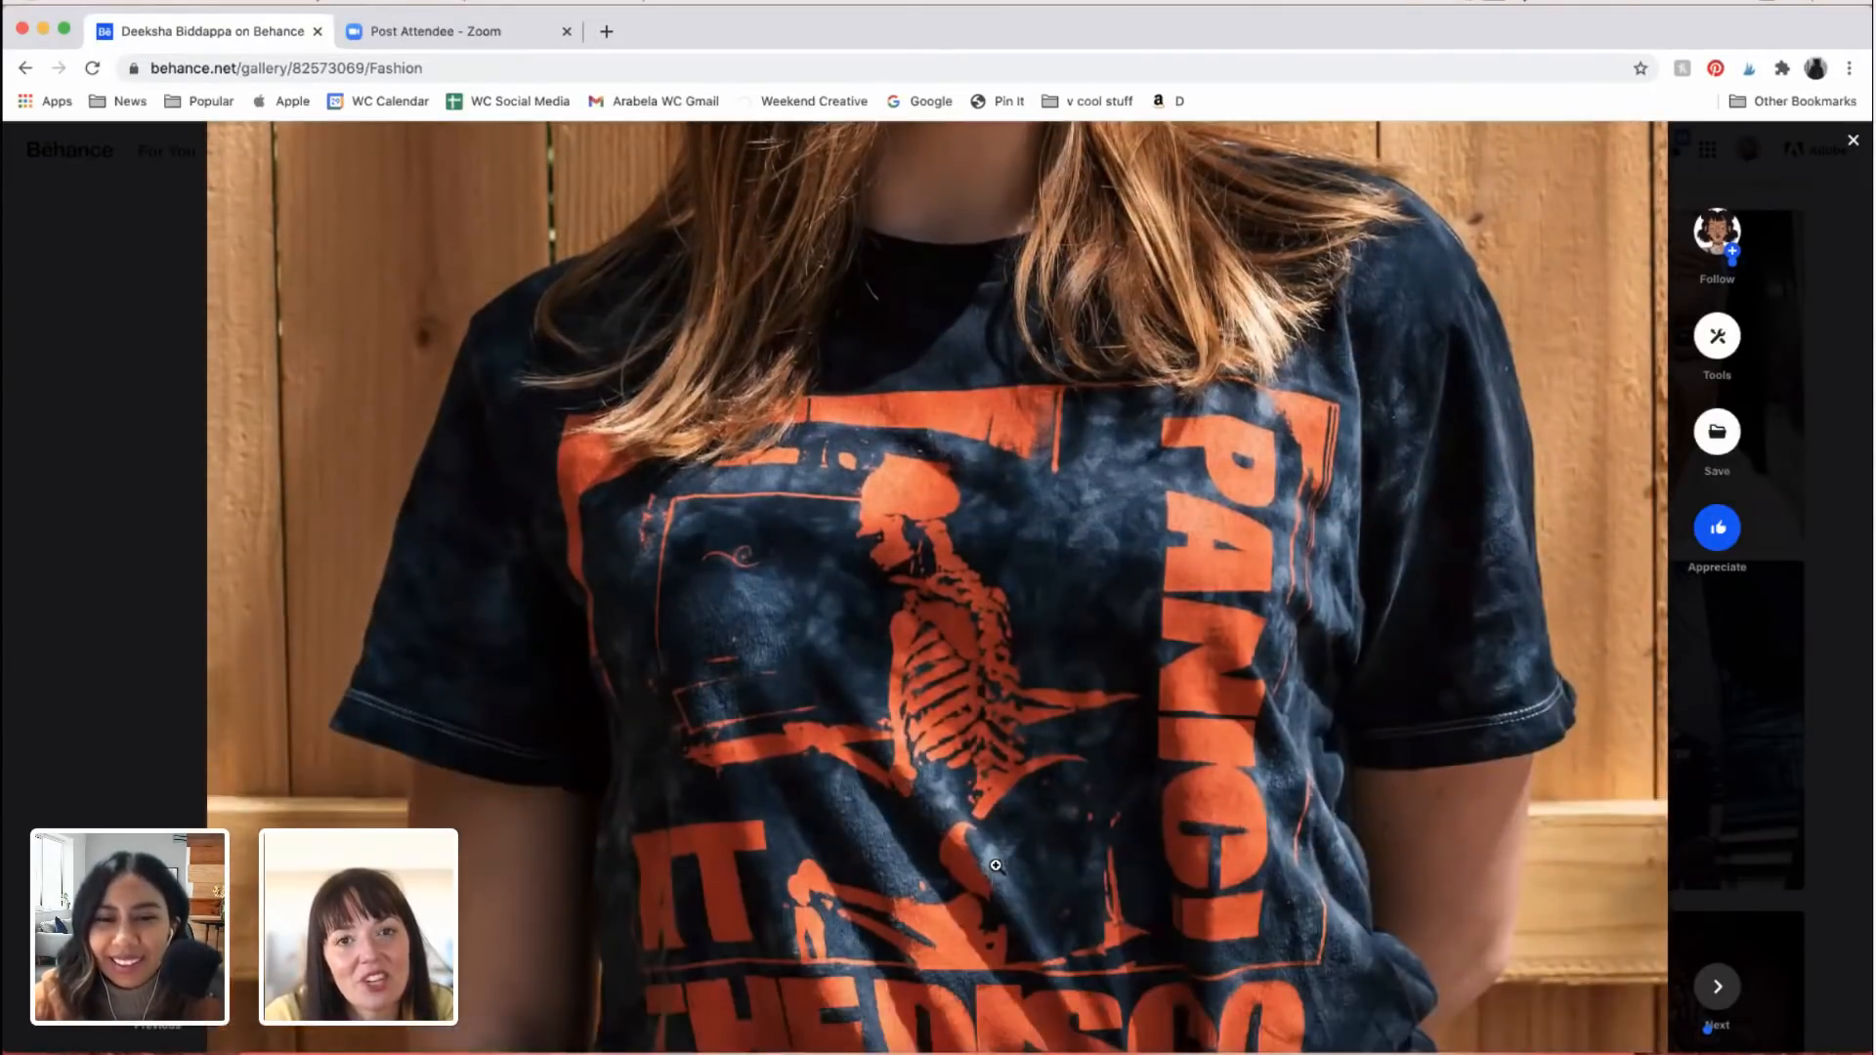
{"action": "scroll", "coordinate": [996, 866], "scroll_direction": "down", "scroll_amount": 20}
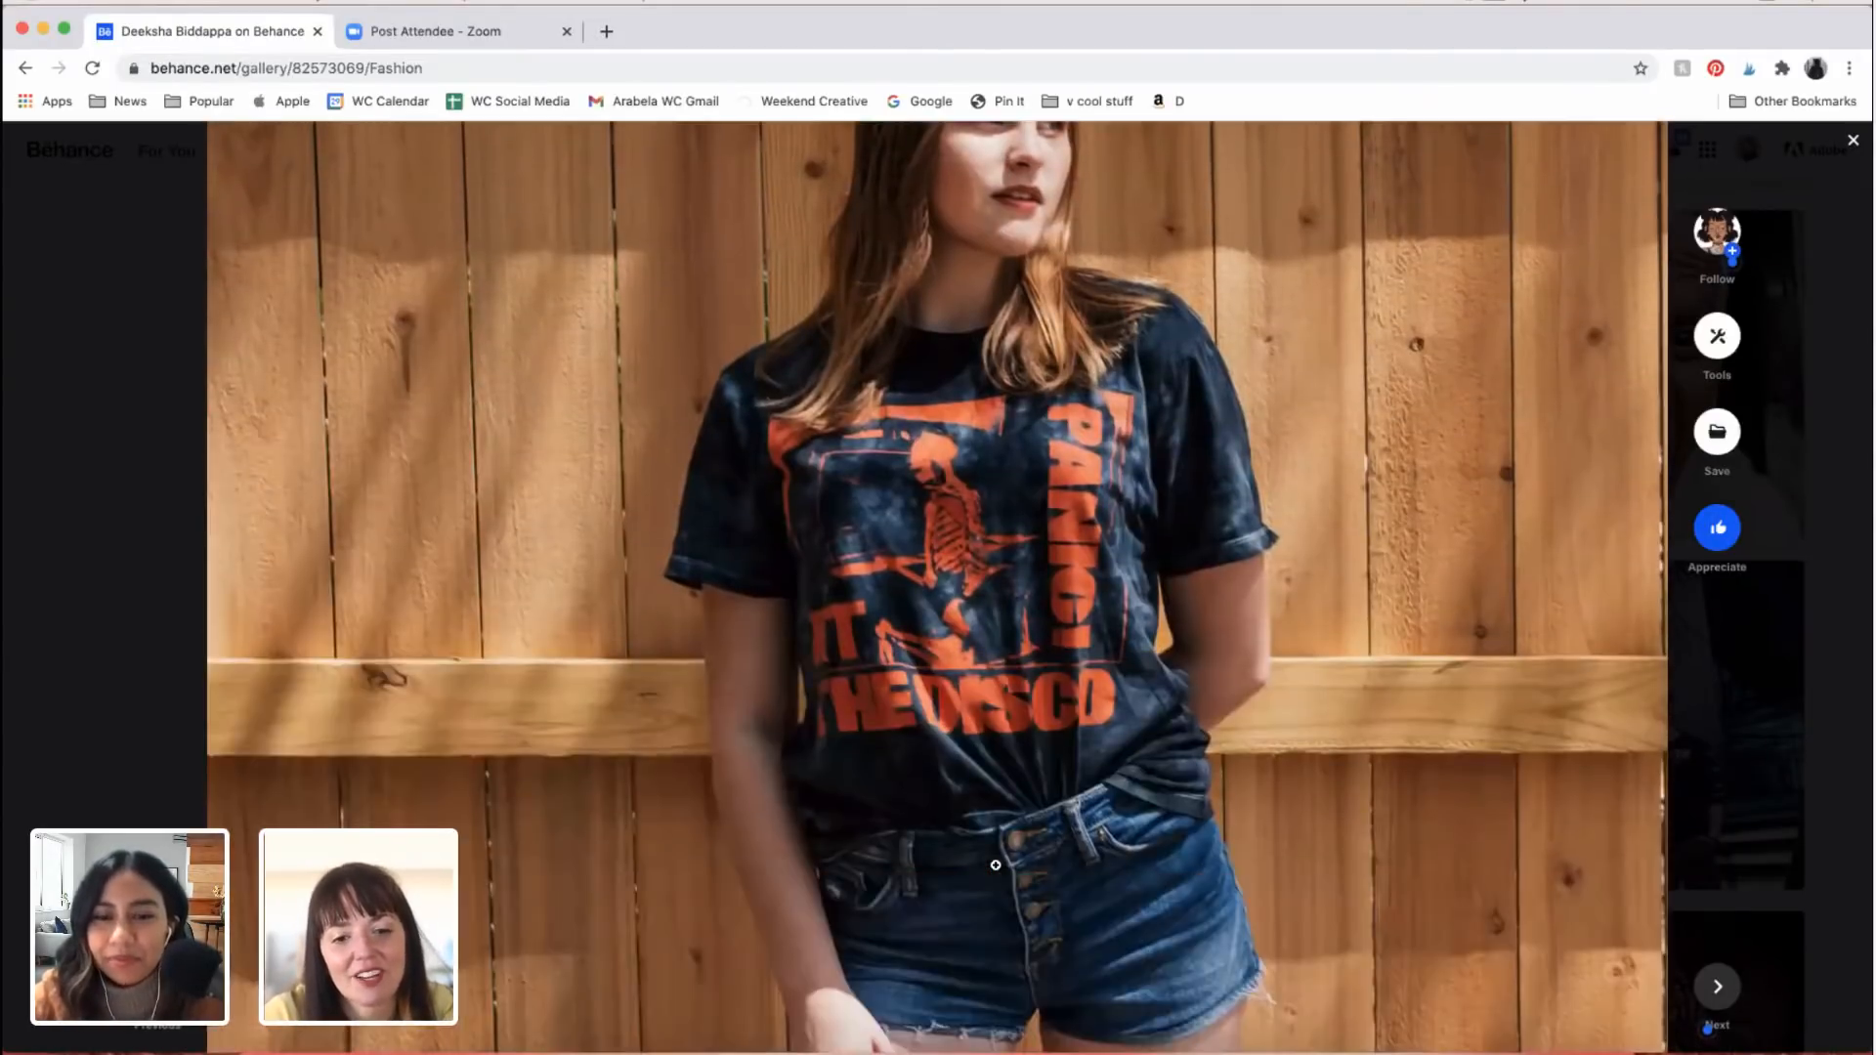
{"action": "scroll", "coordinate": [996, 866], "scroll_direction": "down", "scroll_amount": 20}
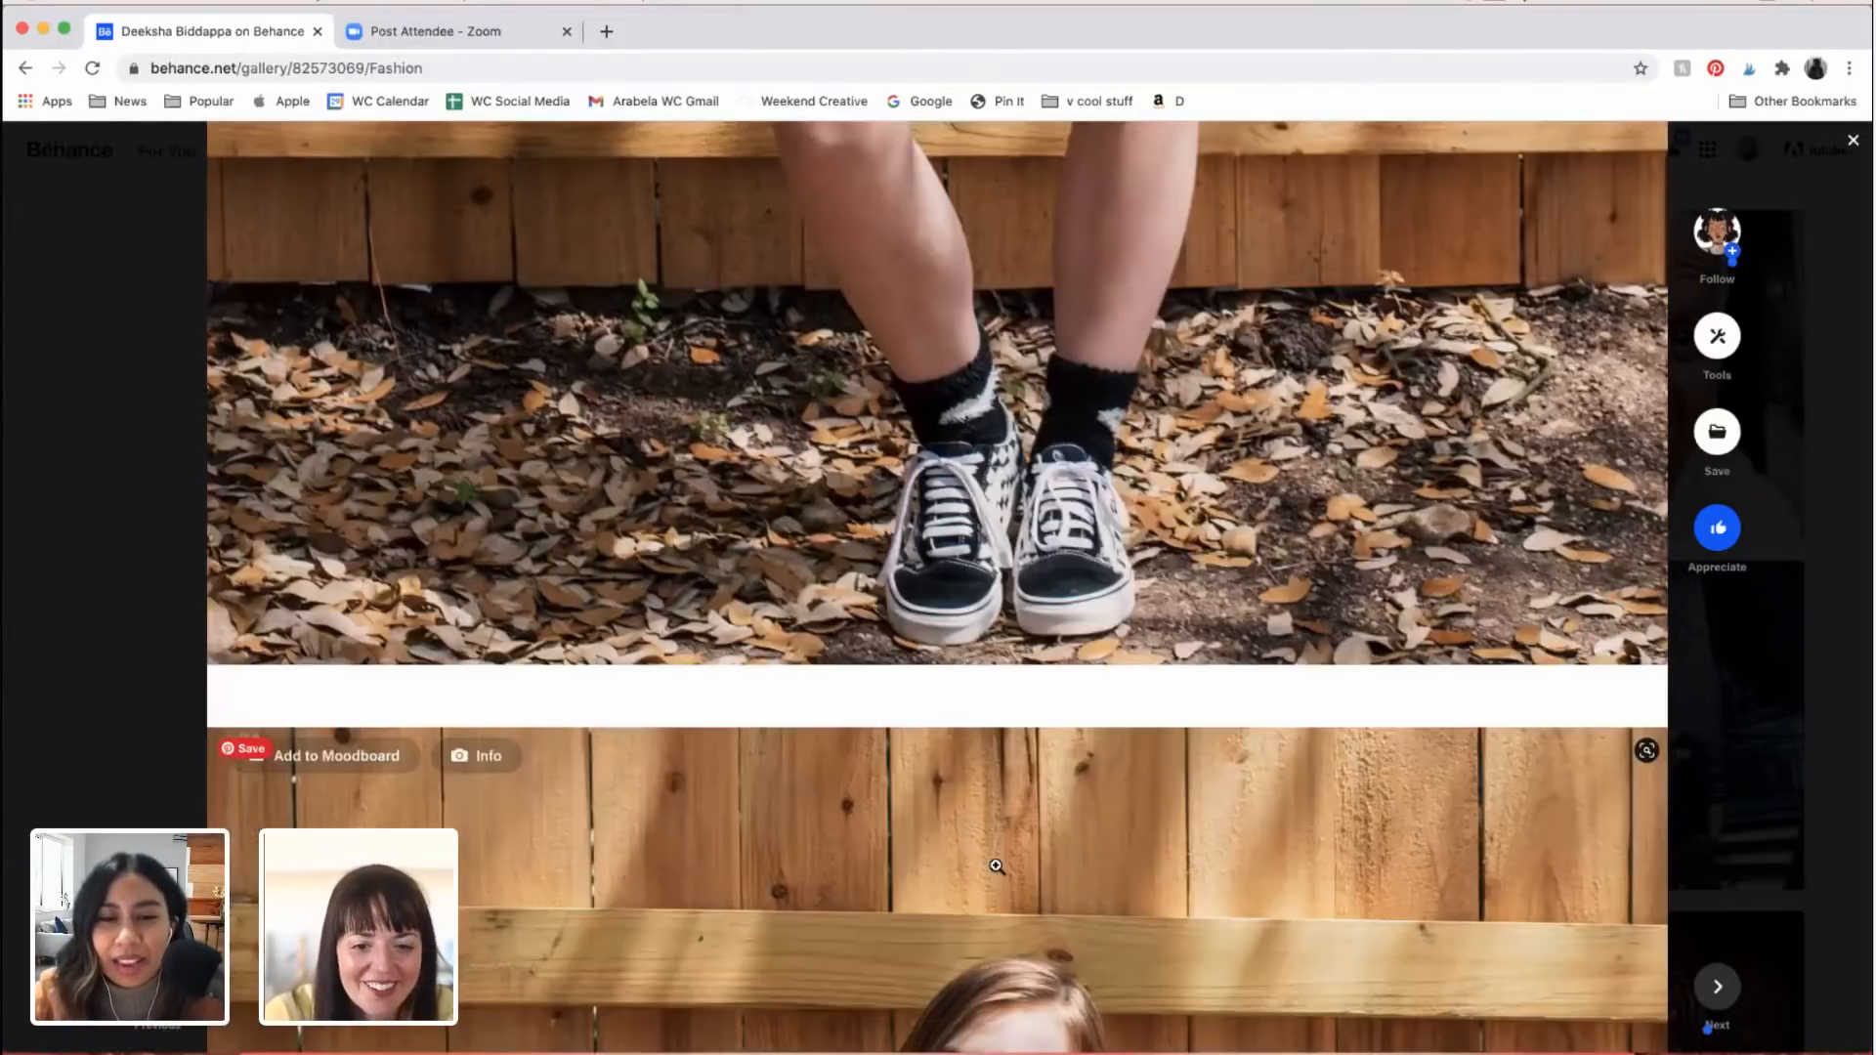
{"action": "scroll", "coordinate": [996, 866], "scroll_direction": "down", "scroll_amount": 20}
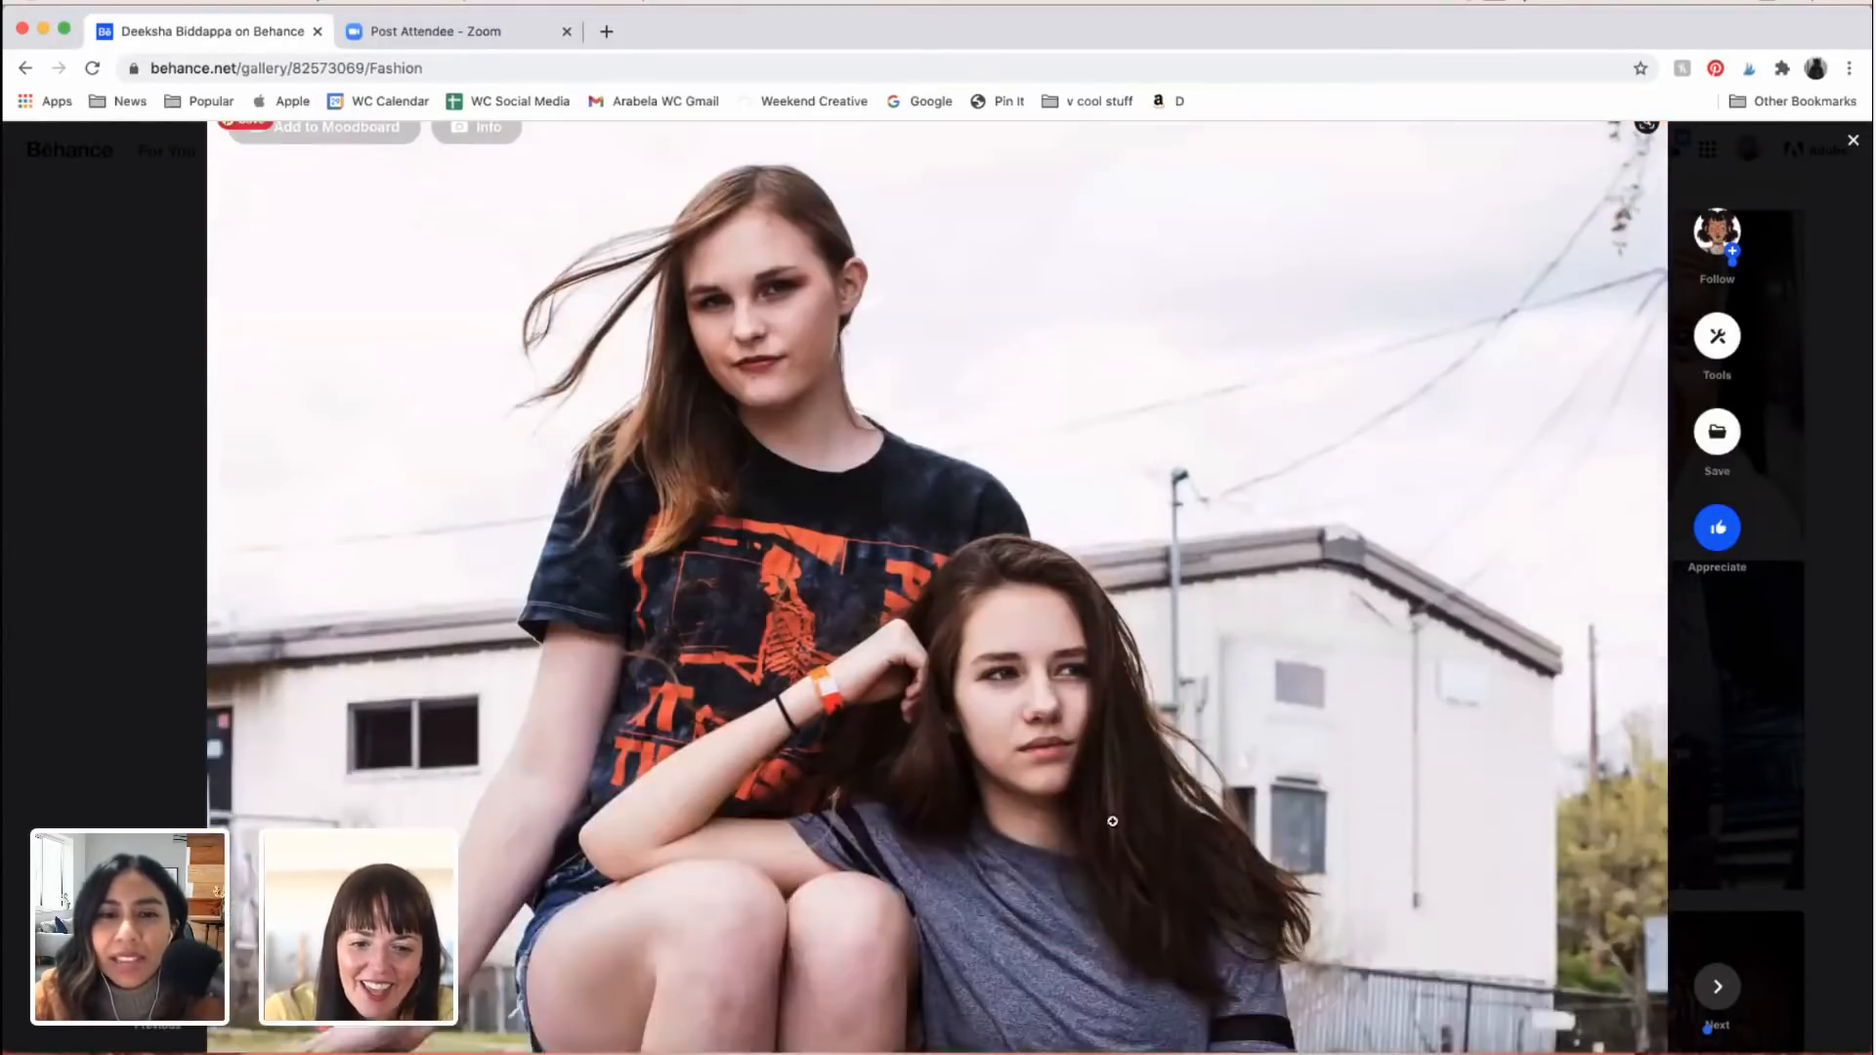
Step: Examine the outdoor photo of the two women on the bench, from faces and windblown hair down to the shoes, against the neighbouring fence portrait
{"action": "scroll", "coordinate": [1122, 820], "scroll_direction": "down", "scroll_amount": 5}
{"action": "scroll", "coordinate": [655, 332], "scroll_direction": "up", "scroll_amount": 6}
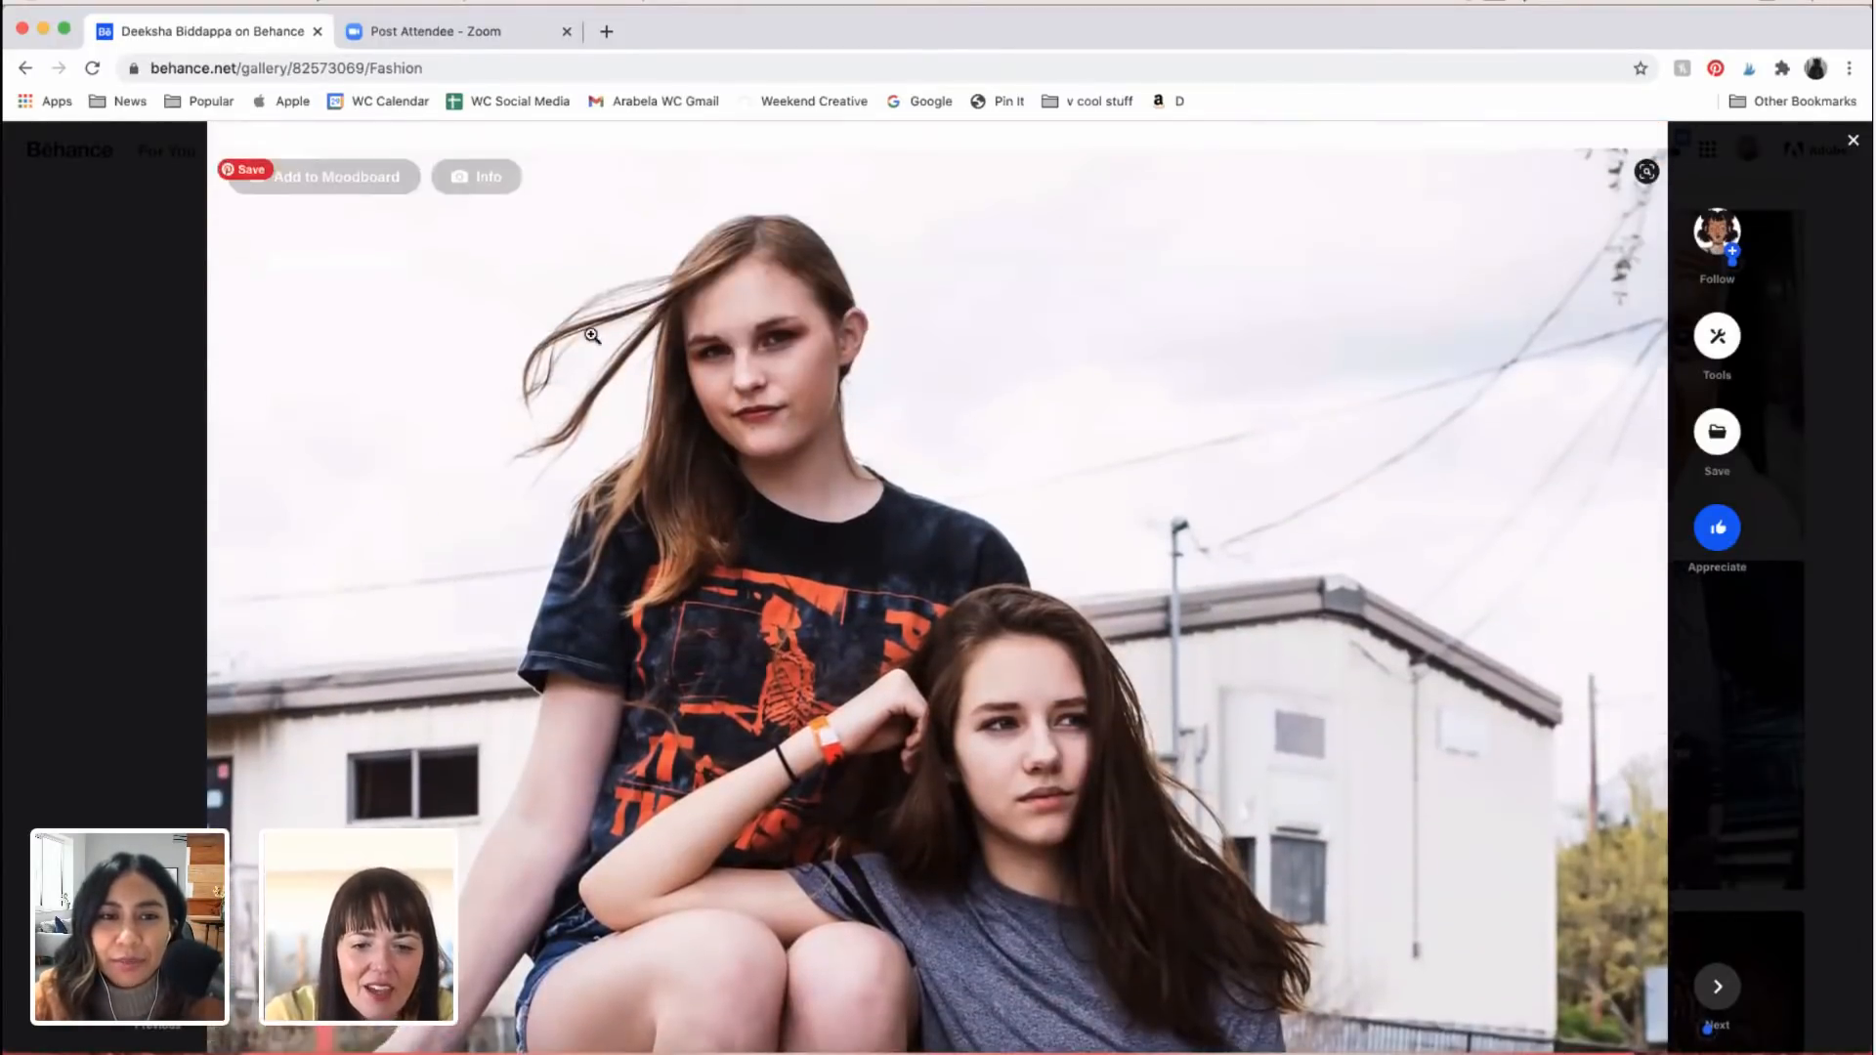
{"action": "scroll", "coordinate": [782, 489], "scroll_direction": "down", "scroll_amount": 2}
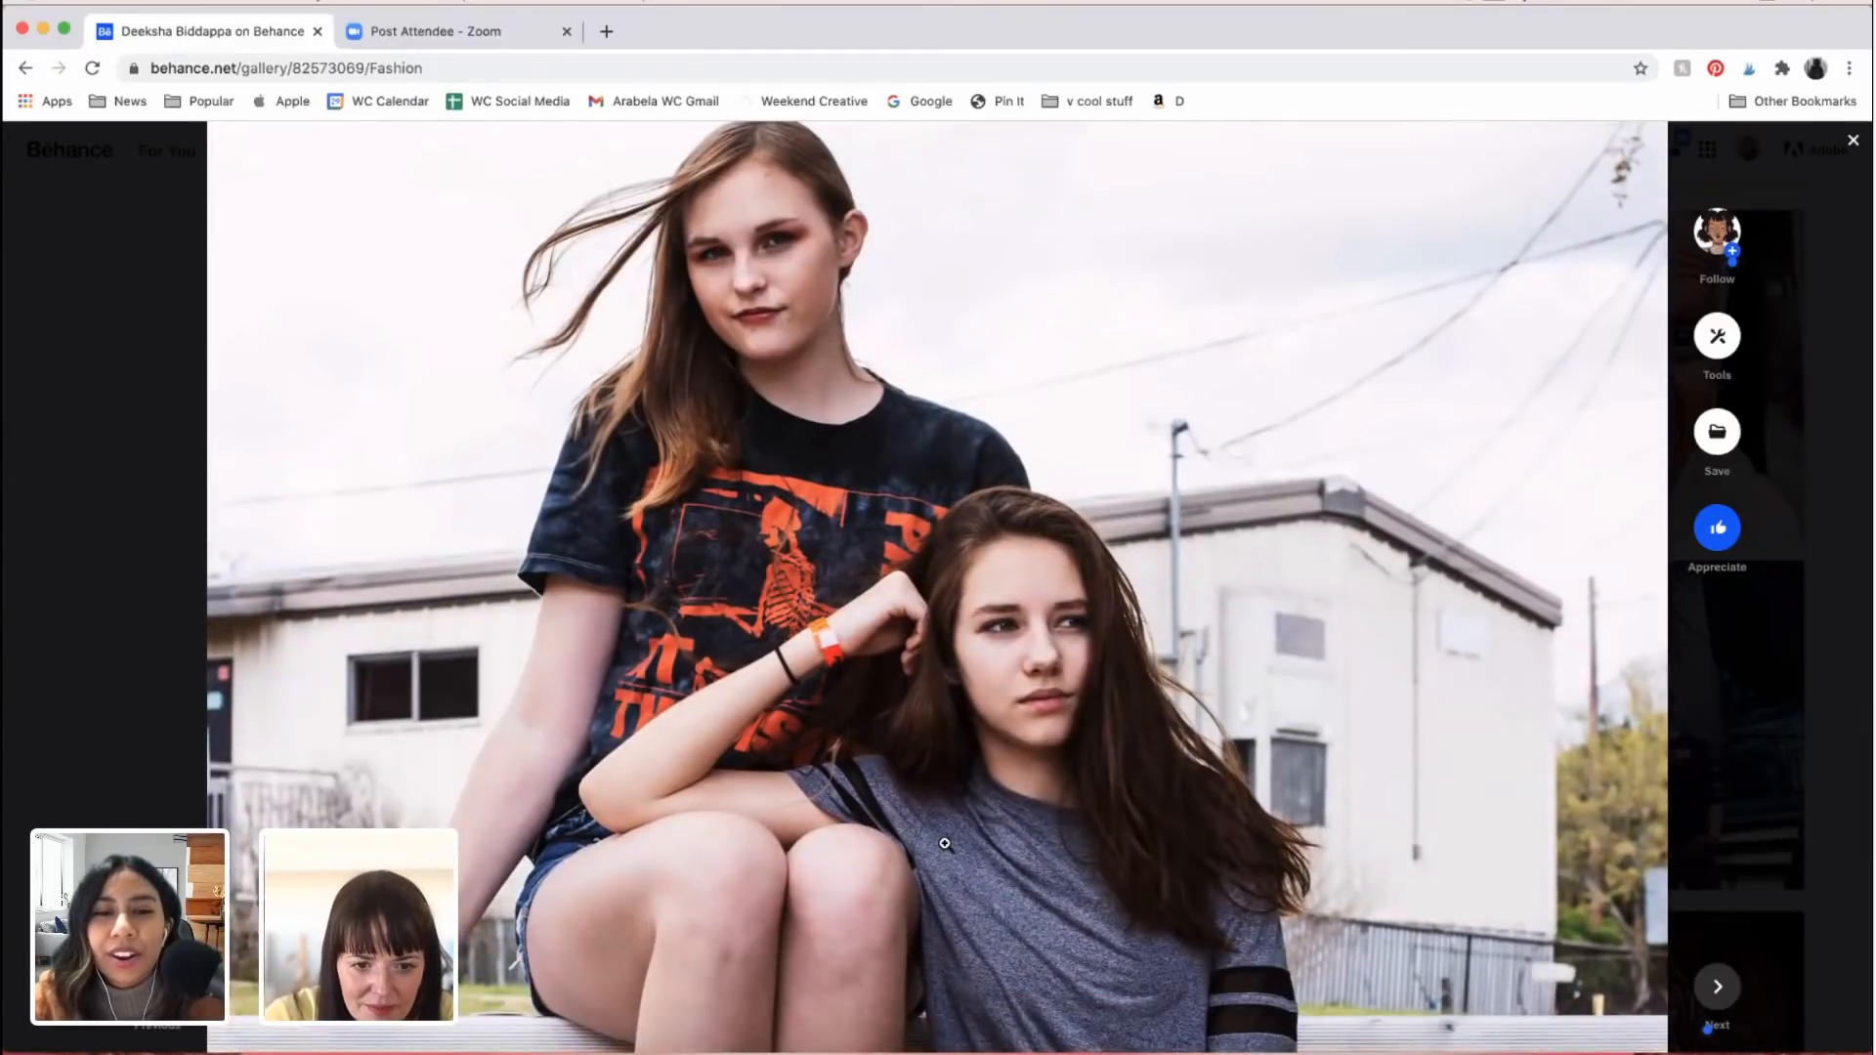
{"action": "scroll", "coordinate": [945, 843], "scroll_direction": "down", "scroll_amount": 10}
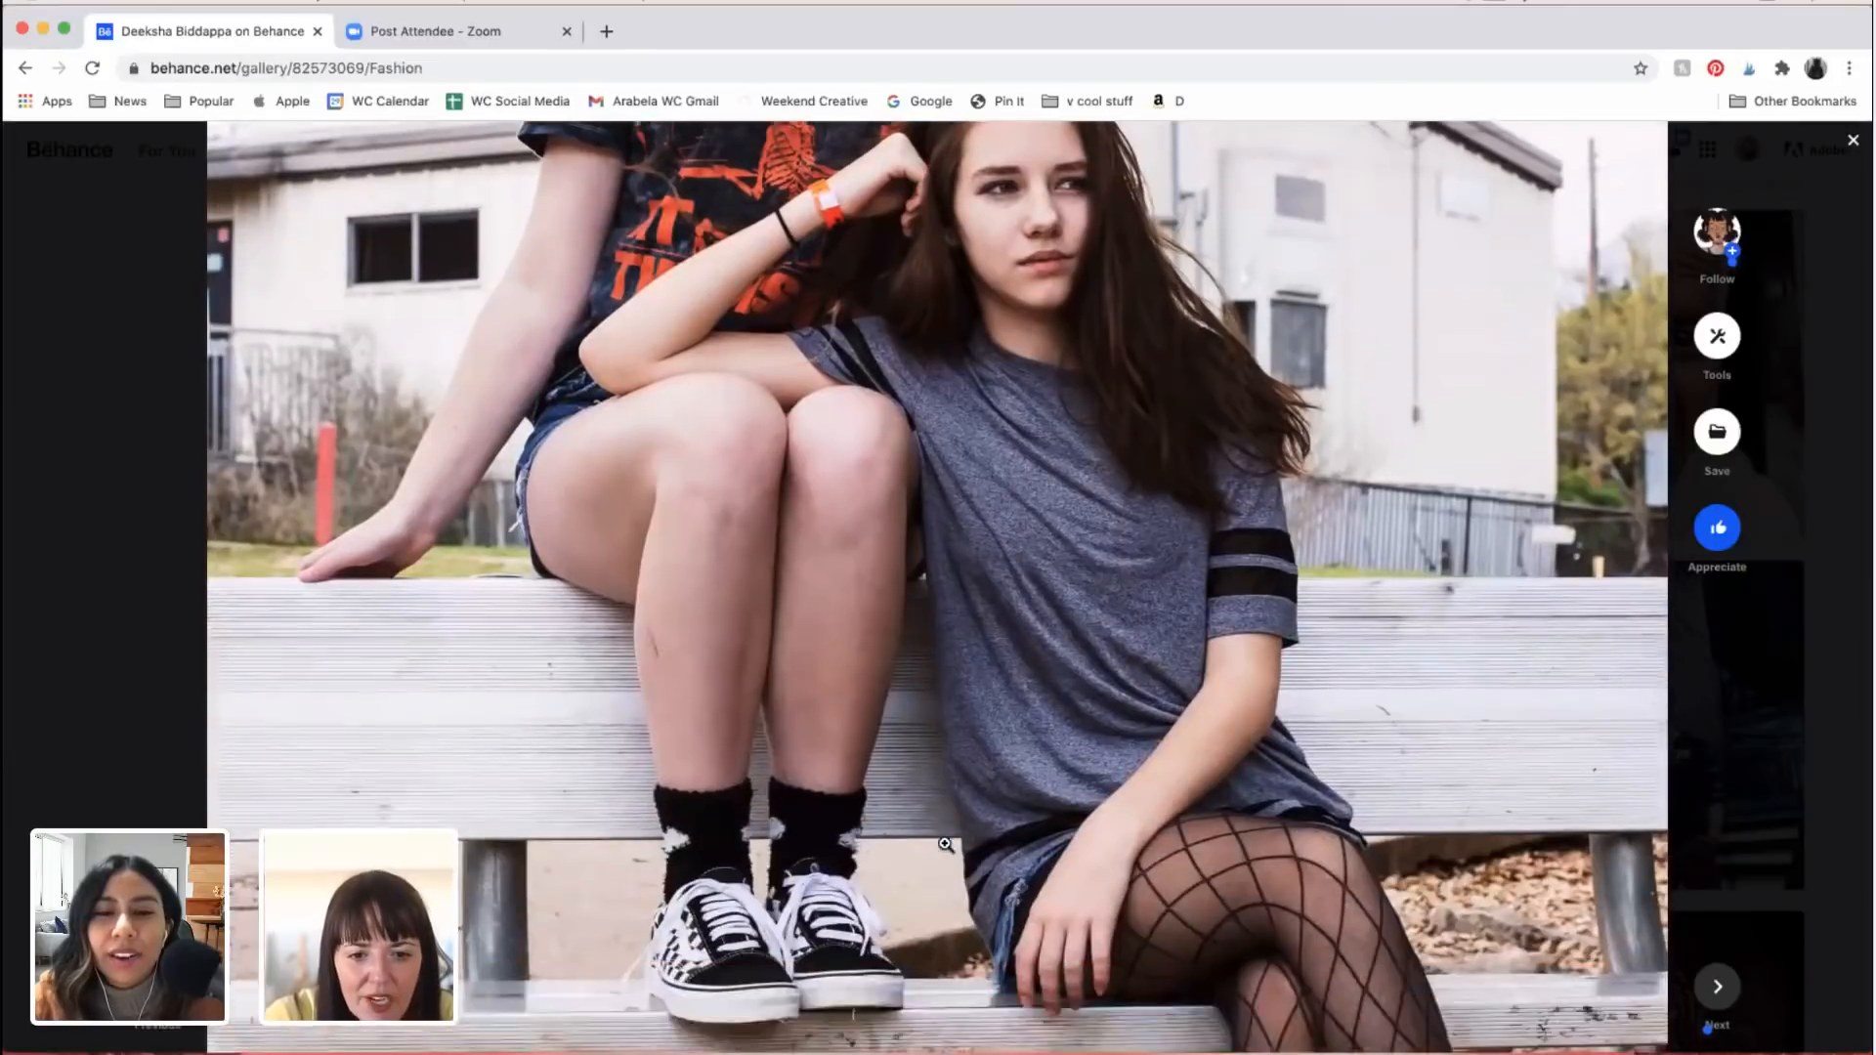
{"action": "scroll", "coordinate": [945, 844], "scroll_direction": "down", "scroll_amount": 10}
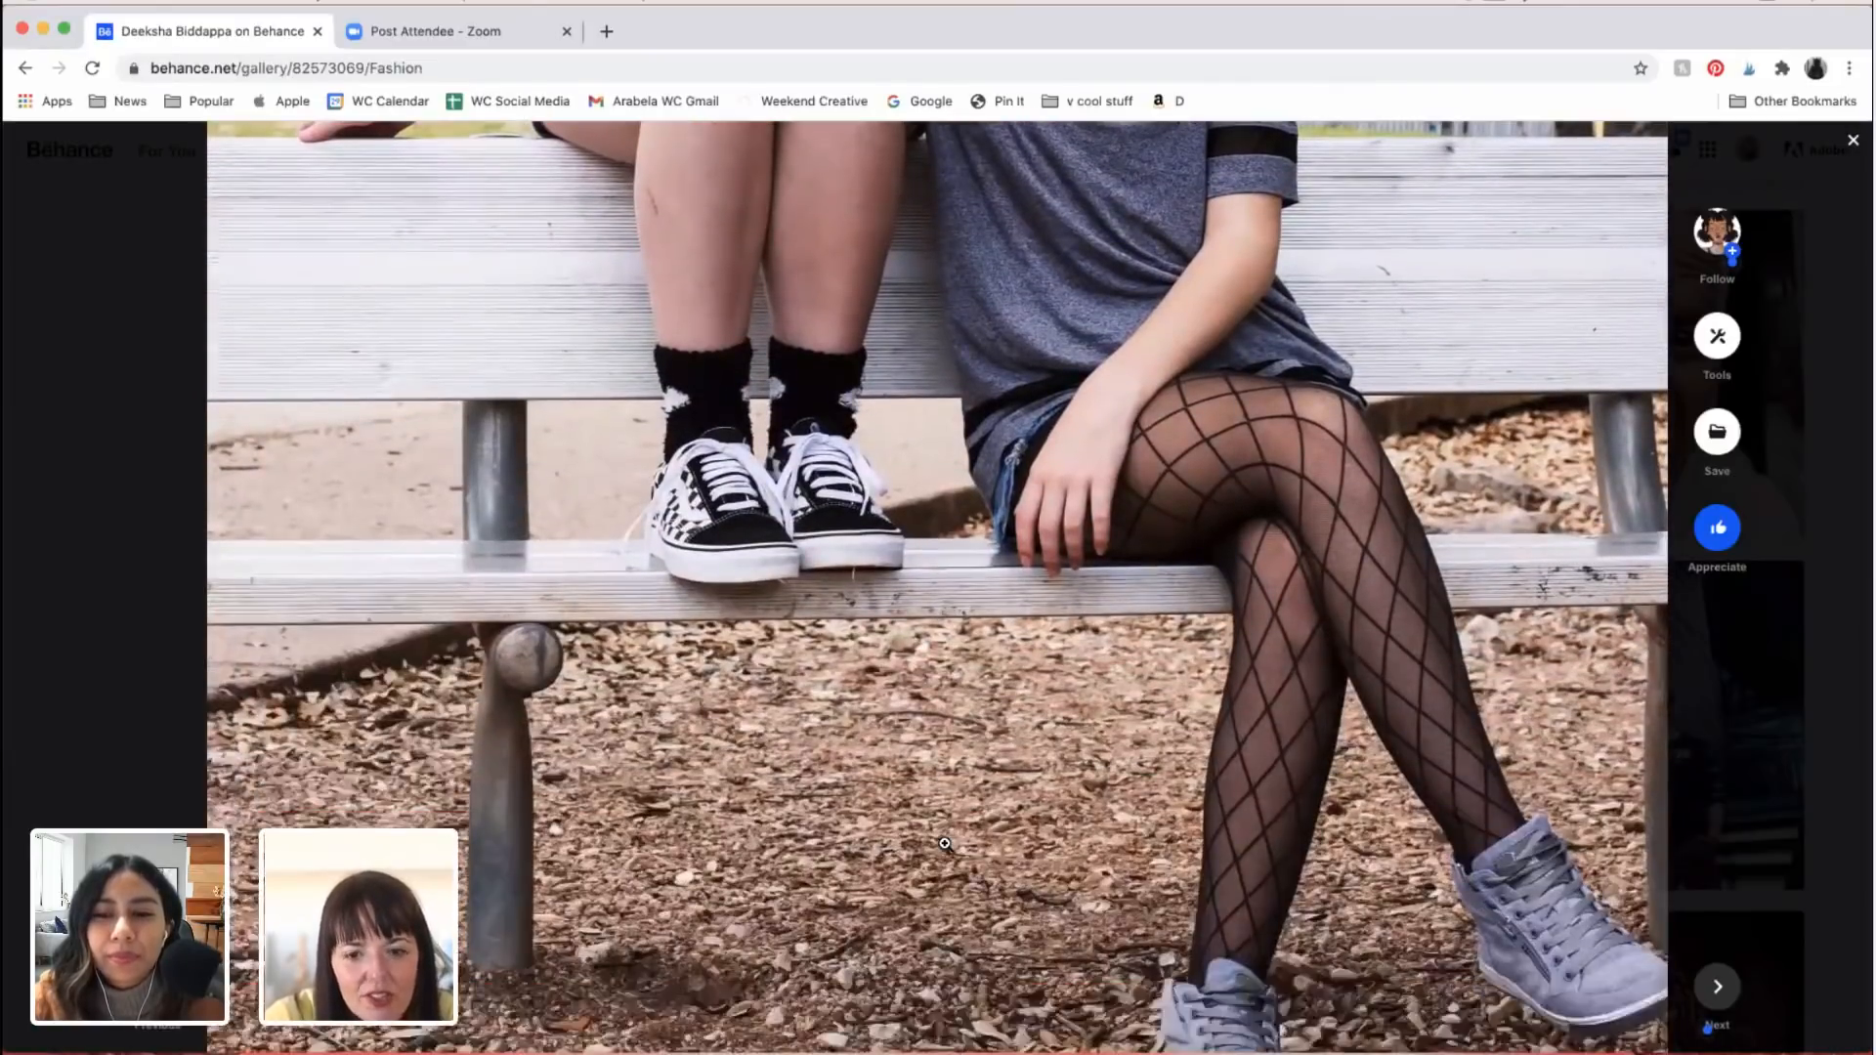
{"action": "scroll", "coordinate": [945, 843], "scroll_direction": "down", "scroll_amount": 7}
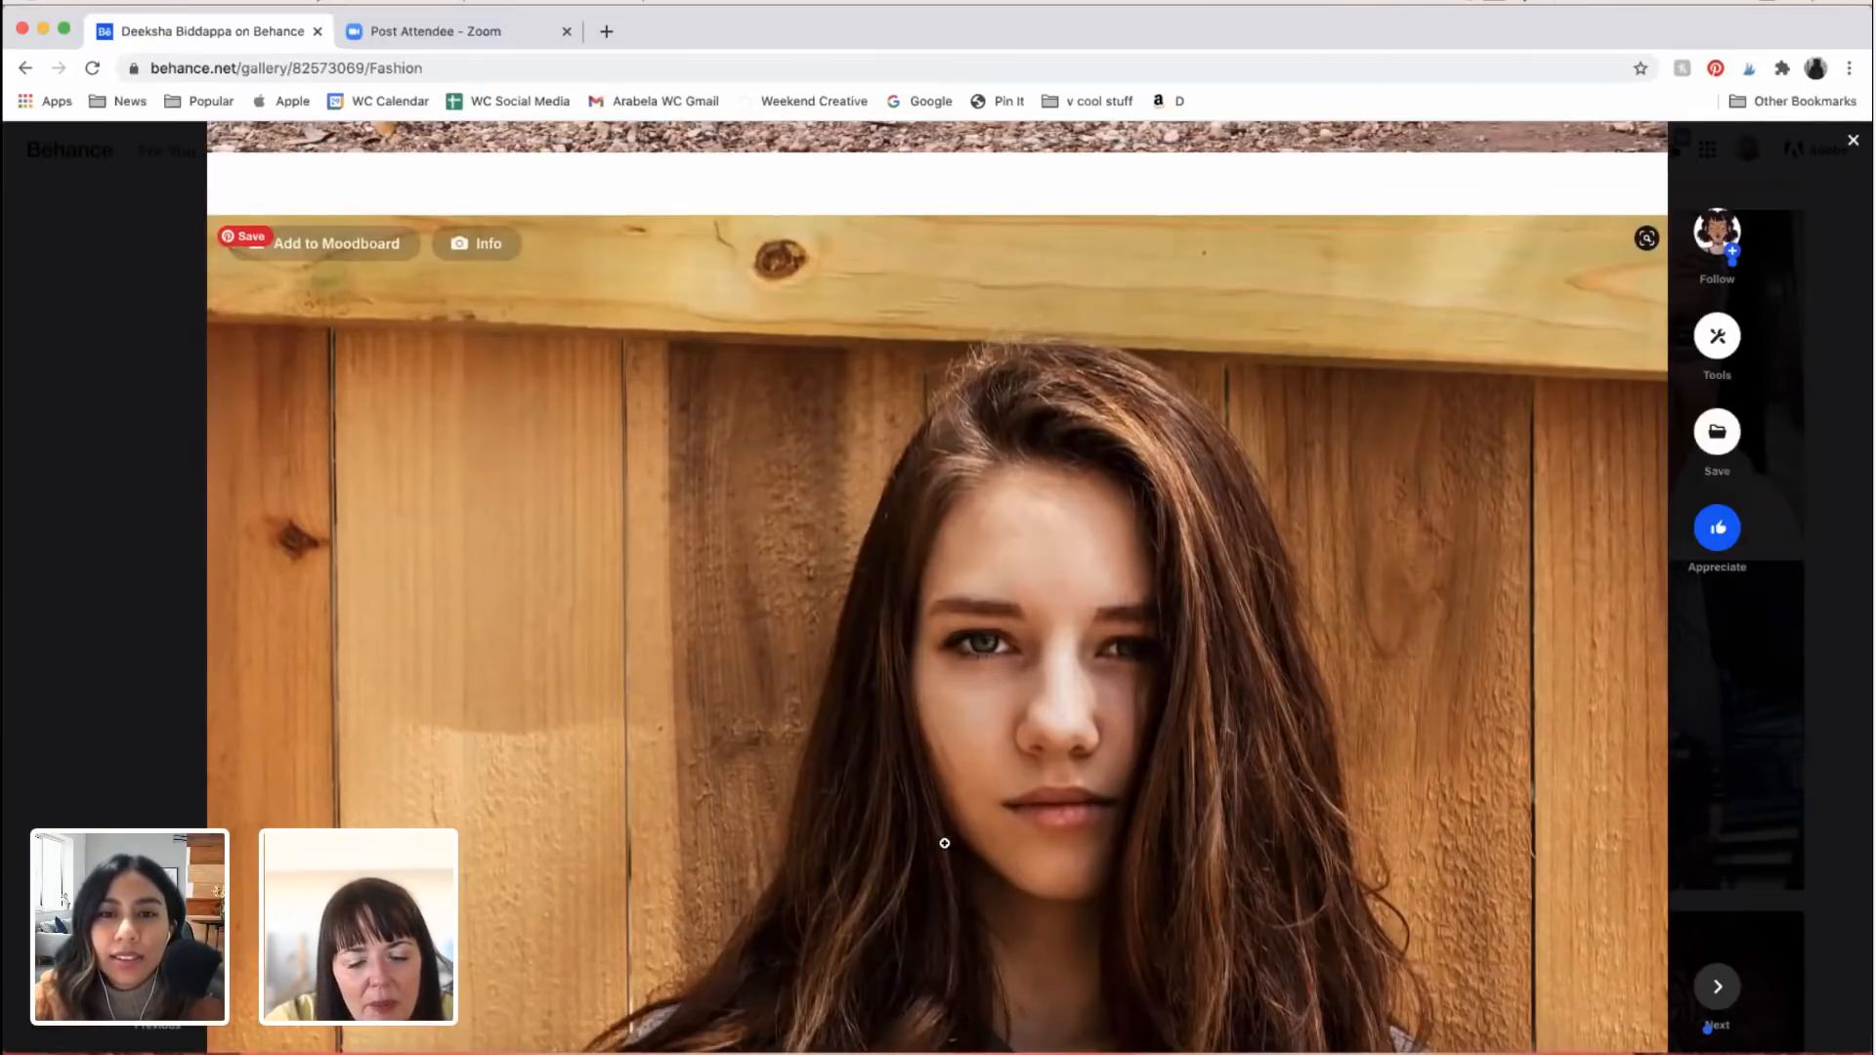
{"action": "scroll", "coordinate": [945, 844], "scroll_direction": "up", "scroll_amount": 15}
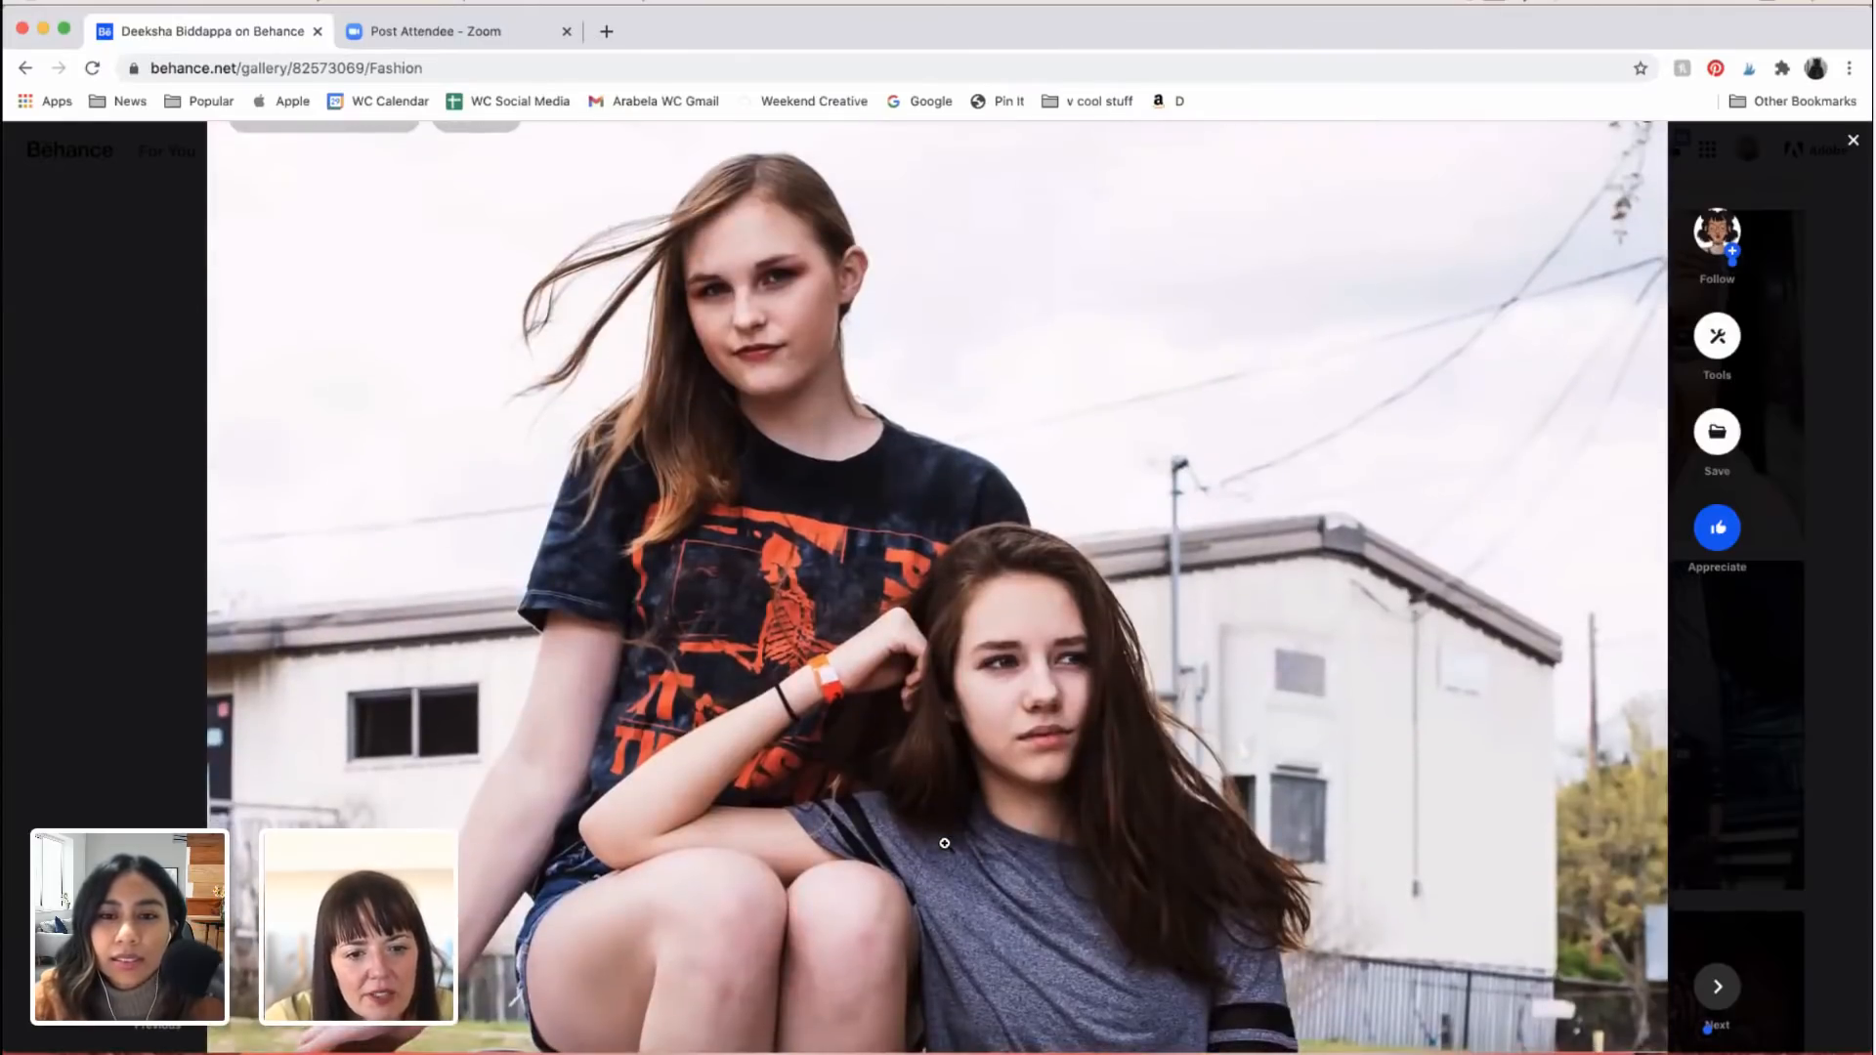
{"action": "scroll", "coordinate": [945, 843], "scroll_direction": "down", "scroll_amount": 1}
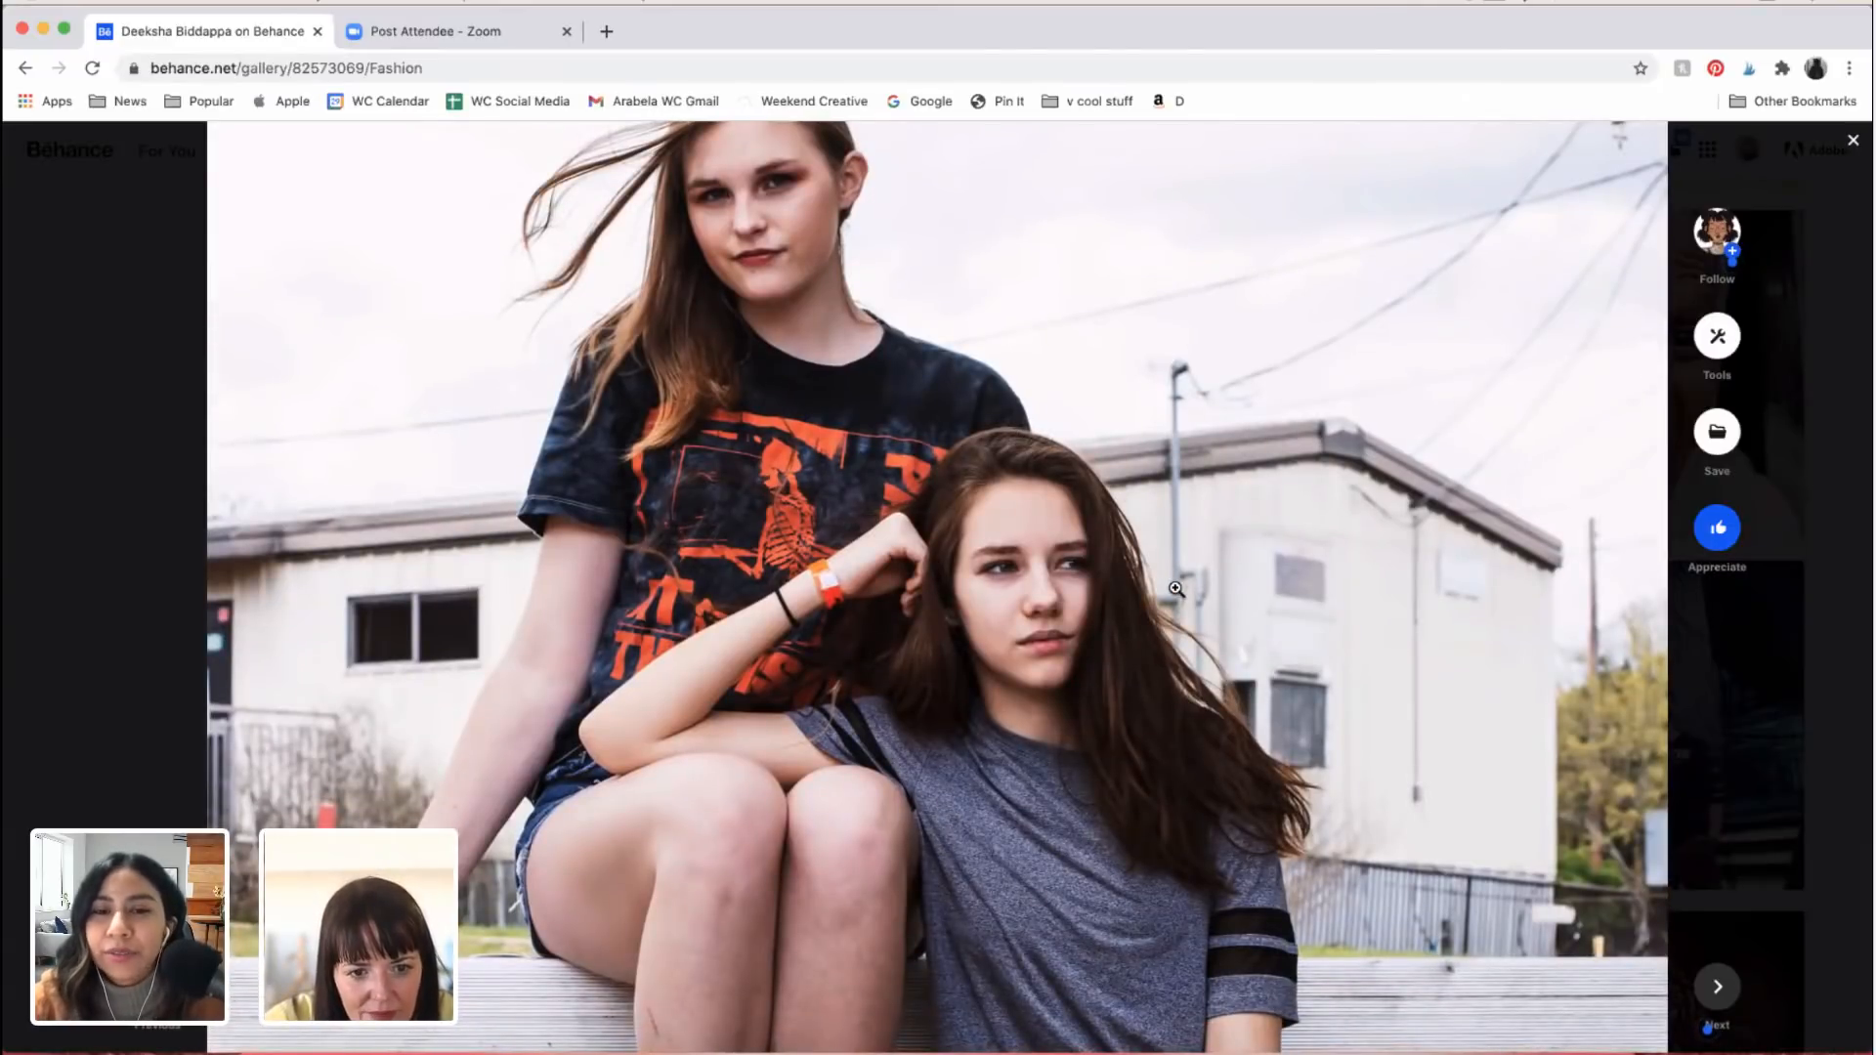
{"action": "scroll", "coordinate": [1175, 589], "scroll_direction": "down", "scroll_amount": 5}
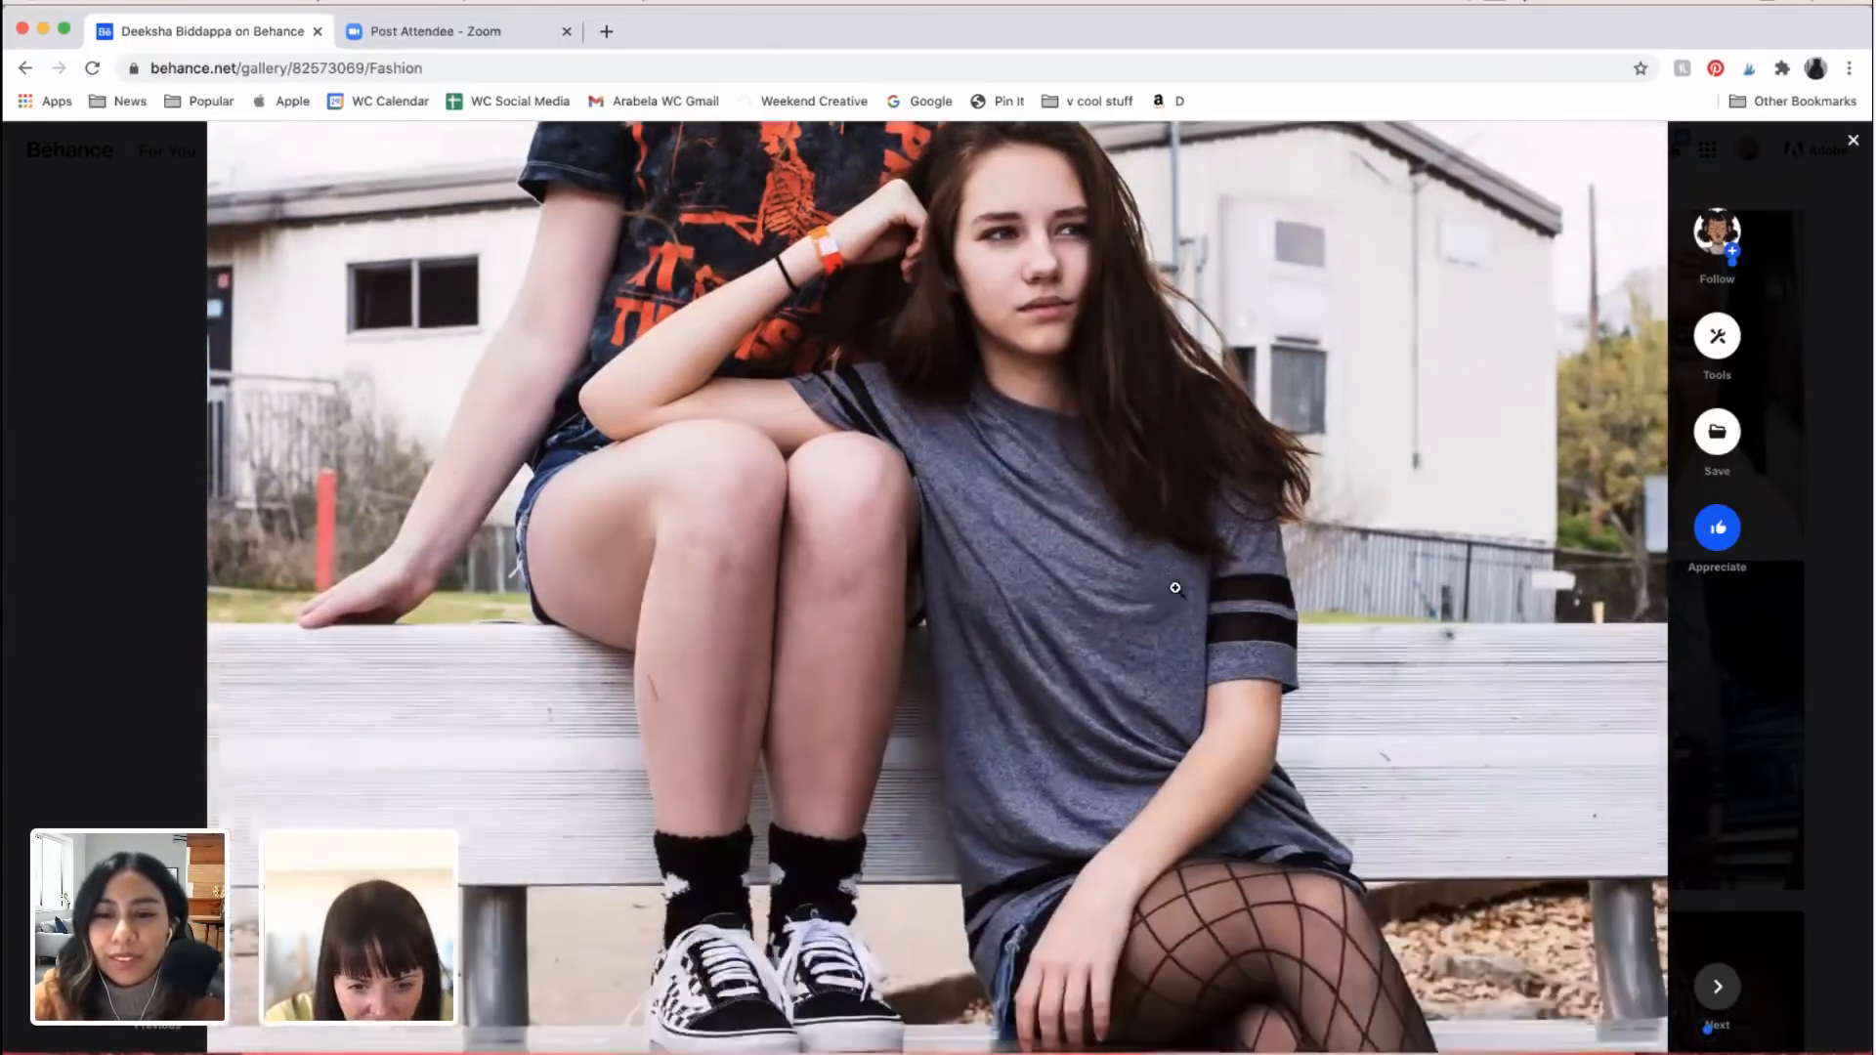
Step: Examine the wooden fence portrait of the woman in the grey T-shirt, from her face and hair to her crossed arms and jeans
{"action": "scroll", "coordinate": [1176, 589], "scroll_direction": "down", "scroll_amount": 10}
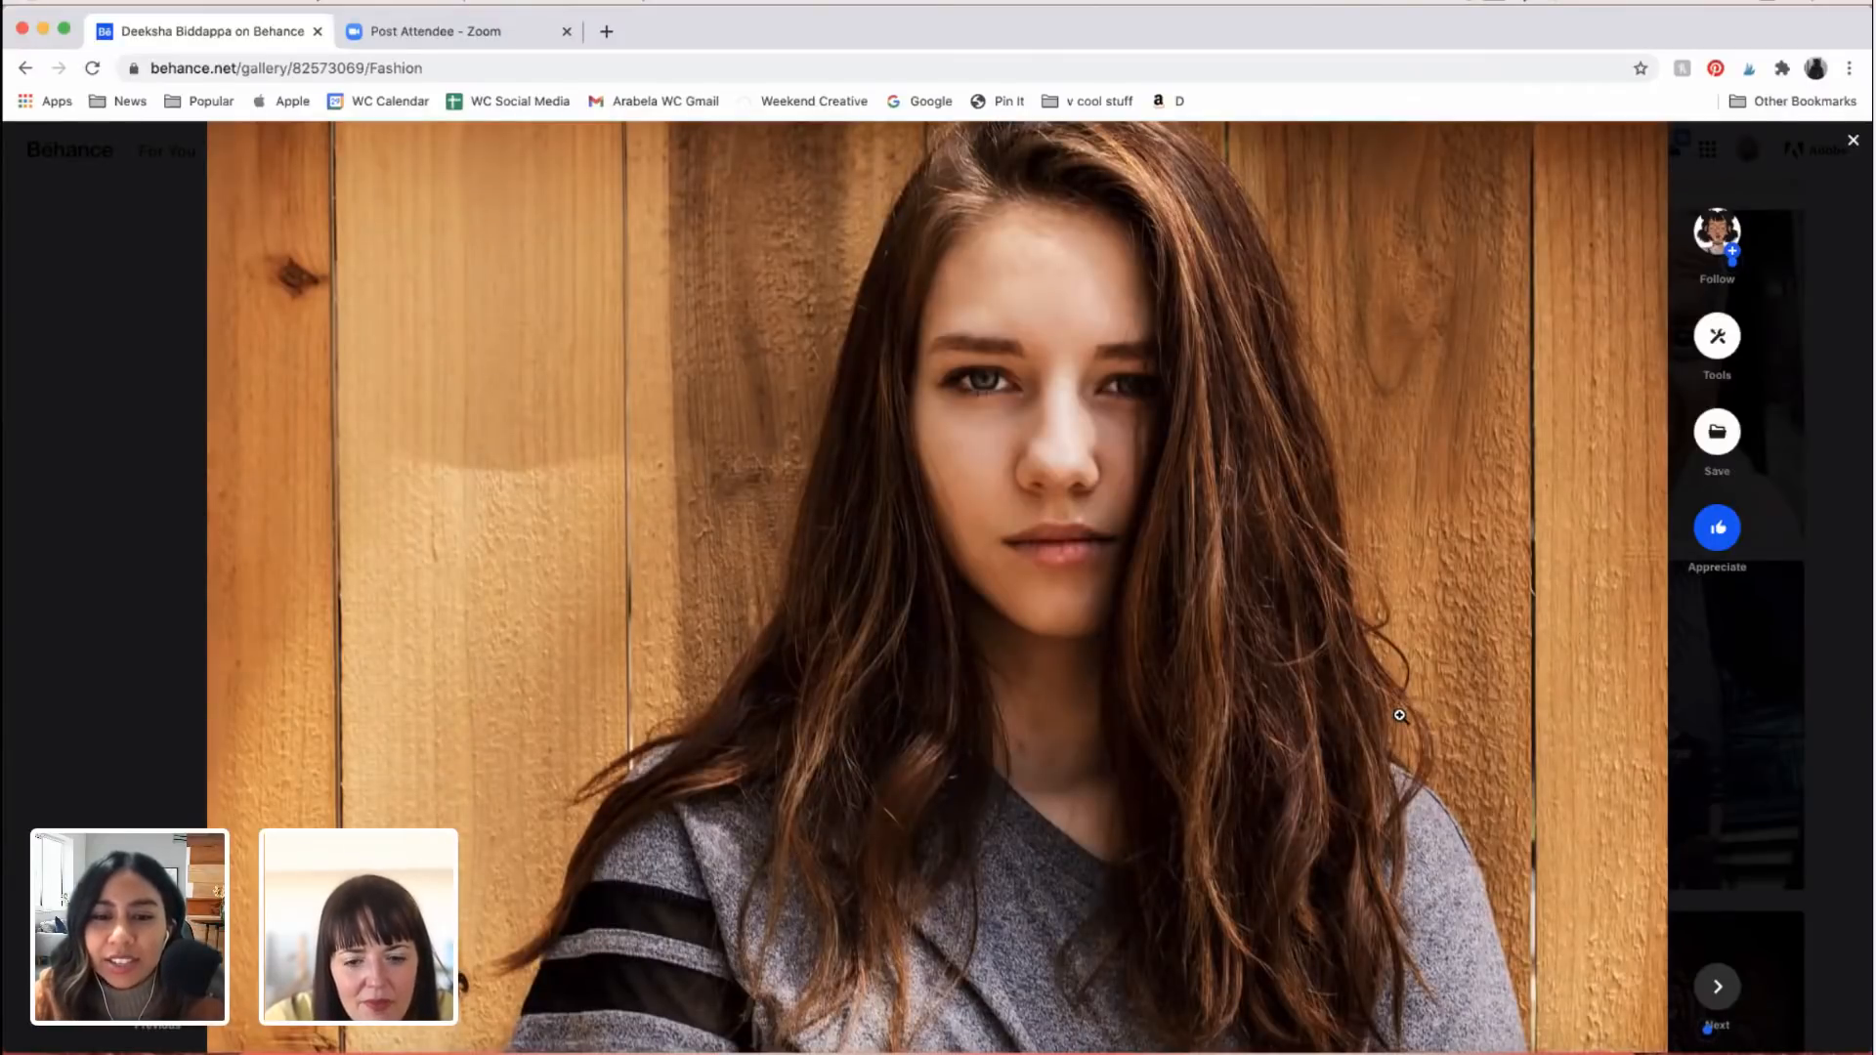
{"action": "scroll", "coordinate": [1400, 715], "scroll_direction": "down", "scroll_amount": 2}
{"action": "scroll", "coordinate": [1328, 660], "scroll_direction": "up", "scroll_amount": 4}
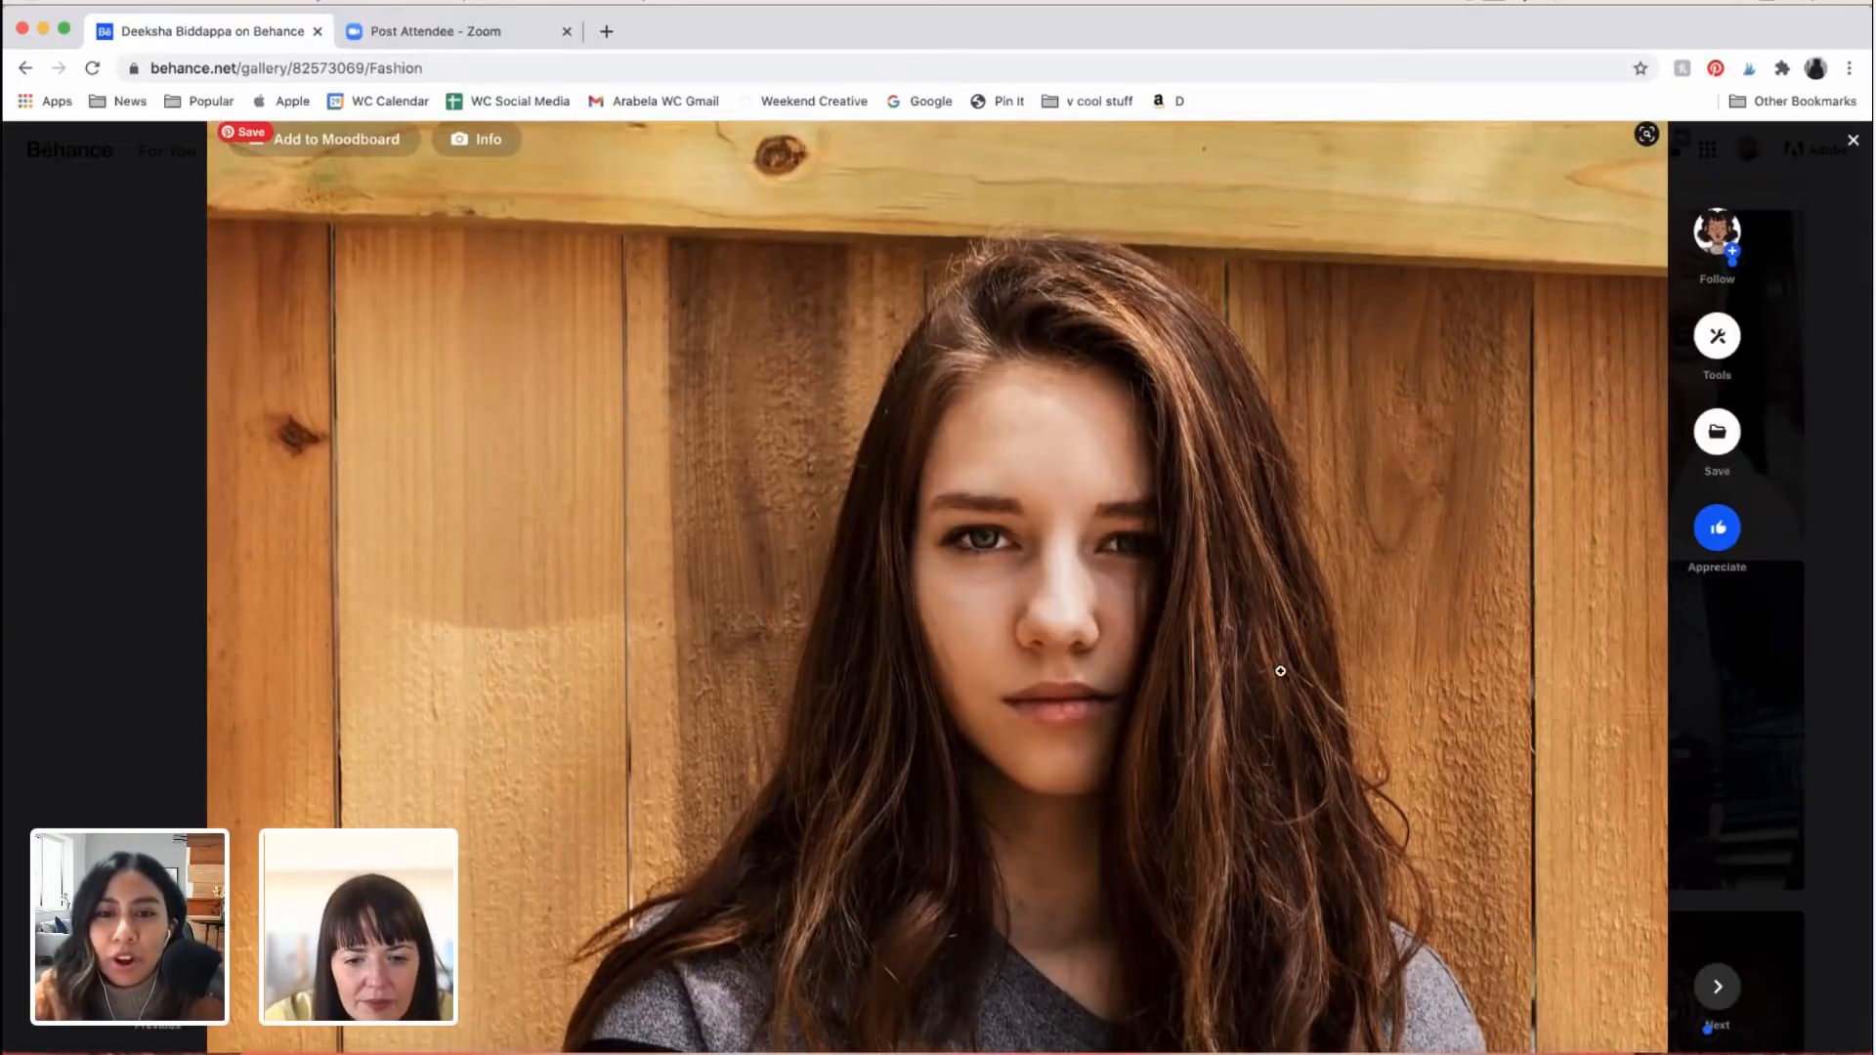
{"action": "scroll", "coordinate": [1280, 671], "scroll_direction": "down", "scroll_amount": 4}
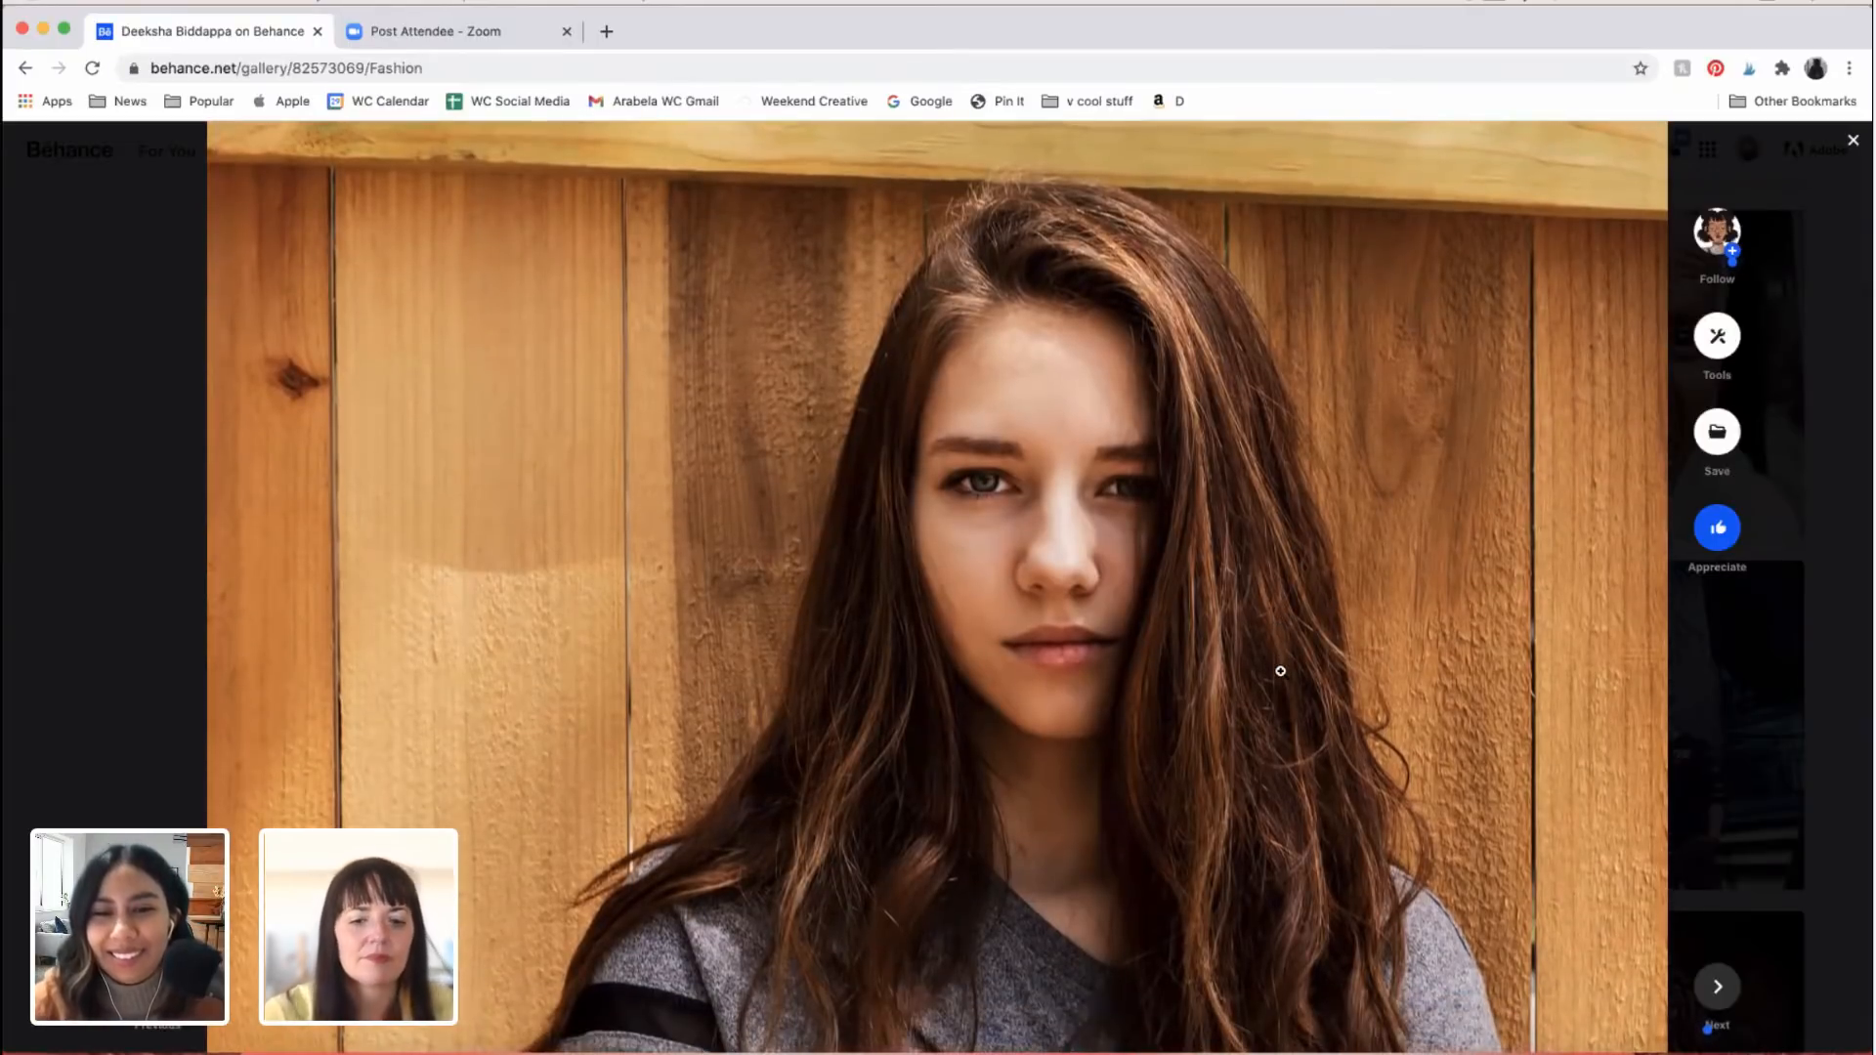
{"action": "scroll", "coordinate": [1280, 671], "scroll_direction": "down", "scroll_amount": 15}
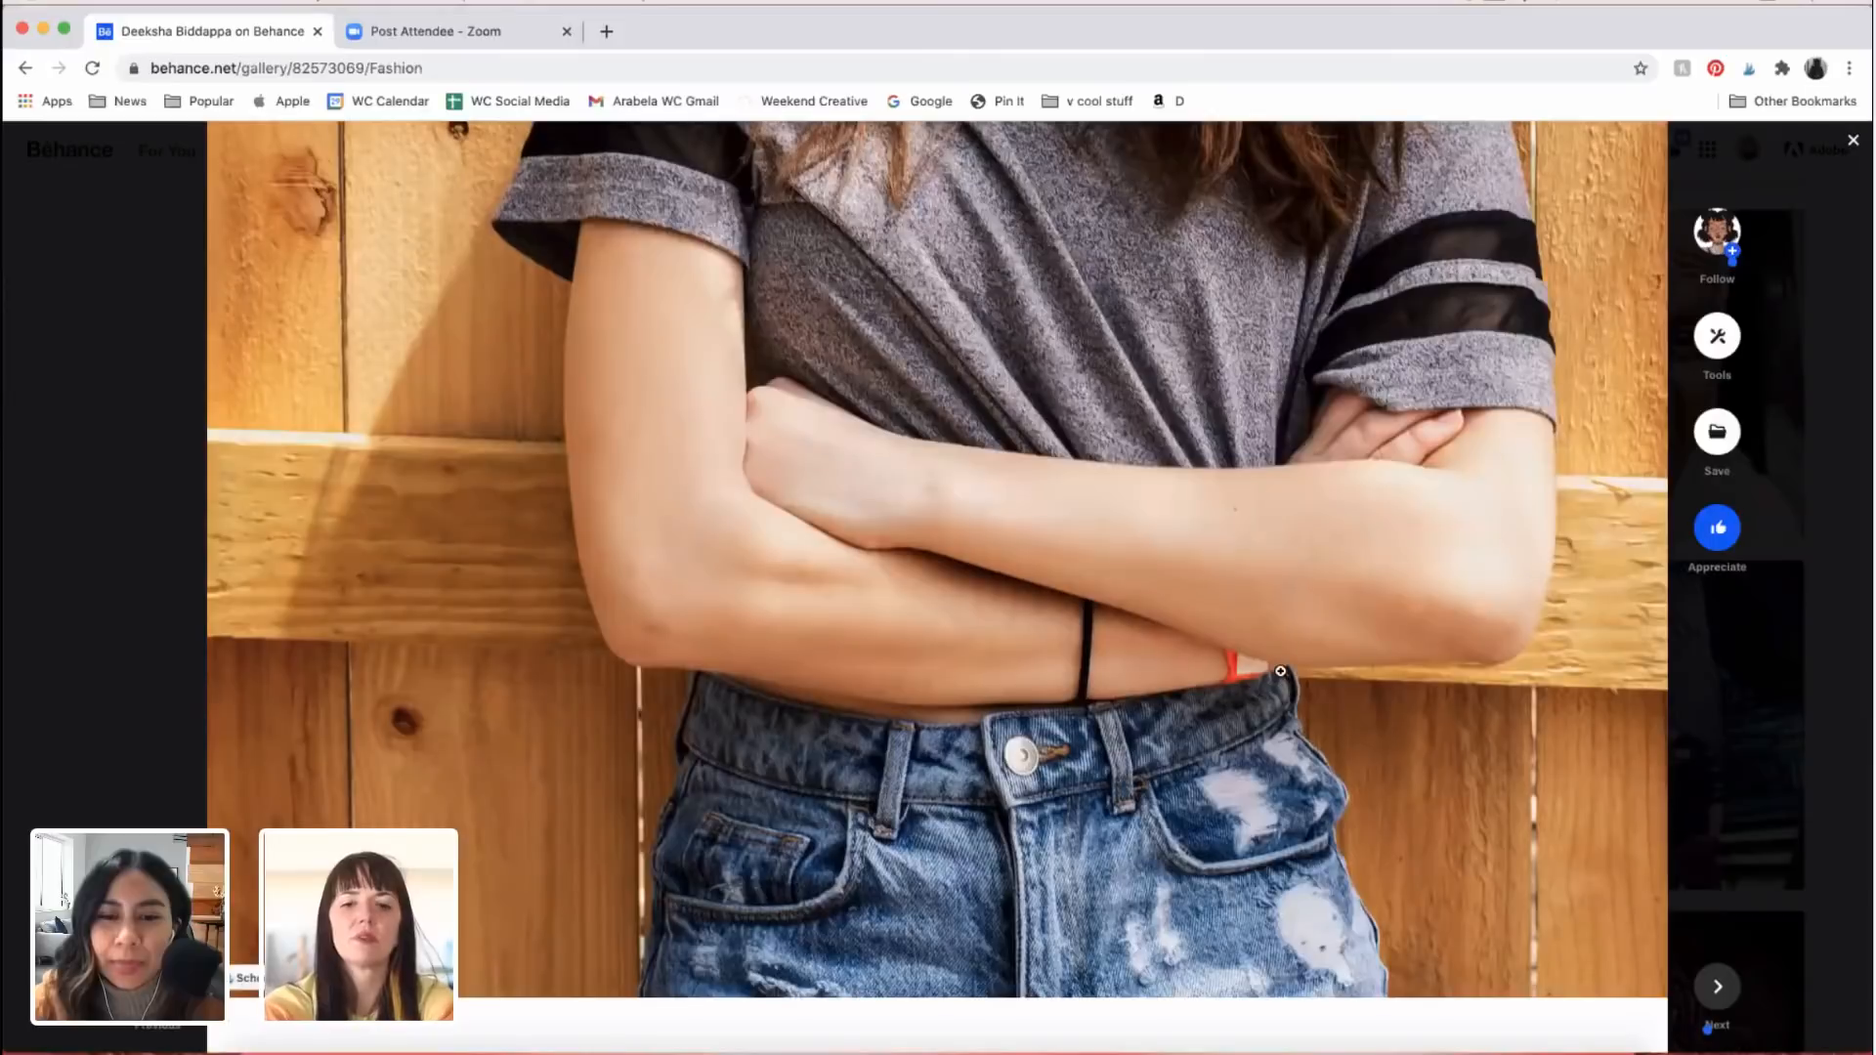
Step: View the brick wall photo of the two women leaning their heads together
{"action": "scroll", "coordinate": [1280, 671], "scroll_direction": "down", "scroll_amount": 5}
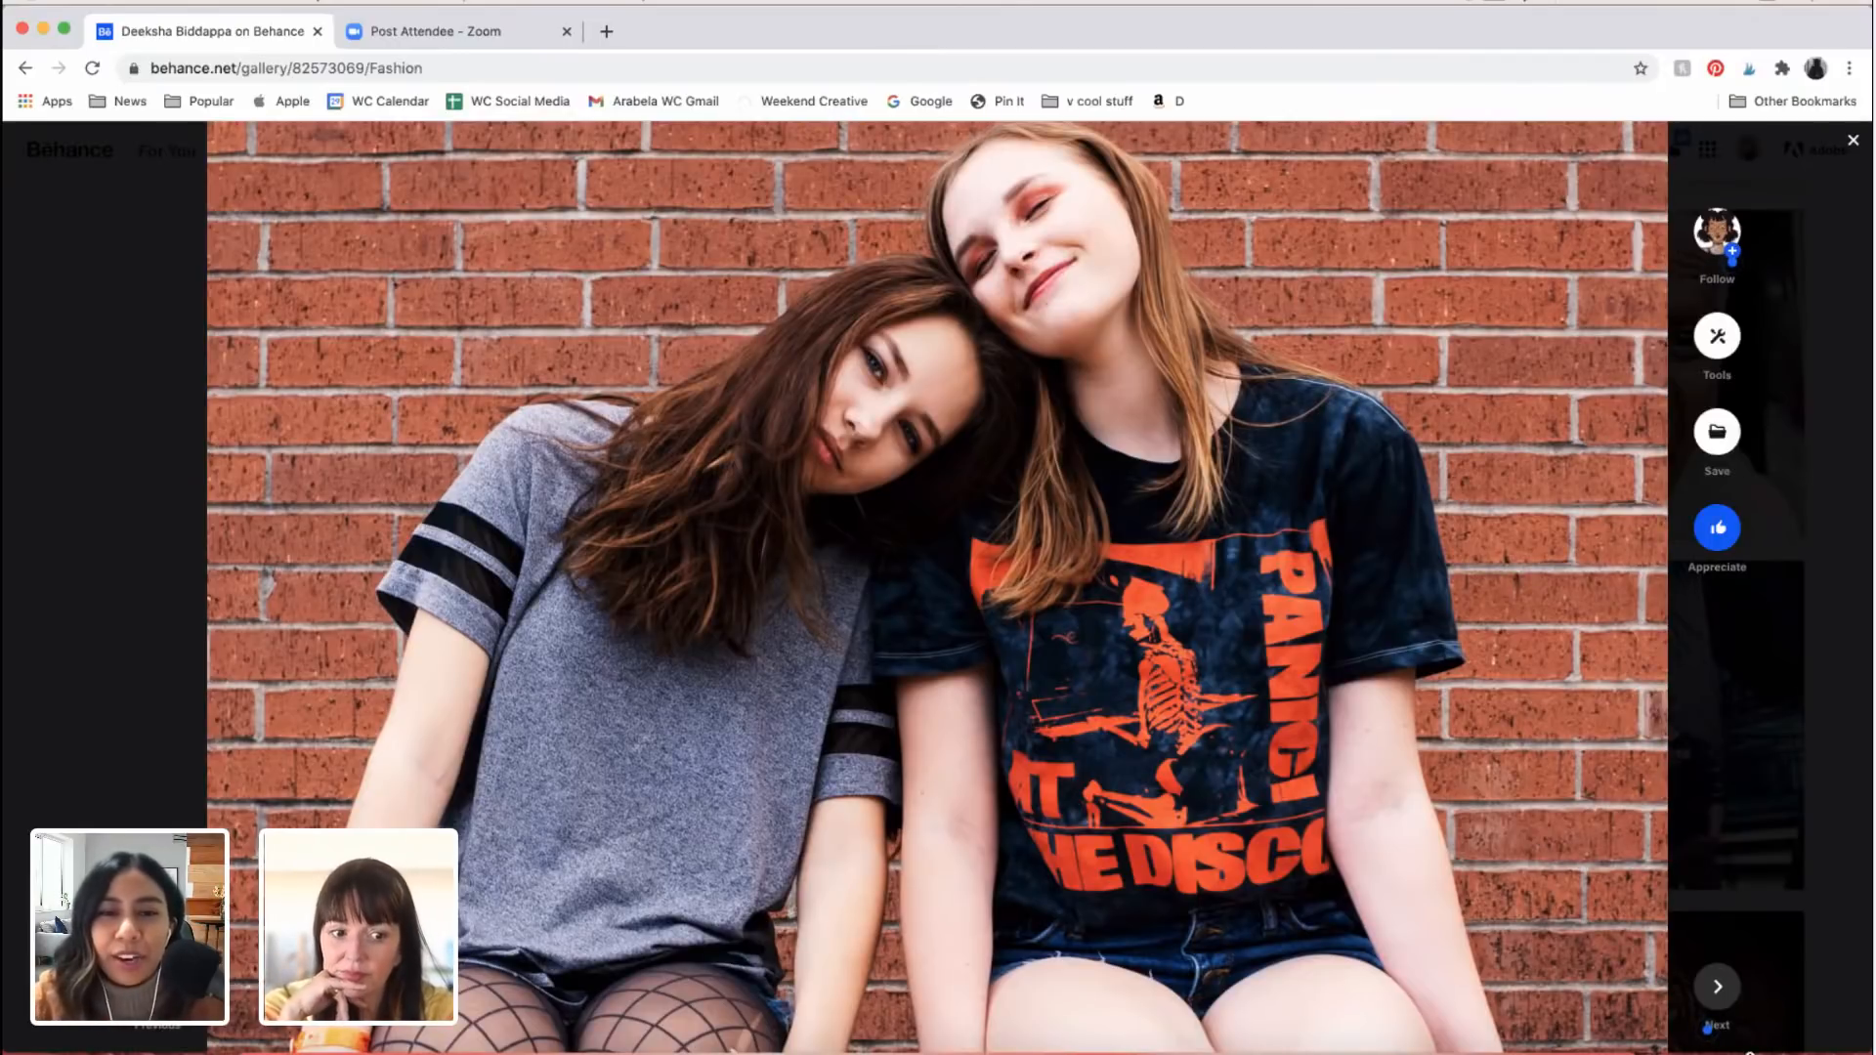
{"action": "scroll", "coordinate": [1254, 876], "scroll_direction": "down", "scroll_amount": 2}
{"action": "scroll", "coordinate": [1254, 876], "scroll_direction": "down", "scroll_amount": 6}
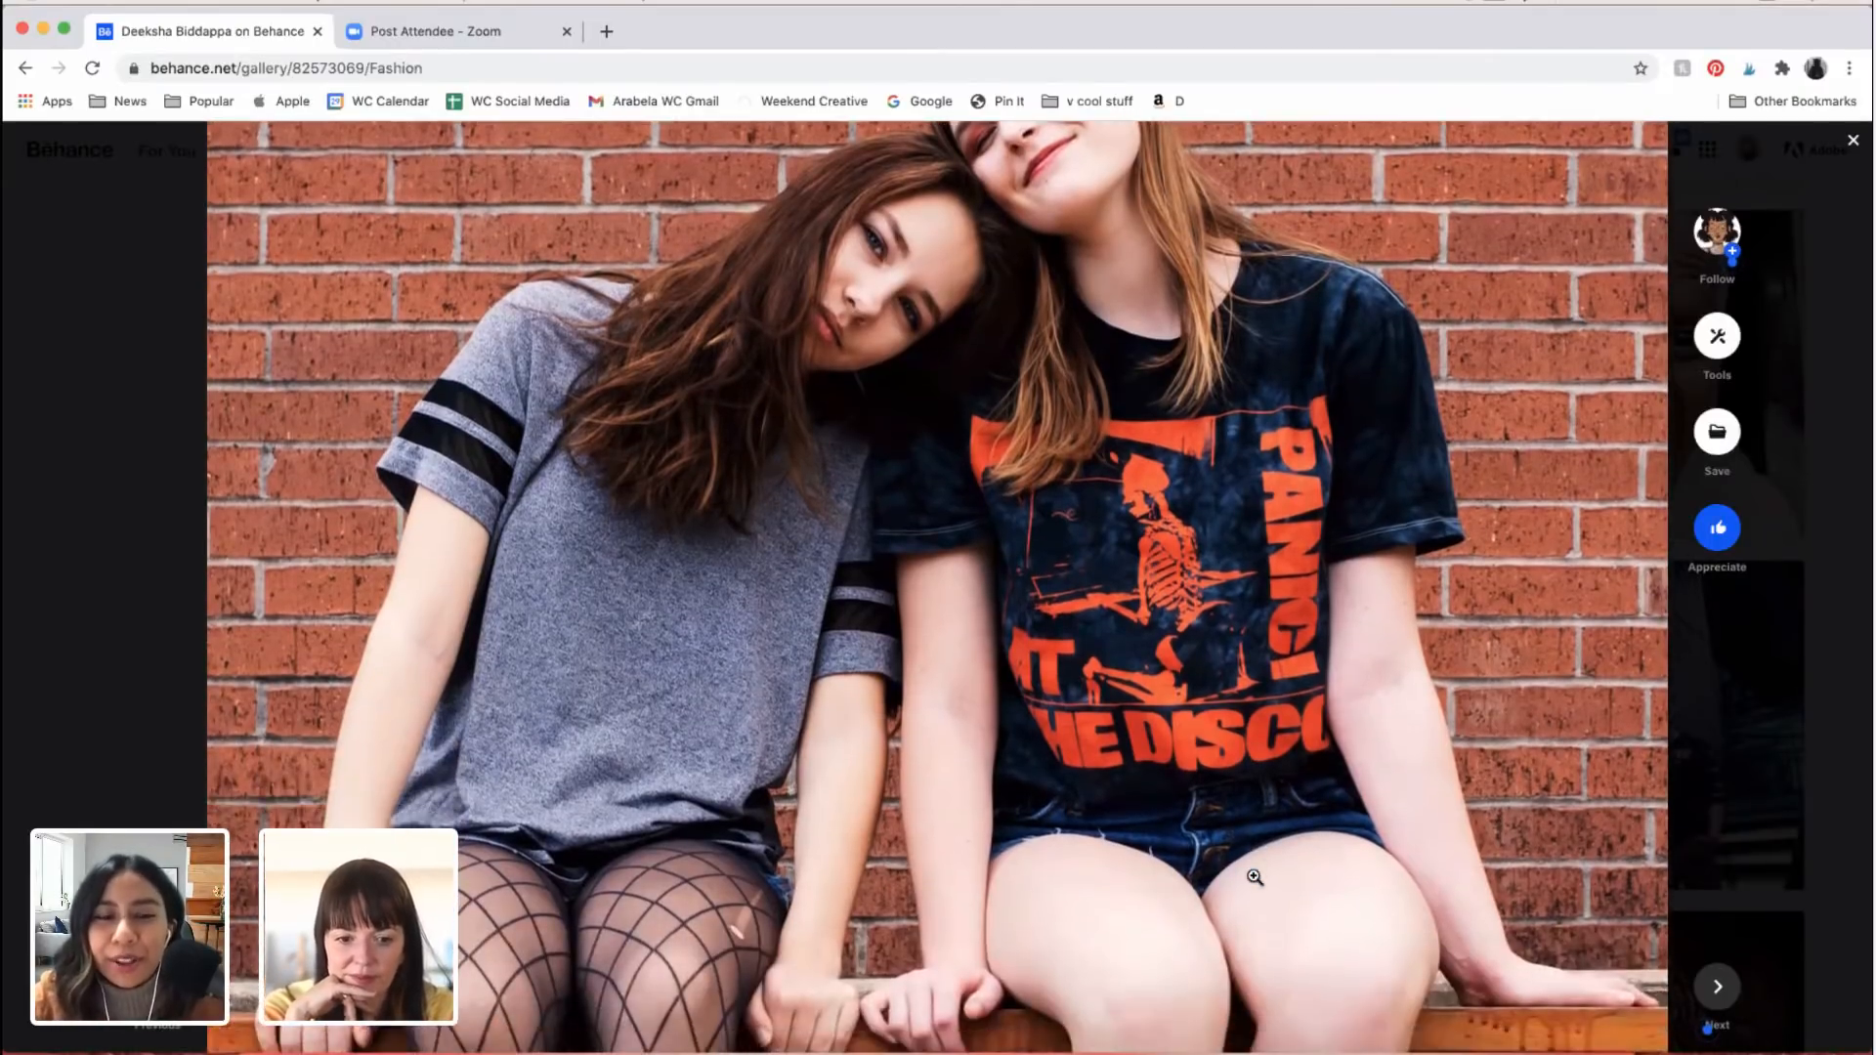
Step: Examine the woodland portrait of the woman in the black blazer looking aside, including her face, outfit, hands and surrounding tree trunks
{"action": "scroll", "coordinate": [1254, 876], "scroll_direction": "down", "scroll_amount": 15}
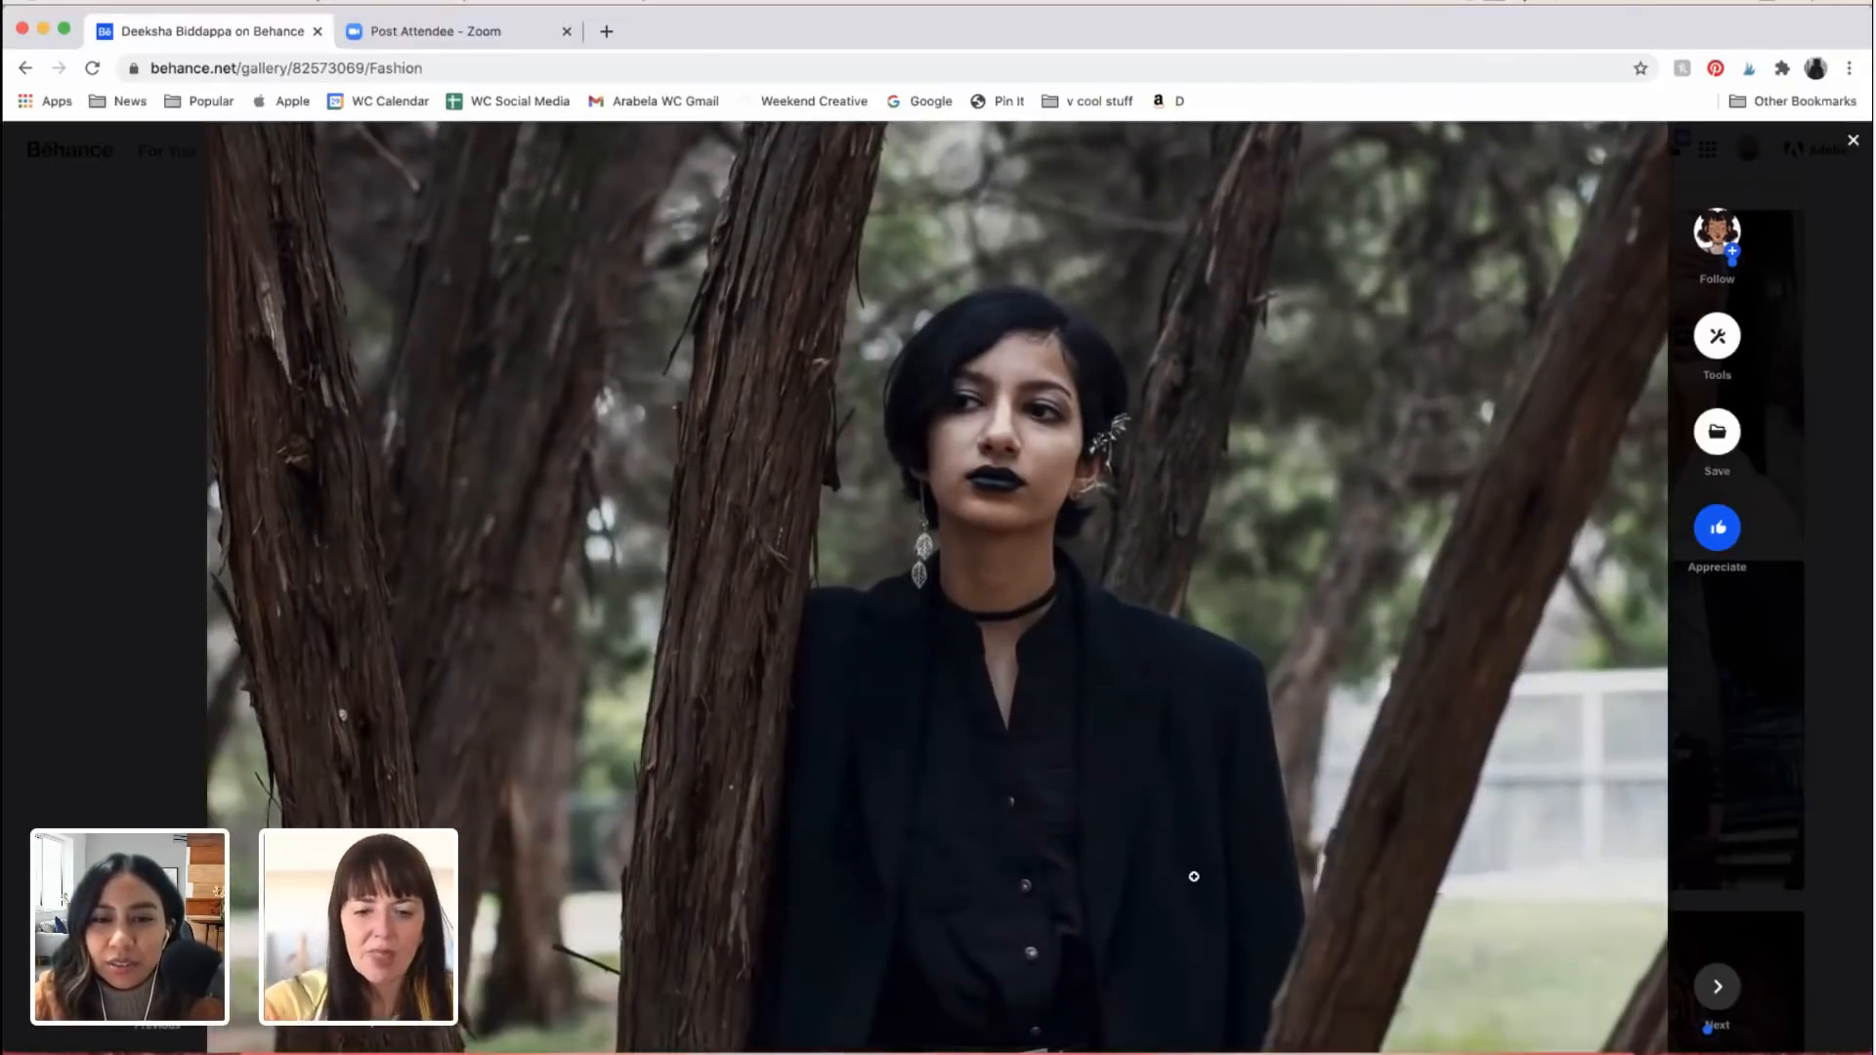
{"action": "scroll", "coordinate": [1194, 876], "scroll_direction": "down", "scroll_amount": 3}
{"action": "scroll", "coordinate": [1194, 876], "scroll_direction": "down", "scroll_amount": 3}
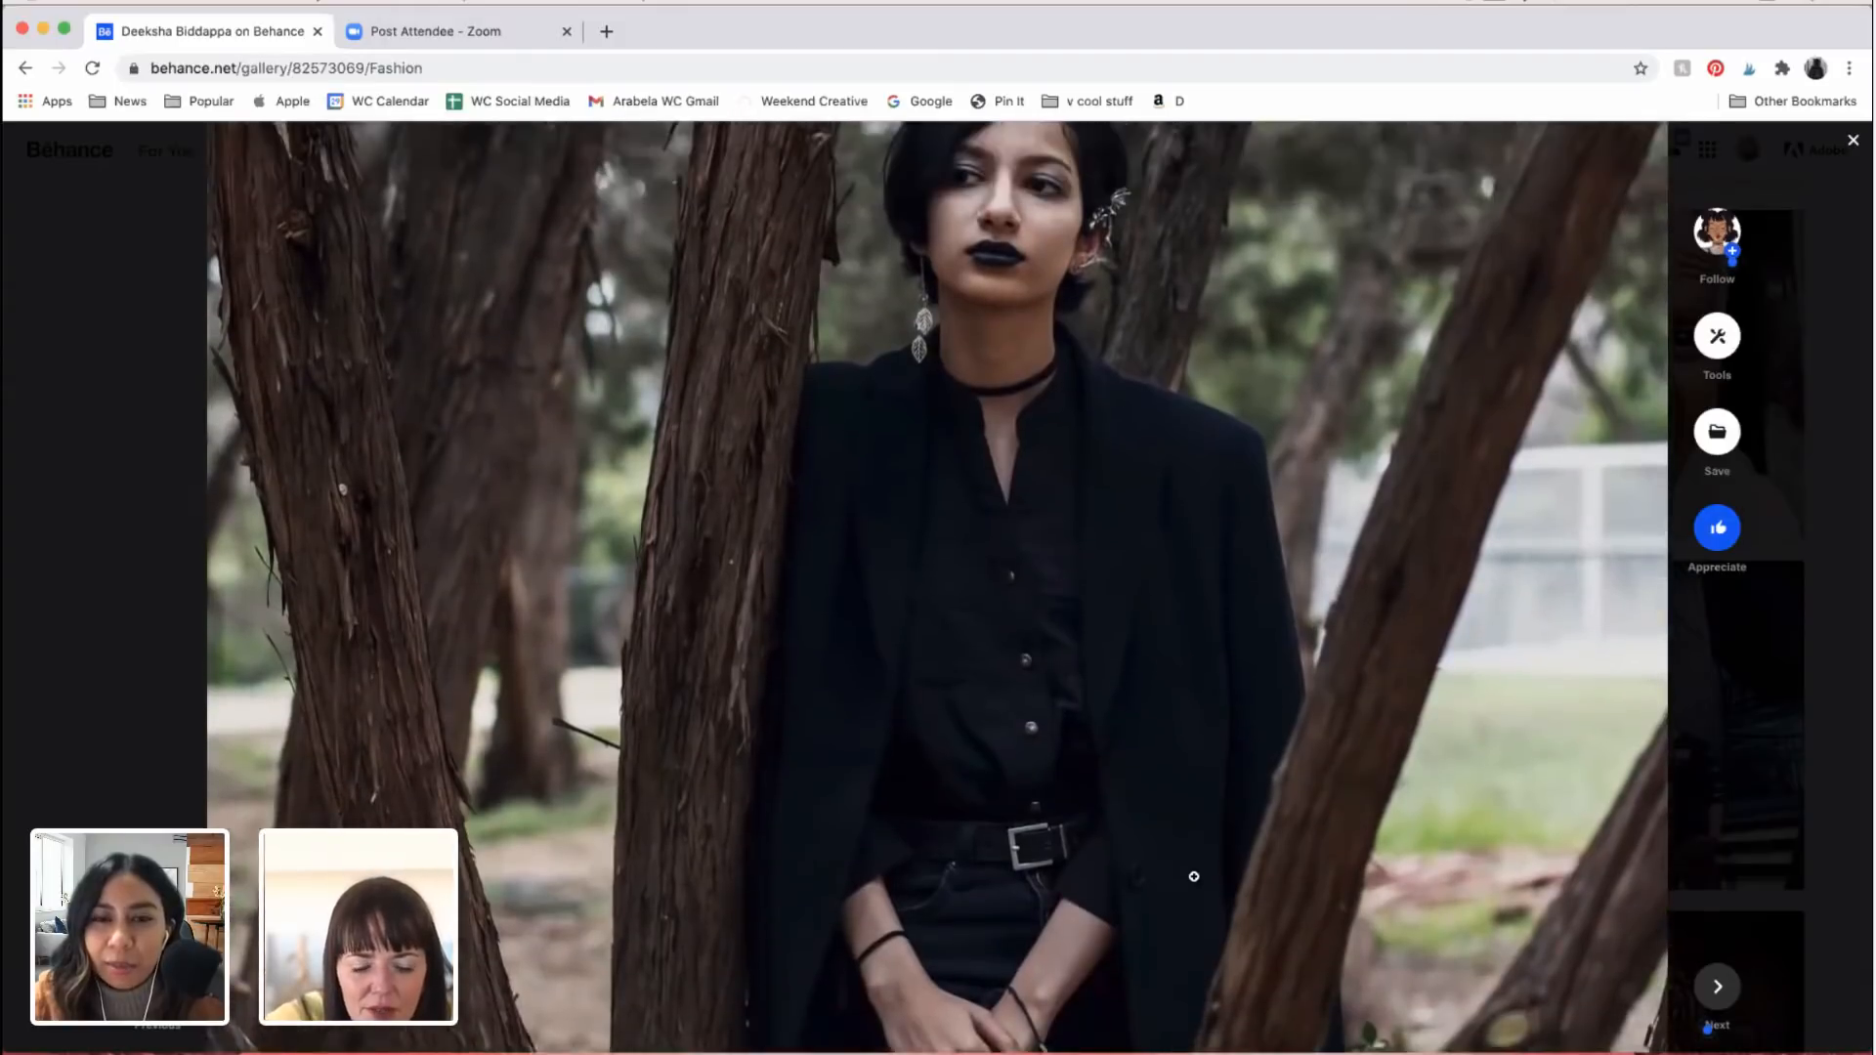
{"action": "scroll", "coordinate": [1008, 570], "scroll_direction": "up", "scroll_amount": 6}
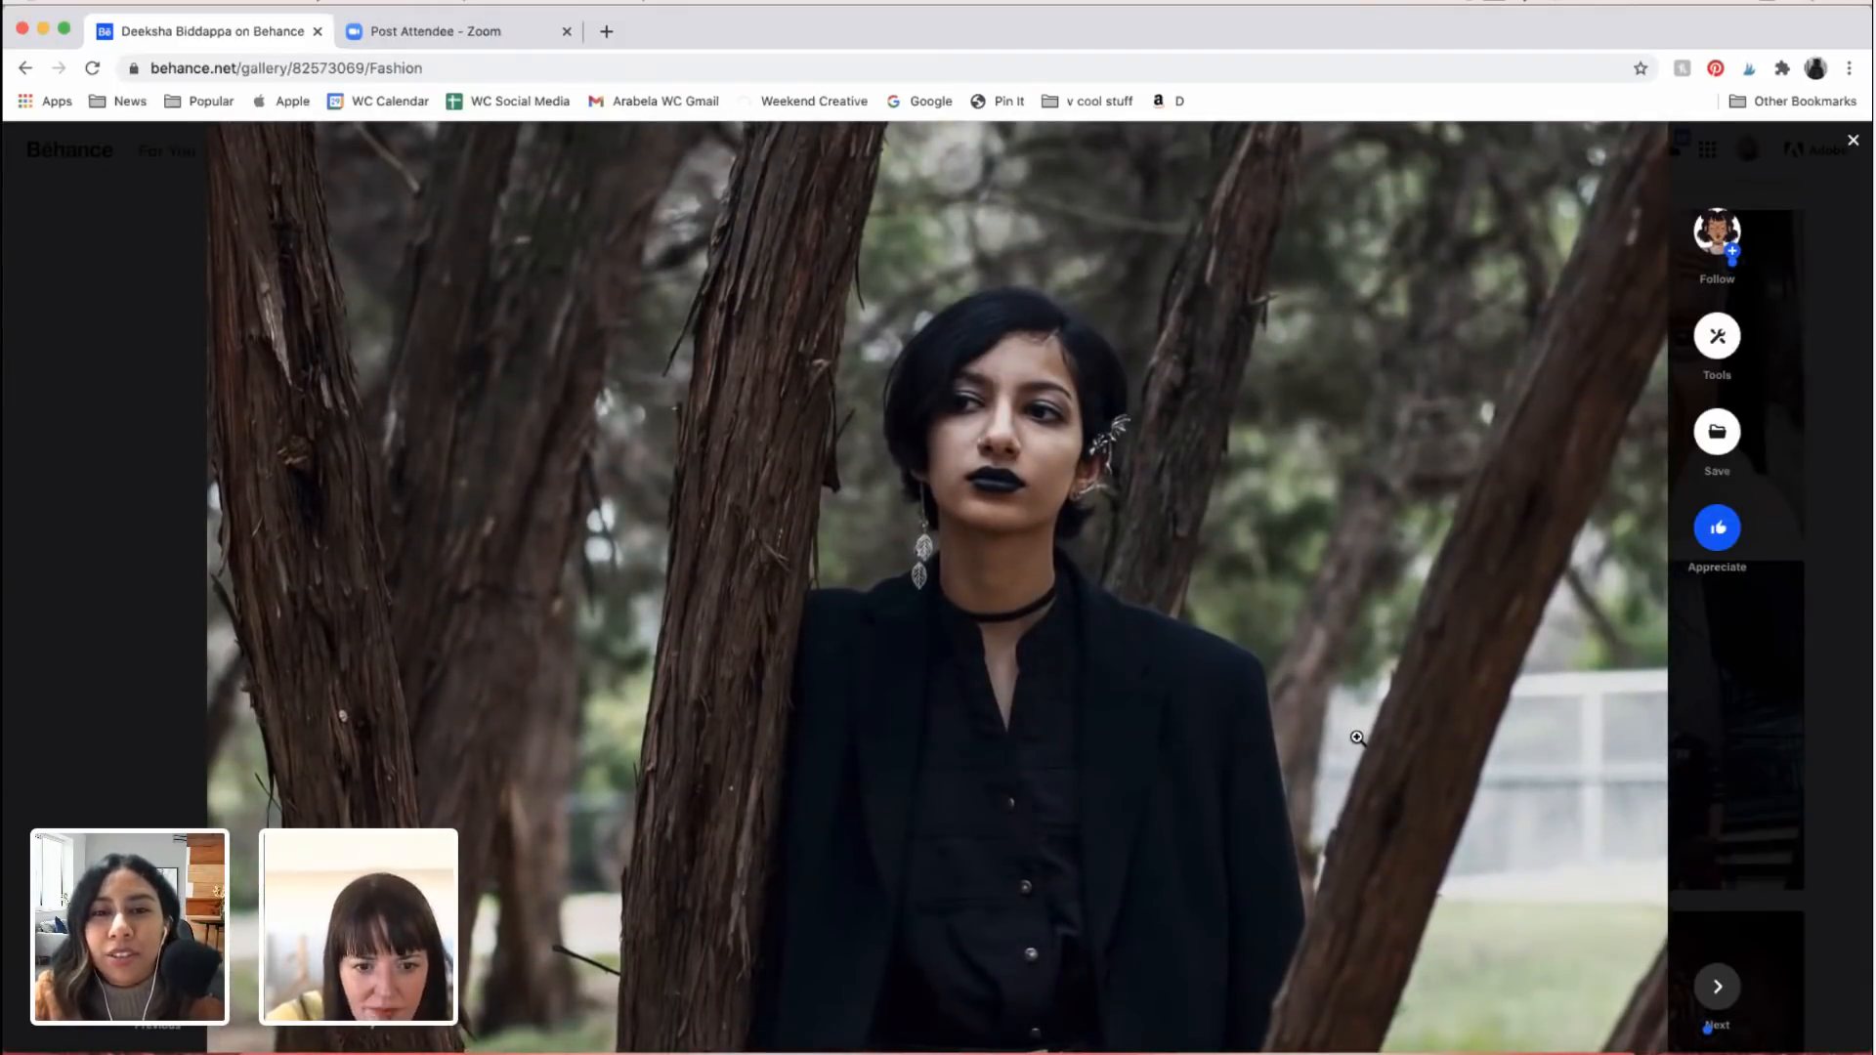
{"action": "scroll", "coordinate": [1462, 845], "scroll_direction": "down", "scroll_amount": 2}
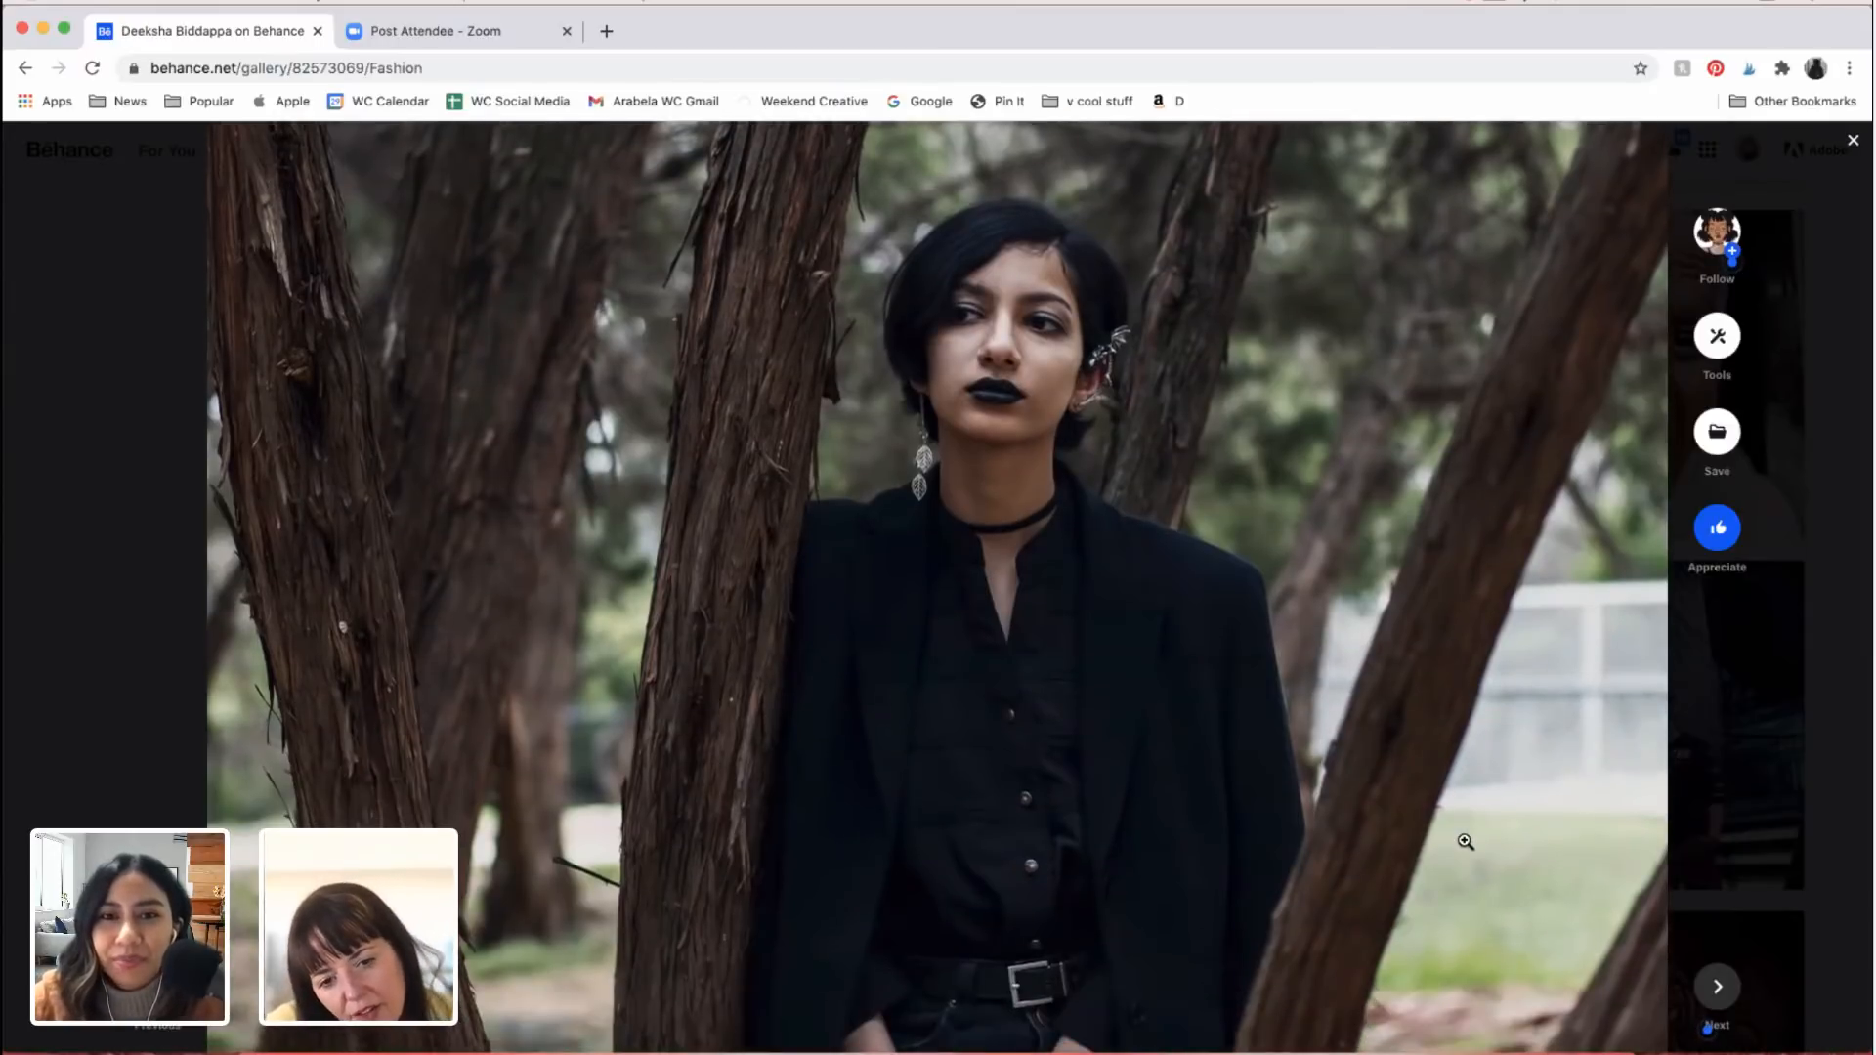
{"action": "scroll", "coordinate": [1465, 841], "scroll_direction": "down", "scroll_amount": 5}
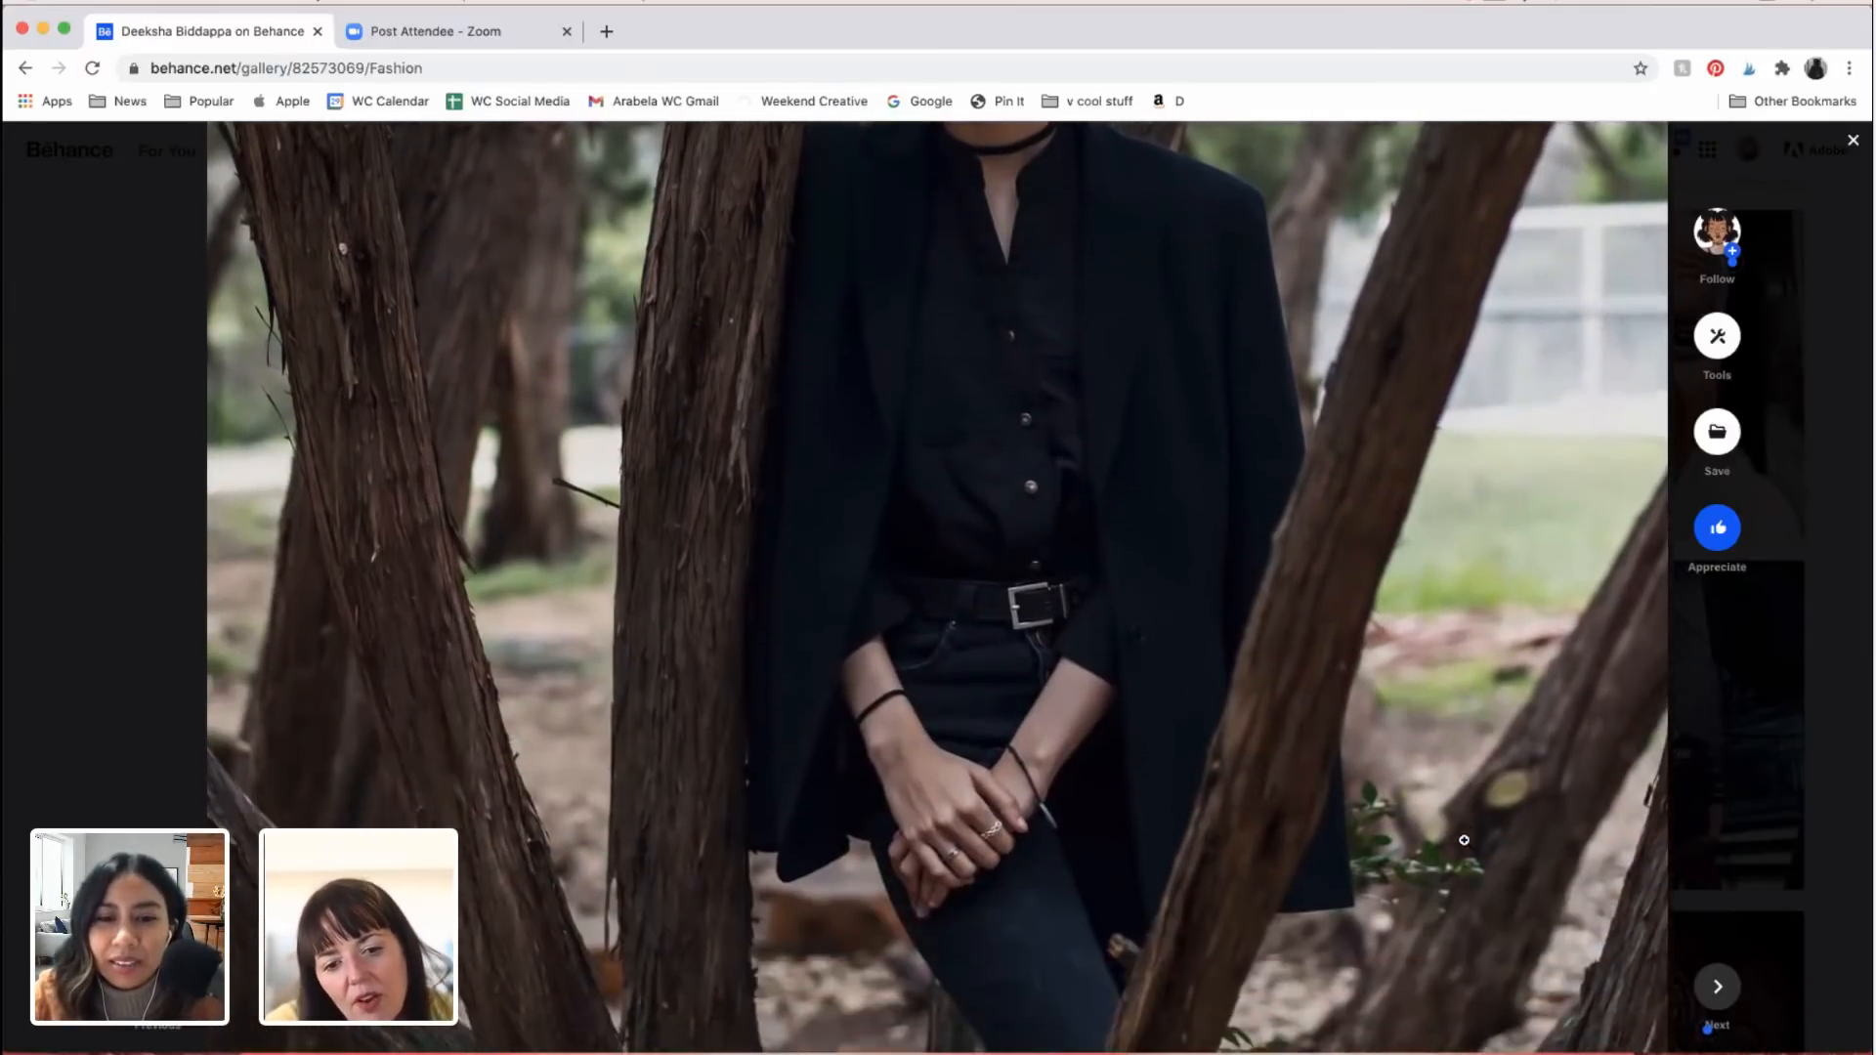
Step: Examine the weathered fence portrait of the seated woman in the embroidered white blouse, from her face to her red sneakers
{"action": "scroll", "coordinate": [1465, 841], "scroll_direction": "down", "scroll_amount": 10}
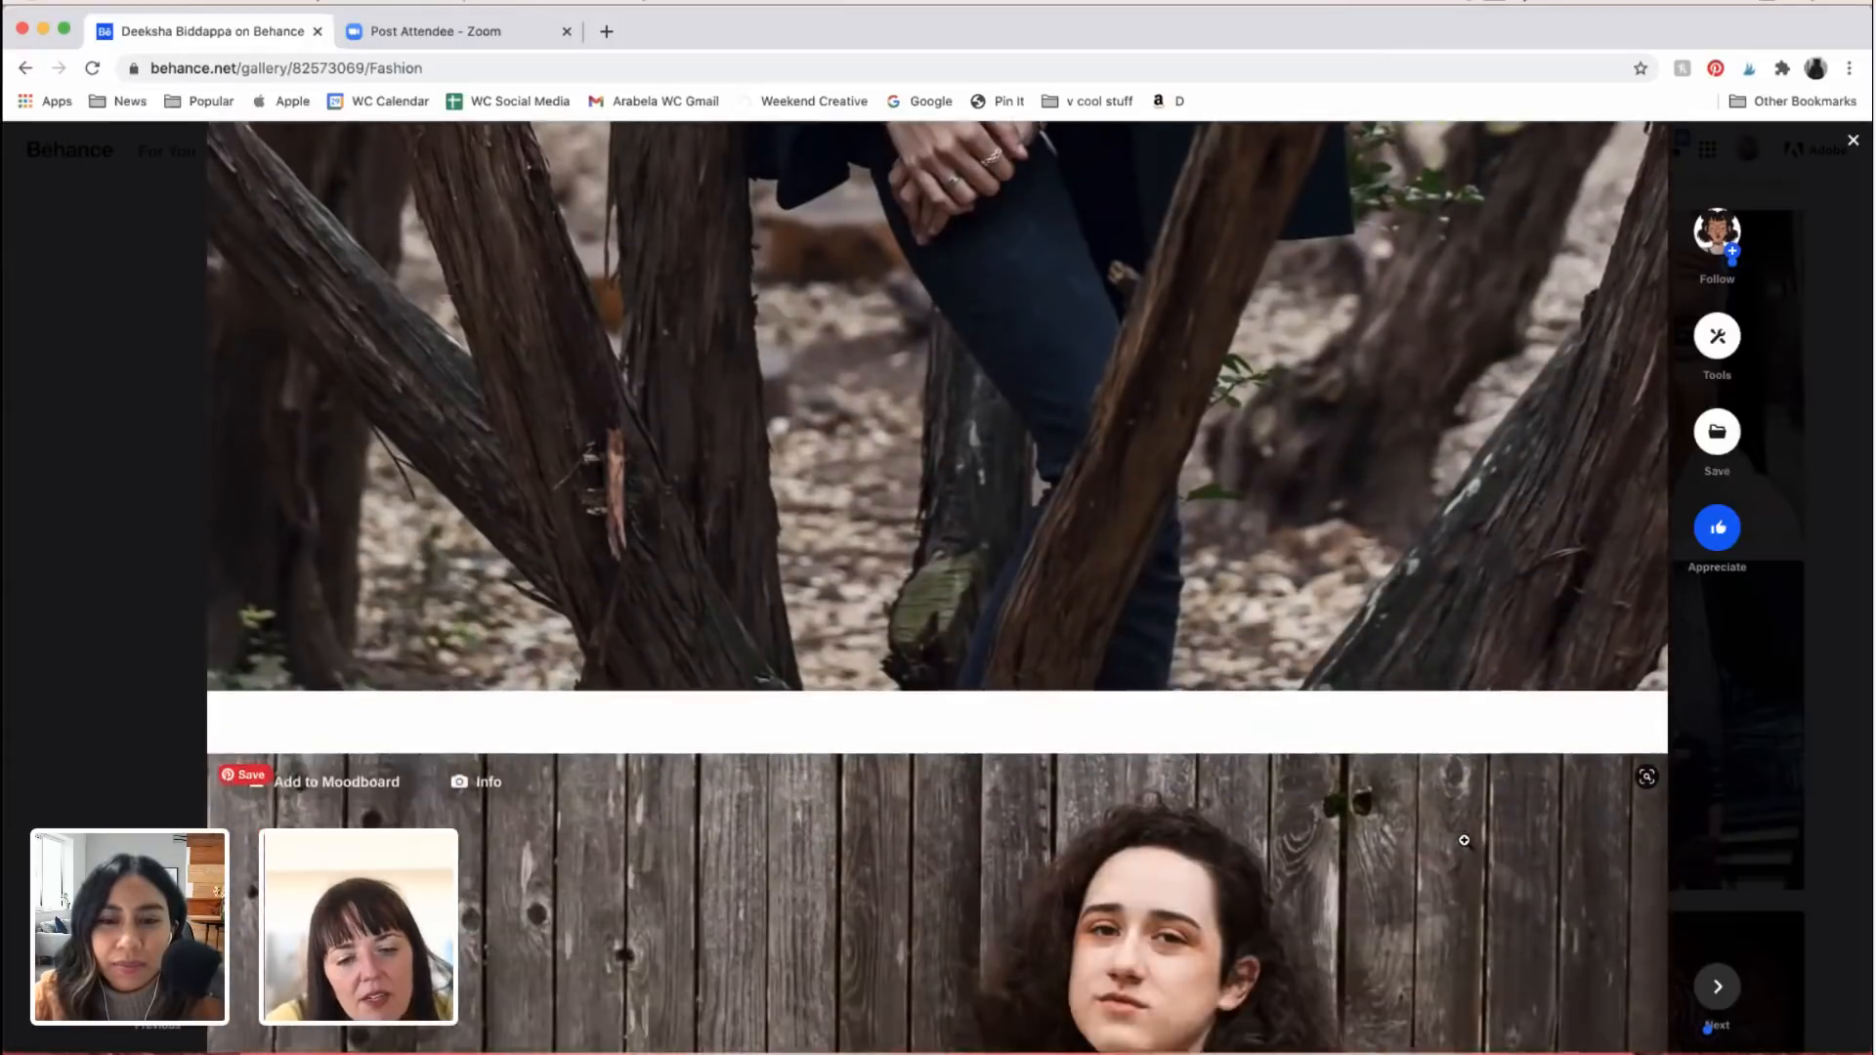
{"action": "scroll", "coordinate": [1465, 840], "scroll_direction": "down", "scroll_amount": 4}
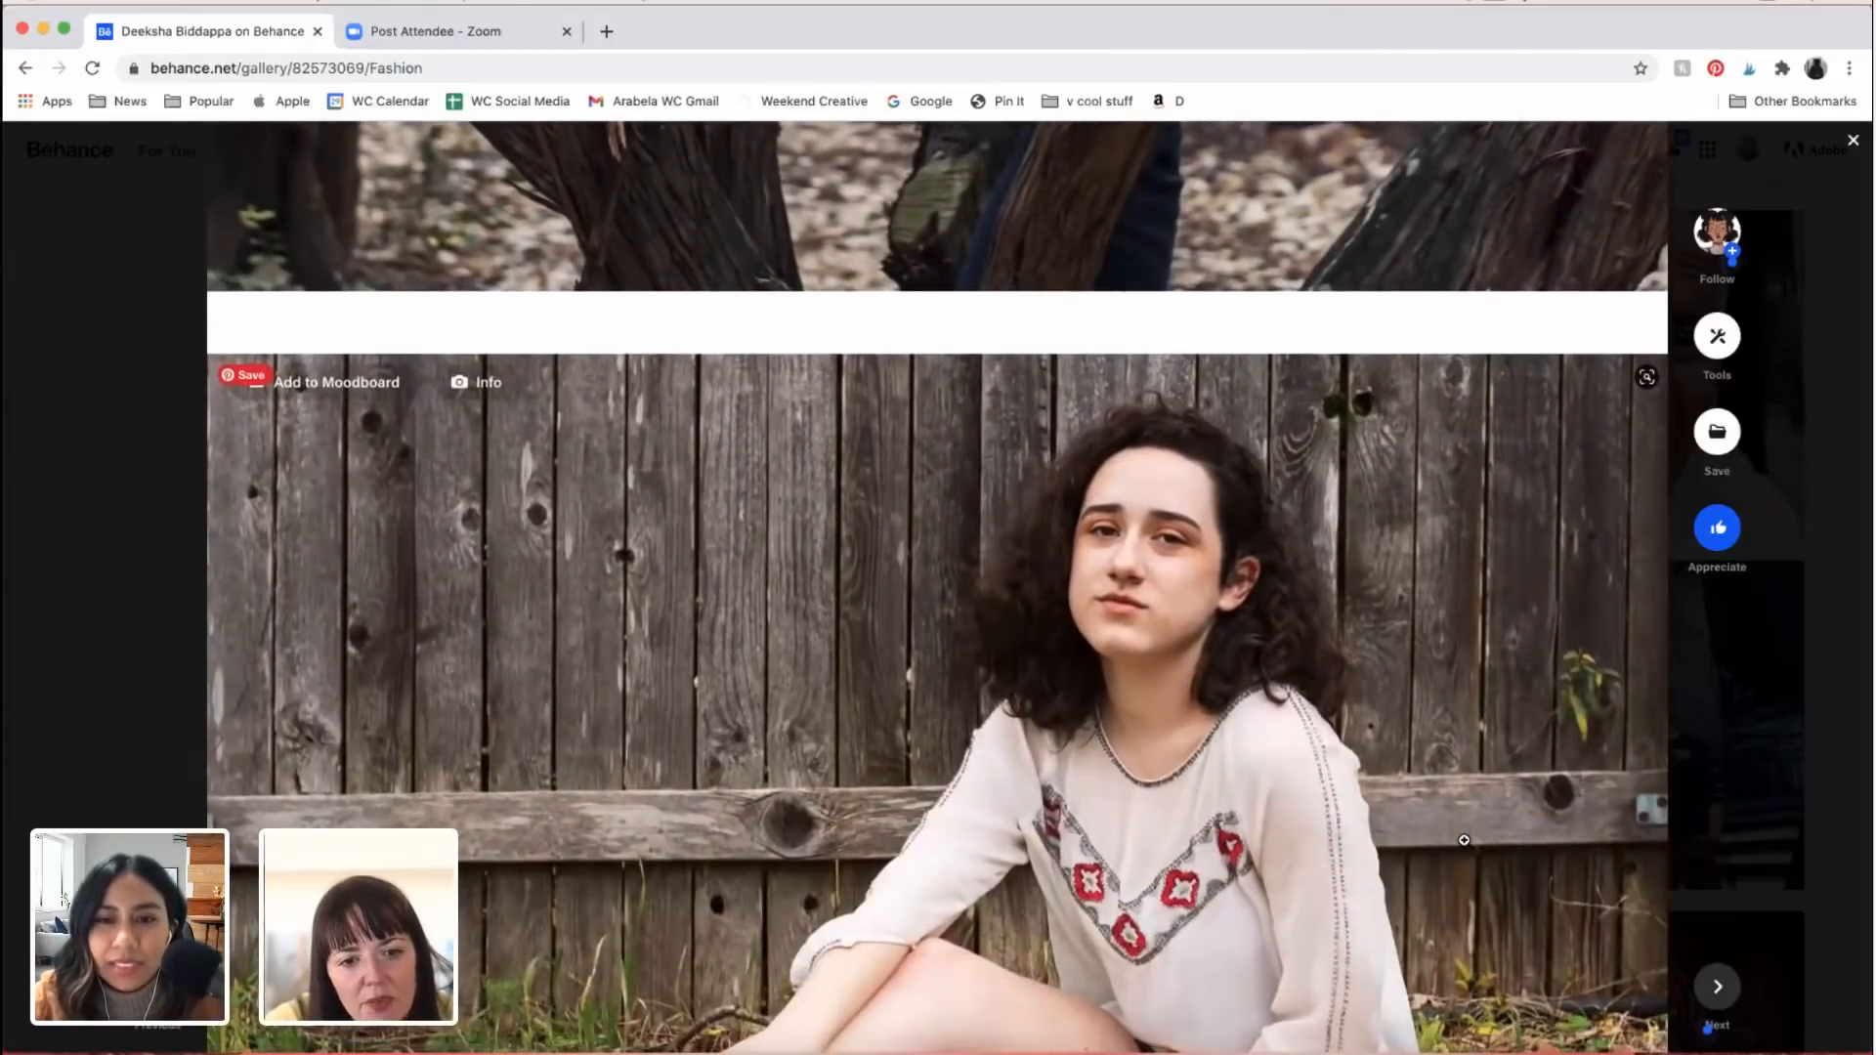
{"action": "scroll", "coordinate": [1465, 841], "scroll_direction": "down", "scroll_amount": 2}
{"action": "scroll", "coordinate": [1465, 840], "scroll_direction": "down", "scroll_amount": 1}
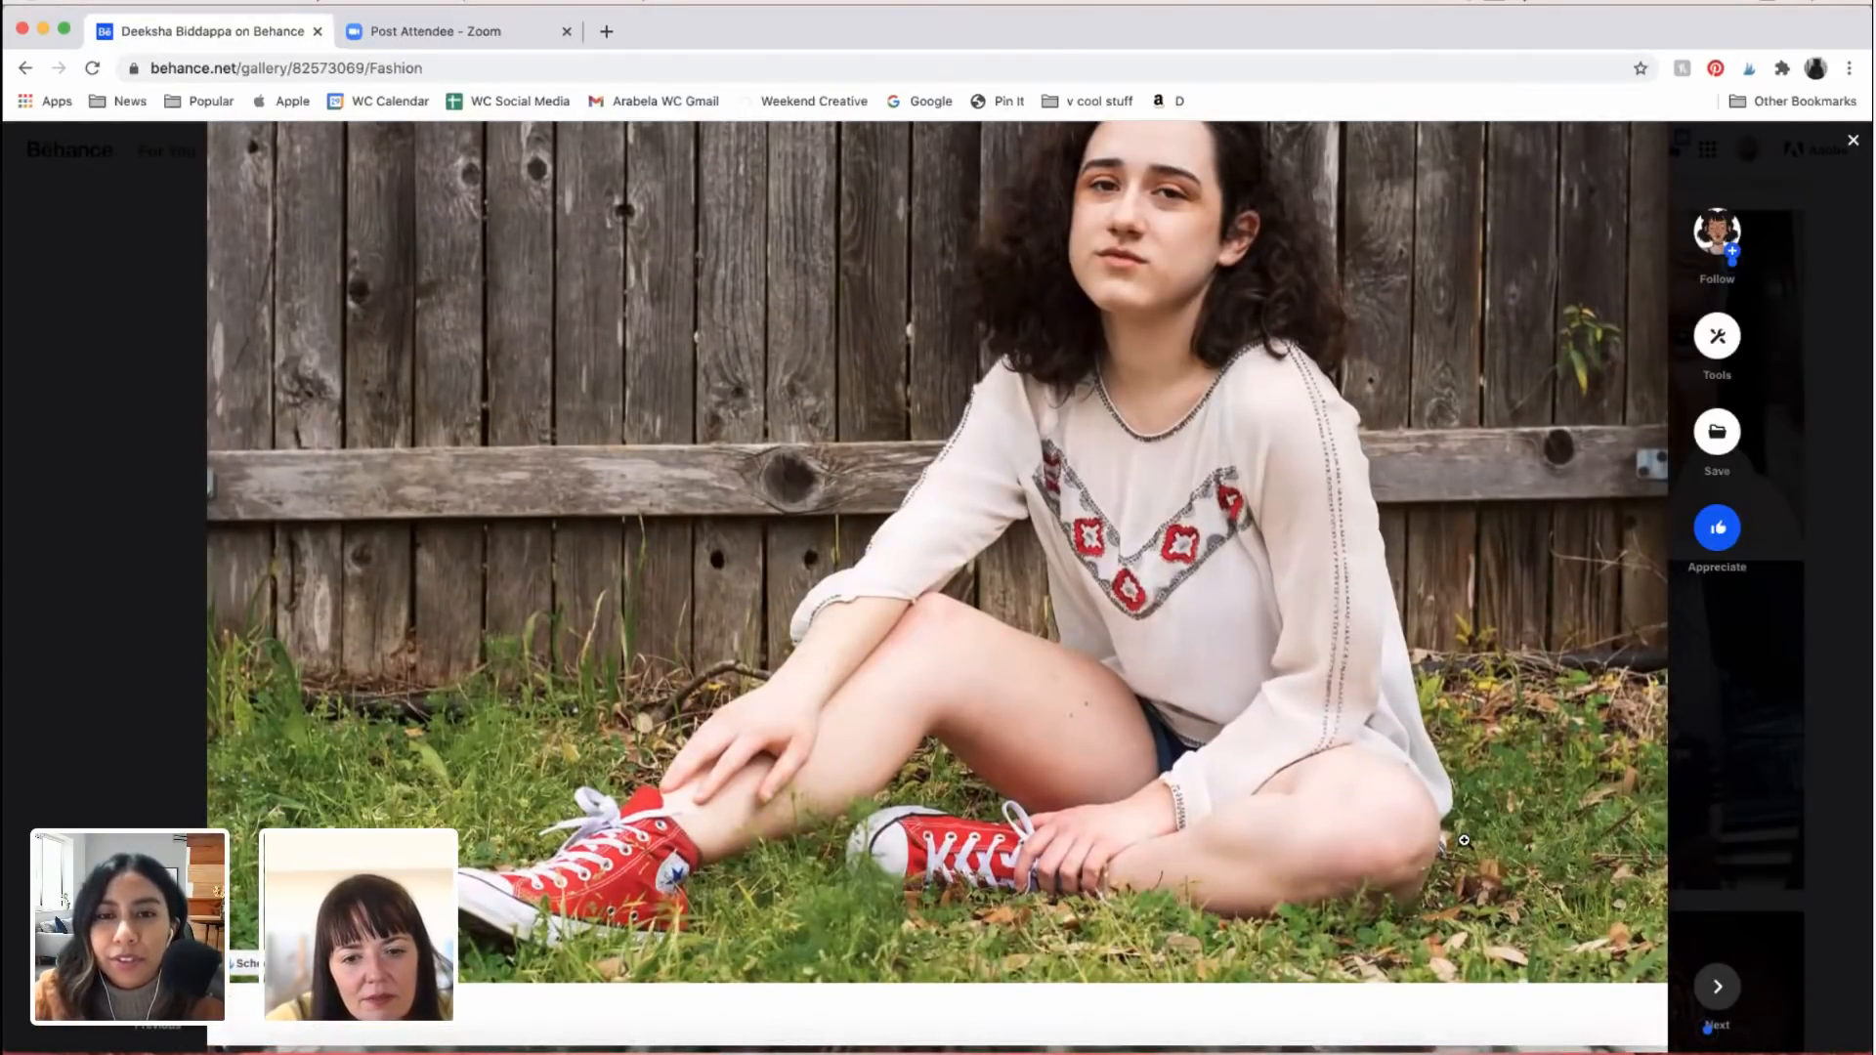
{"action": "scroll", "coordinate": [1465, 841], "scroll_direction": "up", "scroll_amount": 2}
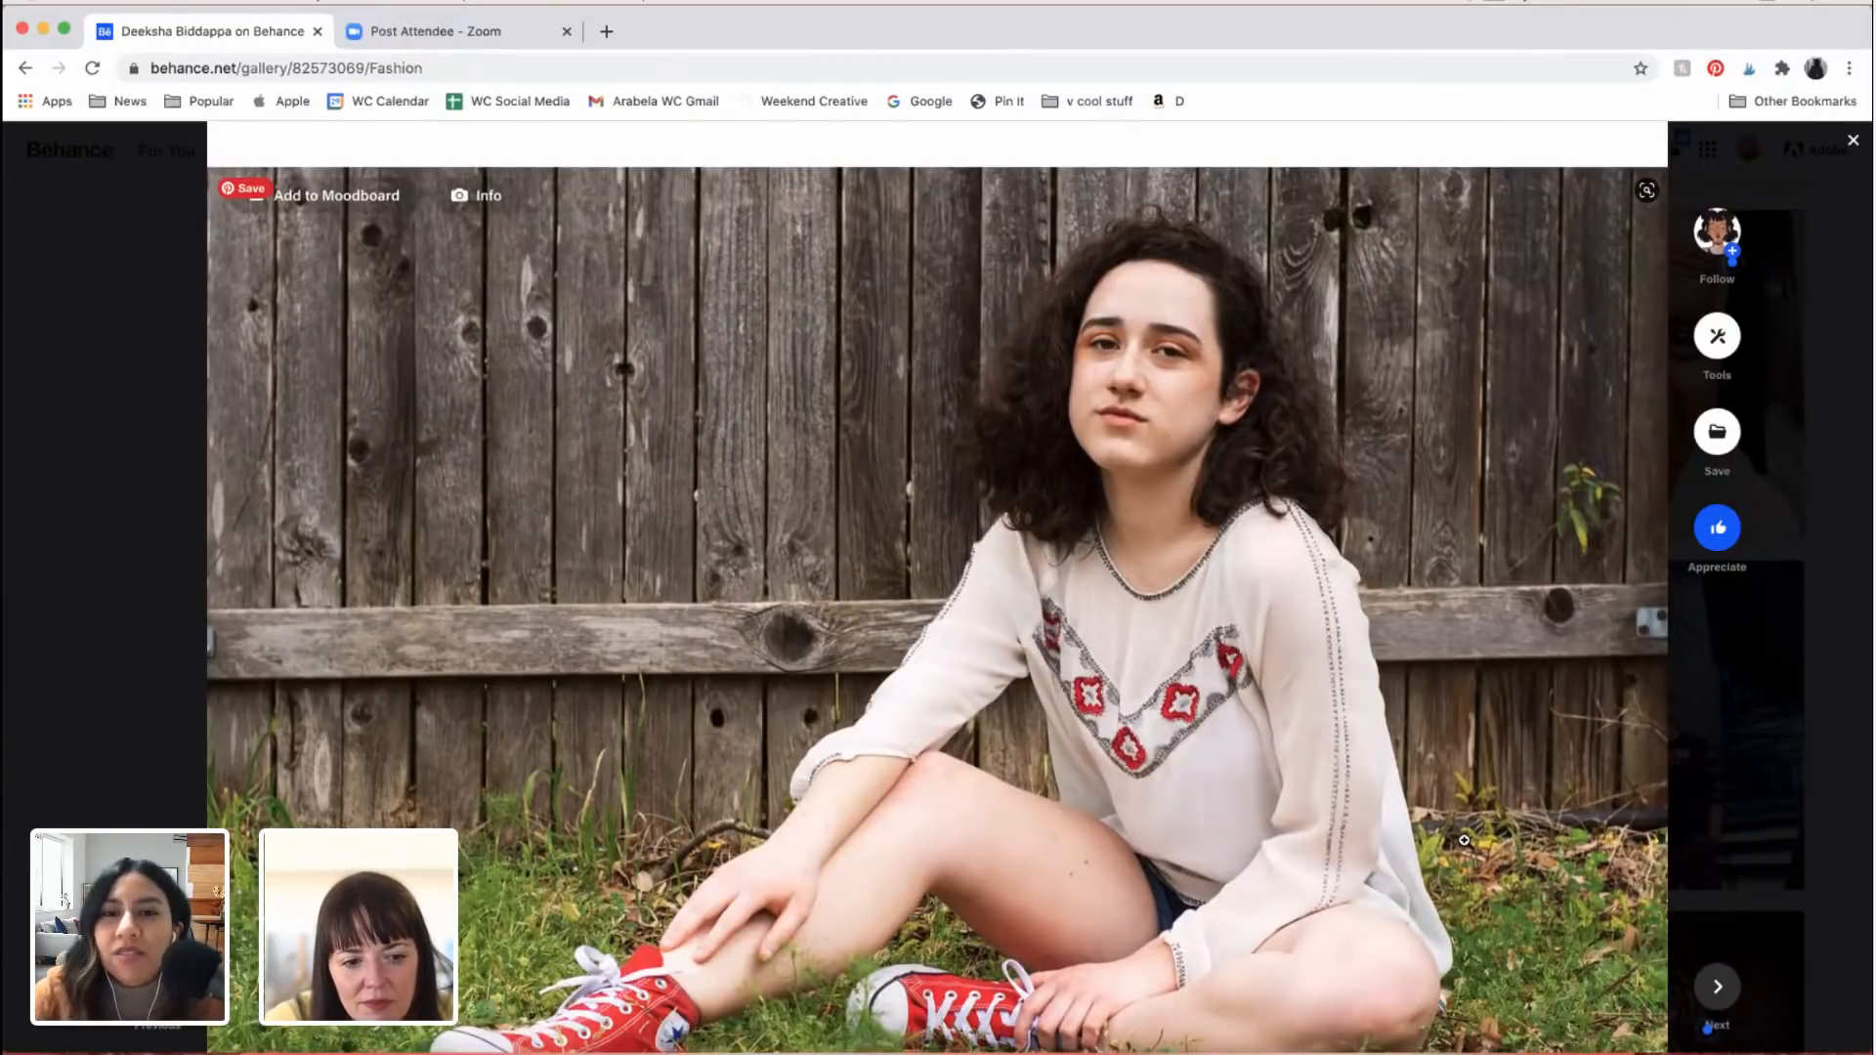
Step: Look through the remaining woodland portraits of the woman in black, comparing her downward-looking raised-hand pose with the pose leaning against the trunk
{"action": "scroll", "coordinate": [1465, 840], "scroll_direction": "down", "scroll_amount": 8}
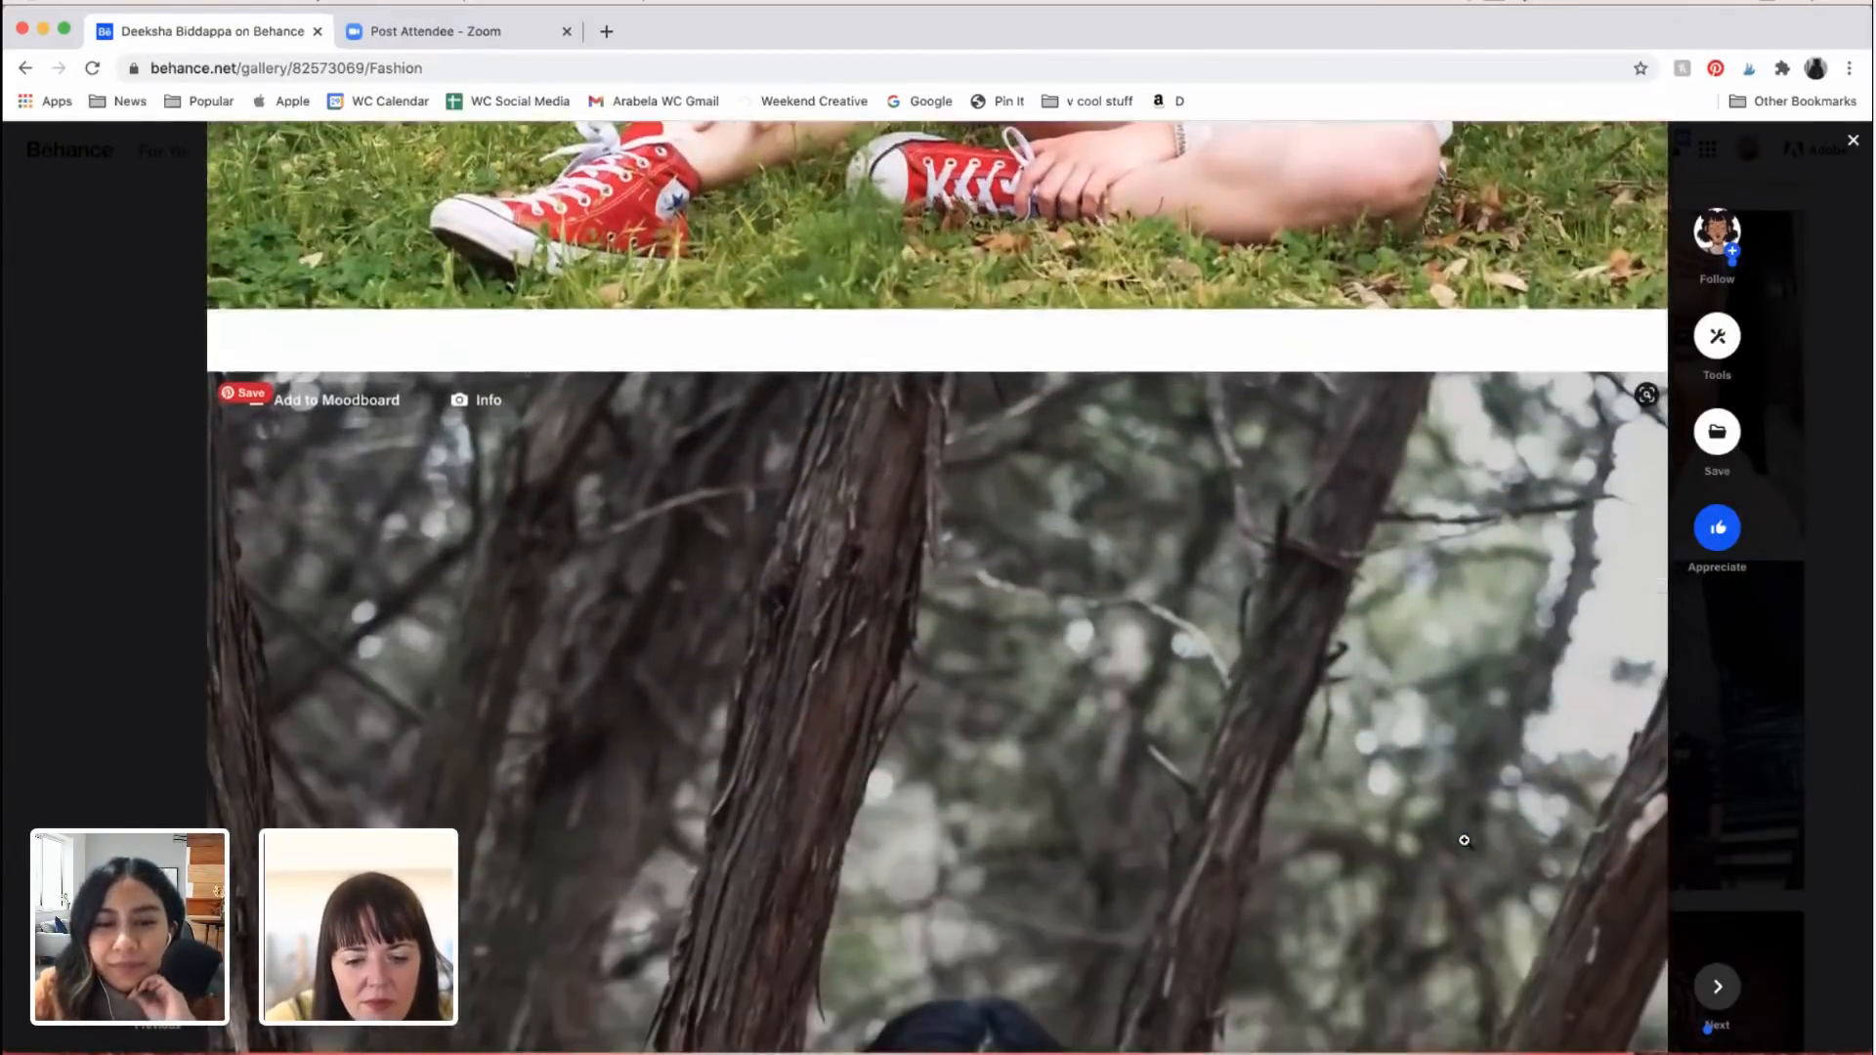
{"action": "scroll", "coordinate": [1465, 840], "scroll_direction": "down", "scroll_amount": 2}
{"action": "scroll", "coordinate": [1465, 840], "scroll_direction": "down", "scroll_amount": 2}
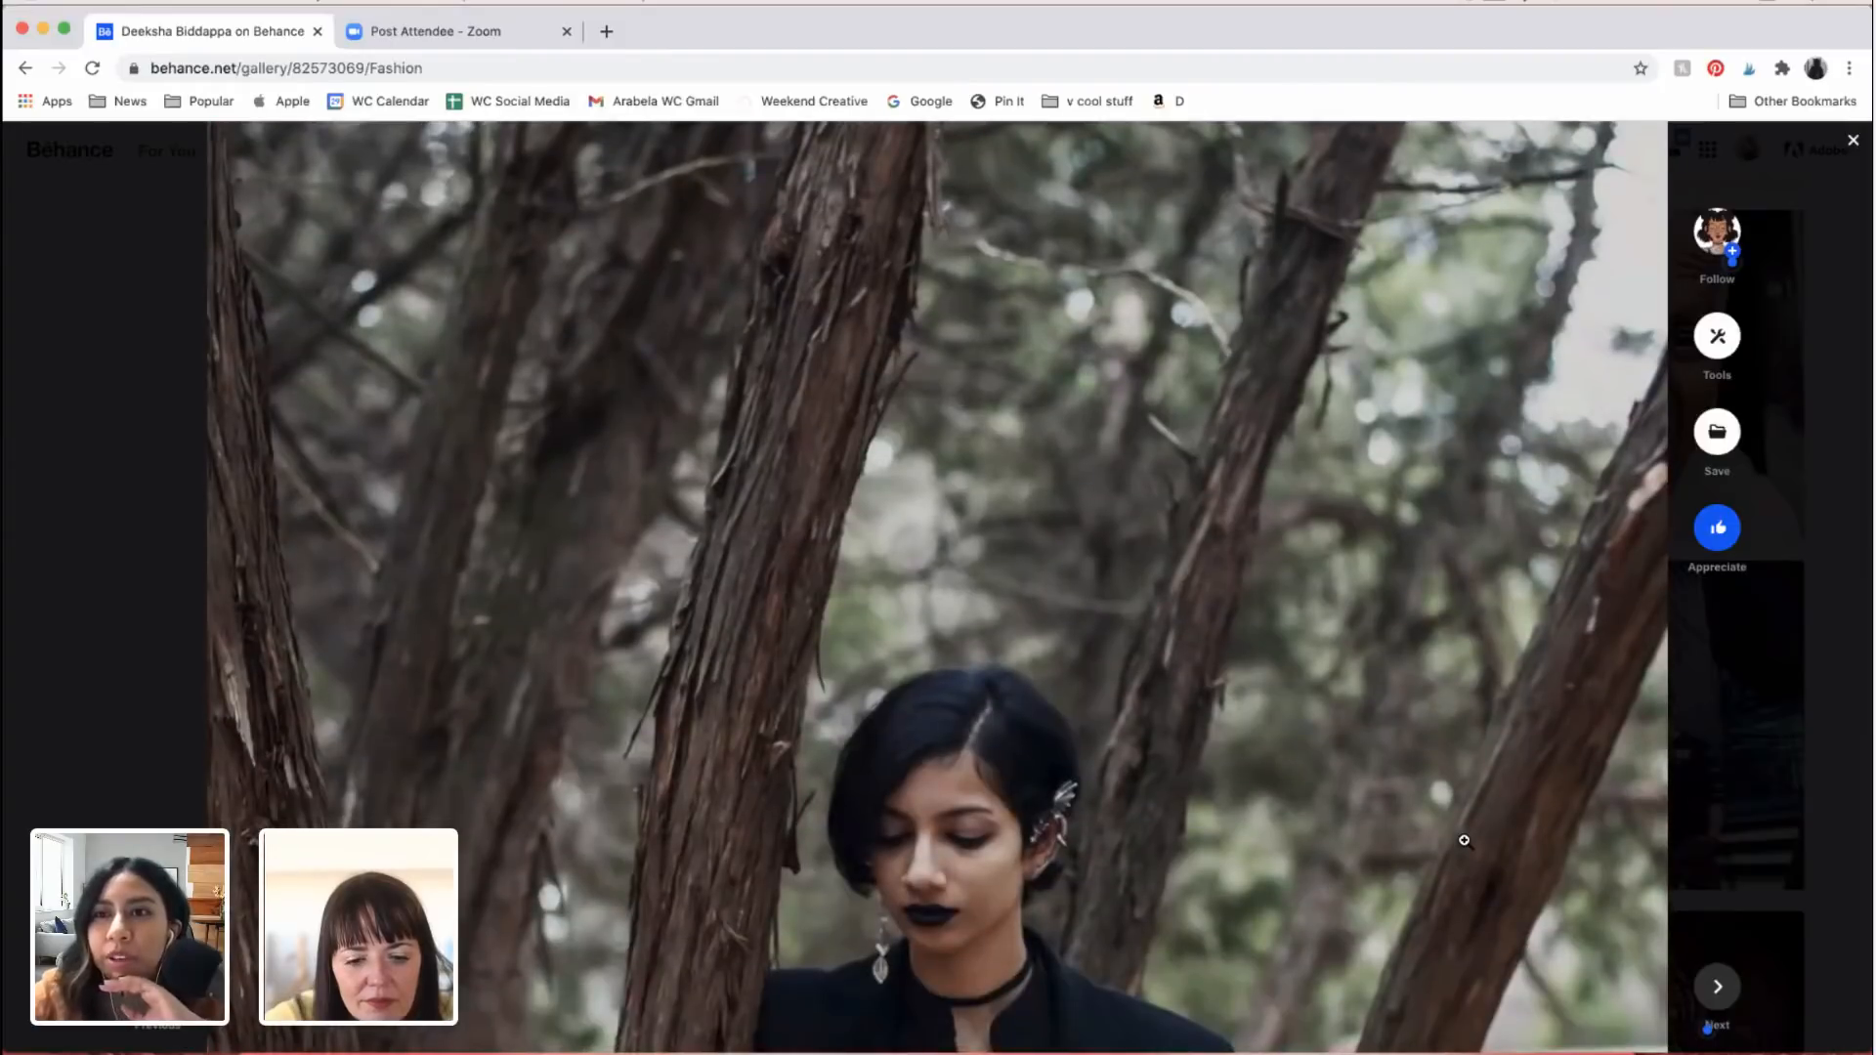
{"action": "scroll", "coordinate": [1198, 872], "scroll_direction": "down", "scroll_amount": 1}
{"action": "scroll", "coordinate": [1214, 791], "scroll_direction": "down", "scroll_amount": 1}
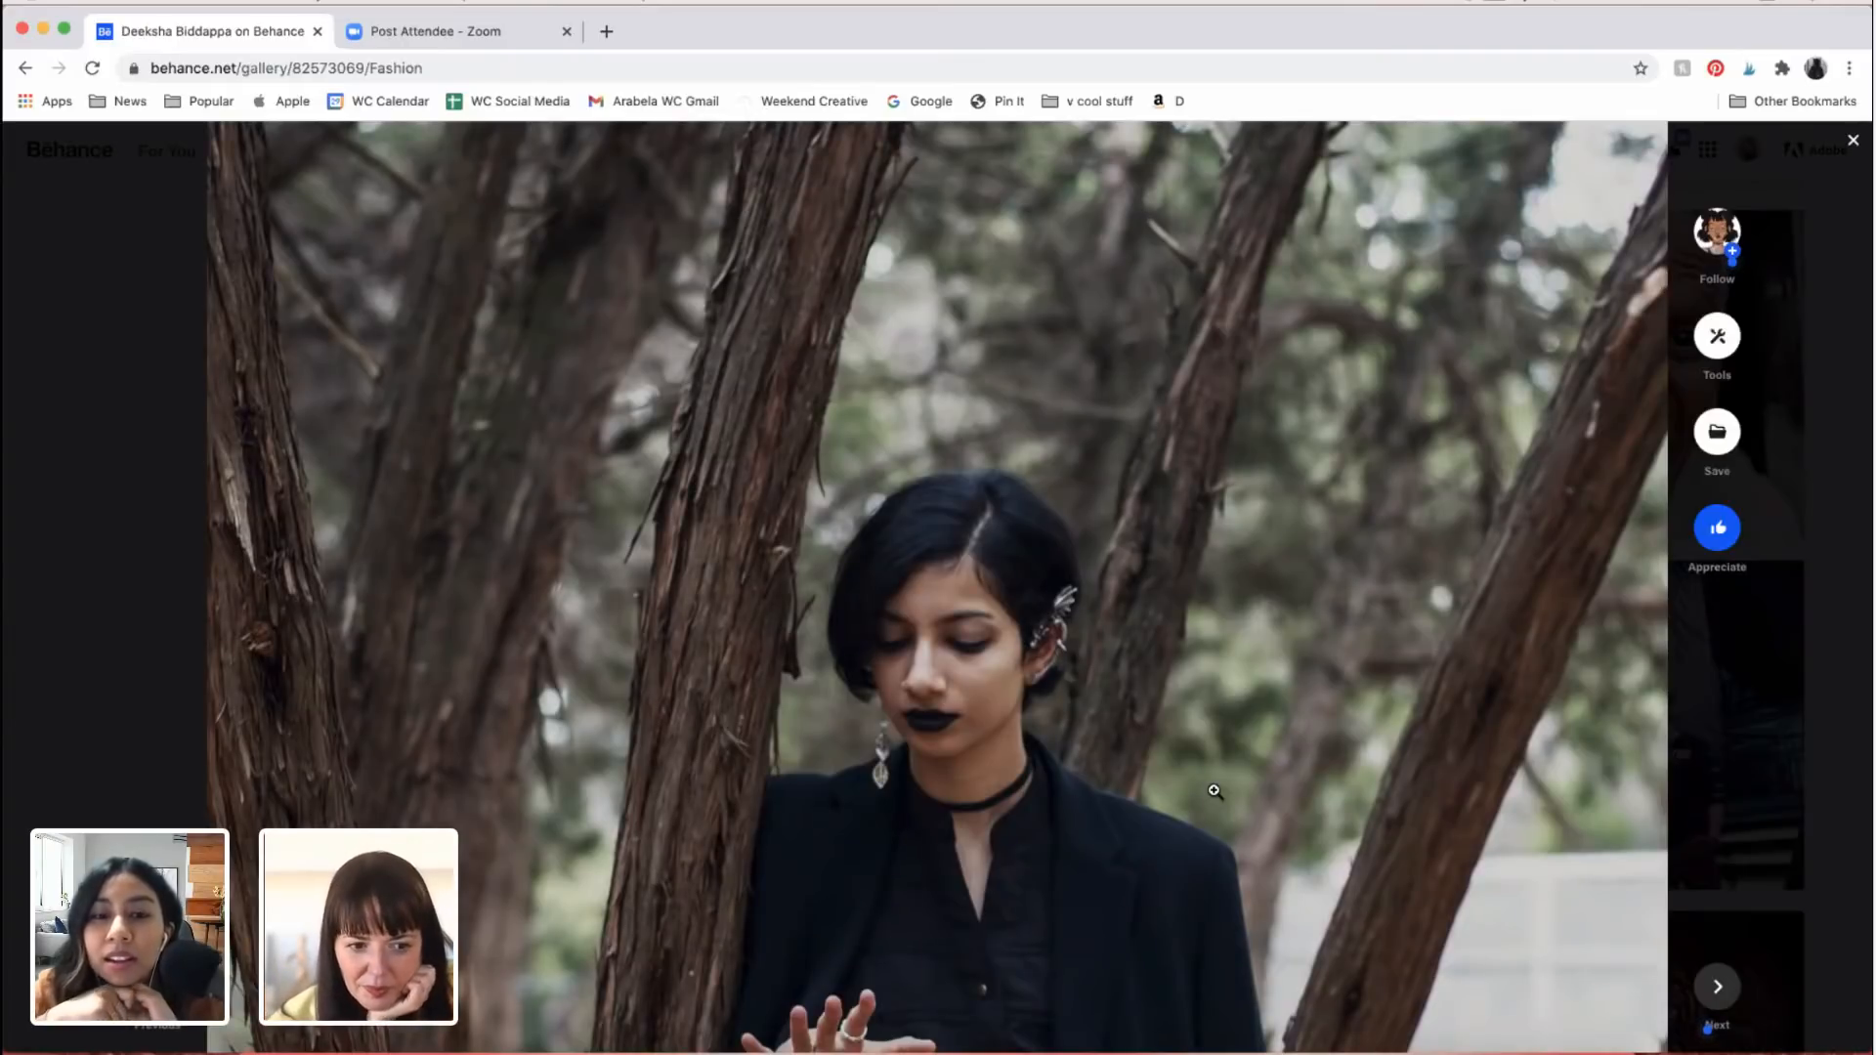
{"action": "scroll", "coordinate": [1215, 790], "scroll_direction": "down", "scroll_amount": 2}
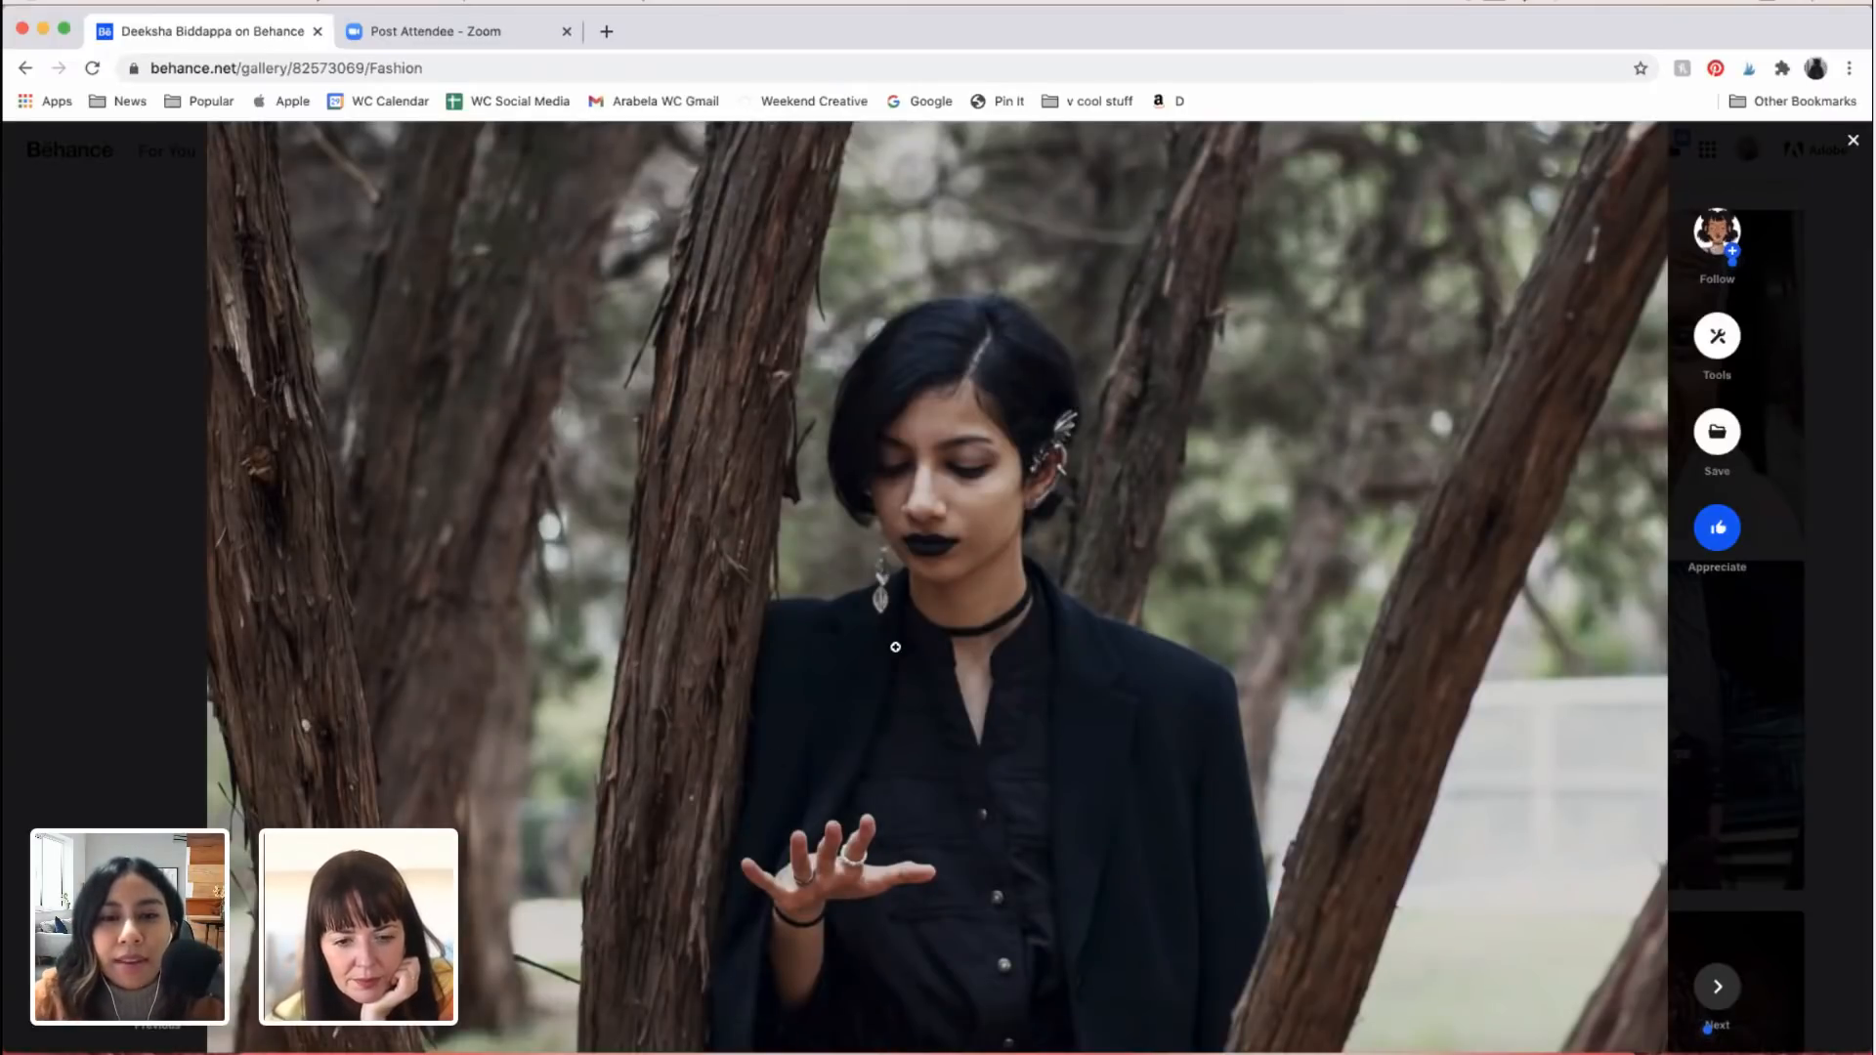
{"action": "scroll", "coordinate": [1177, 761], "scroll_direction": "up", "scroll_amount": 3}
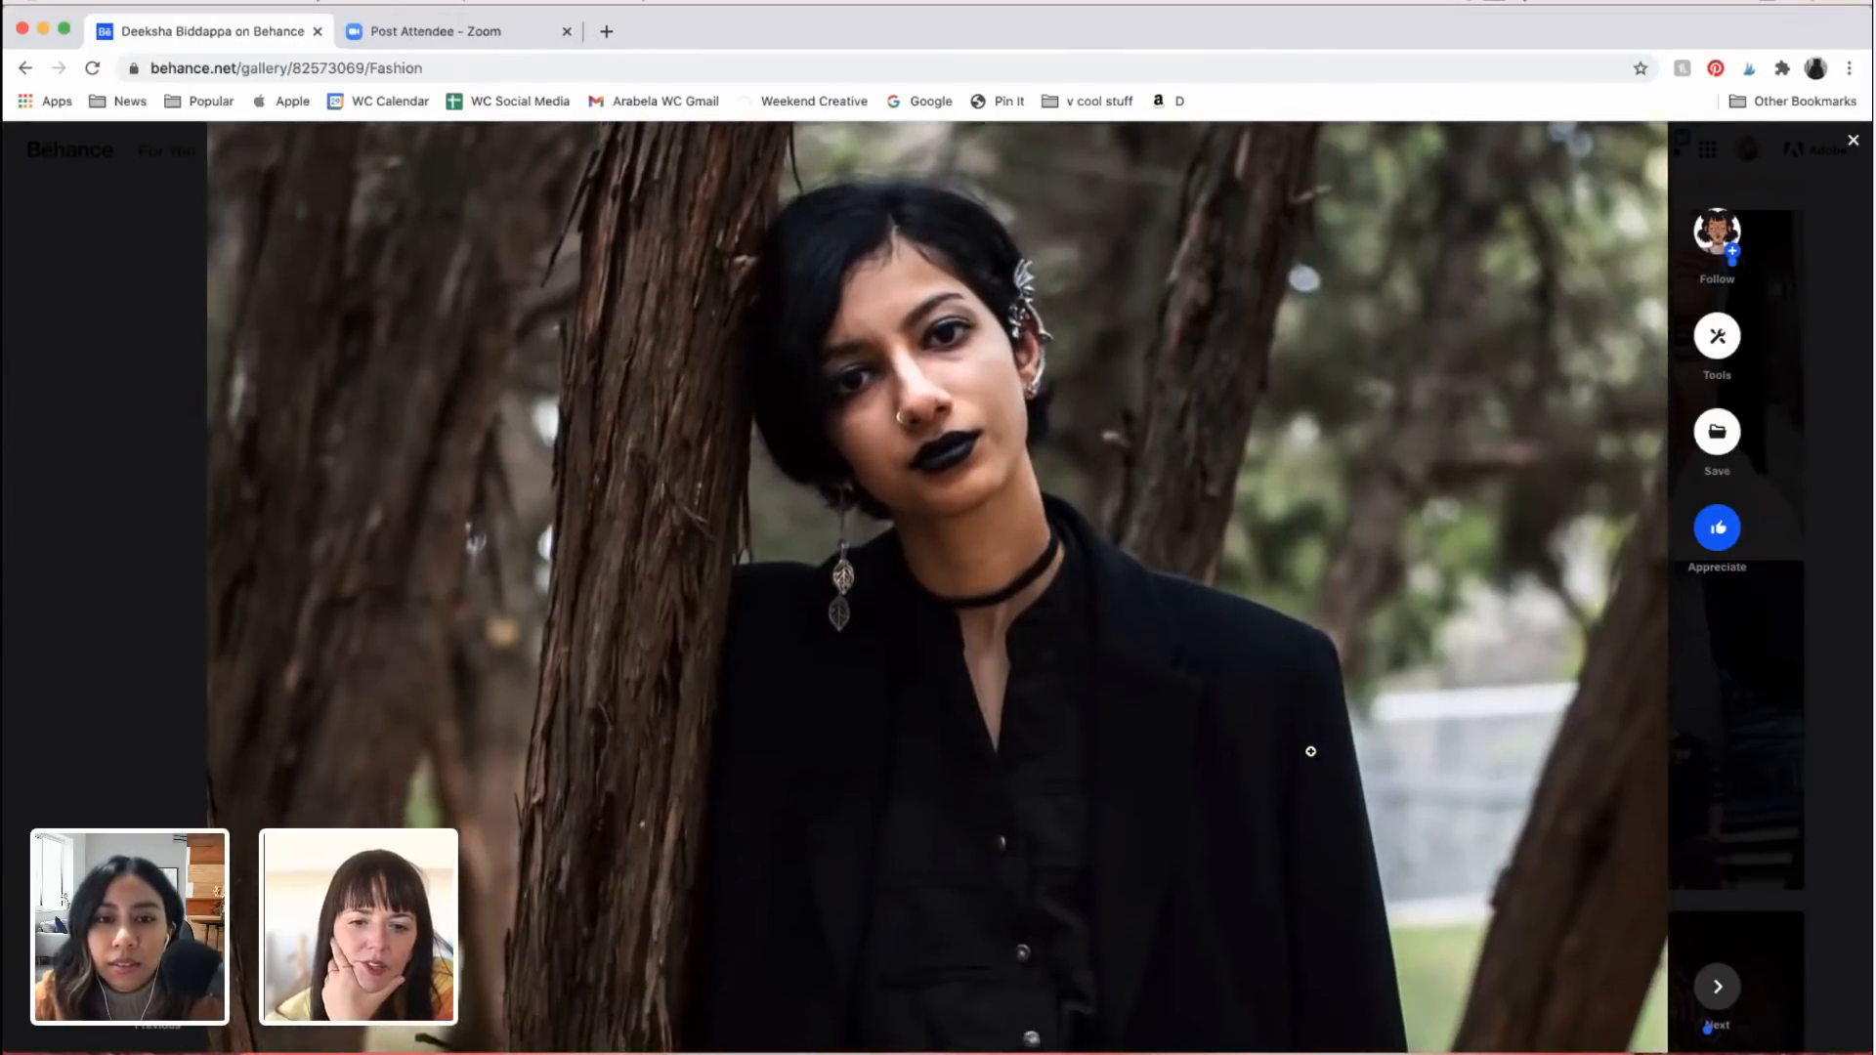
Step: Examine the photo of the two women in burgundy and red satin shirts against the corrugated wall, including faces, pose and light
{"action": "scroll", "coordinate": [1311, 752], "scroll_direction": "down", "scroll_amount": 10}
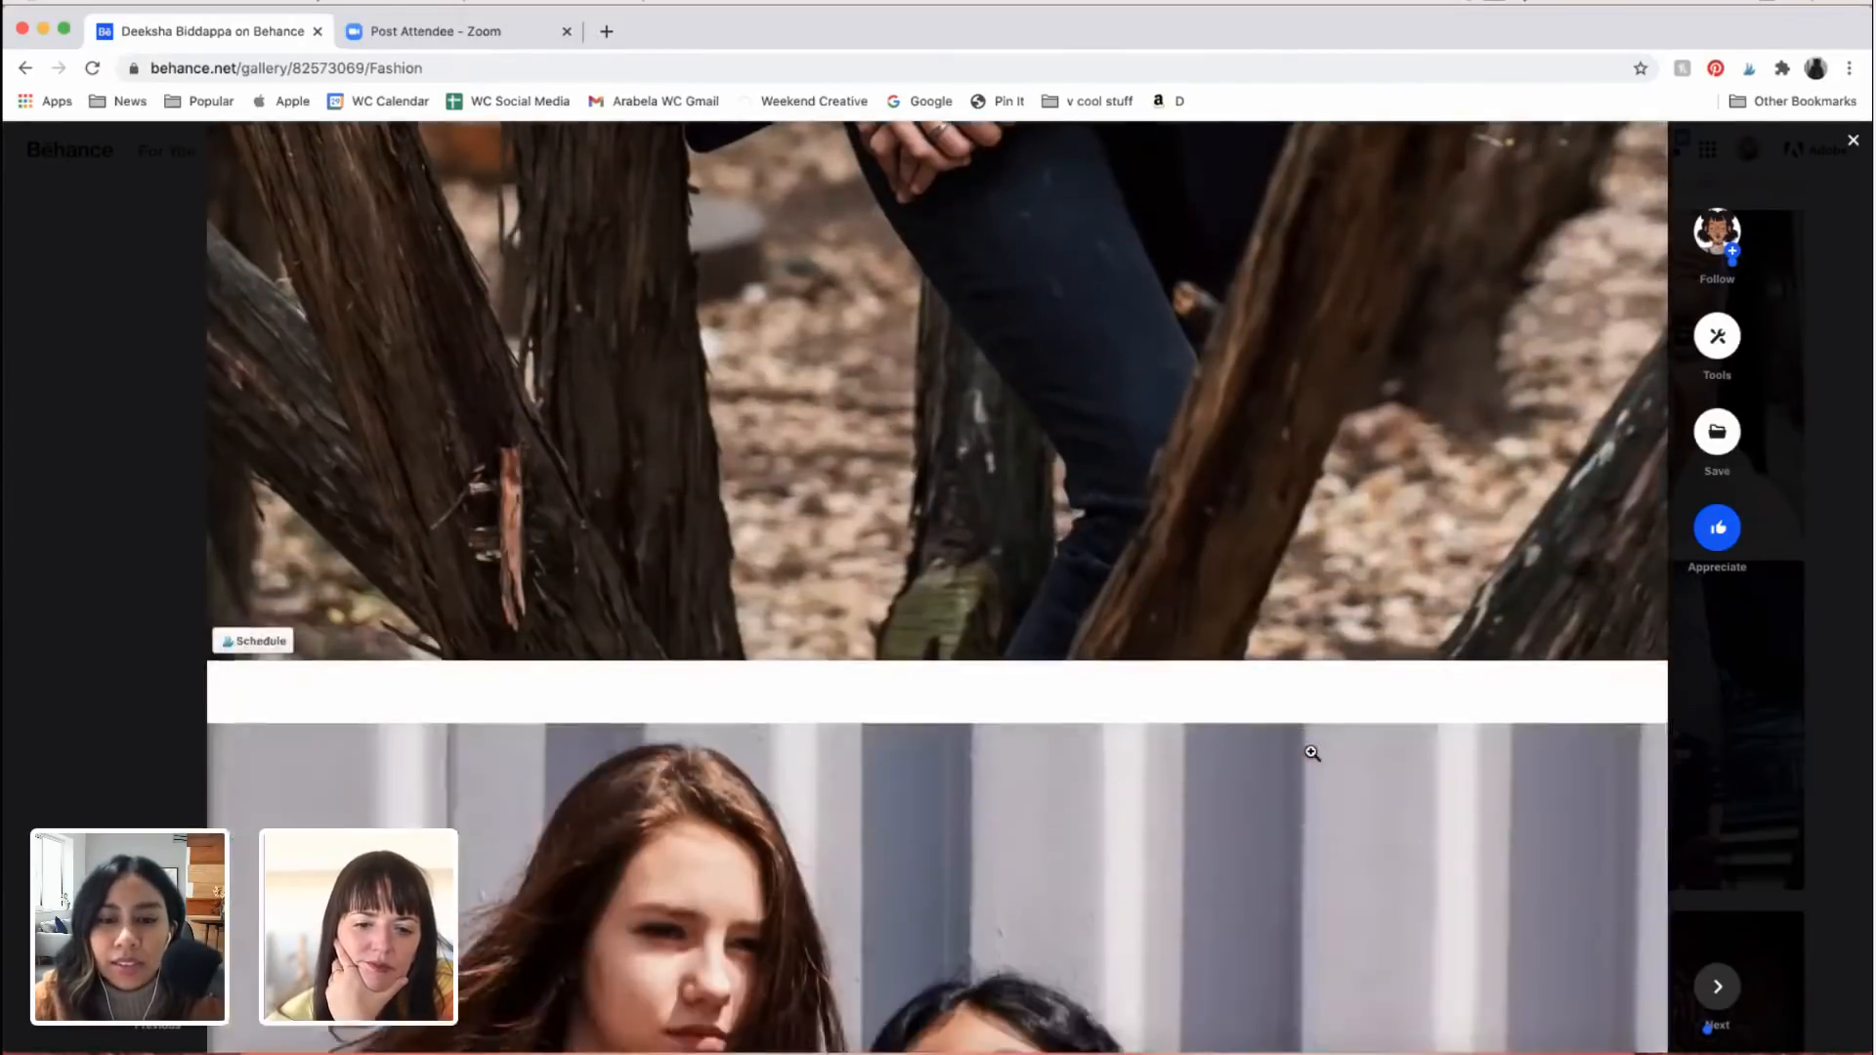
{"action": "scroll", "coordinate": [1310, 751], "scroll_direction": "down", "scroll_amount": 1}
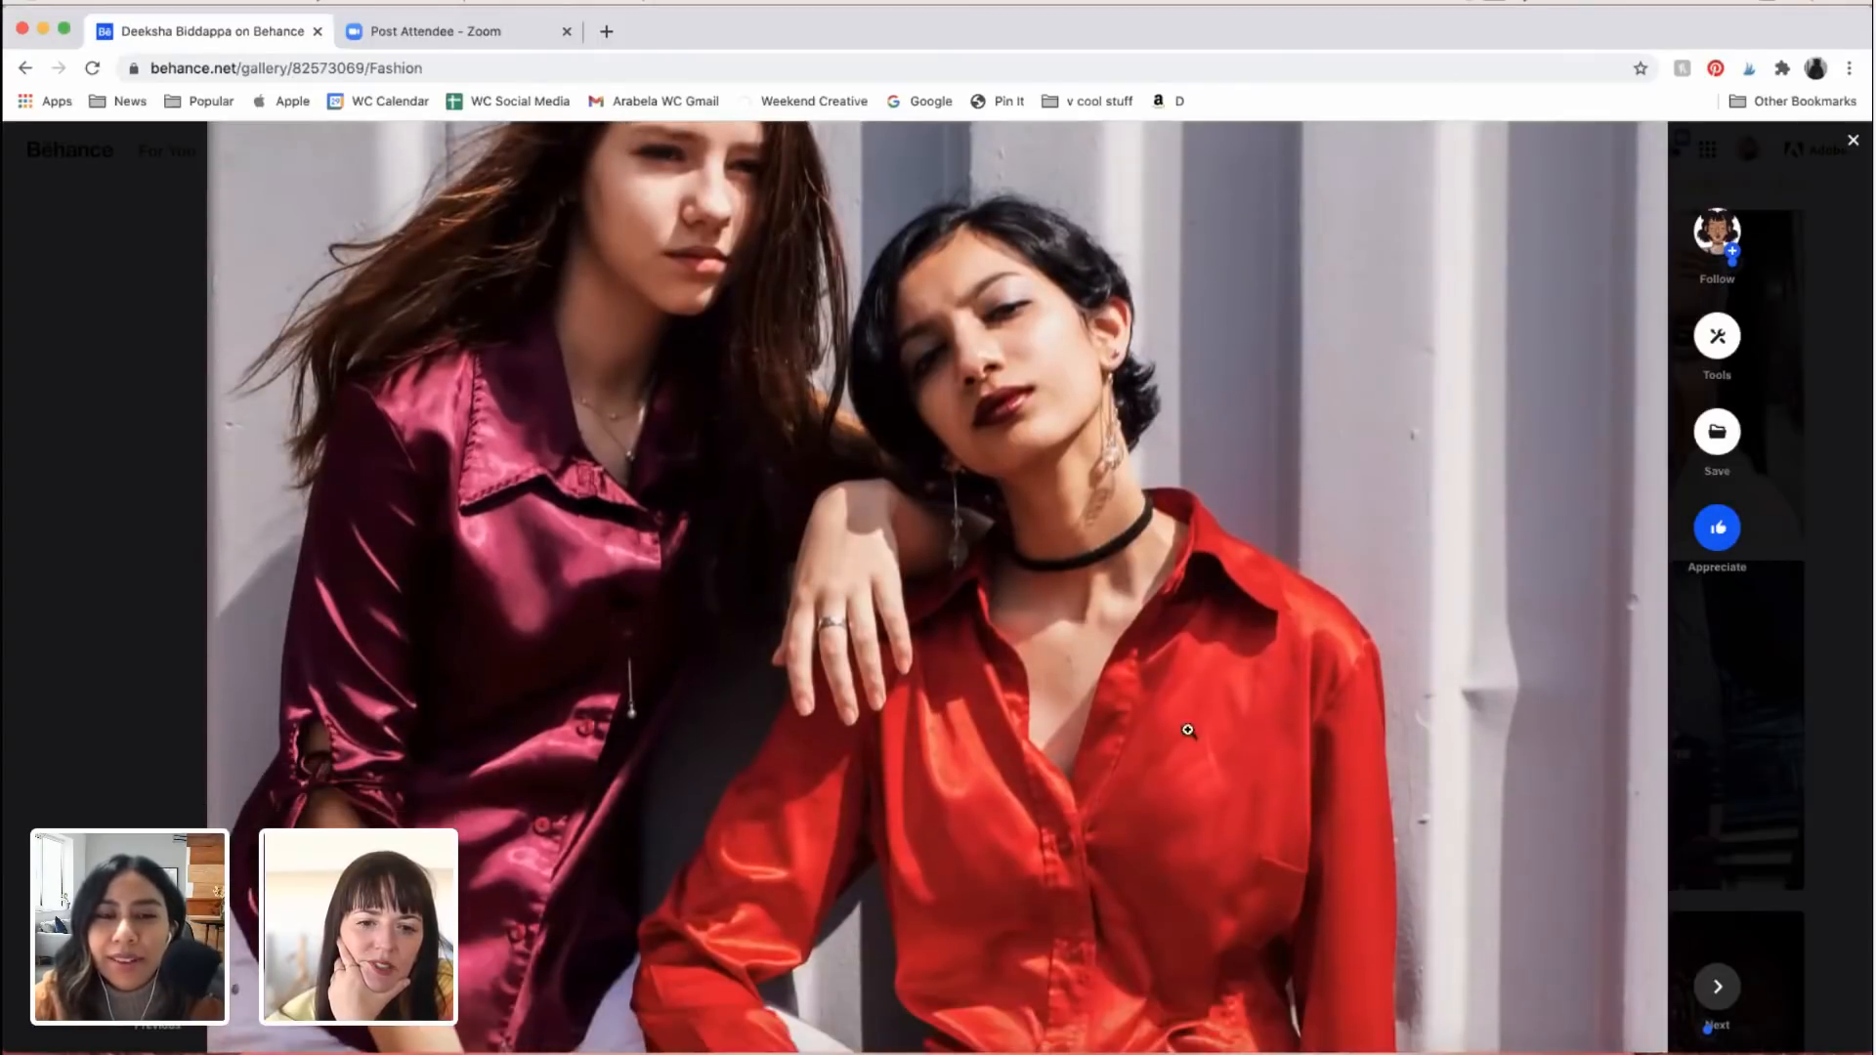
{"action": "scroll", "coordinate": [785, 767], "scroll_direction": "up", "scroll_amount": 1}
{"action": "scroll", "coordinate": [785, 767], "scroll_direction": "down", "scroll_amount": 1}
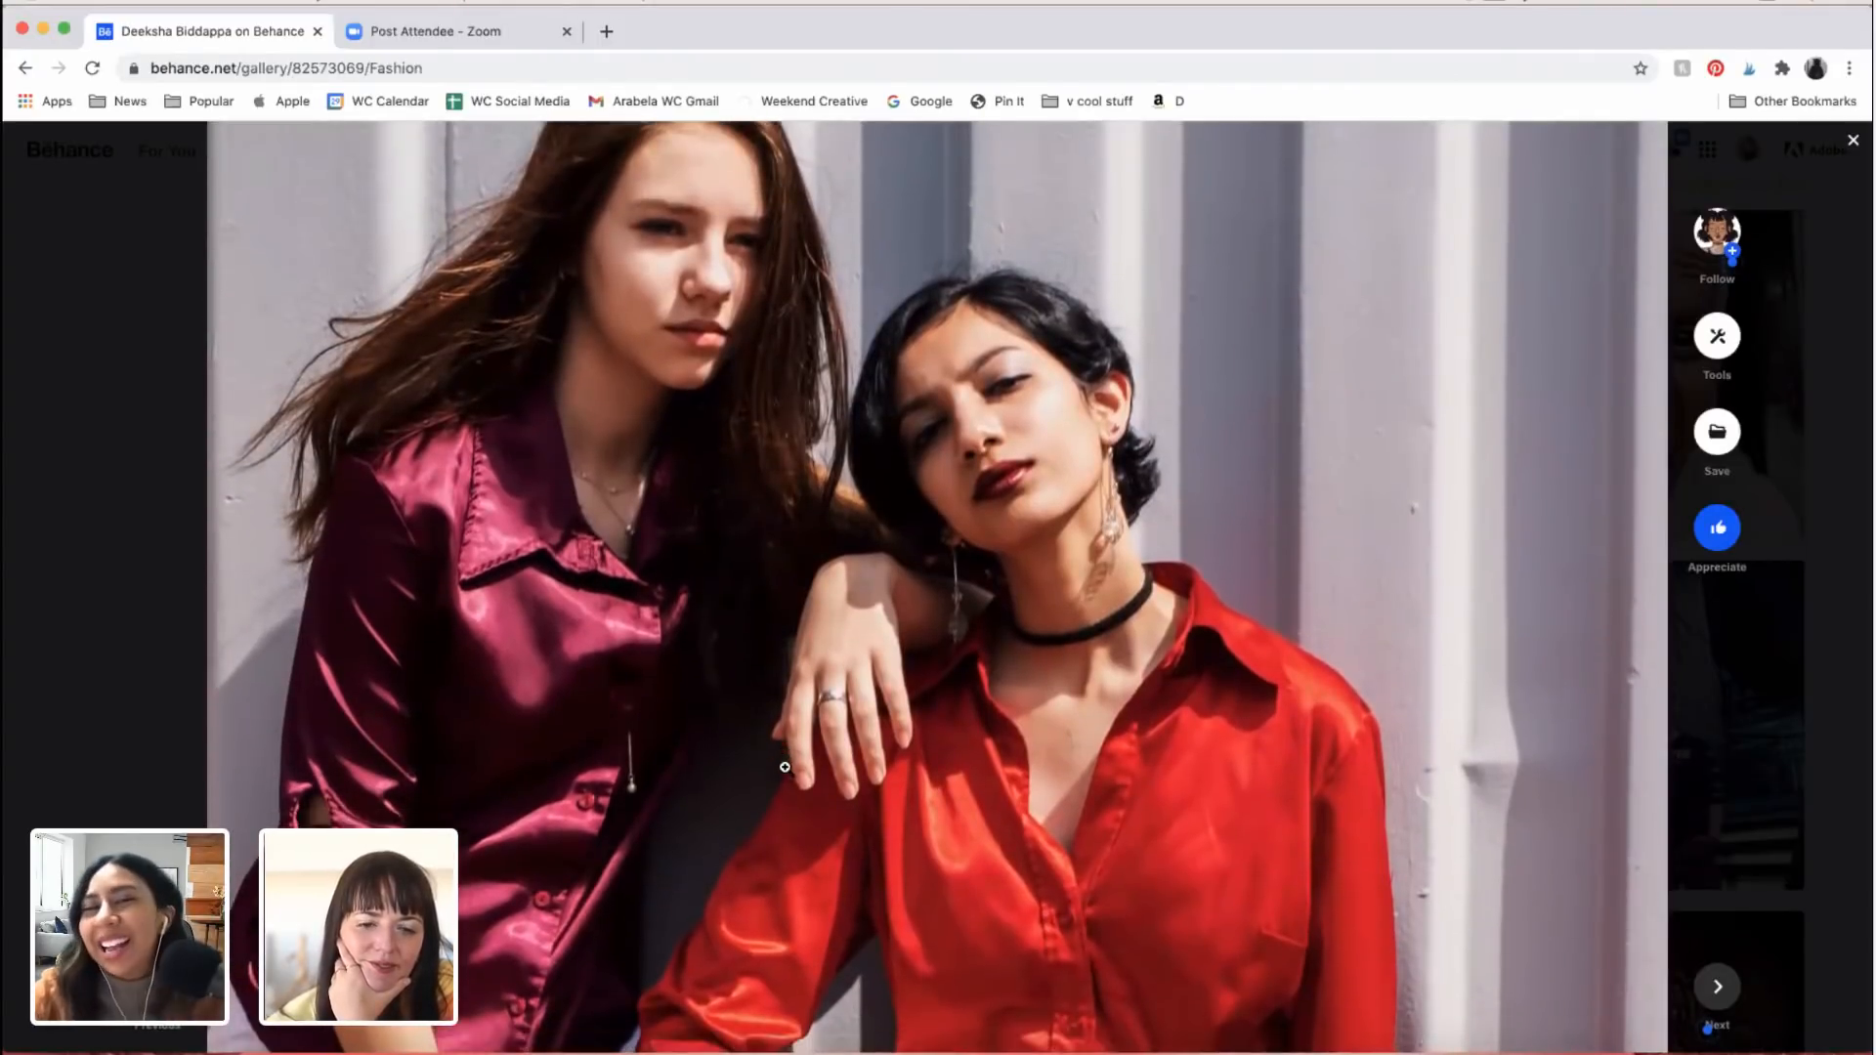
{"action": "scroll", "coordinate": [784, 767], "scroll_direction": "up", "scroll_amount": 1}
{"action": "scroll", "coordinate": [785, 767], "scroll_direction": "down", "scroll_amount": 3}
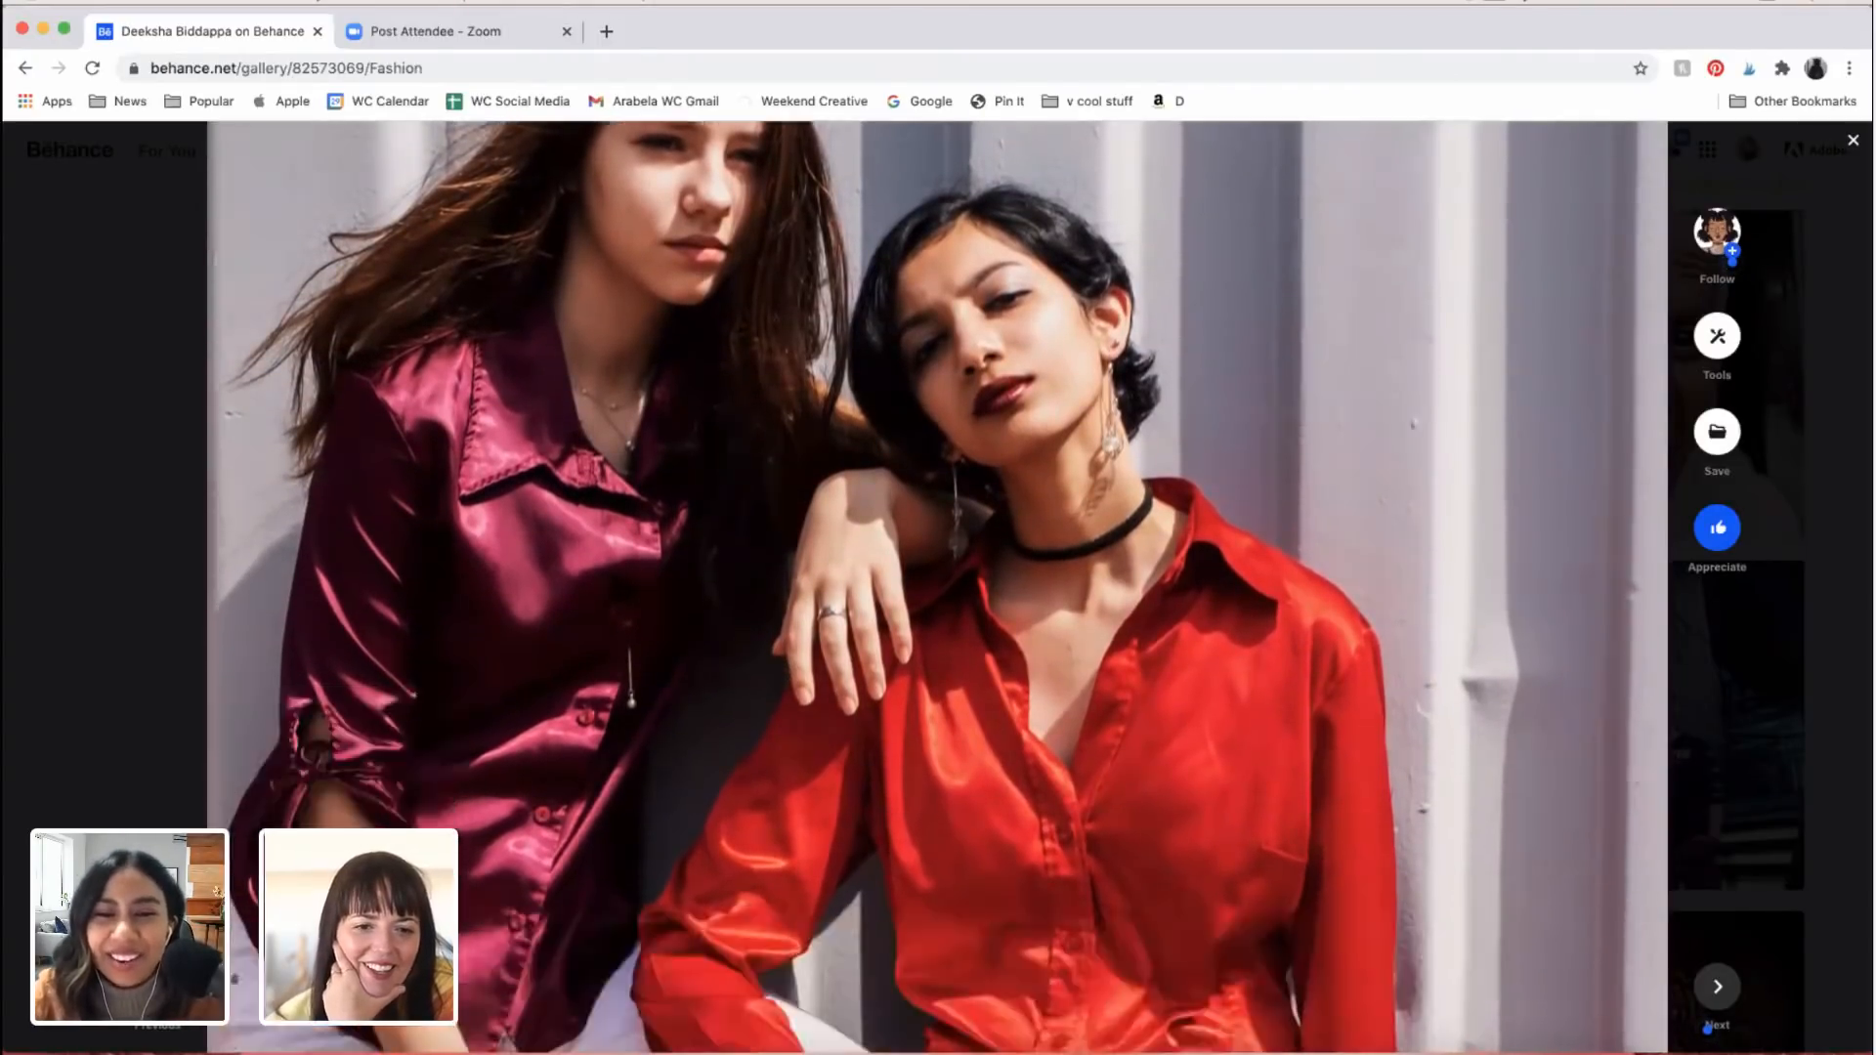
{"action": "scroll", "coordinate": [785, 767], "scroll_direction": "up", "scroll_amount": 3}
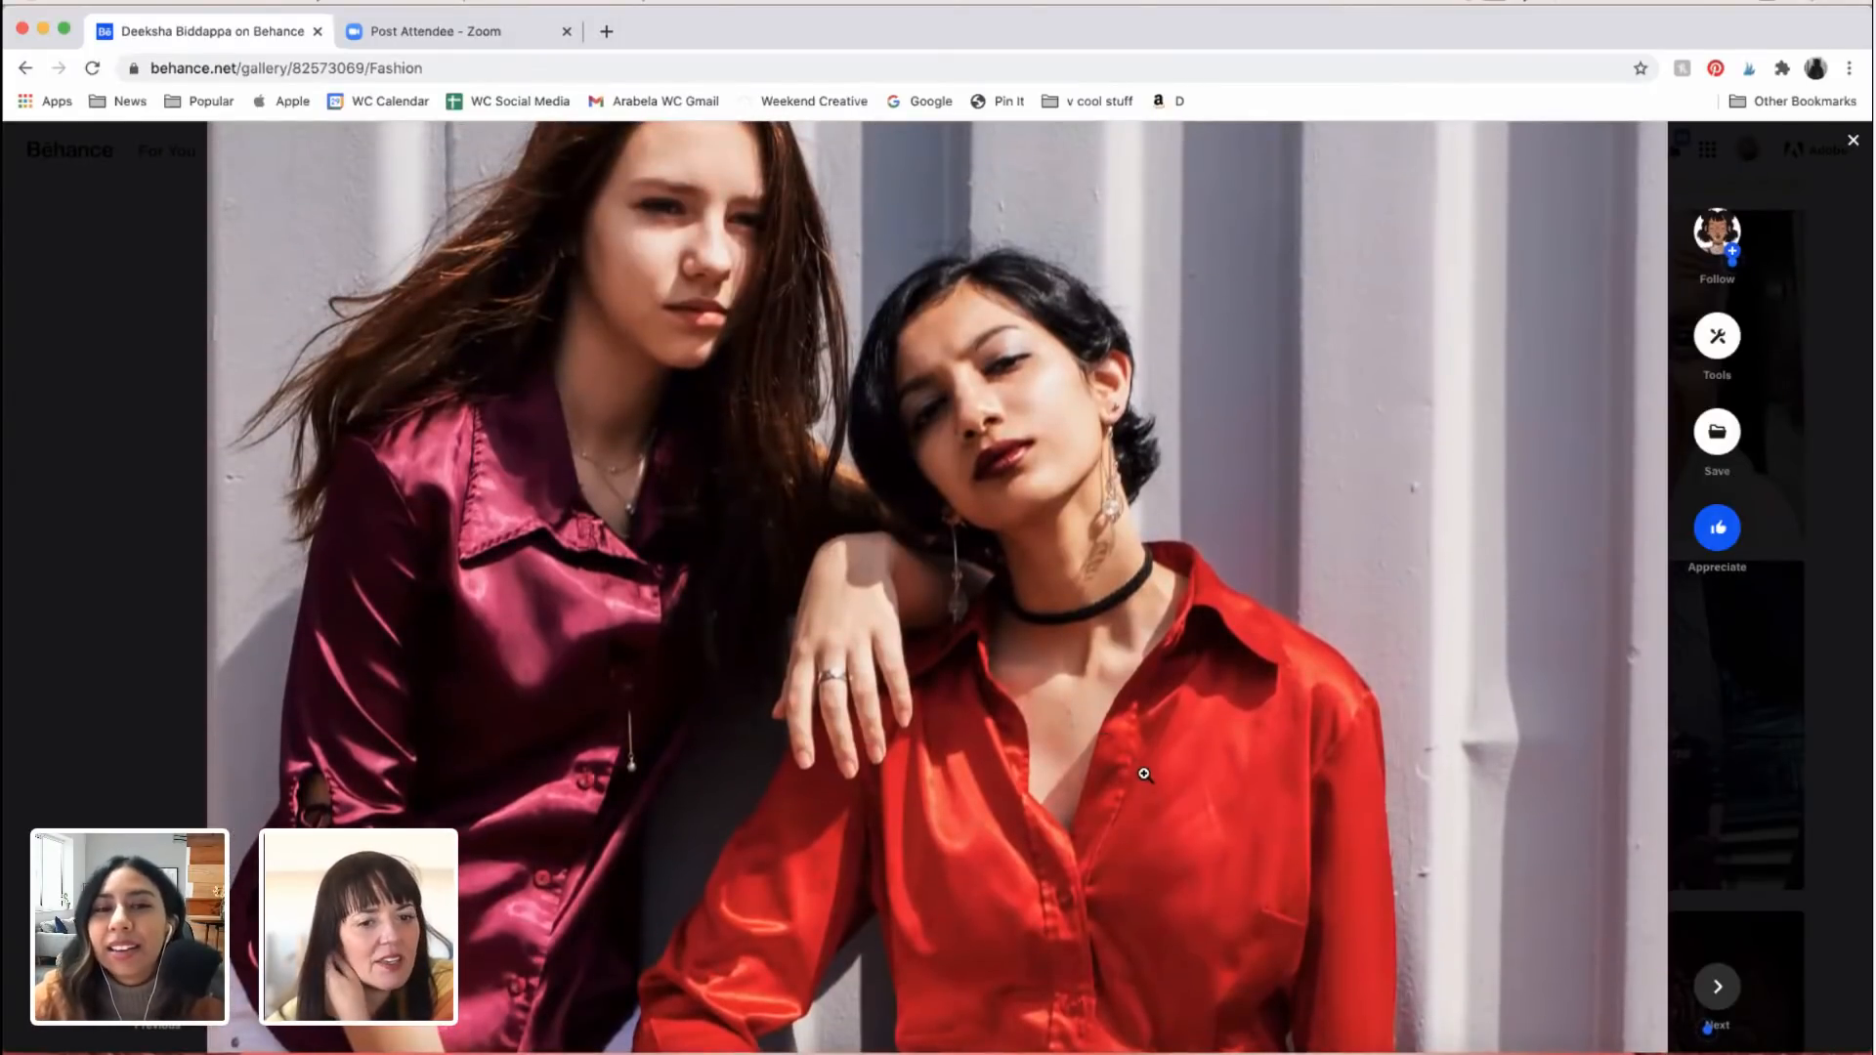
{"action": "scroll", "coordinate": [1506, 673], "scroll_direction": "up", "scroll_amount": 2}
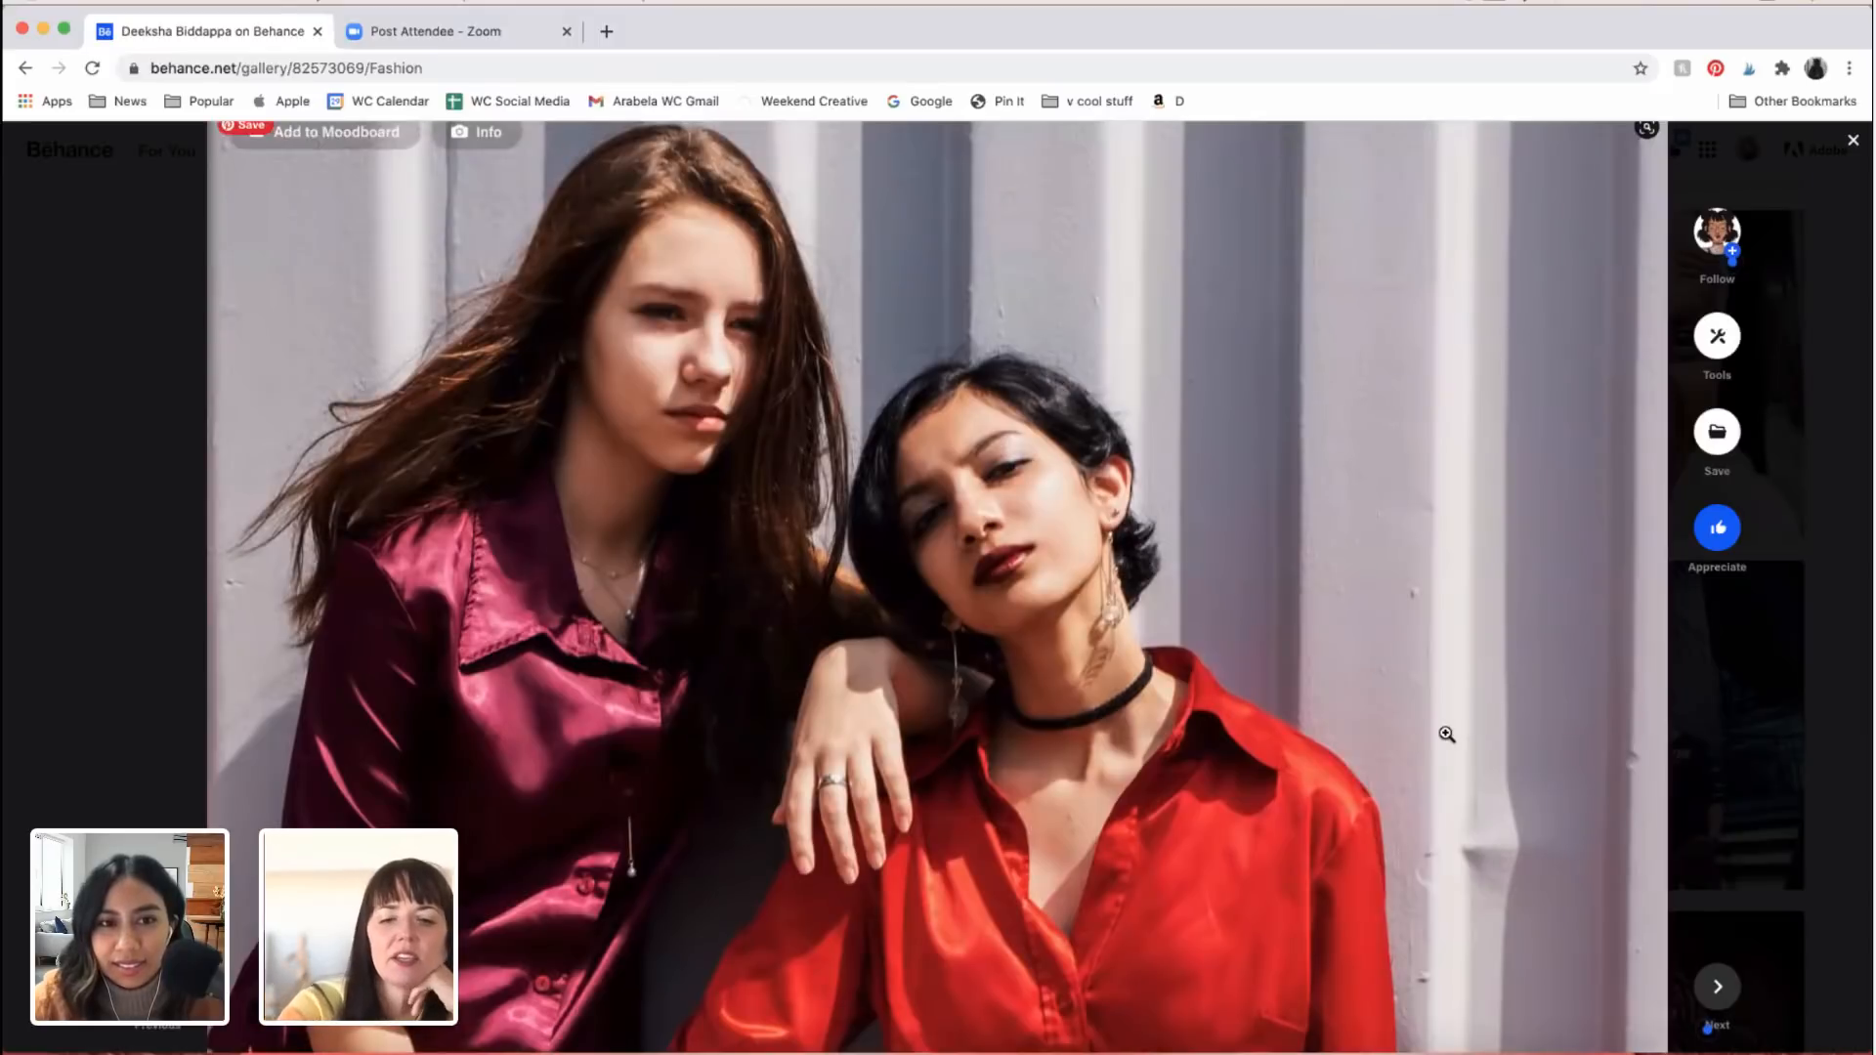
{"action": "scroll", "coordinate": [1446, 734], "scroll_direction": "down", "scroll_amount": 1}
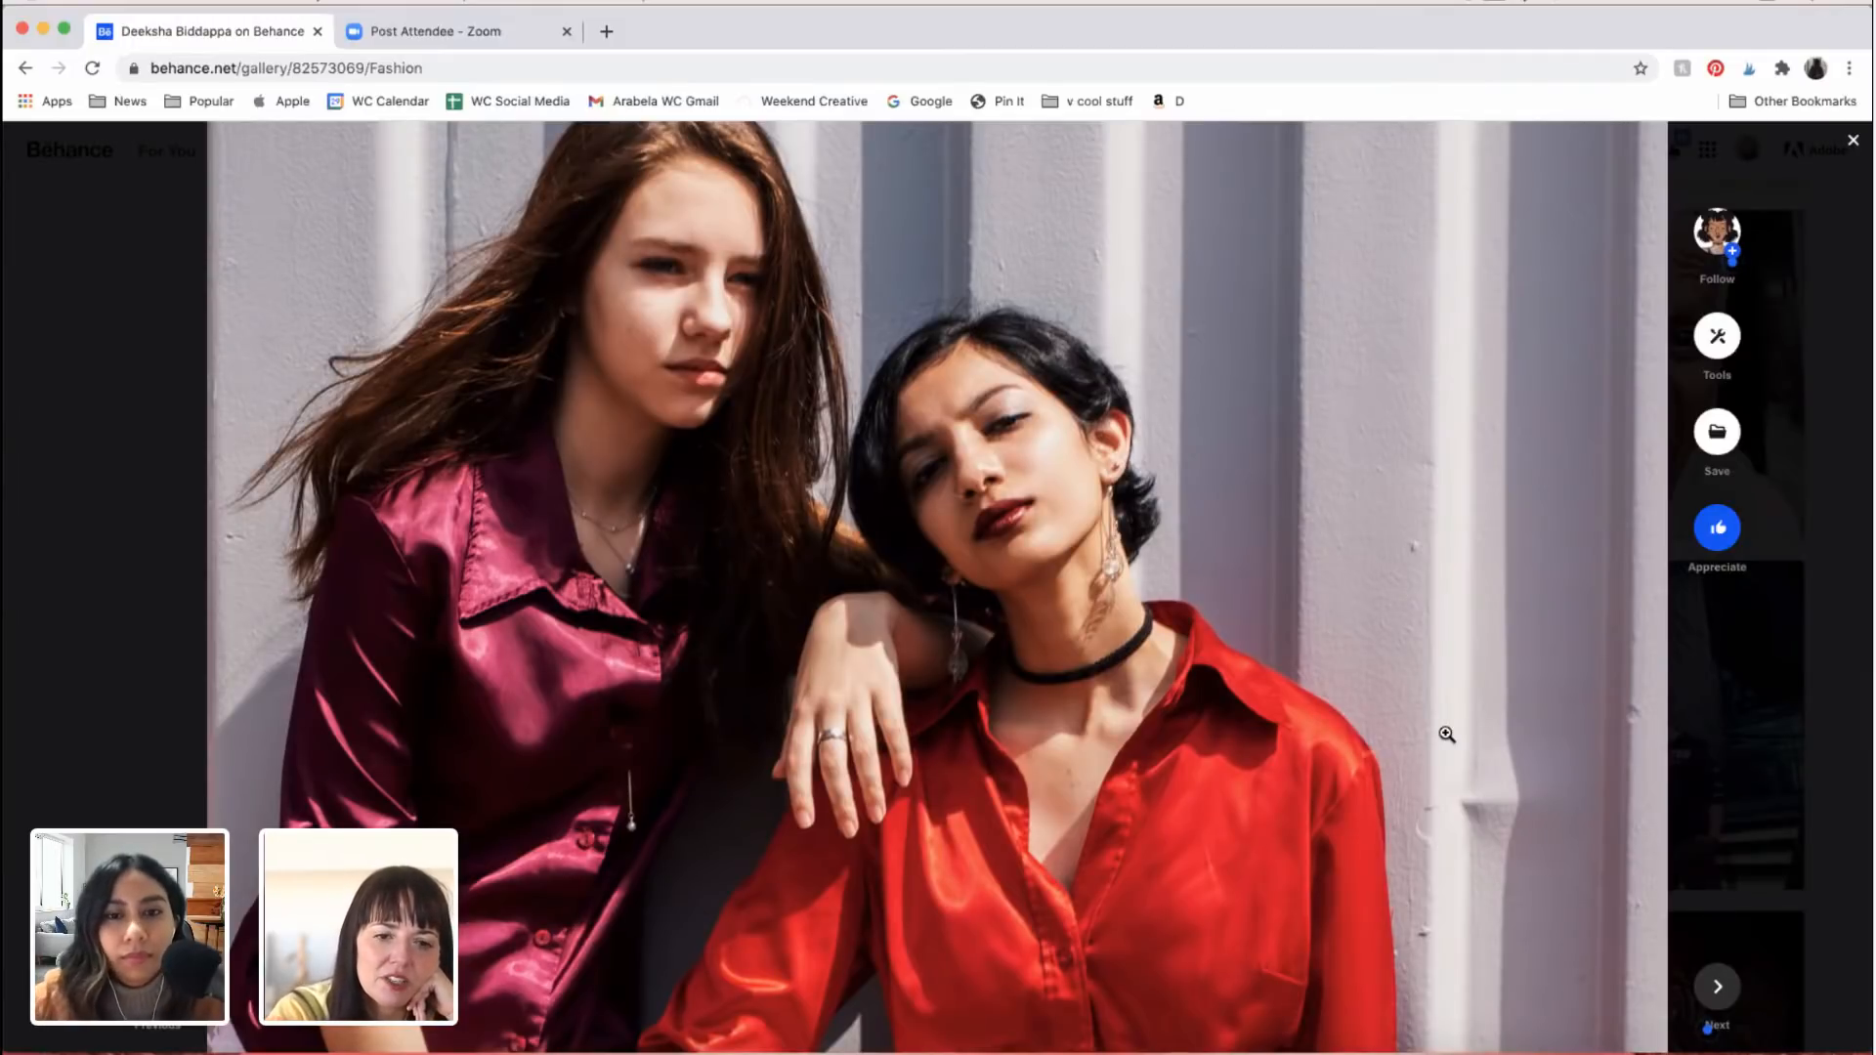
Step: Examine the rest of the two-women photo, from the satin shirts and ringed hands to the ripped jeans and shoes
{"action": "scroll", "coordinate": [1448, 734], "scroll_direction": "down", "scroll_amount": 5}
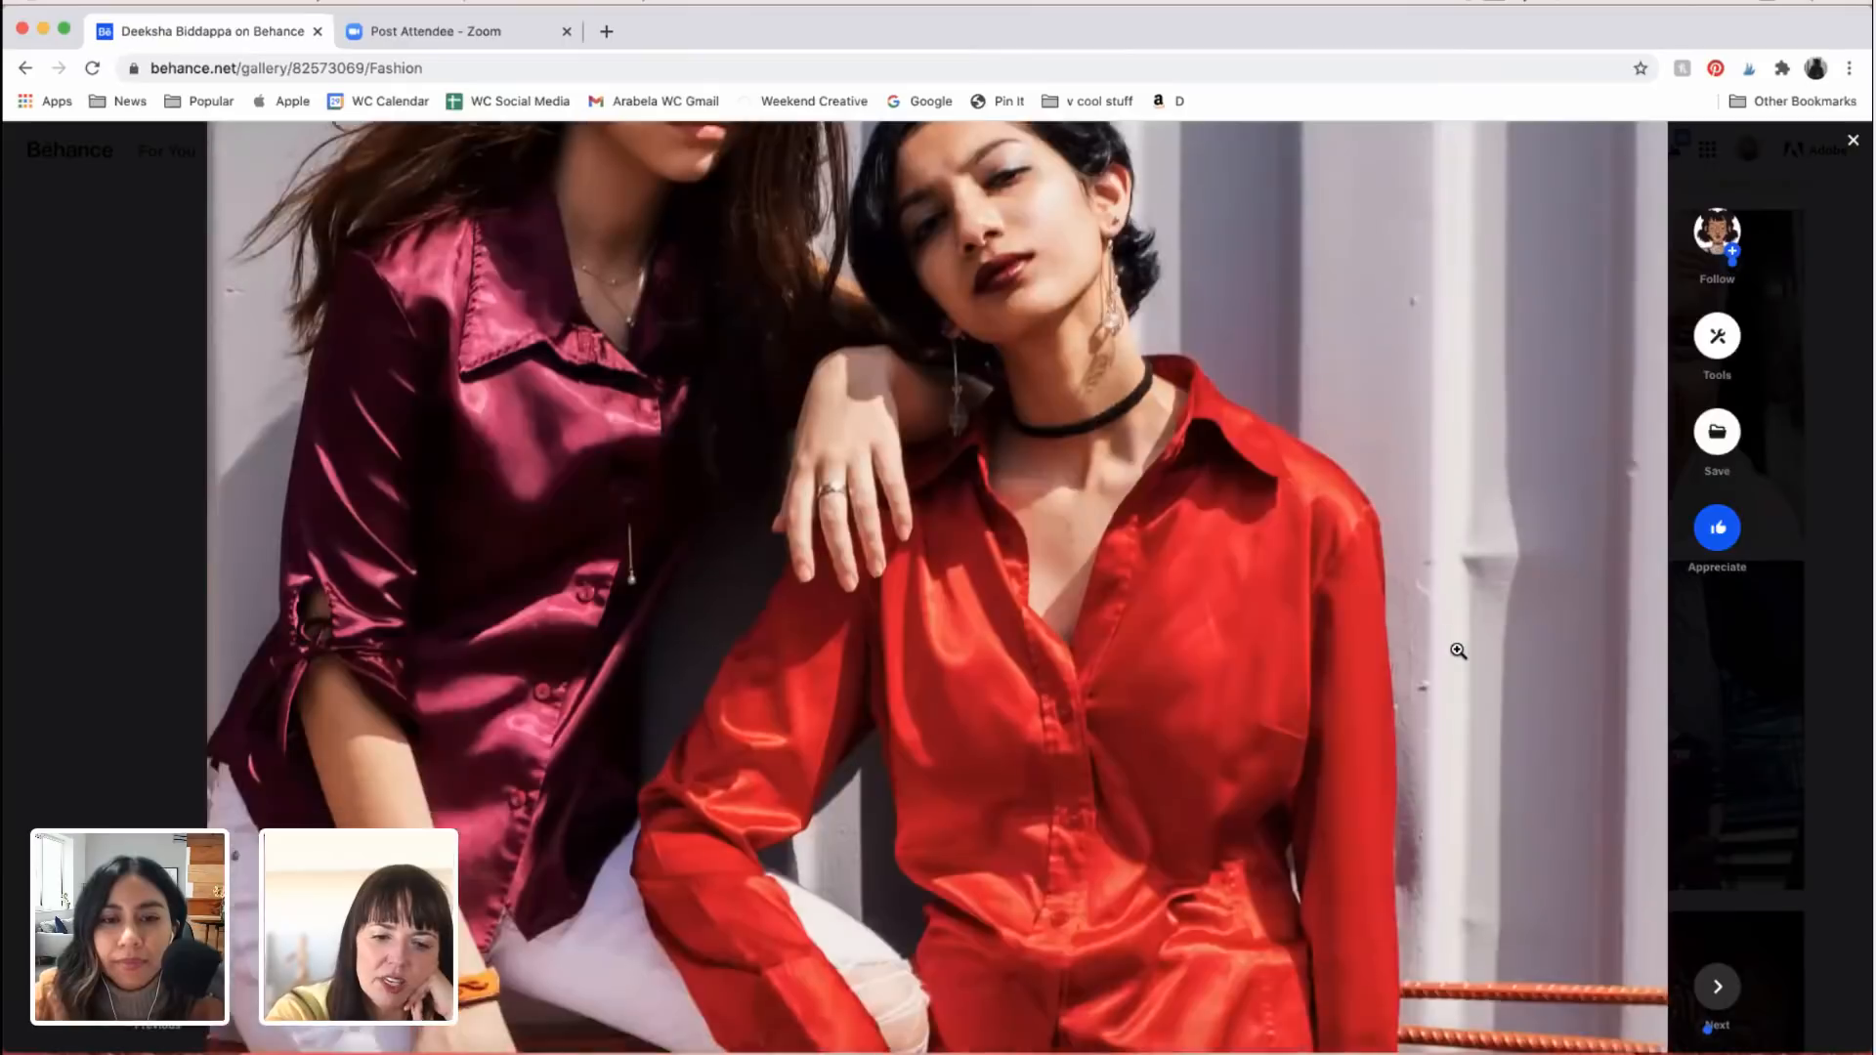
{"action": "scroll", "coordinate": [1458, 651], "scroll_direction": "down", "scroll_amount": 6}
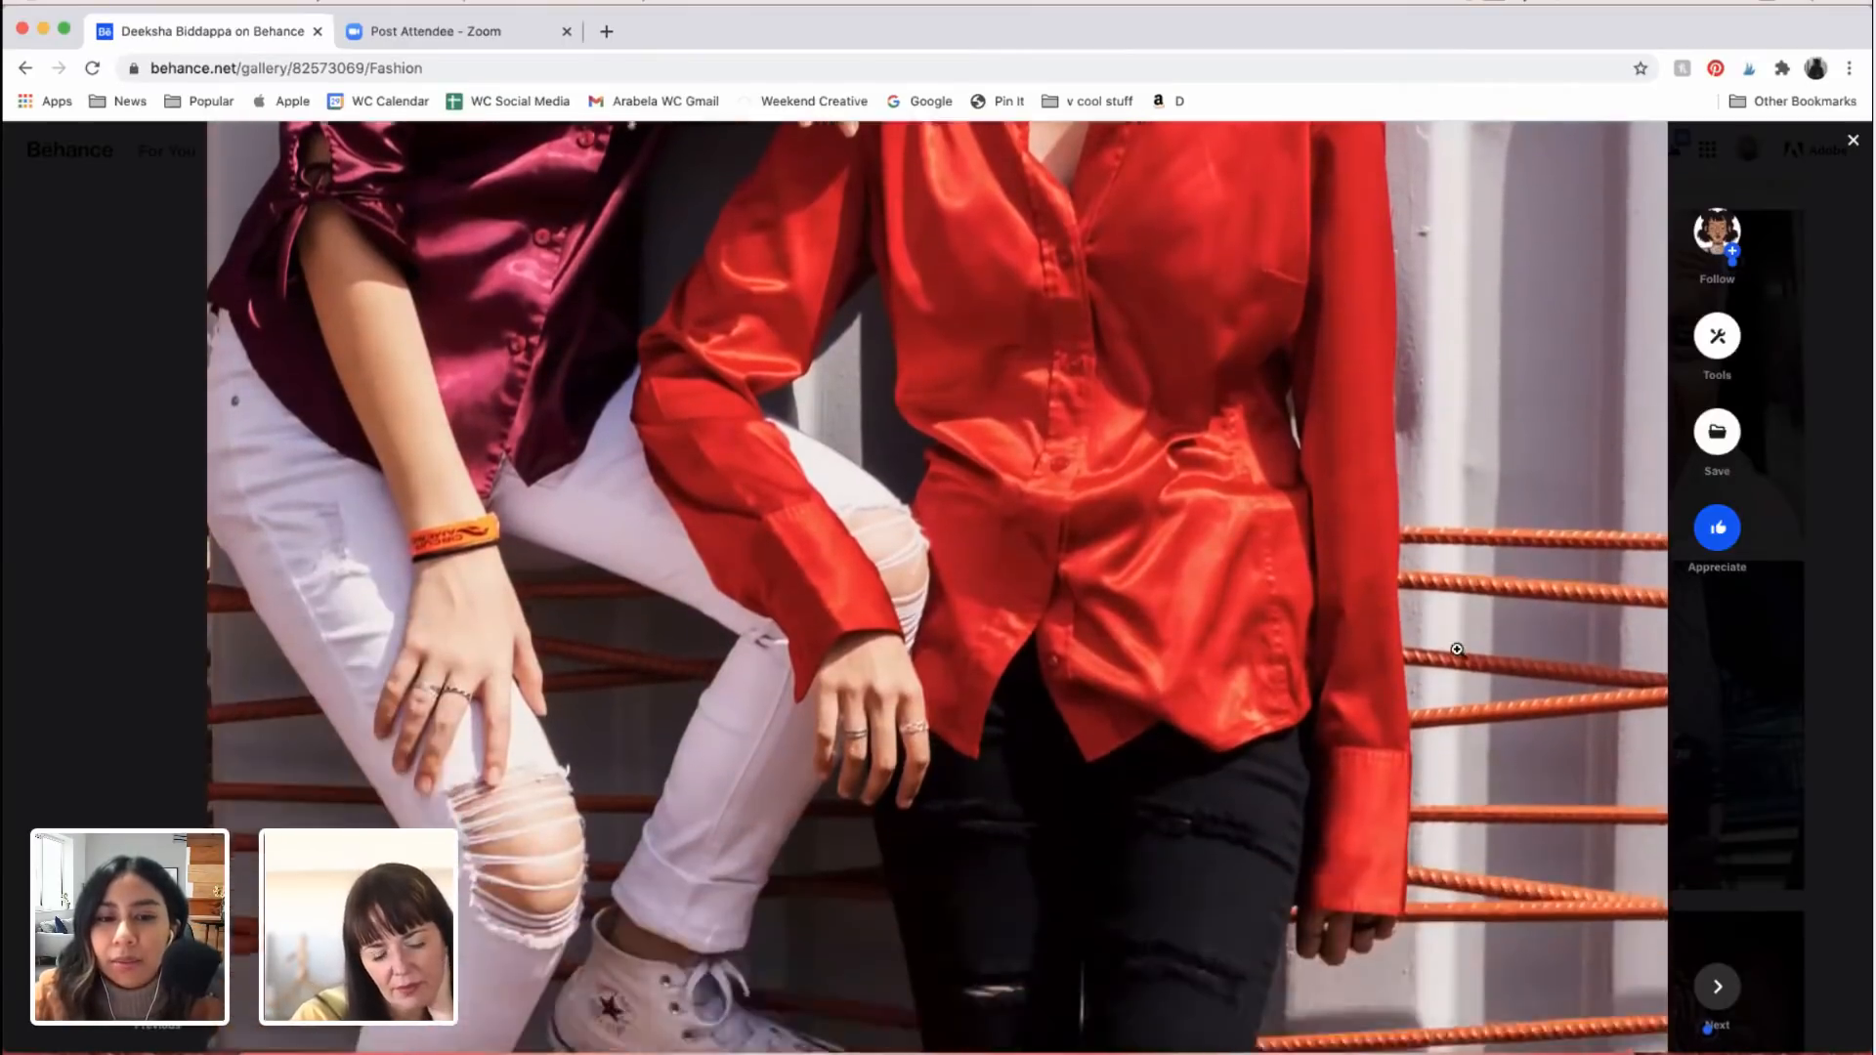
{"action": "scroll", "coordinate": [1458, 651], "scroll_direction": "down", "scroll_amount": 10}
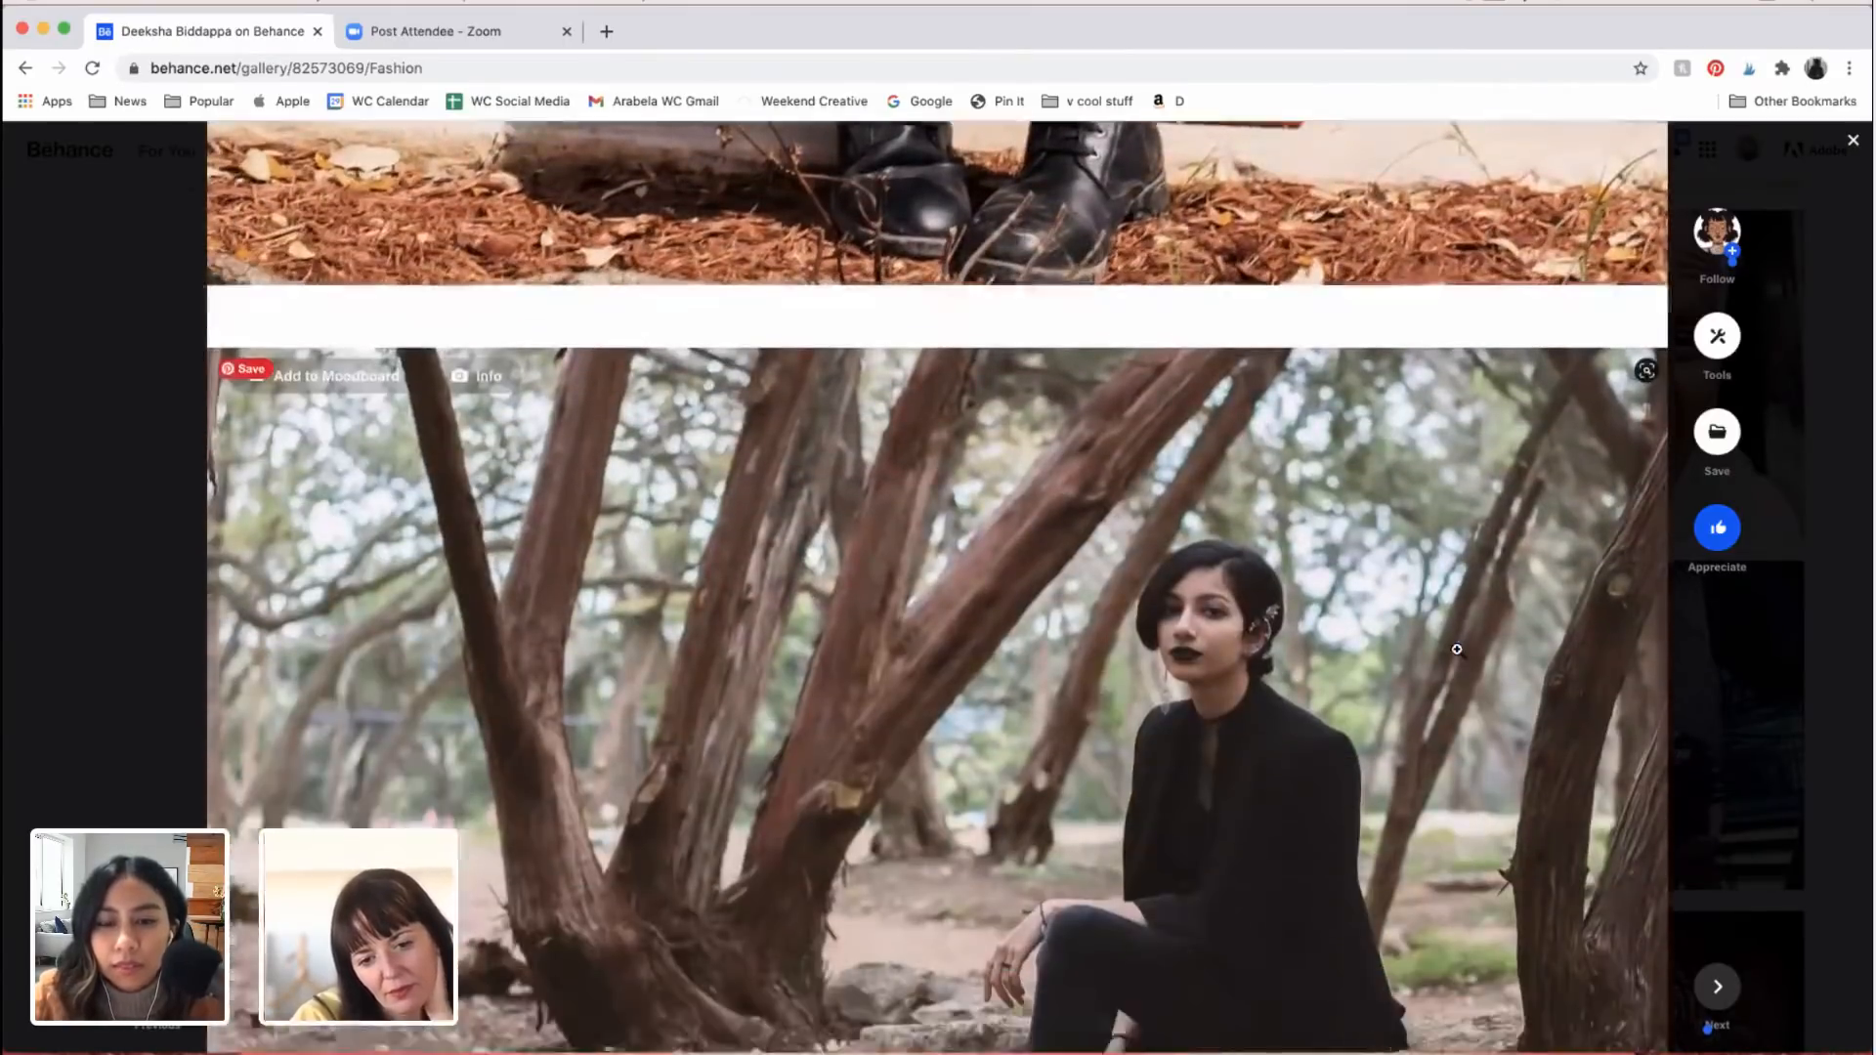
Step: Examine the woodland portraits of the woman in black seated on the rock, comparing the full-length view with the closer hand-on-chin pose
{"action": "scroll", "coordinate": [1458, 651], "scroll_direction": "down", "scroll_amount": 5}
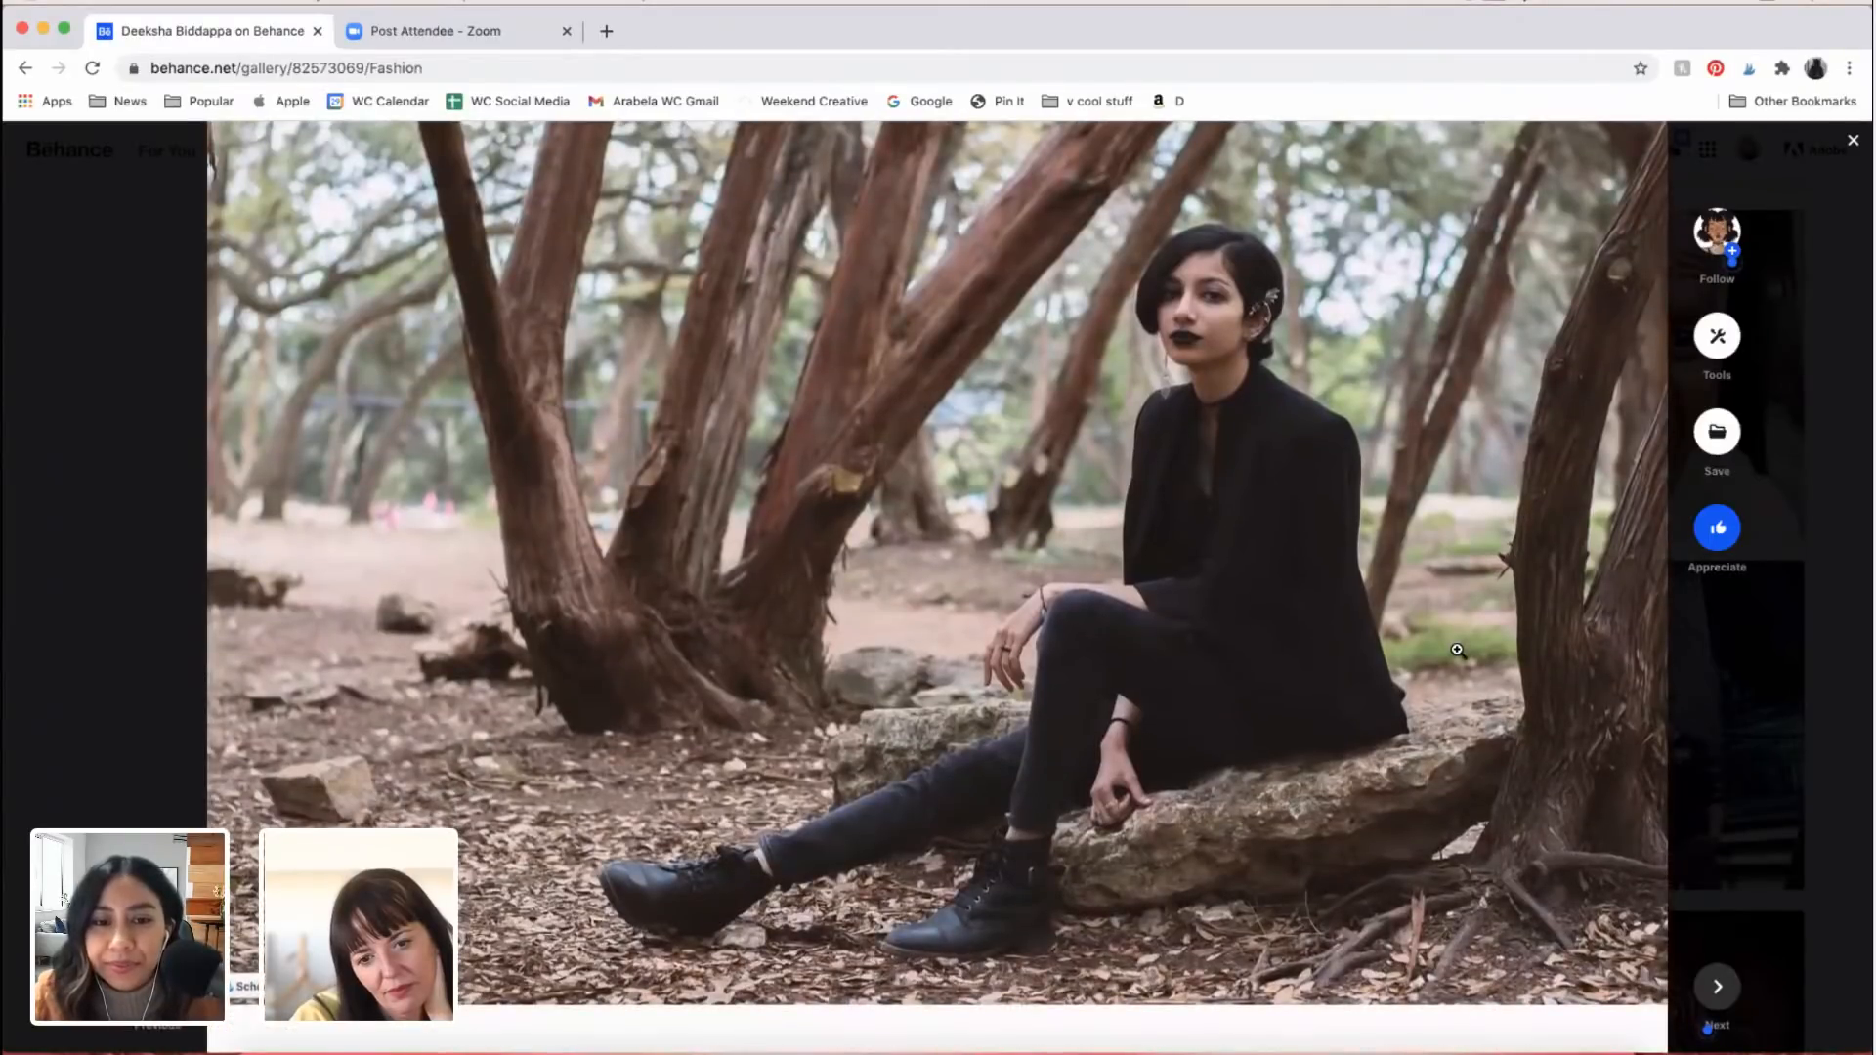
{"action": "scroll", "coordinate": [1458, 649], "scroll_direction": "down", "scroll_amount": 9}
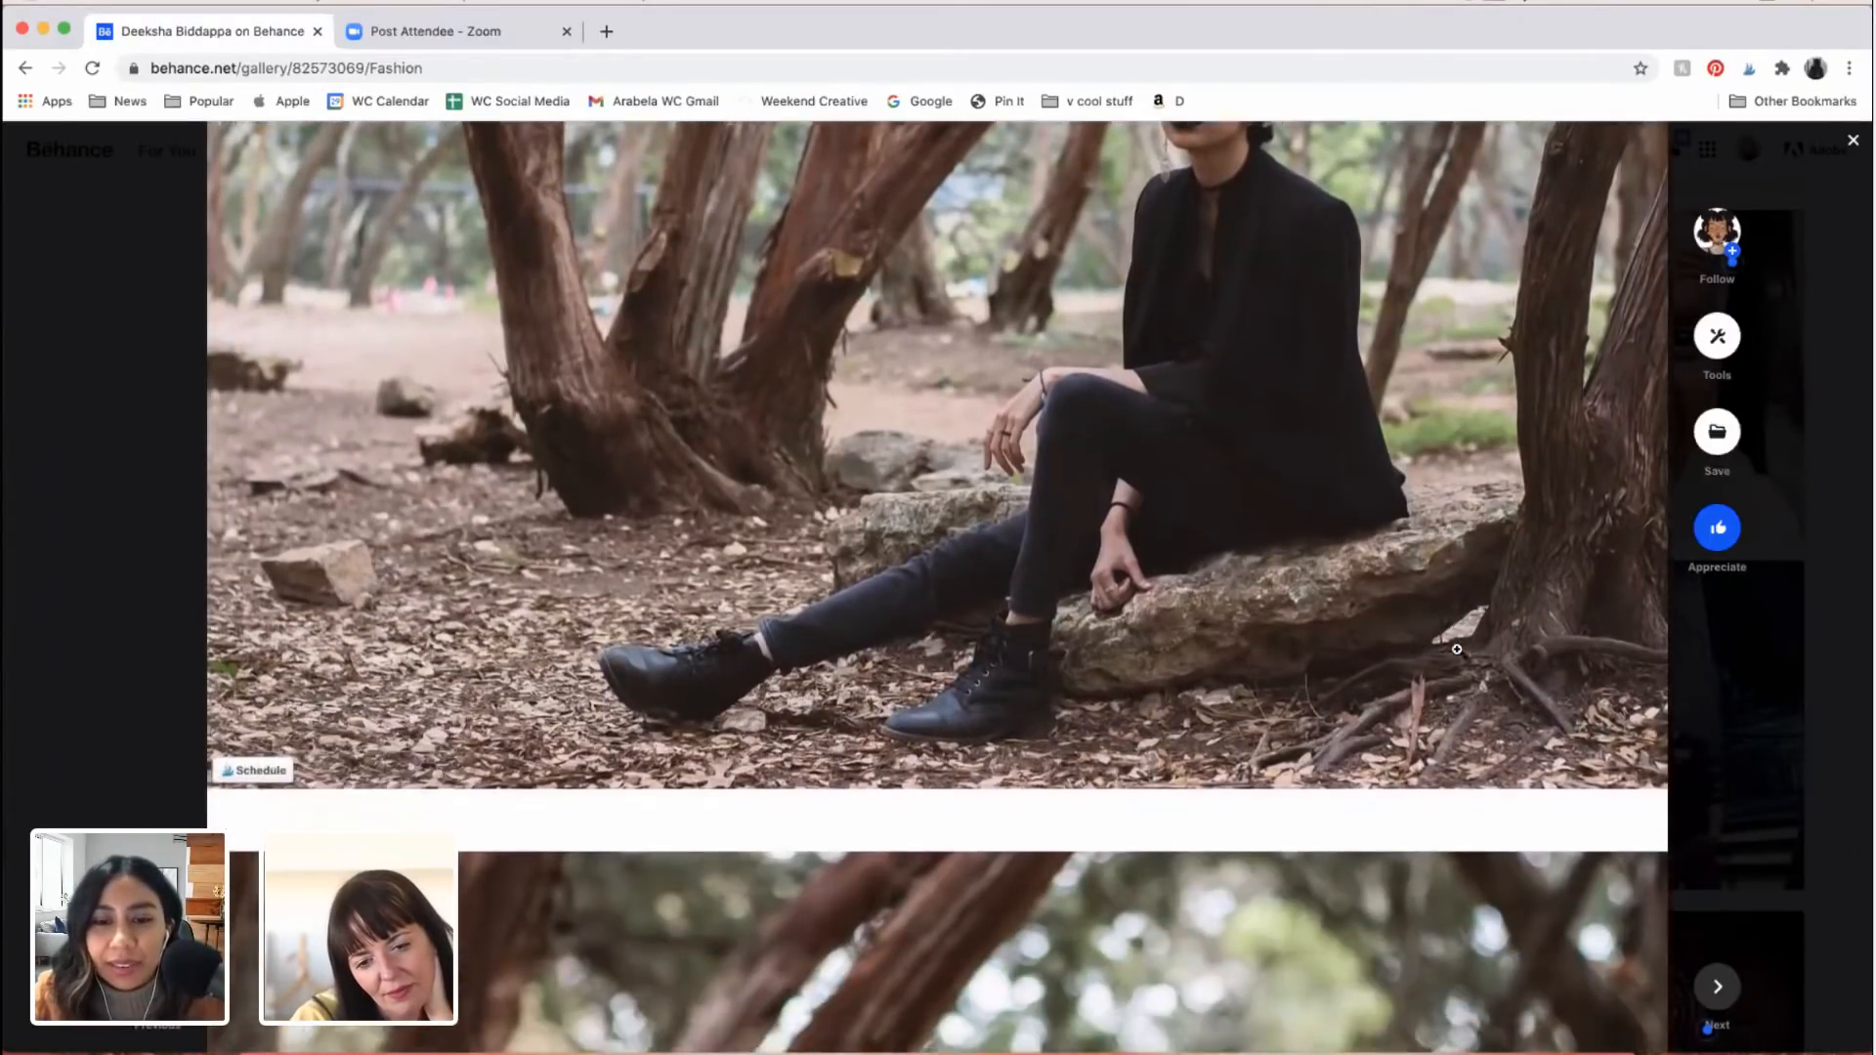
{"action": "scroll", "coordinate": [1457, 649], "scroll_direction": "down", "scroll_amount": 12}
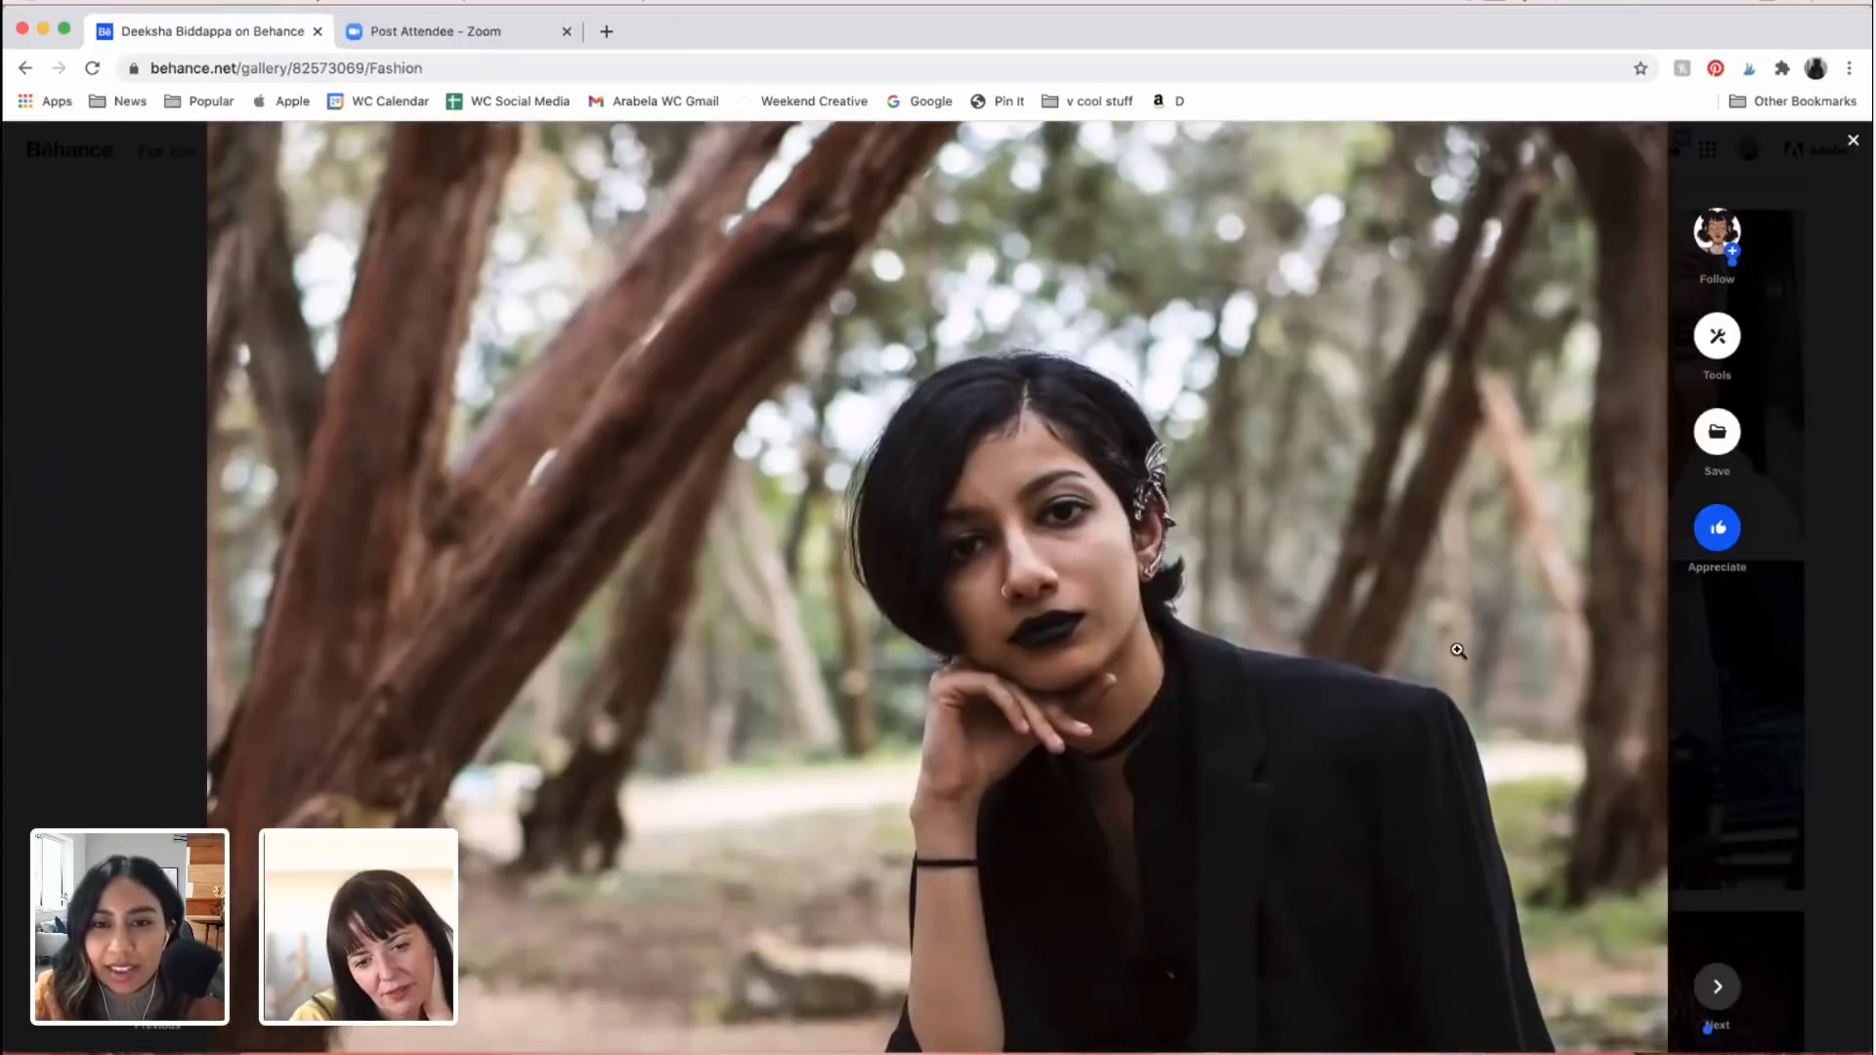
{"action": "scroll", "coordinate": [1457, 649], "scroll_direction": "down", "scroll_amount": 4}
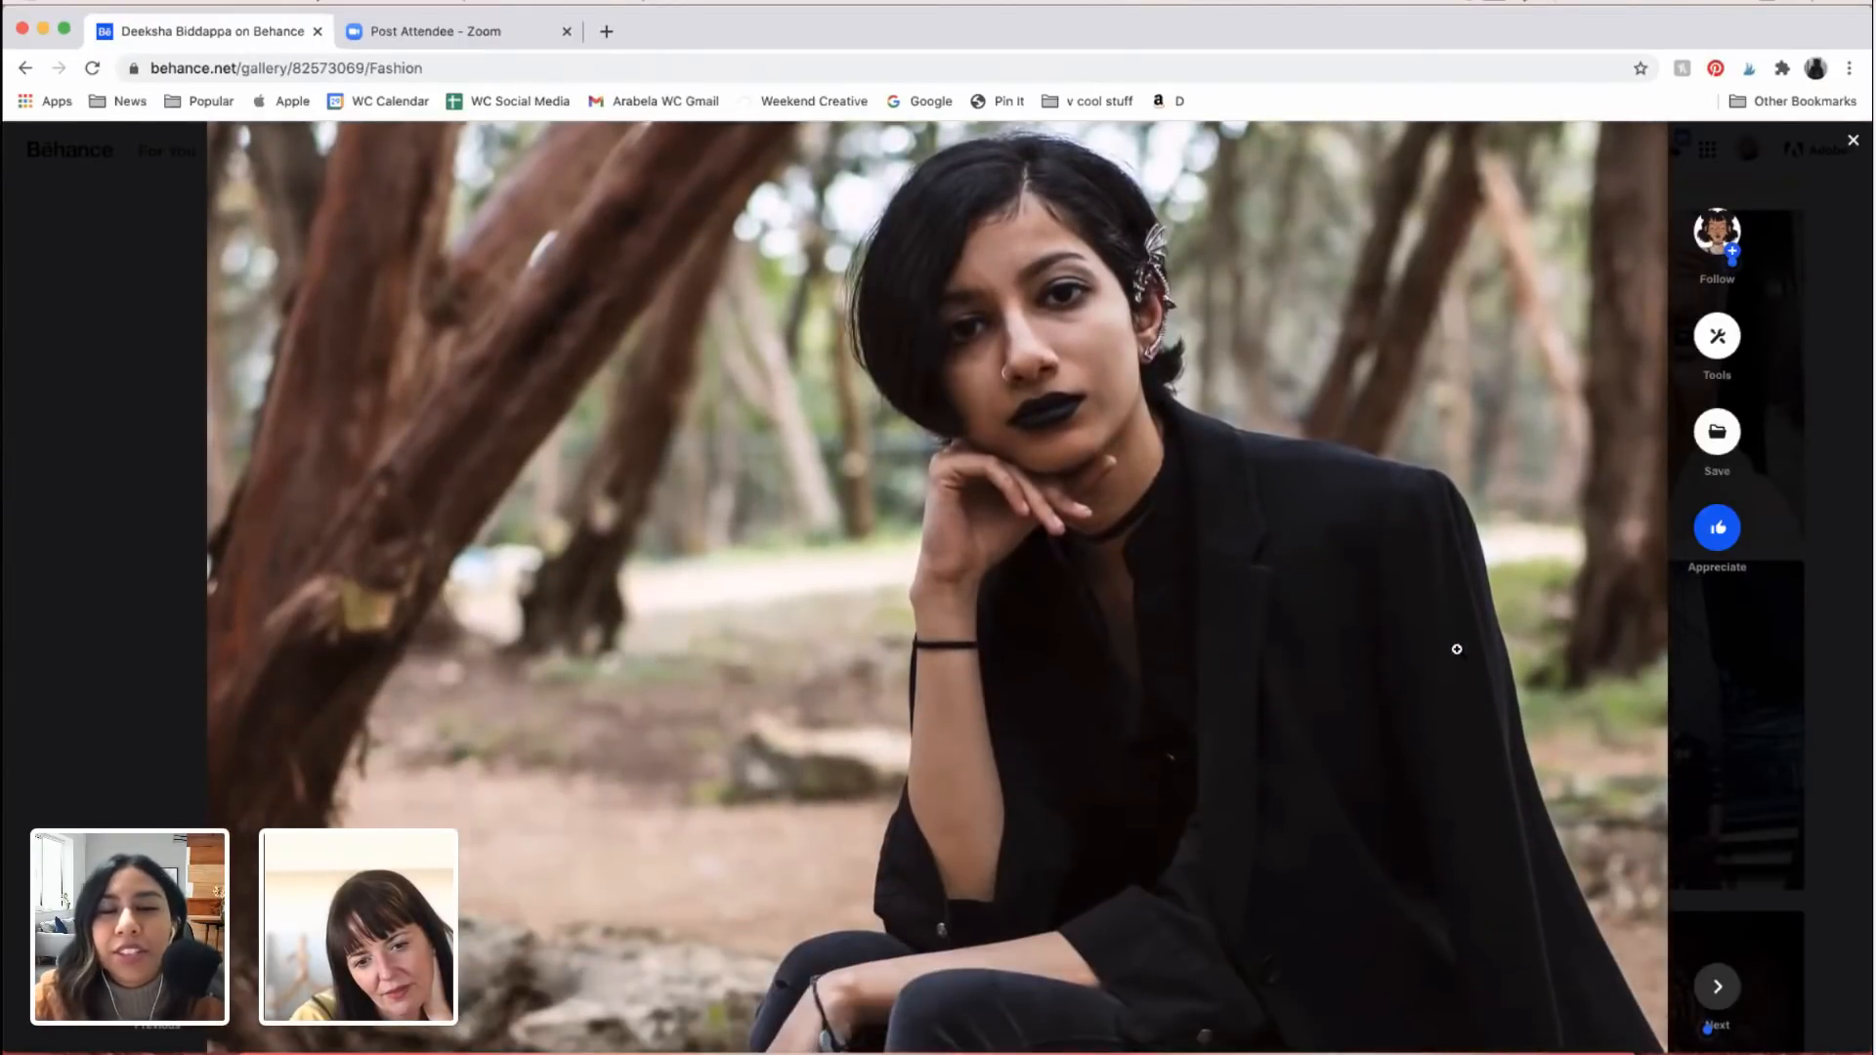
{"action": "scroll", "coordinate": [1458, 649], "scroll_direction": "down", "scroll_amount": 7}
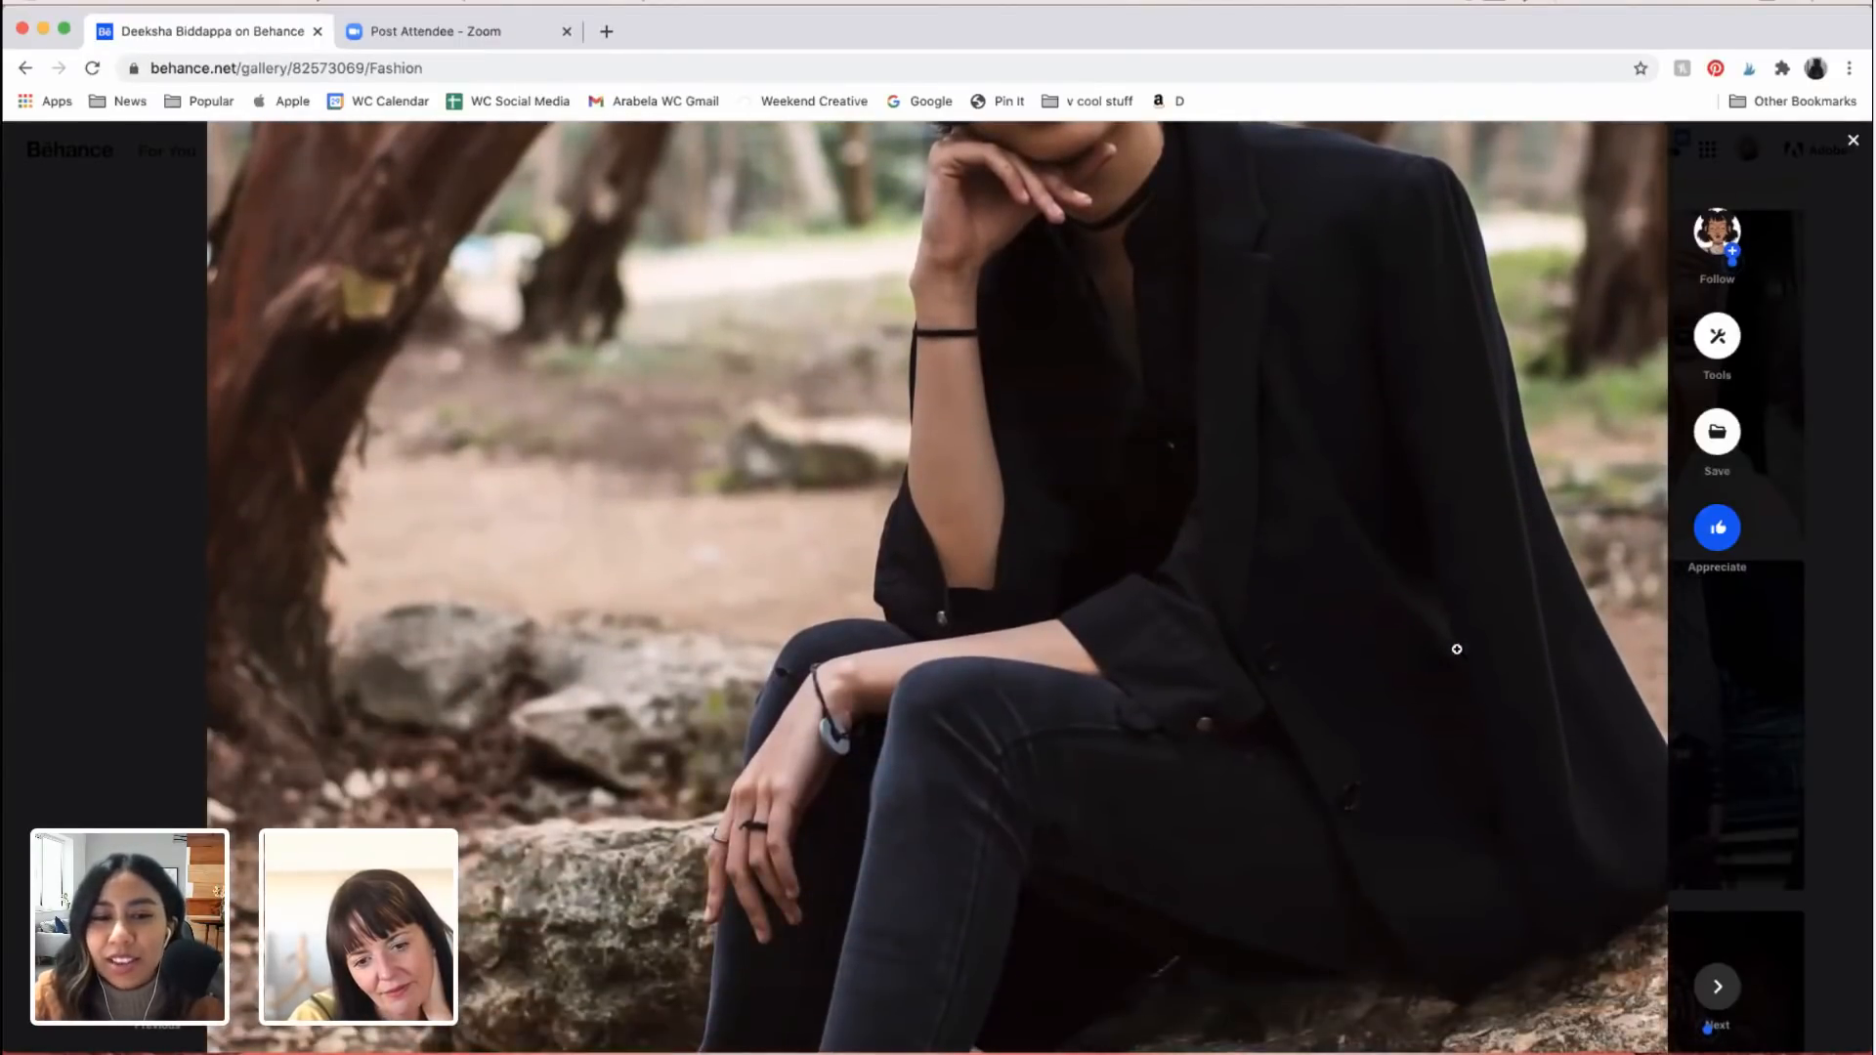
{"action": "scroll", "coordinate": [1457, 649], "scroll_direction": "down", "scroll_amount": 2}
{"action": "scroll", "coordinate": [1457, 649], "scroll_direction": "up", "scroll_amount": 5}
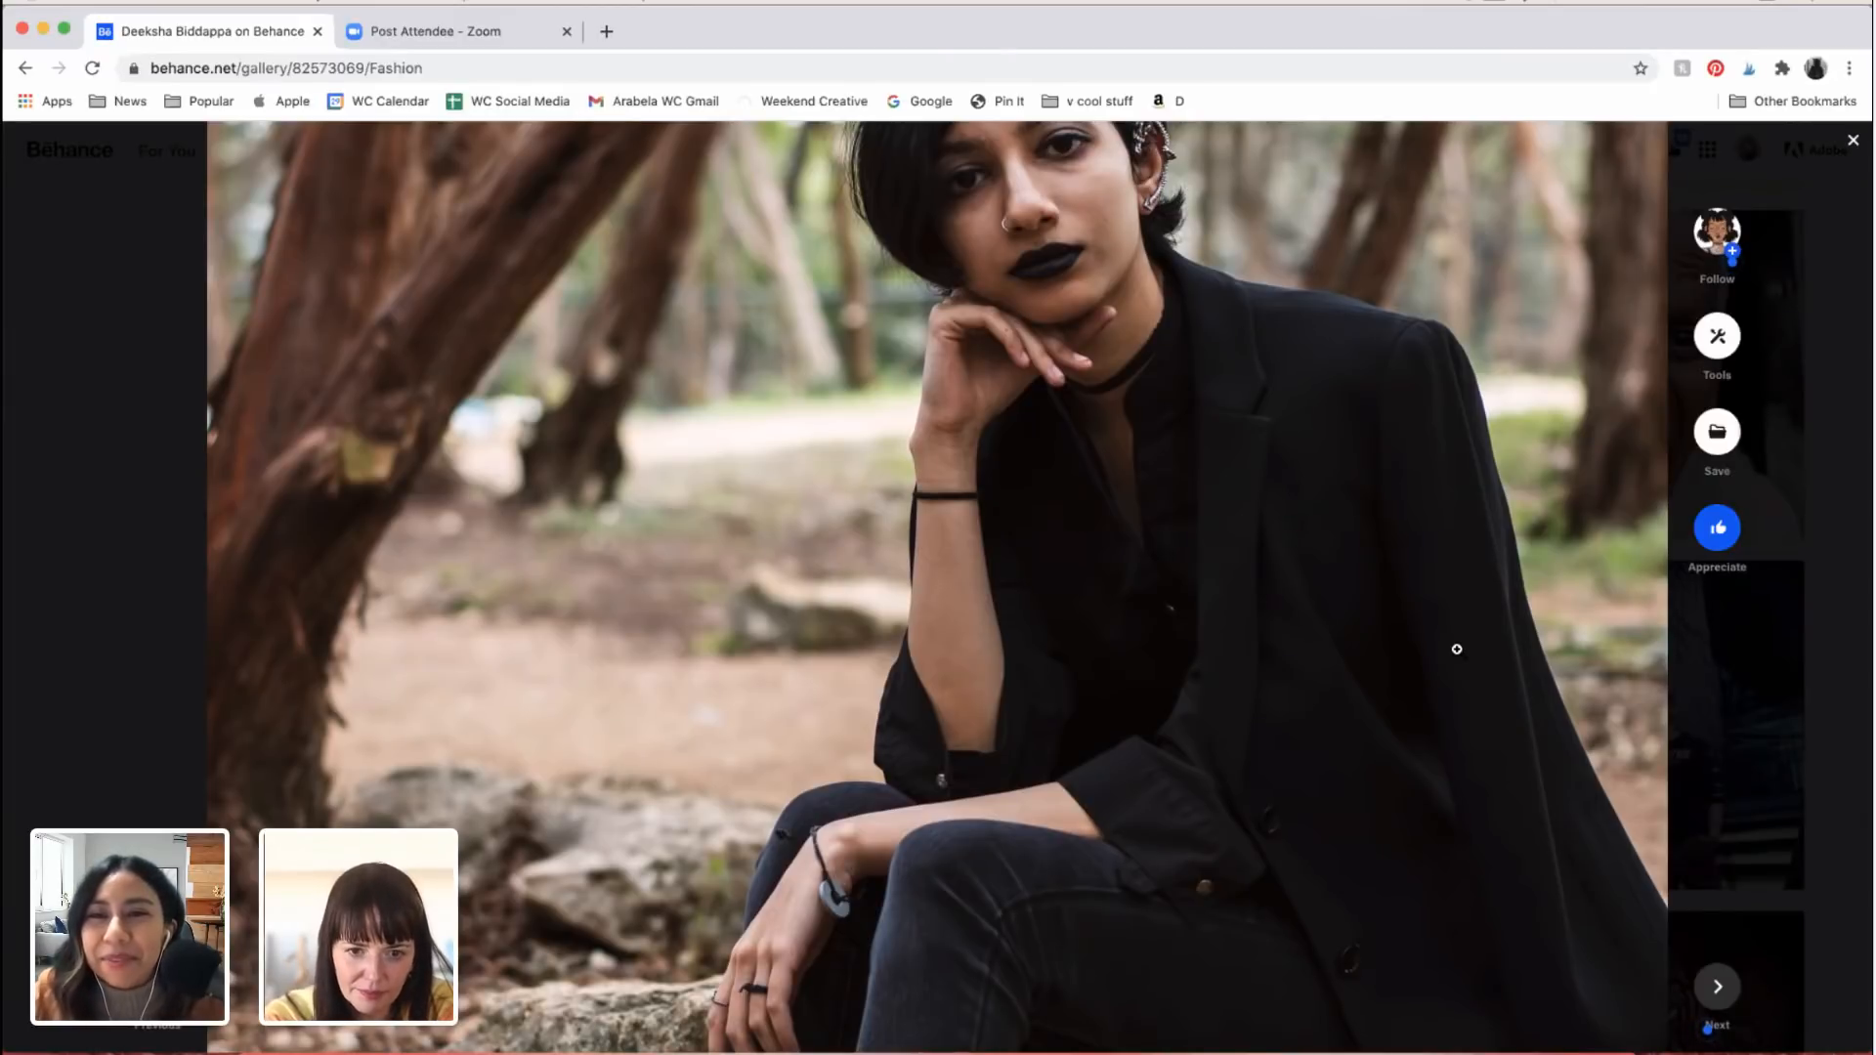
{"action": "scroll", "coordinate": [1458, 649], "scroll_direction": "down", "scroll_amount": 10}
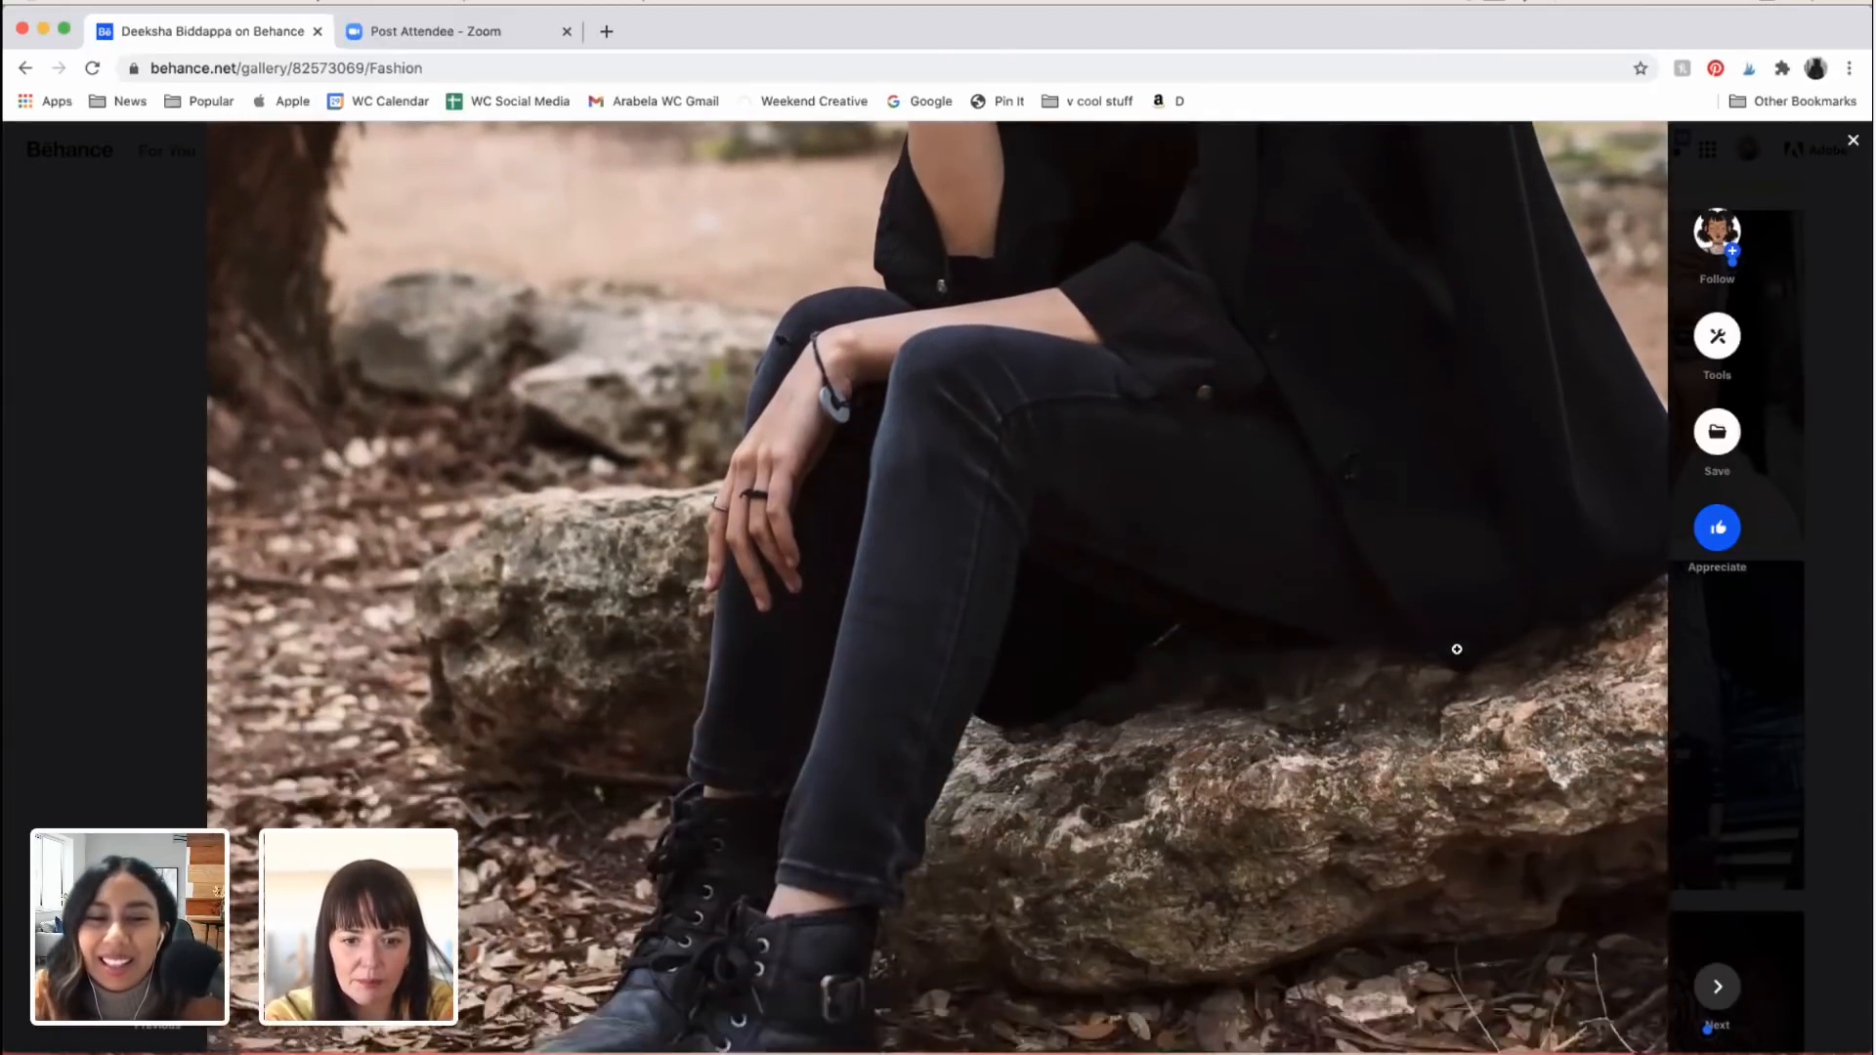
Step: Look through the brick-wall photos of the woman in the PRISTIN T-shirt, sitting on the steps and holding out her pigtails
{"action": "scroll", "coordinate": [1457, 649], "scroll_direction": "down", "scroll_amount": 10}
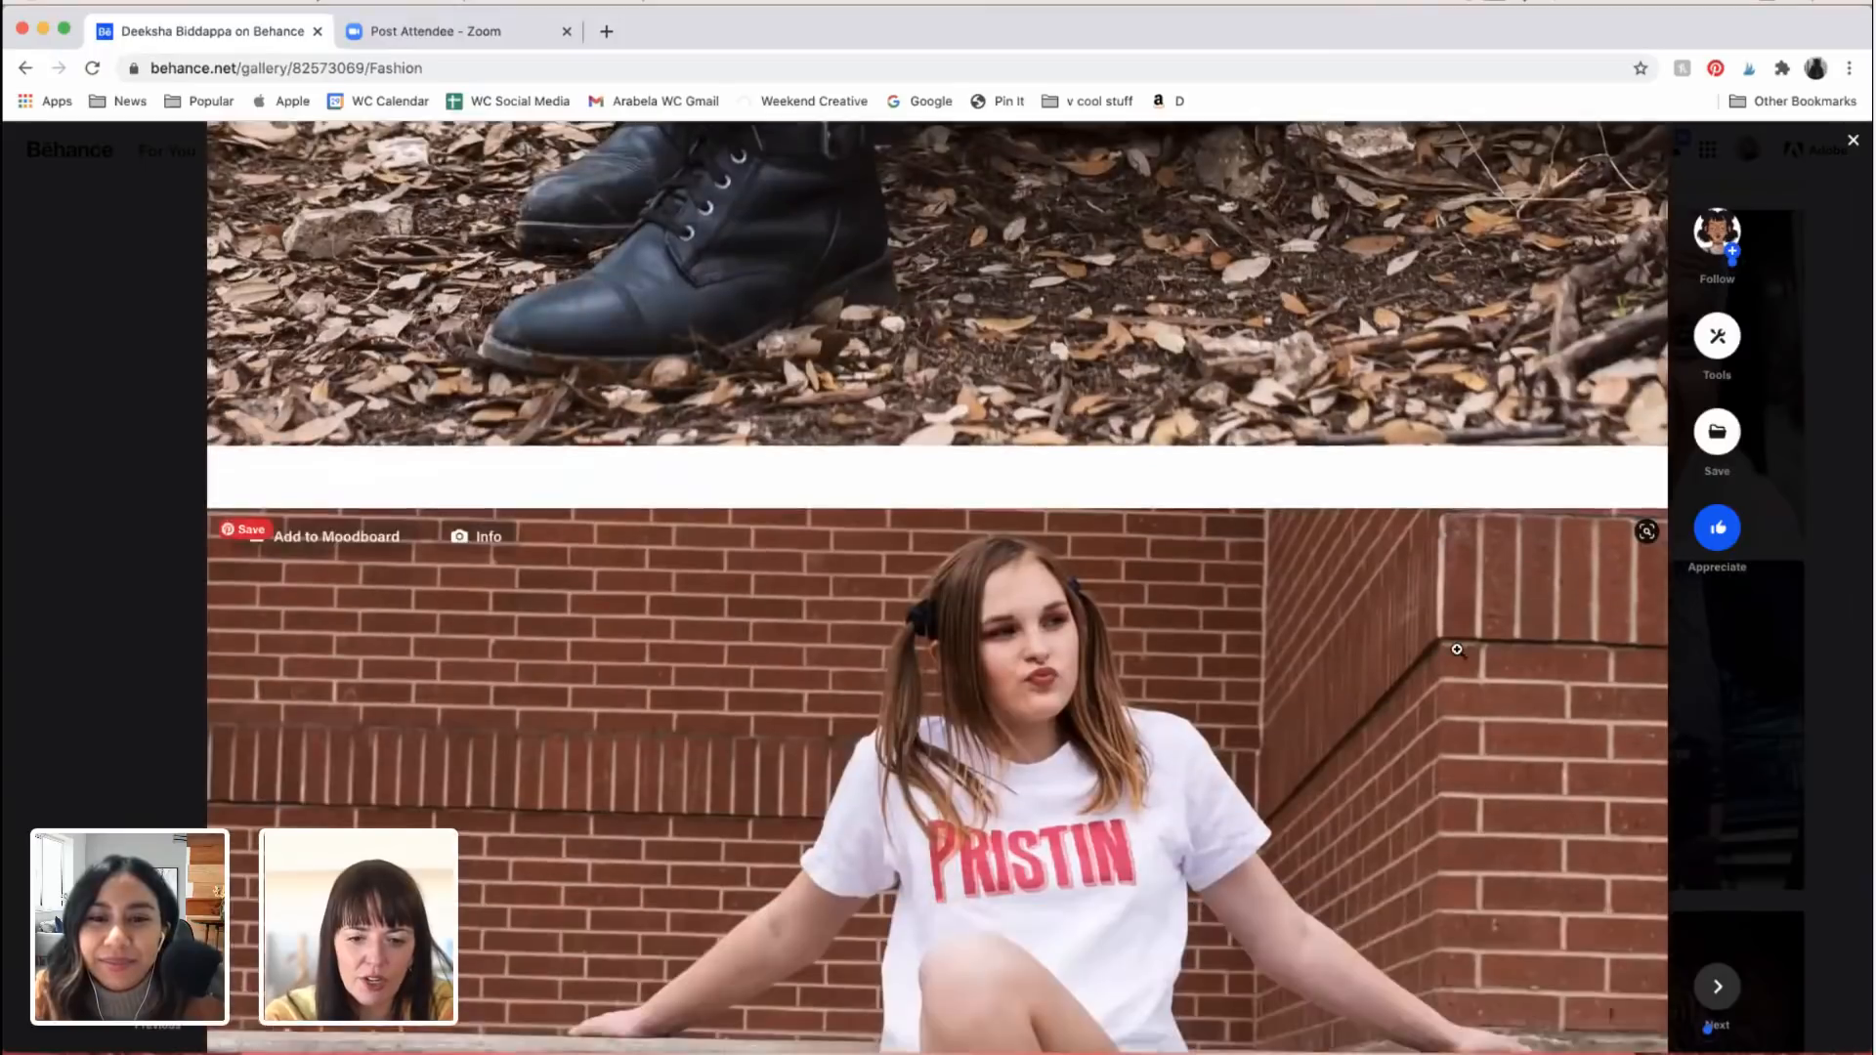
{"action": "scroll", "coordinate": [1457, 649], "scroll_direction": "down", "scroll_amount": 5}
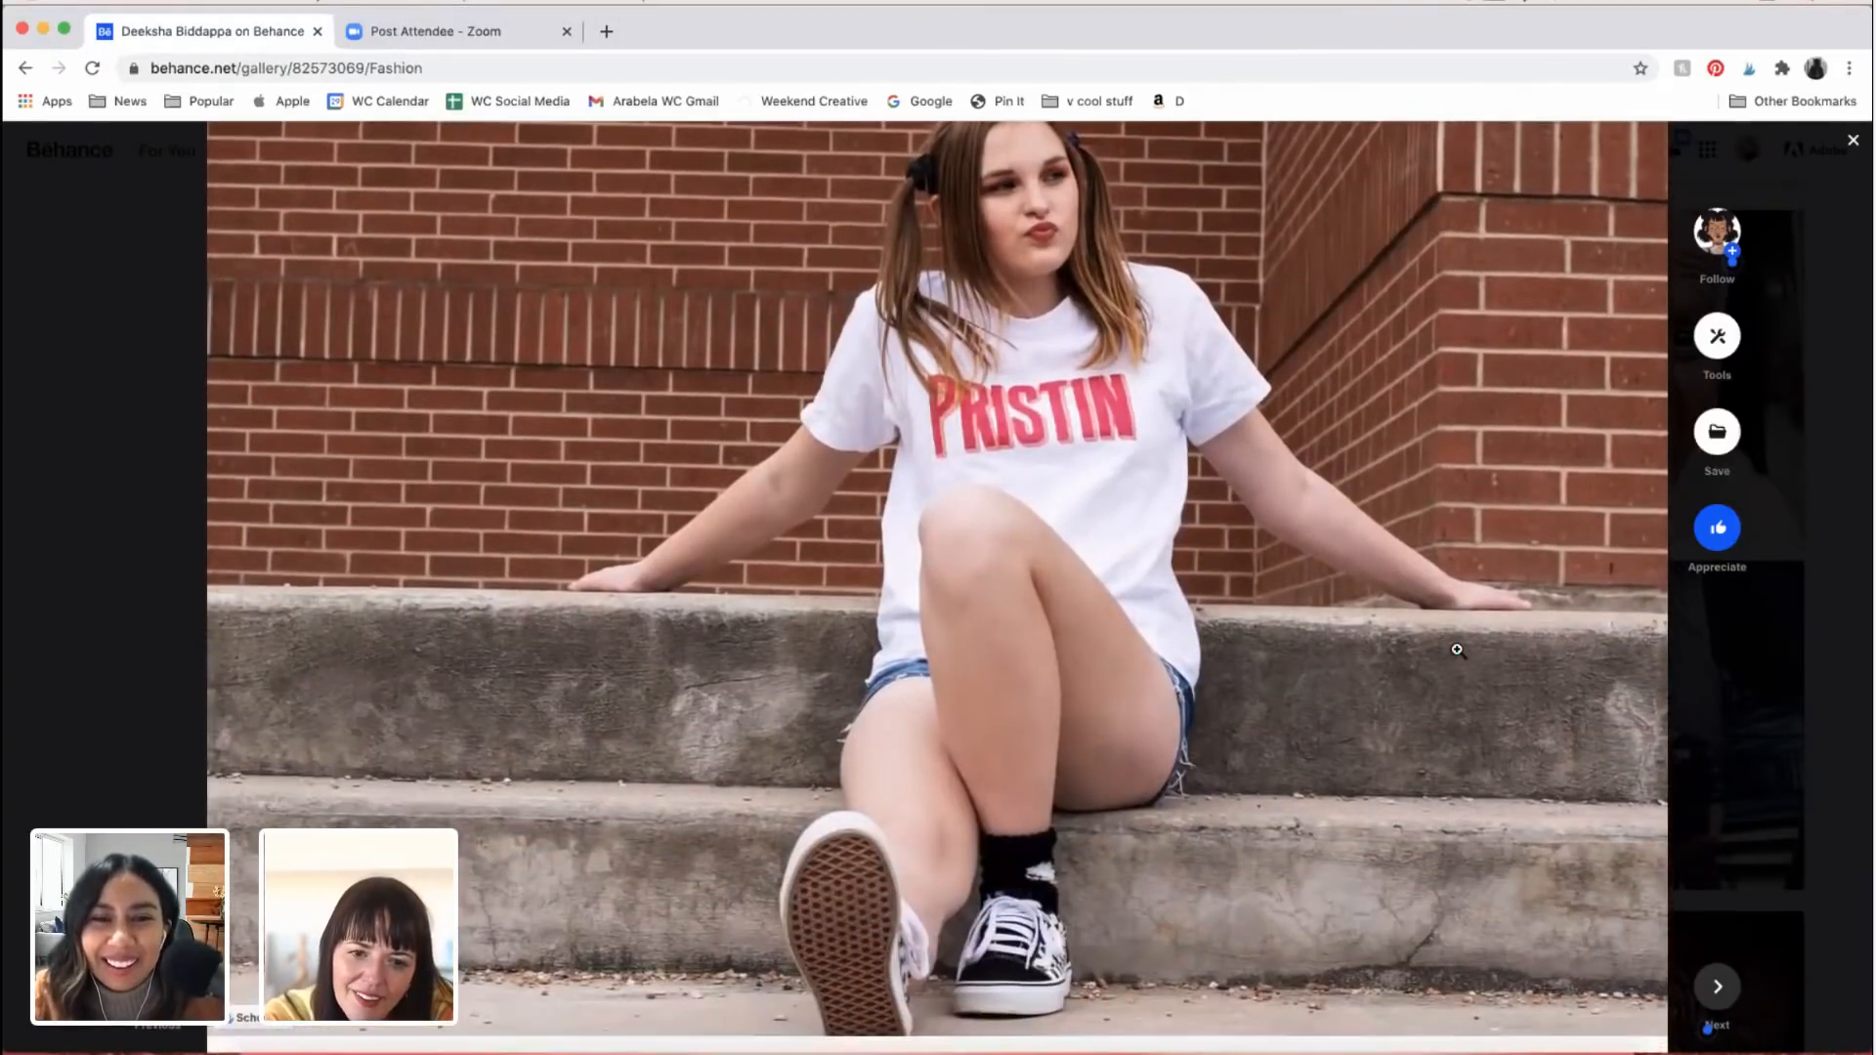
{"action": "scroll", "coordinate": [1458, 649], "scroll_direction": "down", "scroll_amount": 10}
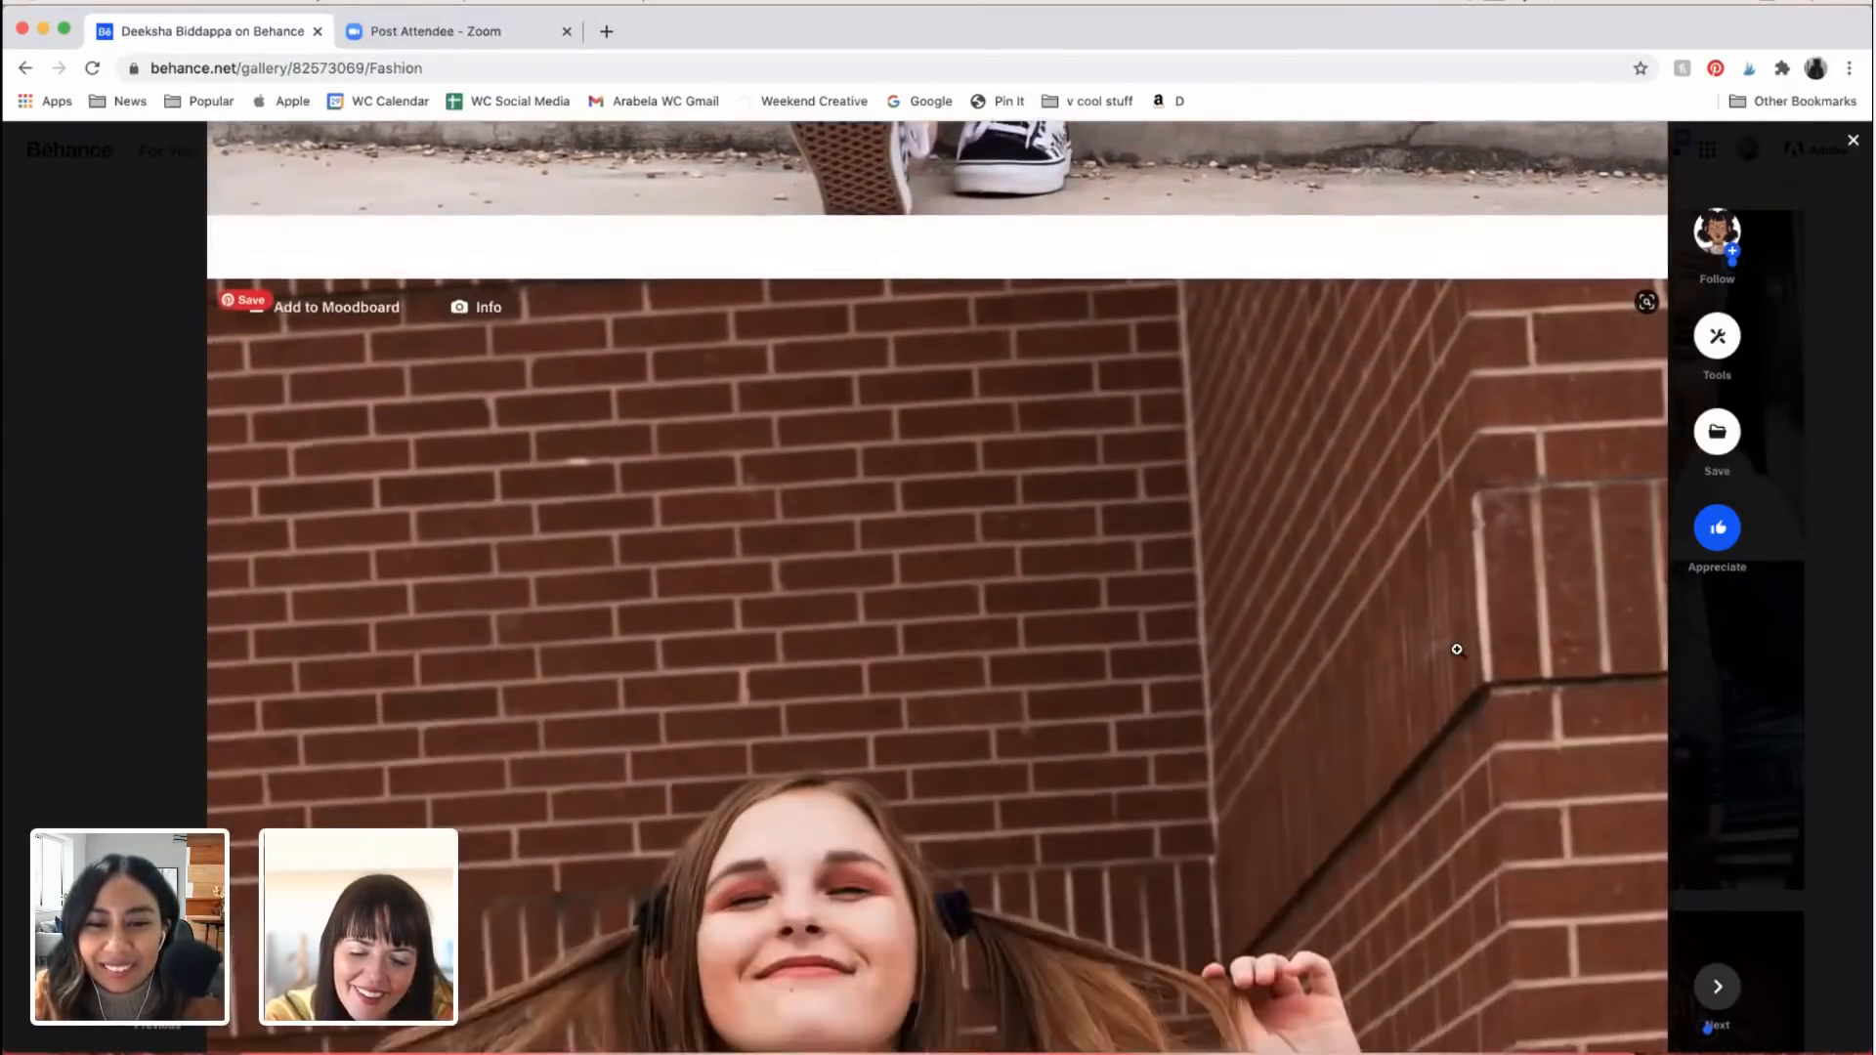
{"action": "scroll", "coordinate": [1457, 649], "scroll_direction": "down", "scroll_amount": 5}
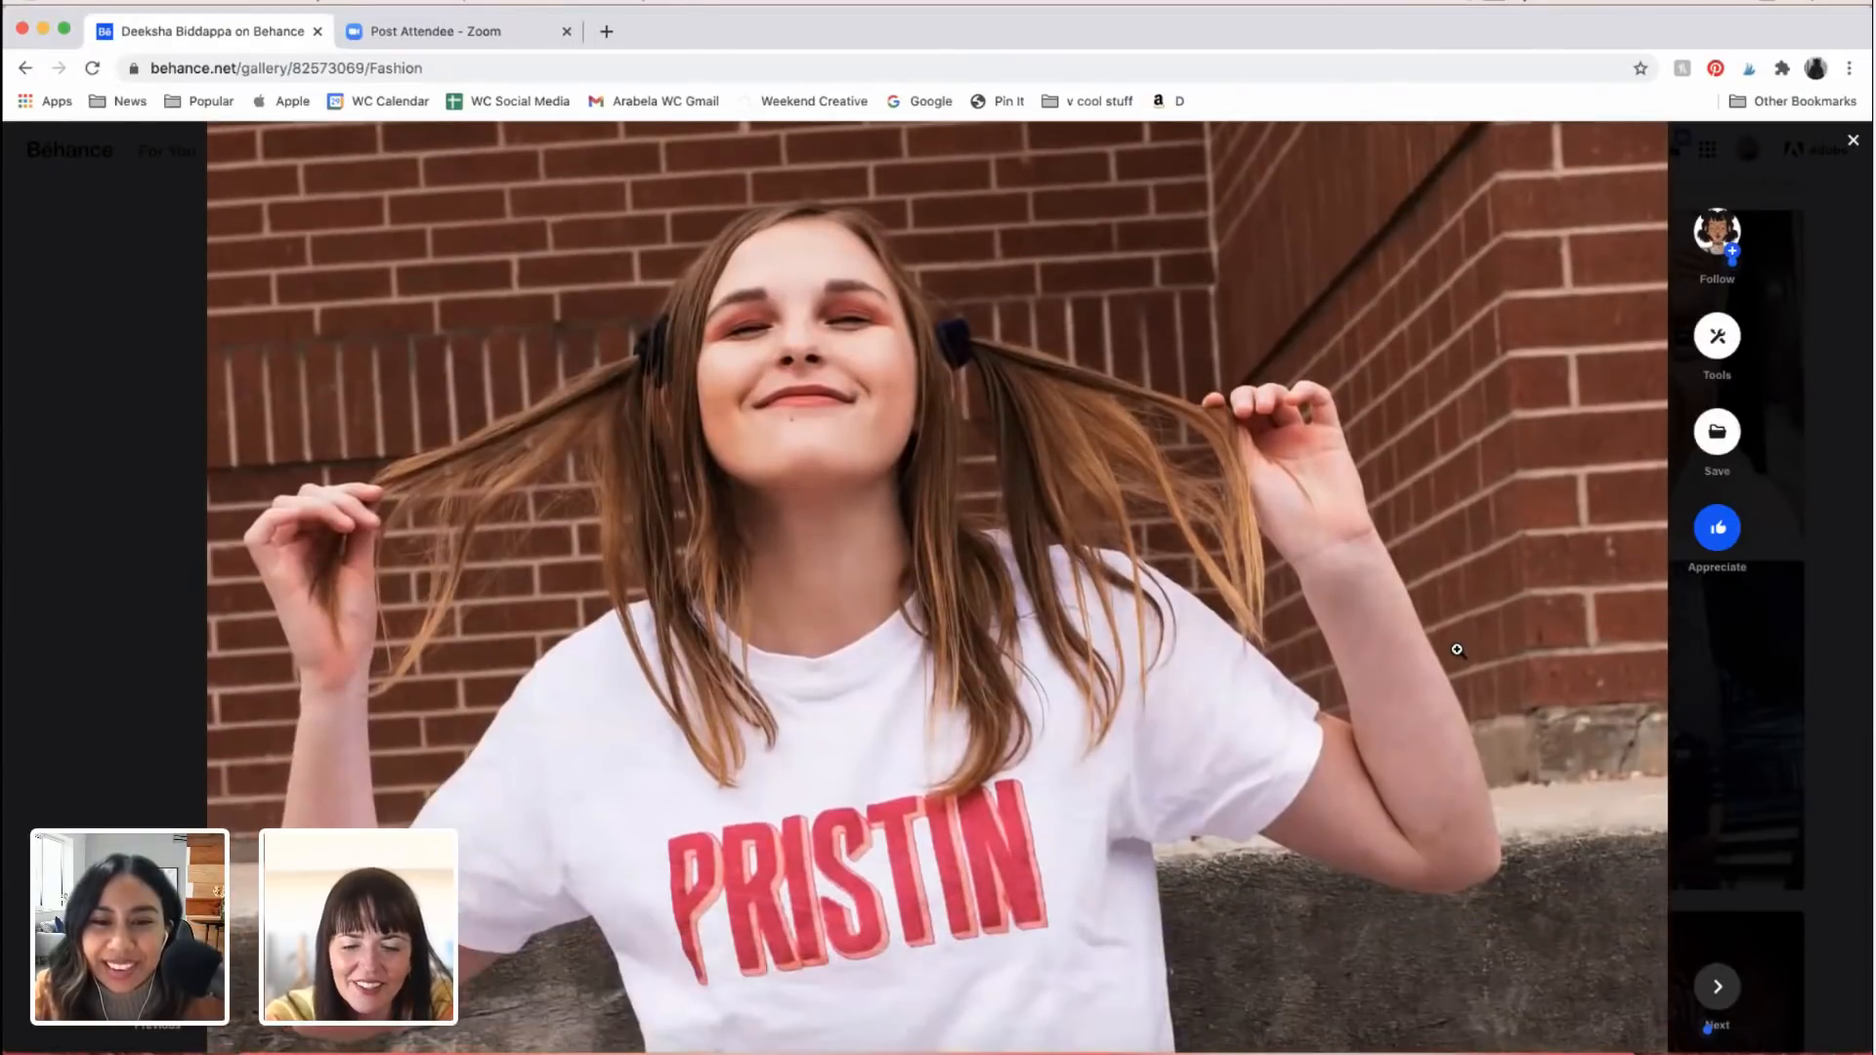
Step: Examine the portrait of the long-haired woman looking down, including her shadowed face, the foreground leaves, necklaces and yellow flower
{"action": "scroll", "coordinate": [1458, 649], "scroll_direction": "up", "scroll_amount": 1}
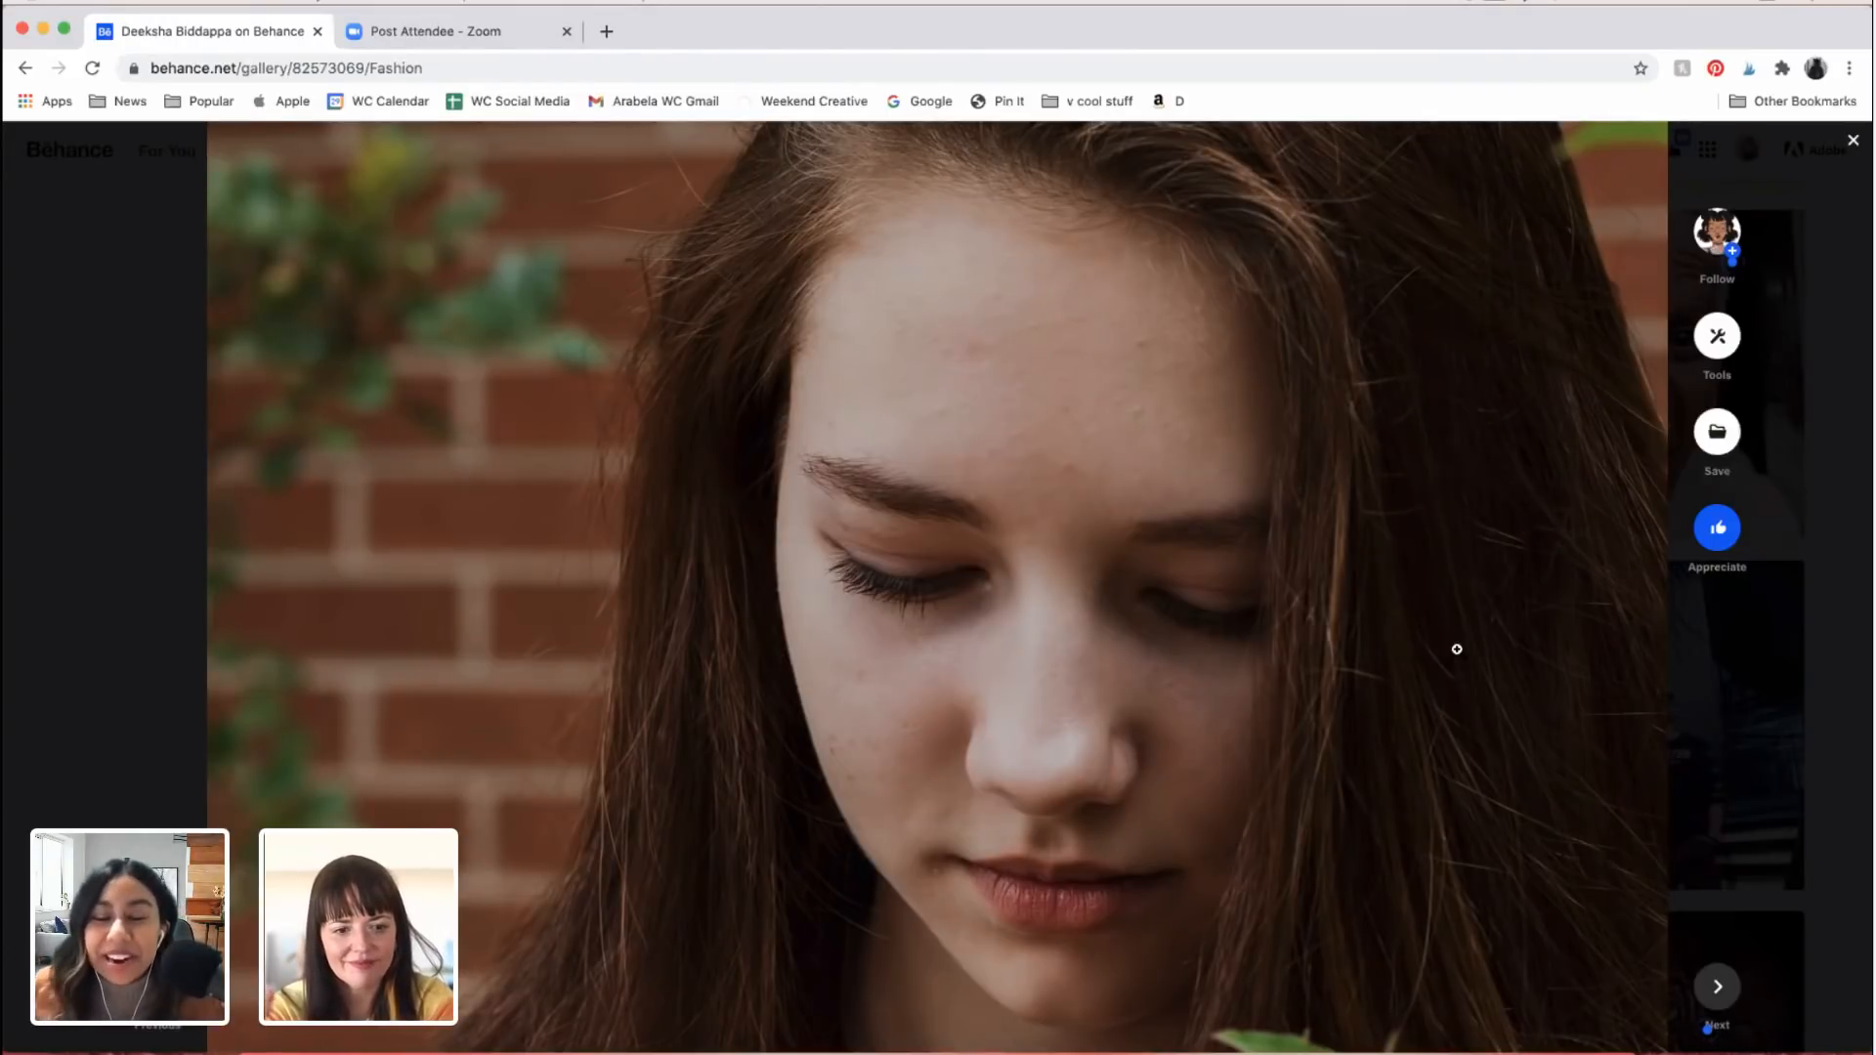
{"action": "scroll", "coordinate": [1457, 649], "scroll_direction": "down", "scroll_amount": 5}
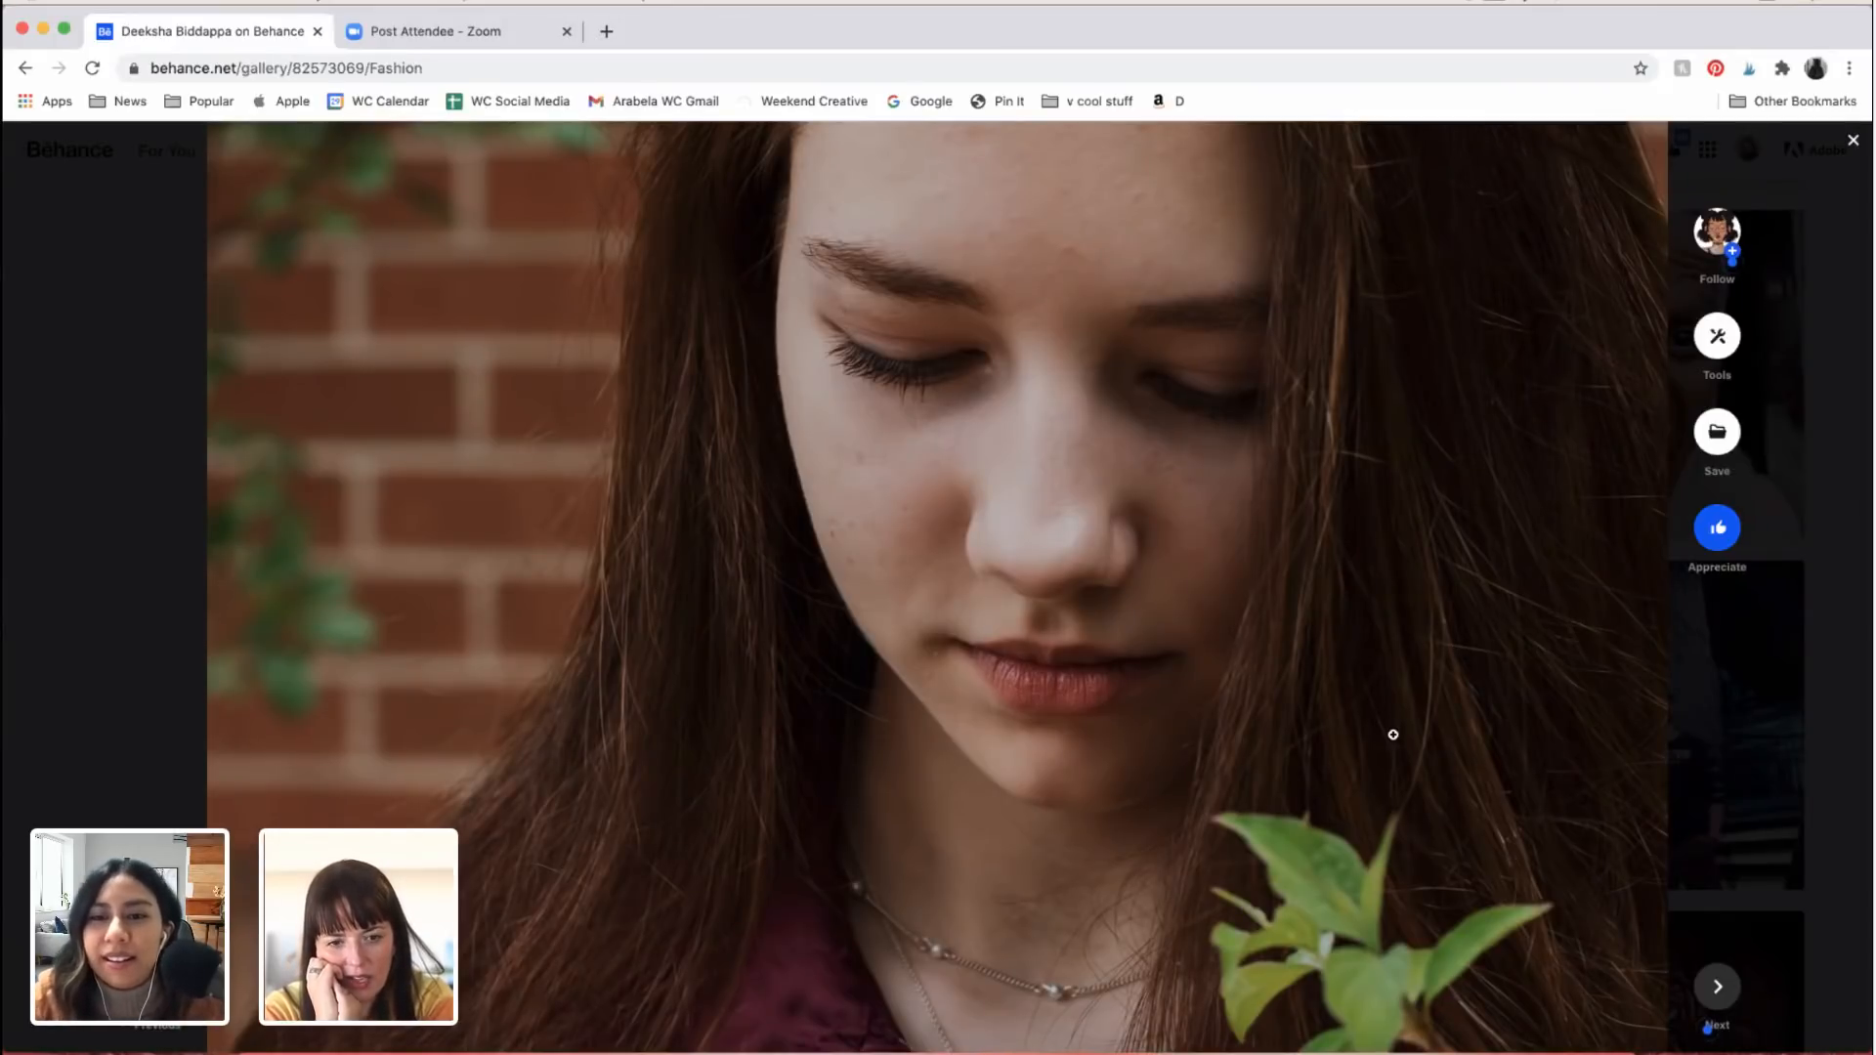
{"action": "scroll", "coordinate": [1394, 735], "scroll_direction": "down", "scroll_amount": 2}
{"action": "scroll", "coordinate": [1394, 735], "scroll_direction": "down", "scroll_amount": 1}
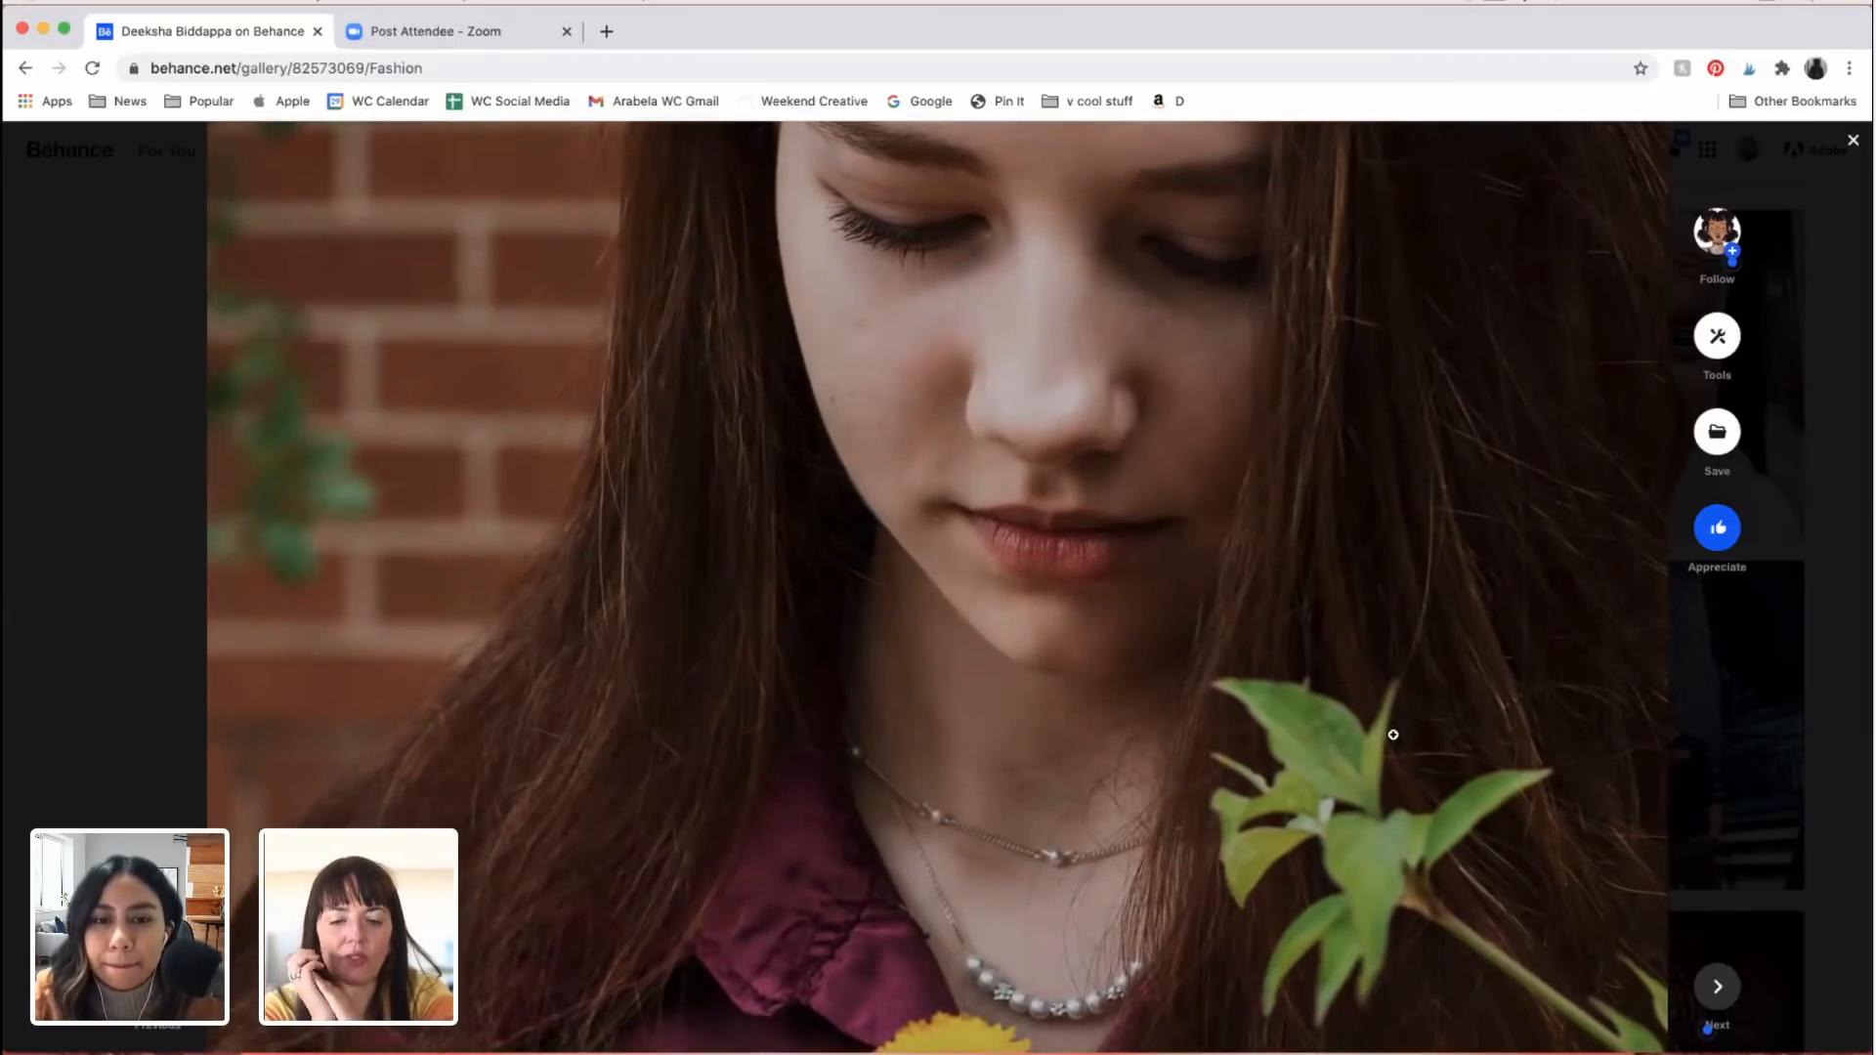
{"action": "scroll", "coordinate": [1394, 735], "scroll_direction": "up", "scroll_amount": 3}
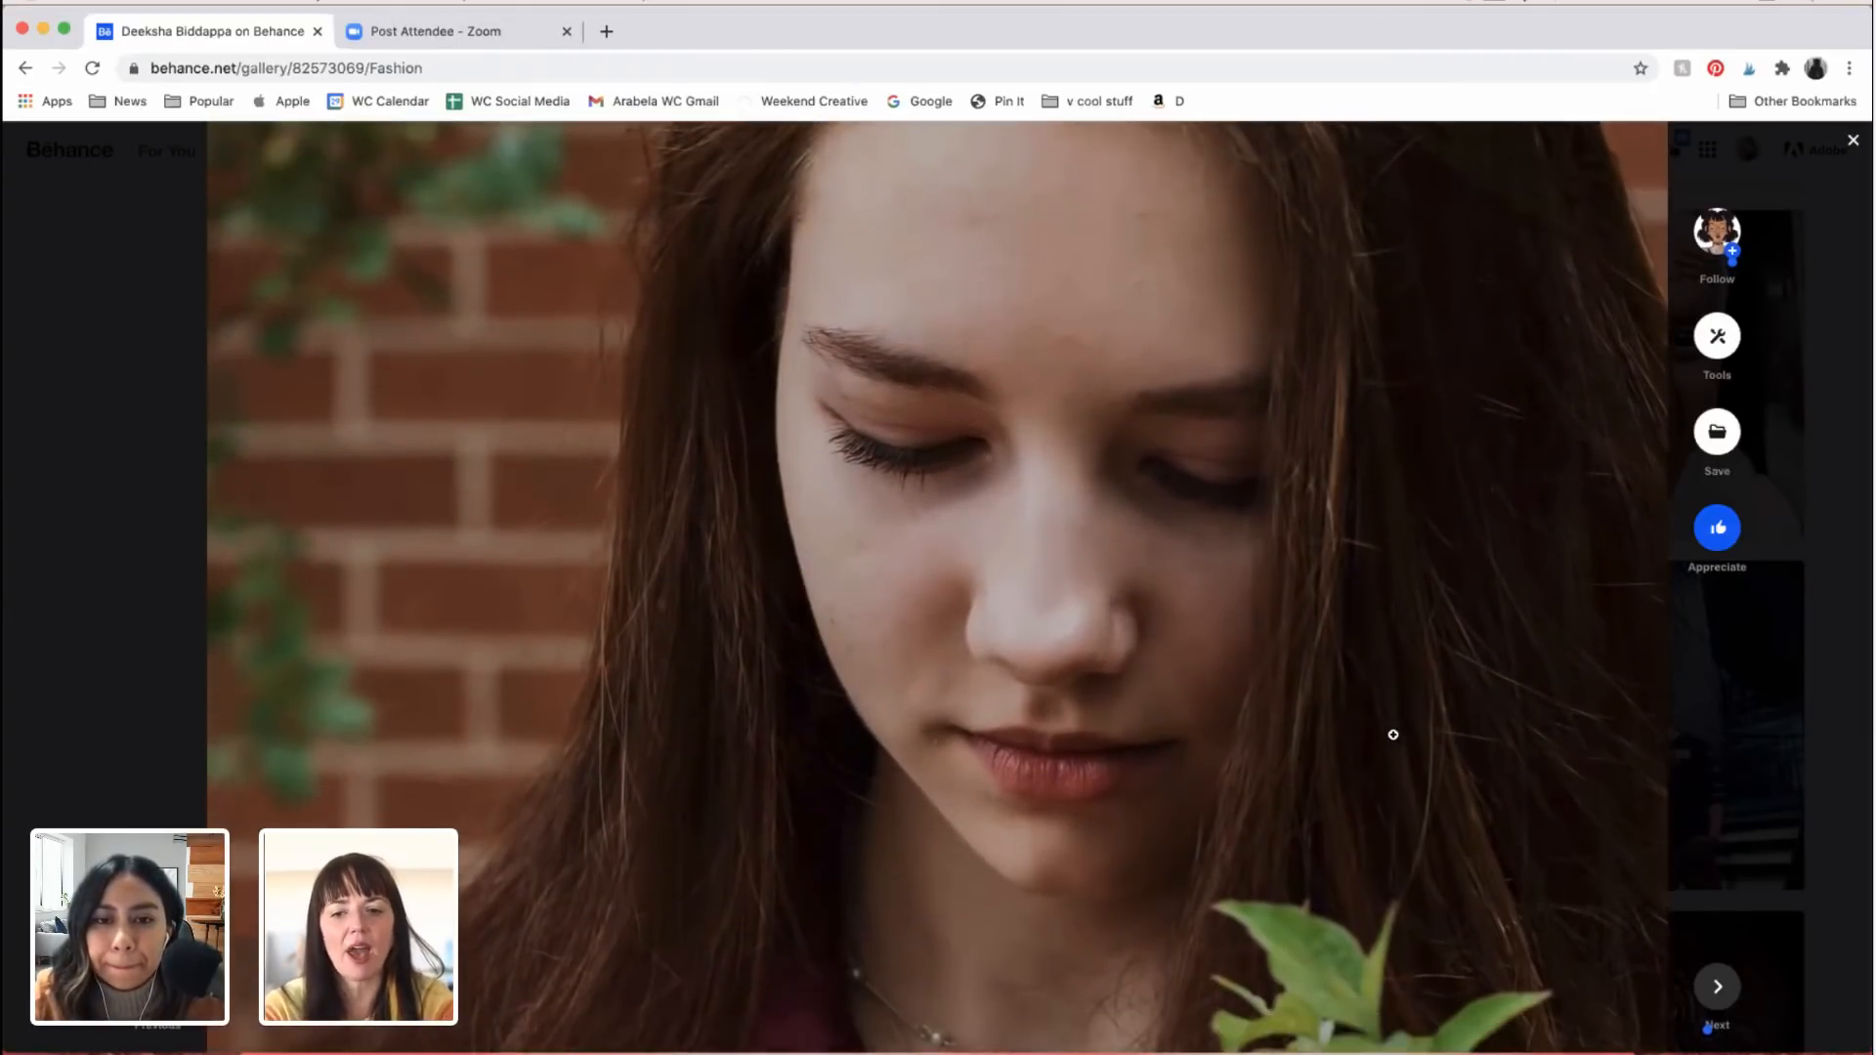
{"action": "scroll", "coordinate": [1393, 735], "scroll_direction": "down", "scroll_amount": 10}
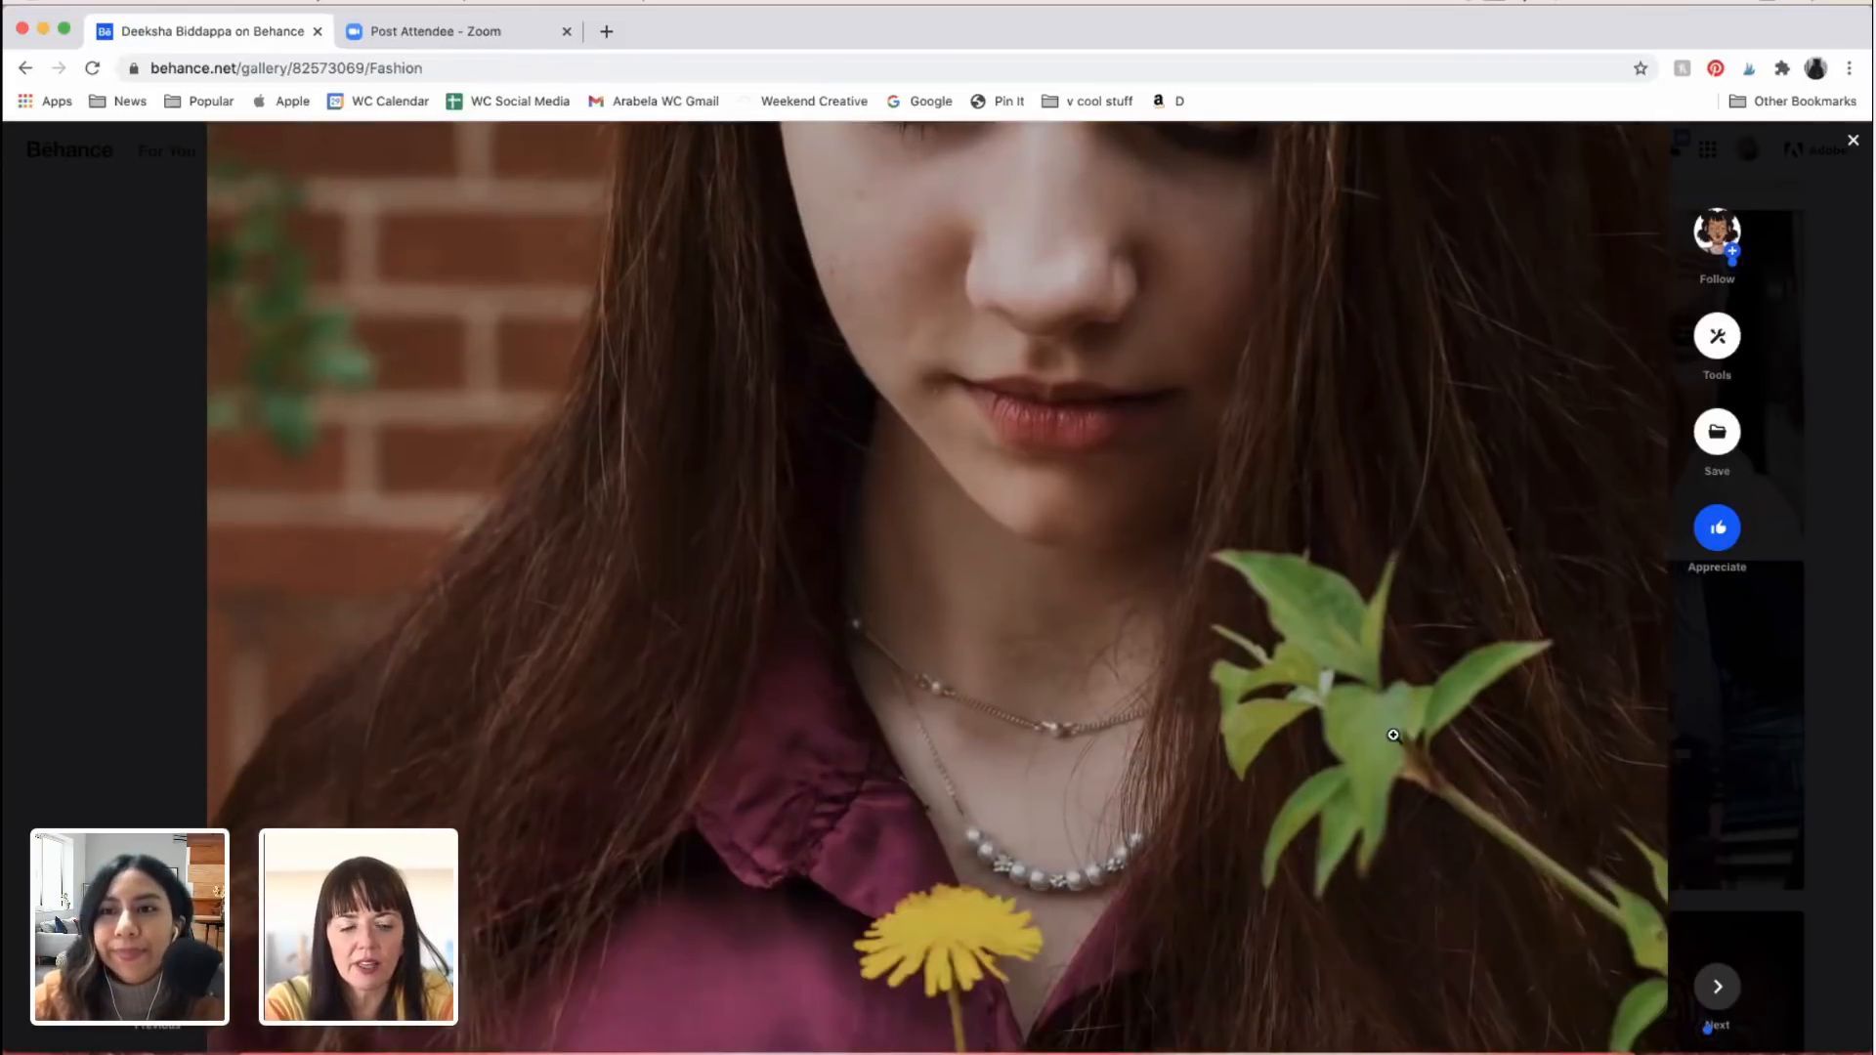
{"action": "scroll", "coordinate": [1394, 735], "scroll_direction": "down", "scroll_amount": 7}
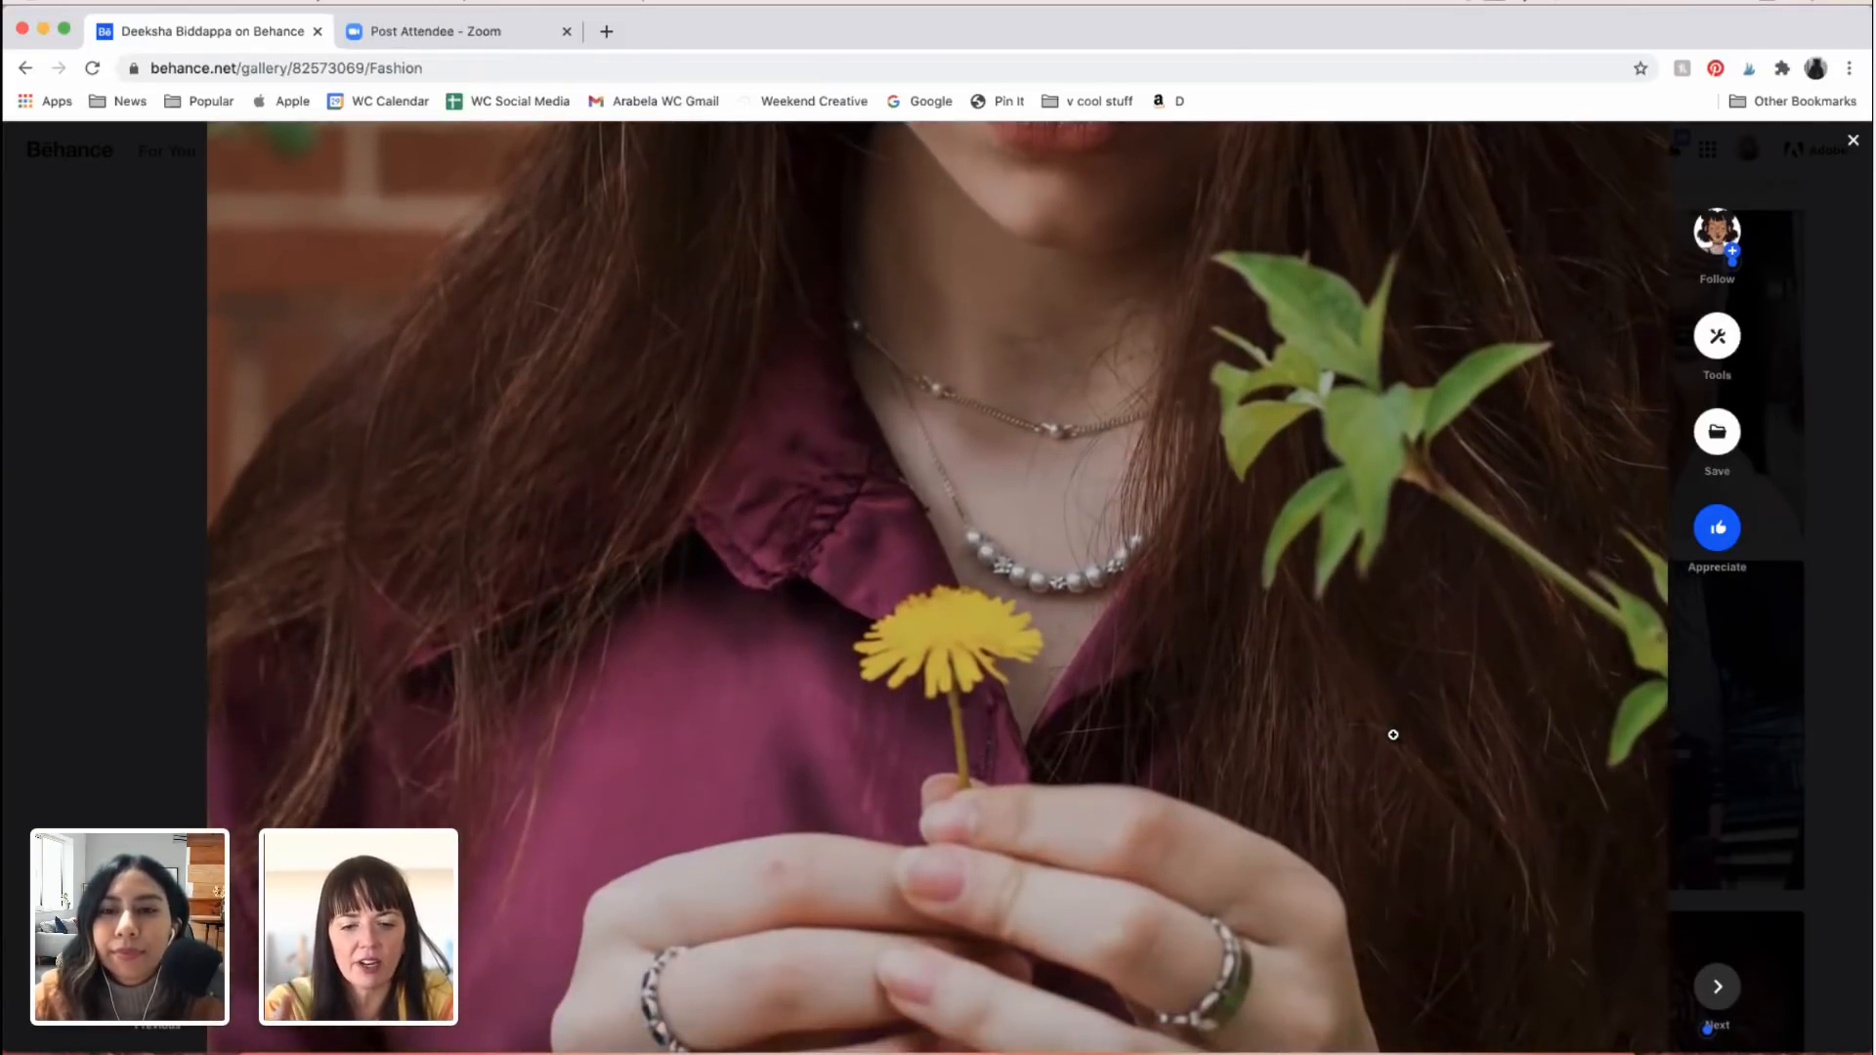
Step: Compare the downcast face in the same portrait with the ringed hands holding the yellow flower
{"action": "scroll", "coordinate": [1393, 735], "scroll_direction": "up", "scroll_amount": 15}
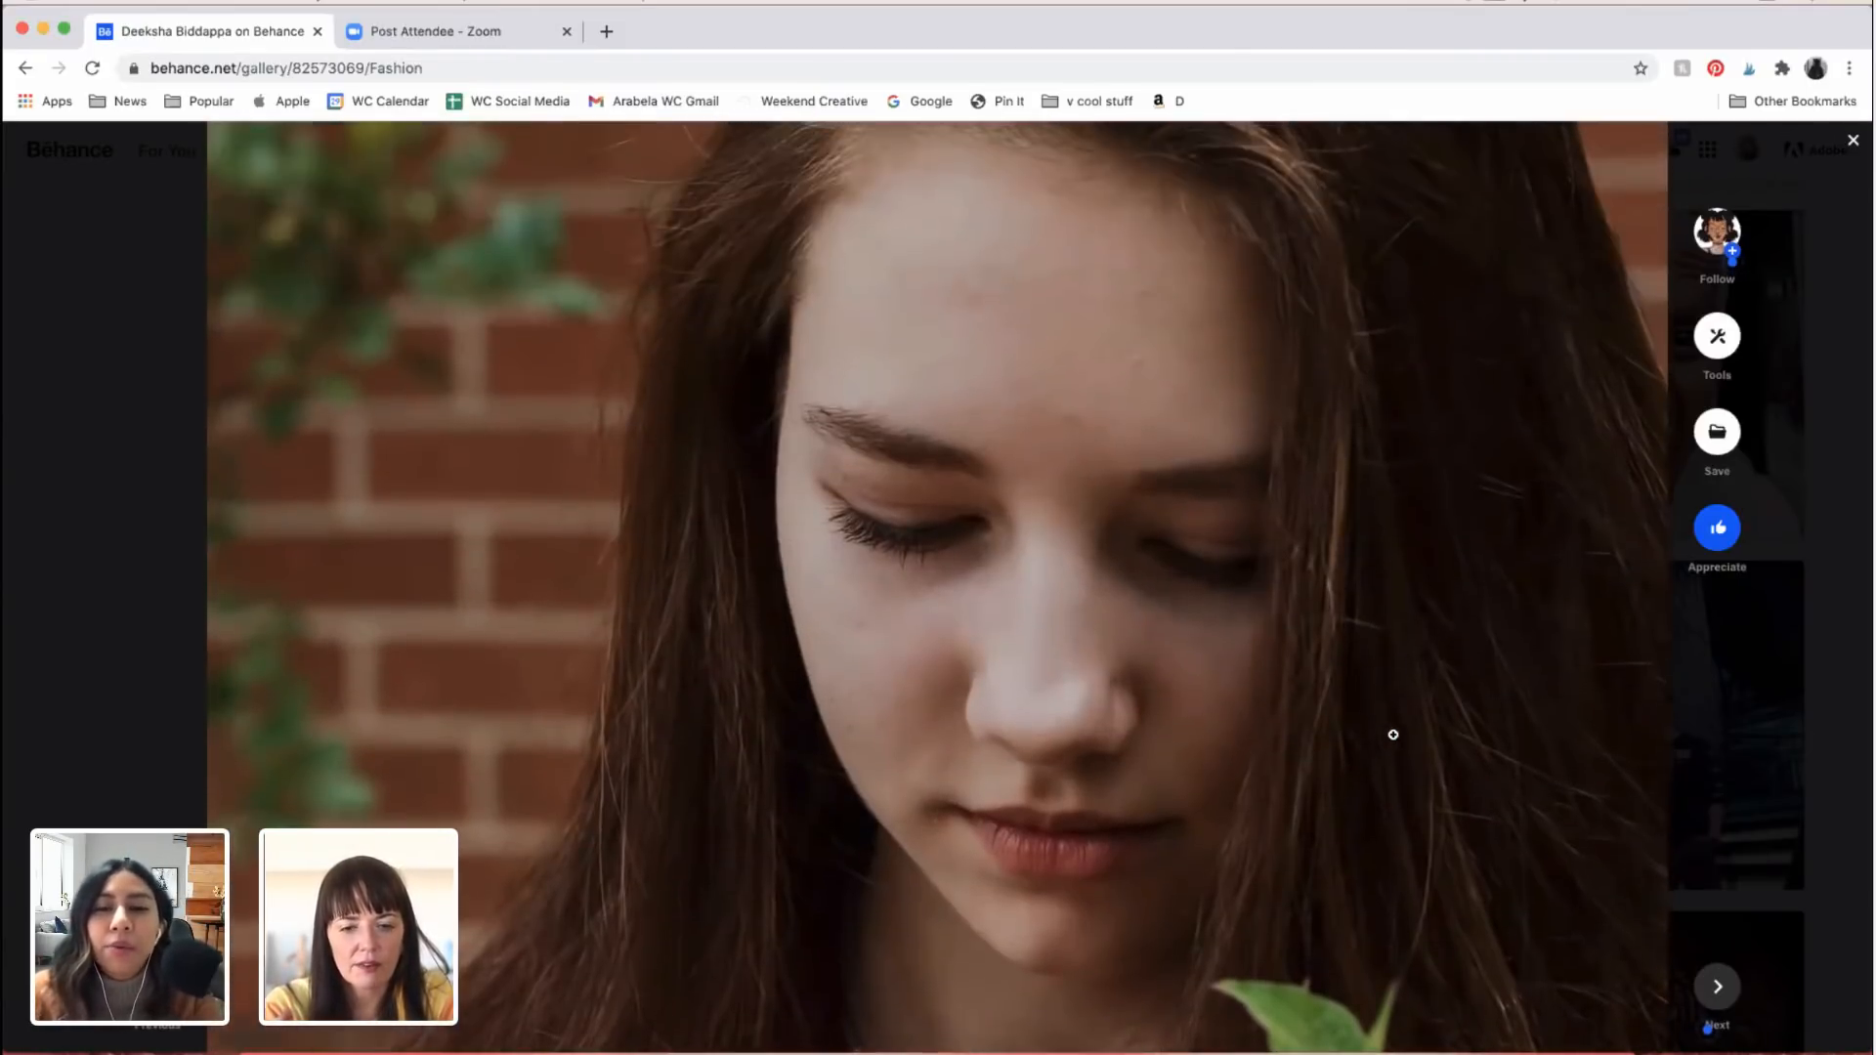
{"action": "scroll", "coordinate": [1156, 720], "scroll_direction": "down", "scroll_amount": 15}
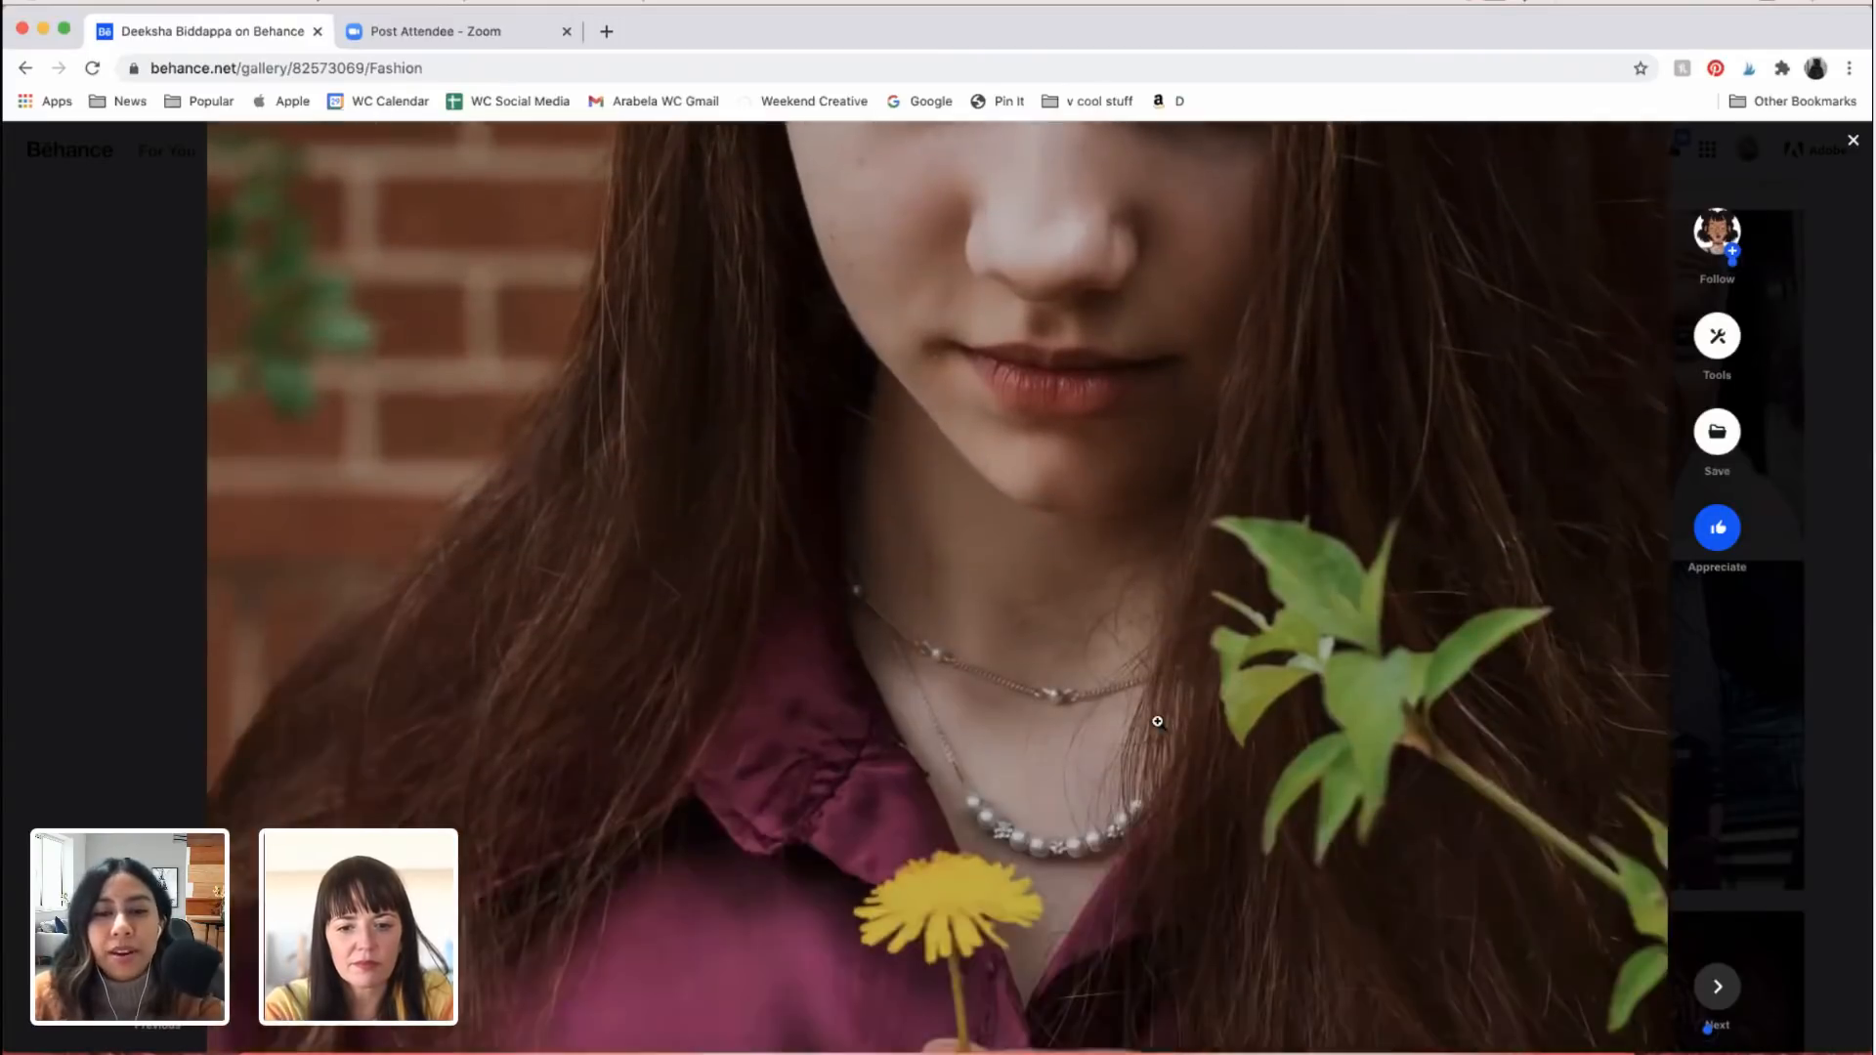
{"action": "scroll", "coordinate": [978, 893], "scroll_direction": "down", "scroll_amount": 4}
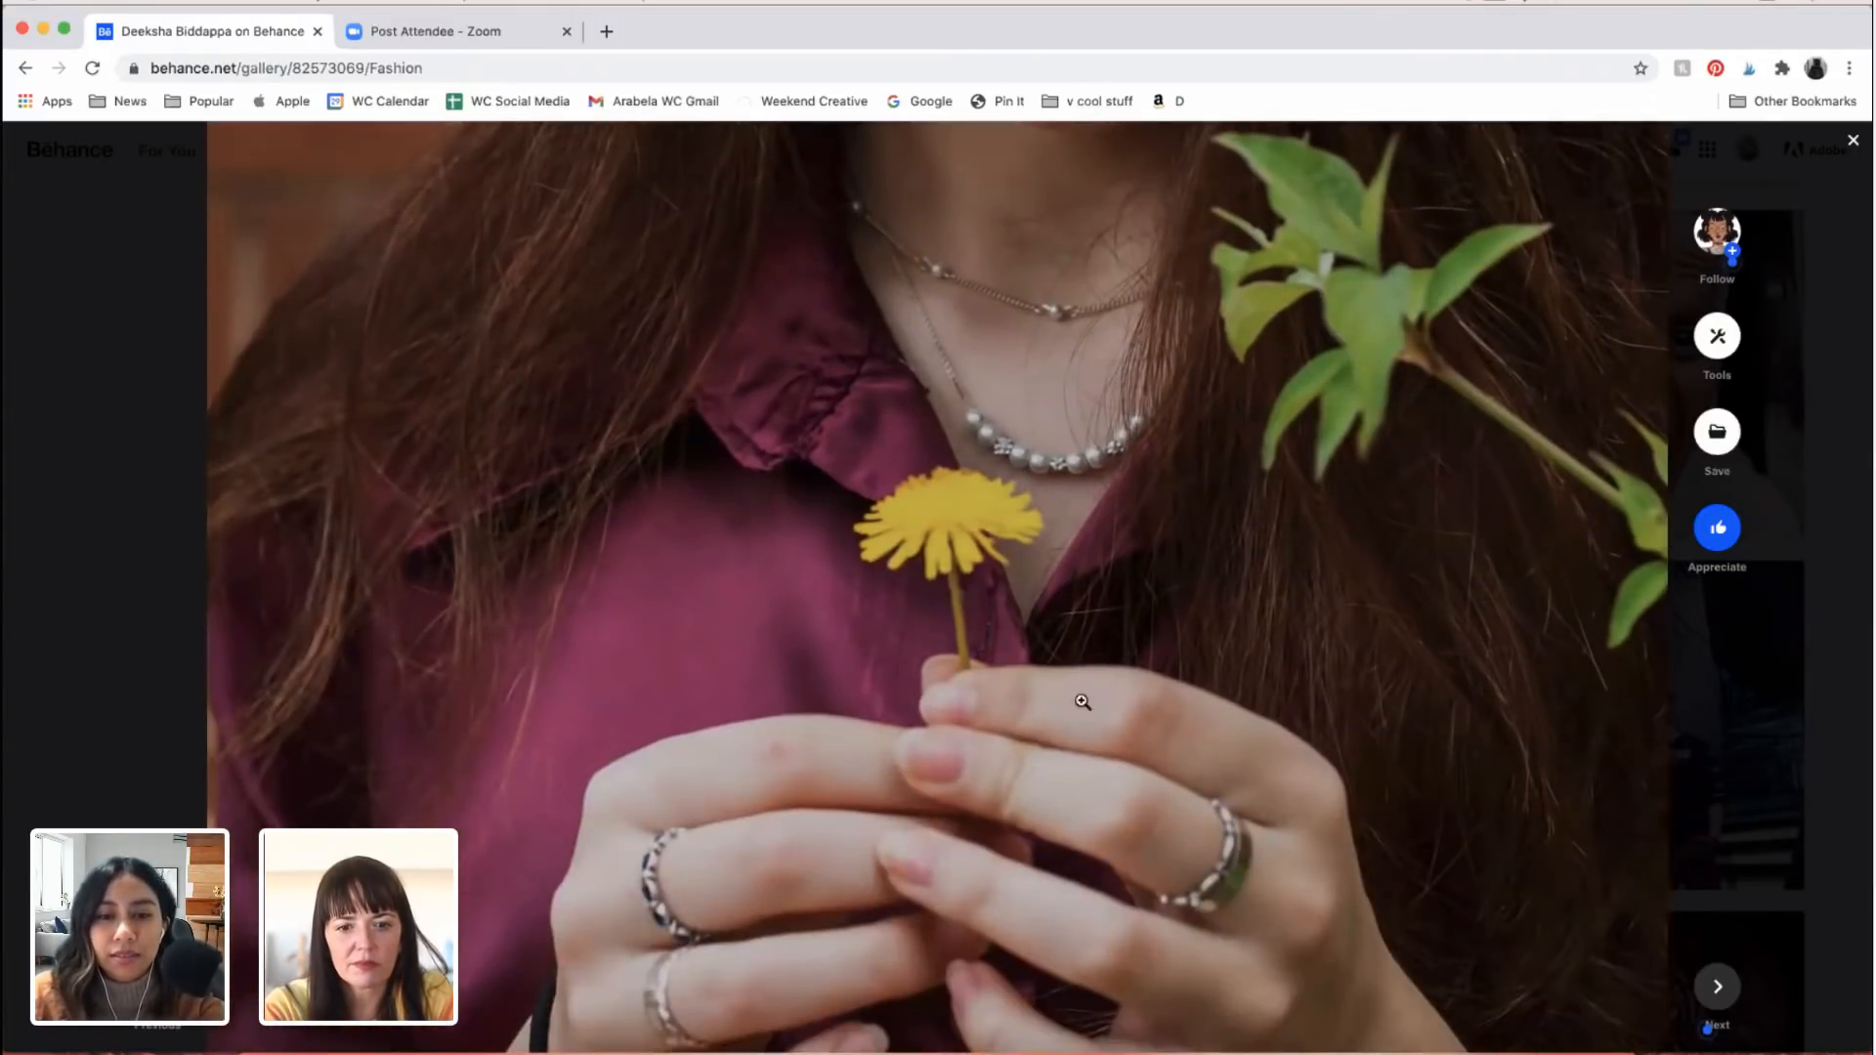
{"action": "scroll", "coordinate": [1002, 686], "scroll_direction": "up", "scroll_amount": 15}
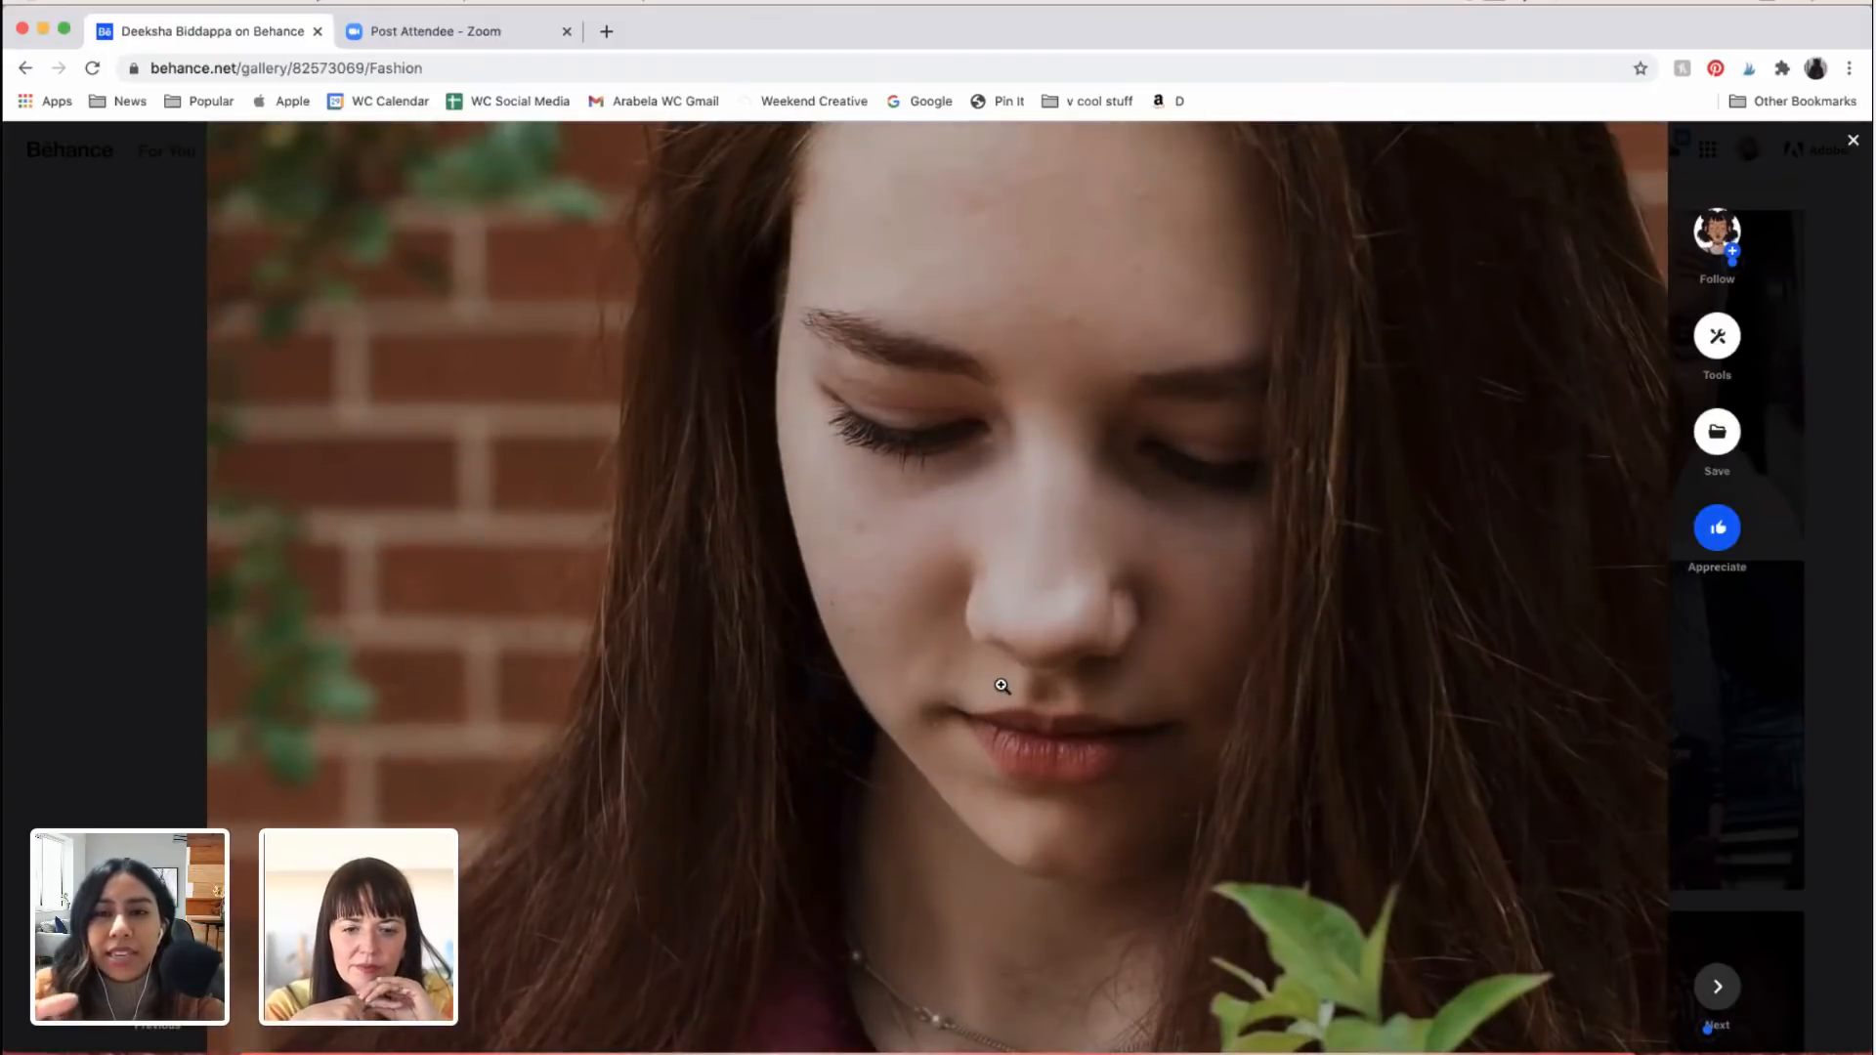
{"action": "scroll", "coordinate": [902, 764], "scroll_direction": "down", "scroll_amount": 3}
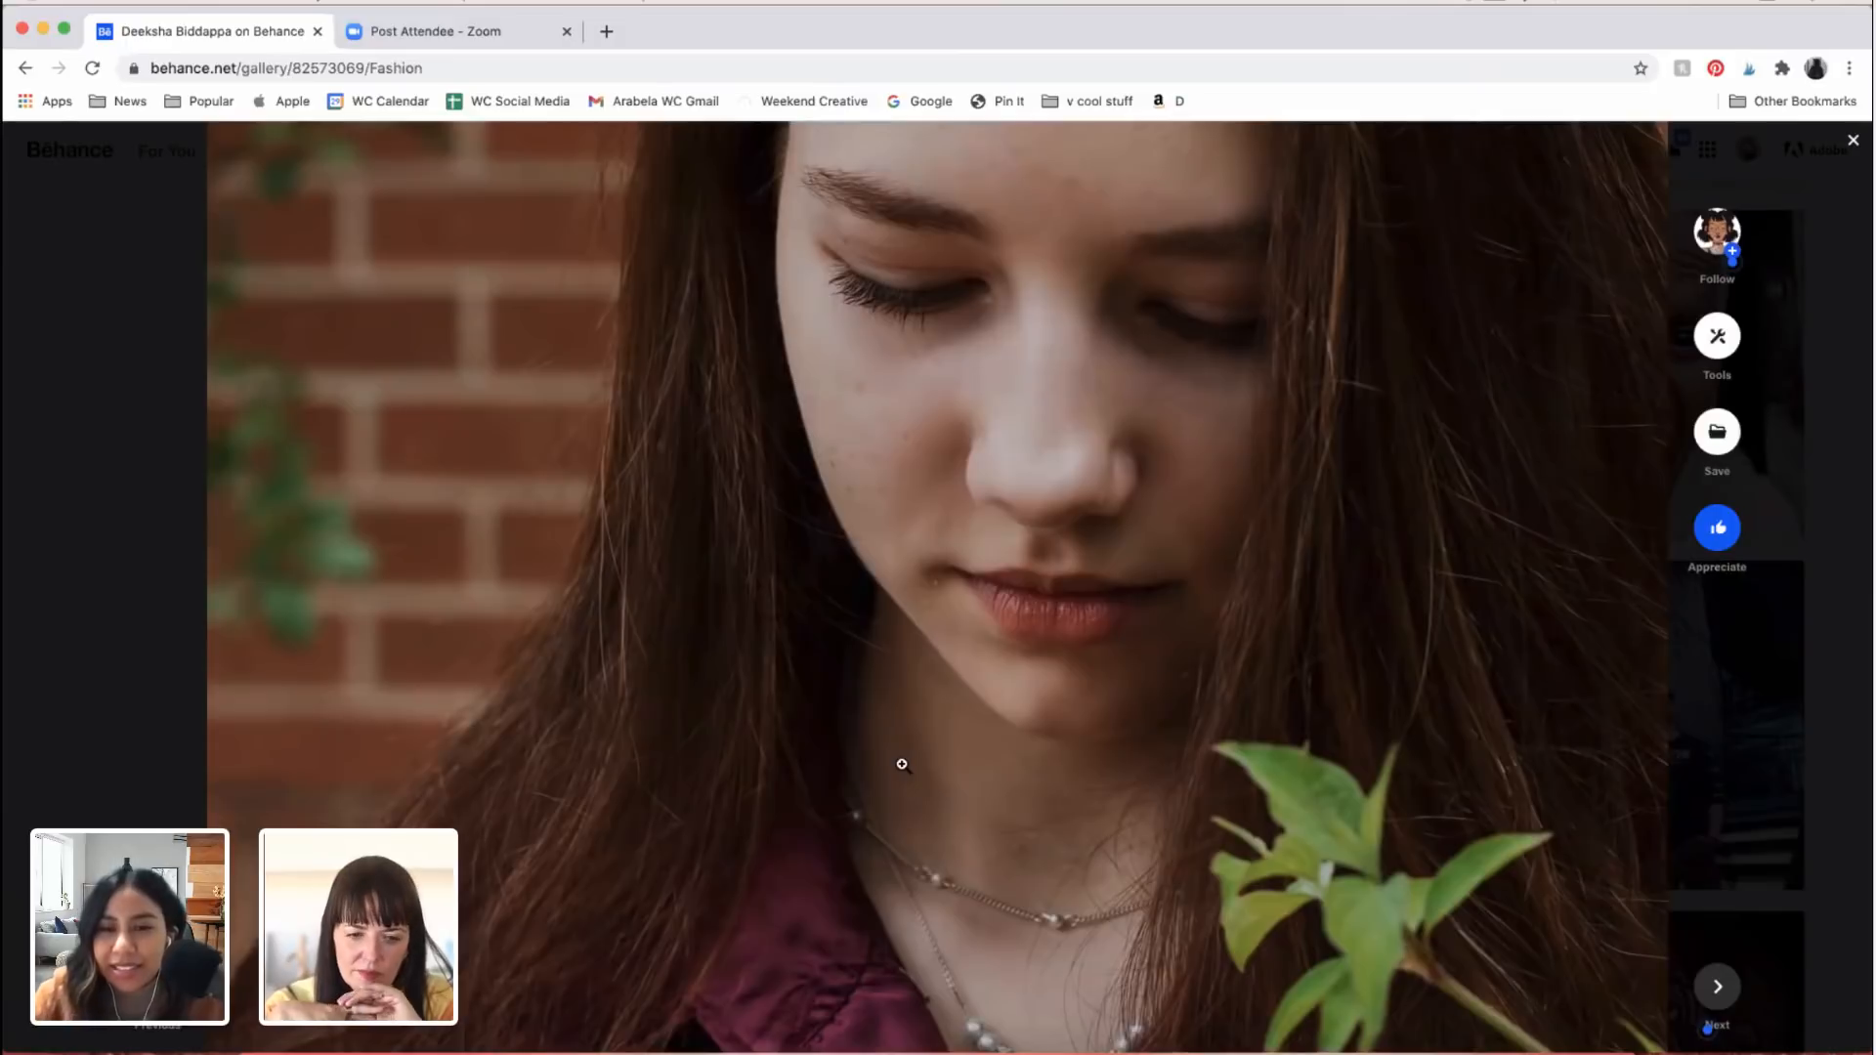
{"action": "scroll", "coordinate": [991, 788], "scroll_direction": "down", "scroll_amount": 8}
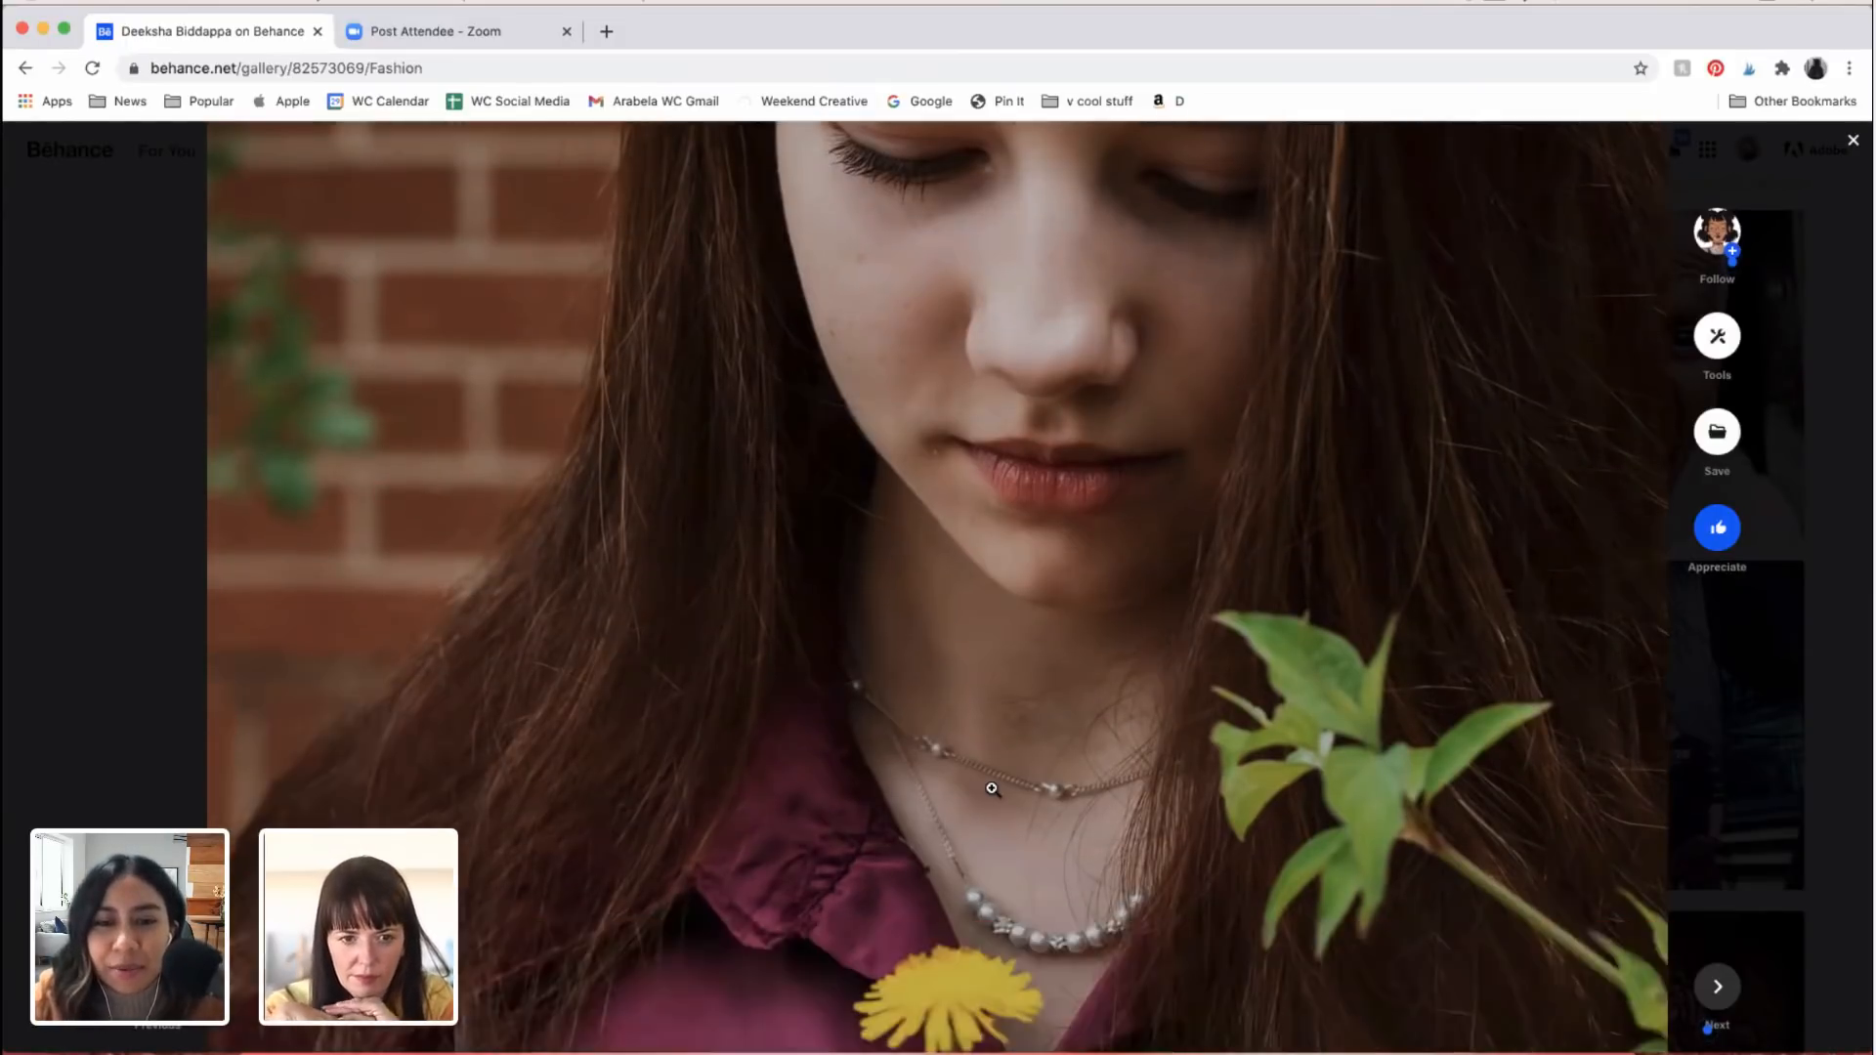
{"action": "scroll", "coordinate": [991, 787], "scroll_direction": "down", "scroll_amount": 13}
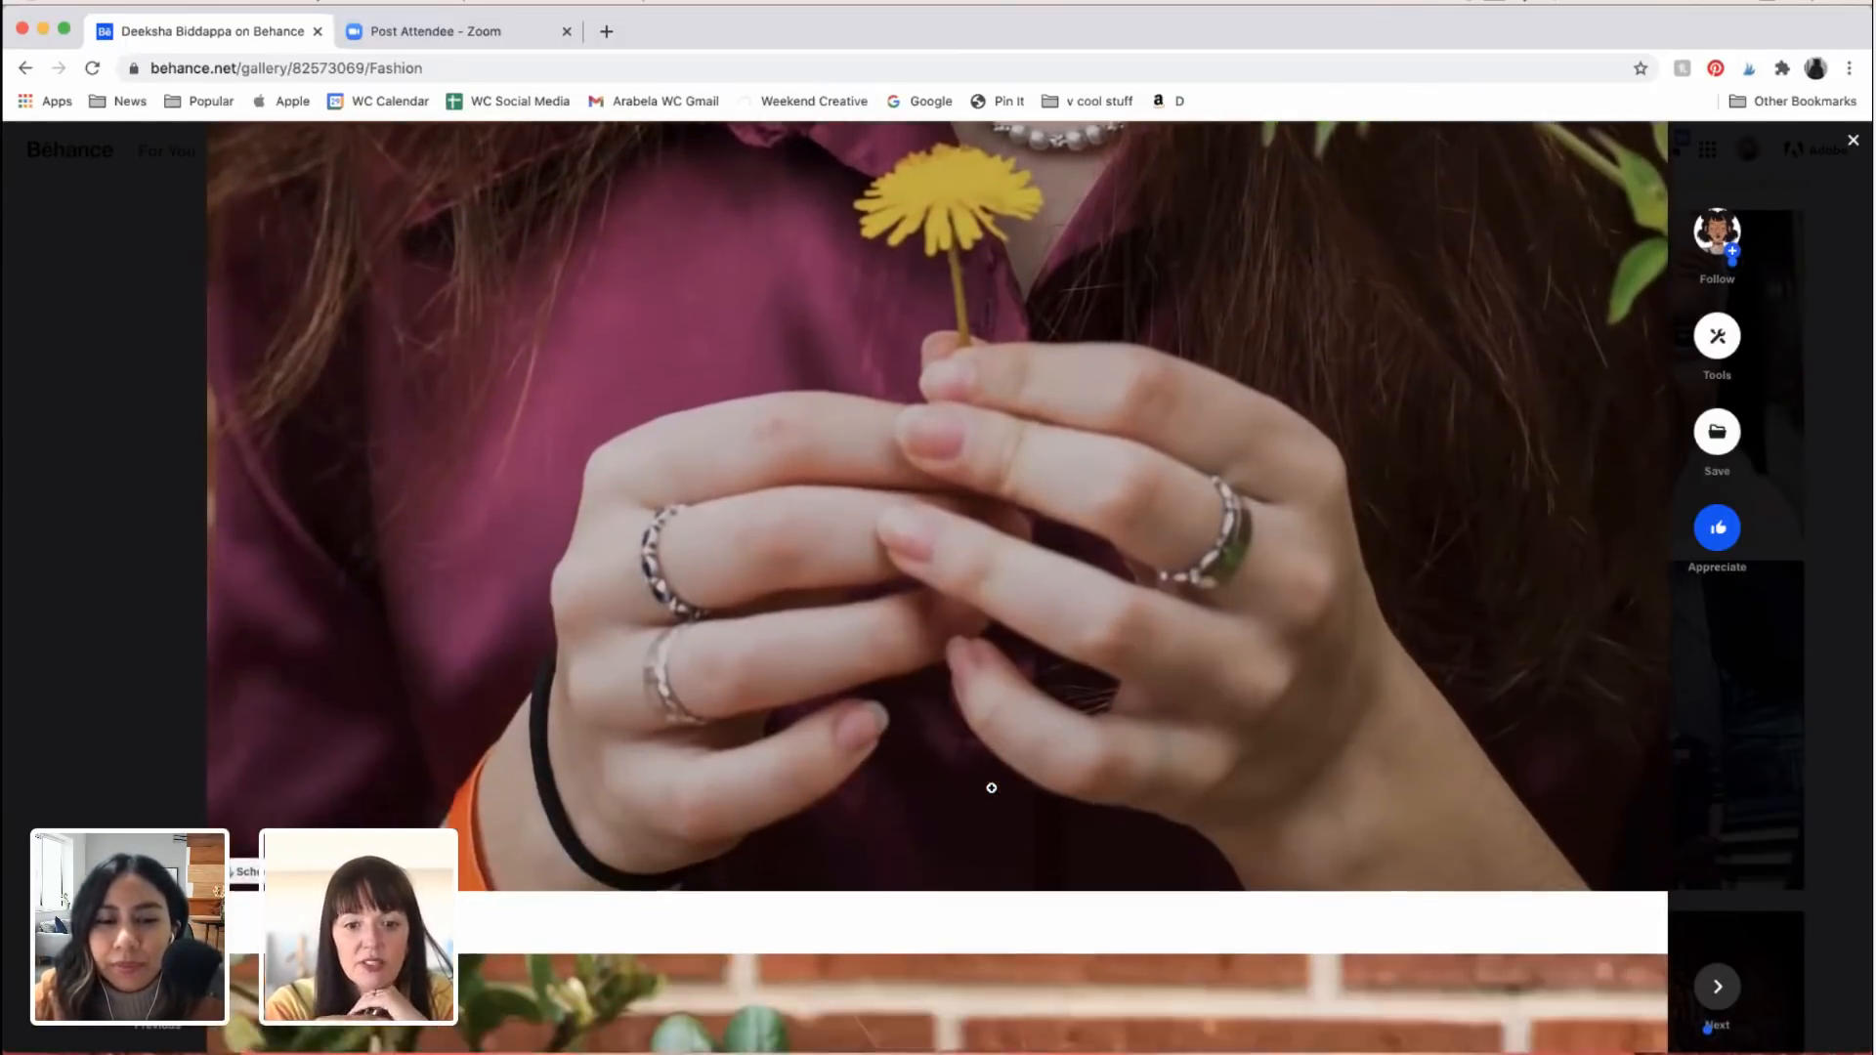
Step: Examine the brick-wall portrait with the yellow flower behind the woman's ear, from her face to the burgundy shirt's red buttons
{"action": "scroll", "coordinate": [991, 787], "scroll_direction": "down", "scroll_amount": 14}
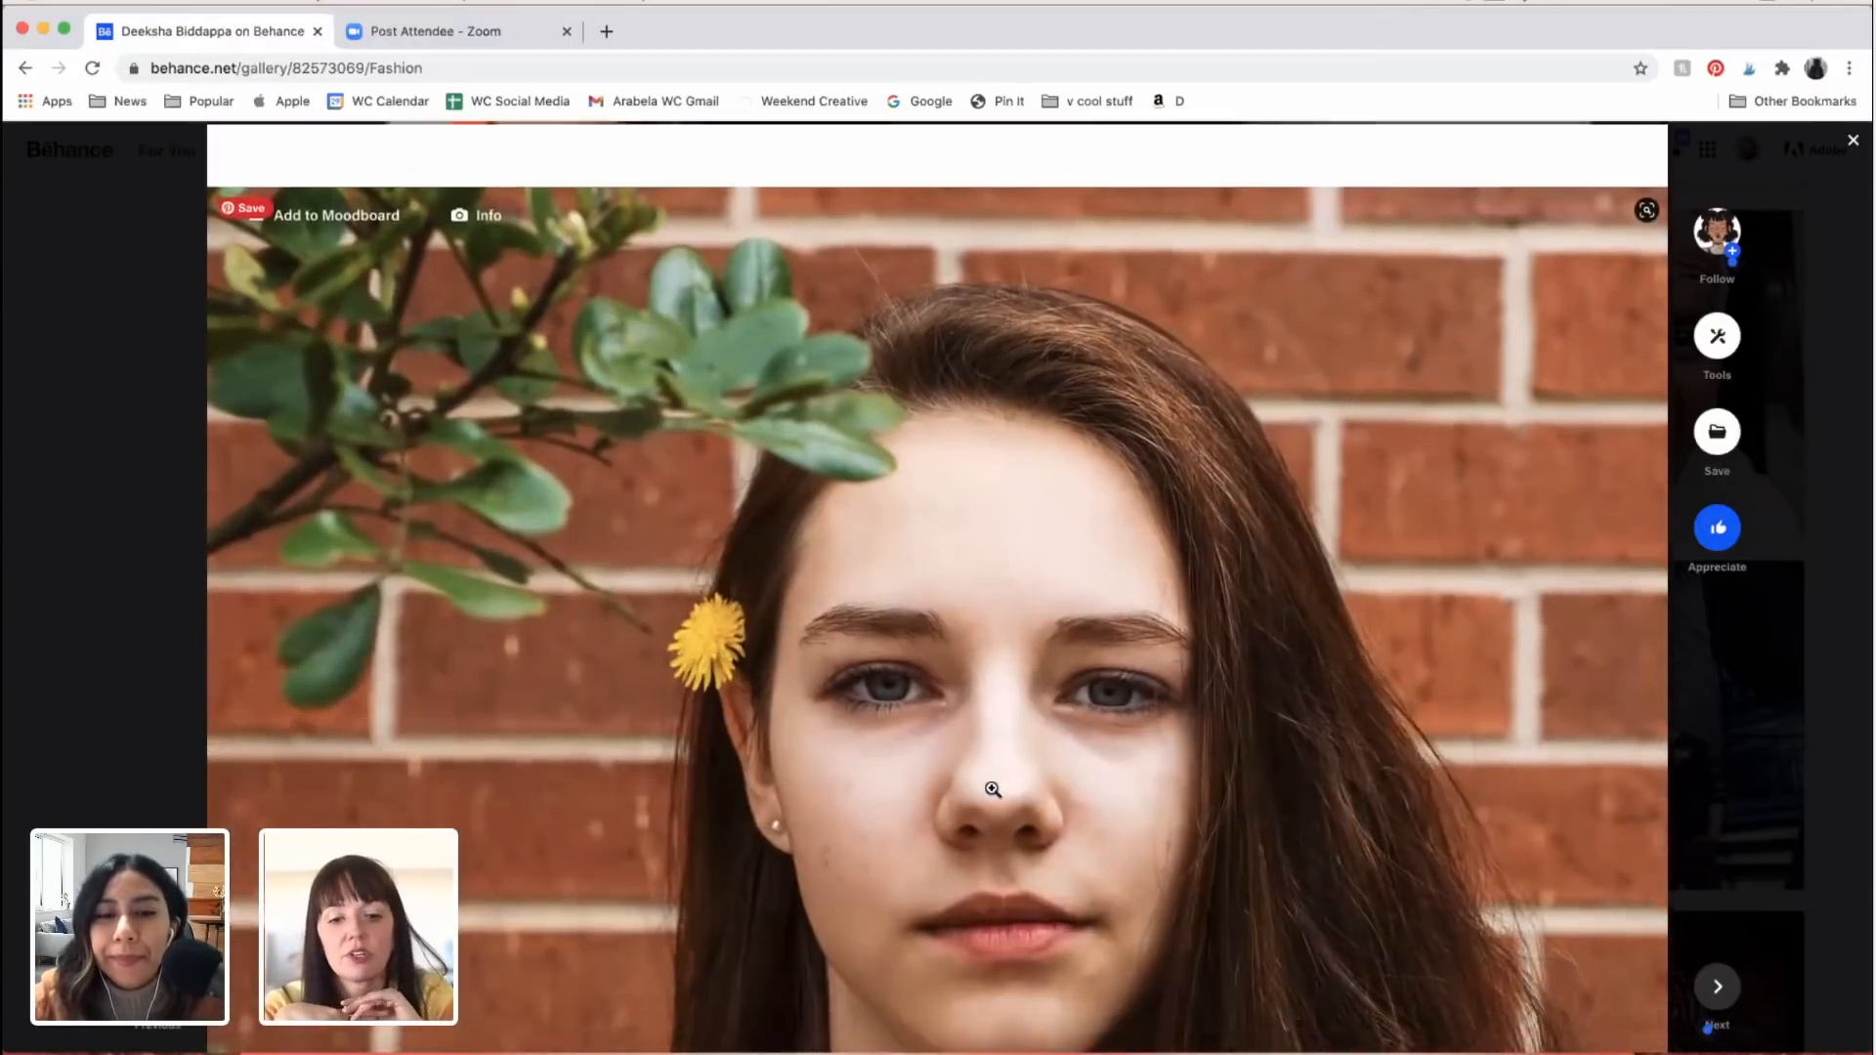
{"action": "scroll", "coordinate": [1504, 864], "scroll_direction": "down", "scroll_amount": 1}
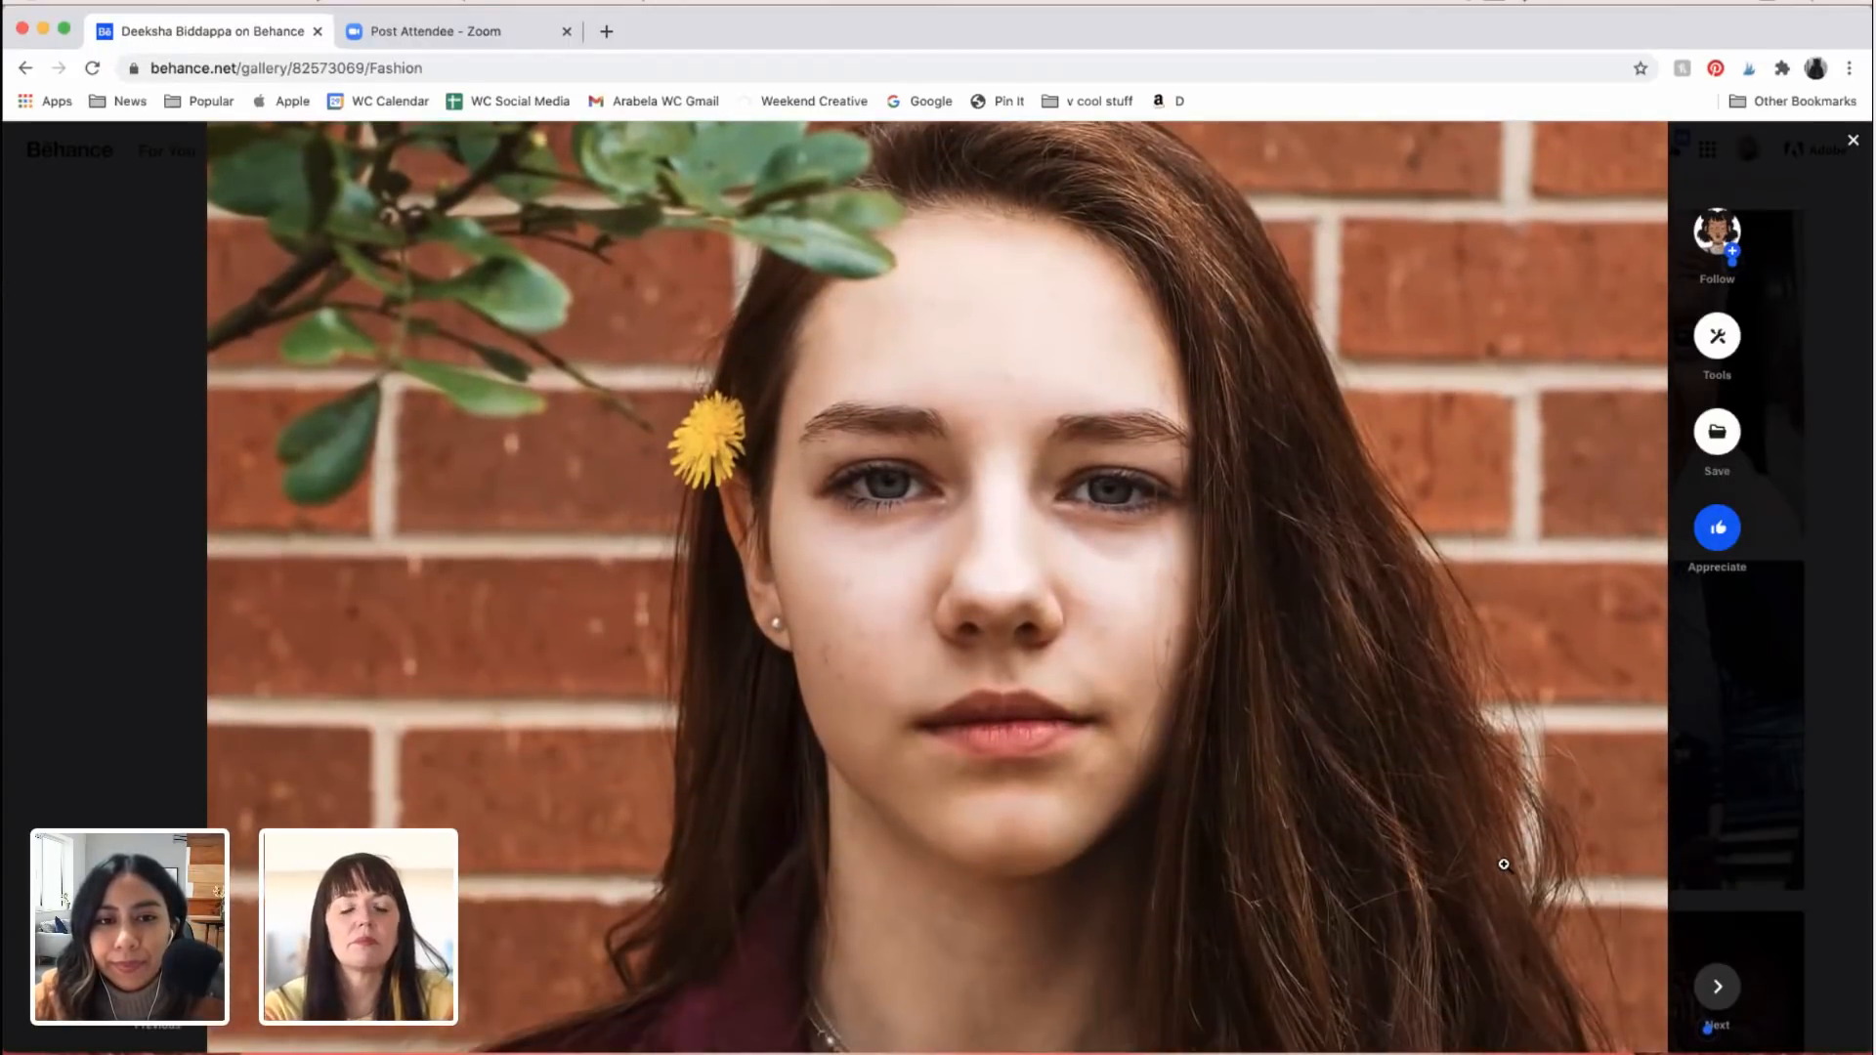
{"action": "scroll", "coordinate": [1505, 864], "scroll_direction": "down", "scroll_amount": 2}
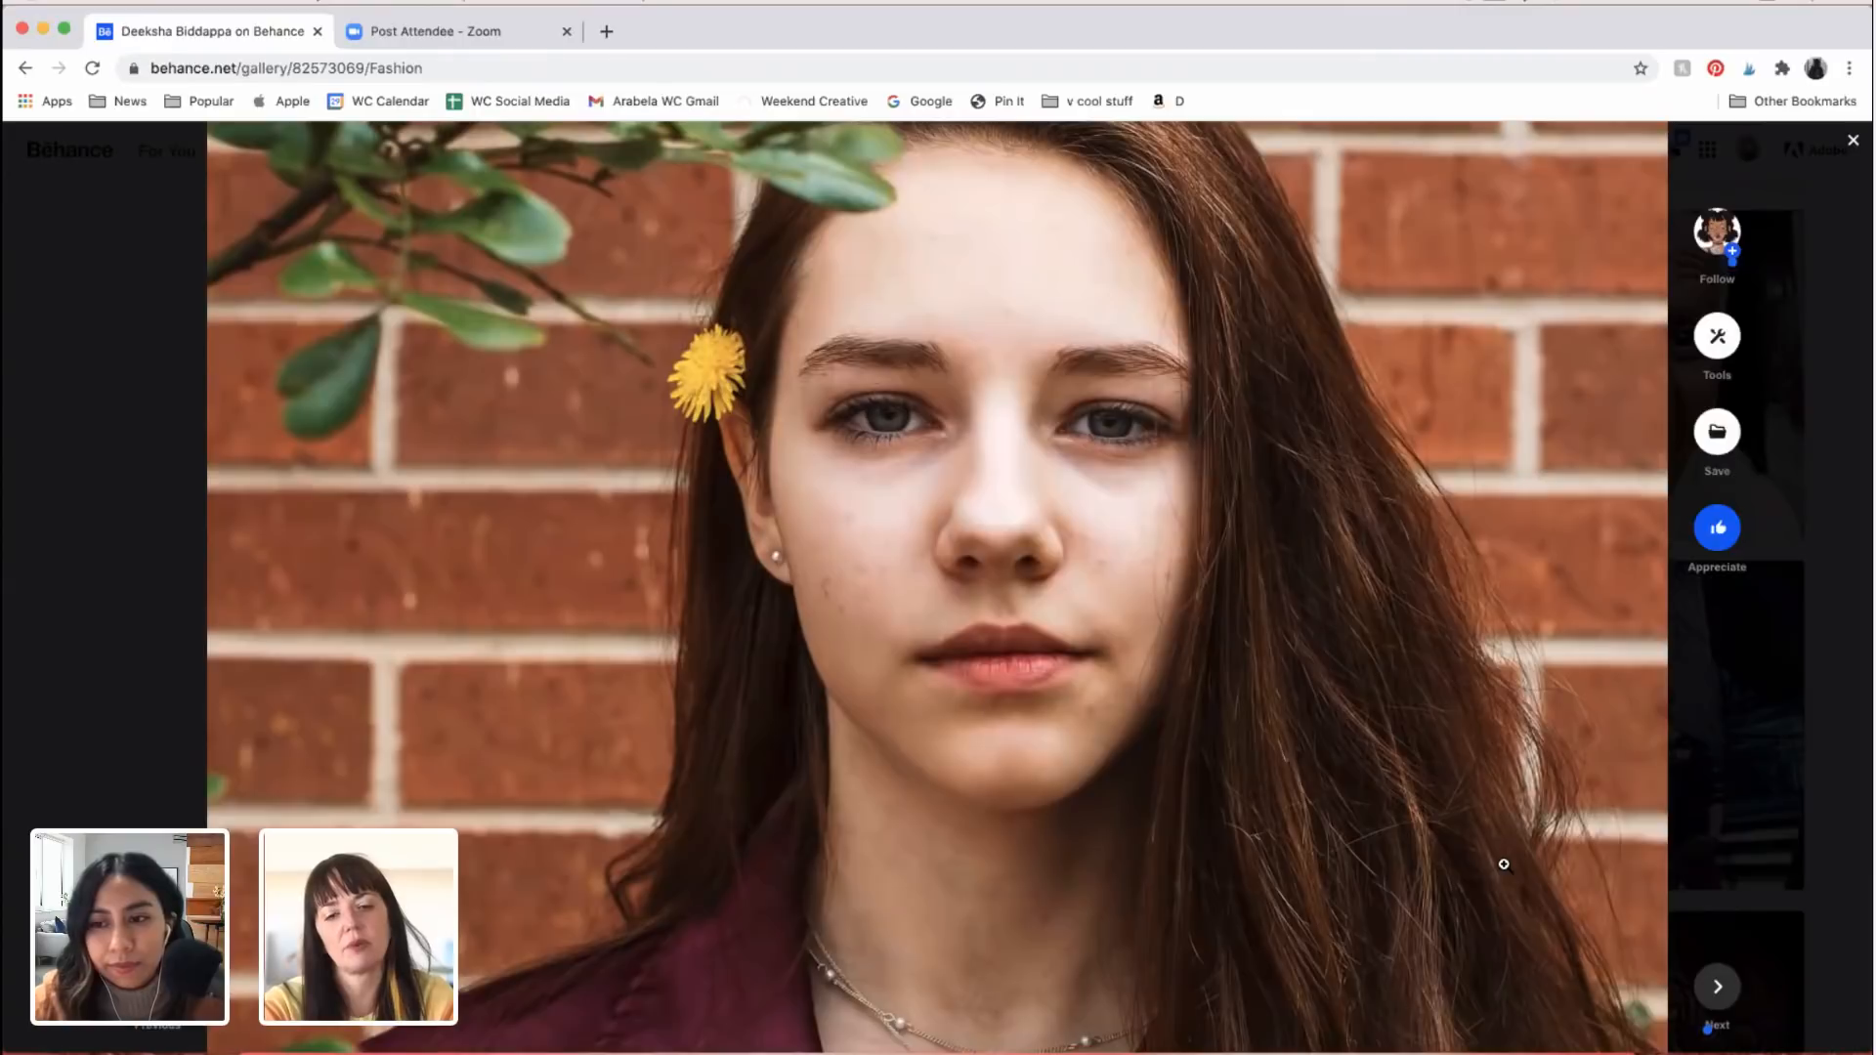
{"action": "scroll", "coordinate": [1504, 864], "scroll_direction": "down", "scroll_amount": 1}
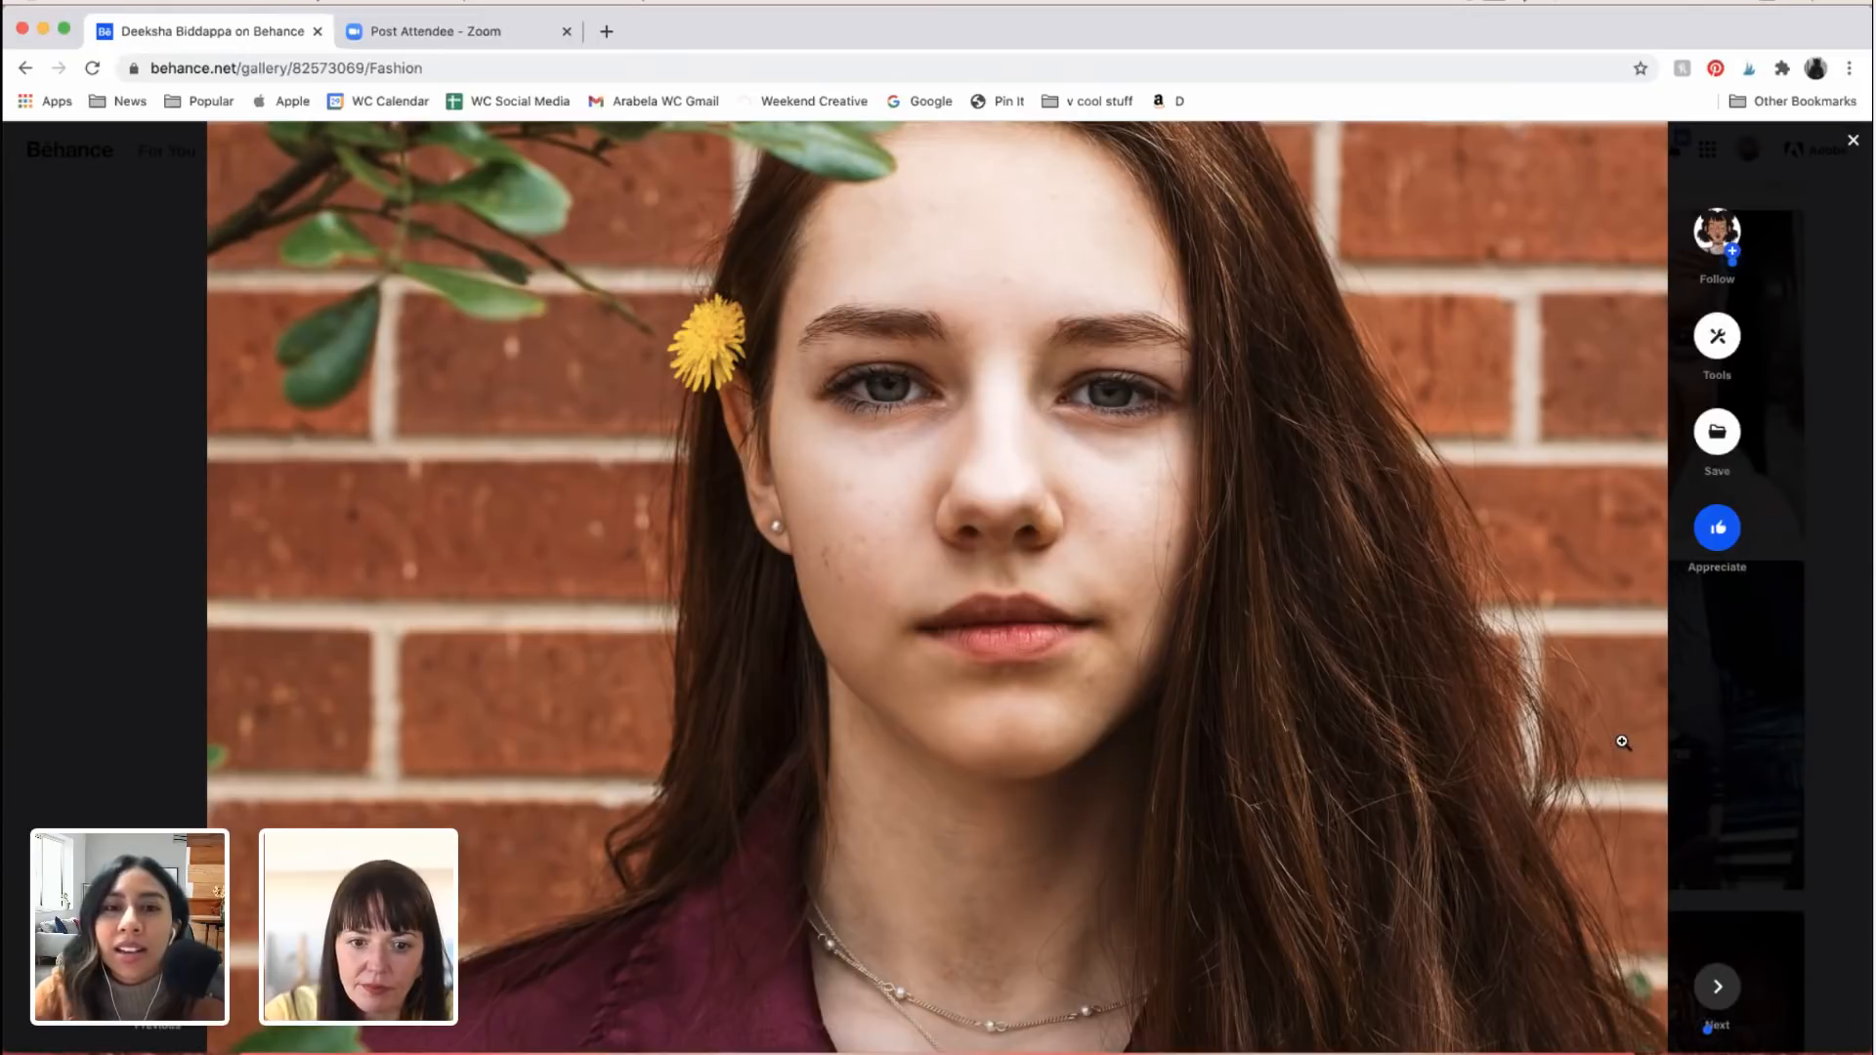
{"action": "scroll", "coordinate": [1673, 712], "scroll_direction": "down", "scroll_amount": 5}
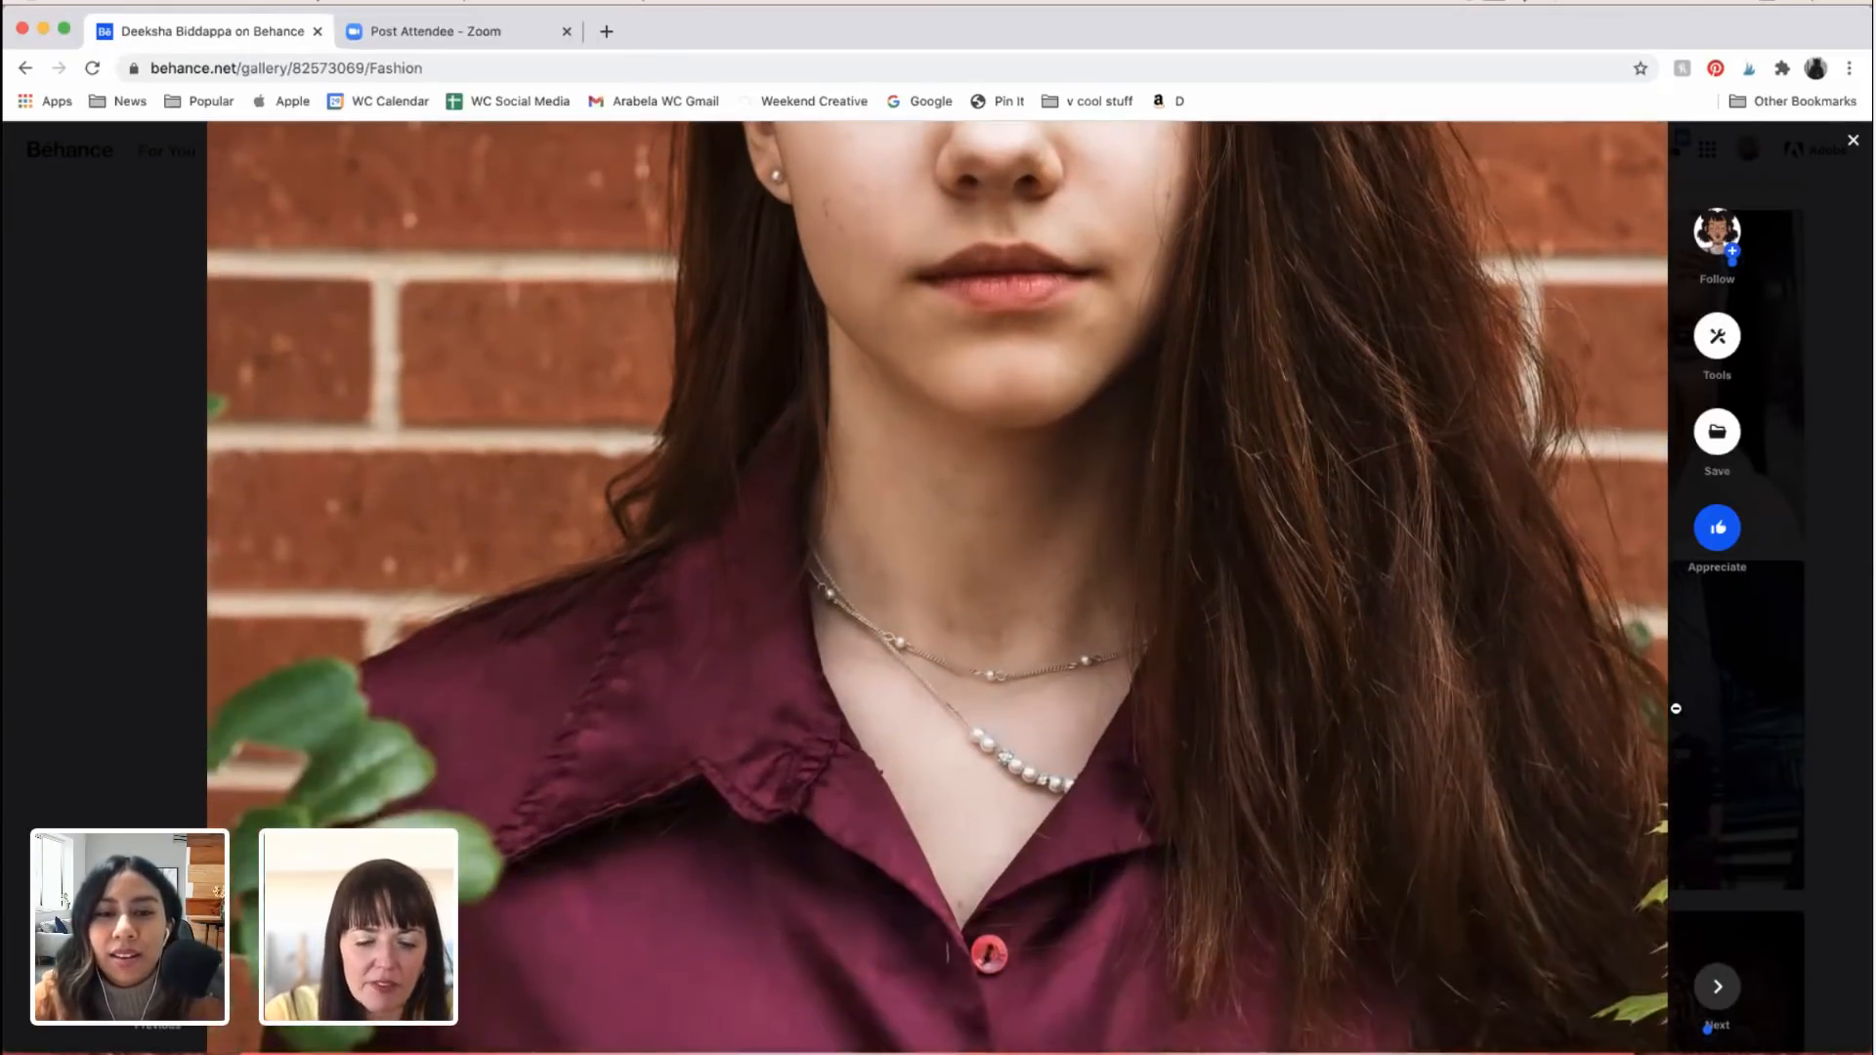
{"action": "scroll", "coordinate": [1676, 709], "scroll_direction": "down", "scroll_amount": 8}
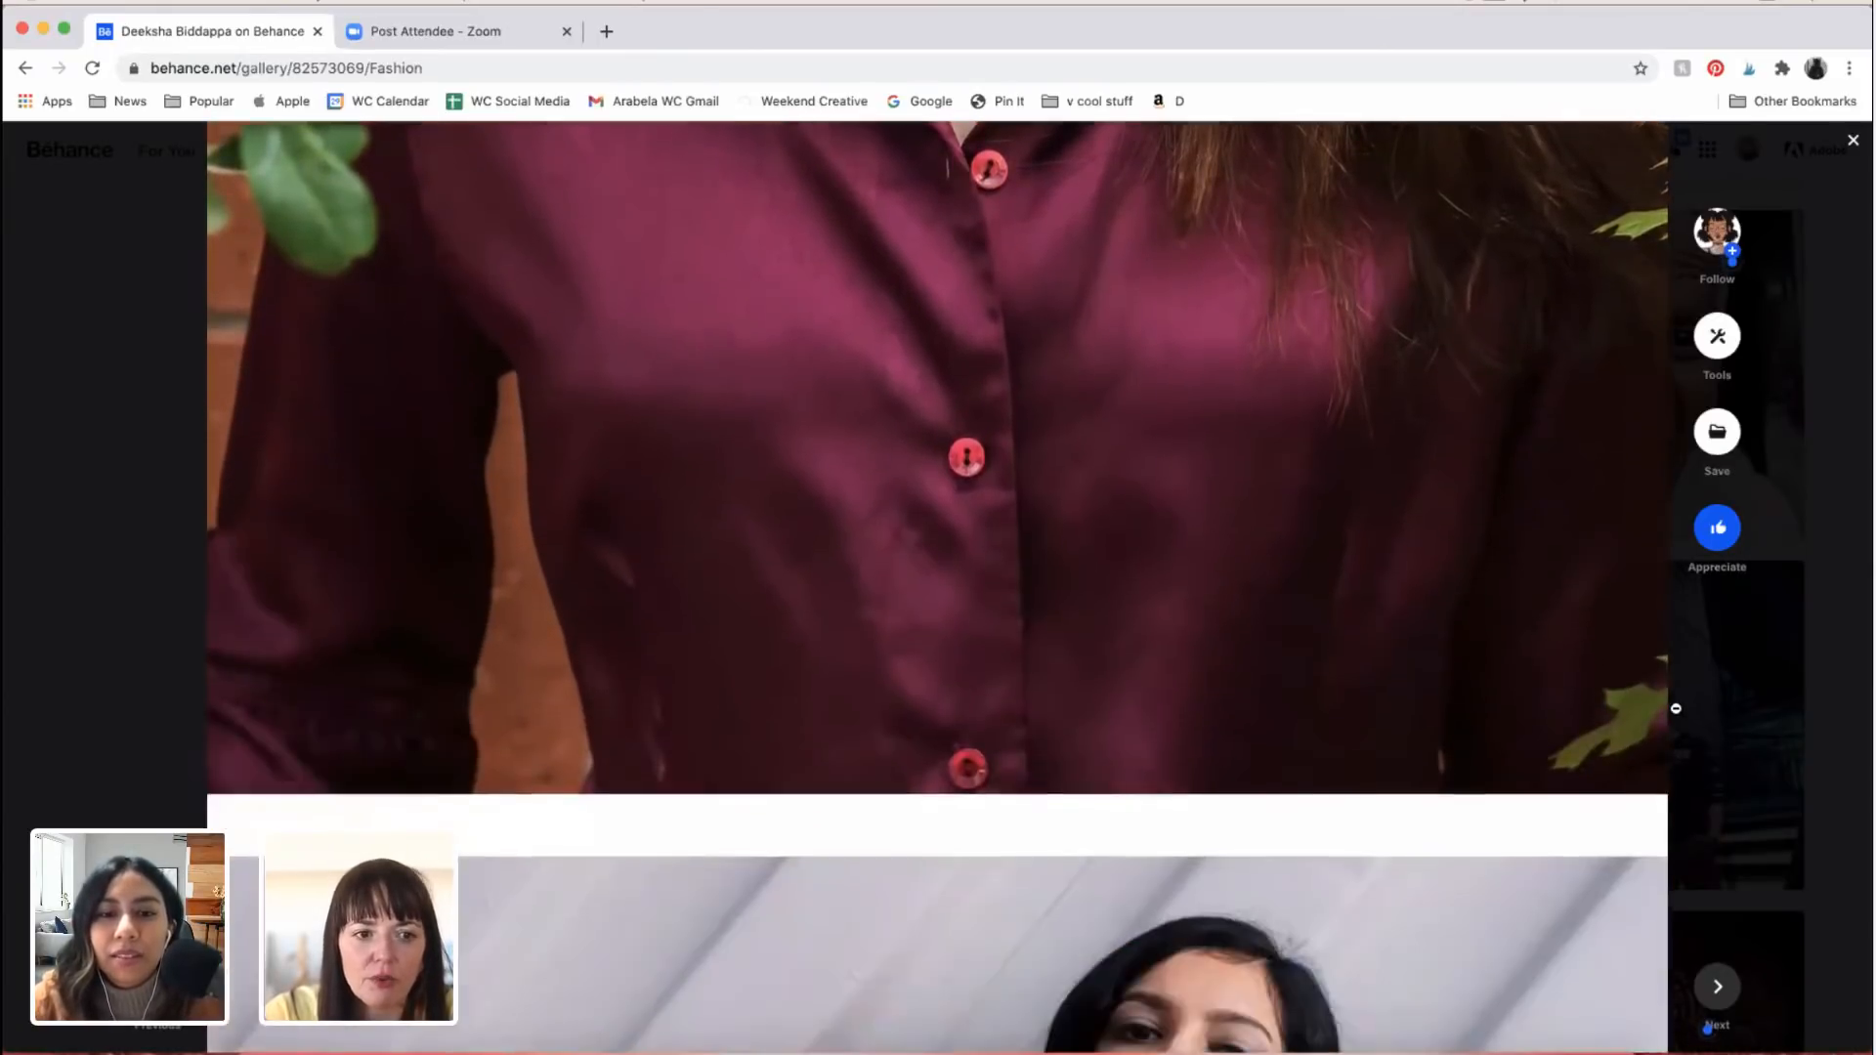
Step: Examine the tilted portrait of the woman in the red satin shirt and black choker against the corrugated wall
{"action": "scroll", "coordinate": [1676, 709], "scroll_direction": "down", "scroll_amount": 10}
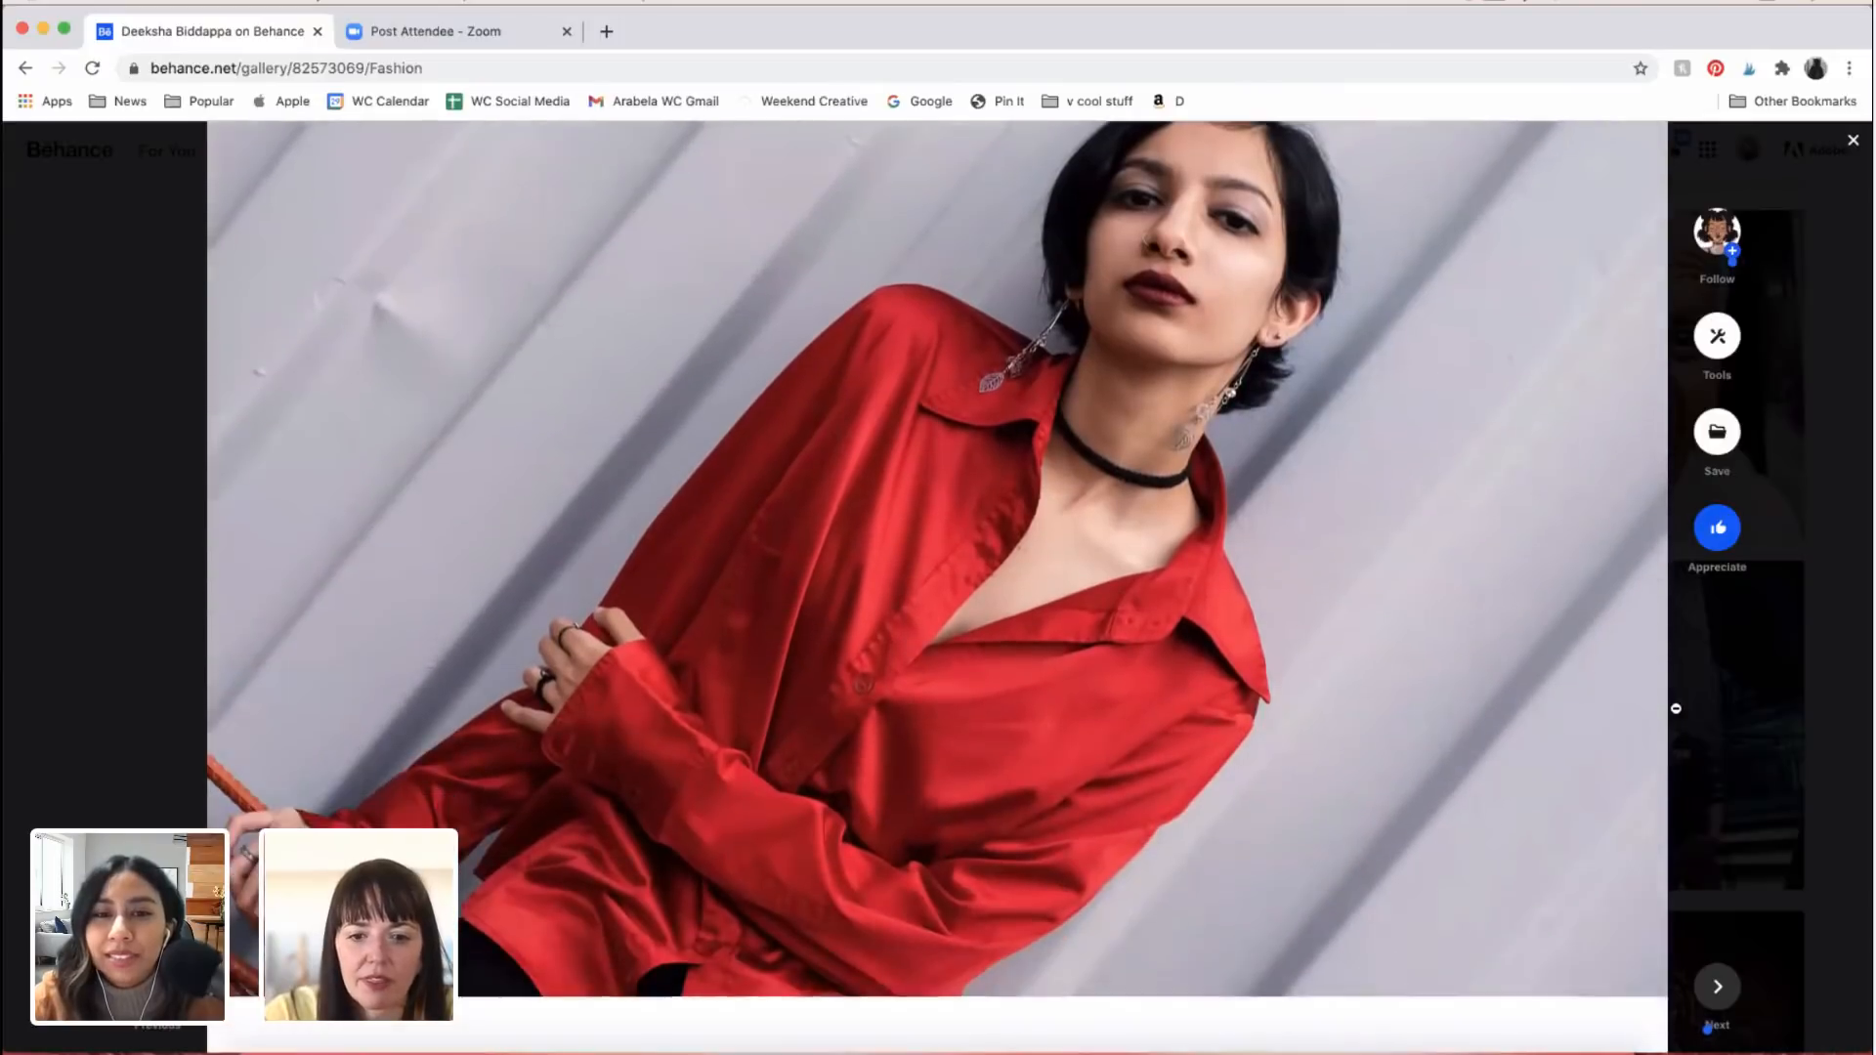
{"action": "scroll", "coordinate": [1676, 708], "scroll_direction": "up", "scroll_amount": 3}
{"action": "scroll", "coordinate": [1676, 709], "scroll_direction": "down", "scroll_amount": 8}
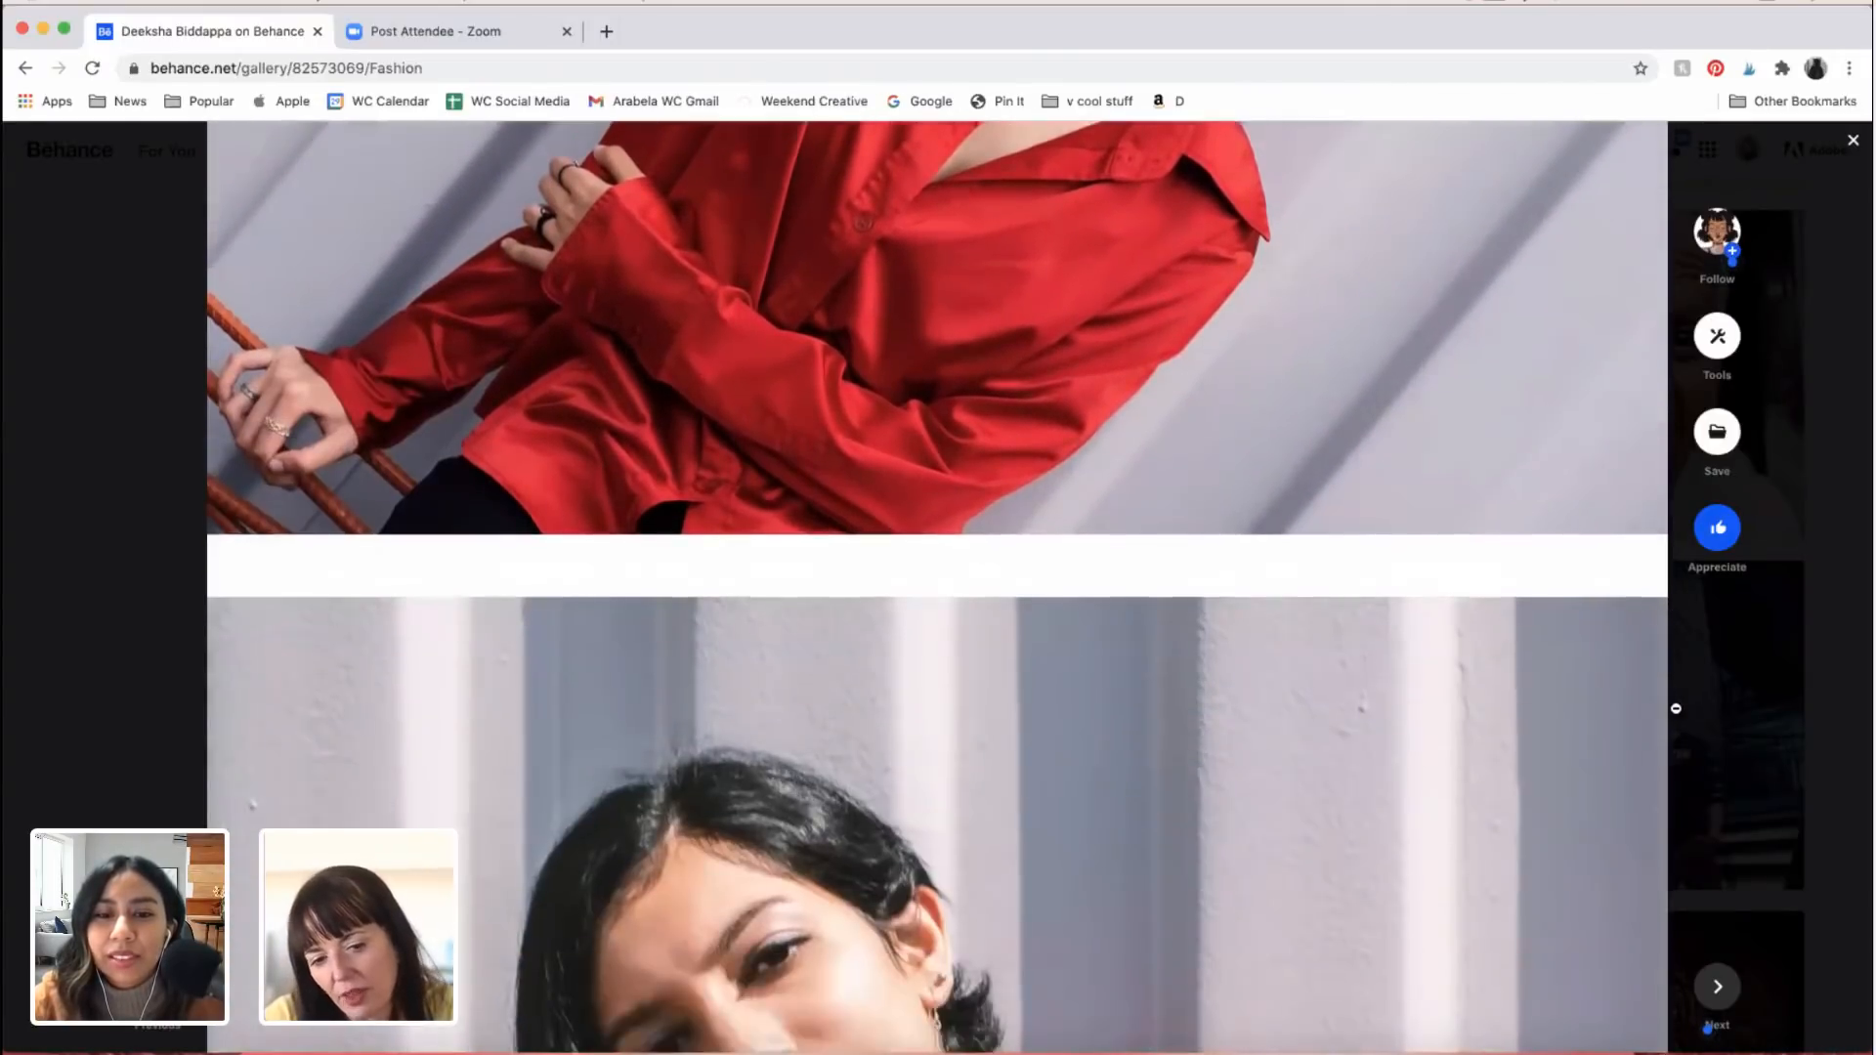
Step: Examine the seated red satin shirt portrait down to the ripped jeans, and the black bomber jacket portrait against yellow foliage
{"action": "scroll", "coordinate": [1676, 709], "scroll_direction": "down", "scroll_amount": 7}
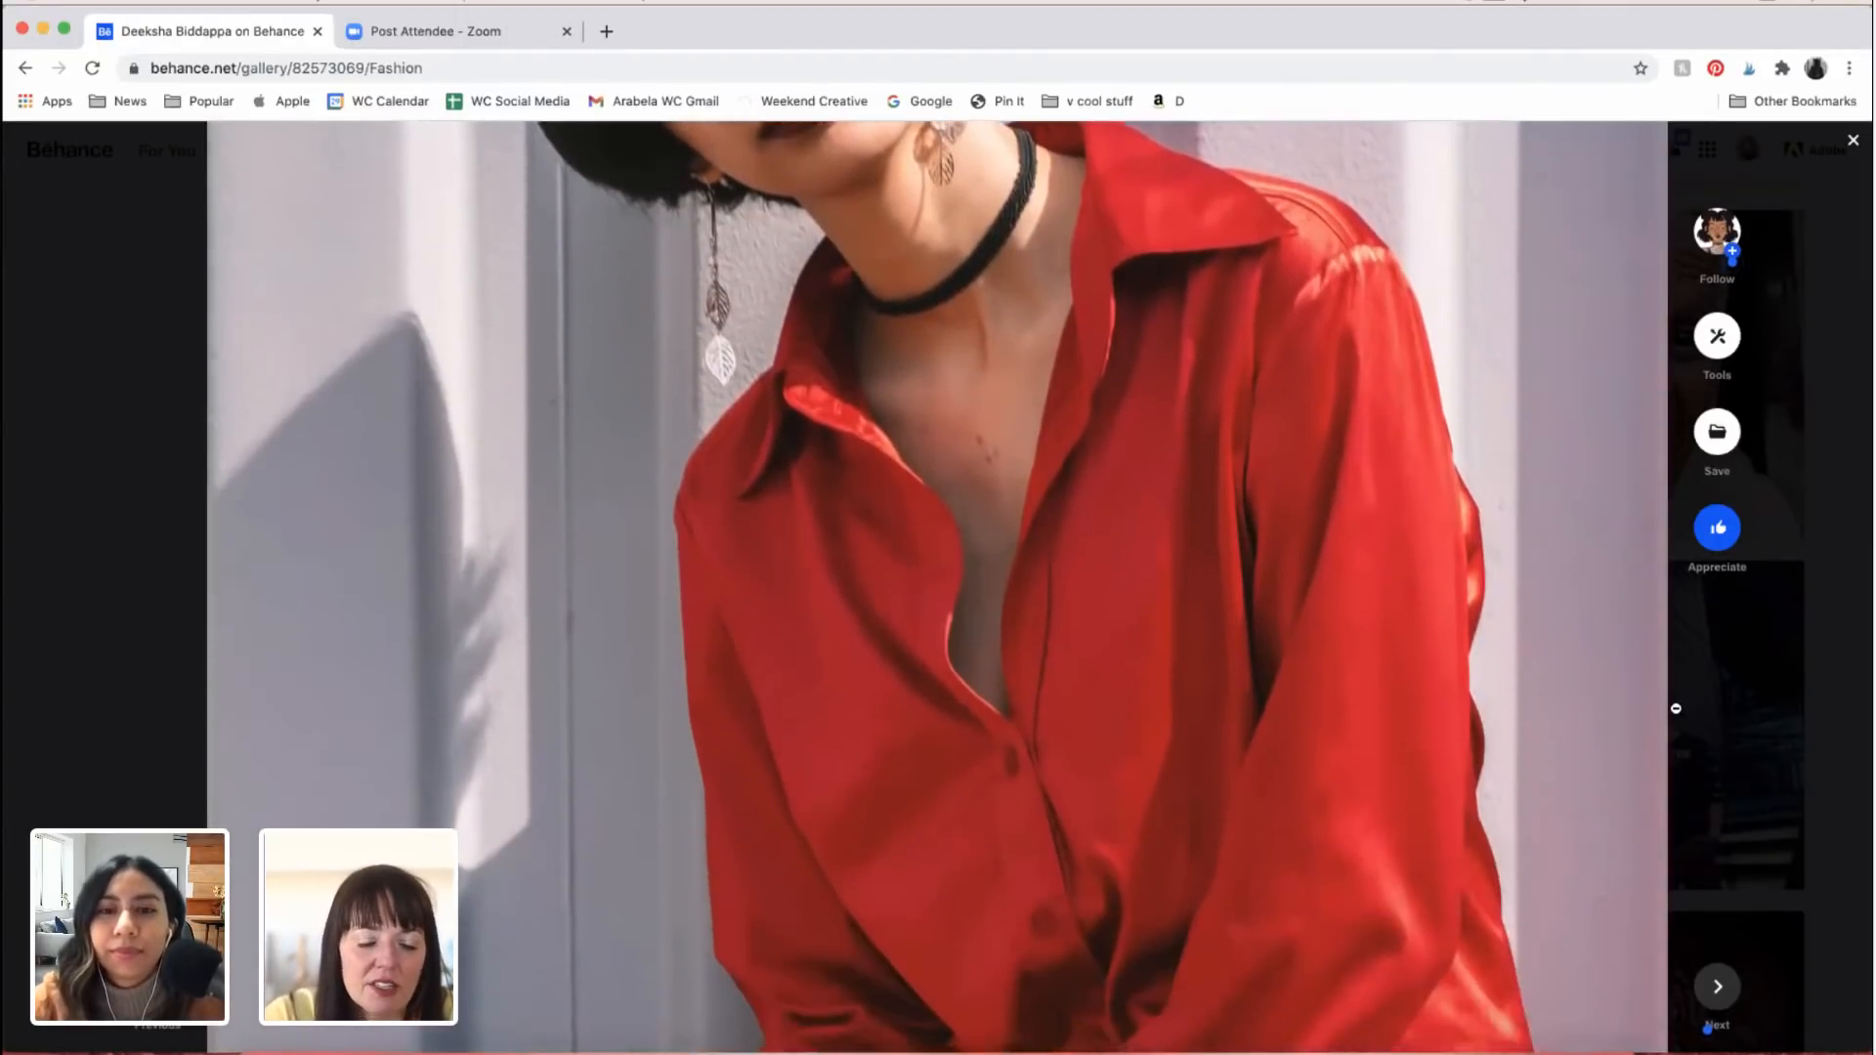
{"action": "scroll", "coordinate": [1676, 709], "scroll_direction": "down", "scroll_amount": 7}
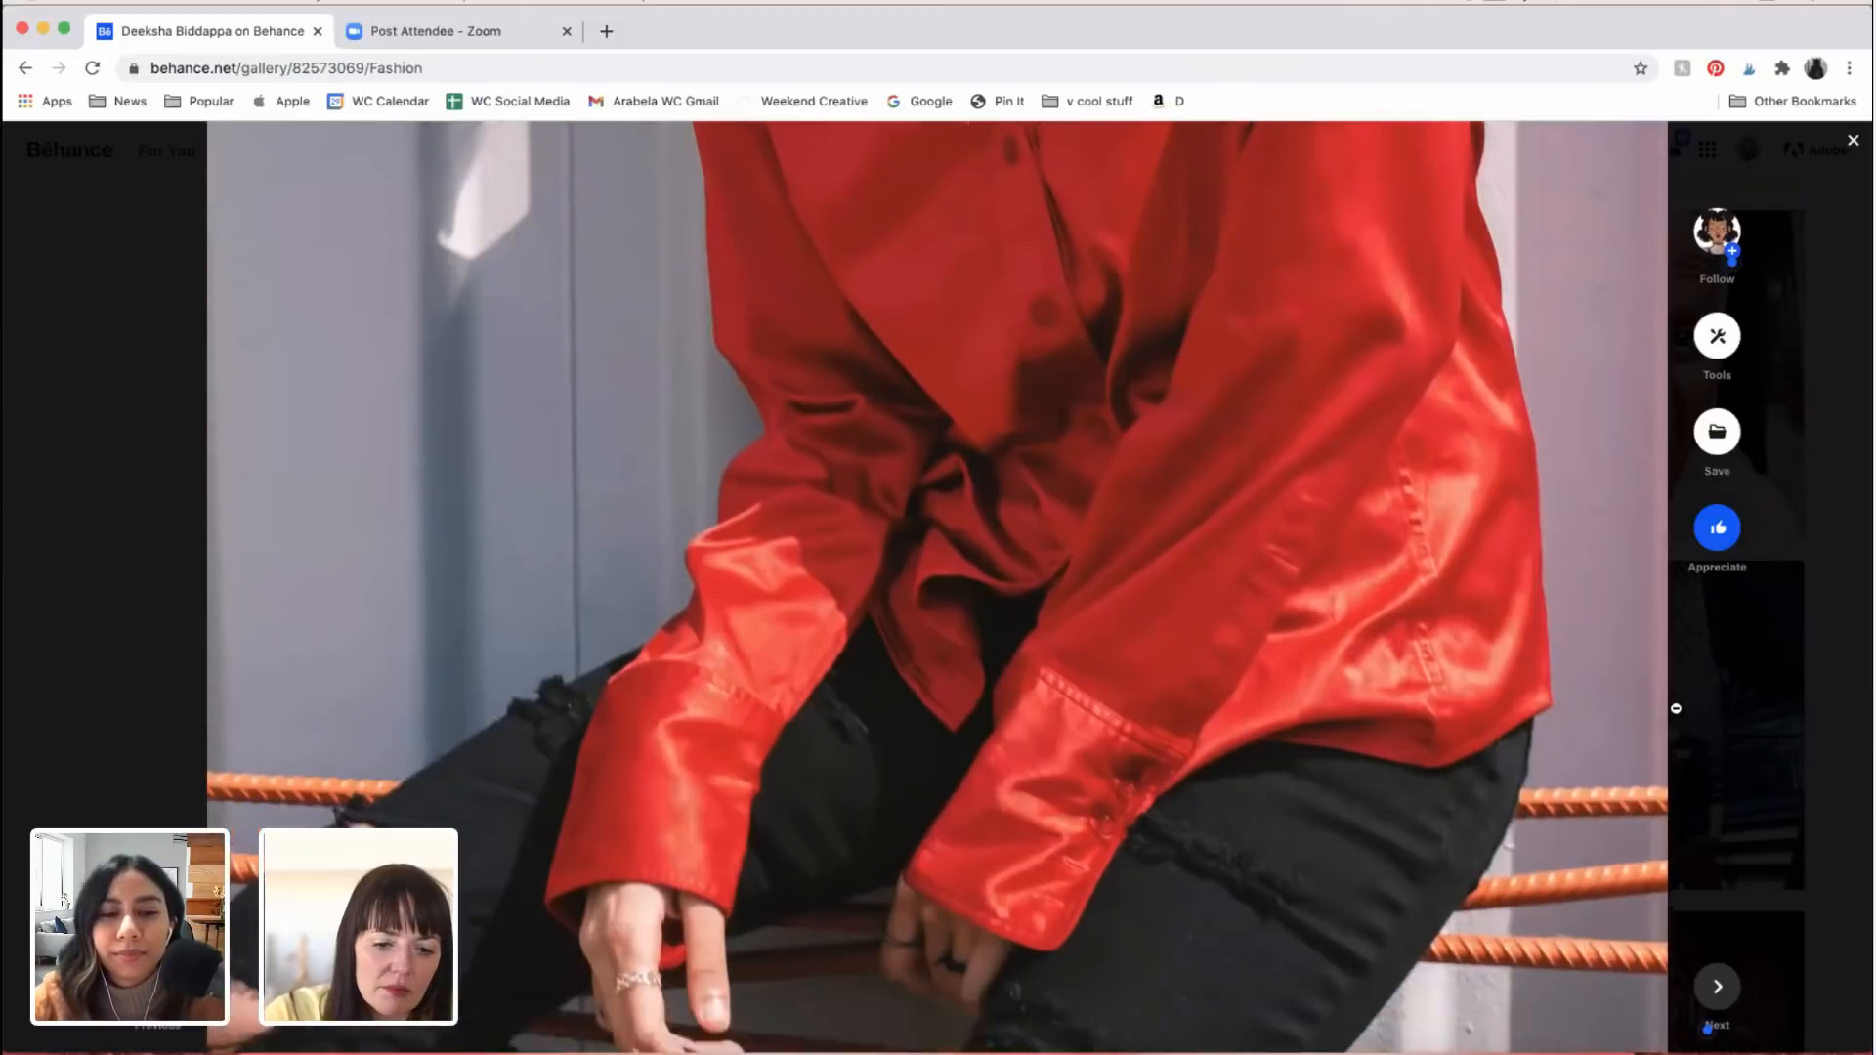
{"action": "scroll", "coordinate": [1676, 709], "scroll_direction": "down", "scroll_amount": 7}
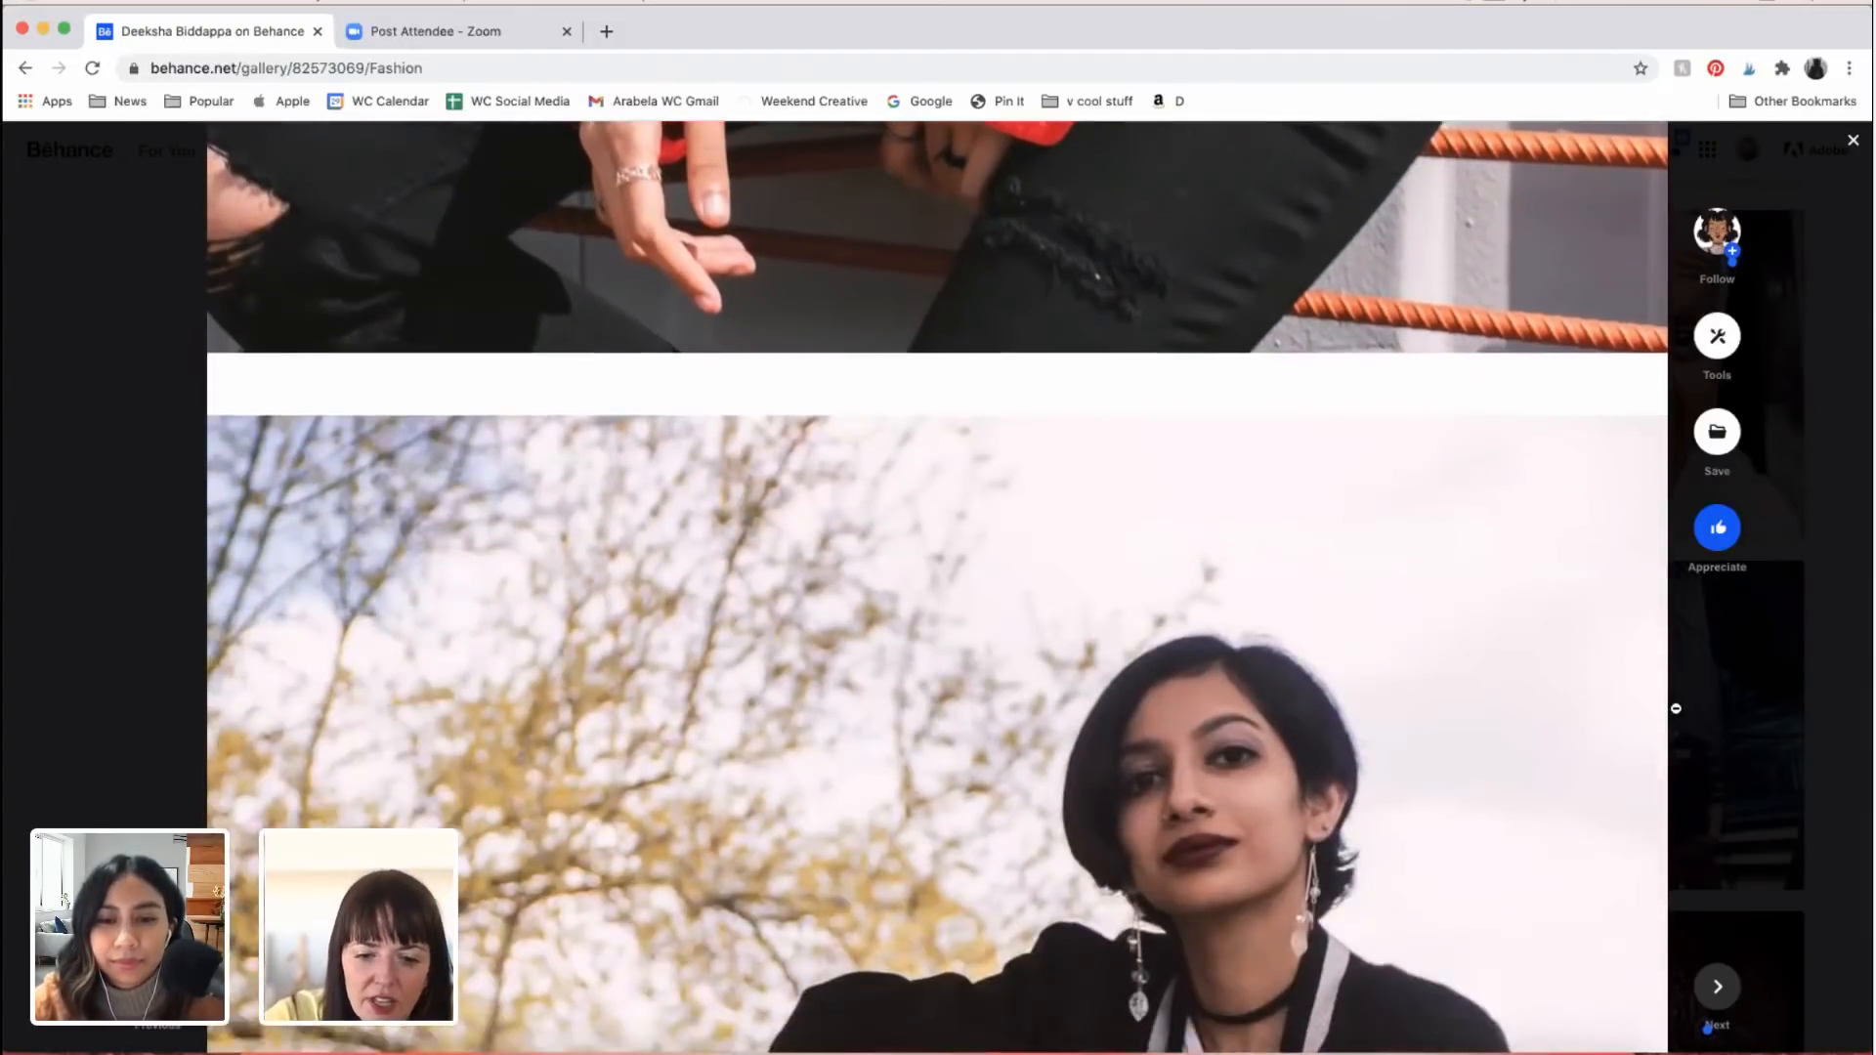
{"action": "scroll", "coordinate": [1676, 709], "scroll_direction": "down", "scroll_amount": 5}
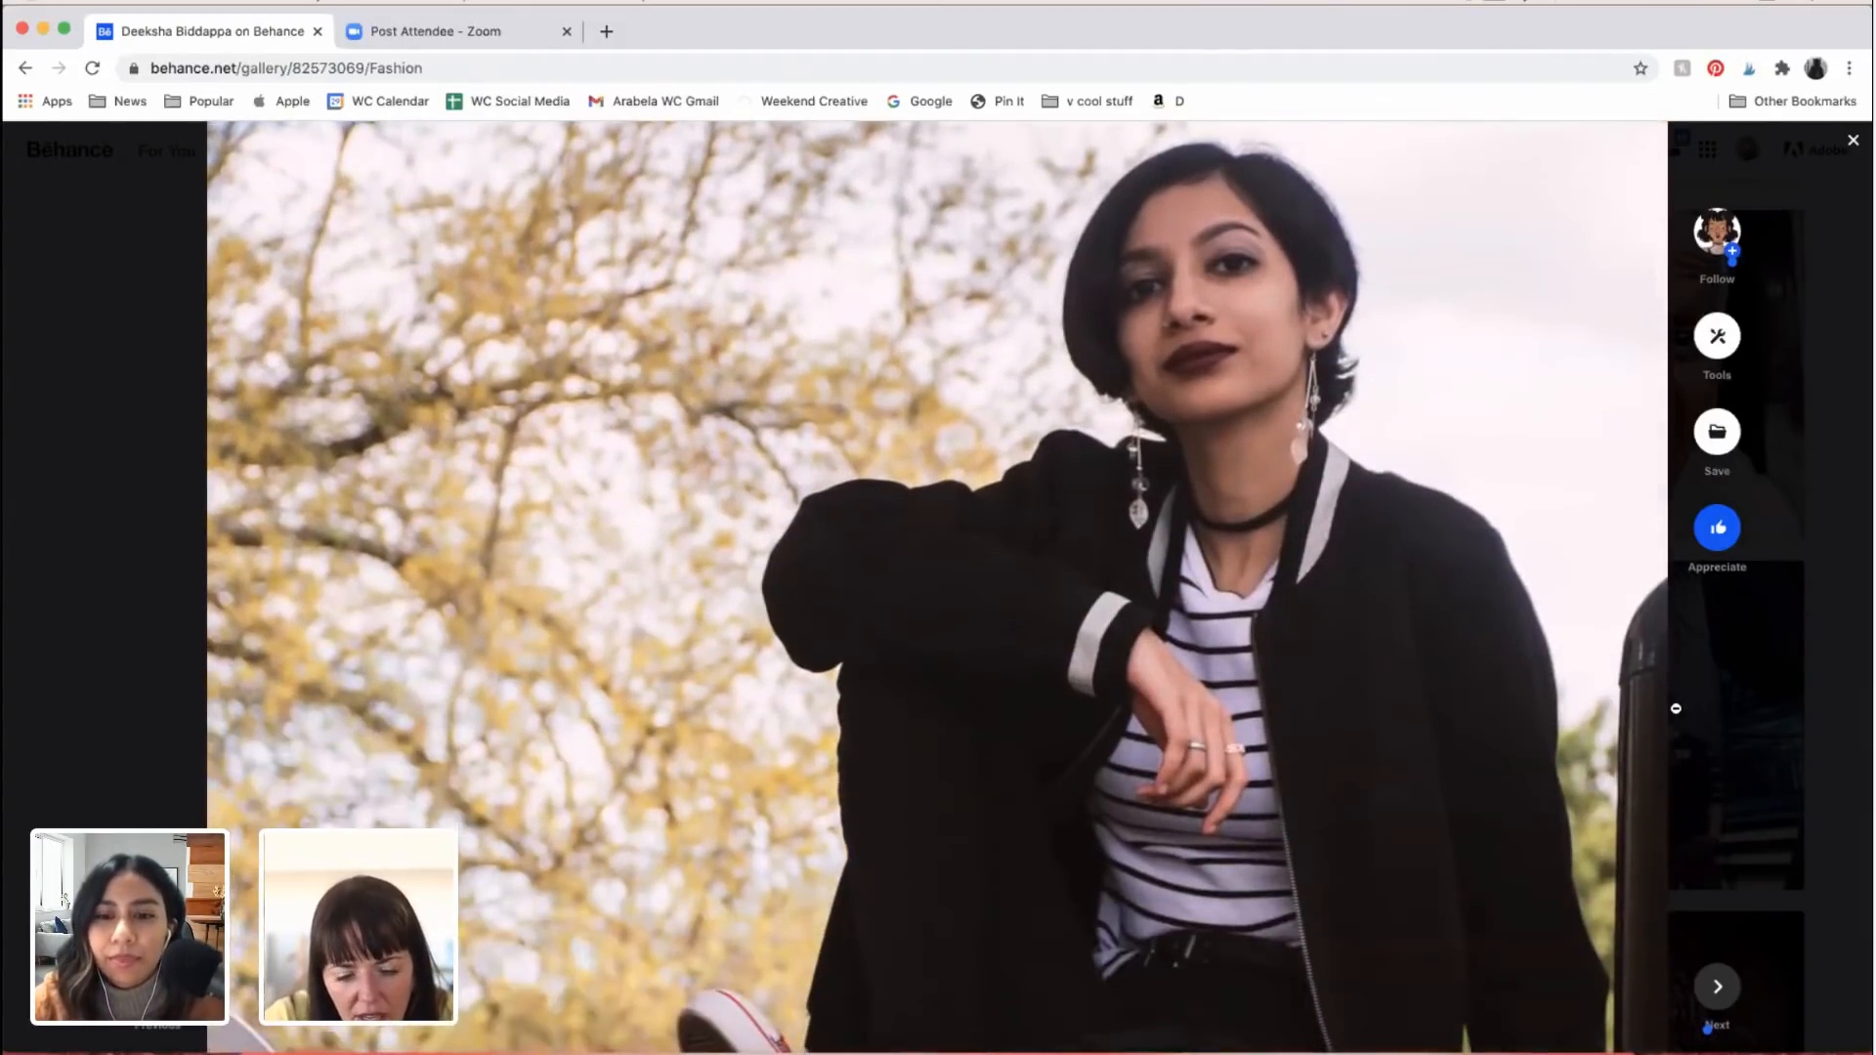
Step: Examine the playground portrait of the woman in the light blue crop top, down to the checkered shoes and the end of the Fashion project
{"action": "scroll", "coordinate": [1676, 708], "scroll_direction": "down", "scroll_amount": 2}
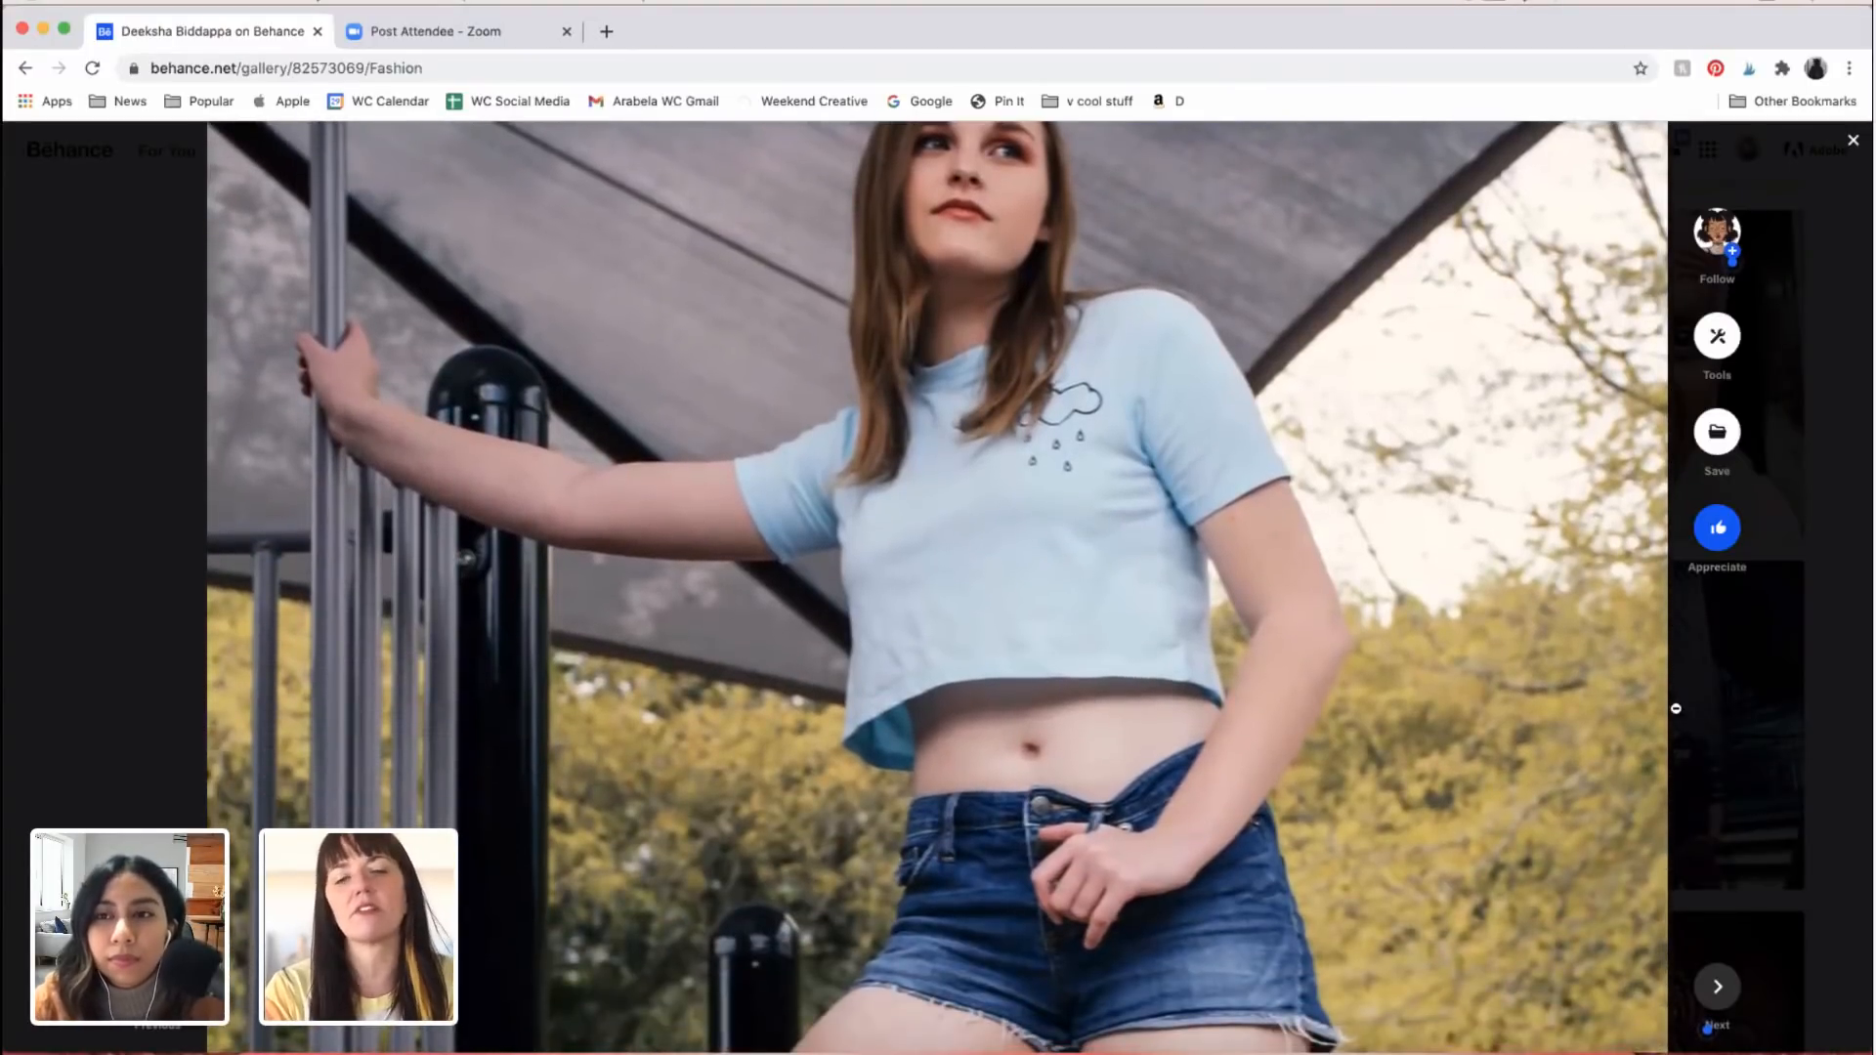
{"action": "scroll", "coordinate": [936, 586], "scroll_direction": "down", "scroll_amount": 10}
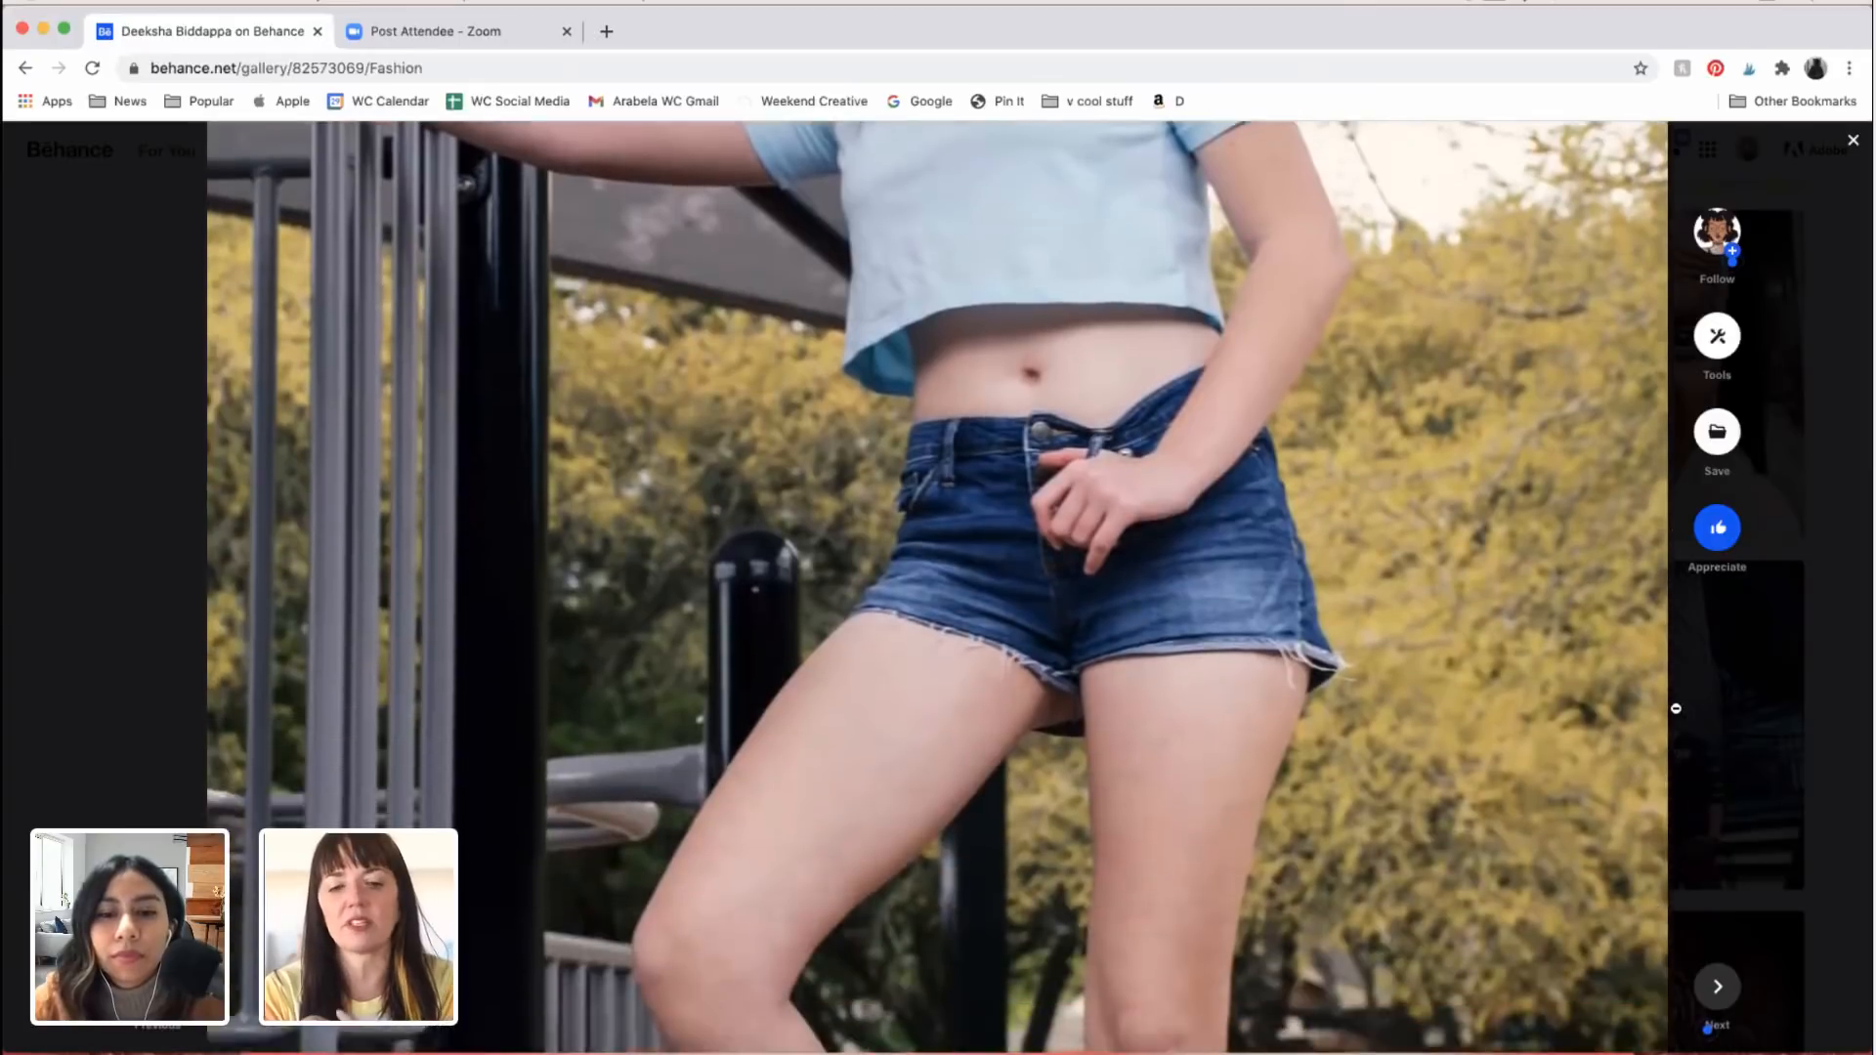
{"action": "scroll", "coordinate": [936, 586], "scroll_direction": "down", "scroll_amount": 13}
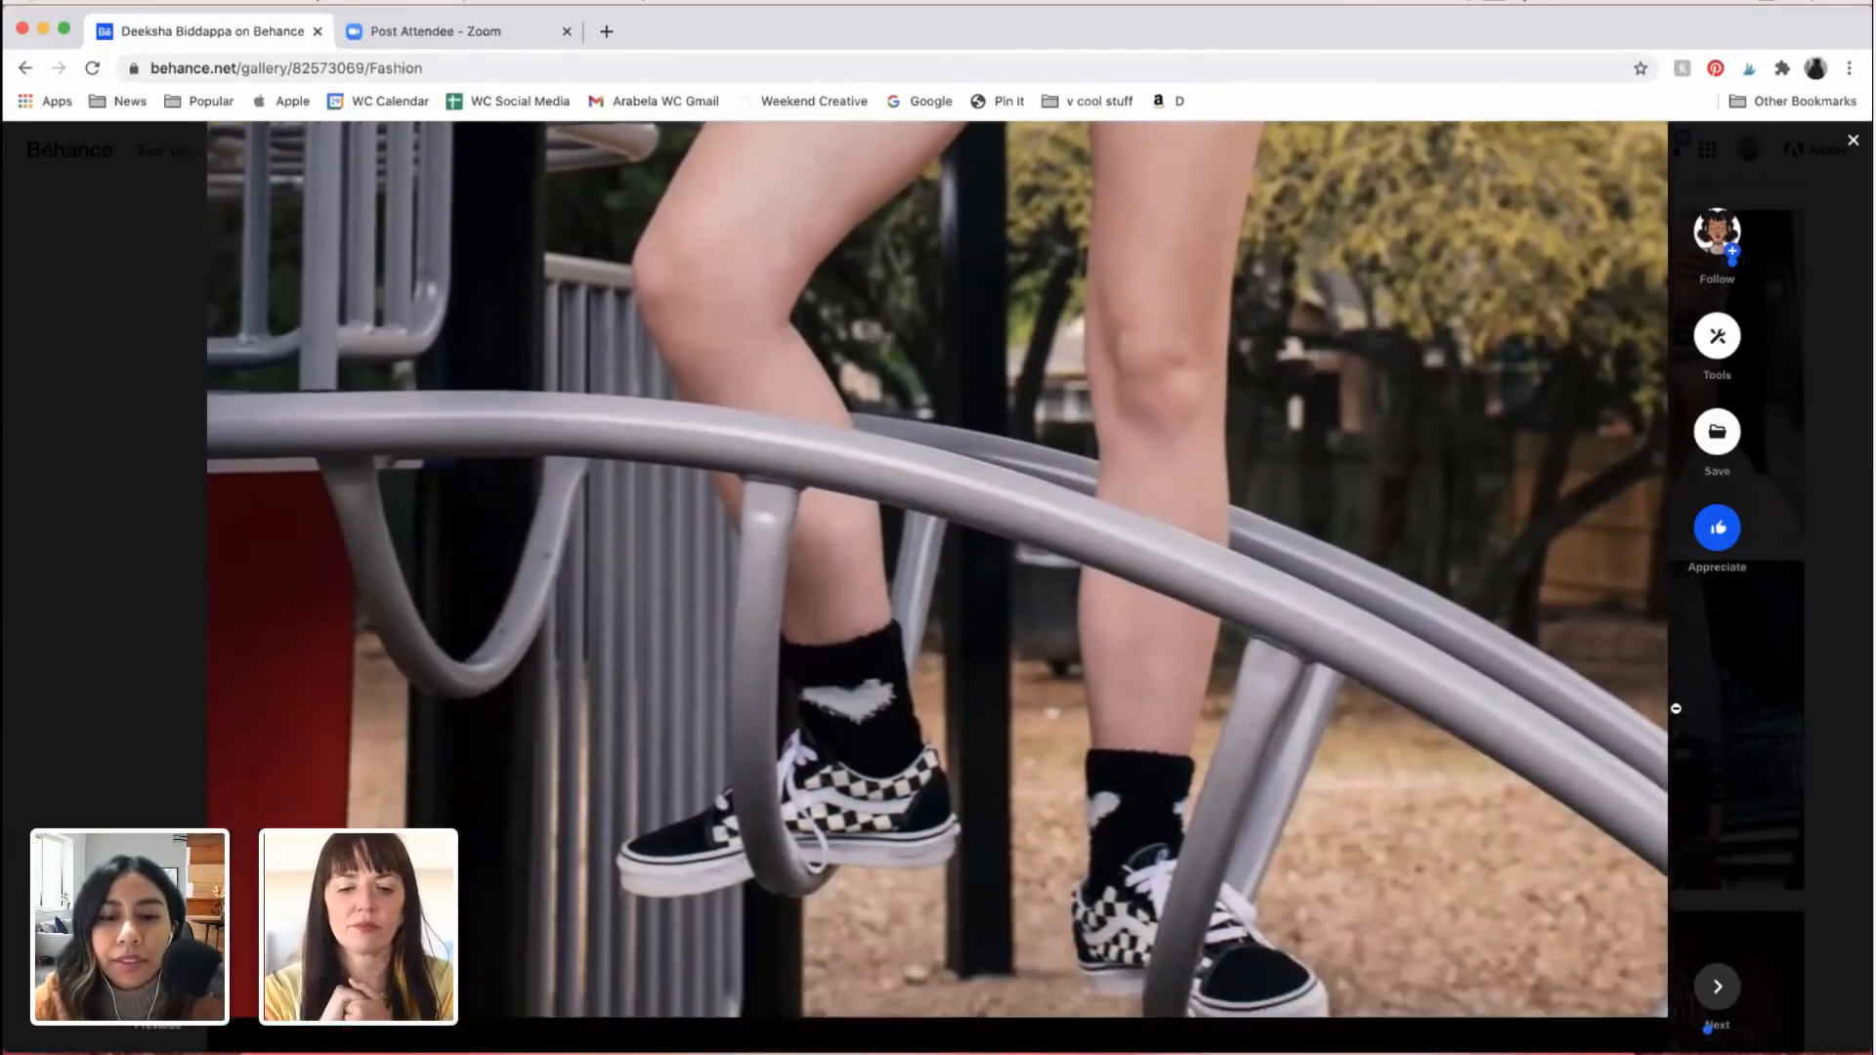
{"action": "scroll", "coordinate": [1676, 709], "scroll_direction": "down", "scroll_amount": 1}
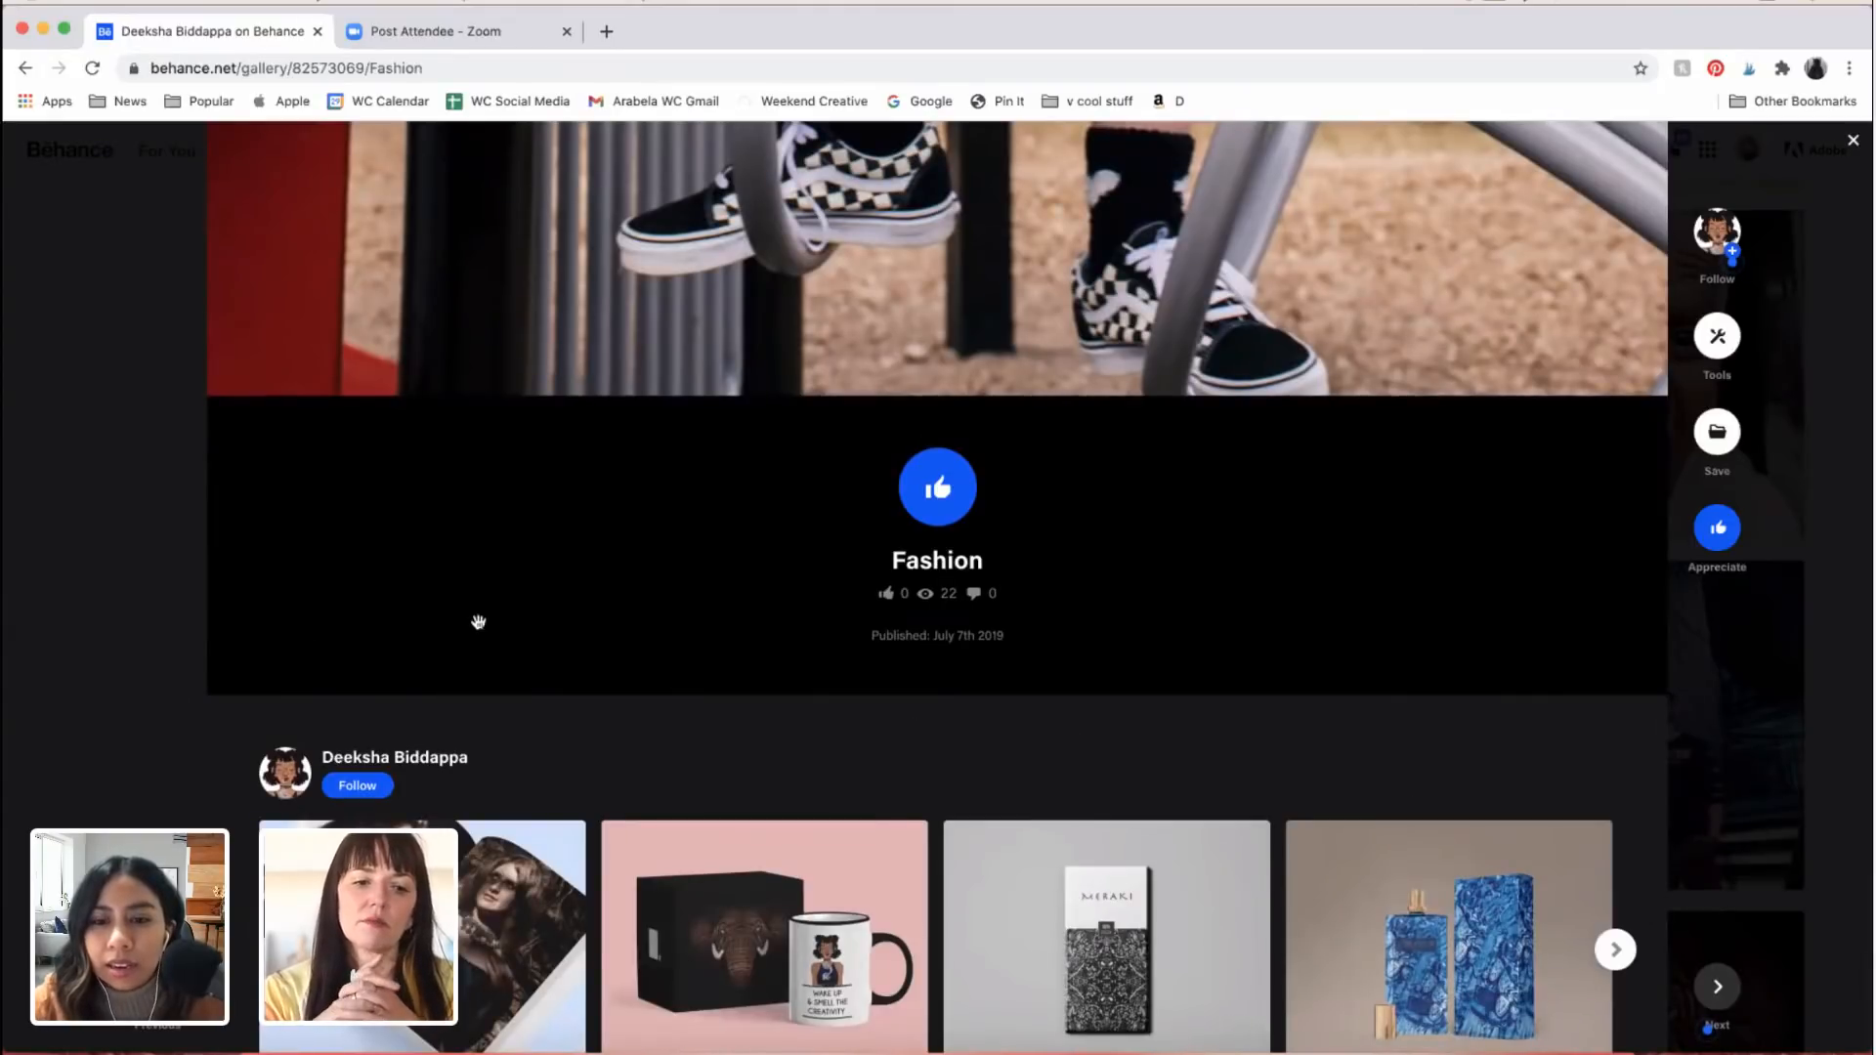
{"action": "scroll", "coordinate": [545, 837], "scroll_direction": "up", "scroll_amount": 1}
{"action": "scroll", "coordinate": [684, 782], "scroll_direction": "down", "scroll_amount": 3}
{"action": "scroll", "coordinate": [720, 779], "scroll_direction": "up", "scroll_amount": 3}
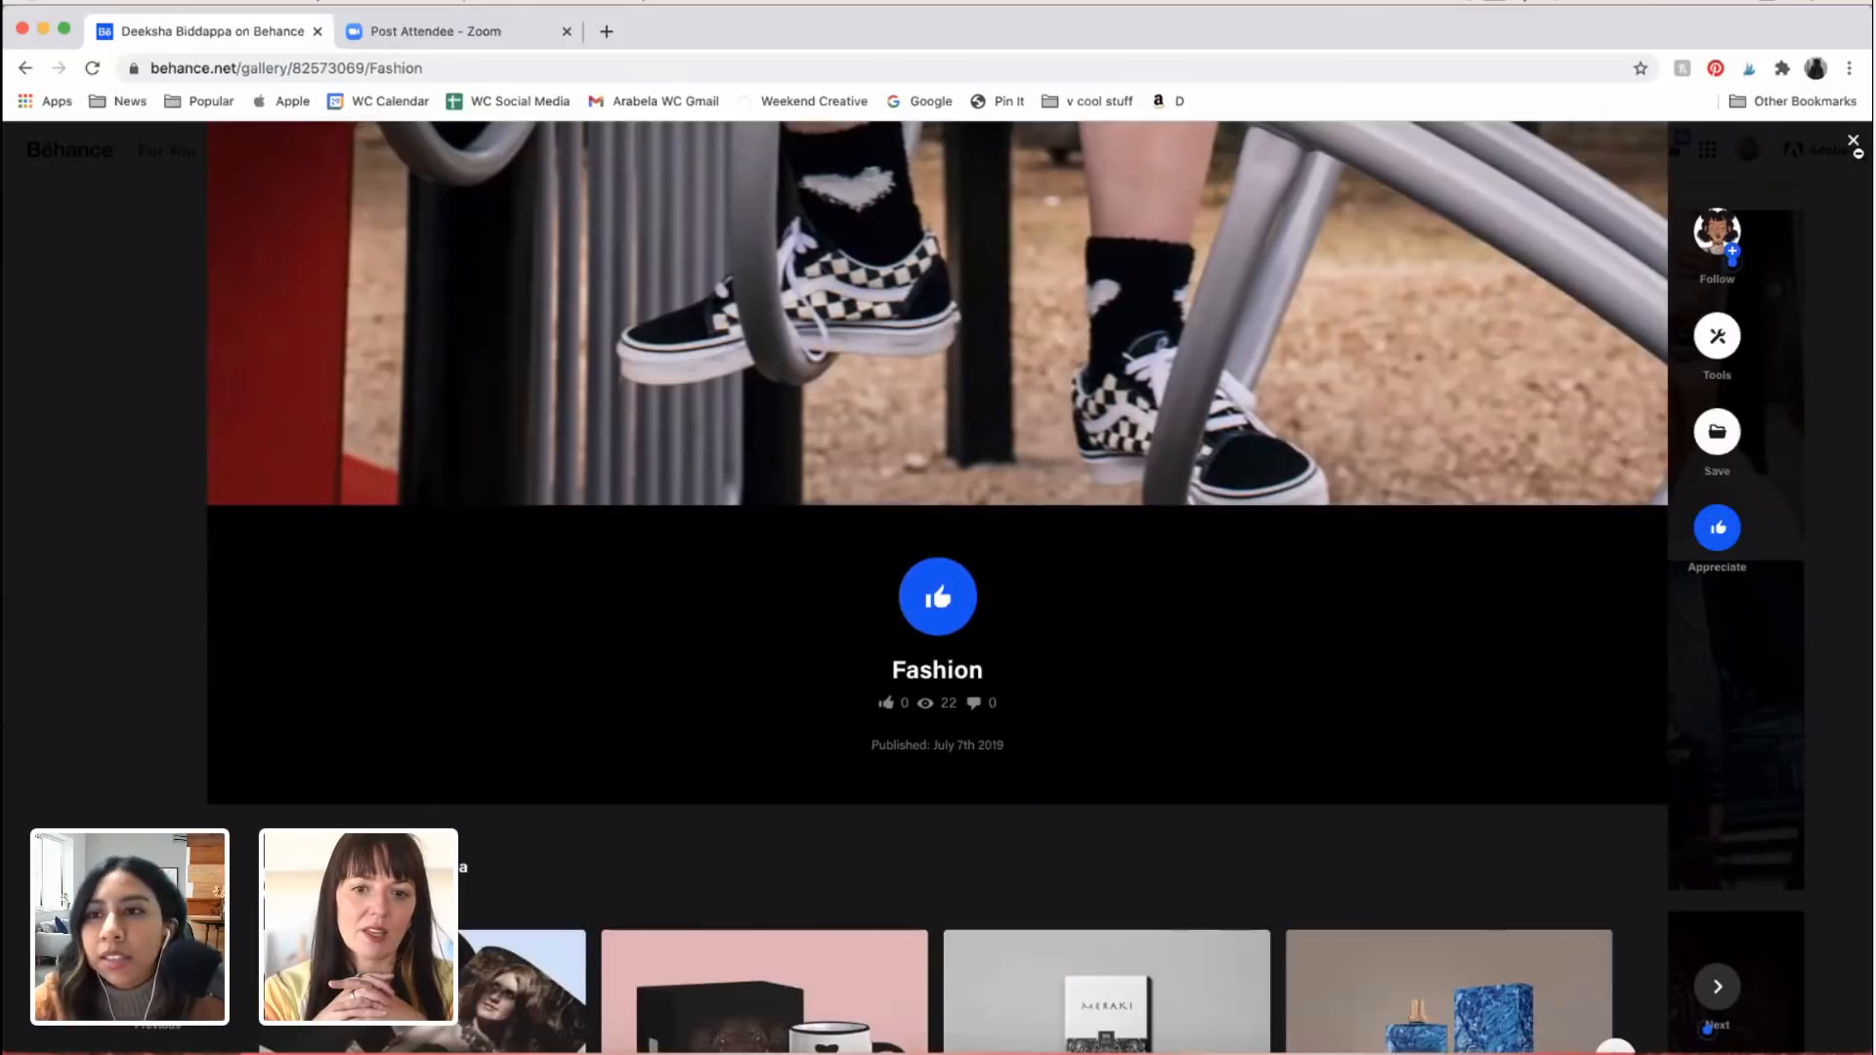
Step: Close the Fashion project and open the Faces of the World project from the same portfolio
{"action": "left_click", "coordinate": [1852, 146]}
{"action": "scroll", "coordinate": [1310, 626], "scroll_direction": "up", "scroll_amount": 1}
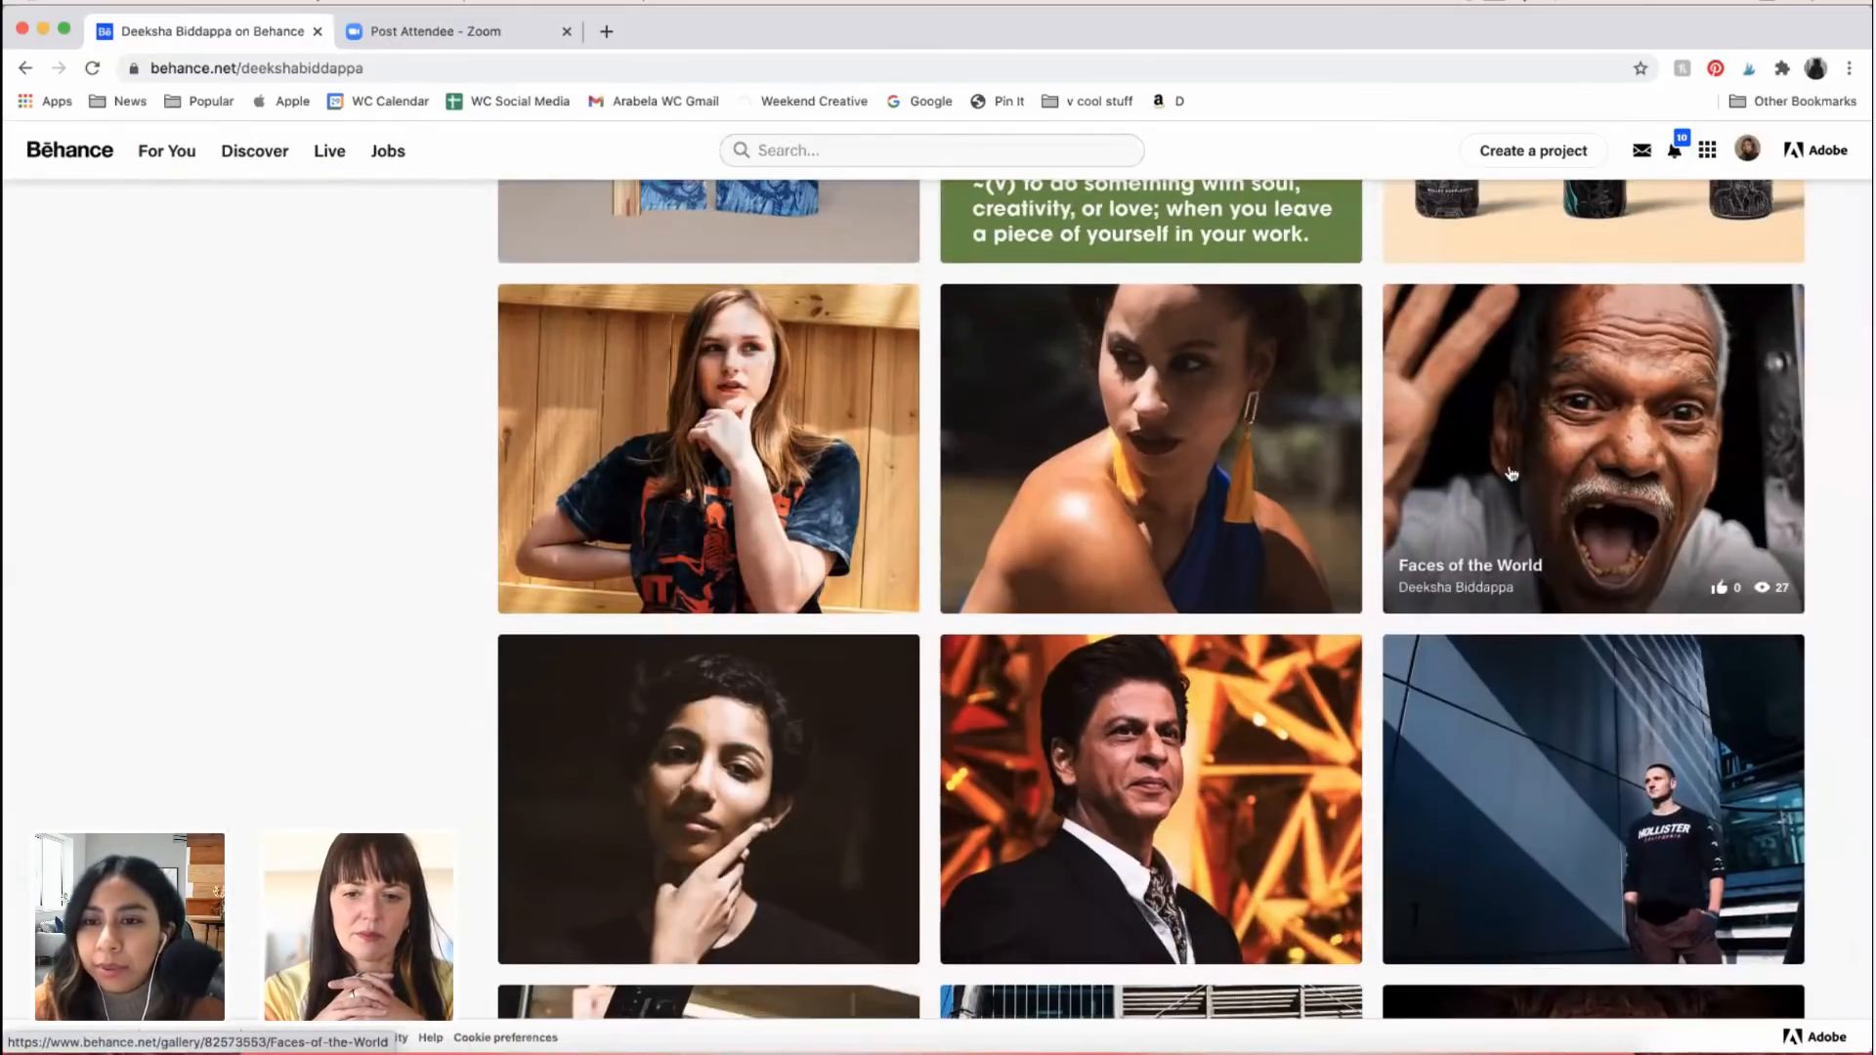
{"action": "left_click", "coordinate": [1622, 473]}
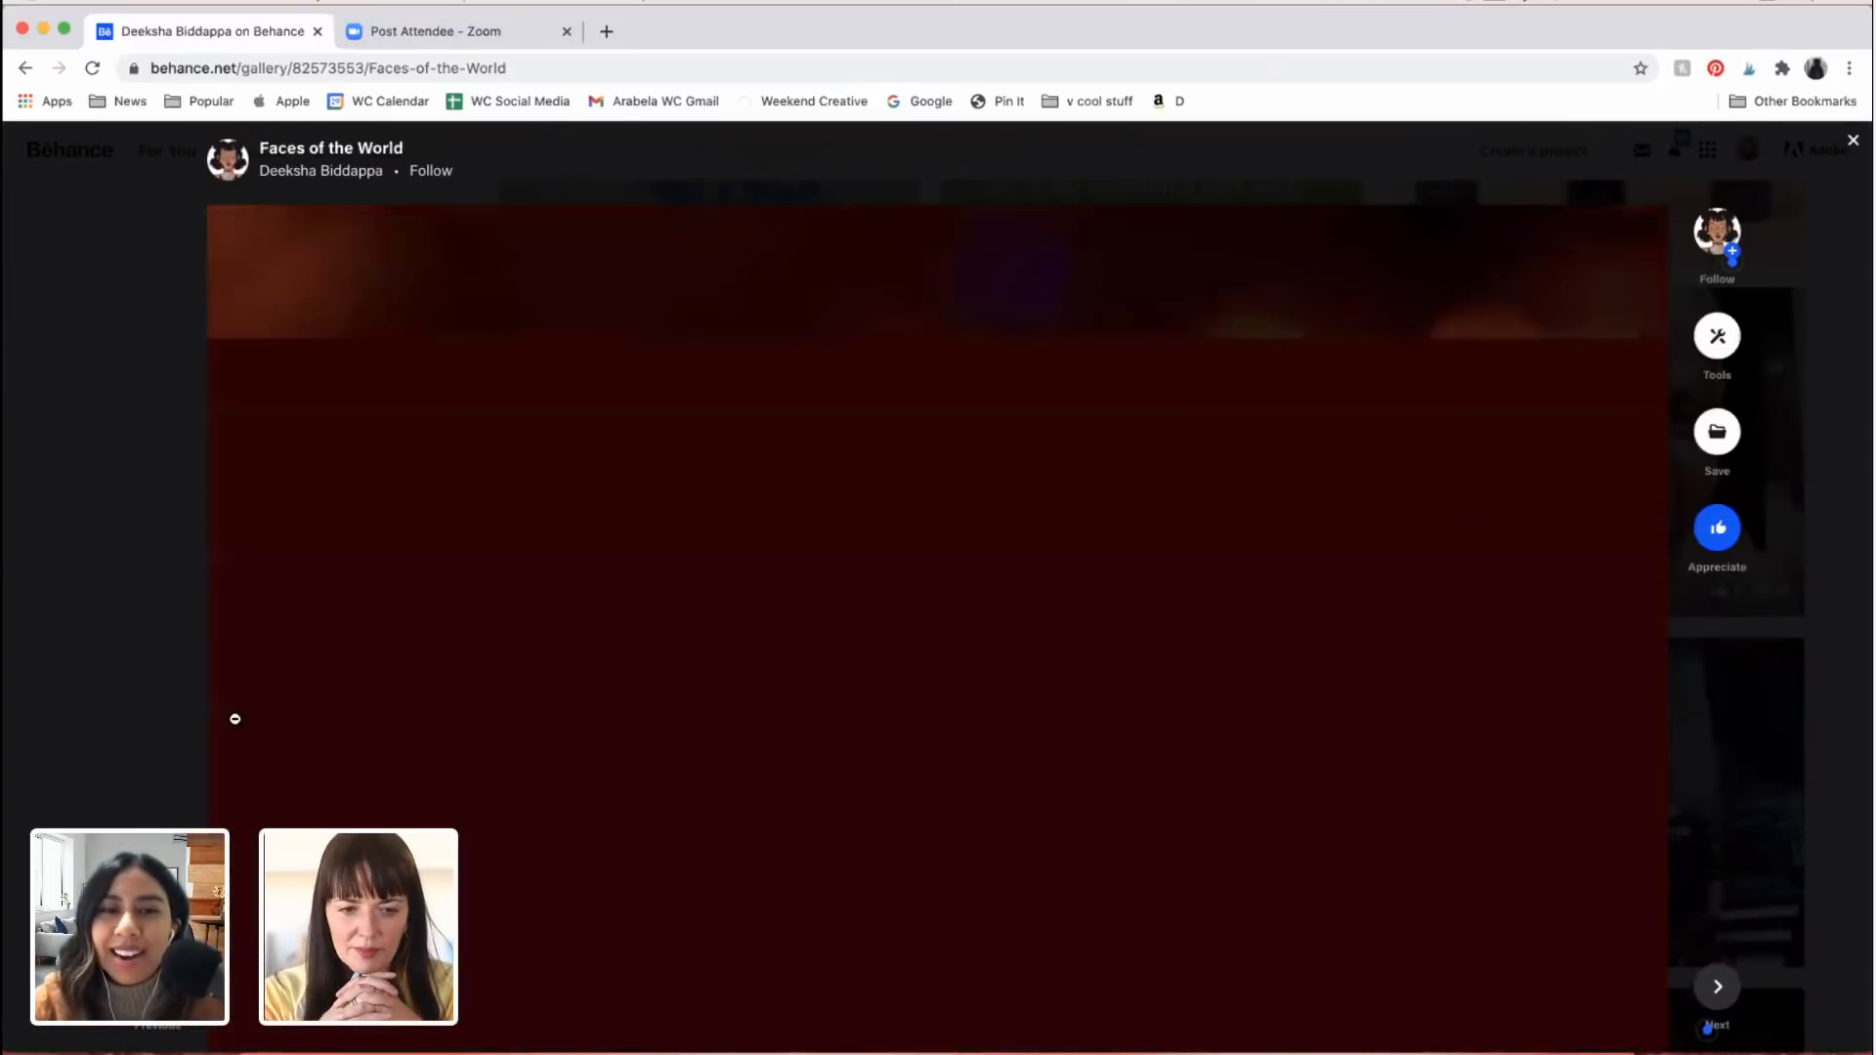
Step: Examine the red-lit portrait of the smiling man looking up, including his eyes, teeth, gold earring, blurred lights and necklace
{"action": "scroll", "coordinate": [235, 720], "scroll_direction": "down", "scroll_amount": 1}
{"action": "scroll", "coordinate": [185, 599], "scroll_direction": "down", "scroll_amount": 1}
{"action": "scroll", "coordinate": [185, 599], "scroll_direction": "down", "scroll_amount": 3}
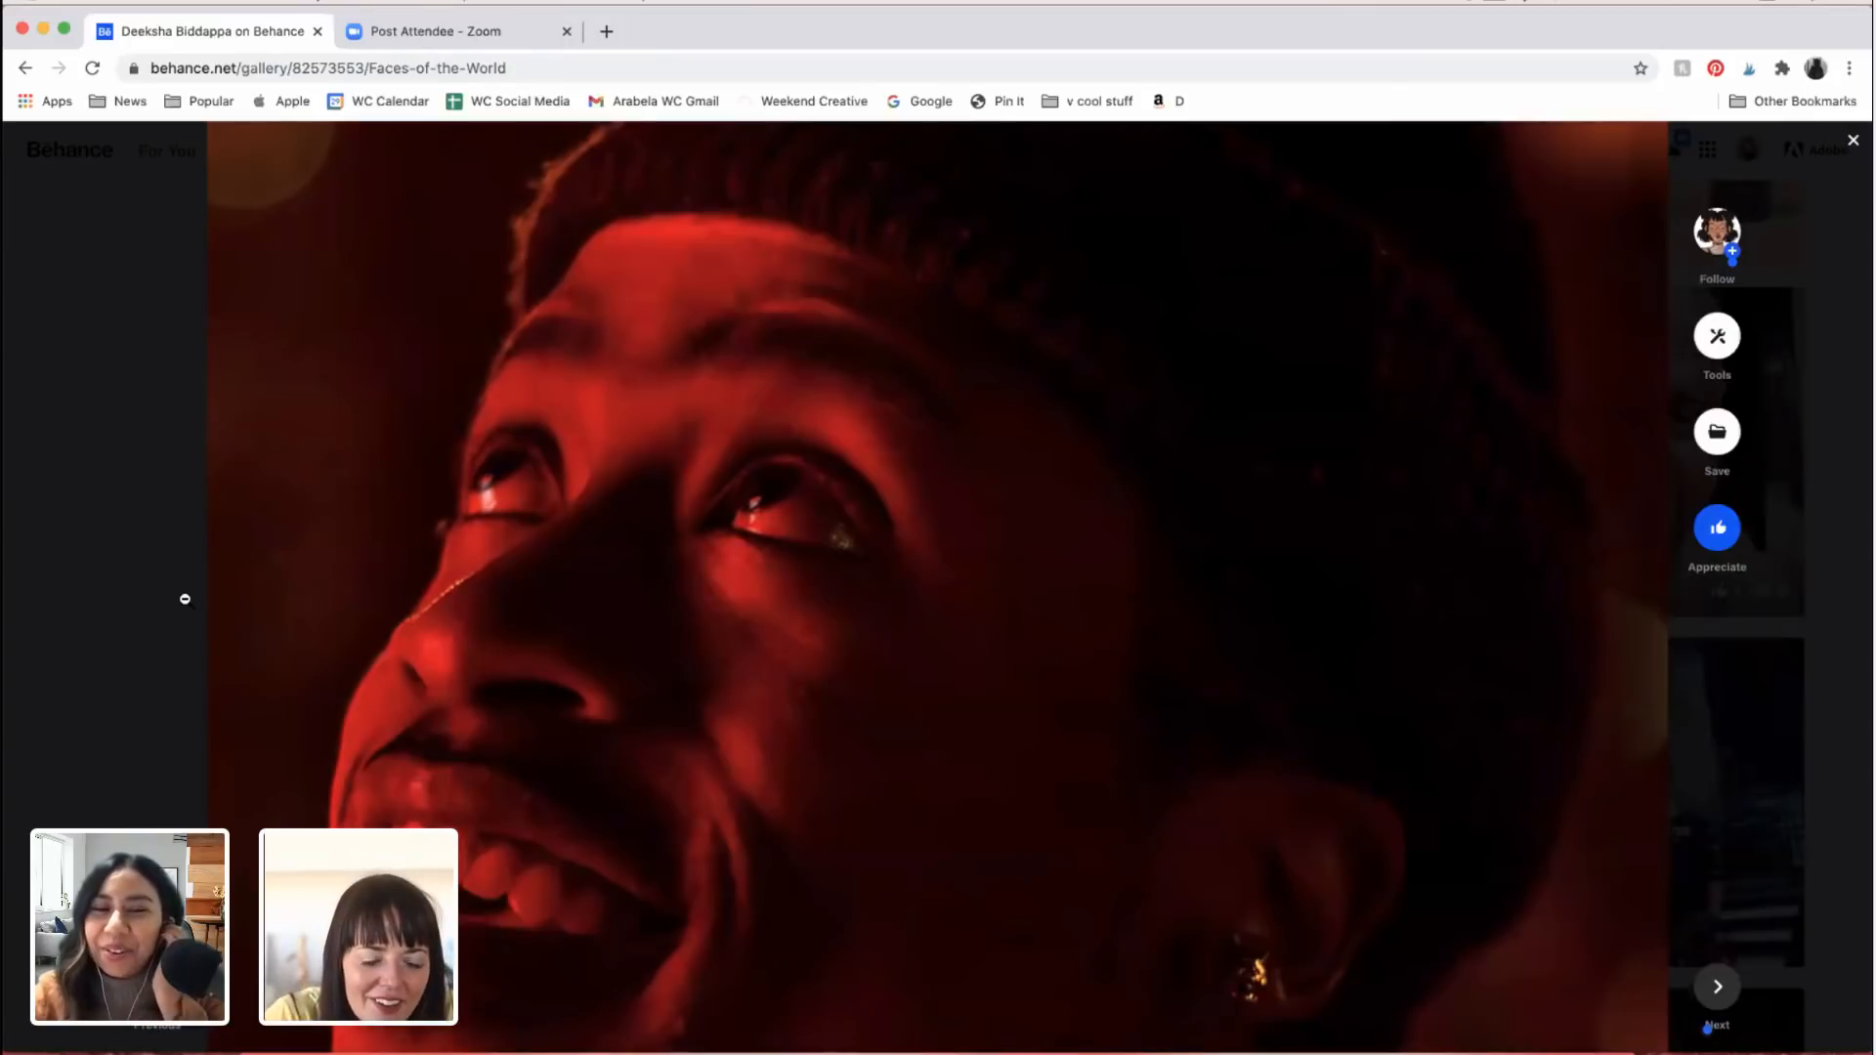
{"action": "scroll", "coordinate": [184, 599], "scroll_direction": "down", "scroll_amount": 3}
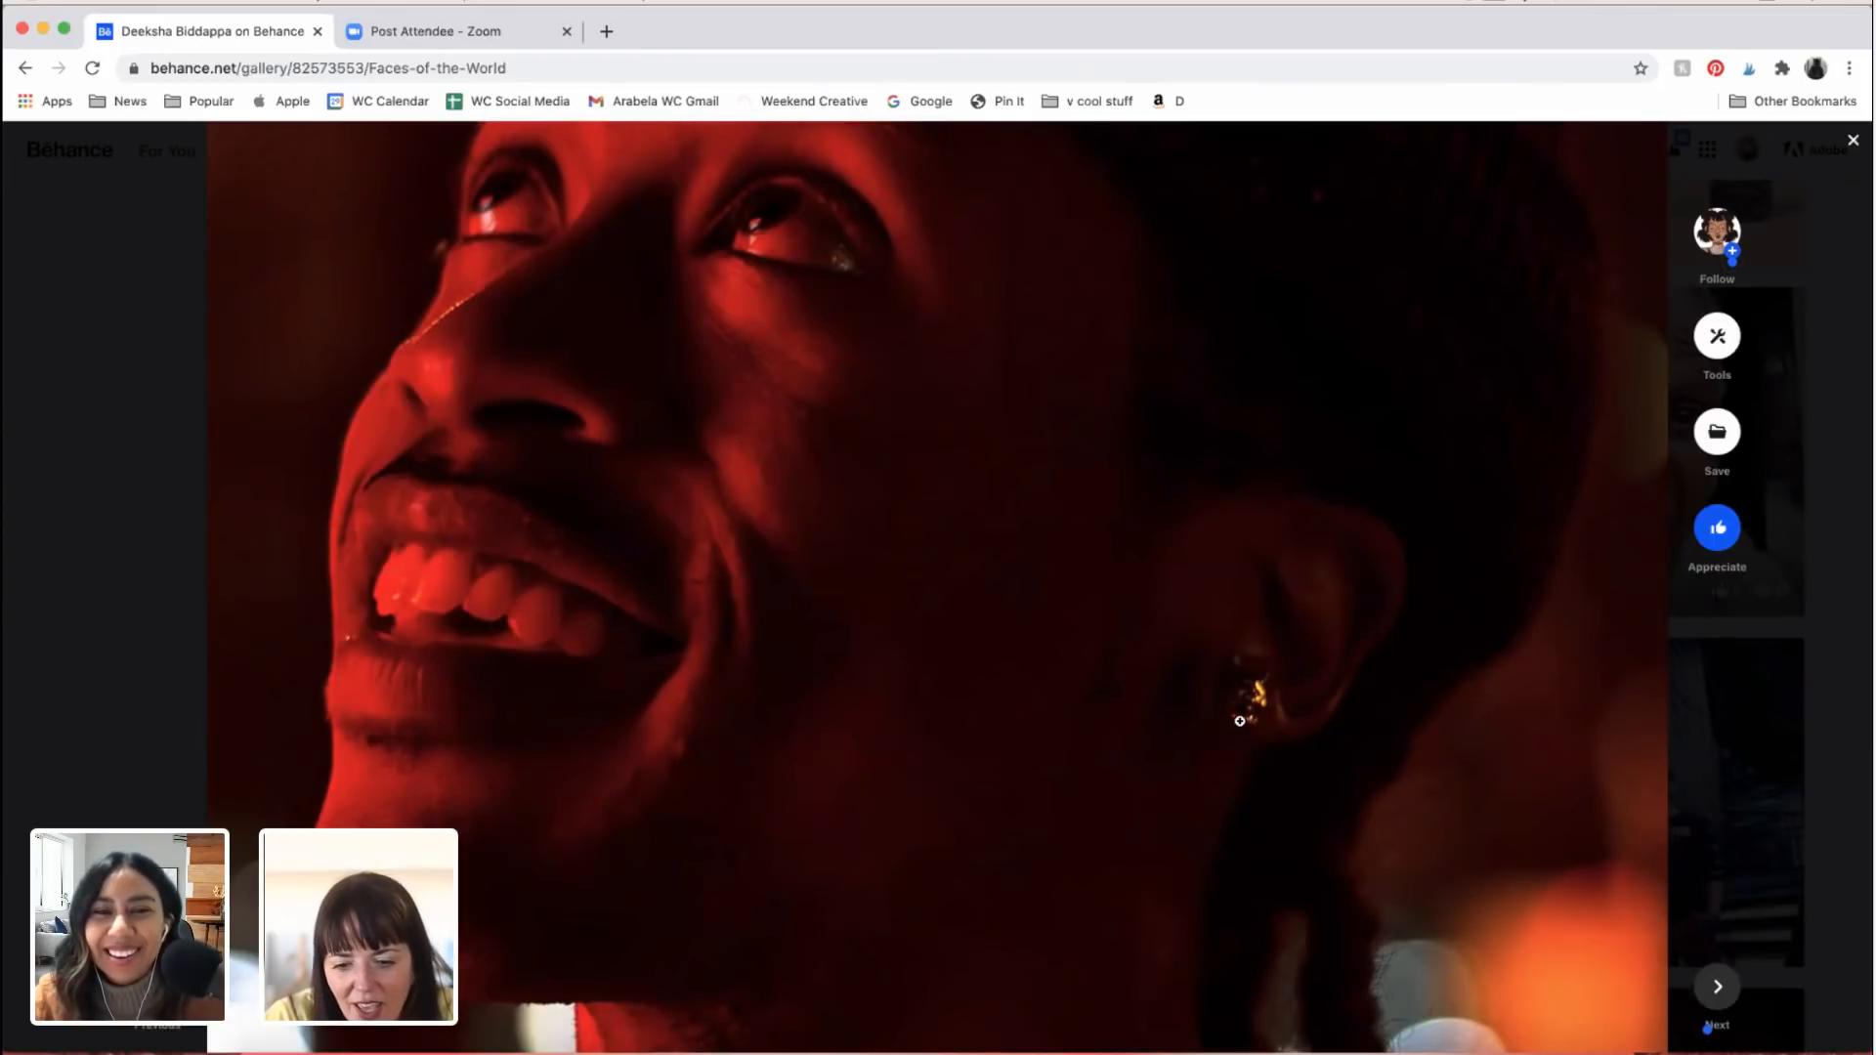
{"action": "scroll", "coordinate": [1241, 719], "scroll_direction": "down", "scroll_amount": 1}
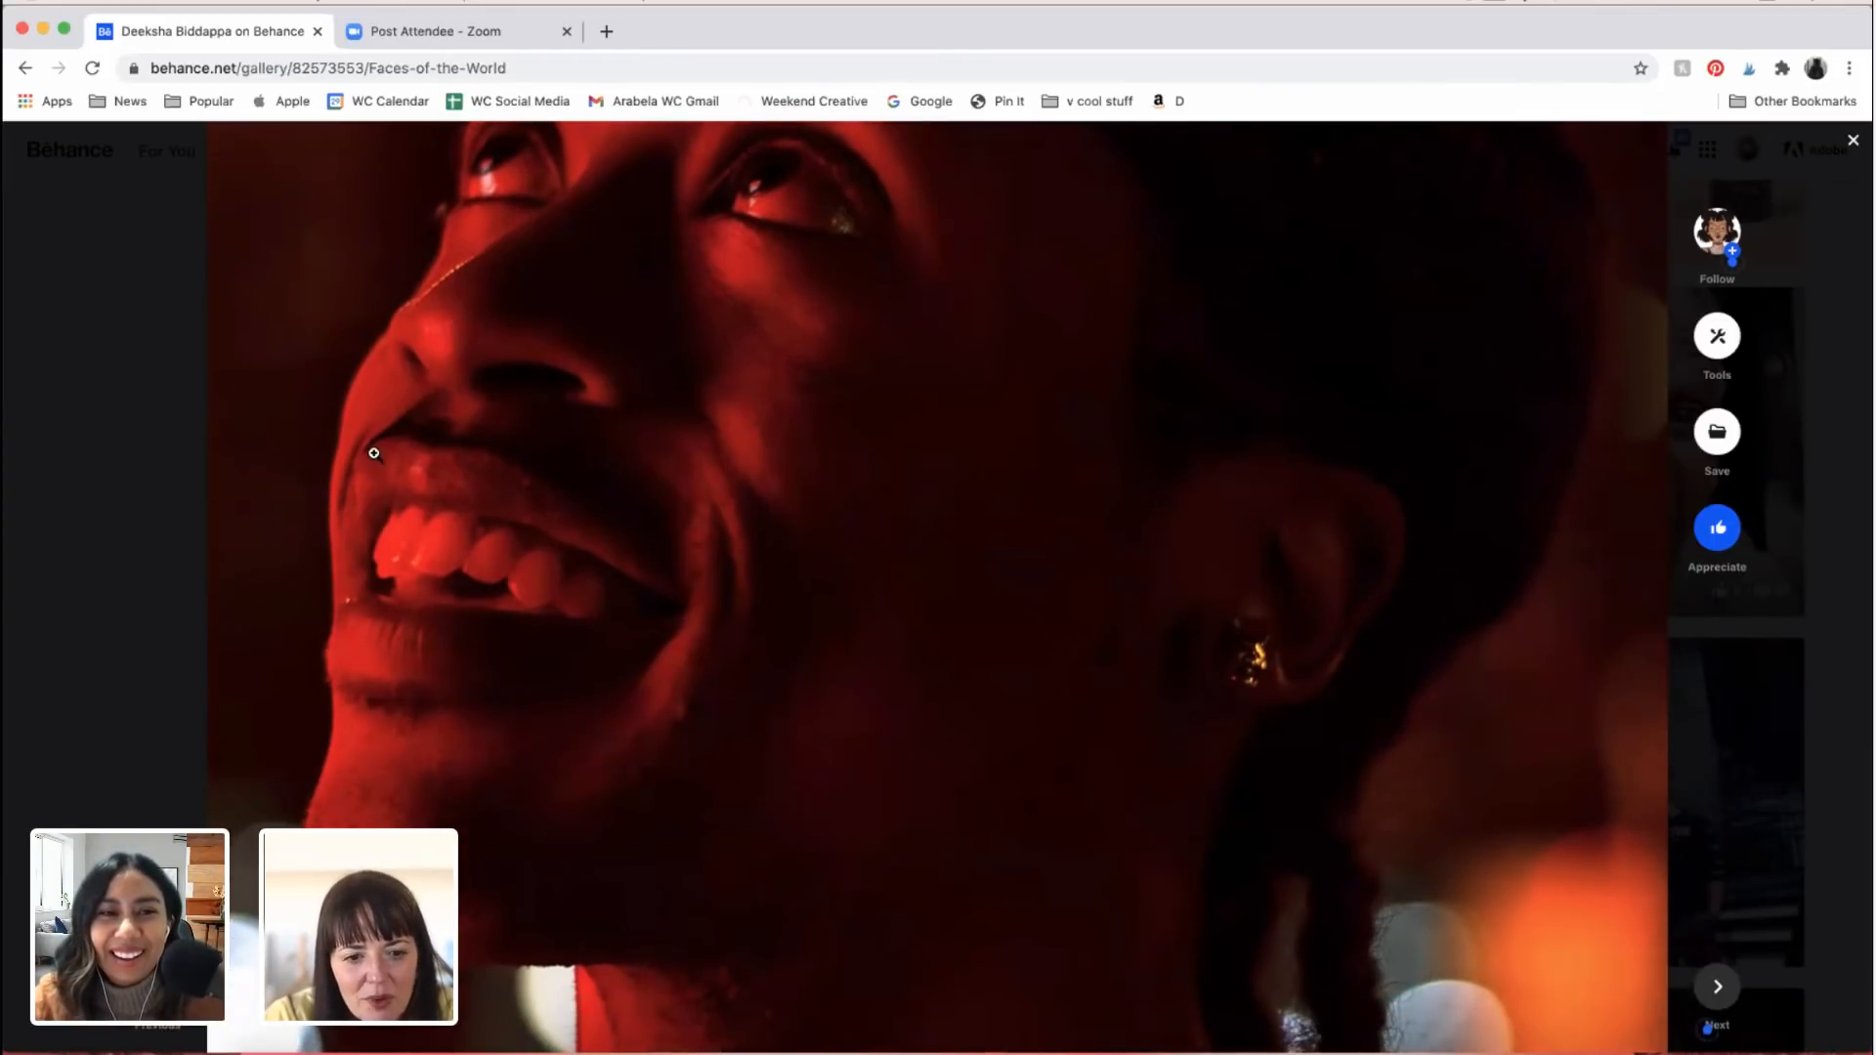
{"action": "scroll", "coordinate": [371, 450], "scroll_direction": "up", "scroll_amount": 3}
{"action": "scroll", "coordinate": [511, 489], "scroll_direction": "down", "scroll_amount": 6}
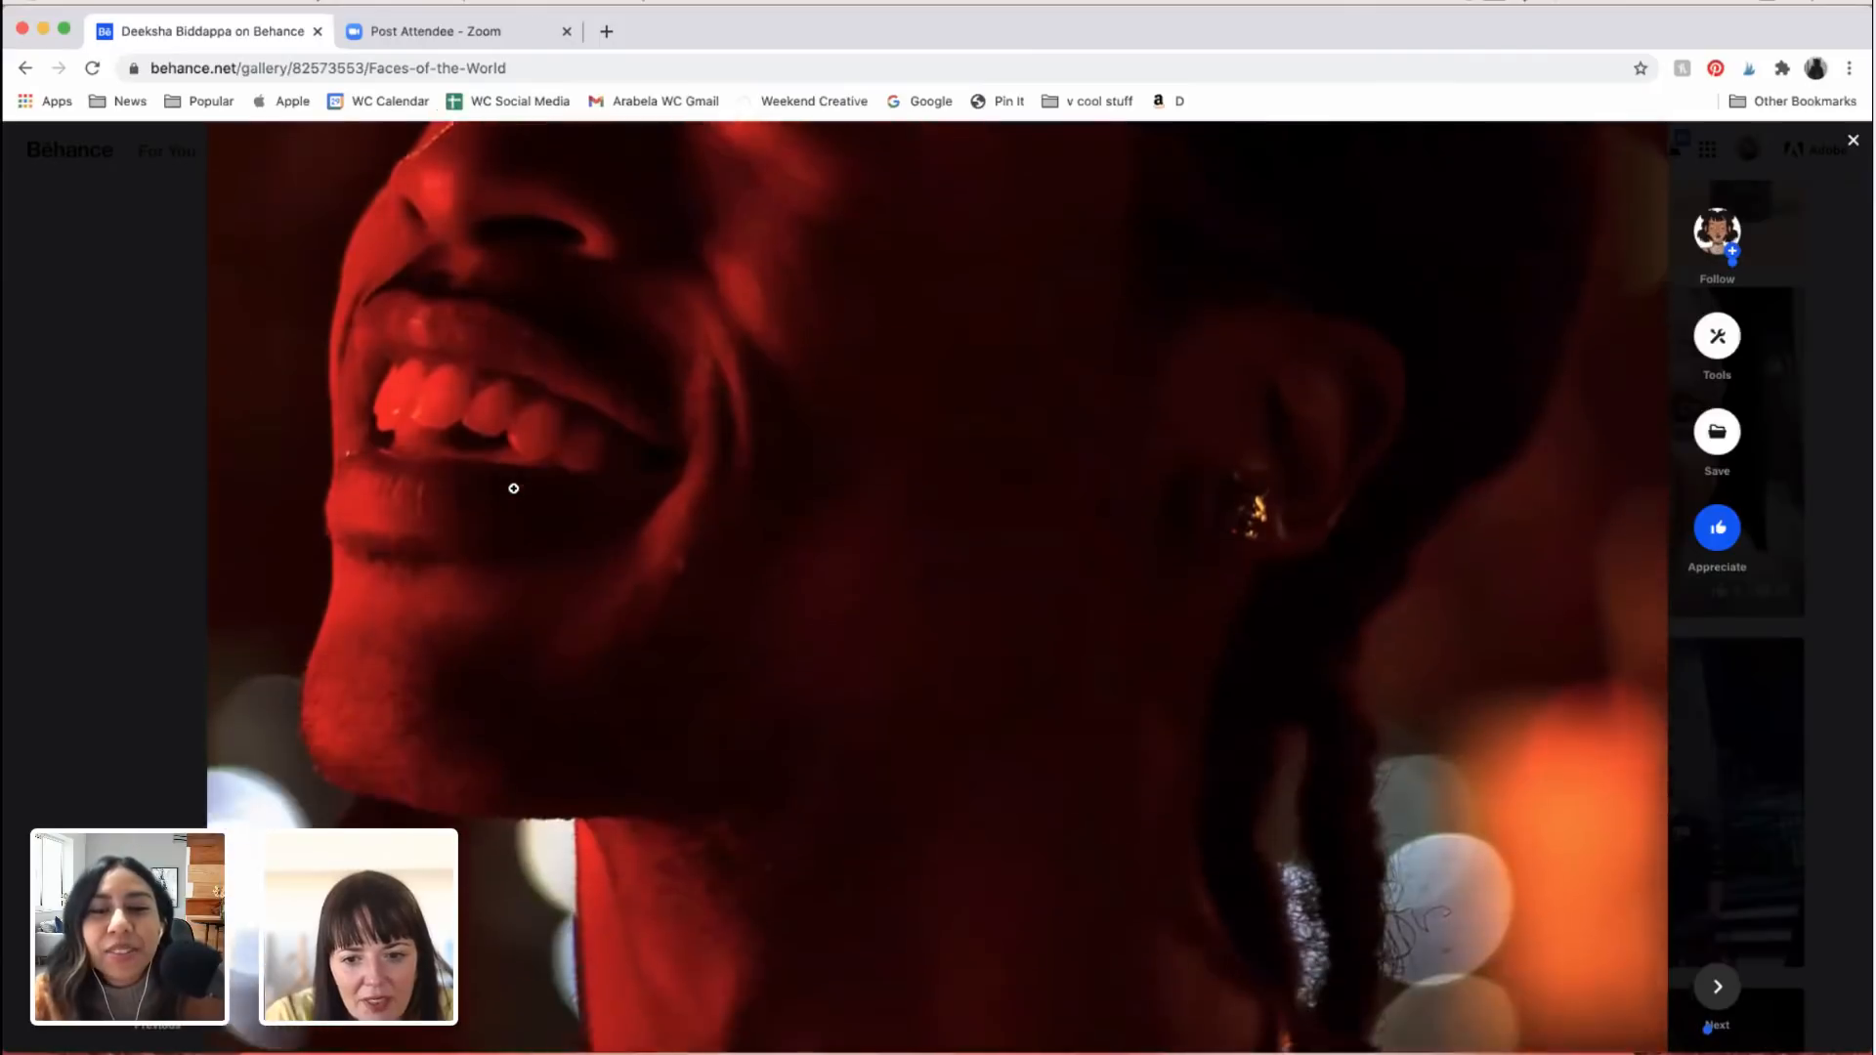
{"action": "scroll", "coordinate": [1363, 714], "scroll_direction": "up", "scroll_amount": 4}
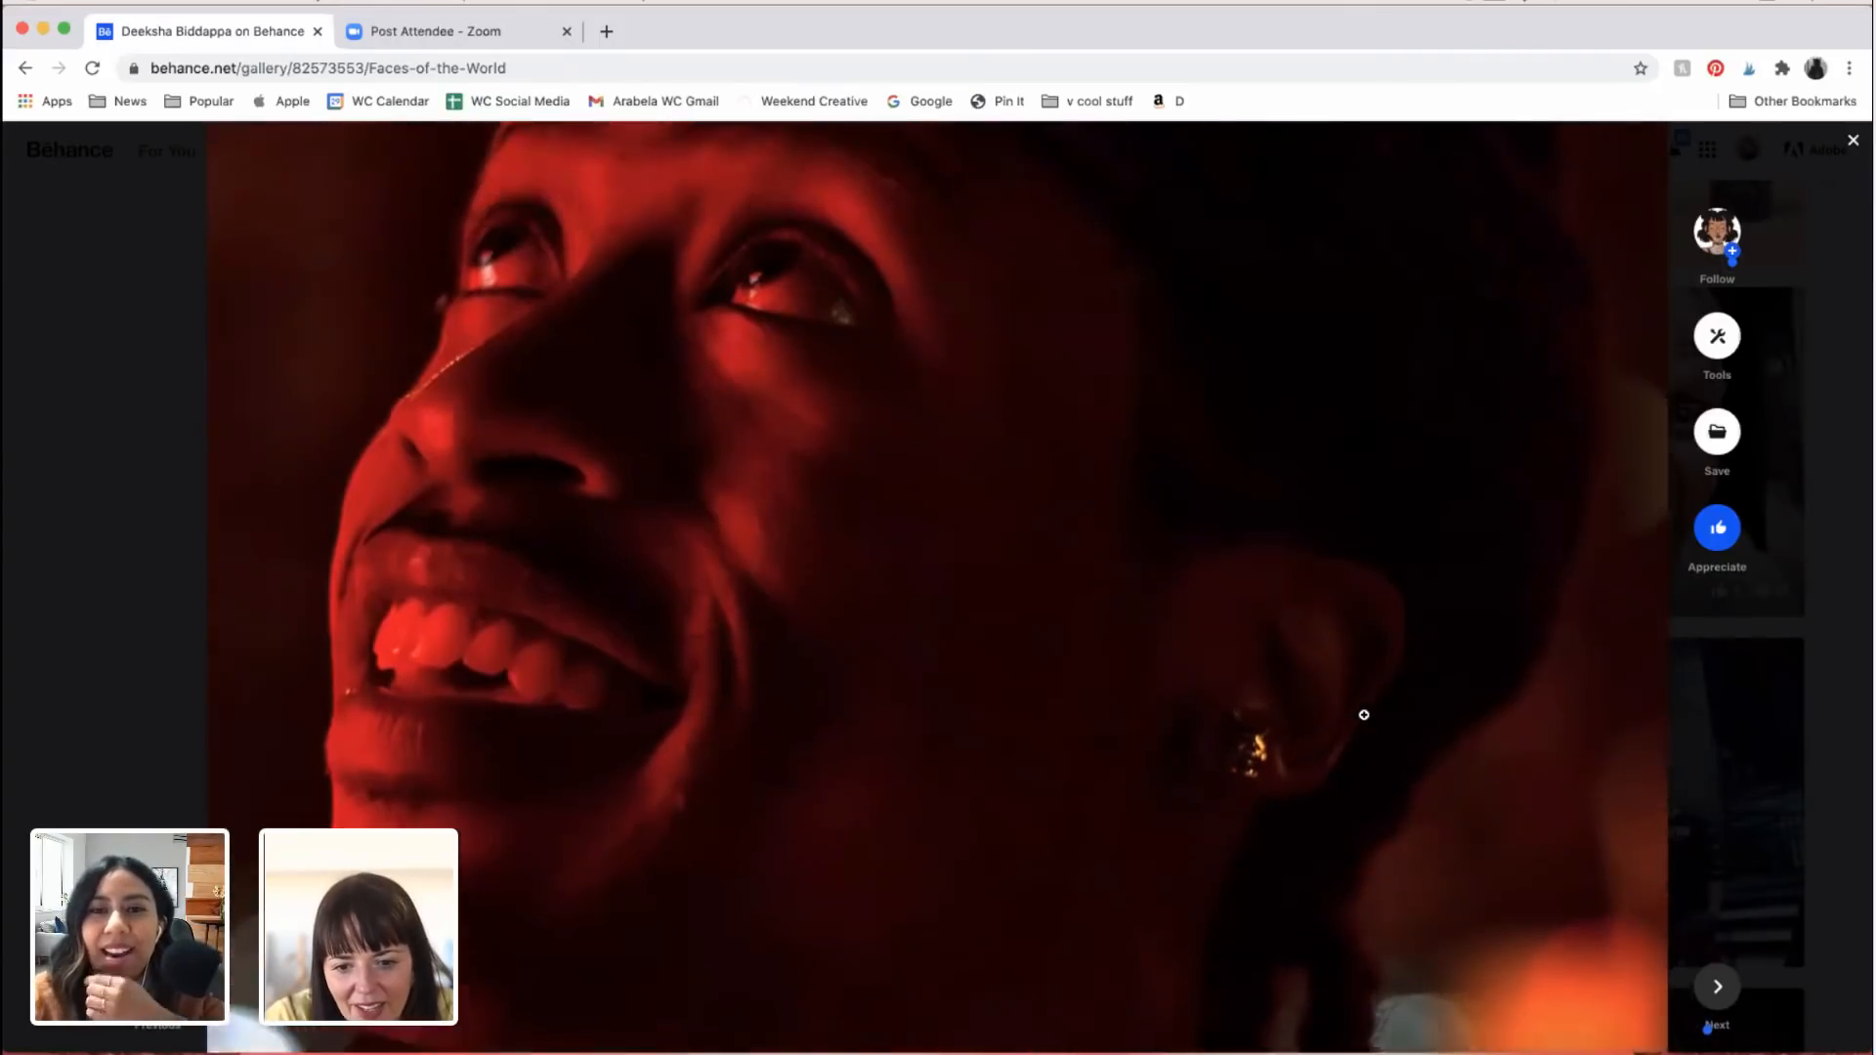
{"action": "scroll", "coordinate": [1363, 714], "scroll_direction": "down", "scroll_amount": 8}
{"action": "scroll", "coordinate": [1365, 715], "scroll_direction": "up", "scroll_amount": 5}
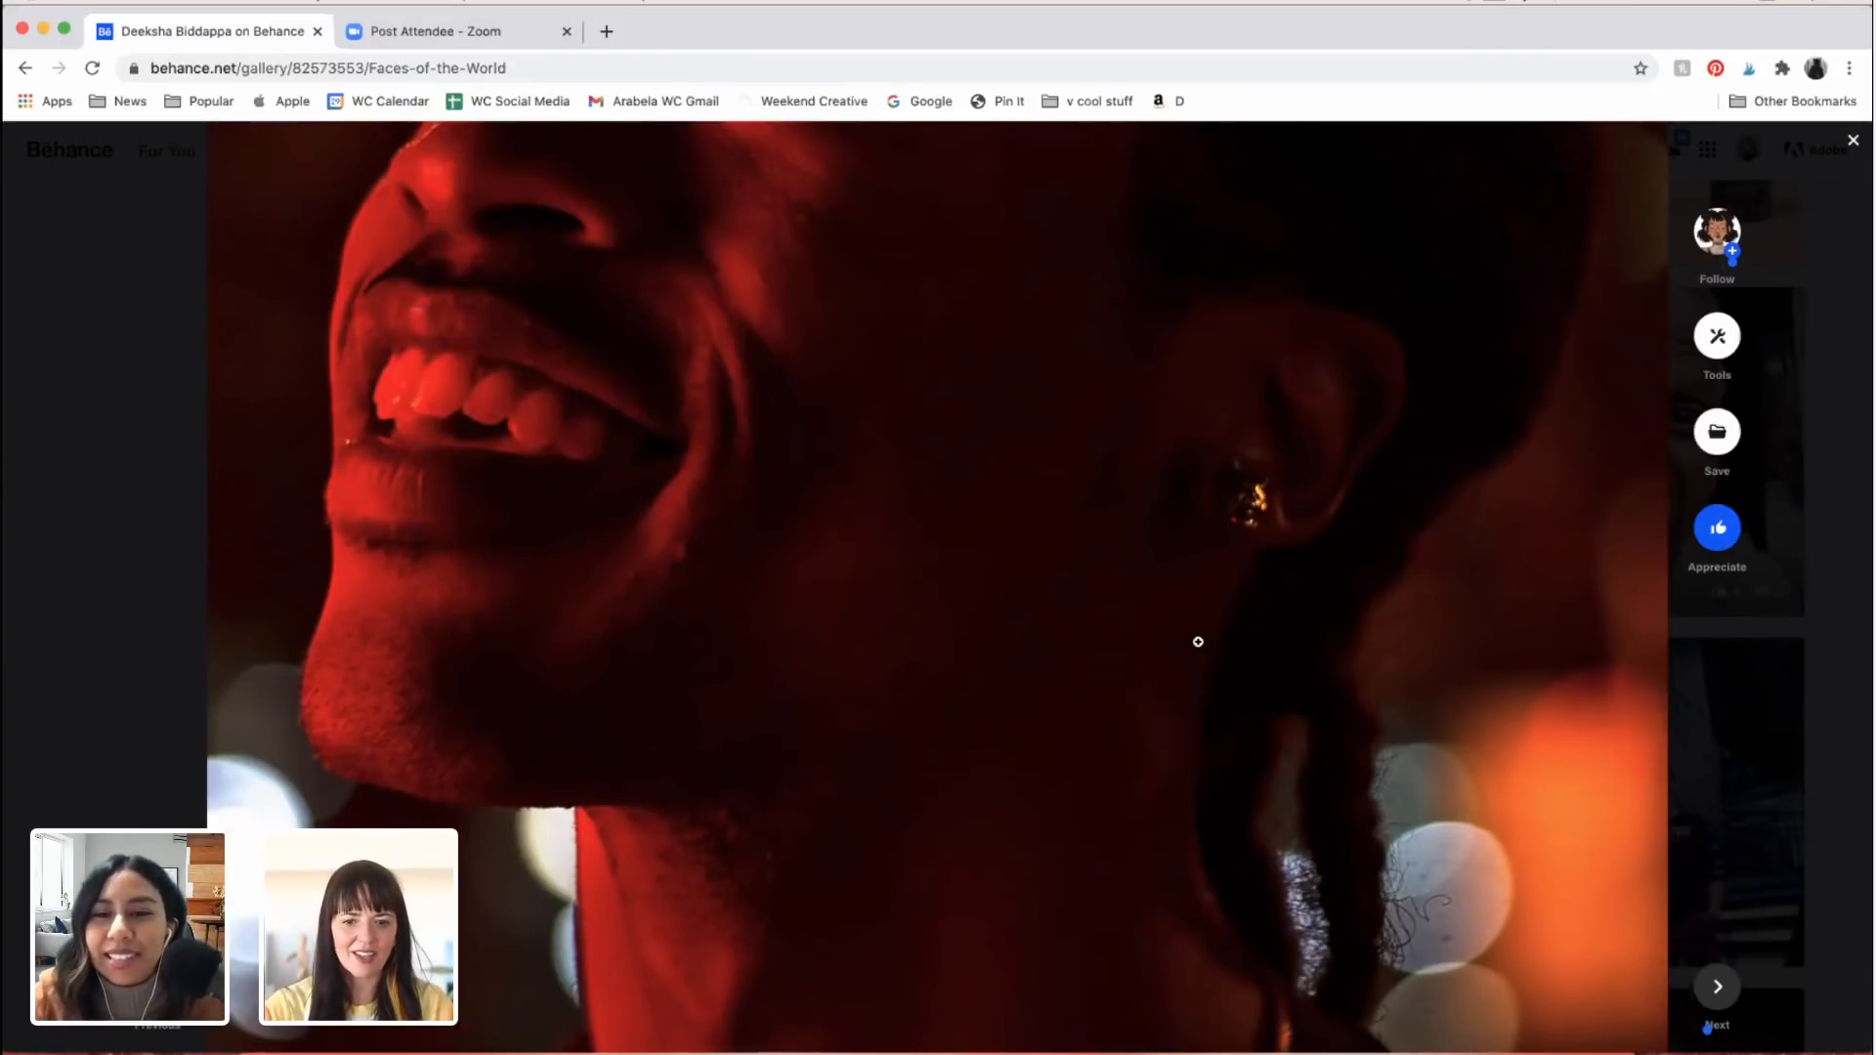
{"action": "scroll", "coordinate": [1198, 642], "scroll_direction": "down", "scroll_amount": 1}
{"action": "scroll", "coordinate": [1198, 642], "scroll_direction": "down", "scroll_amount": 6}
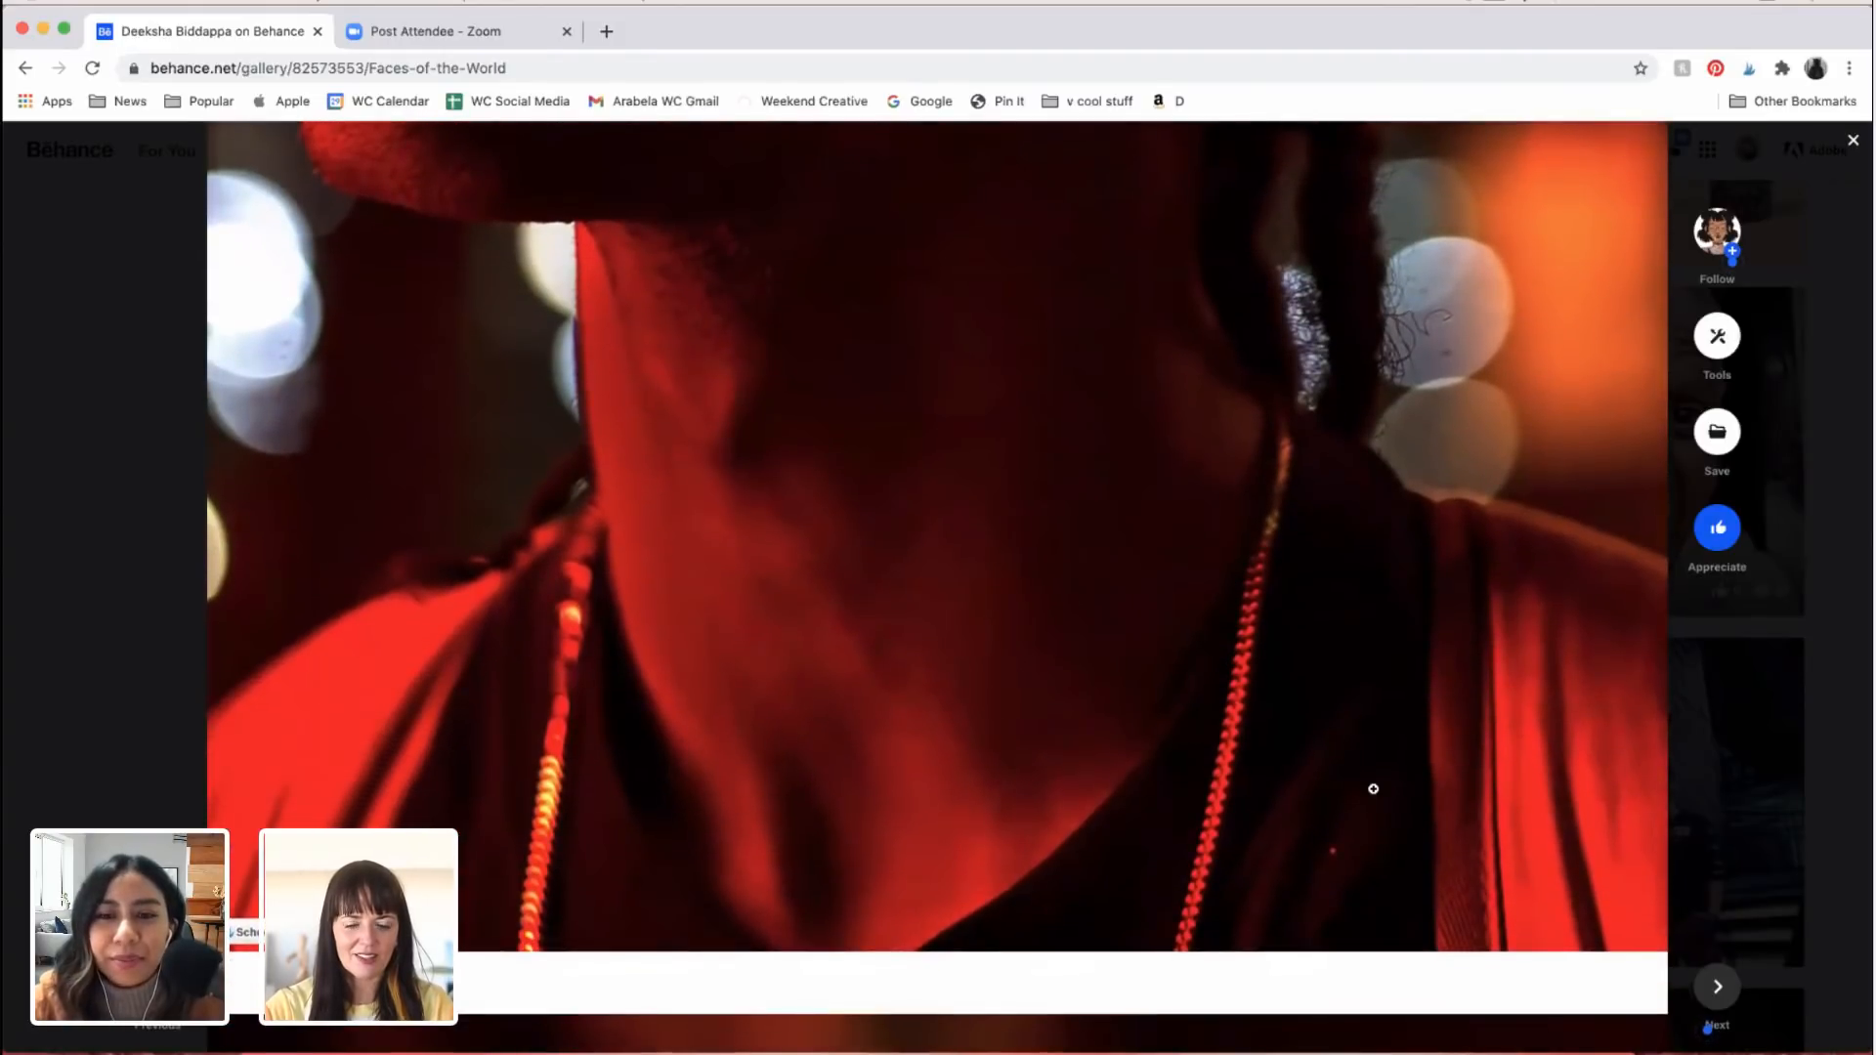
Step: Examine the second red-lit portrait of the man in the beanie, from his eyes to his mouth and the blurred orange lights
{"action": "scroll", "coordinate": [1372, 787], "scroll_direction": "down", "scroll_amount": 10}
{"action": "scroll", "coordinate": [1375, 790], "scroll_direction": "down", "scroll_amount": 4}
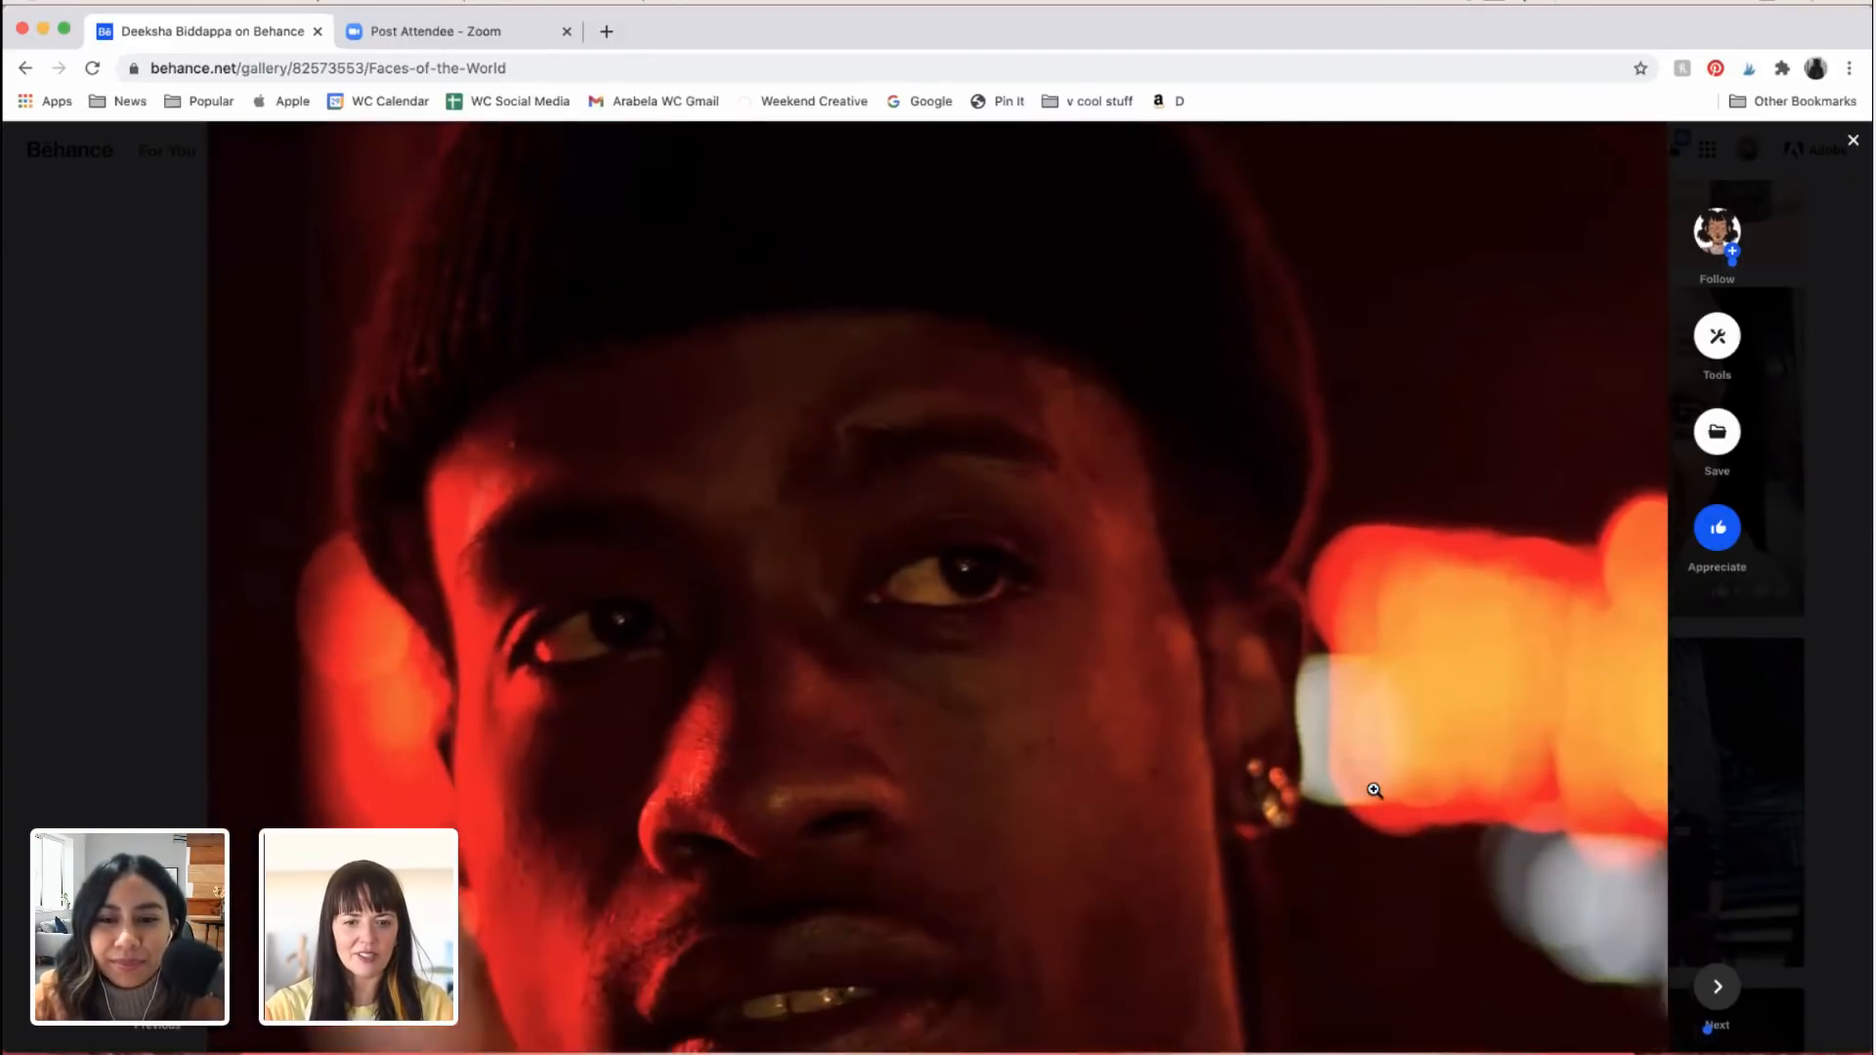
{"action": "scroll", "coordinate": [1625, 849], "scroll_direction": "down", "scroll_amount": 4}
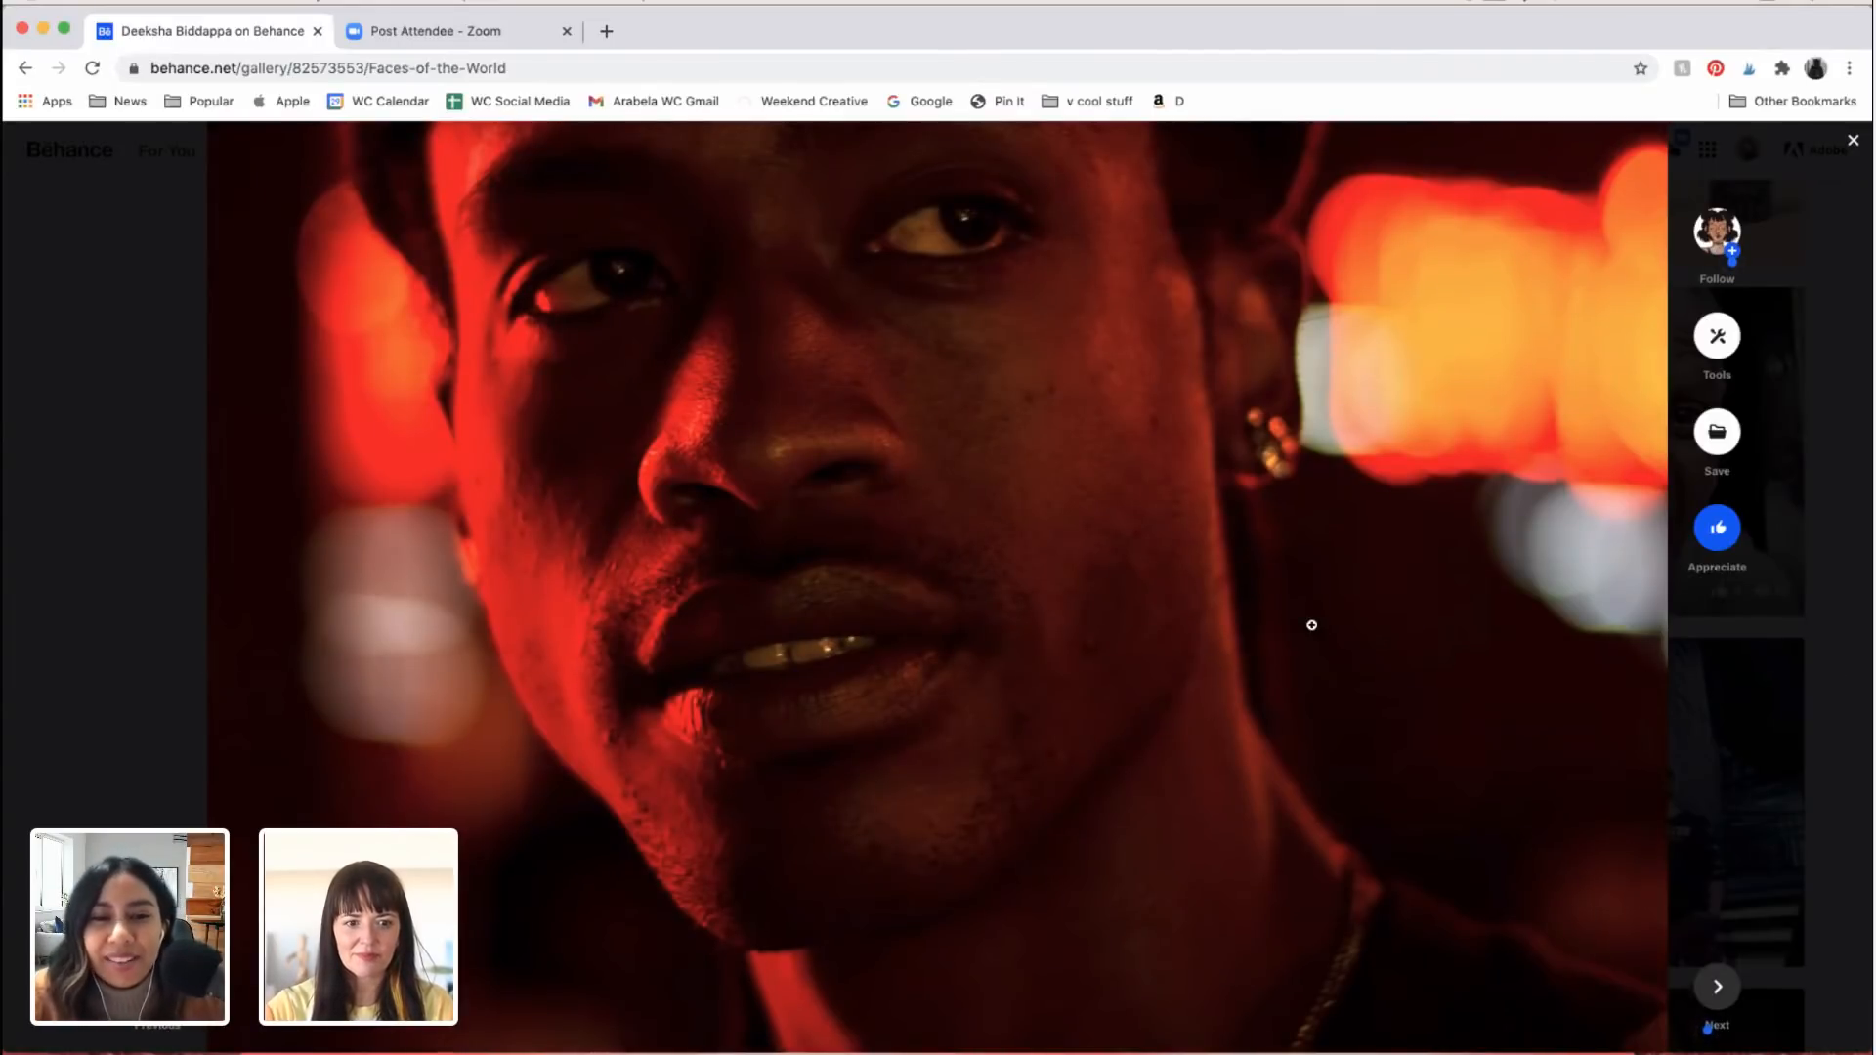
Step: Examine the portrait of the dark-haired man lit half warm and half blue, from his eyes and skin texture to his collar
{"action": "scroll", "coordinate": [1311, 624], "scroll_direction": "down", "scroll_amount": 10}
{"action": "scroll", "coordinate": [1312, 624], "scroll_direction": "down", "scroll_amount": 5}
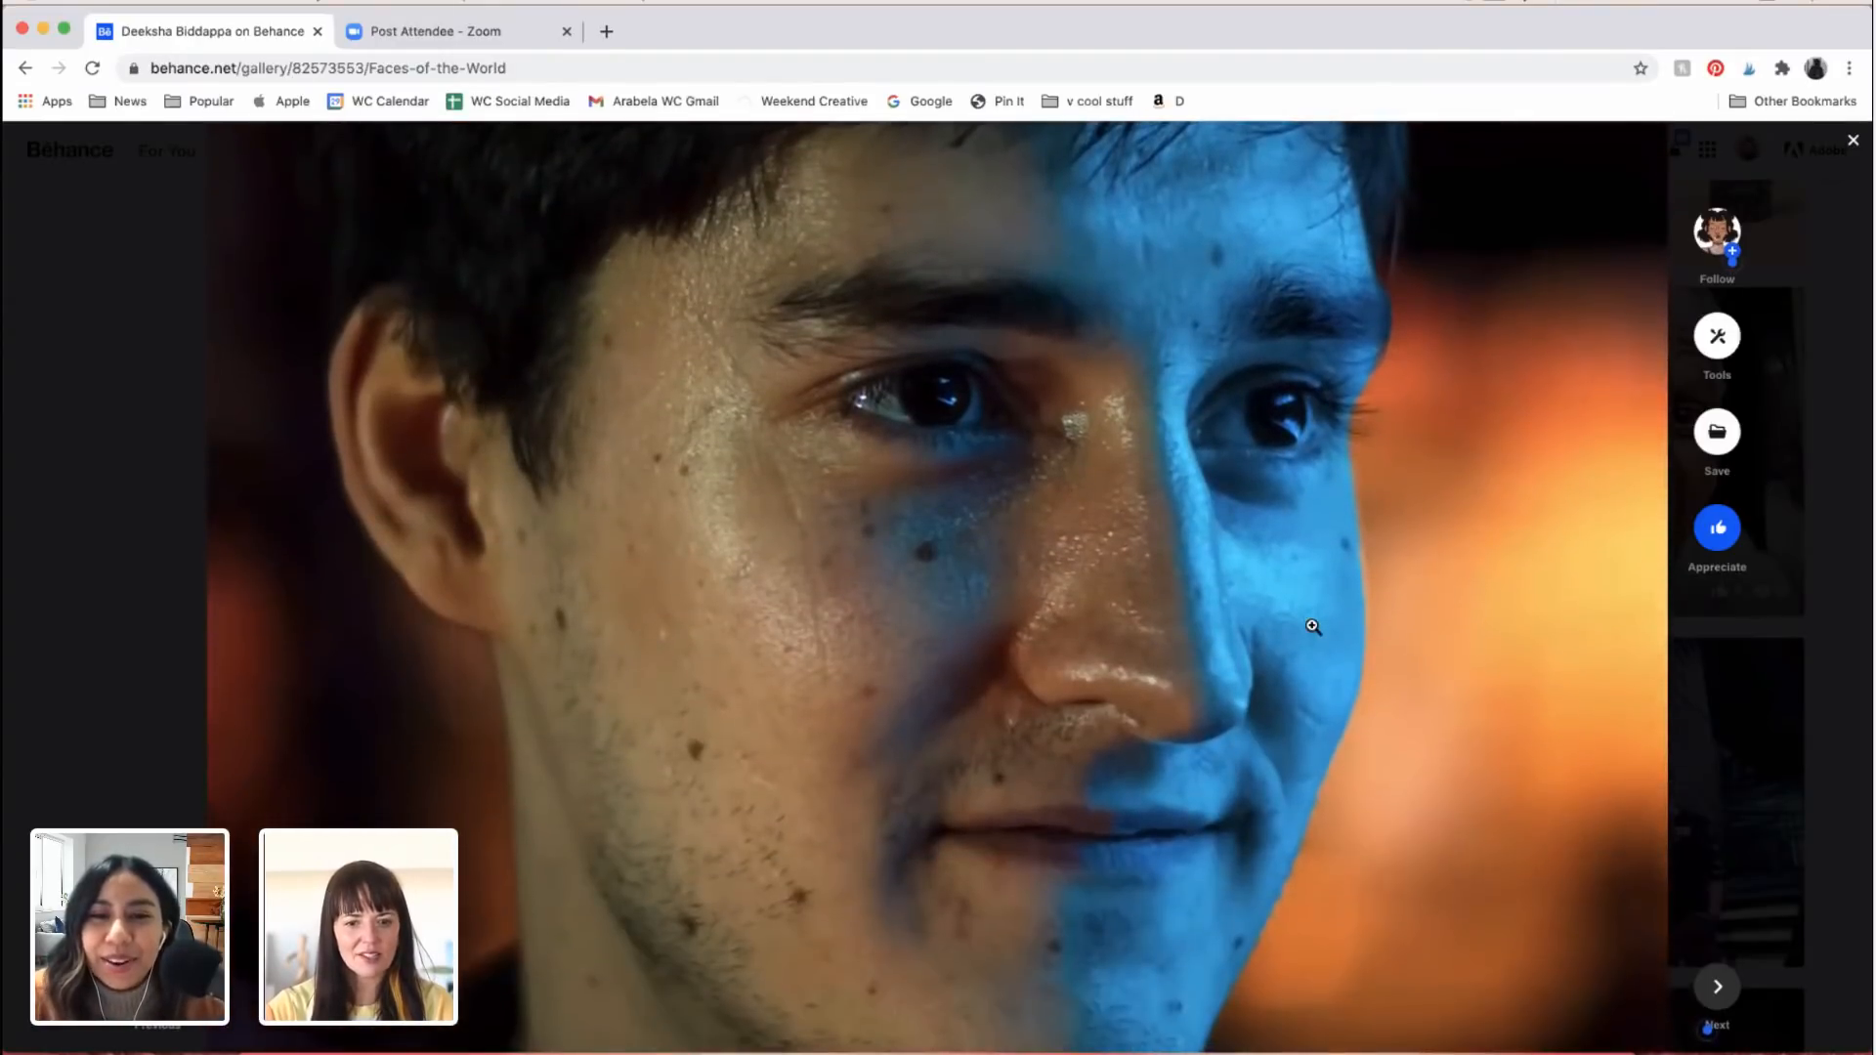
{"action": "scroll", "coordinate": [1313, 627], "scroll_direction": "down", "scroll_amount": 5}
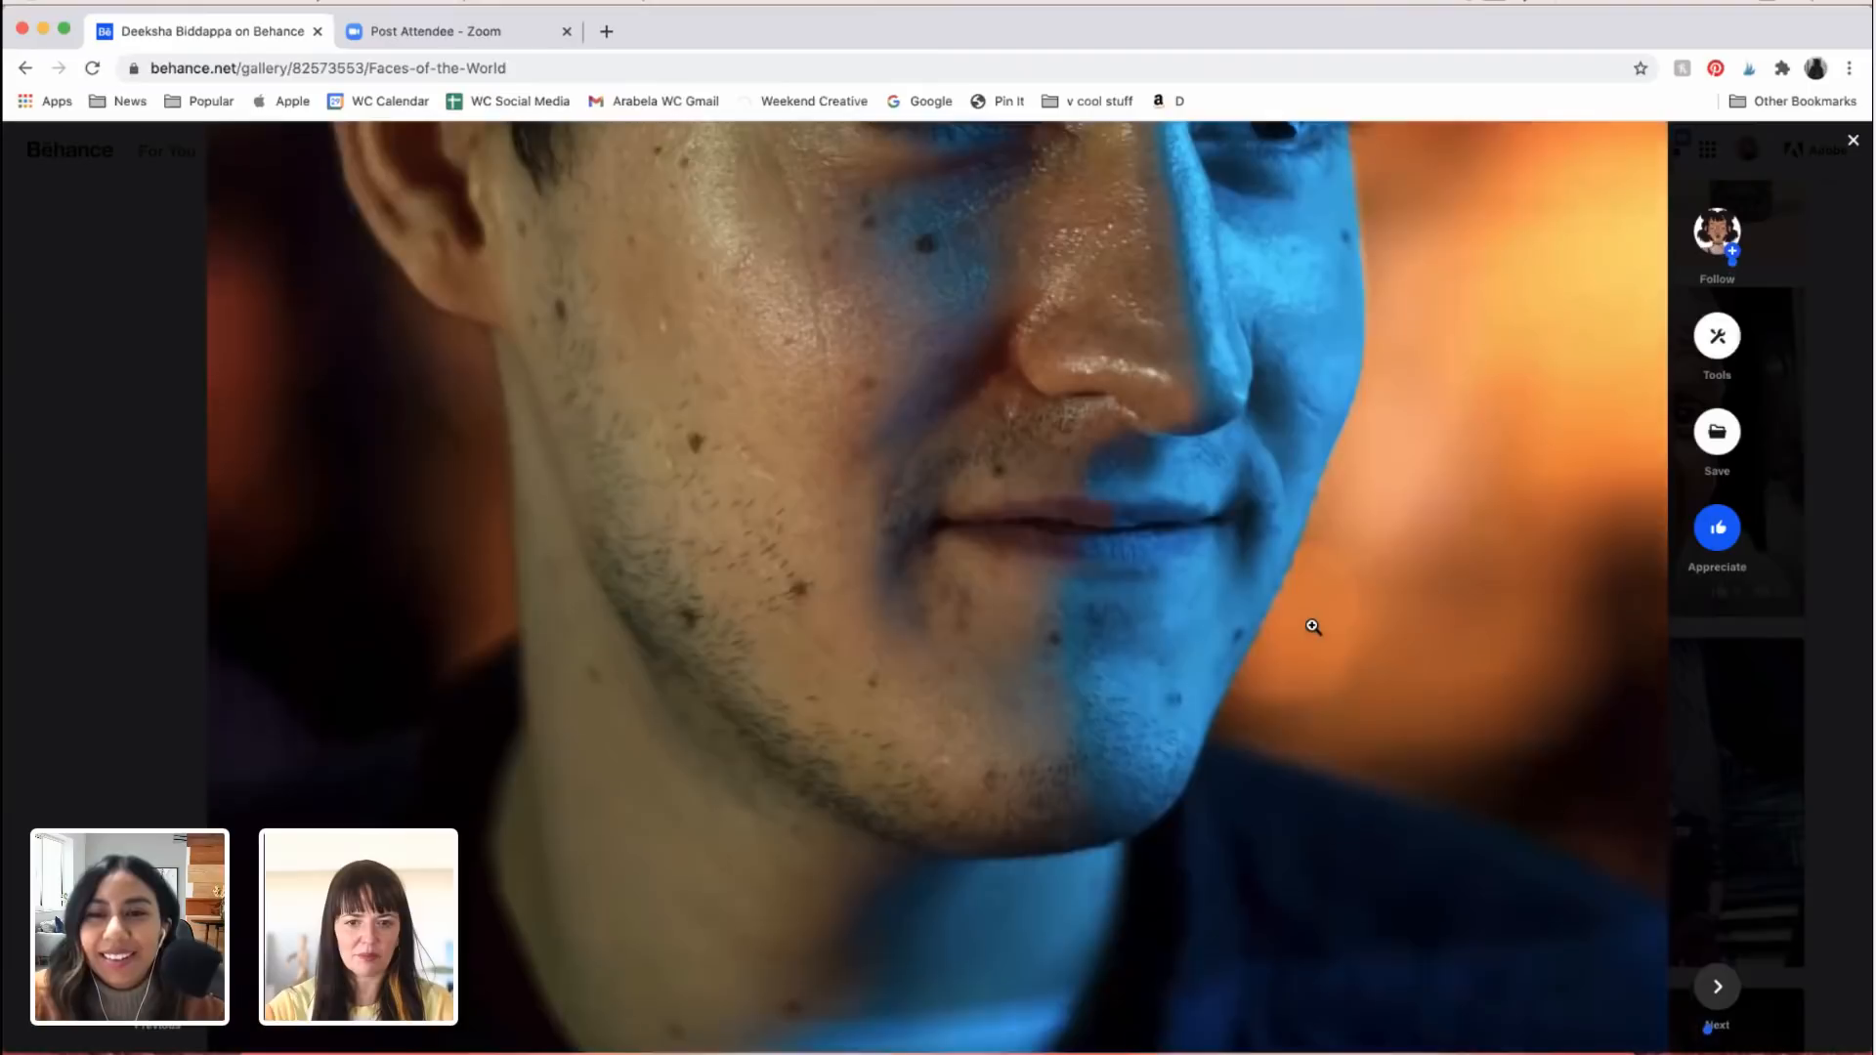
{"action": "scroll", "coordinate": [1314, 626], "scroll_direction": "down", "scroll_amount": 3}
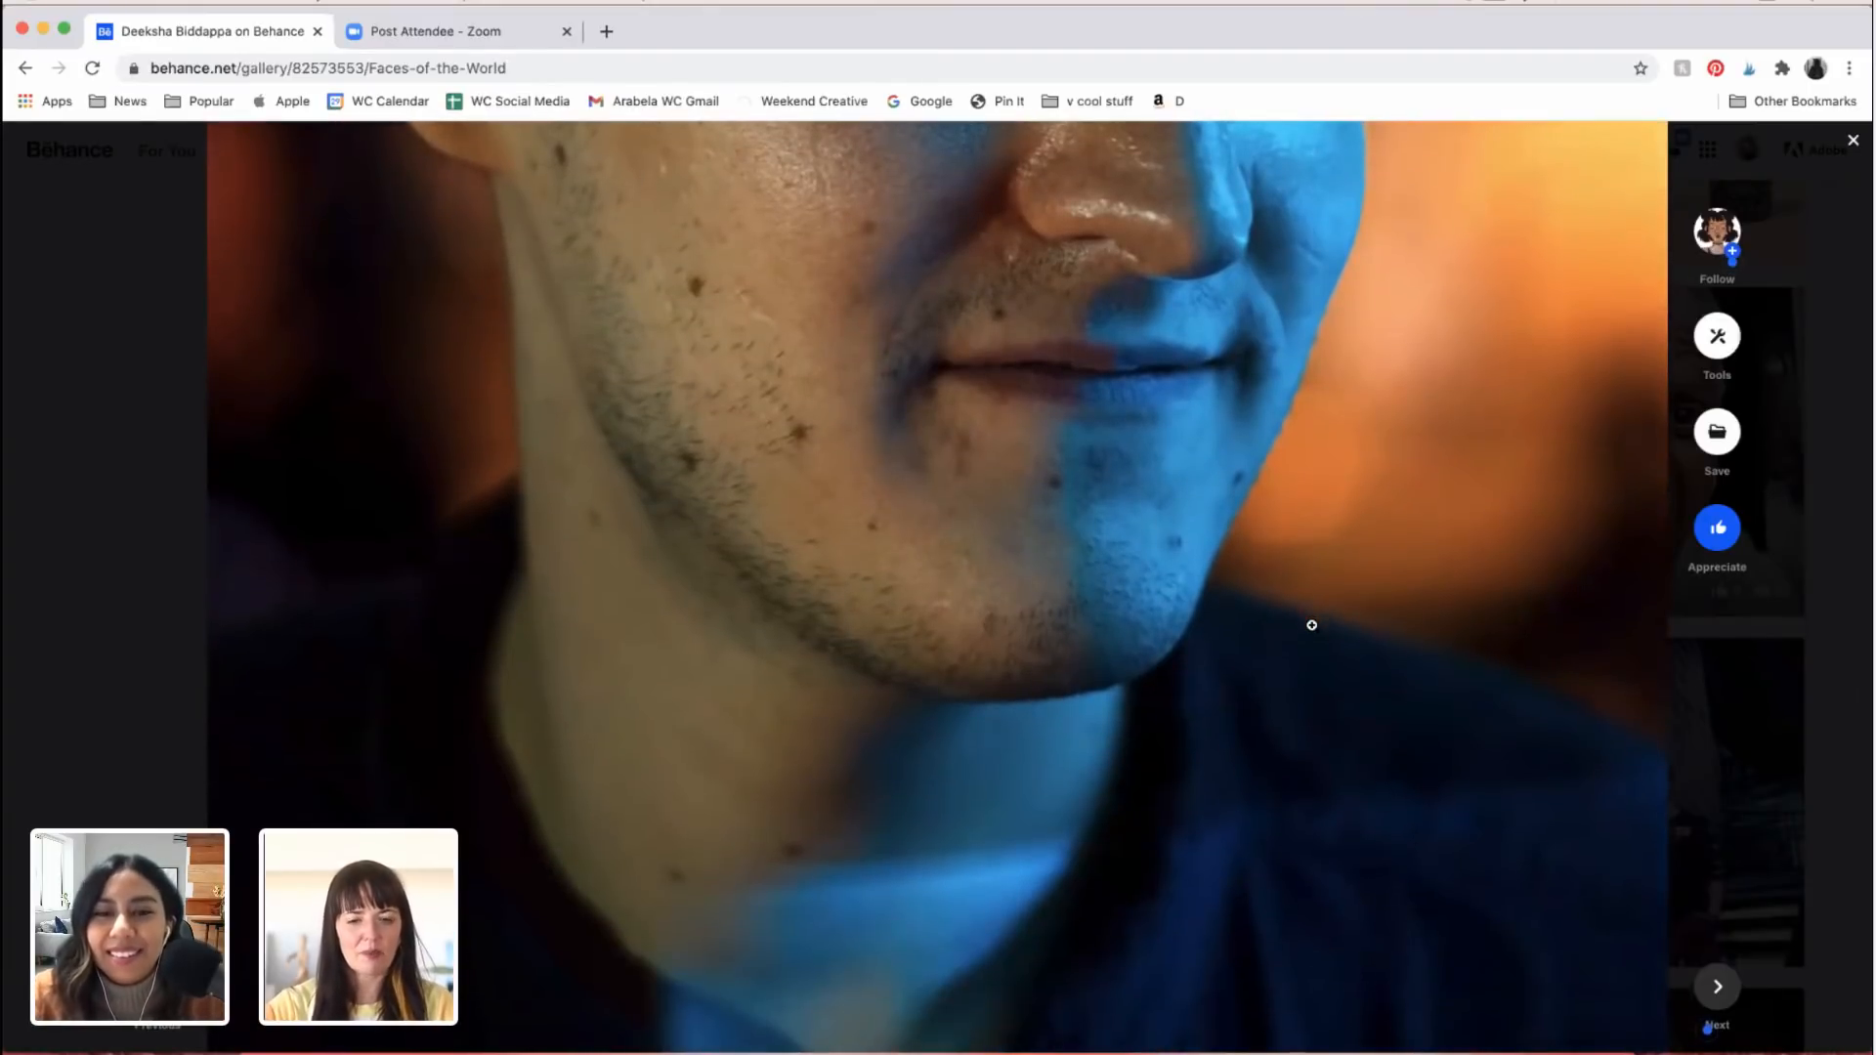
{"action": "scroll", "coordinate": [1311, 624], "scroll_direction": "down", "scroll_amount": 3}
{"action": "scroll", "coordinate": [1311, 624], "scroll_direction": "up", "scroll_amount": 10}
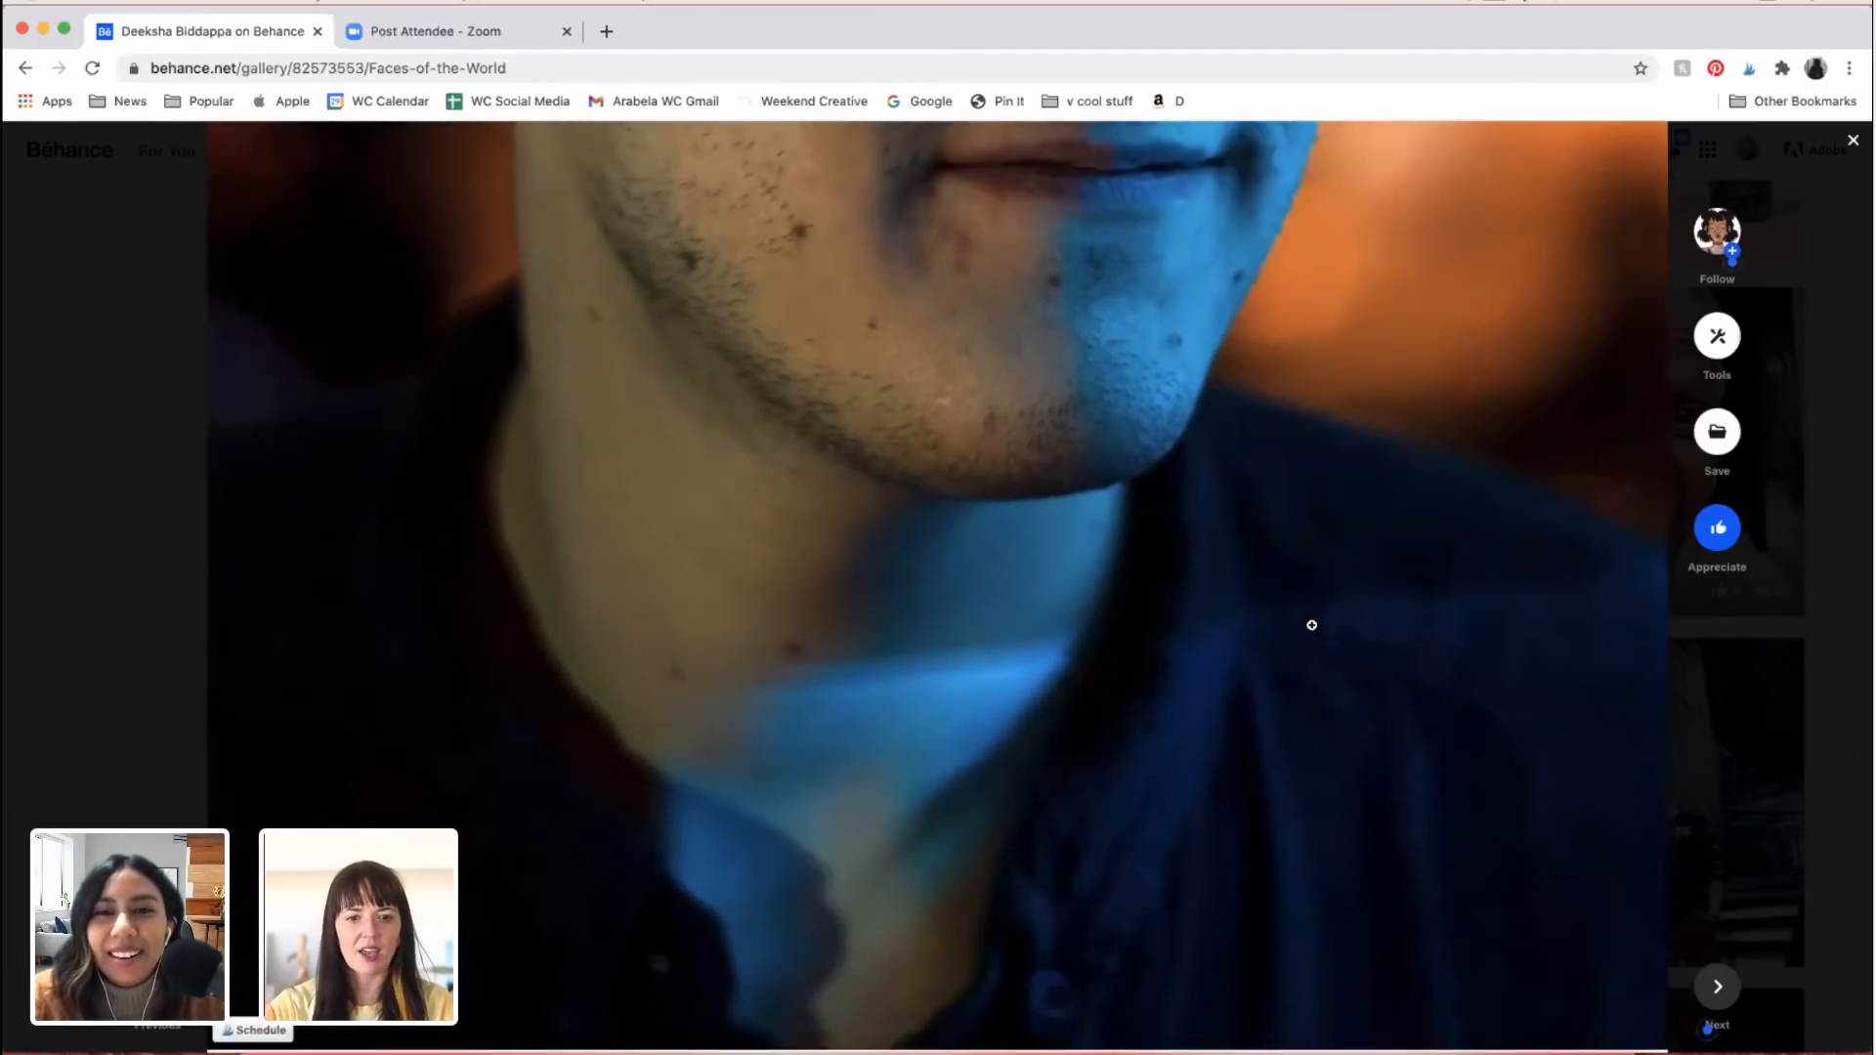
{"action": "scroll", "coordinate": [1311, 624], "scroll_direction": "down", "scroll_amount": 5}
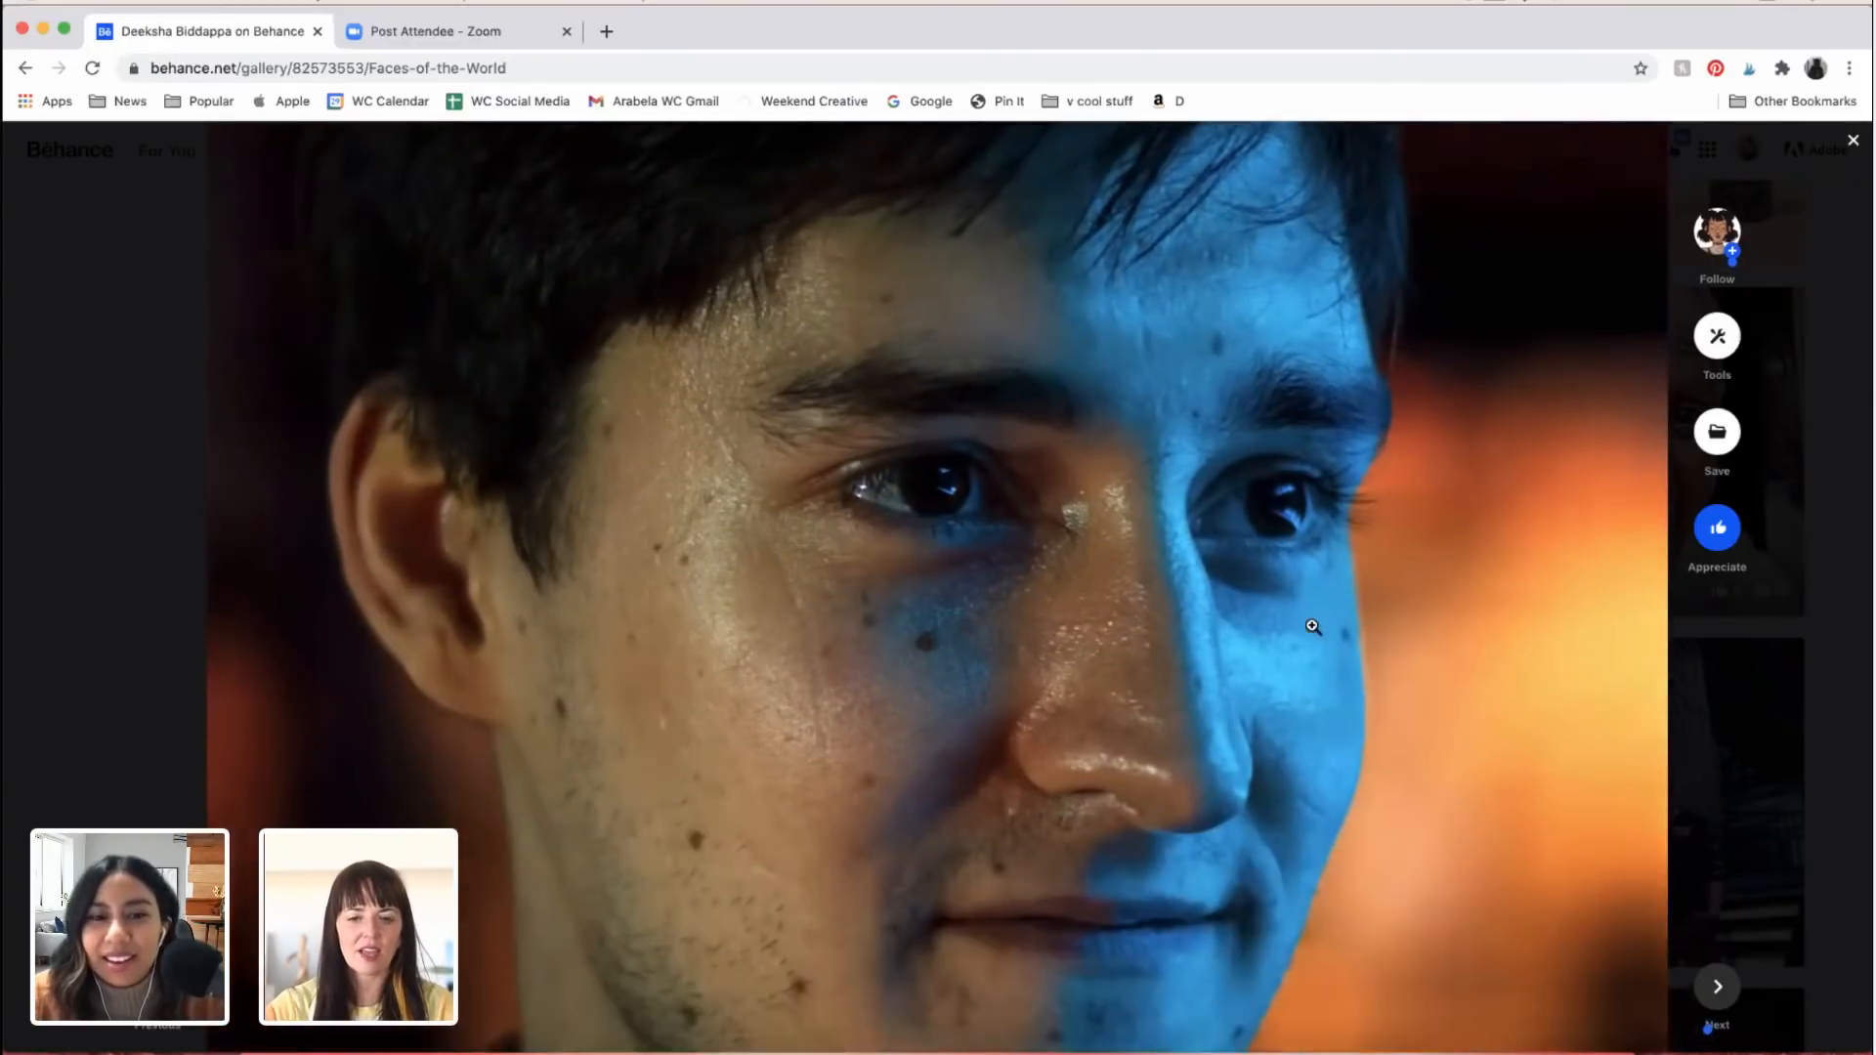
{"action": "scroll", "coordinate": [1312, 625], "scroll_direction": "down", "scroll_amount": 10}
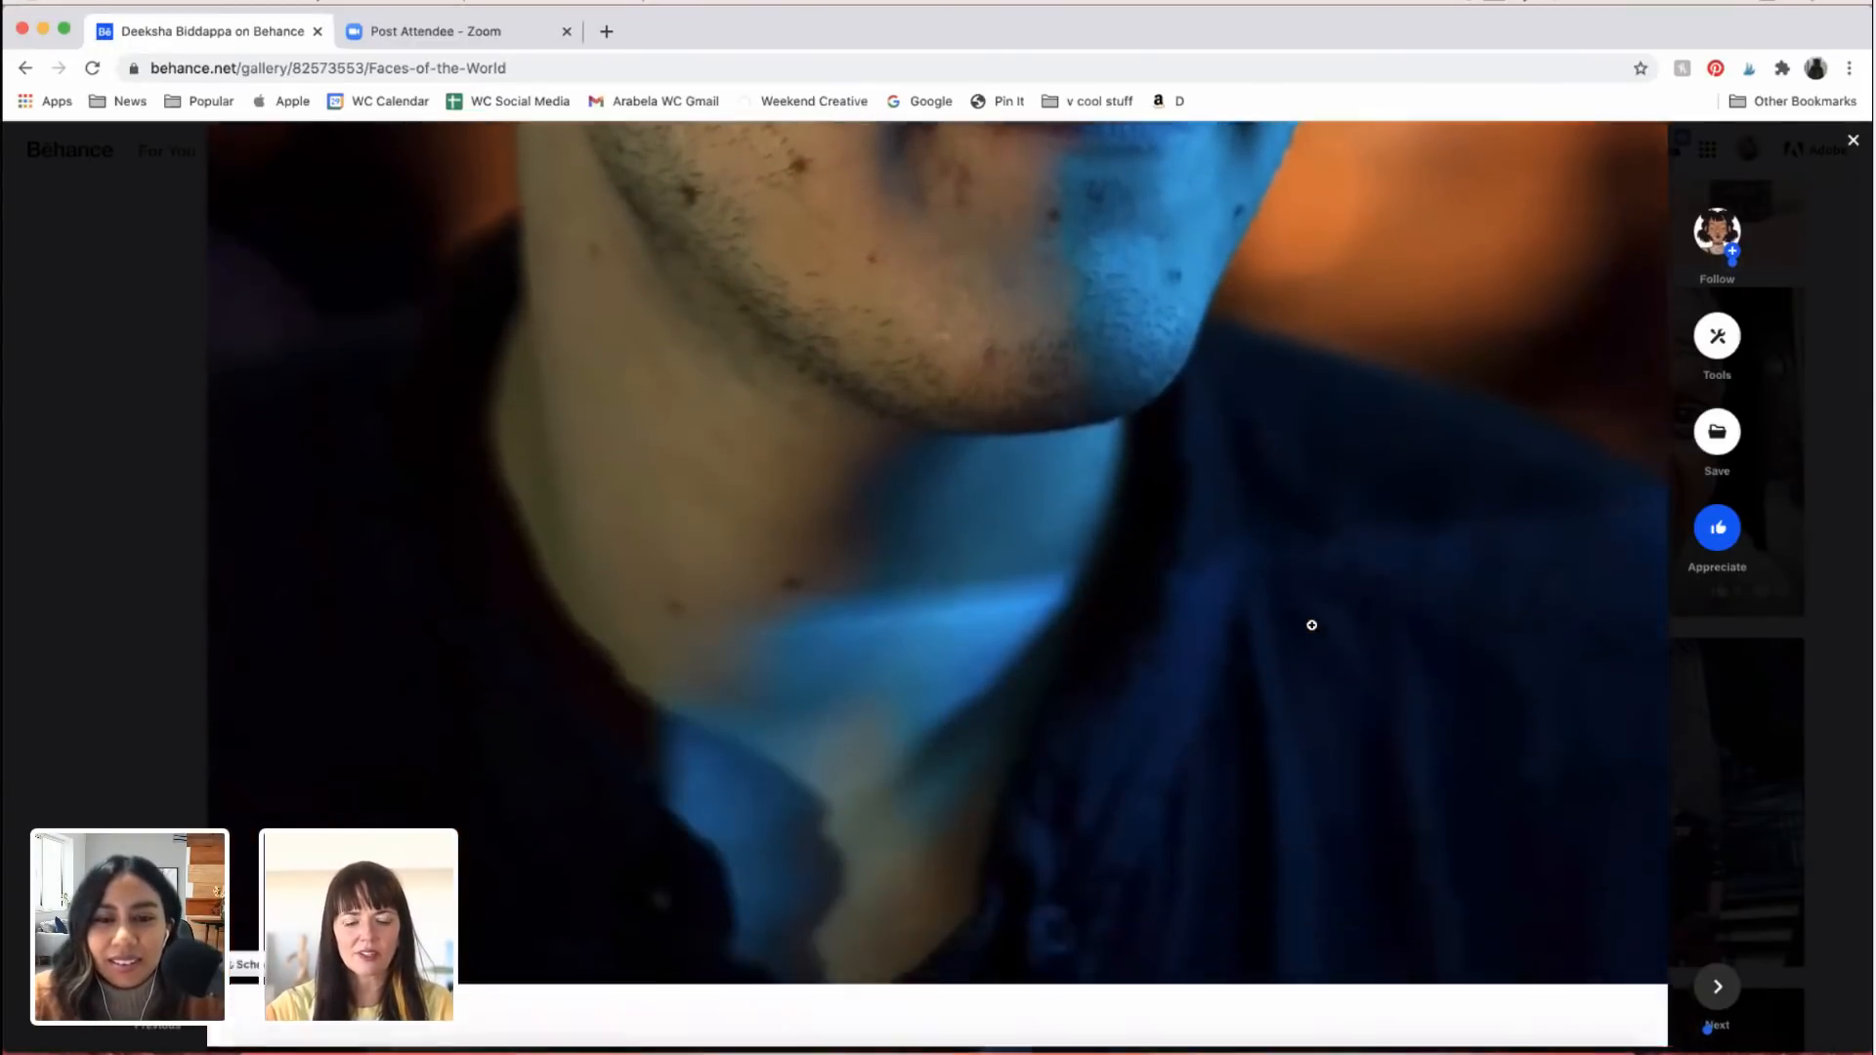
Step: Examine the close-up of the bearded man in dappled shadow, from his eyes and brows to his dark neckline
{"action": "scroll", "coordinate": [1312, 624], "scroll_direction": "down", "scroll_amount": 5}
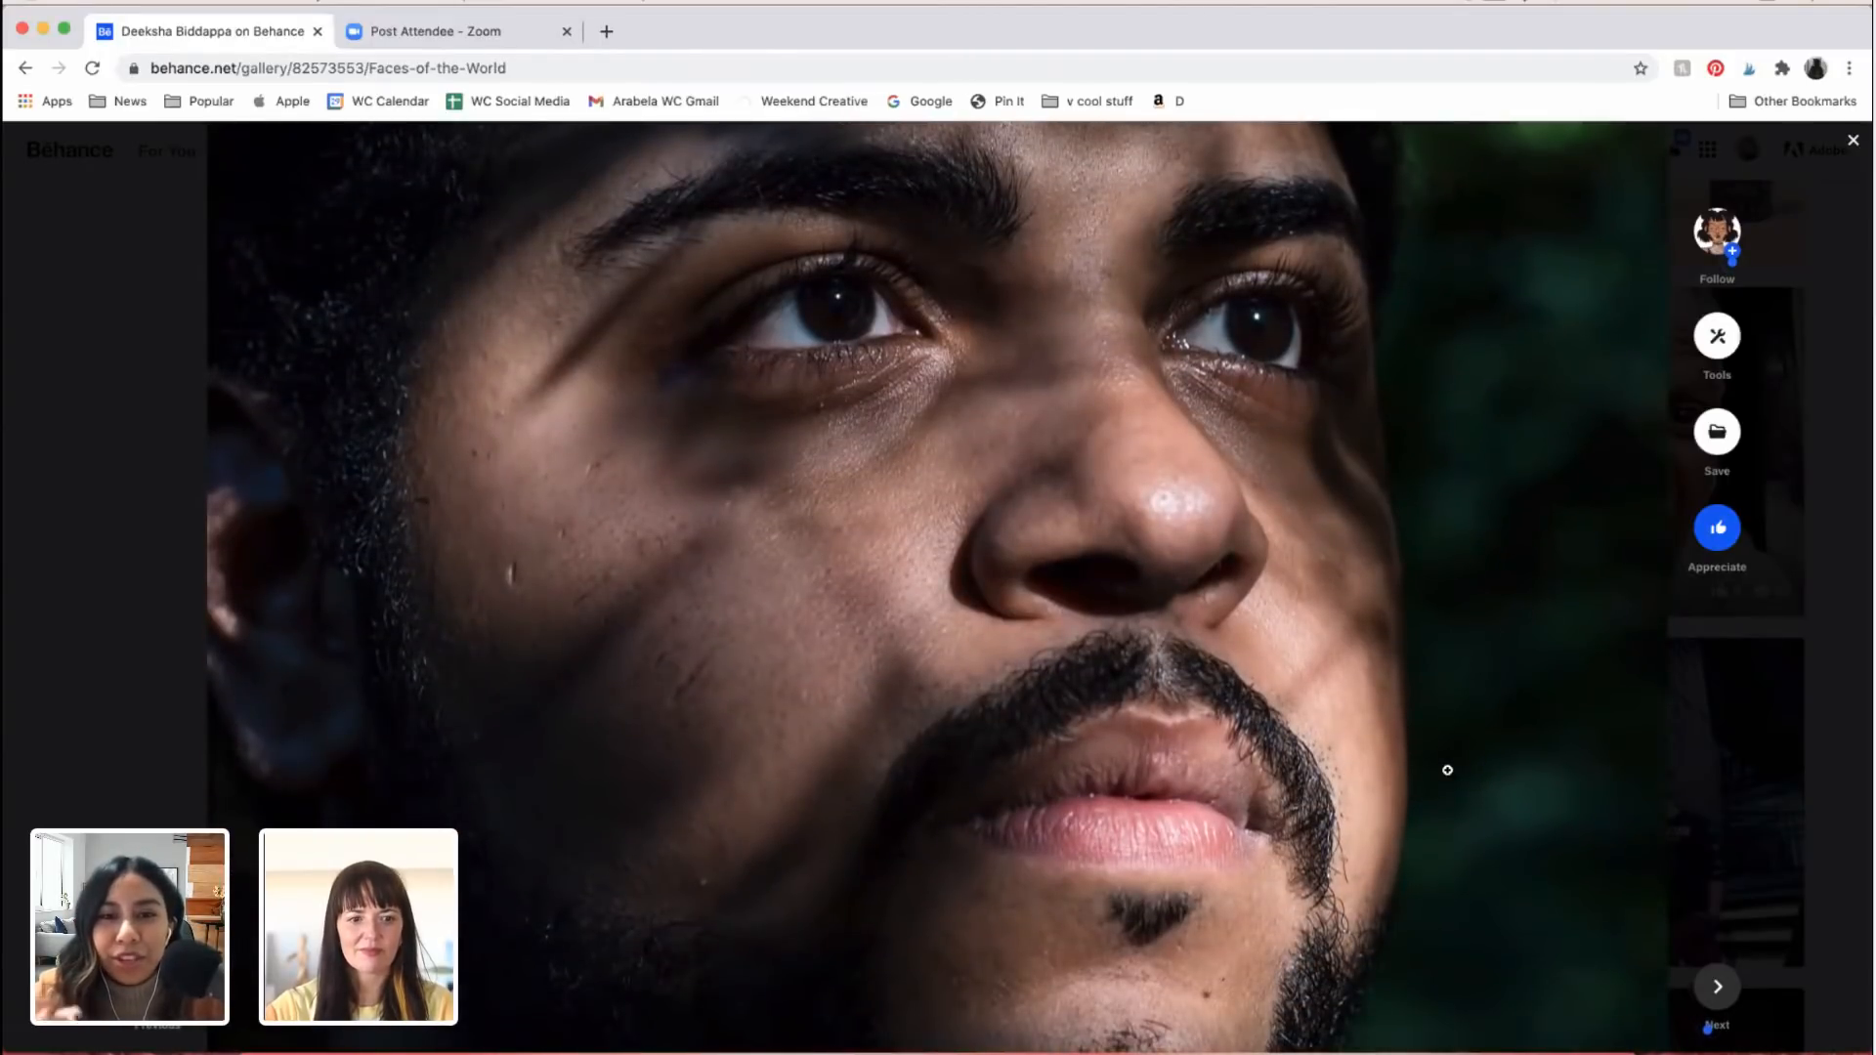
{"action": "scroll", "coordinate": [1448, 770], "scroll_direction": "down", "scroll_amount": 6}
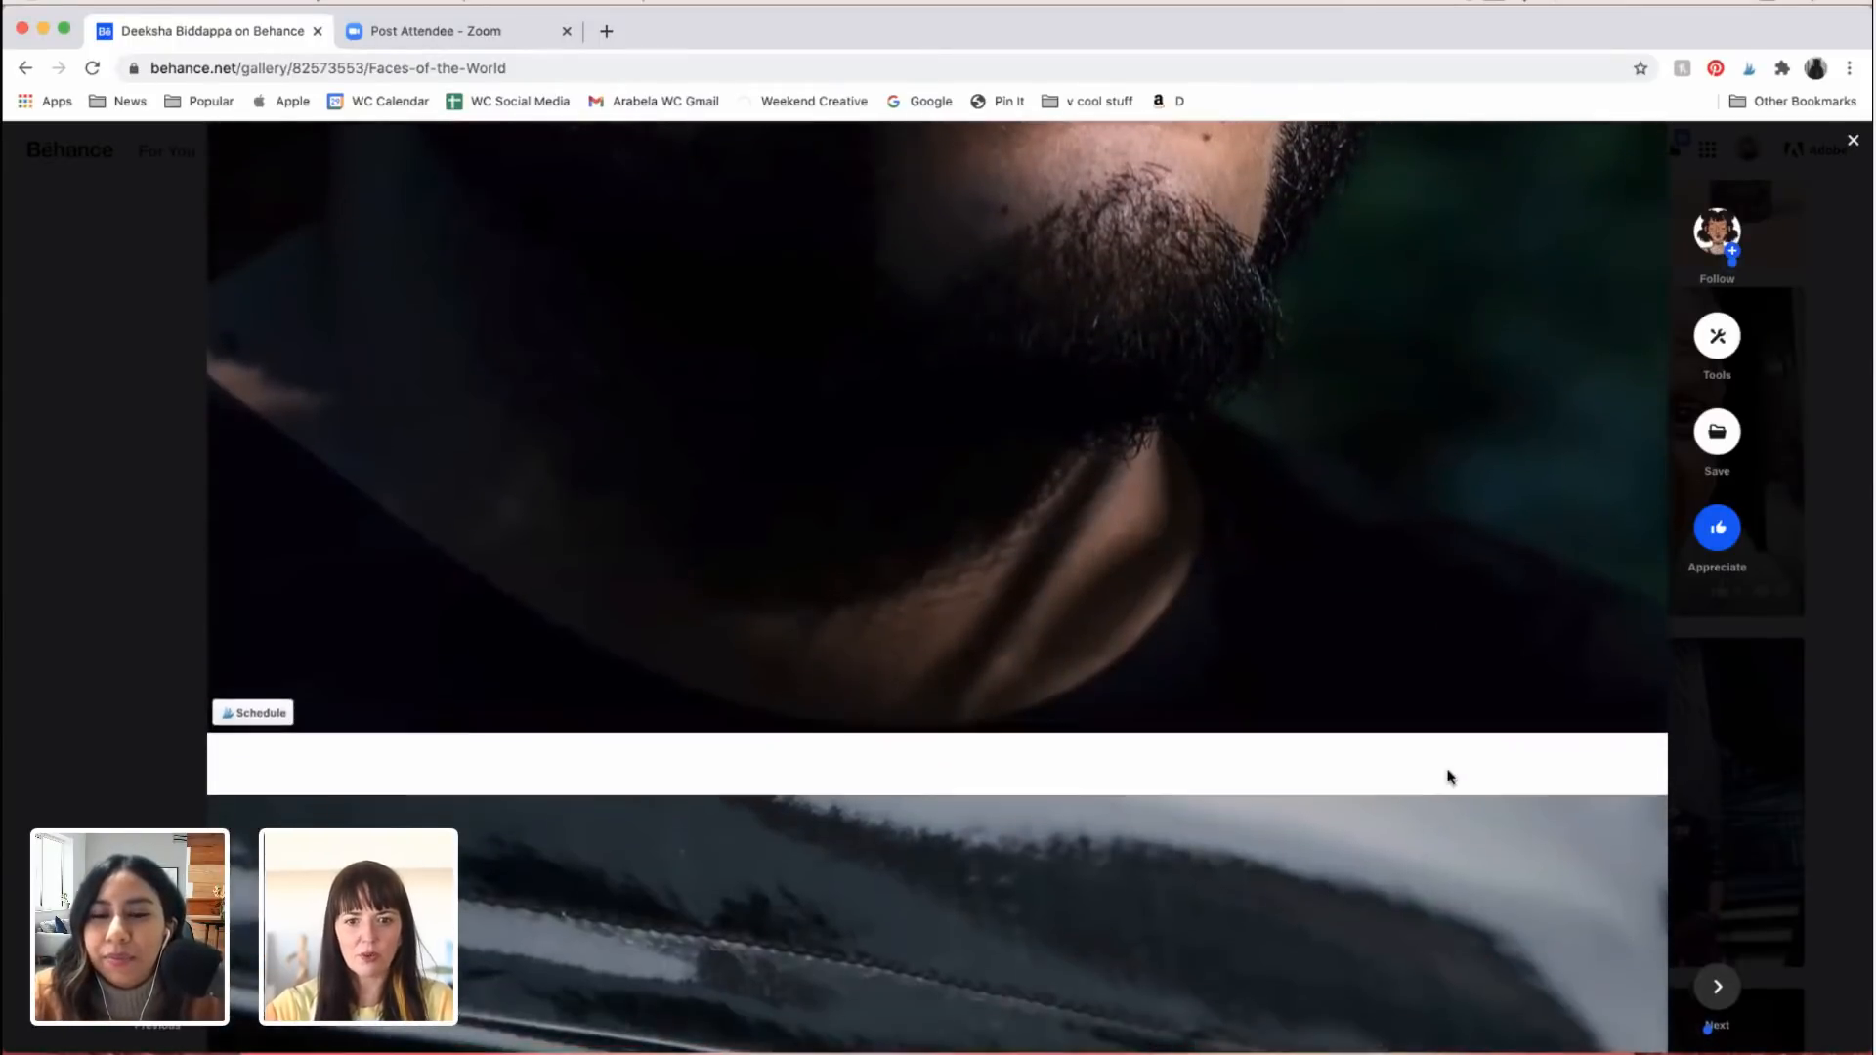
{"action": "scroll", "coordinate": [1448, 770], "scroll_direction": "up", "scroll_amount": 8}
{"action": "scroll", "coordinate": [1448, 770], "scroll_direction": "down", "scroll_amount": 5}
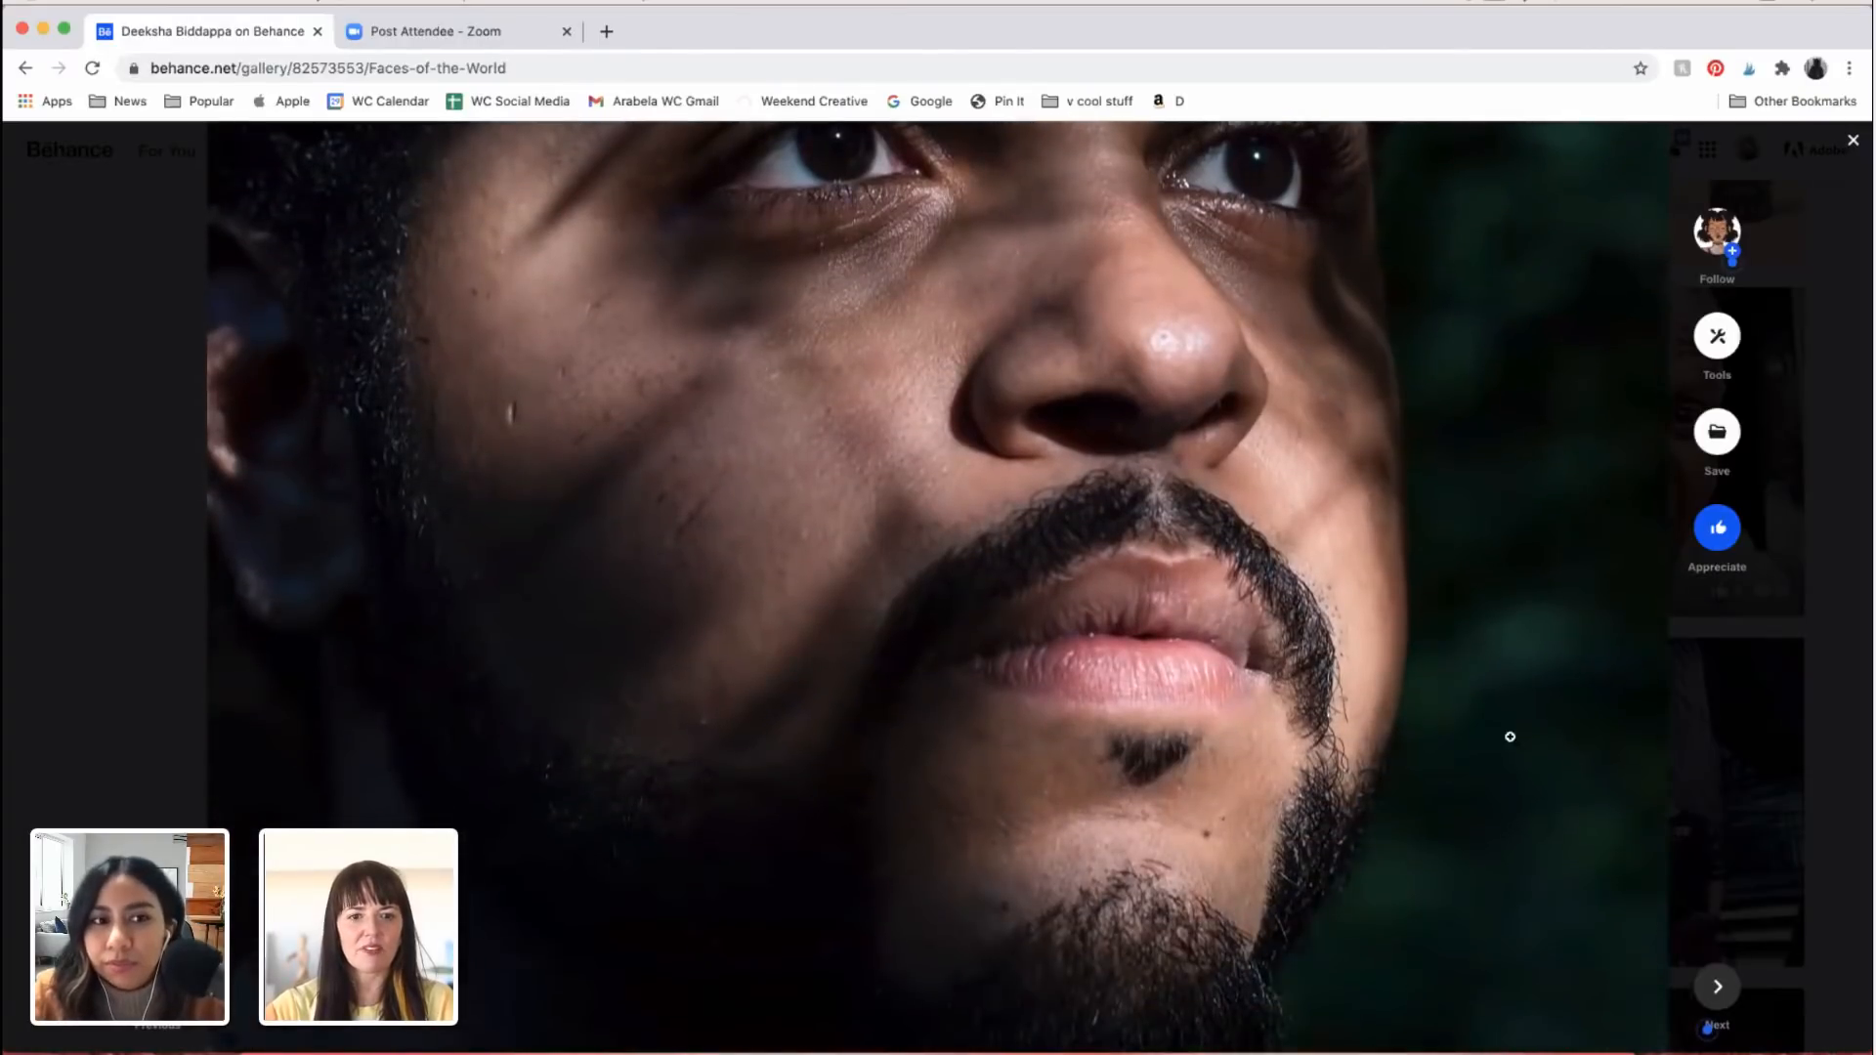
{"action": "scroll", "coordinate": [1514, 796], "scroll_direction": "up", "scroll_amount": 5}
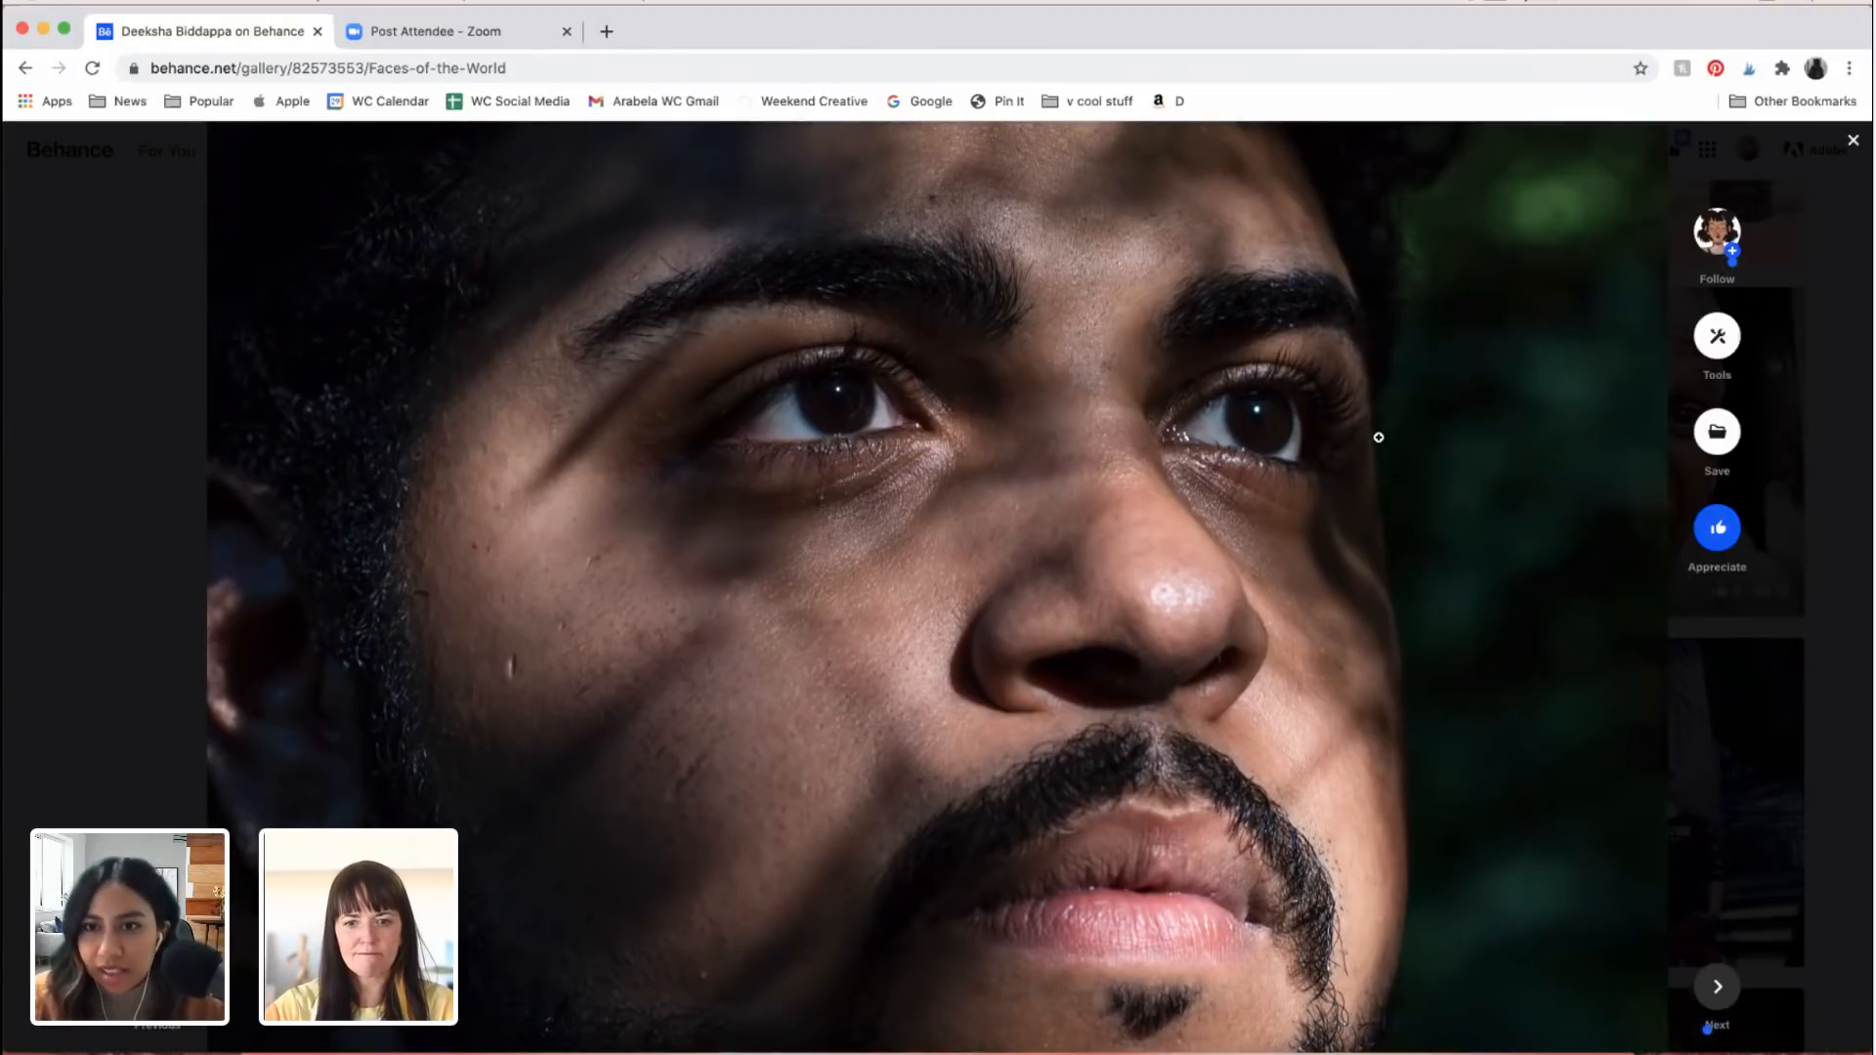
{"action": "scroll", "coordinate": [1379, 437], "scroll_direction": "down", "scroll_amount": 15}
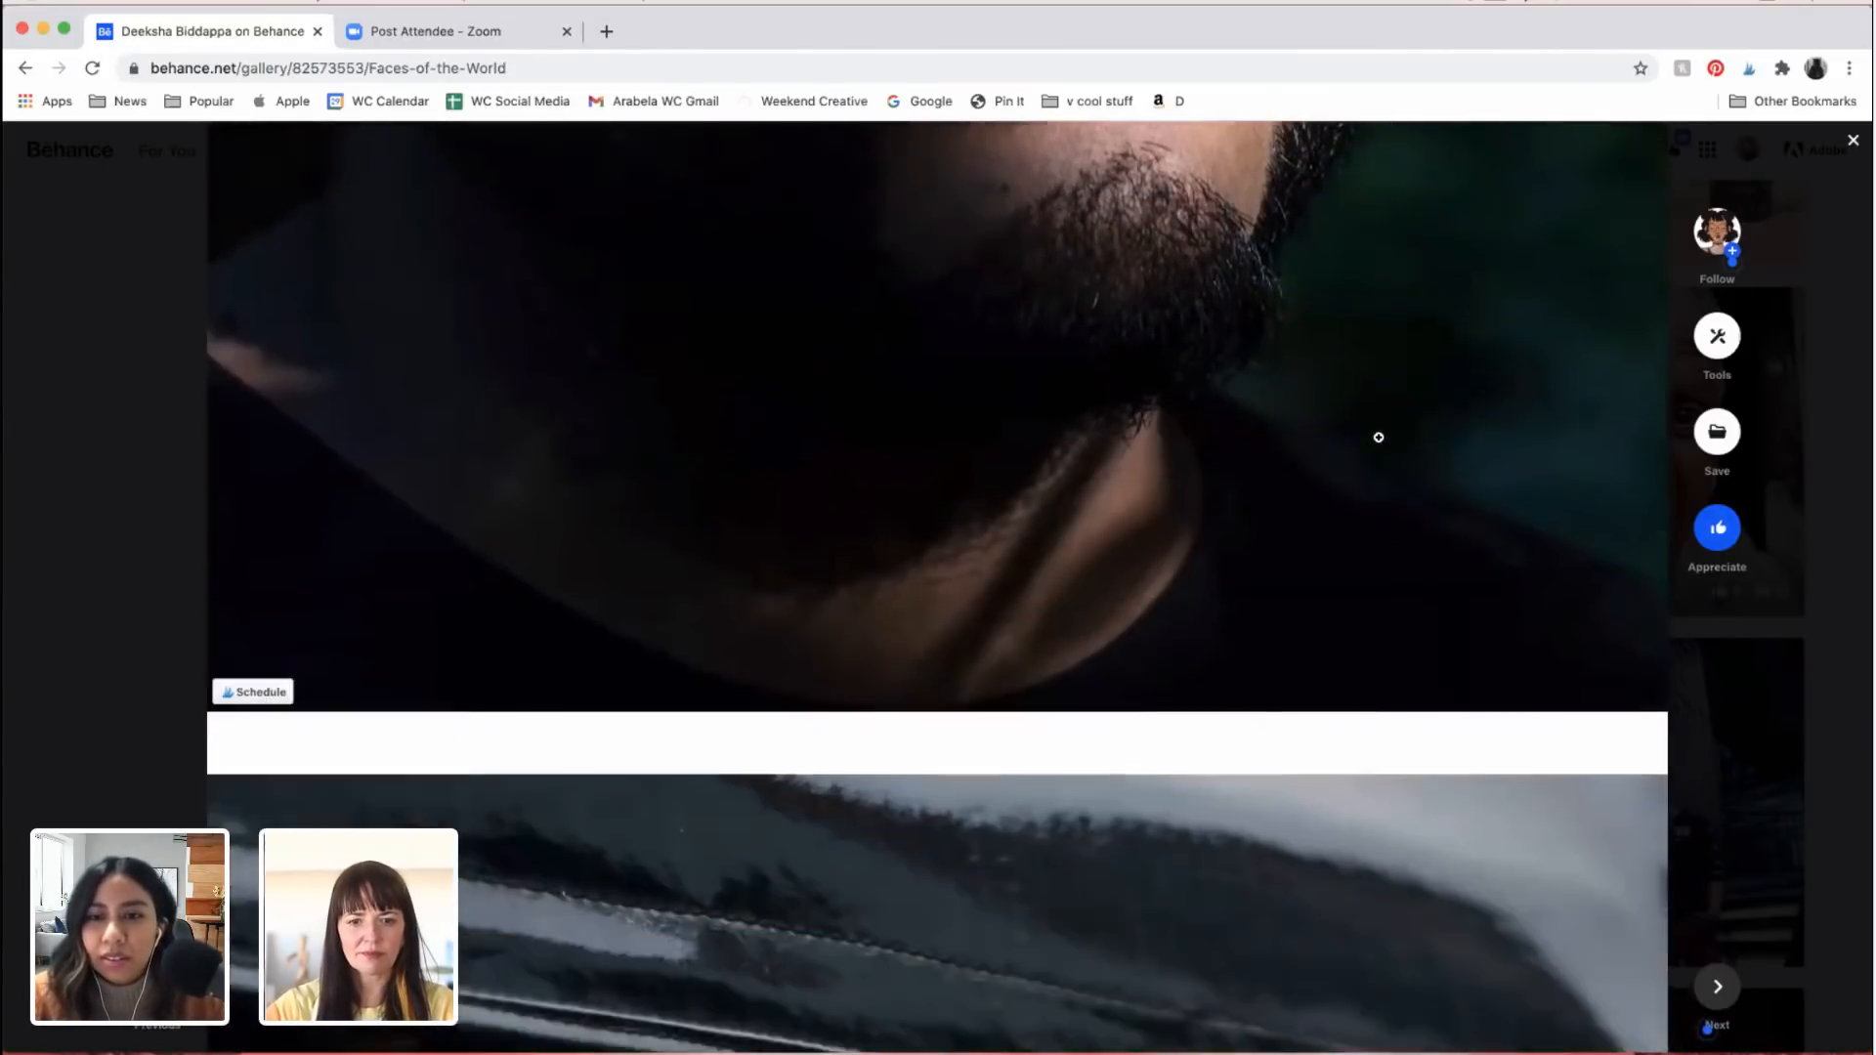
Step: Examine the portrait of the elderly man with the raised hand, wrinkled forehead, grey moustache and wide-open mouth
{"action": "scroll", "coordinate": [1379, 438], "scroll_direction": "down", "scroll_amount": 8}
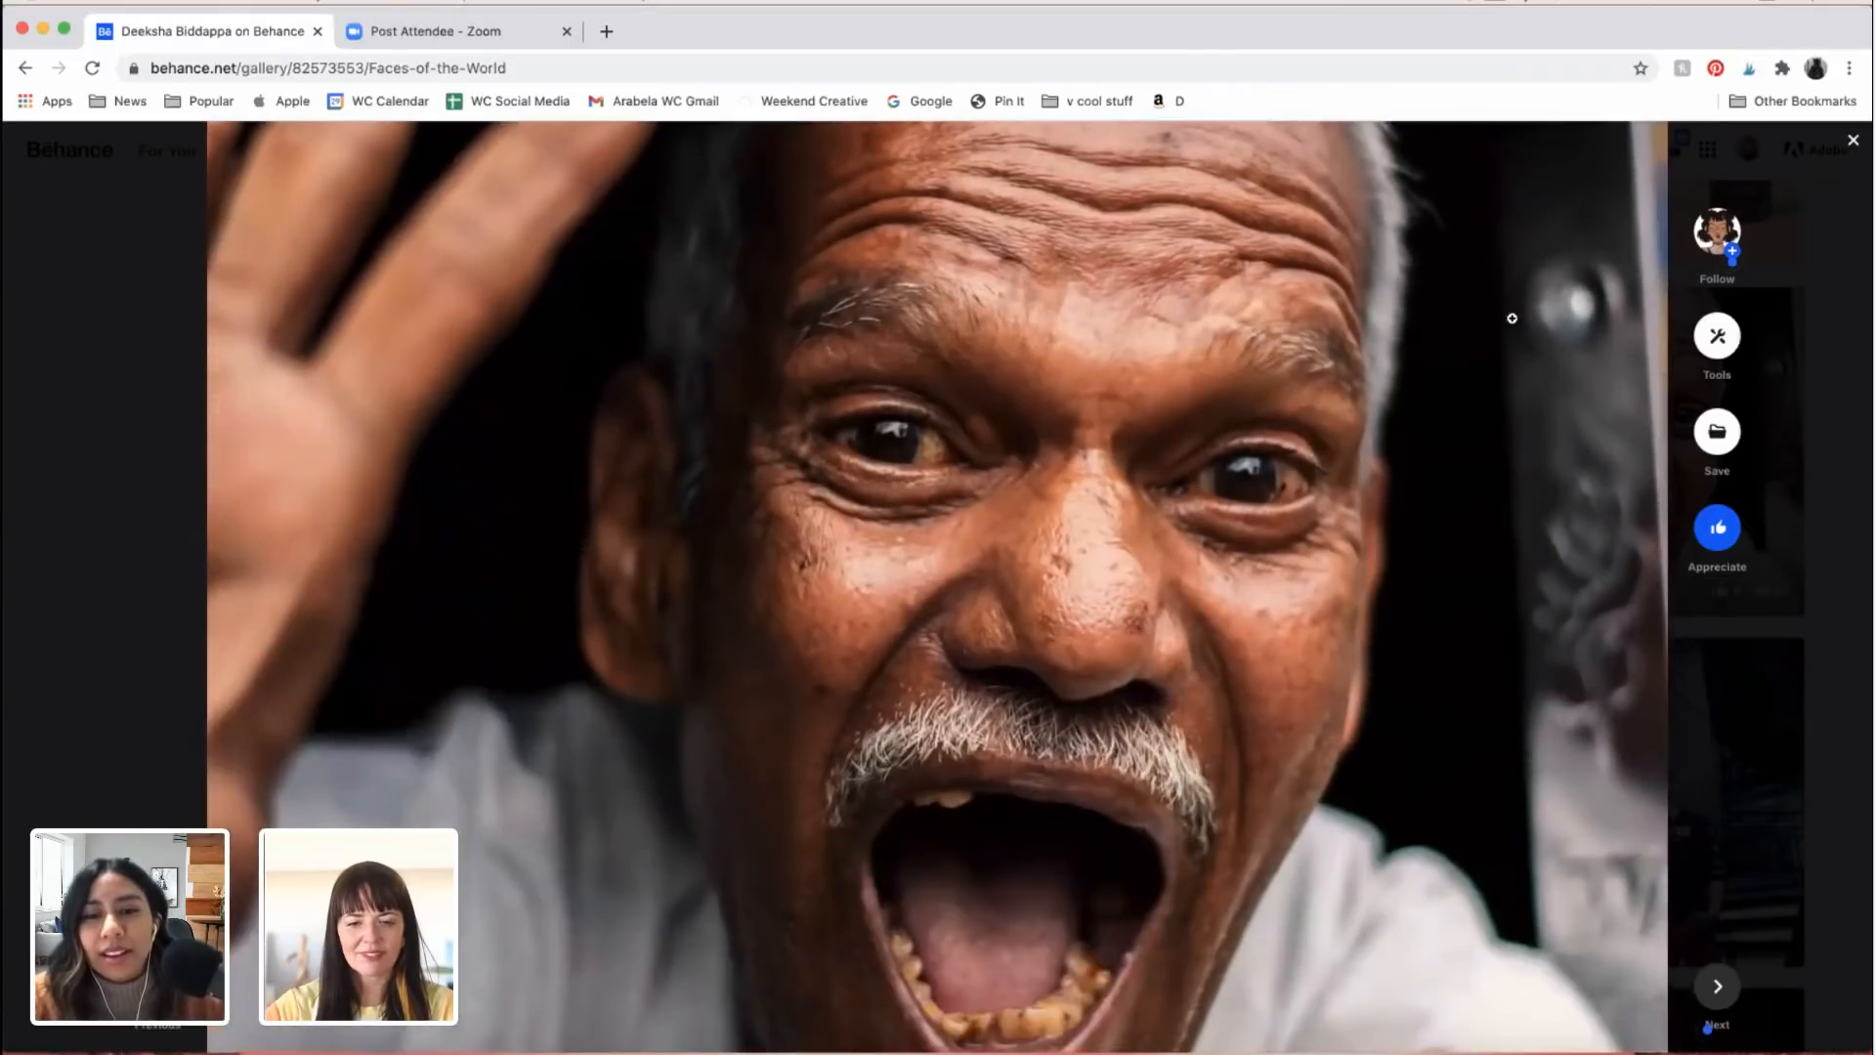
{"action": "scroll", "coordinate": [1447, 651], "scroll_direction": "up", "scroll_amount": 3}
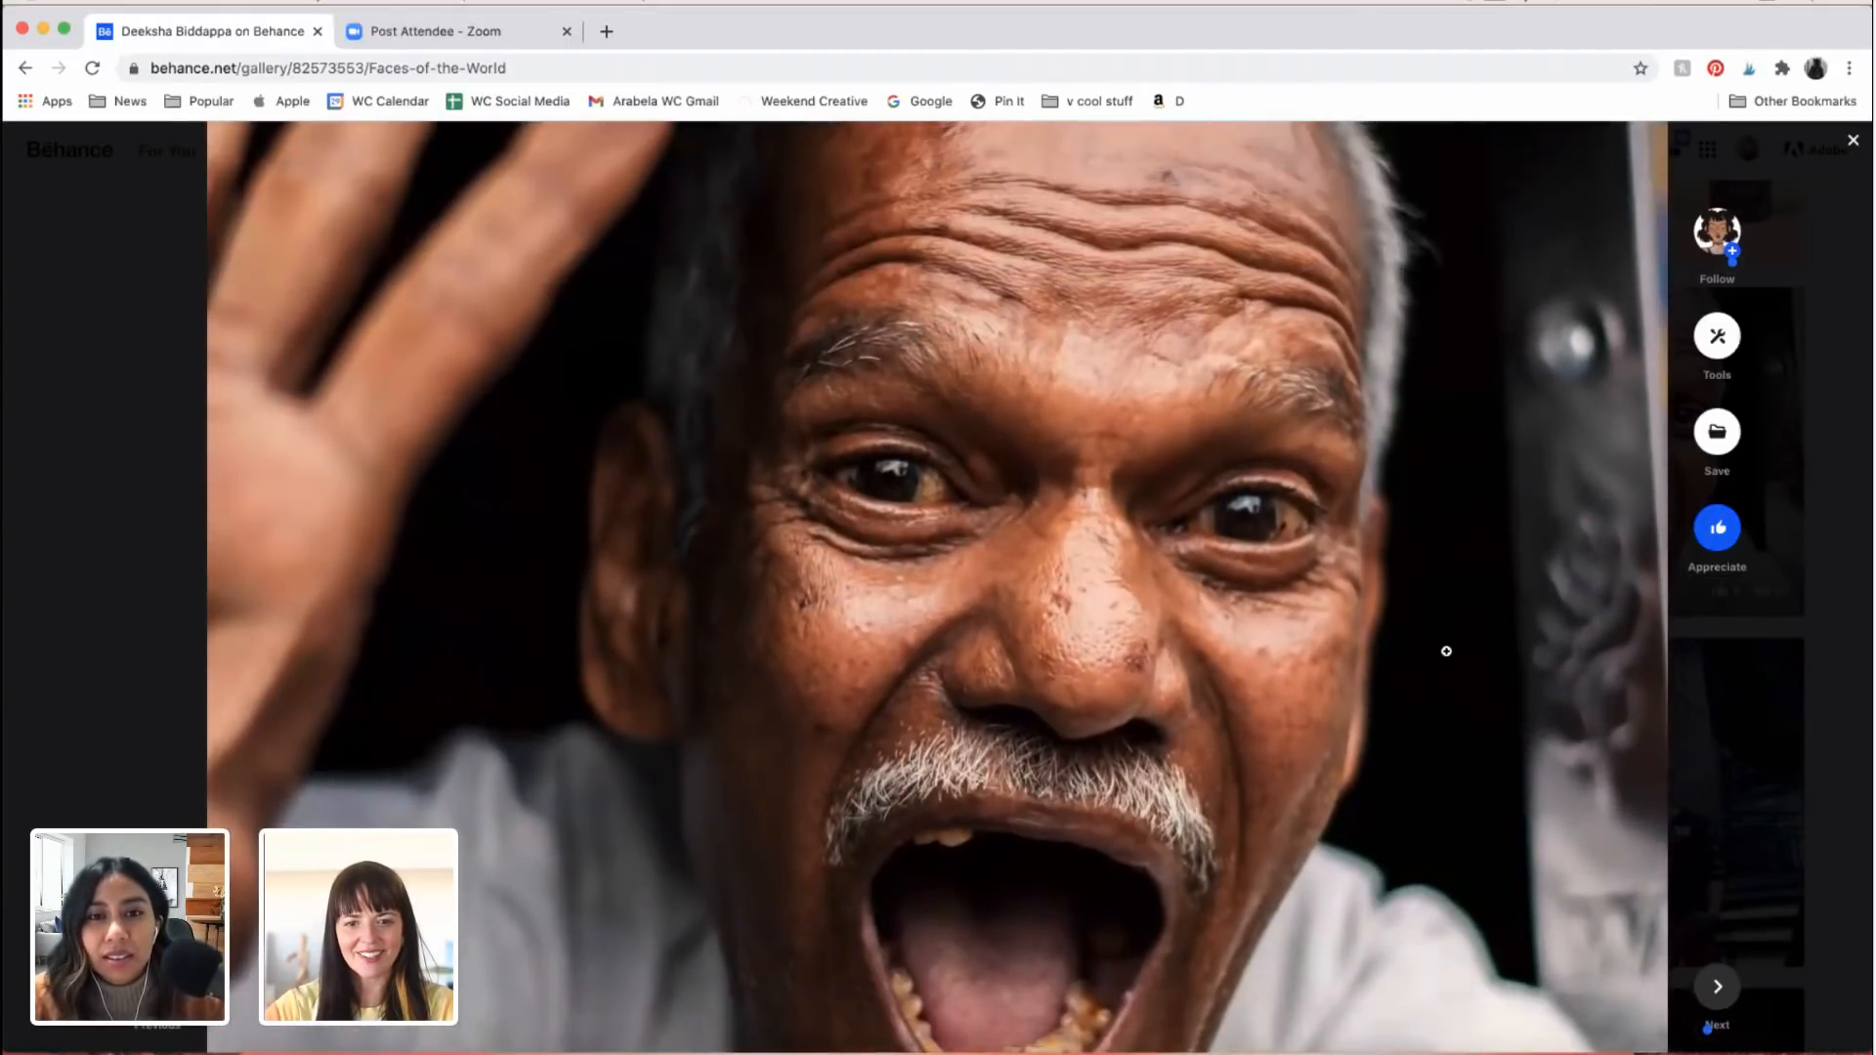
{"action": "scroll", "coordinate": [1447, 651], "scroll_direction": "down", "scroll_amount": 3}
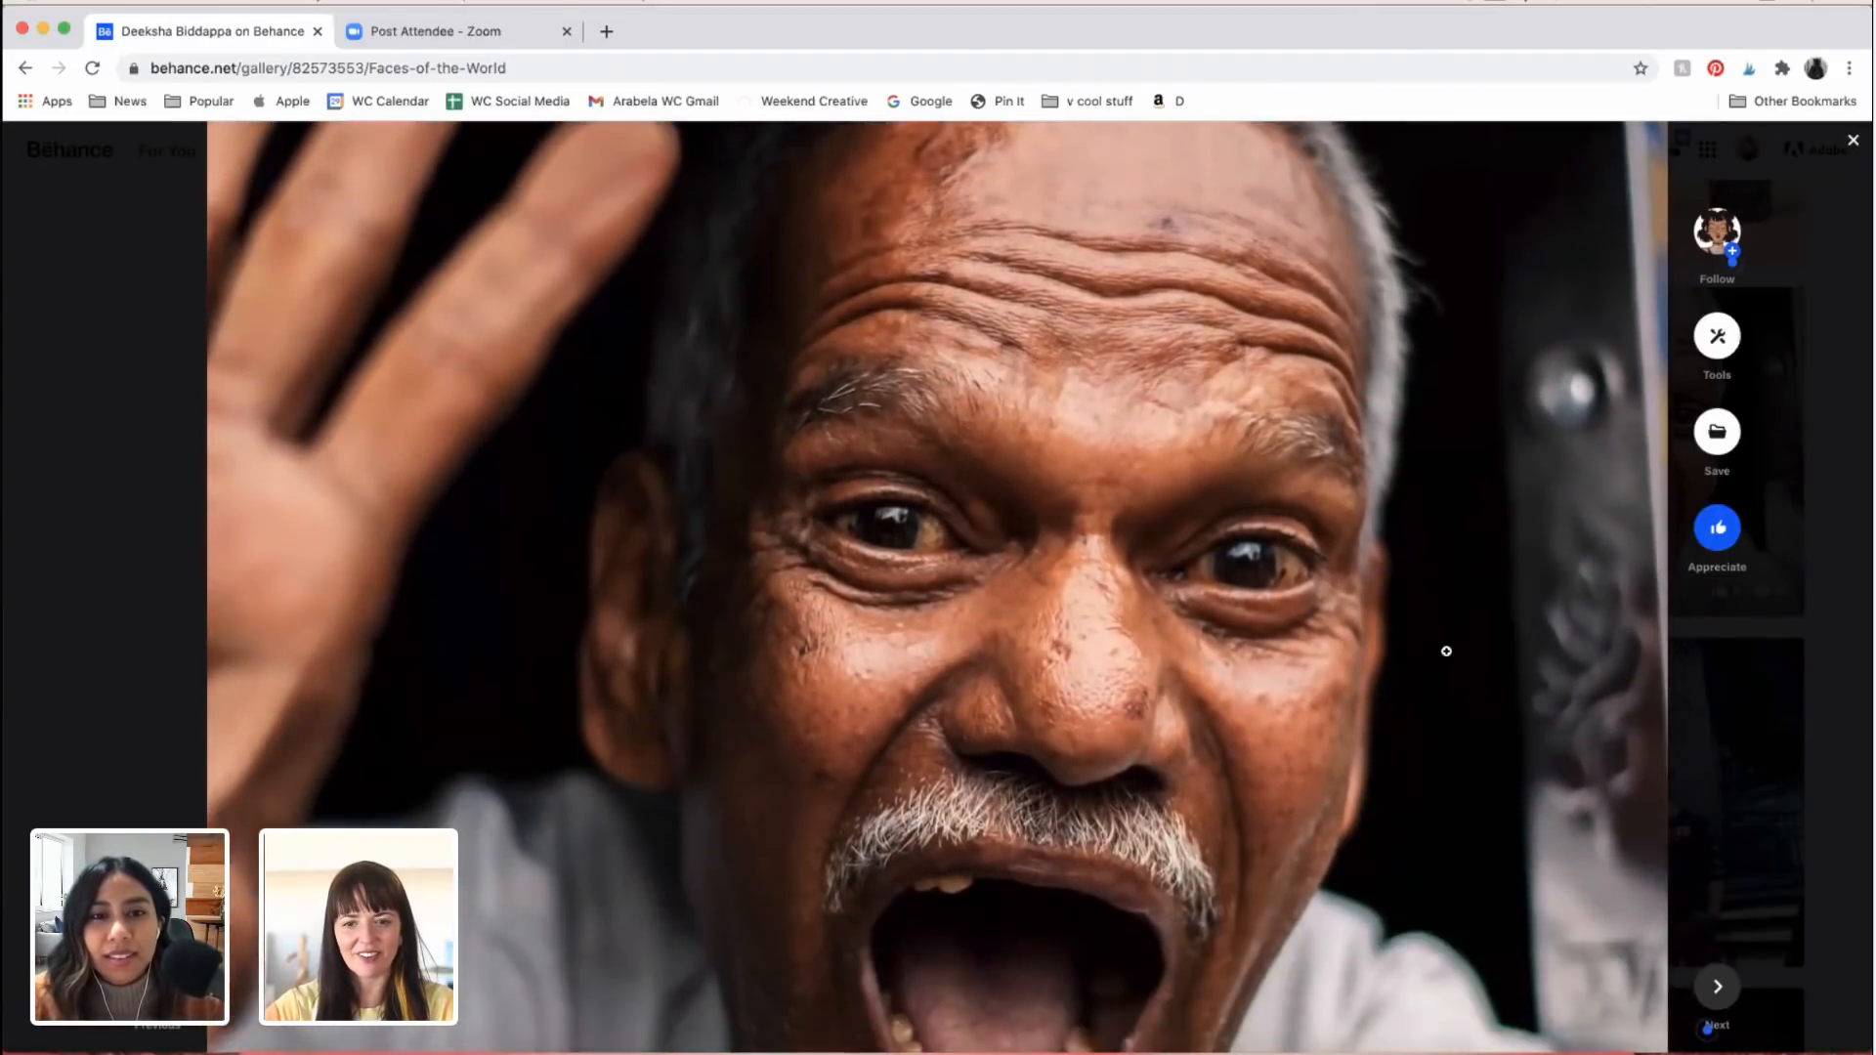
{"action": "scroll", "coordinate": [1447, 650], "scroll_direction": "down", "scroll_amount": 10}
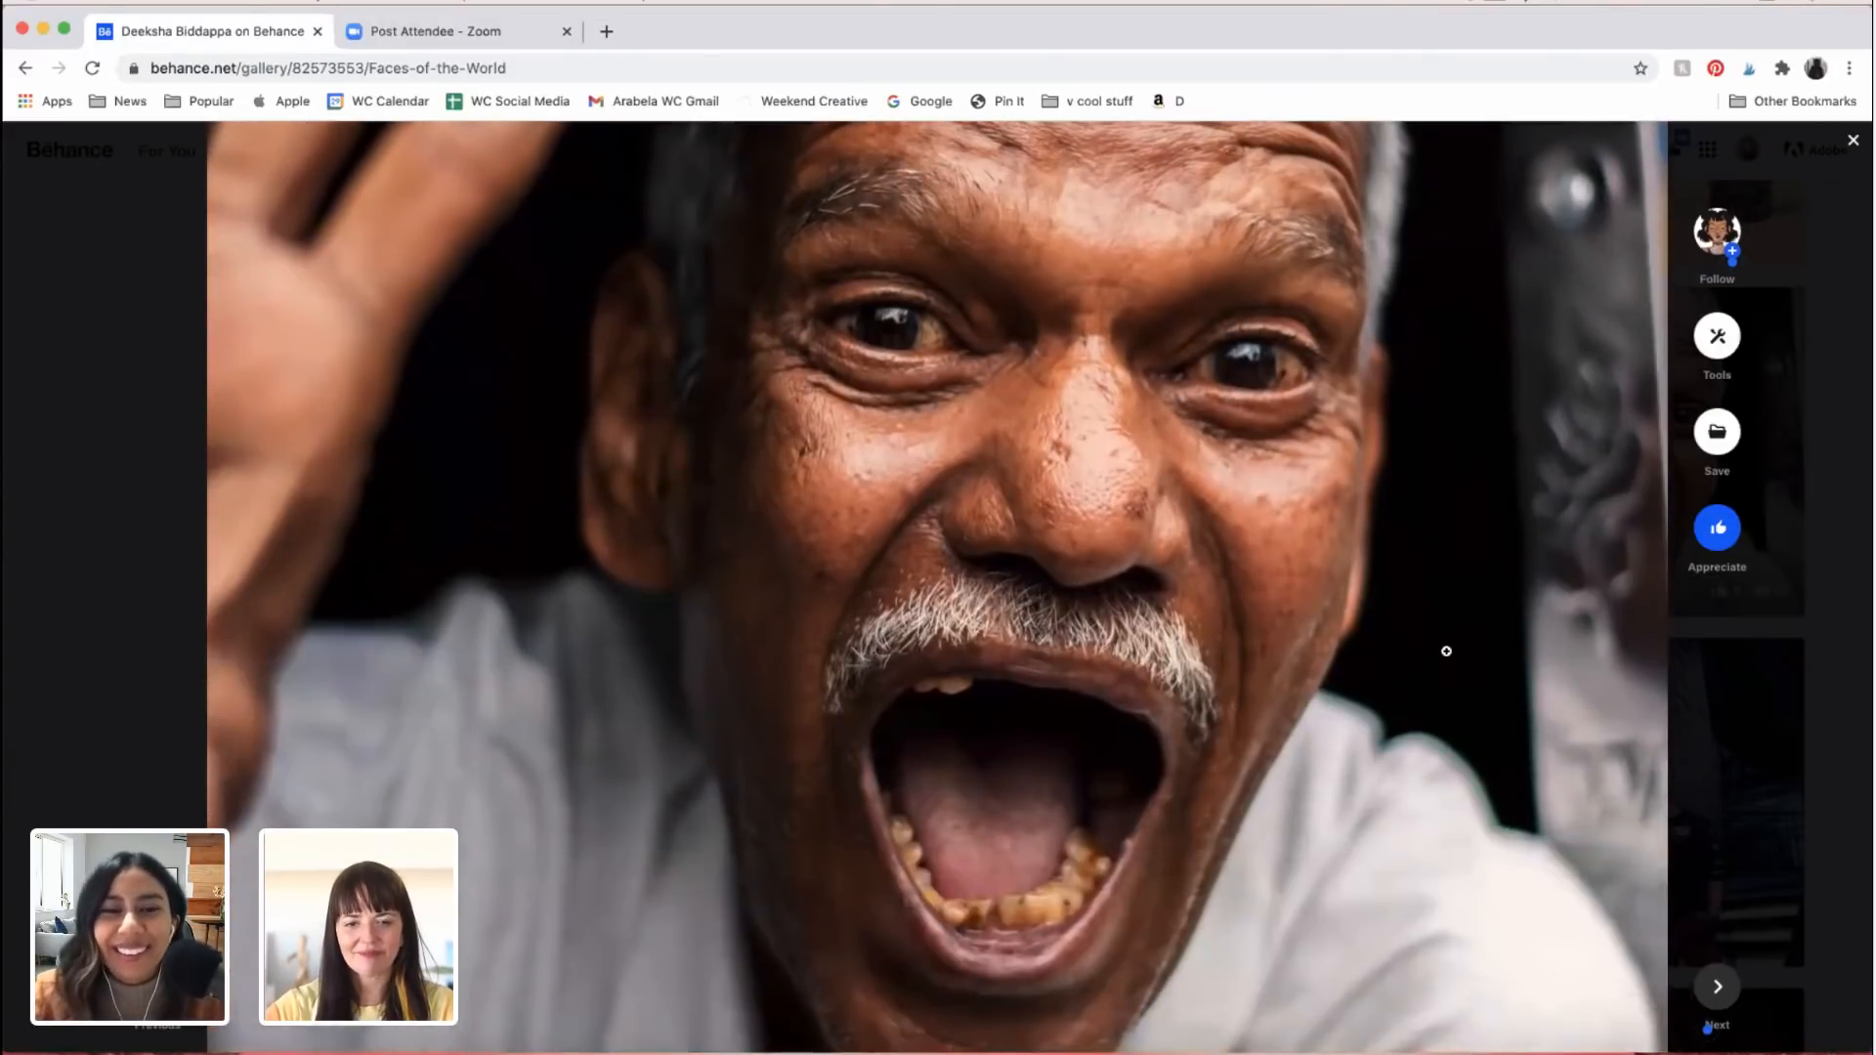
Step: Re-examine the waving elderly man's portrait, from the dark vehicle roof above his hand down to his shirt collar
{"action": "scroll", "coordinate": [1447, 651], "scroll_direction": "down", "scroll_amount": 3}
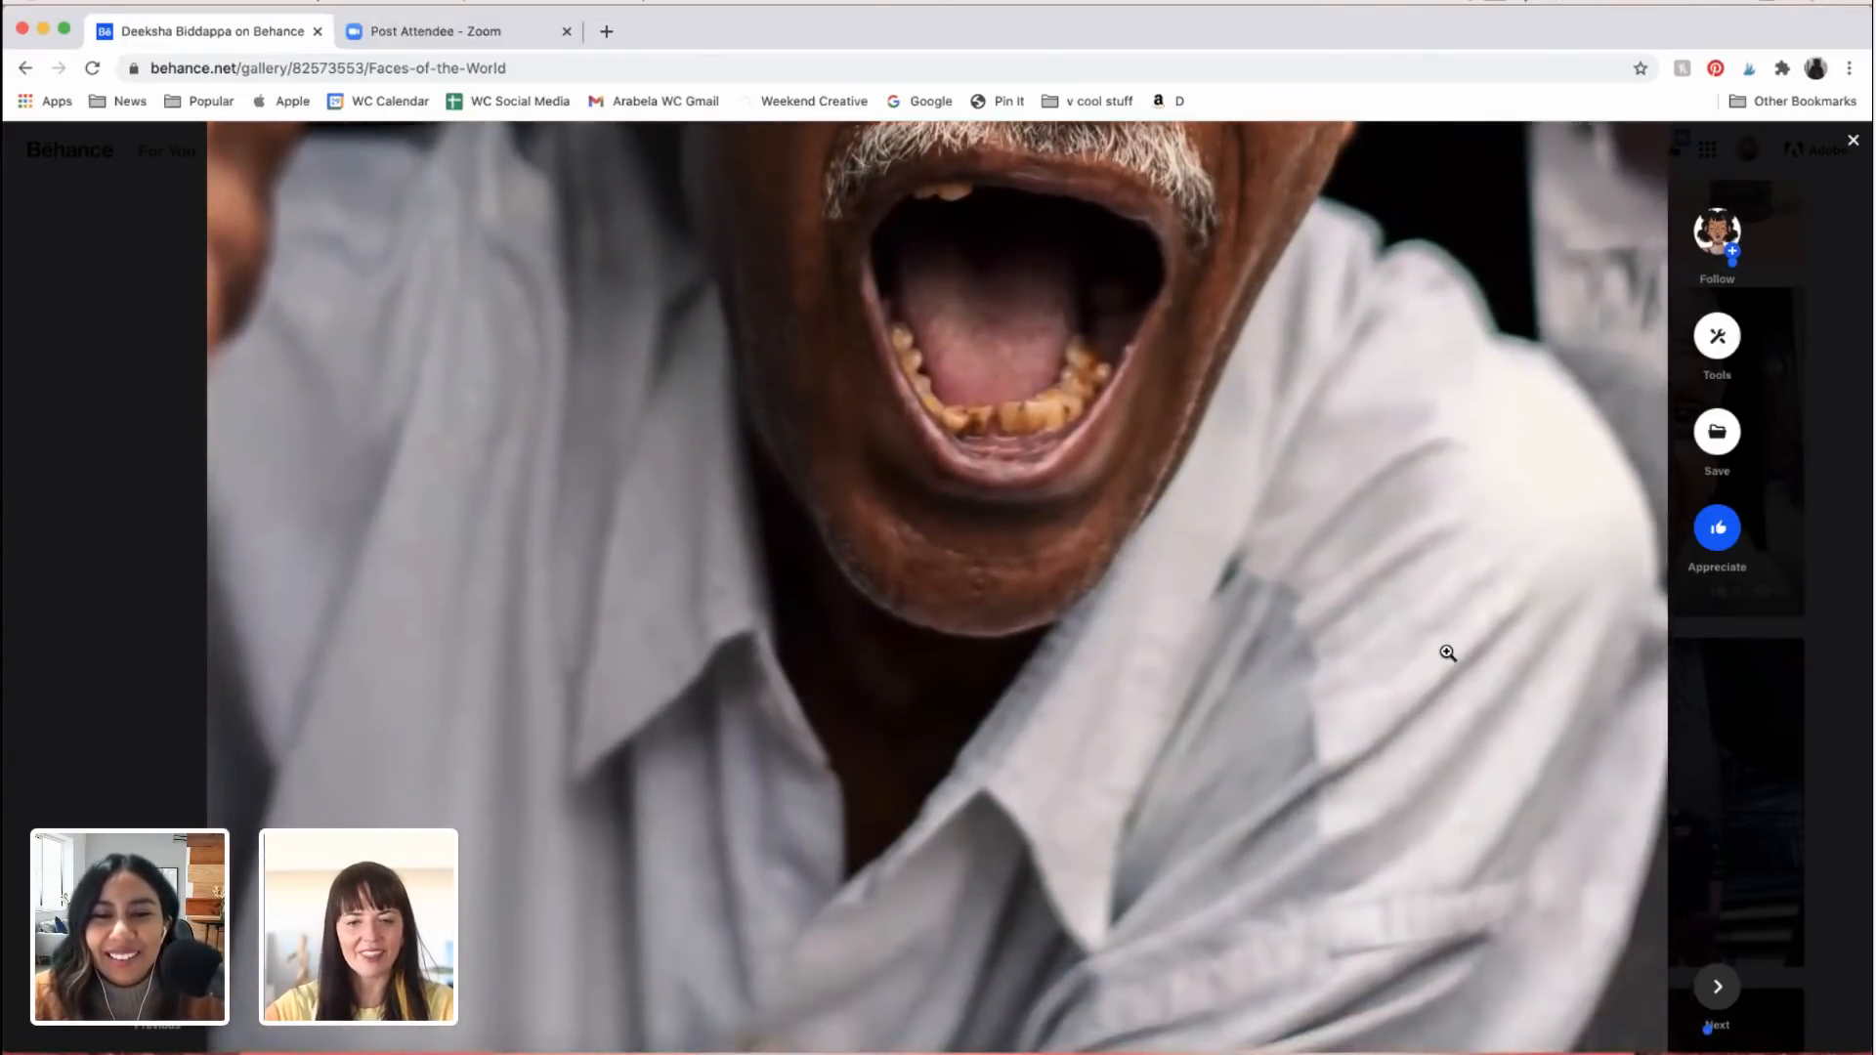
{"action": "scroll", "coordinate": [1447, 653], "scroll_direction": "up", "scroll_amount": 12}
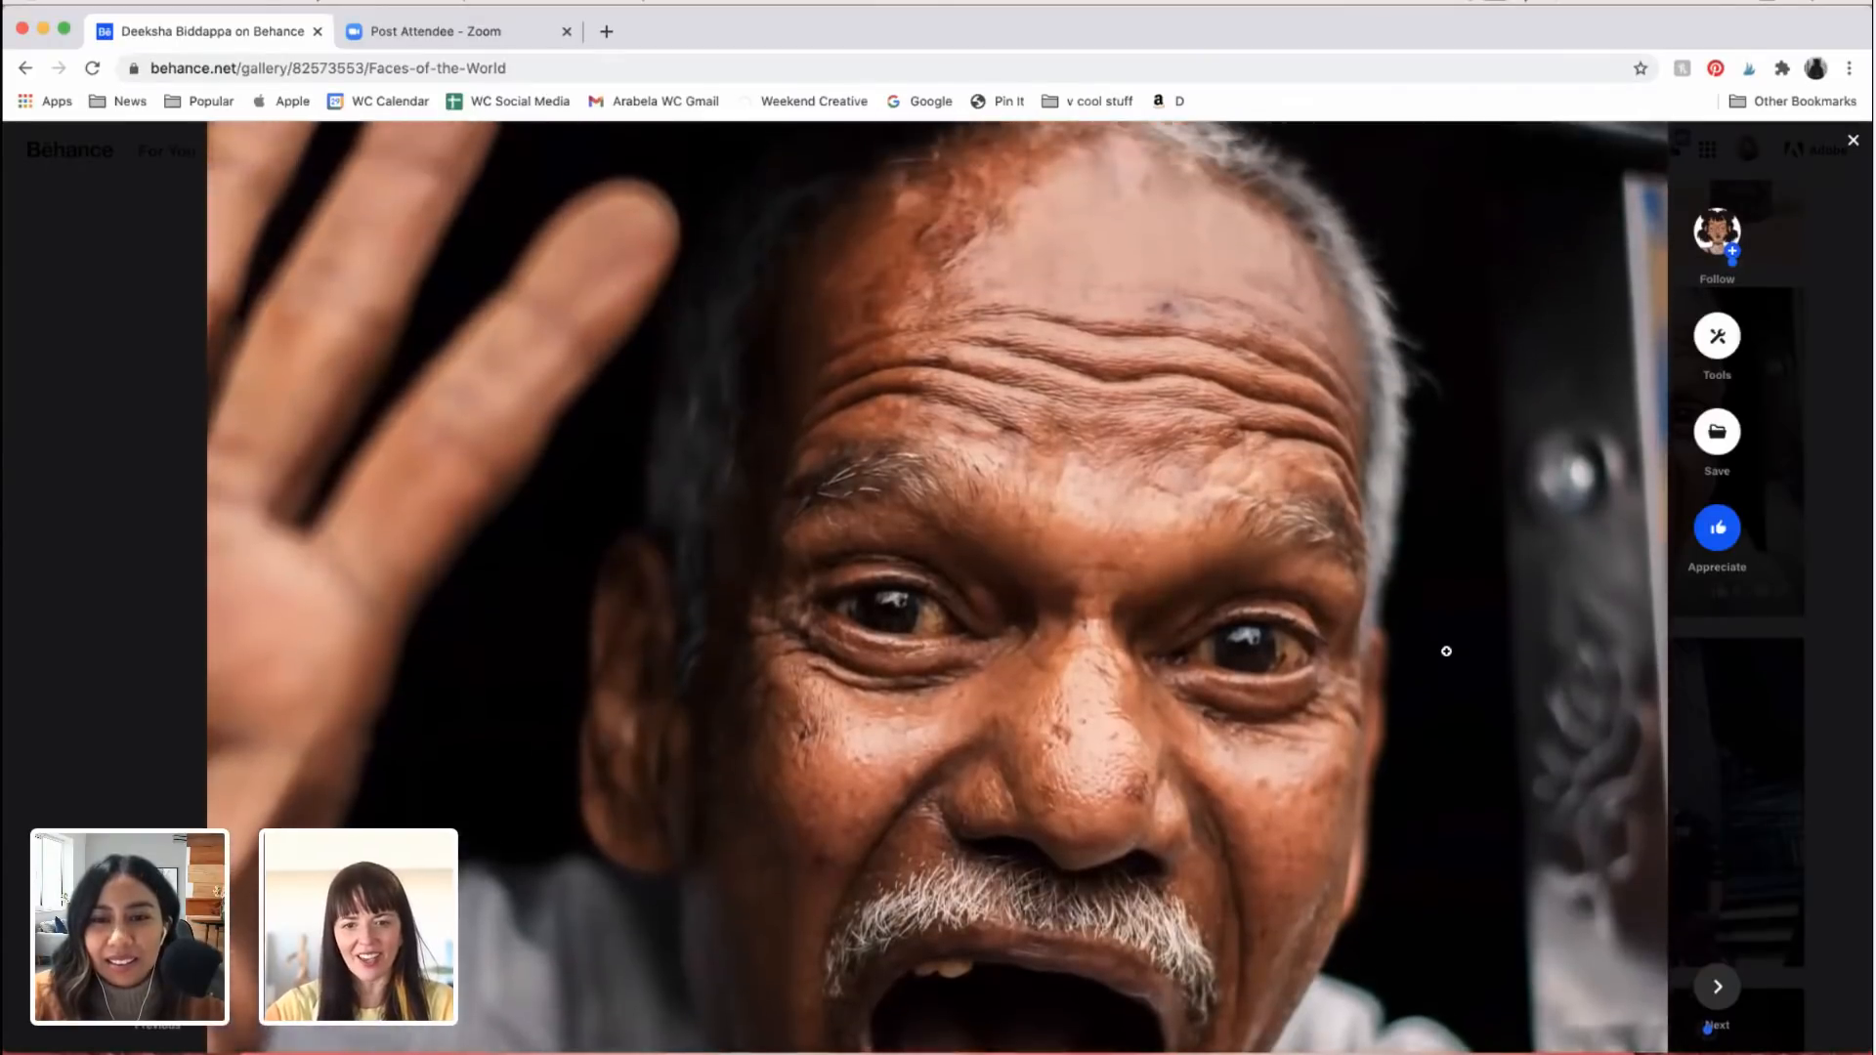
{"action": "scroll", "coordinate": [1066, 711], "scroll_direction": "down", "scroll_amount": 3}
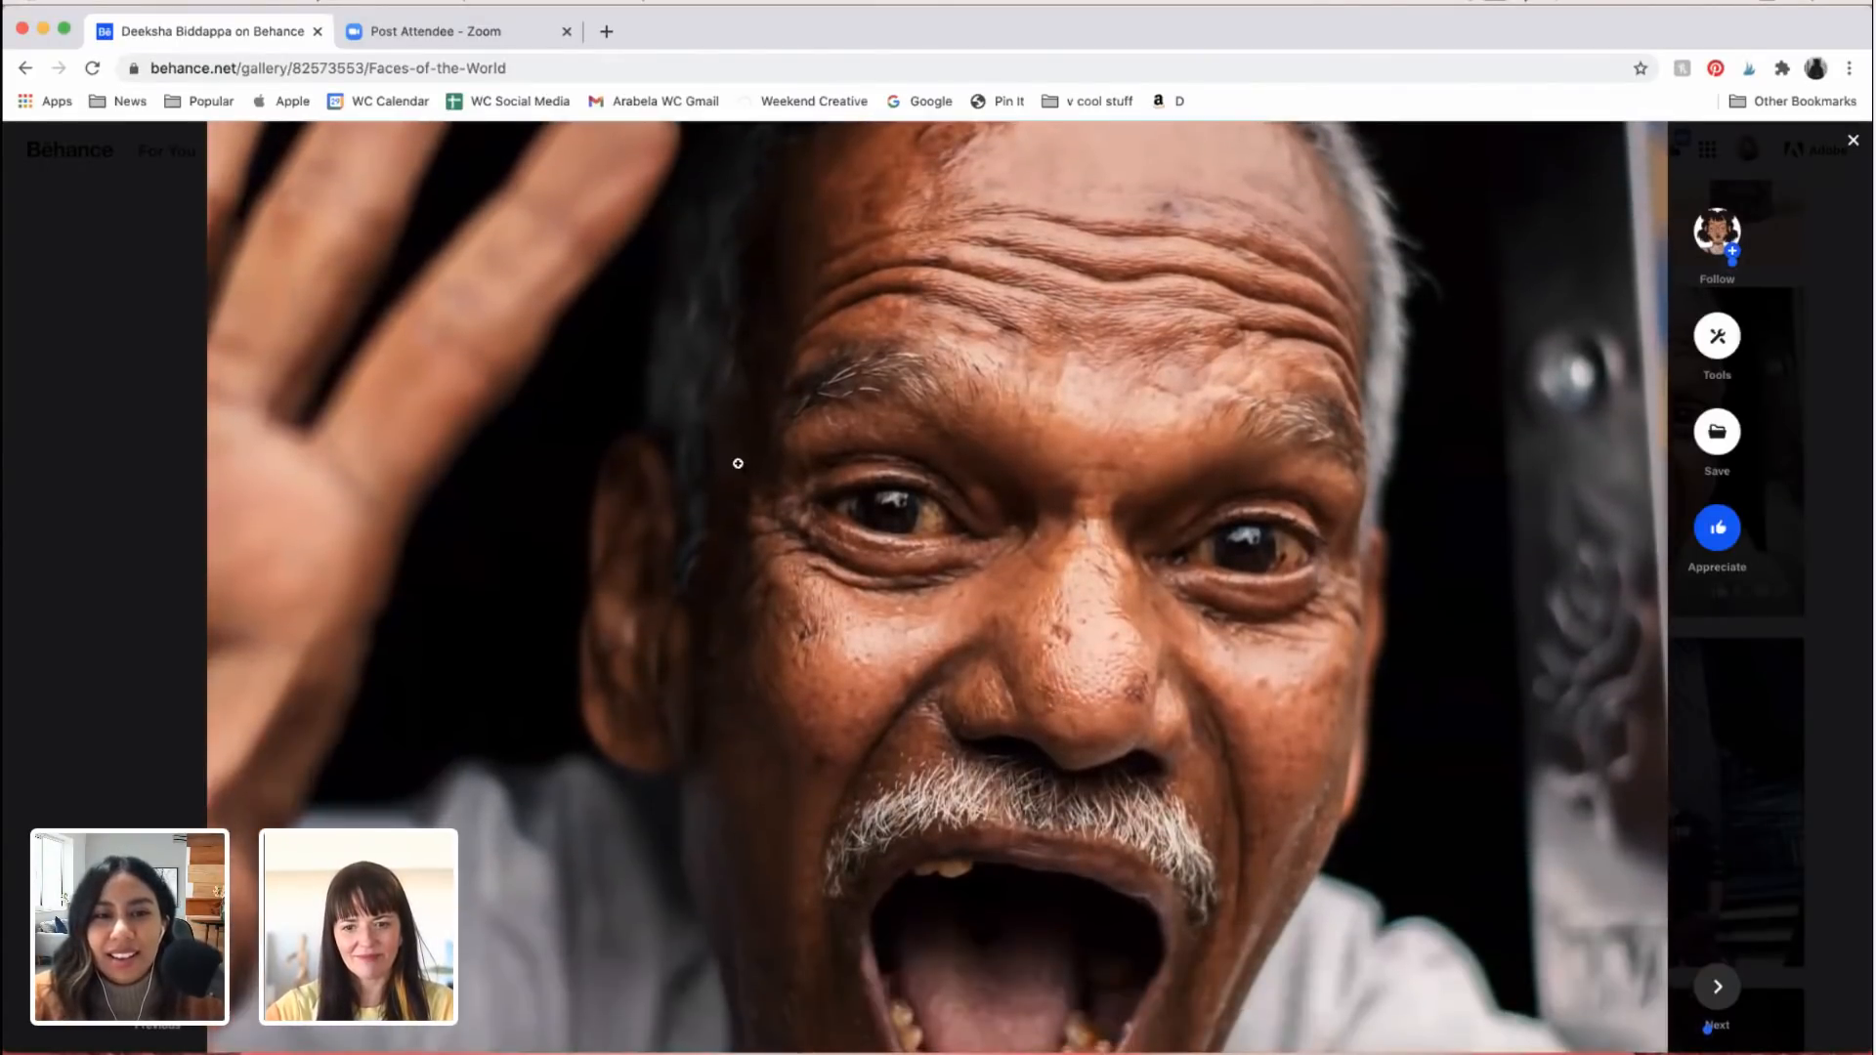
{"action": "scroll", "coordinate": [1026, 623], "scroll_direction": "up", "scroll_amount": 10}
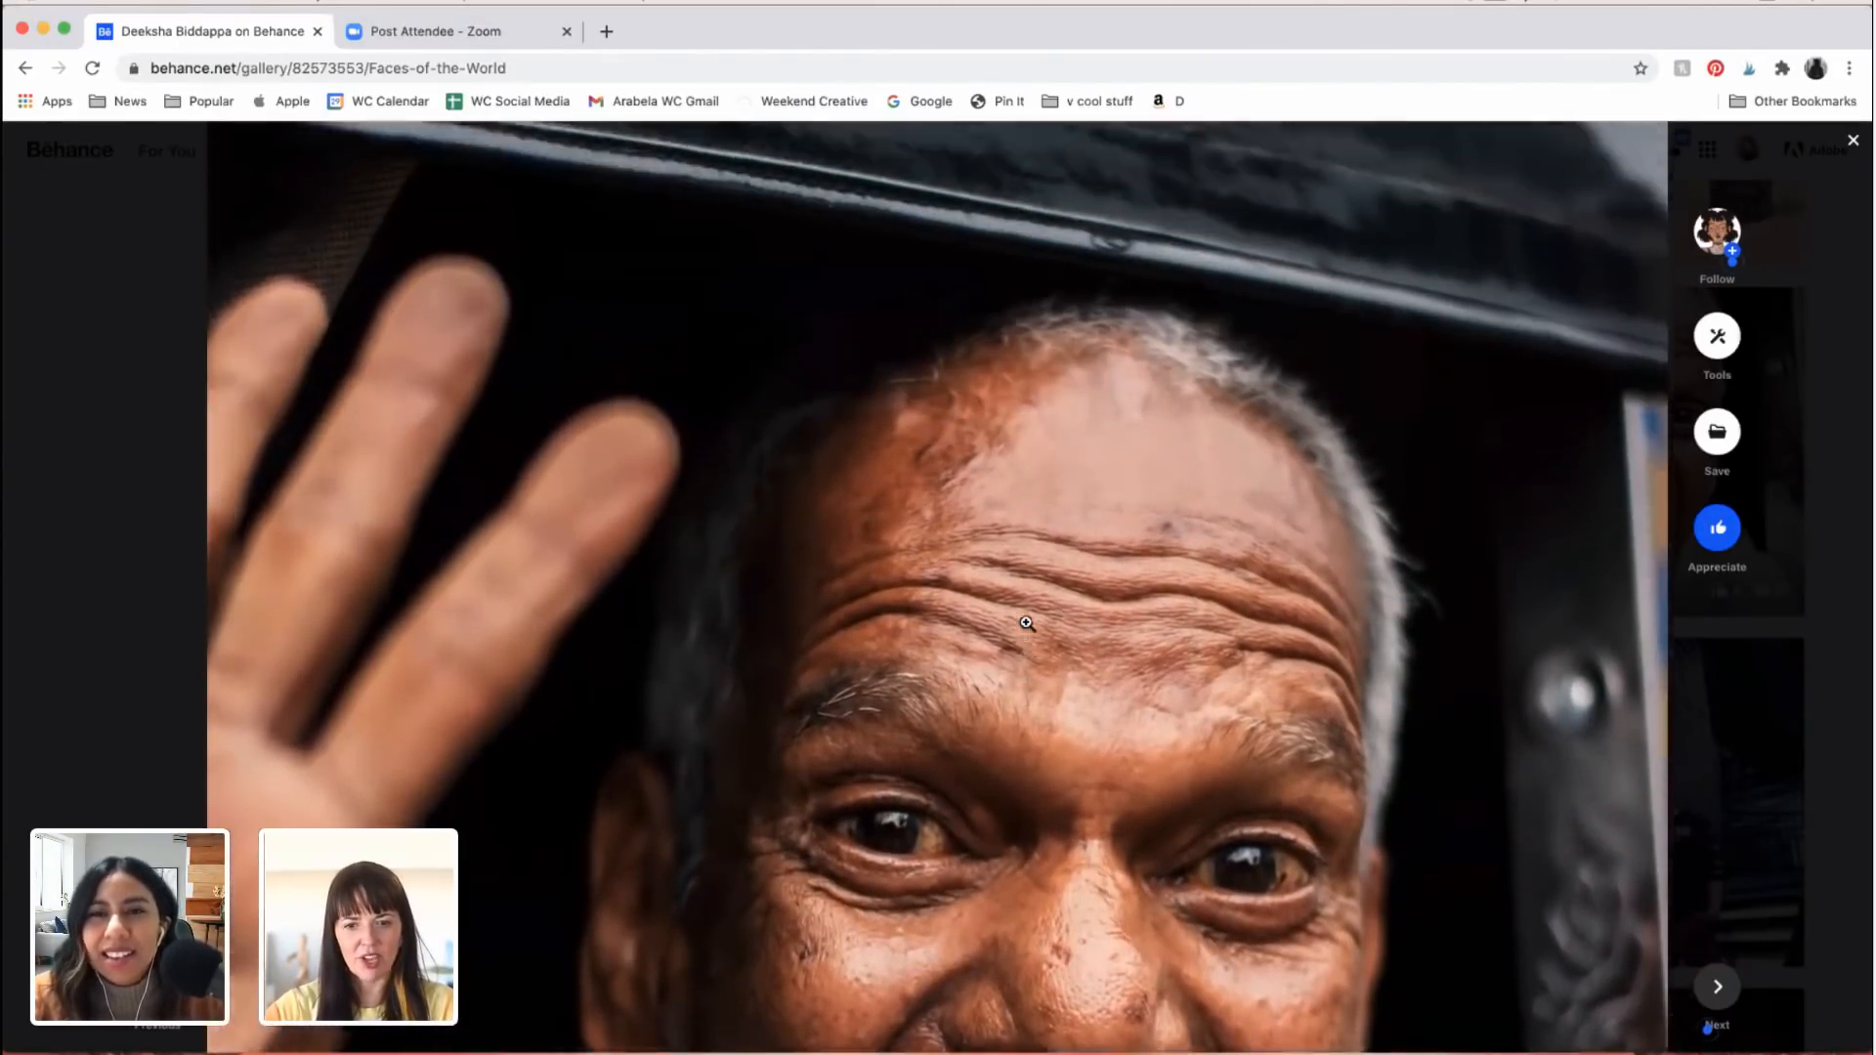
{"action": "scroll", "coordinate": [1027, 623], "scroll_direction": "down", "scroll_amount": 1}
{"action": "scroll", "coordinate": [1026, 623], "scroll_direction": "up", "scroll_amount": 7}
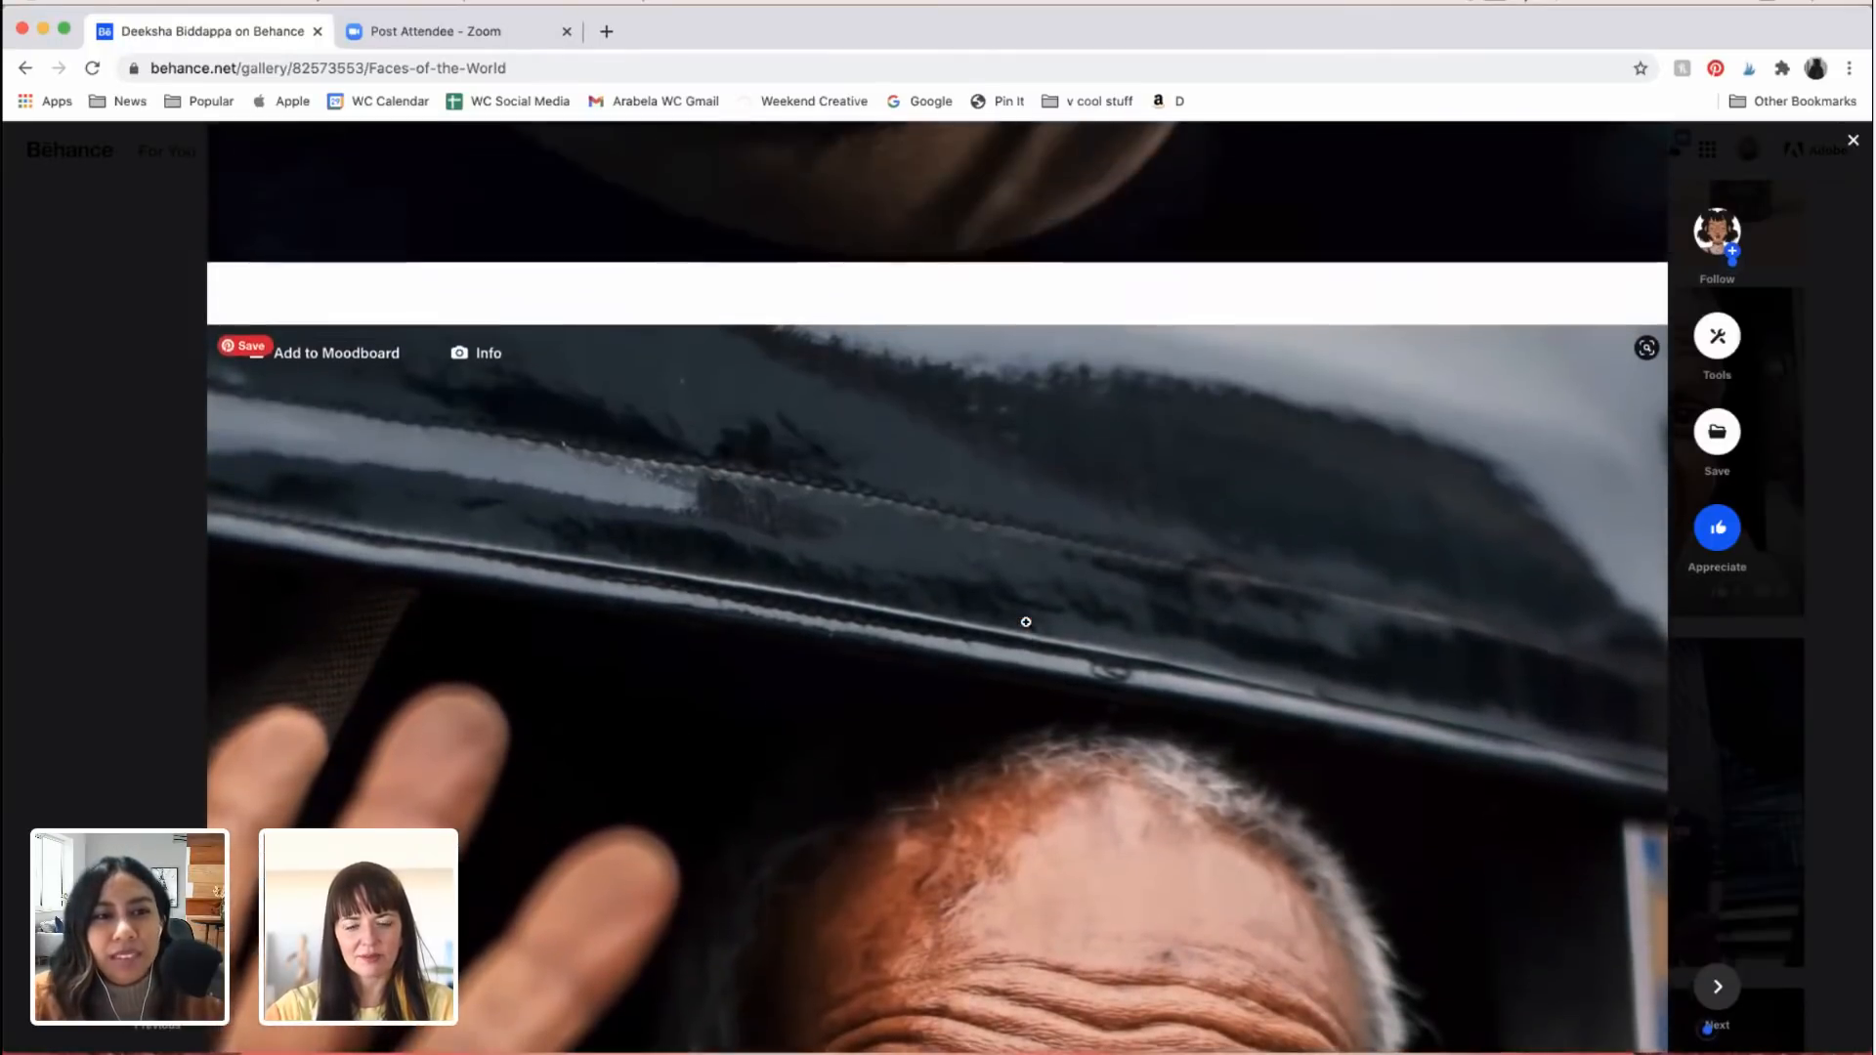
{"action": "scroll", "coordinate": [1026, 623], "scroll_direction": "down", "scroll_amount": 6}
{"action": "scroll", "coordinate": [1026, 625], "scroll_direction": "down", "scroll_amount": 10}
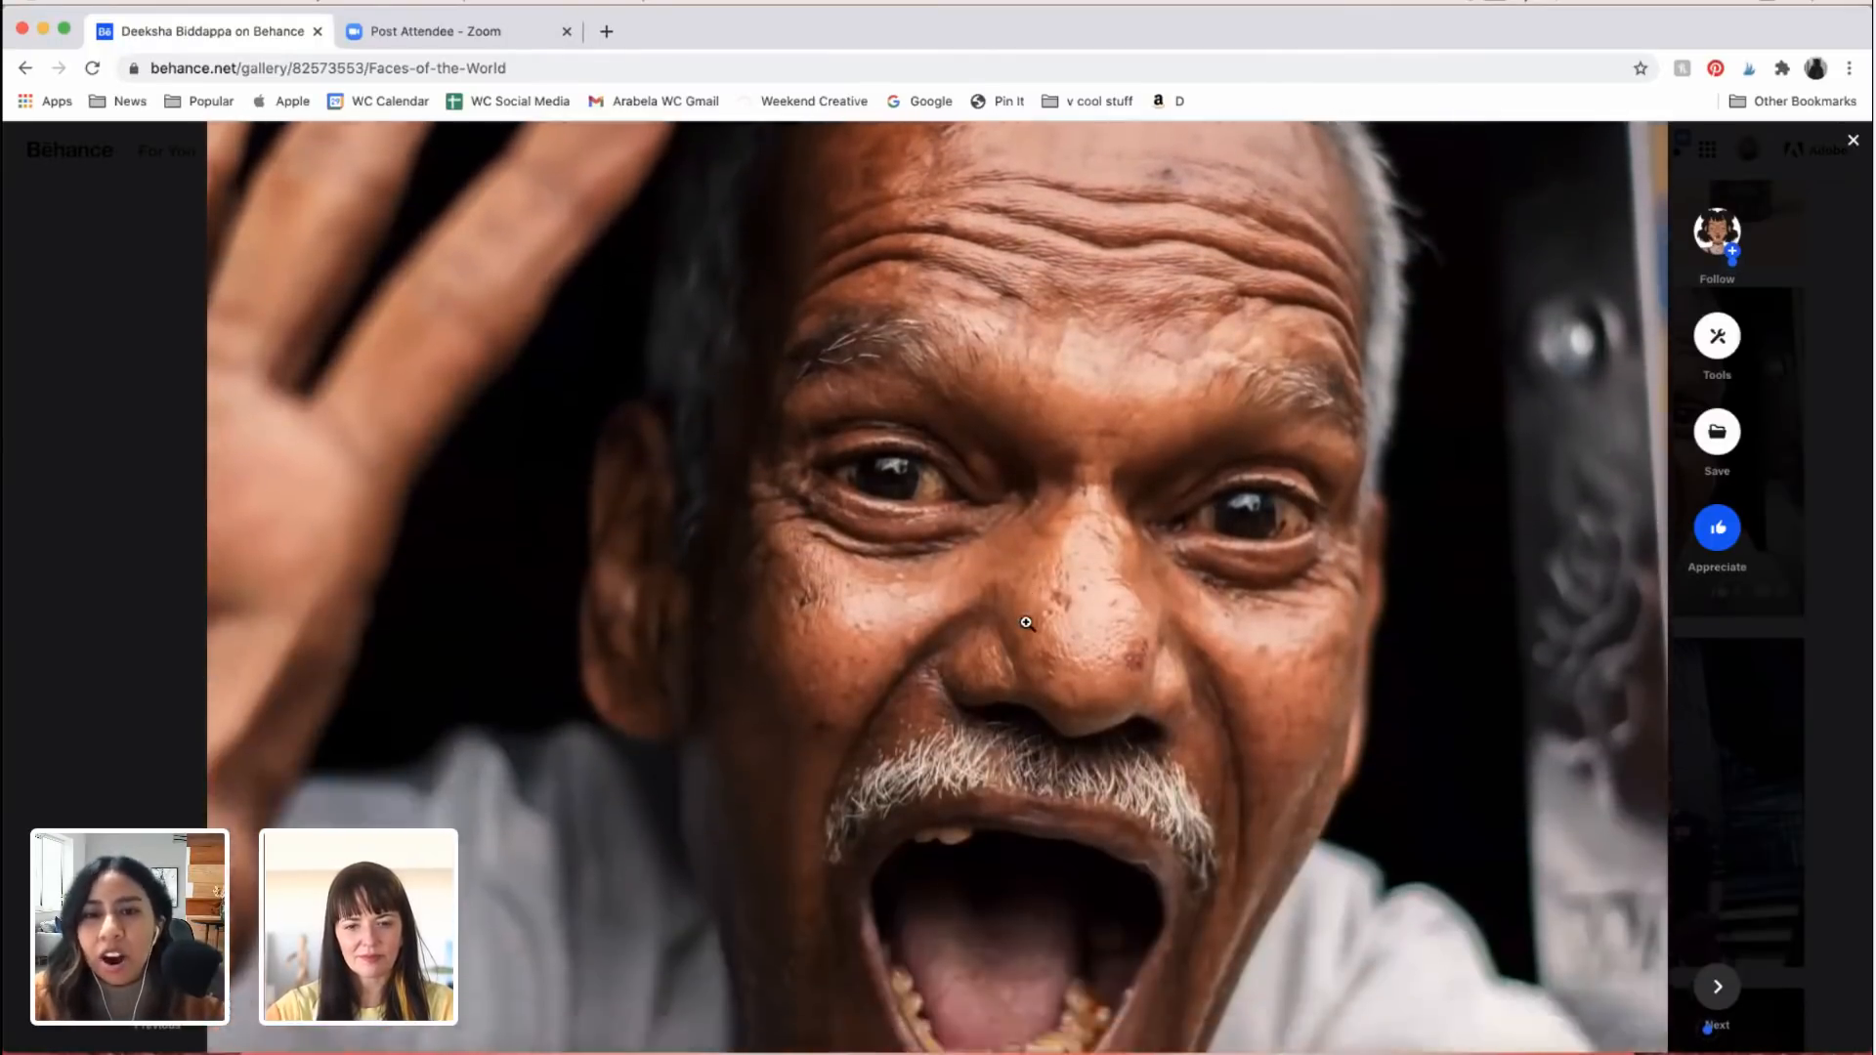
{"action": "scroll", "coordinate": [1263, 506], "scroll_direction": "up", "scroll_amount": 2}
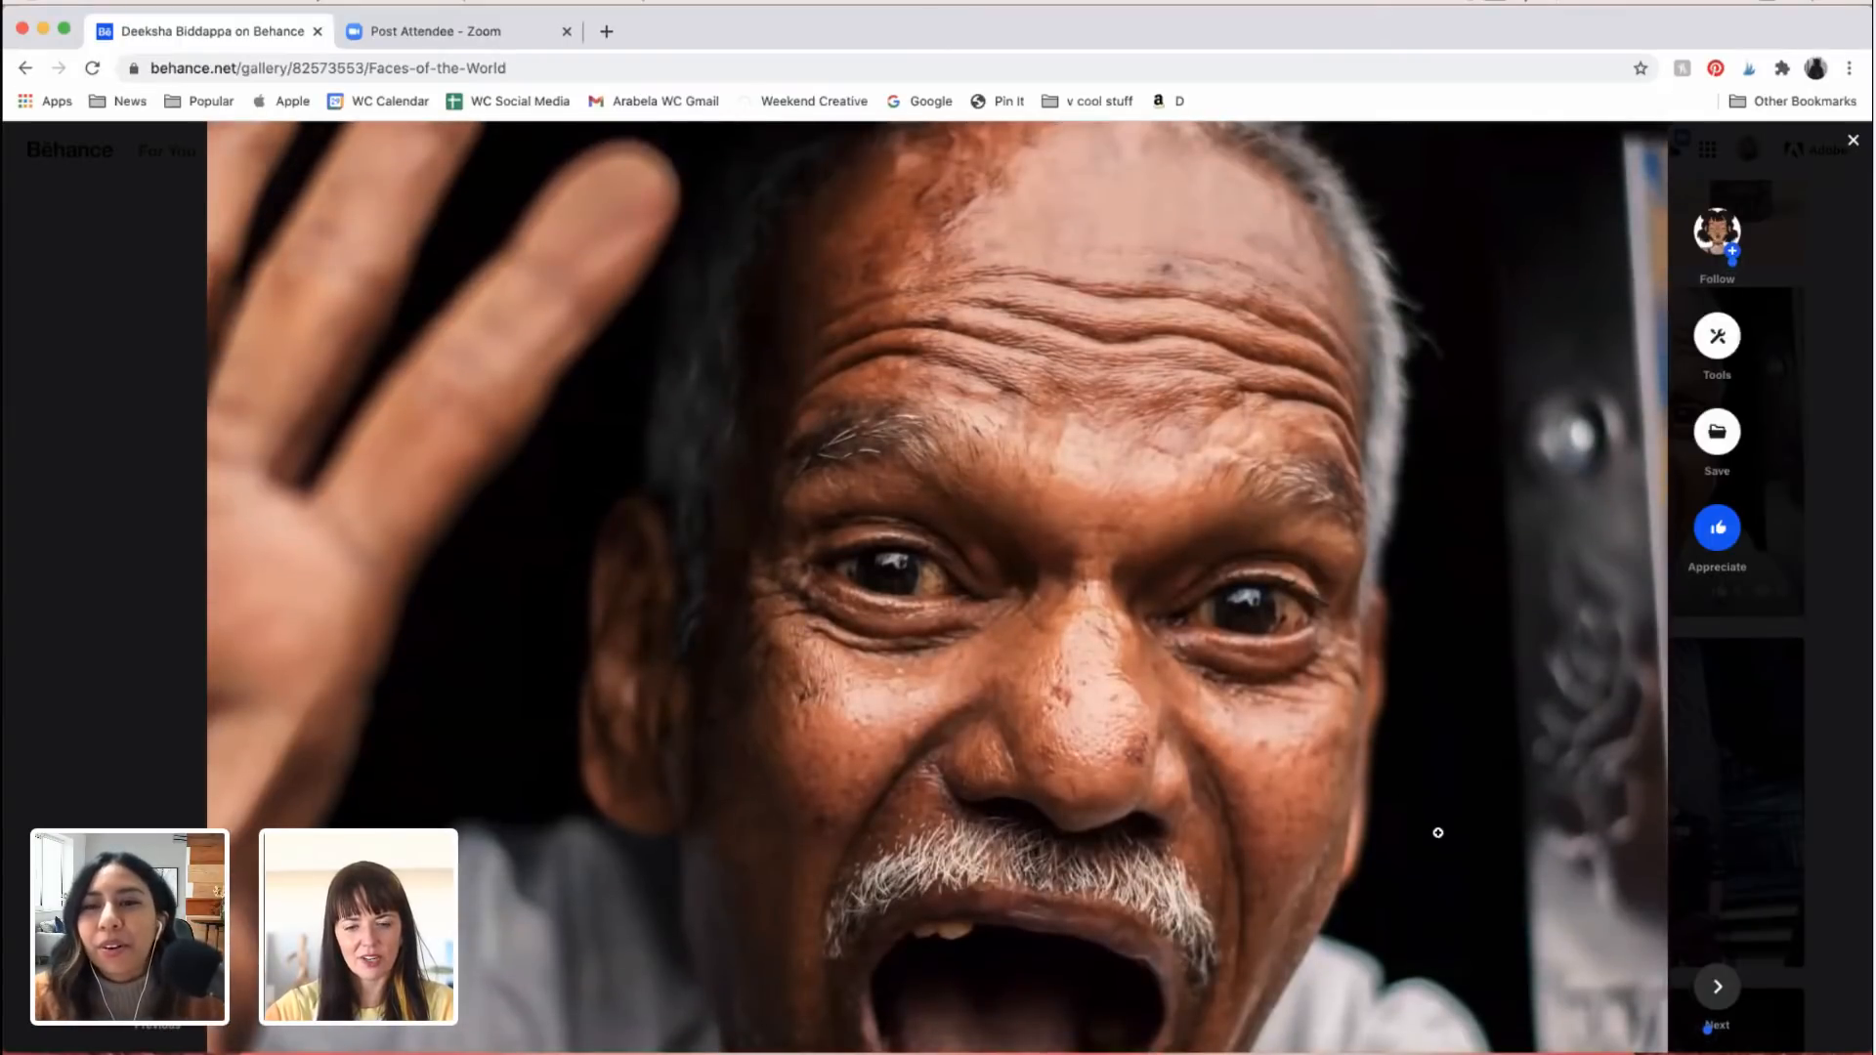
{"action": "scroll", "coordinate": [1437, 832], "scroll_direction": "down", "scroll_amount": 8}
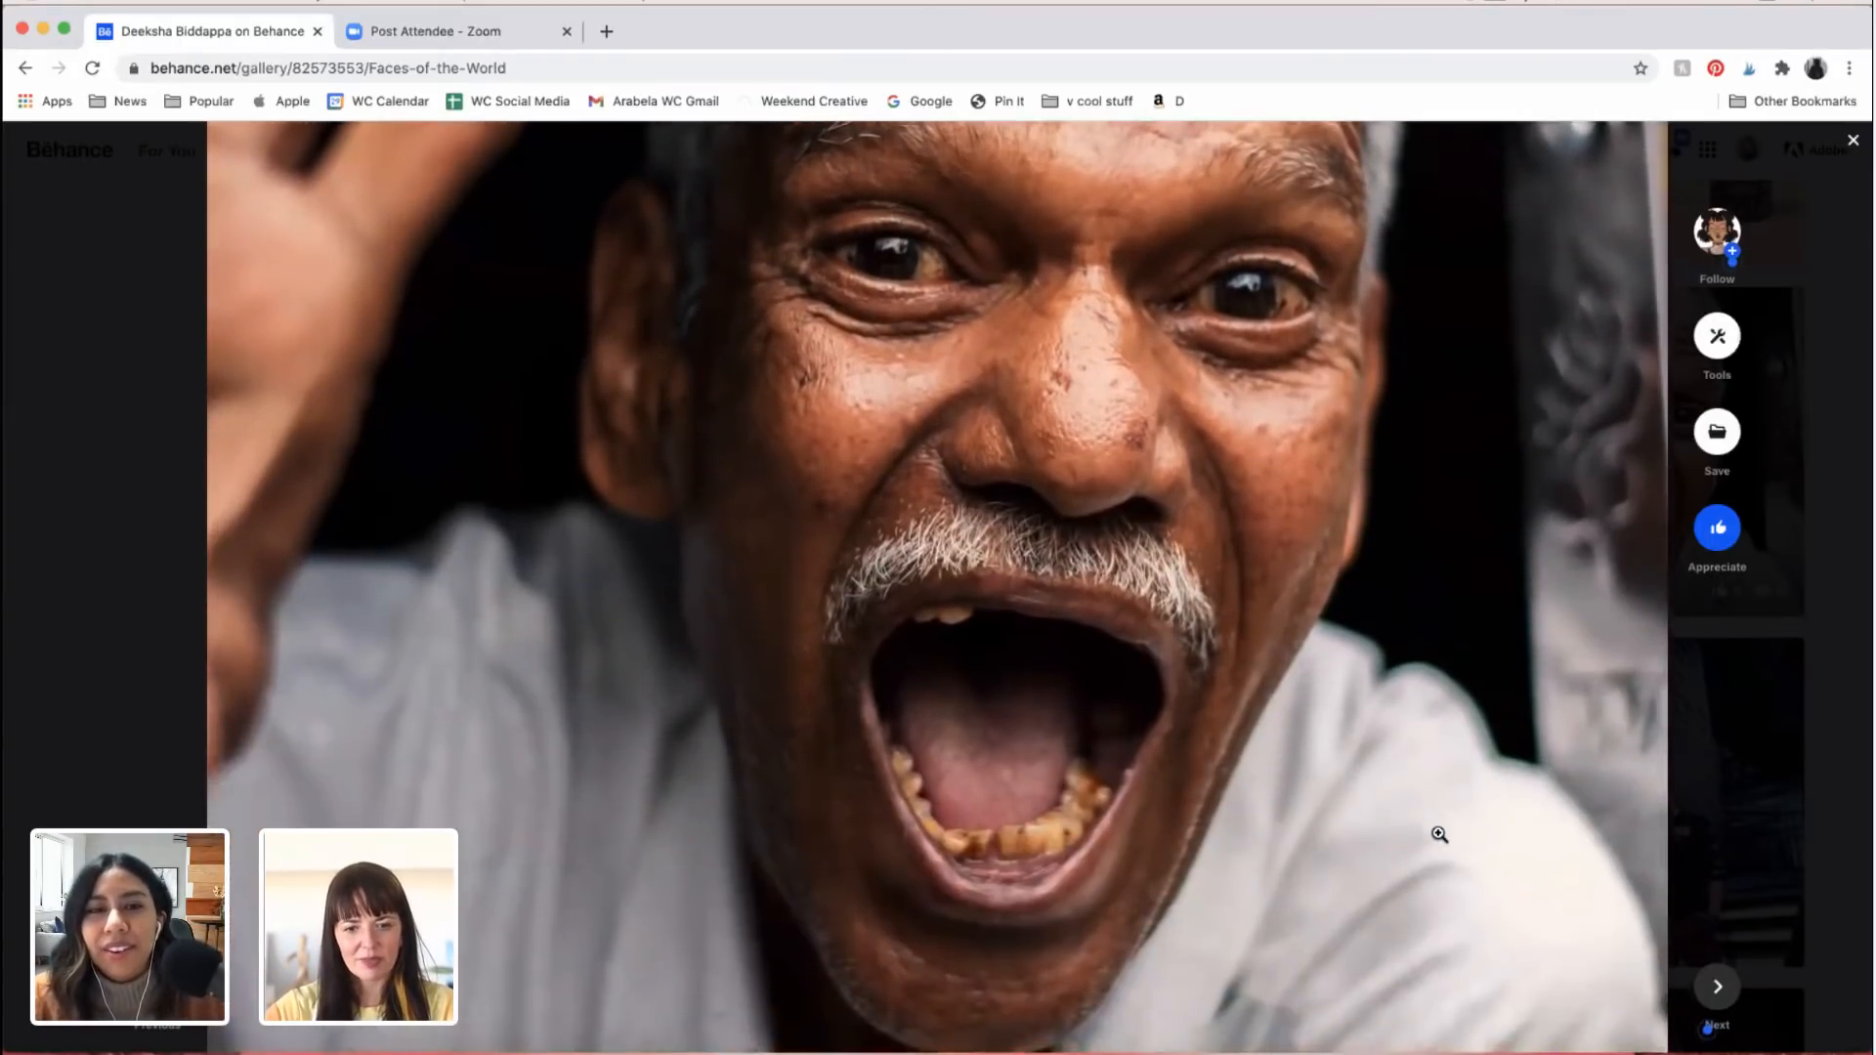
Step: Examine the portrait of the man with the white moustache, from his curly grey hair to his striped shirt and gold watch
{"action": "scroll", "coordinate": [1439, 834], "scroll_direction": "down", "scroll_amount": 15}
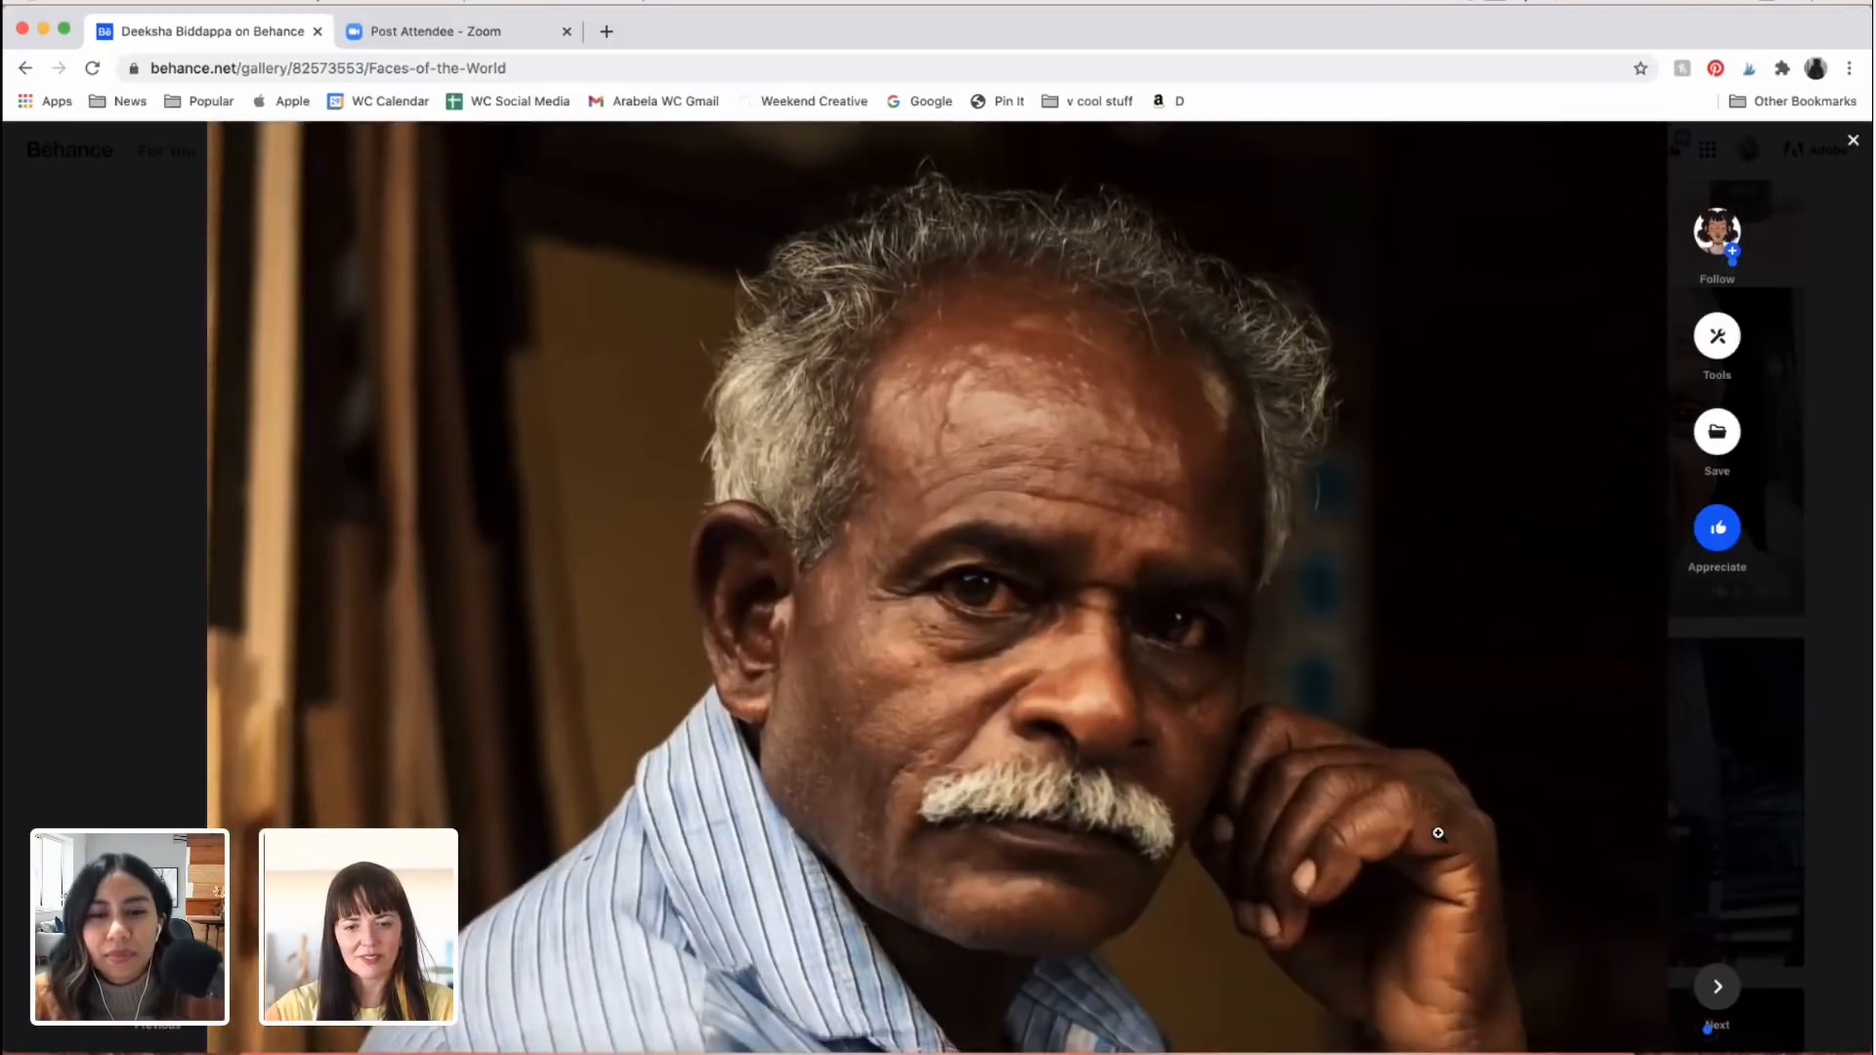
{"action": "scroll", "coordinate": [1439, 833], "scroll_direction": "down", "scroll_amount": 4}
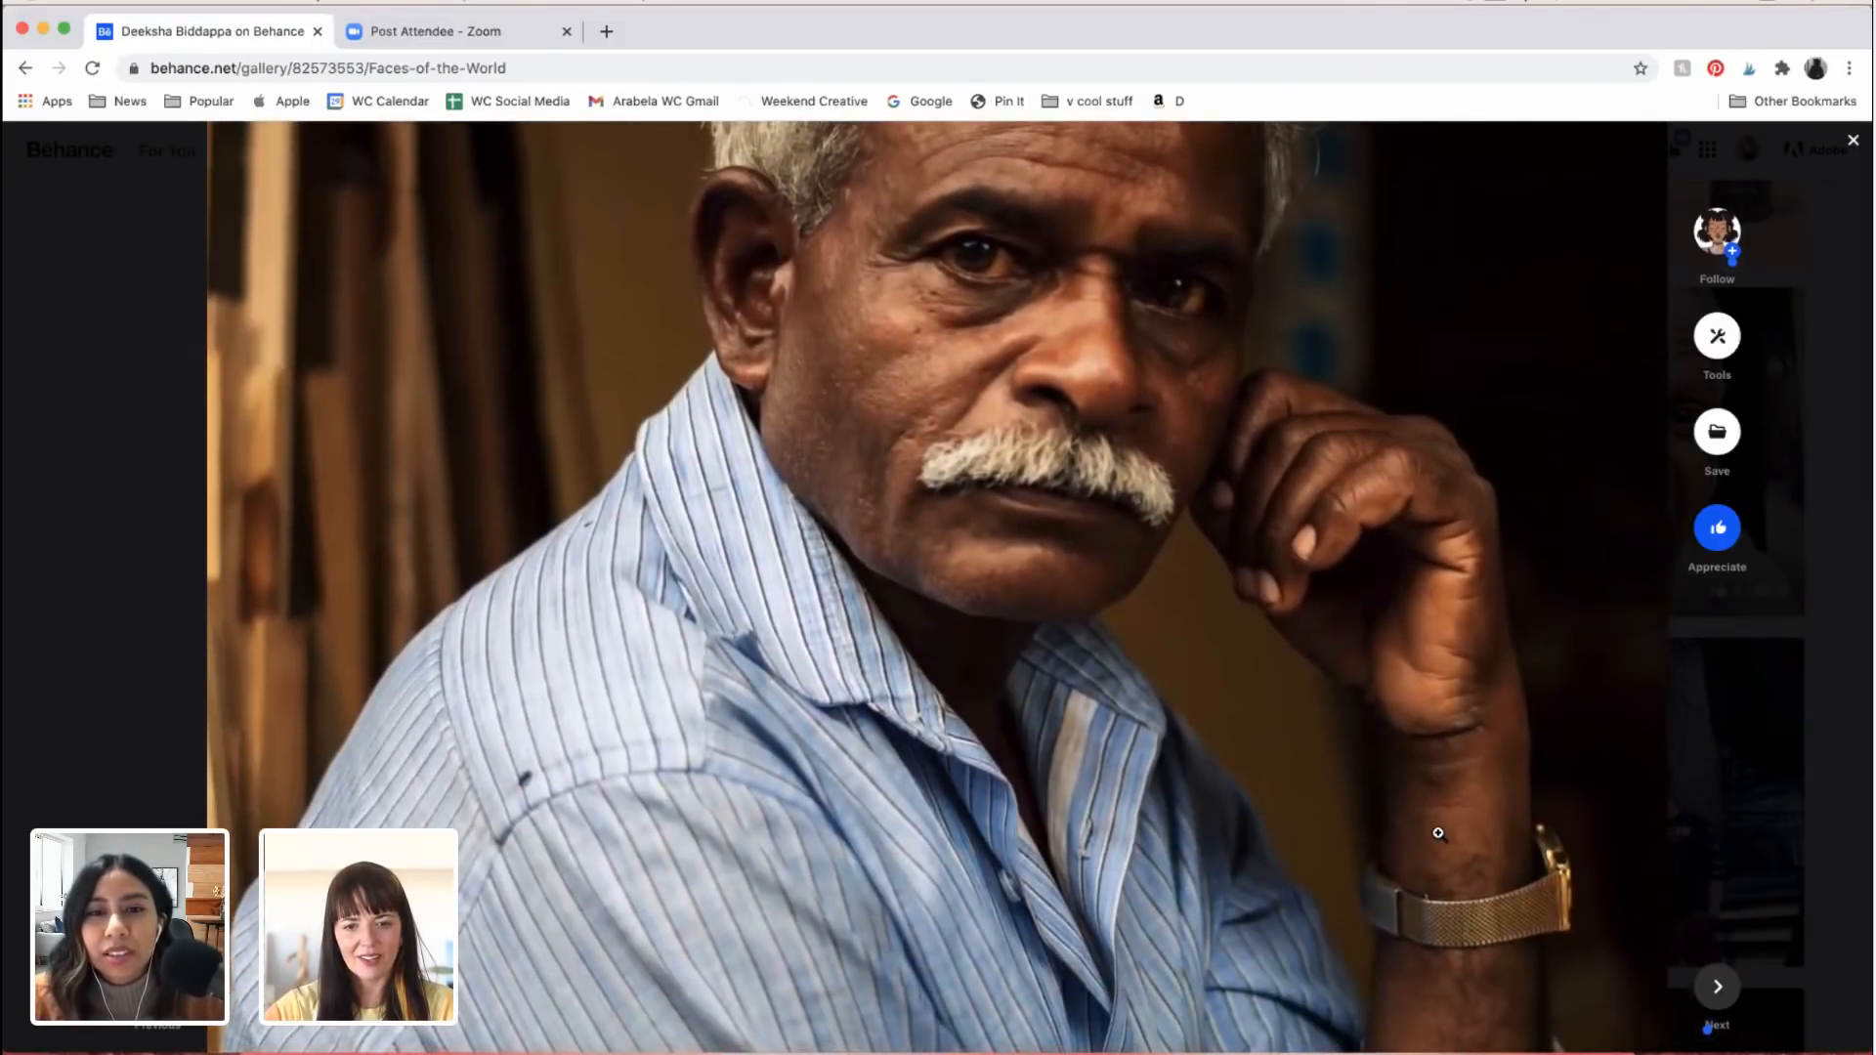
{"action": "scroll", "coordinate": [1300, 770], "scroll_direction": "down", "scroll_amount": 2}
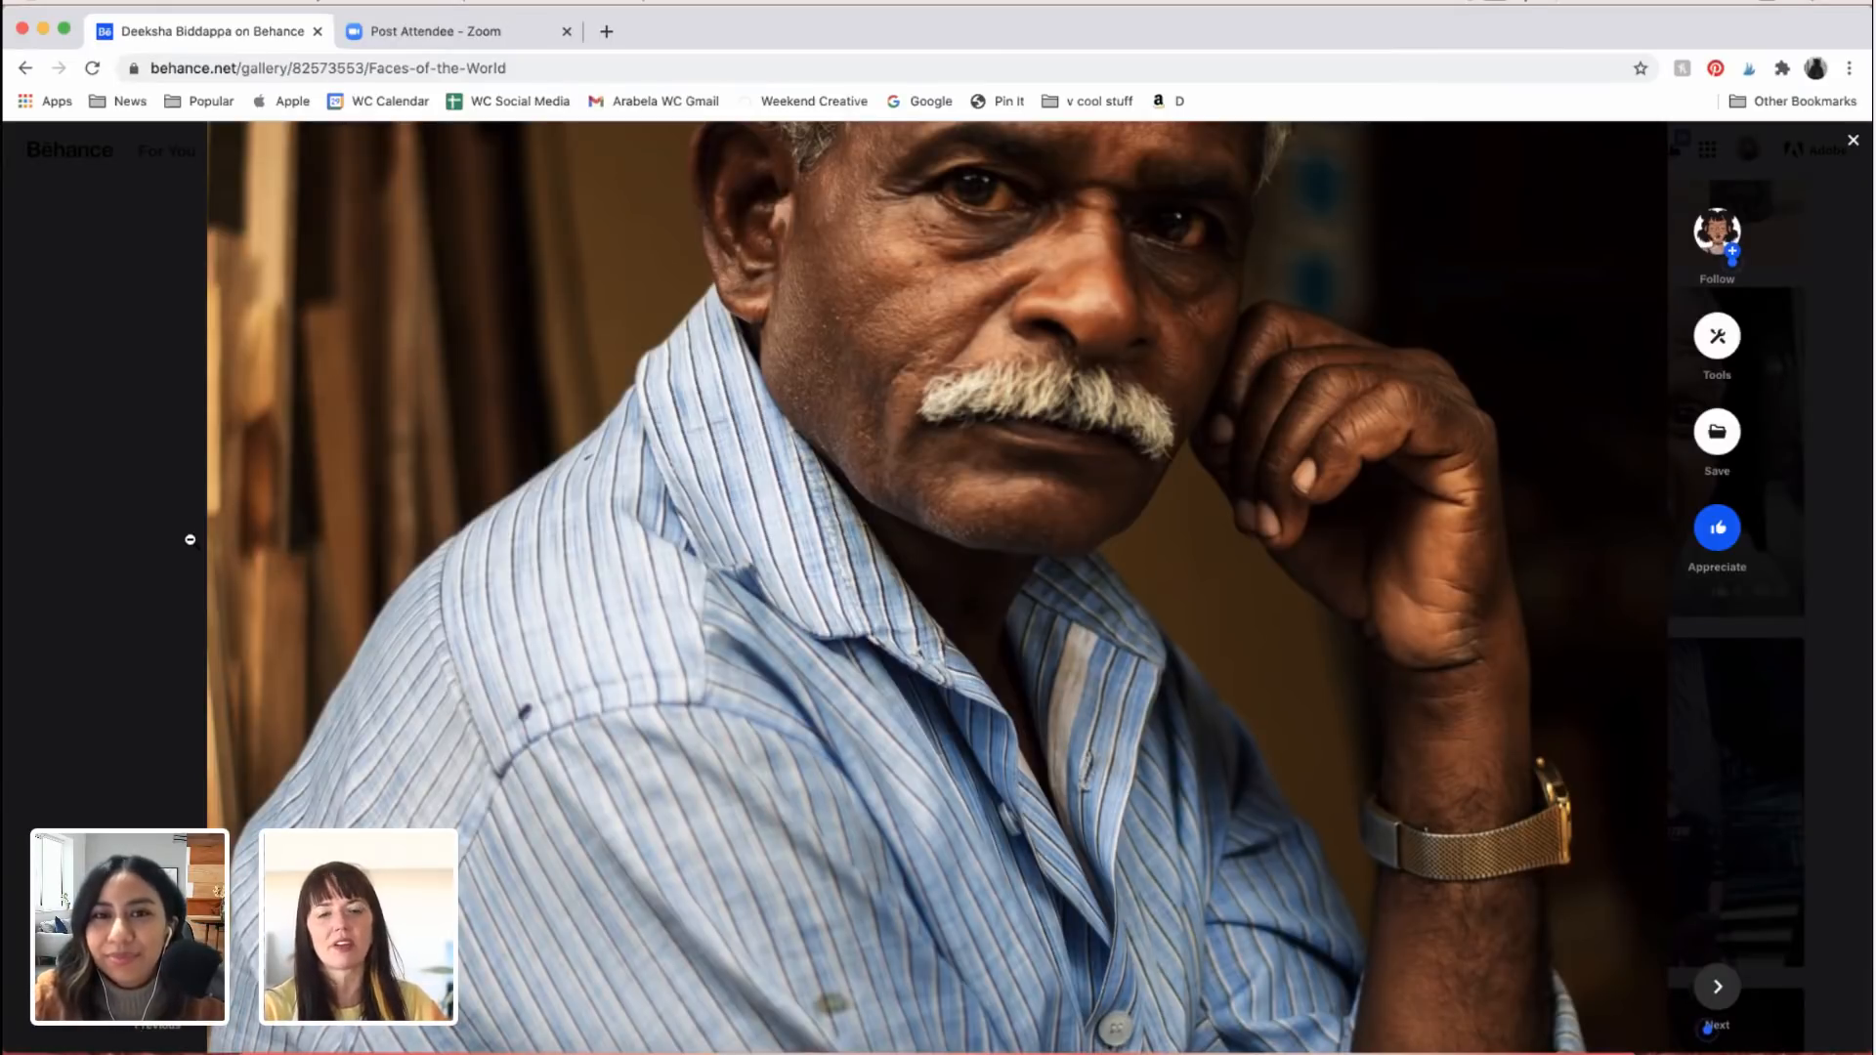
{"action": "scroll", "coordinate": [189, 539], "scroll_direction": "up", "scroll_amount": 4}
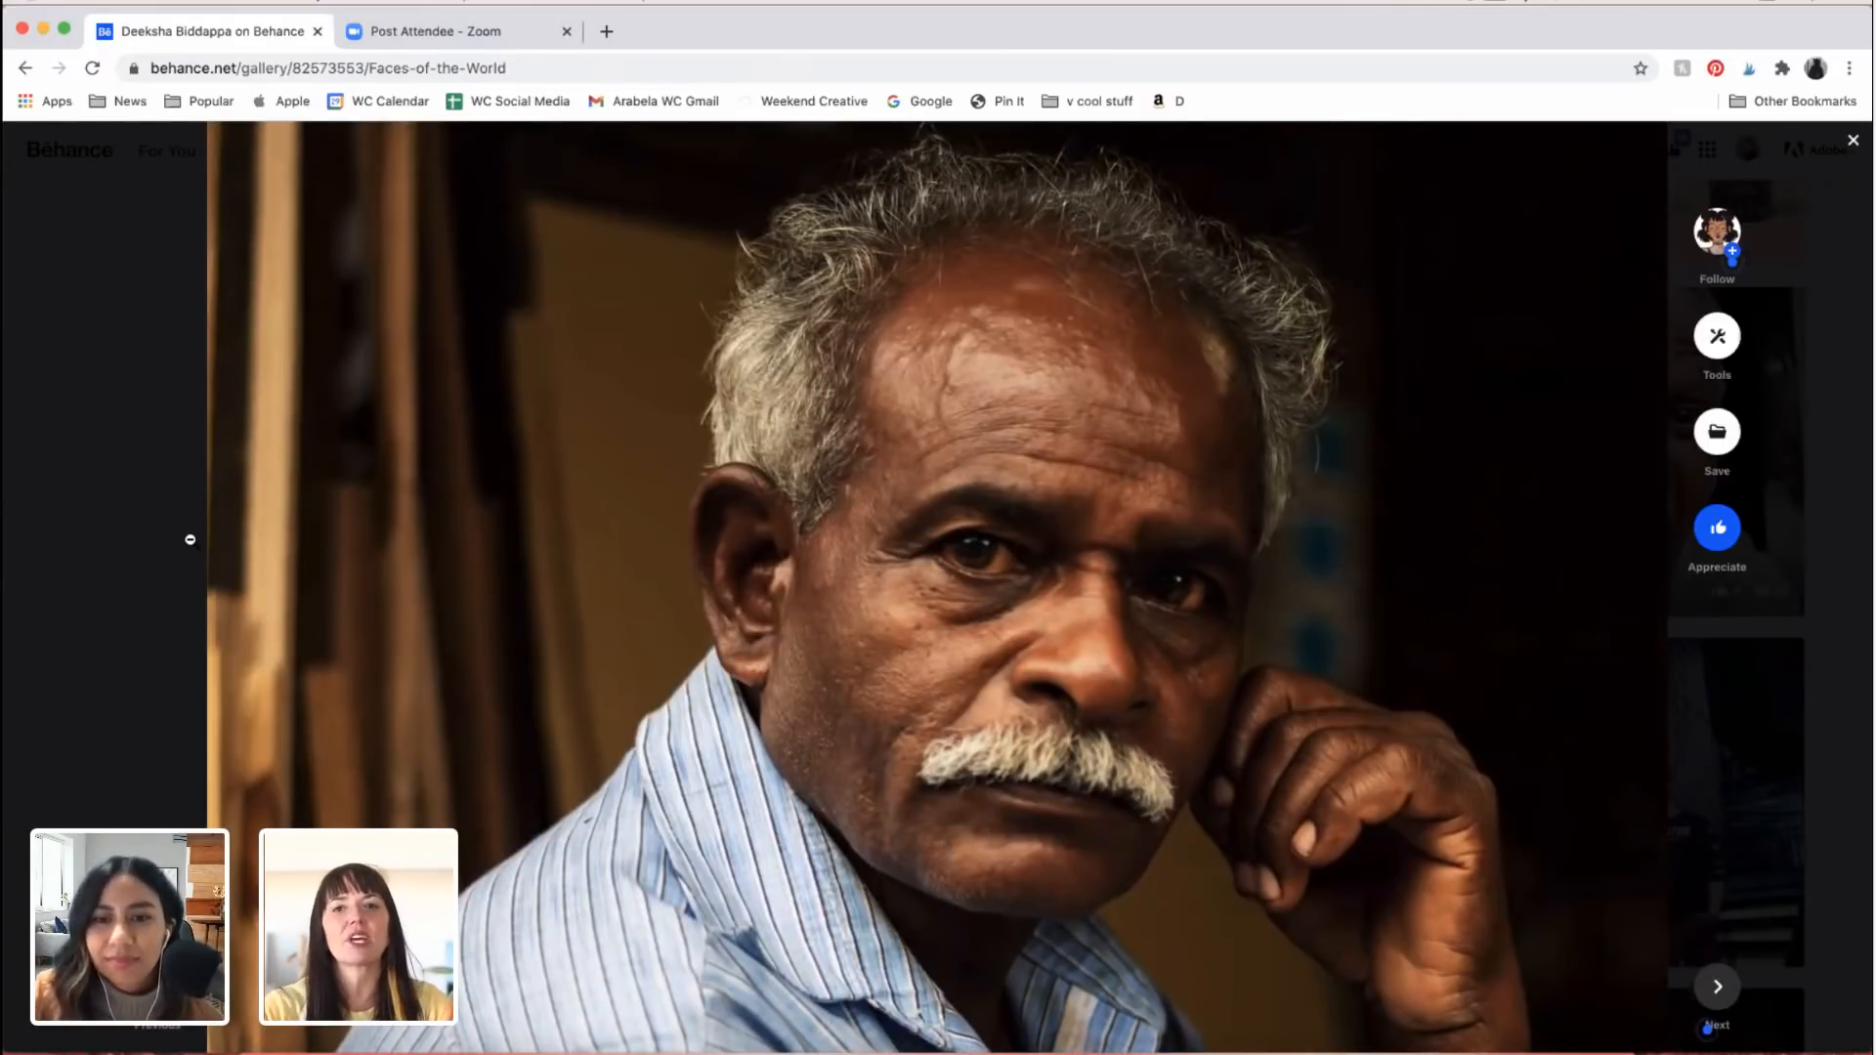
{"action": "scroll", "coordinate": [190, 540], "scroll_direction": "down", "scroll_amount": 1}
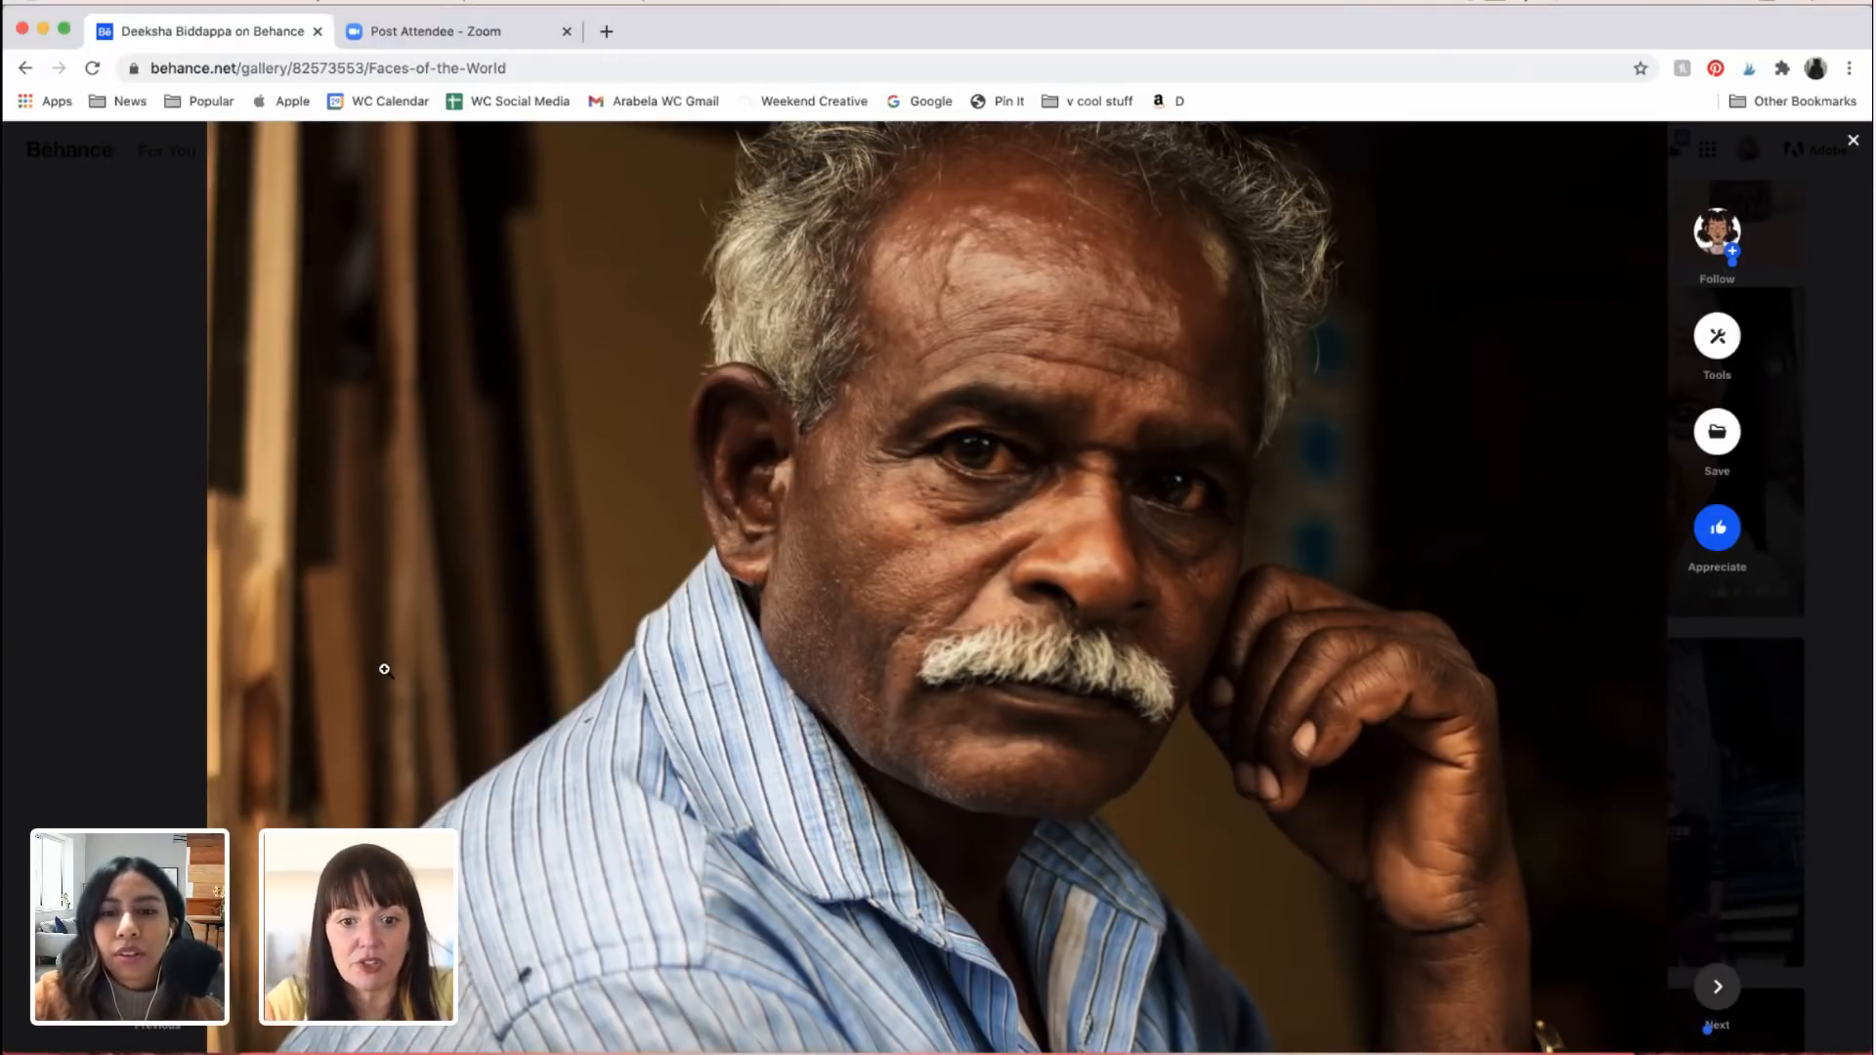
{"action": "scroll", "coordinate": [384, 668], "scroll_direction": "down", "scroll_amount": 1}
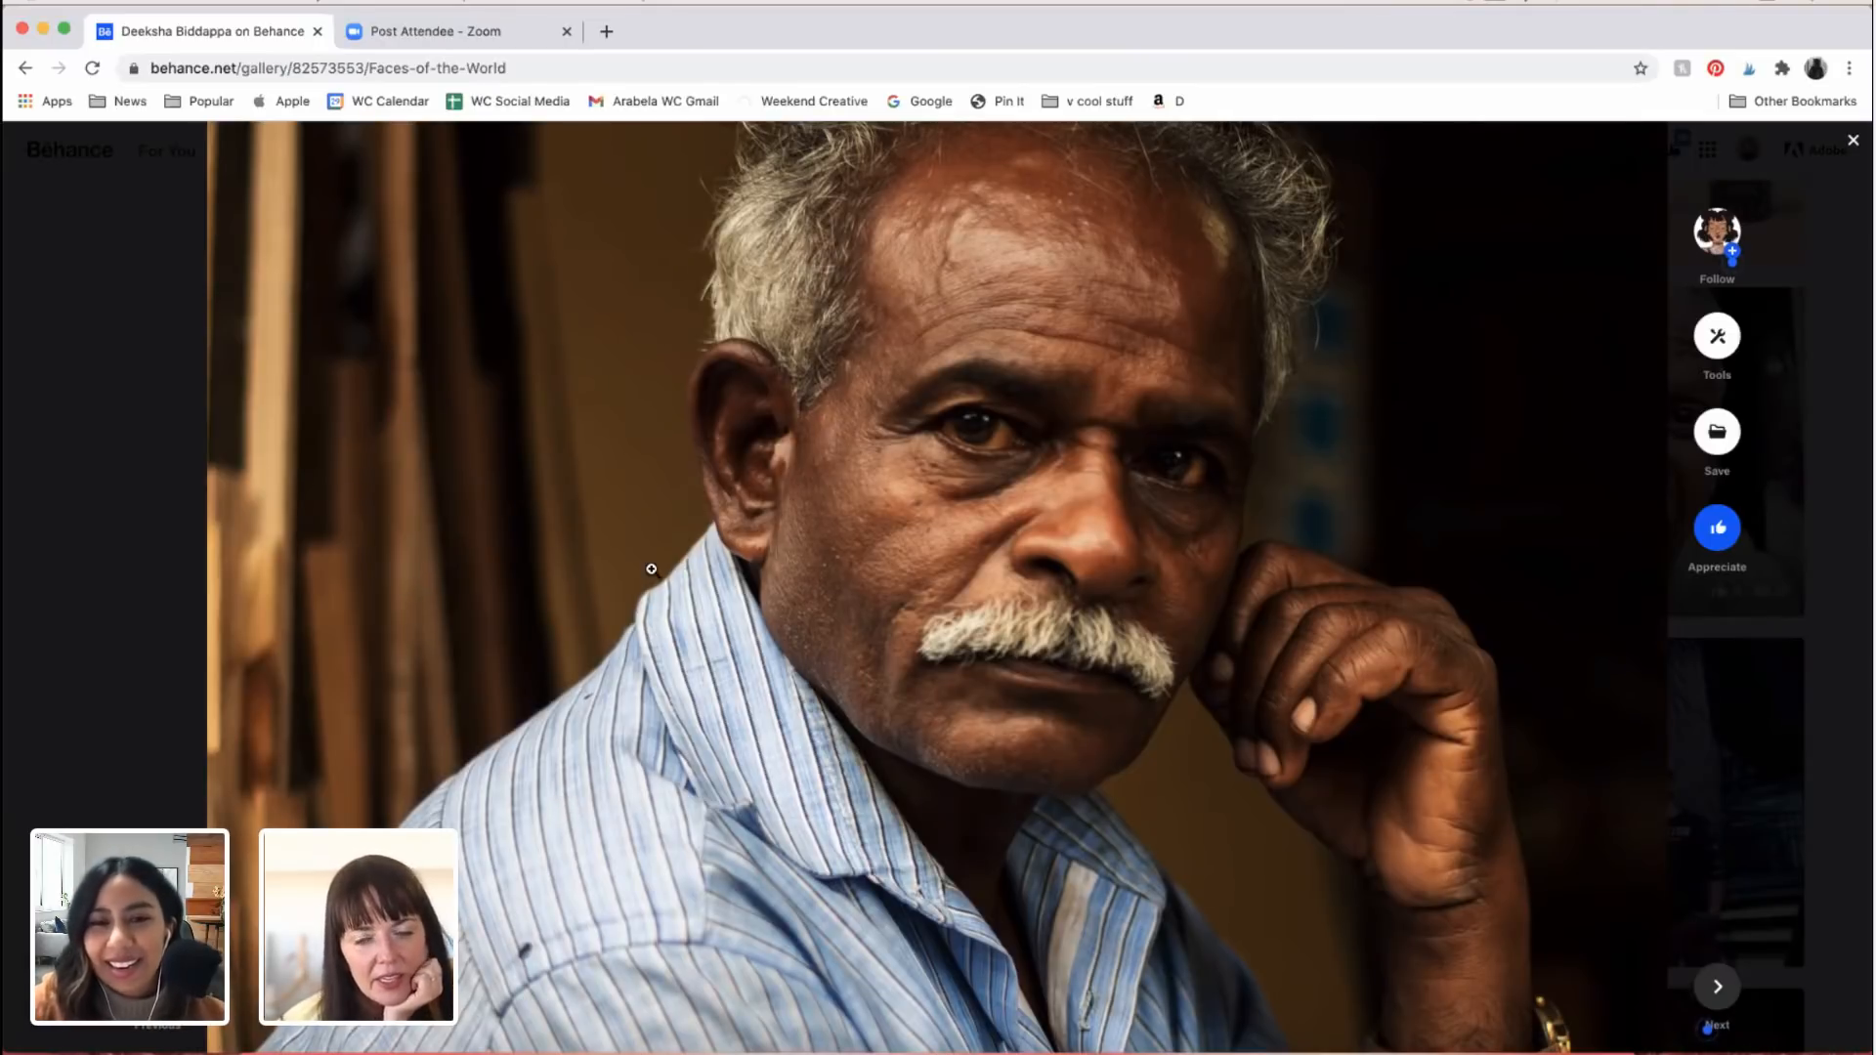
{"action": "scroll", "coordinate": [652, 569], "scroll_direction": "down", "scroll_amount": 2}
{"action": "scroll", "coordinate": [652, 570], "scroll_direction": "down", "scroll_amount": 10}
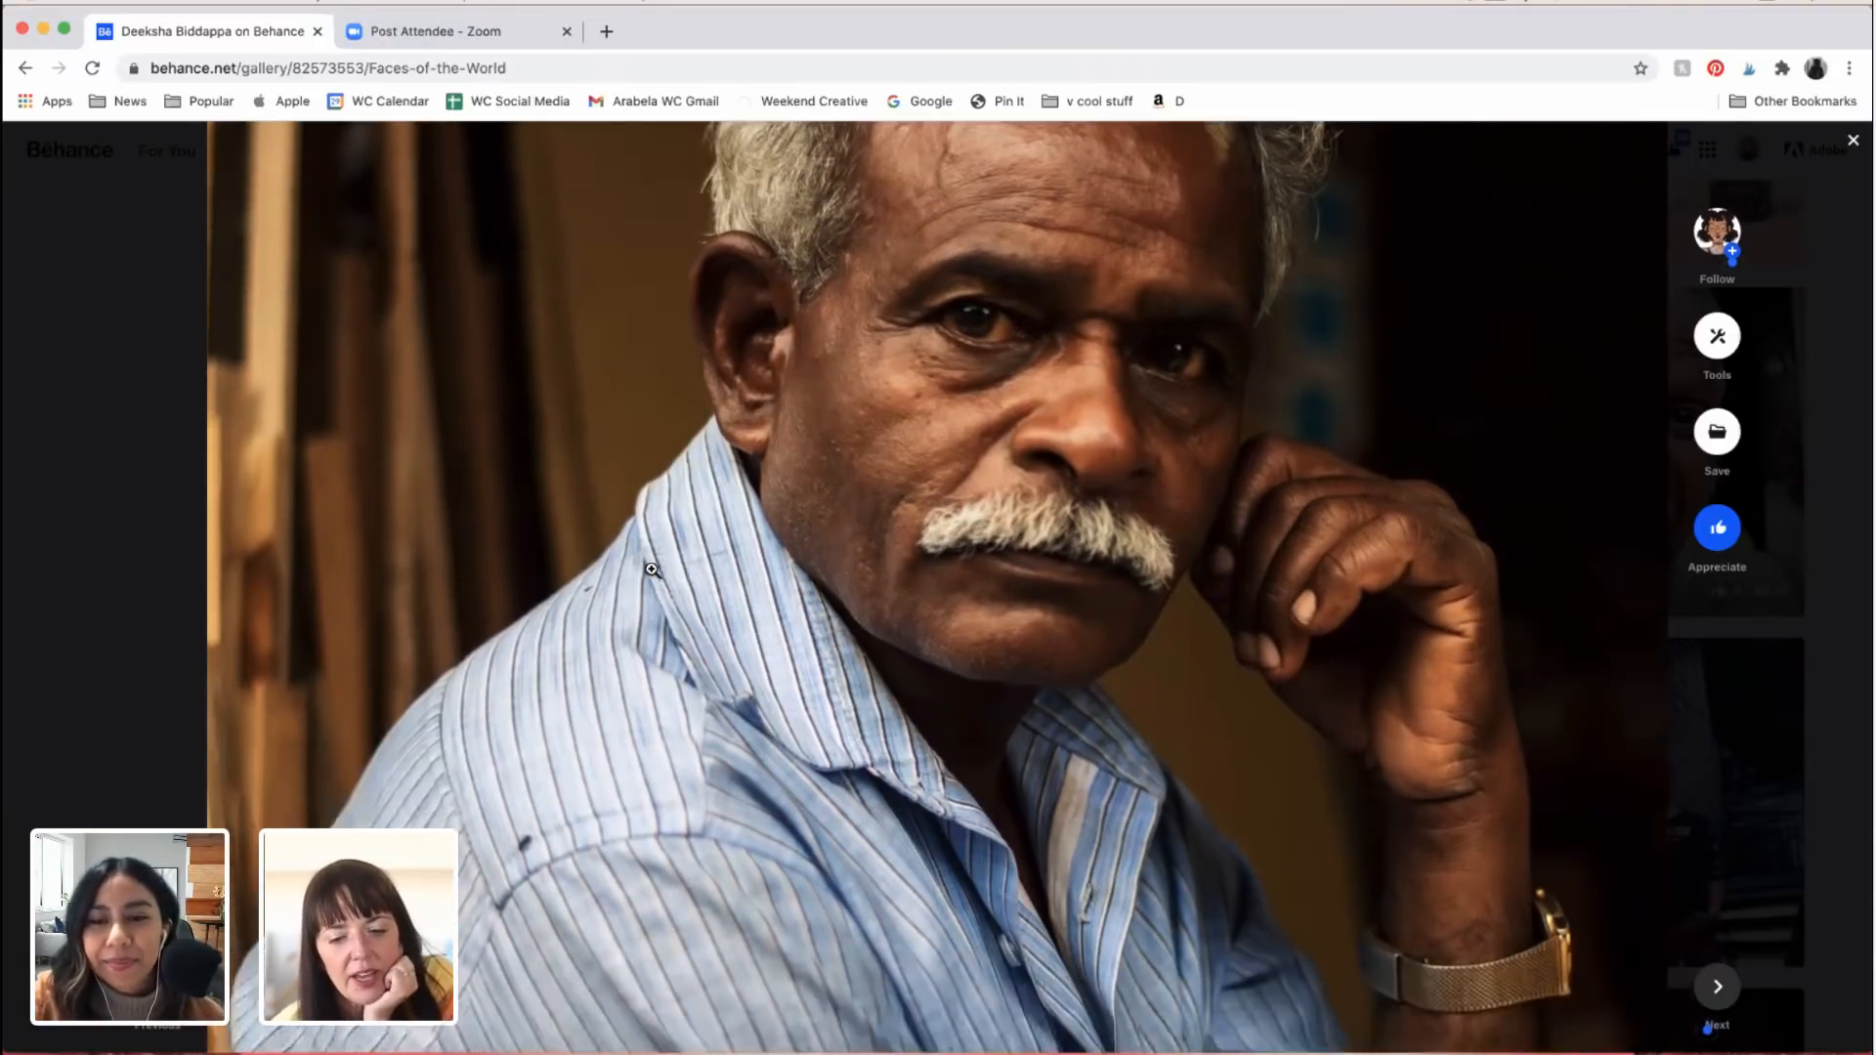
{"action": "scroll", "coordinate": [652, 570], "scroll_direction": "down", "scroll_amount": 20}
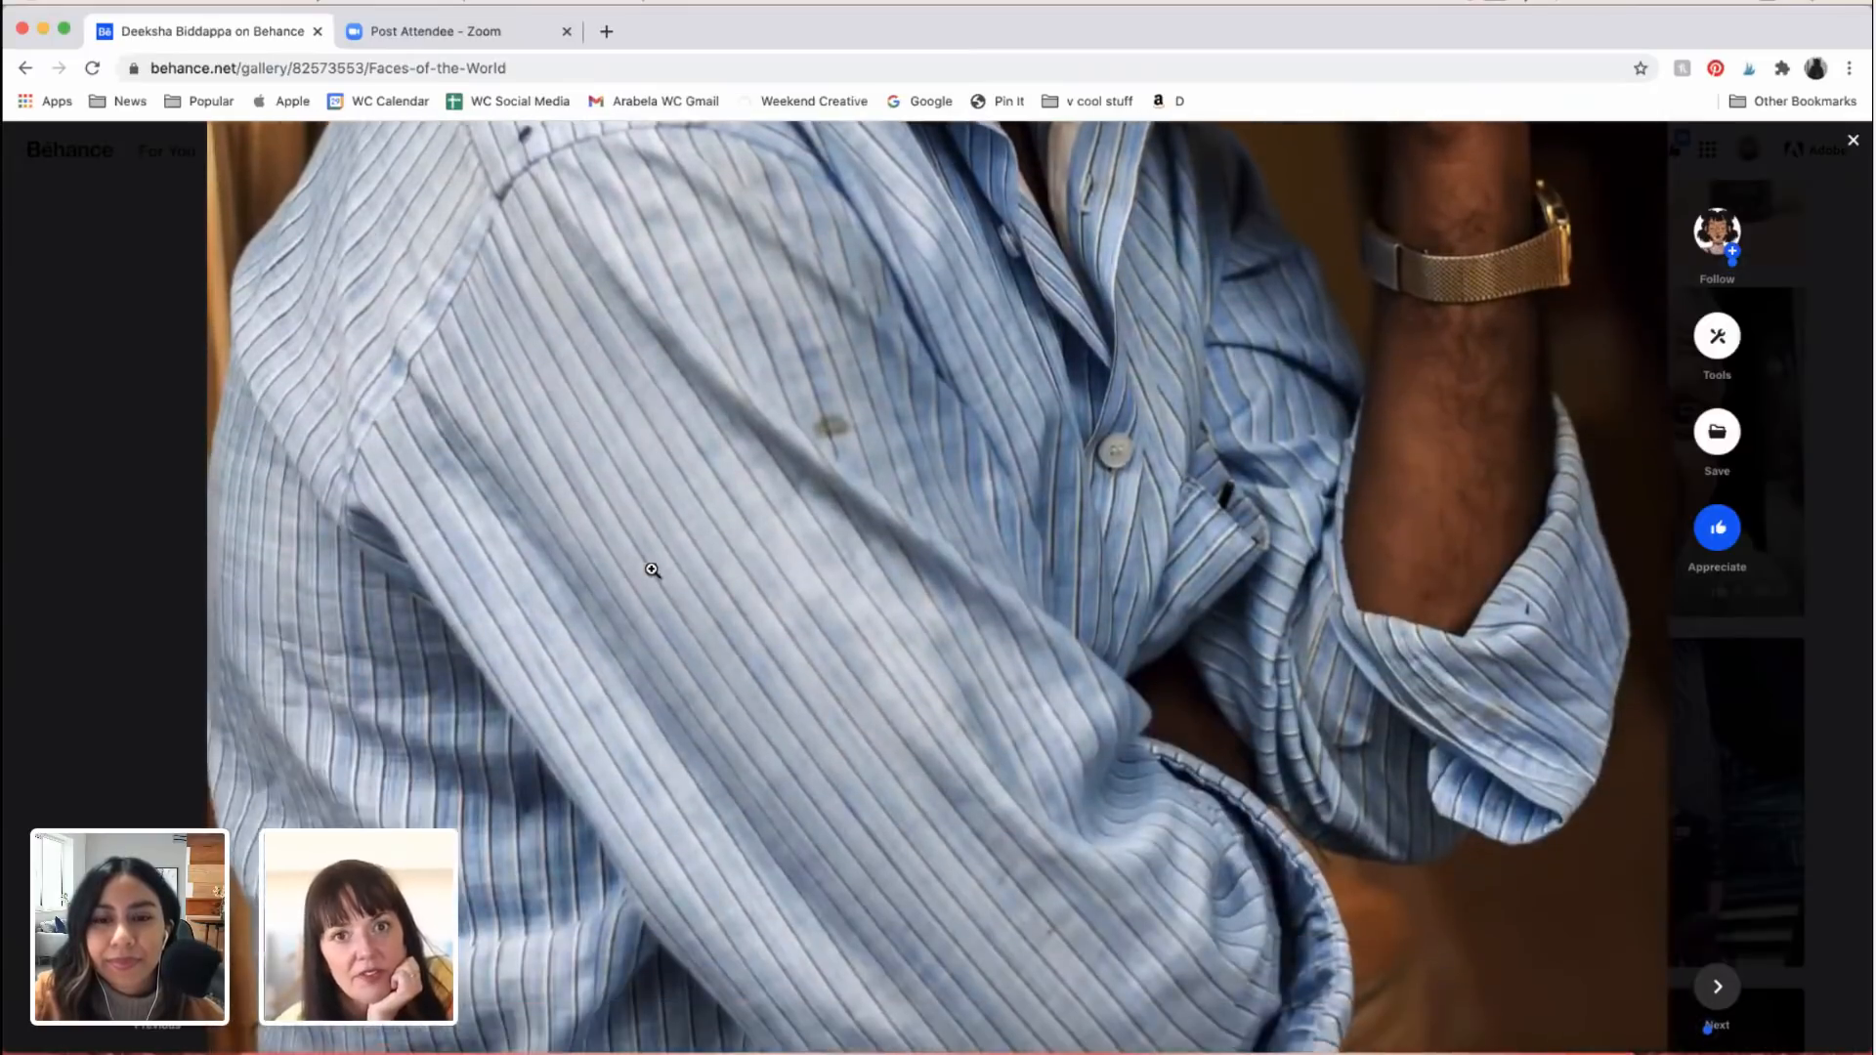
Step: Reduce the browser page zoom to 75% while viewing the portrait of the smiling boy in the knitted hat
{"action": "scroll", "coordinate": [652, 569], "scroll_direction": "down", "scroll_amount": 8}
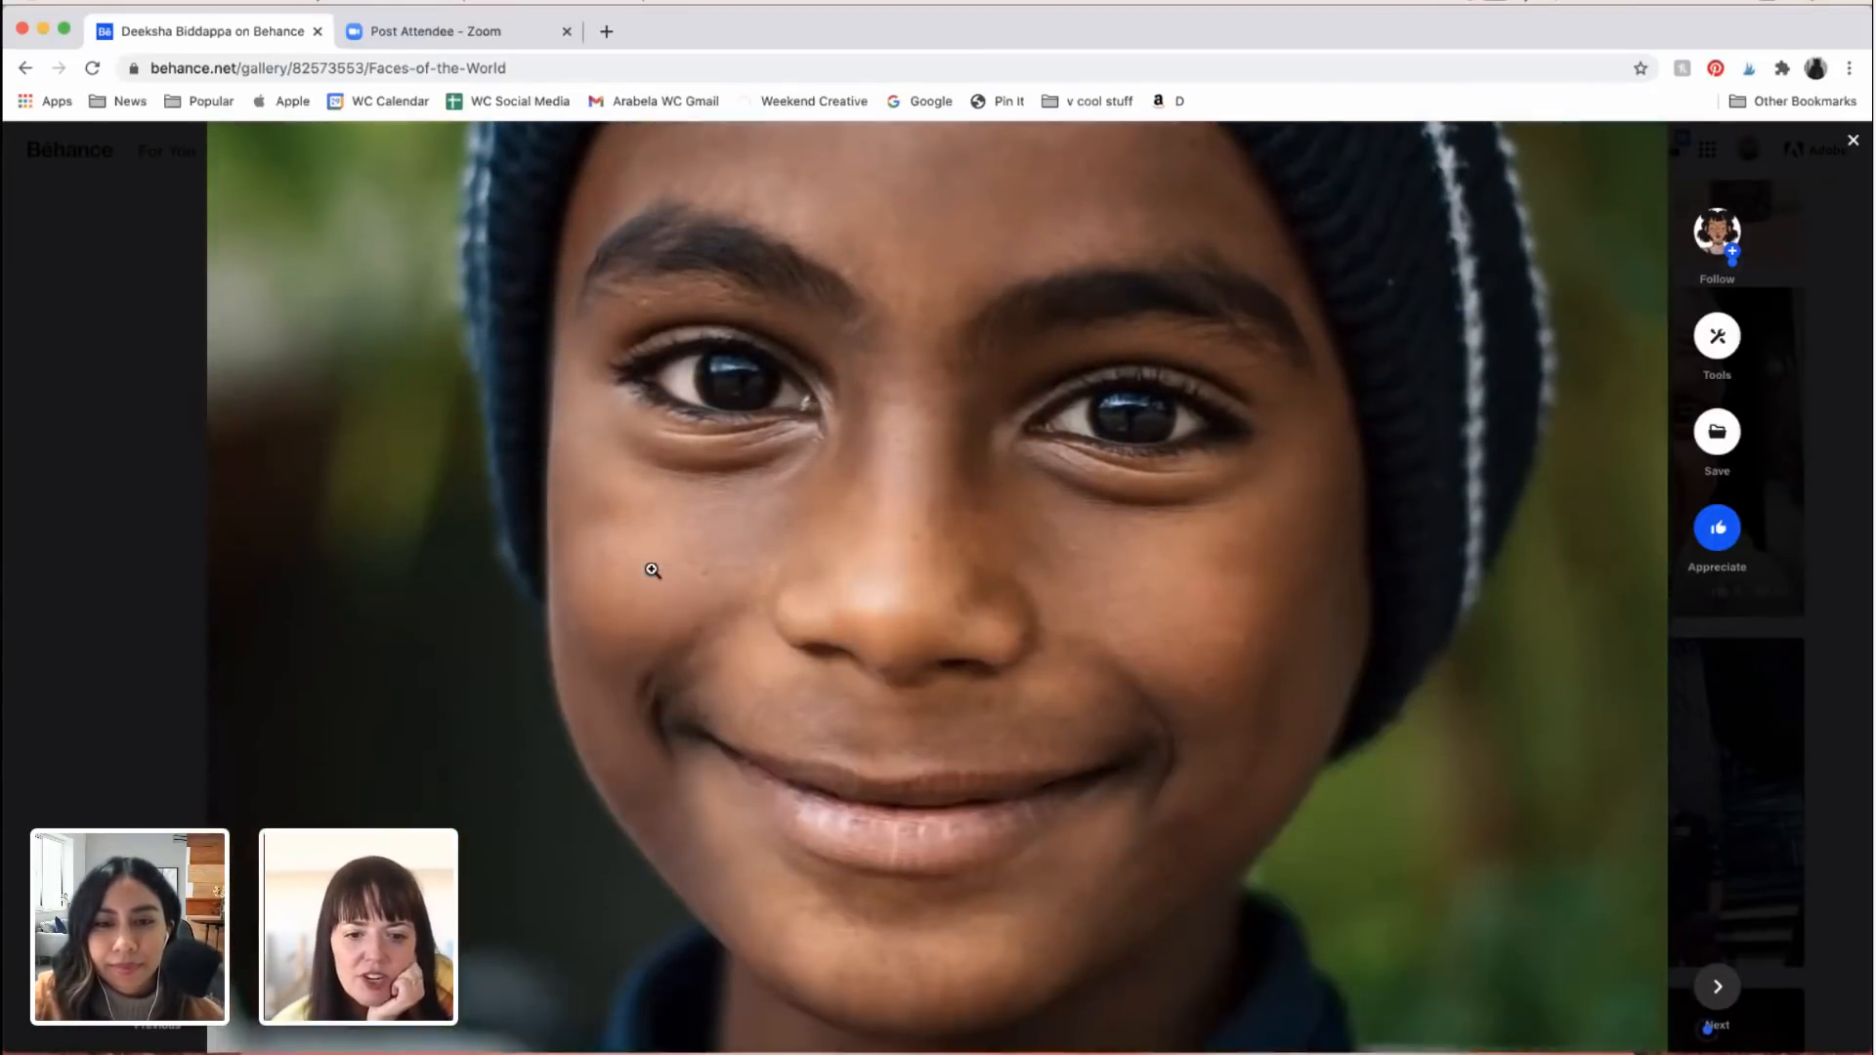
{"action": "scroll", "coordinate": [367, 732], "scroll_direction": "up", "scroll_amount": 1}
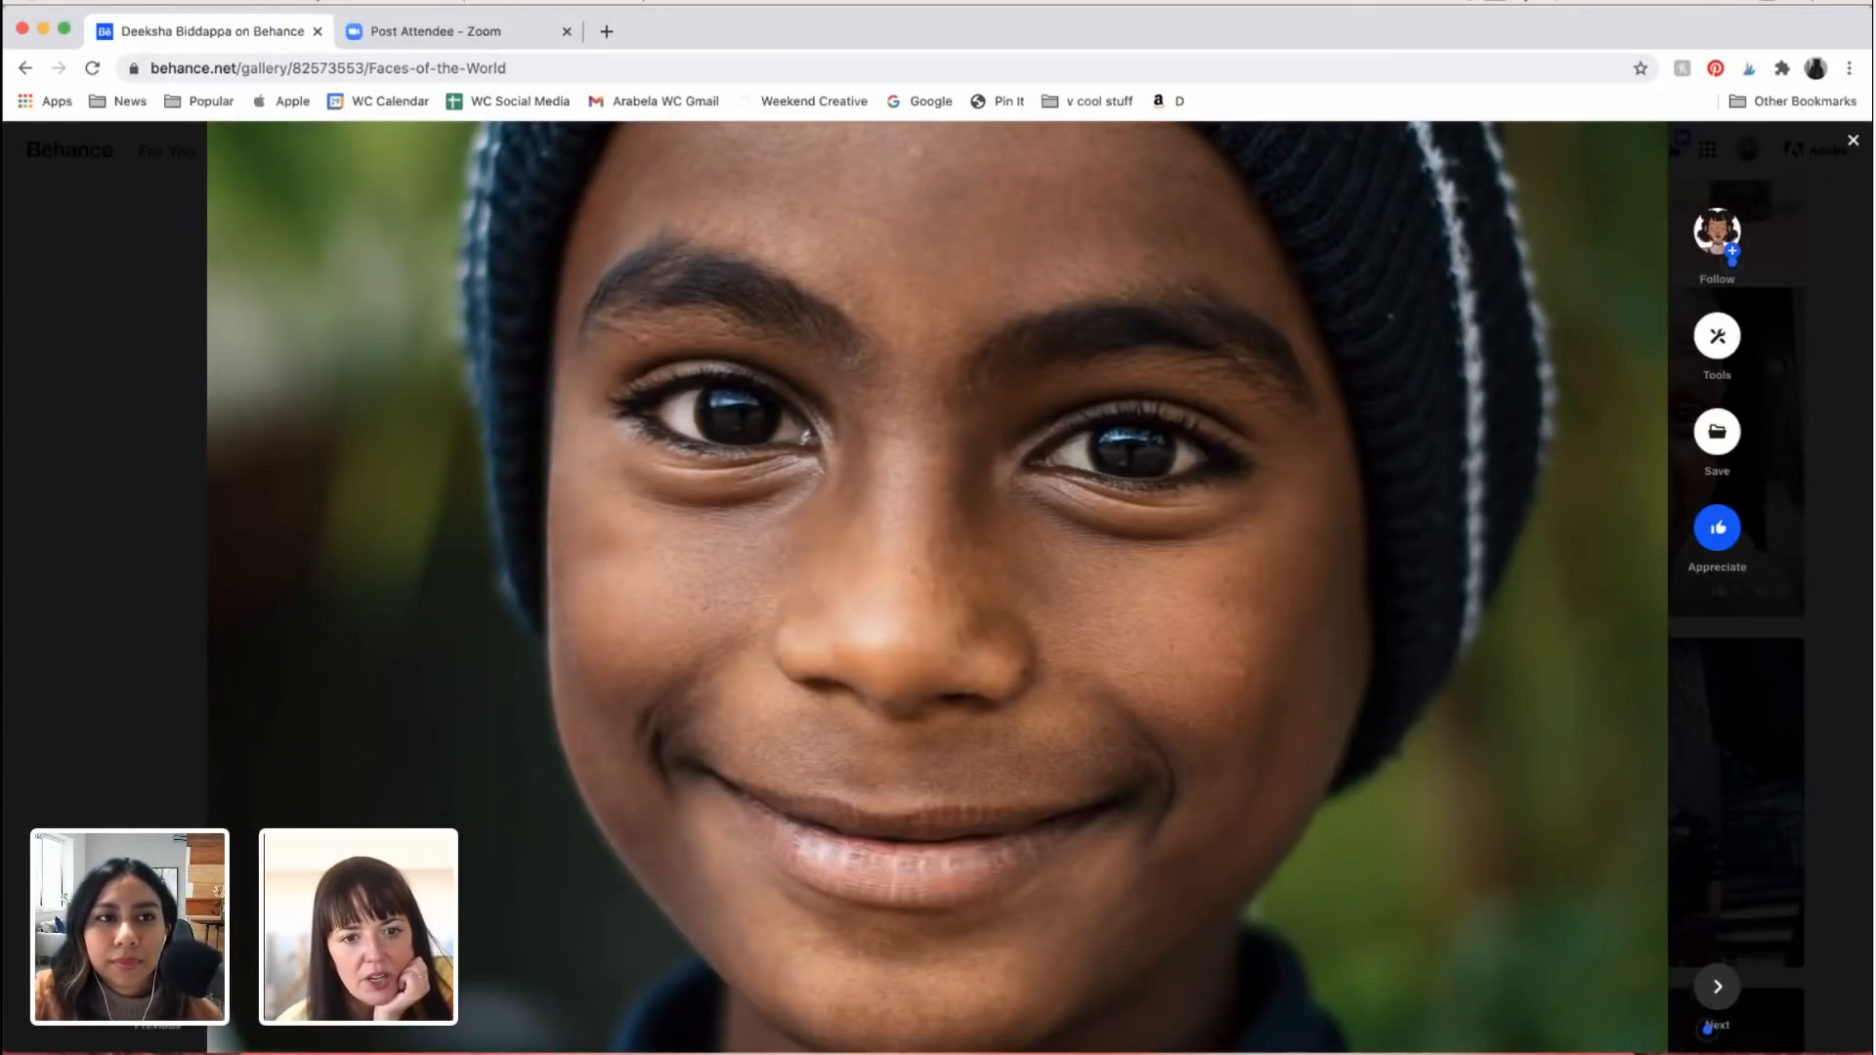
{"action": "left_click", "coordinate": [223, 2]}
{"action": "left_click", "coordinate": [373, 223]}
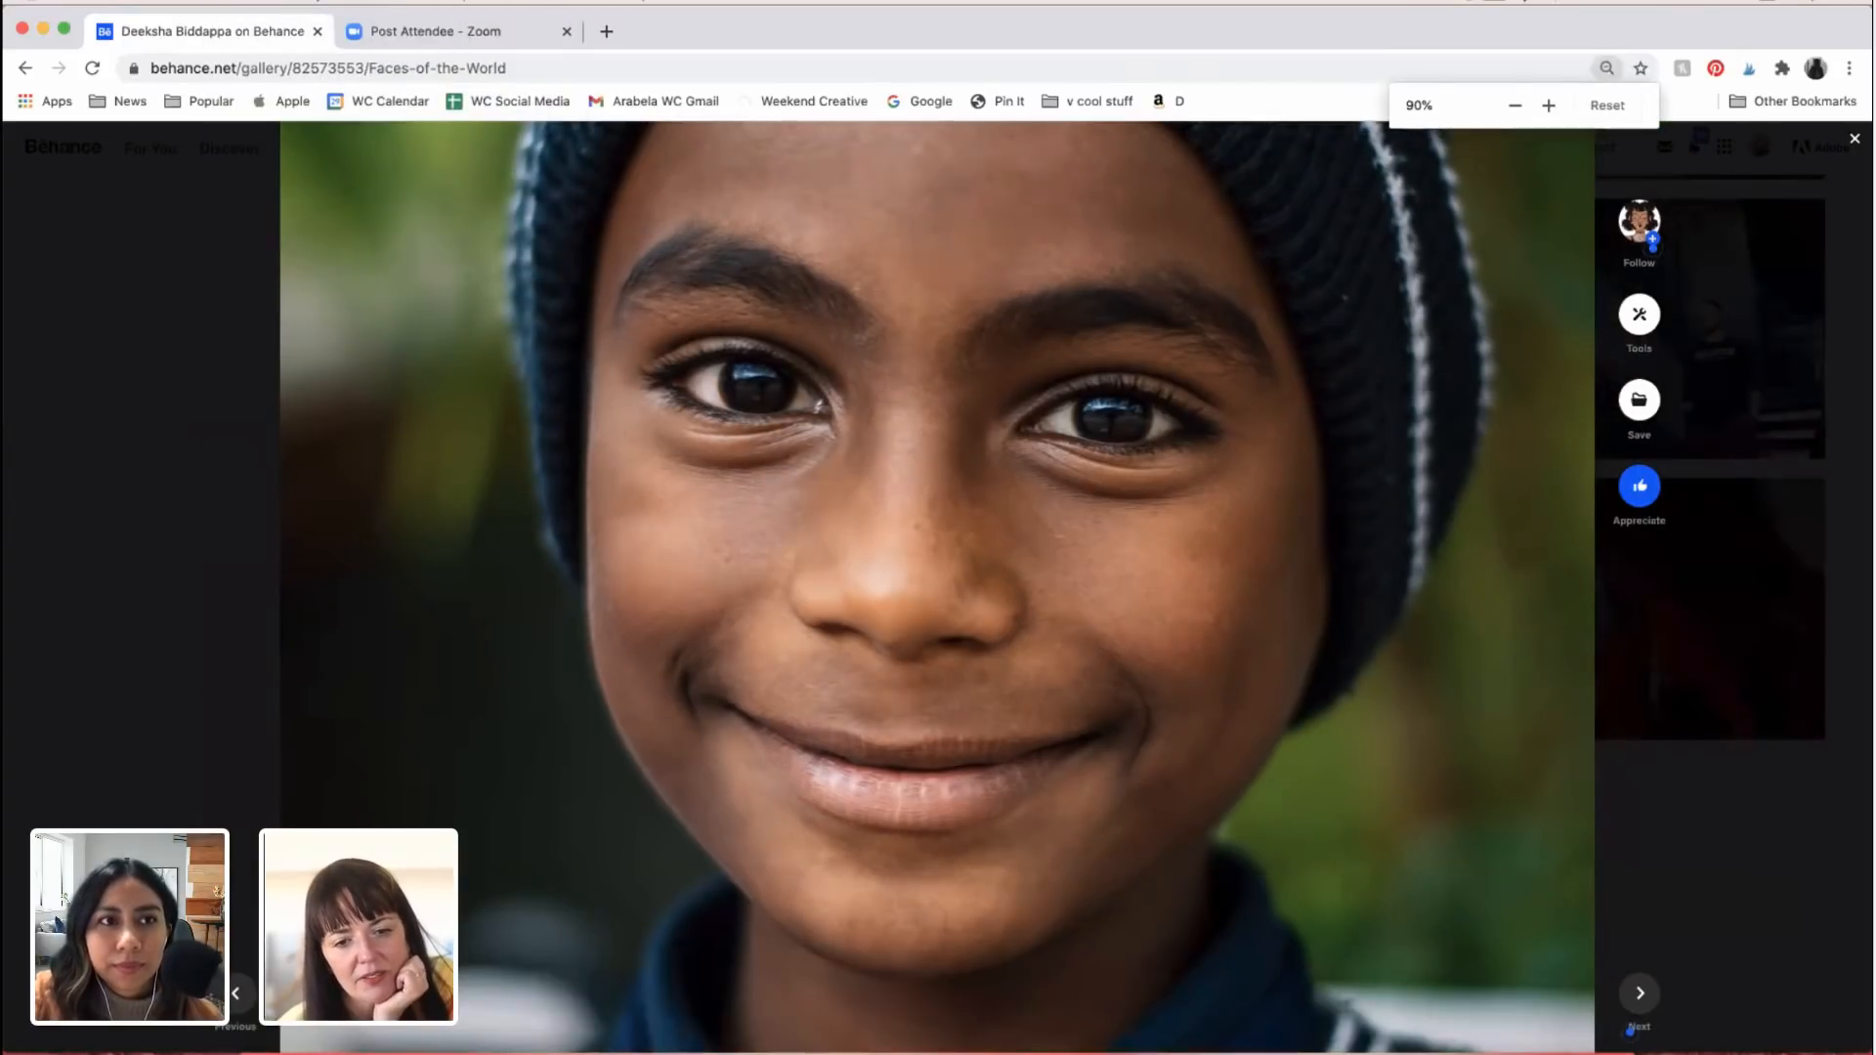
{"action": "left_click", "coordinate": [222, 2]}
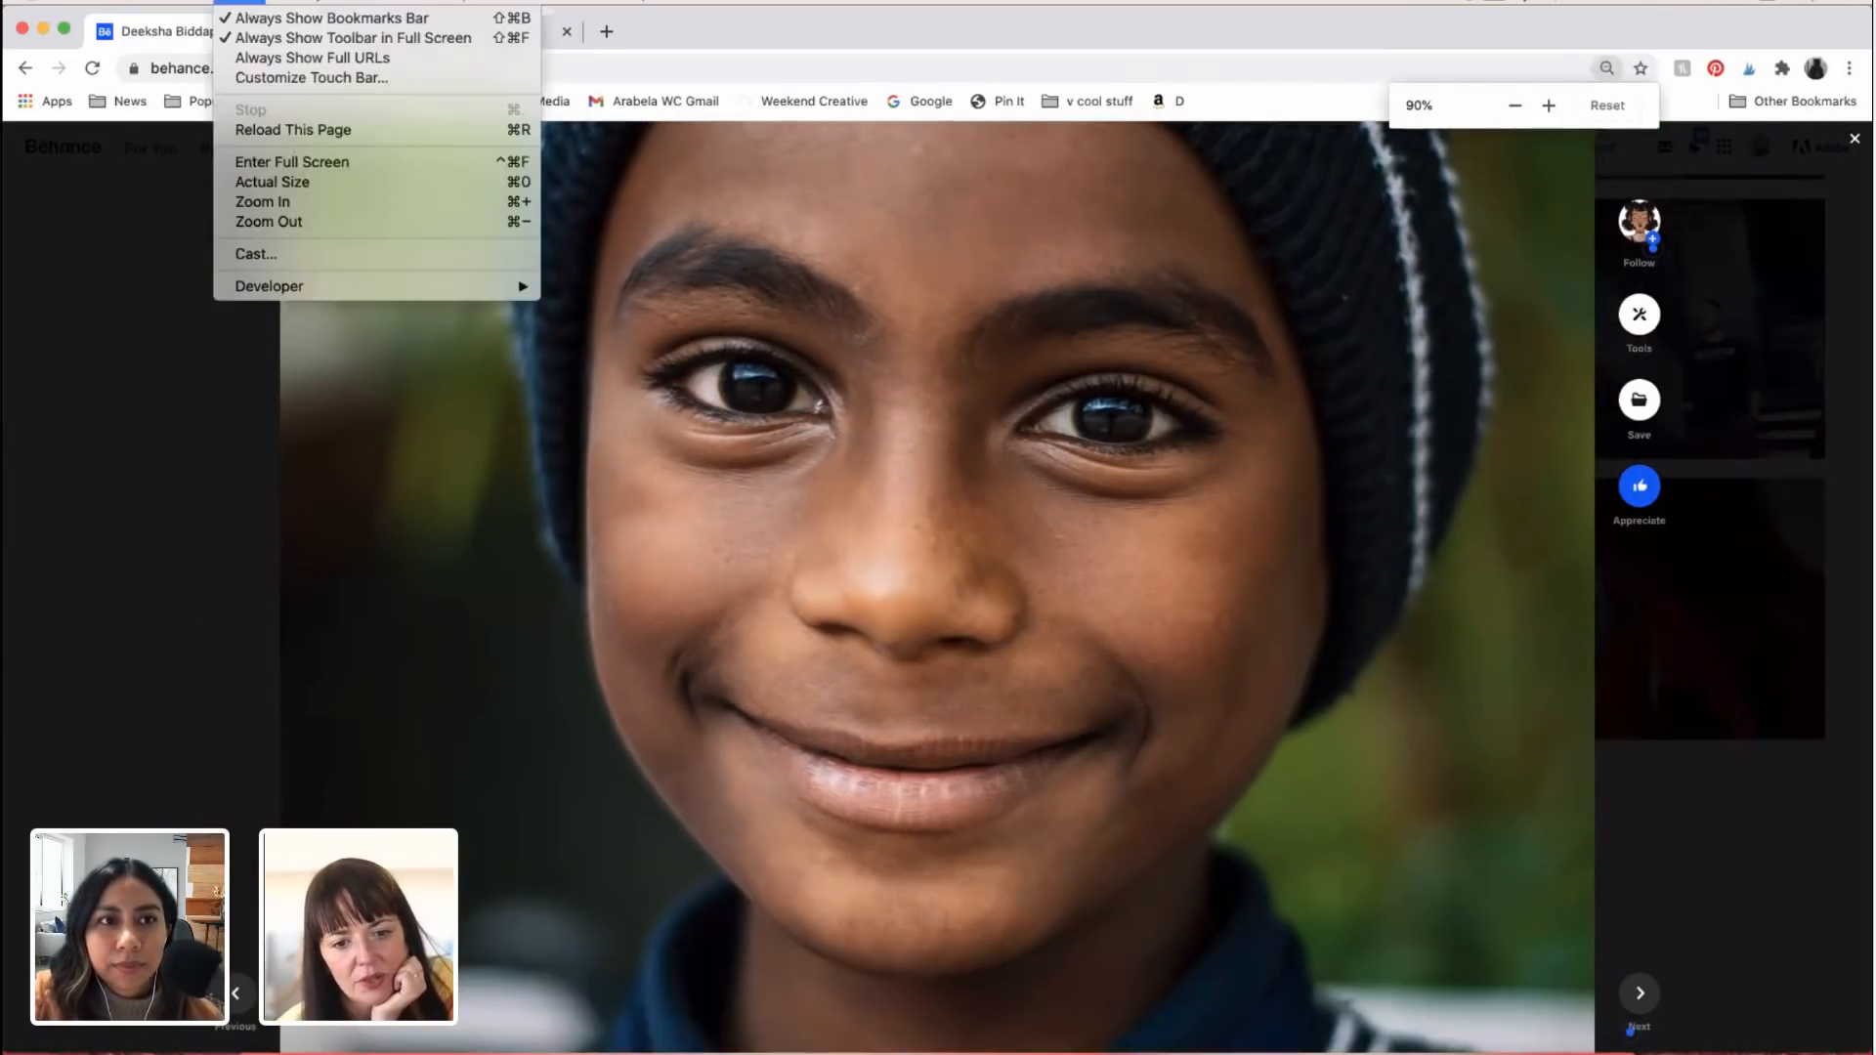
{"action": "left_click", "coordinate": [319, 224]}
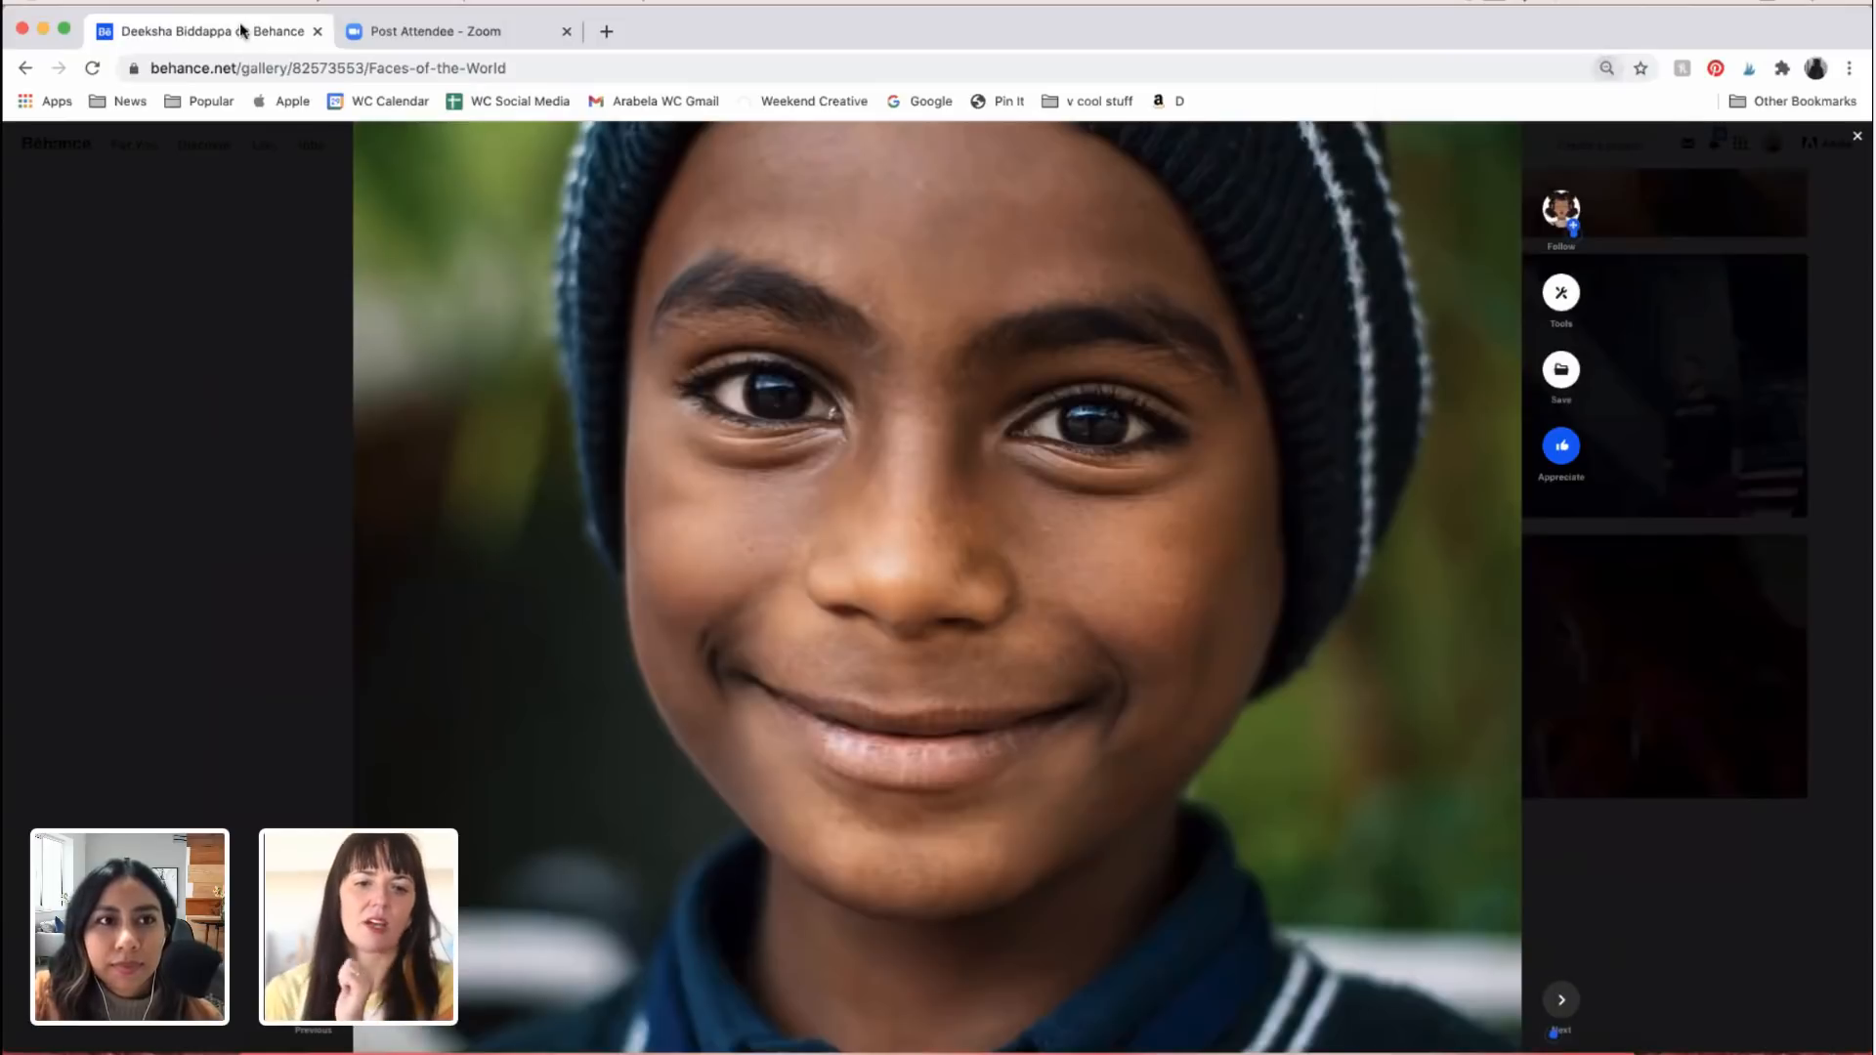
{"action": "left_click", "coordinate": [223, 2]}
{"action": "left_click", "coordinate": [305, 223]}
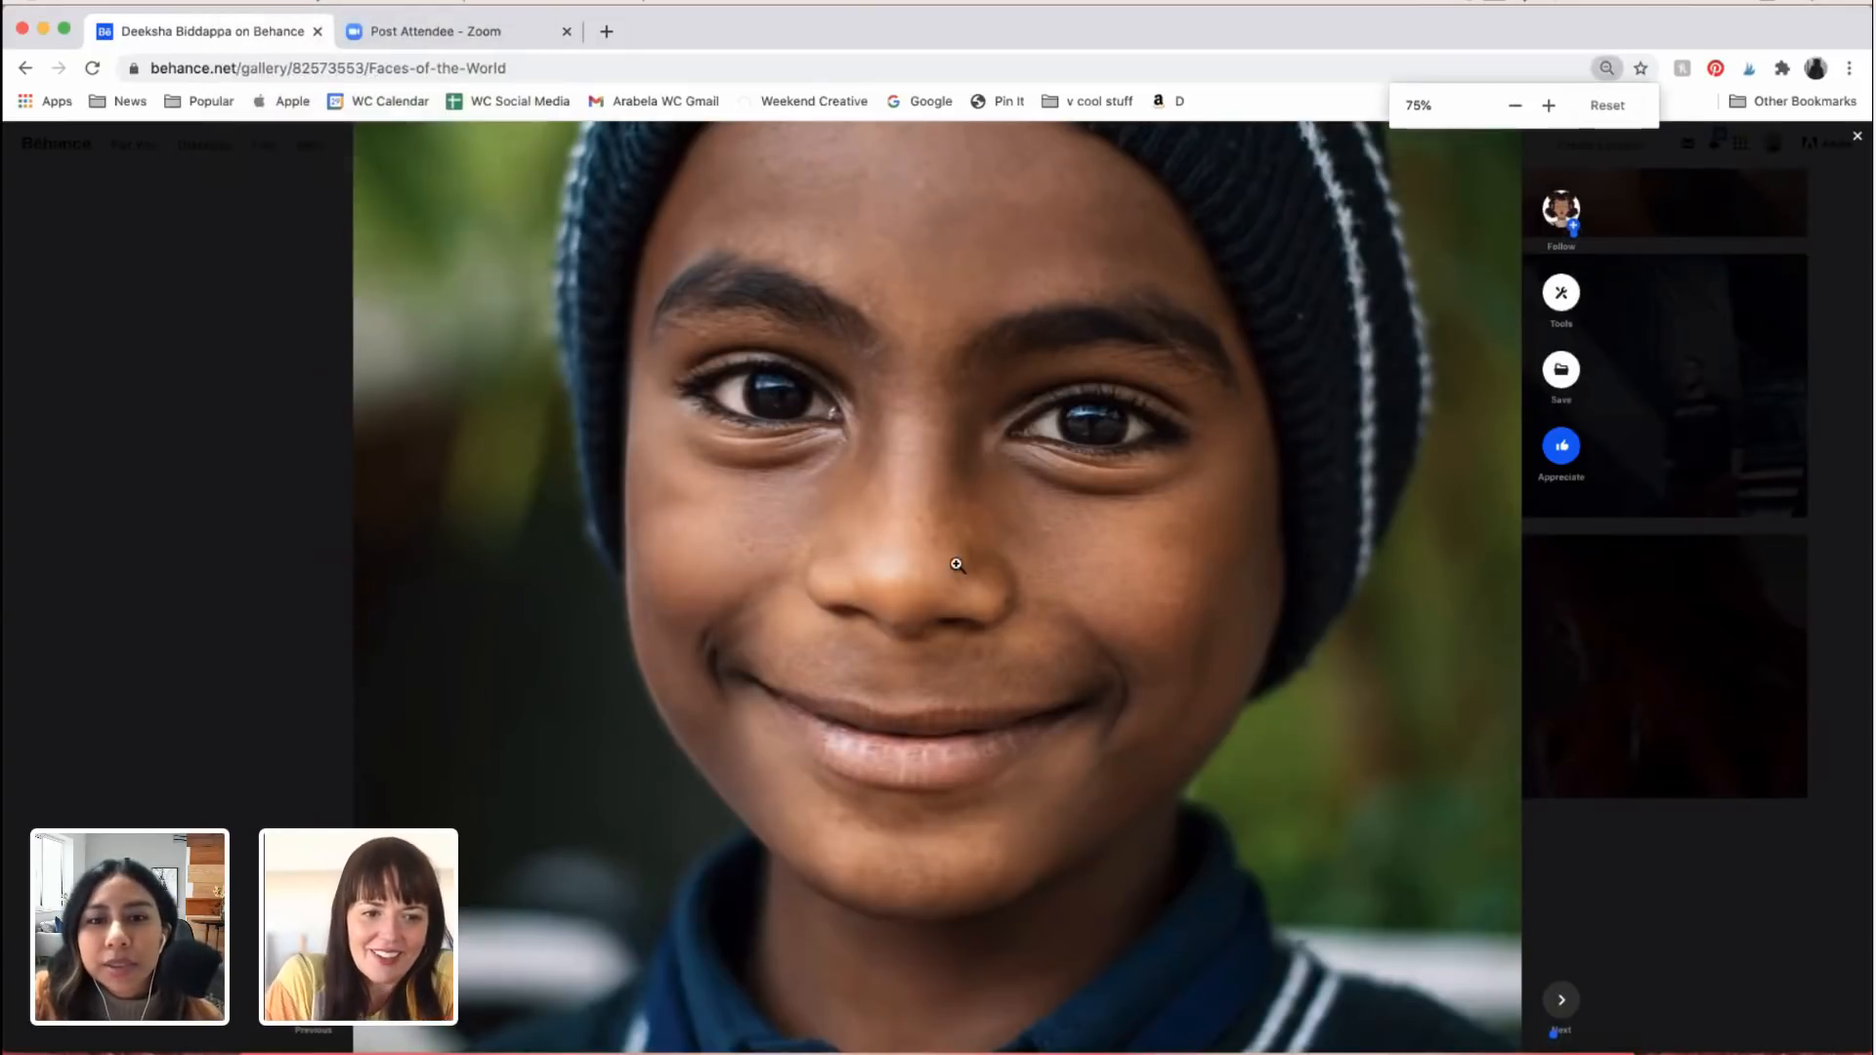
Step: Examine the smiling boy's portrait, from his knitted hat and eyes to his collar, tie and sweater badge
{"action": "scroll", "coordinate": [1090, 515], "scroll_direction": "up", "scroll_amount": 4}
{"action": "scroll", "coordinate": [1089, 515], "scroll_direction": "down", "scroll_amount": 2}
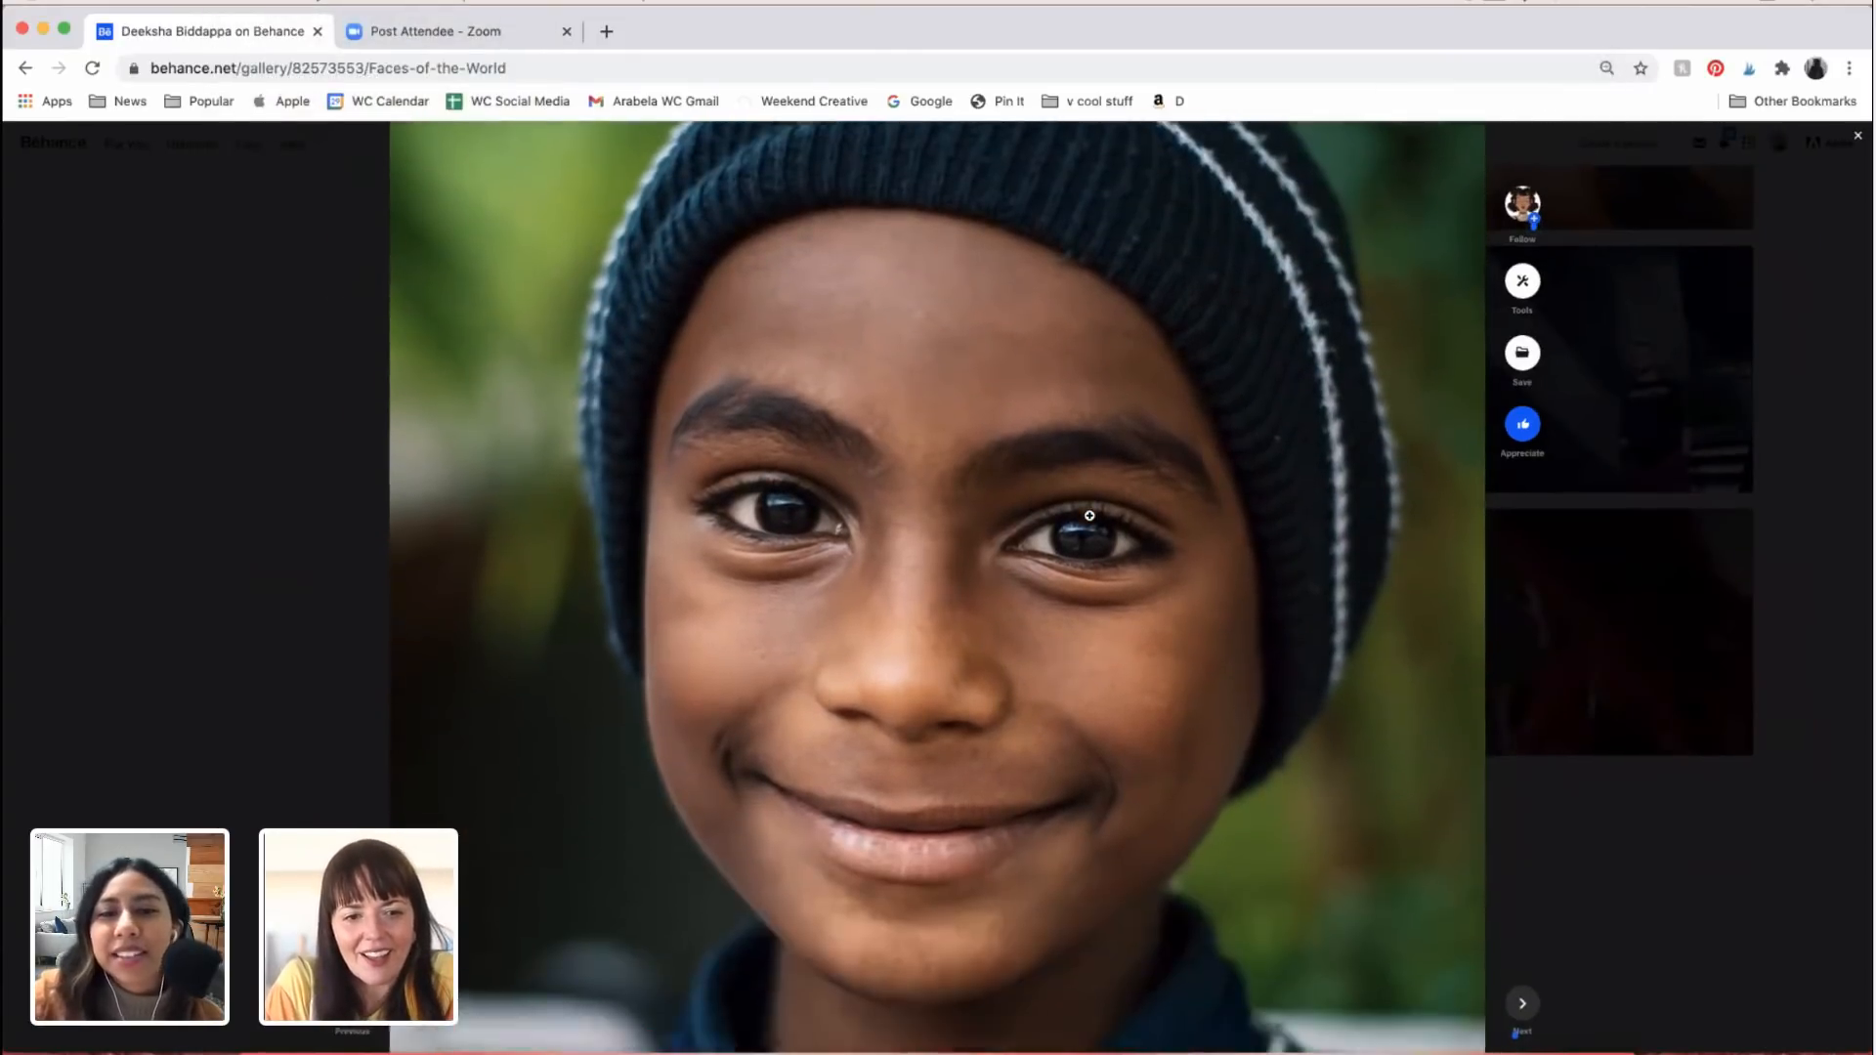
{"action": "scroll", "coordinate": [1090, 515], "scroll_direction": "down", "scroll_amount": 5}
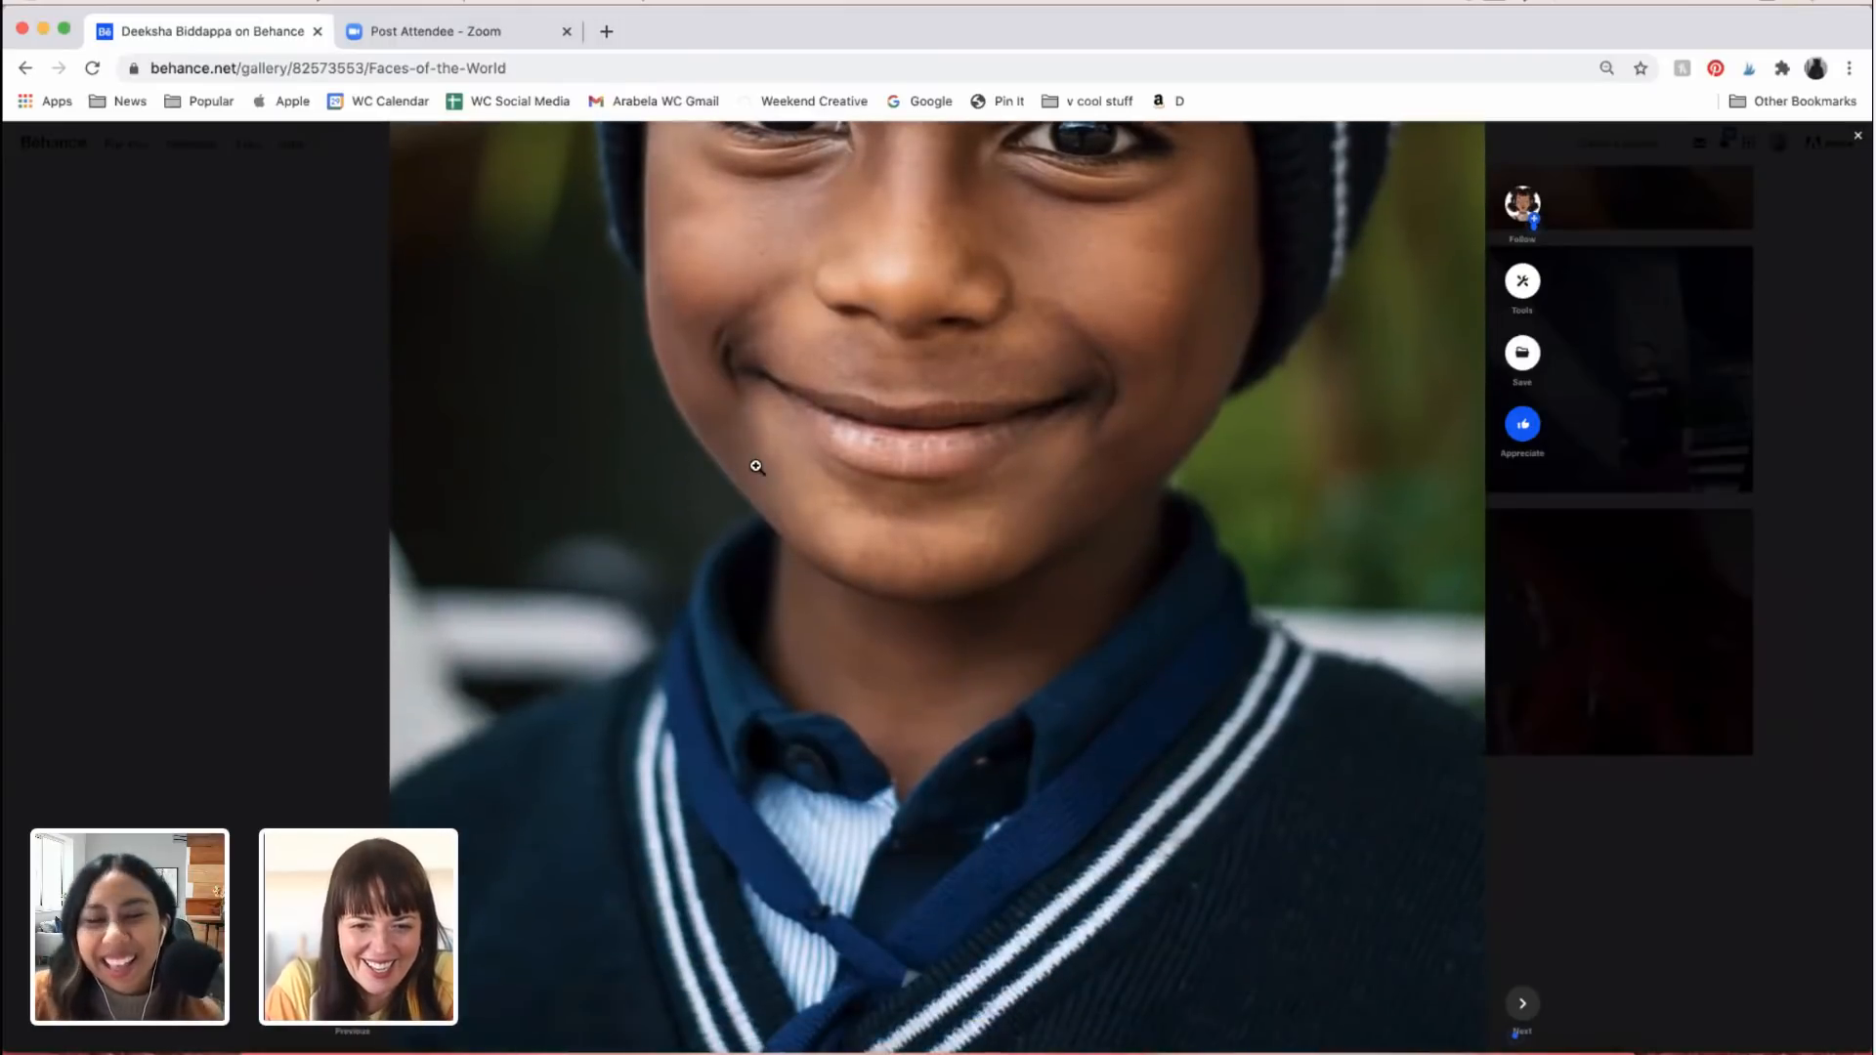
{"action": "scroll", "coordinate": [756, 467], "scroll_direction": "down", "scroll_amount": 3}
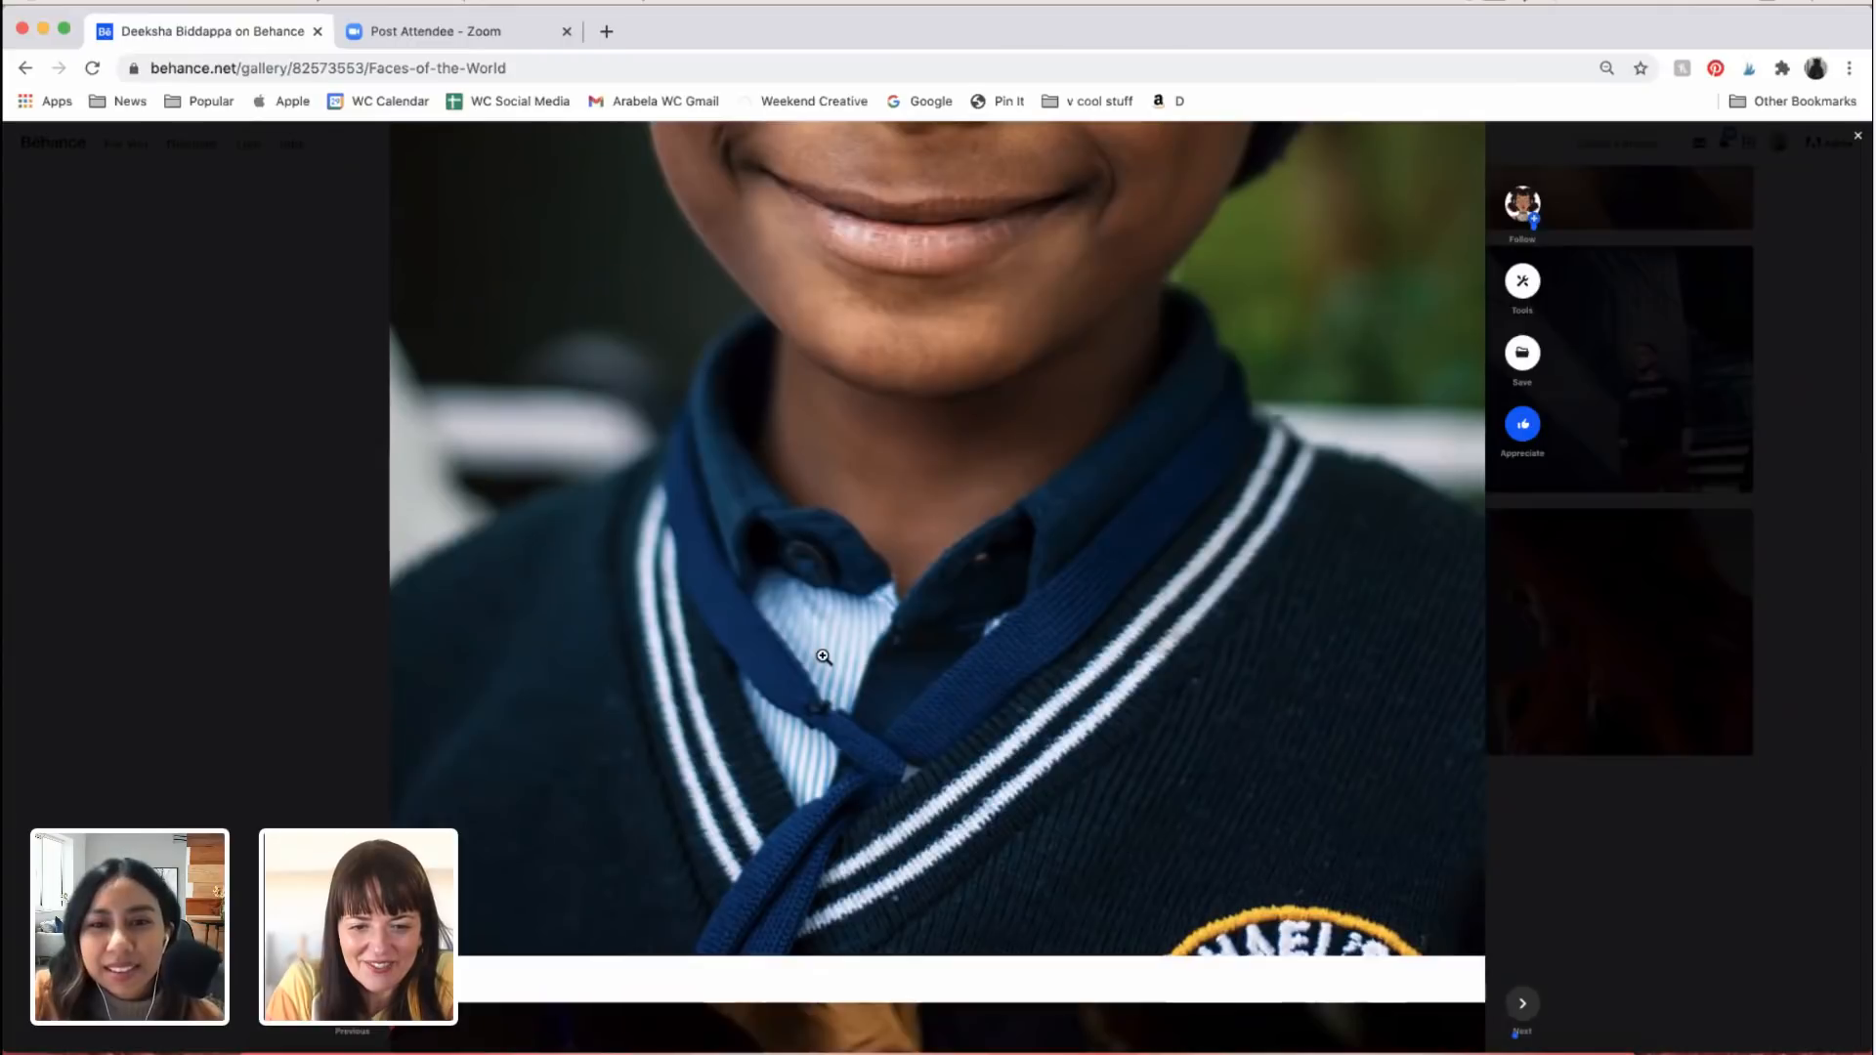
{"action": "scroll", "coordinate": [850, 667], "scroll_direction": "down", "scroll_amount": 3}
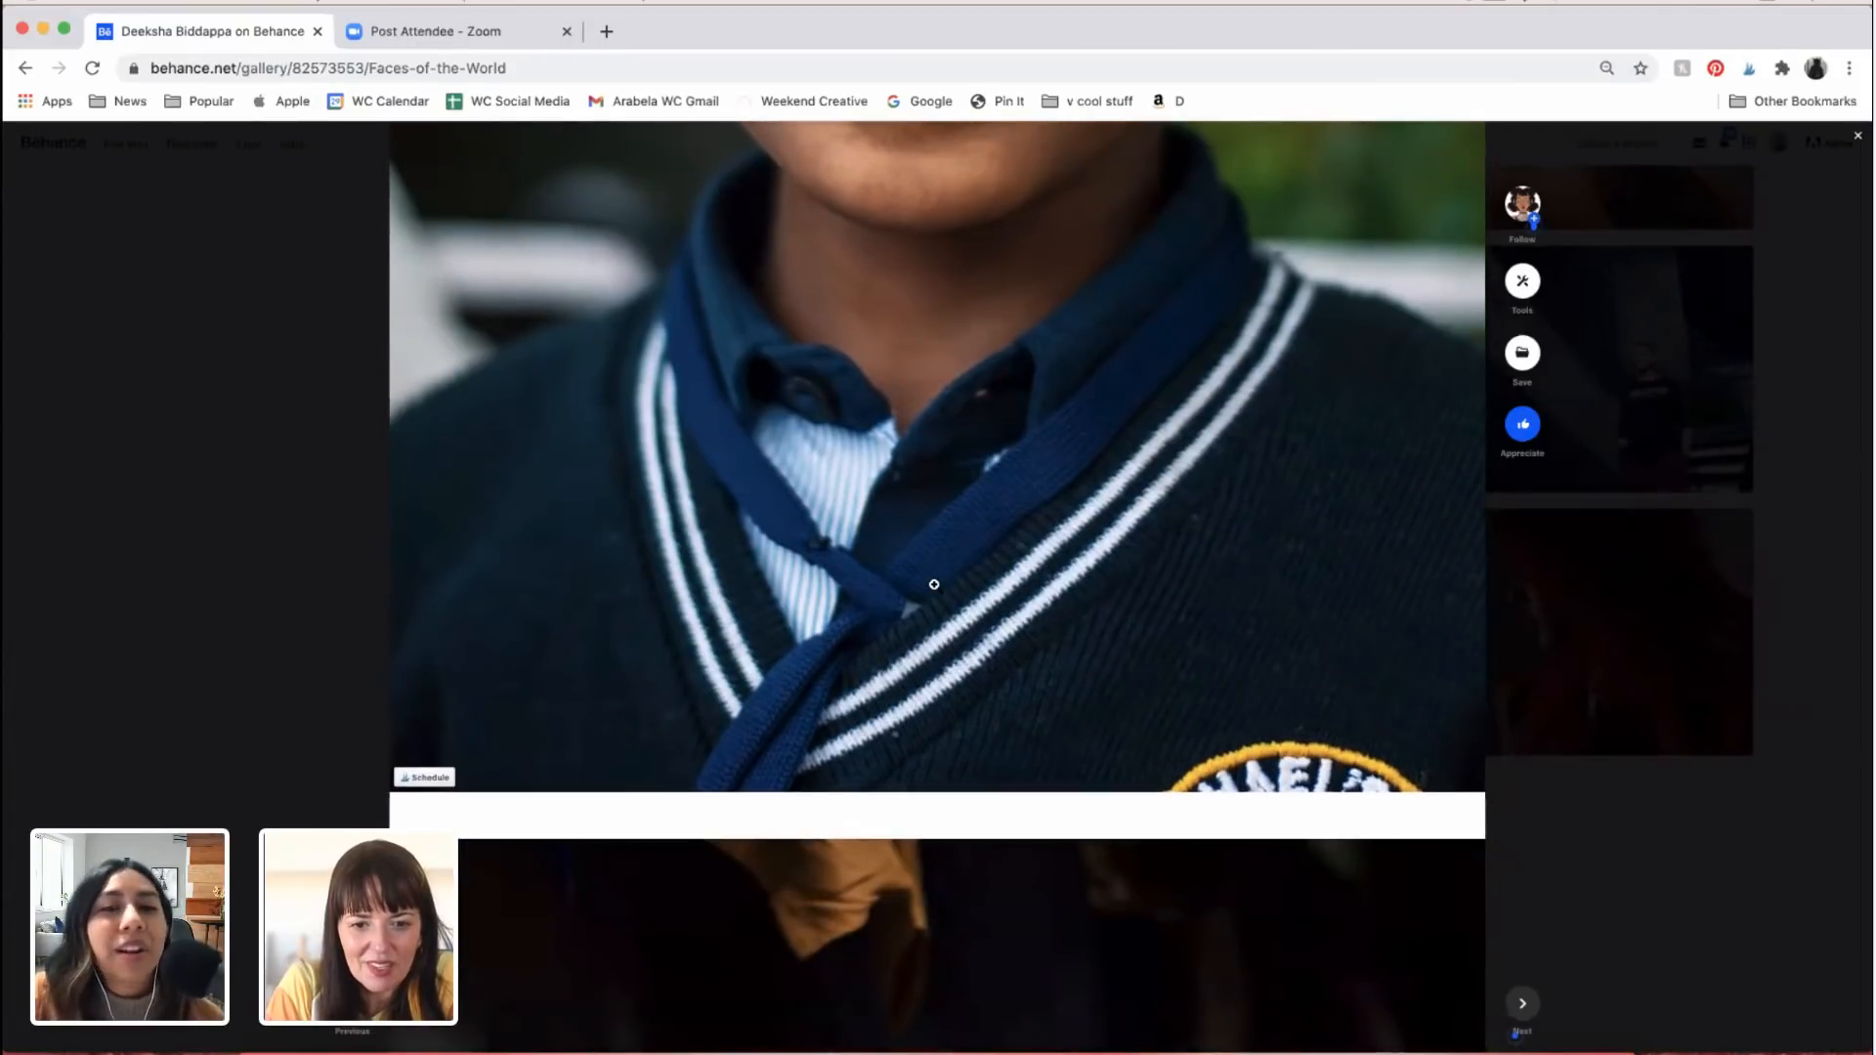
Step: Examine the portrait of the man at the sewing machine, from his face and plaid shirt to the thread spools
{"action": "scroll", "coordinate": [935, 584], "scroll_direction": "down", "scroll_amount": 10}
{"action": "scroll", "coordinate": [934, 584], "scroll_direction": "down", "scroll_amount": 5}
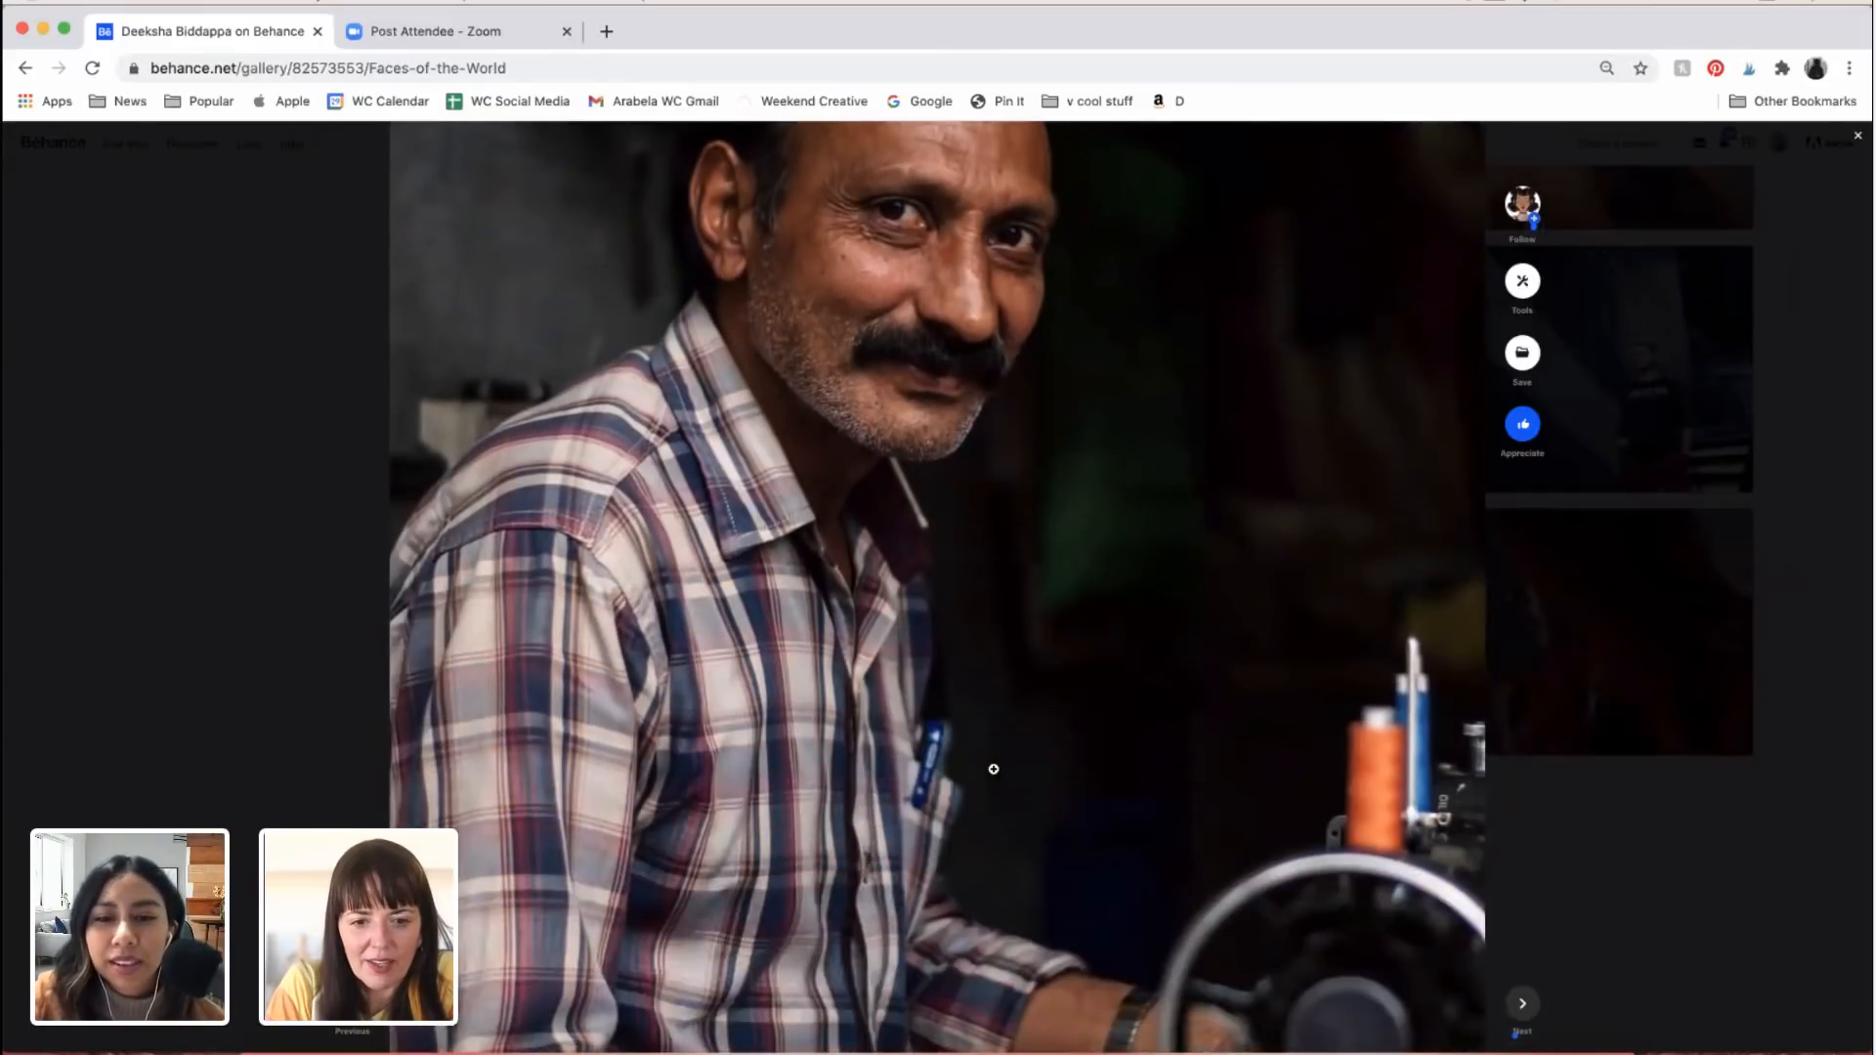
{"action": "scroll", "coordinate": [994, 769], "scroll_direction": "down", "scroll_amount": 2}
{"action": "scroll", "coordinate": [994, 769], "scroll_direction": "up", "scroll_amount": 3}
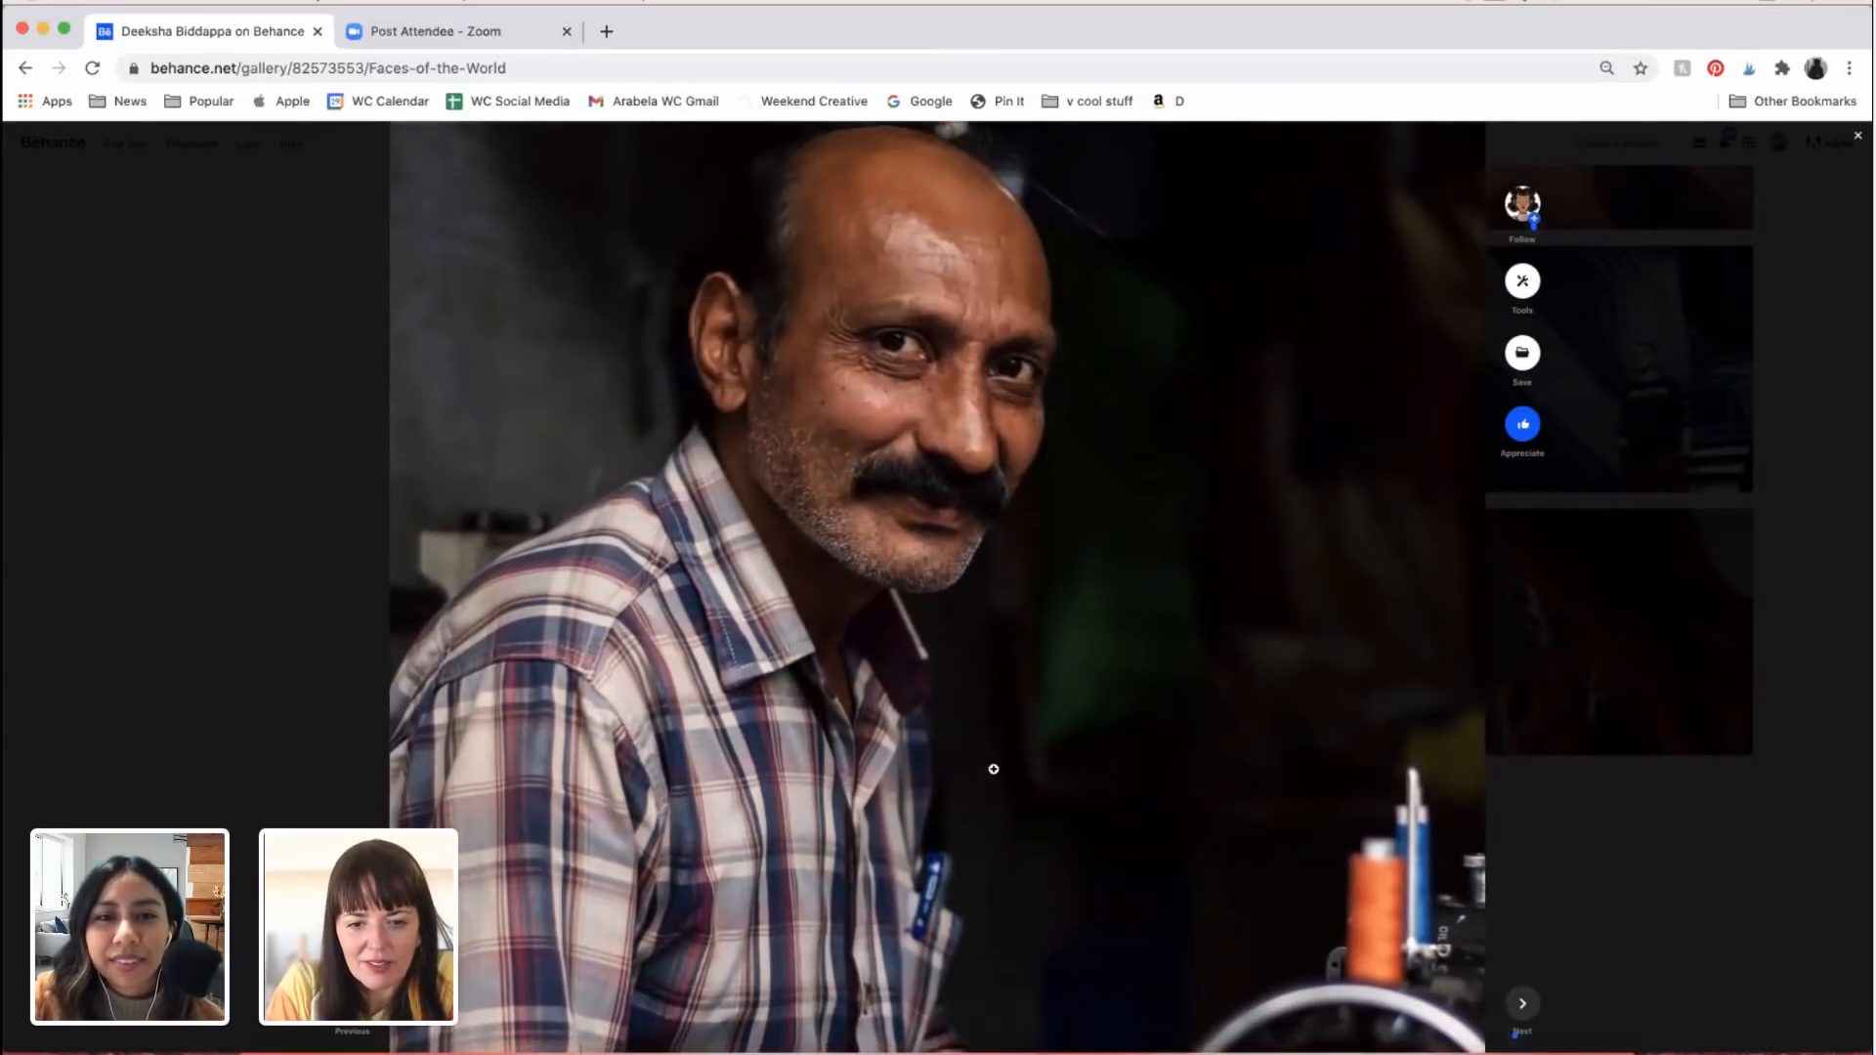
{"action": "scroll", "coordinate": [994, 769], "scroll_direction": "down", "scroll_amount": 3}
{"action": "scroll", "coordinate": [994, 769], "scroll_direction": "up", "scroll_amount": 3}
{"action": "scroll", "coordinate": [994, 769], "scroll_direction": "down", "scroll_amount": 5}
{"action": "scroll", "coordinate": [994, 769], "scroll_direction": "down", "scroll_amount": 8}
Step: Examine the photo of the three children sitting on the weathered ledge in front of the blue wall
{"action": "scroll", "coordinate": [1322, 849], "scroll_direction": "down", "scroll_amount": 2}
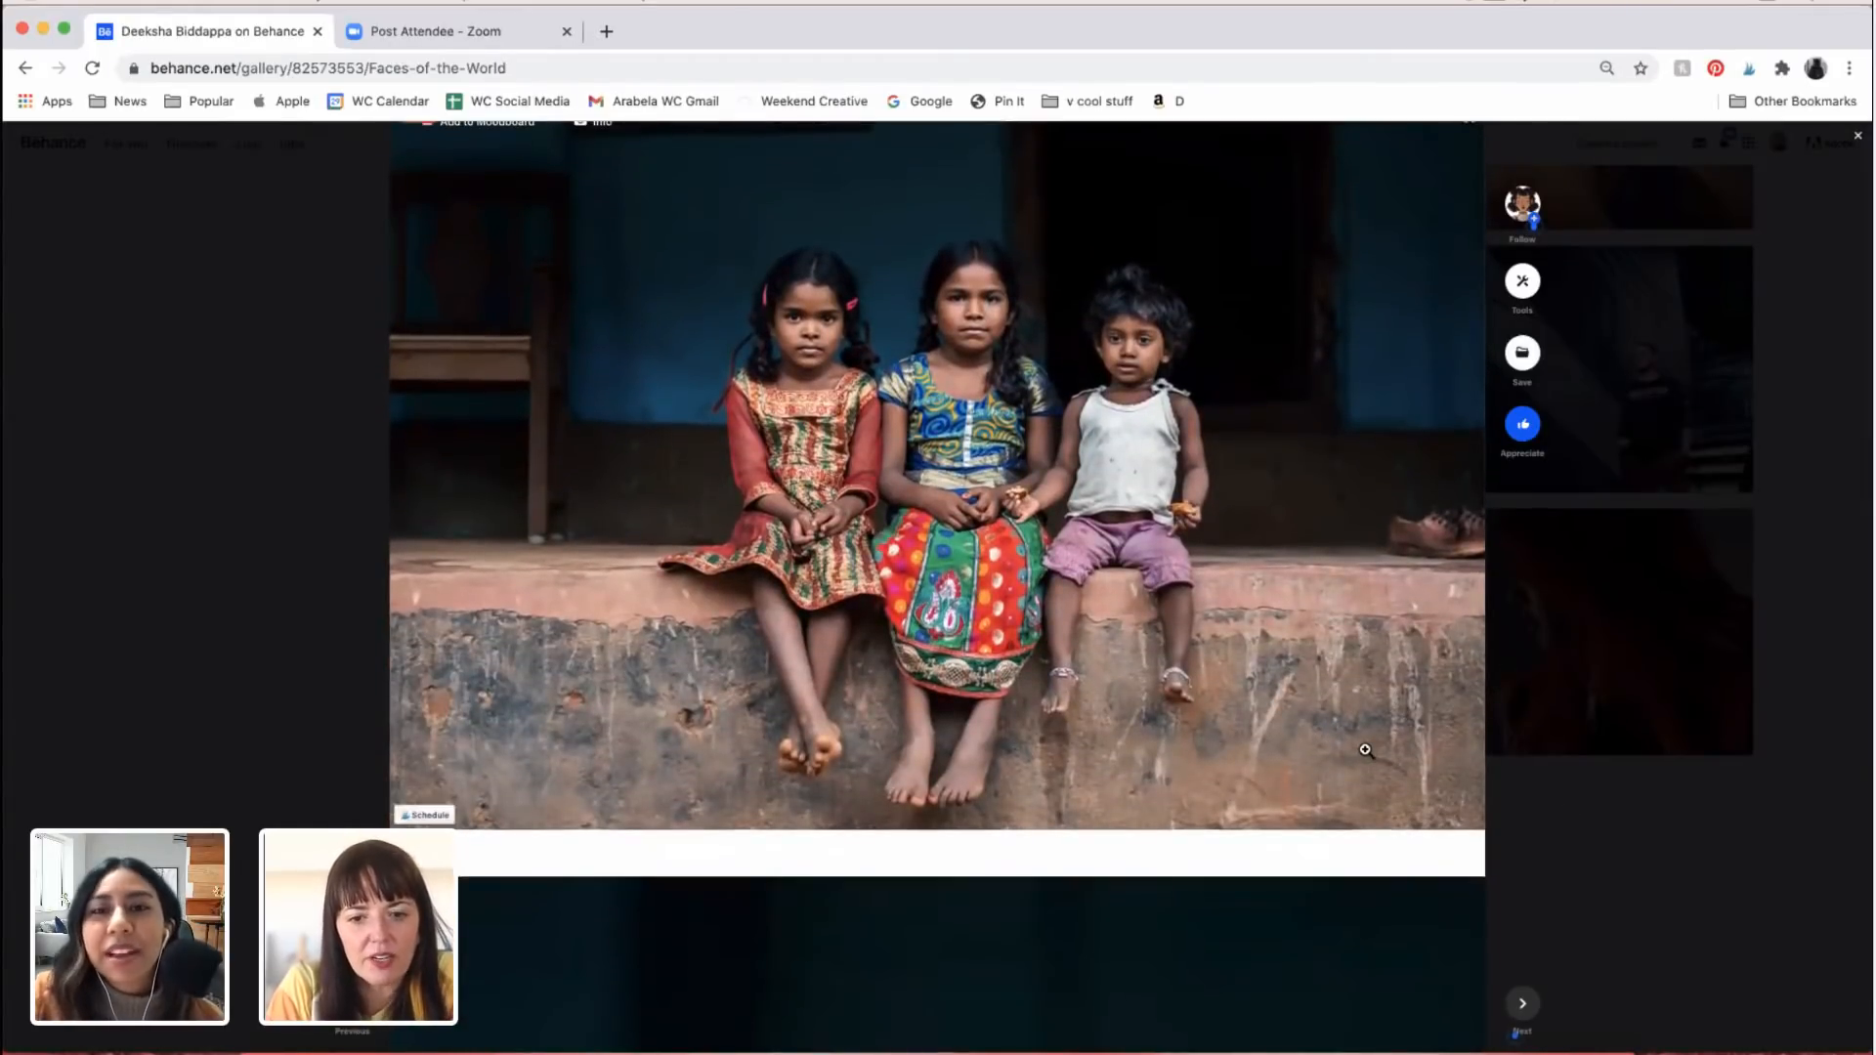
{"action": "scroll", "coordinate": [1367, 750], "scroll_direction": "up", "scroll_amount": 2}
{"action": "scroll", "coordinate": [1365, 751], "scroll_direction": "down", "scroll_amount": 8}
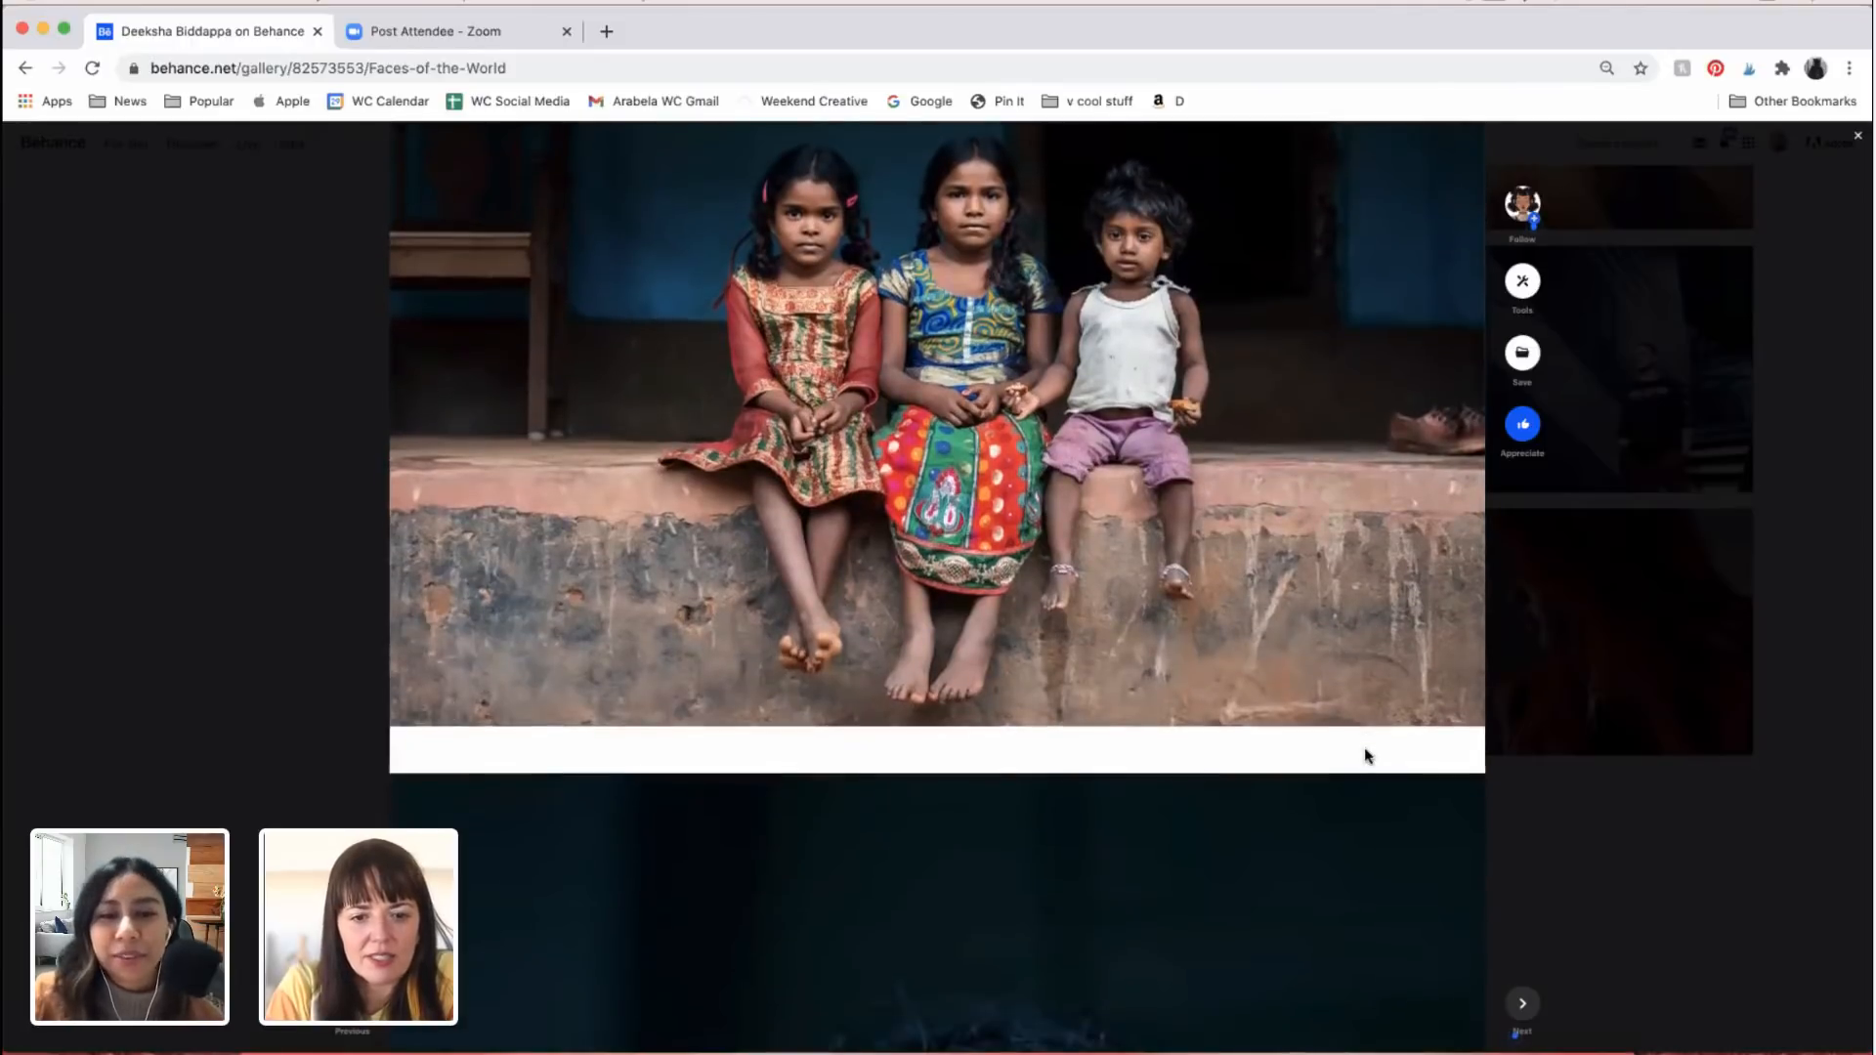
Step: Examine the portrait of the girl with the pink hair clip, from her eyes and smile to her embroidered dress
{"action": "scroll", "coordinate": [1366, 750], "scroll_direction": "down", "scroll_amount": 10}
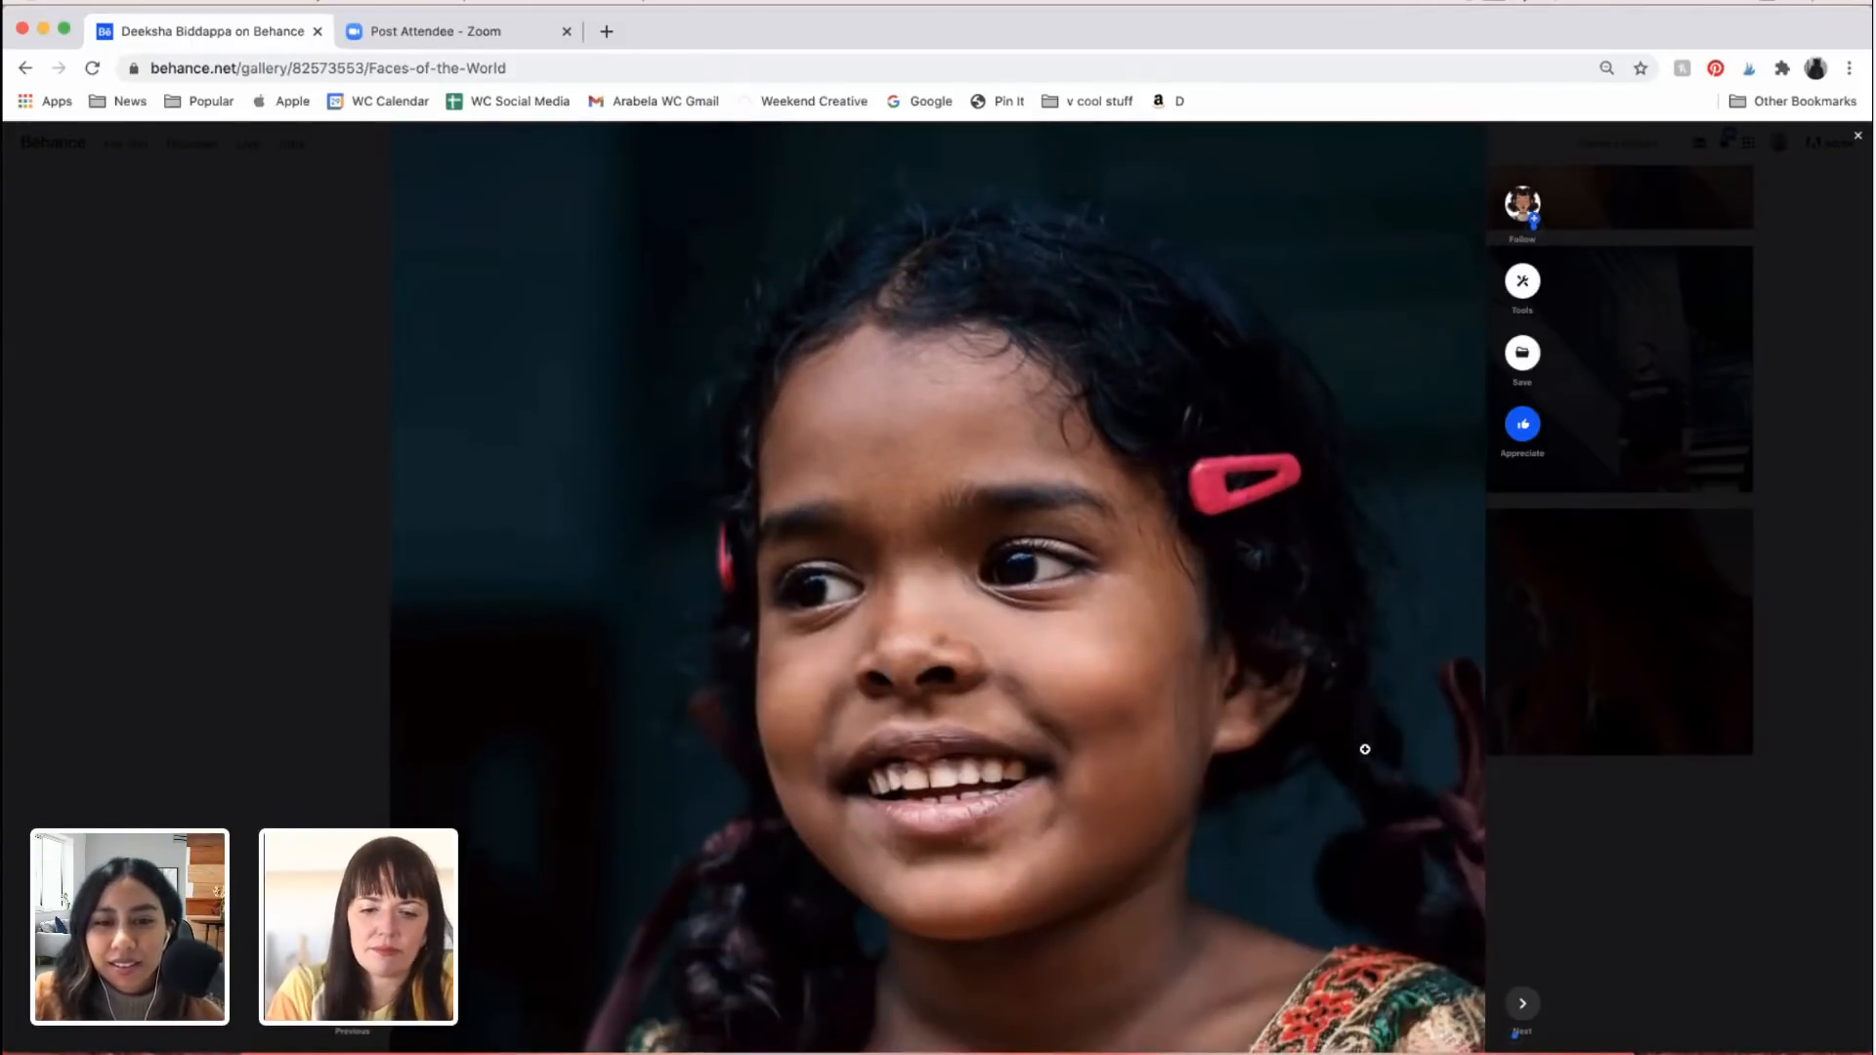
{"action": "scroll", "coordinate": [1366, 750], "scroll_direction": "down", "scroll_amount": 2}
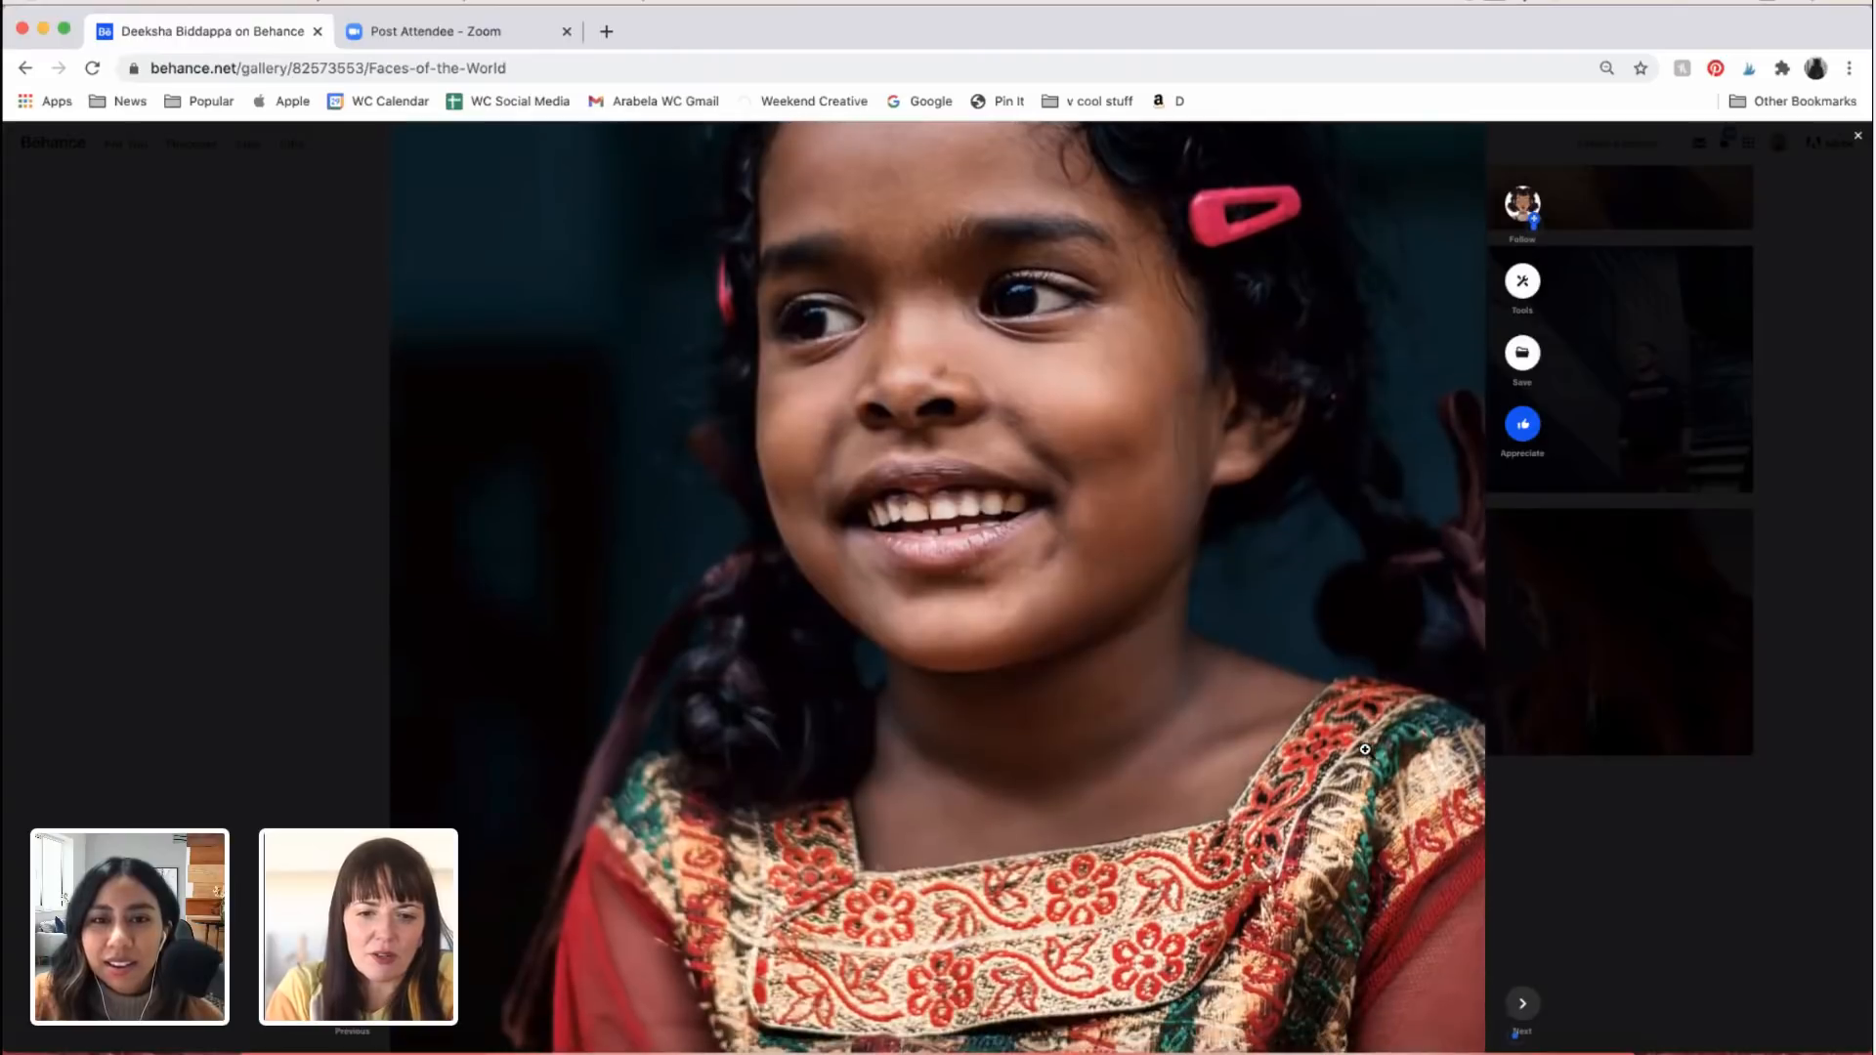
{"action": "scroll", "coordinate": [1365, 749], "scroll_direction": "up", "scroll_amount": 3}
{"action": "scroll", "coordinate": [1365, 750], "scroll_direction": "down", "scroll_amount": 7}
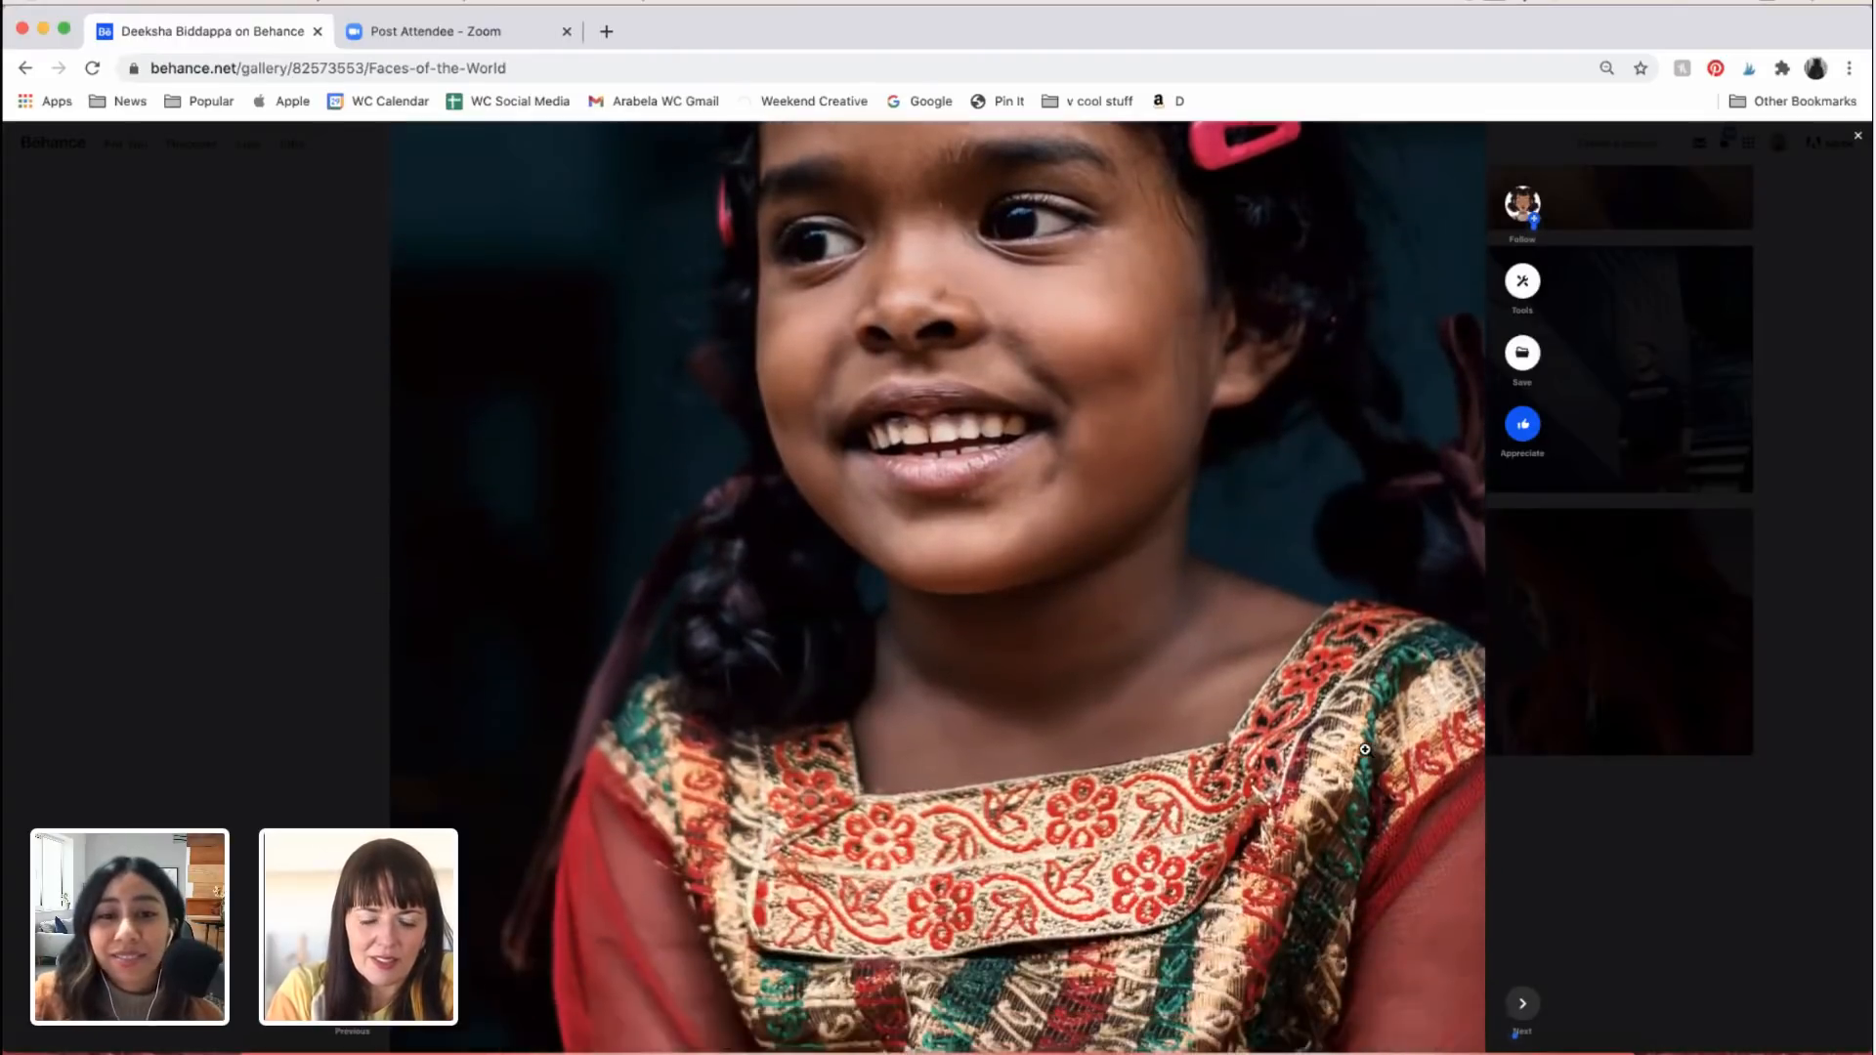
{"action": "scroll", "coordinate": [1365, 749], "scroll_direction": "down", "scroll_amount": 3}
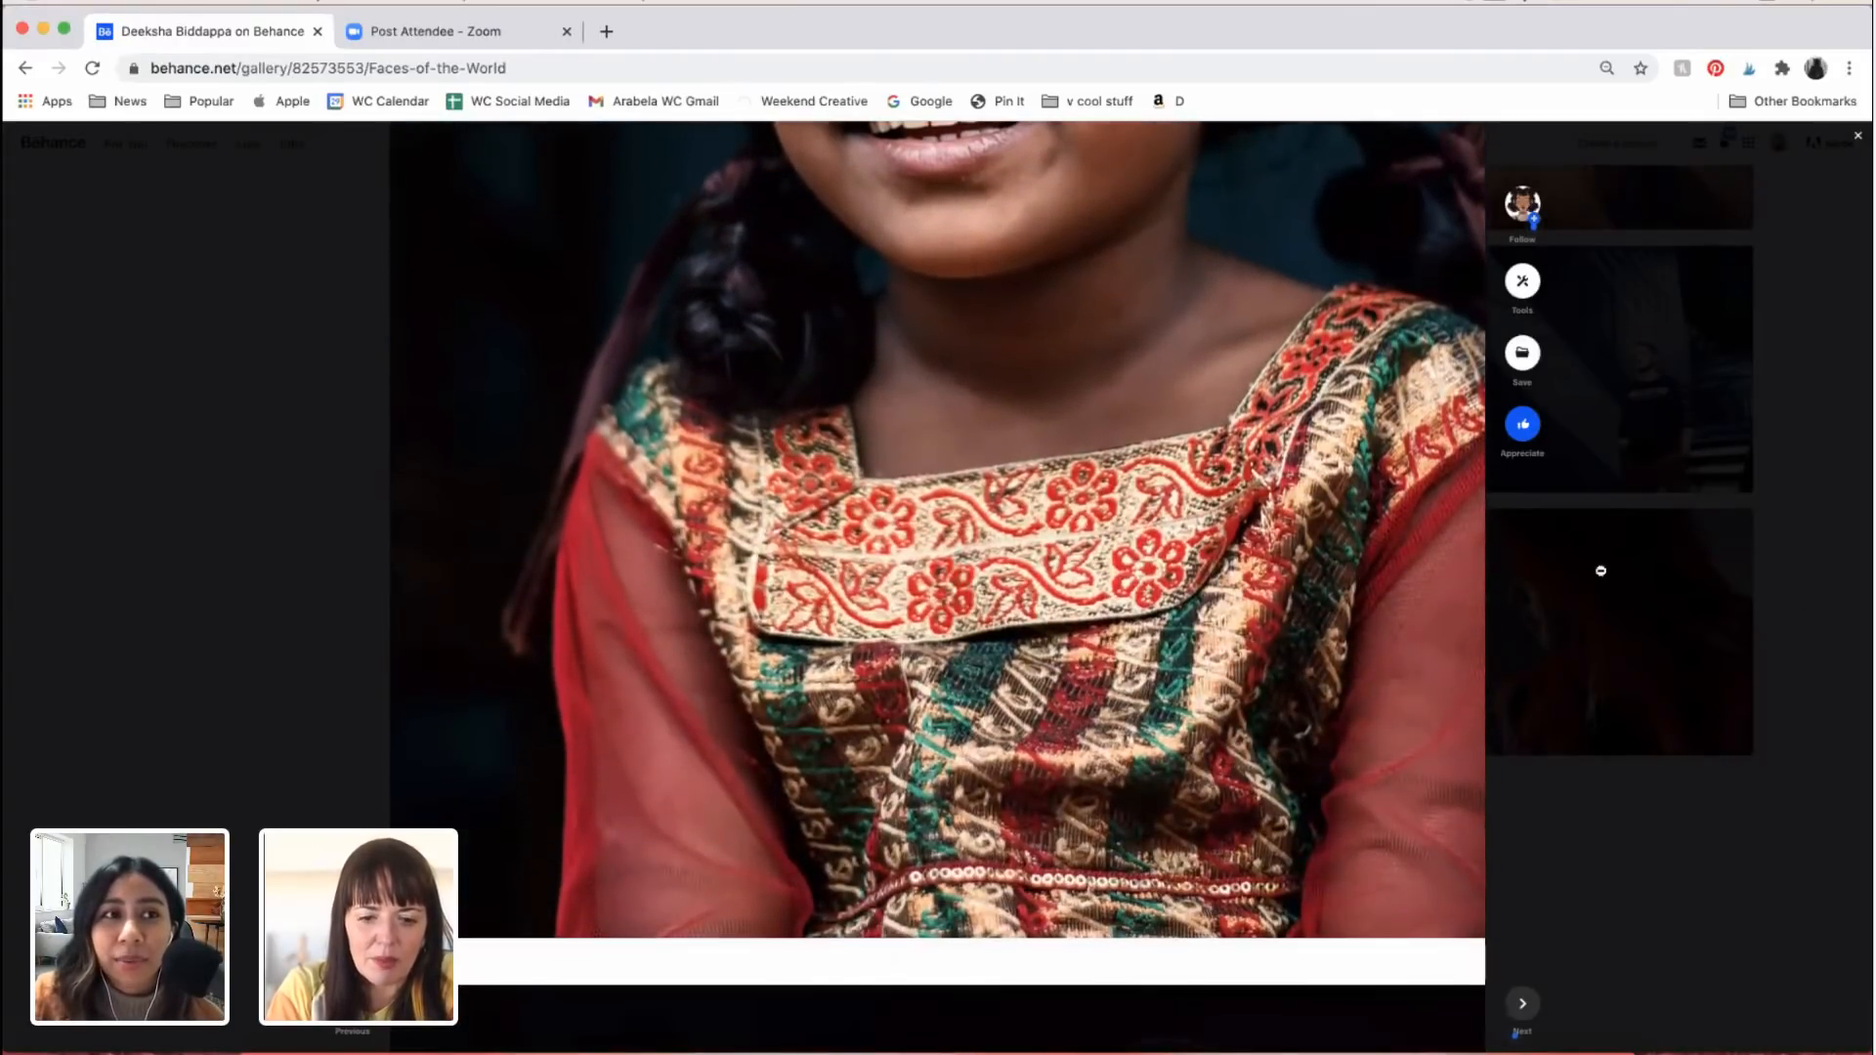
Step: Close the Faces of the World project and return to the photographer's work grid
{"action": "left_click", "coordinate": [1858, 136]}
{"action": "scroll", "coordinate": [1024, 694], "scroll_direction": "up", "scroll_amount": 5}
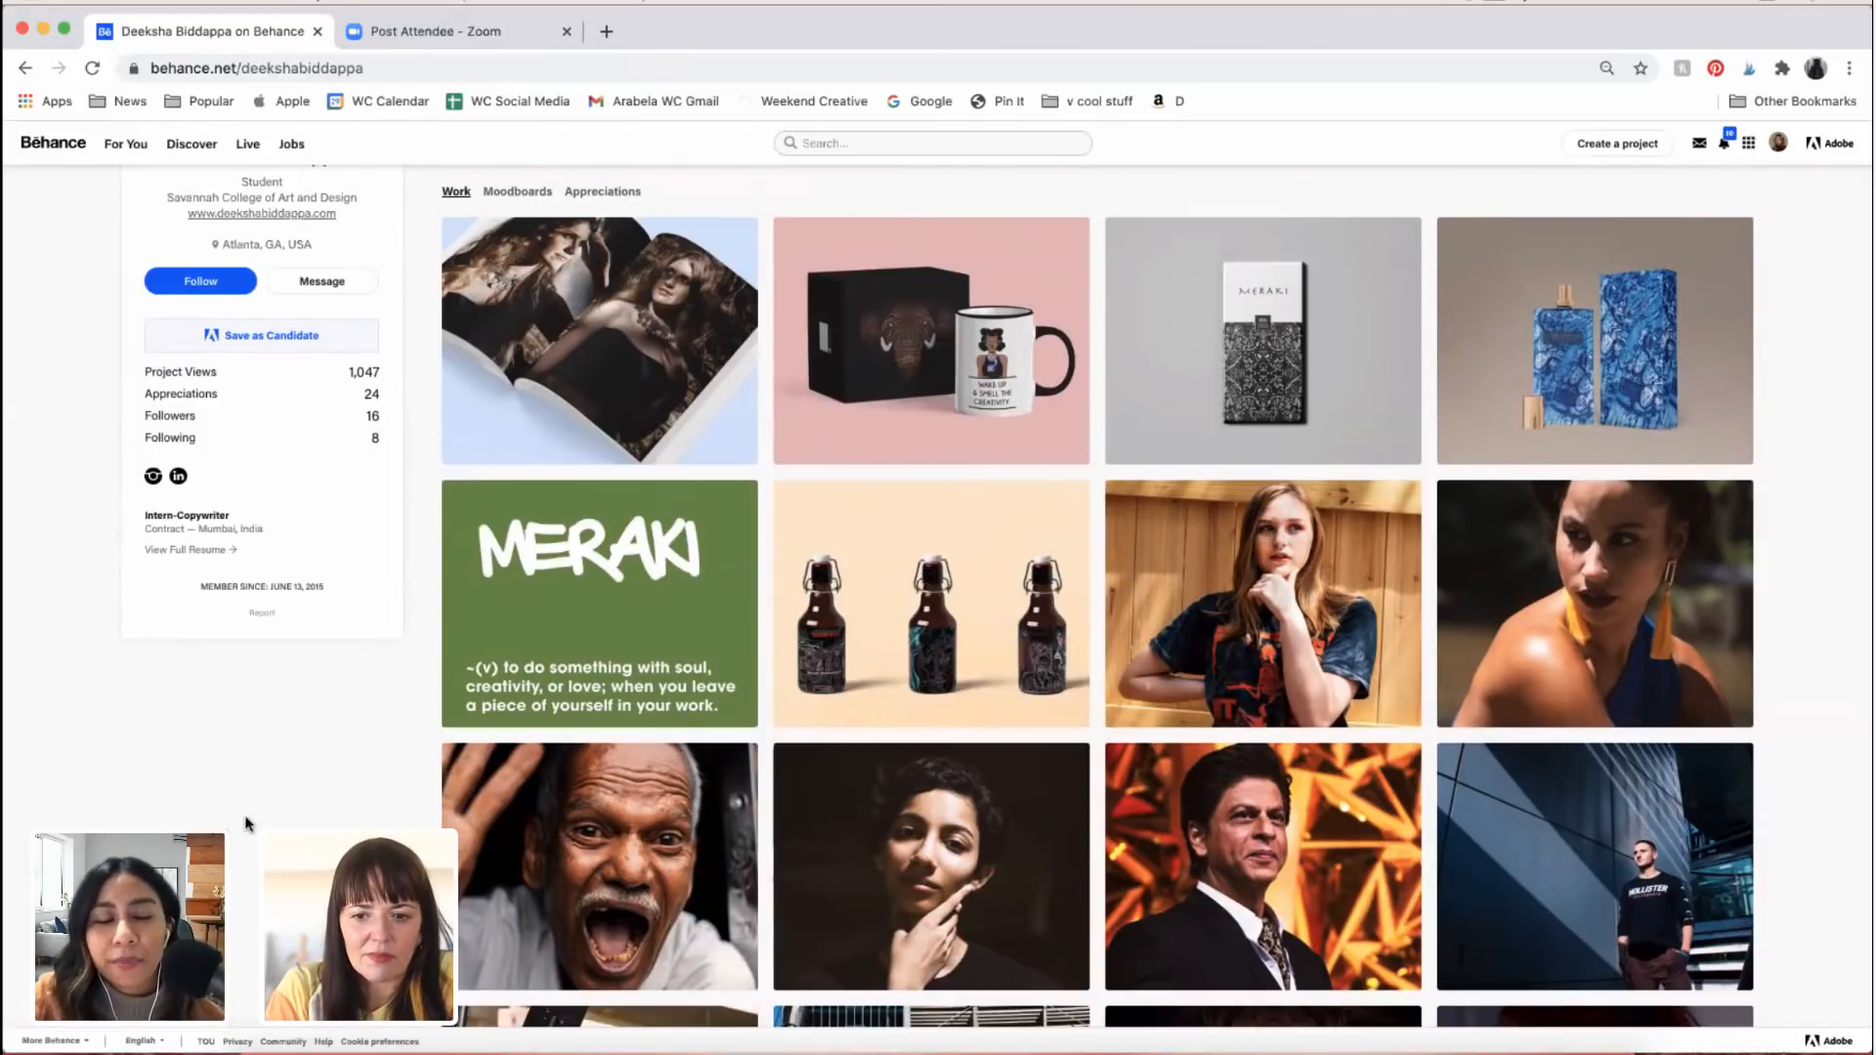
Step: Return to the top of the Behance profile and highlight the photographer's name
{"action": "scroll", "coordinate": [250, 826], "scroll_direction": "up", "scroll_amount": 3}
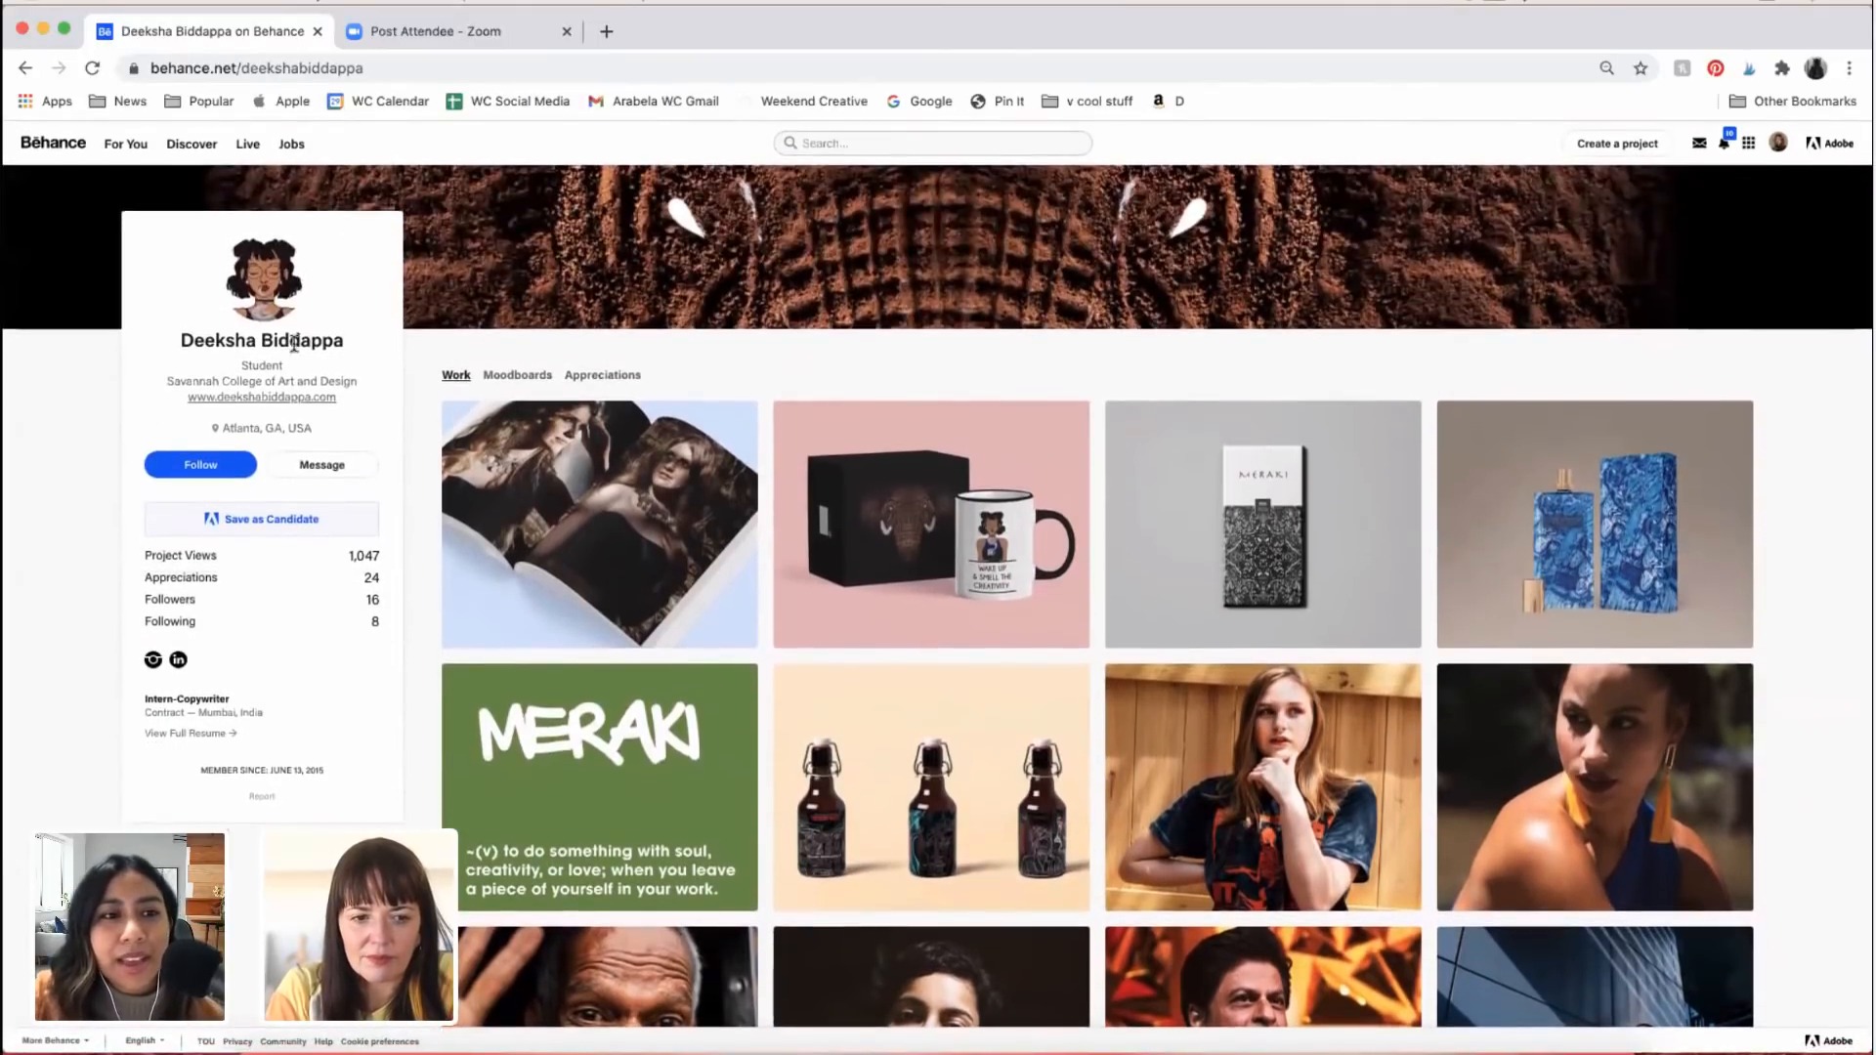
{"action": "left_click_drag", "start_coordinate": [185, 340], "coordinate": [357, 352]}
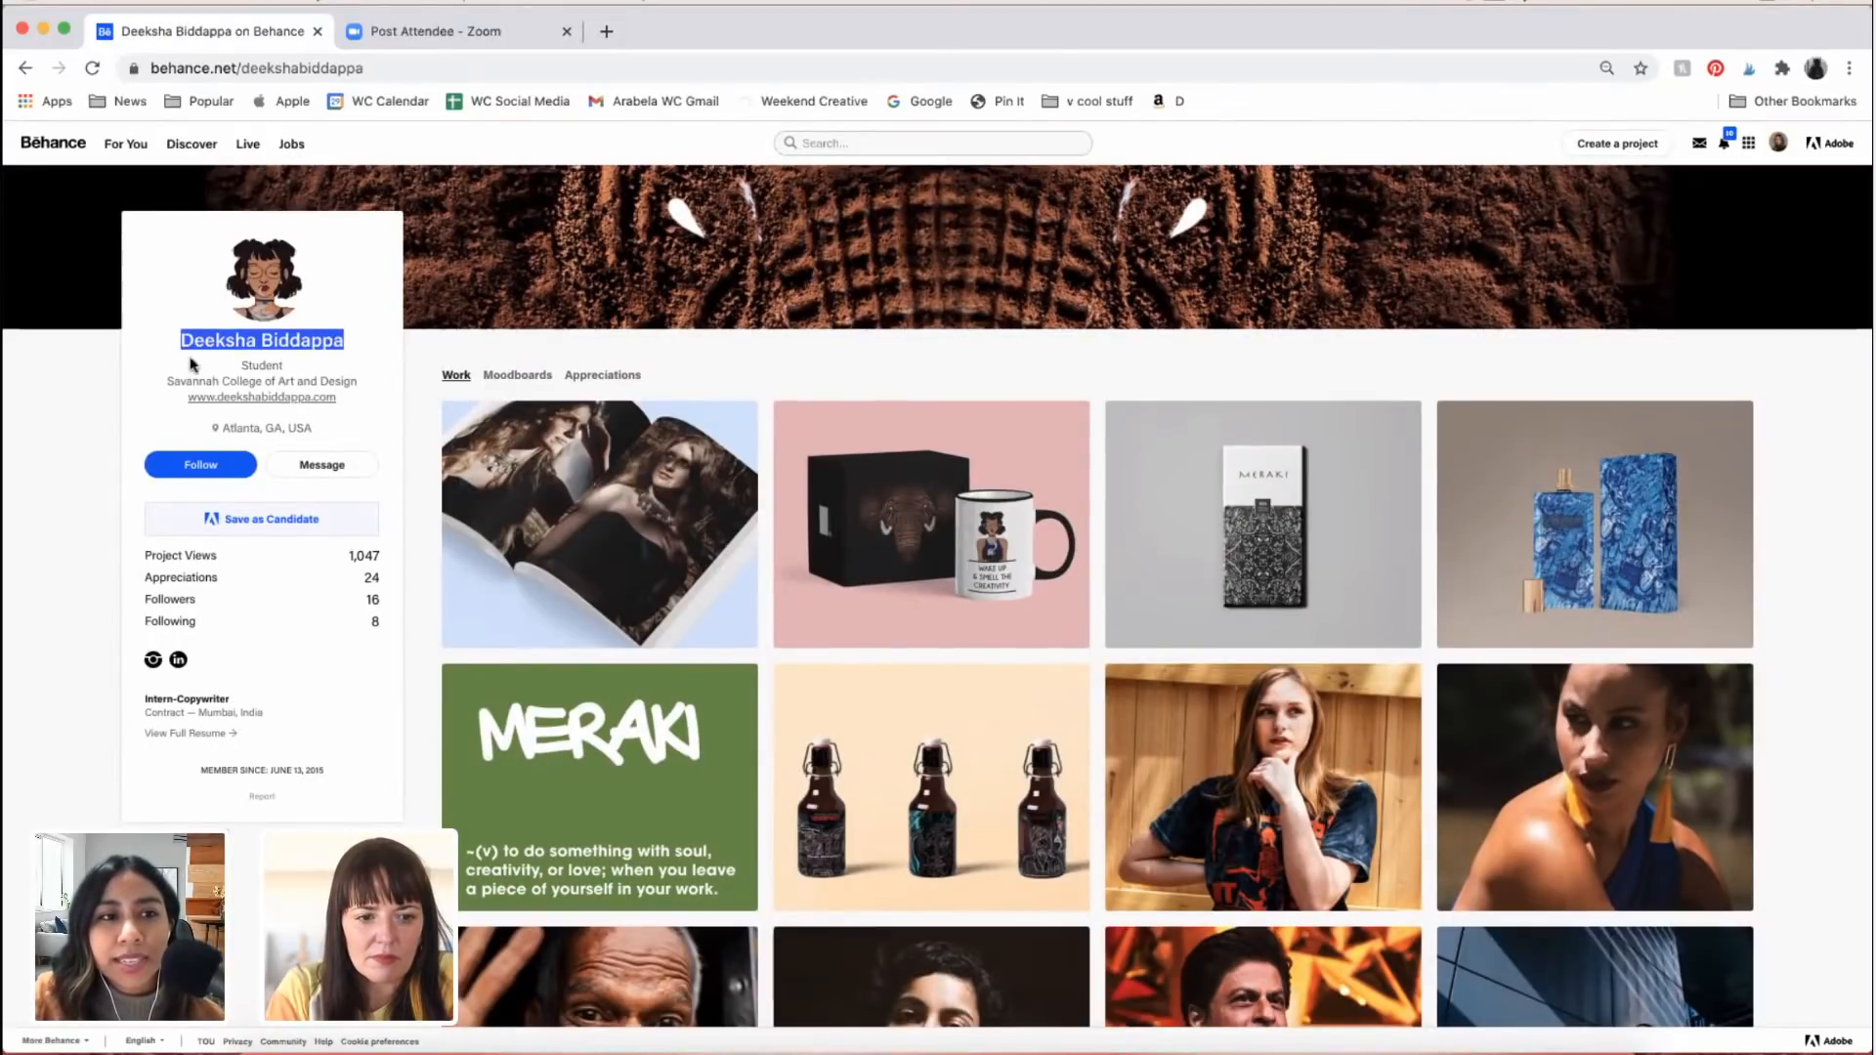
{"action": "left_click", "coordinate": [366, 354]}
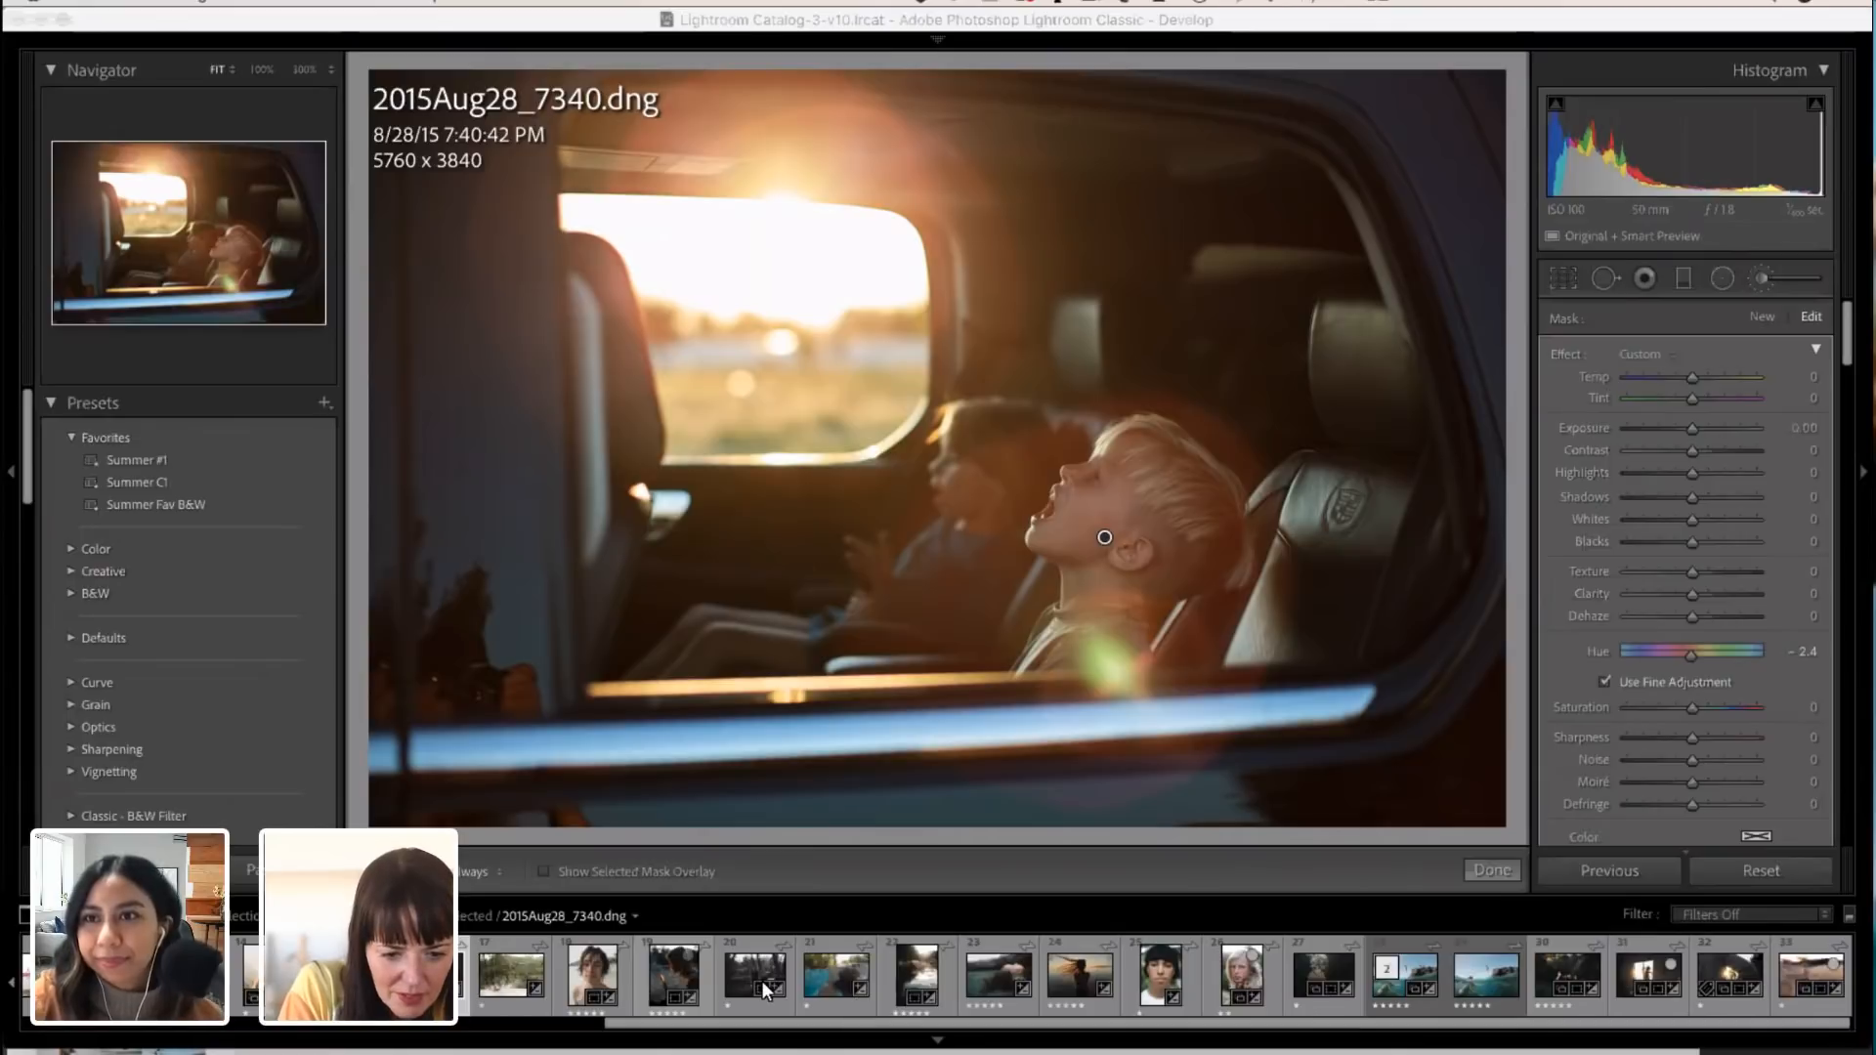
{"action": "scroll", "coordinate": [760, 982], "scroll_direction": "left", "scroll_amount": 3}
{"action": "scroll", "coordinate": [698, 999], "scroll_direction": "left", "scroll_amount": 6}
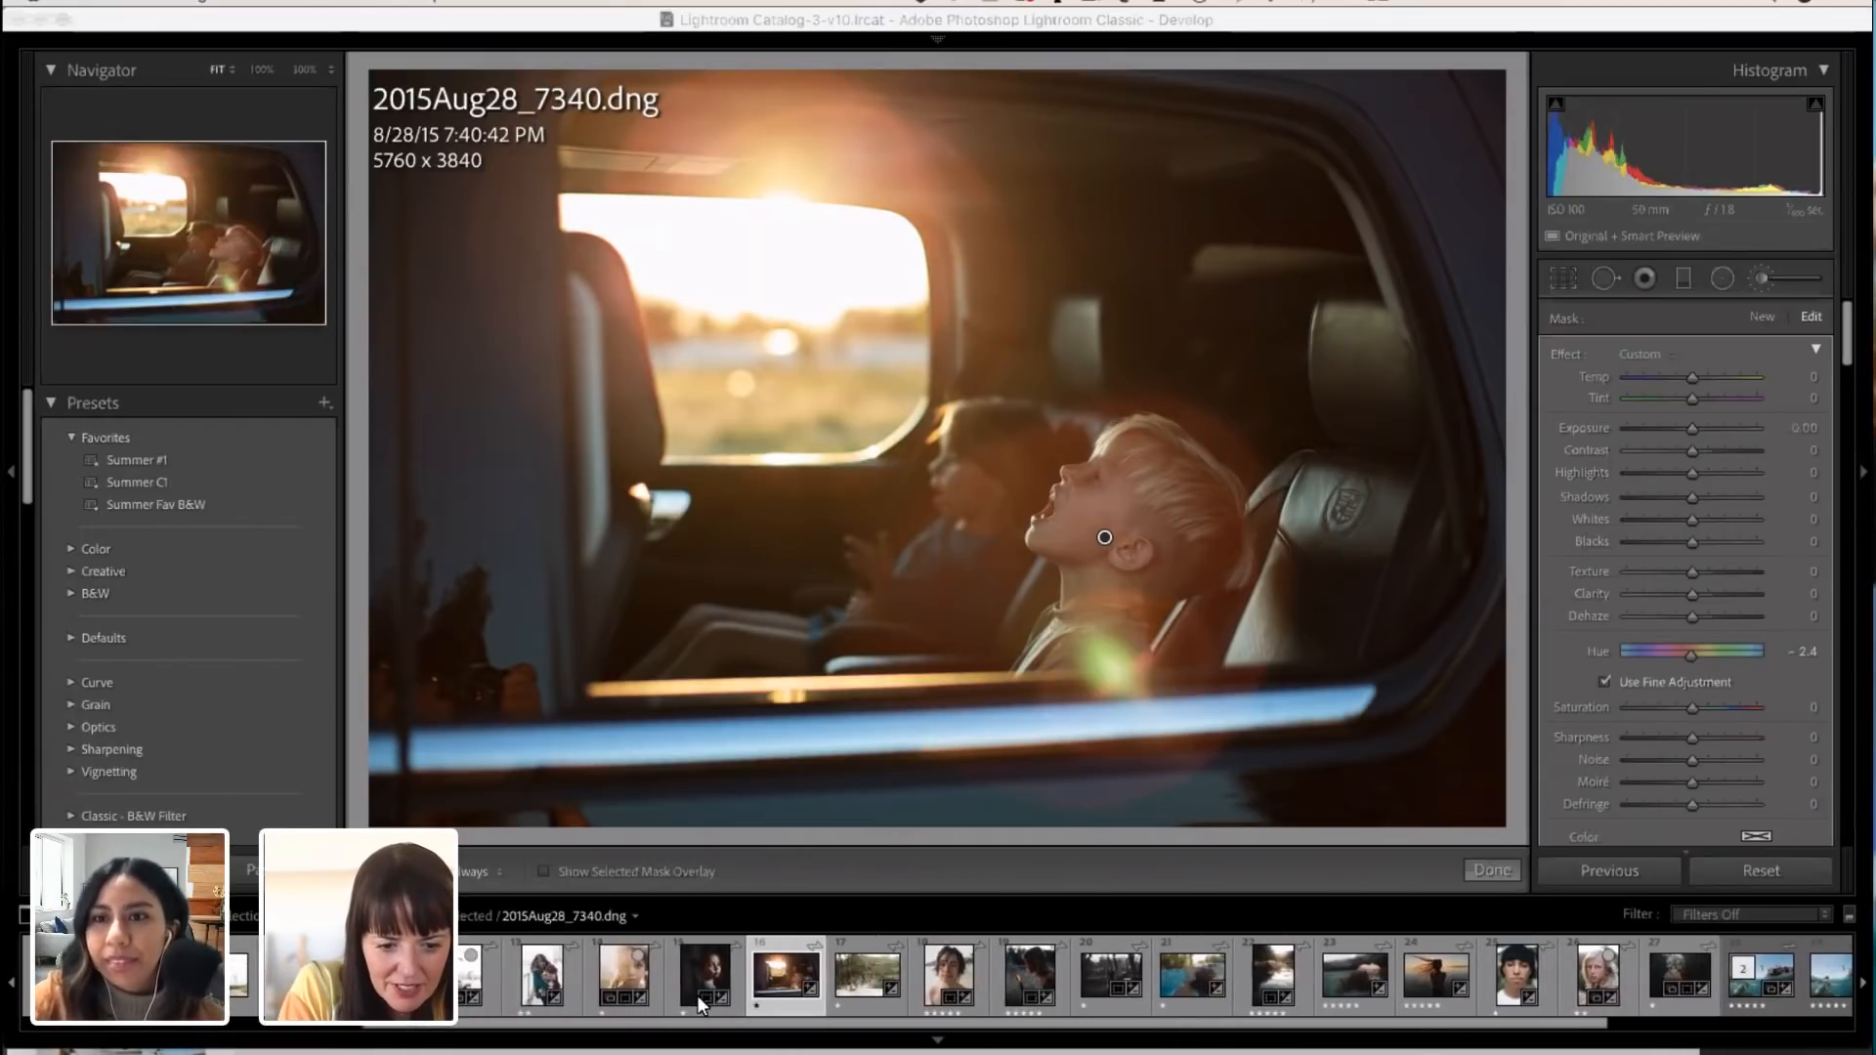
{"action": "scroll", "coordinate": [698, 999], "scroll_direction": "left", "scroll_amount": 2}
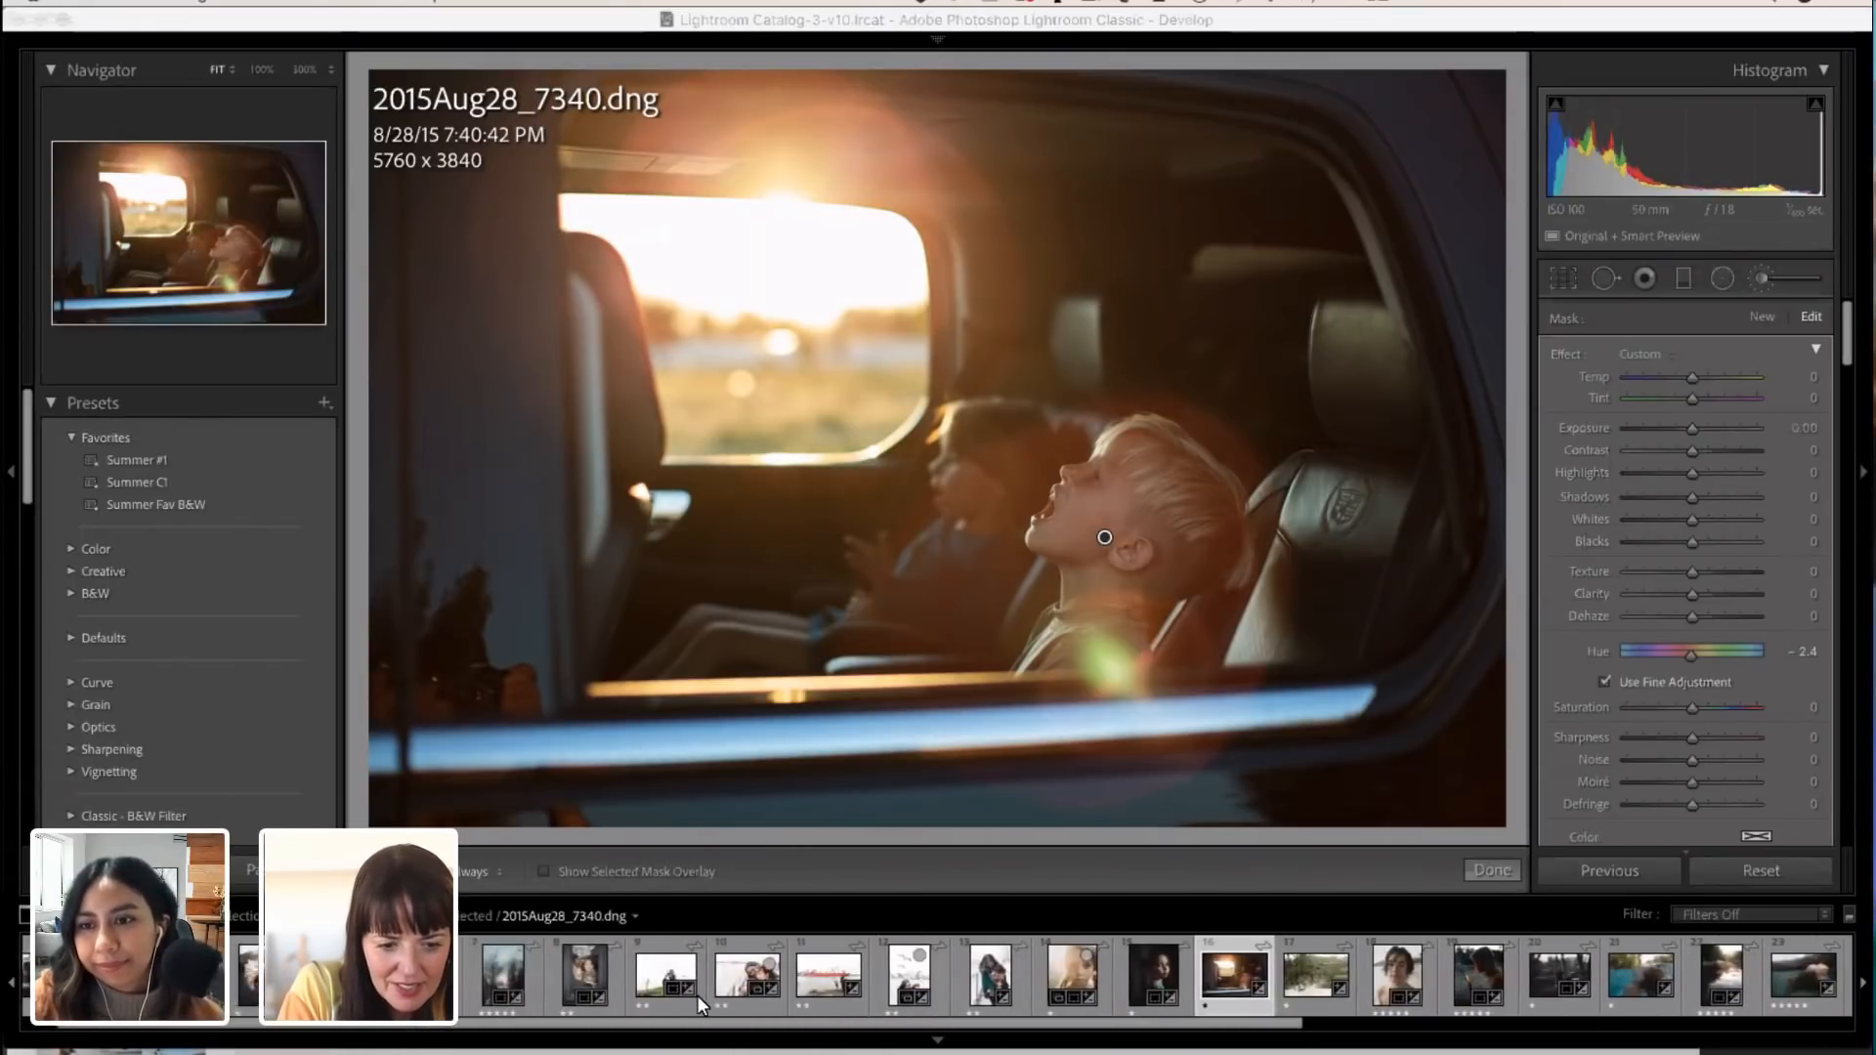
{"action": "scroll", "coordinate": [697, 999], "scroll_direction": "right", "scroll_amount": 7}
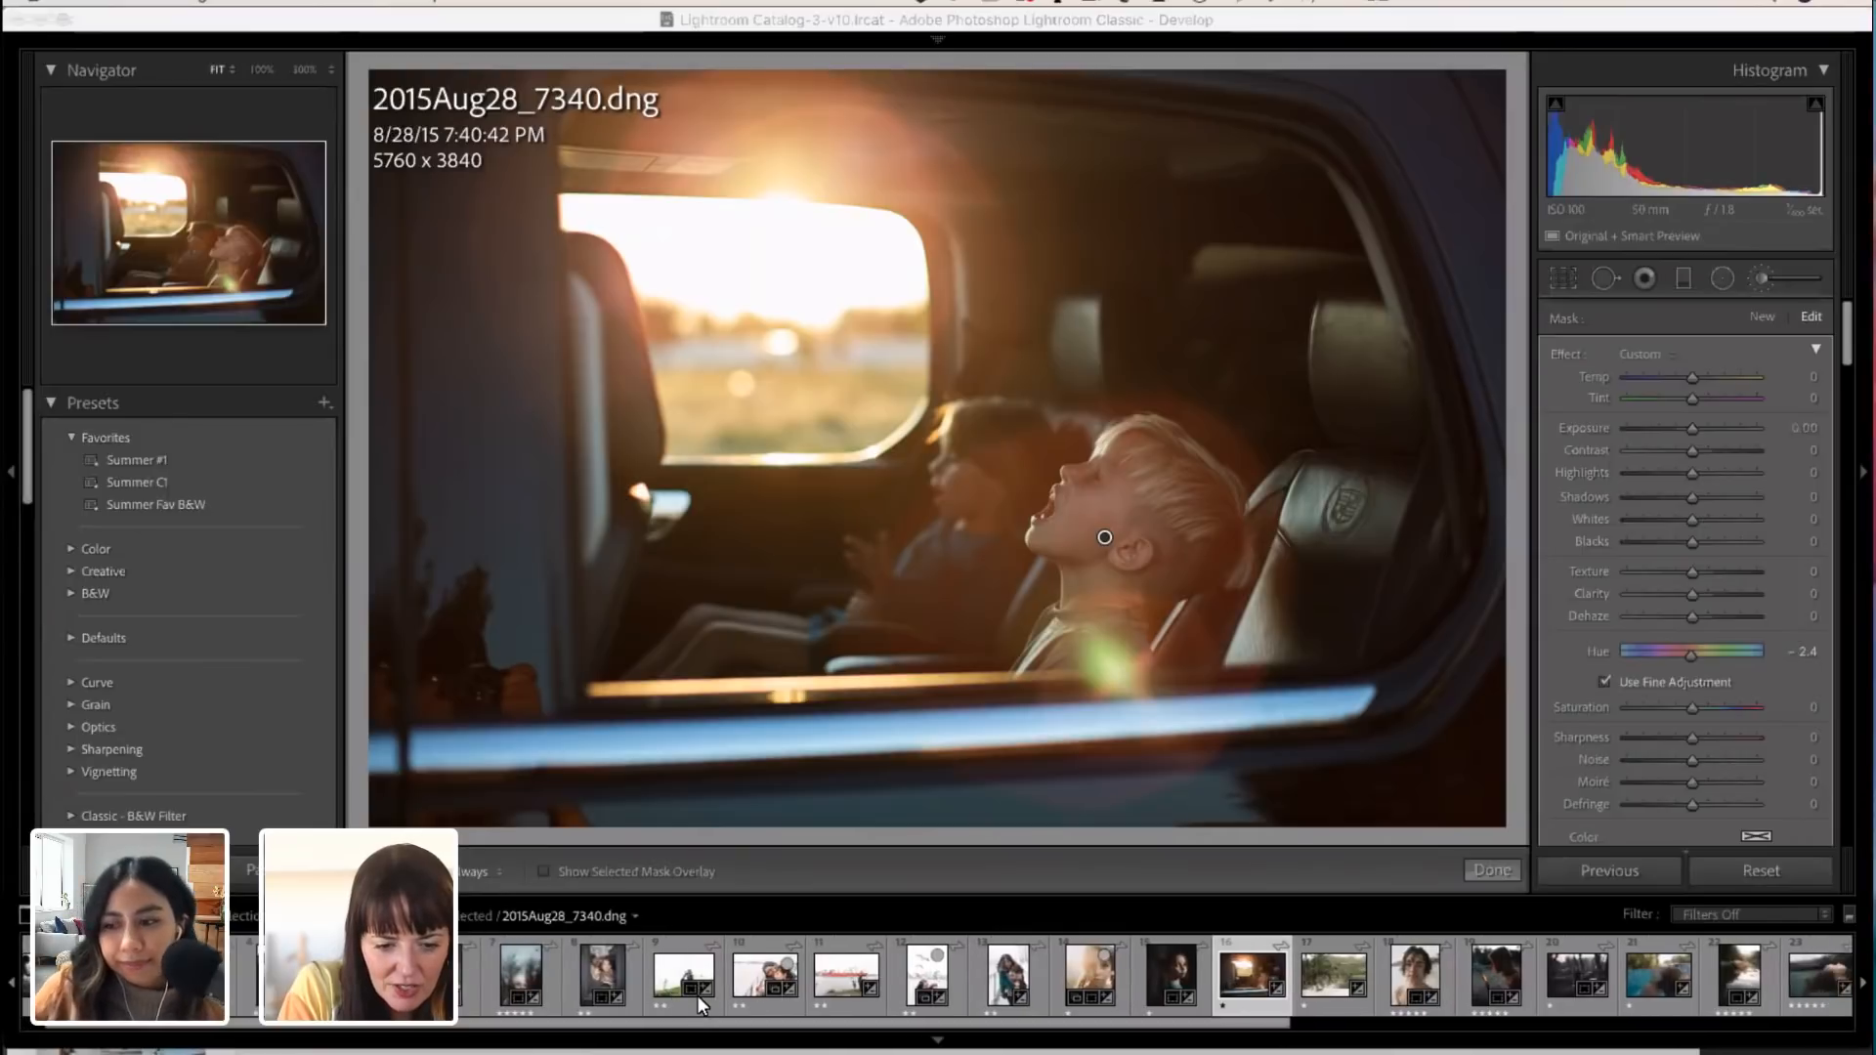
{"action": "scroll", "coordinate": [699, 1003], "scroll_direction": "right", "scroll_amount": 3}
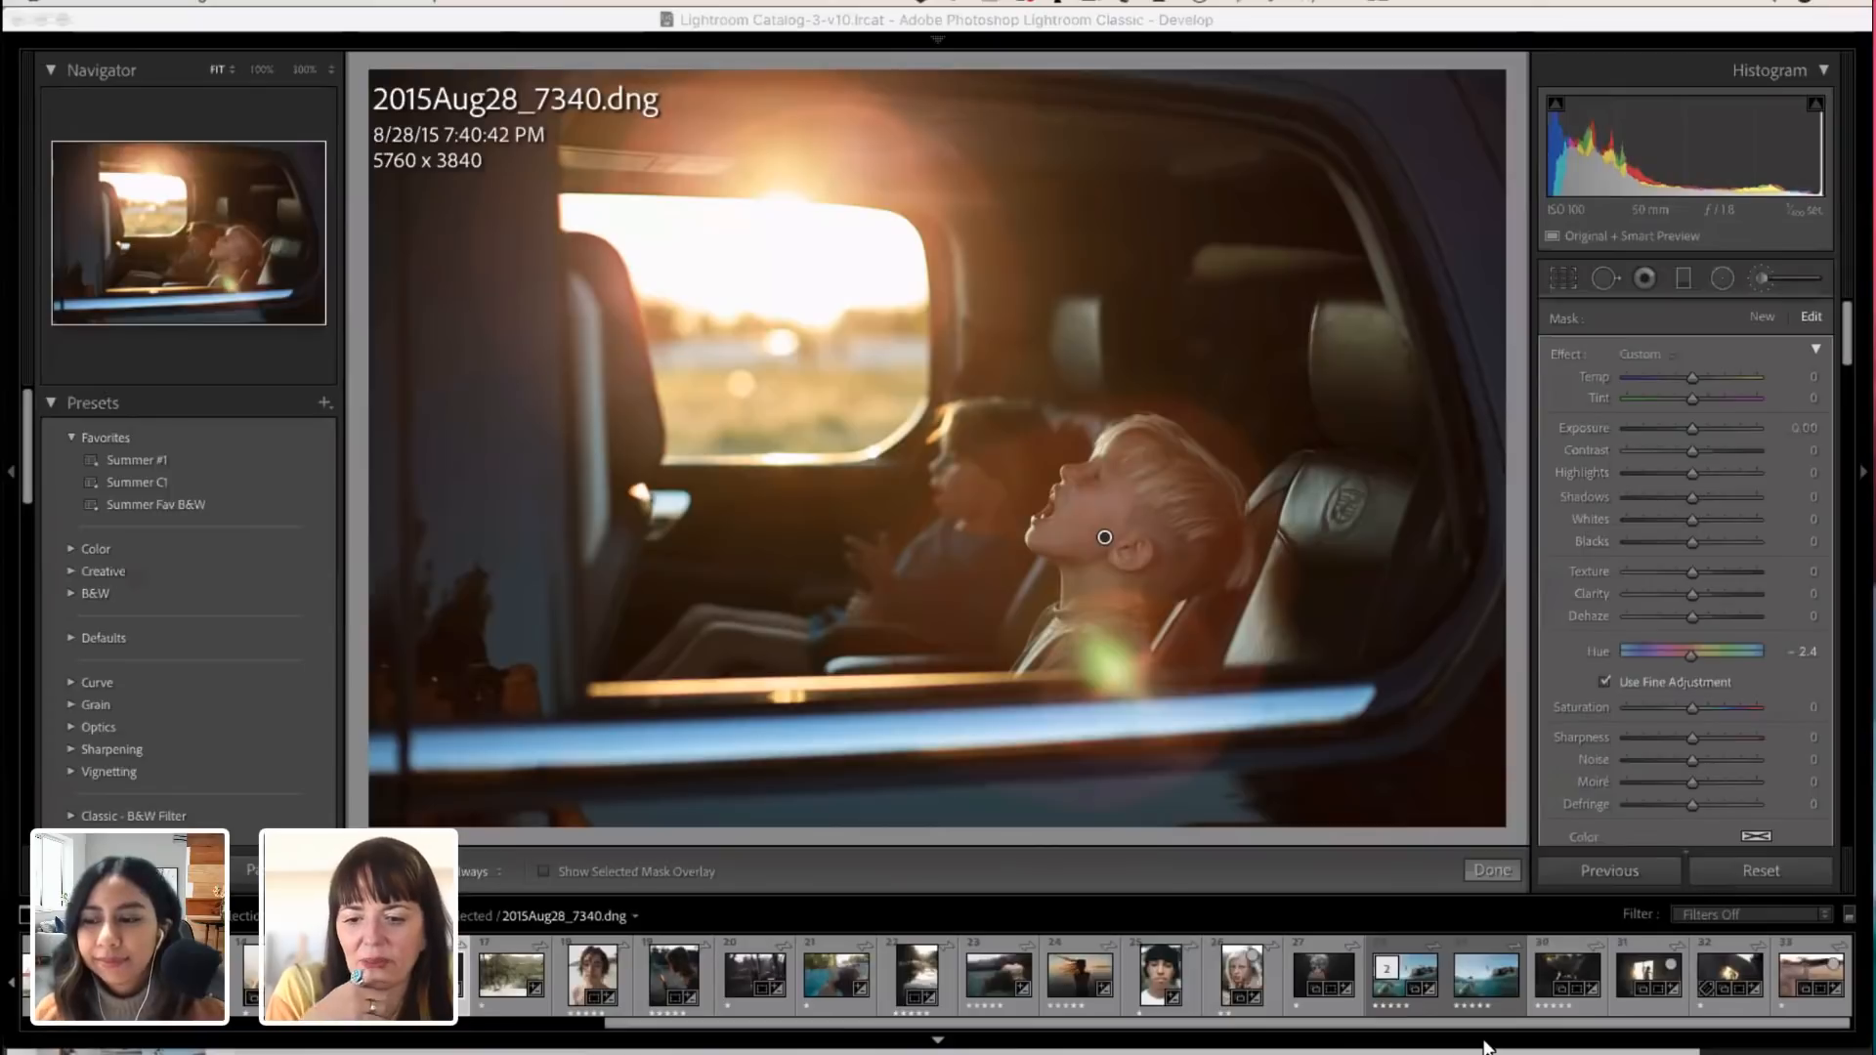
{"action": "left_click", "coordinate": [1720, 974]}
{"action": "left_click", "coordinate": [1714, 968]}
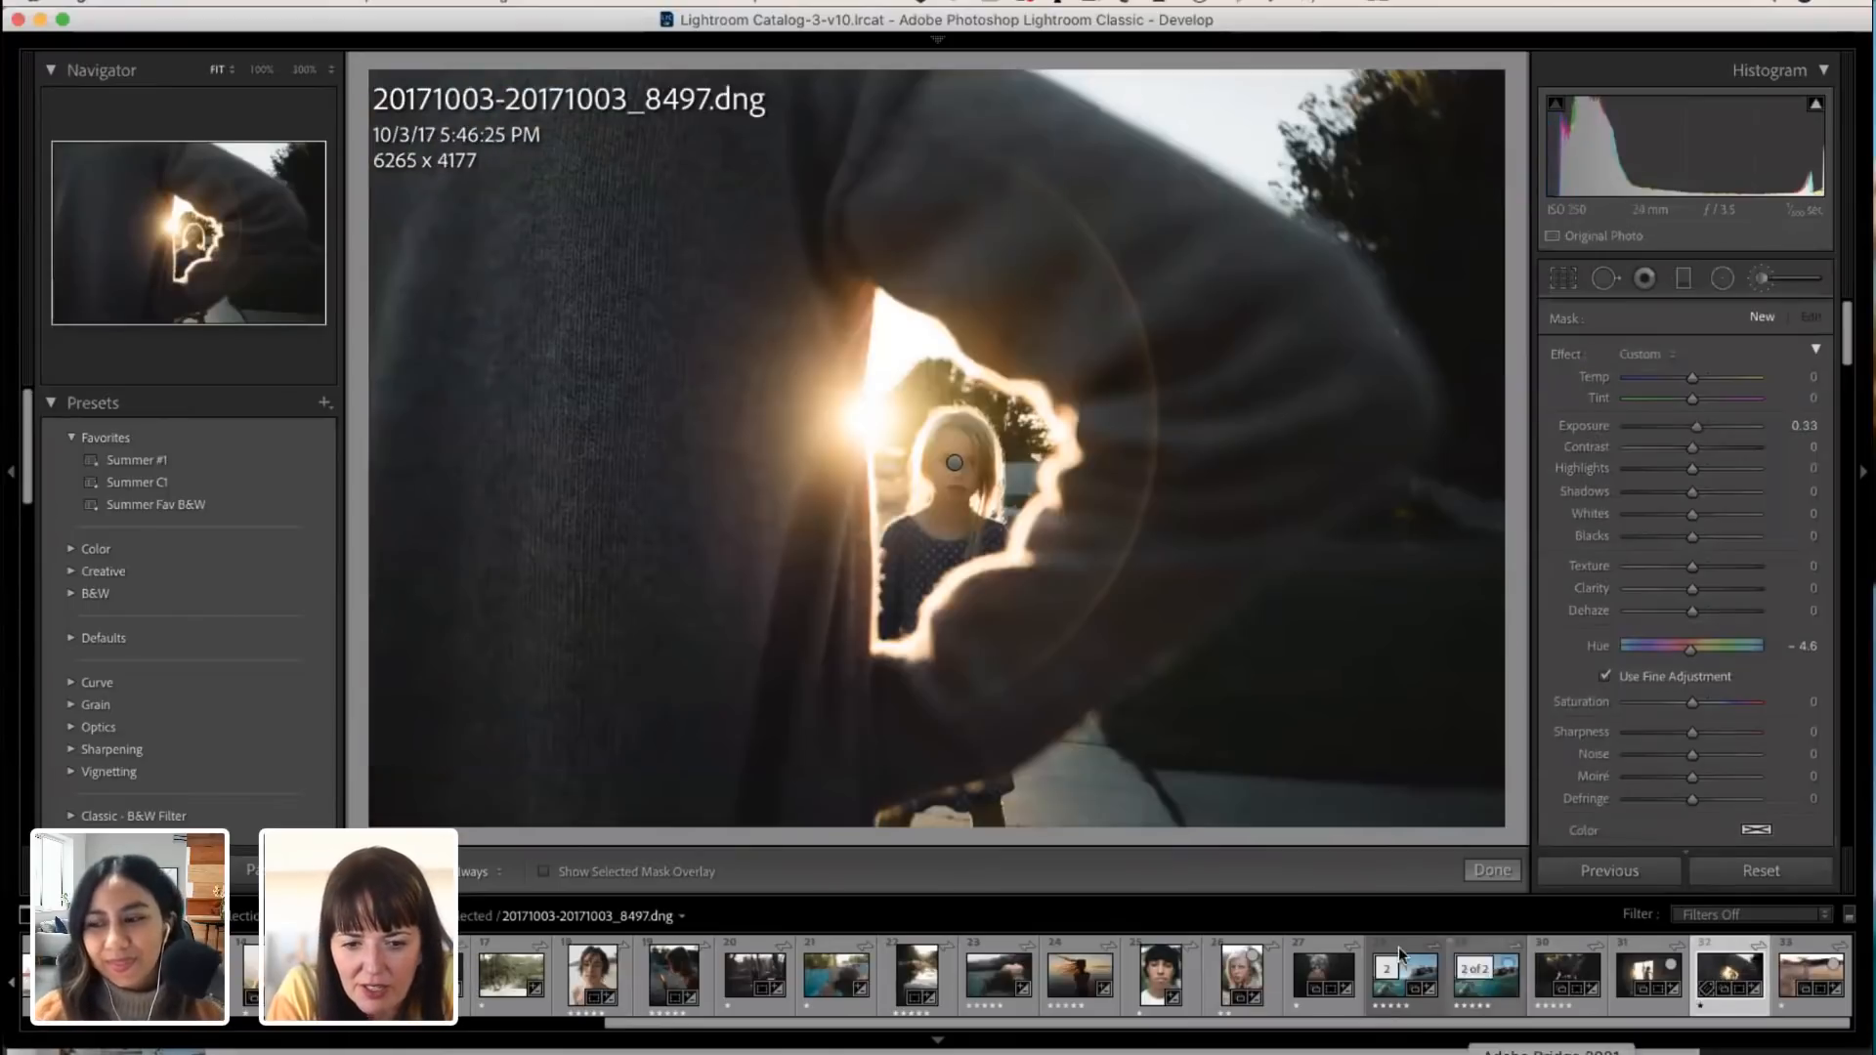
Step: Reset all edits on the backlit photo and close the Adjustment Brush with its exposure set to 0.12
{"action": "left_click", "coordinate": [957, 463]}
{"action": "key", "text": "backslash"}
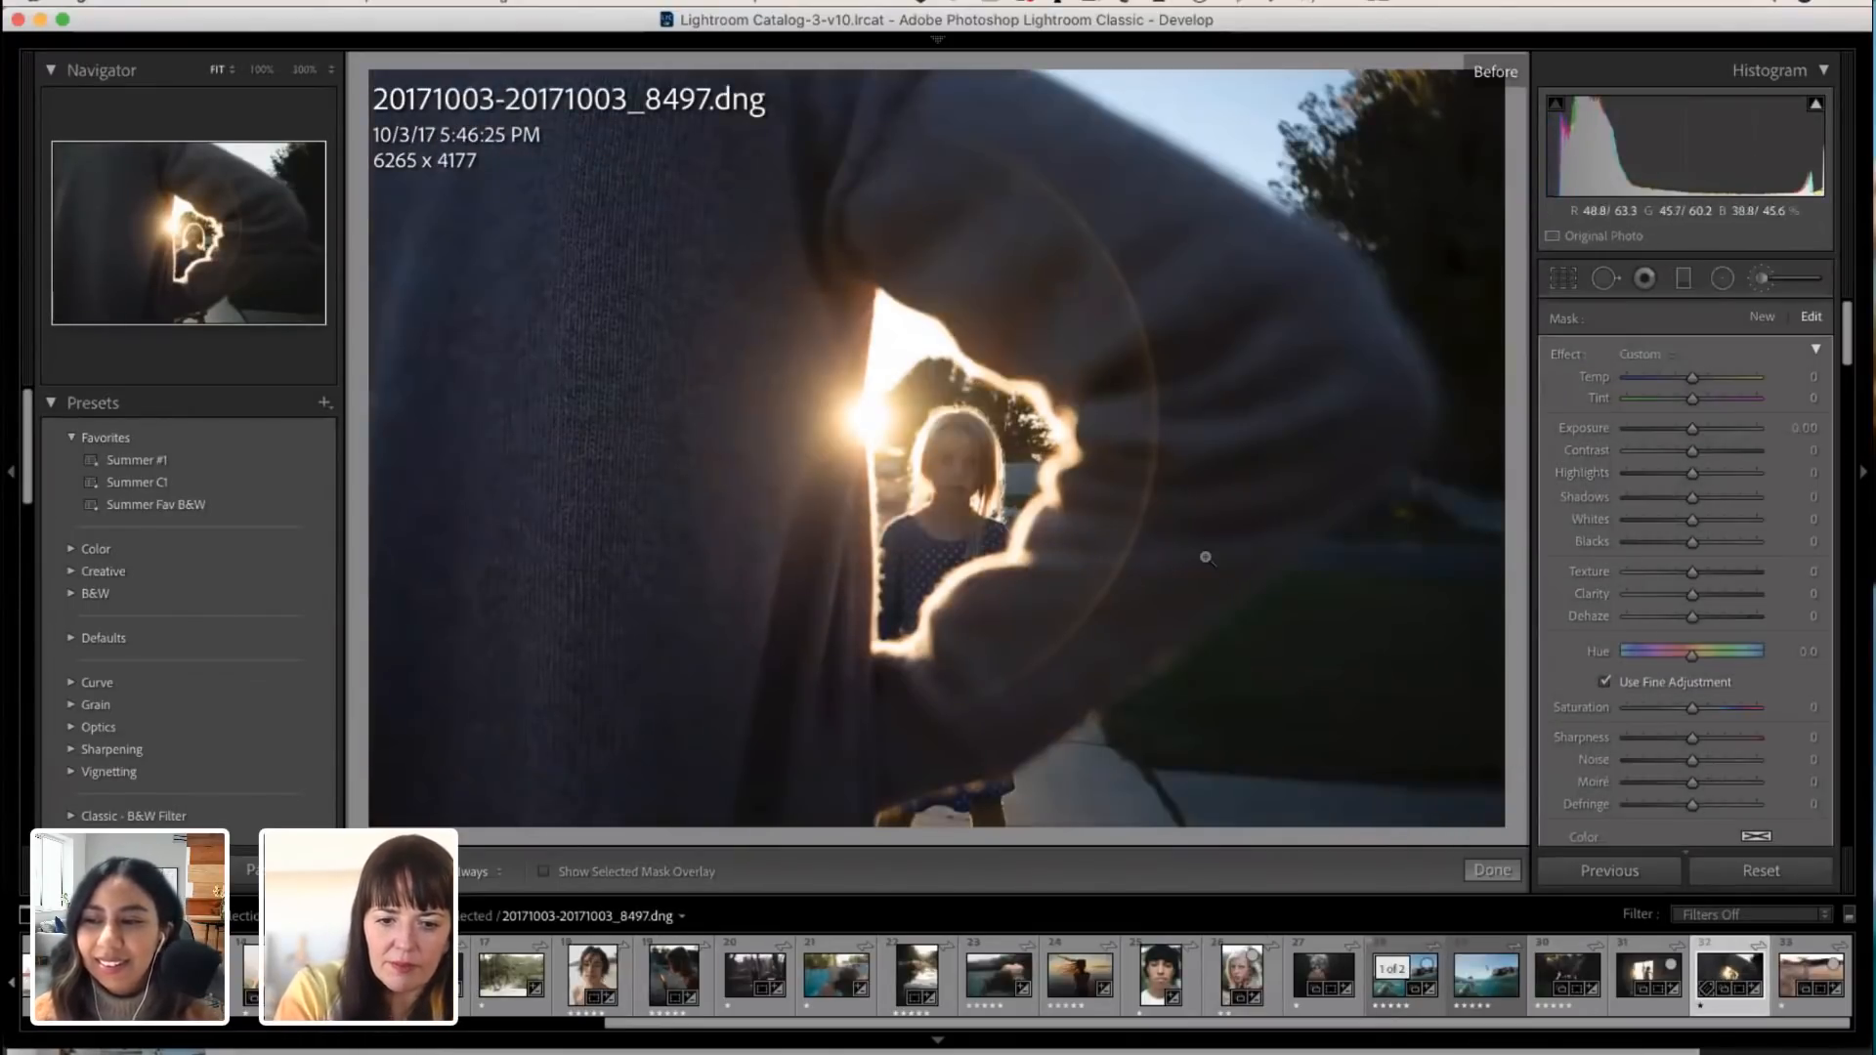
{"action": "left_click", "coordinate": [1762, 870]}
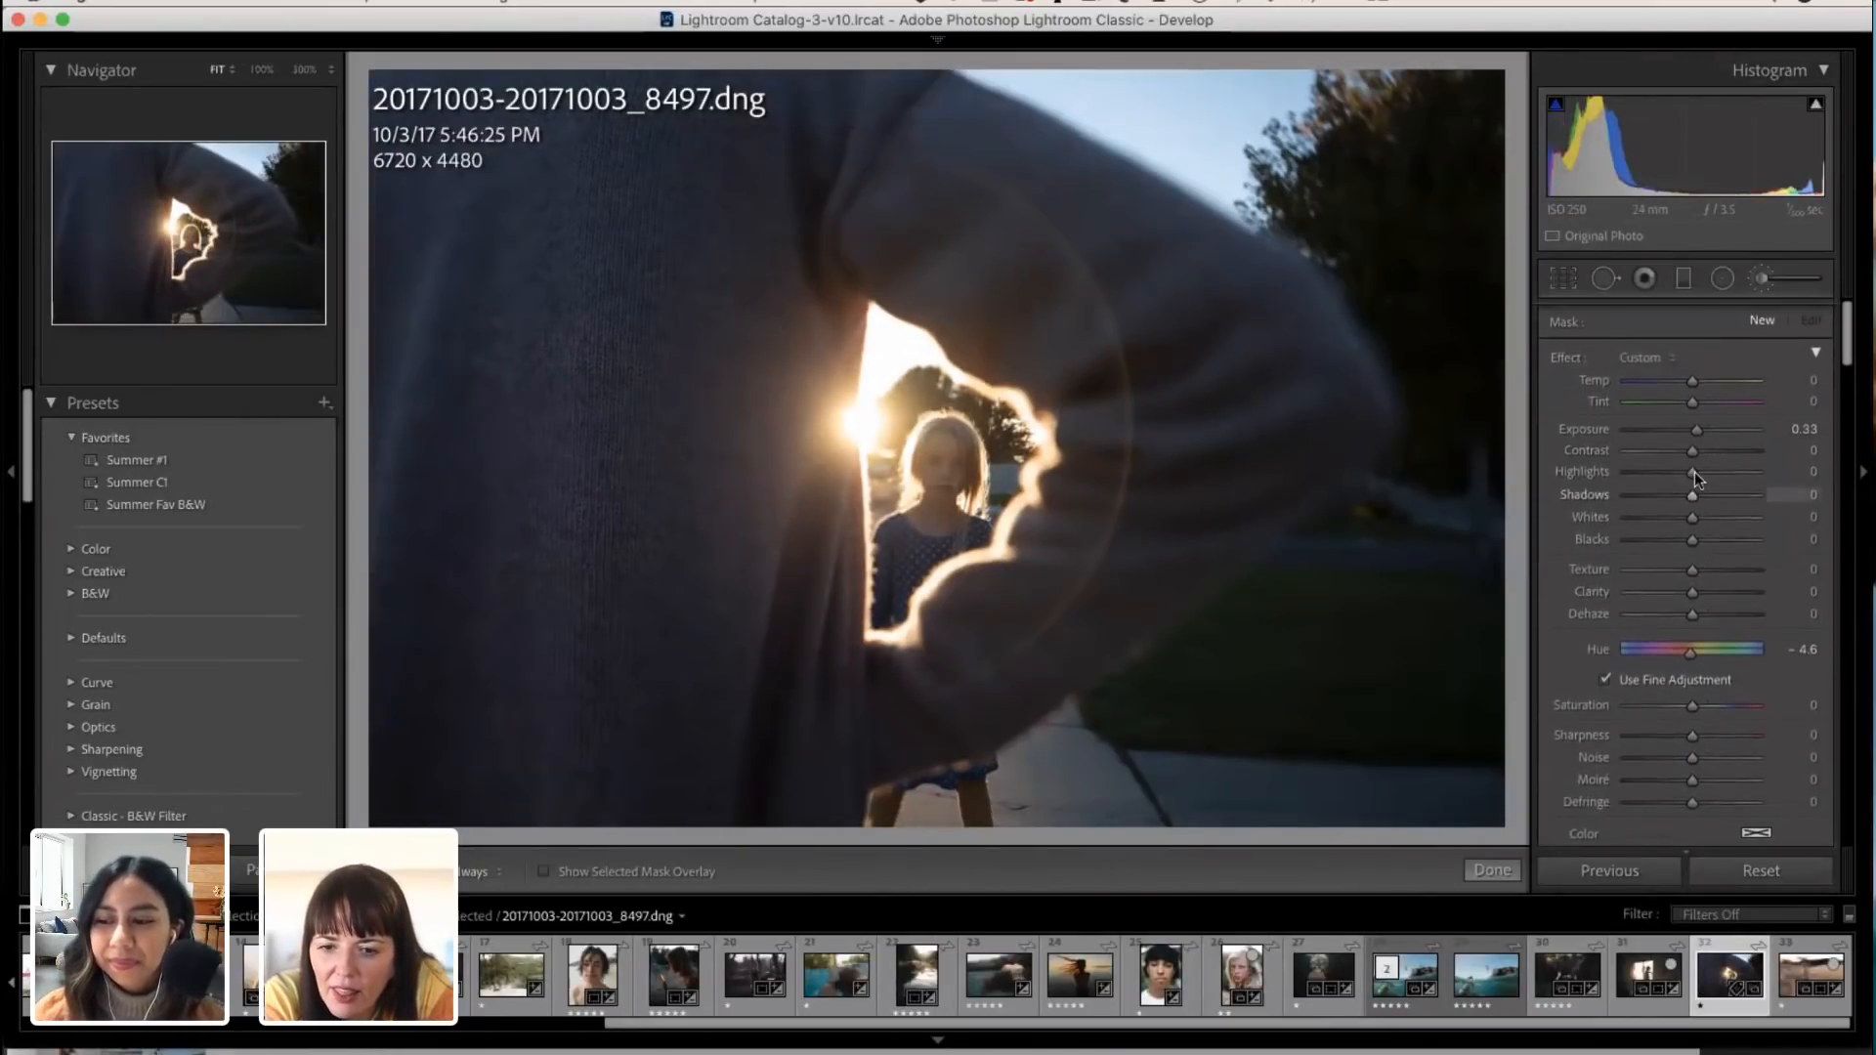
{"action": "left_click_drag", "start_coordinate": [1698, 425], "coordinate": [1694, 424]}
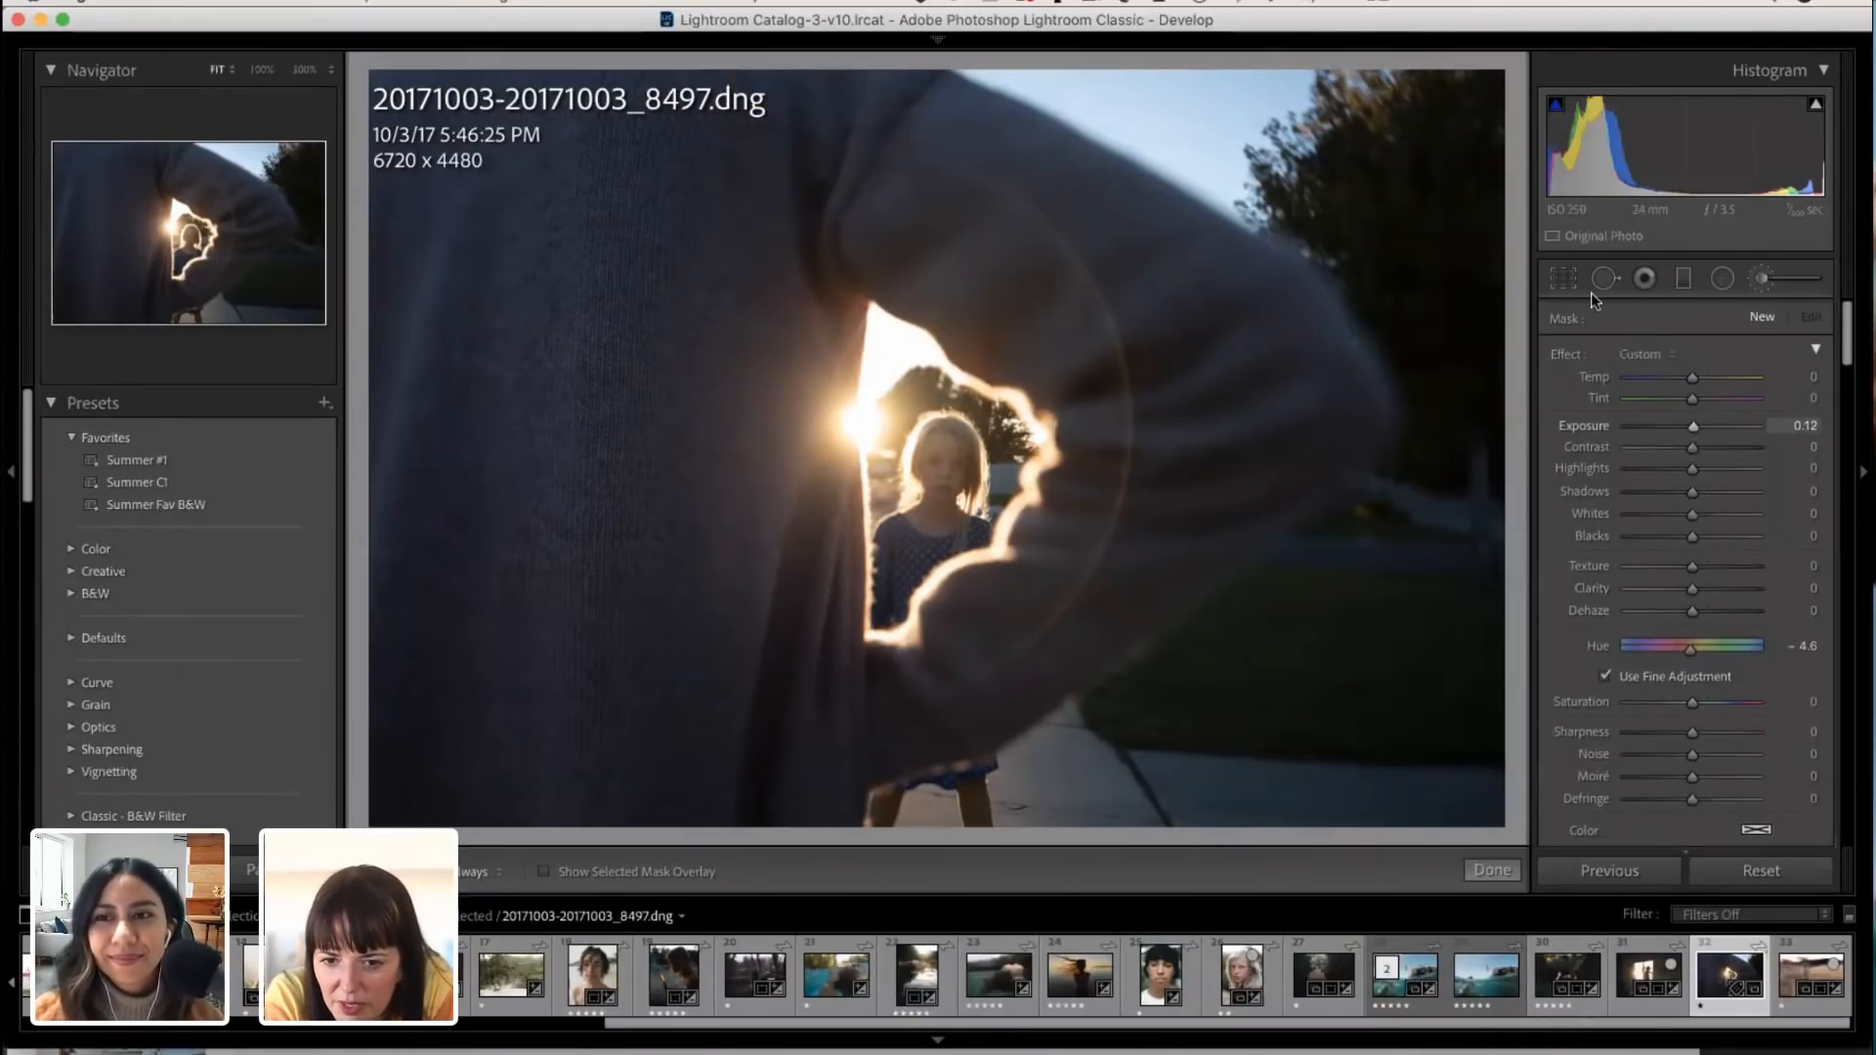
{"action": "left_click", "coordinate": [1483, 874]}
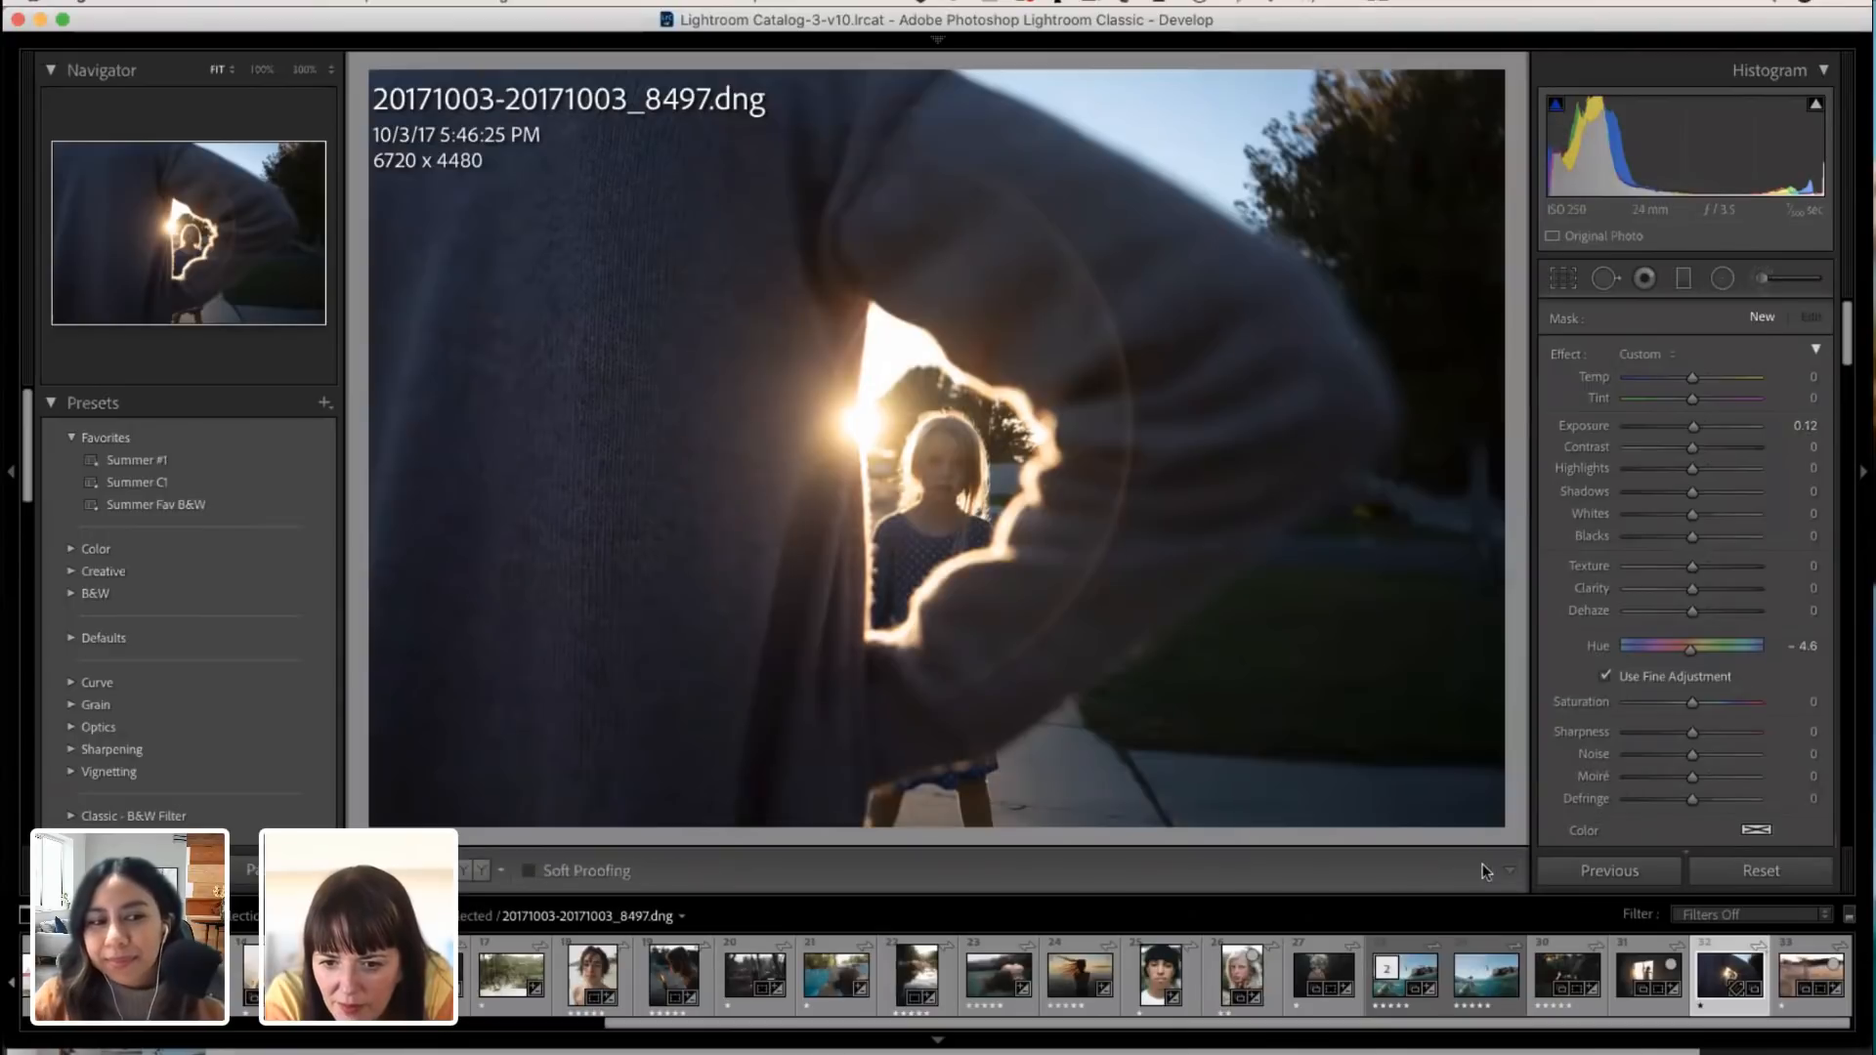
Step: Raise the photo's exposure to +0.45 and warm its white balance temperature to 4,825
{"action": "left_click_drag", "start_coordinate": [1691, 539], "coordinate": [1696, 544]}
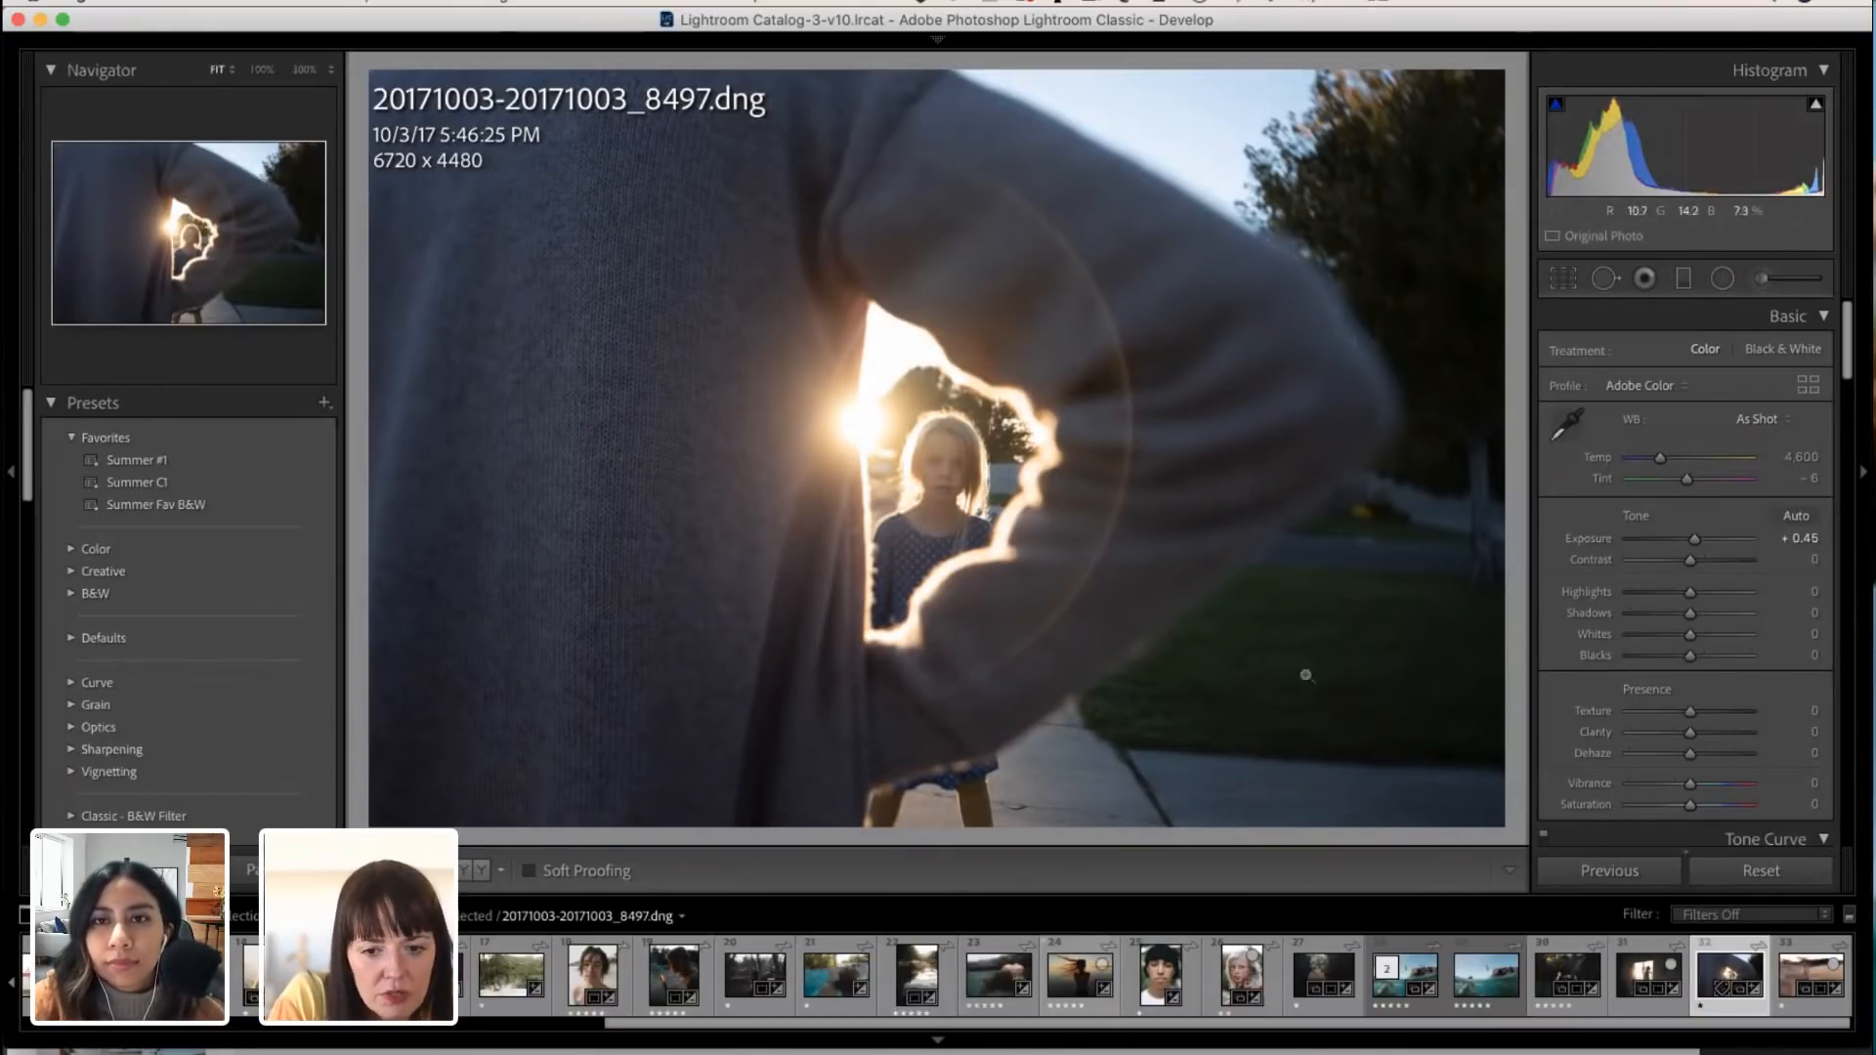
{"action": "left_click_drag", "start_coordinate": [1658, 460], "coordinate": [1696, 459]}
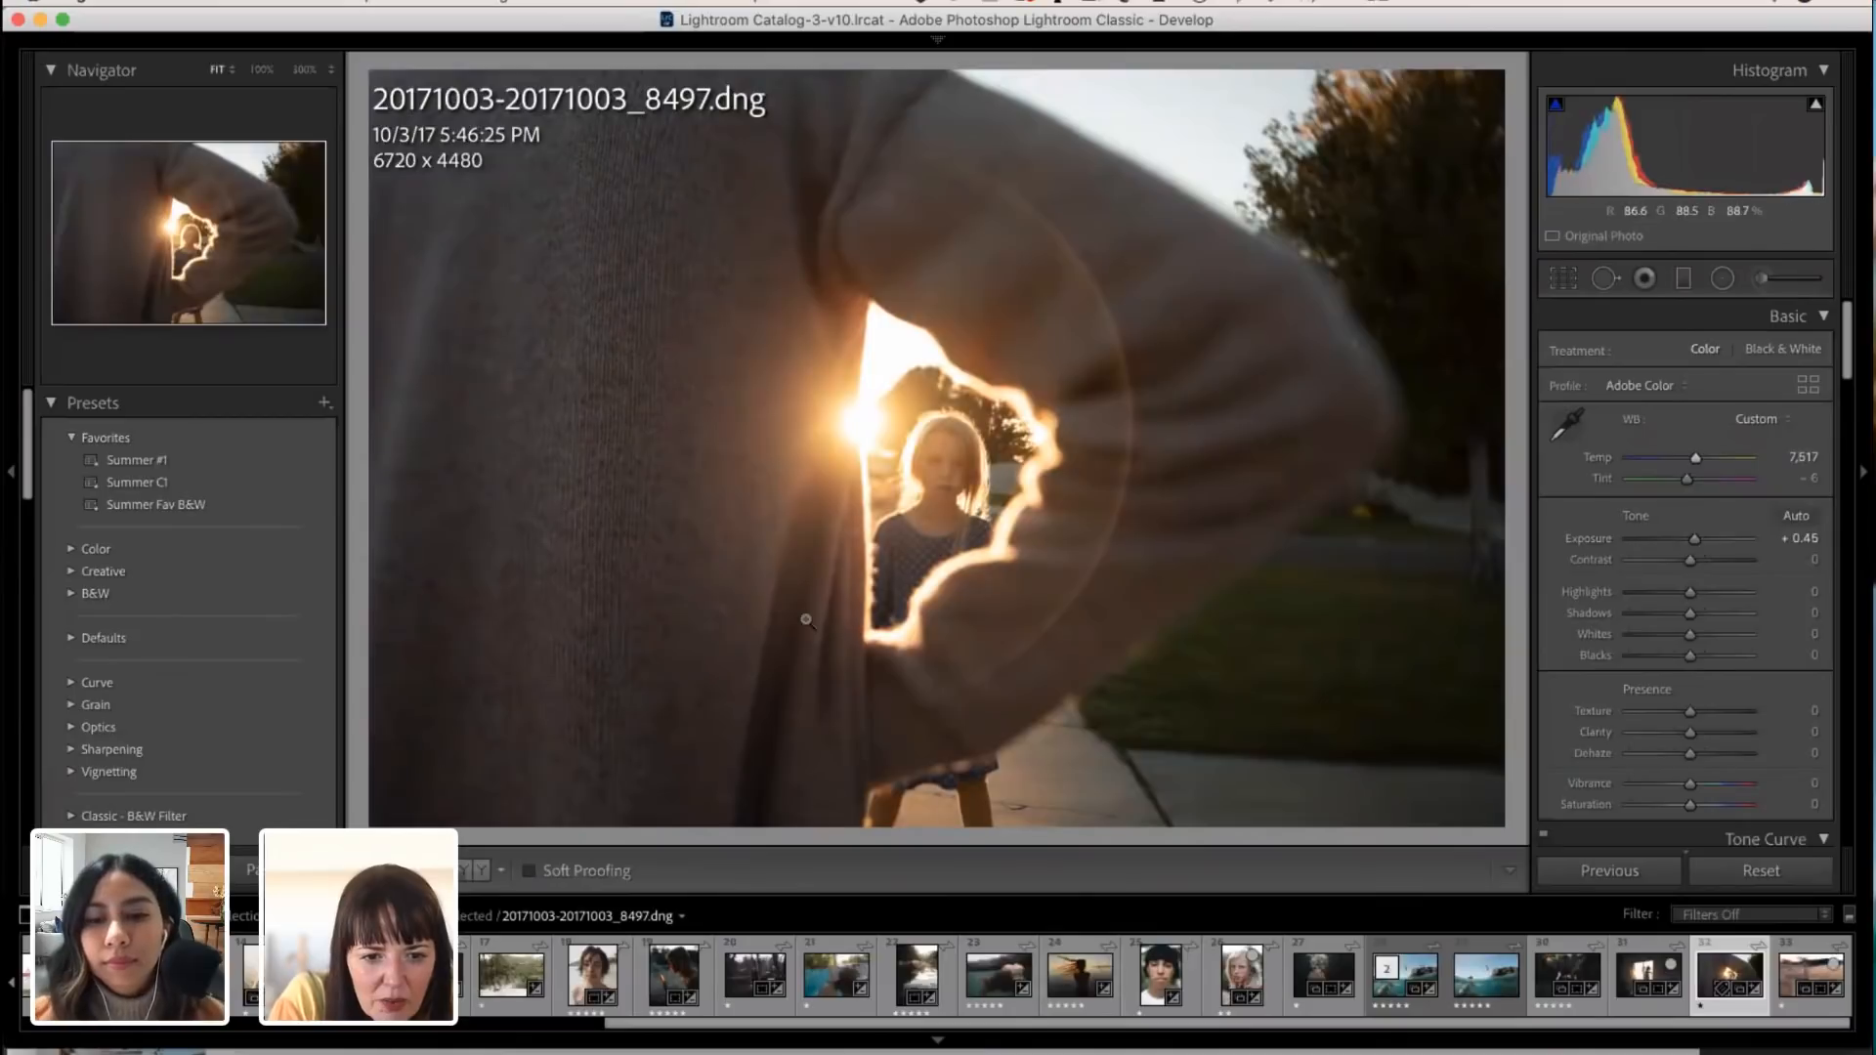
{"action": "left_click_drag", "start_coordinate": [1697, 460], "coordinate": [1668, 449]}
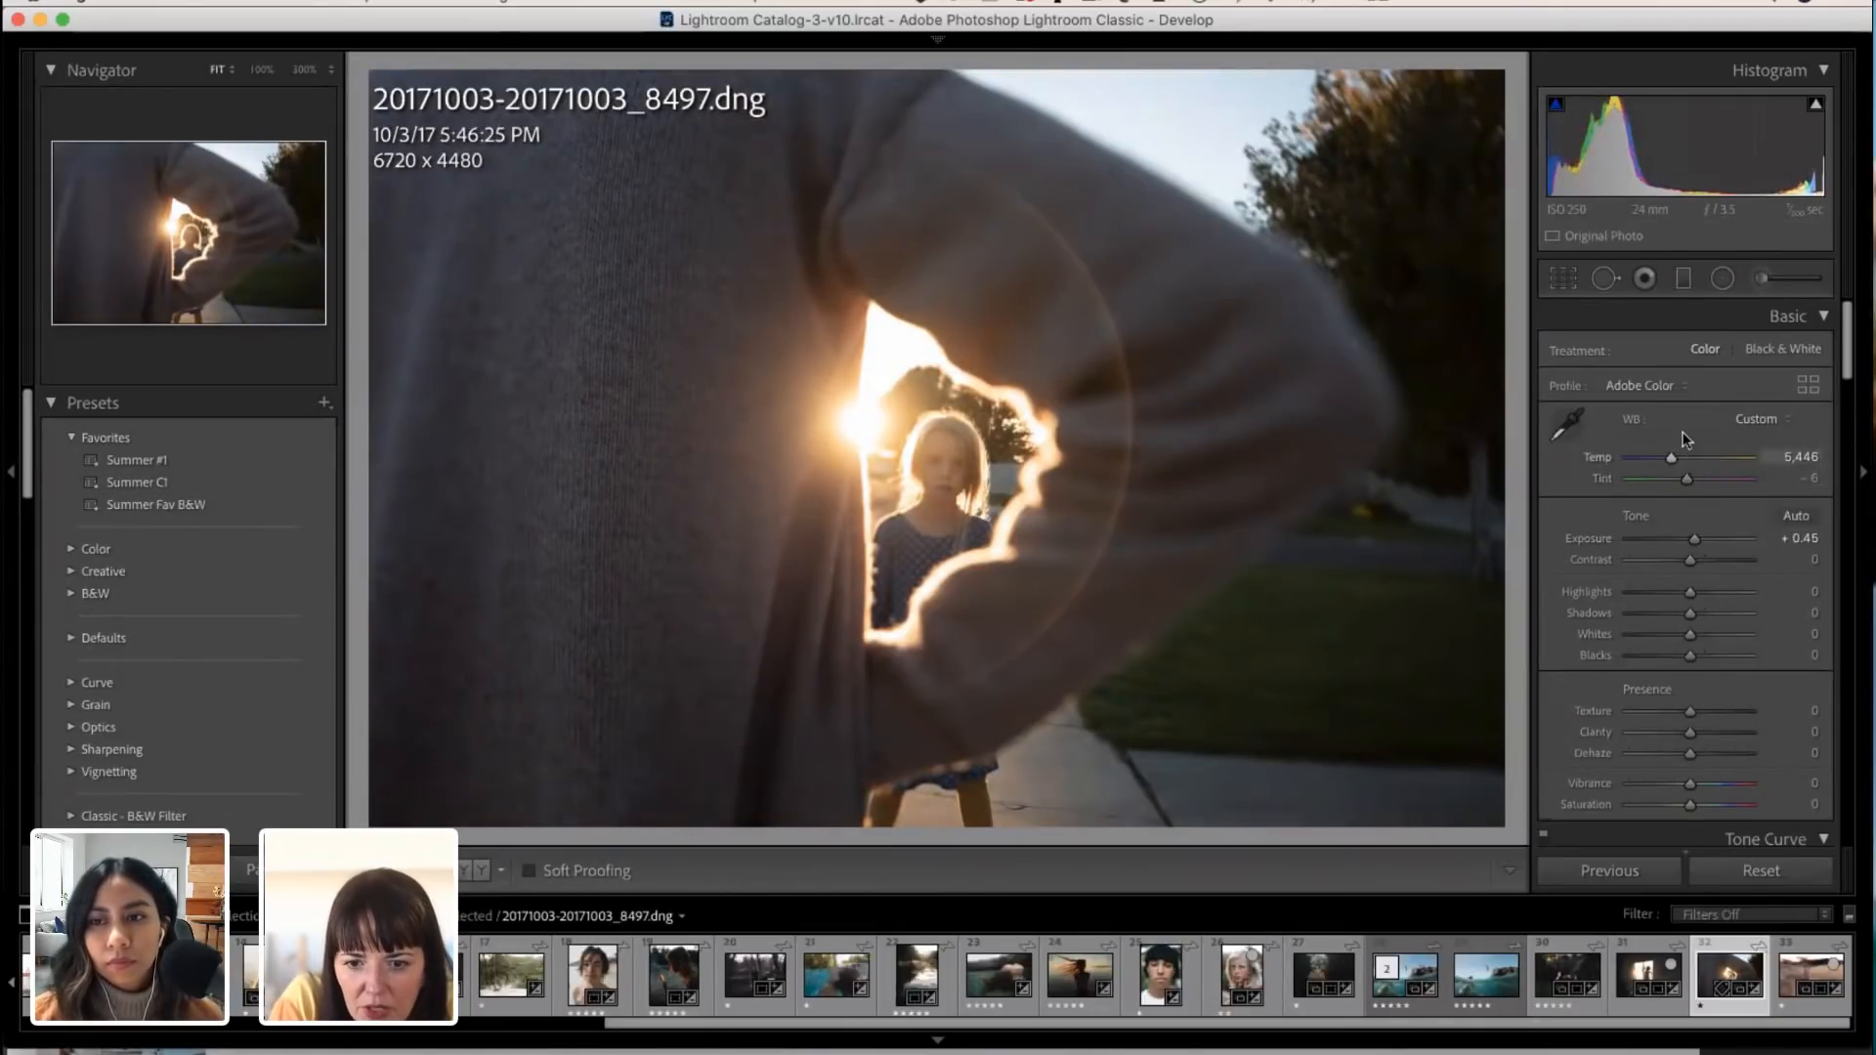
{"action": "left_click_drag", "start_coordinate": [1671, 452], "coordinate": [1664, 454]}
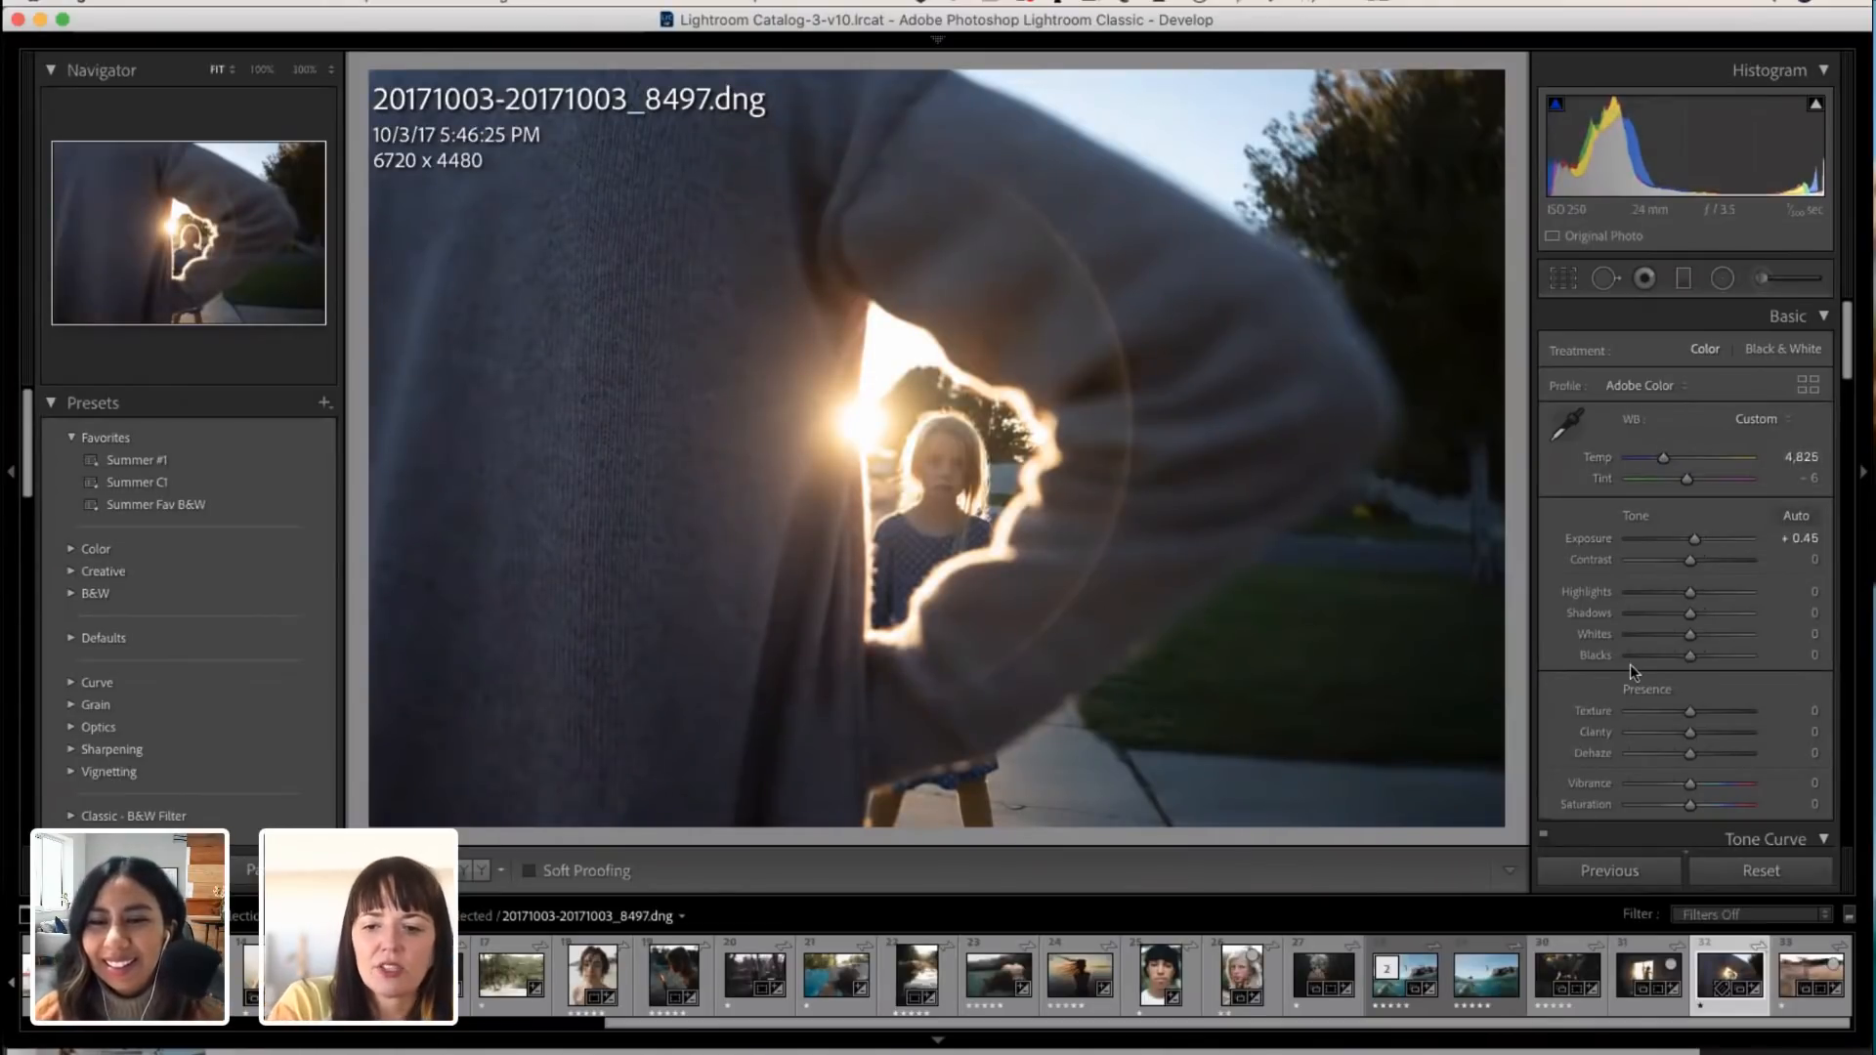
Step: Set Contrast to +32, Highlights to +8, Shadows to -14, Whites to +8, Blacks to +22 and Dehaze to +11
{"action": "left_click_drag", "start_coordinate": [1690, 561], "coordinate": [1681, 613]}
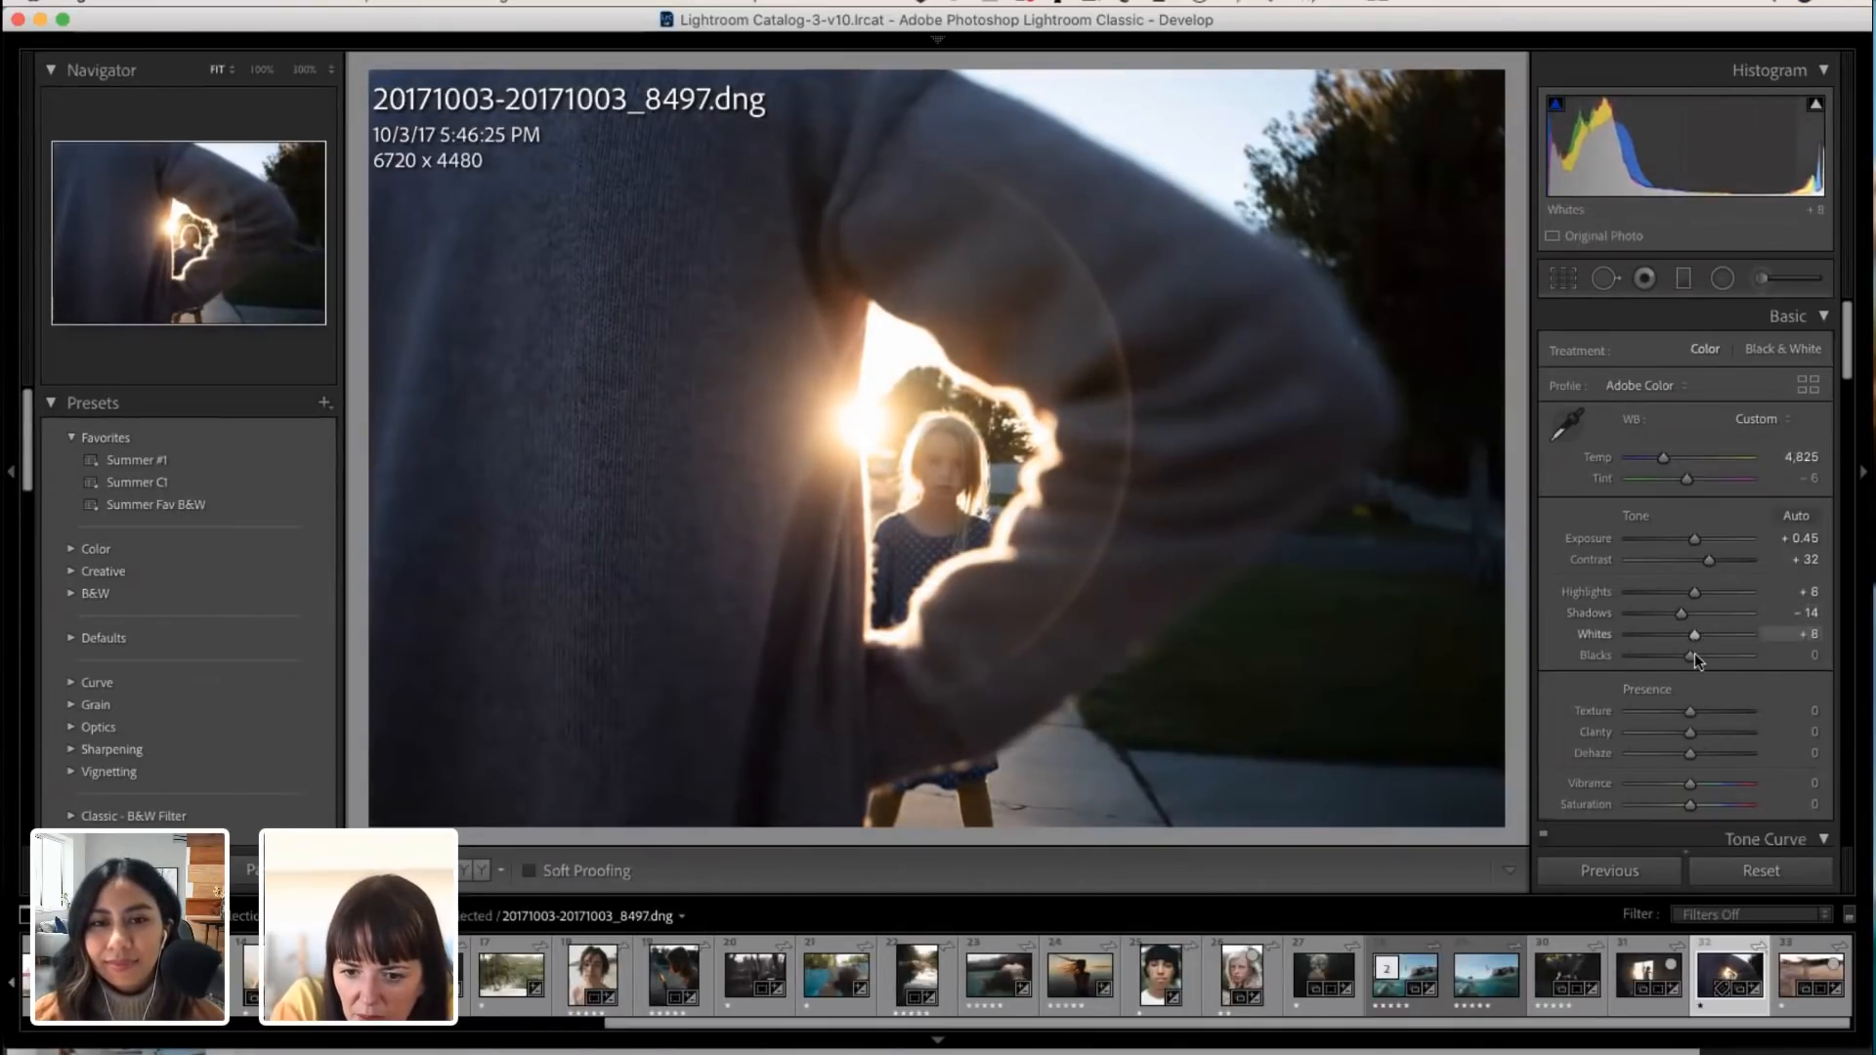
{"action": "left_click_drag", "start_coordinate": [1695, 654], "coordinate": [1708, 654]}
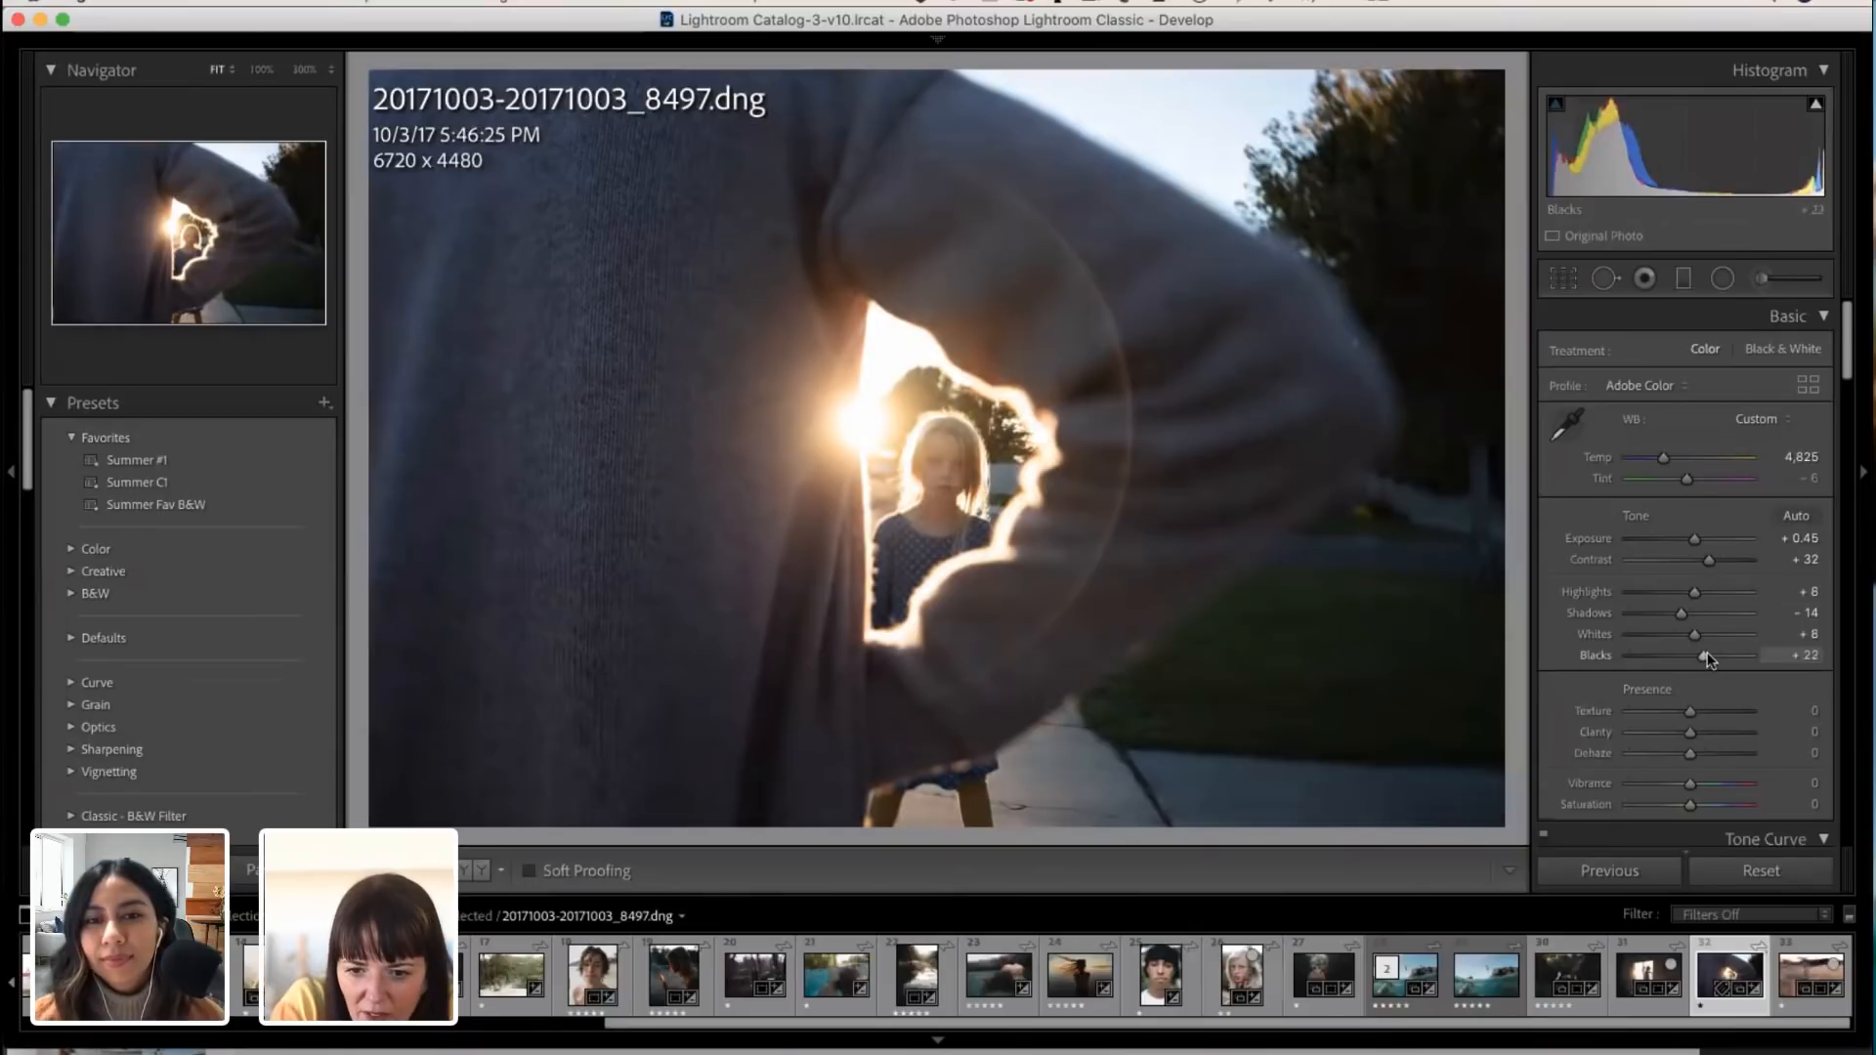
{"action": "left_click_drag", "start_coordinate": [1709, 561], "coordinate": [1709, 565]}
{"action": "scroll", "coordinate": [1710, 717], "scroll_direction": "down", "scroll_amount": 3}
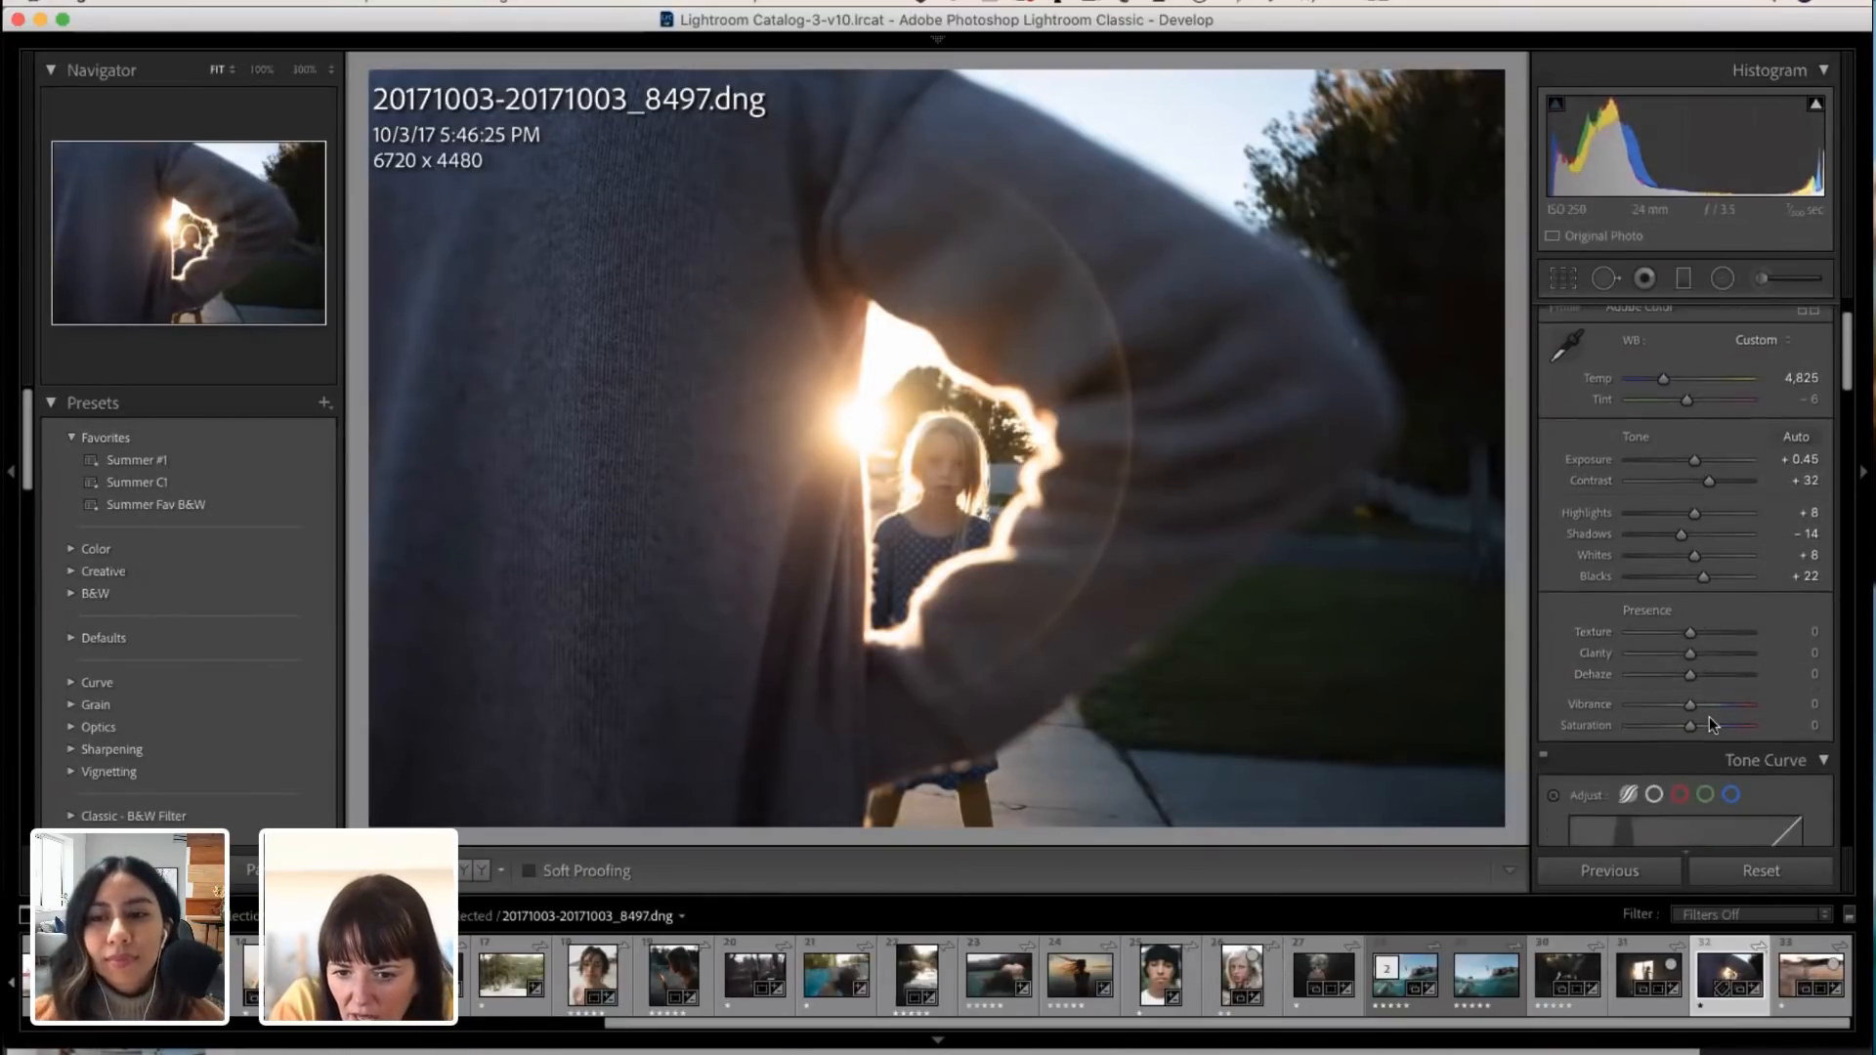
{"action": "scroll", "coordinate": [1709, 718], "scroll_direction": "down", "scroll_amount": 1}
{"action": "left_click_drag", "start_coordinate": [1696, 643], "coordinate": [1705, 641]}
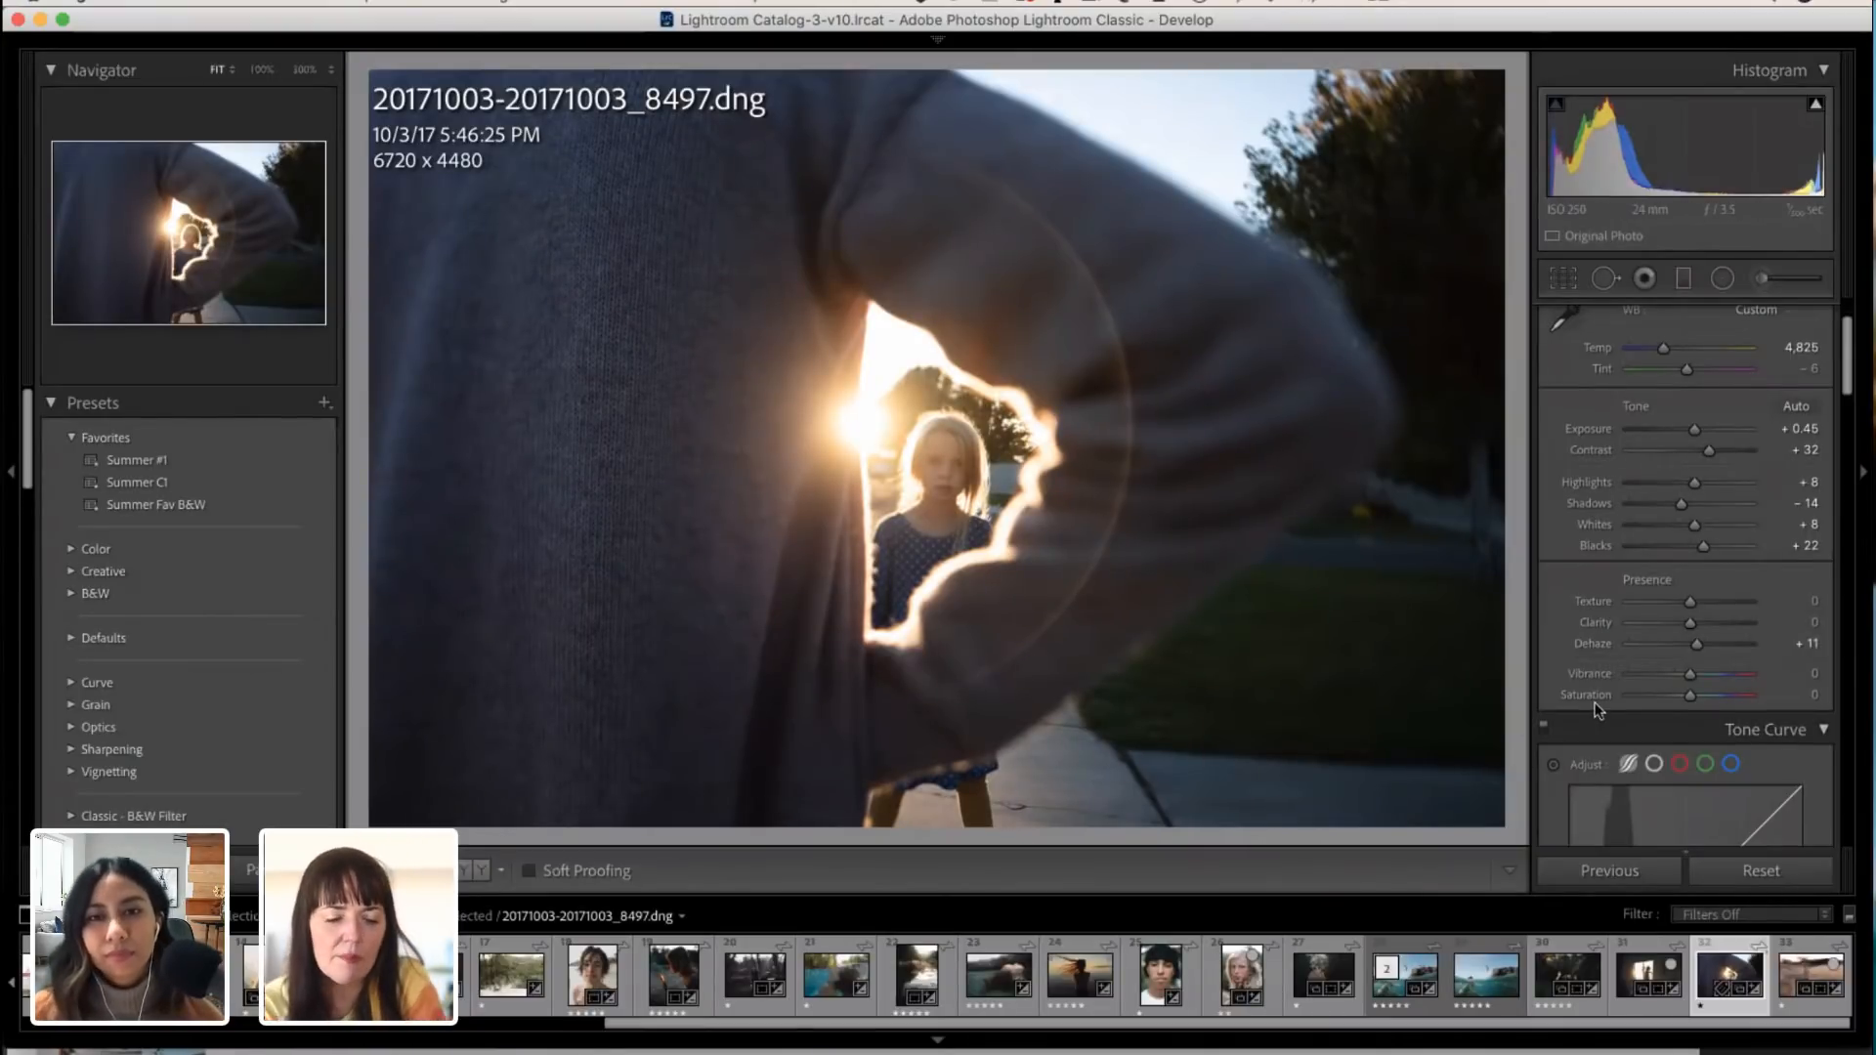
Step: Widen the tone curve's outer split points and set Lights to +10, Darks to +29 and Shadows to -100
{"action": "scroll", "coordinate": [1660, 587], "scroll_direction": "down", "scroll_amount": 5}
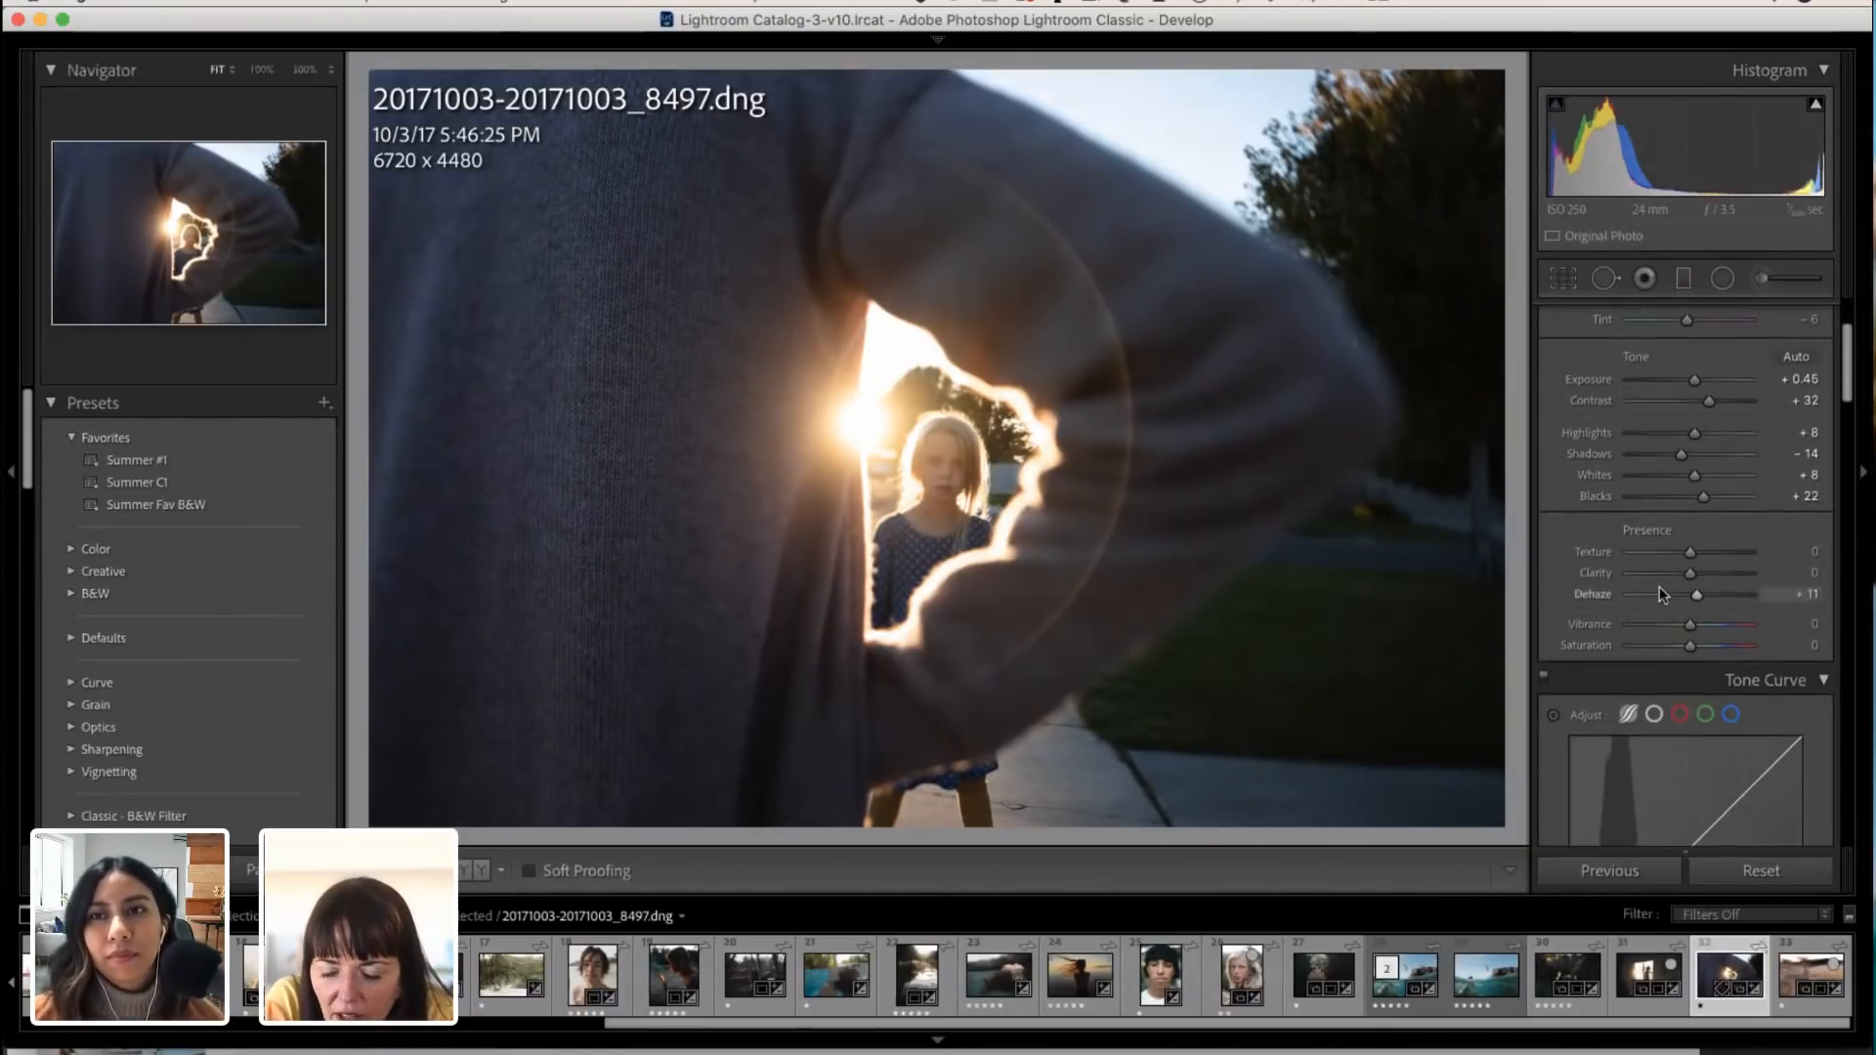
{"action": "scroll", "coordinate": [1660, 586], "scroll_direction": "down", "scroll_amount": 2}
{"action": "left_click_drag", "start_coordinate": [1626, 669], "coordinate": [1593, 669]}
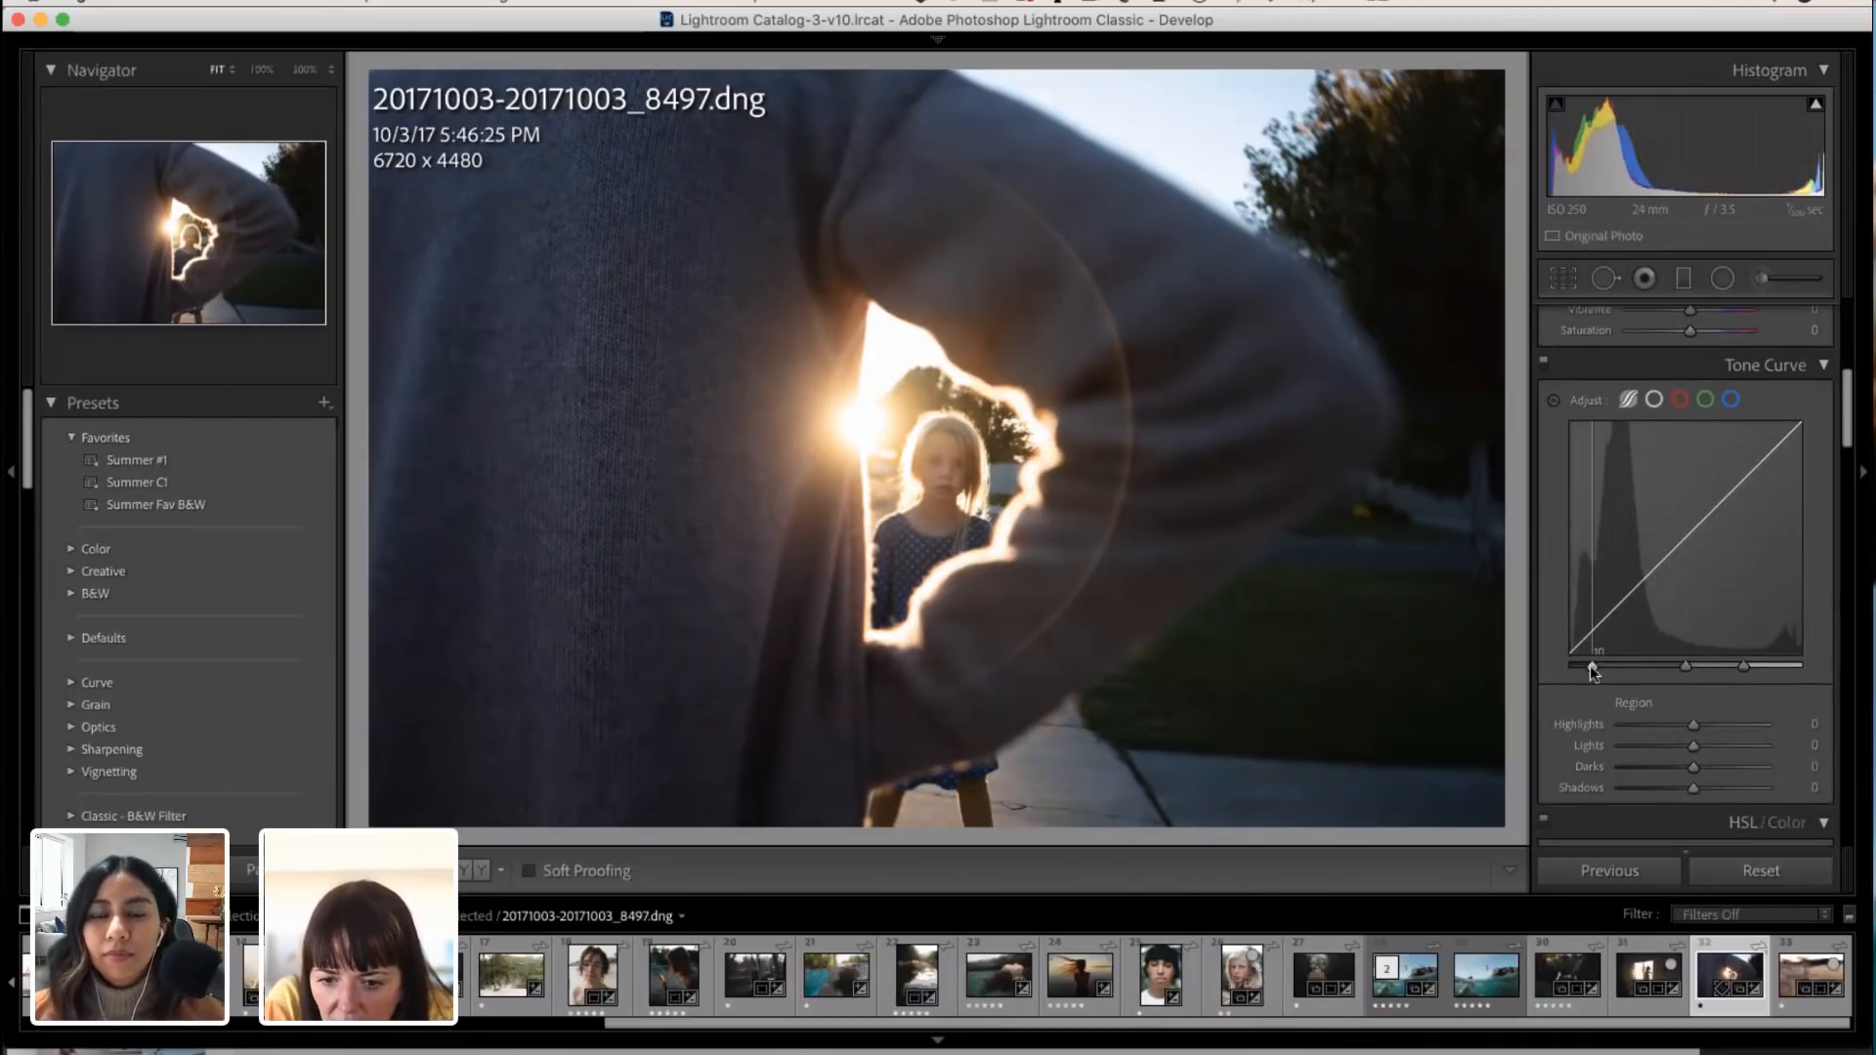
{"action": "left_click_drag", "start_coordinate": [1745, 668], "coordinate": [1780, 668]}
{"action": "scroll", "coordinate": [1742, 664], "scroll_direction": "down", "scroll_amount": 2}
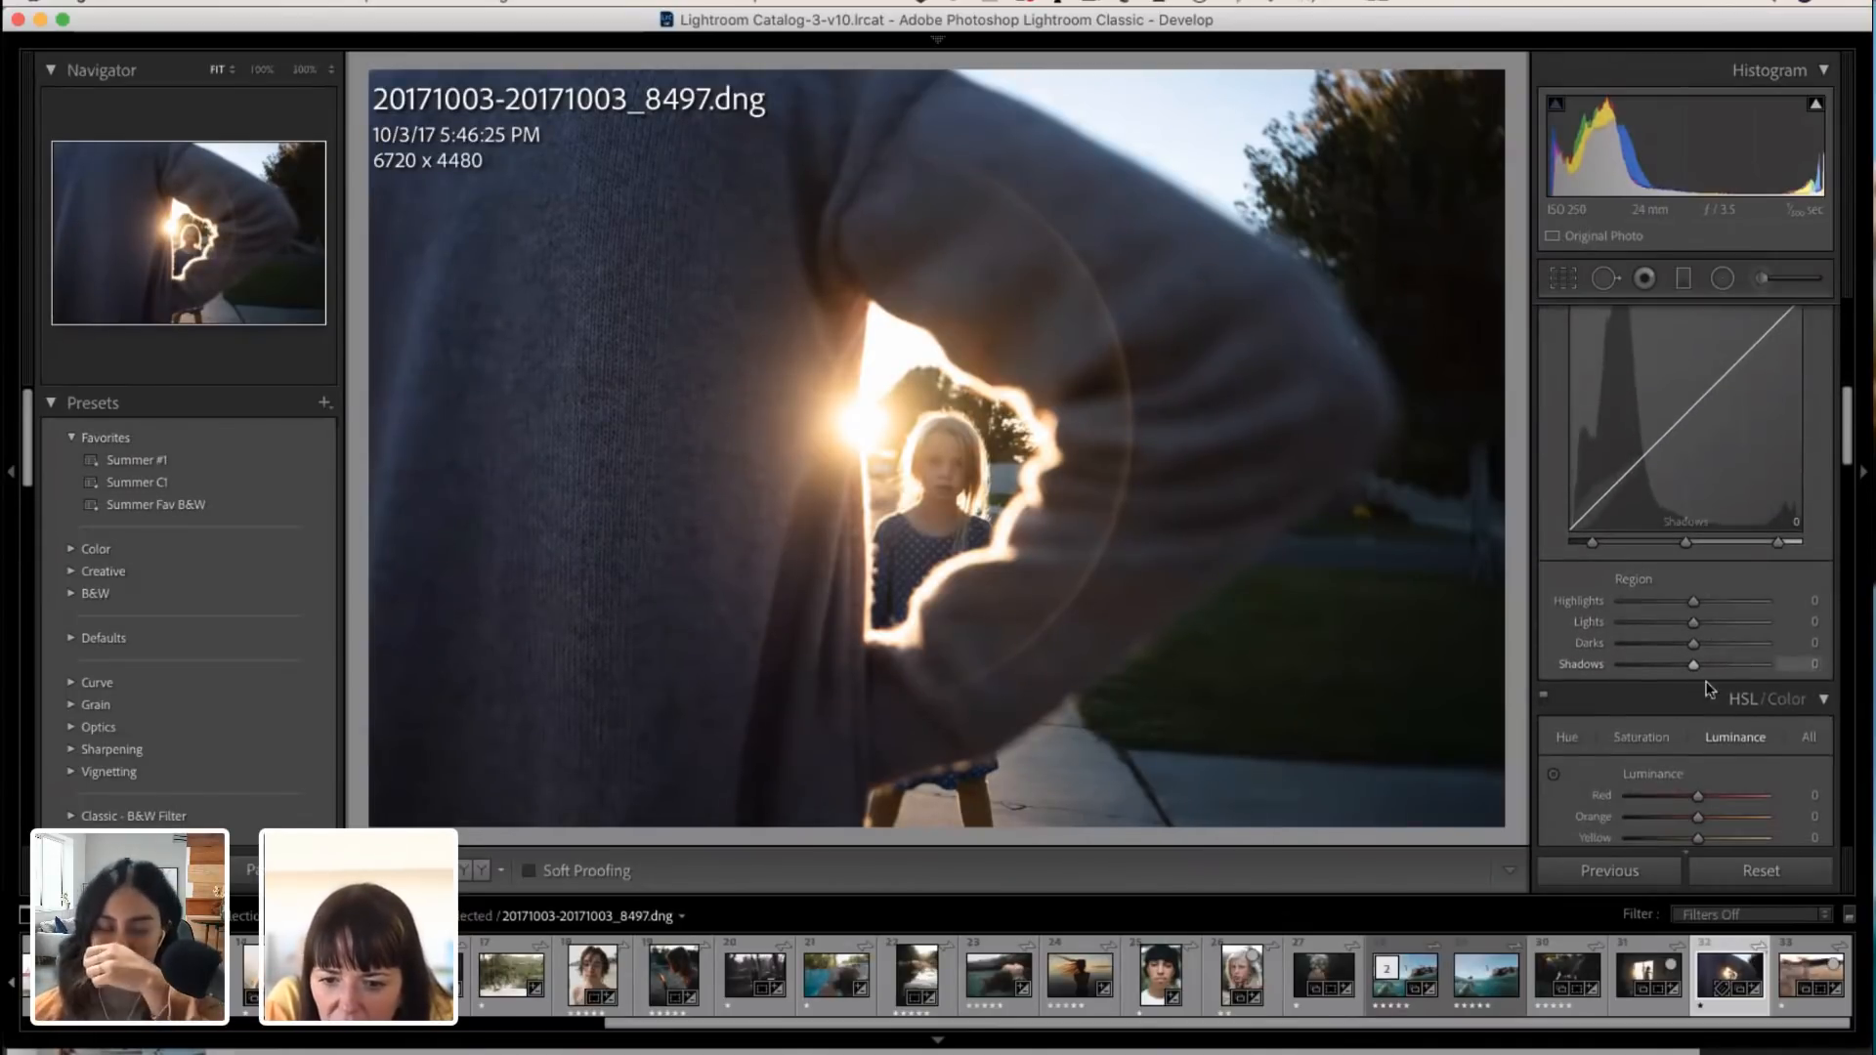
{"action": "left_click_drag", "start_coordinate": [1693, 623], "coordinate": [1618, 664]}
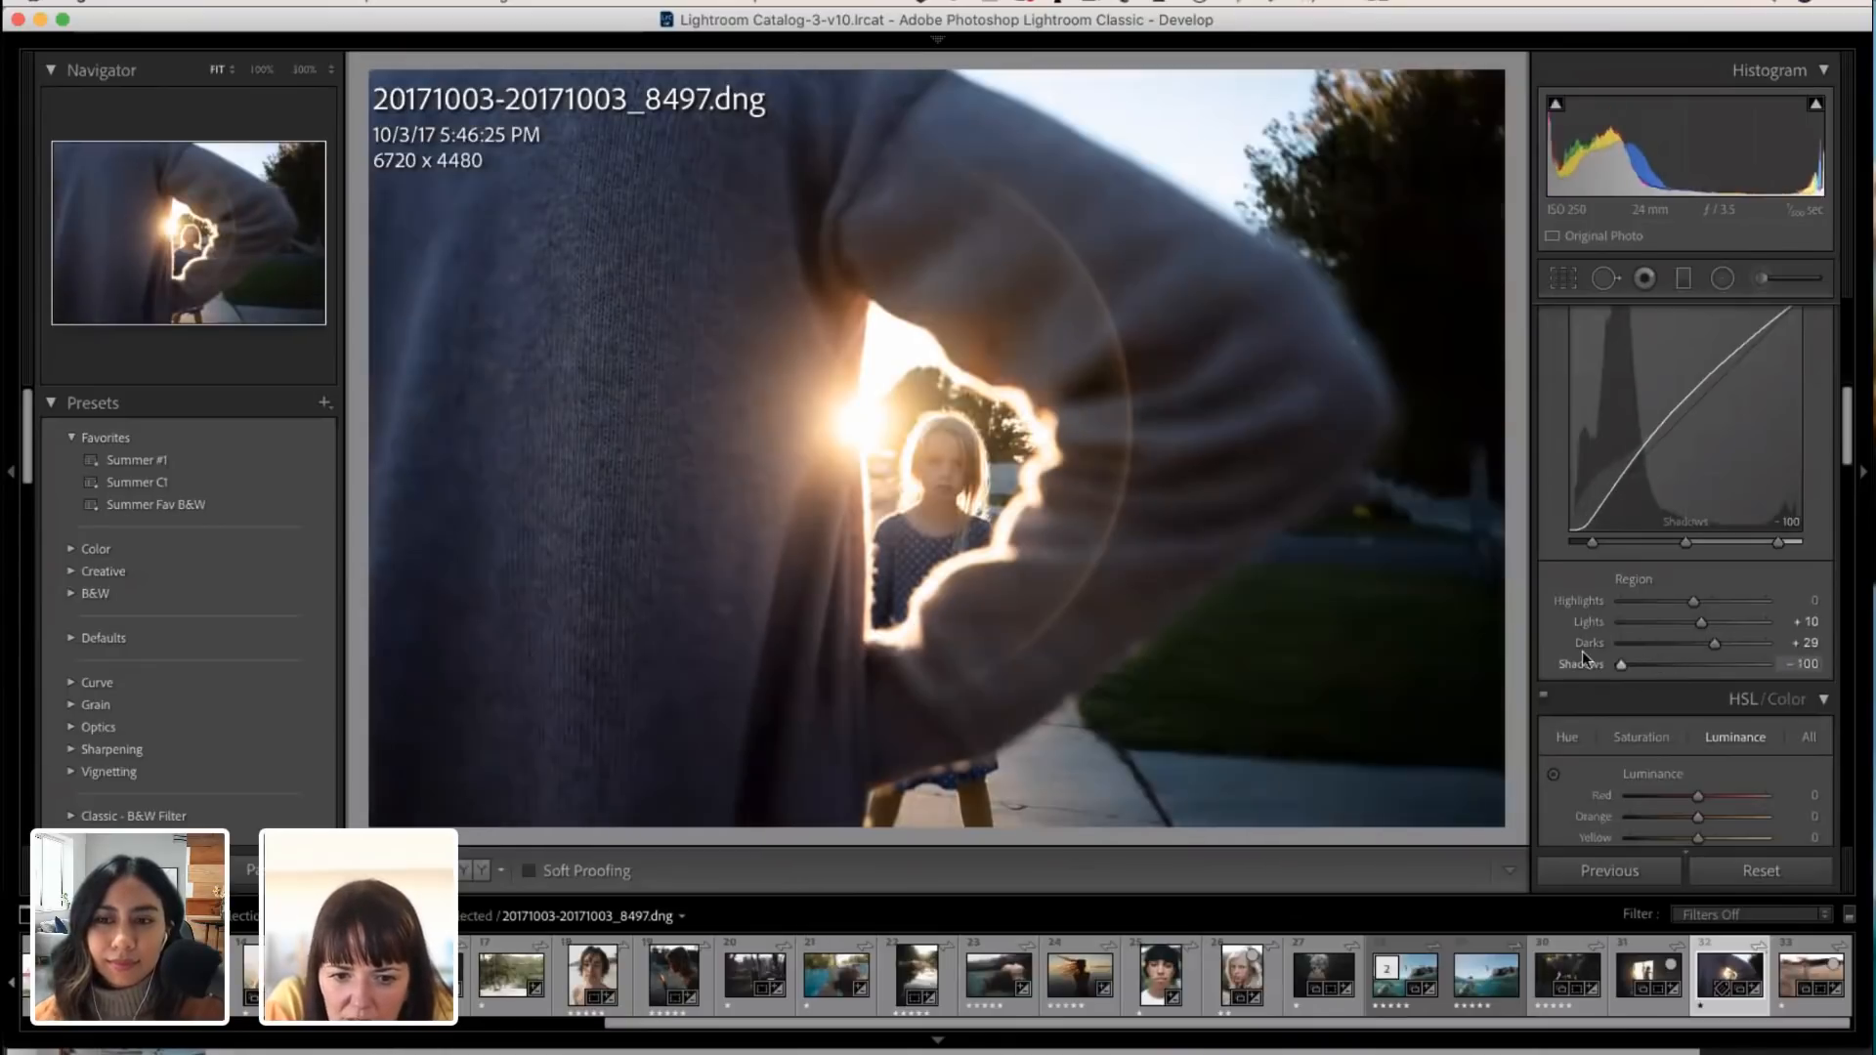
Step: Reduce the HSL saturation of Aqua to -31 and Blue to -42
{"action": "scroll", "coordinate": [1687, 718], "scroll_direction": "down", "scroll_amount": 3}
{"action": "scroll", "coordinate": [1687, 718], "scroll_direction": "down", "scroll_amount": 3}
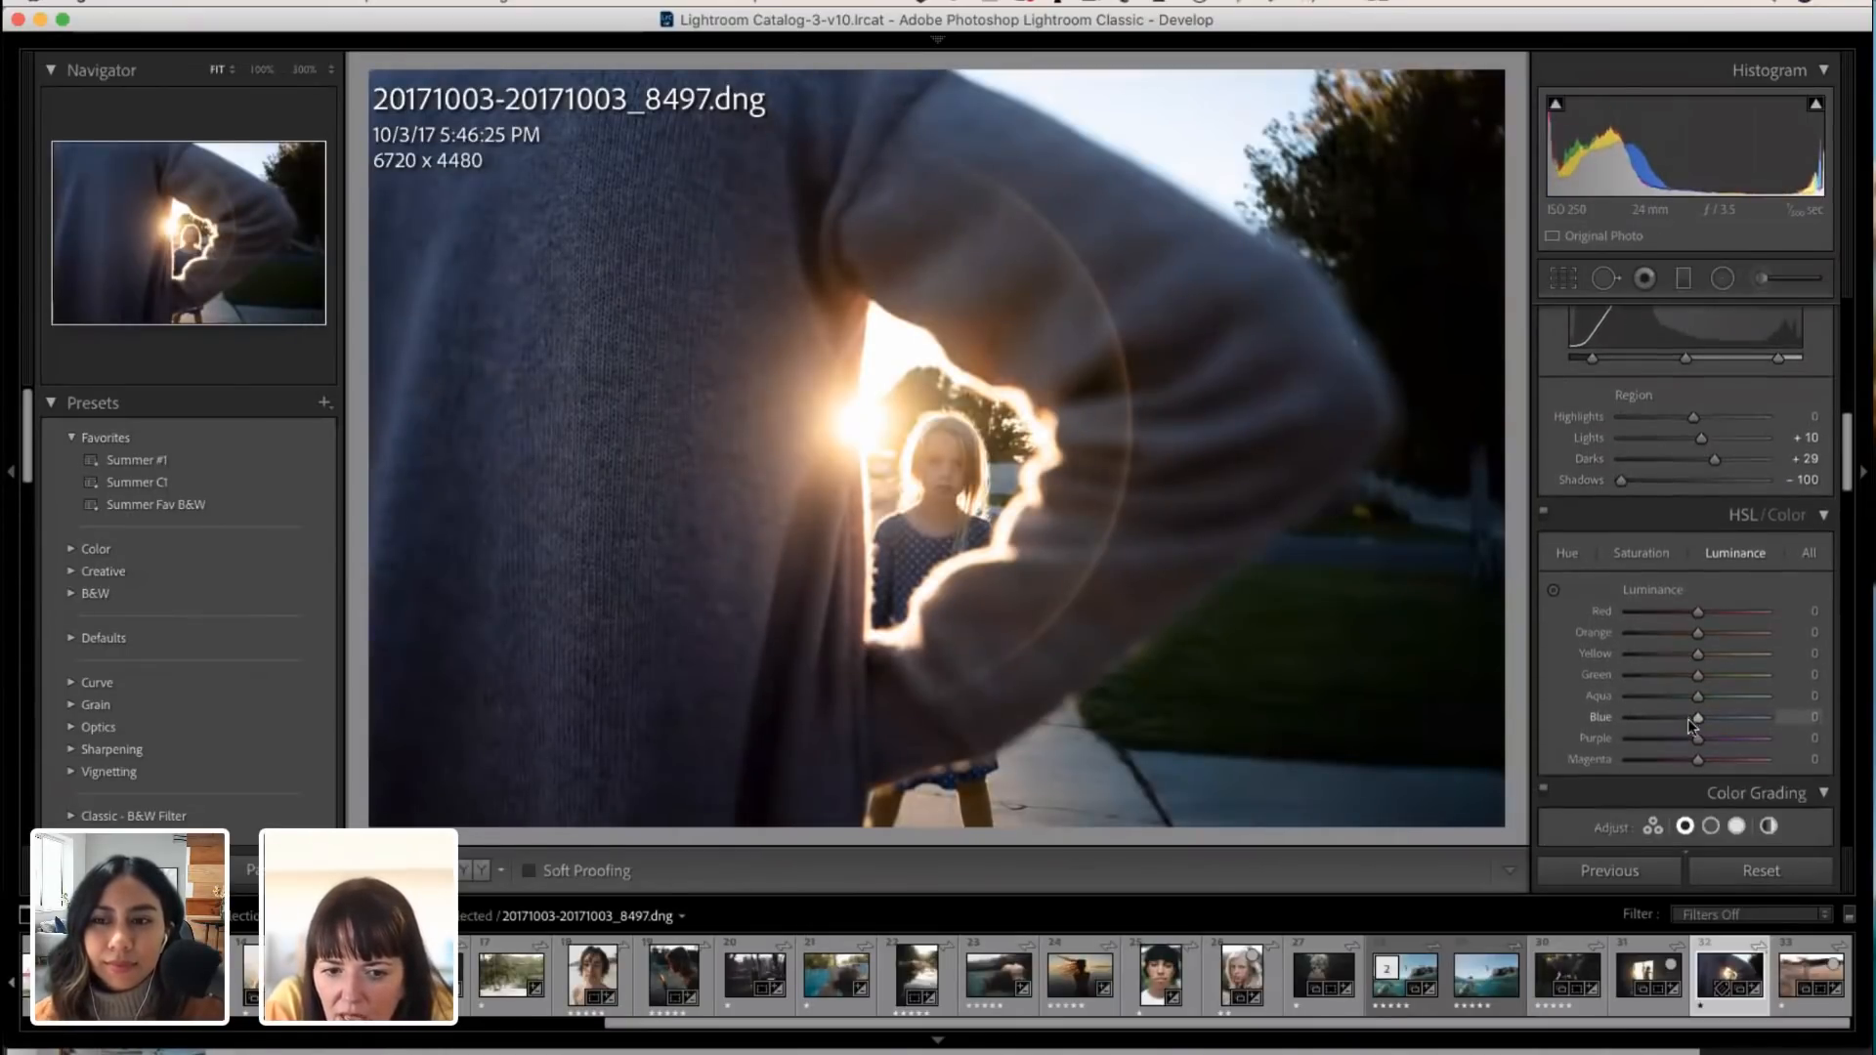
{"action": "left_click", "coordinate": [1569, 502]}
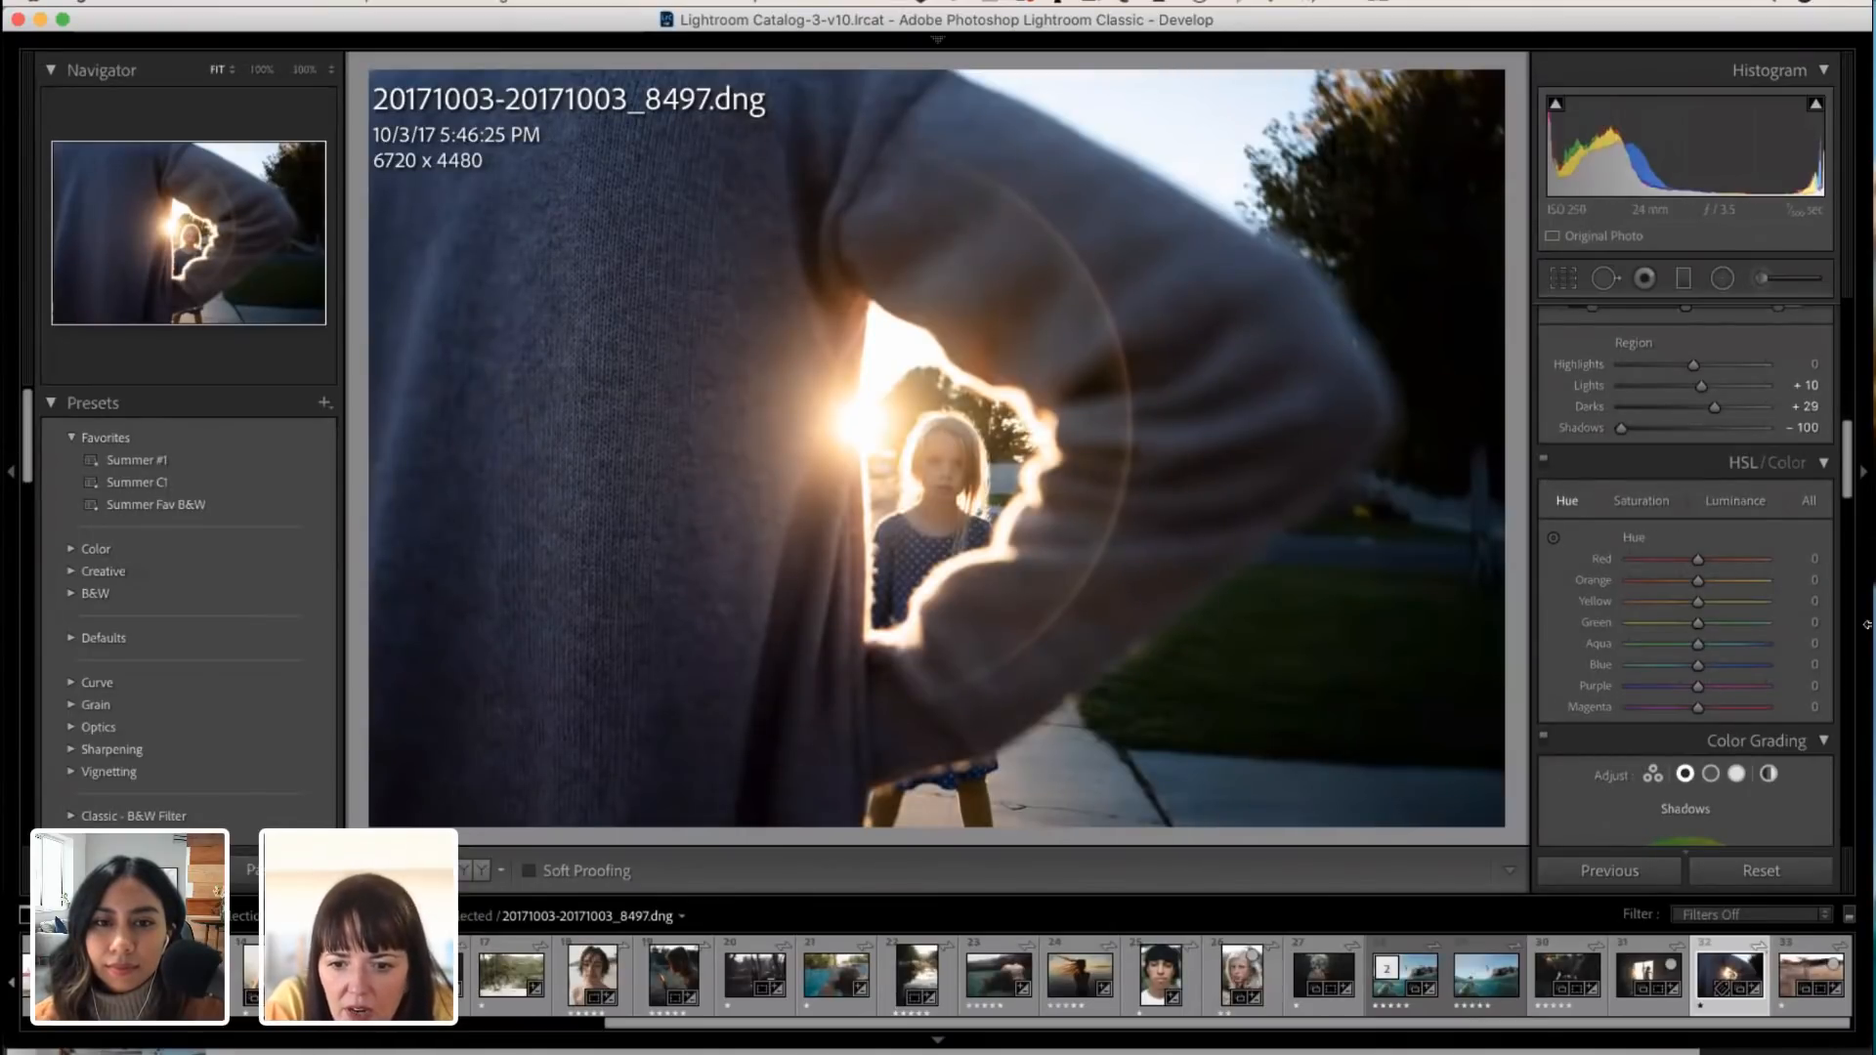
{"action": "left_click", "coordinate": [1639, 502]}
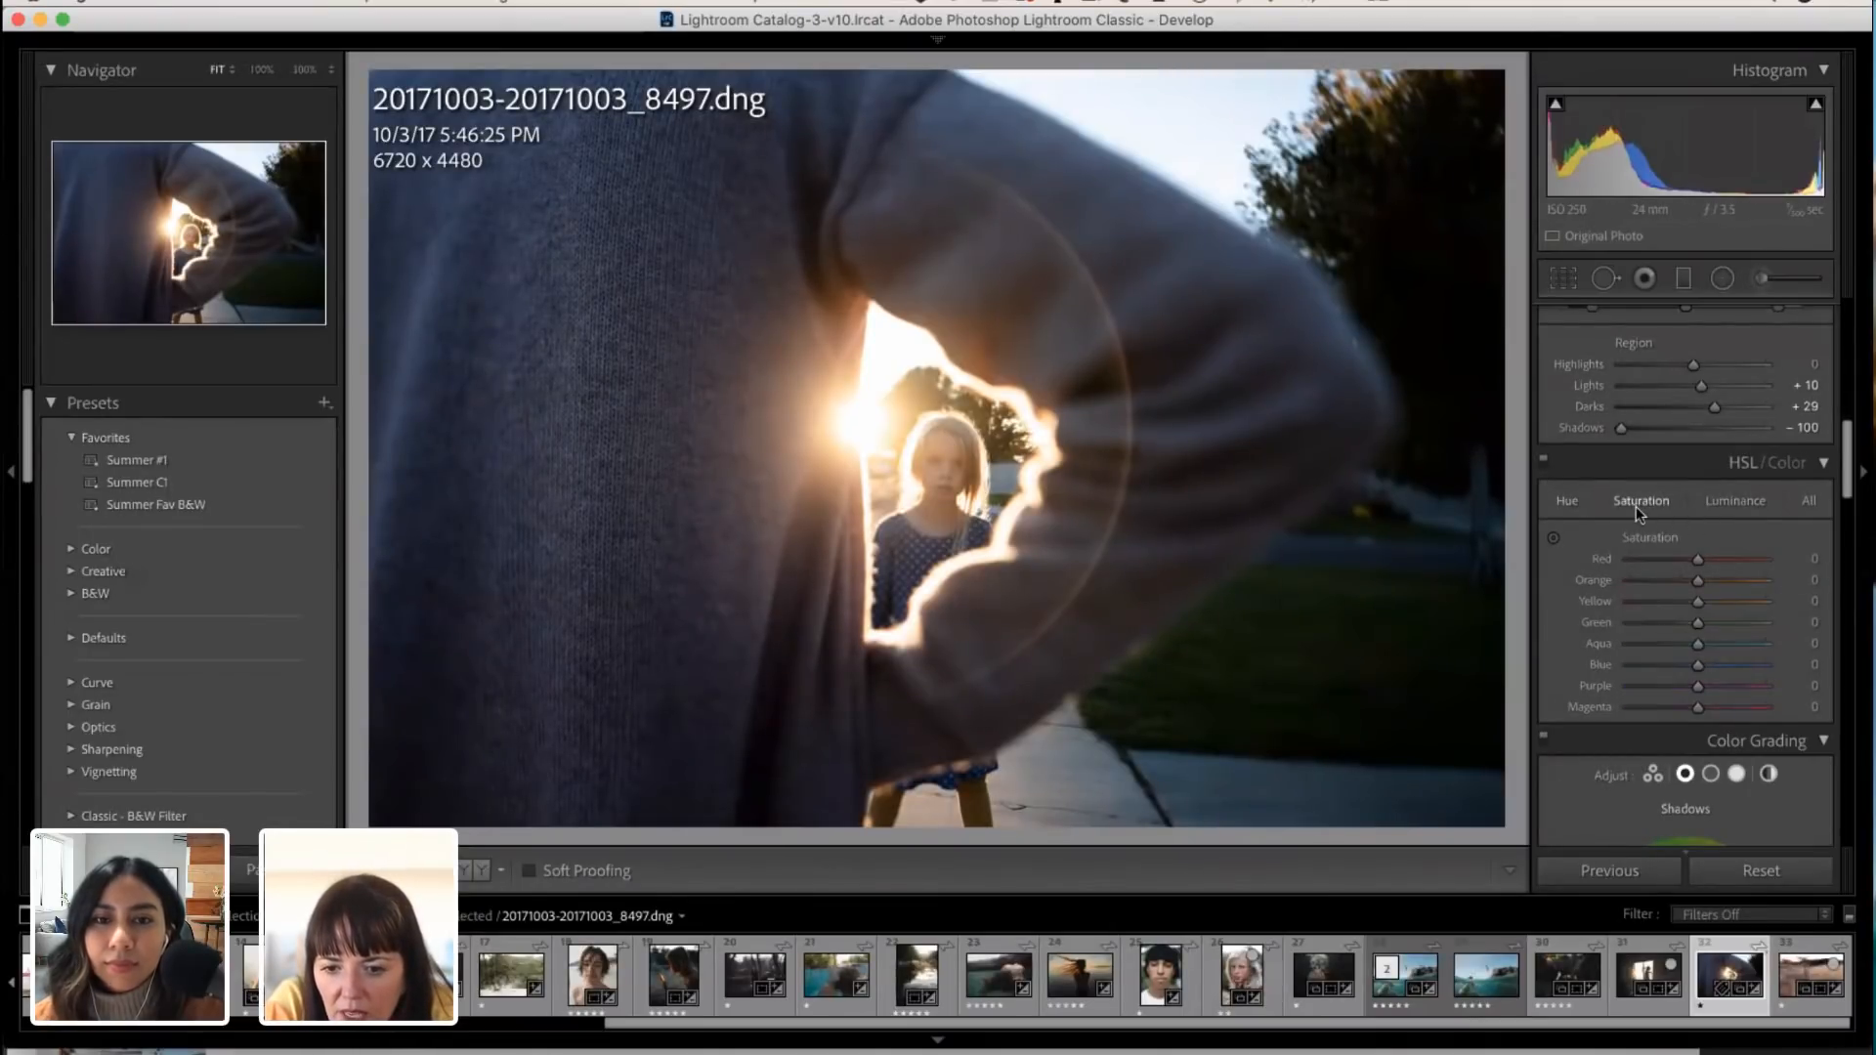
{"action": "mouse_move", "coordinate": [1703, 665]}
{"action": "left_mouse_down"}
{"action": "mouse_move", "coordinate": [1664, 661]}
{"action": "mouse_move", "coordinate": [1674, 645]}
{"action": "left_mouse_up"}
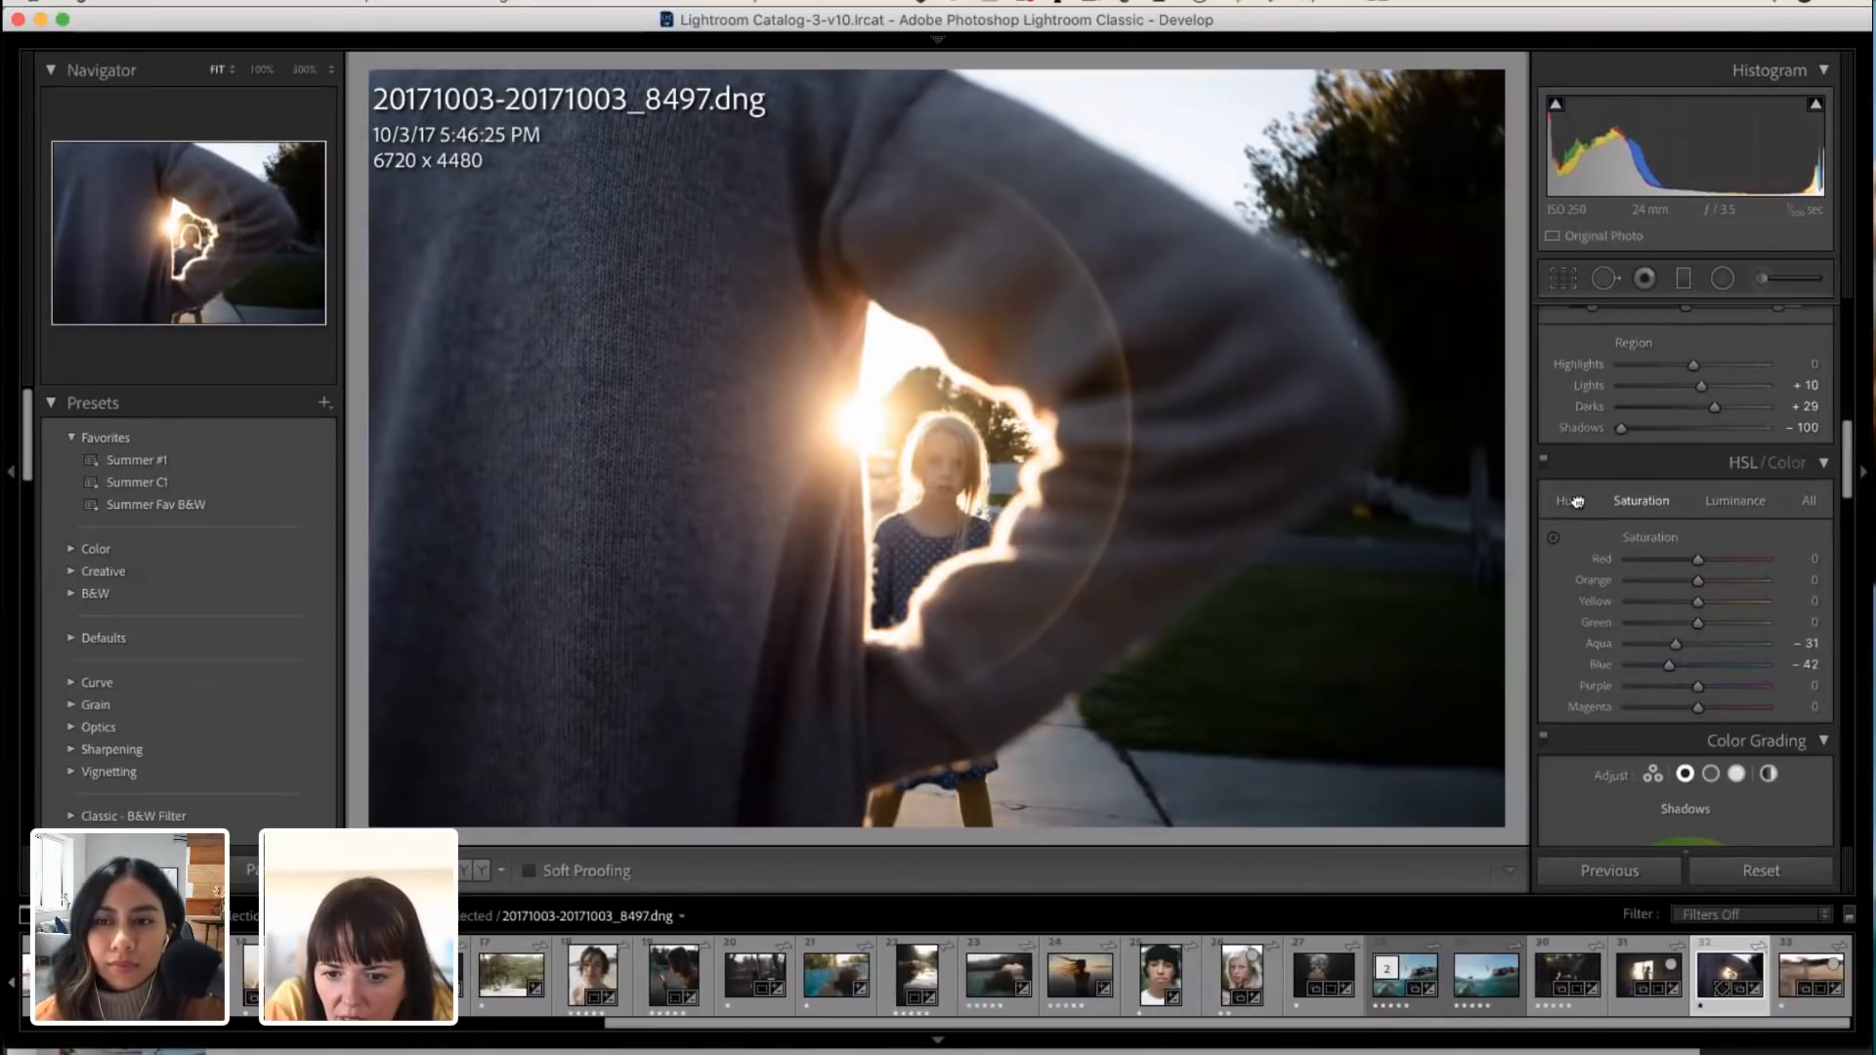
Step: Set Orange luminance to +4, Red saturation to +5 and Orange saturation to -2
{"action": "left_click", "coordinate": [1745, 501]}
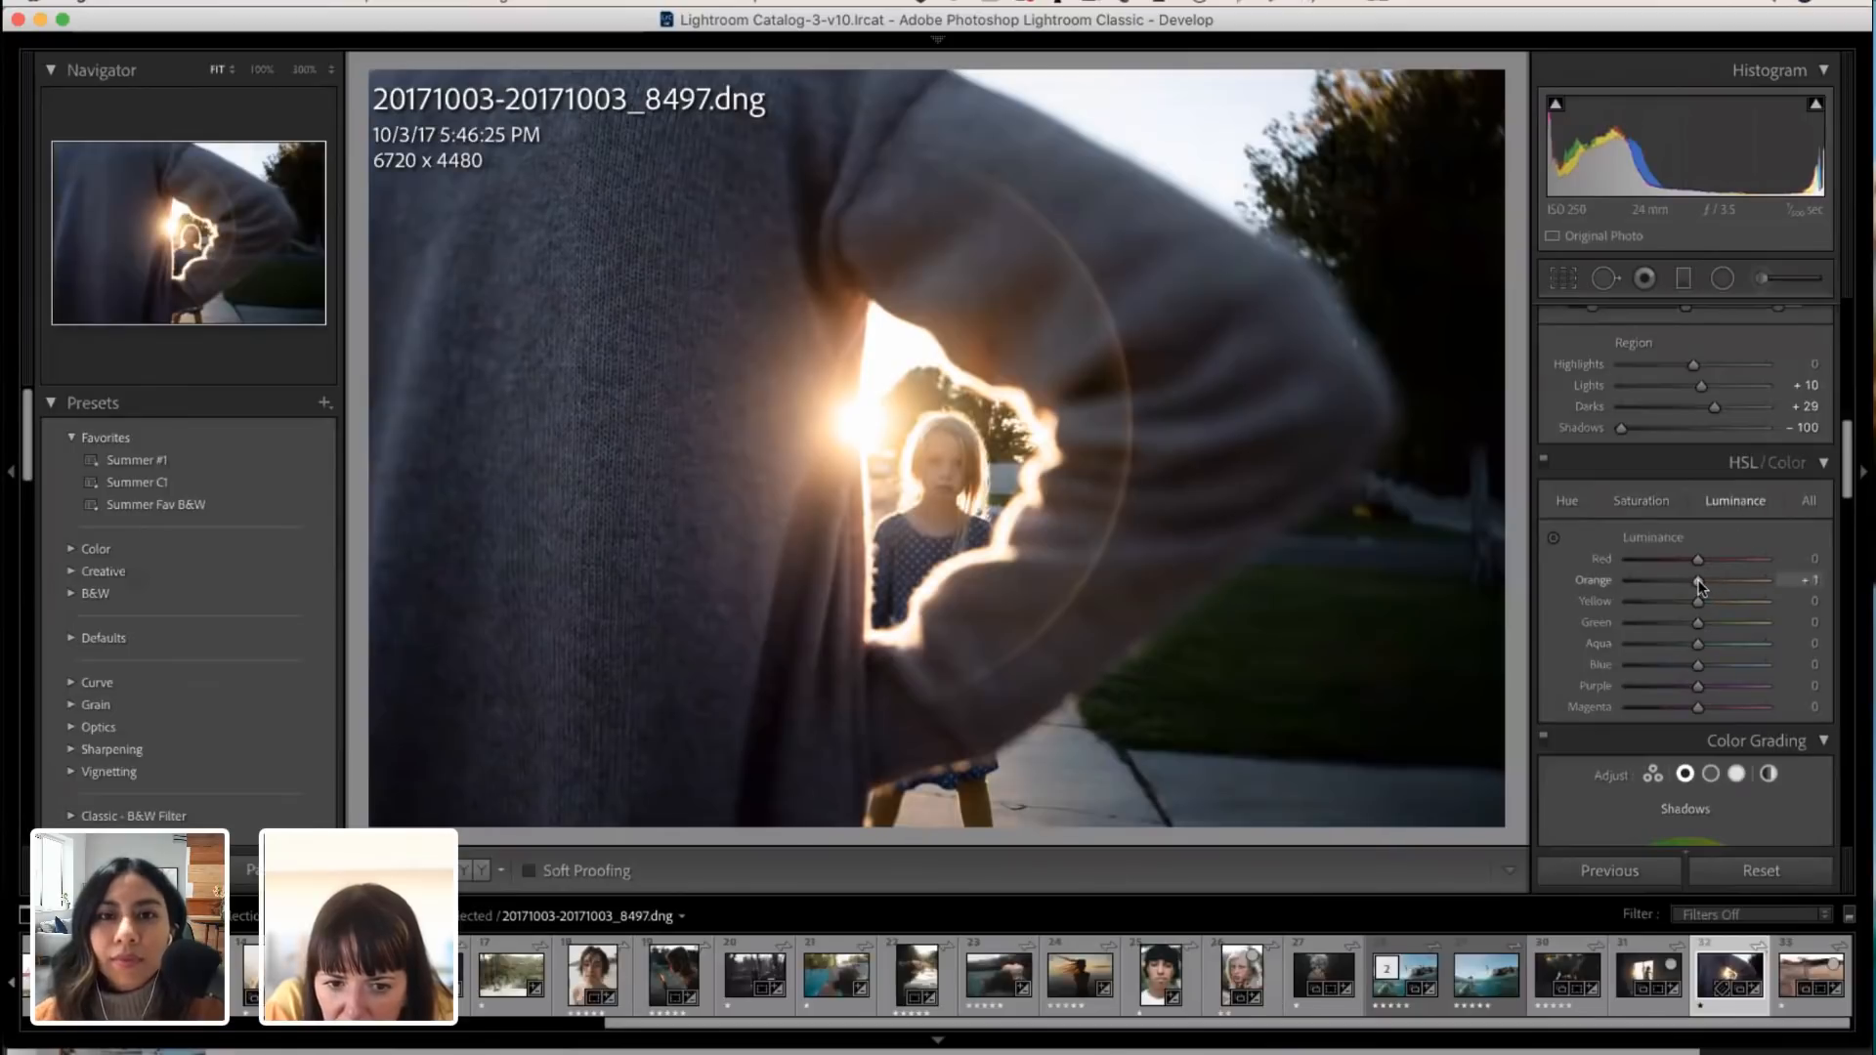
{"action": "mouse_move", "coordinate": [1701, 578]}
{"action": "left_mouse_down"}
{"action": "mouse_move", "coordinate": [1663, 578]}
{"action": "mouse_move", "coordinate": [1759, 579]}
{"action": "mouse_move", "coordinate": [1699, 579]}
{"action": "left_mouse_up"}
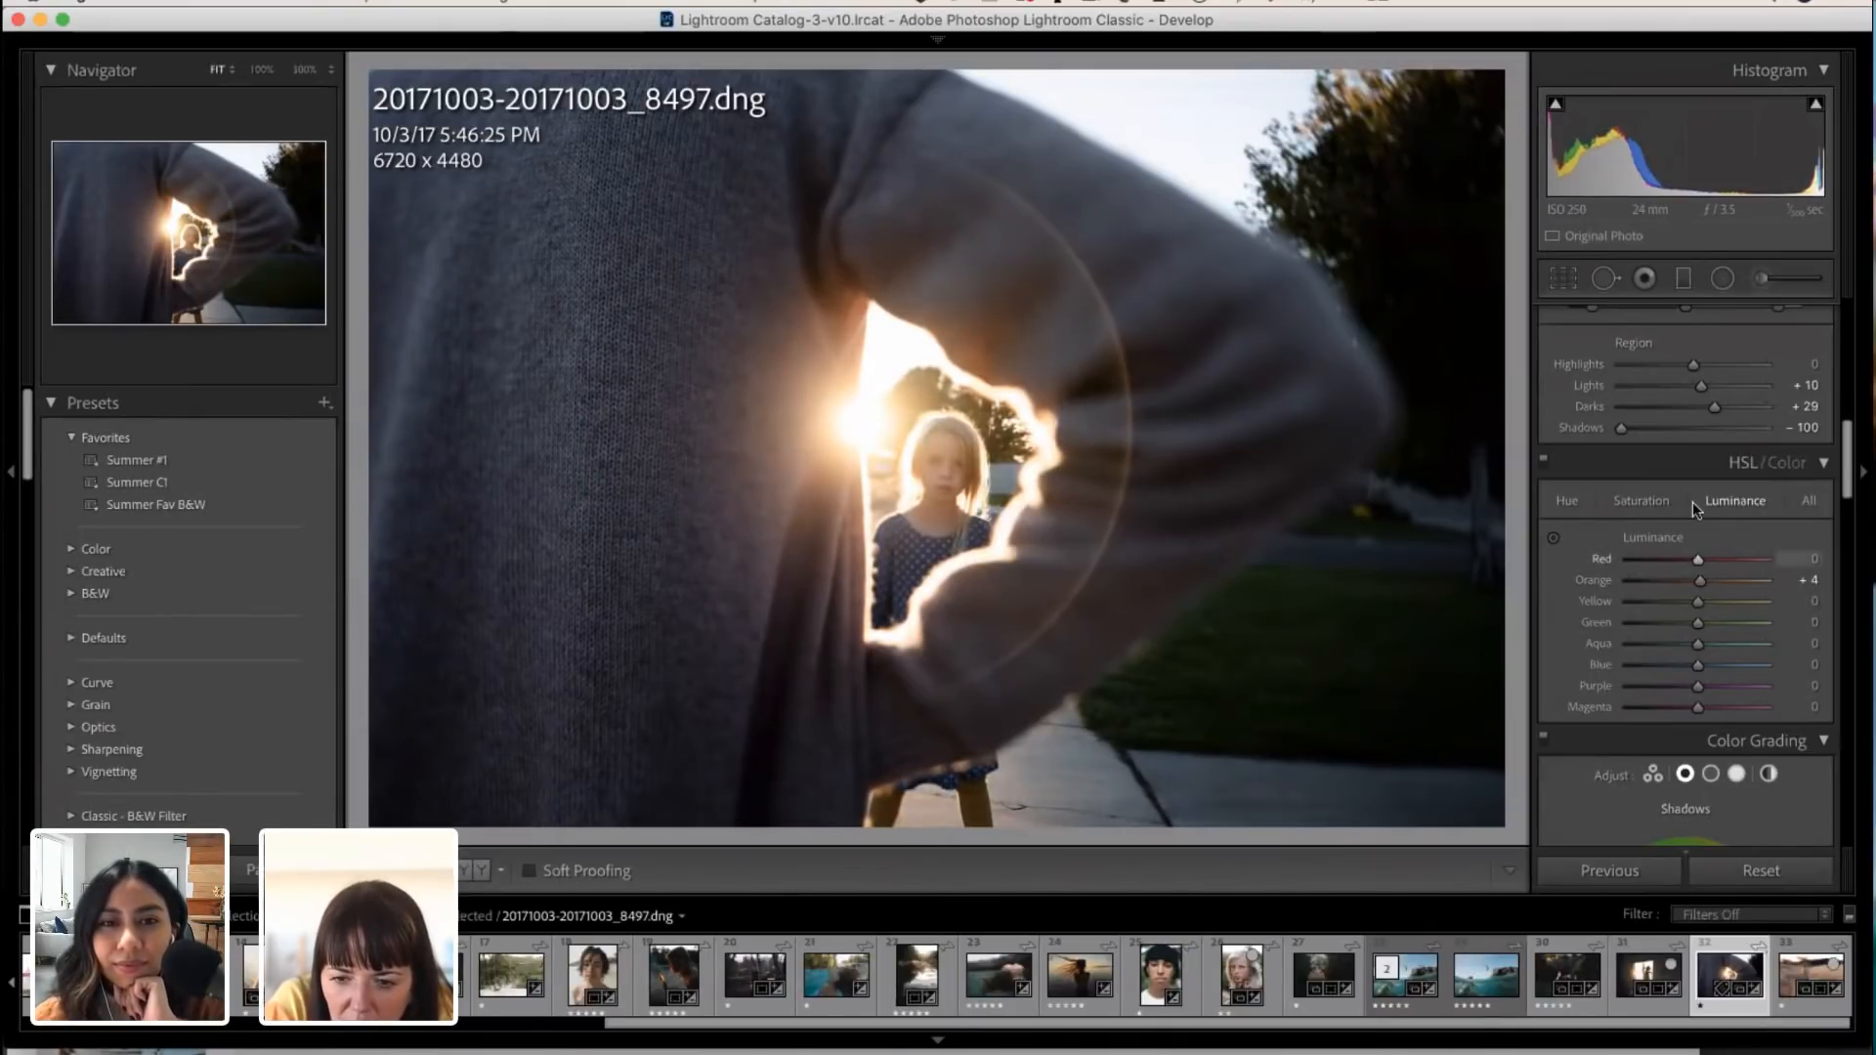
{"action": "left_click", "coordinate": [1642, 500]}
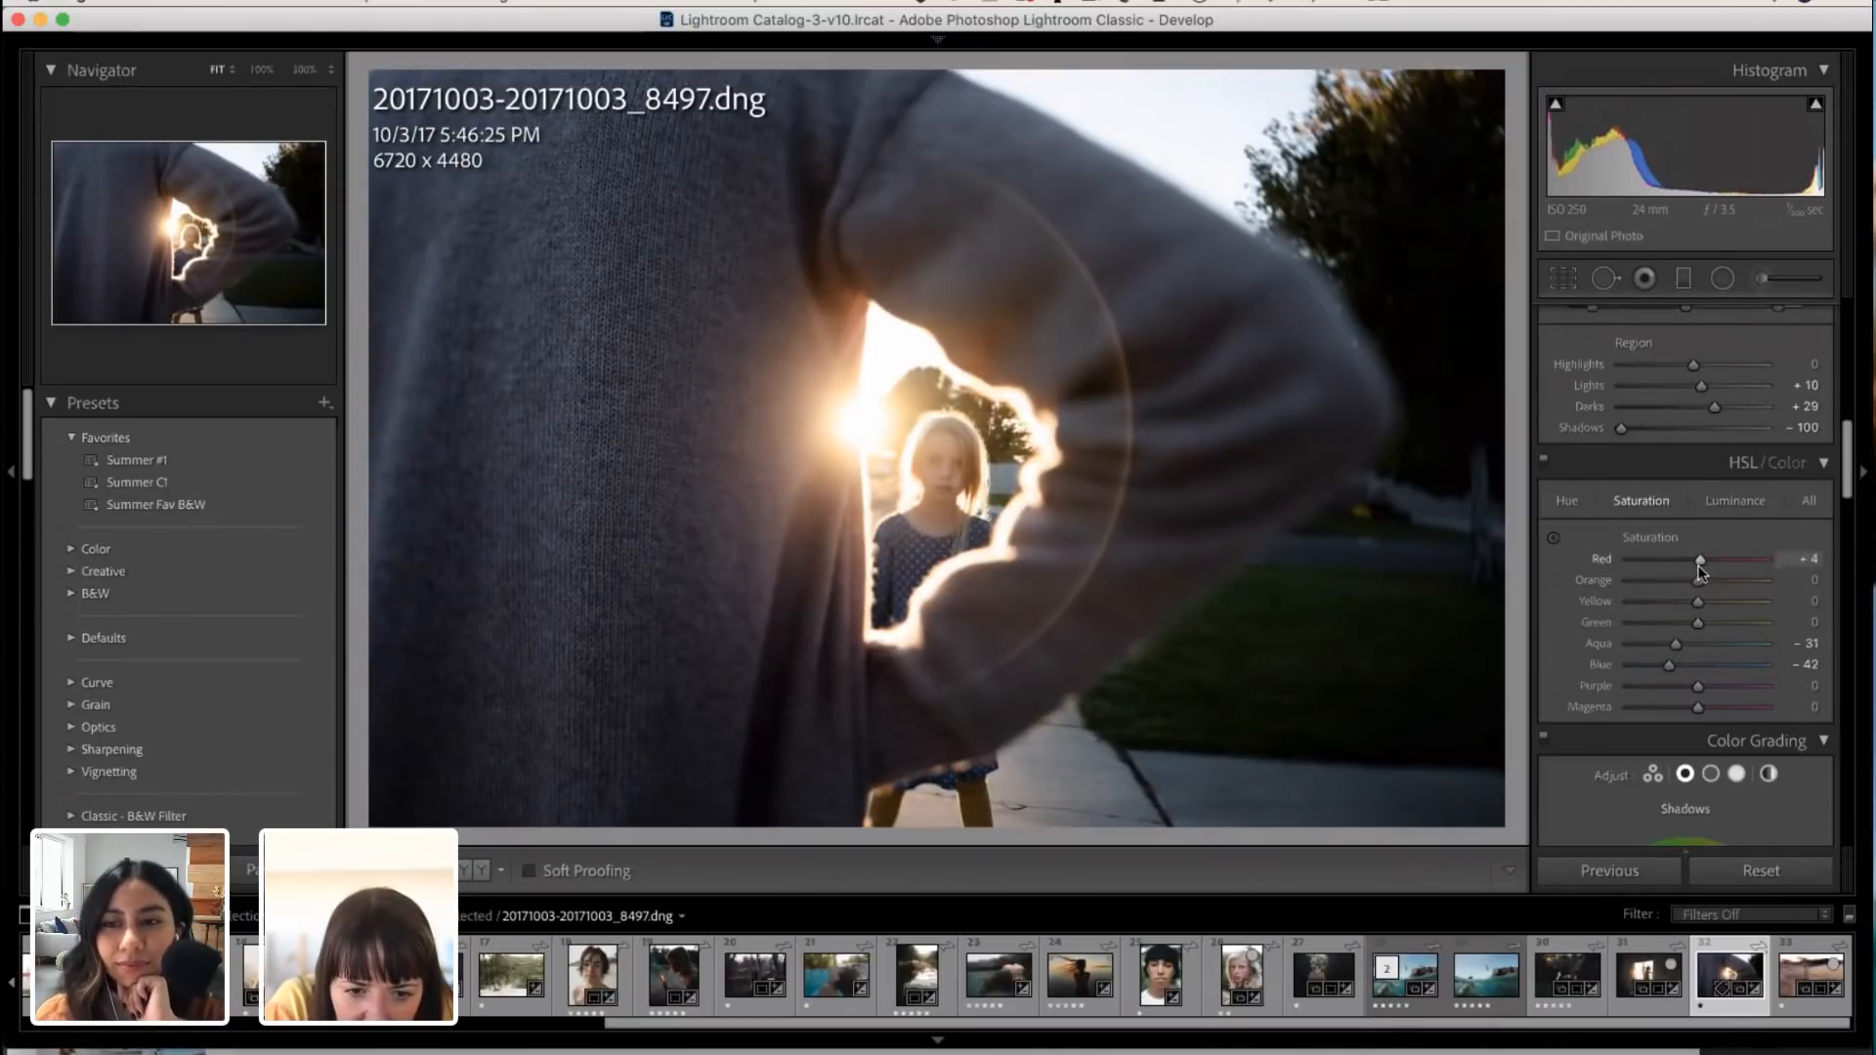
{"action": "mouse_move", "coordinate": [1703, 583]}
{"action": "left_mouse_down"}
{"action": "mouse_move", "coordinate": [1723, 583]}
{"action": "mouse_move", "coordinate": [1702, 585]}
{"action": "left_mouse_up"}
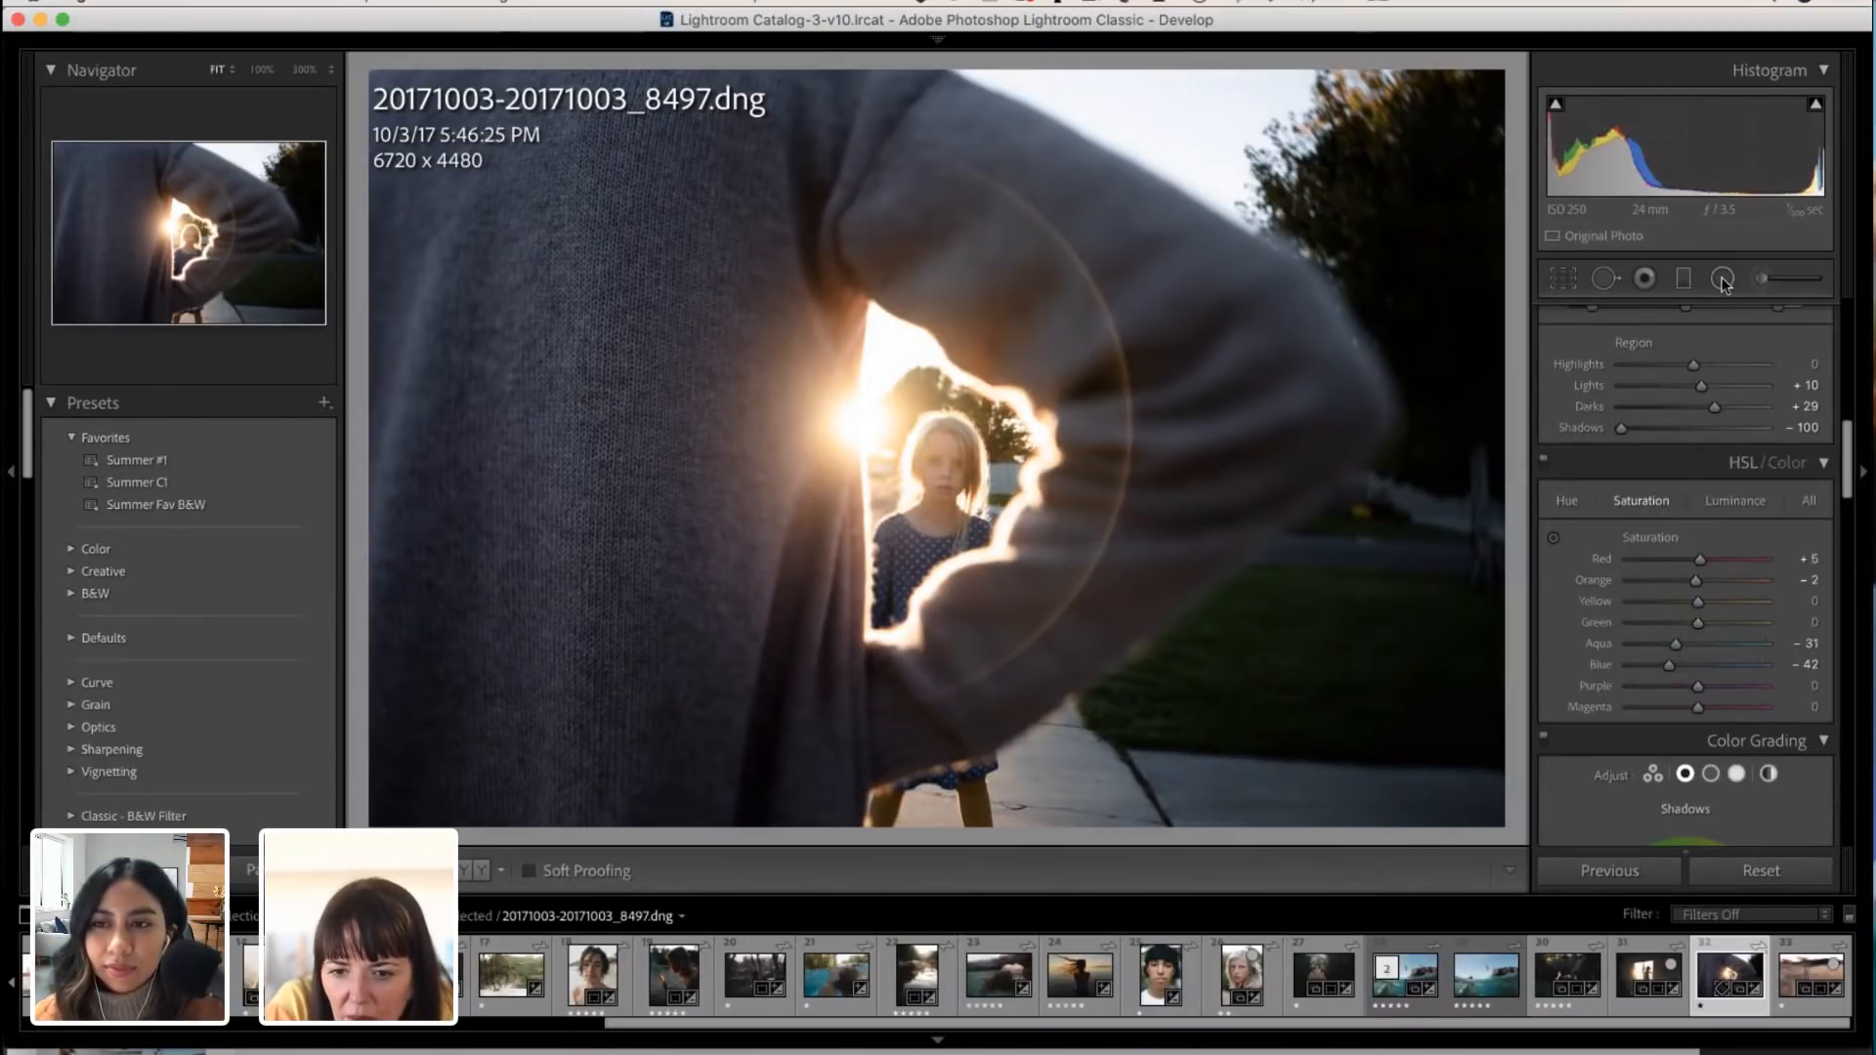
Step: Draw a radial filter centred on the girl's face, enclosing the whole sunlit arm gap
{"action": "key", "text": "shift+m"}
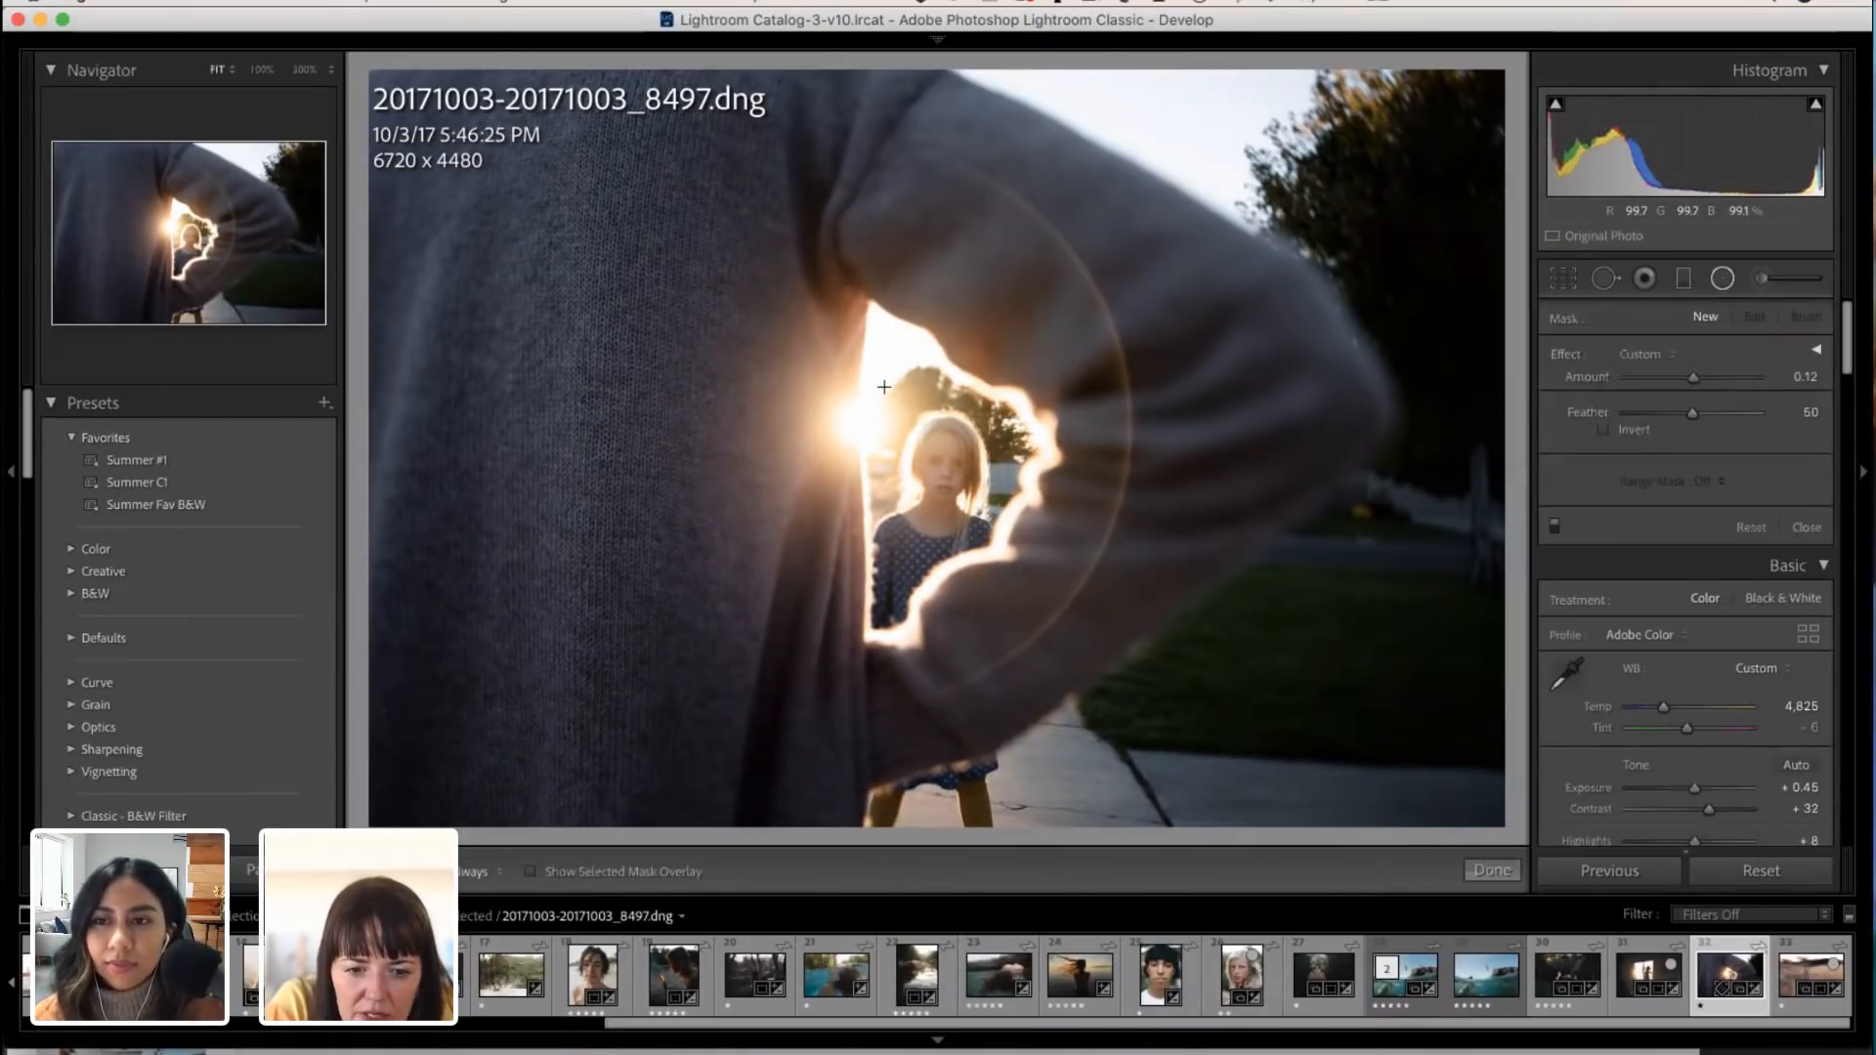
{"action": "mouse_move", "coordinate": [883, 386]}
{"action": "left_mouse_down"}
{"action": "mouse_move", "coordinate": [1012, 502]}
{"action": "mouse_move", "coordinate": [1073, 593]}
{"action": "left_mouse_up"}
{"action": "left_click_drag", "start_coordinate": [949, 453], "coordinate": [1007, 537]}
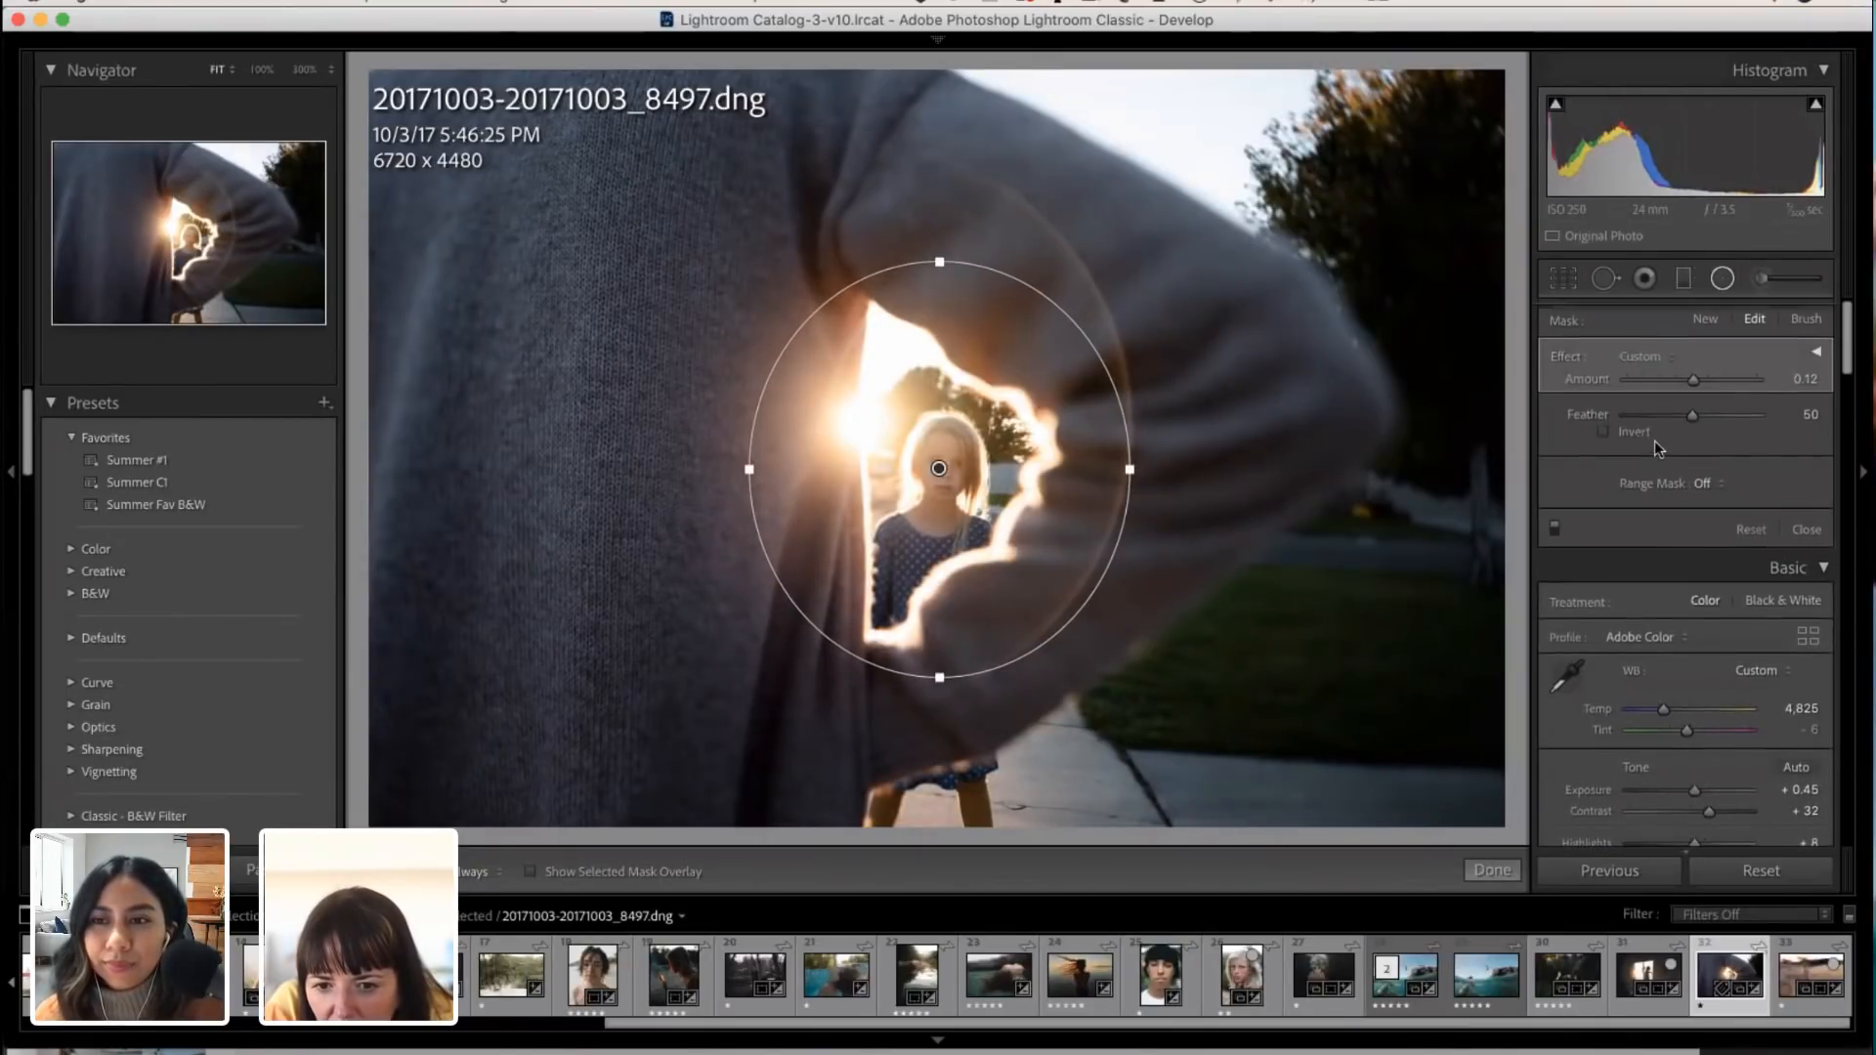
{"action": "scroll", "coordinate": [1657, 602], "scroll_direction": "down", "scroll_amount": 2}
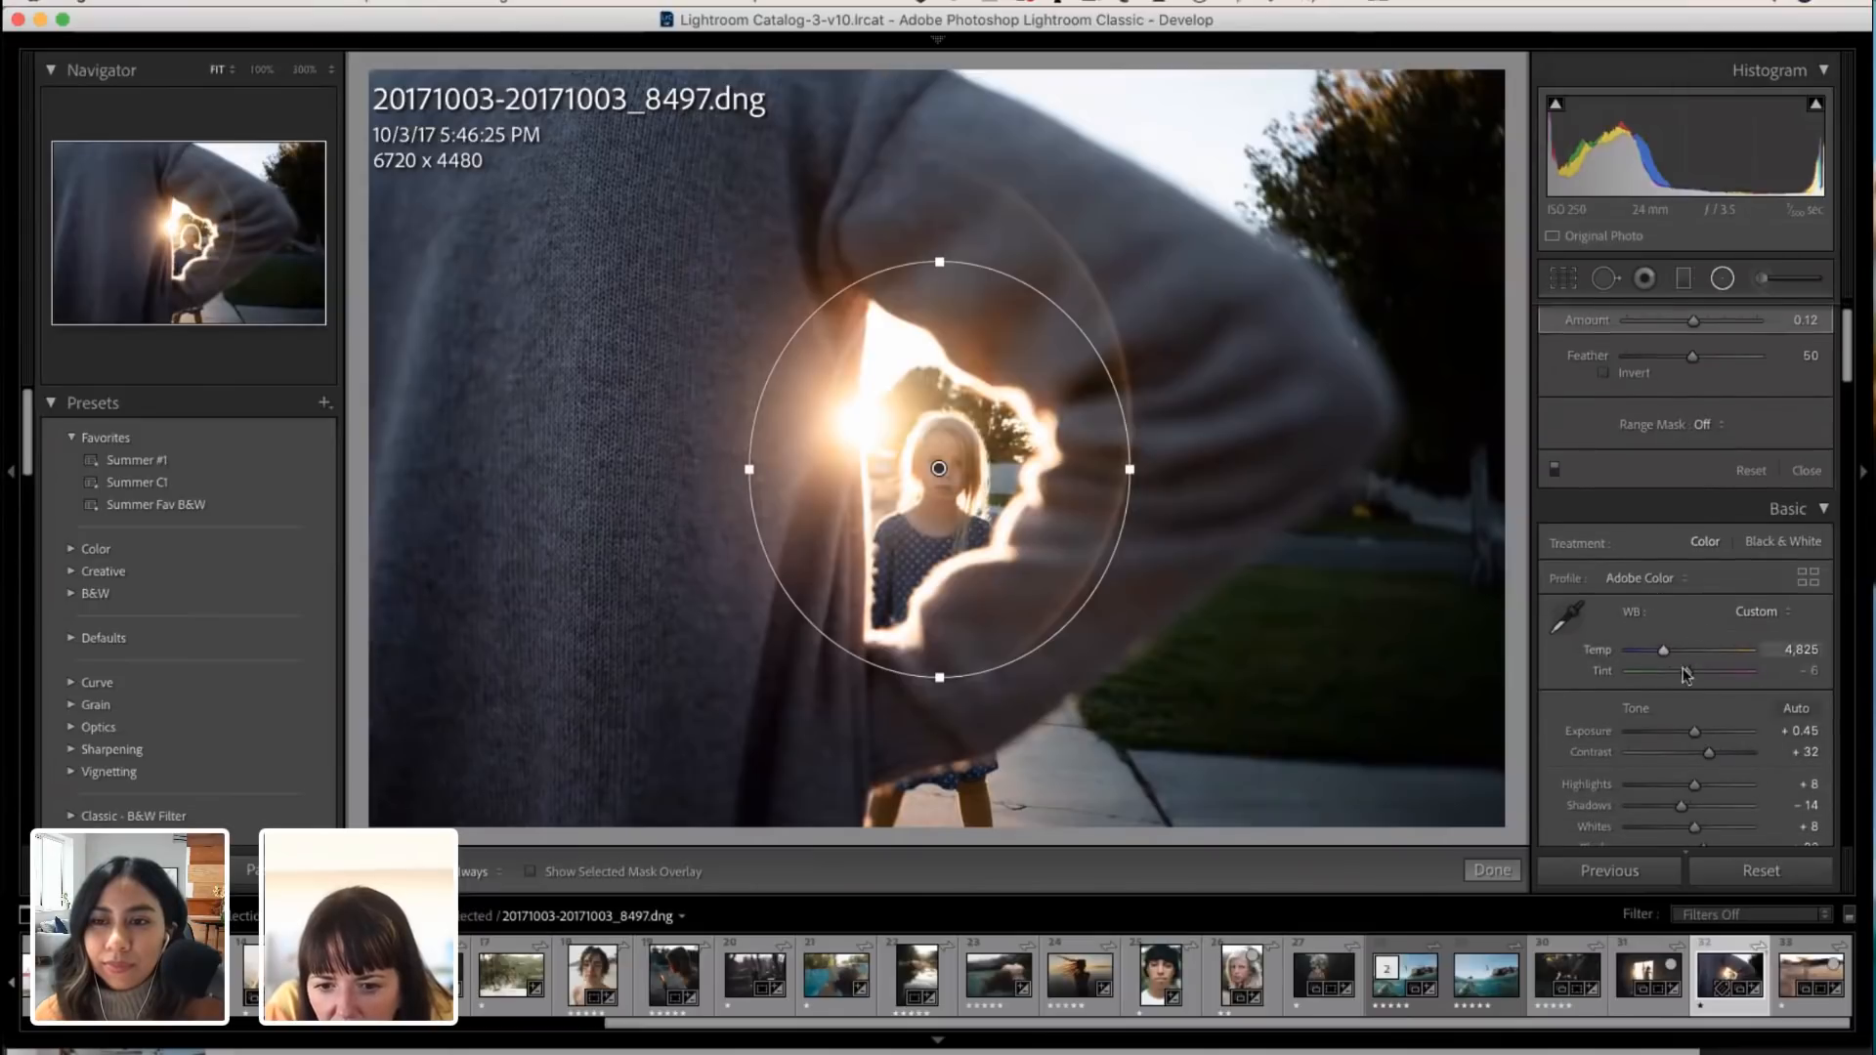
Step: Invert the radial filter's mask and expand its effect settings to show all the individual adjustment sliders
{"action": "left_click_drag", "start_coordinate": [1695, 734], "coordinate": [1695, 735]}
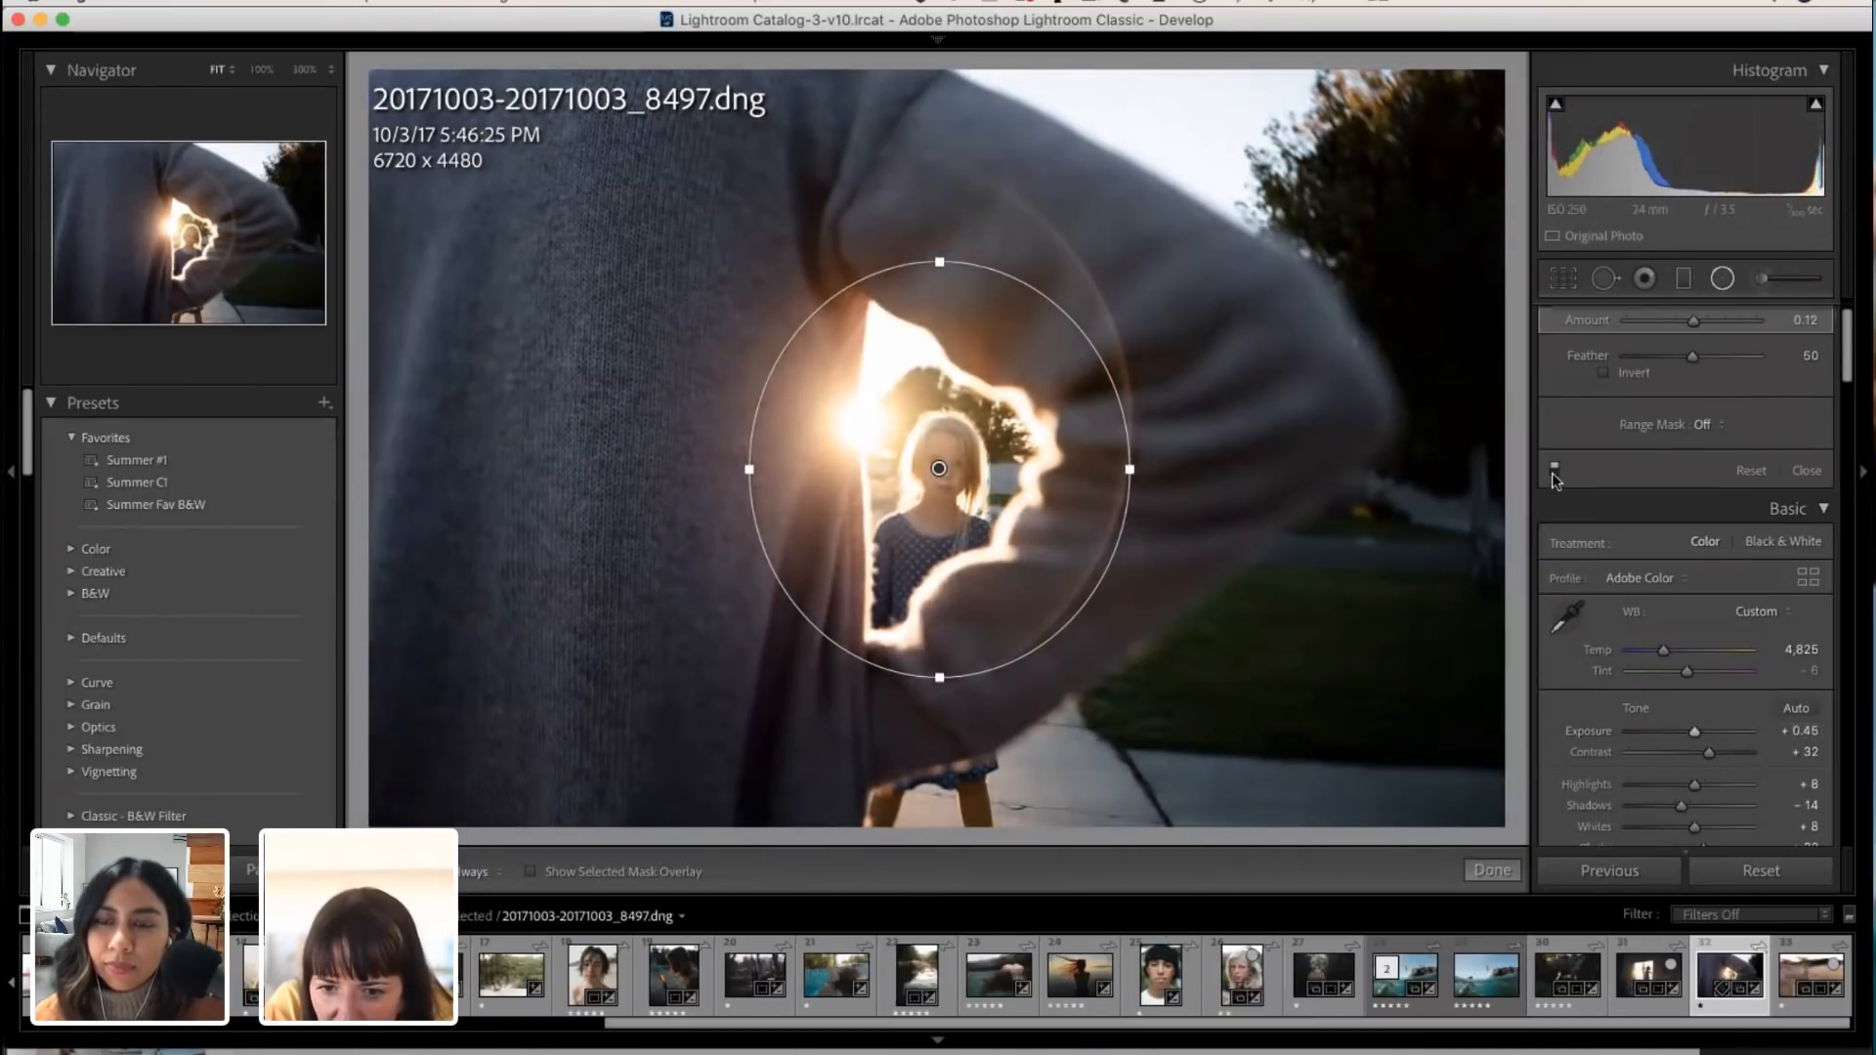
{"action": "scroll", "coordinate": [1674, 450], "scroll_direction": "up", "scroll_amount": 3}
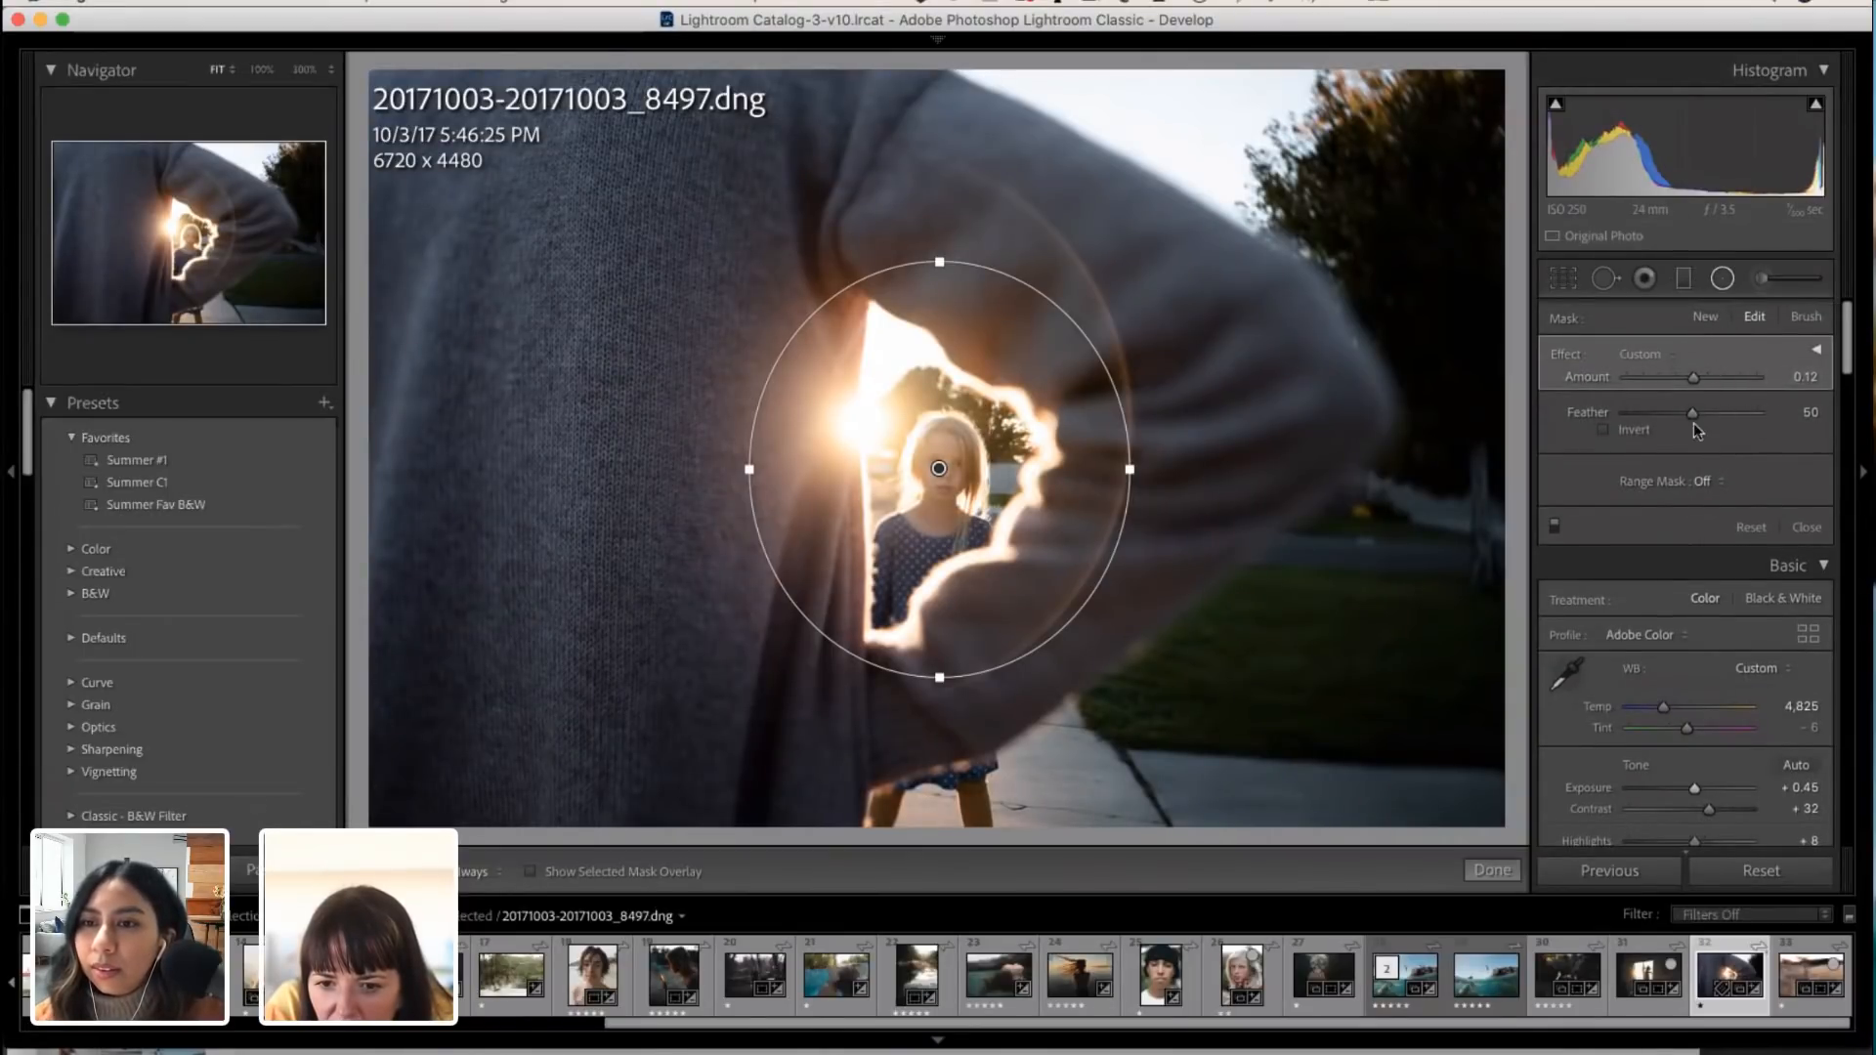
{"action": "left_click", "coordinate": [1605, 430]}
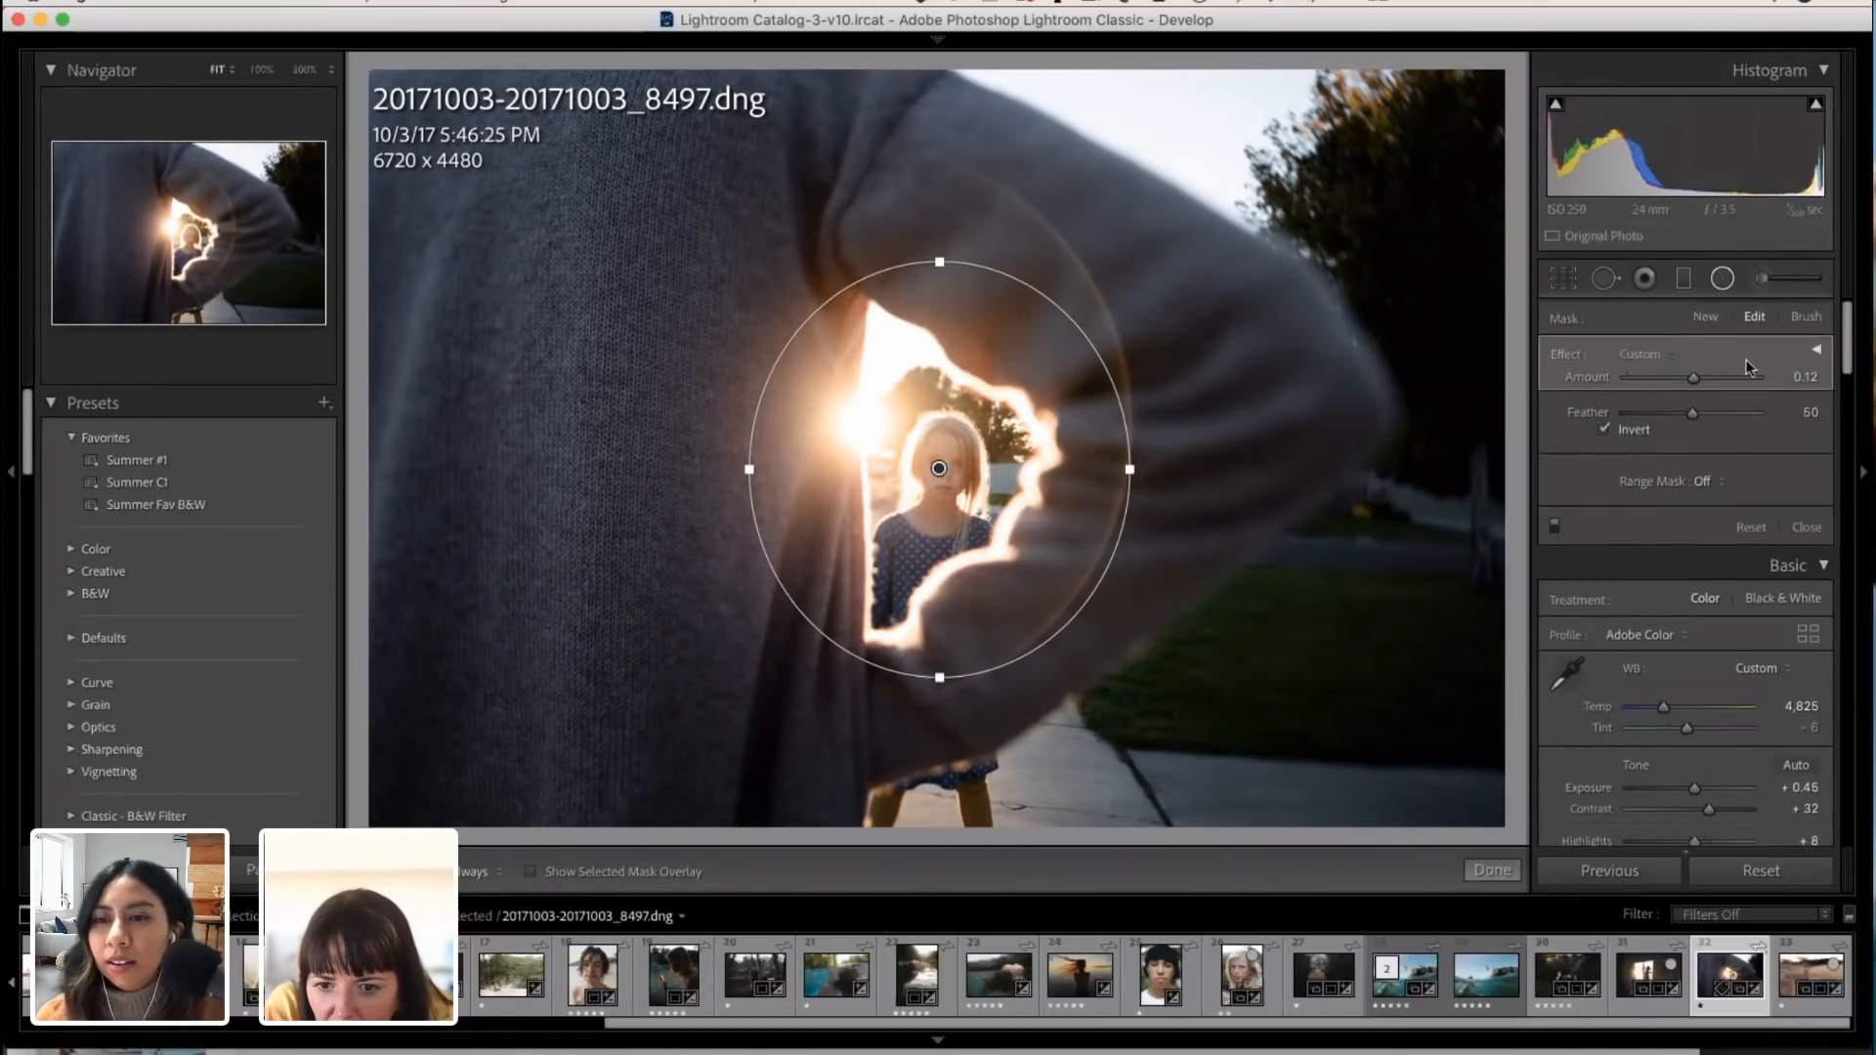
{"action": "left_click", "coordinate": [1817, 352]}
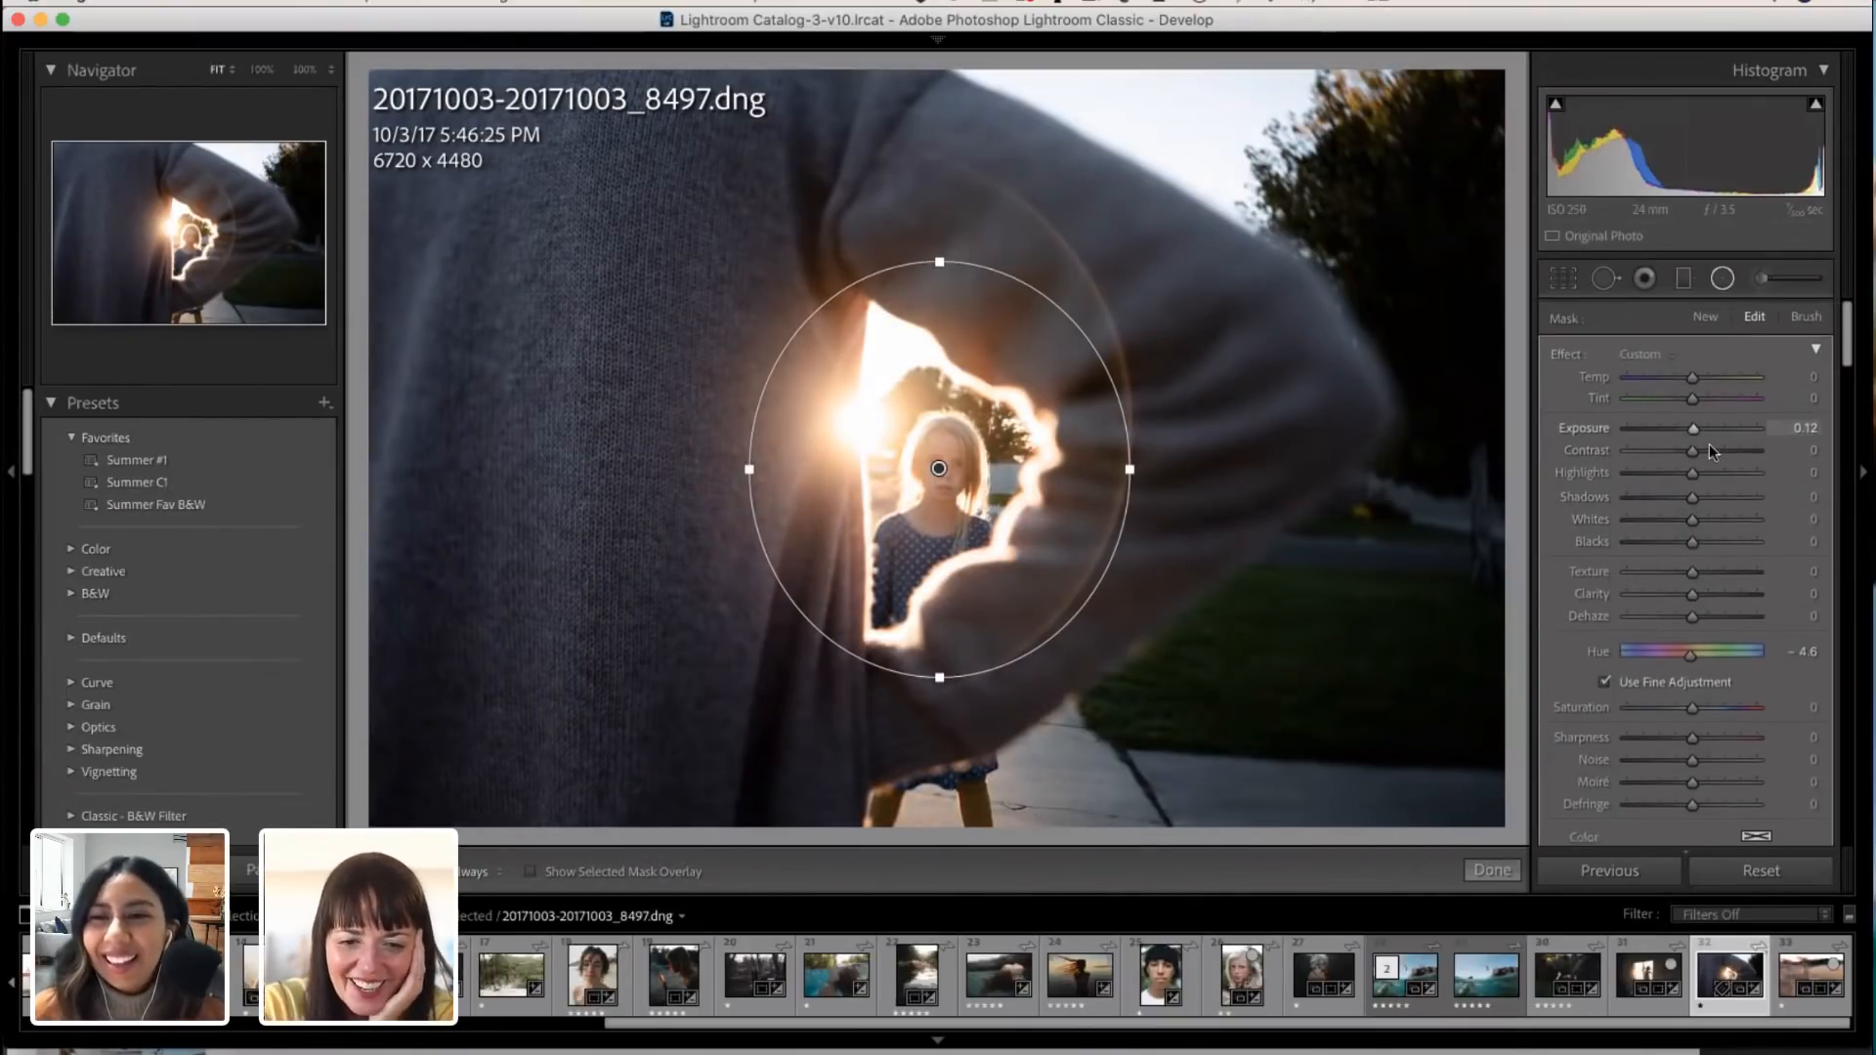
{"action": "scroll", "coordinate": [1693, 585], "scroll_direction": "down", "scroll_amount": 5}
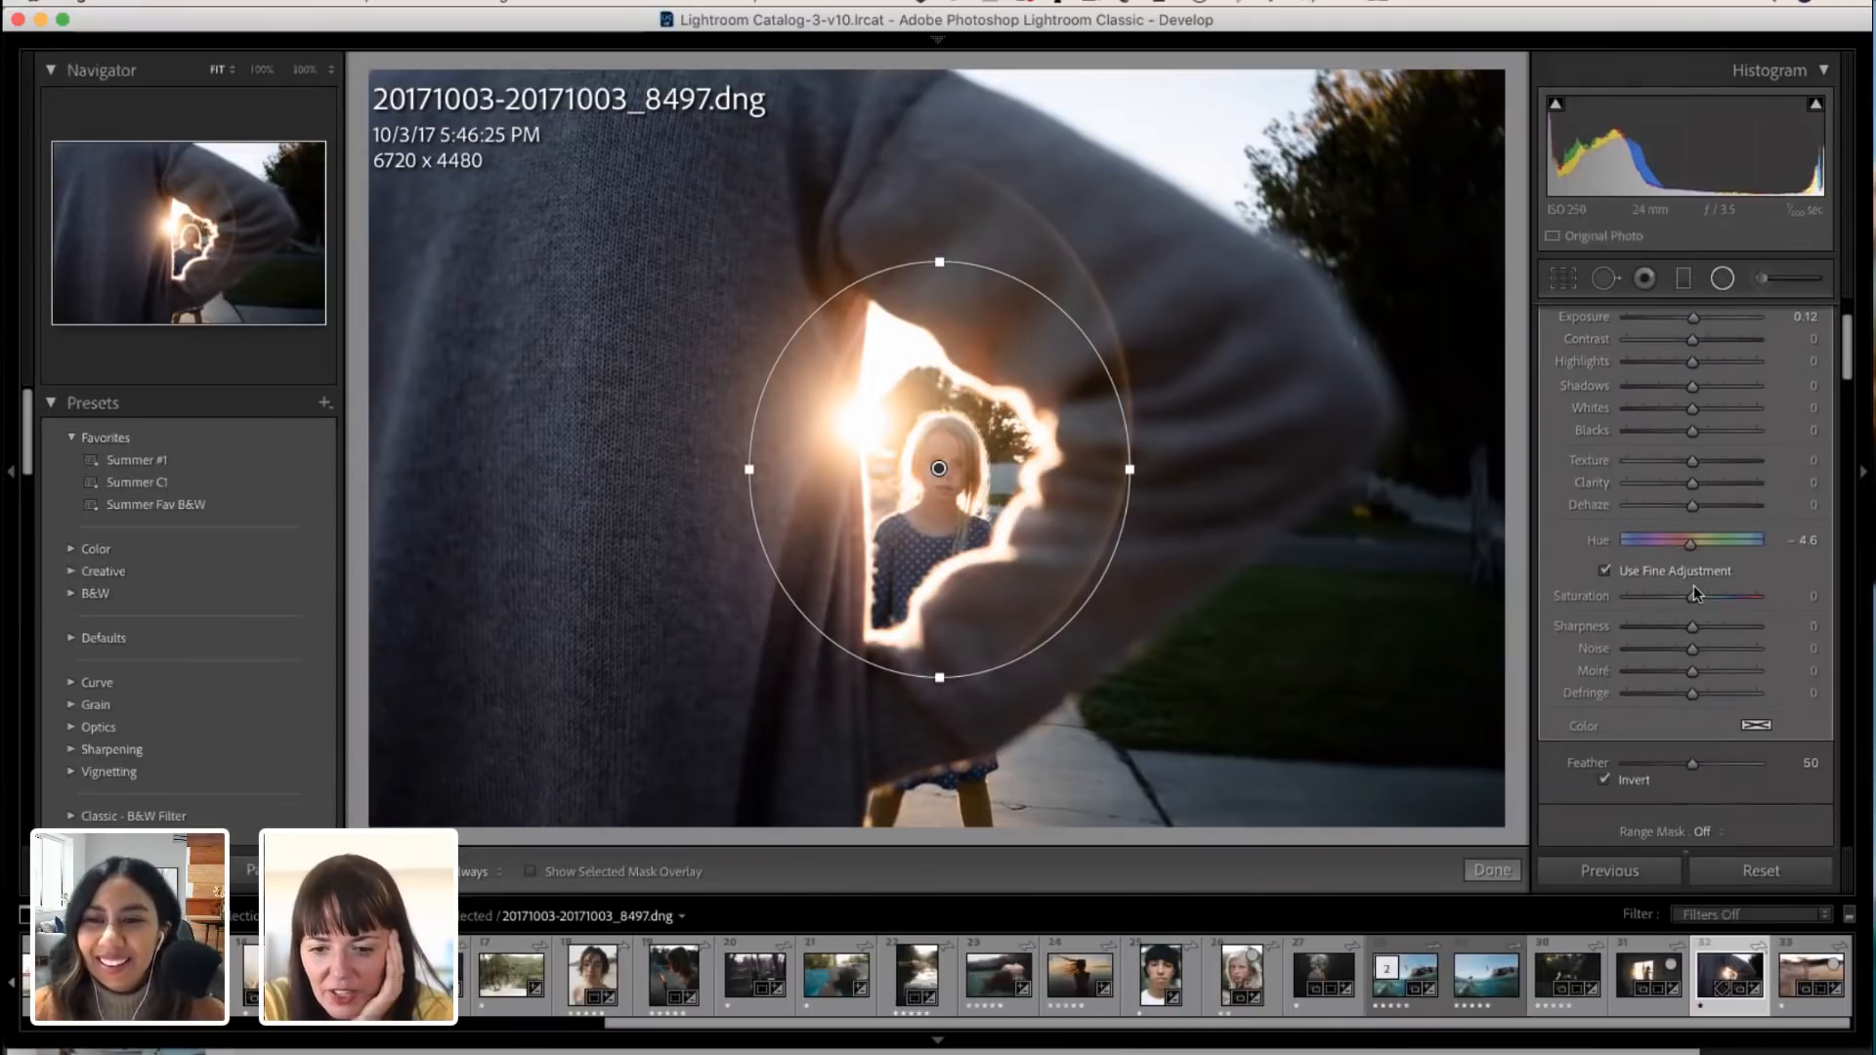
{"action": "scroll", "coordinate": [1639, 484], "scroll_direction": "up", "scroll_amount": 5}
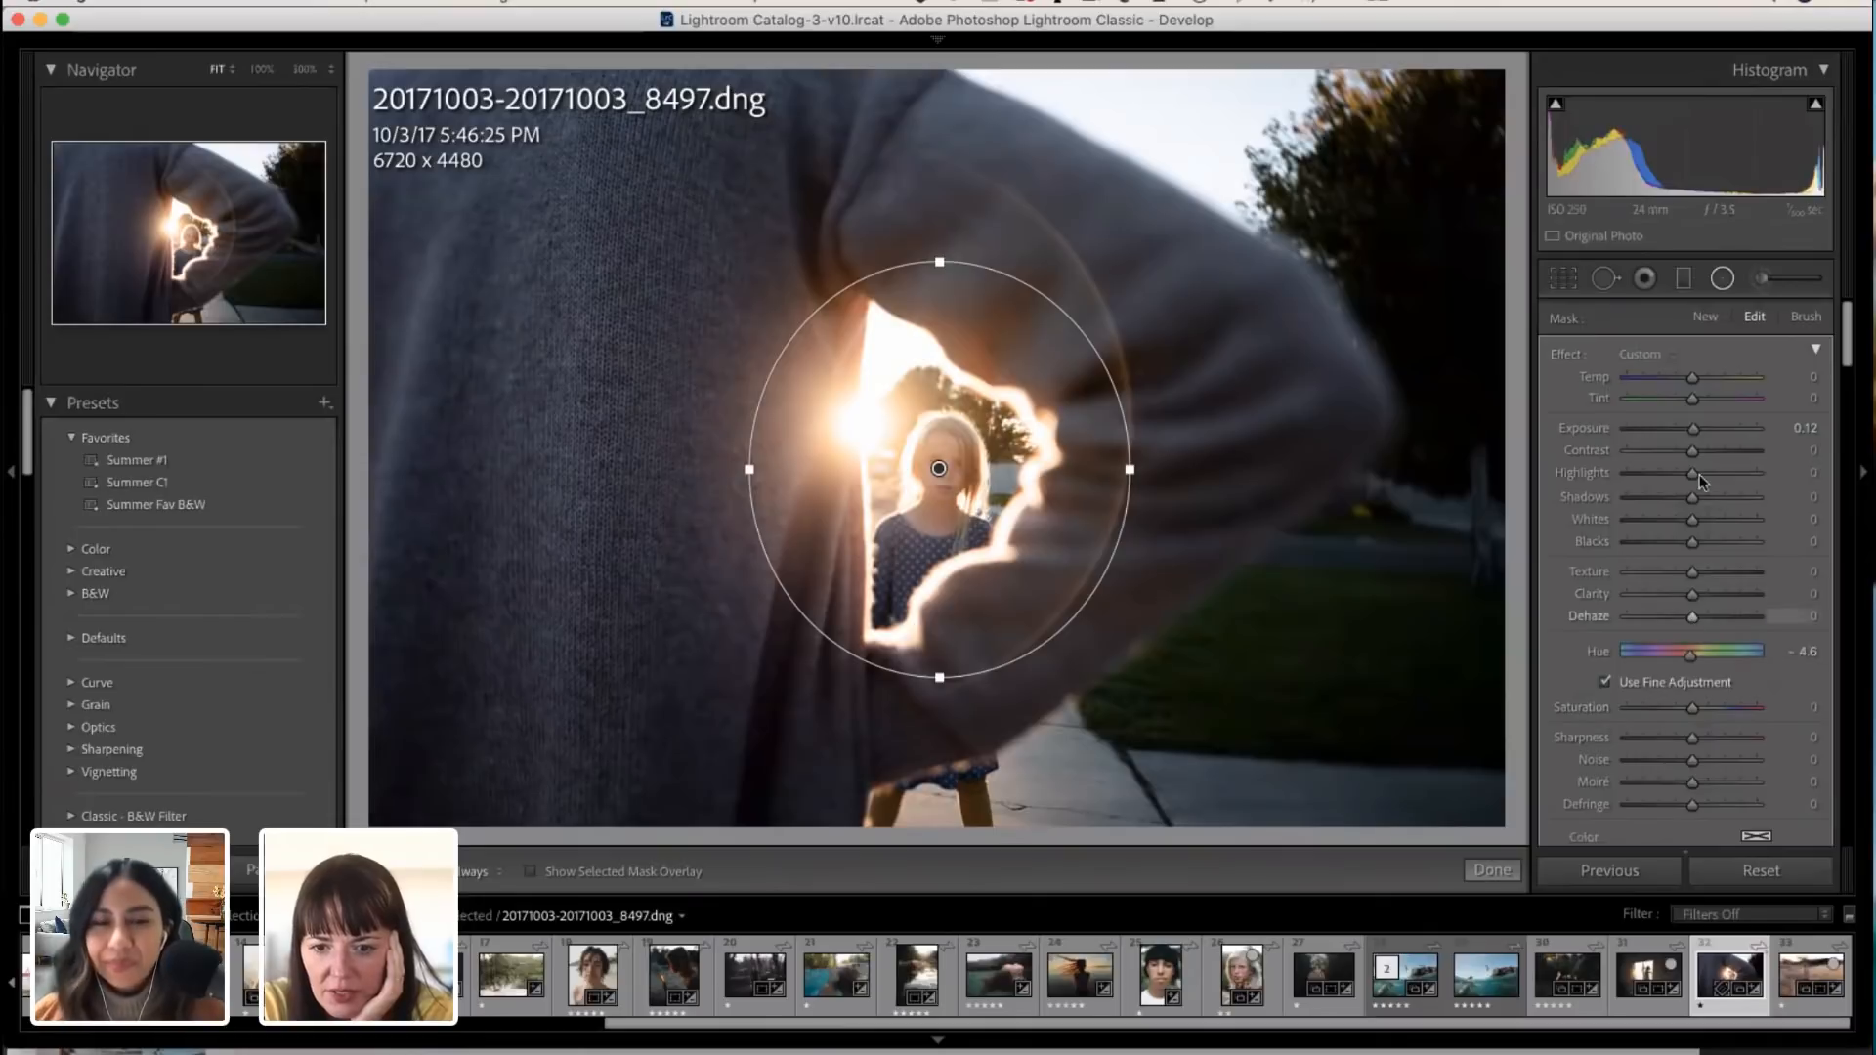
Step: Turn off the mask inversion and try the radial filter with Exposure at -0.03 and Temp at 22
{"action": "left_click_drag", "start_coordinate": [1694, 430], "coordinate": [1693, 428]}
{"action": "scroll", "coordinate": [1694, 469], "scroll_direction": "down", "scroll_amount": 5}
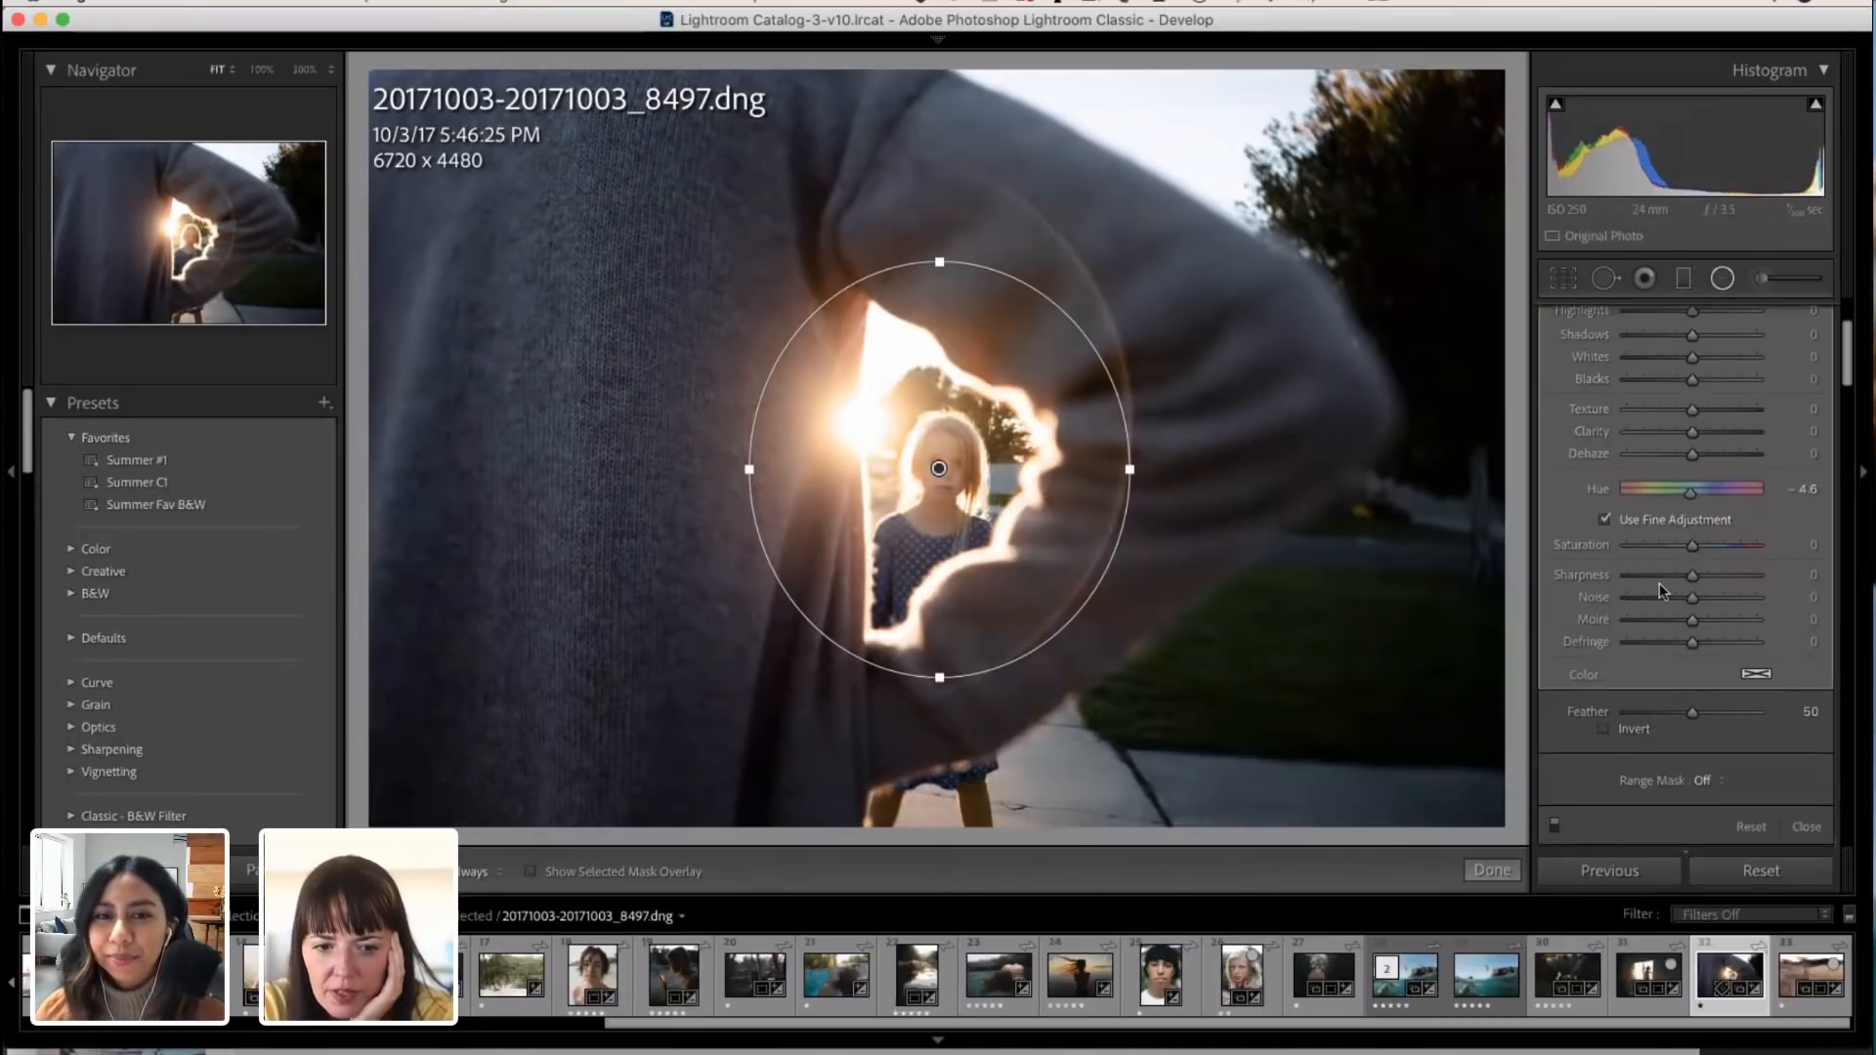
{"action": "scroll", "coordinate": [1648, 543], "scroll_direction": "up", "scroll_amount": 5}
{"action": "left_click_drag", "start_coordinate": [1695, 427], "coordinate": [1693, 426]}
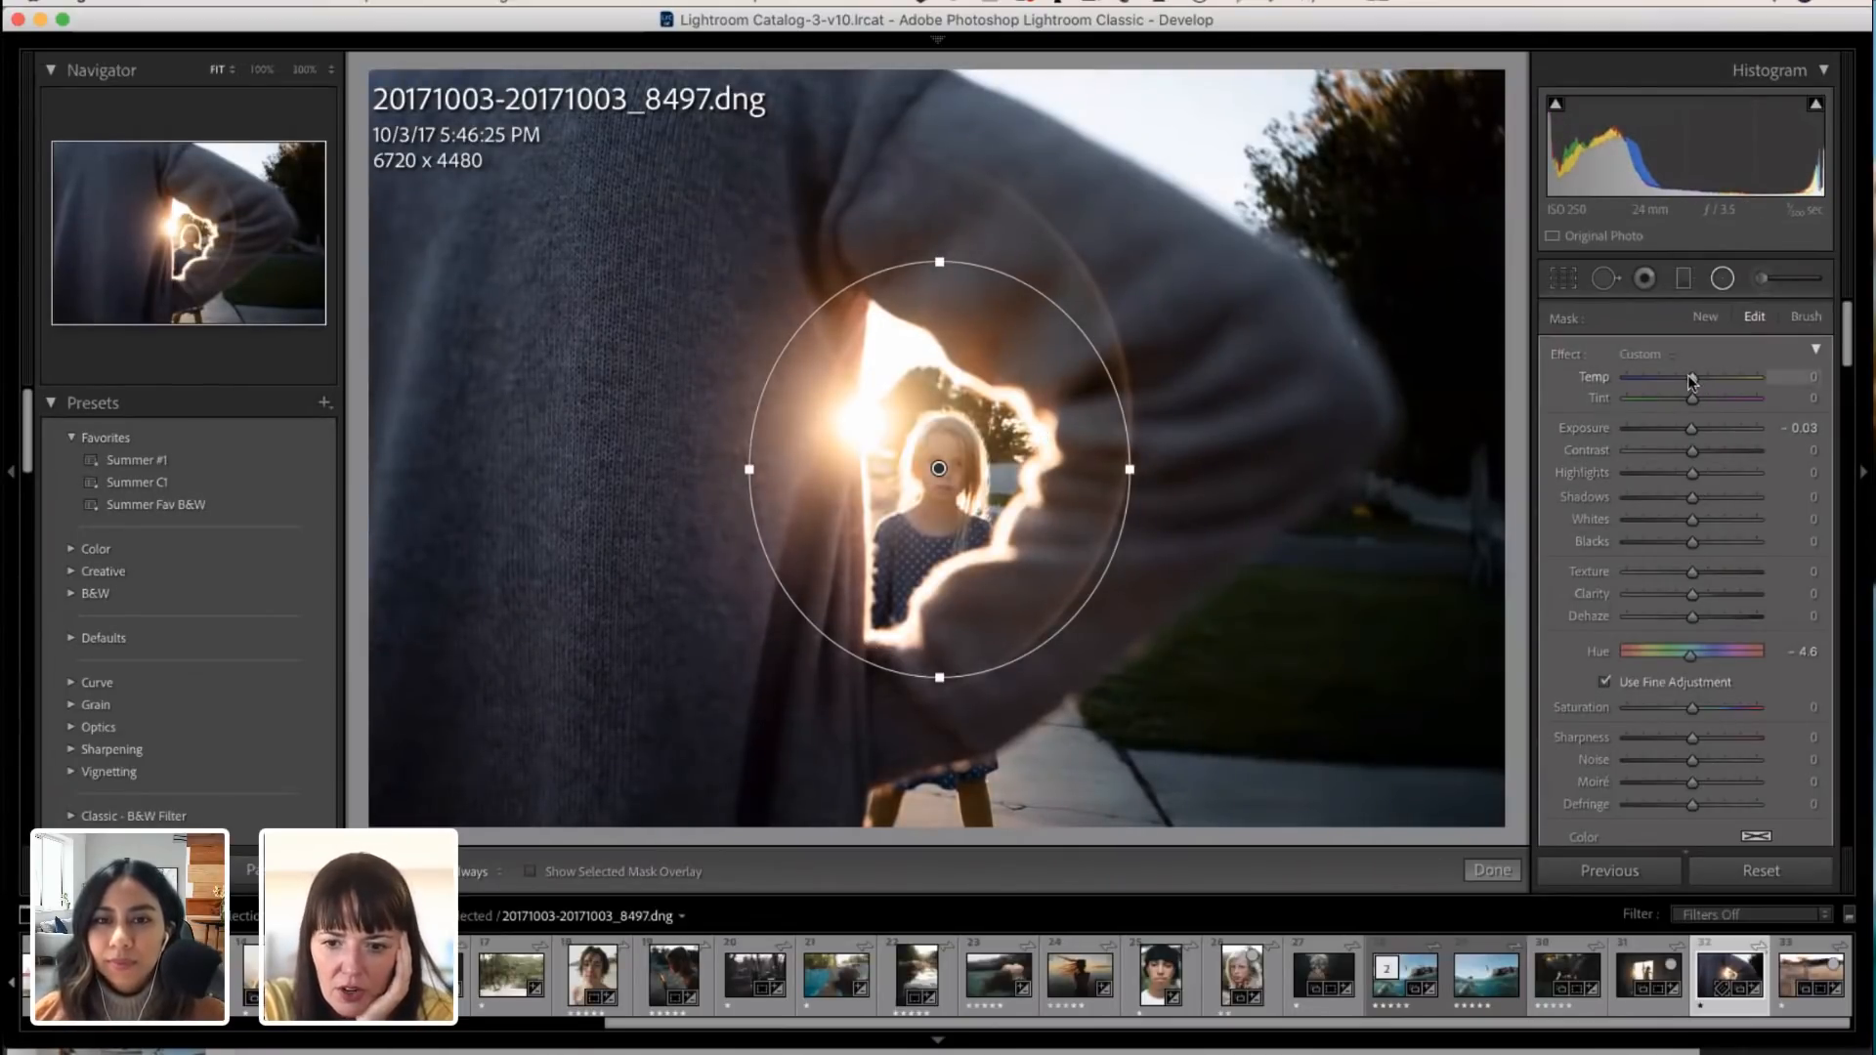
{"action": "mouse_move", "coordinate": [1695, 378]}
{"action": "left_mouse_down"}
{"action": "mouse_move", "coordinate": [1720, 366]}
{"action": "mouse_move", "coordinate": [1702, 370]}
{"action": "left_mouse_up"}
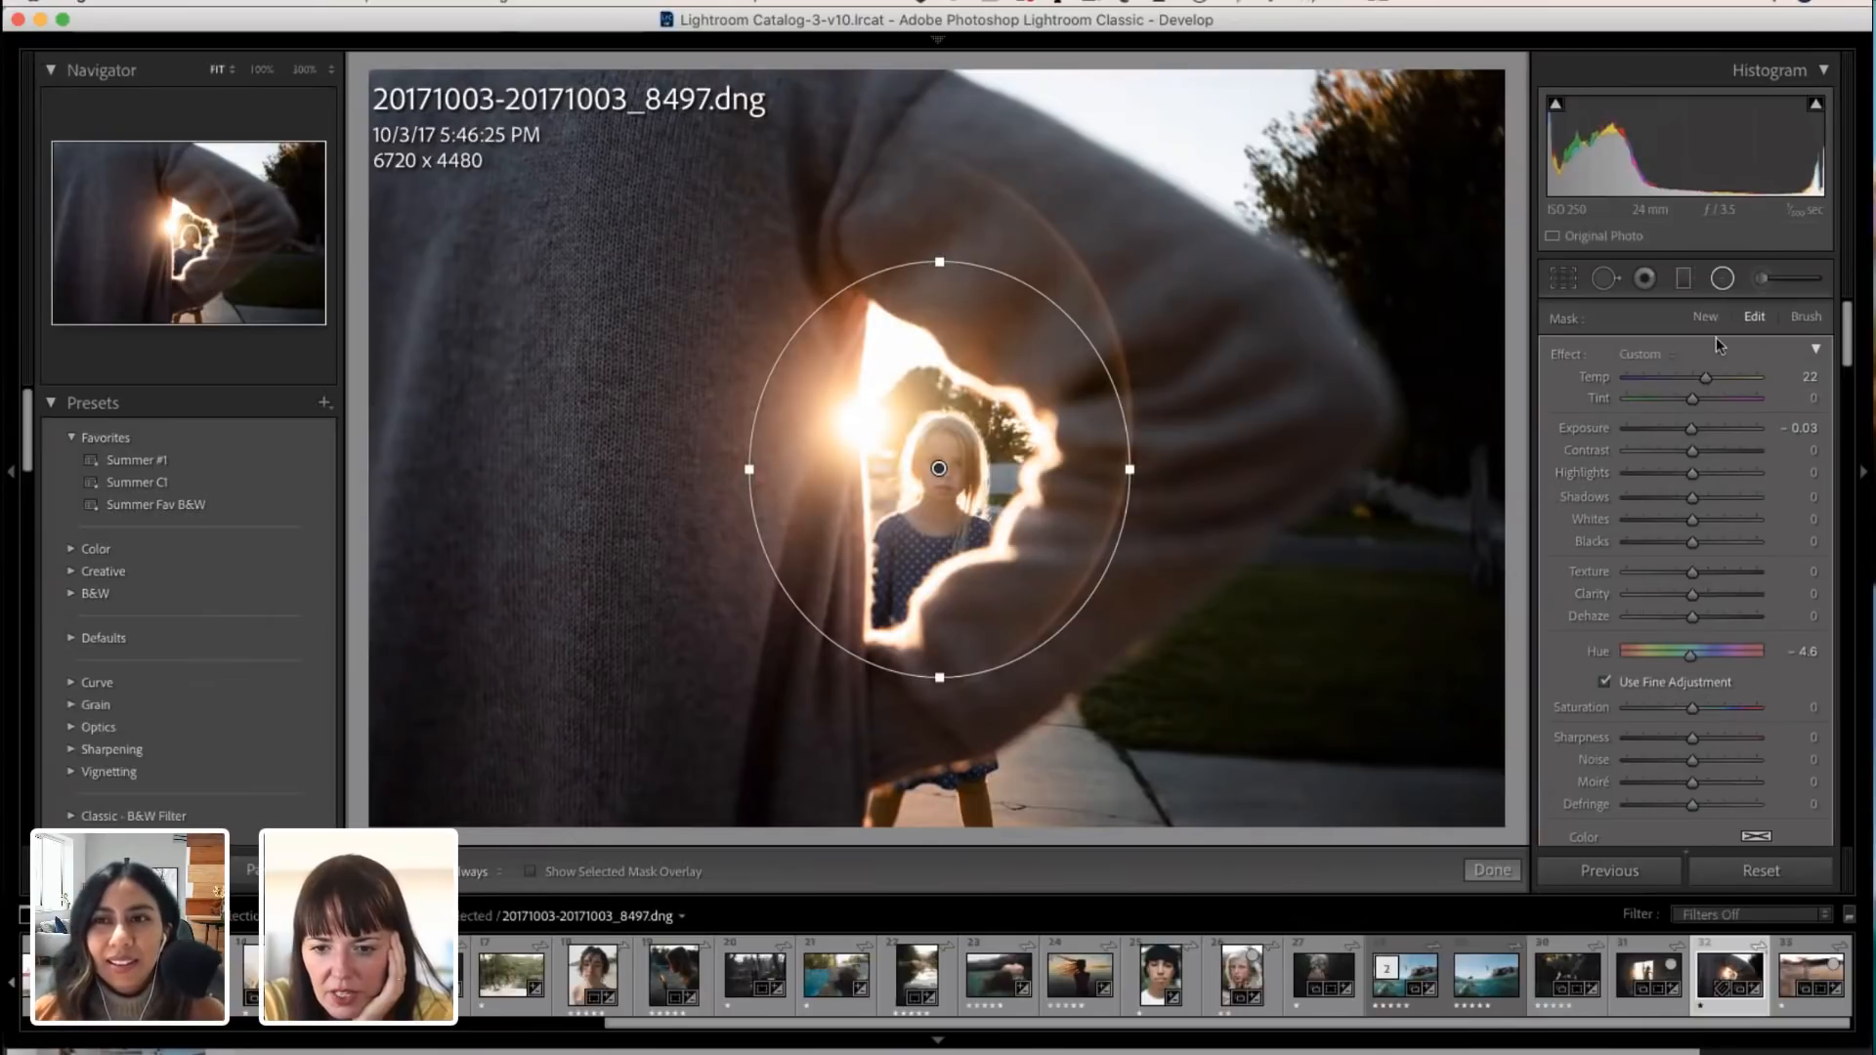
{"action": "right_click", "coordinate": [1097, 475]}
{"action": "left_click", "coordinate": [1114, 484]}
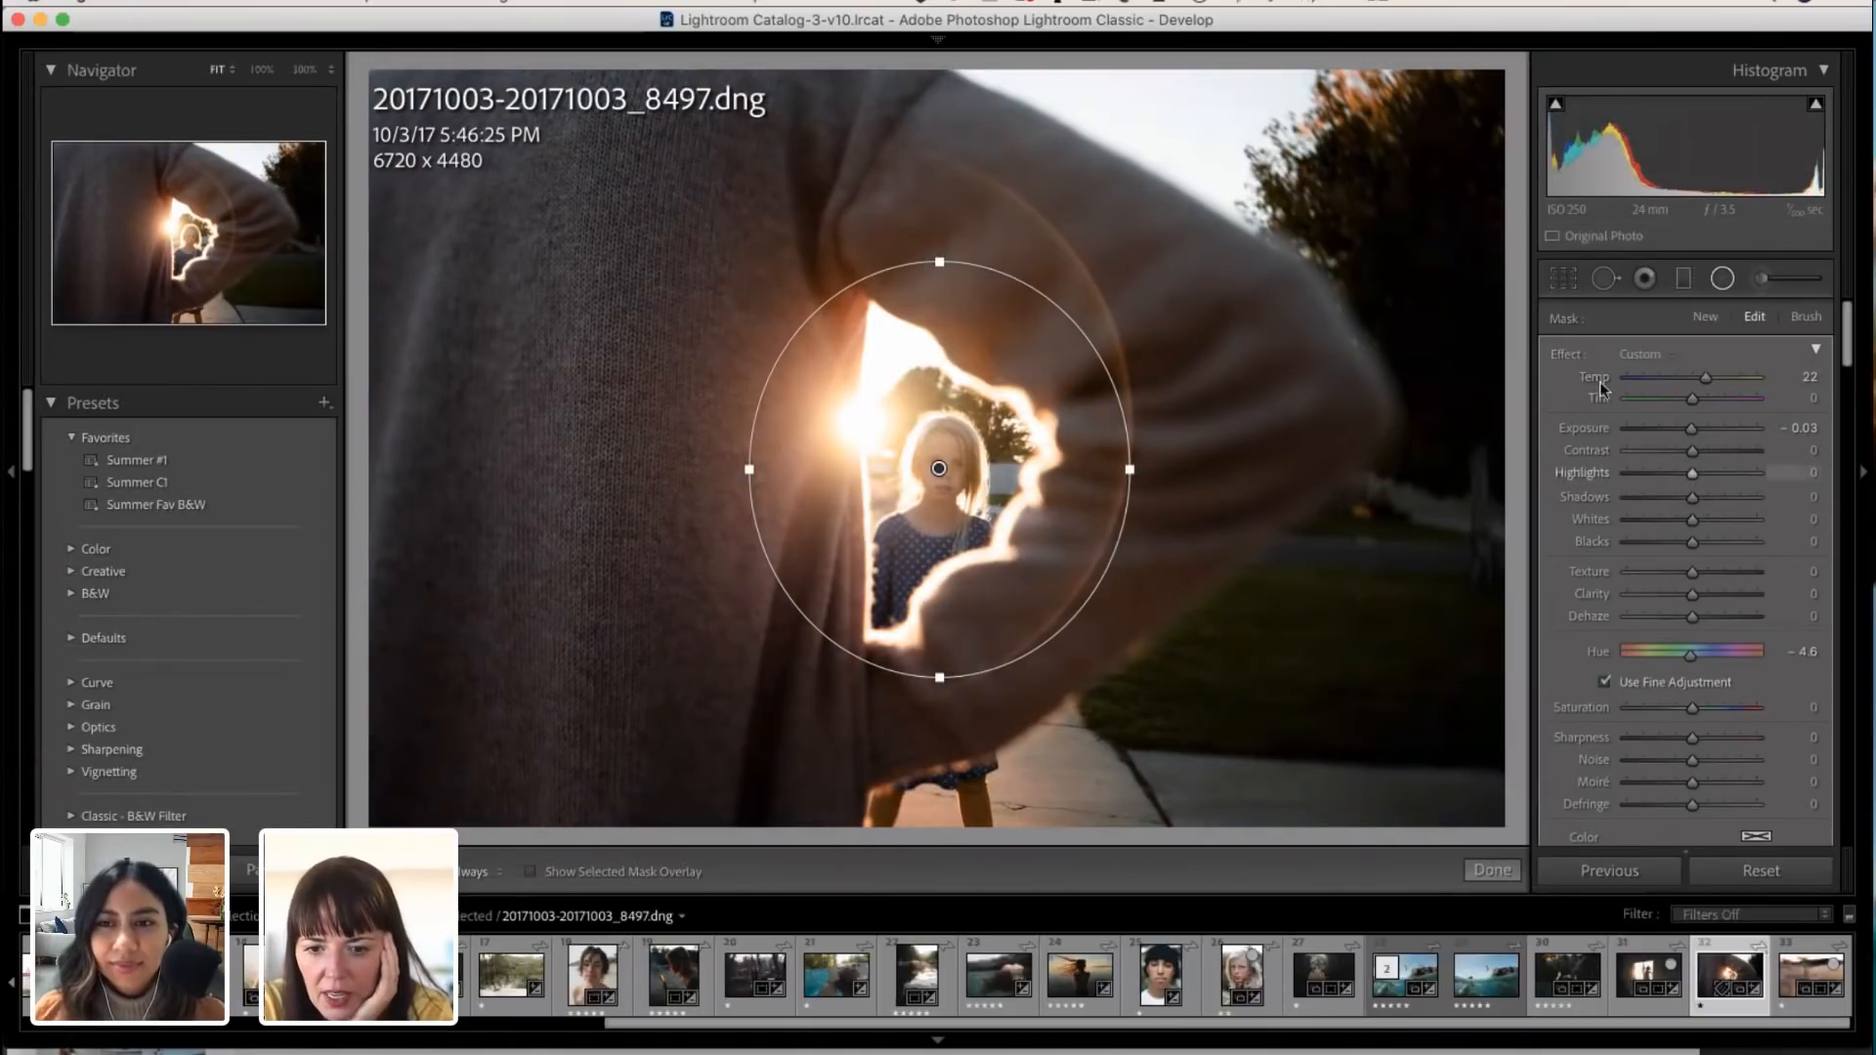
Step: Reset all of the radial filter's effect sliders and invert its mask to affect the area outside the circle
{"action": "double_click", "coordinate": [1570, 360]}
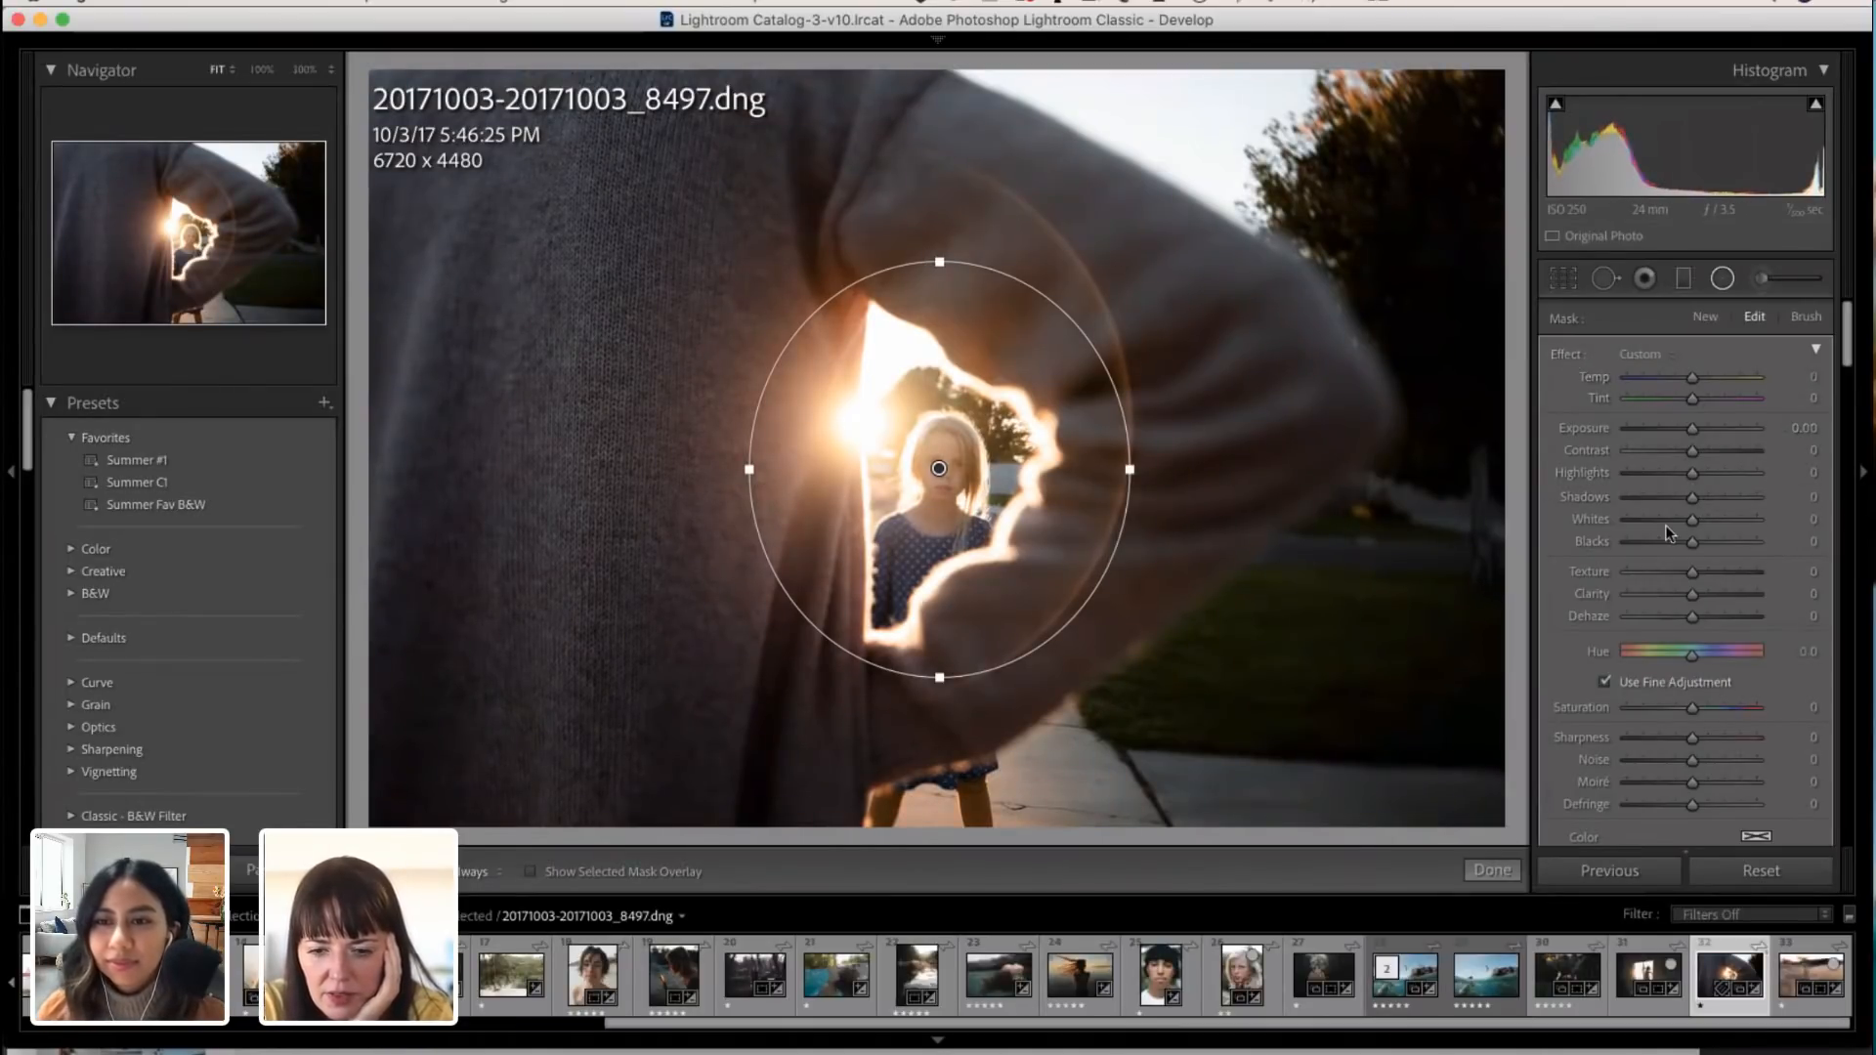
{"action": "scroll", "coordinate": [1645, 635], "scroll_direction": "down", "scroll_amount": 3}
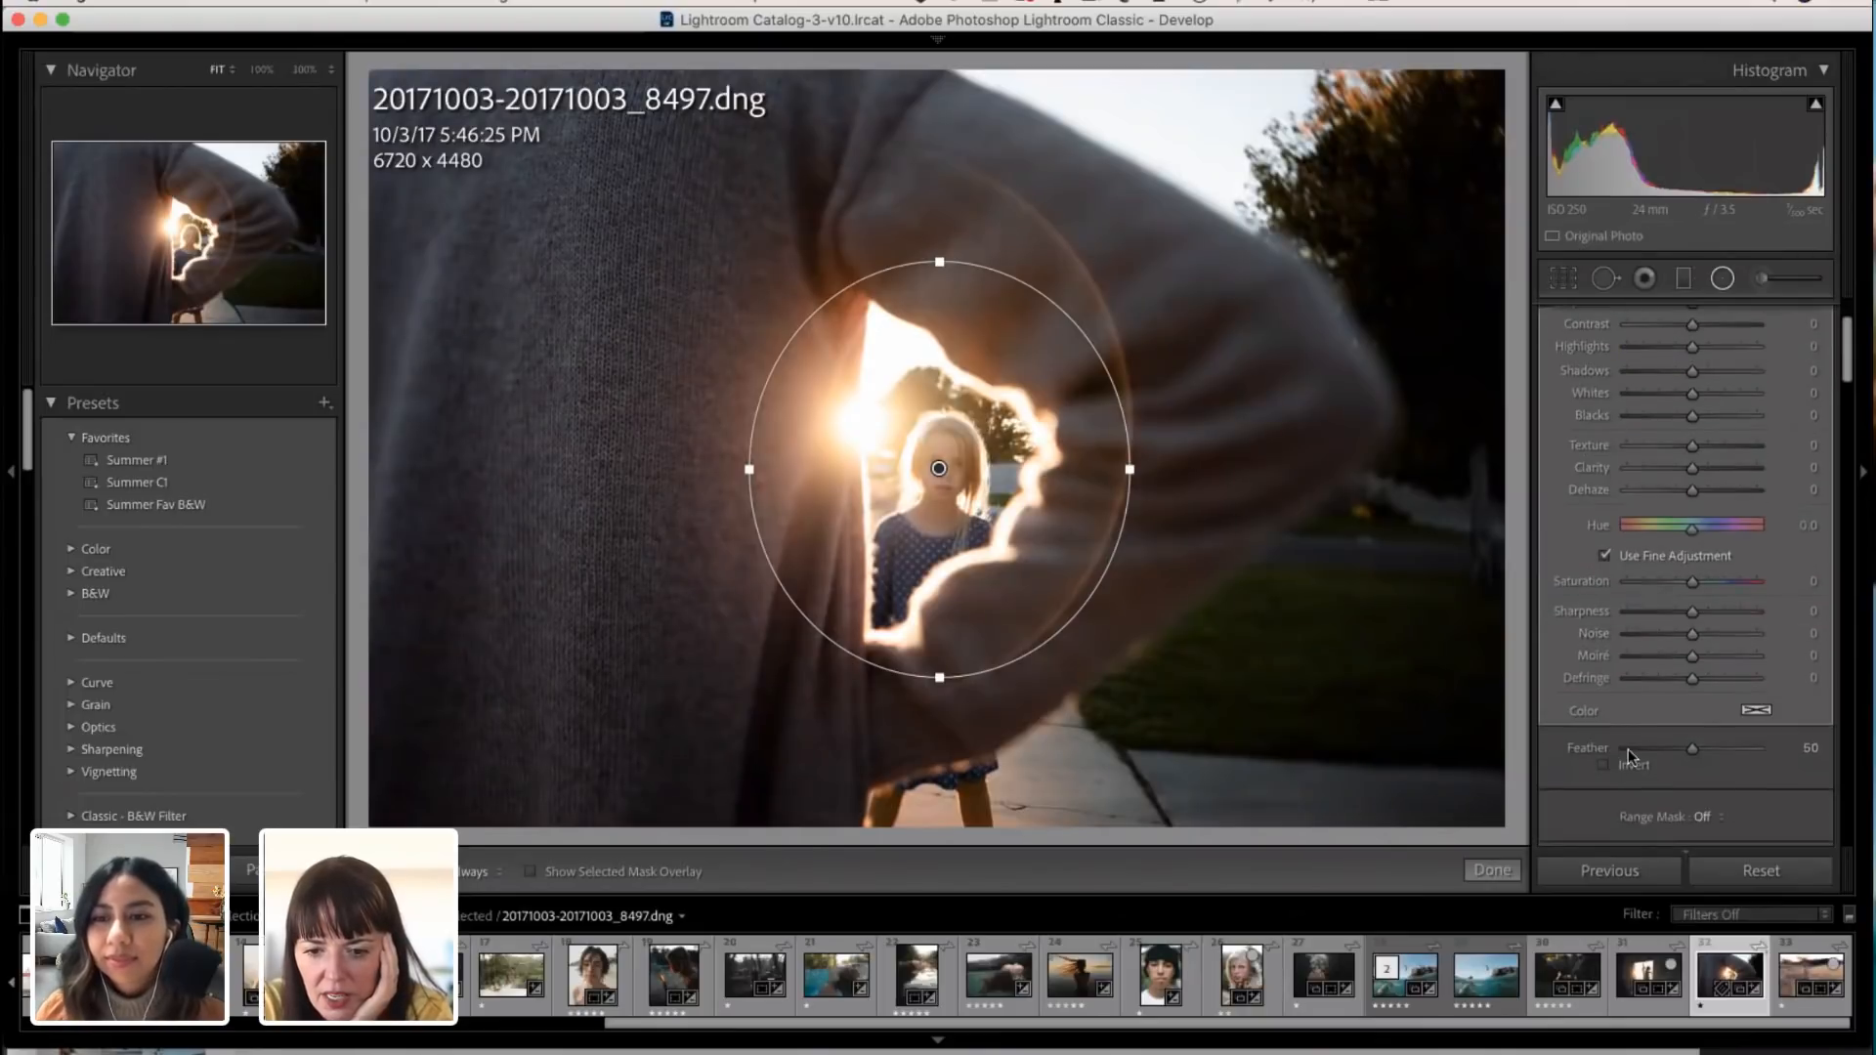
{"action": "left_click", "coordinate": [1605, 766]}
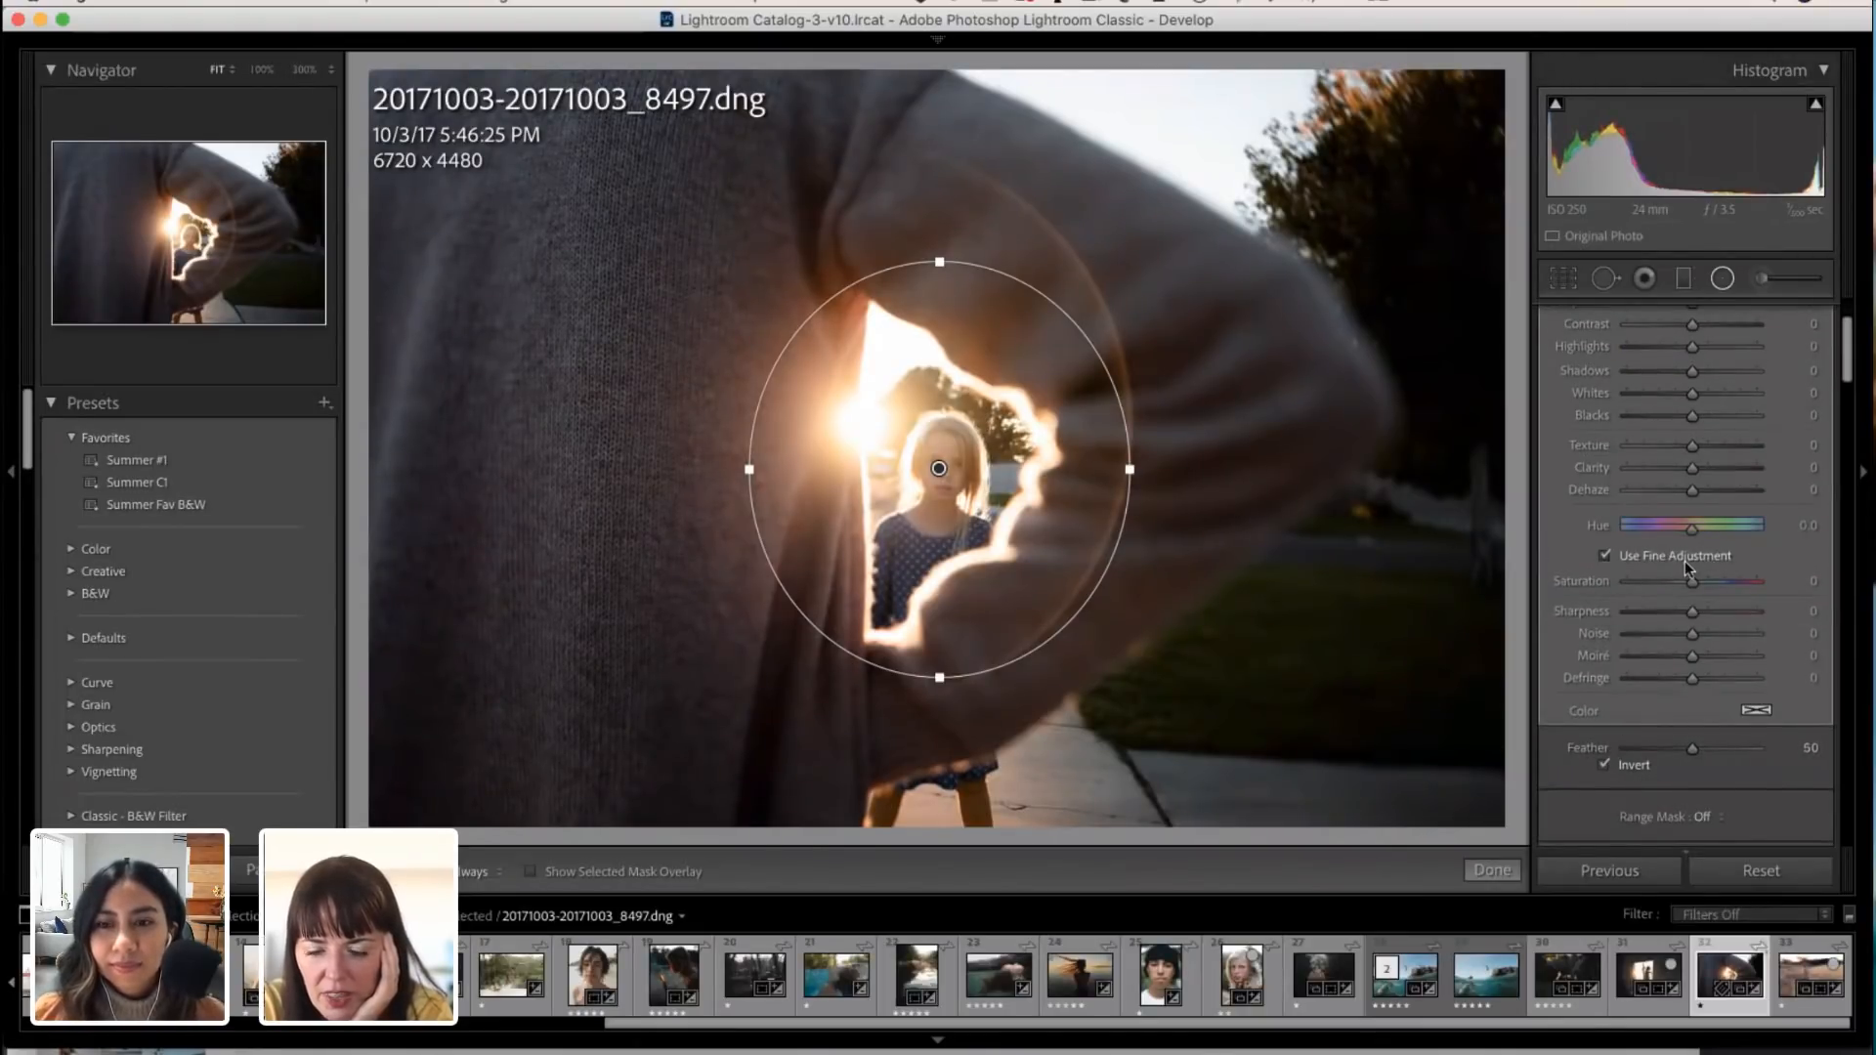
Step: Set the inverted radial filter's Temp to 4 and Exposure to -0.13
{"action": "scroll", "coordinate": [1687, 570], "scroll_direction": "up", "scroll_amount": 3}
{"action": "left_click_drag", "start_coordinate": [1693, 376], "coordinate": [1696, 377]}
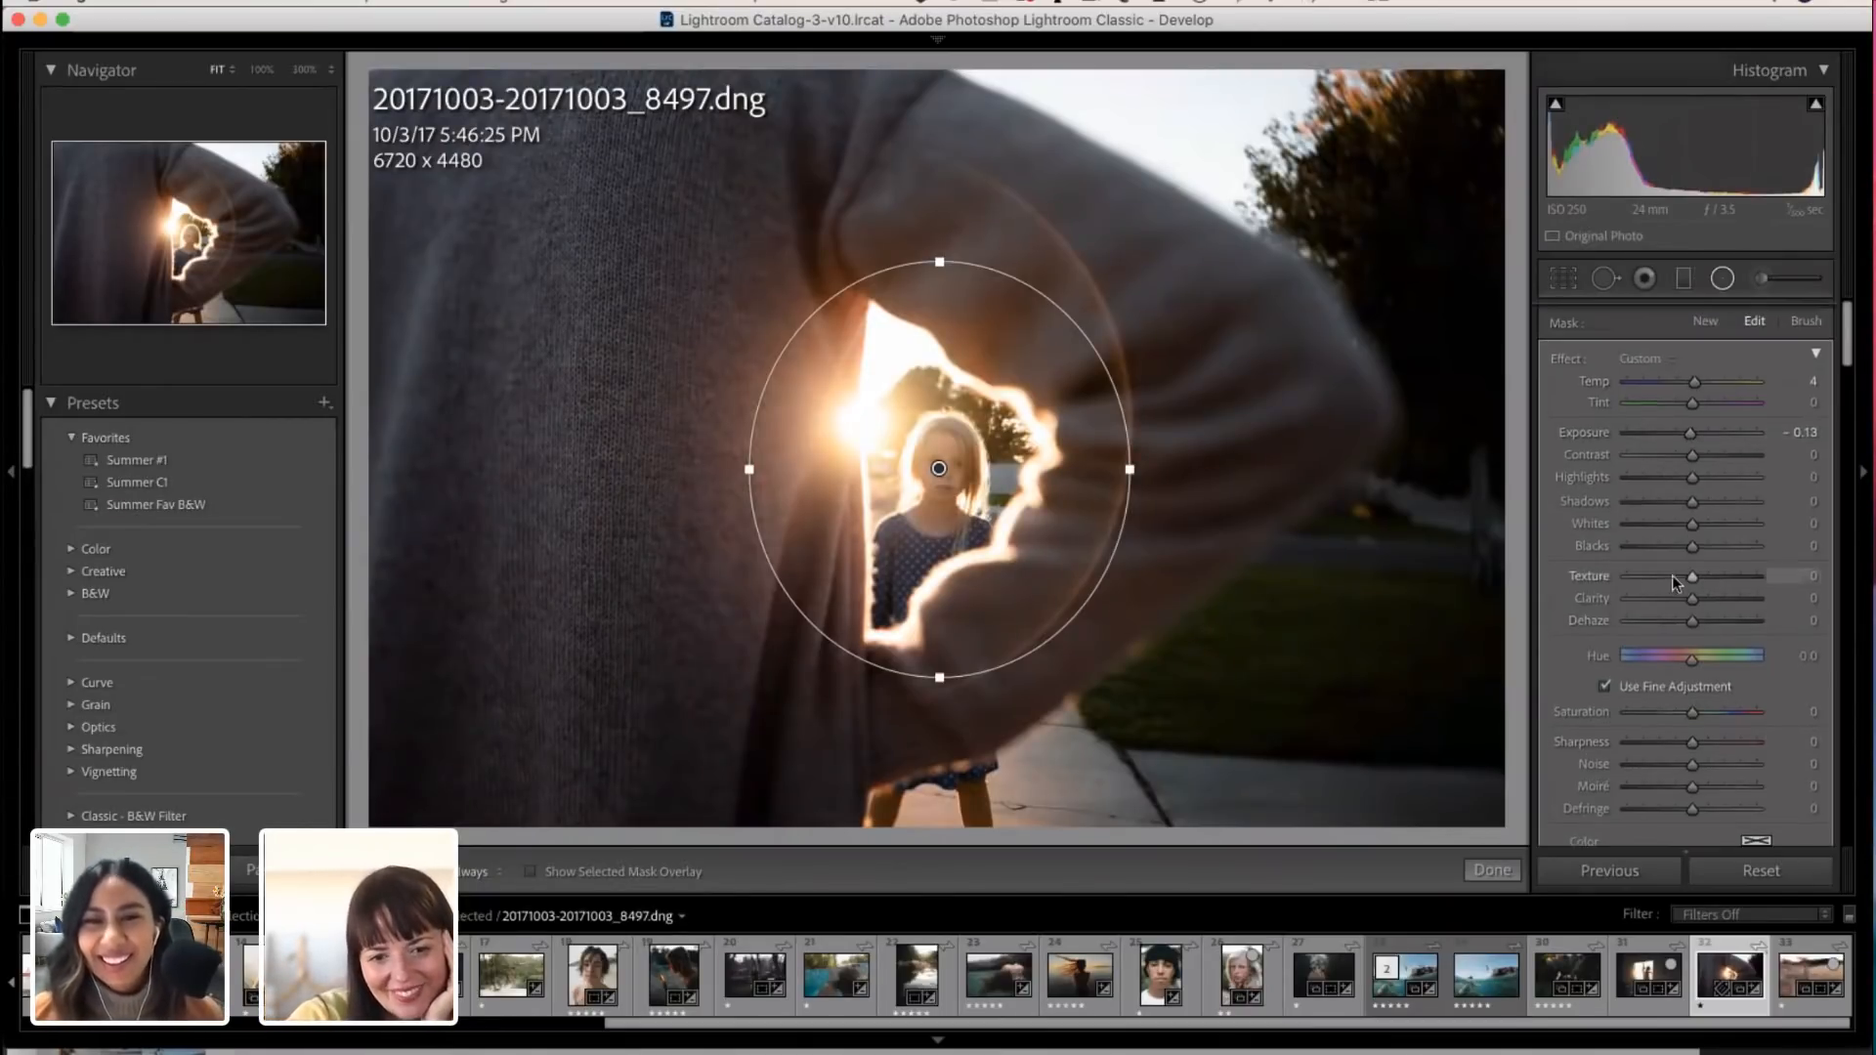
Step: Crop the photo slightly tighter around the arm and girl to 6380 x 4254, keeping the original aspect ratio
{"action": "left_click", "coordinate": [1564, 279]}
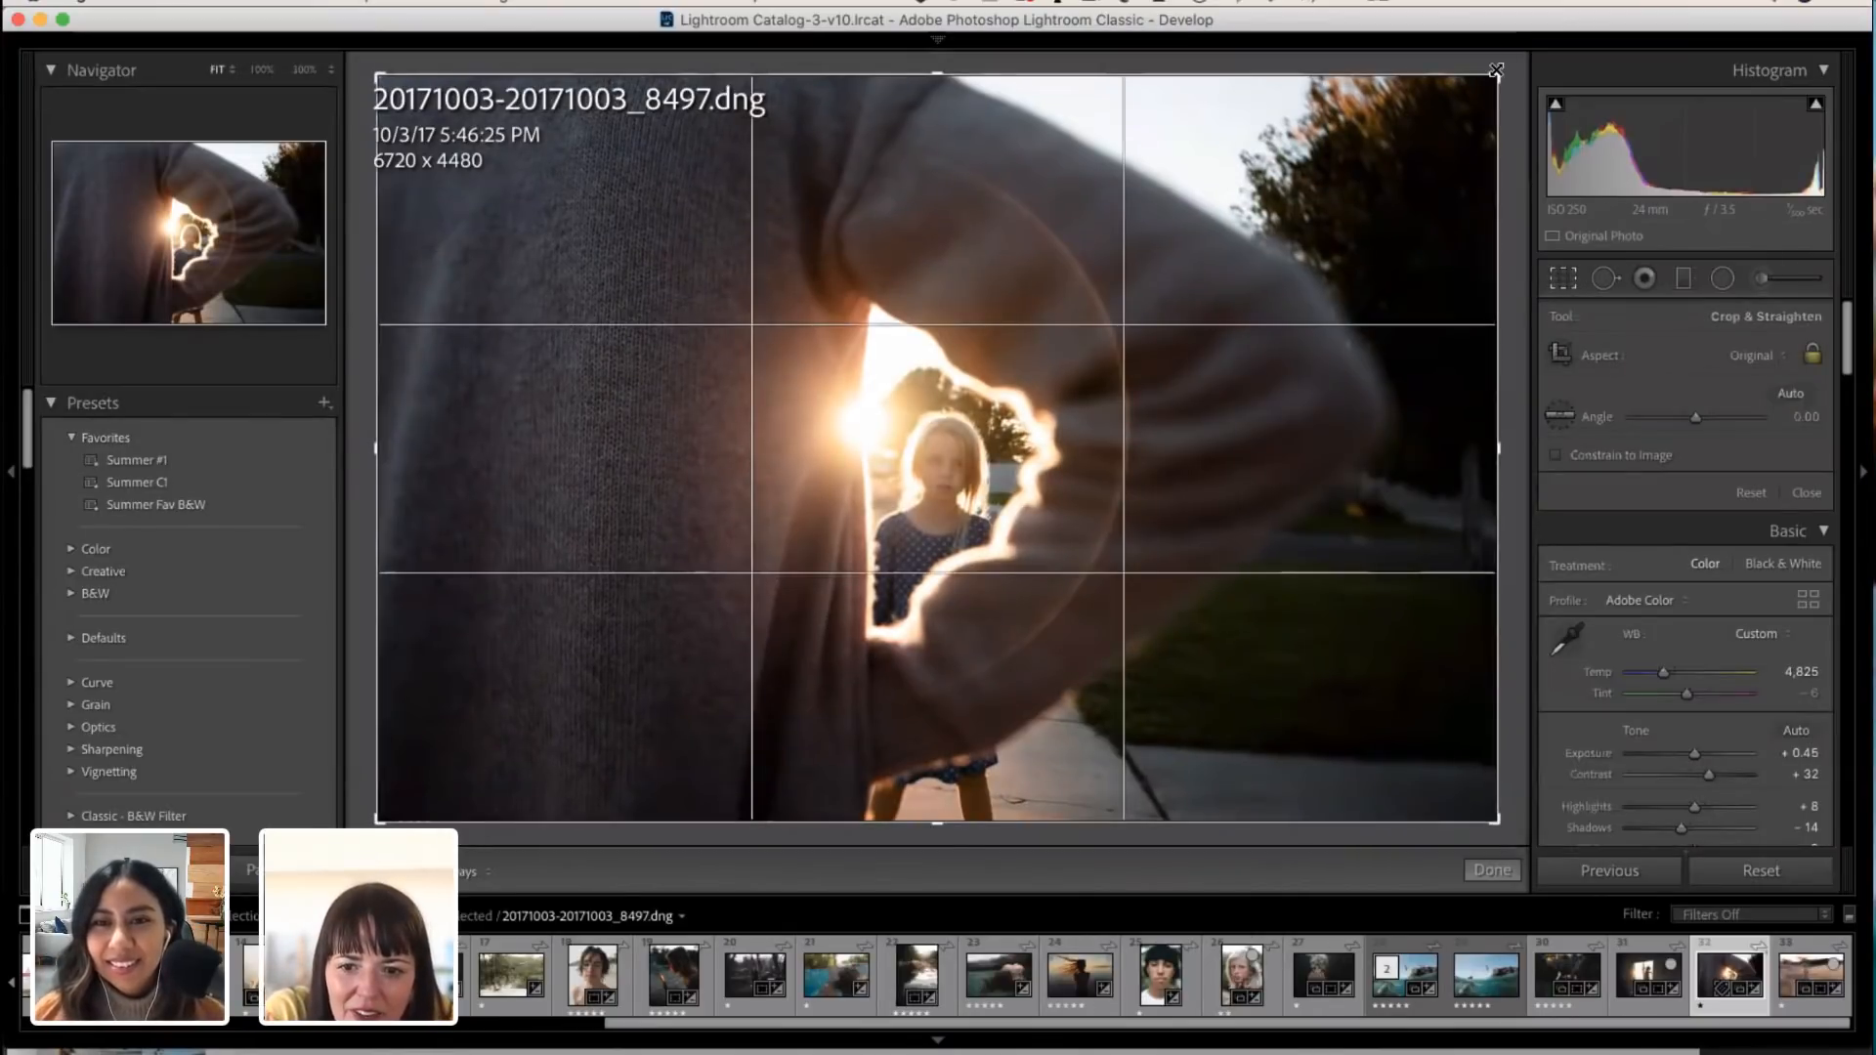
{"action": "left_click_drag", "start_coordinate": [1497, 73], "coordinate": [1475, 91]}
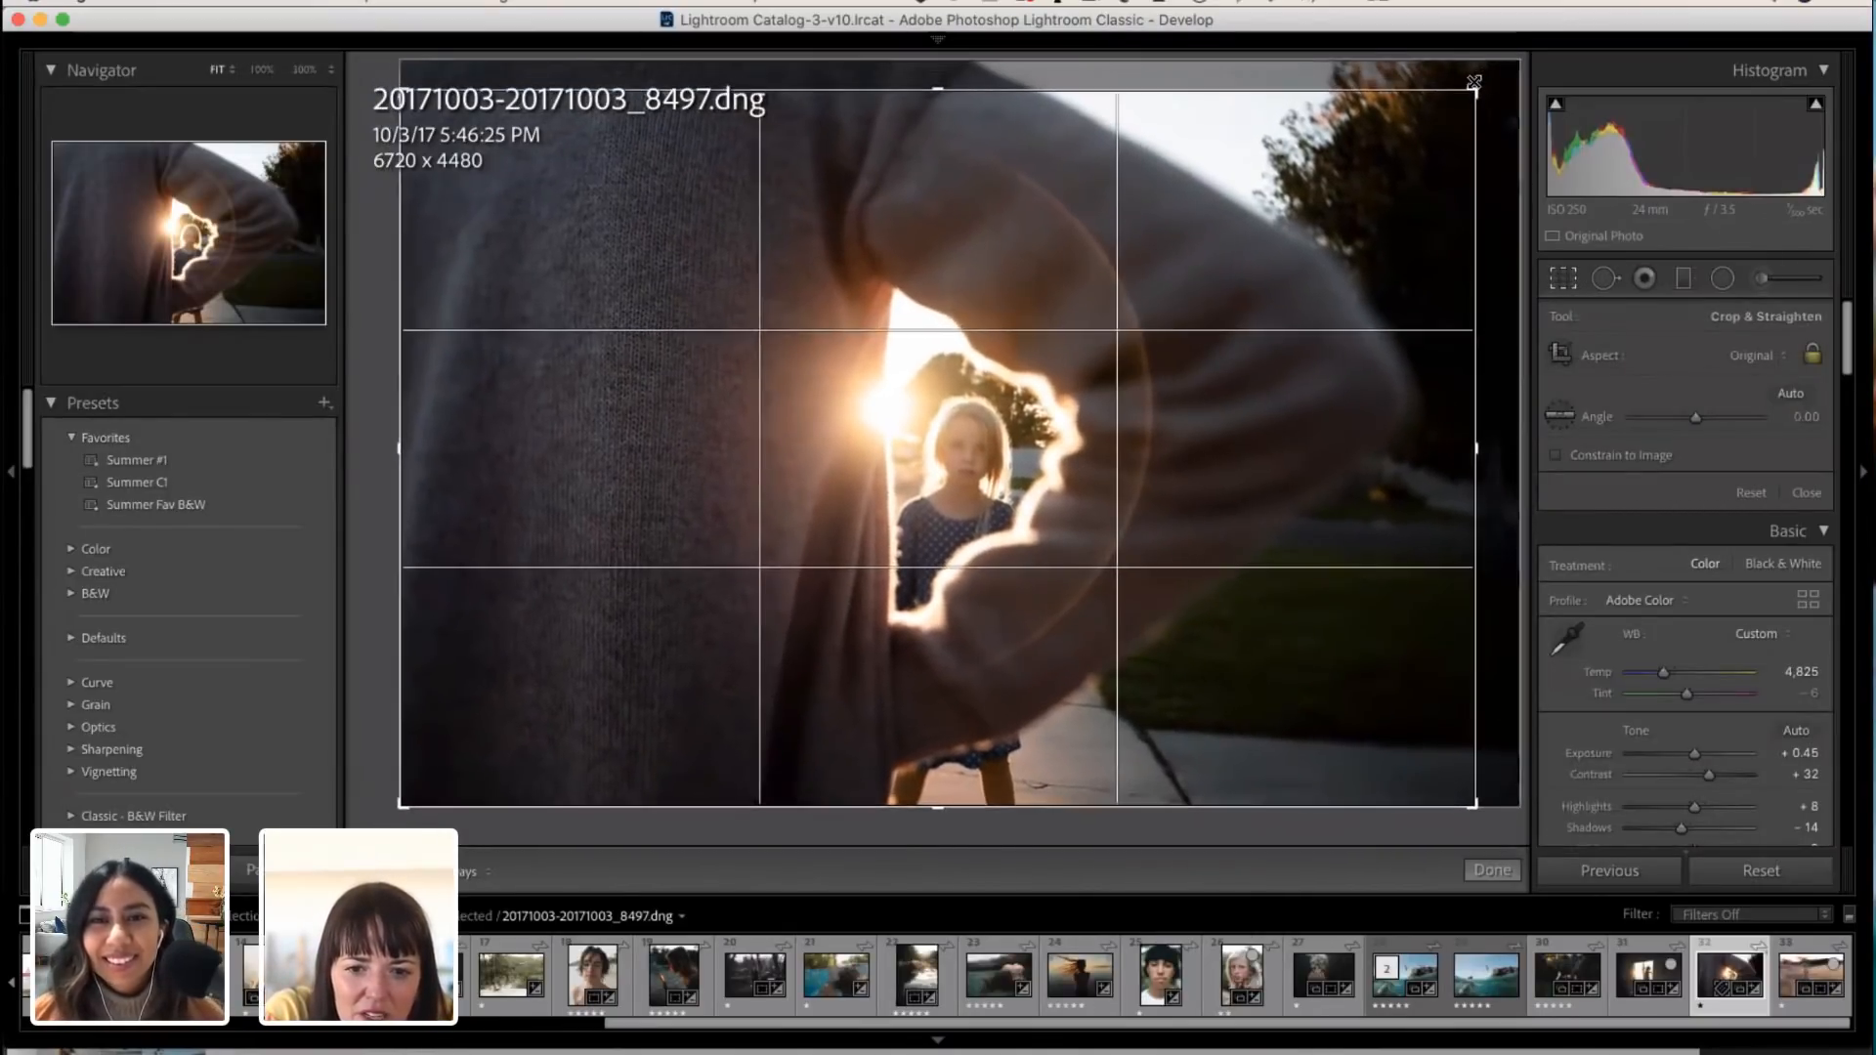
{"action": "left_click_drag", "start_coordinate": [402, 92], "coordinate": [410, 95]}
{"action": "mouse_move", "coordinate": [649, 326]}
{"action": "left_mouse_down"}
{"action": "mouse_move", "coordinate": [634, 341]}
{"action": "mouse_move", "coordinate": [637, 324]}
{"action": "left_mouse_up"}
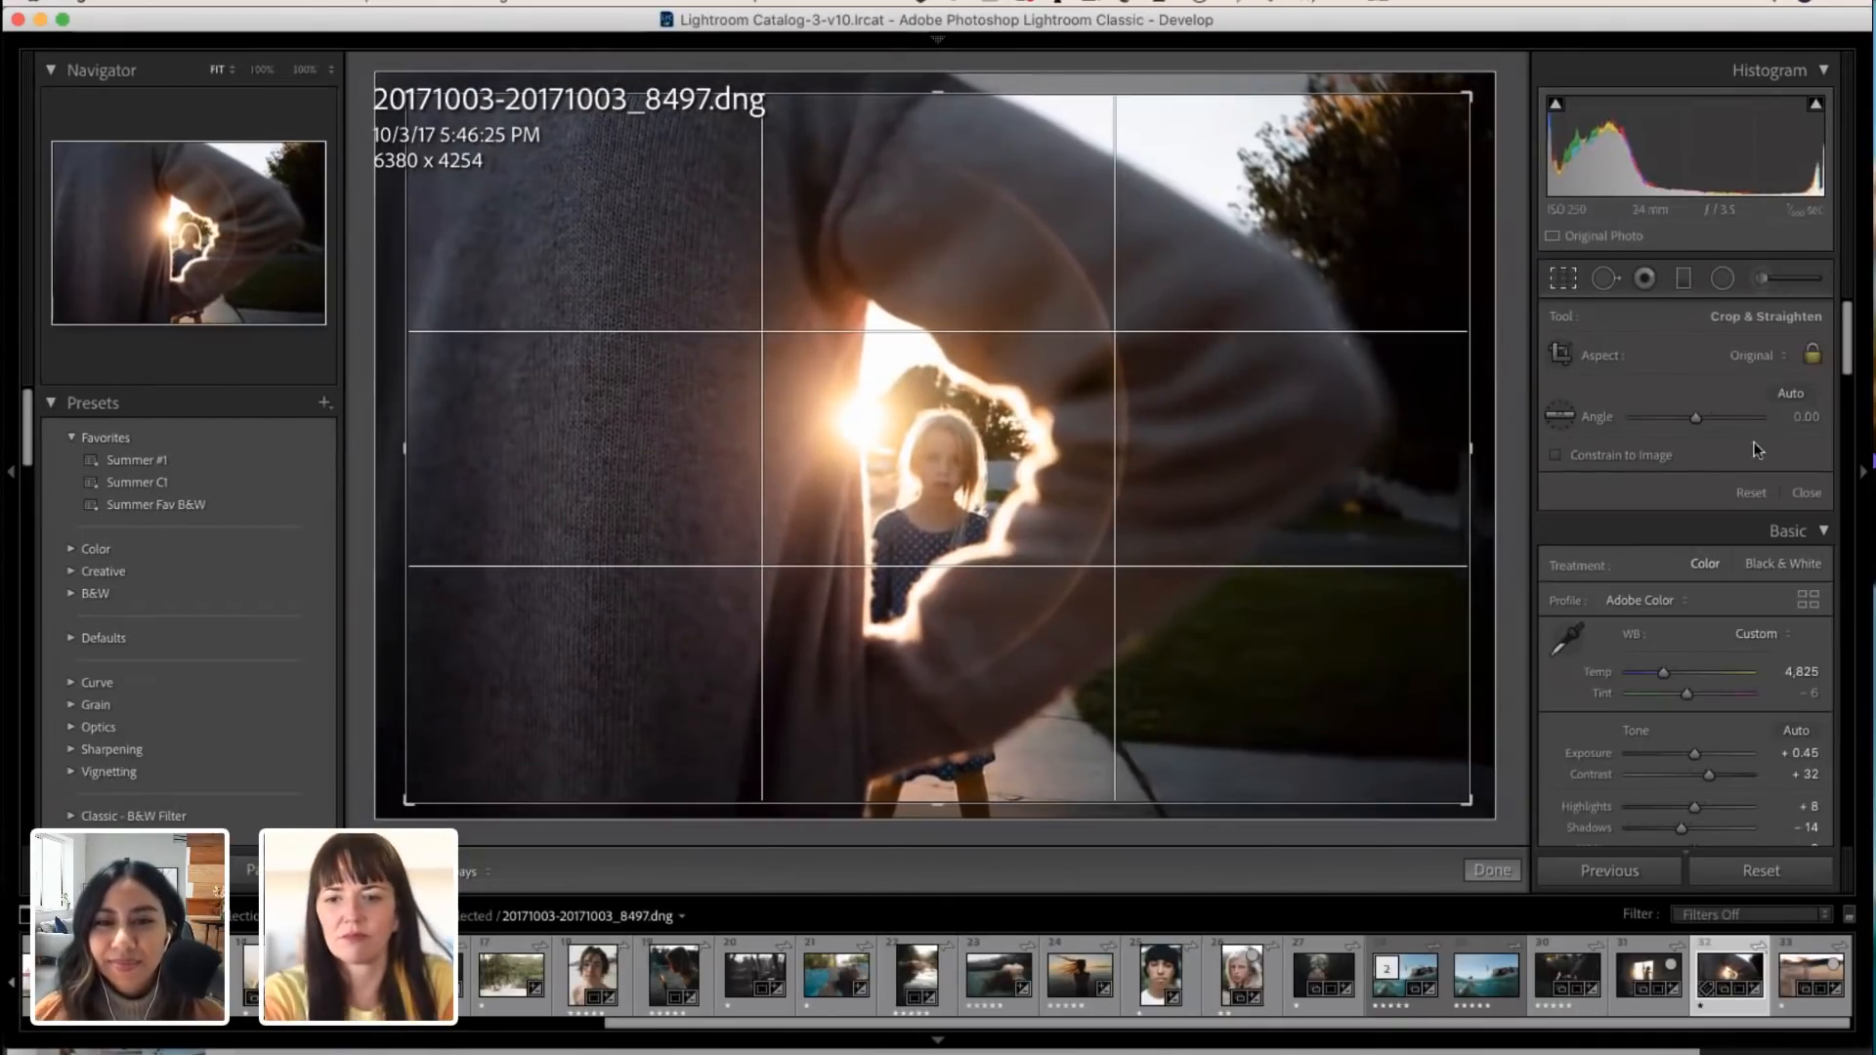
{"action": "left_click", "coordinate": [1508, 871]}
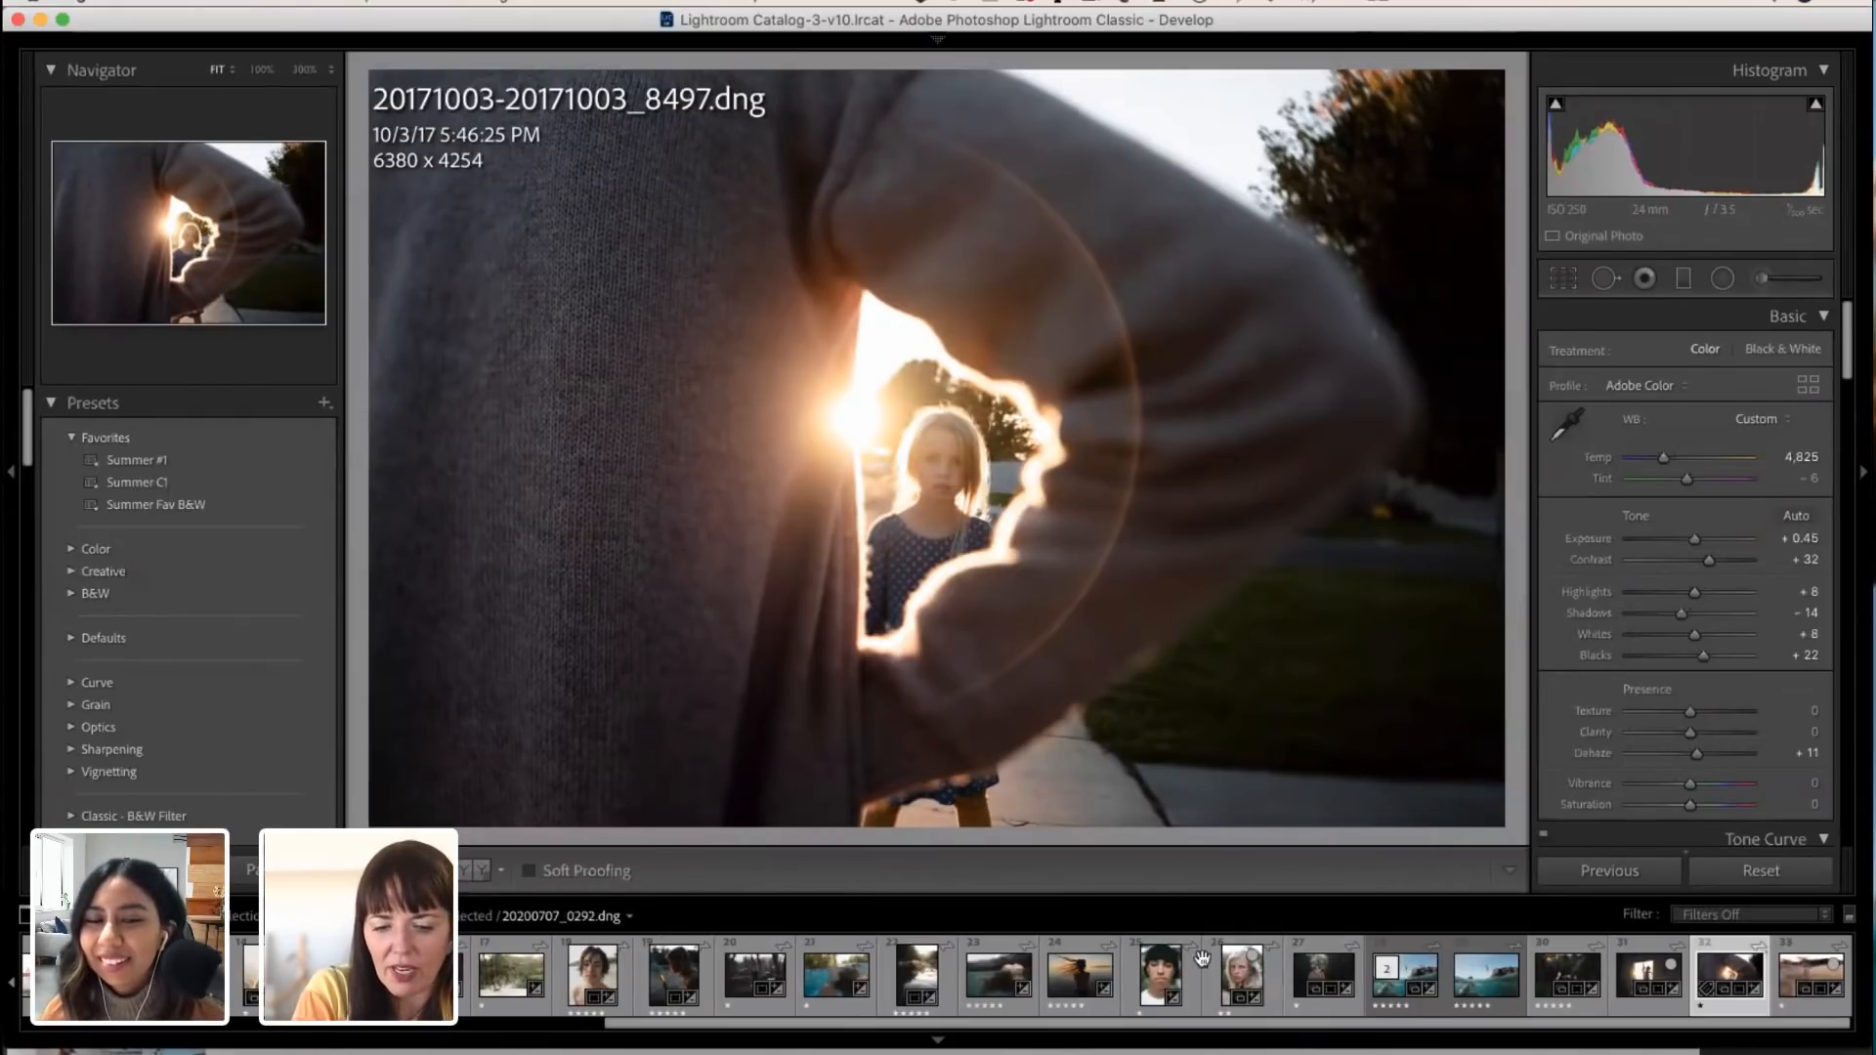
Step: Open the sunset silhouette photo 20200713_0458.dng for editing
{"action": "left_click", "coordinate": [1072, 982]}
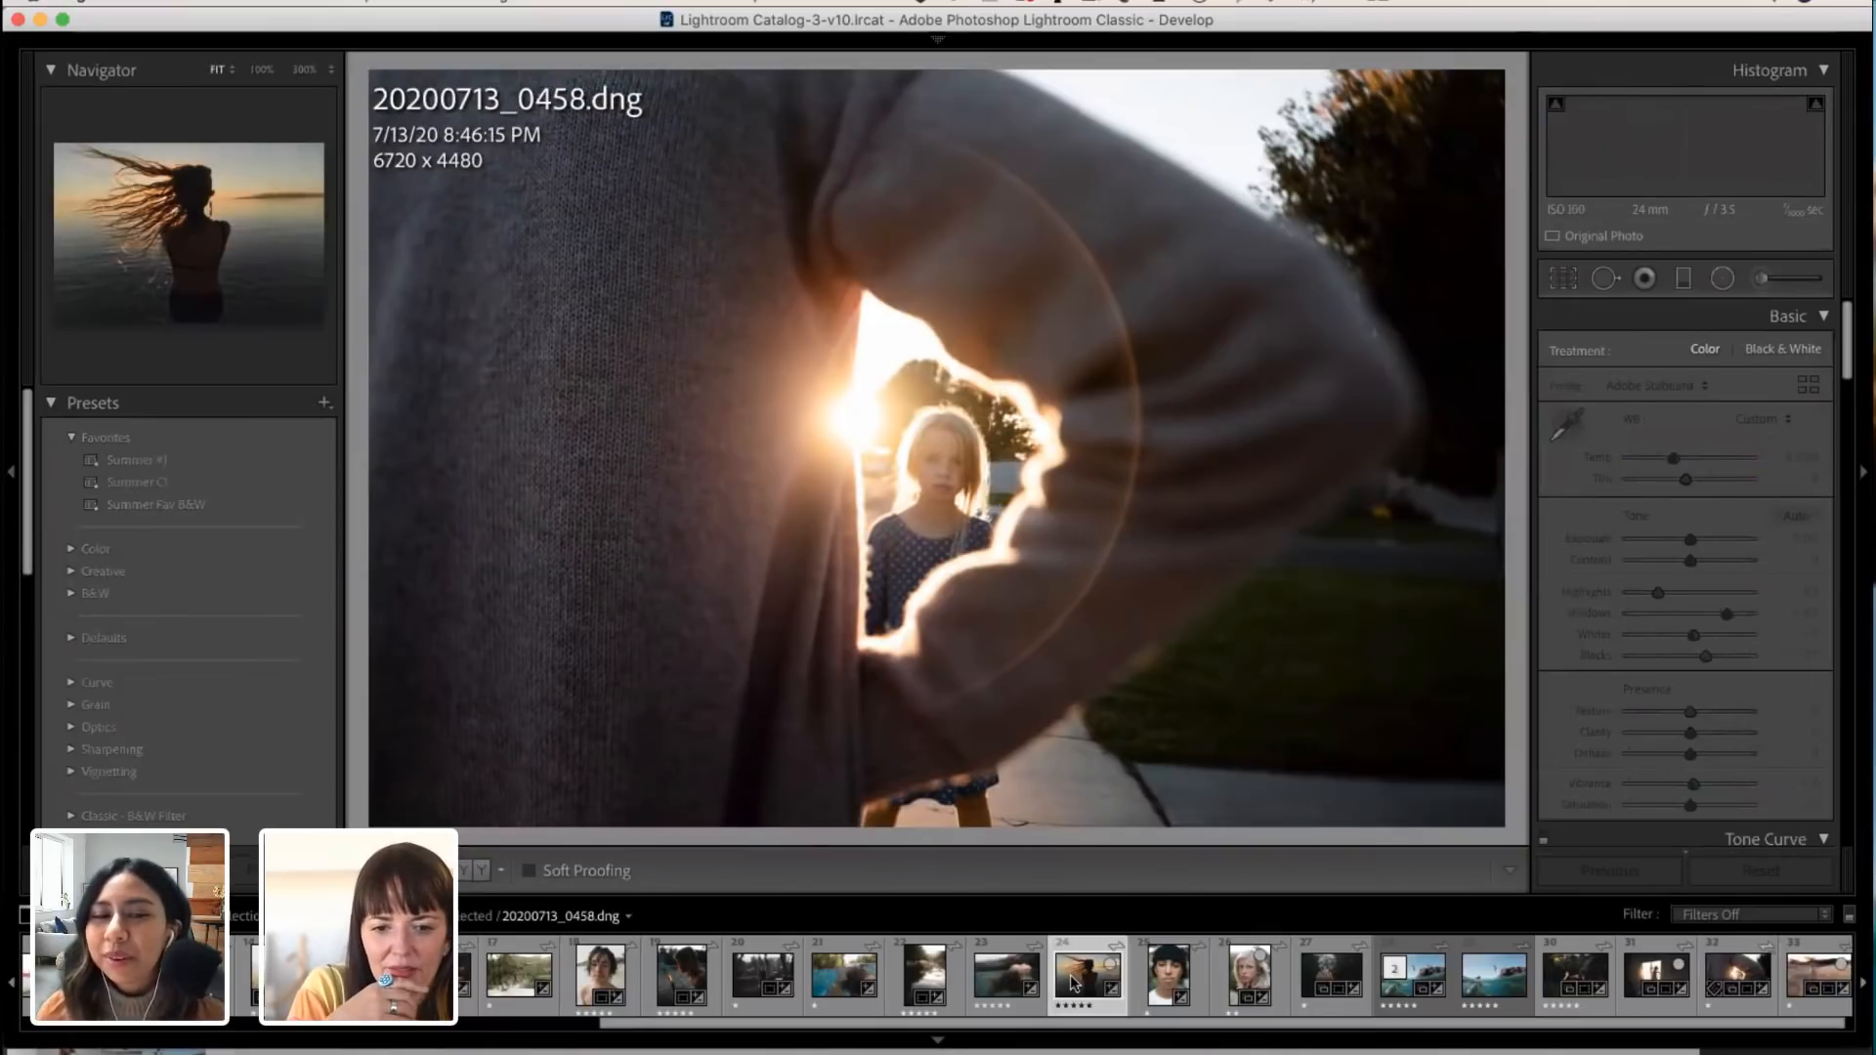